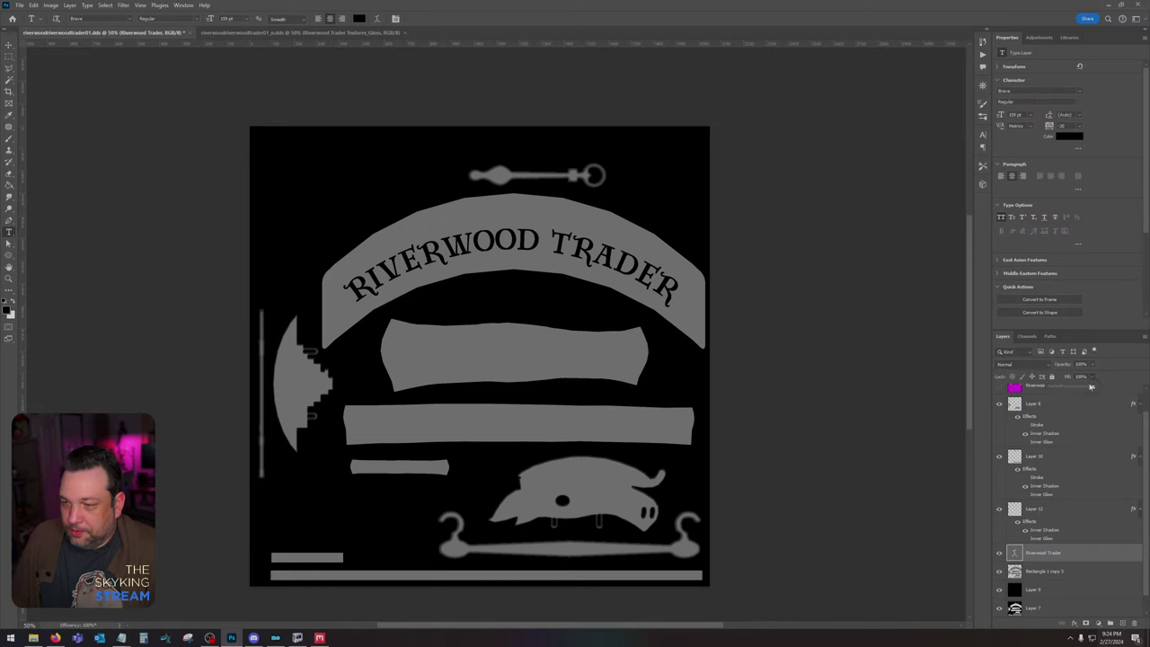
Step: Reduce the Riverwood Trader text layer's fill to about 60% and add the text "The" centred above that wording on the arch
drag(1092, 389, 1078, 388)
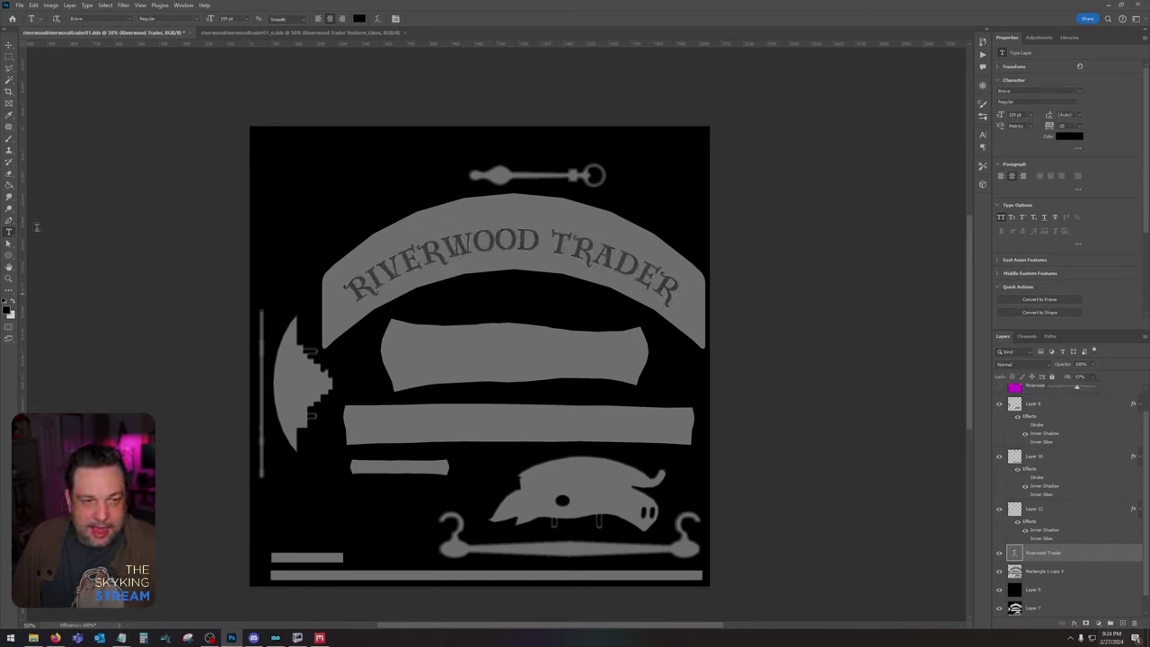
click(8, 234)
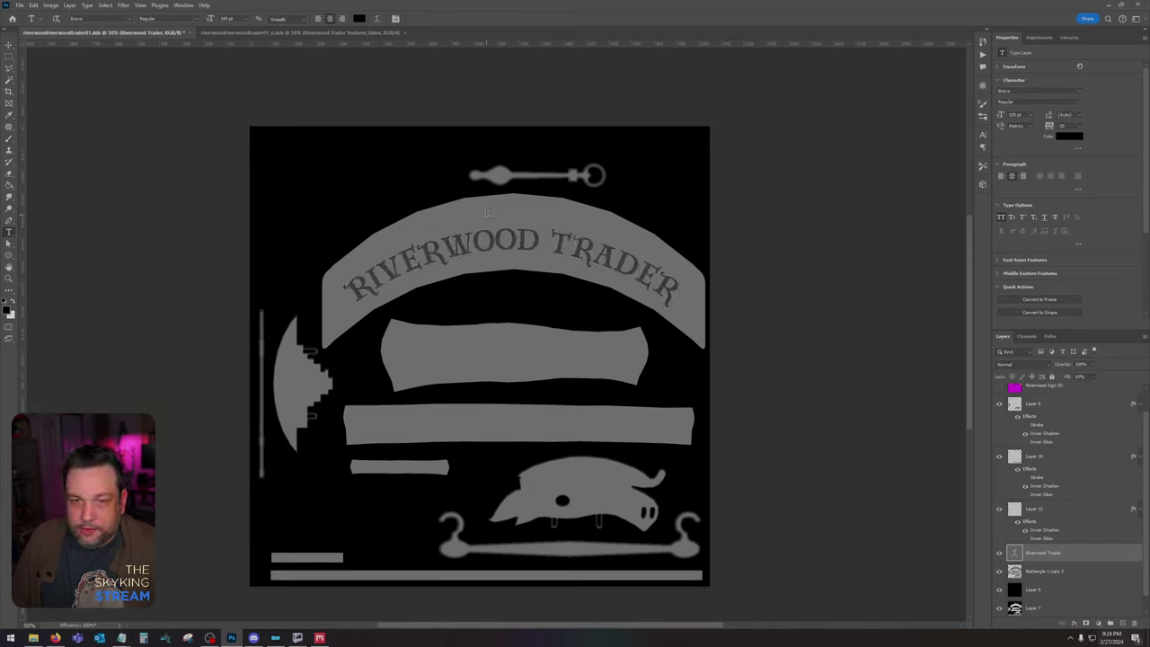
click(510, 215)
text(THE)
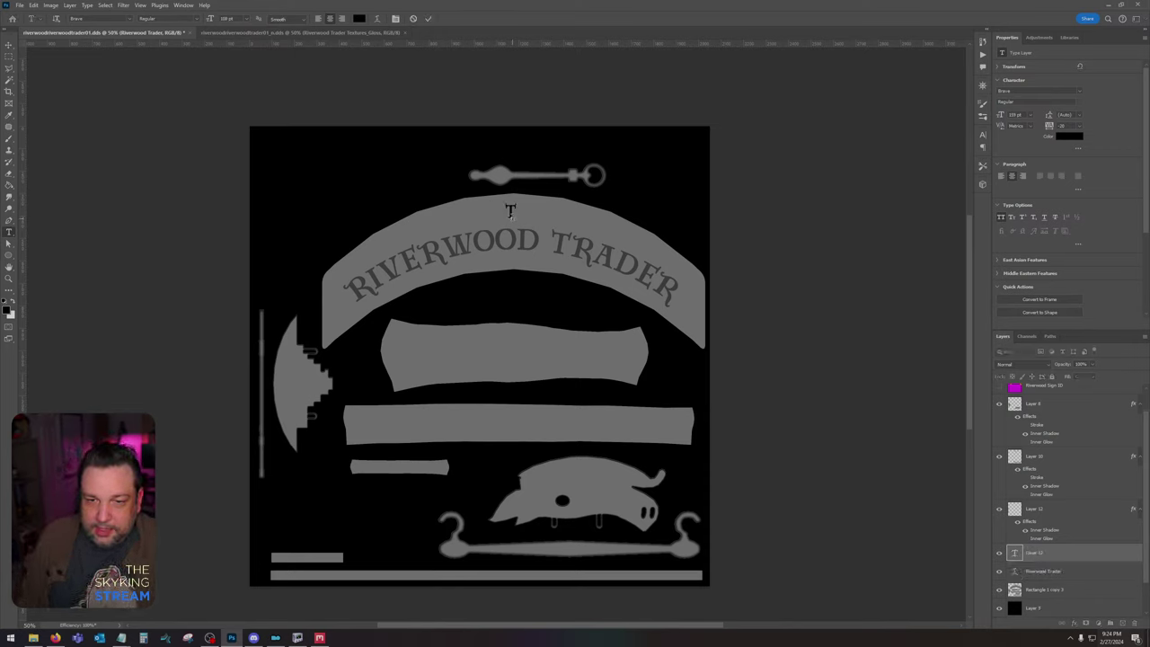
click(9, 45)
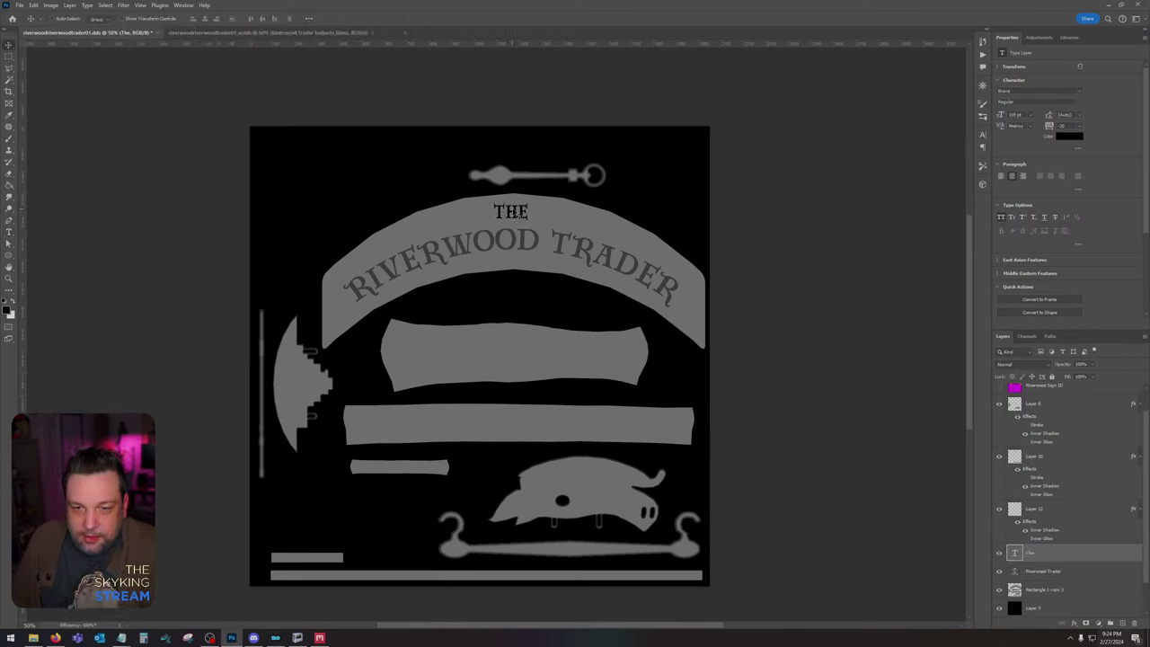
drag(519, 214, 521, 216)
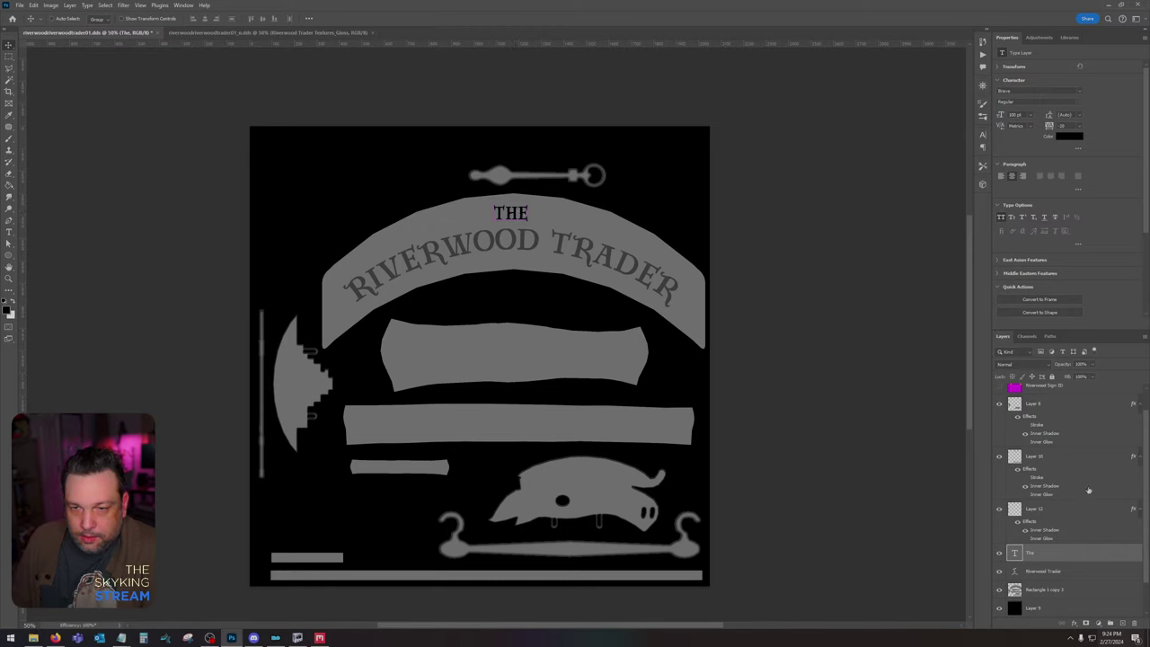
Step: Set the fill of the "The" and Riverwood Trader text layers to 50%
click(1083, 571)
click(1078, 557)
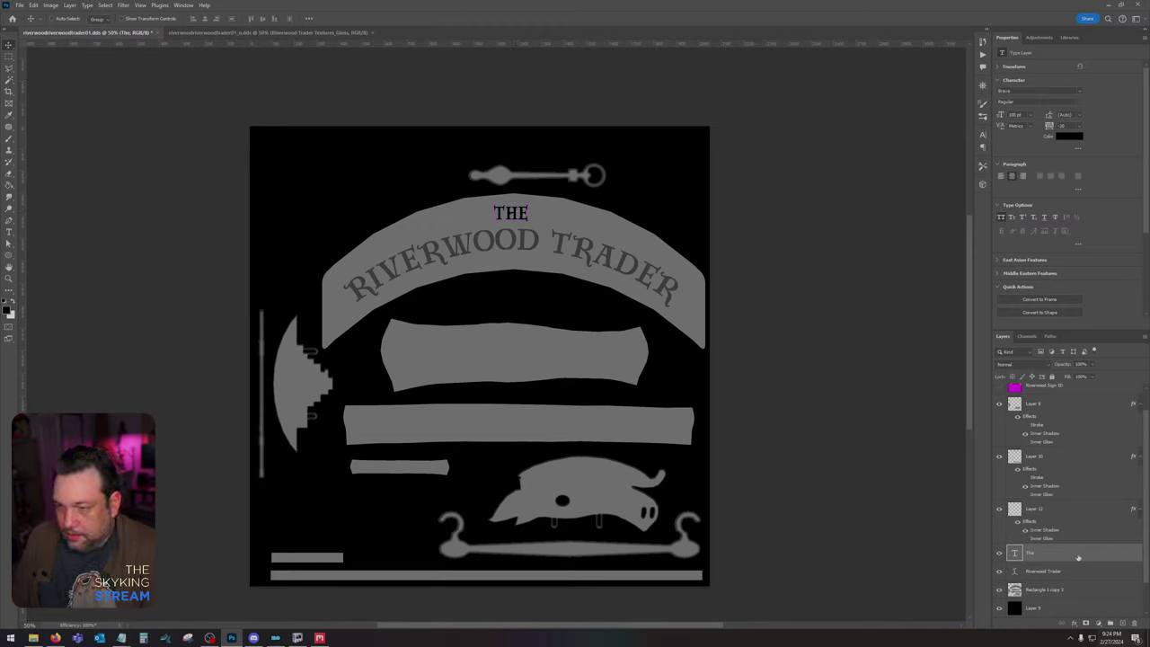
click(1082, 376)
text(10)
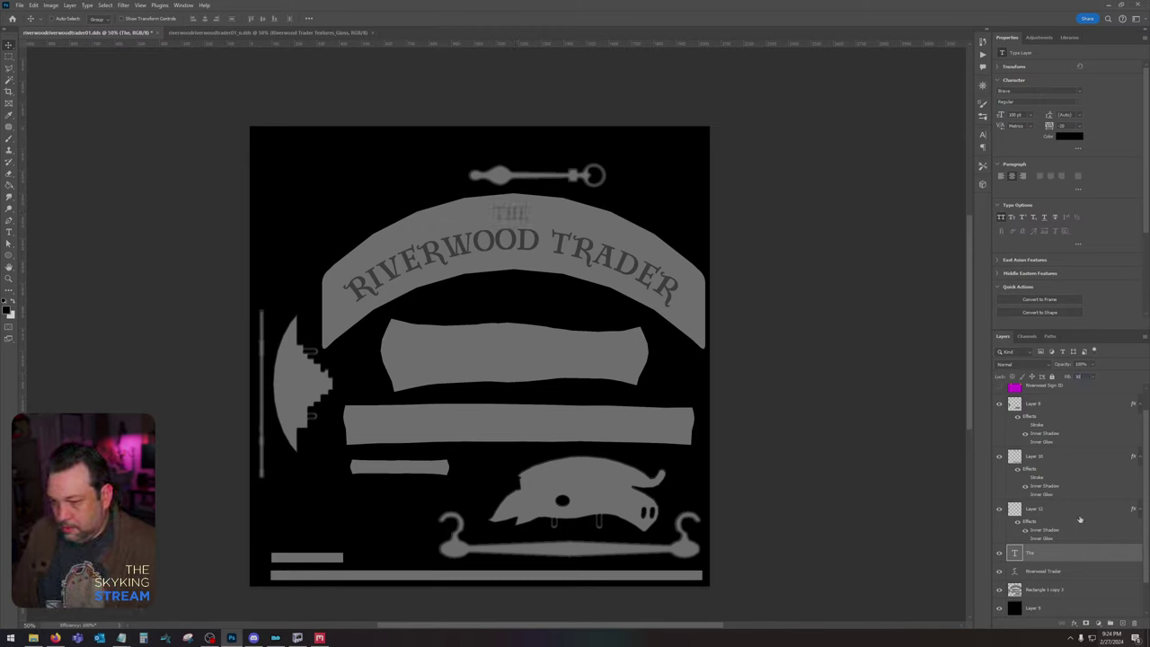
click(1088, 573)
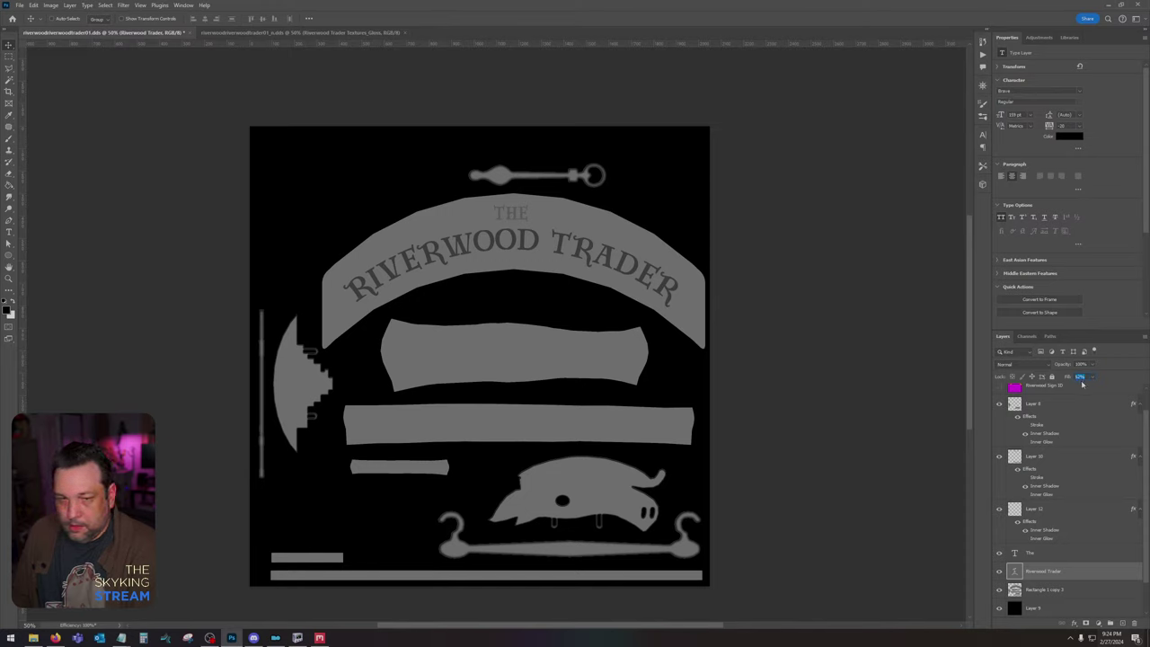
text(50)
click(1073, 557)
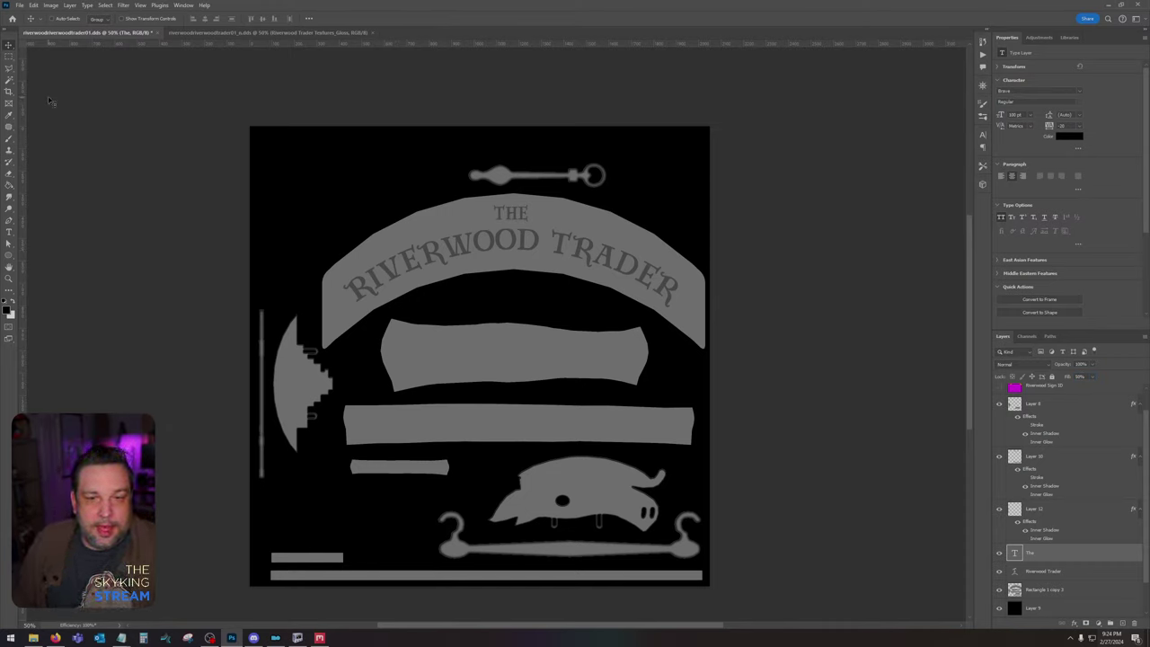
Step: Show Layer 11 with the soft highlights, keep its blend mode Normal, and raise its opacity to about 62%
scroll(1019, 464, up, 1)
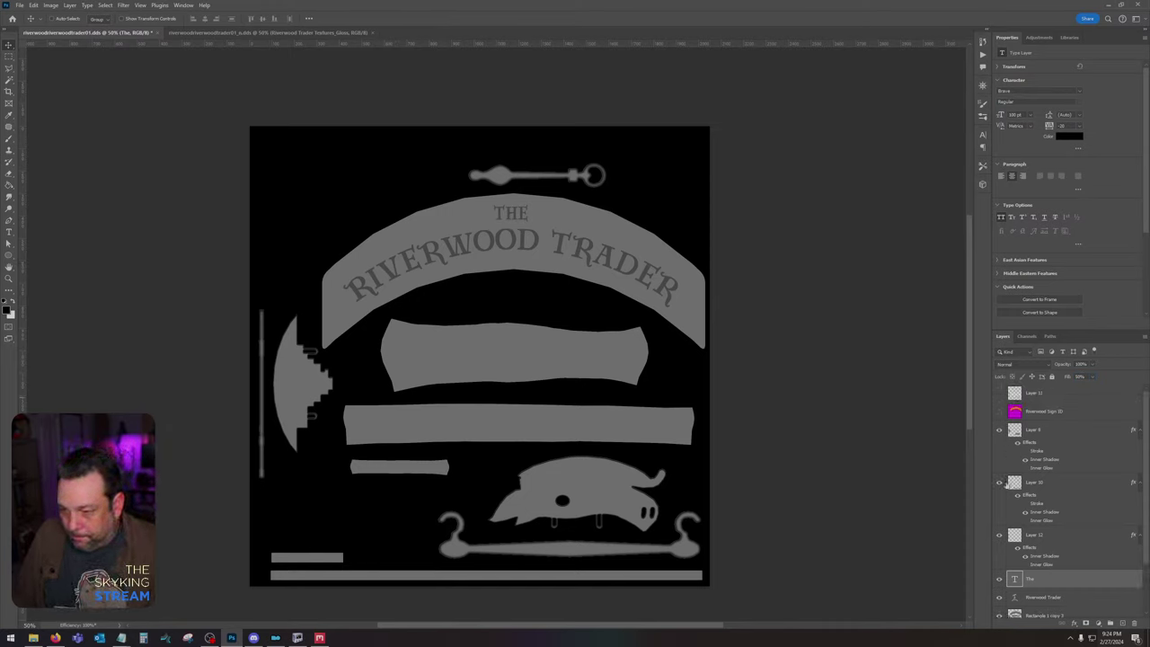
click(1000, 394)
click(1035, 394)
click(1030, 364)
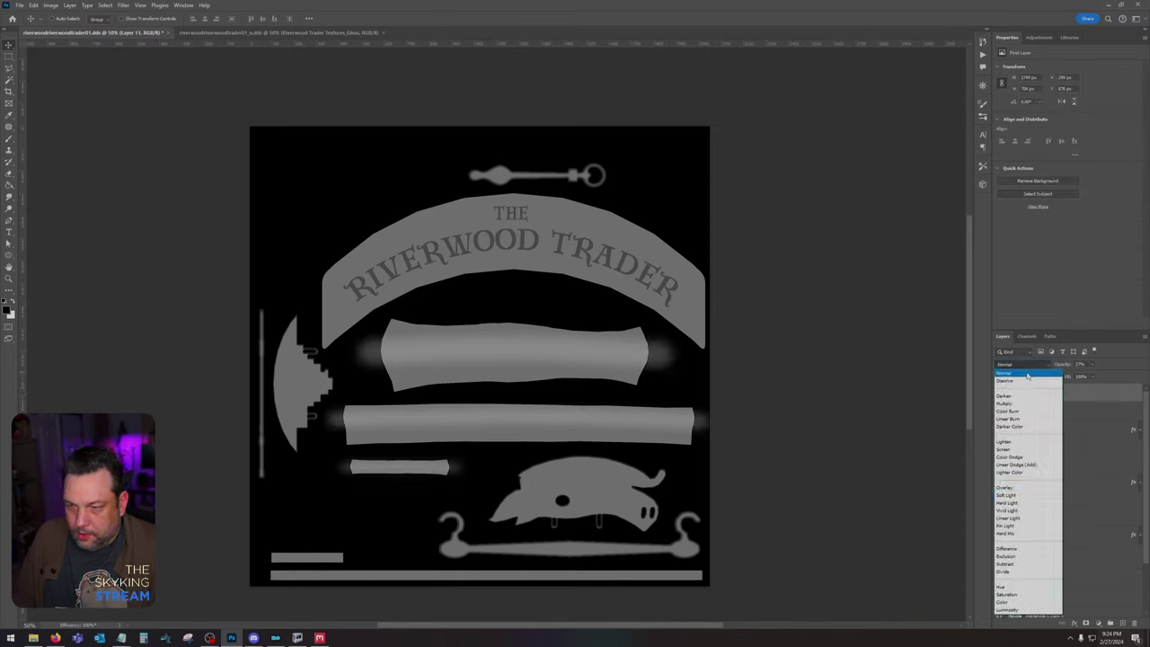
click(1027, 373)
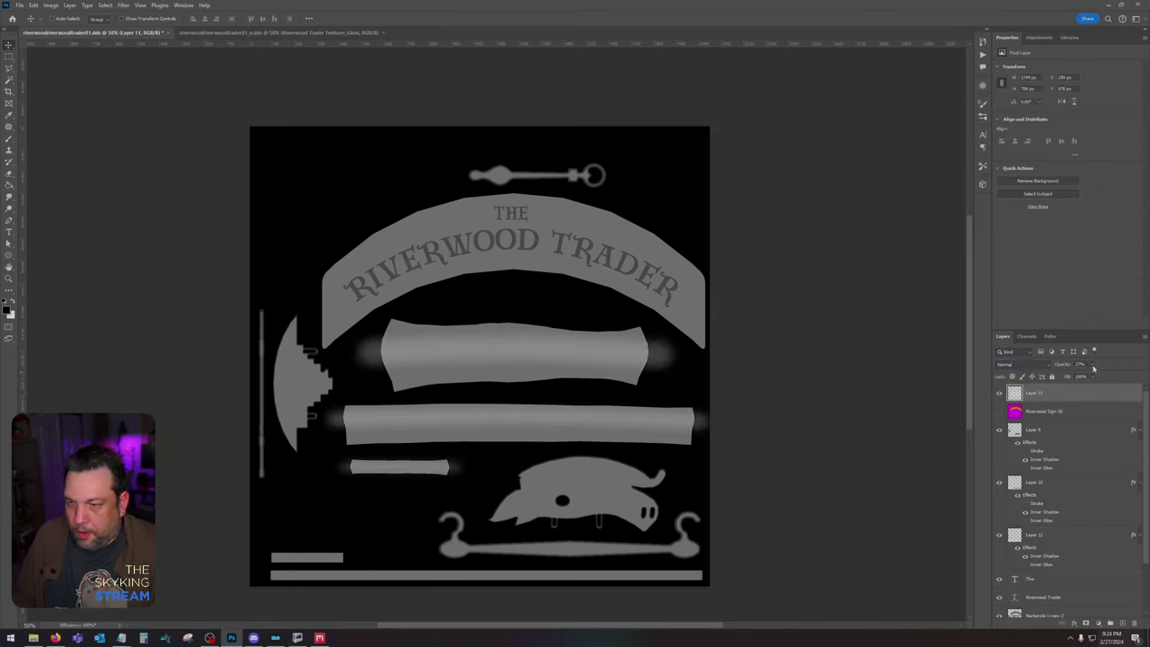
click(1093, 364)
drag(1092, 377, 1109, 377)
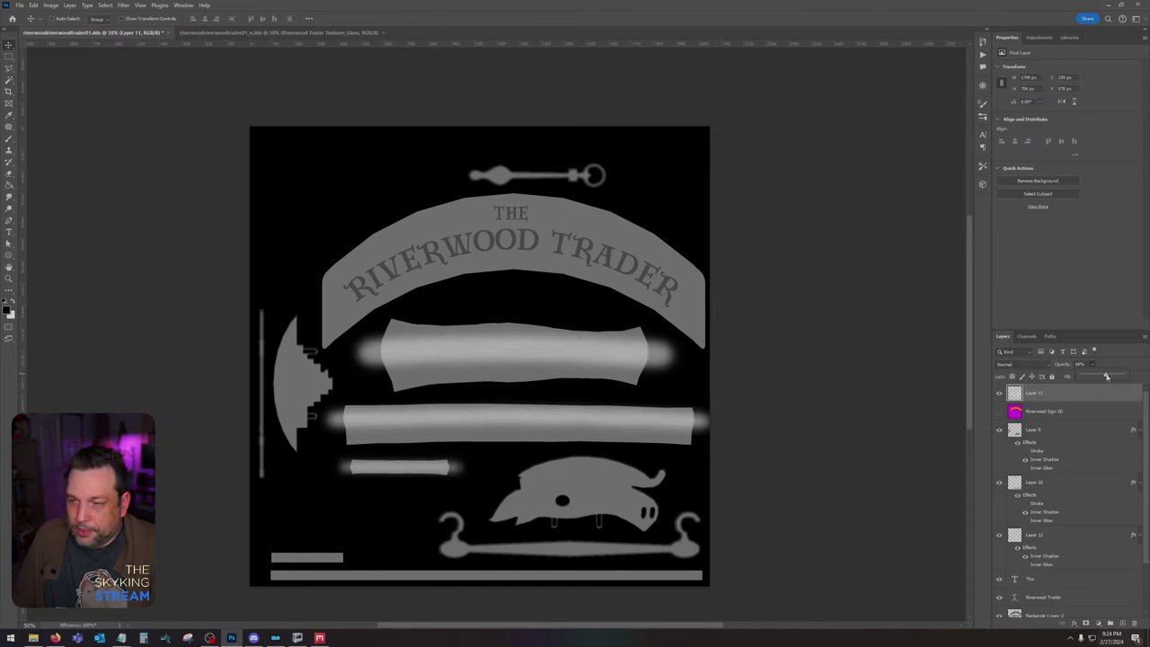
Step: Save the sign's height map as a PNG with the Large file size (Fastest saving) option
click(16, 5)
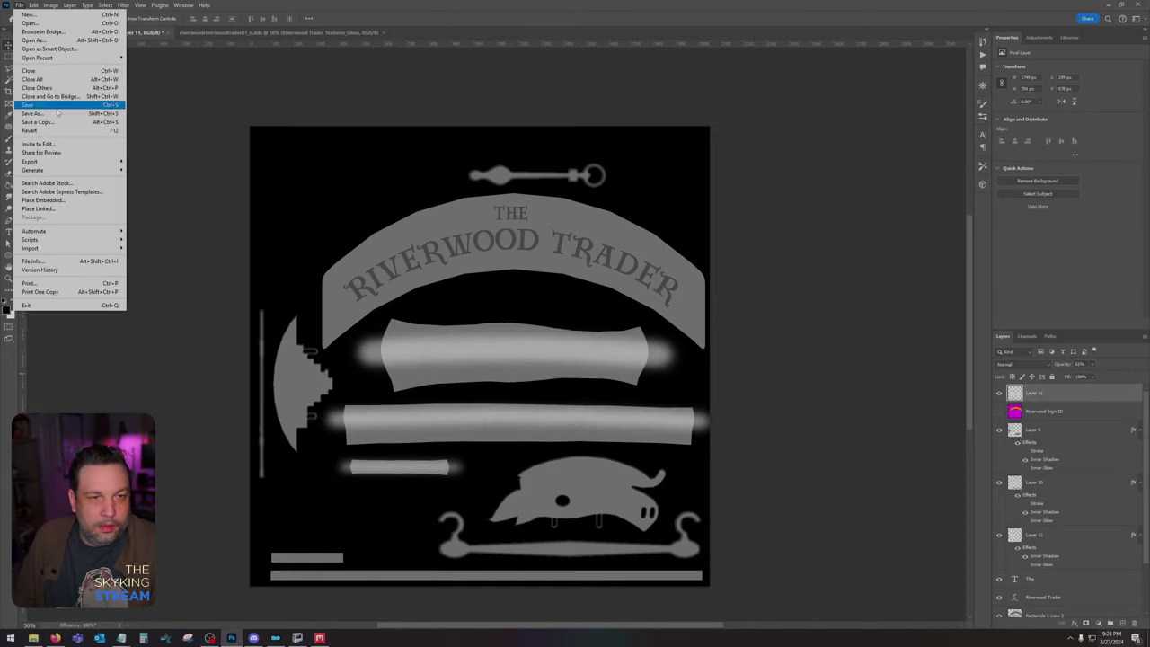
key(Escape)
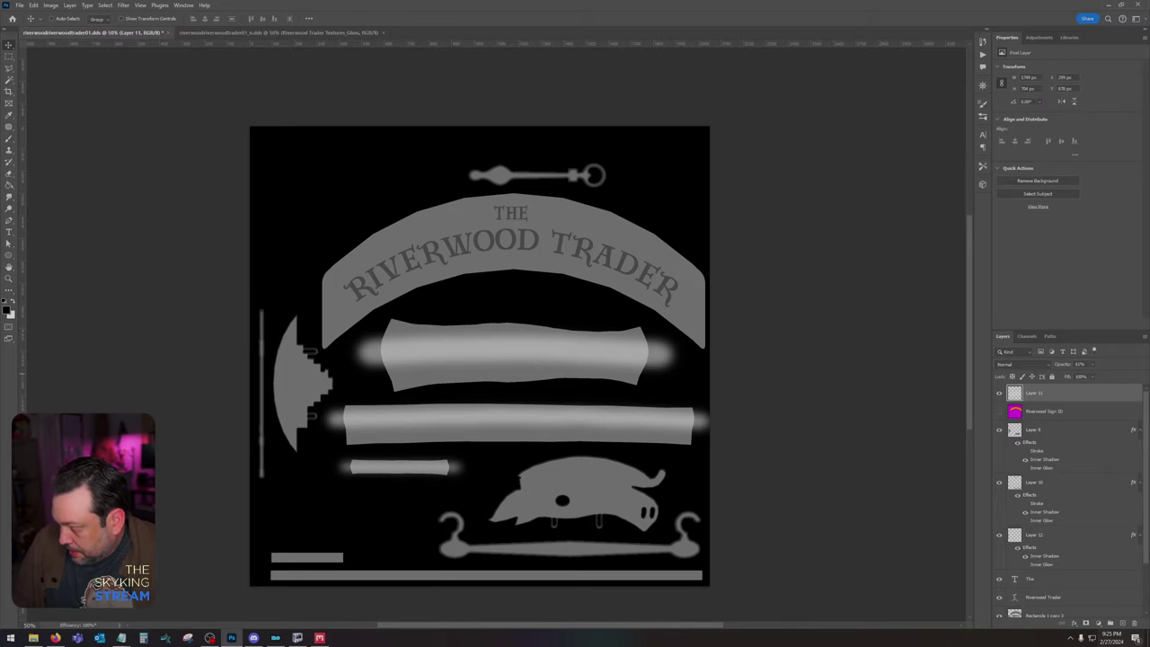
key(ctrl+s)
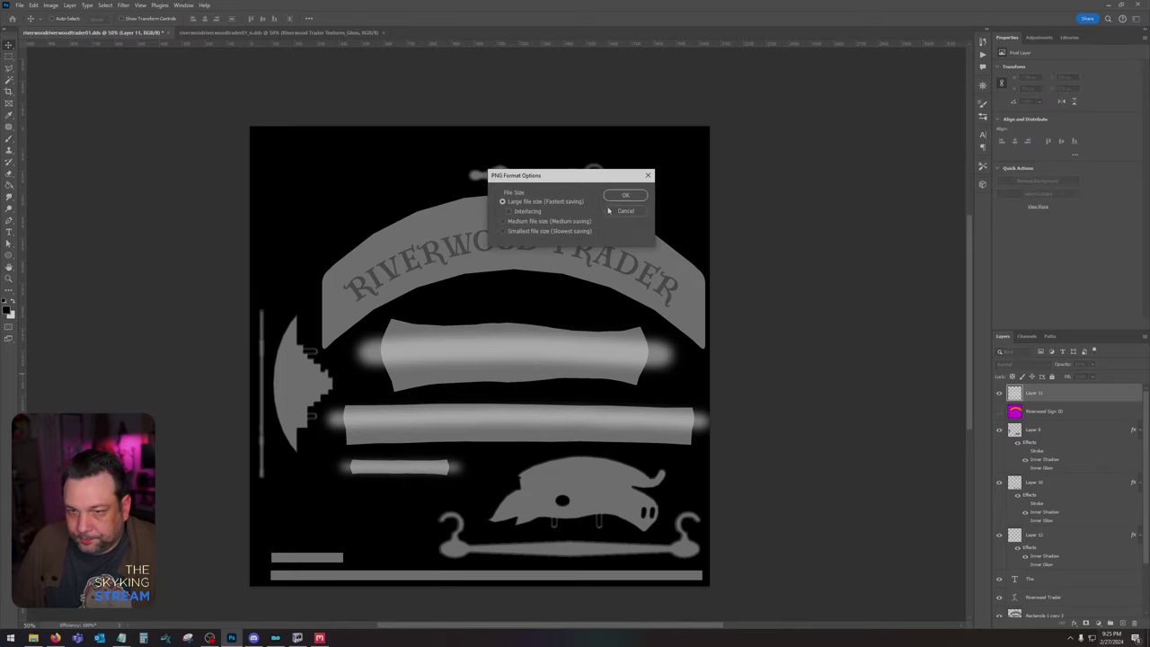
click(626, 196)
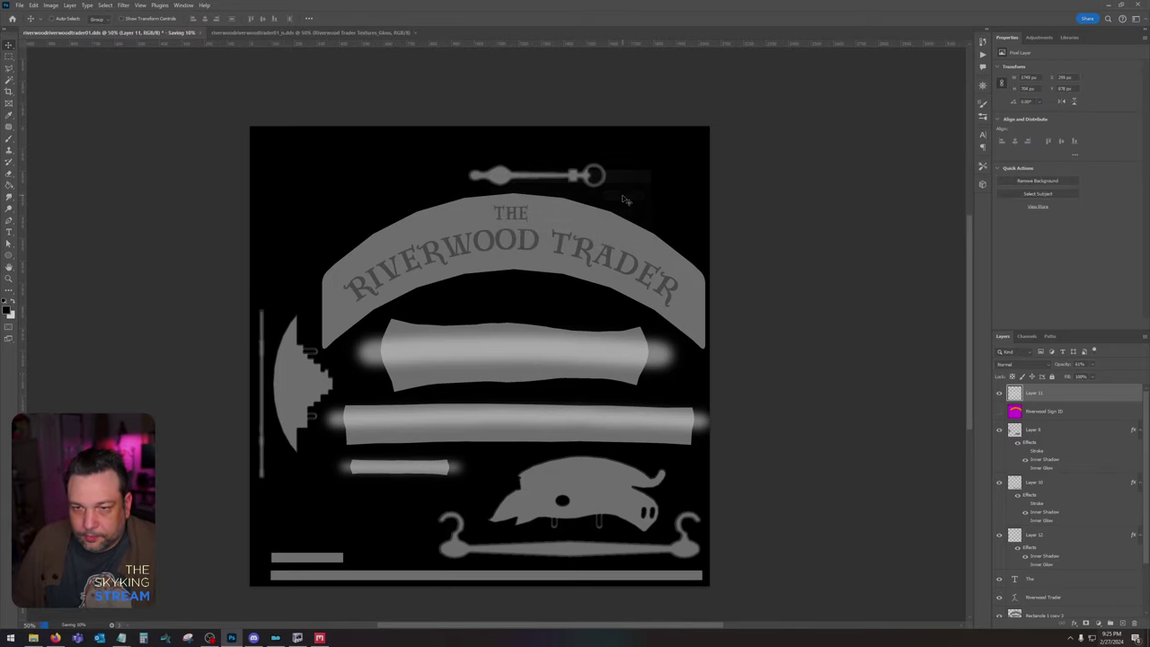
Step: Switch to NifSkope and examine the scale beam and the two hanging pieces below the wooden sign
click(297, 638)
drag(486, 363, 723, 360)
click(662, 387)
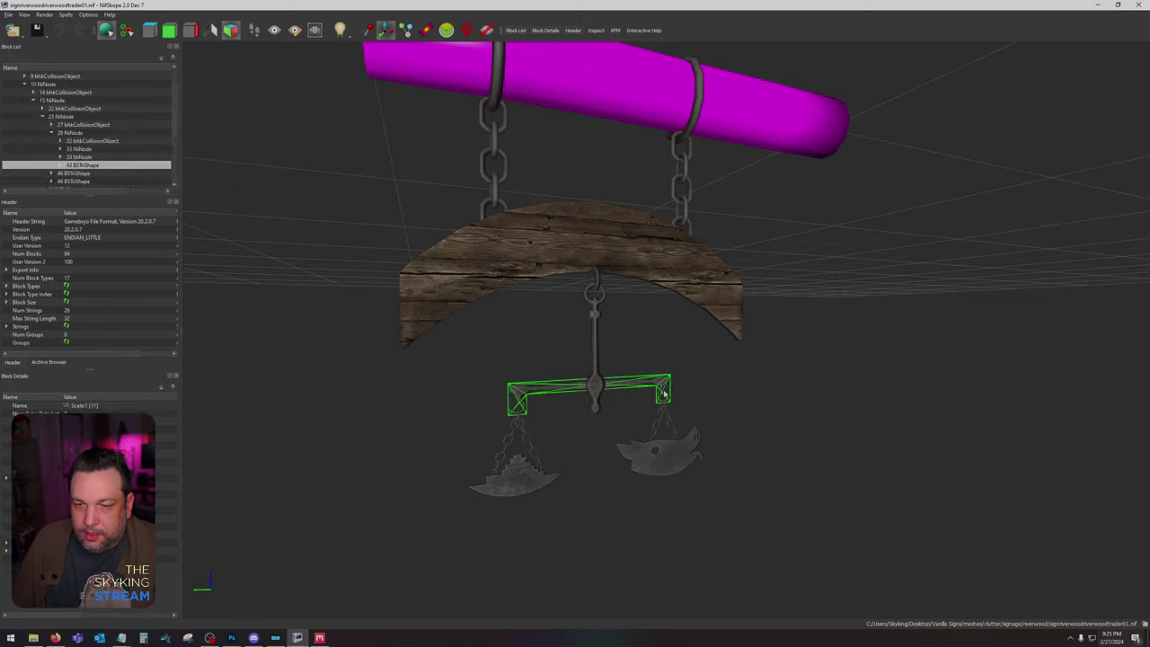
click(651, 463)
click(544, 477)
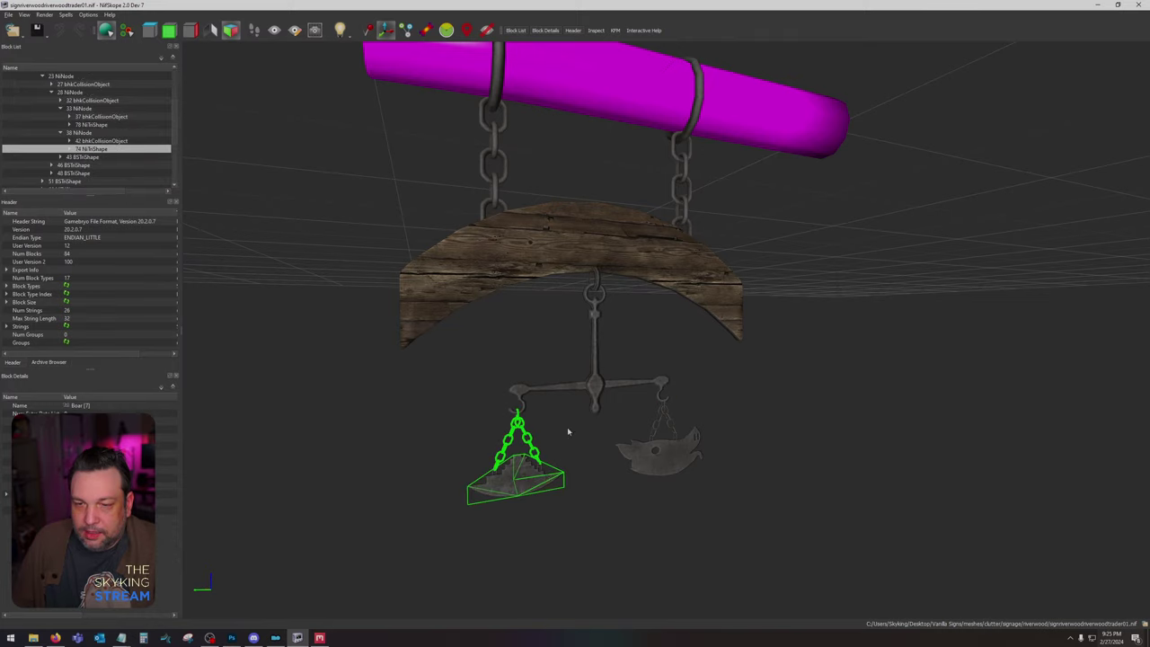
click(599, 328)
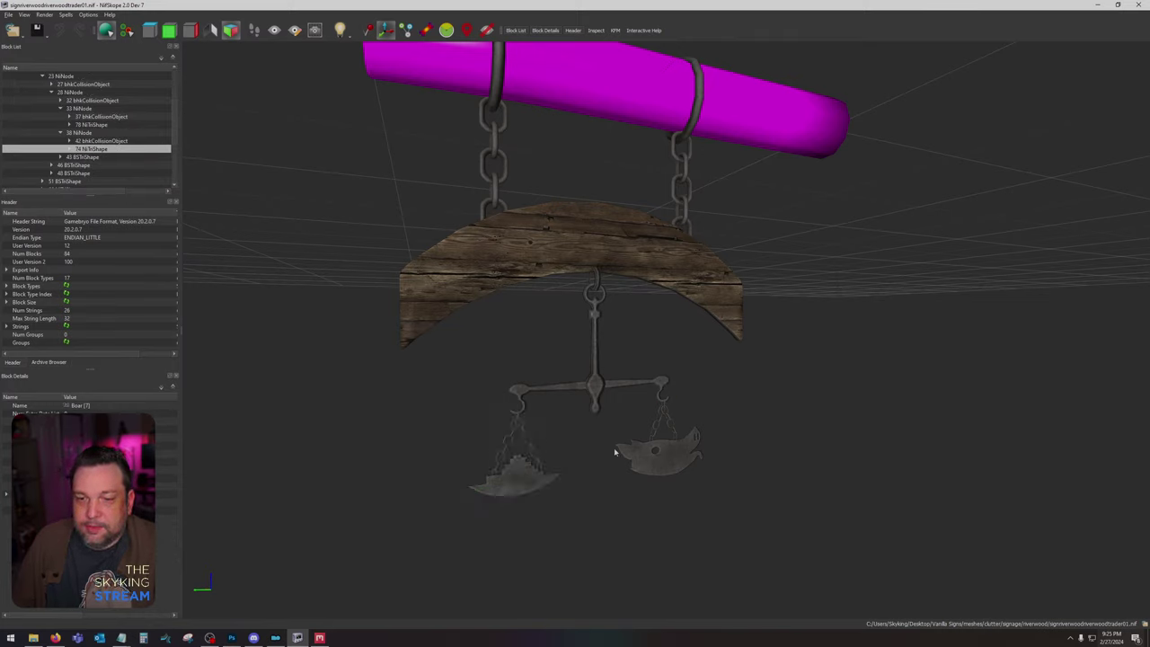
click(517, 489)
scroll(678, 444, up, 5)
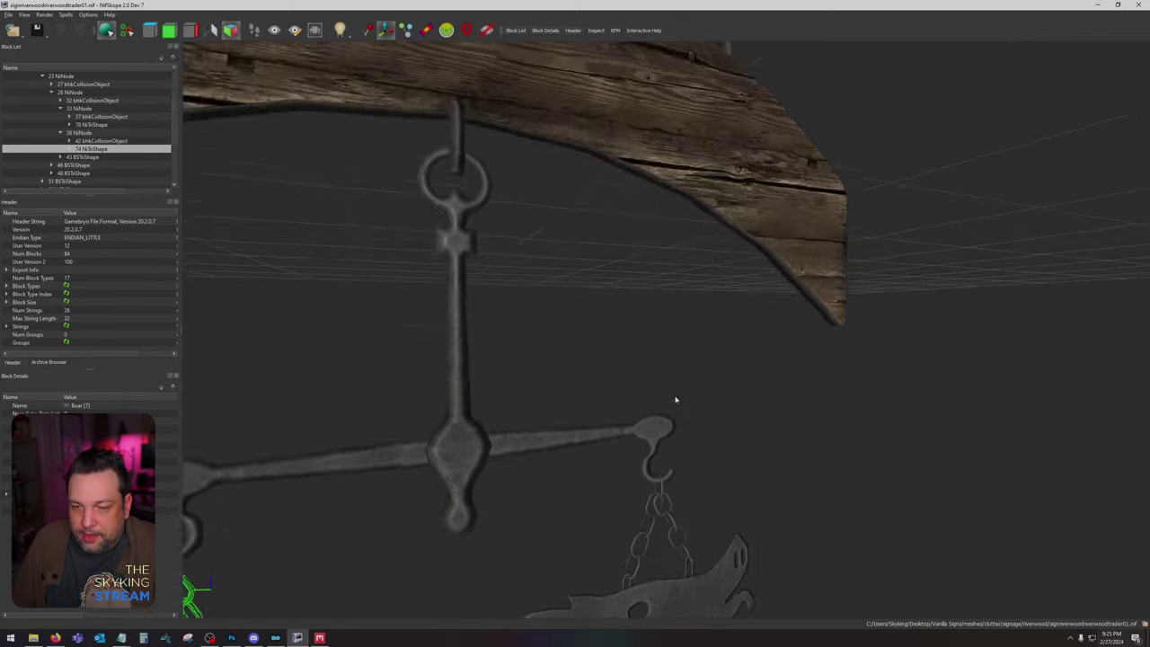
scroll(706, 367, up, 4)
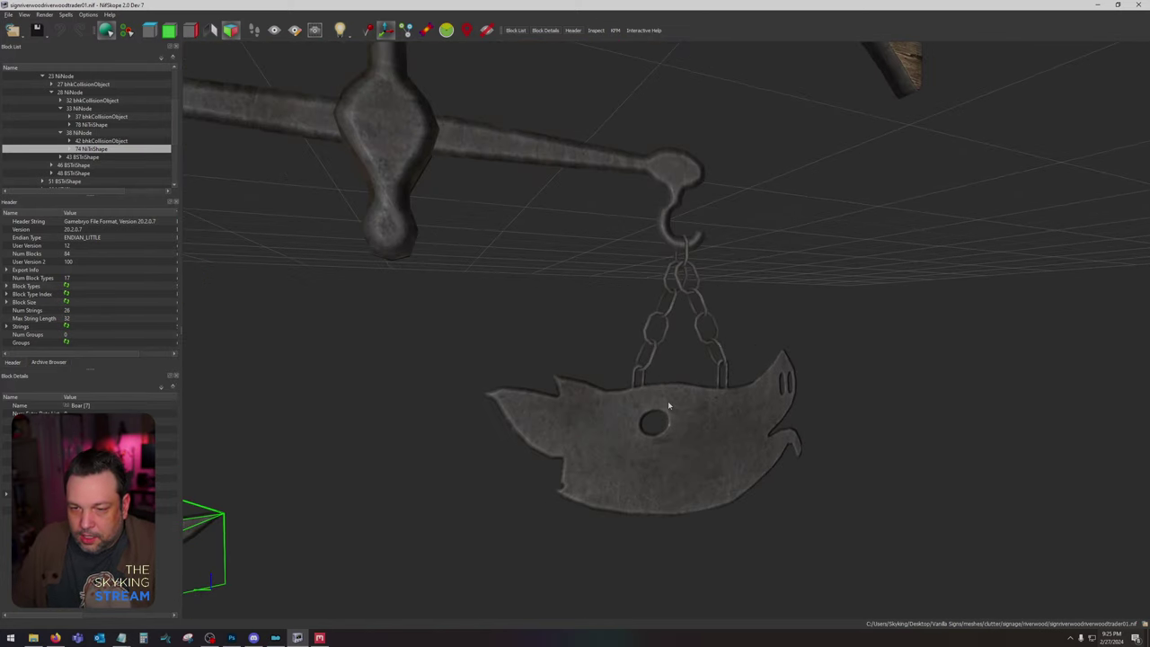
drag(762, 318, 797, 293)
scroll(683, 270, down, 6)
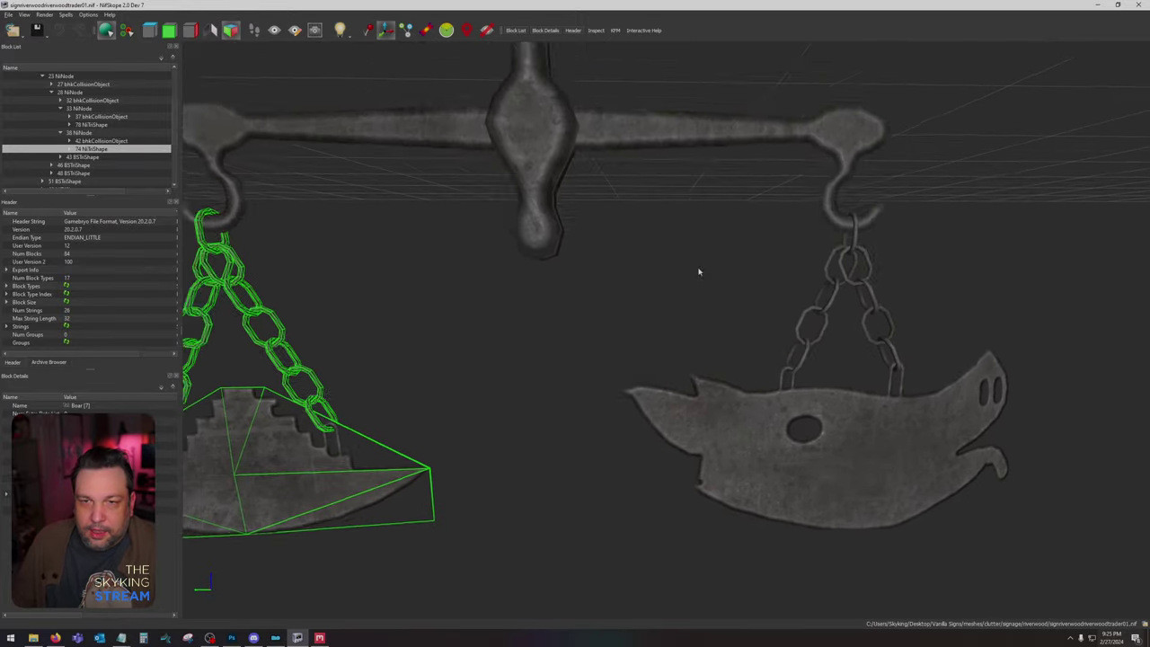
Step: Examine the chain links and rings that hang the wooden sign from the purple beam
scroll(734, 561, up, 5)
drag(734, 561, 759, 613)
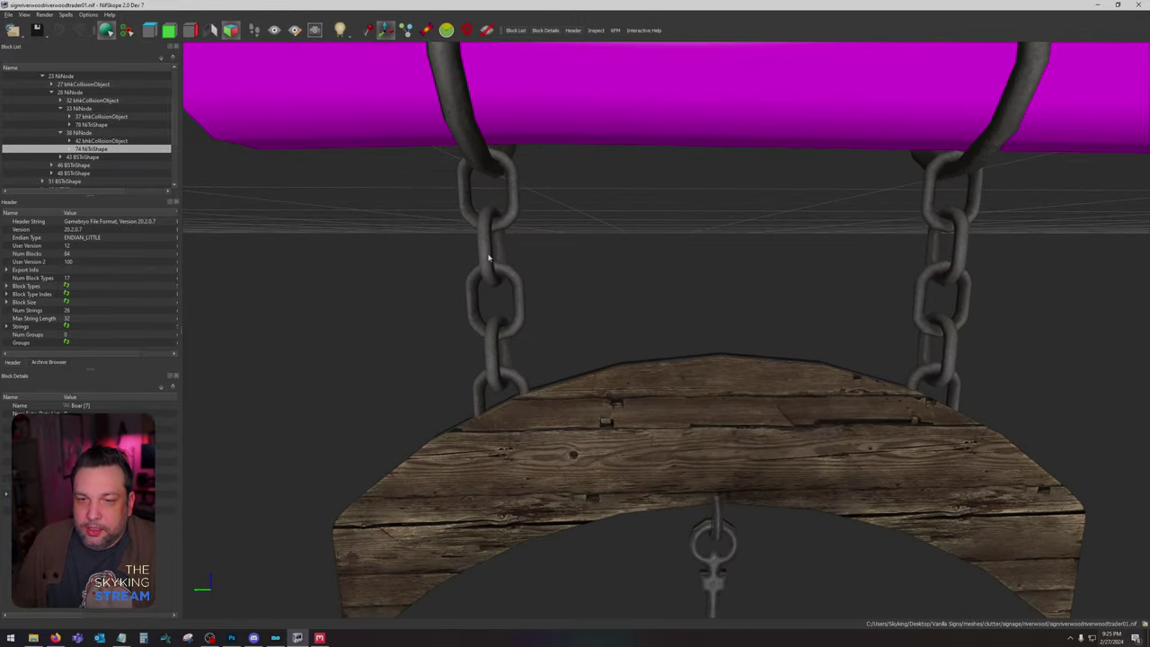
click(489, 258)
drag(724, 233, 743, 401)
click(490, 286)
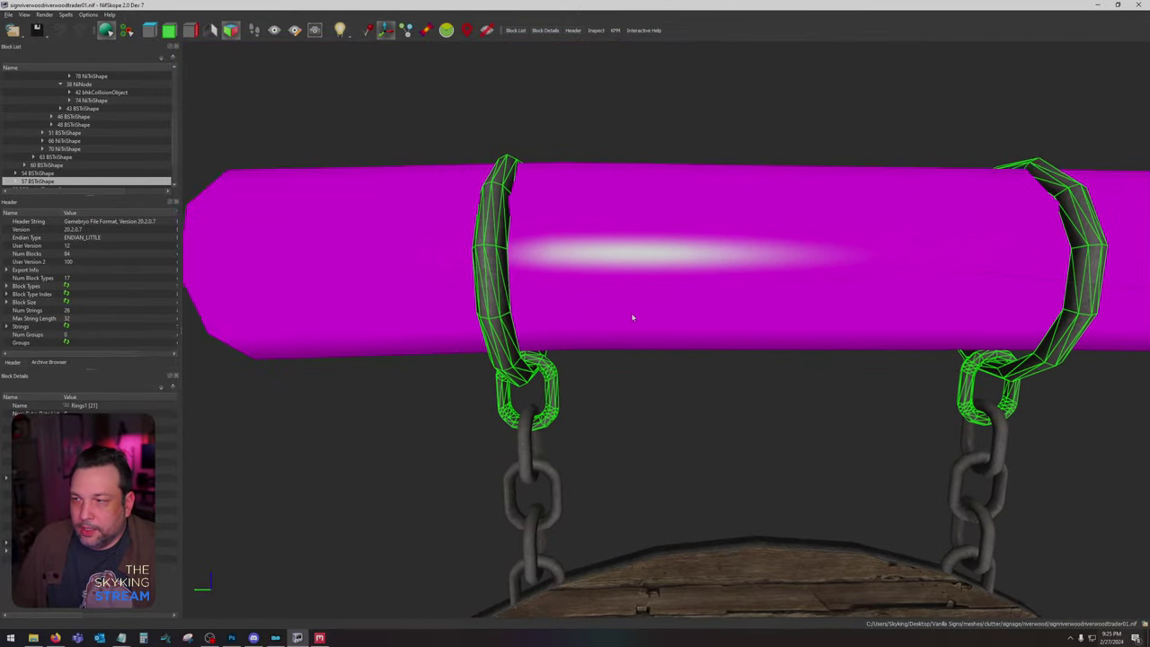
drag(632, 318, 701, 204)
scroll(809, 413, down, 5)
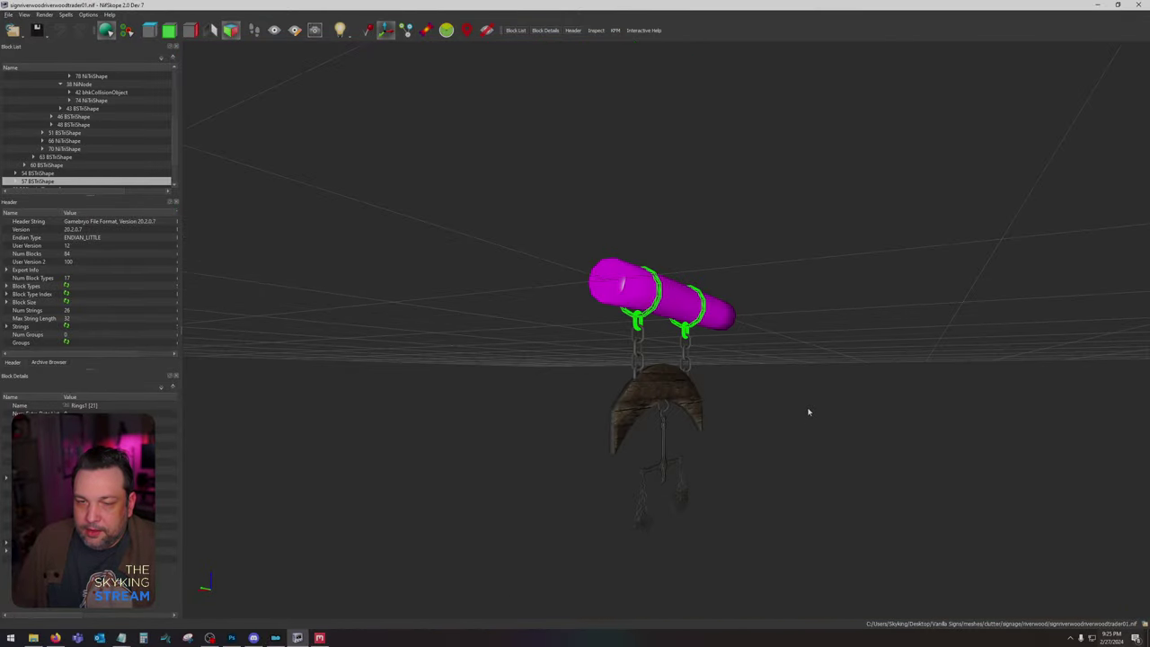
drag(725, 399, 583, 361)
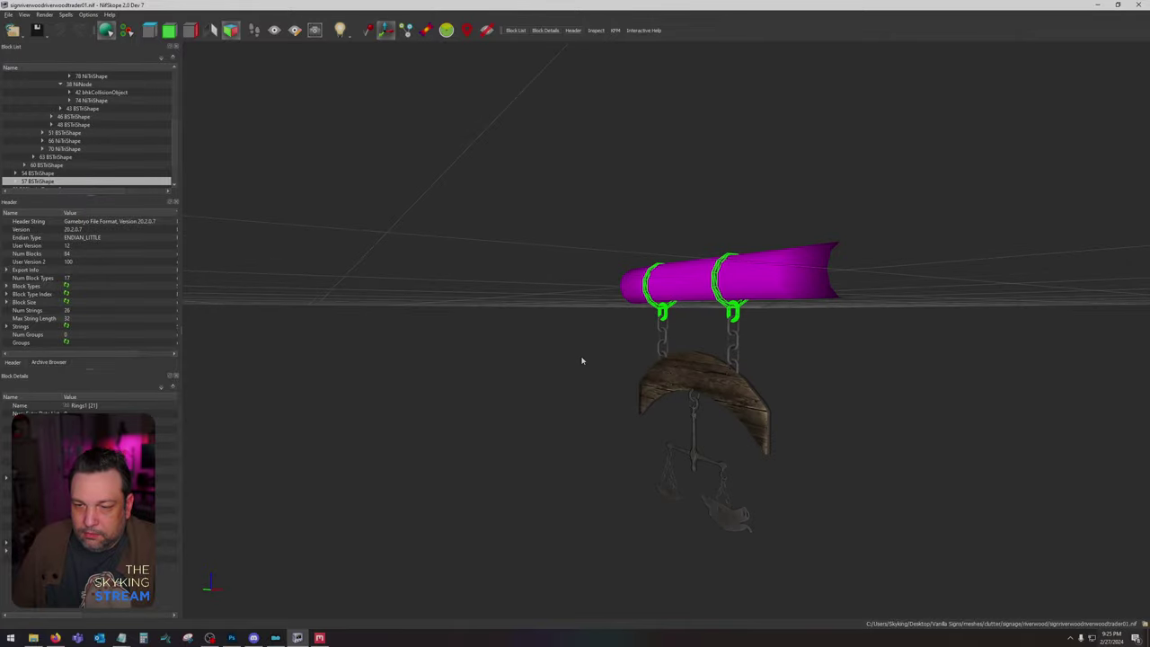
scroll(752, 479, up, 6)
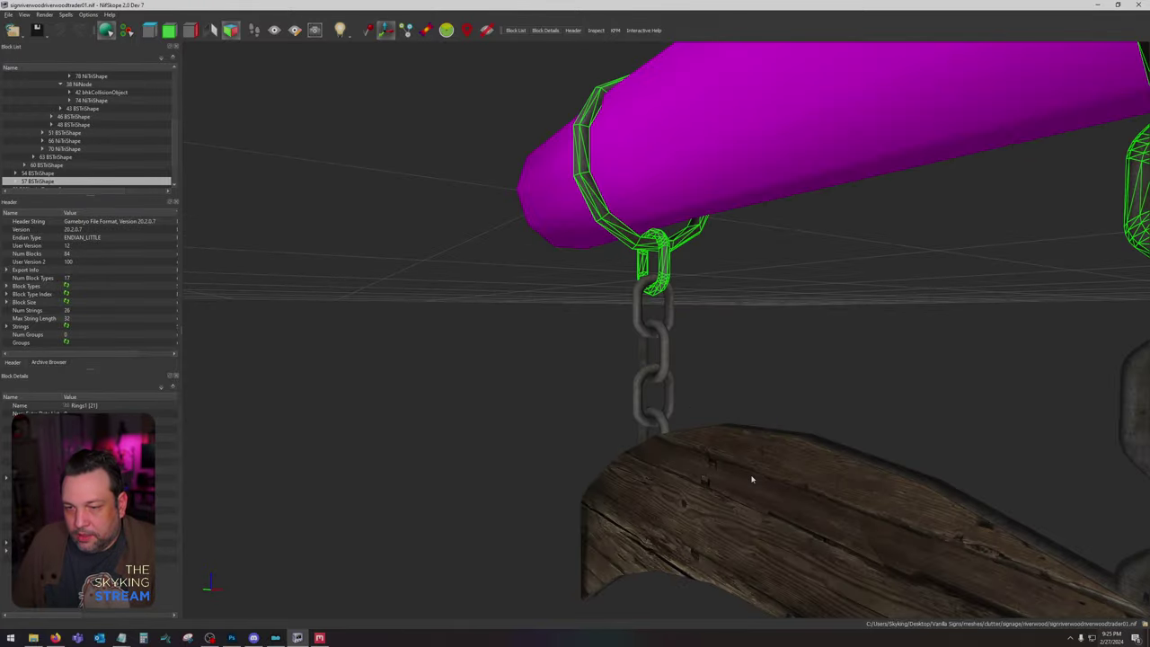
Step: Examine the arched wooden board and the boar-shaped piece on the scale from several angles
scroll(779, 450, down, 2)
drag(786, 441, 688, 200)
drag(707, 336, 699, 191)
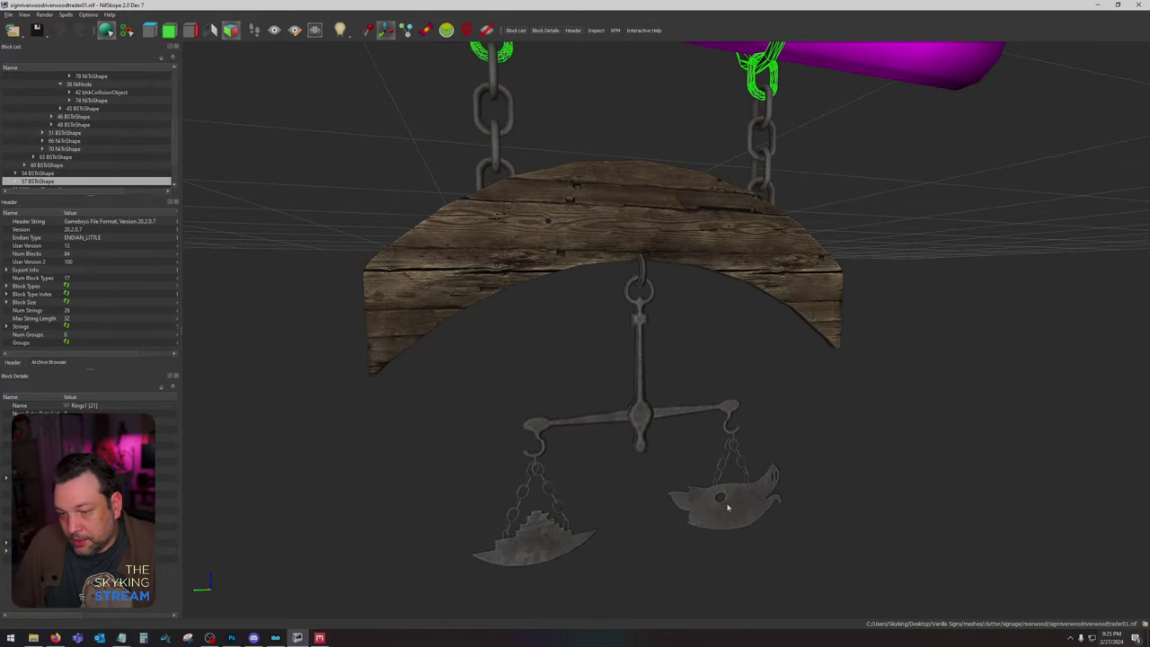
click(727, 505)
drag(630, 360, 588, 249)
scroll(585, 342, up, 5)
drag(585, 345, 595, 432)
click(601, 390)
scroll(584, 416, down, 3)
scroll(608, 390, down, 4)
drag(621, 347, 620, 402)
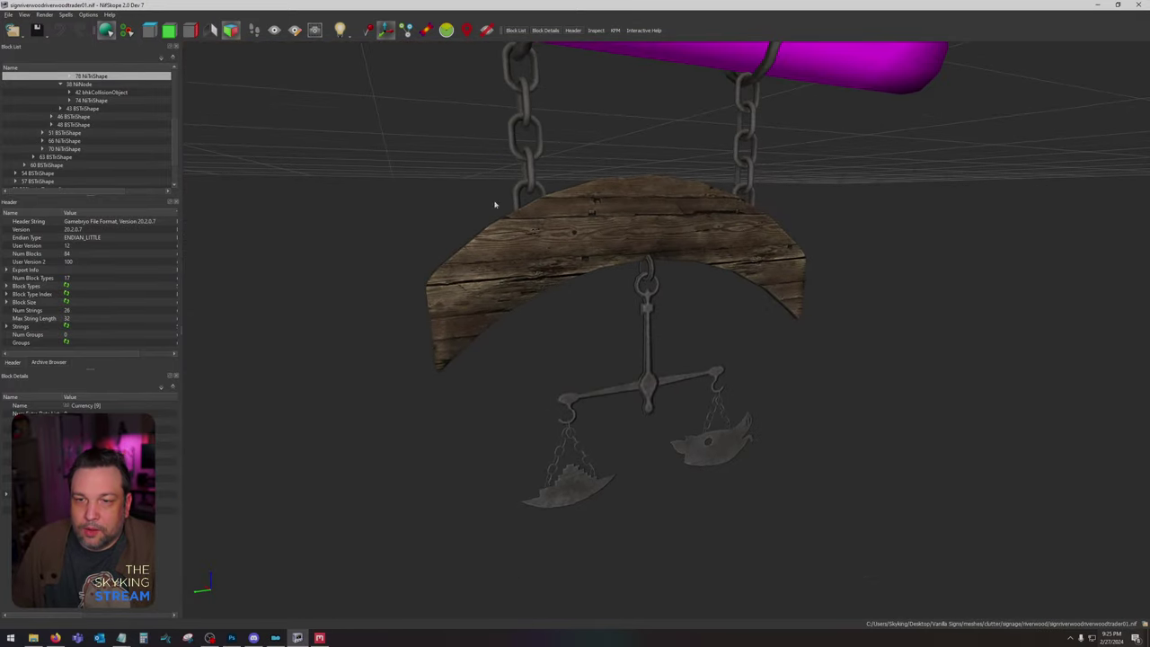
drag(794, 238, 635, 297)
scroll(640, 261, up, 3)
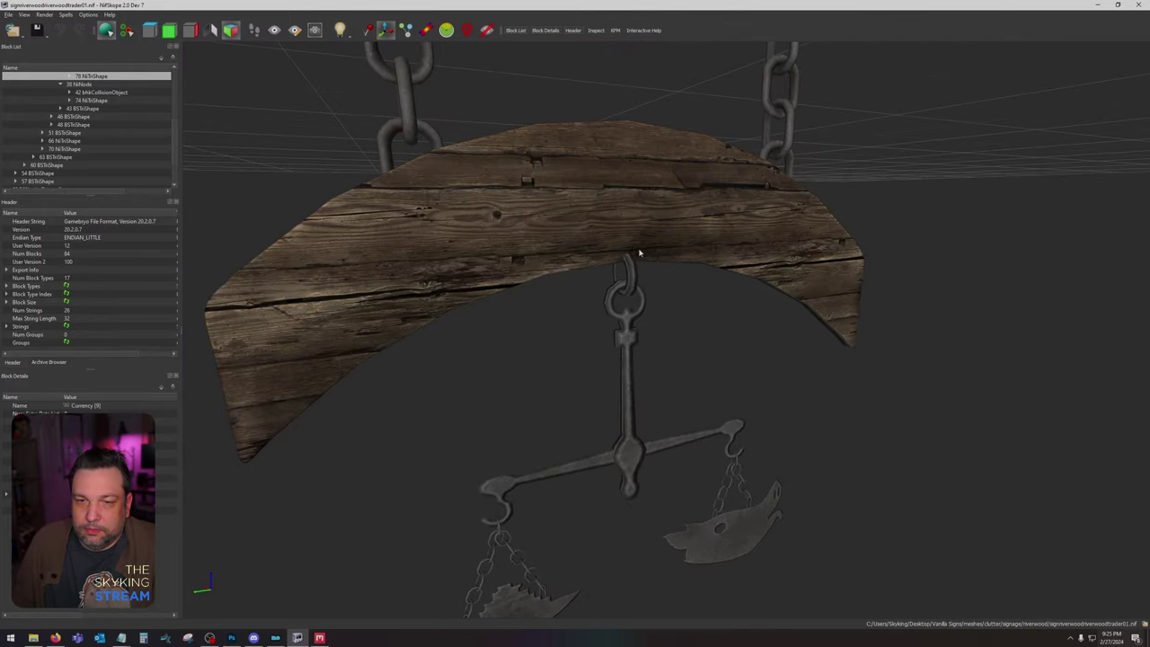
scroll(640, 254, down, 3)
Step: Switch to Quixel Mixer and load the updated height map into the displacement channel of the Paint 1 layer
click(320, 639)
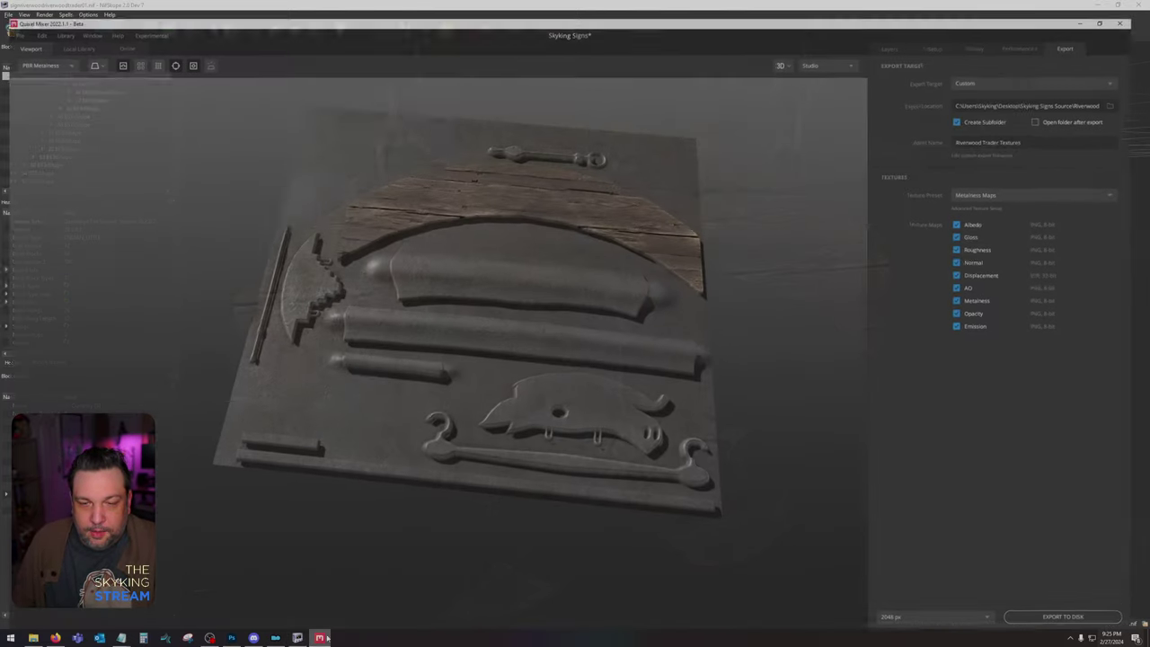
click(903, 30)
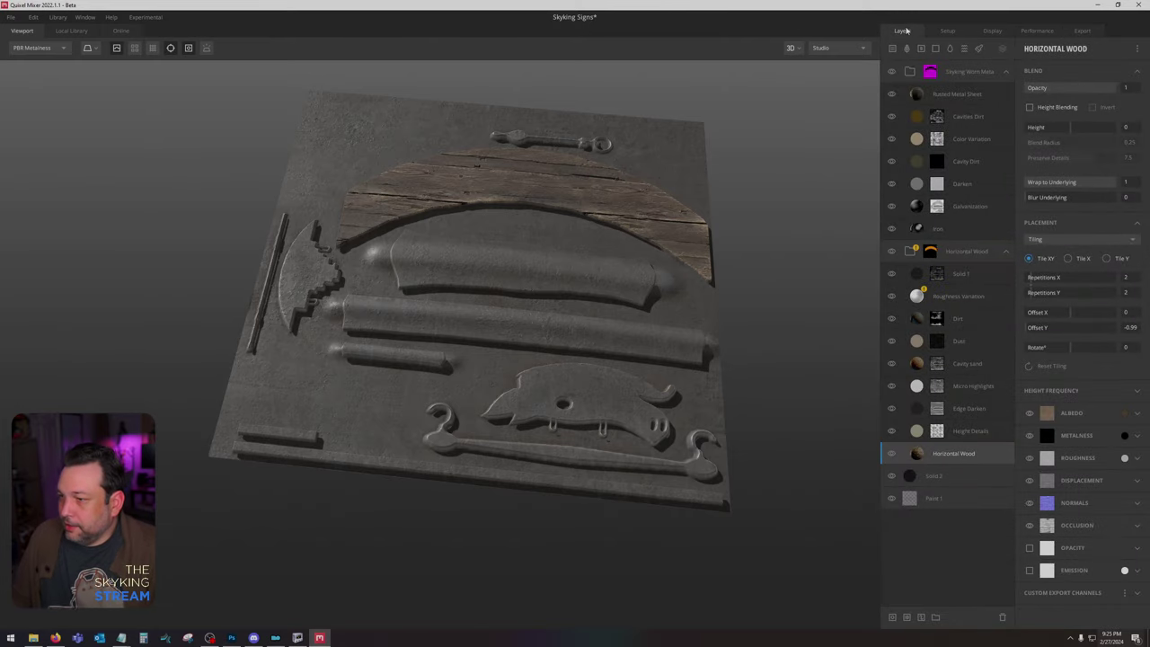
click(953, 498)
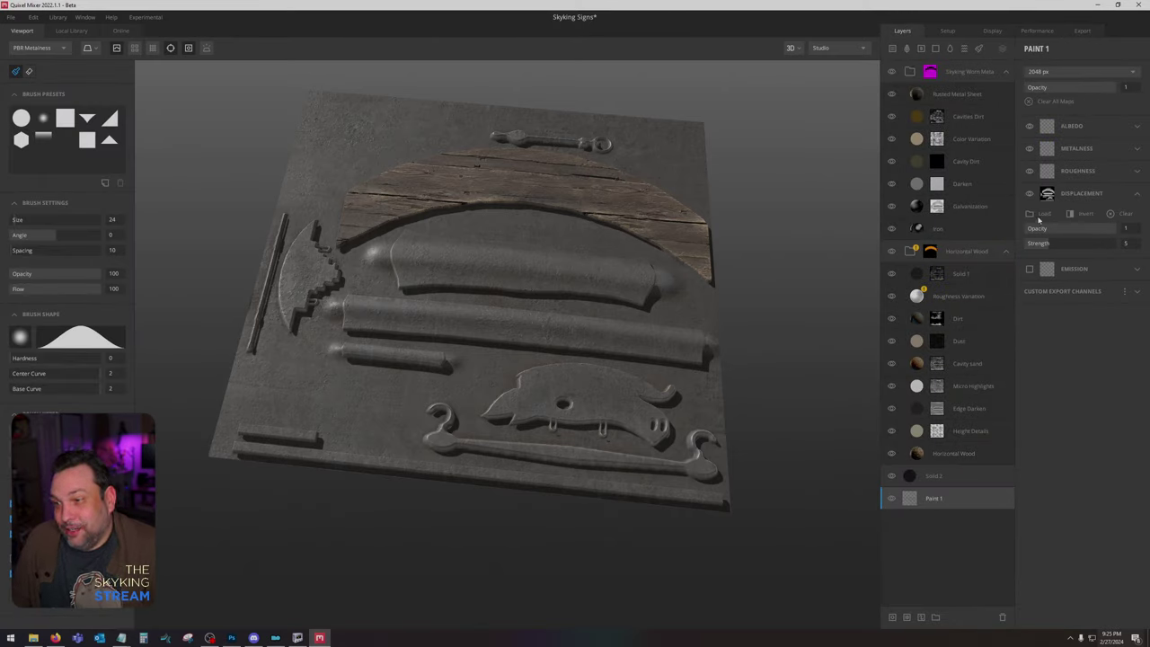
click(1040, 215)
double_click(415, 90)
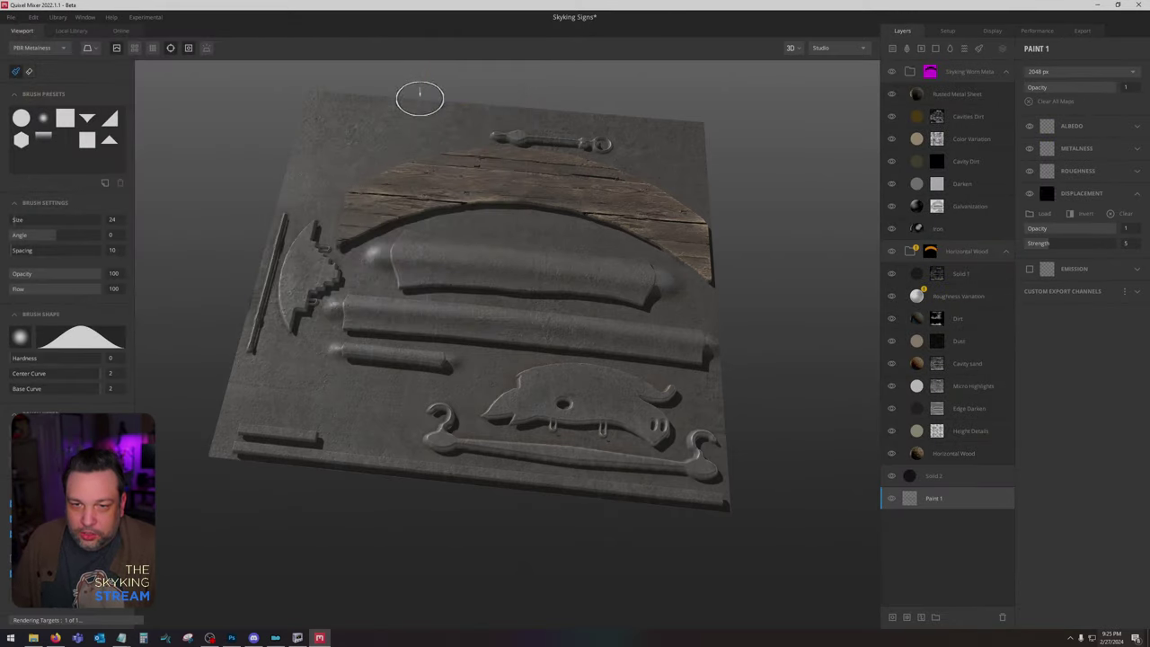
Step: Examine the carved lettering on the wooden arch up close and collapse the Skyking Worn Metal group
drag(789, 297, 734, 255)
scroll(726, 286, up, 3)
scroll(727, 286, up, 3)
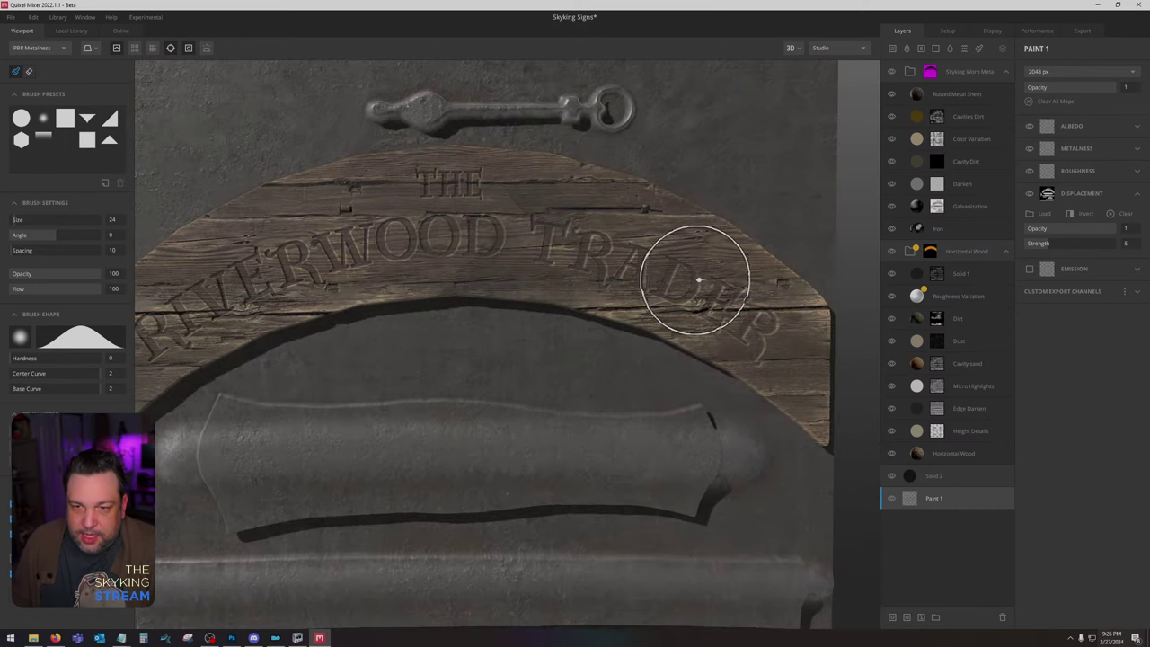
scroll(800, 207, down, 2)
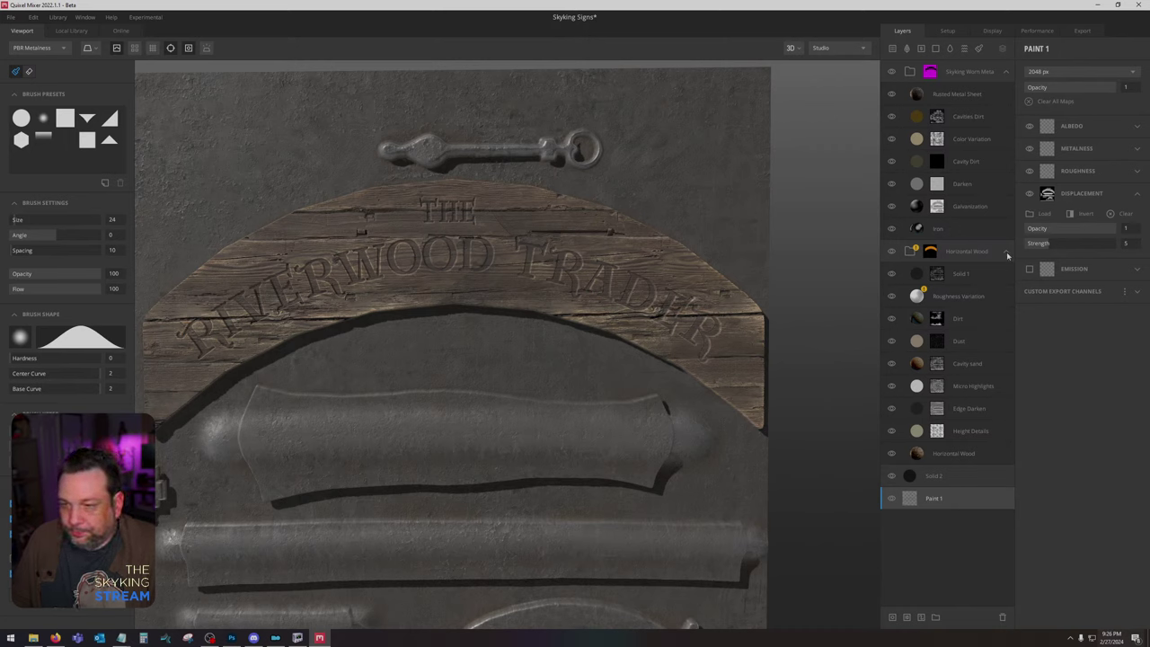
click(1007, 73)
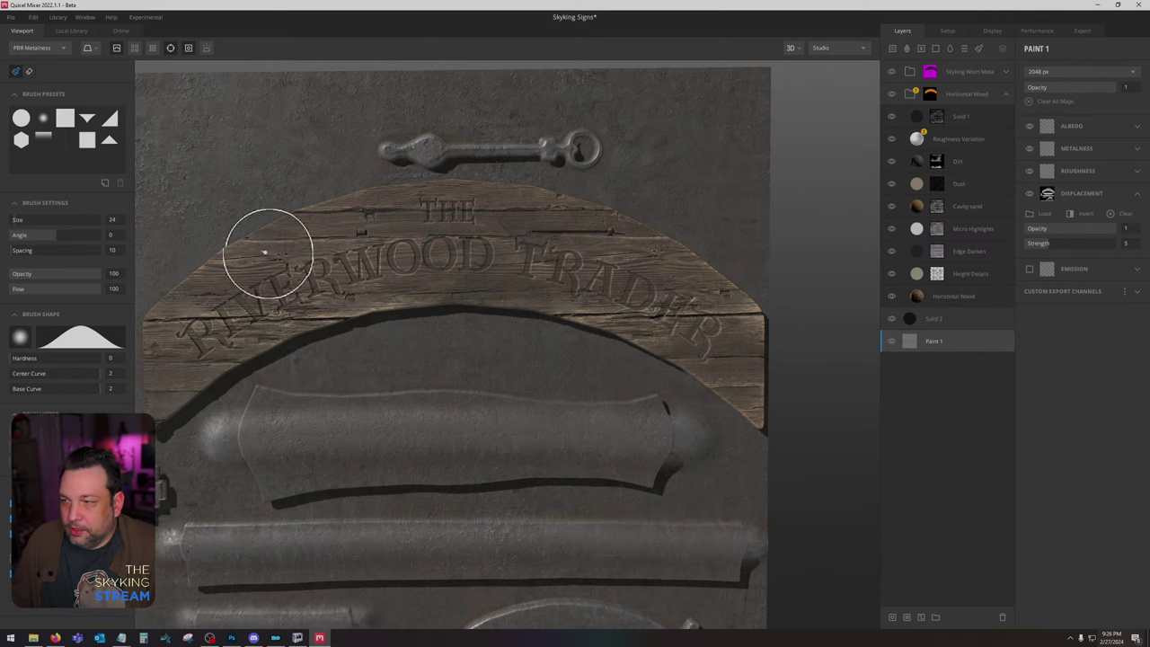
Step: Show only the albedo in the viewport and compare the wooden arch with the Edge Darken layer hidden and shown
click(955, 298)
click(891, 252)
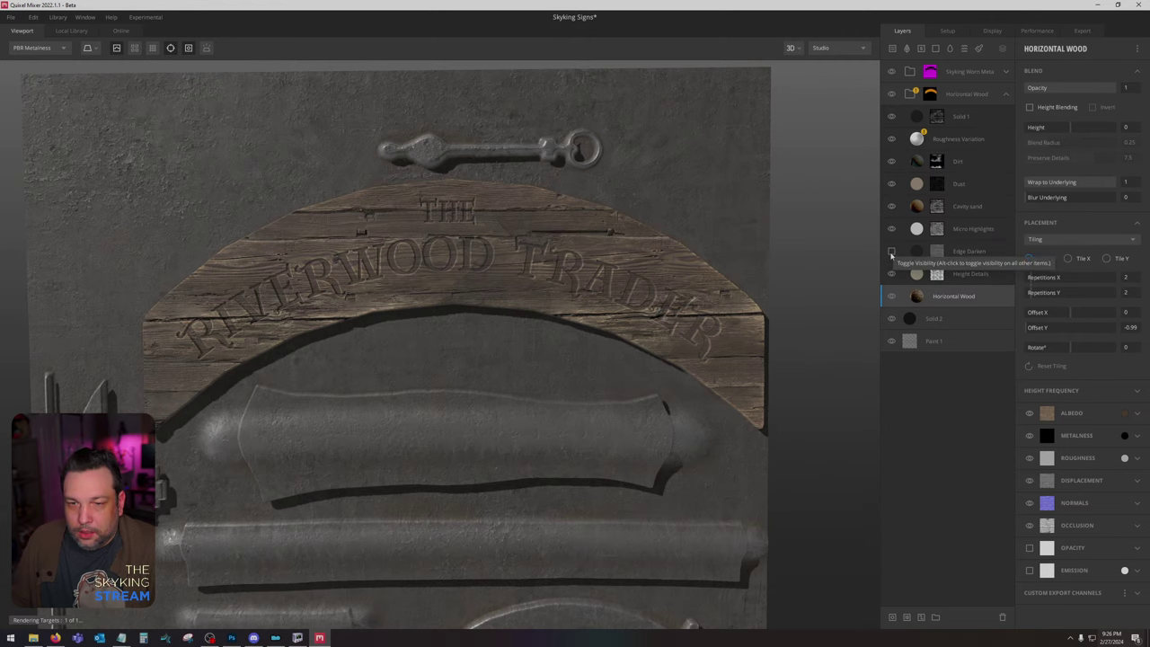
click(890, 252)
key(c)
click(892, 255)
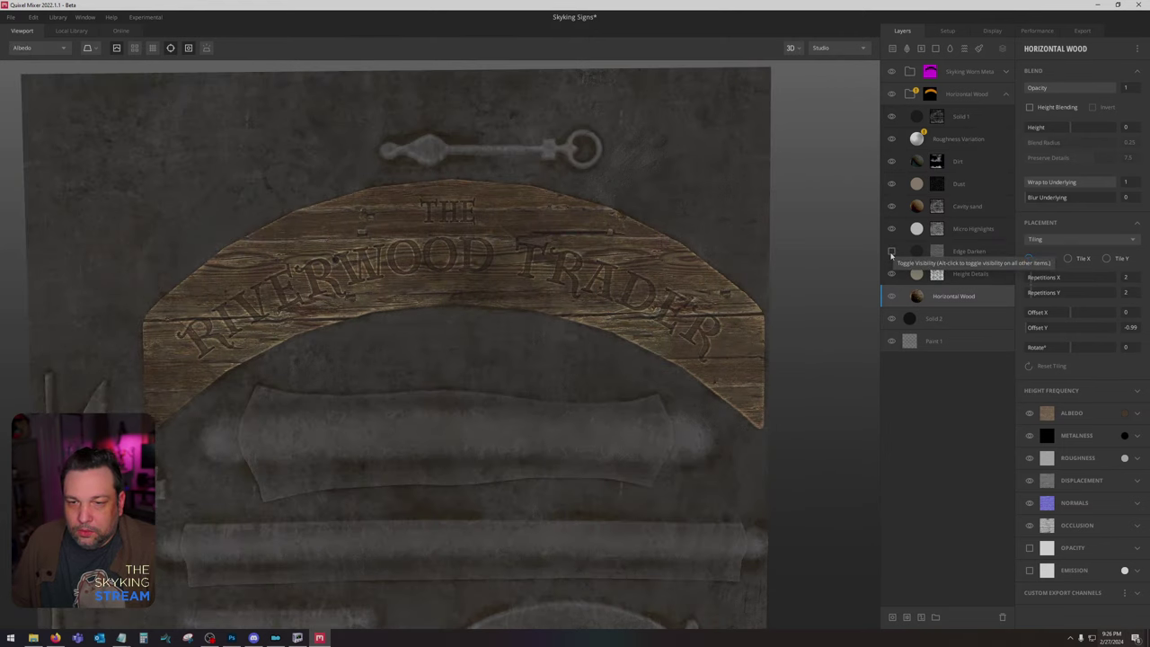
click(891, 250)
Step: Hide and reshow the Cavity Sand, Dust and Solid 1 layers to compare their effect on the carved lettering
click(891, 205)
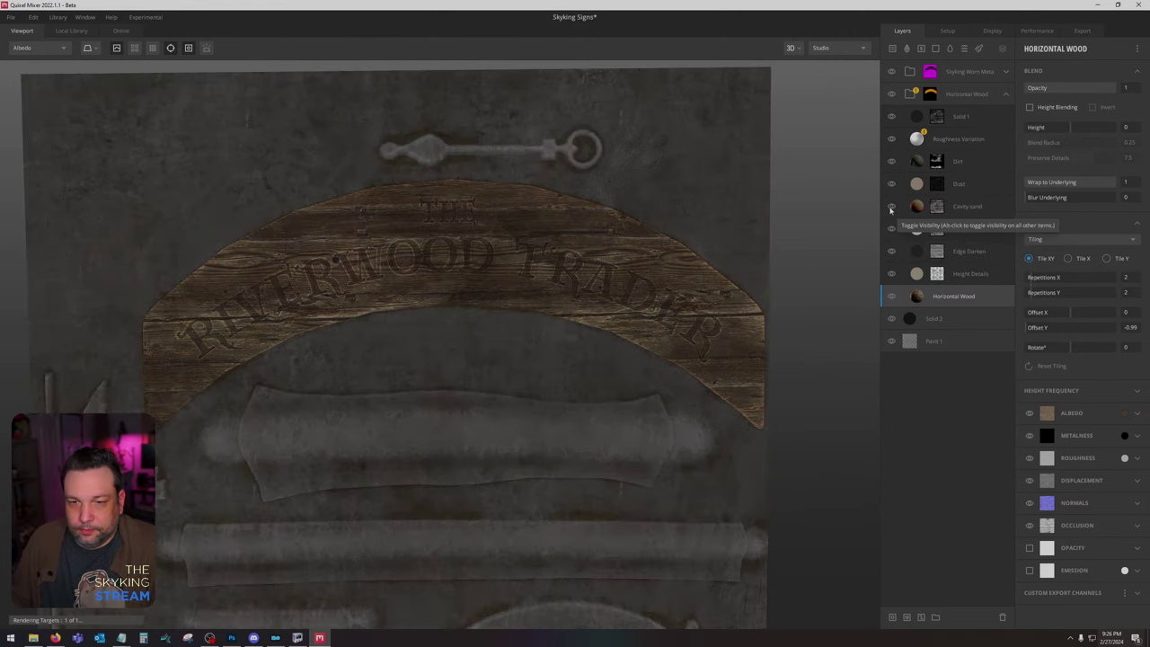
click(892, 186)
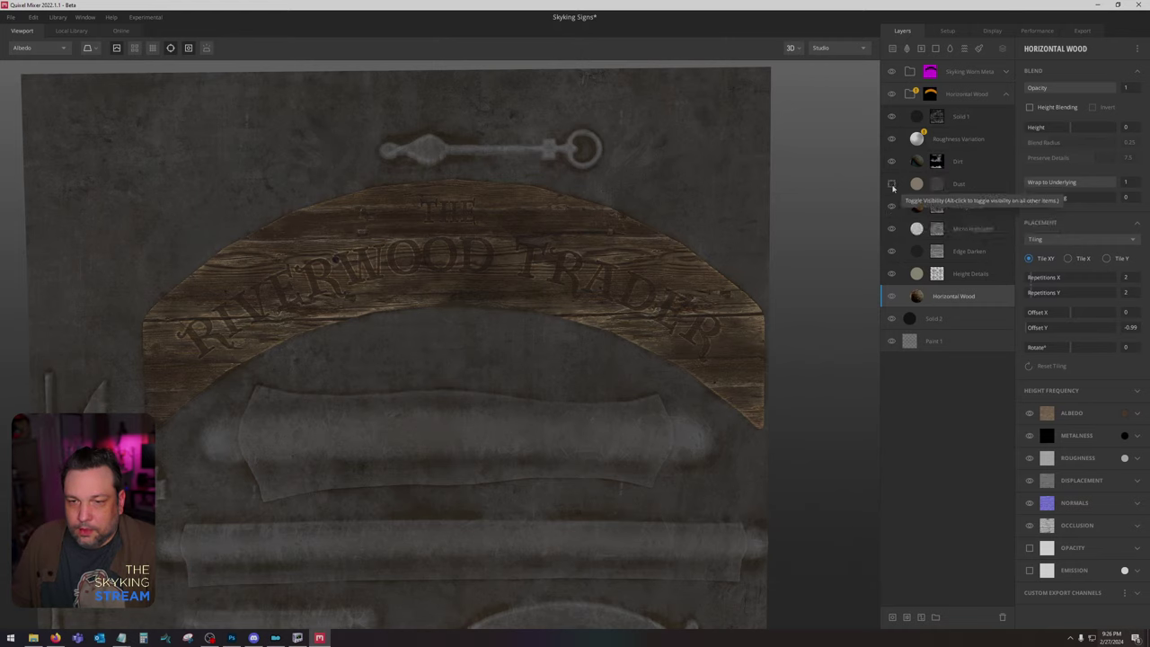
click(892, 184)
click(891, 139)
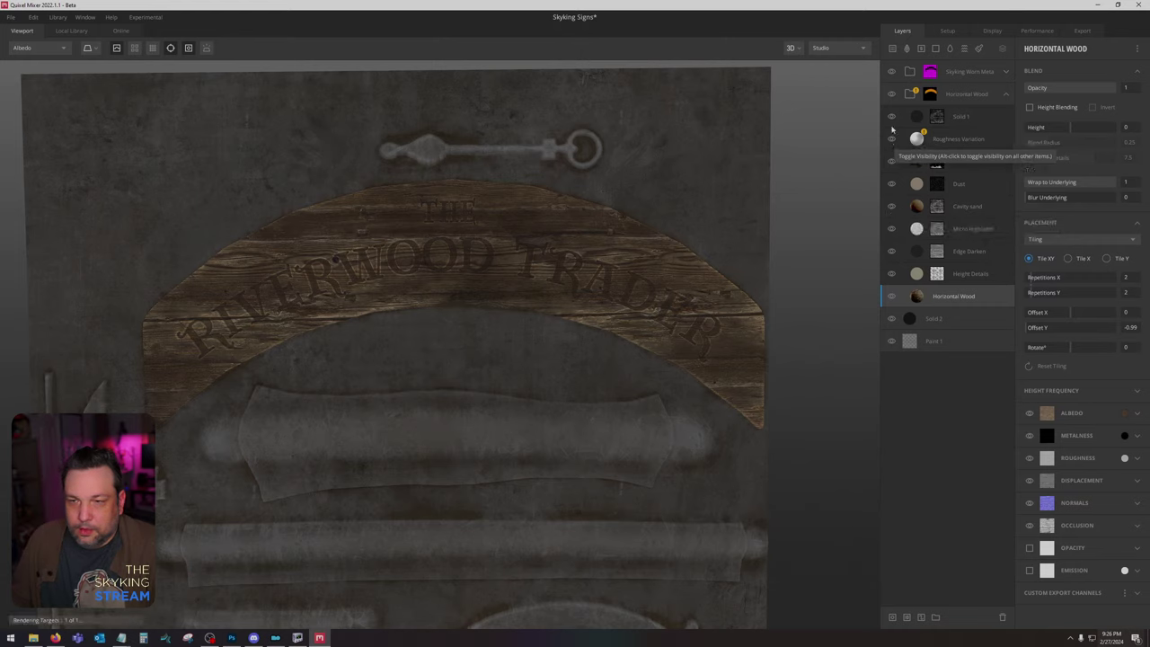
click(891, 117)
click(891, 117)
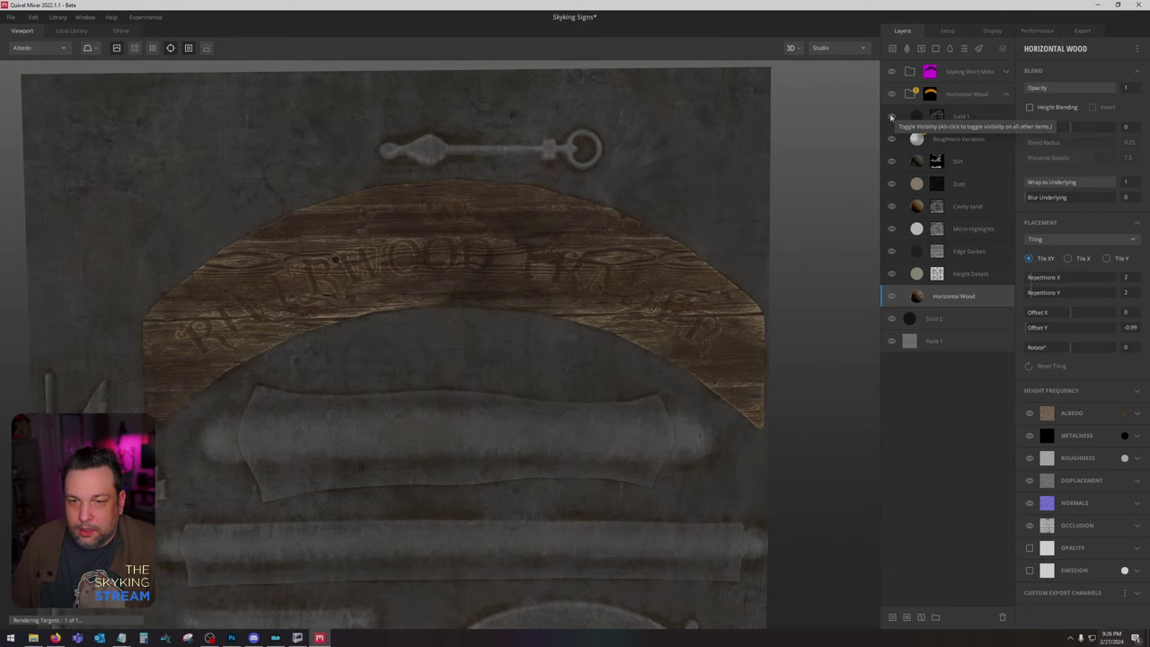
Step: Set the albedo color of the Solid 1 layer in the Horizontal Wood group to black (000000)
click(974, 116)
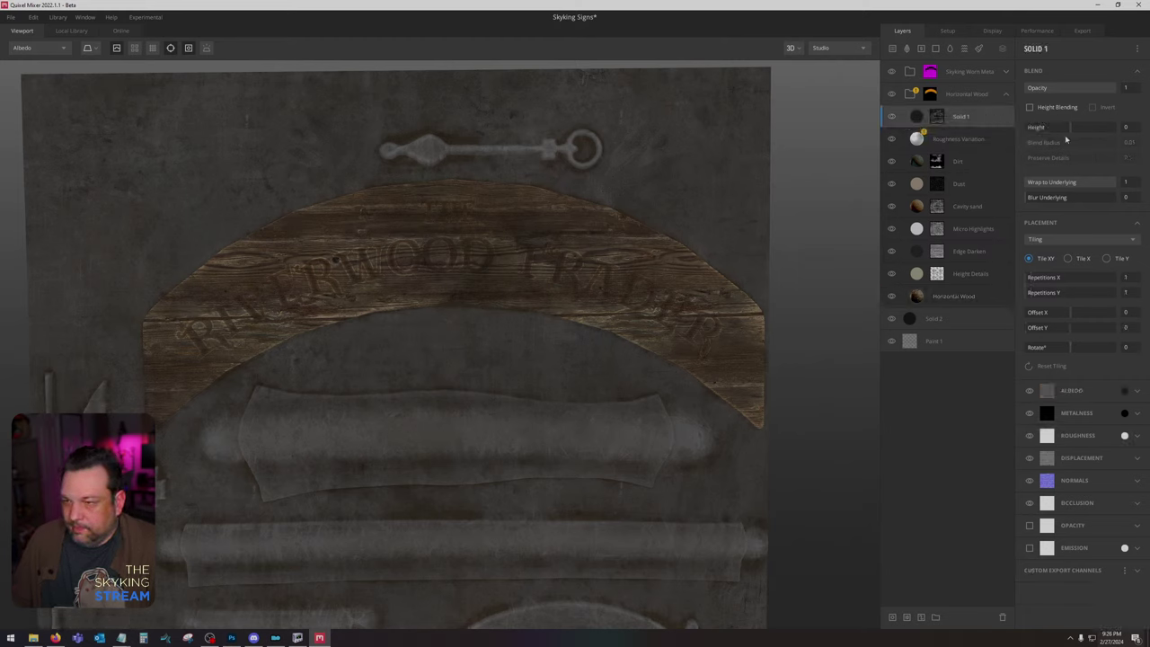
click(1126, 391)
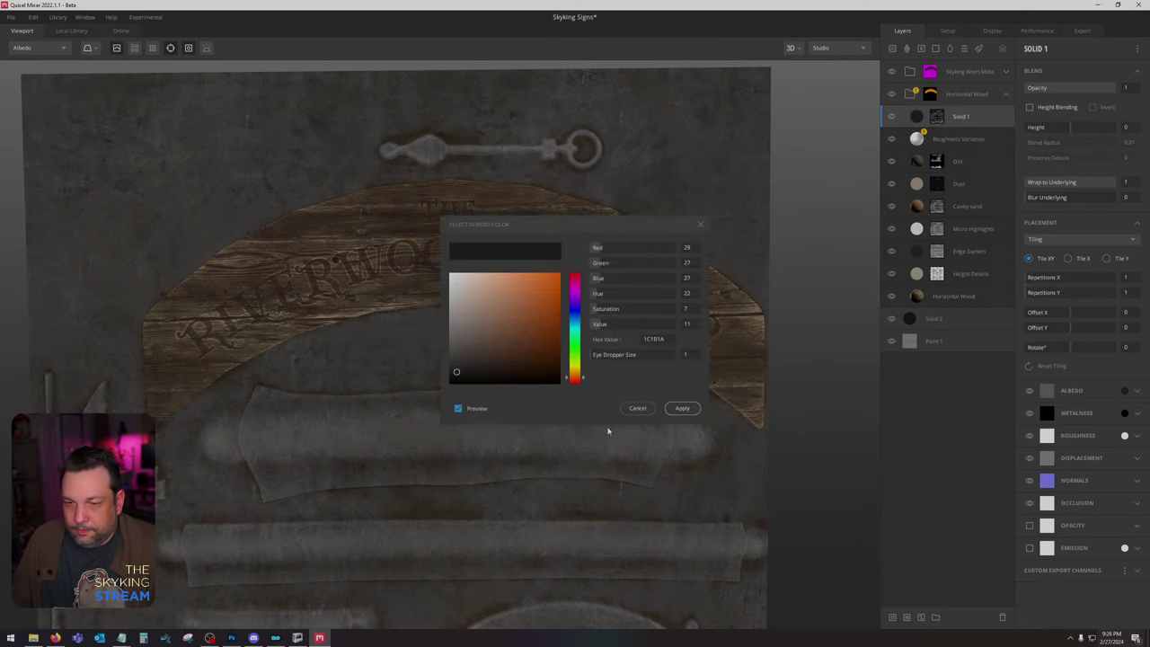
drag(456, 372, 454, 384)
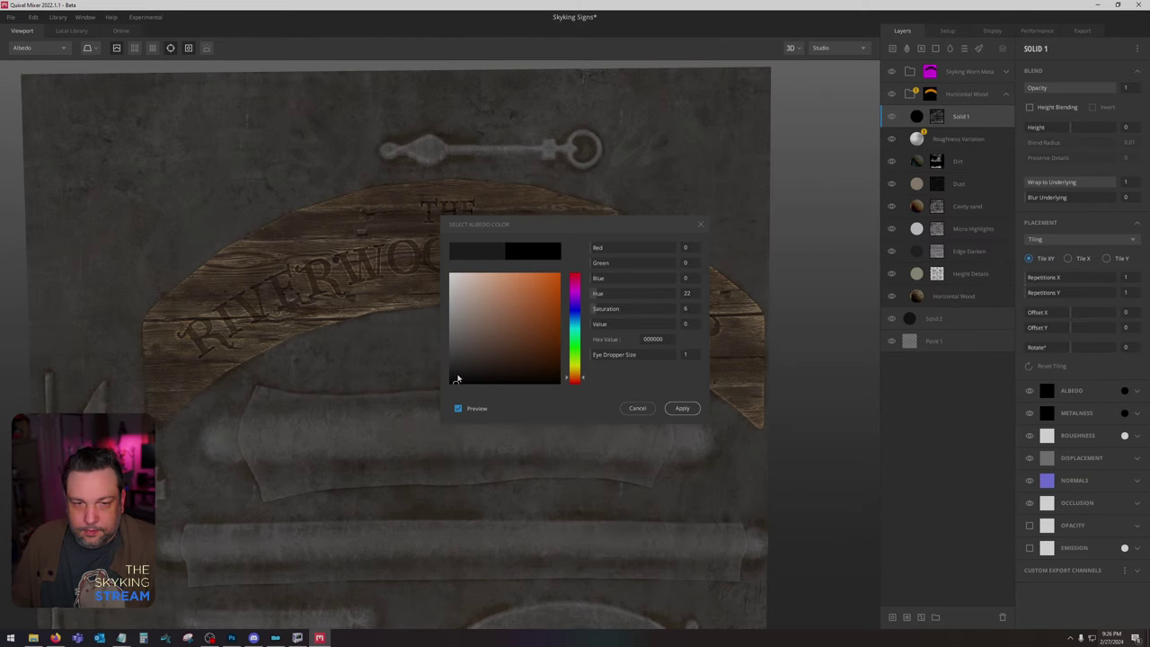
click(693, 409)
drag(606, 386, 704, 285)
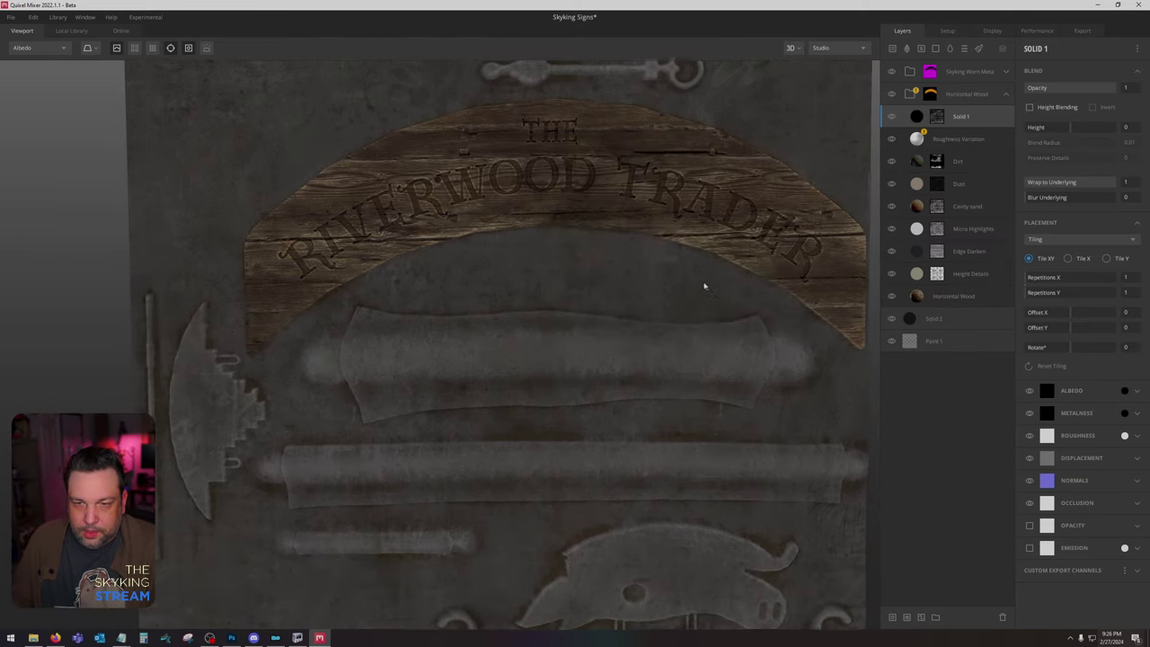
mouse_move(656, 360)
mouse_down()
mouse_move(709, 305)
mouse_move(652, 380)
mouse_up()
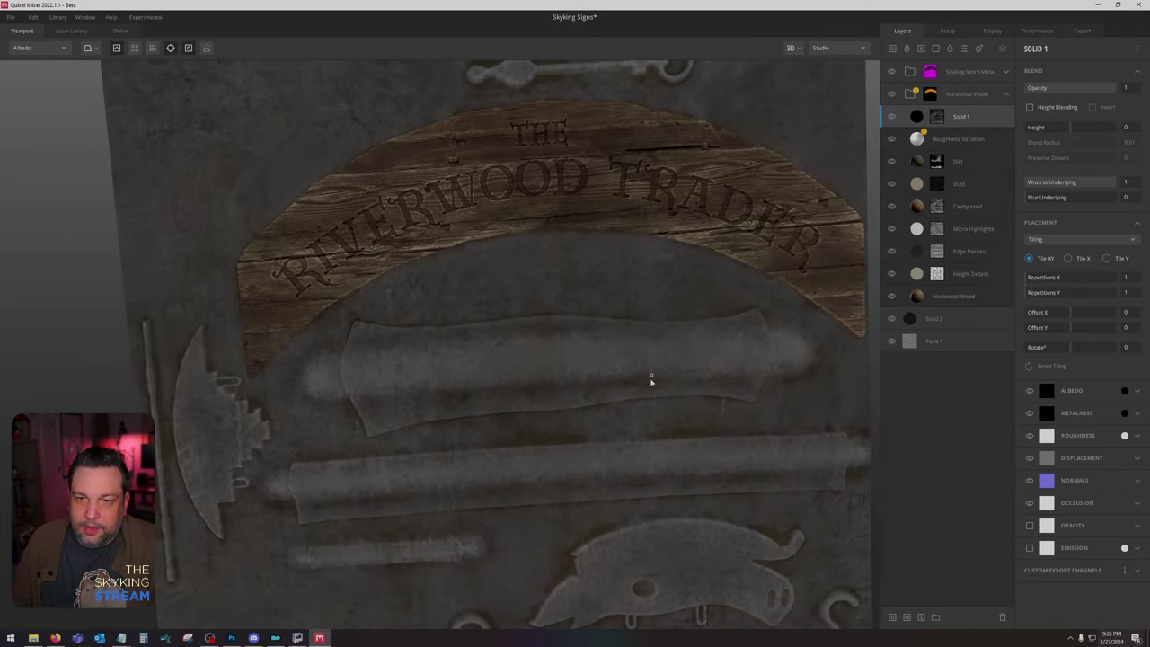
drag(612, 295, 554, 391)
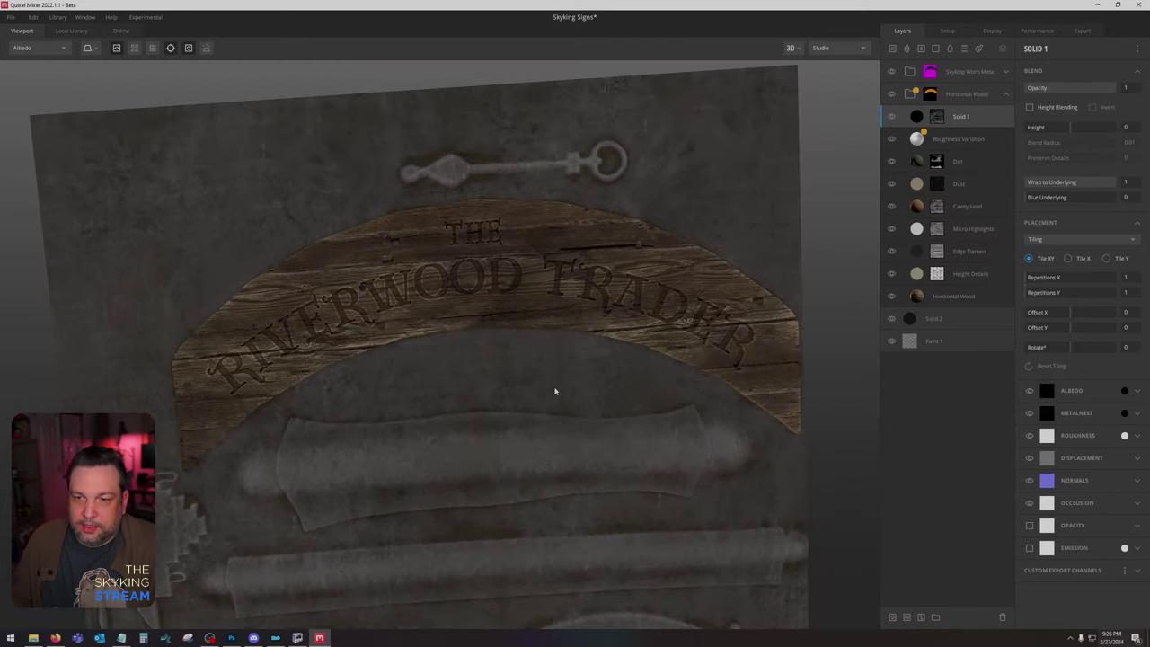
Step: Replace the Horizontal Wood layer's maps with the Wooden Wall Panel surface from the local library
click(971, 295)
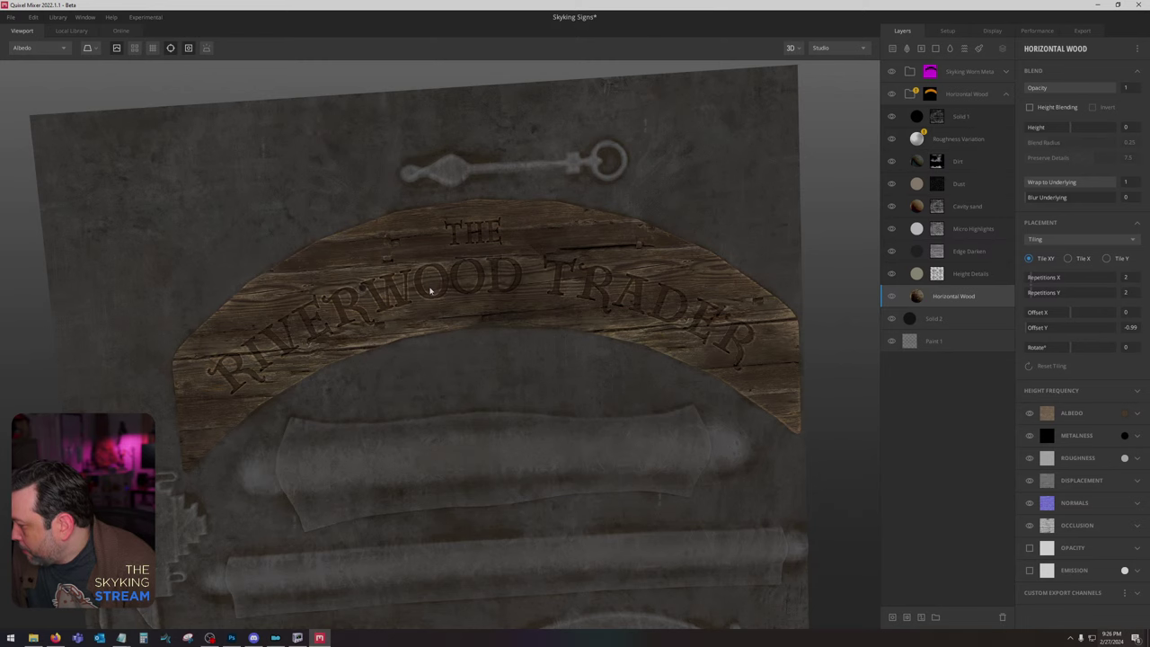
scroll(509, 279, up, 3)
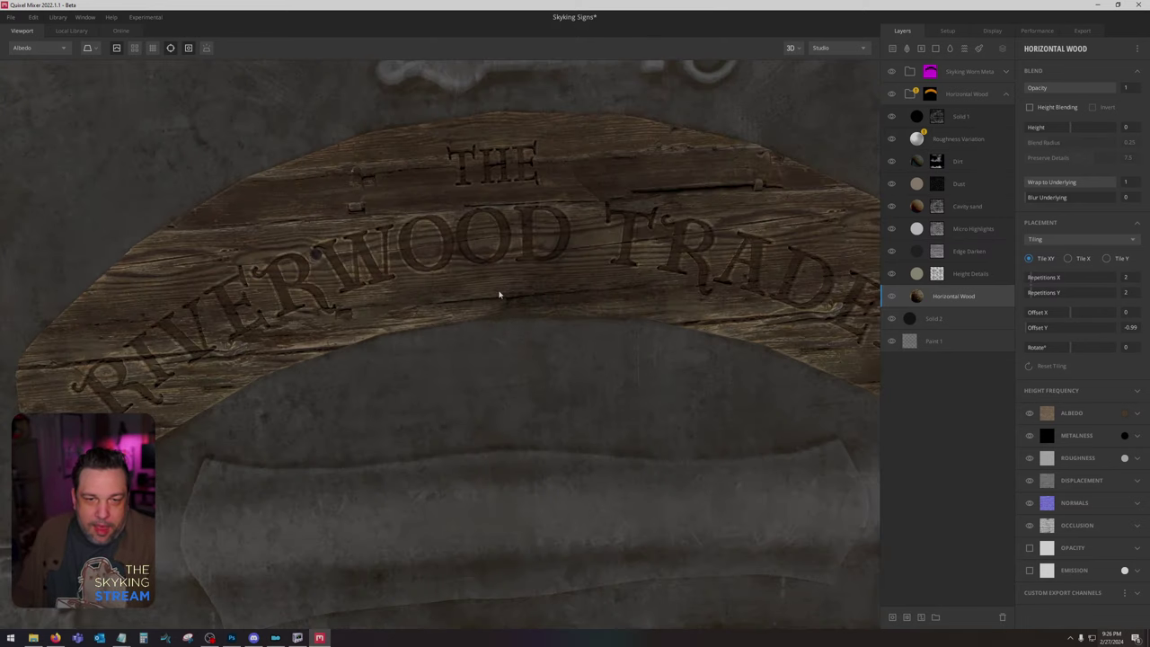
scroll(498, 299, down, 3)
drag(497, 308, 553, 268)
right_click(965, 296)
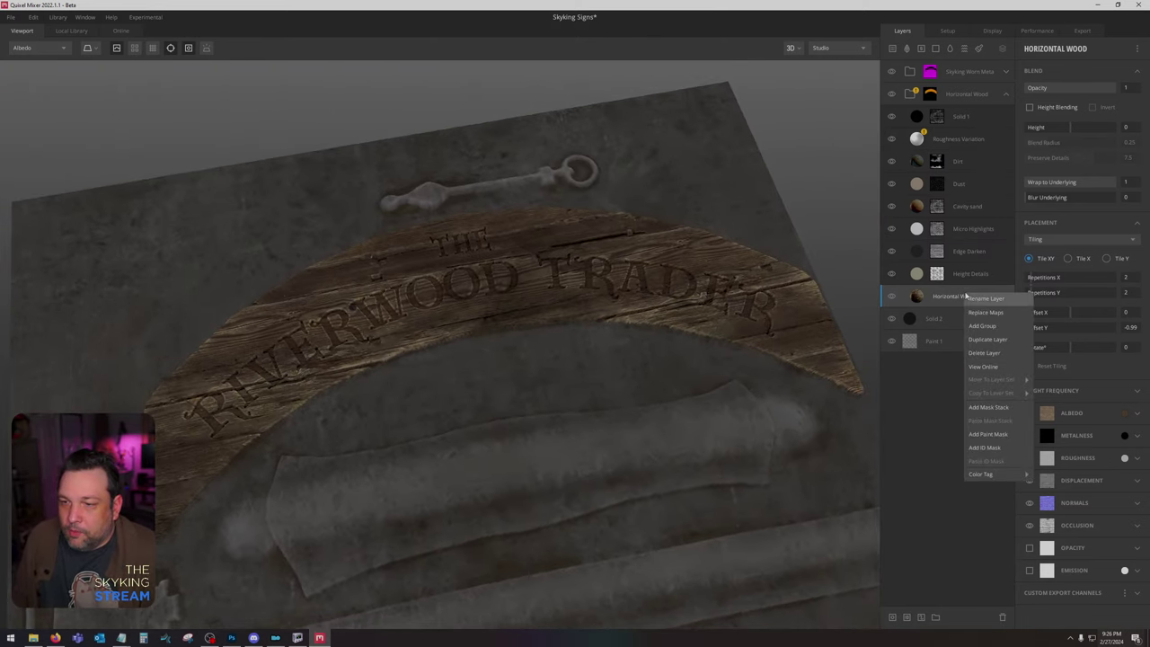
click(986, 312)
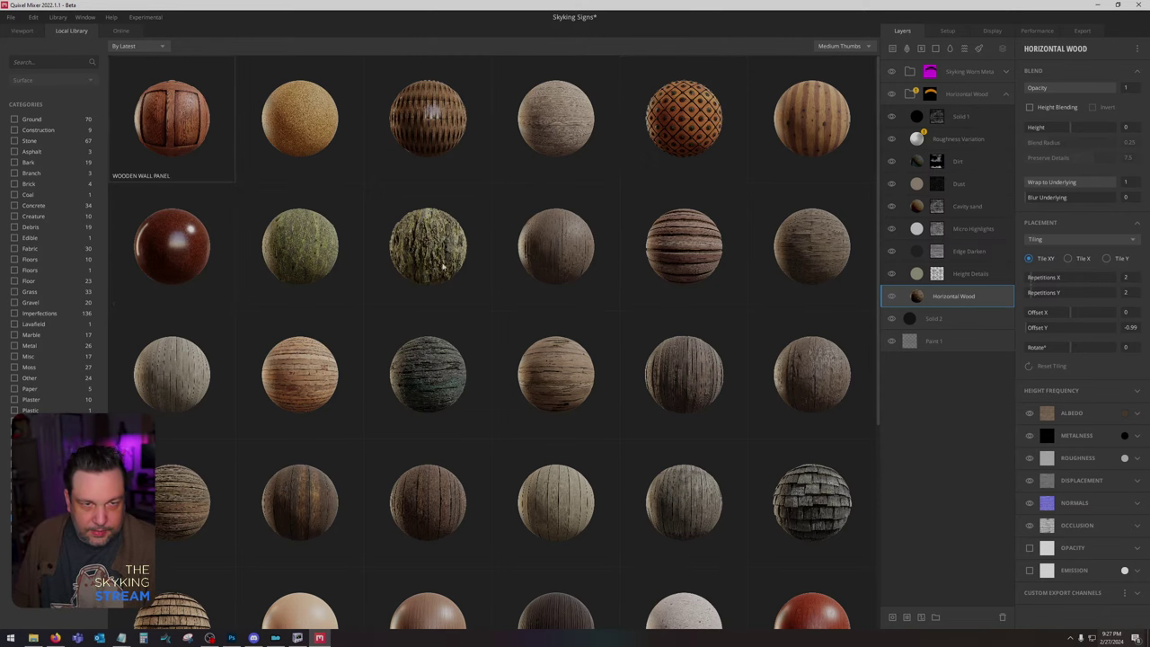
click(171, 116)
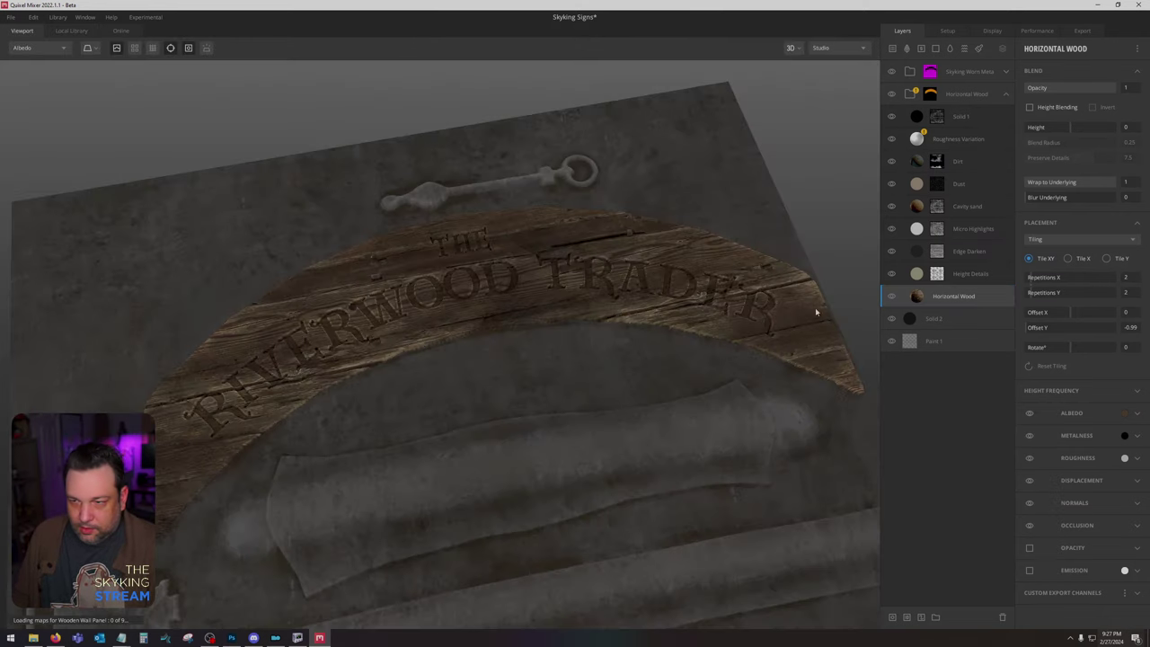
Step: Set the wood layer's tiling repetitions to 1 in X and Y and its rotation to 90°
drag(1030, 278, 1026, 278)
click(1038, 295)
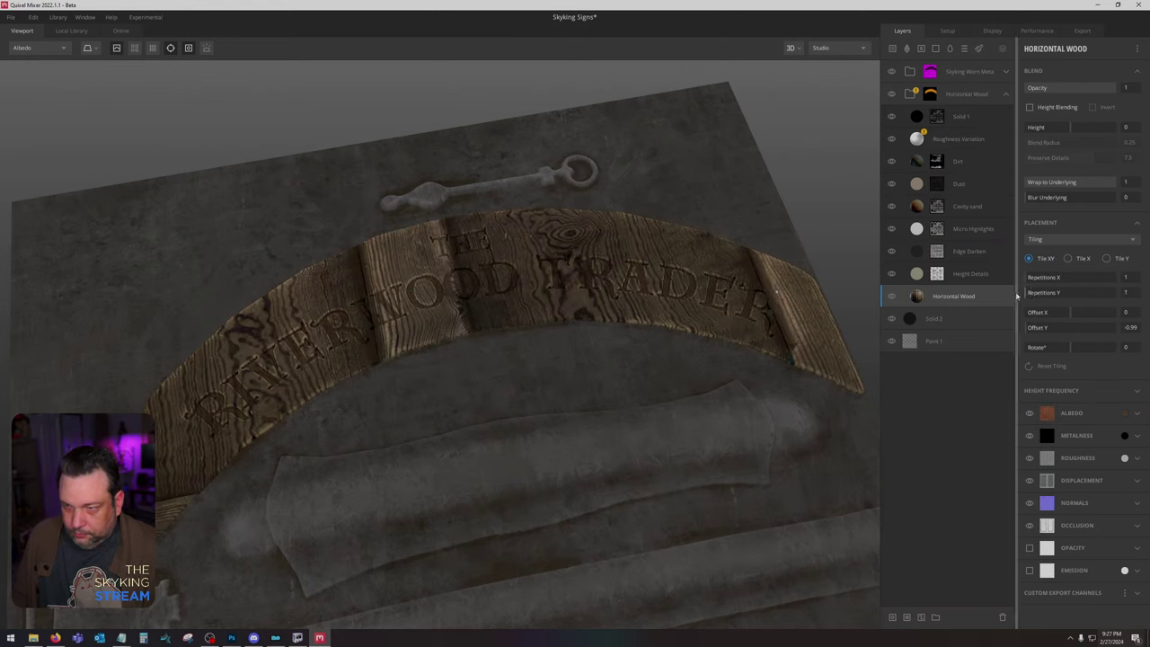
drag(1071, 347, 1087, 347)
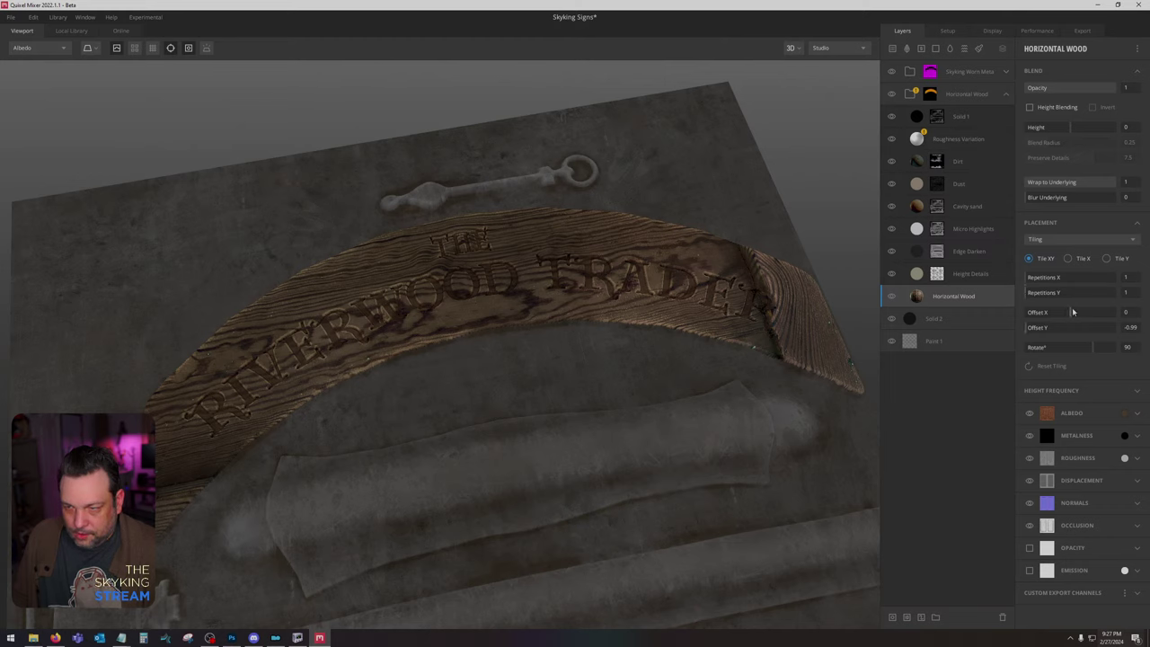
Step: Shift the tiled wood texture to Offset X -0.925 and Offset Y 0.94 to move its seam away from the lettering
drag(1073, 312, 1045, 329)
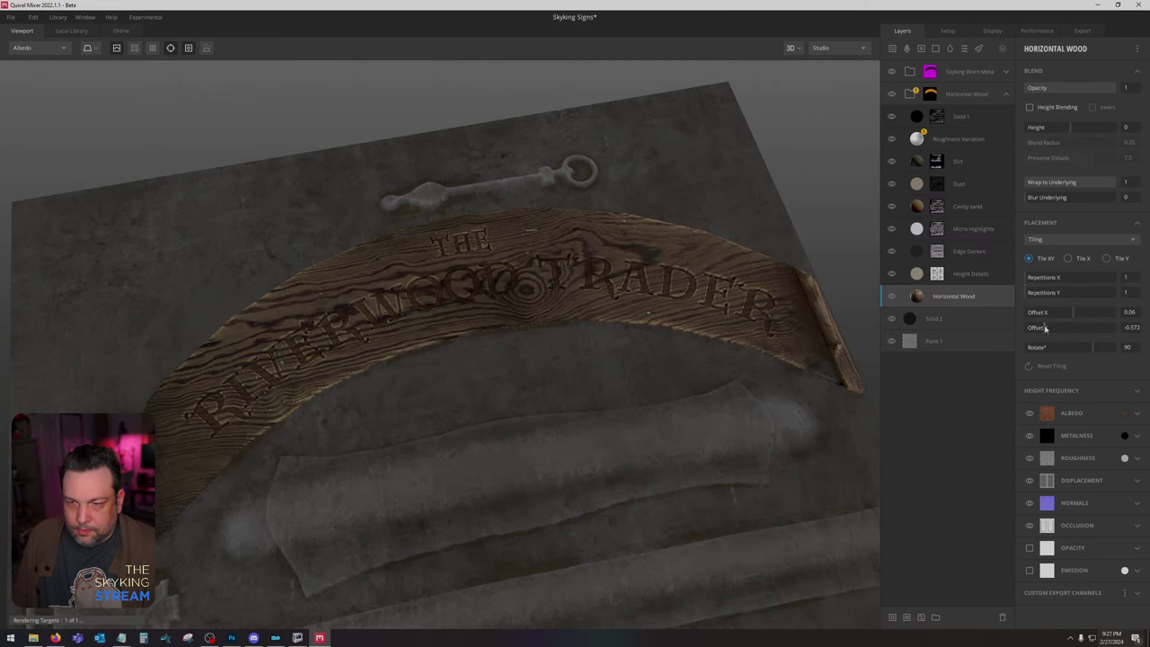
drag(677, 407, 719, 483)
drag(1048, 328, 1114, 329)
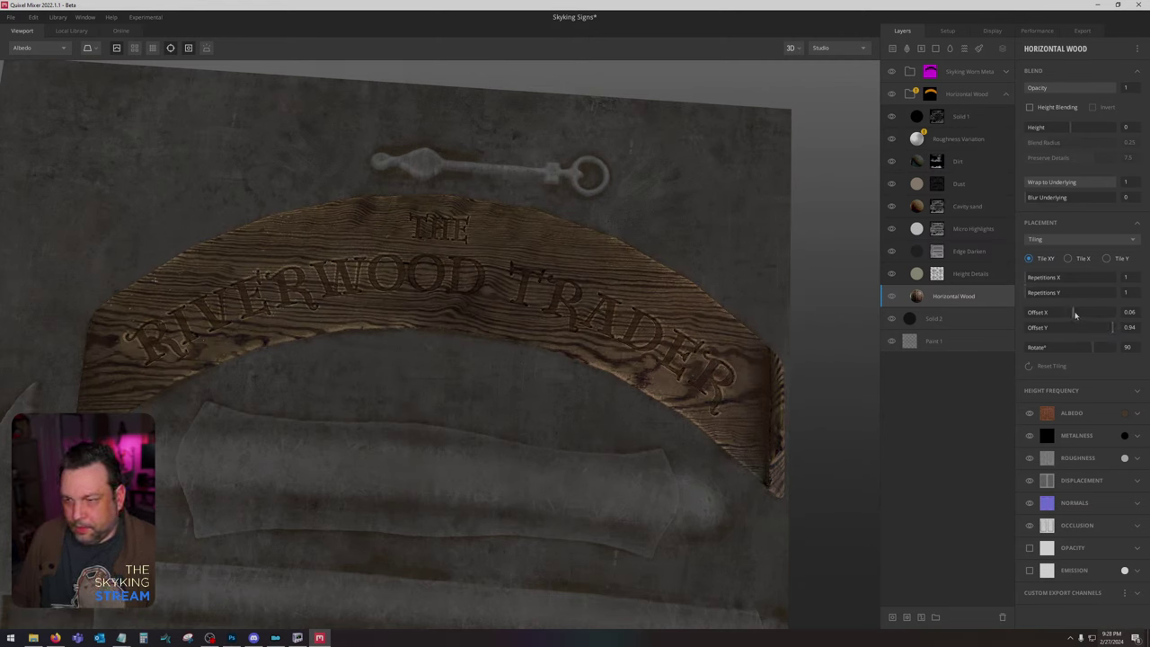
click(1129, 313)
text(0)
key(Return)
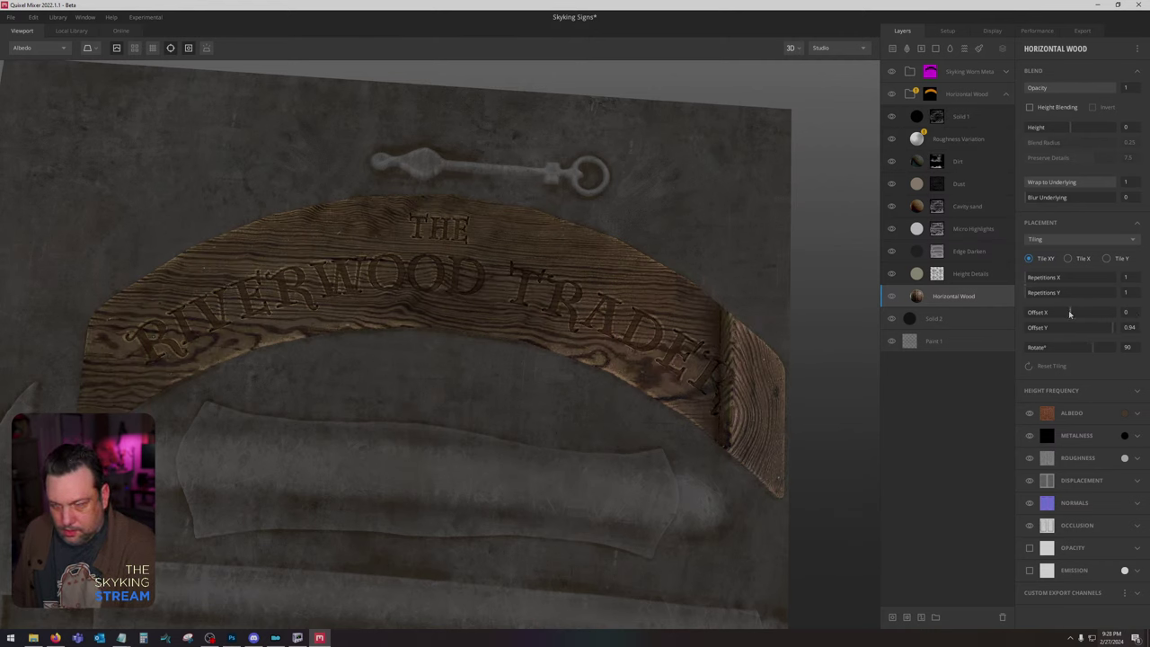
drag(1070, 314, 1029, 313)
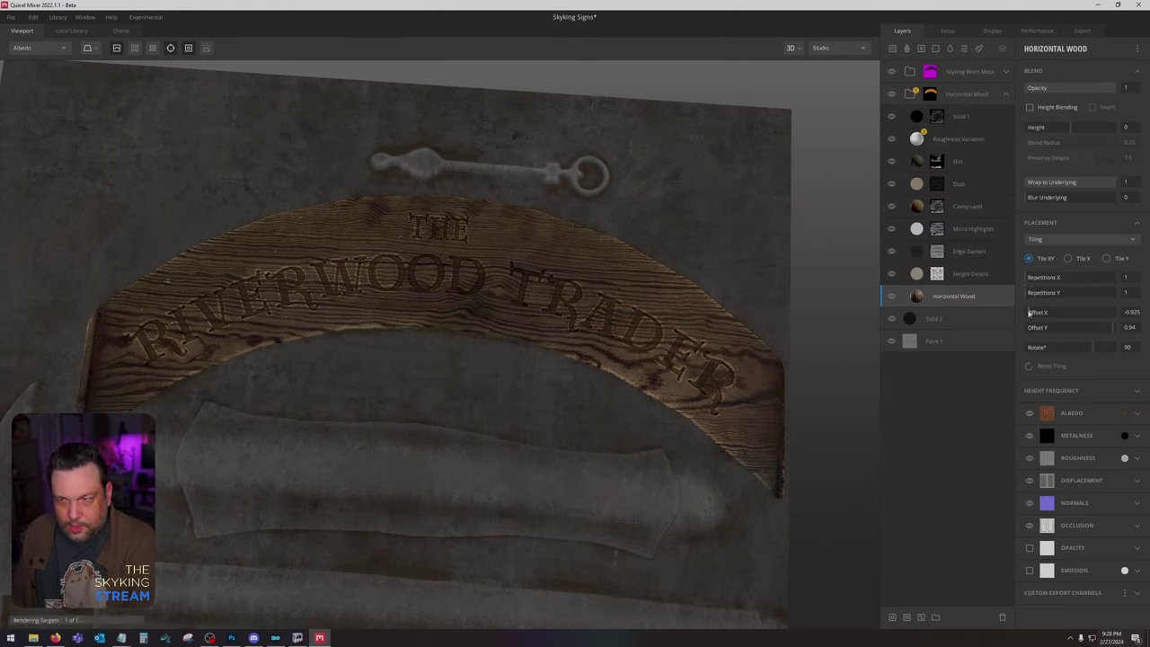
Step: Try Freeform placement for the Horizontal Wood layer with a scale of 0.652
click(1061, 240)
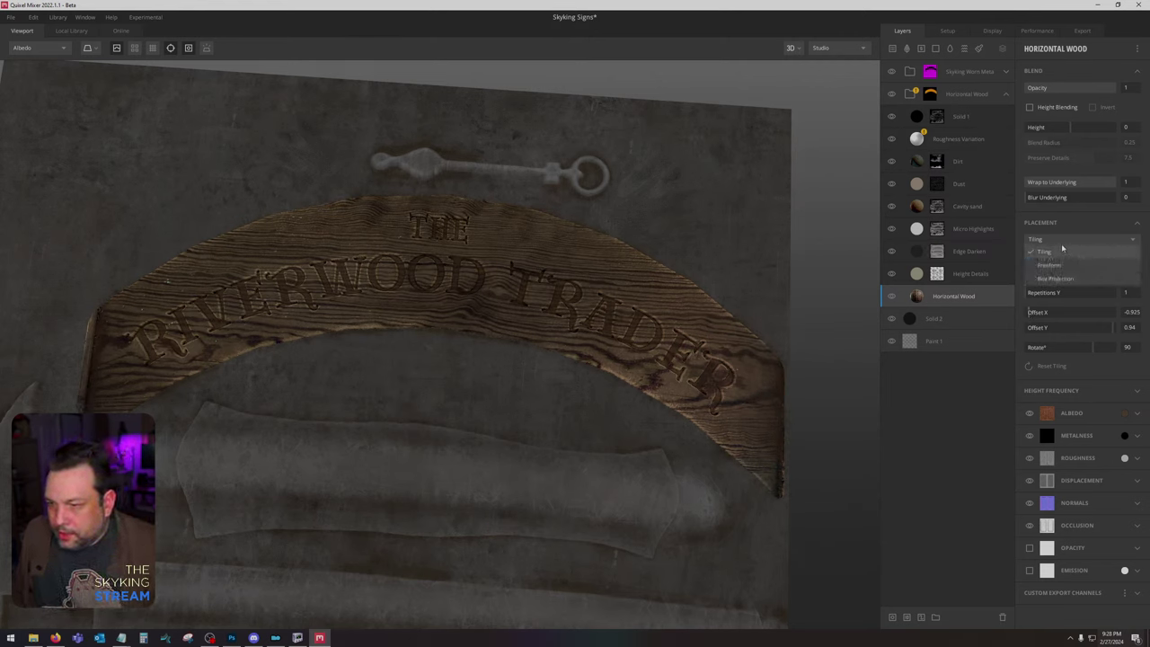
click(1057, 265)
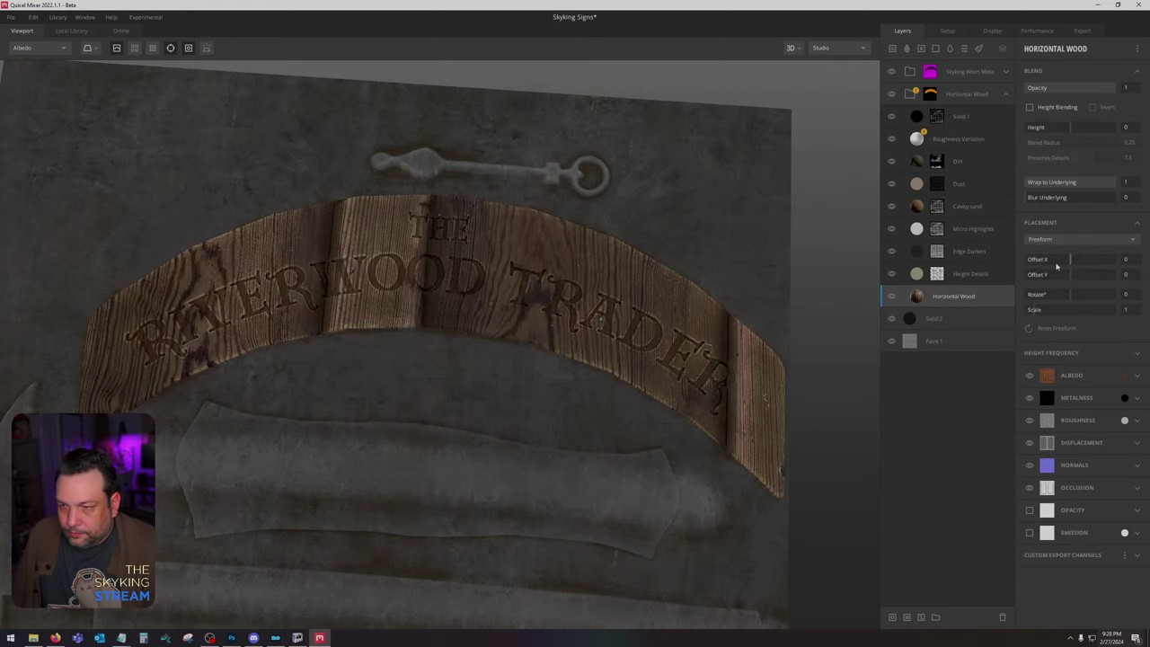
drag(1036, 310, 1031, 310)
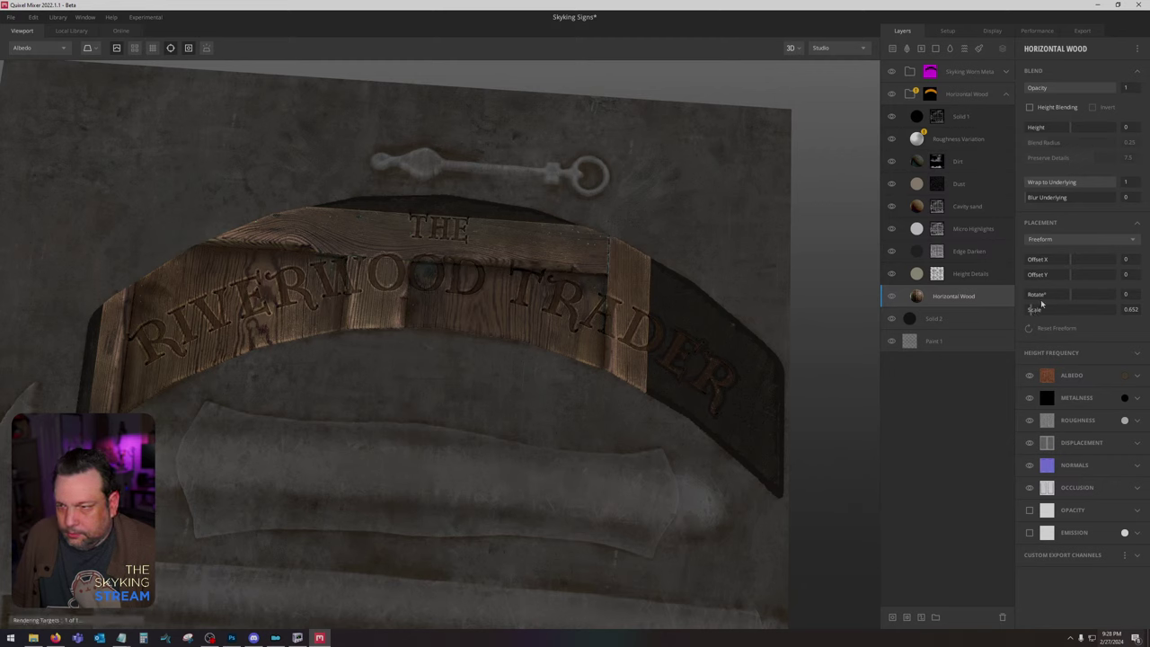
Step: Switch the Horizontal Wood layer's placement to Box Projection and set its scale to 0.904
click(1052, 240)
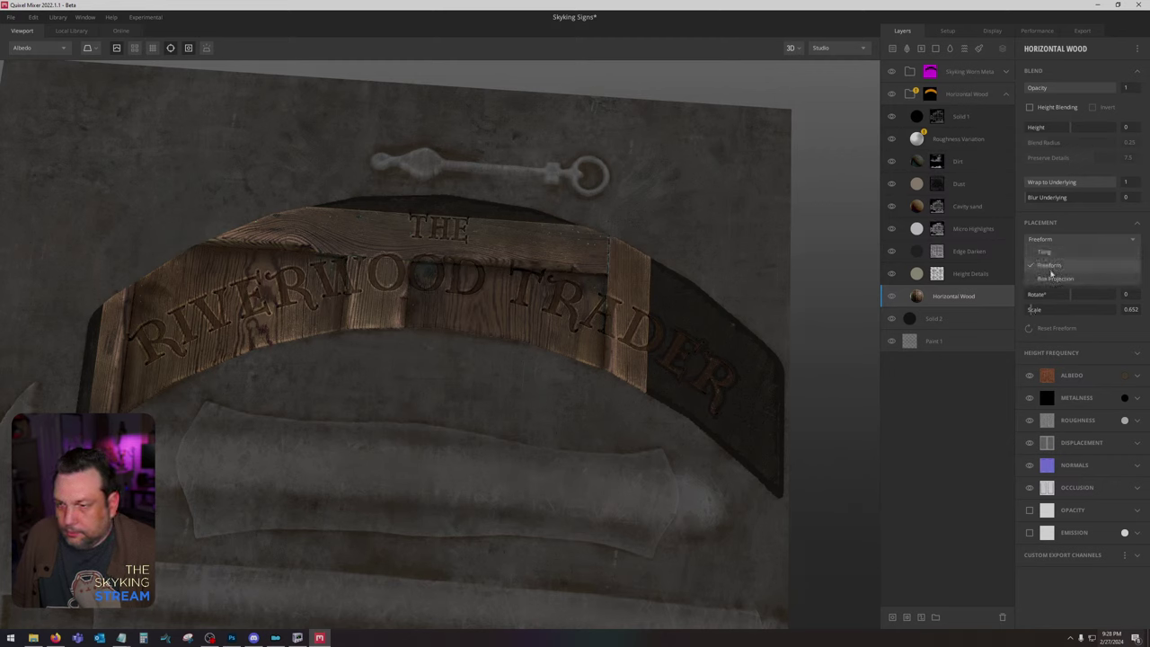
click(1053, 279)
drag(1043, 346, 1041, 346)
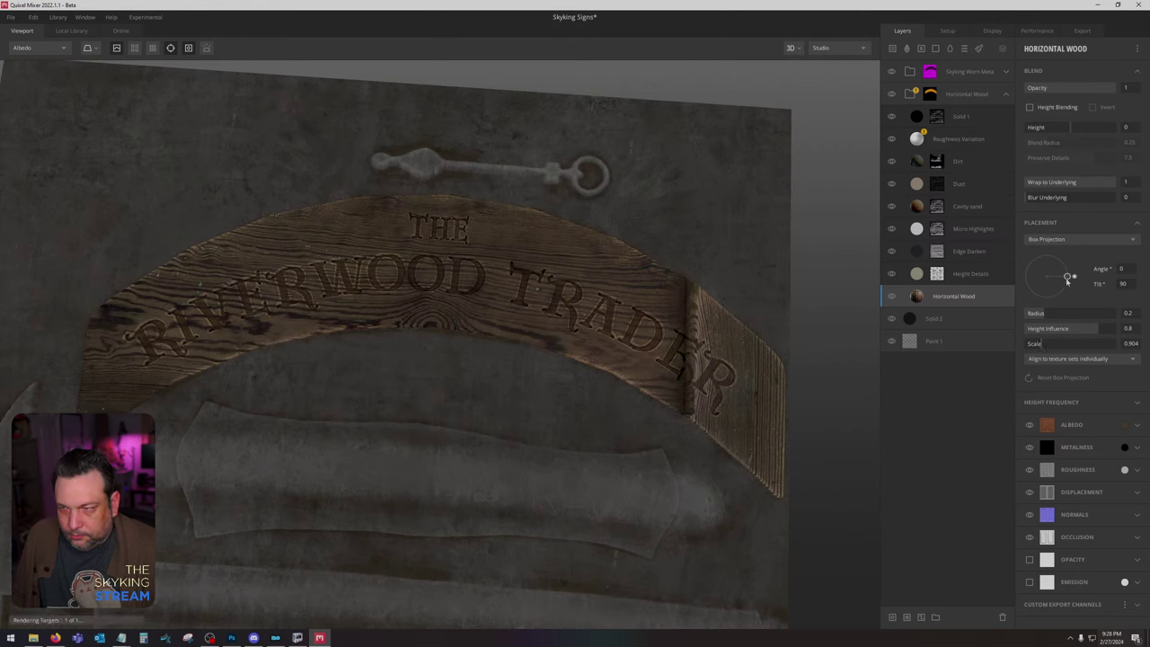
mouse_move(1067, 278)
mouse_down()
mouse_move(1047, 256)
mouse_move(1073, 278)
mouse_up()
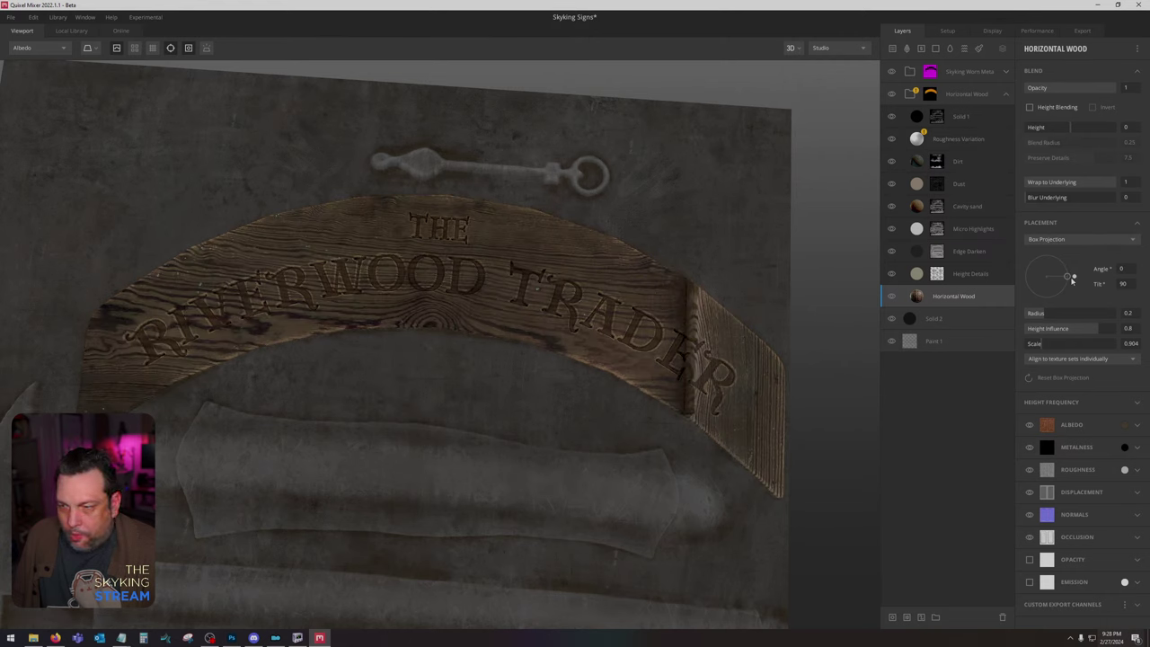
Step: Reduce the box projection's radius to 0.006 and enlarge its scale to push the plank seam outward along the arch
click(1047, 317)
drag(1047, 316, 1043, 346)
click(1040, 345)
right_click(1043, 346)
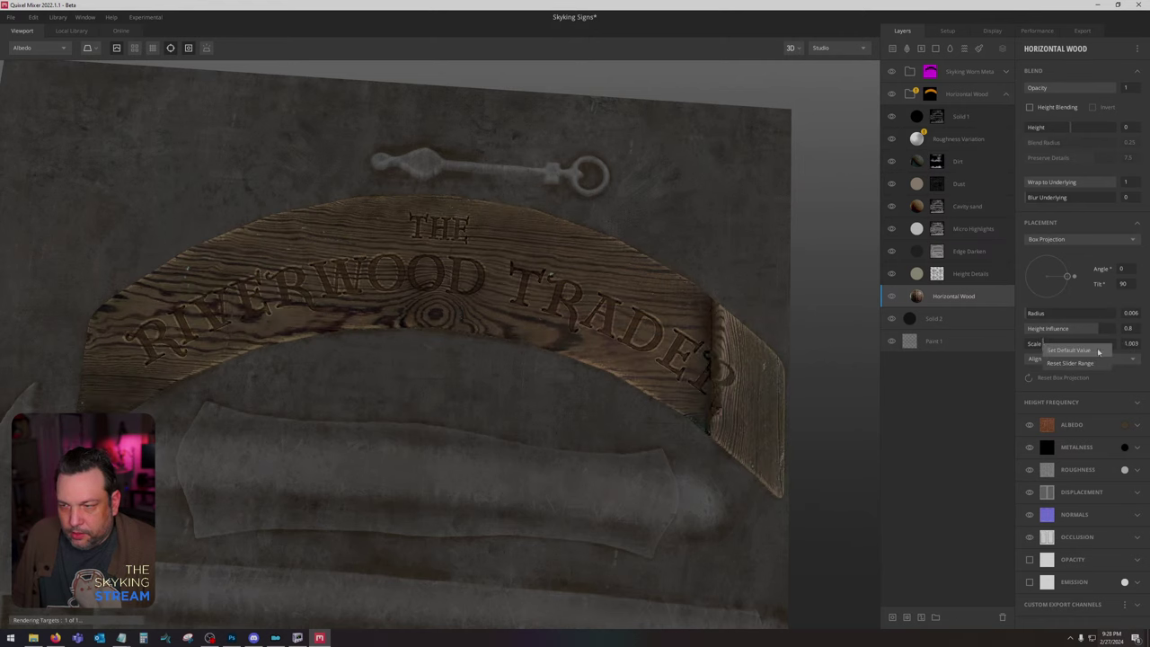
click(1083, 349)
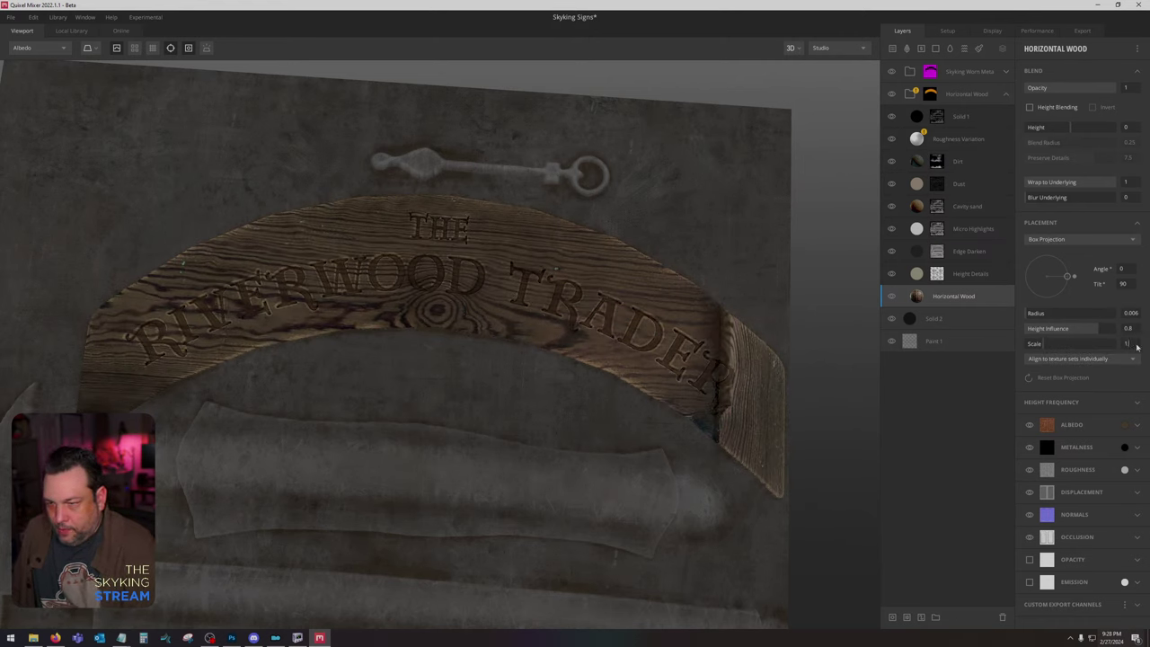
key(Return)
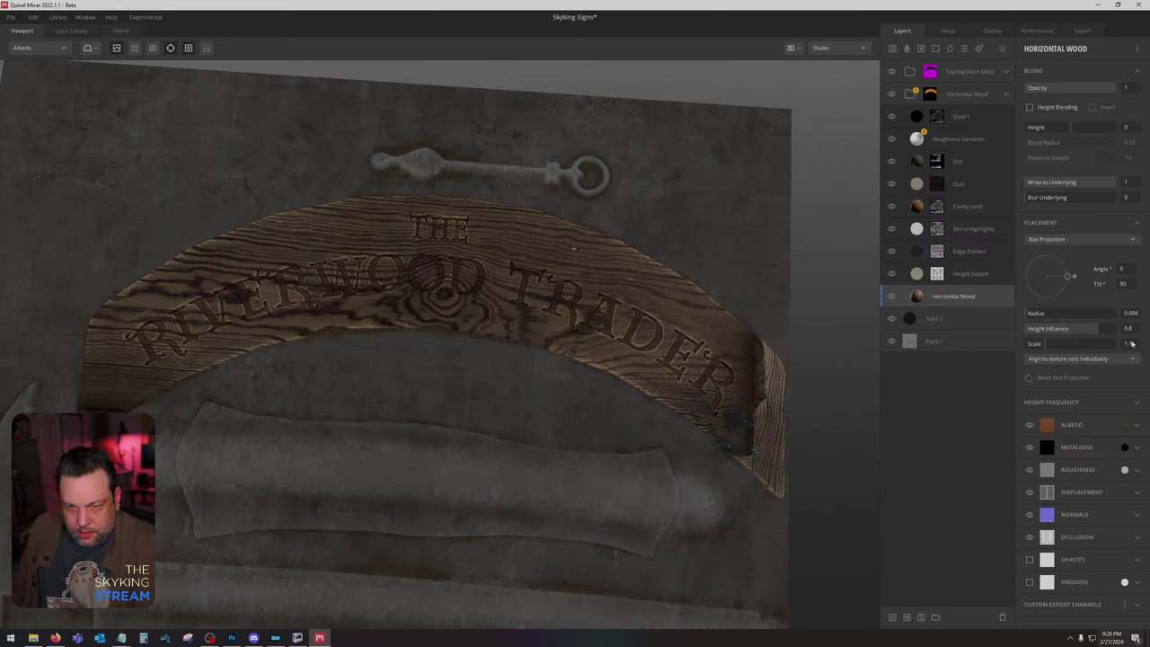
Step: Rotate the Horizontal Wood layer's box projection to an angle of -32.94° and set its scale to 1
click(1066, 278)
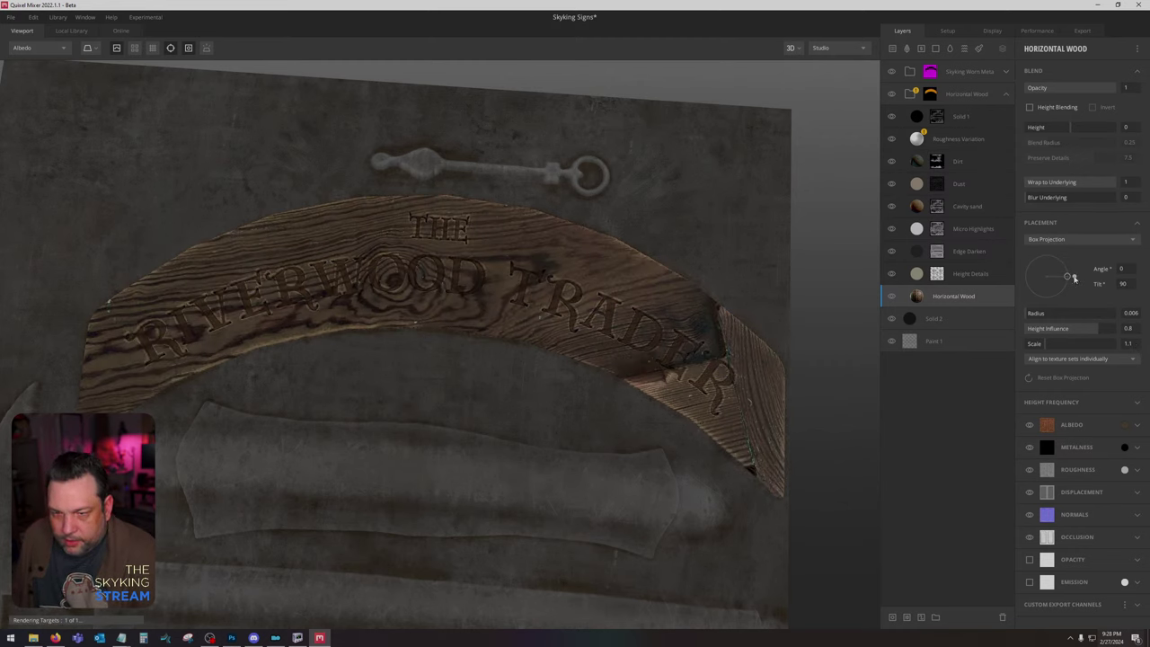
mouse_move(1075, 282)
mouse_down()
mouse_move(1070, 266)
mouse_move(1071, 293)
mouse_up()
click(1130, 344)
text(1)
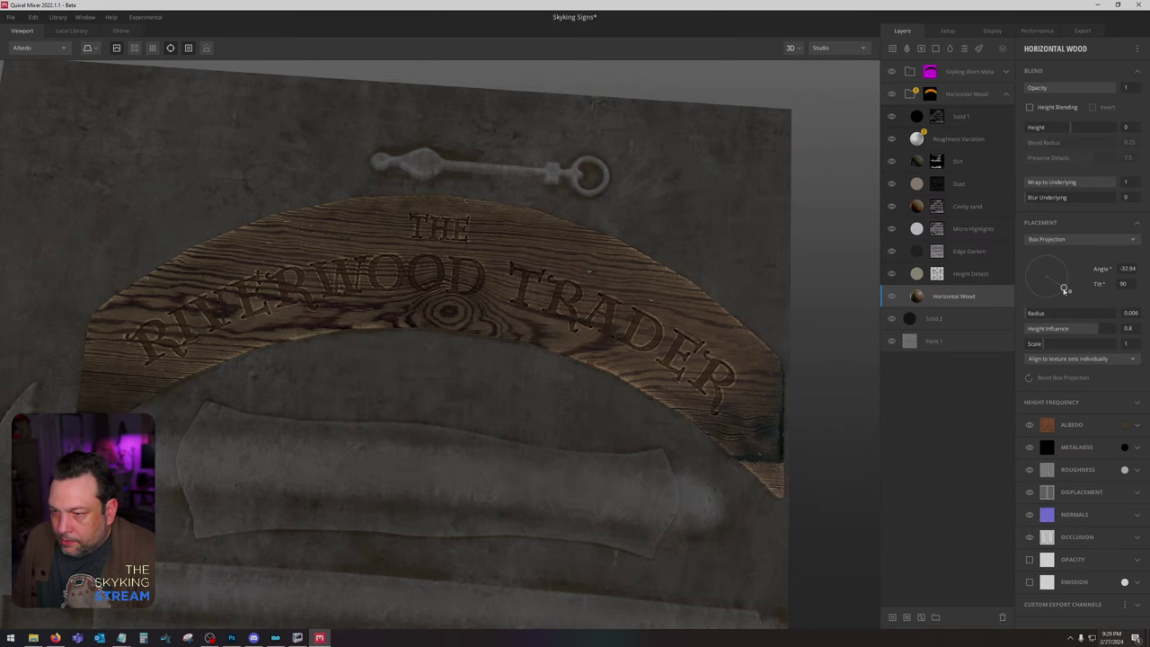
Step: Reduce the box projection's radius to 0 and set its height influence to 0.5
drag(1028, 315, 1012, 344)
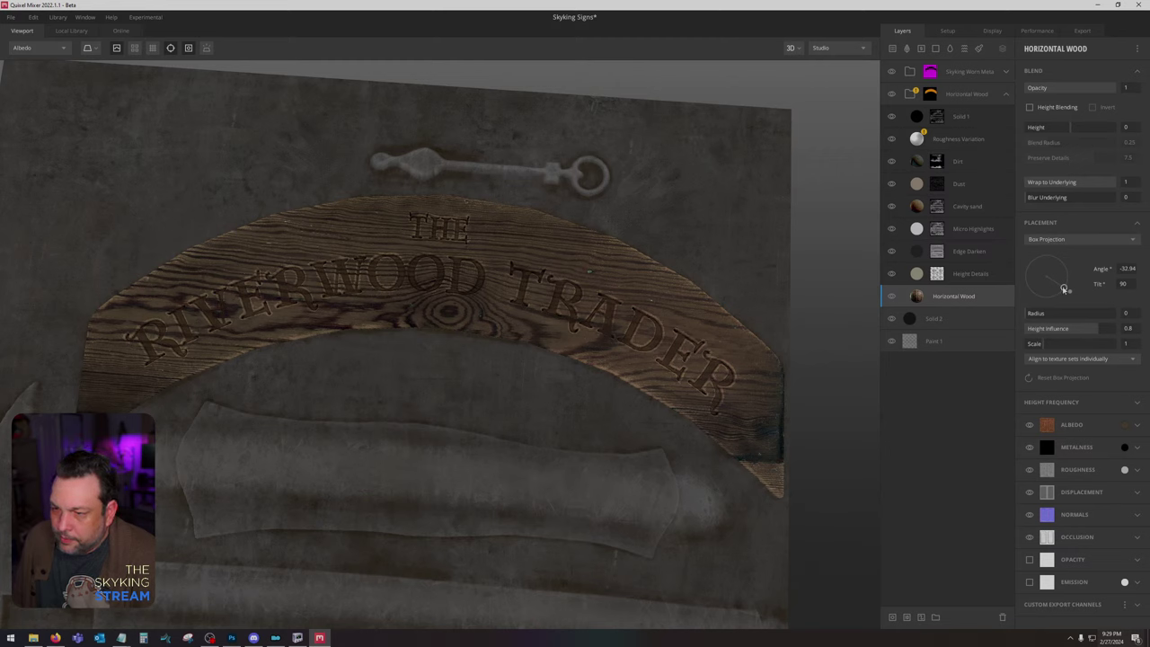
mouse_move(1064, 288)
mouse_down()
mouse_move(1040, 281)
mouse_move(1064, 288)
mouse_up()
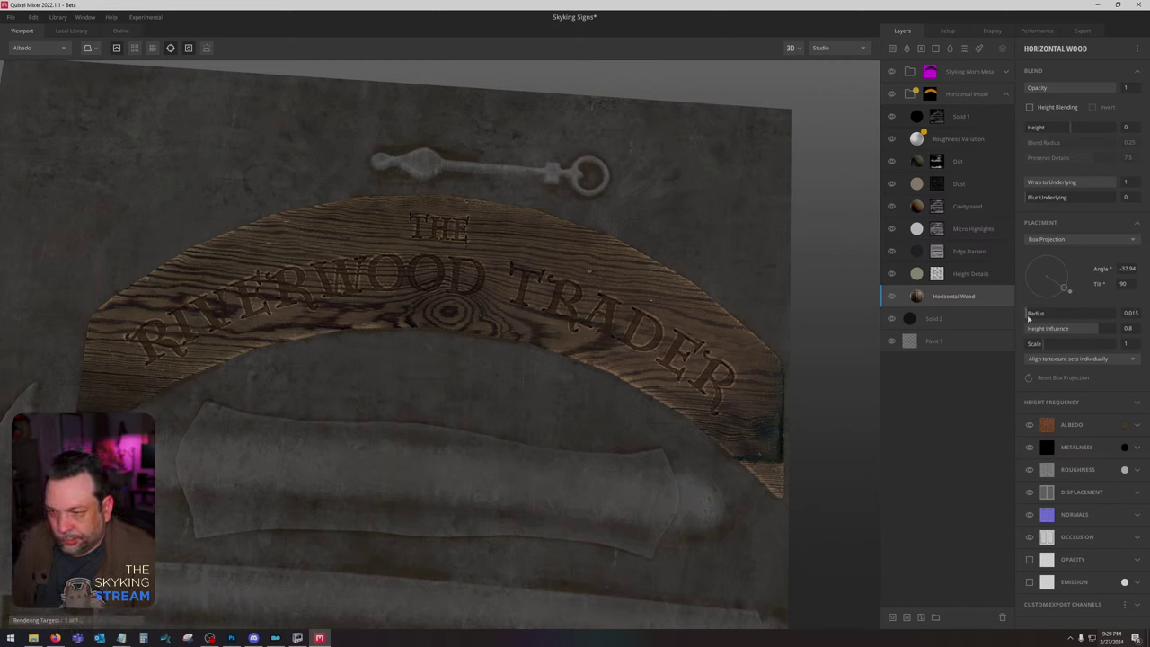
mouse_move(1089, 336)
mouse_down()
mouse_move(1042, 336)
mouse_move(1117, 334)
mouse_move(1079, 336)
mouse_up()
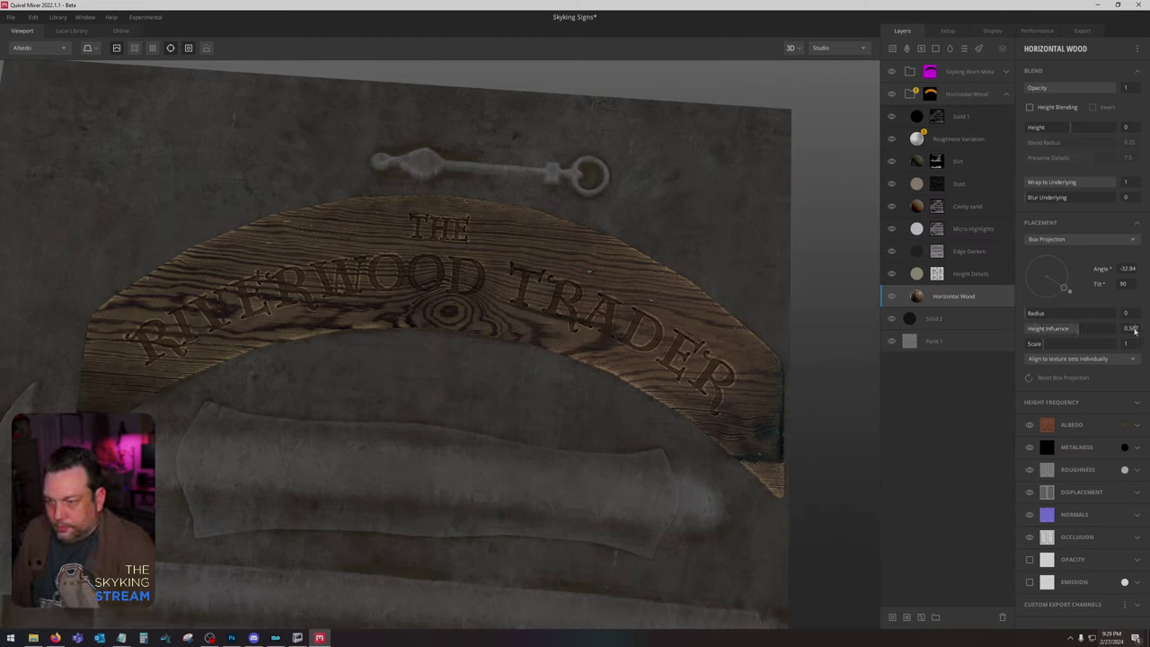
drag(1137, 330, 1114, 332)
text(.5)
key(Return)
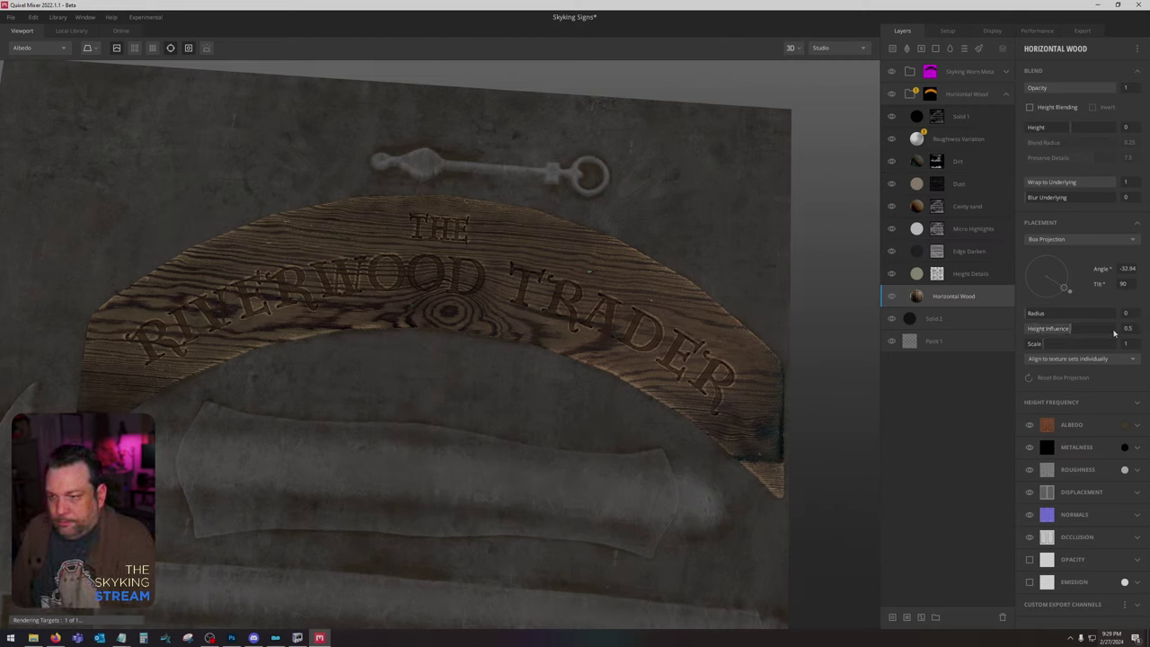
Step: Switch the Horizontal Wood layer's placement back to Tiling and fine-tune Offset X to -0.925
click(1079, 240)
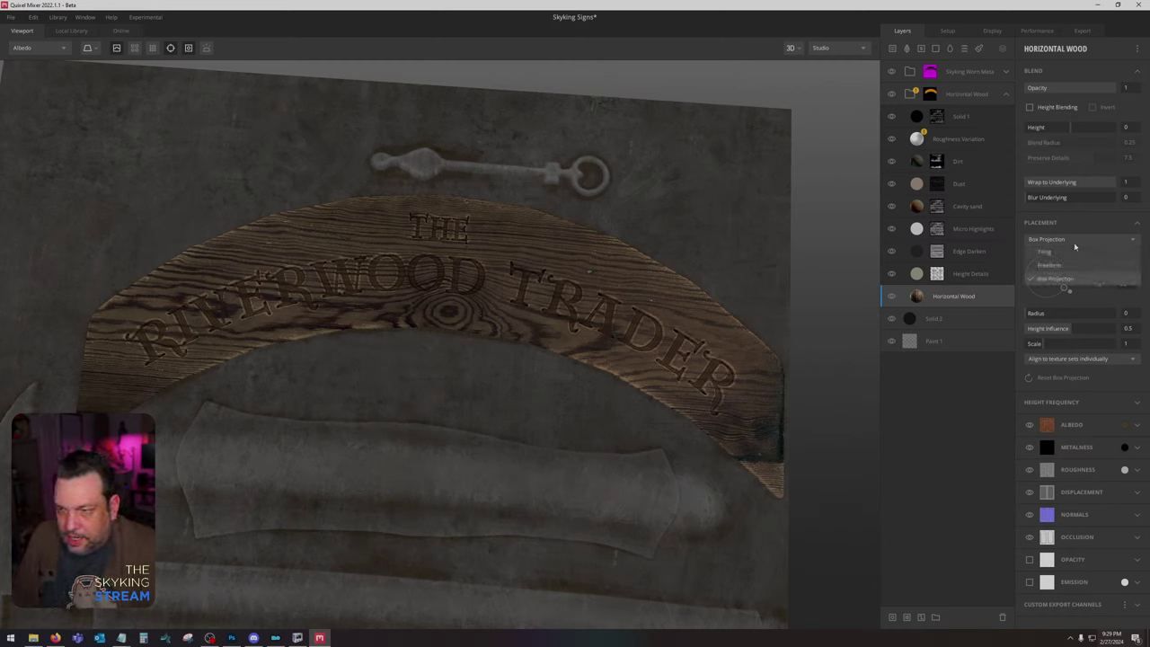
click(1051, 251)
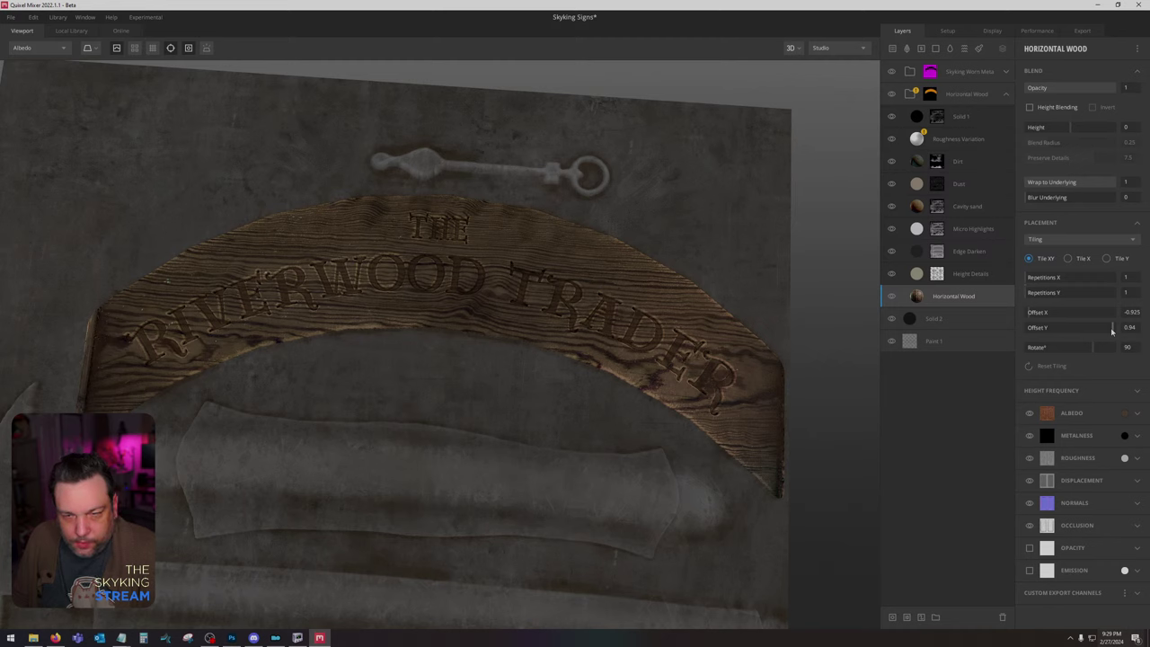
click(1028, 313)
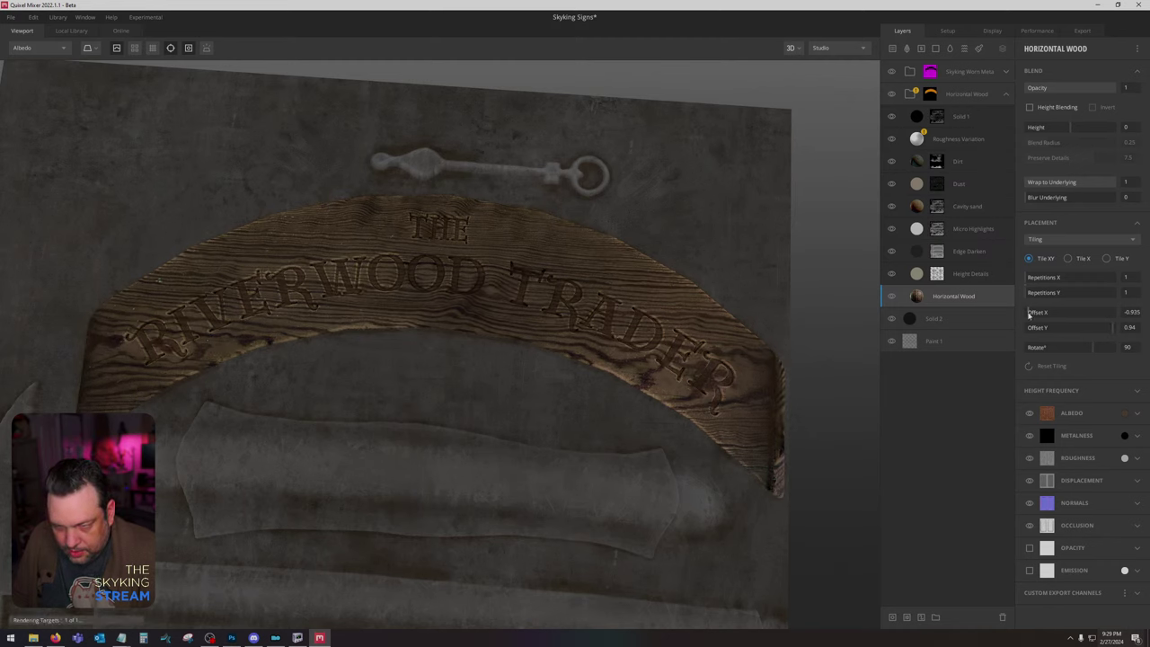
drag(1029, 314, 1030, 315)
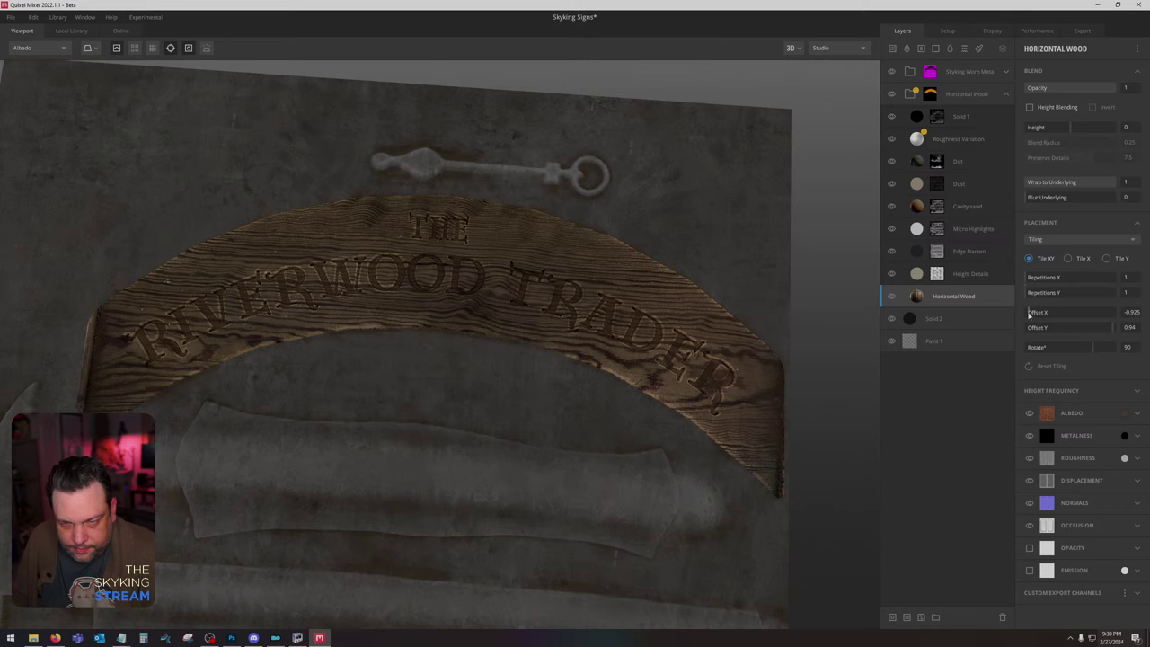
Step: Try Offset X values of 0.8 and -0.8 for the tiled wood texture
click(1132, 313)
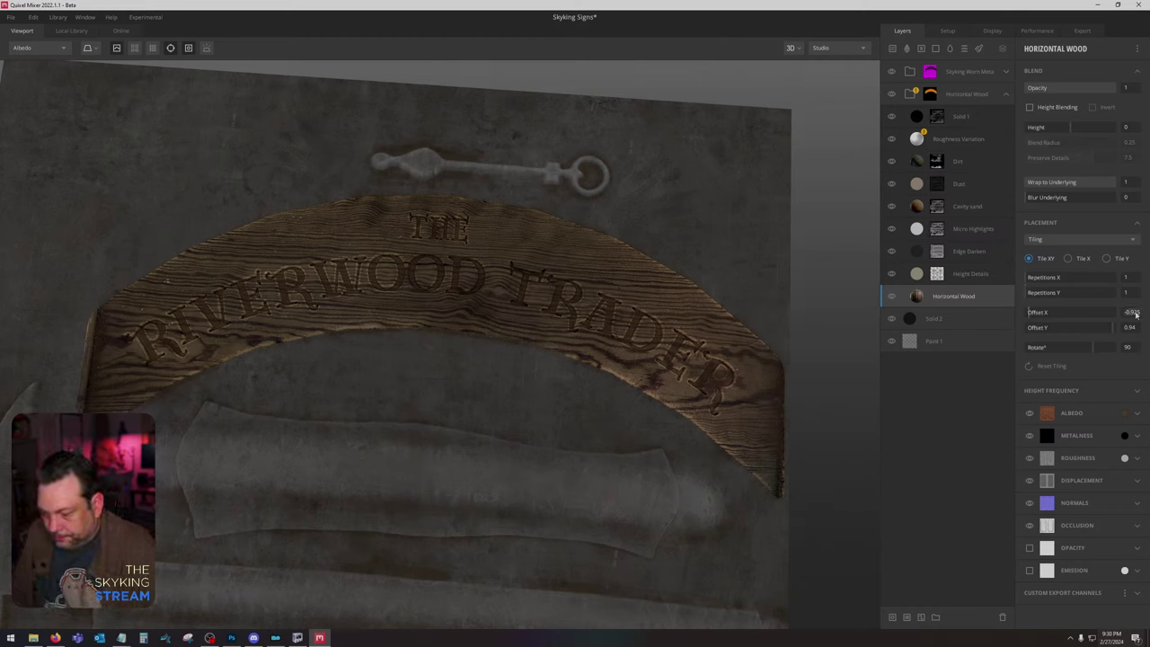
text(0.8)
key(Return)
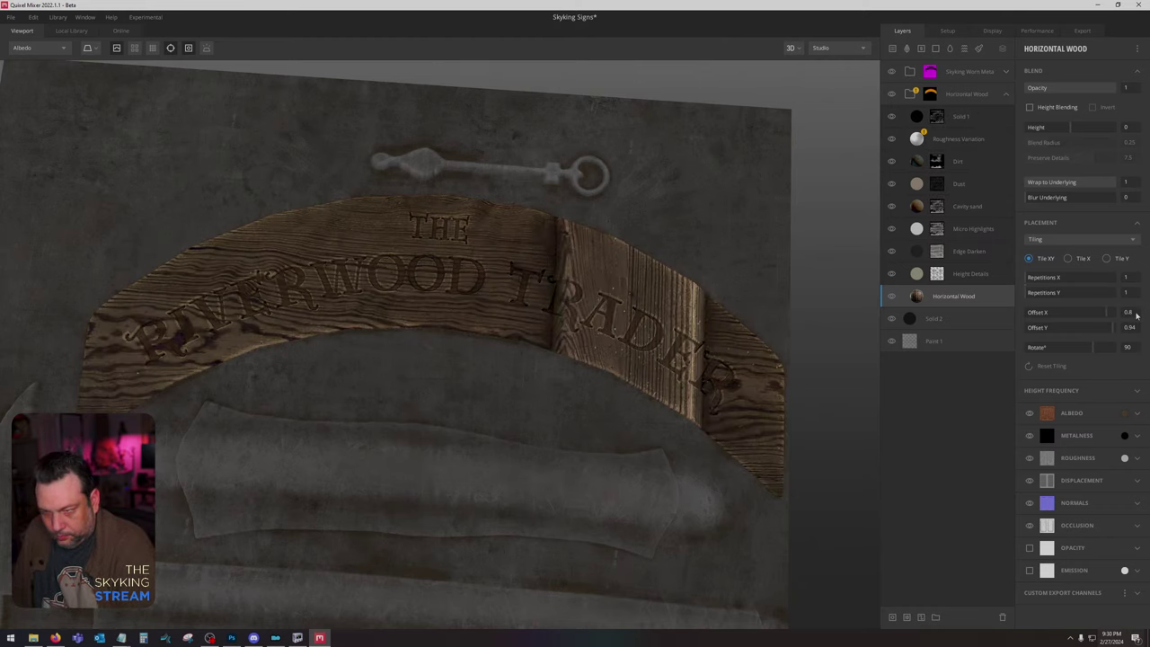
click(1136, 313)
text(-0.8)
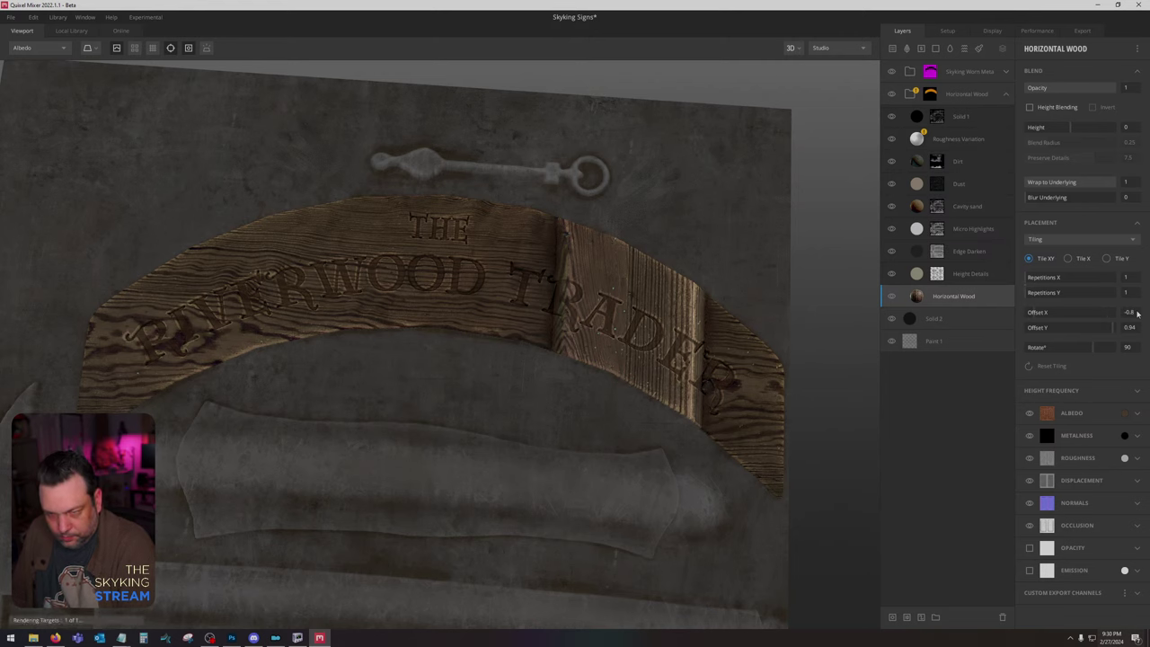
key(Return)
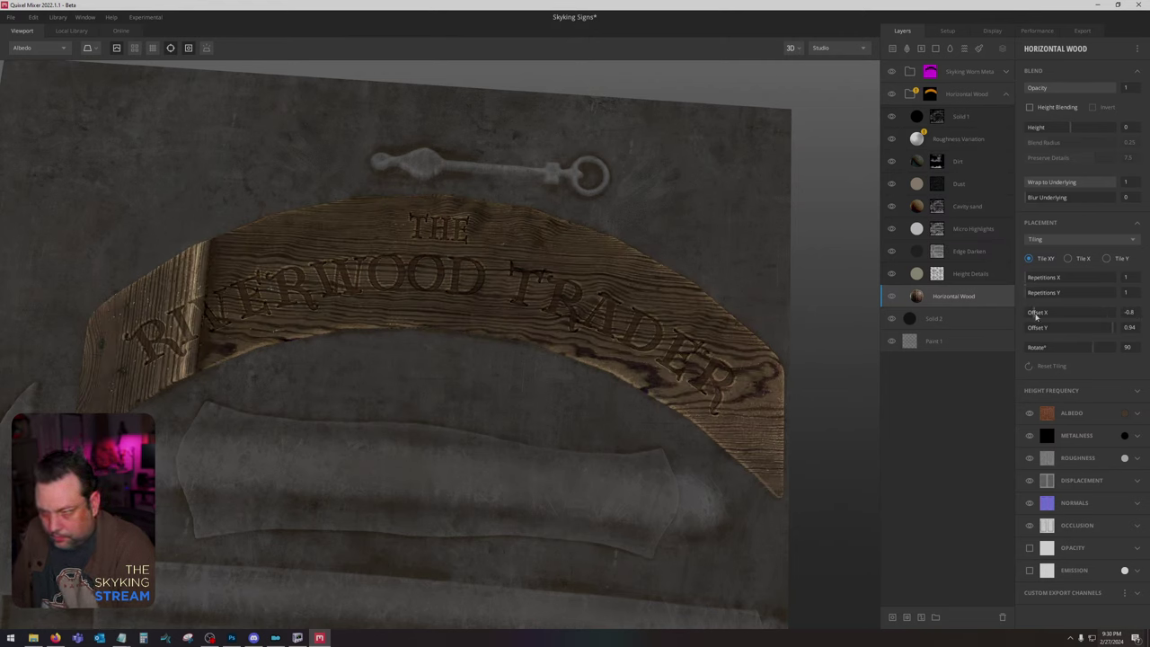
Step: Shift the tiled wood to an Offset X of -0.929 and inspect the sign in the PBR Metalness view
drag(1035, 313, 1032, 317)
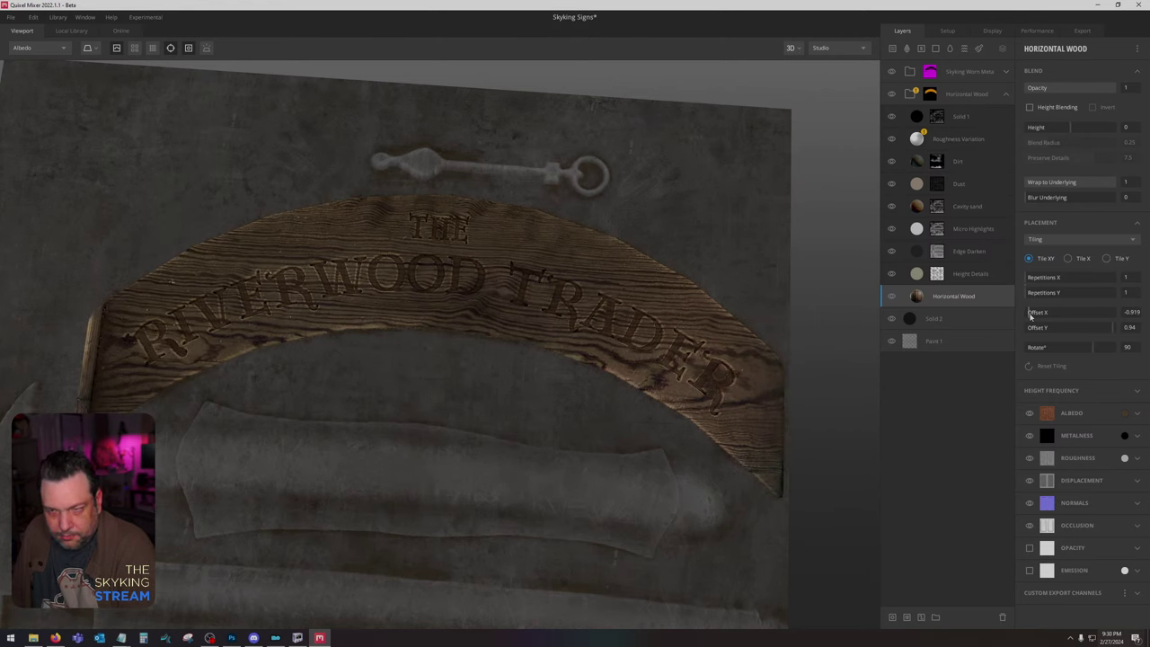
drag(1031, 315, 1031, 316)
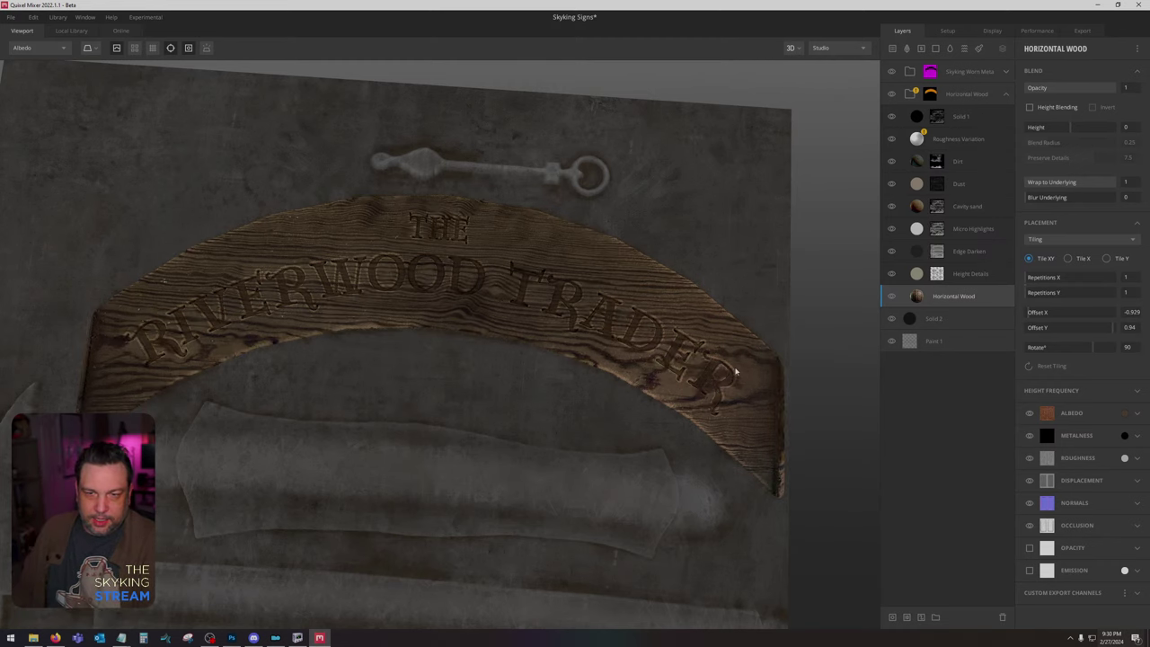
mouse_move(555, 321)
mouse_down()
mouse_move(716, 164)
mouse_move(709, 190)
mouse_up()
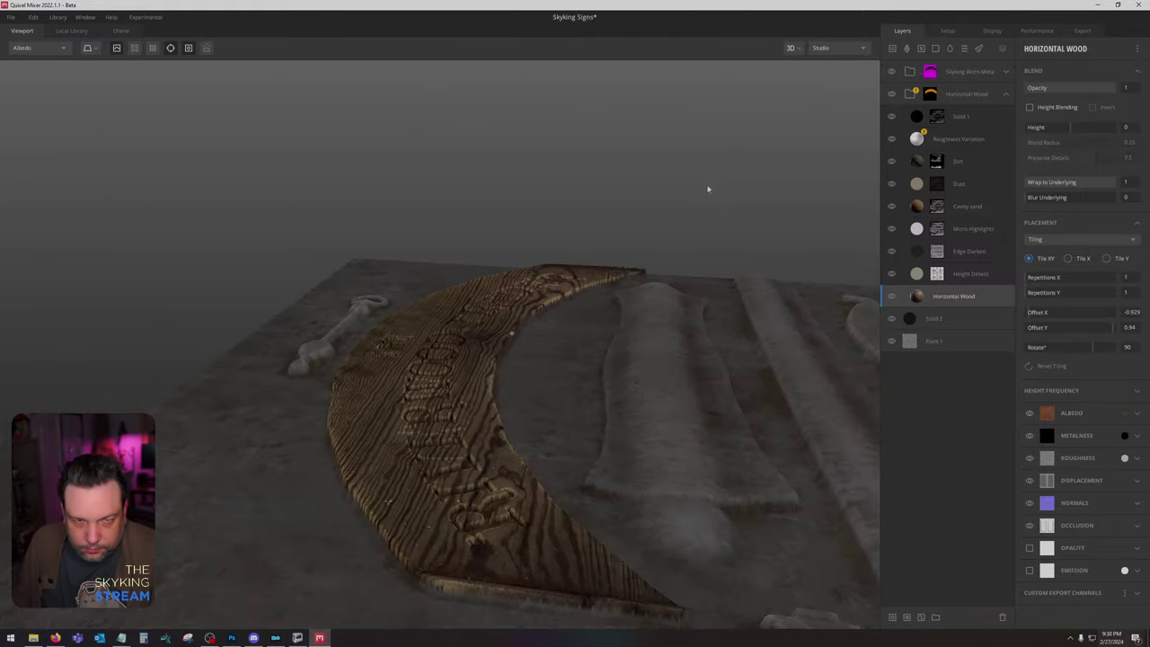
key(m)
drag(563, 286, 631, 370)
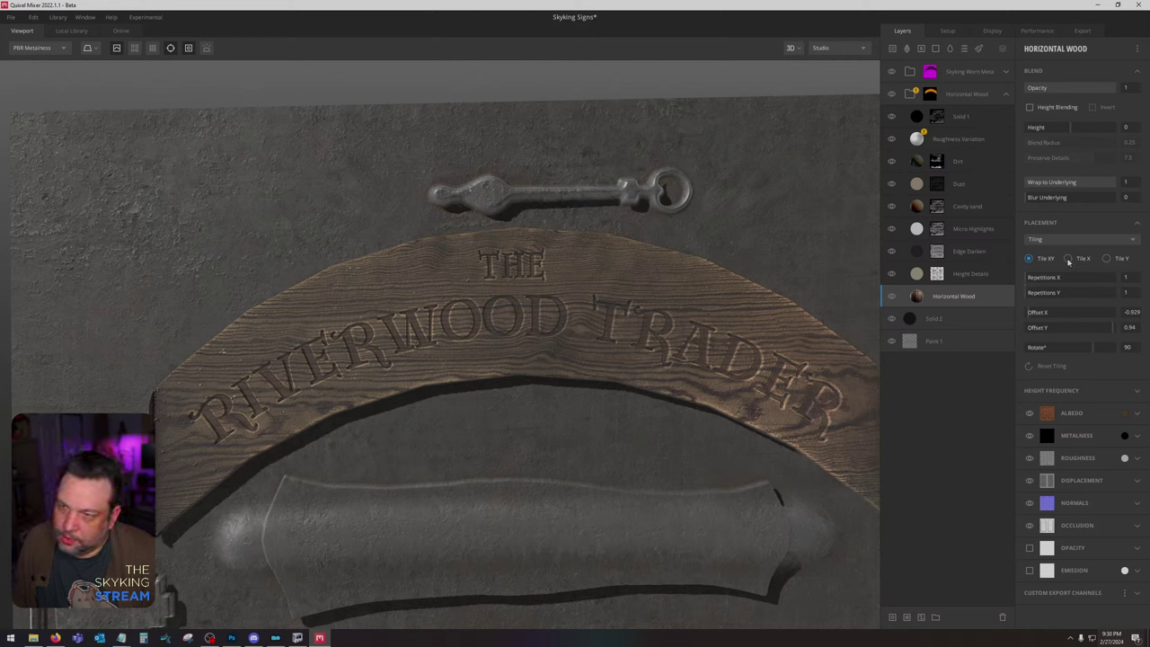
drag(675, 350, 625, 354)
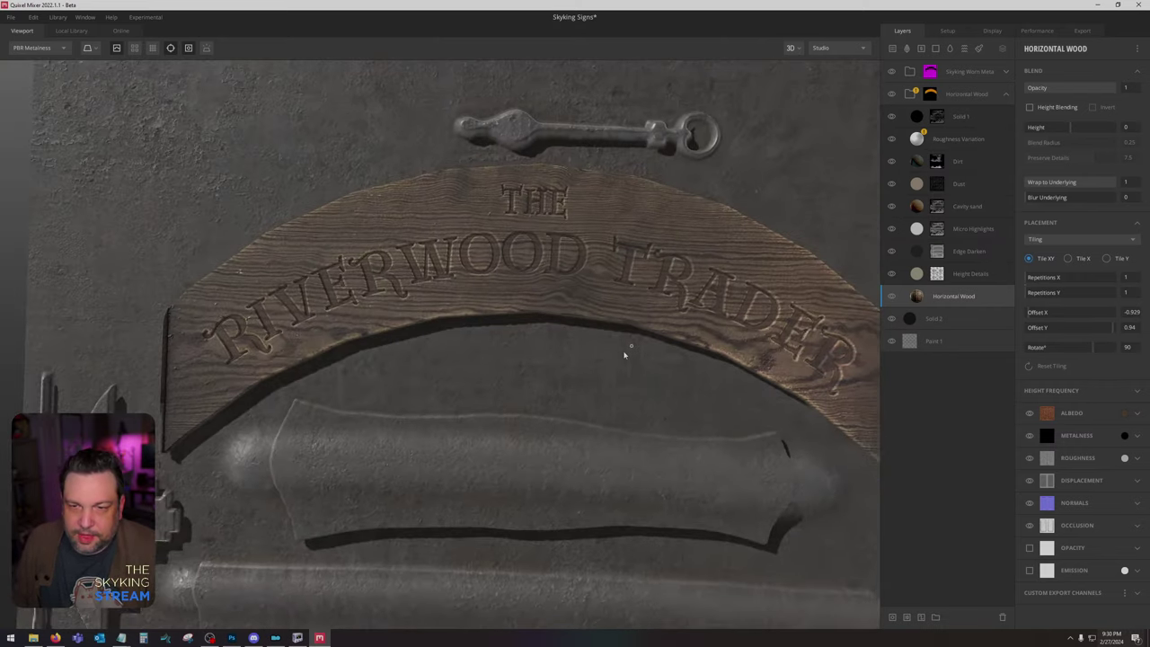
Step: Export the Metalness Maps of the Riverwood Trader Textures to disk at 2048 px
click(1082, 31)
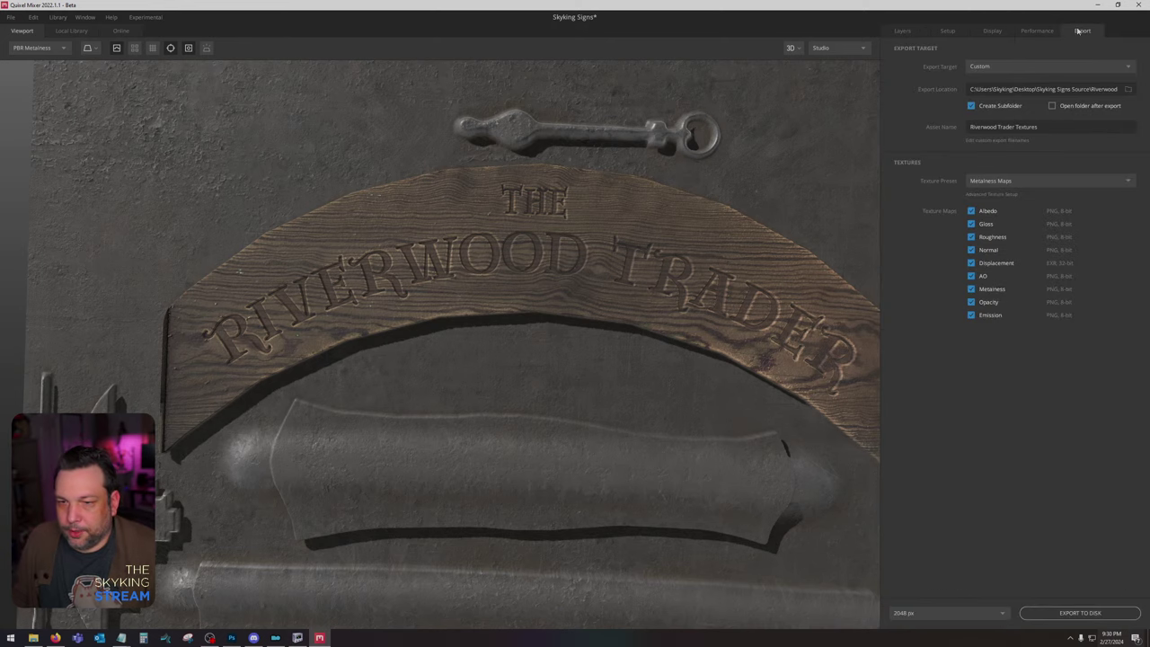
click(1043, 615)
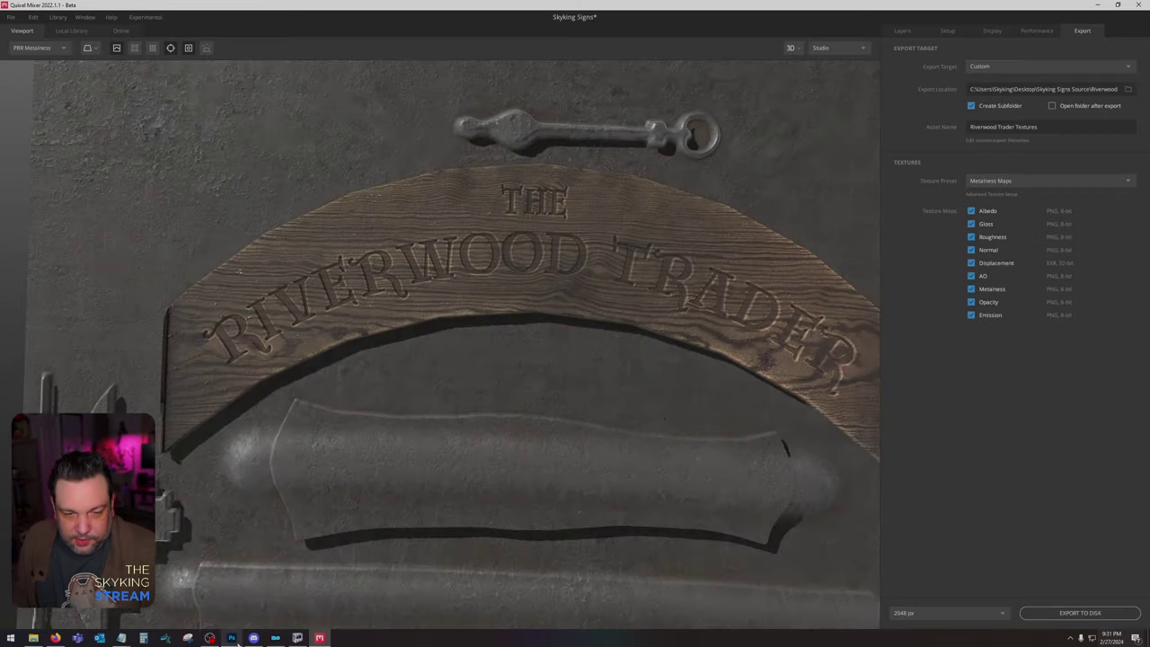
Step: Switch to Photoshop and place the exported AO and Albedo textures in the riverwoodtrader01.dds document
click(231, 638)
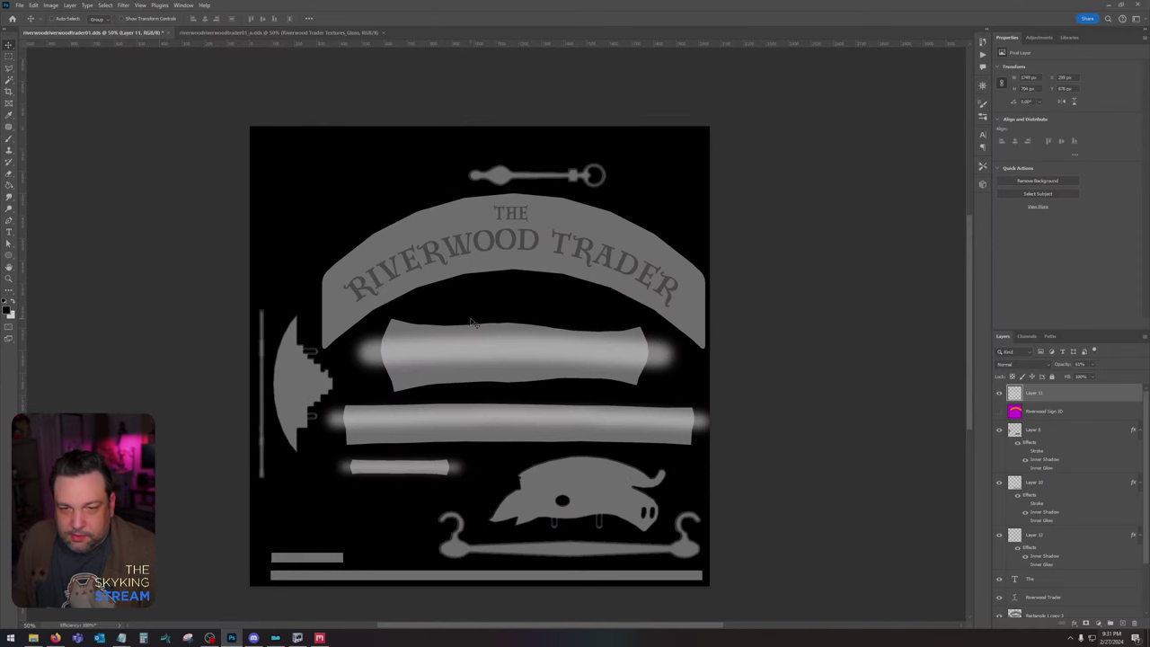
key(alt+Tab)
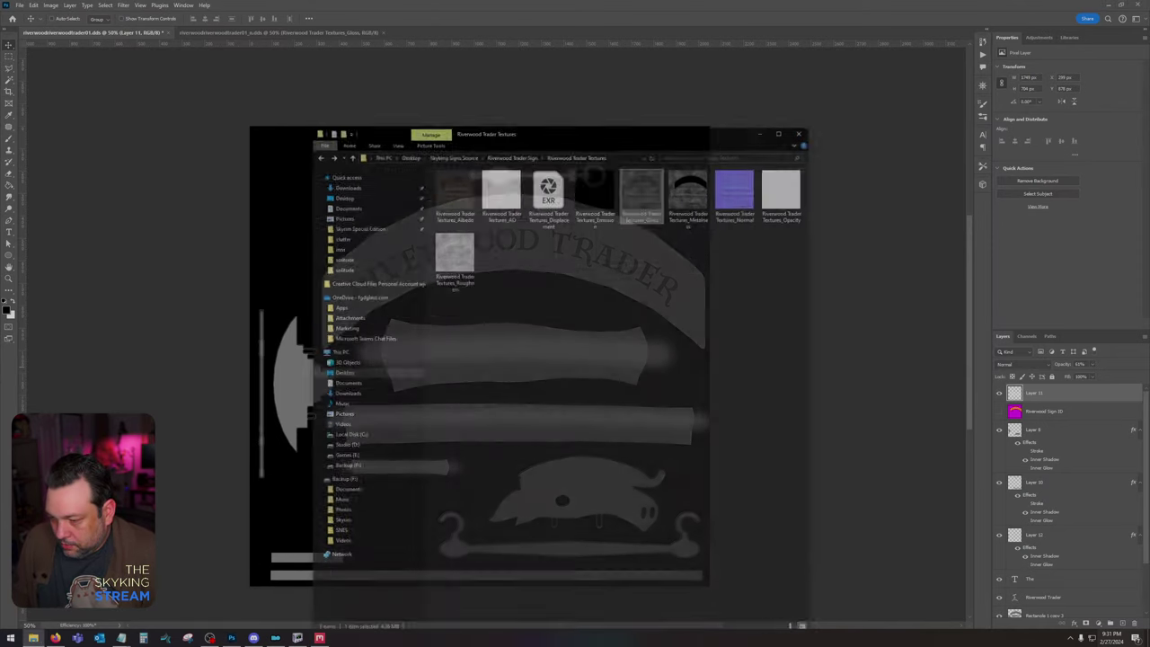
drag(632, 102, 1149, 117)
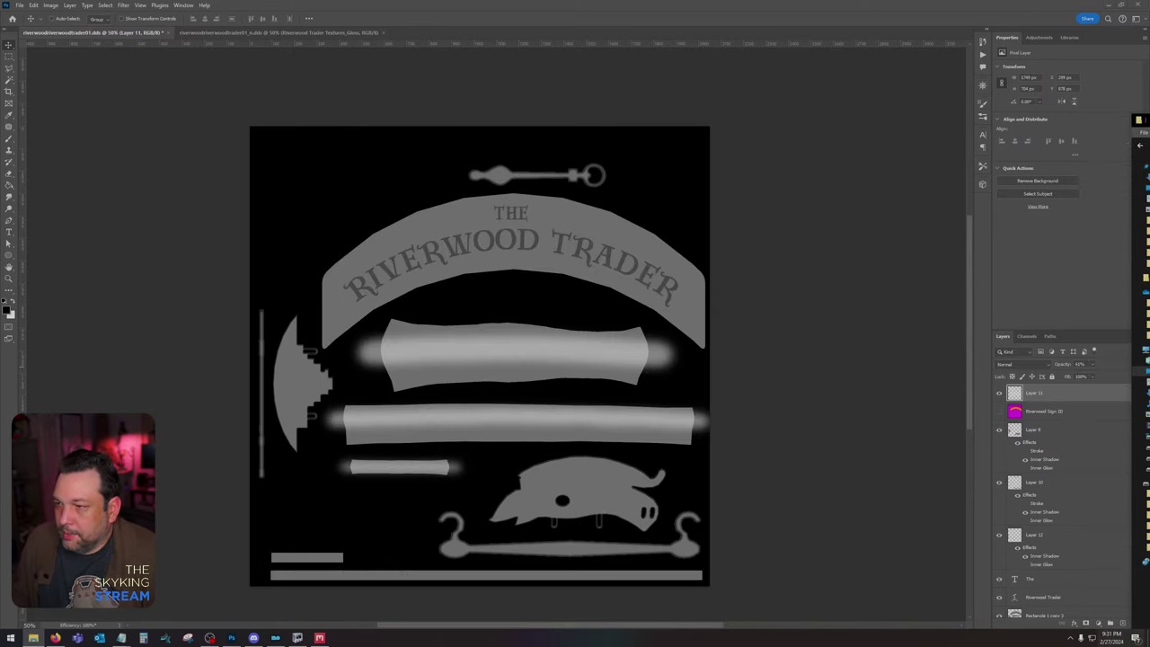
drag(1149, 329, 477, 316)
key(Return)
key(Return)
Step: Rasterize the placed AO and Albedo texture layers together
shift+click(1032, 415)
right_click(1049, 413)
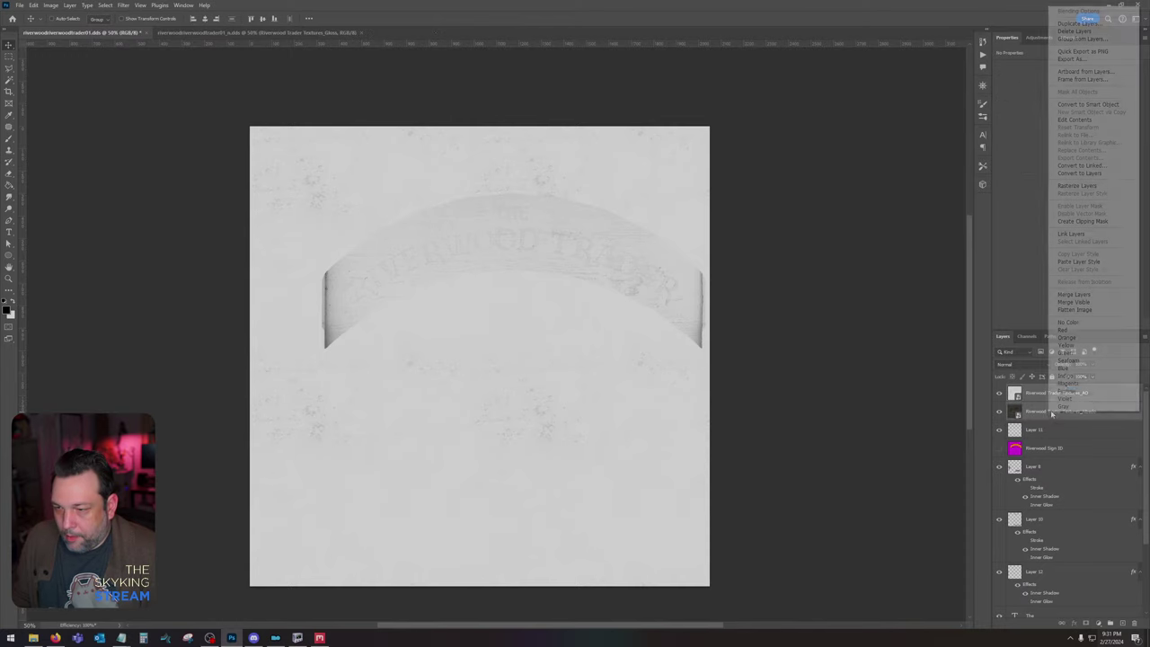
click(1077, 185)
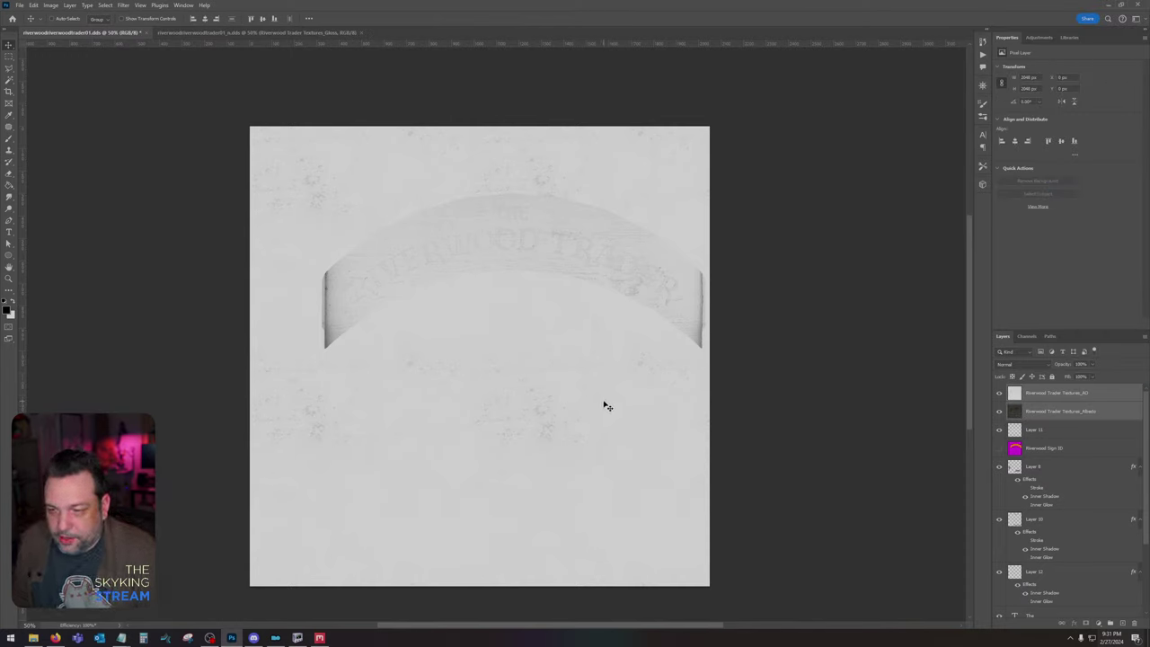
Step: Darken the AO texture layer with Levels by raising the black input level to about 112
click(1022, 386)
key(ctrl+l)
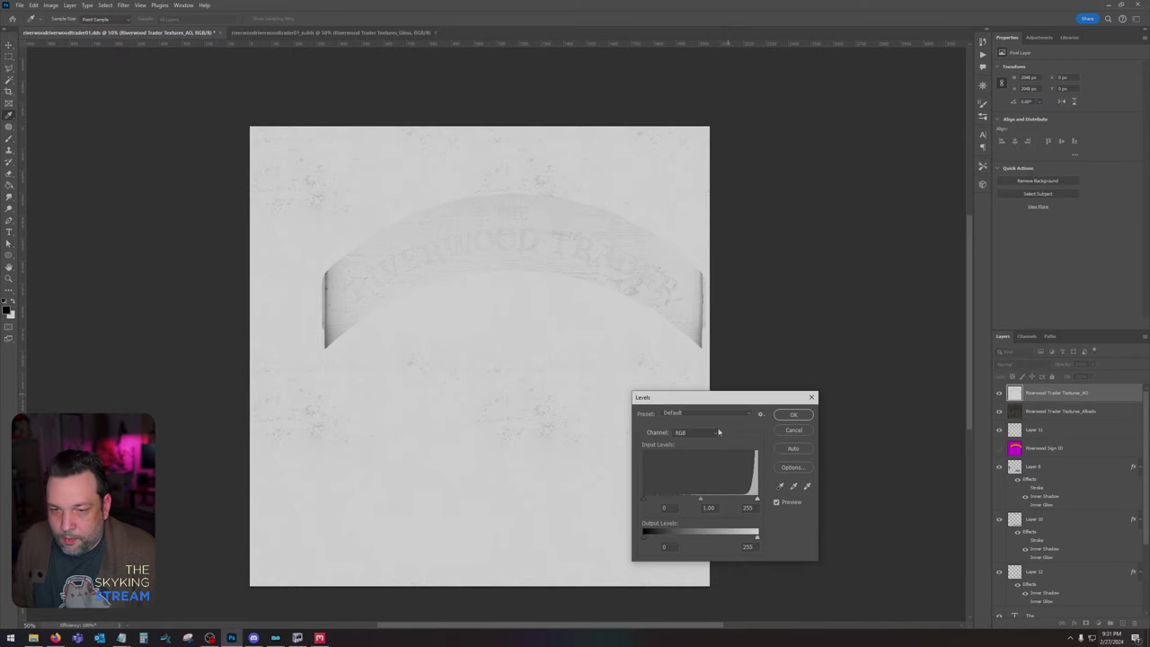
drag(643, 499, 695, 499)
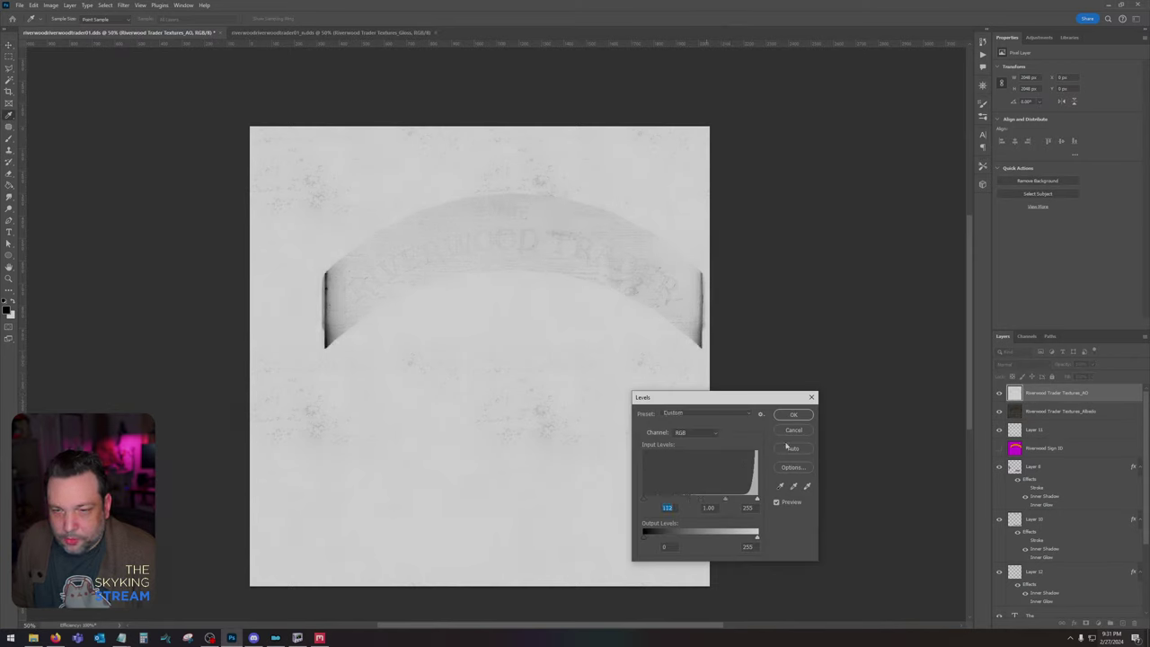
click(795, 414)
click(1013, 365)
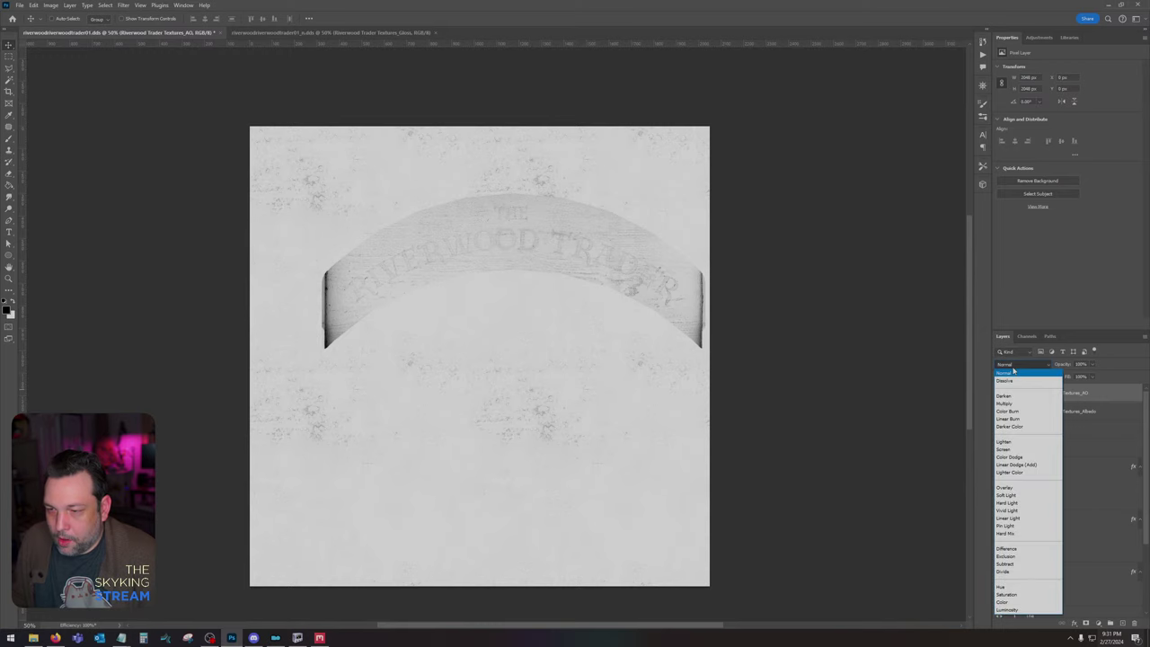
click(1017, 371)
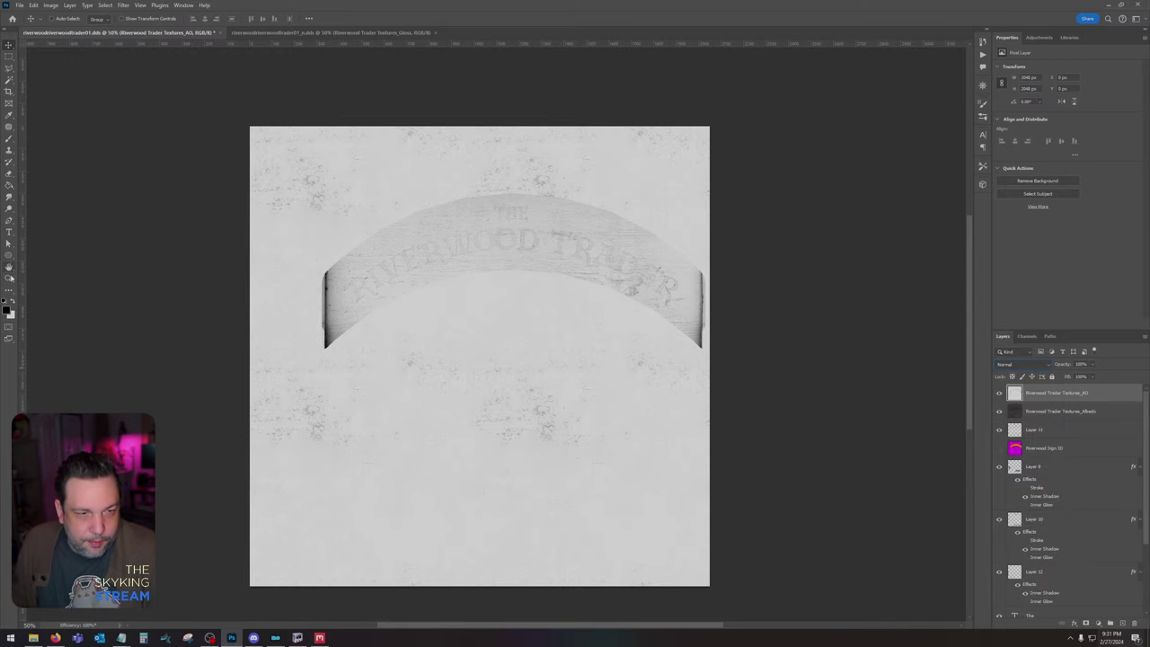
key(z)
click(310, 306)
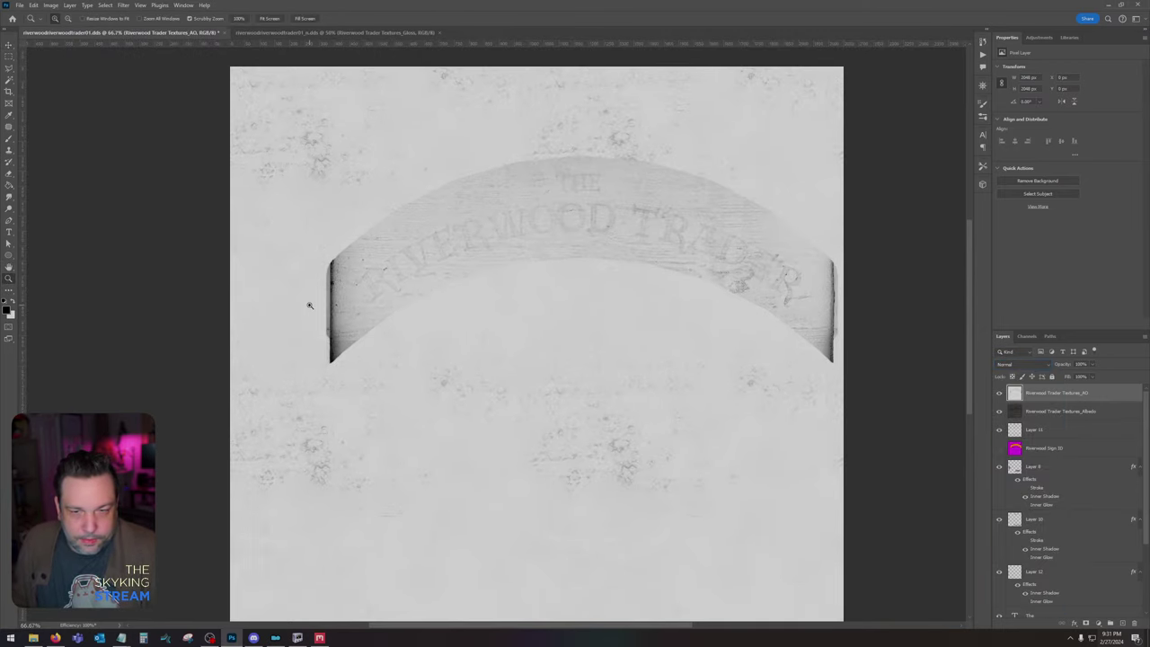
scroll(1031, 479, down, 3)
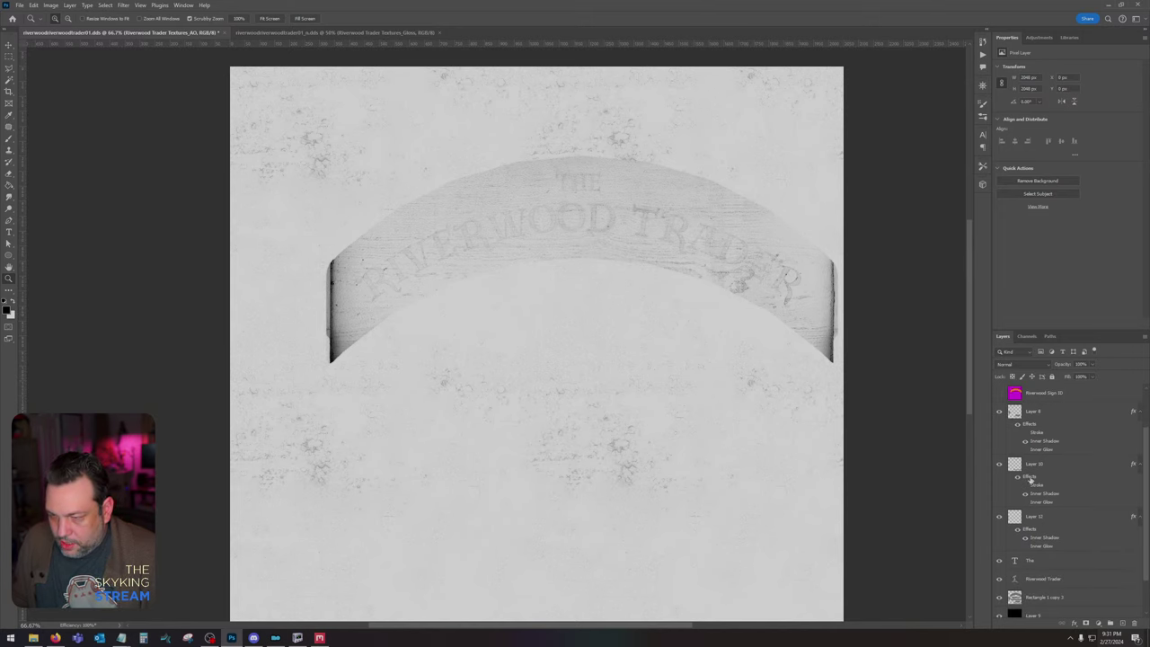
scroll(1031, 481, down, 2)
key(ctrl+shift+d)
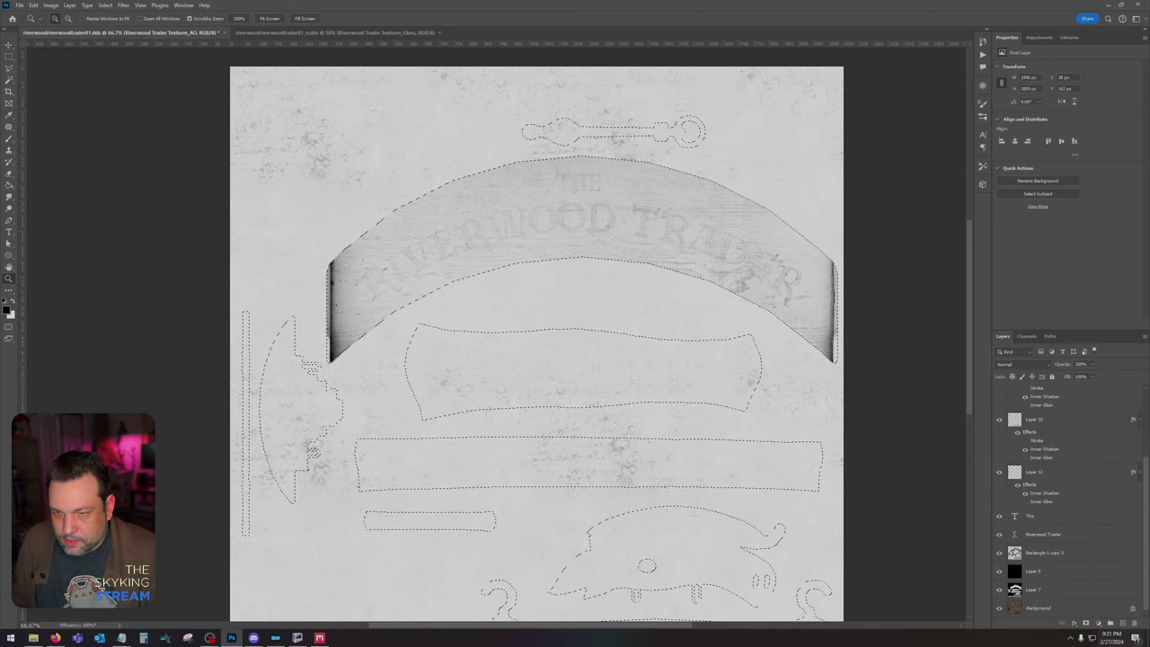
key(ctrl+d)
scroll(1111, 391, up, 5)
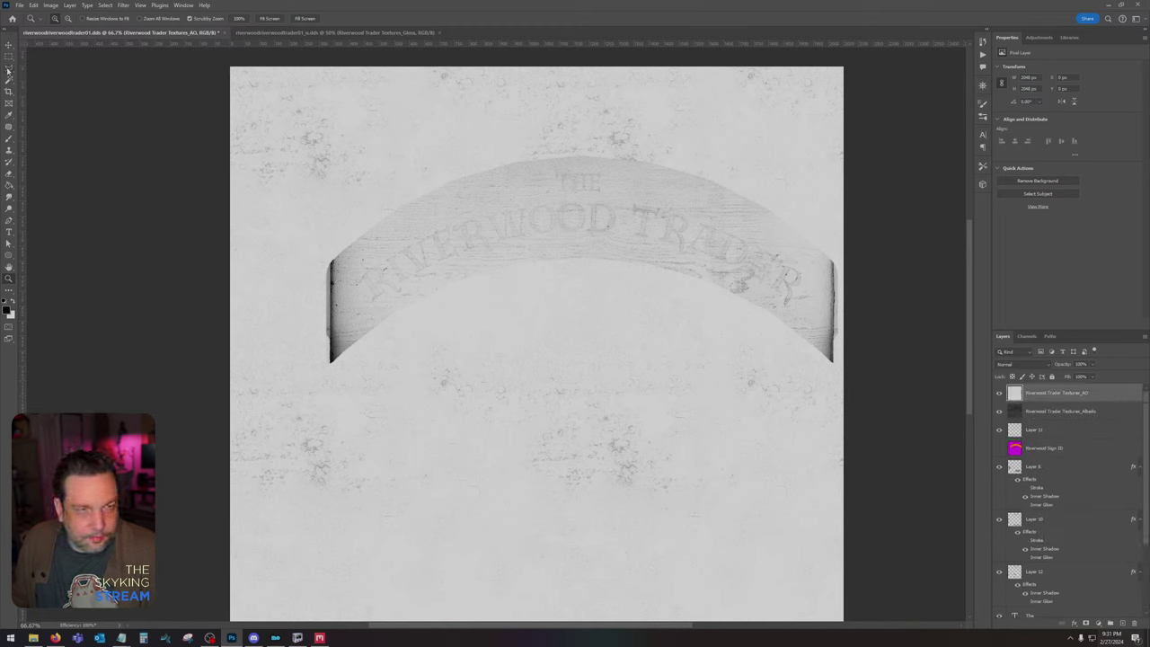
Step: Set the AO texture layer's blend mode to Multiply and merge it with the Albedo texture layer
shift+click(1066, 413)
right_click(1068, 412)
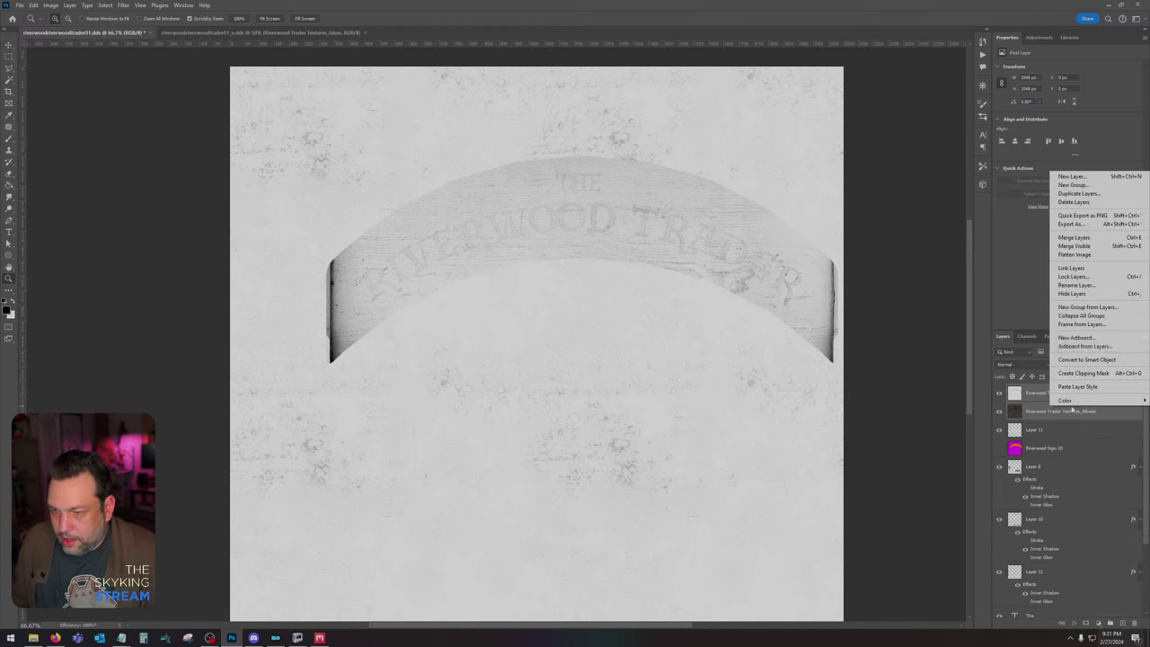
click(1035, 396)
click(1022, 364)
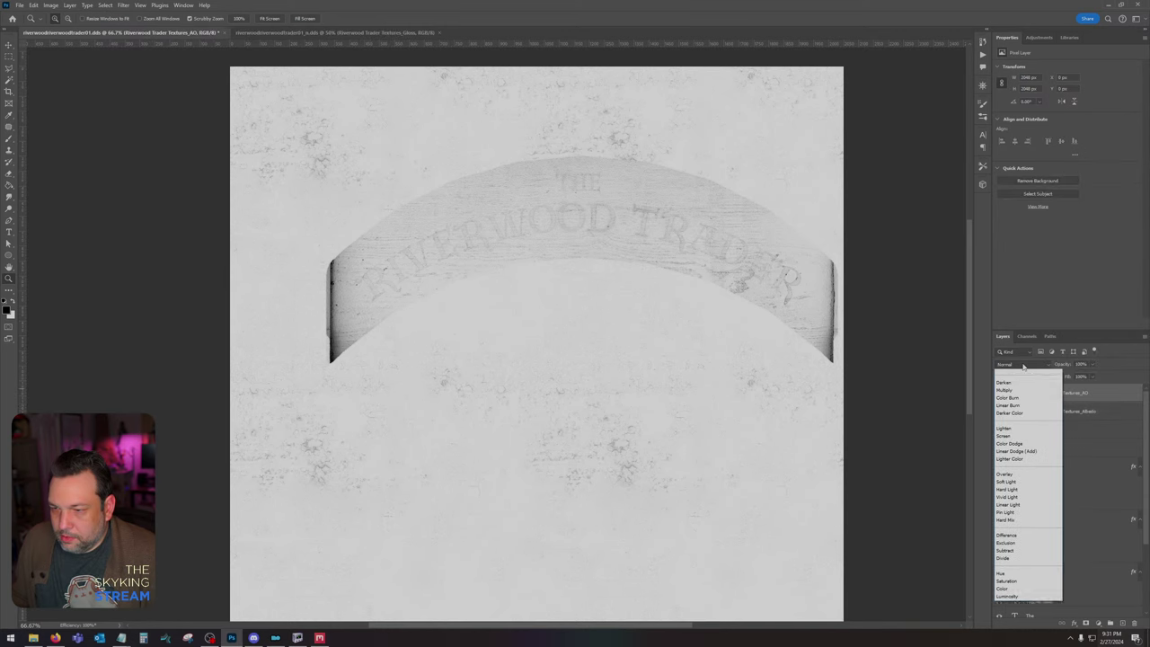
click(1025, 401)
shift+click(1067, 412)
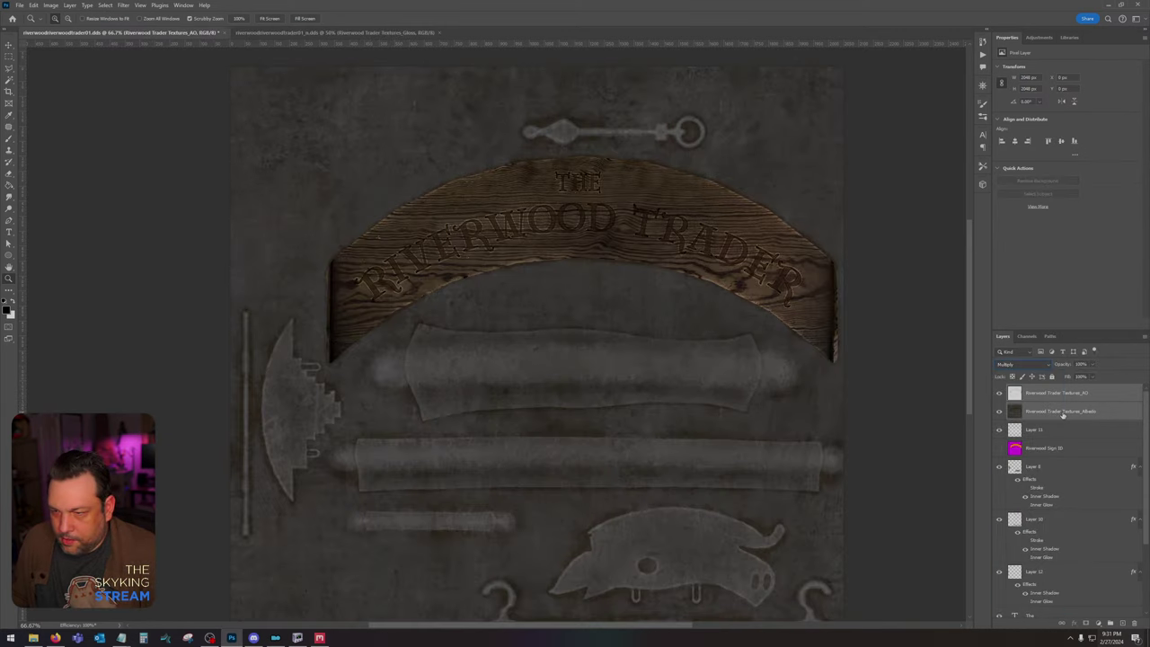
right_click(1067, 412)
click(1088, 243)
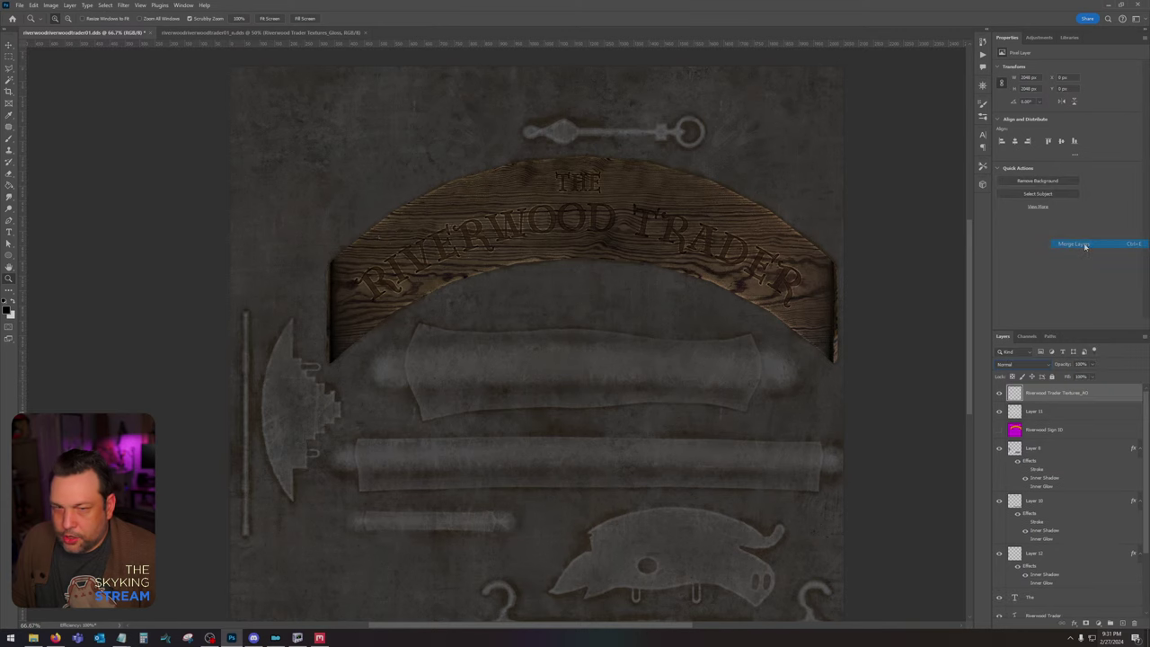
Step: Select the wooden sign's outline from the Rectangle 1 copy 3 layer with the Magic Wand
key(ctrl+plus)
key(ctrl+plus)
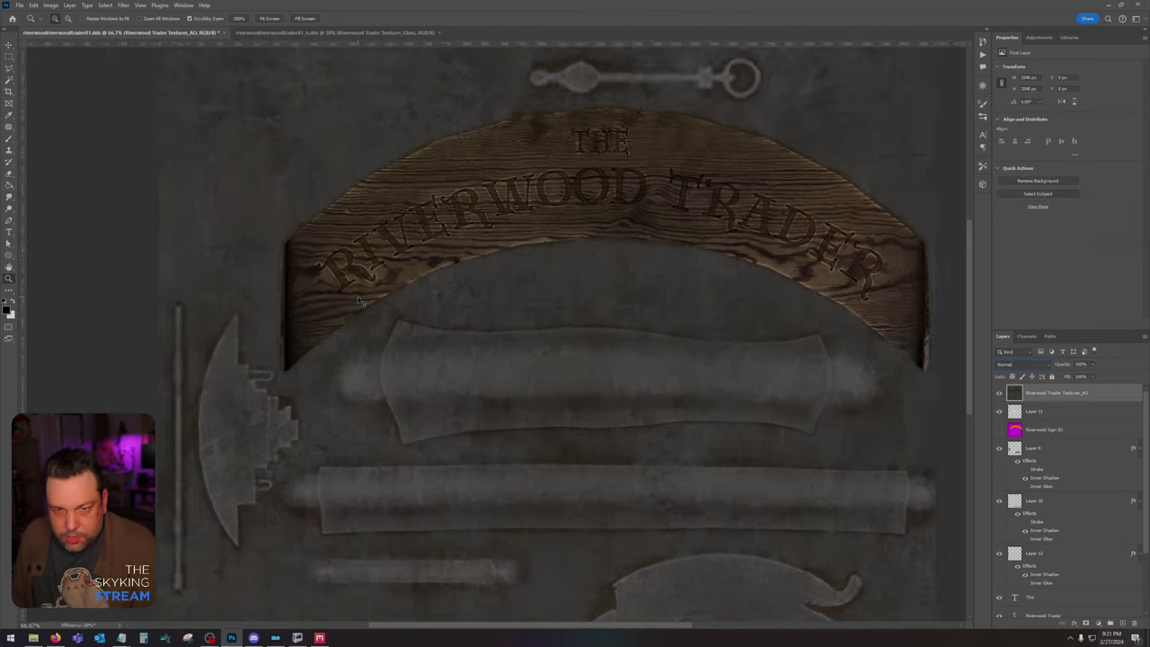
drag(580, 331, 875, 437)
scroll(1023, 559, down, 3)
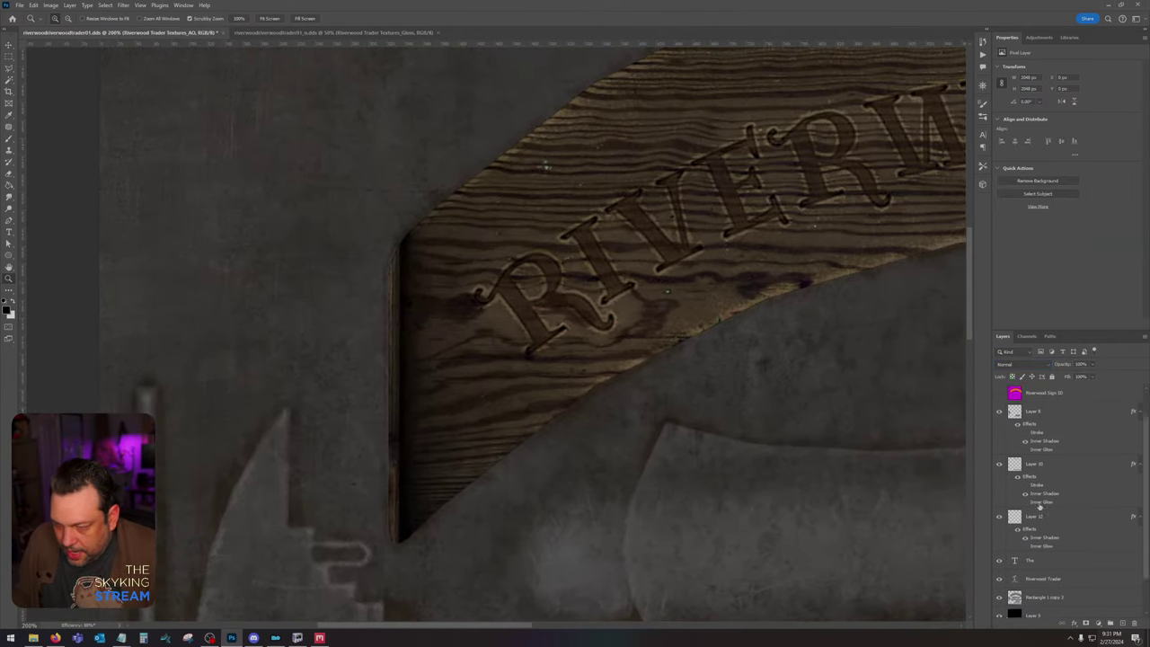
click(1045, 557)
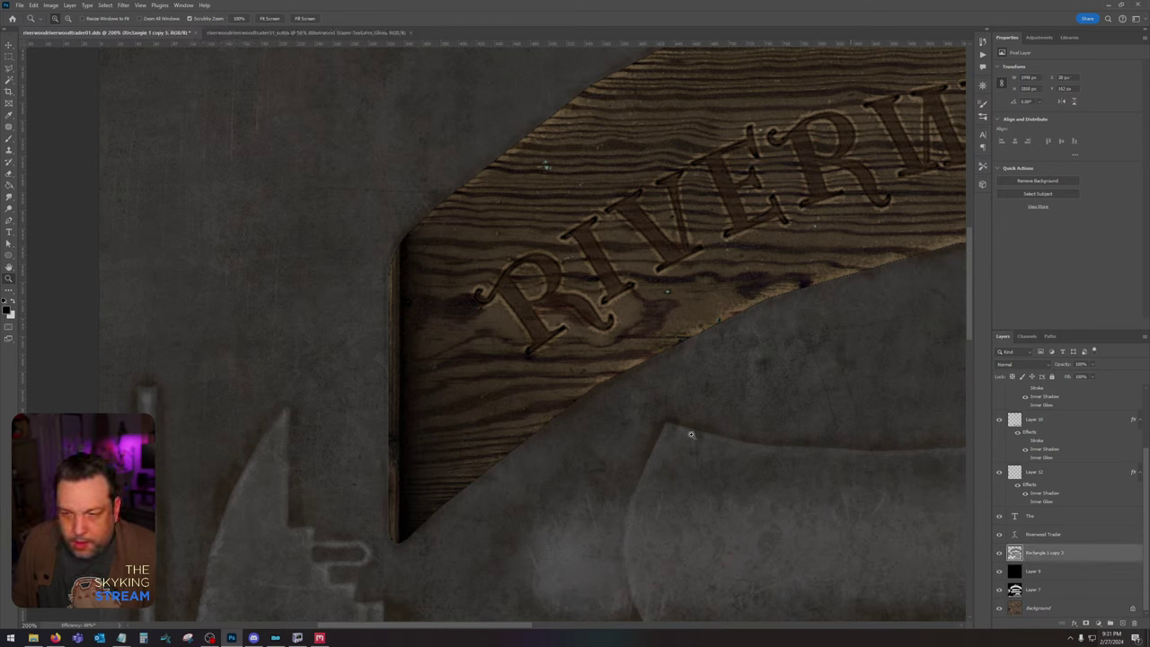
click(8, 80)
click(708, 245)
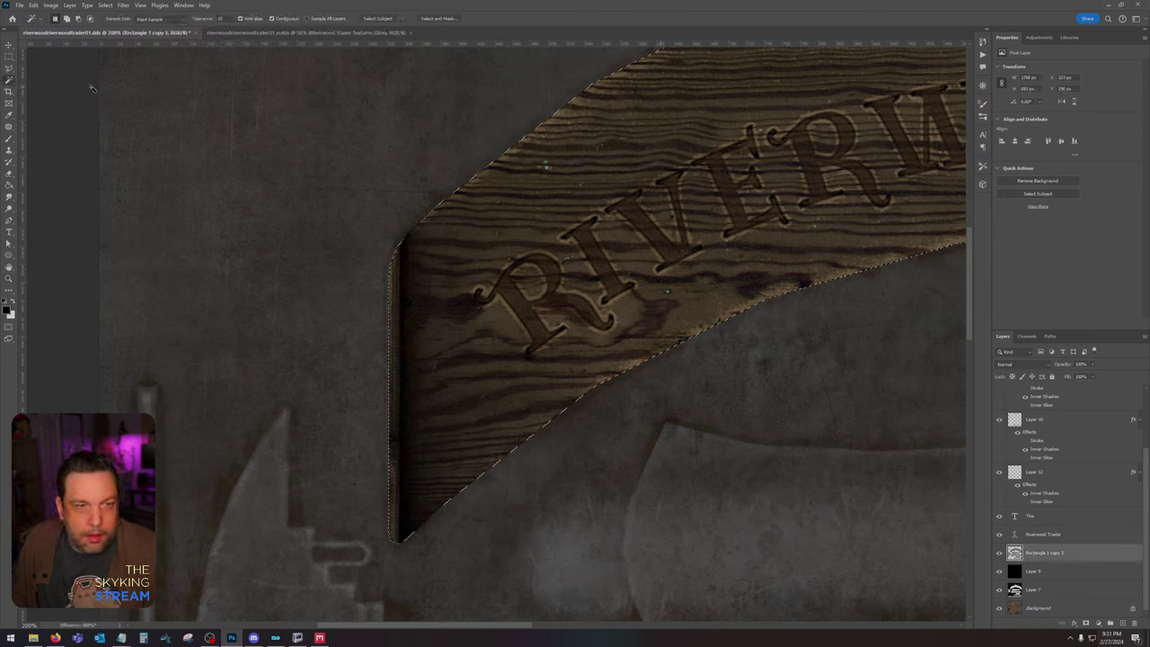
Step: Try to clone clean wood grain over the dark left edge of the sign on the merged texture layer
click(9, 148)
alt+click(490, 226)
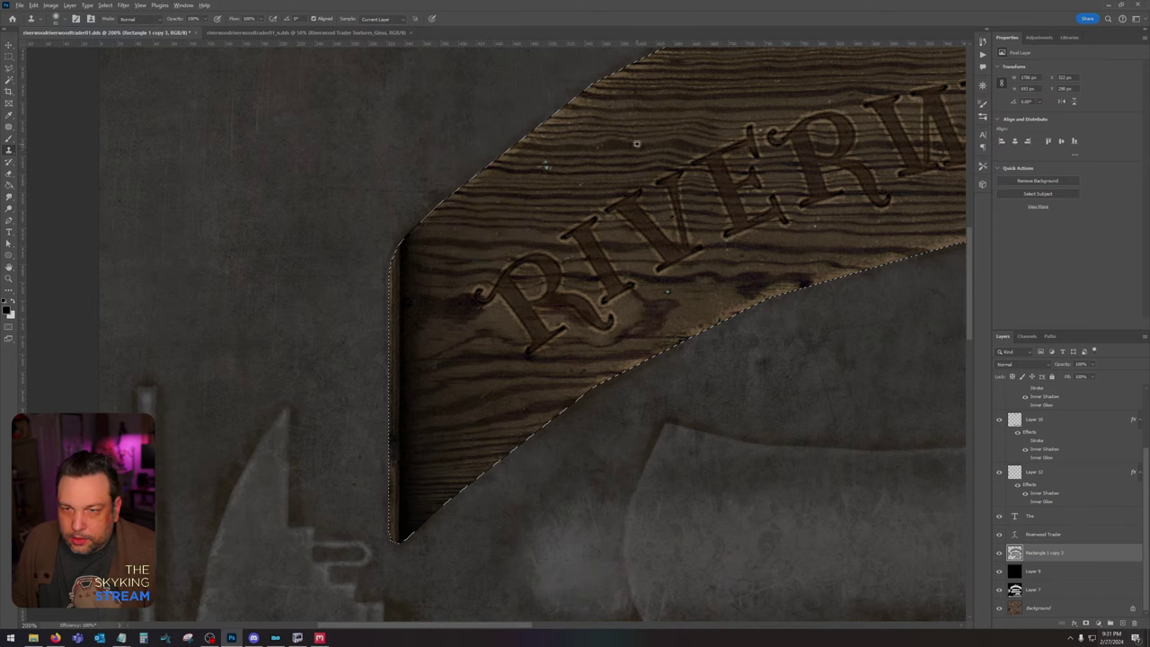
alt+click(763, 92)
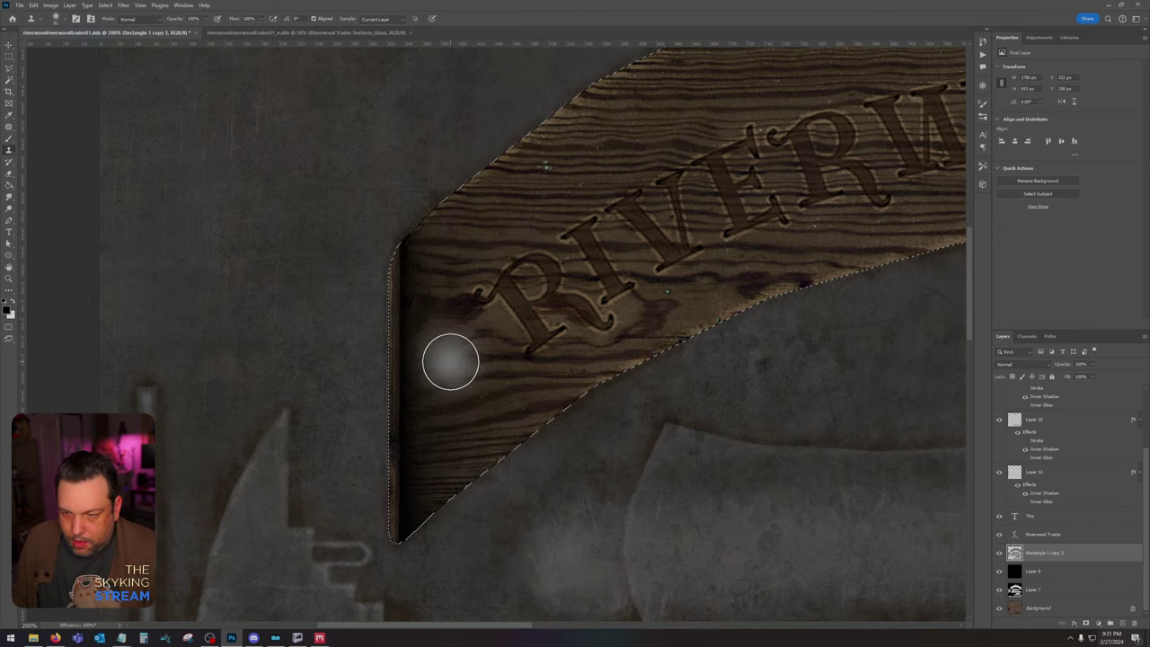
scroll(1090, 460, up, 3)
click(1057, 393)
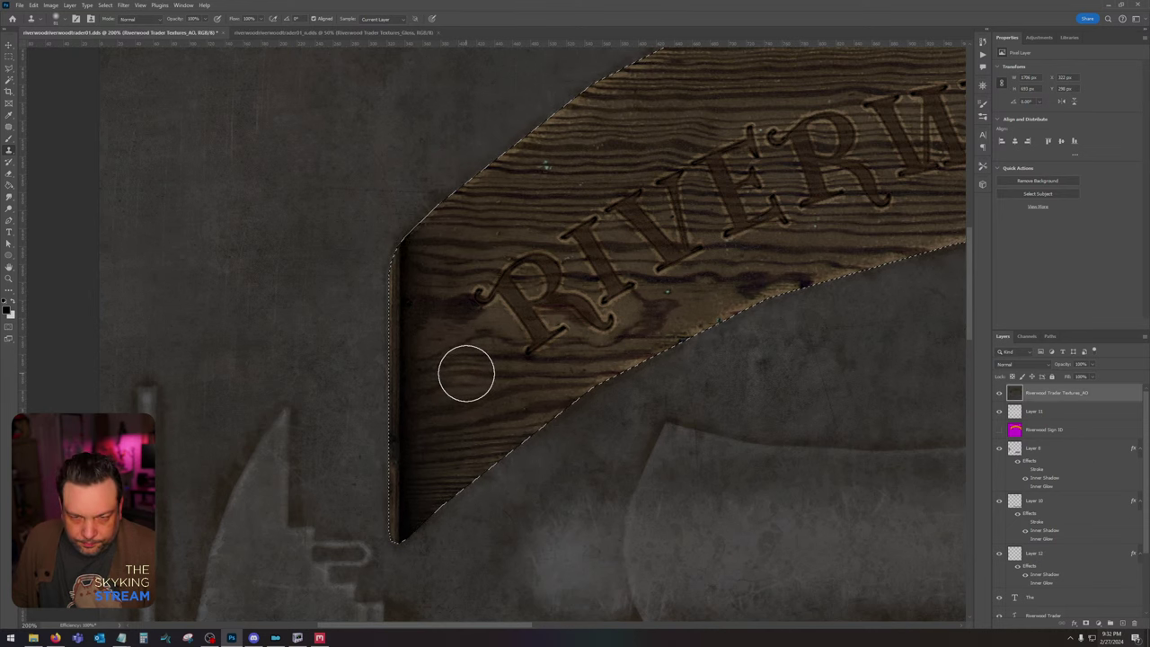
mouse_move(465, 374)
mouse_down()
mouse_move(412, 377)
mouse_move(421, 349)
mouse_up()
key(ctrl+z)
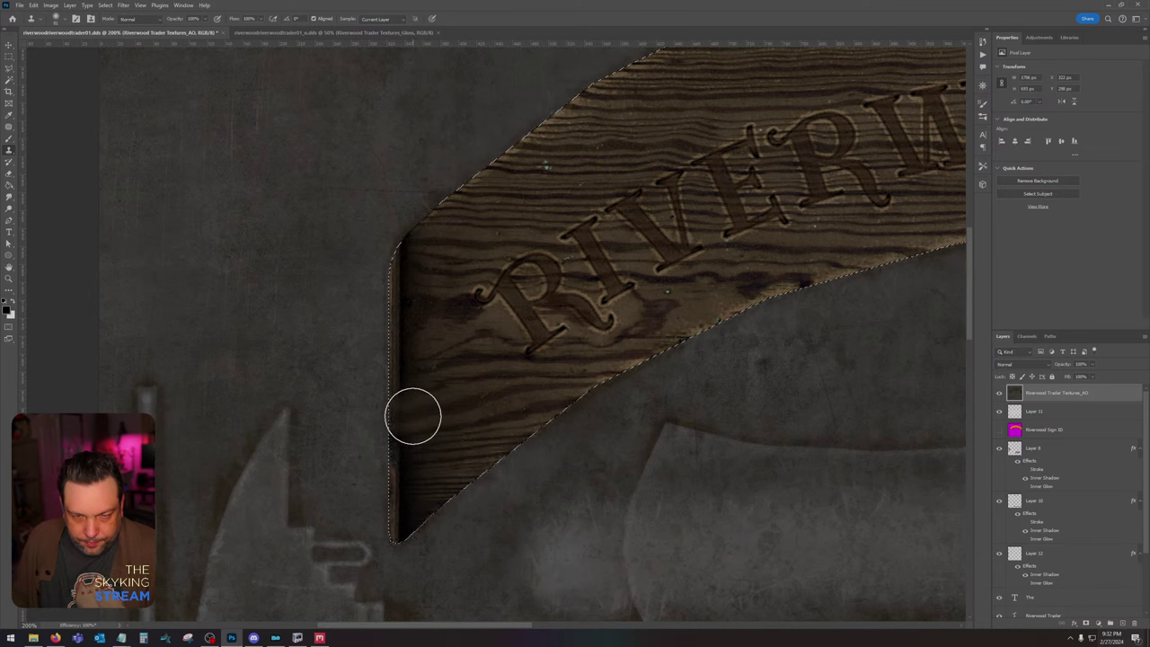
mouse_move(411, 411)
mouse_down()
mouse_move(393, 482)
mouse_move(402, 513)
mouse_up()
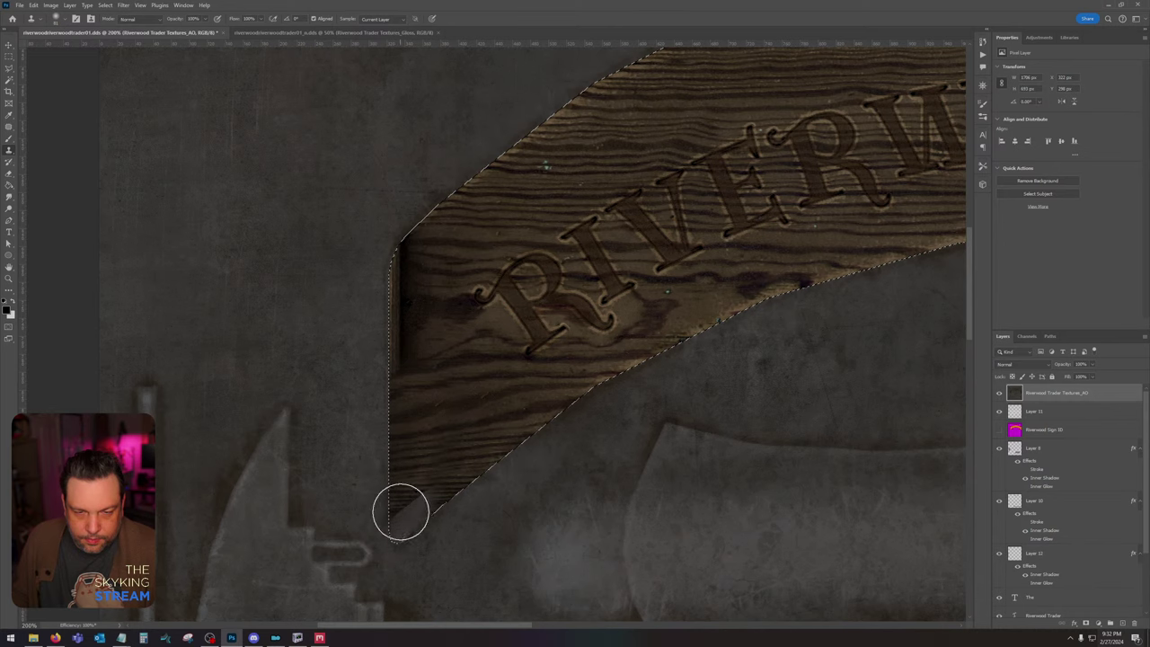
key(ctrl+z)
mouse_move(791, 289)
mouse_down()
mouse_move(290, 602)
mouse_move(239, 468)
mouse_up()
key(ctrl+d)
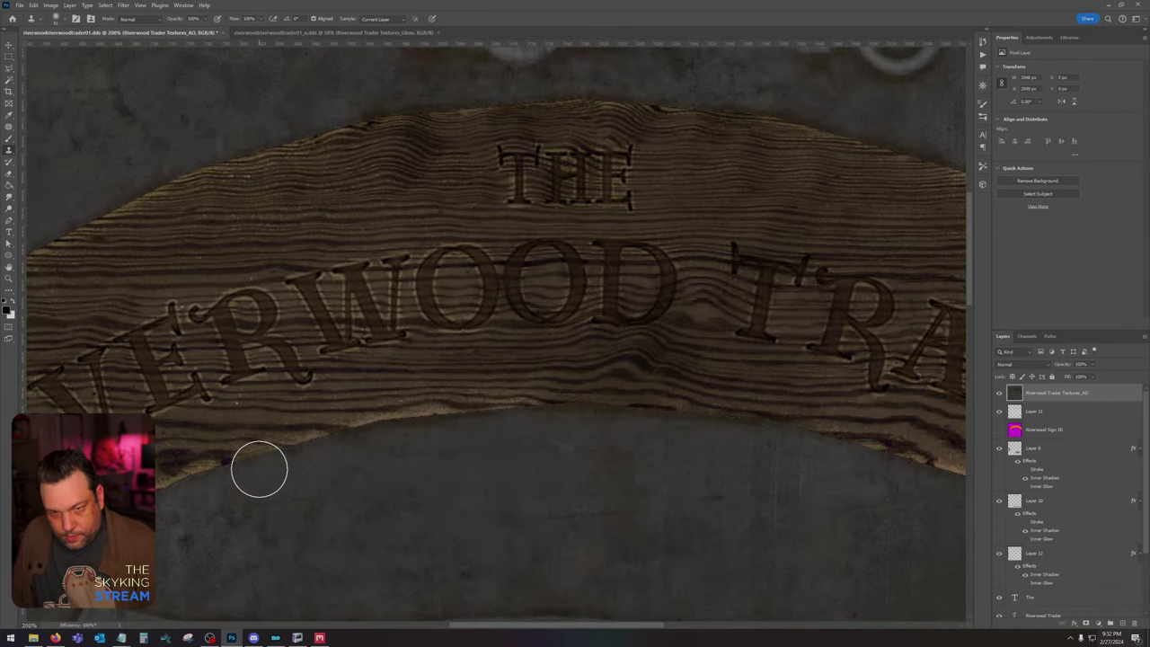
Step: Move Layer 11 above the merged texture layer, set its blend mode to Overlay, and lower its opacity
key(ctrl+minus)
key(ctrl+minus)
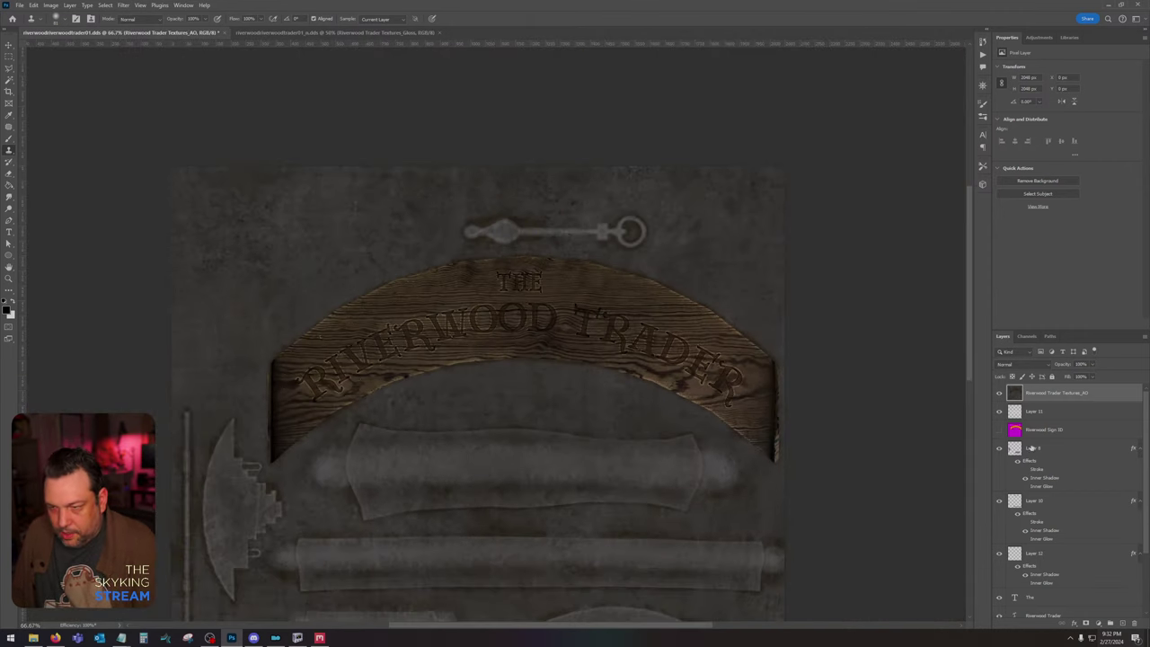
drag(1068, 413, 1068, 392)
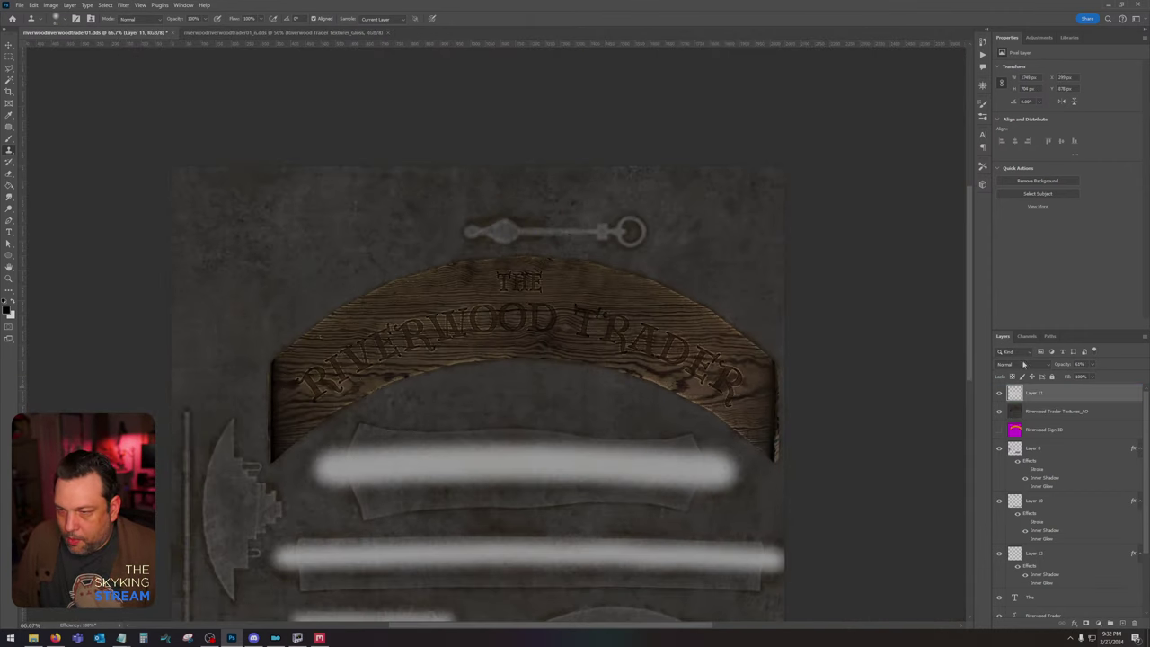
click(1023, 364)
click(1027, 486)
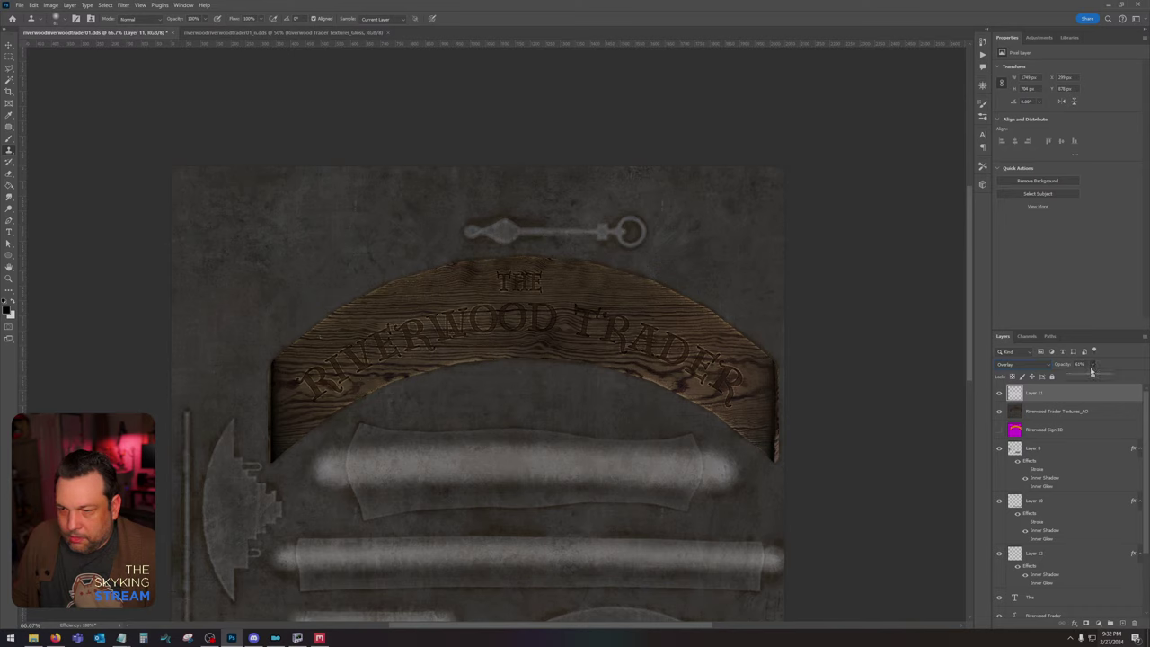
drag(1090, 376, 1084, 376)
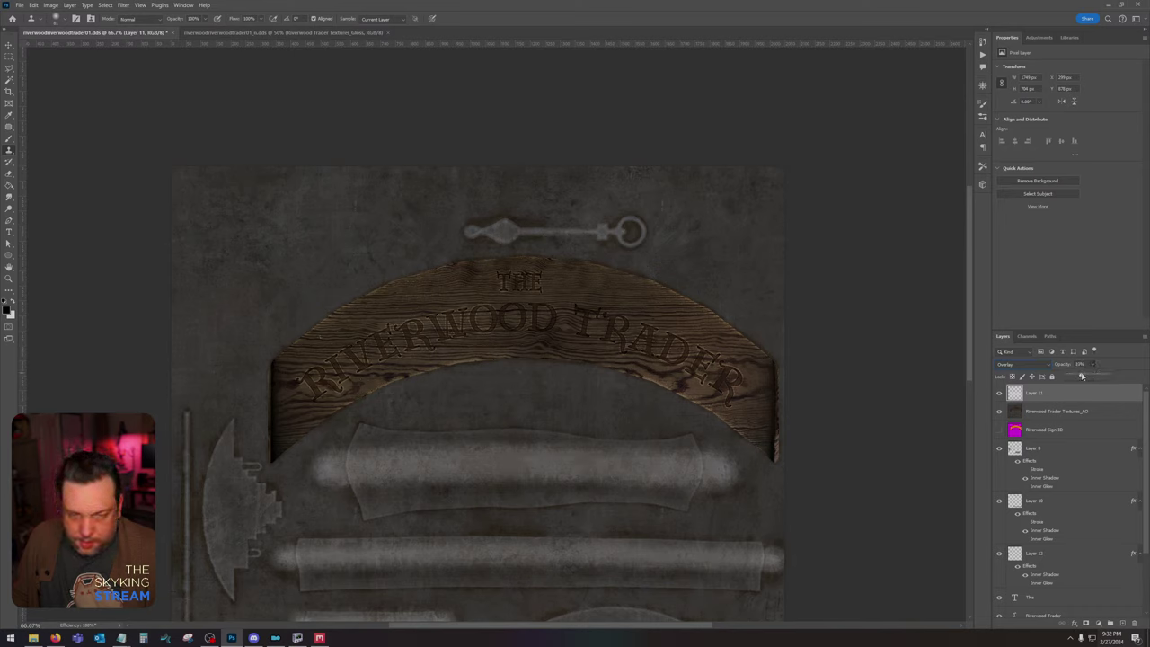
click(721, 334)
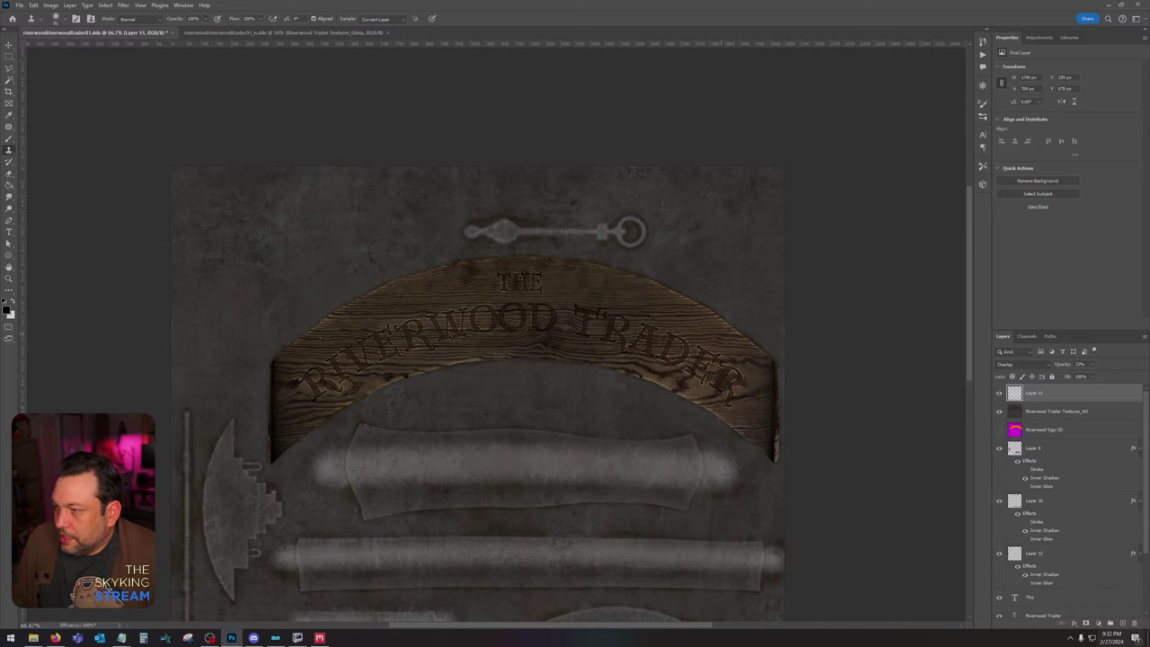
Step: Save over riverwoodriverwoodtrader01.dds as Color + Alpha with BC7 8bpp Fine (Linear, DX11+) compression and auto-generated mip maps
key(ctrl+shift+s)
key(Return)
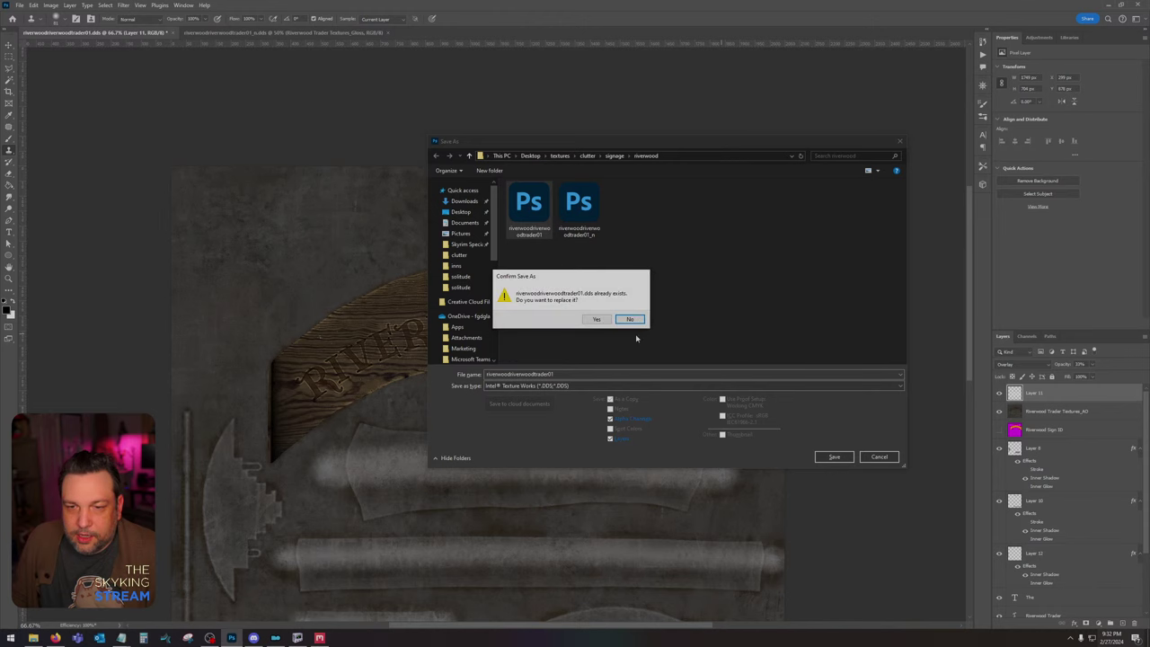
click(597, 320)
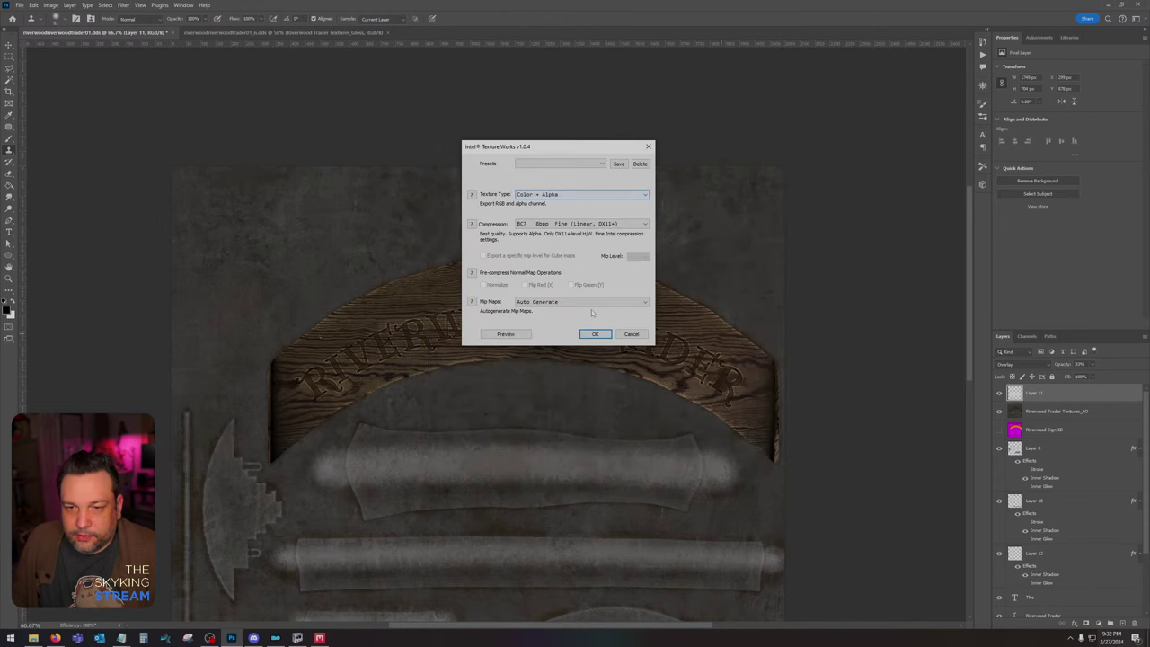
click(595, 335)
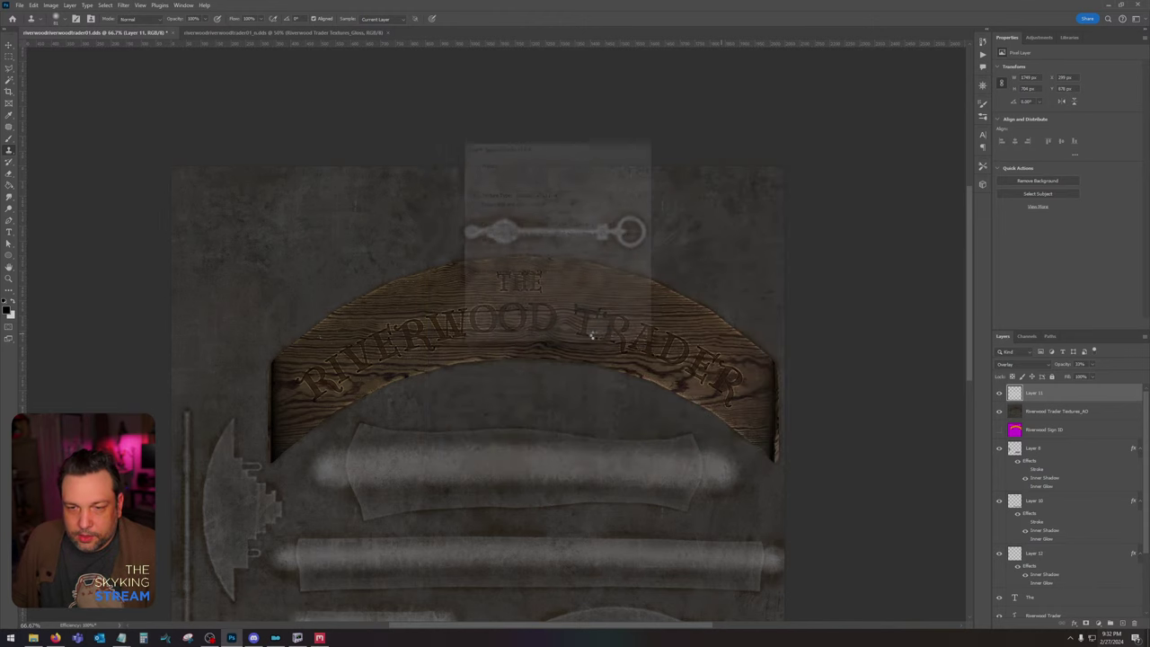
Step: Place the exported Riverwood Trader Textures_Normal image in the riverwoodriverwoodtrader01_n.dds document and rasterize it
click(326, 32)
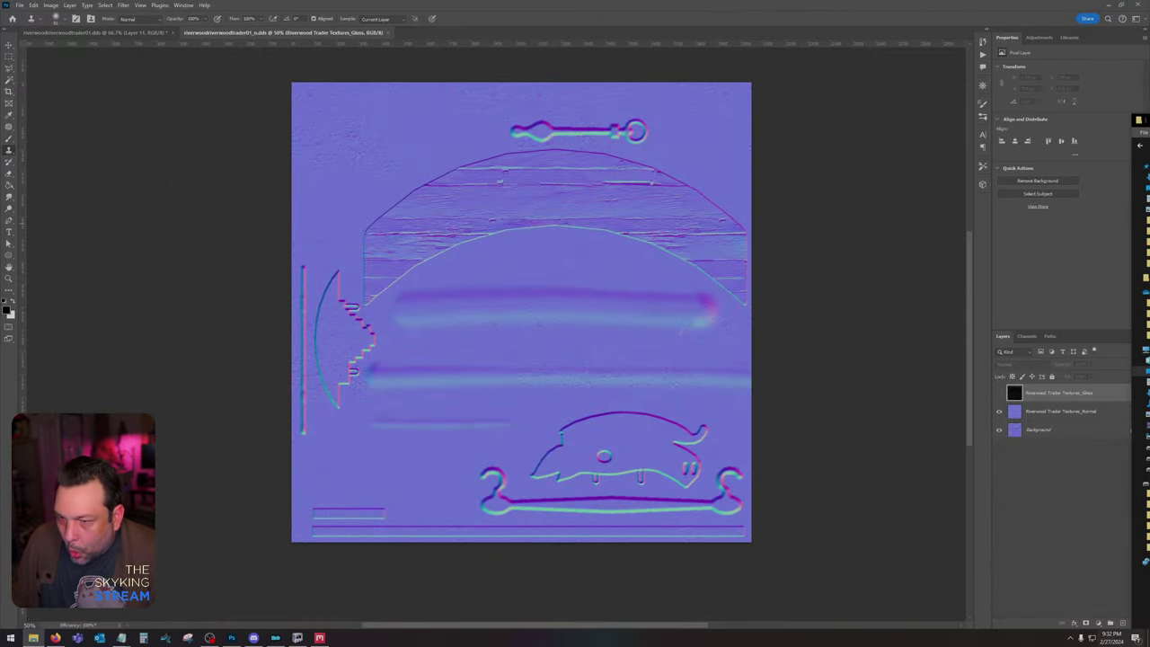
drag(1146, 297, 509, 298)
key(Return)
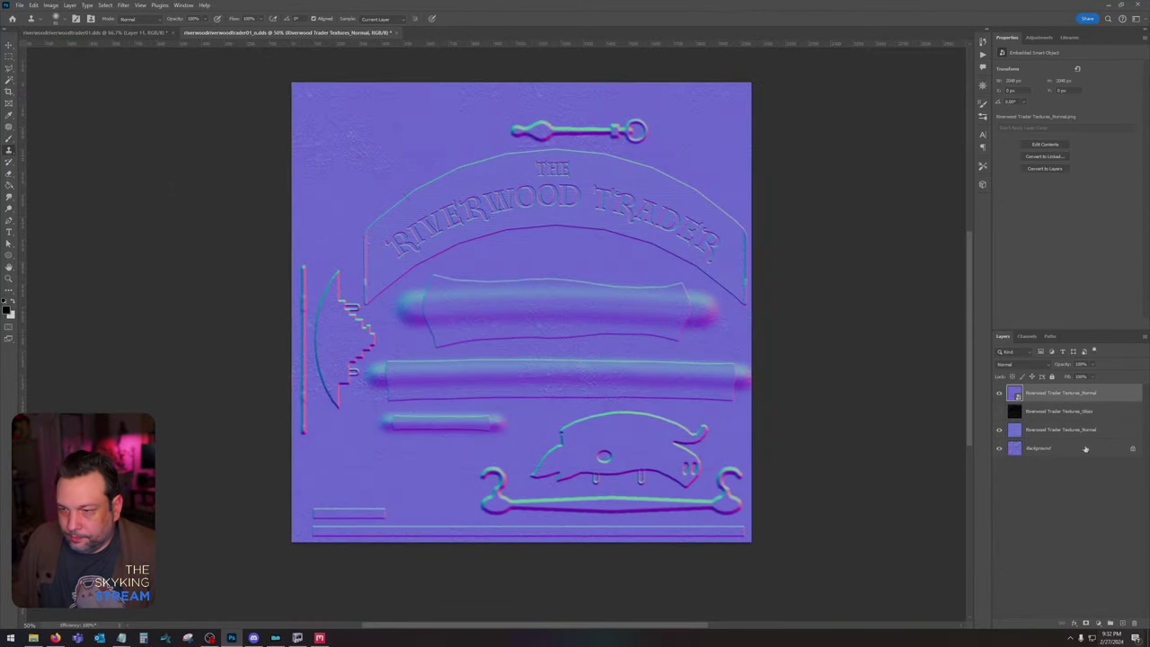
right_click(1051, 405)
click(1083, 405)
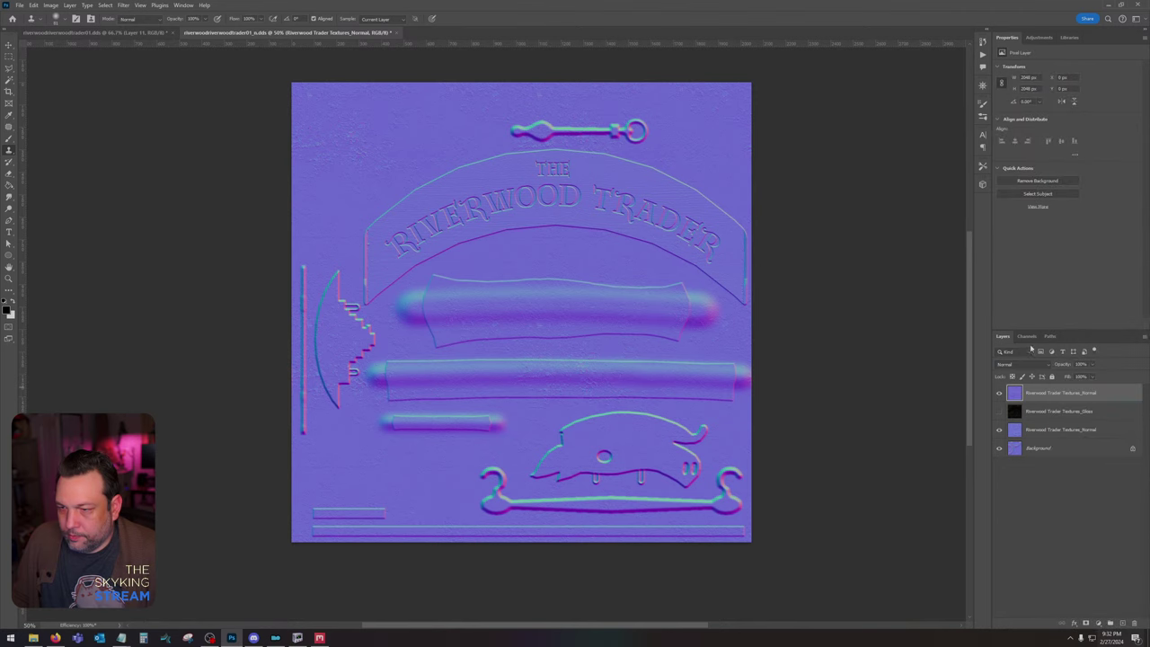
Step: Invert the new normal layer's green channel and save the _n.dds file as Color + Alpha with BC7 8bpp Fine (Linear, DX11+) compression
click(1027, 336)
click(1032, 387)
key(ctrl+i)
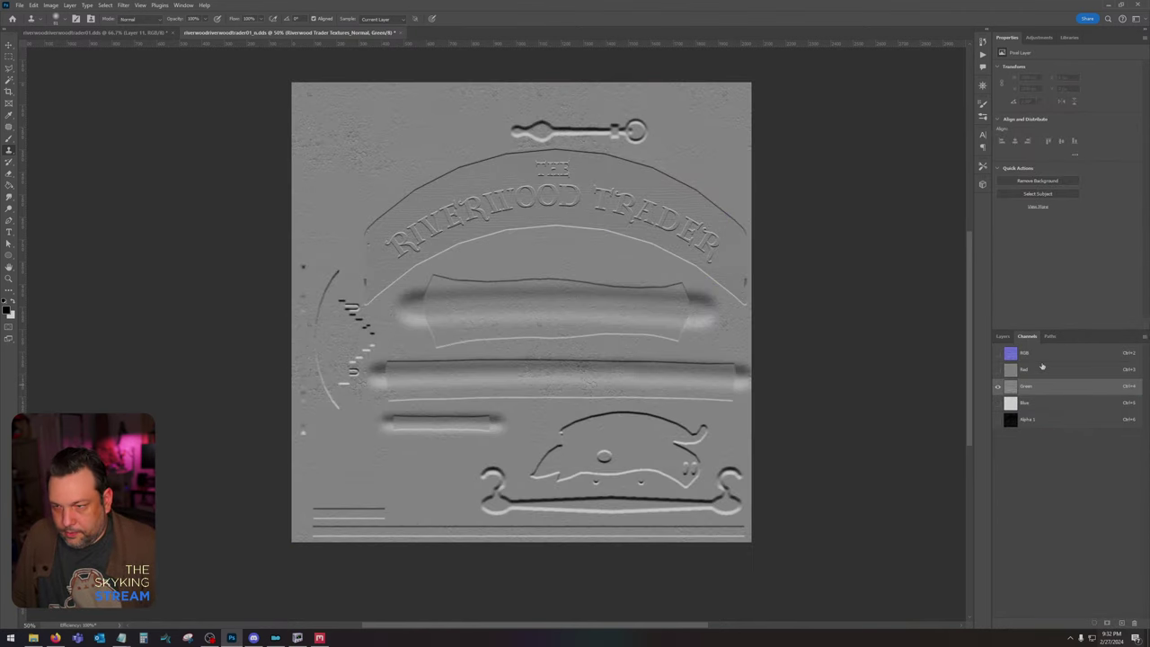
click(1033, 354)
click(1003, 336)
key(ctrl+s)
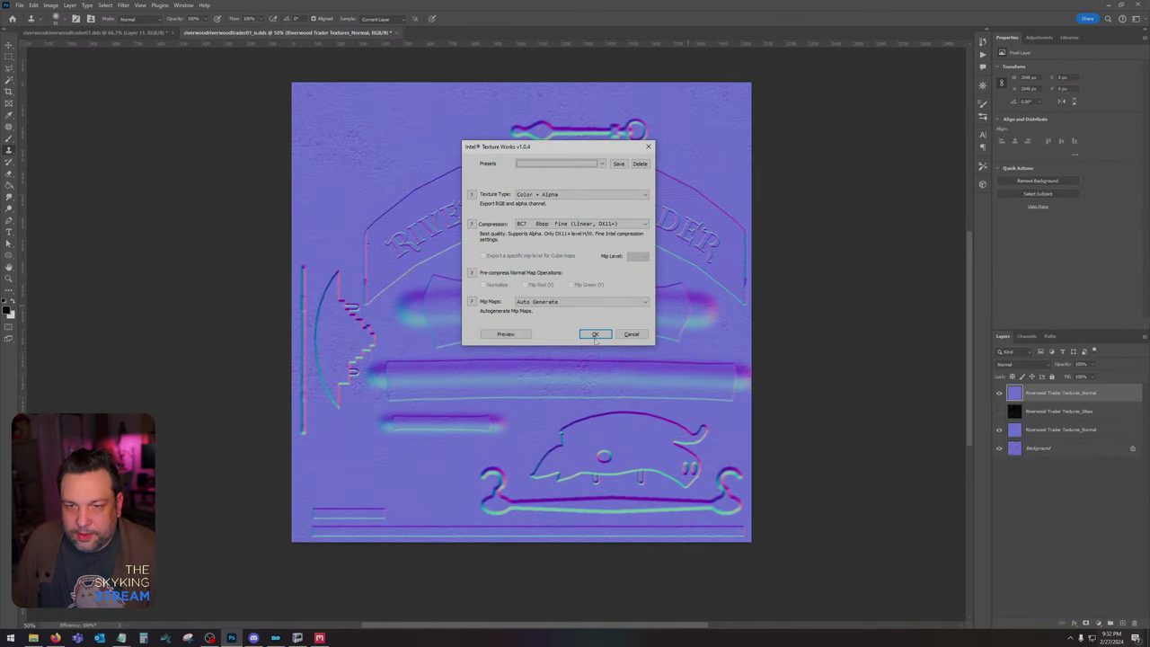
click(595, 336)
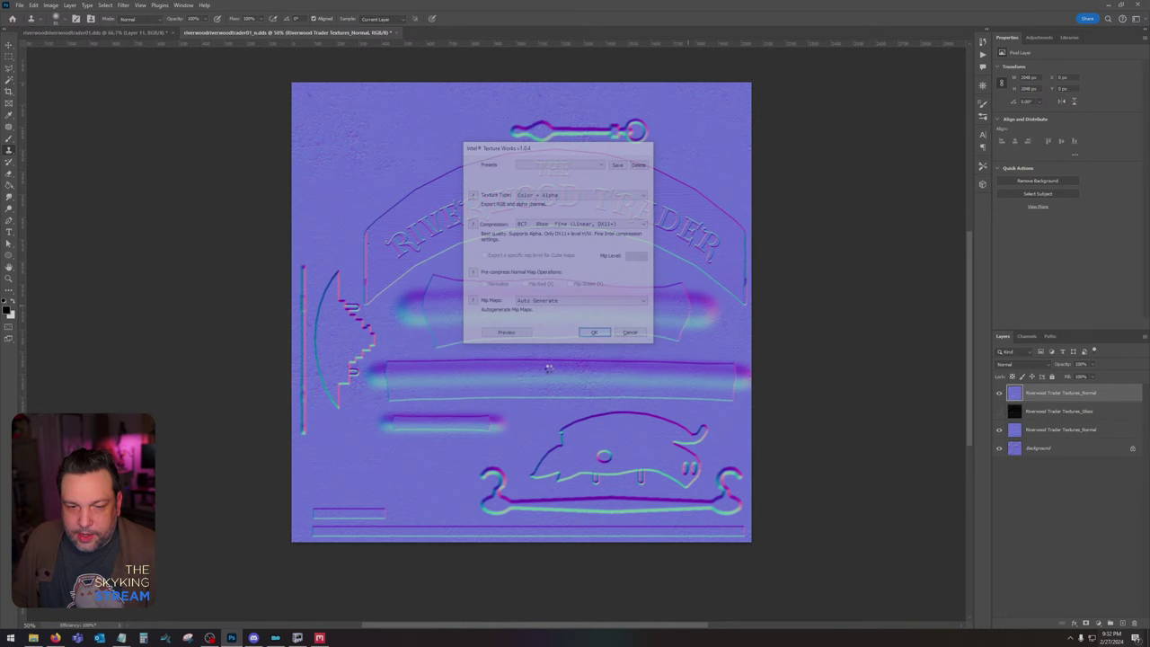
Step: Switch to NifSkope and examine the retextured sign model's front lettering, side edges, and hanging scales from several angles
click(297, 638)
mouse_move(542, 400)
mouse_down()
mouse_move(513, 390)
mouse_move(550, 389)
mouse_up()
drag(422, 445, 537, 411)
scroll(497, 427, down, 4)
scroll(506, 426, up, 5)
scroll(547, 396, down, 3)
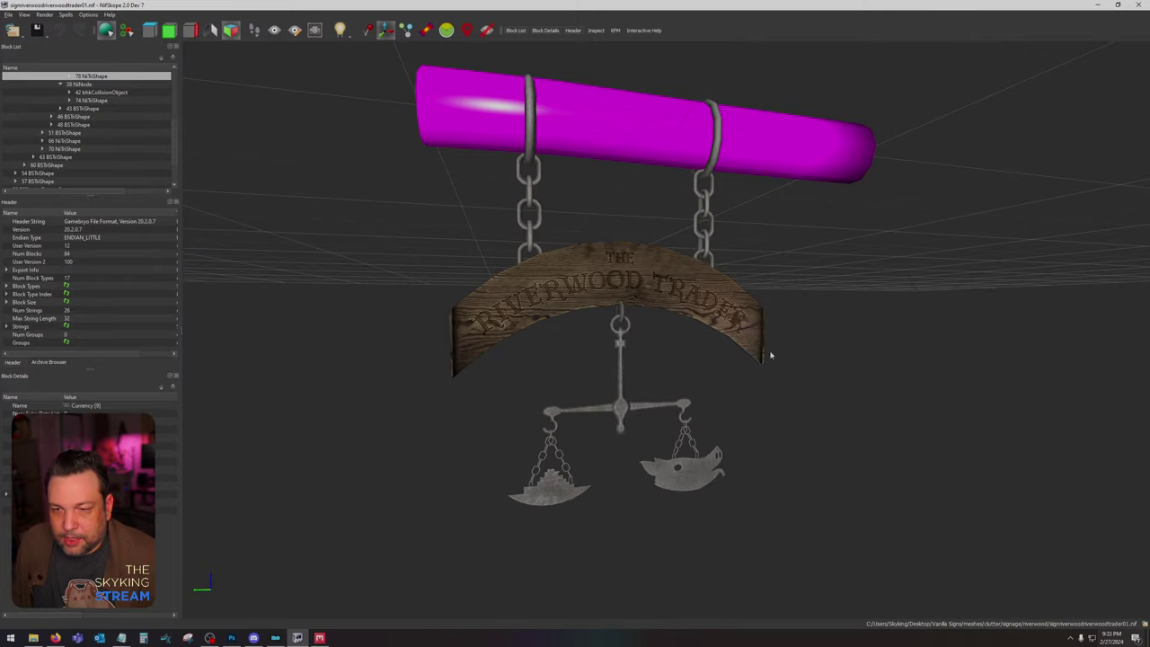
scroll(773, 403, up, 5)
drag(773, 403, 681, 426)
scroll(755, 412, up, 4)
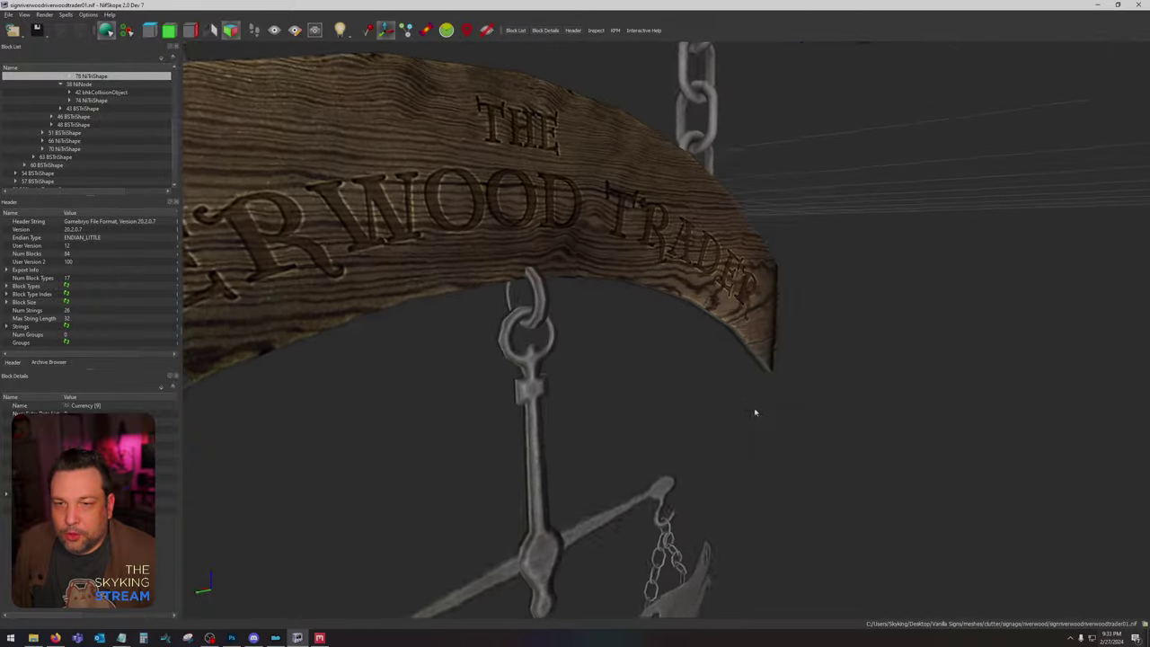
scroll(755, 412, down, 4)
mouse_move(755, 412)
mouse_down()
mouse_move(781, 412)
mouse_move(760, 408)
mouse_up()
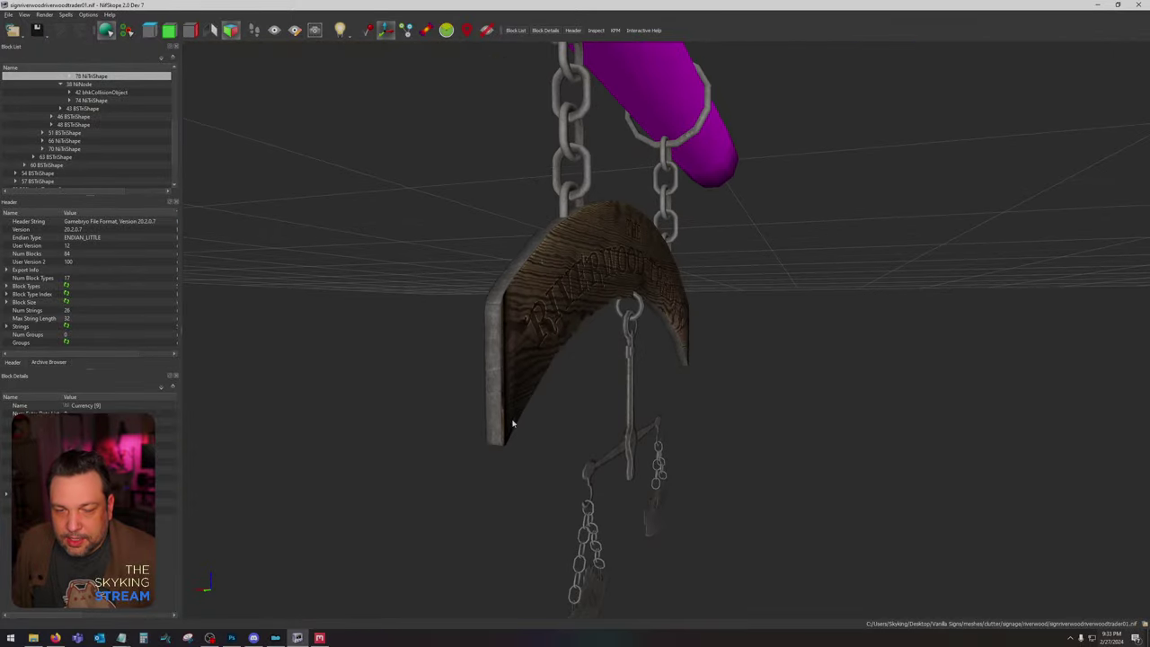
scroll(527, 427, down, 5)
drag(527, 427, 724, 436)
scroll(844, 425, up, 5)
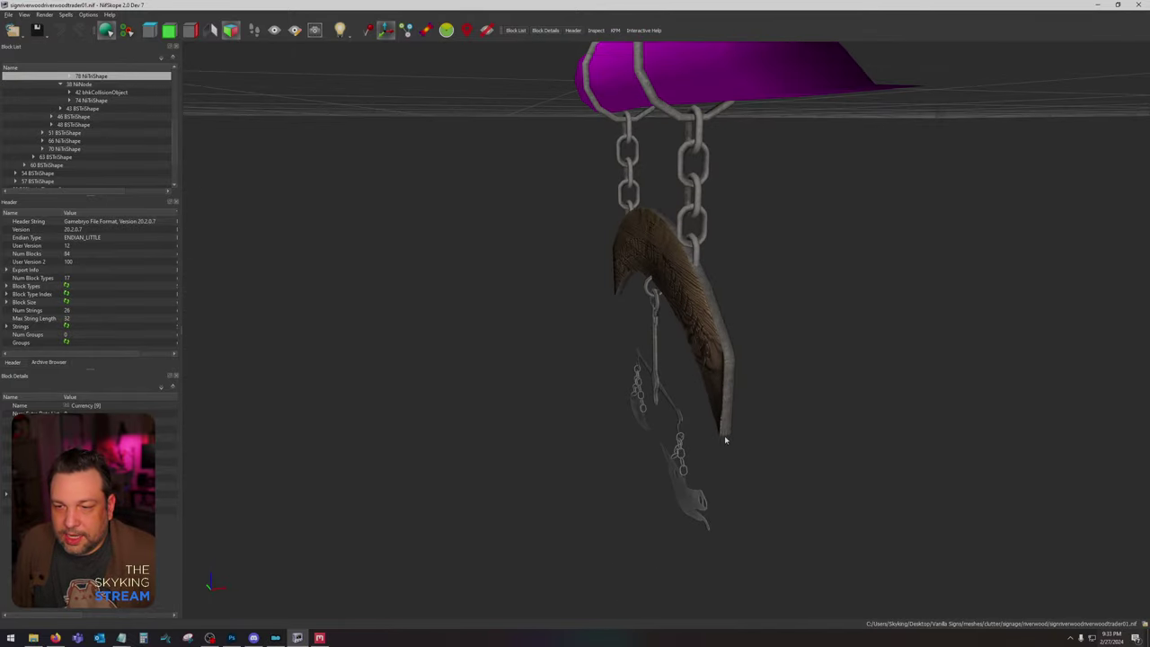
scroll(725, 436, up, 5)
drag(768, 393, 920, 304)
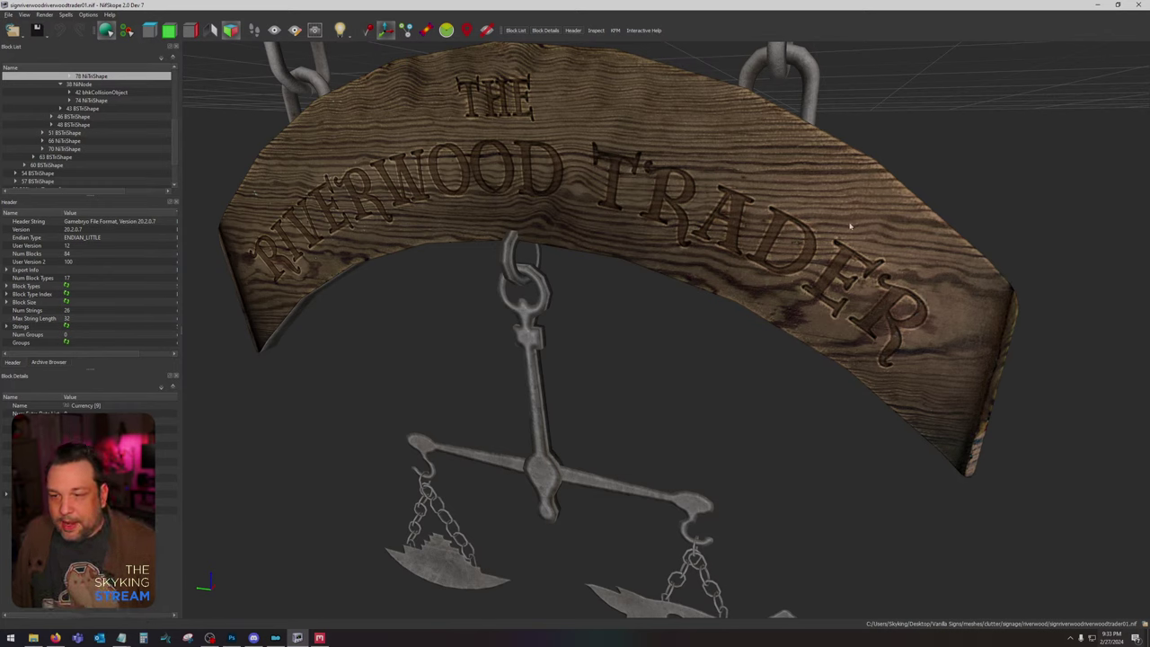
drag(859, 382, 809, 414)
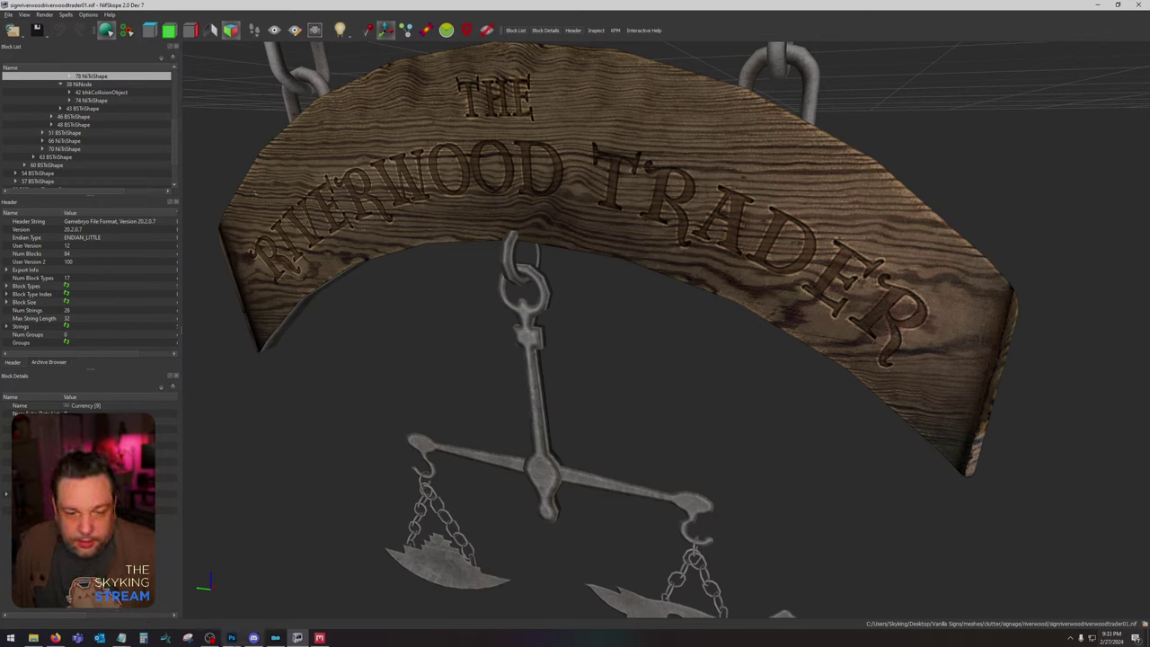
Step: In Photoshop's riverwoodriverwoodtrader01.dds document, delete the Riverwood Trader Textures_AO layer and hide Layer 11
click(232, 638)
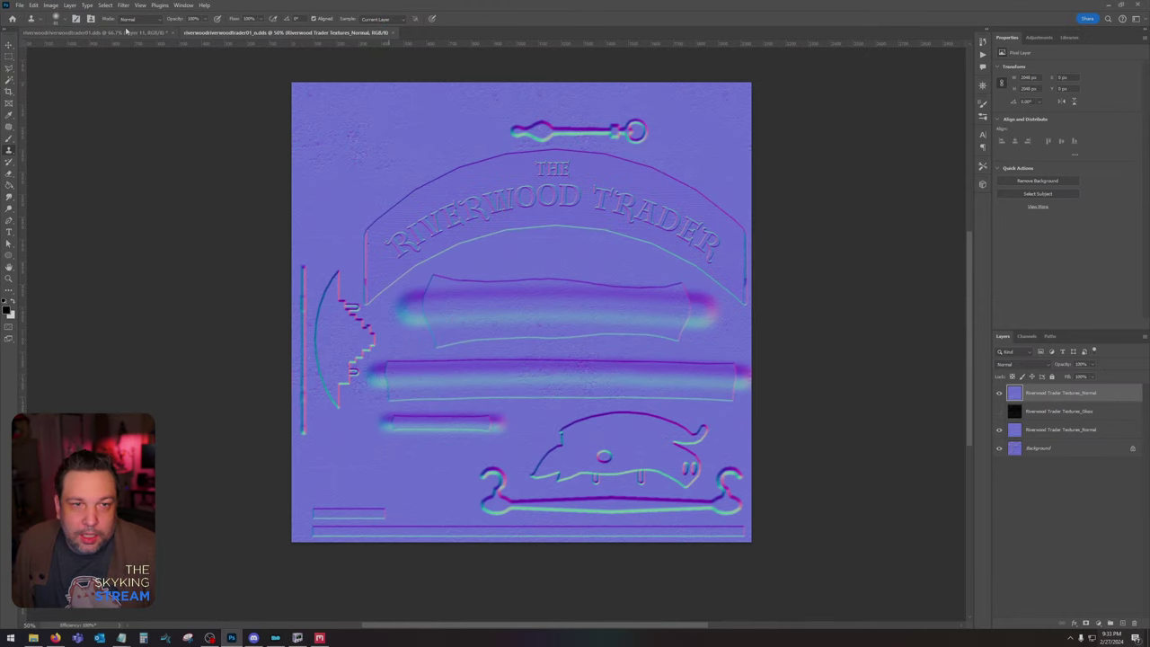
click(94, 32)
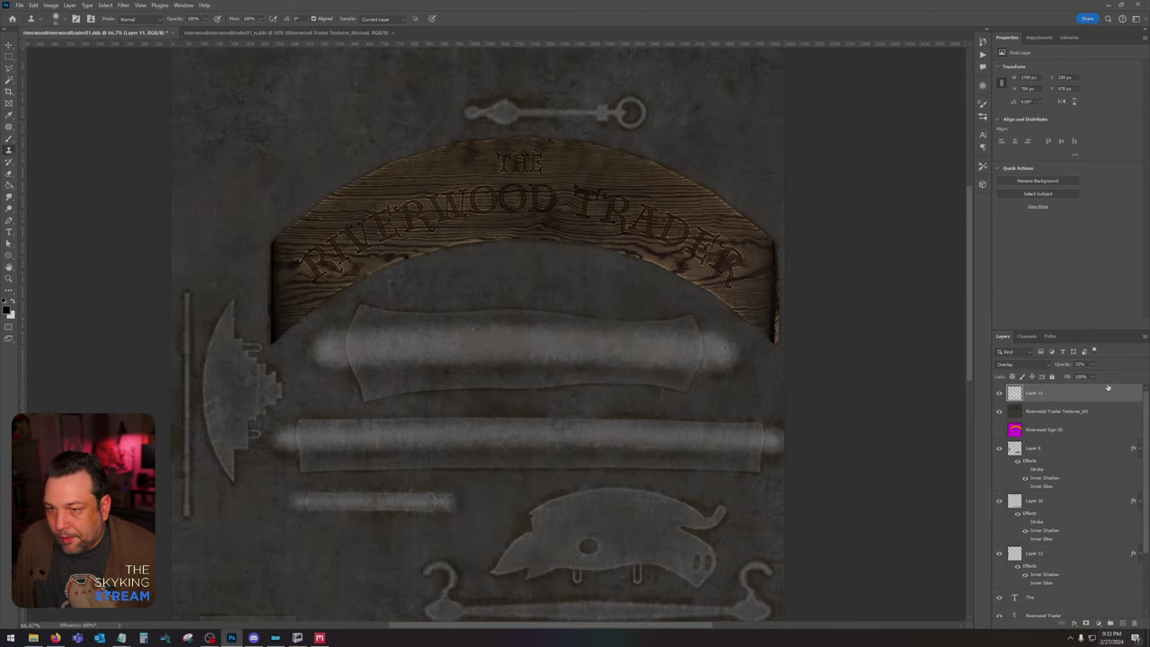
scroll(1078, 432, down, 3)
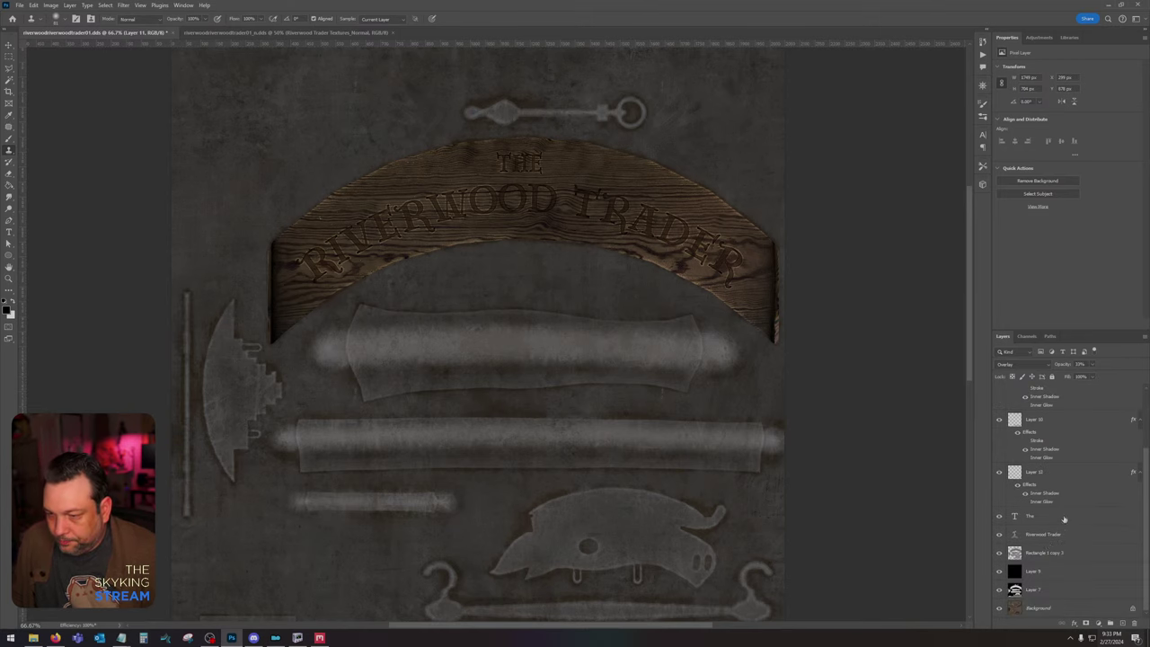
scroll(1042, 416, up, 3)
drag(1045, 415, 1135, 622)
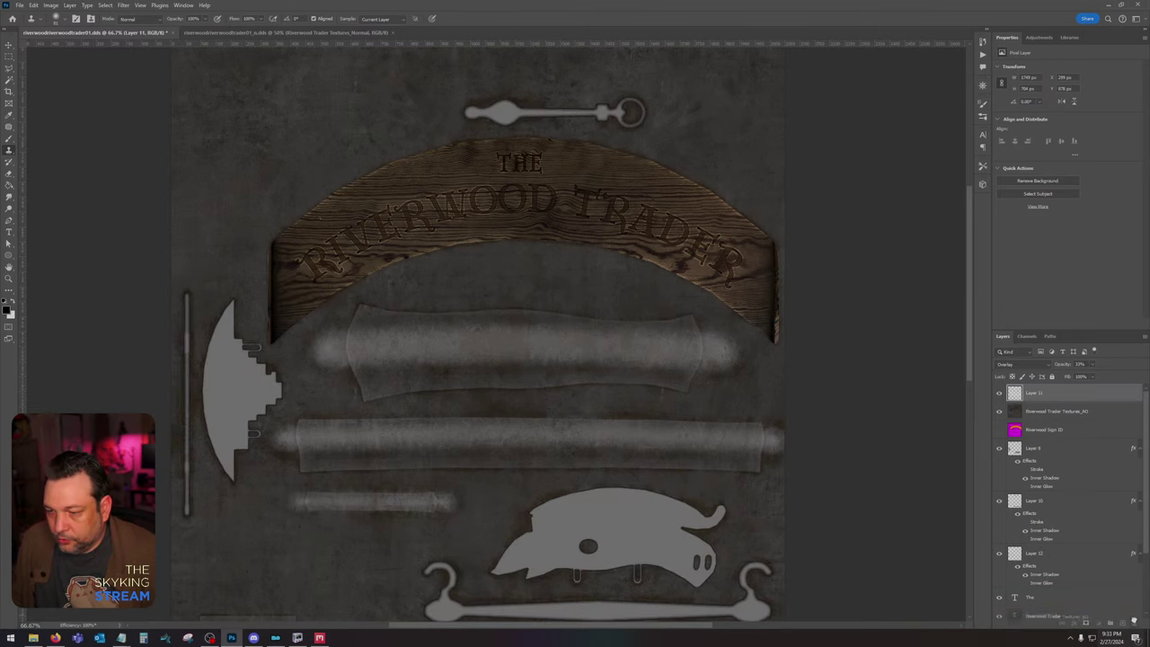
click(999, 394)
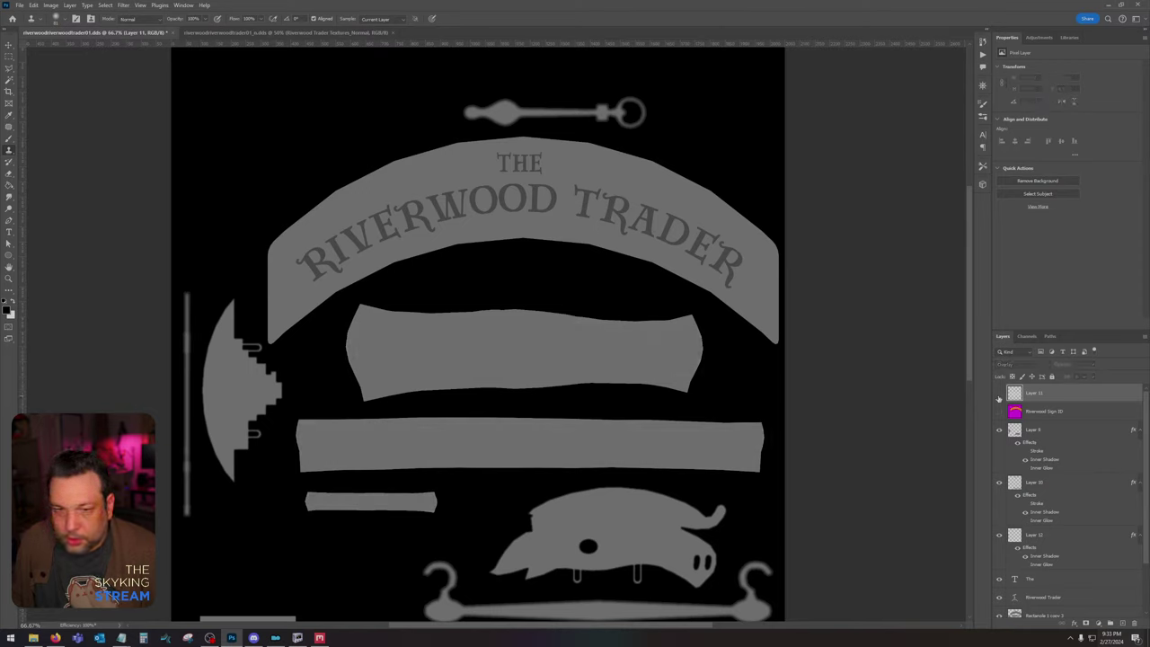
Step: Select the arched sign board shape on the Rectangle 1 copy layer with the Magic Wand tool
scroll(1078, 554, down, 2)
click(1077, 553)
click(9, 70)
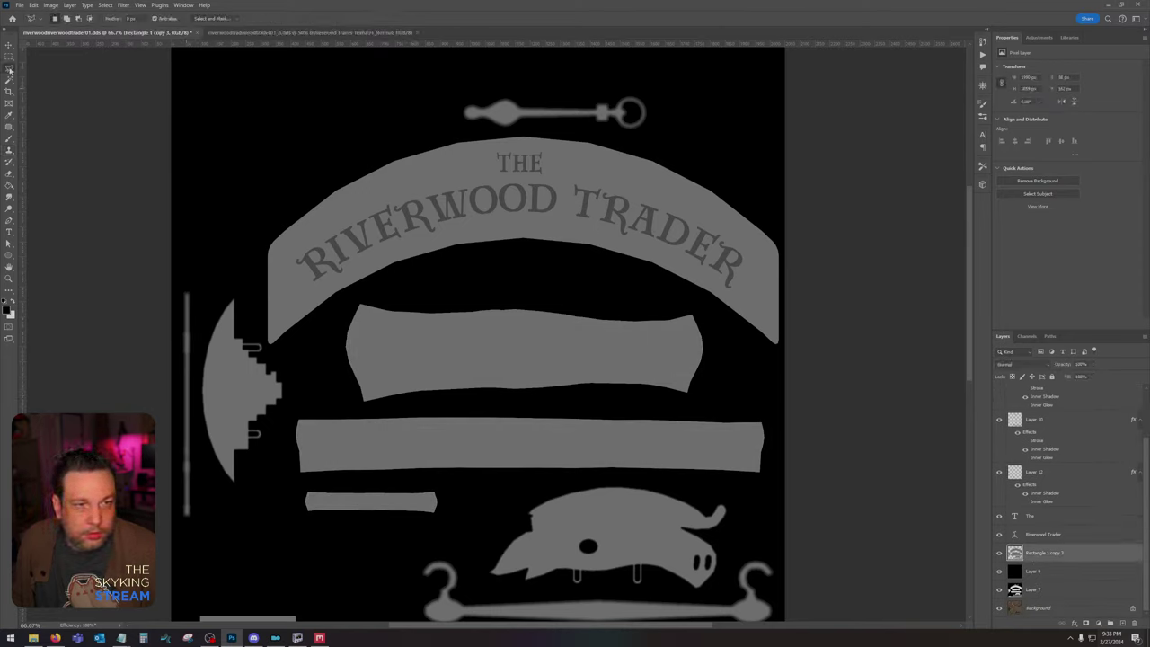
click(9, 80)
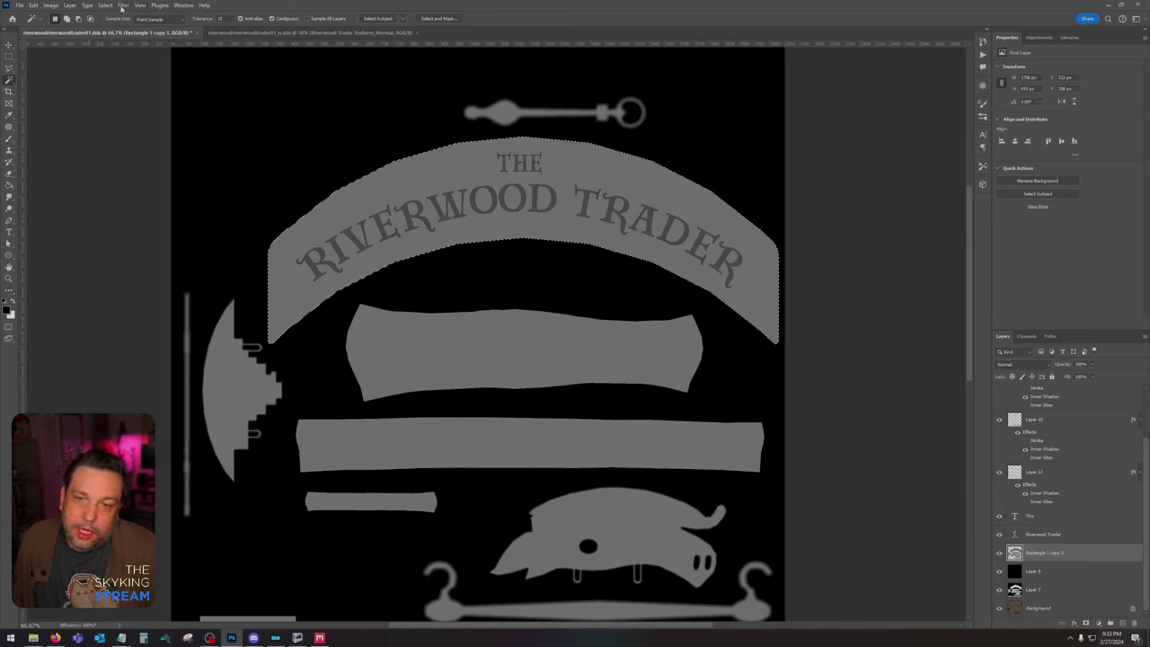
Step: Add a new layer, fill the arched board selection with a mid-gray foreground color, and deselect
click(1122, 624)
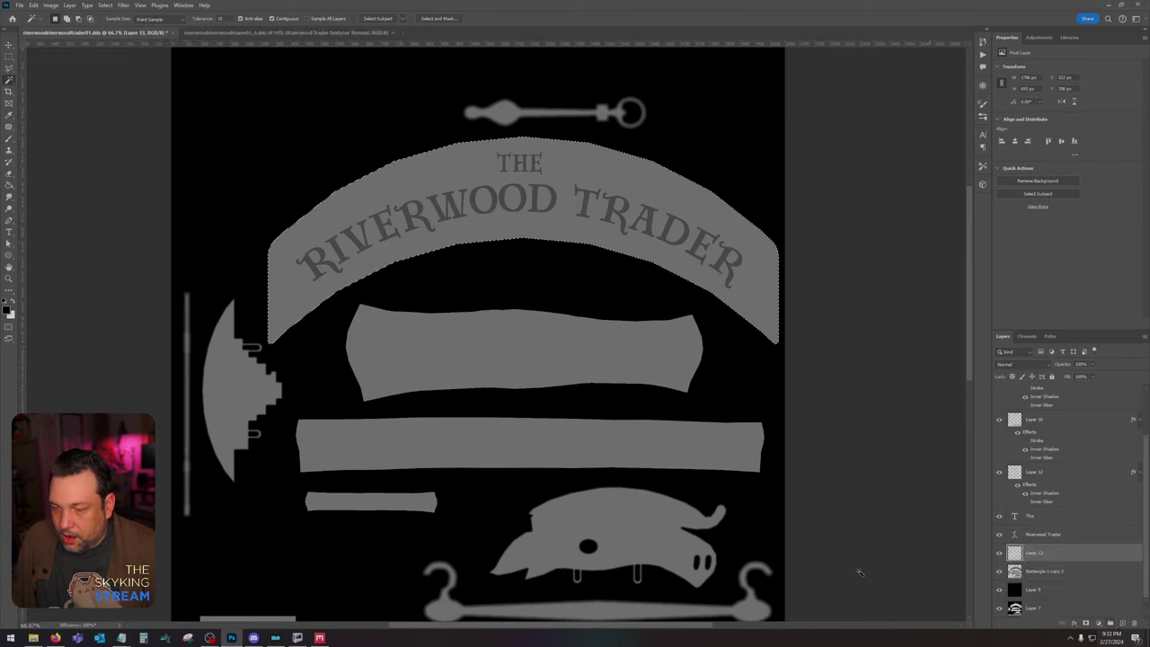
key(alt+BackSpace)
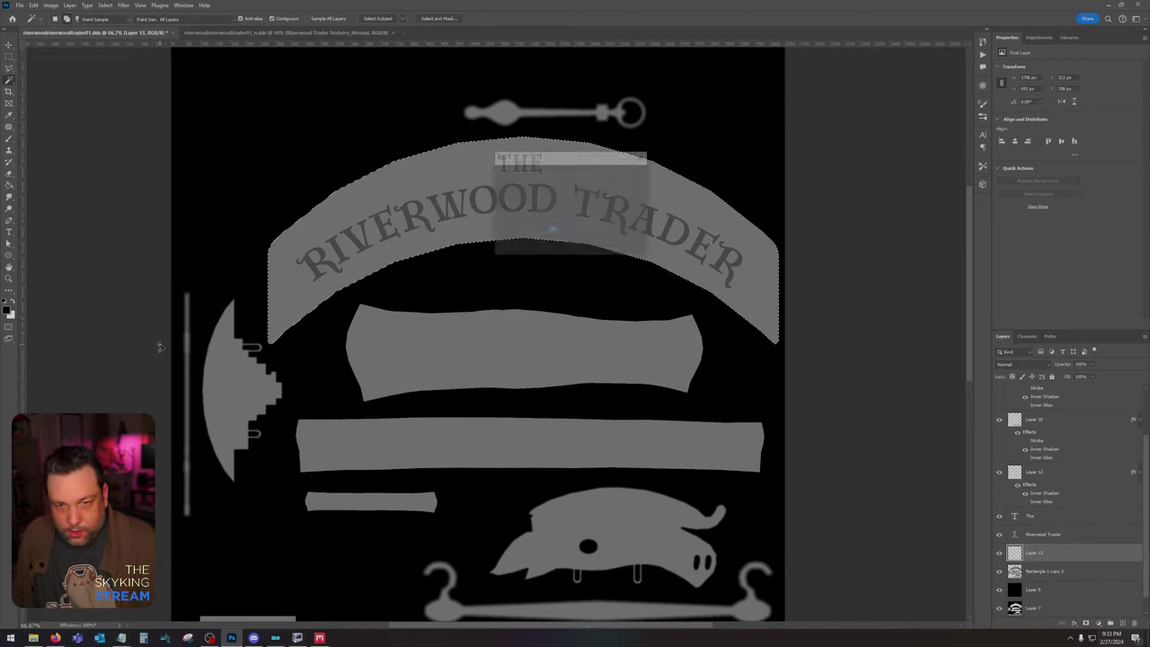
key(ctrl+z)
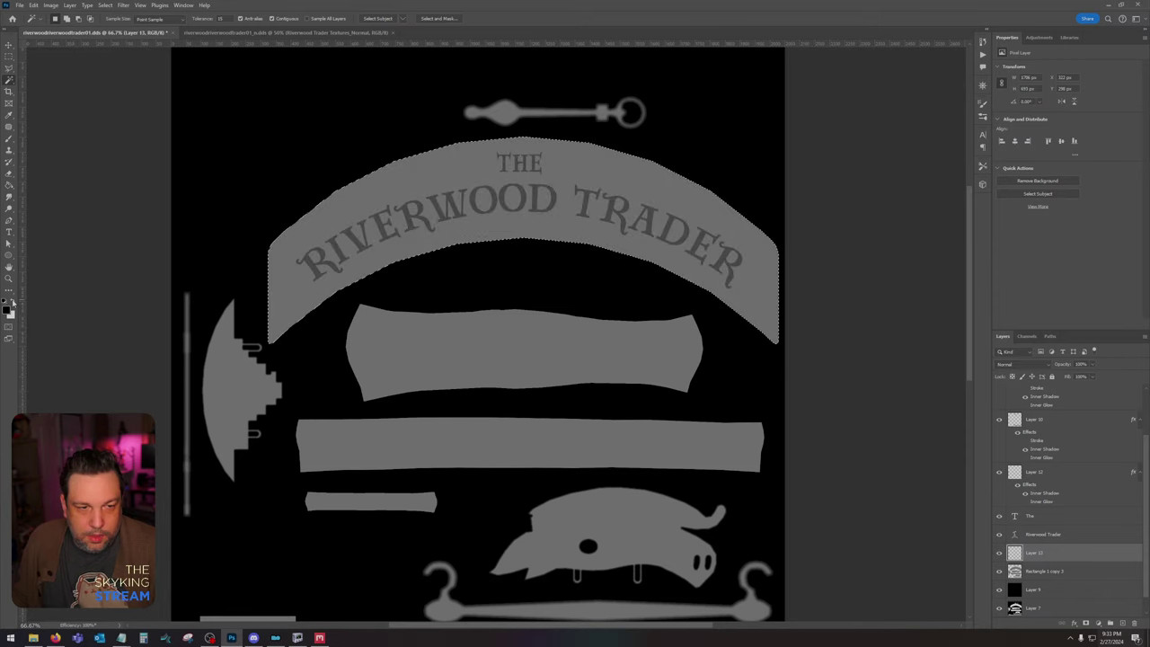
click(8, 308)
click(606, 444)
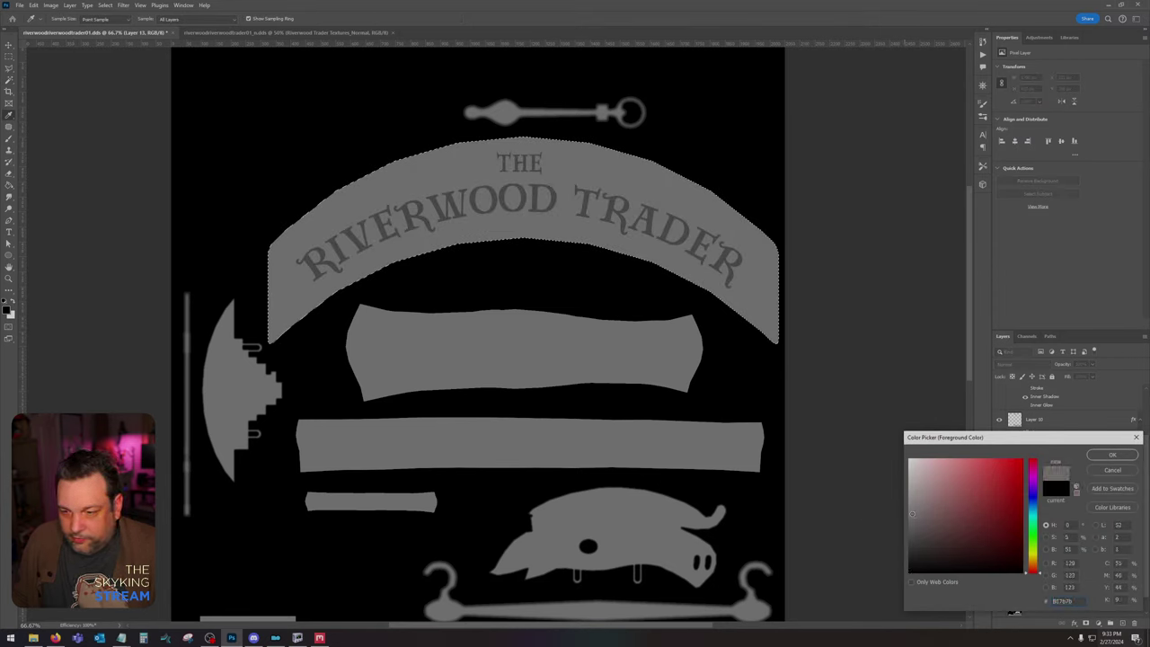
click(1113, 455)
key(w)
key(ctrl+d)
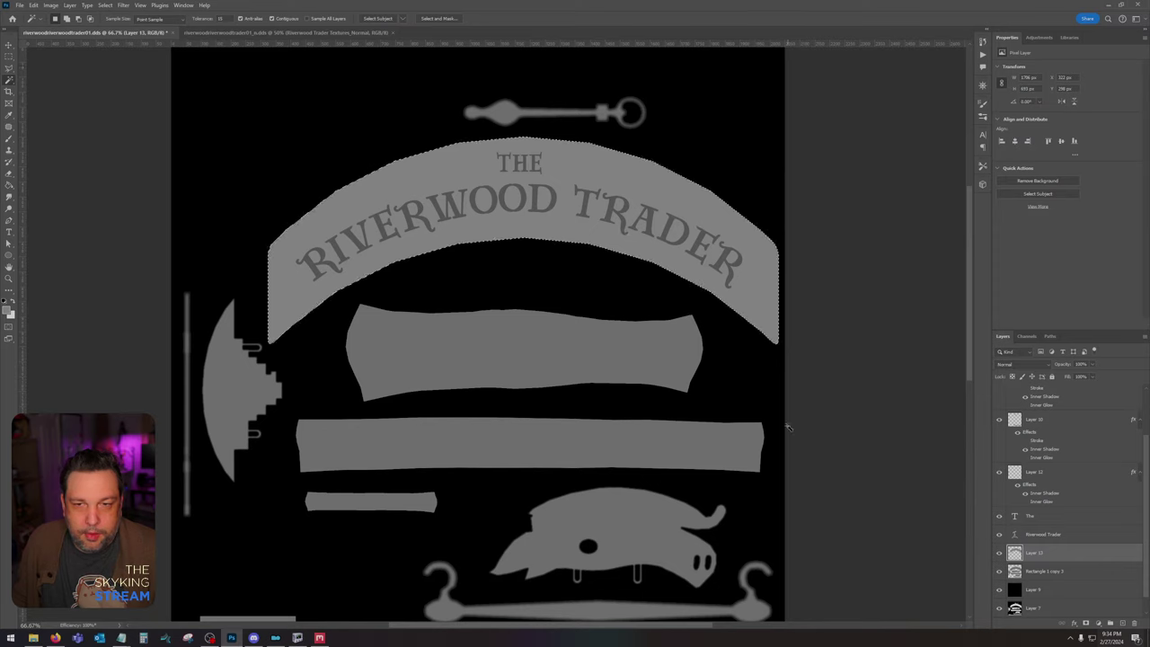
key(ctrl+d)
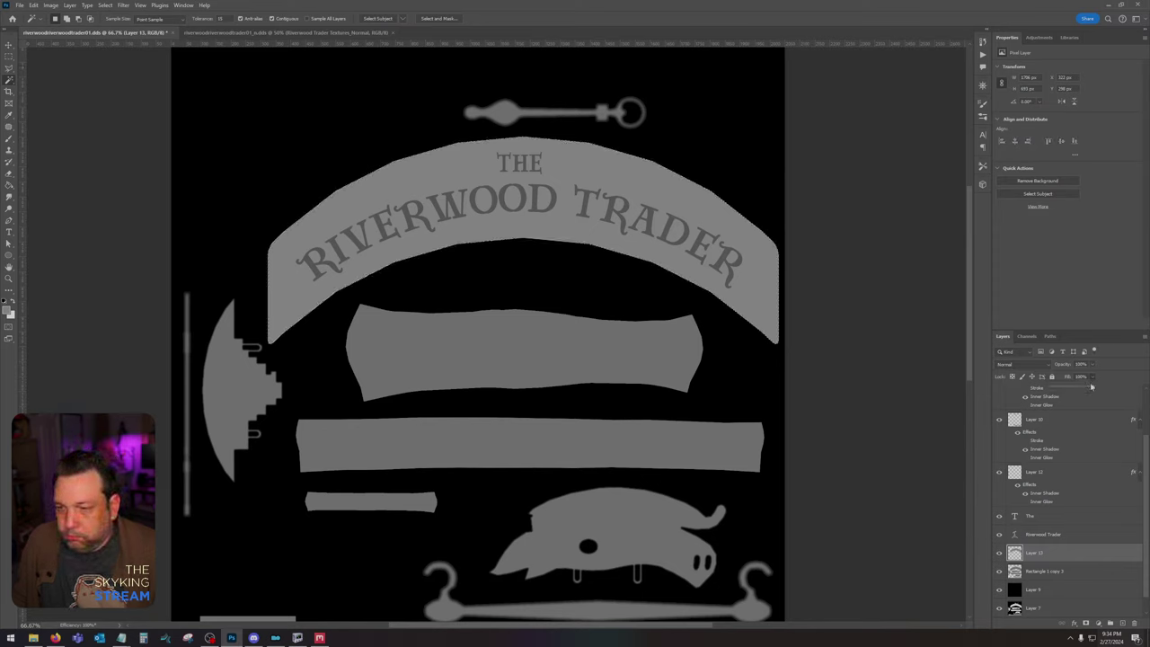
Step: Set the gray board layer's fill to 0% and give it a mid-gray Overlay stroke positioned Inside
drag(1094, 389, 1056, 537)
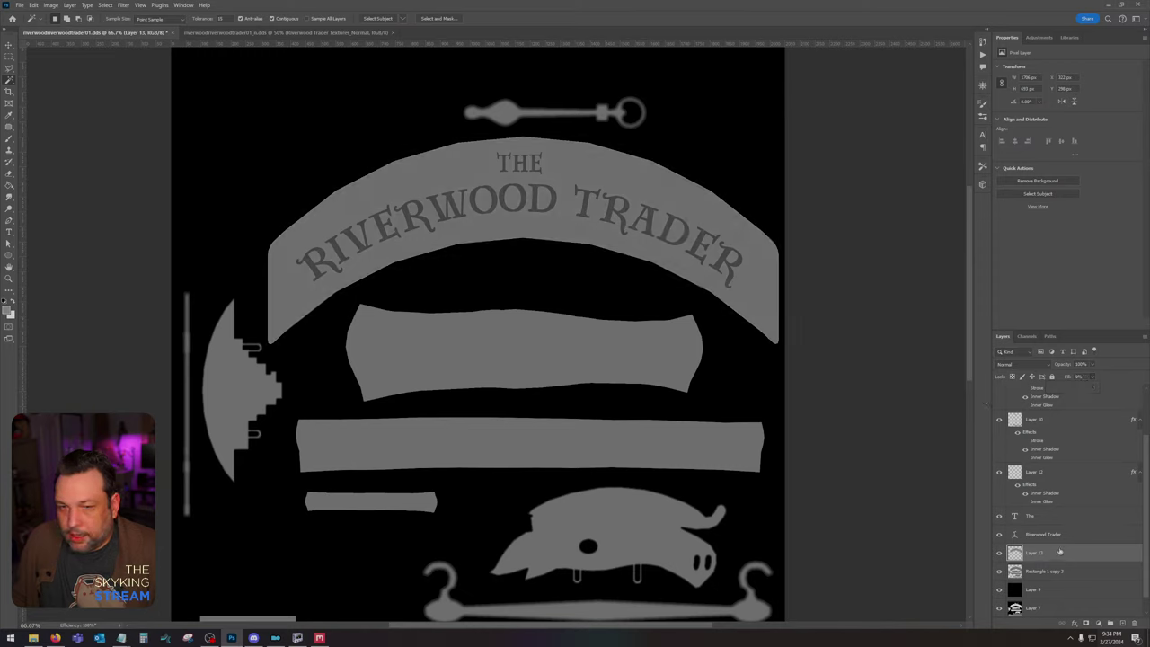
double_click(1060, 552)
click(628, 330)
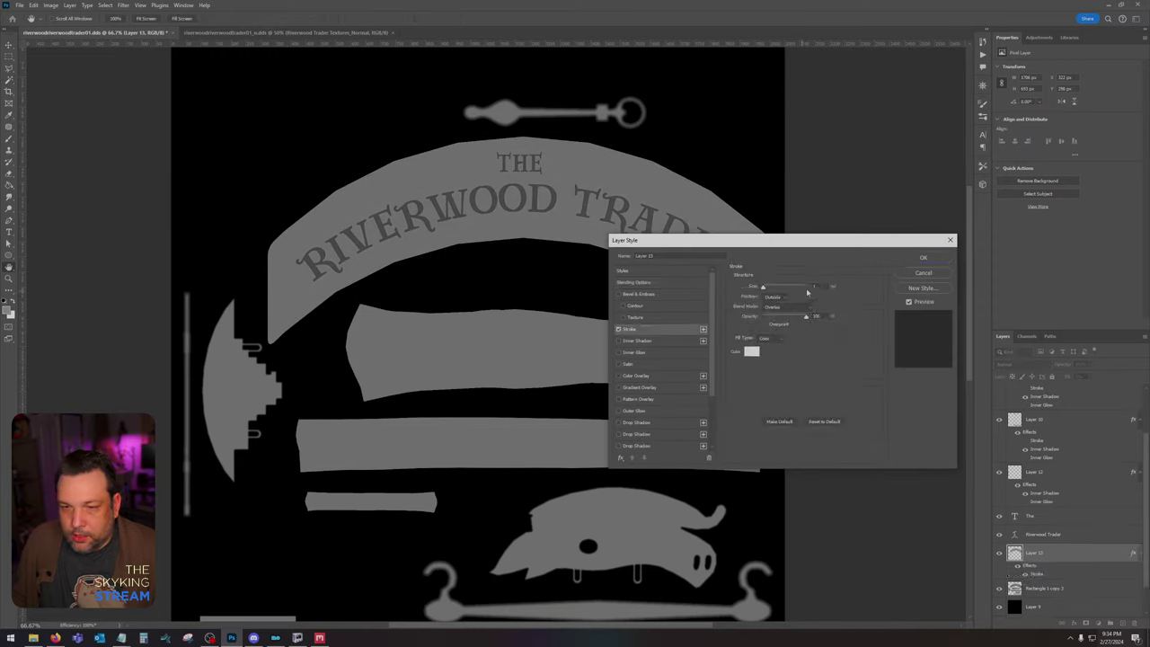
click(774, 297)
click(773, 307)
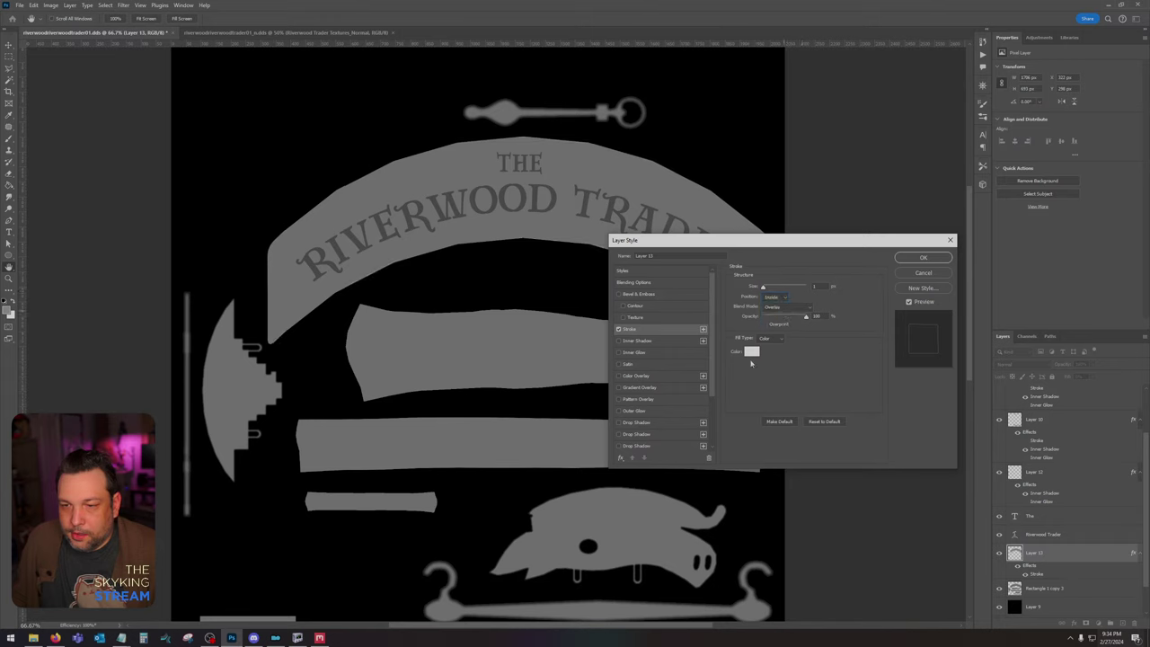
click(751, 352)
drag(929, 524, 896, 511)
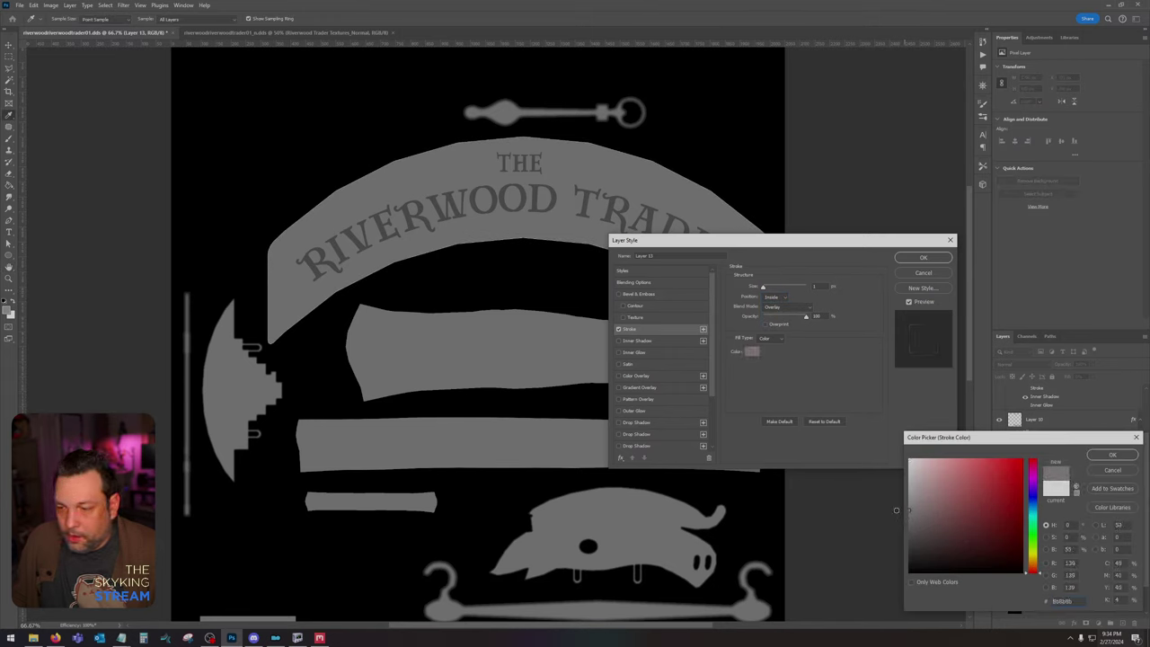
click(1112, 455)
Step: Widen the stroke into a border band around the arched board and rasterize its layer style
drag(765, 288, 773, 290)
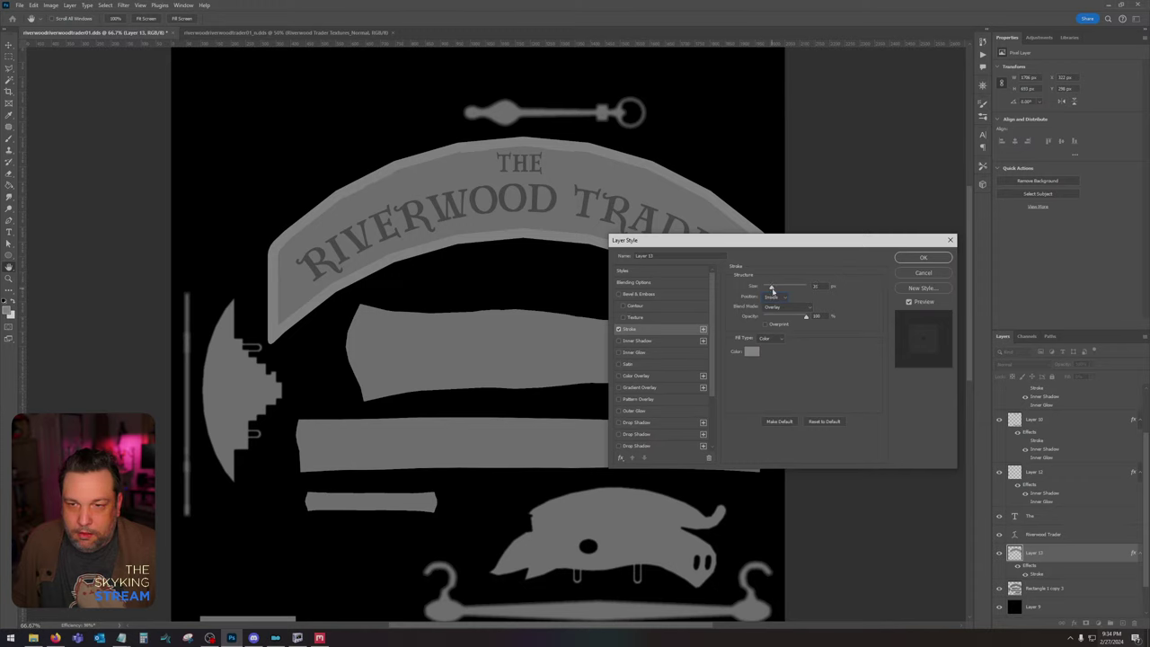
click(920, 259)
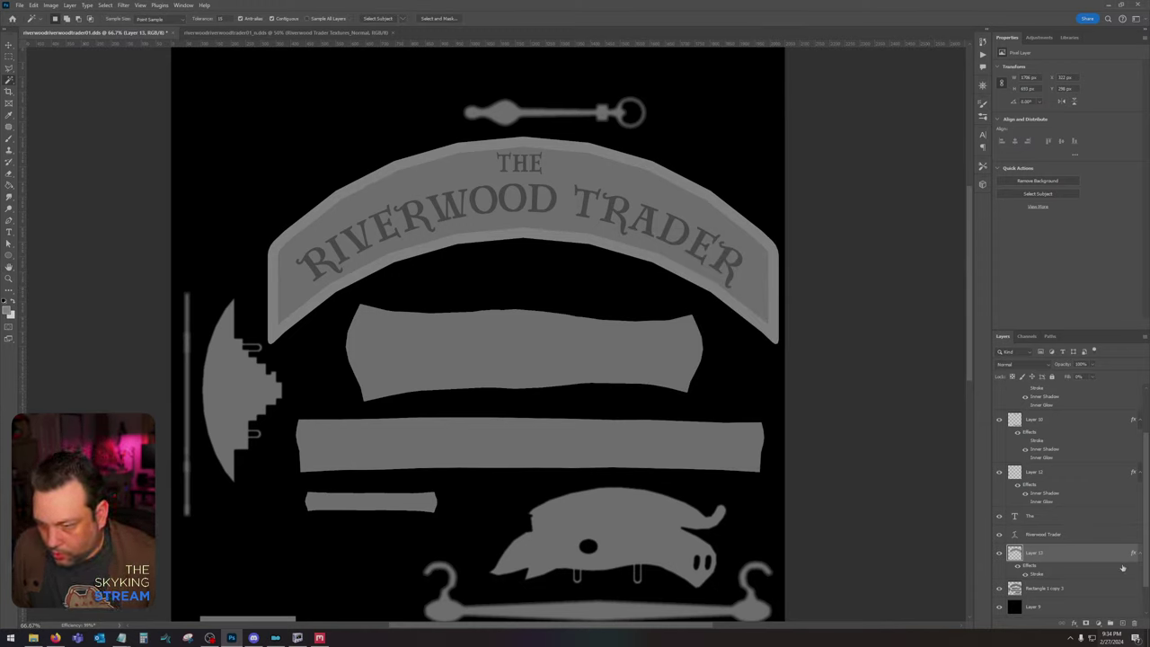
right_click(1093, 559)
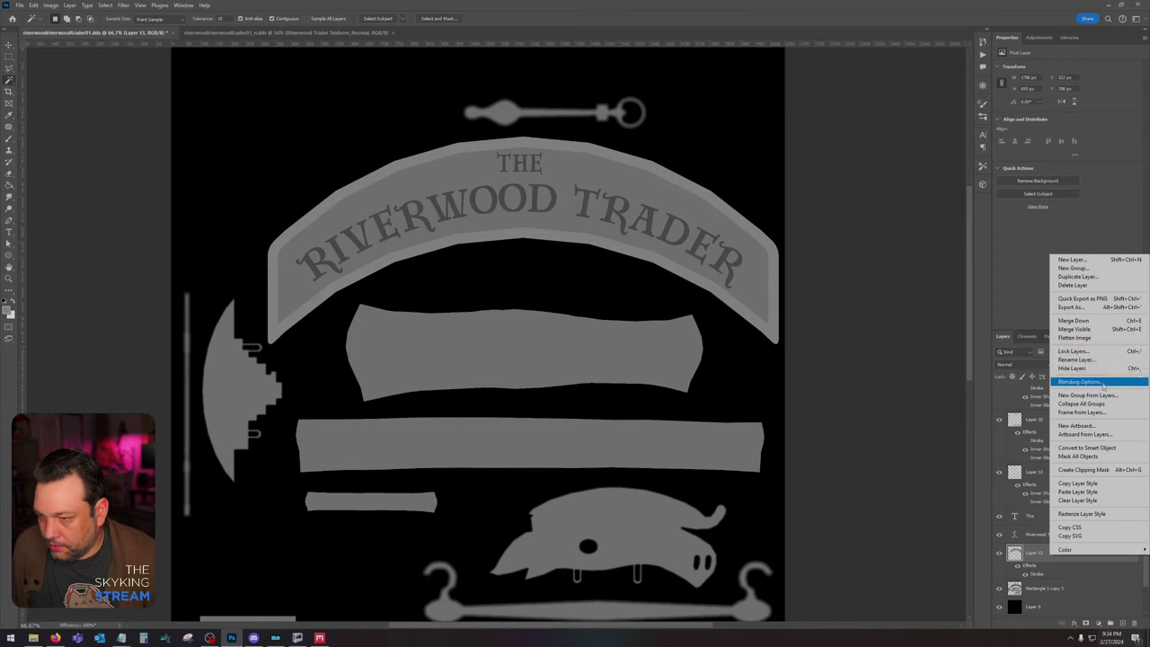
click(1092, 515)
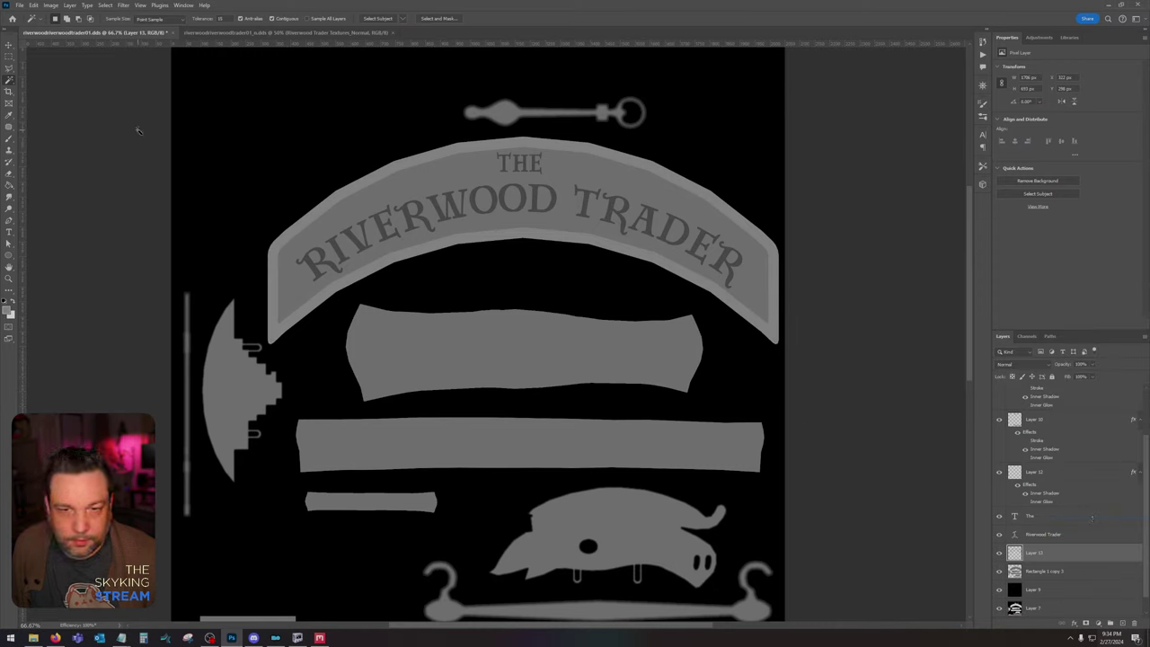
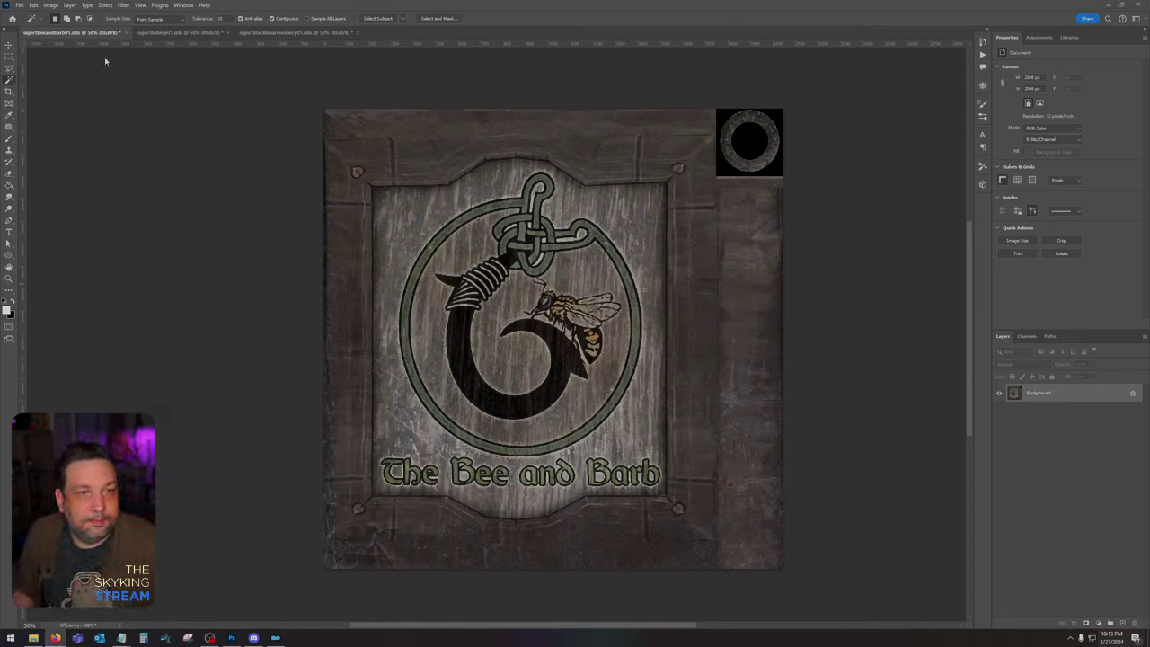
Step: Open the bee, hook, knot1, and knot2 images from the Desktop together
click(19, 4)
click(31, 18)
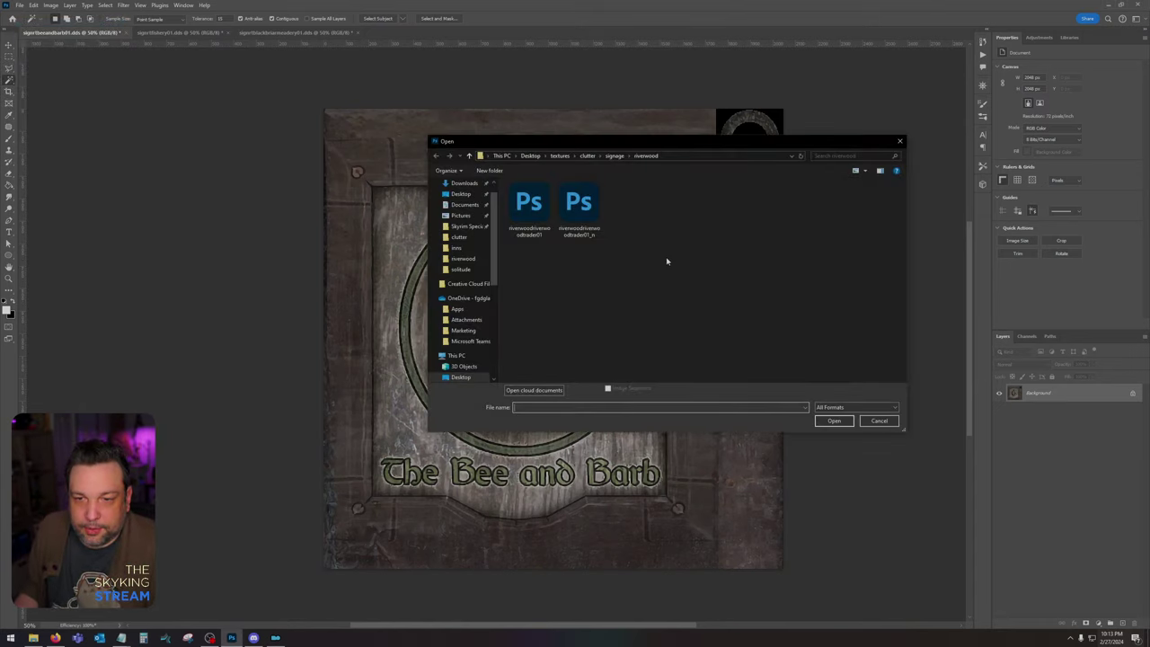
scroll(462, 219, up, 1)
click(460, 212)
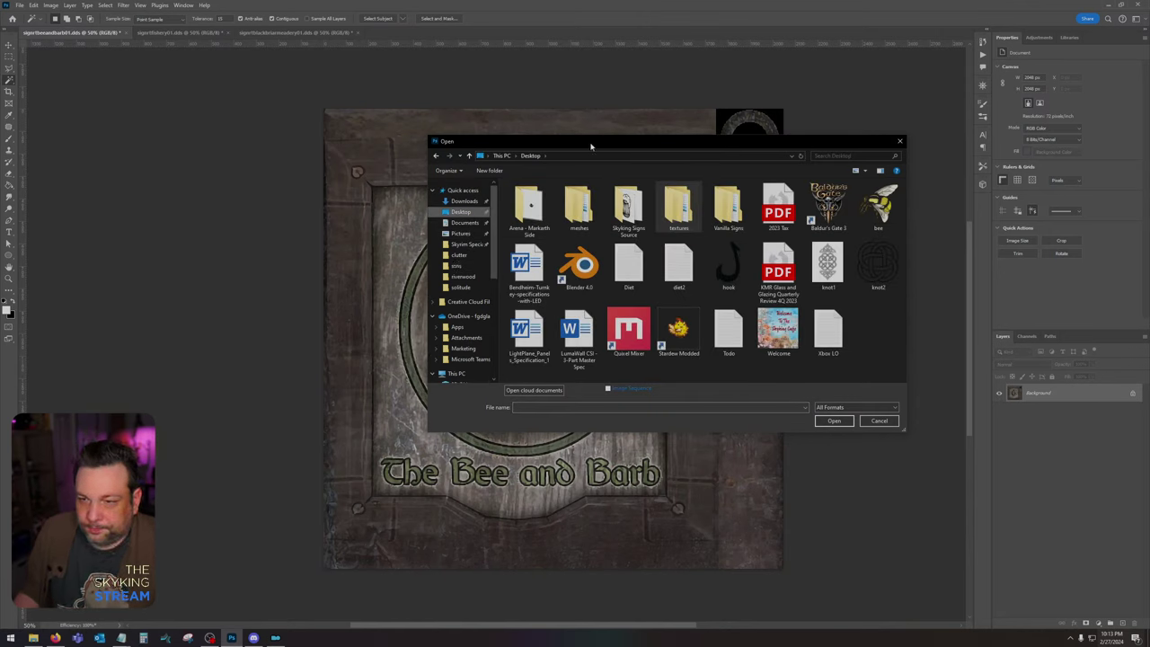
click(729, 265)
ctrl+click(827, 265)
ctrl+click(878, 265)
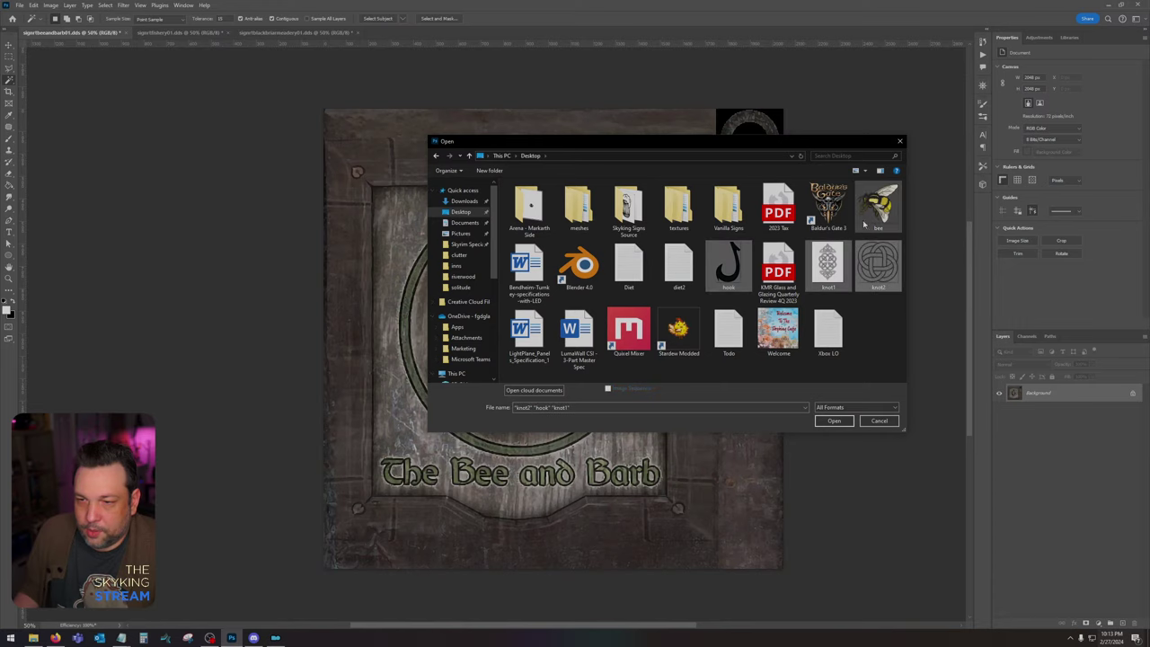
ctrl+click(865, 222)
key(Return)
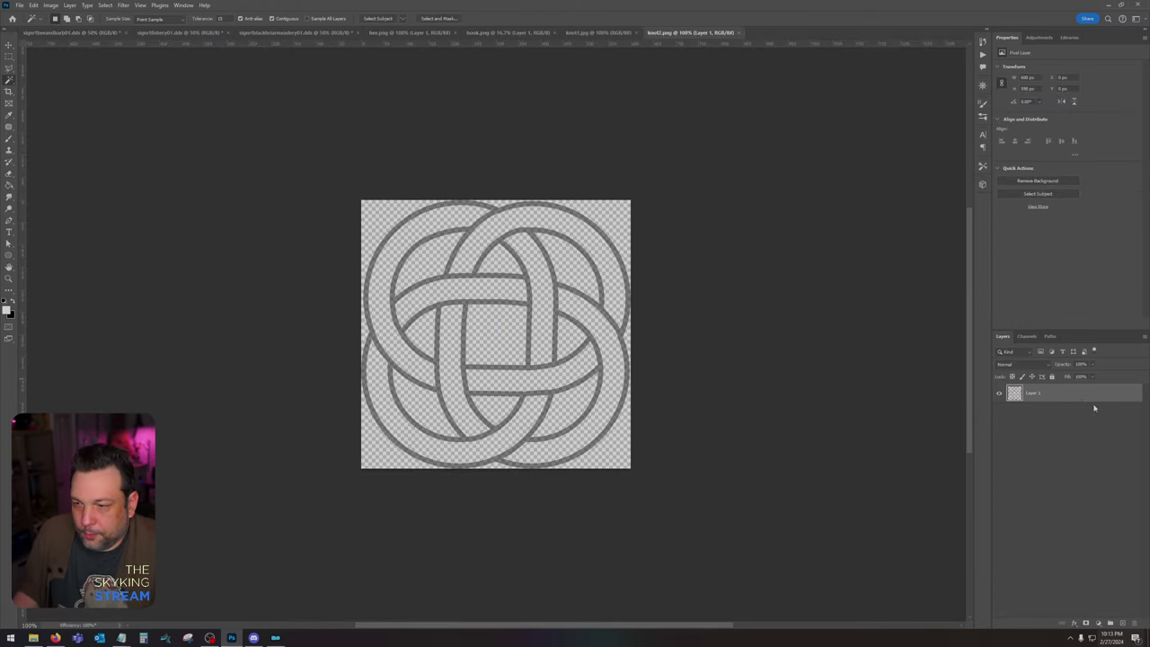
Step: Try to darken the knot2 line art by adding a black Color Overlay to Layer 1 and duplicating the layer
ctrl+click(1022, 395)
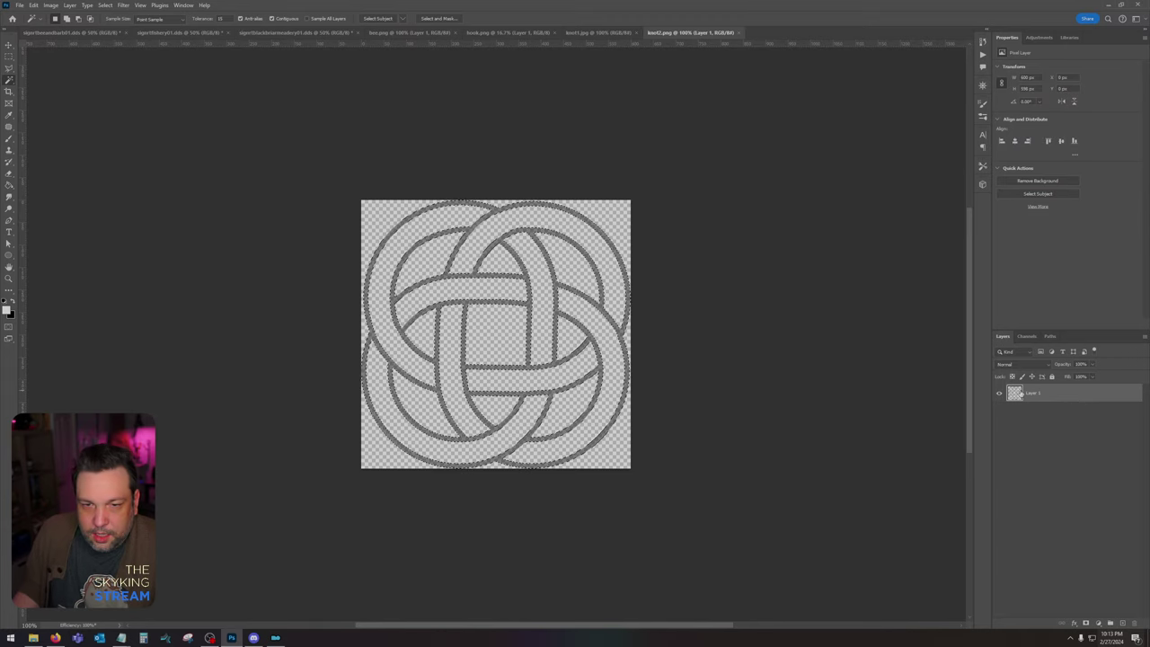
key(ctrl+d)
double_click(1069, 394)
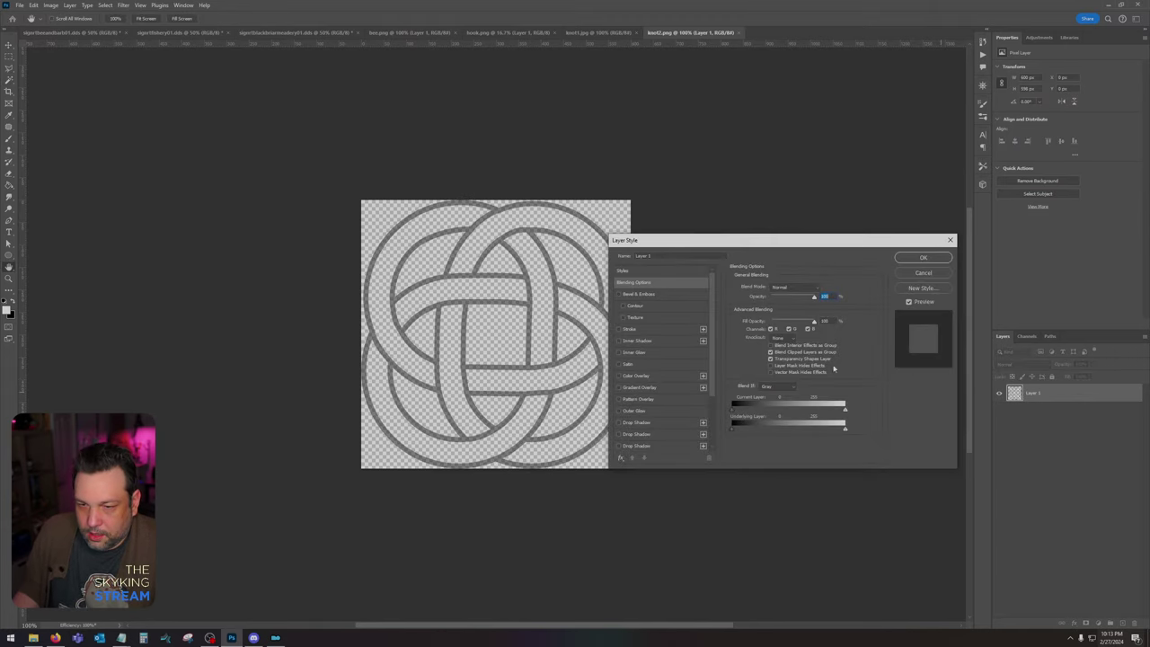
click(638, 375)
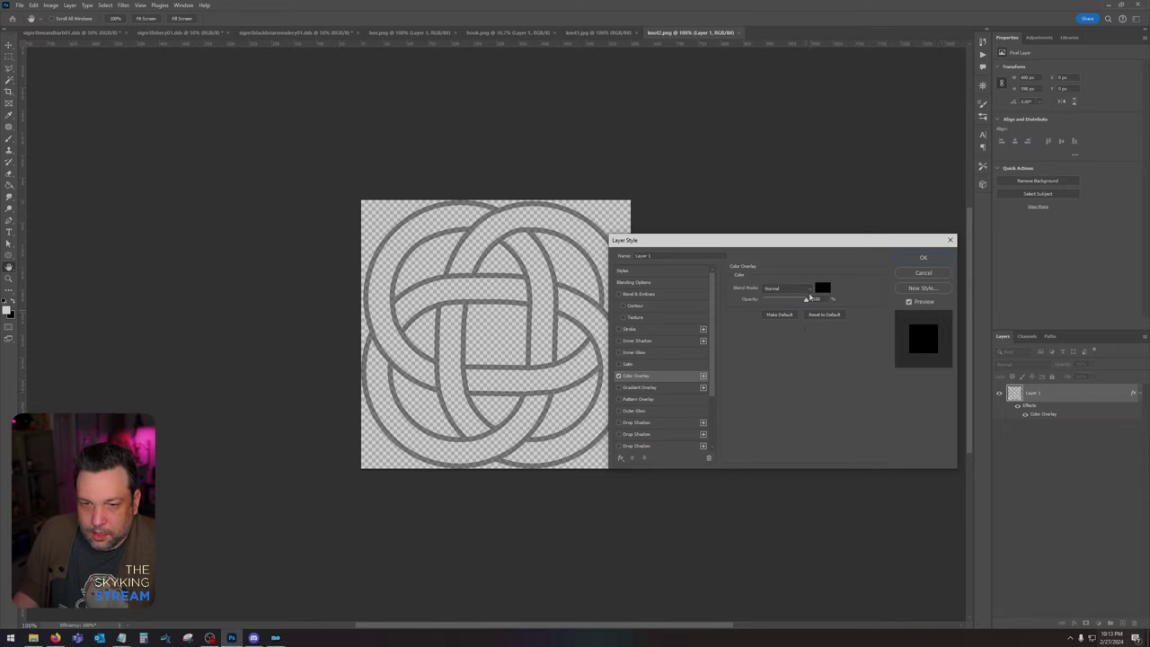
click(934, 261)
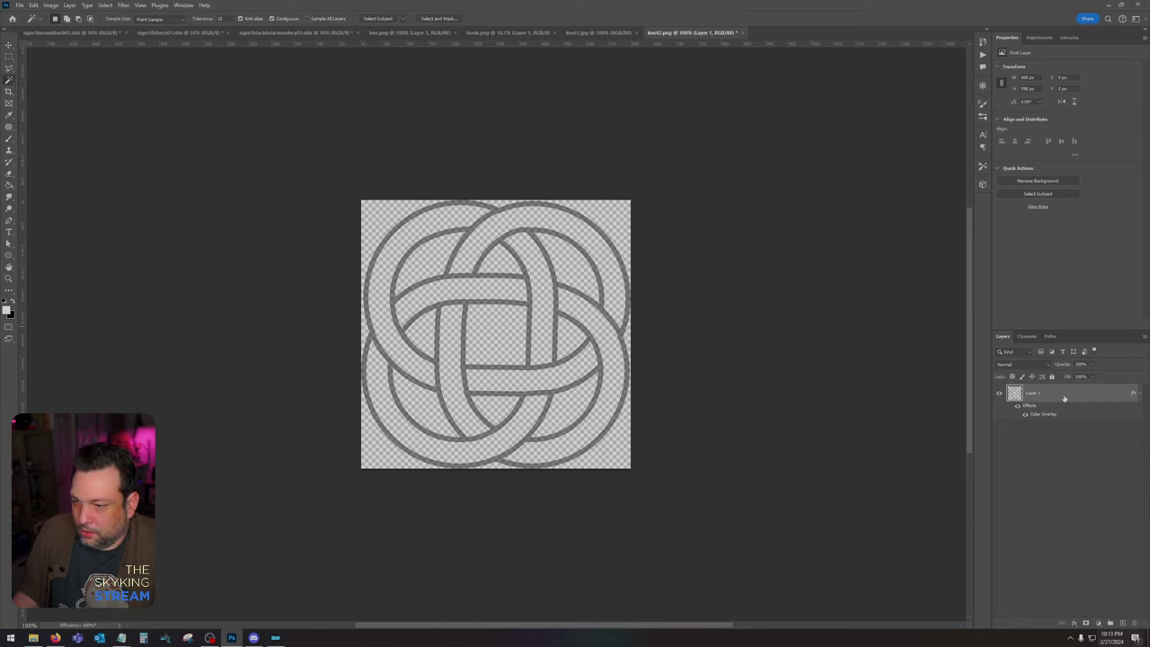
drag(1065, 400, 1130, 624)
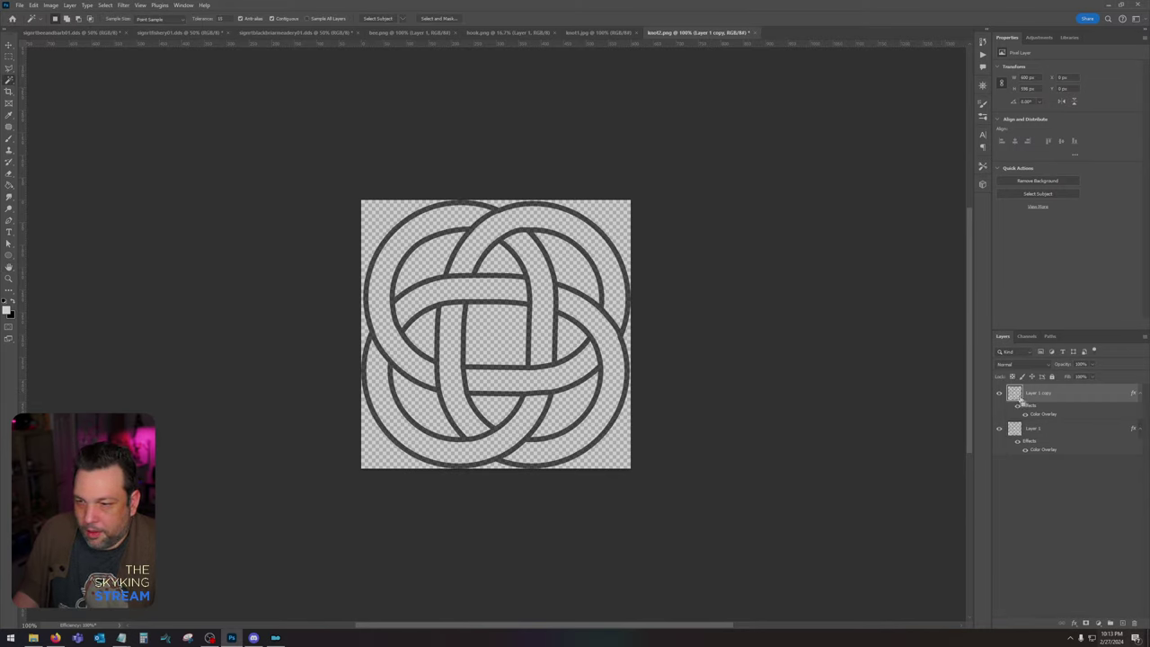
Step: Fill the knot line selection with black on a new layer and delete the two Color Overlay layers beneath it
click(1122, 623)
click(8, 306)
key(alt+BackSpace)
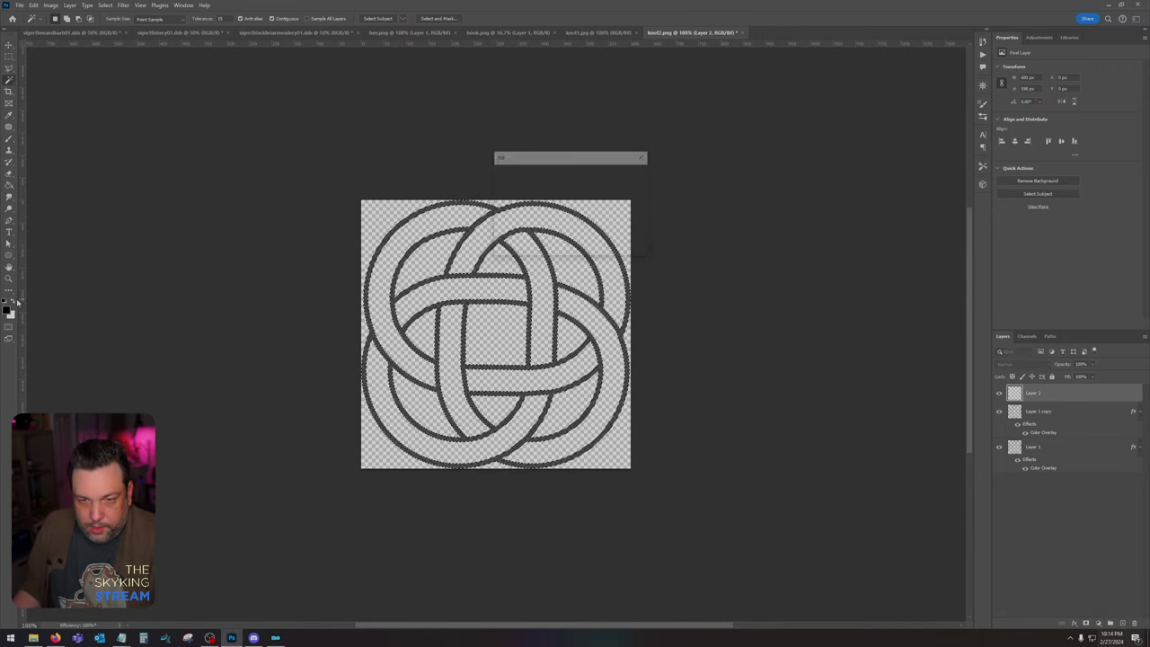
click(1055, 413)
shift+click(1063, 450)
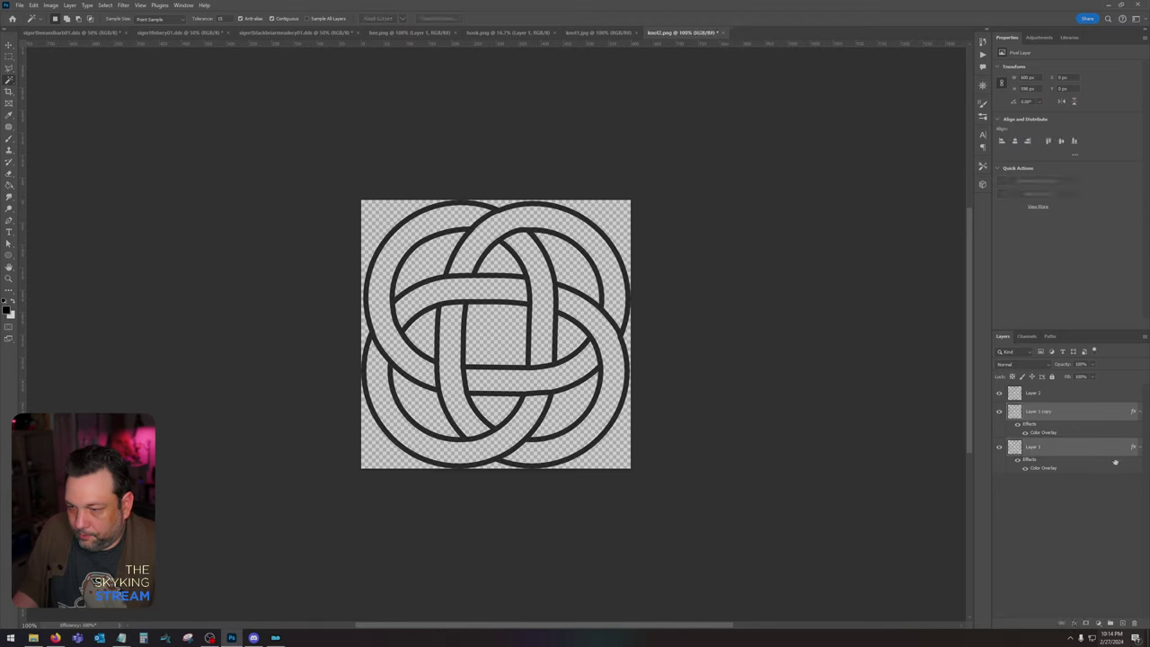
drag(1063, 450, 1134, 623)
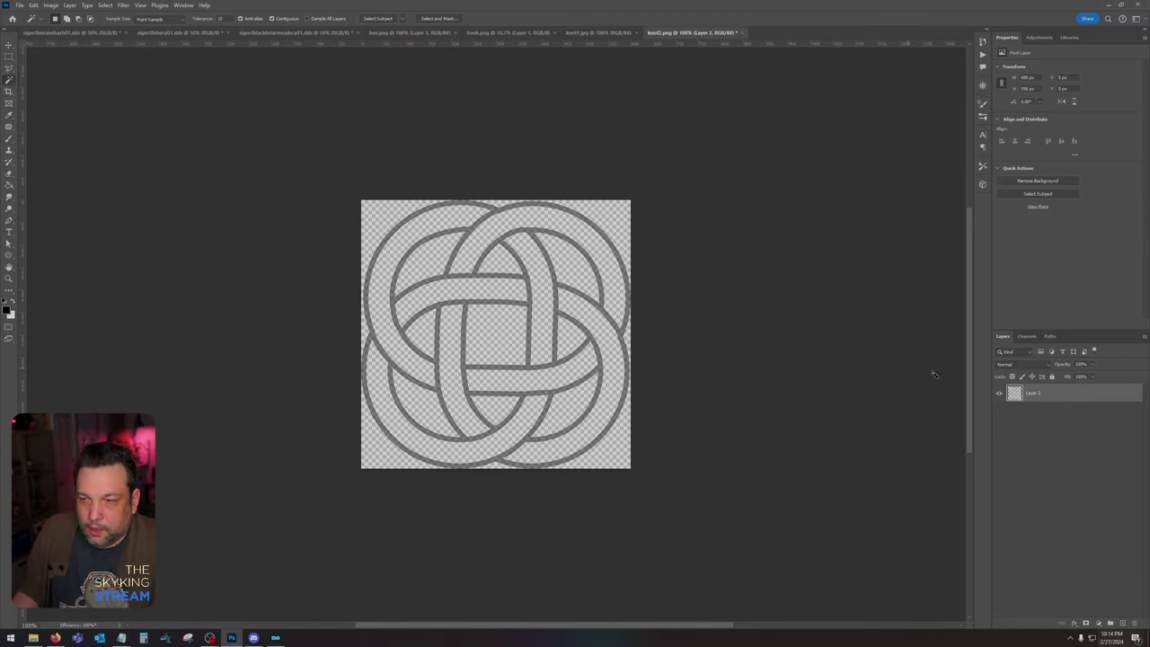
Step: Load the knot line art as a selection, fill it with black on a new layer, and delete the old layer beneath it
ctrl+click(1015, 393)
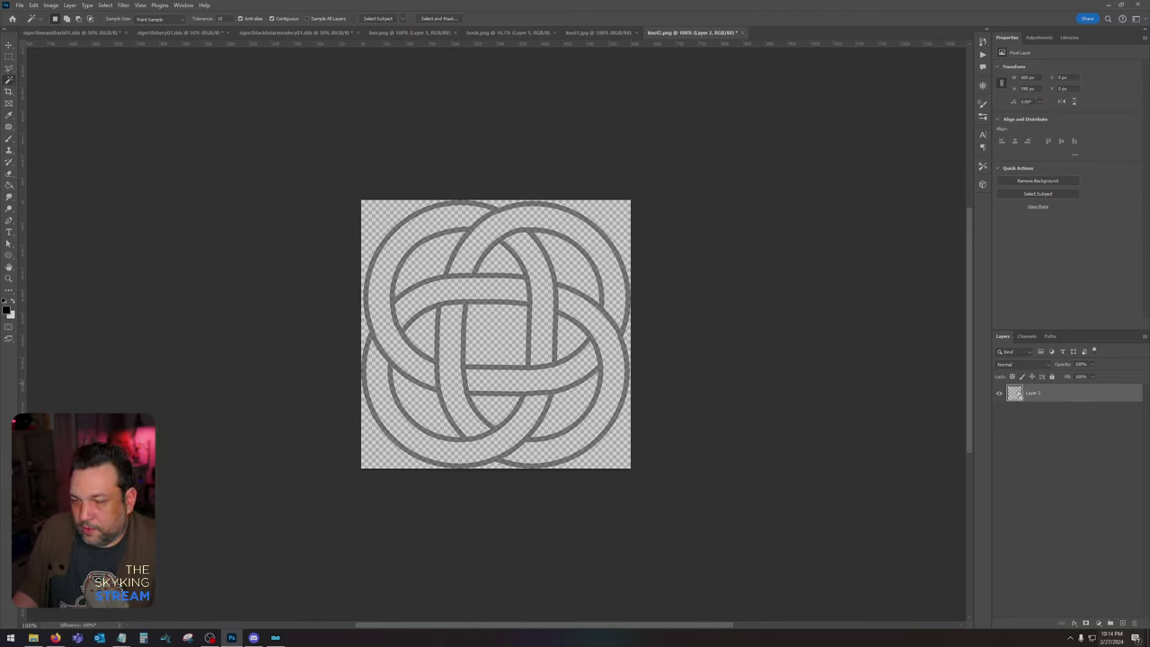
click(1123, 623)
key(shift+BackSpace)
key(Return)
key(ctrl+d)
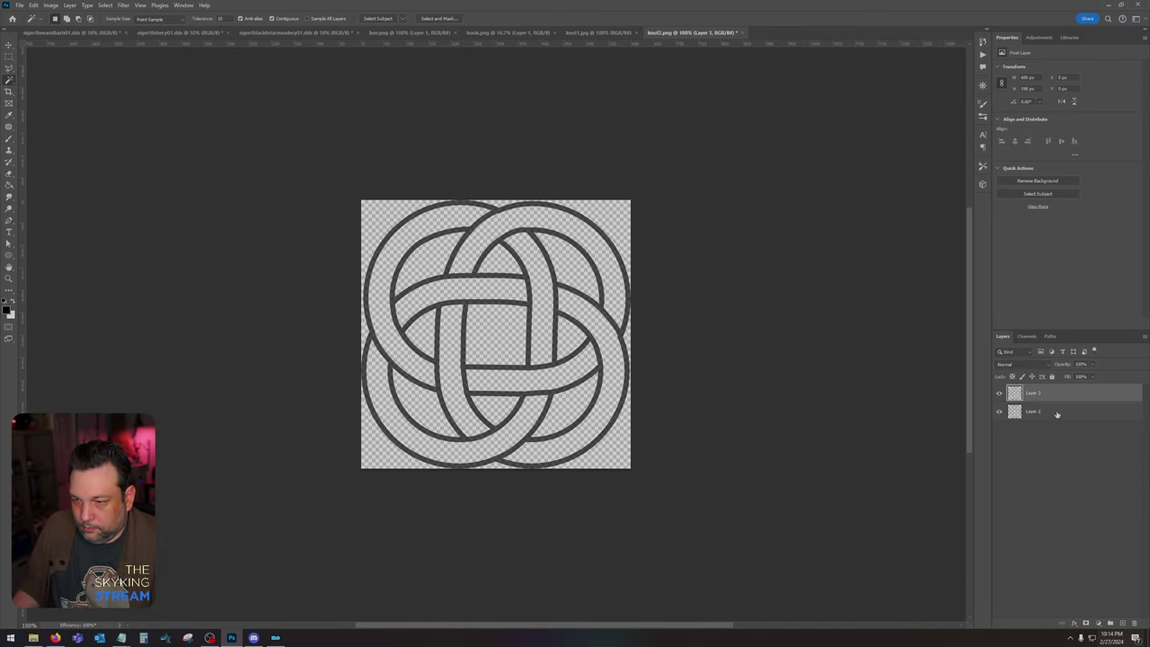
drag(1056, 413, 1135, 623)
key(ctrl+z)
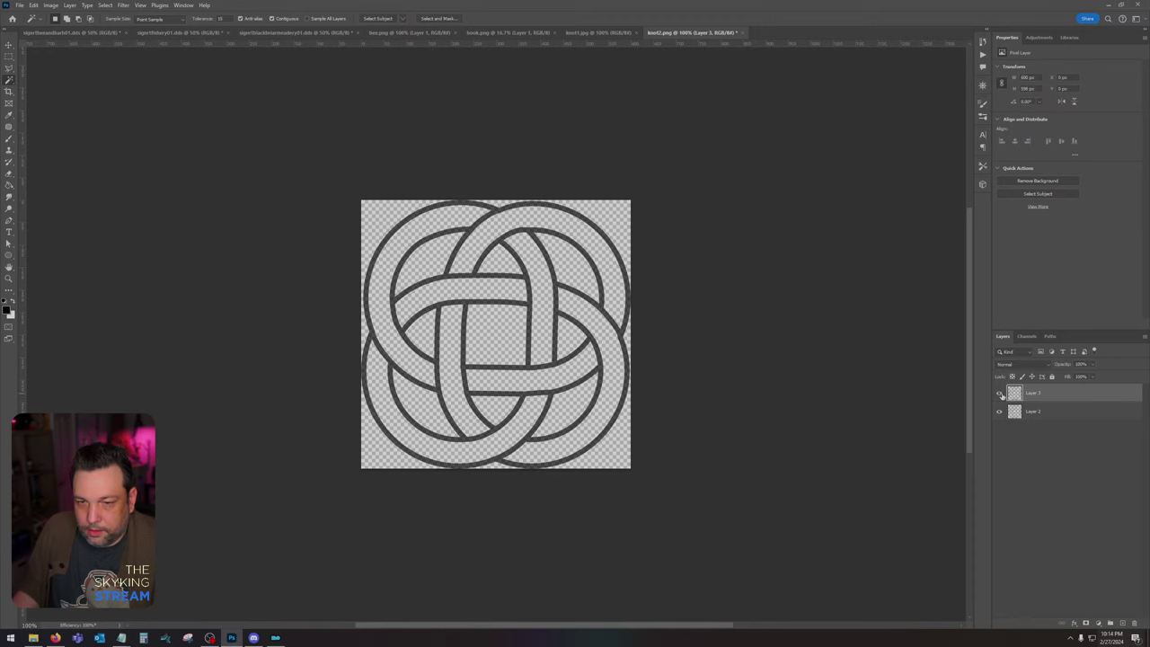
drag(1061, 414, 1134, 623)
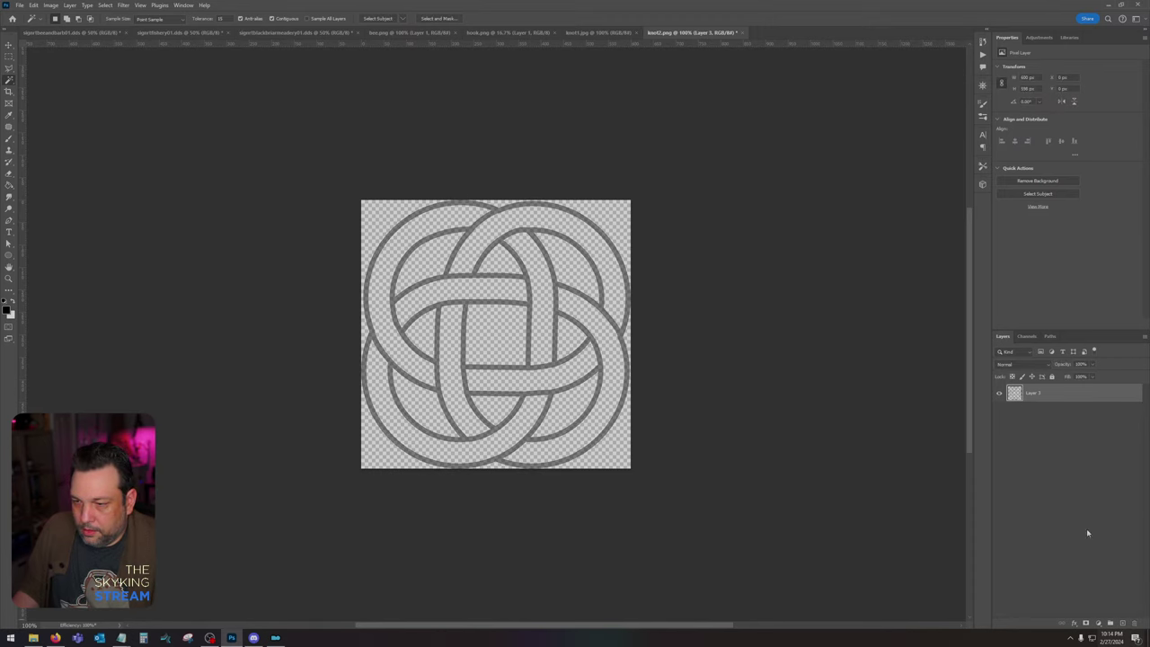
Step: Fill the knot line selection with black repeatedly on another new layer, merge it with the layer beneath, and deselect
click(1123, 622)
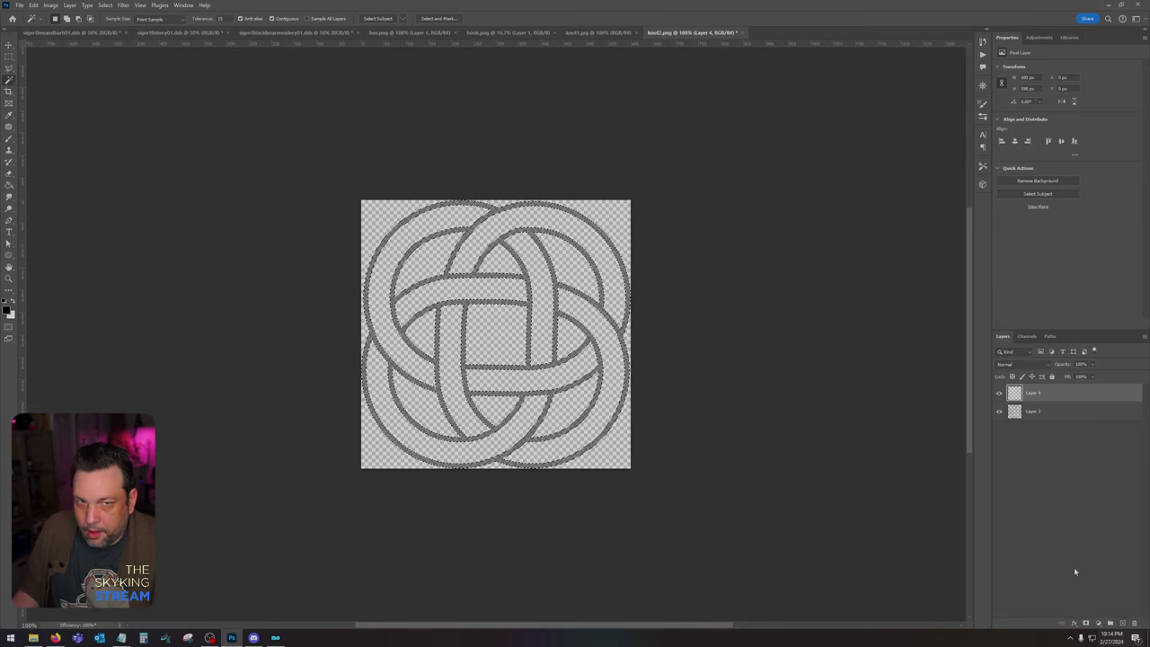
key(shift+F5)
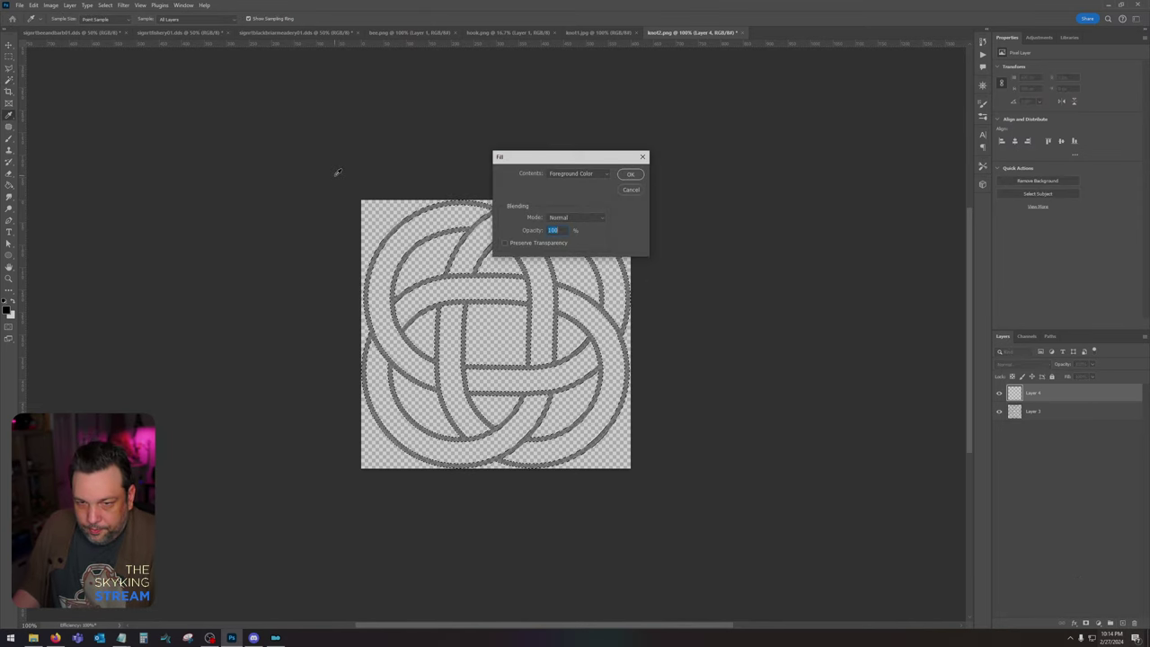
key(Return)
key(shift+F5)
key(Return)
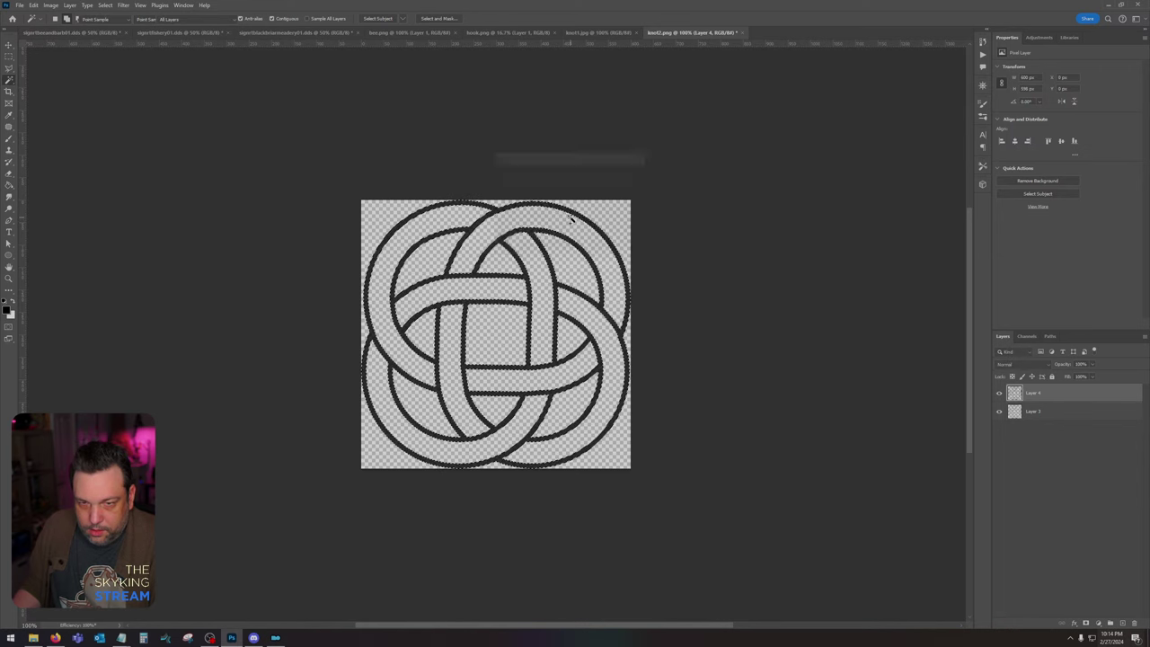
key(shift+F5)
key(Return)
shift+click(1043, 410)
right_click(1050, 414)
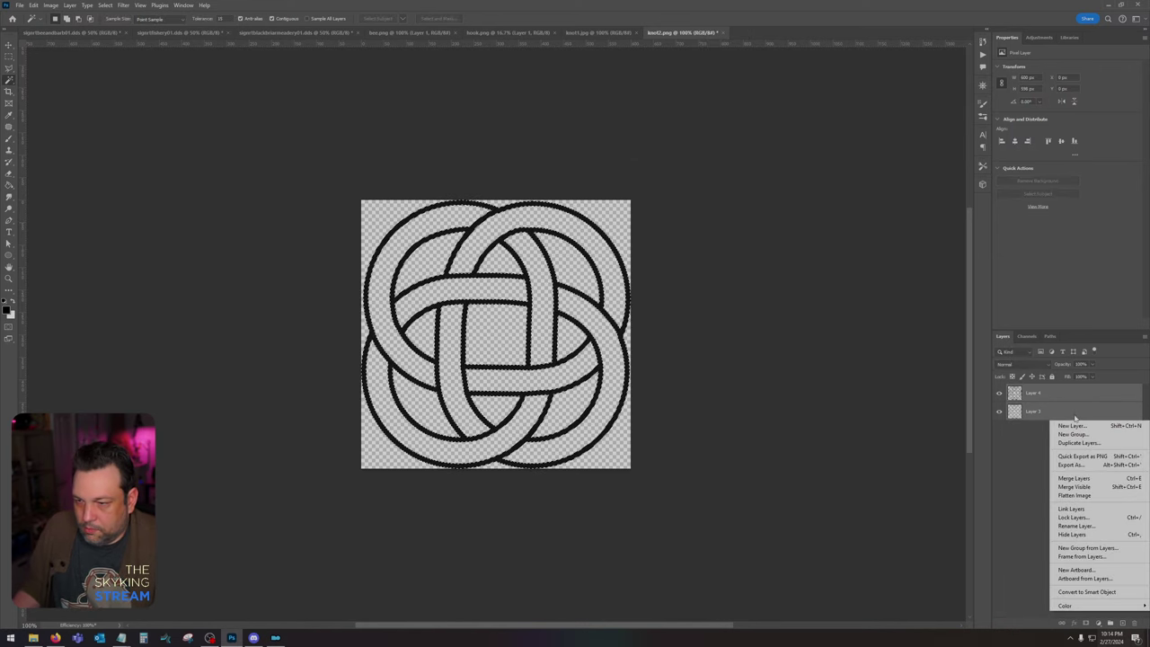
click(1083, 480)
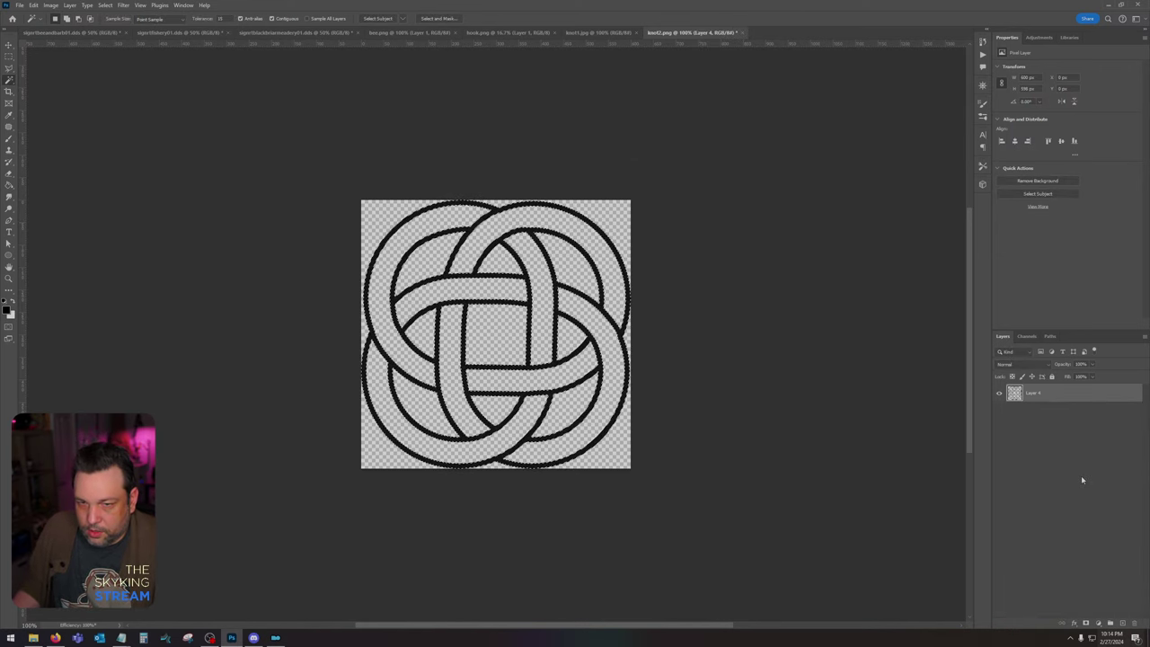
key(ctrl+d)
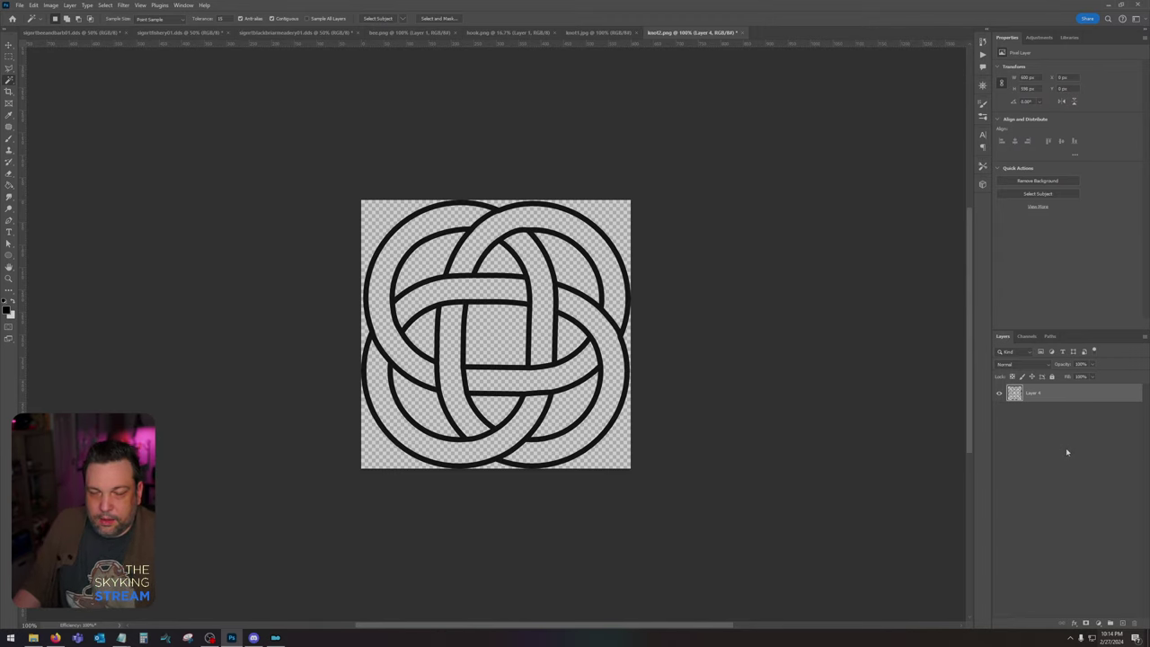
Step: Copy the darkened knot into the Bee and Barb sign texture and park it over the frame's right side
key(ctrl+a)
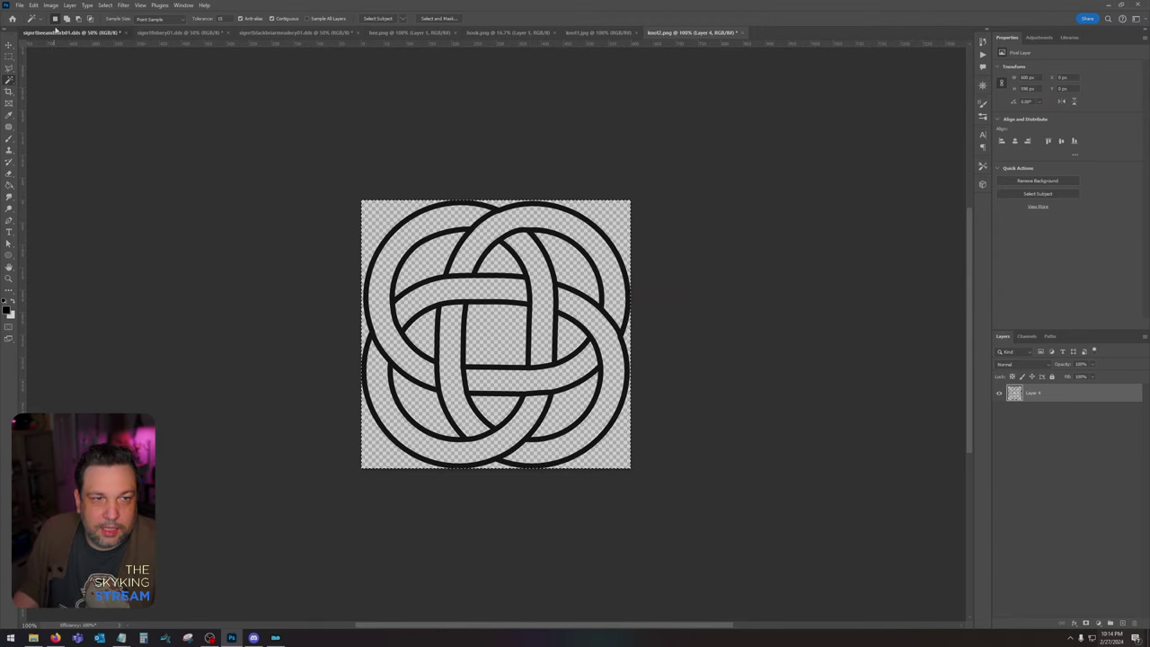
click(113, 32)
key(ctrl+v)
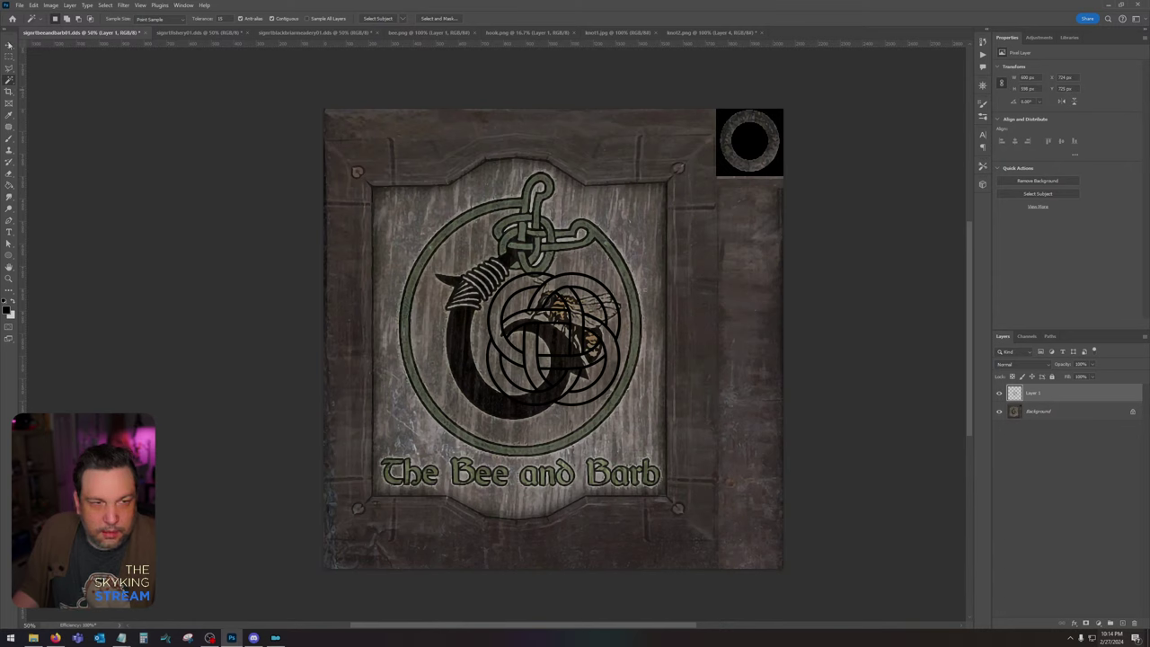
click(9, 45)
drag(530, 346, 534, 218)
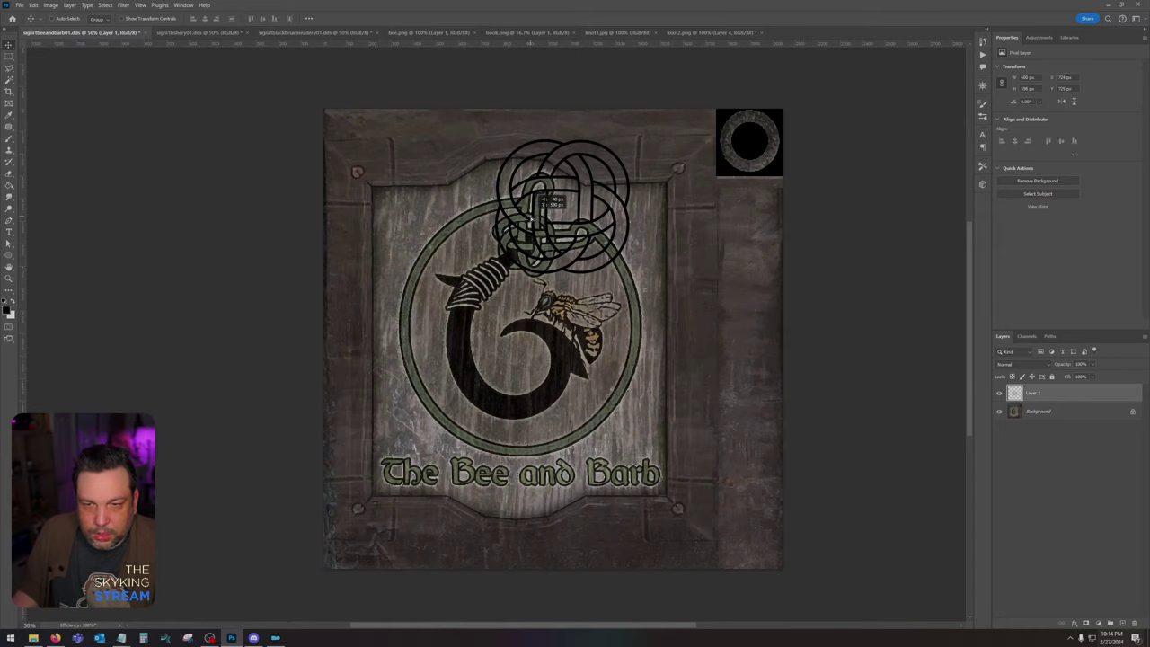
drag(539, 196, 672, 245)
Step: Add a vertical and a horizontal guide and centre them on a rectangular selection of the sign's inner wooden panel
drag(24, 194, 517, 212)
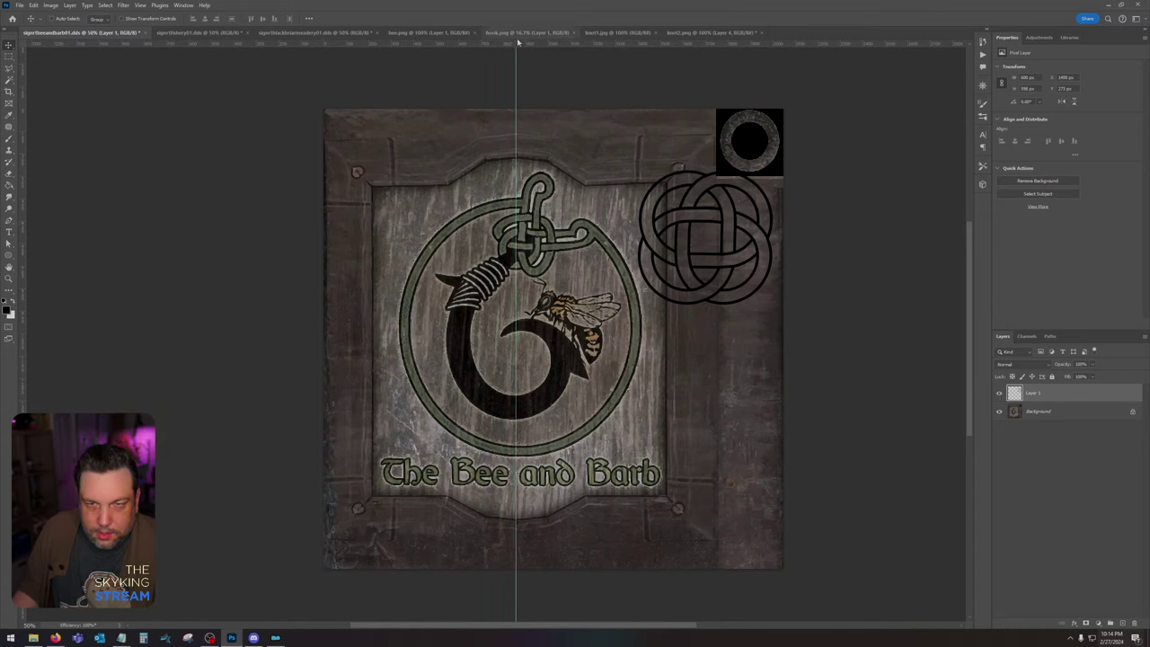
drag(514, 42, 526, 327)
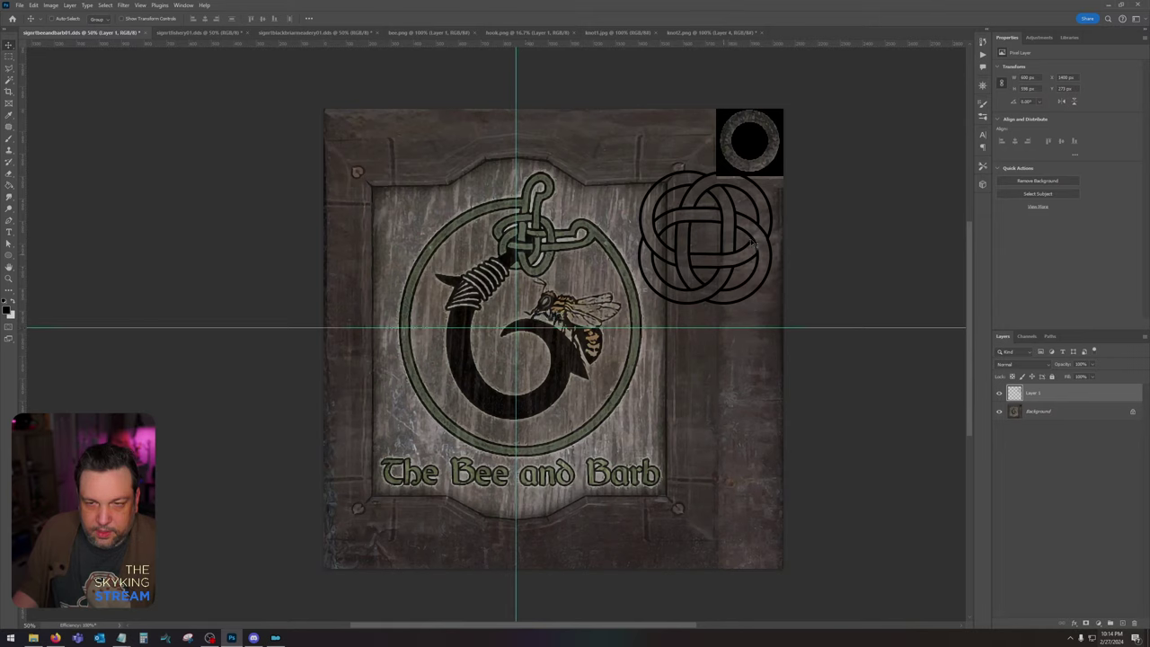
click(7, 56)
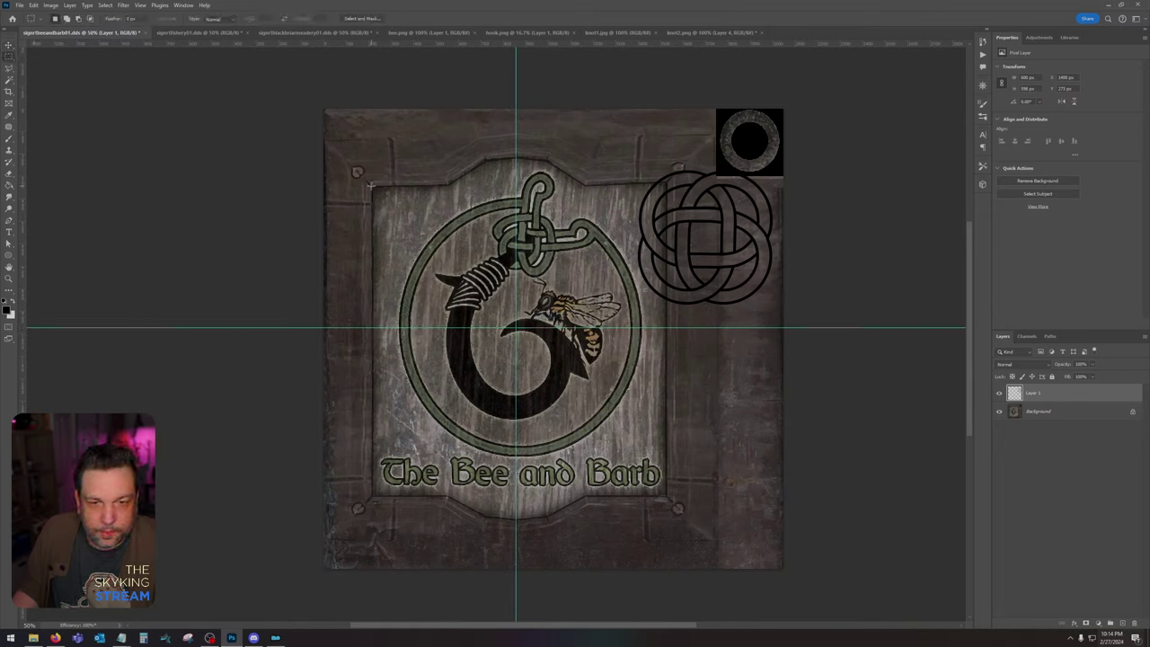
drag(373, 186, 667, 494)
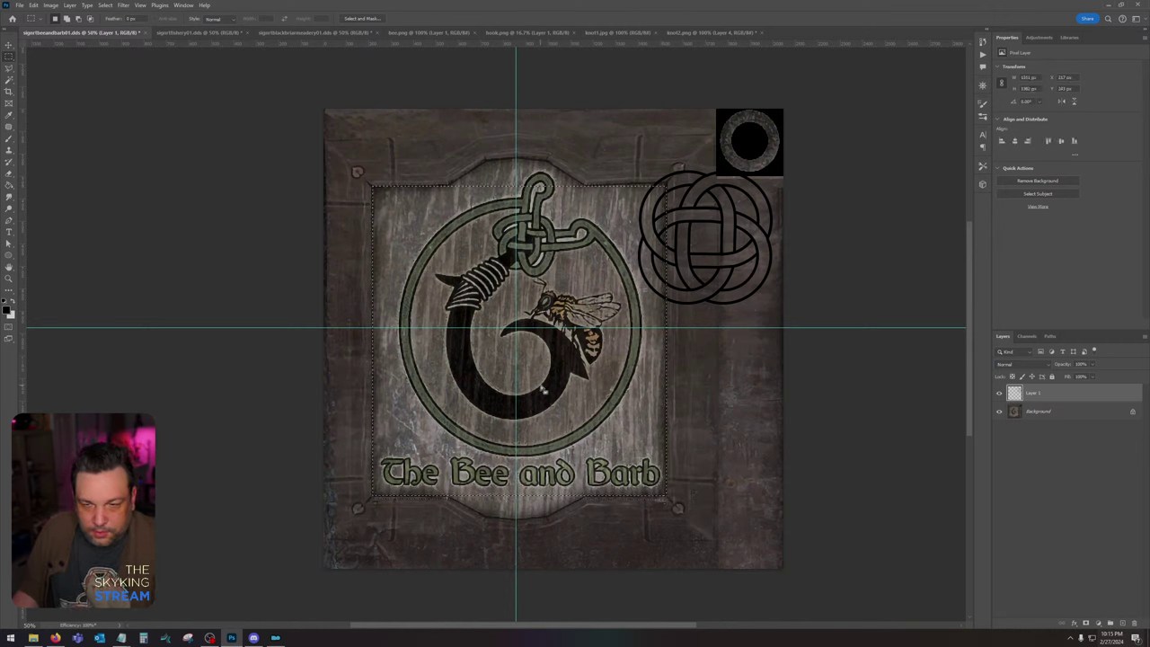
key(v)
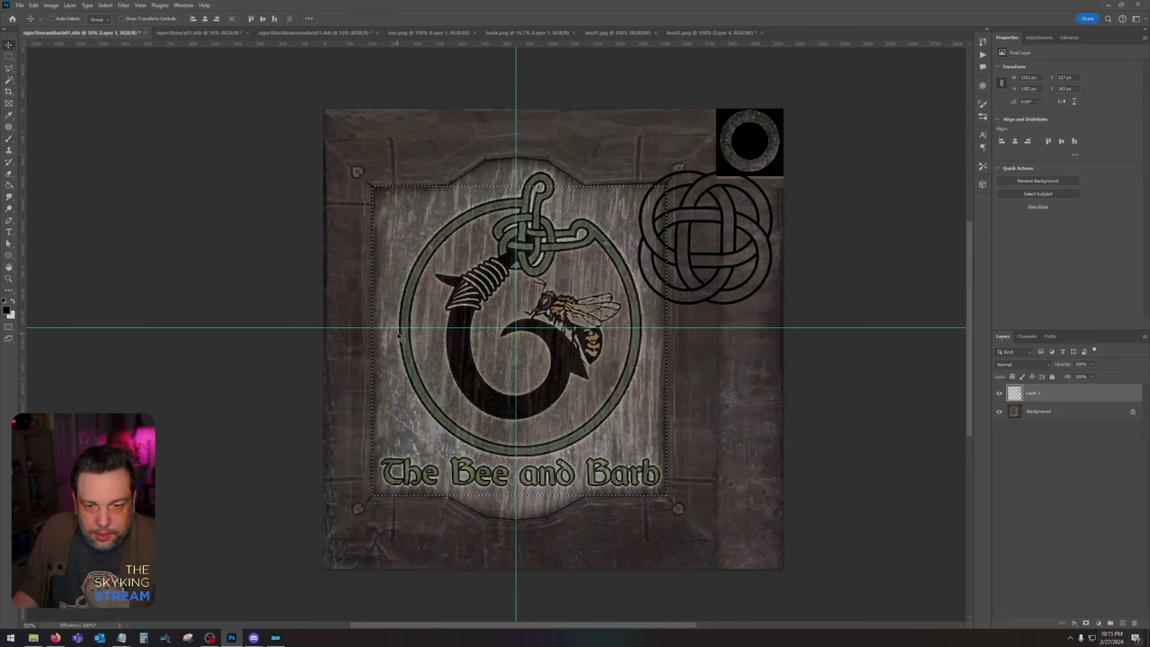
drag(400, 329, 399, 340)
mouse_move(516, 306)
mouse_down()
mouse_move(546, 308)
mouse_move(520, 308)
mouse_up()
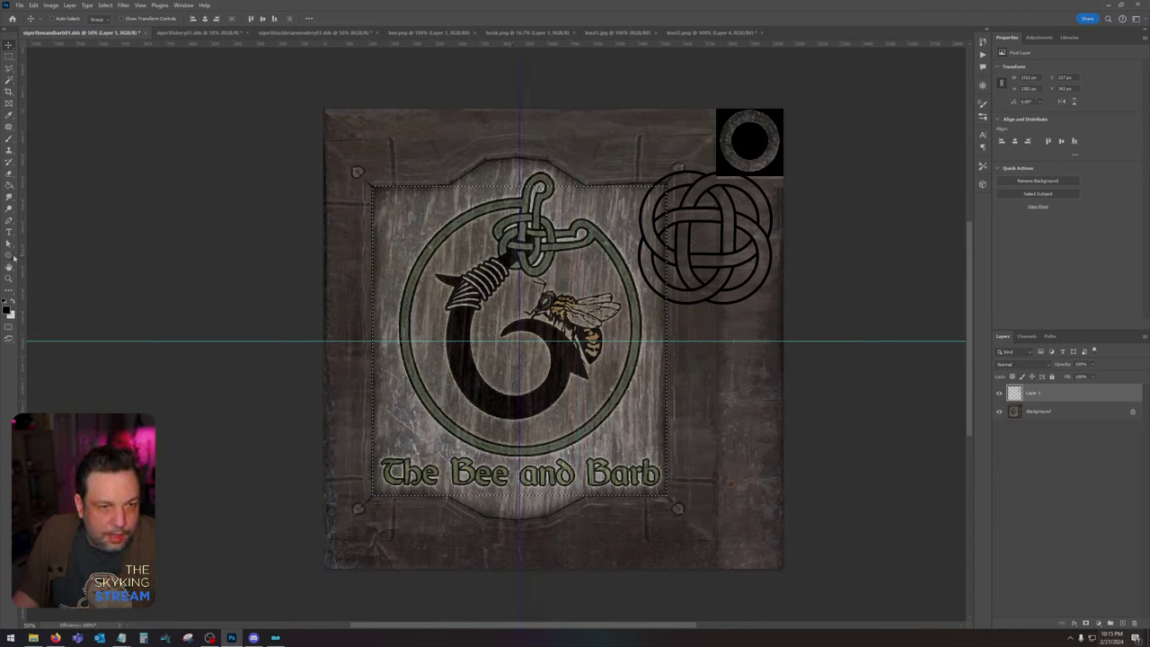
Step: Add an empty layer and try an elliptical selection around the green ring from the guide intersection
click(9, 56)
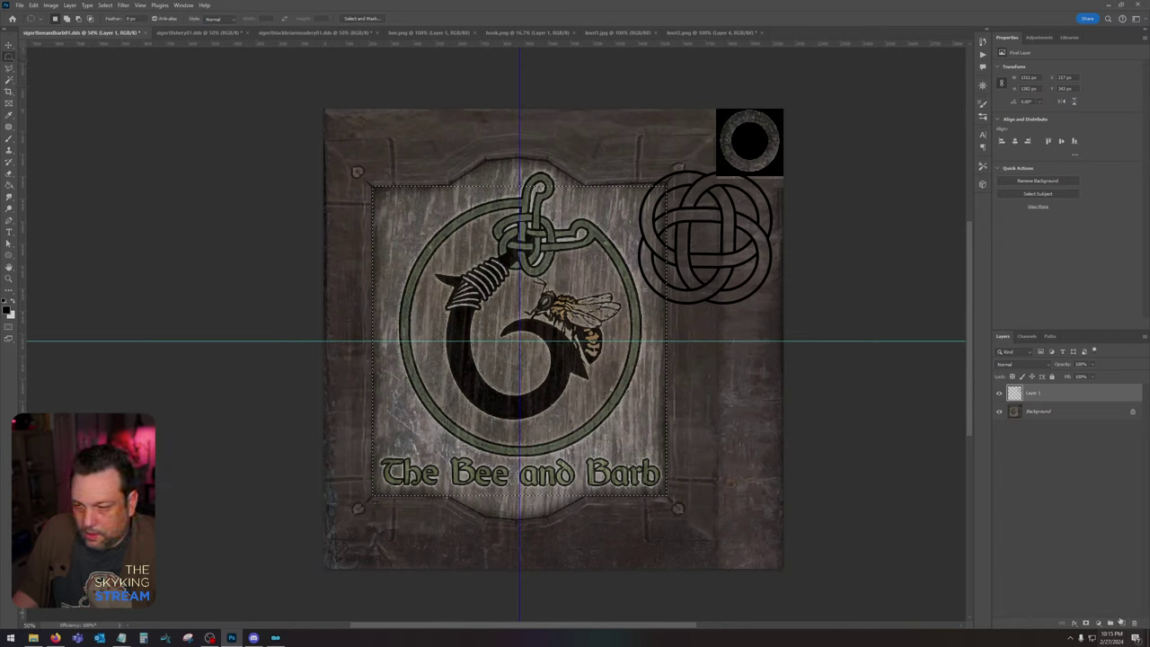
key(ctrl+j)
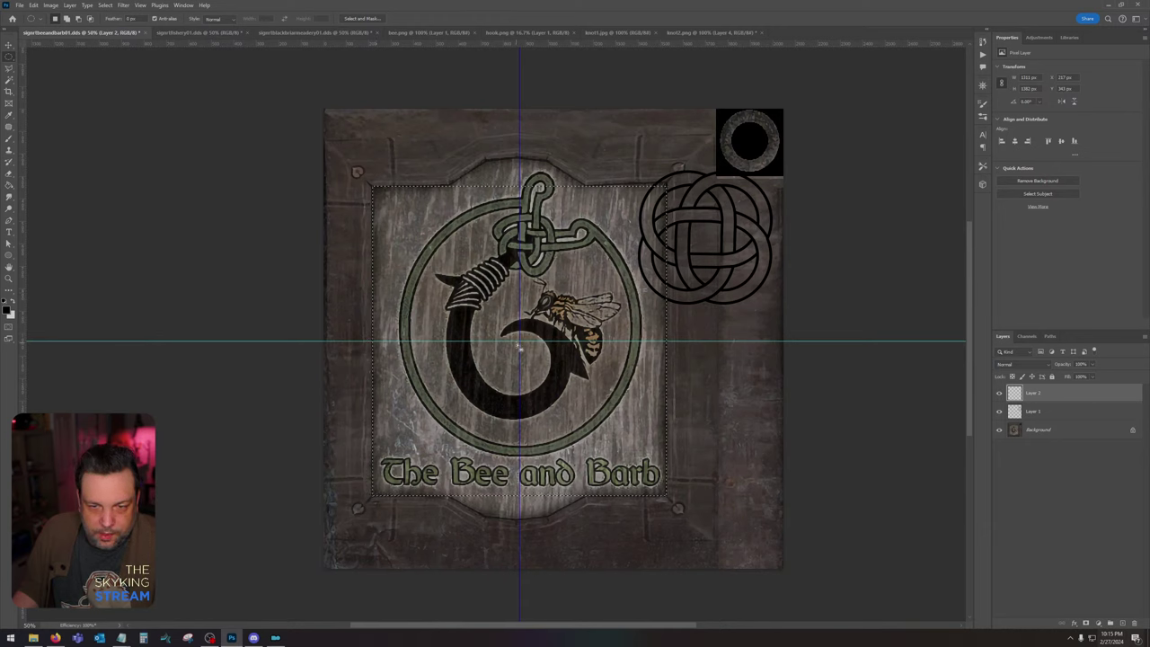
drag(520, 341, 644, 190)
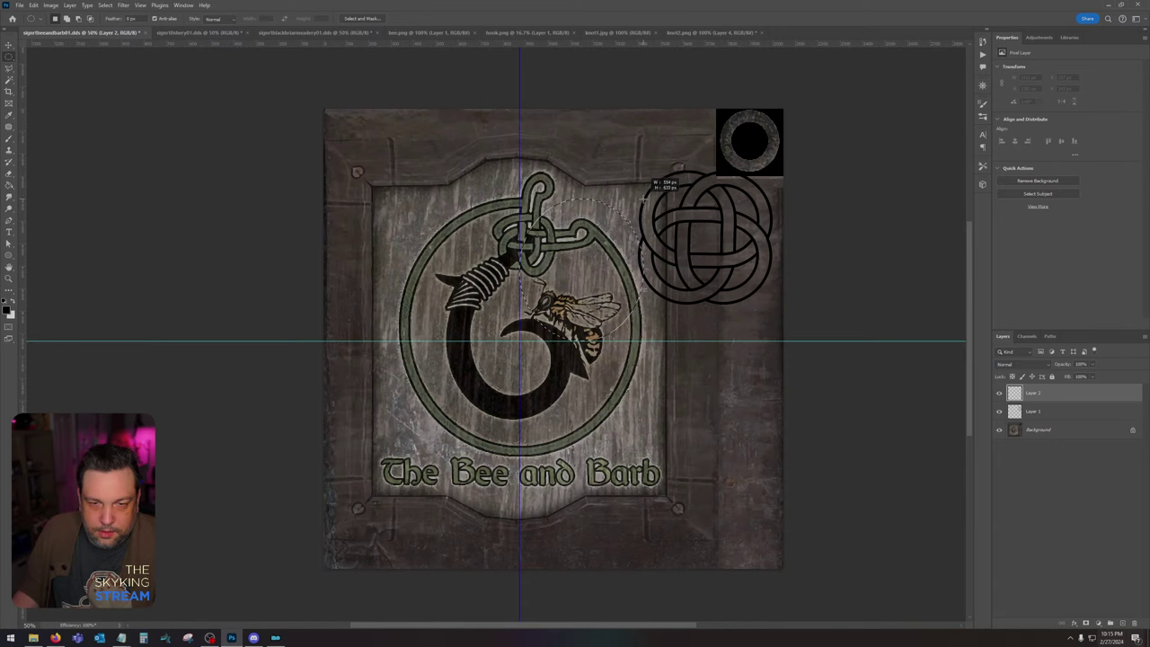
mouse_move(648, 196)
mouse_down()
mouse_move(654, 180)
mouse_move(642, 183)
mouse_move(646, 193)
mouse_up()
key(ctrl+d)
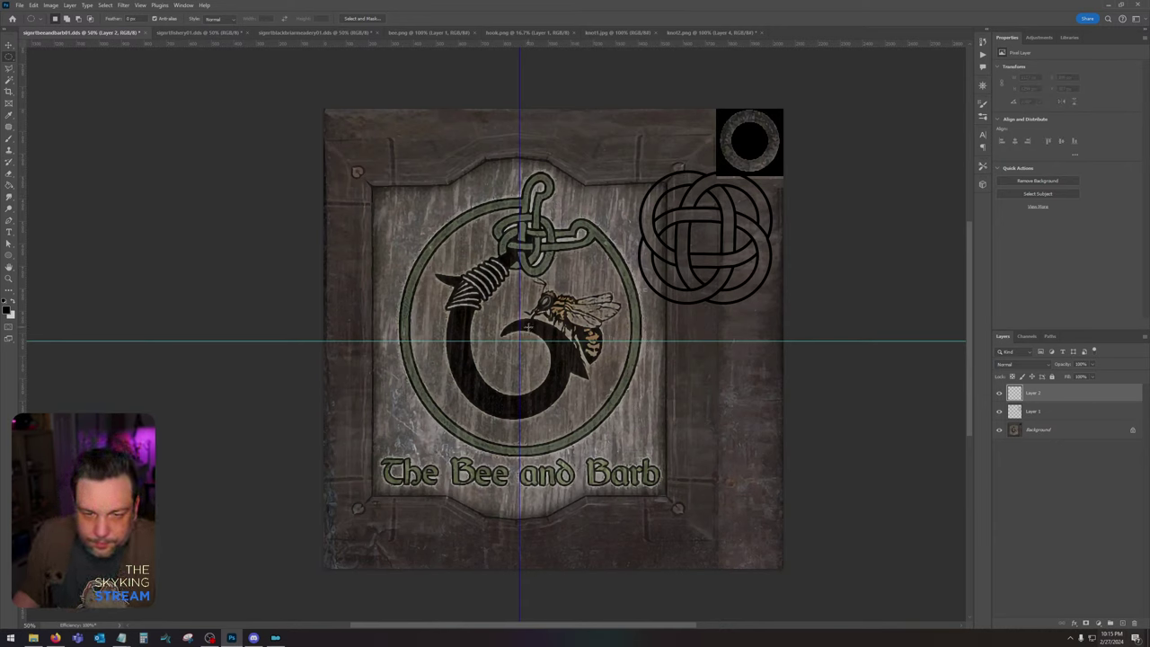
Step: Raise the horizontal guide to the green ring's centre and select the ring's outer edge with an ellipse centred on the guides
key(v)
drag(466, 341, 467, 328)
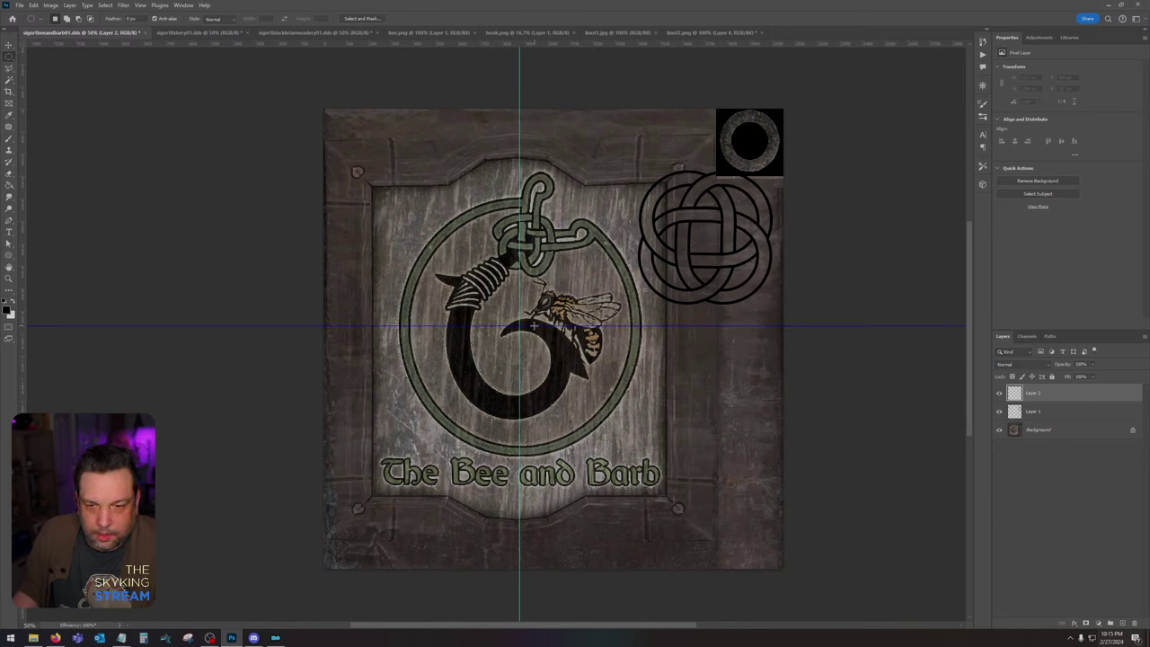
drag(519, 326, 644, 196)
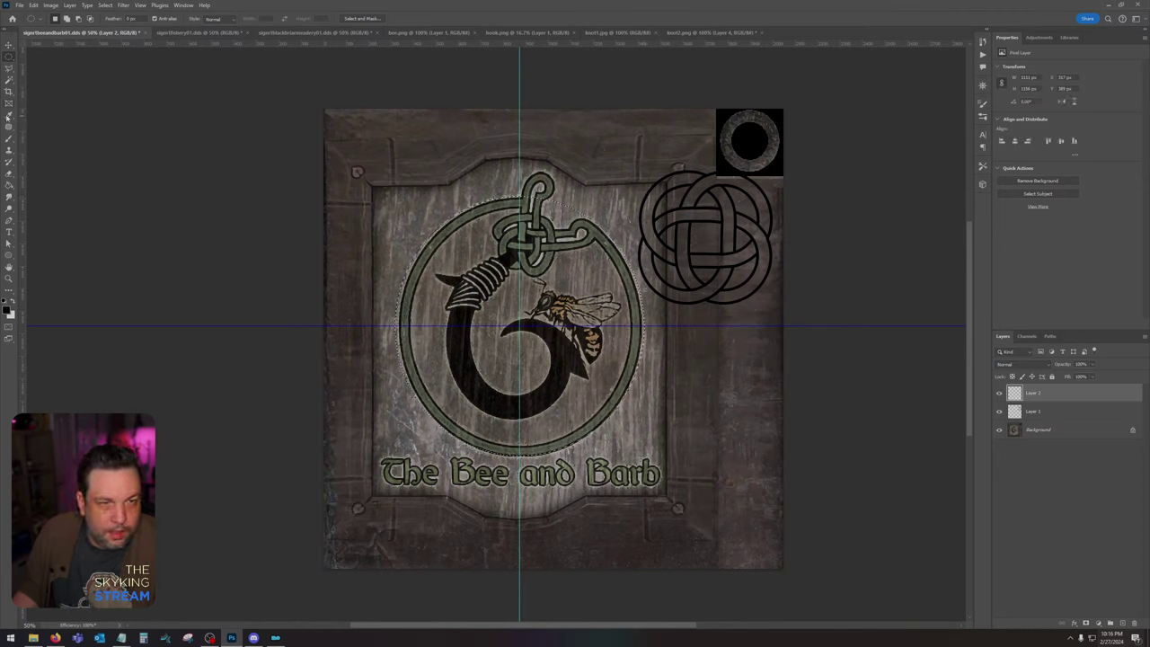
Step: Sample the ring's dark green and fill the elliptical selection with it on the new layer, then deselect
click(8, 116)
click(455, 219)
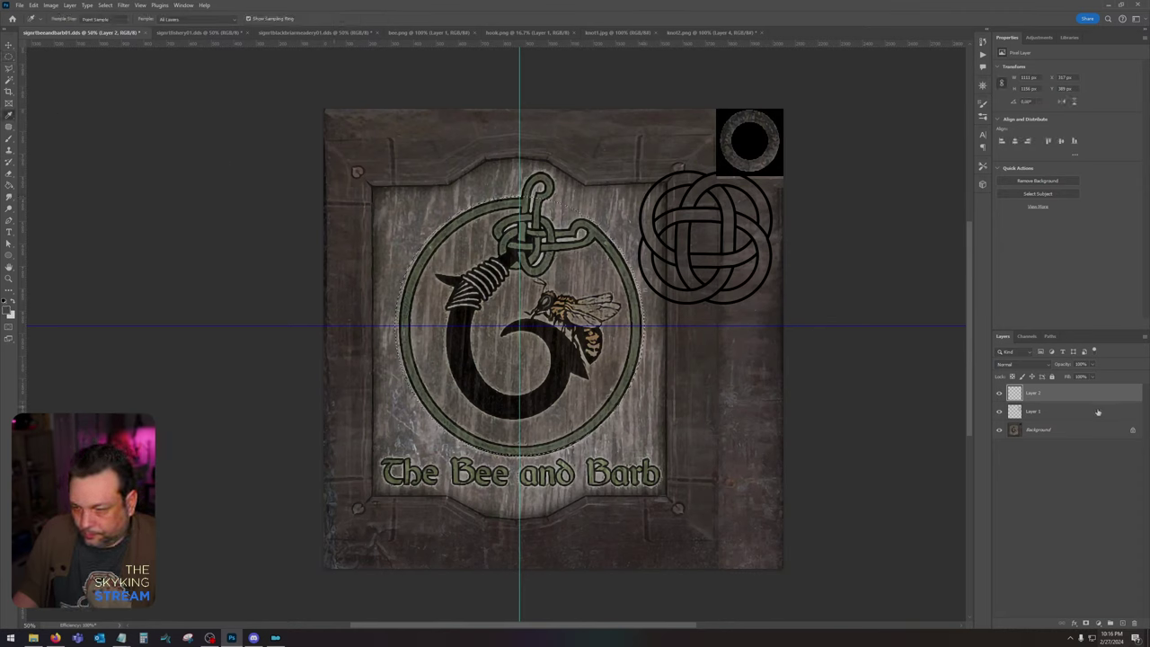
key(alt+BackSpace)
key(ctrl+d)
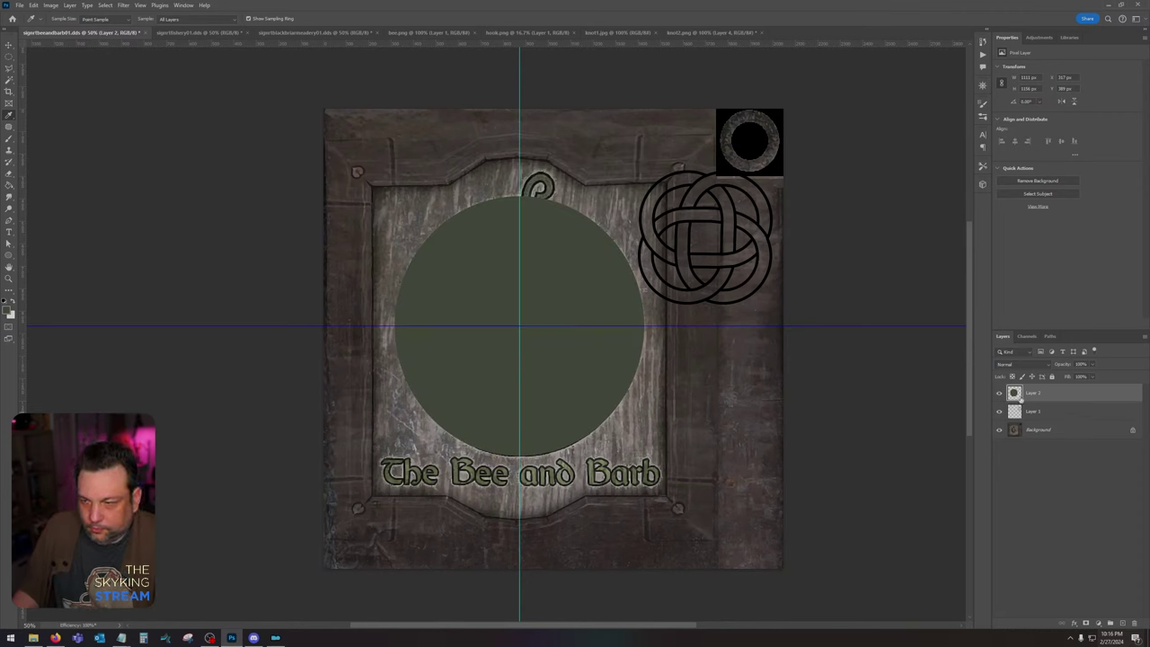
Step: Hide the green disc layer, try a smaller elliptical selection from the guide intersection, and show the layer again
click(999, 393)
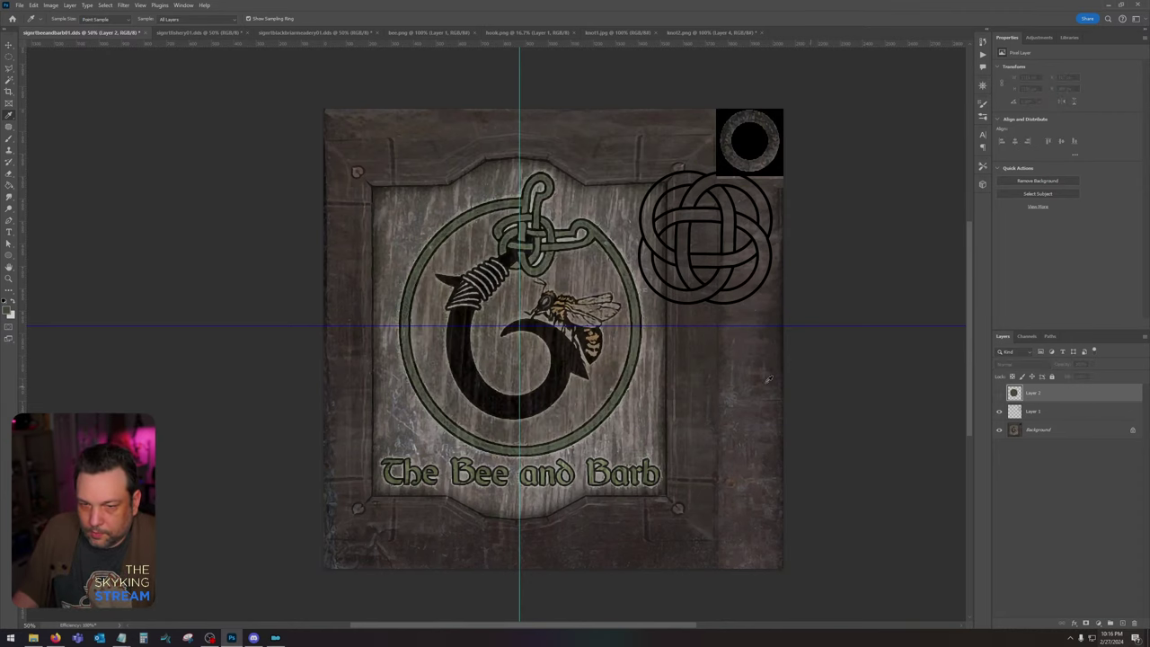
click(8, 56)
drag(521, 325, 638, 199)
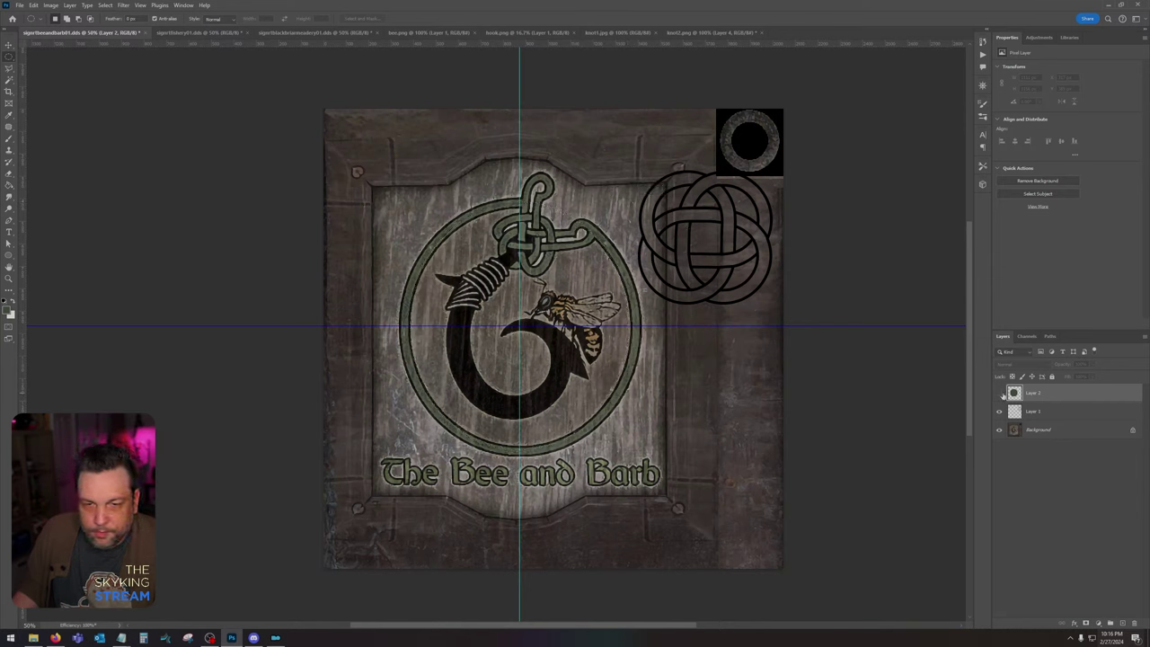
click(1001, 393)
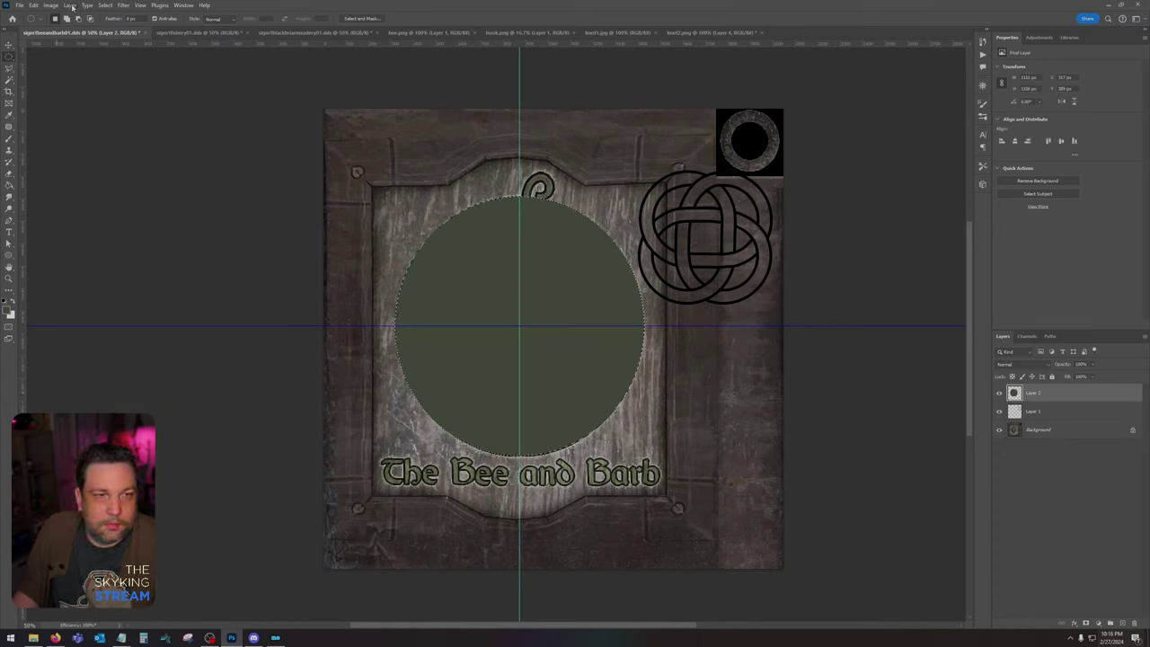
Step: Try contracting the disc's outline selection by 20 pixels
click(106, 5)
mouse_move(161, 140)
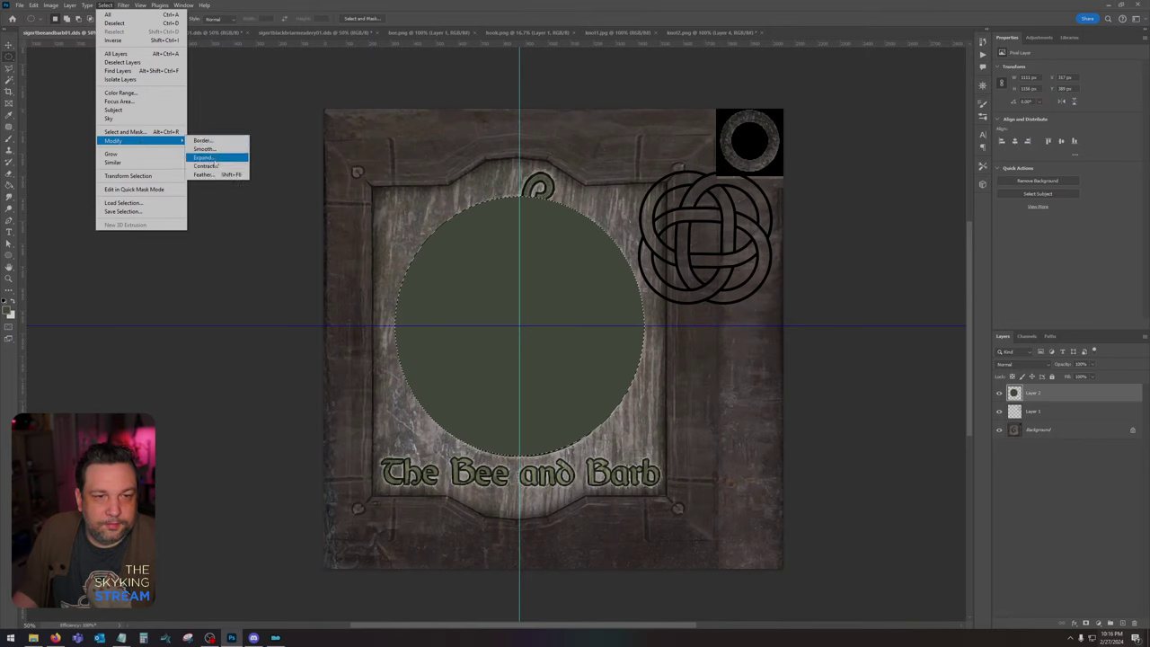
click(213, 164)
key(Return)
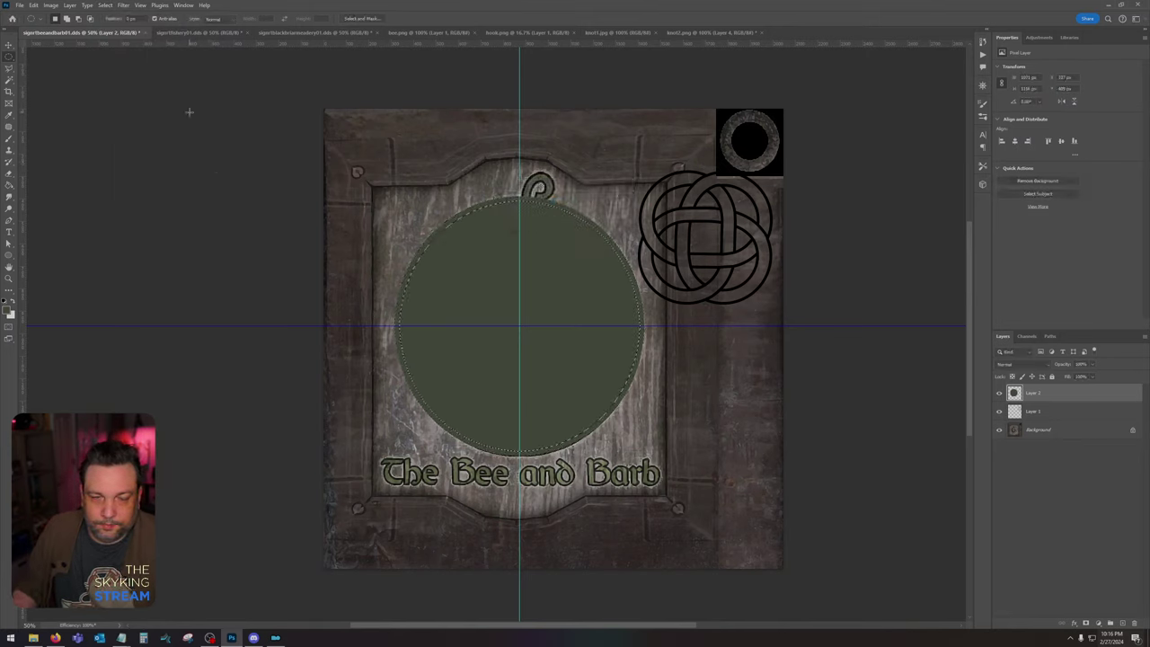
Step: Contract the full disc outline selection further inward to match the ring's band width
click(53, 5)
mouse_move(104, 5)
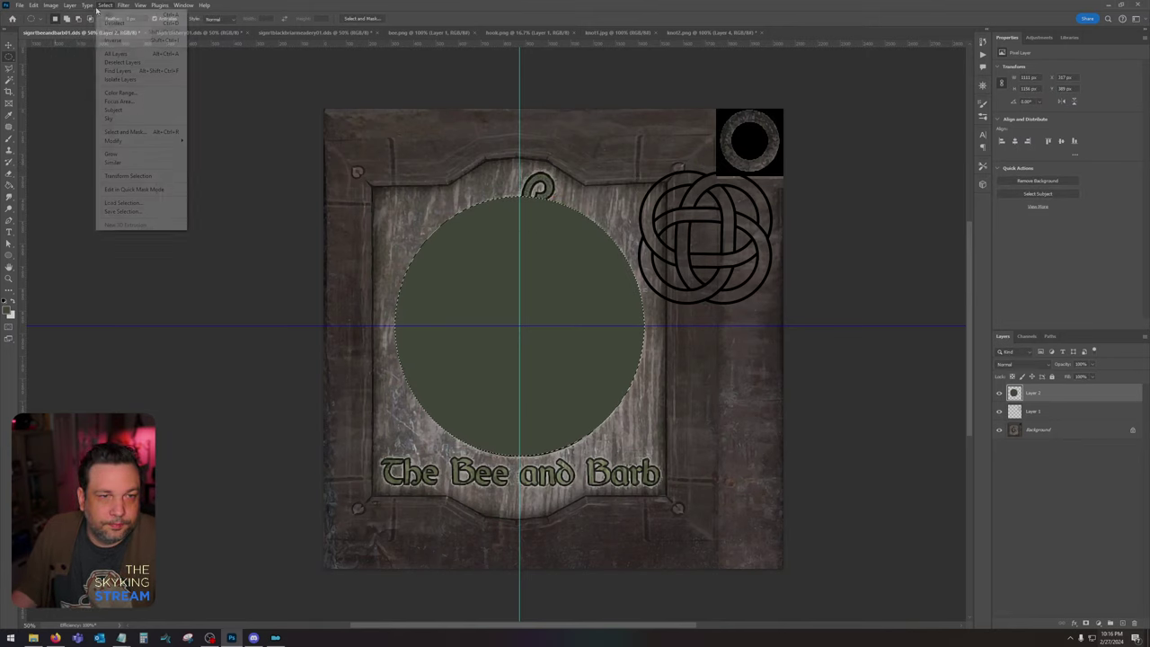
mouse_move(162, 140)
click(216, 167)
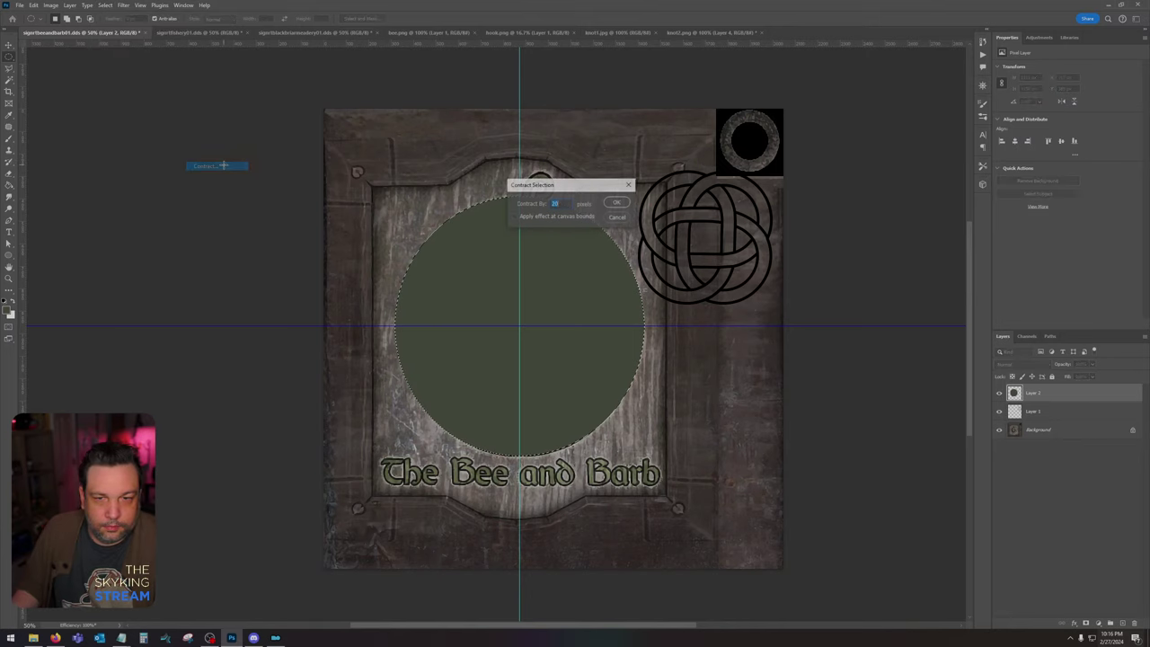
key(Return)
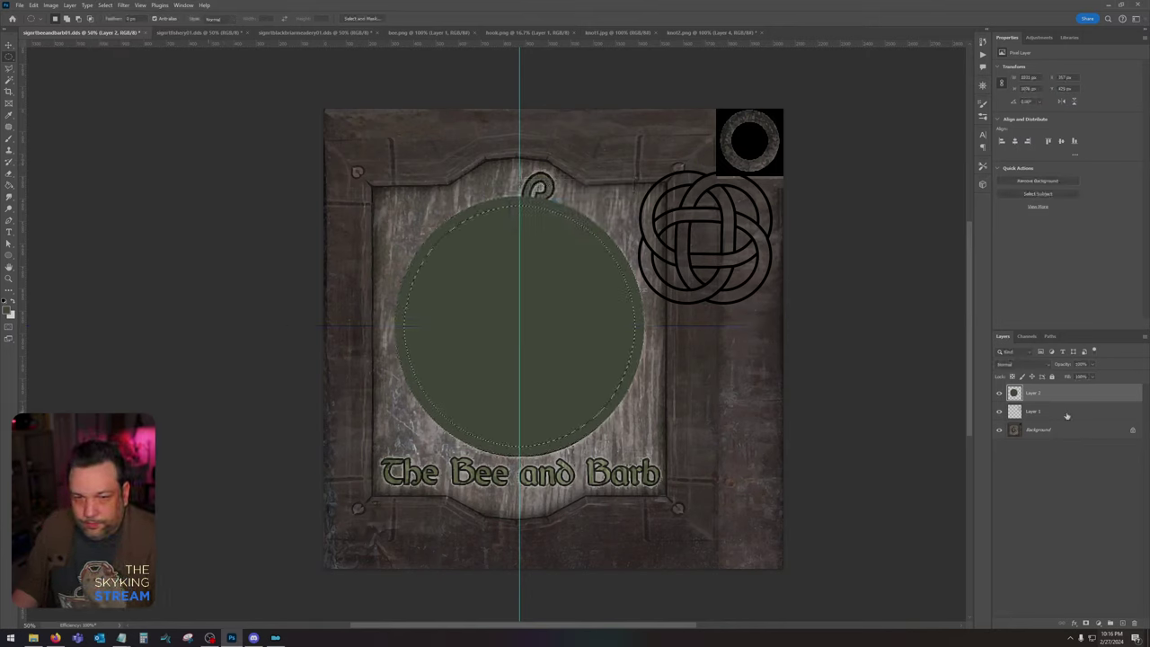
Step: Clear the contracted selection from the green disc to leave a ring, and add an Outside stroke to the ring layer
key(Delete)
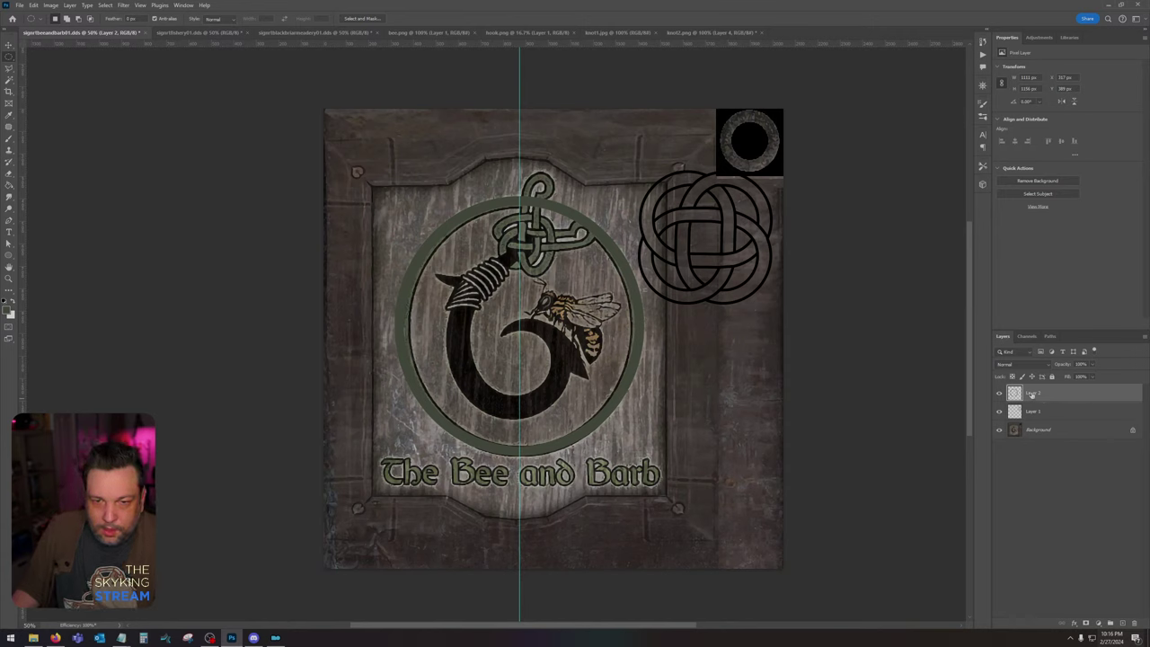
double_click(1045, 396)
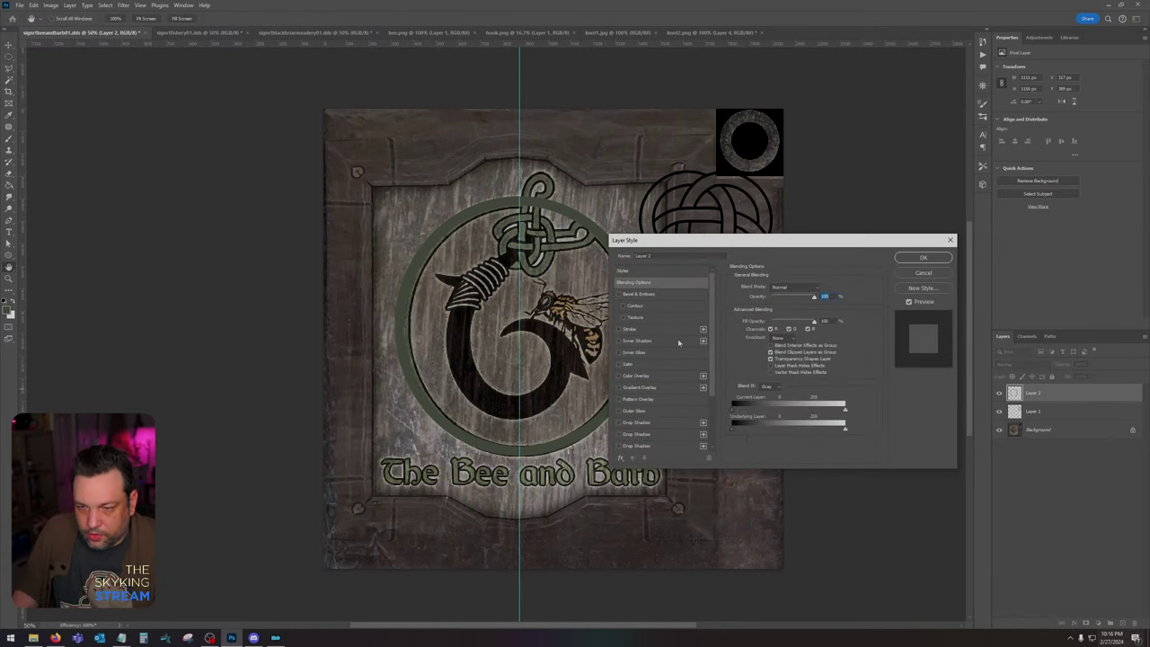
click(631, 329)
click(771, 297)
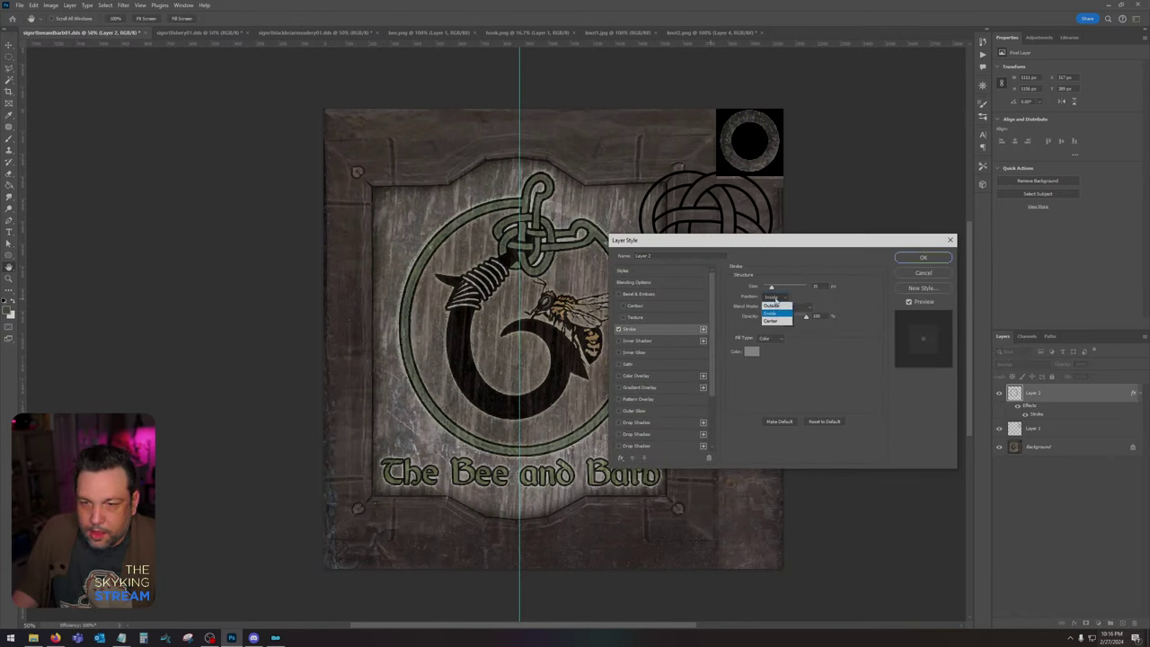
click(778, 299)
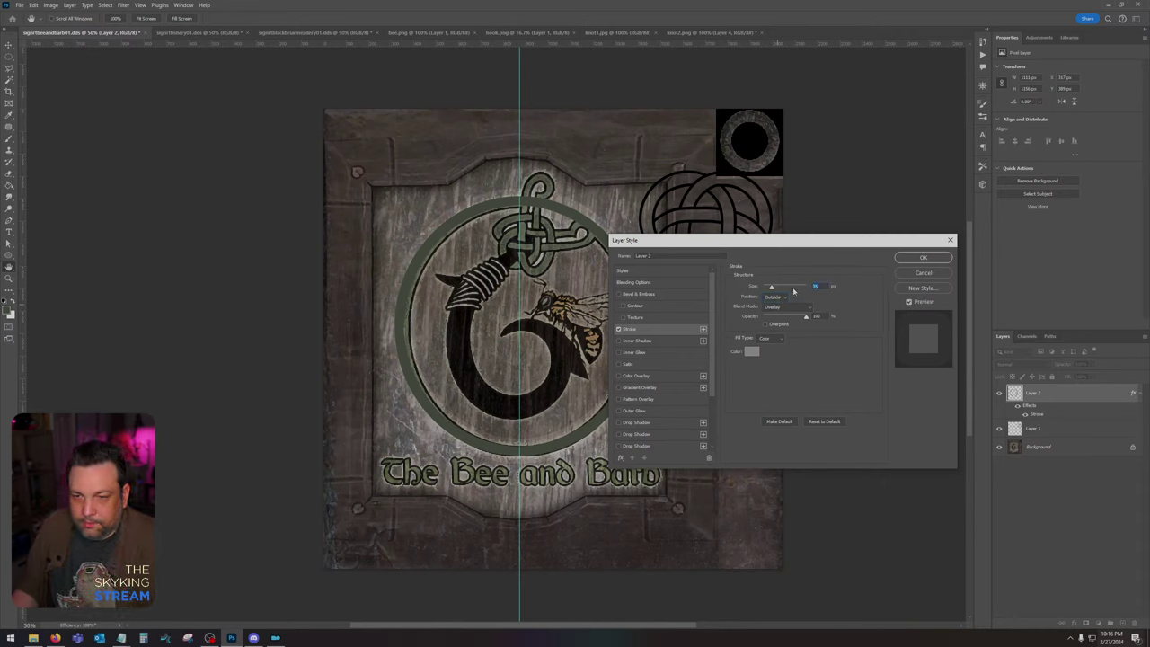
key(Return)
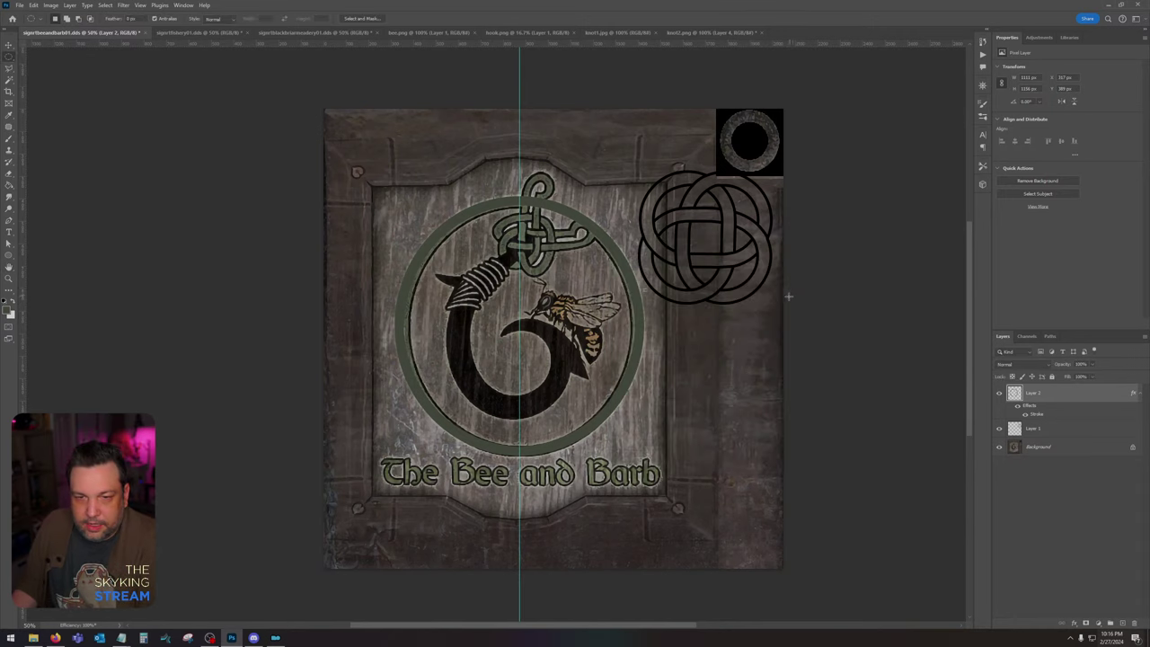
Step: Edit the ring layer's stroke to use Outside position, Normal blend mode and black (#000000)
double_click(1036, 415)
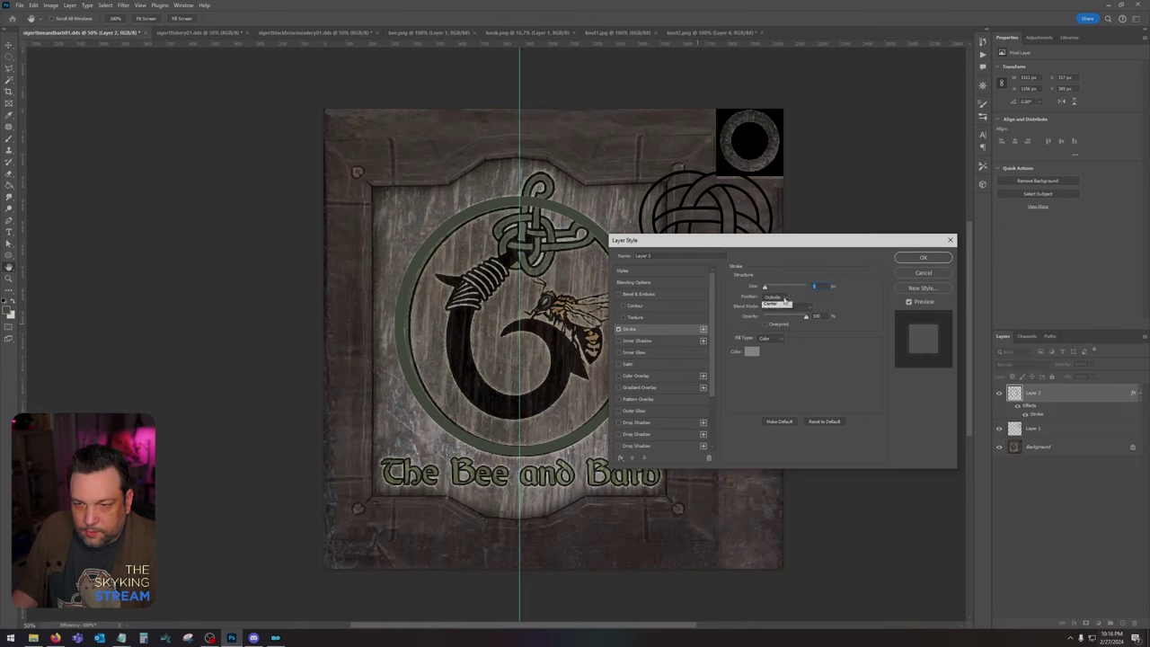
click(775, 297)
click(773, 306)
click(778, 307)
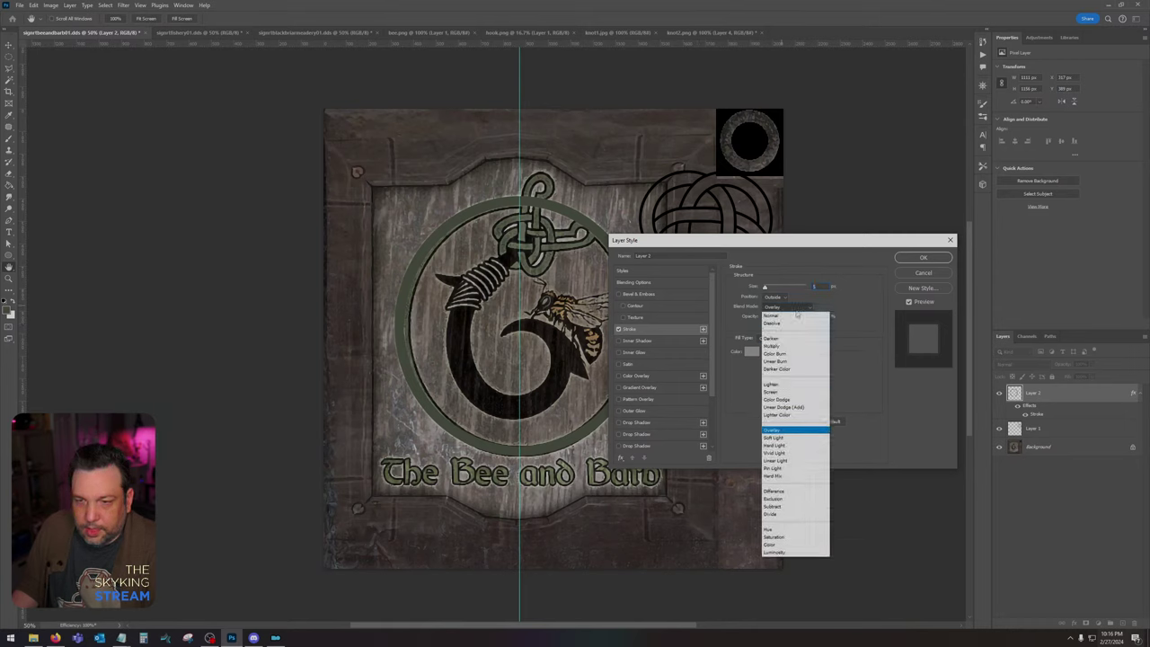
click(787, 307)
click(756, 351)
drag(975, 530, 877, 619)
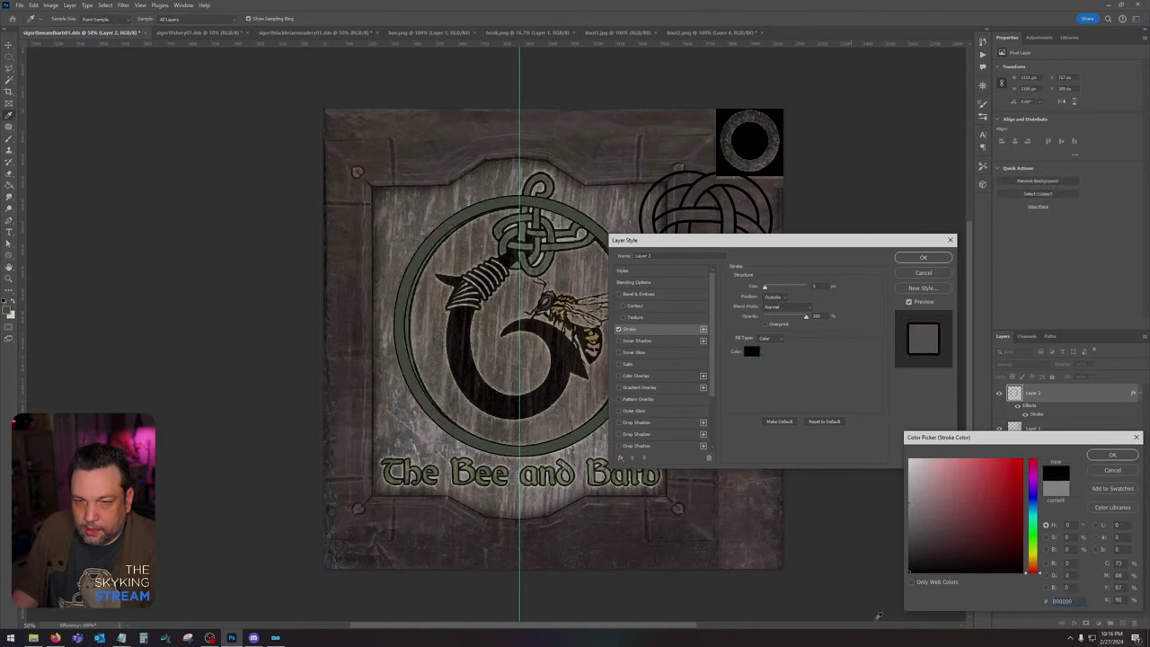
click(1096, 455)
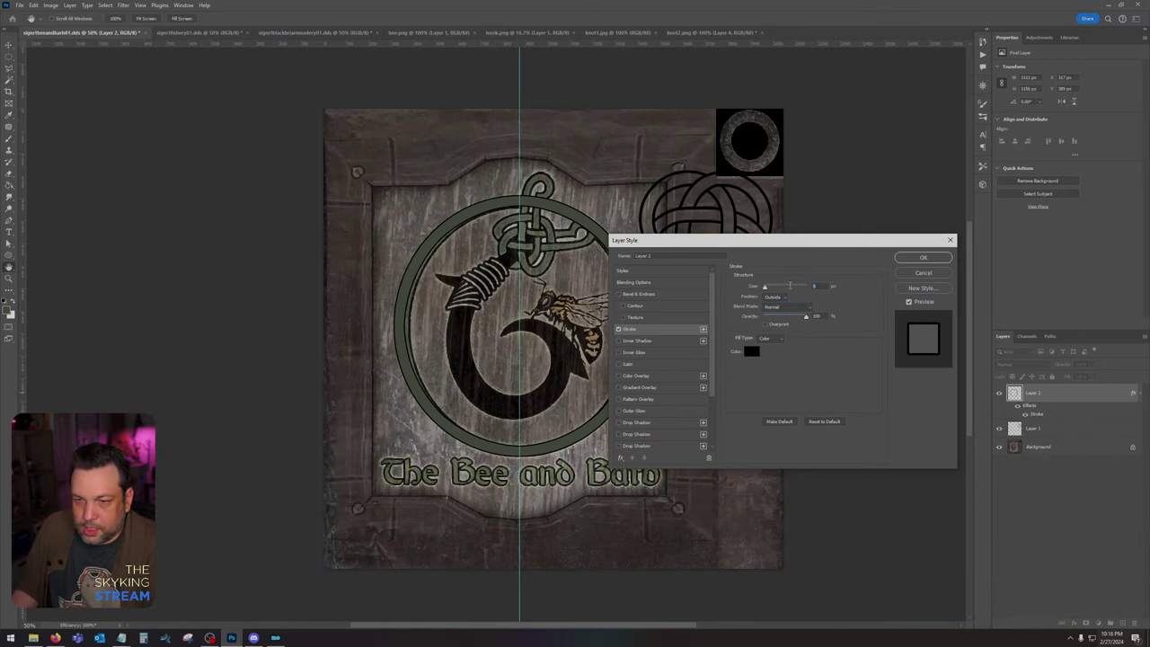
Step: Try a 10 px stroke size on the ring, settle on 7 px, and apply the layer style
text(10)
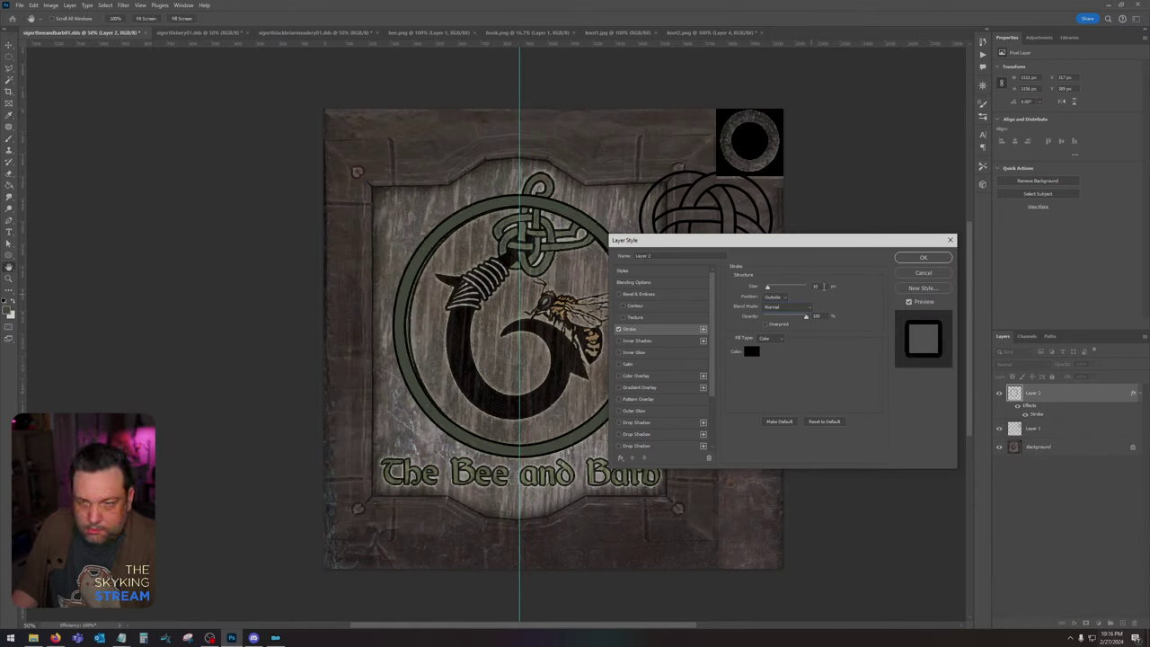
key(BackSpace)
key(BackSpace)
text(7)
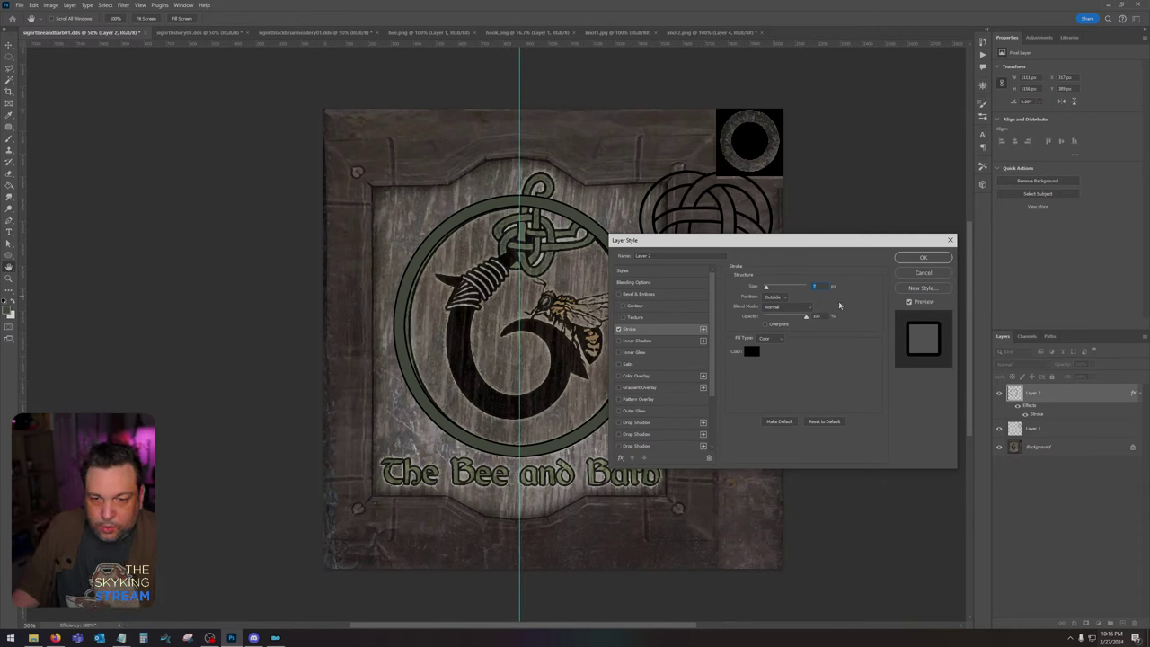
click(925, 260)
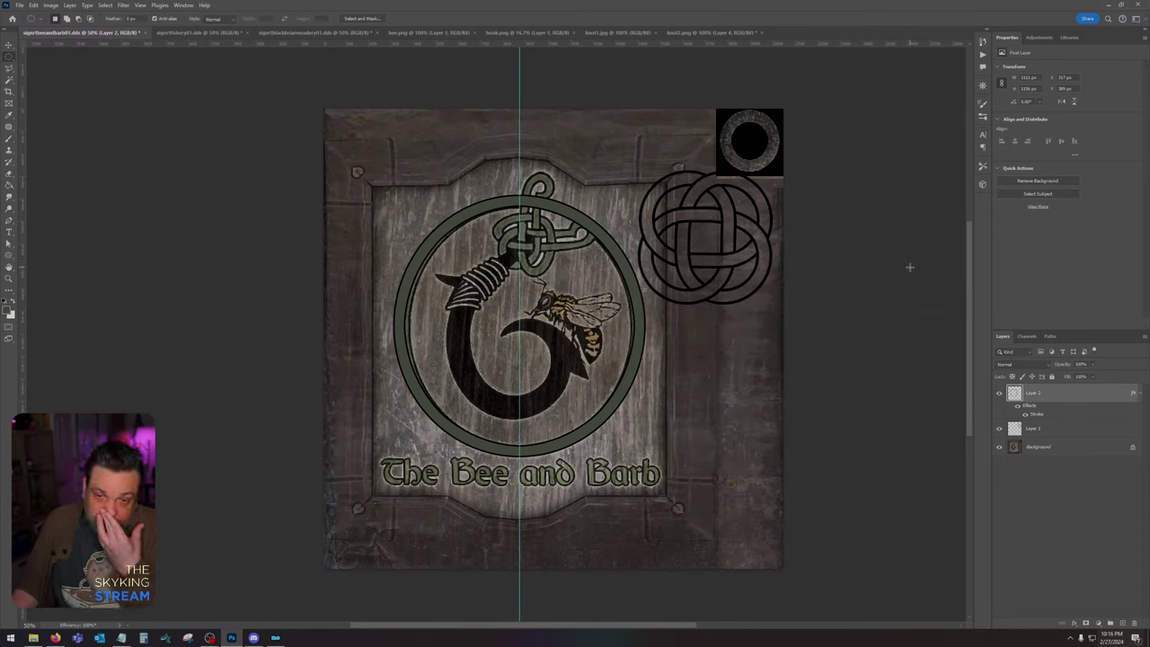
Step: Place the knot layer above the ring layer and move the knot over the ring's upper-right part
click(9, 45)
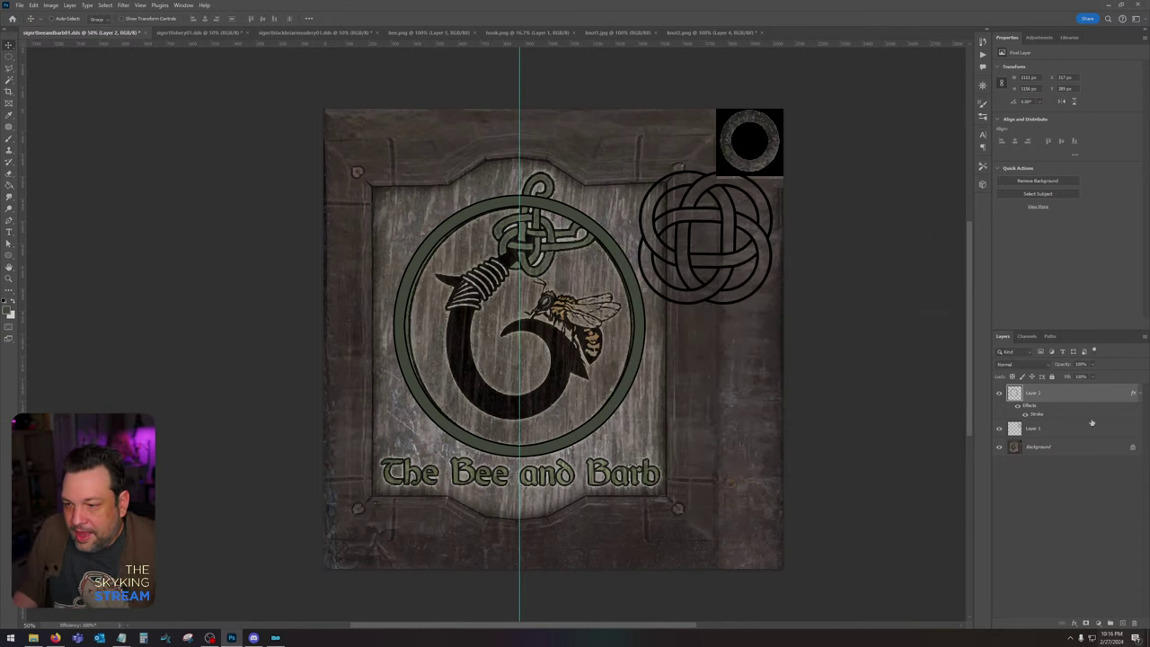
drag(1092, 426, 1073, 385)
drag(710, 228, 605, 262)
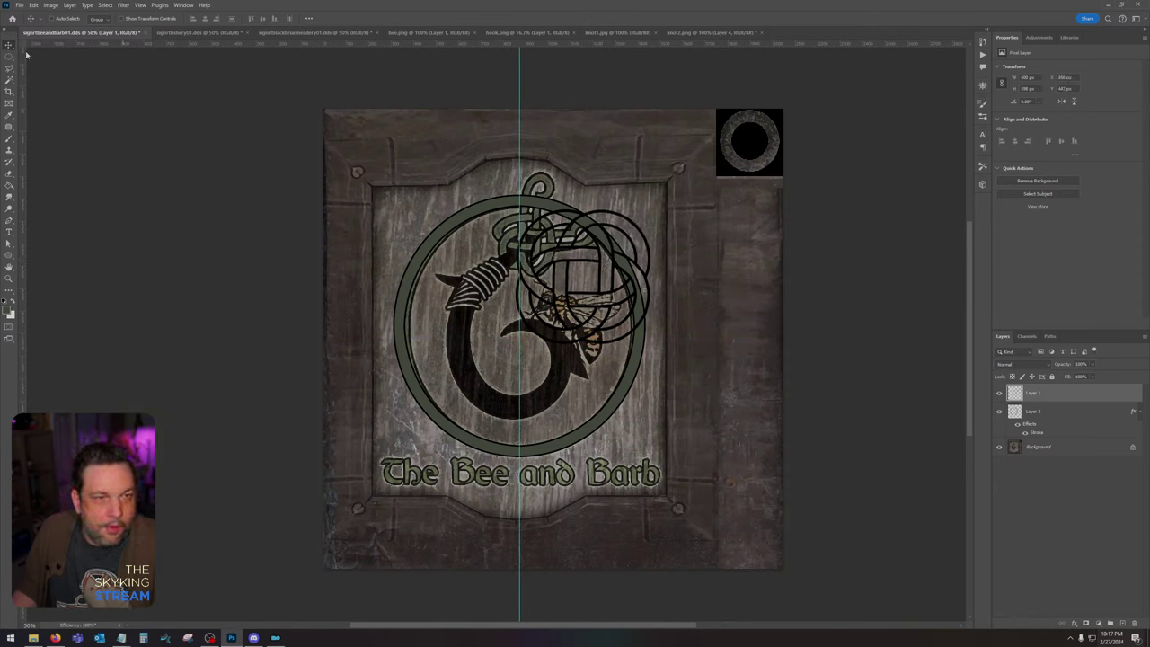
Step: Scale the knot down to about 75% and position it over the original knotwork at the ring's top to match its size
click(36, 5)
mouse_move(80, 216)
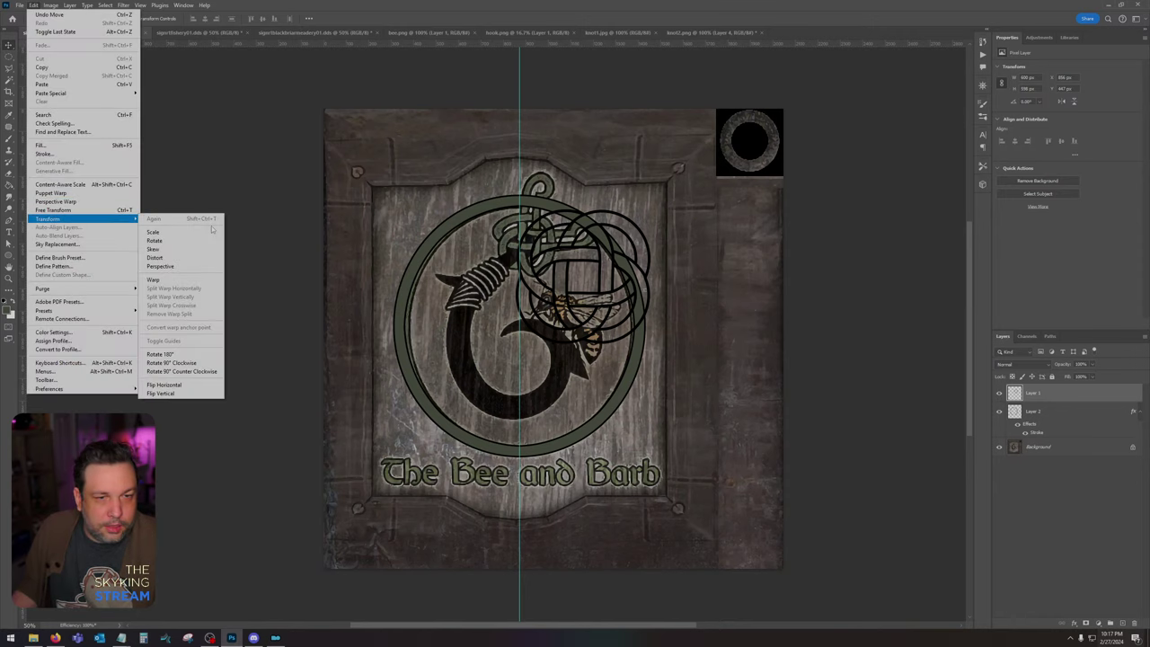
click(180, 232)
drag(515, 209, 563, 203)
drag(573, 254, 597, 241)
drag(514, 295, 506, 300)
drag(586, 266, 589, 264)
key(Down)
key(Down)
key(Down)
key(Down)
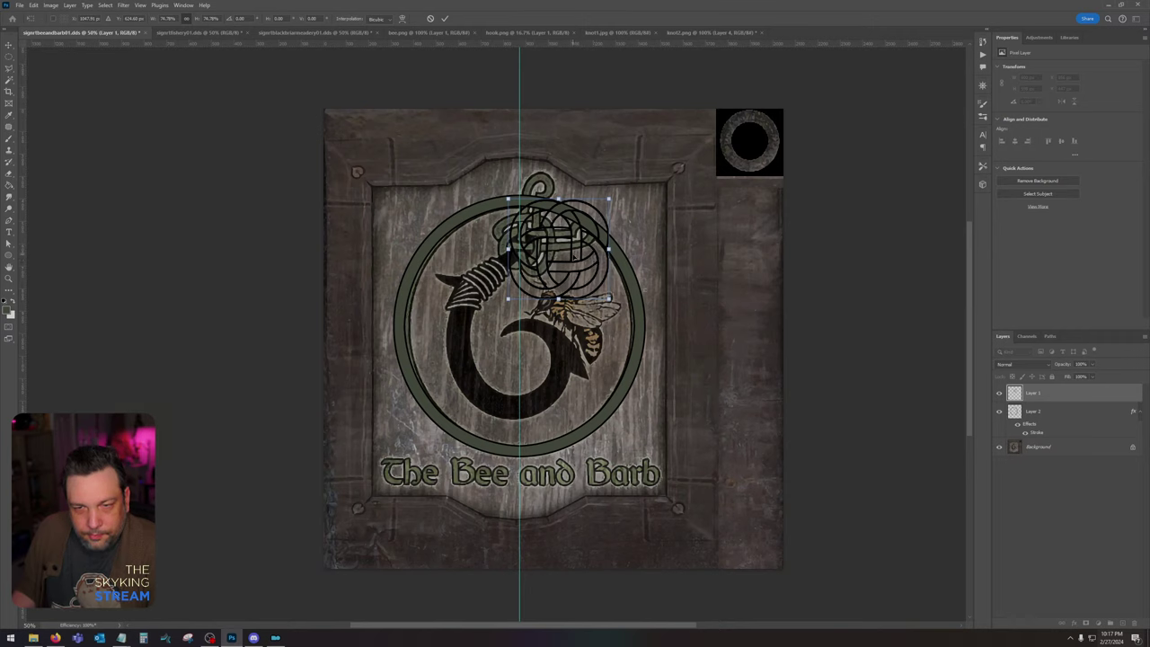
Step: Move the scaled knot onto the wooden frame right of the ring, apply the transform, and show the ring layer again
drag(575, 254, 729, 294)
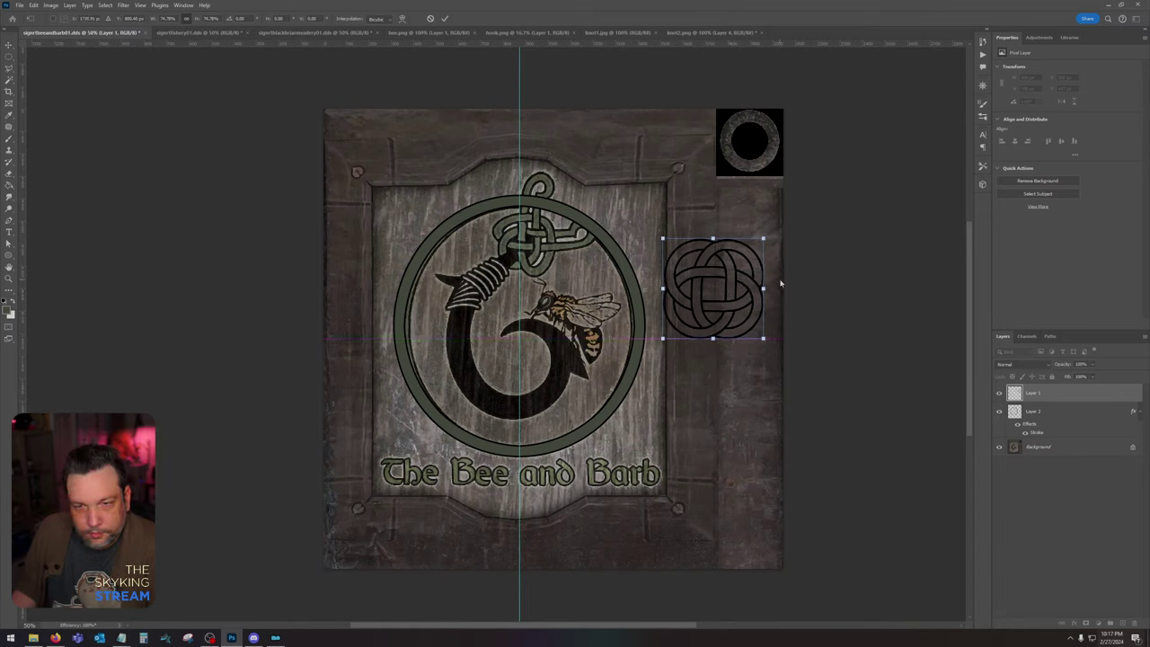
key(Return)
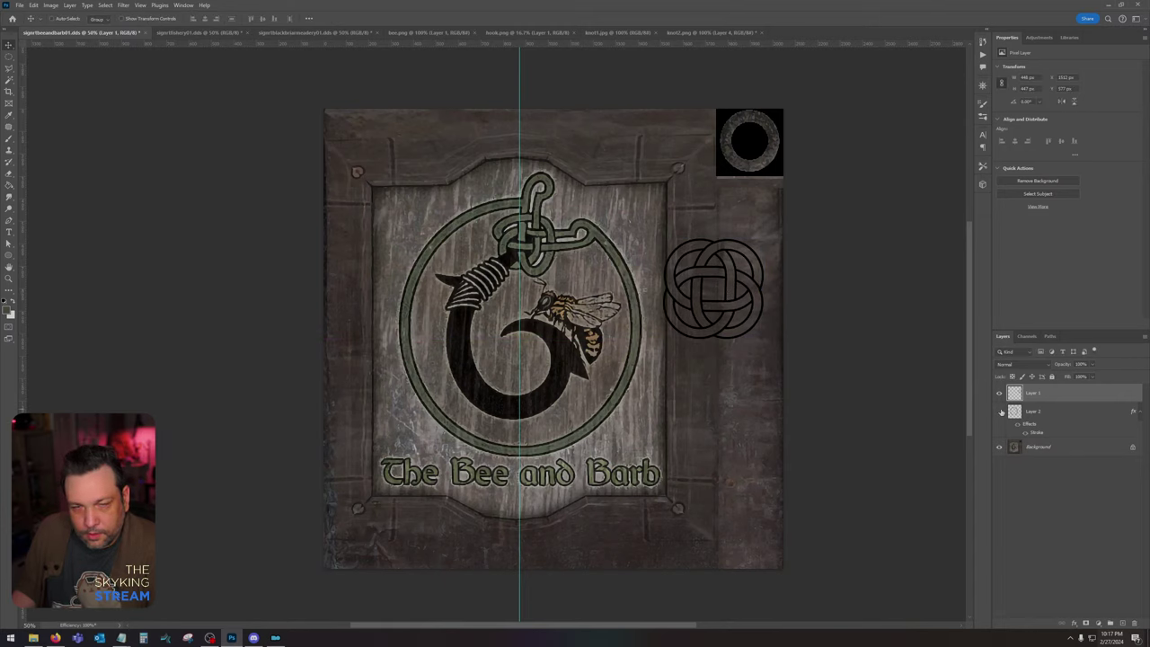
click(1001, 411)
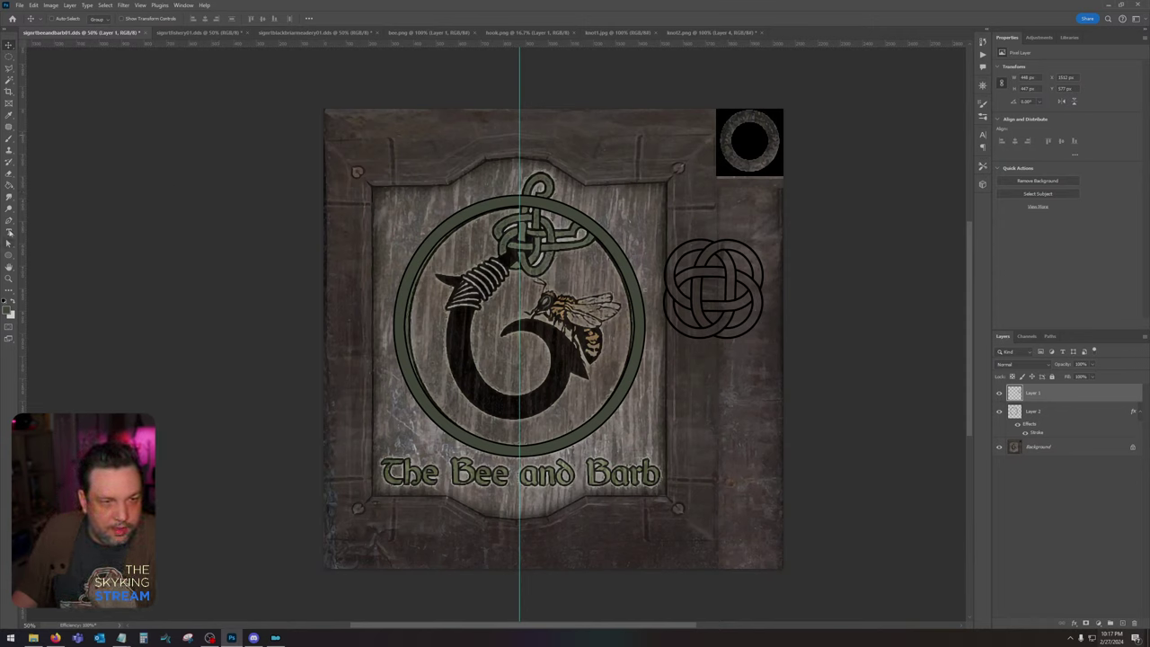
Step: Erase most of the knot's upper-left outer loop with the Eraser, stopping short of the adjoining bands
click(9, 174)
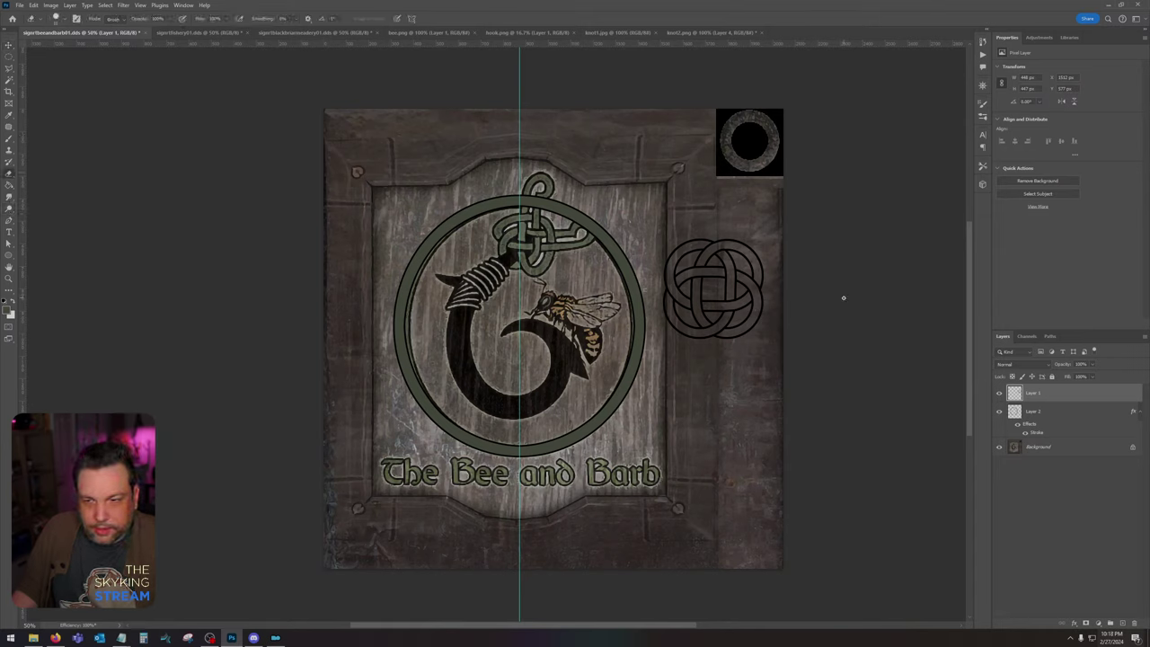
click(55, 19)
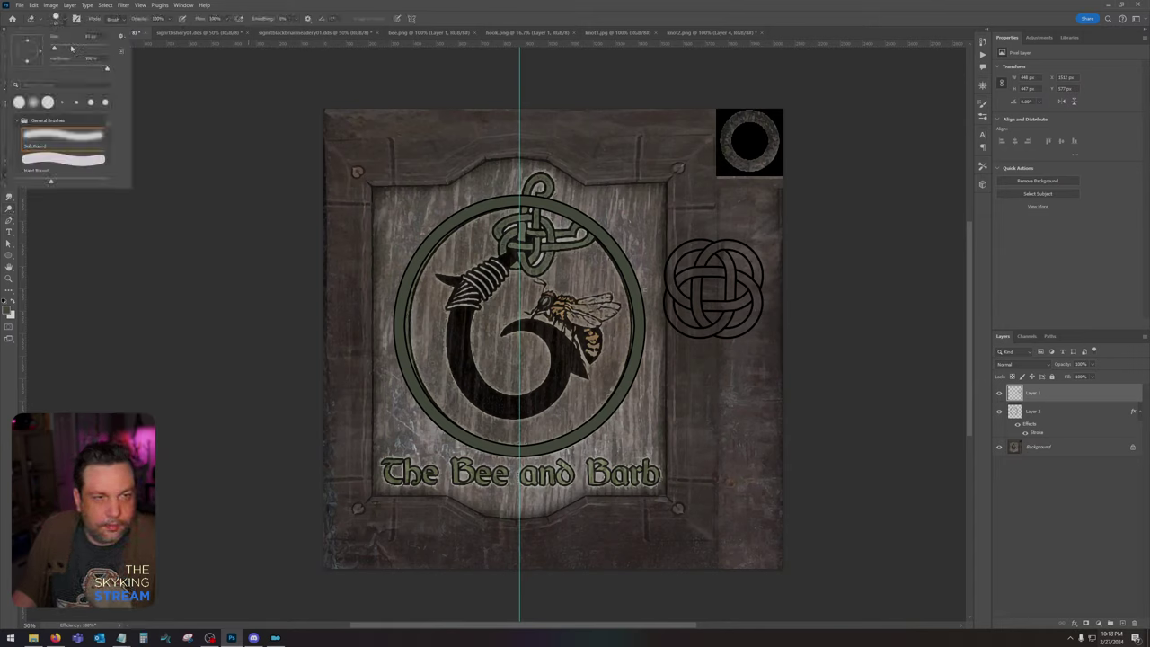
click(9, 278)
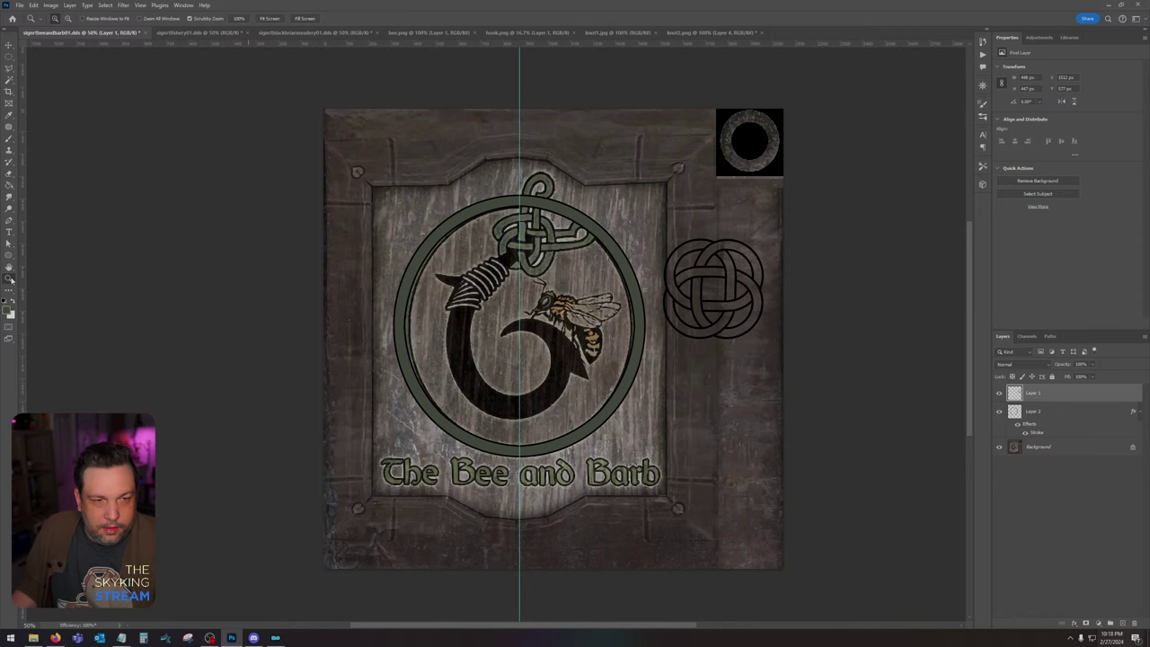
click(711, 245)
click(712, 244)
click(712, 245)
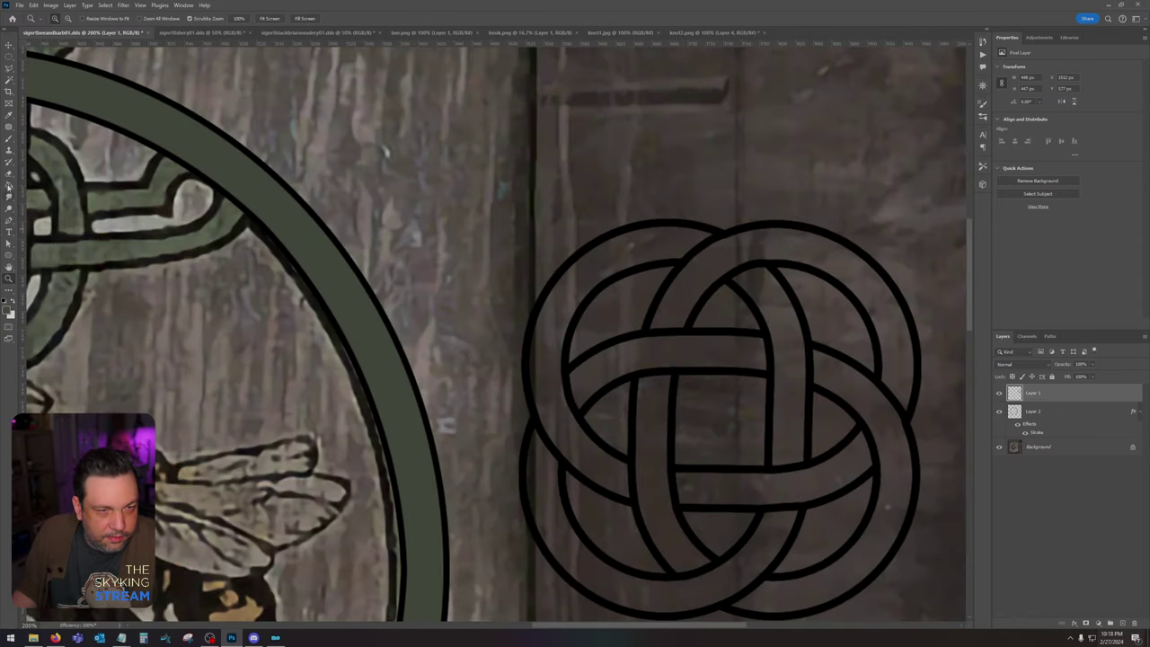
click(9, 175)
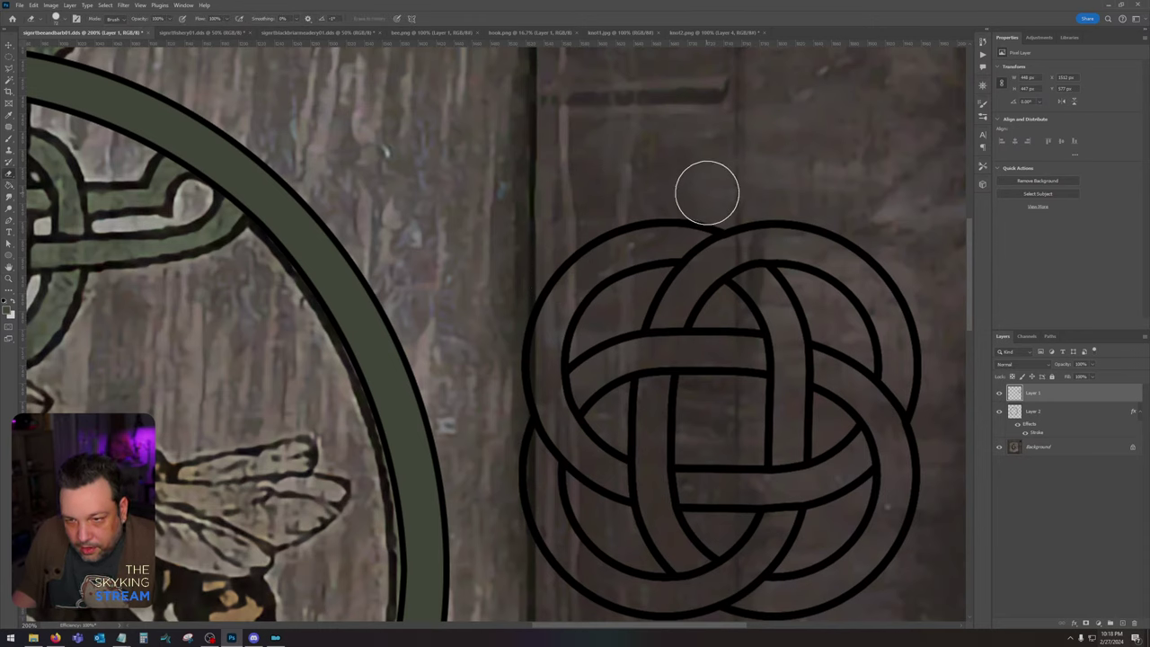
drag(673, 208, 652, 241)
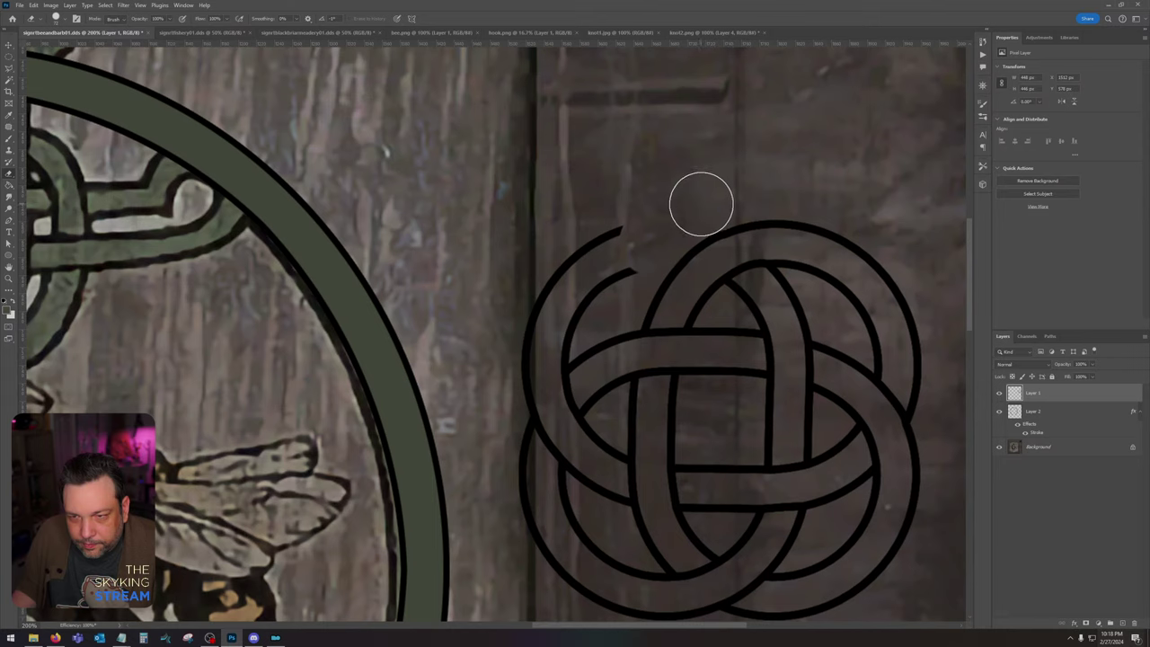
mouse_move(635, 210)
mouse_down()
mouse_move(619, 253)
mouse_move(555, 281)
mouse_move(571, 282)
mouse_move(534, 308)
mouse_move(588, 280)
mouse_move(532, 329)
mouse_up()
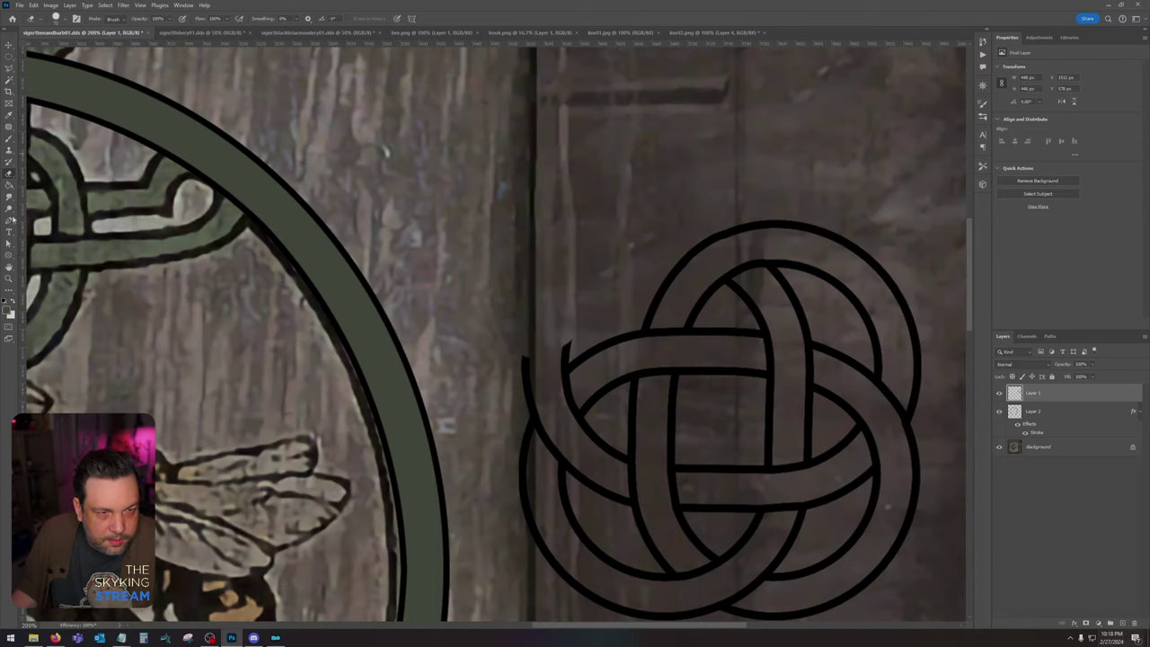
Step: Draw a closed Pen path along the knot's left outer edge around the leftover loop ends, and turn it into a selection
key(p)
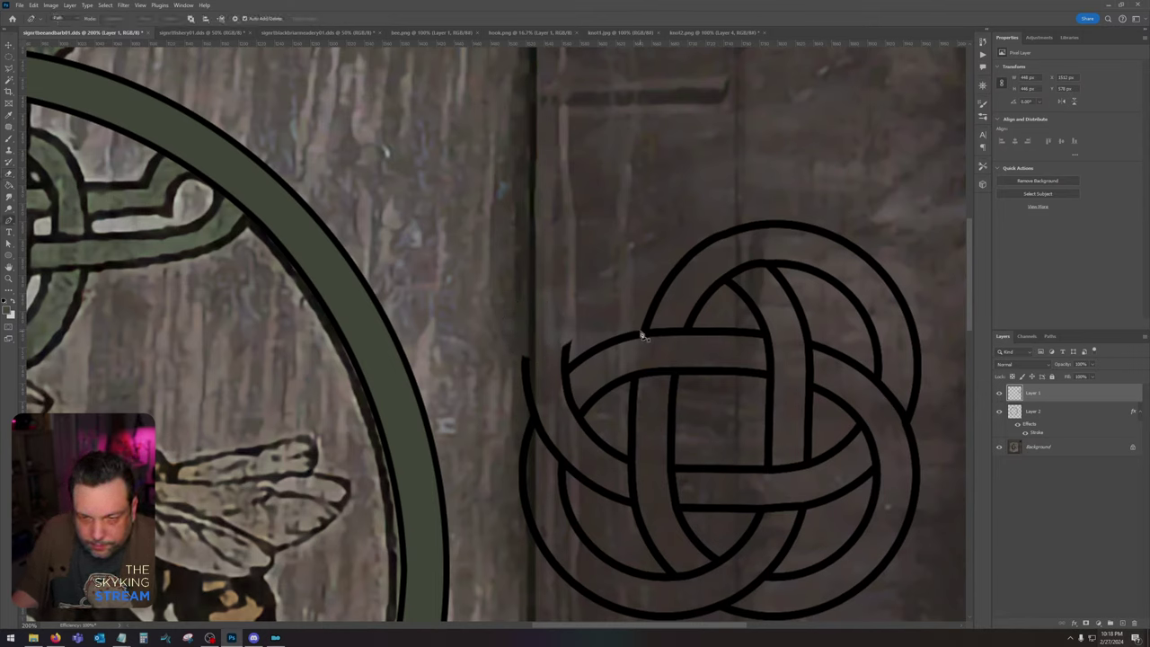
click(642, 335)
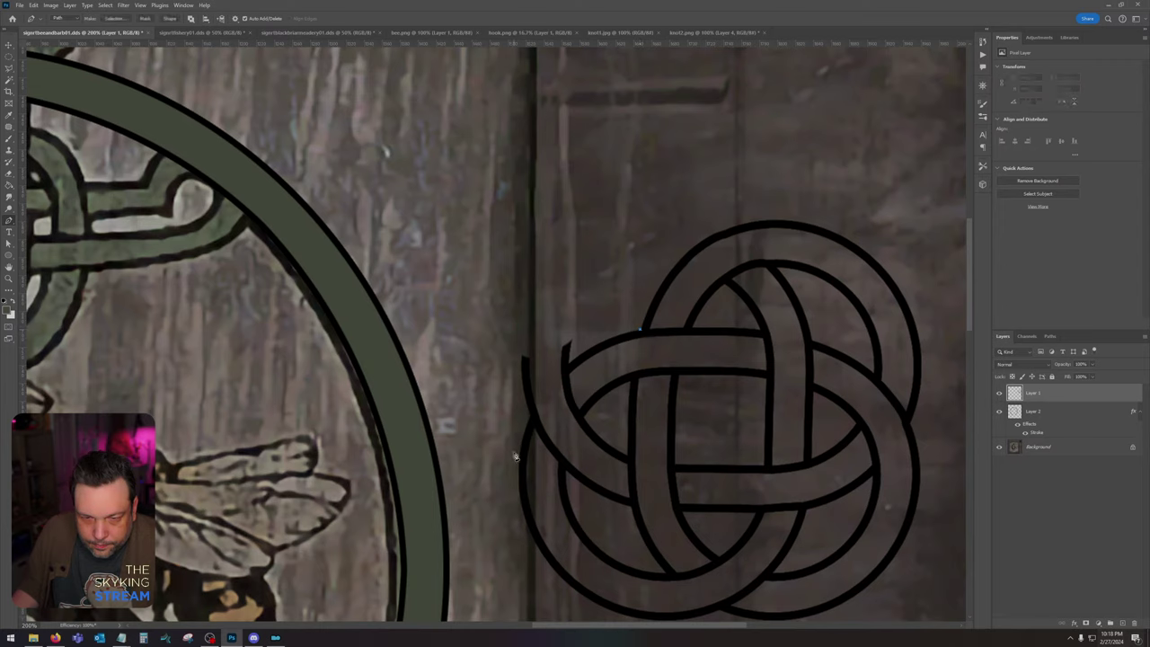
drag(521, 456, 488, 568)
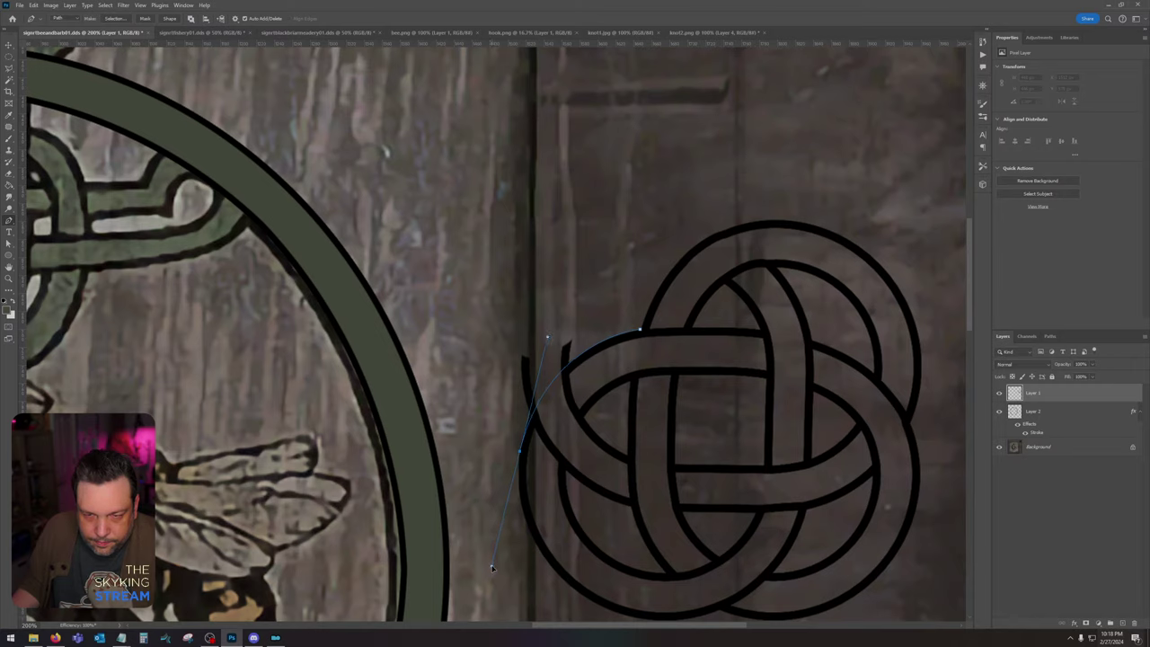
drag(493, 568, 493, 569)
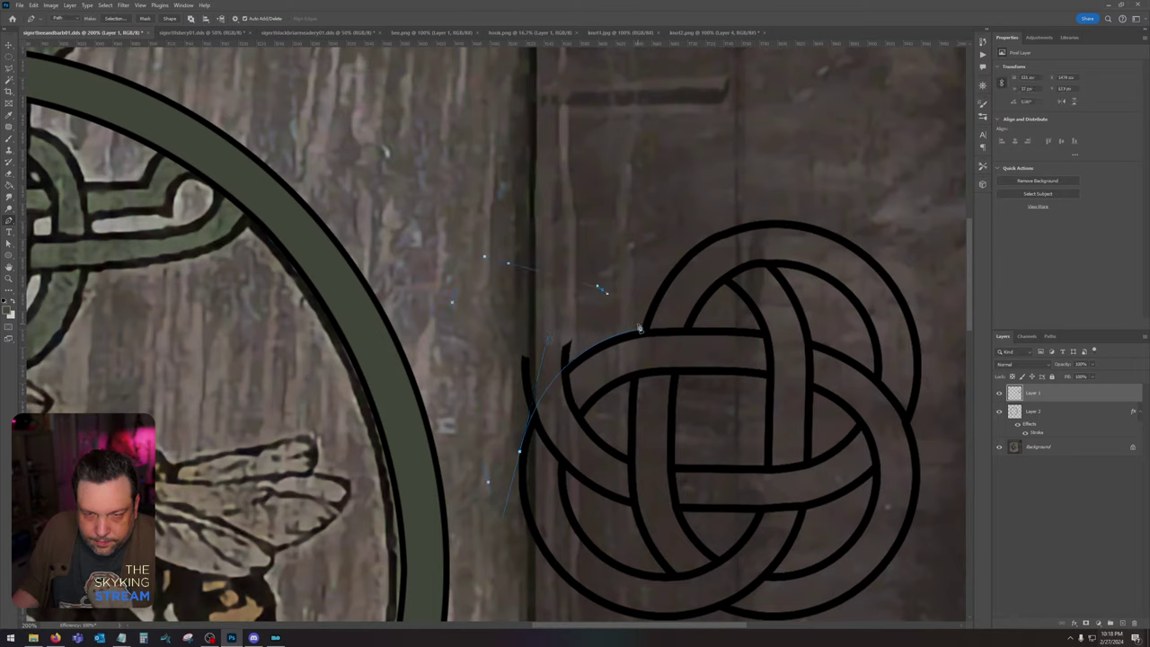
right_click(555, 321)
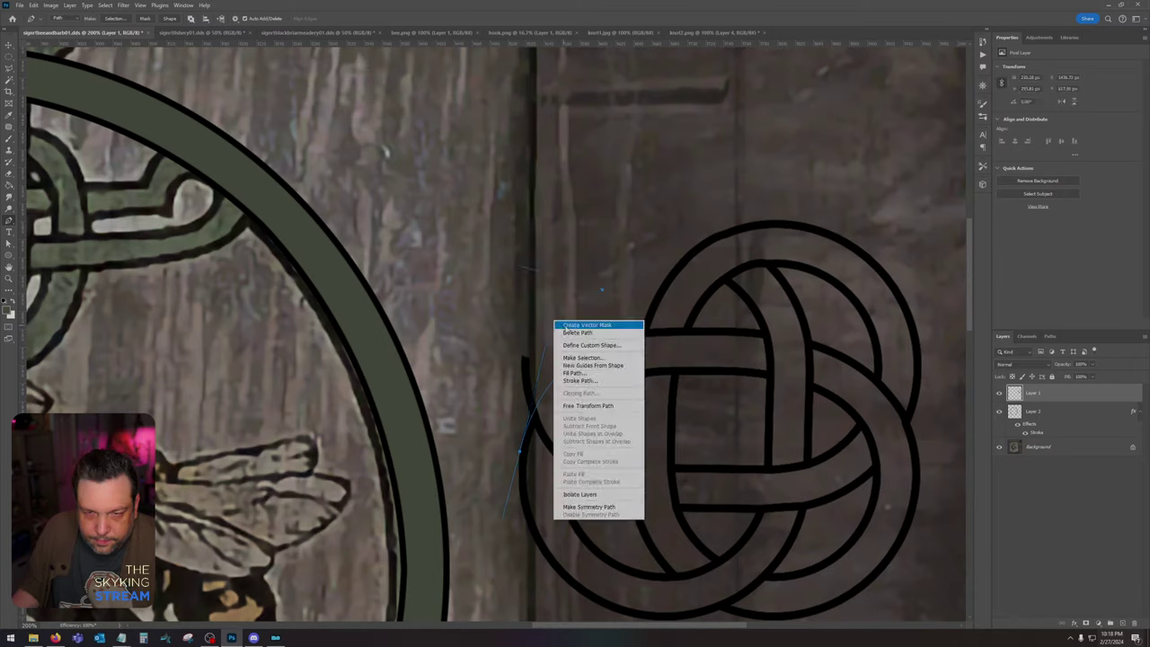
click(607, 358)
key(Return)
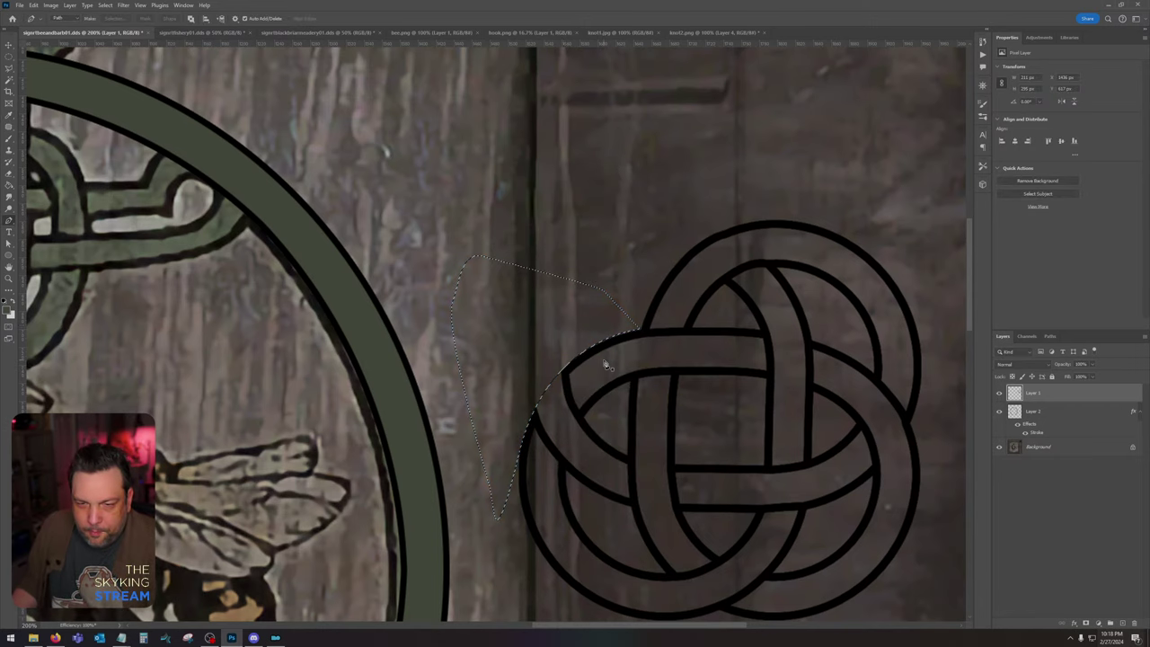
drag(637, 365, 586, 240)
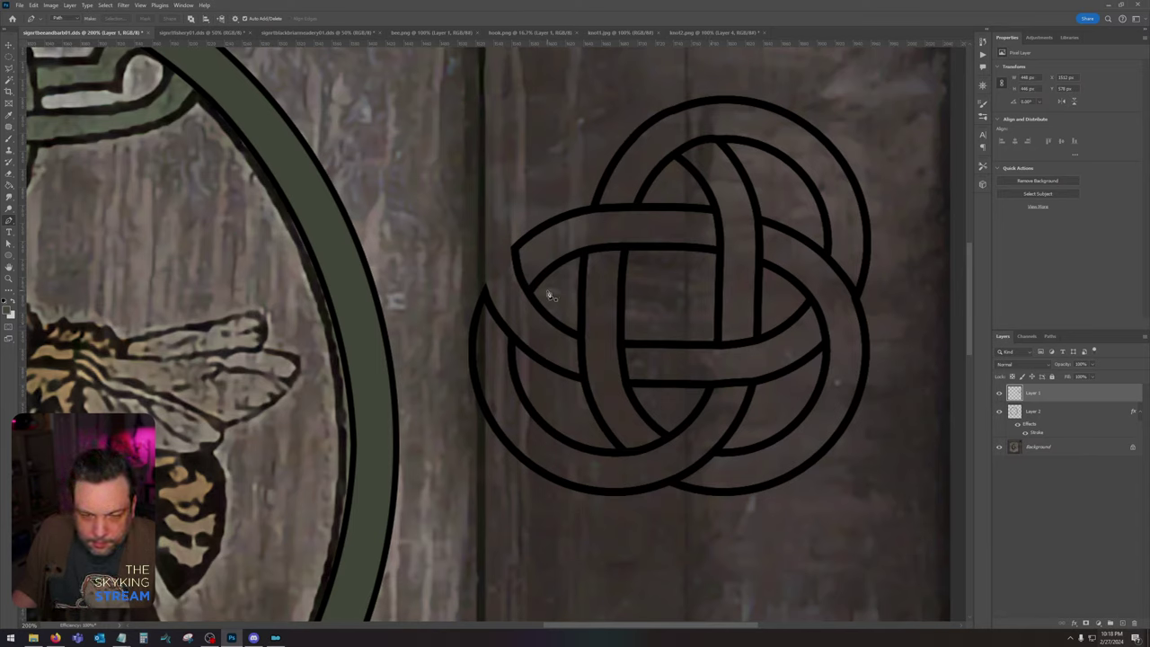
click(581, 261)
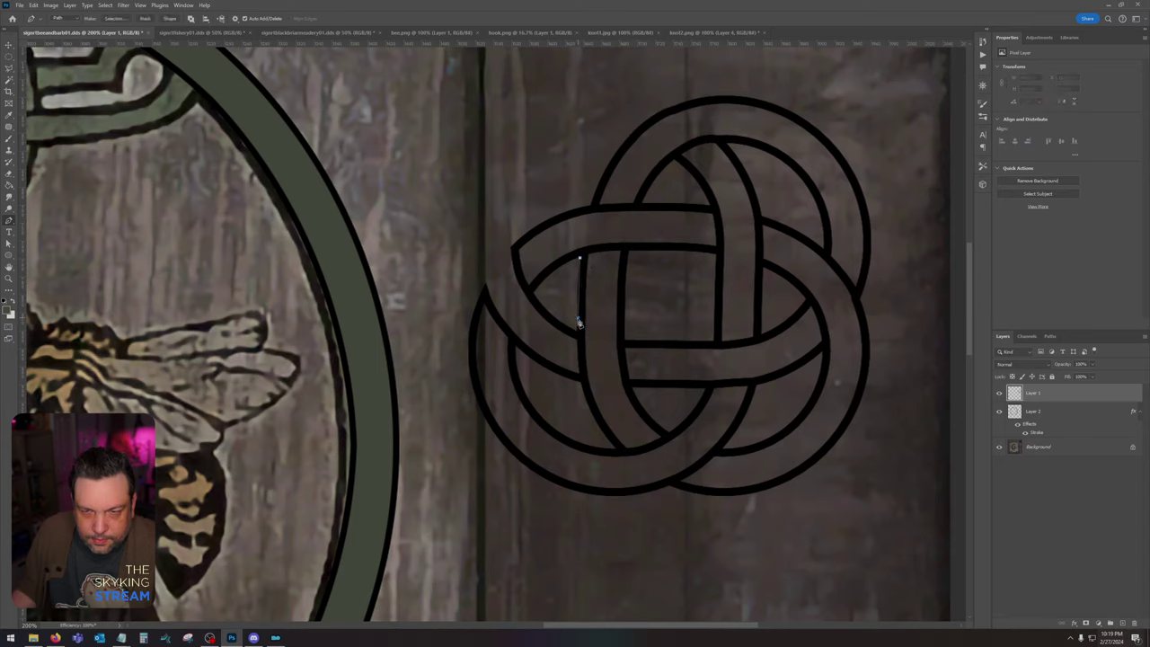
click(580, 339)
key(ctrl+z)
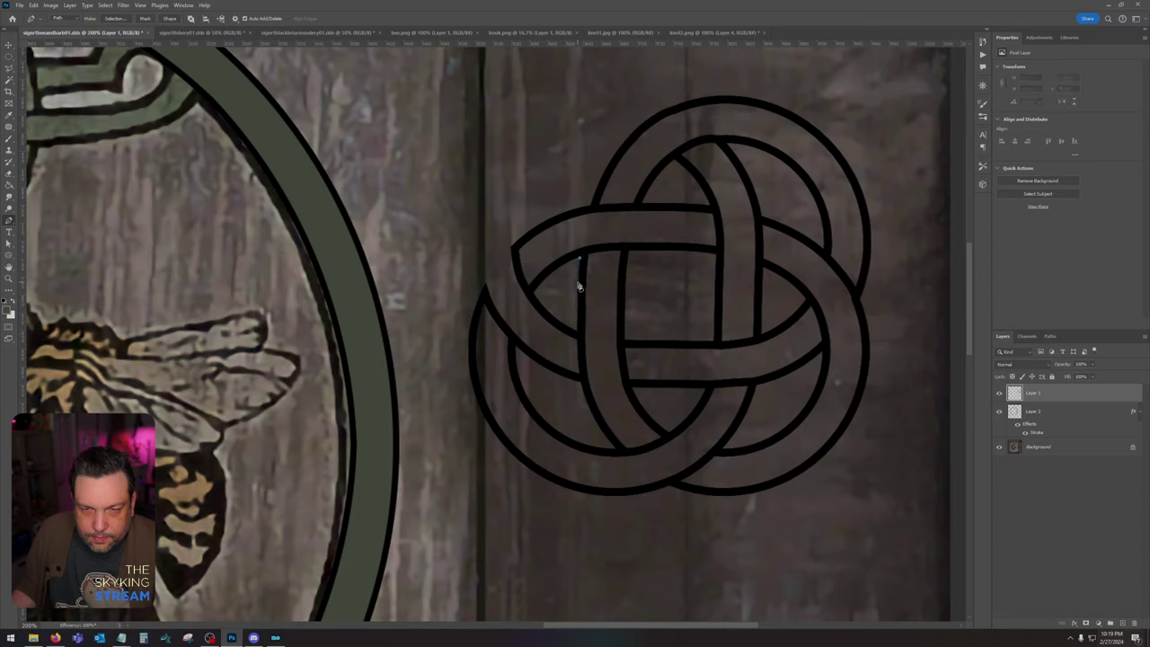
key(ctrl+z)
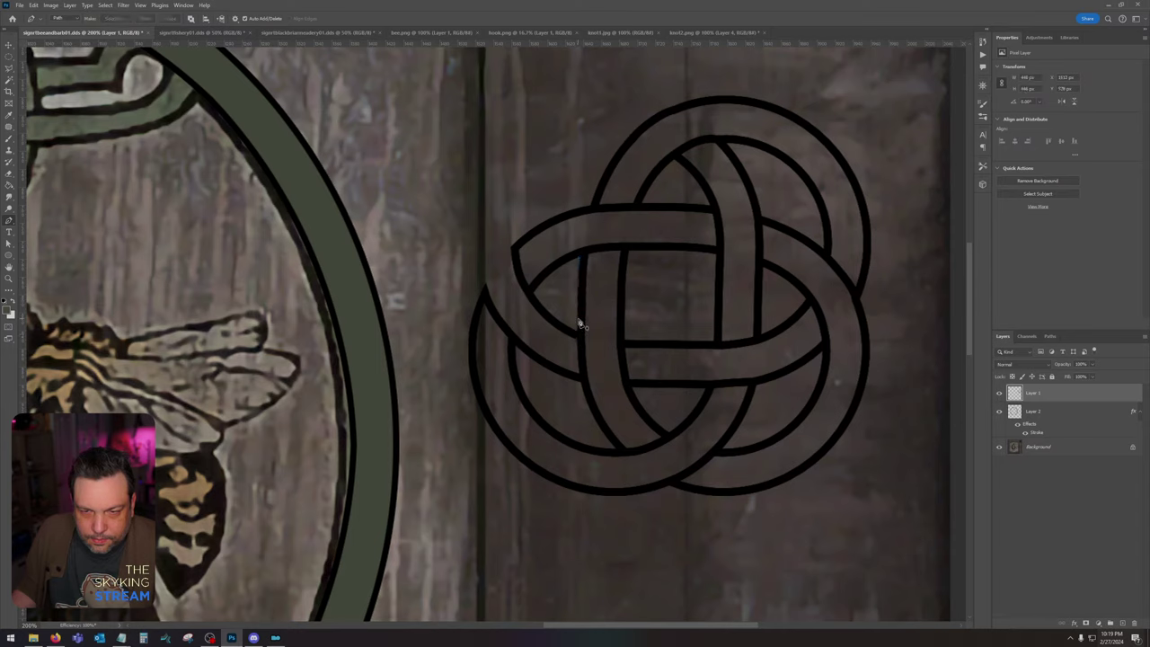
Step: Delete the knot's left crossing band segment using a Pen path selection, and start another path at the right end of the lower horizontal band
click(578, 319)
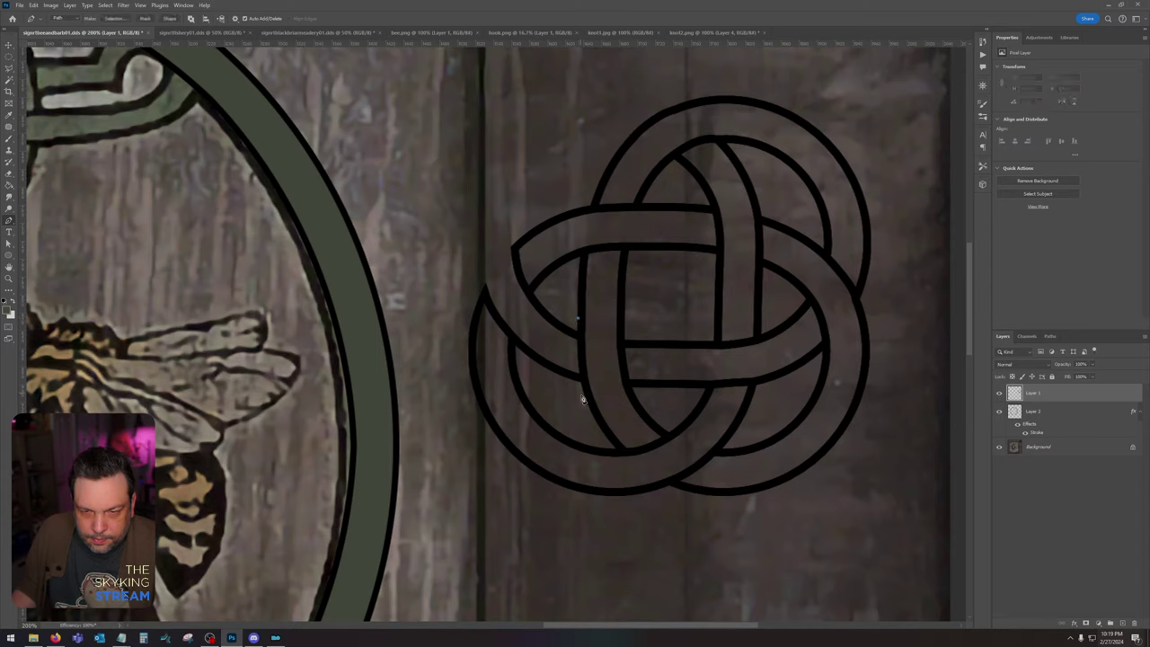
drag(572, 371, 606, 440)
click(553, 398)
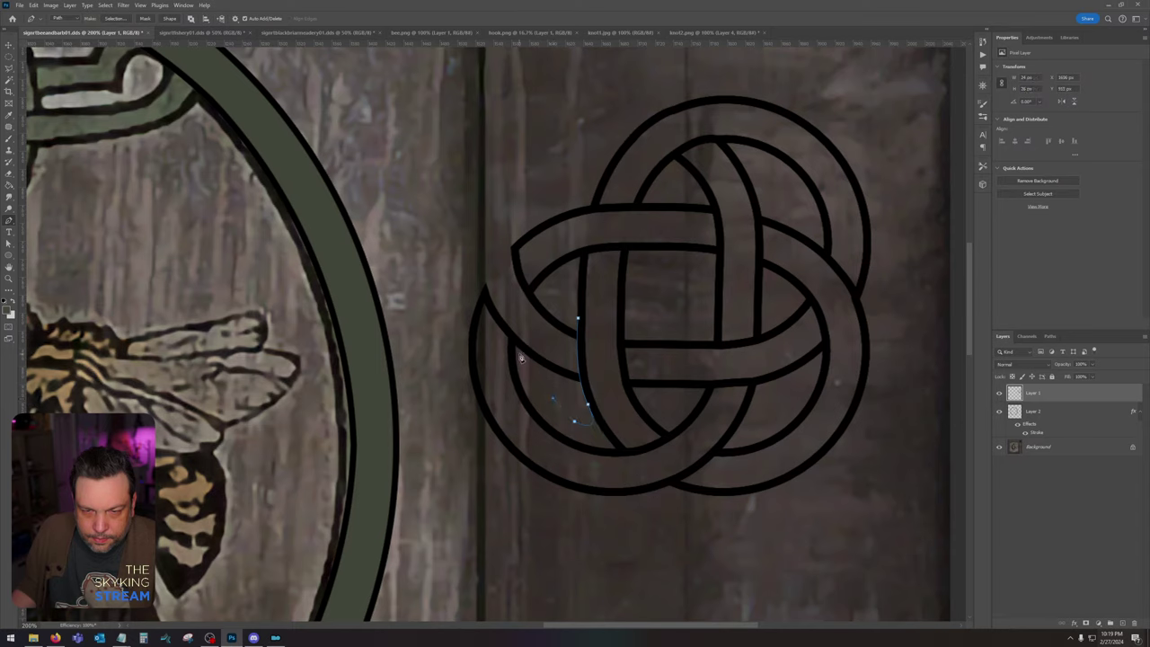
click(517, 351)
drag(544, 284, 582, 254)
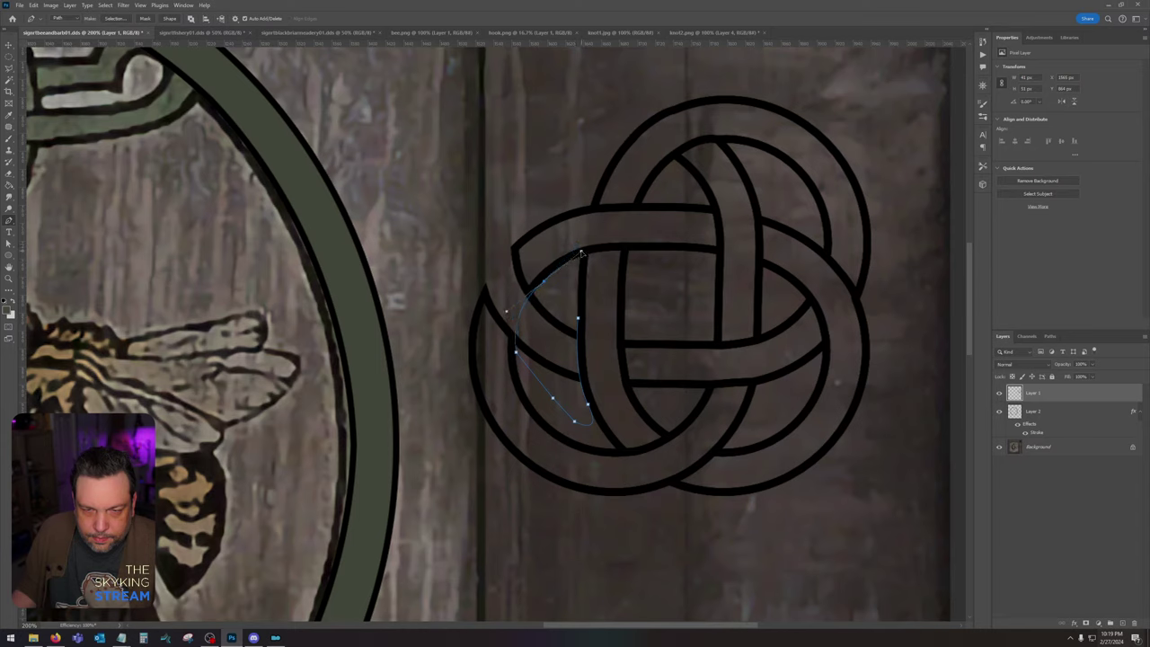
right_click(568, 313)
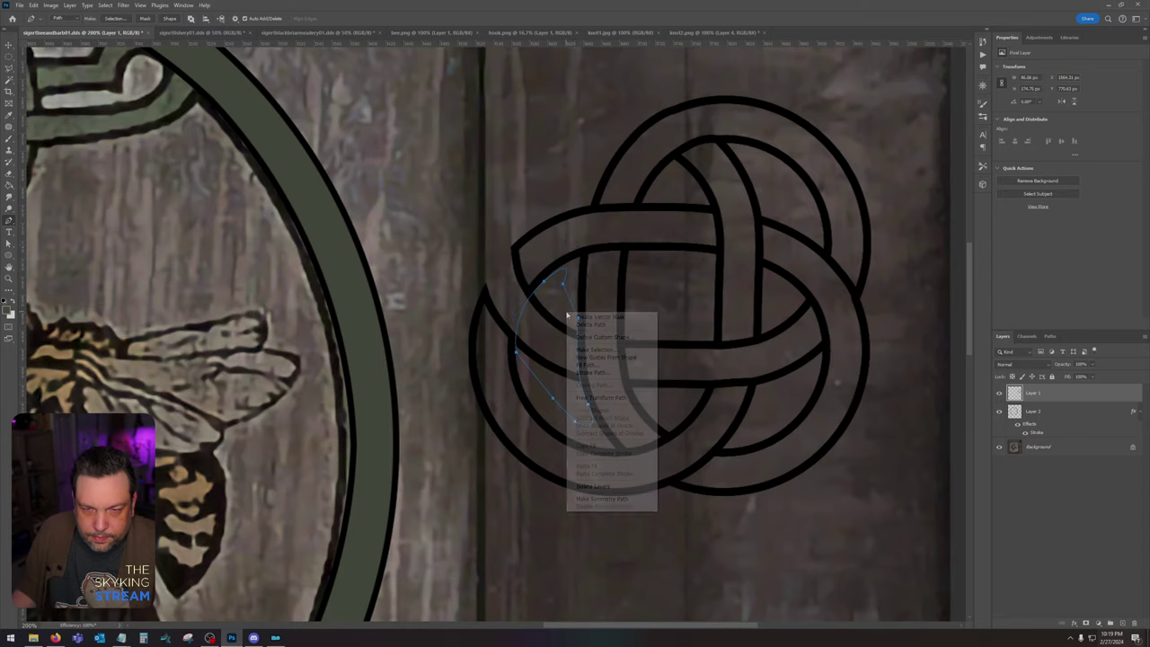
click(597, 349)
click(629, 184)
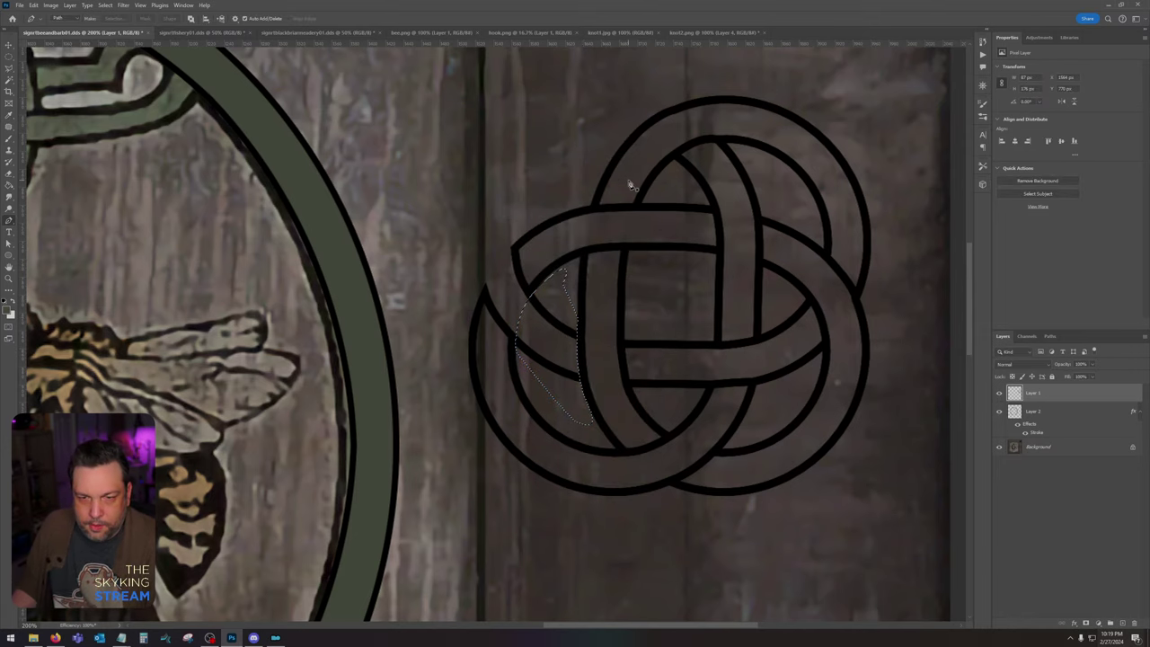
key(Delete)
key(ctrl+d)
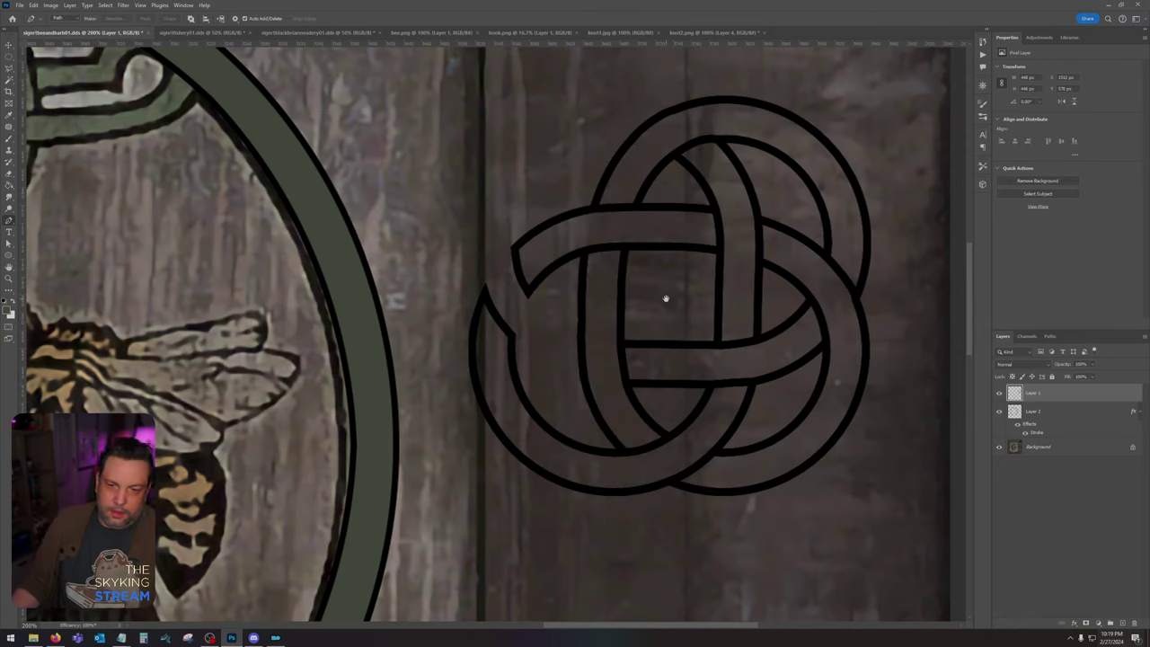
drag(665, 297, 537, 234)
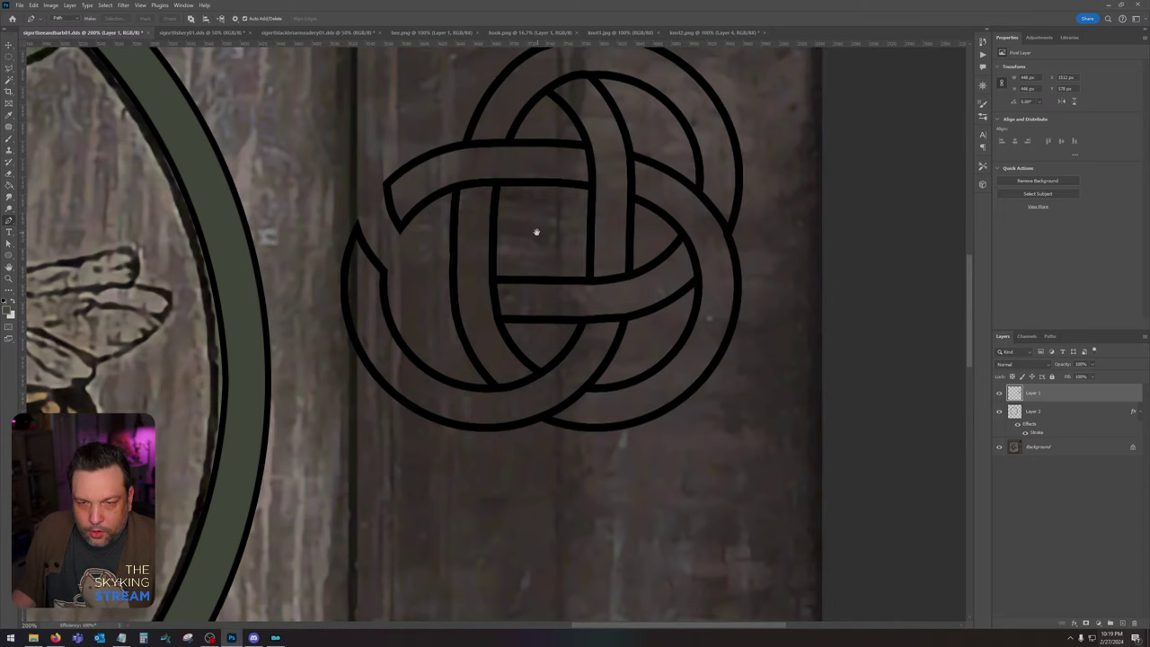
click(673, 231)
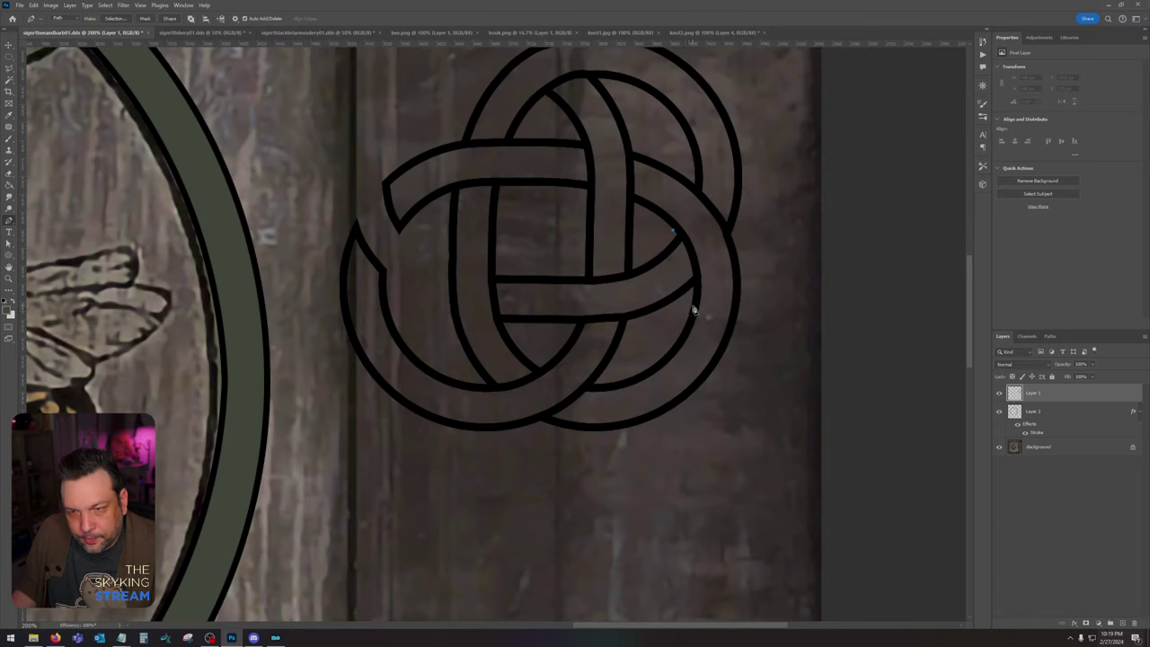
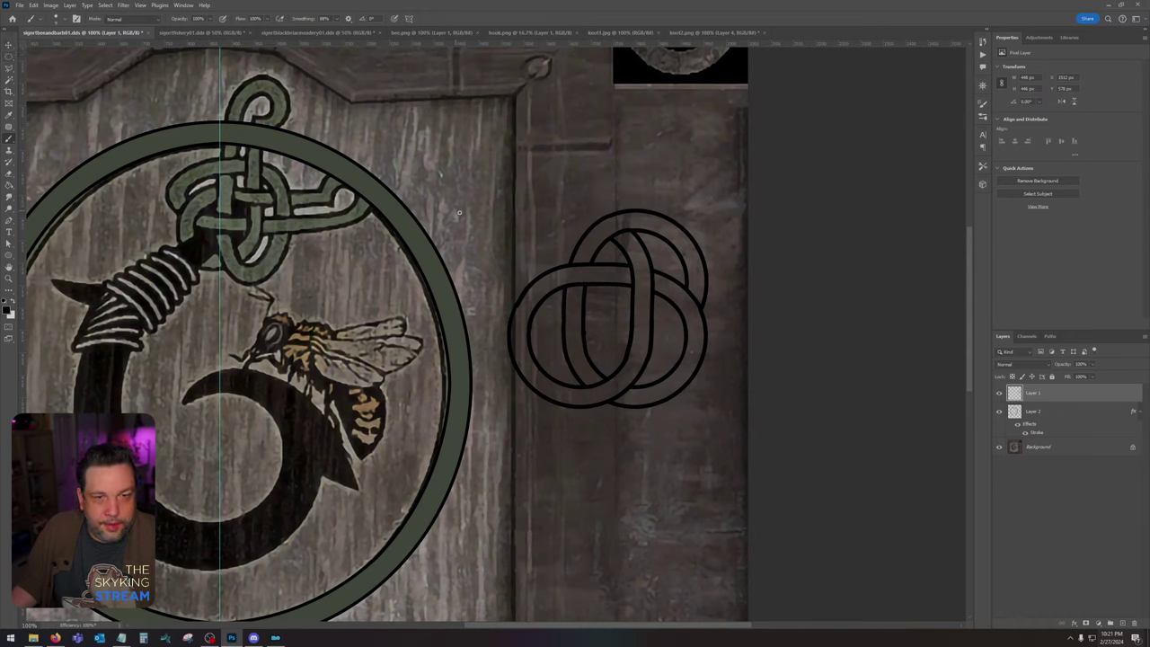
Step: Move the trimmed knot over the ring's upper-right part and fill its bands with grey-green (RGB 124, 137, 113) using the Paint Bucket
key(v)
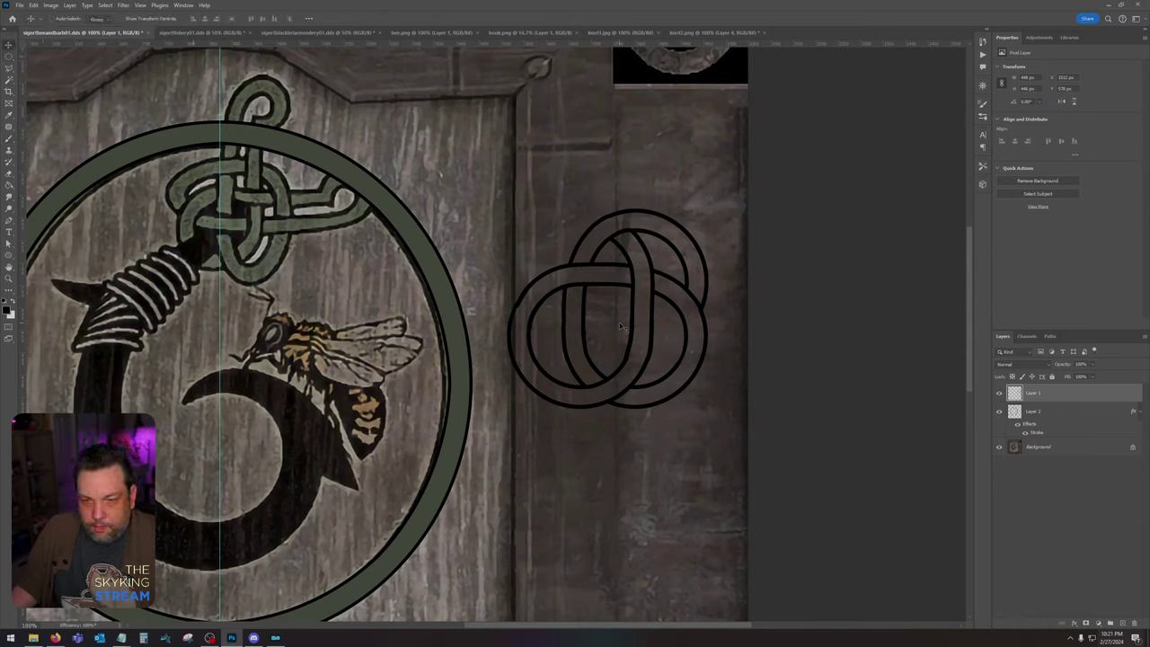
drag(620, 327, 393, 253)
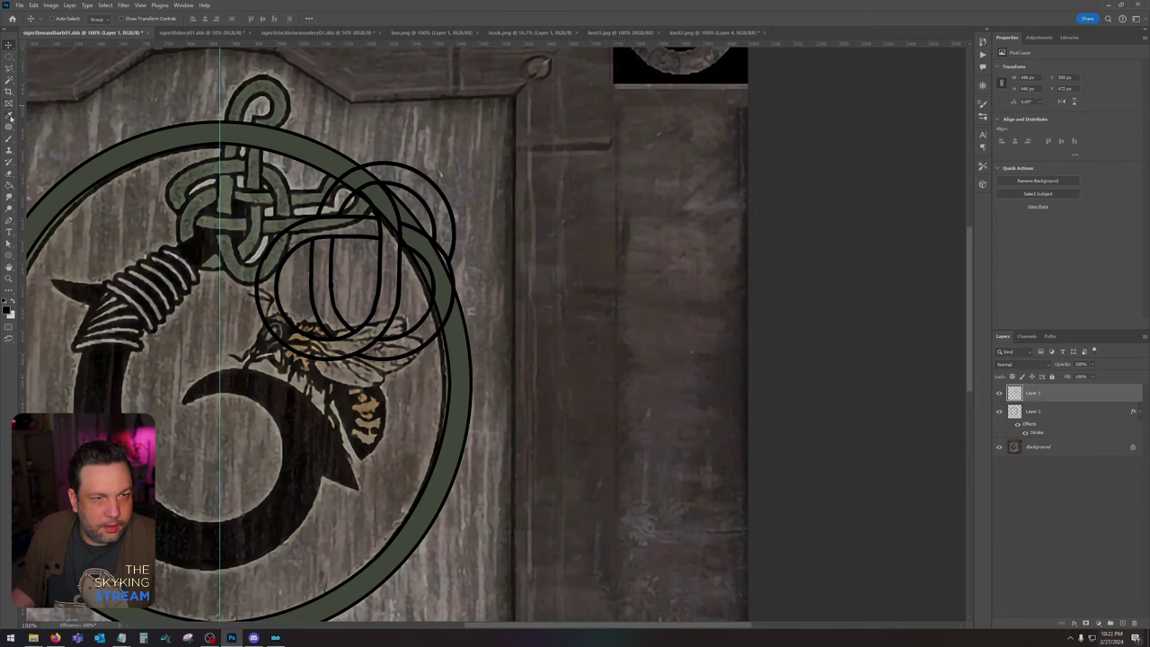
click(10, 115)
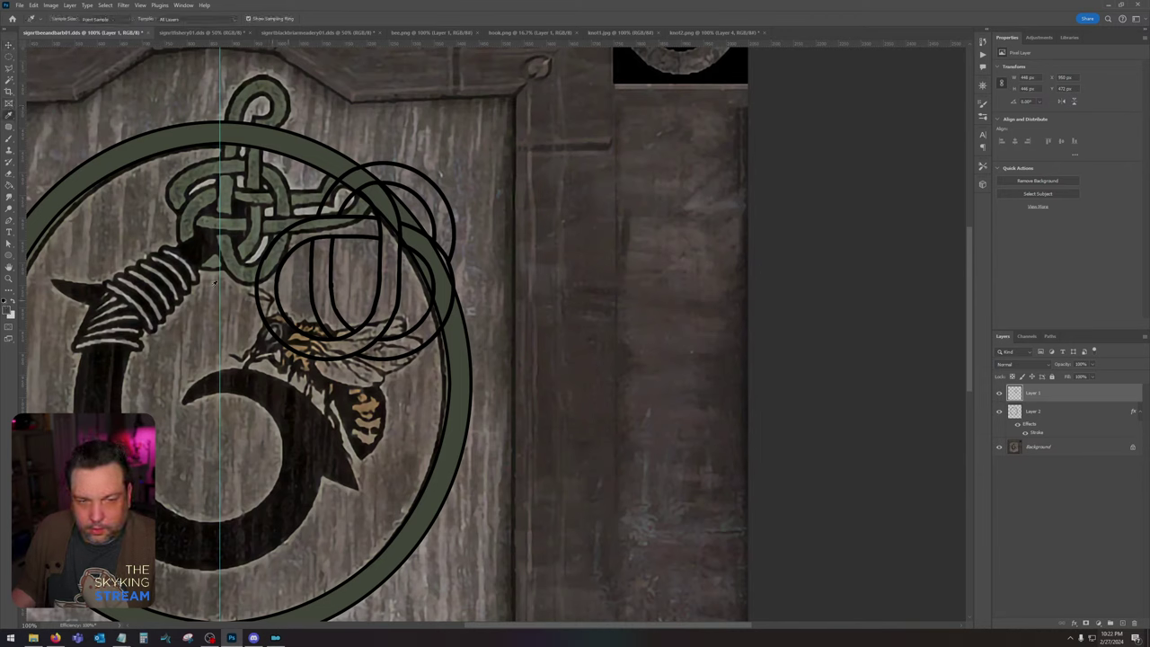
click(9, 311)
click(928, 511)
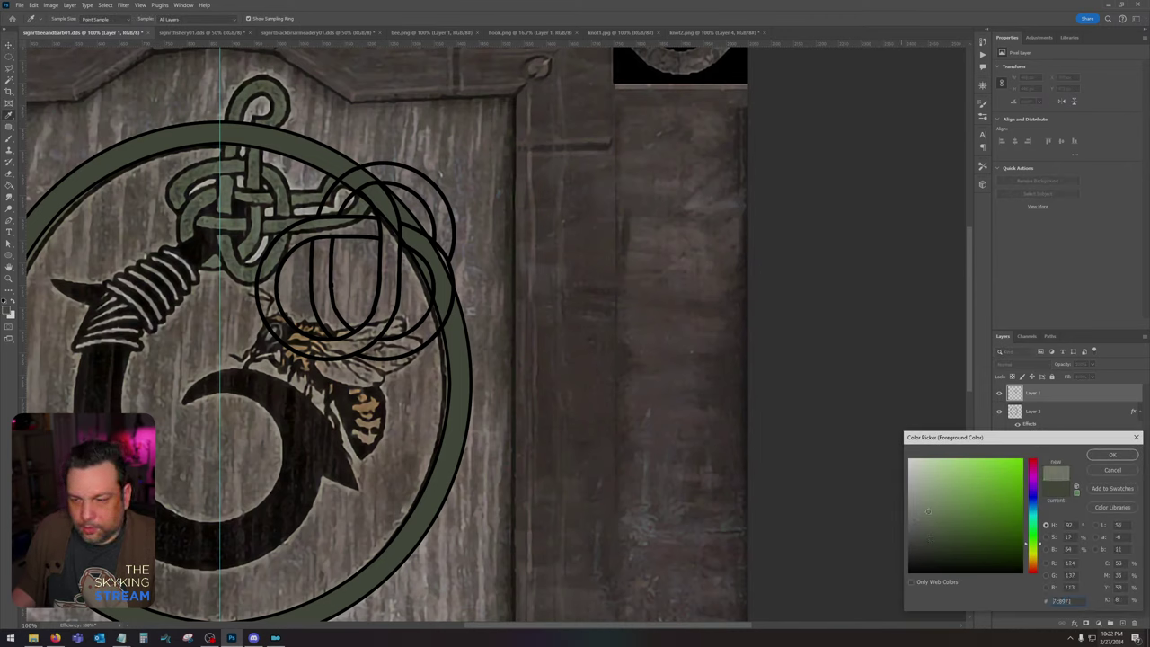
click(1111, 457)
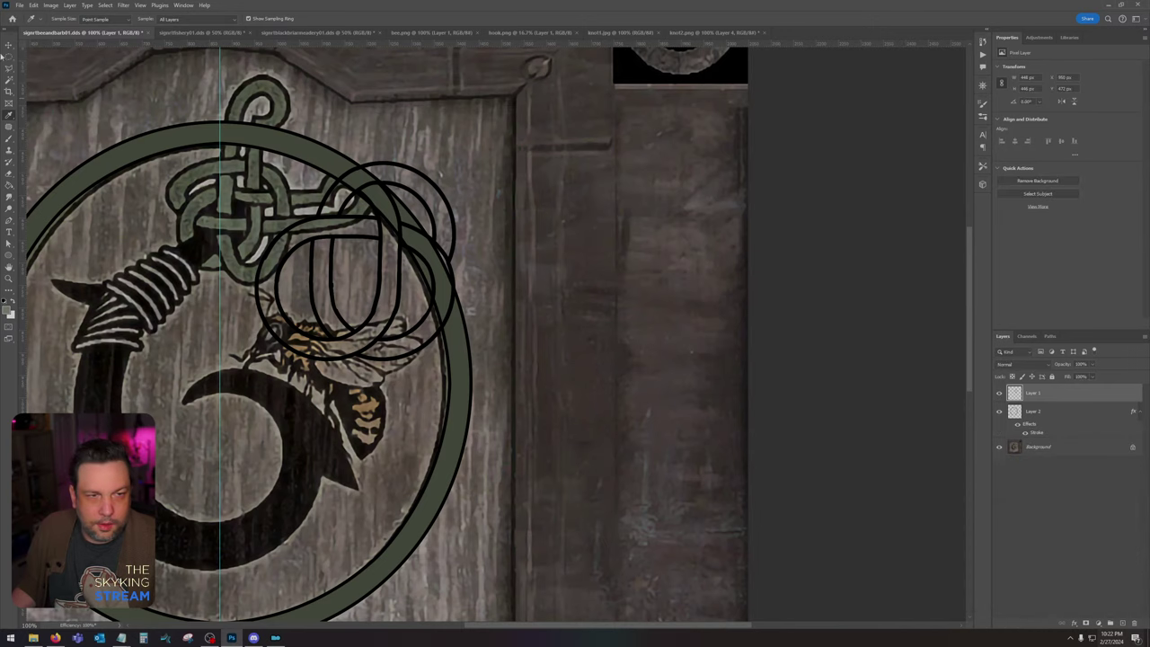
click(13, 191)
click(406, 176)
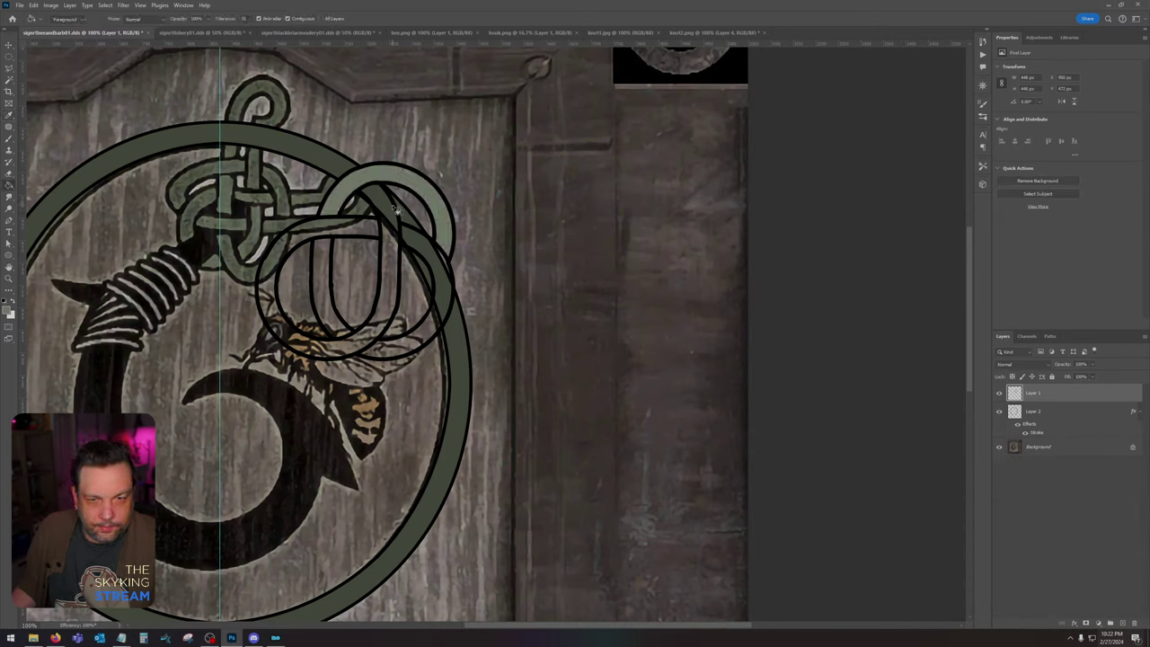
click(391, 209)
click(418, 249)
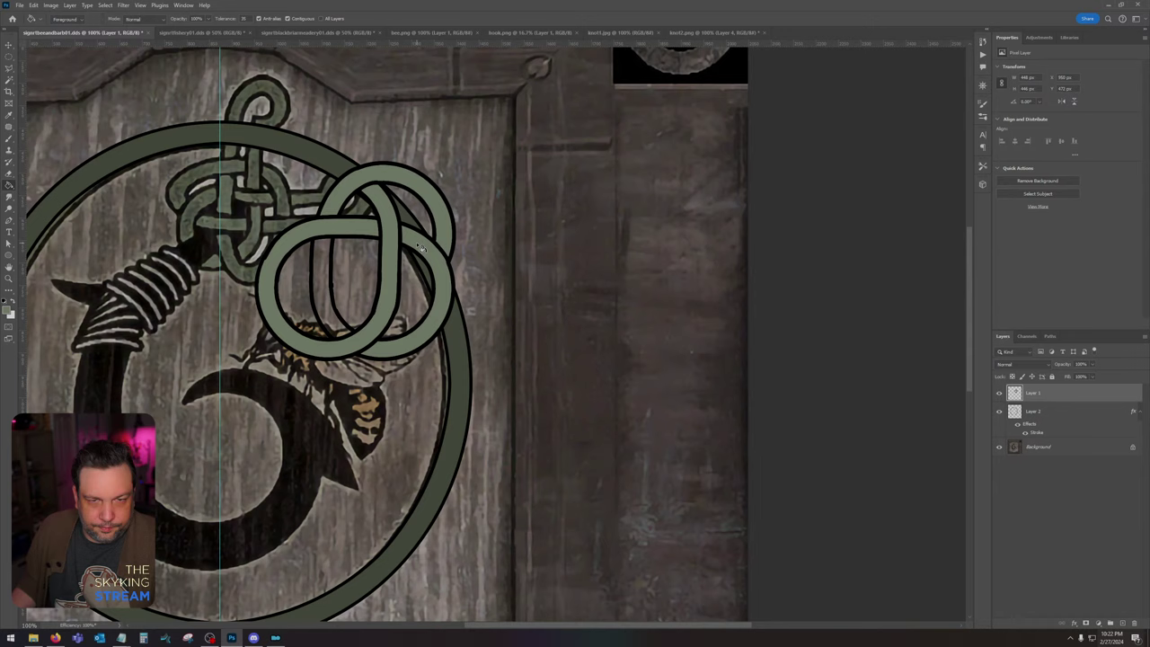
click(330, 294)
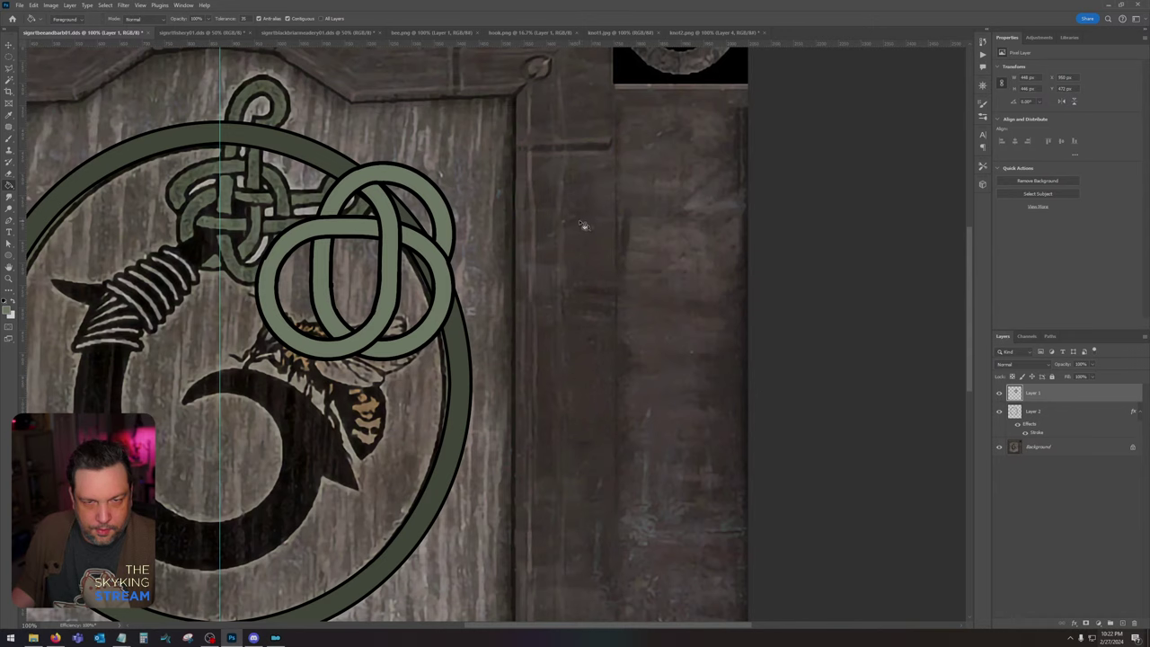
Step: Delete the filled knot's layer and switch to the knot1.jpg document
drag(1114, 394, 1135, 623)
key(ctrl+z)
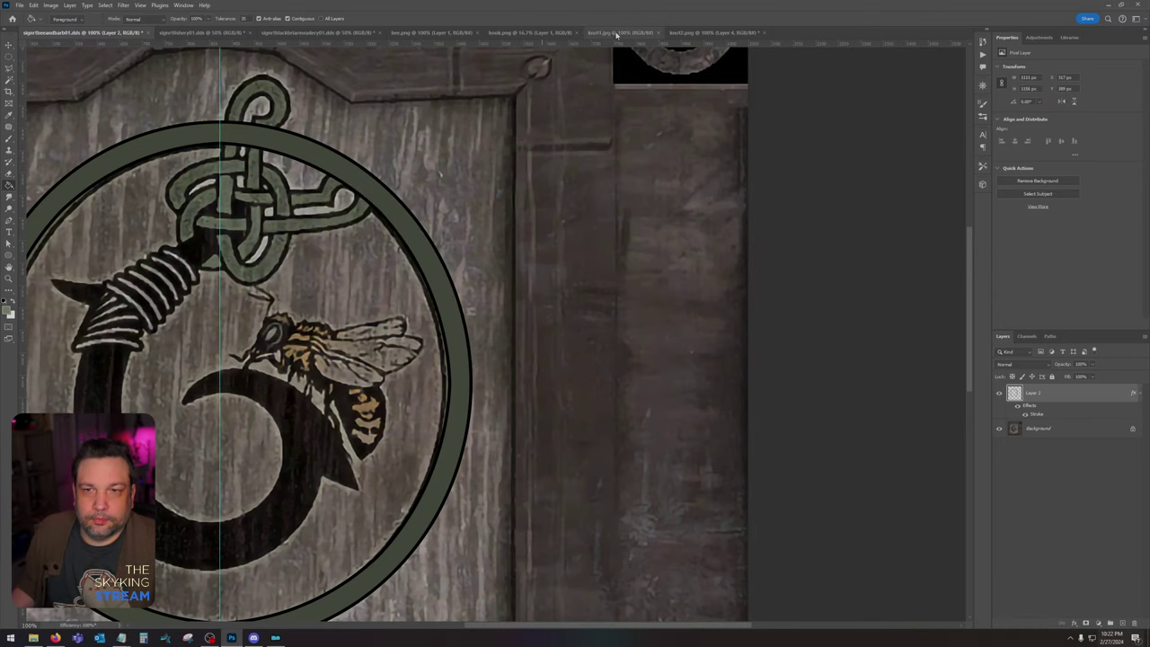
click(620, 32)
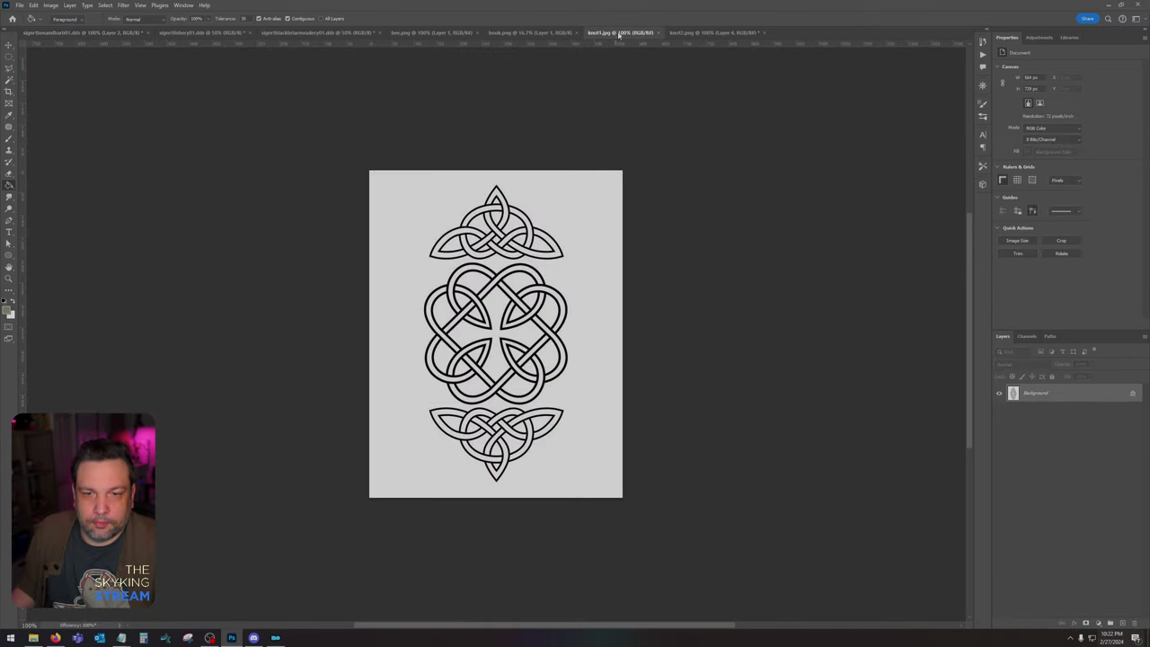
Step: Copy the central round knot to its own layer with a rectangular marquee selection, and hide the Background layer
right_click(7, 57)
click(53, 59)
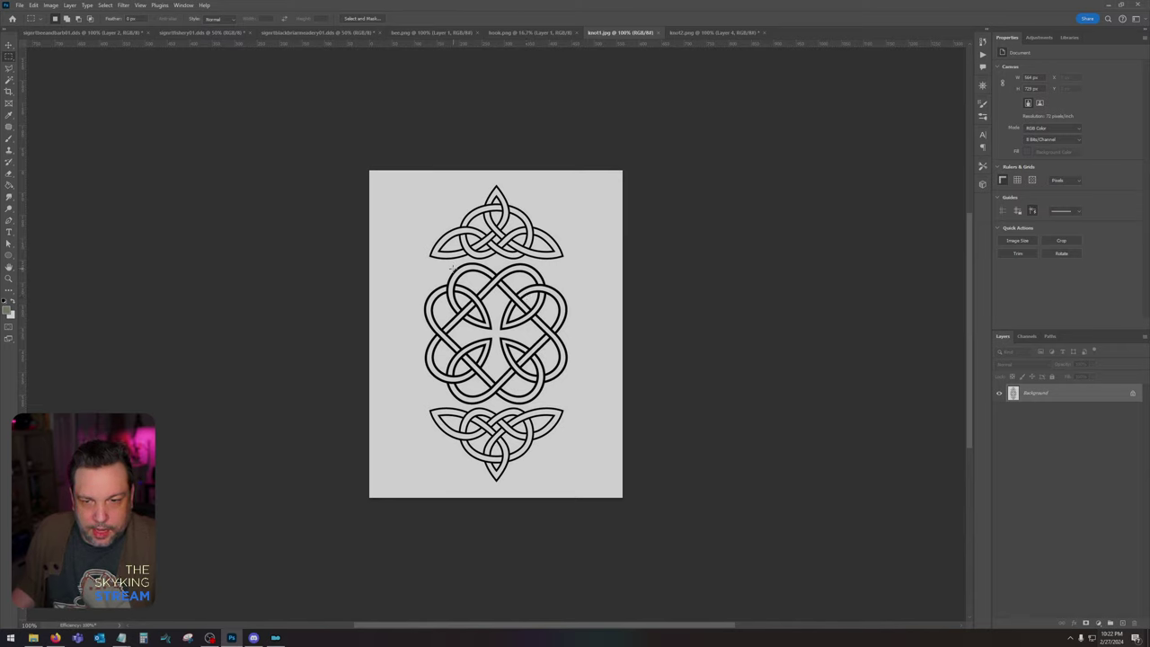
drag(413, 260, 585, 405)
key(ctrl+j)
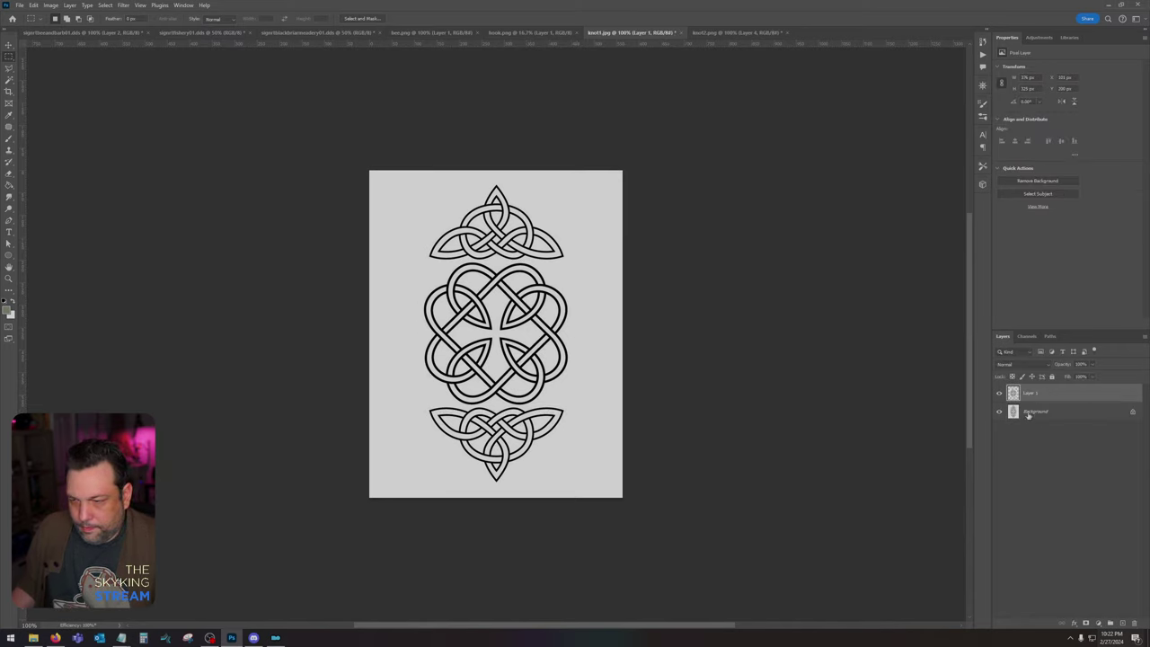
click(997, 410)
Step: Select the knot's black lines by sampling the light background with Color Range and inverting the selection
click(105, 5)
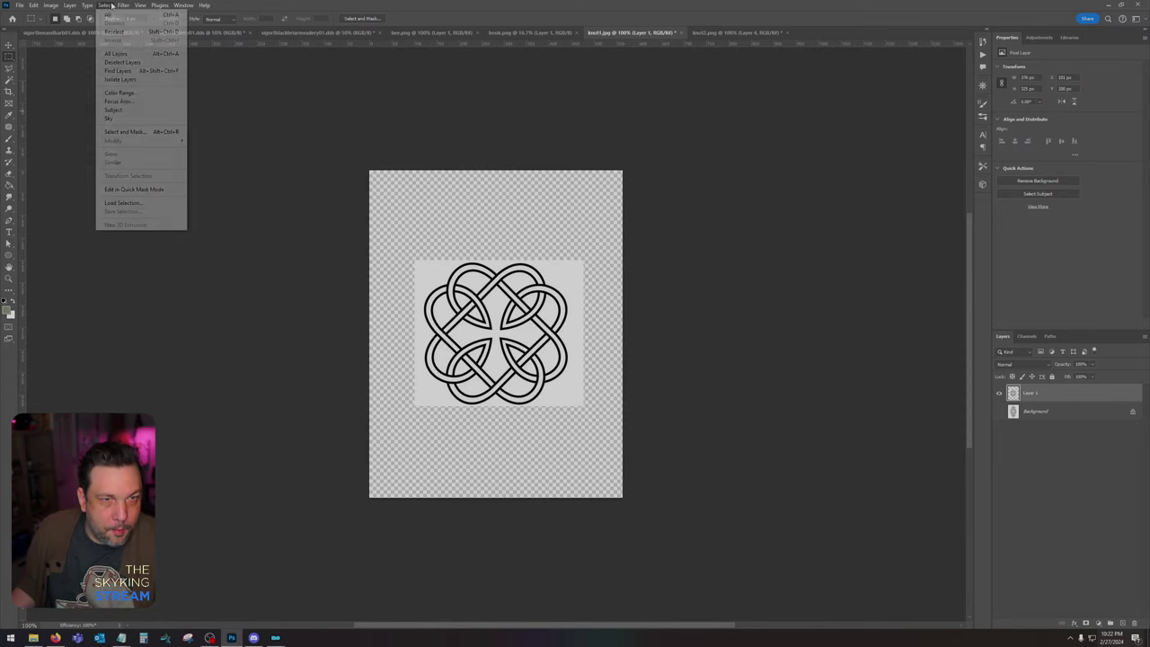
click(126, 89)
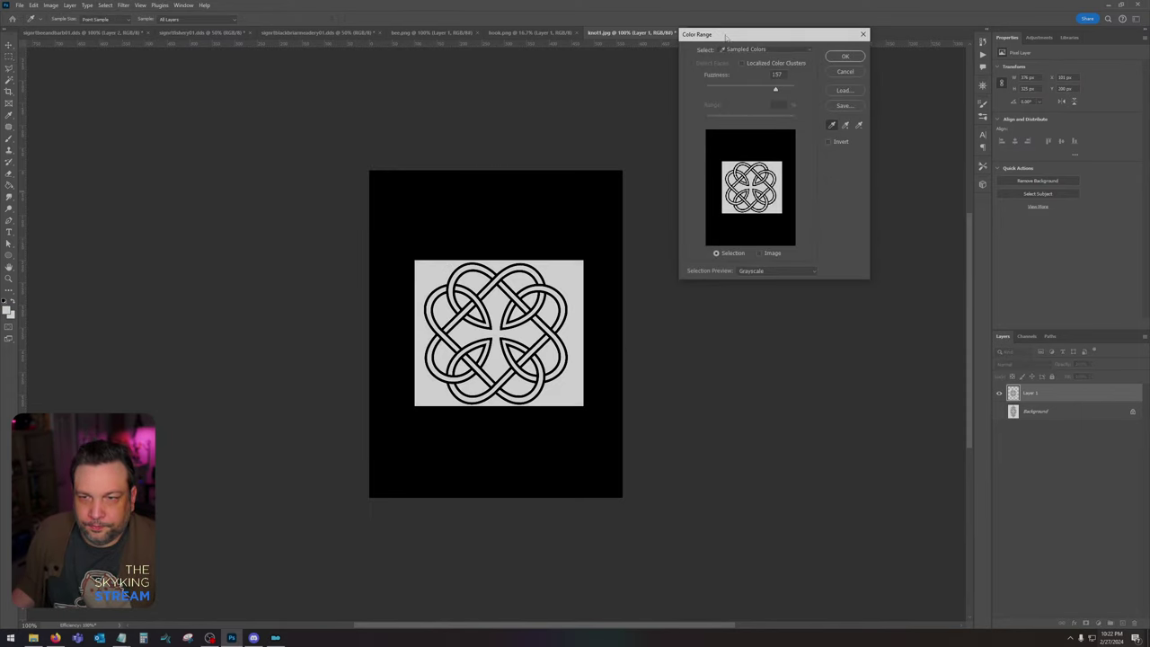
click(845, 56)
click(105, 5)
click(109, 39)
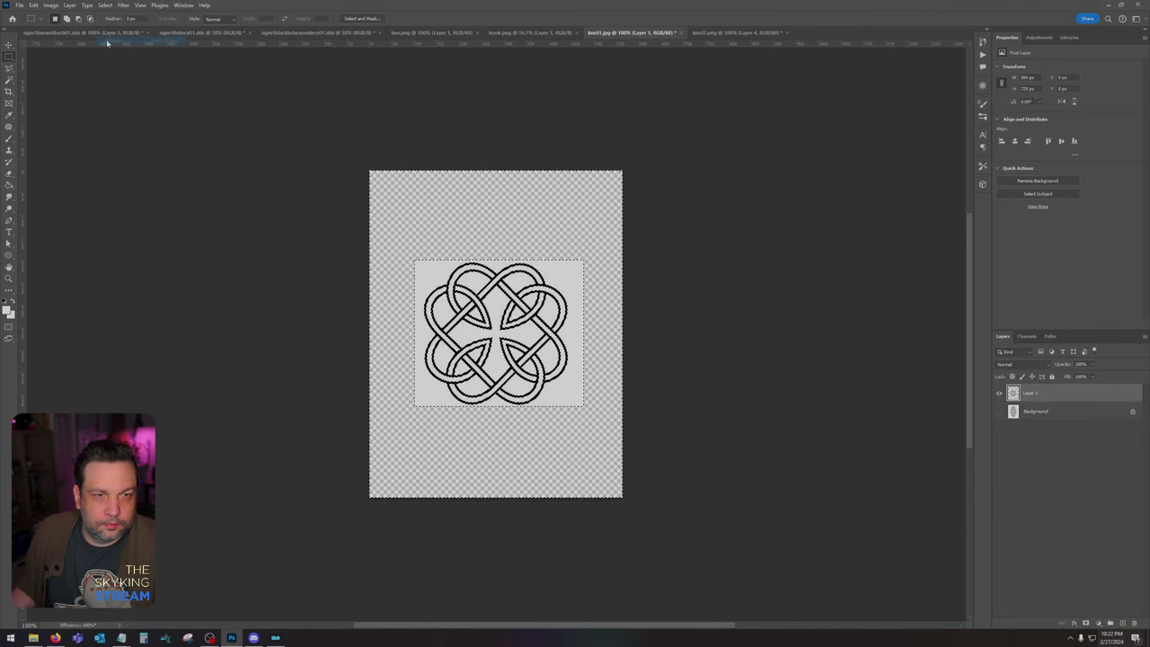
Step: Copy the selected knot lines and paste them into the Bee and Barb sign document
key(ctrl+c)
click(190, 34)
click(120, 34)
key(ctrl+v)
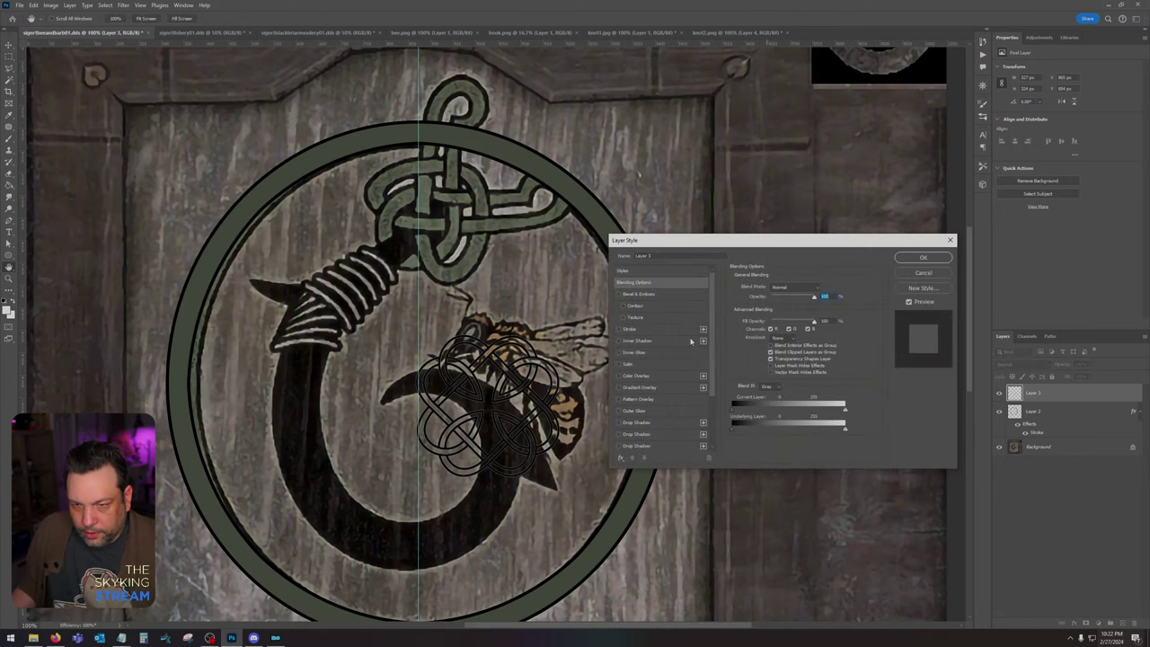
Step: Apply a black Color Overlay to the pasted knot's layer and rasterize the layer style
click(636, 376)
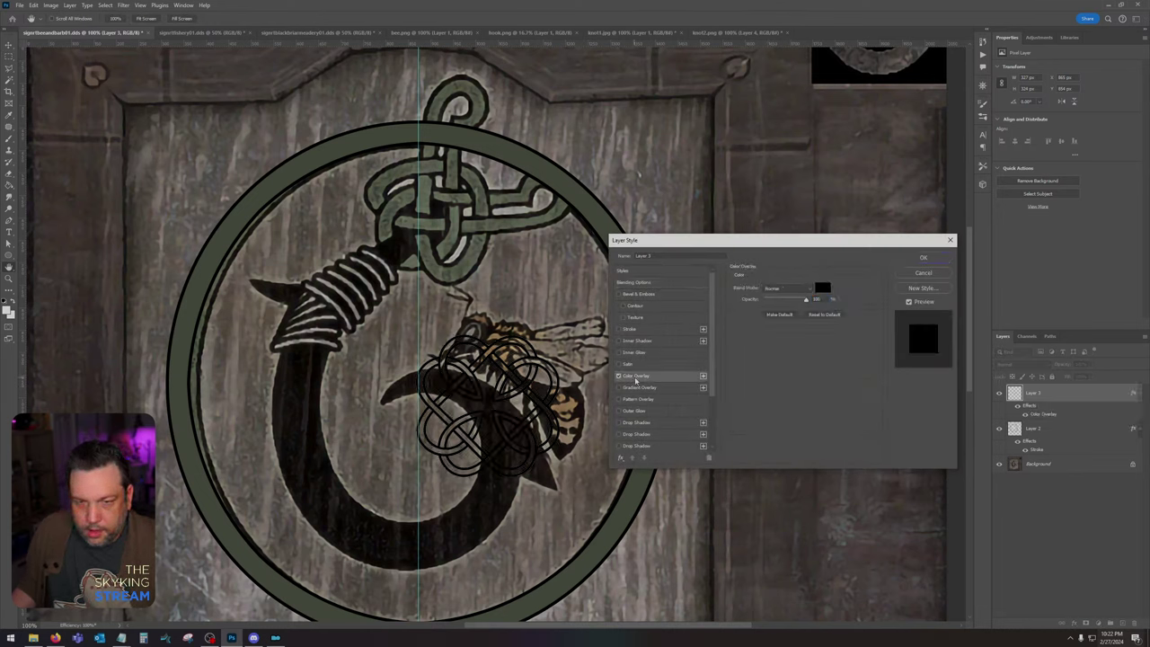
click(927, 258)
right_click(1073, 399)
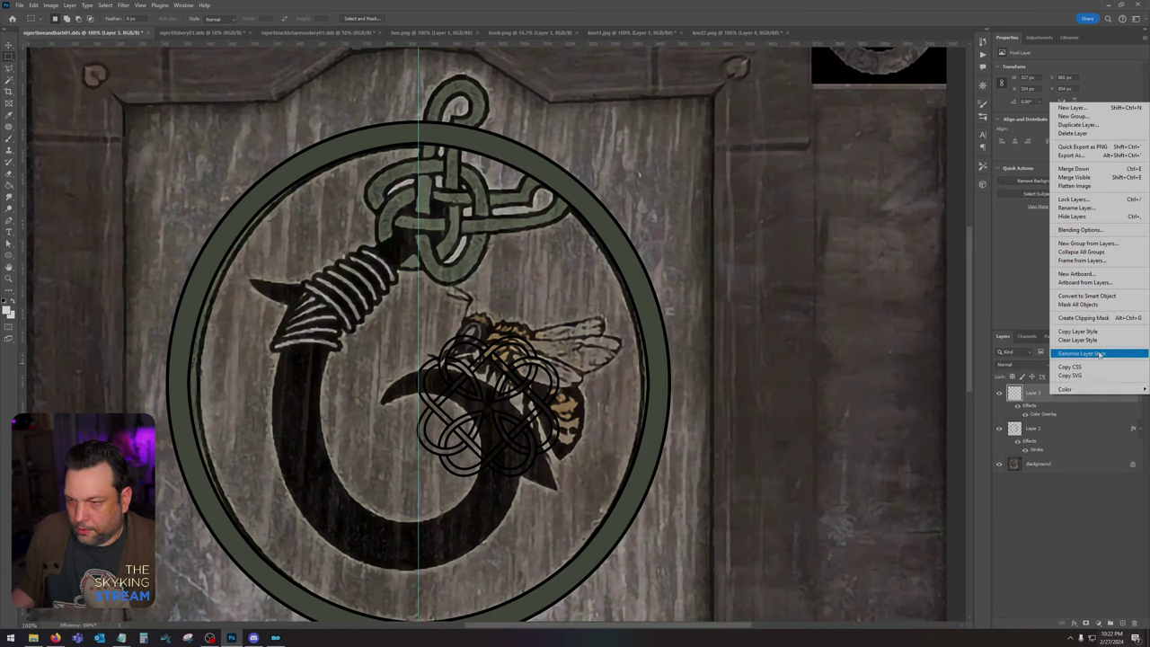
click(1097, 353)
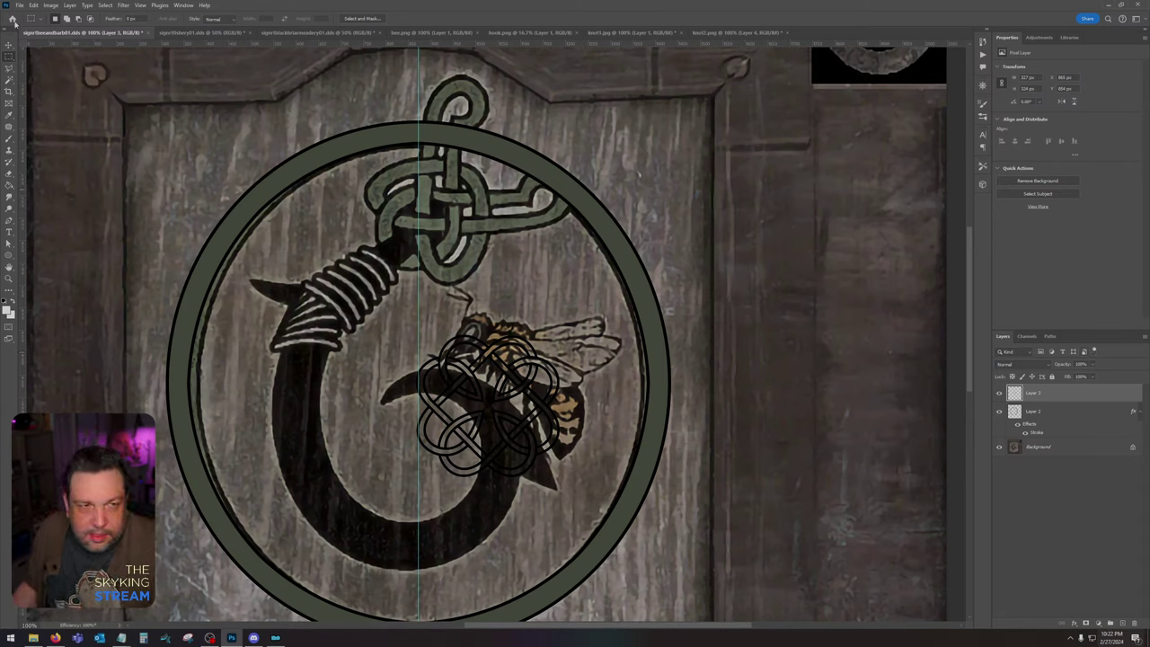
Step: Try rotating the pasted round knot by 45° and placing it over the green ring's upper-right edge
click(10, 45)
drag(327, 591, 628, 470)
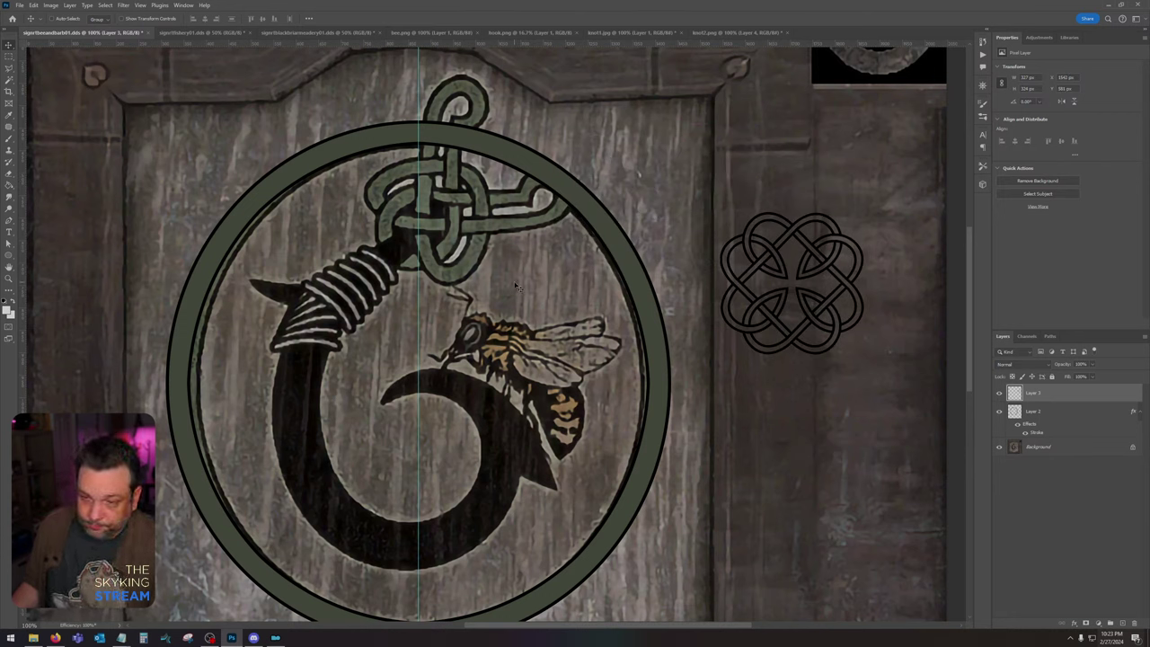
drag(809, 268, 479, 168)
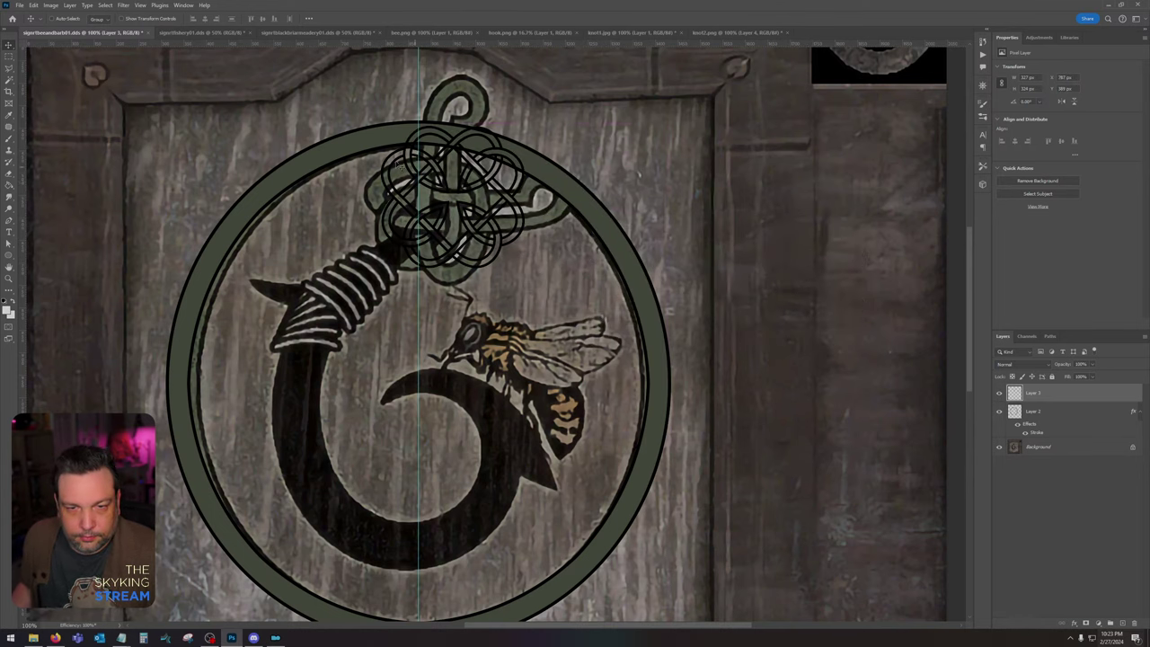
click(33, 5)
mouse_move(77, 221)
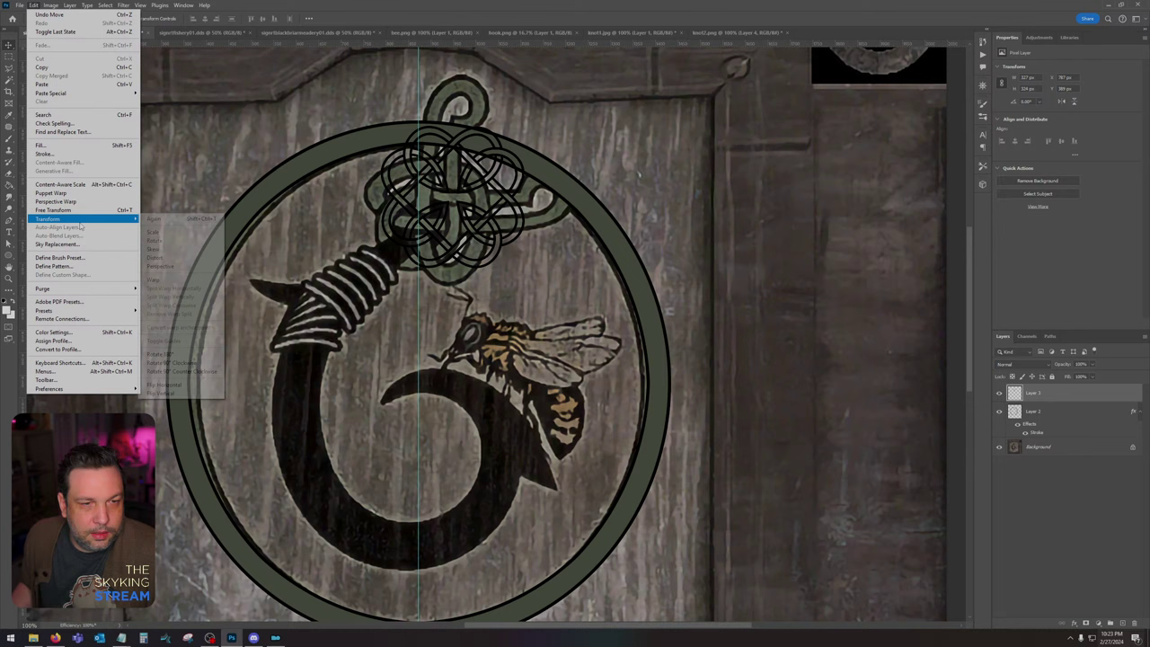
click(192, 240)
drag(574, 116, 572, 213)
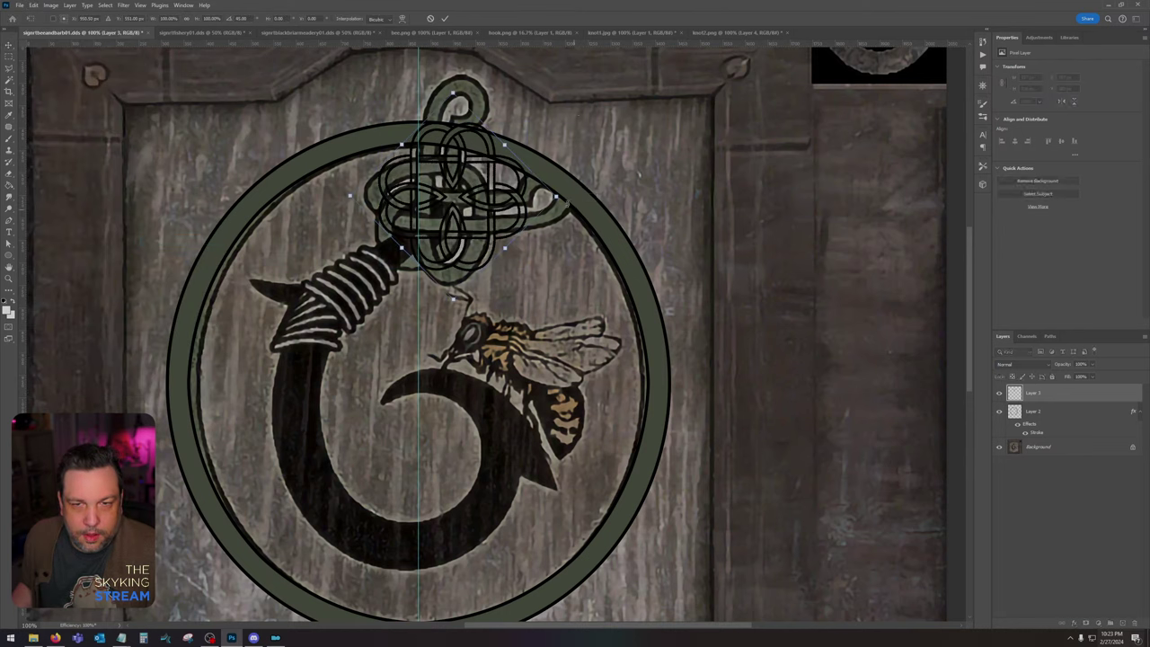
drag(492, 206, 650, 248)
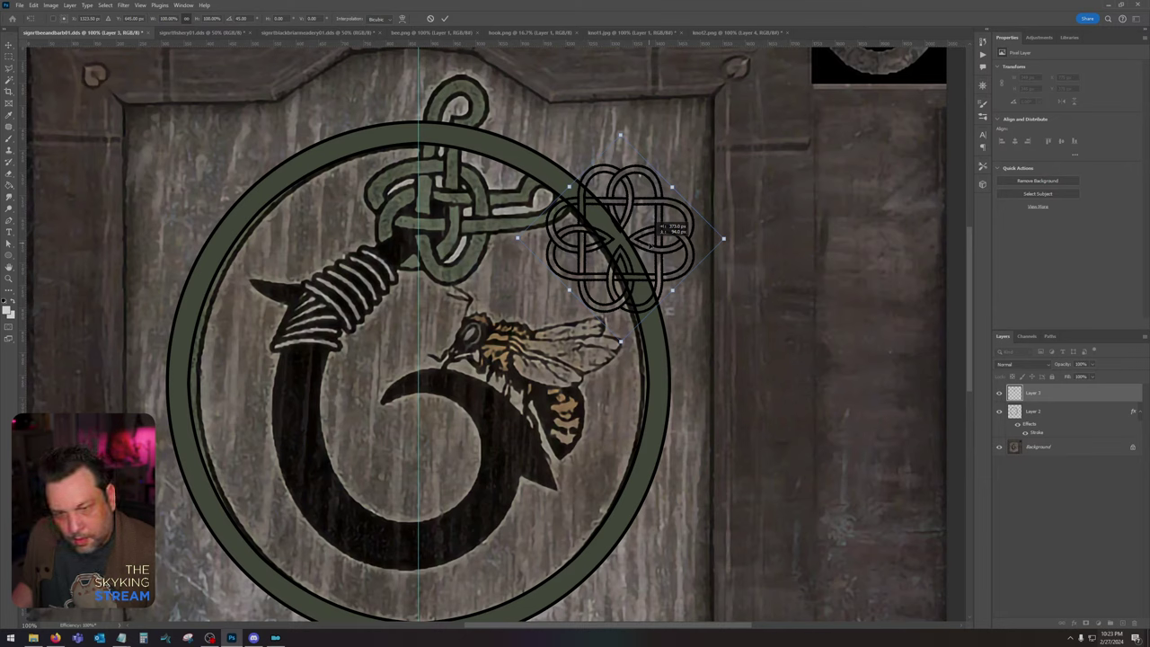
drag(650, 245, 605, 212)
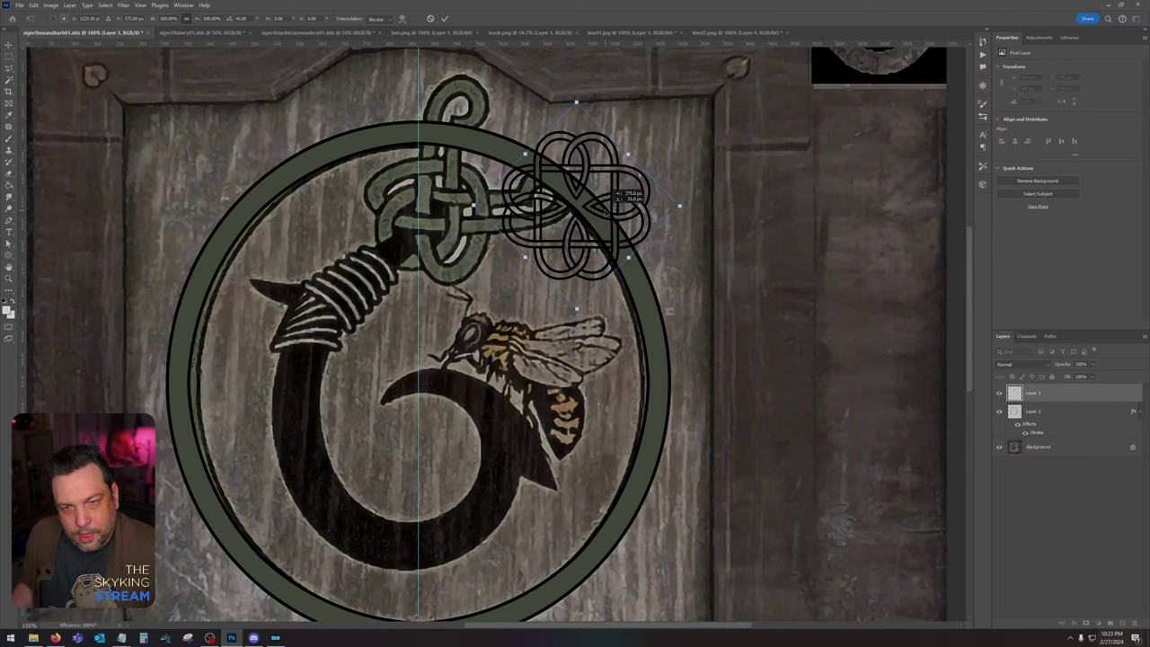
drag(606, 211, 606, 211)
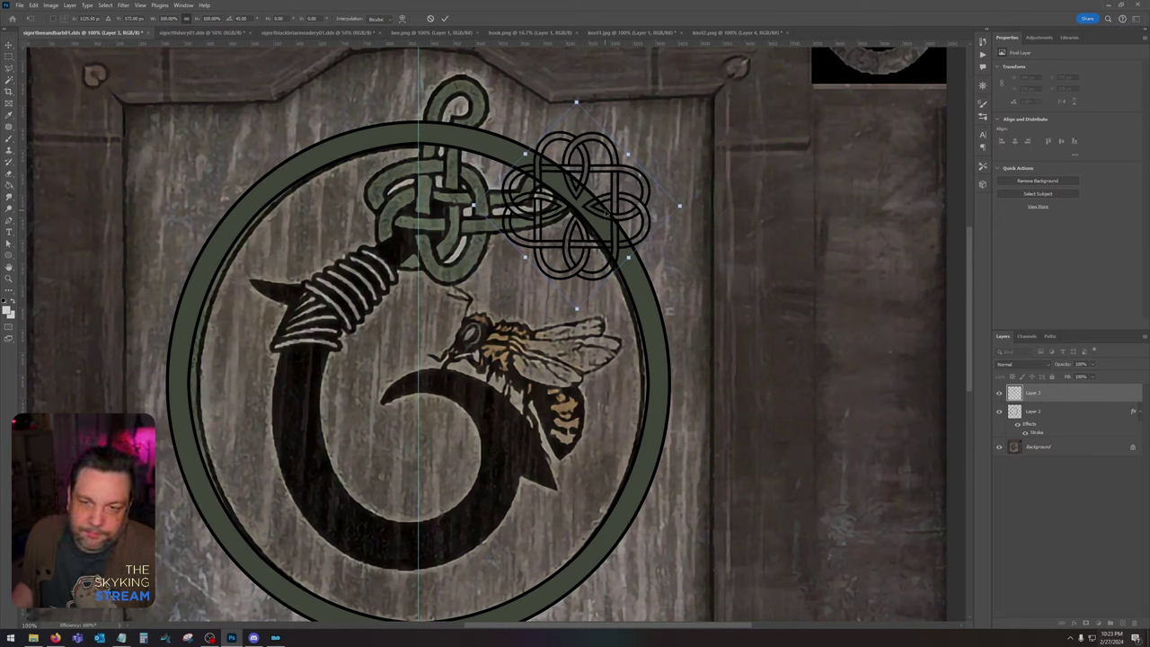
key(Return)
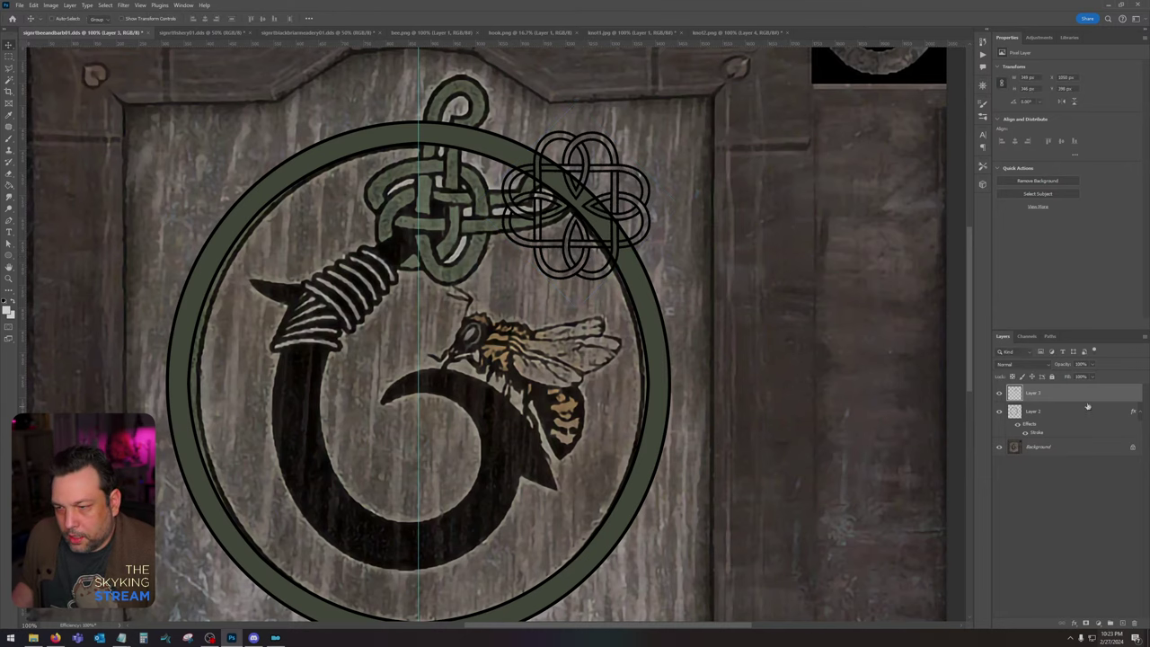
Step: Delete the round knot's layer from the sign document and the round knot's copied layer from knot1.jpg
drag(1088, 406, 1134, 622)
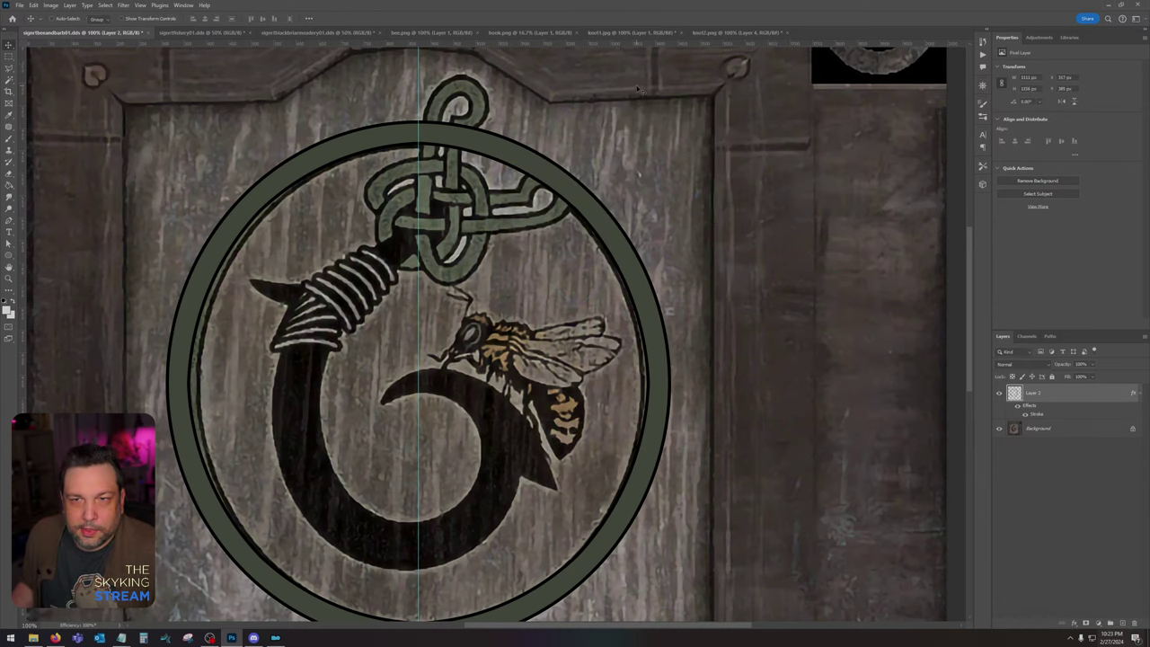
click(721, 34)
click(629, 33)
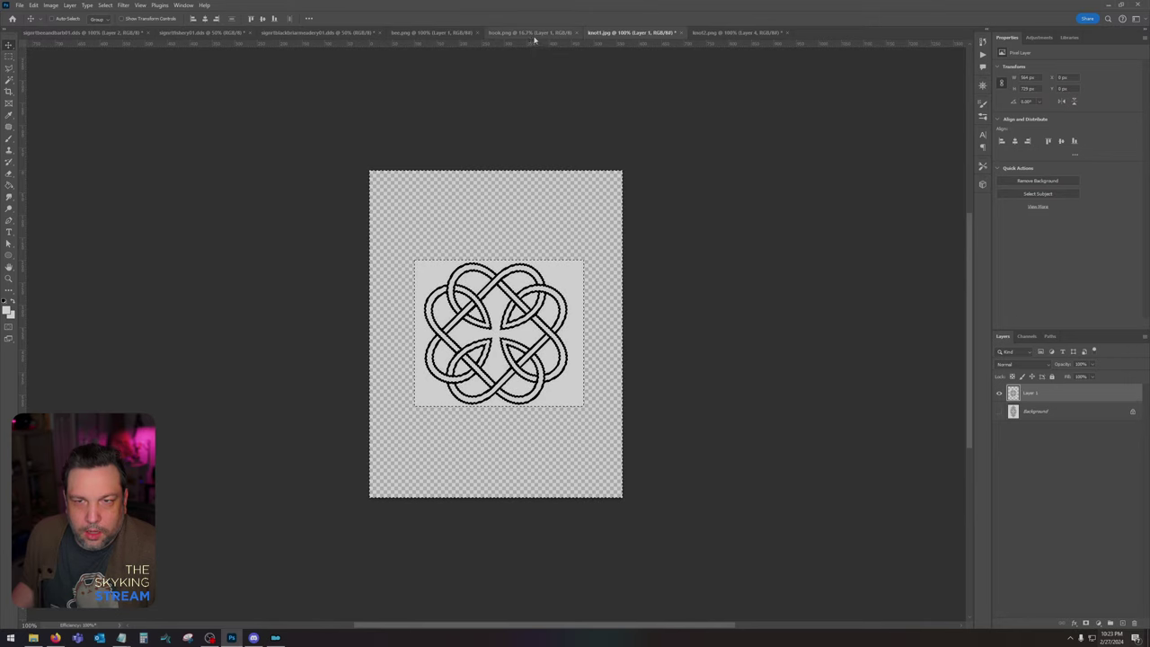
click(532, 34)
click(630, 33)
drag(1061, 393, 1134, 623)
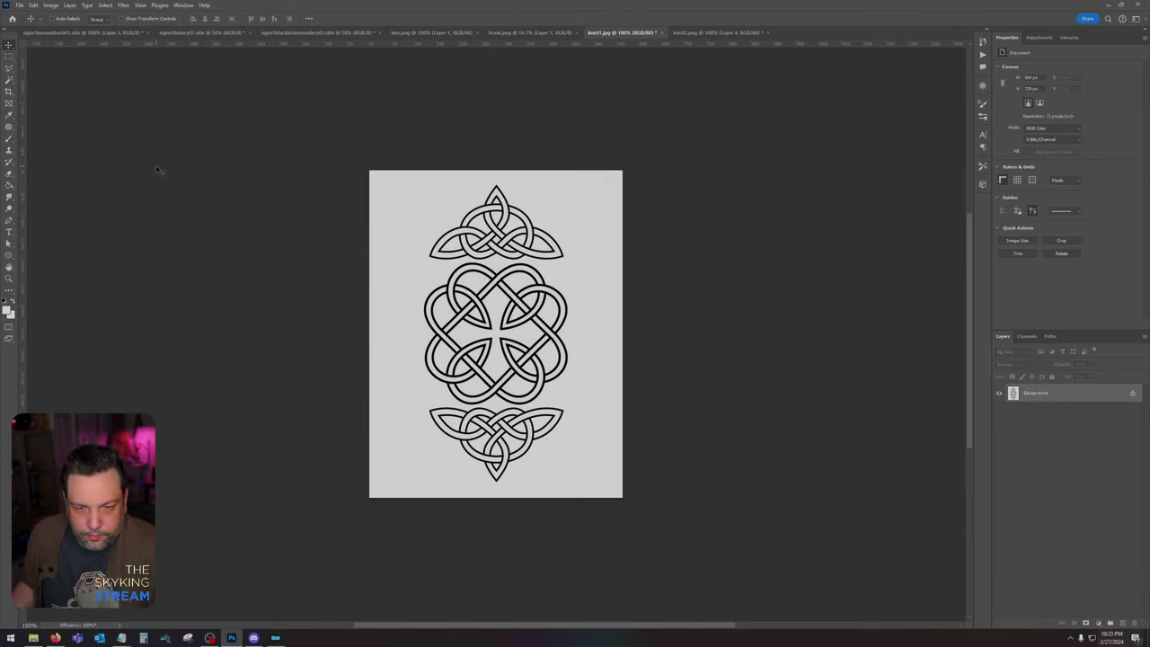
Step: Copy the upper triangular knot to its own layer with a rectangular marquee selection, and delete the Background layer
click(9, 56)
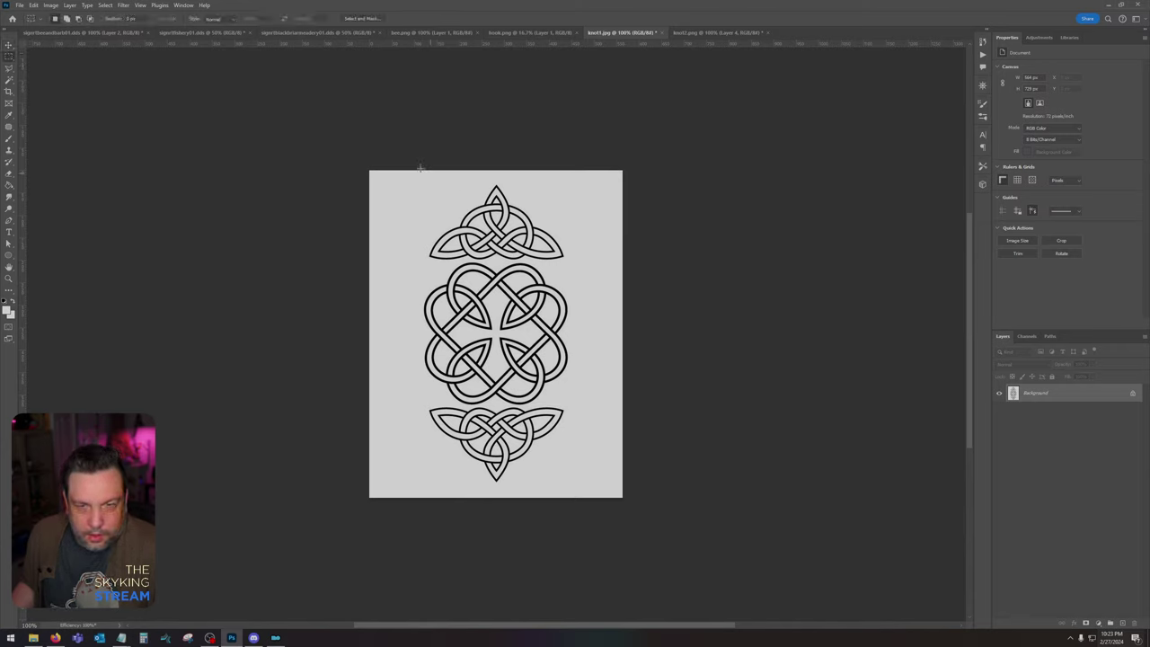
drag(414, 172, 583, 261)
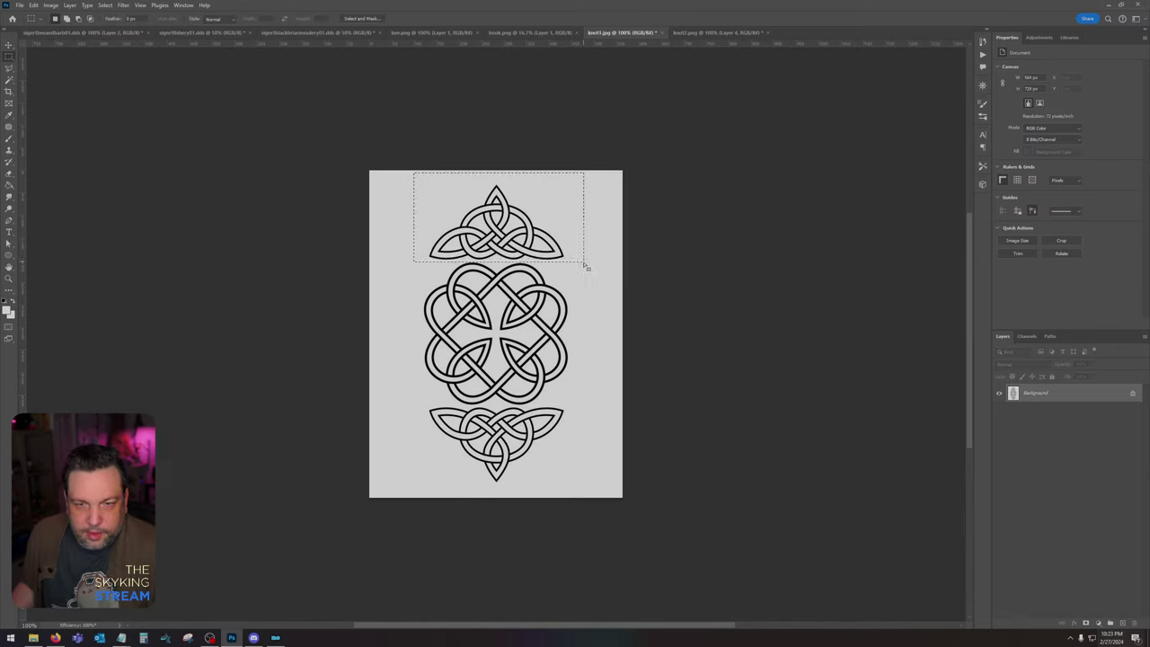
key(ctrl+j)
drag(1115, 411, 1134, 625)
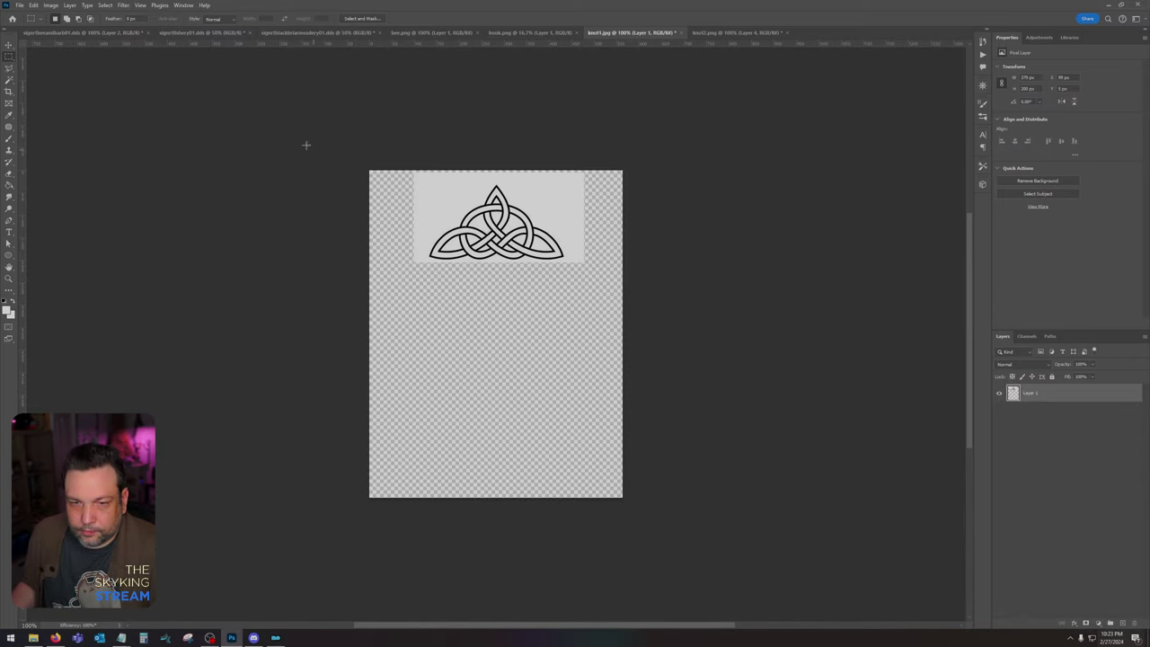
Step: Isolate the triangular knot's black lines with Color Range and an inverted selection, and paste them into the Bee and Barb sign document
click(112, 7)
click(130, 94)
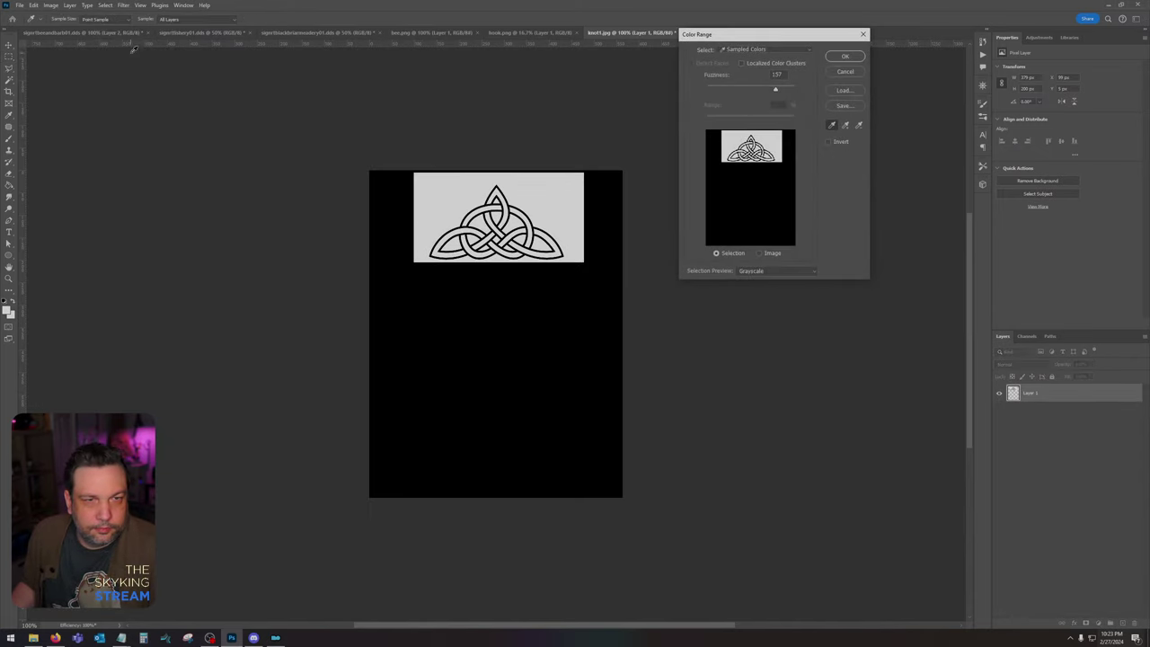
click(844, 57)
click(105, 4)
click(112, 40)
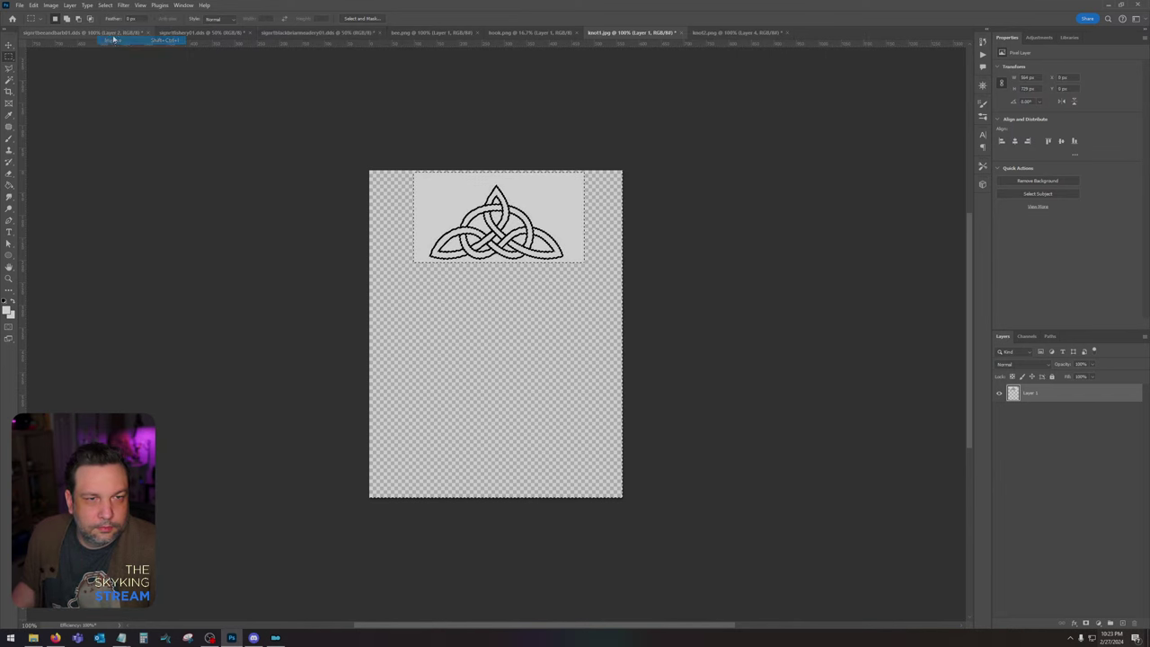
click(102, 34)
key(ctrl+v)
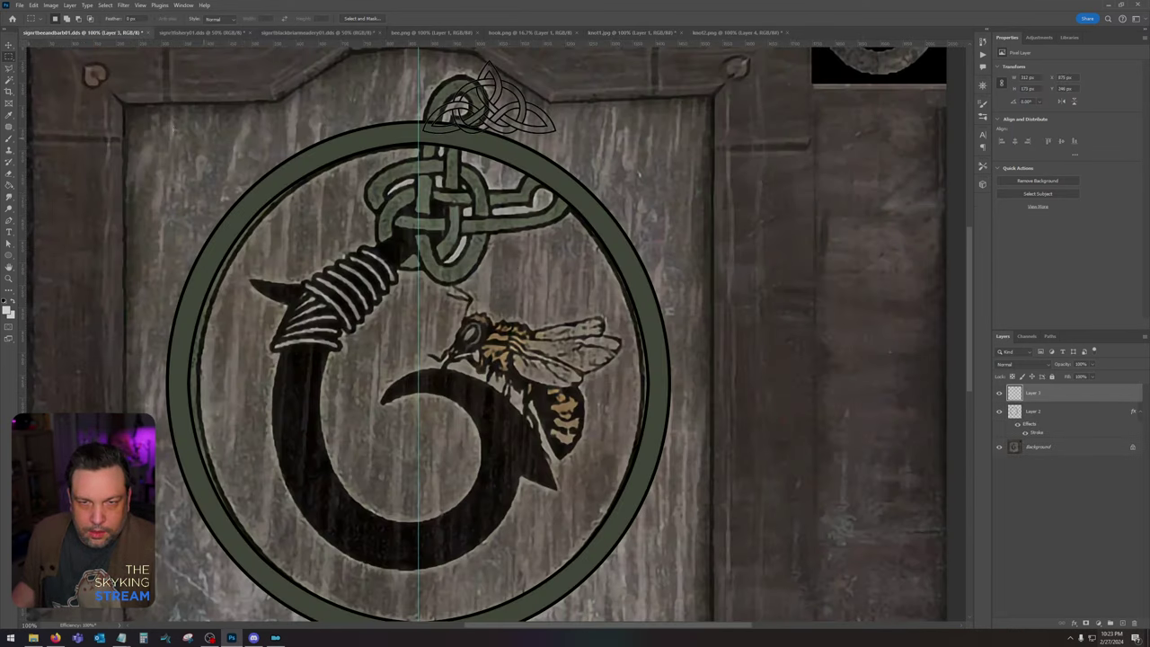
Step: Rotate the pasted triangular knot so it points downward at a slight tilt, and place it over the ring's upper-right edge
click(33, 5)
mouse_move(81, 219)
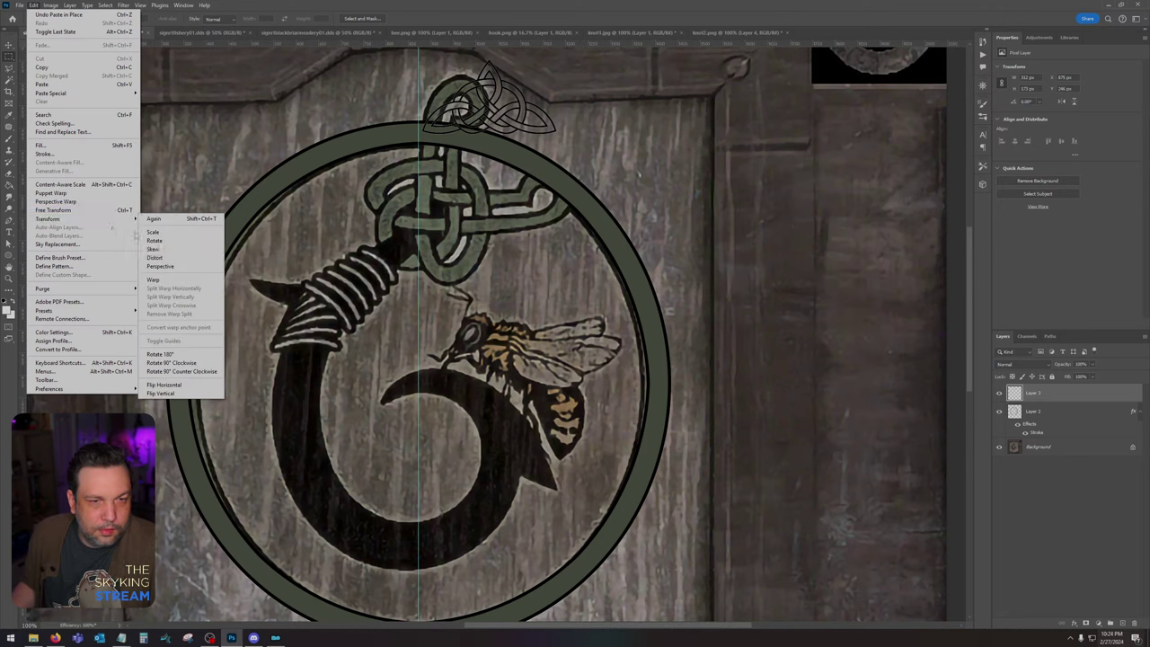
click(198, 251)
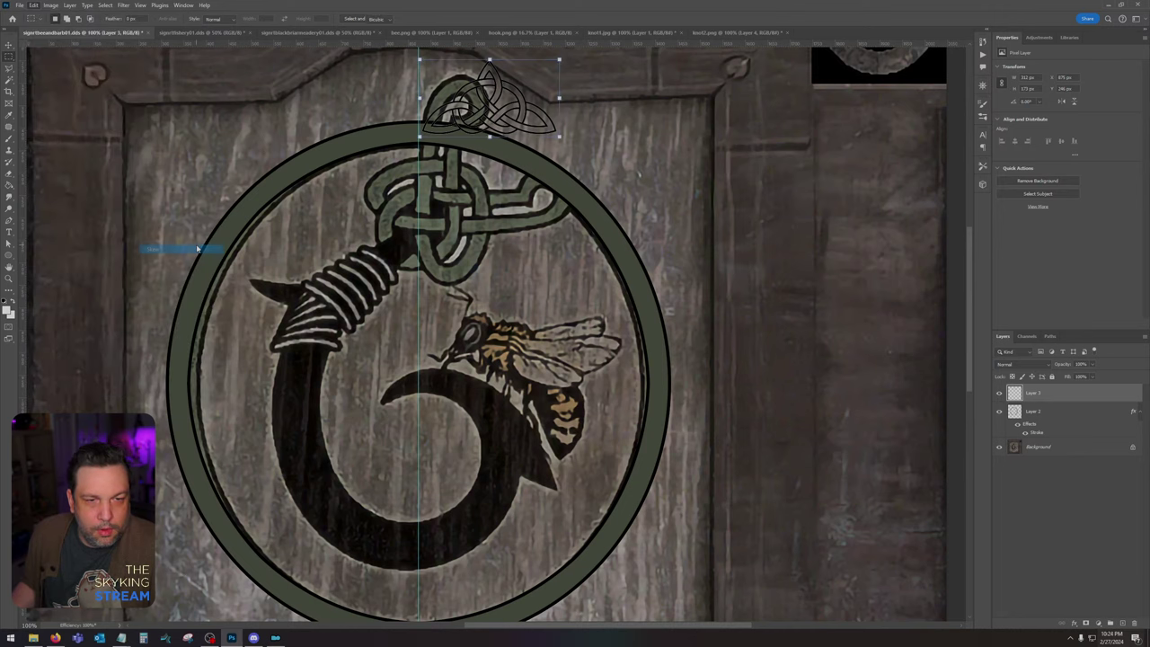
click(34, 6)
mouse_move(86, 218)
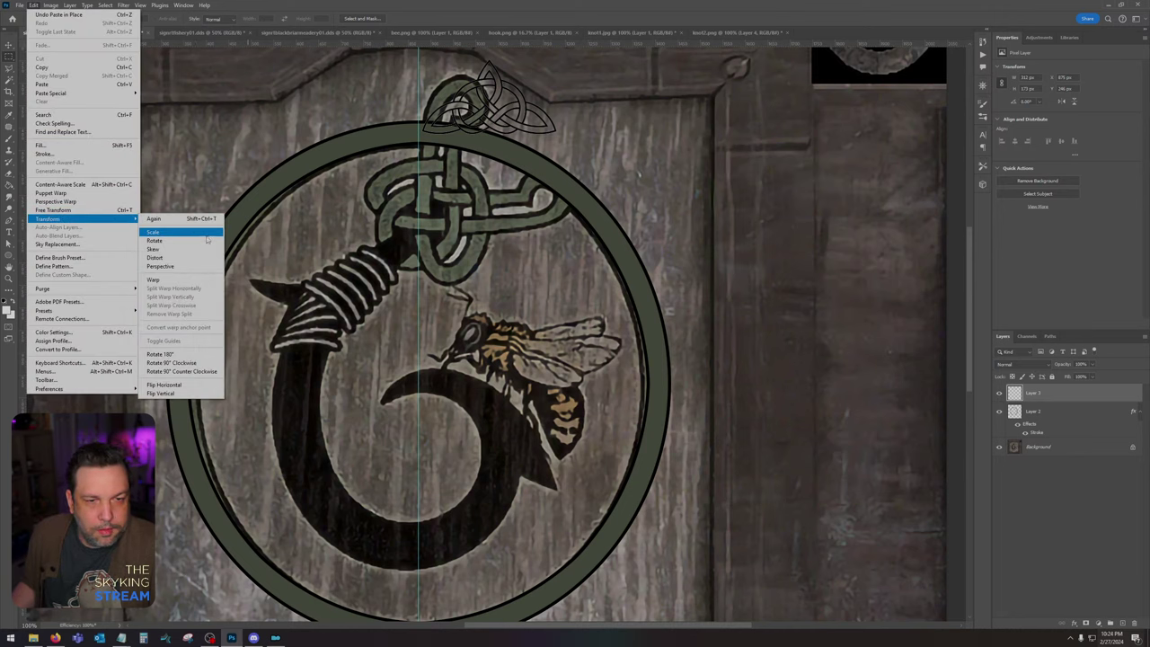
click(207, 238)
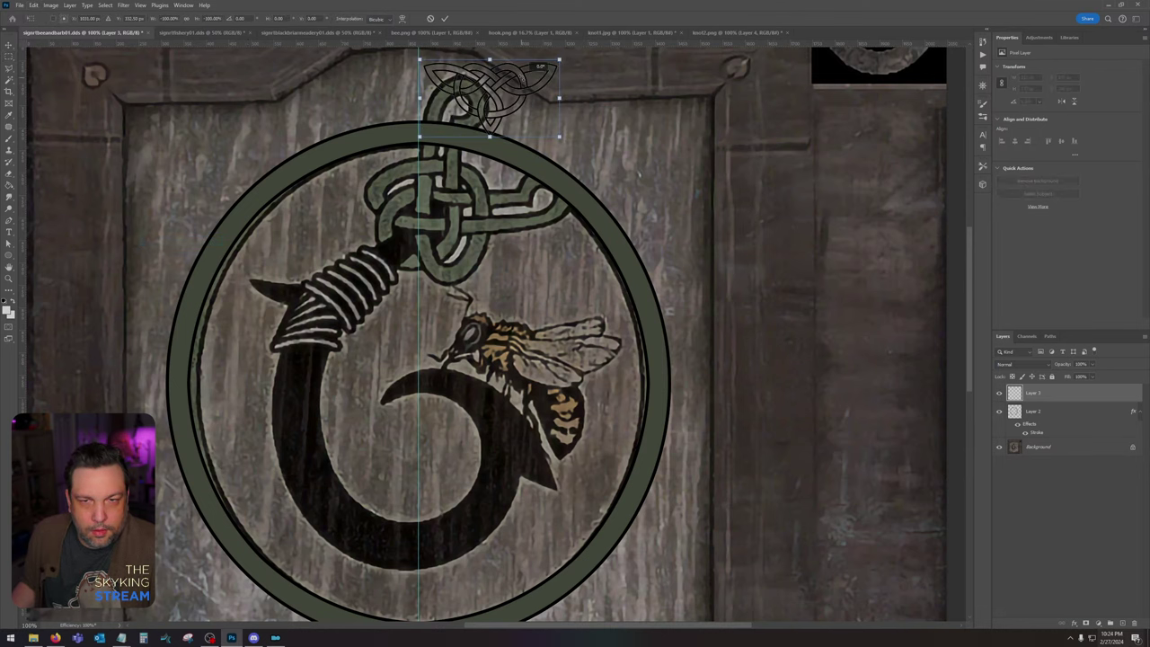
drag(538, 66, 543, 77)
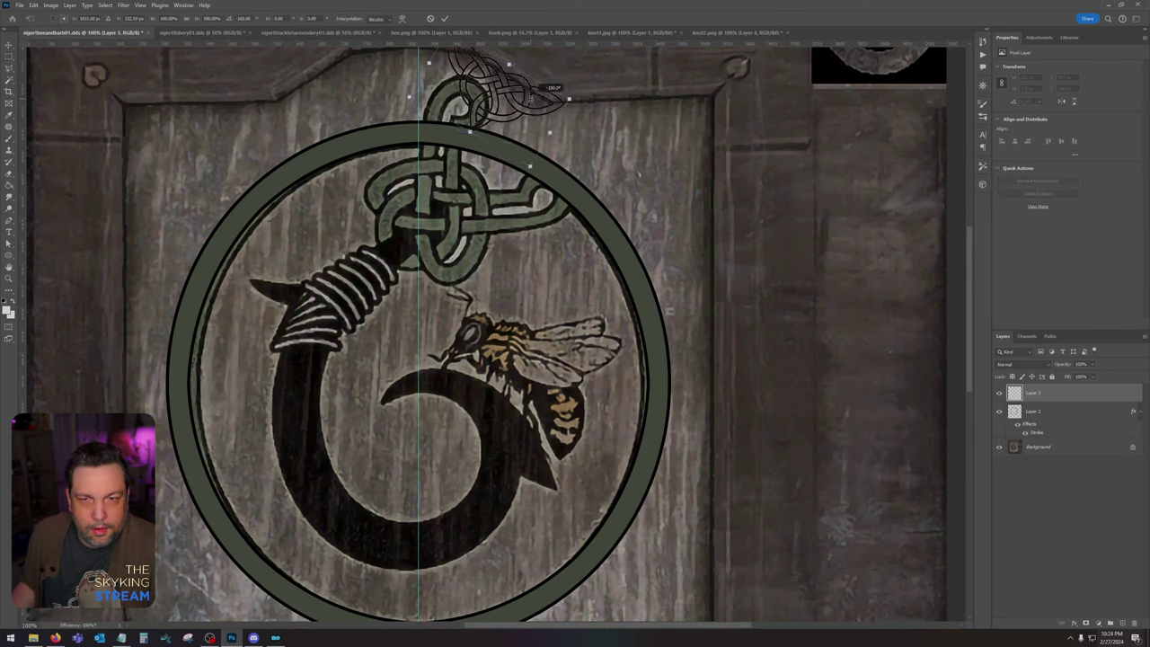
drag(539, 82, 530, 157)
key(Return)
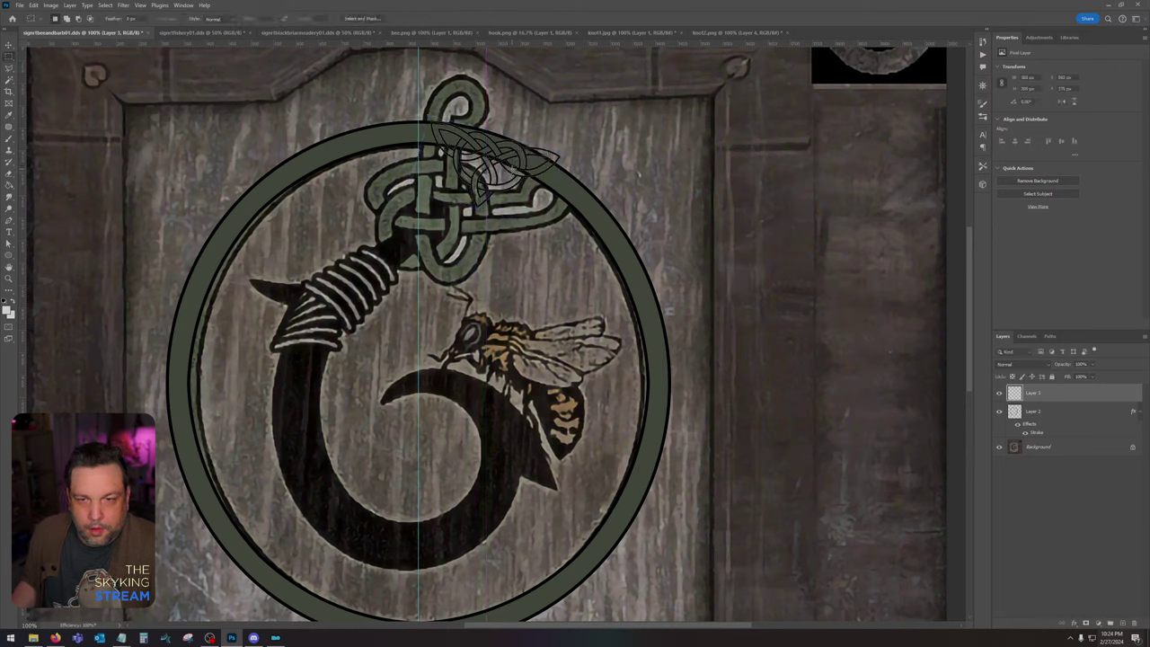
Step: Add a black Color Overlay to the triangular knot's layer
double_click(1098, 401)
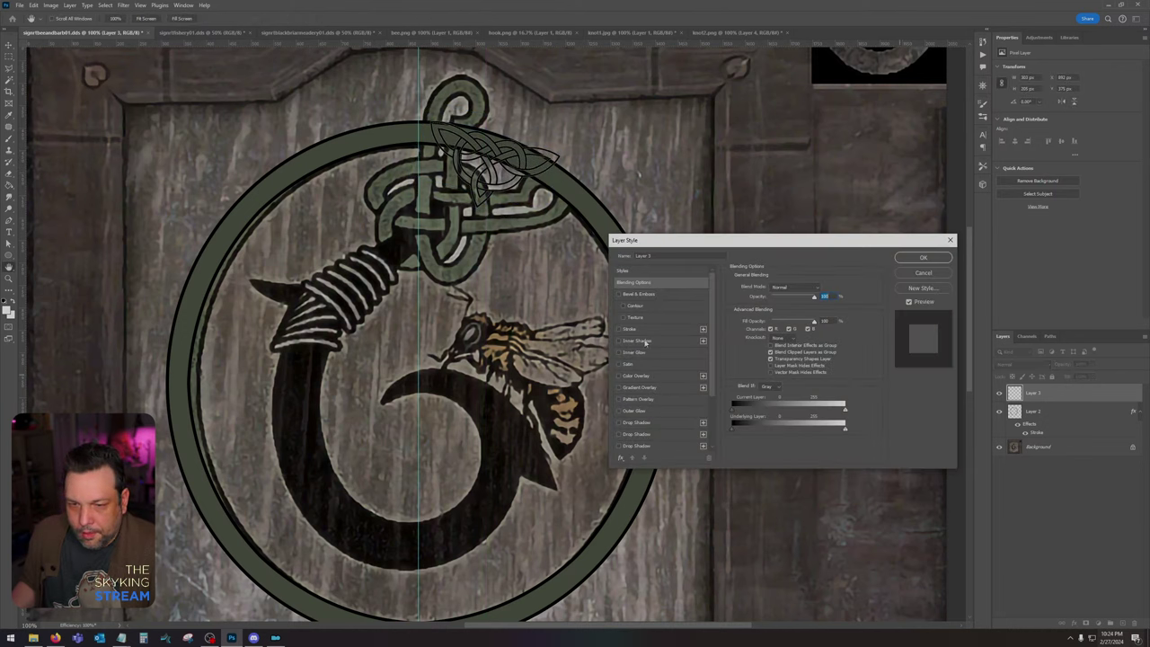
click(640, 376)
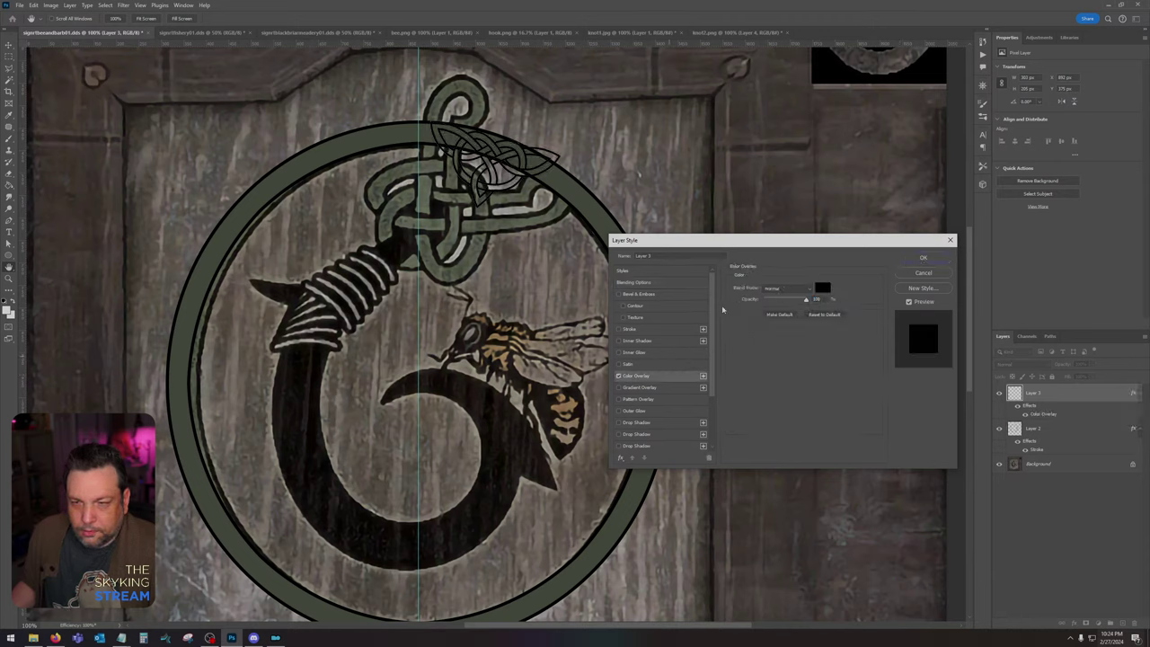
Step: Try a thin black outside Stroke on the triangular knot's lines
click(630, 330)
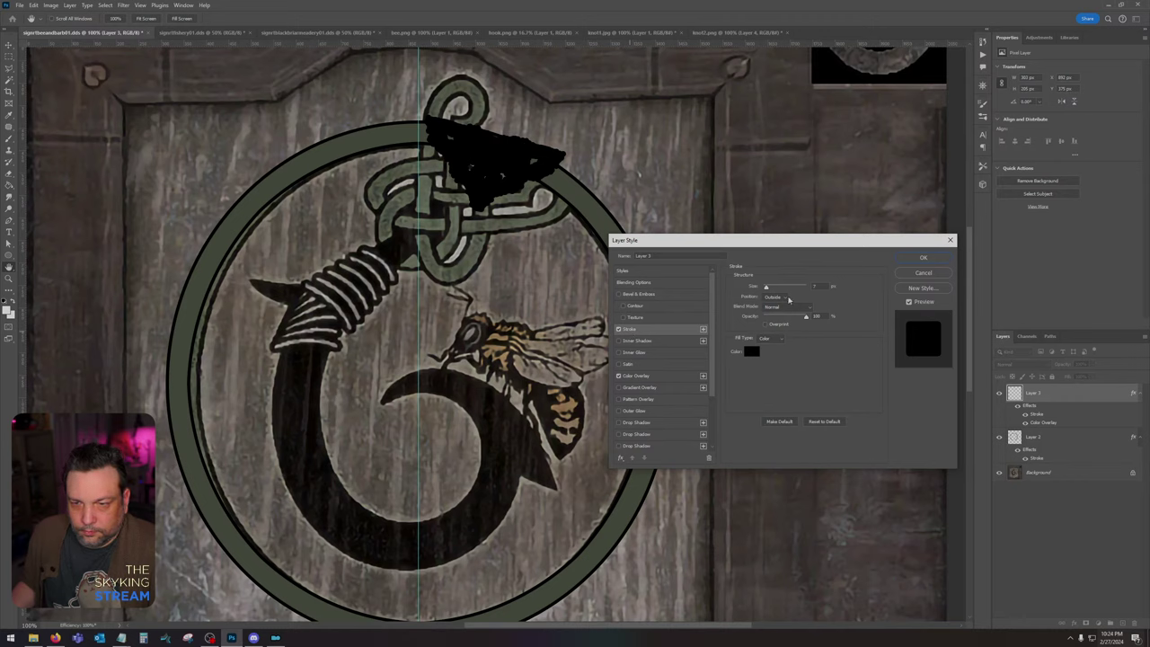
drag(766, 288, 760, 288)
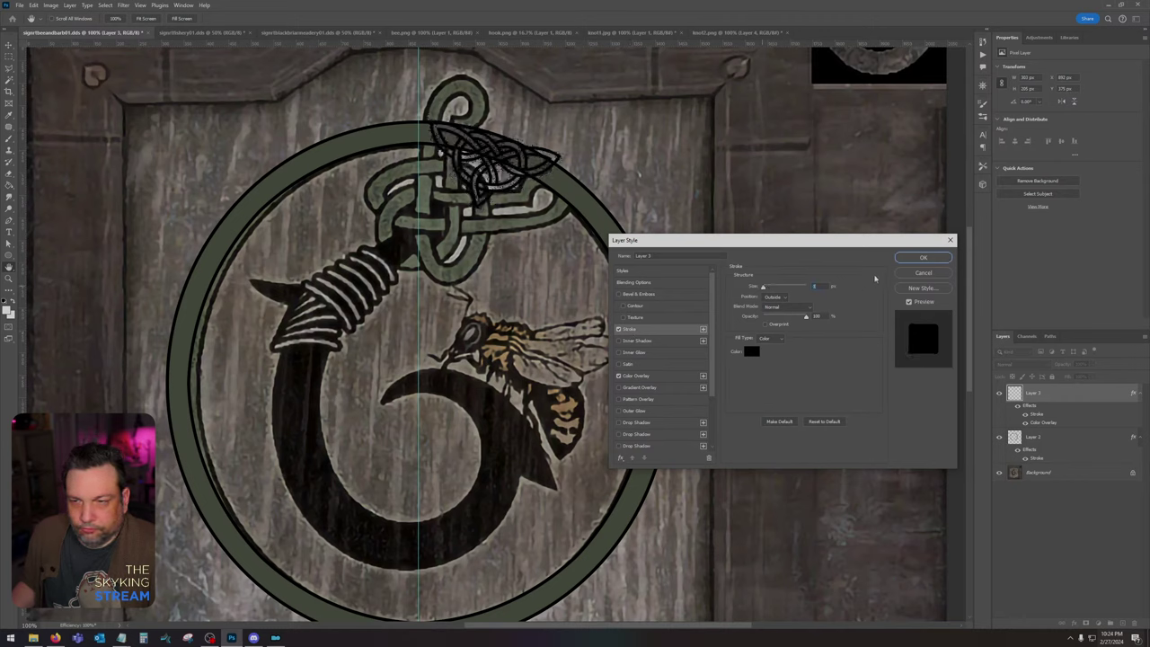
click(619, 330)
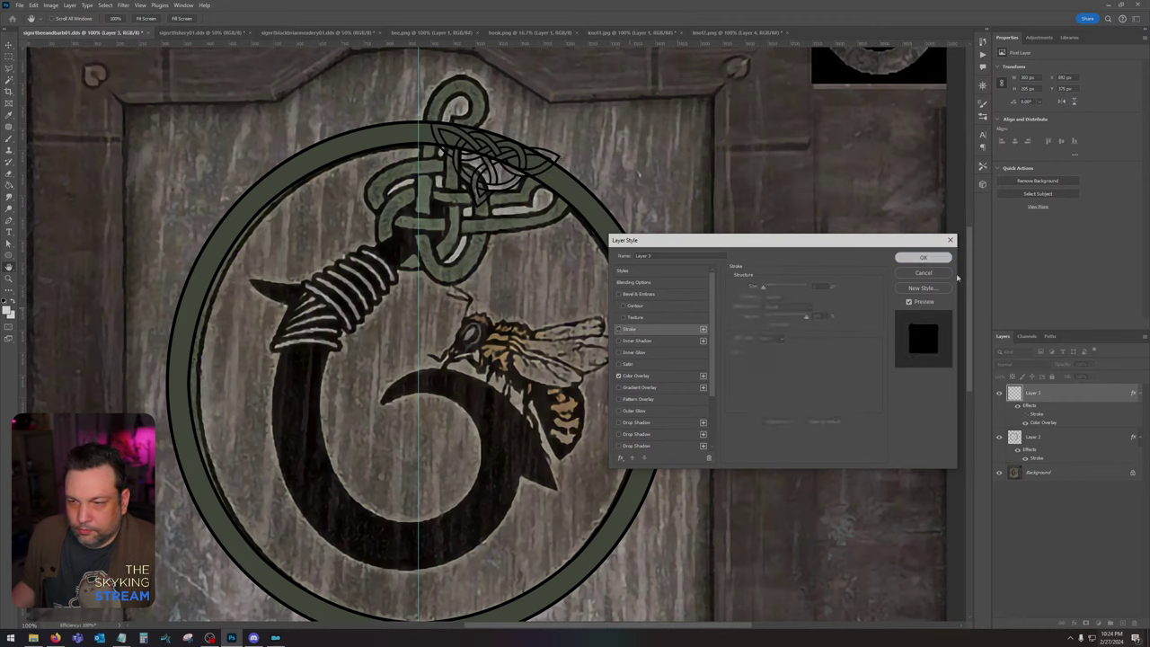
Step: Rasterize the triangular knot's layer style and move the knot onto the dark wood panel beside the ring
click(923, 257)
click(1144, 336)
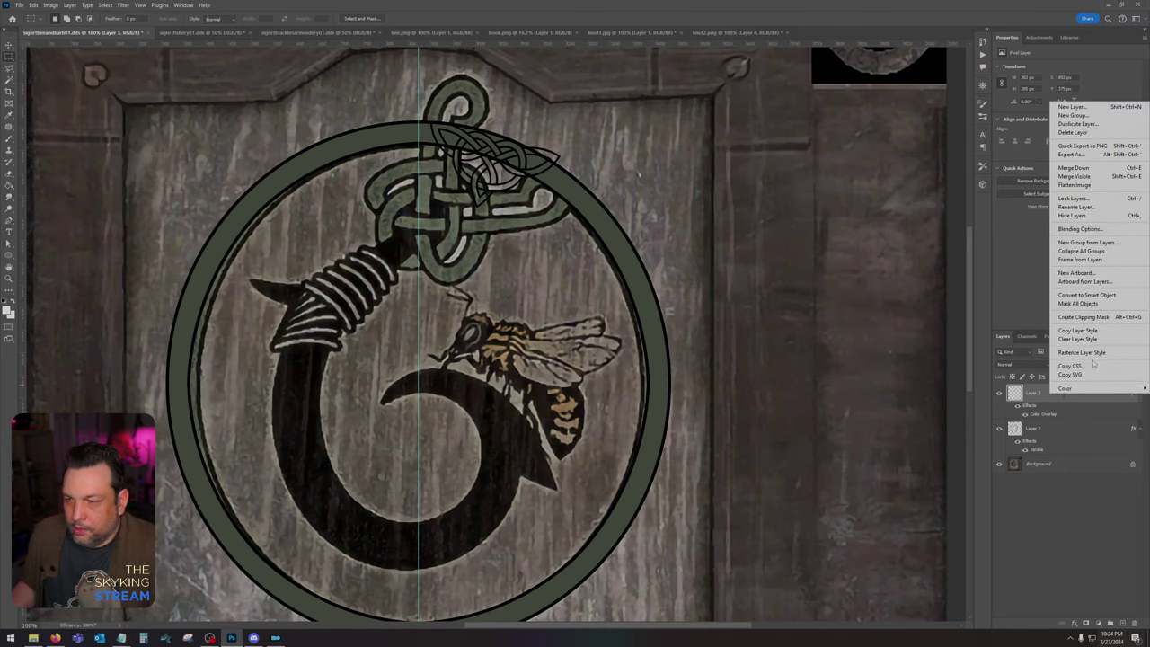
click(1082, 352)
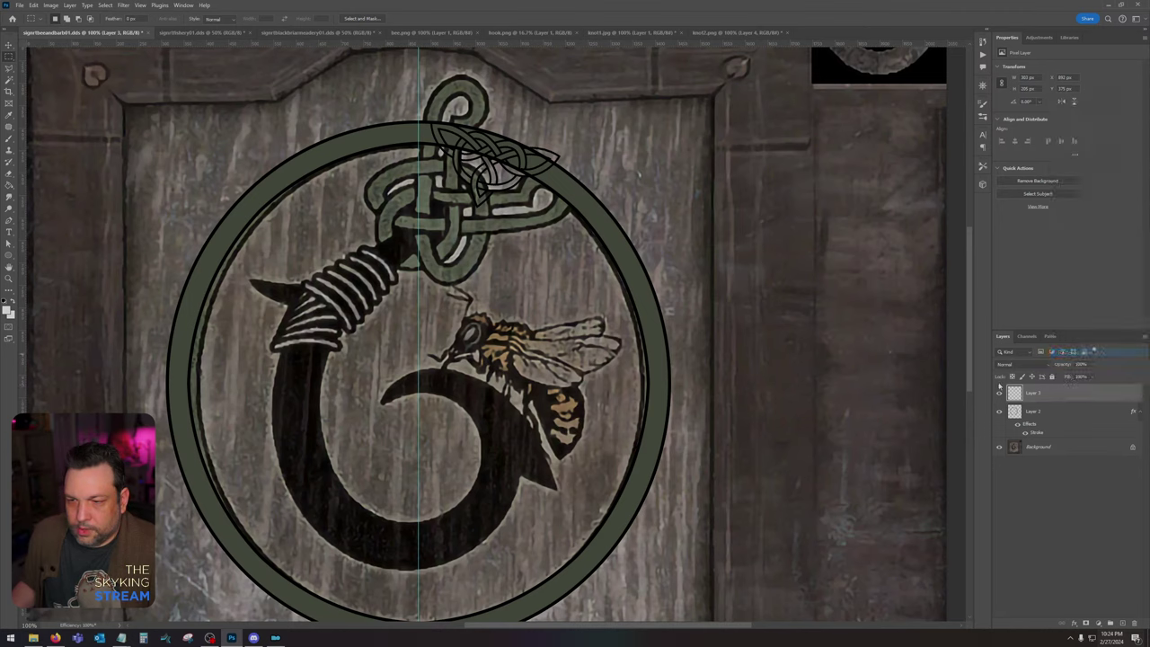
click(8, 46)
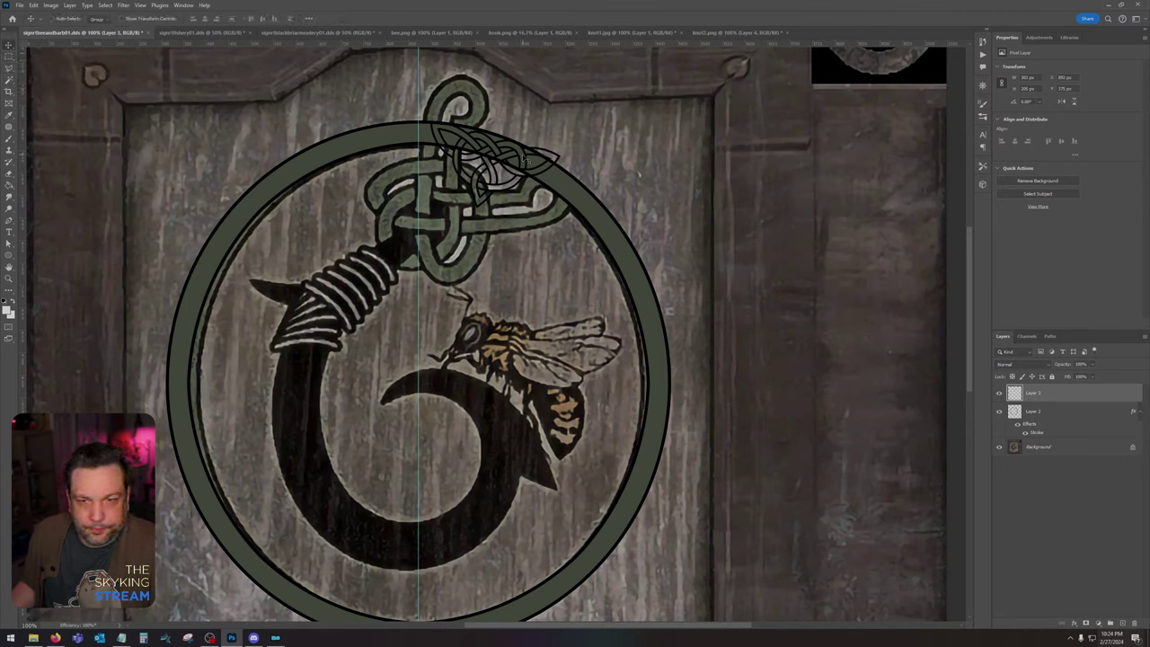
drag(511, 157, 838, 329)
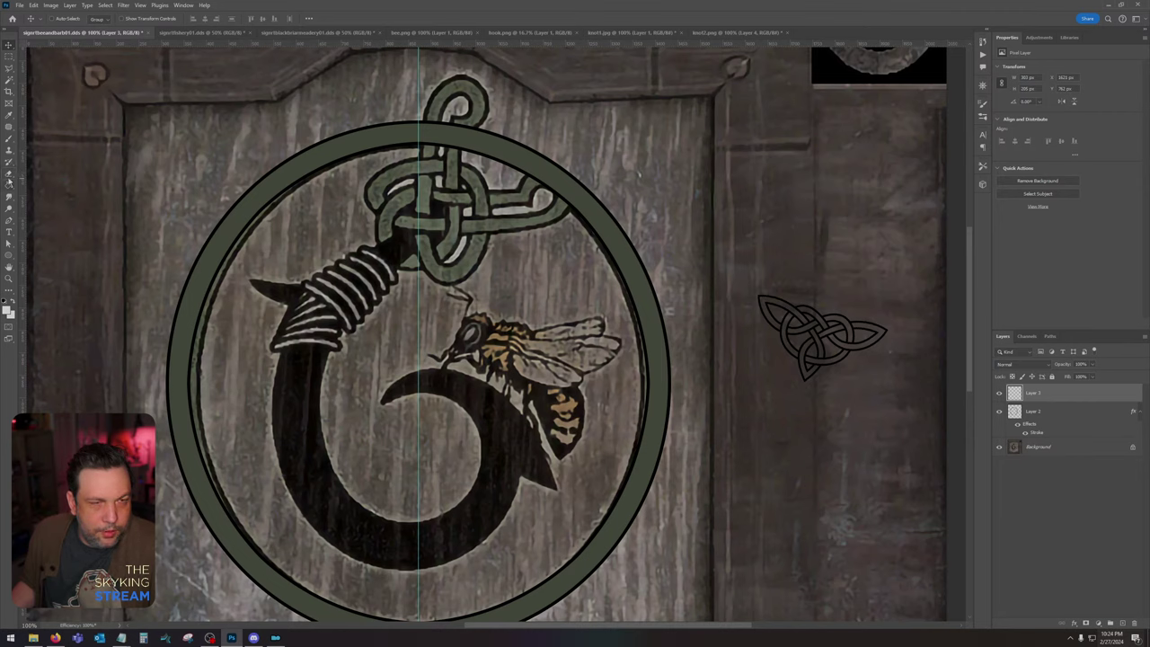
Step: Select the area outside the triangular knot with the Magic Wand and try filling it on a new layer
click(9, 80)
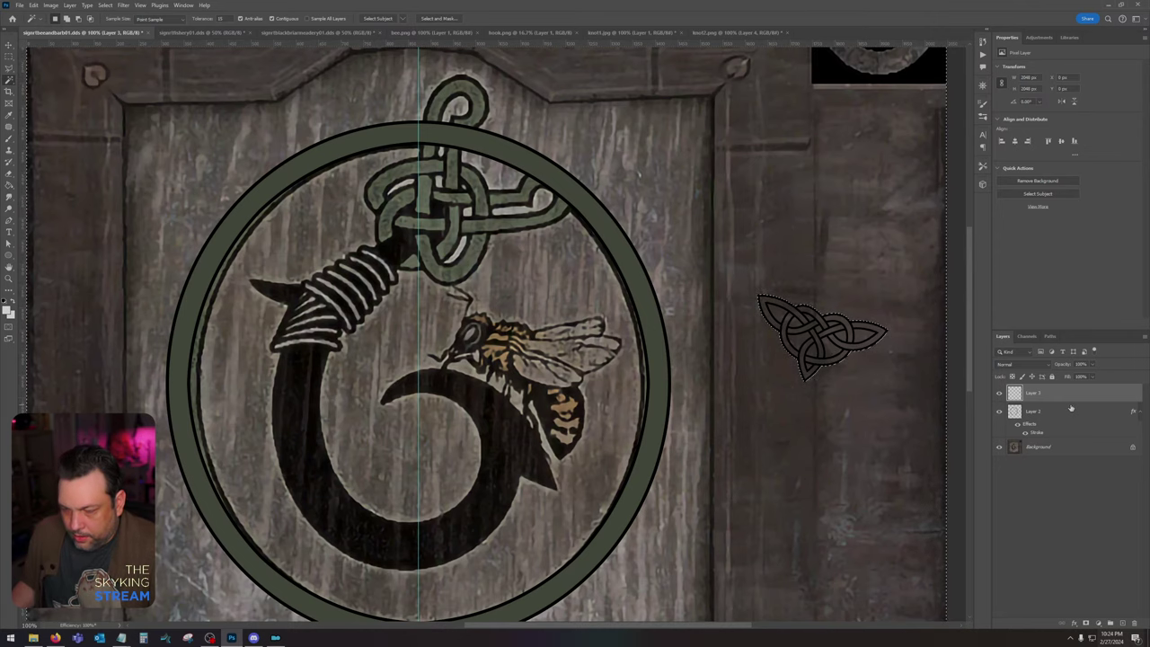
click(1121, 624)
key(shift+F5)
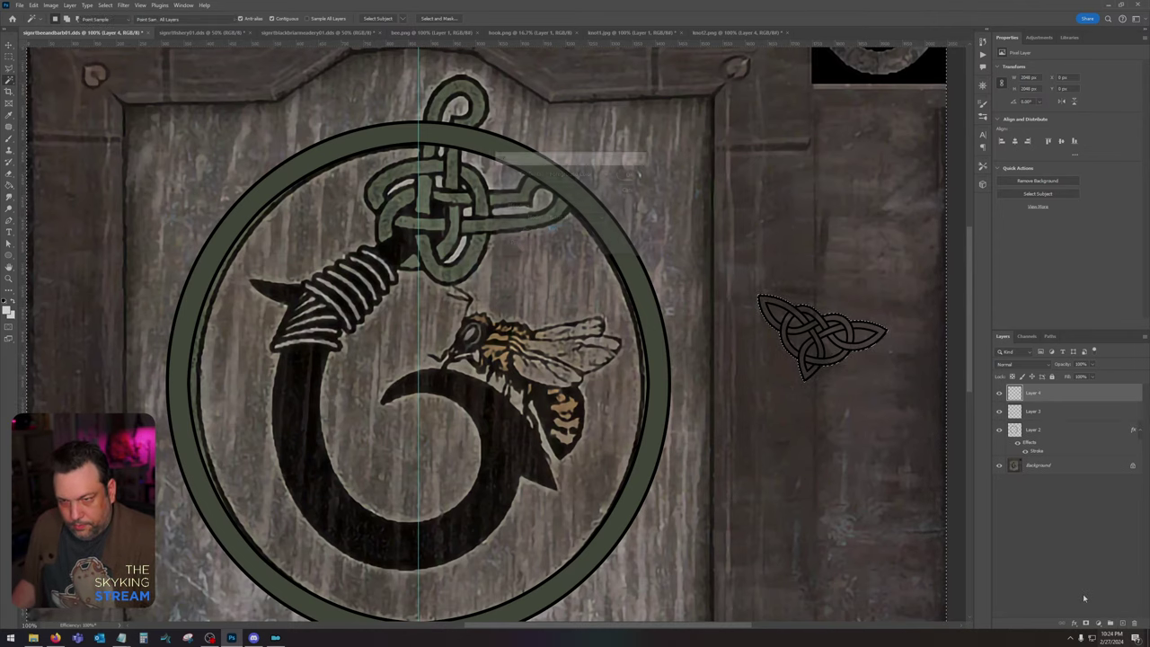
key(Return)
key(ctrl+z)
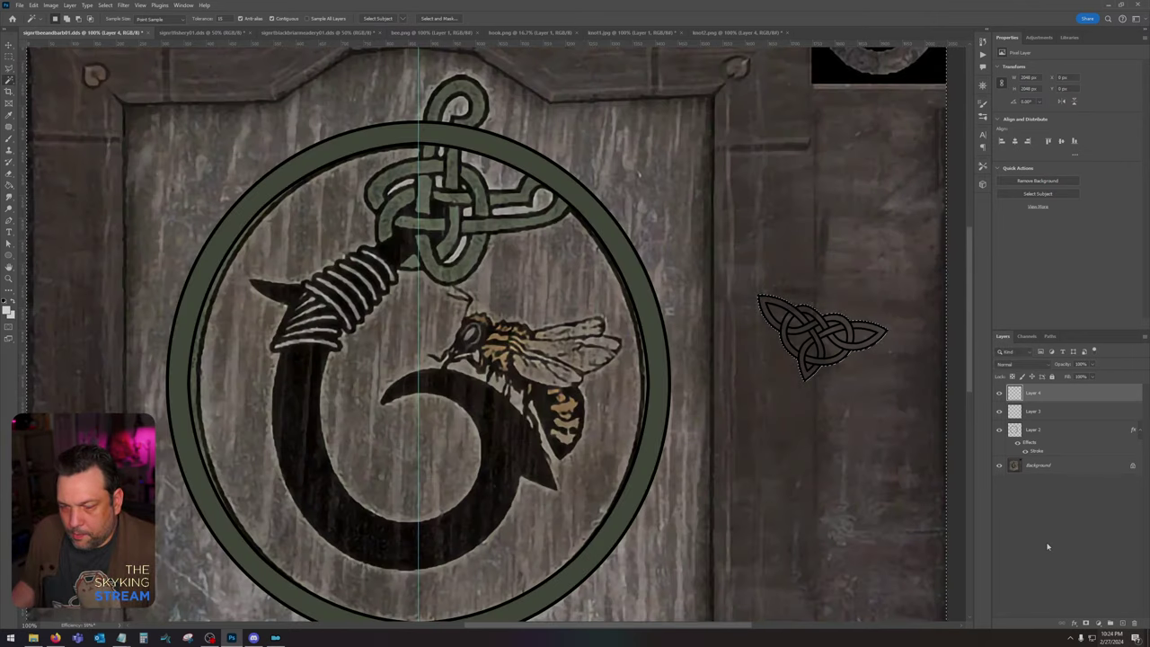
Step: Invert the selection and fill the triangular knot's silhouette with the light foreground color on the new layer
click(102, 5)
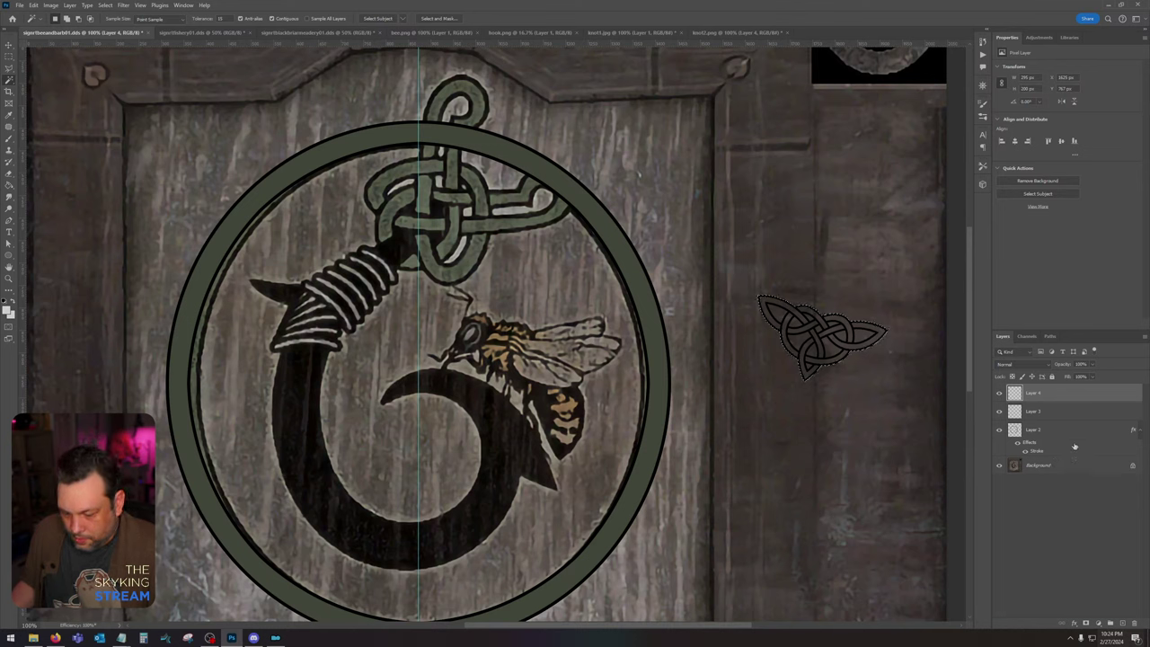
key(shift+F5)
key(Return)
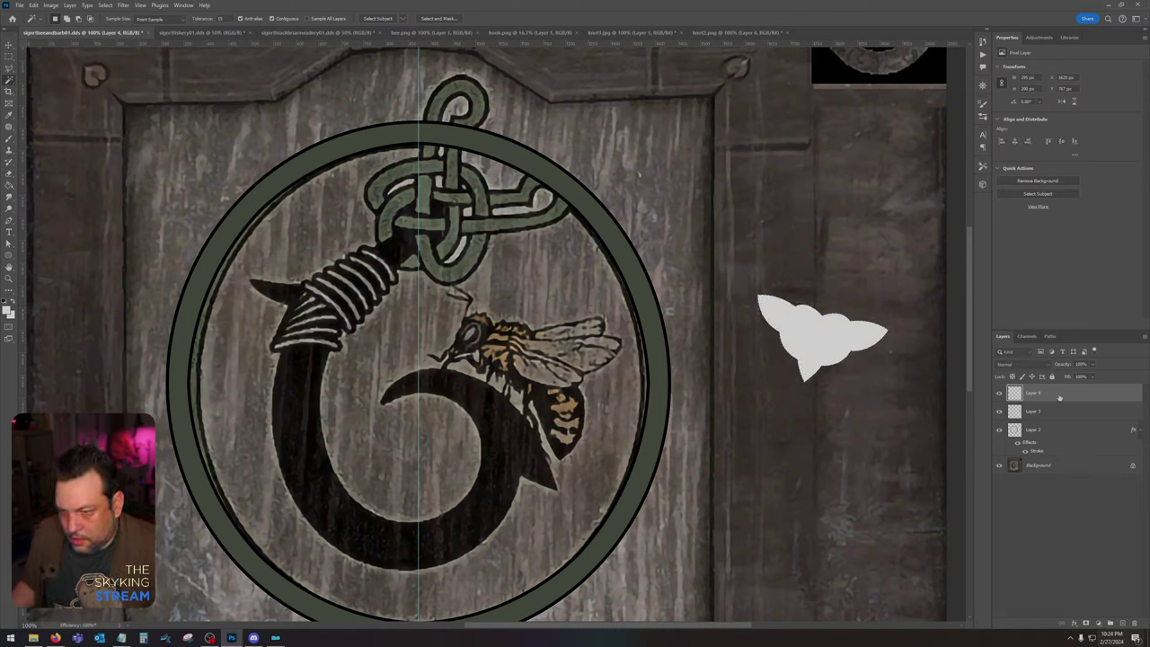
Step: Try a thin black outside Stroke on the filled silhouette's layer
double_click(1057, 401)
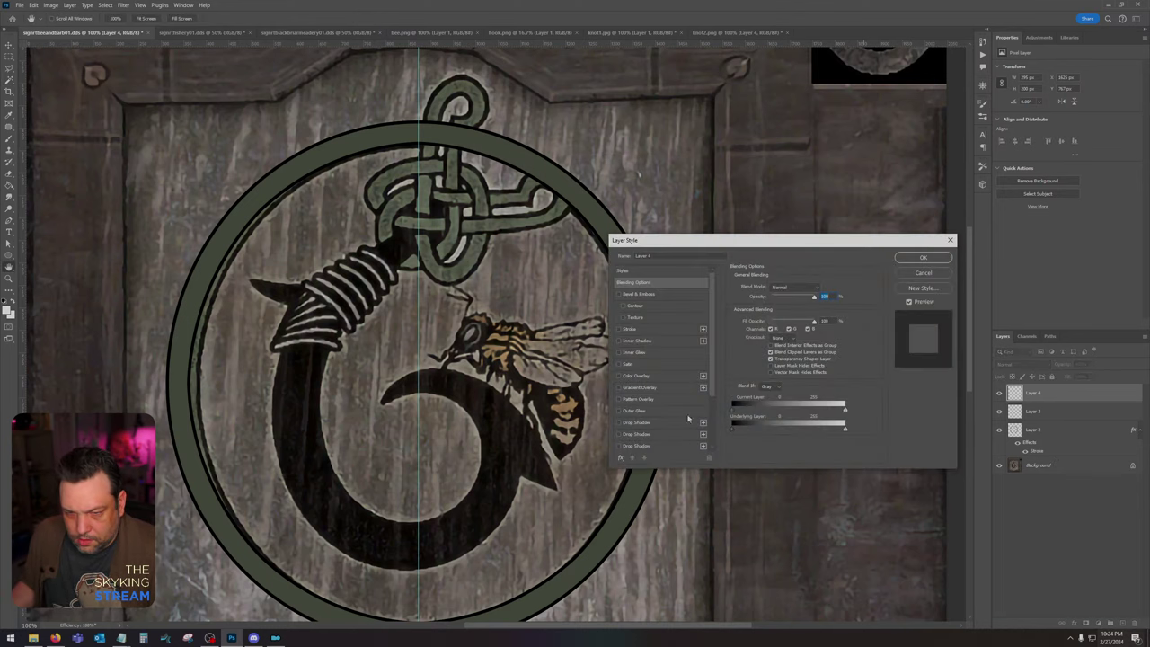
click(629, 329)
drag(719, 240, 486, 253)
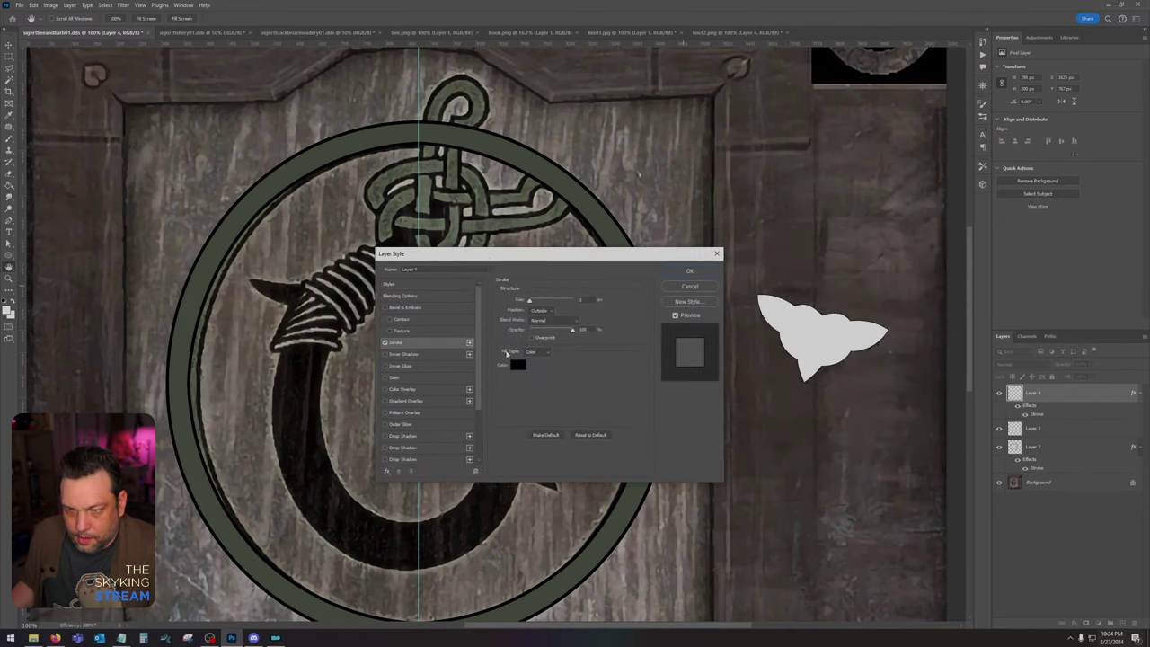
drag(530, 303, 532, 302)
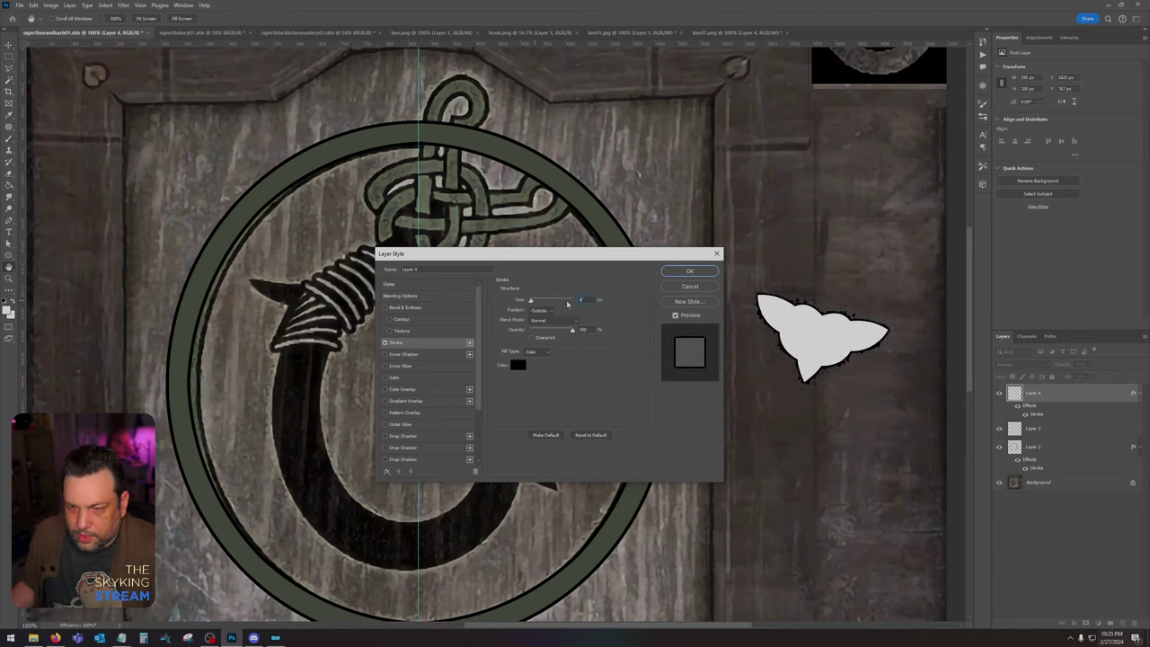
click(690, 286)
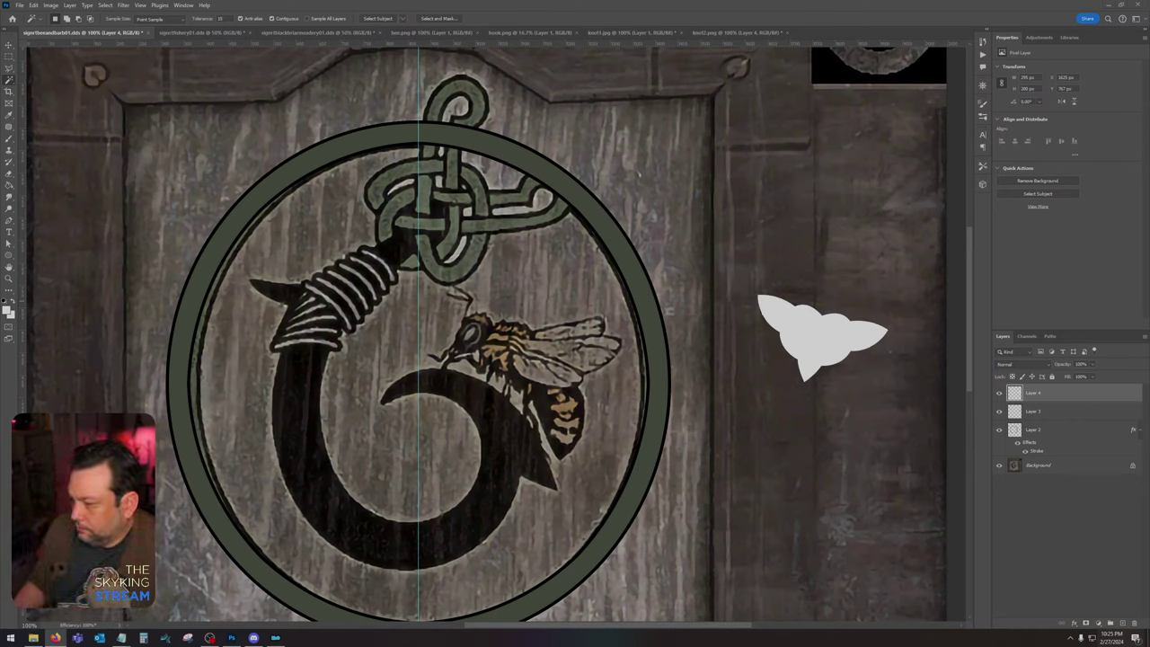
Step: Delete the filled silhouette's layer and the triangular knot's layer
click(953, 335)
drag(1089, 395, 1135, 623)
click(1000, 393)
click(1000, 393)
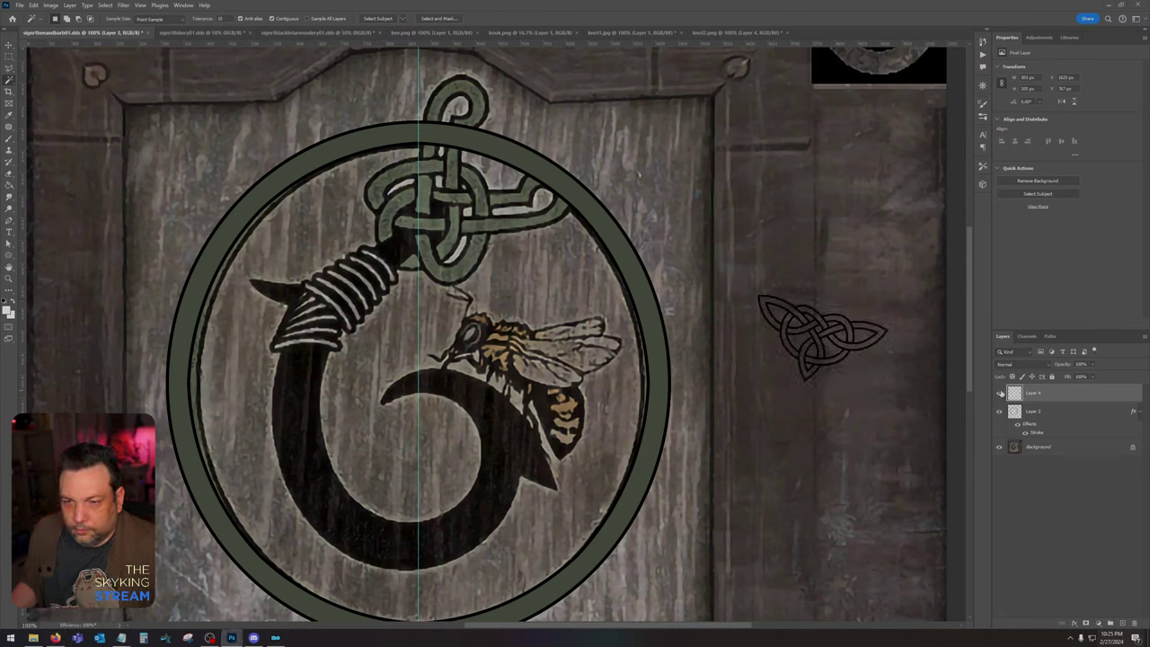
drag(1052, 394, 1139, 621)
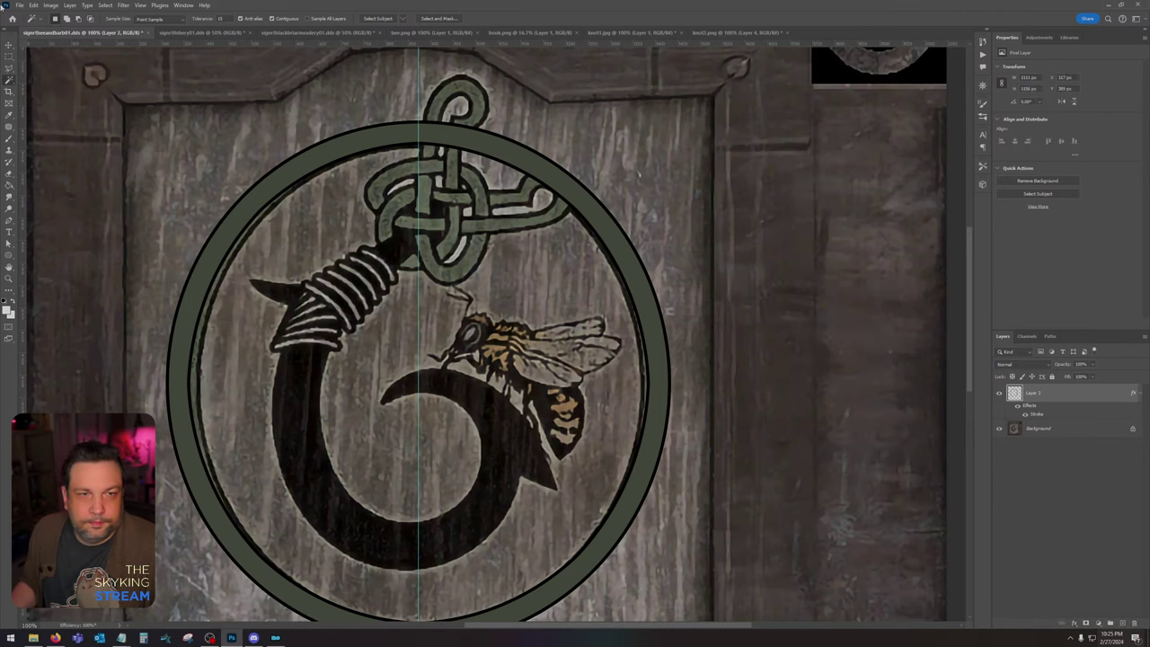
Step: Open the knot3 image from the Desktop
click(19, 4)
click(29, 23)
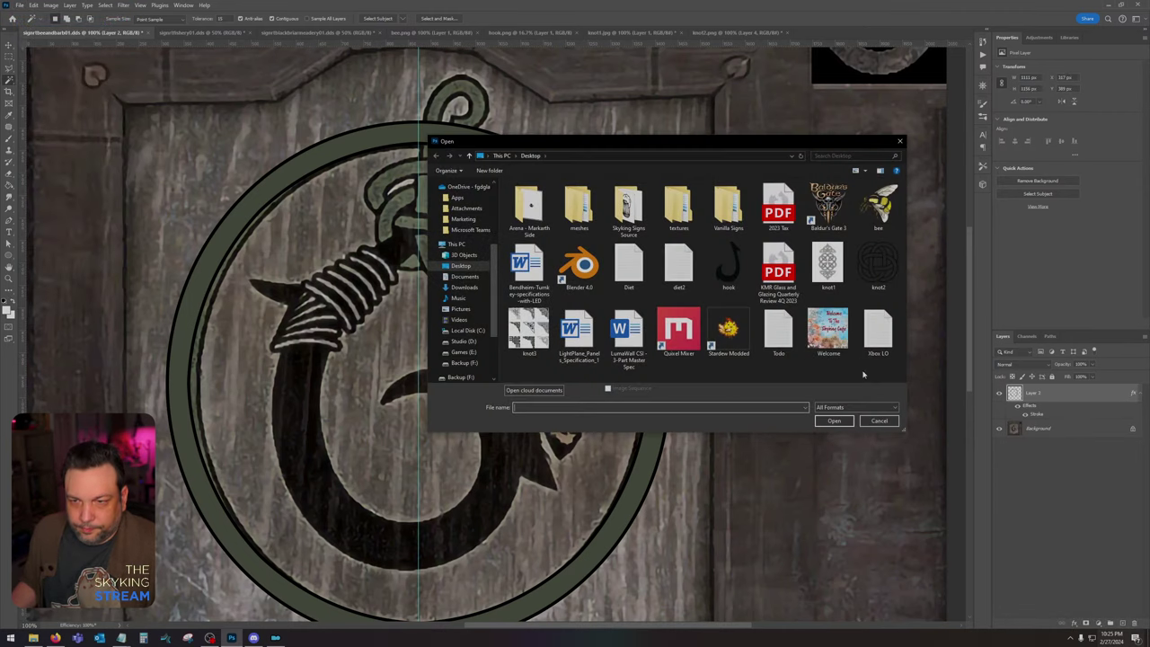
click(528, 332)
double_click(529, 333)
Step: Copy the first corner knot in the sheet's top row to its own layer and hide the background
click(11, 57)
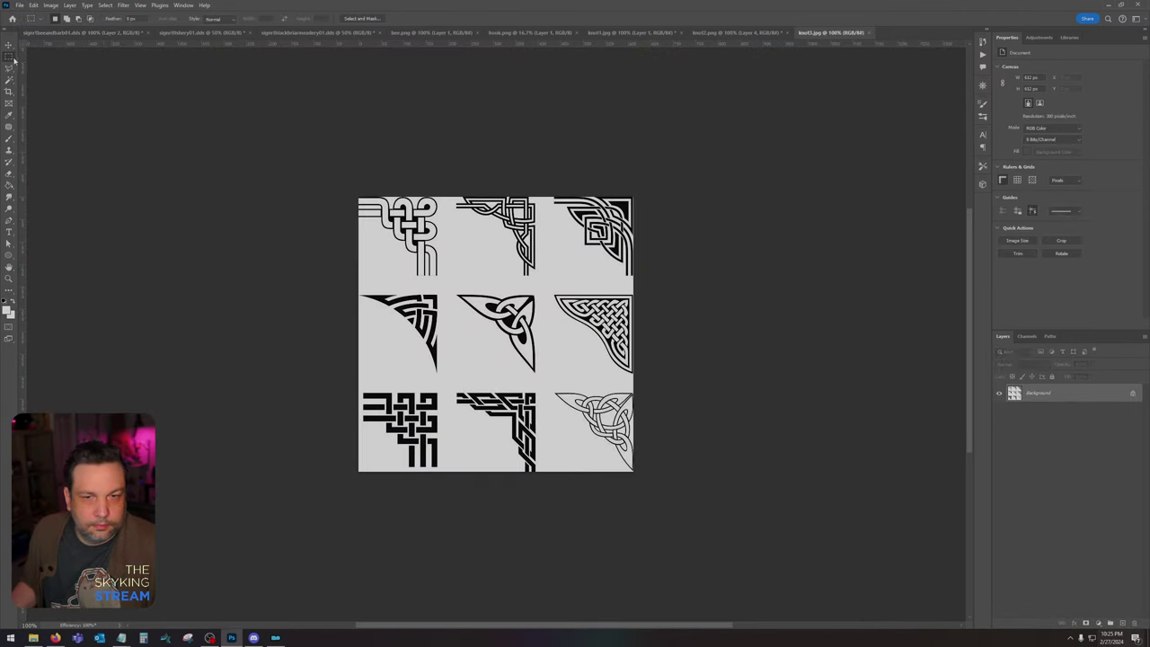
drag(344, 181, 448, 281)
key(ctrl+j)
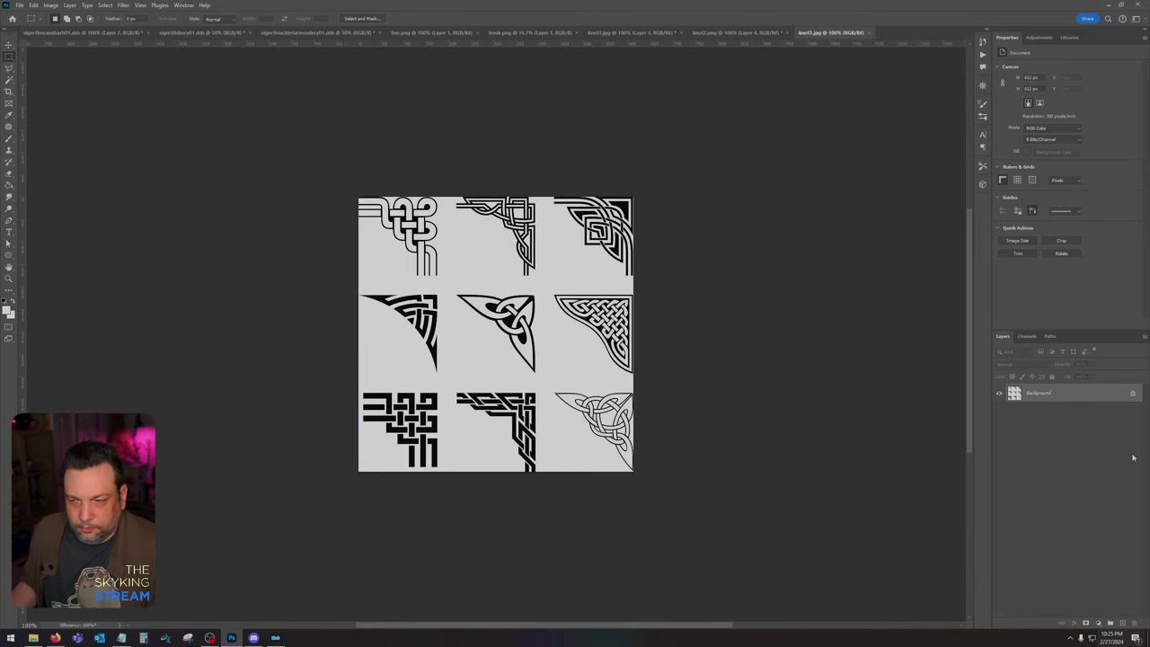
click(999, 411)
Step: Isolate the corner knot's black lines on a new layer using an inverted Color Range selection, and delete the white-backed layer
click(104, 5)
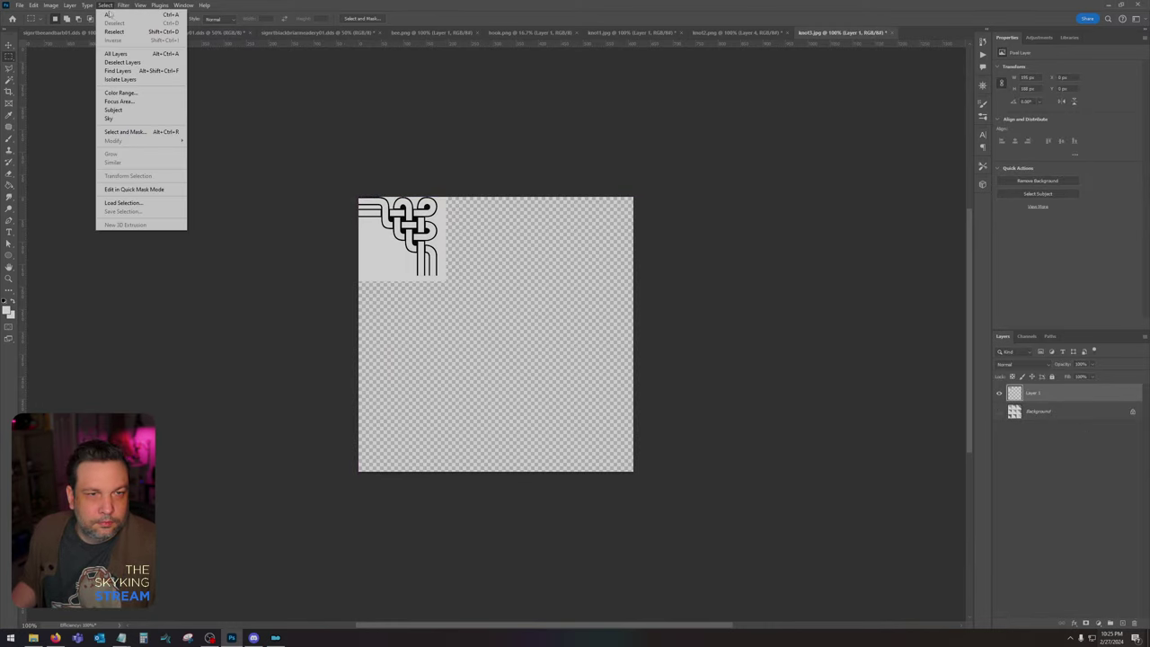
click(130, 93)
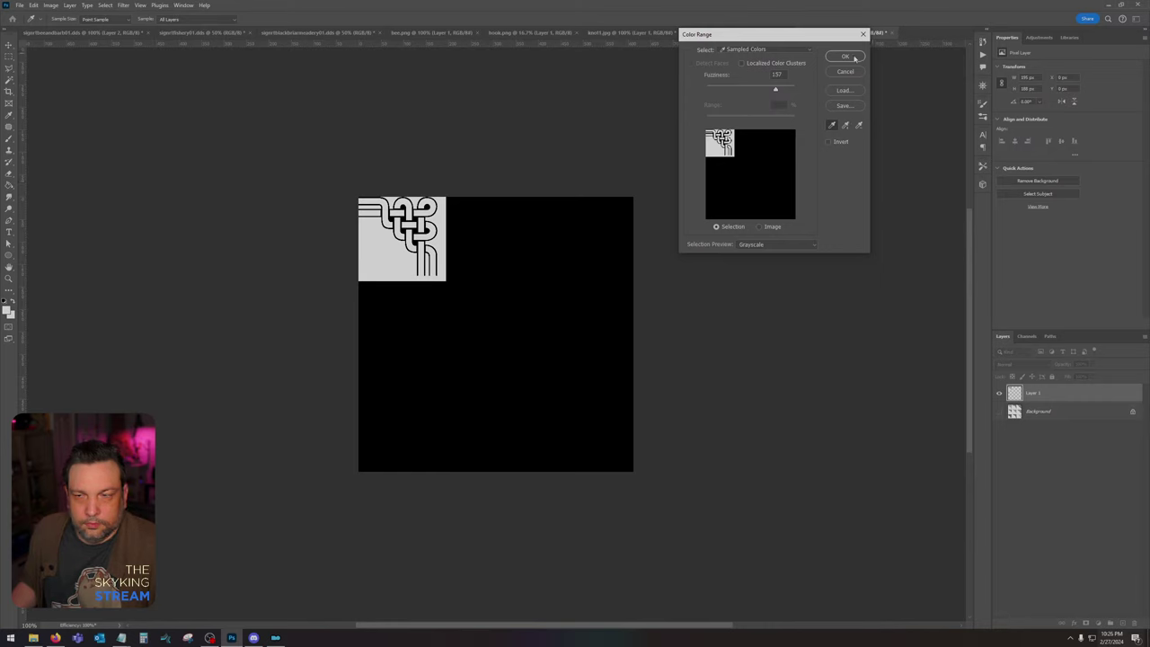
click(845, 56)
click(104, 6)
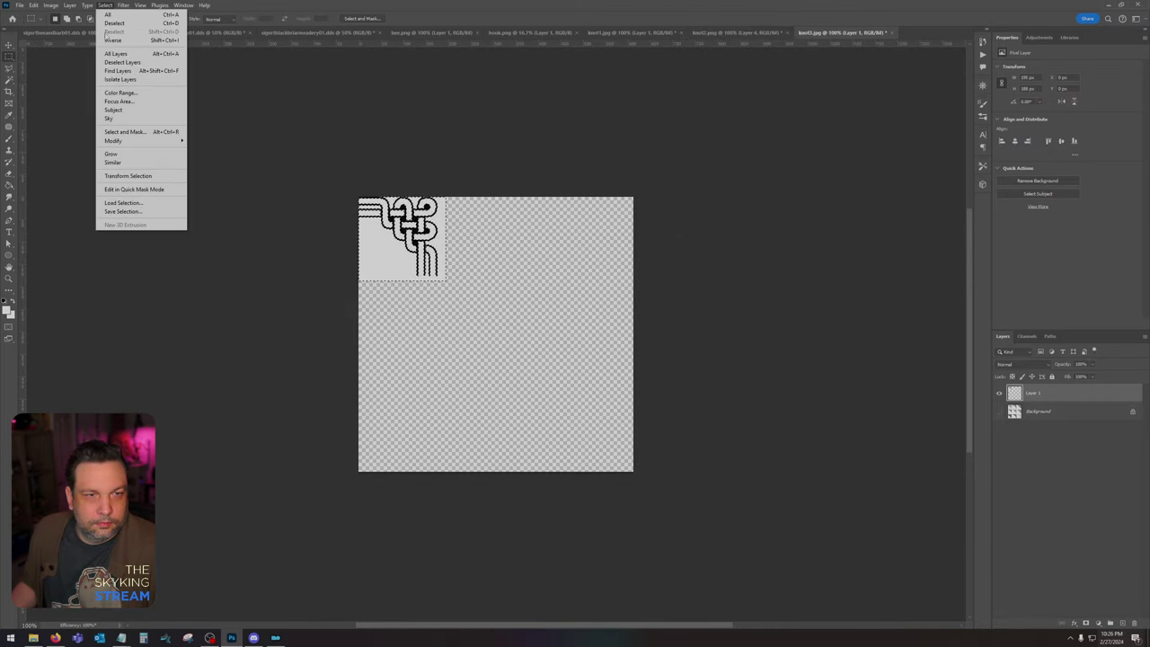
click(113, 40)
key(ctrl+j)
drag(1056, 414, 1133, 622)
Step: Add a black Color Overlay to the isolated corner knot's layer
double_click(1056, 395)
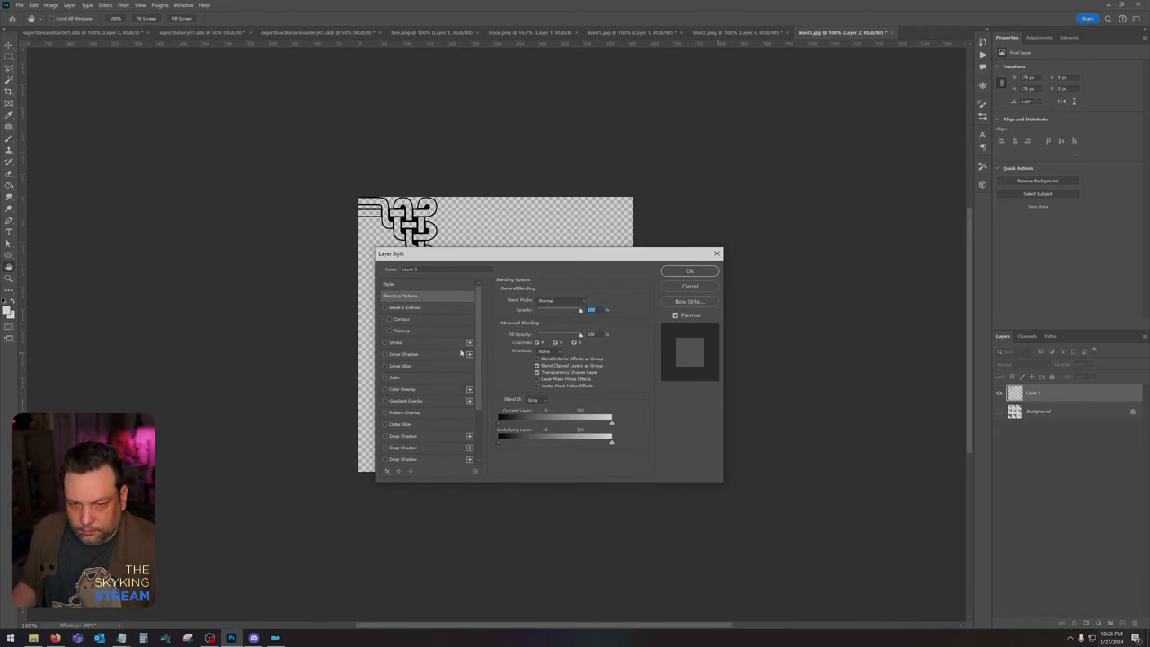
click(403, 389)
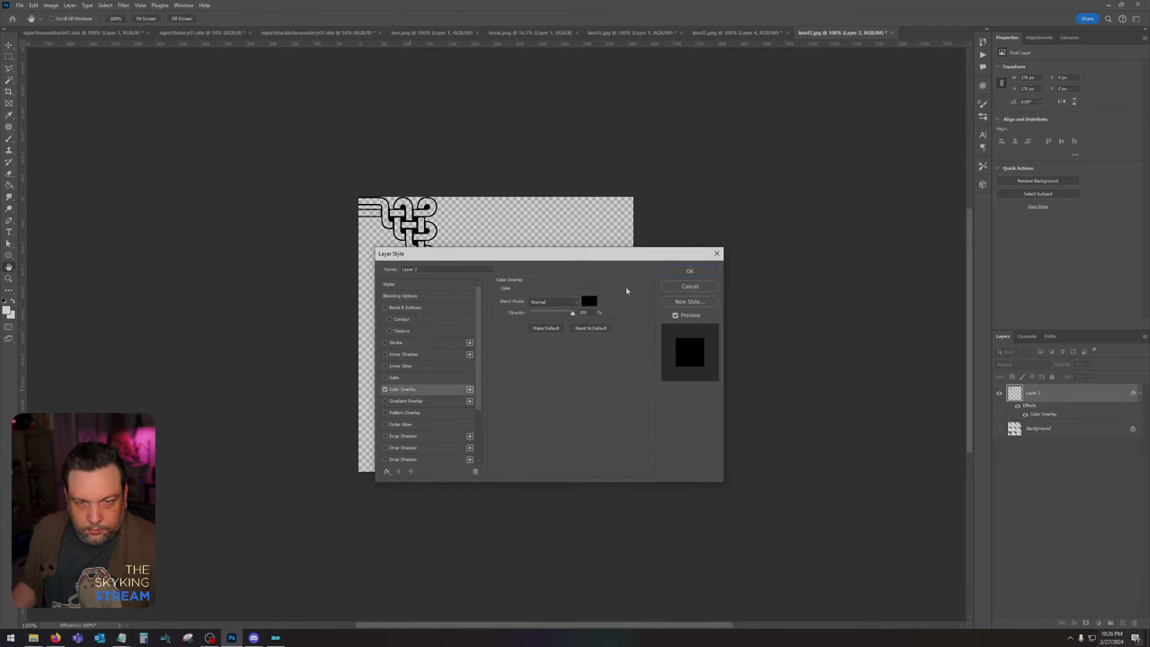
click(691, 271)
Step: Bring the corner knot into the Bee and Barb sign document and move it to the wood panel's upper-right area
key(ctrl+Tab)
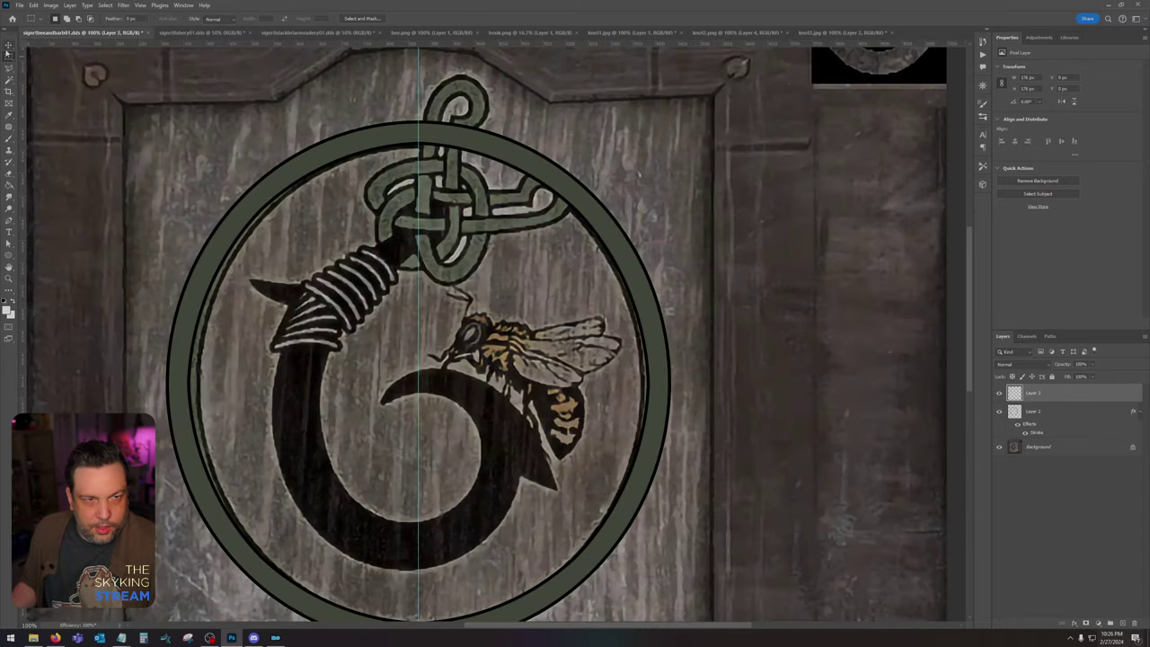
click(9, 45)
drag(728, 275, 728, 275)
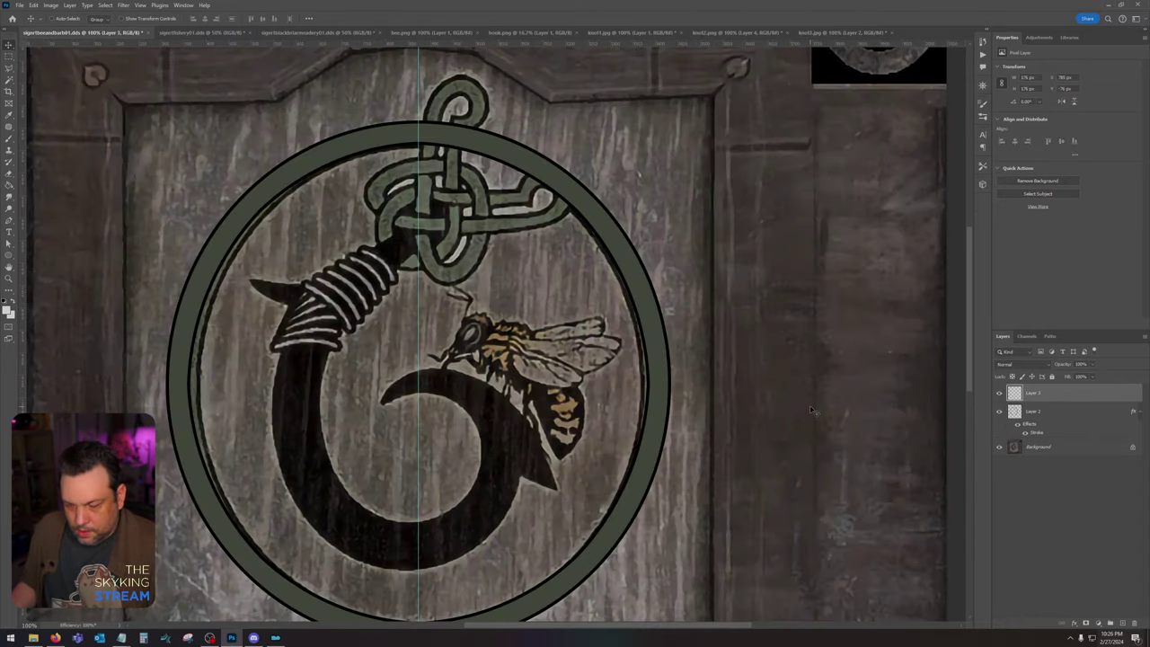
key(ctrl+minus)
key(ctrl+minus)
drag(329, 274, 433, 384)
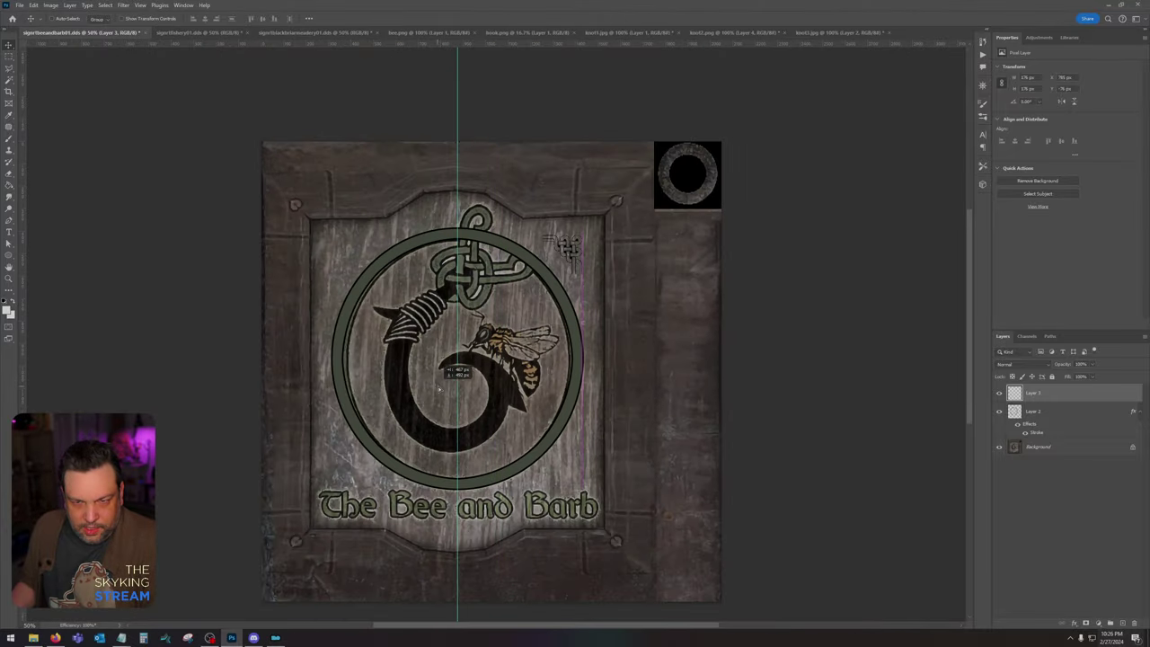
Step: Scale the corner knot up to about 495 px, overlapping the sign's upper-right frame
click(33, 5)
mouse_move(77, 219)
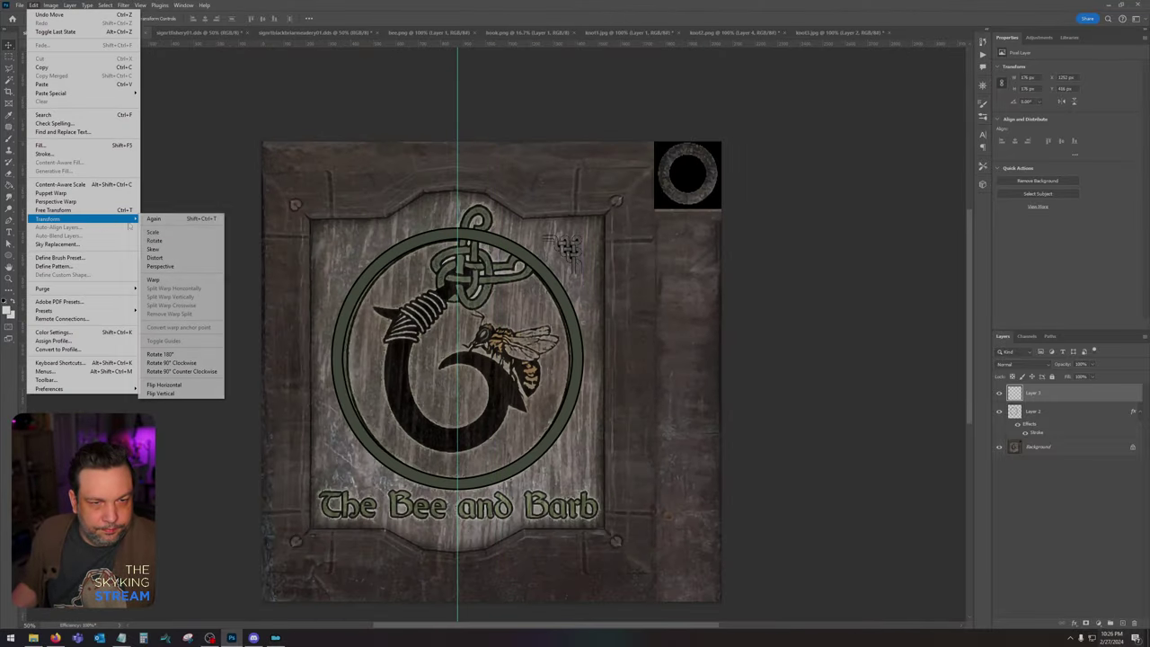
click(180, 232)
drag(583, 236, 655, 164)
drag(617, 209, 600, 269)
key(Return)
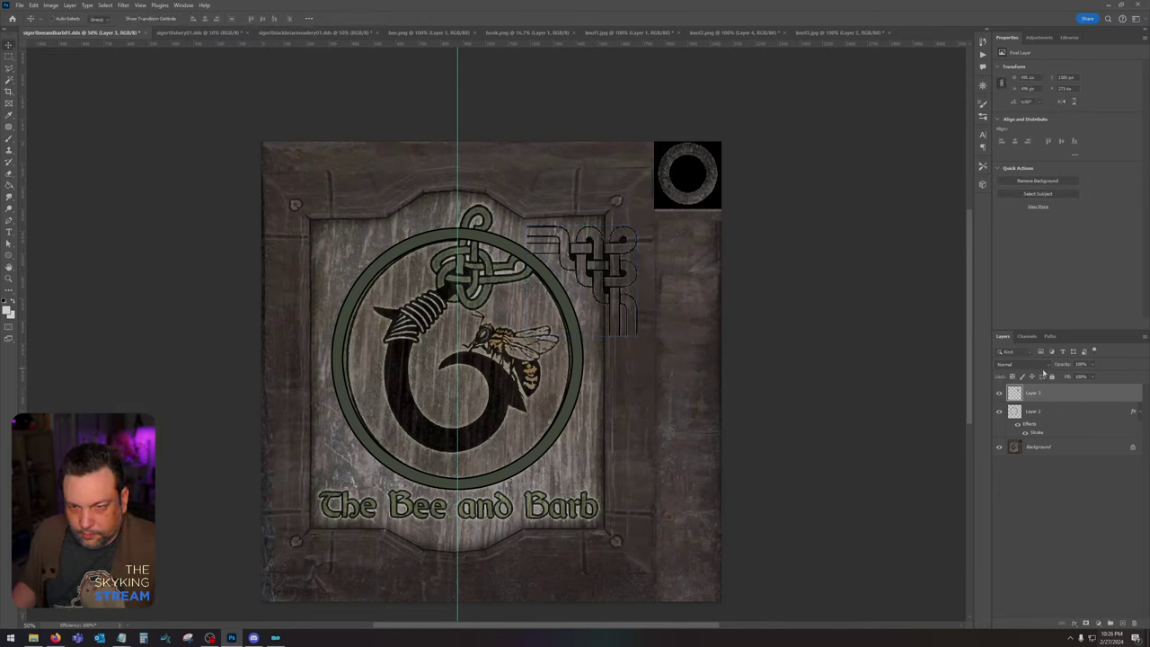
Step: Add a black Color Overlay to the enlarged corner knot and rasterize its layer style
double_click(1039, 401)
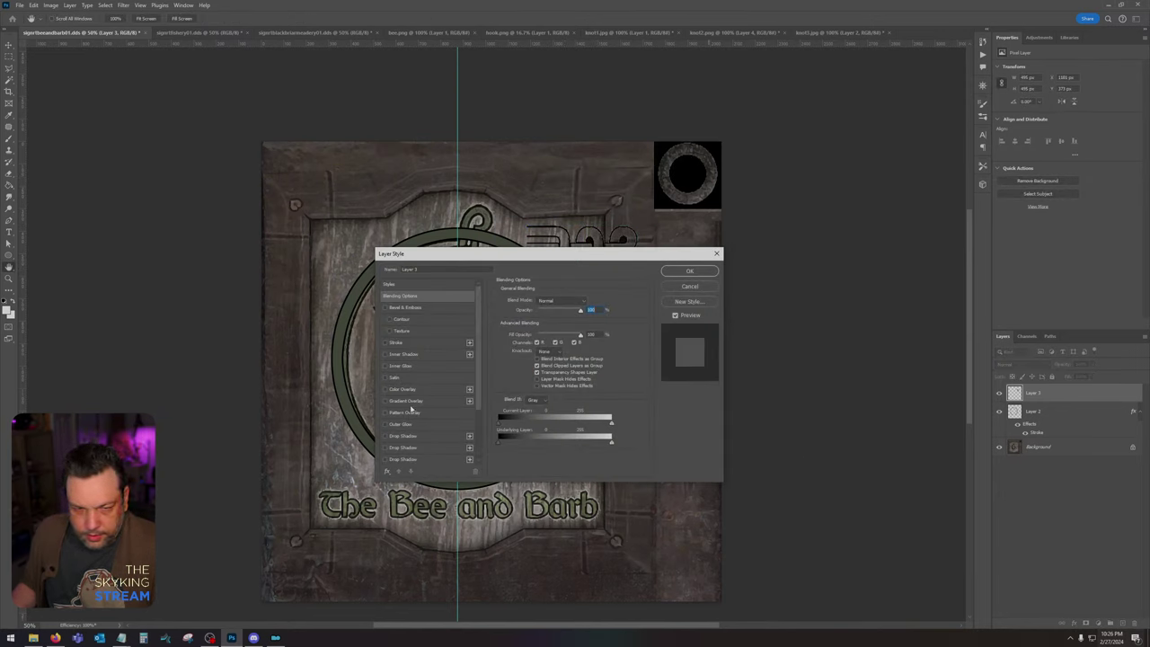
click(402, 389)
click(690, 271)
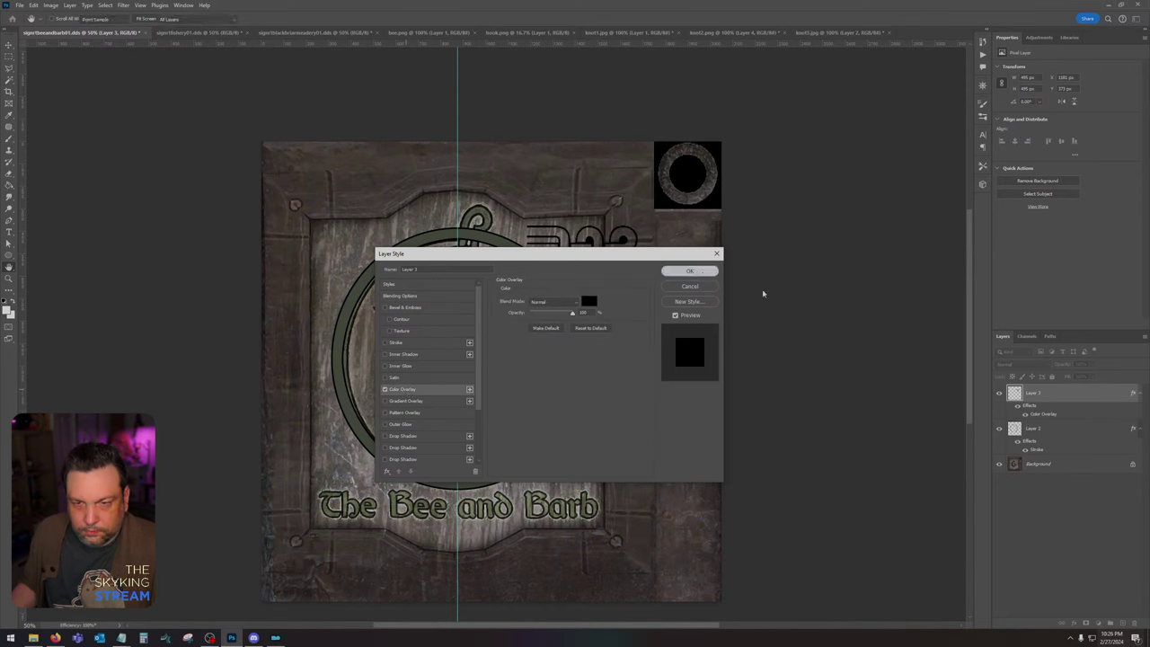
right_click(1042, 395)
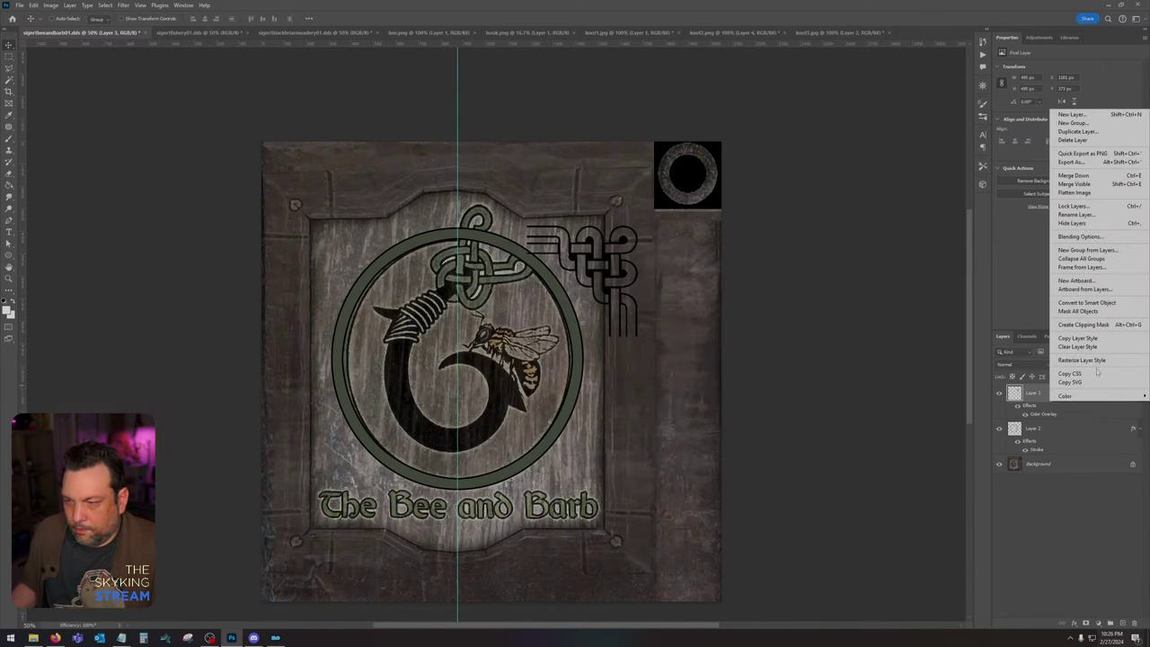
click(1083, 346)
Step: Trim the corner knot by deleting the long loose strands at its lower end and its left end
key(ctrl+plus)
key(ctrl+plus)
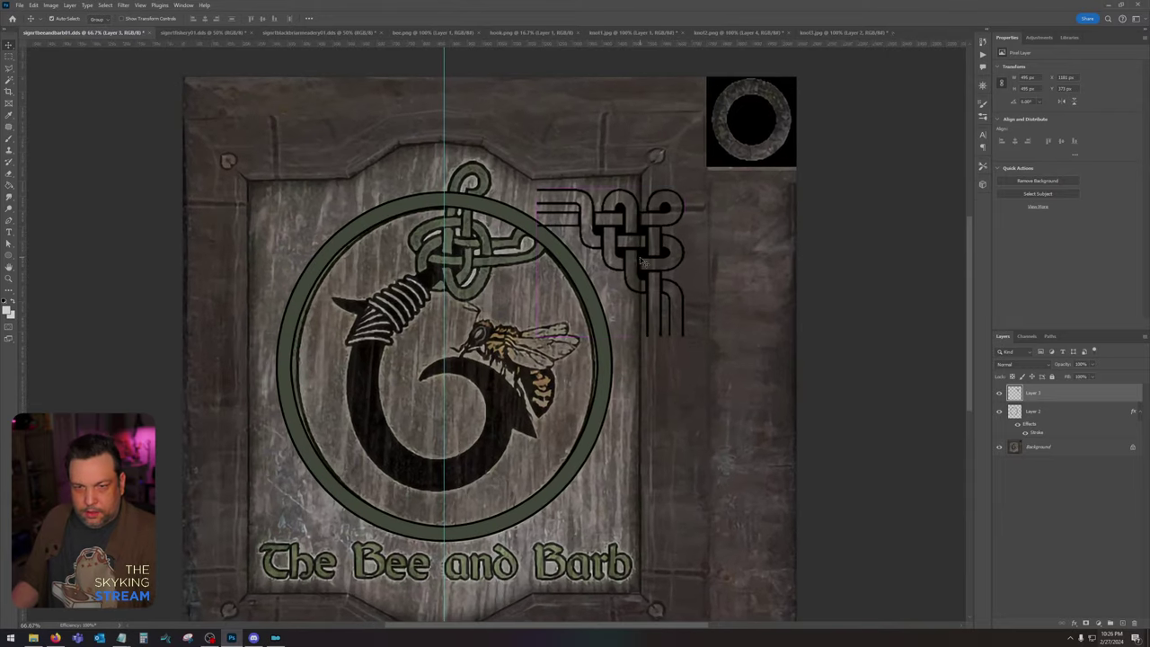
drag(675, 225, 630, 309)
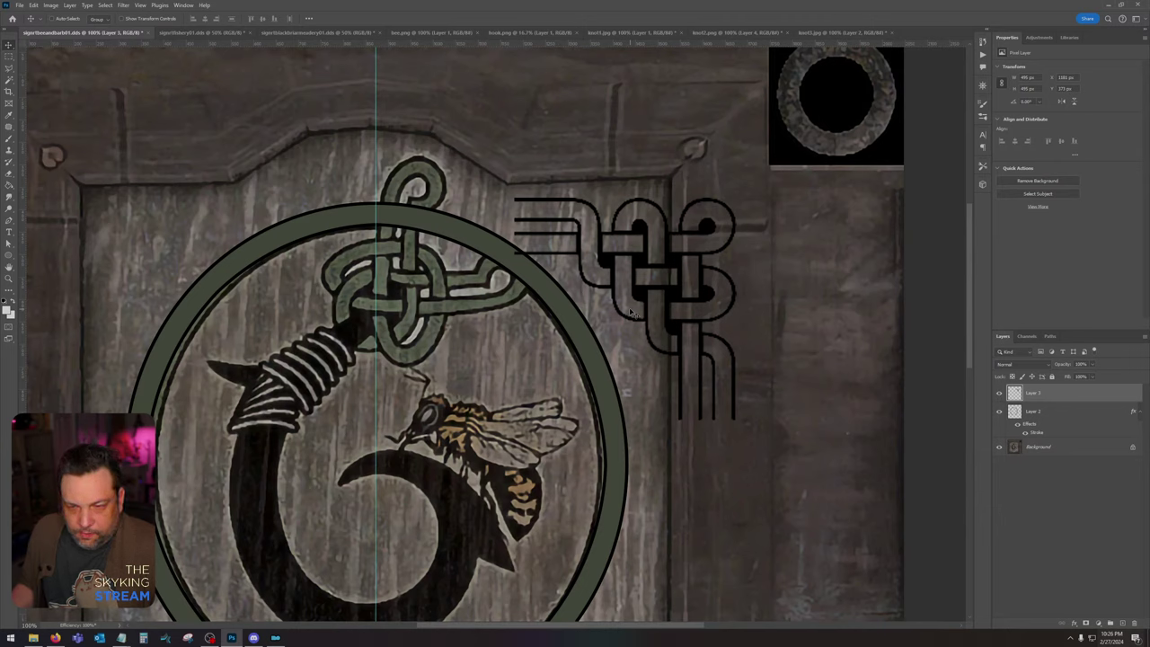
click(9, 56)
drag(654, 369, 776, 460)
key(Delete)
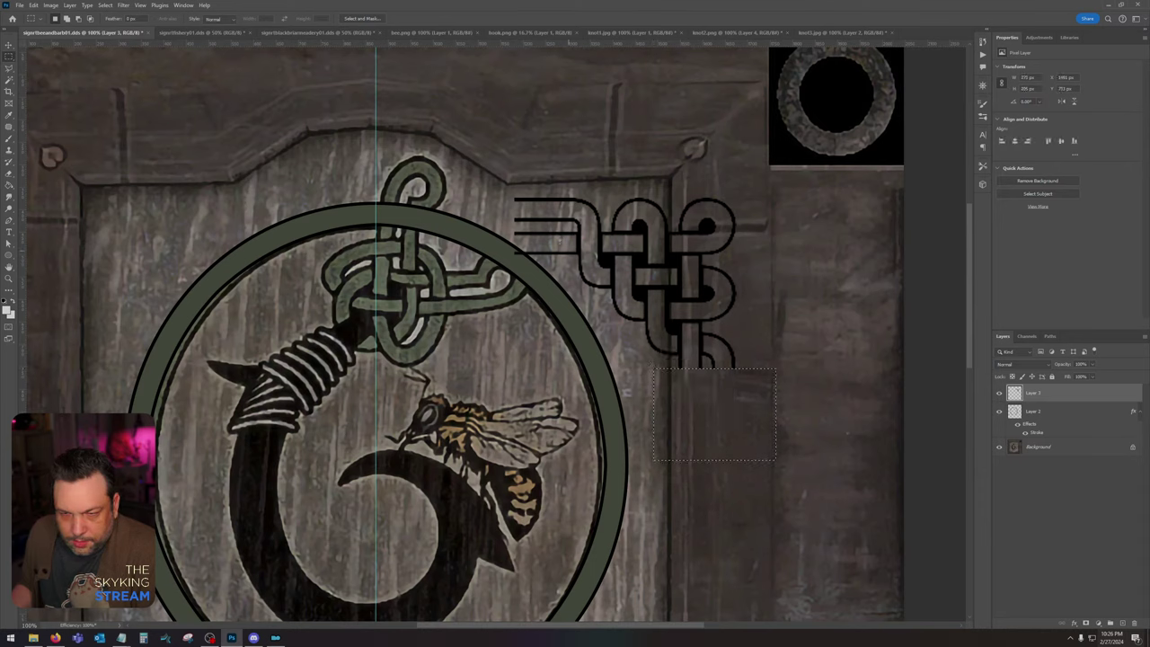
drag(483, 172, 565, 298)
key(Delete)
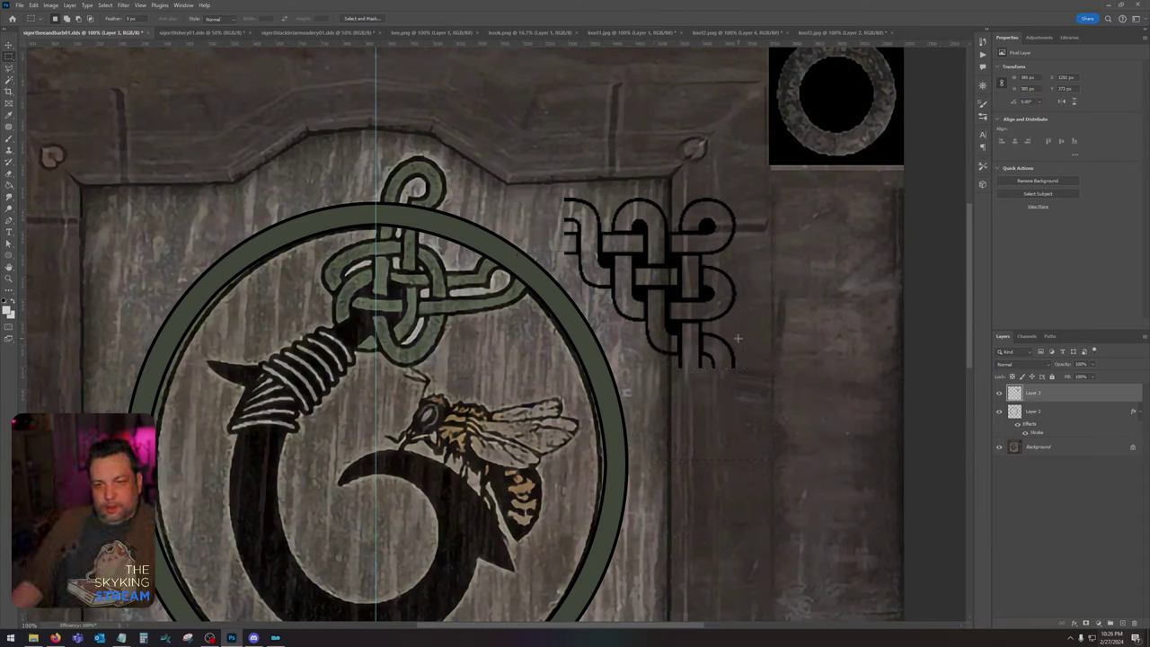
Step: Scale the trimmed corner knot down to about 270 px and place it on the dark wood strip beside the sign's frame
click(9, 45)
drag(691, 257, 729, 272)
key(ctrl+minus)
key(ctrl+minus)
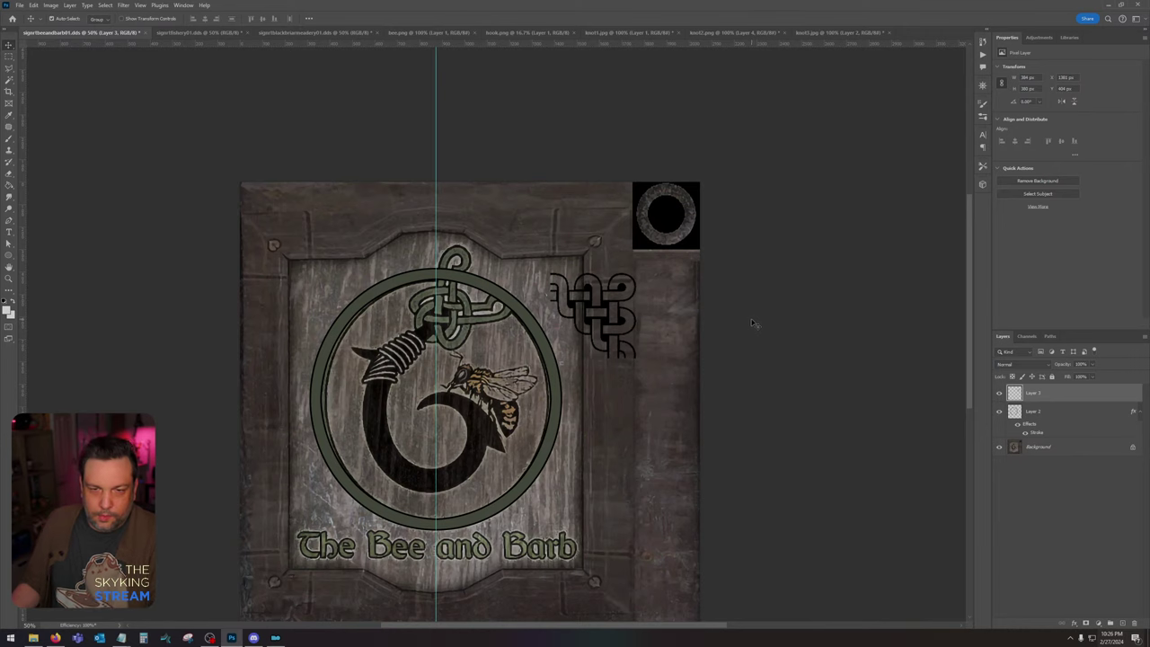
key(ctrl+minus)
drag(570, 353, 662, 369)
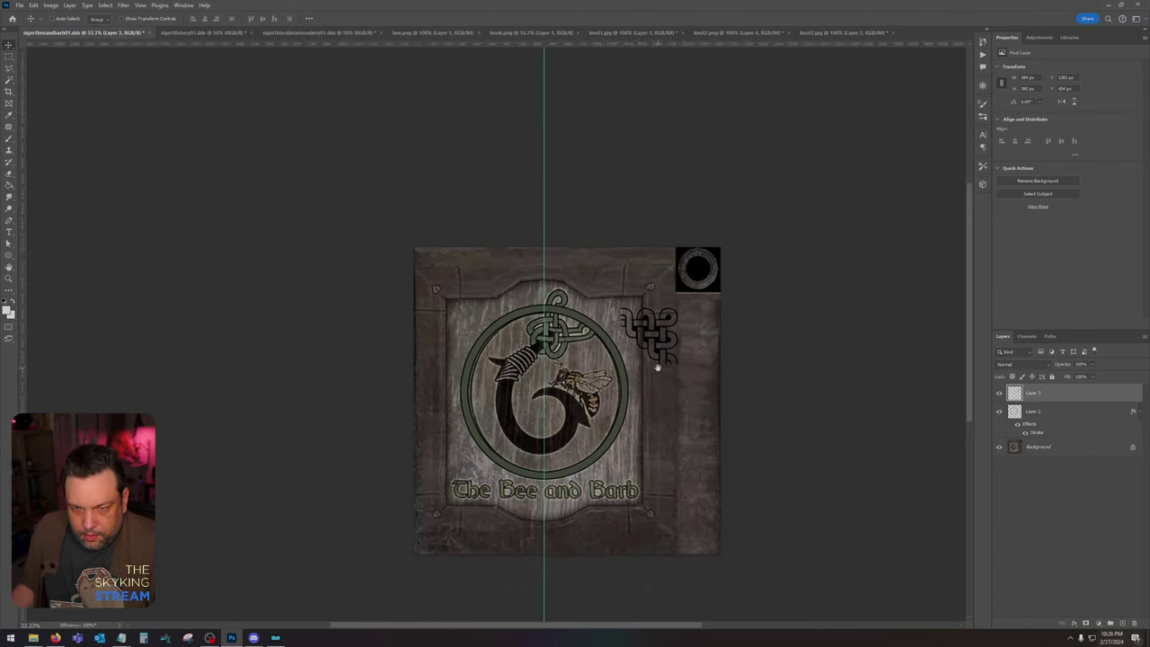
click(33, 6)
mouse_move(81, 219)
click(171, 232)
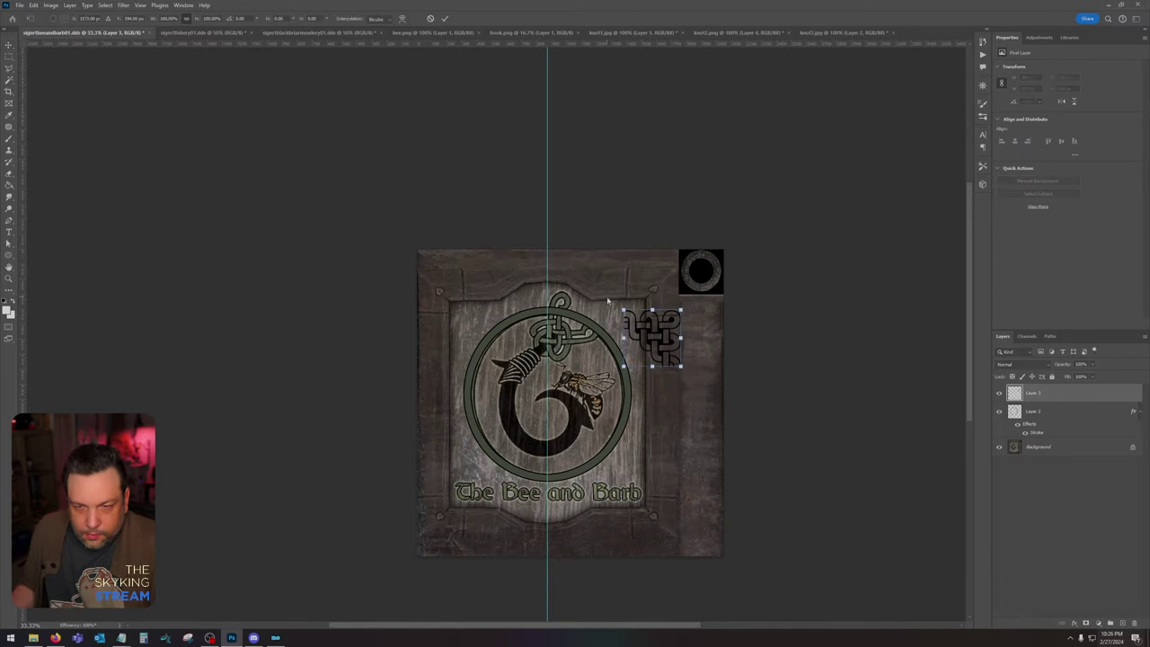
drag(623, 310, 633, 325)
key(Return)
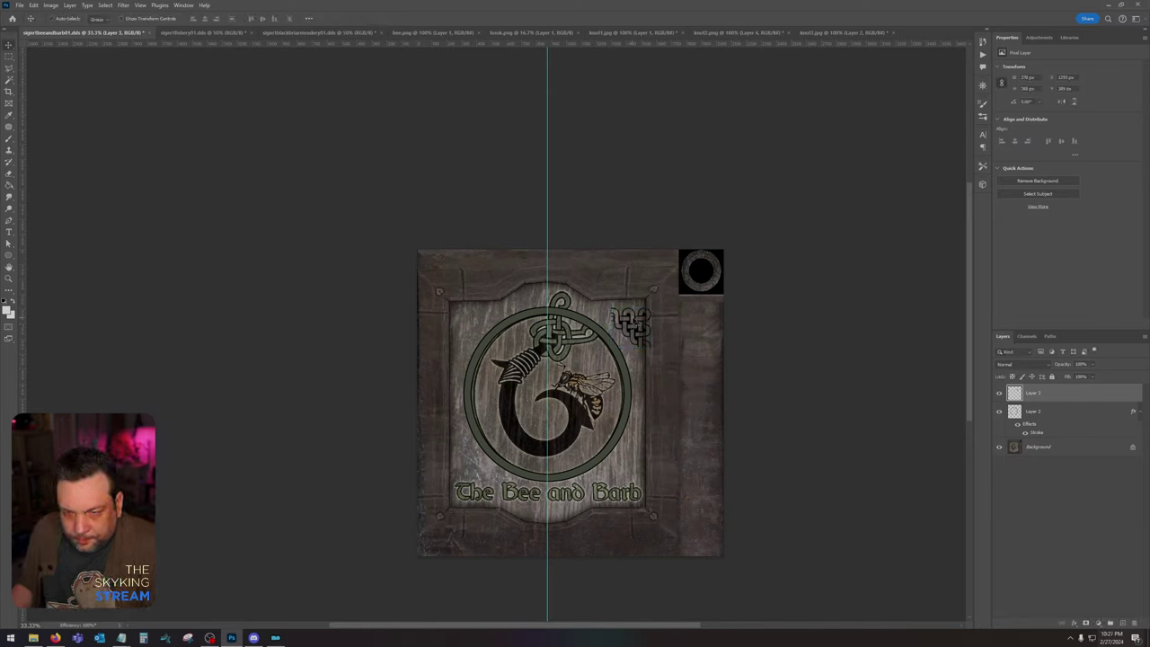
drag(638, 325, 696, 349)
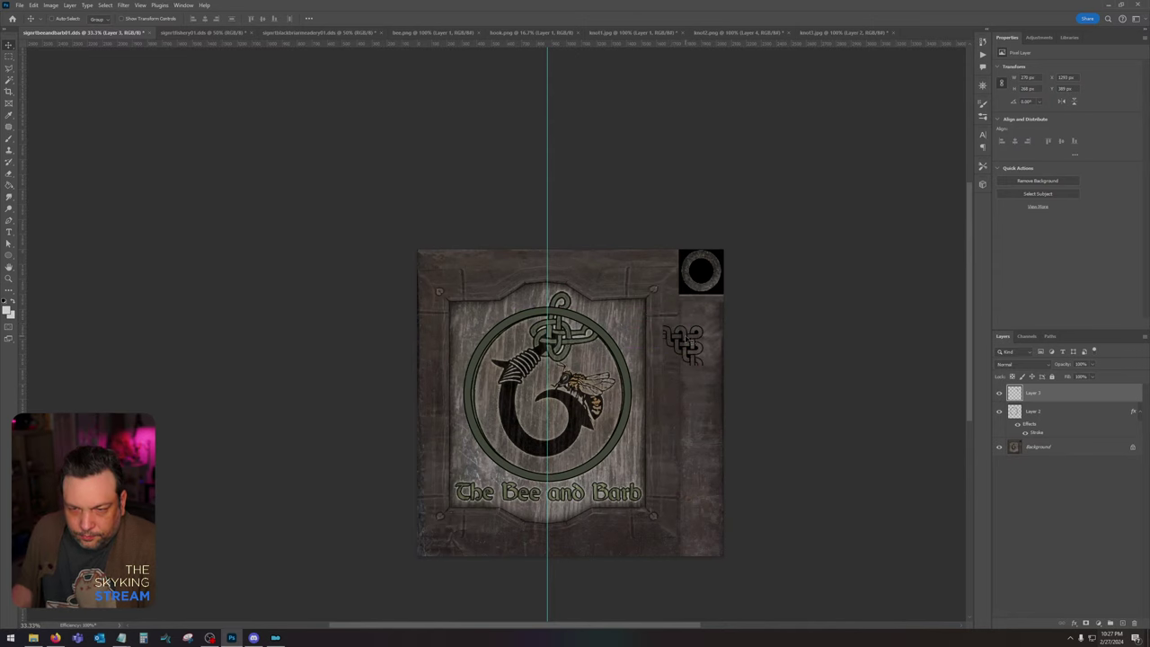
Step: Delete the recreated green ring's layer
scroll(710, 361, up, 1)
key(ctrl+plus)
key(ctrl+plus)
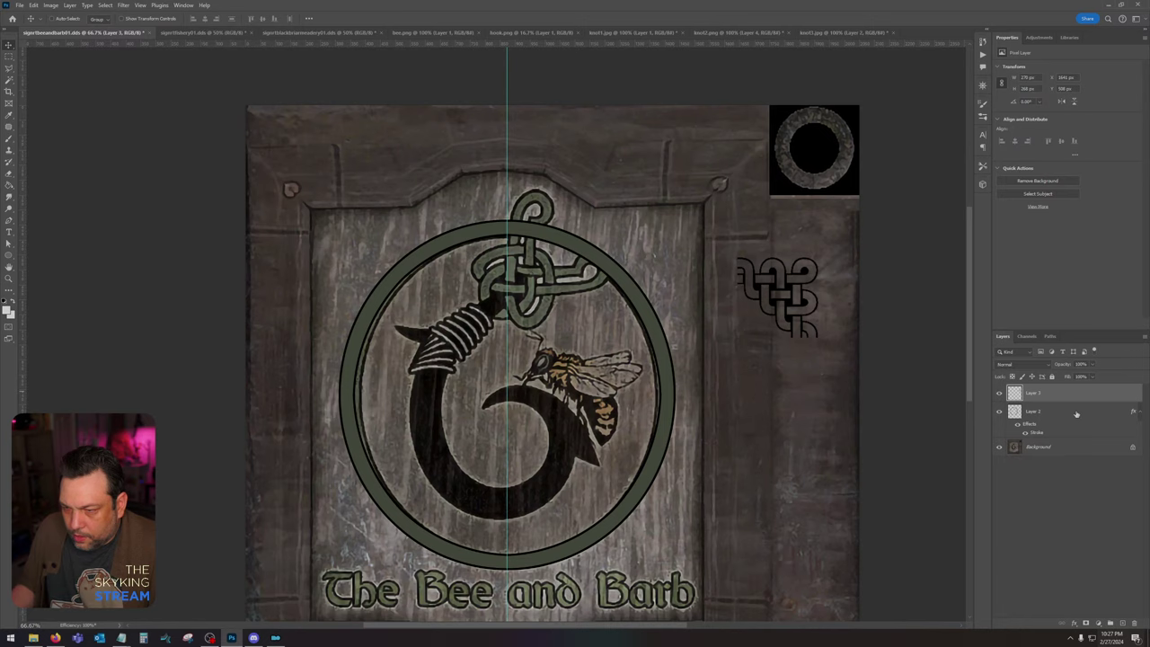
mouse_move(1077, 415)
mouse_down()
mouse_move(1115, 623)
mouse_move(1135, 623)
mouse_up()
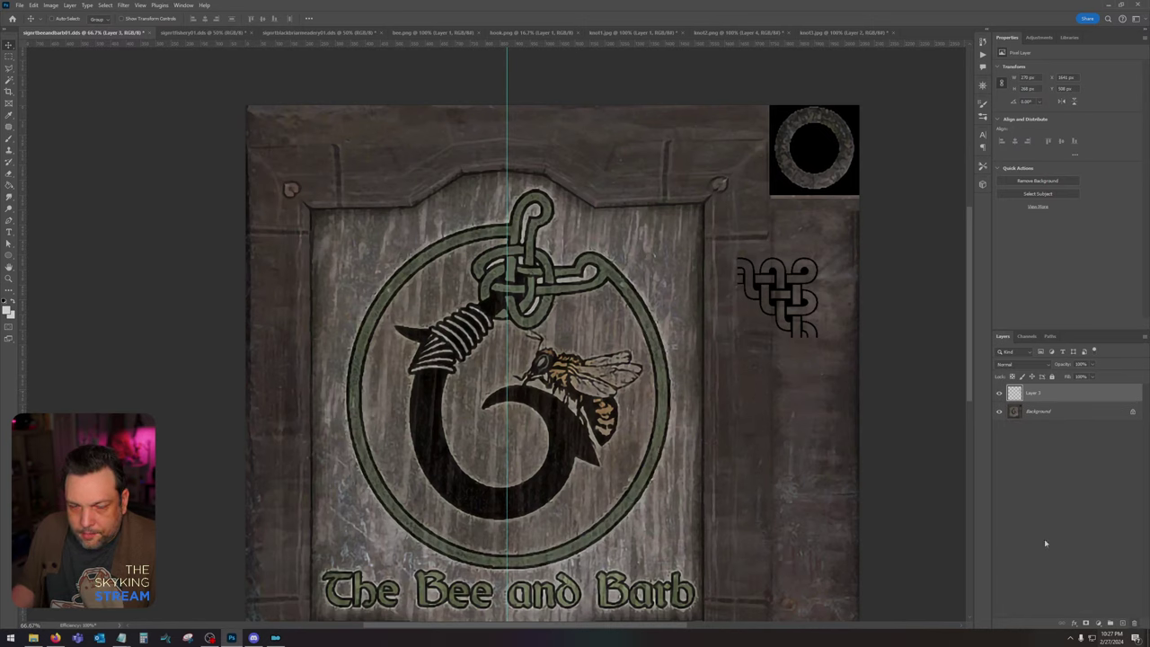
Step: Add a new layer directly above the background and fill it with white behind the corner knot
click(1057, 414)
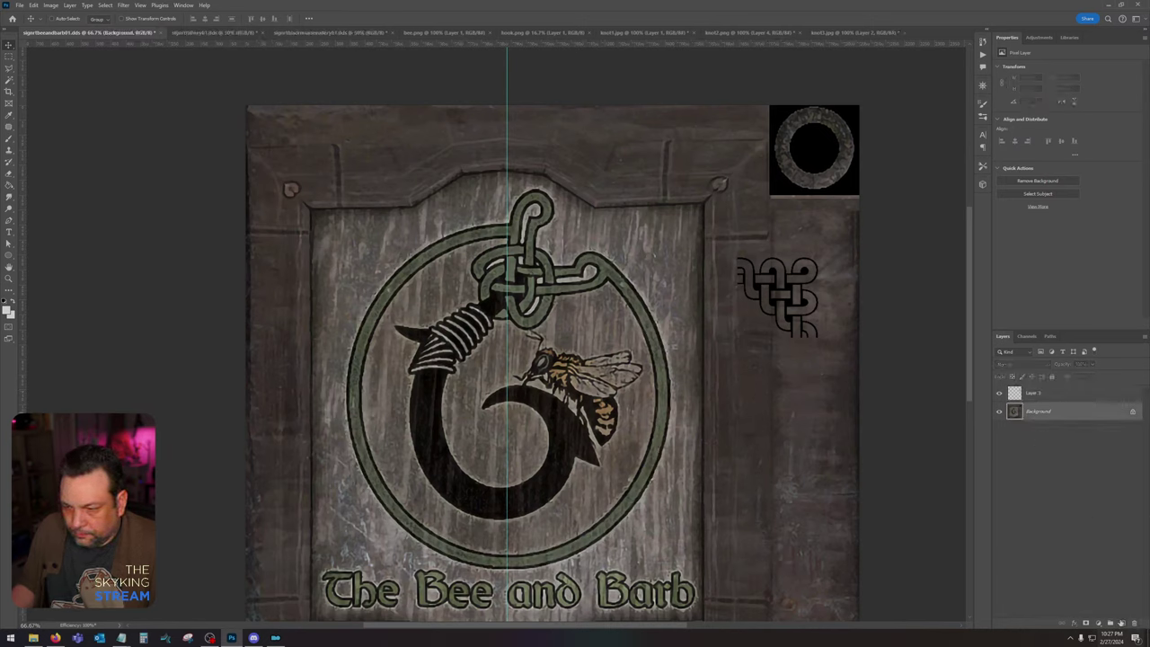
click(1124, 624)
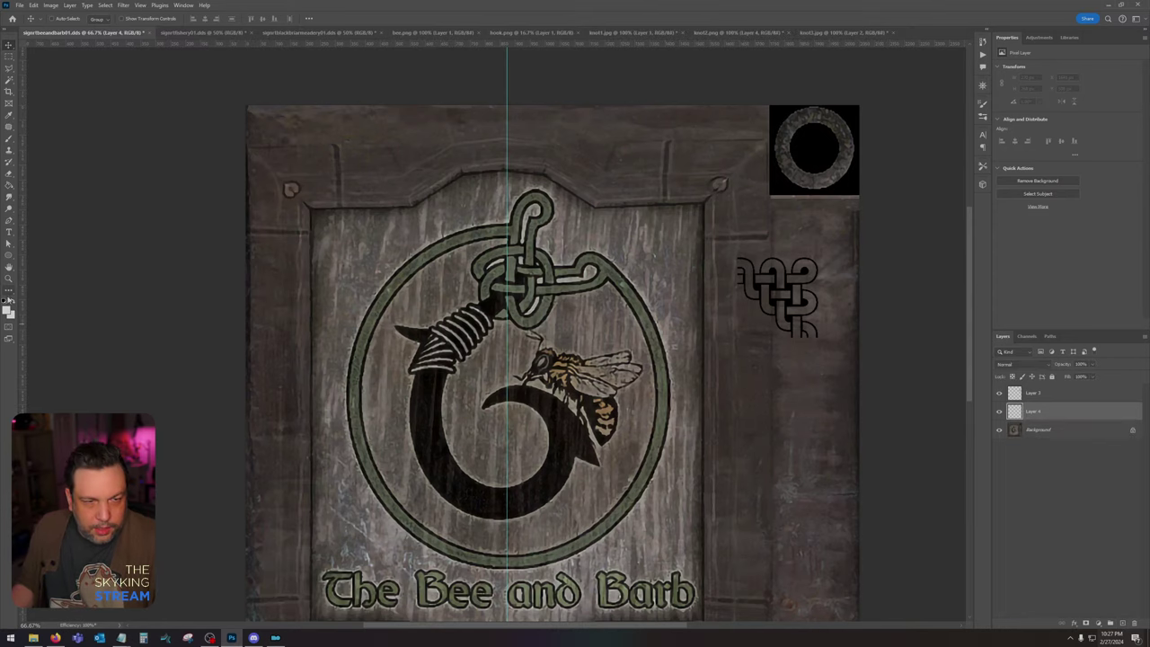
key(alt+BackSpace)
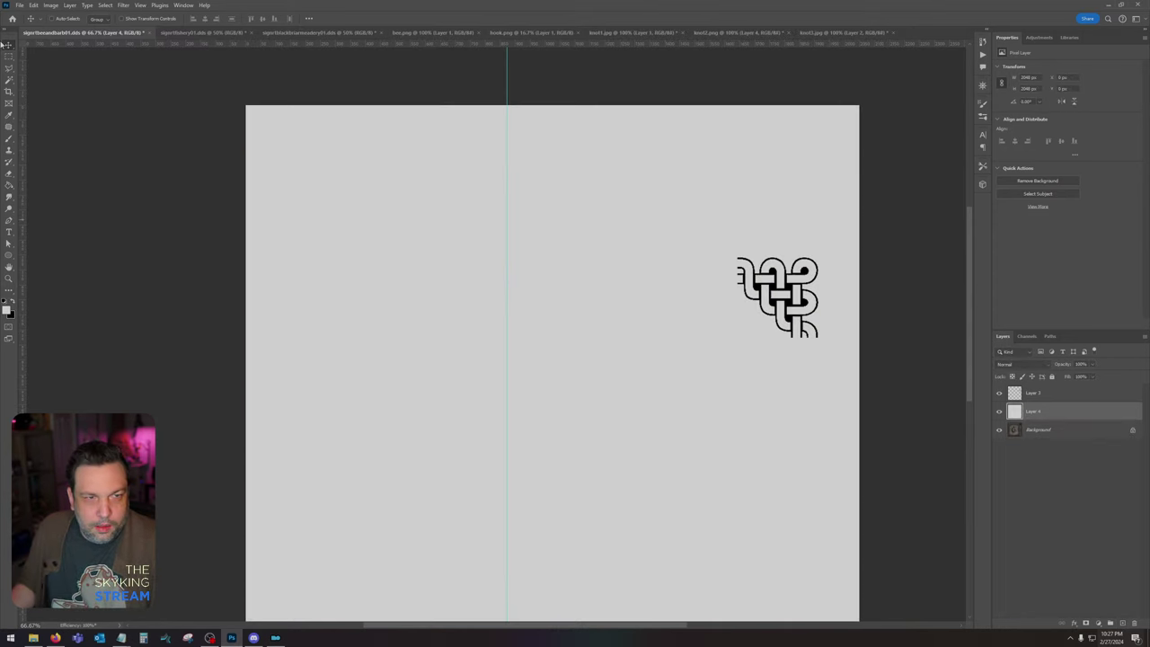
drag(762, 290, 757, 222)
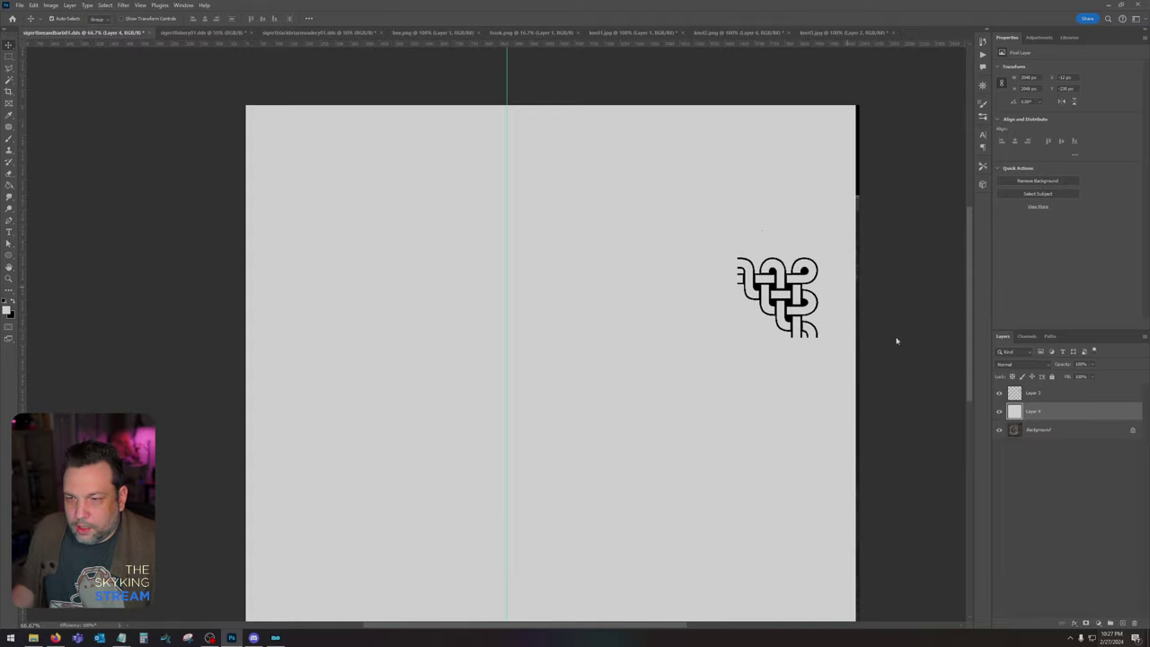
key(ctrl+shift+s)
click(900, 141)
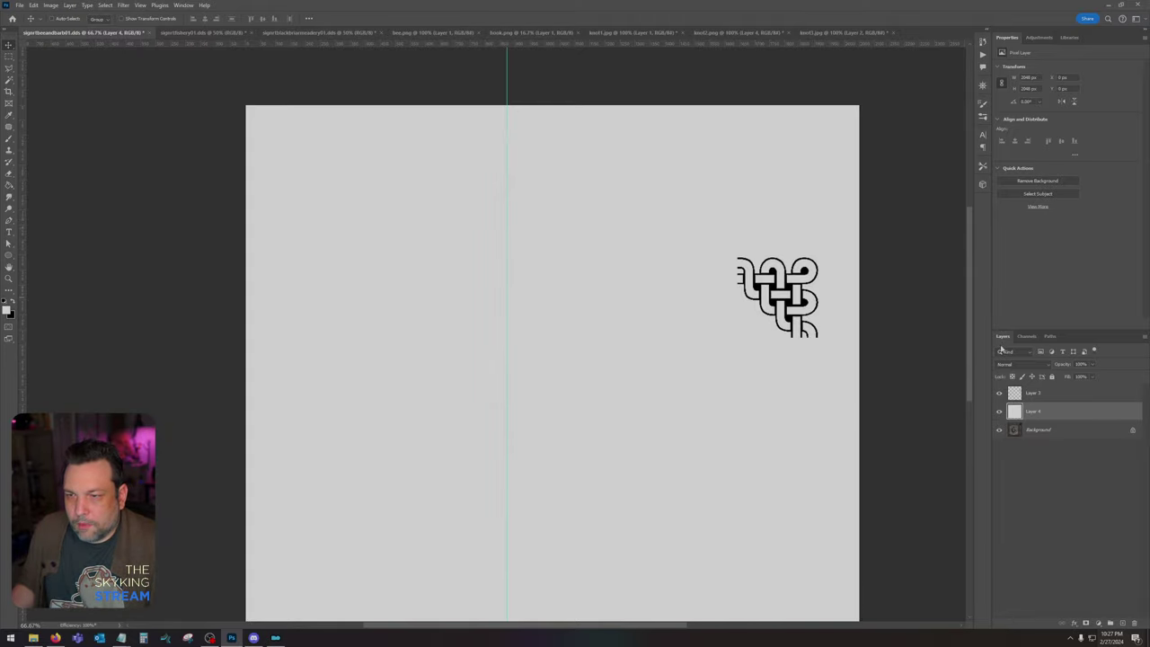
Step: Move the corner knot up to the canvas's upper right area, at about X 1546 px and Y 126 px
click(1034, 393)
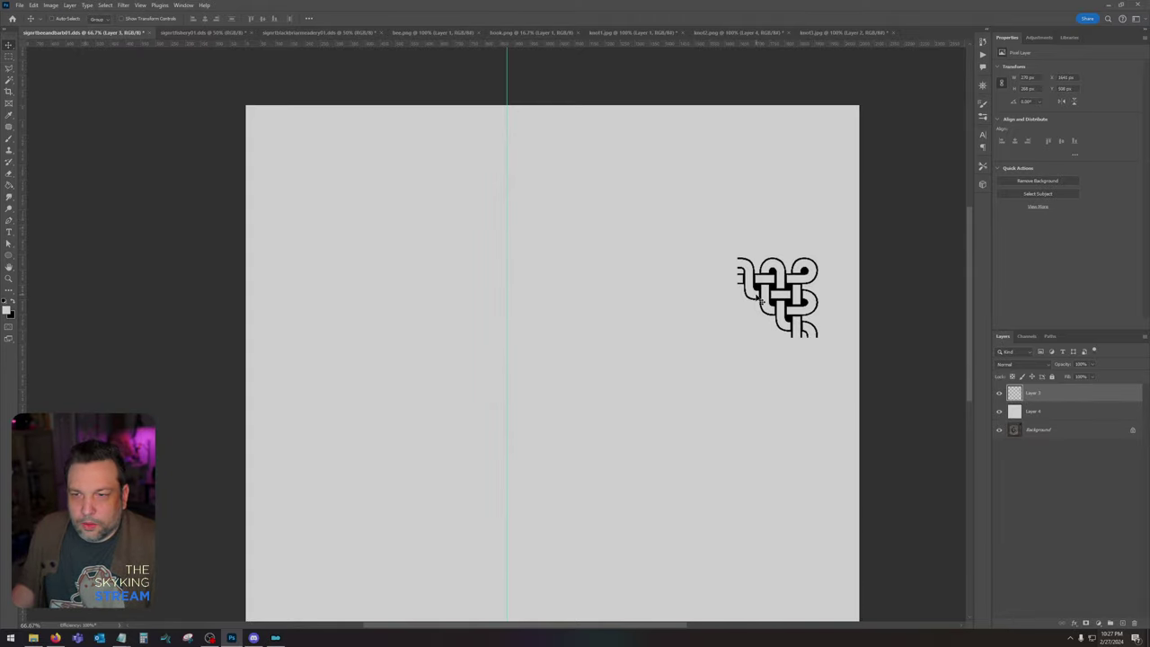
drag(757, 296, 727, 181)
scroll(708, 235, down, 1)
scroll(710, 237, down, 1)
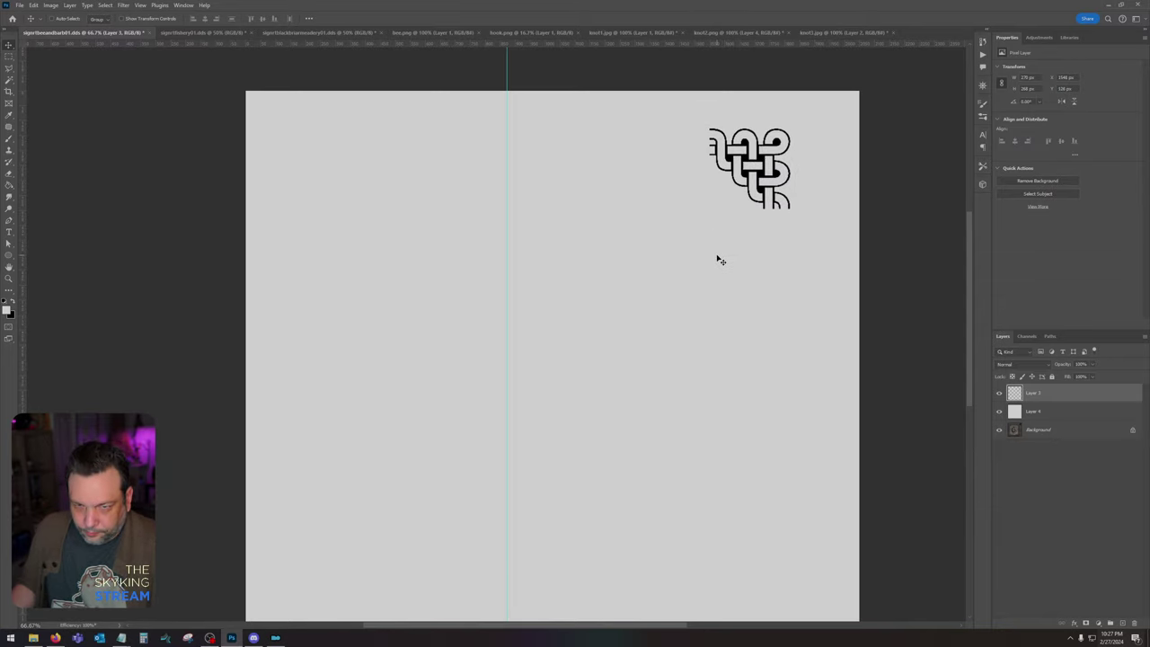
Step: Move the vertical guide to the canvas's horizontal centre and add a horizontal guide through the canvas's vertical centre
scroll(711, 241, down, 5)
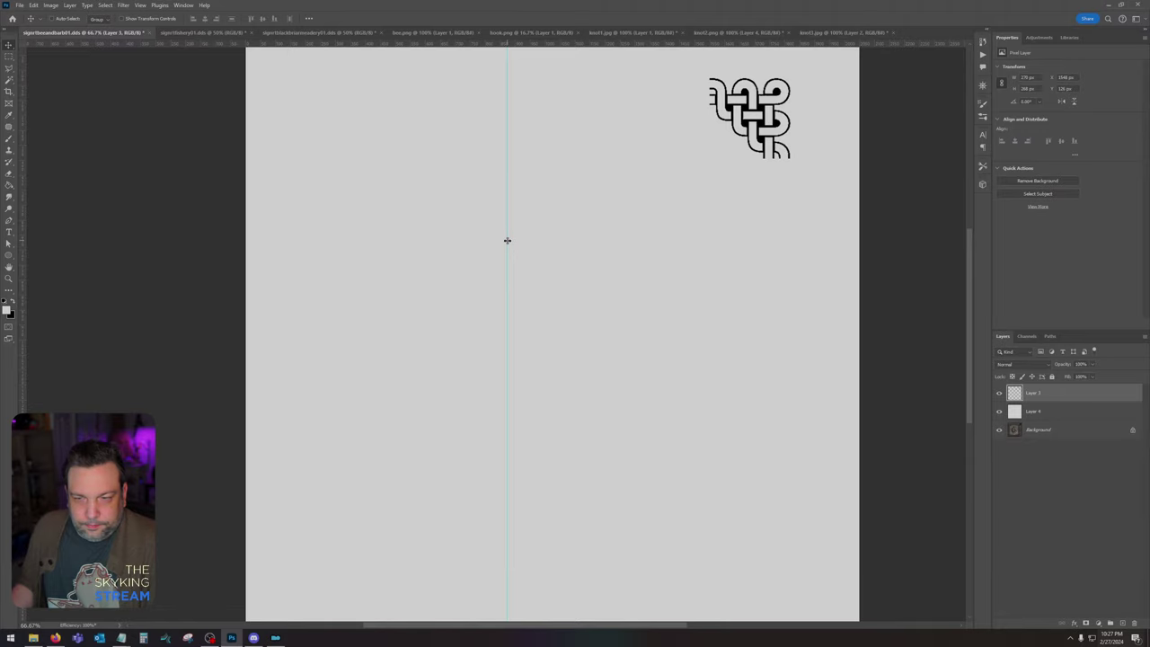
drag(507, 240, 549, 259)
drag(528, 44, 555, 346)
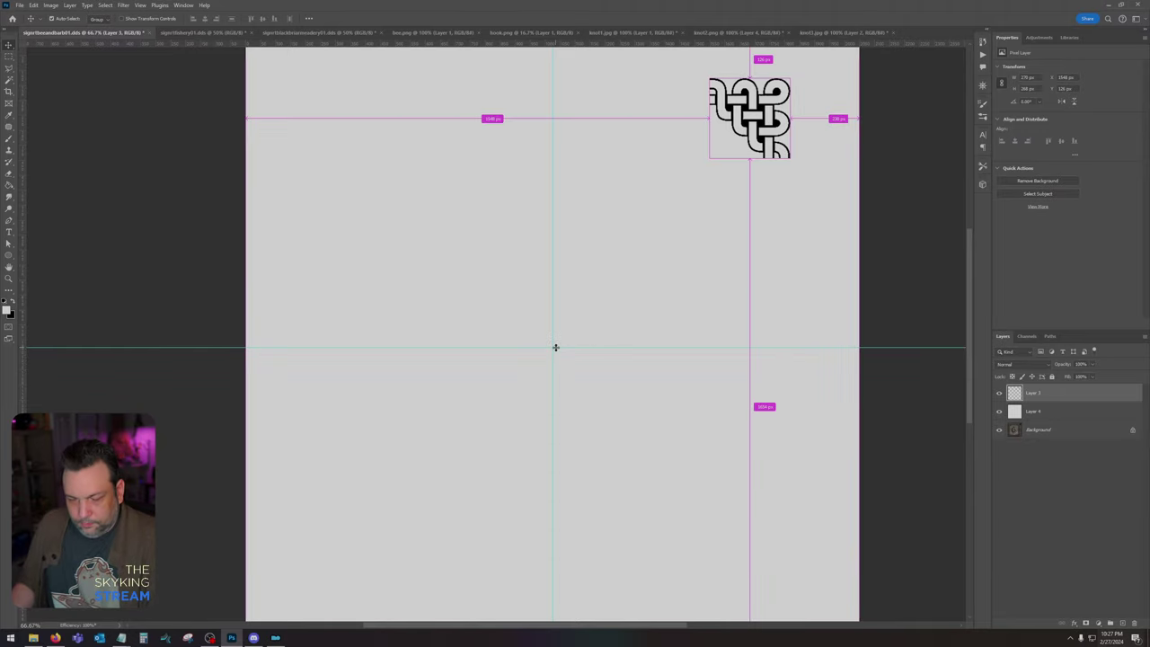
Step: Make a circular selection about 1728 px across, centred on the crossing of the two guides
key(ctrl+minus)
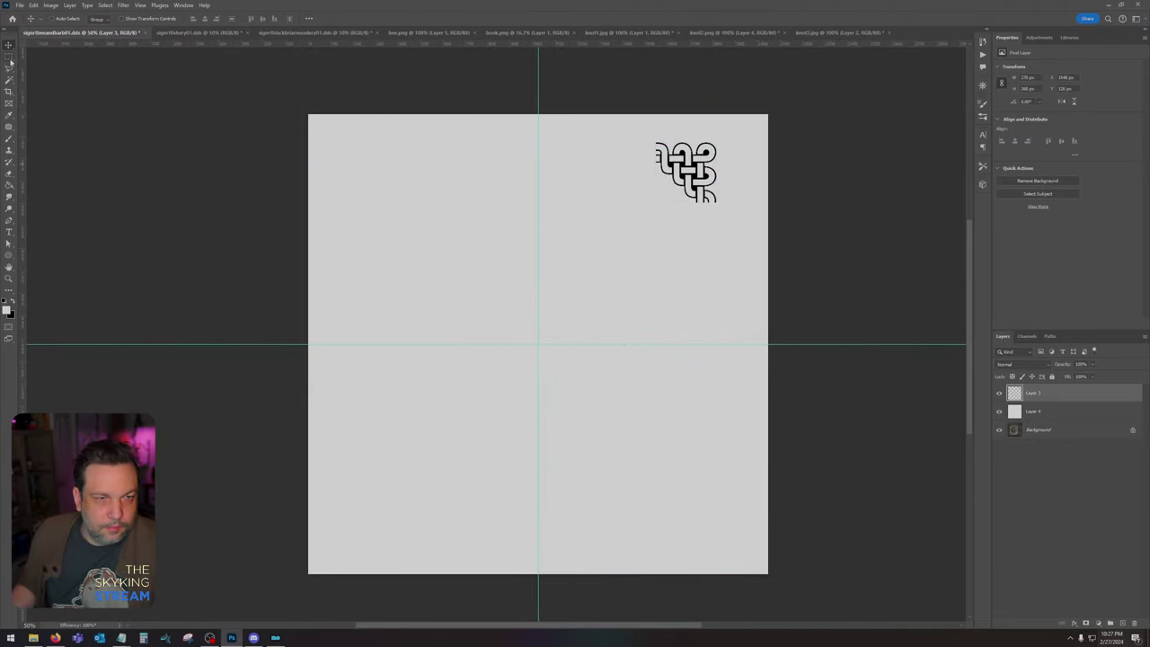
click(9, 56)
click(47, 67)
drag(546, 339, 848, 149)
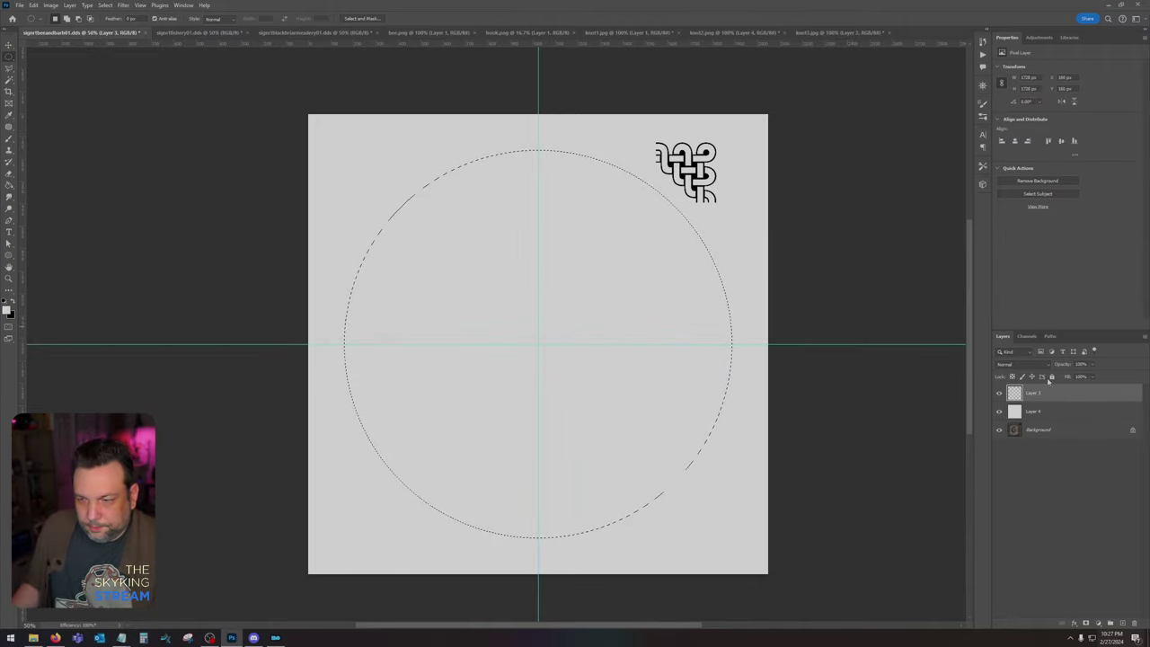
Step: Add a new layer beneath the knot's layer, fill the circular selection with dark grey and deselect
click(1123, 624)
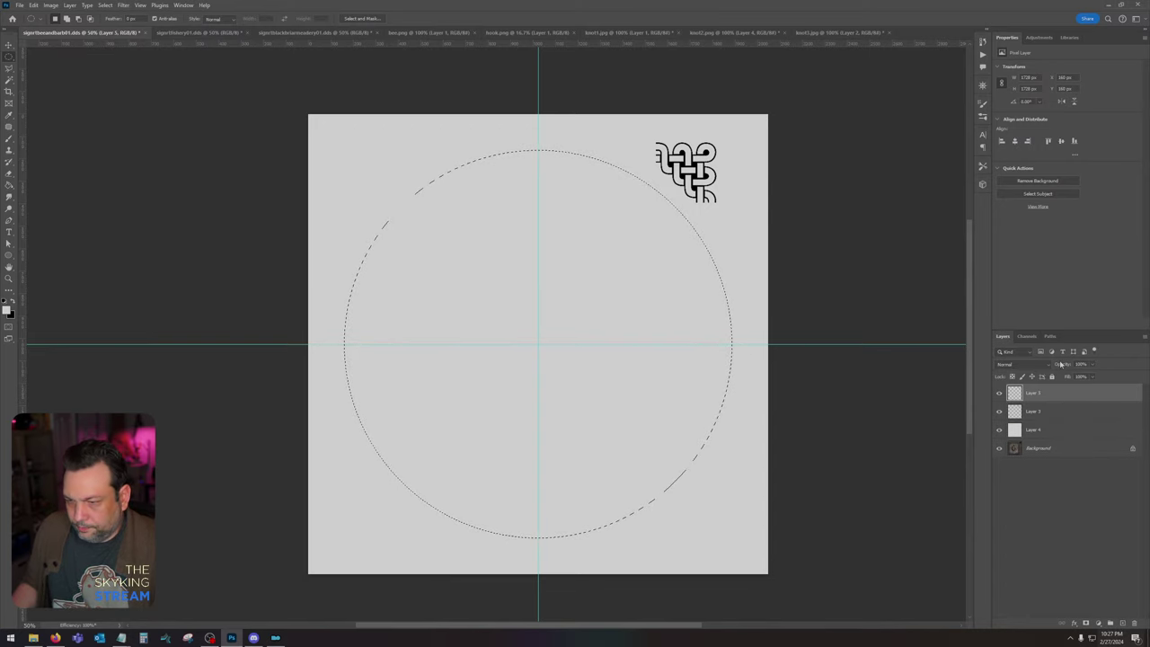
drag(1061, 396, 1058, 420)
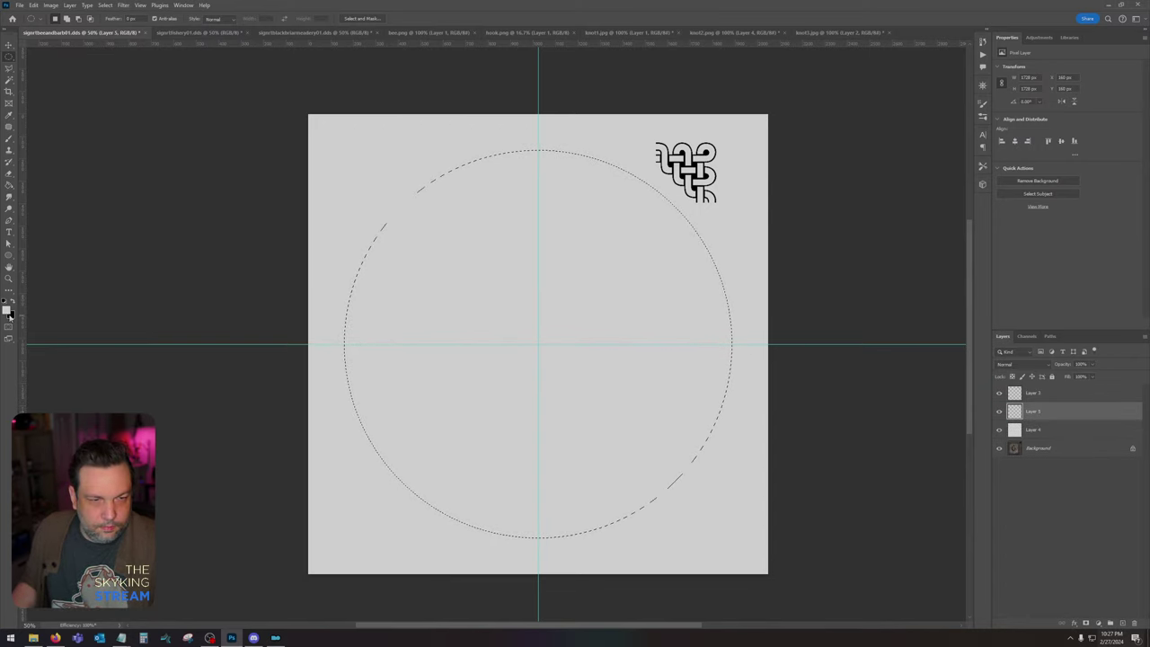
click(6, 309)
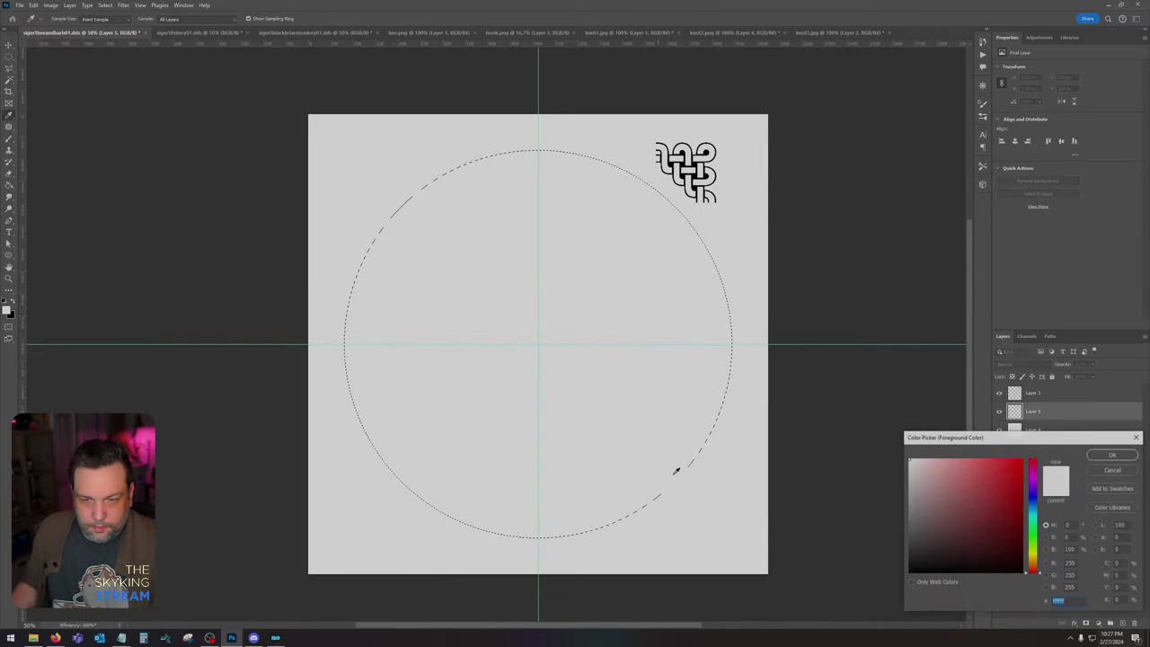
click(1112, 455)
key(shift+F5)
key(Return)
key(ctrl+d)
Step: Move the corner knot onto the upper right edge of the dark grey circle
click(10, 47)
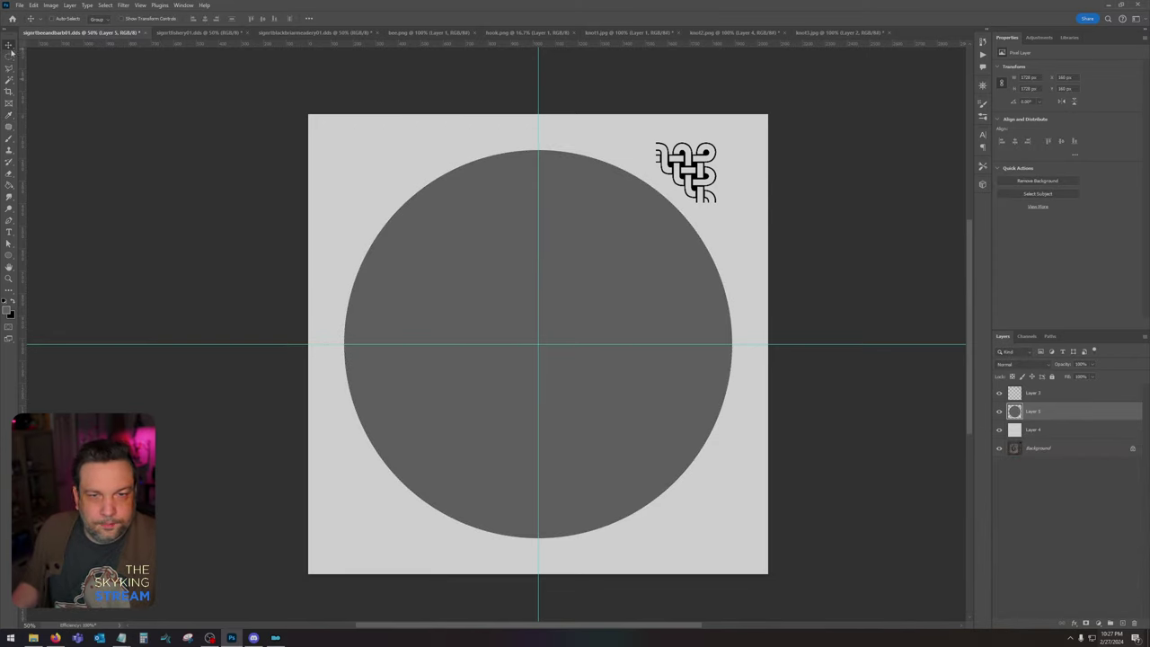
click(1042, 396)
drag(699, 170, 685, 207)
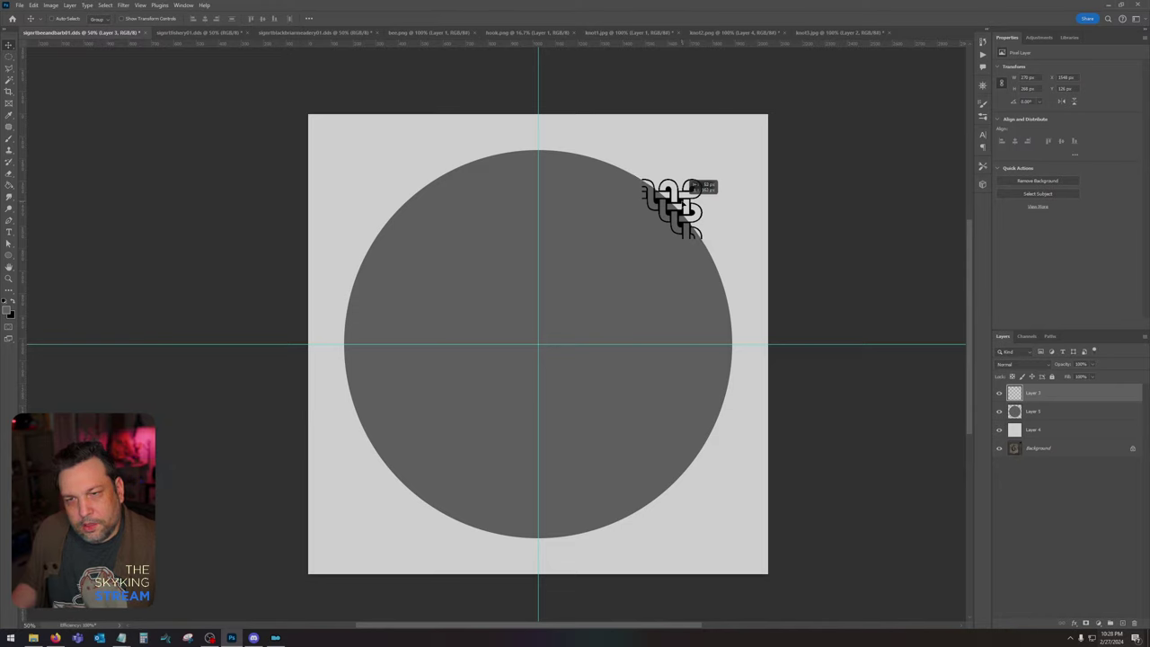
drag(686, 207, 687, 207)
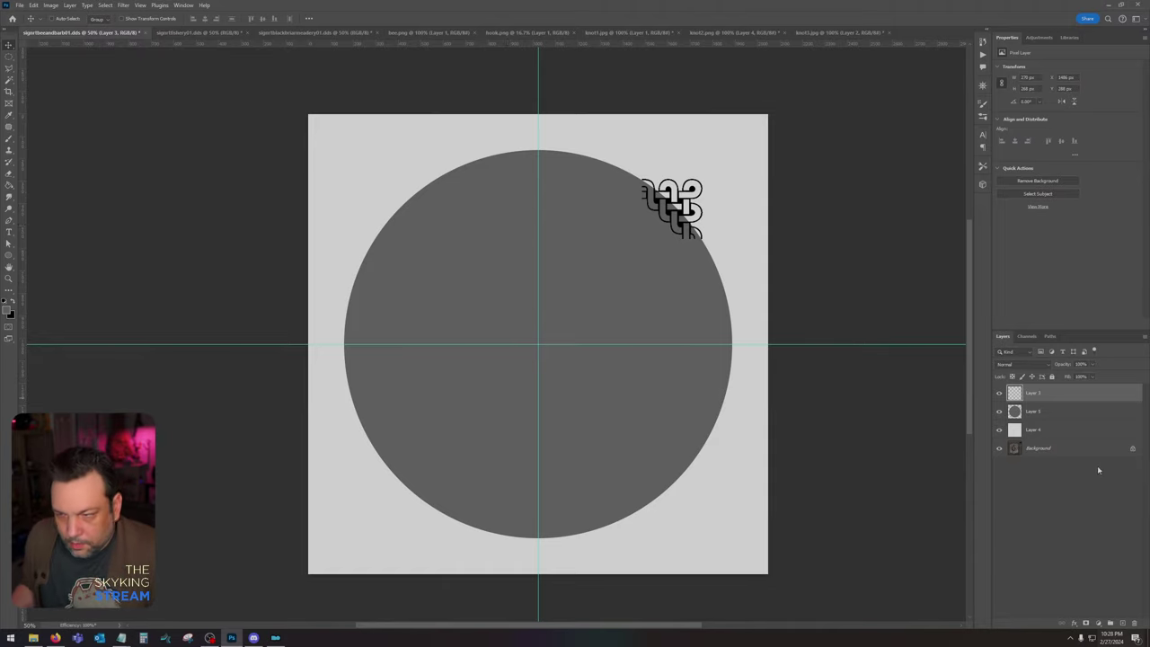
Step: Cut a concentric circle about 1688 px across out of the grey disc to leave a thin ring, and deselect
click(1050, 413)
key(m)
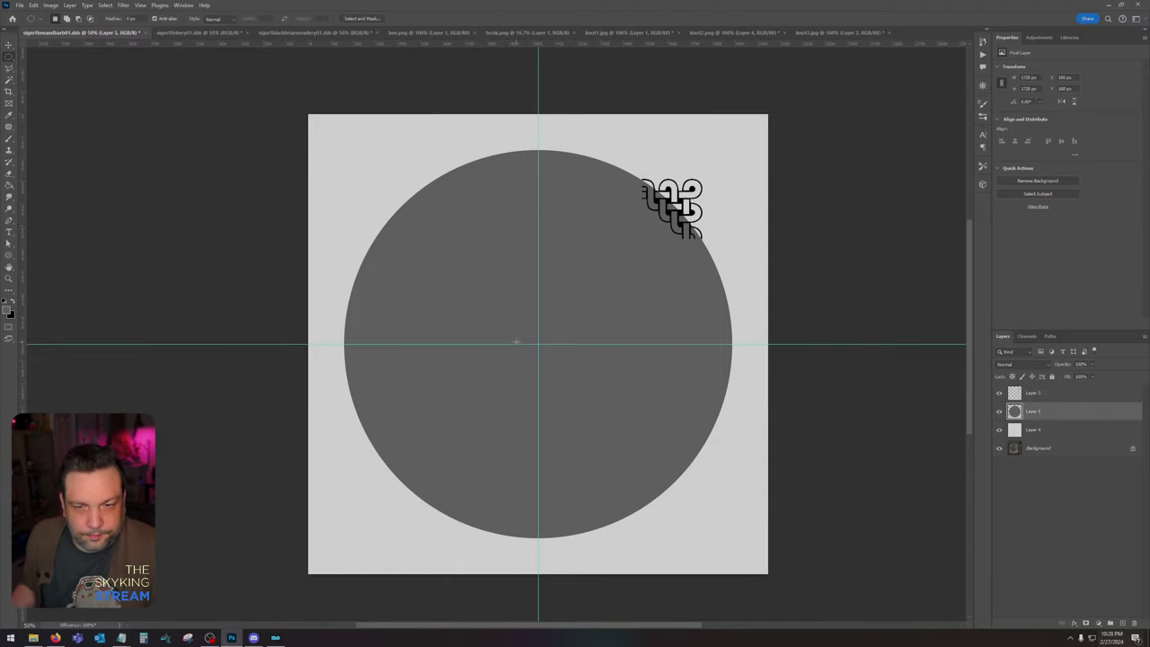
drag(539, 344, 939, 154)
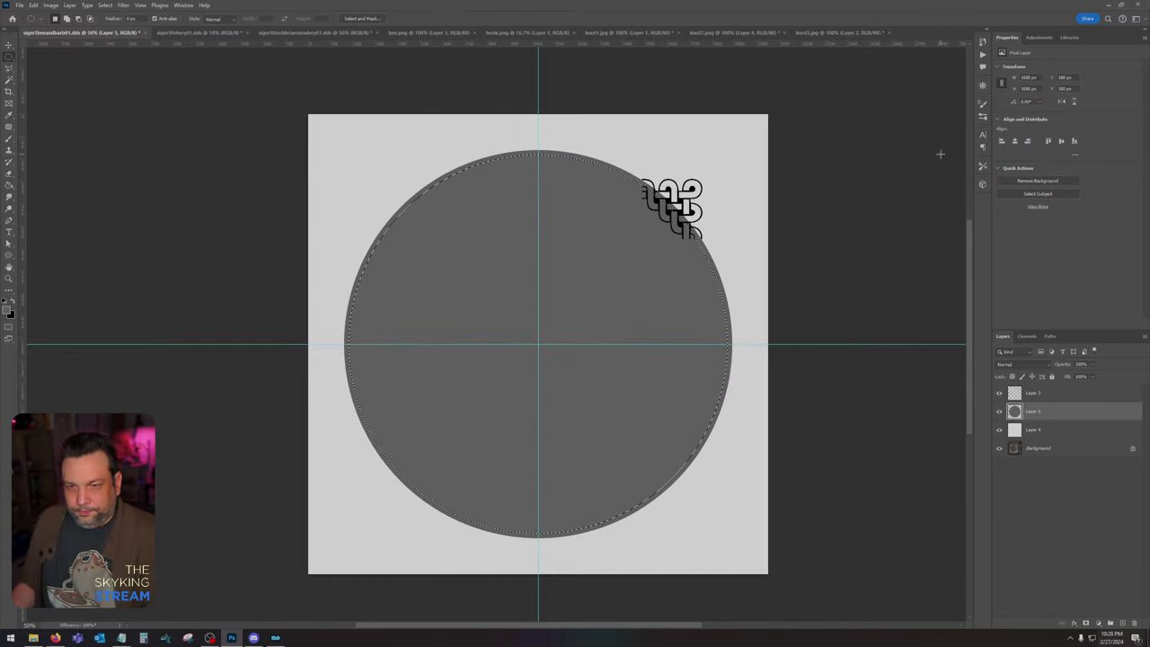
key(Delete)
key(ctrl+d)
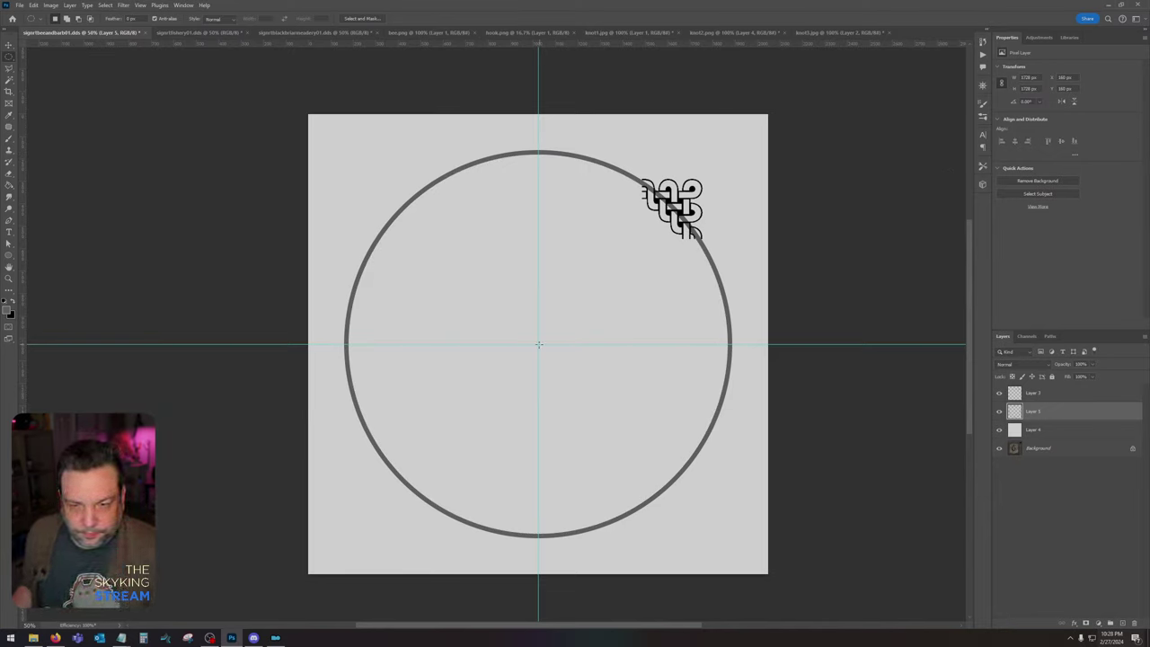
Step: Add a second concentric grey ring about 1636 px across inside the first by filling a circle and deleting a slightly smaller one
drag(539, 343, 921, 160)
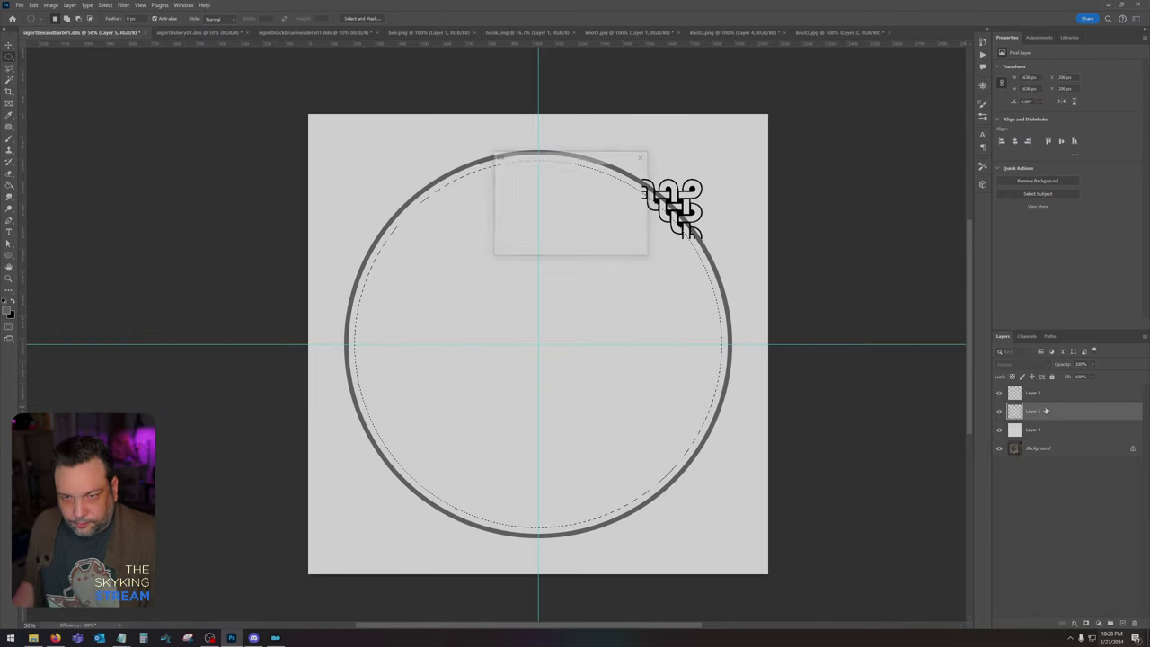
key(alt+BackSpace)
drag(540, 346, 861, 164)
key(Delete)
key(ctrl+d)
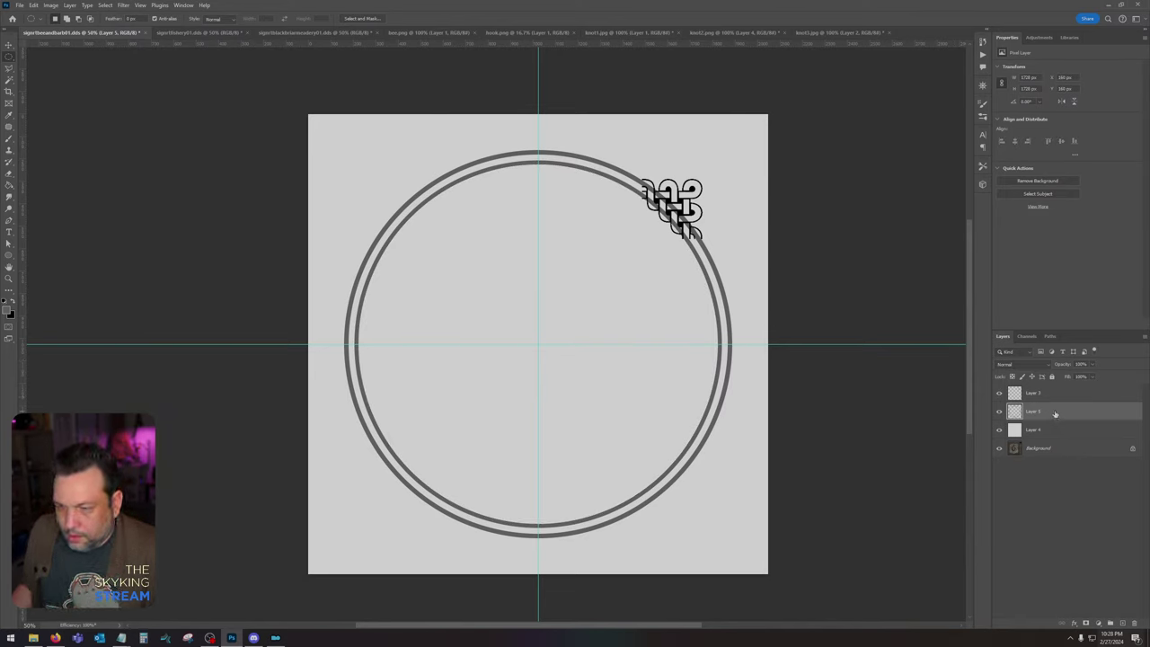
Step: Add a thin black outside Stroke to the layer with the two grey rings
double_click(1055, 414)
click(387, 343)
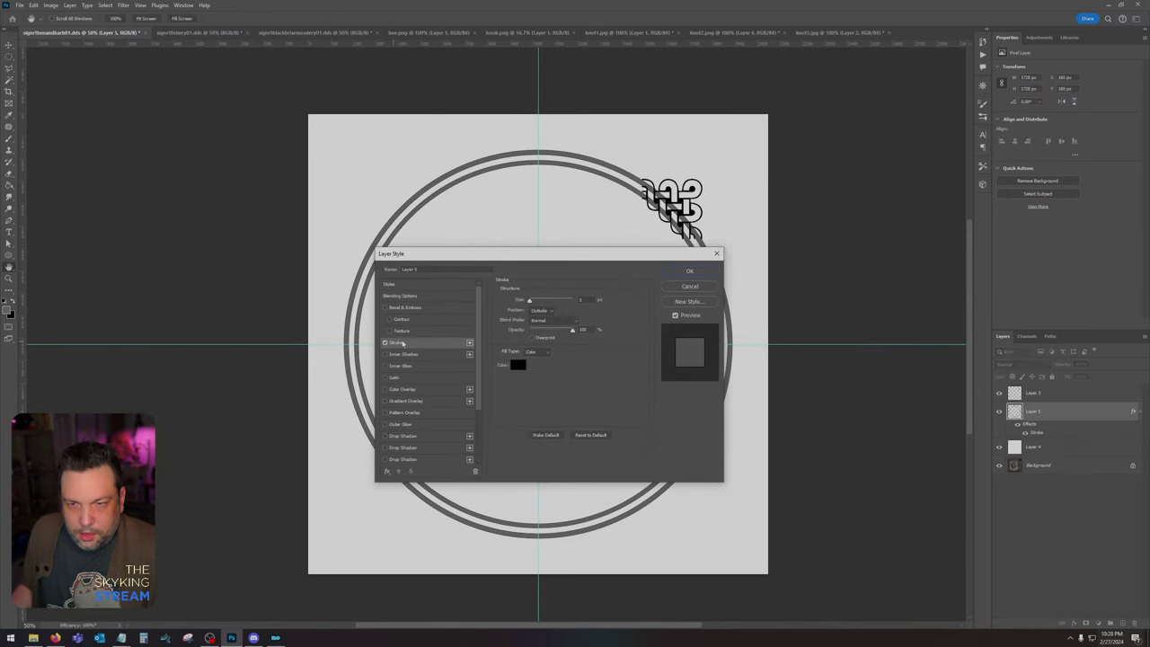
drag(530, 302, 533, 304)
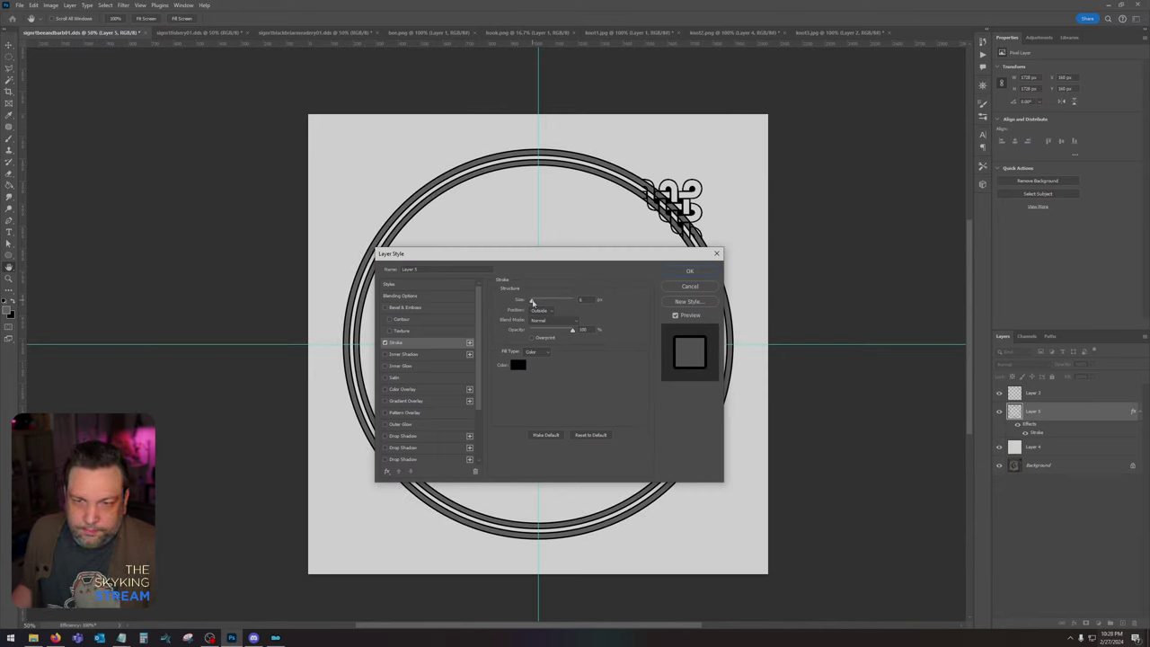
drag(533, 303, 533, 303)
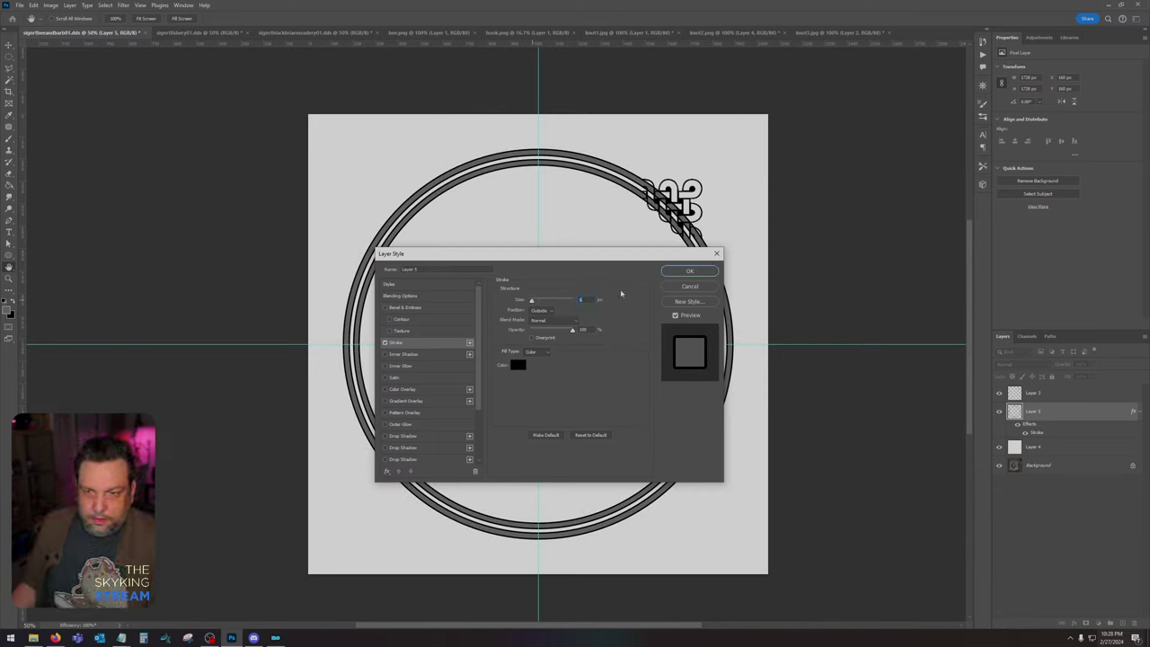
click(687, 272)
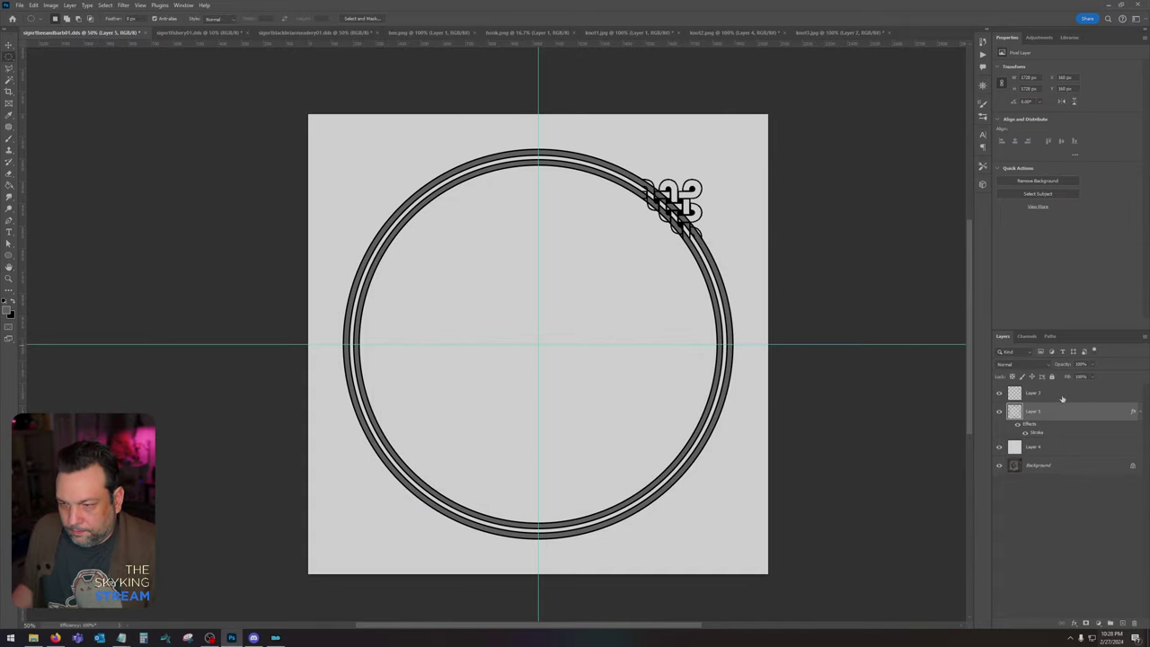
Step: Rasterize the layer style of the two rings and compare the rings' overlap with the corner knot
click(1063, 395)
click(8, 279)
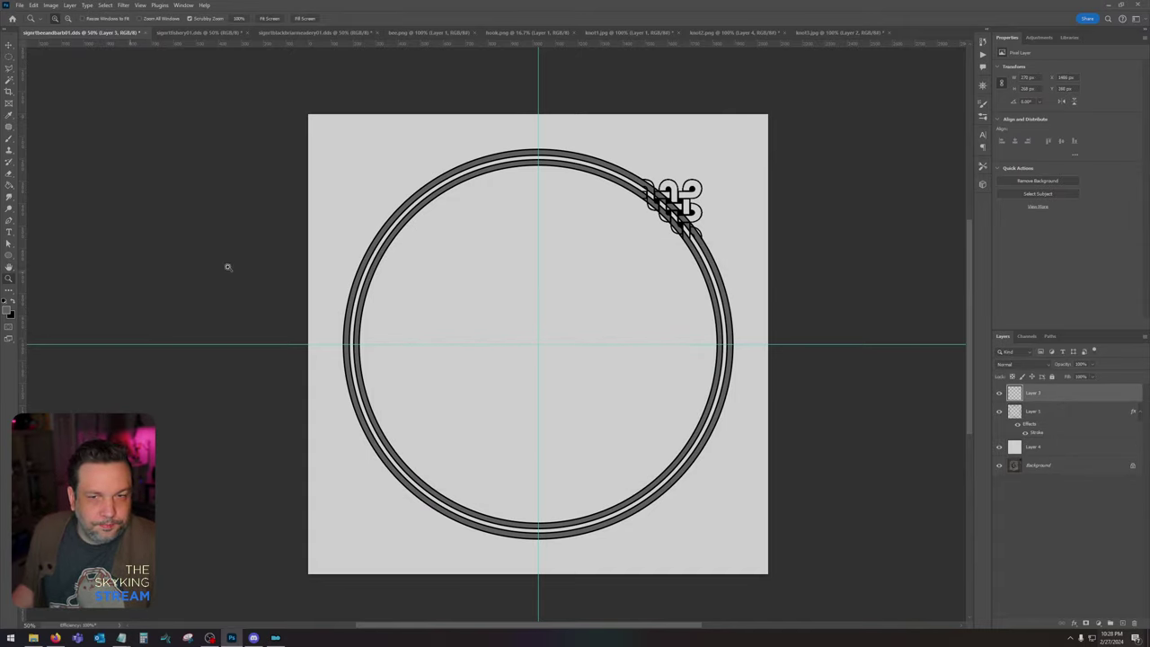
drag(699, 192, 851, 322)
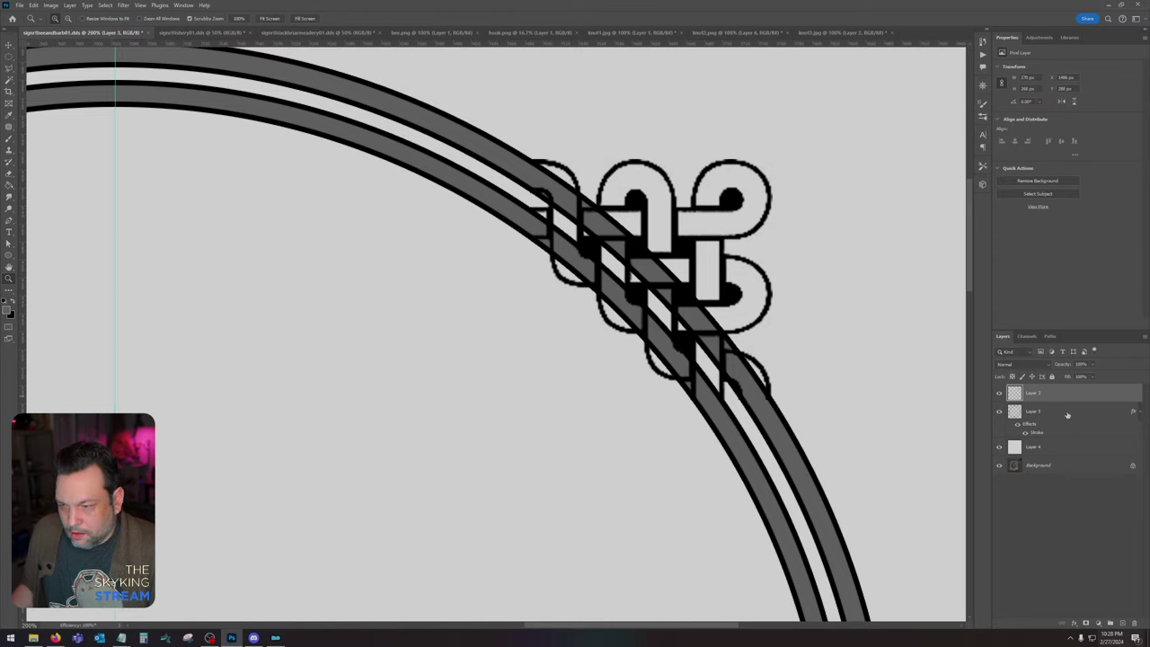
right_click(1068, 413)
click(1057, 369)
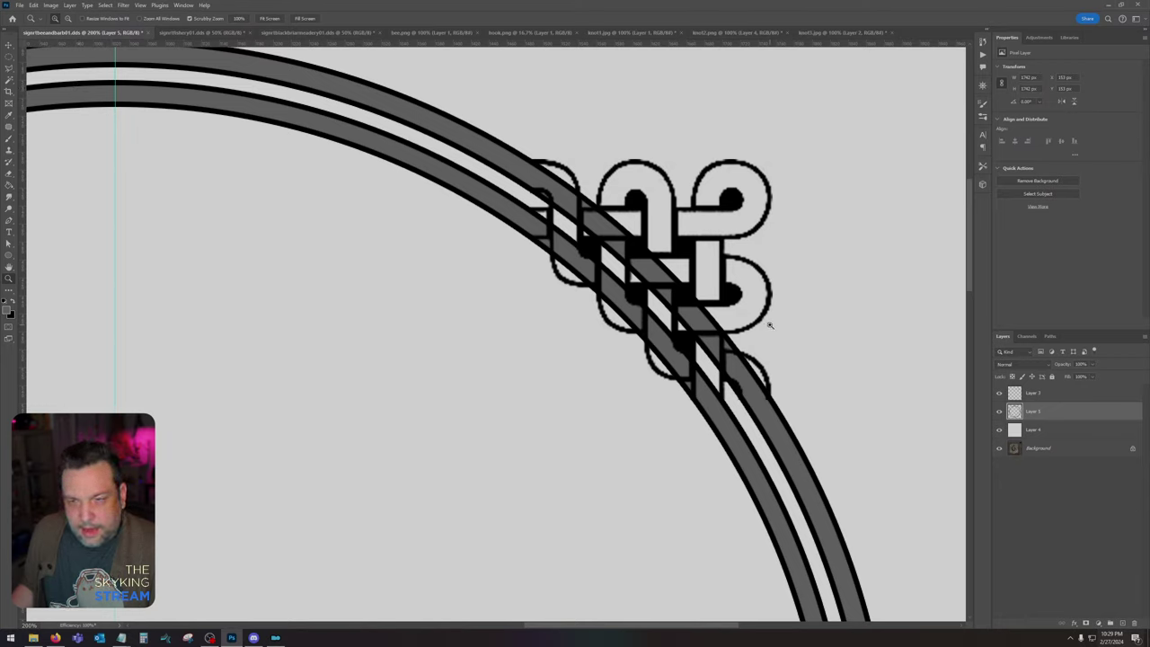
click(999, 413)
click(999, 413)
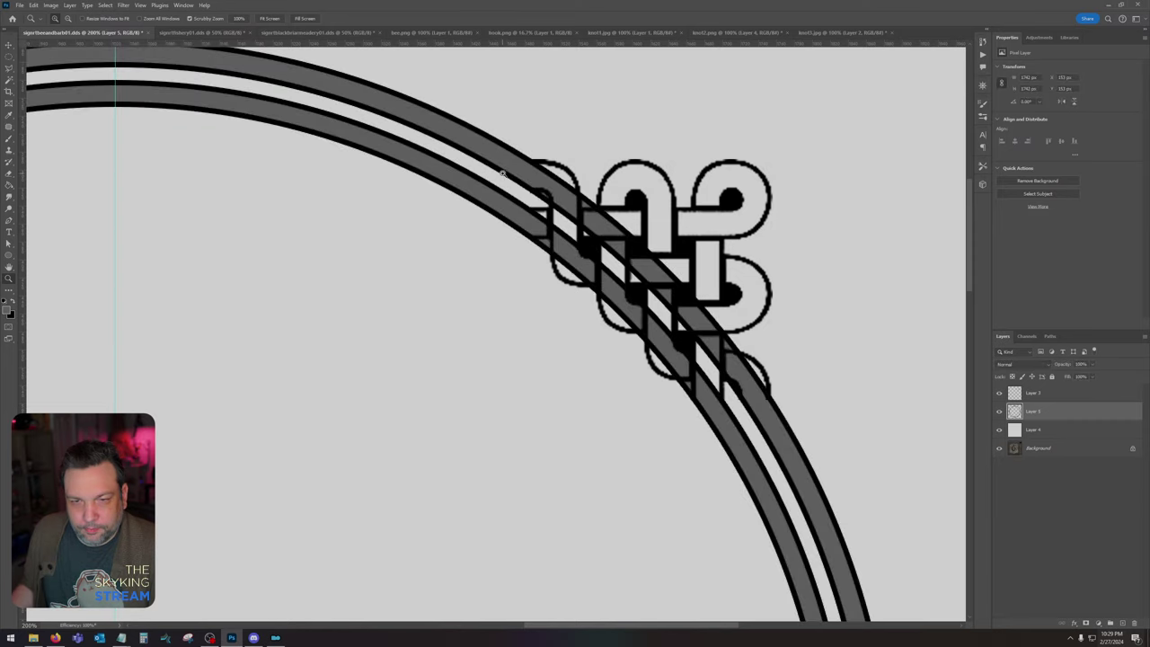
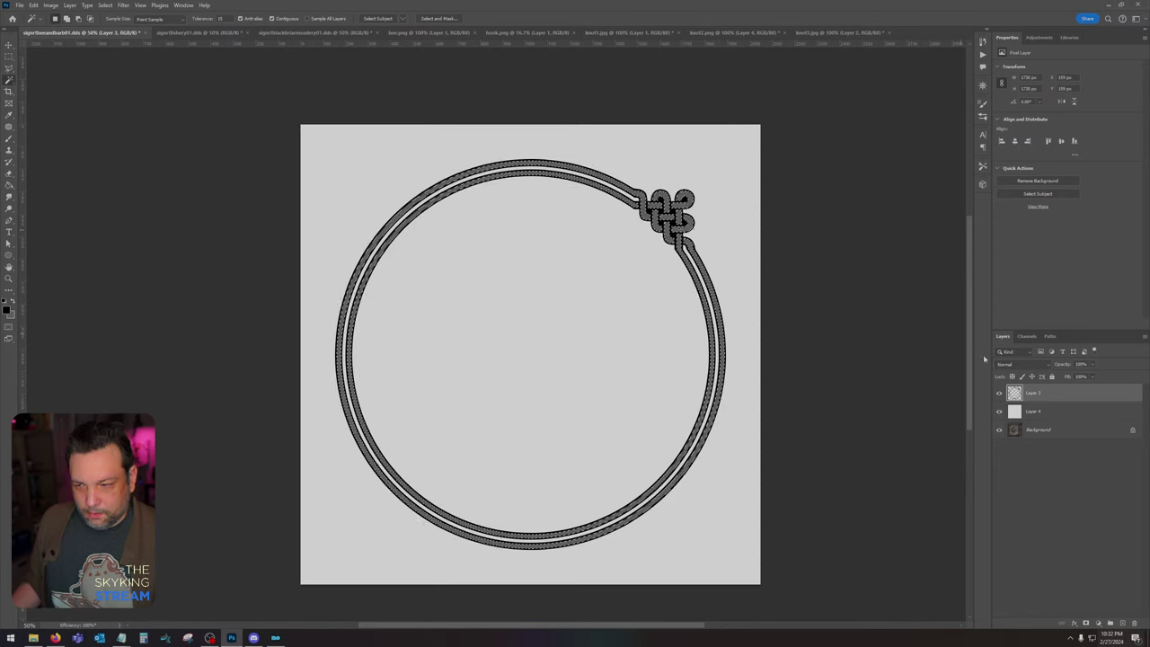
Step: Add a new layer on top, fill the selected interiors of the rings and knot with green 46914d, and deselect
click(1123, 623)
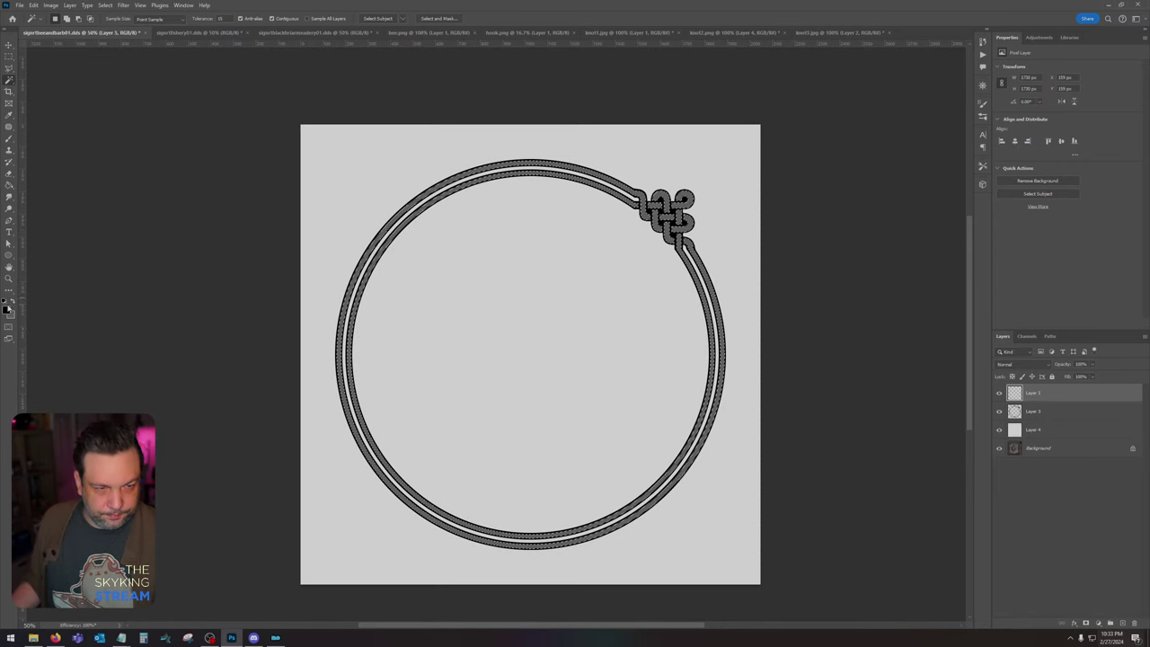
click(6, 309)
text(46914d)
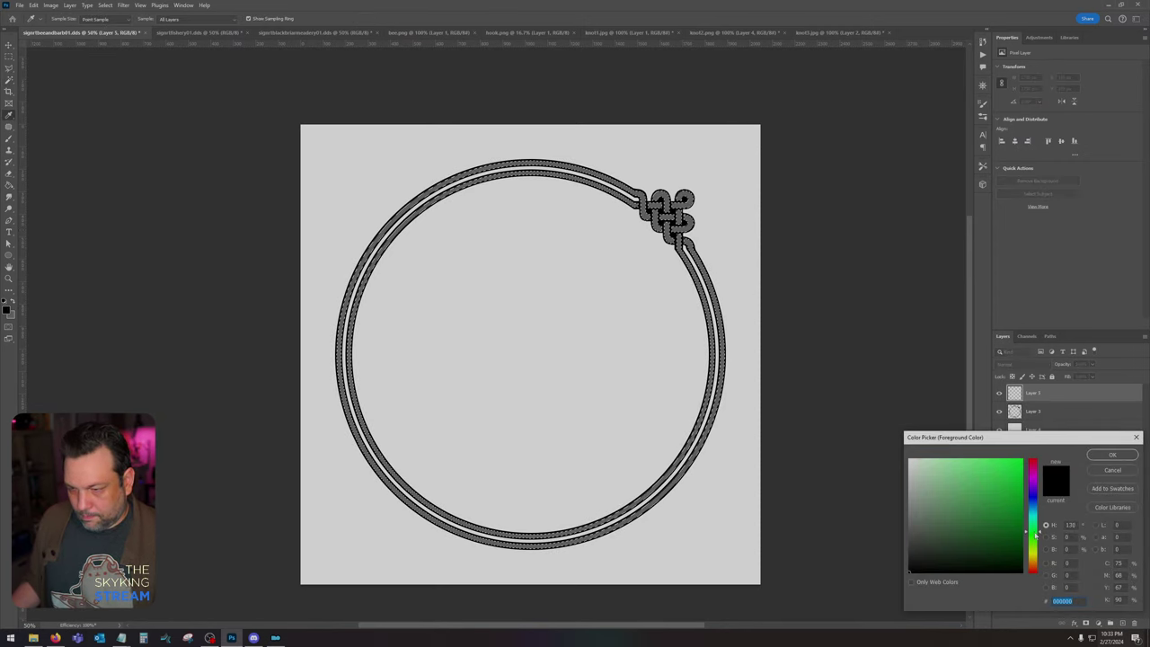
click(1120, 459)
key(shift+F5)
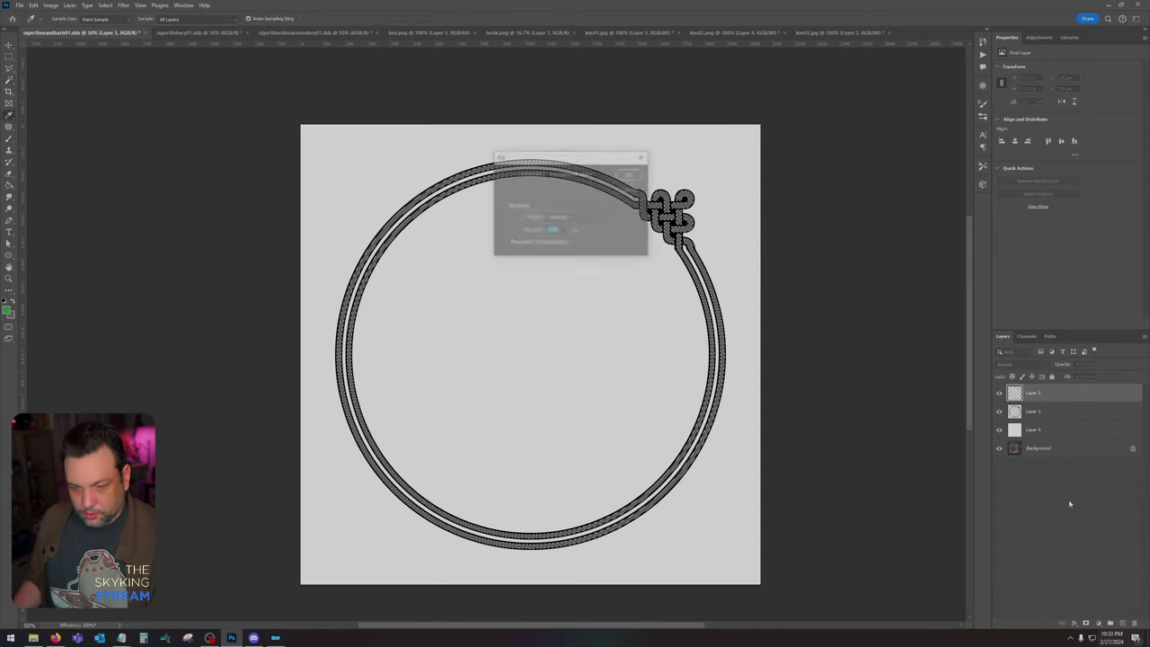
key(Return)
key(ctrl+d)
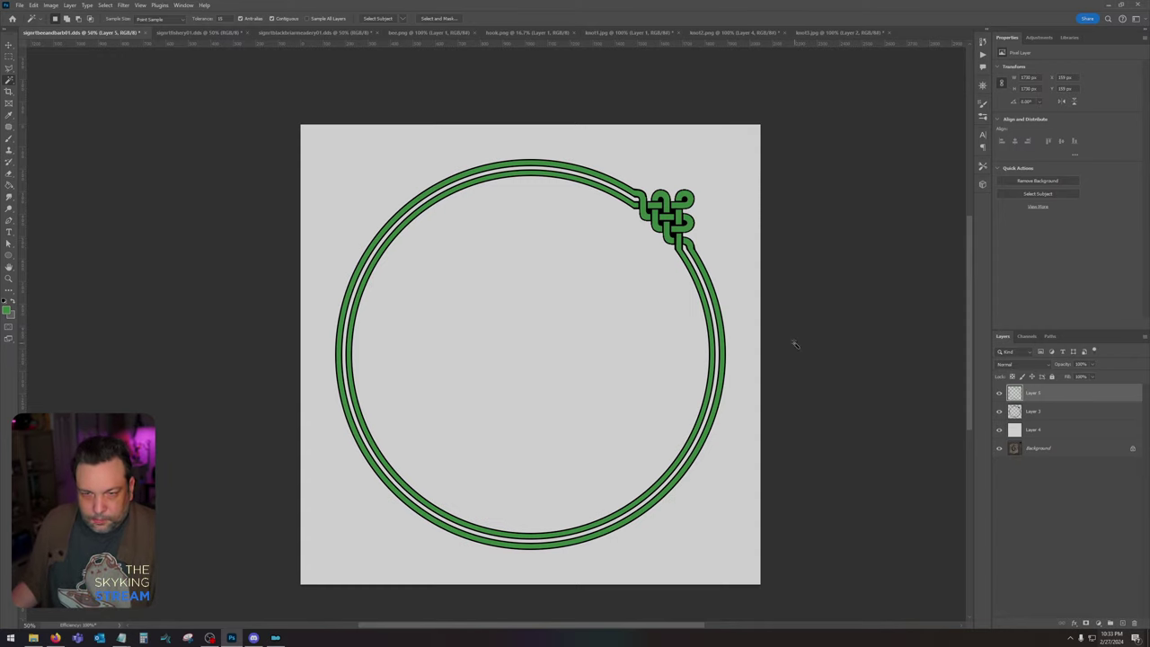
Step: Hide the light grey backing layer and recolour the green ring and knot fill with the grey-green sampled from the original sign's knotwork
click(1017, 443)
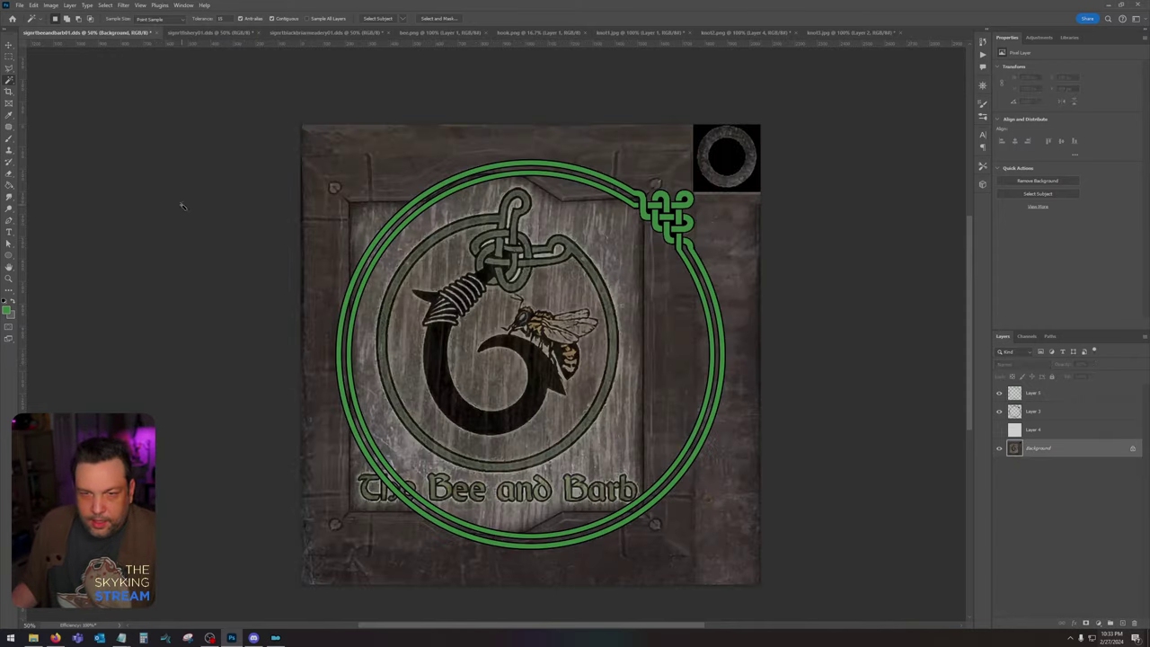
click(8, 115)
click(485, 216)
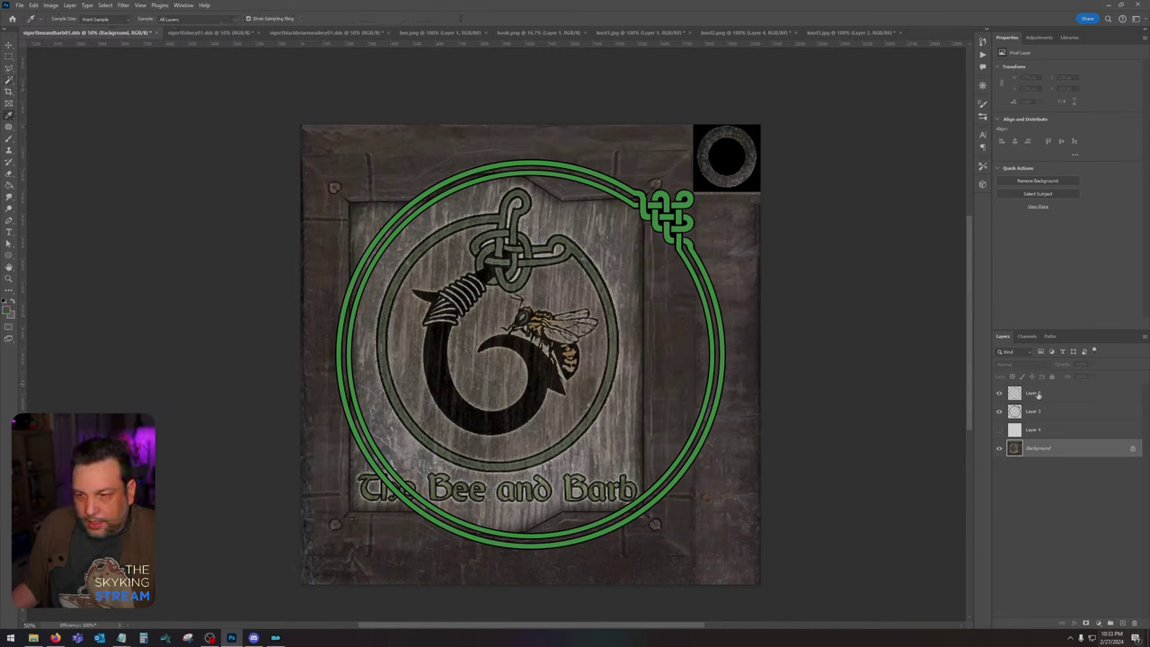
click(1060, 395)
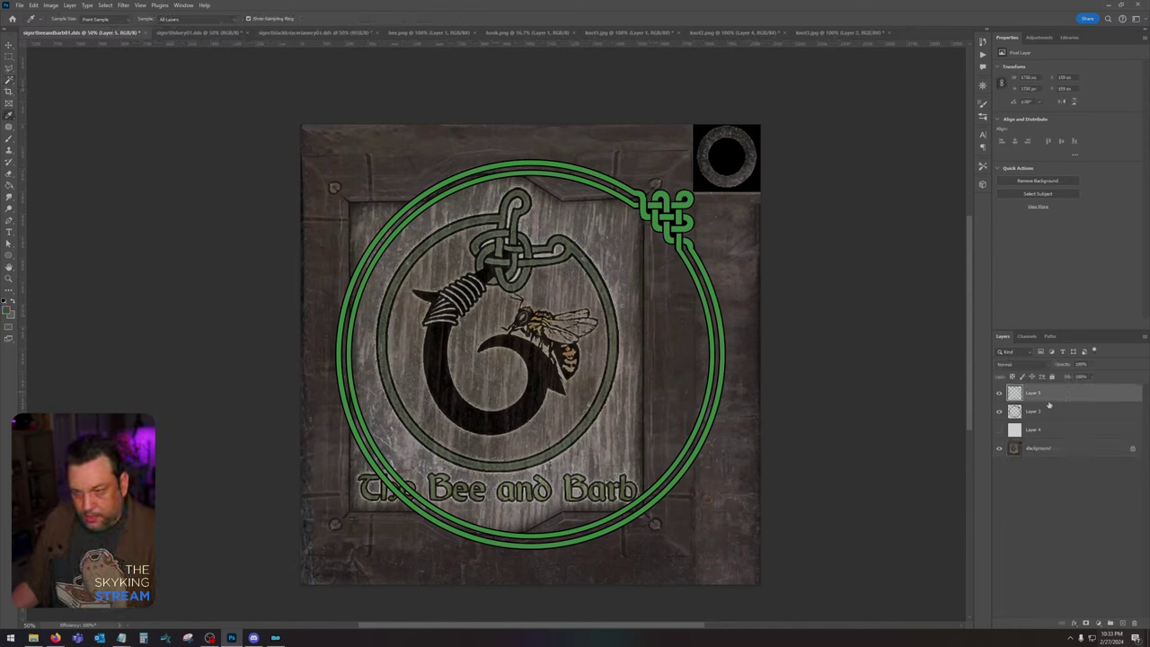
key(shift+alt+BackSpace)
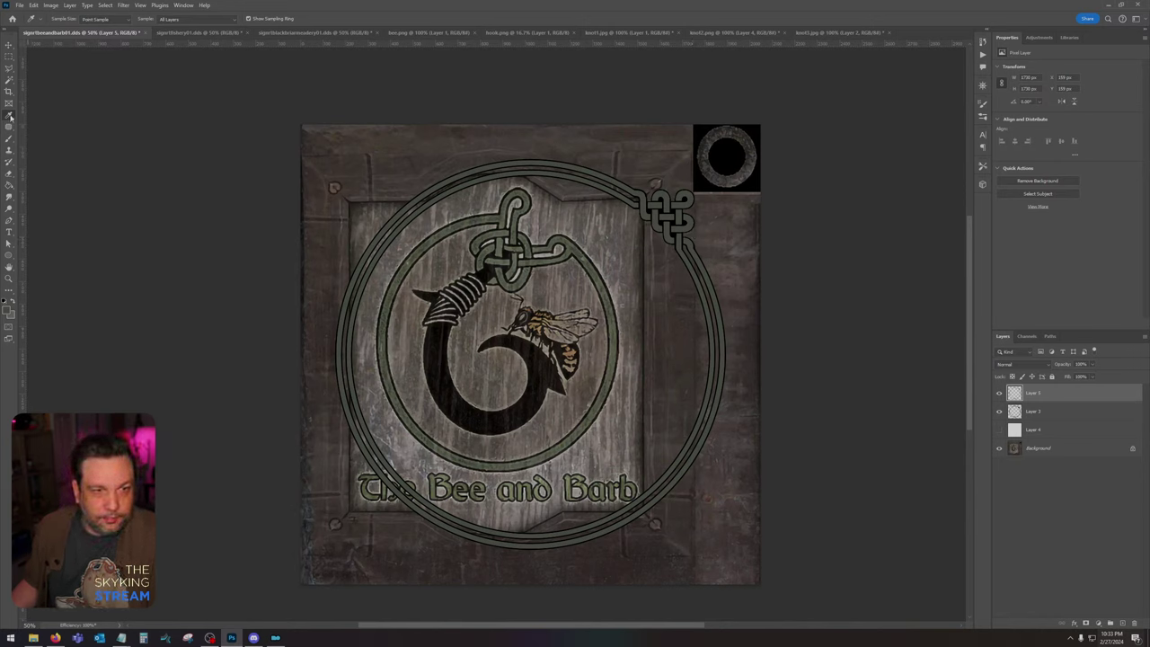
Step: Copy the hook from hook.png into the Bee and Barb sign as a new top layer and move it further onto the canvas
click(629, 32)
click(530, 32)
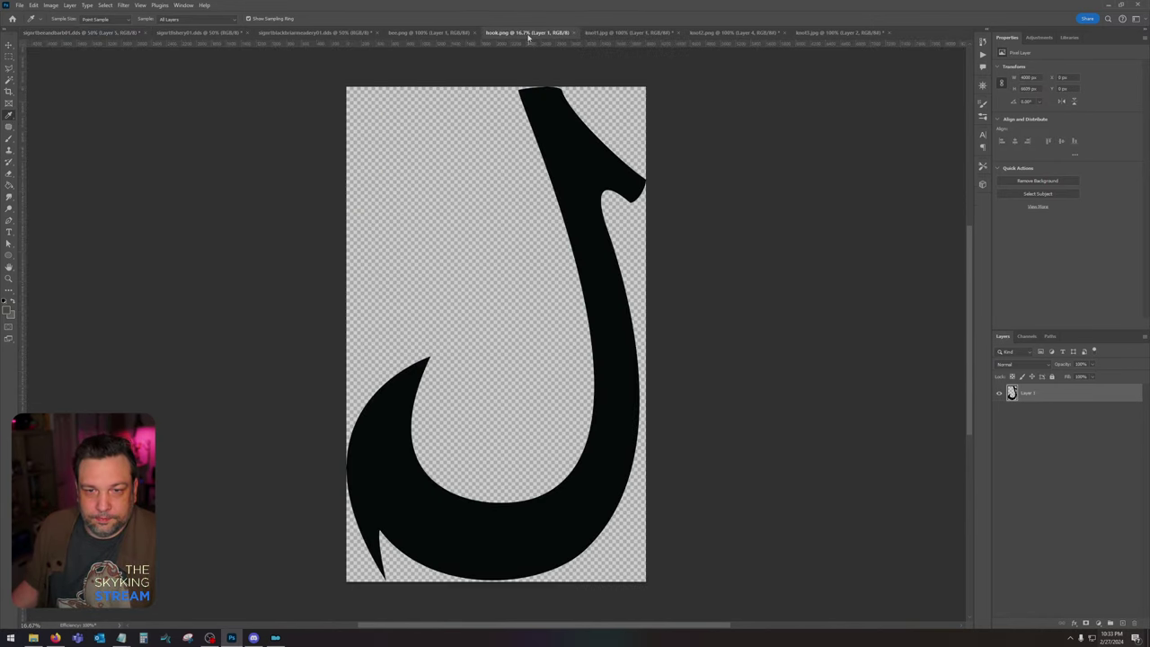
click(90, 32)
key(ctrl+v)
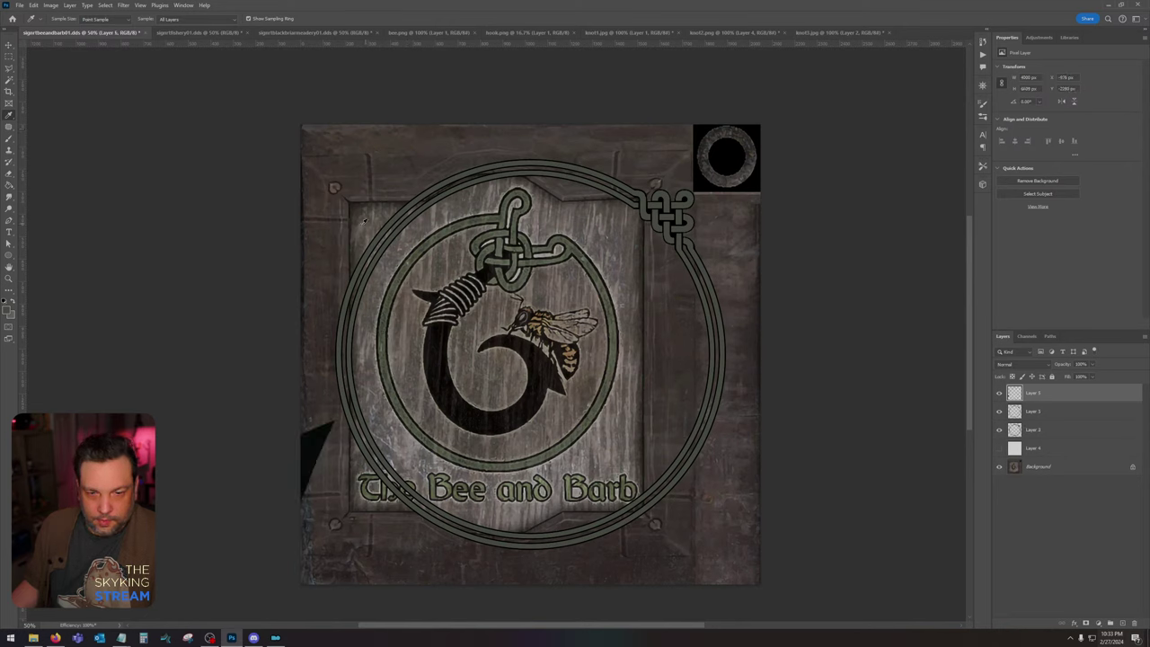
click(9, 45)
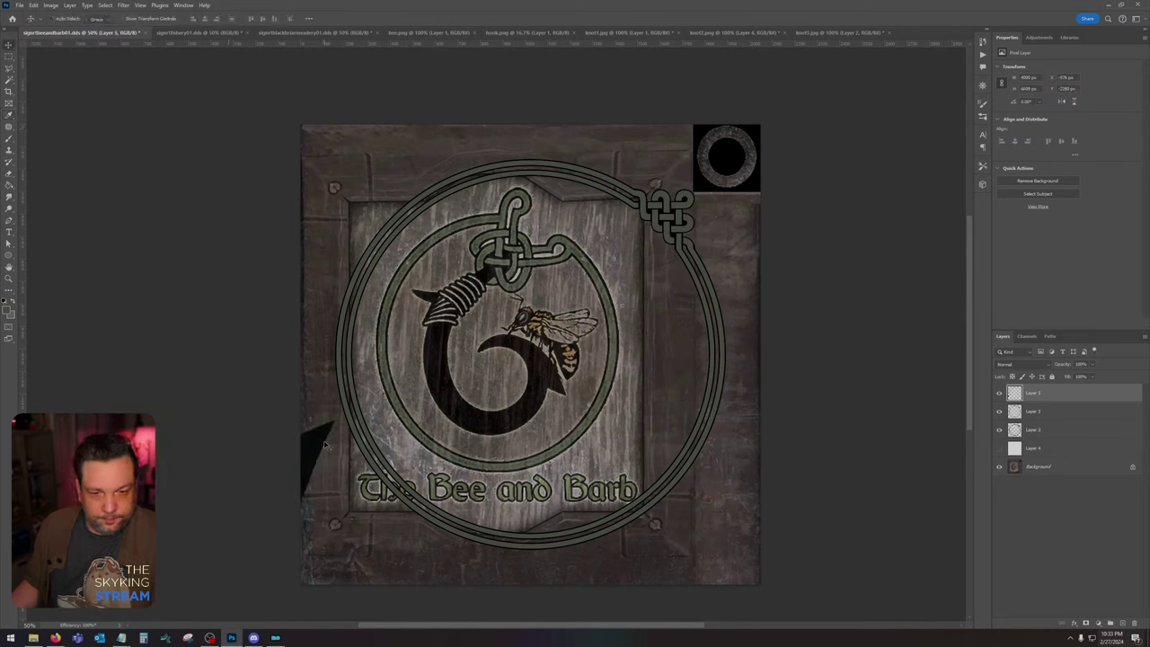
drag(346, 448, 445, 144)
Step: Scale the pasted hook down proportionally to about 11% so it fits inside the rings
click(34, 4)
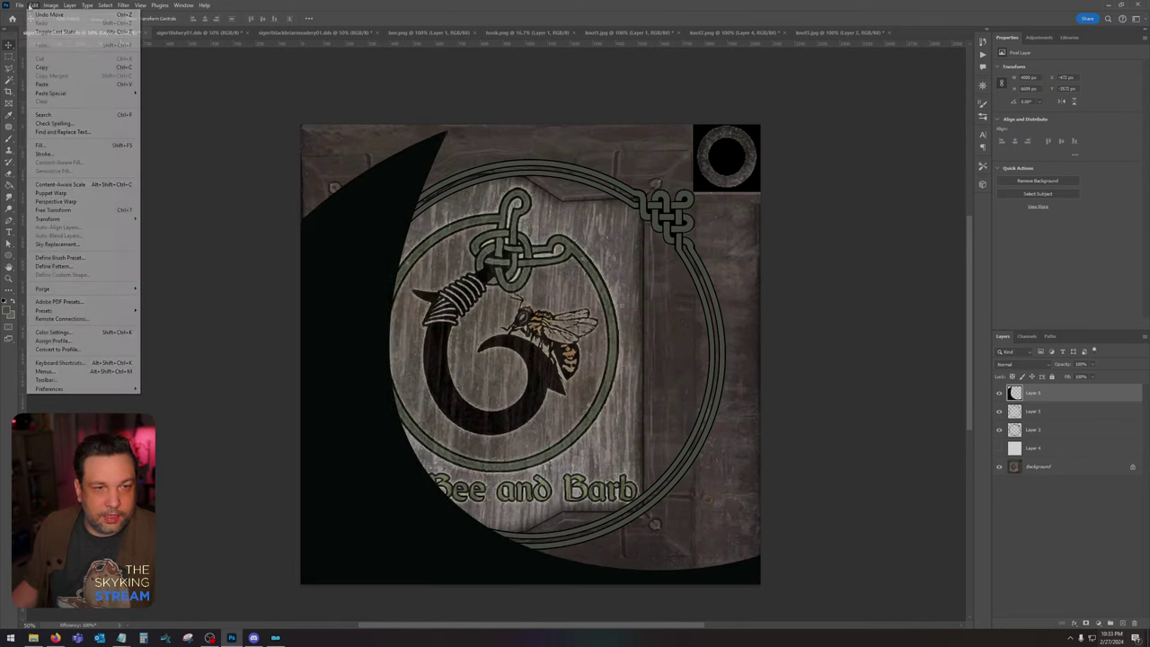
mouse_move(54, 218)
click(173, 243)
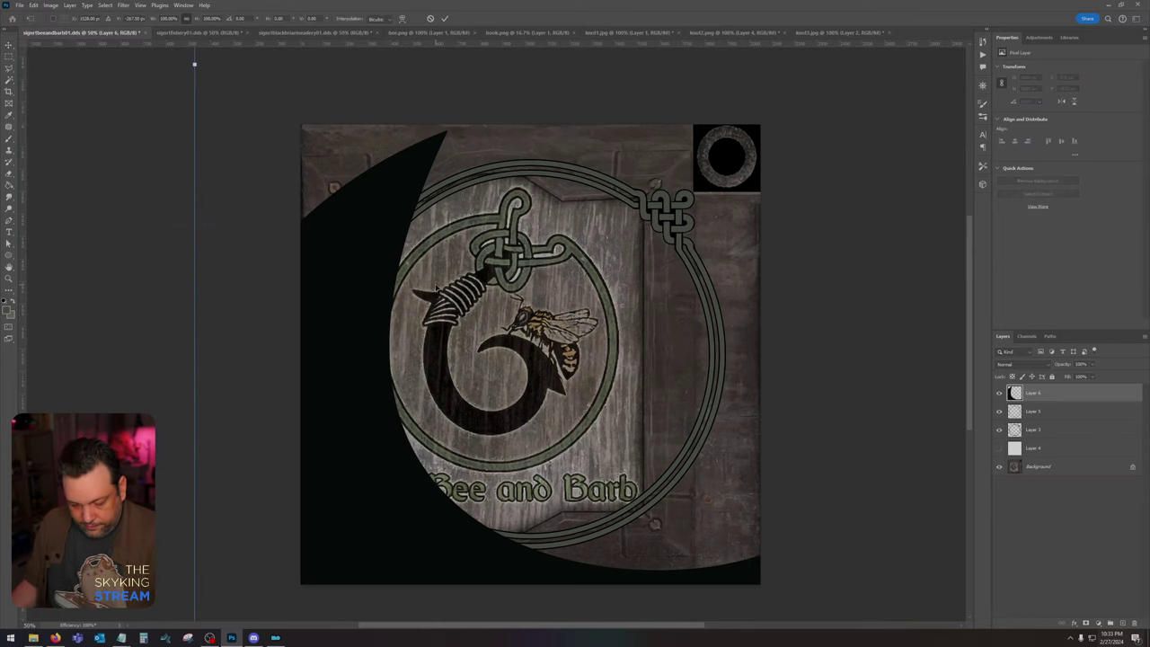
key(ctrl+minus)
key(ctrl+minus)
key(ctrl+minus)
key(ctrl+minus)
drag(418, 77, 506, 347)
key(ctrl+plus)
key(ctrl+plus)
key(ctrl+plus)
key(ctrl+plus)
key(ctrl+plus)
key(ctrl+plus)
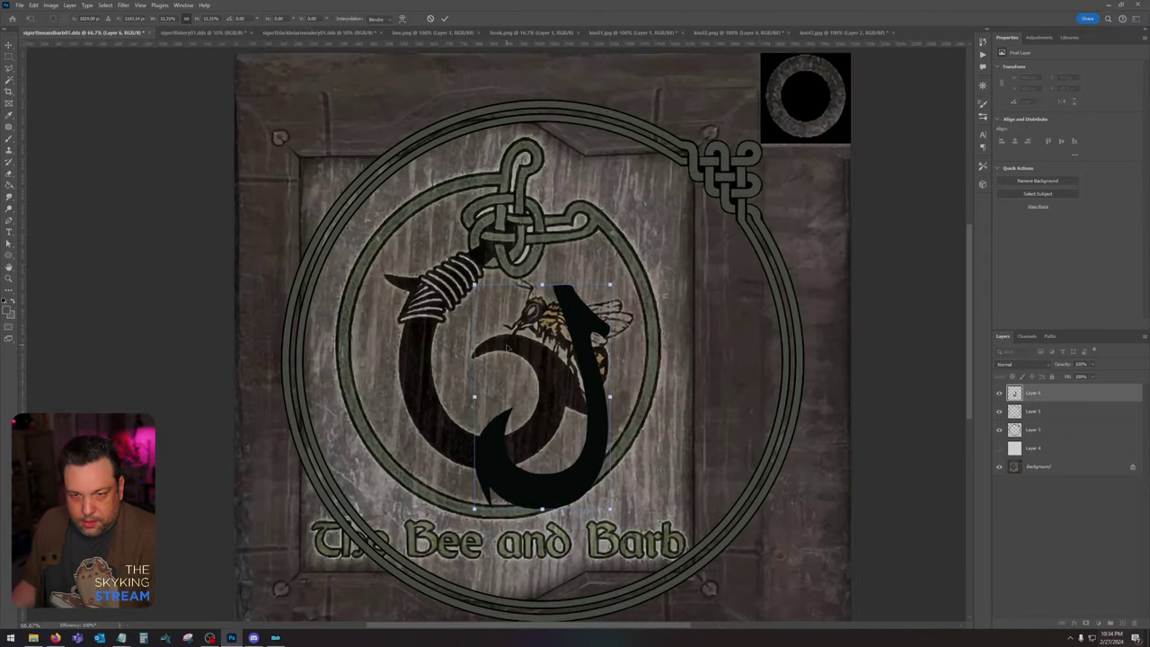
Step: Flip the hook horizontally and rotate it clockwise so its shank points up toward the corner knot
click(35, 6)
mouse_move(107, 220)
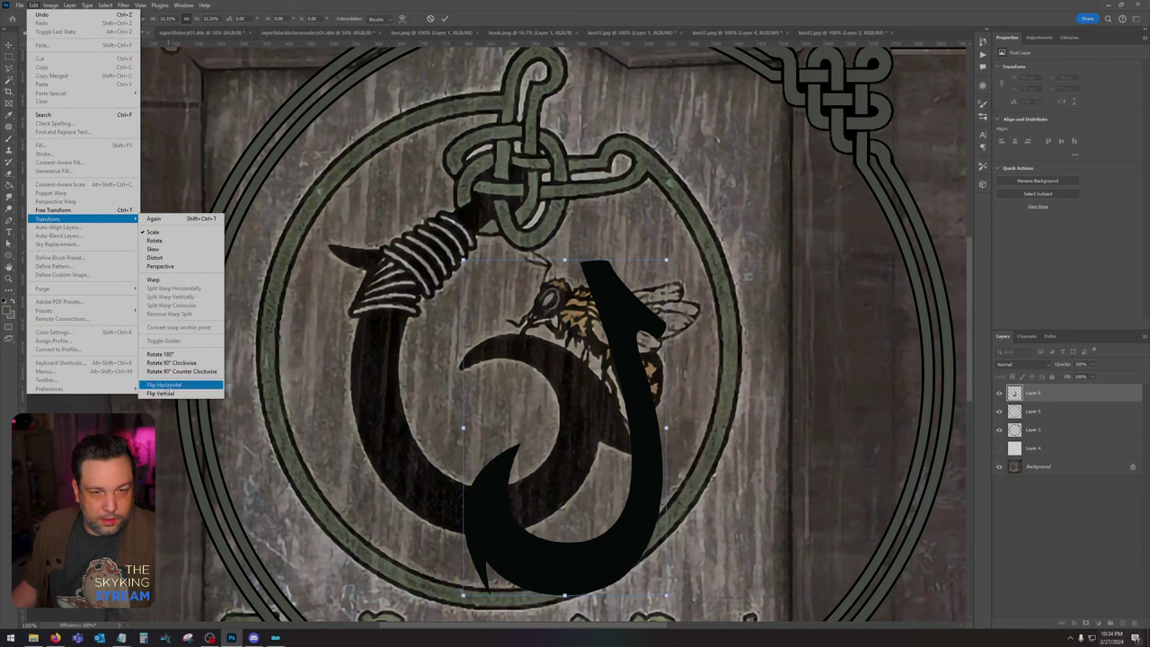
click(175, 385)
click(33, 6)
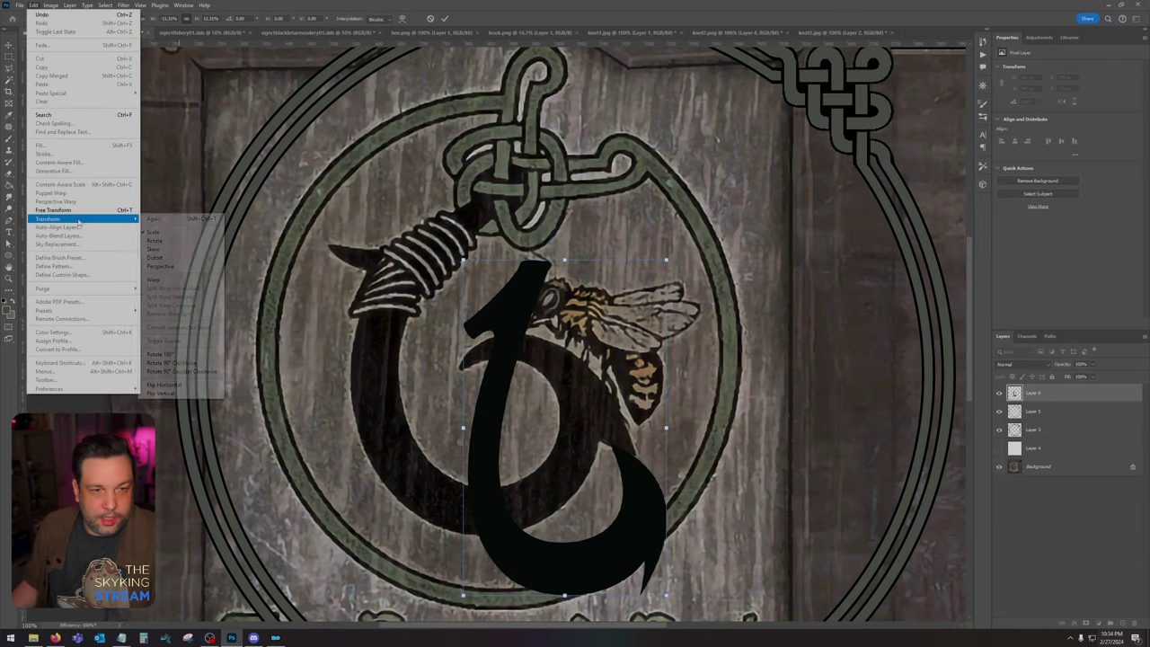
click(193, 243)
drag(608, 240, 815, 319)
Step: Enlarge the rotated hook to about 1194 px wide so its shank reaches the corner knot, and apply the transform
right_click(618, 354)
click(656, 374)
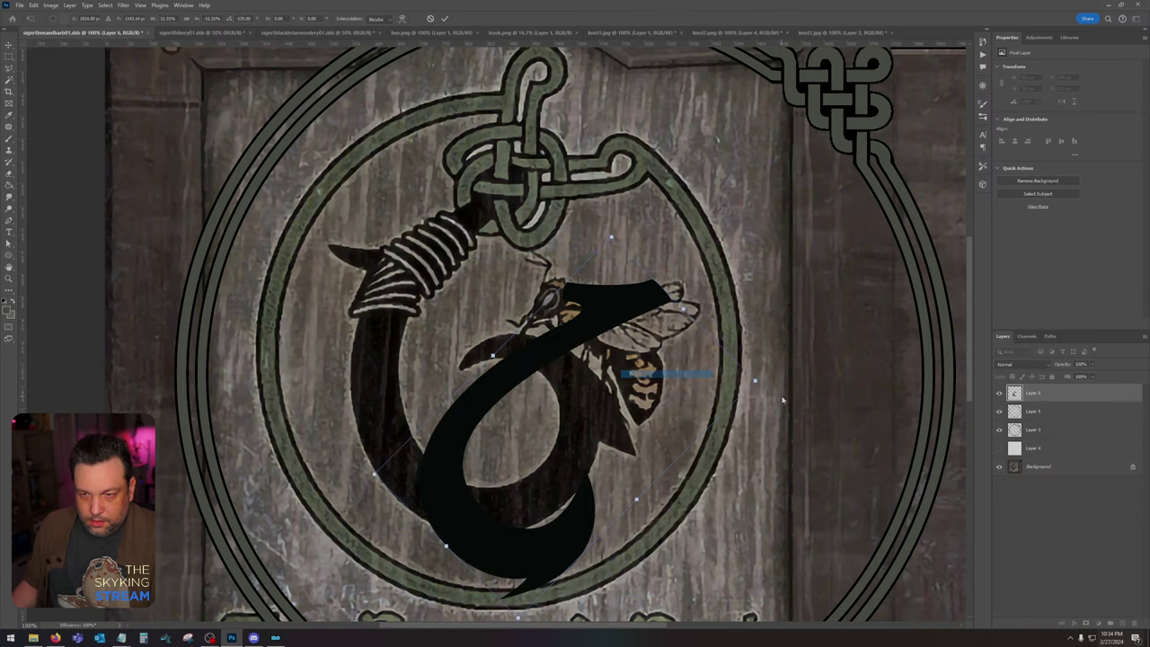
drag(757, 382, 470, 280)
key(Return)
Step: Move the hook layer beneath the ring and knot layers so the corner knot overlaps the shank's end
key(ctrl+bracketleft)
key(ctrl+bracketleft)
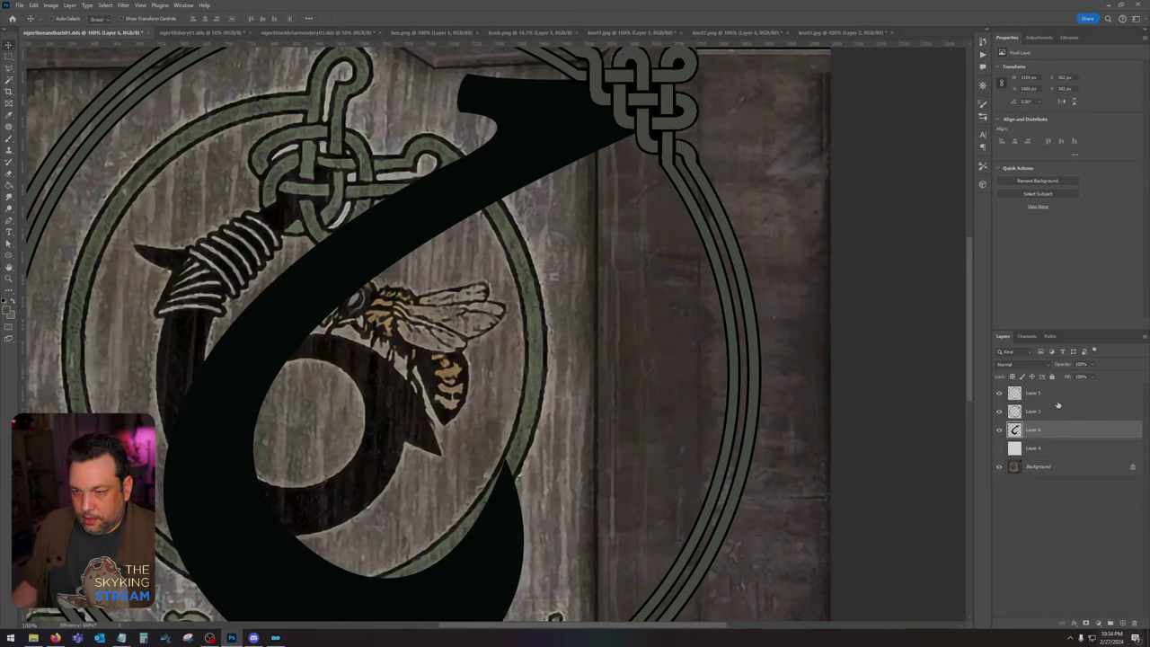
scroll(629, 310, up, 2)
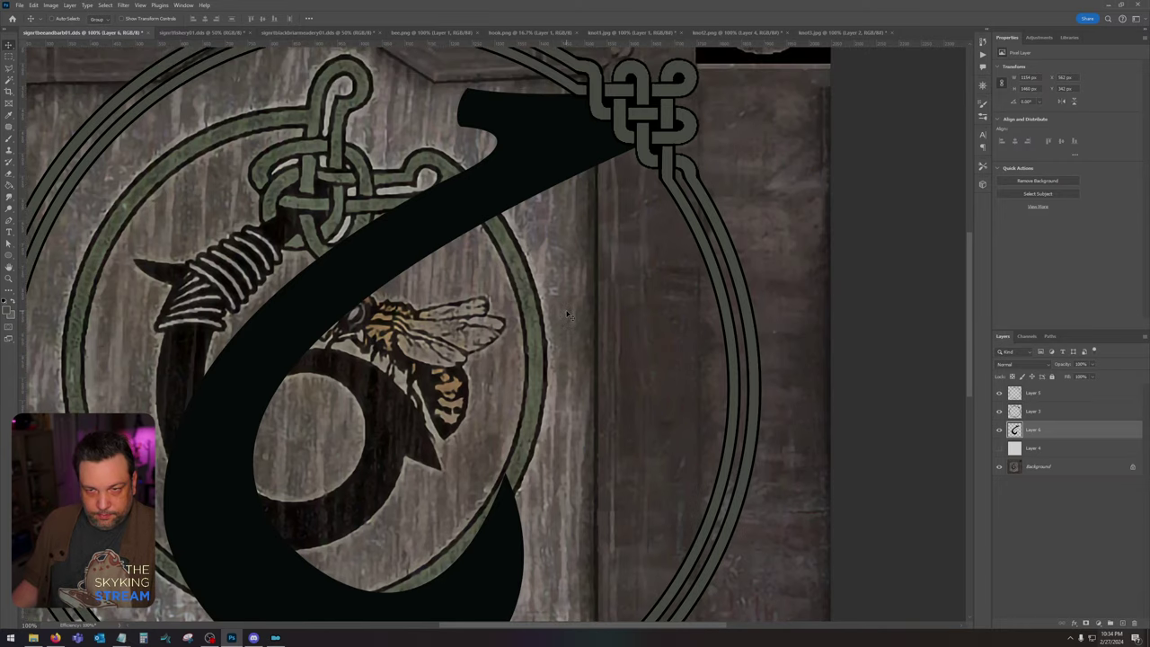
key(ctrl+minus)
key(ctrl+minus)
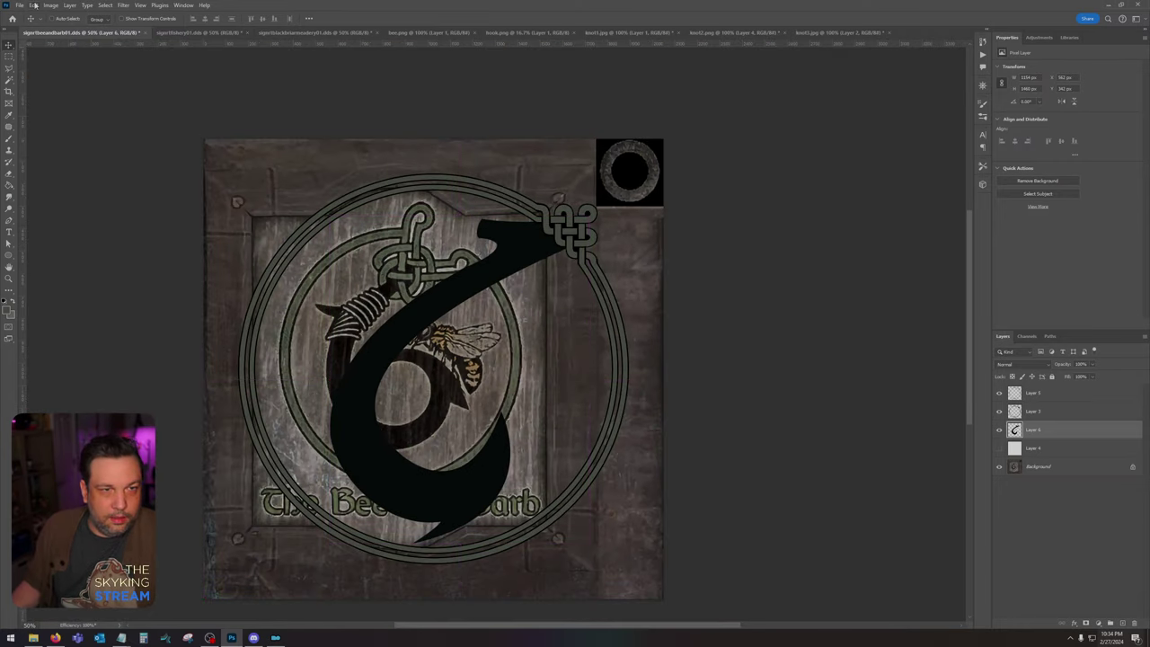
Step: Rotate the hook layer about 2.7° clockwise and shift it slightly left beneath the ring's knot
click(34, 4)
mouse_move(90, 216)
click(175, 241)
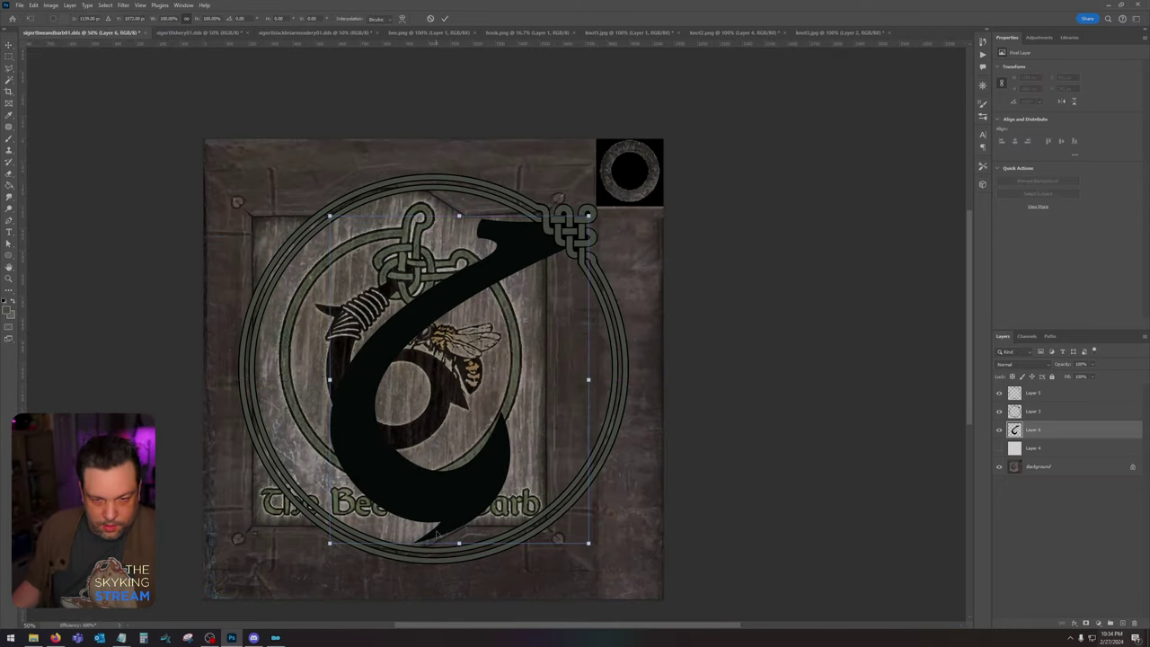
drag(600, 552, 565, 527)
drag(421, 458, 410, 457)
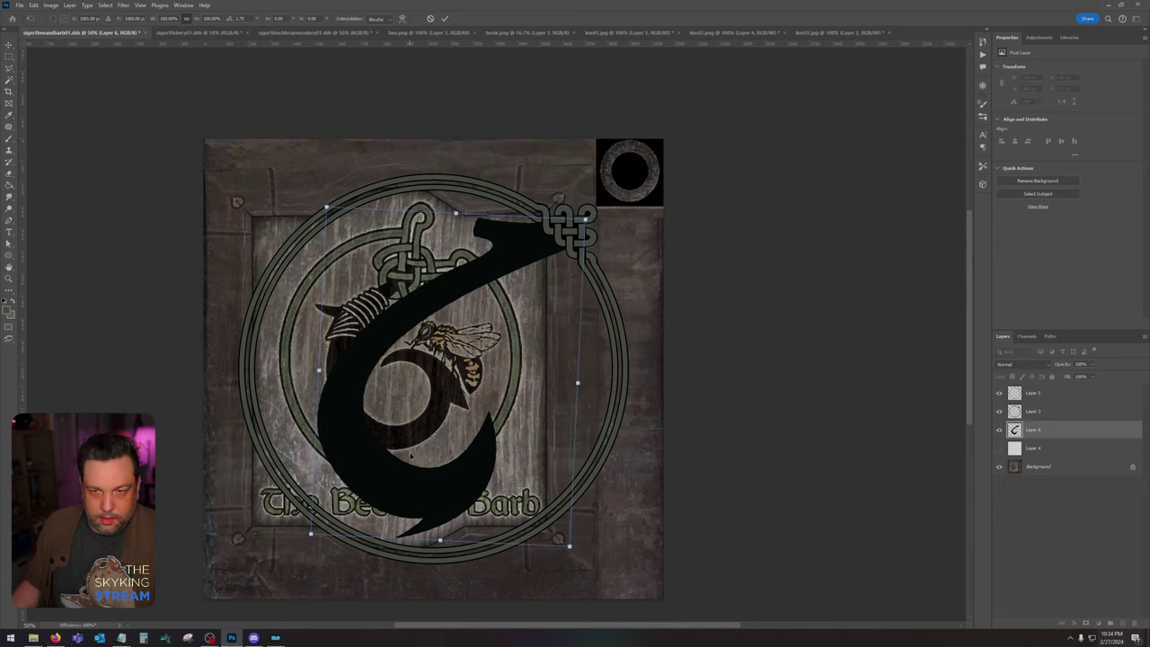
key(Return)
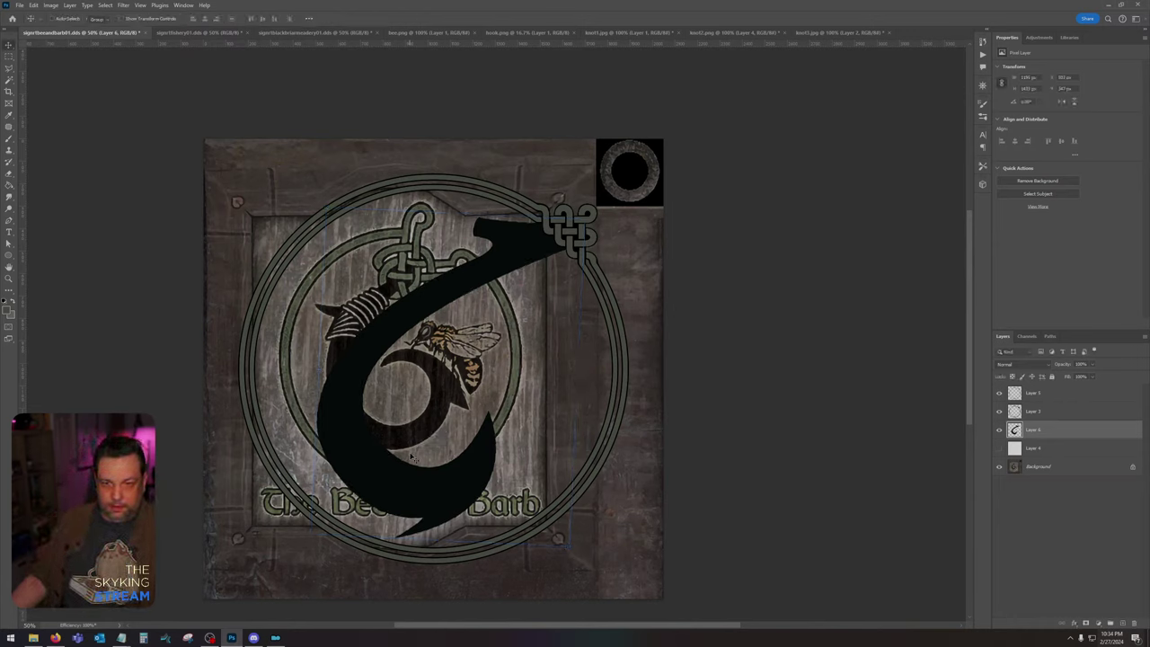
Step: Rotate the hook about 0.6° counterclockwise and nudge it slightly left so its shank end sits under the knot
click(32, 4)
mouse_move(81, 218)
click(160, 241)
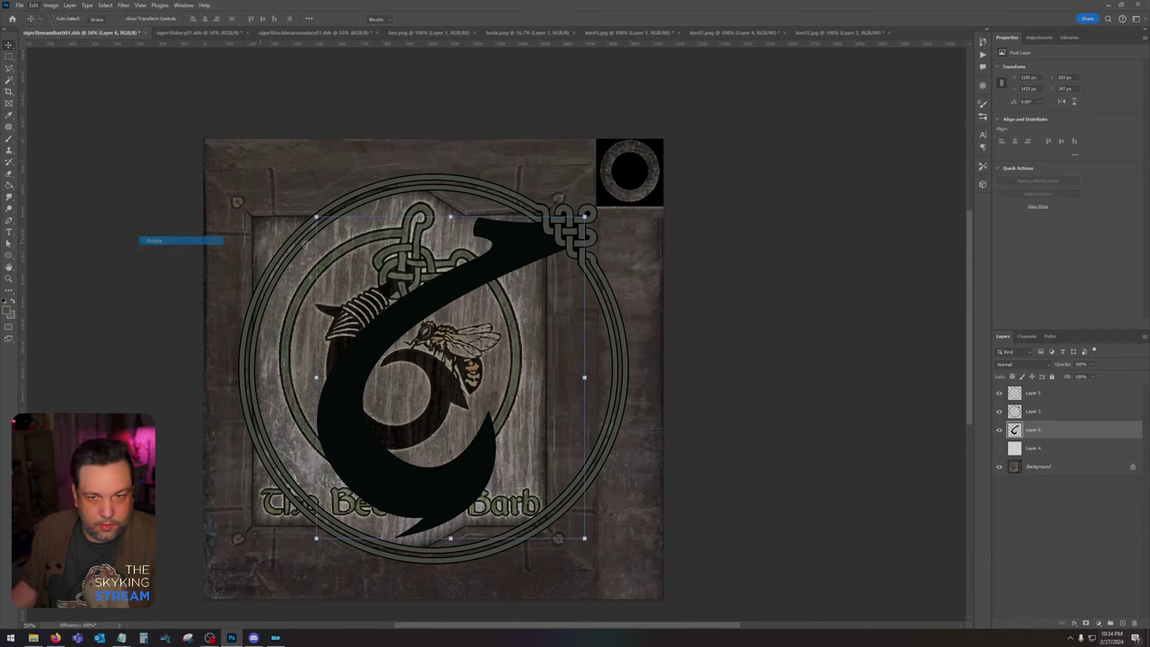
mouse_move(600, 202)
mouse_down()
mouse_move(620, 191)
mouse_move(597, 200)
mouse_up()
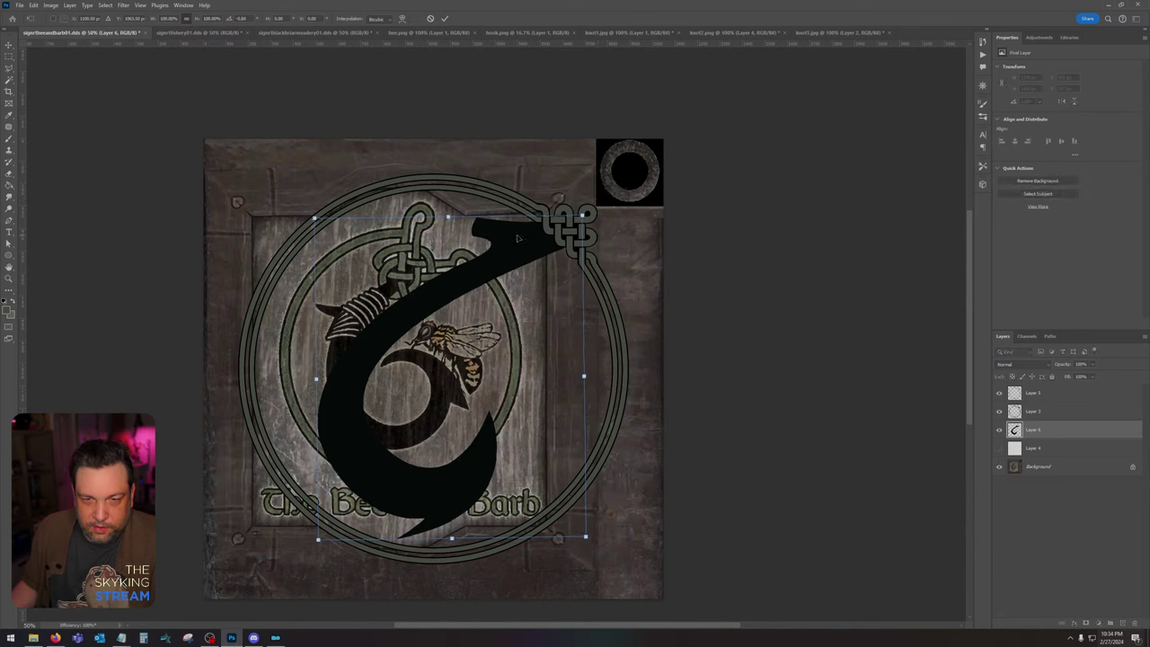
mouse_move(522, 238)
mouse_down()
mouse_move(491, 244)
mouse_move(514, 241)
mouse_up()
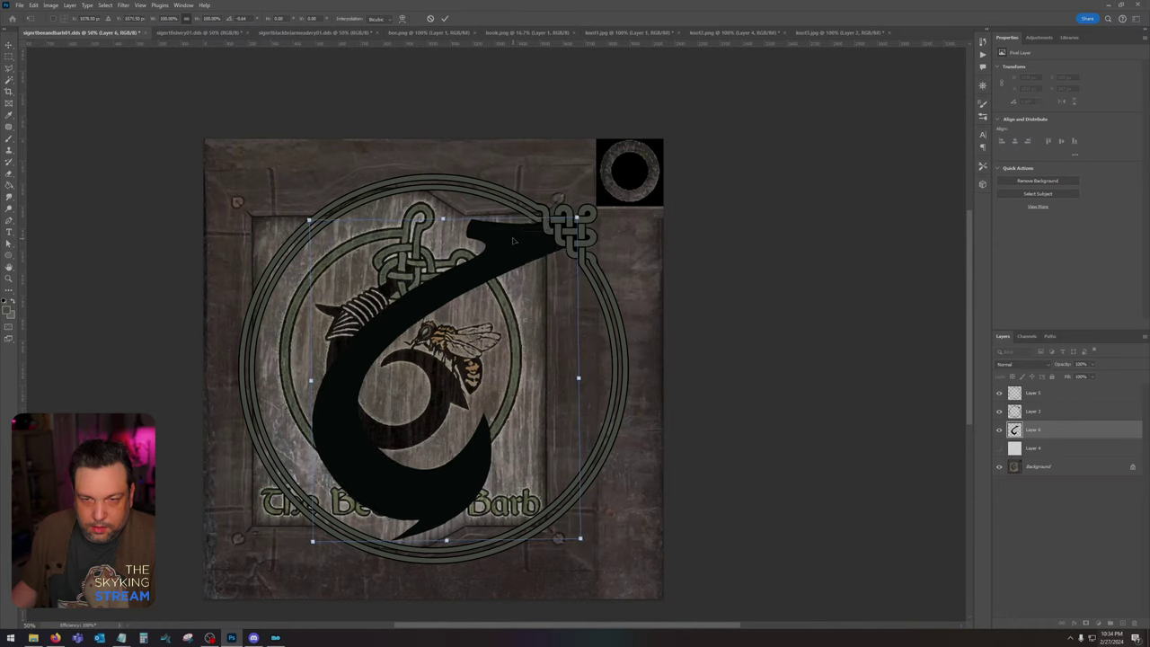
key(Down)
key(Up)
key(Up)
key(Up)
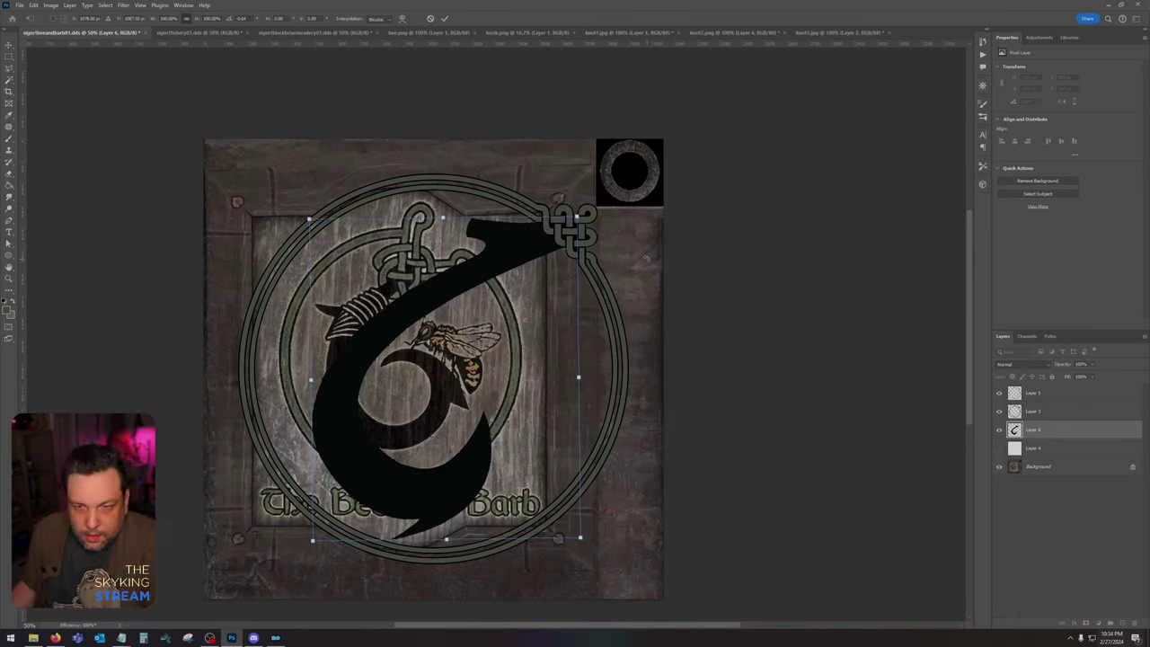
key(Return)
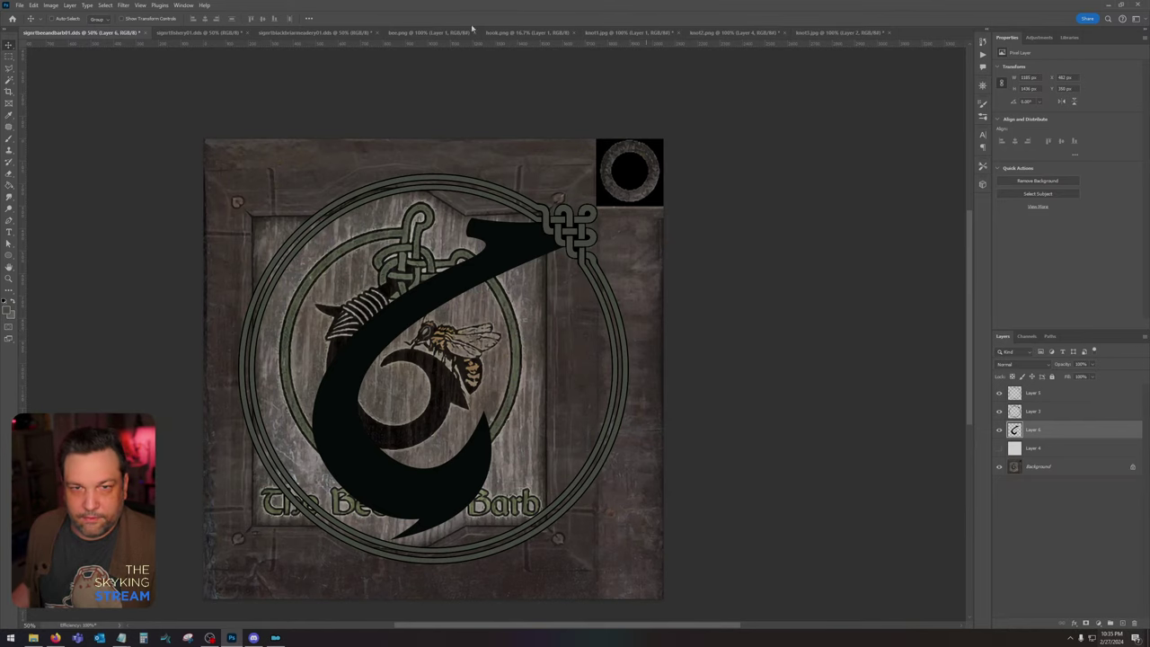
Step: Copy the bee artwork from bee.png and paste it into the Bee and Barb sign document
click(435, 33)
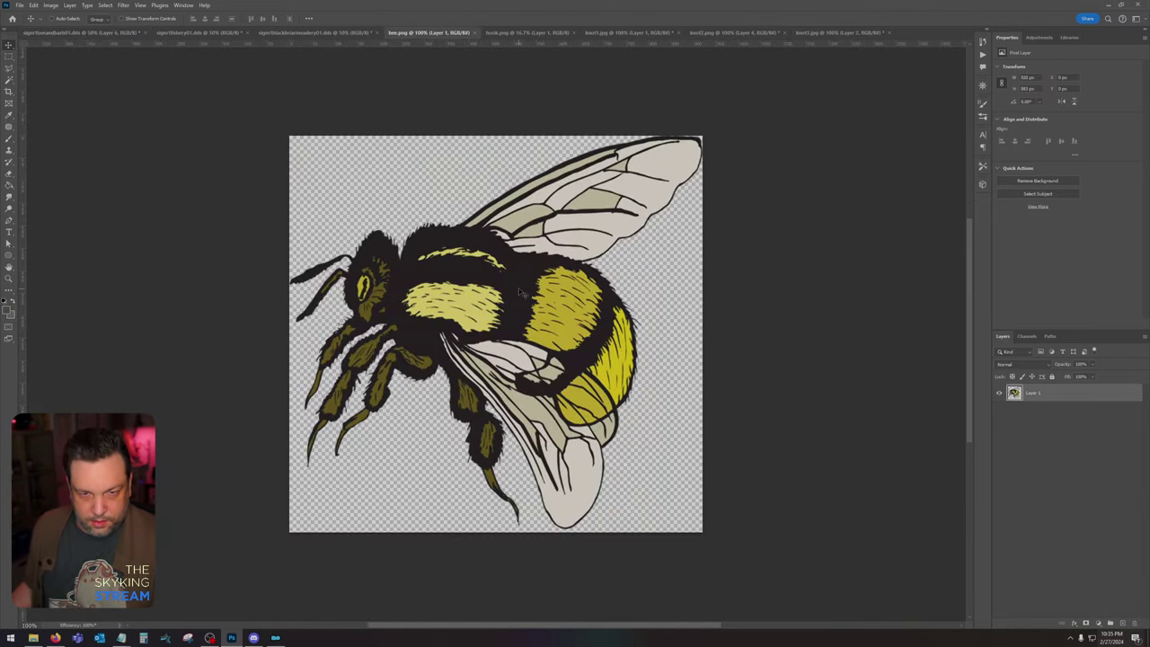
key(ctrl+c)
click(135, 33)
key(ctrl+v)
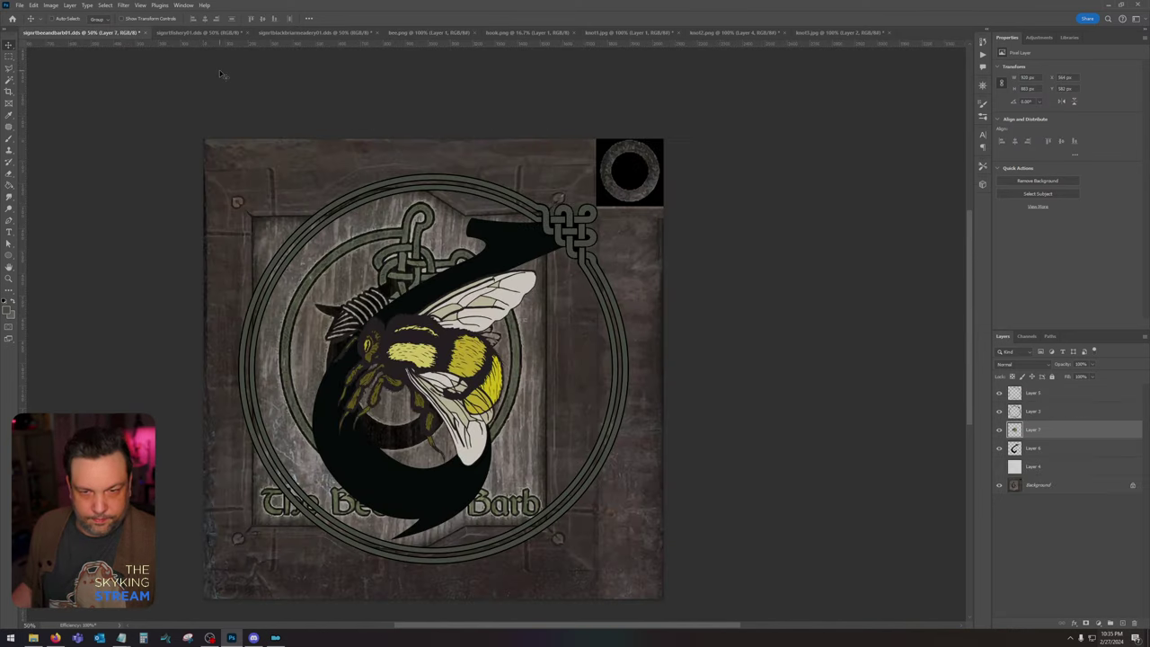
Step: Scale the pasted bee to about half size and position it inside the hook's lower curve
click(33, 5)
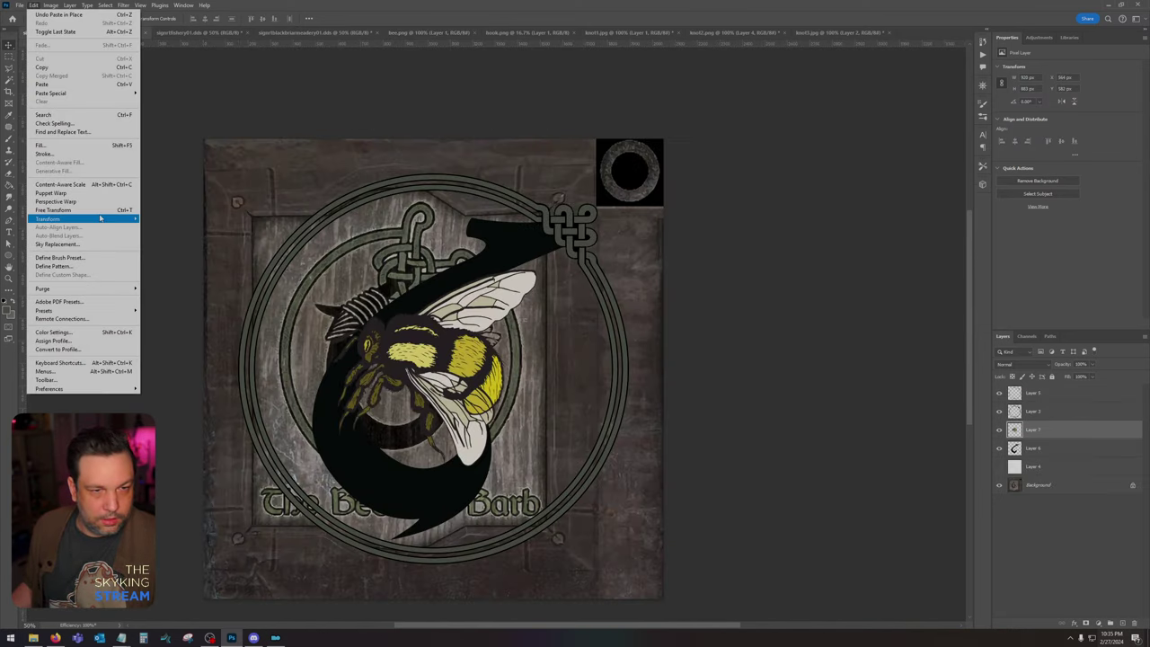
mouse_move(90, 219)
click(184, 233)
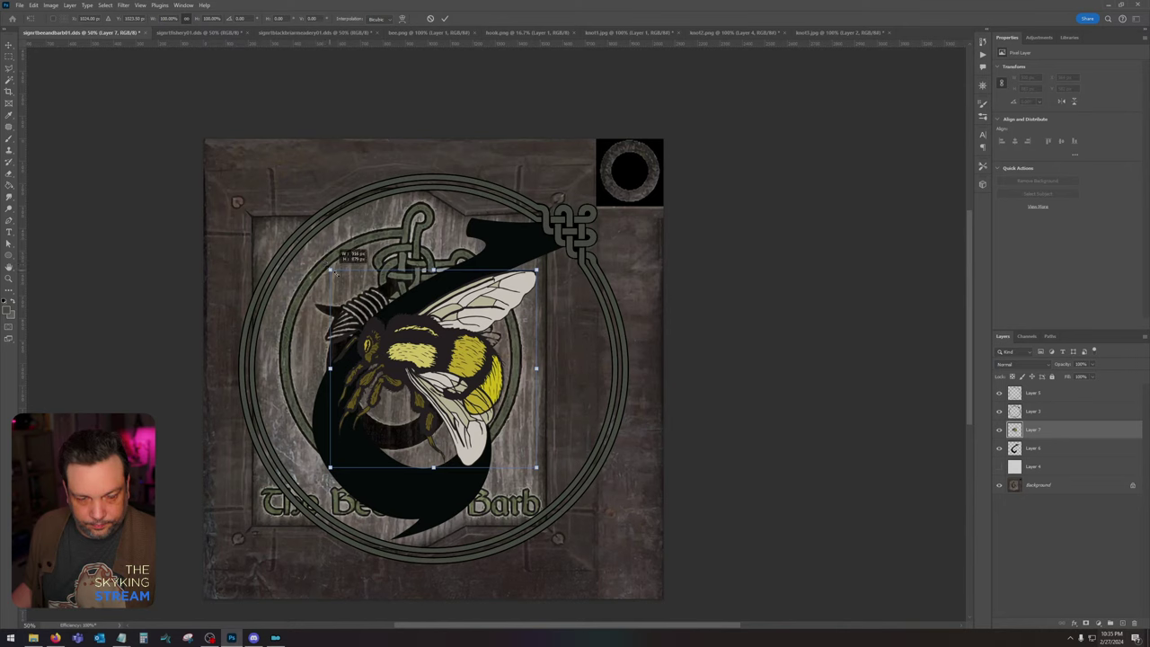
drag(330, 269, 435, 369)
drag(515, 408, 466, 429)
key(Return)
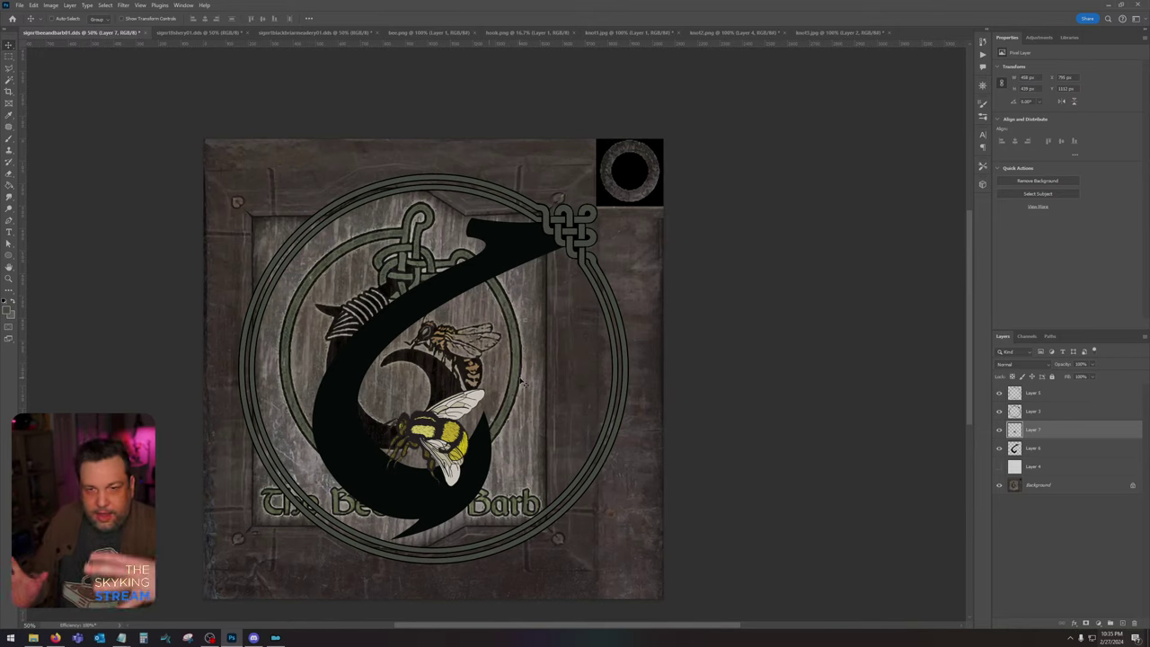
shift+click(1065, 398)
click(34, 6)
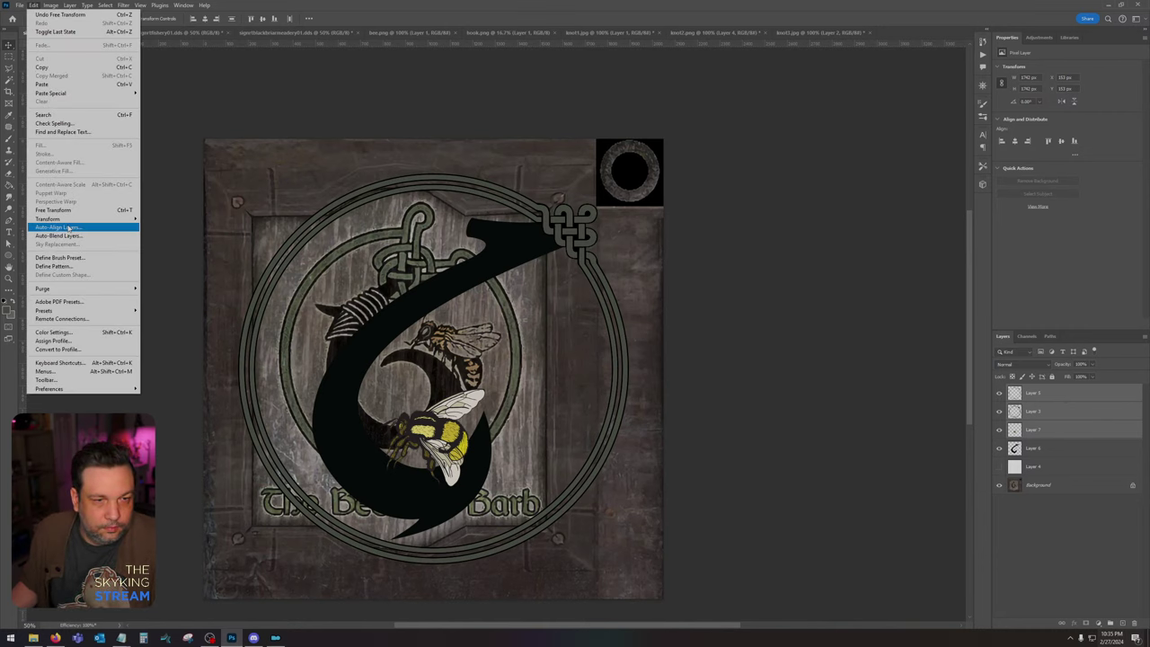
mouse_move(108, 221)
click(180, 238)
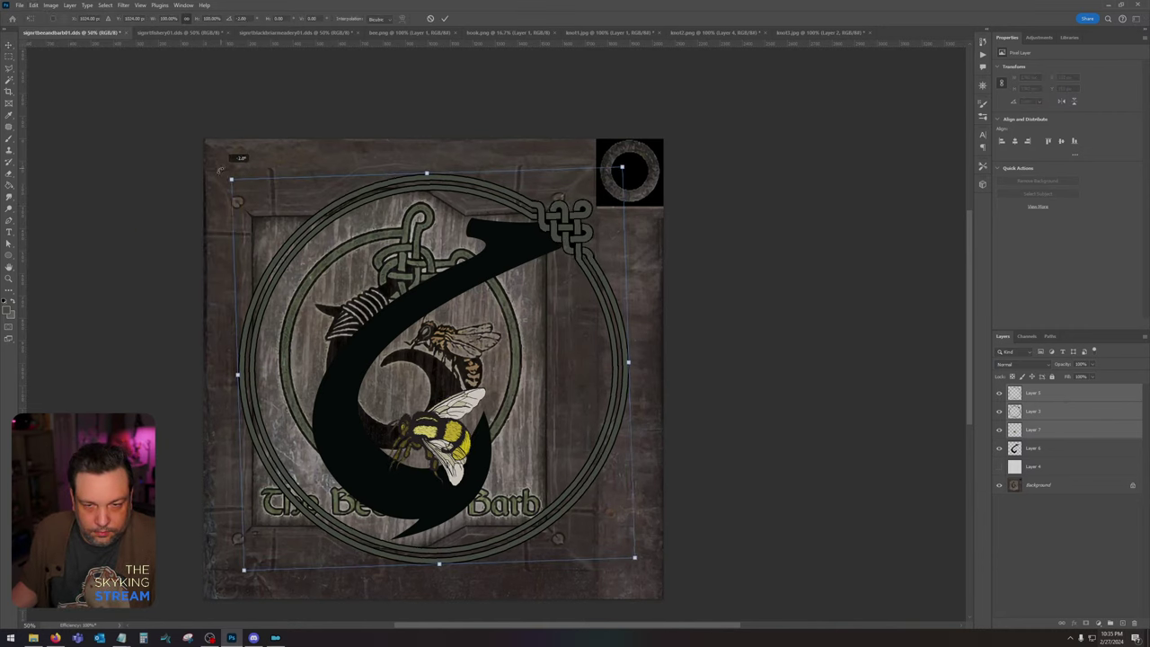
Step: Rotate the knot, ring and hook layers together counterclockwise, leaving the bee layer out of the selection
shift+click(1064, 451)
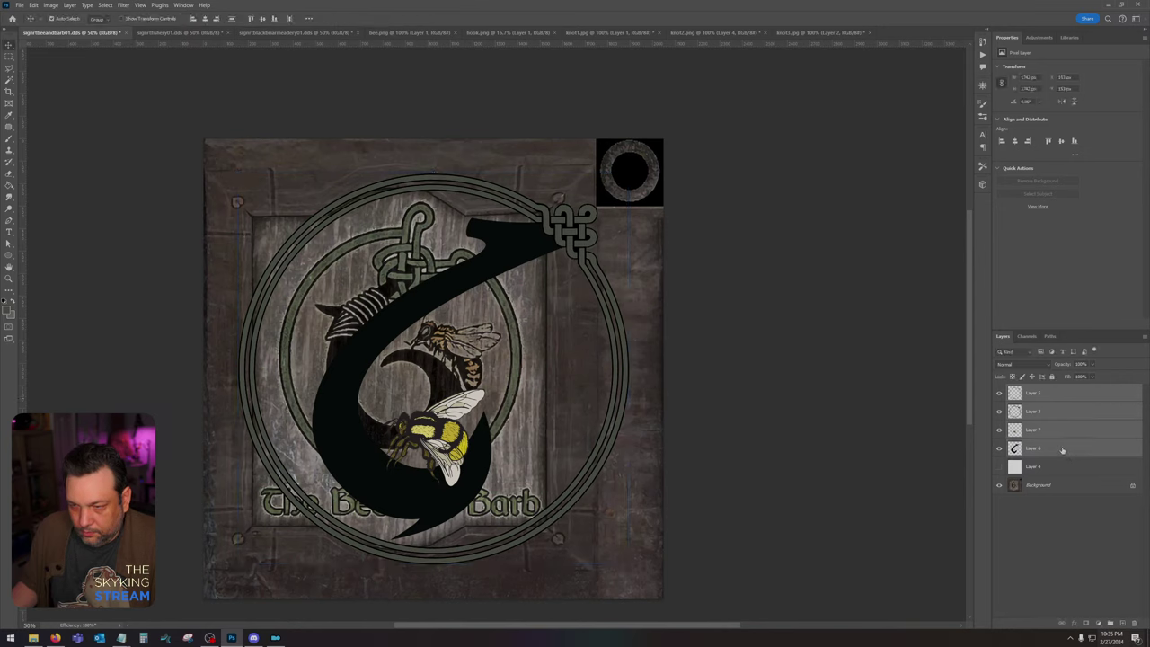
click(34, 5)
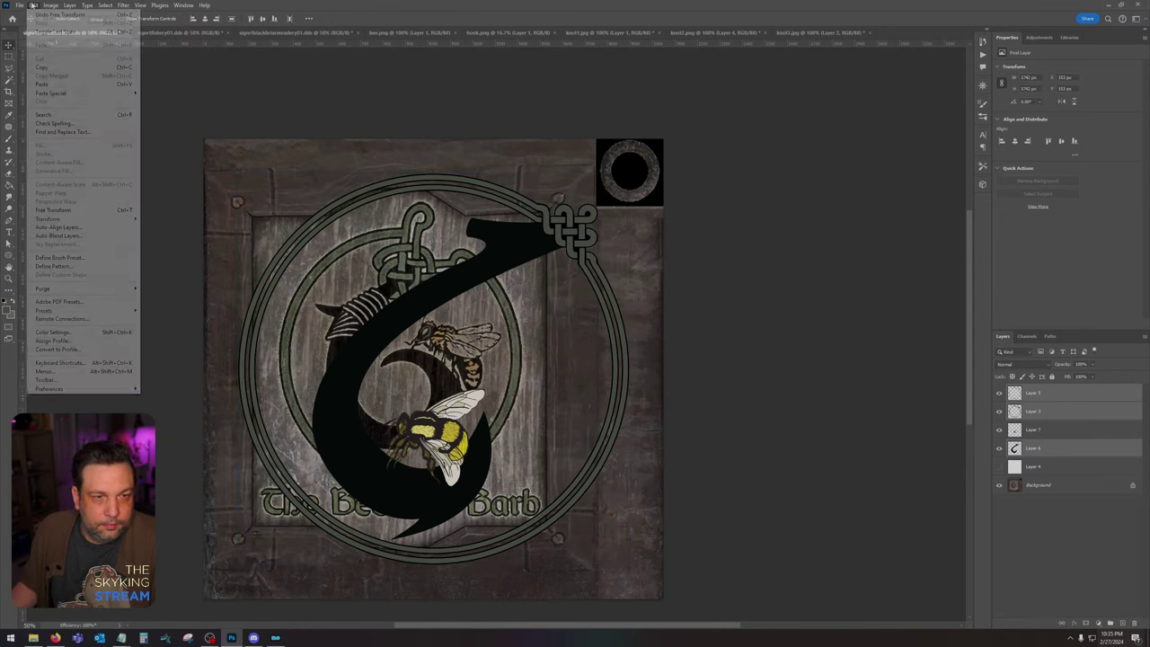
mouse_move(65, 219)
click(162, 240)
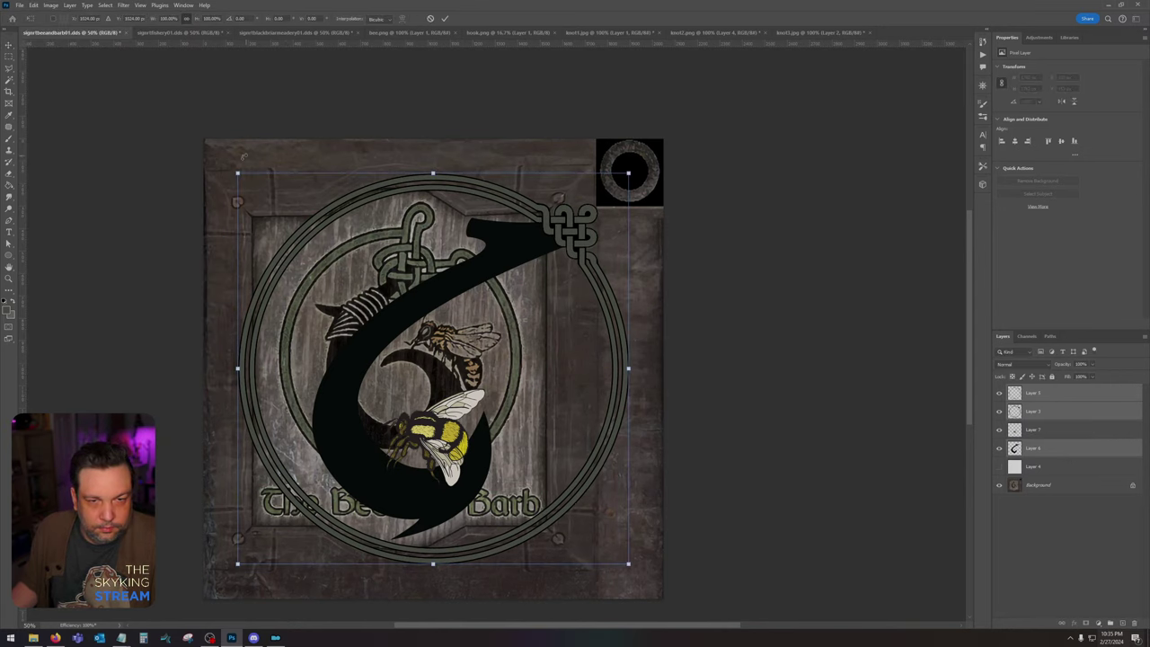
drag(244, 157, 139, 216)
key(Return)
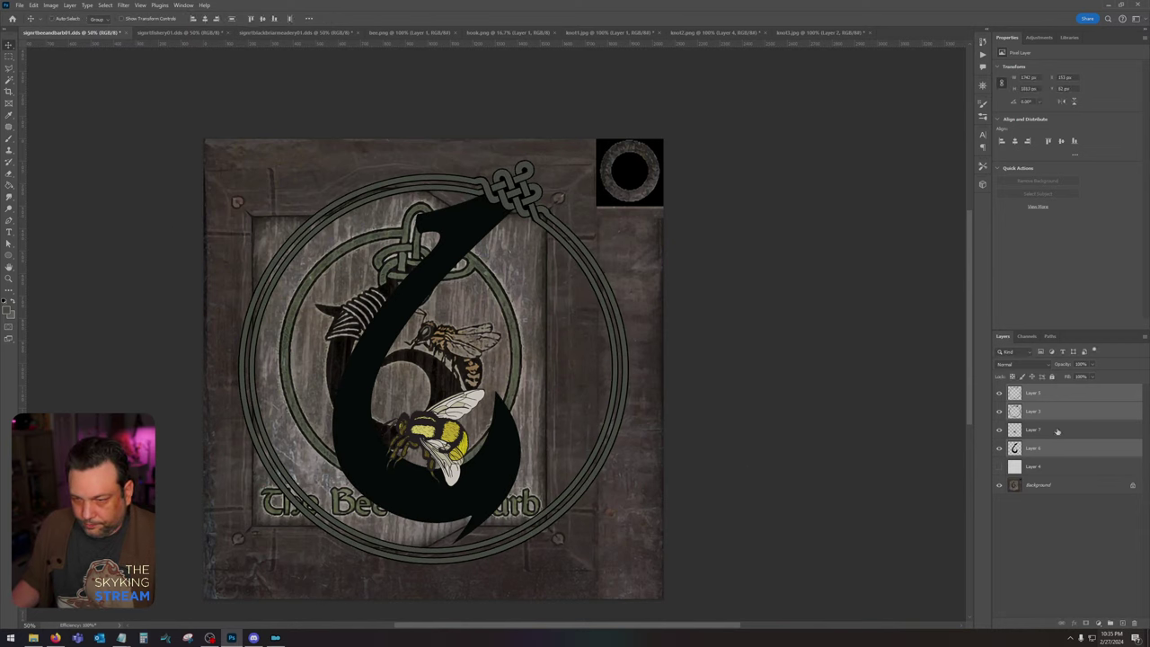
Step: Move the bee to the hook's pointed tip and try reorienting it there with a transform
click(1058, 433)
drag(441, 421, 550, 378)
click(33, 5)
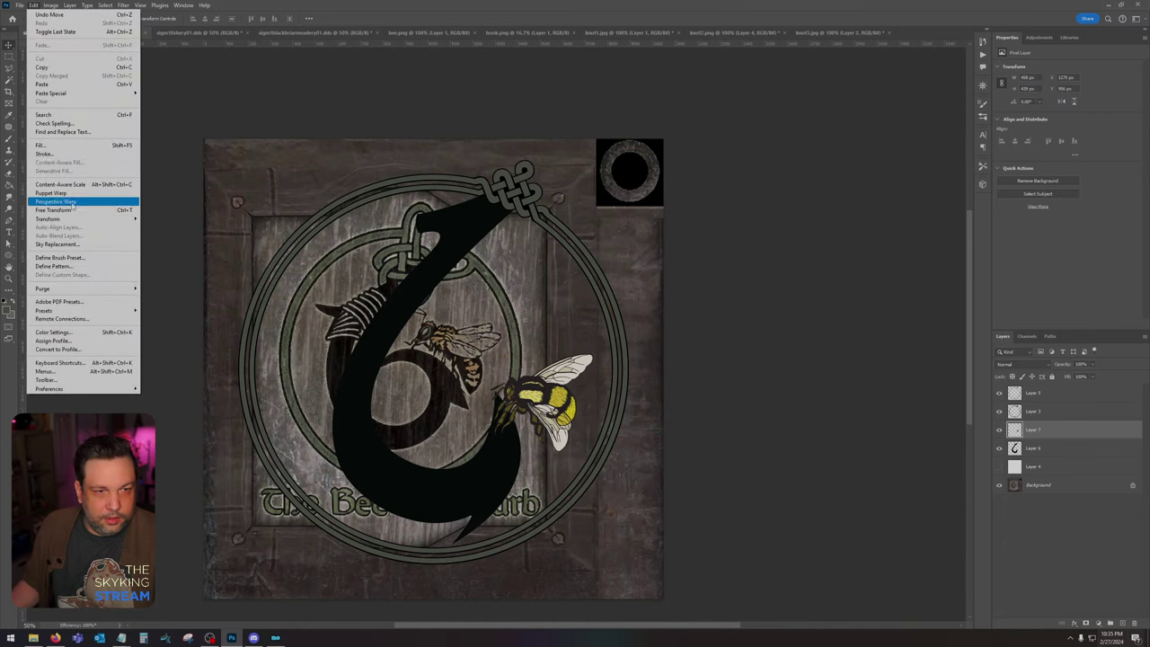
mouse_move(90, 218)
click(214, 247)
drag(611, 326, 559, 422)
drag(661, 406, 661, 437)
drag(527, 425, 527, 439)
Step: Undo the bee's transform and move, and the rotation of the knot, ring and hook
key(ctrl+z)
key(ctrl+z)
key(ctrl+z)
key(ctrl+z)
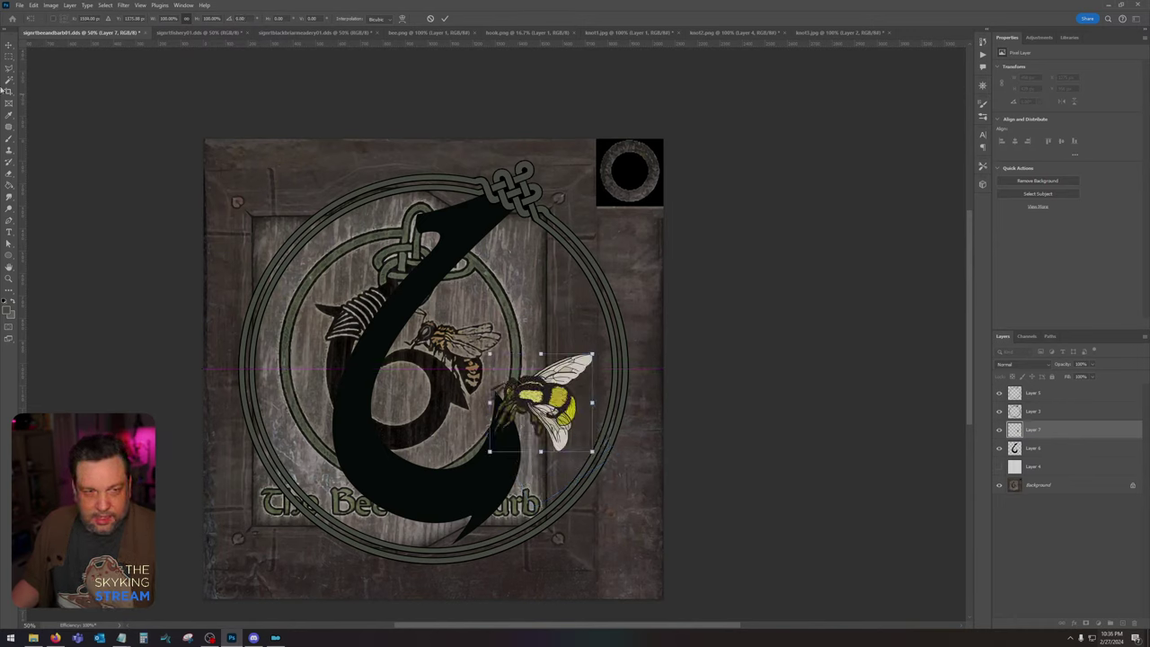
key(ctrl+z)
key(ctrl+z)
key(ctrl+z)
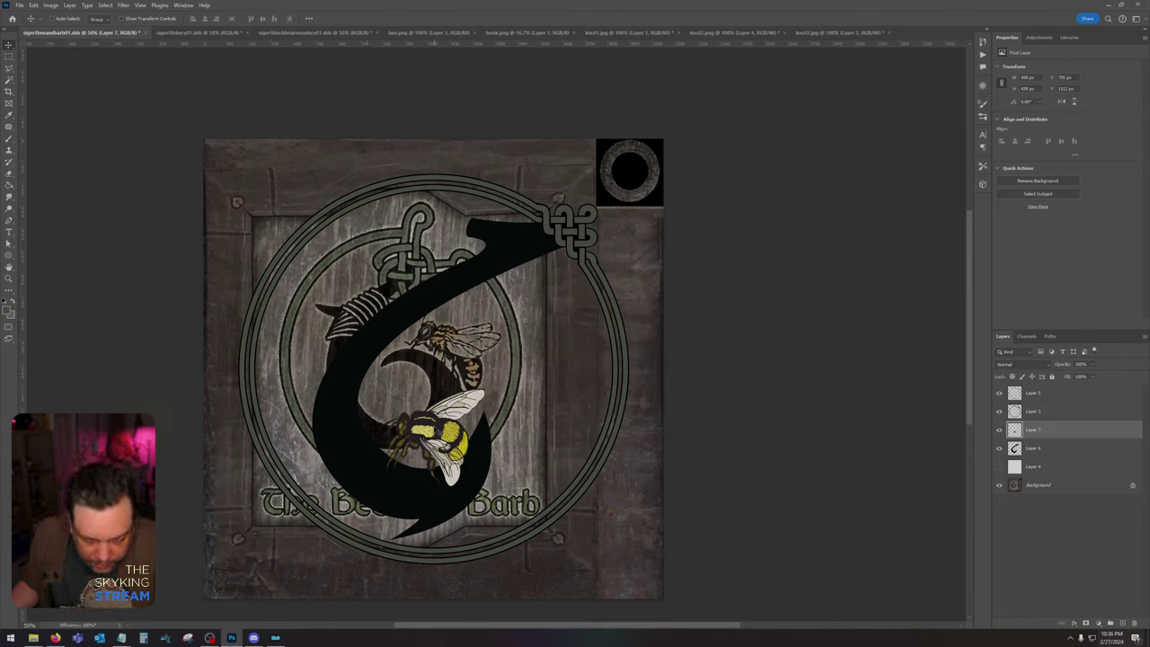
Step: Open the VerticalInnSign texture from the Vertical Inn Sign folder in Skyking Signs Source
click(18, 5)
click(50, 43)
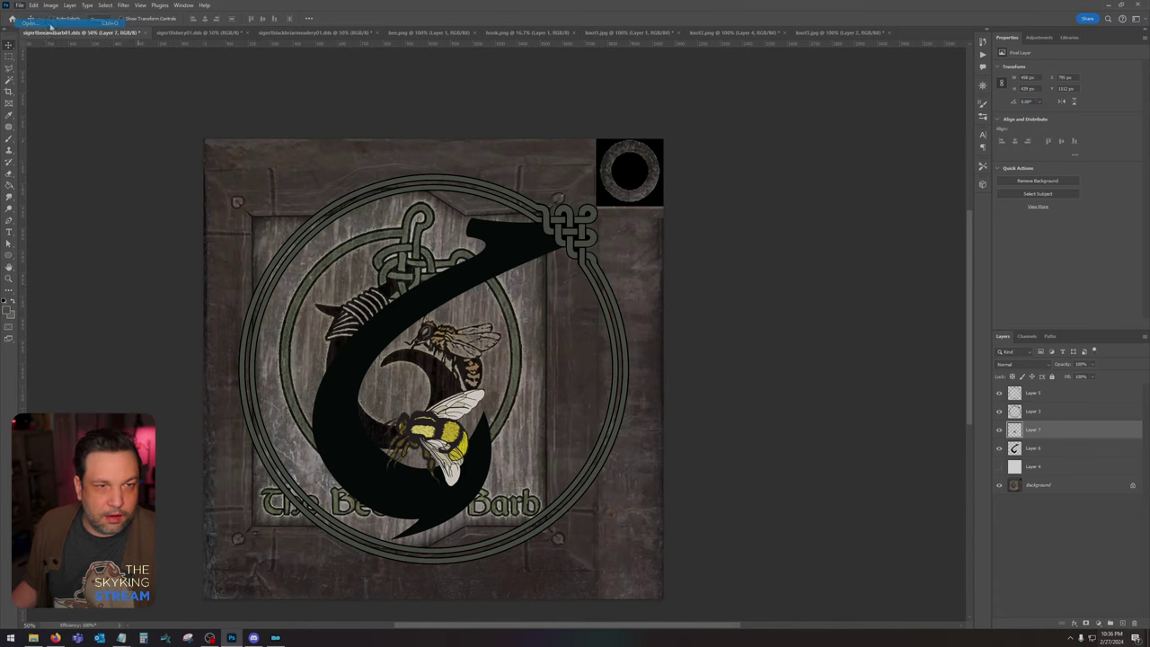
double_click(637, 206)
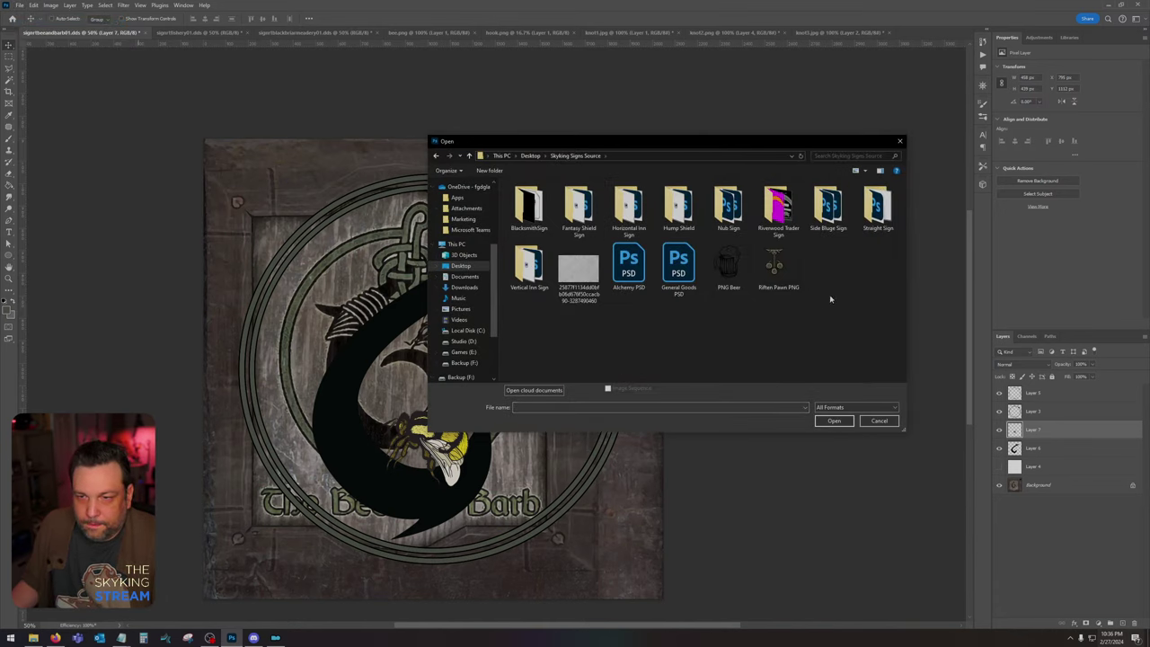
double_click(529, 263)
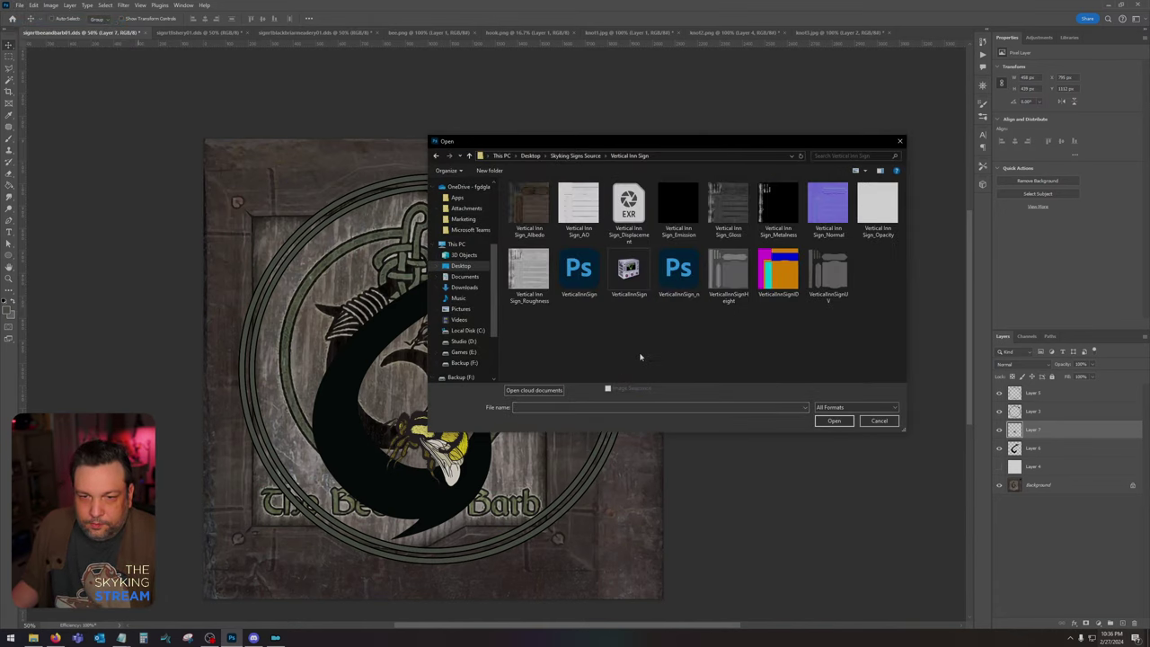
double_click(579, 268)
click(566, 252)
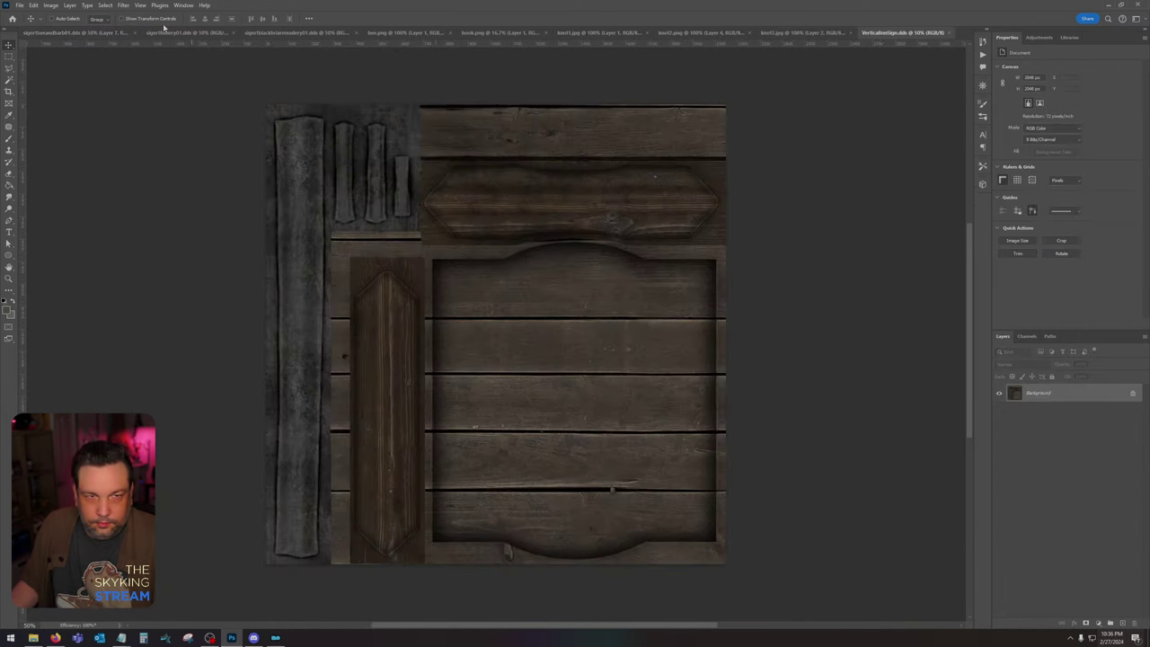
Step: Duplicate the knot, ring, bee and hook layers from the Bee and Barb document into the VerticalInnSign document
click(49, 32)
click(1054, 398)
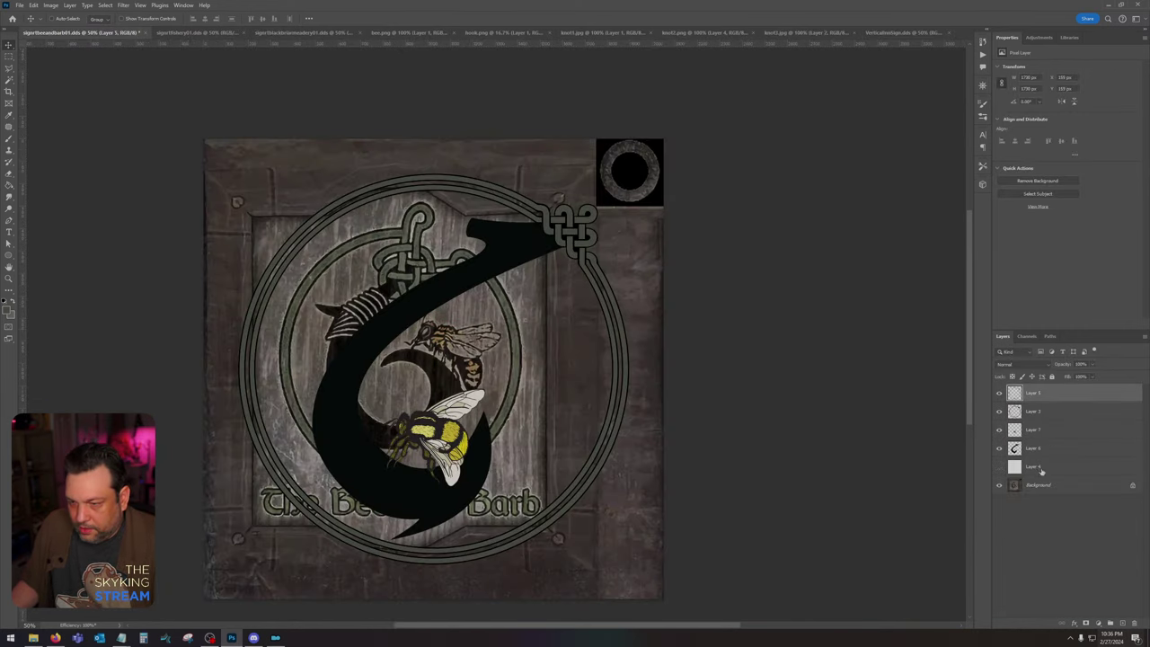
shift+click(1036, 454)
drag(1036, 454, 680, 277)
Step: Scale the four emblem layers together to about 61.5% and place them within the sign's large recessed panel
click(33, 5)
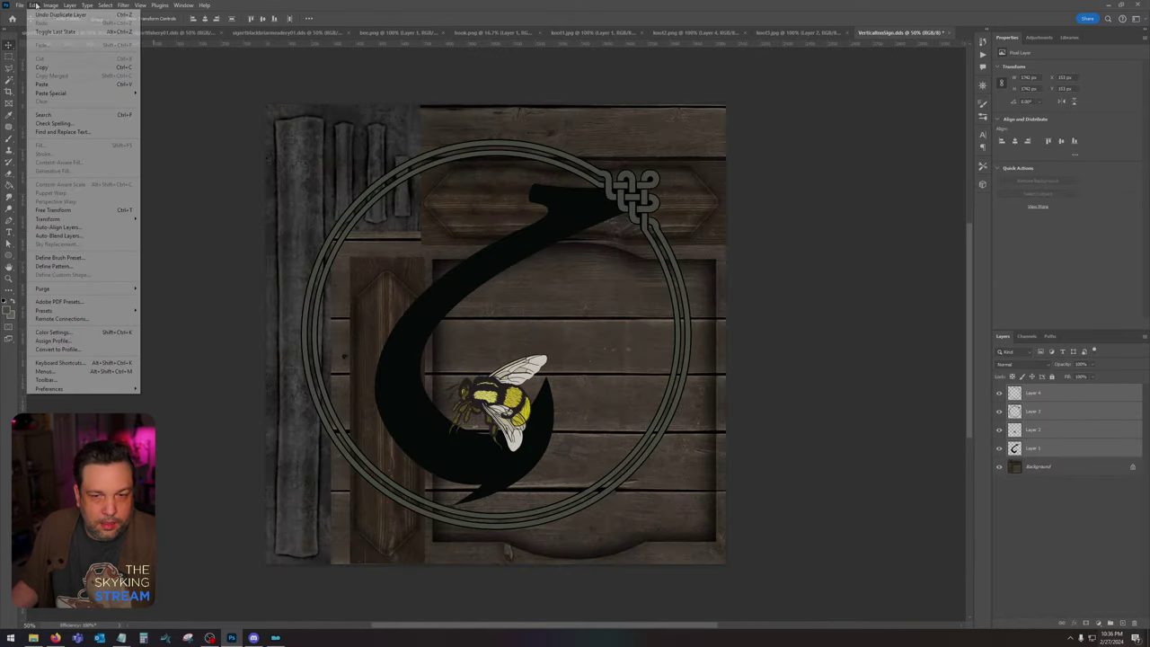
mouse_move(93, 220)
click(167, 242)
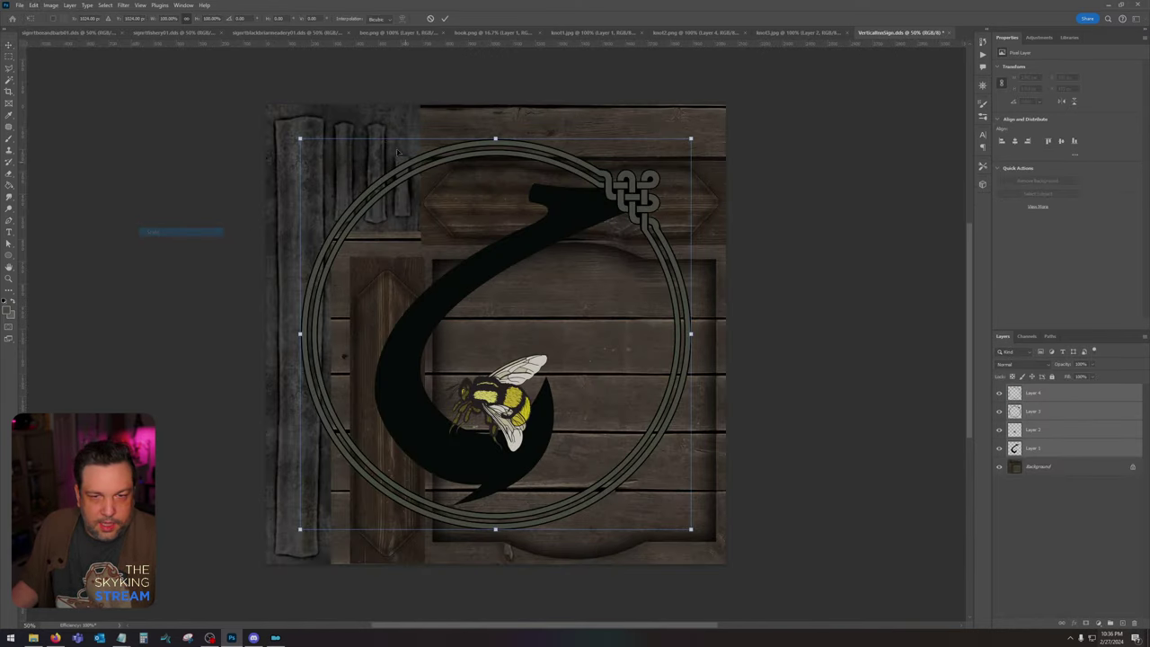
drag(299, 137, 451, 289)
mouse_move(606, 387)
mouse_down()
mouse_move(593, 354)
mouse_move(612, 361)
mouse_move(609, 397)
mouse_up()
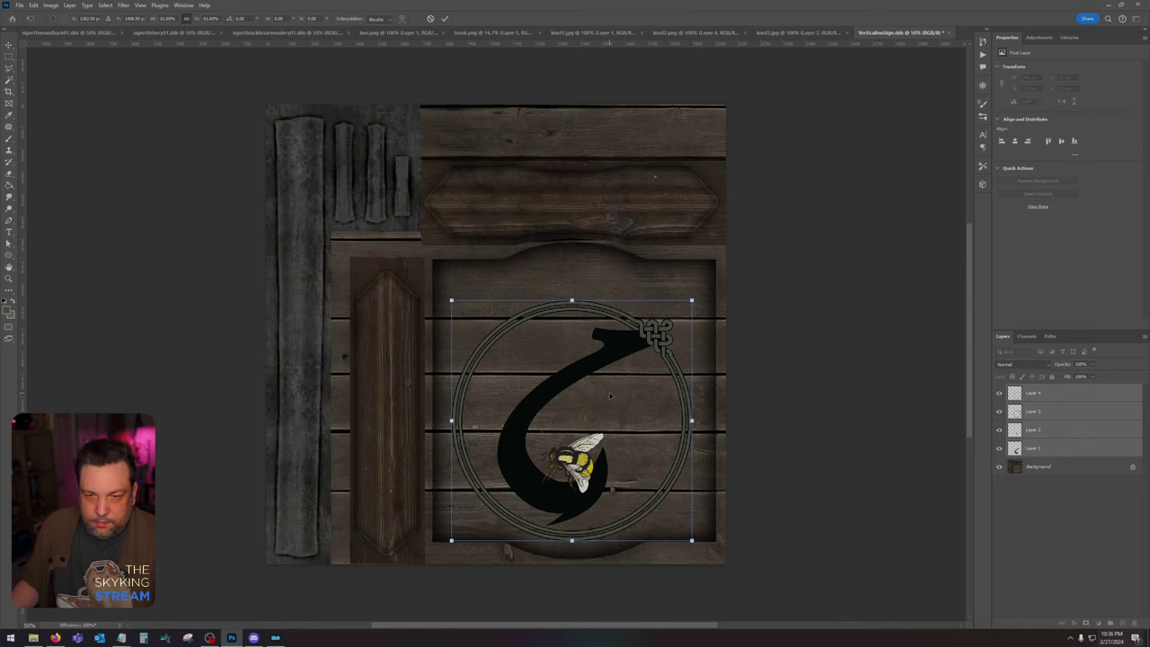
key(Return)
Step: Check the original Bee and Barb design, and move the emblem up to the recessed panel's upper part in VerticalInnSign
click(72, 32)
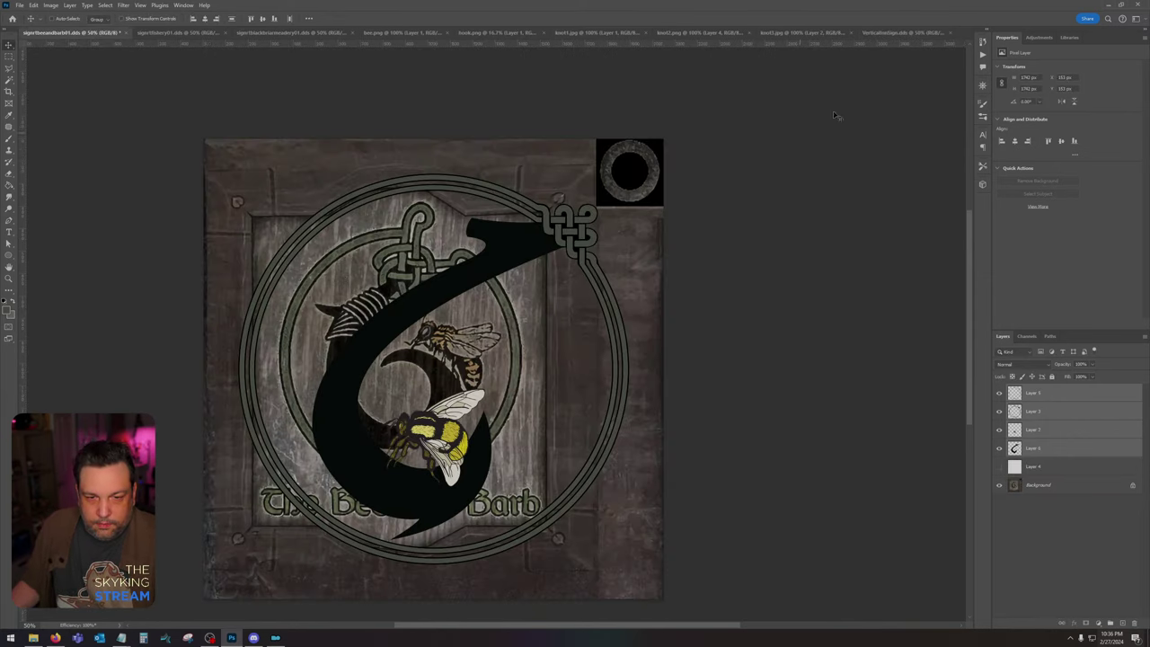
click(903, 32)
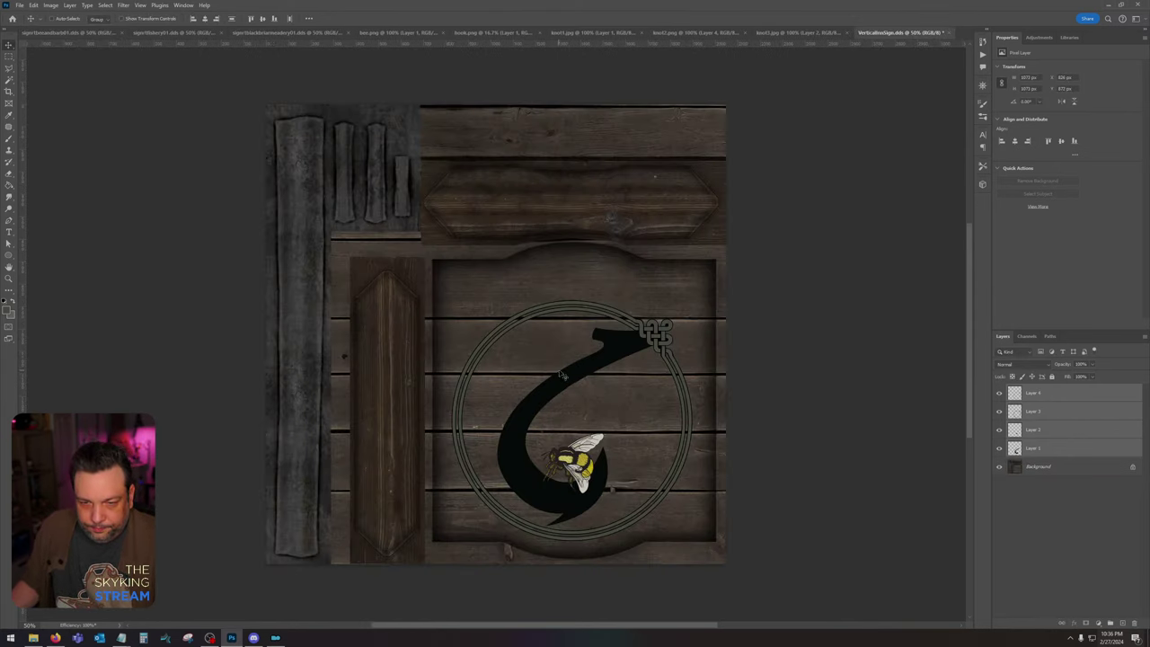
drag(562, 376, 566, 318)
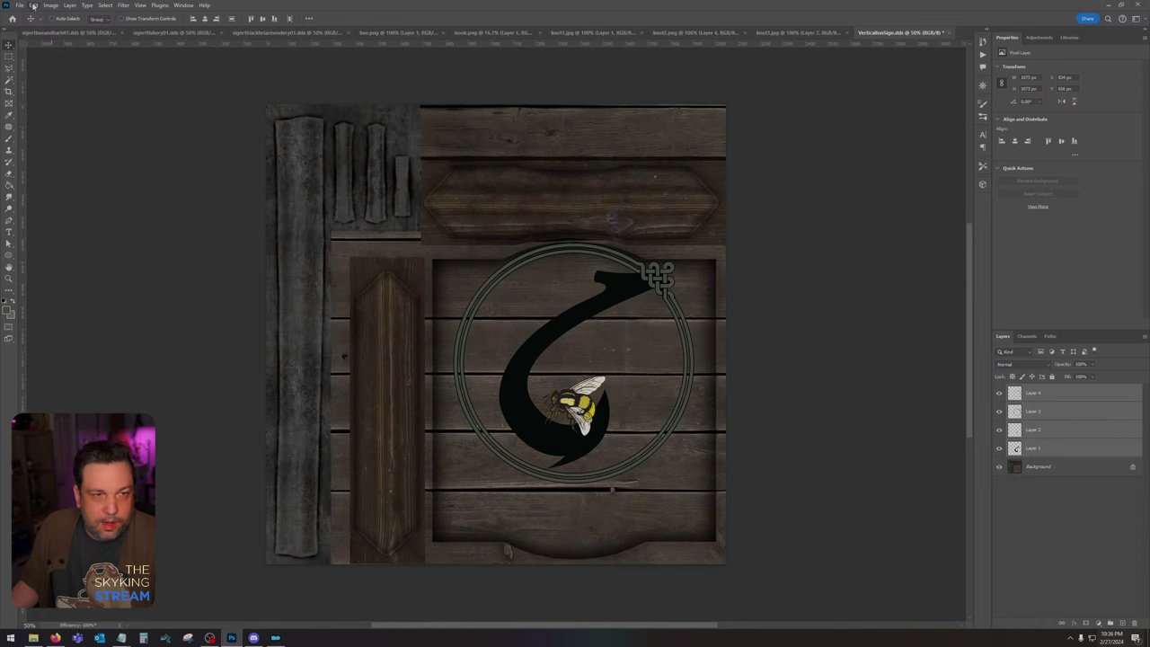
Step: Scale the four selected emblem layers together to about 92.3% and centre the emblem horizontally within the recessed panel
click(34, 5)
mouse_move(81, 219)
click(171, 232)
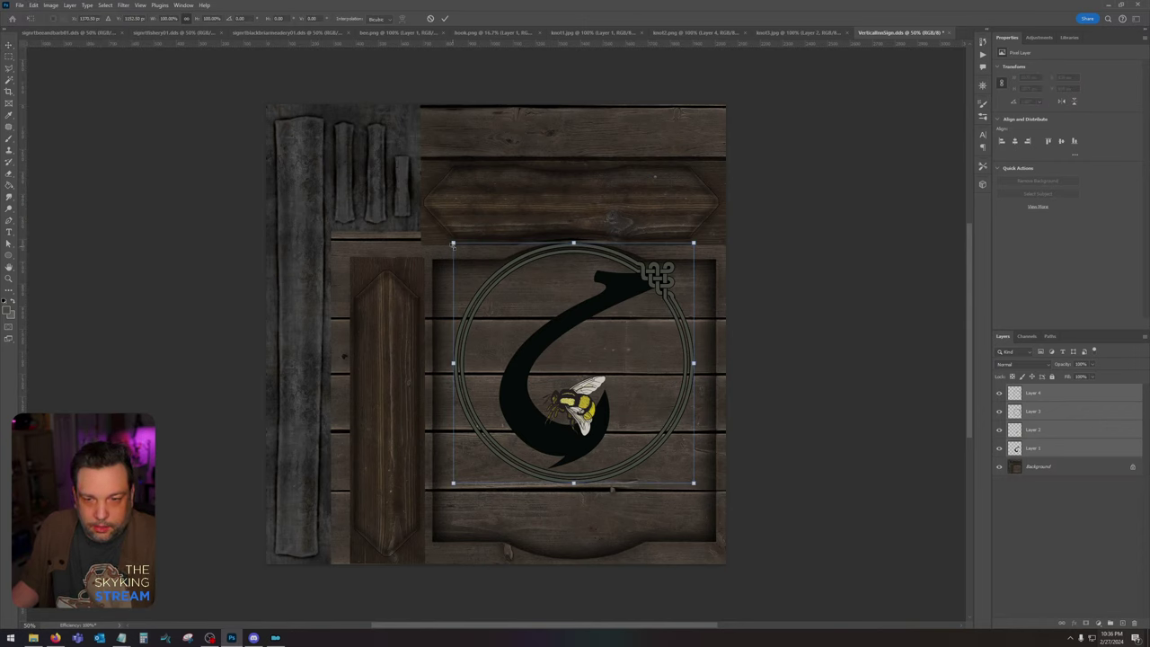
drag(453, 242, 472, 262)
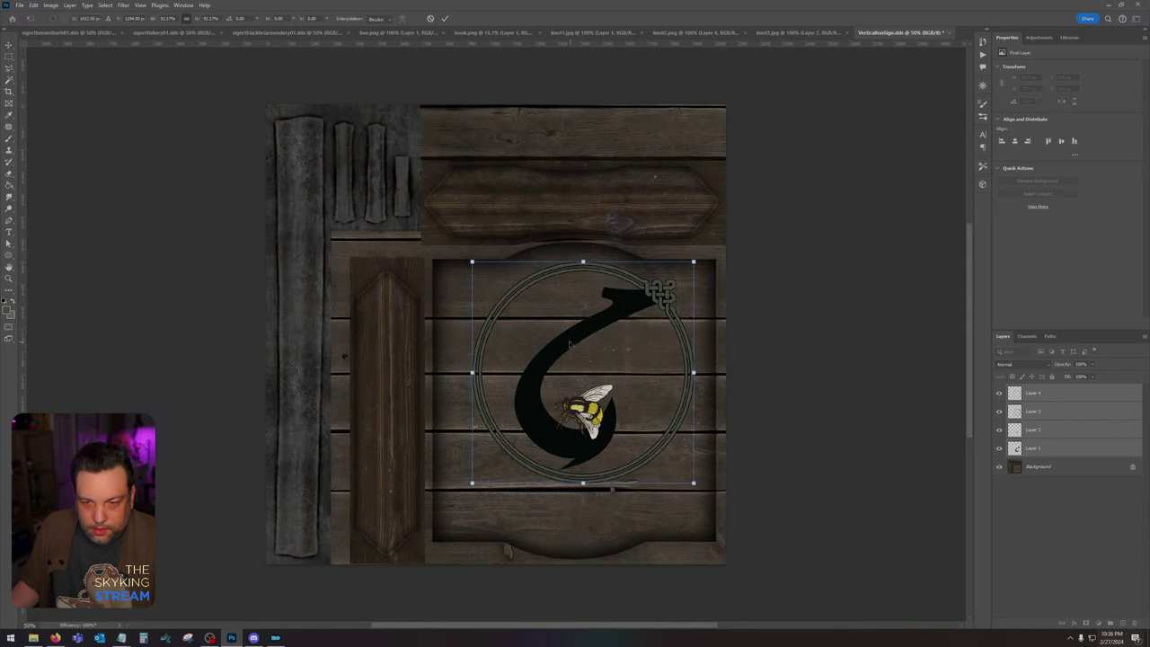
drag(570, 344, 561, 344)
key(Return)
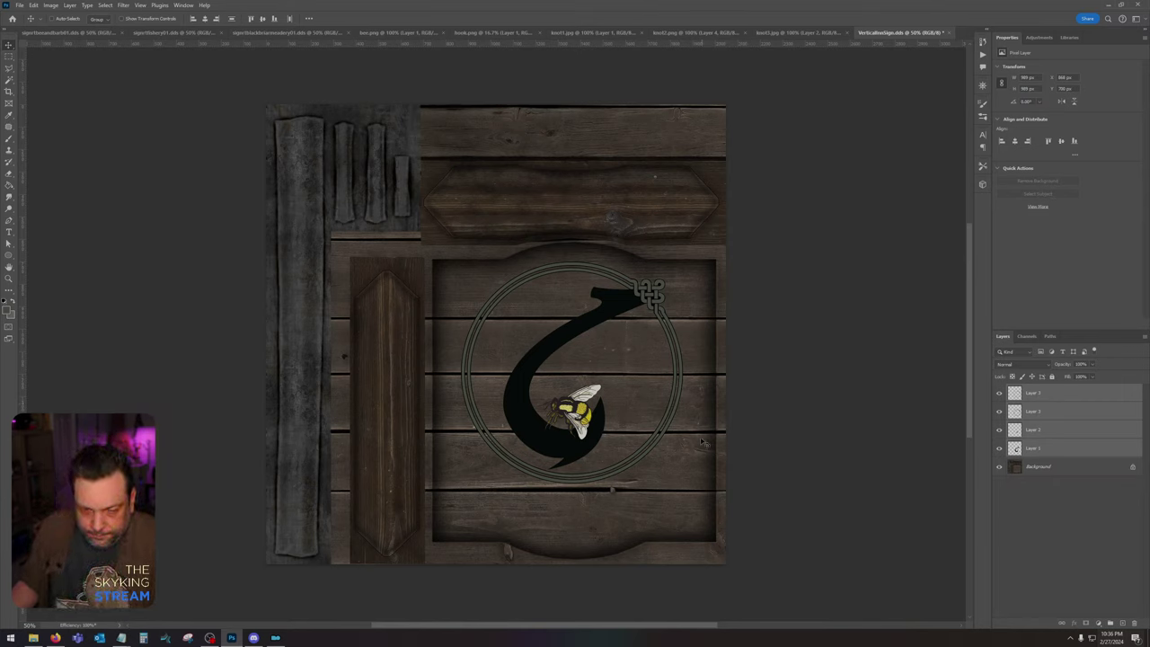
Step: Set the blend mode of the four emblem layers to Overlay and inspect the emblem against the wood at 100%
click(1018, 364)
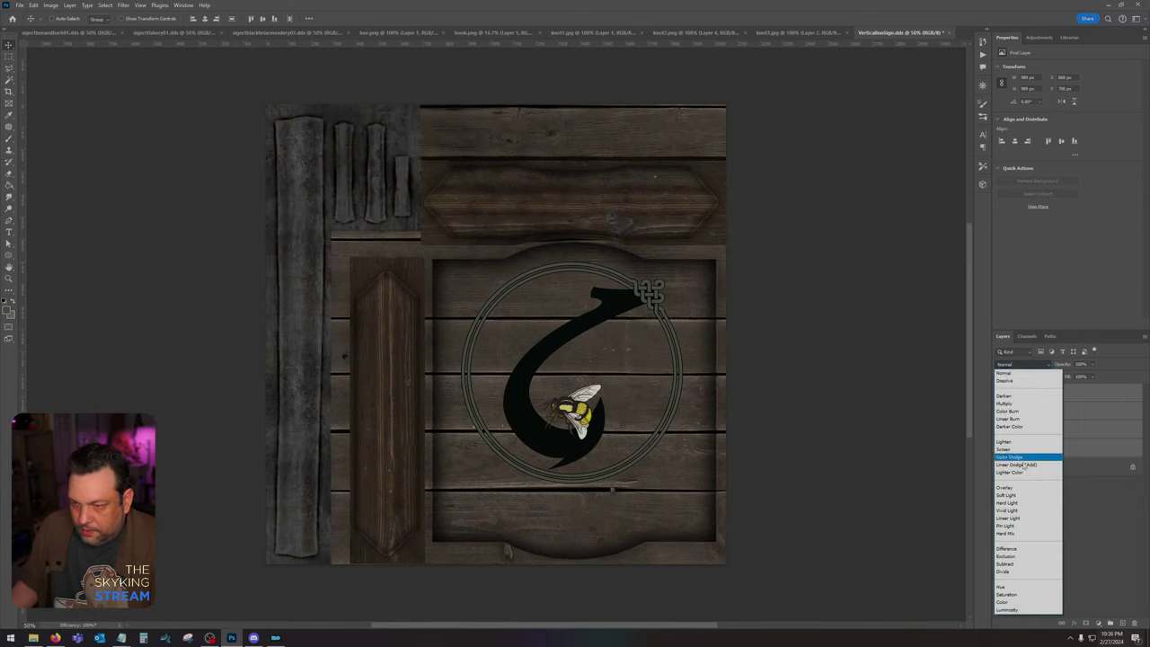
click(1021, 491)
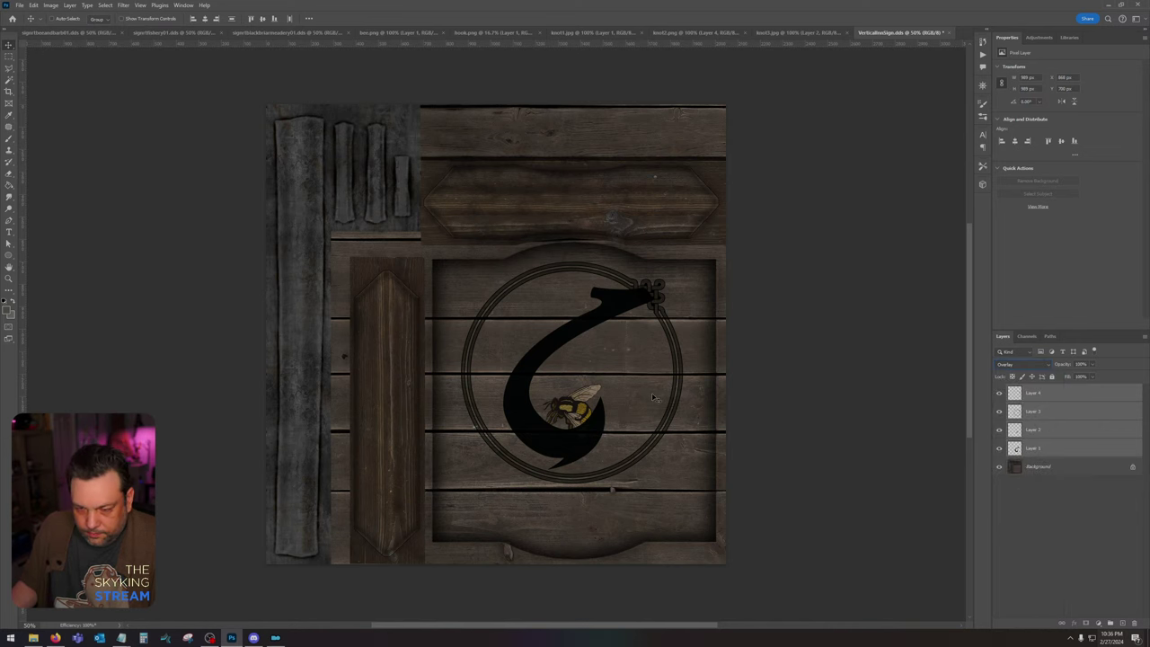
key(ctrl+plus)
key(ctrl+plus)
drag(733, 406, 622, 300)
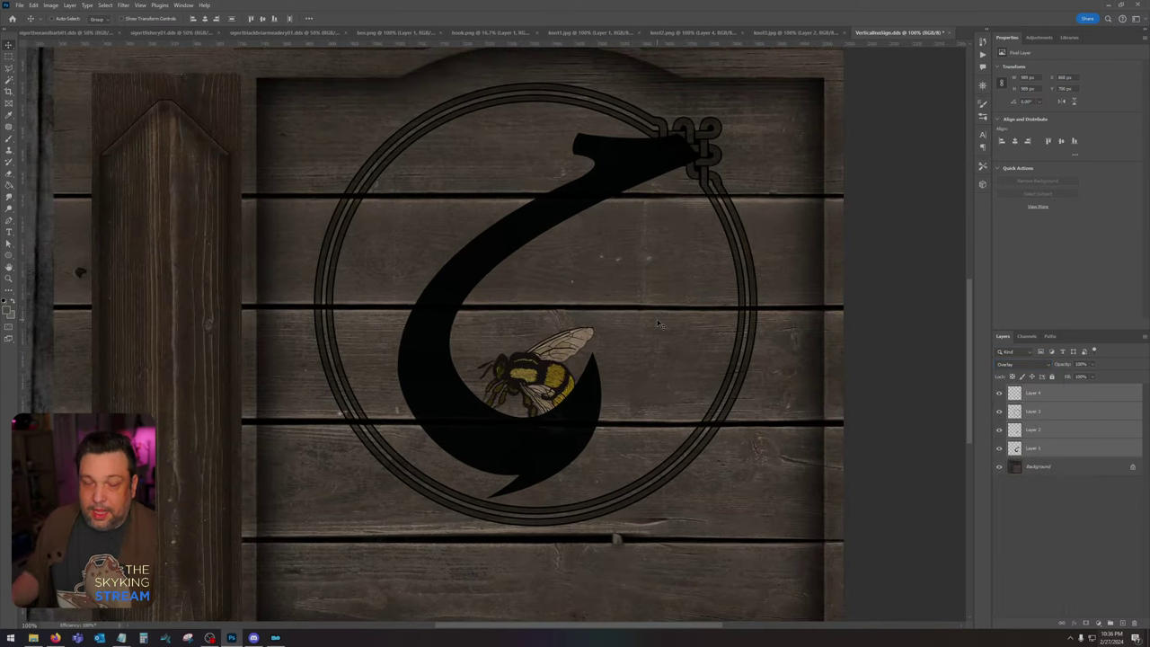
Step: Add a layer mask to the hook layer that hides the hook beneath the bee's silhouette
click(1054, 399)
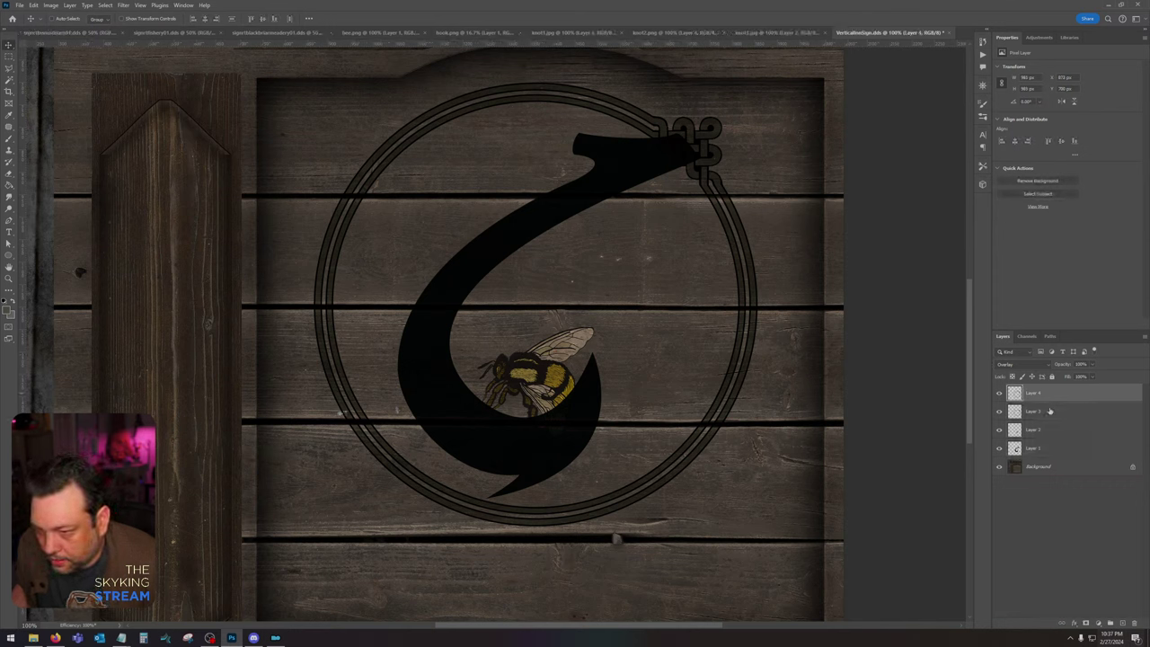
shift+click(1050, 411)
click(1041, 434)
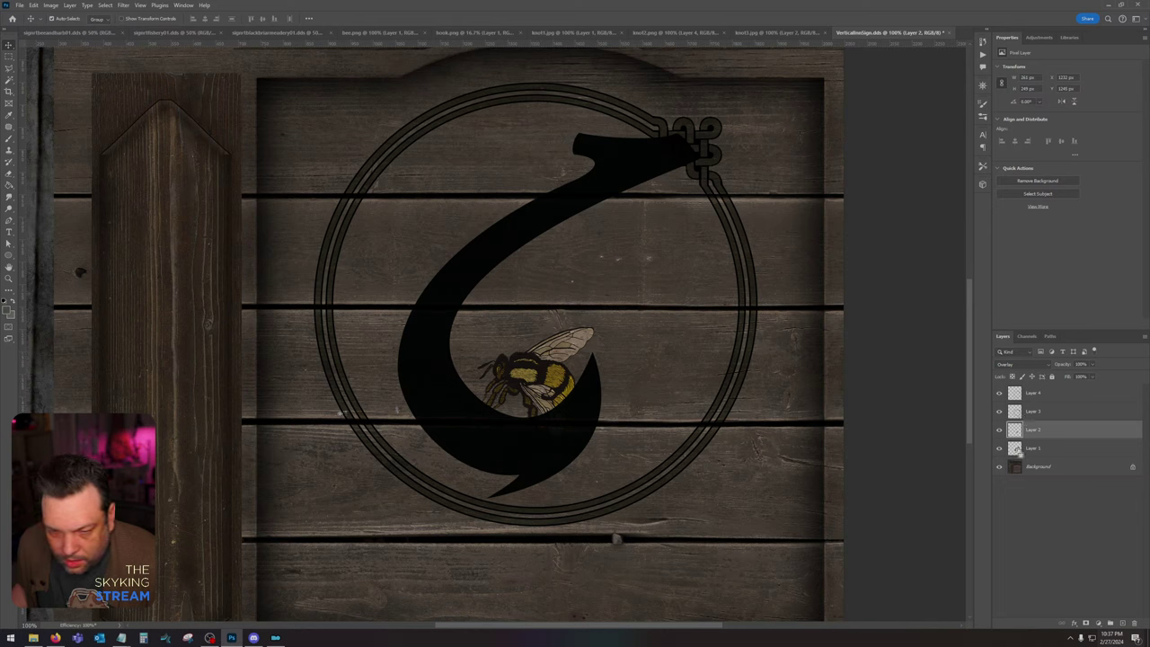
ctrl+click(1017, 433)
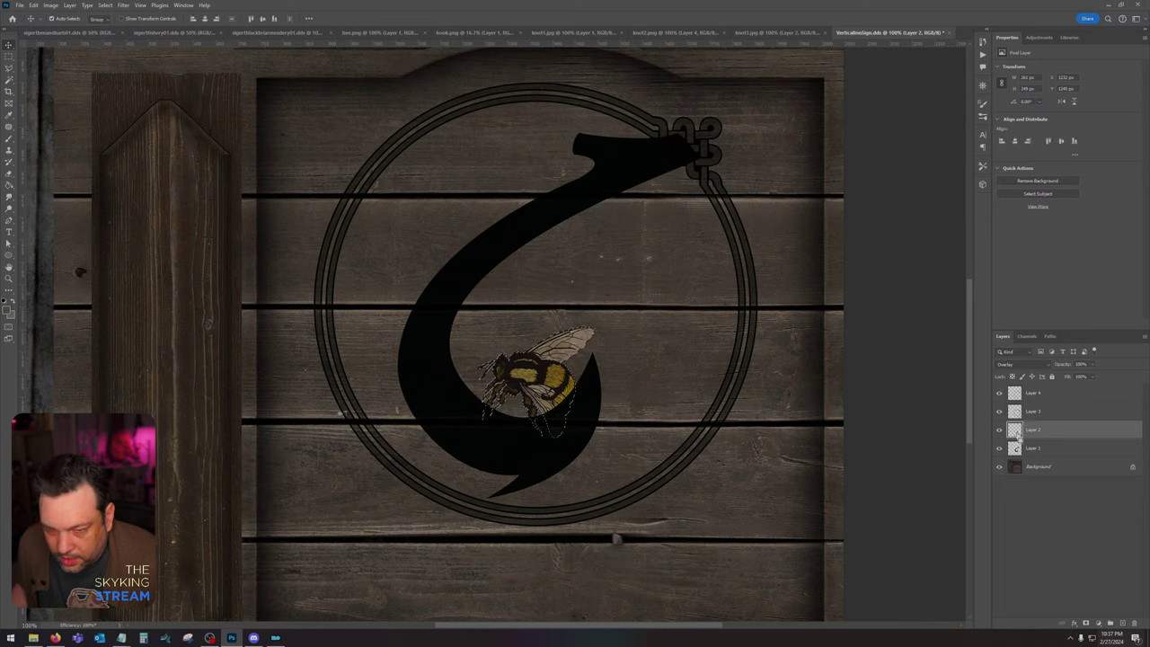
click(1060, 454)
click(1087, 623)
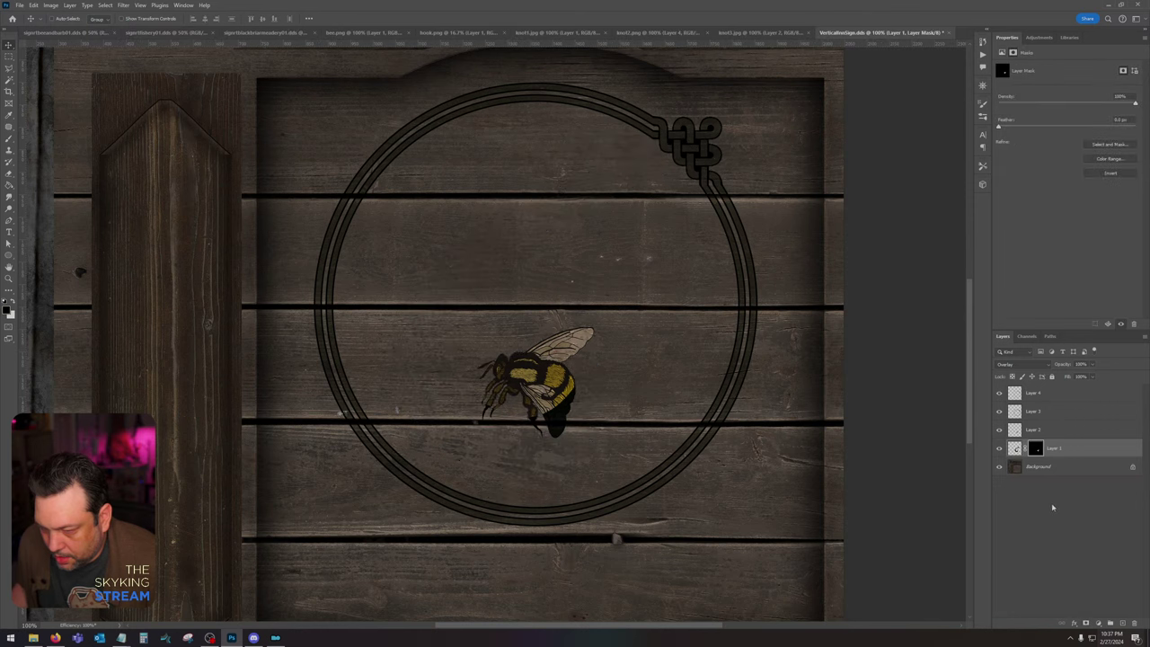
key(ctrl+i)
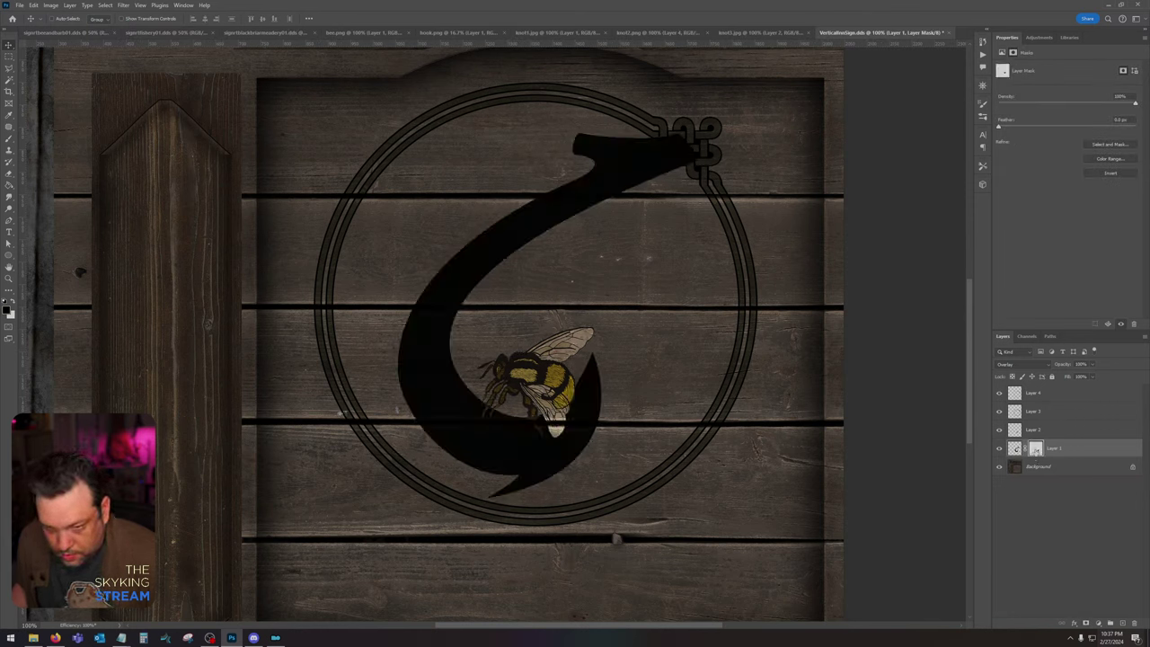
Step: Fill the knot and ring's shape with black on the hook layer's mask to hide the hook beneath the knot
click(1045, 414)
ctrl+click(1016, 413)
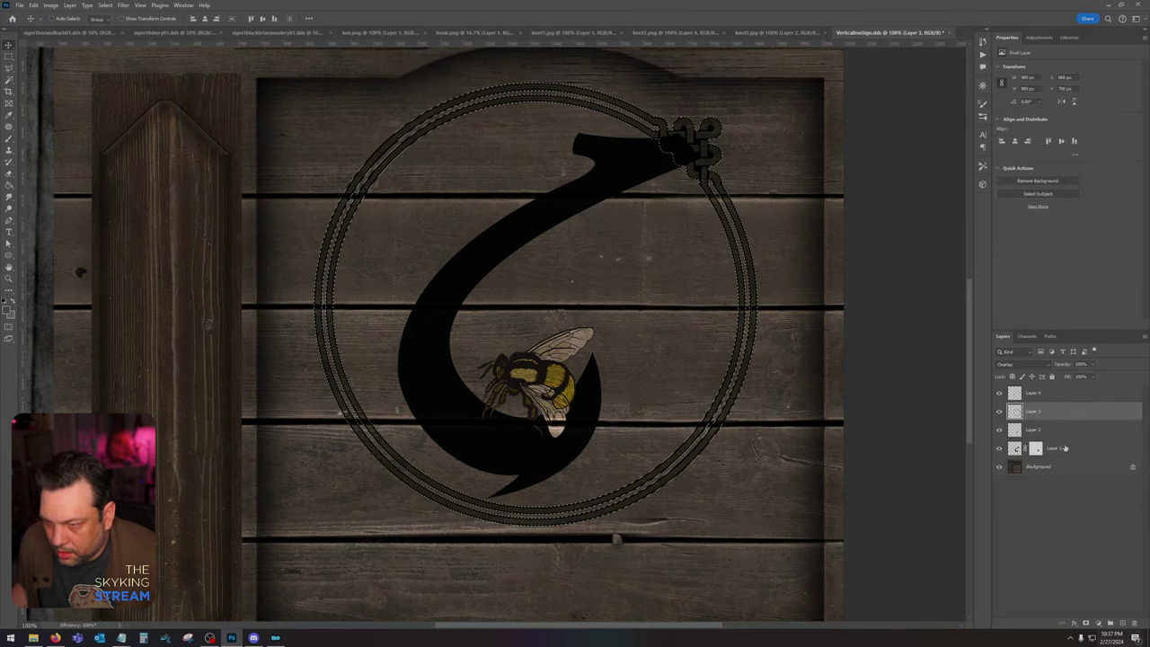
click(1068, 435)
click(1069, 448)
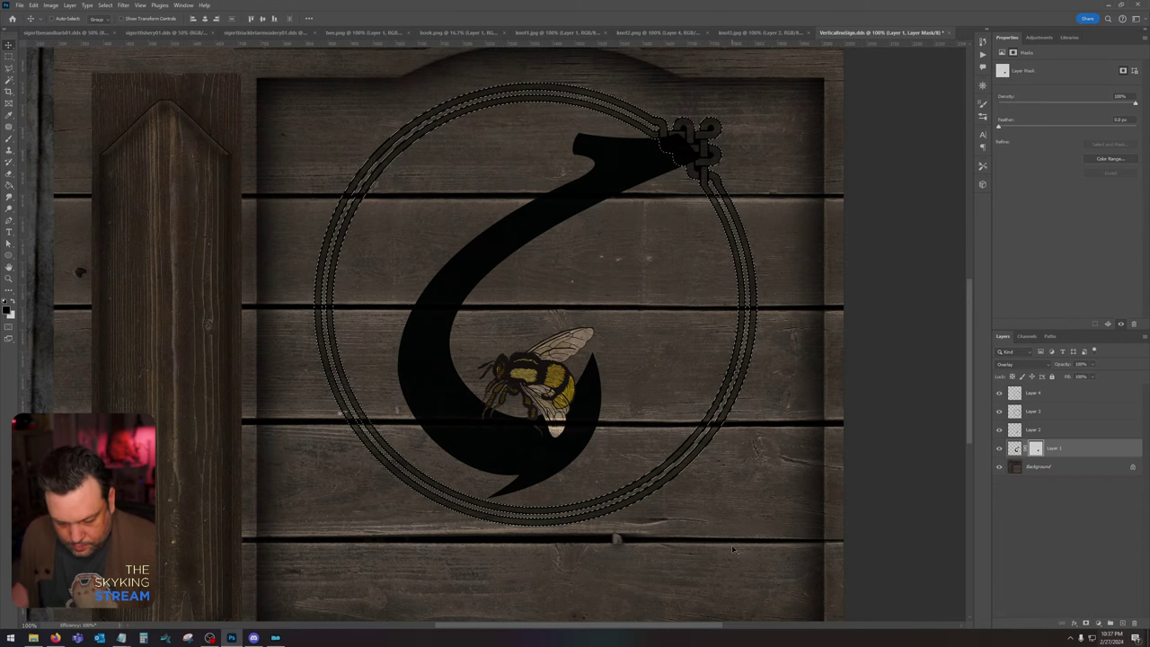
key(shift+F5)
key(Return)
key(ctrl+d)
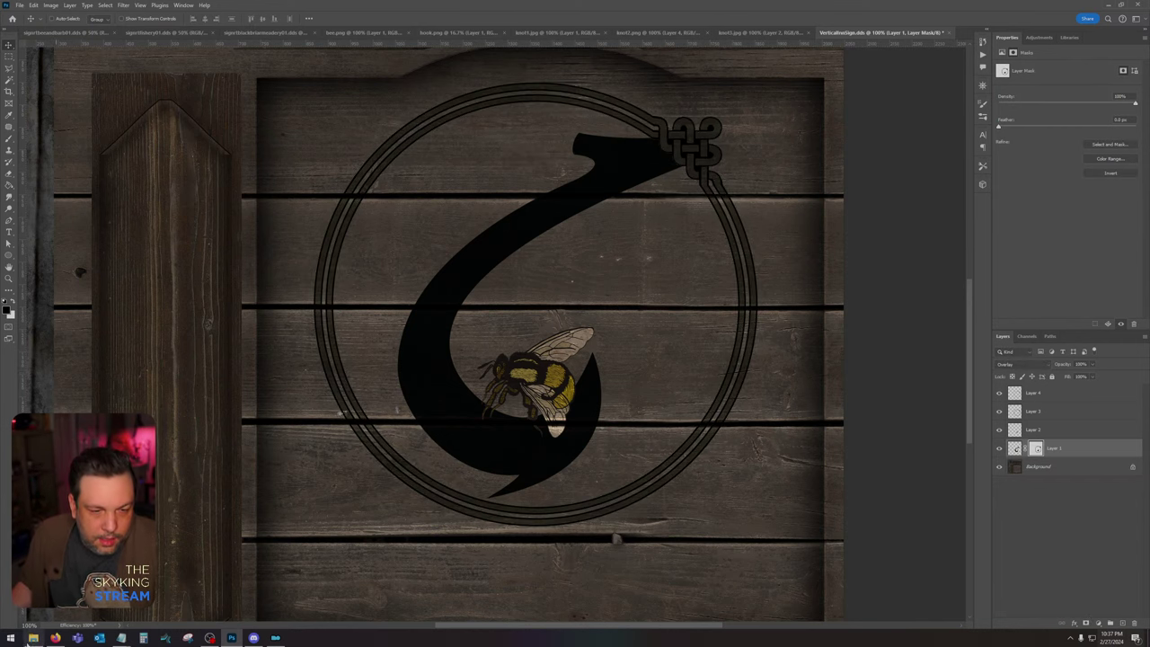
click(33, 638)
click(609, 395)
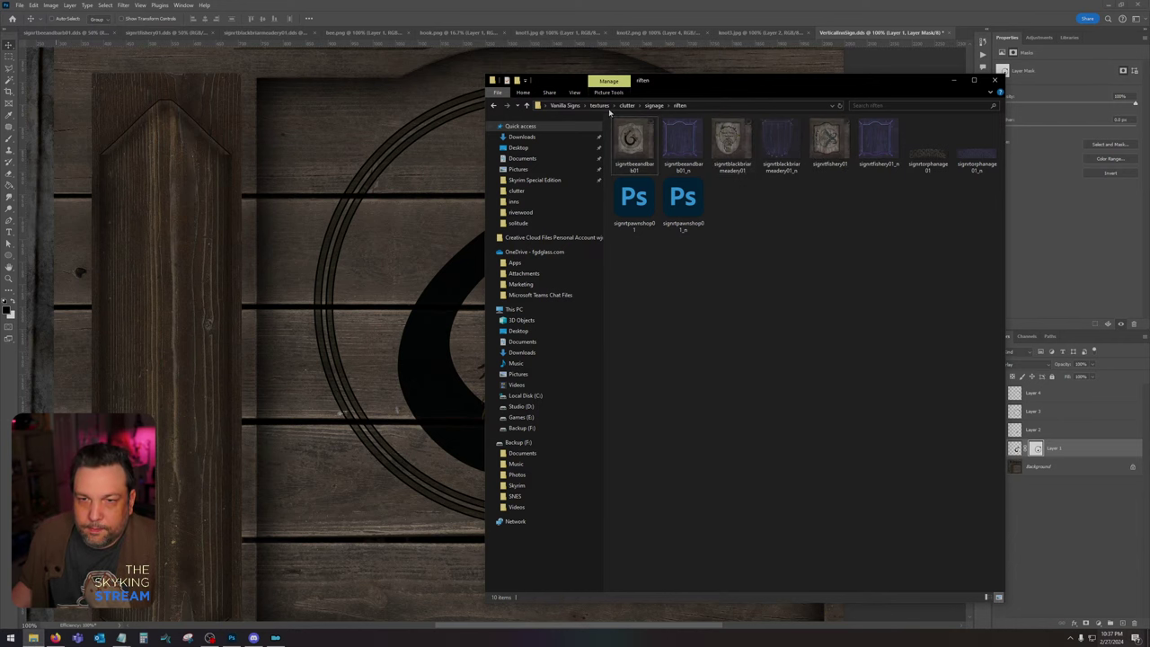
click(997, 81)
Step: Open the grey brush-stroke paint texture JPG and paste a copy of it into the VerticalInnSign document
click(18, 4)
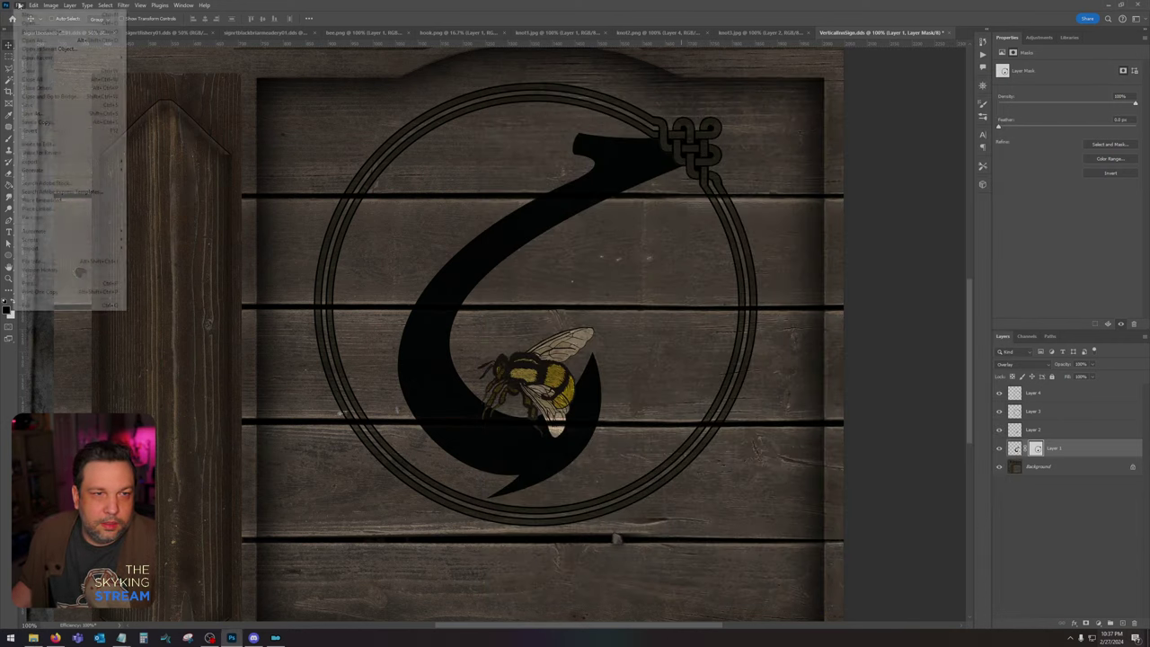
click(28, 23)
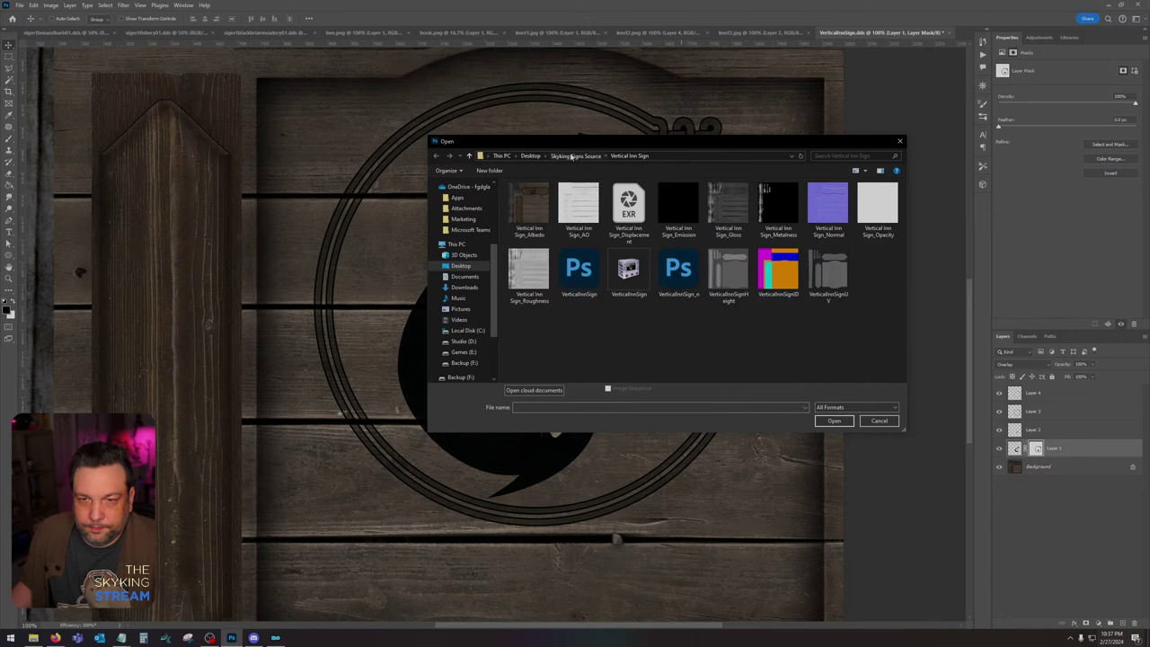
double_click(577, 270)
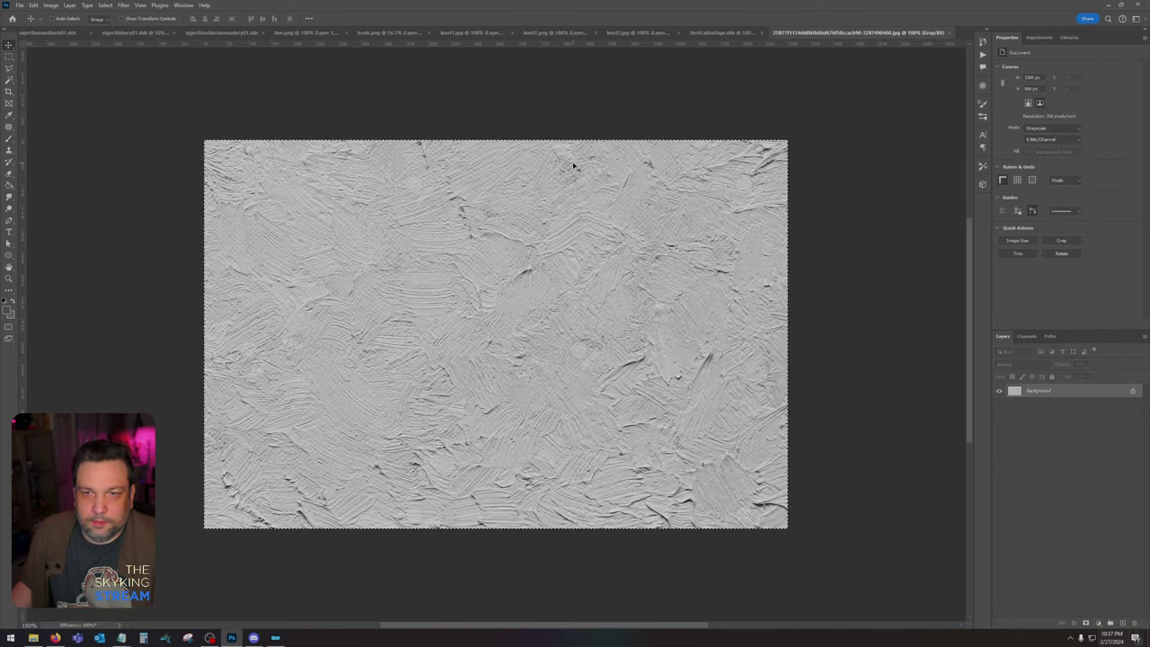
click(715, 33)
key(ctrl+v)
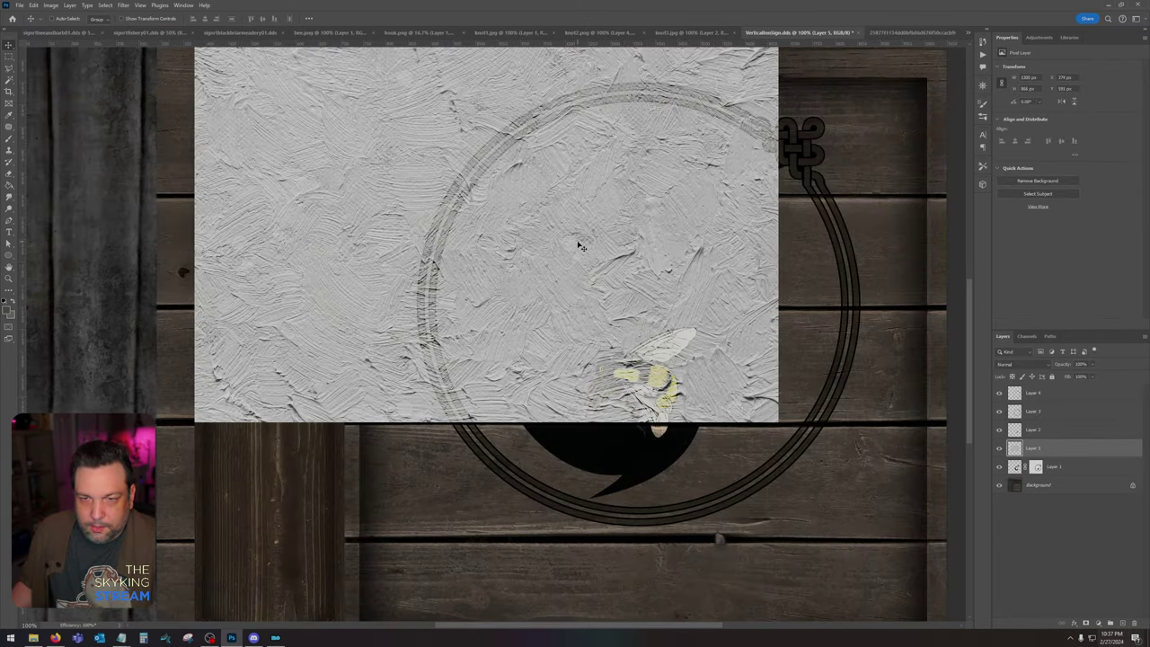
Step: Cover the whole emblem with the paint texture by placing a duplicate directly below it, and merge the two texture layers
drag(573, 239, 694, 239)
drag(1105, 454, 1122, 624)
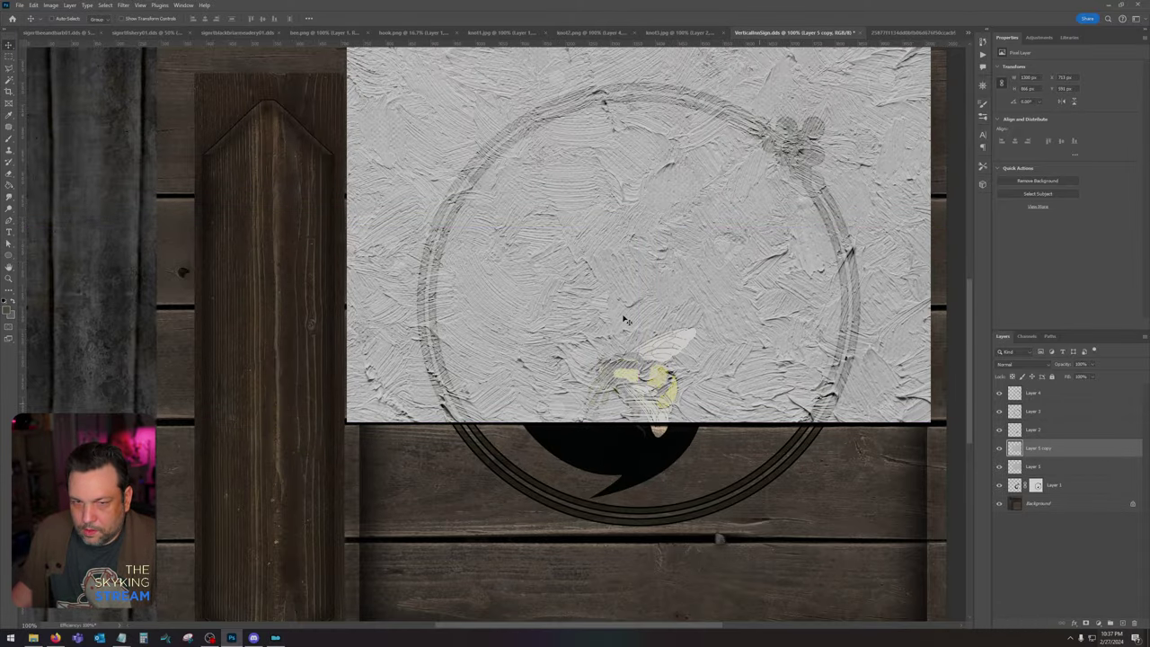
drag(377, 166, 363, 532)
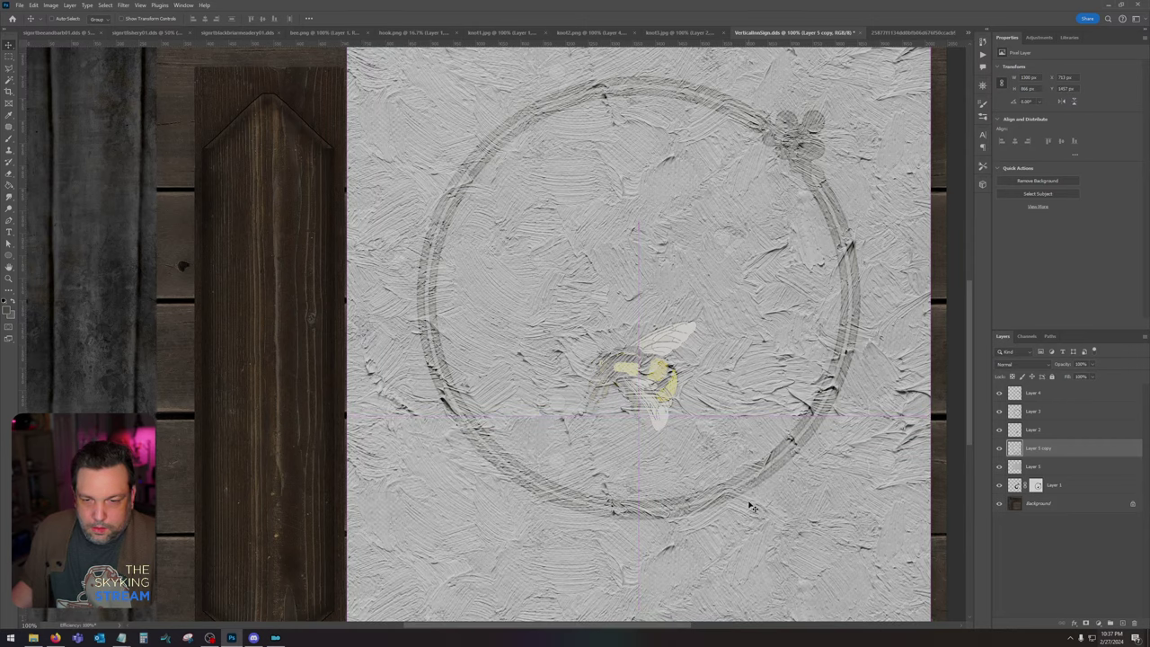
shift+click(1098, 468)
right_click(1098, 469)
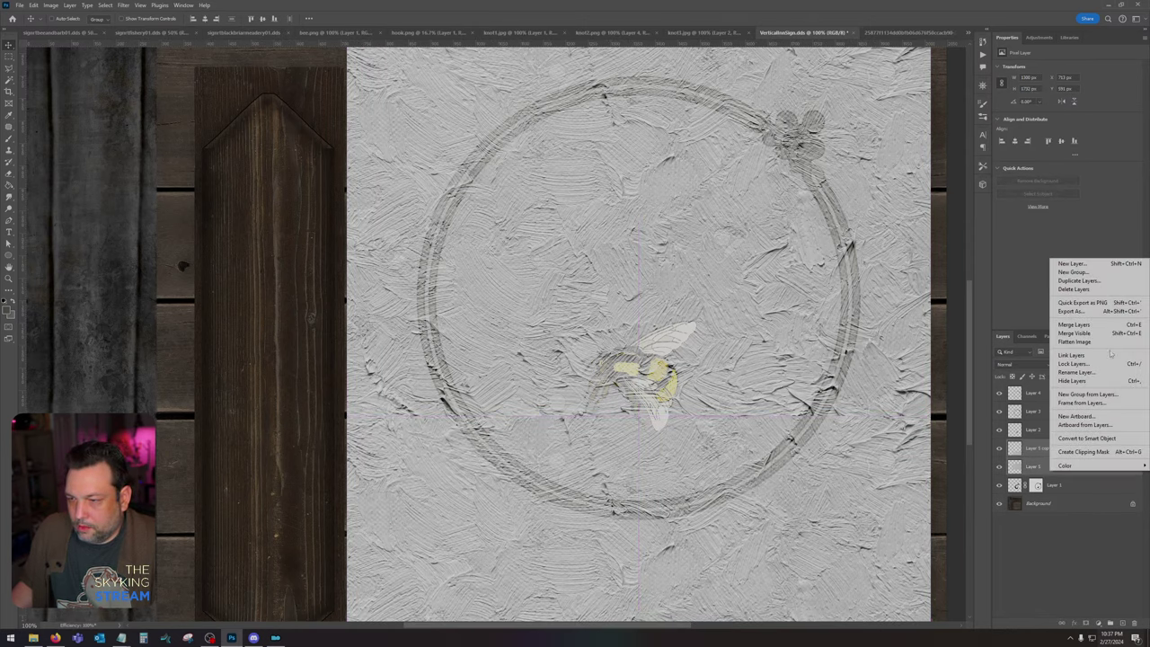
click(1075, 324)
Step: Move the paint texture above the emblem layers, copy only its emblem-shaped area to a new layer, and hide the full texture
drag(1056, 450, 1052, 391)
ctrl+click(1016, 412)
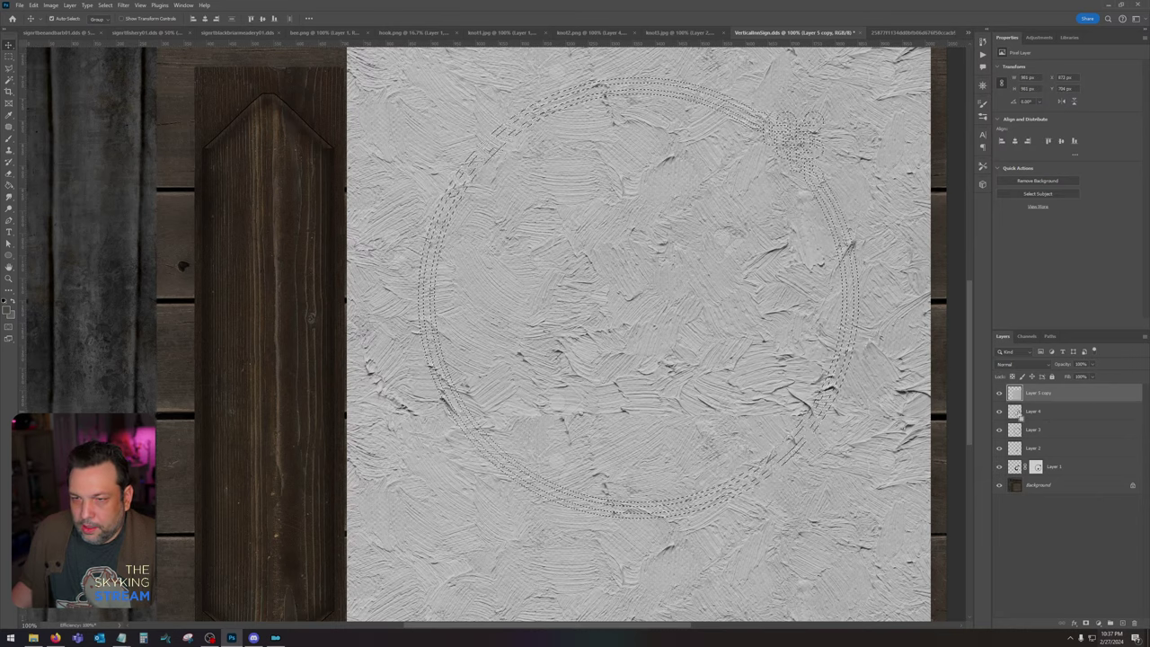
ctrl+shift+click(1015, 429)
ctrl+shift+click(1016, 448)
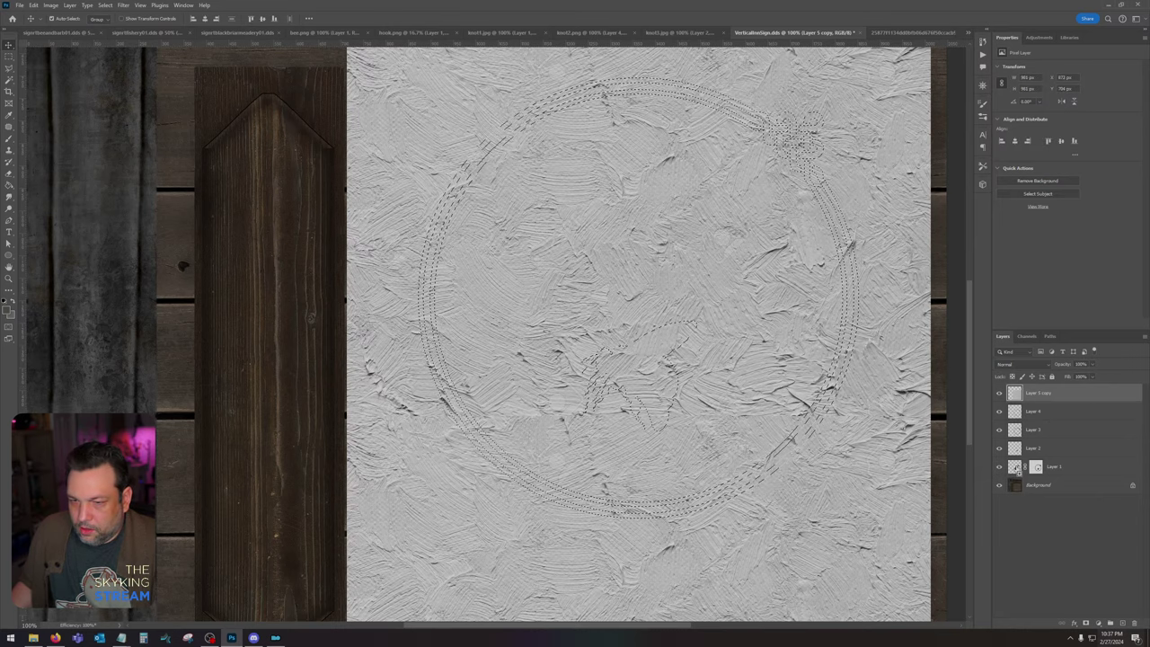
ctrl+shift+click(1018, 466)
key(ctrl+j)
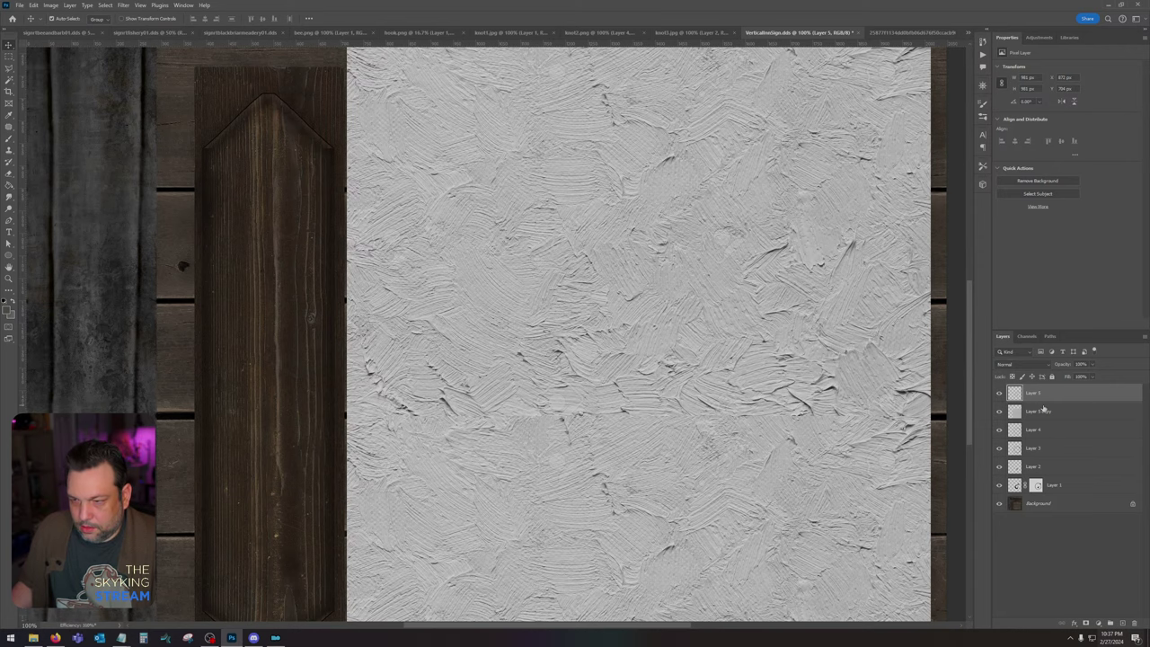
click(1000, 412)
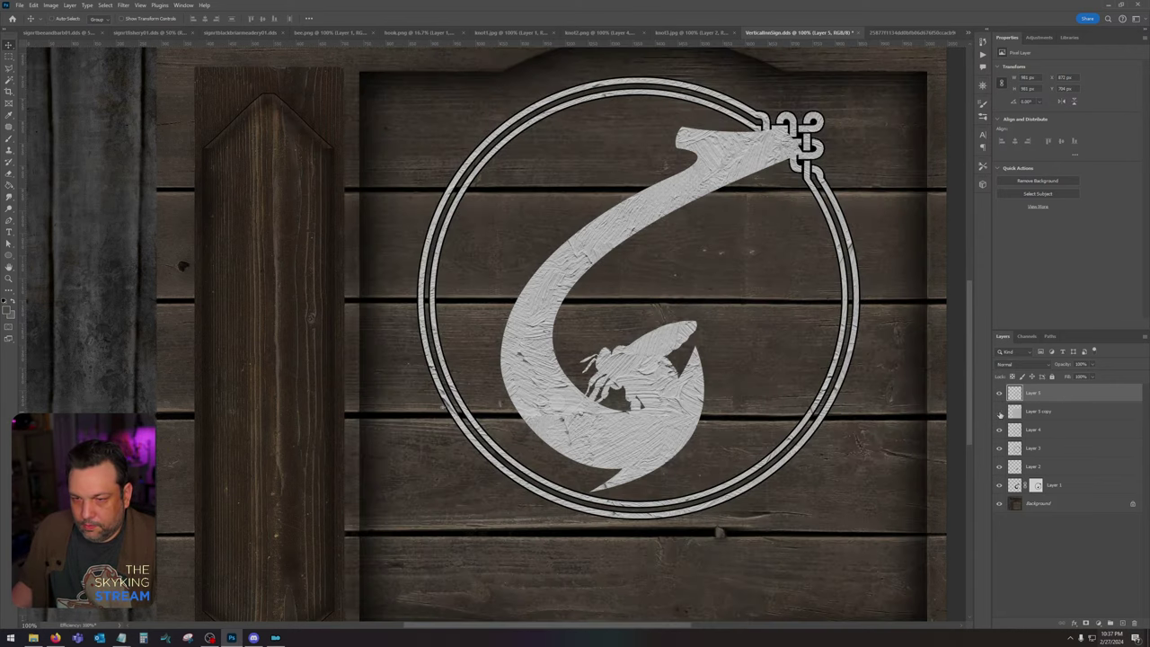
Step: Set the emblem-shaped paint texture layer to Overlay and compare the emblem with and without it
click(1025, 366)
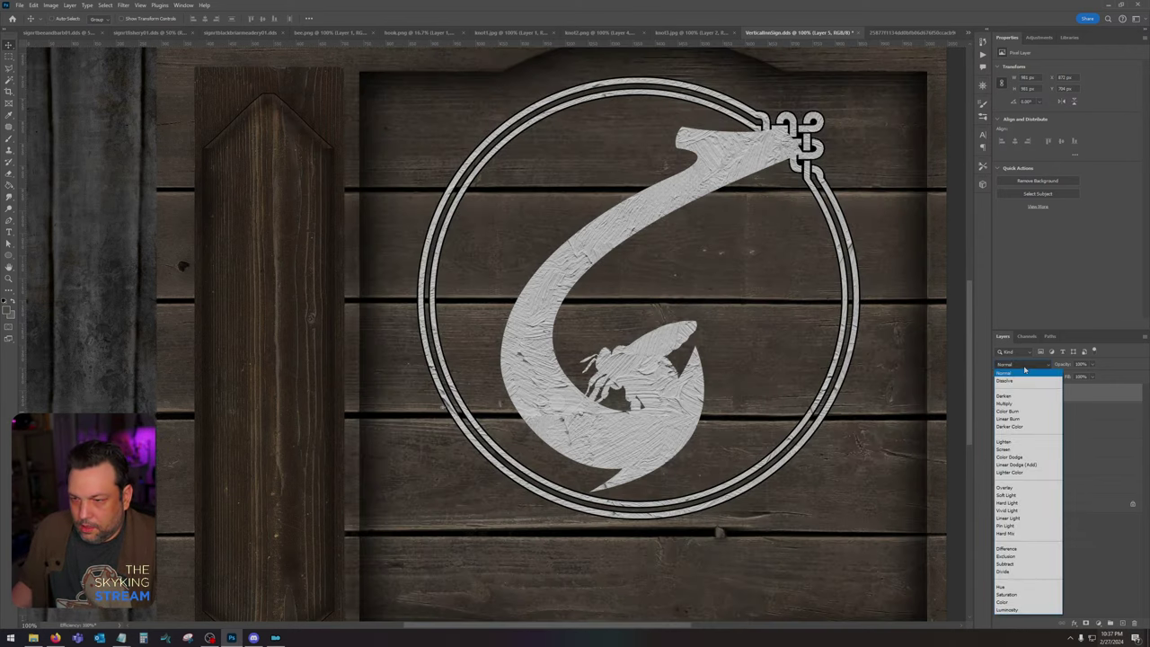
click(1019, 488)
click(1000, 394)
click(1000, 394)
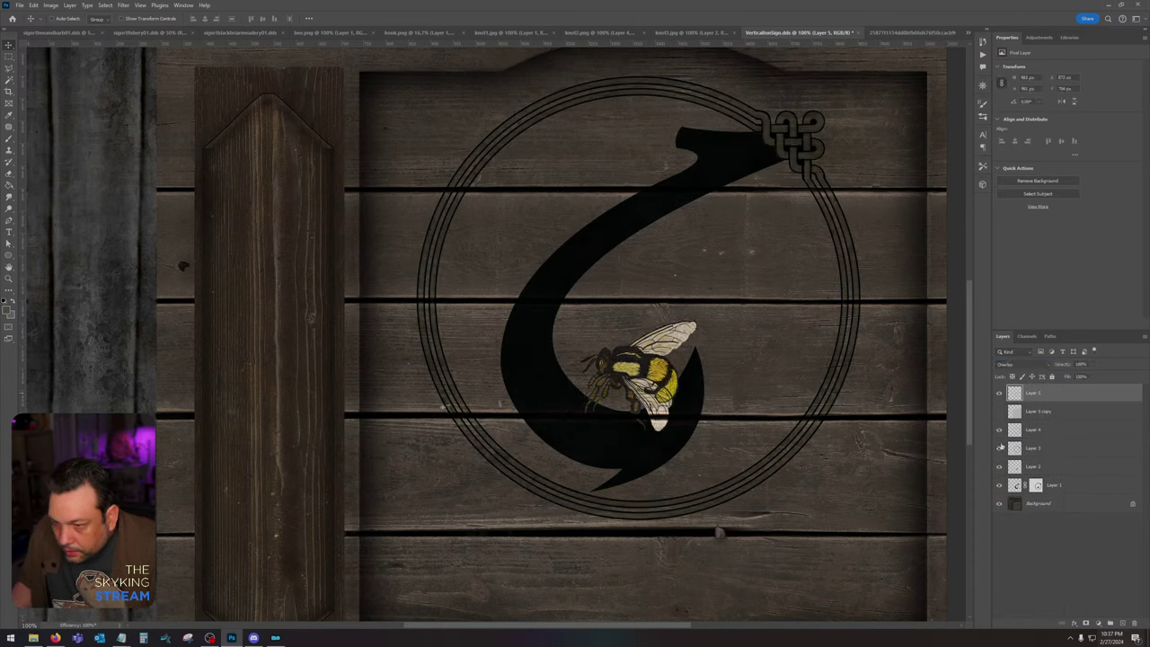
Step: Group the four emblem layers and brighten the group to about 58 with a clipped Brightness/Contrast adjustment layer
click(1058, 430)
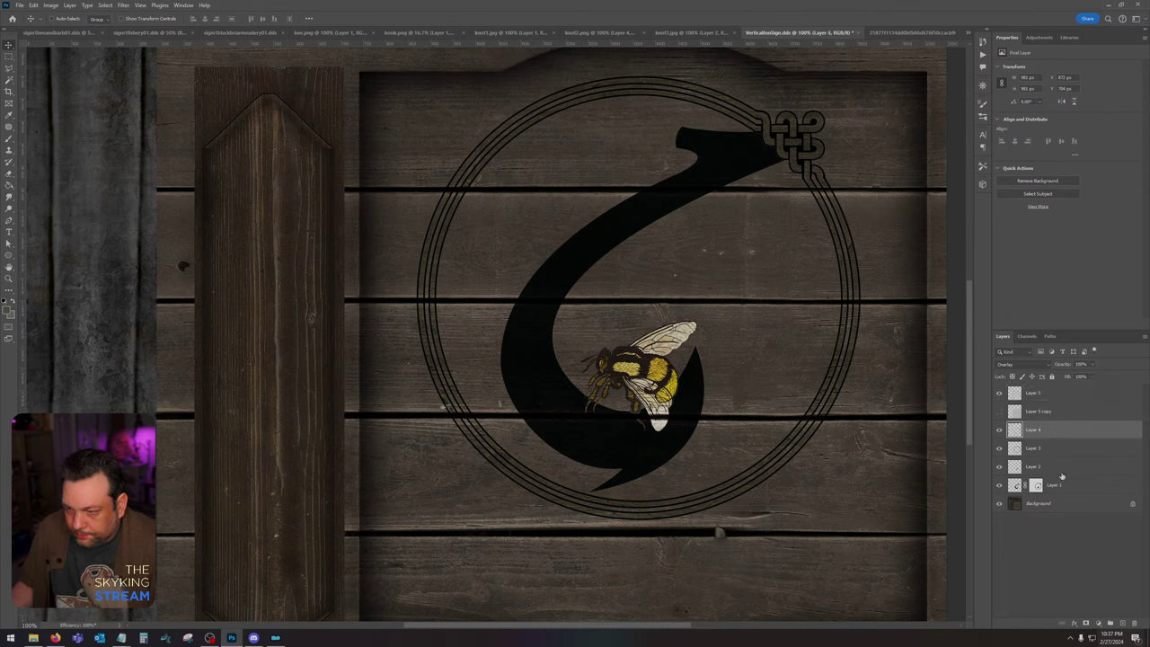
shift+click(1077, 487)
click(1111, 623)
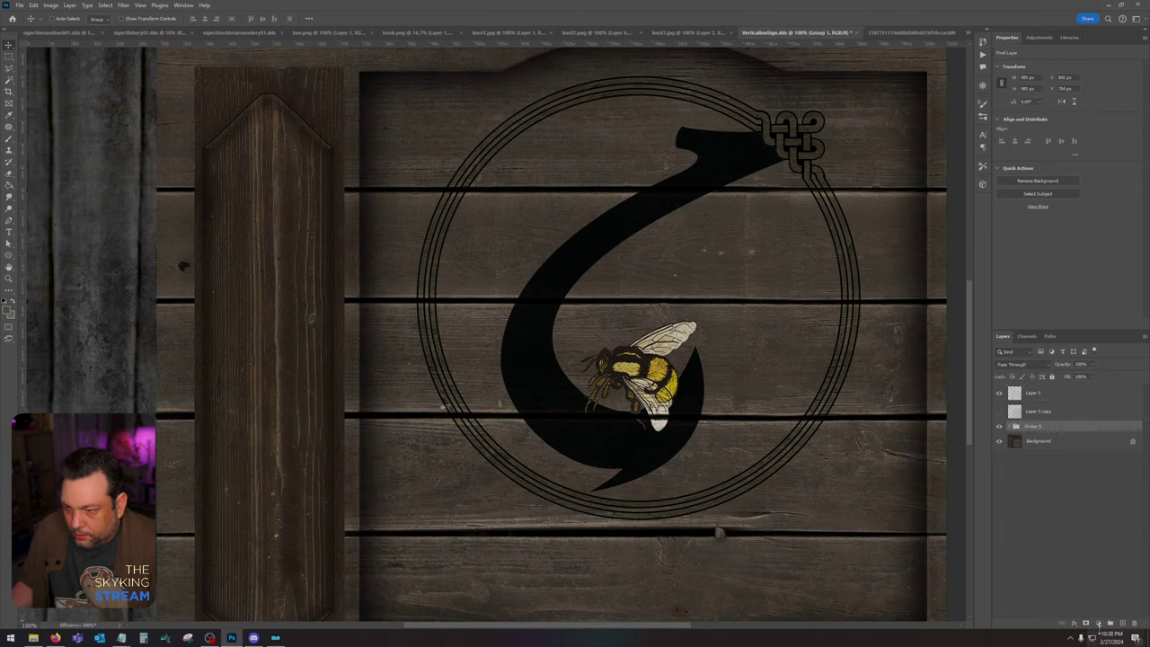
click(1099, 623)
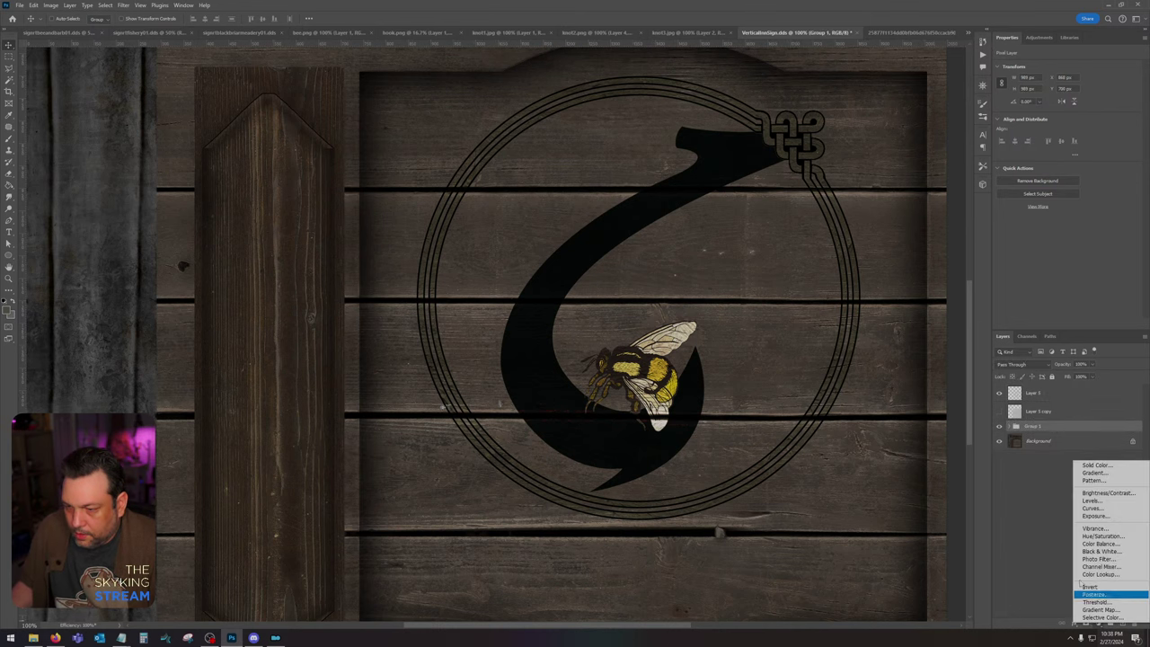
click(1107, 493)
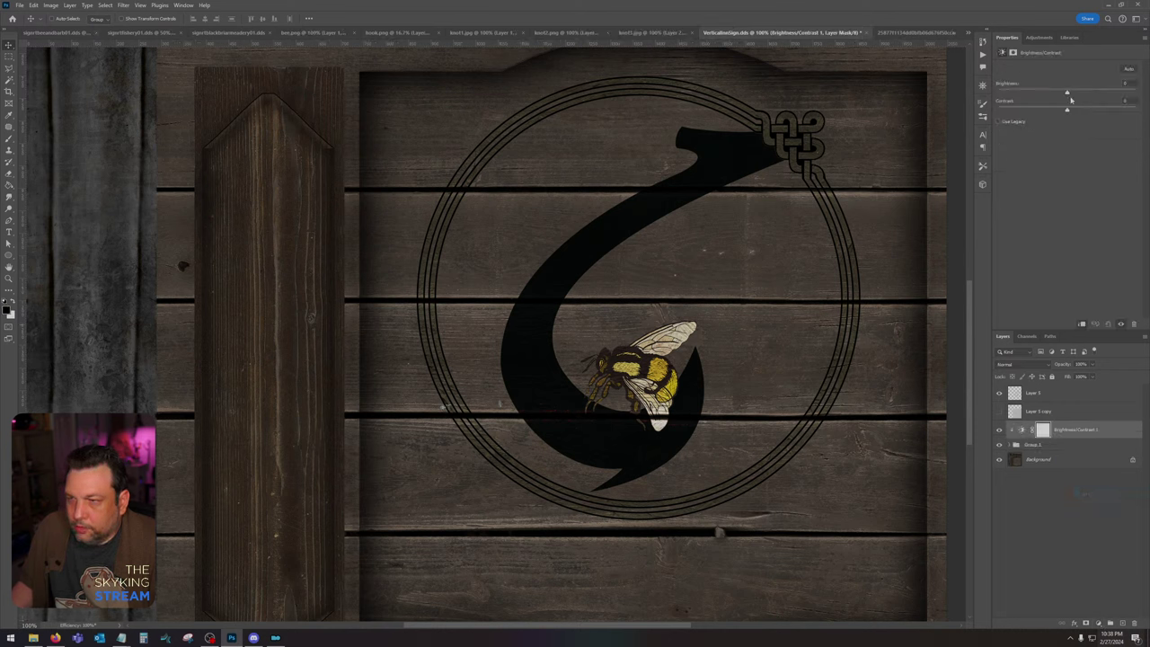
mouse_move(1069, 93)
mouse_down()
mouse_move(1111, 94)
mouse_move(1069, 95)
mouse_move(1090, 96)
mouse_up()
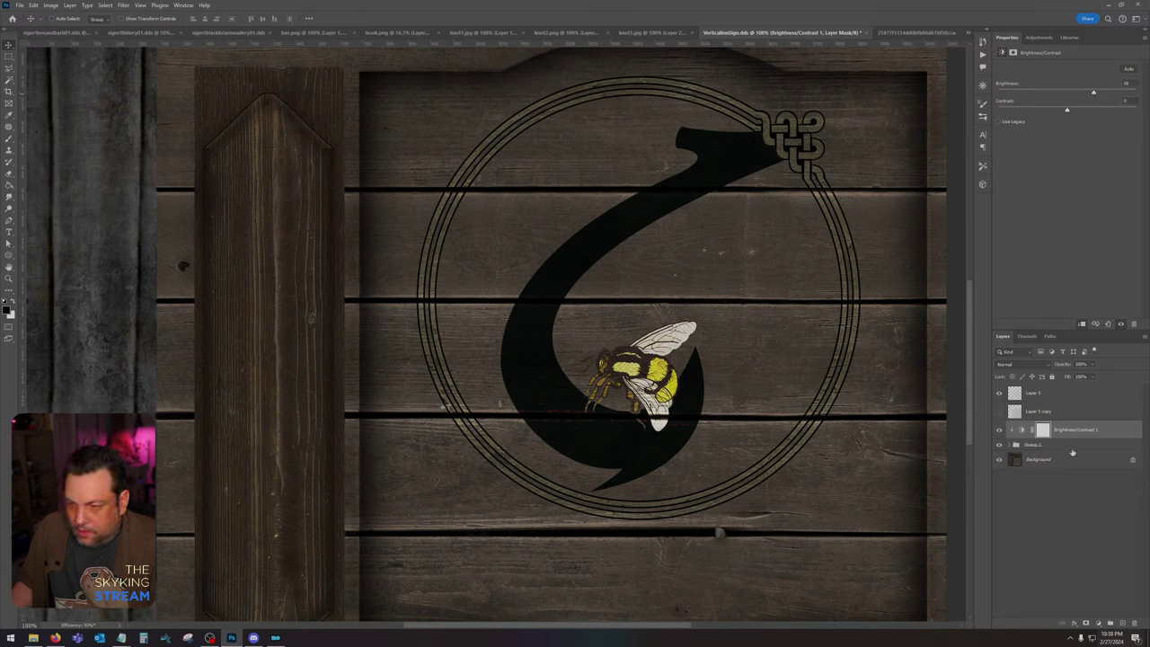
Step: Set the fill of Layer 4, the knotwork ring, to 0% and add a Color Overlay effect with its blend mode set to Overlay
click(1010, 445)
click(1072, 463)
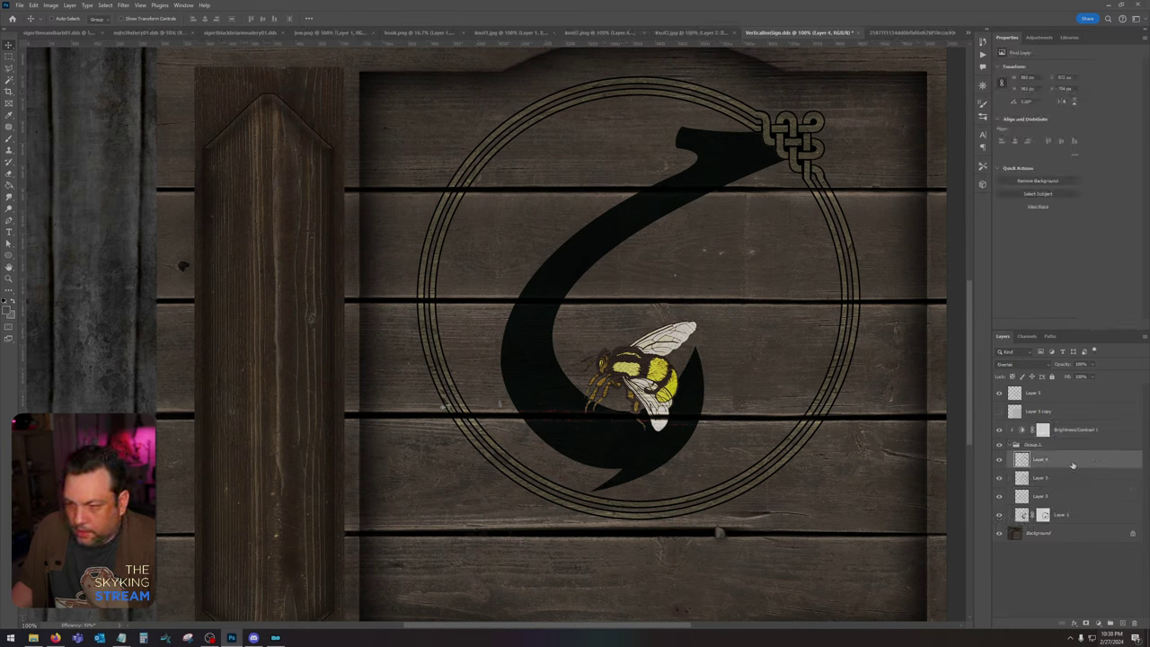
click(1092, 378)
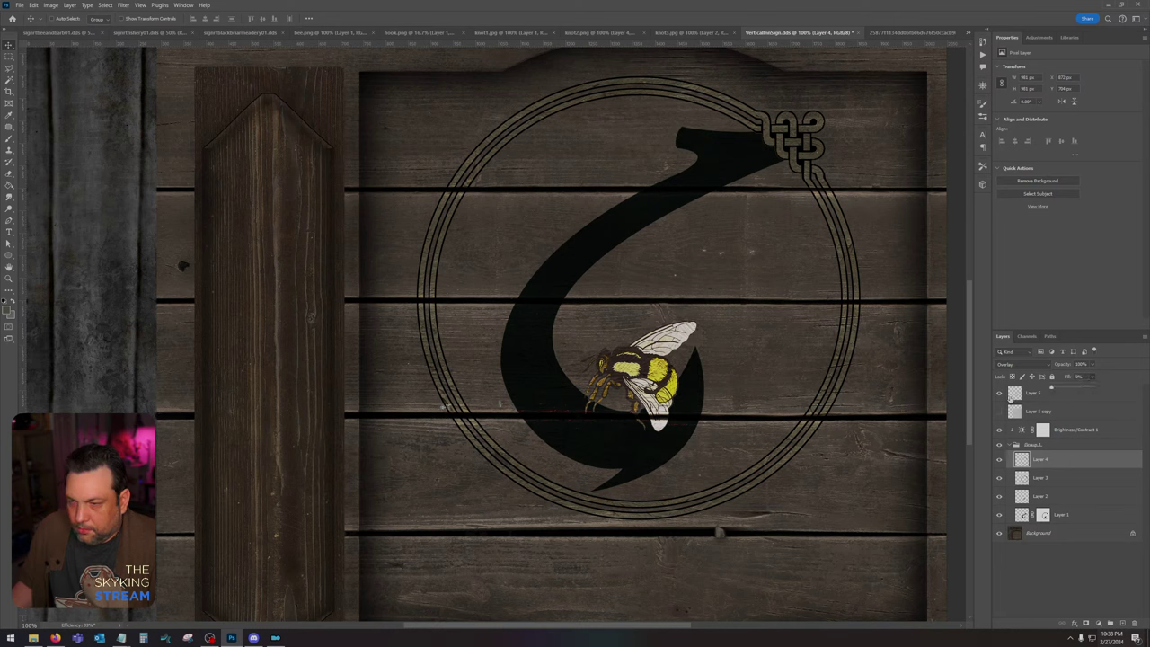
double_click(1066, 462)
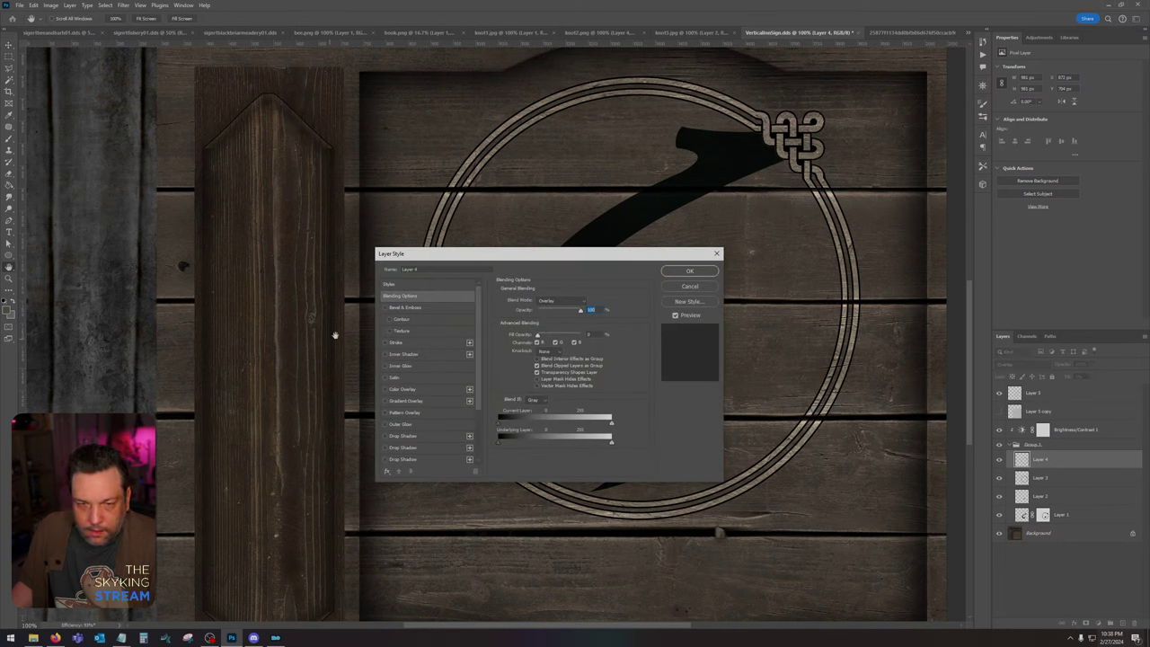
click(418, 389)
click(564, 303)
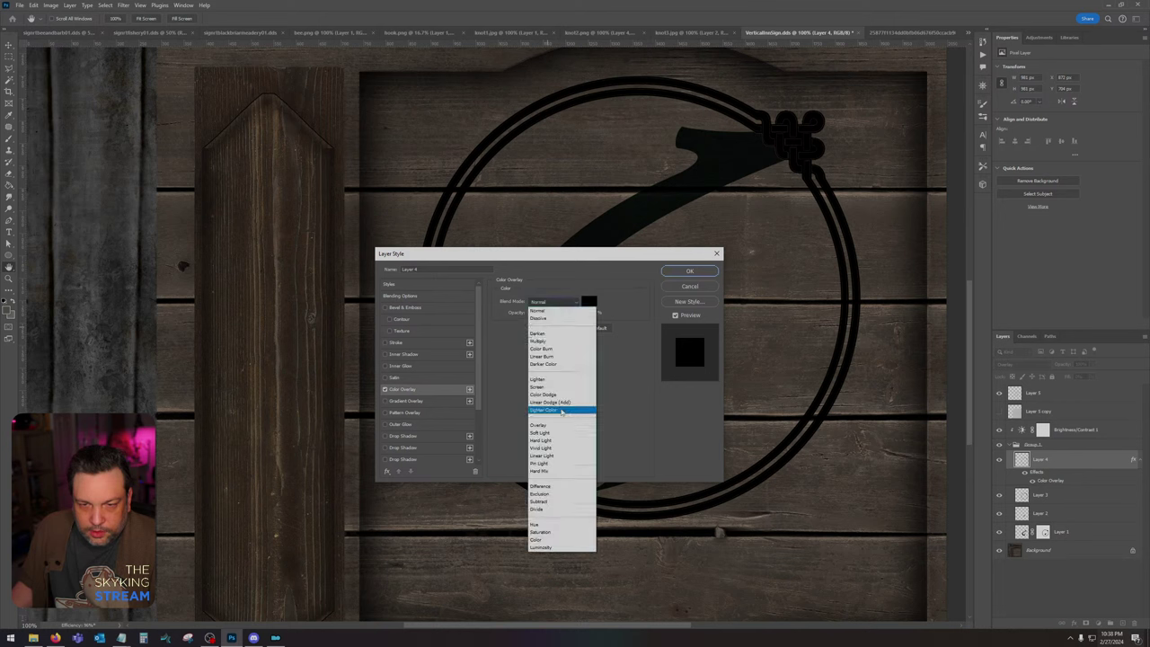
click(563, 423)
Step: Colour the ring's Color Overlay a muted dark green, #405242, and apply the layer style
click(589, 302)
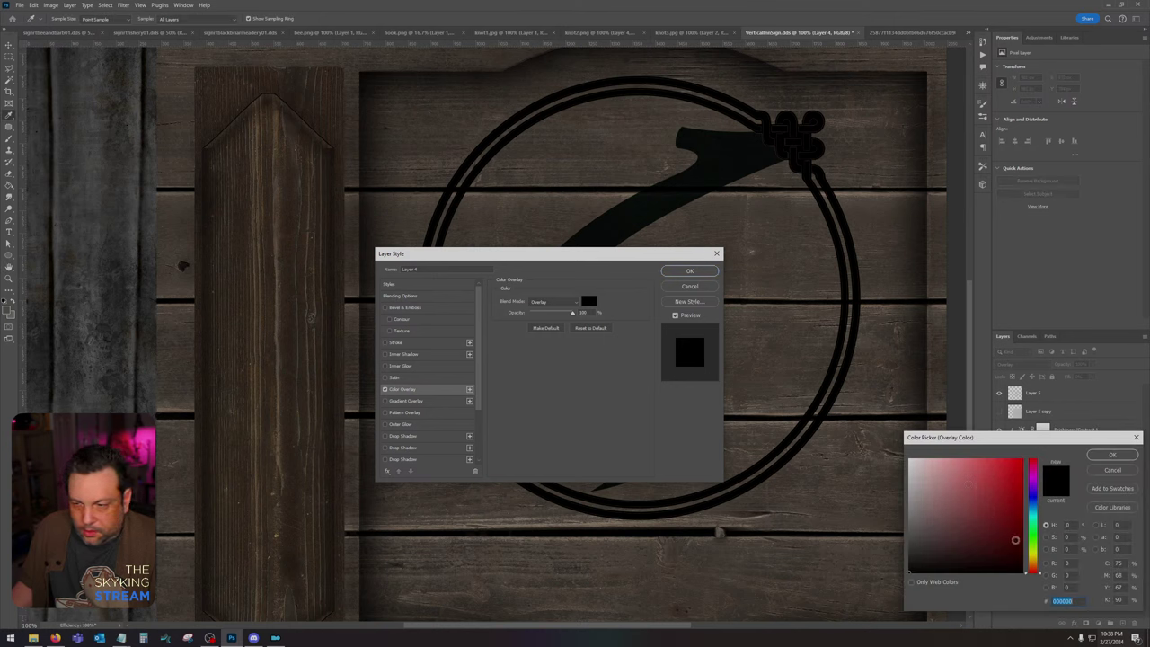
click(1033, 532)
click(958, 521)
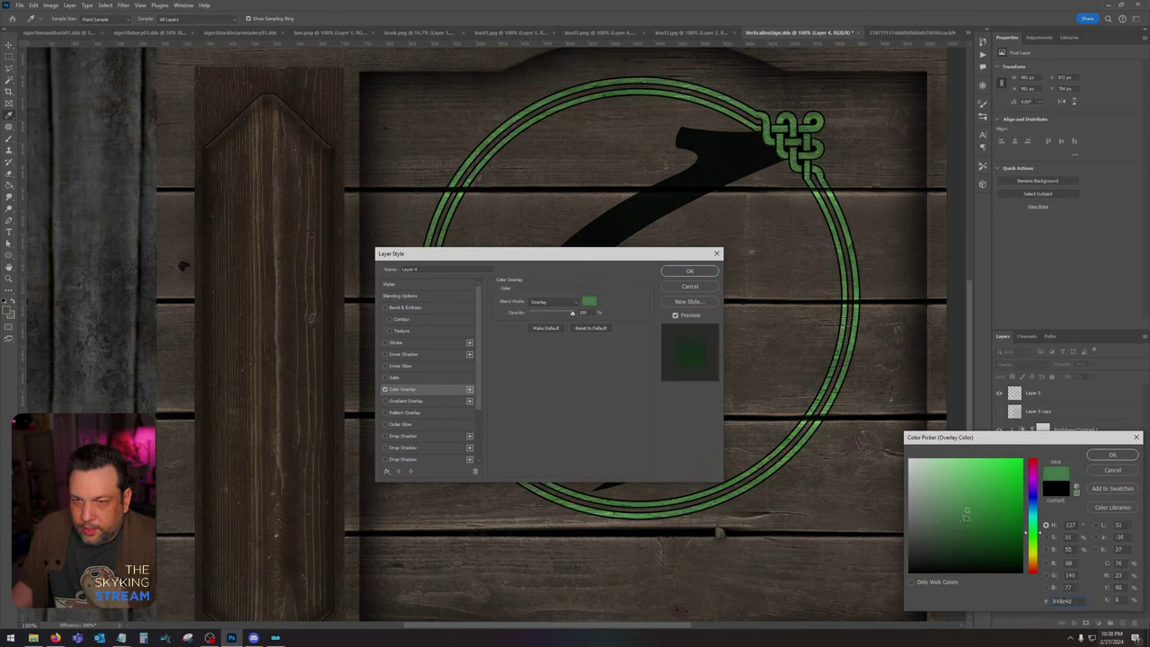
drag(958, 521, 932, 534)
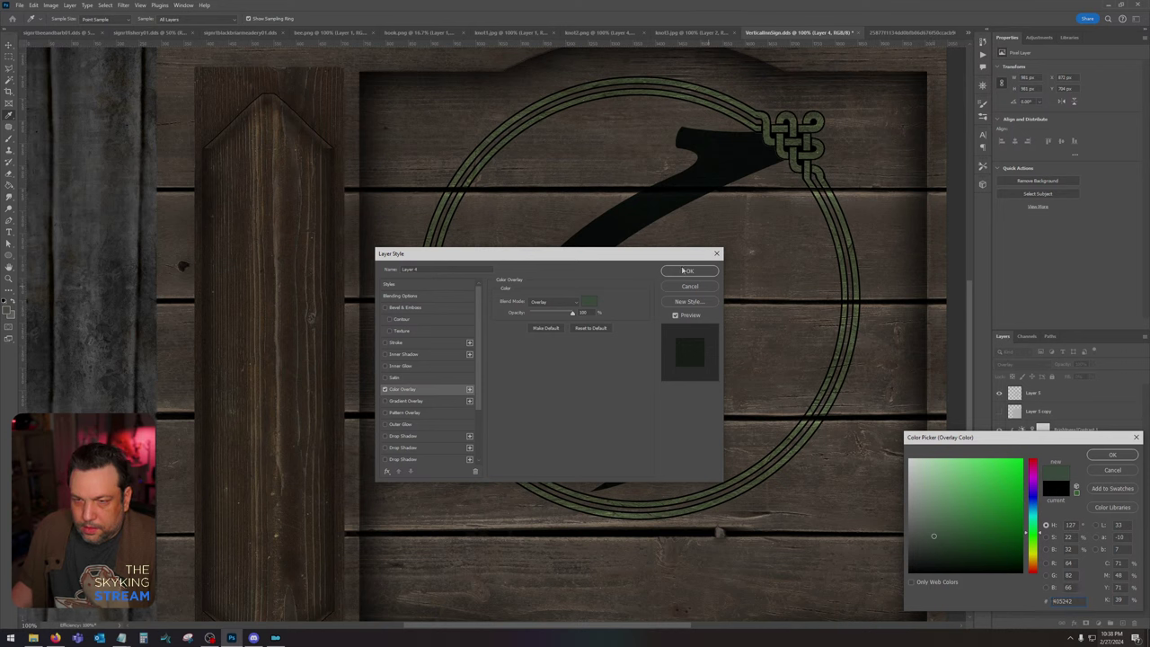
click(683, 271)
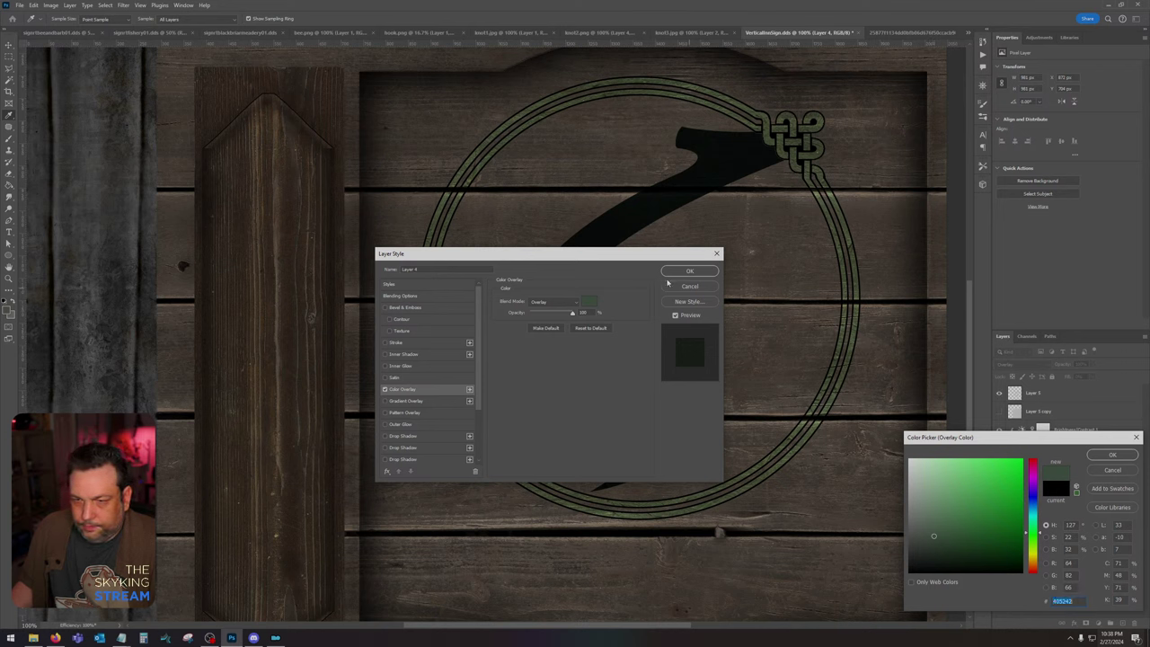
key(Return)
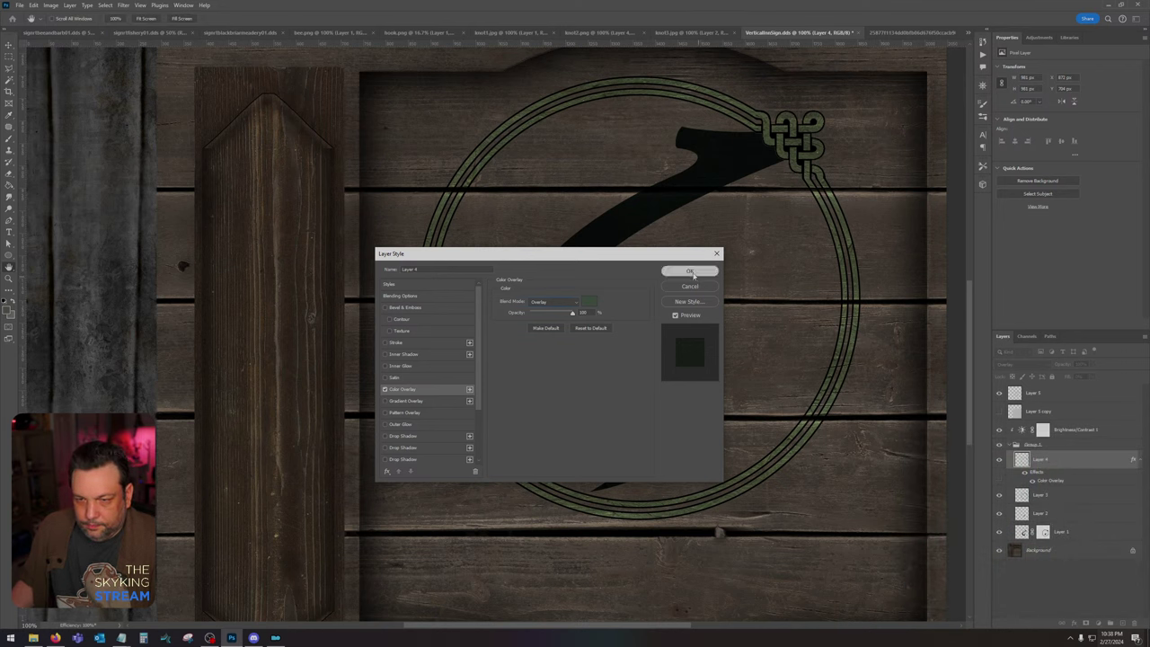
click(690, 272)
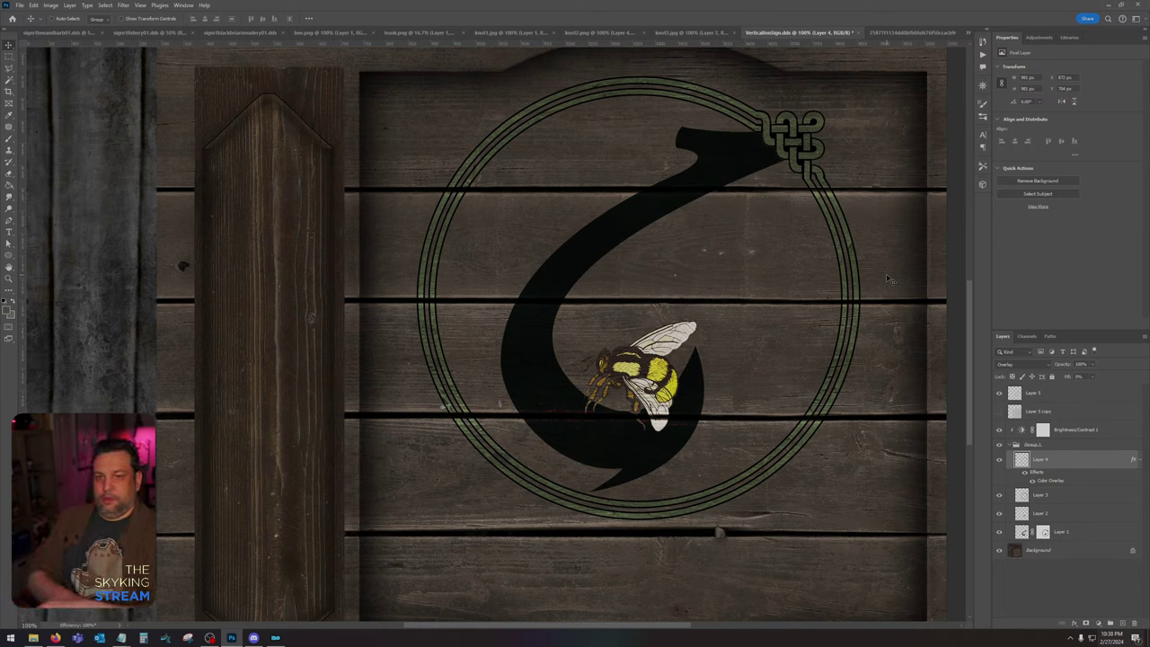
Step: Lift the blacks of the hook on Layer 1 with a Curves adjustment and set the layer's fill to 0%
click(1090, 535)
key(ctrl+m)
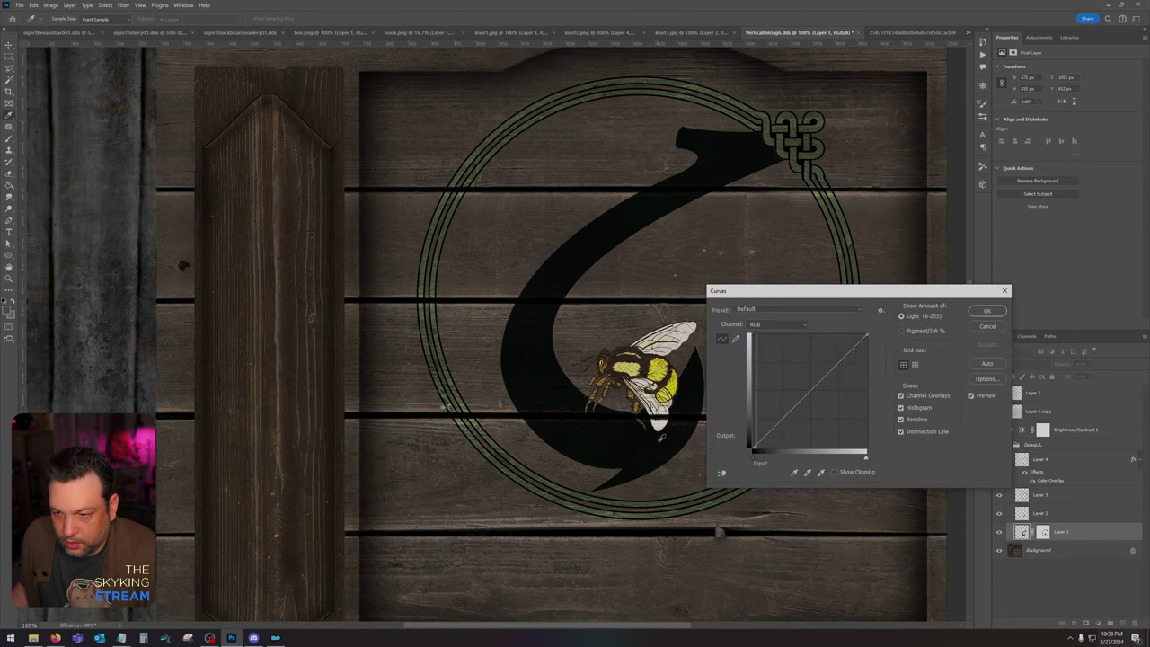
click(810, 392)
drag(756, 445, 754, 438)
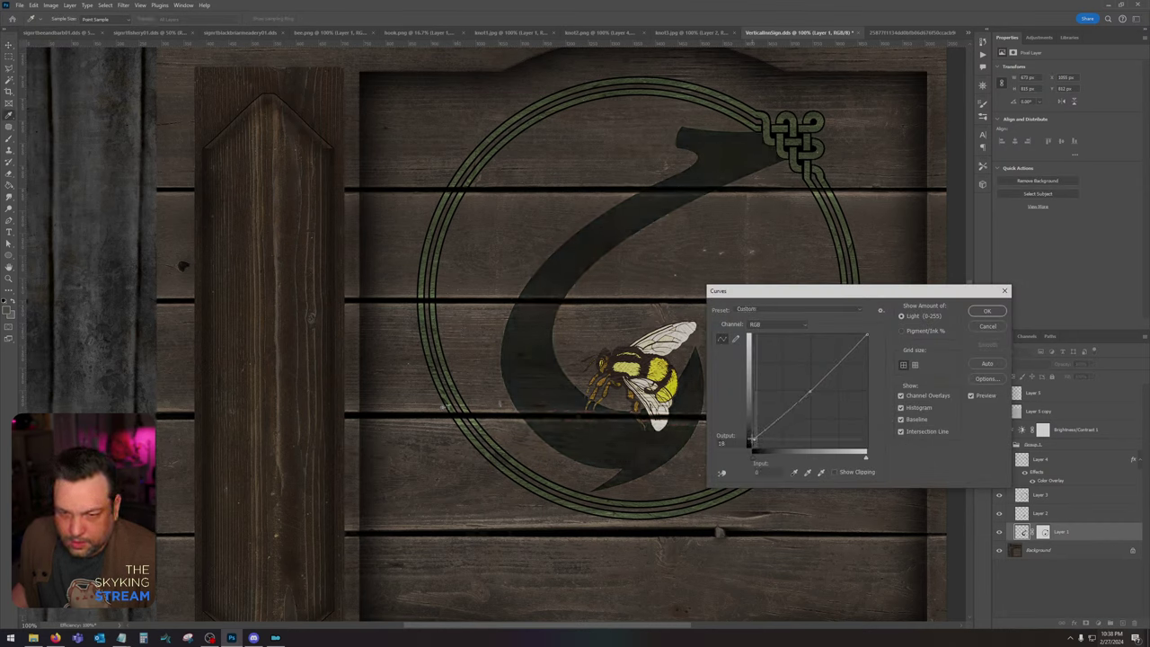
click(986, 313)
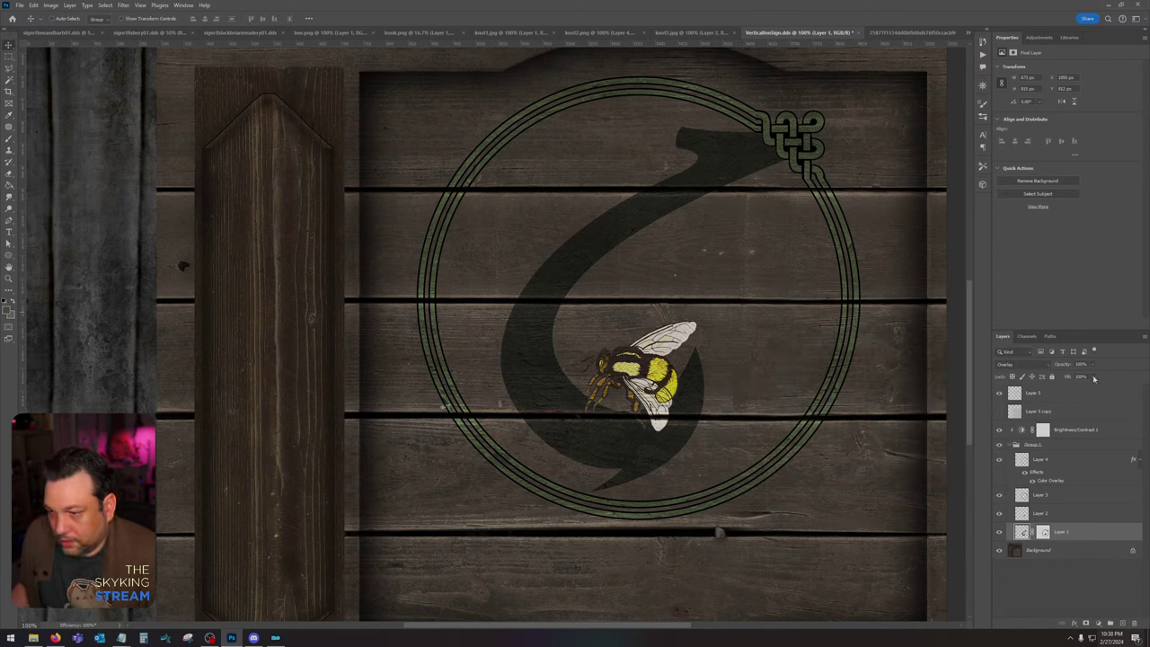
drag(1094, 378, 980, 502)
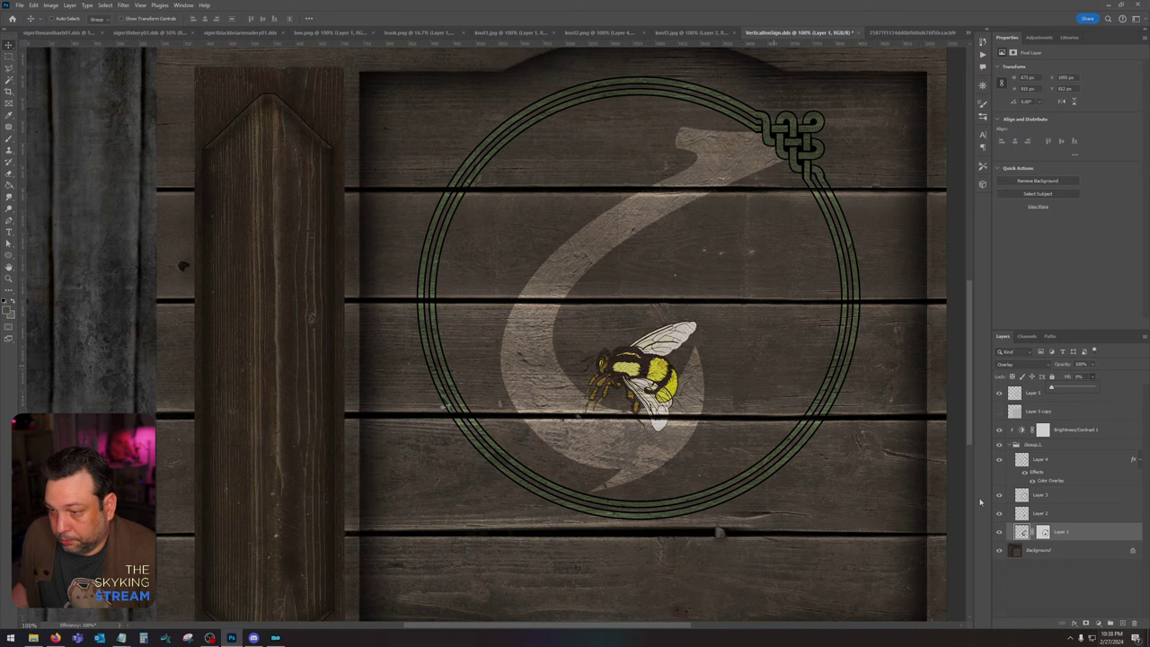
double_click(1083, 537)
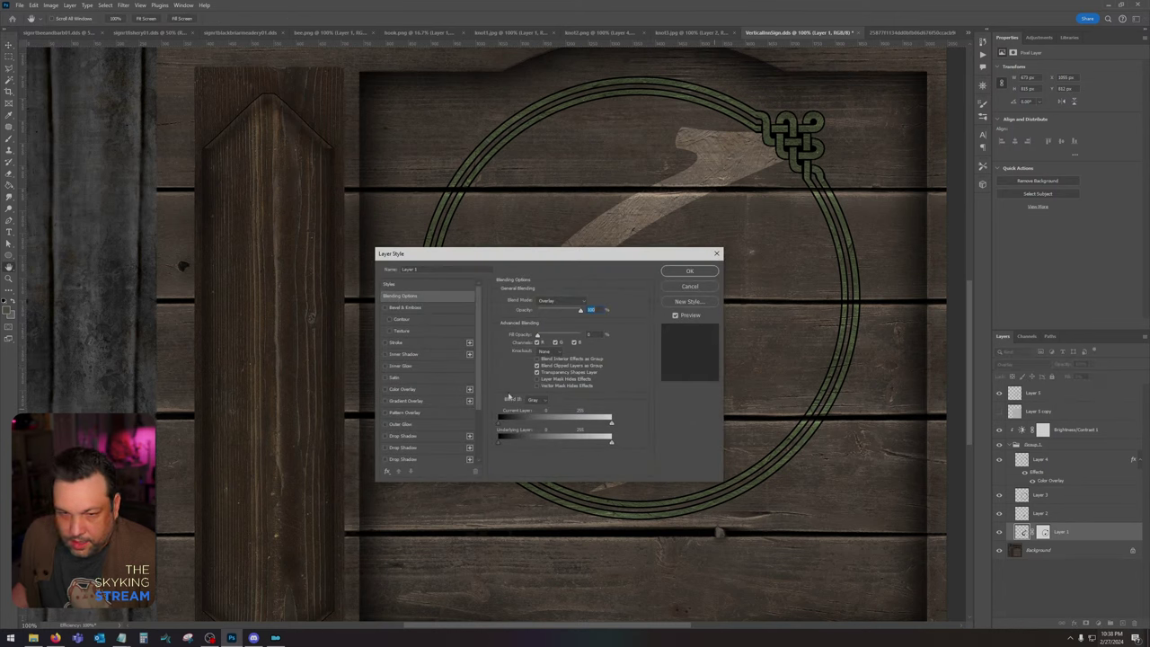
click(402, 390)
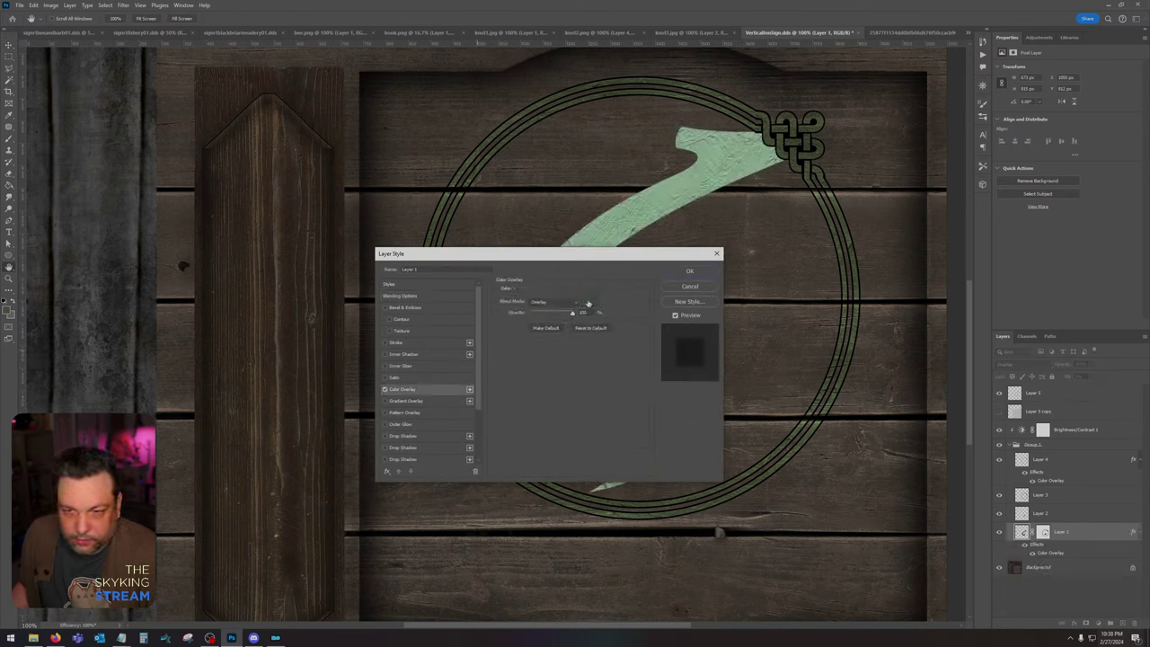
click(689, 286)
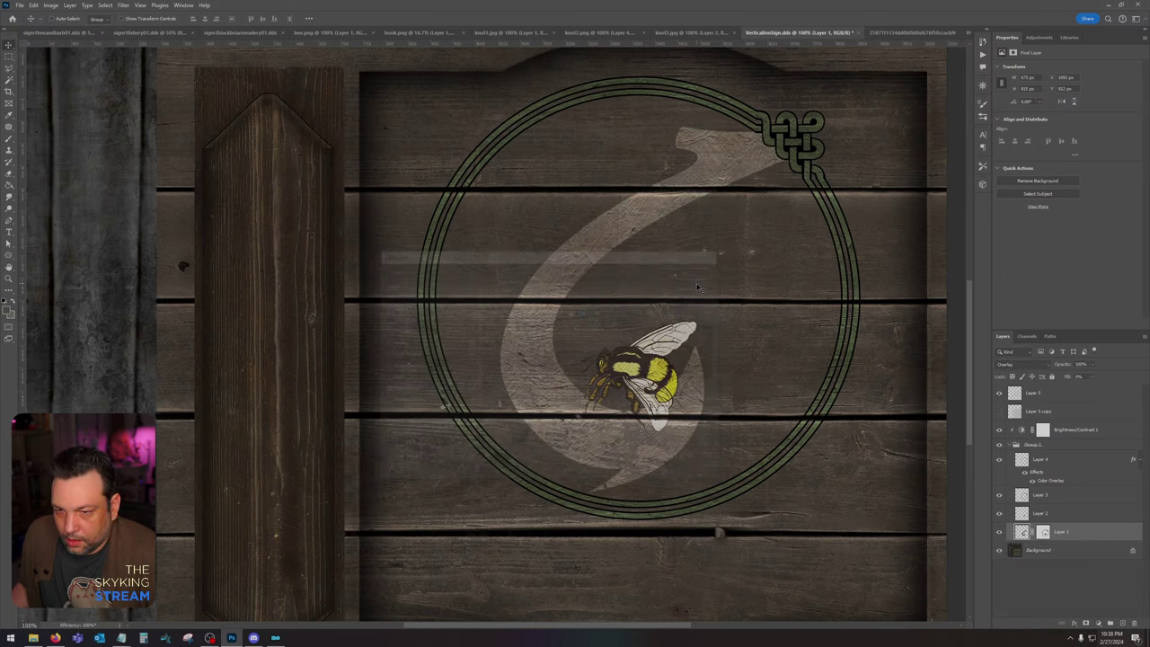
Step: Set the blend mode of the individual emblem layers inside Group 1 to Normal
click(1012, 365)
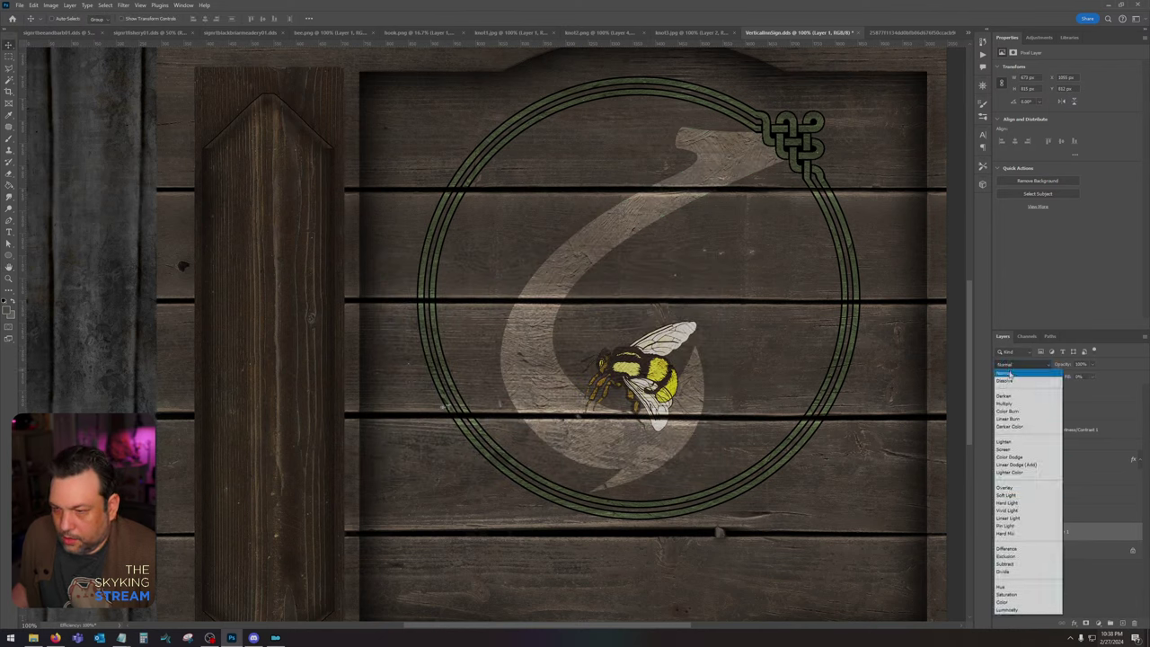
click(1015, 372)
click(1042, 512)
click(1013, 365)
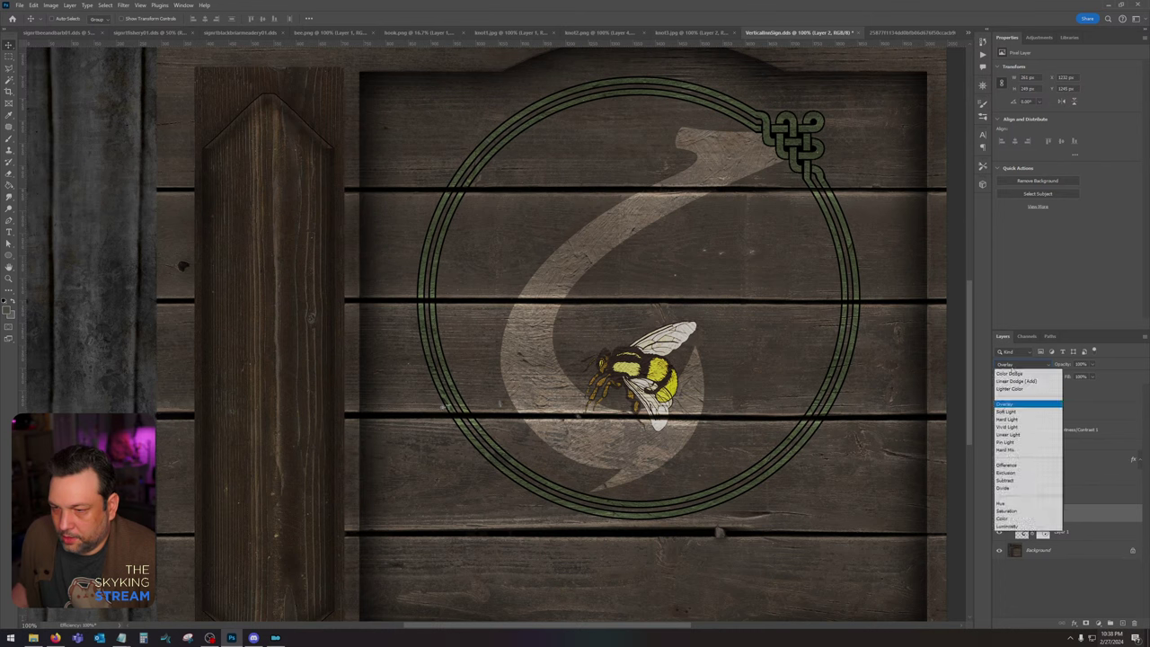
click(1014, 374)
click(1066, 494)
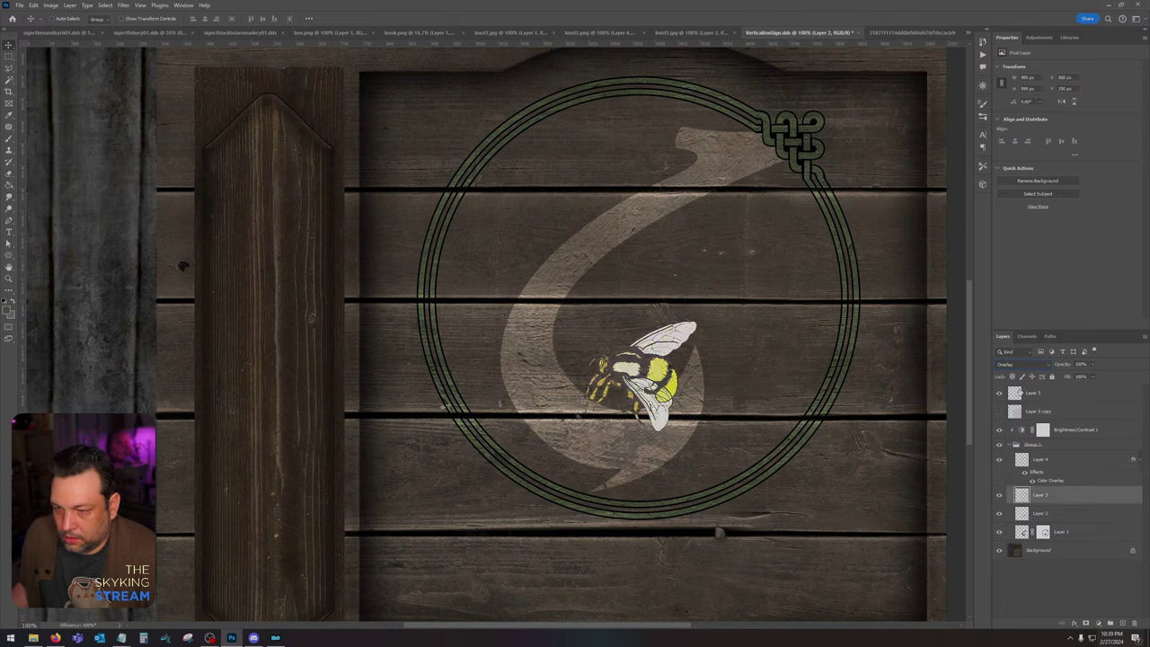
click(1013, 365)
click(1016, 373)
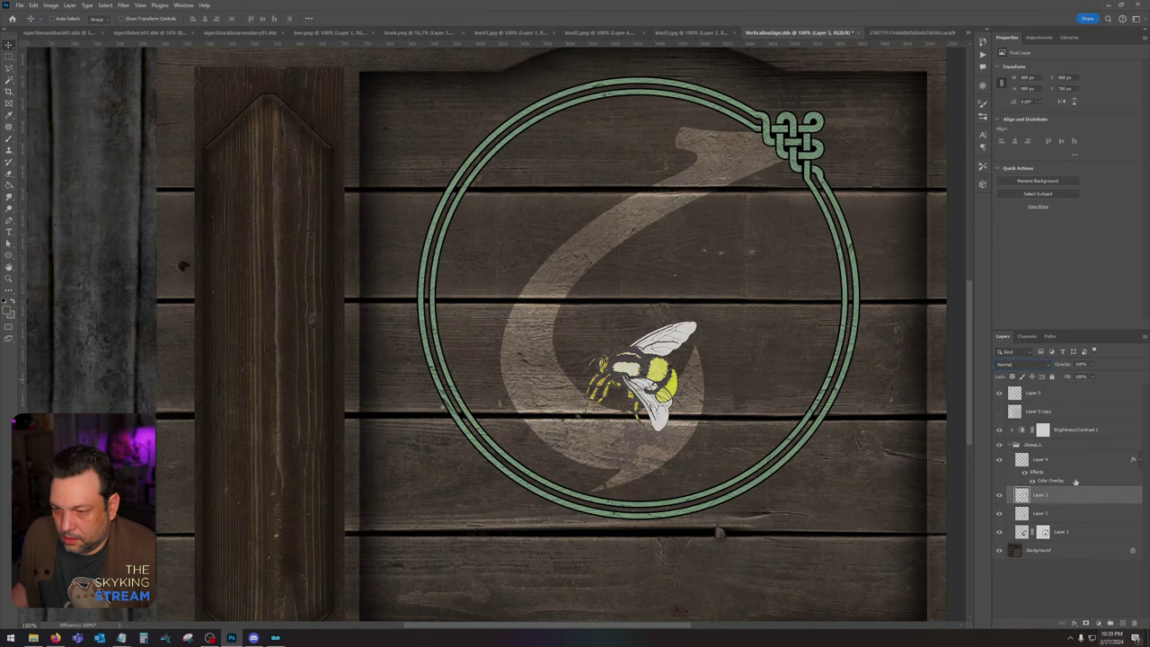
click(1075, 461)
click(1013, 365)
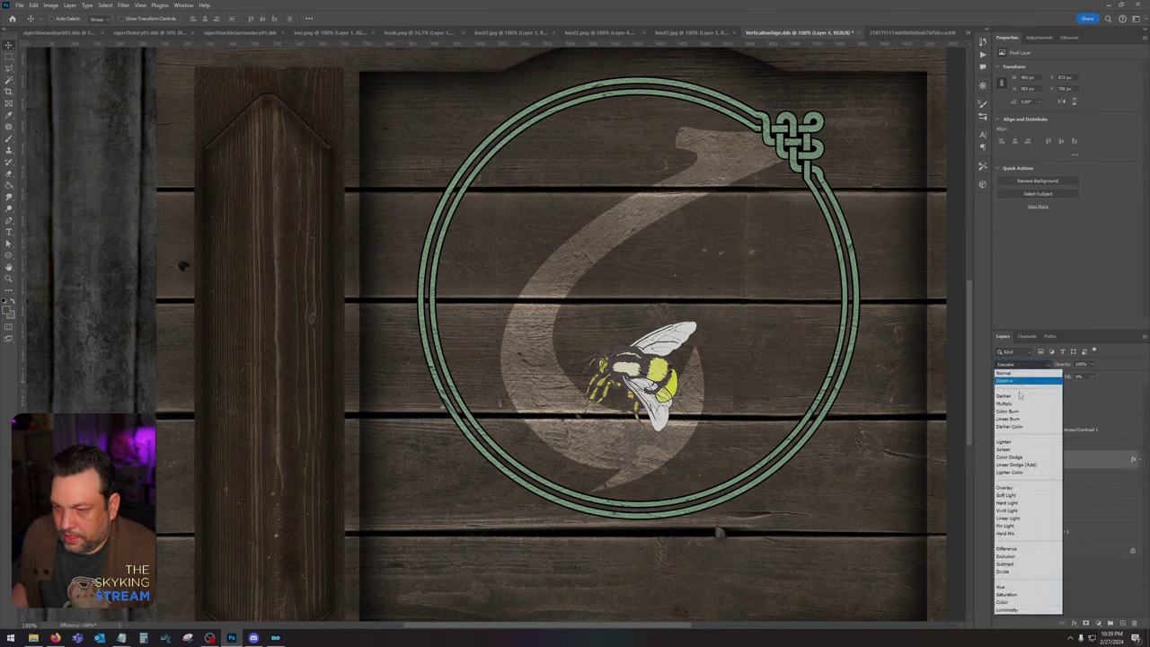
Step: Set the blend mode of the whole emblem group to Overlay
click(1079, 444)
click(1079, 444)
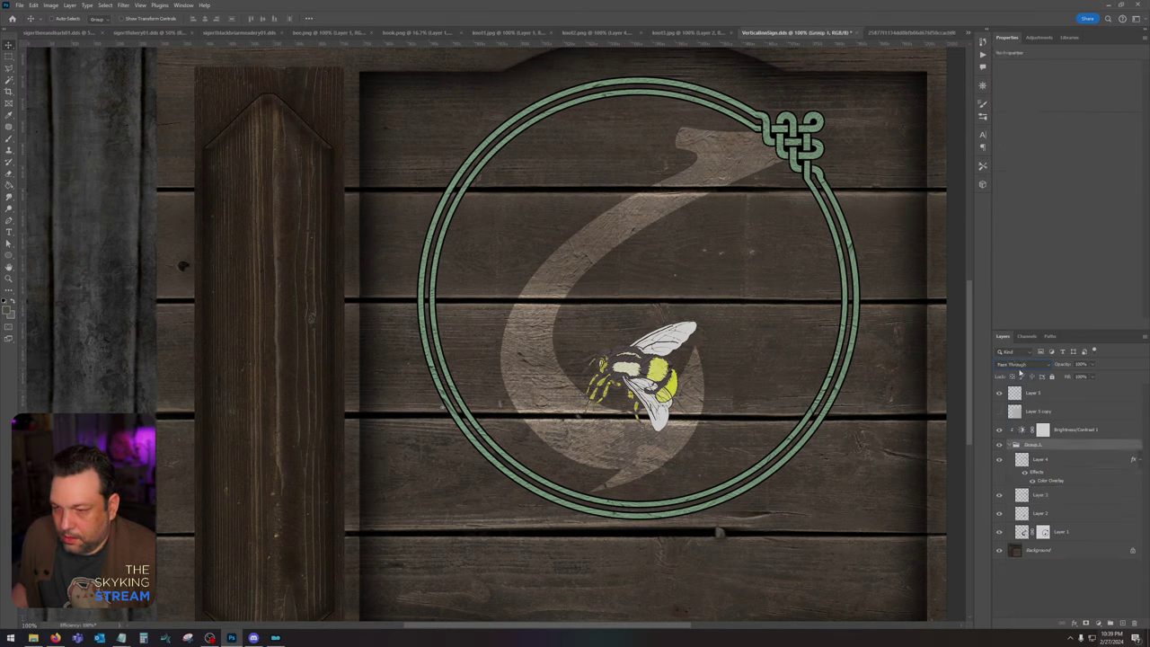
click(1020, 365)
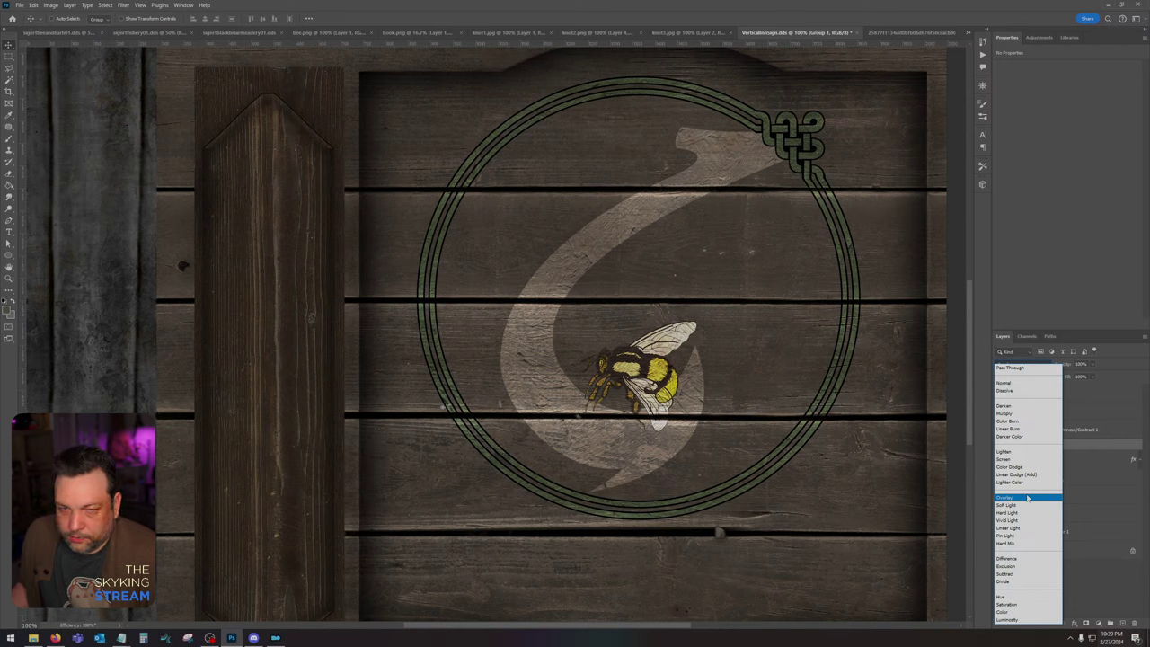
click(1028, 497)
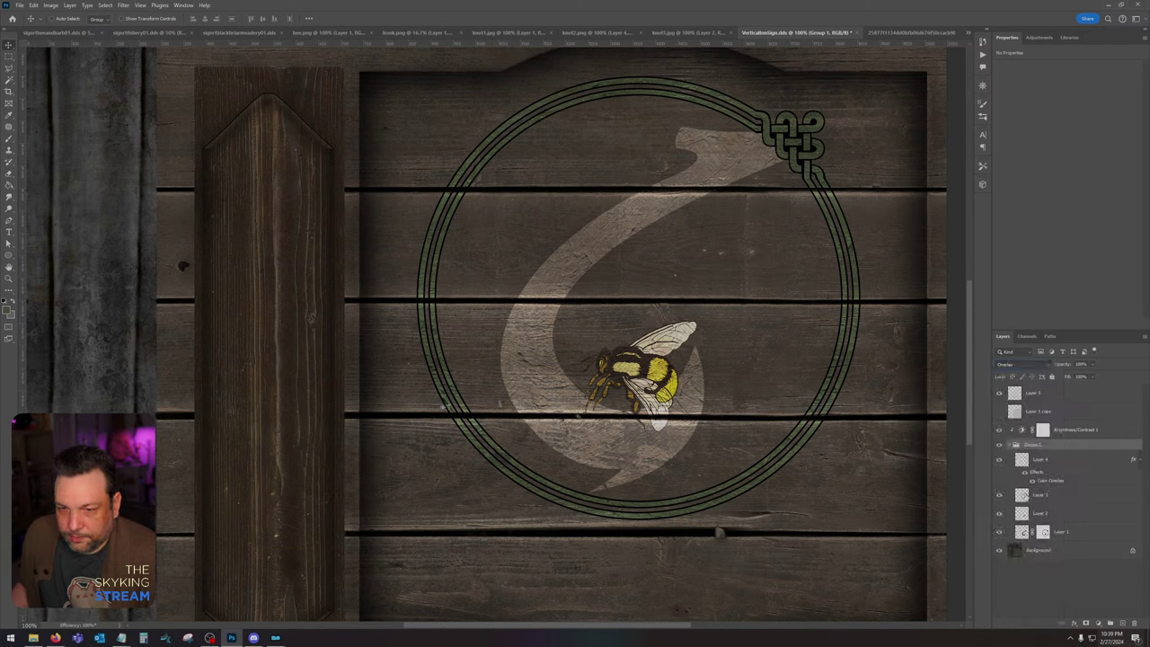
Step: Add a Color Overlay effect in Overlay mode to the hook on Layer 1, coloured a near-black blue-grey, #181a1c
double_click(1091, 533)
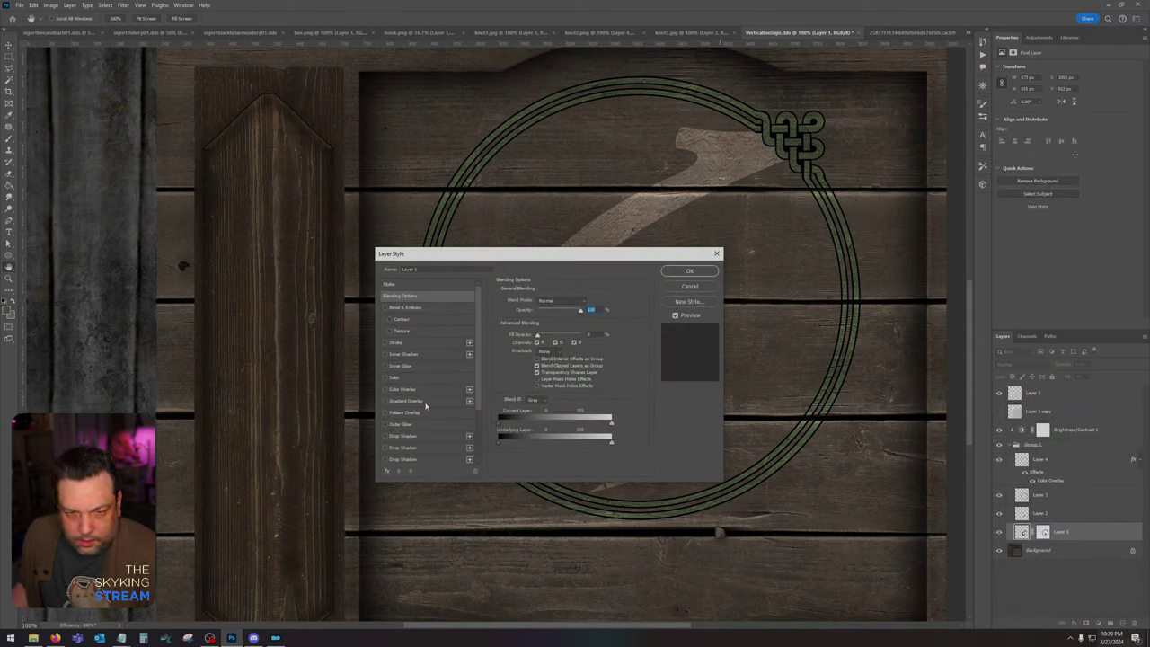
click(415, 390)
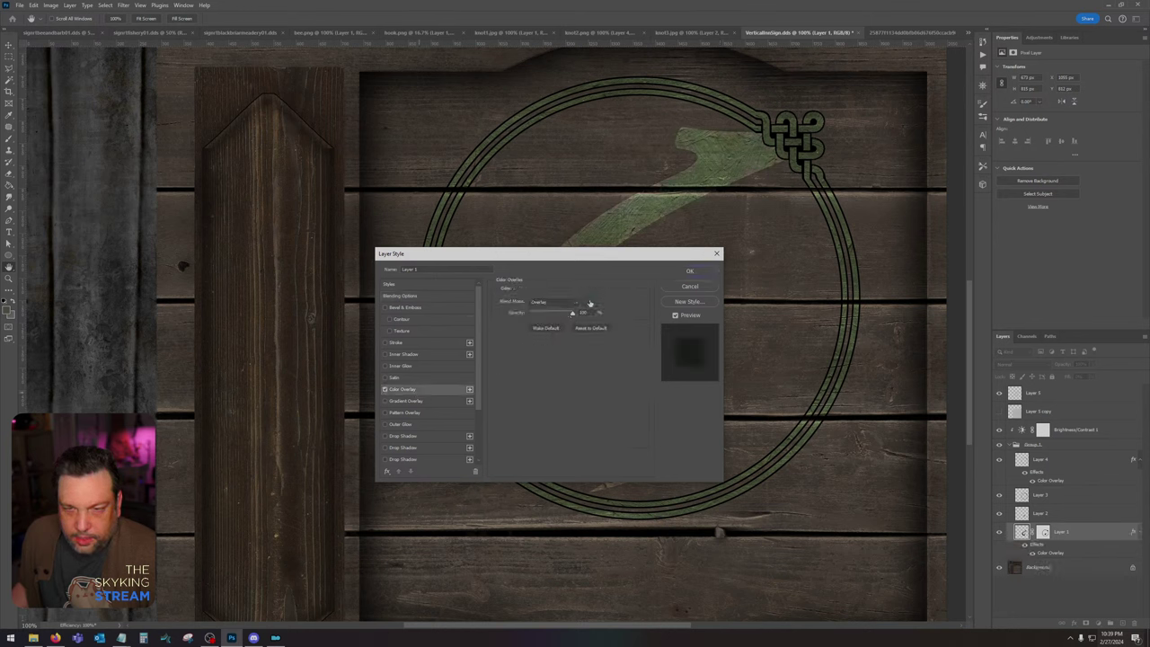
click(590, 303)
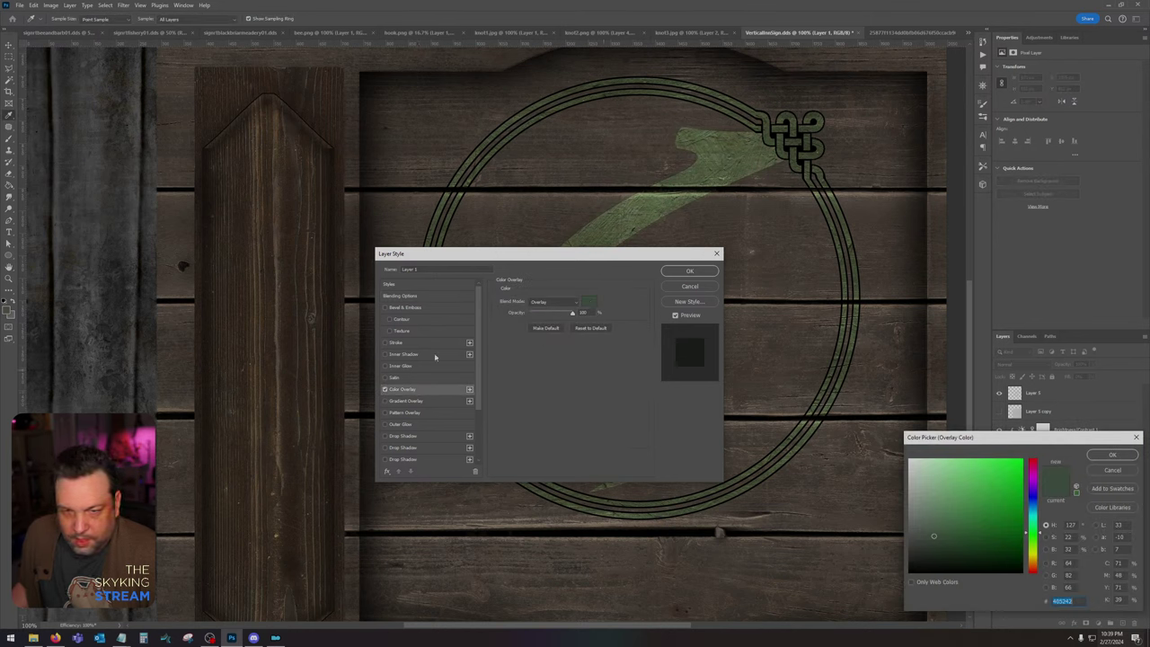
drag(1030, 519, 1030, 509)
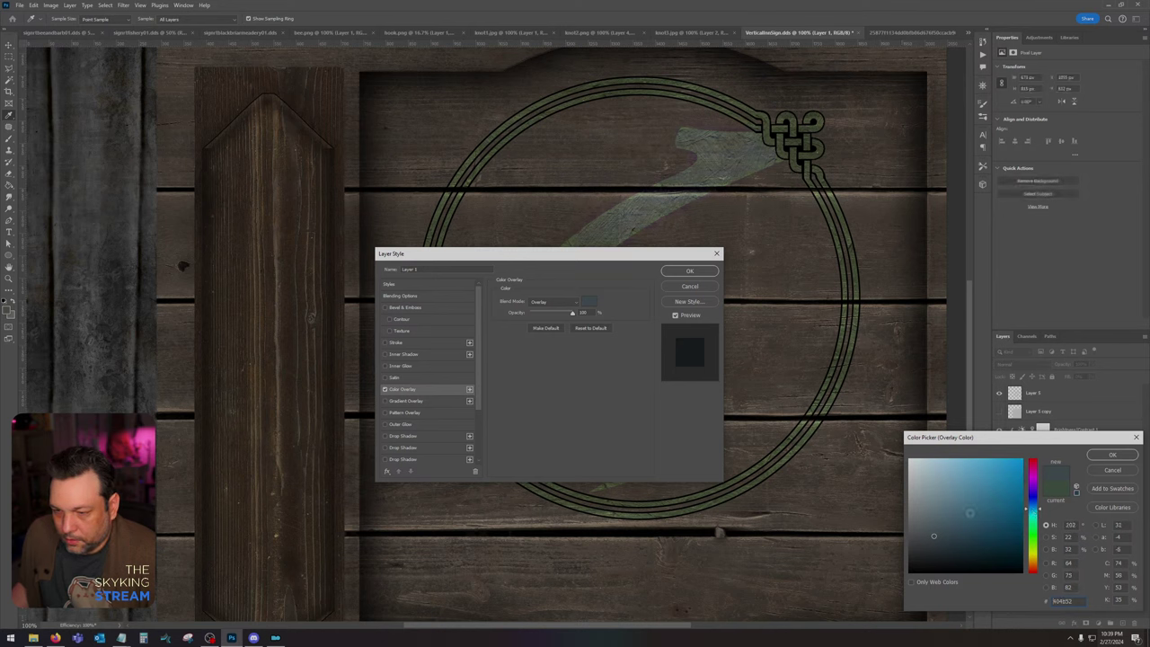
mouse_move(935, 526)
mouse_down()
mouse_move(926, 539)
mouse_move(941, 548)
mouse_move(919, 553)
mouse_move(932, 562)
mouse_up()
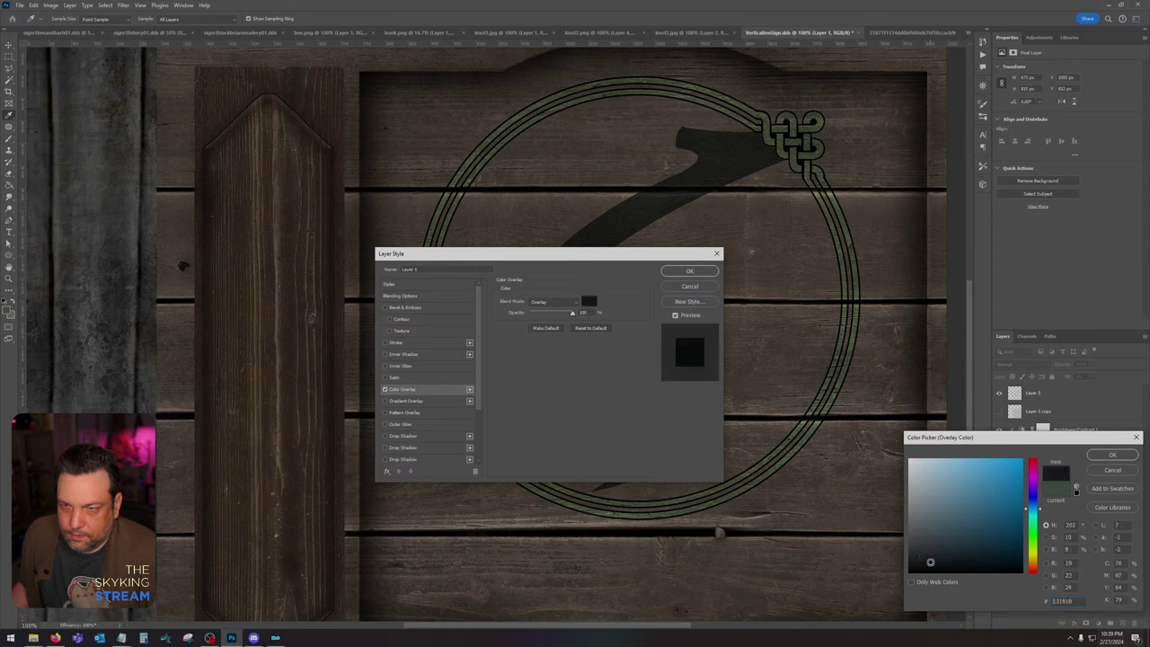
mouse_move(926, 563)
mouse_down()
mouse_move(901, 519)
mouse_move(927, 561)
mouse_up()
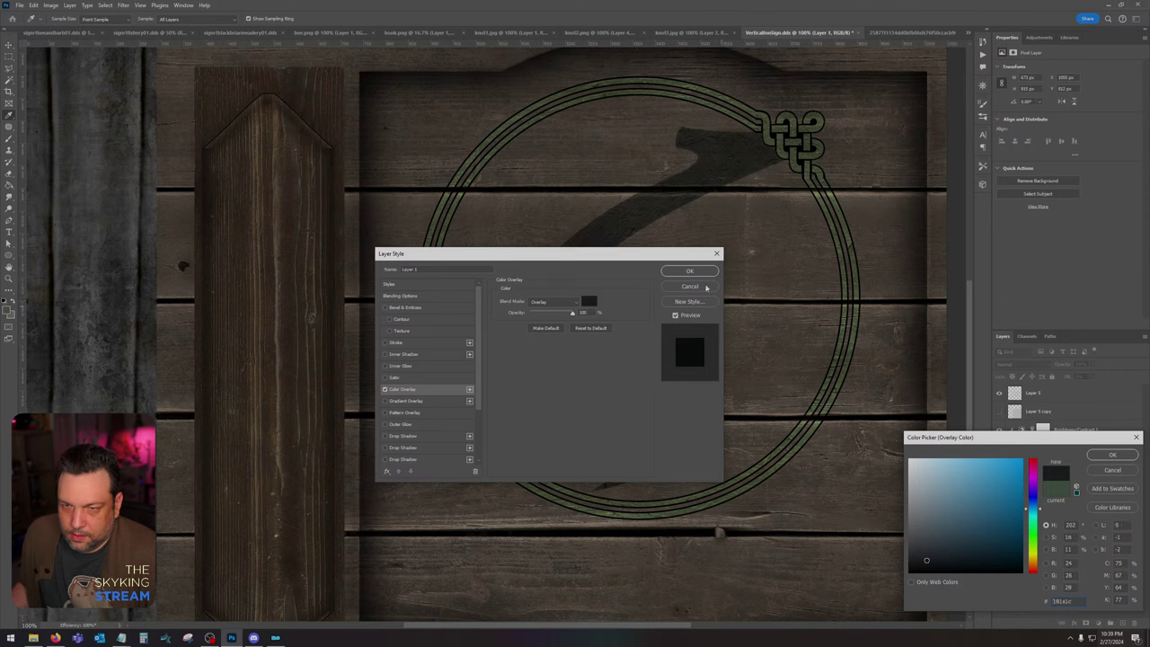
click(676, 272)
click(1111, 454)
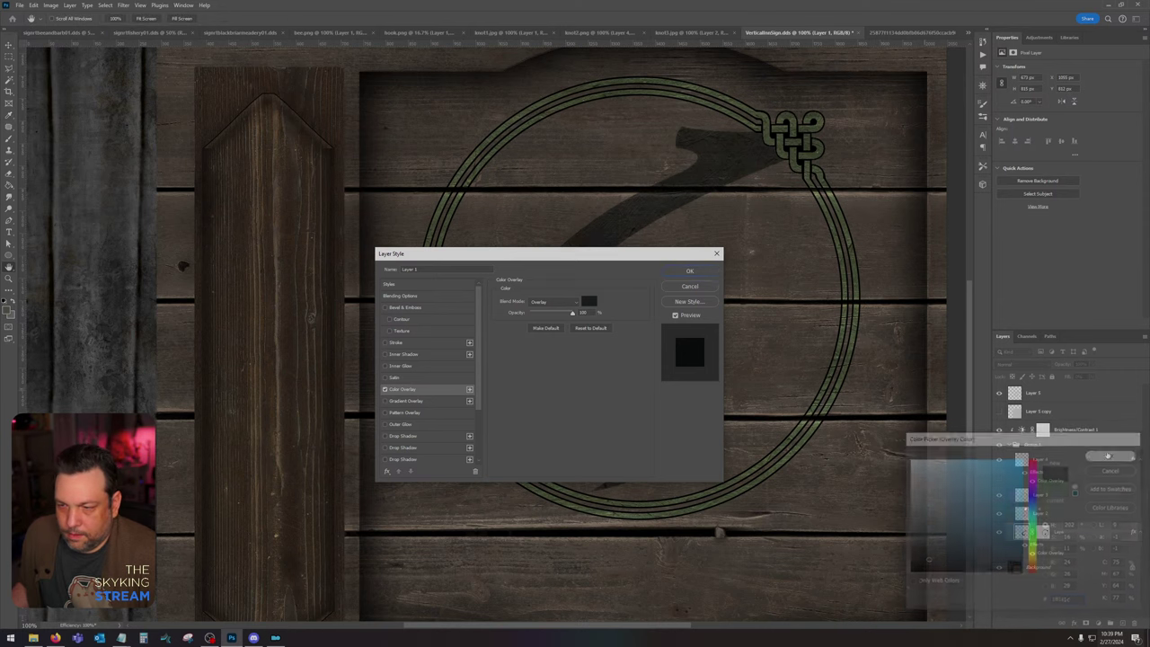
click(690, 271)
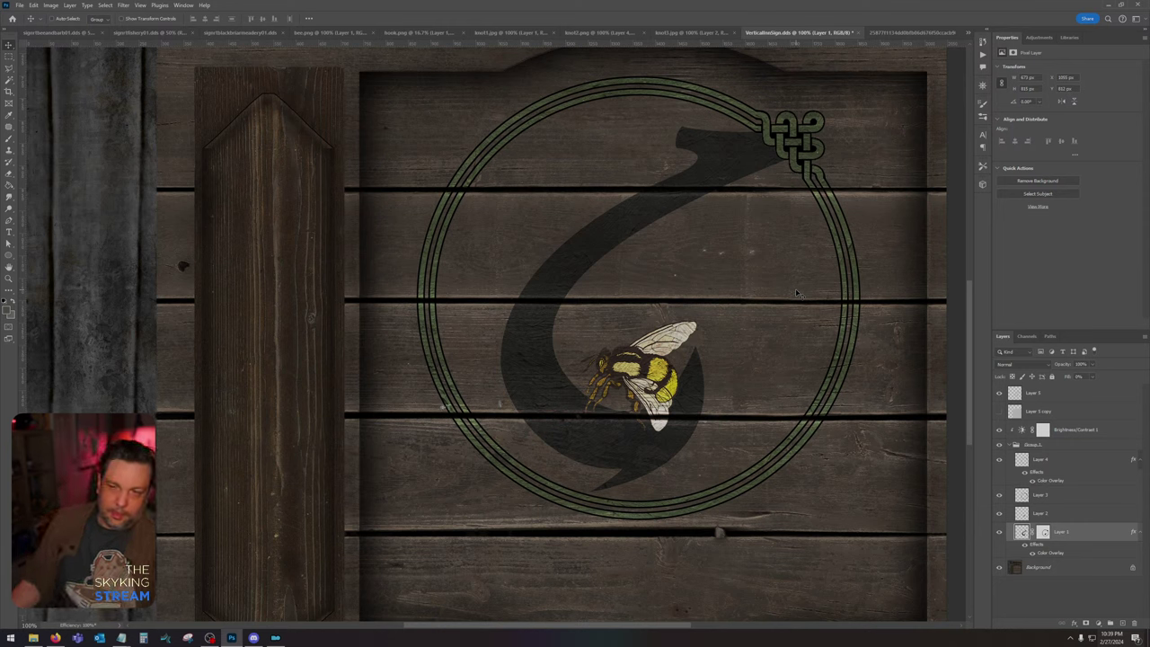
Step: Add an outside Stroke effect to the hook on Layer 1, coloured light grey #dbdbdb
double_click(1093, 535)
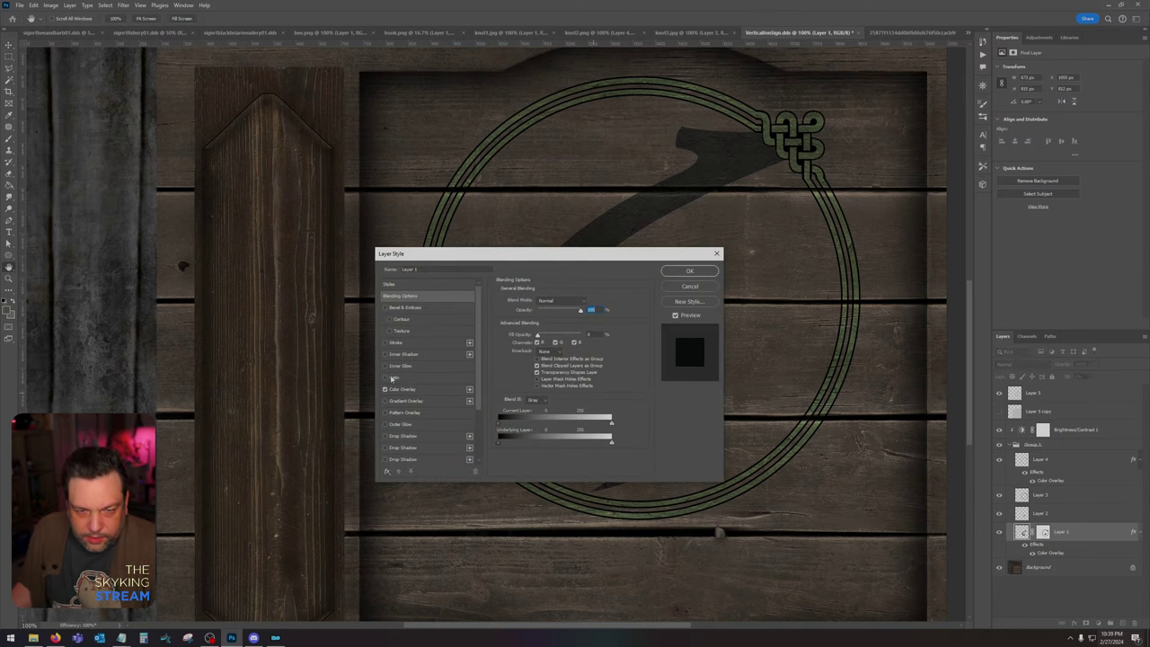
click(395, 343)
click(518, 365)
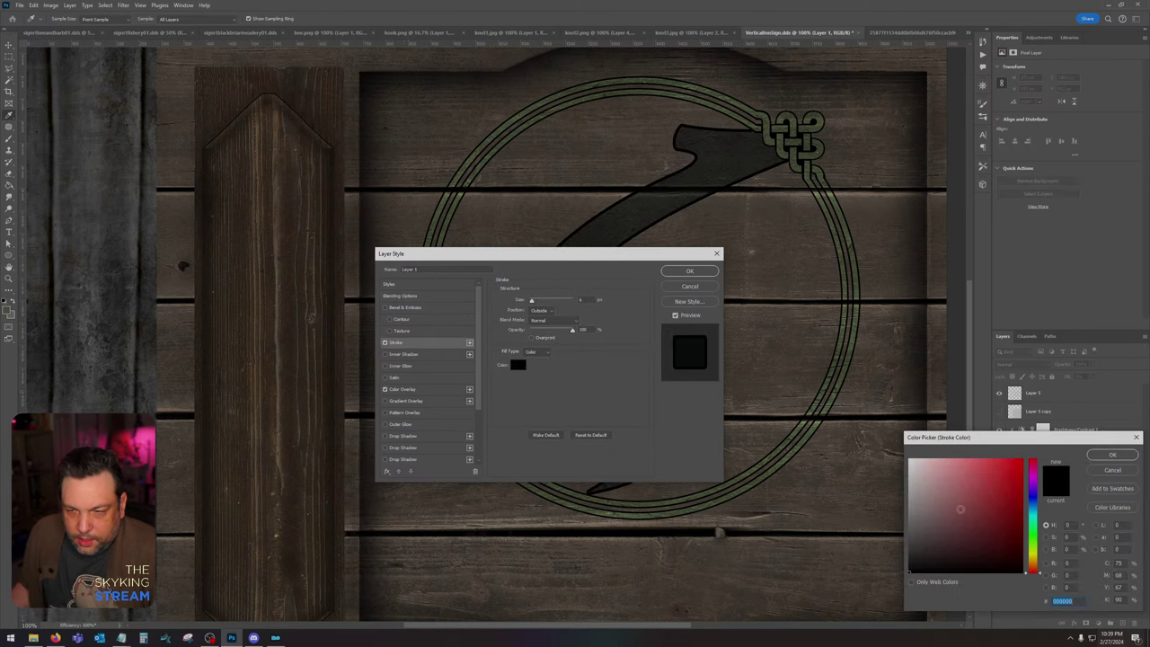
text(dbdbdb)
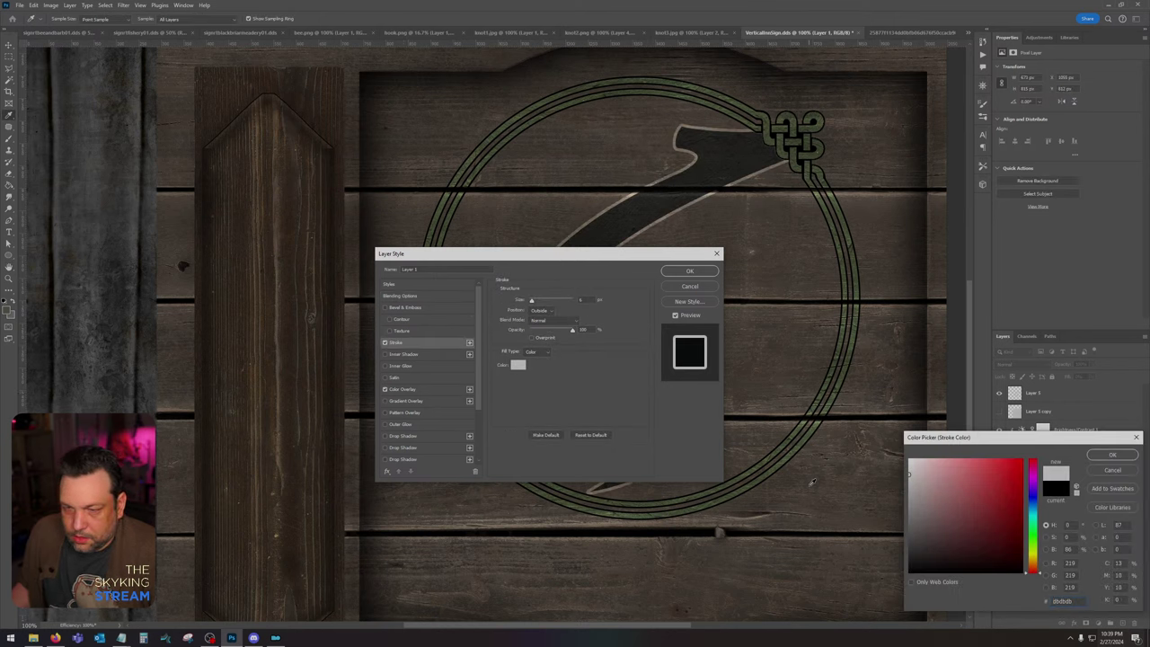
key(Return)
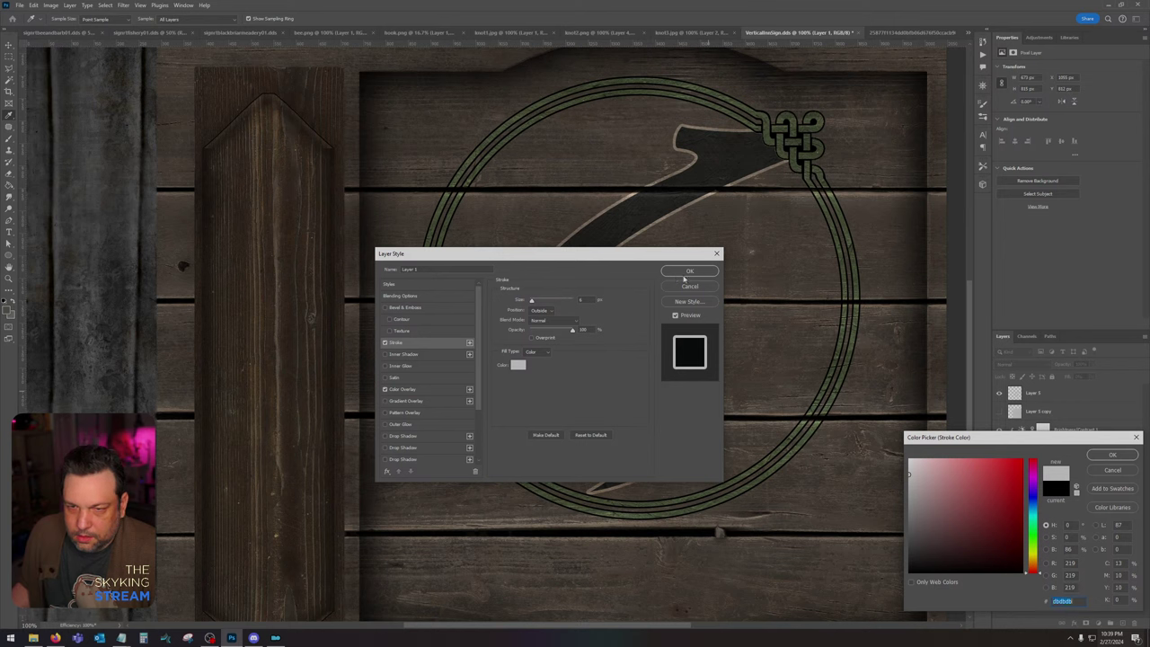
drag(1087, 438, 620, 340)
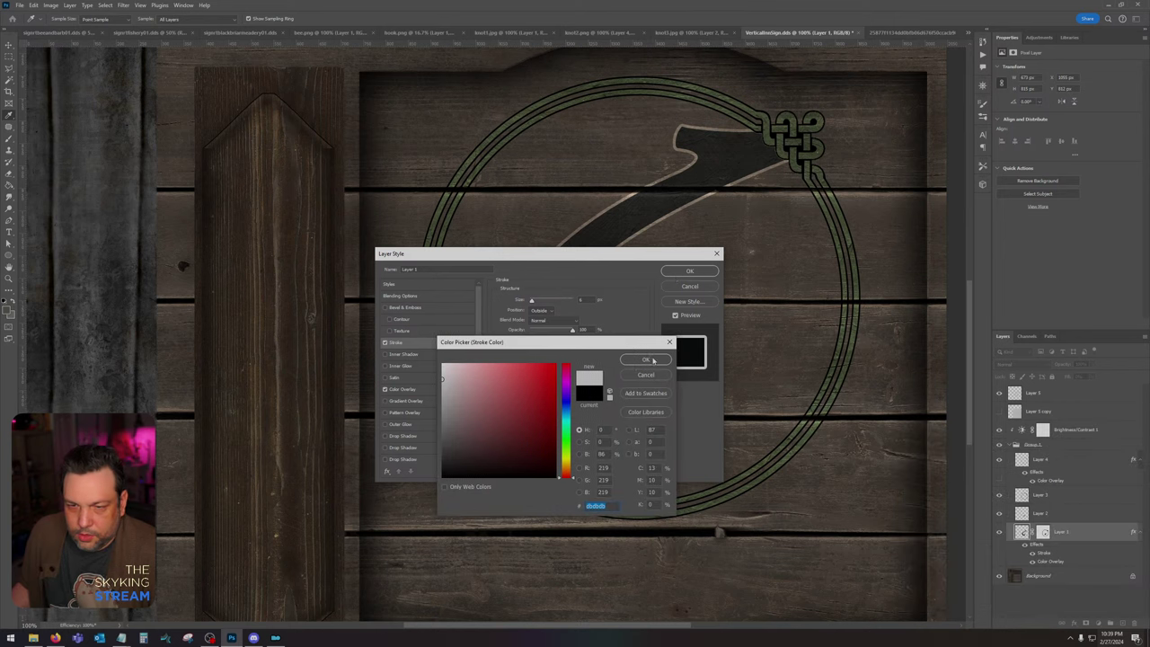
click(650, 358)
click(689, 272)
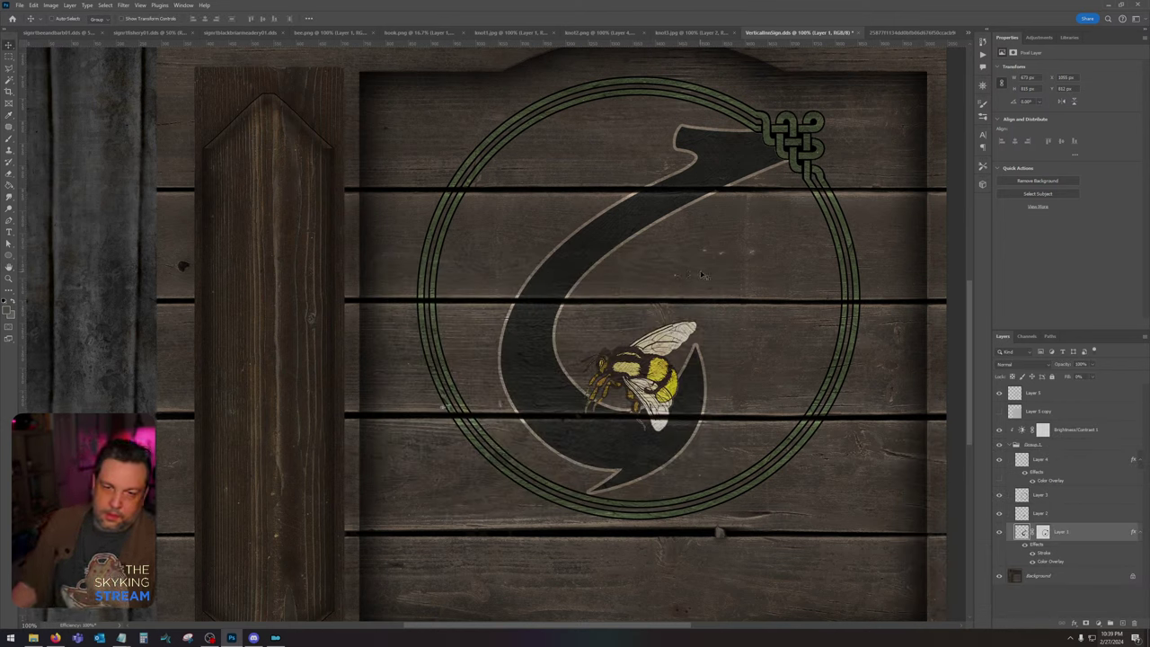
Step: Mute the yellow of the bee on Layer 2 by lowering its saturation with a Hue/Saturation adjustment
click(1054, 513)
click(50, 5)
mouse_move(90, 28)
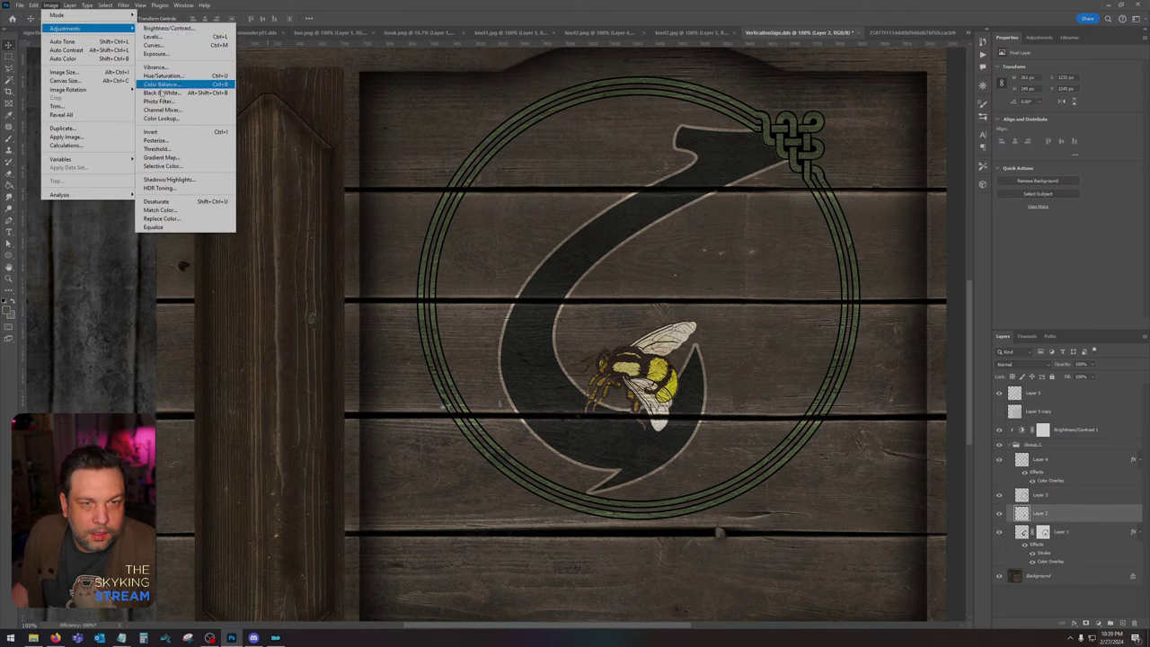
click(162, 75)
drag(811, 306, 800, 333)
click(913, 239)
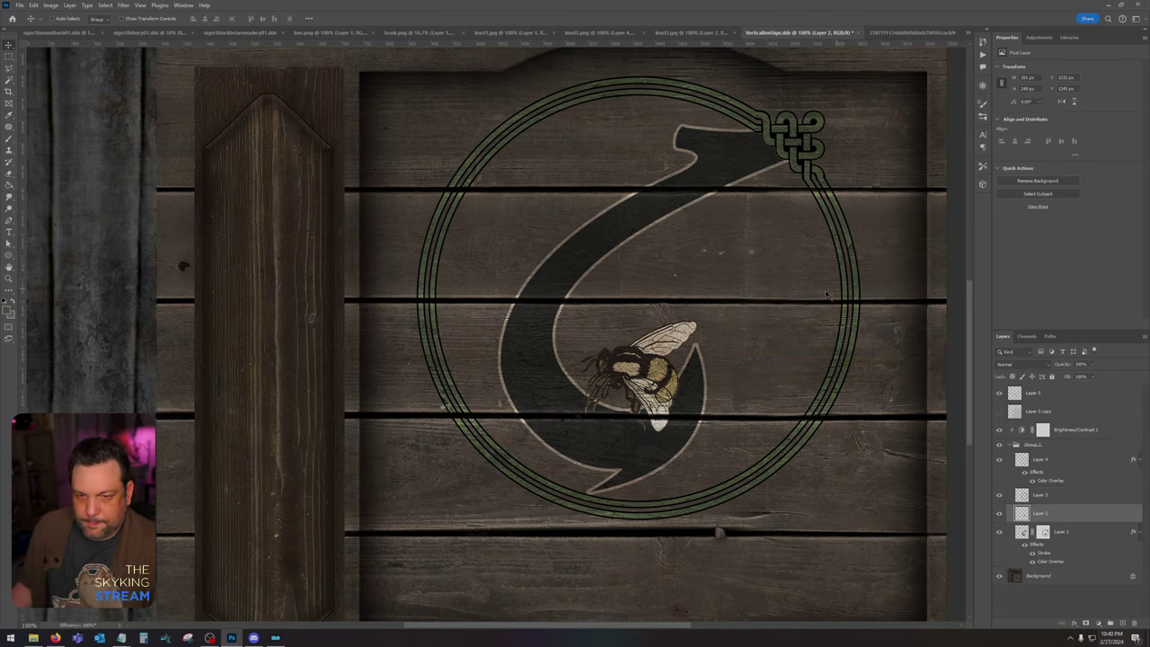
Step: Nudge the bee on Layer 2 slightly upward over the hook
key(ctrl+minus)
key(ctrl+minus)
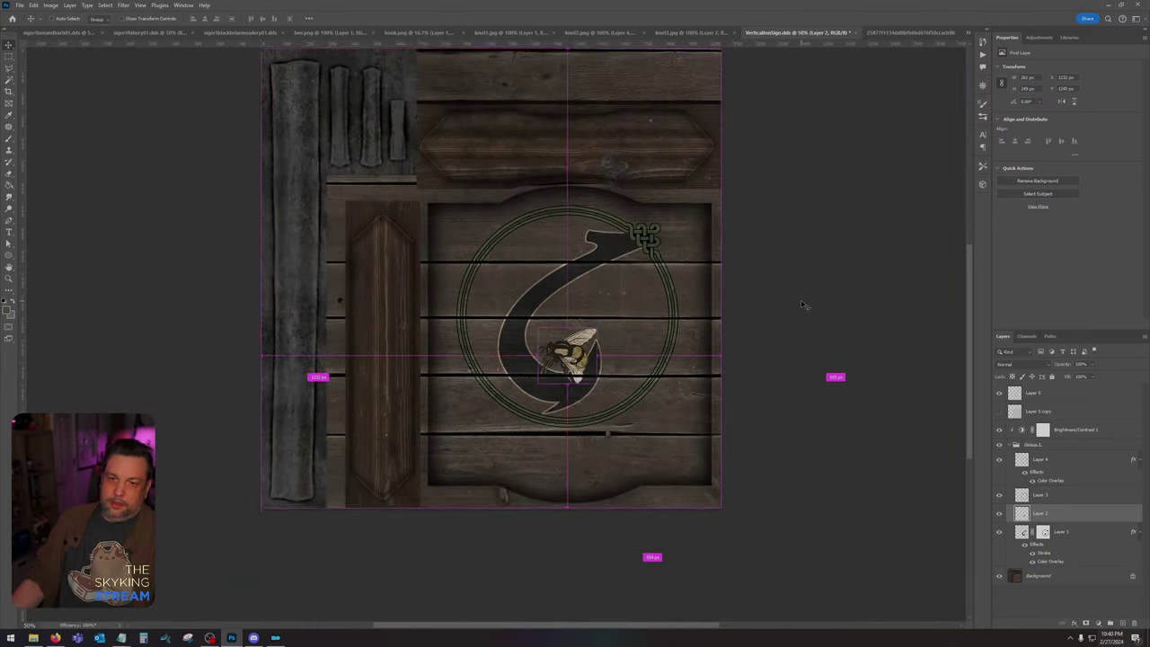
key(ctrl+plus)
key(ctrl+plus)
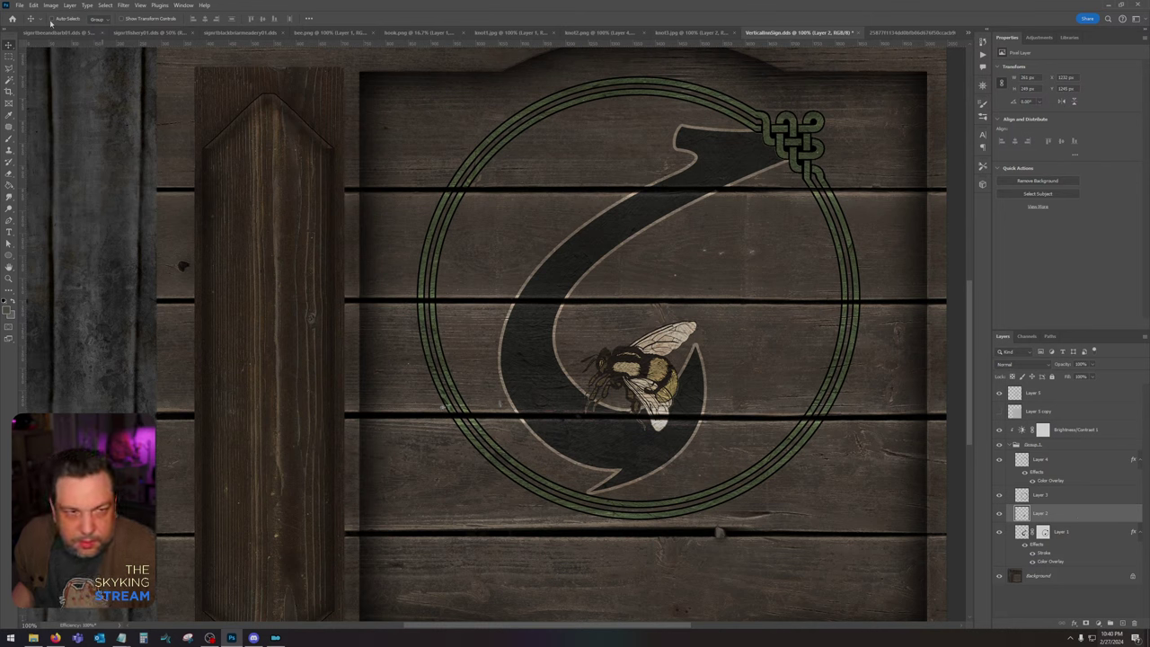
key(Up)
key(Up)
key(Up)
key(Up)
key(Up)
key(Up)
key(Up)
key(Up)
key(Up)
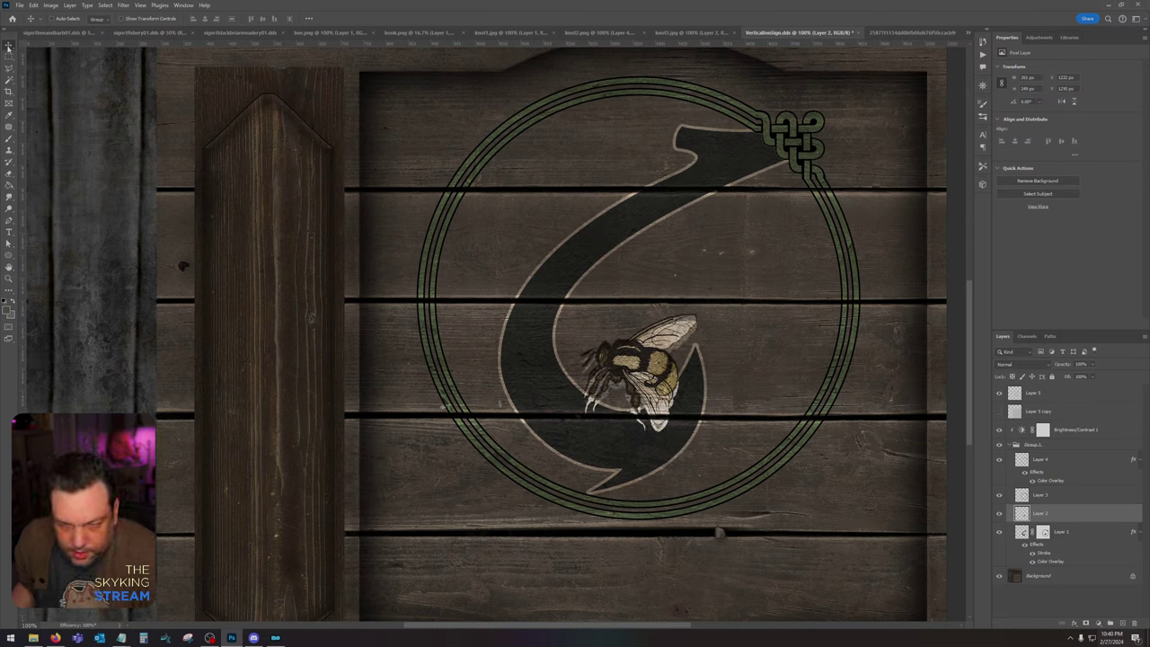
Step: Clear the old bee cutout from the hook's layer mask by filling a rectangular area around the bee with white
click(1043, 532)
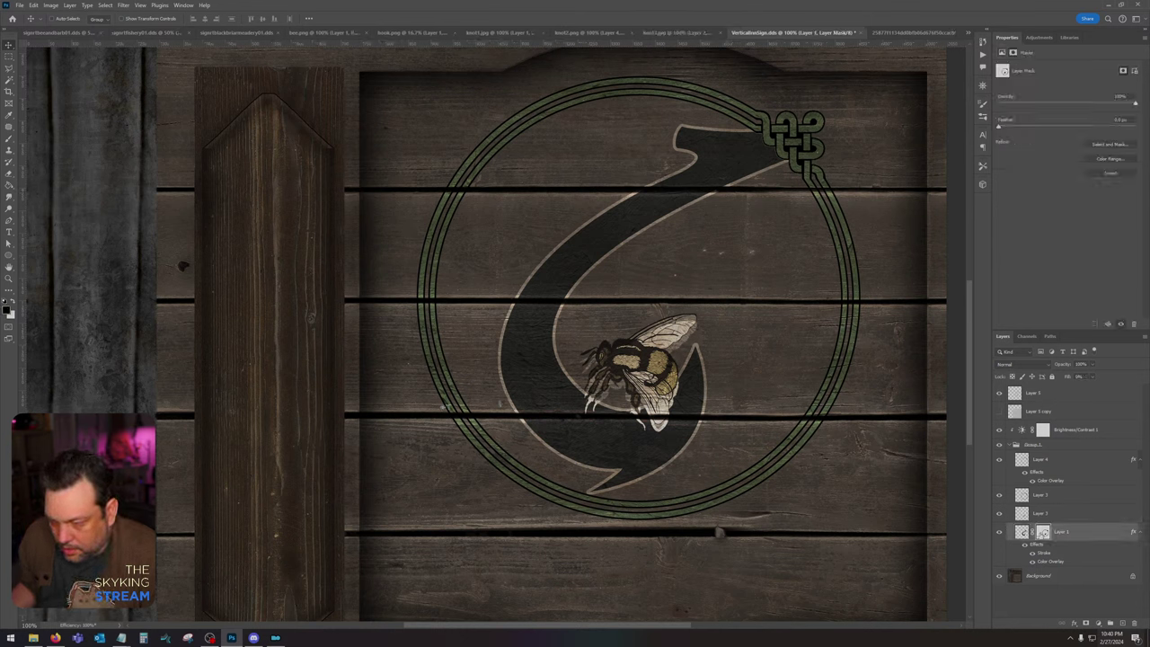
key(m)
drag(570, 304, 712, 444)
click(15, 304)
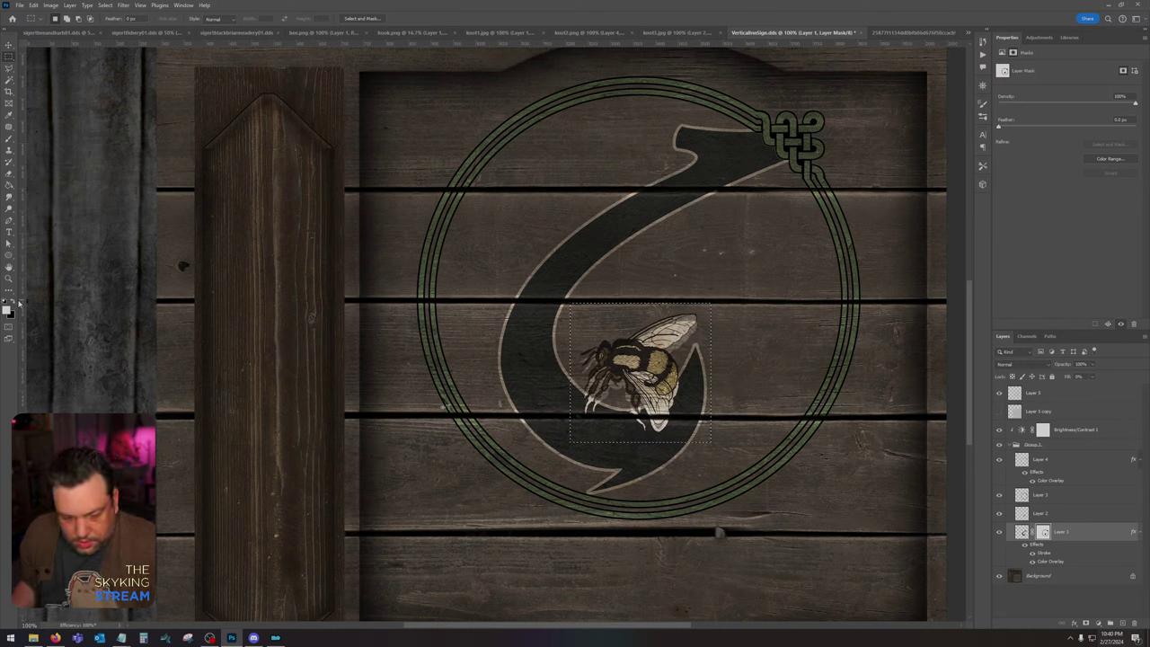
key(ctrl+d)
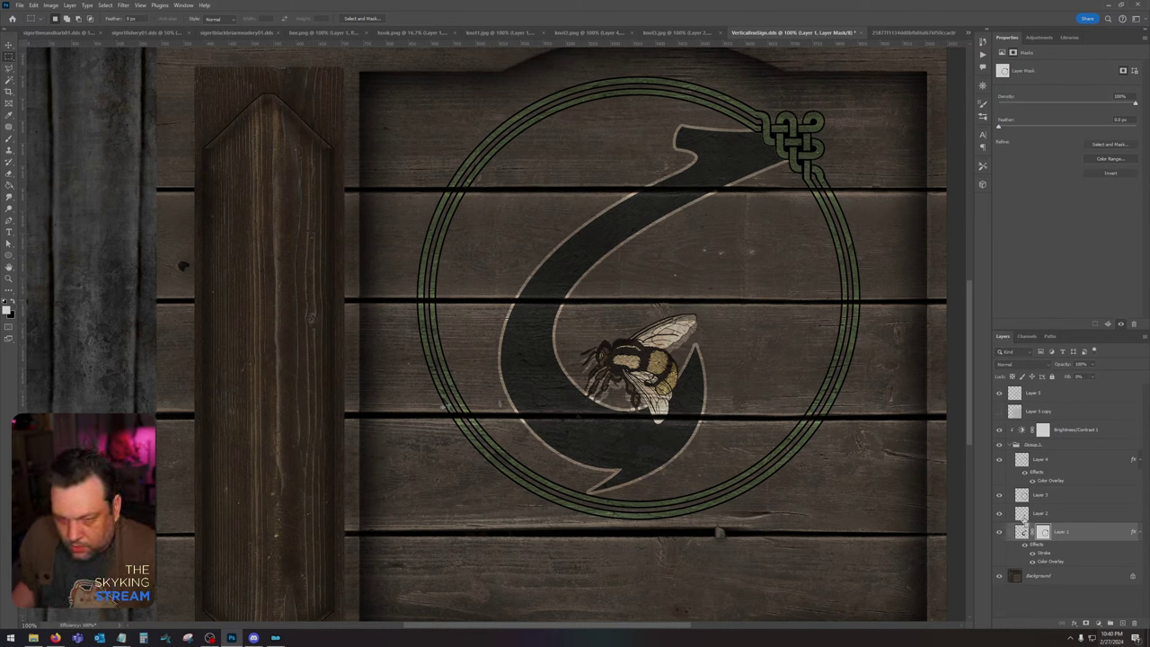
Step: Load the bee's outline as a selection and fill it with black on the hook's layer mask
click(1023, 532)
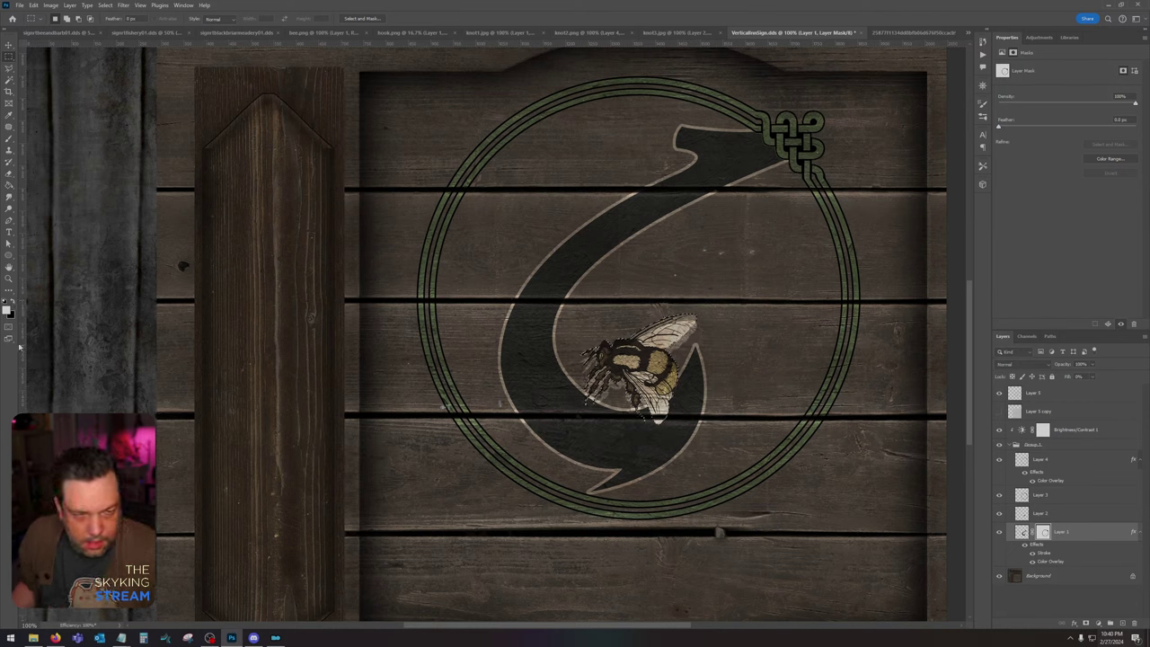
click(12, 303)
key(alt+BackSpace)
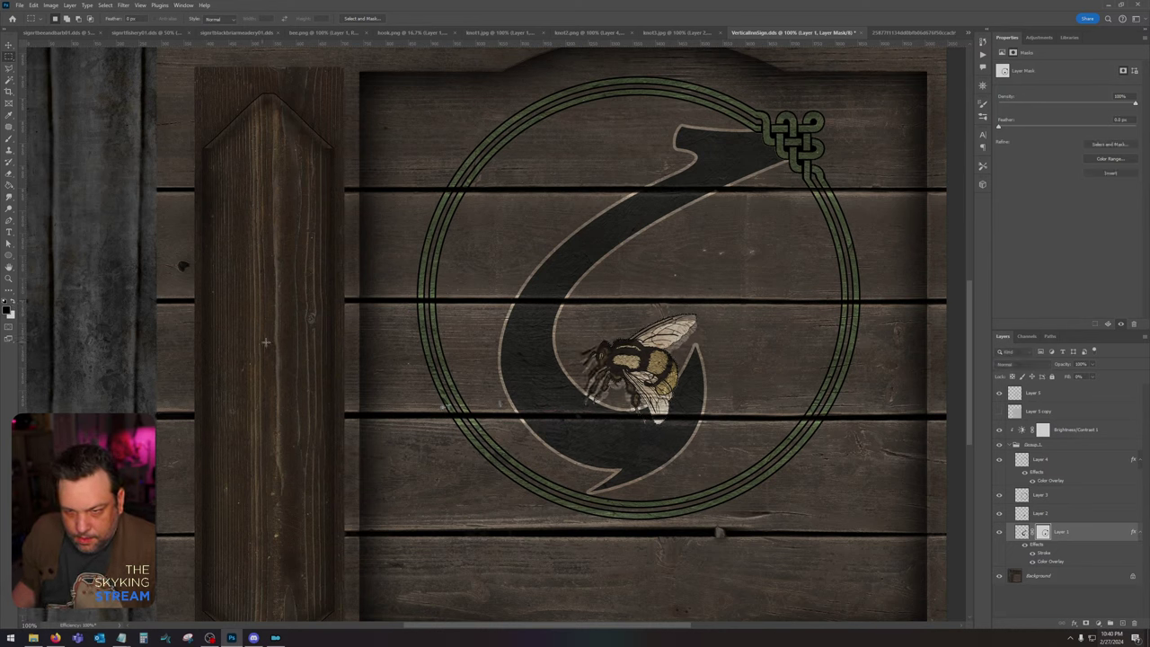
Step: Delete the topmost Layer 5 and make the stroke around the hook on Layer 1 thinner
drag(1068, 402, 1134, 624)
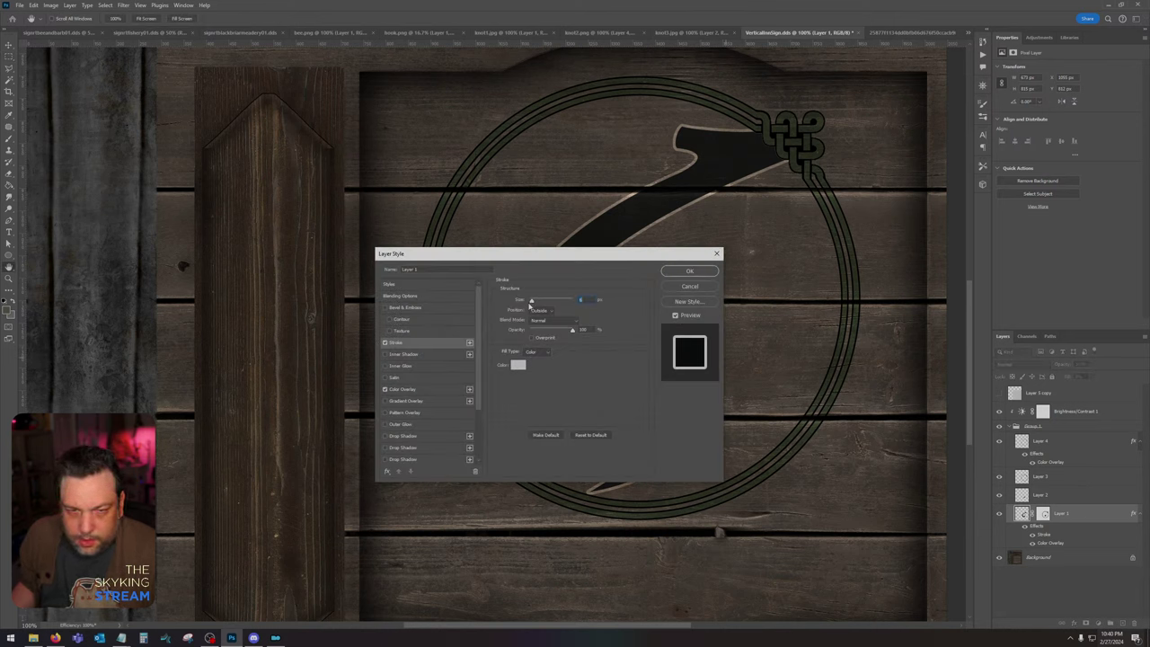
drag(531, 304, 530, 302)
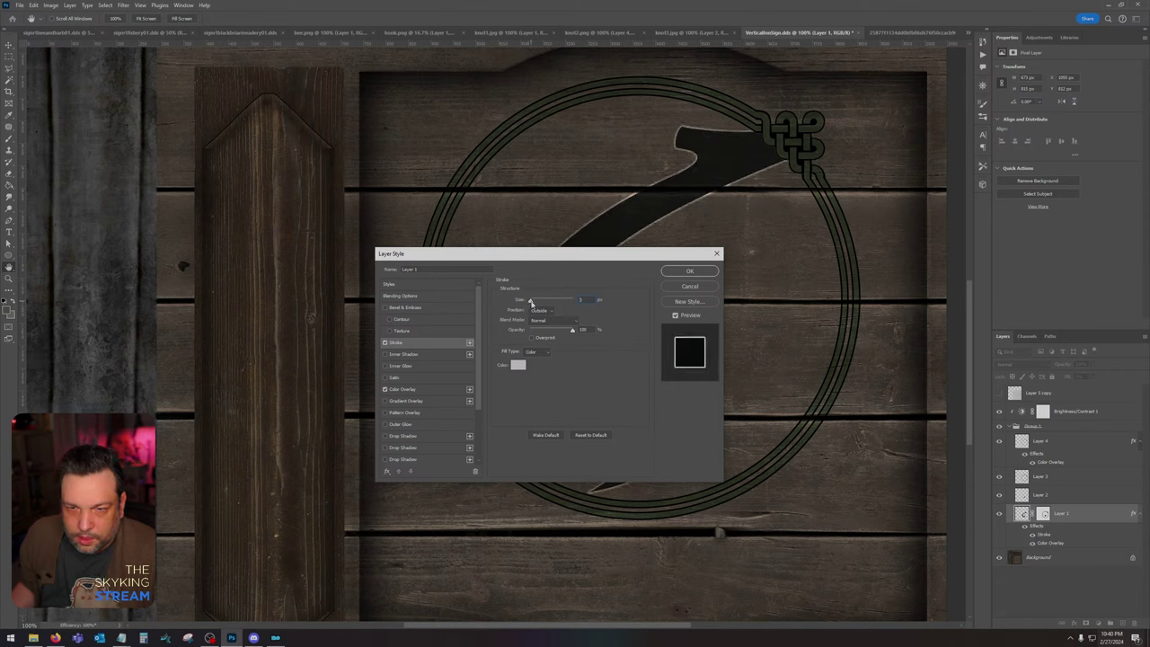
click(689, 272)
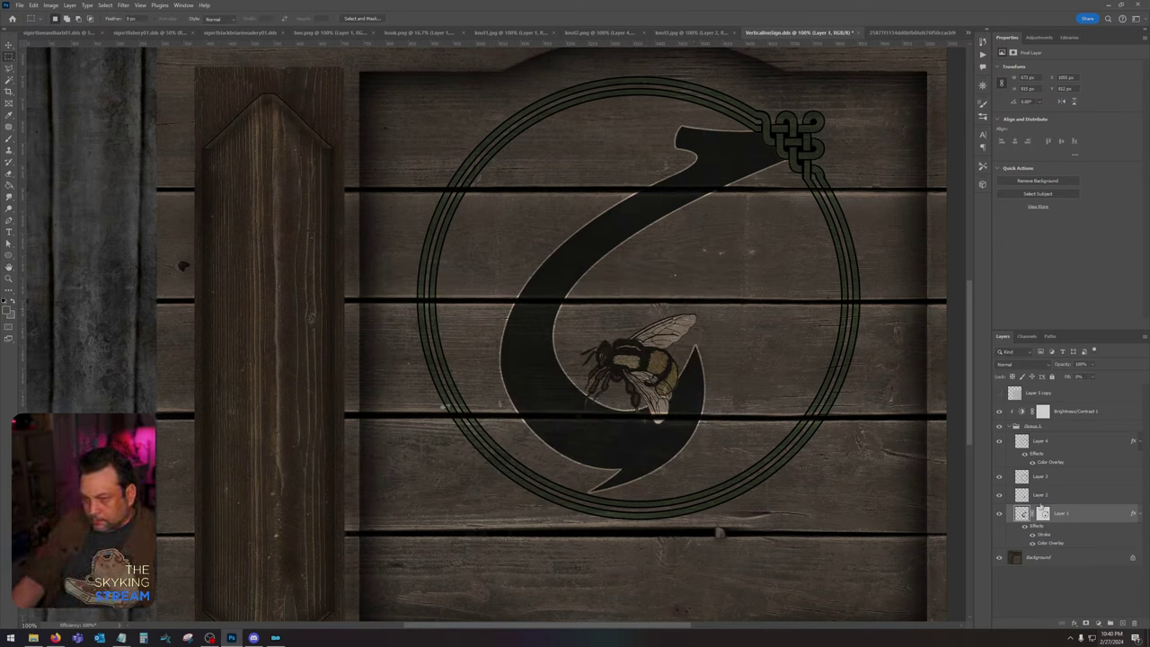
Step: Darken the hook's stroke colour to a mid grey of about RGB 155, 154, 154
double_click(1044, 536)
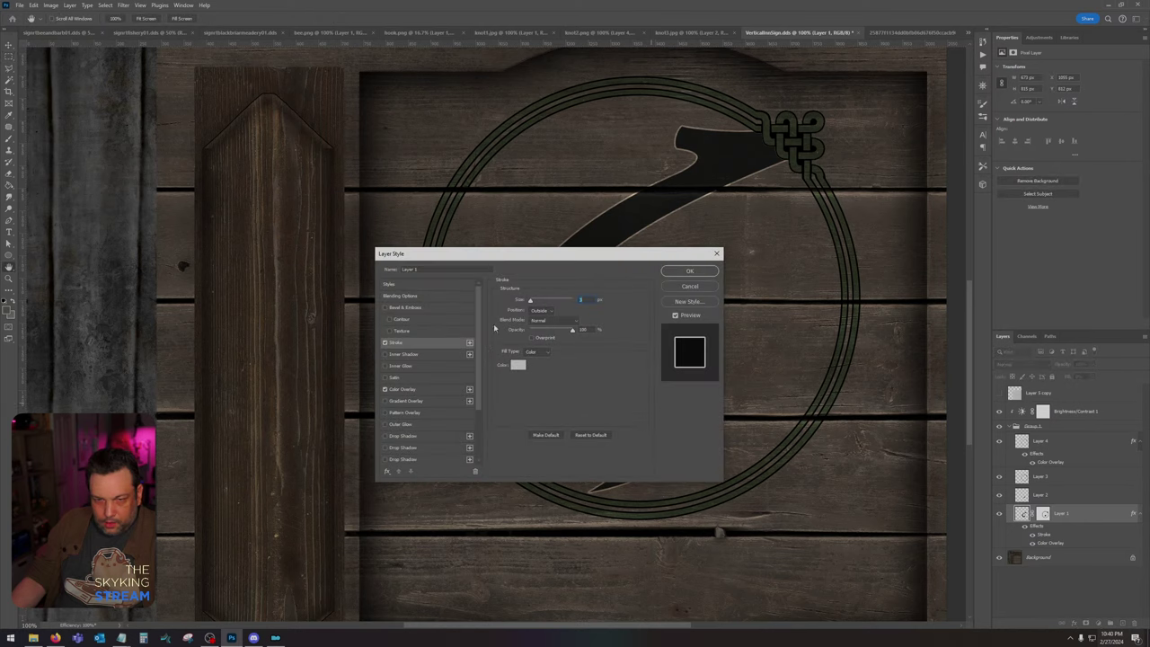
click(518, 365)
click(443, 400)
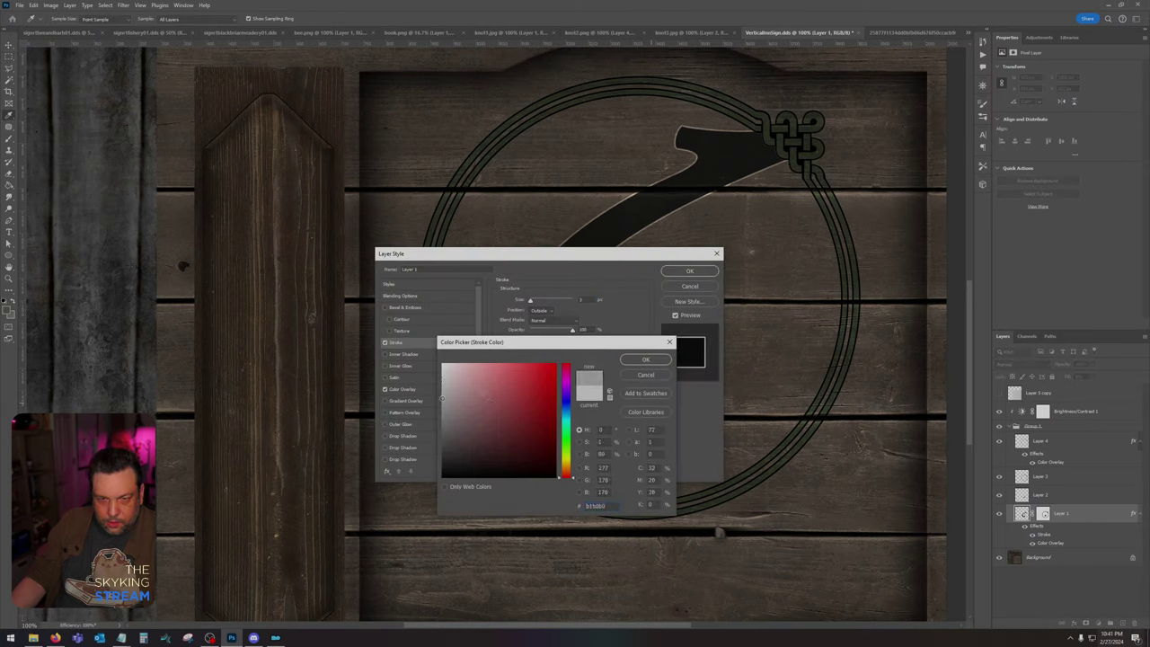
click(444, 416)
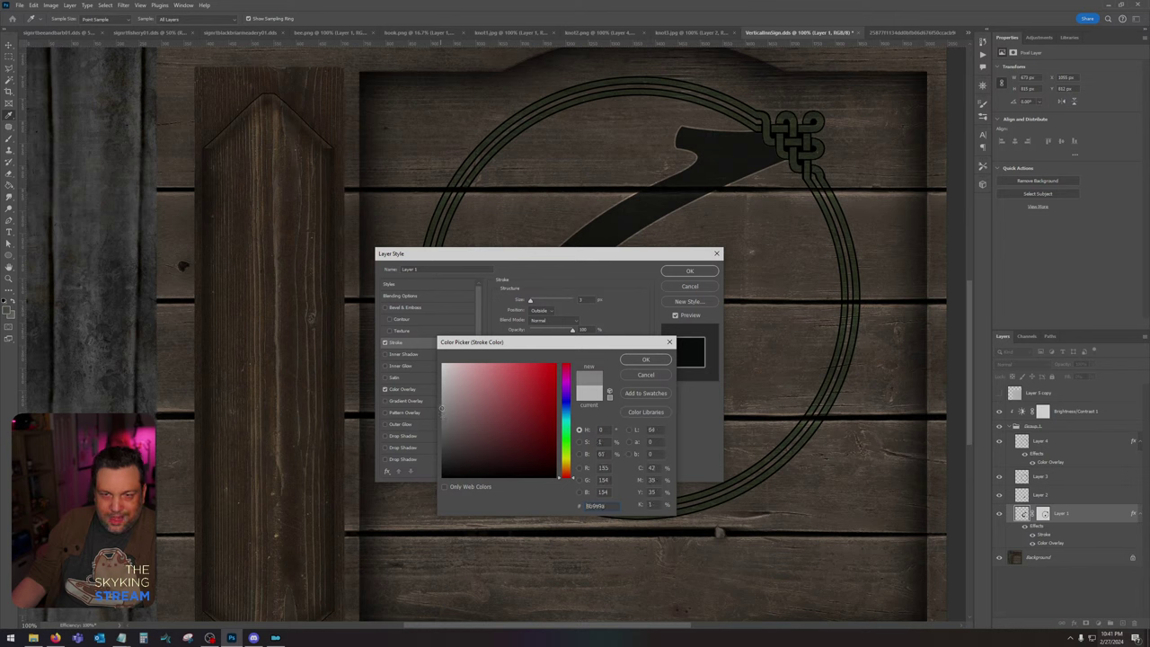
click(646, 360)
click(689, 270)
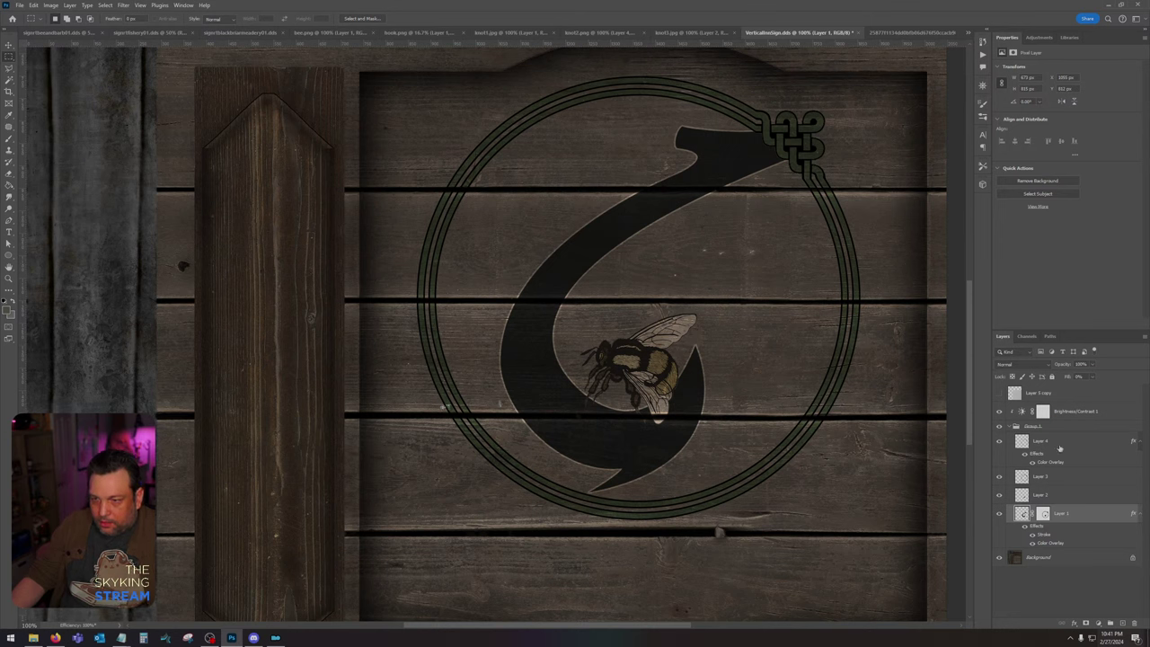
Step: Create a new empty layer directly above the bee on Layer 2
click(1075, 479)
click(1072, 498)
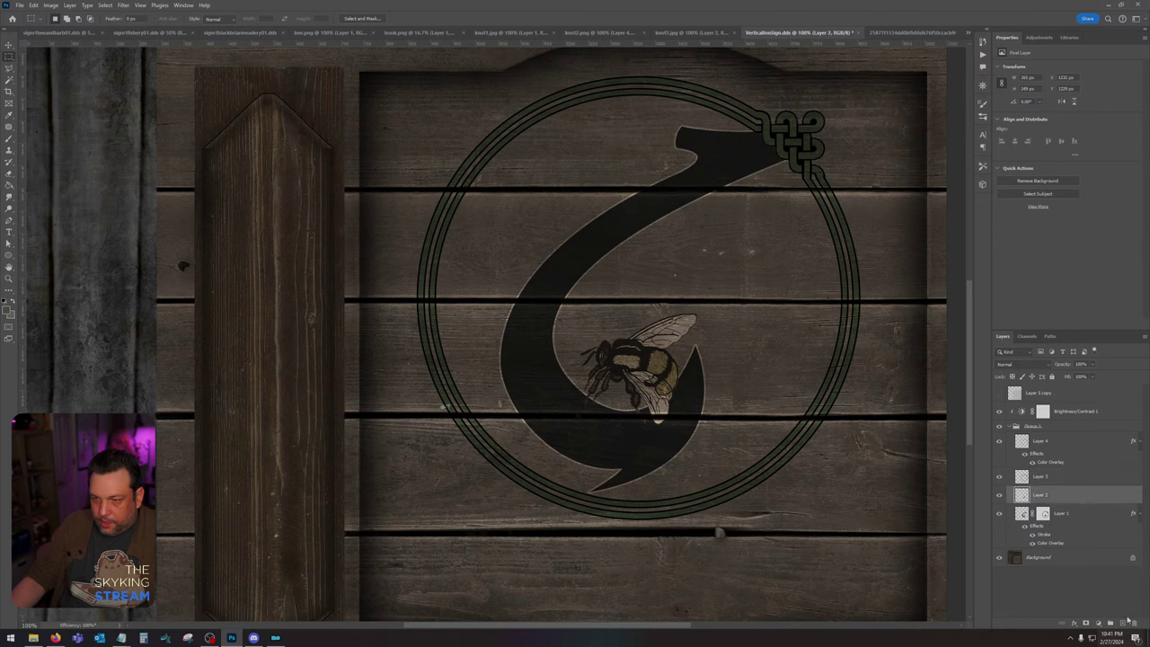
click(1122, 623)
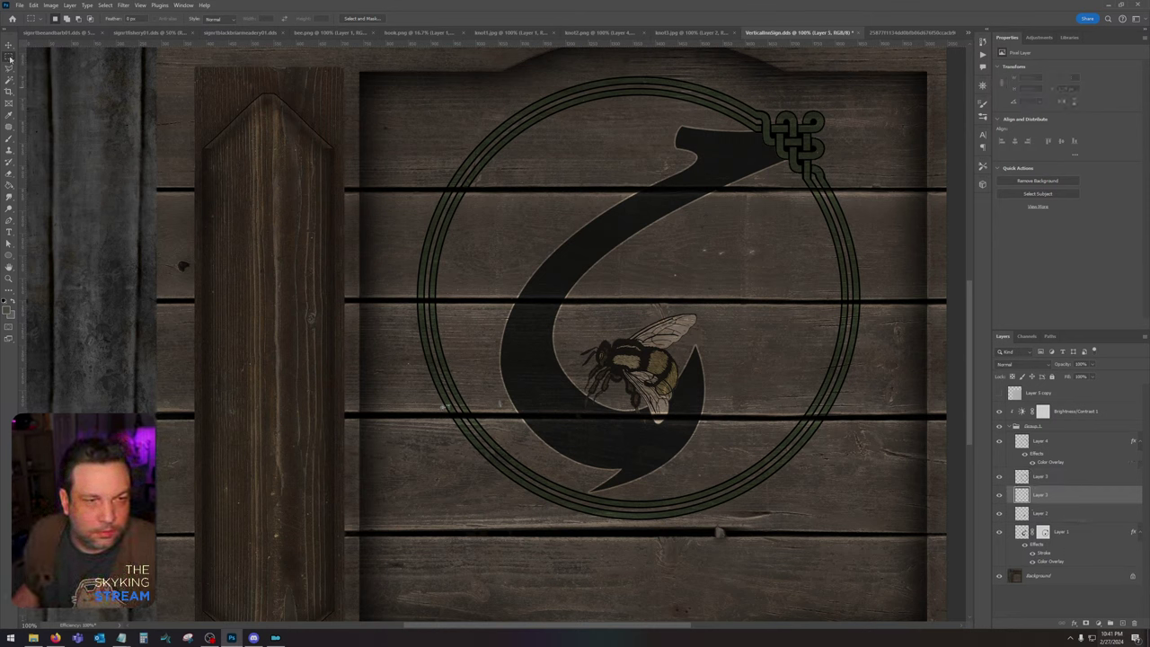
Step: Place a horizontal and a vertical guide through the knotwork ring's centre and make a circular selection just inside its outer edge
right_click(9, 59)
click(59, 68)
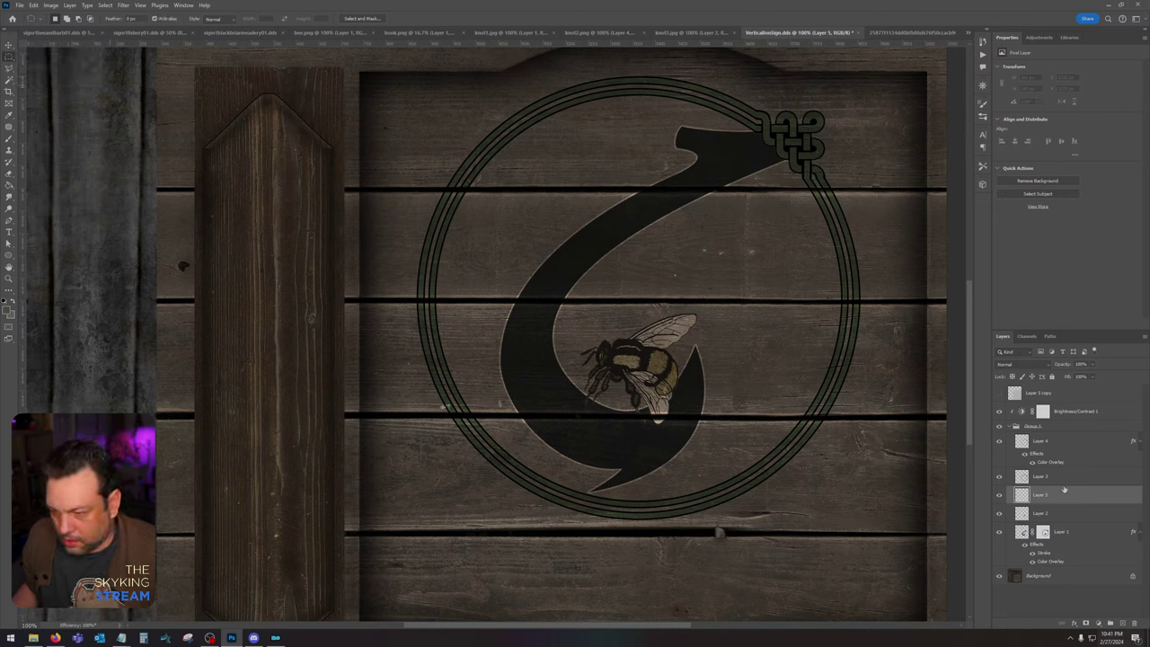
click(1065, 477)
drag(651, 45, 652, 299)
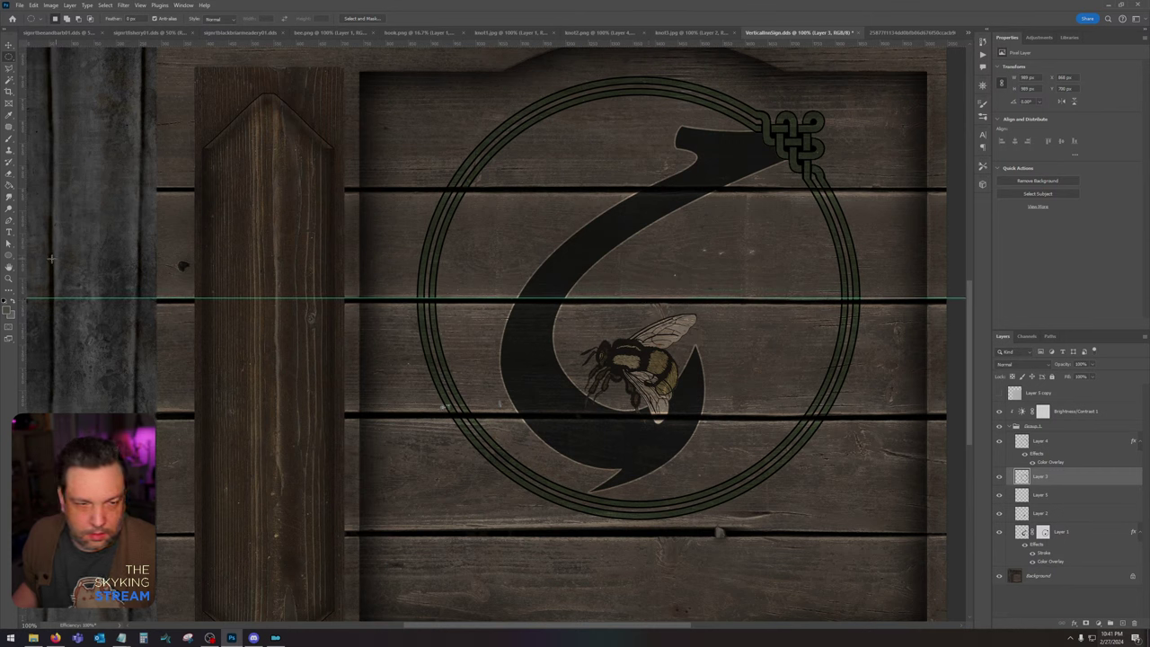
drag(24, 269, 857, 51)
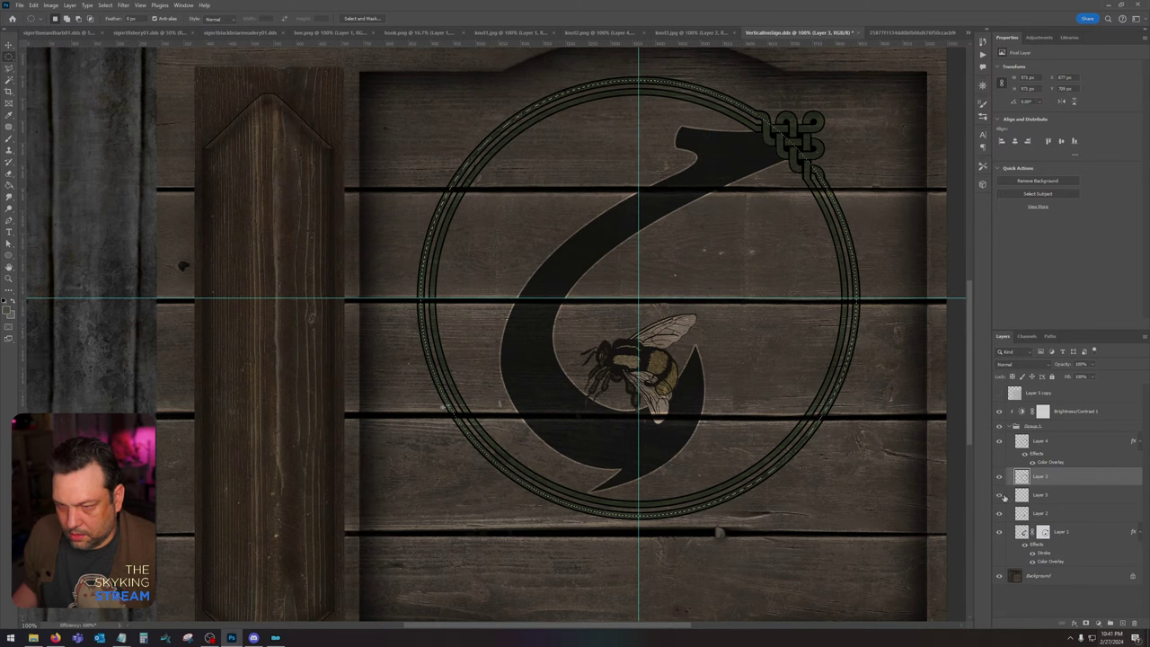
Step: Fill the circular selection with black on the new layer beneath the knotwork ring
click(1074, 494)
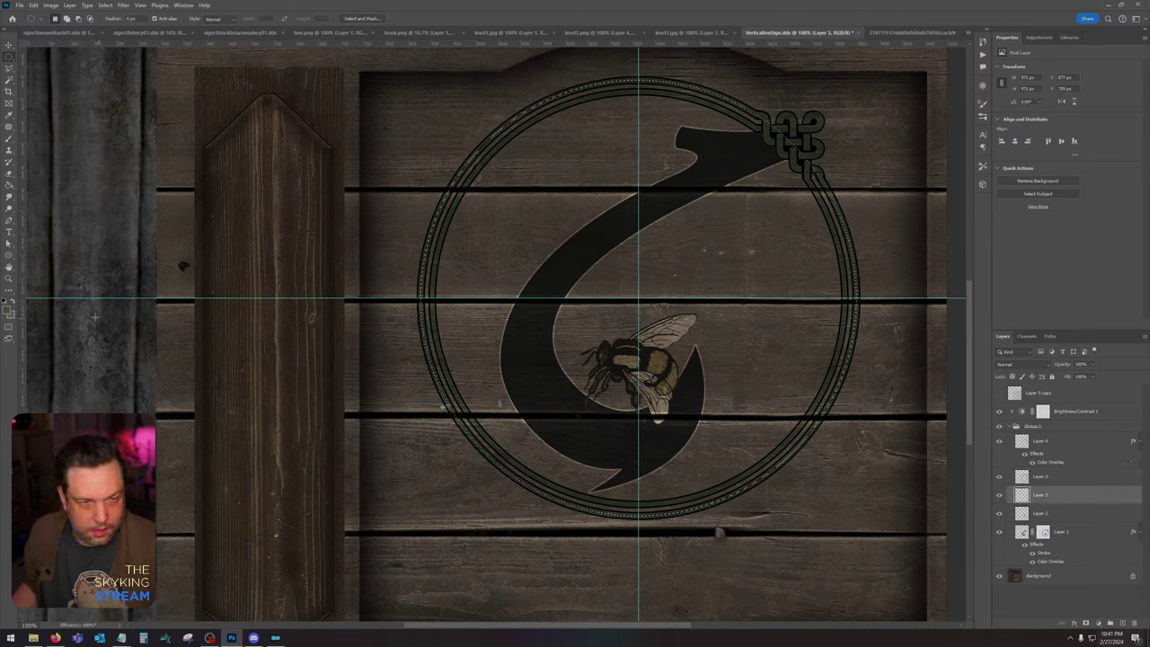
key(shift+F5)
key(Return)
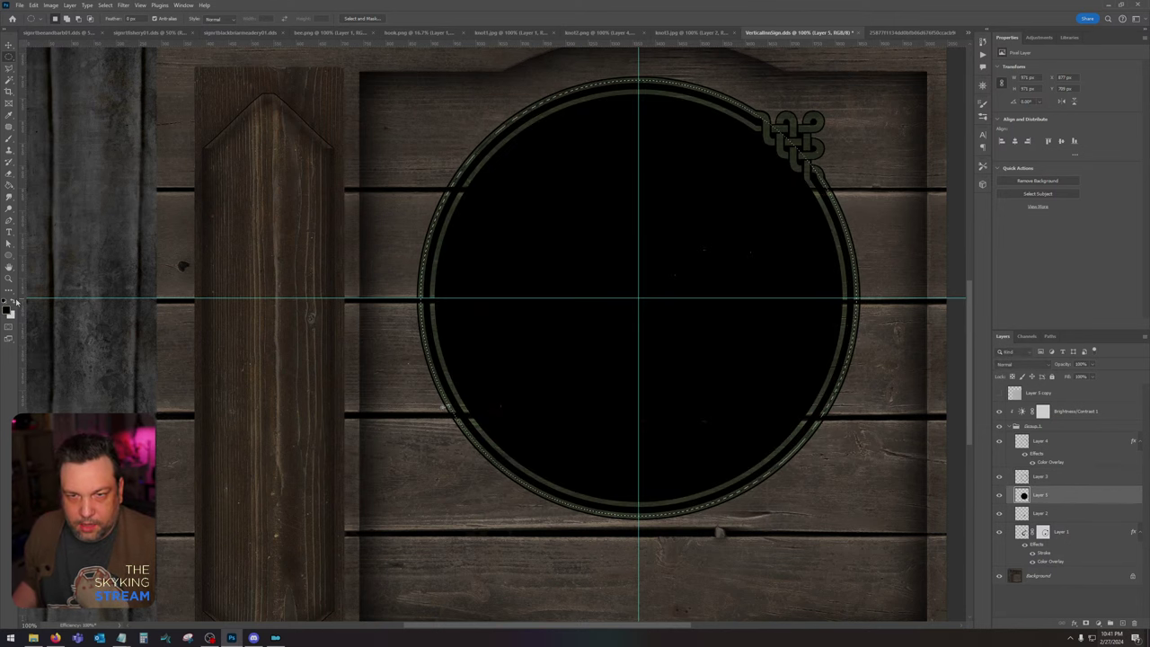
Step: Delete a smaller concentric circle from the black disc, leaving a black band behind the knotwork ring
key(ctrl+d)
drag(638, 300, 956, 99)
key(Delete)
key(ctrl+d)
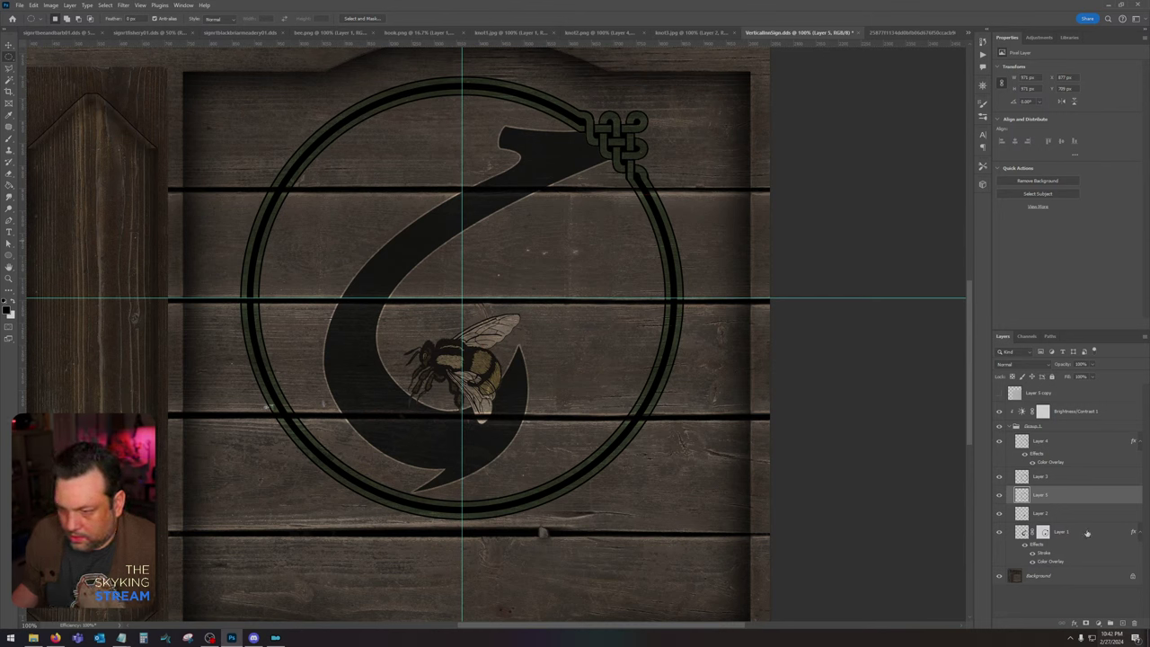
Step: Reduce the fill of the knotwork ring on Layer 3 to zero
click(1093, 534)
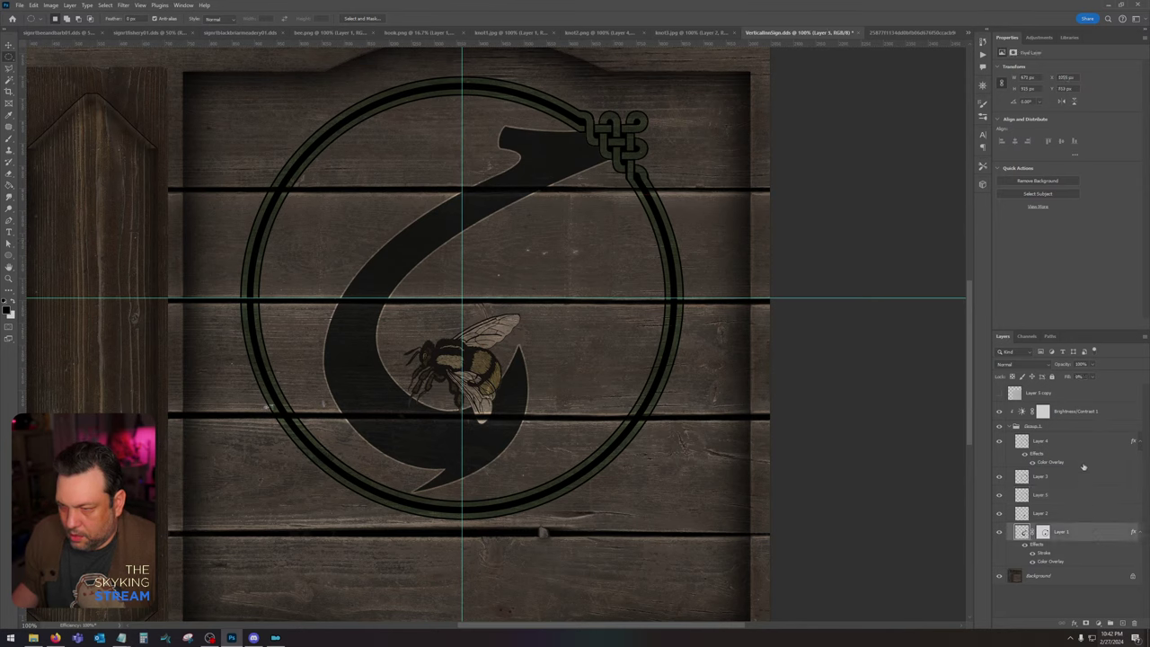
click(1082, 483)
click(1093, 378)
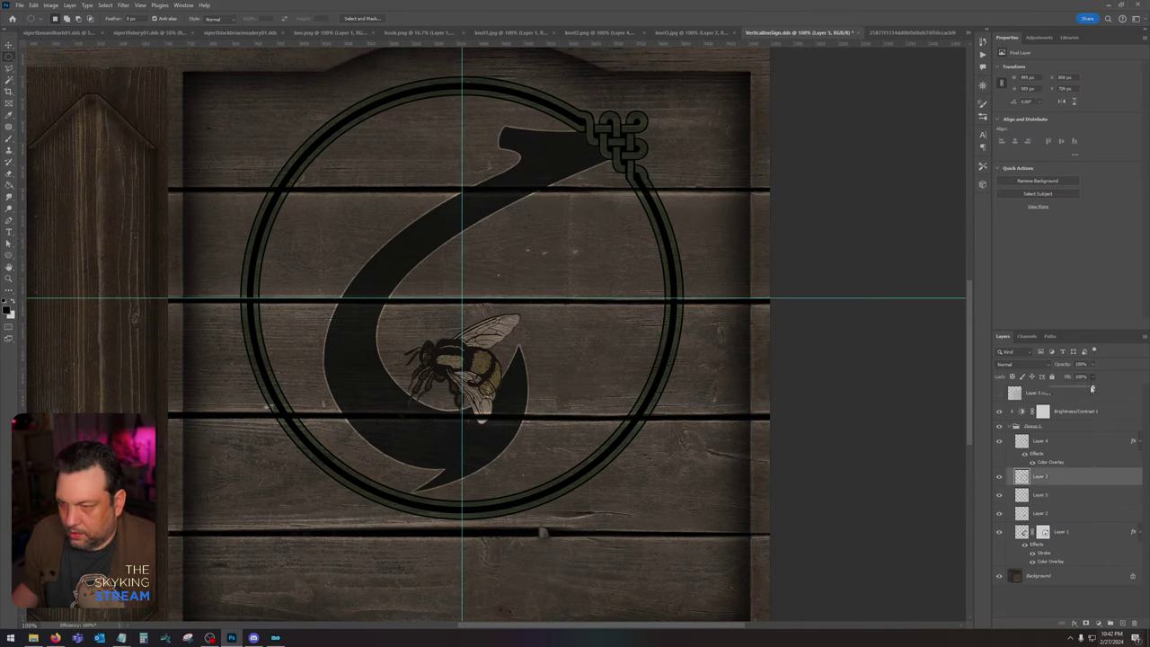
drag(1093, 387, 1032, 500)
Step: Copy the hook layer's style and paste it onto the black band layer beneath the knotwork ring
right_click(1100, 532)
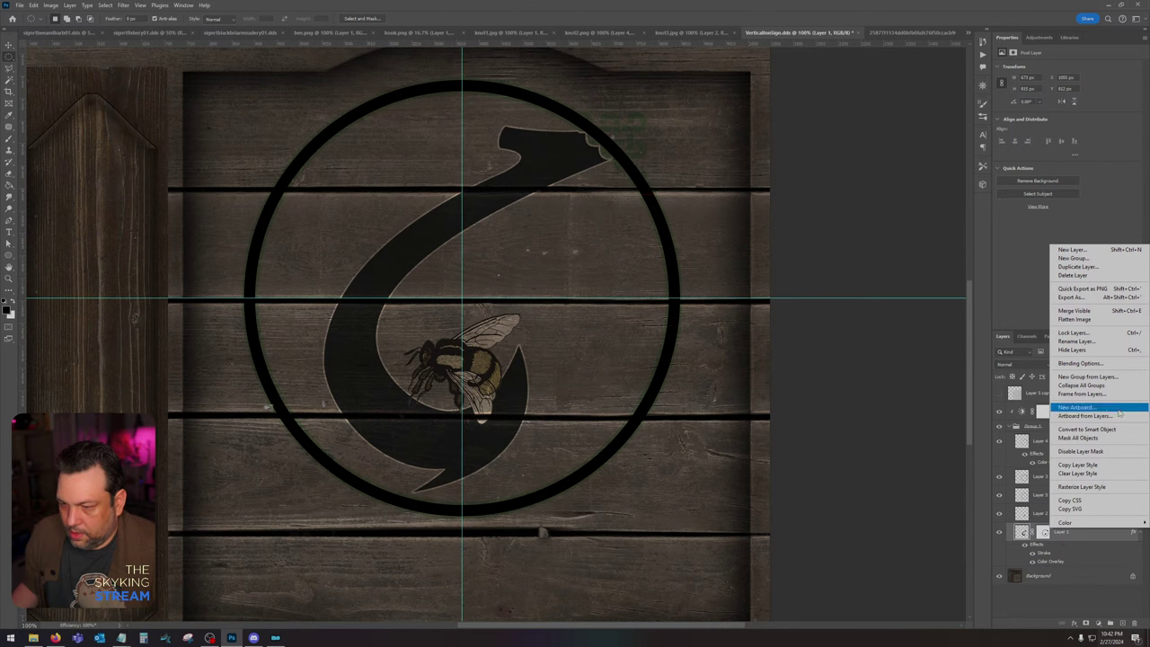
click(1083, 476)
right_click(1083, 476)
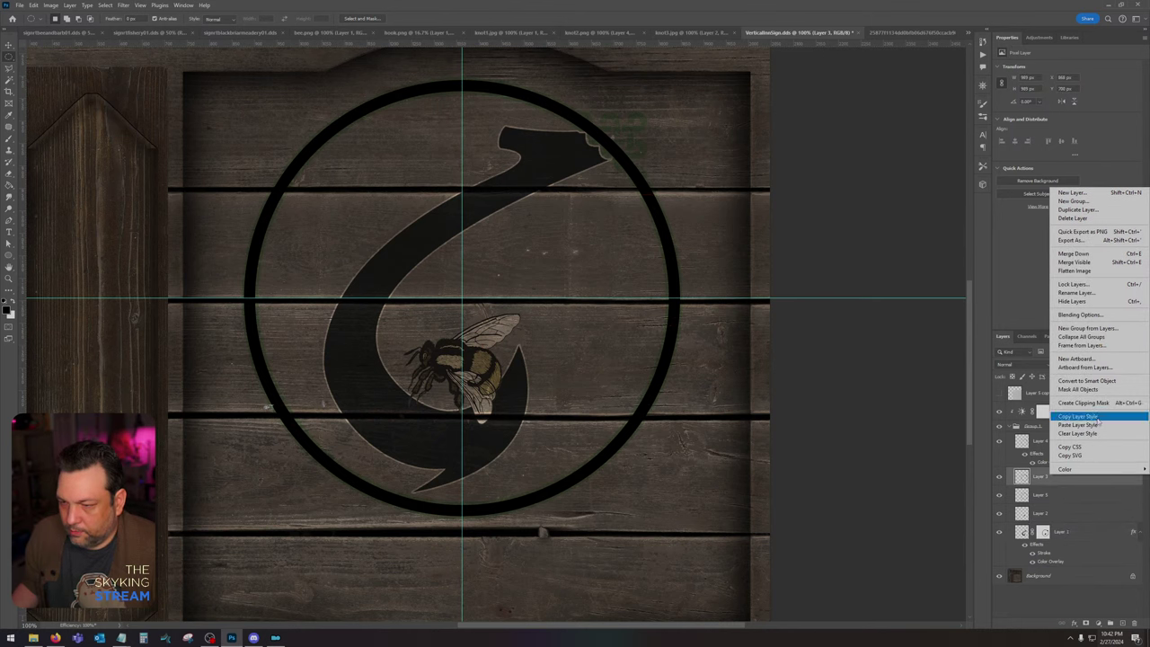
click(1089, 417)
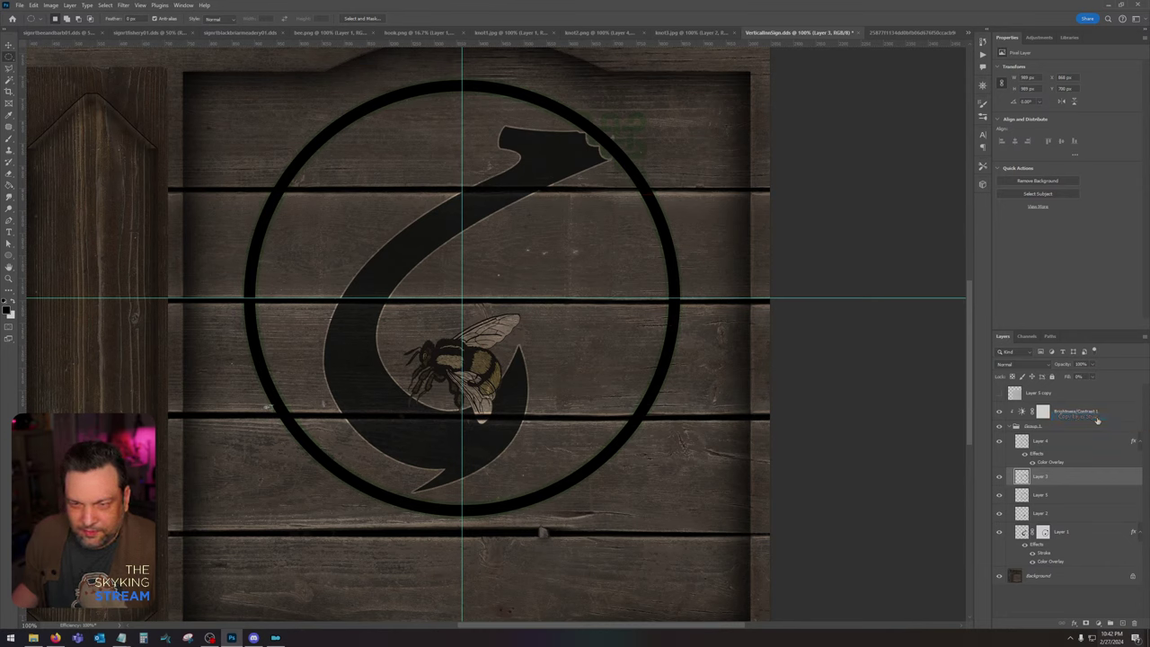
click(1000, 478)
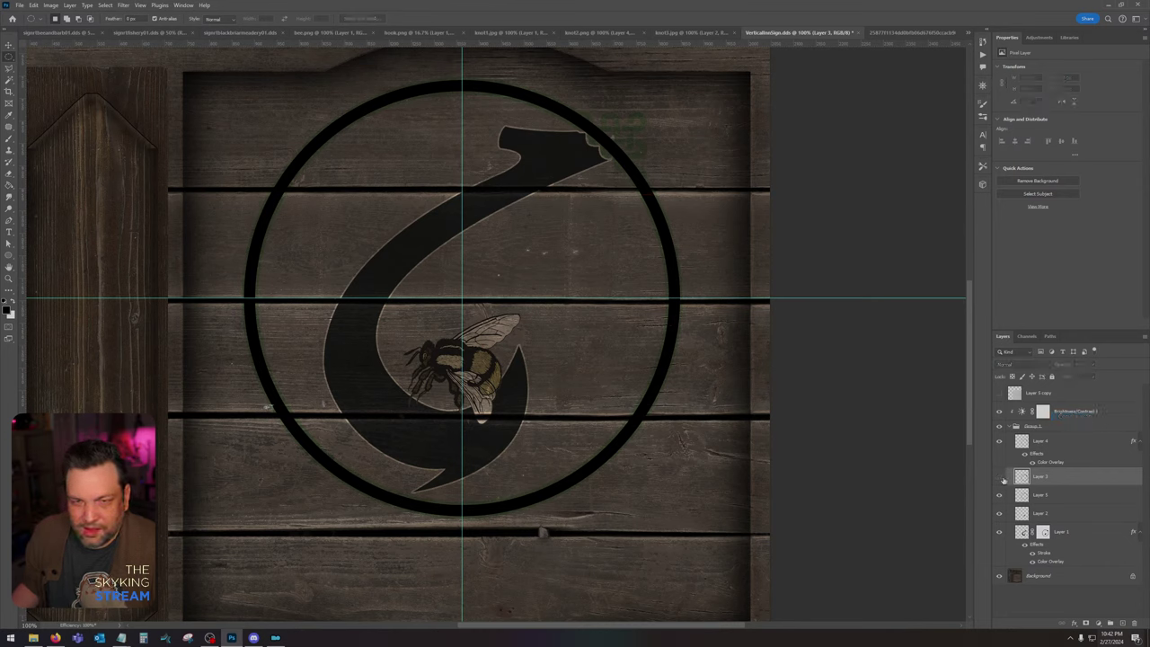
click(1001, 478)
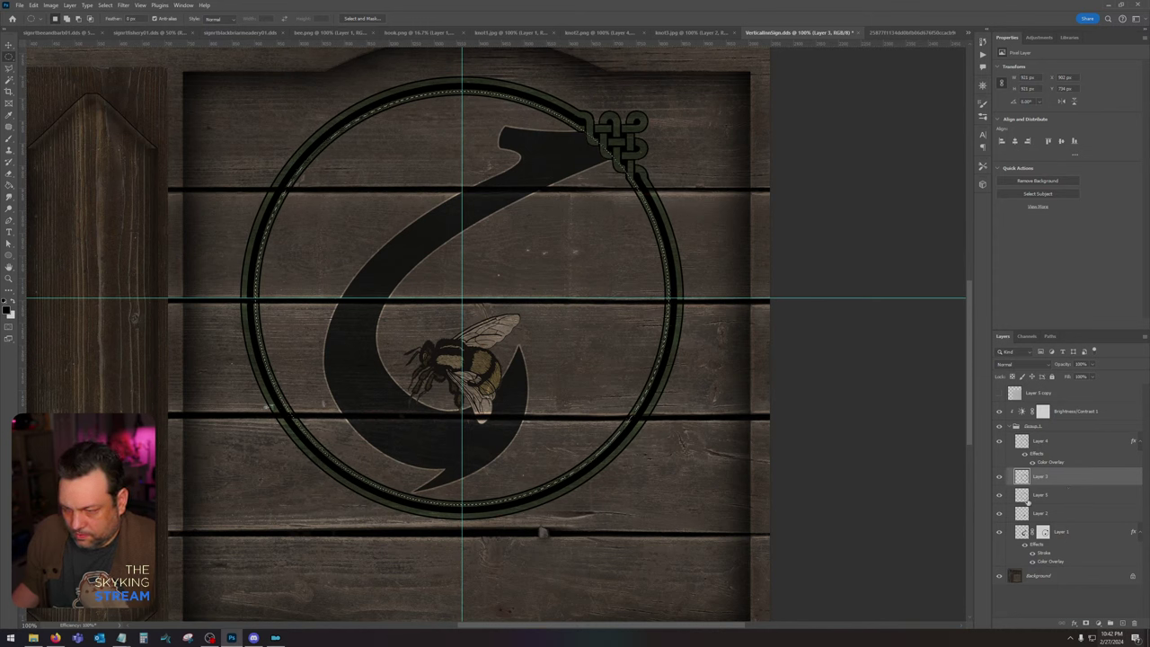
right_click(1057, 496)
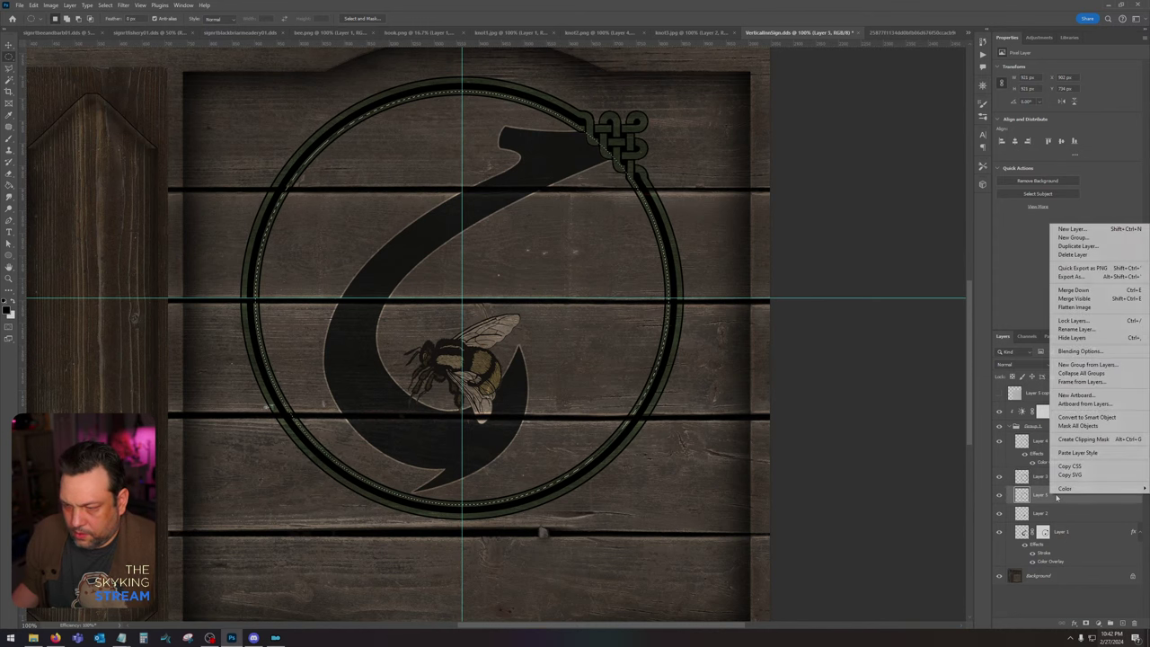
click(1077, 453)
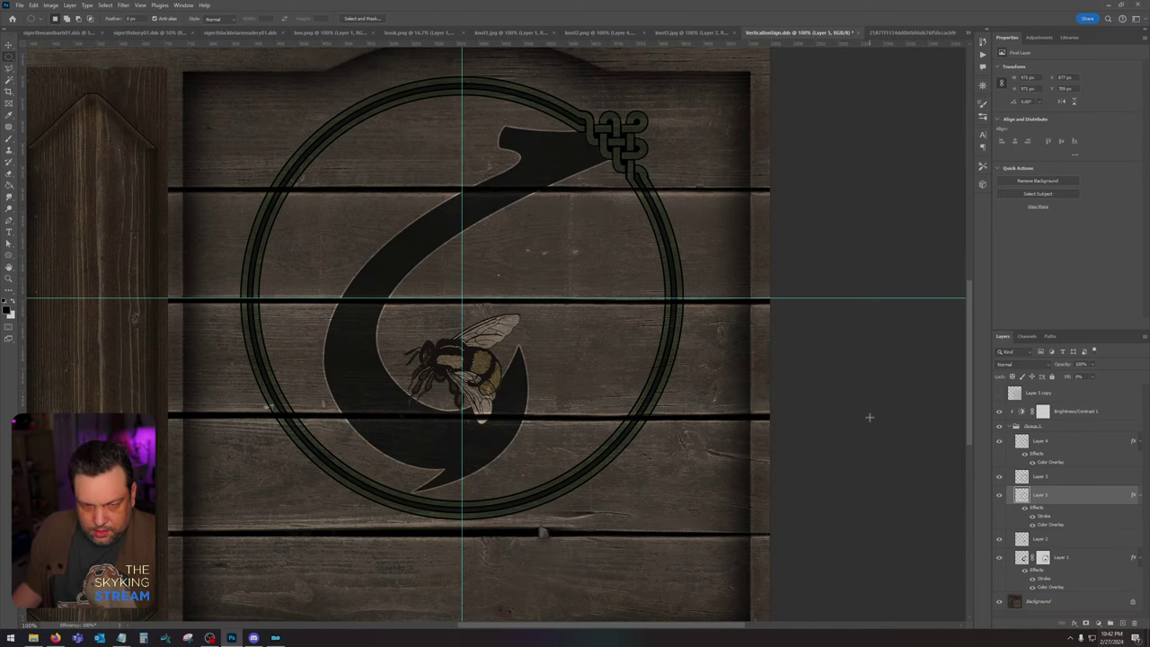
key(ctrl+minus)
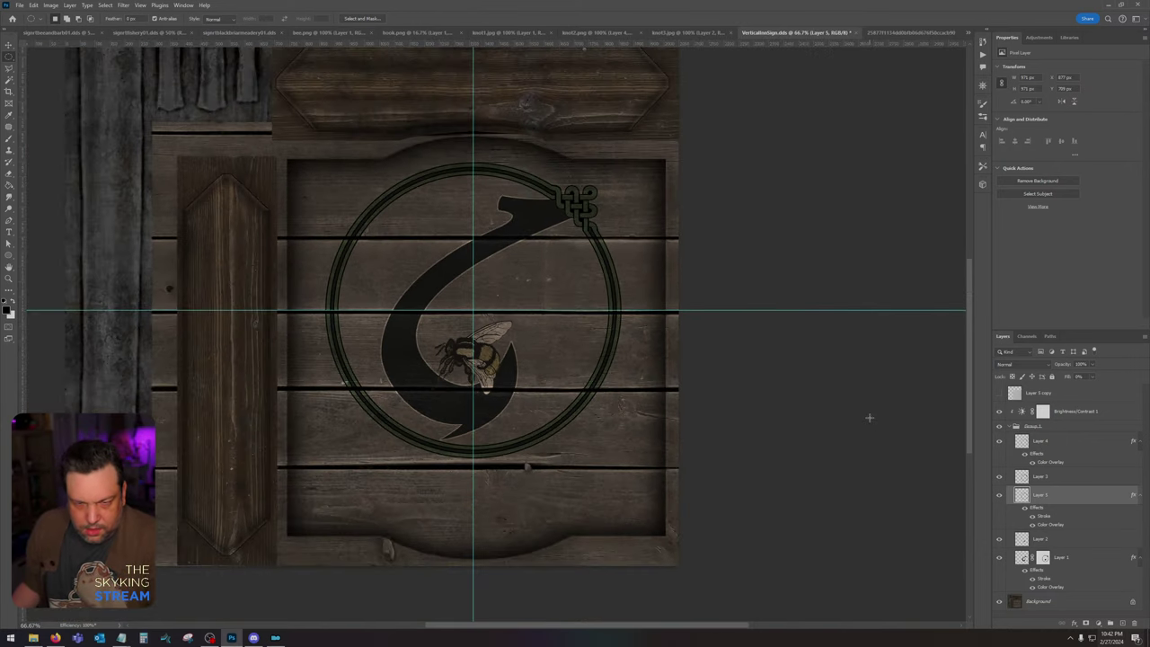
Step: Close the bee.png, hook.png and knot1.jpg source documents without saving changes
click(10, 235)
click(54, 32)
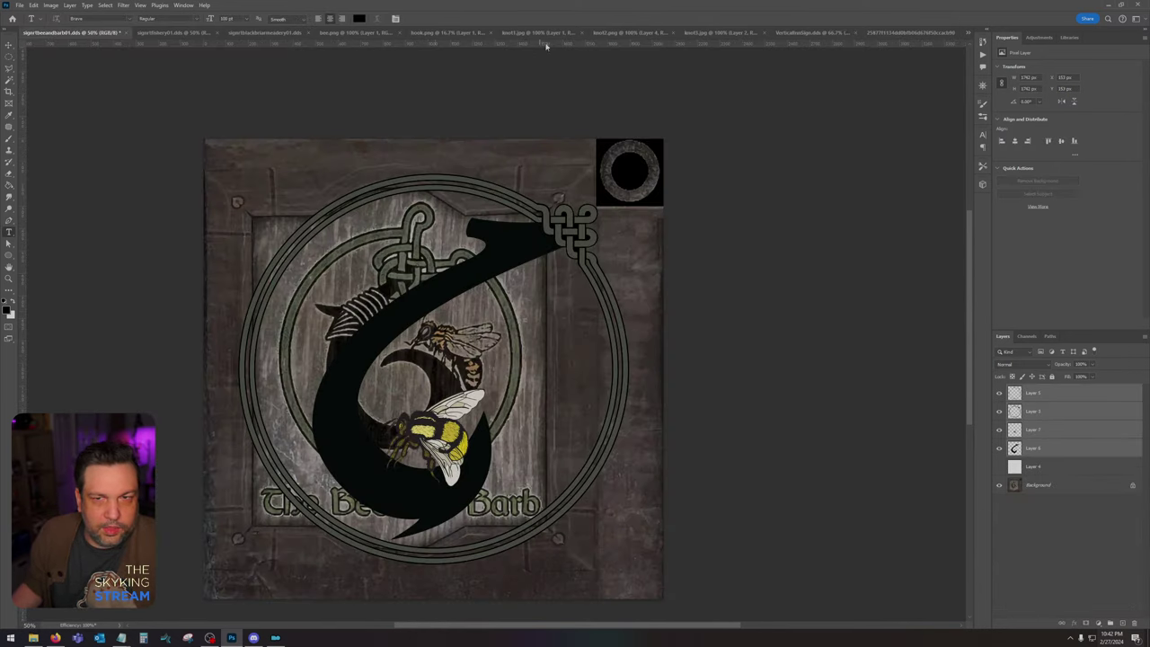
click(912, 34)
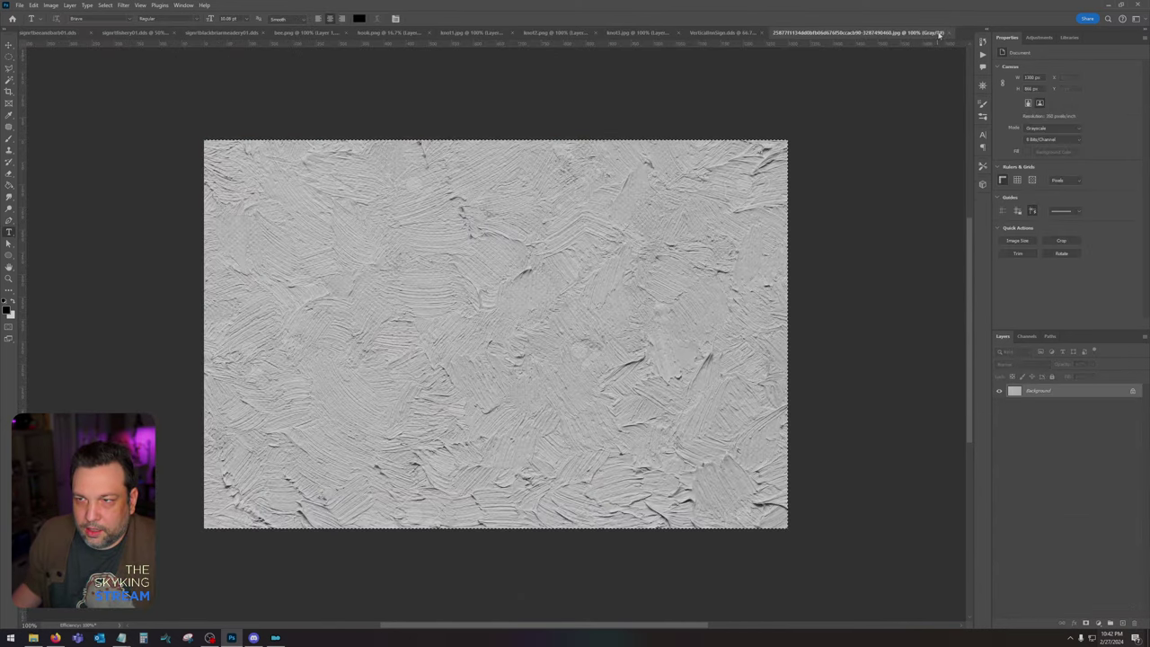
click(735, 33)
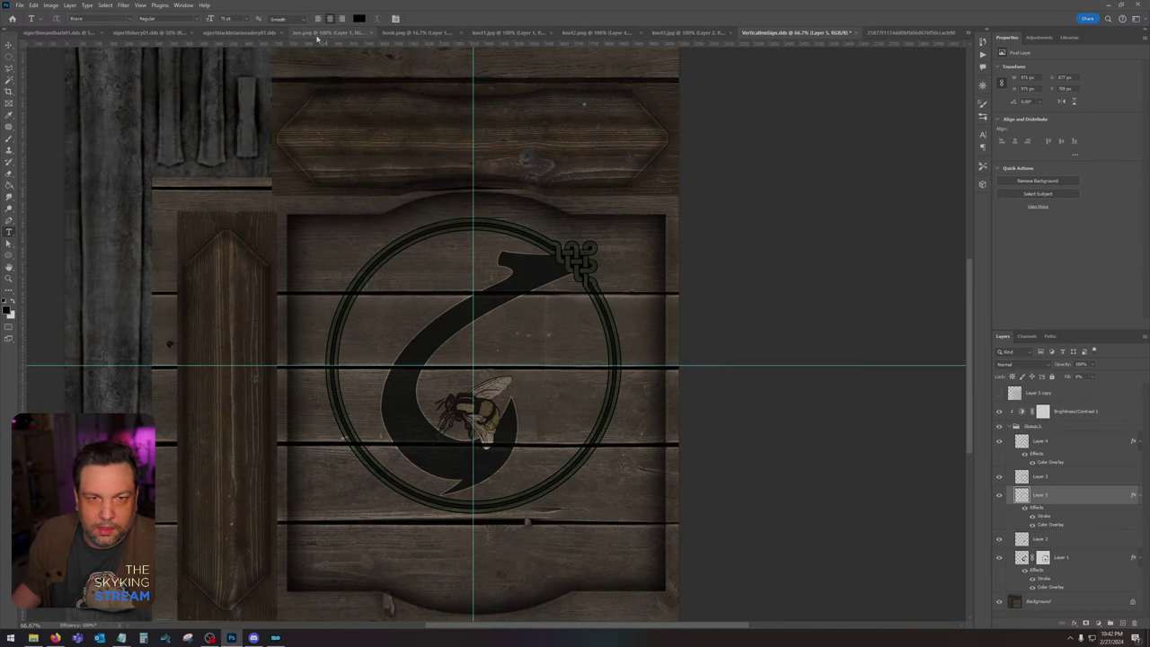
click(375, 33)
click(381, 34)
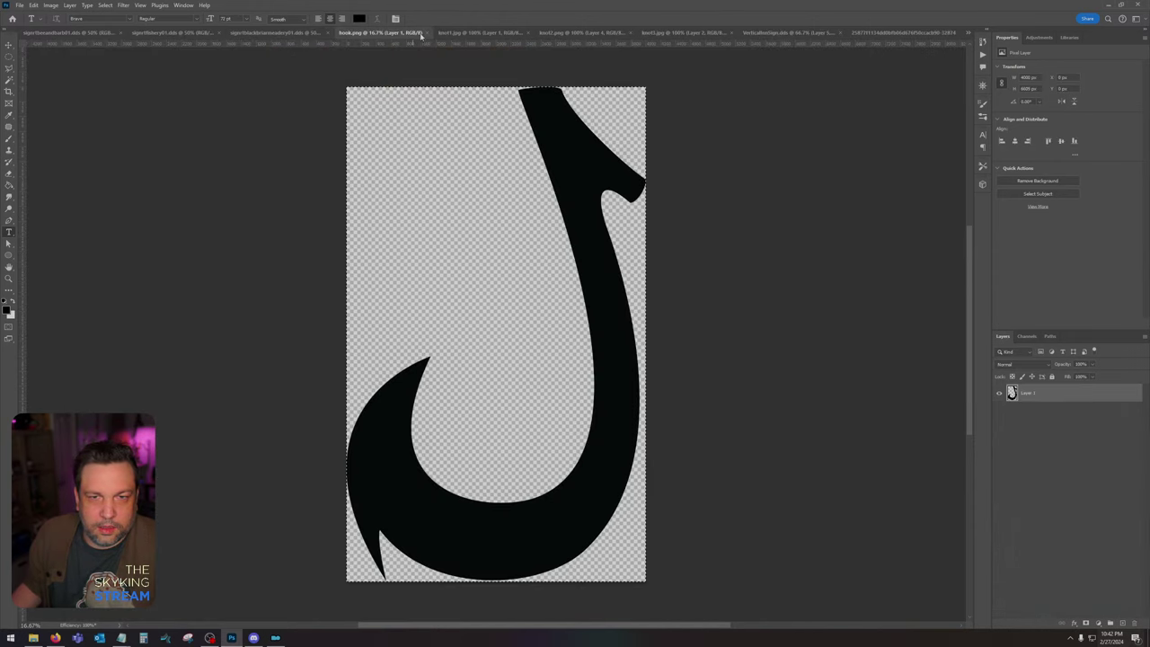
click(453, 34)
click(453, 34)
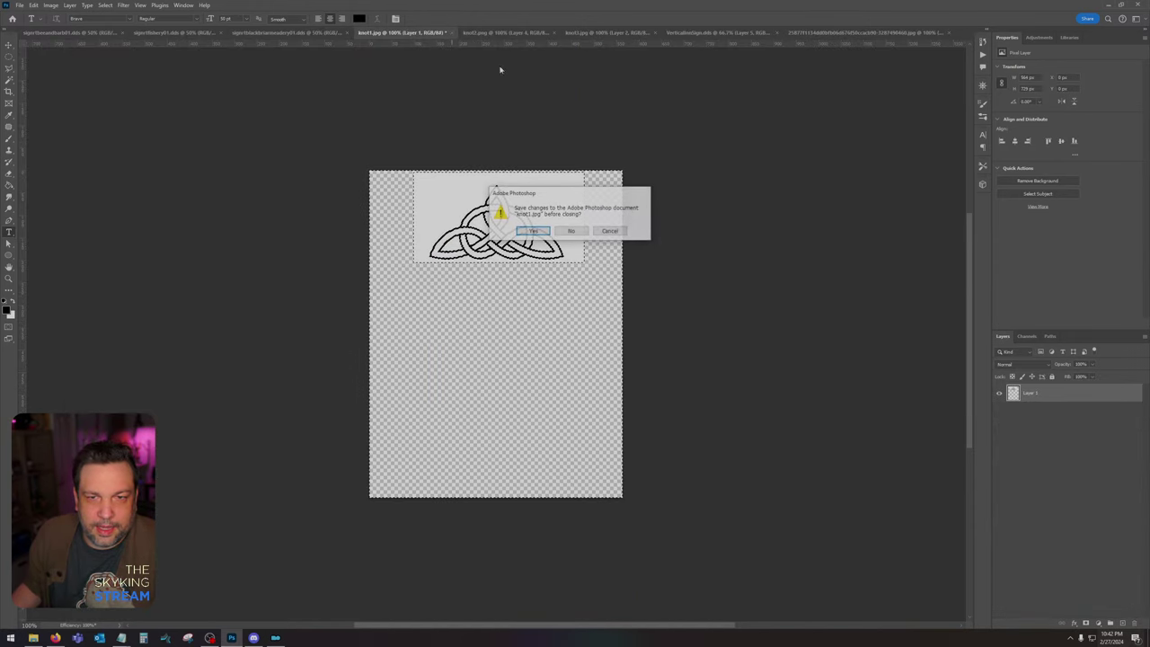
click(573, 232)
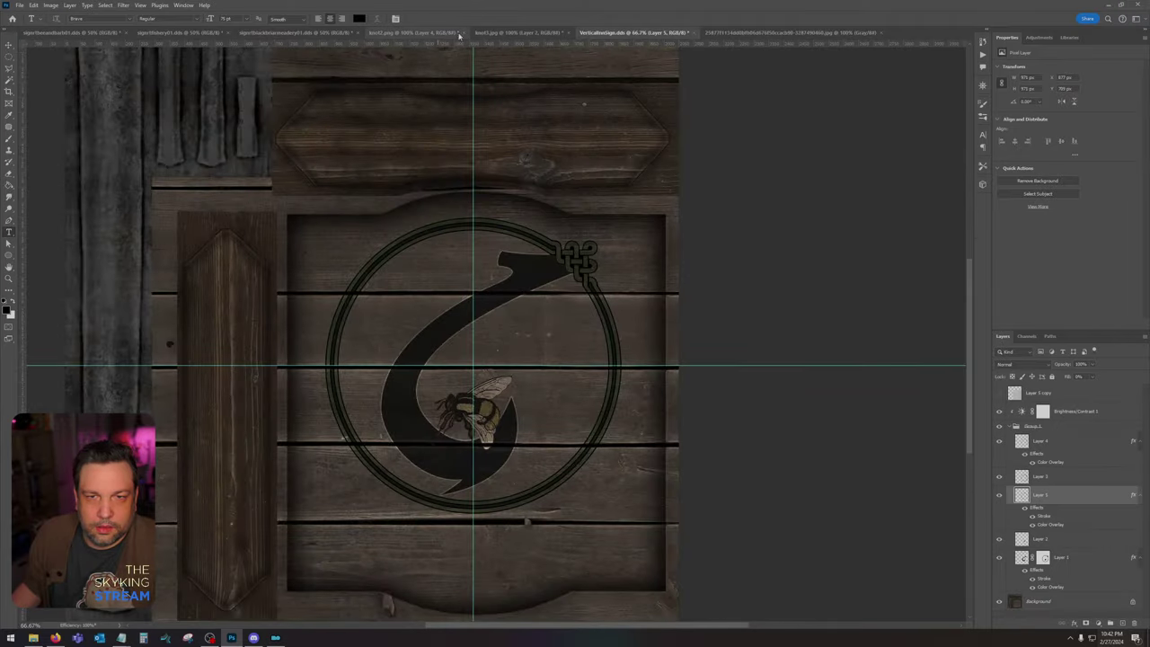
Step: Close the knot2.png and knot3.jpg source documents without saving changes
click(433, 34)
click(460, 33)
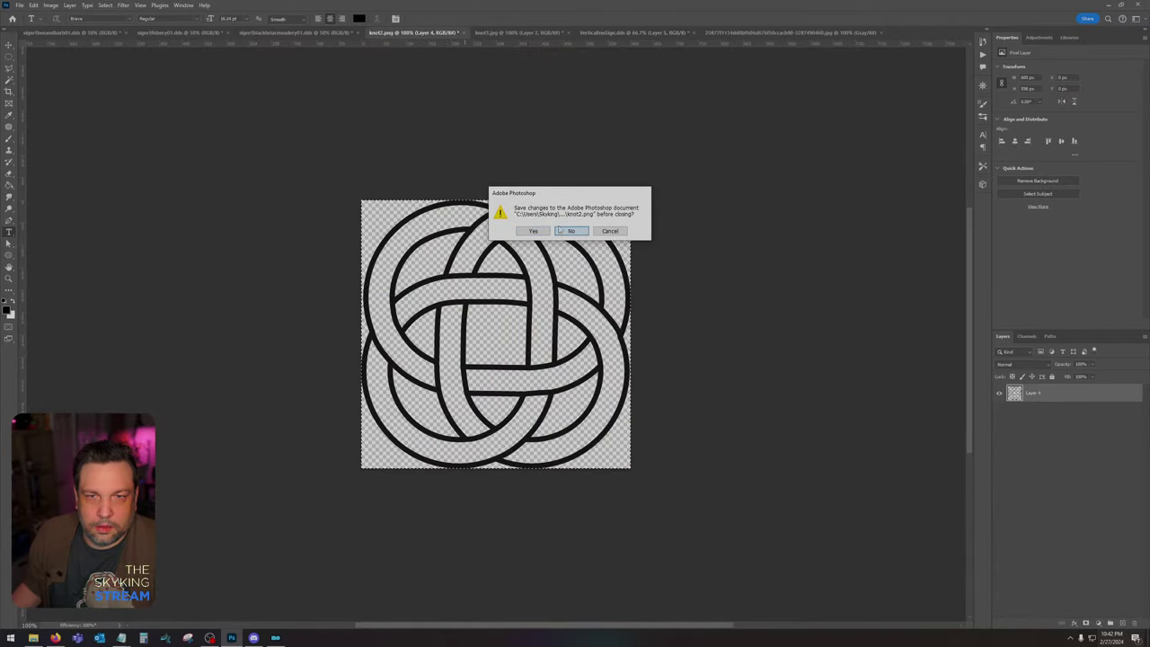
click(572, 231)
click(422, 33)
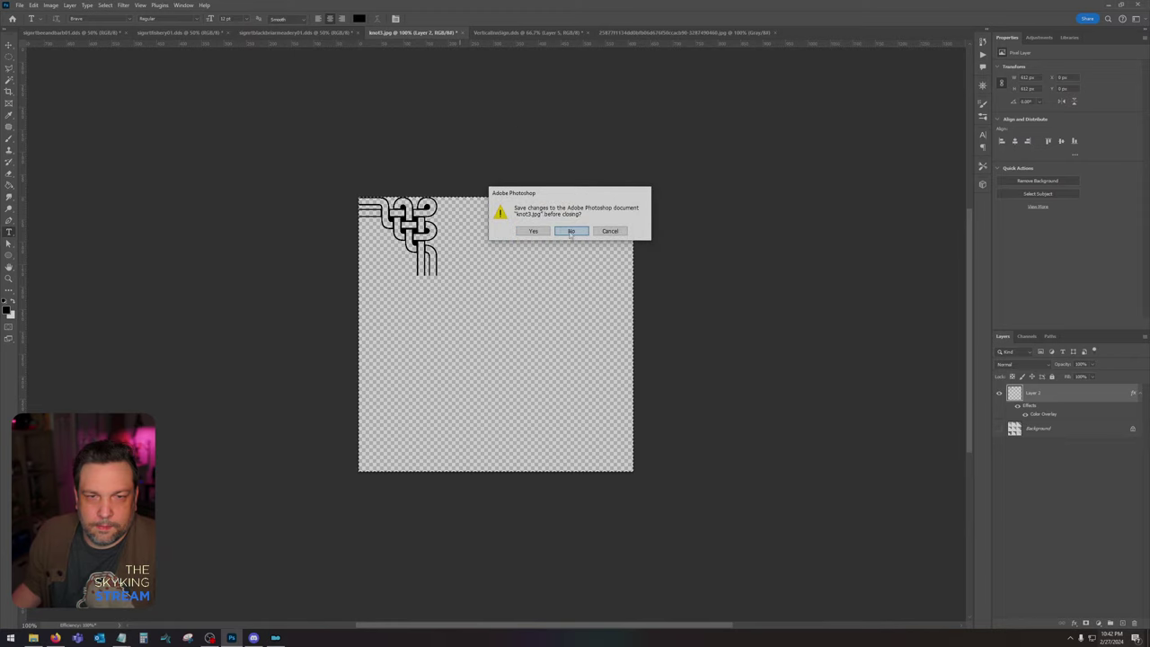
key(n)
Step: Check the original Bee and Barb sign's lettering and add the text "THE BEE AND BARB" beneath the ring on the vertical sign
click(295, 32)
click(420, 32)
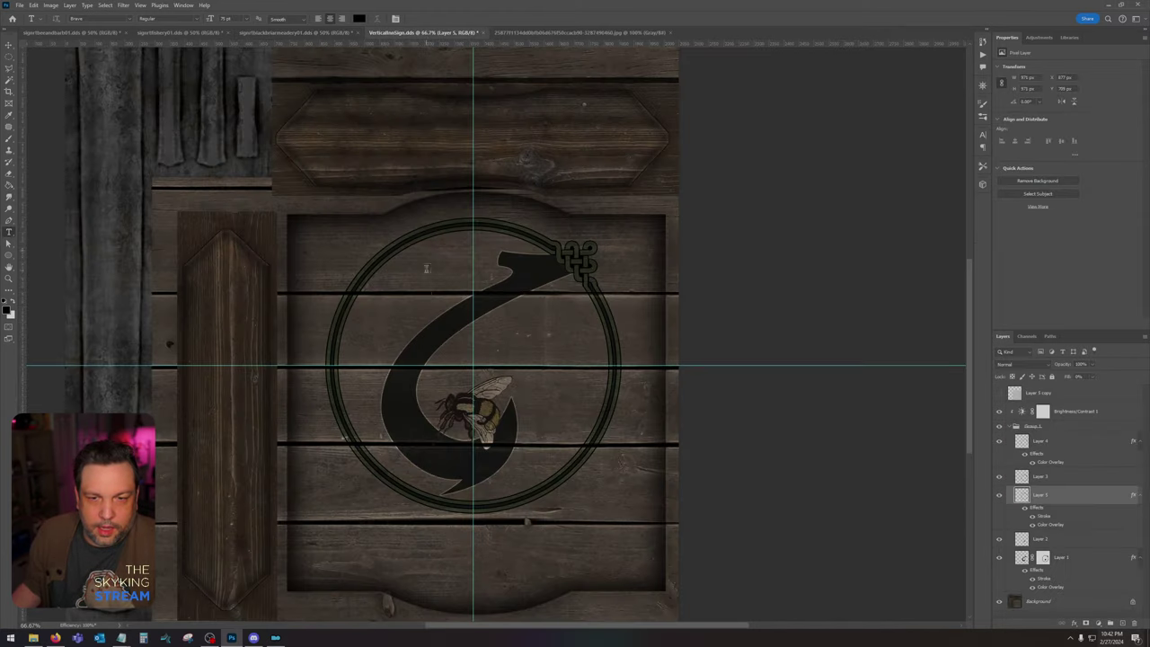
click(72, 32)
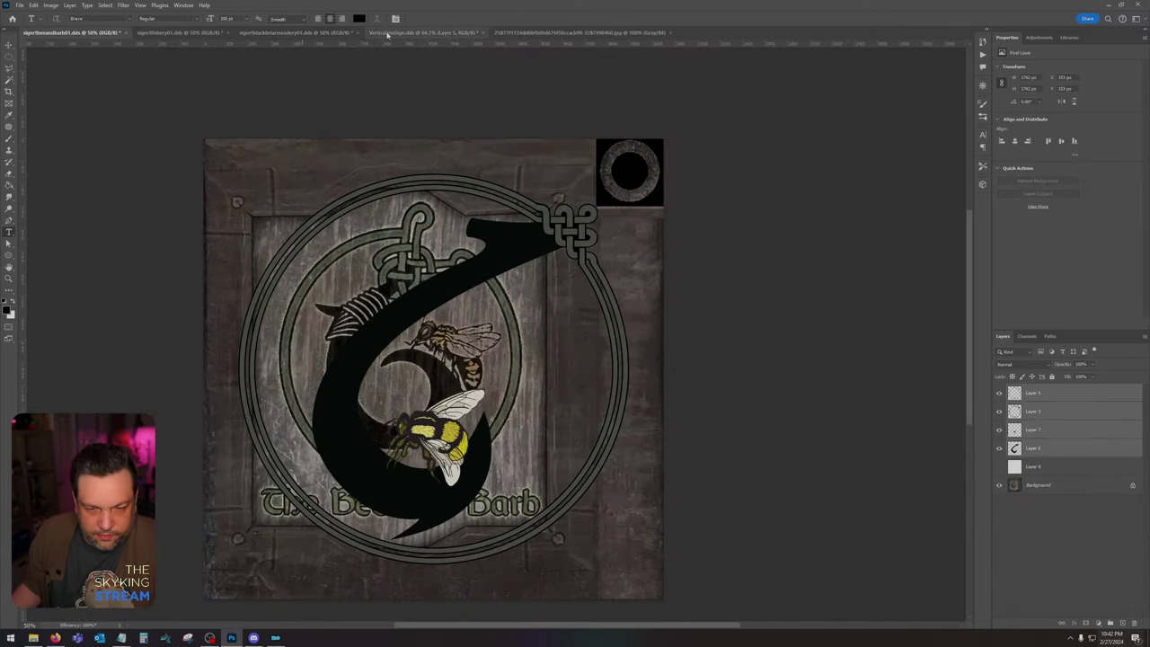
click(388, 33)
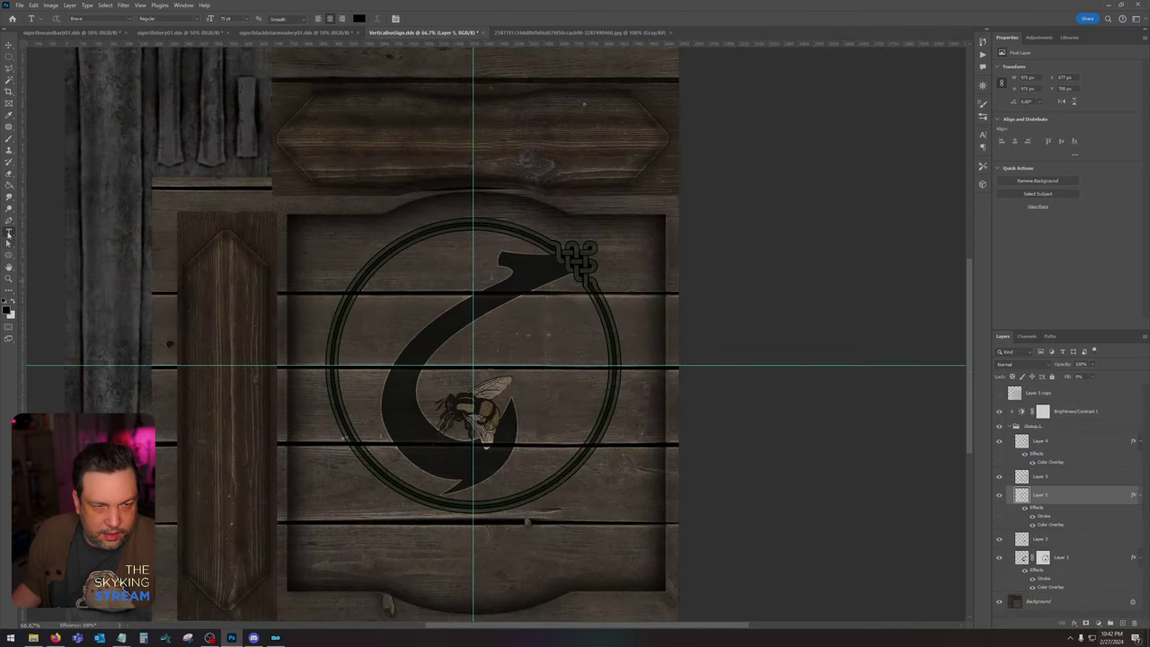
click(371, 550)
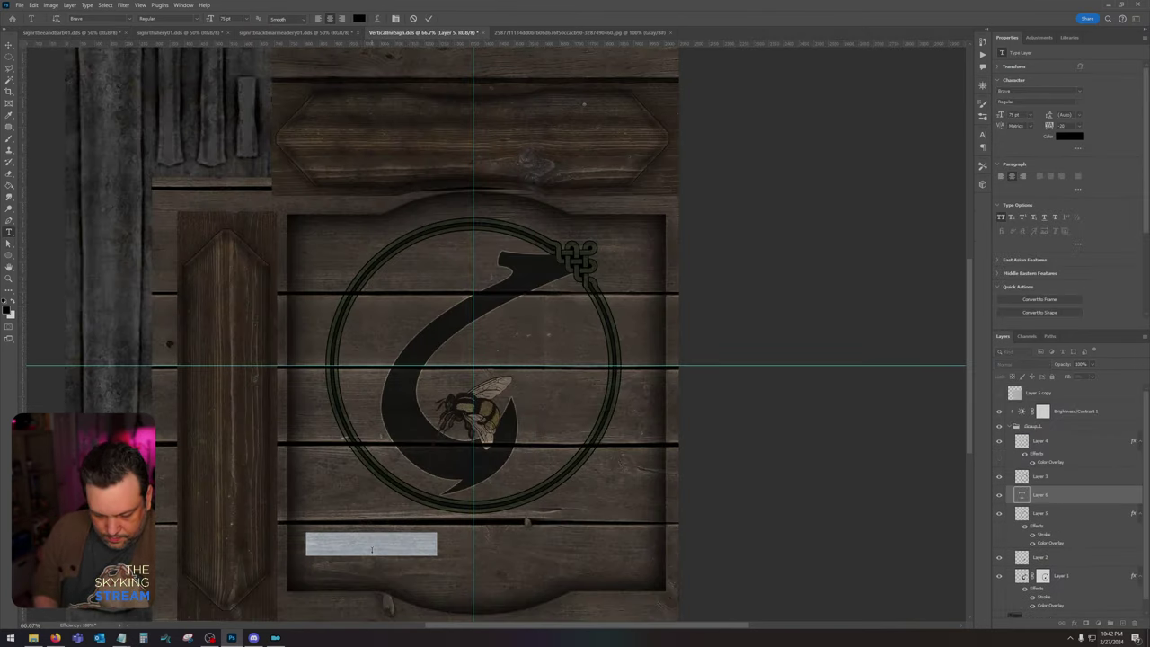
text(THE BE)
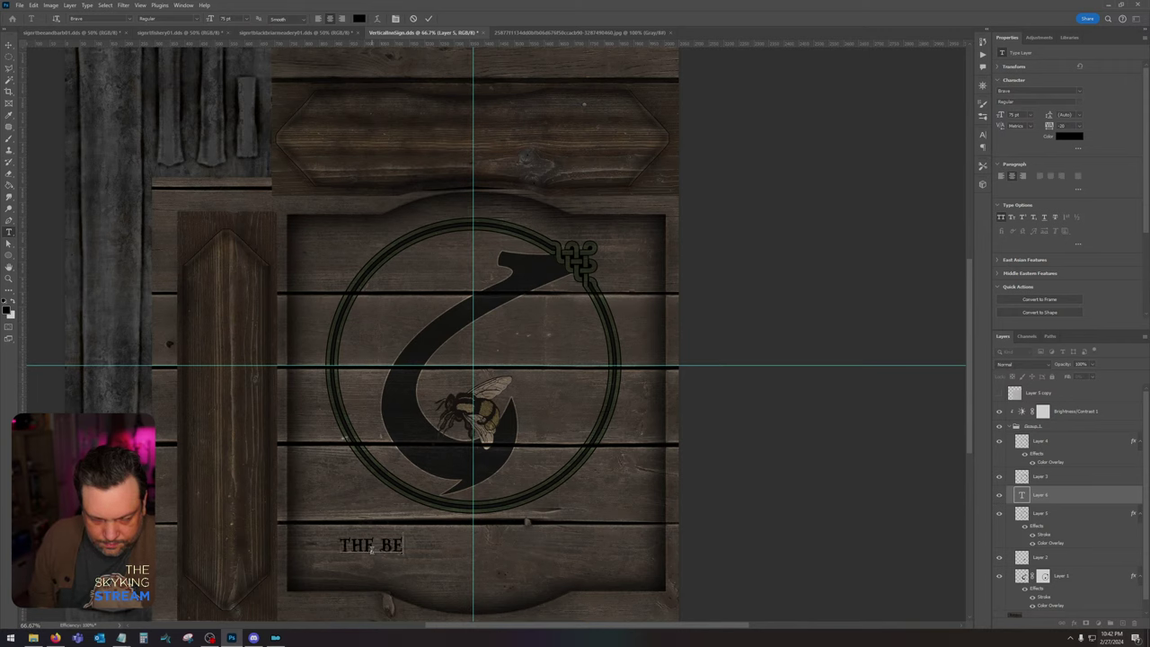
text(E AND BARD)
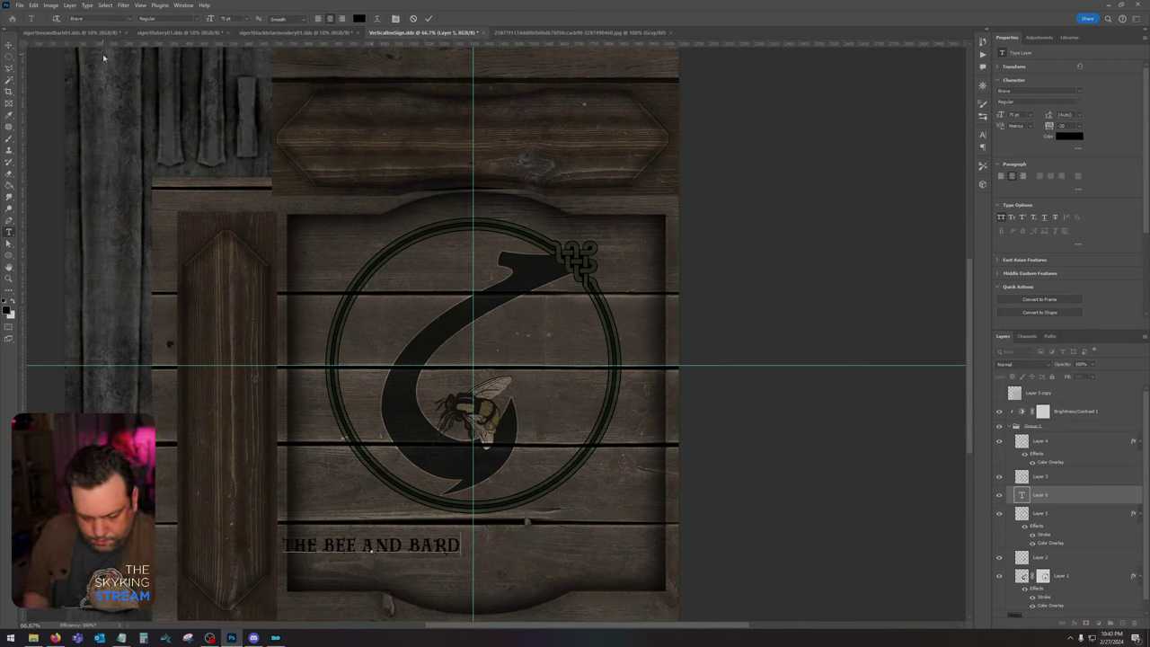
key(BackSpace)
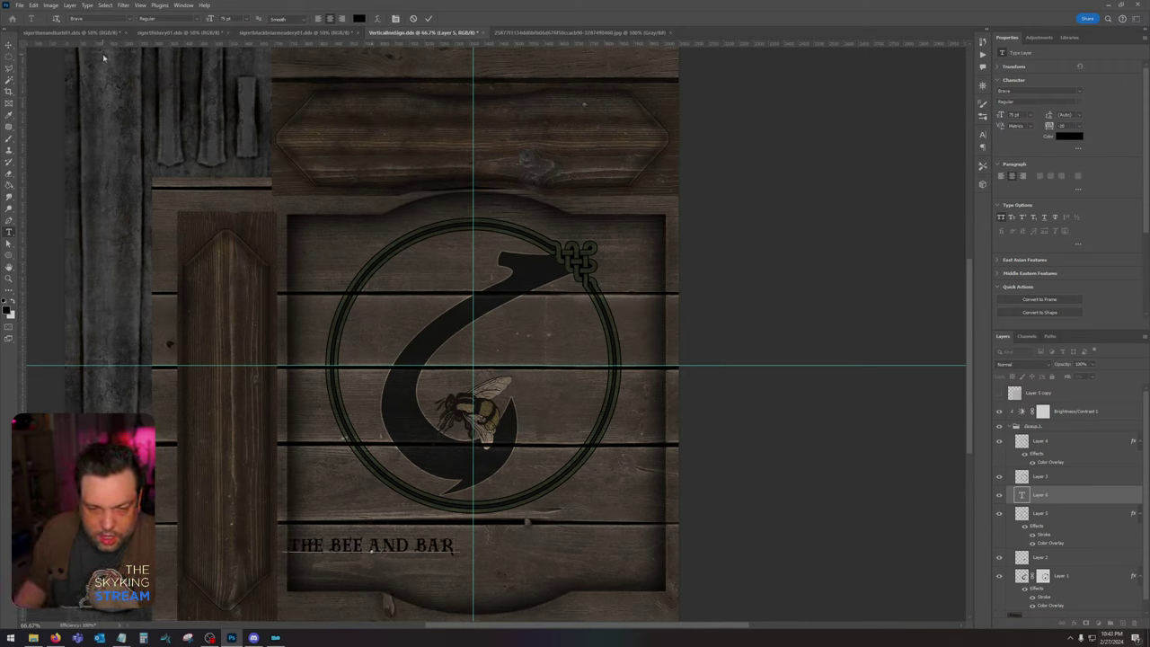
text(B)
click(63, 31)
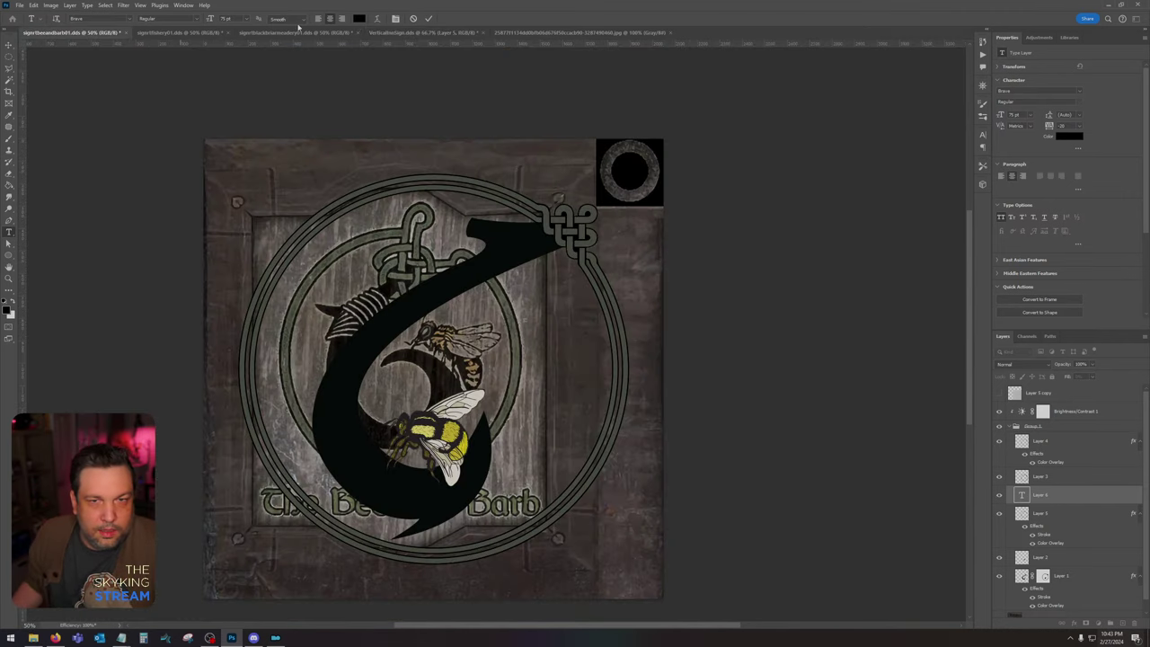
click(408, 33)
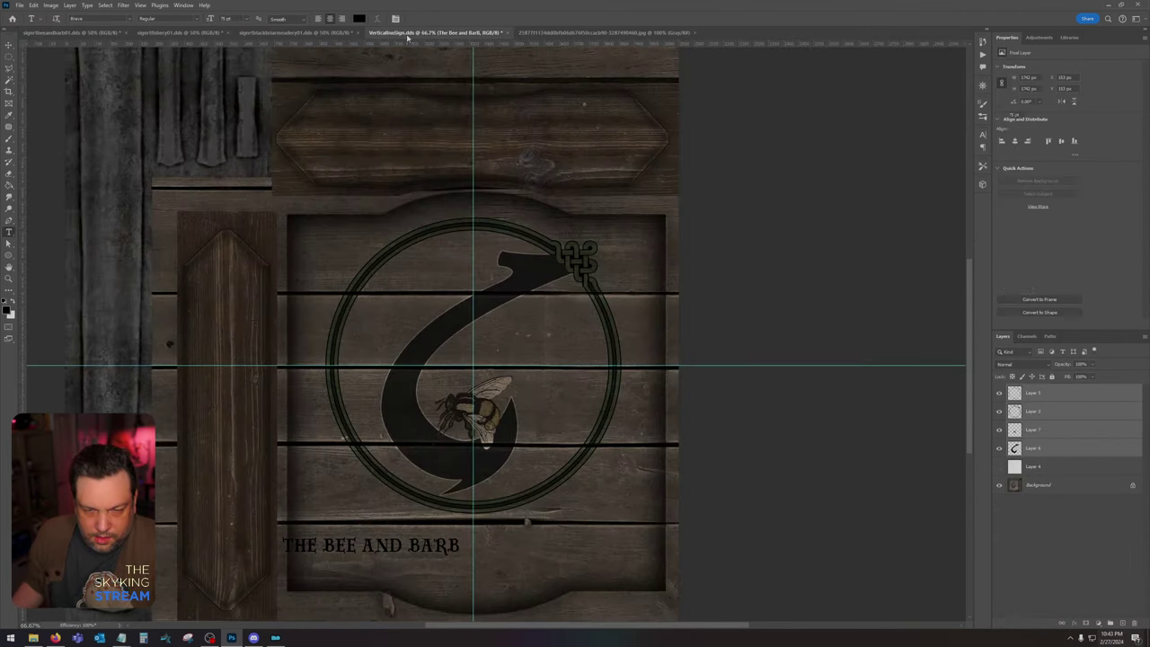
Step: Turn off All Caps for the sign text, set its font to Argos George Contour, and correct its last letter to lowercase b
triple_click(382, 546)
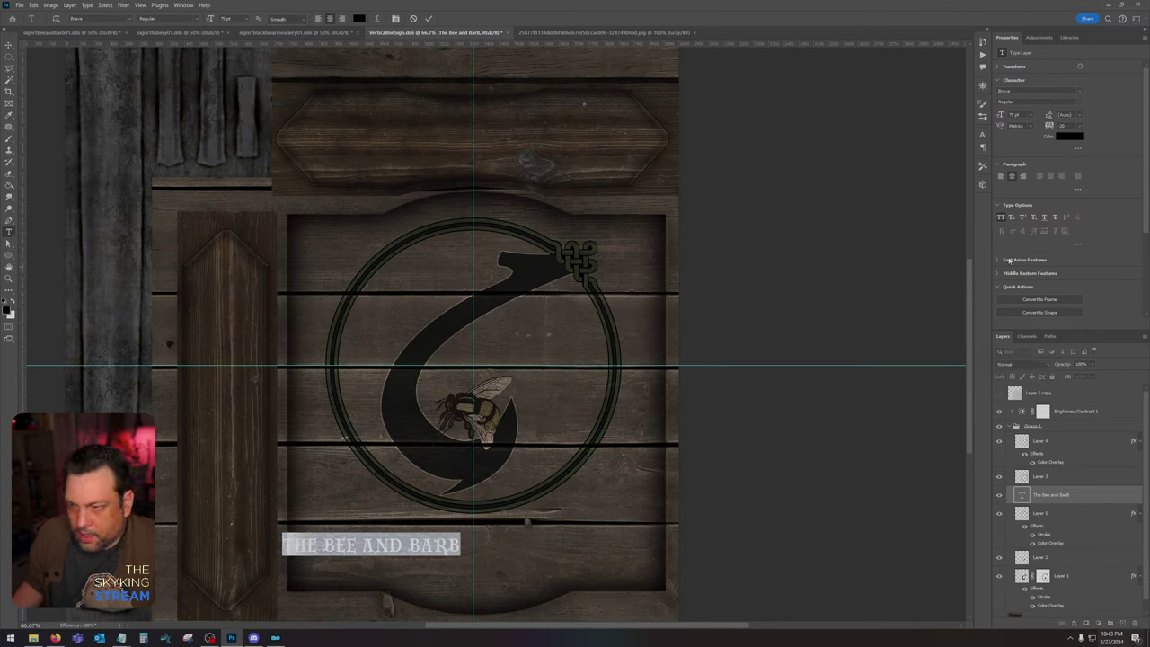
click(1002, 218)
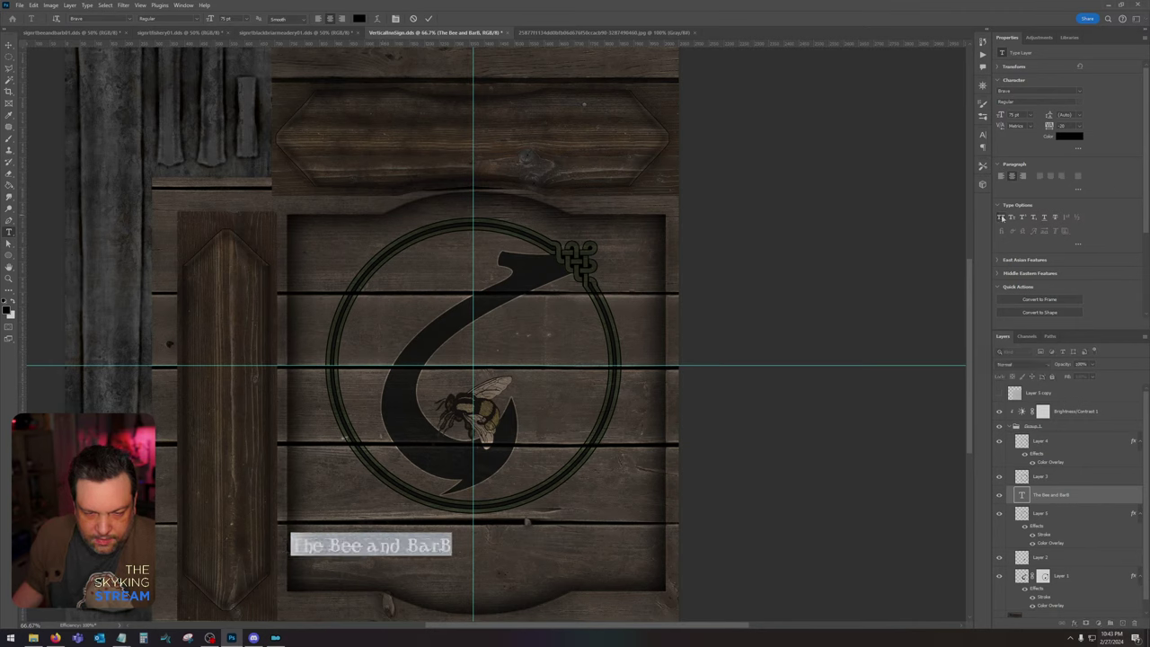
click(1081, 91)
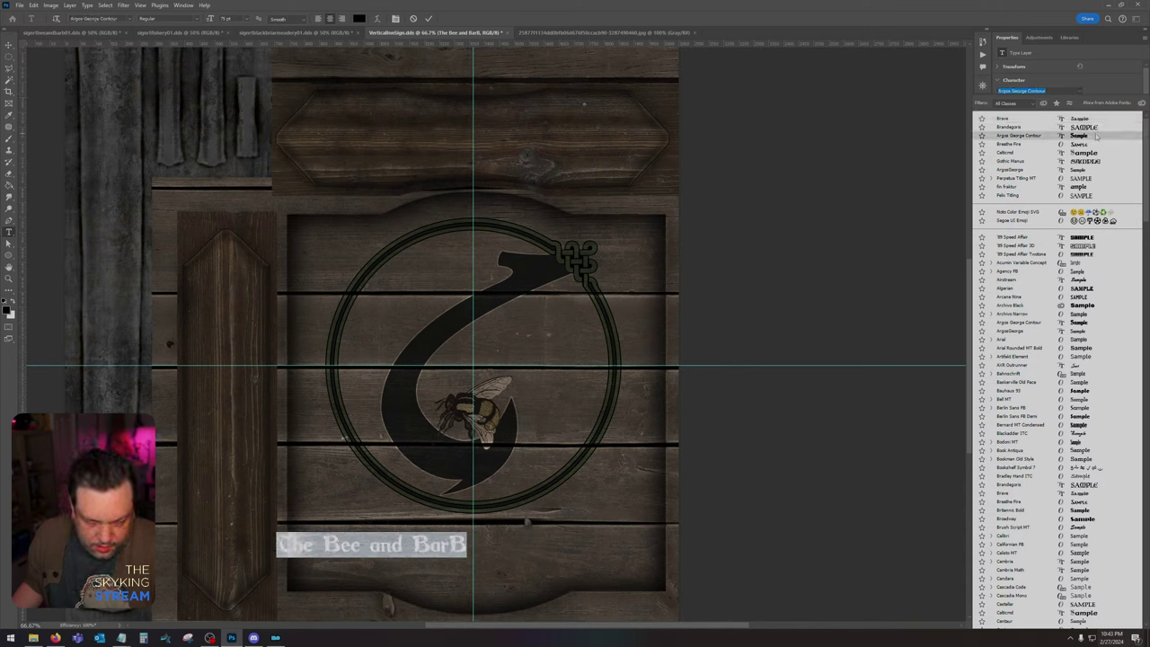
click(1097, 134)
click(461, 533)
key(BackSpace)
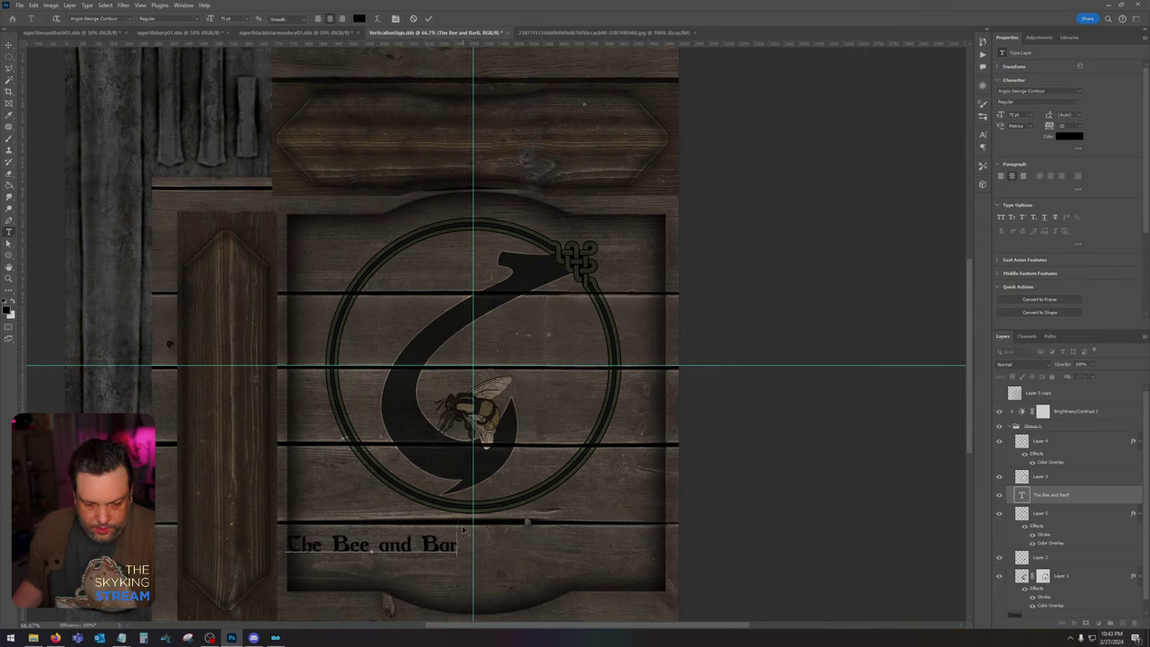
text(b)
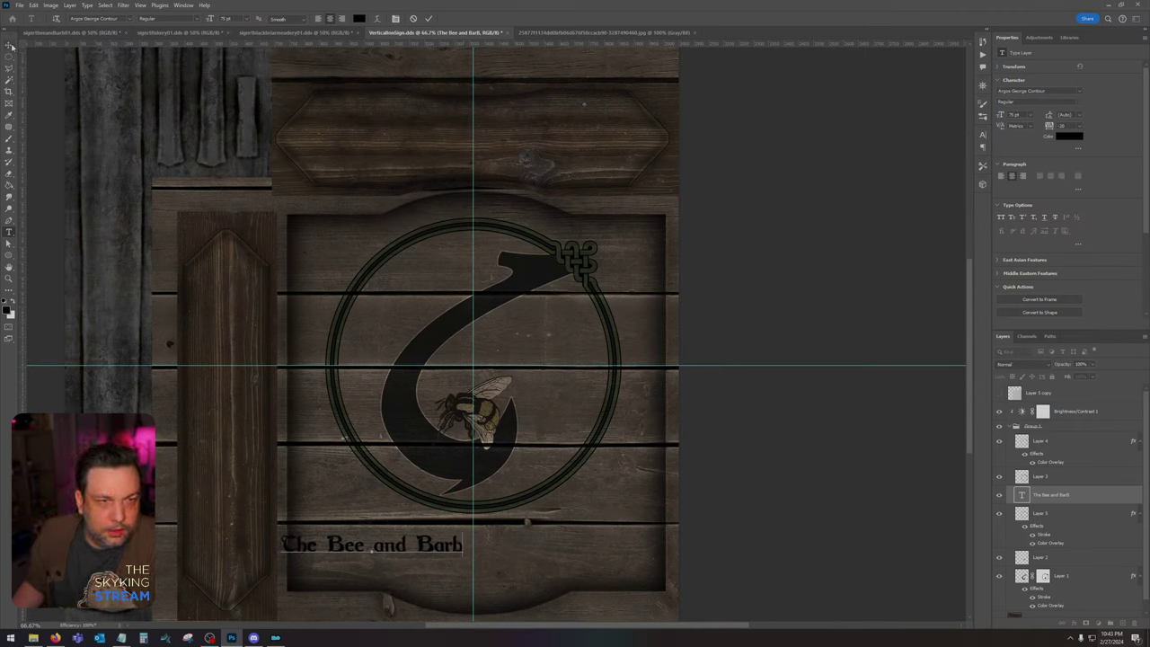
Step: Scale up the "The Bee and Barb" text and centre it beneath the ring across most of the recessed panel's width
click(11, 45)
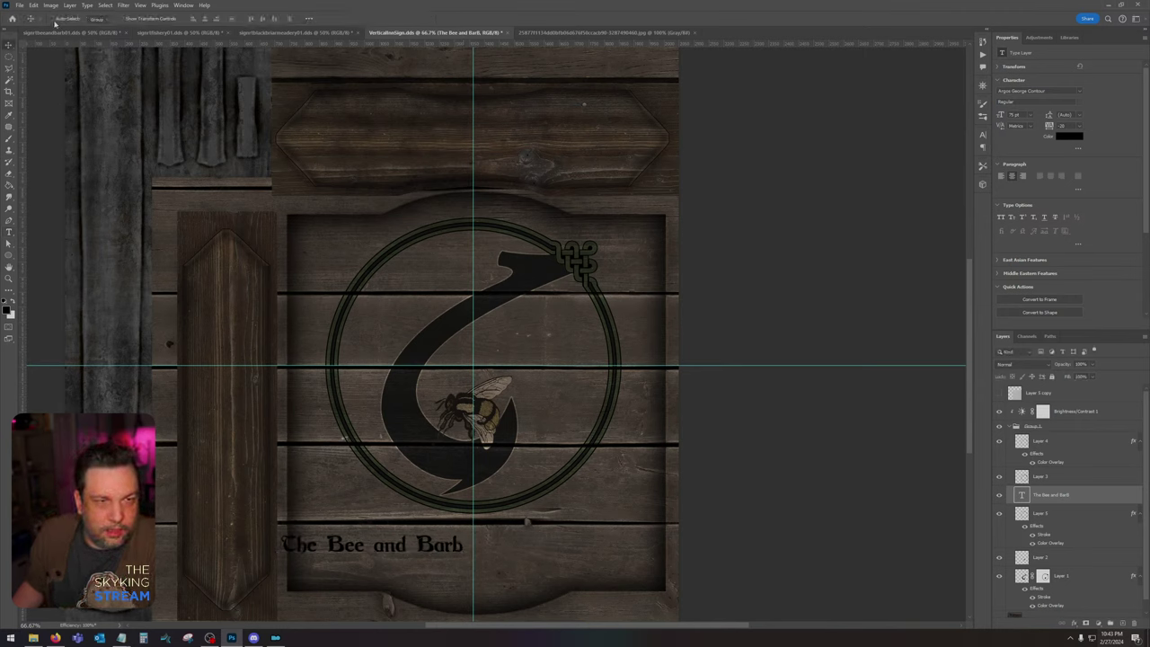
click(34, 4)
mouse_move(51, 224)
click(171, 231)
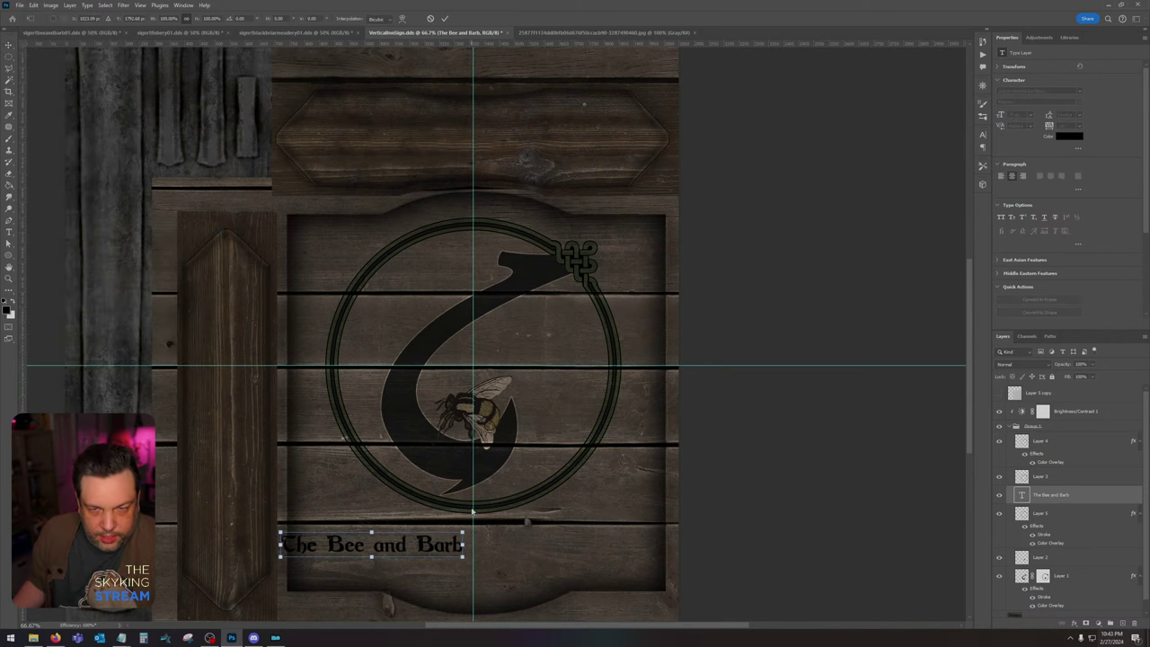
drag(463, 532, 589, 515)
drag(520, 542, 615, 555)
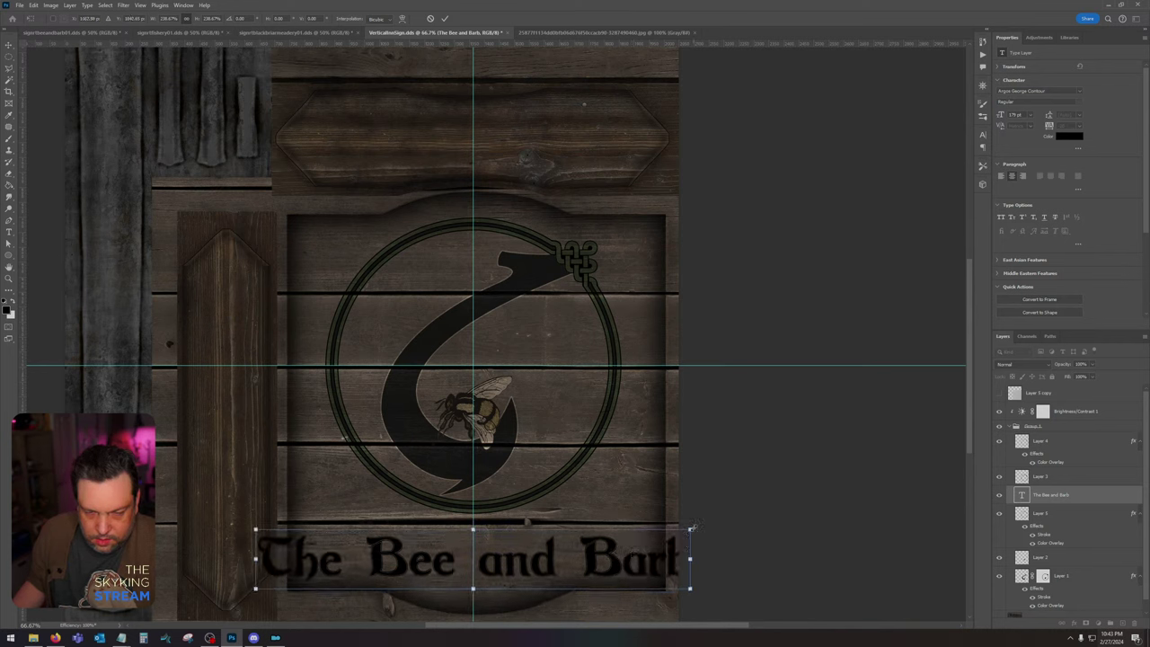
drag(692, 528, 644, 537)
key(Return)
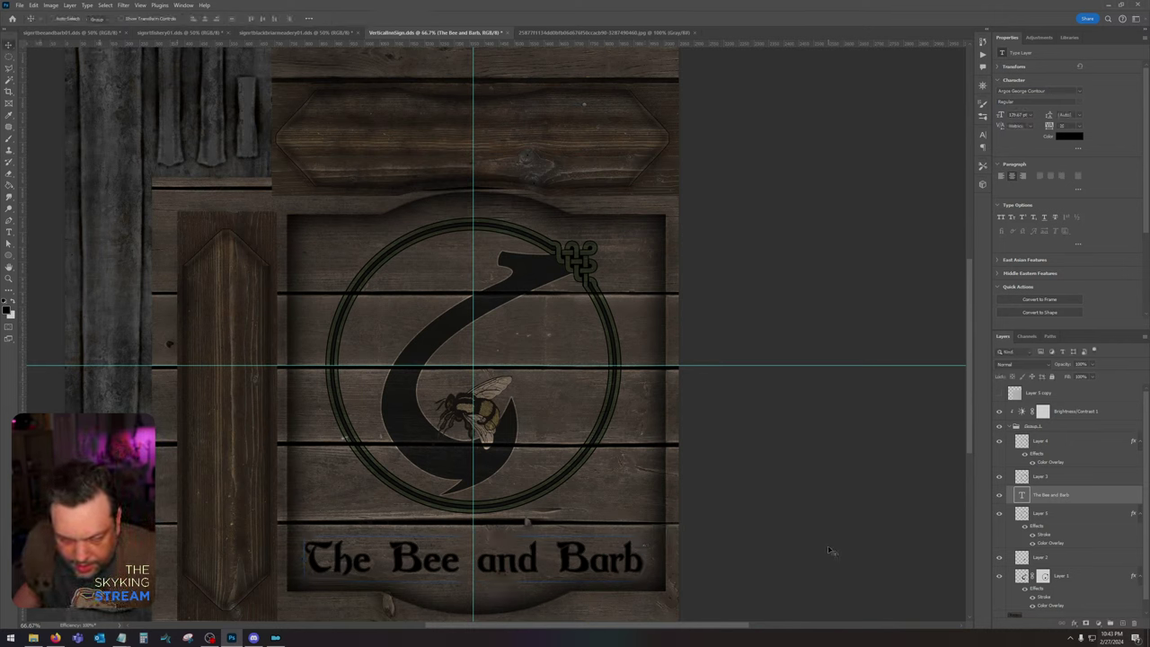
Step: Copy the Layer 4 layer style, move the text layer above Layer 4, and paste the style onto the "The Bee and Barb" text
click(1089, 448)
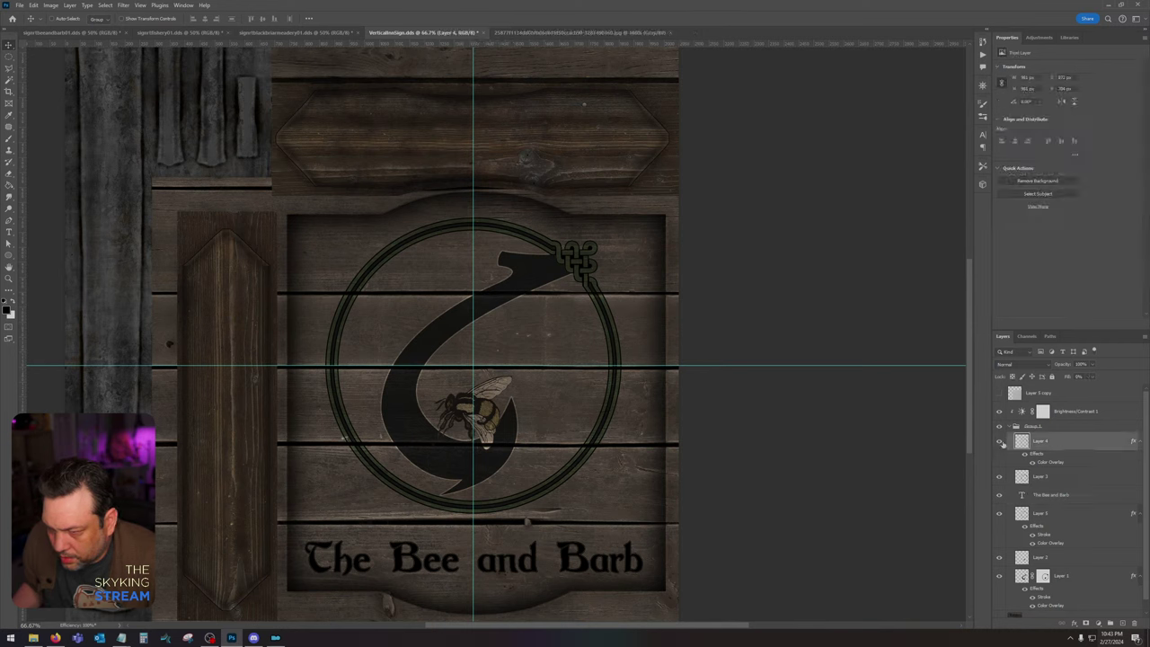
right_click(1074, 447)
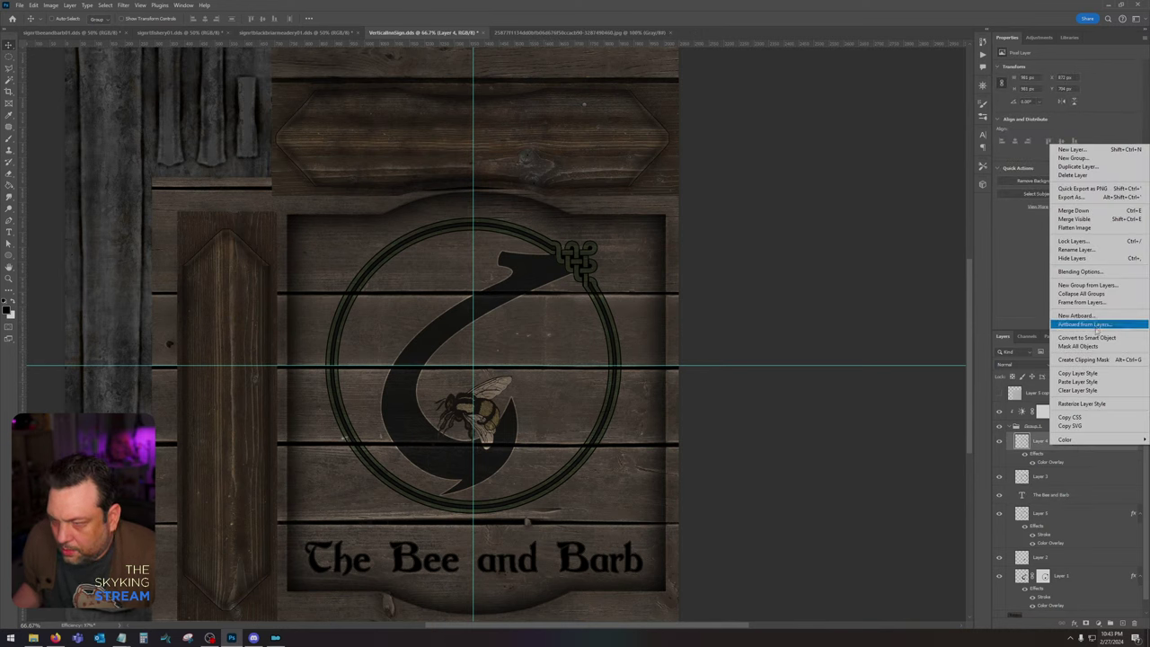
click(1078, 373)
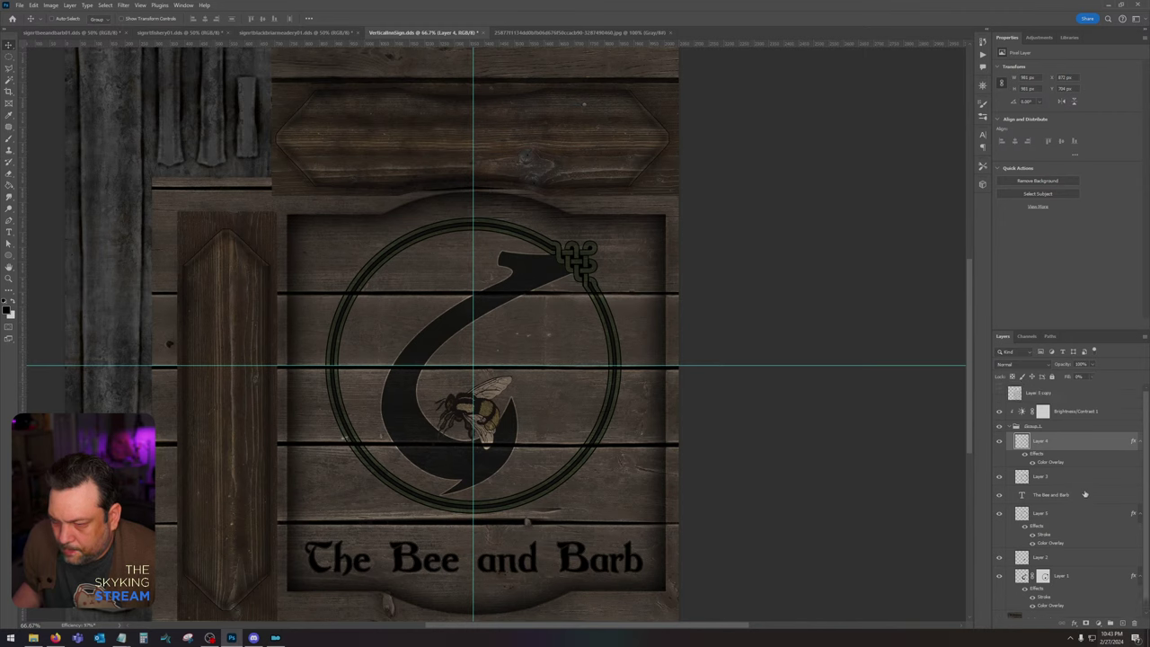
drag(1085, 494, 1081, 440)
right_click(1081, 440)
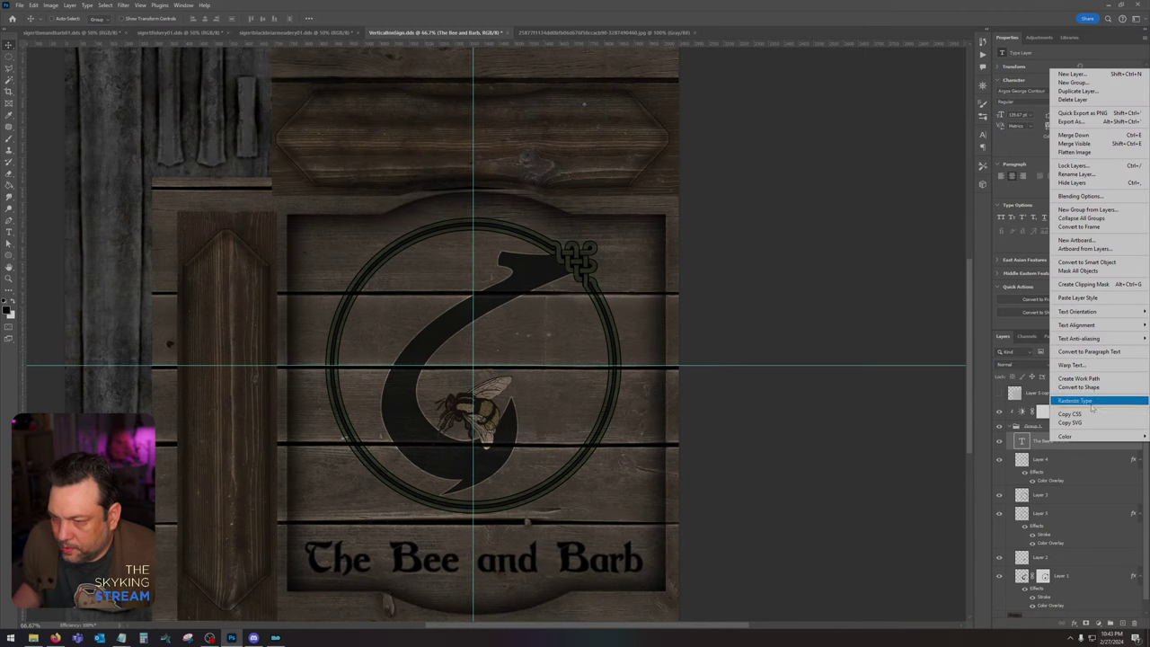
click(1077, 462)
right_click(1077, 462)
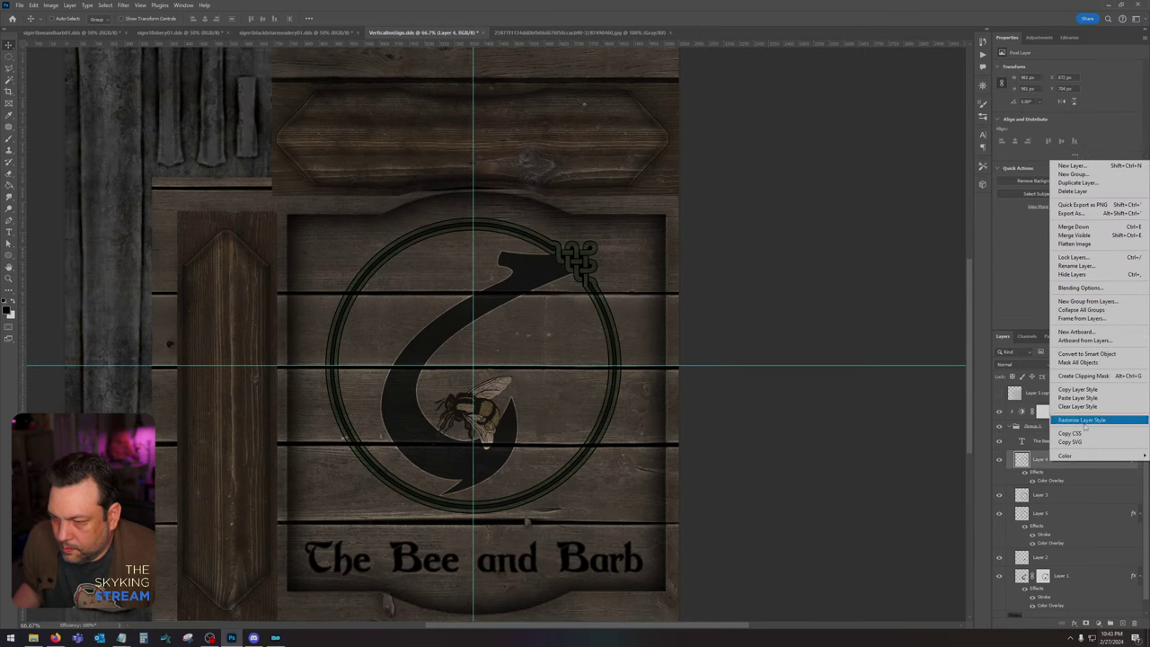
click(1081, 442)
right_click(1081, 441)
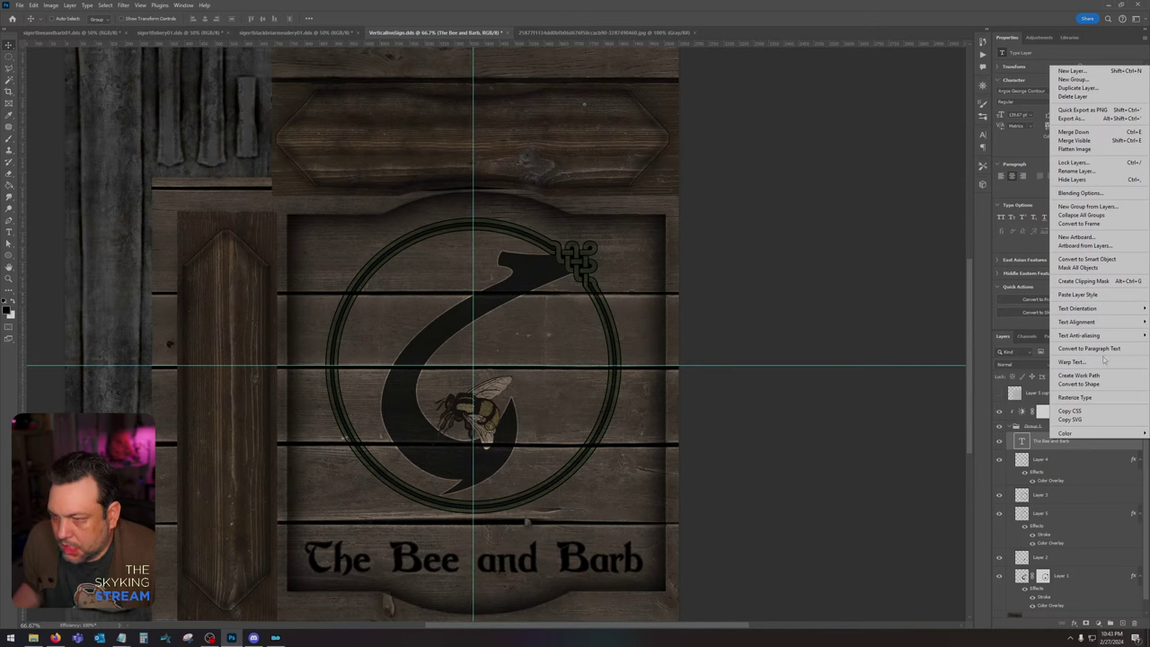
click(1099, 295)
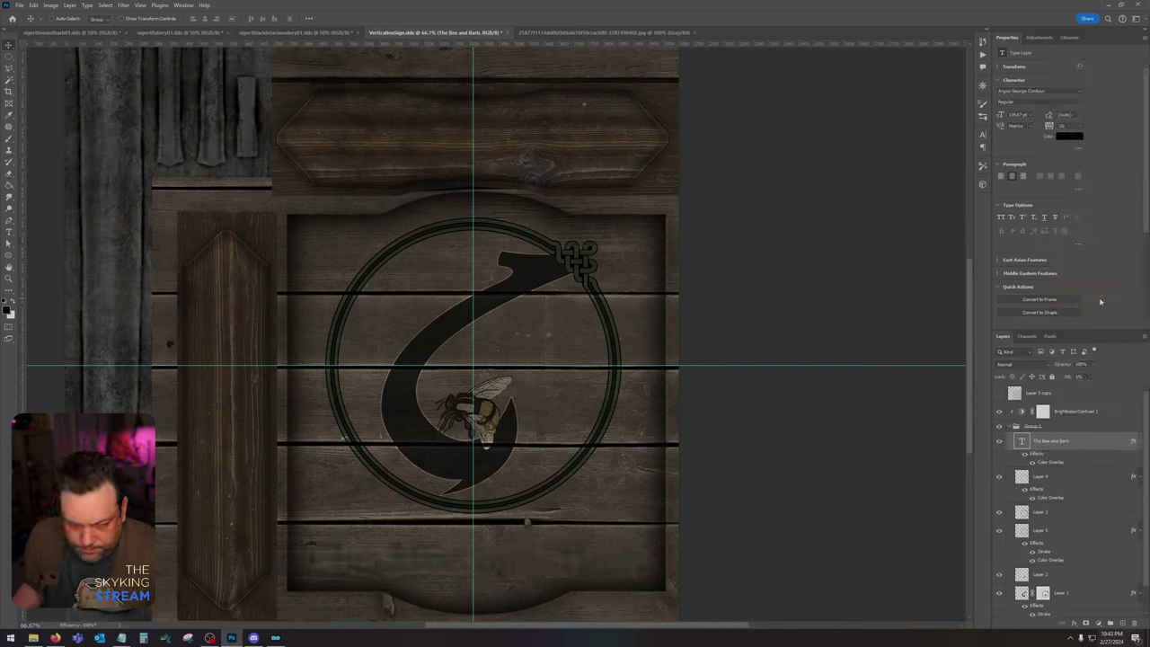
Step: Add a black outside Stroke to the "The Bee and Barb" text layer and reduce the stroke's opacity to about half
double_click(1082, 446)
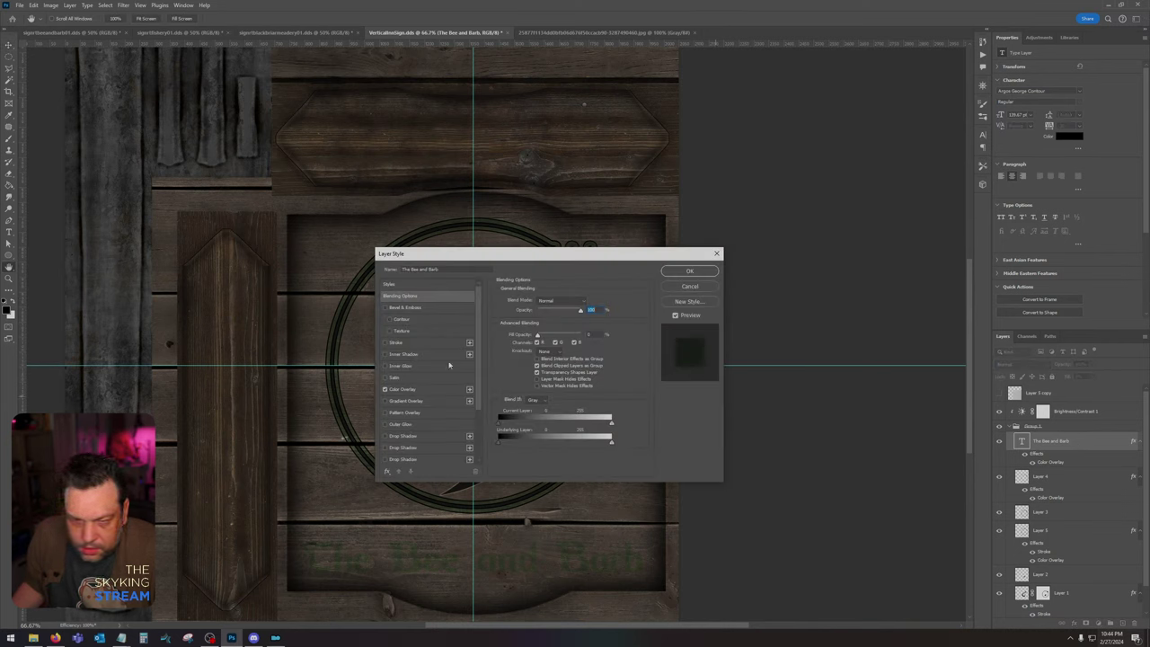
click(395, 342)
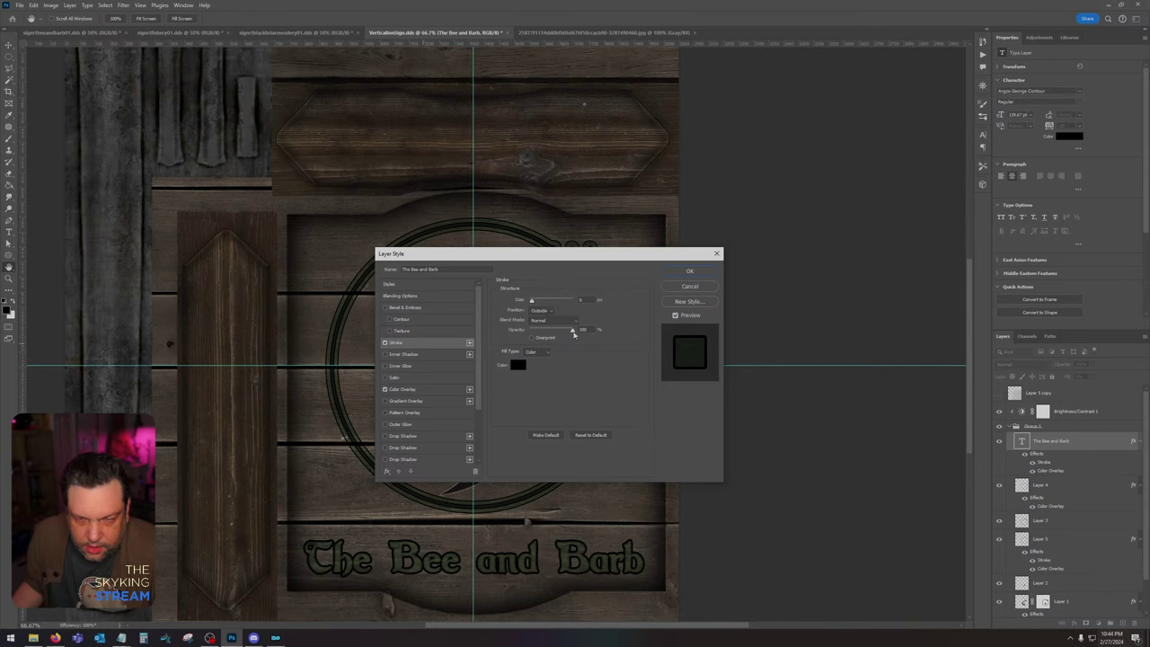
mouse_move(571, 333)
mouse_down()
mouse_move(518, 342)
mouse_move(550, 338)
mouse_up()
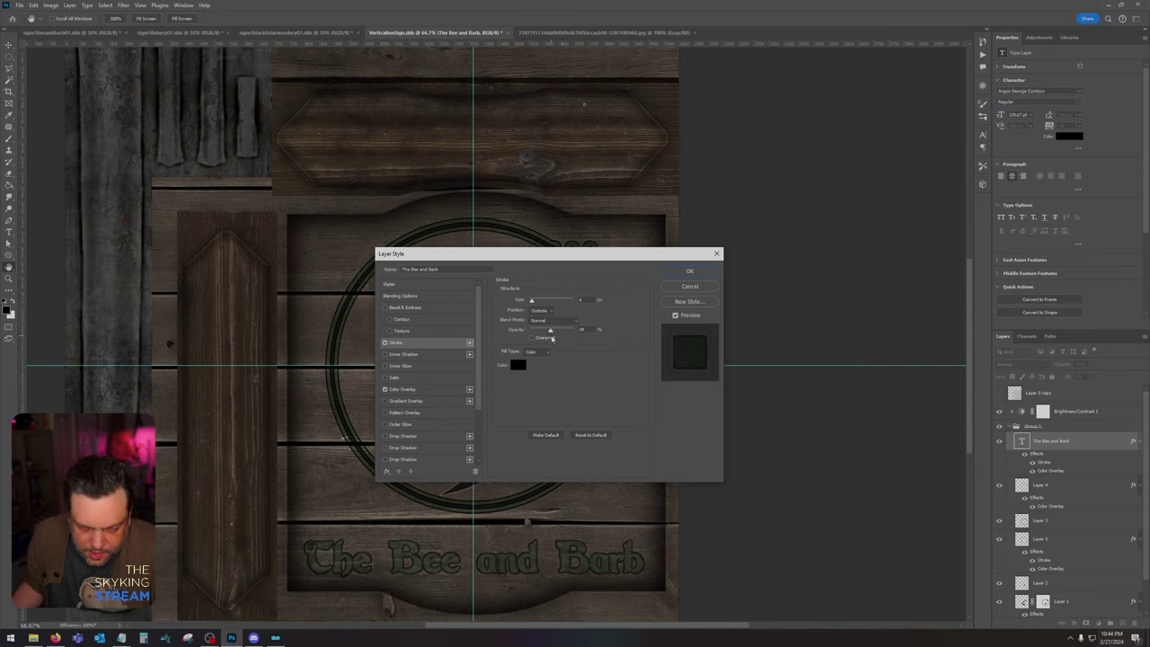
click(685, 270)
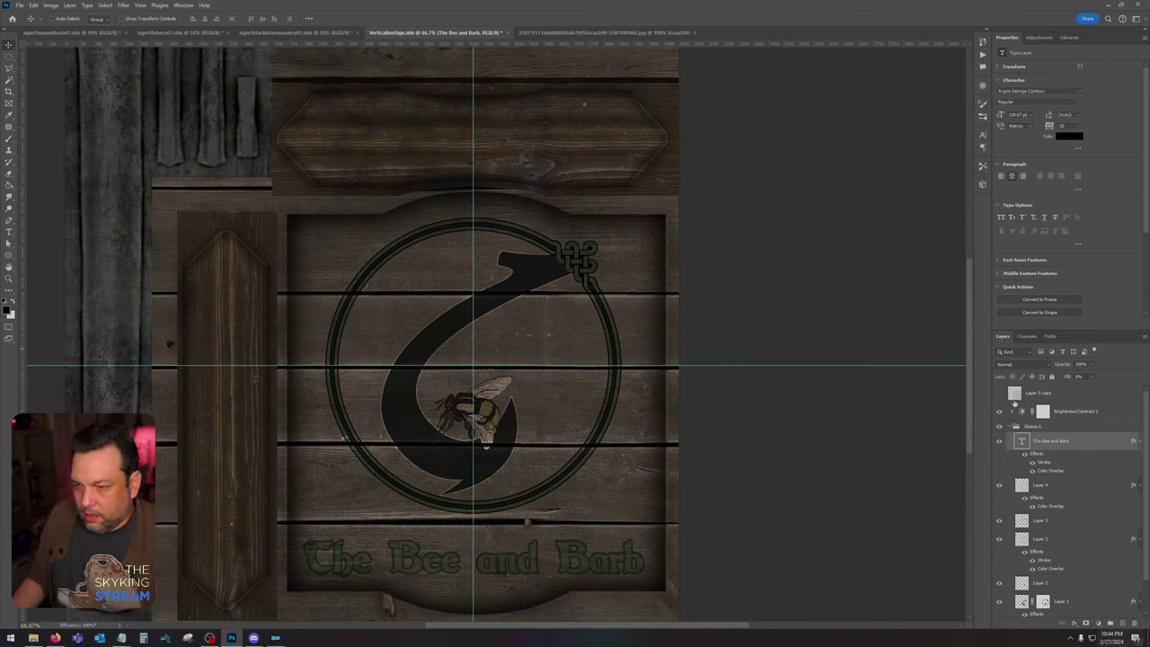
Step: Load the lettering and emblem outlines as one selection, copy that area of the hidden paint texture to a new layer, and blend it as Overlay
ctrl+click(1023, 487)
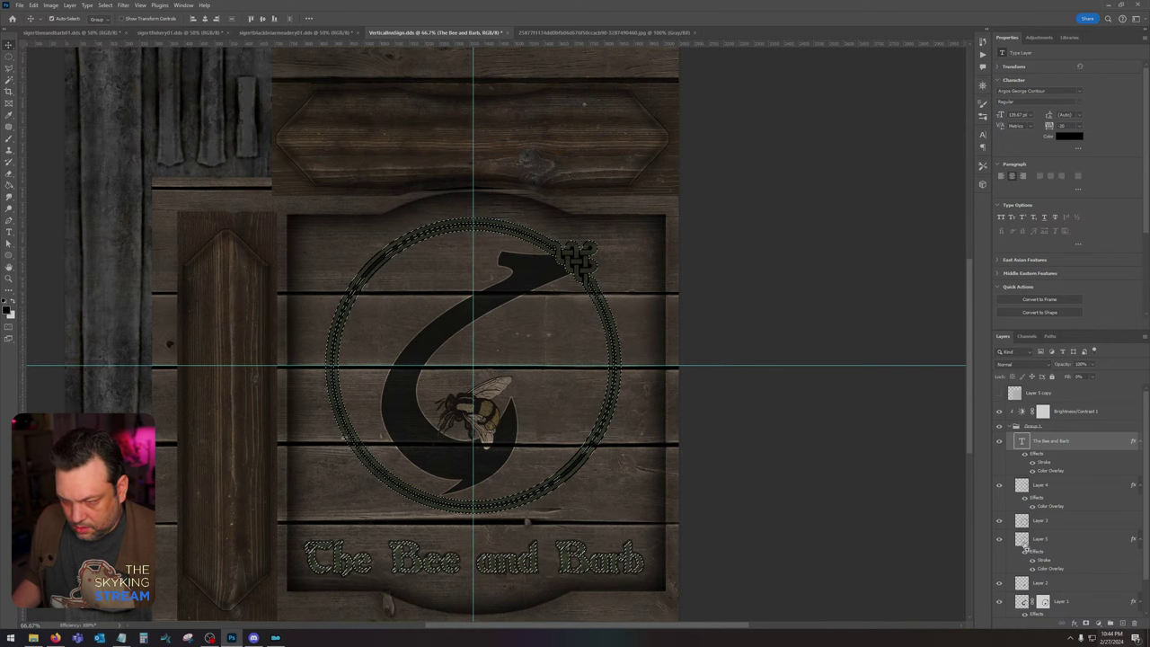
ctrl+click(1024, 543)
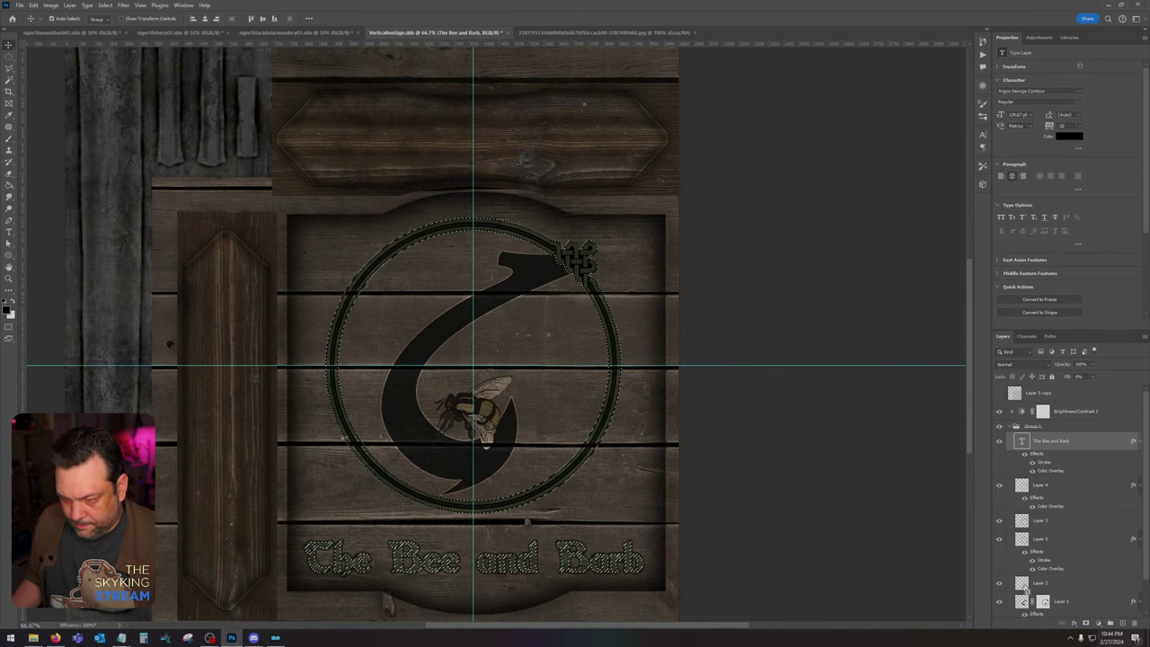
scroll(1025, 582, down, 1)
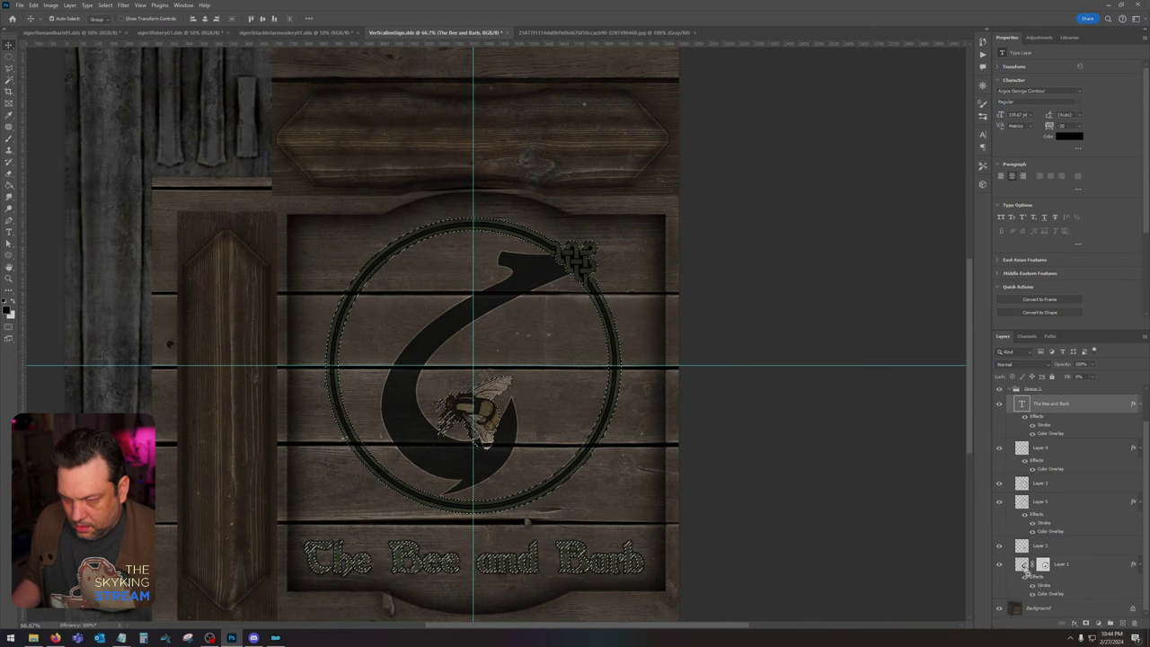
scroll(1070, 396, up, 1)
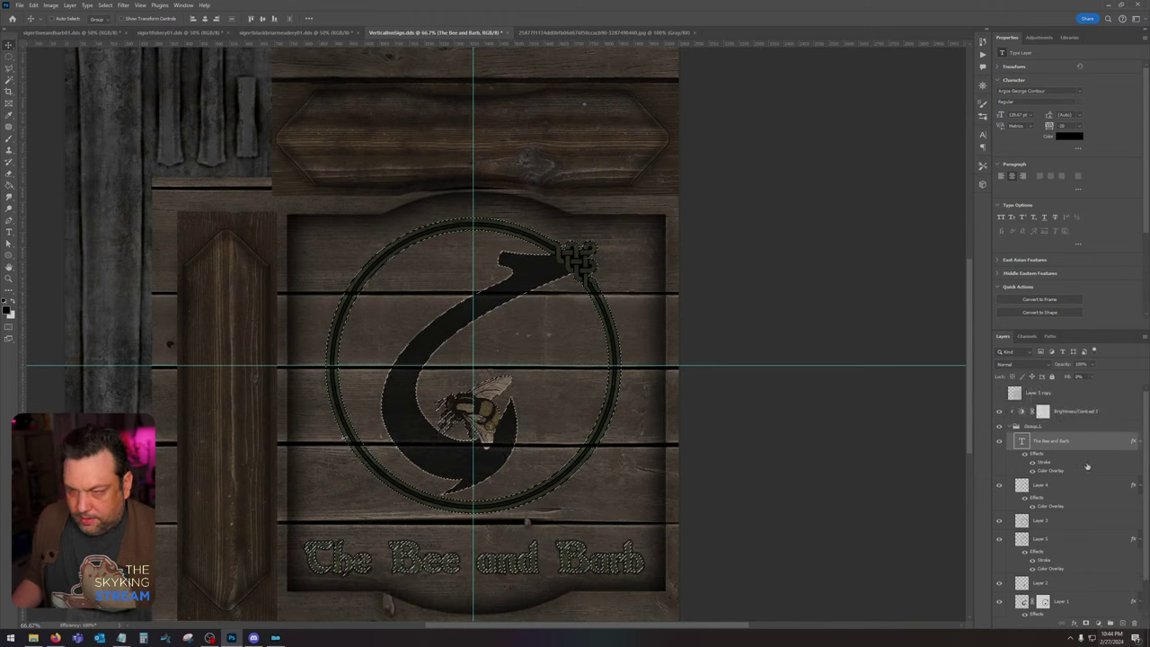
click(1070, 396)
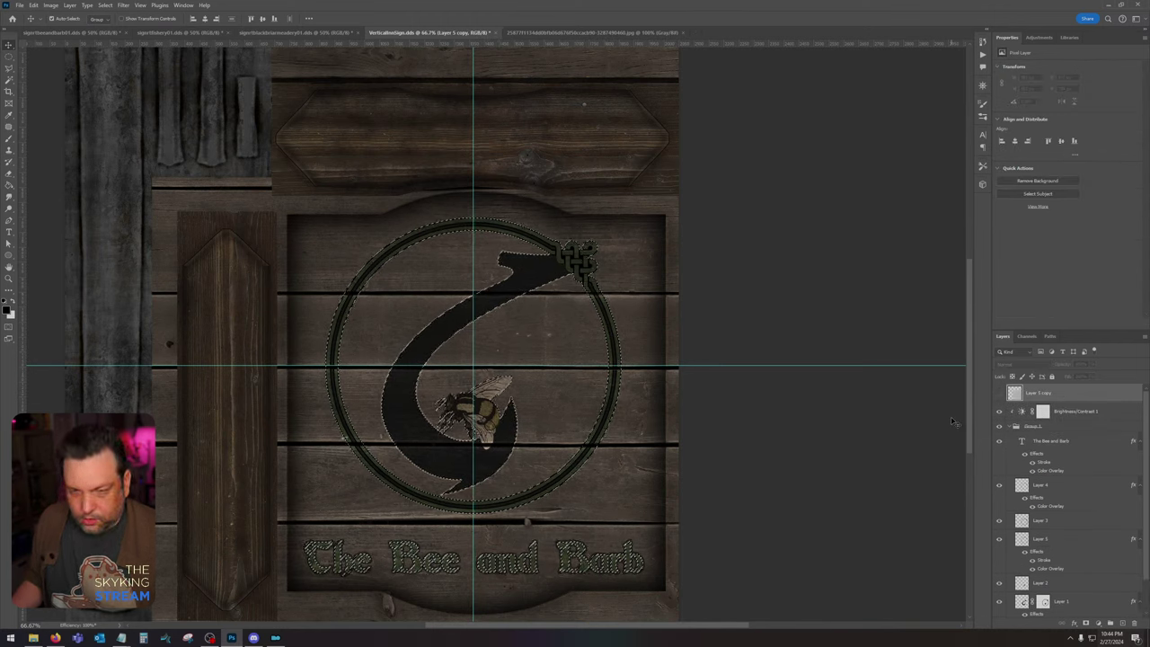
key(ctrl+j)
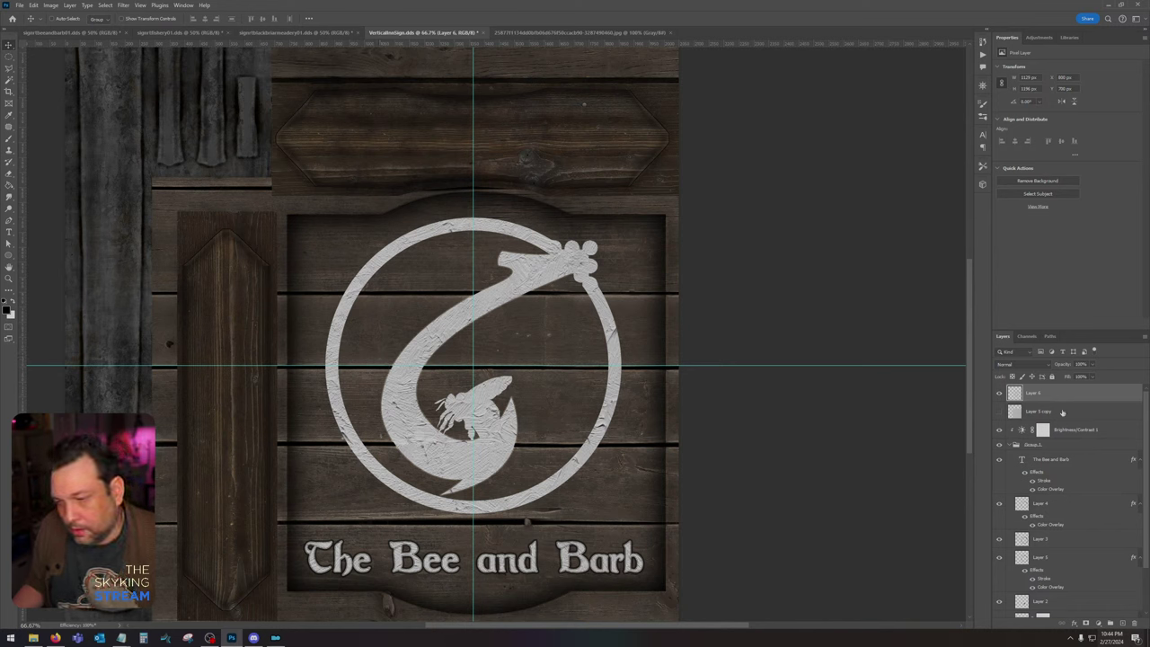
click(1028, 365)
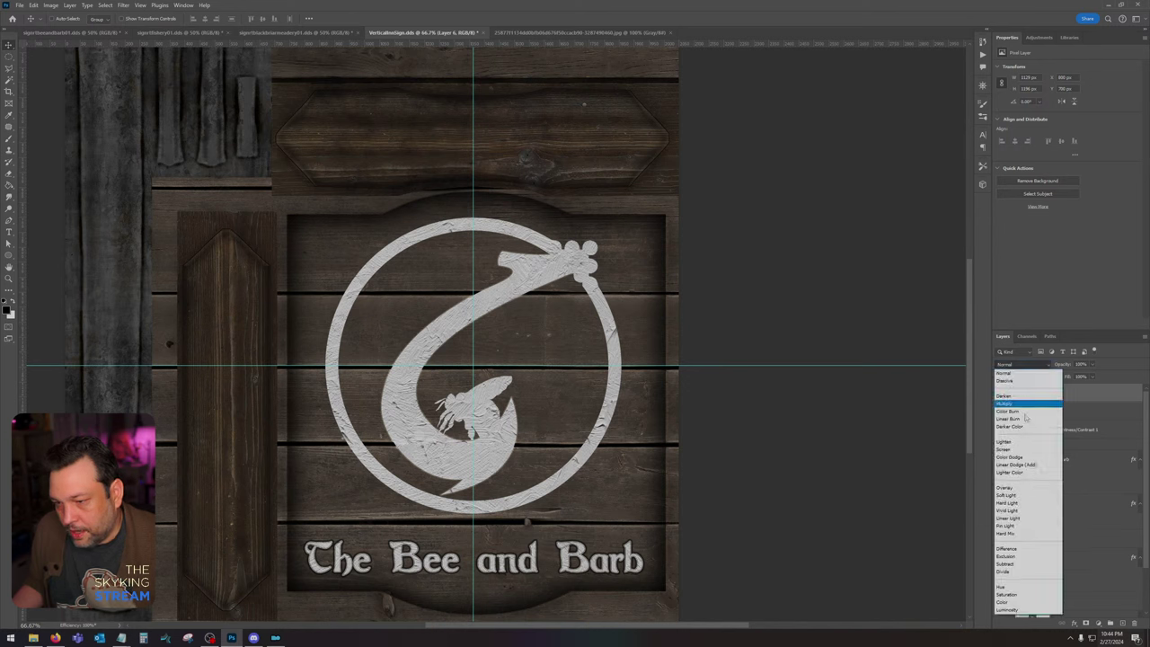
click(1016, 490)
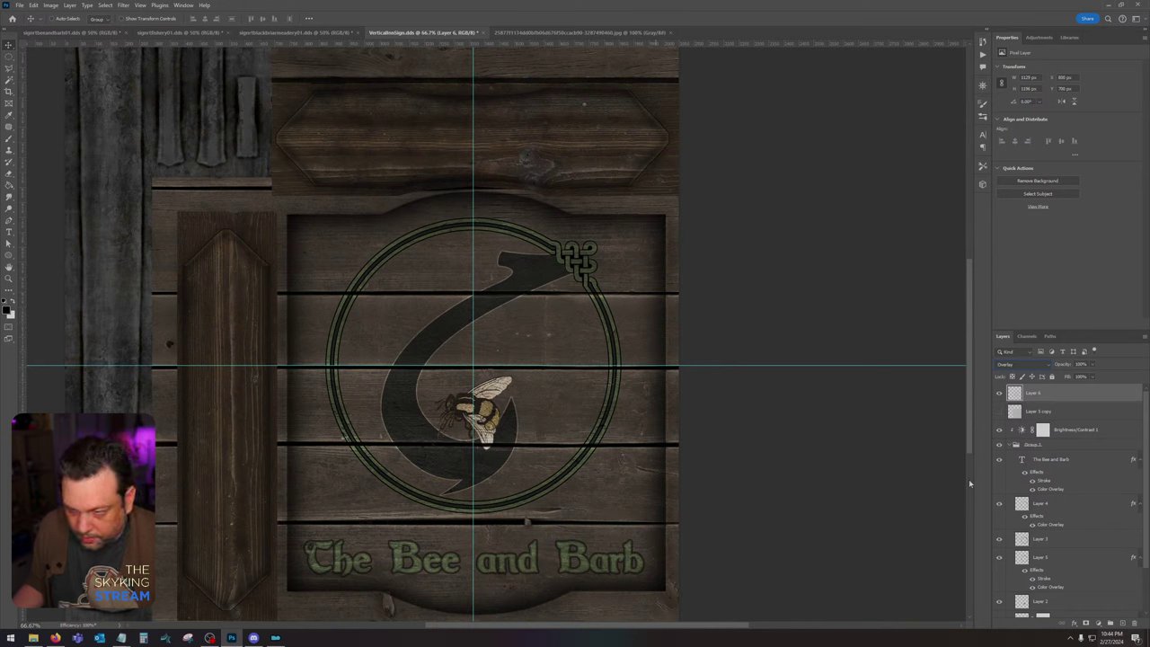
Step: Rasterize the layer styles of the "The Bee and Barb" text, Layer 4, Layer 1 and Layer 5
right_click(1076, 458)
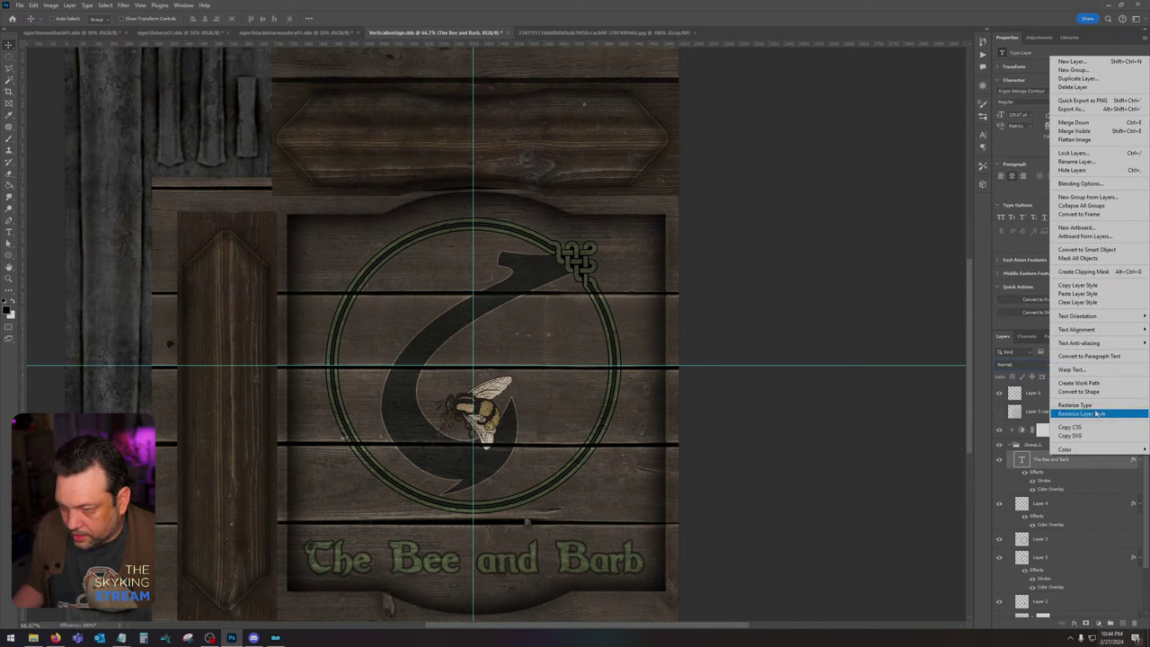
click(1087, 413)
right_click(1048, 477)
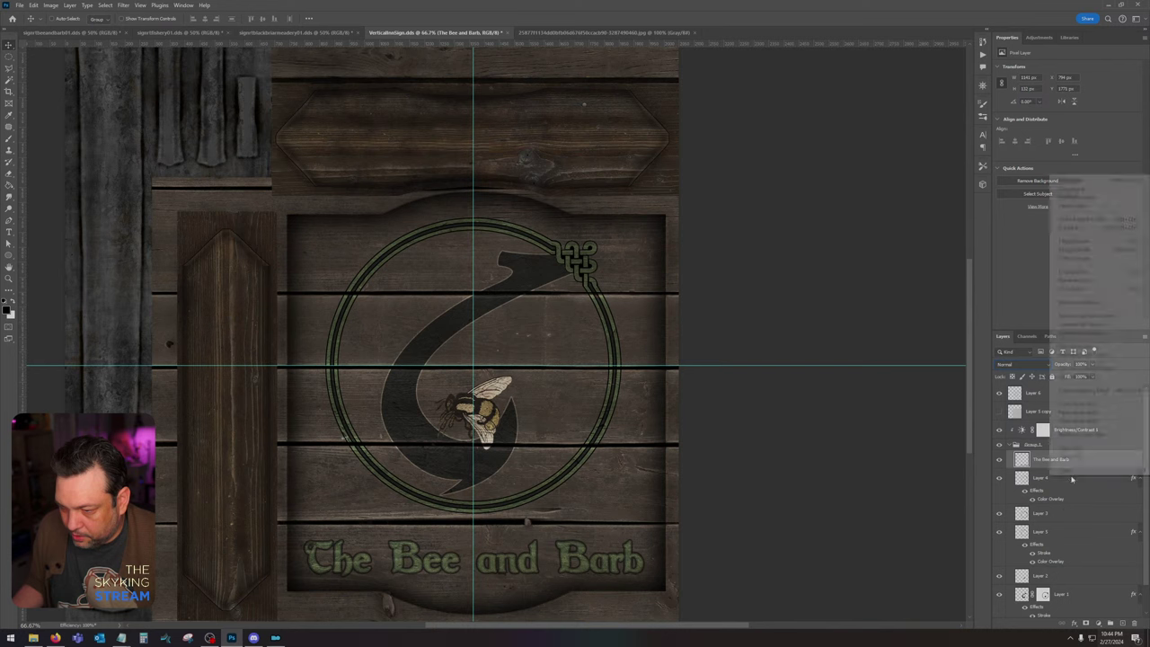
click(1094, 441)
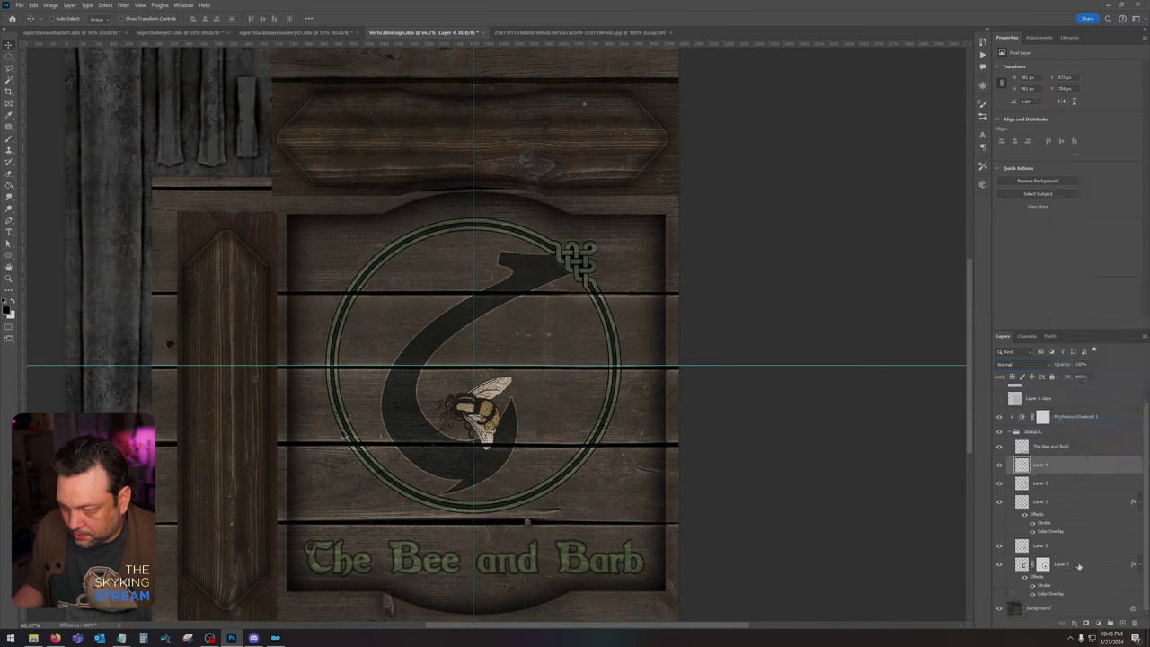
right_click(1080, 566)
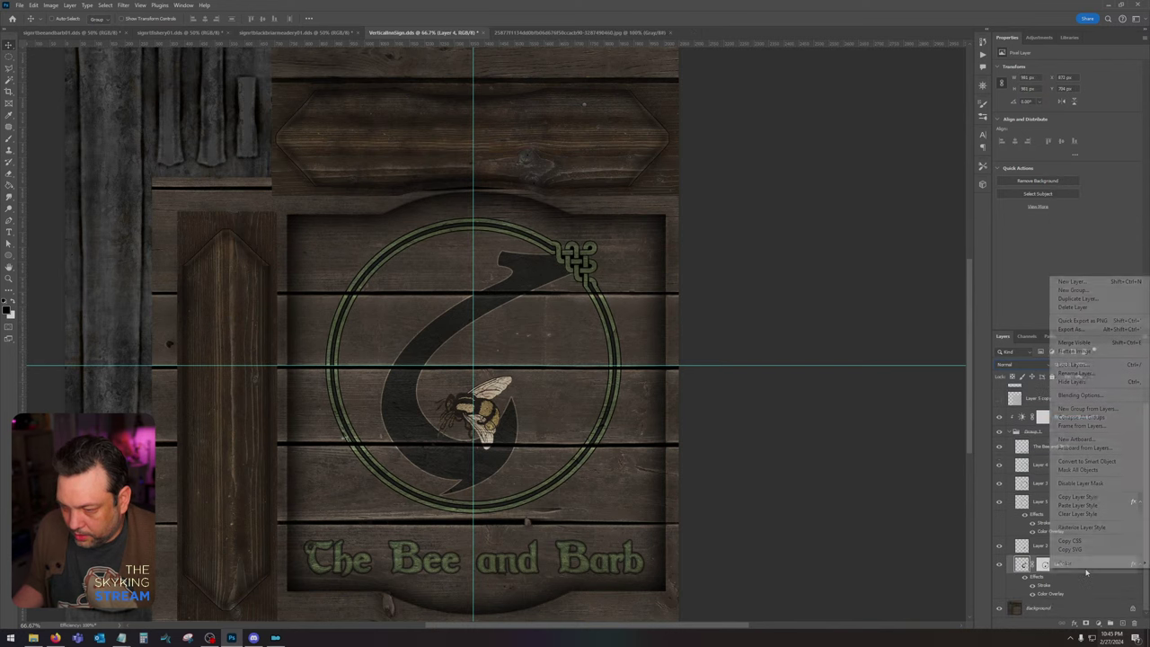
click(1087, 527)
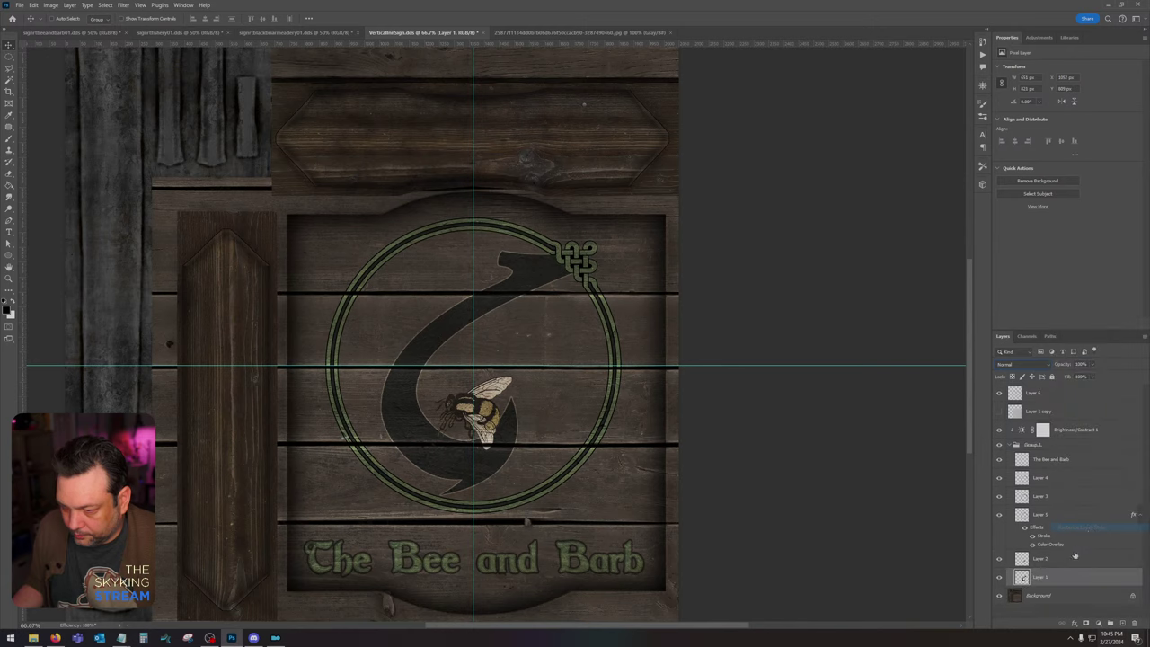
click(1066, 461)
click(1068, 479)
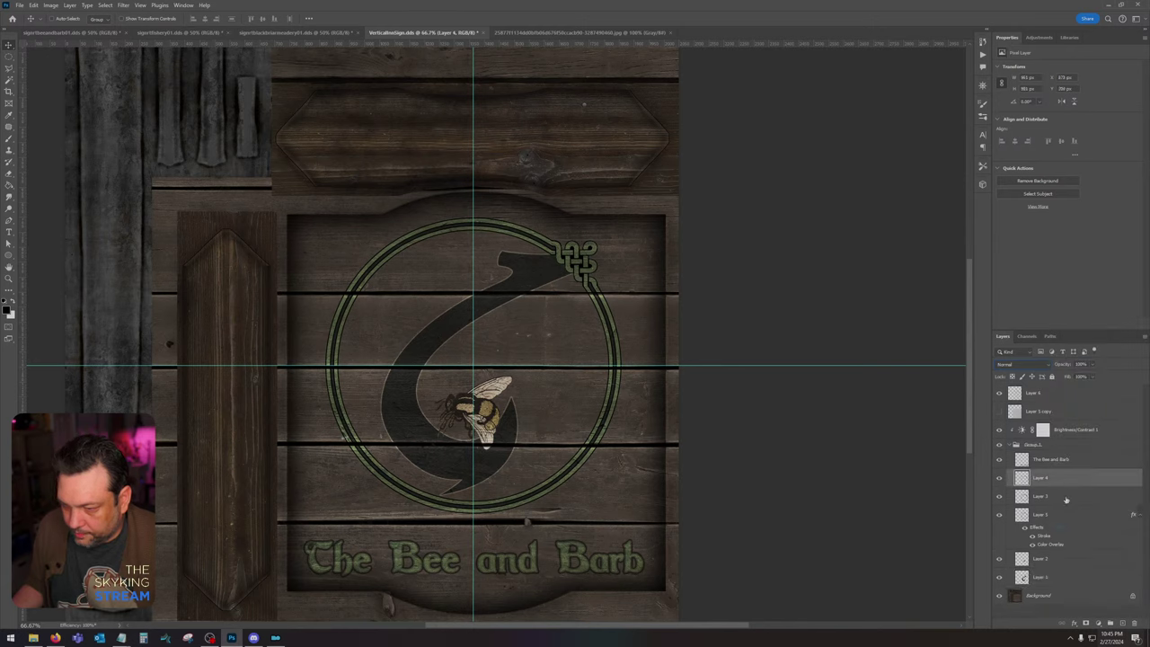
click(1065, 513)
right_click(1067, 547)
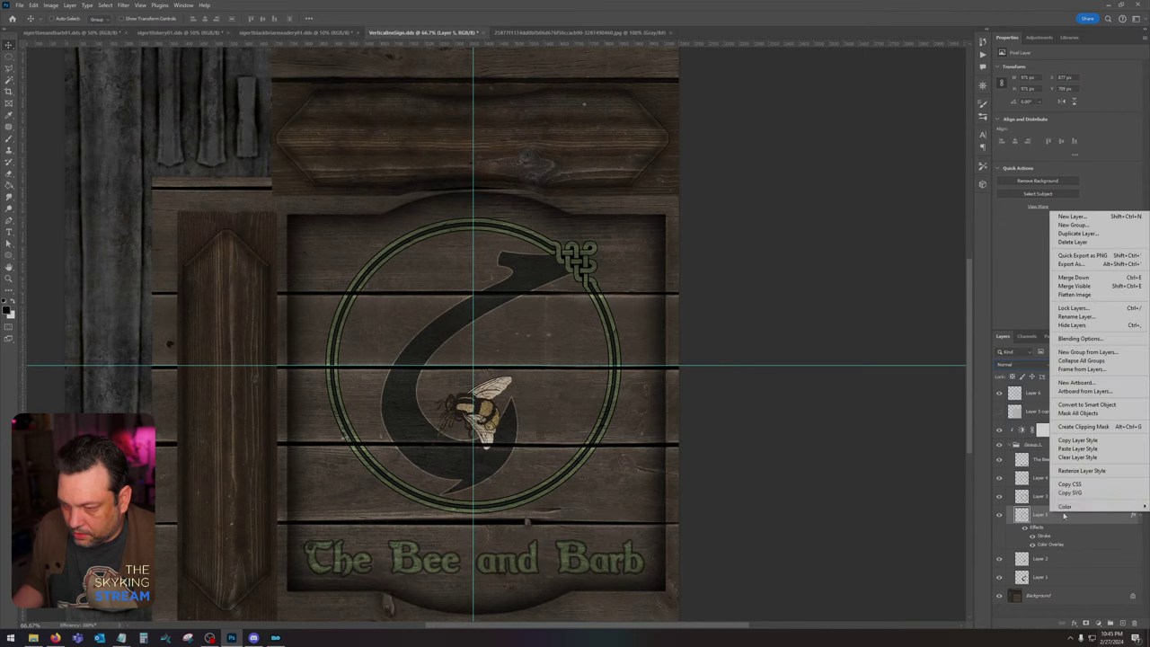
click(1070, 470)
click(1069, 532)
click(1068, 551)
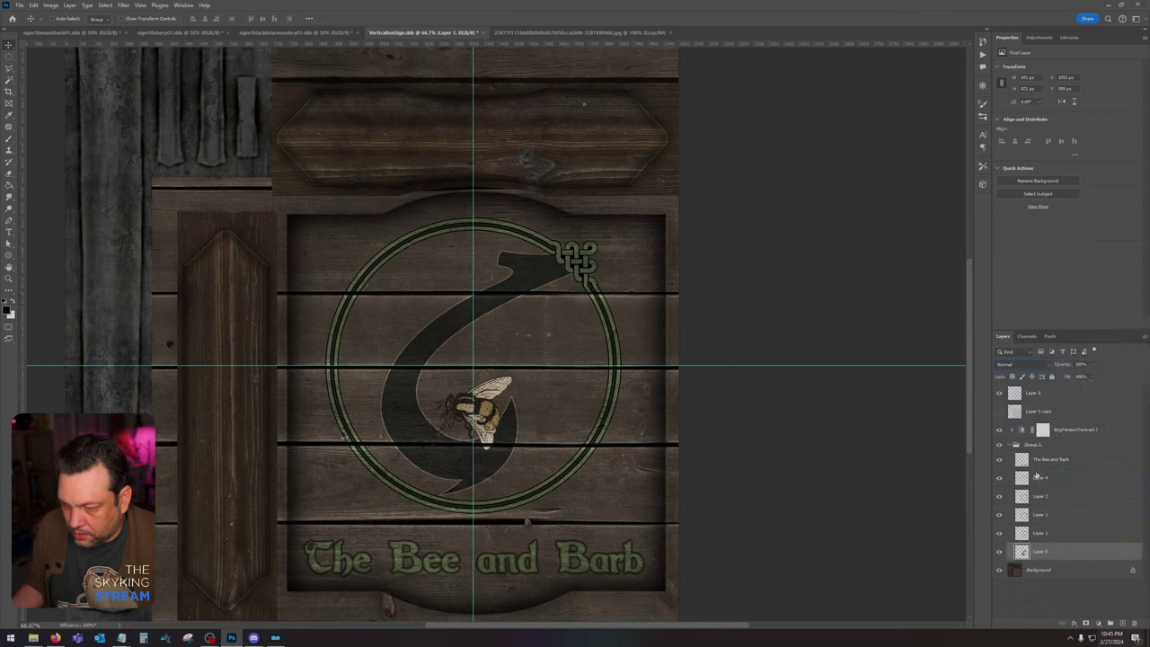
Step: Delete the Overlay texture layer and load the outlines of the lettering and all the emblem layers as one combined selection
click(1058, 447)
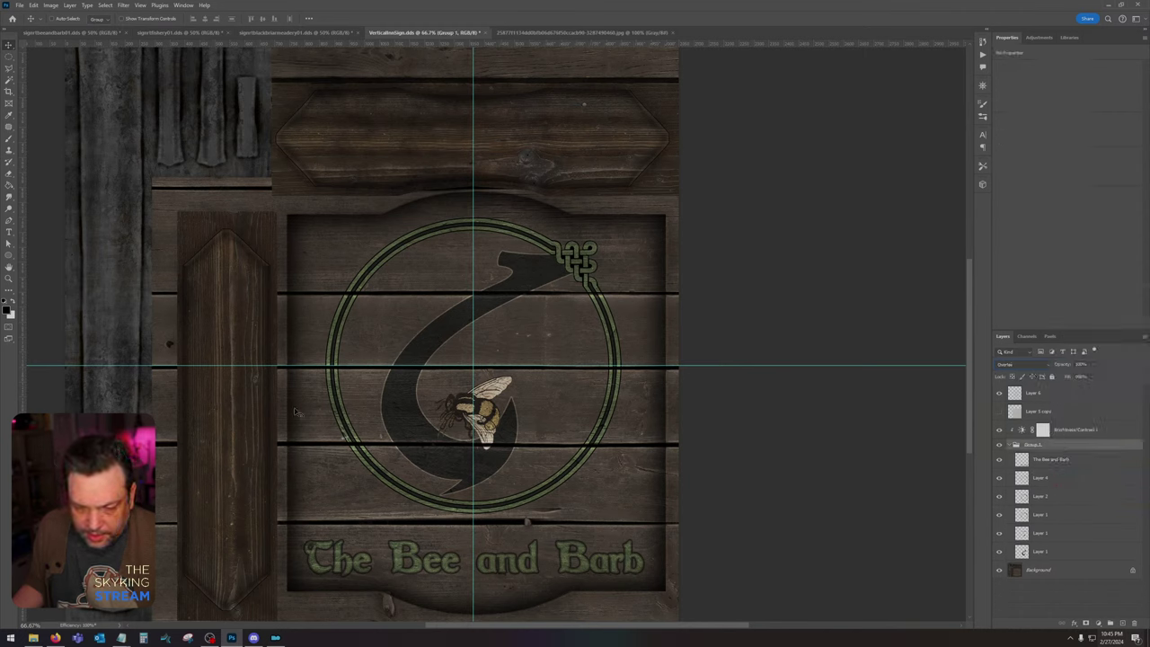
drag(1050, 392, 1133, 623)
ctrl+shift+click(1026, 464)
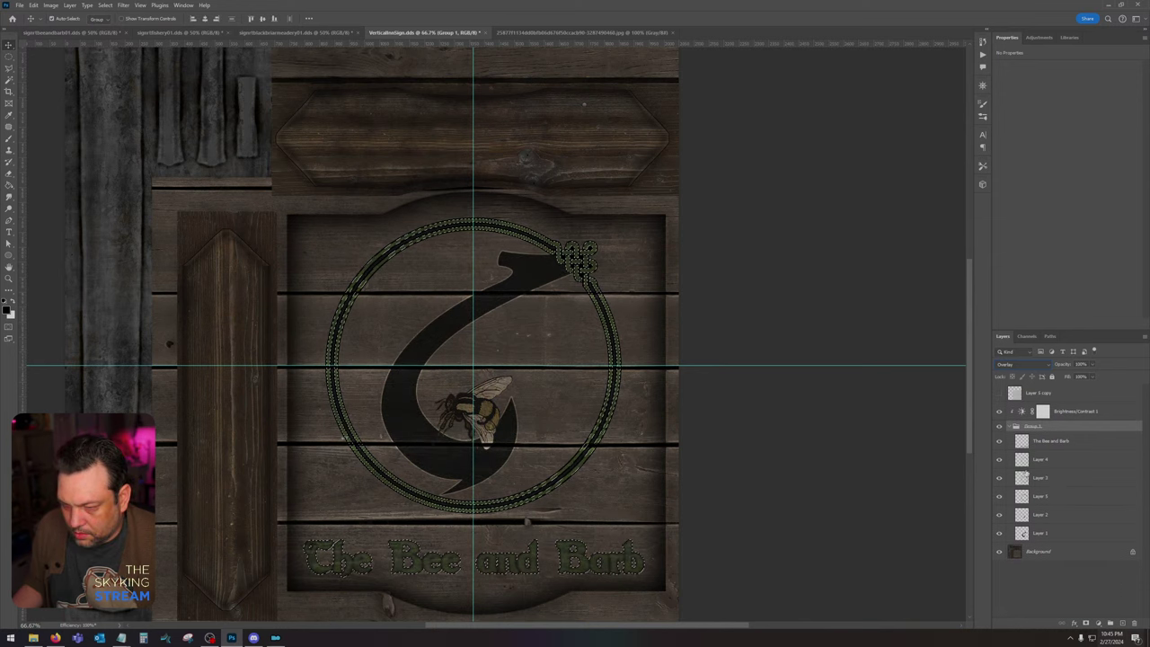
ctrl+shift+click(1025, 482)
ctrl+shift+click(1025, 501)
ctrl+shift+click(1025, 517)
ctrl+shift+click(1025, 536)
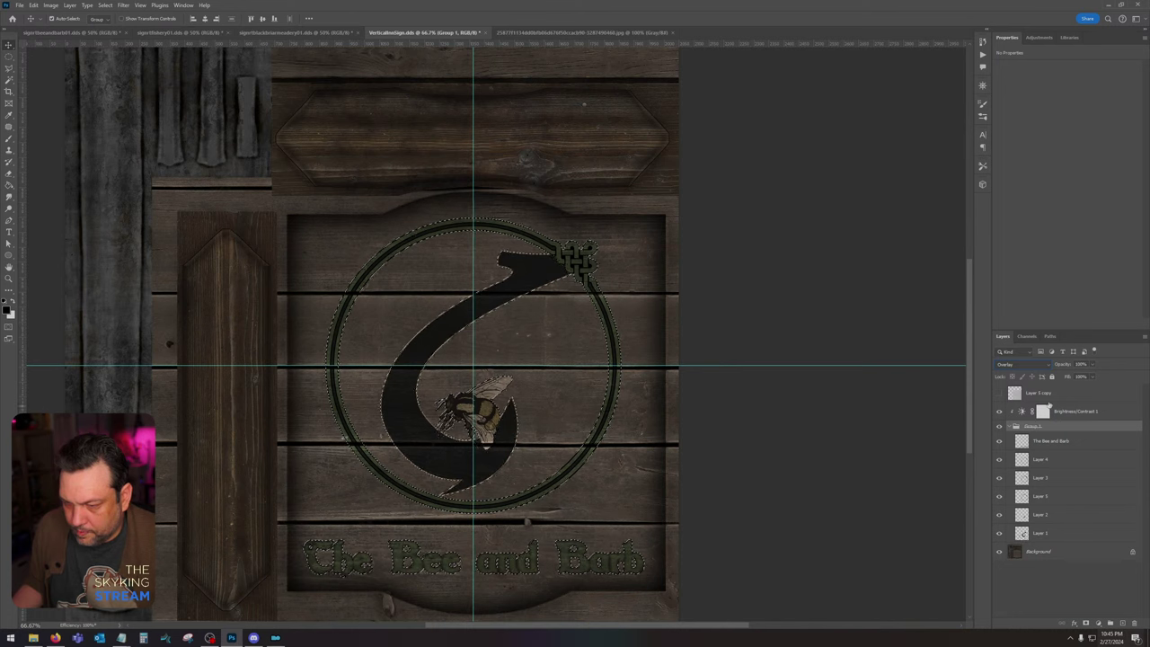
Step: Copy the selected area of the hidden paint texture to a new layer and set its blend mode to Overlay
click(1053, 401)
key(ctrl+j)
click(1016, 364)
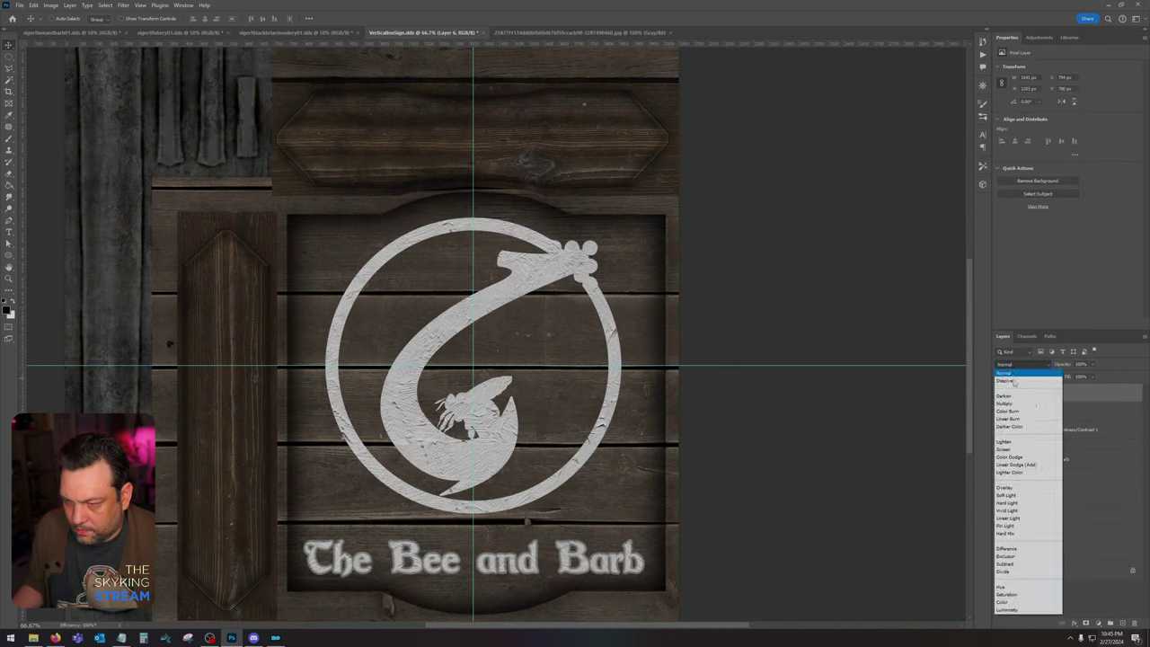
click(1021, 477)
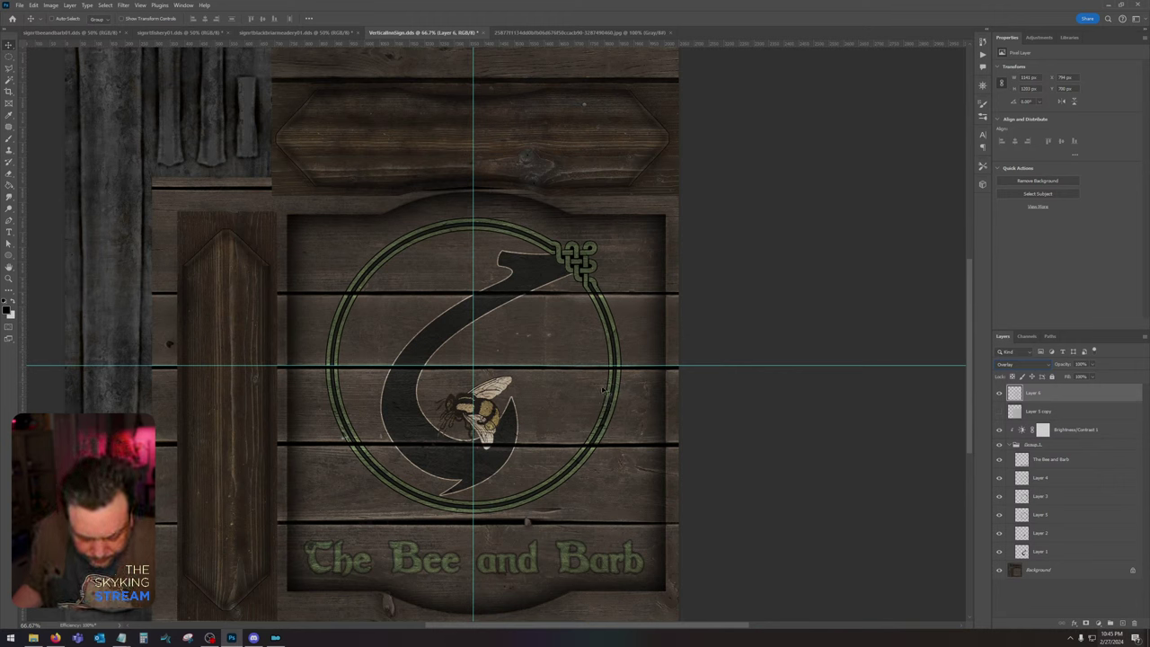
click(1096, 462)
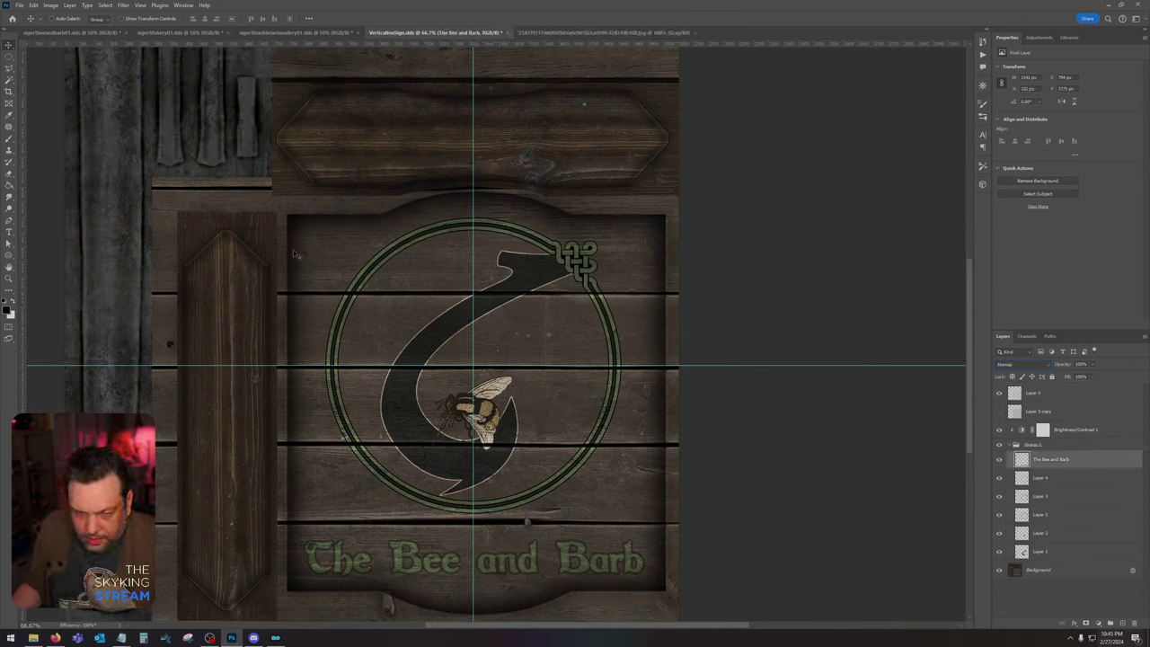
click(51, 5)
mouse_move(70, 33)
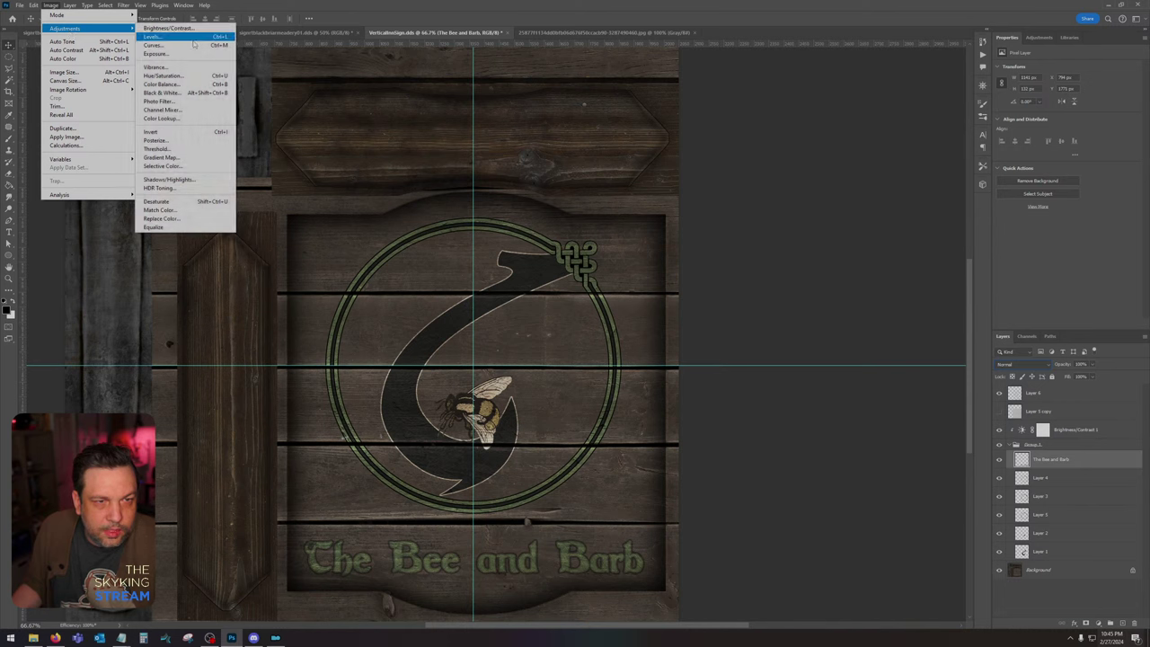
click(152, 45)
drag(786, 415, 788, 421)
drag(842, 363, 839, 366)
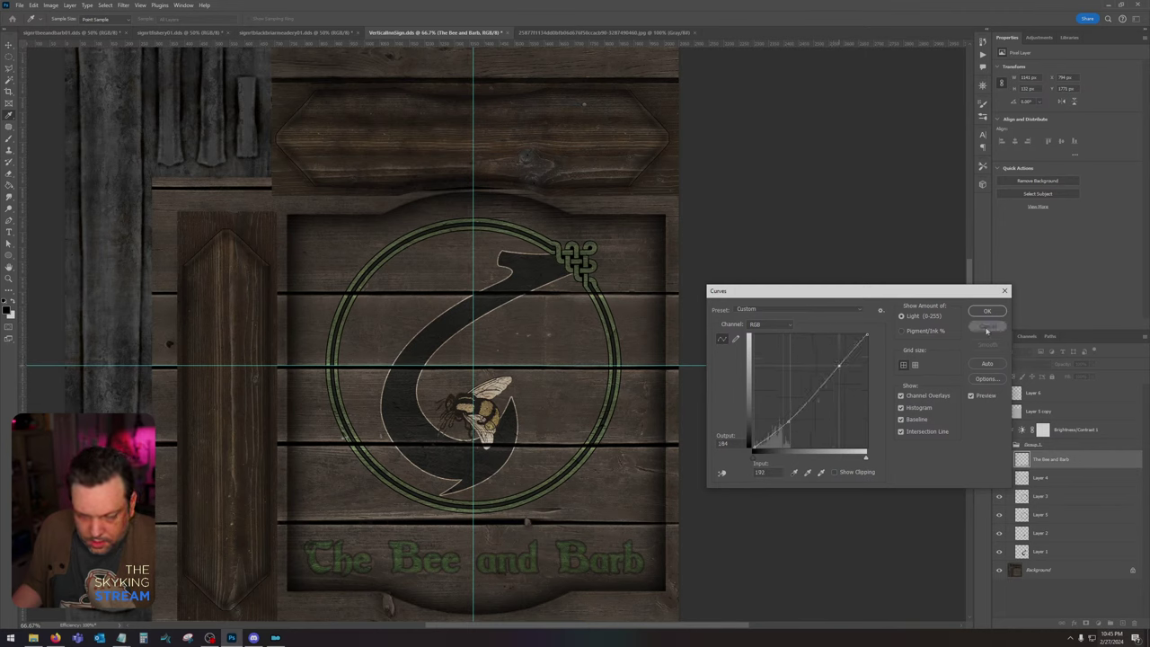
click(988, 327)
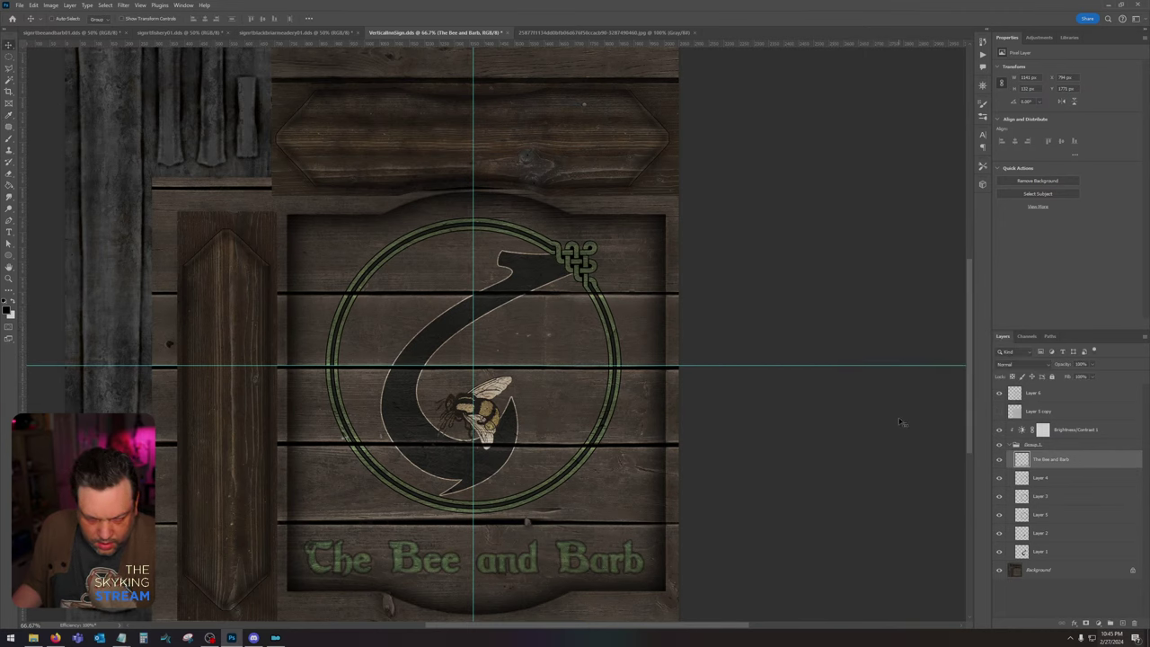
click(51, 4)
mouse_move(81, 27)
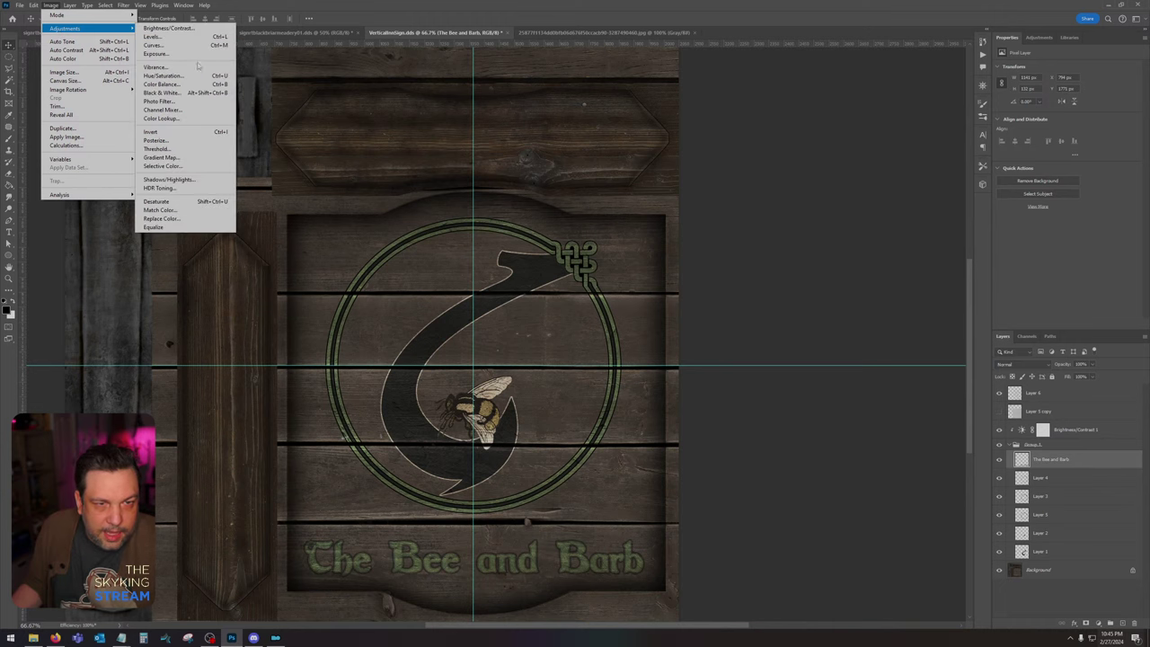
click(171, 75)
mouse_move(813, 311)
mouse_down()
mouse_move(790, 310)
mouse_move(810, 311)
mouse_up()
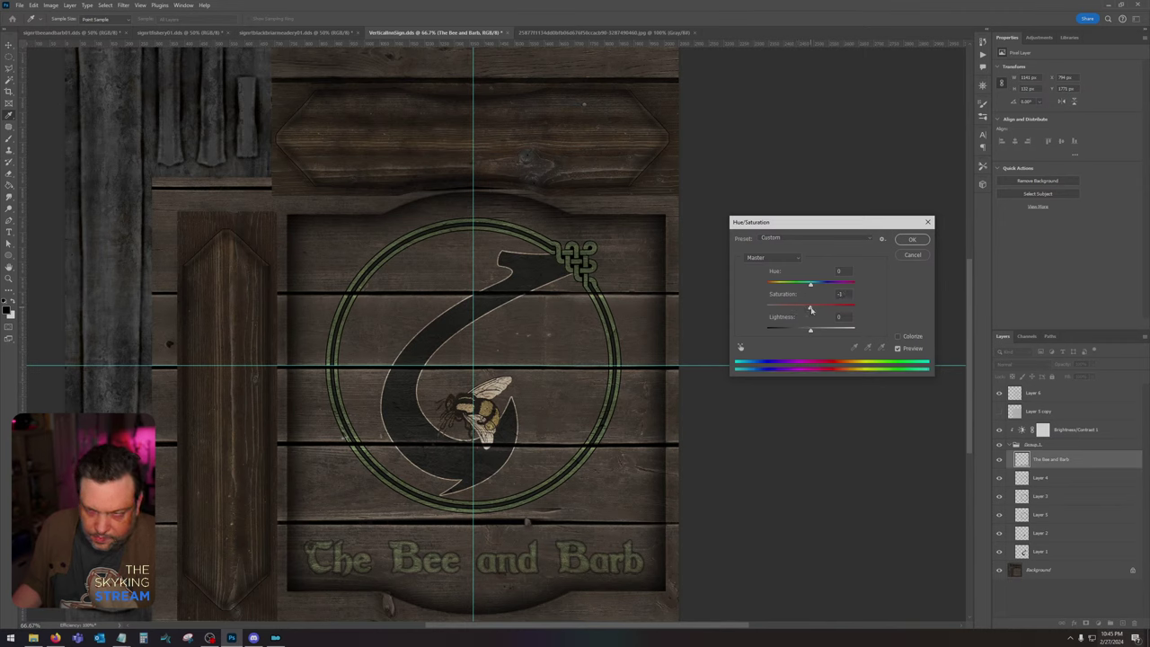
click(924, 254)
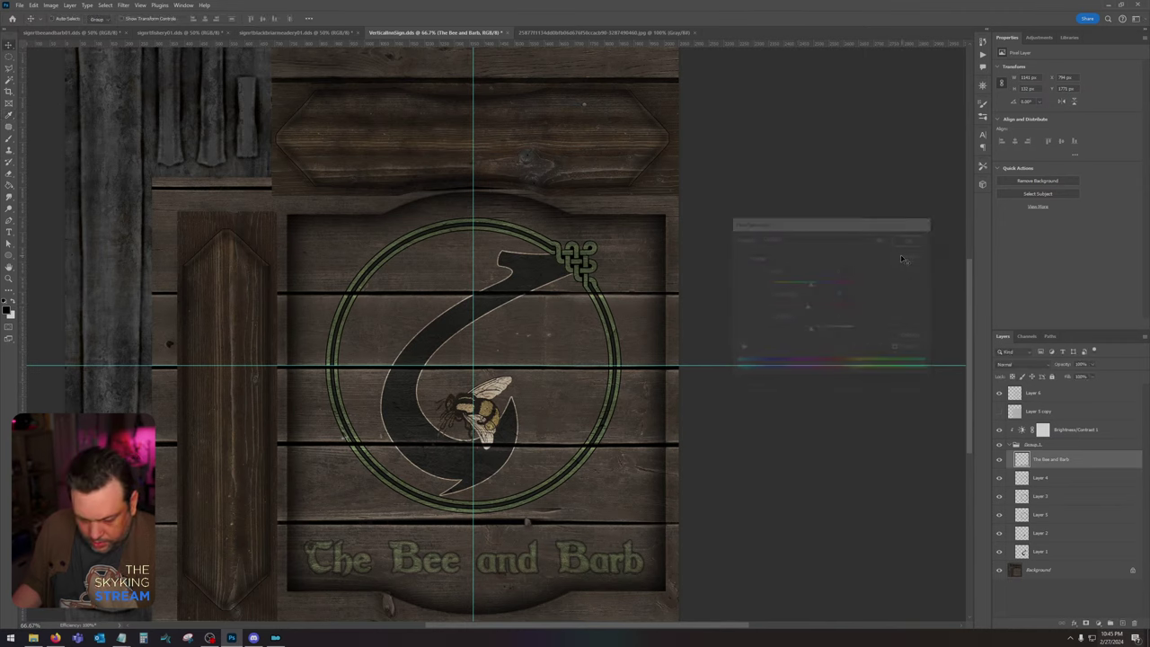
Step: Adjust Brightness/Contrast on the "The Bee and Barb" lettering layer to brightness 23 and contrast 100
click(51, 6)
mouse_move(68, 28)
click(166, 29)
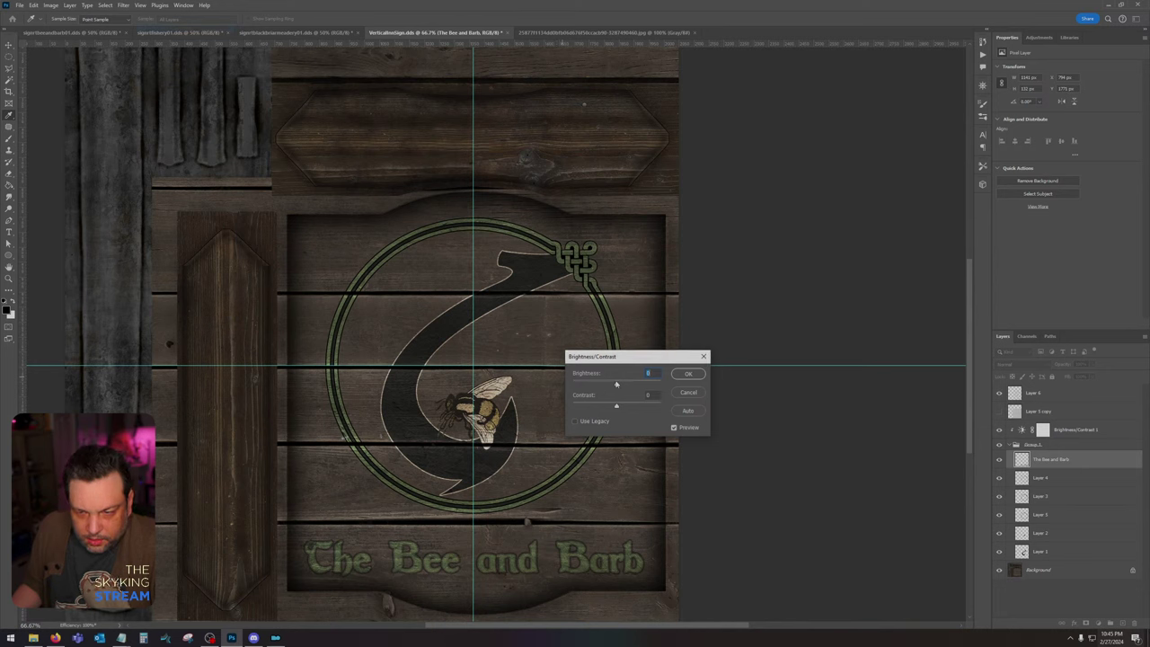
mouse_move(611, 384)
mouse_down()
mouse_move(661, 406)
mouse_move(619, 385)
mouse_up()
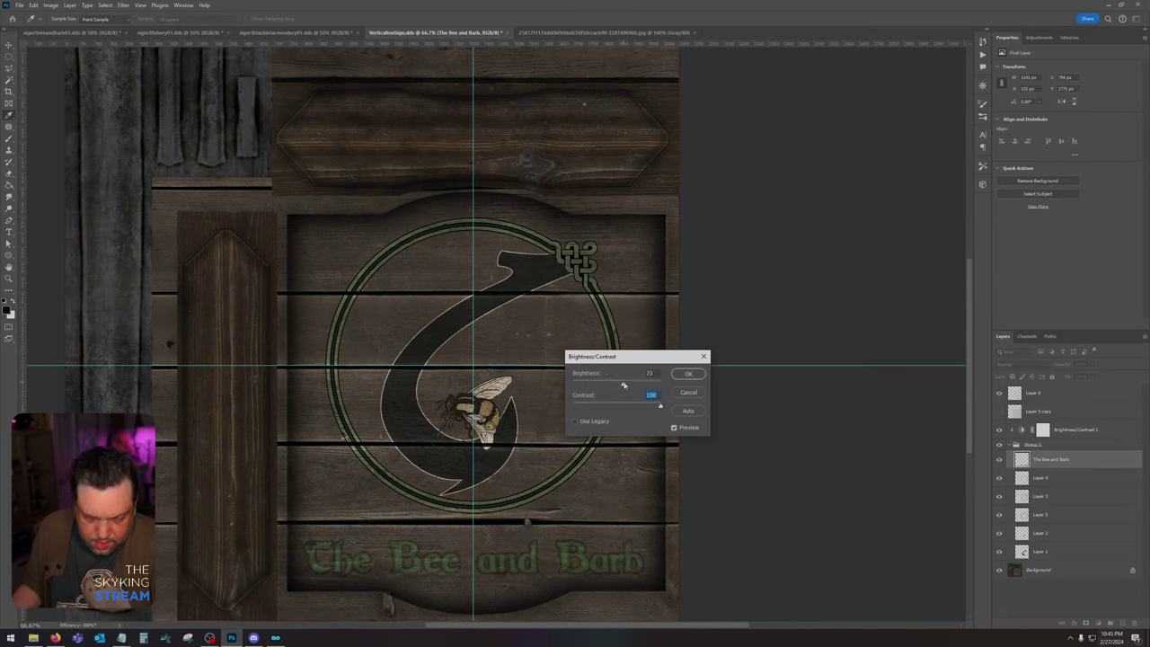
click(698, 372)
Step: Desaturate the "The Bee and Barb" lettering with Hue/Saturation, setting saturation to -44
click(50, 4)
mouse_move(65, 28)
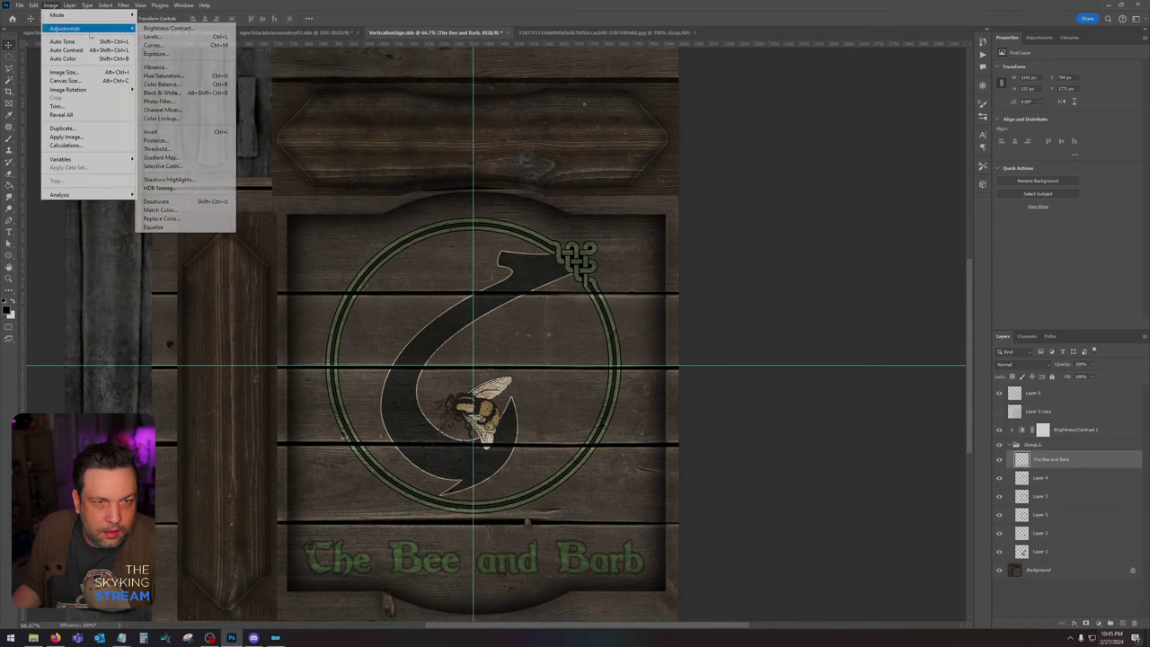
click(189, 77)
drag(812, 308, 788, 308)
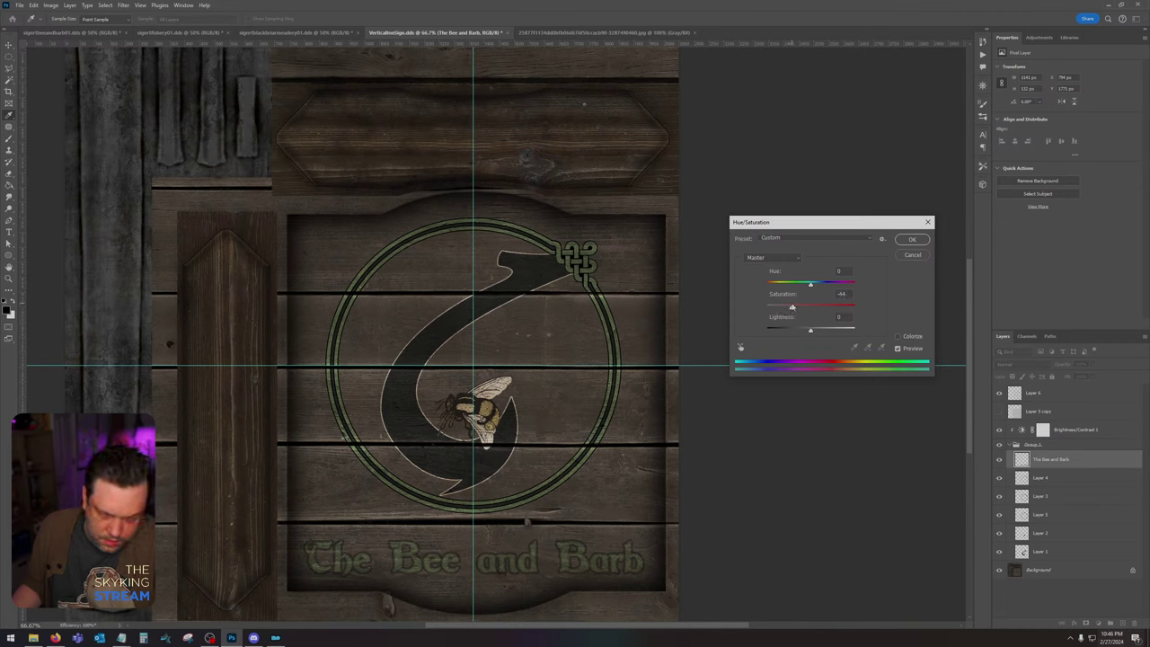
click(914, 240)
Step: Merge Layer 4 with the two layers directly below it and lower the merged layer's saturation to -19
shift+click(1063, 511)
right_click(1062, 511)
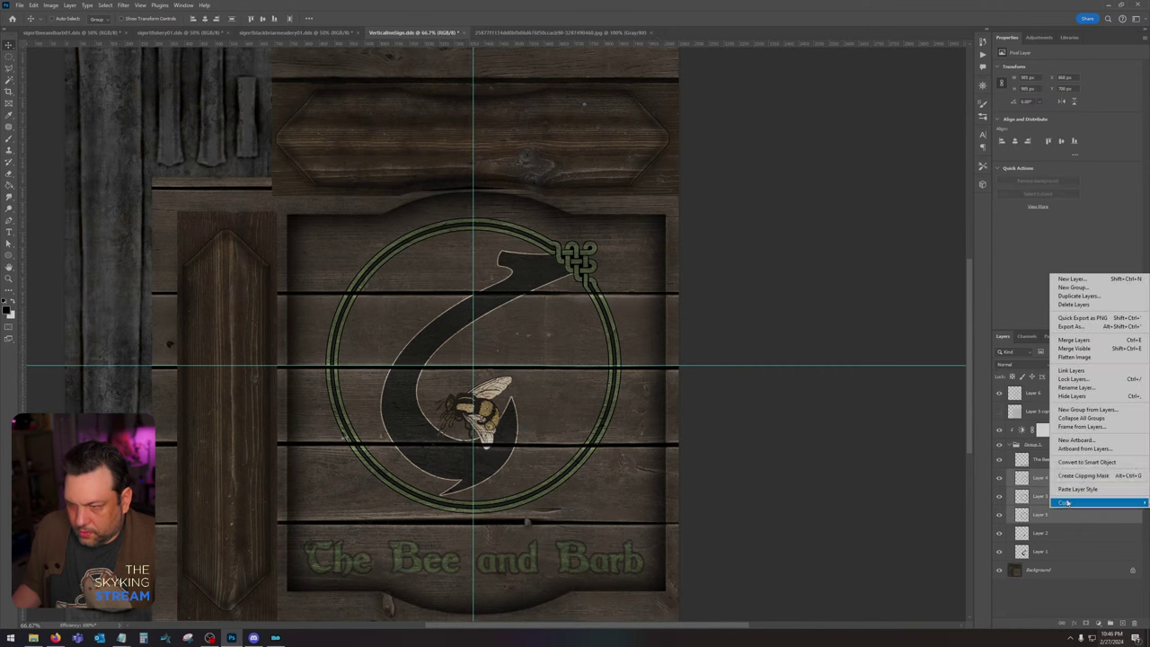
click(1092, 340)
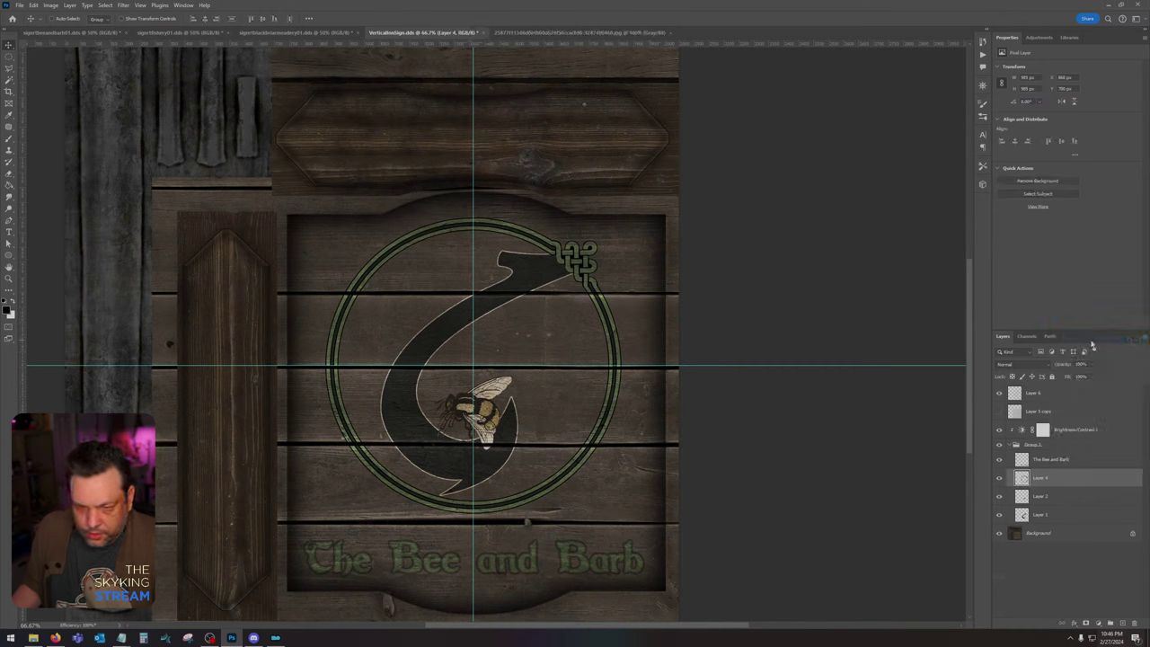
click(51, 5)
mouse_move(64, 28)
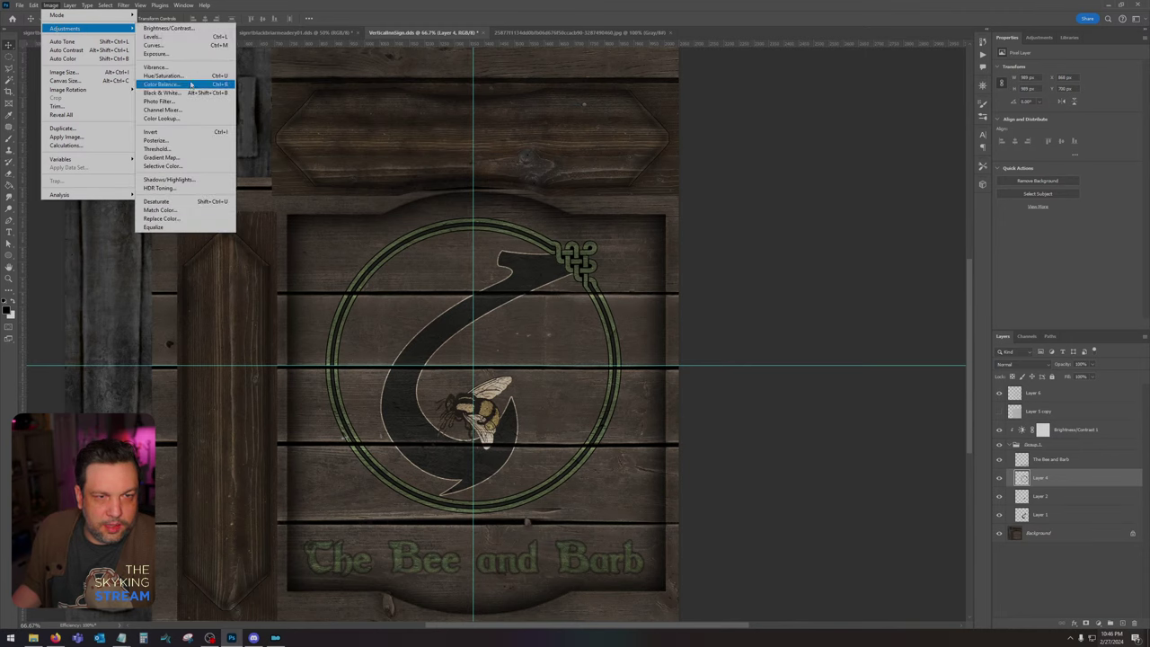
click(161, 75)
drag(810, 309, 806, 308)
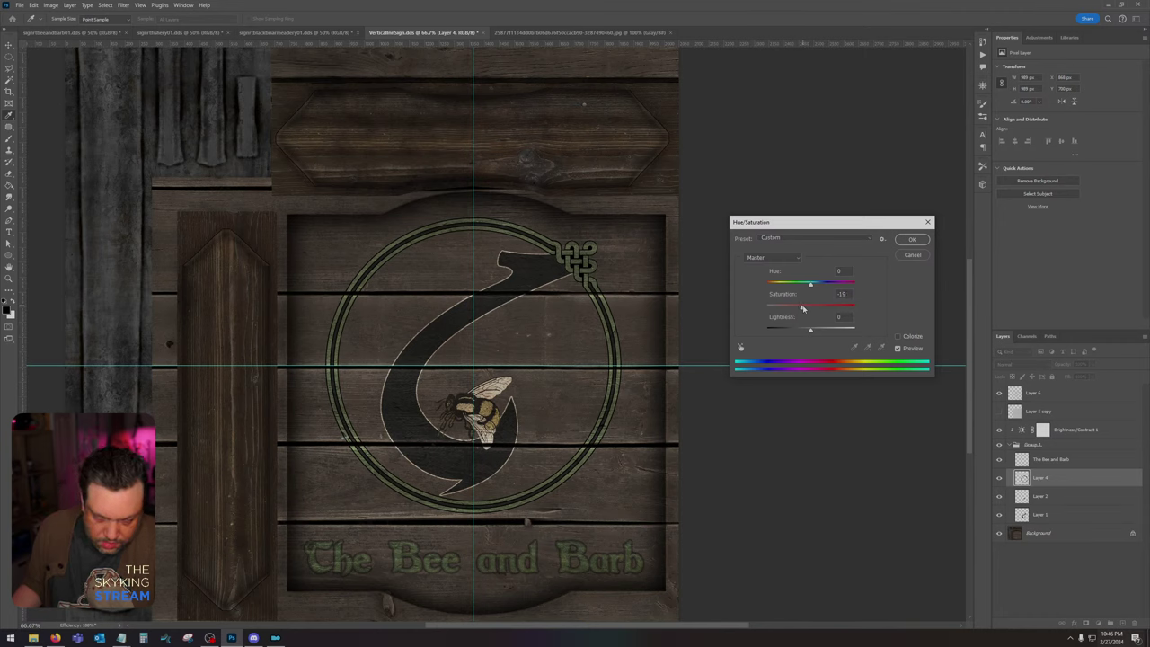
click(910, 241)
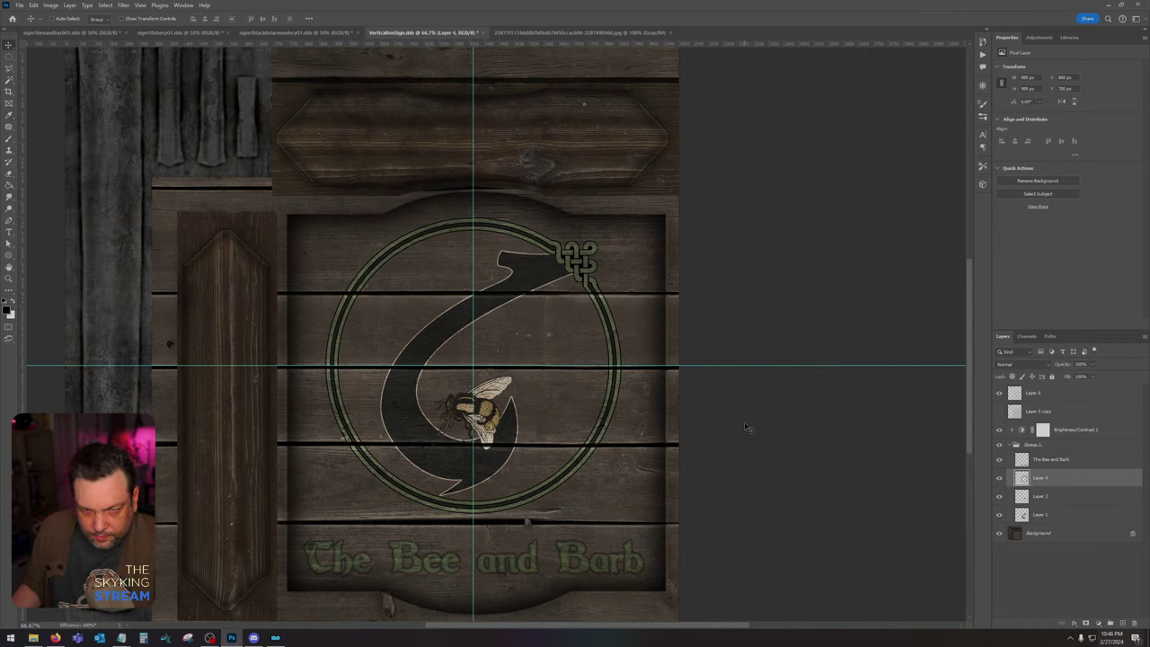
click(1086, 517)
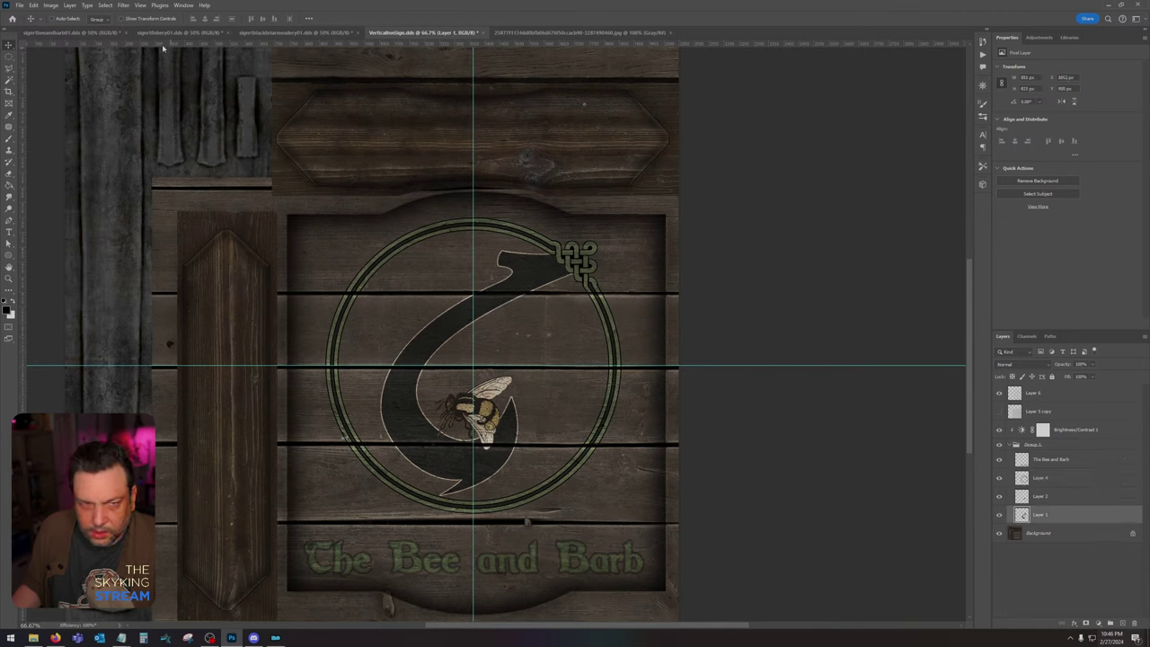
click(51, 5)
mouse_move(77, 28)
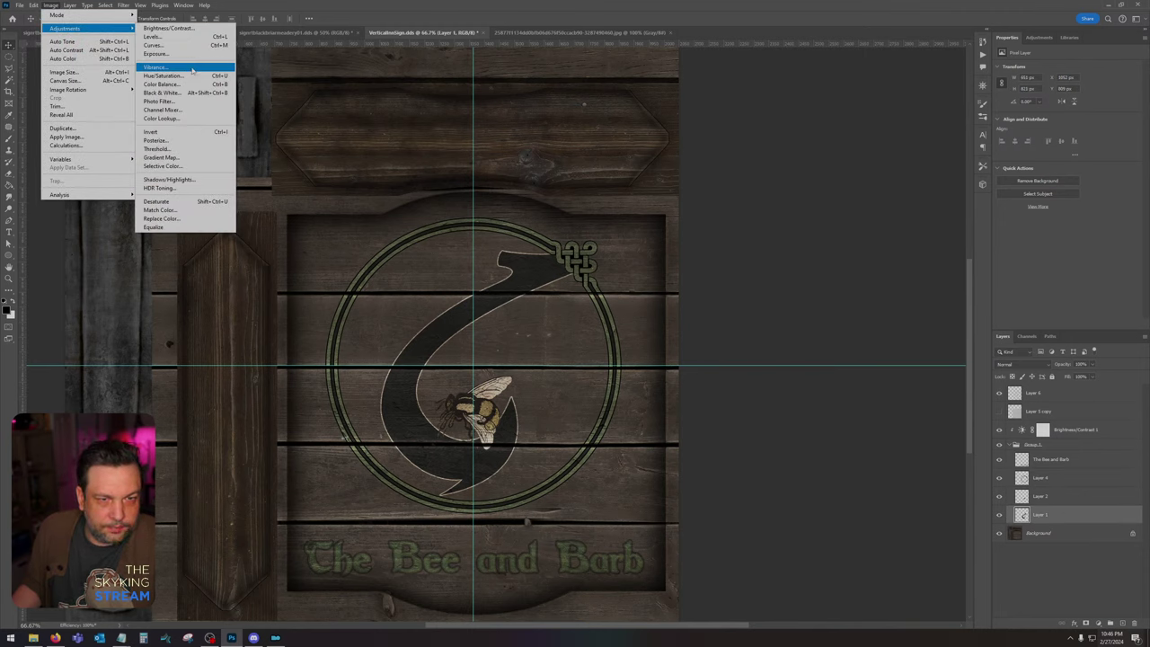
click(191, 69)
drag(551, 210, 448, 208)
drag(551, 232, 434, 225)
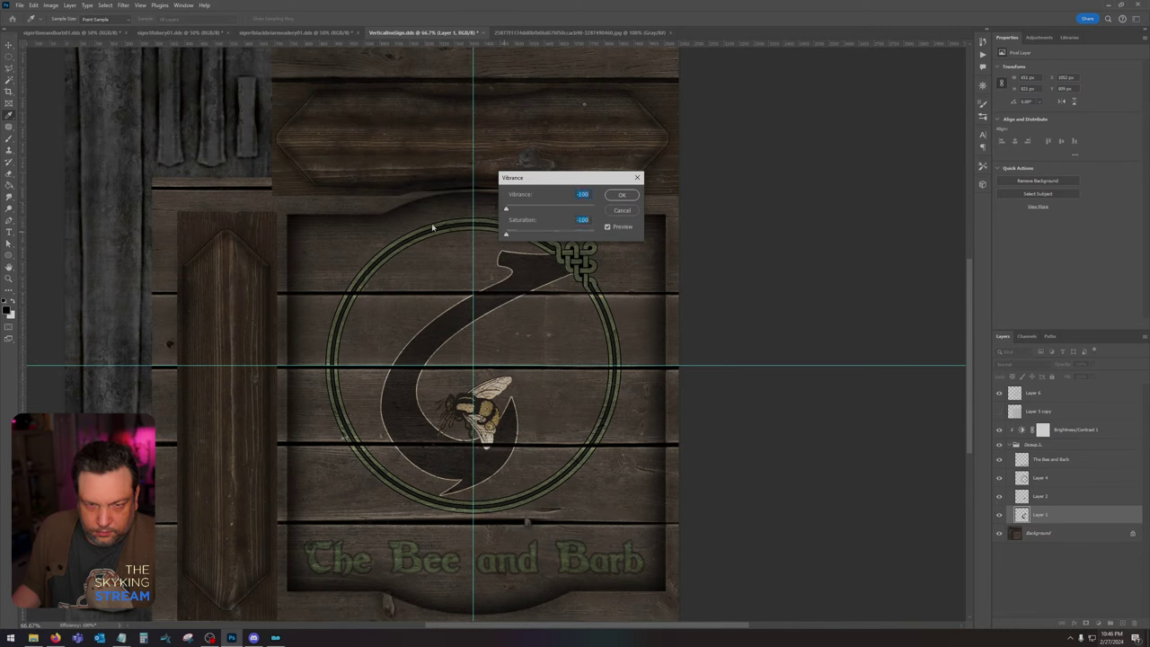
click(627, 212)
Step: Darken the hook on Layer 1 with a Brightness/Contrast adjustment, setting brightness to about -70
click(51, 6)
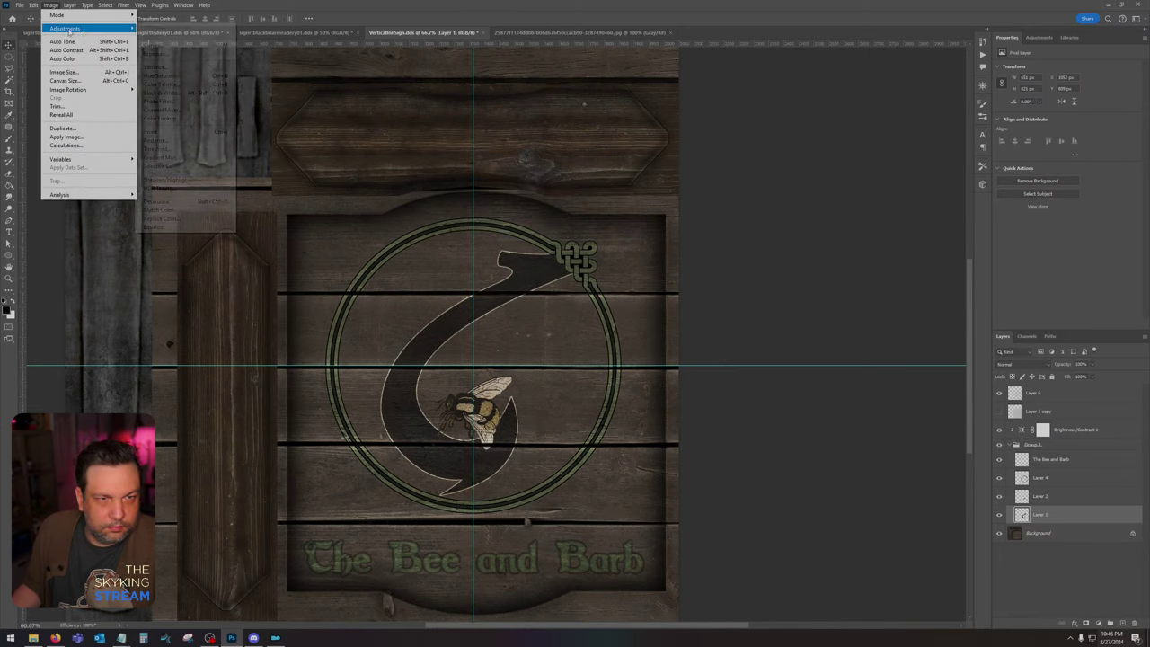
mouse_move(72, 28)
click(175, 27)
mouse_move(617, 385)
mouse_down()
mouse_move(555, 381)
mouse_move(600, 377)
mouse_up()
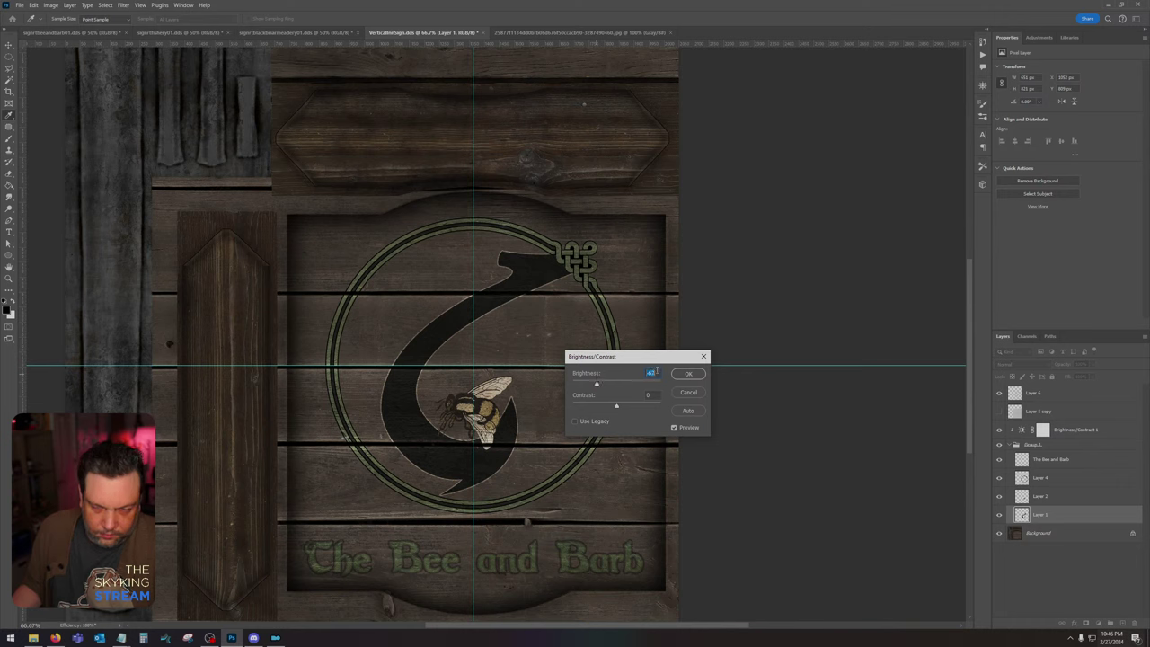
click(684, 374)
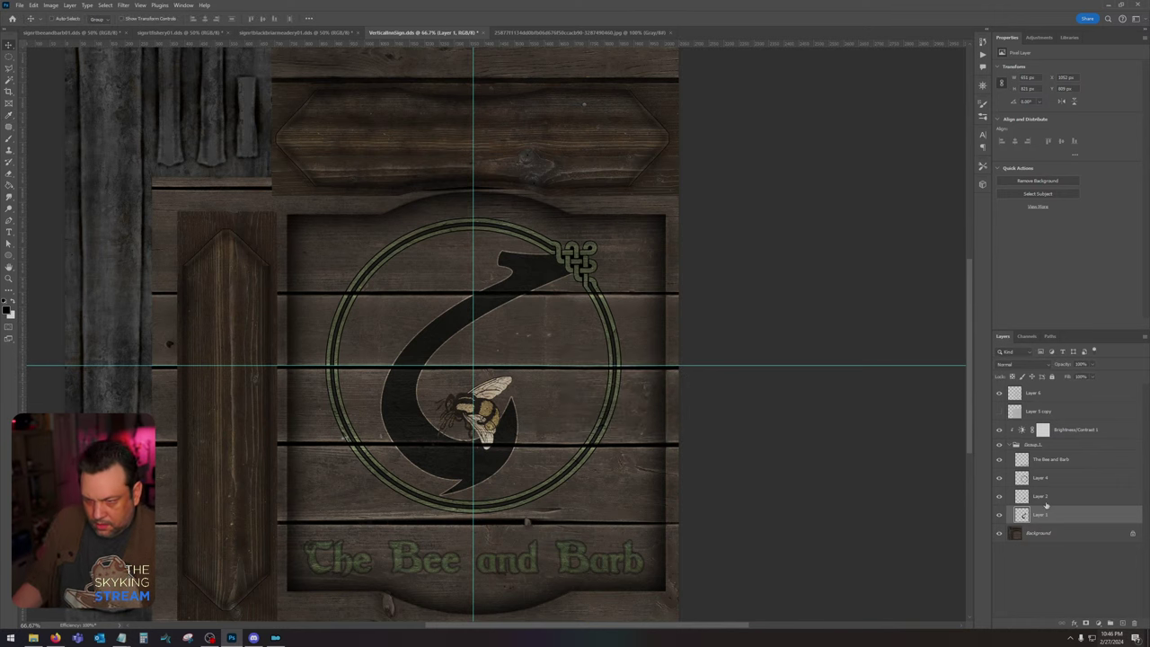
Step: Soften the "The Bee and Barb" lettering with Brightness/Contrast at brightness -14 and contrast -39
click(1085, 461)
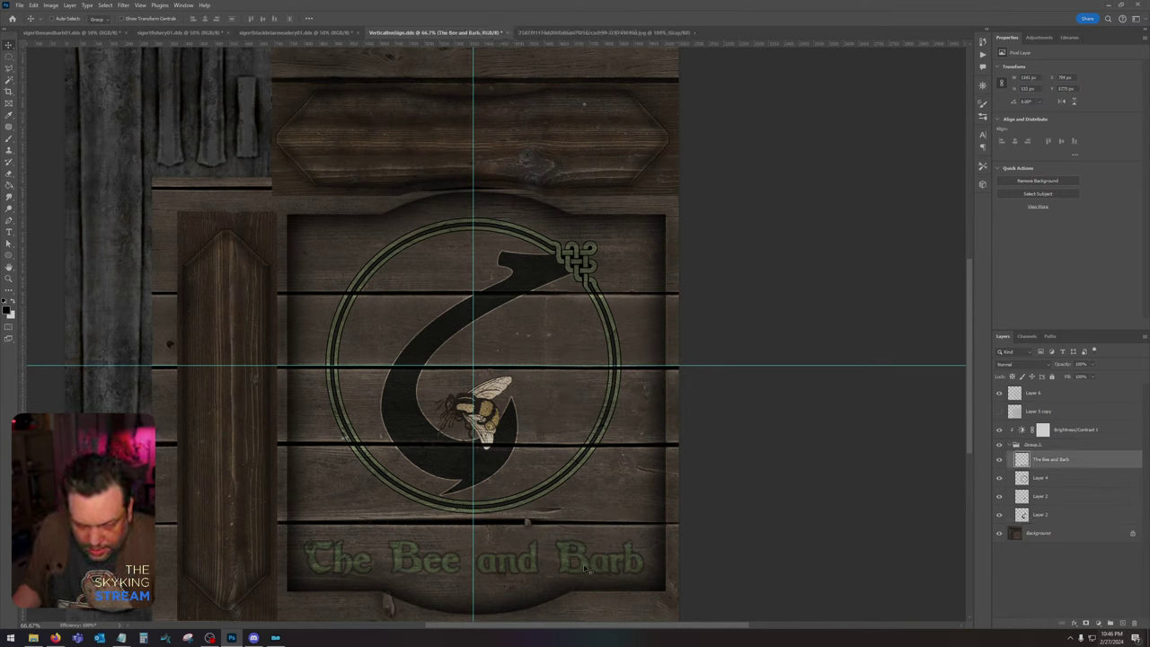
click(50, 5)
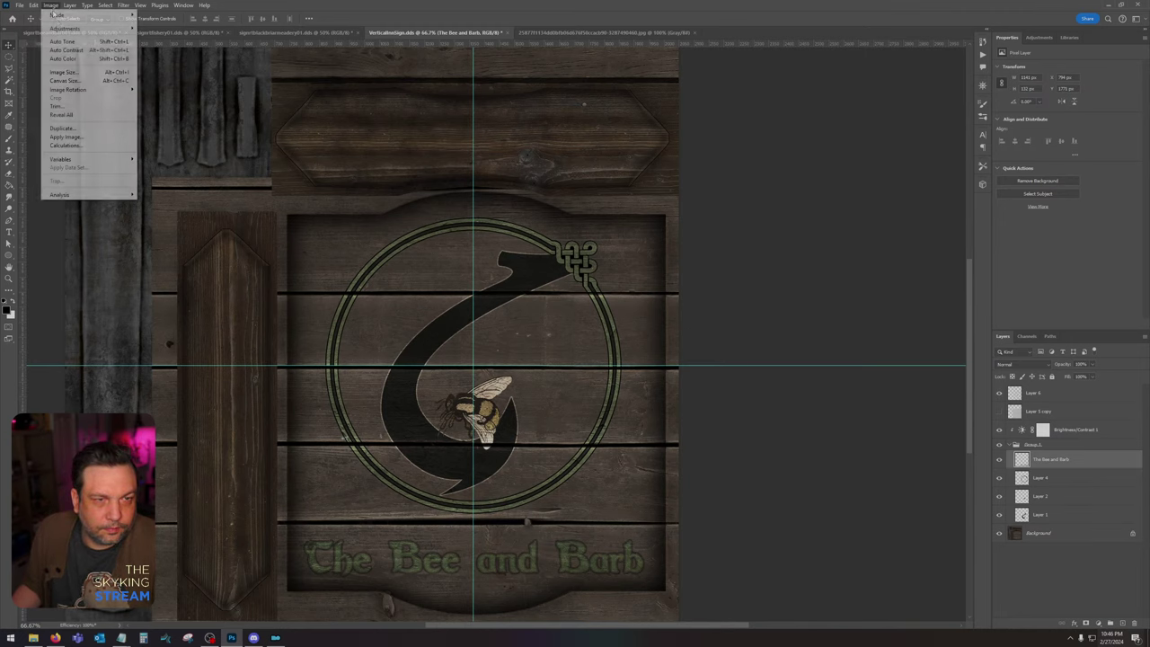
mouse_move(77, 27)
click(168, 28)
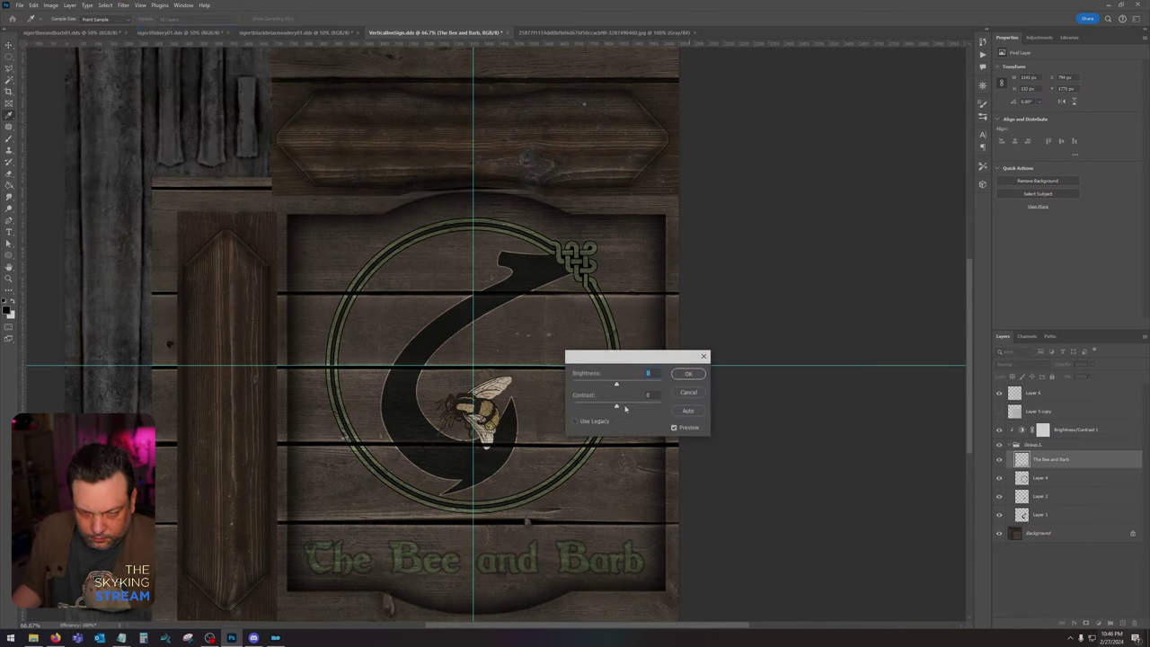
mouse_move(618, 407)
mouse_down()
mouse_move(592, 411)
mouse_move(612, 386)
mouse_up()
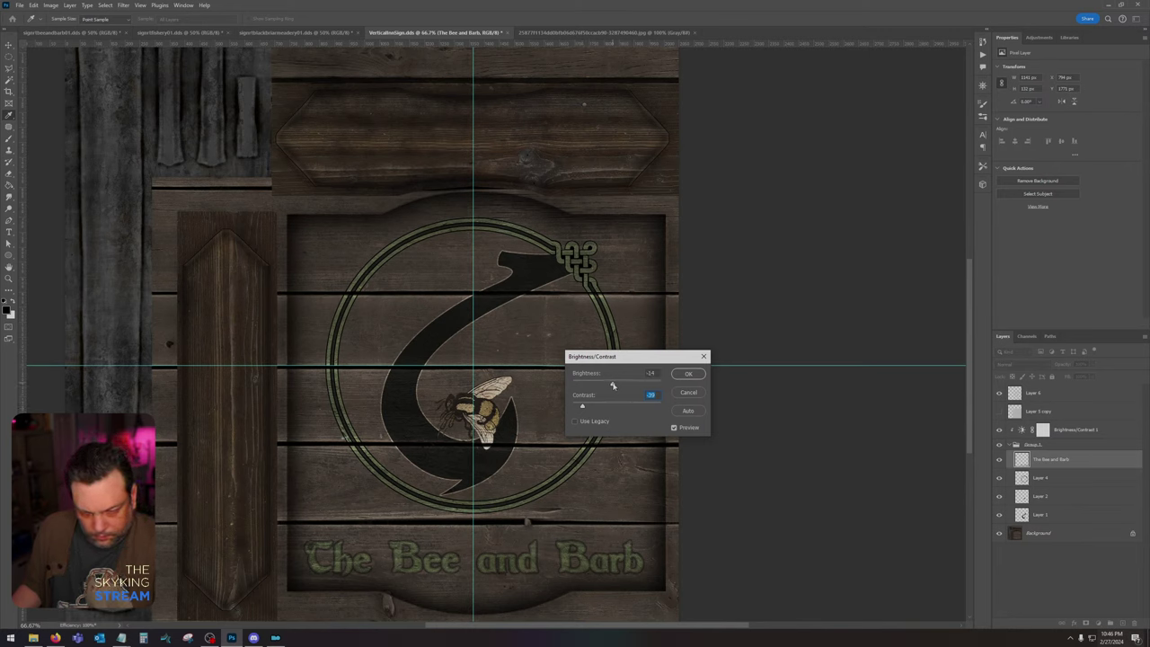
click(689, 374)
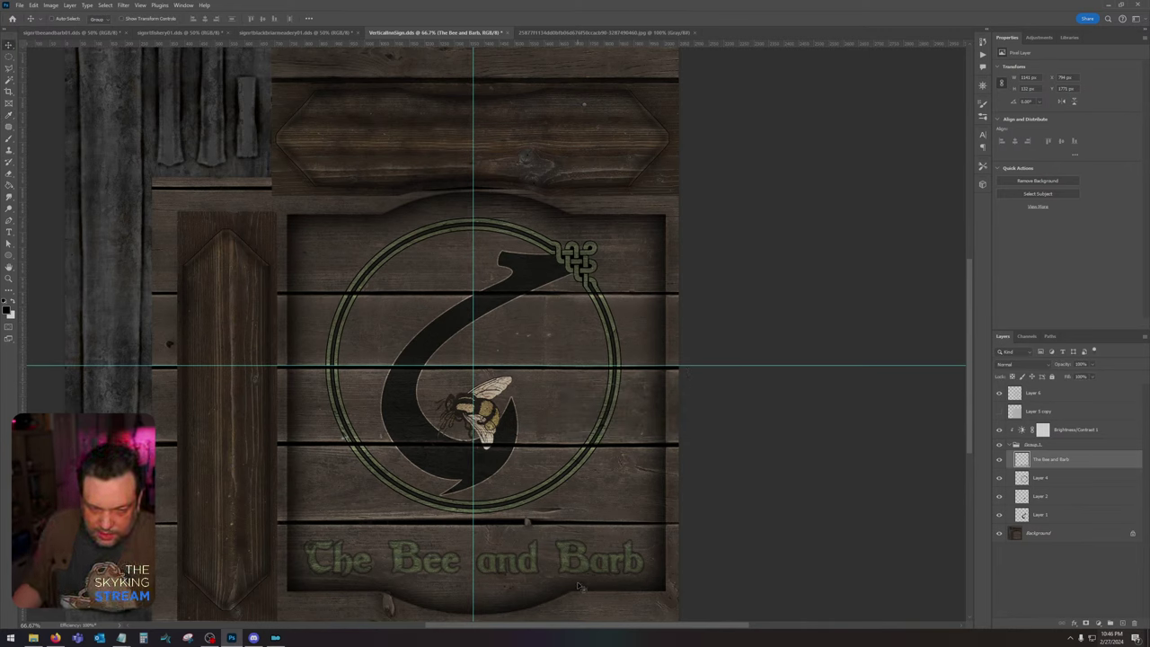
Step: Duplicate the "The Bee and Barb" lettering layer and reduce the copy's fill to about 45%
drag(1114, 461, 1123, 625)
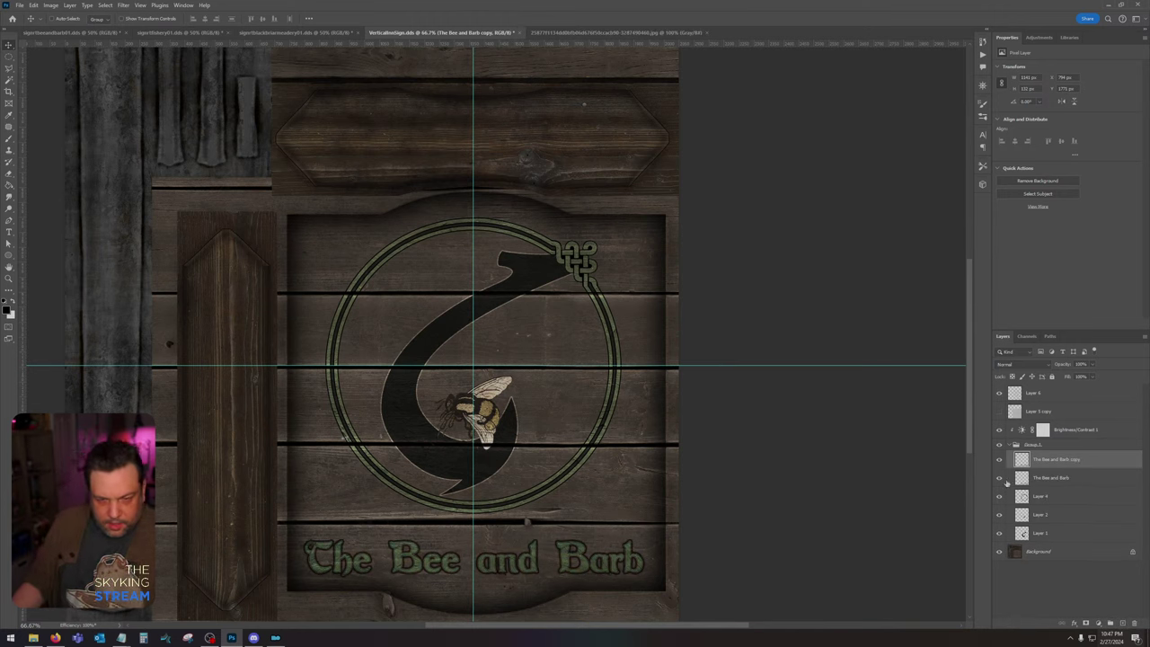
click(1093, 377)
drag(1094, 387, 1070, 388)
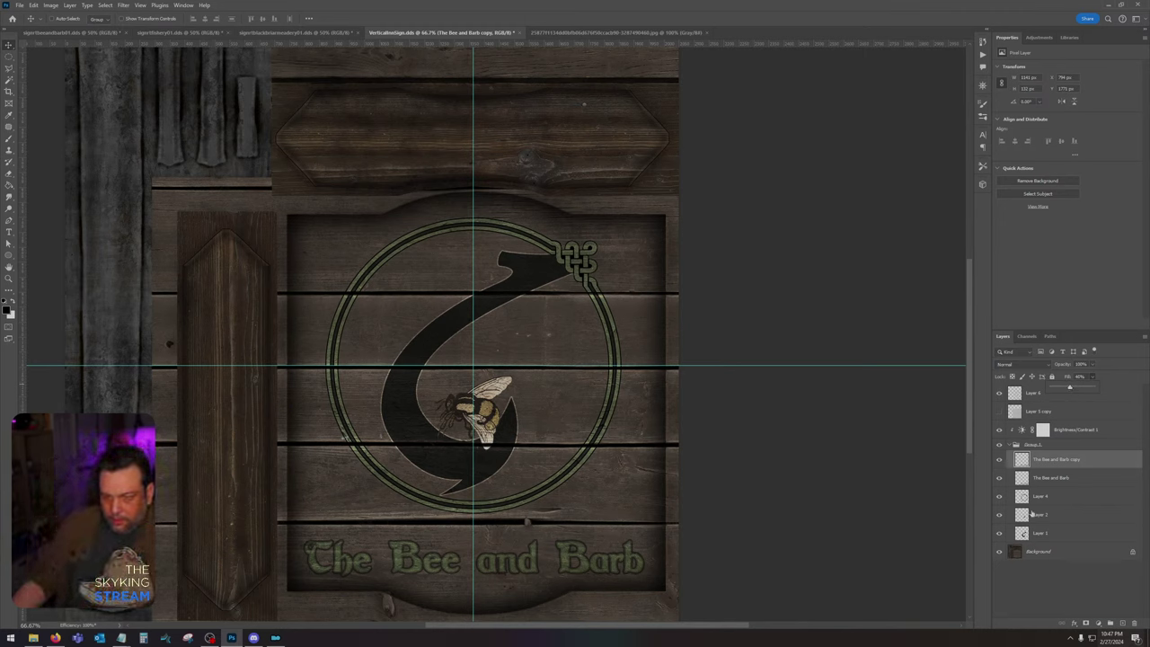
Step: Copy the entire Vertical Inn Sign_Gloss.png texture from the Vertical Inn Sign source folder and paste it as a new layer above Layer 6
click(1054, 396)
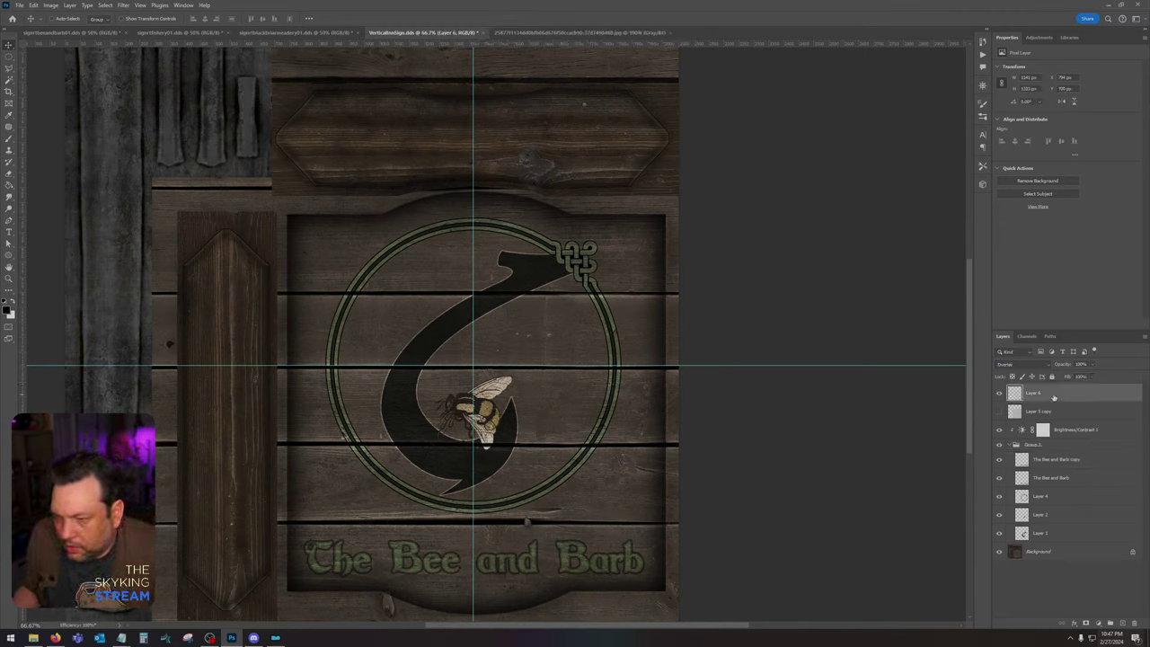
click(34, 638)
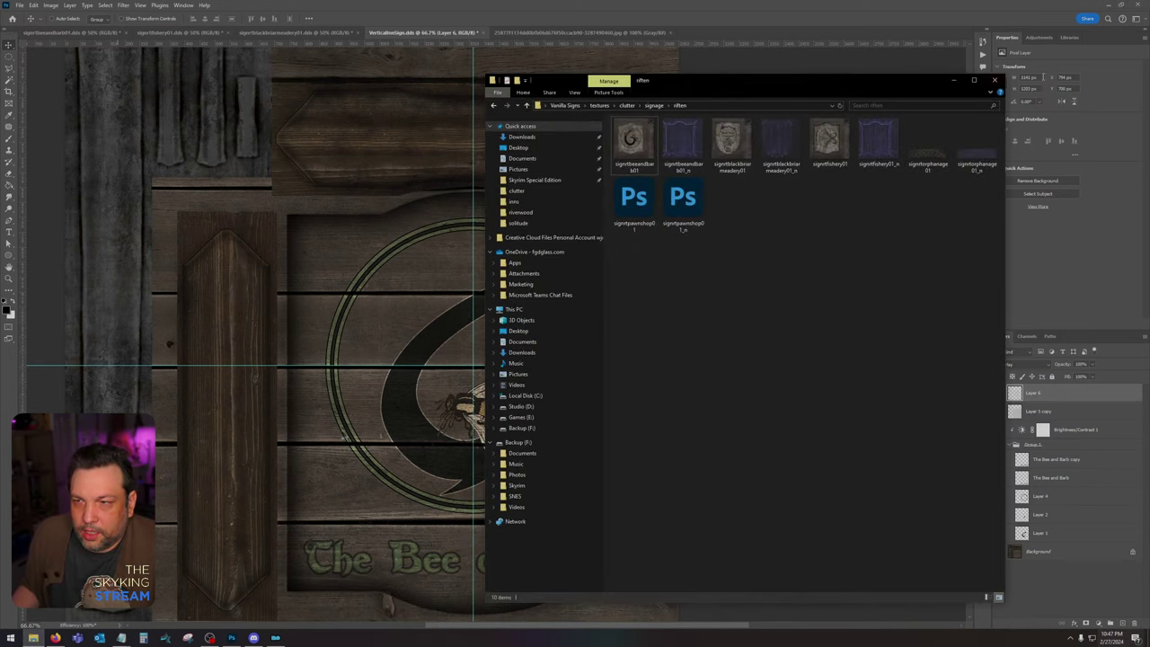
click(994, 80)
click(19, 5)
click(36, 23)
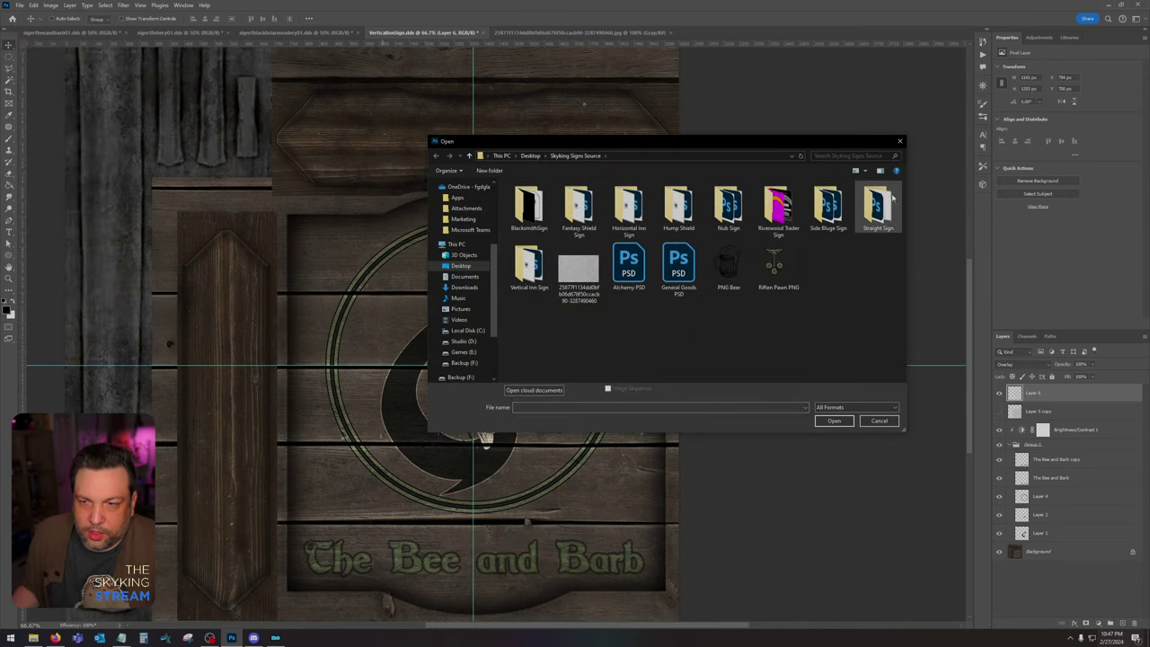
double_click(529, 266)
double_click(729, 216)
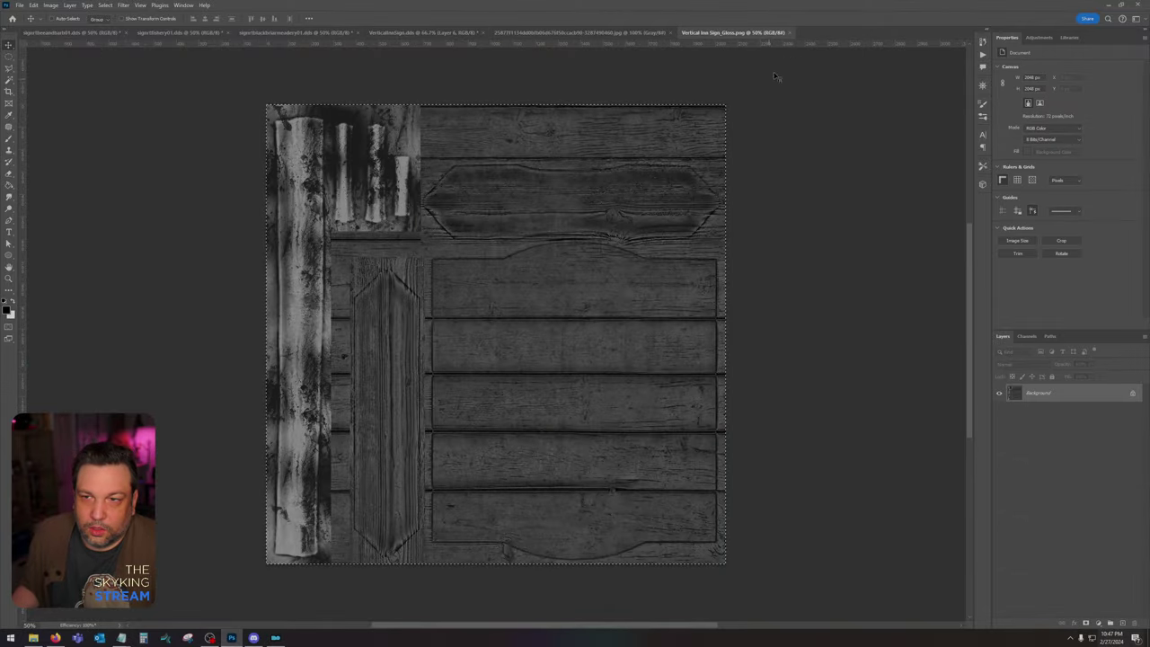
click(790, 32)
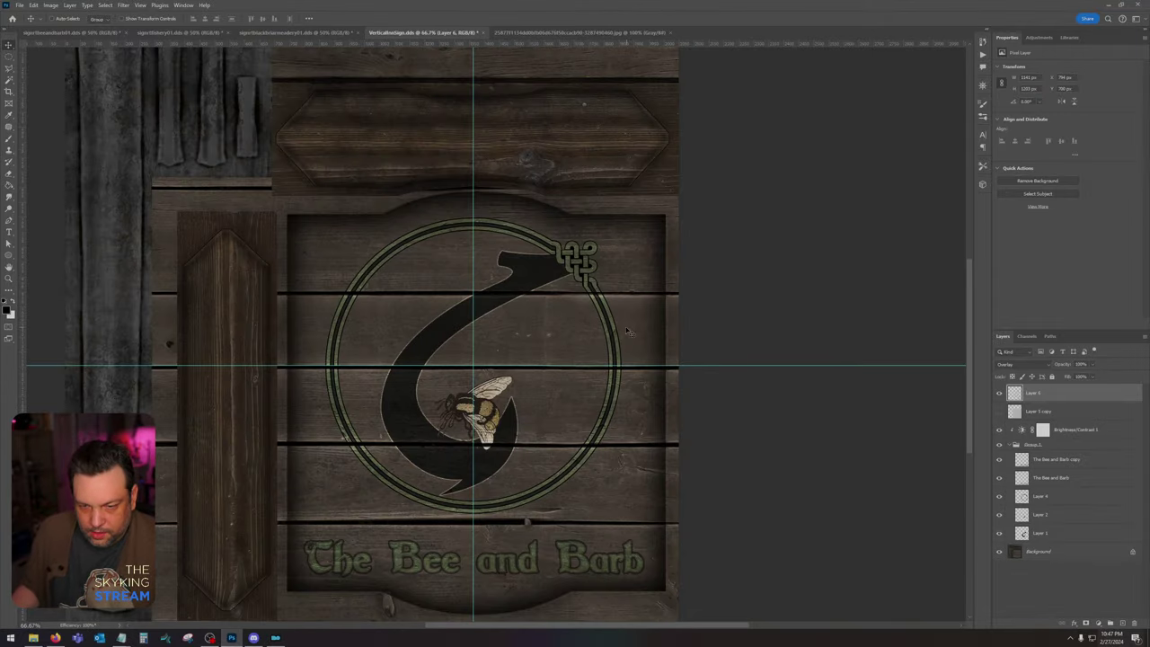
key(ctrl+v)
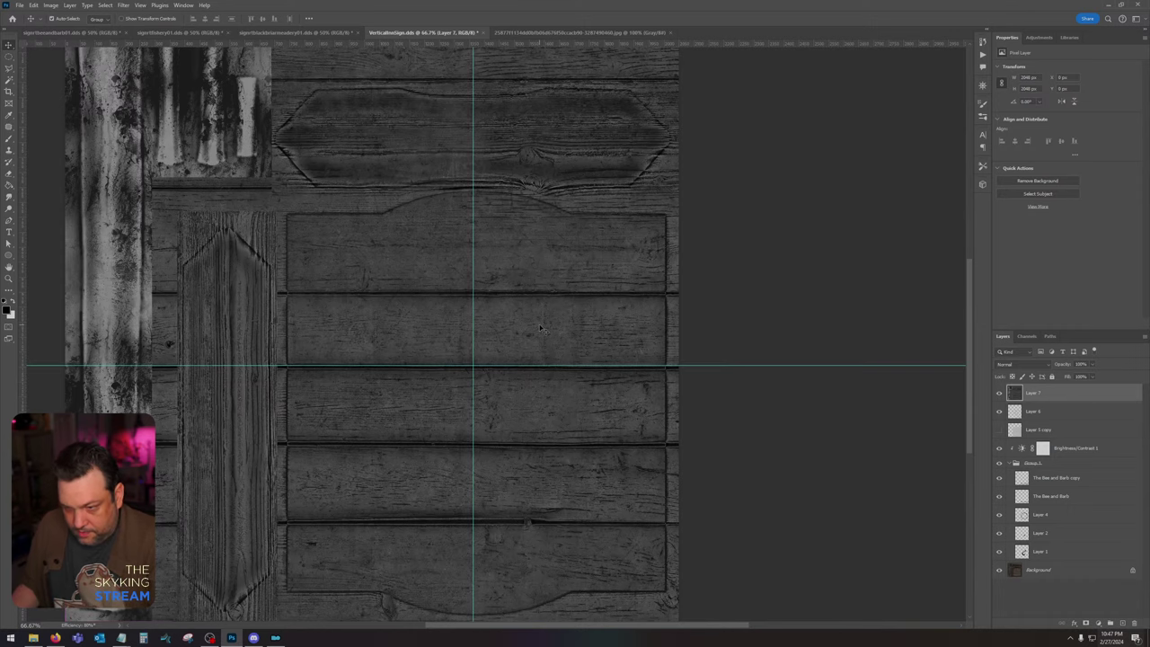
Step: Turn the pasted gloss texture on Layer 7 near black-and-white using Levels with inputs 33, 0.34 and 66
key(ctrl+minus)
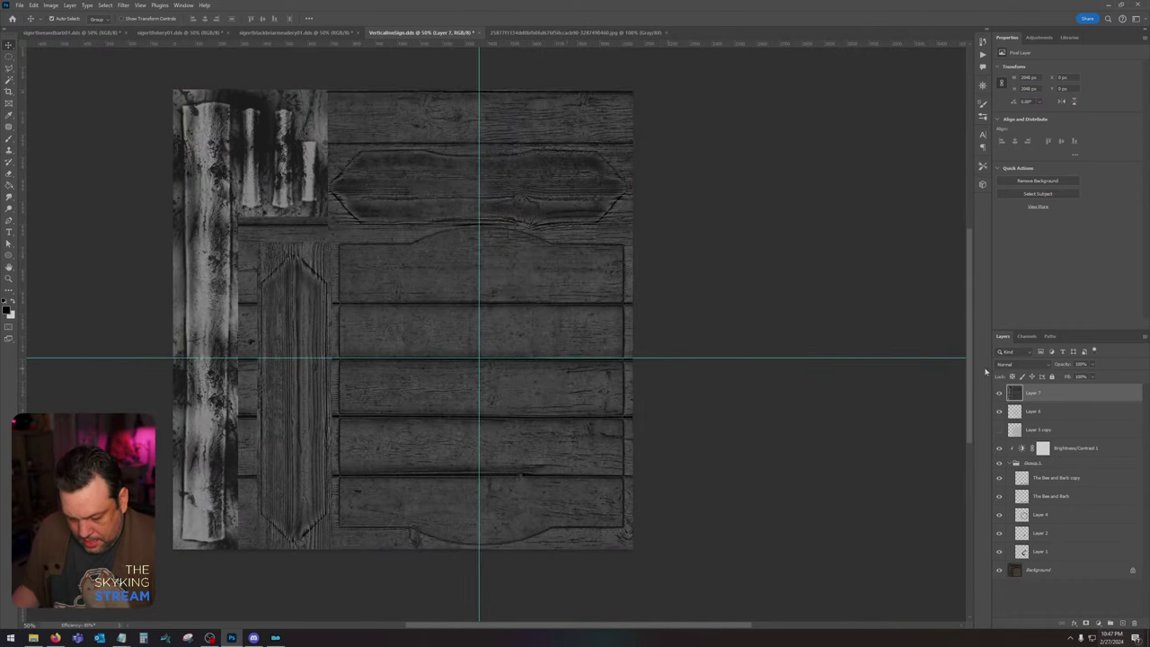
key(ctrl+l)
drag(643, 500, 659, 500)
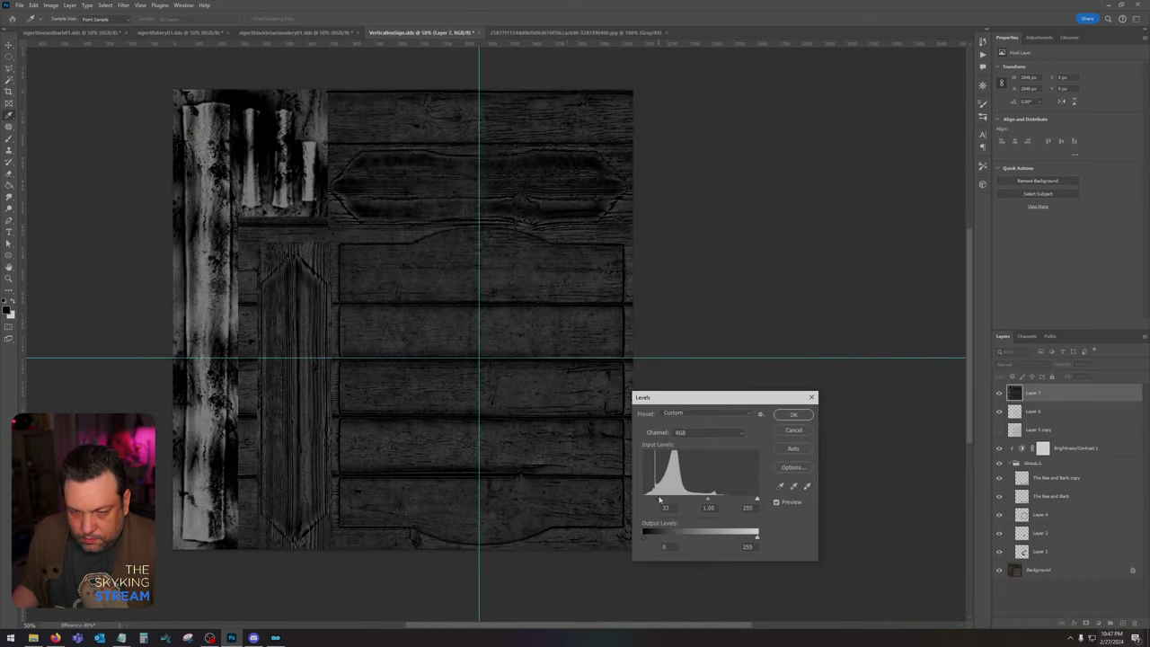
drag(757, 501, 673, 501)
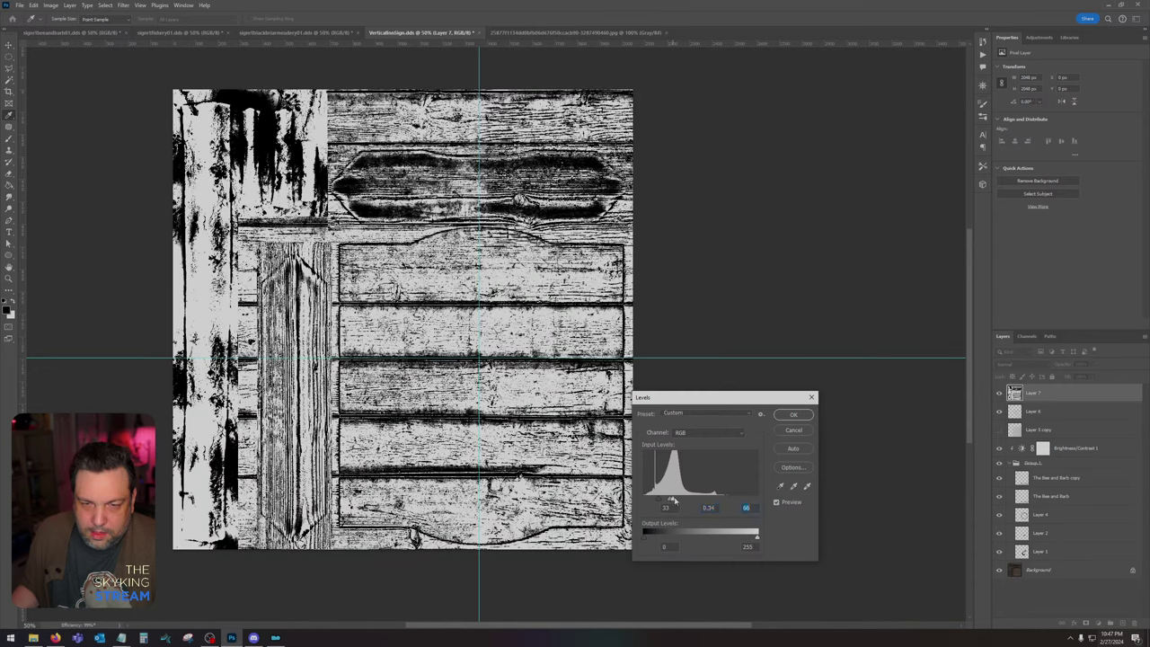
click(784, 417)
Step: Select the black cracks of Layer 7 by Color Range with fuzziness 157, hide the layer, and invert the selection
click(105, 5)
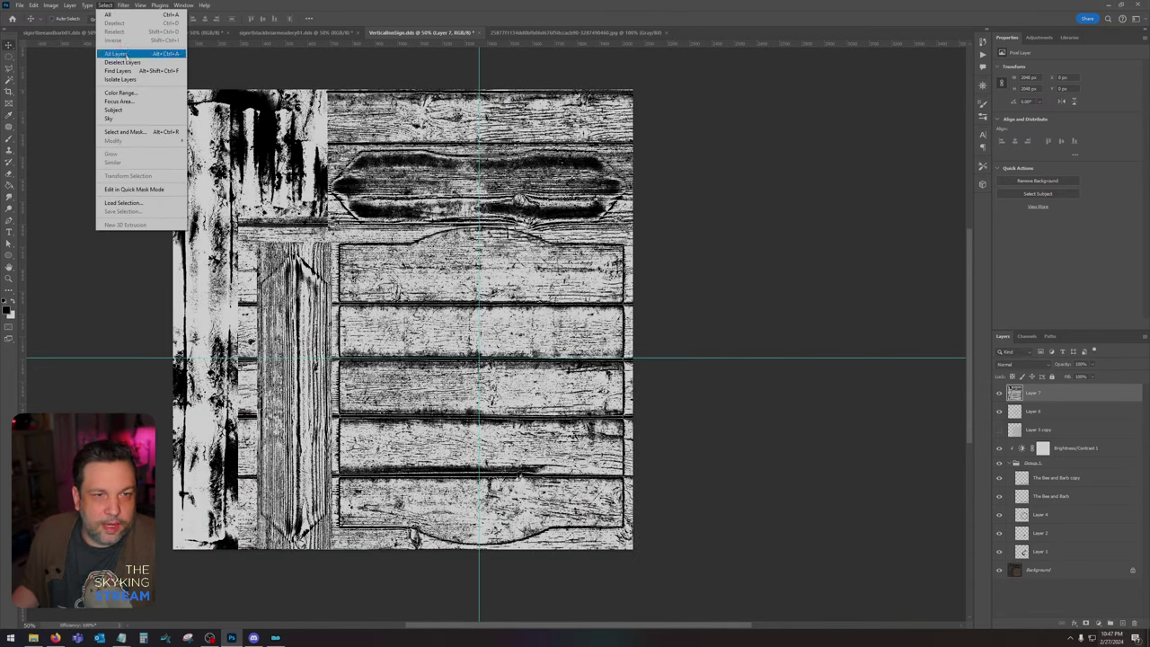
click(120, 93)
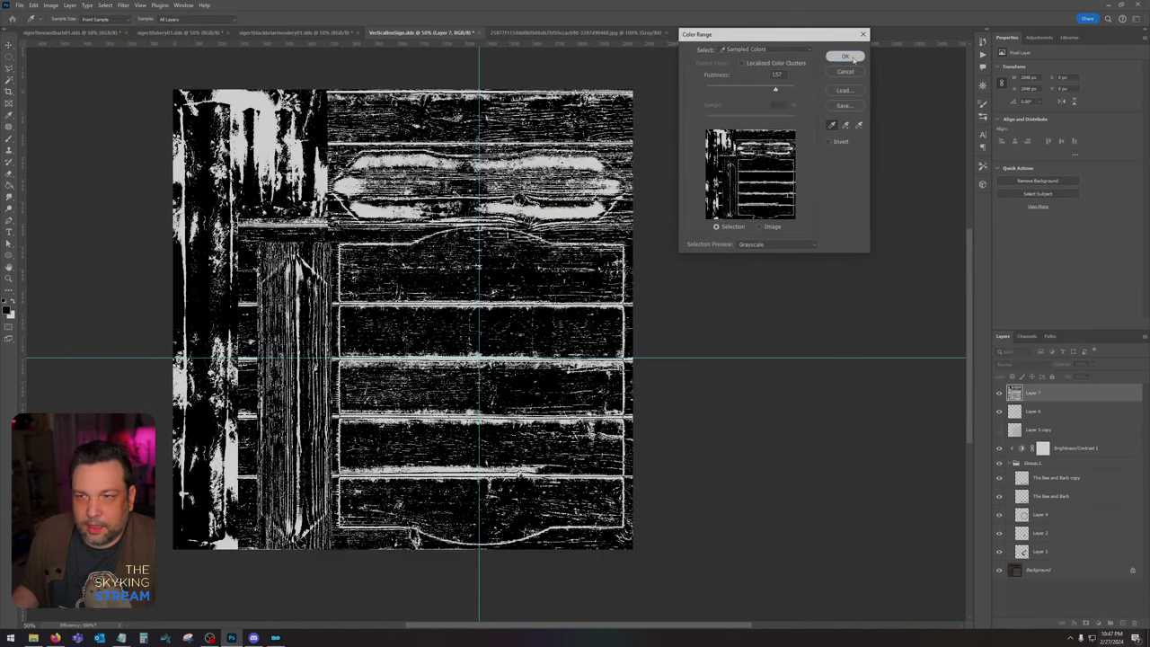
click(854, 60)
click(1000, 393)
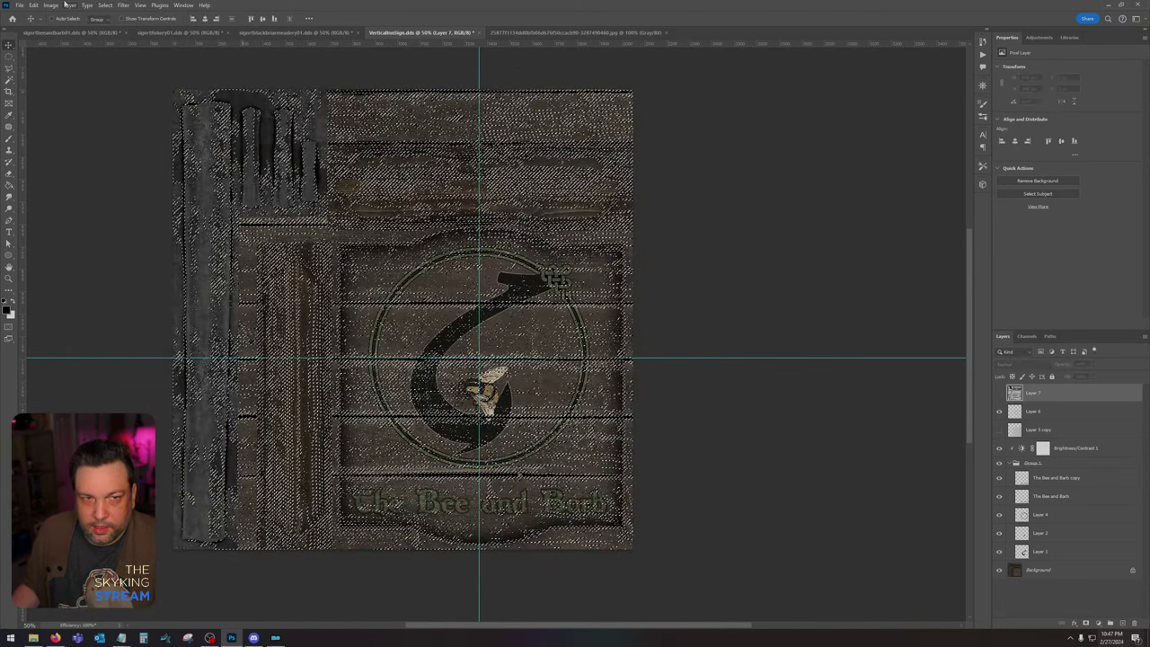
click(106, 6)
click(121, 41)
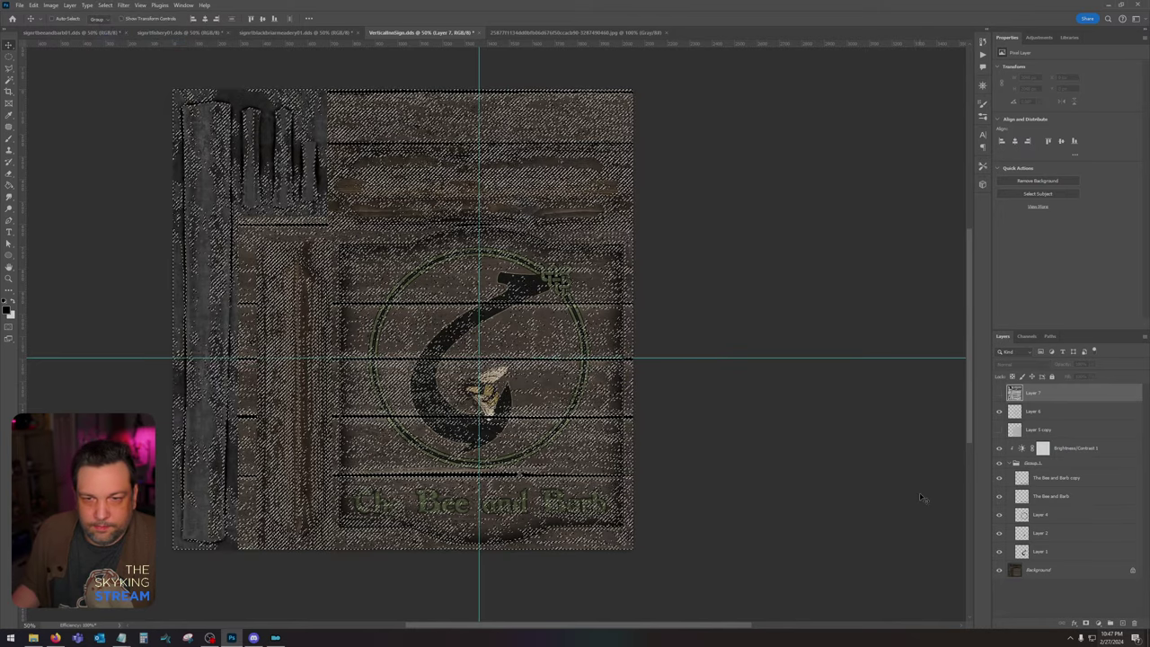
Step: Mask Group 1 with the inverted crack selection, then reload that mask as a selection and apply it as a layer mask on Layer 6
click(1031, 465)
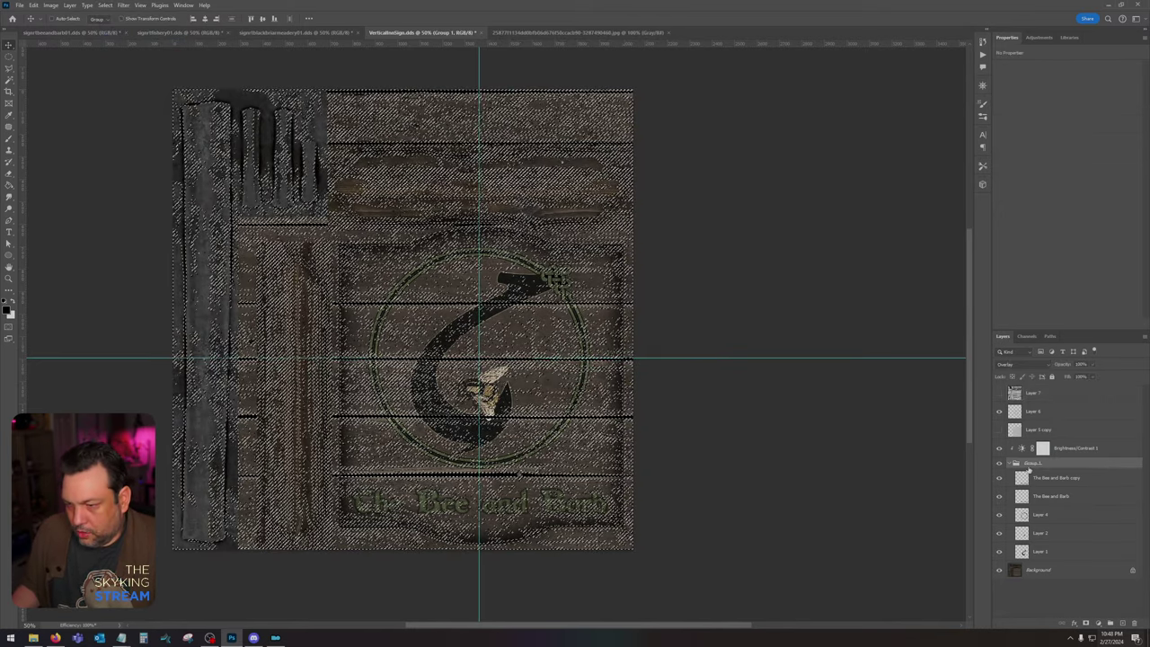
click(1086, 623)
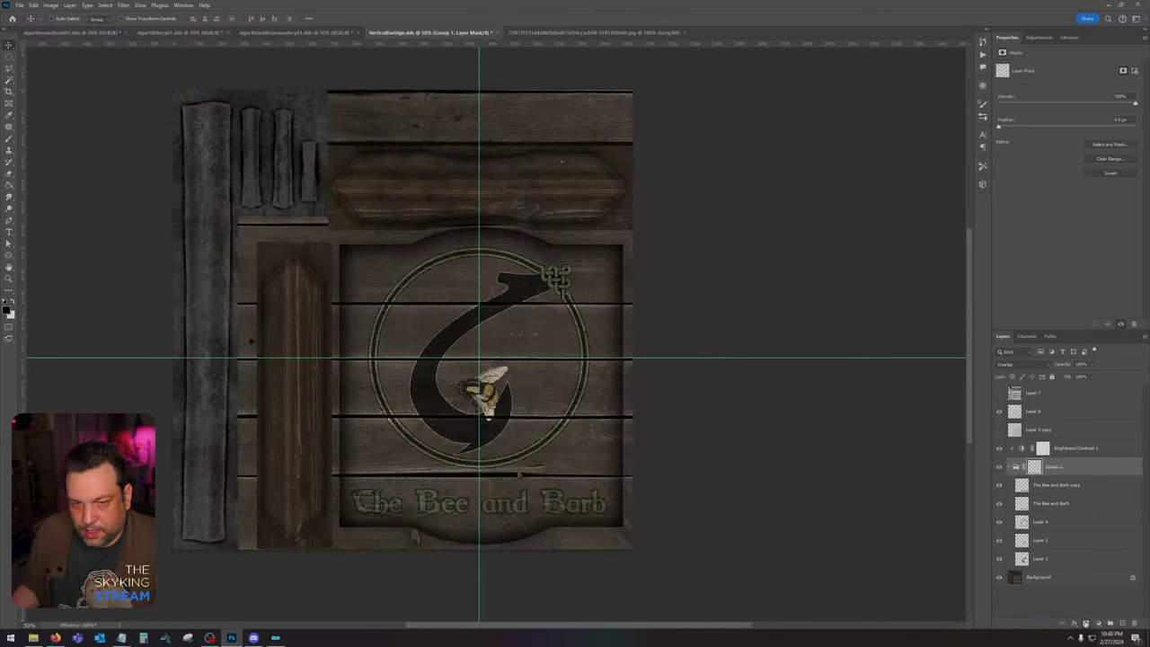
ctrl+click(1035, 467)
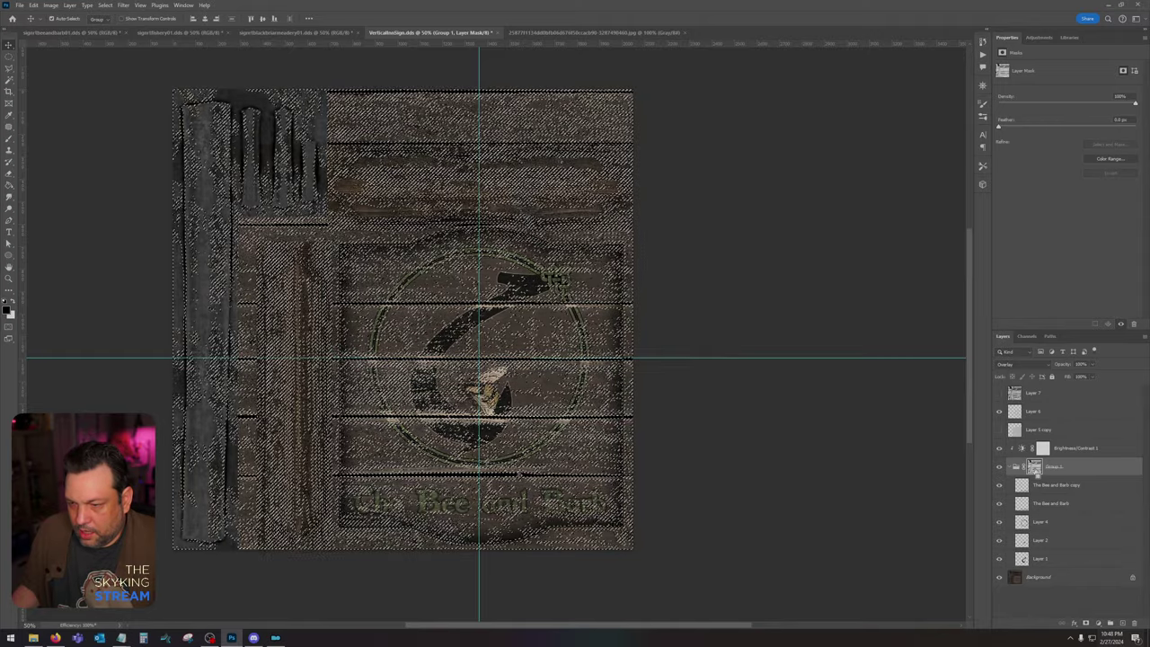
click(1043, 412)
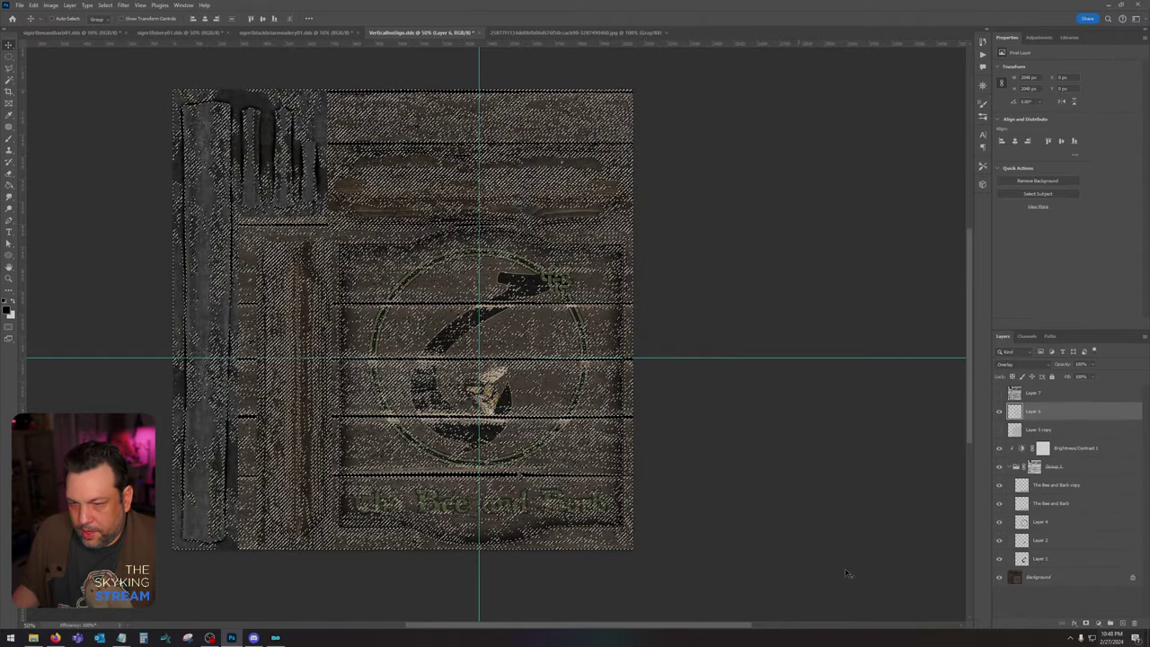
click(1086, 623)
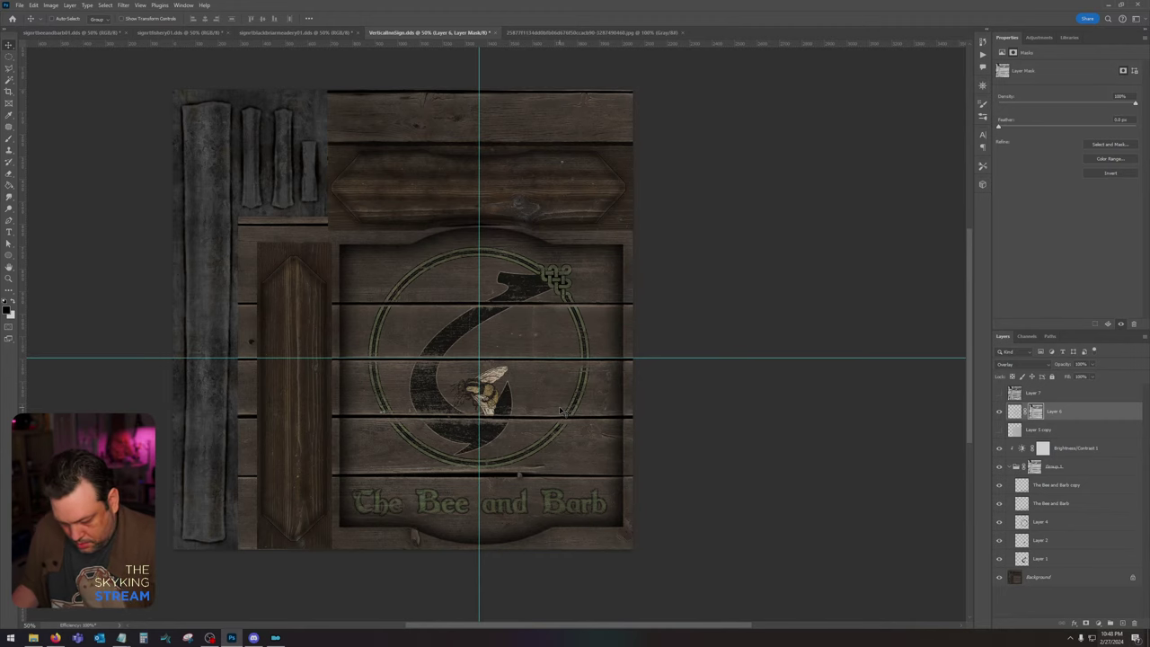
key(ctrl+plus)
key(ctrl+plus)
drag(558, 463, 630, 363)
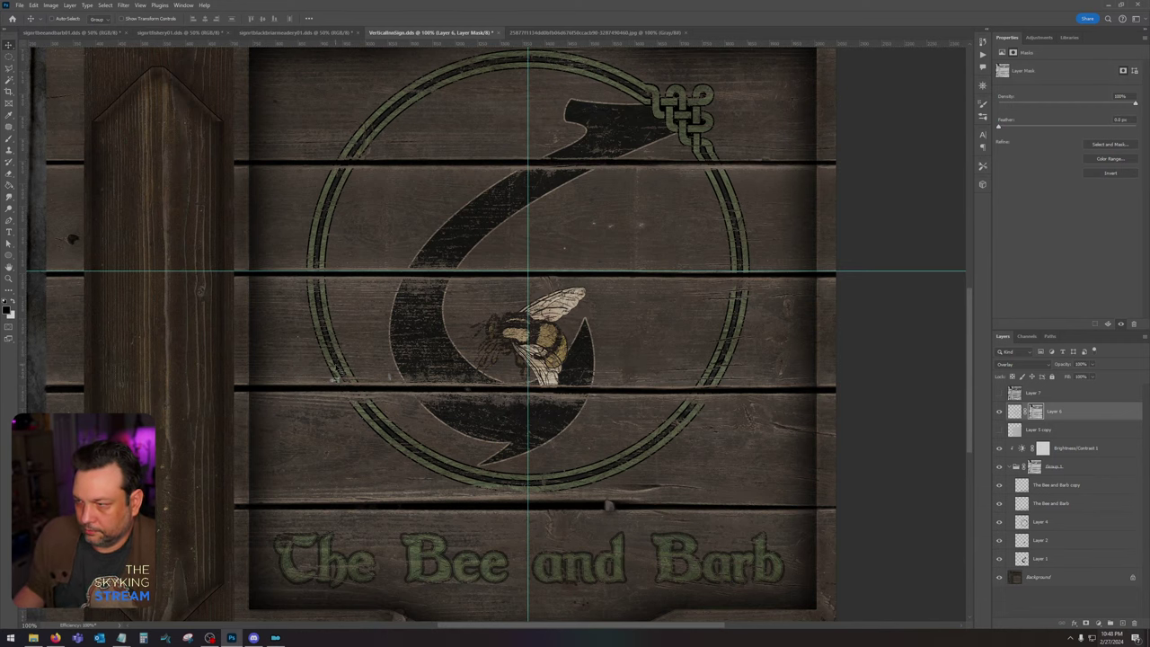
scroll(432, 378, up, 2)
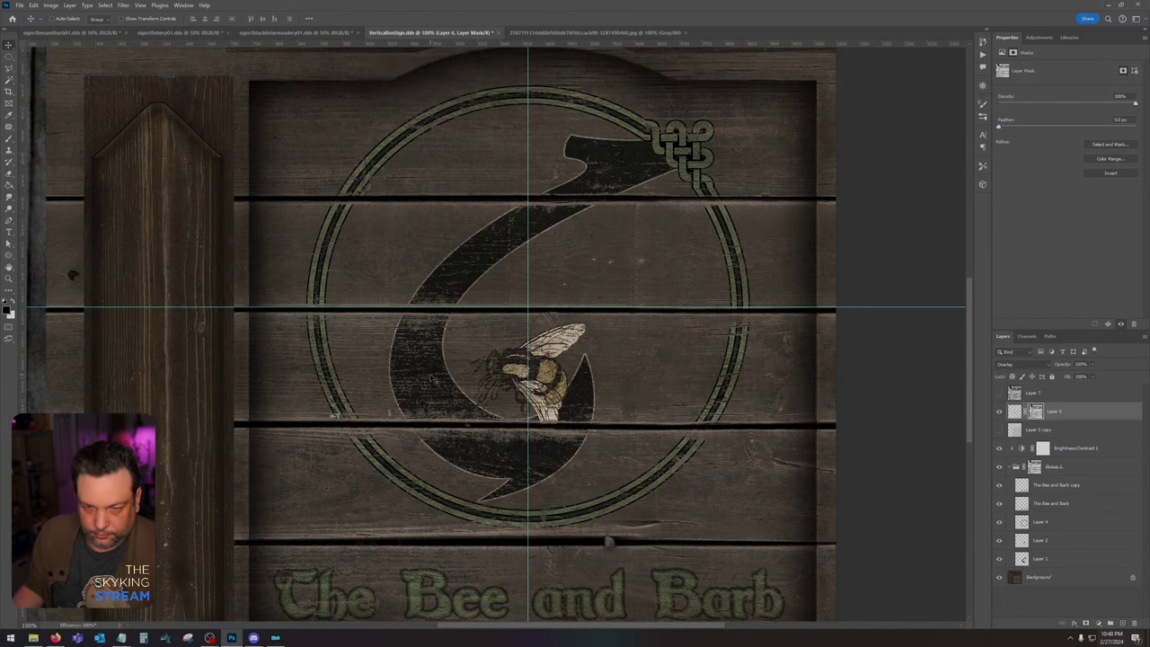
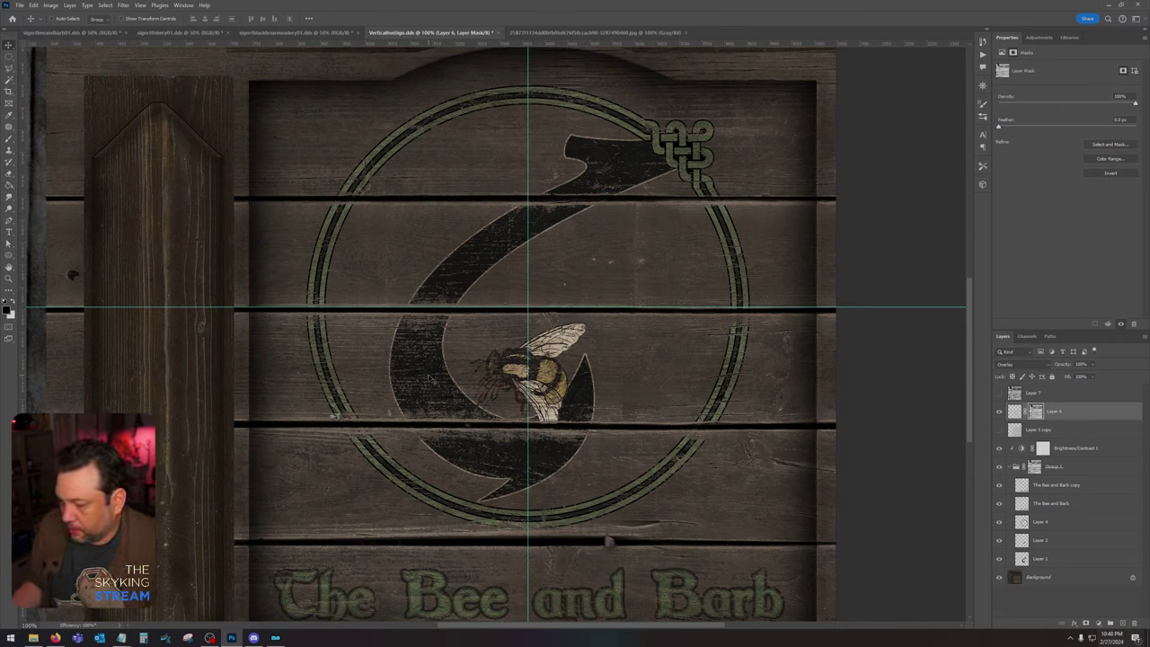
Step: Try to save a DDS copy of the sign over signrtbeeandbarb01 in the Vanilla Signs textures\clutter\signage\riften folder
click(20, 5)
click(53, 122)
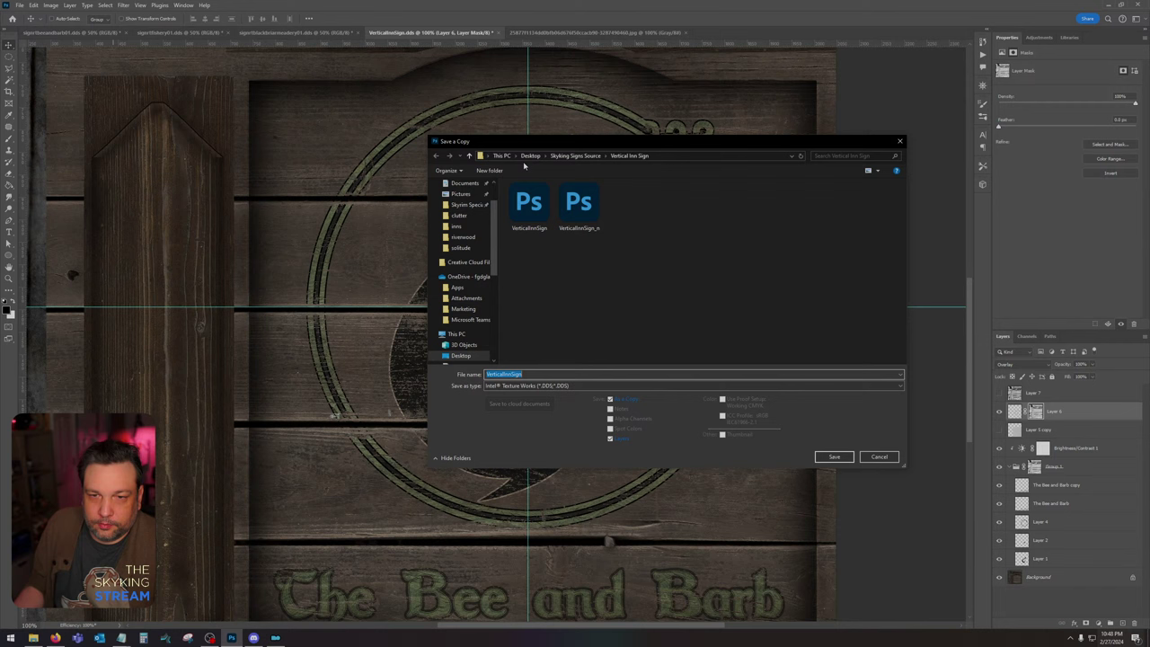
scroll(467, 233, up, 1)
click(462, 216)
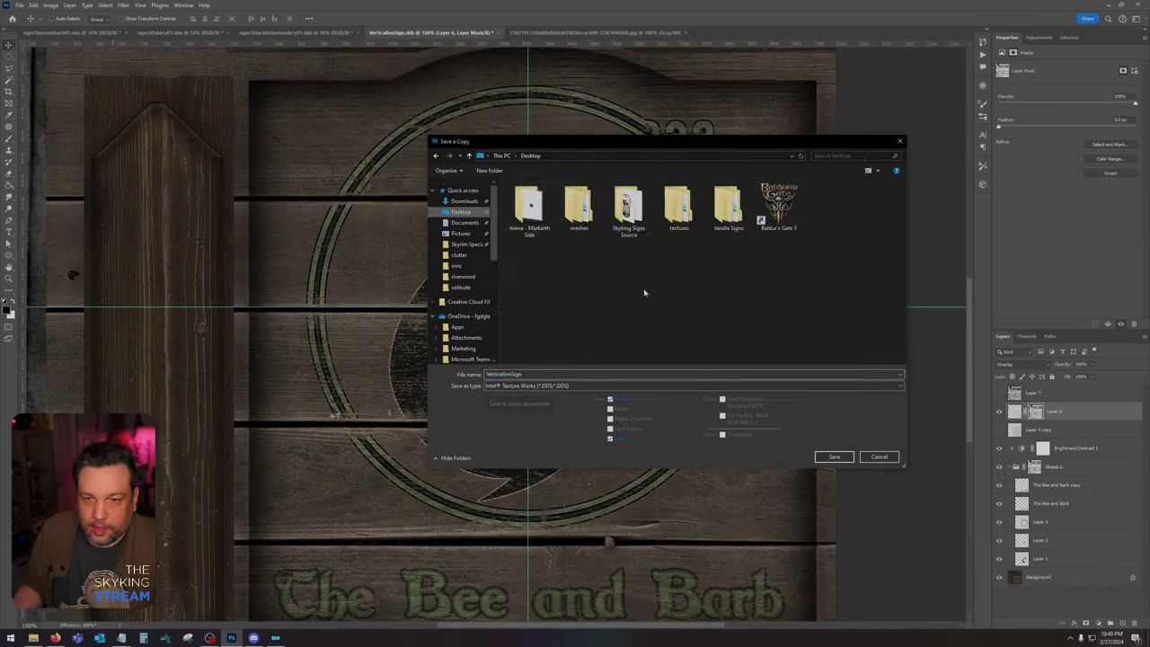
double_click(728, 205)
double_click(556, 207)
double_click(533, 206)
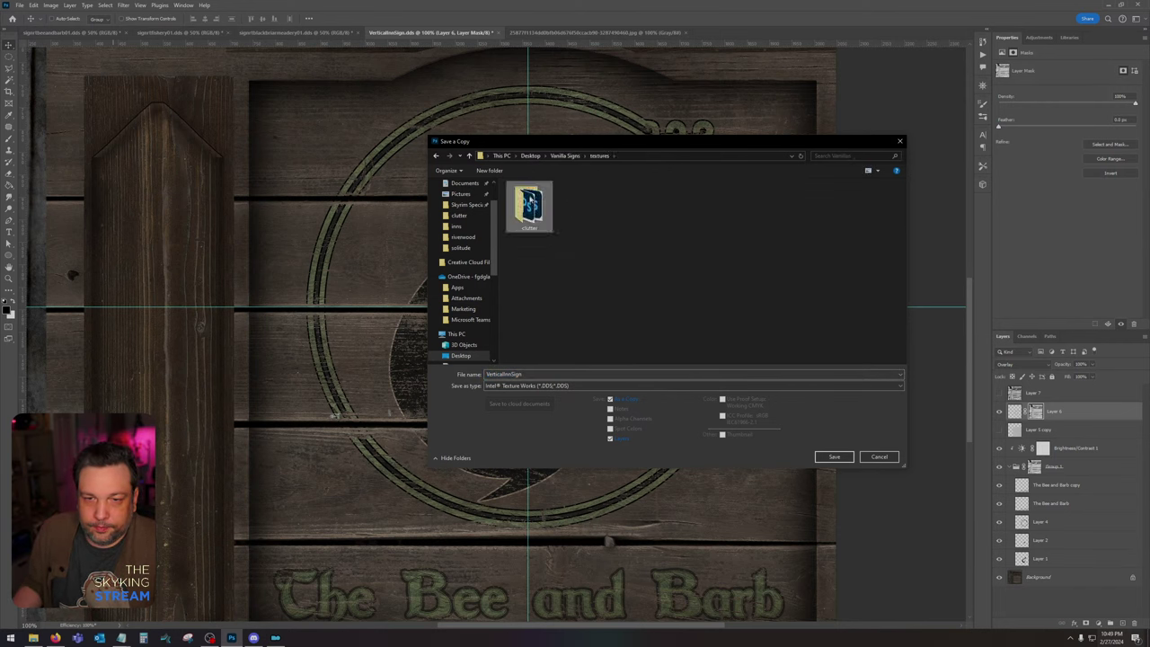
double_click(532, 206)
double_click(532, 207)
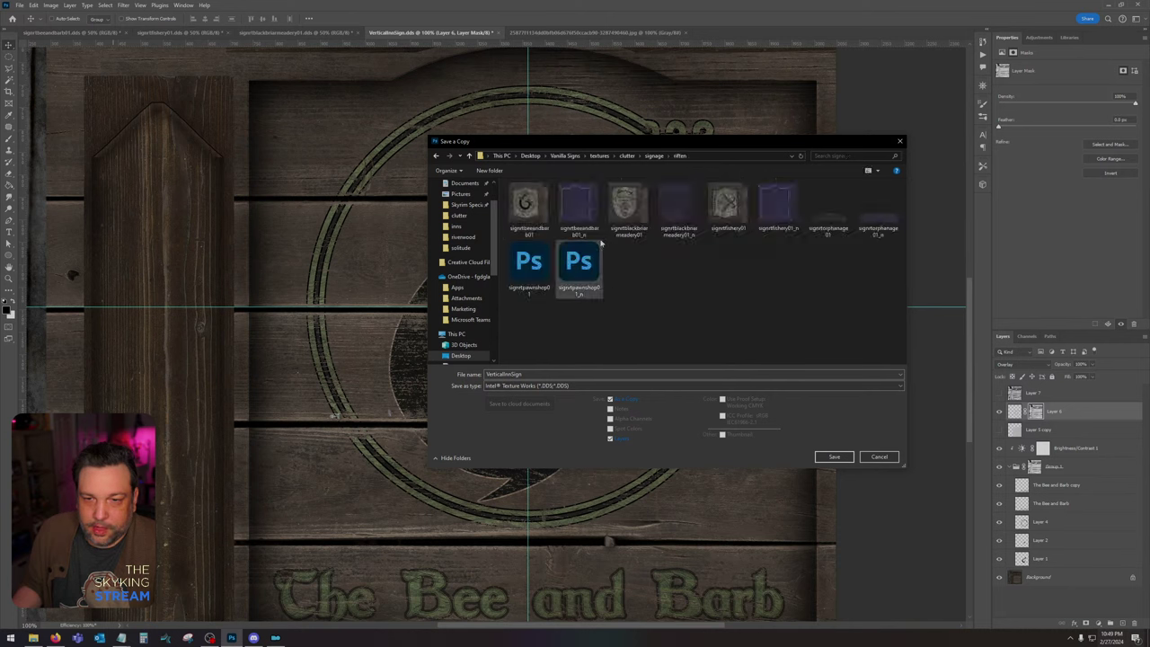
double_click(529, 205)
click(595, 319)
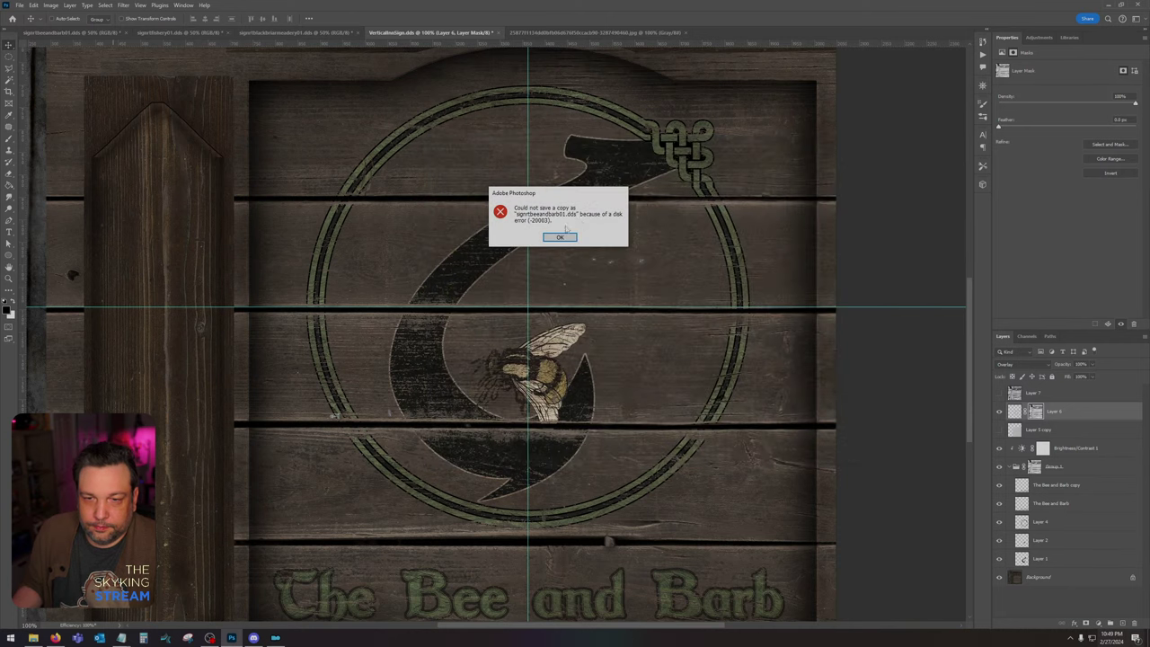
click(561, 237)
Step: Close signrtbeeandbarb01.dds without saving, and save a DDS copy of the vertical sign over that file in Vanilla Signs\textures\clutter\signage\riften
click(129, 32)
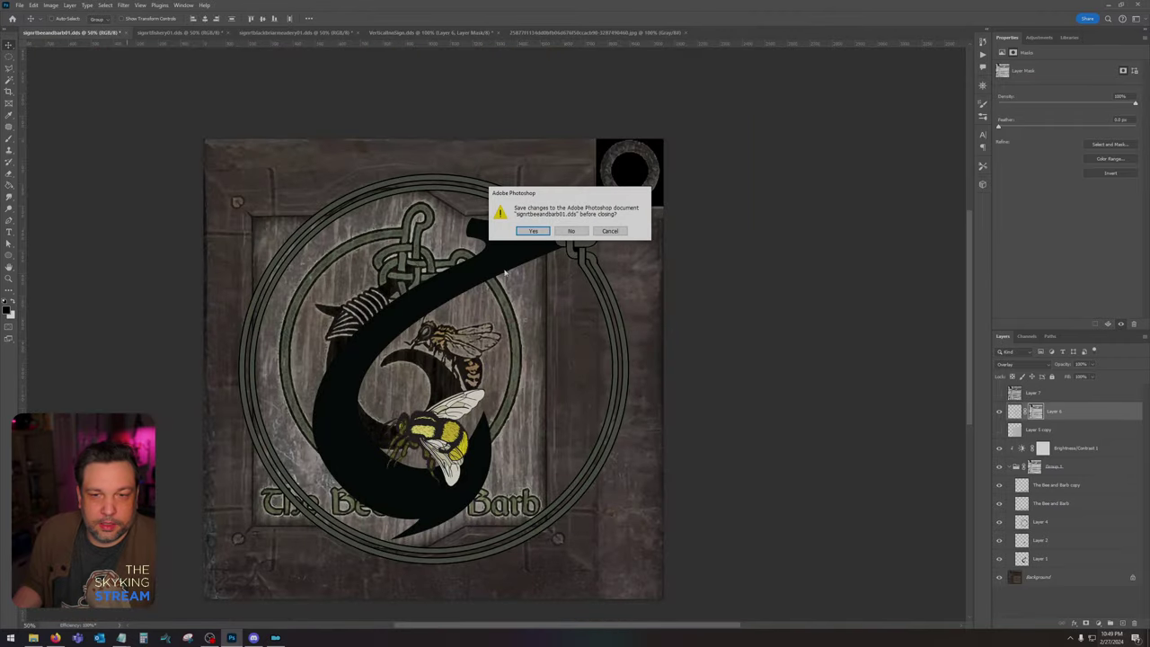
click(572, 233)
click(17, 5)
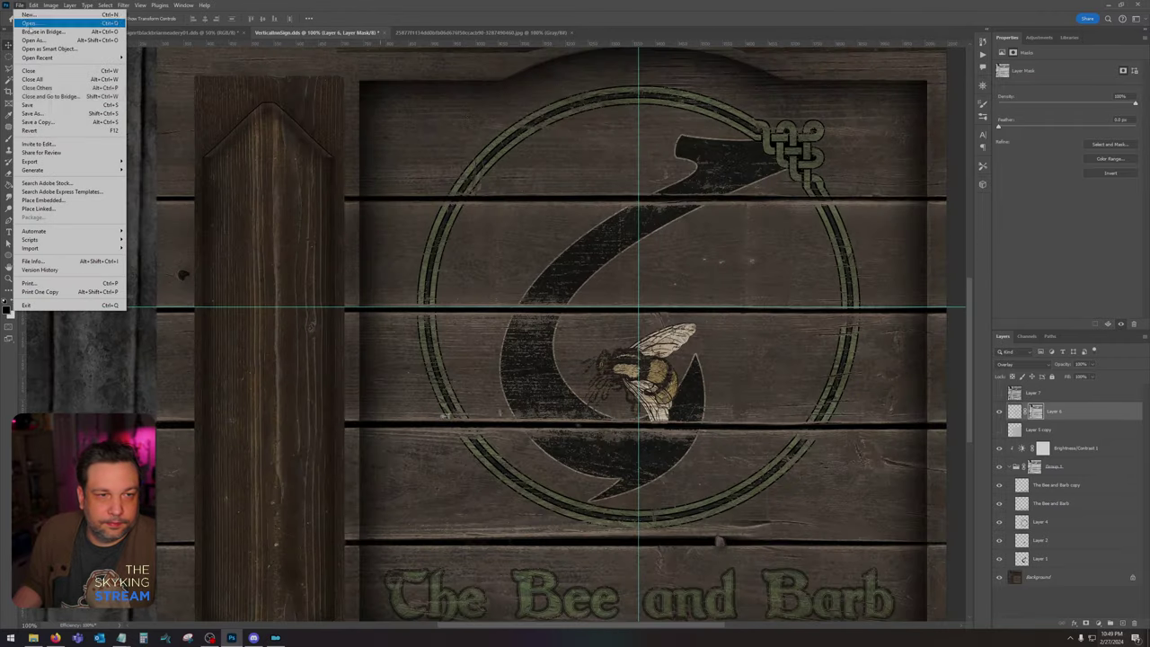
click(40, 123)
scroll(490, 237, up, 2)
click(462, 211)
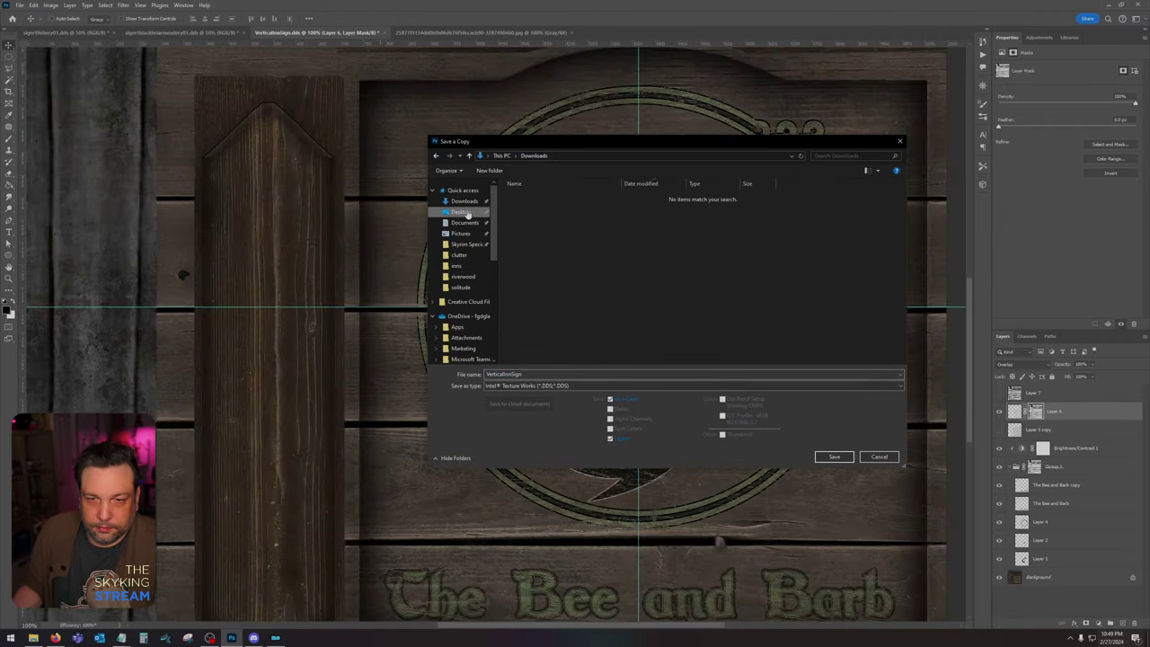
double_click(721, 209)
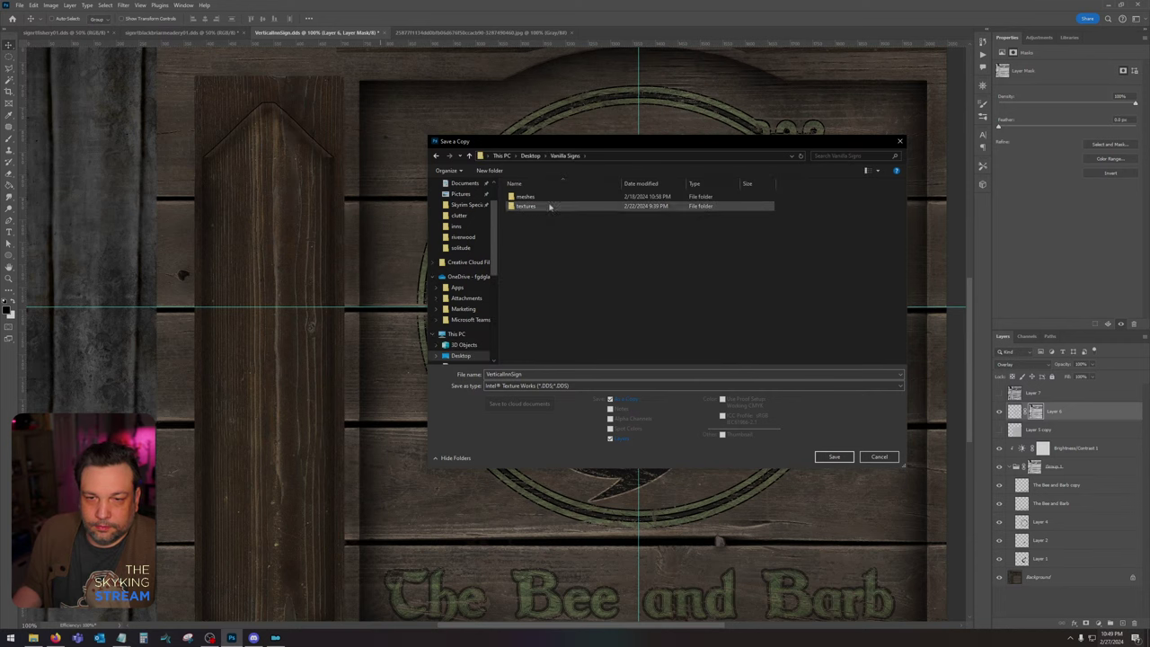
double_click(546, 206)
double_click(529, 205)
double_click(528, 198)
double_click(523, 206)
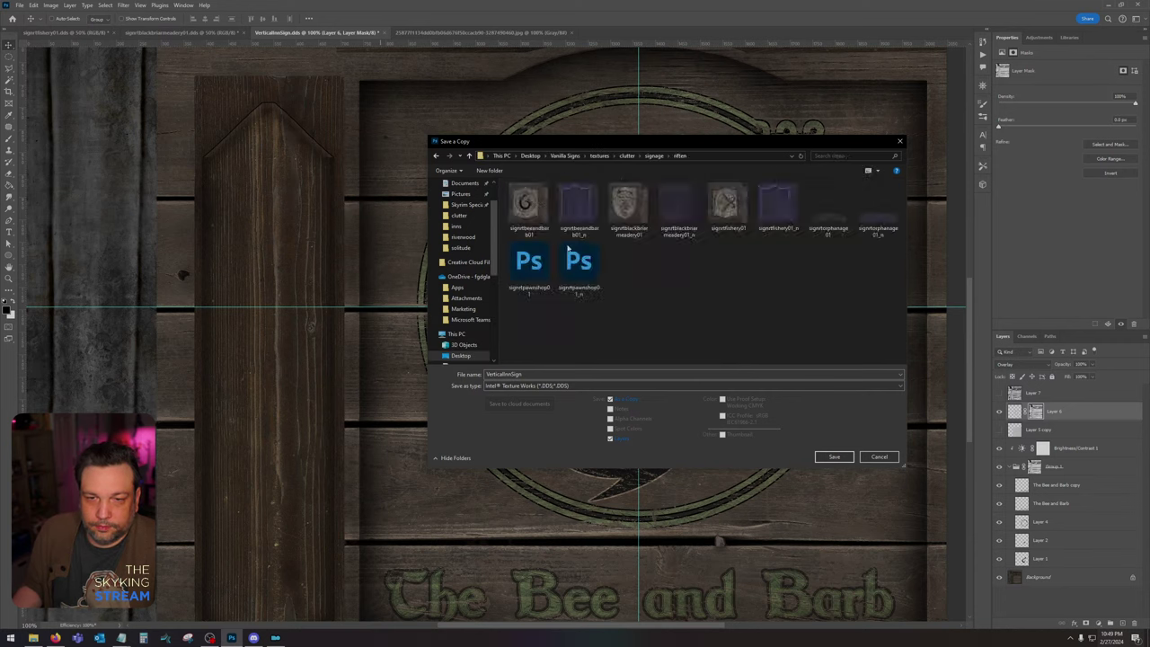
double_click(544, 217)
click(596, 319)
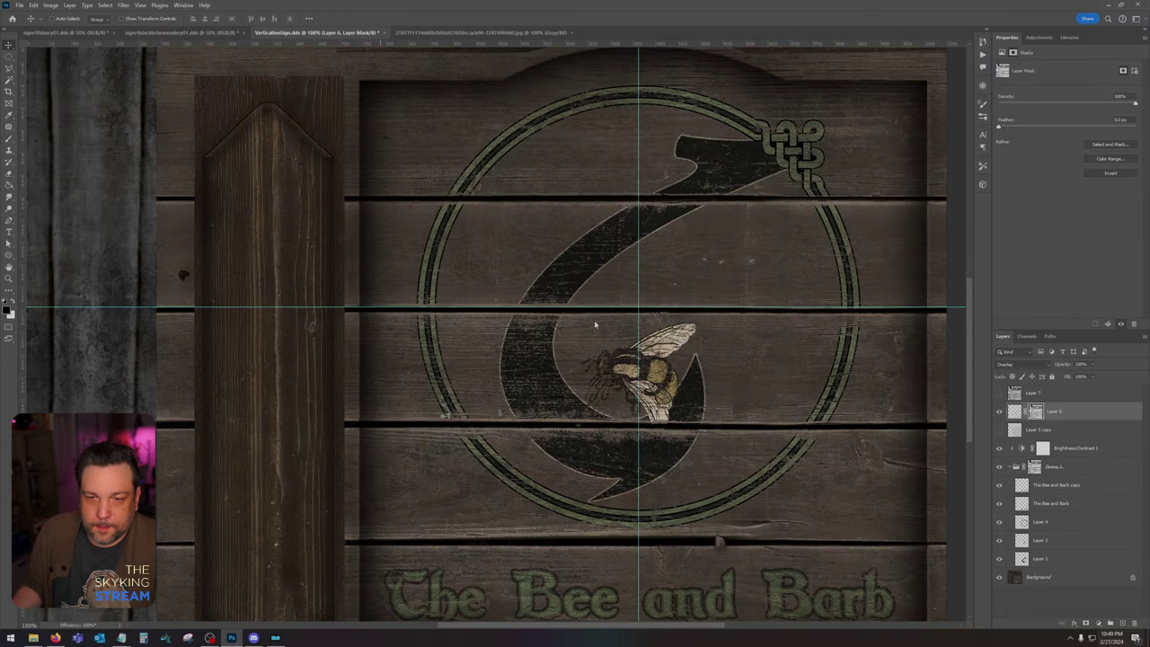
Step: Export the DDS copy with texture type Color and BC7 8bpp Fine (Linear, DX11+) compression
click(580, 194)
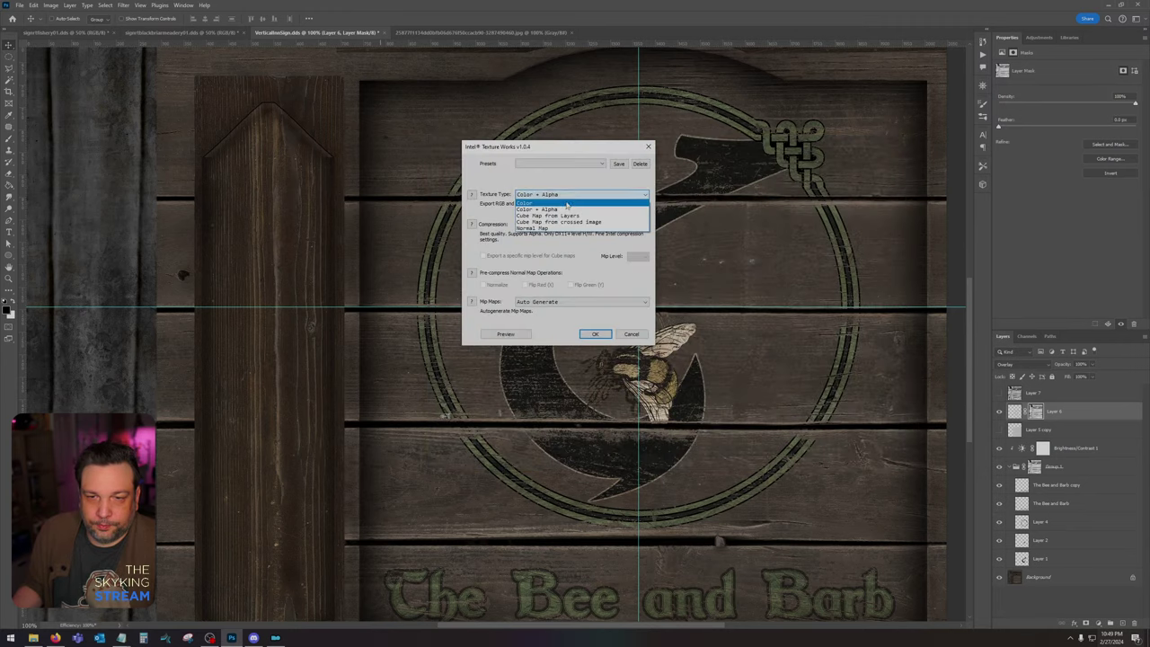
click(557, 201)
click(580, 223)
click(586, 264)
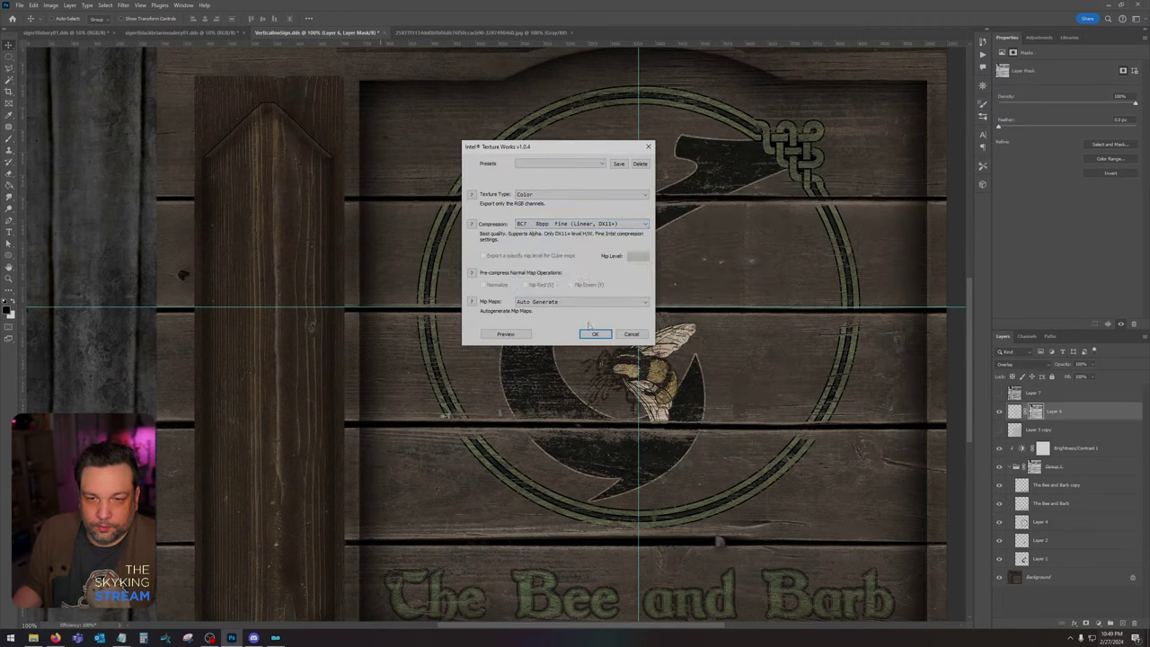
click(595, 334)
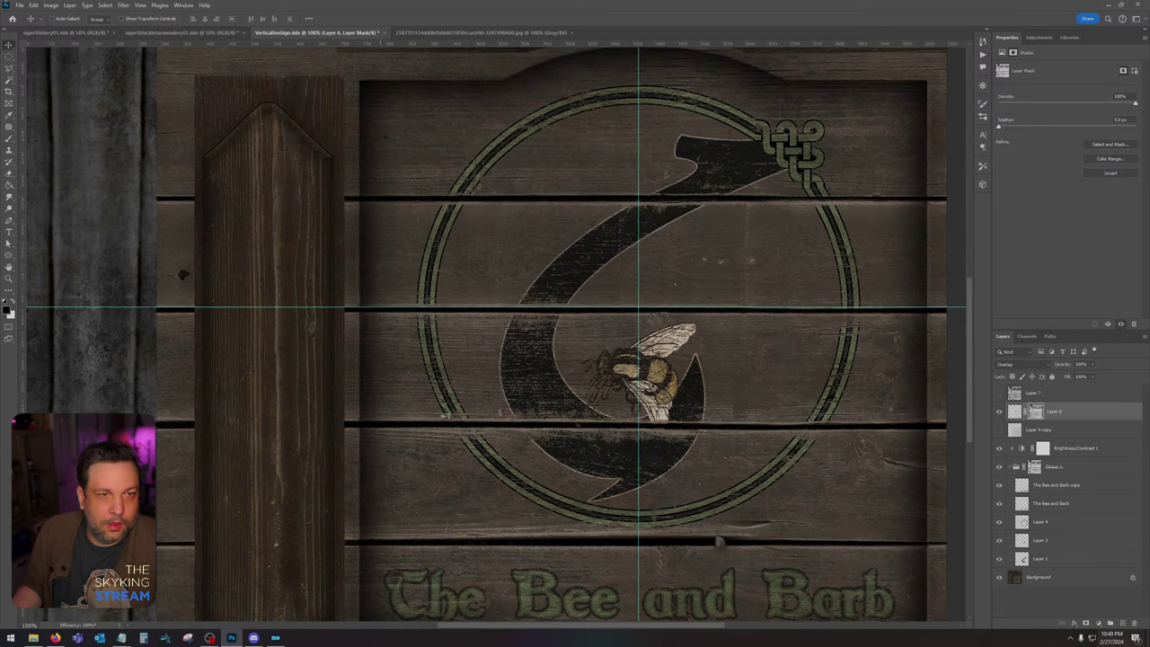
Step: Open the normal map VerticalInnSign_n.dds from Skyking Signs Source\Vertical Inn Sign, loading its transparency as an alpha channel
click(19, 5)
click(28, 23)
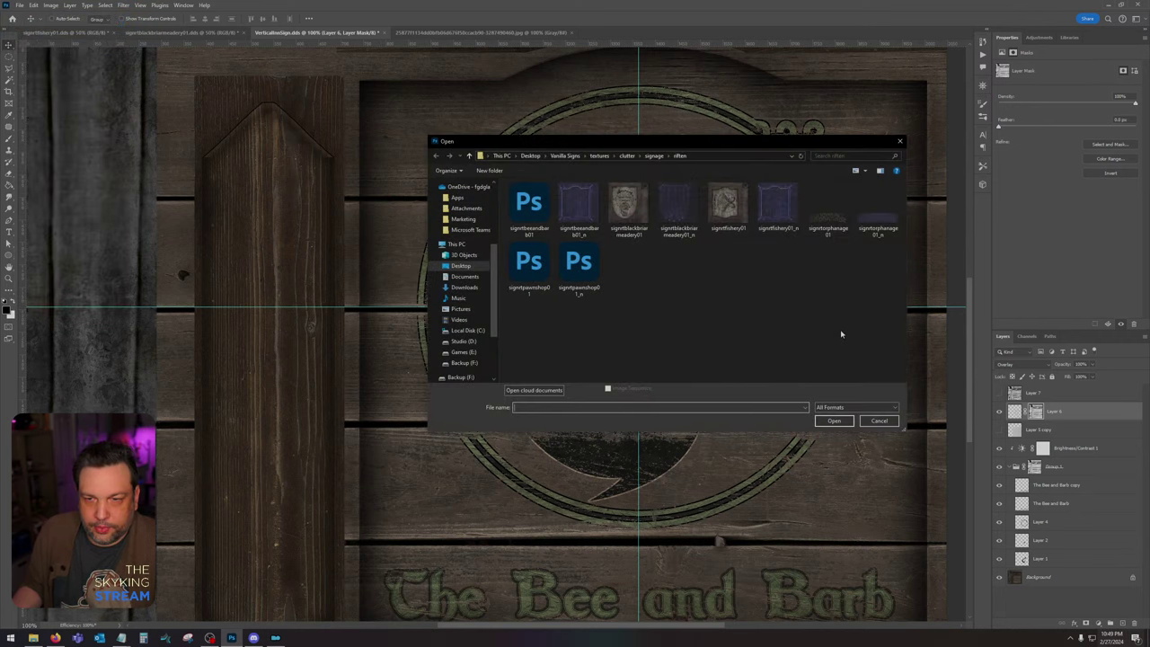
click(541, 156)
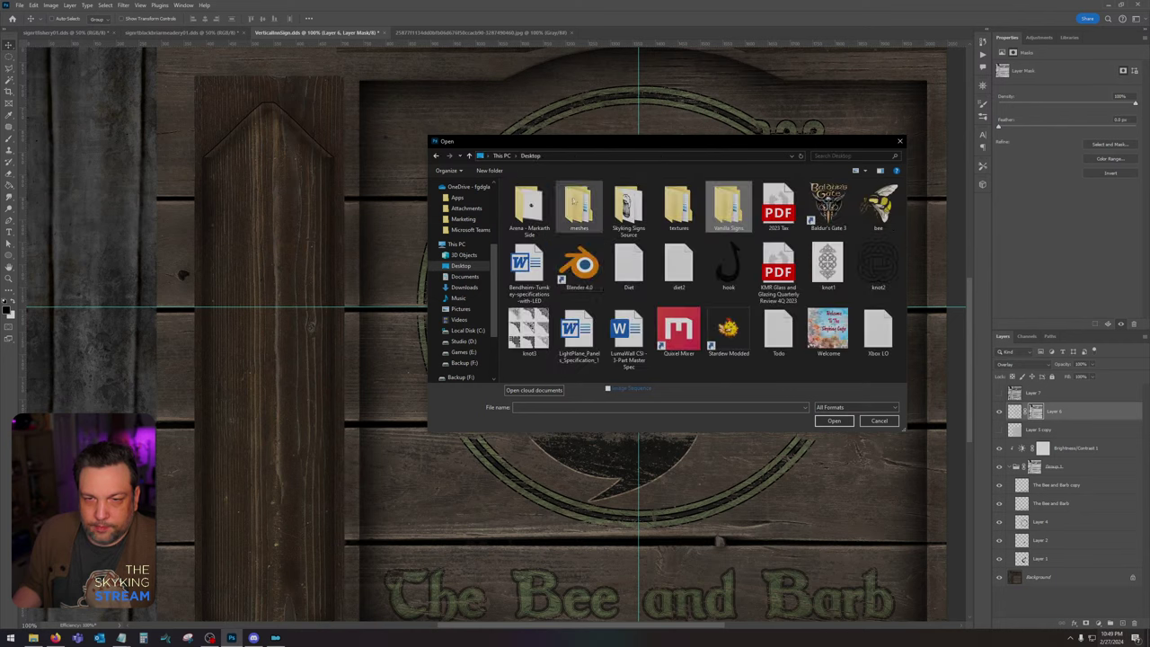
double_click(629, 202)
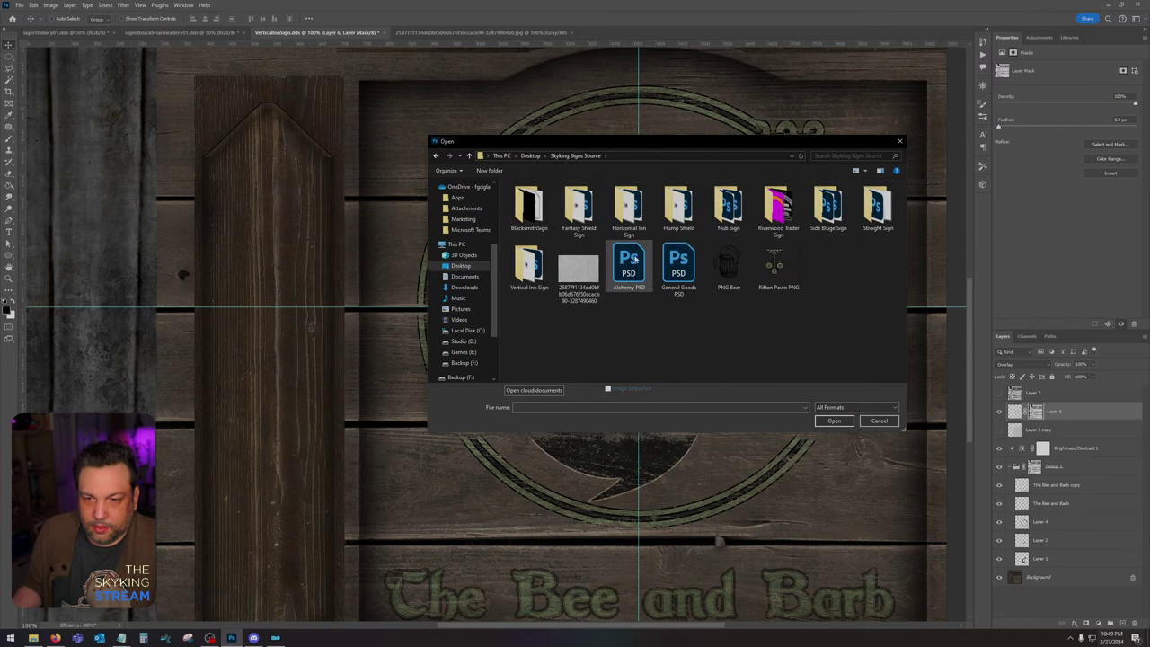
double_click(529, 268)
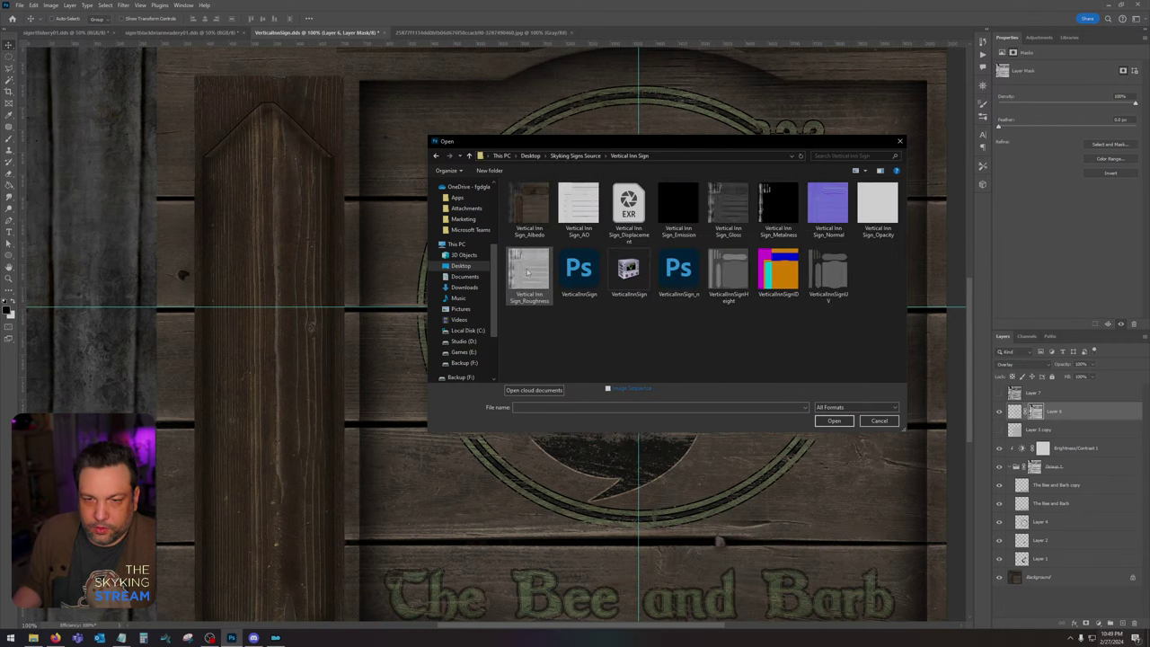
double_click(628, 268)
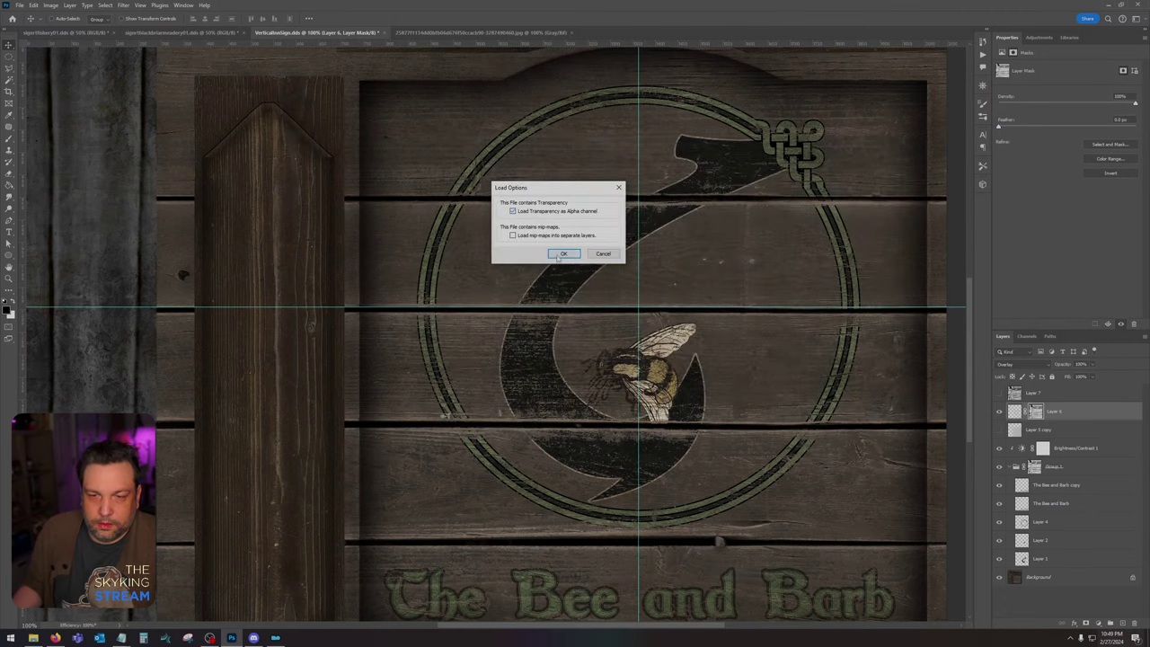
click(564, 253)
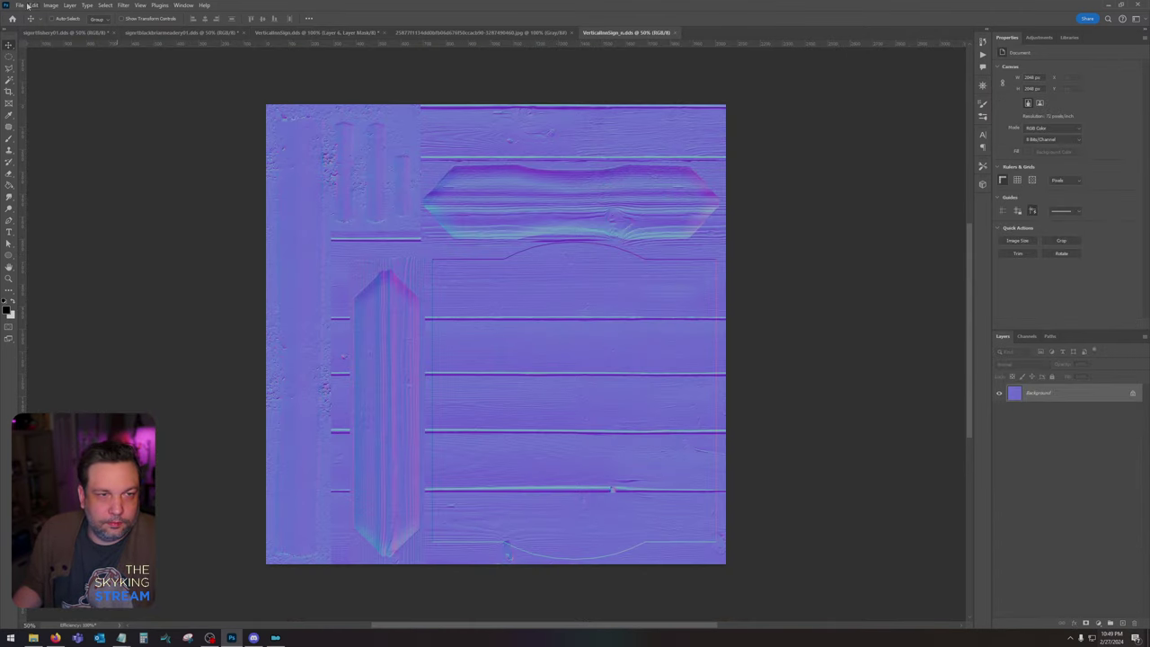
Step: Save a DDS copy of the normal map over signrtbeeandbarb01_n in the Vanilla Signs\textures\clutter\signage\riften folder
click(22, 6)
click(68, 113)
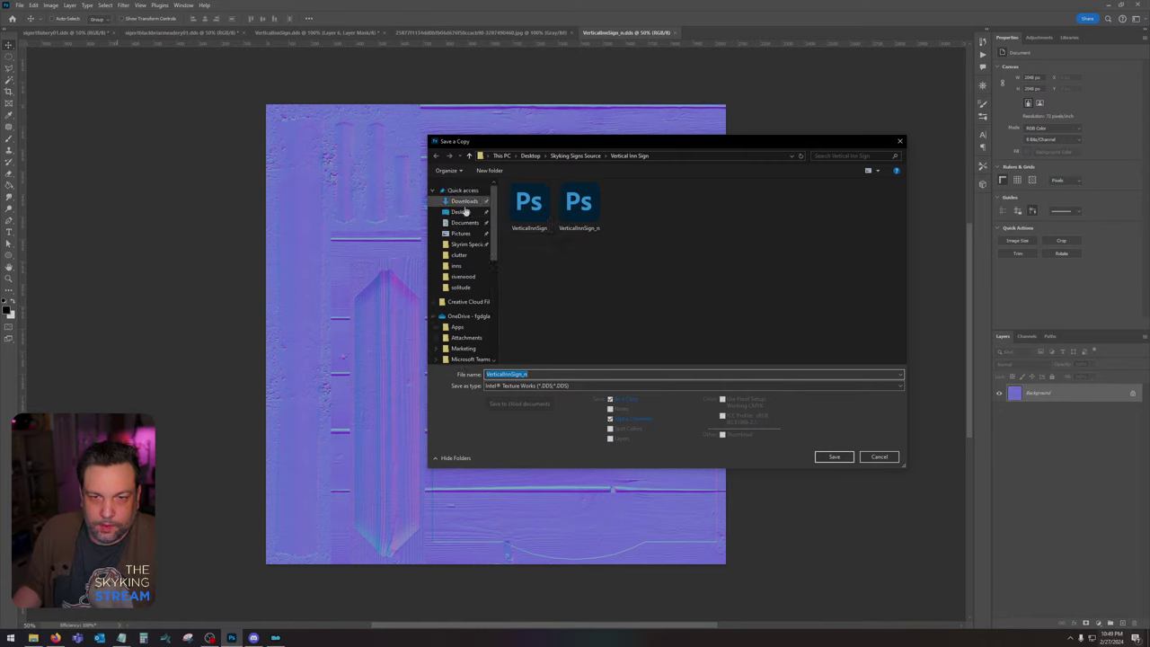
click(464, 212)
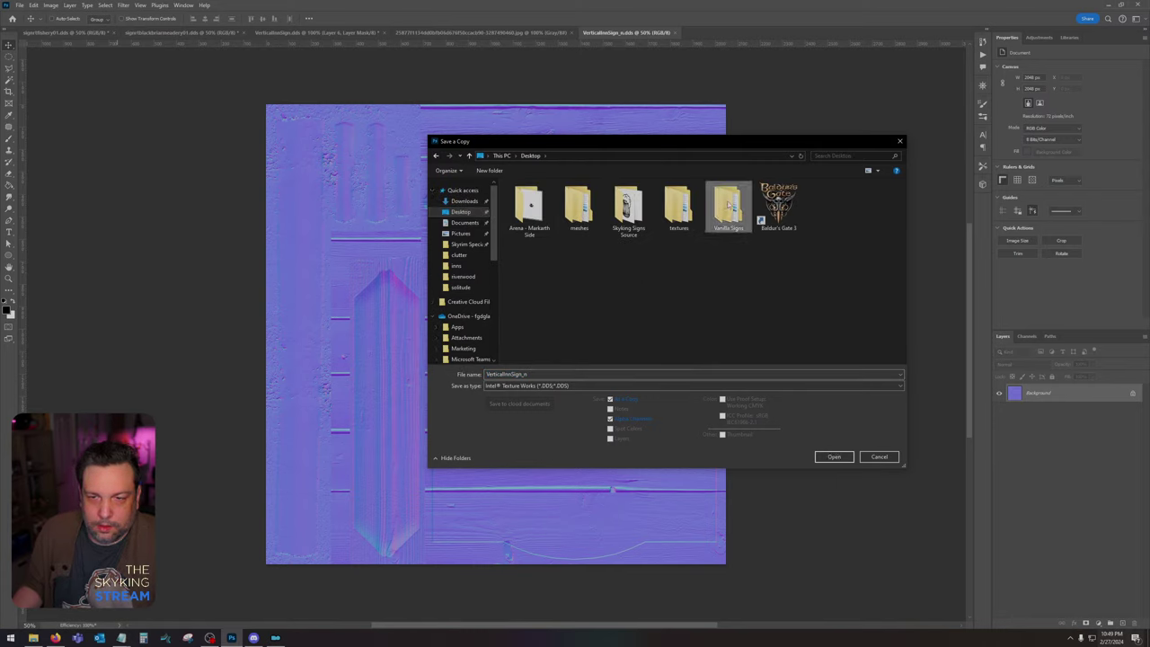
double_click(728, 205)
double_click(548, 206)
double_click(531, 205)
double_click(528, 204)
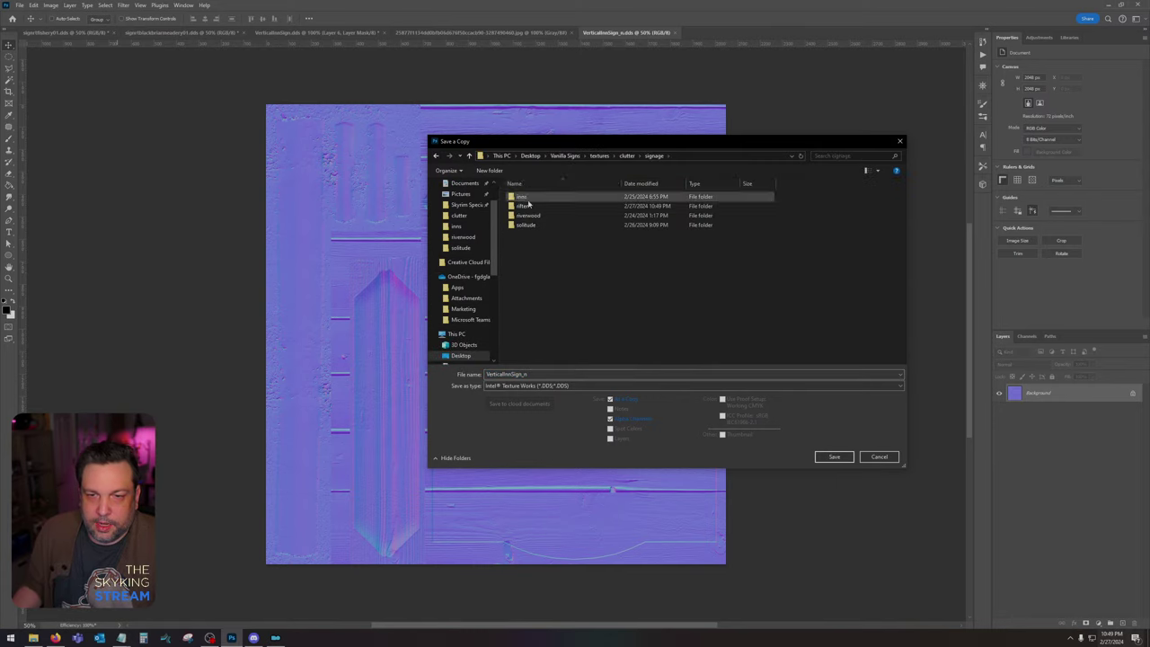
double_click(526, 206)
double_click(580, 206)
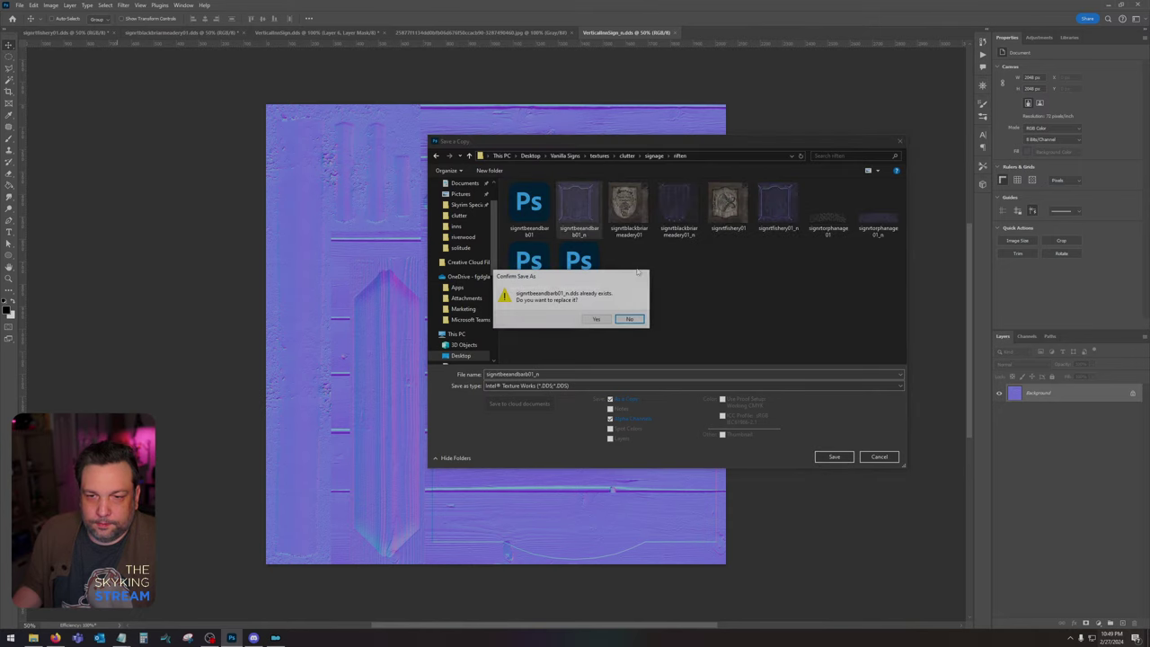
click(595, 319)
Step: Export the normal map copy with texture type Color + Alpha and BC7 8bpp Fine (Linear, DX11+) compression
click(543, 195)
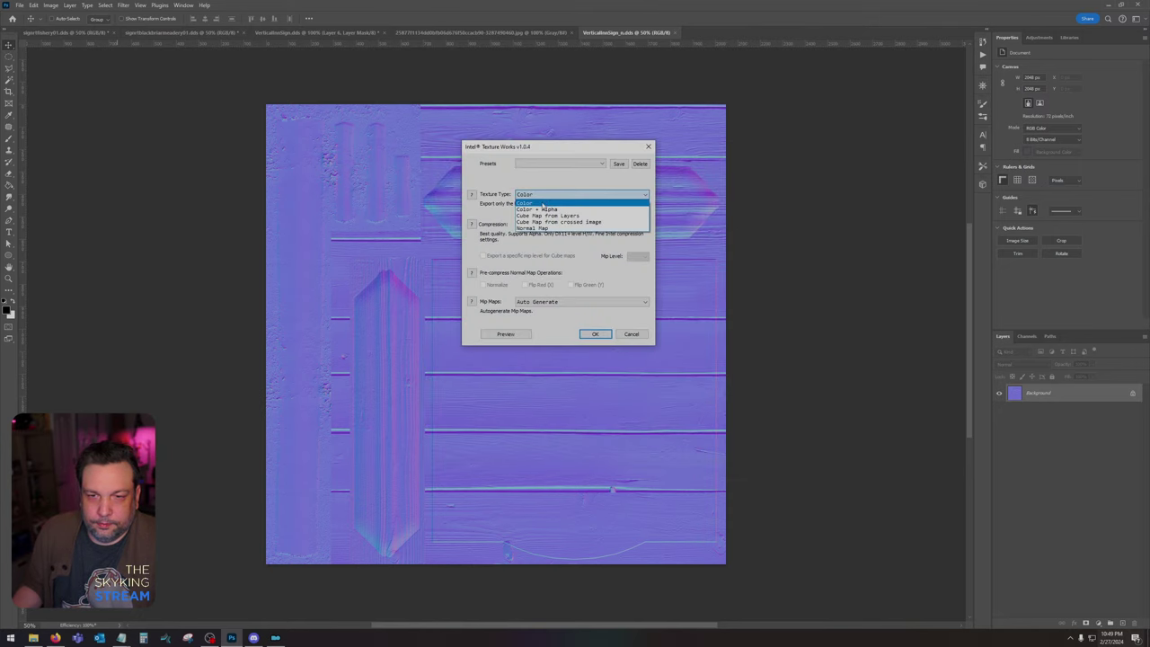
click(543, 208)
click(543, 224)
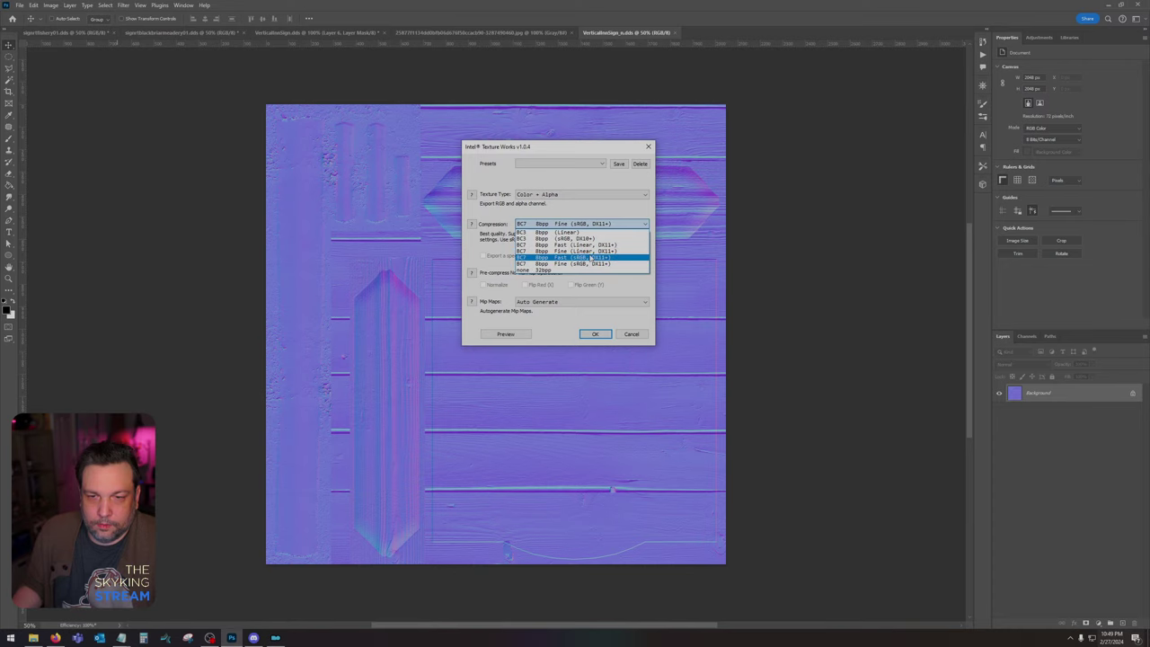
click(599, 252)
click(595, 333)
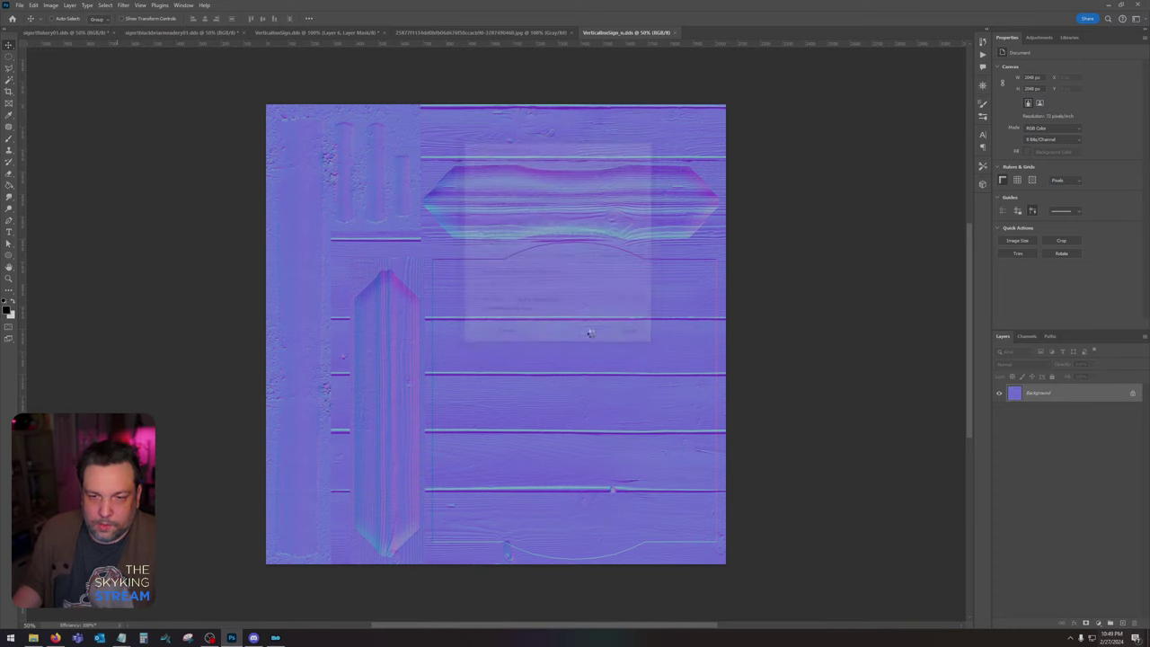
Step: Switch to File Explorer and open the VerticalInnSign mesh from Desktop\Skyking Signs Source\Vertical Inn Sign in NifSkope
click(33, 637)
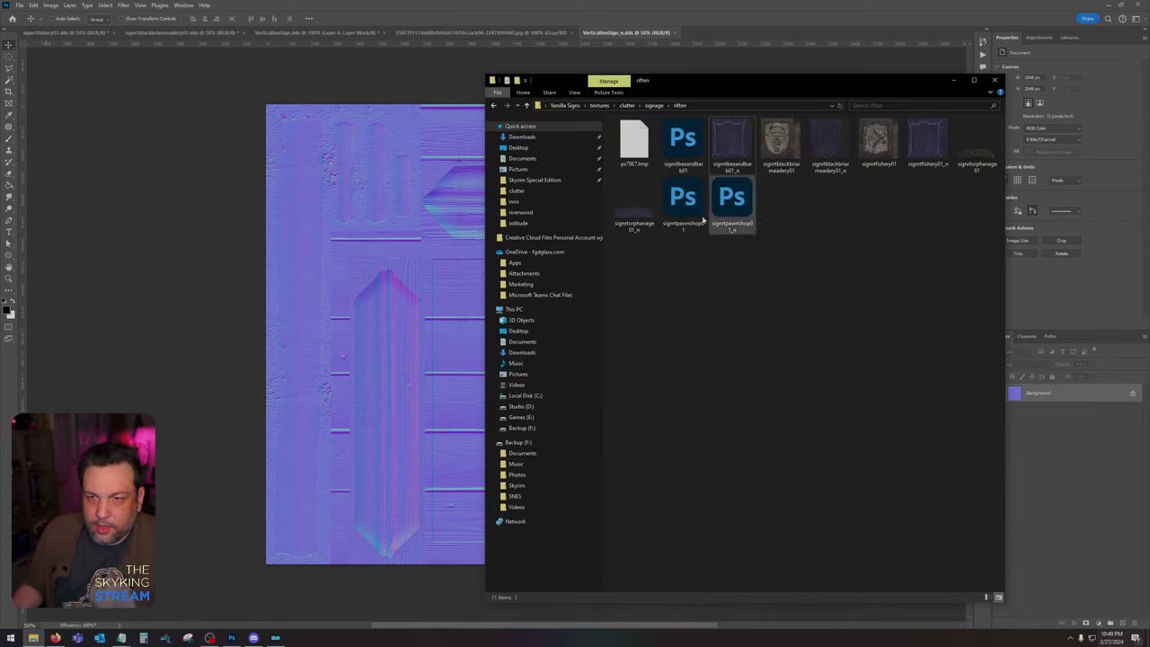
click(519, 147)
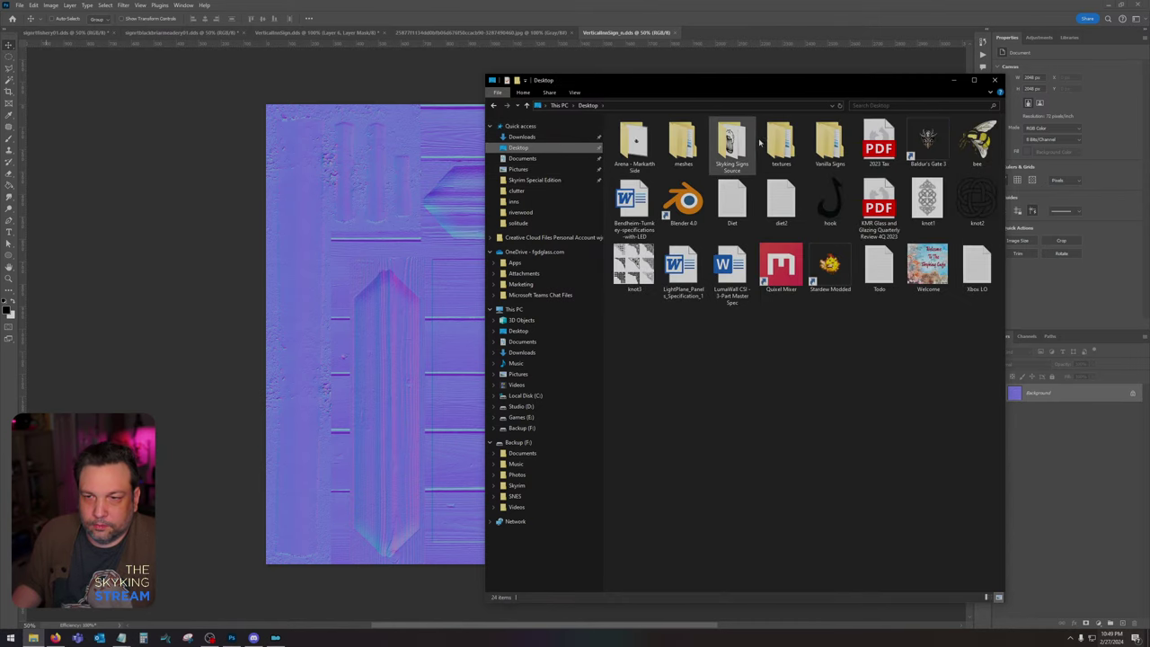
double_click(732, 142)
double_click(634, 202)
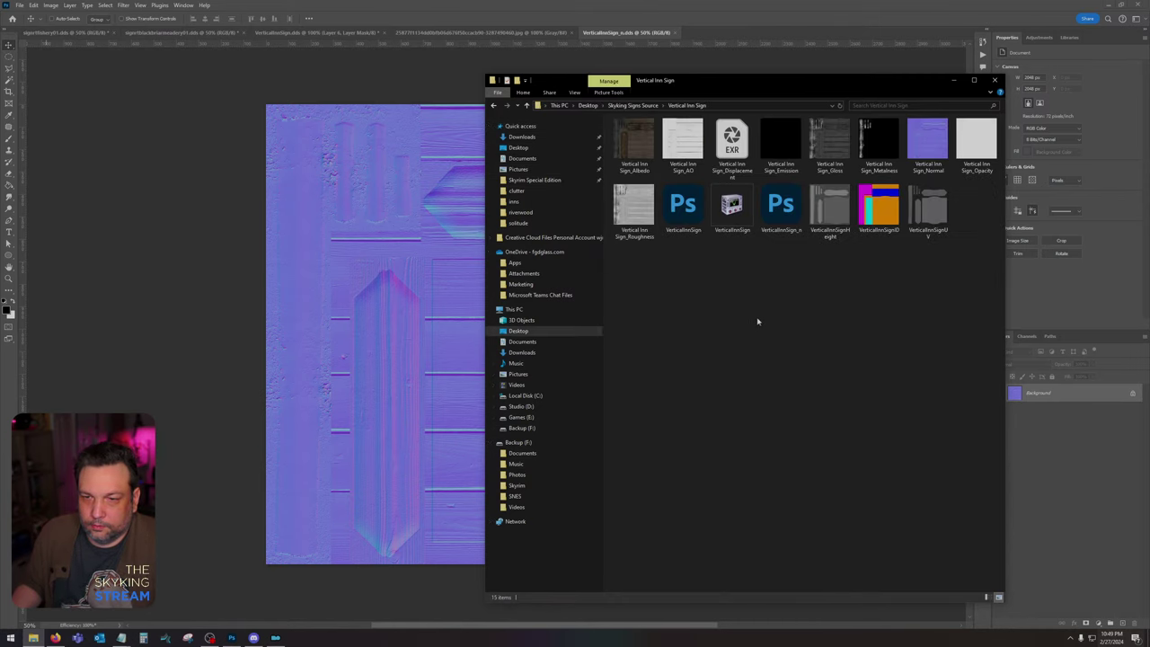
click(732, 208)
double_click(745, 222)
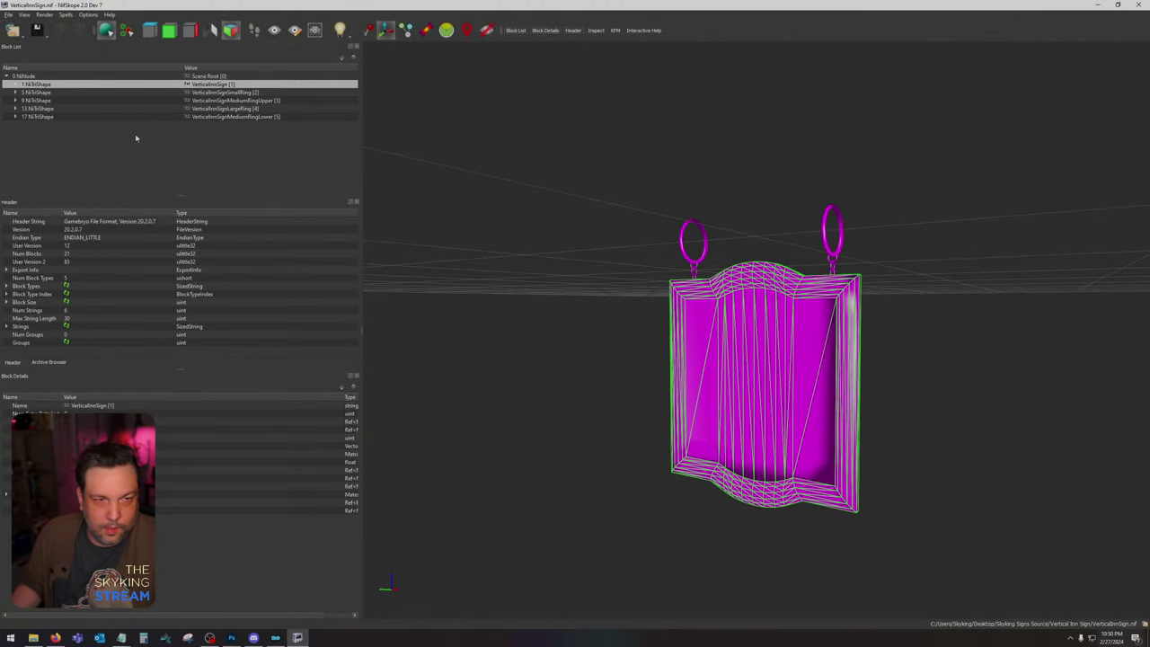
Step: Expand all five NiTriShape blocks and examine the VerticalInnSign shape's BSLightingShaderProperty for its texture set reference
click(15, 85)
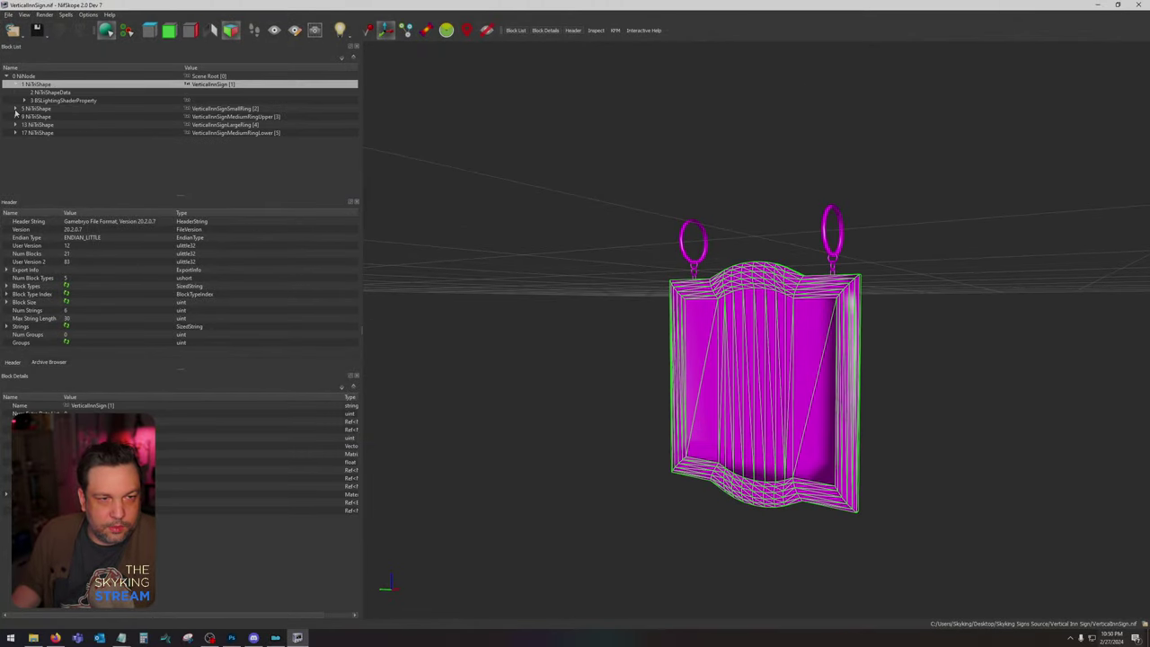
click(15, 109)
click(15, 133)
click(13, 158)
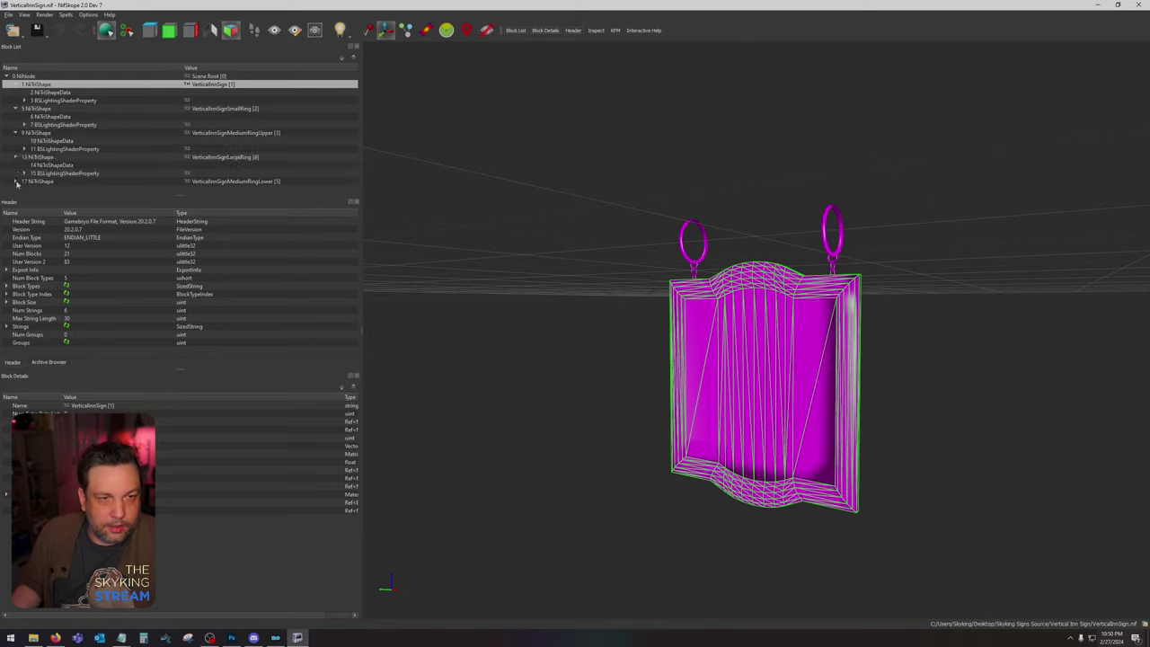
click(13, 182)
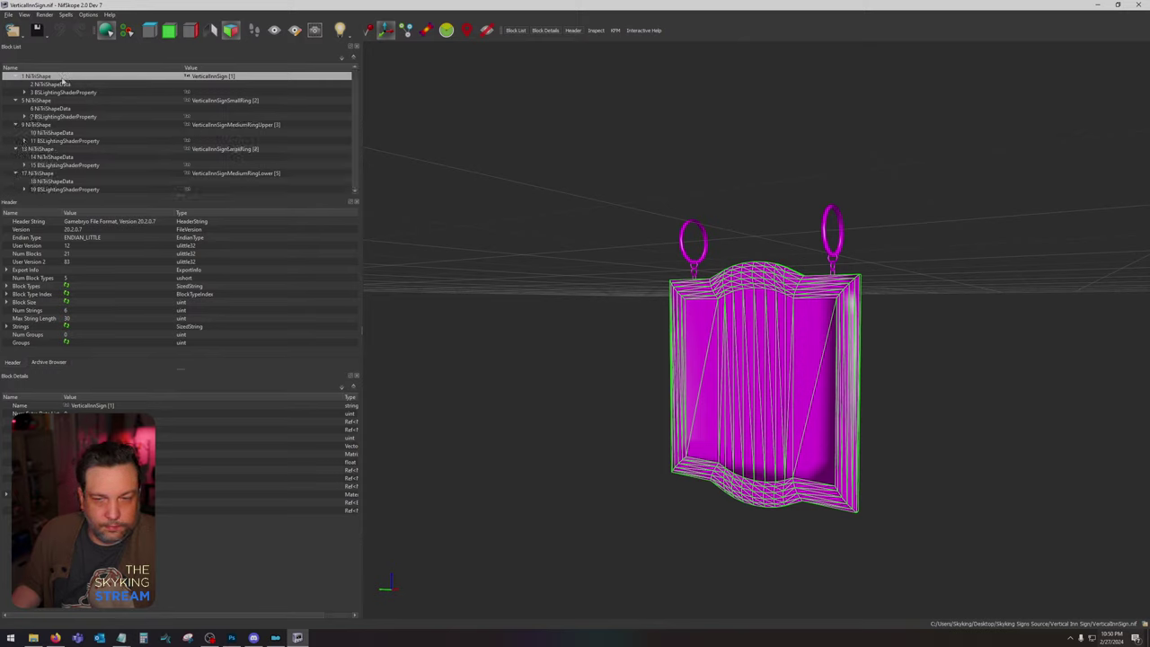
click(58, 93)
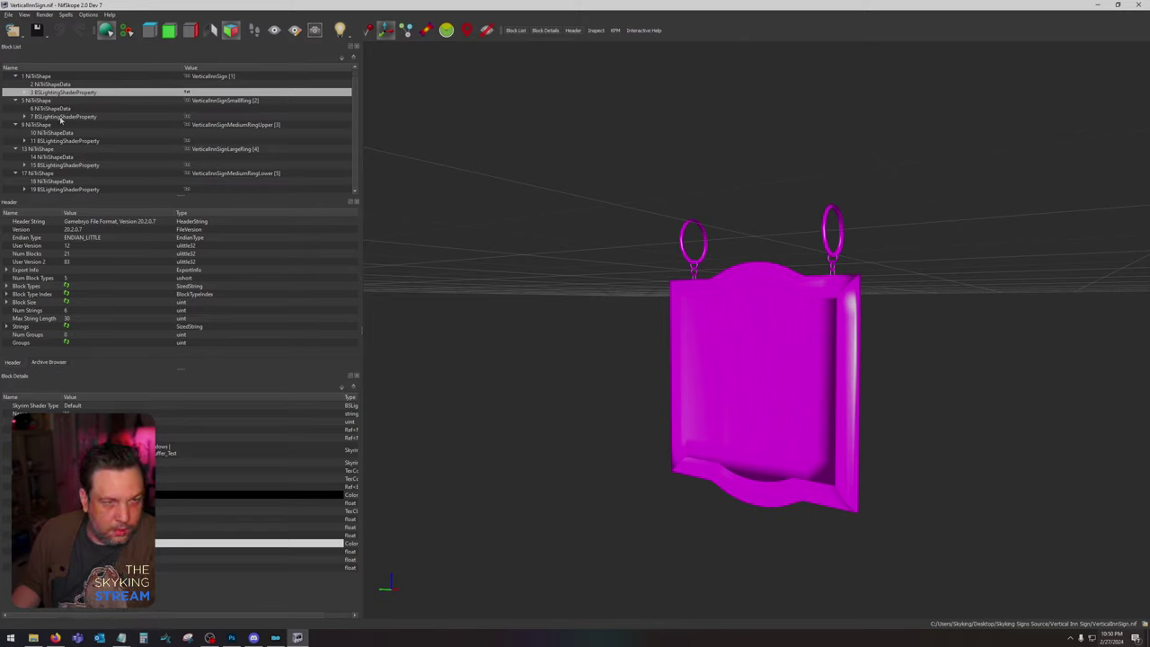
Step: Point the BSLightingShaderProperty of each of the four ring shapes to the texture set used by the VerticalInnSign shape
click(62, 117)
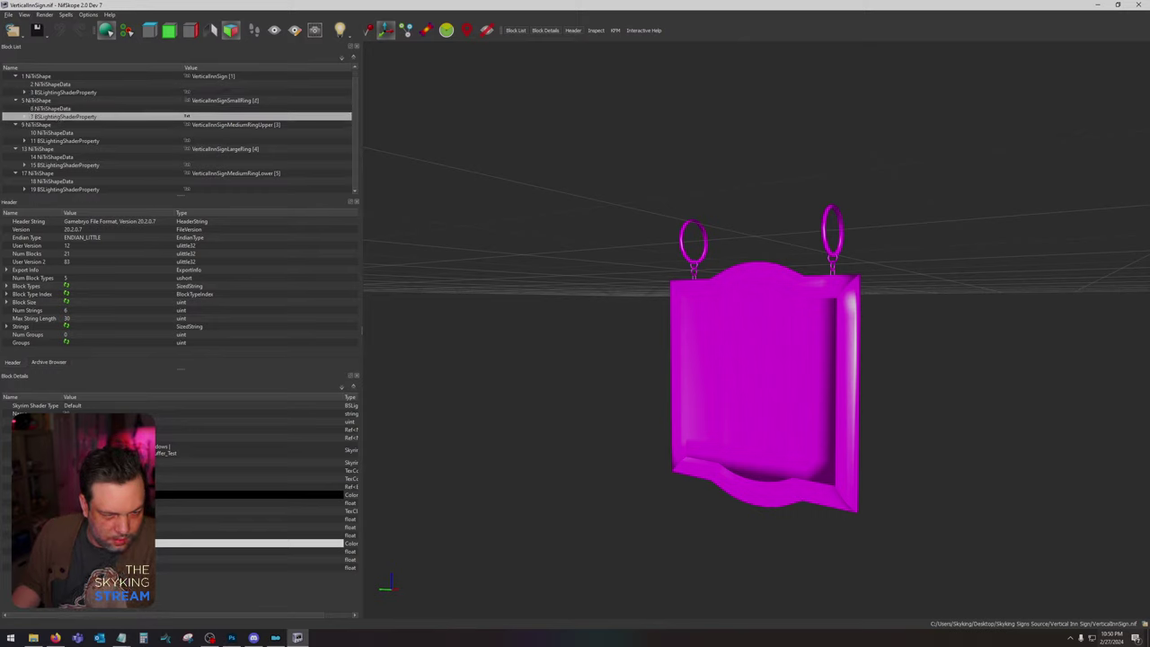
click(107, 486)
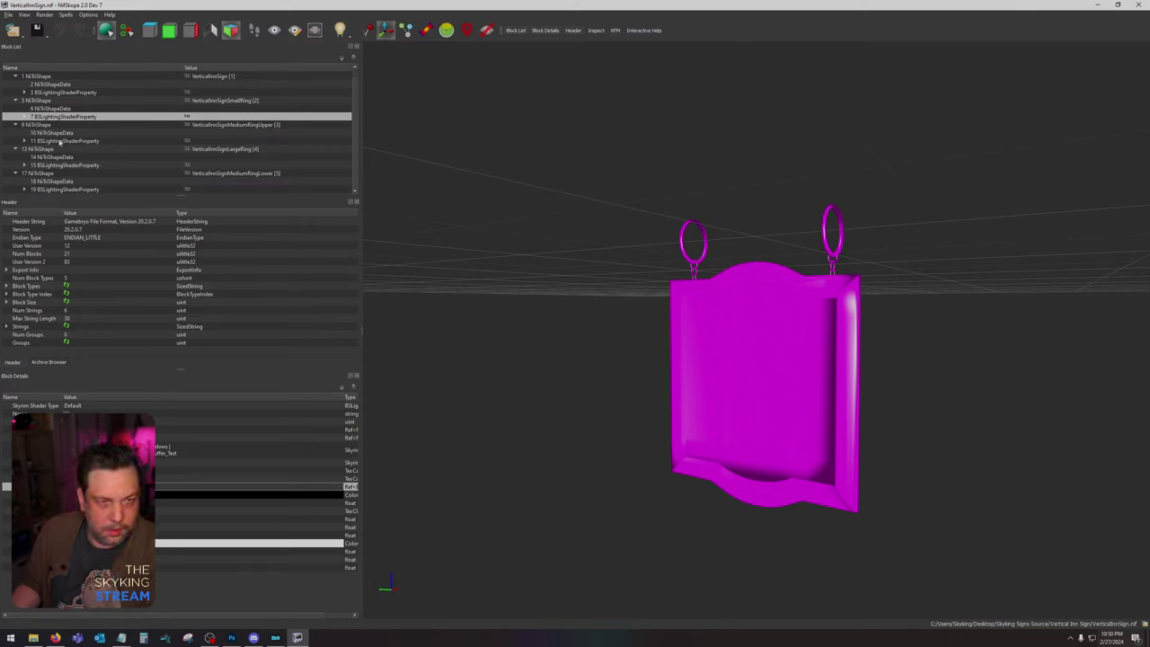
click(58, 141)
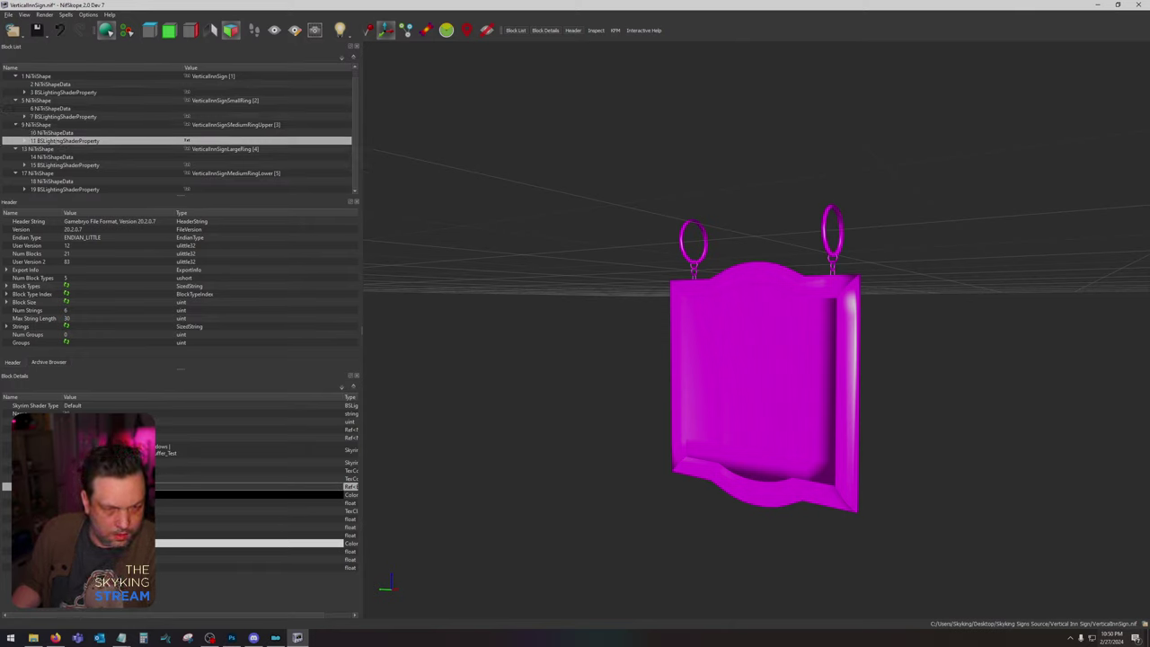
click(55, 166)
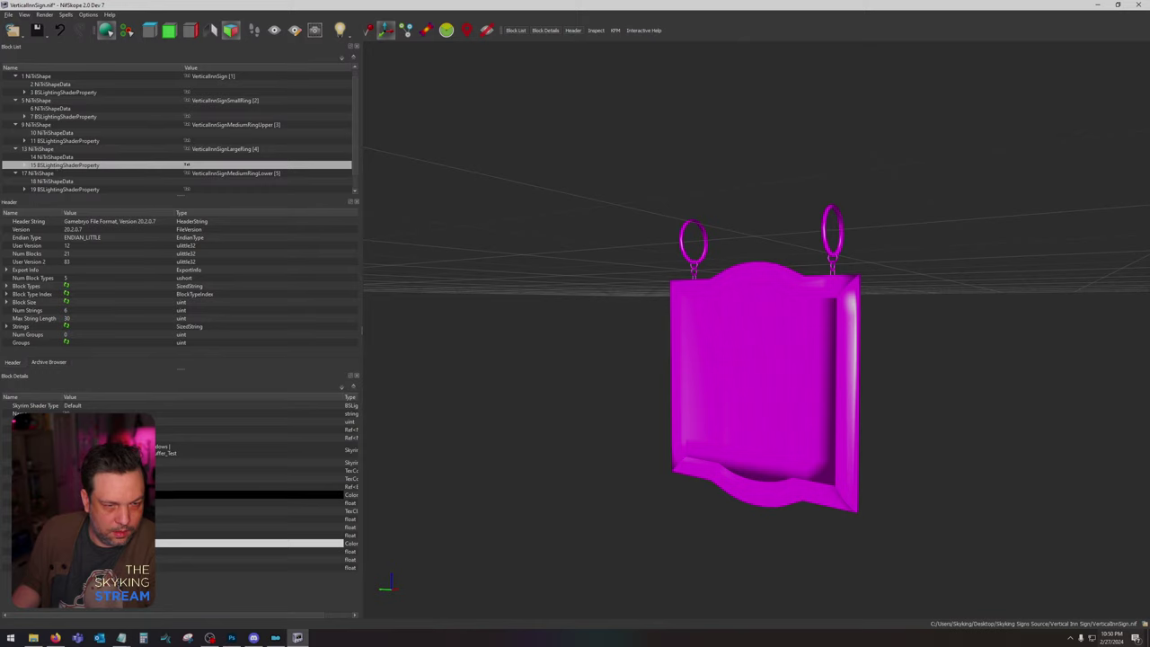
double_click(113, 487)
key(Return)
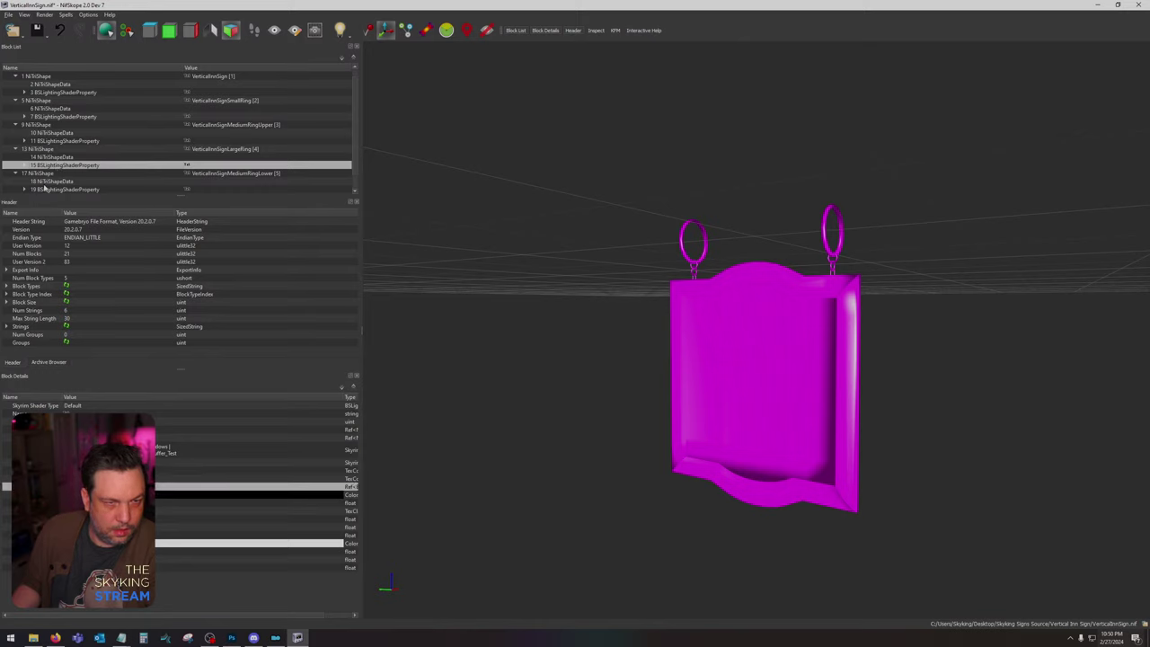
click(46, 190)
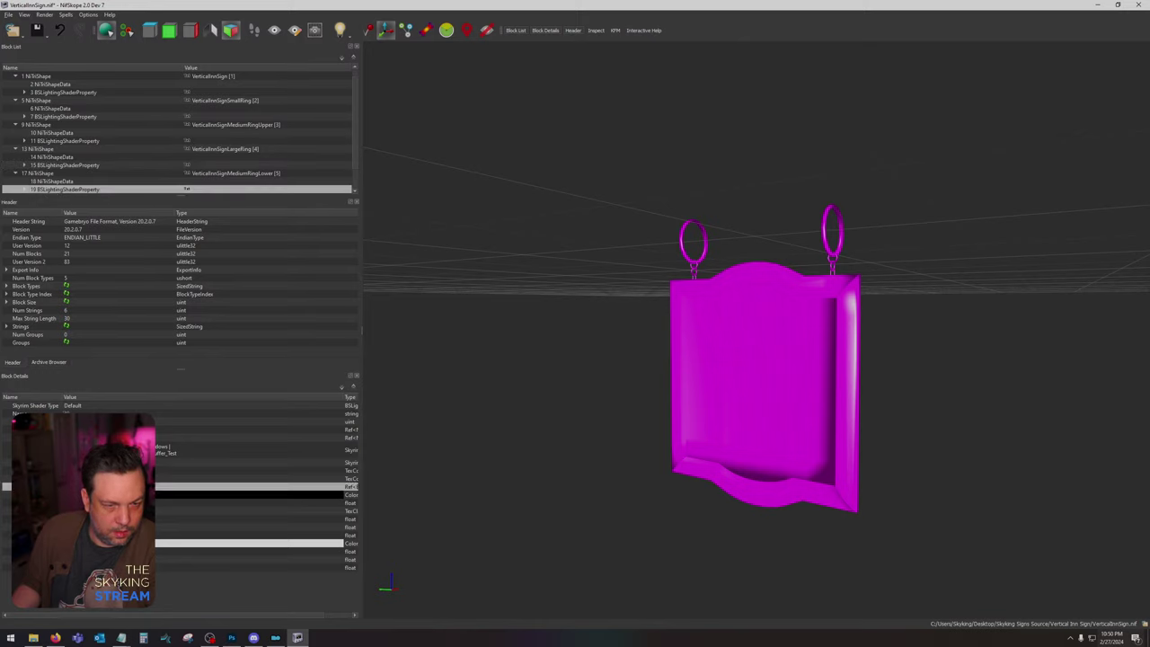
Step: Remove the four orphaned BSShaderTextureSet blocks at the end of the block list
scroll(91, 176, down, 2)
right_click(59, 173)
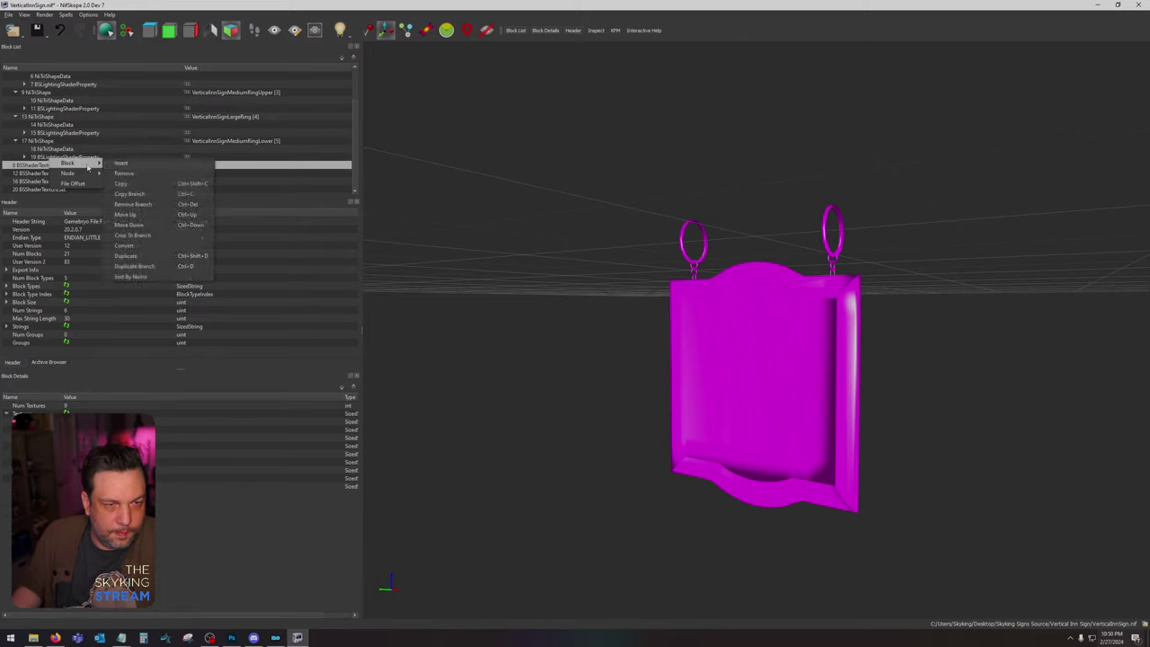
click(58, 185)
right_click(52, 158)
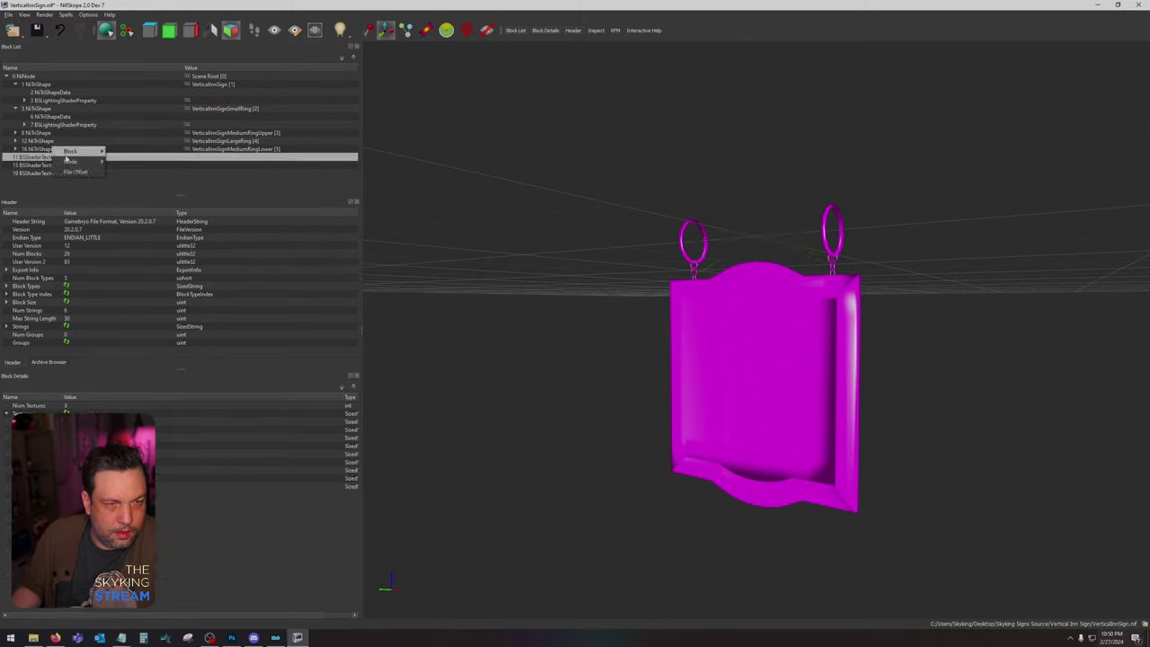
mouse_move(83, 151)
click(157, 193)
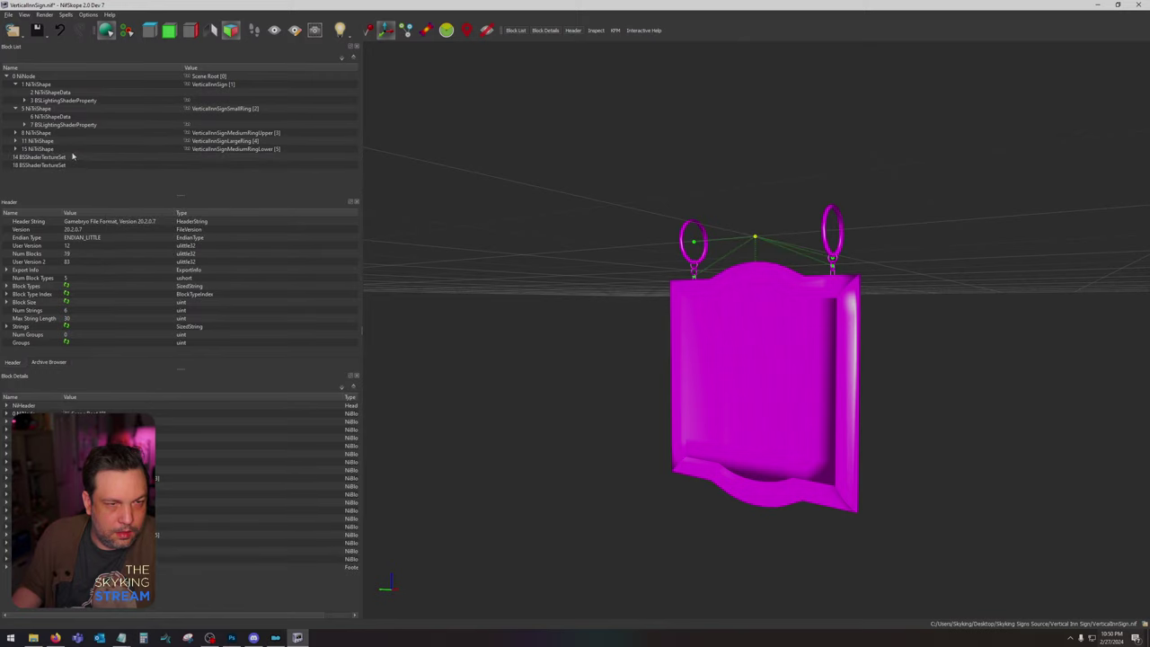
right_click(58, 157)
click(143, 194)
right_click(47, 161)
click(157, 198)
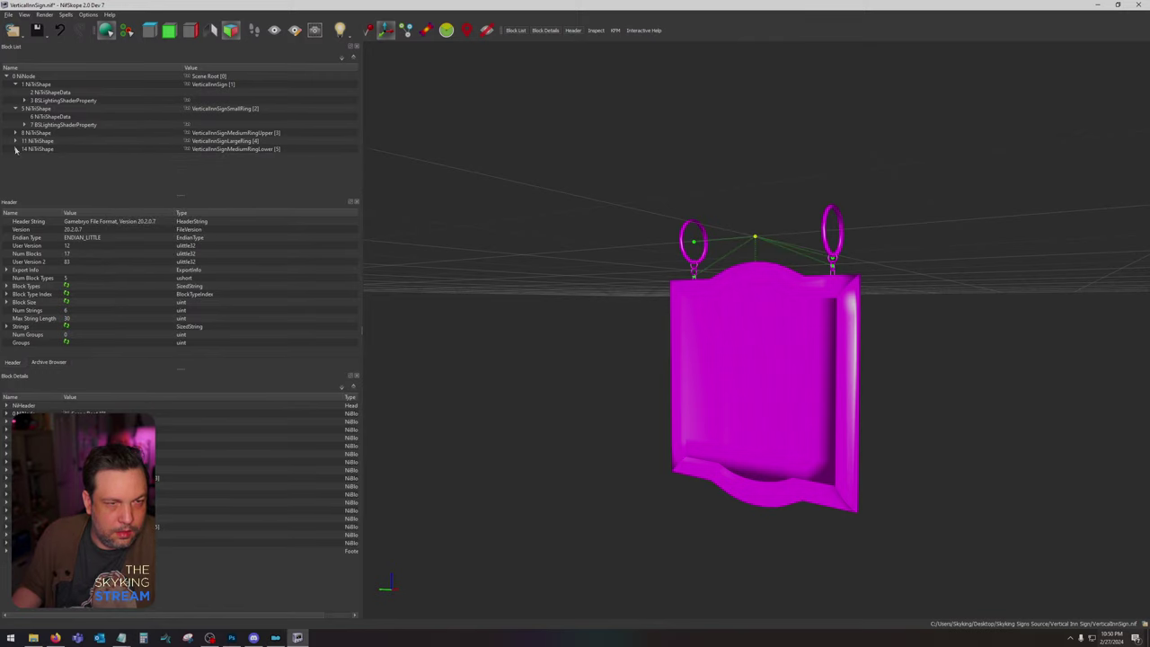
Step: Check the BSLightingShaderProperty of the VerticalInnSignMediumRingLower shape, and collapse the expanded ring shapes
click(15, 149)
click(49, 166)
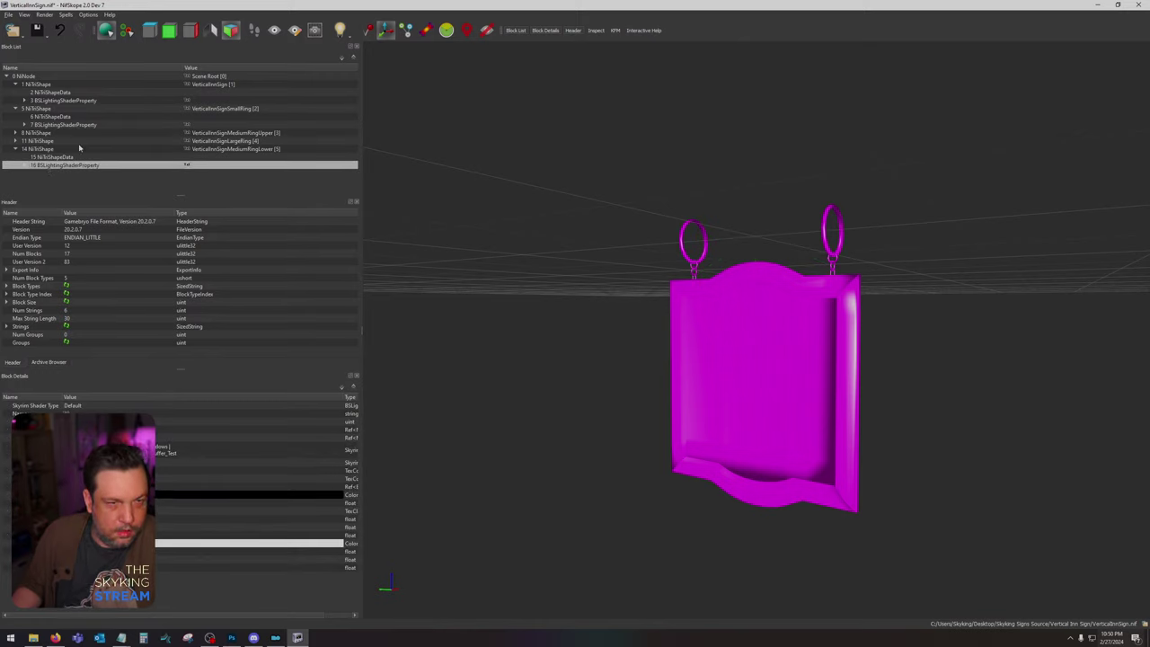
click(15, 149)
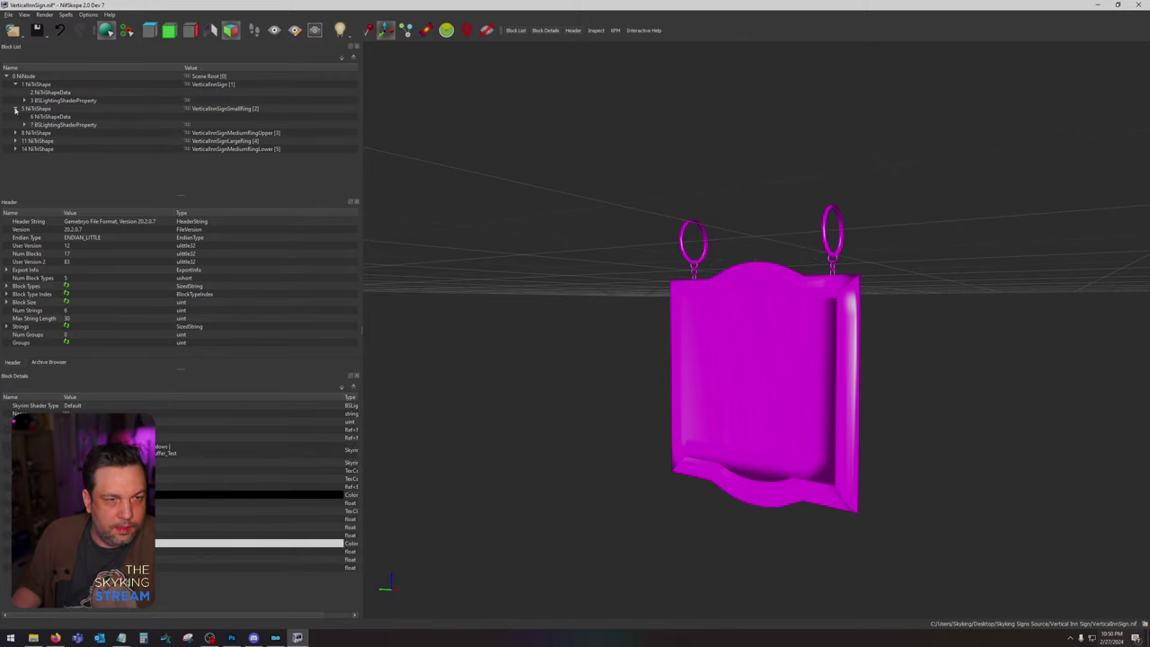
click(15, 109)
Step: Set the first texture in the VerticalInnSign shape's BSShaderTextureSet to signrtbeeandbarb01.dds from Vanilla Signs\textures\clutter\signage\riften
click(51, 101)
key(Up)
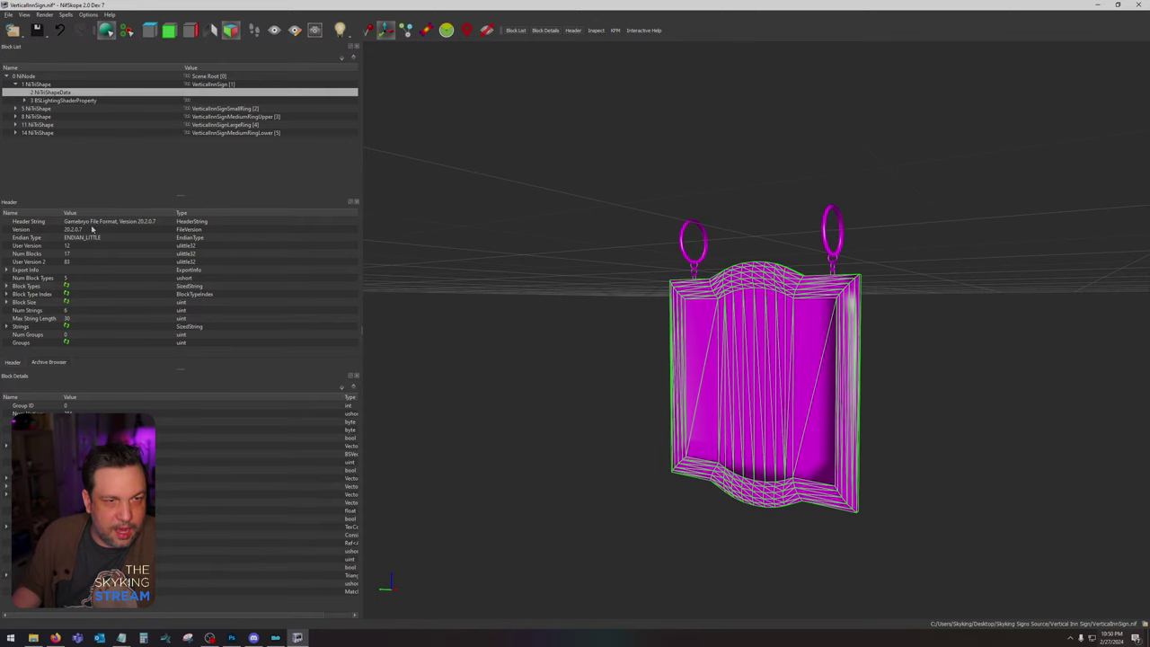
click(20, 101)
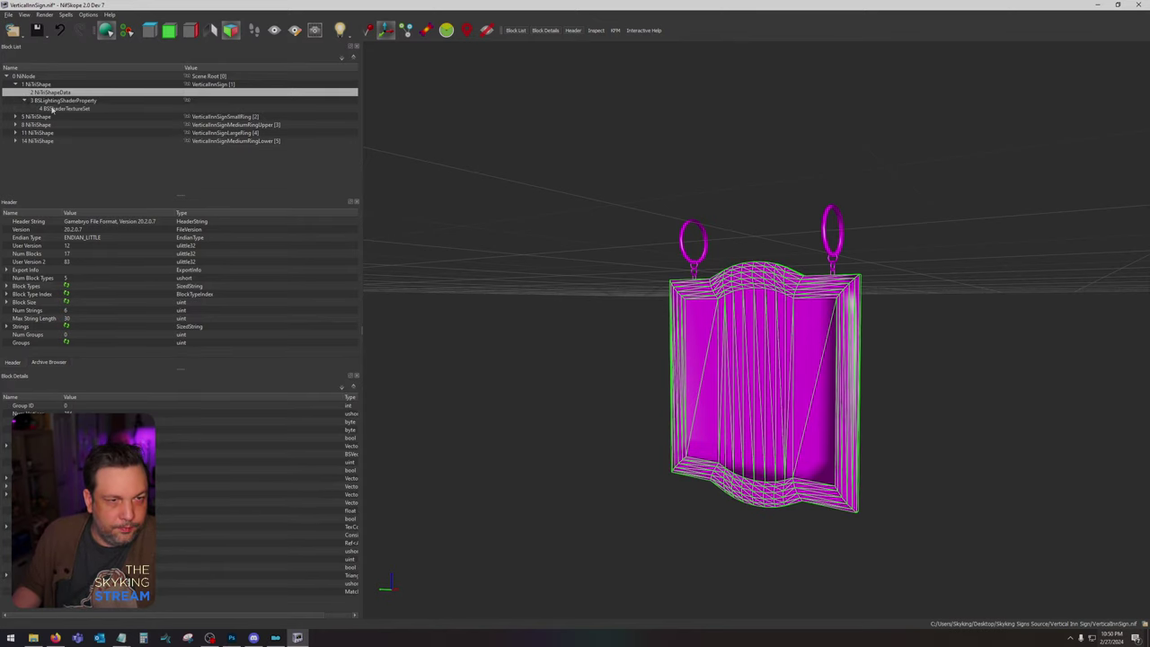
key(Down)
key(Down)
click(66, 422)
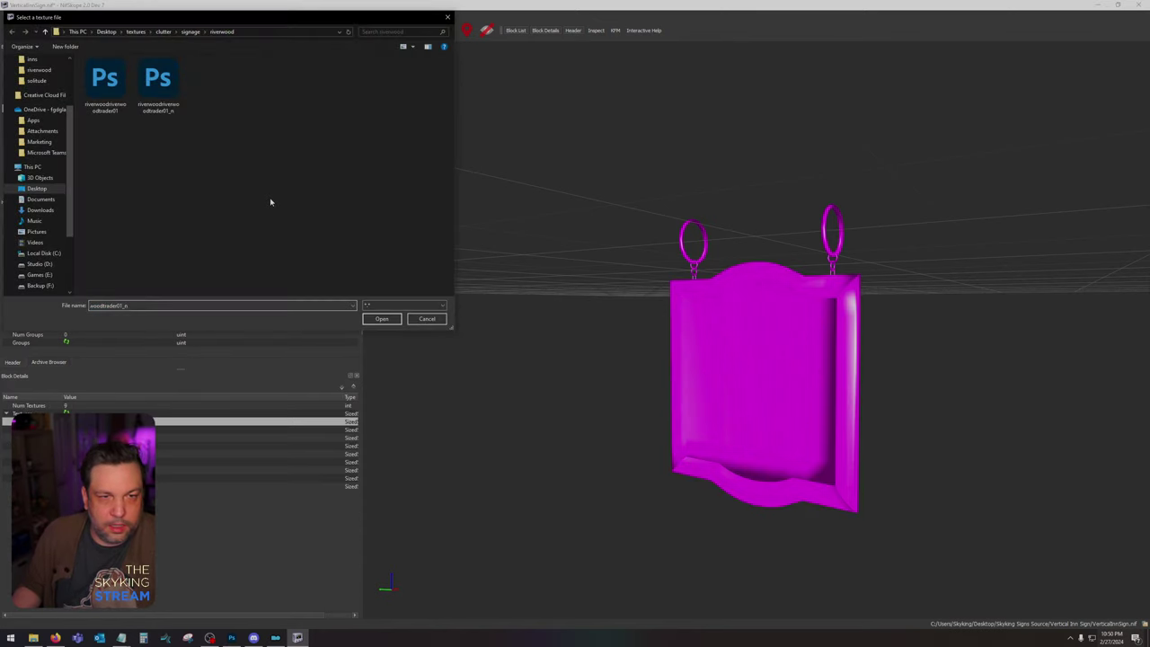
scroll(31, 99, up, 3)
click(36, 89)
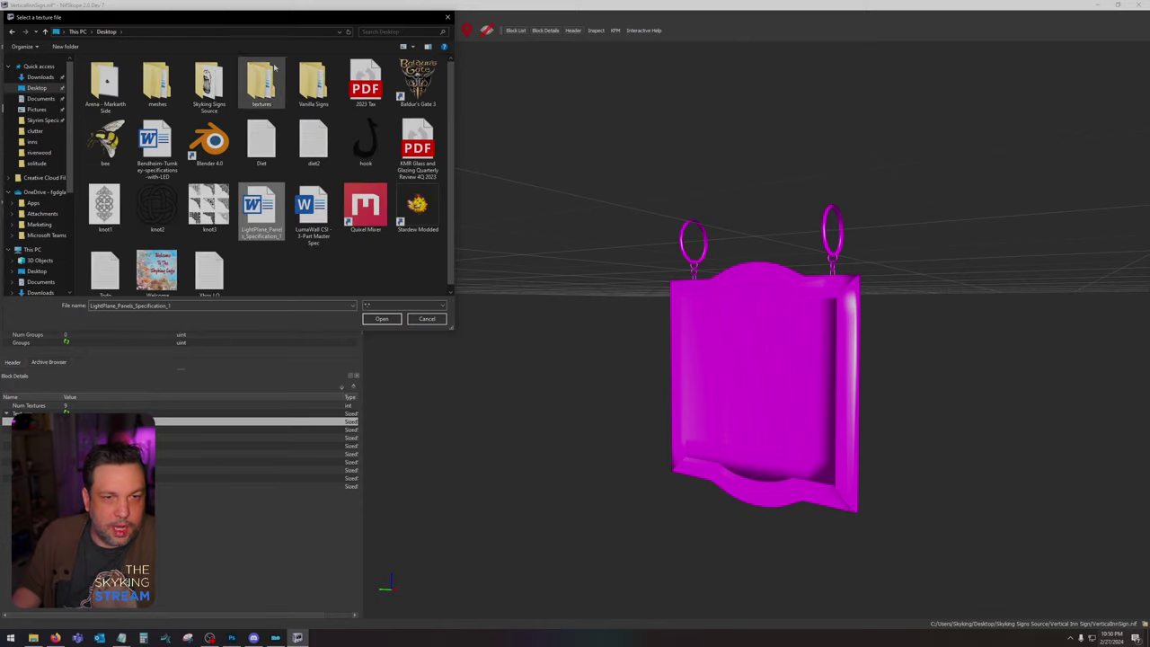
double_click(313, 81)
double_click(120, 82)
double_click(115, 81)
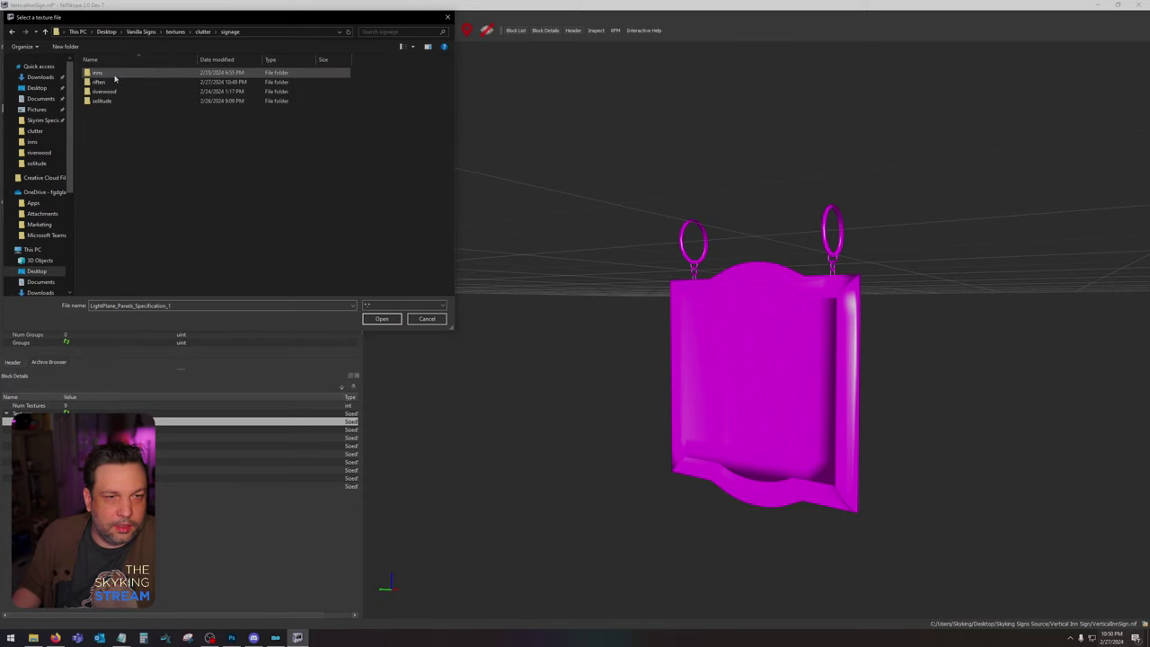
double_click(114, 83)
double_click(113, 82)
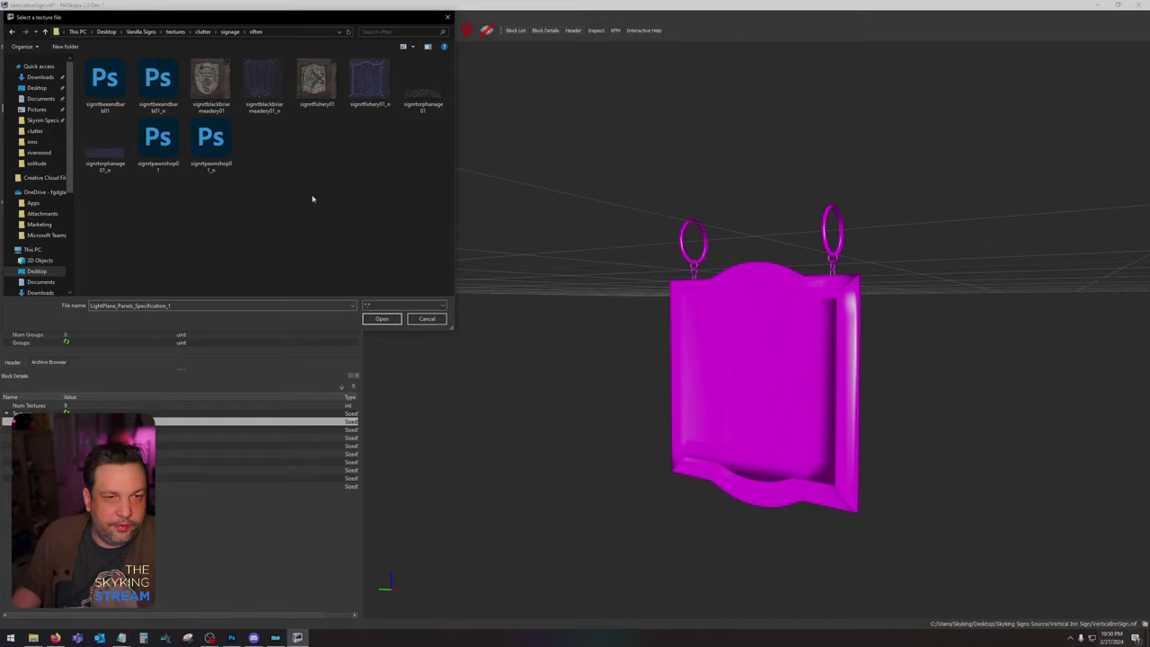
double_click(103, 81)
Step: Set the second texture of the same set to the normal map signrtbeeandbarb01_n.dds and view the textured sign
click(66, 429)
double_click(162, 81)
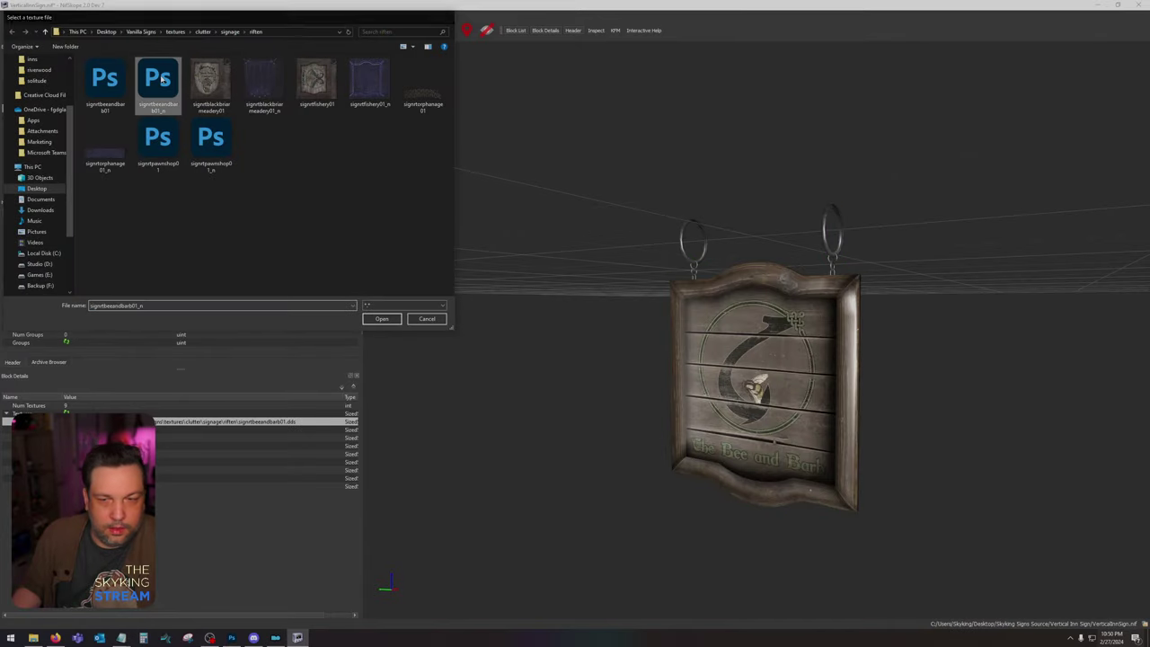
drag(584, 307, 671, 304)
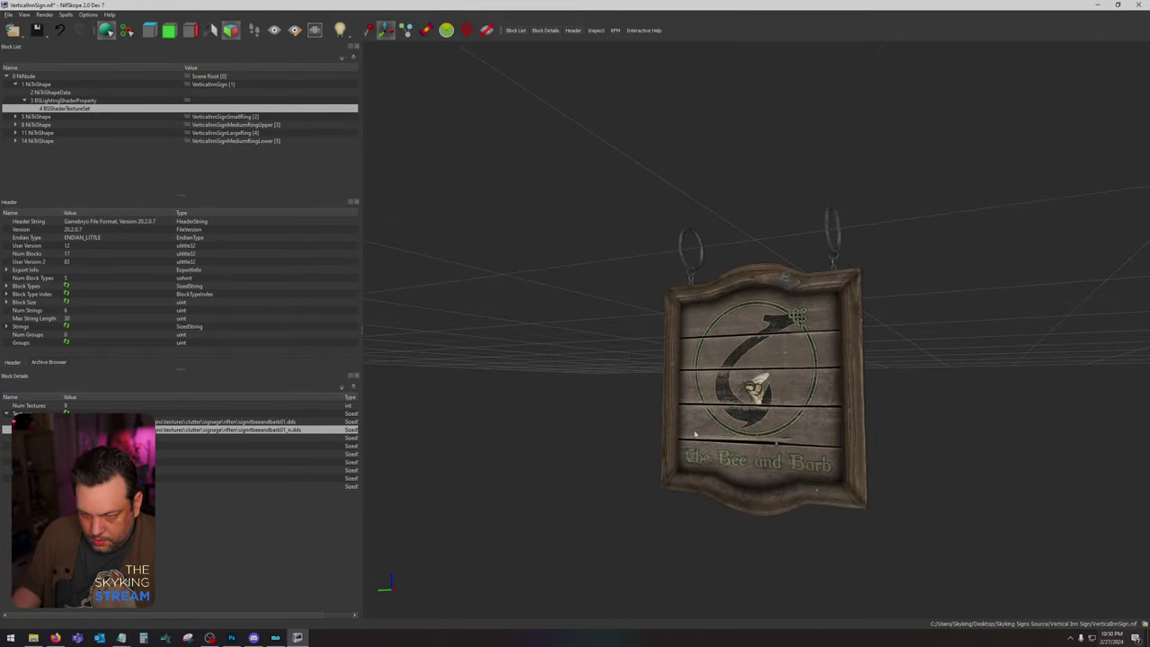
Step: Inspect the textured Bee and Barb sign up close and at a slight angle
scroll(696, 434, up, 4)
drag(696, 395, 833, 299)
scroll(709, 229, down, 3)
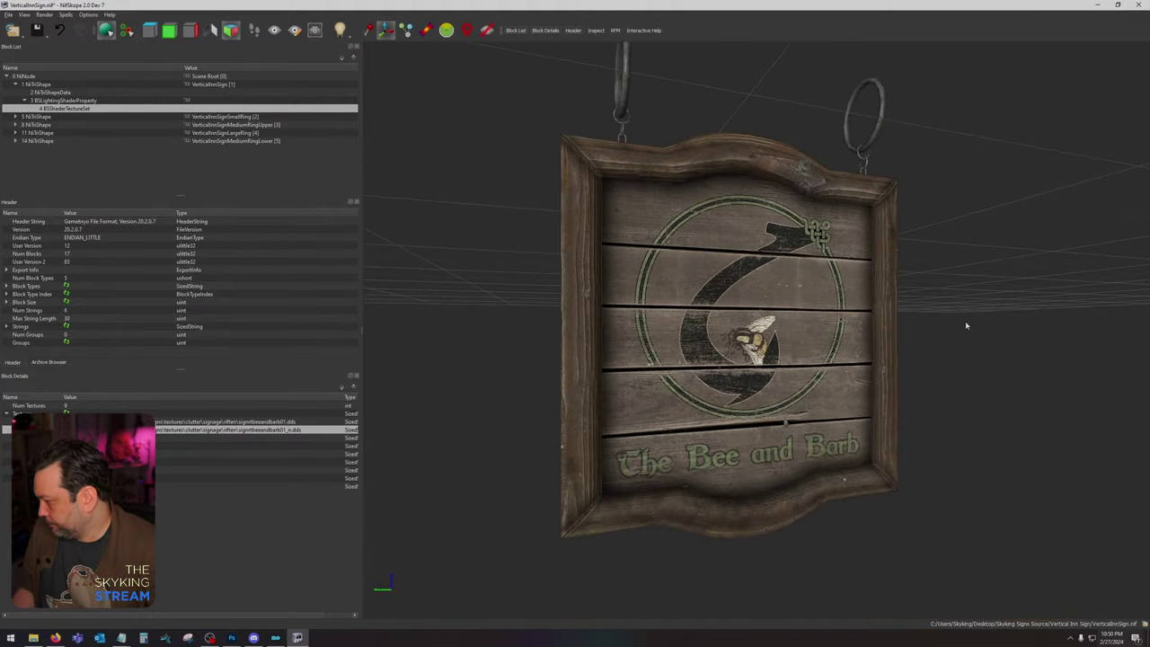
drag(966, 326, 949, 343)
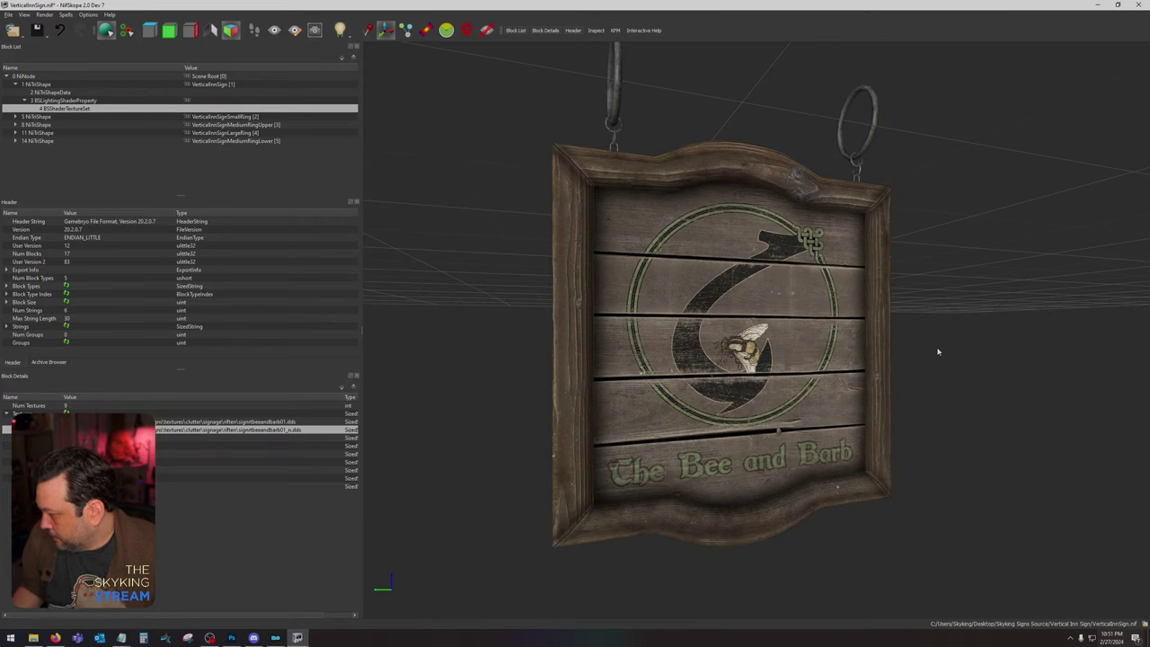
Step: Switch to Photoshop and, in VerticalInnSign.dds, load Layer 1's hook shape as a selection, contract it and invert it
click(235, 638)
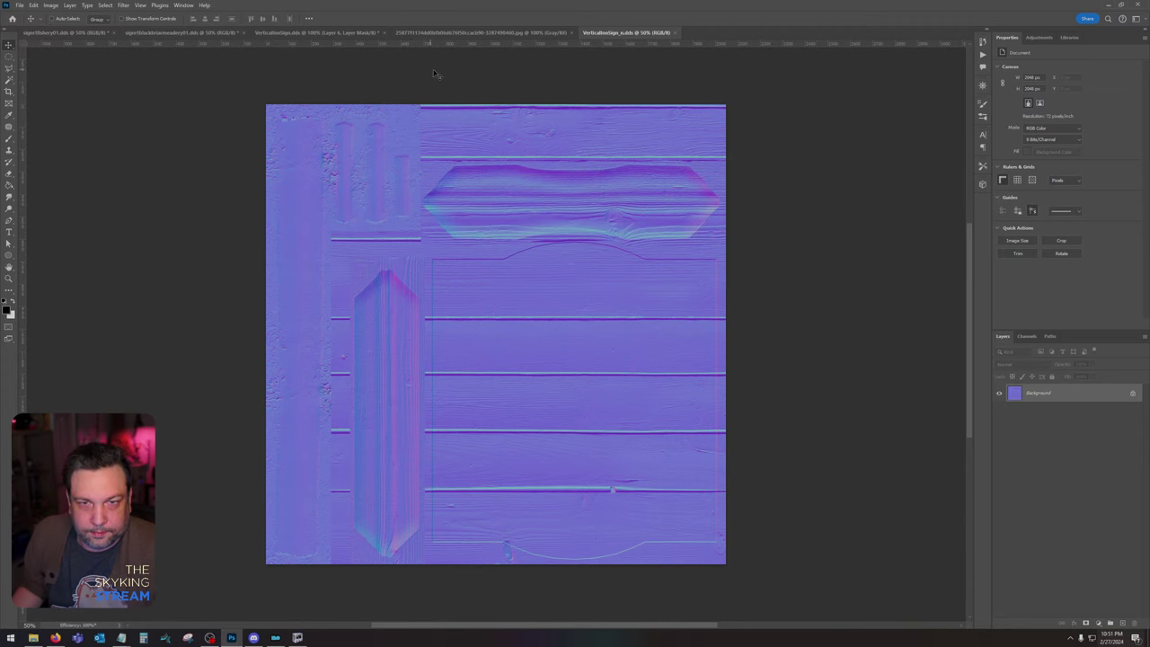
click(317, 32)
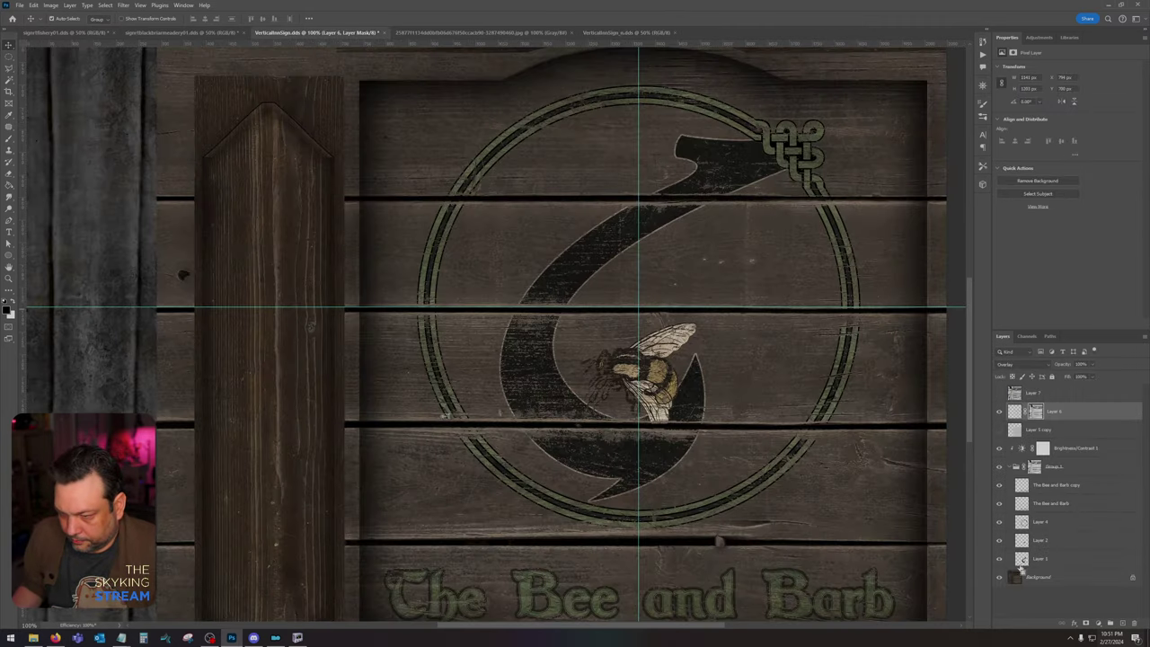
ctrl+click(1022, 559)
click(105, 5)
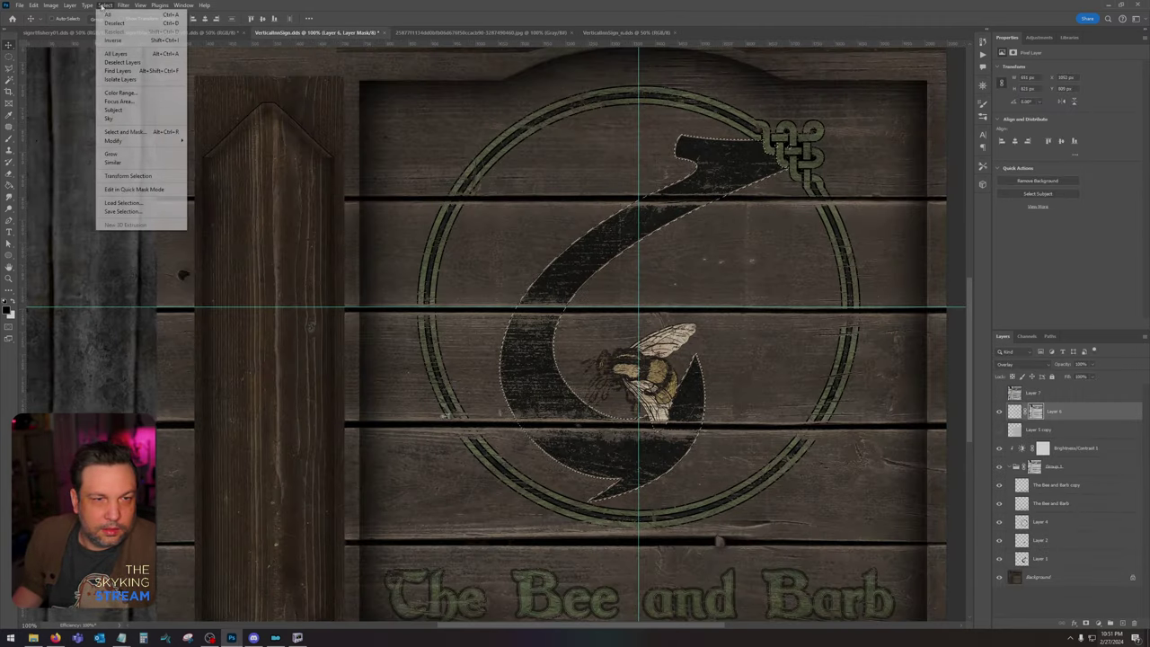
mouse_move(144, 141)
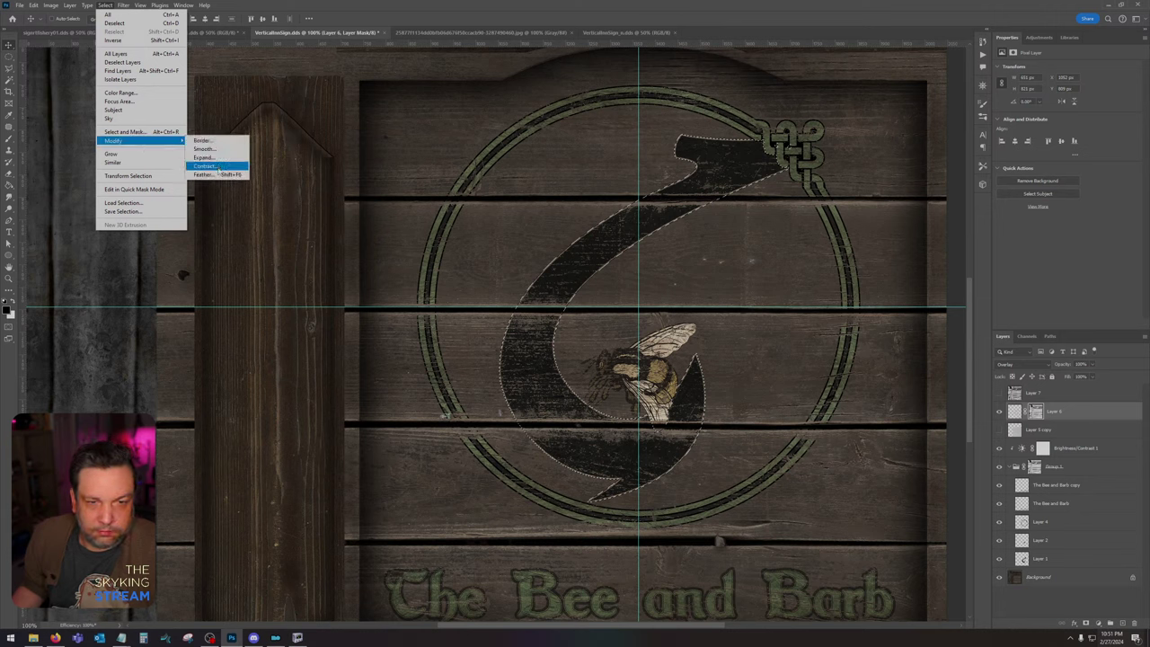
click(205, 167)
key(Return)
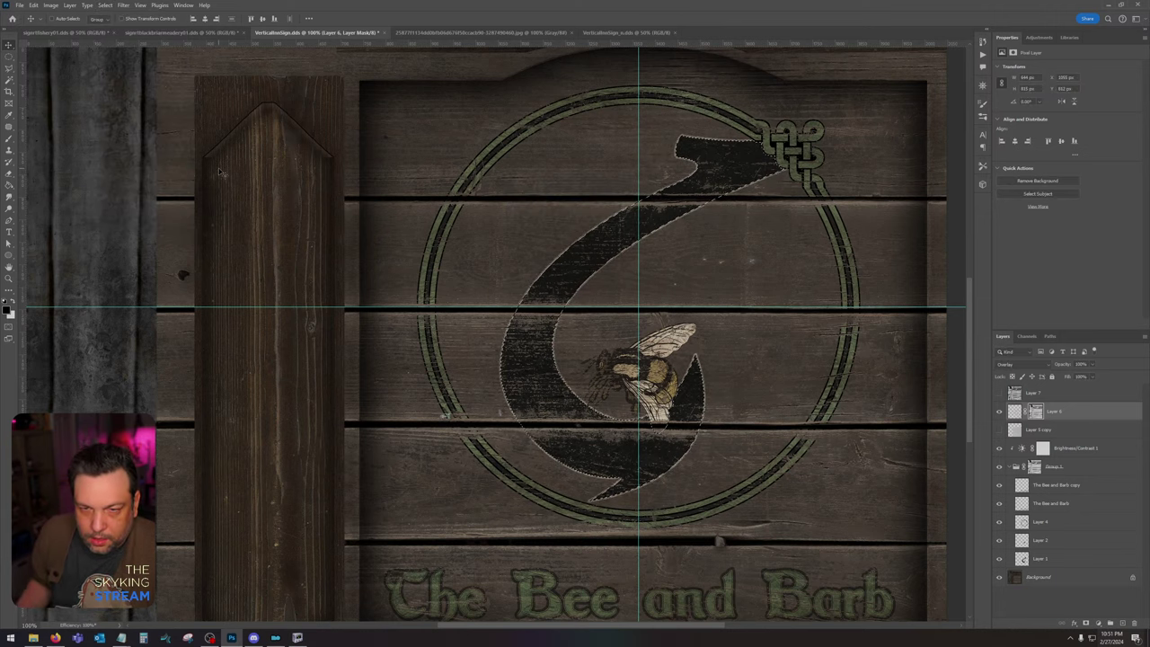
click(105, 6)
click(117, 42)
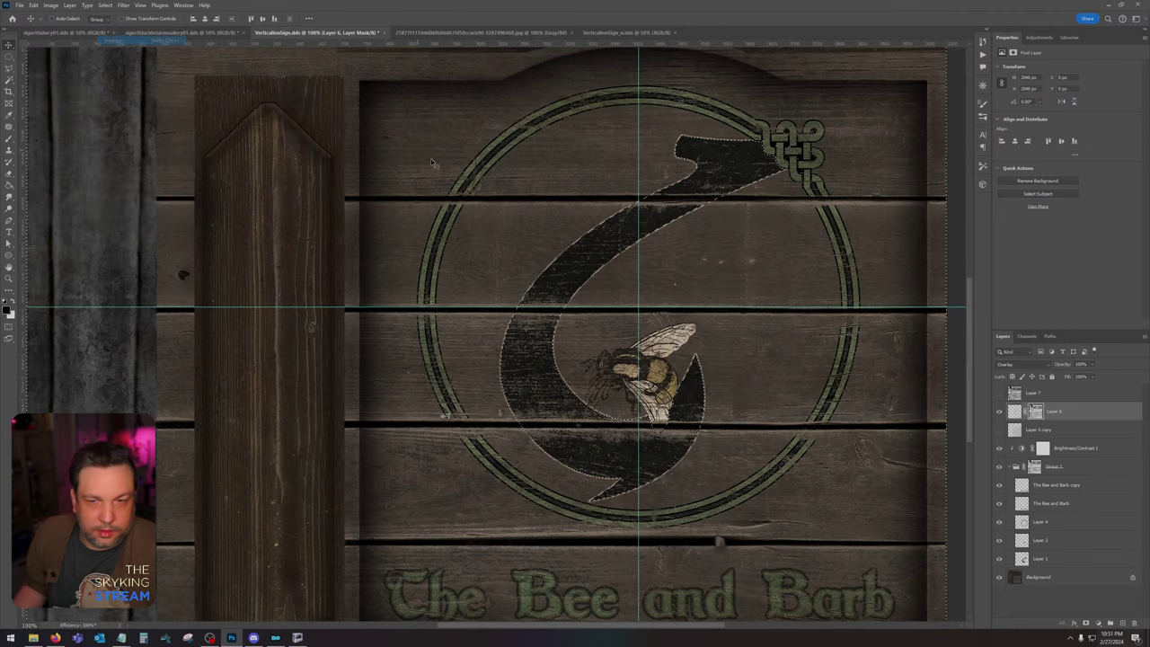
click(56, 4)
mouse_move(90, 24)
click(171, 24)
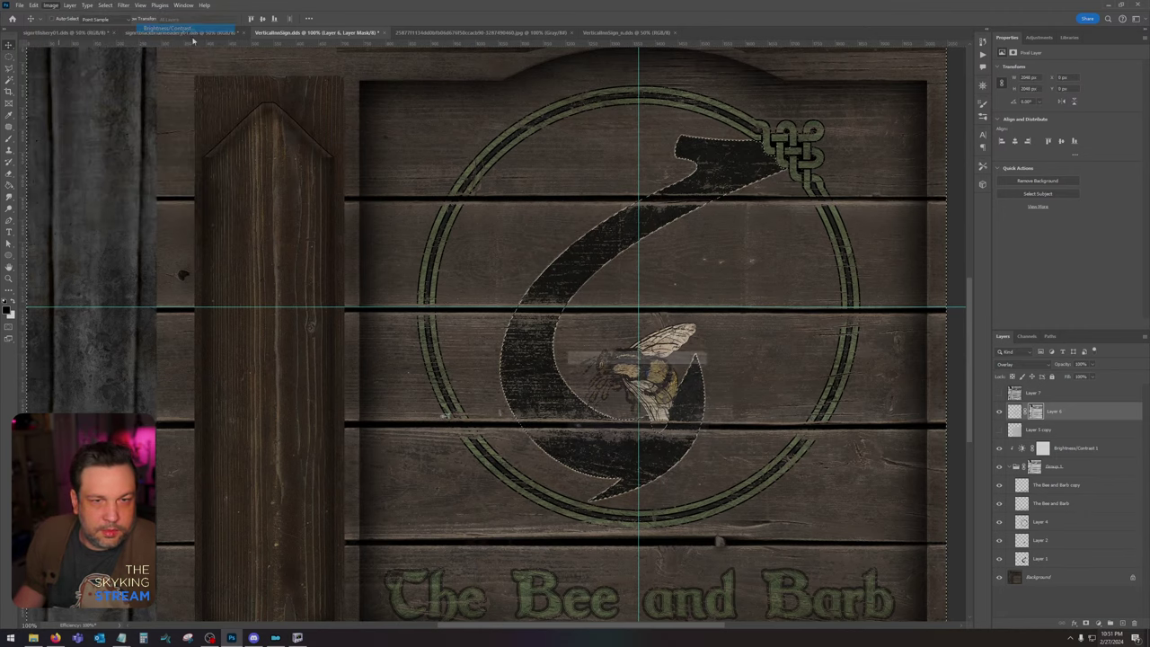
drag(618, 386, 573, 386)
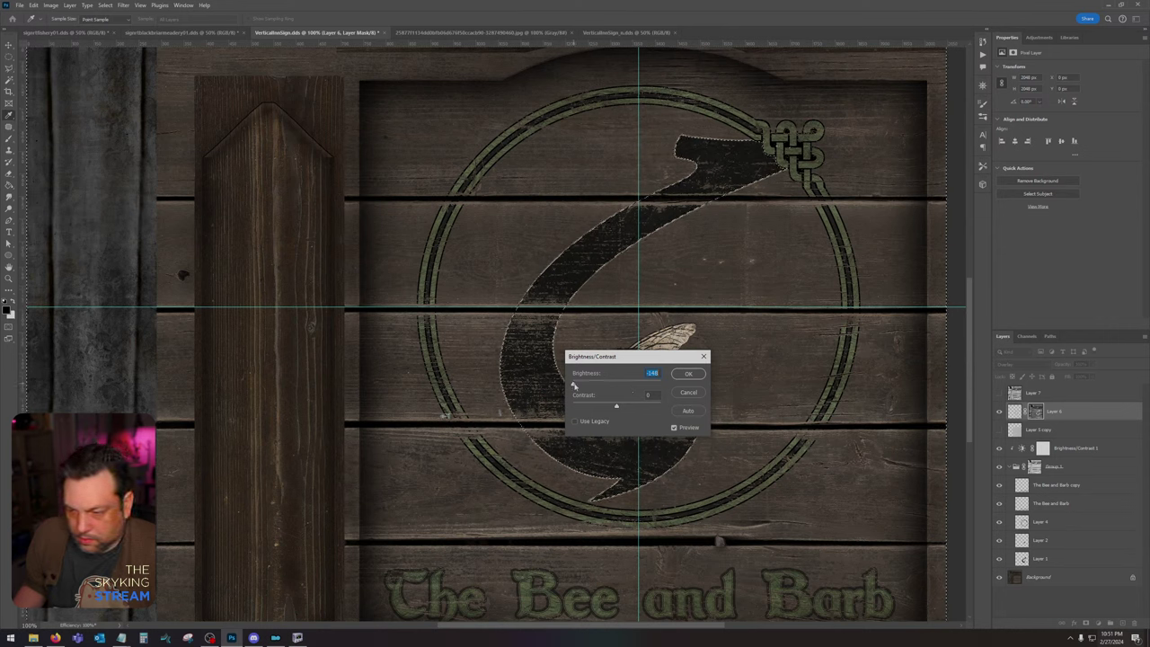
click(687, 392)
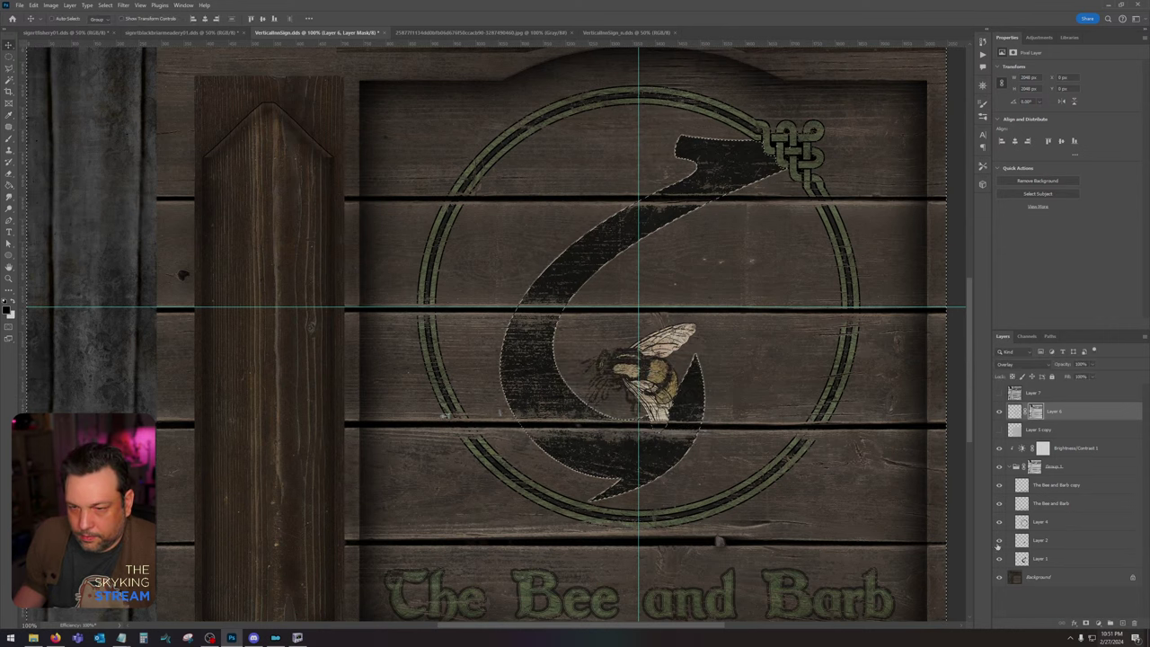
Step: Darken the selected outer edge of the hook on Layer 1 with Brightness/Contrast, and clear the selection
click(50, 6)
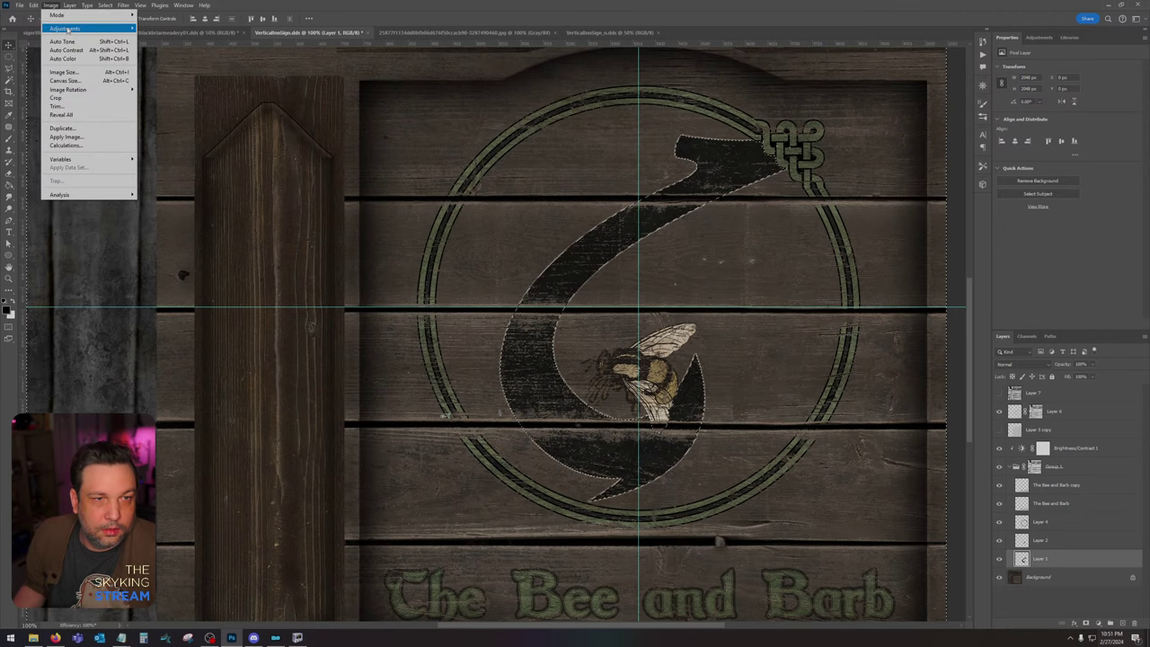
mouse_move(68, 21)
click(170, 27)
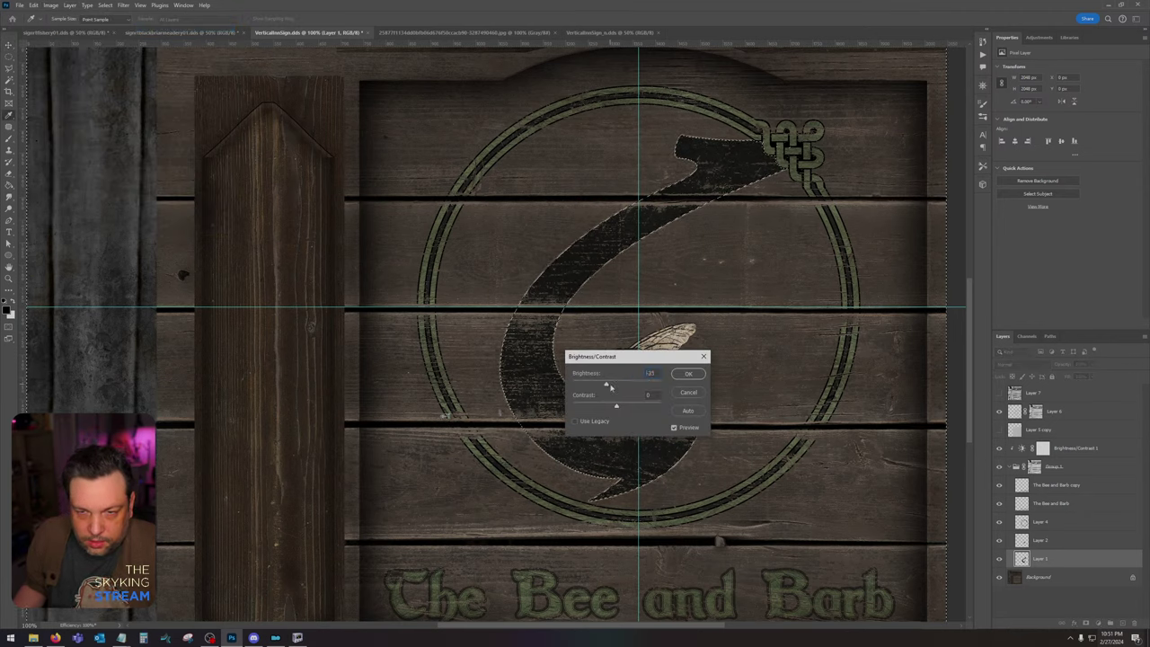
drag(602, 387, 607, 387)
click(689, 374)
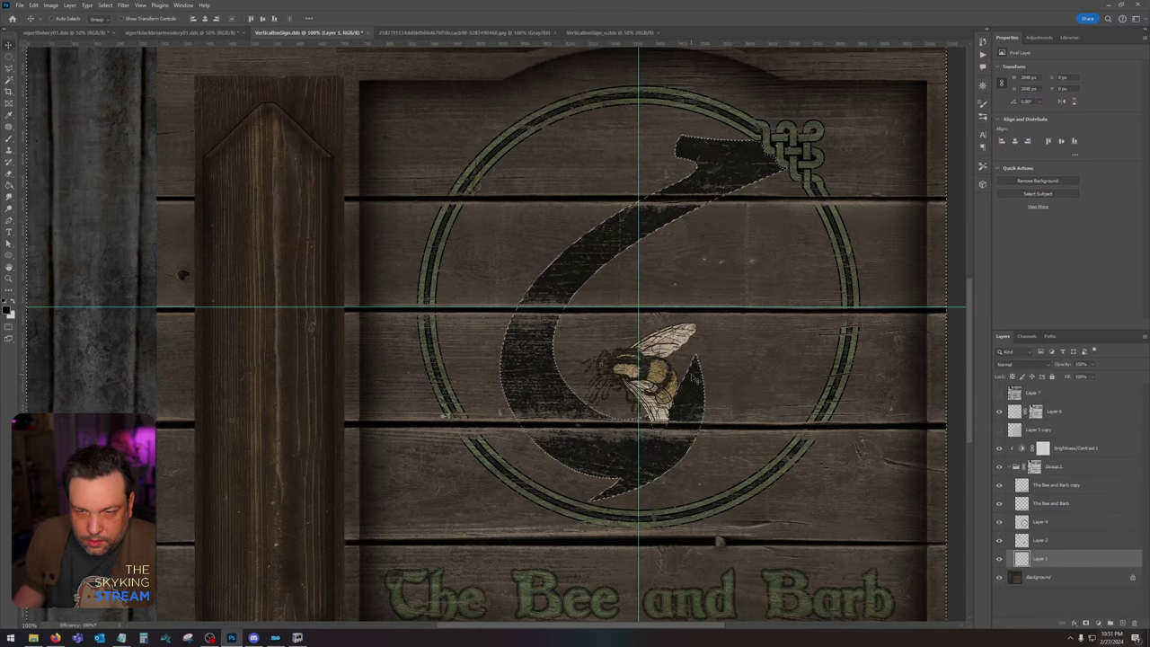
key(ctrl+d)
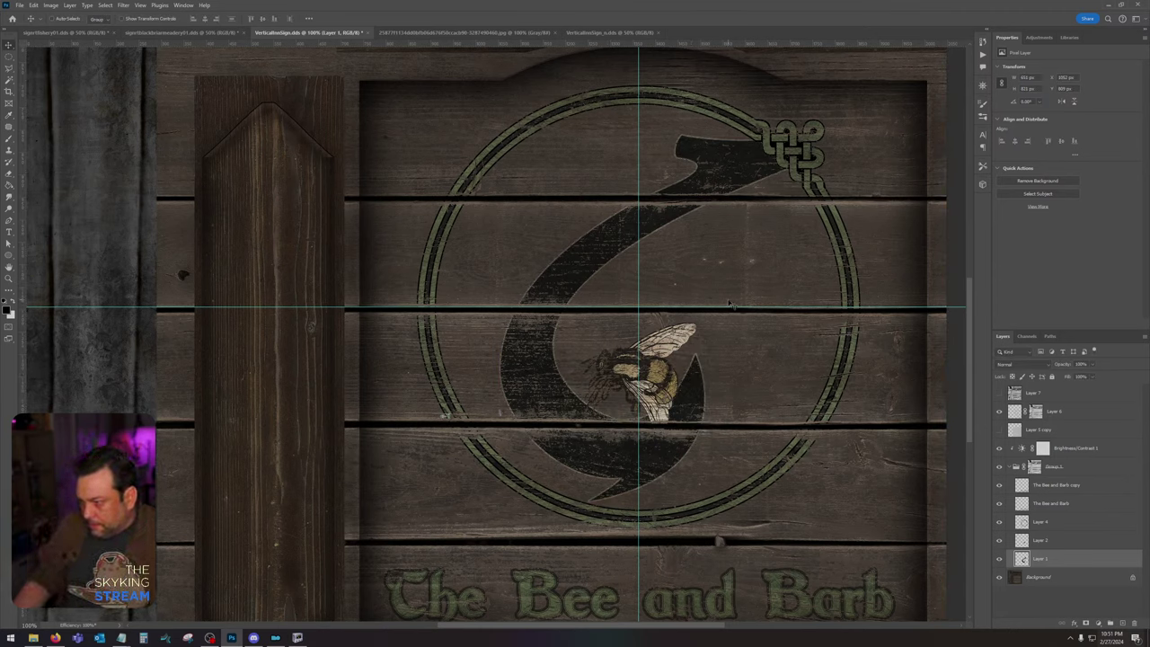
Step: Restore the inverted selection, lower the brightness of Layer 1's hook edge with another Brightness/Contrast adjustment, and deselect
key(ctrl+shift+d)
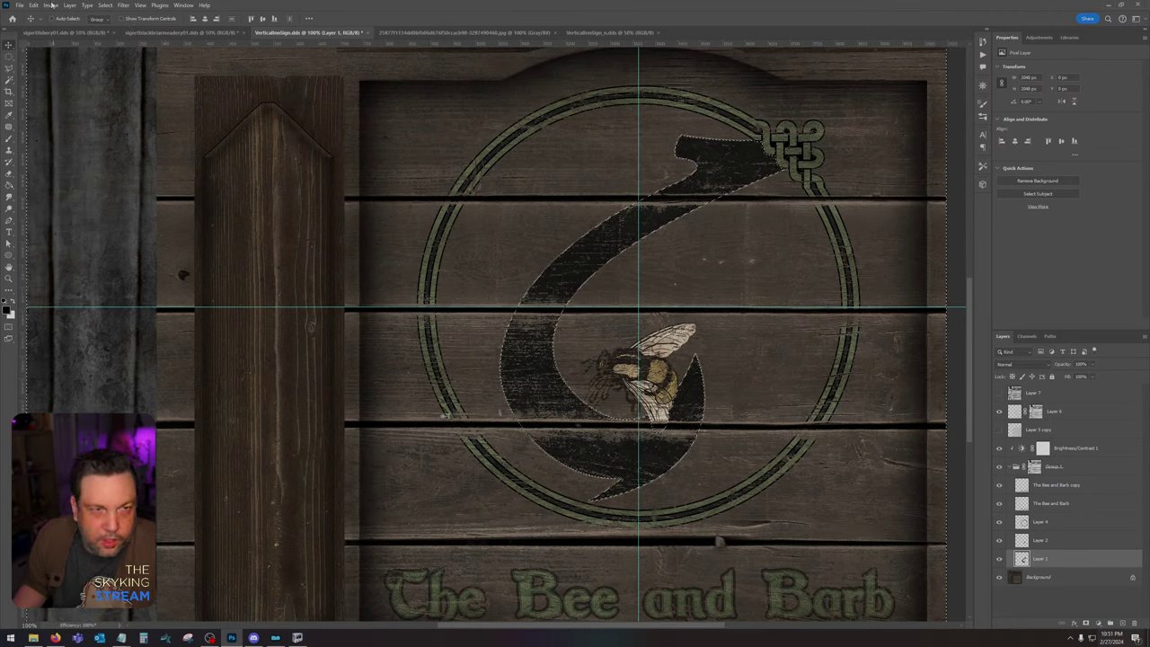
click(51, 5)
mouse_move(131, 29)
click(169, 28)
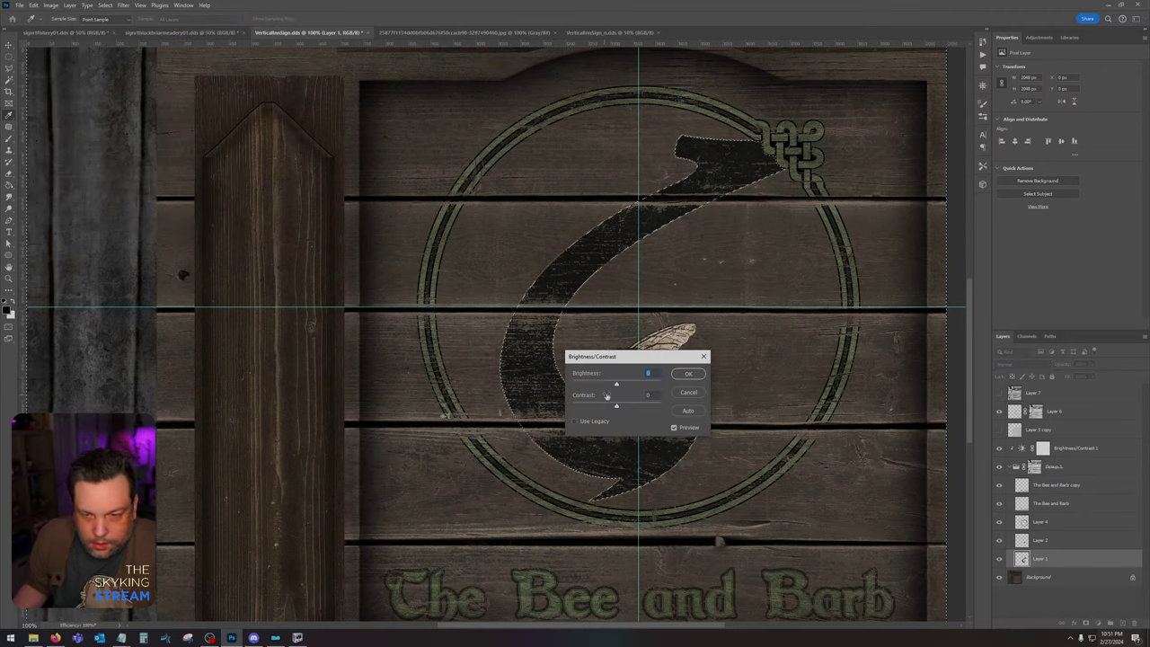
mouse_move(619, 386)
mouse_down()
mouse_move(592, 385)
mouse_move(609, 386)
mouse_up()
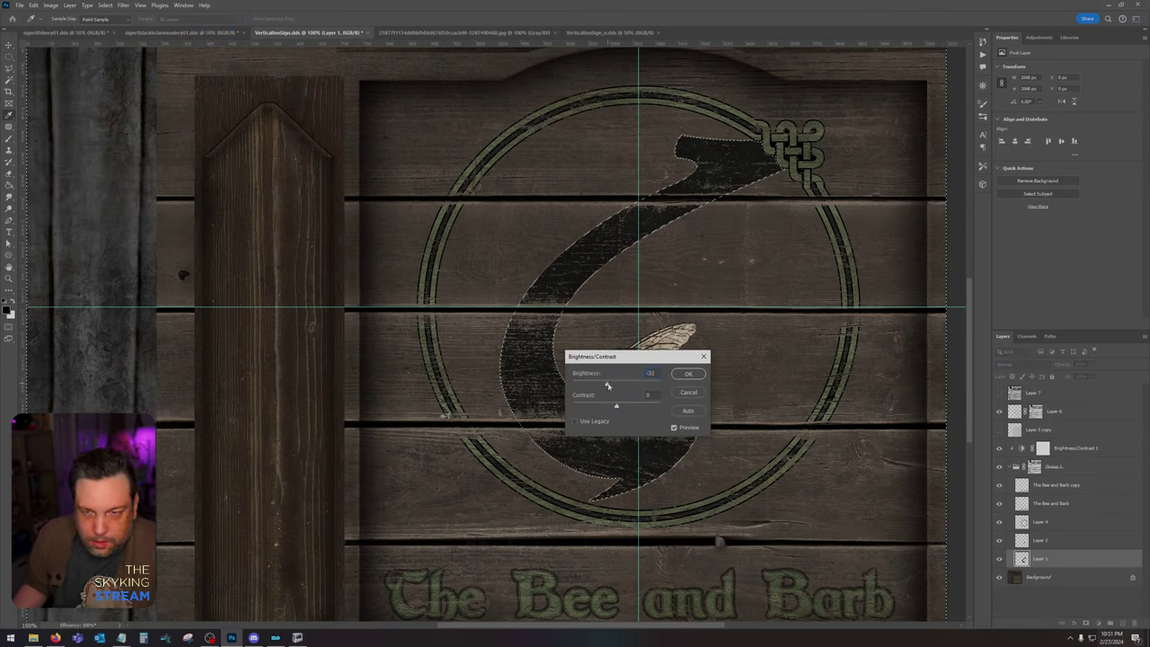
click(689, 374)
key(ctrl+d)
key(v)
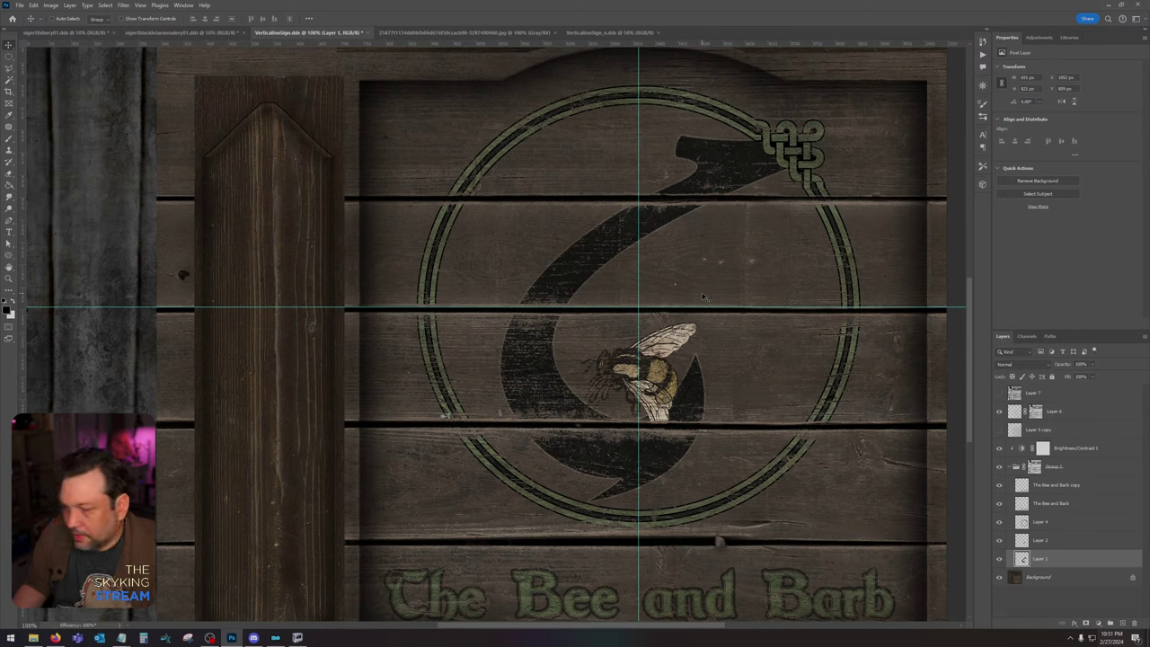
Step: Save the image as a DDS over signrtbeeandbarb01 in Vanilla Signs\textures\clutter\signage\riften, replacing the existing file
key(ctrl+shift+s)
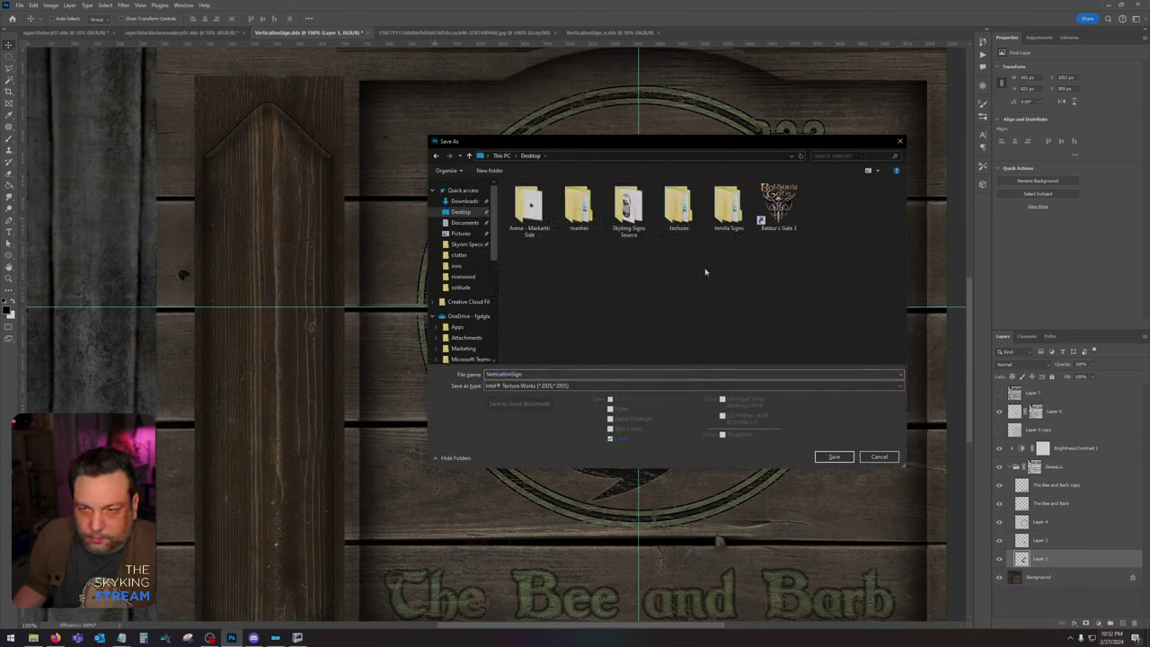
double_click(728, 205)
double_click(530, 207)
double_click(530, 205)
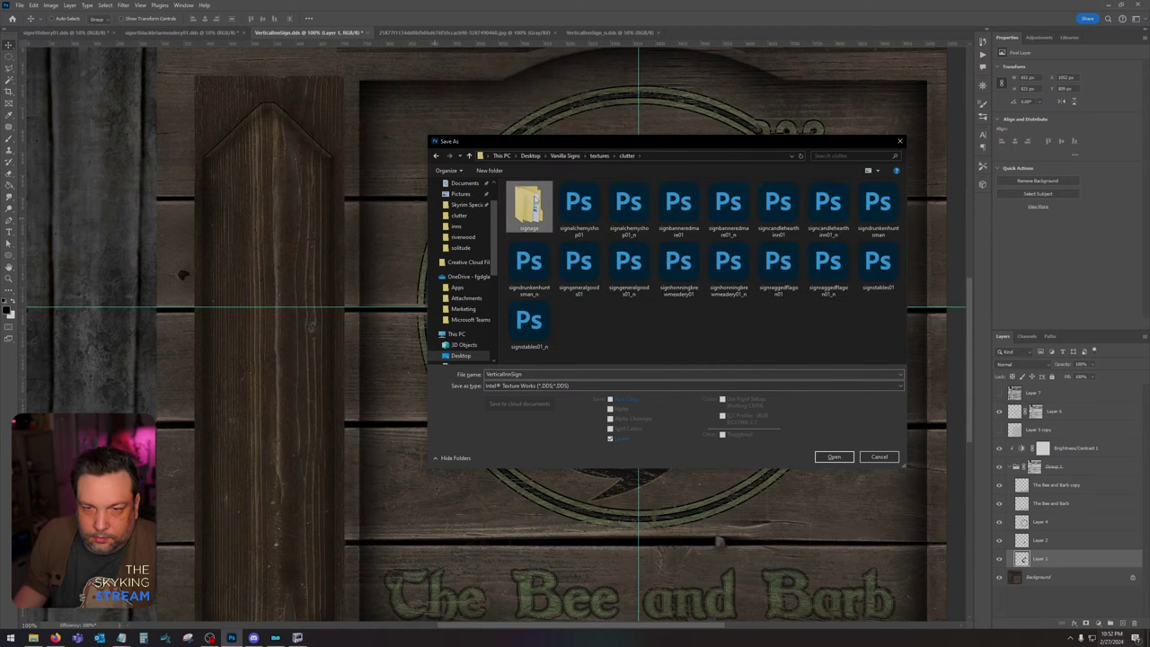
double_click(529, 204)
double_click(528, 207)
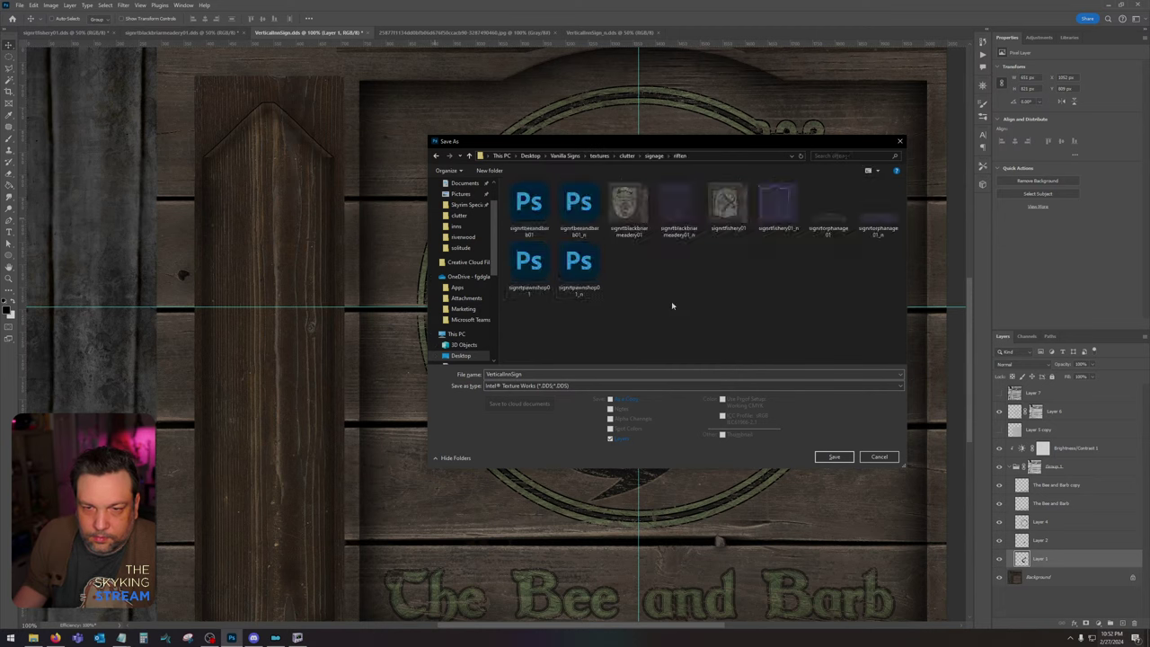
double_click(529, 205)
click(598, 320)
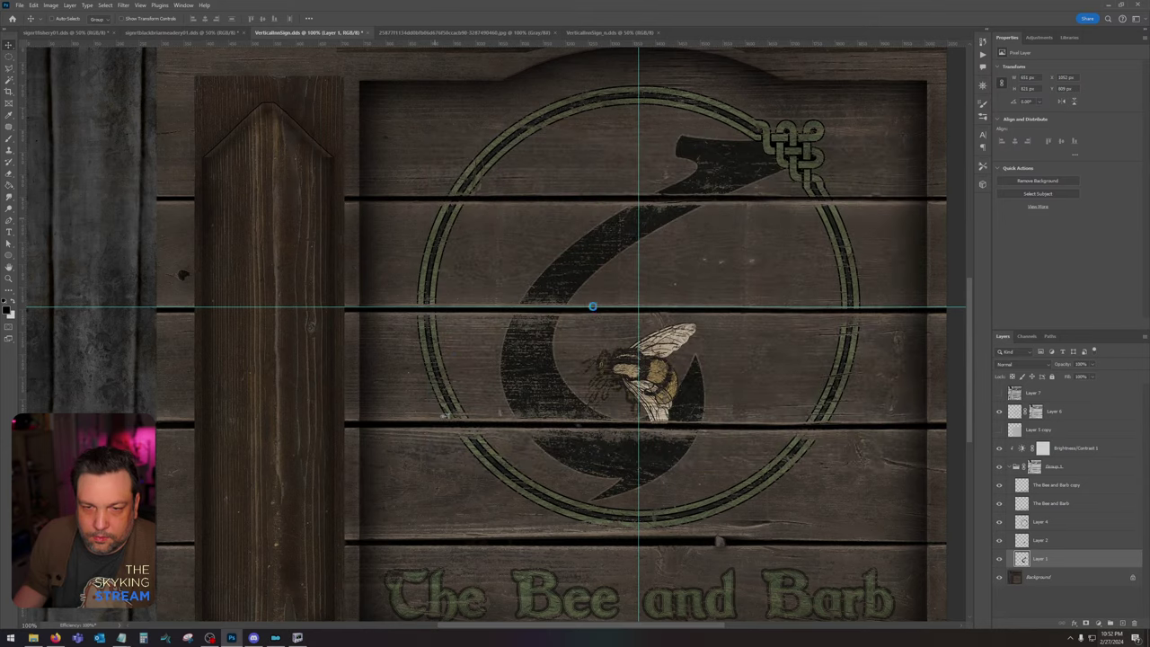
Step: Export the DDS with Color texture type and BC7 8bpp Fine (Linear, DX11+) compression
click(580, 194)
click(540, 204)
click(579, 223)
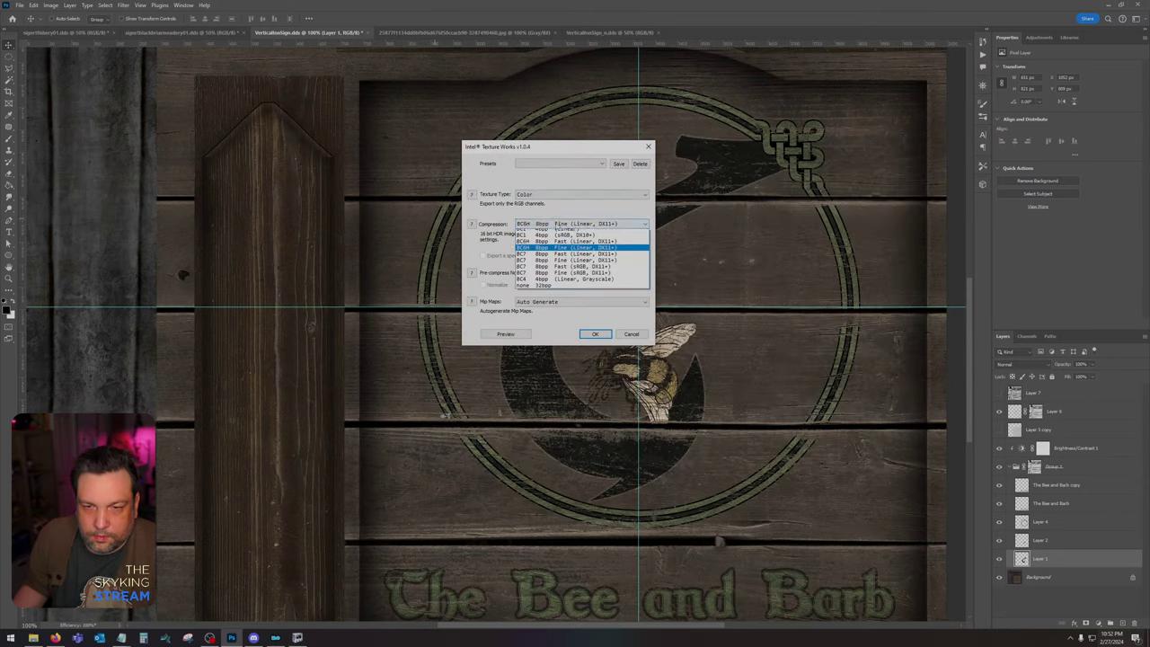
click(579, 259)
click(587, 333)
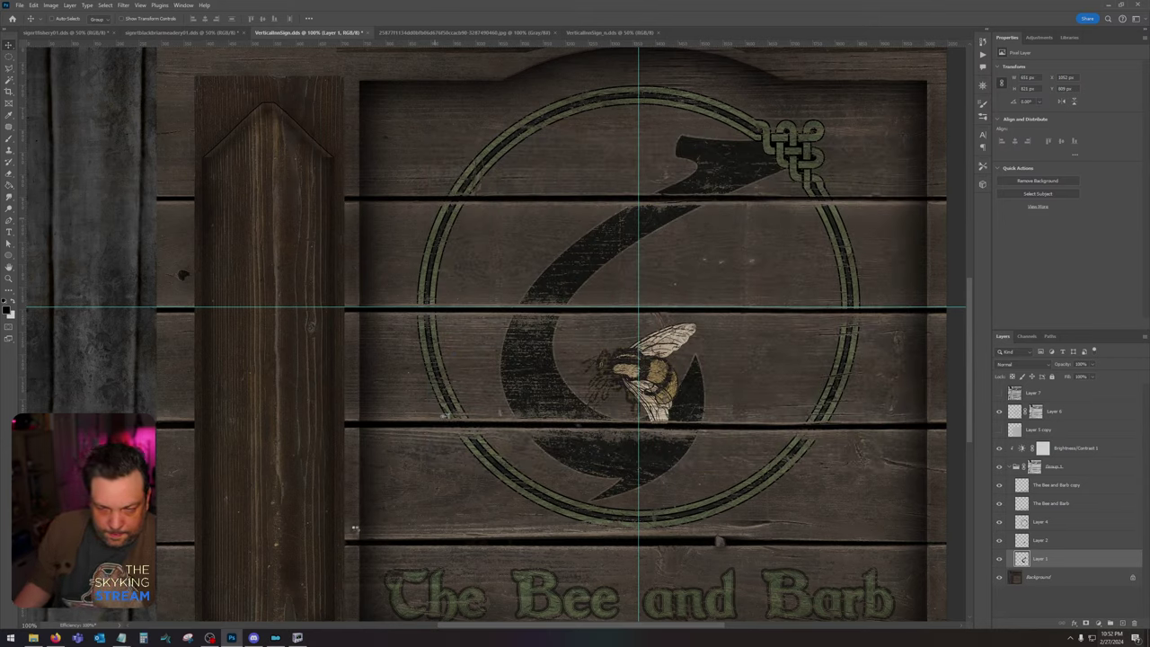
Step: Switch to NifSkope and inspect the sign with its darkened hook edge up close and from several angles
click(297, 638)
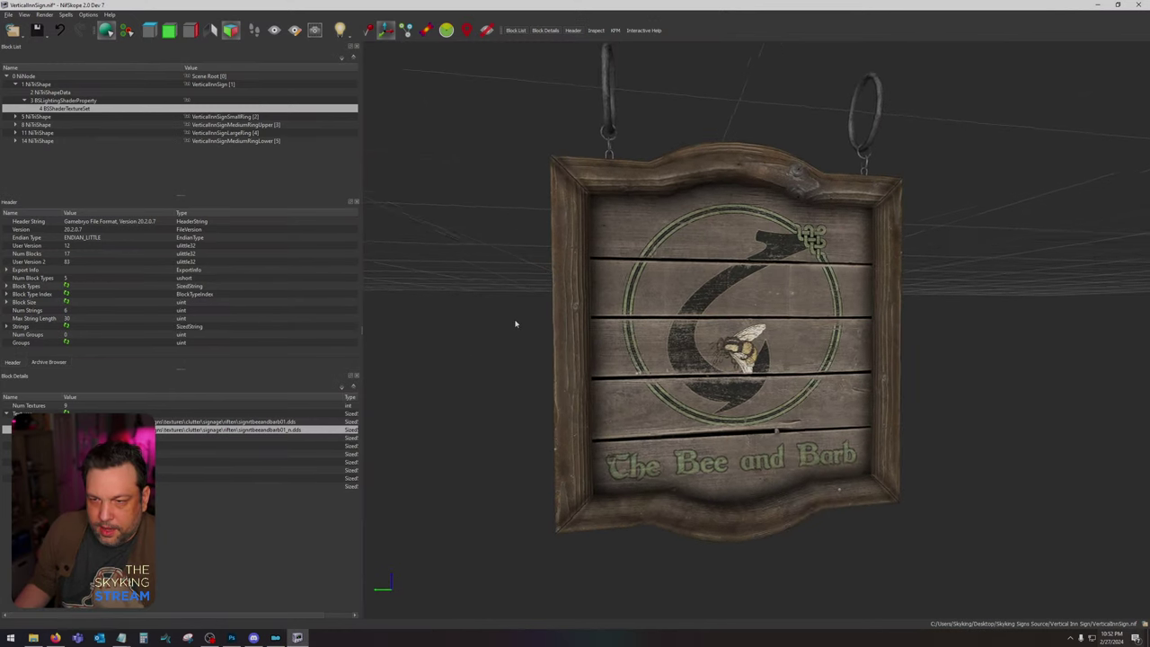
scroll(515, 324, up, 5)
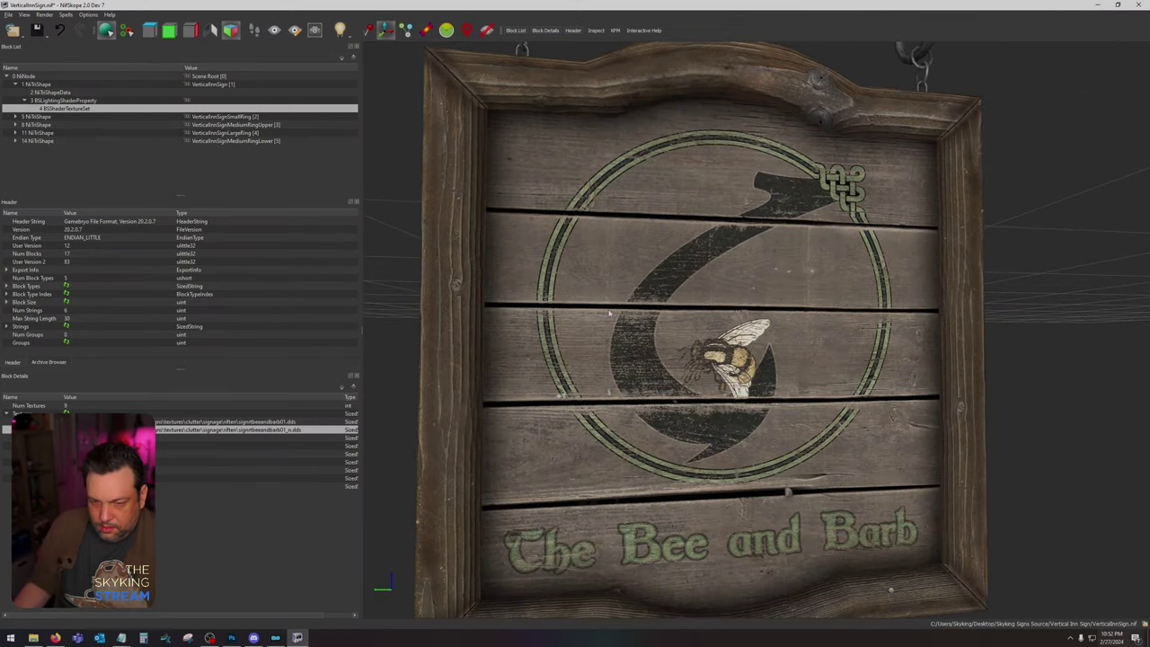
scroll(609, 313, down, 2)
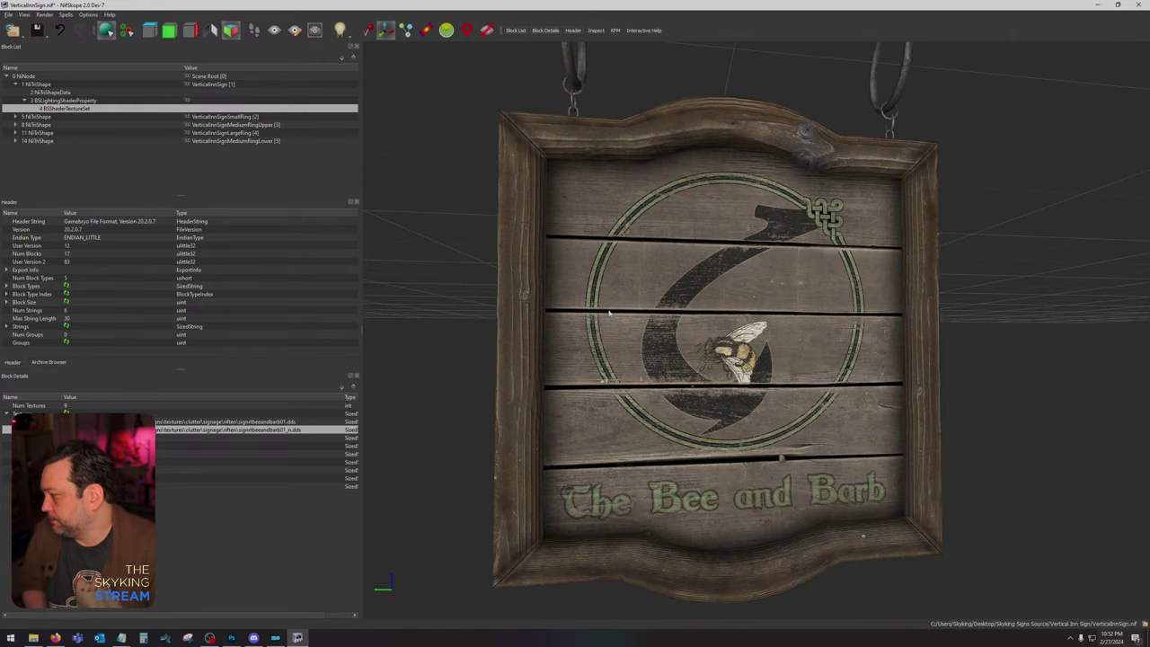
drag(825, 383, 783, 400)
scroll(827, 408, down, 2)
drag(868, 402, 840, 459)
drag(849, 450, 869, 449)
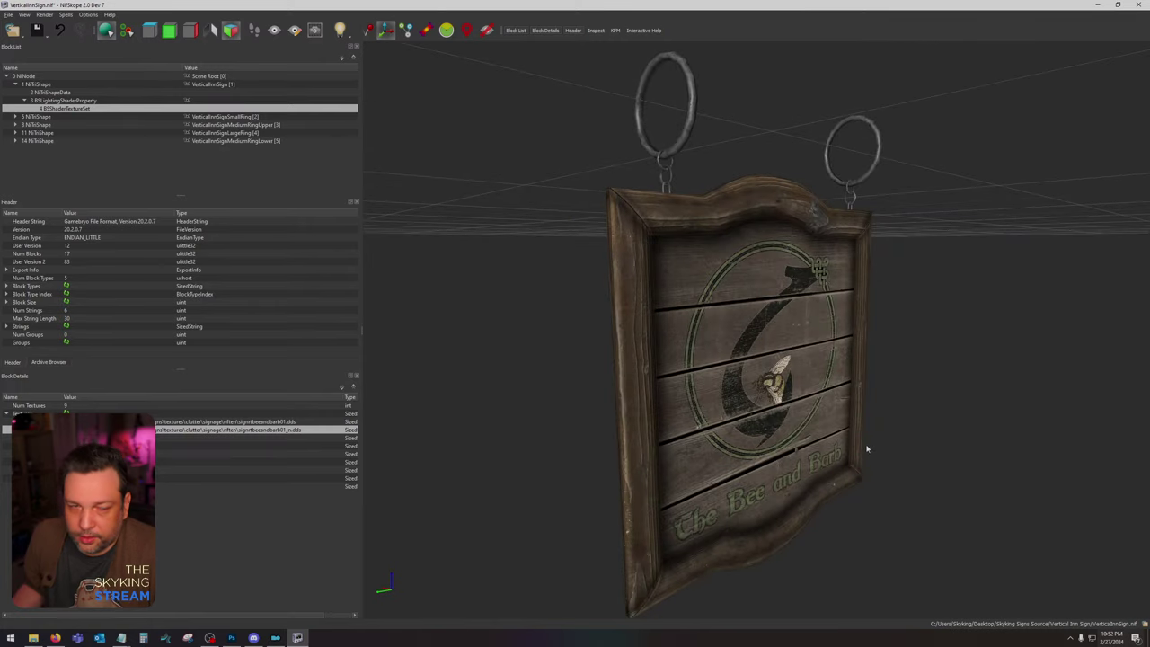
Step: Collapse the VerticalInnSign shape's branch in the block list and highlight the sign's mesh in the 3D view
click(23, 100)
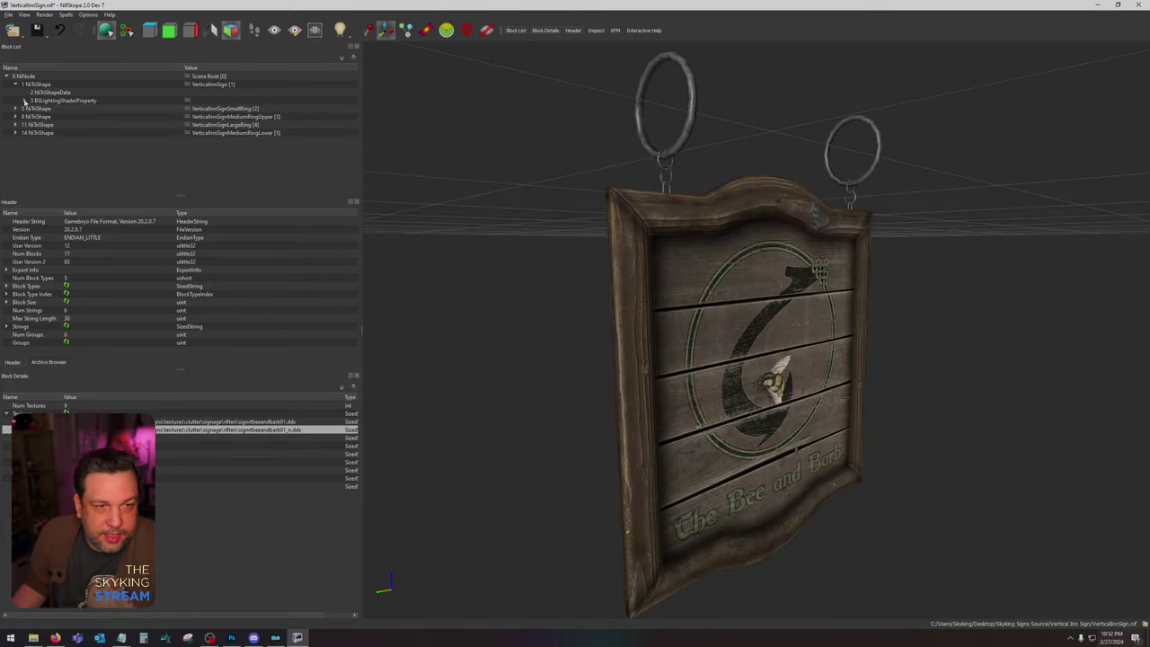
click(16, 85)
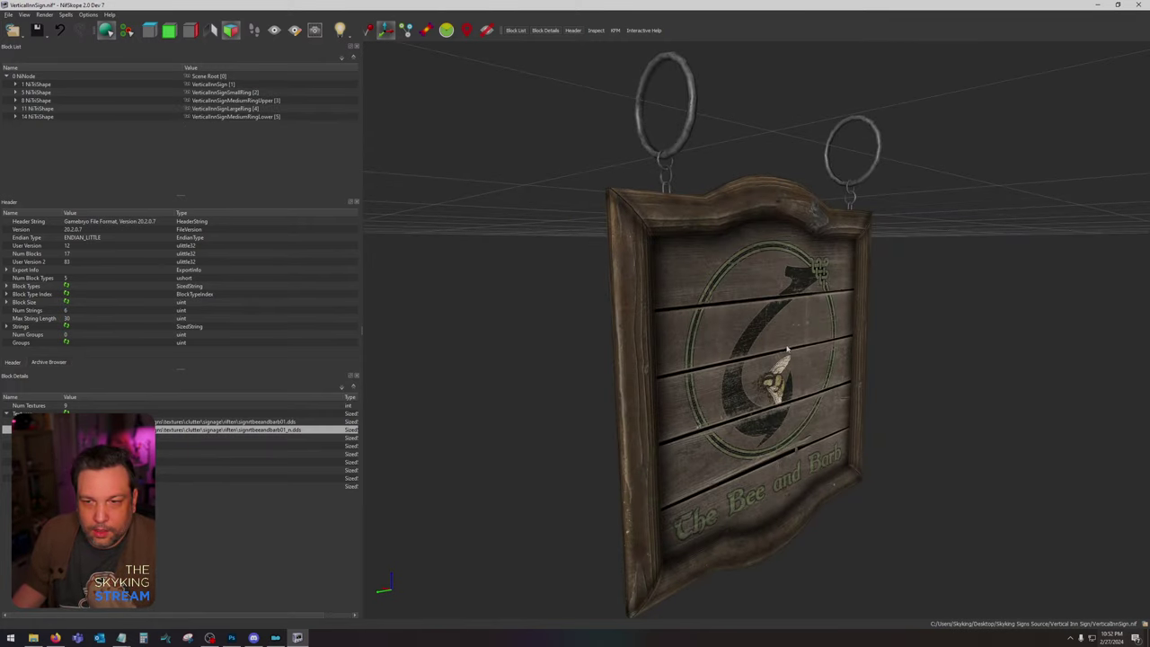
click(751, 329)
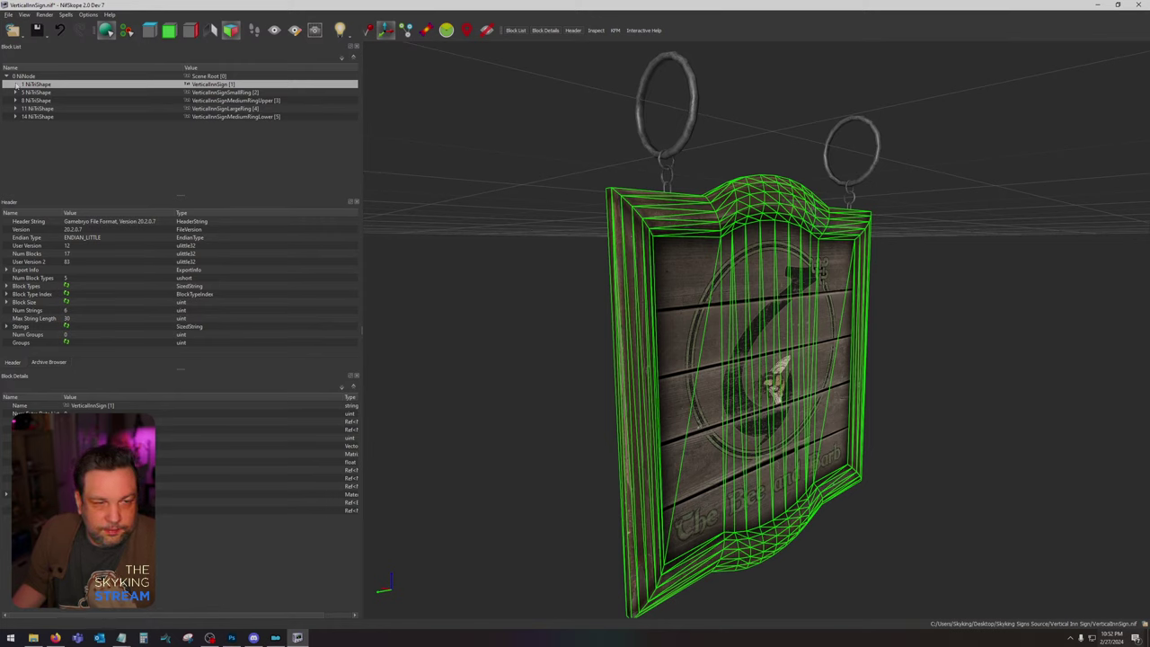
click(17, 84)
click(17, 84)
click(563, 283)
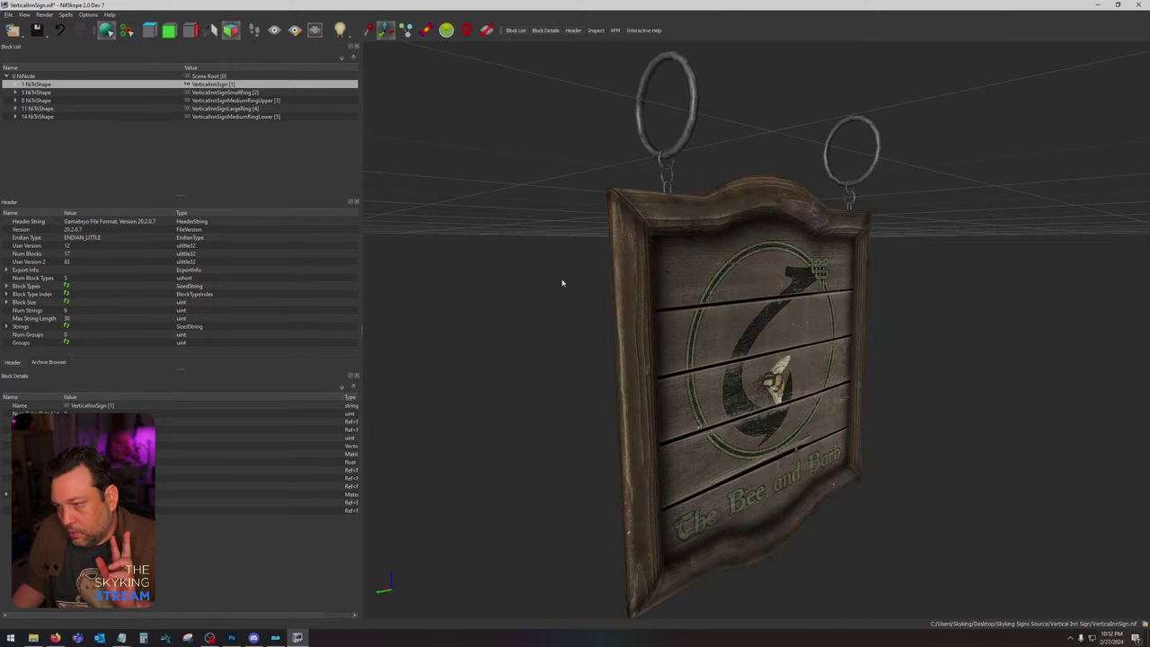
Step: Open the vanilla mesh signrtbeeandbarb01 from Vanilla Signs\meshes\clutter\signage\riften on the Desktop in its own NifSkope window
click(32, 638)
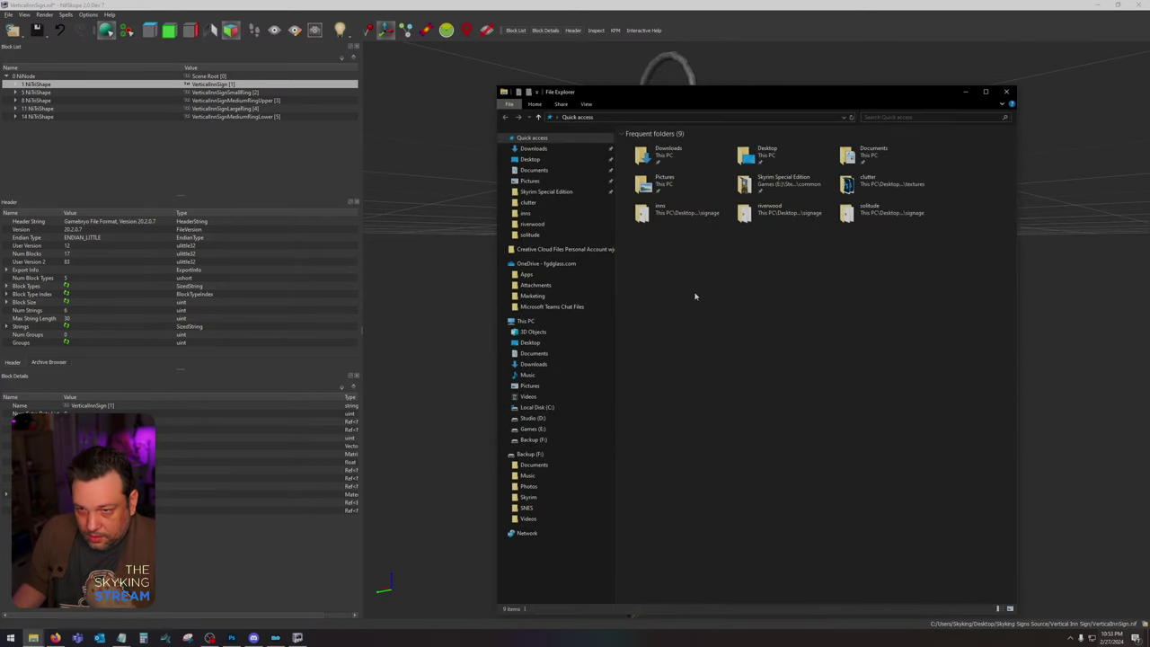
double_click(762, 153)
double_click(842, 152)
double_click(678, 145)
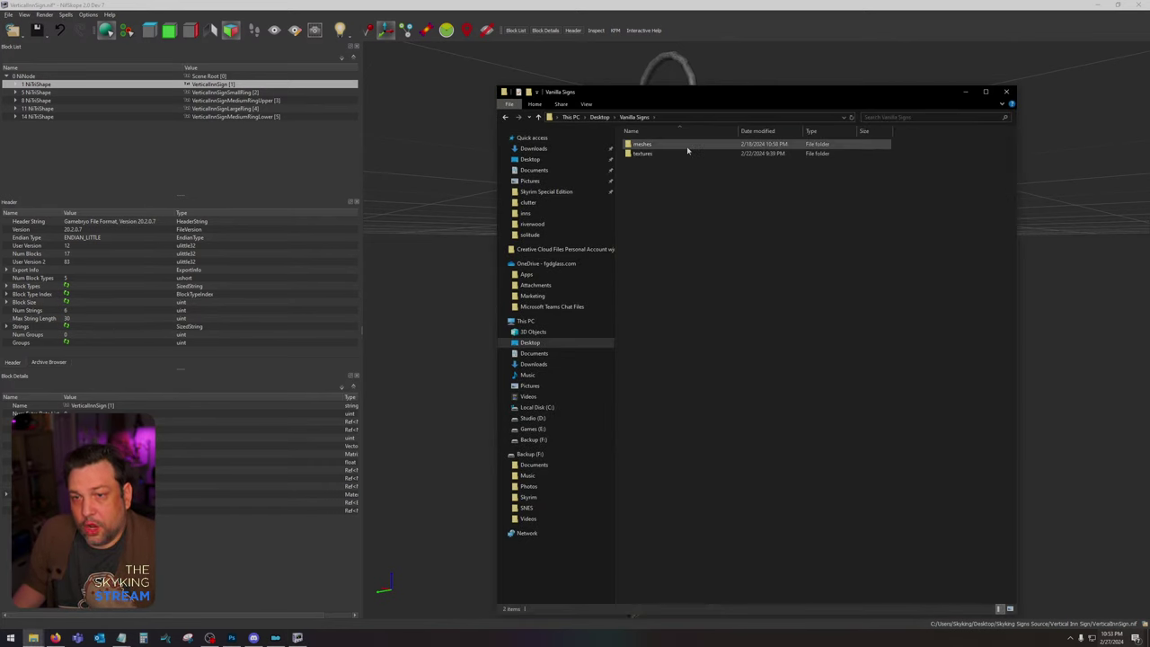
double_click(682, 146)
double_click(684, 149)
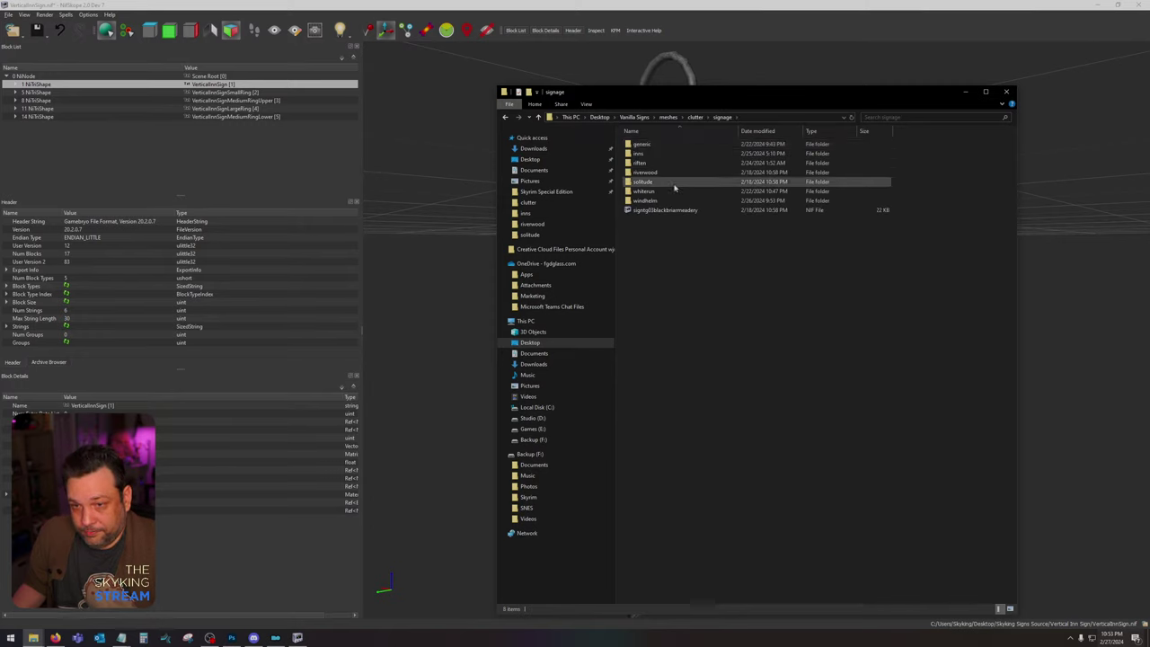
double_click(673, 162)
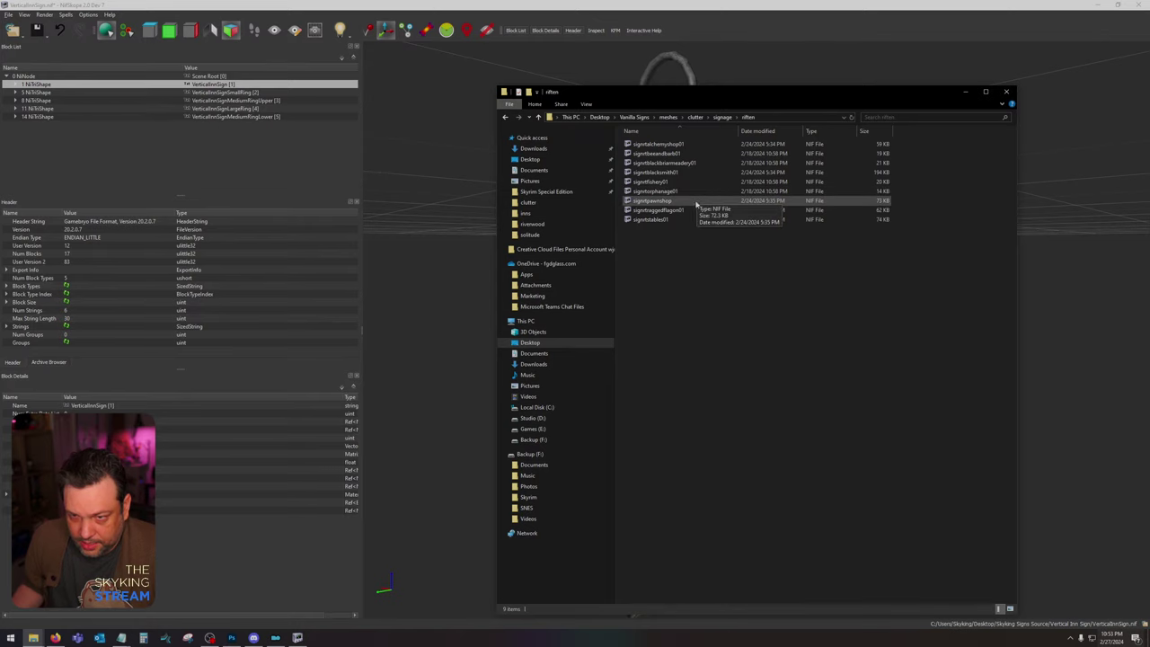
double_click(688, 155)
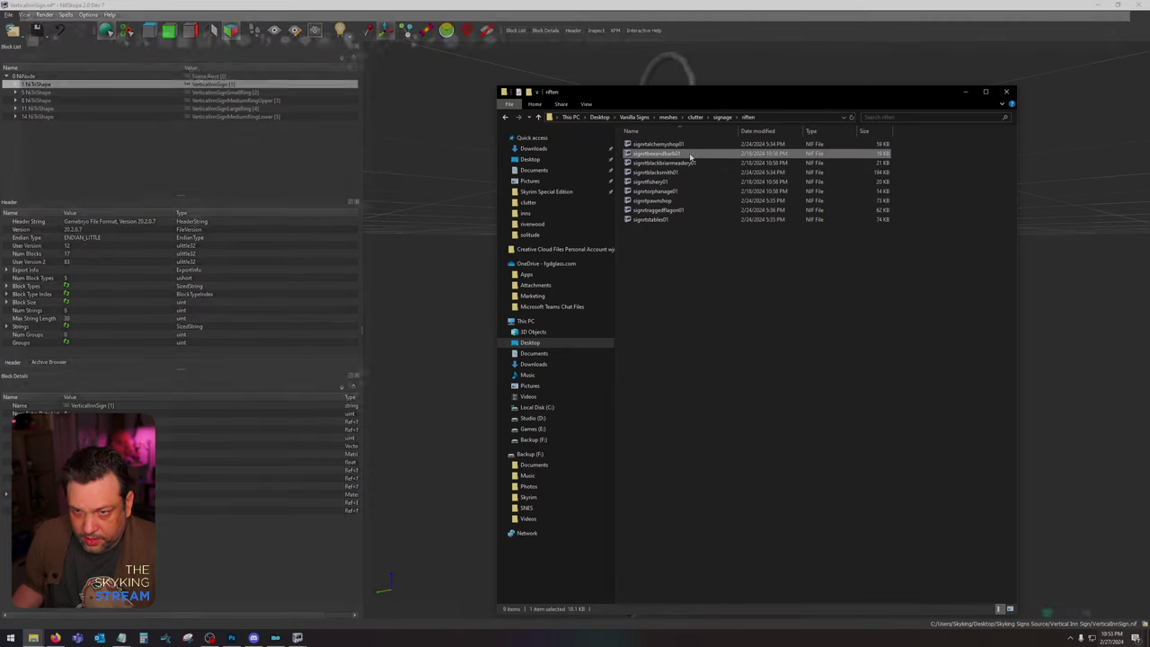
click(996, 94)
Step: Remove the vanilla hanging sign board's mesh branch from the SignBanneredMare node, keeping the pole
drag(968, 149, 865, 313)
click(820, 388)
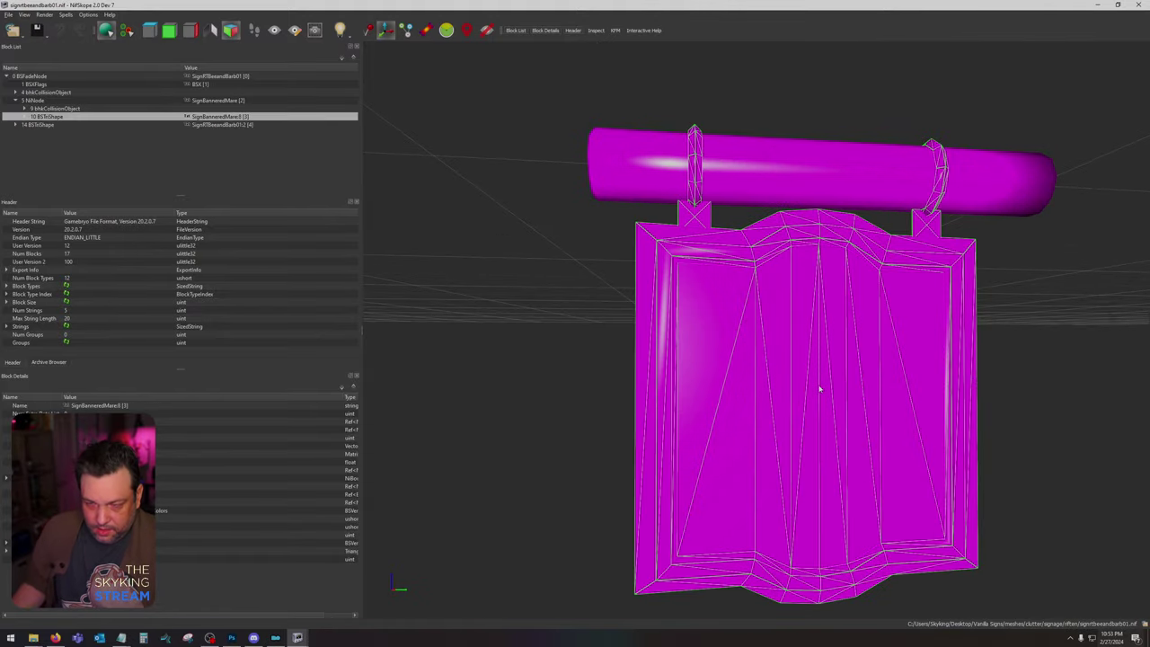
scroll(819, 388, down, 3)
scroll(811, 385, up, 1)
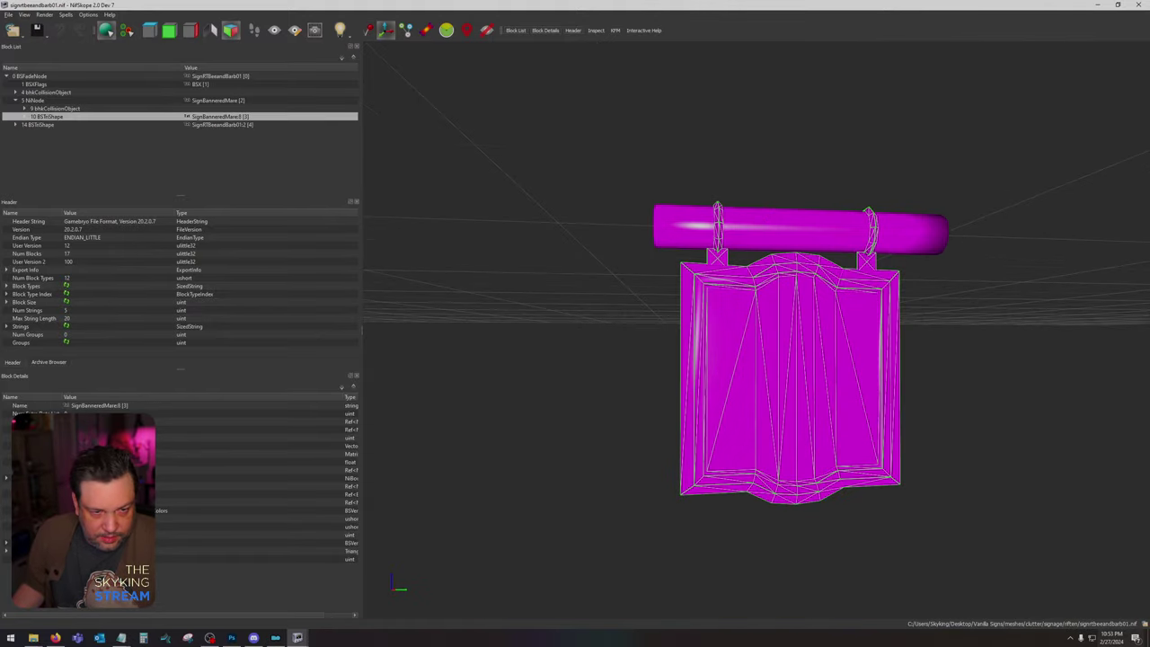
click(108, 438)
right_click(782, 393)
mouse_move(805, 400)
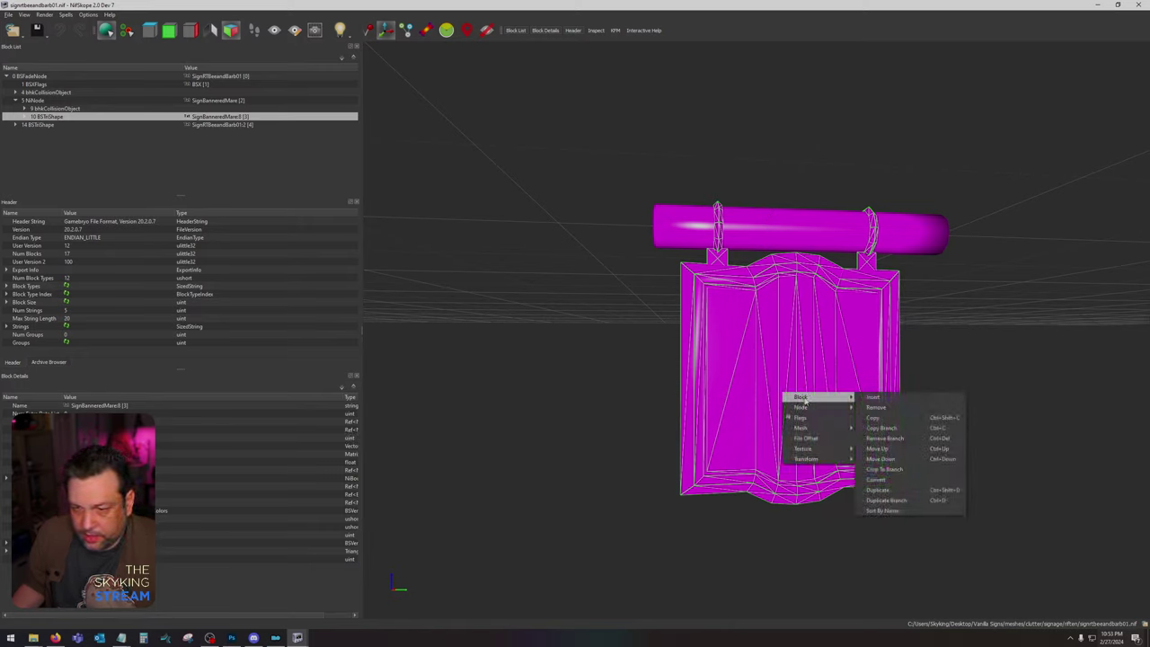
click(912, 440)
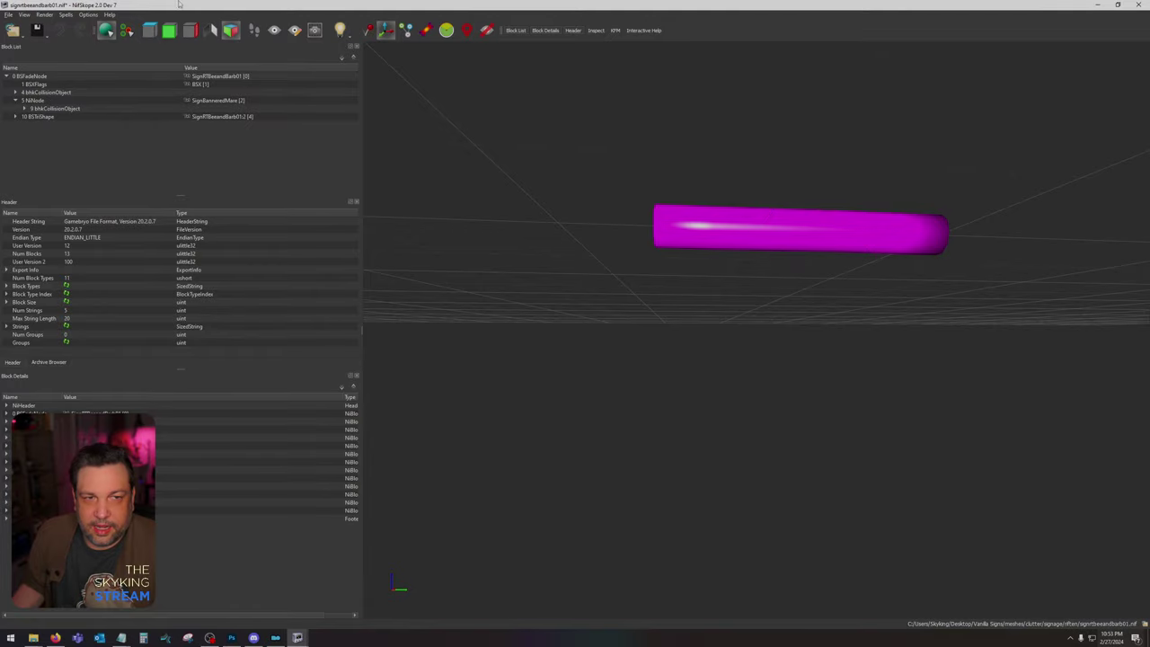
Step: Arrange the VerticalInnSign and signrtbeeandbarb01 windows side by side
drag(180, 4, 519, 58)
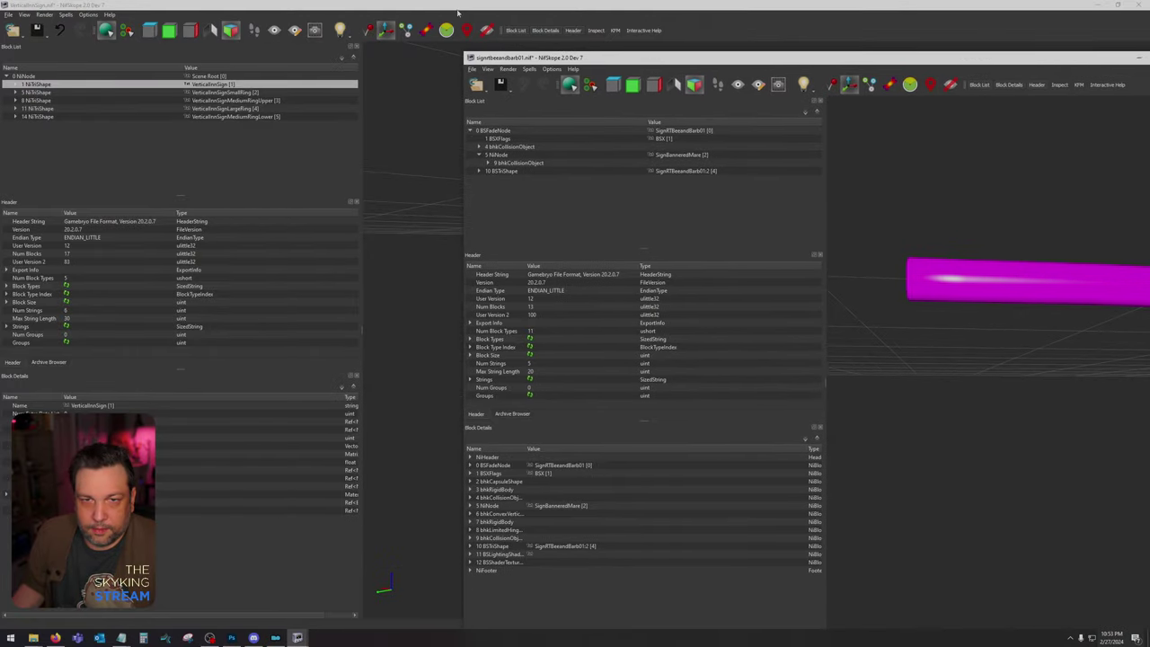
drag(458, 12, 0, 90)
click(688, 169)
drag(486, 297, 504, 301)
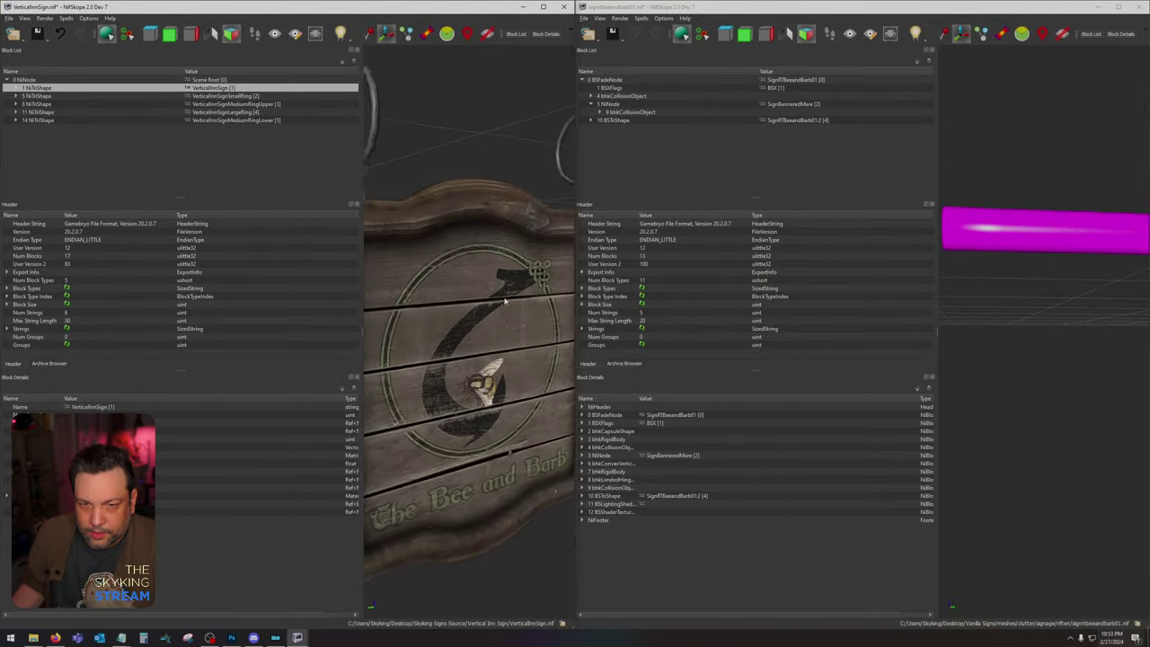
Step: Copy the VerticalInnSign shape's branch into the SignBanneredMare node of signrtbeeandbarb01
click(505, 284)
right_click(37, 81)
mouse_move(90, 83)
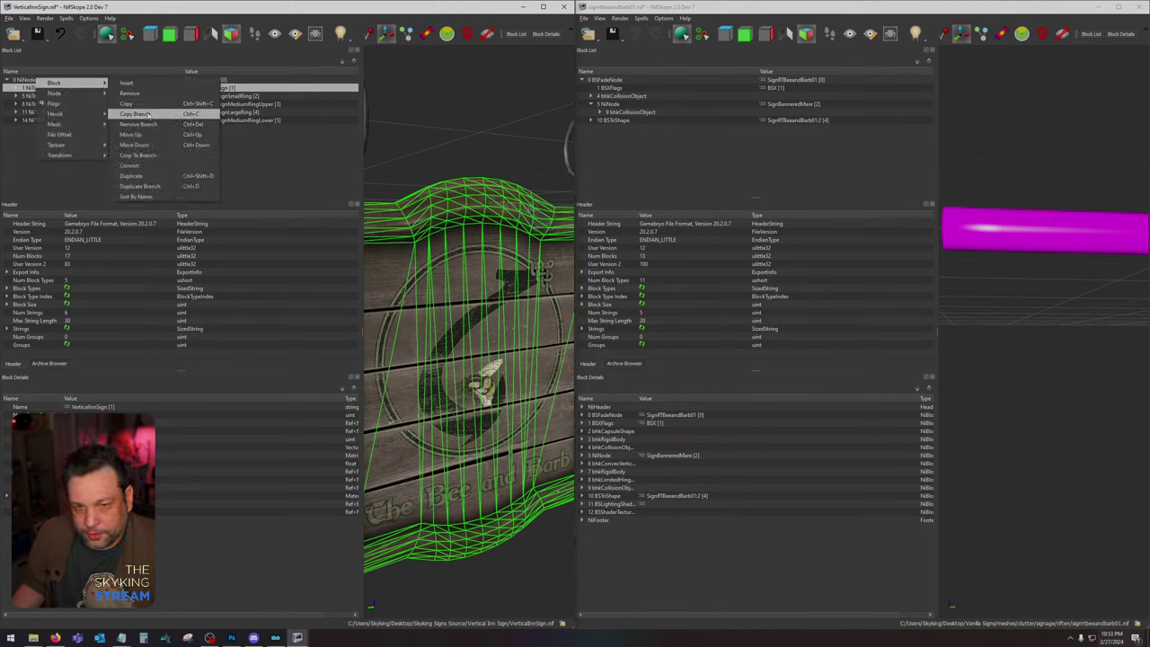
click(139, 114)
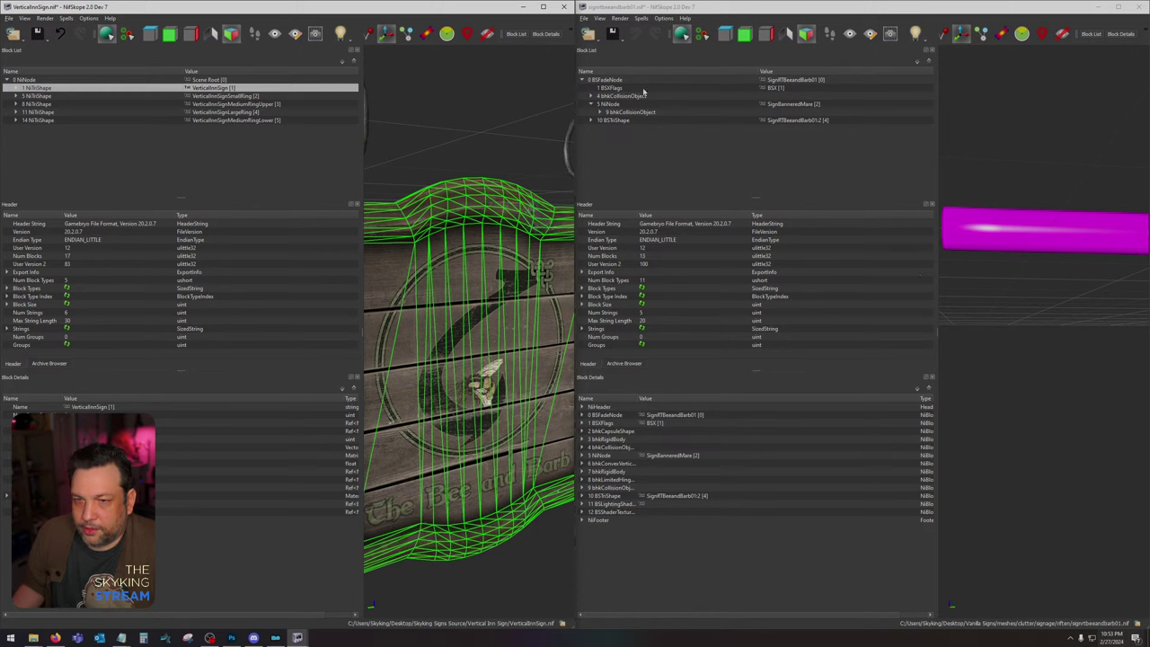
click(612, 104)
right_click(617, 97)
mouse_move(656, 100)
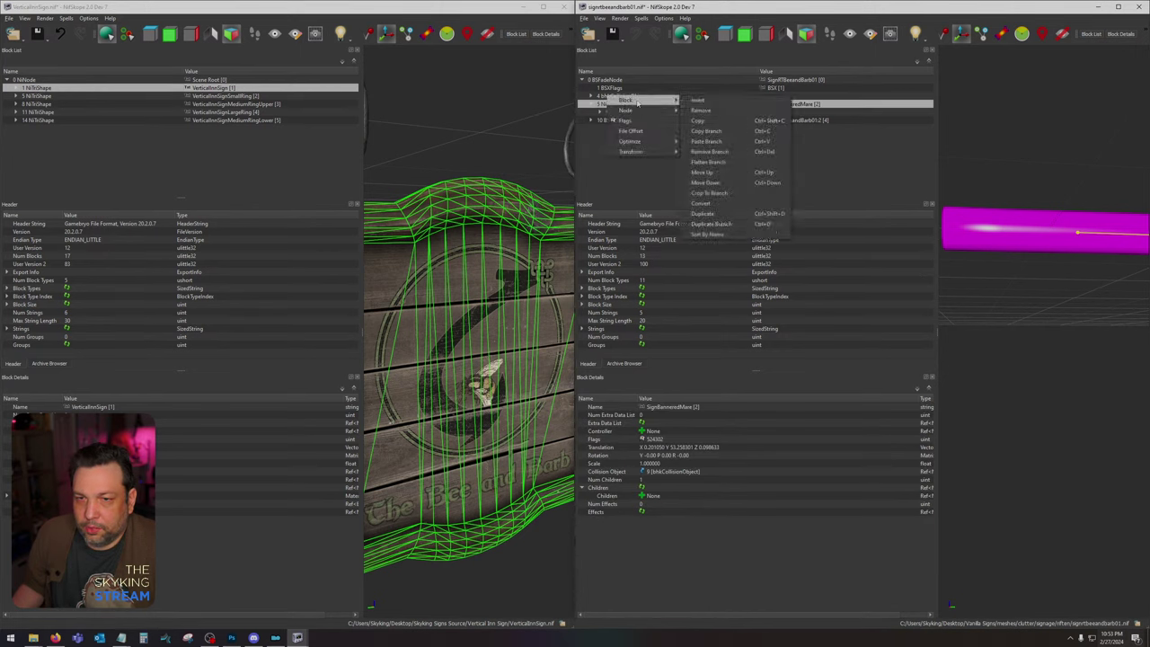
click(715, 141)
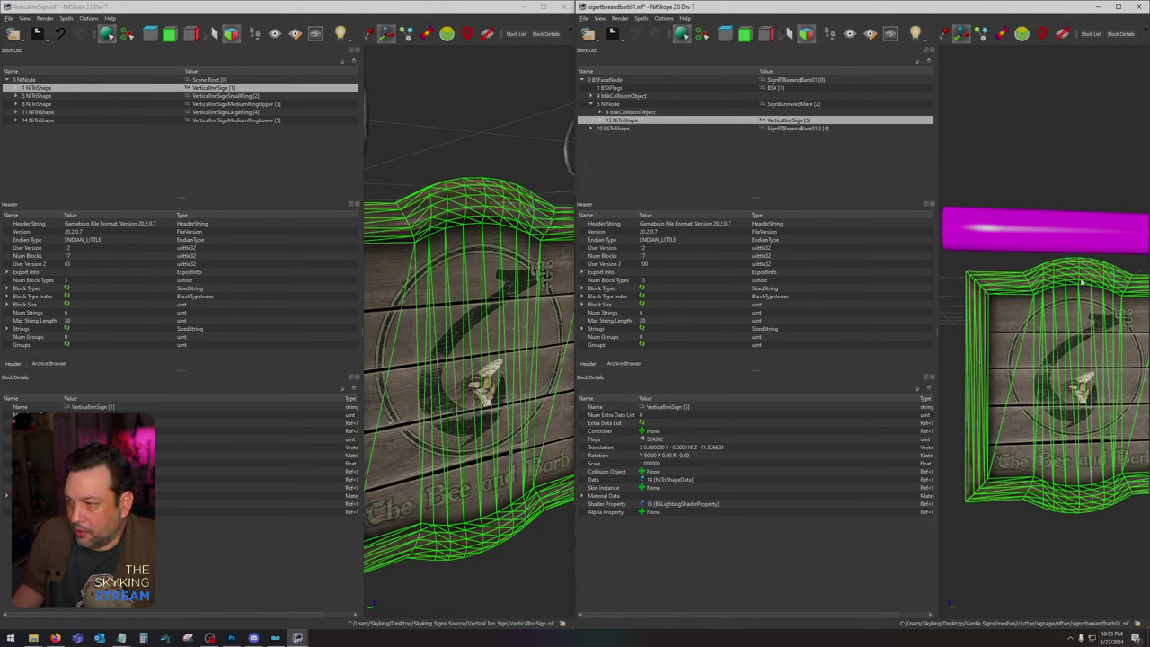
Step: Copy the VerticalInnSignSmallRing branch from the source mesh into the SignBanneredMare node
drag(546, 218, 478, 227)
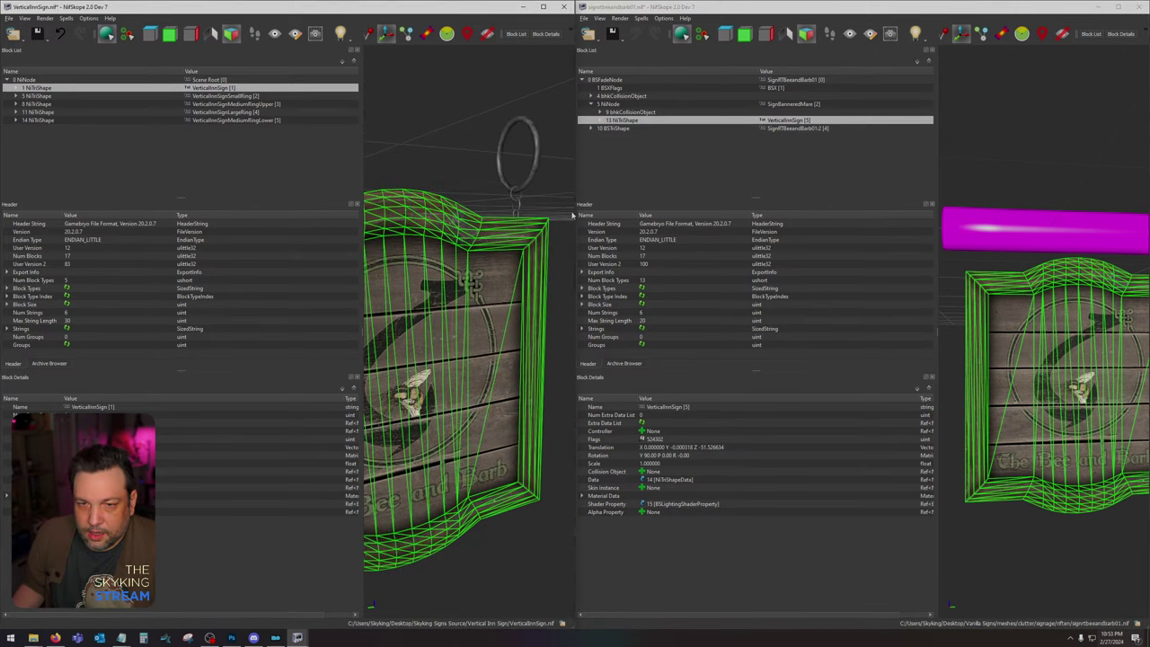
click(518, 214)
right_click(518, 214)
mouse_move(539, 218)
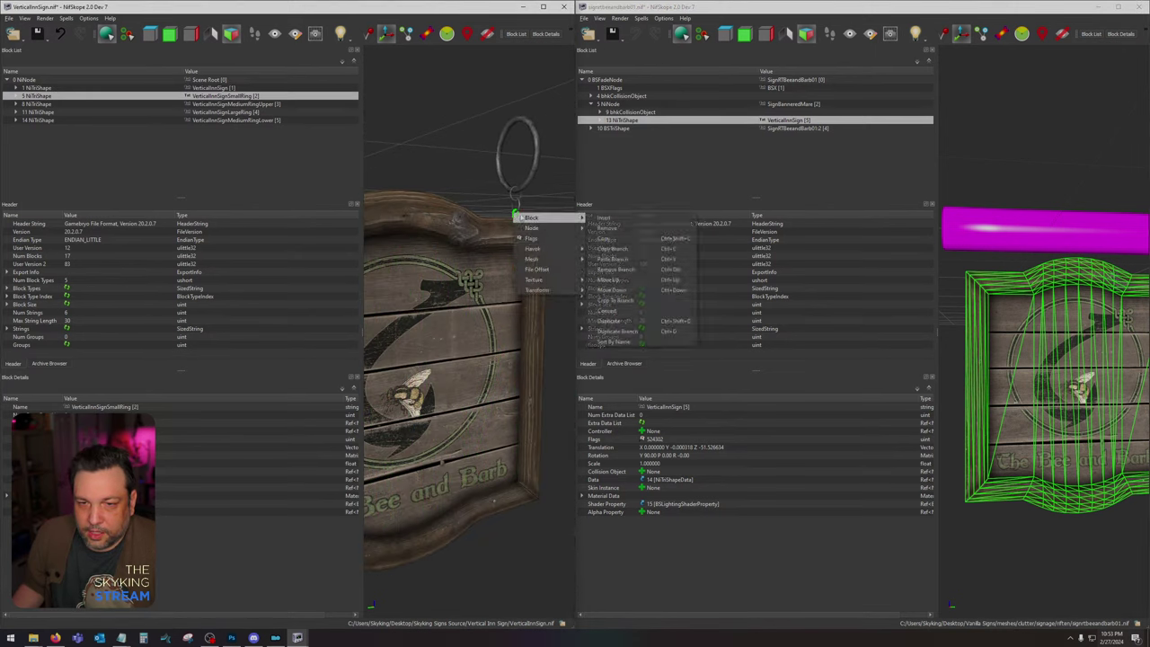
click(614, 249)
click(611, 101)
right_click(611, 102)
mouse_move(630, 99)
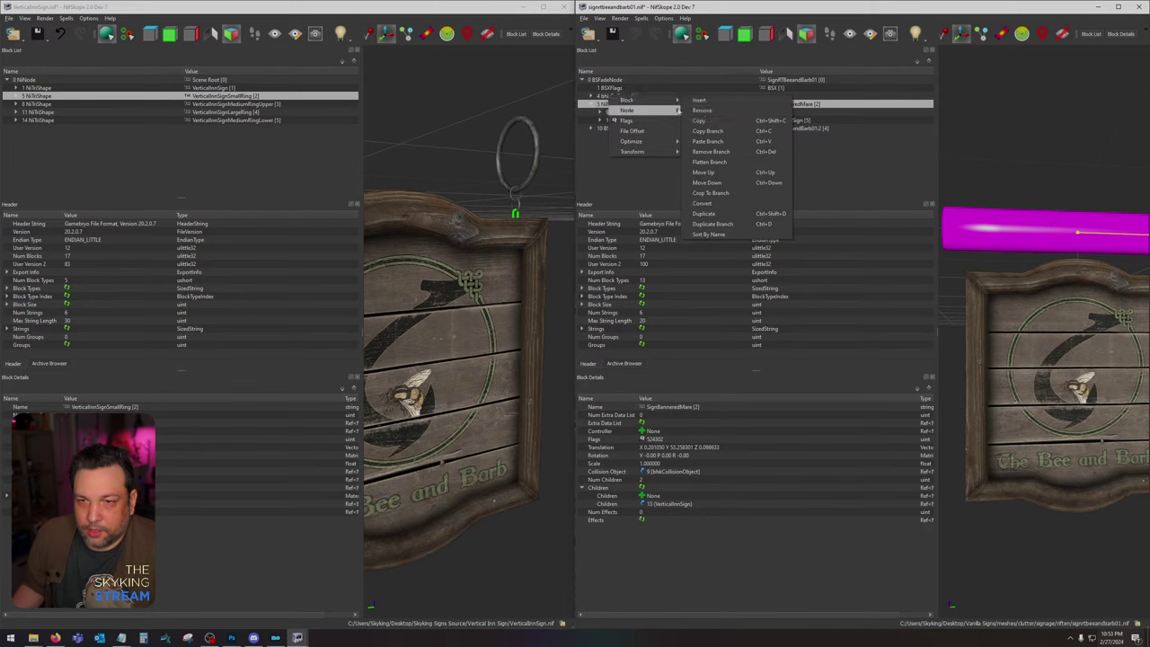
click(720, 142)
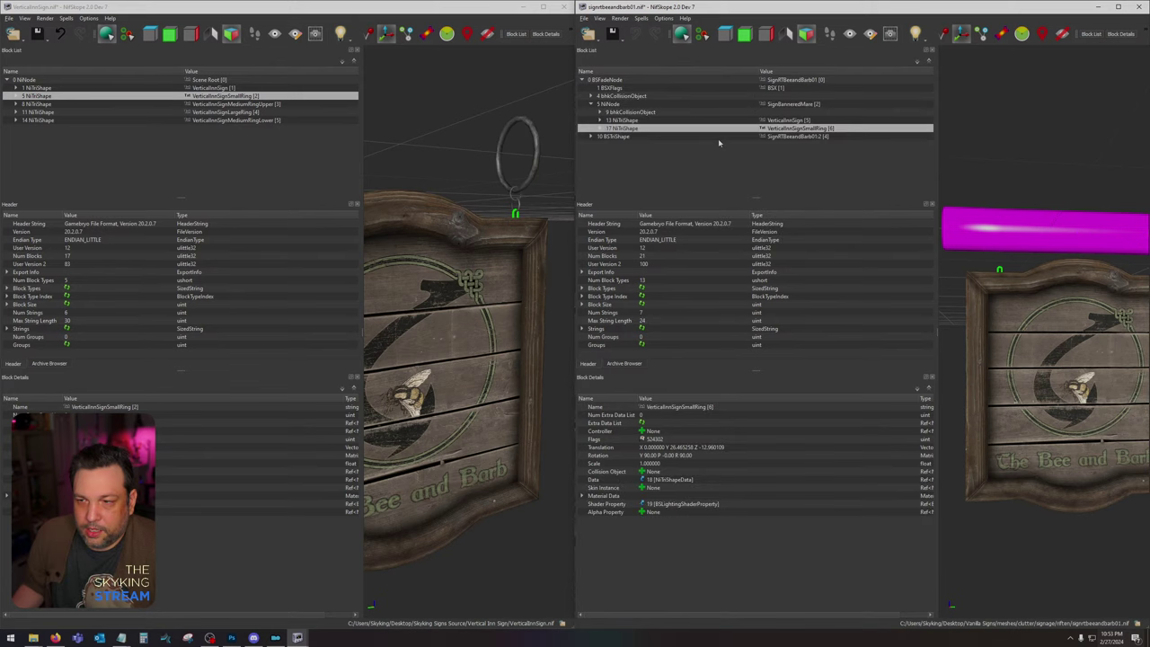
Step: Copy the VerticalInnSignMediumRingLower branch from the source mesh into the SignBanneredMare node
click(517, 210)
right_click(517, 210)
mouse_move(539, 207)
click(613, 237)
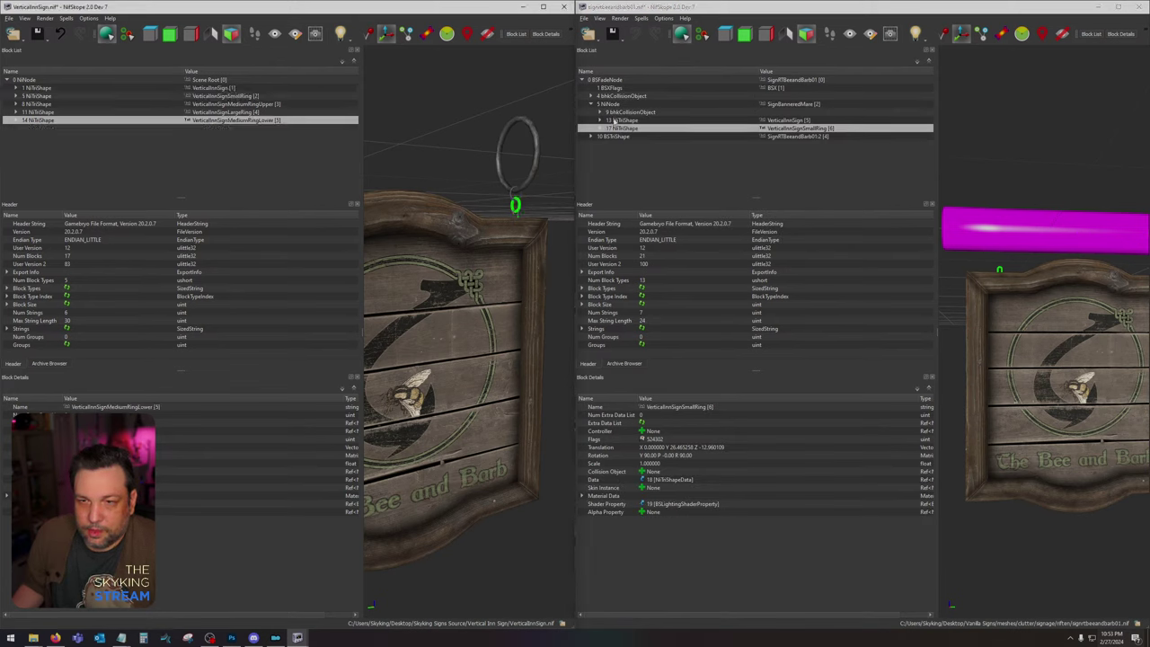
click(609, 103)
right_click(609, 103)
mouse_move(631, 99)
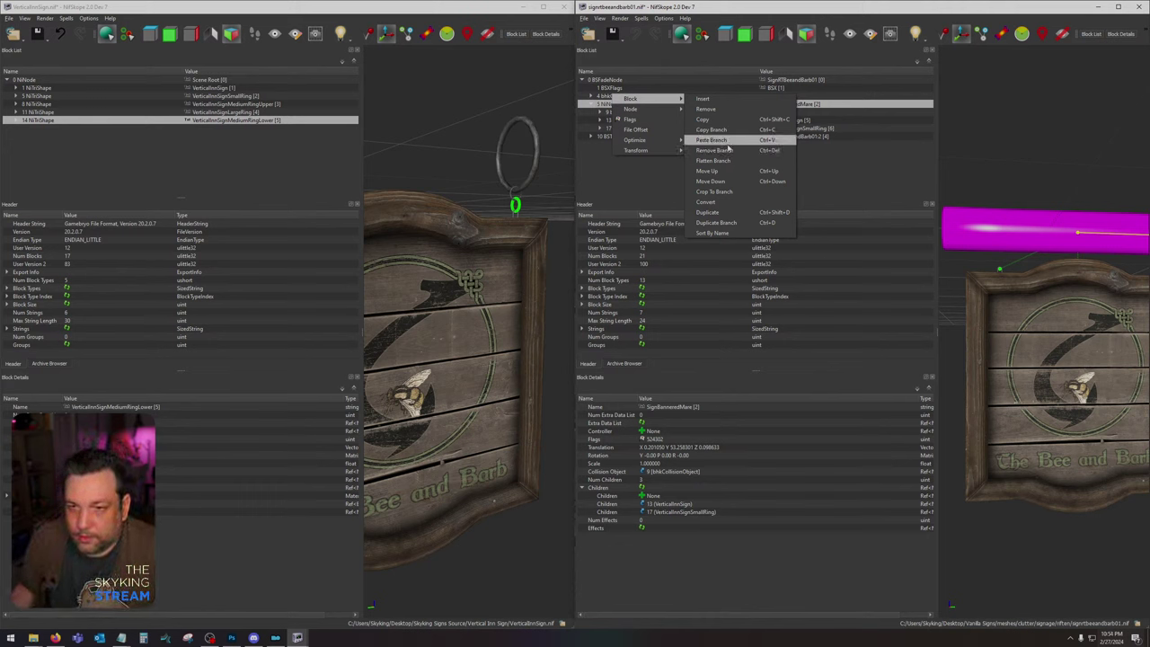
click(729, 141)
Step: Copy the VerticalInnSignMediumRingUpper branch from the source mesh into the SignBanneredMare node
click(514, 196)
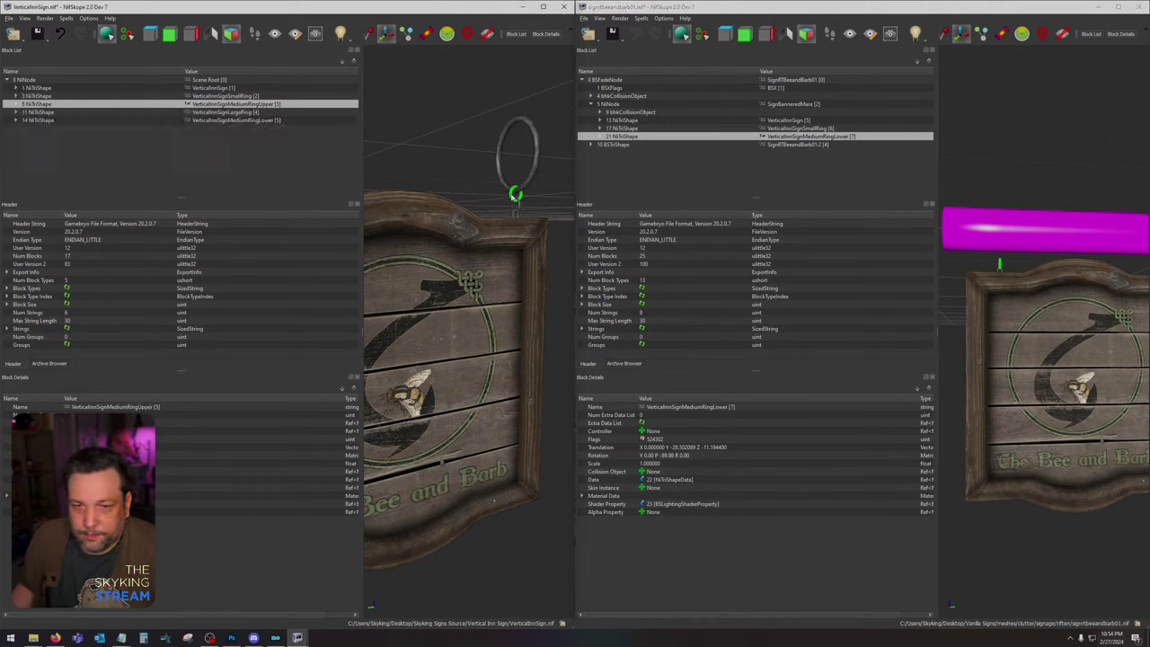
right_click(511, 194)
mouse_move(545, 198)
click(626, 231)
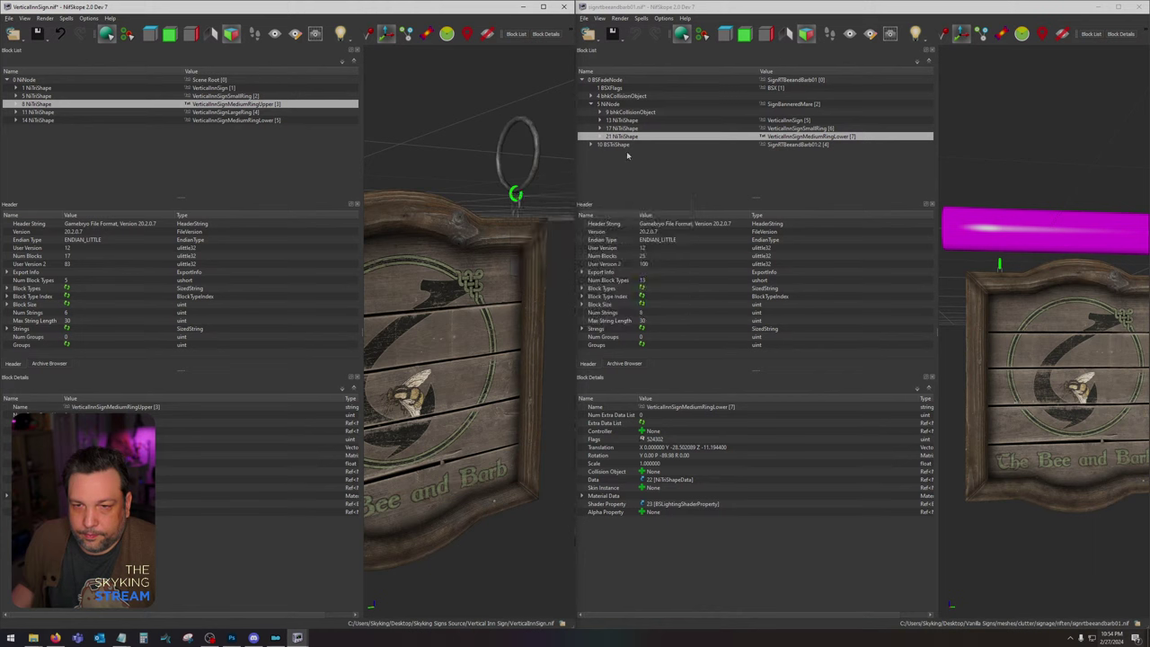
right_click(609, 104)
mouse_move(647, 100)
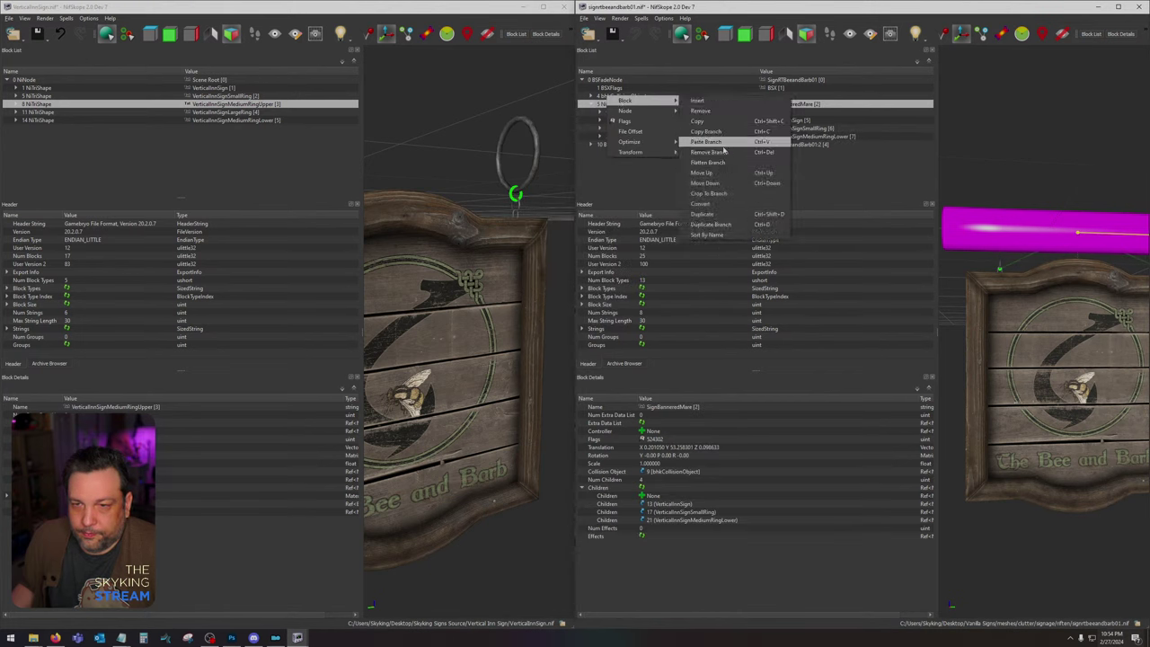
click(707, 142)
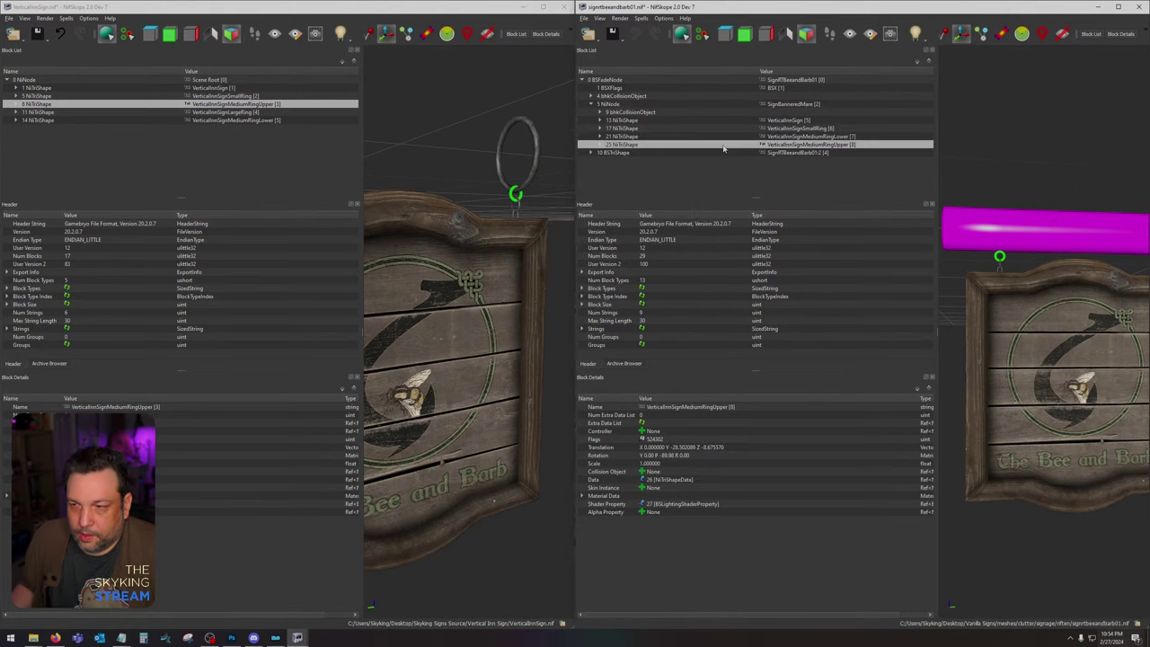
Step: Copy the VerticalInnSignLargeRing branch from the source mesh into the SignBanneredMare node
right_click(542, 147)
mouse_move(575, 150)
click(662, 183)
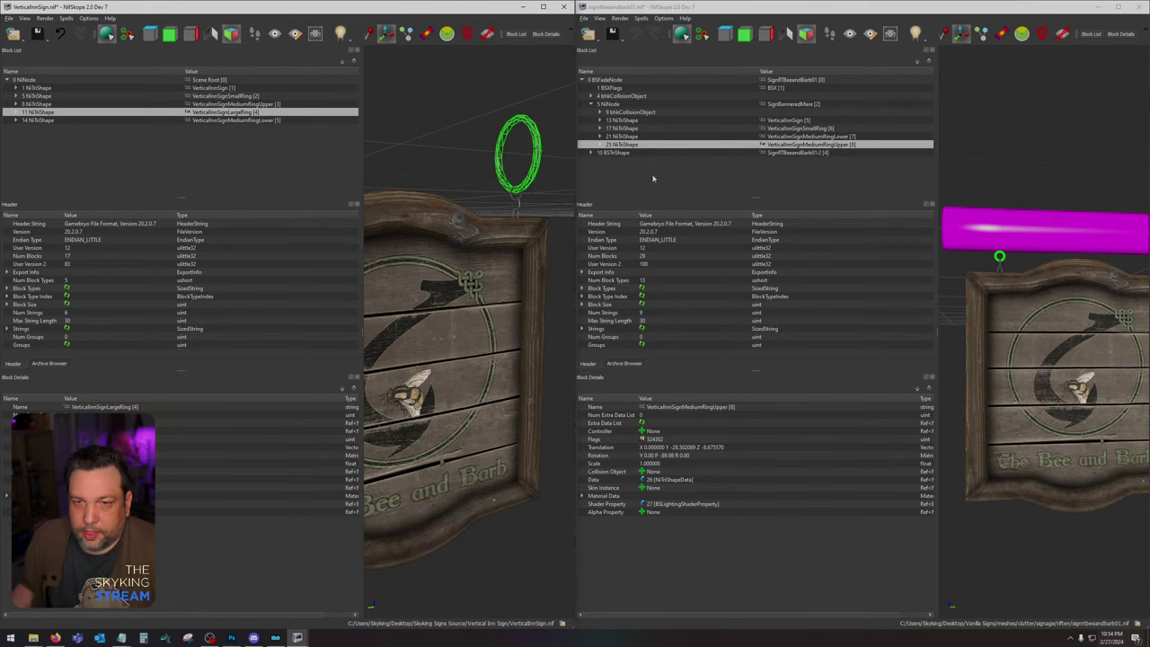
right_click(617, 105)
mouse_move(670, 142)
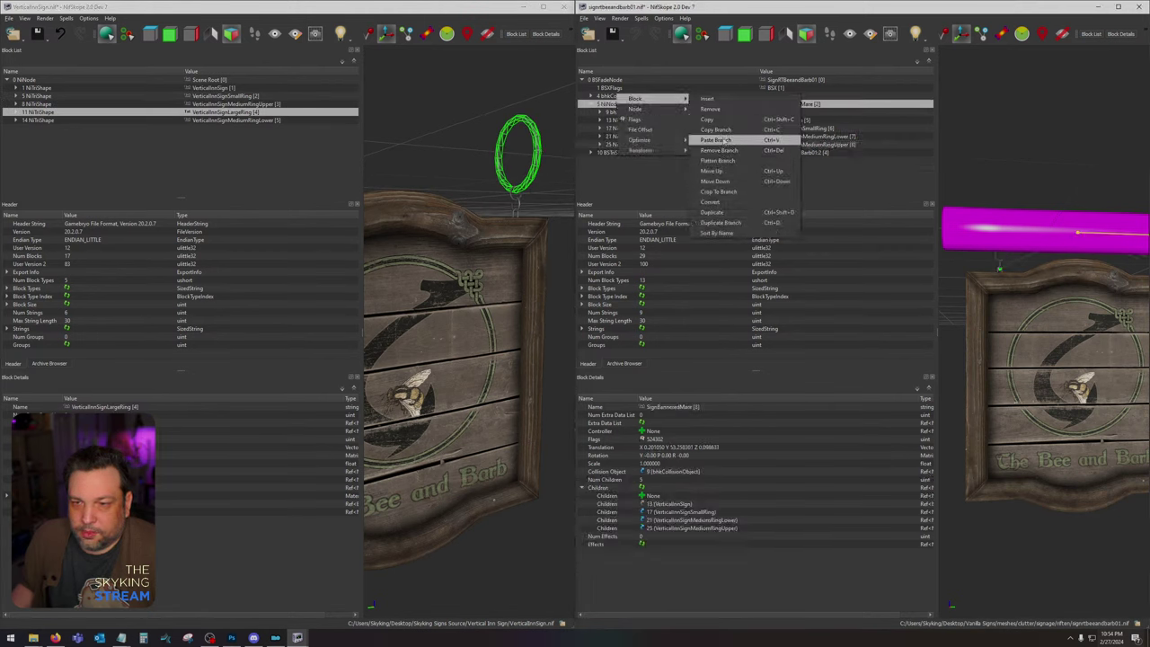
click(724, 141)
Step: Maximize the signrtbeeandbarb01 window and inspect how the large rings fit around the pole and hold the sign
drag(980, 180, 1033, 180)
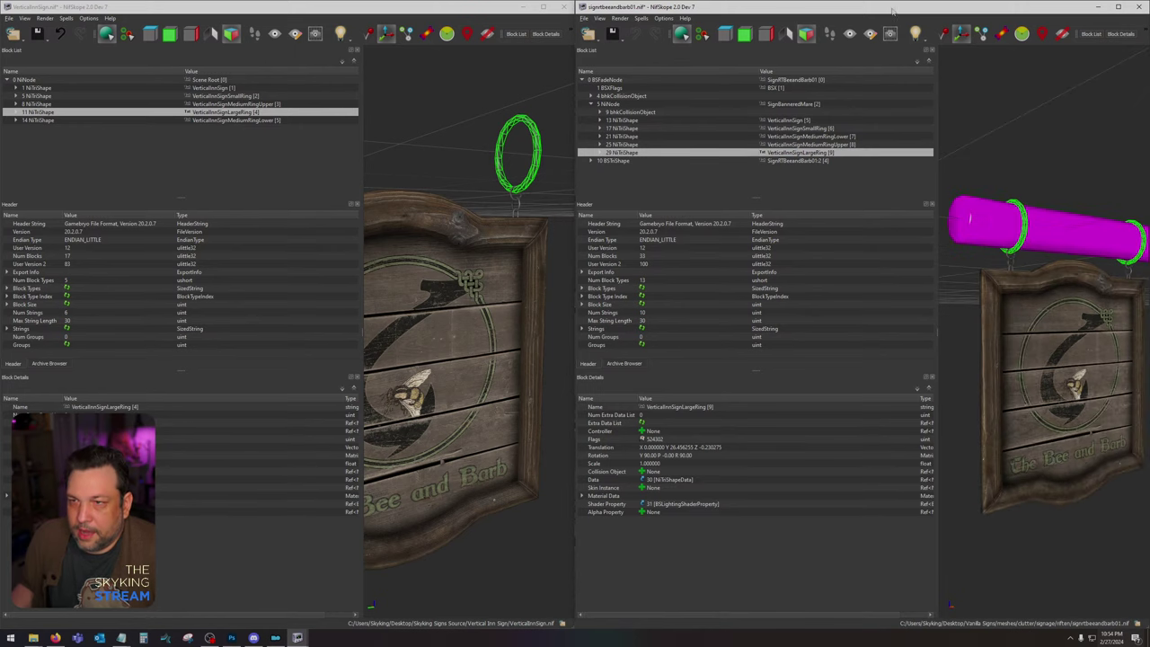
drag(903, 7, 683, 1)
drag(729, 157, 750, 221)
scroll(567, 291, up, 6)
drag(711, 255, 776, 293)
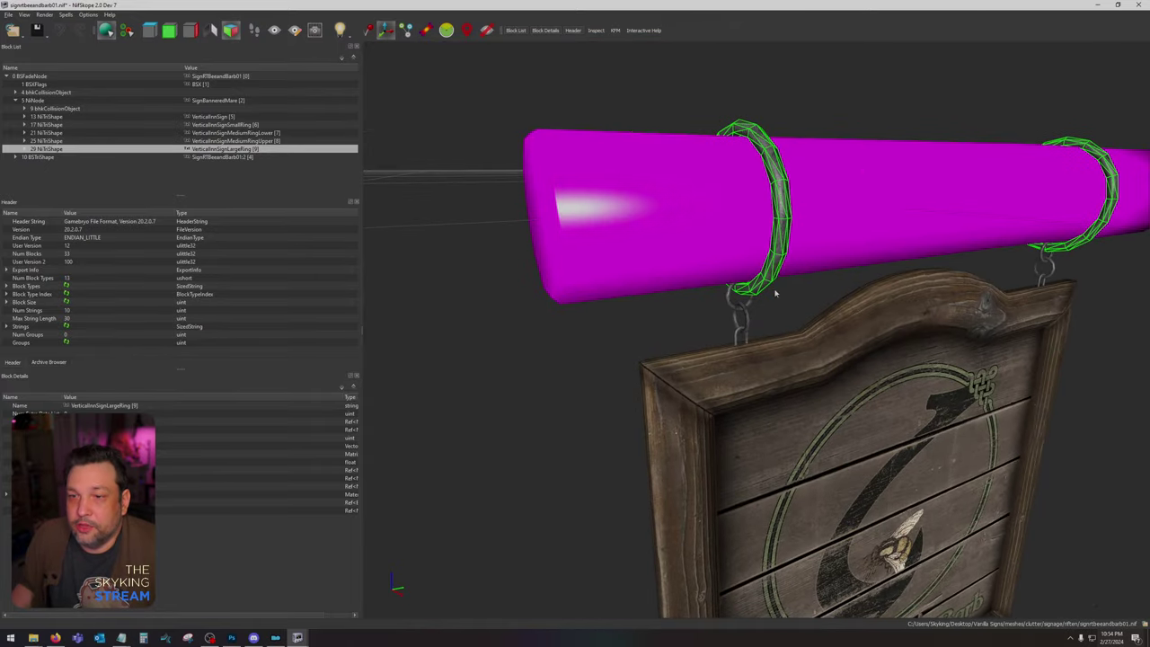
drag(1048, 202, 806, 322)
Step: Show the collision shapes and examine the bhkRigidBody properties under the SignBanneredMare node's collision object
click(72, 109)
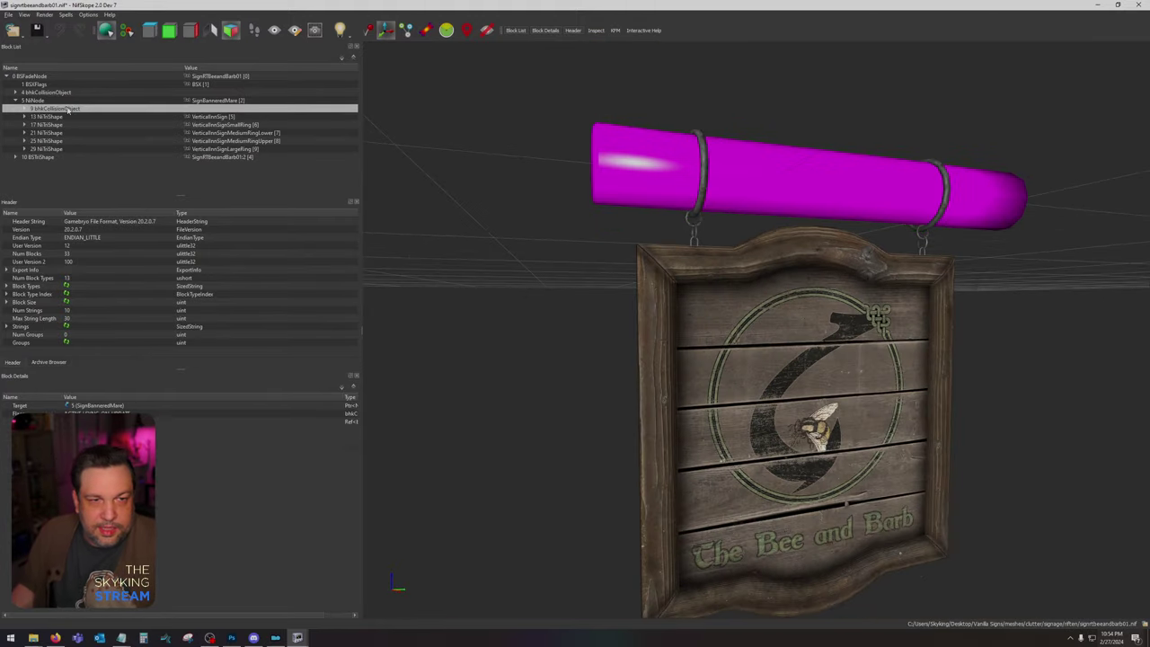
click(367, 29)
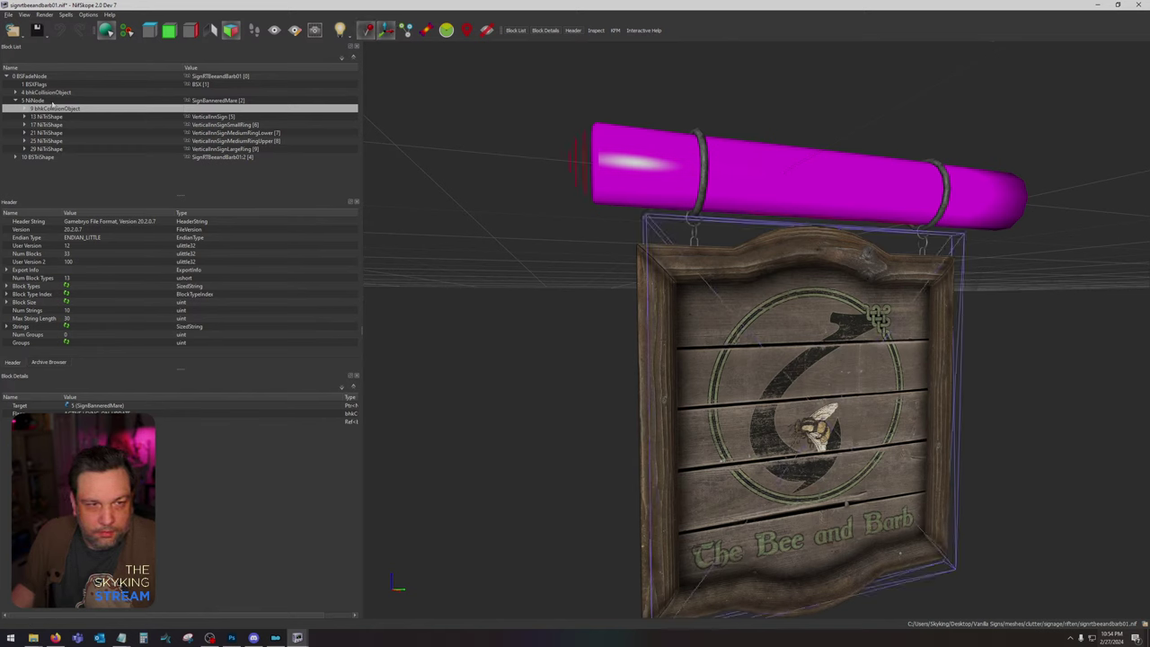
click(50, 100)
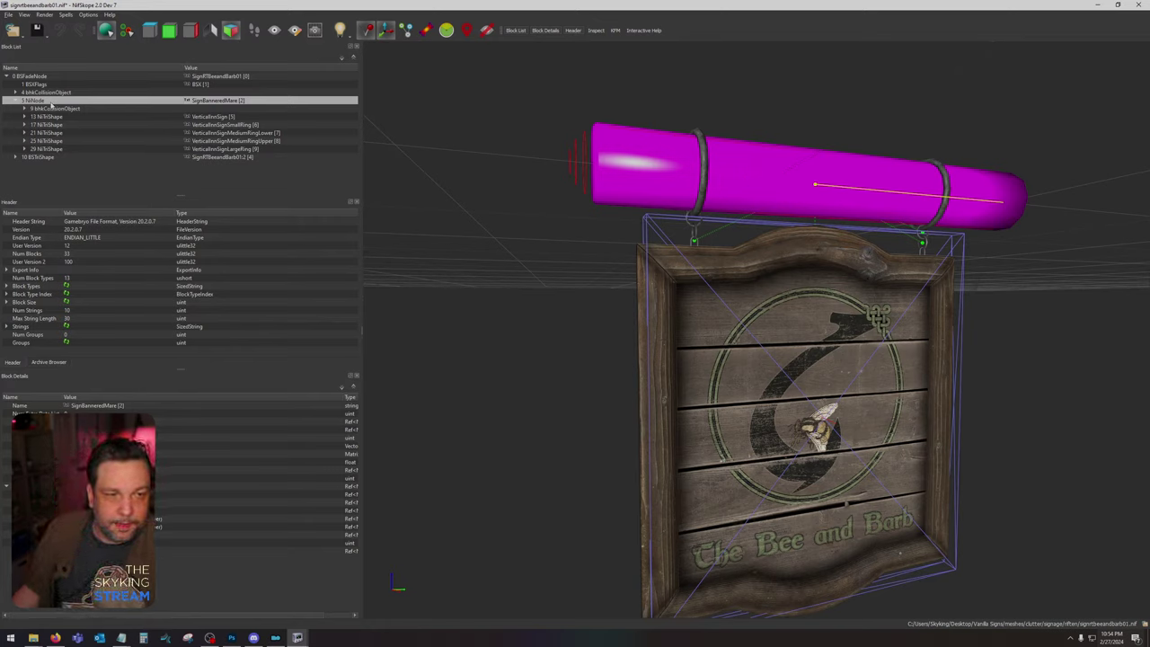
click(52, 108)
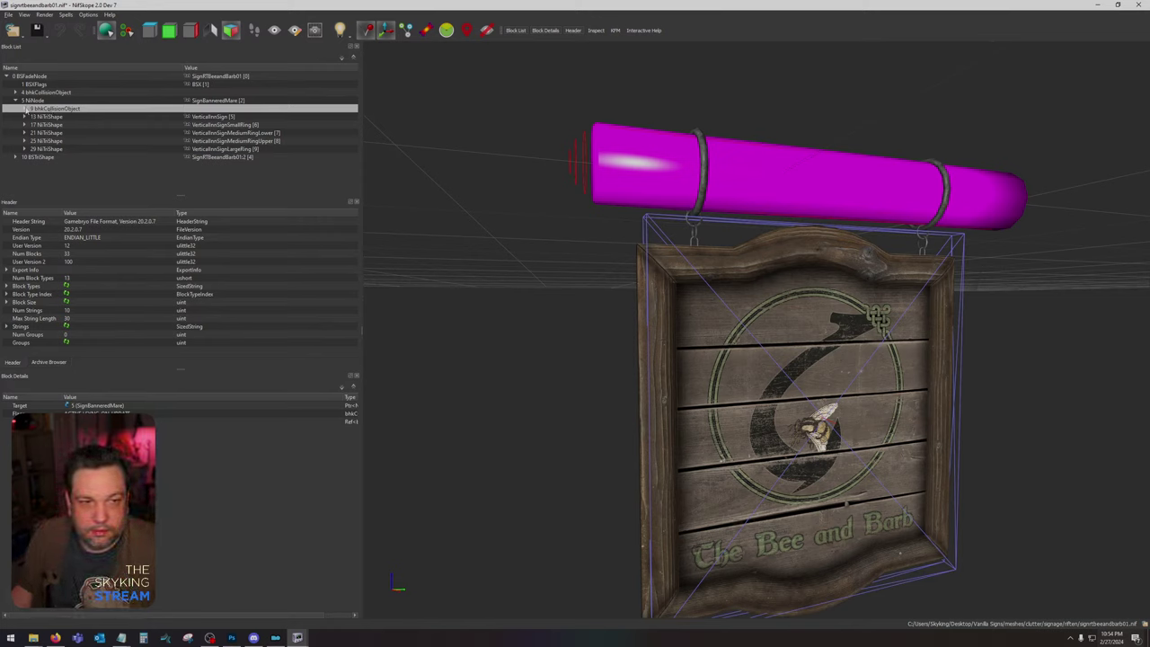
click(25, 108)
click(75, 117)
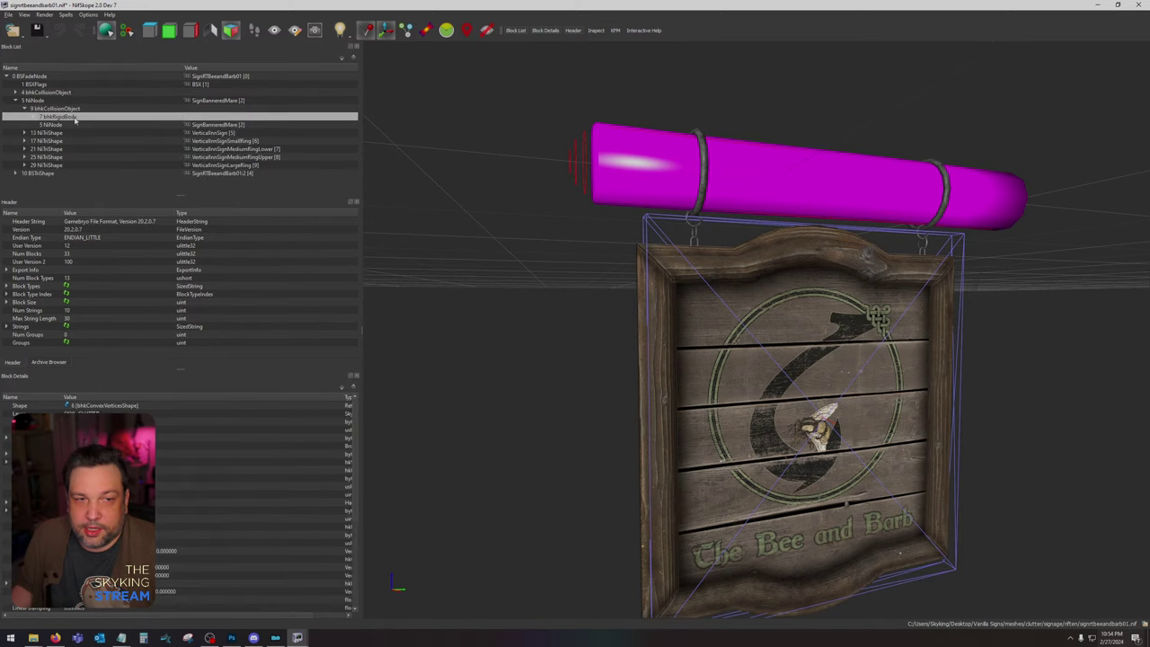
scroll(162, 467, down, 3)
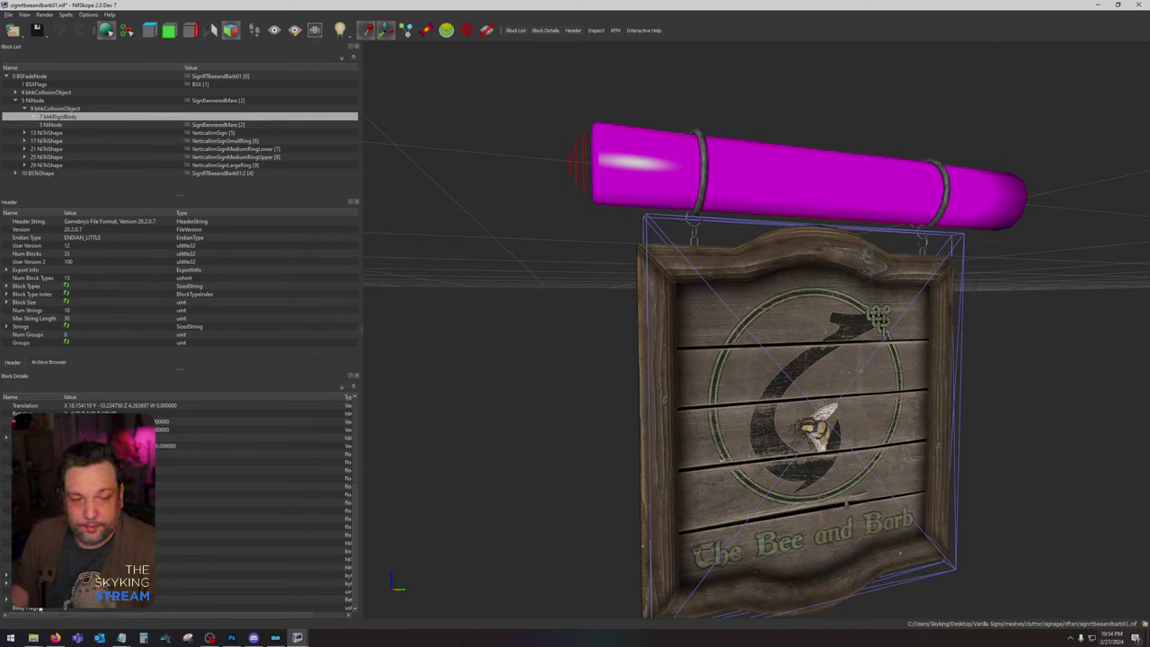
Step: Set the SignBanneredMare bhkRigidBody's Body Flags to 1 and its Mass to 50
click(66, 609)
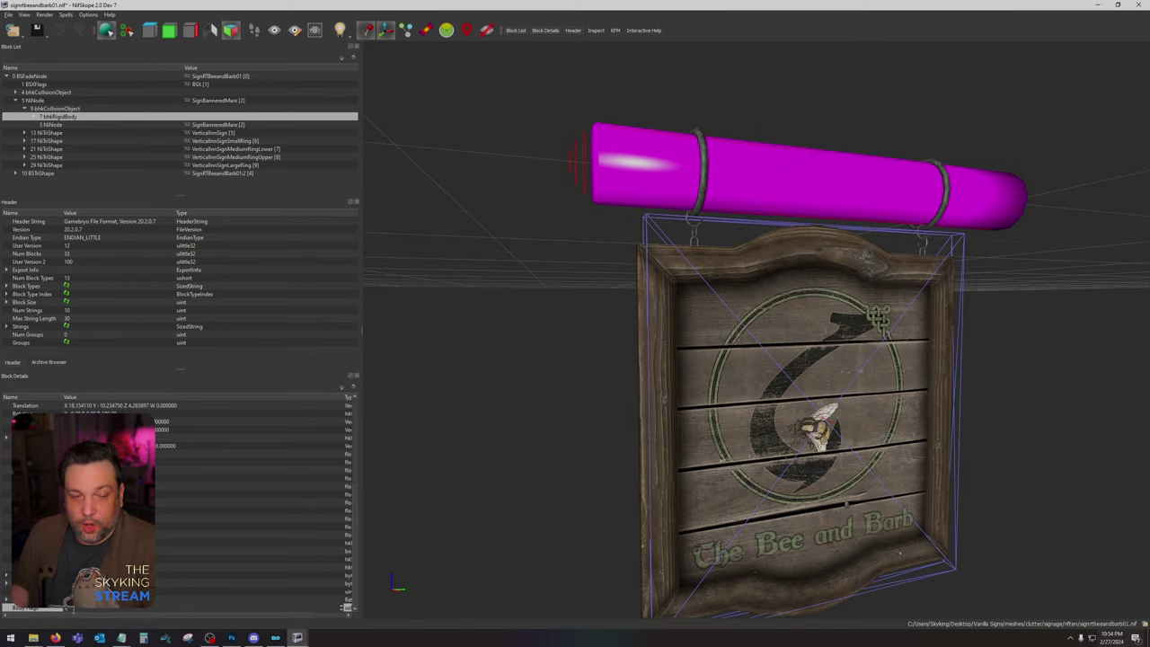
key(Return)
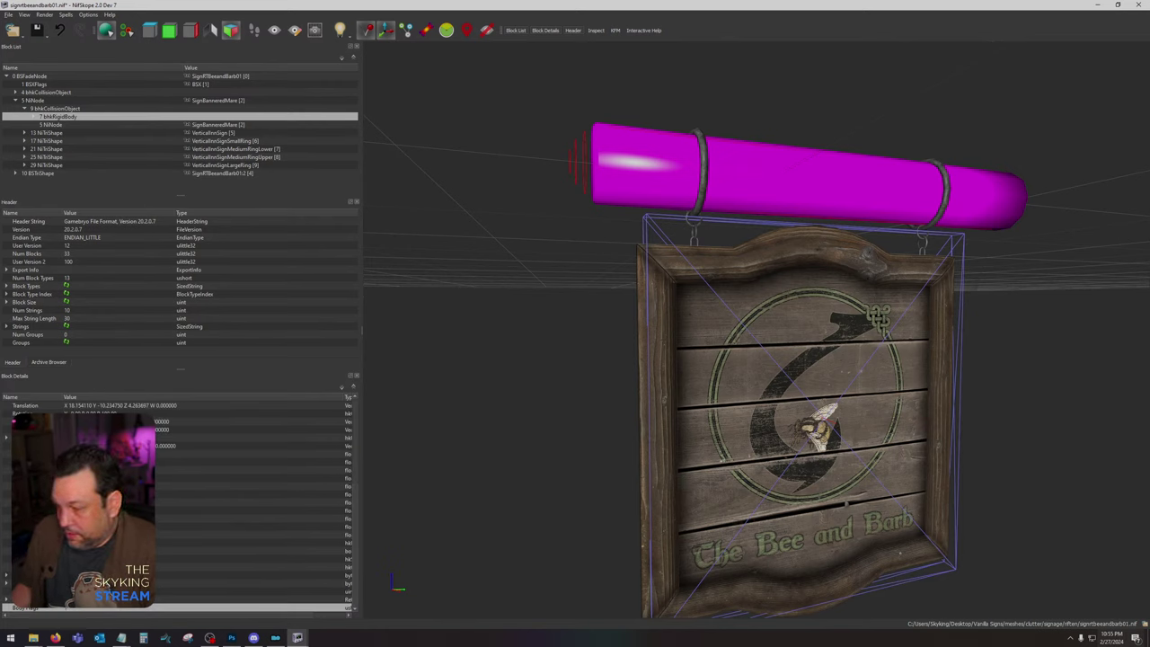
key(alt+Tab)
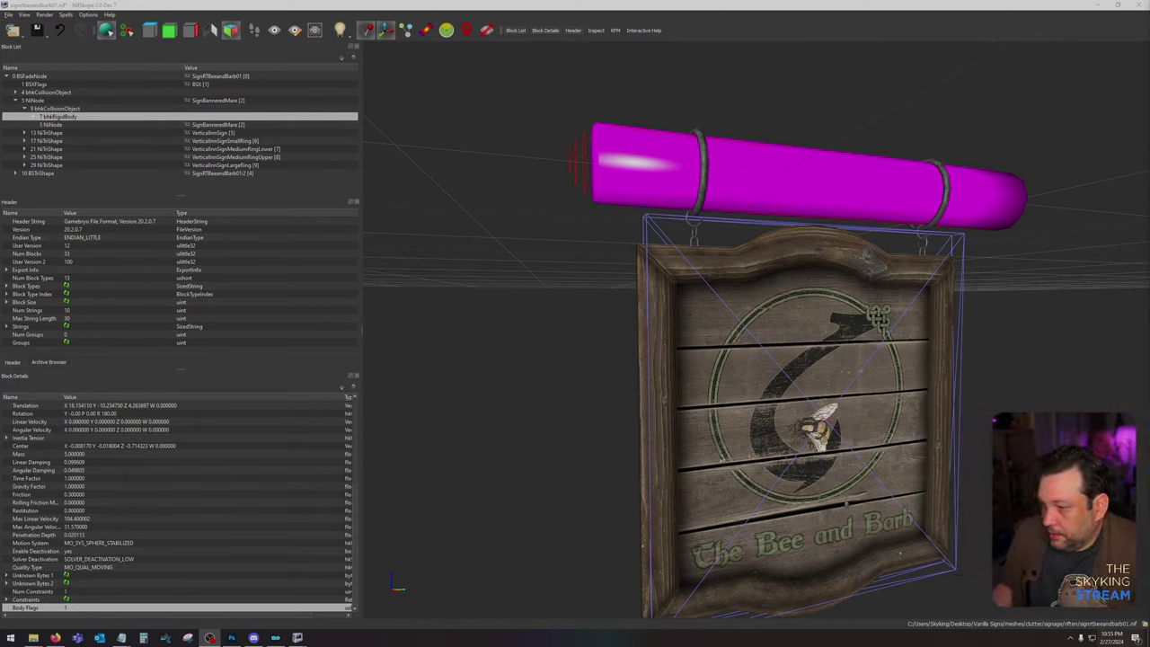
click(114, 503)
click(76, 455)
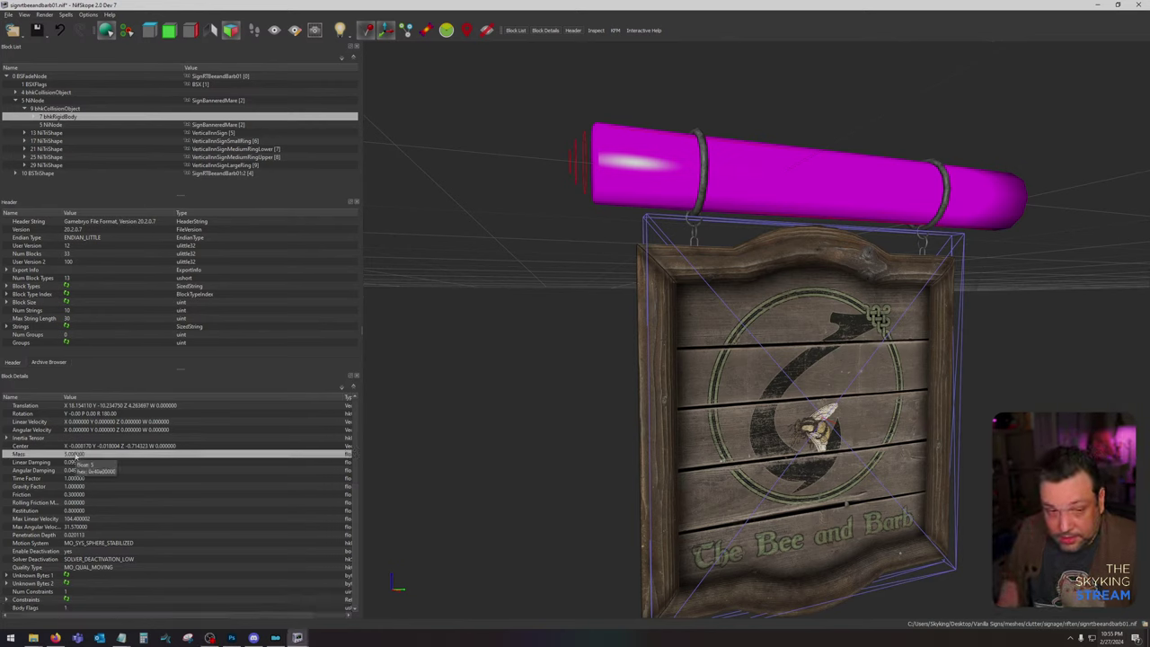
double_click(75, 455)
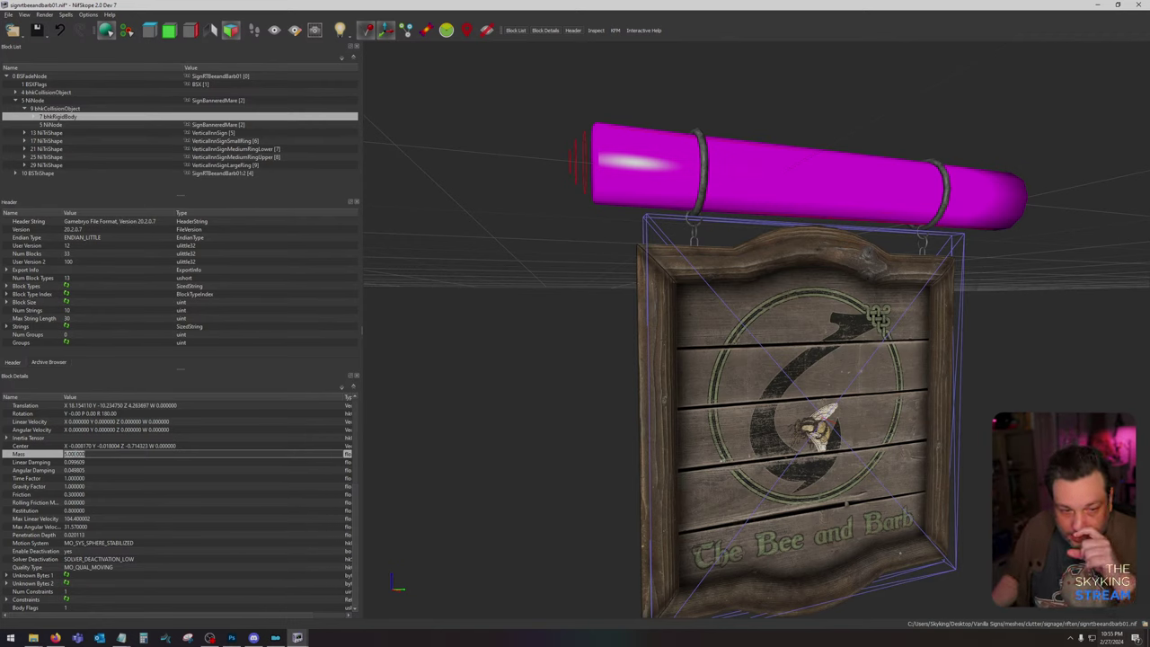
text(50)
key(Return)
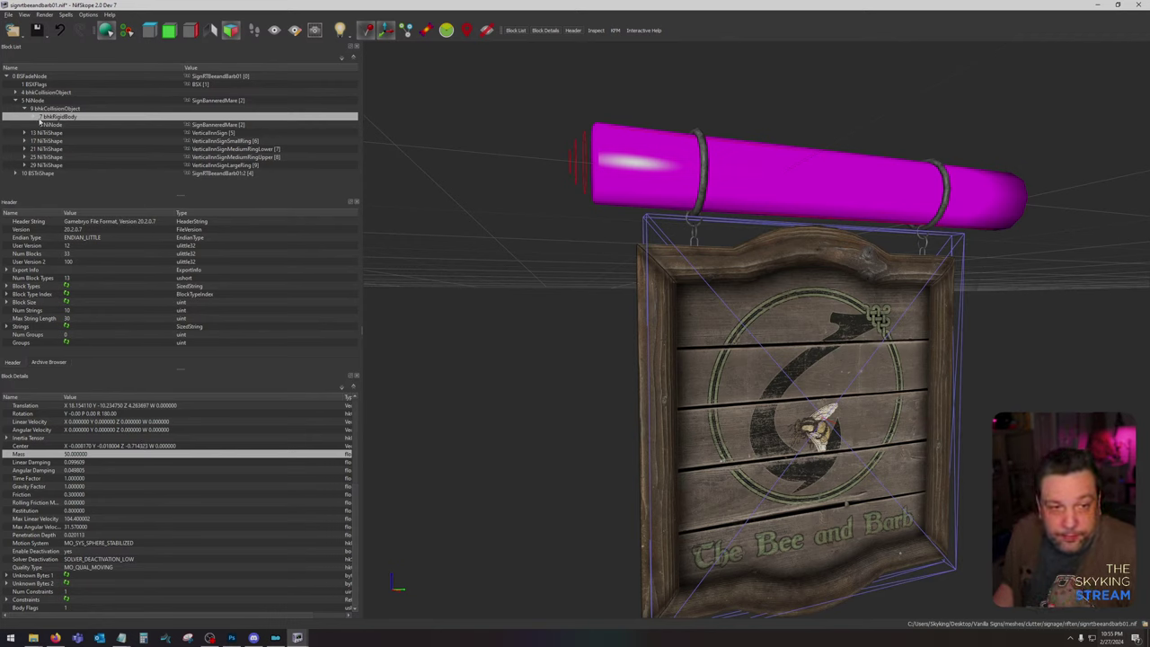
Step: Set the material of the bhkConvexVerticesShape under the rigid body to SKY_HAV_MAT_WOOD
click(34, 118)
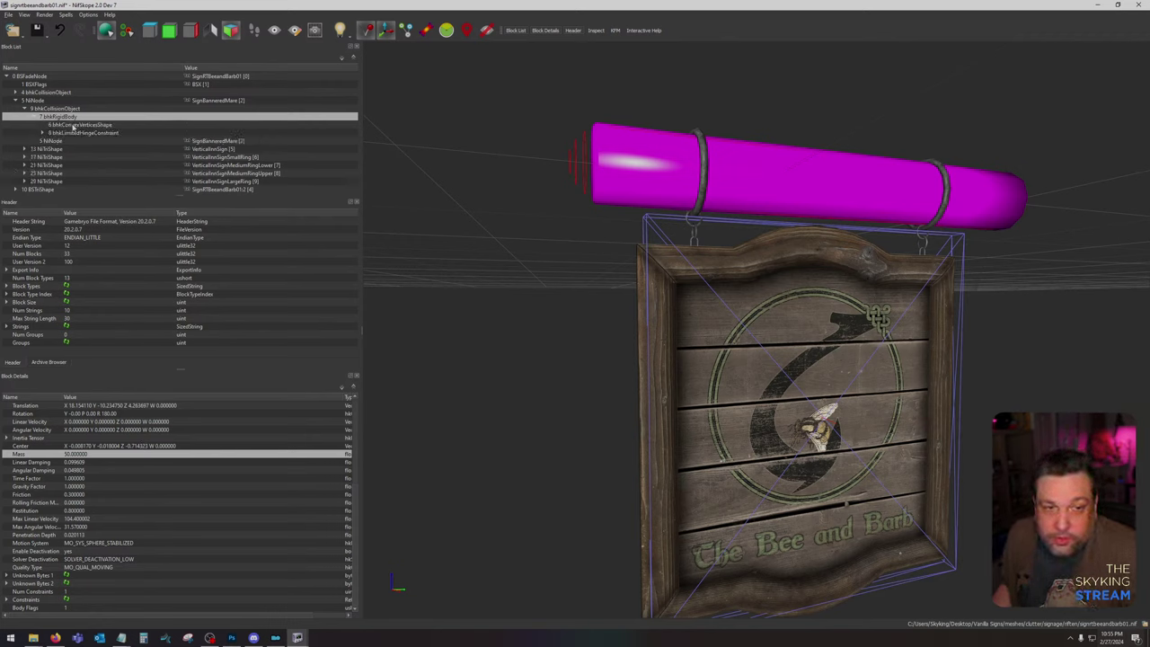
click(74, 125)
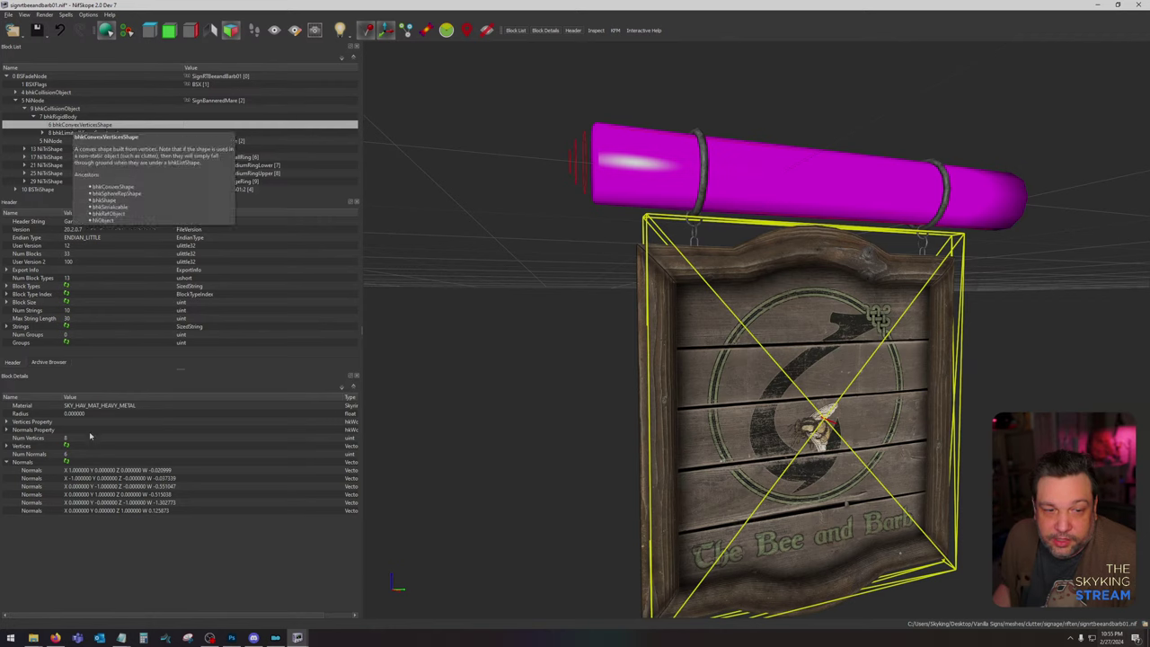
click(119, 406)
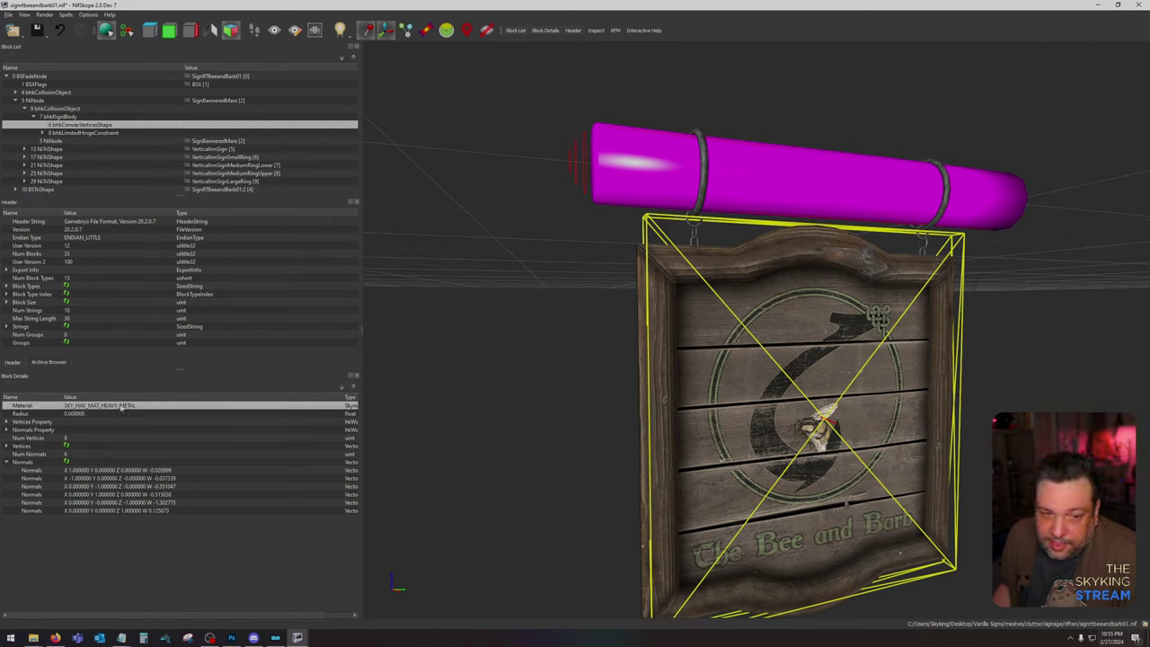
double_click(302, 407)
click(302, 407)
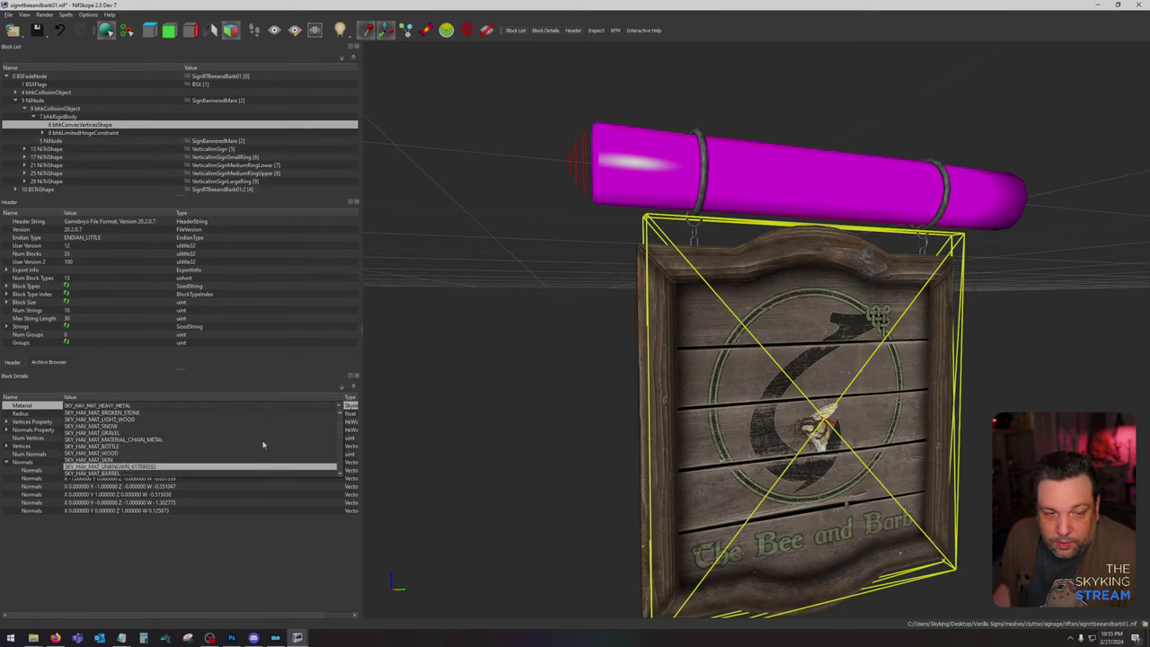
click(197, 453)
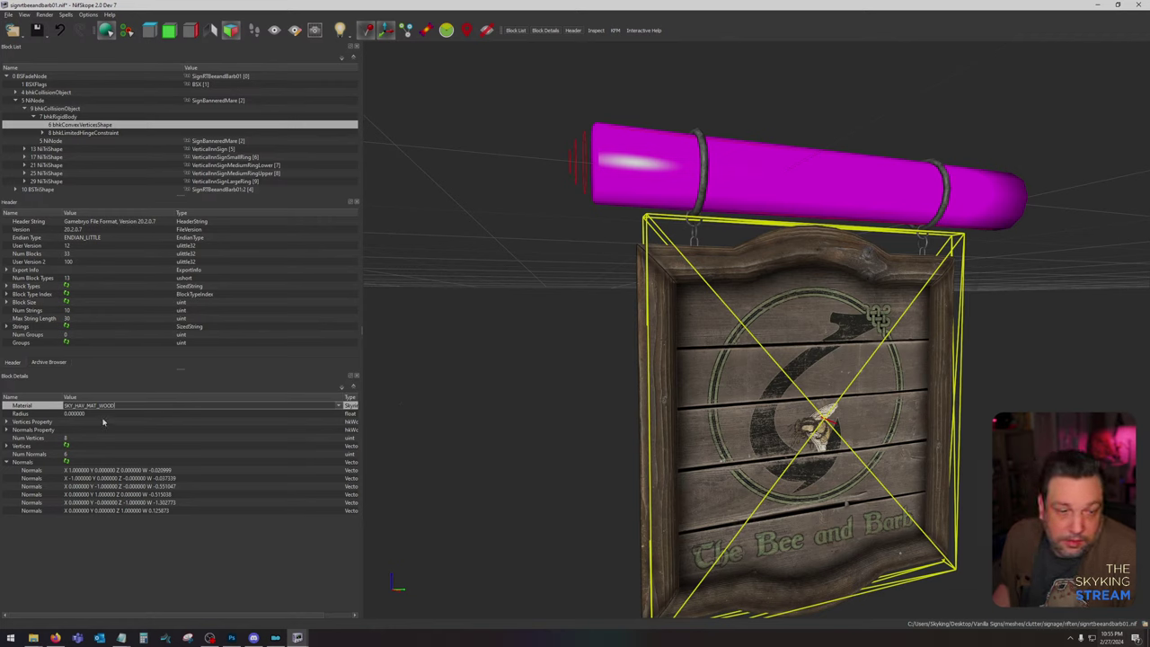
click(168, 447)
Step: Set the bhkLimitedHingeConstraint's Min Angle to -1000000 and its Max Angle to 1000000
click(51, 133)
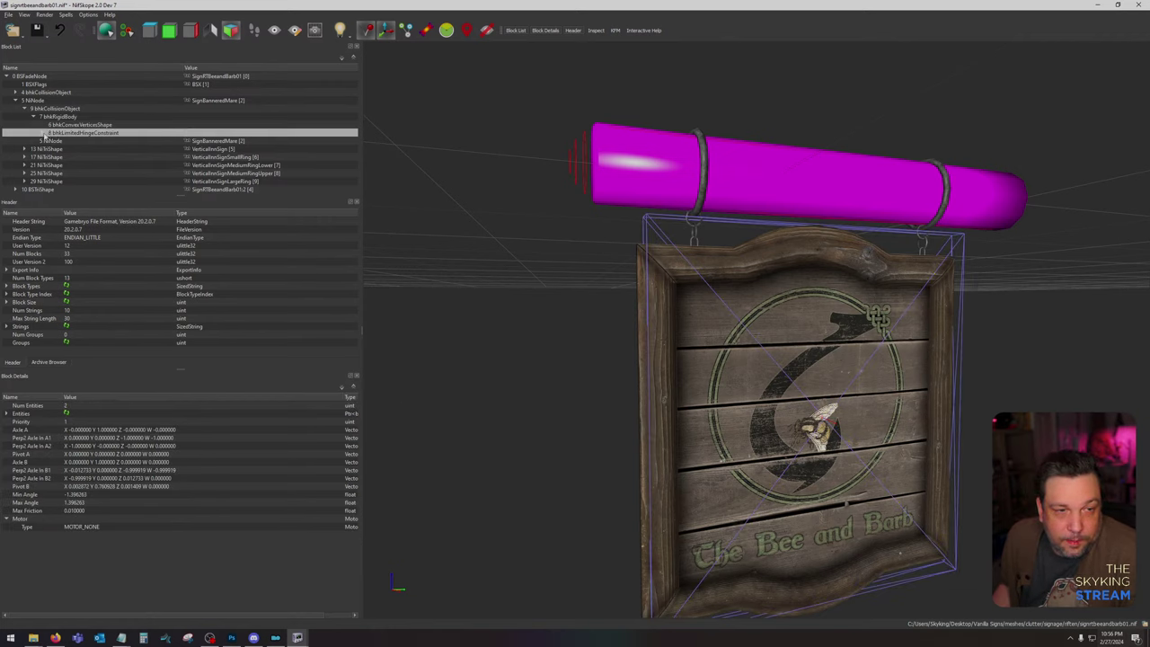
double_click(108, 494)
text(1)
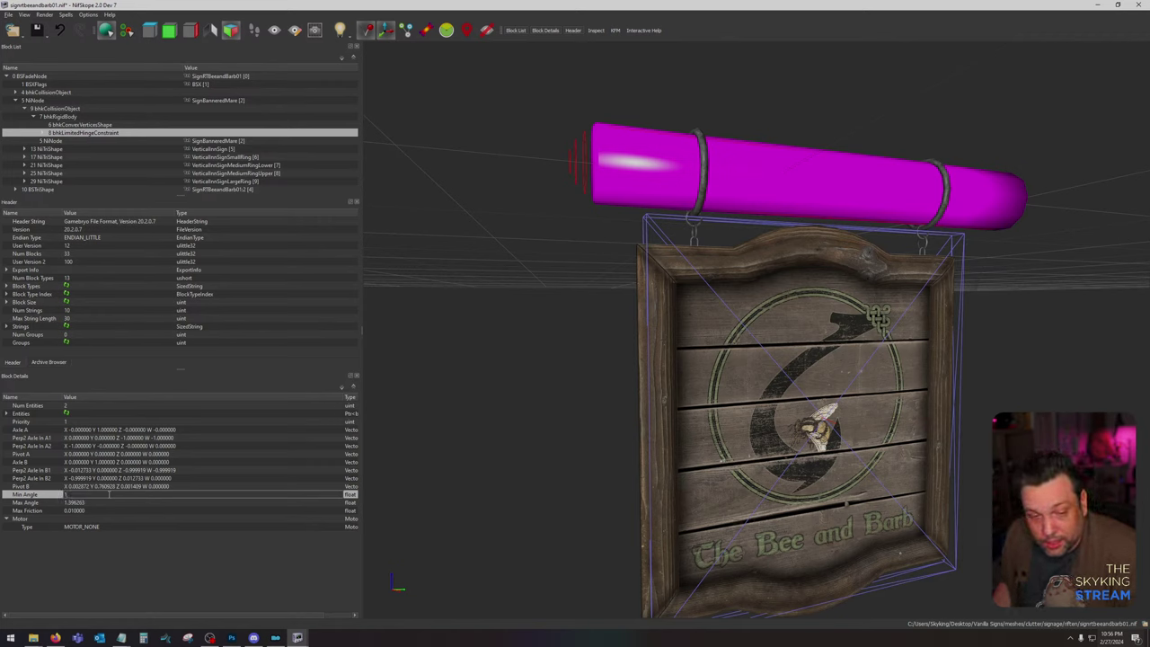
text(.000000)
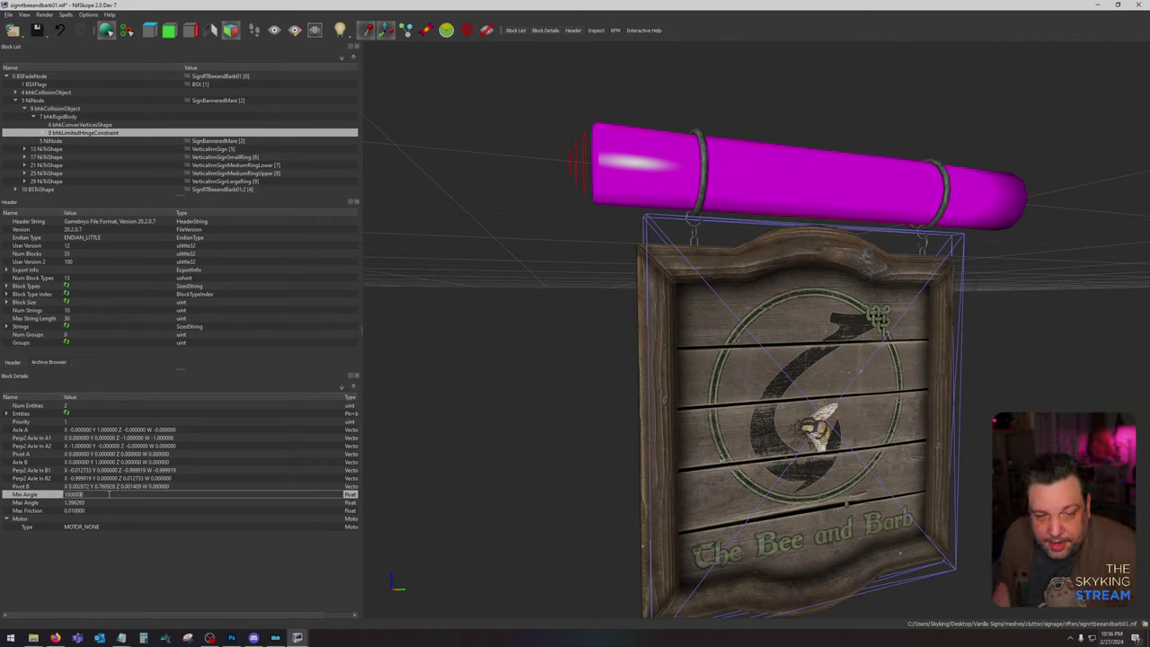
double_click(104, 502)
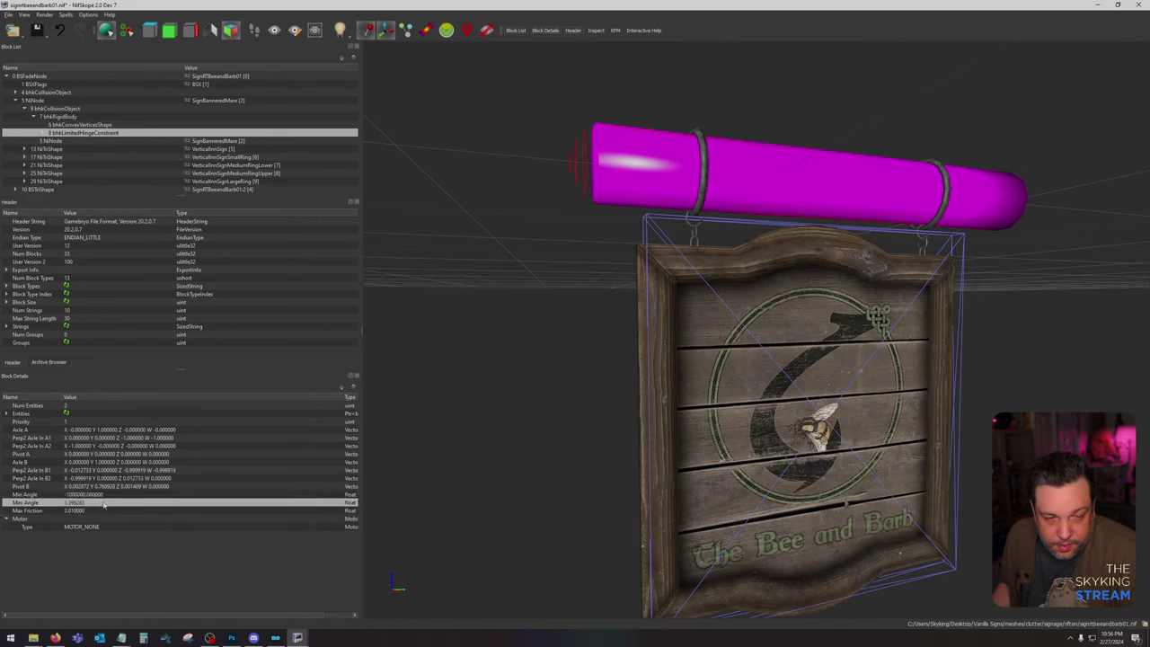
text(1000000)
key(Return)
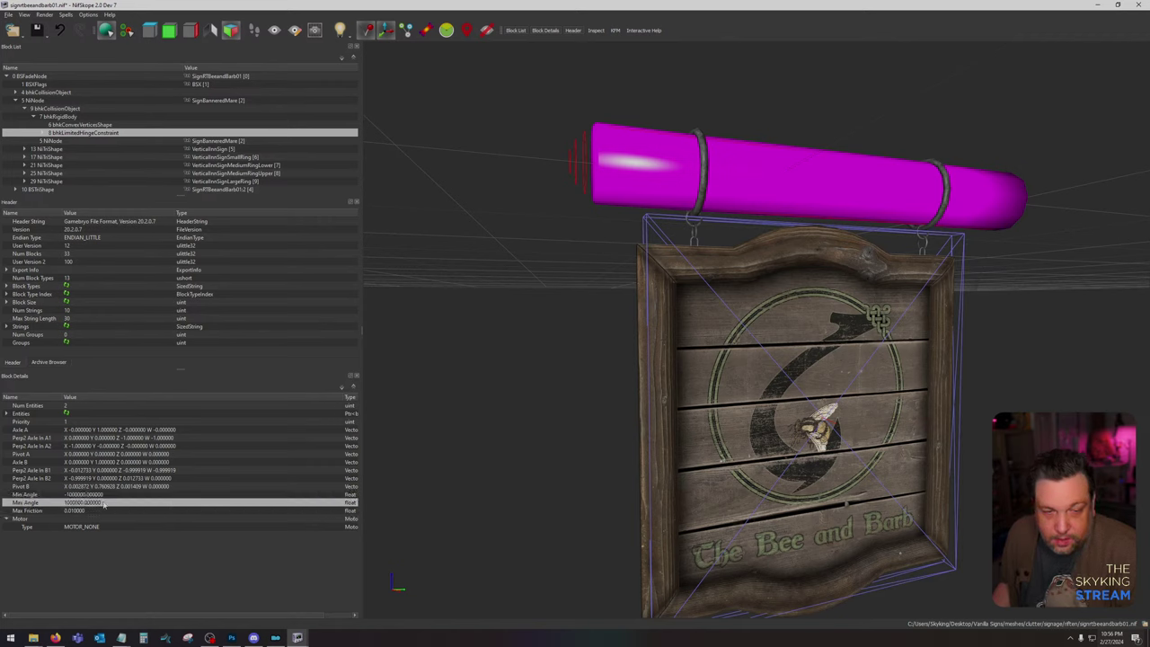
click(38, 30)
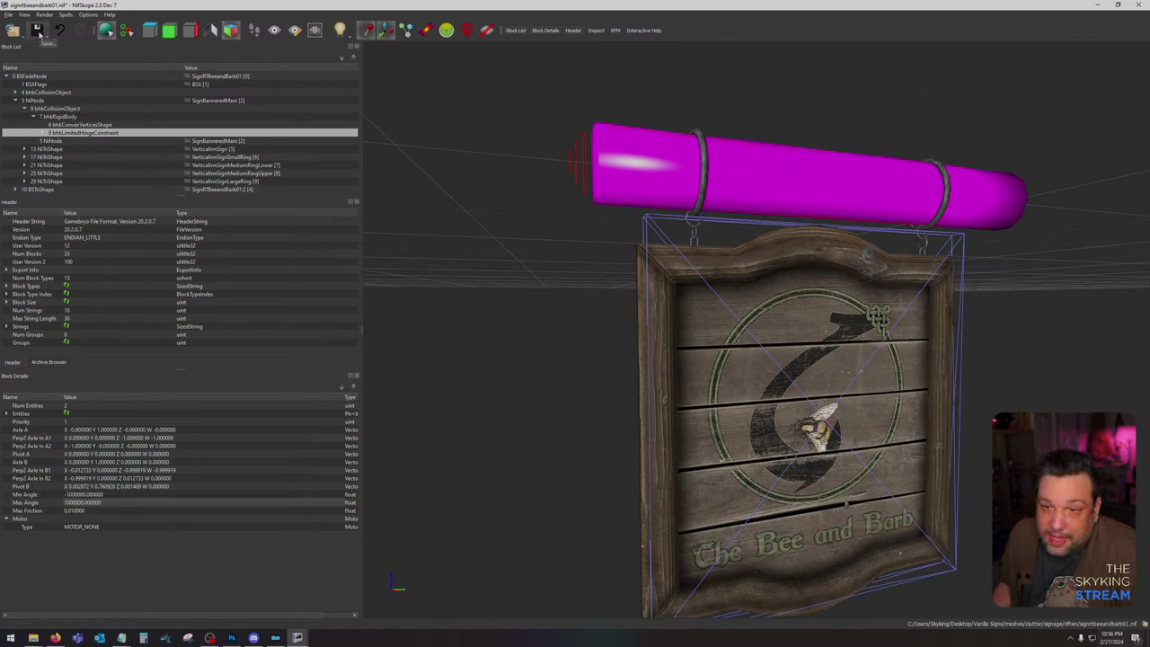
Step: Open the first texture path in the VerticalInnSign shape's BSShaderTextureSet for editing
click(225, 149)
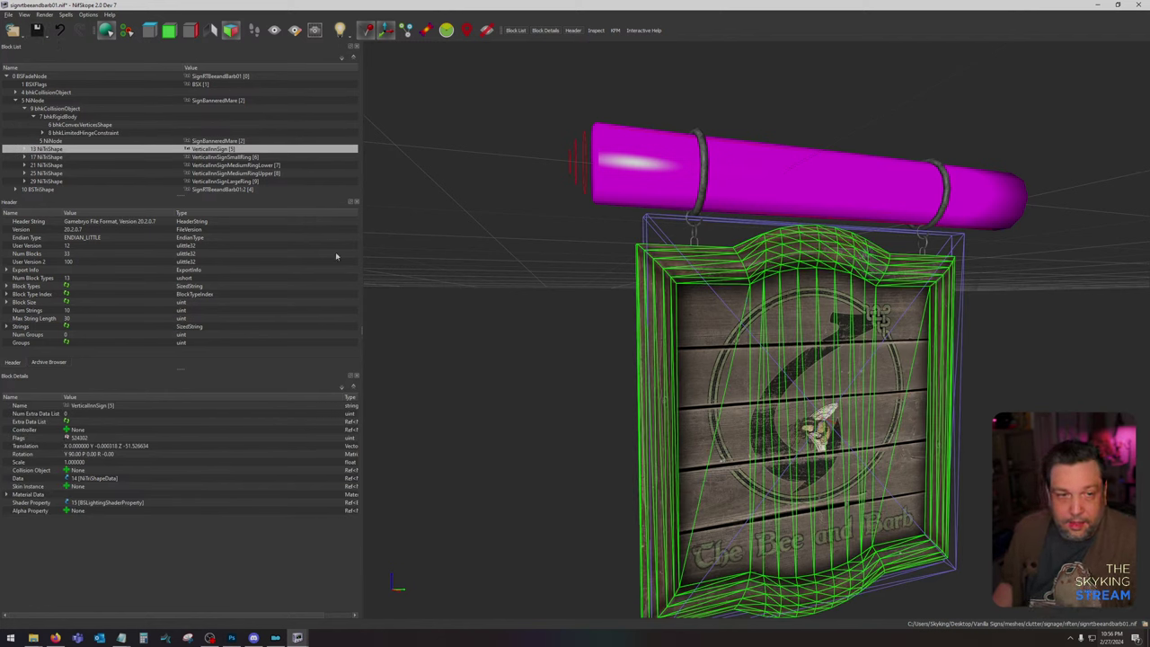
click(23, 149)
click(33, 148)
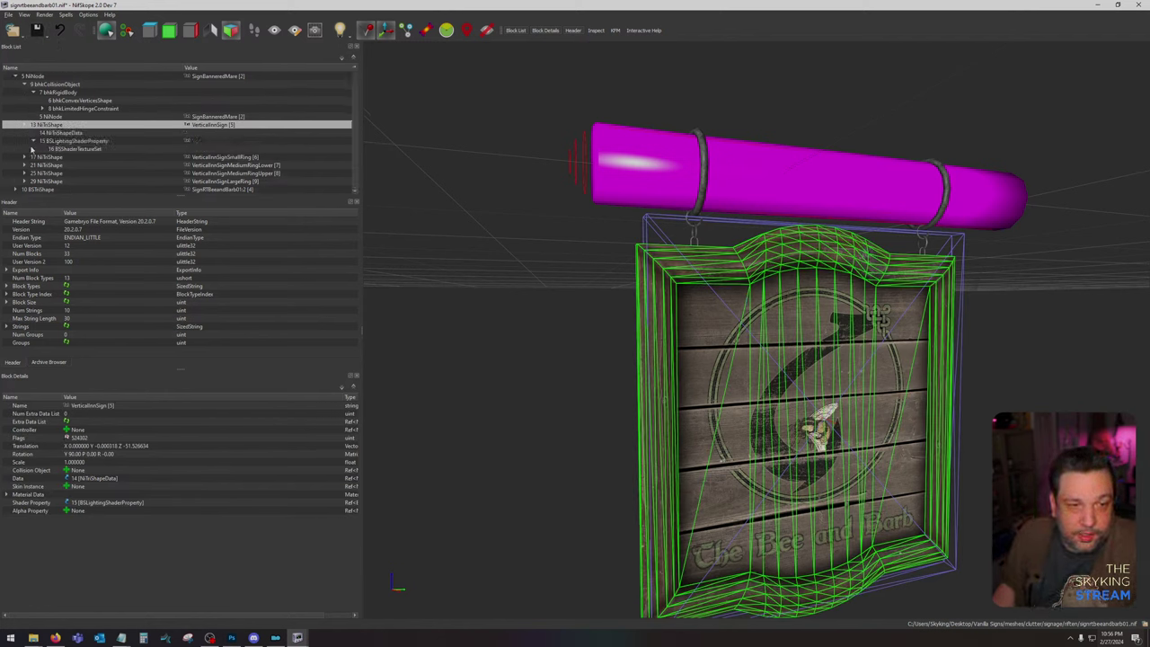
click(79, 148)
double_click(153, 422)
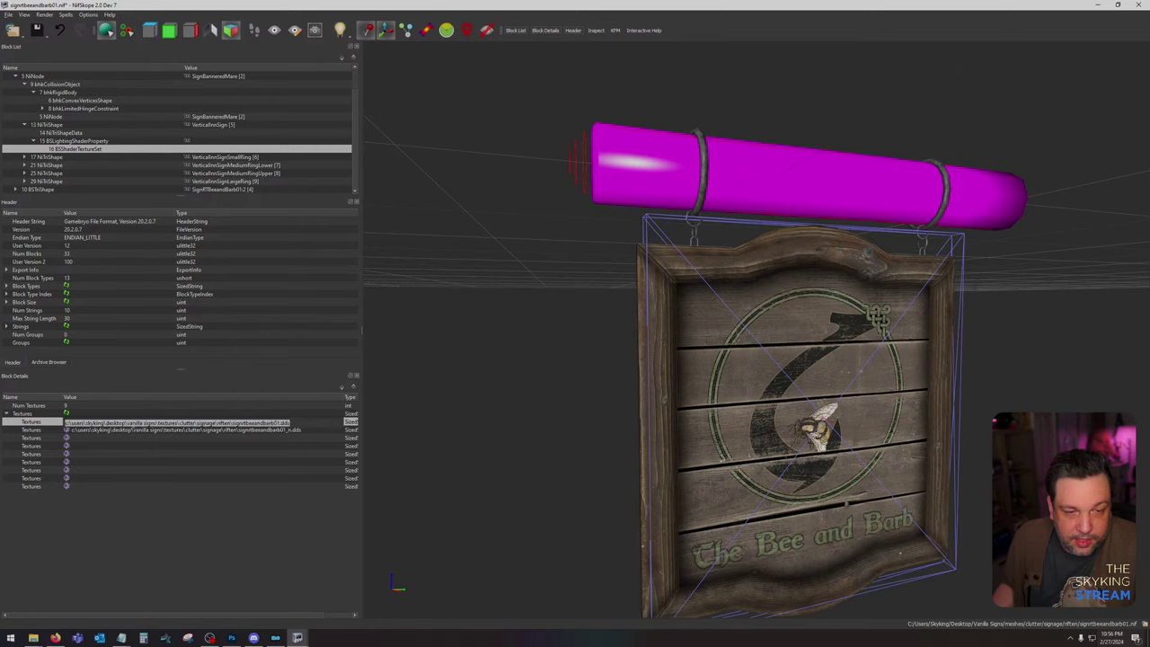
Step: Trim both texture paths of the VerticalInnSign shape so they start at textures\clutter\signage\riften, removing the absolute desktop folder prefix
drag(158, 421, 64, 423)
key(BackSpace)
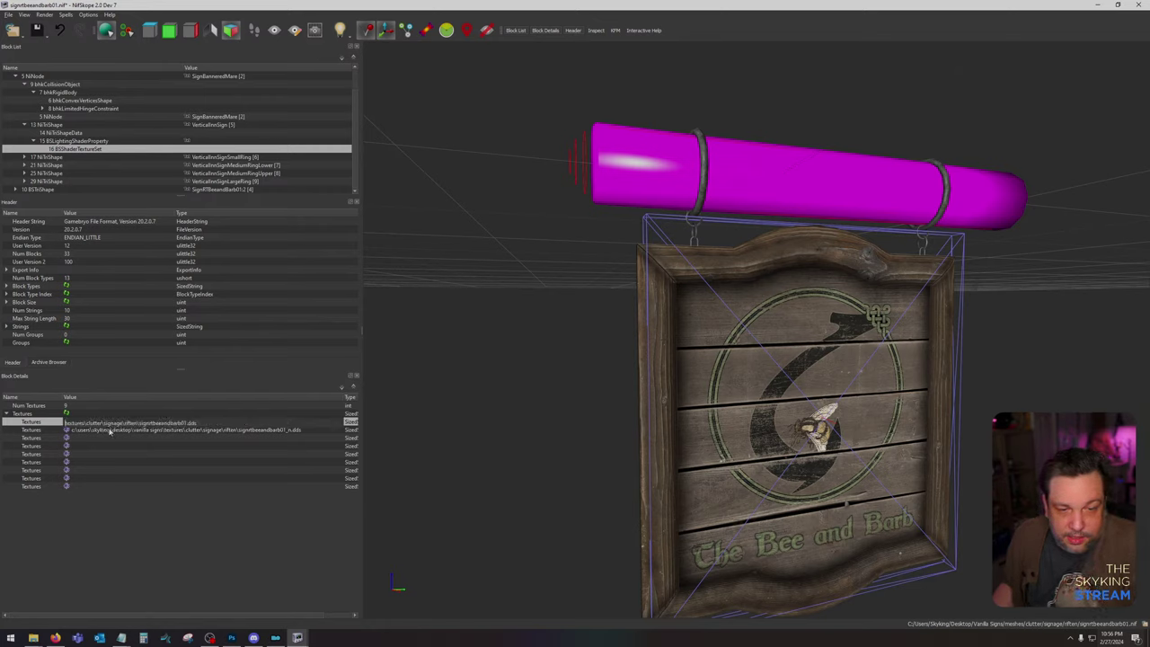
double_click(112, 431)
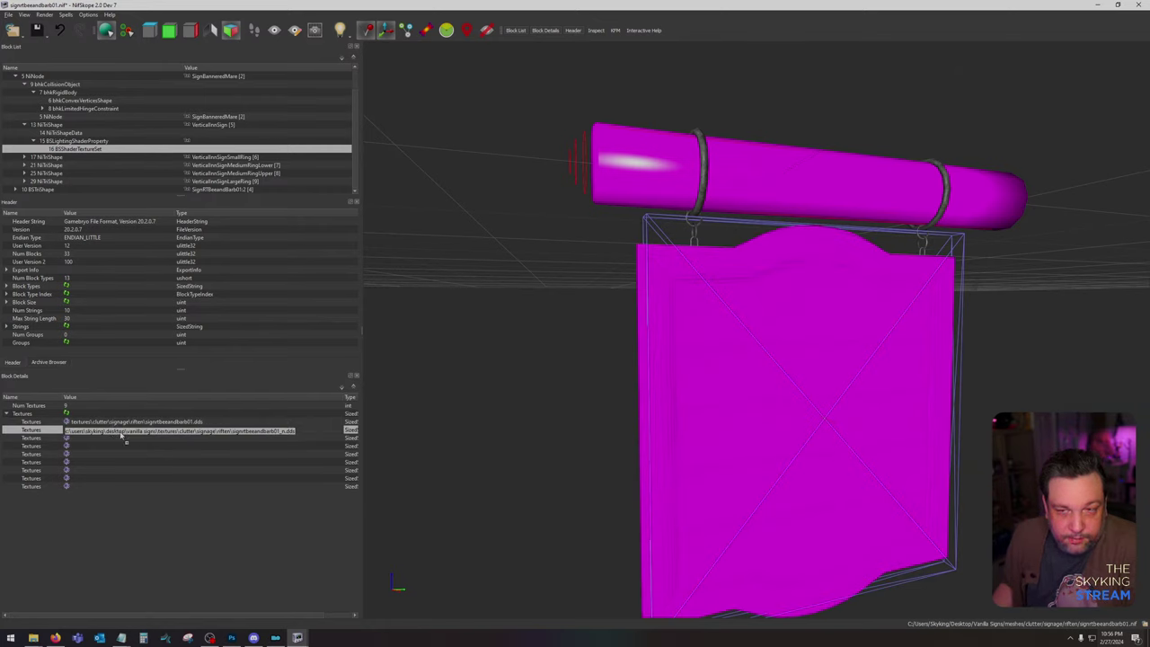
key(BackSpace)
text(c:\users\skyking\desktop\vanilla signs\textures\clutter\signage\riften\signtbeeandbarb01_n.dds)
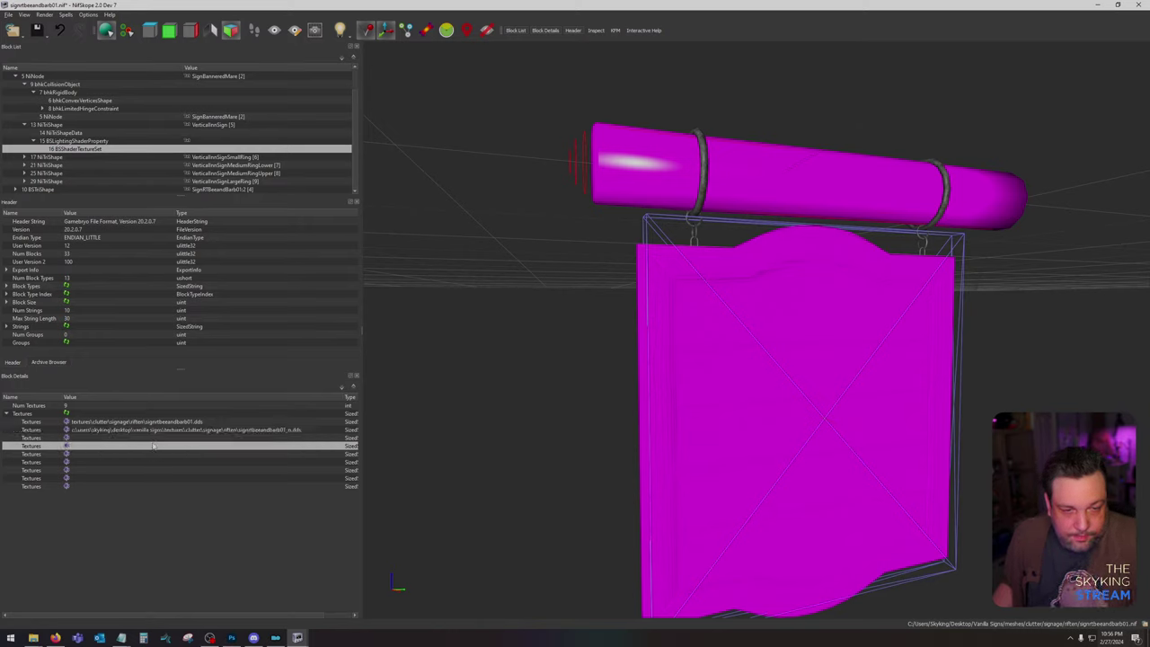
drag(154, 431, 65, 432)
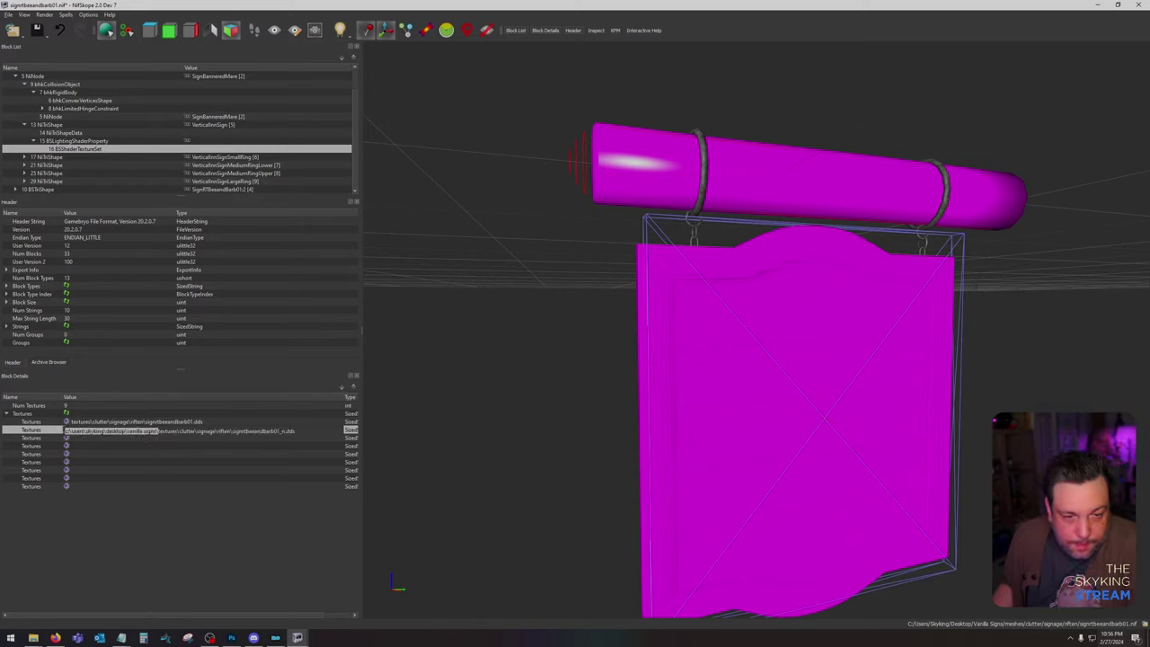
key(BackSpace)
click(243, 464)
Step: Remove the absolute desktop prefix from both texture paths of VerticalInnSignSmallRing, leaving them relative from textures\
click(697, 241)
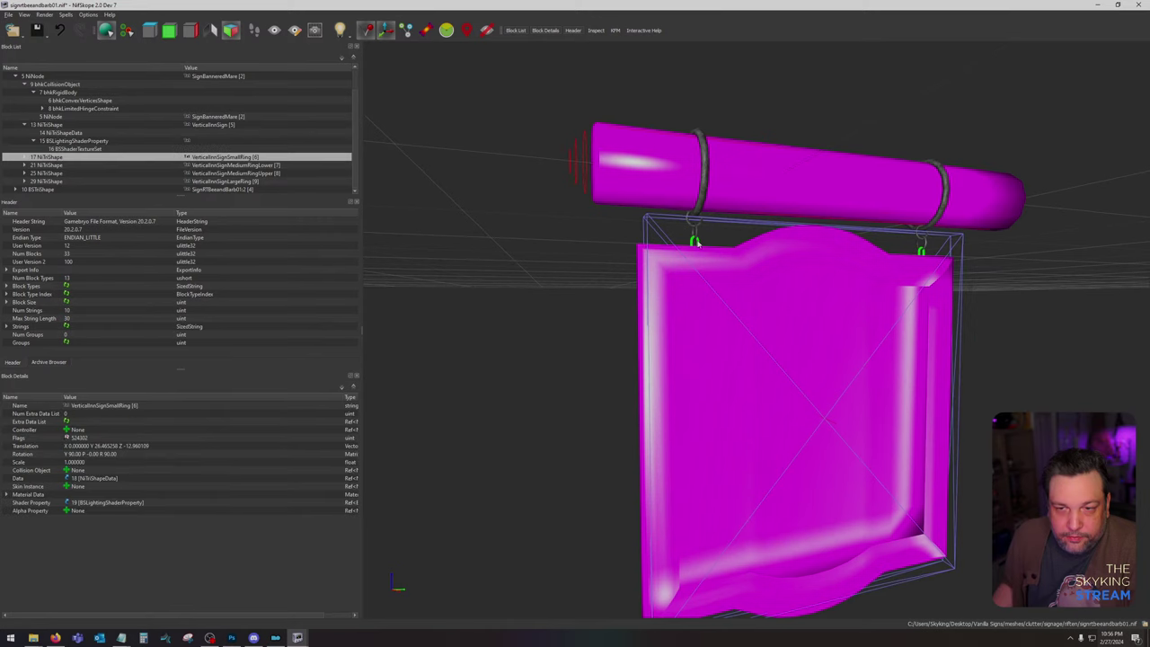
click(25, 157)
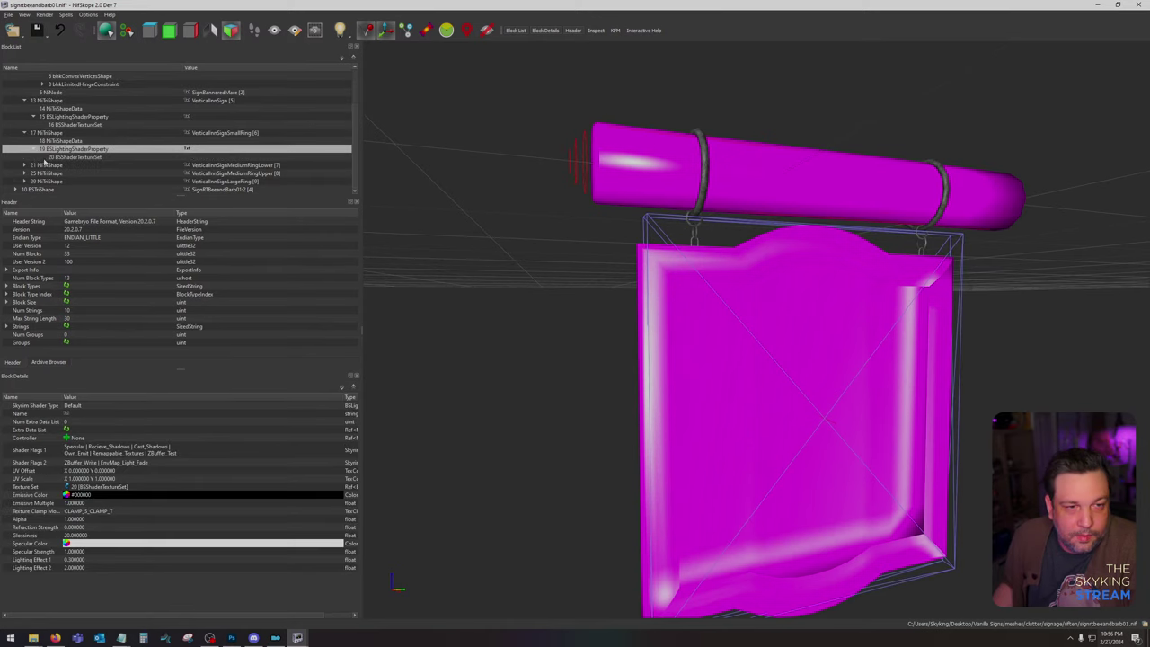
click(54, 157)
double_click(157, 422)
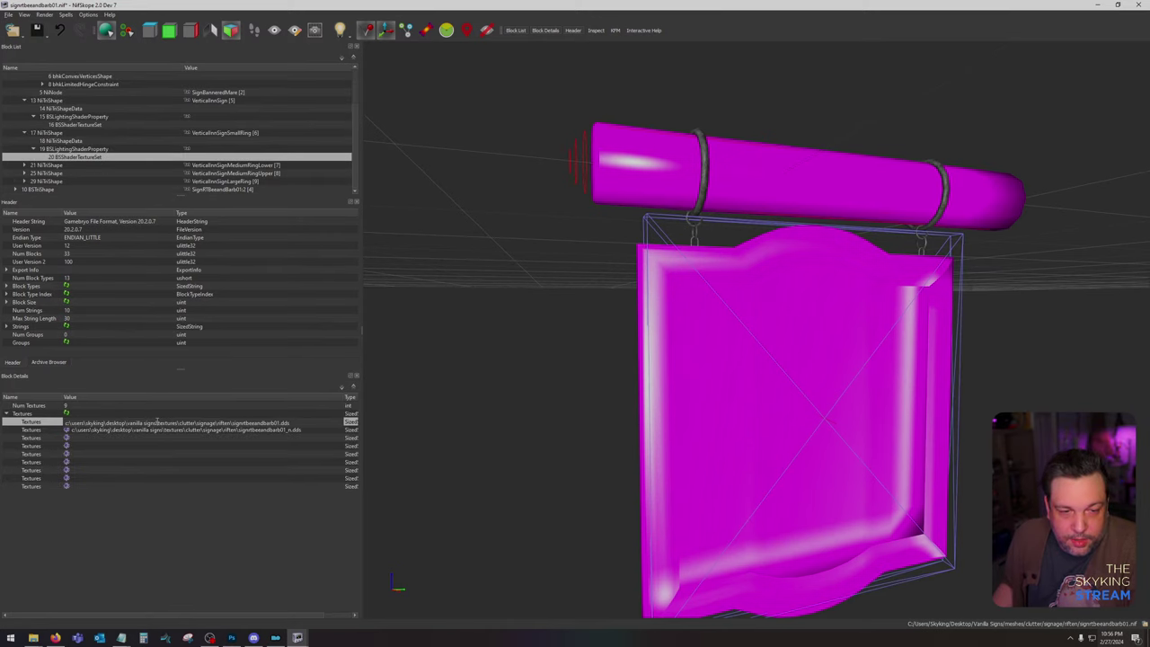
drag(159, 423, 65, 423)
key(BackSpace)
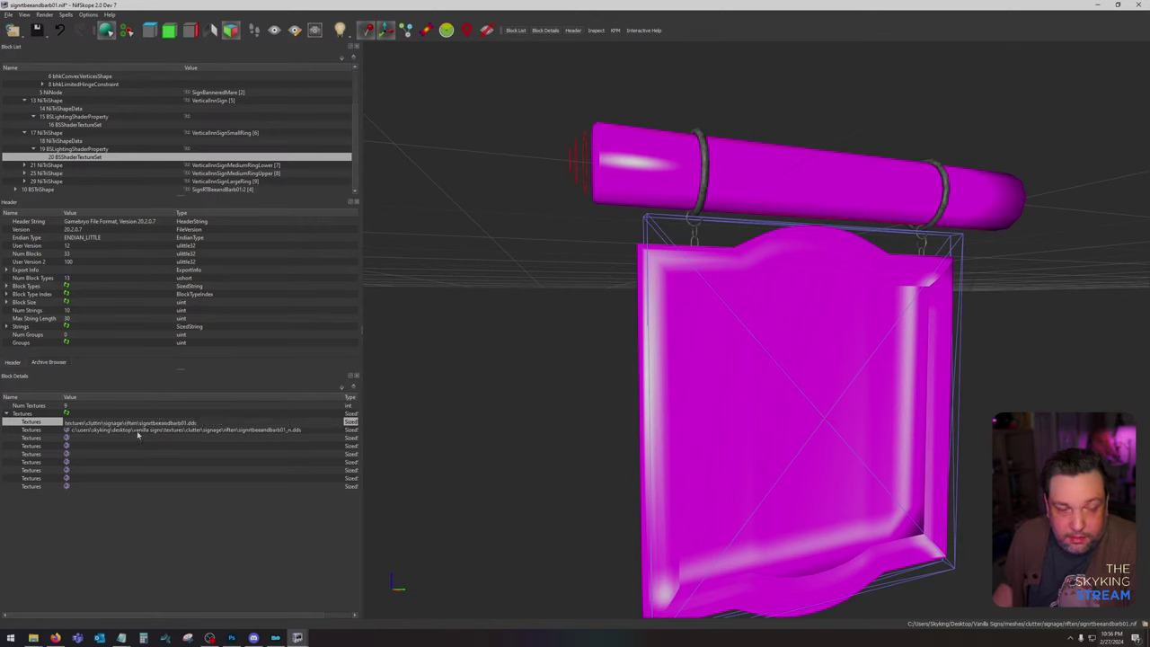
double_click(137, 430)
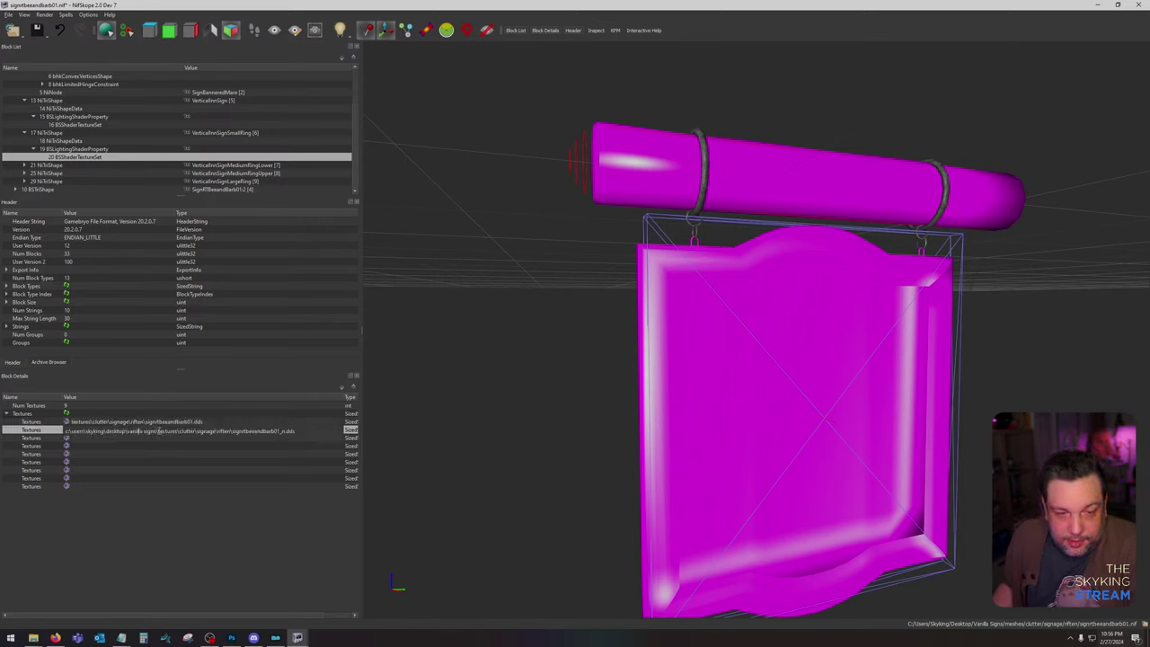
drag(159, 431, 65, 431)
key(BackSpace)
click(178, 446)
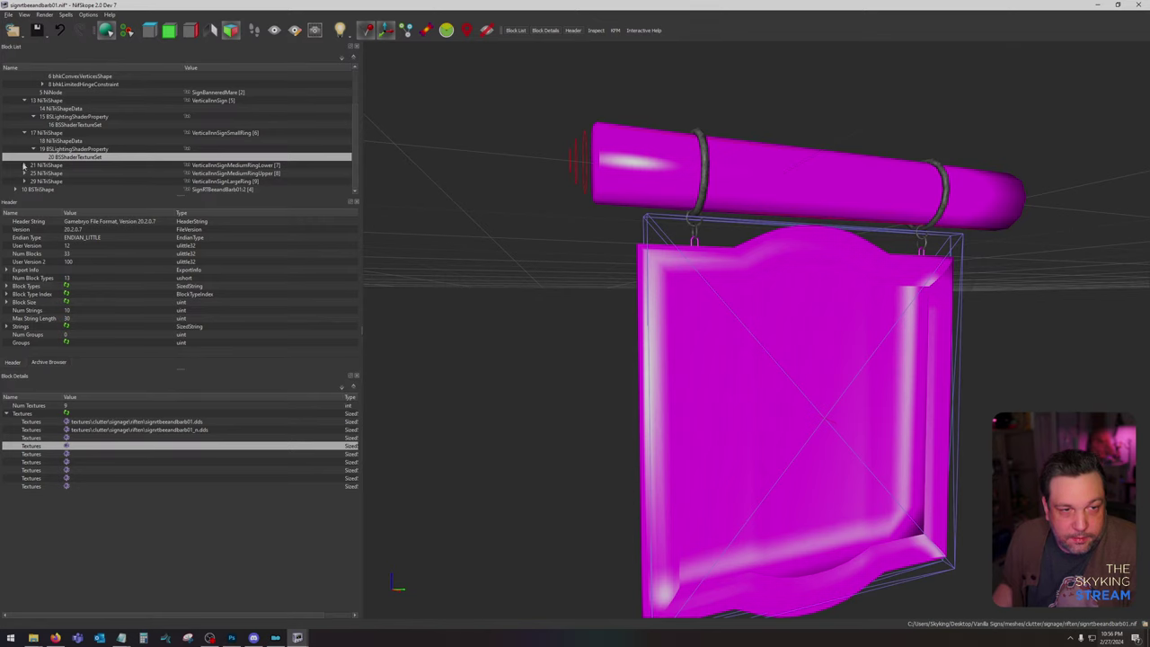
Step: Shorten the diffuse texture path of VerticalInnSignMediumRingLower to textures\clutter\signage\riften\signrtbeeandbarb01.dds
click(25, 165)
click(35, 165)
click(68, 166)
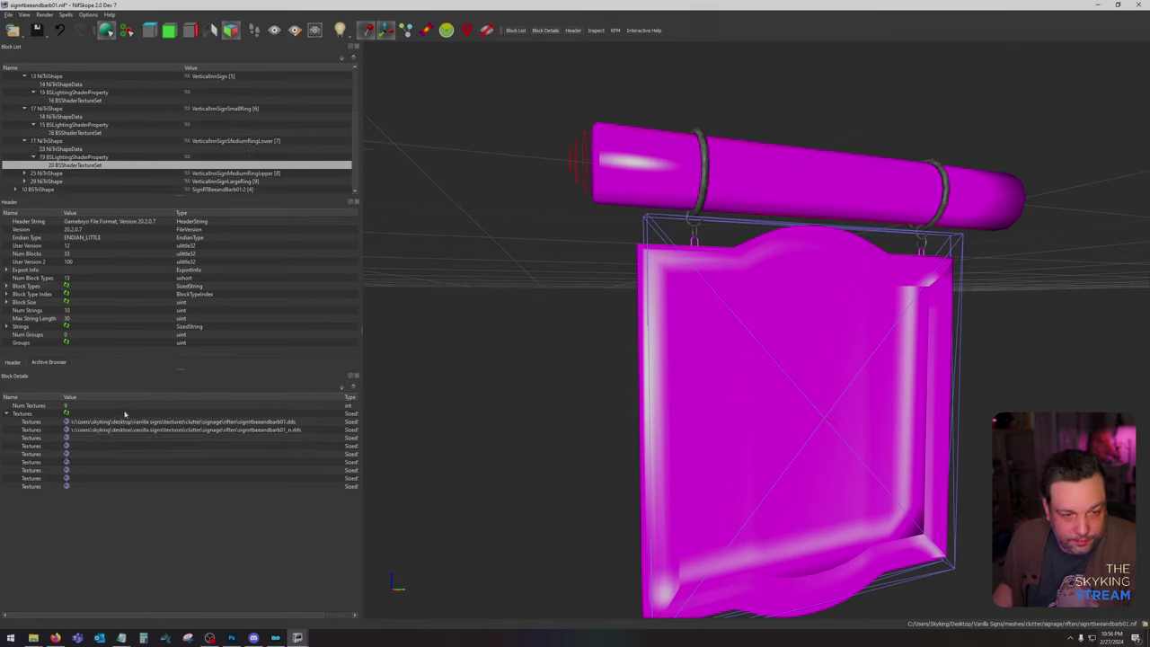
double_click(151, 423)
click(157, 422)
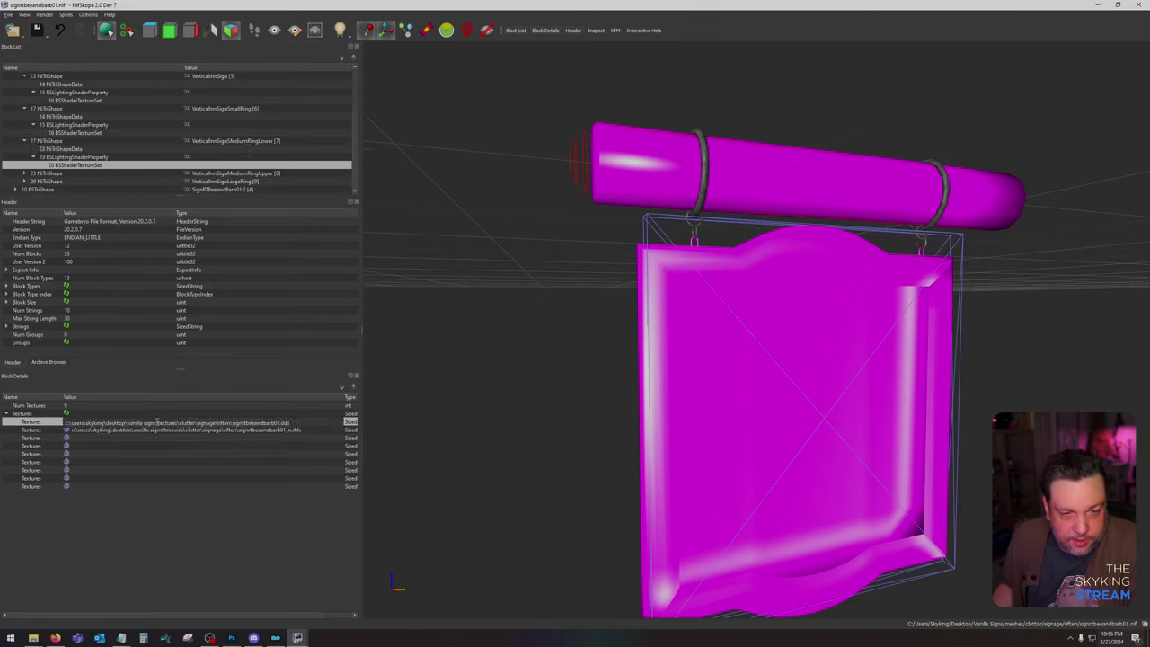
drag(159, 423, 65, 422)
key(BackSpace)
Step: Shorten the normal map path of VerticalInnSignMediumRingLower to textures\clutter\signage\riften\signrtbeeandbarb01_n.dds
double_click(116, 431)
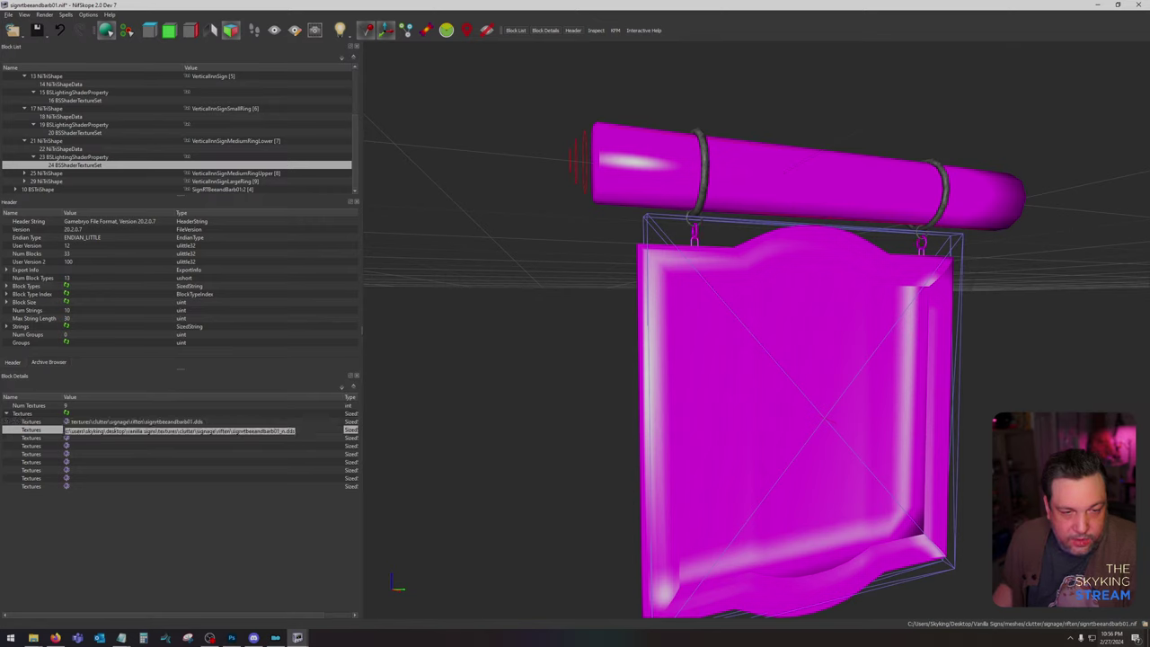
click(157, 431)
click(177, 450)
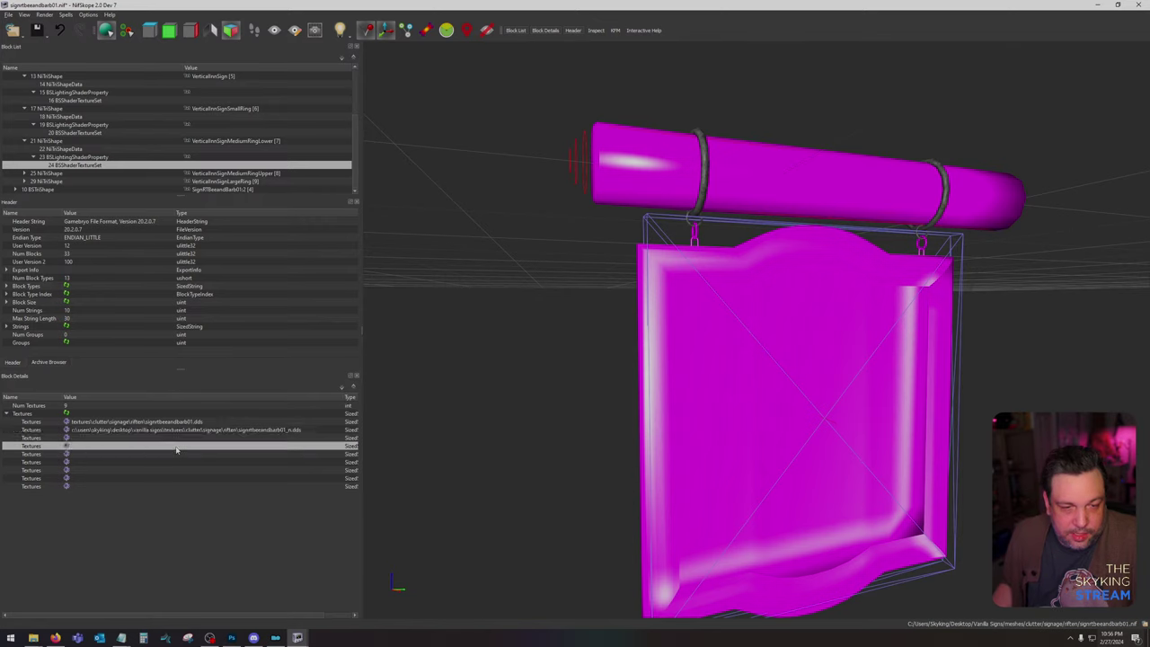
double_click(166, 433)
click(159, 432)
key(shift+Home)
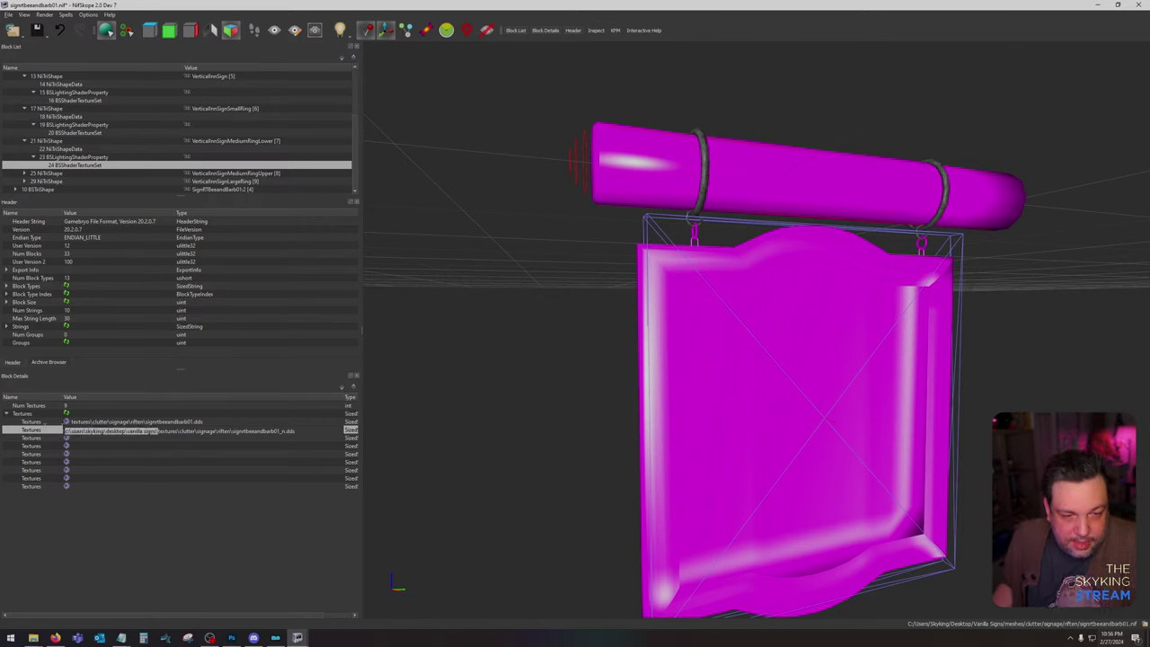
key(BackSpace)
click(123, 447)
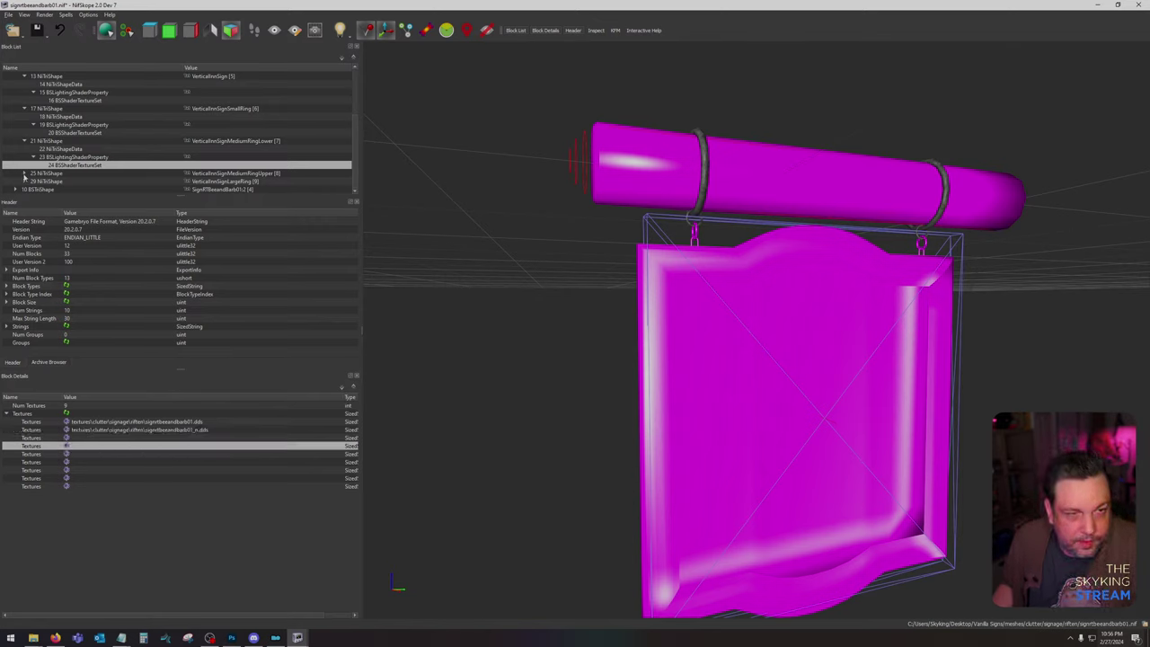
Step: Make both texture paths of VerticalInnSignMediumRingUpper relative by deleting everything before textures\clutter\signage\riften
click(24, 174)
scroll(45, 175, down, 1)
click(65, 173)
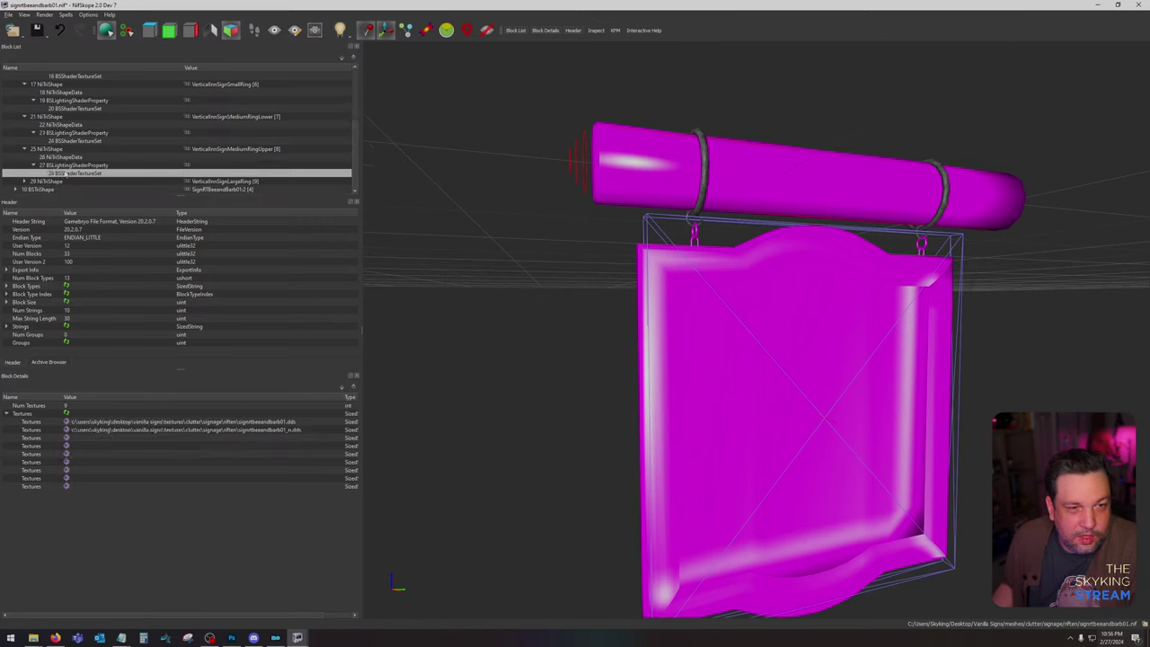
double_click(172, 421)
click(168, 422)
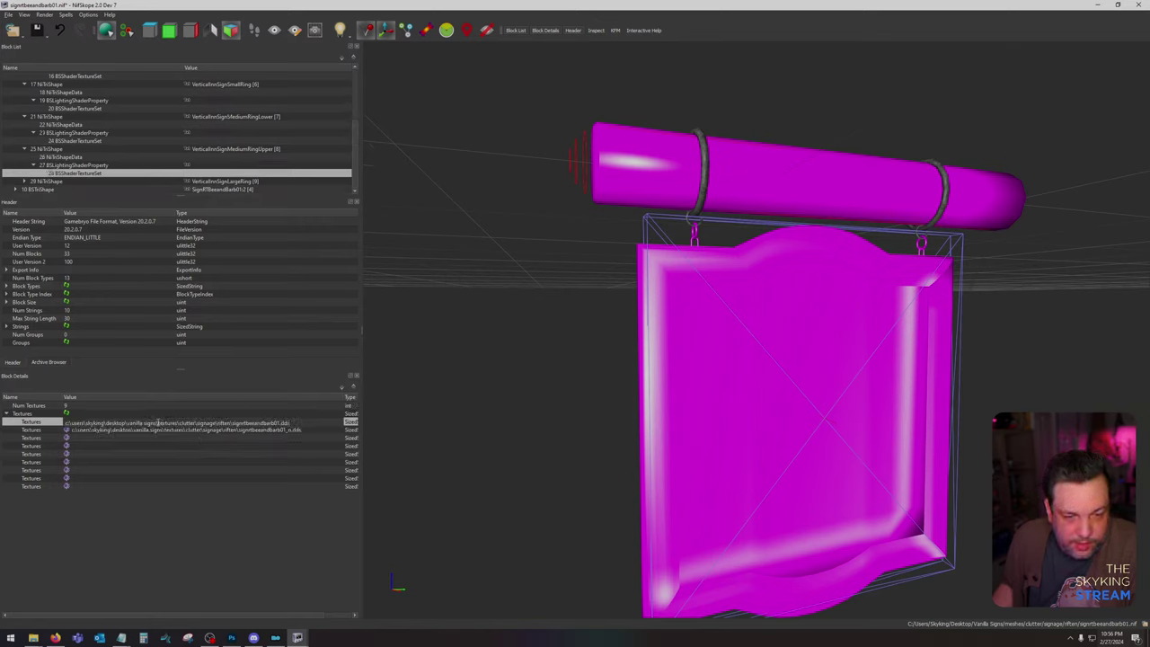
key(shift+Home)
key(BackSpace)
double_click(153, 431)
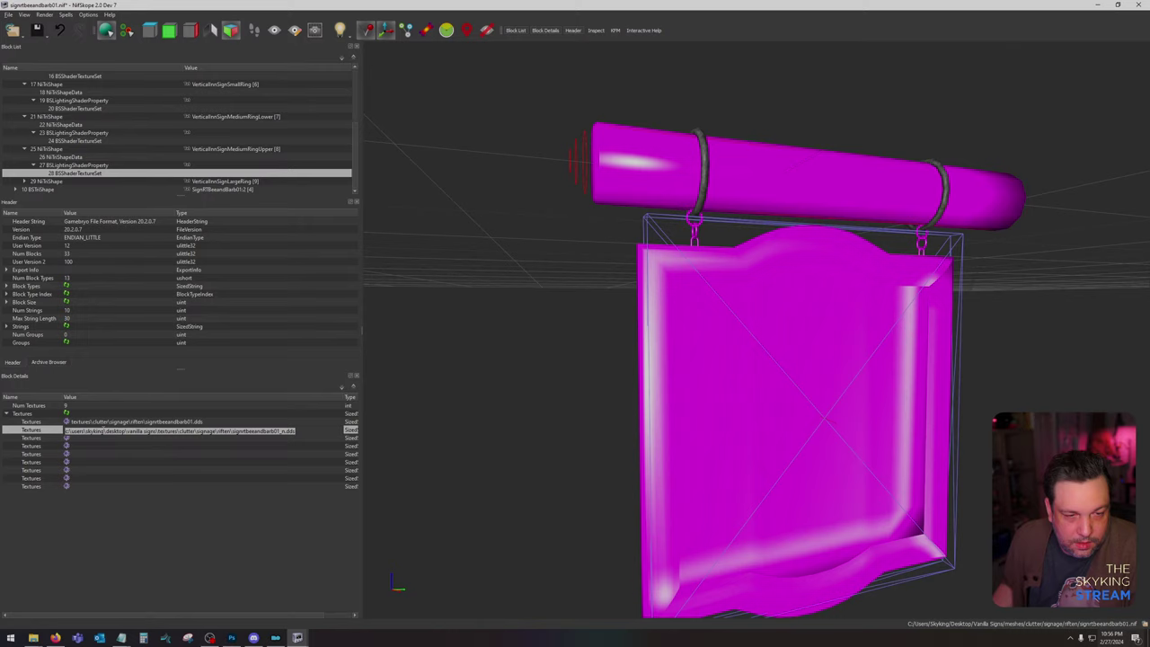
click(158, 432)
key(shift+Home)
key(BackSpace)
click(118, 454)
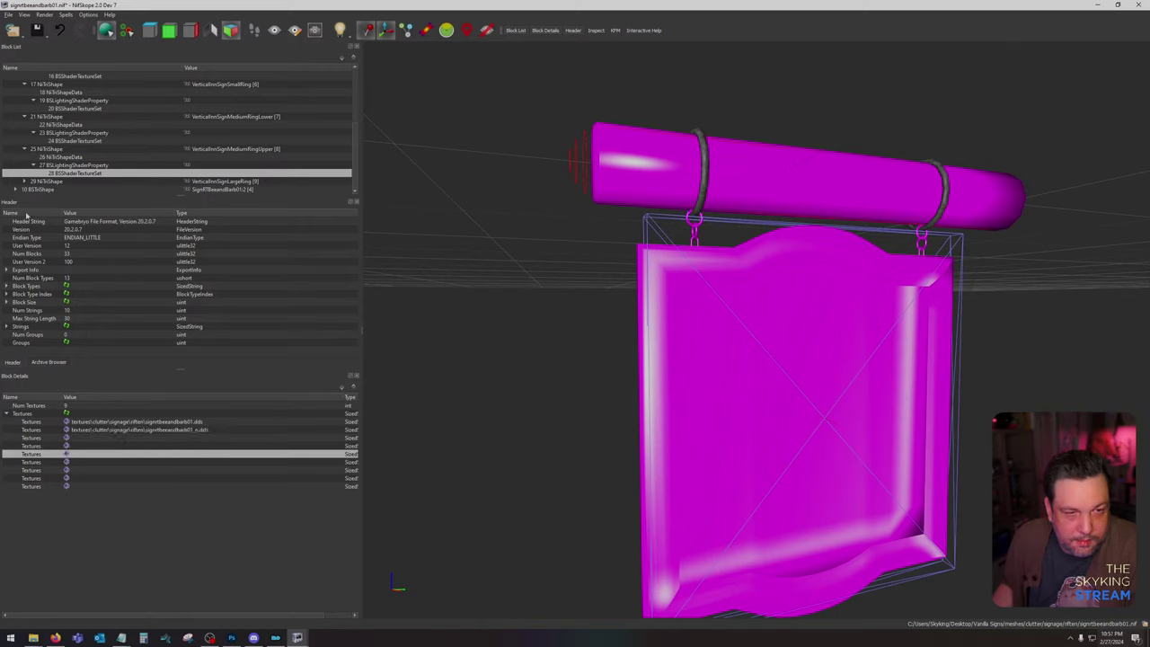
Step: Shorten the diffuse texture path of VerticalInnSignLargeRing to textures\clutter\signage\riften\signrtbeeandbarb01.dds
click(25, 181)
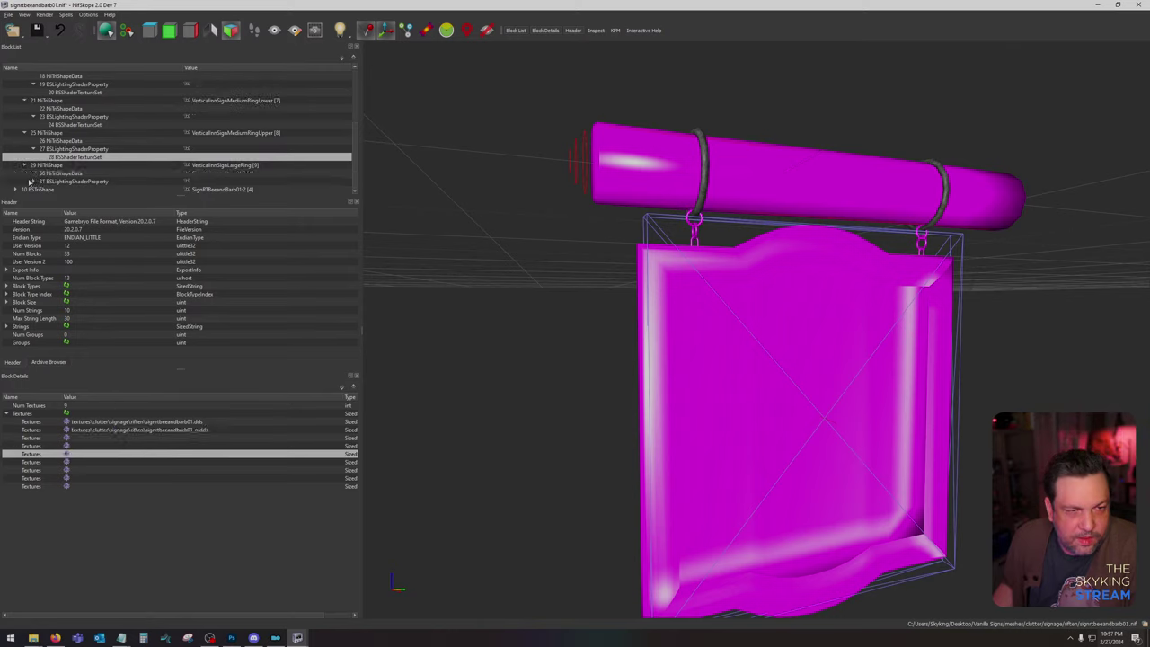
click(80, 182)
click(44, 190)
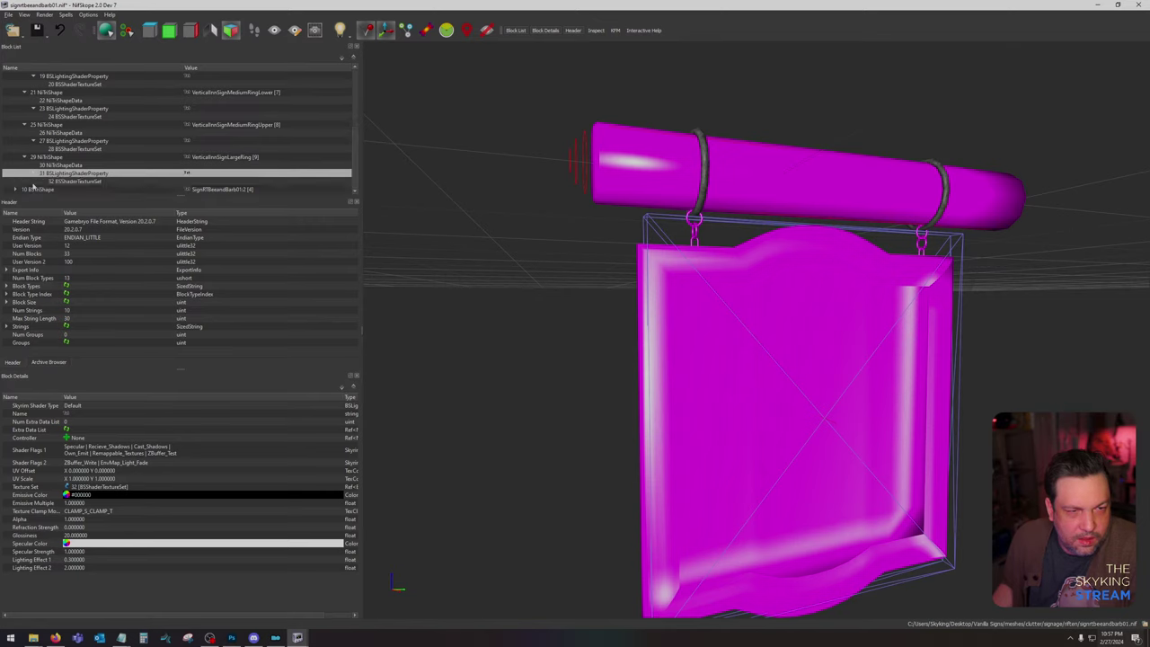
click(82, 182)
click(114, 422)
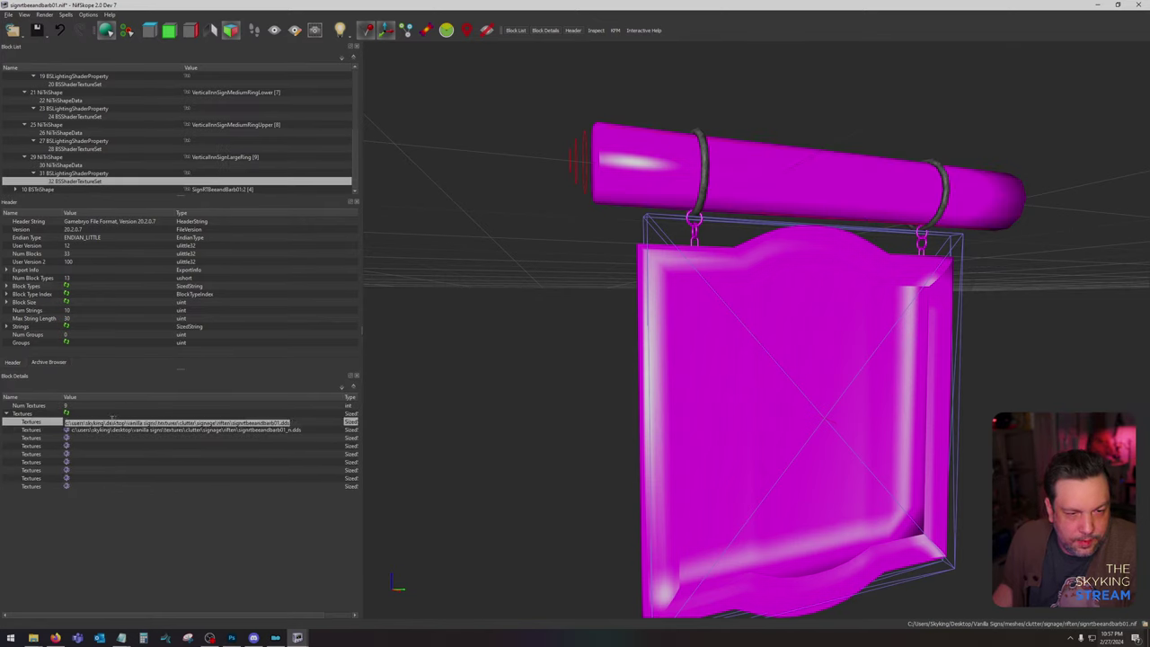
click(155, 423)
drag(158, 424, 65, 422)
key(BackSpace)
Step: Shorten the normal map path of VerticalInnSignLargeRing to textures\clutter\signage\riften\signrtbeeandbarb01_n.dds
click(133, 432)
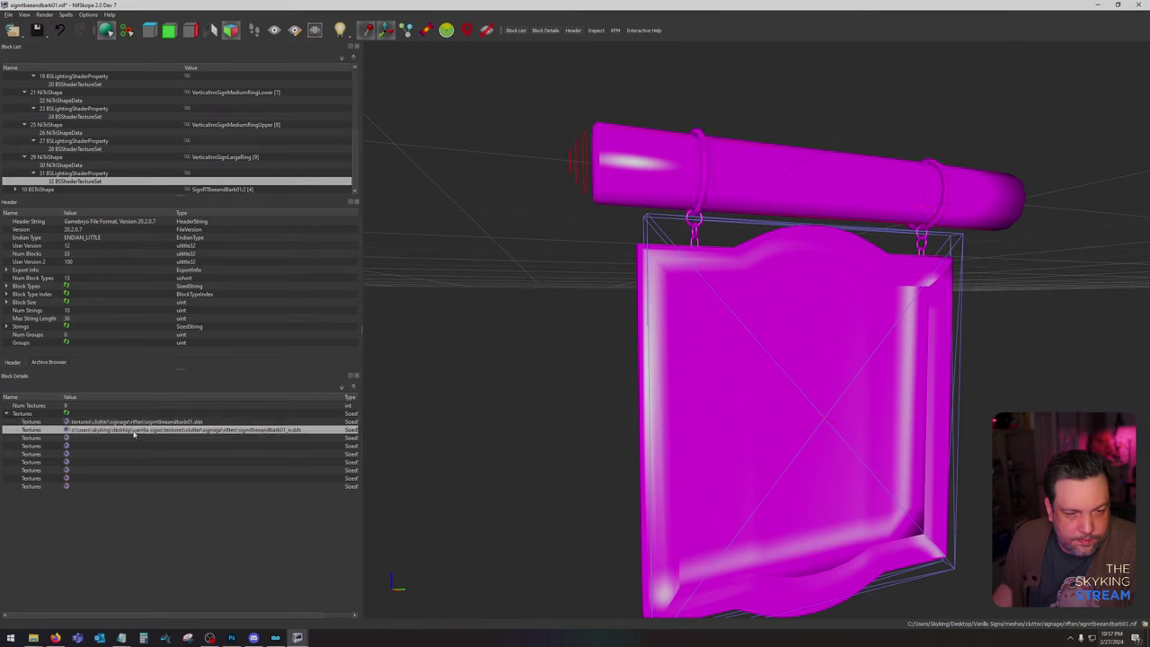
click(133, 432)
drag(159, 432, 64, 431)
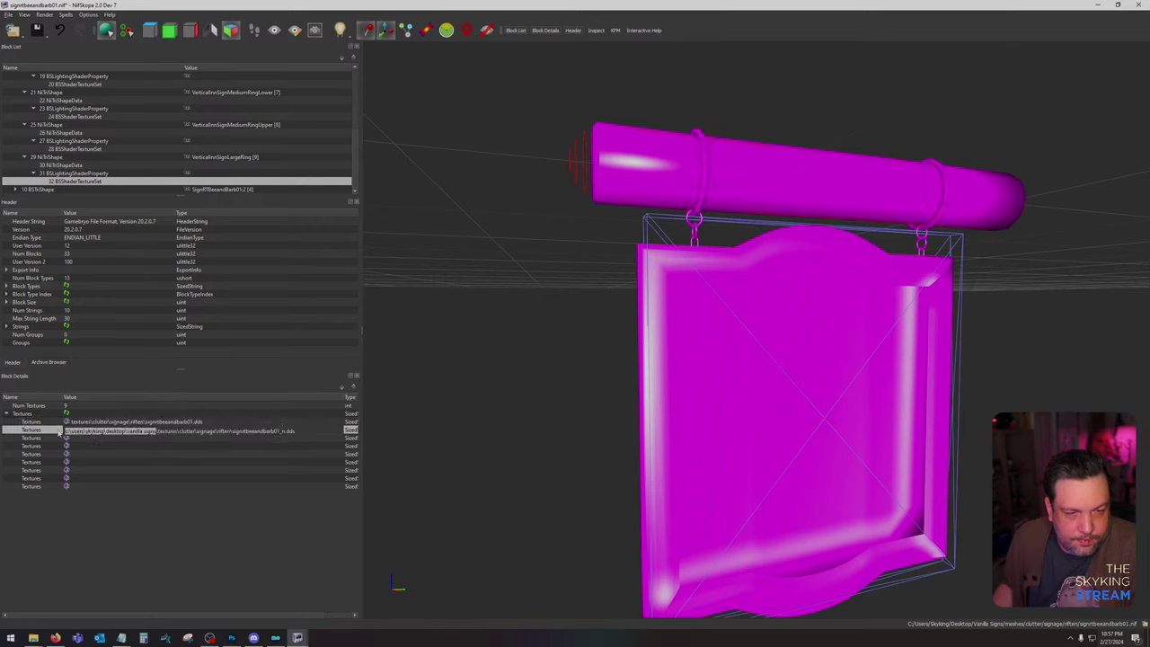
key(BackSpace)
click(120, 447)
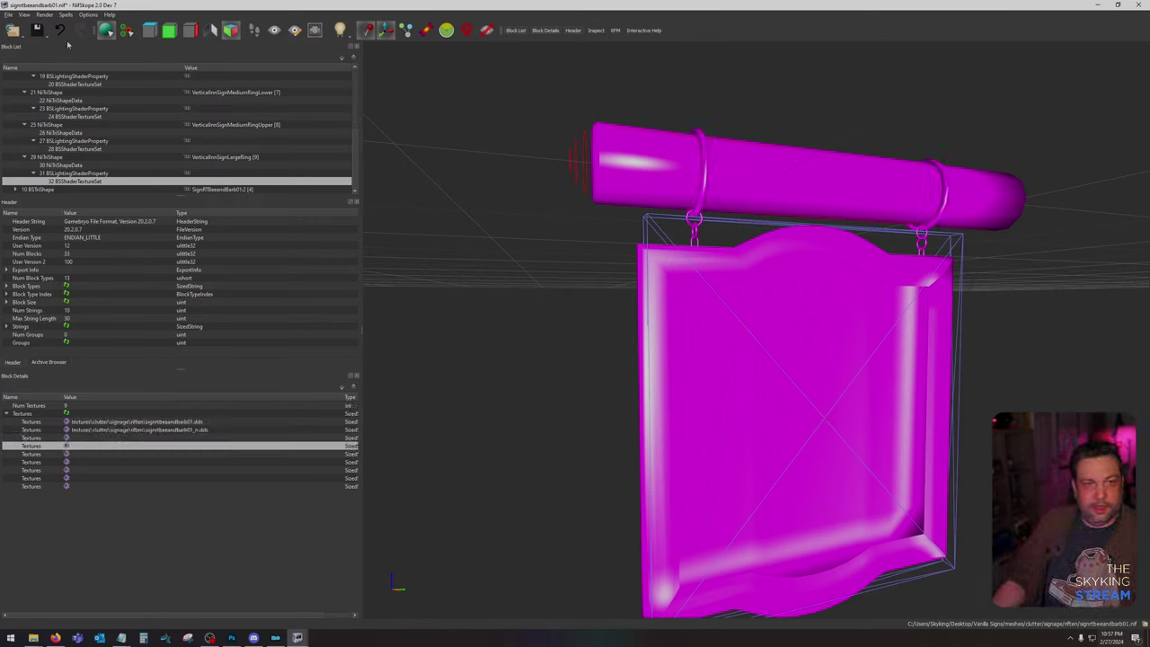
Step: Minimize the Bee and Barb mesh window and close the VerticalInnSign.nif window, answering its closing prompt
click(1098, 5)
click(543, 6)
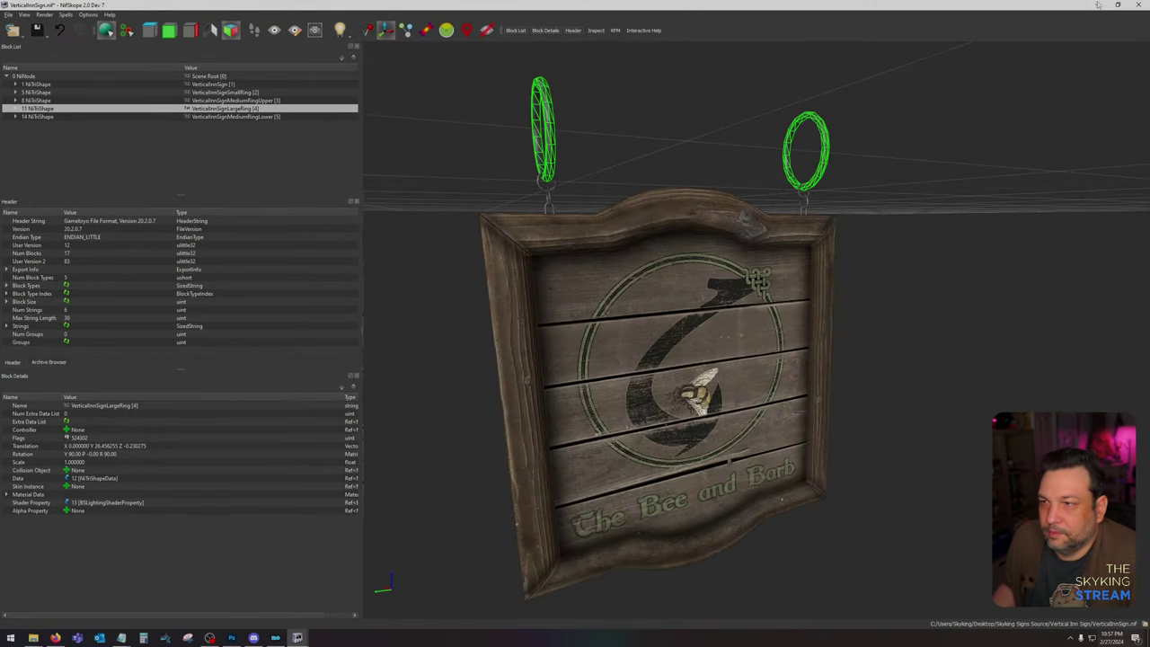
click(1140, 5)
click(598, 333)
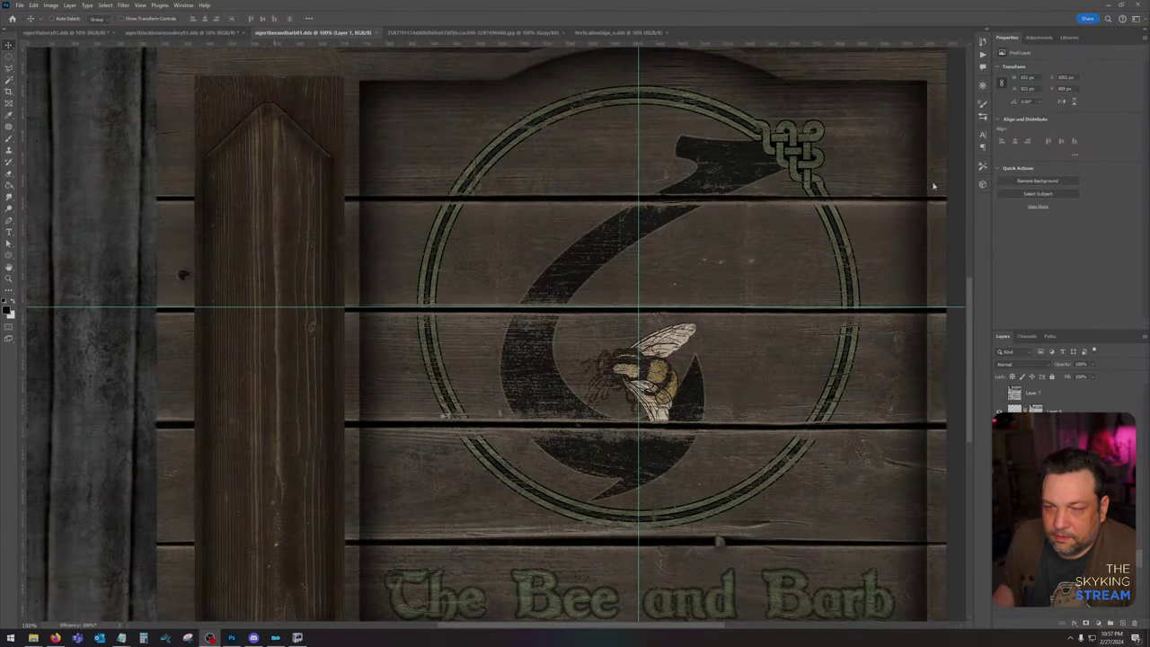
Step: Close the Vertical Inn Sign source folder and copy the signrtbeeandbarb01 mesh from the Vanilla Signs riften meshes folder
click(1098, 6)
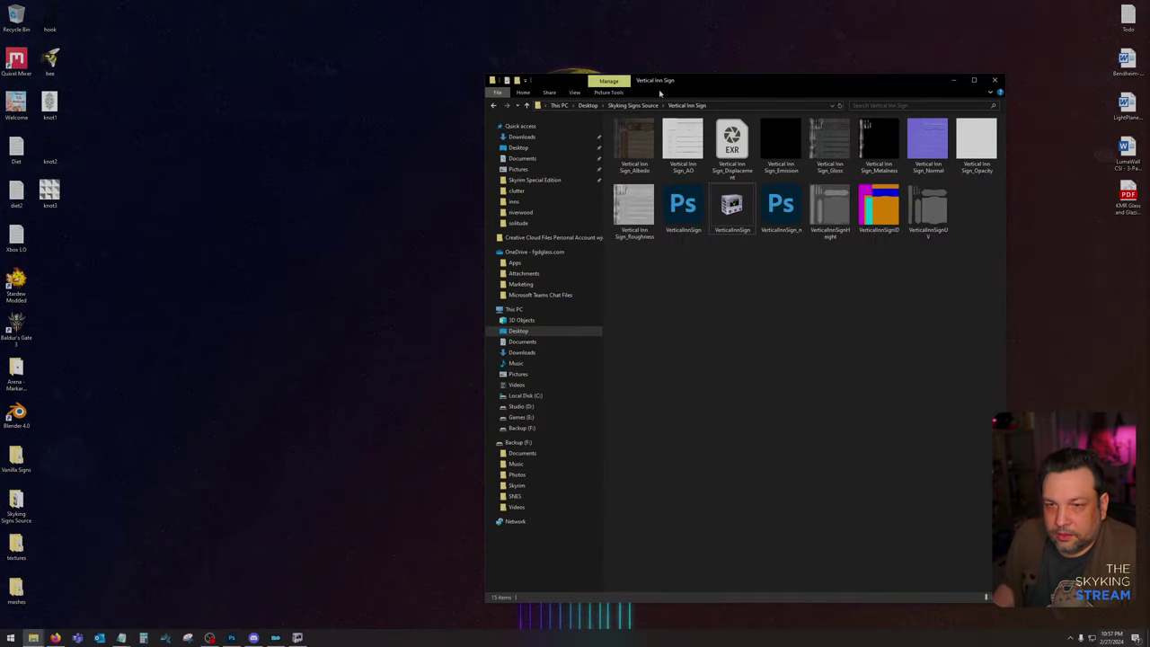
click(994, 80)
click(32, 638)
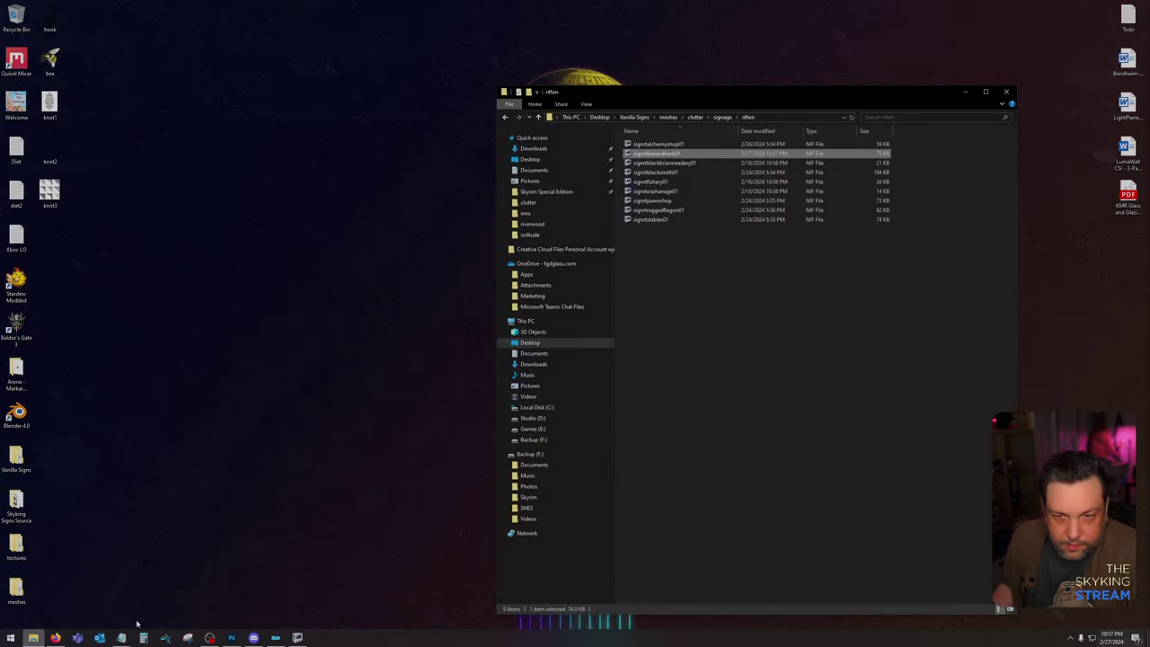
click(706, 154)
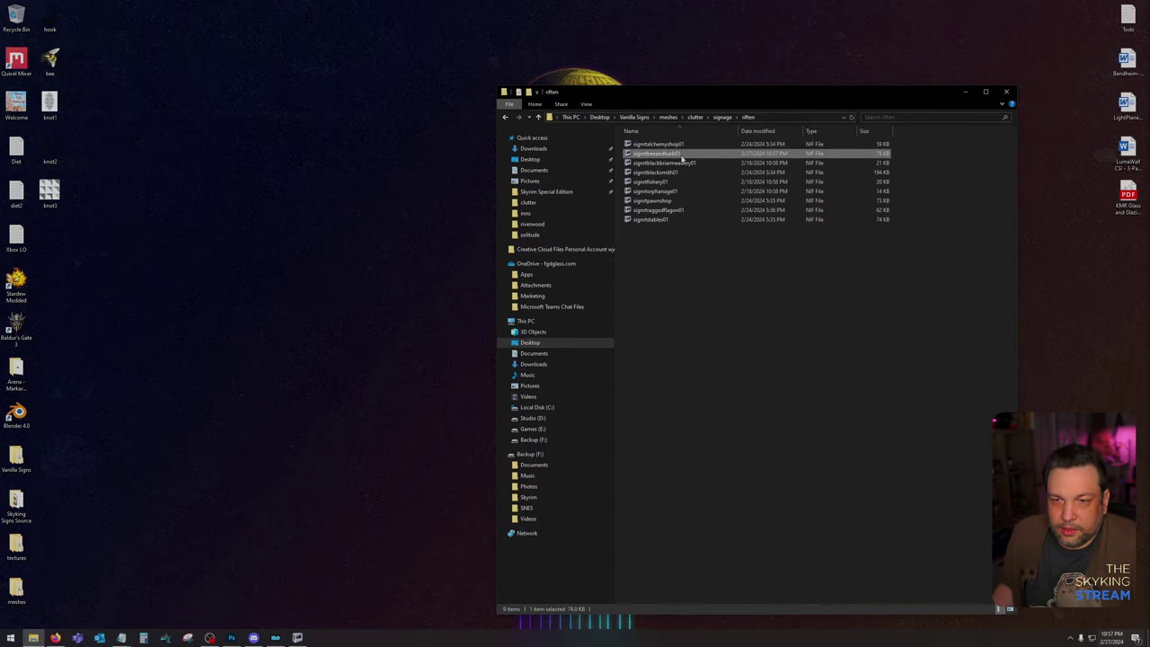
Step: Switch to Mod Organizer and open the Vanilla Signs 2 mod's folder in File Explorer
click(275, 637)
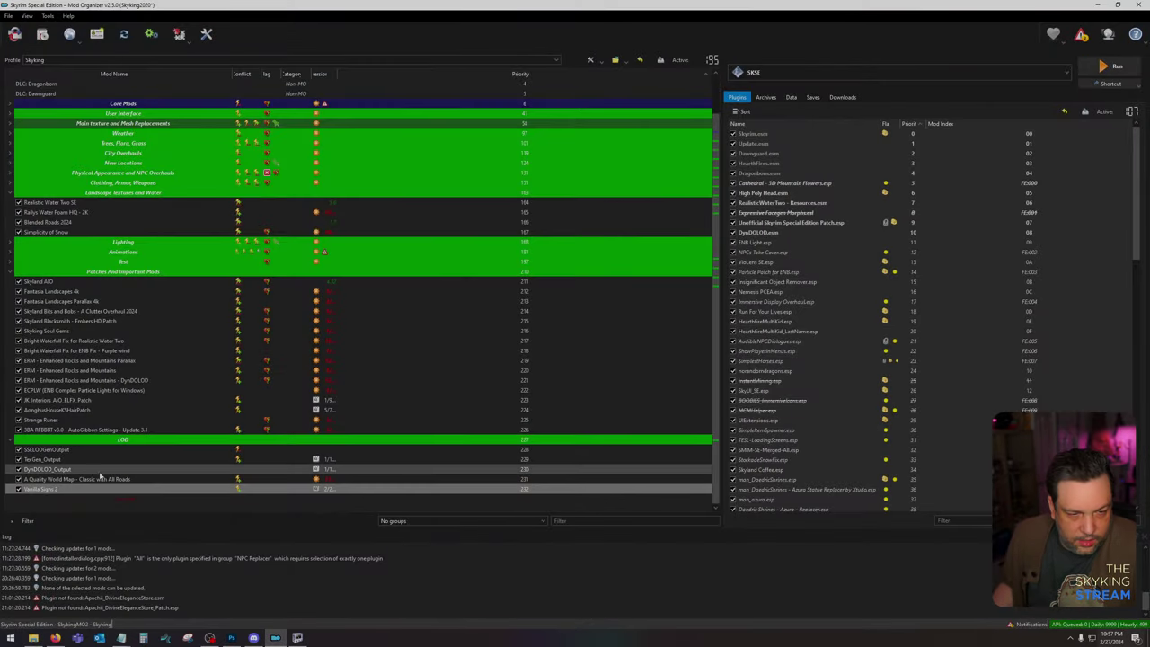
right_click(79, 490)
click(108, 614)
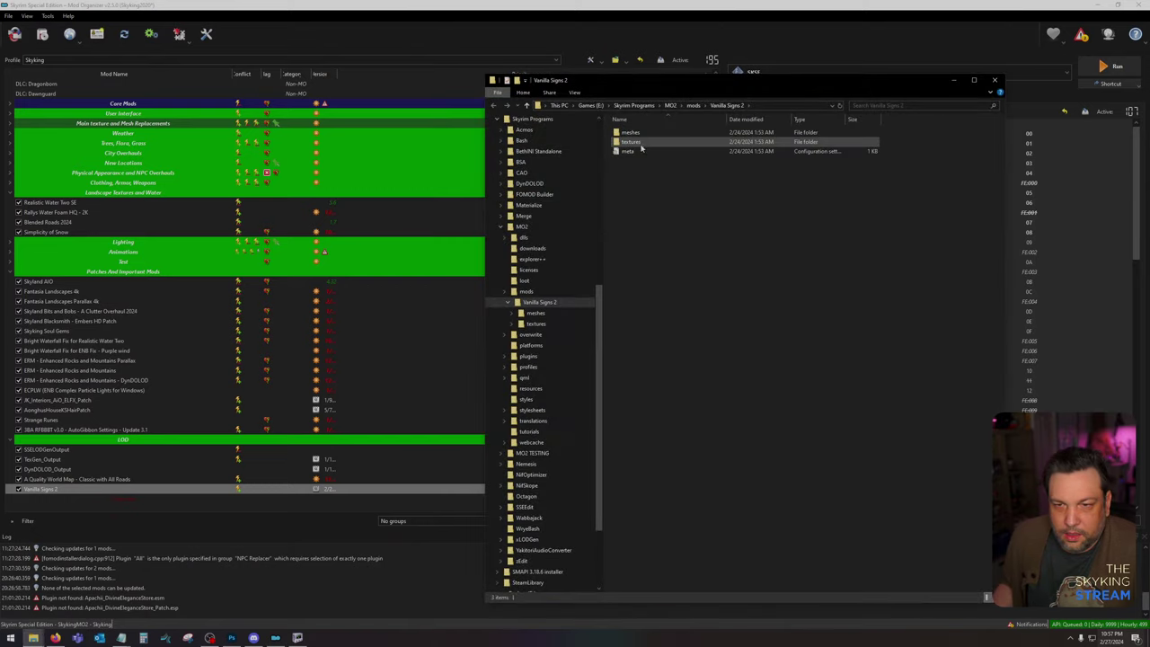
Step: Paste the copied signrtbeeandbarb01 mesh into the mod's meshes\clutter\signage\riften folder, replacing the existing file
double_click(633, 130)
double_click(633, 134)
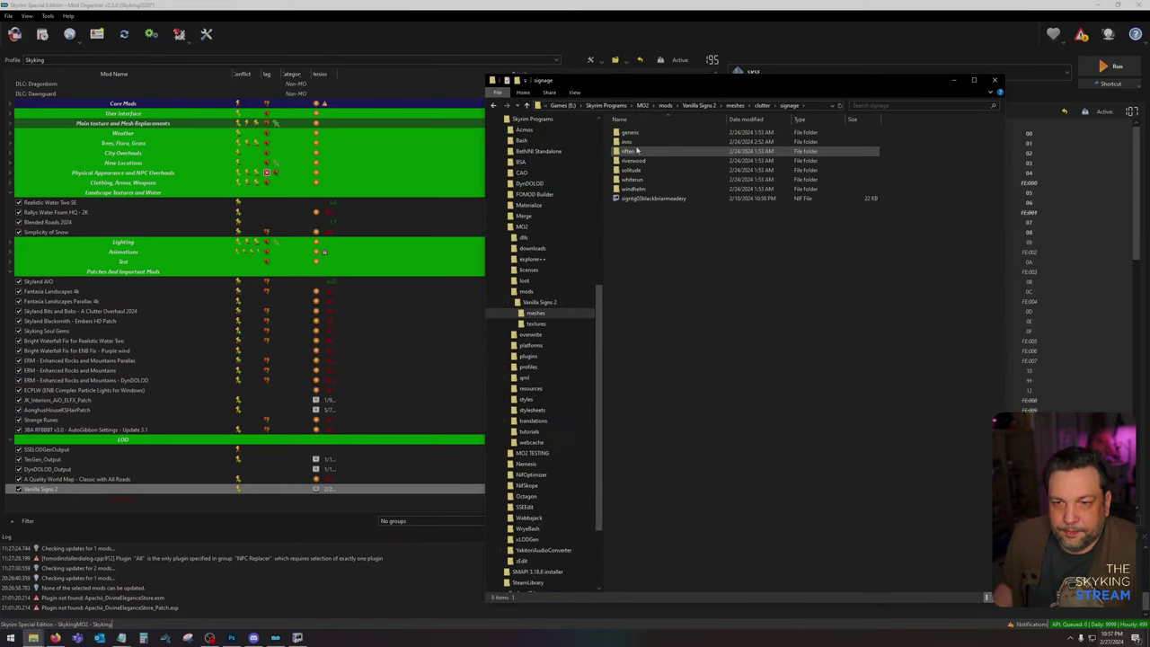
double_click(637, 151)
key(ctrl+v)
click(607, 256)
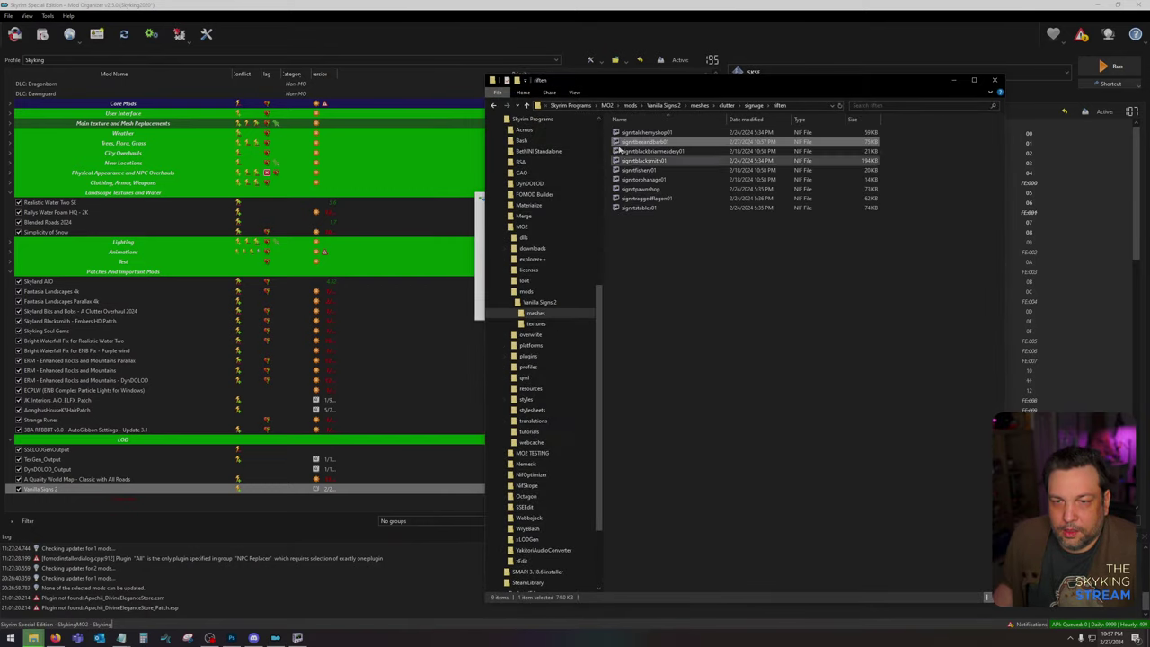
Step: Open the Vanilla Signs 2 mod's textures\clutter\signage\riften folder and move its window aside to make room for a second folder window
click(673, 106)
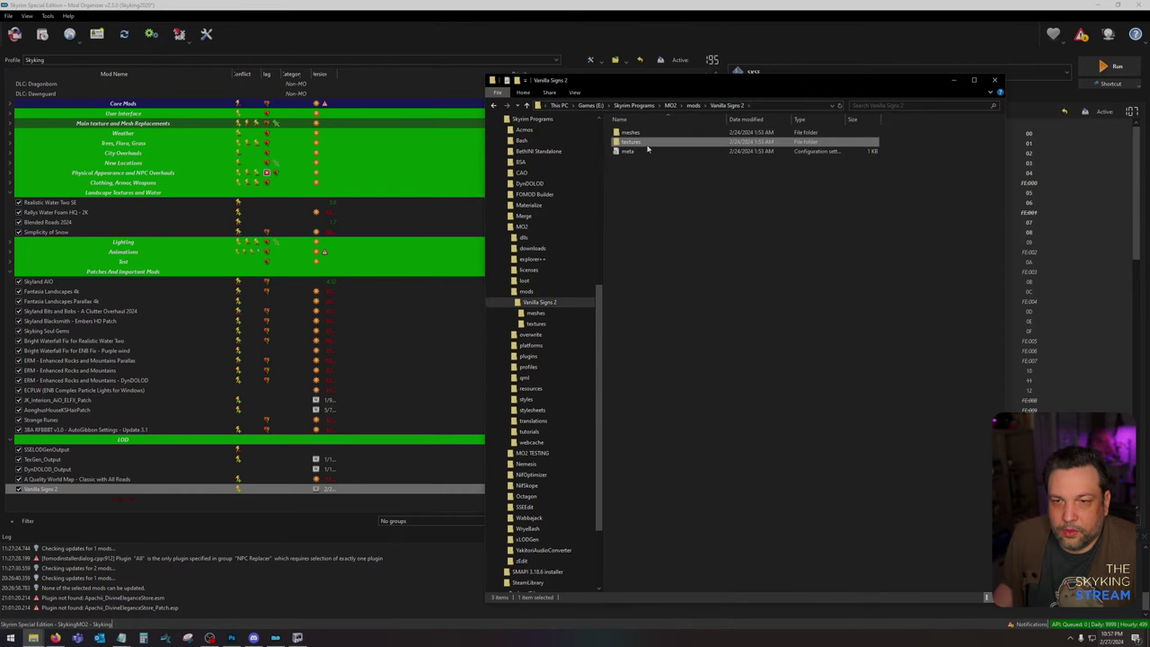
double_click(638, 142)
double_click(635, 132)
double_click(640, 139)
double_click(639, 144)
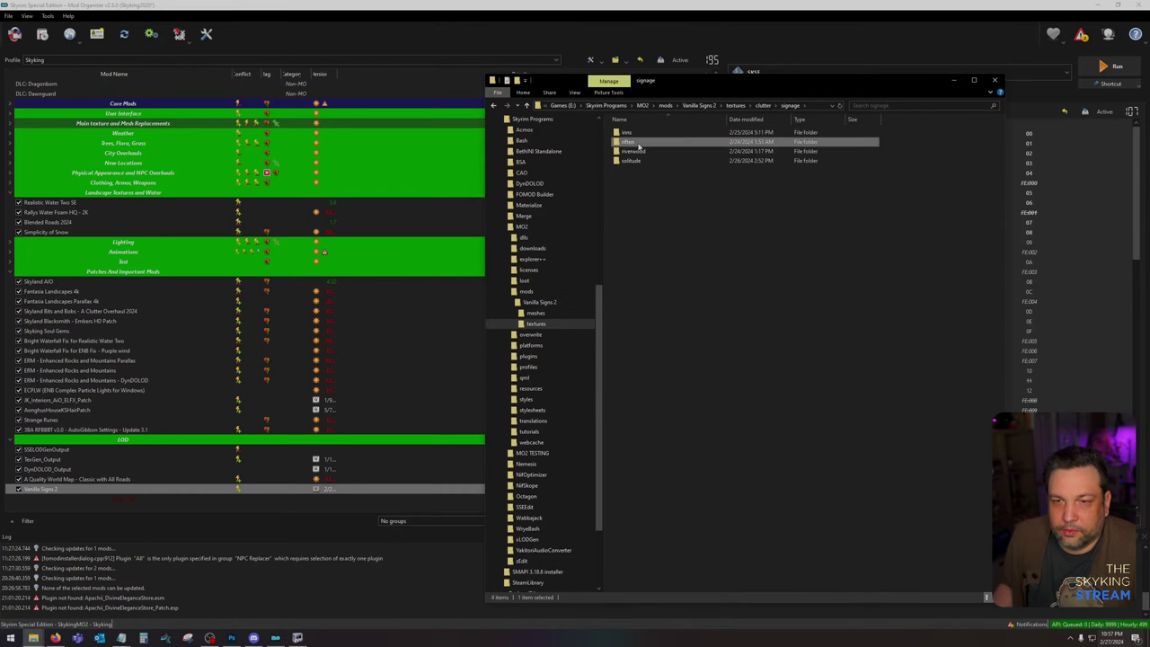
drag(678, 81, 303, 28)
Step: Bring up the desktop Vanilla Signs folder window and open its textures\clutter\signage\riften folder
click(33, 638)
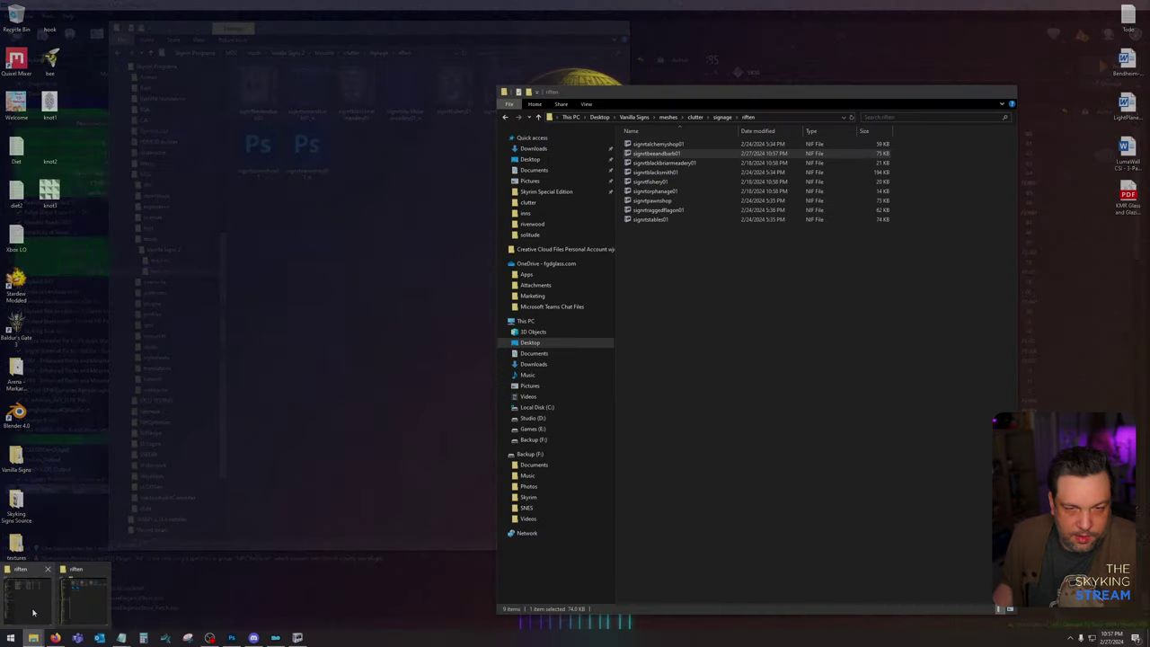
click(33, 612)
click(636, 117)
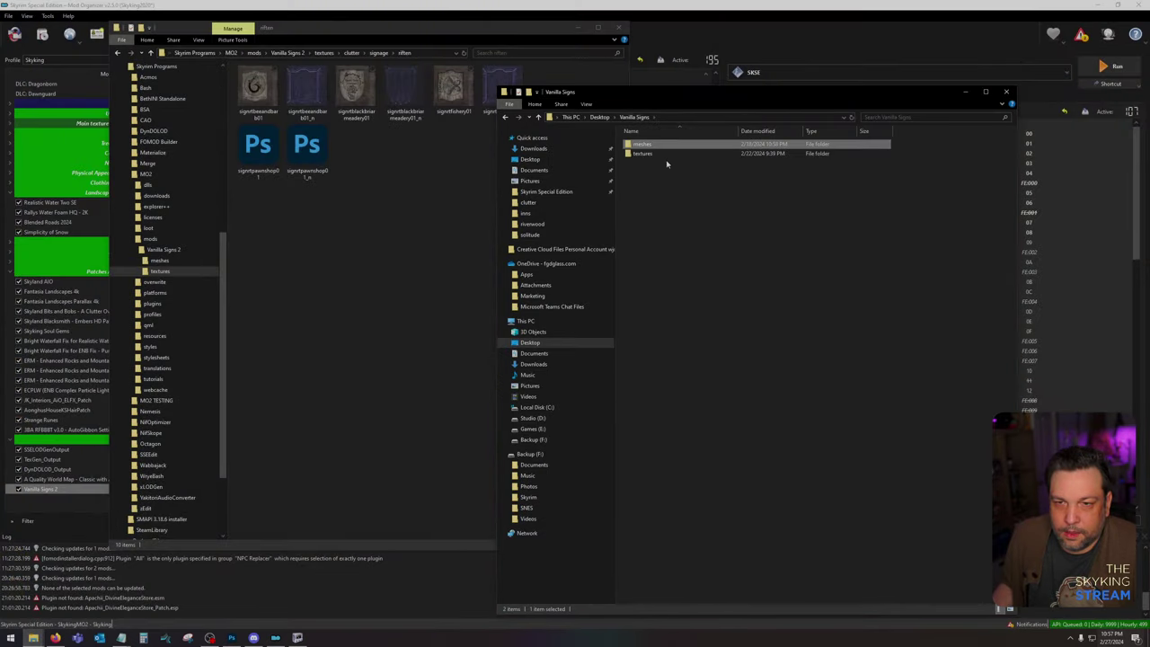
double_click(649, 153)
double_click(649, 151)
double_click(660, 152)
double_click(657, 158)
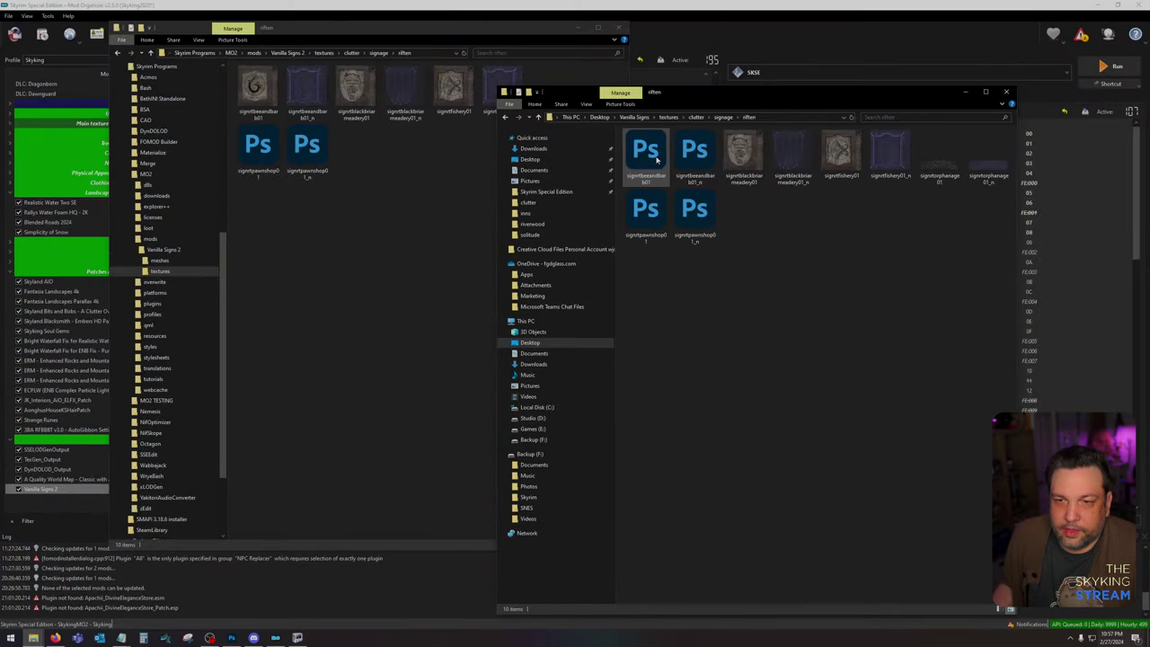
Step: Transfer the signrtbeeandbarb01 and signrtbeeandbarb01_n textures into the mod's riften textures folder, and launch the game through SKSE
click(651, 154)
ctrl+click(694, 151)
drag(694, 151, 362, 226)
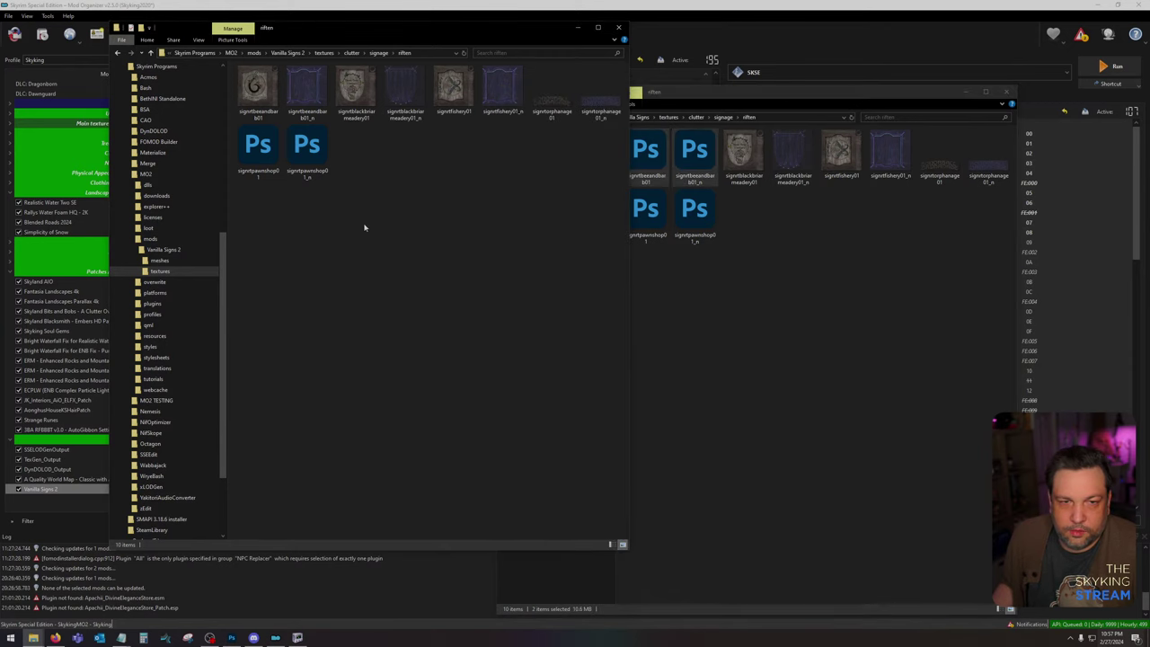
click(592, 249)
click(1104, 66)
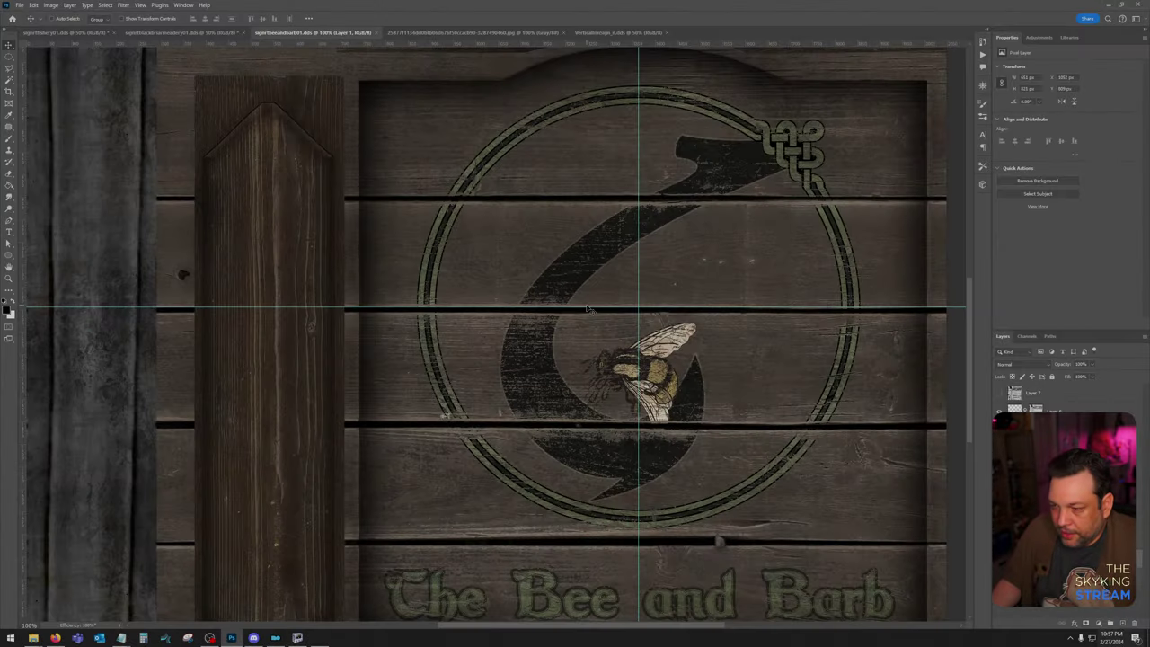
Step: Switch to Photoshop and compare the Fishery and Black-Briar Meadery sign textures with each other
click(180, 33)
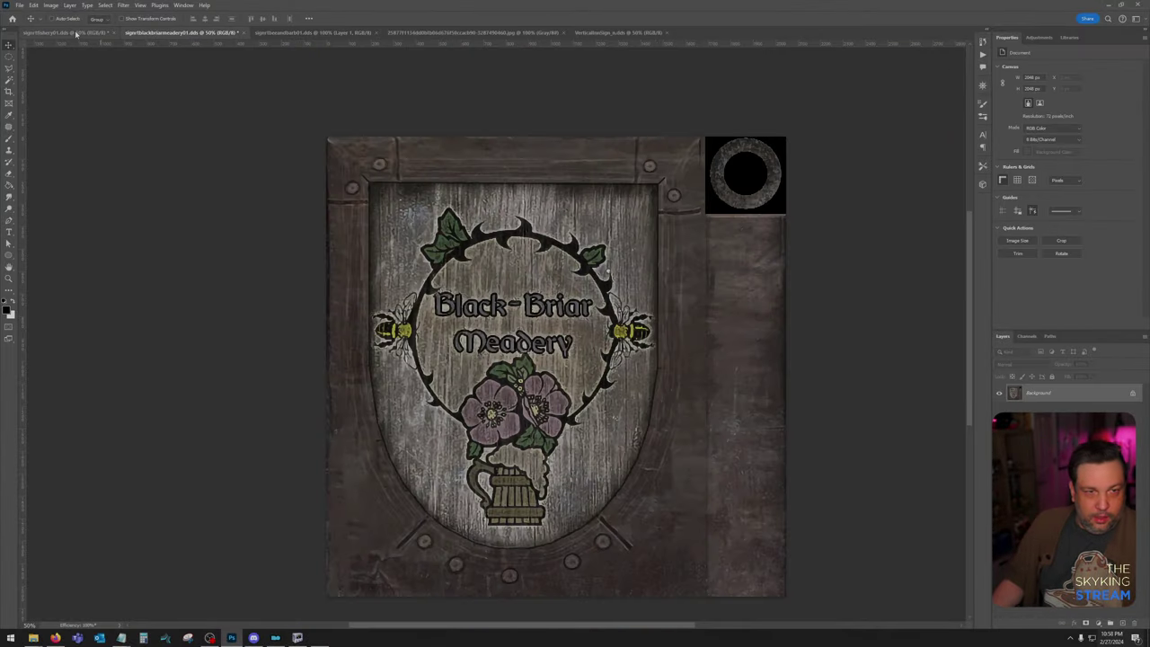
click(76, 33)
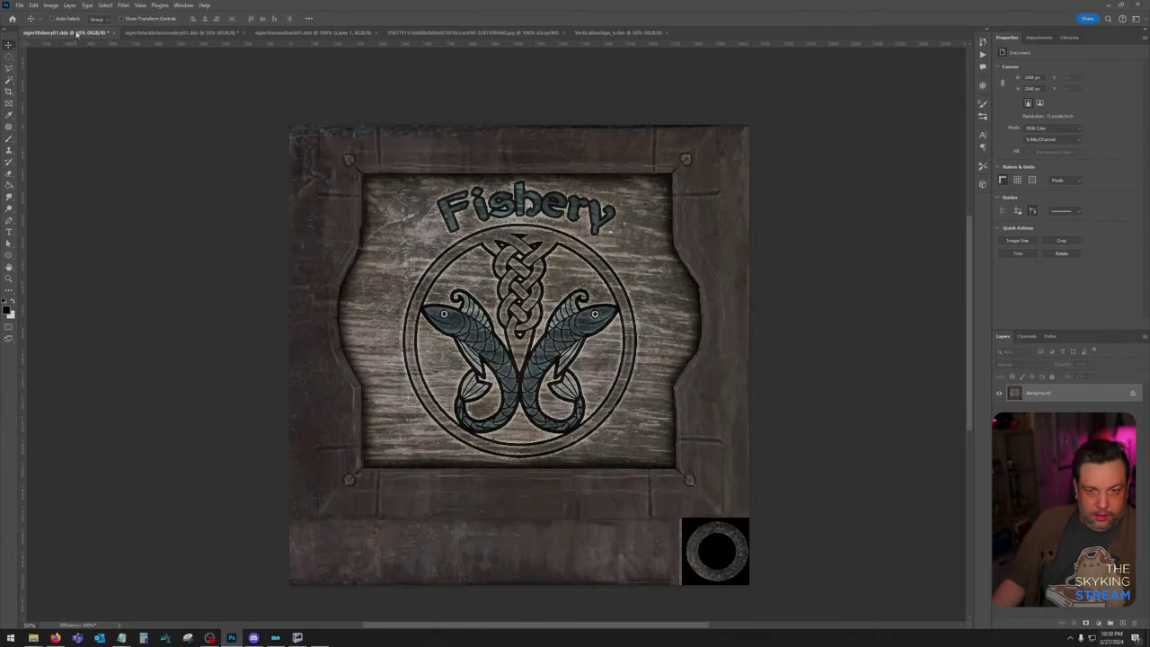
click(197, 34)
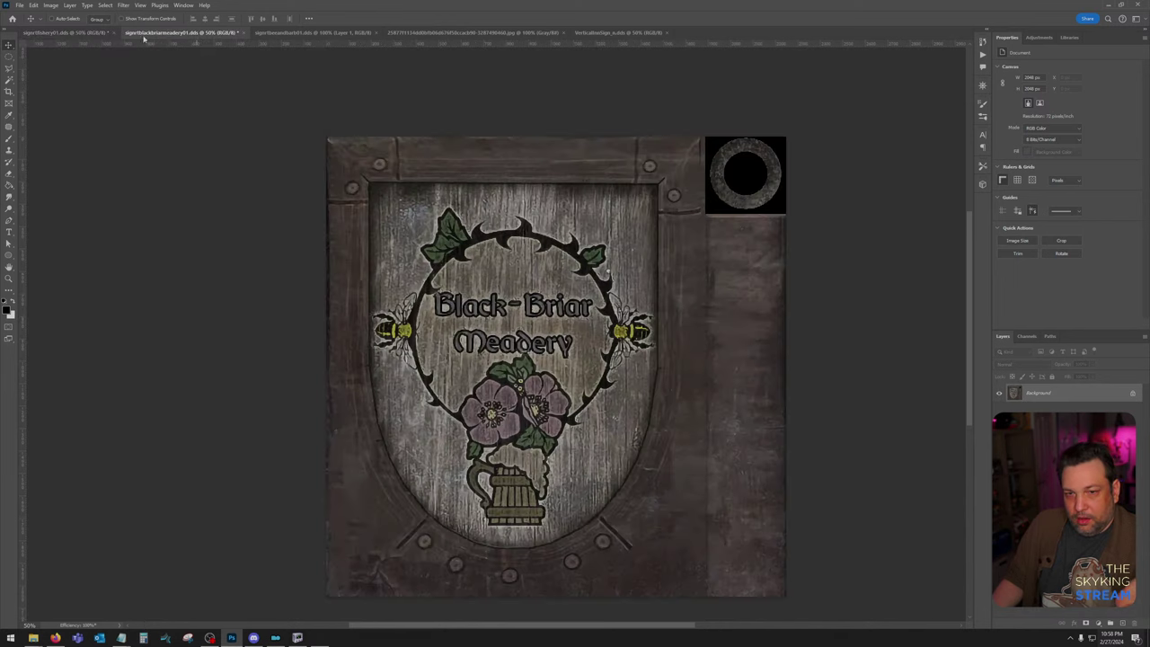
click(75, 34)
click(150, 33)
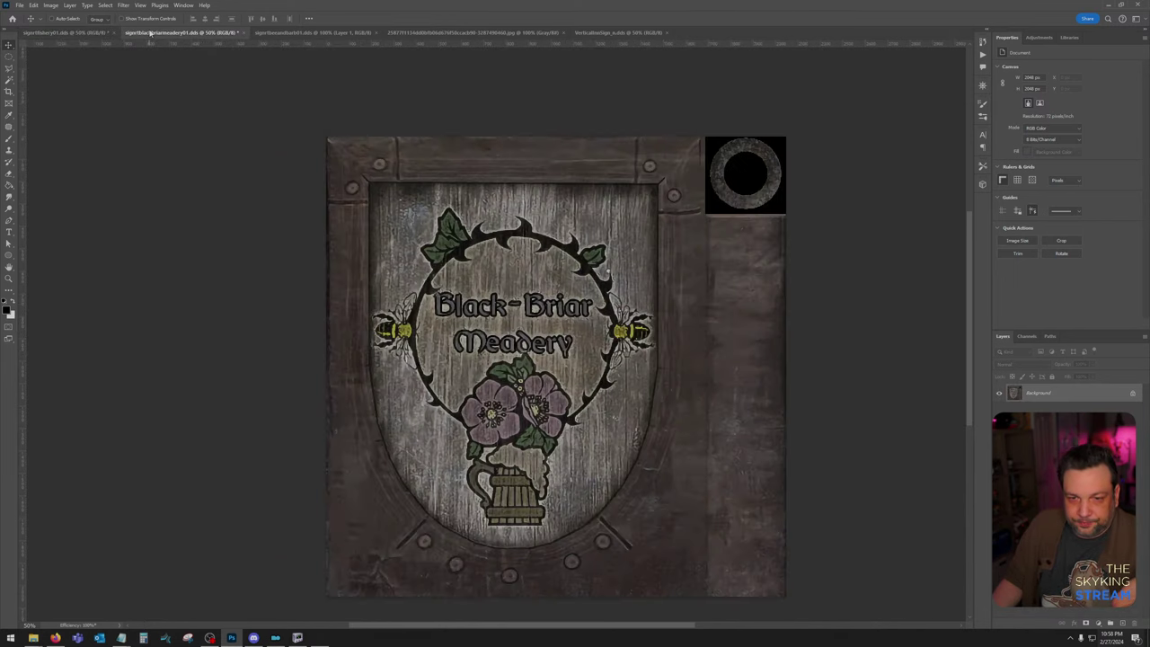
click(107, 34)
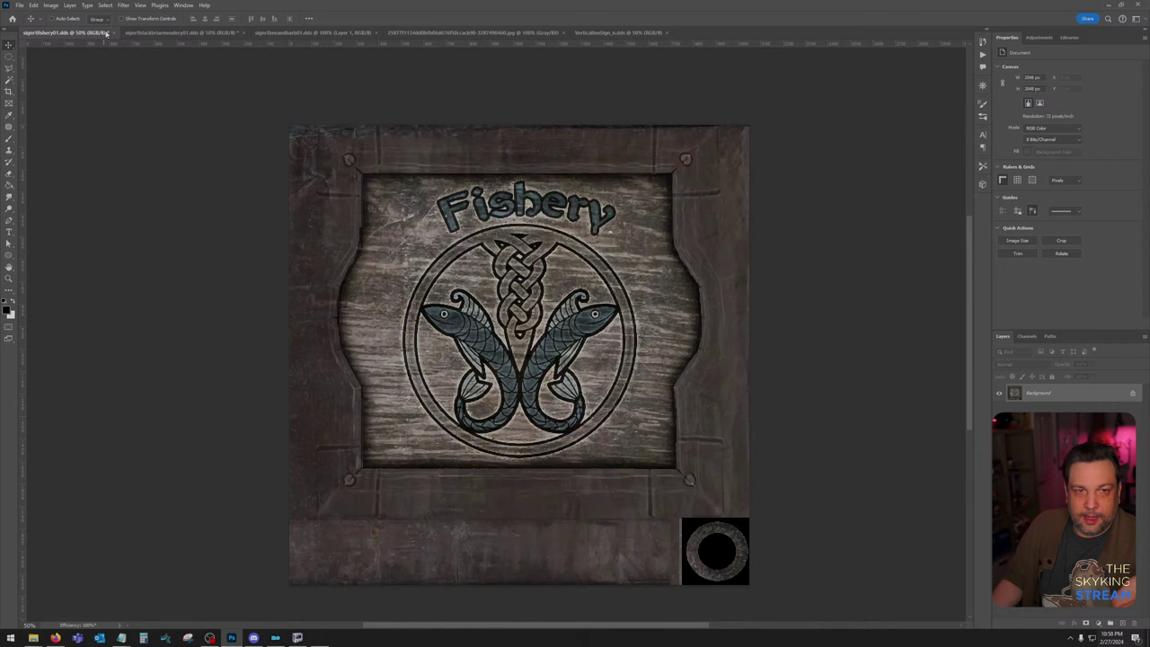
click(153, 33)
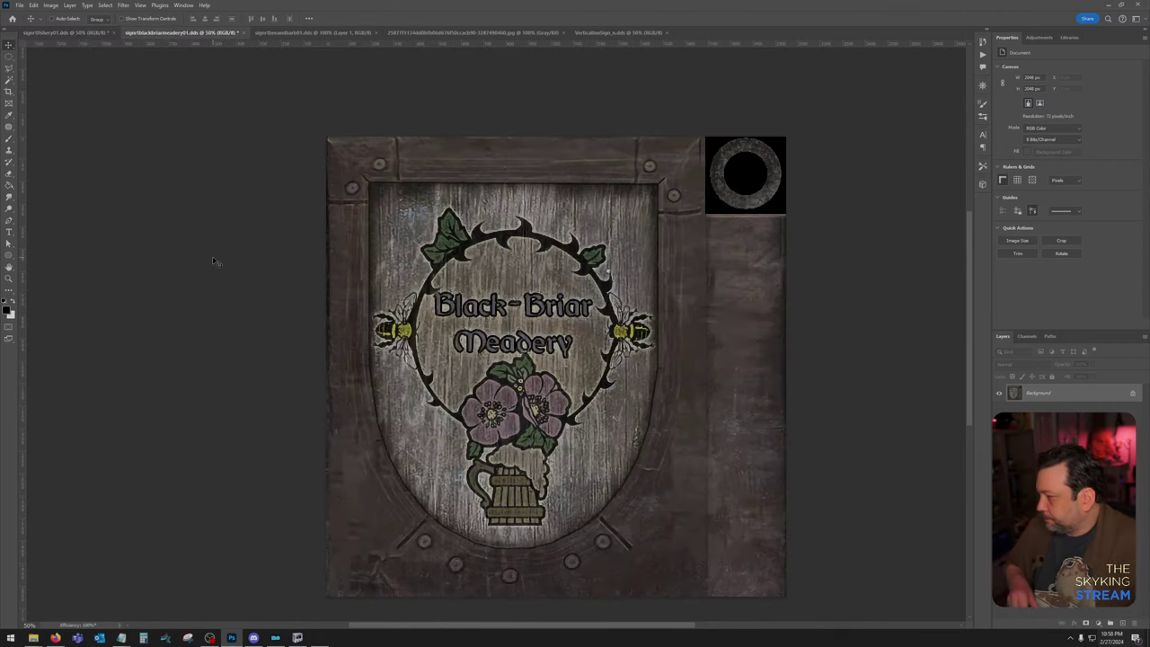
Step: Switch to Skyrim, continue from the last saved game, and teleport to Riften with the coc console command
key(alt+Tab)
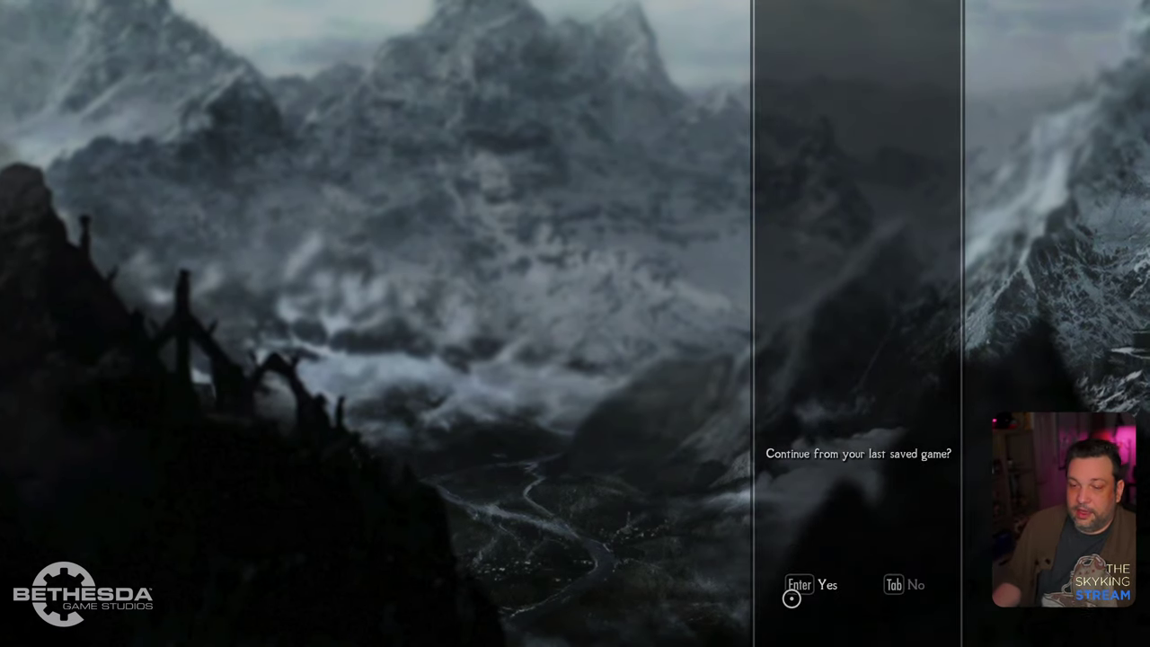
click(821, 588)
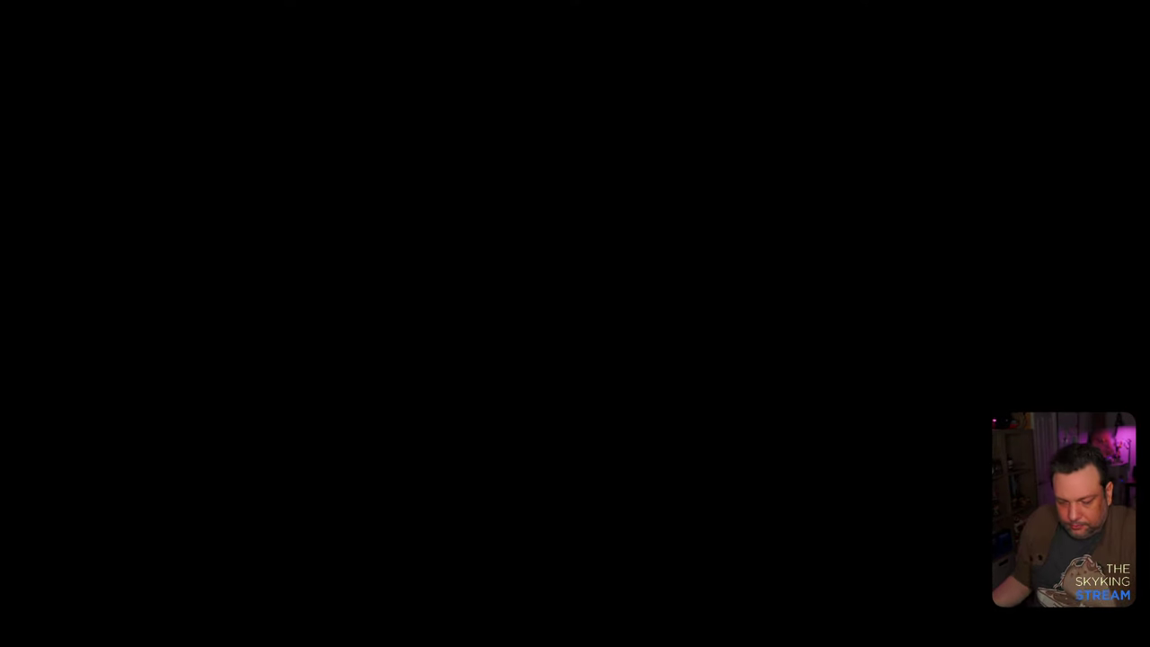
key(grave)
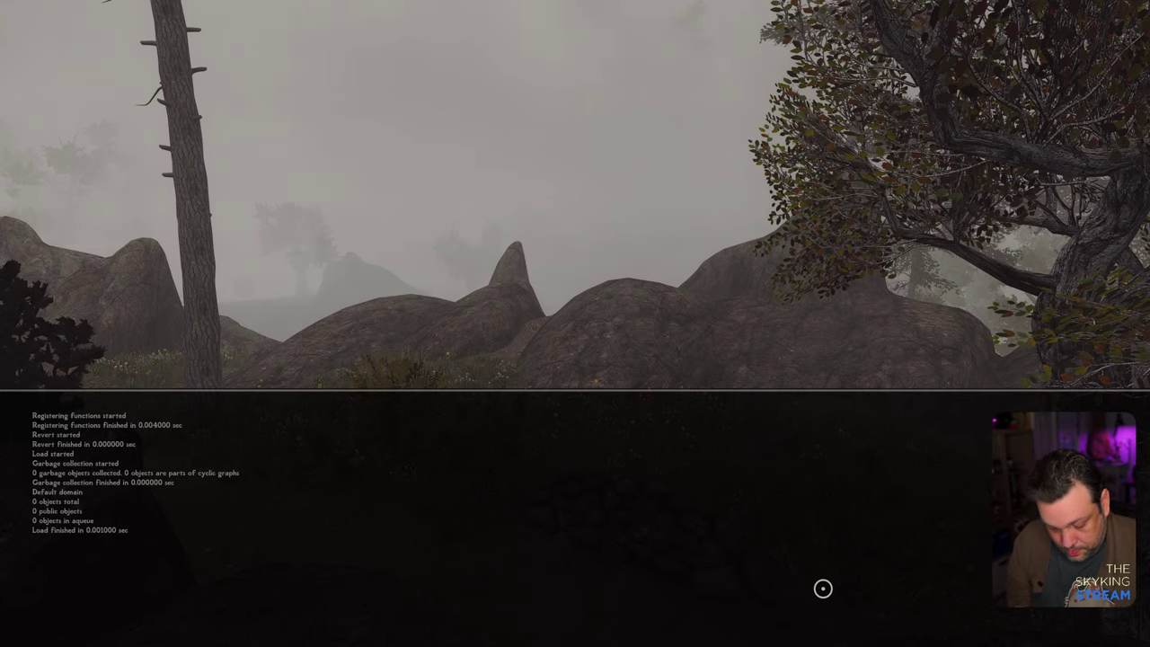
text(coc riverwood)
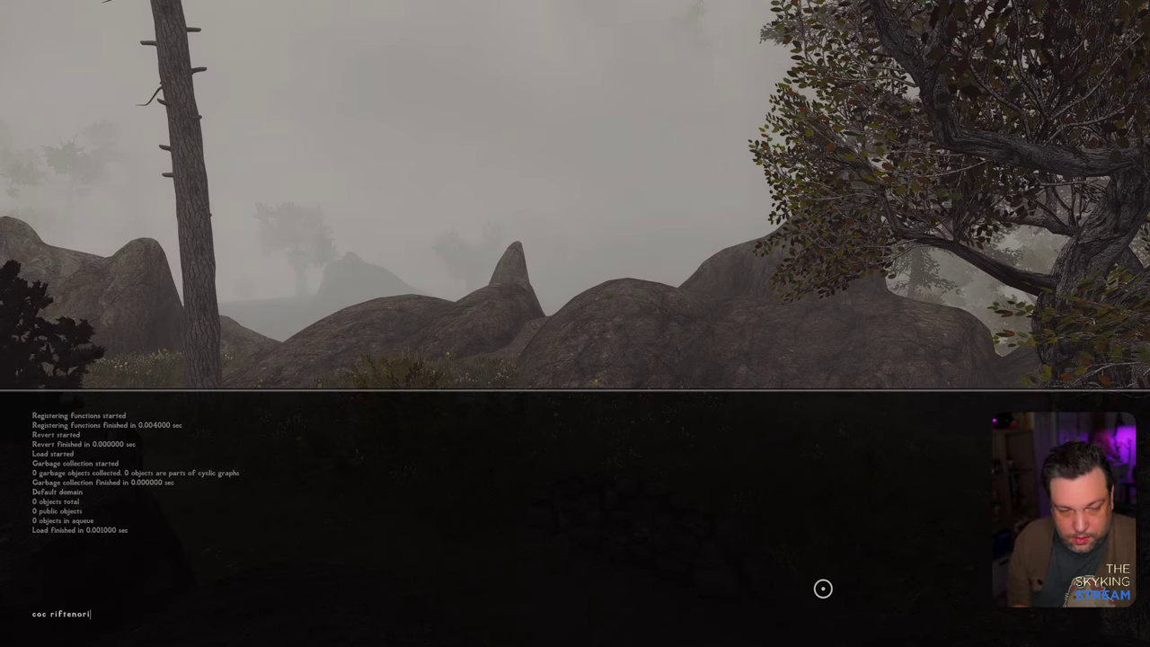
key(Return)
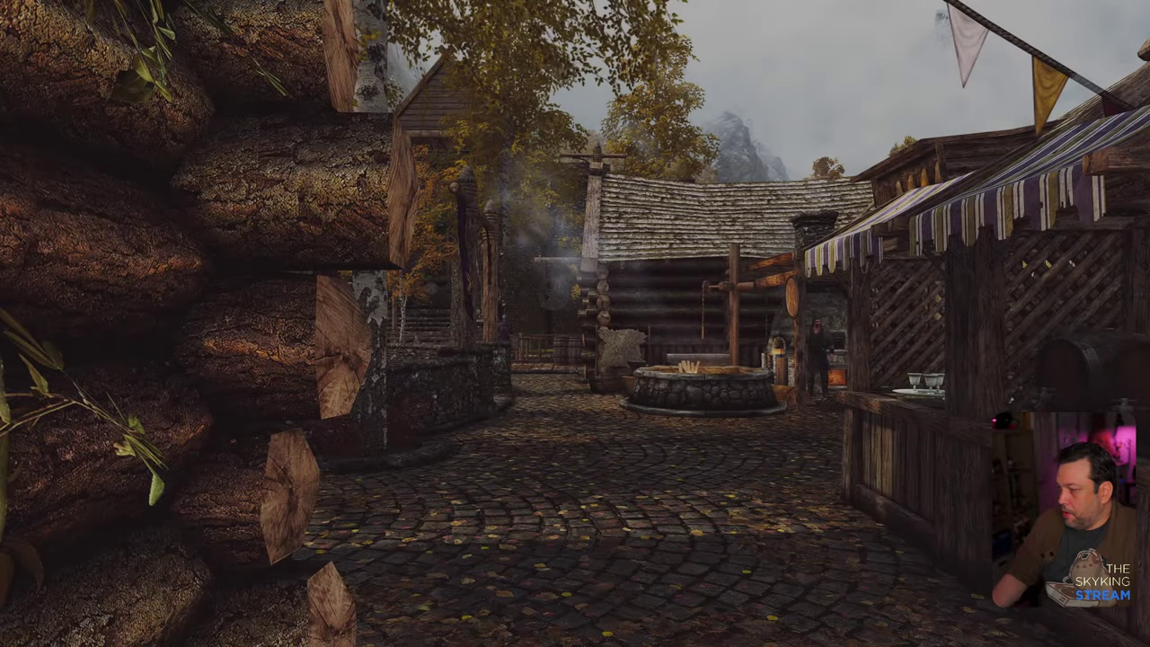
Step: Approach the Bee and Barb sign, toggle the free camera with the tfc console command, and examine the sign up close
key(w)
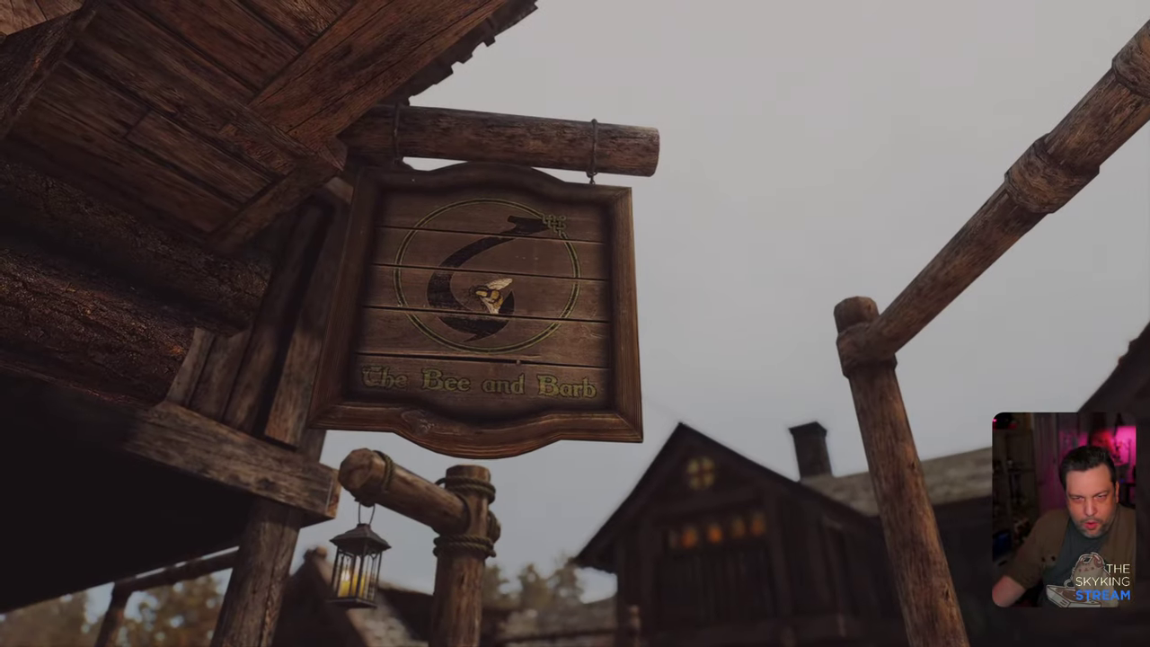
key(grave)
key(Return)
key(grave)
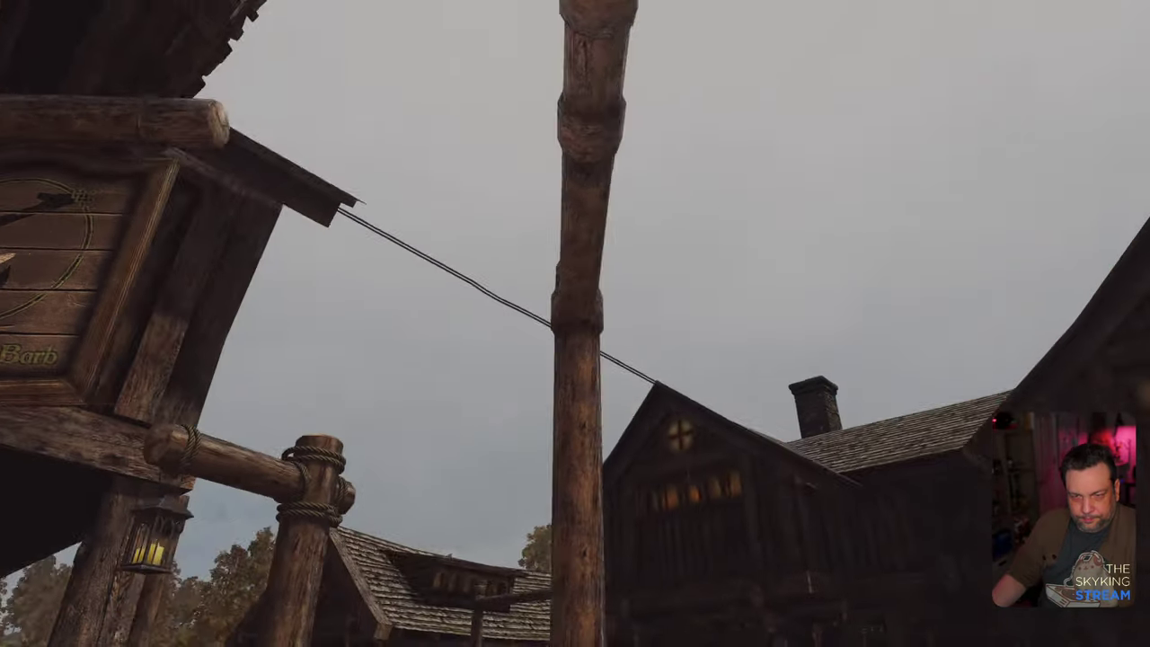
key(w)
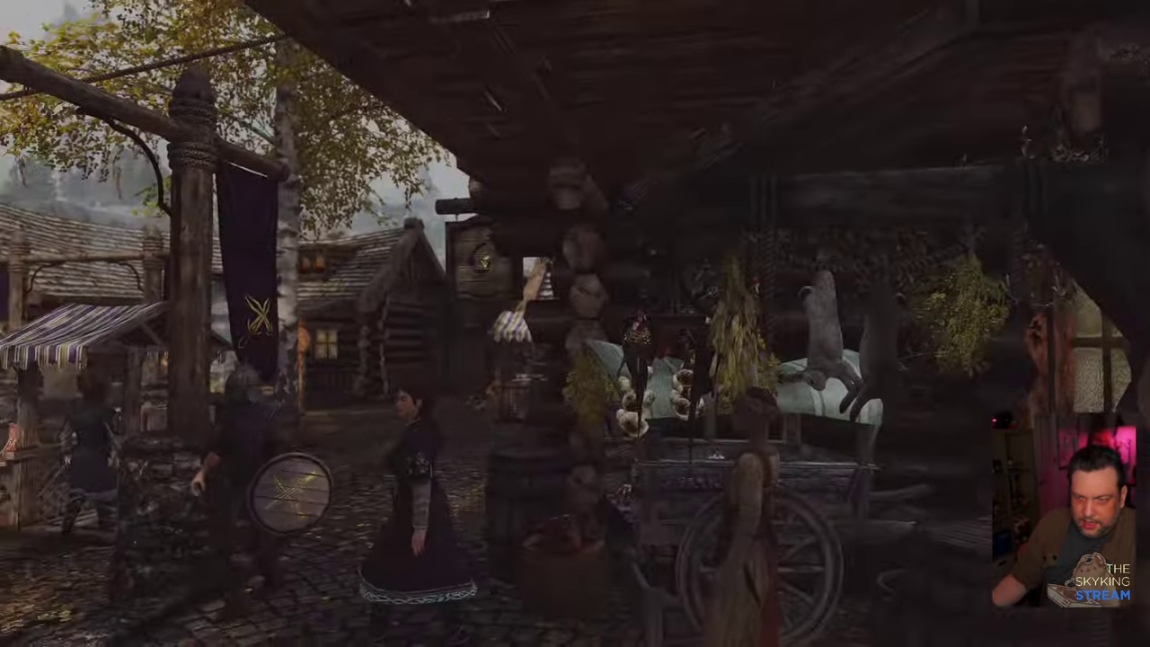
key(w)
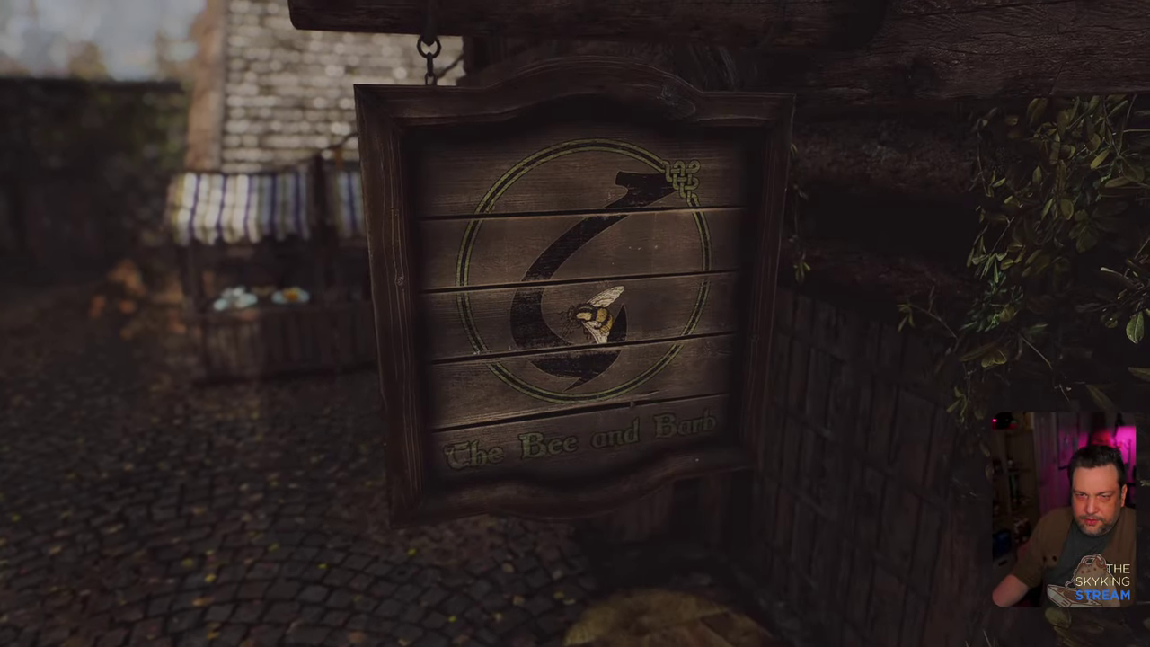
Step: Force the weather with the console command fw 10a234 while viewing the Bee and Barb sign
key(grave)
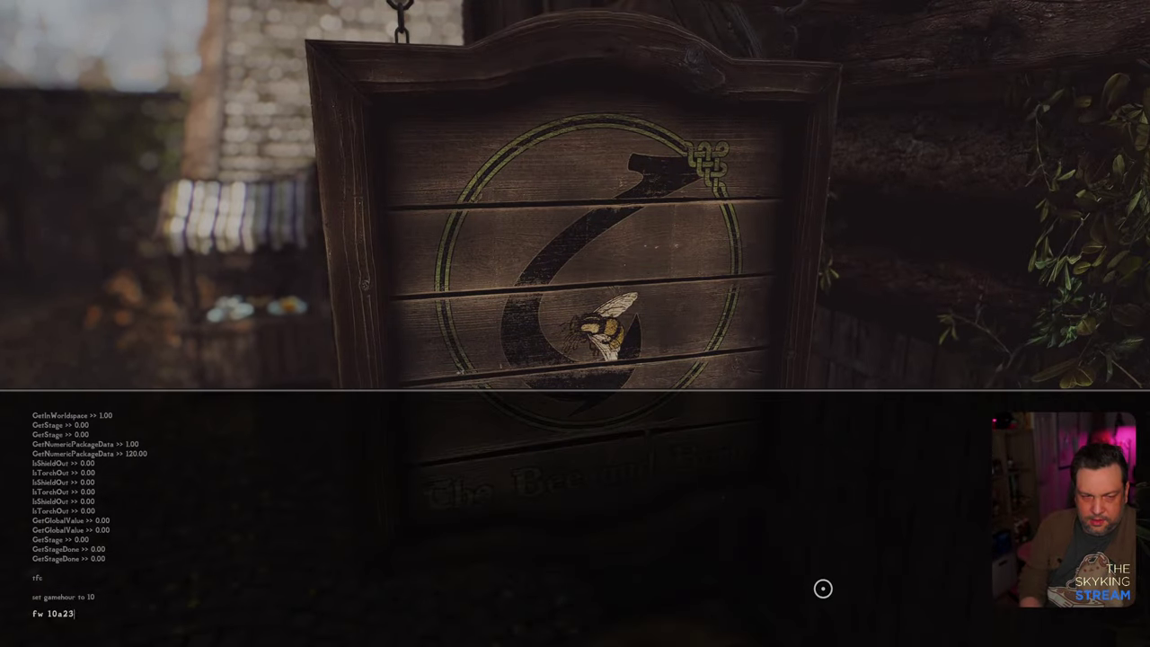
text(fw 10a23)
key(Return)
key(grave)
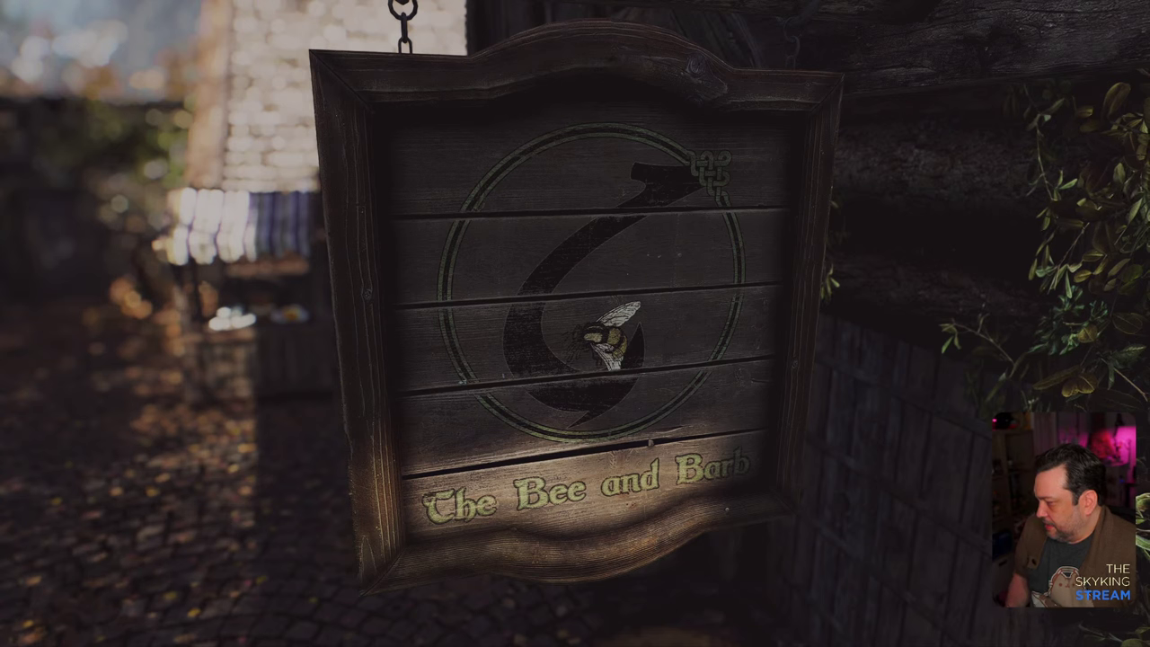
Step: Try game hour 9 and set the game hour back to 10 through the console to check the sign's lighting
key(grave)
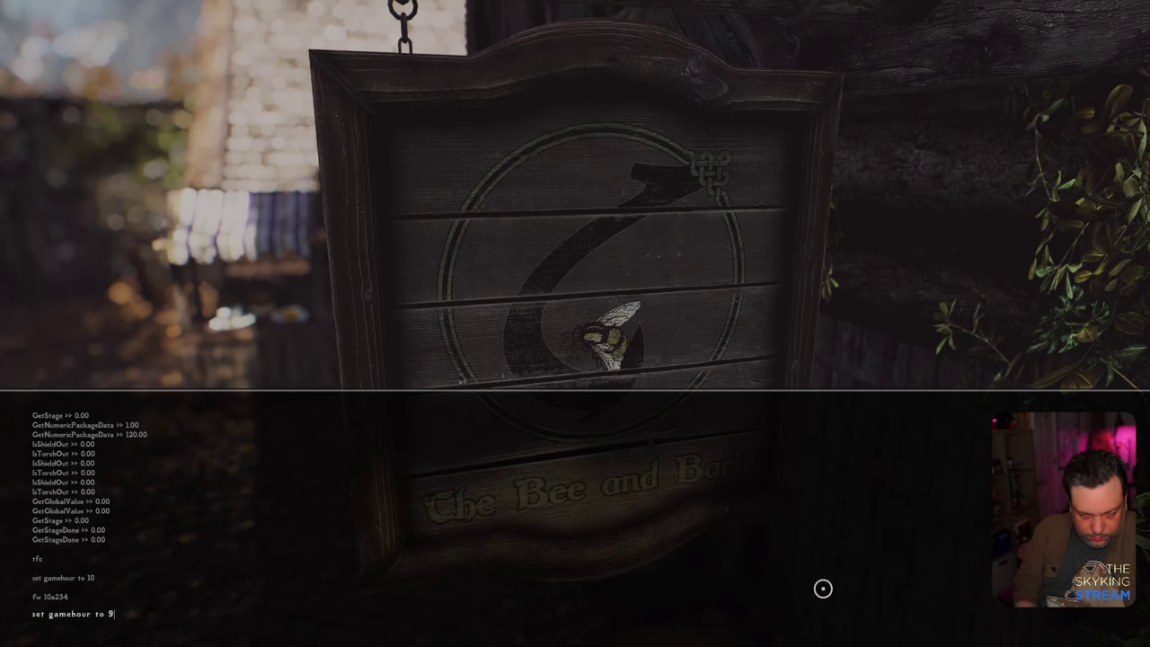
key(Return)
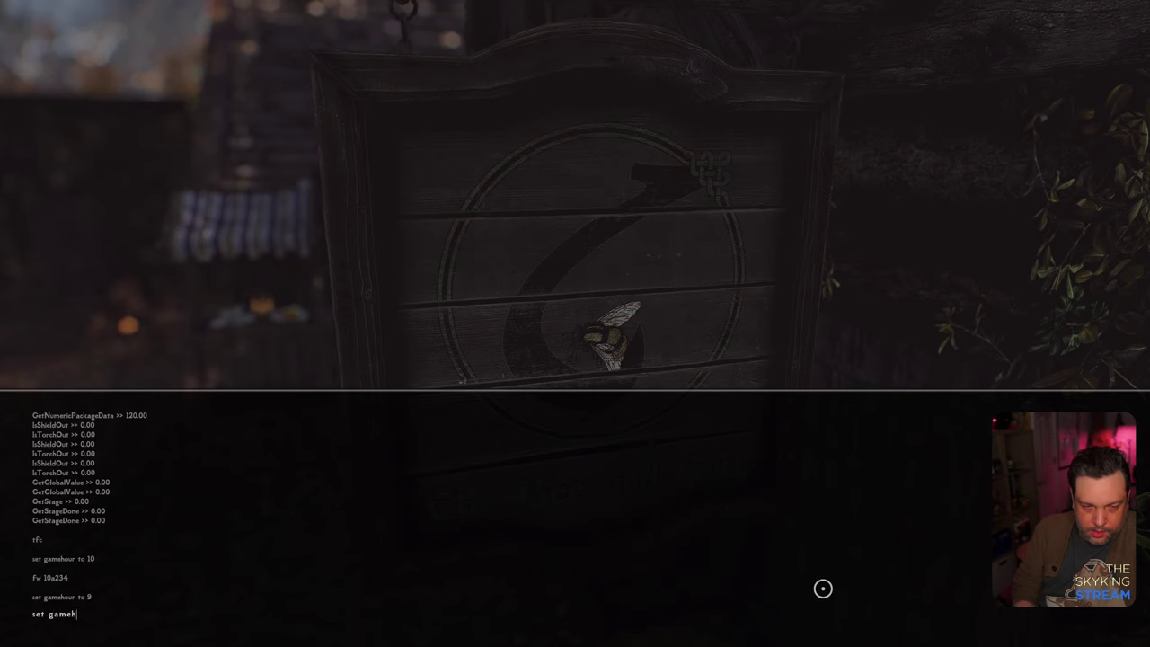
text(10)
key(Return)
key(grave)
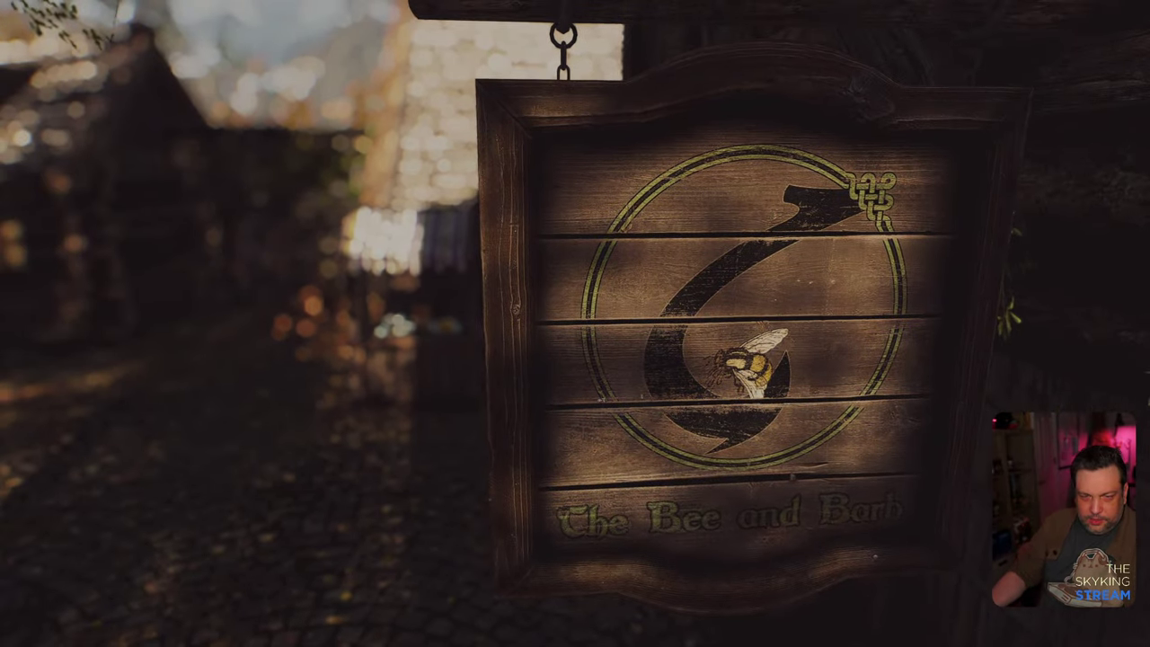
Step: Fly the camera to the sign with the spiral emblem and set the game hour to 14 through the console
key(w)
key(w)
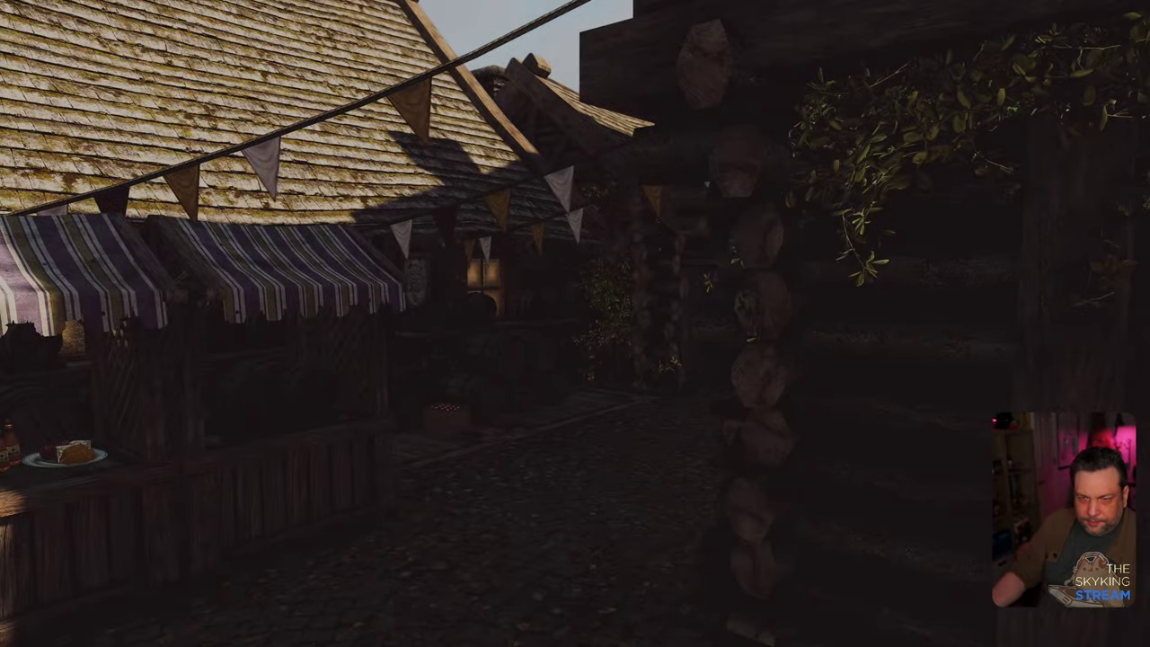
key(w)
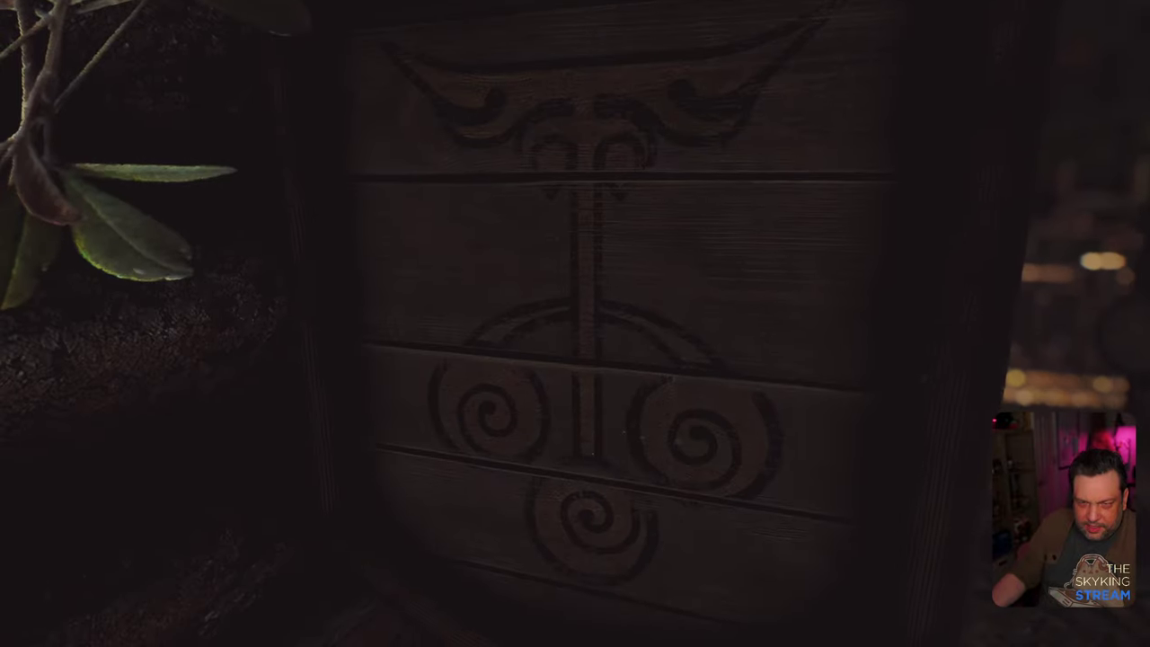
key(s)
key(grave)
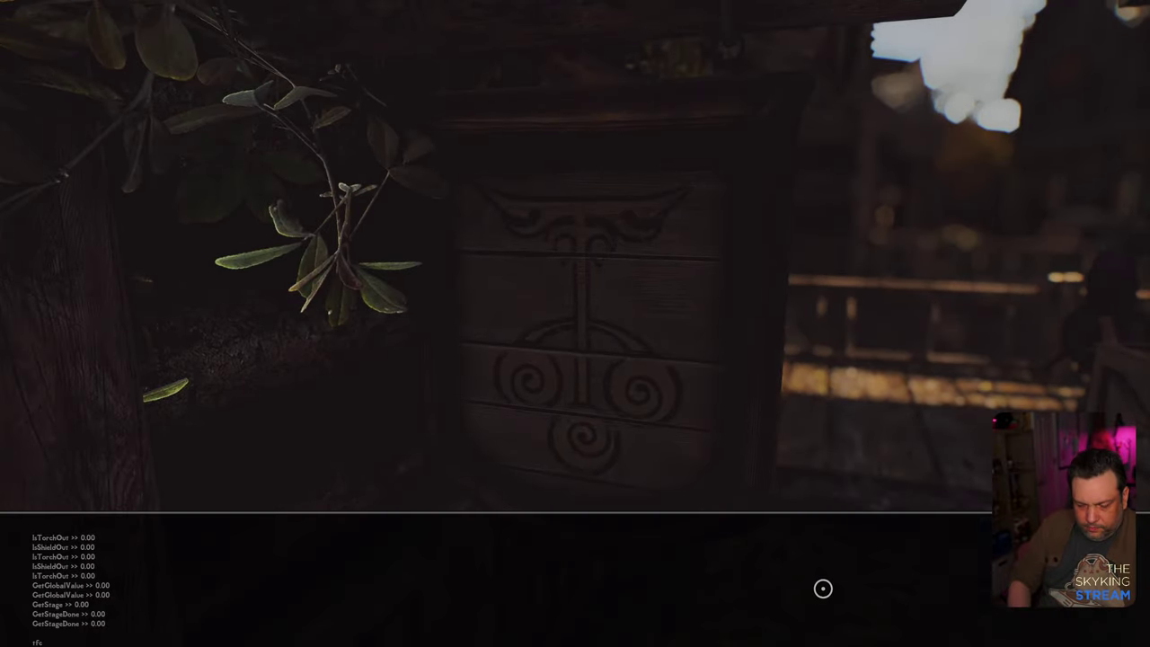
text(set gamehour to 14)
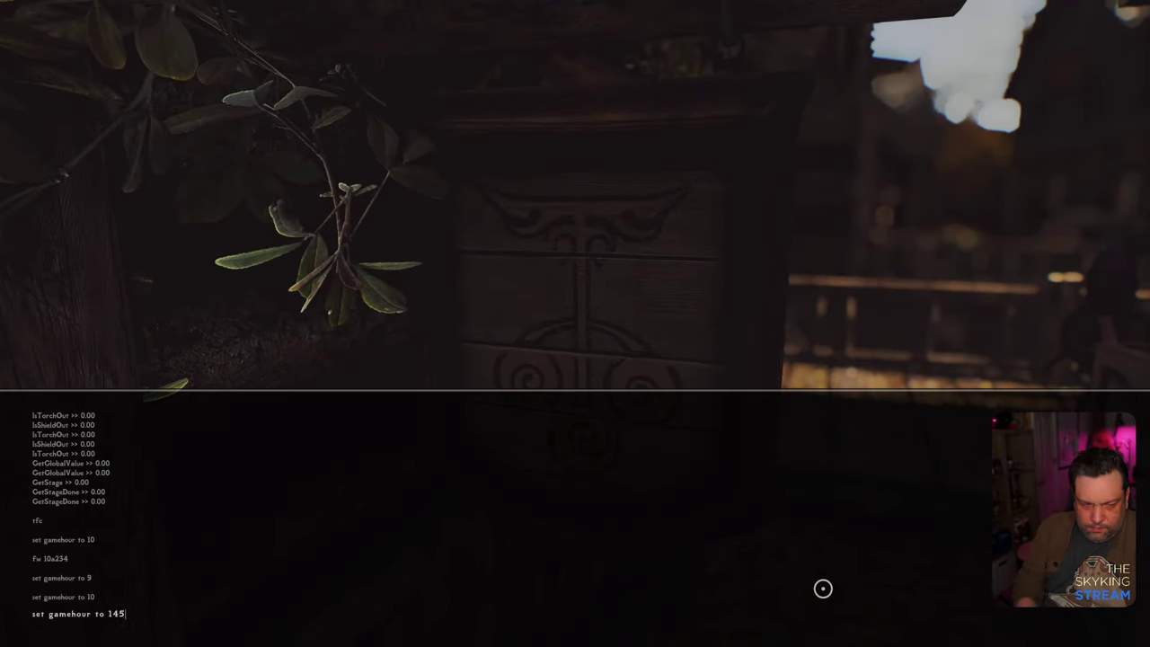
key(Return)
key(grave)
Step: Inspect the spiral-emblem sign up close and set the game hour to 16 through the console
mouse_move(576, 324)
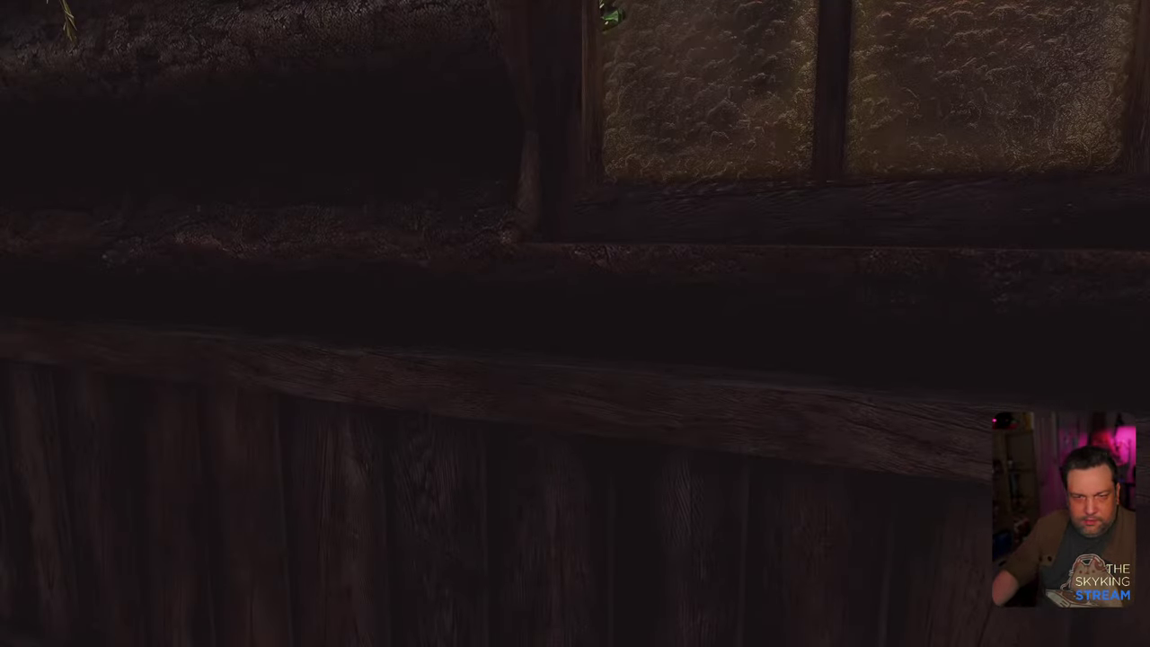
key(w)
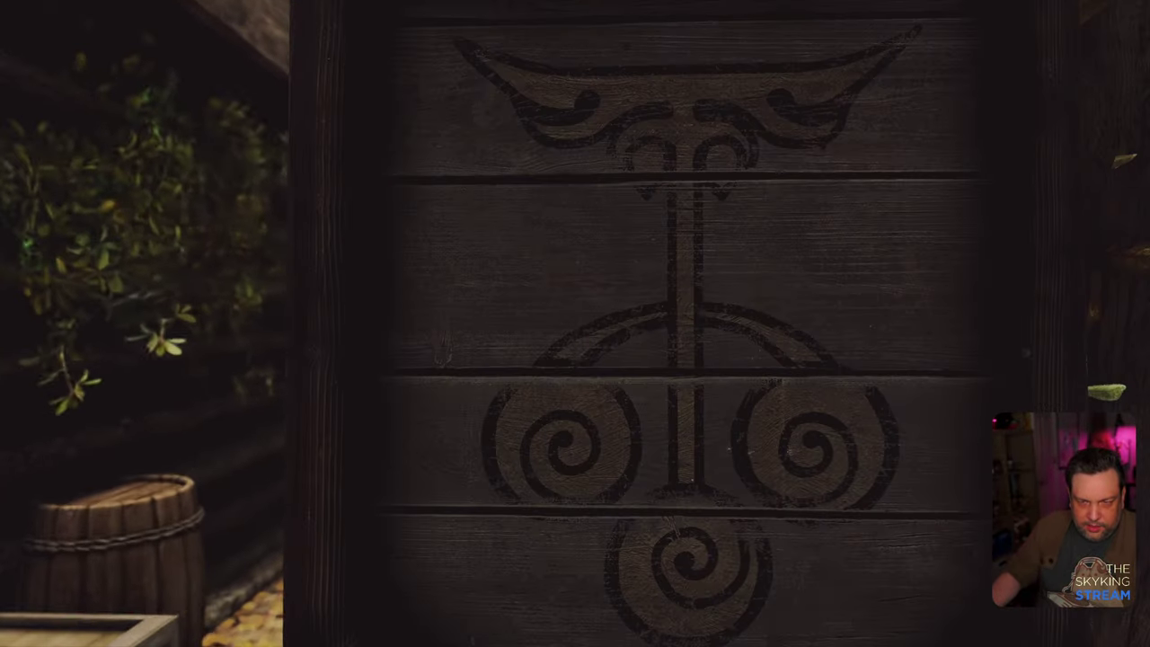
key(s)
key(grave)
text(se)
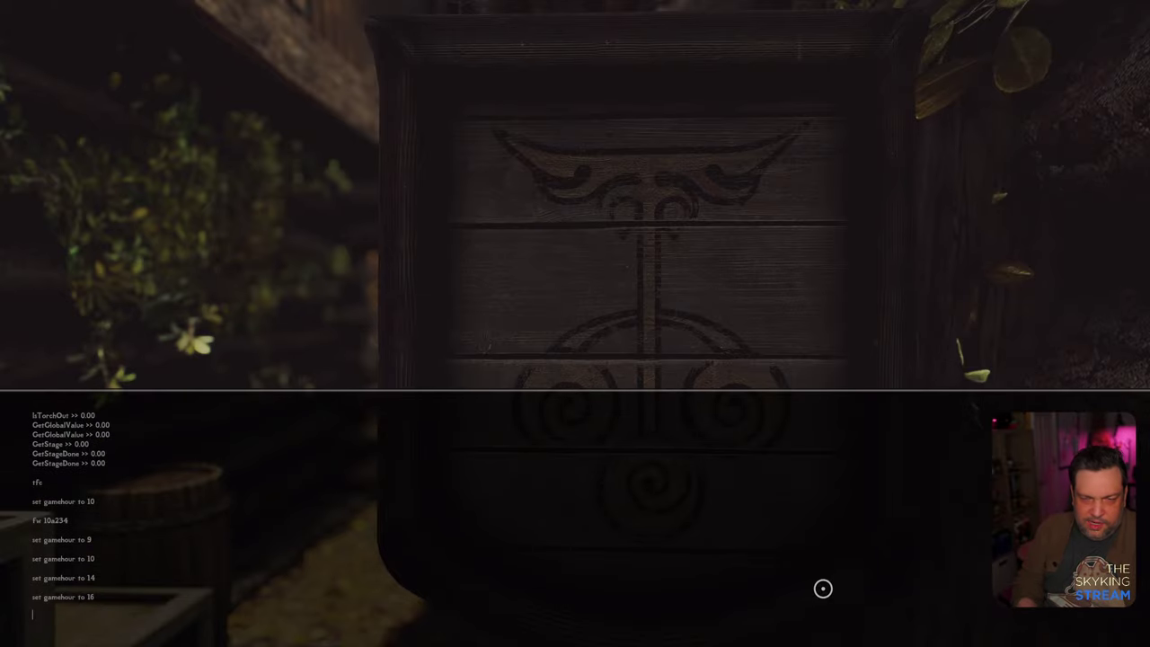
key(grave)
key(w)
key(s)
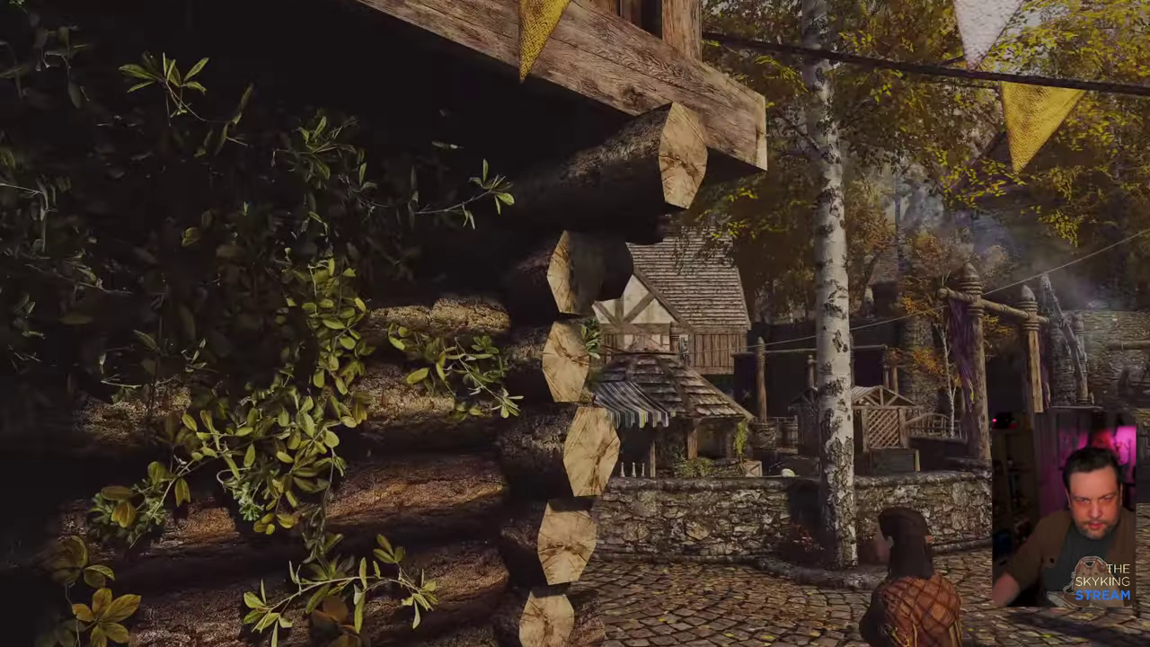
Step: Set the game hour to 15 through the console and select the Honorhall Orphanage sign to identify its reference
key(grave)
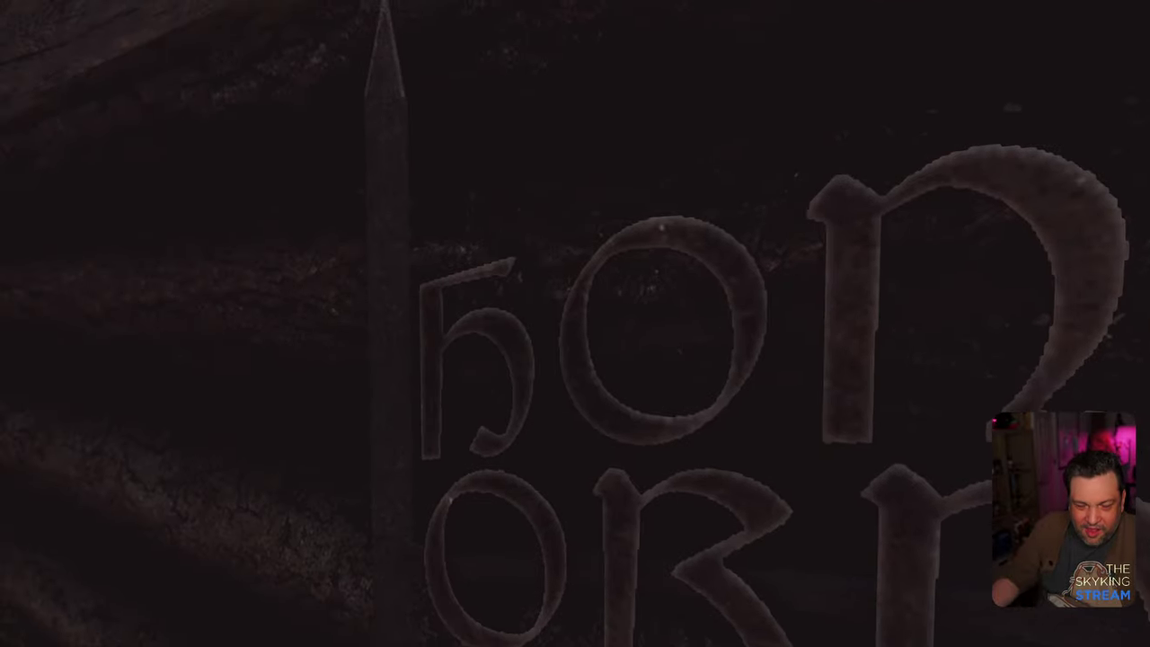
key(grave)
click(362, 181)
click(375, 180)
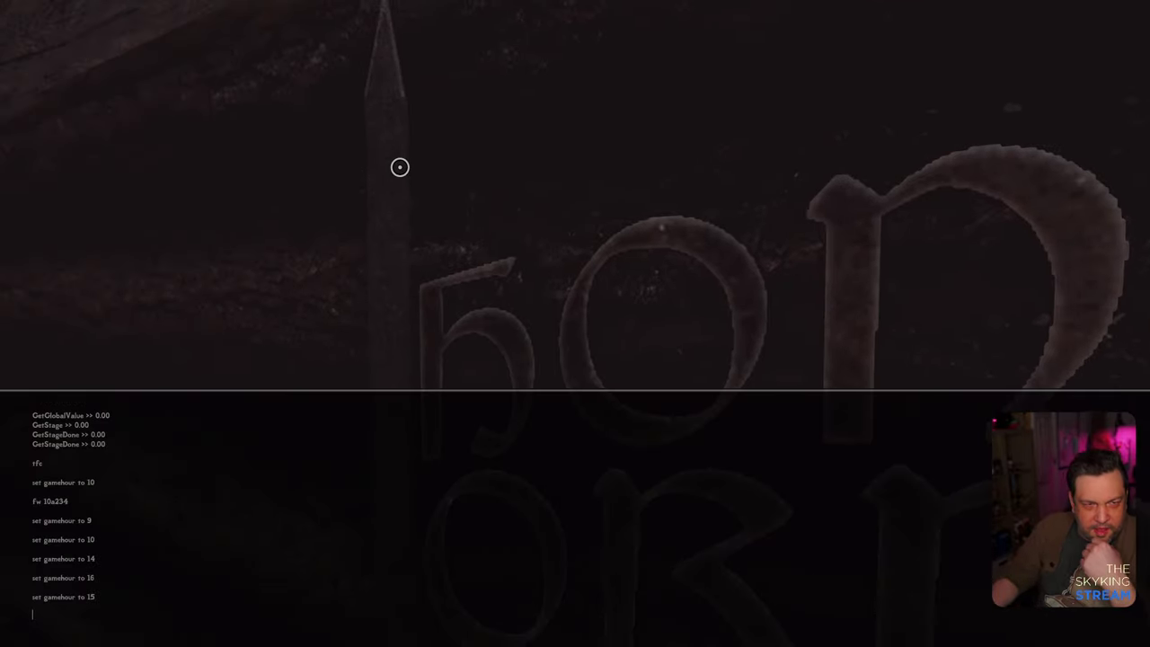
click(396, 168)
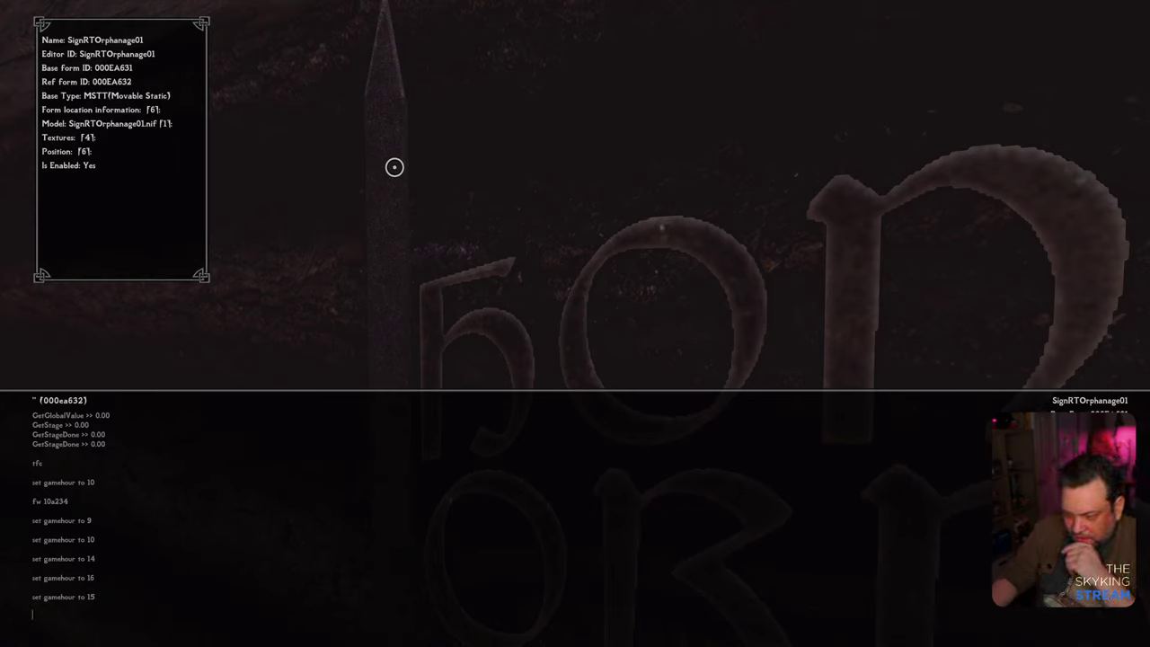
key(grave)
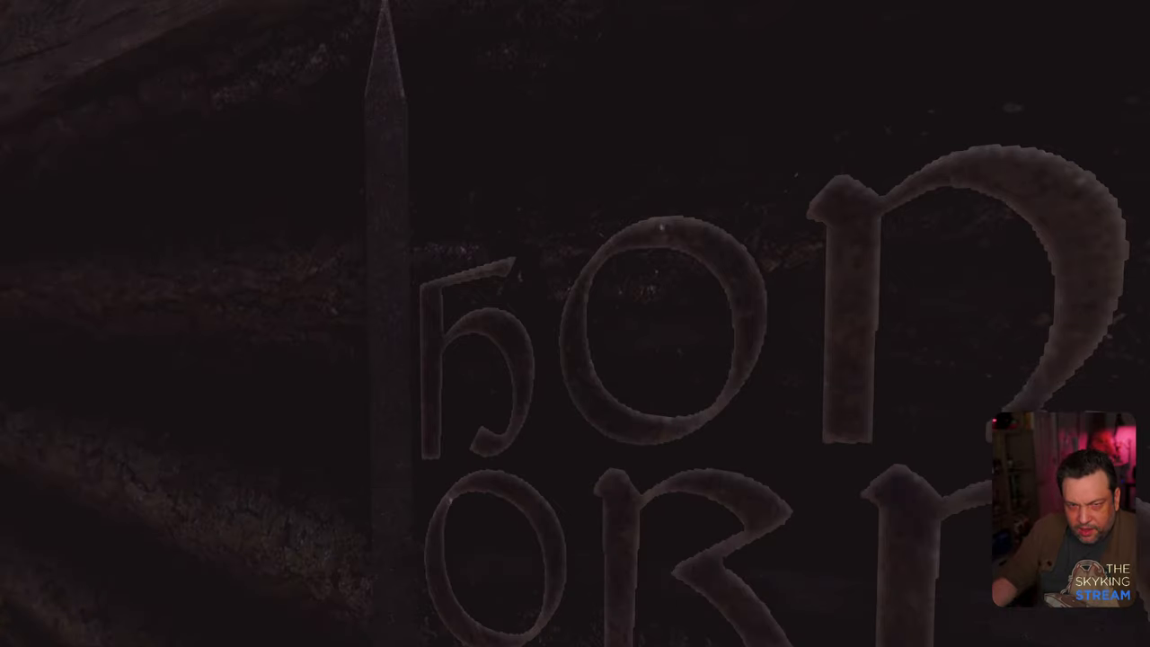
Step: Fly the camera back and around the Honorhall Orphanage sign to examine its lettering from the front and at an angle
key(s)
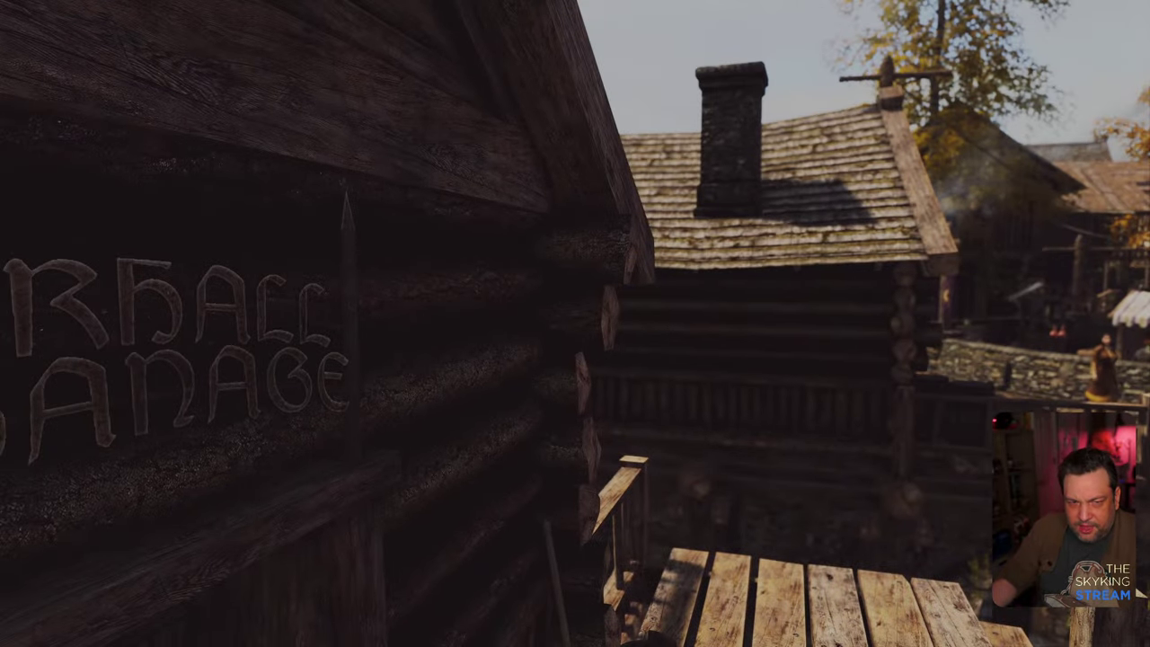
key(s)
key(d)
key(w)
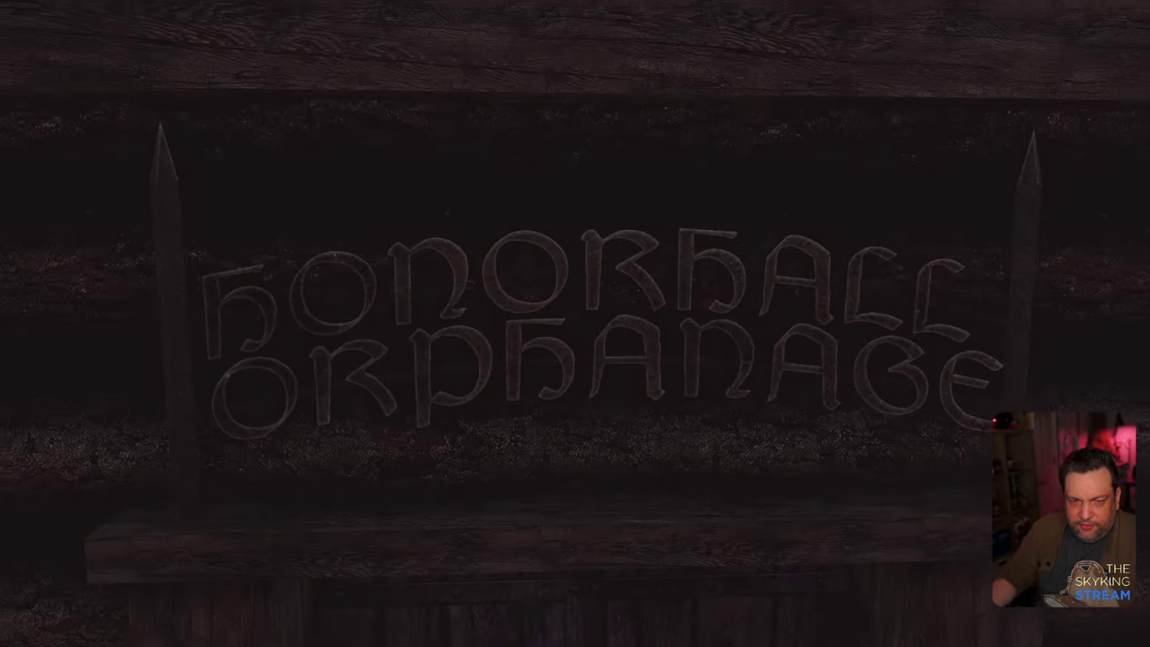
key(s)
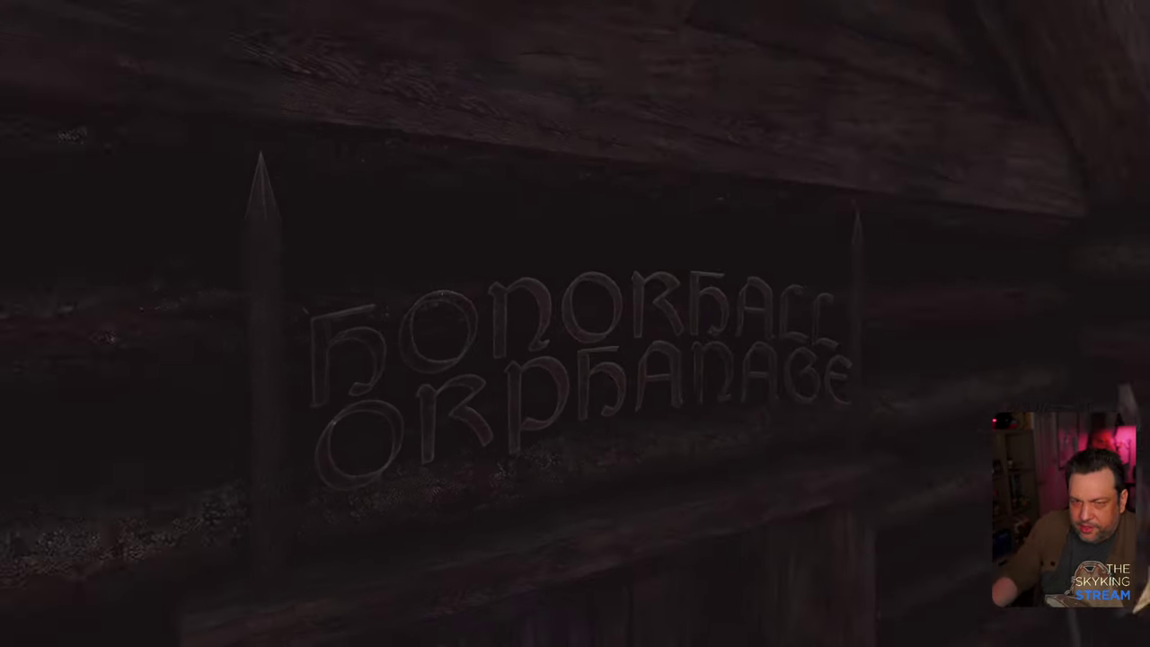
key(a)
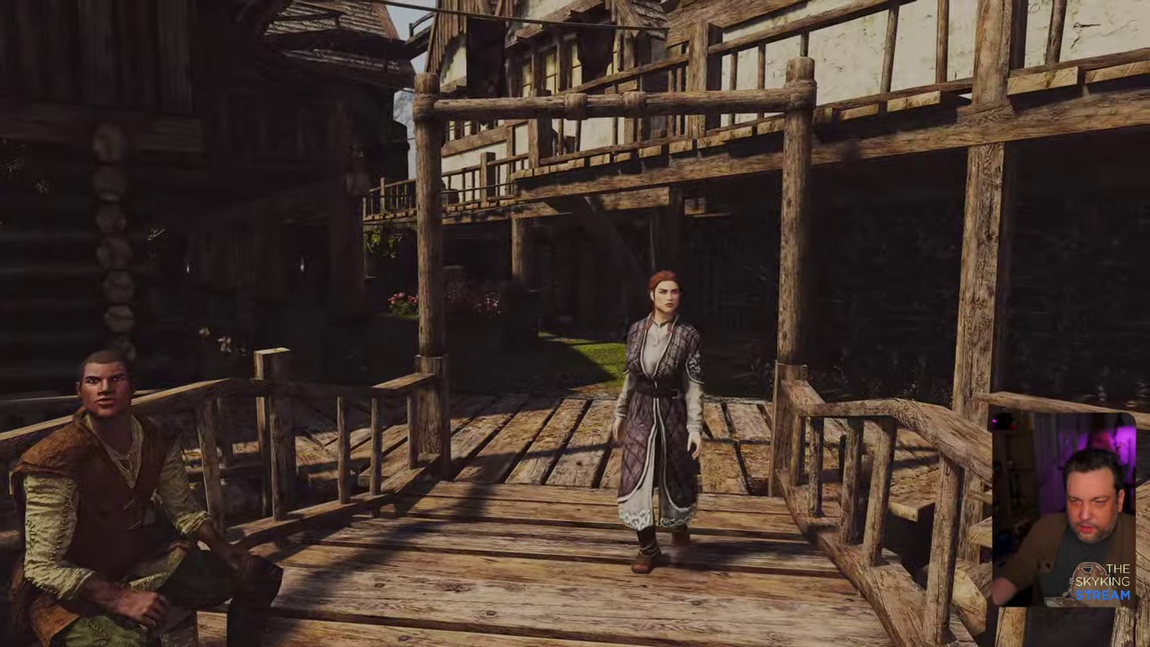
Step: Leave the game and switch to Photoshop with the open sign textures
key(Escape)
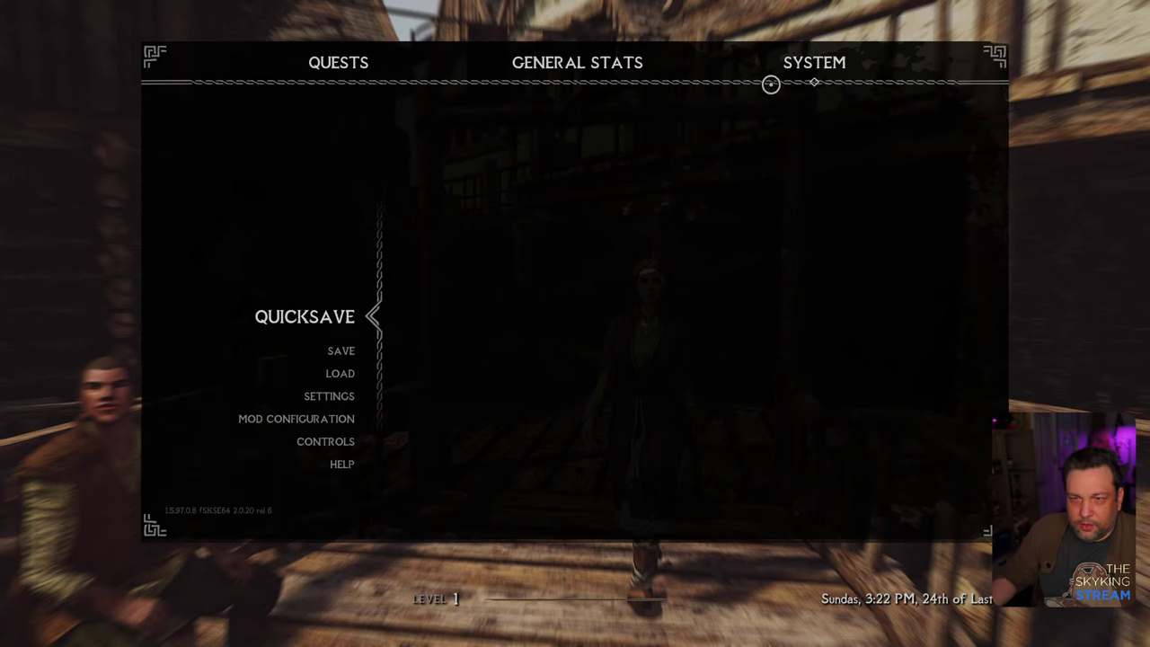
click(336, 318)
key(grave)
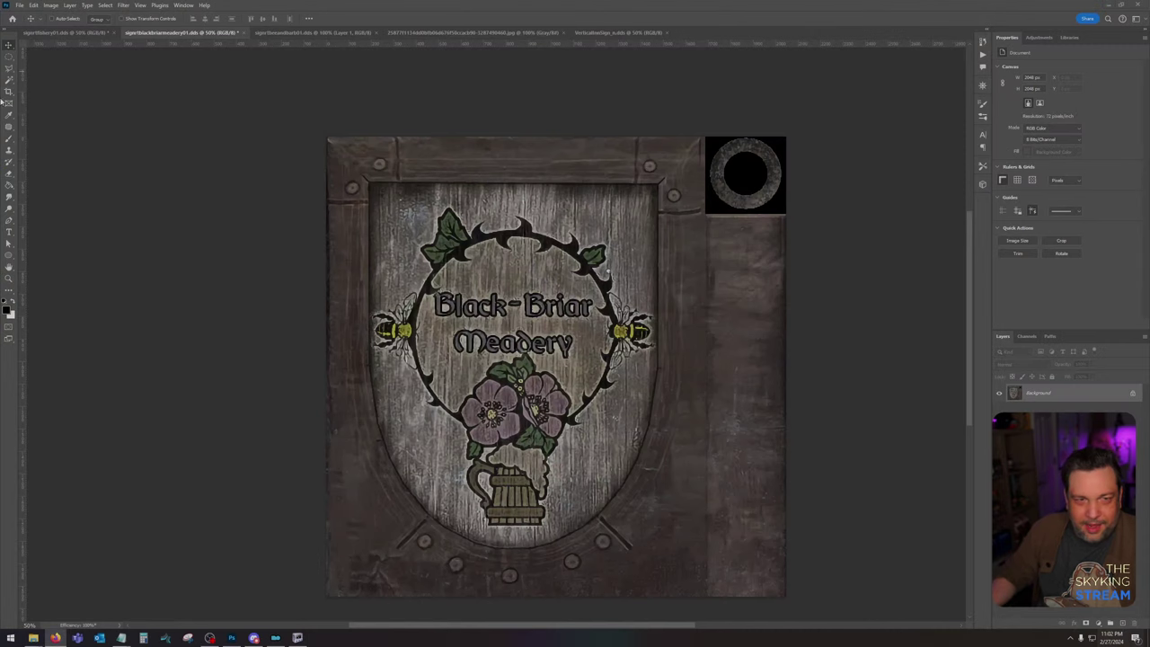
Step: Review the open Fishery, Black-Briar Meadery and Bee and Barb textures, the brushstroke image and the VerticalInnSign_n normal map
click(67, 33)
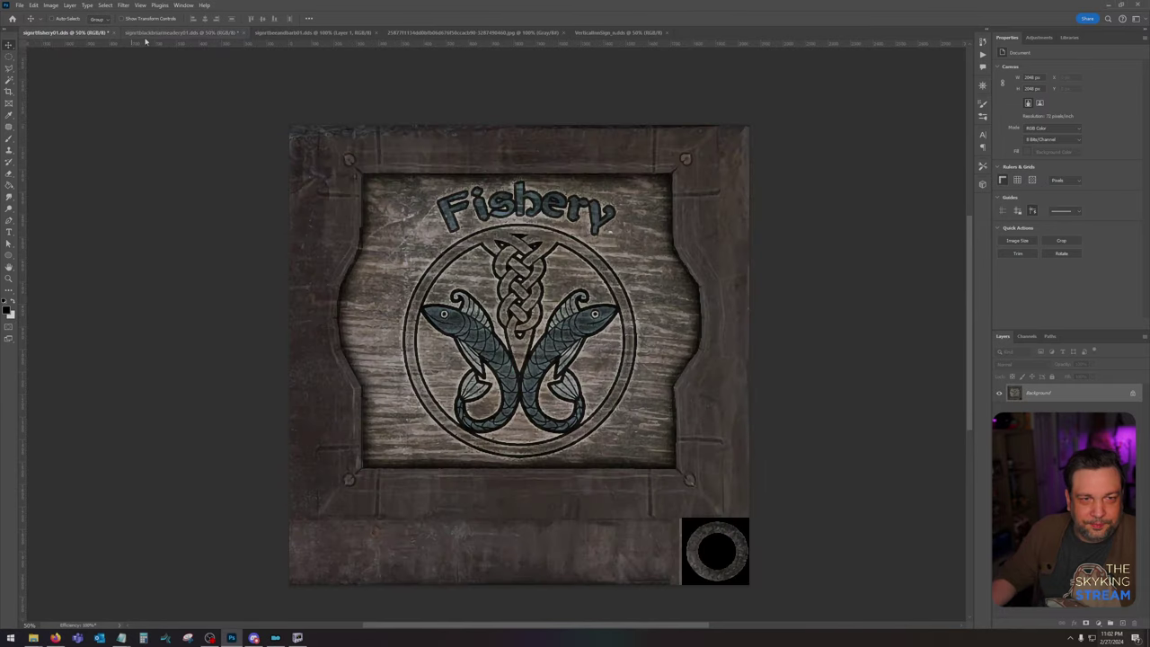
click(297, 32)
click(405, 34)
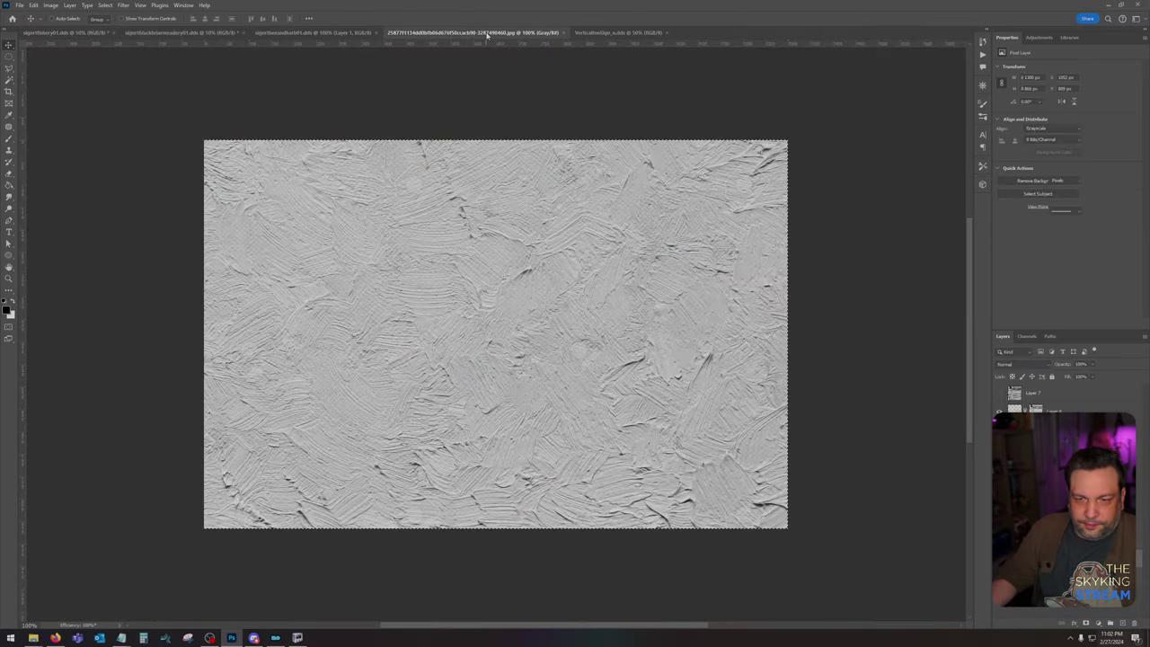
click(345, 33)
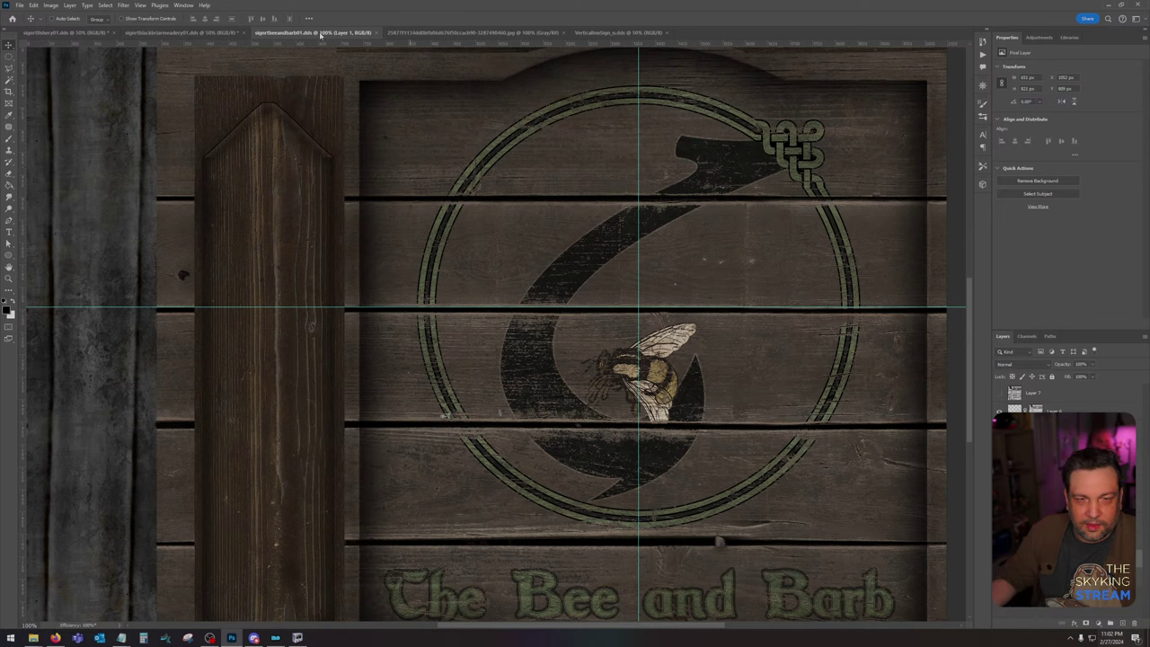
click(472, 33)
click(618, 34)
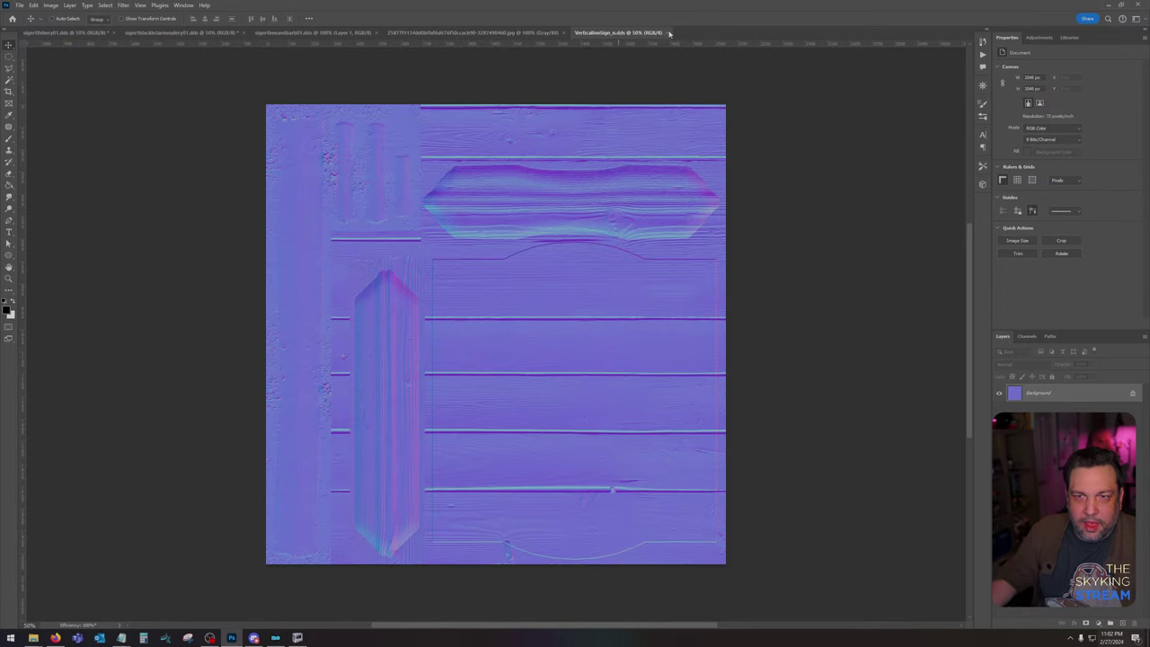
click(315, 33)
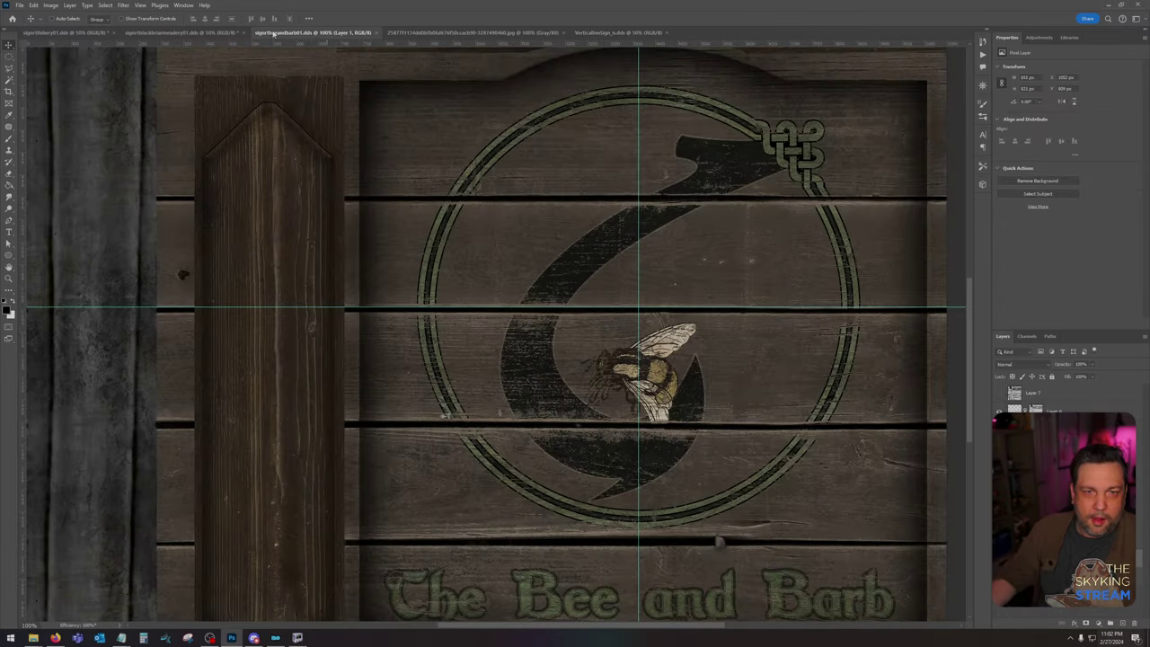
click(619, 33)
click(20, 5)
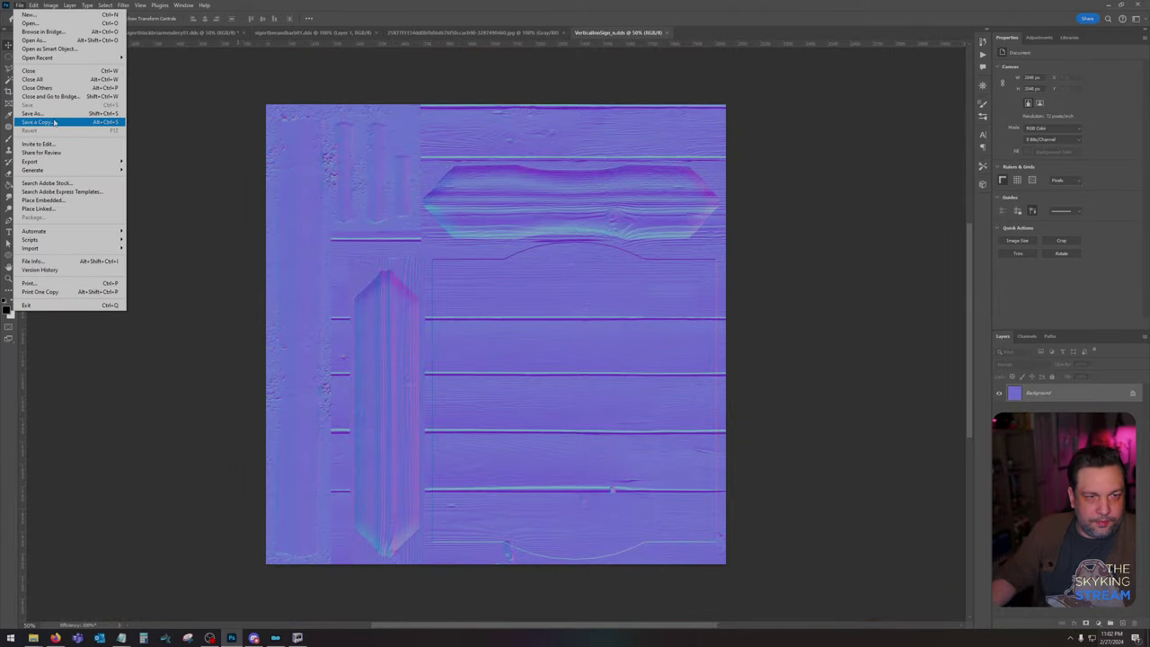
click(336, 6)
click(150, 33)
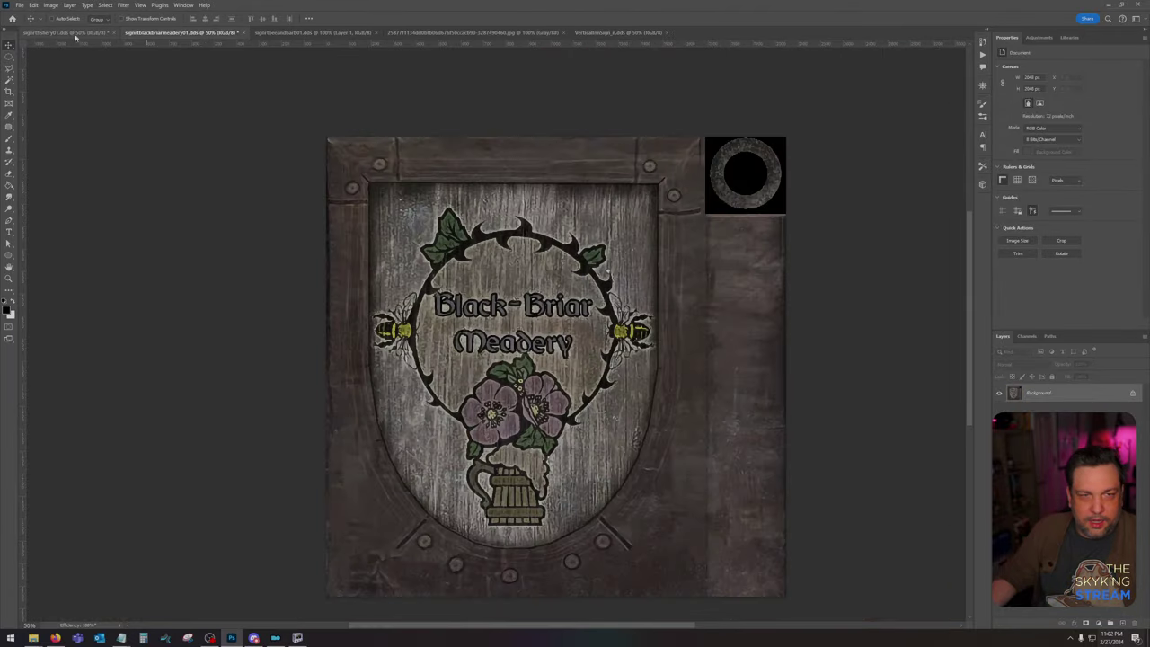
click(69, 33)
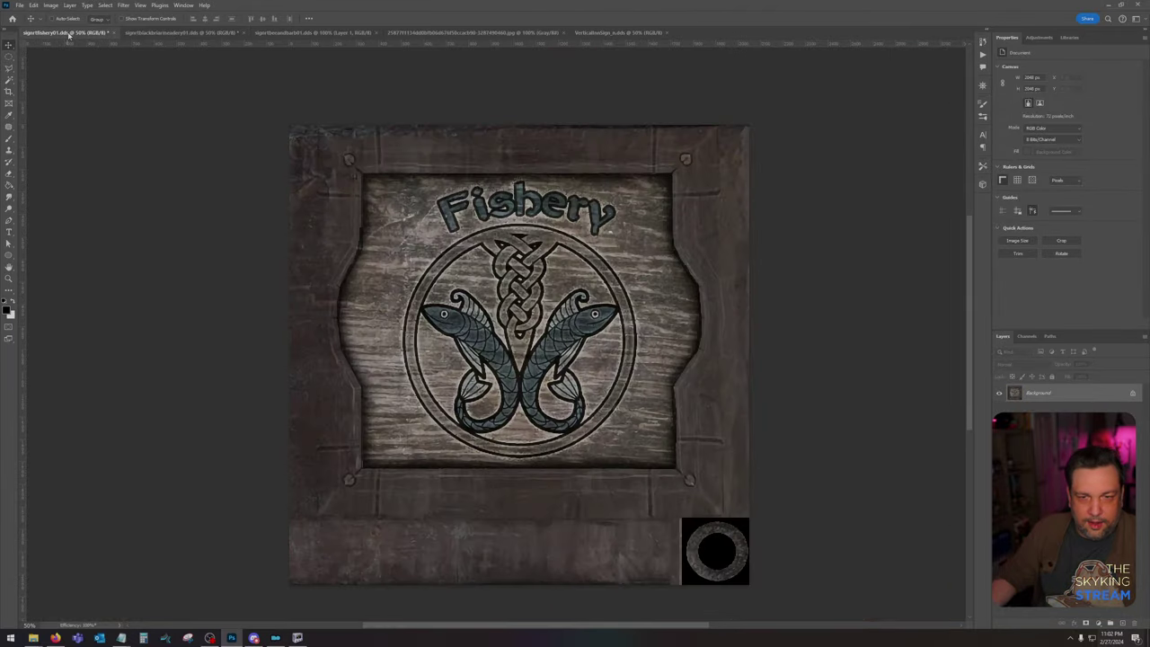
click(561, 34)
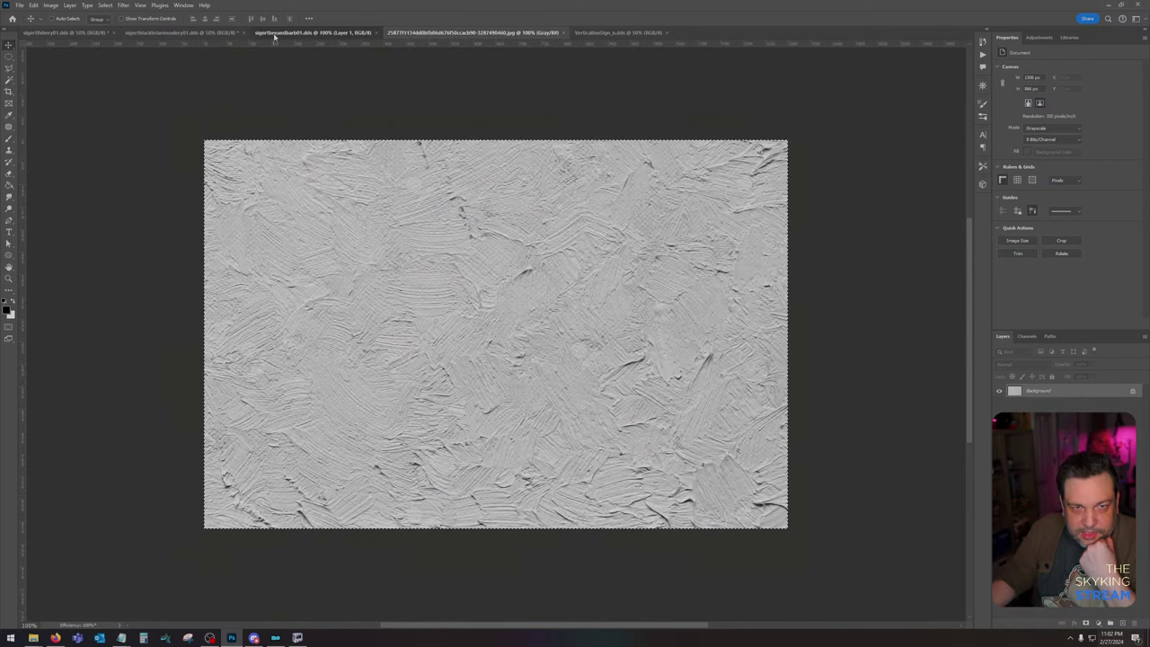
click(315, 34)
click(169, 34)
click(68, 34)
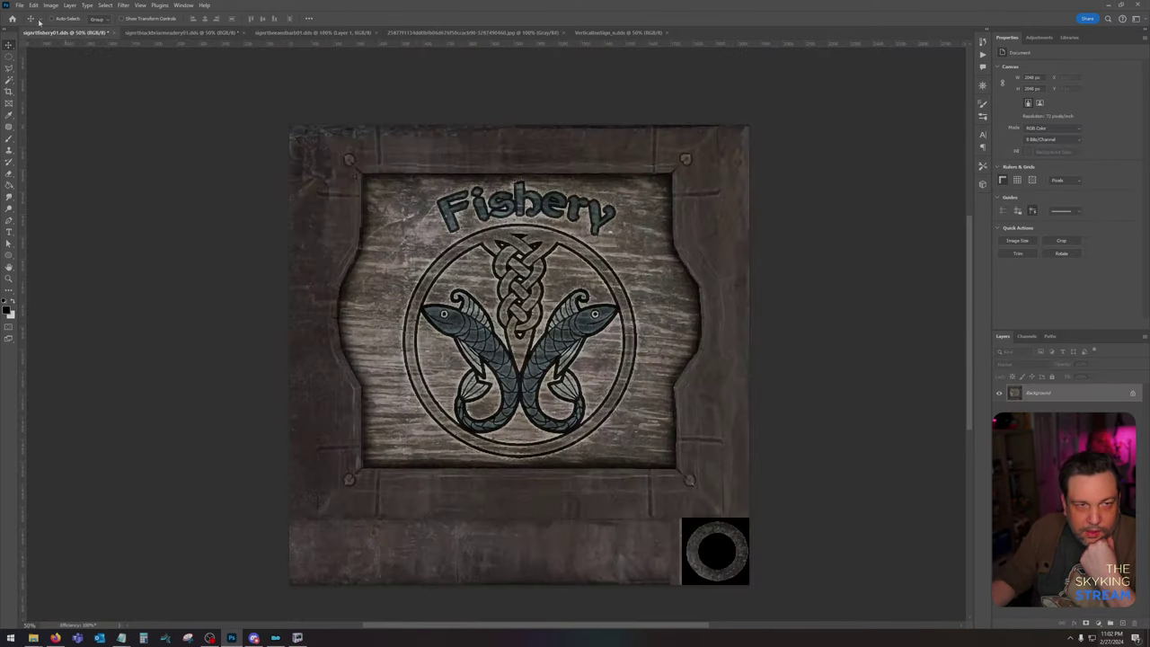
Step: Open the HorizontalInnSign.dds base texture from the Horizontal Inn Sign folder in Skyking Signs Source
click(19, 4)
click(23, 24)
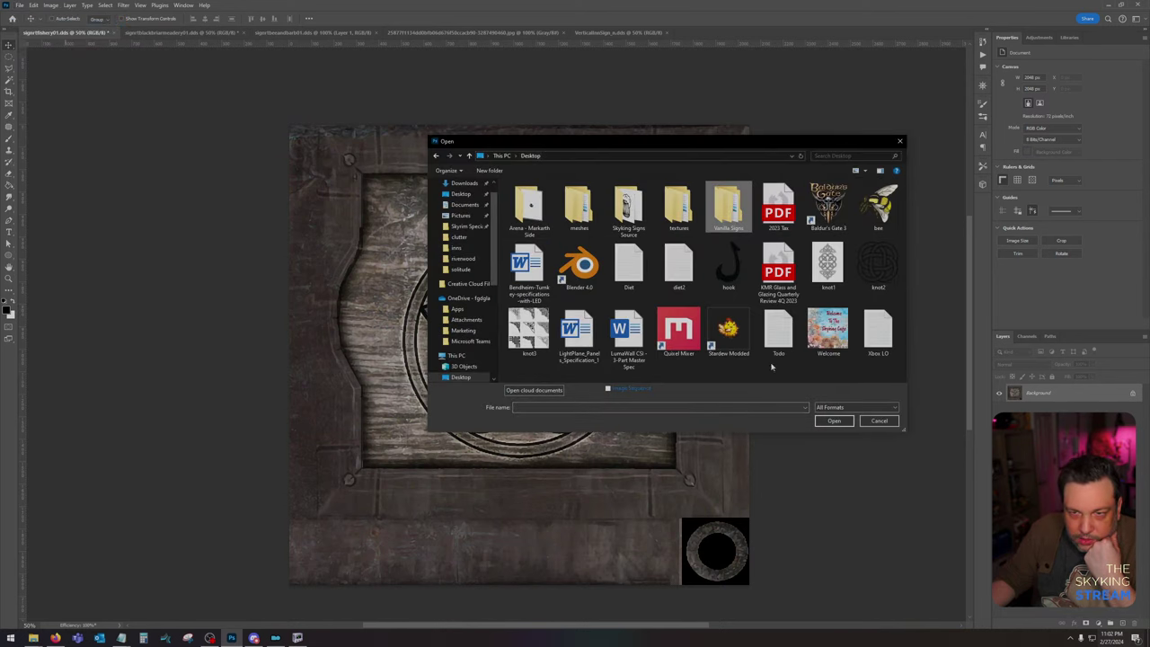
double_click(628, 207)
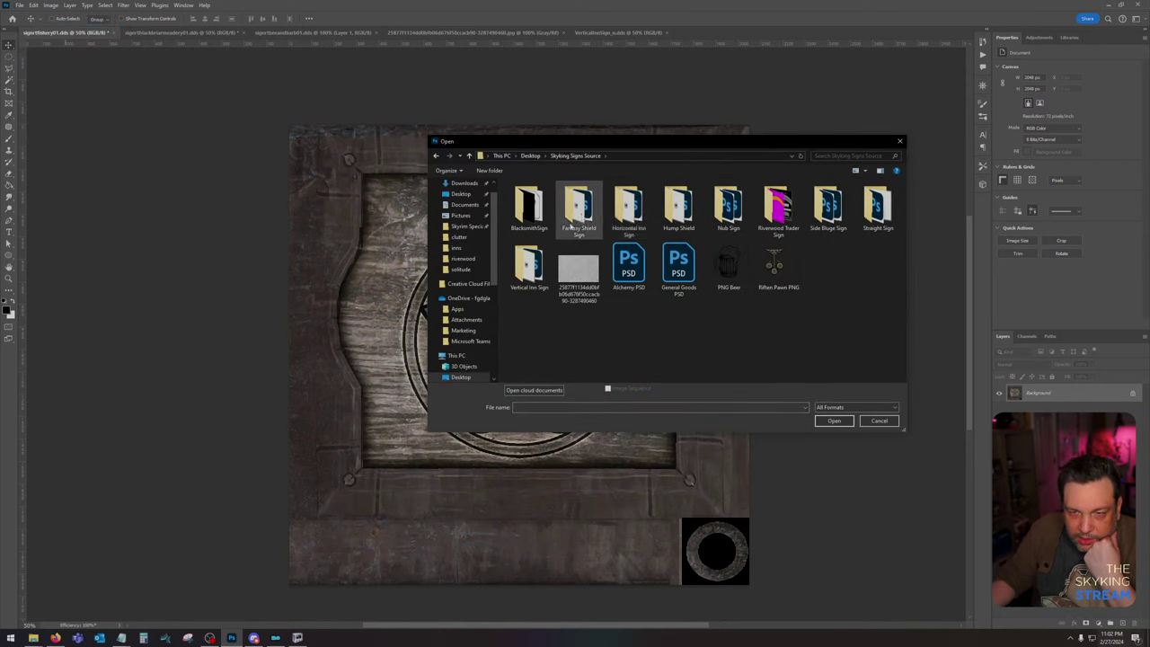
double_click(633, 205)
double_click(582, 268)
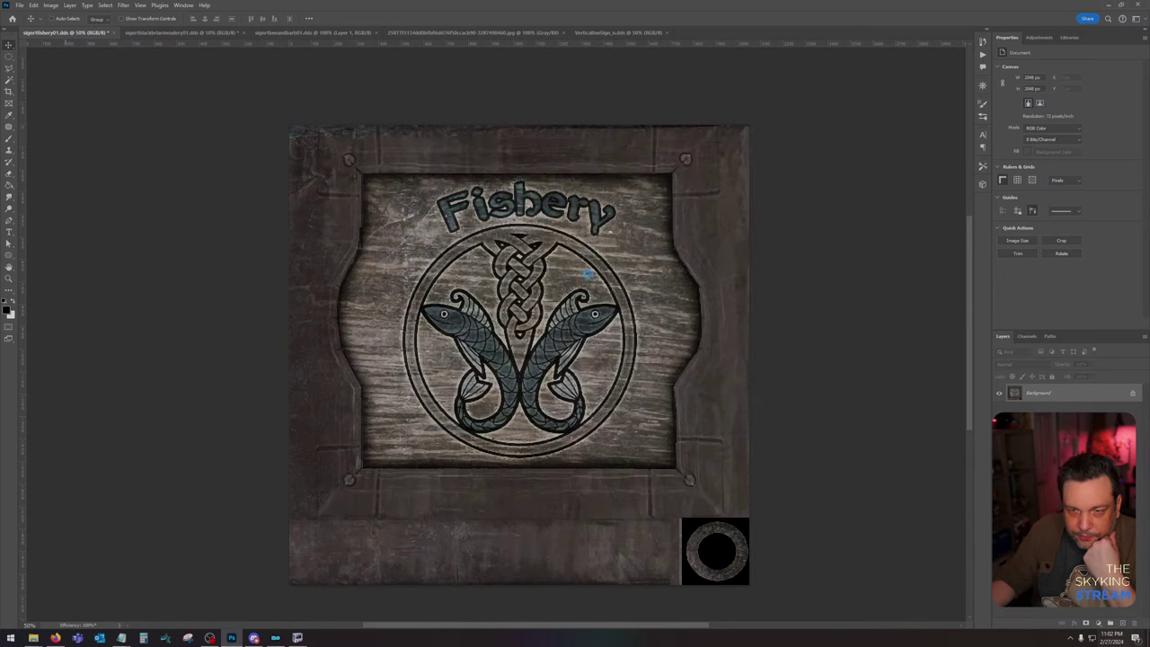
click(564, 254)
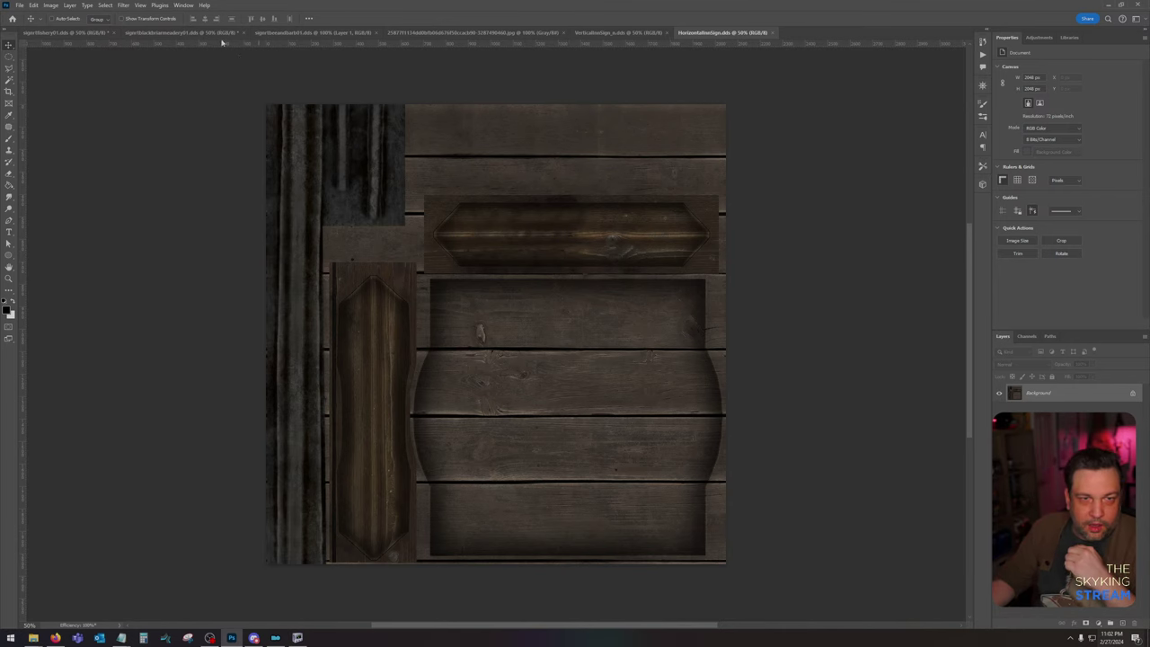
Step: Close the Bee and Barb texture and the VerticalInnSign_n normal map documents
click(308, 33)
click(374, 33)
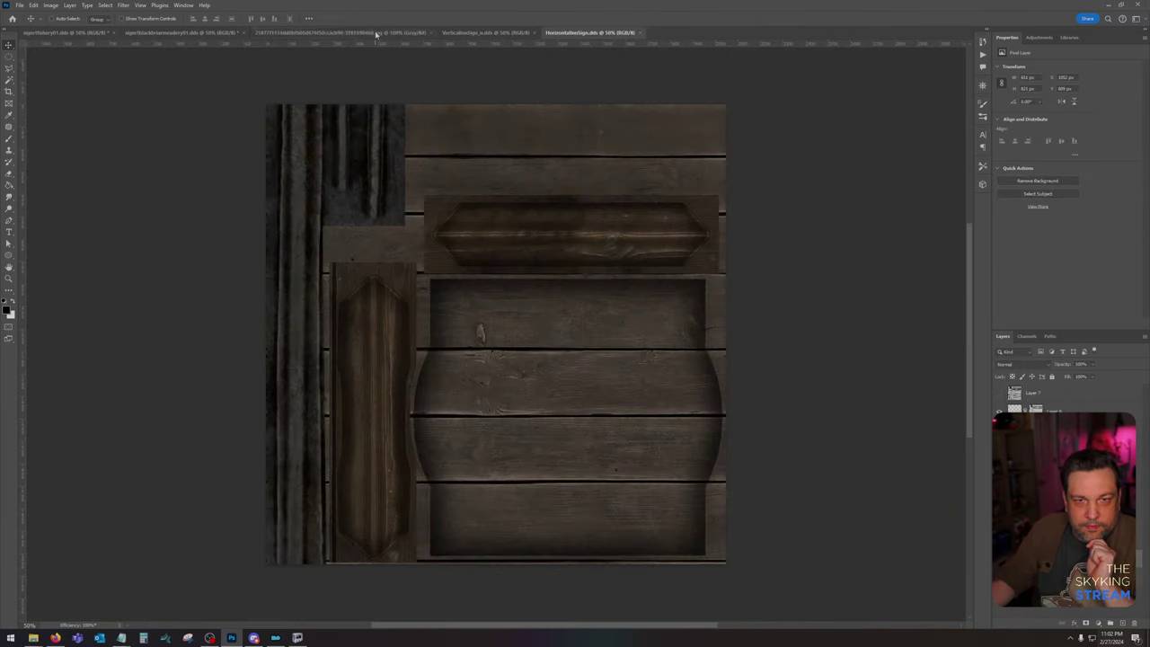
click(485, 33)
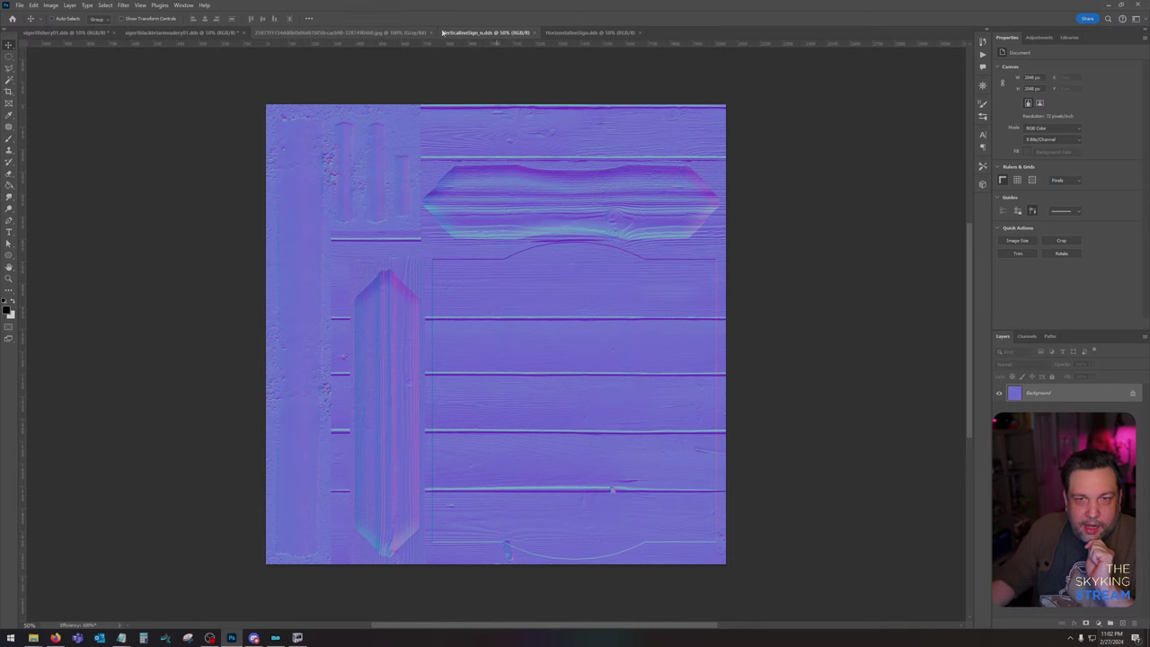
click(534, 33)
Step: Paste the grey brushstroke image into HorizontalInnSign.dds and place it over the horizontal plank and the upper part of the sign board
click(314, 33)
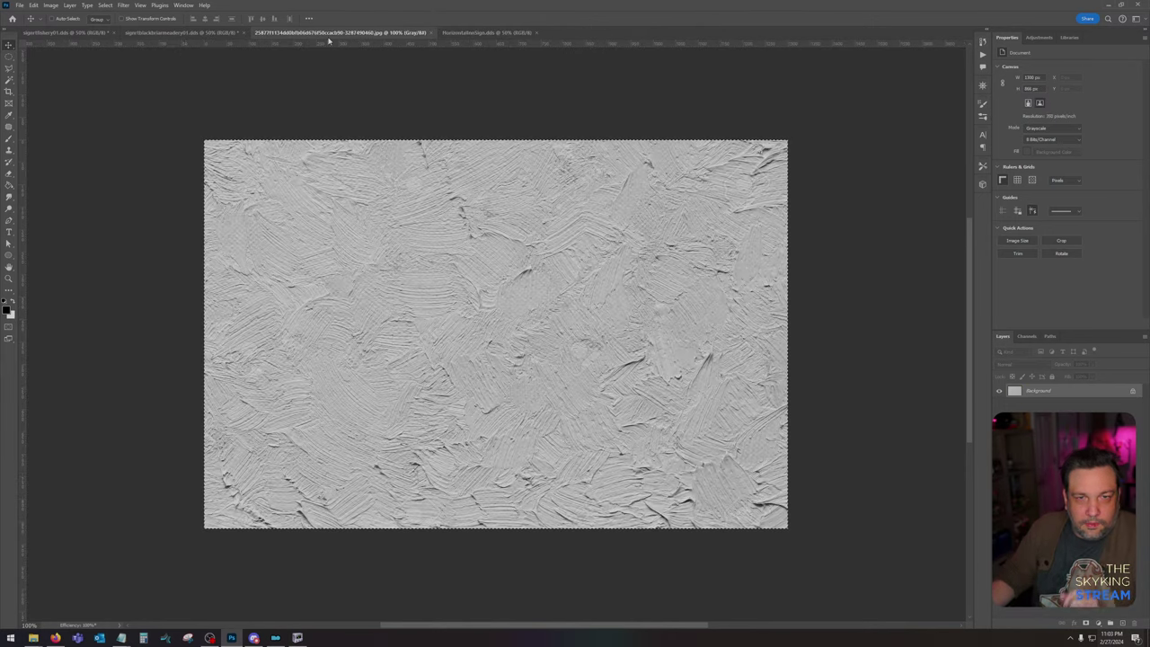
click(473, 33)
key(ctrl+v)
drag(456, 326, 532, 240)
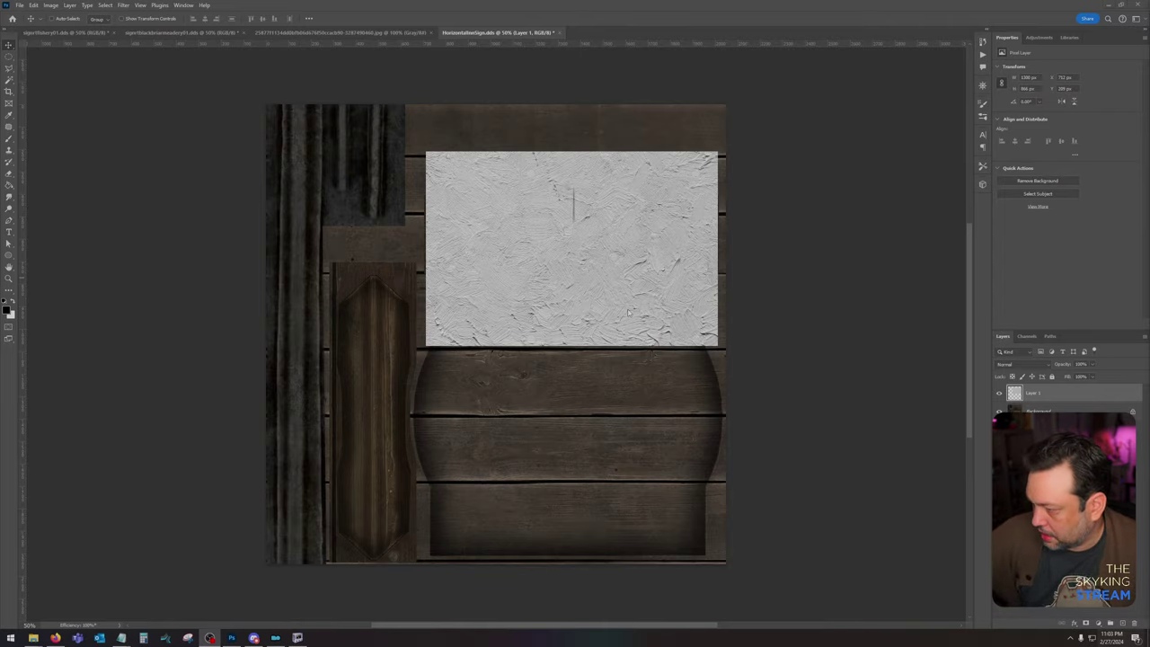
key(ctrl+v)
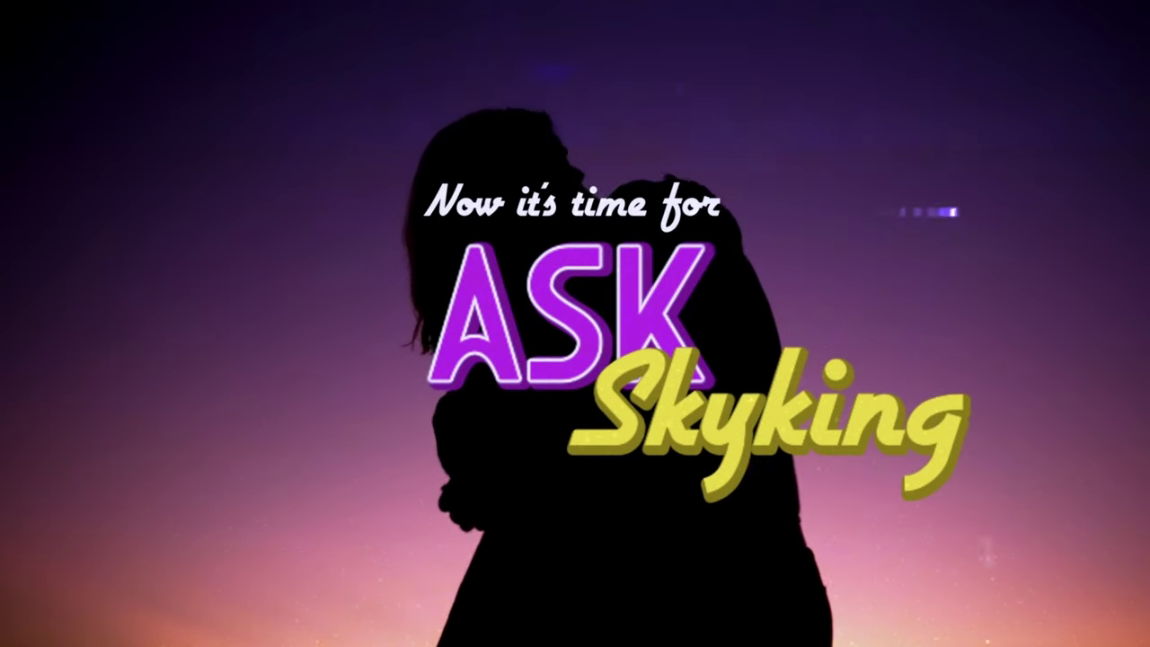
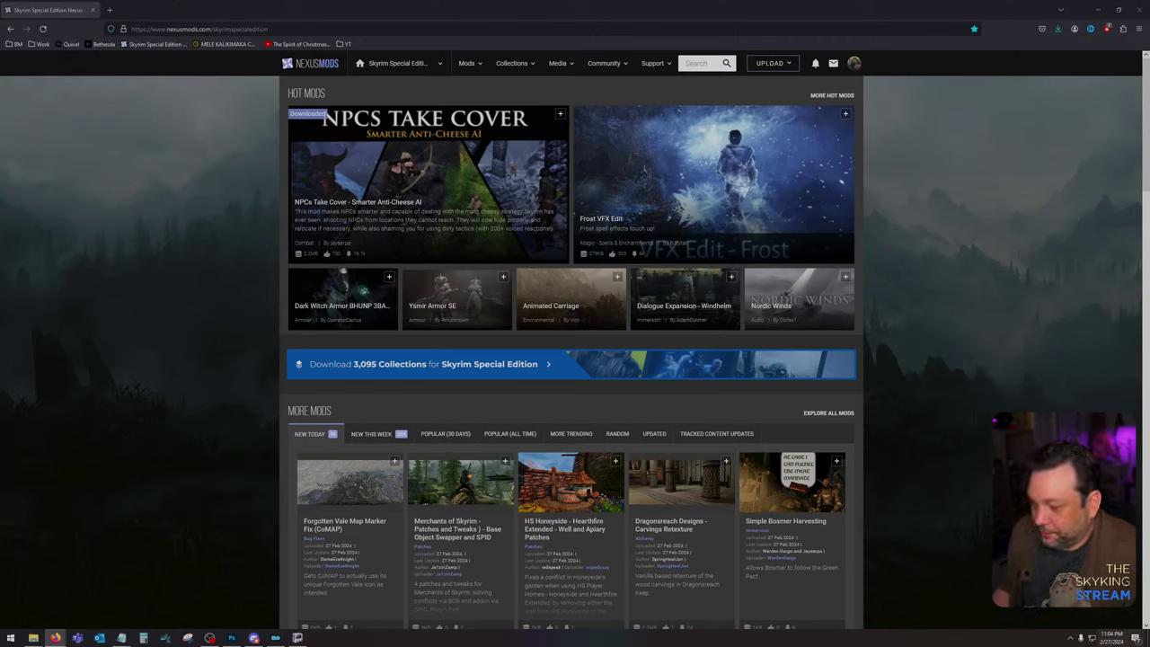
Step: Switch to the browser, open the NPCs Take Cover - Smarter Anti-Cheese AI page on Nexus Mods and expand its requirements
key(alt+Tab)
click(162, 336)
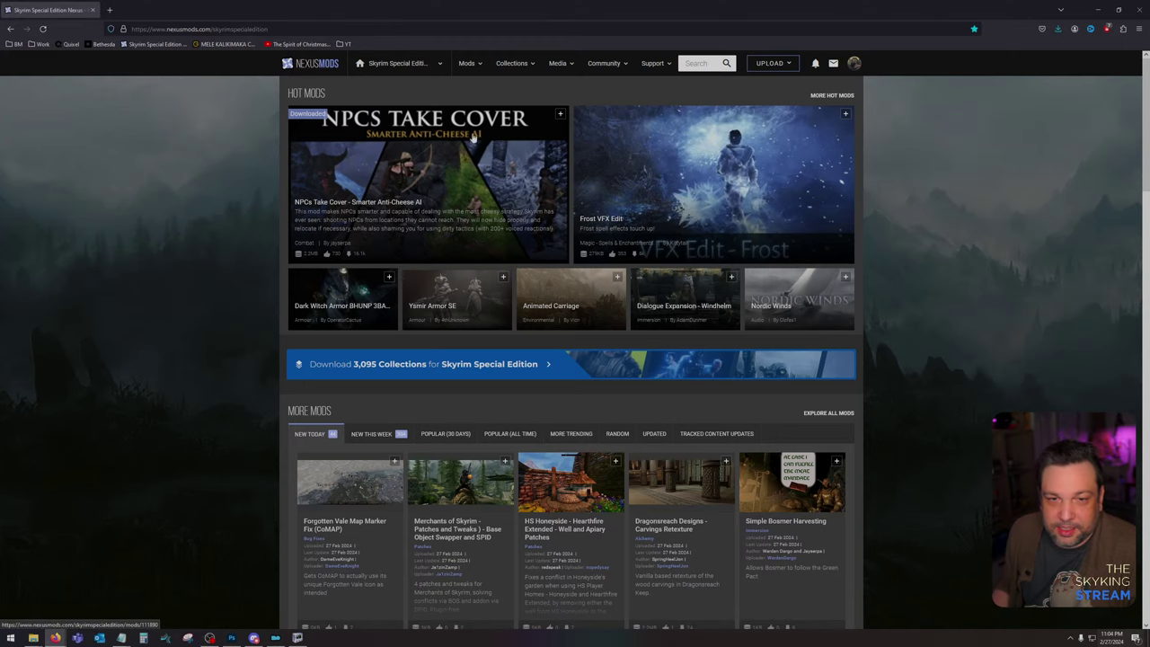
click(386, 193)
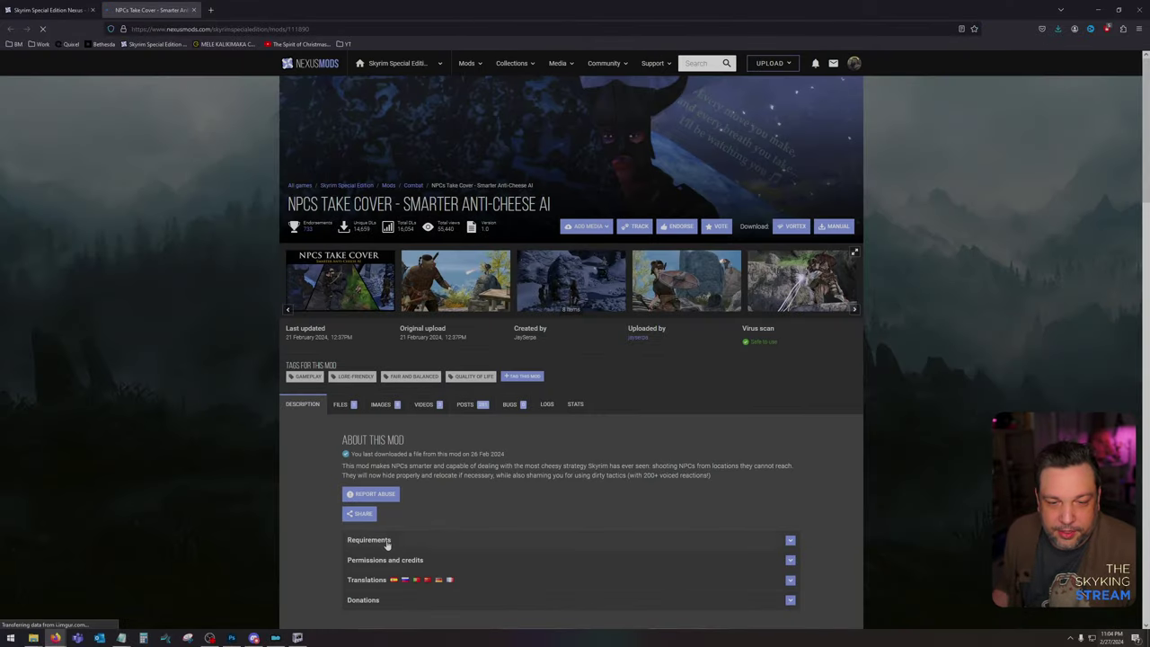
click(368, 539)
Step: Open the required Spell Perk Item Distributor (SPID) page, expand its requirements and open powerofthree's Tweaks from there
middle_click(399, 411)
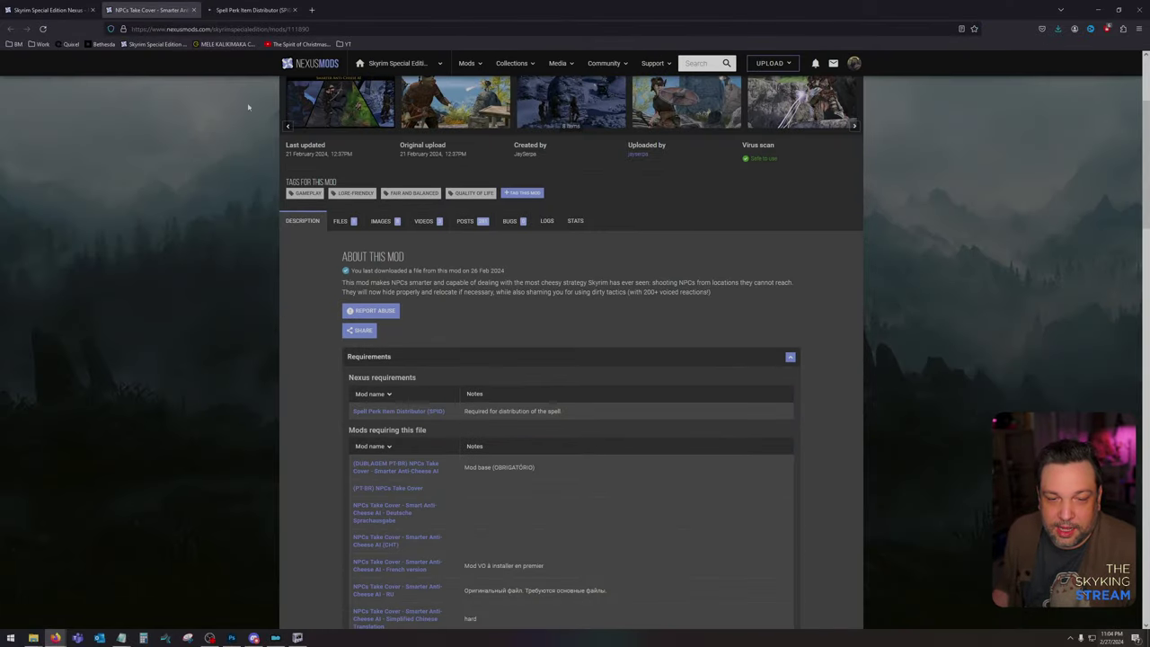
click(254, 10)
click(438, 538)
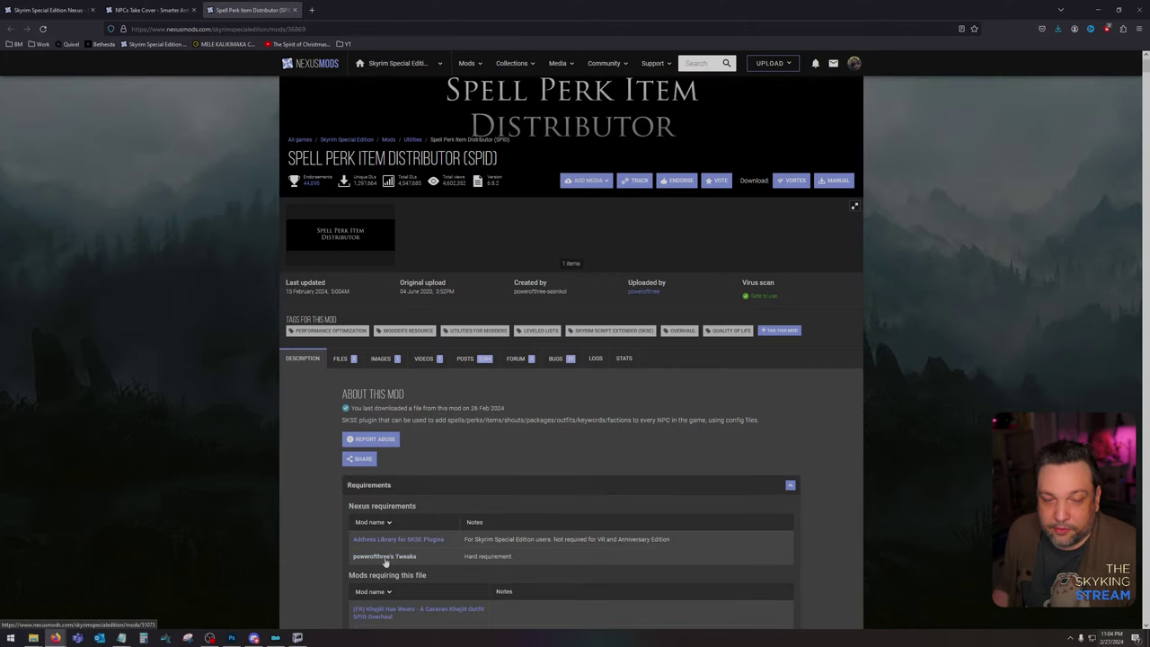
click(386, 557)
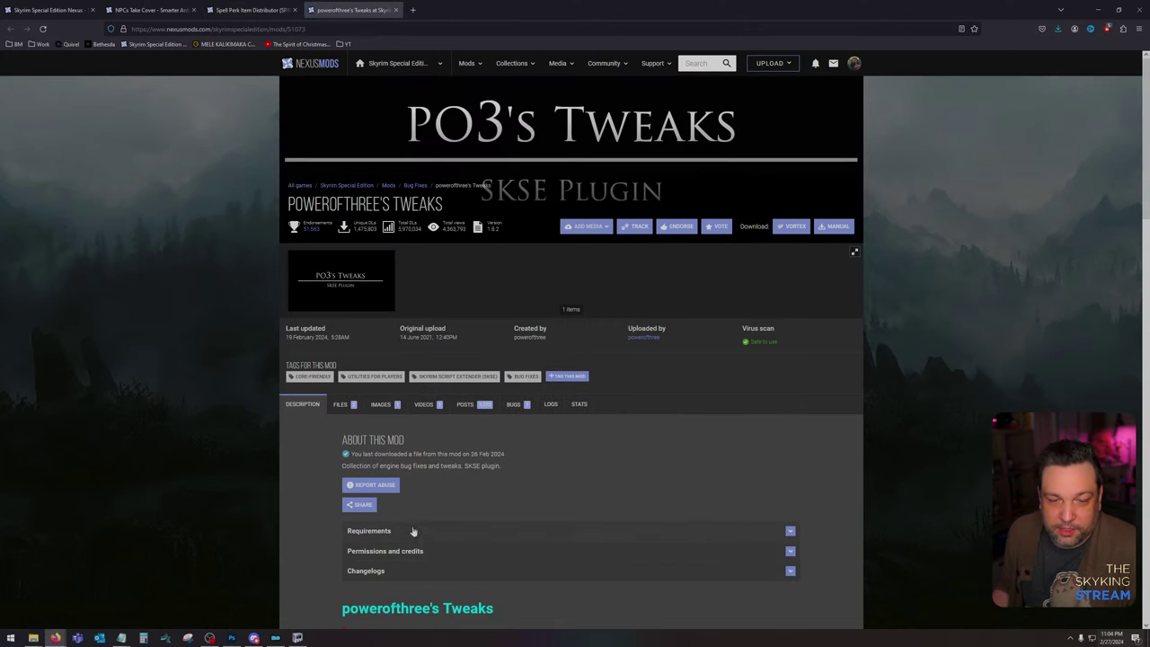
Step: Expand the requirements of powerofthree's Tweaks, compare them with the SPID page, and open Address Library for SKSE Plugins in its own tab
click(414, 532)
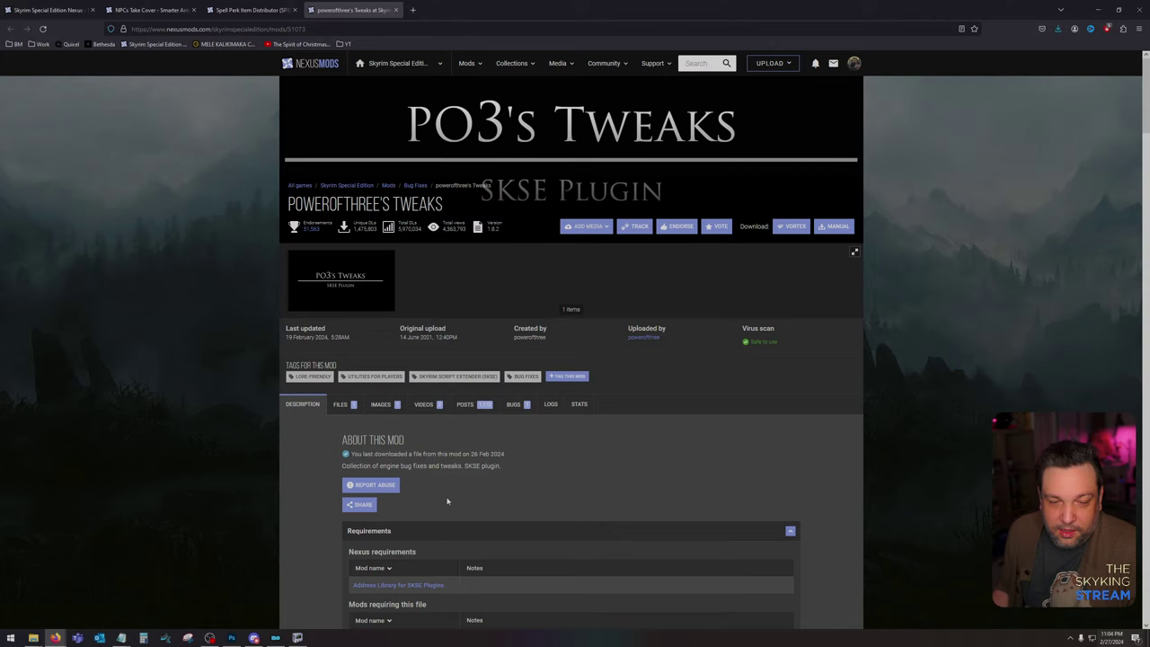
click(235, 11)
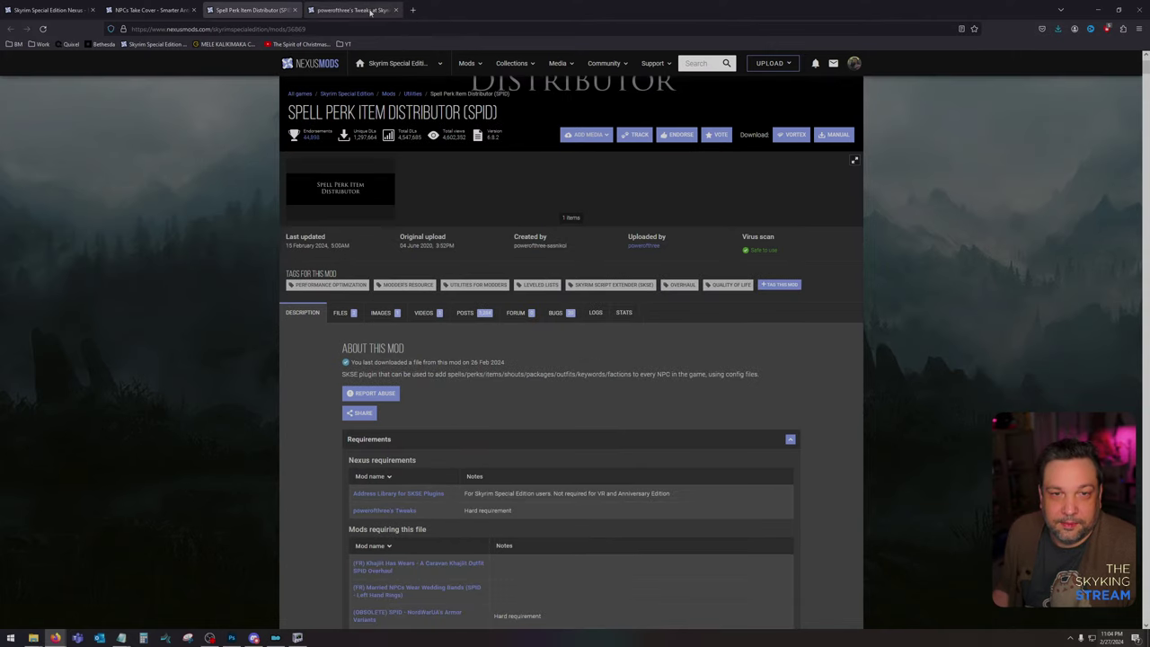
click(351, 10)
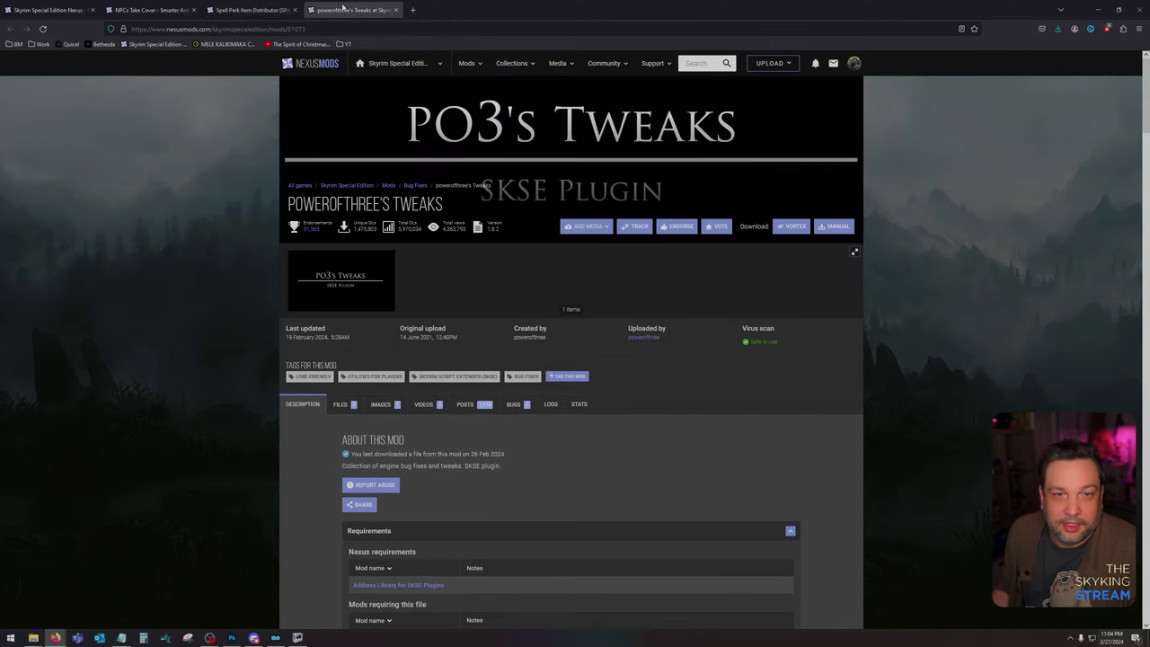
click(266, 9)
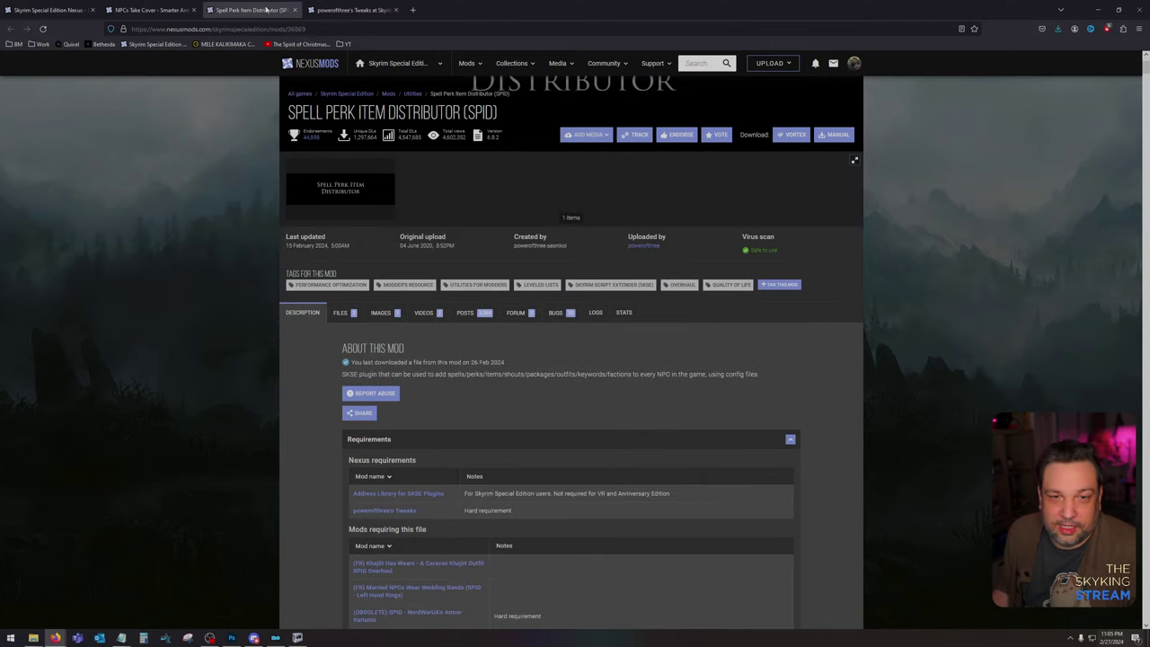
click(347, 9)
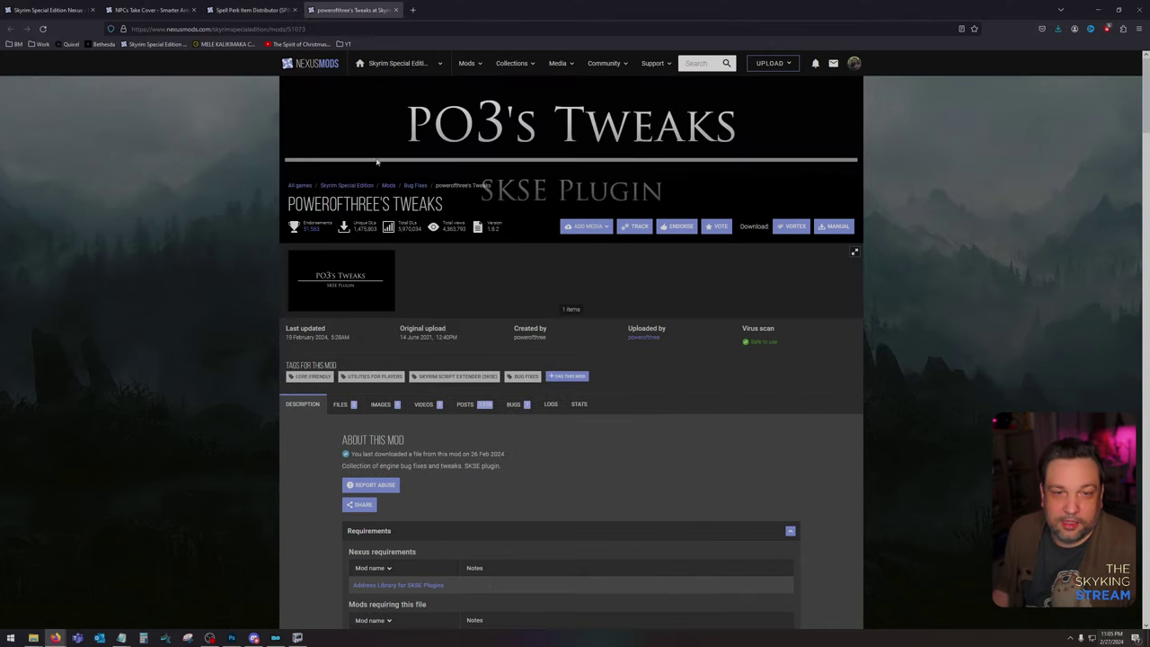
middle_click(388, 566)
click(465, 7)
Step: Review the chain of requirement pages again, from NPCs Take Cover through powerofthree's Tweaks to Address Library, and return to the NPCs Take Cover title
key(ctrl+shift+Tab)
key(ctrl+shift+Tab)
key(ctrl+shift+Tab)
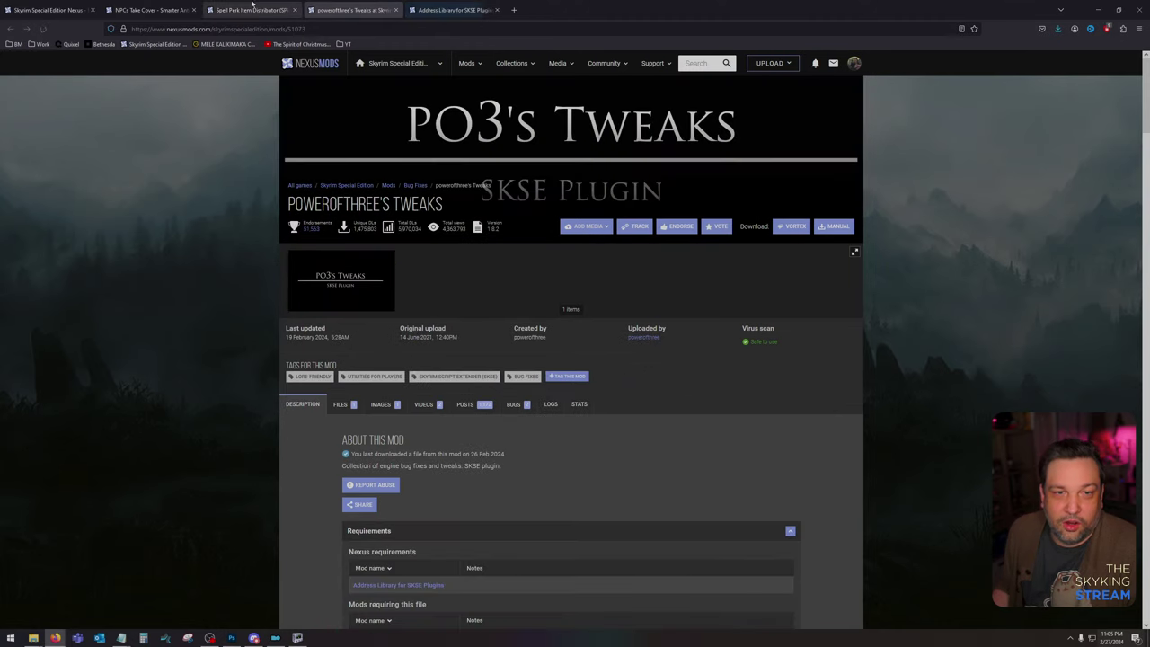
scroll(445, 379, up, 2)
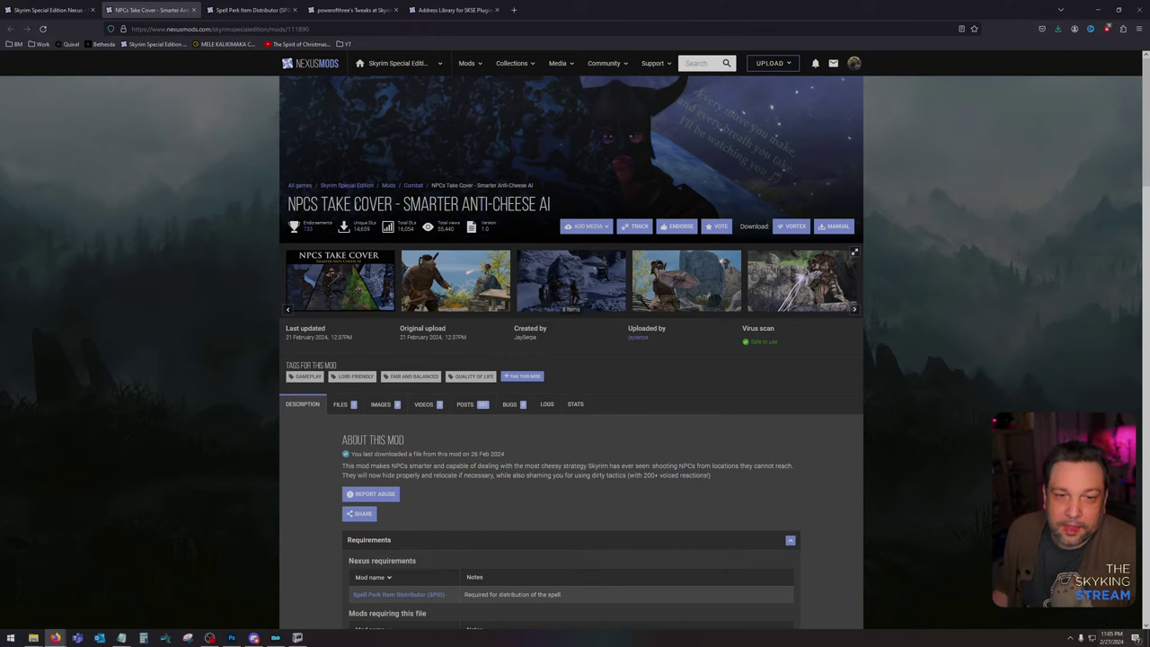
click(351, 10)
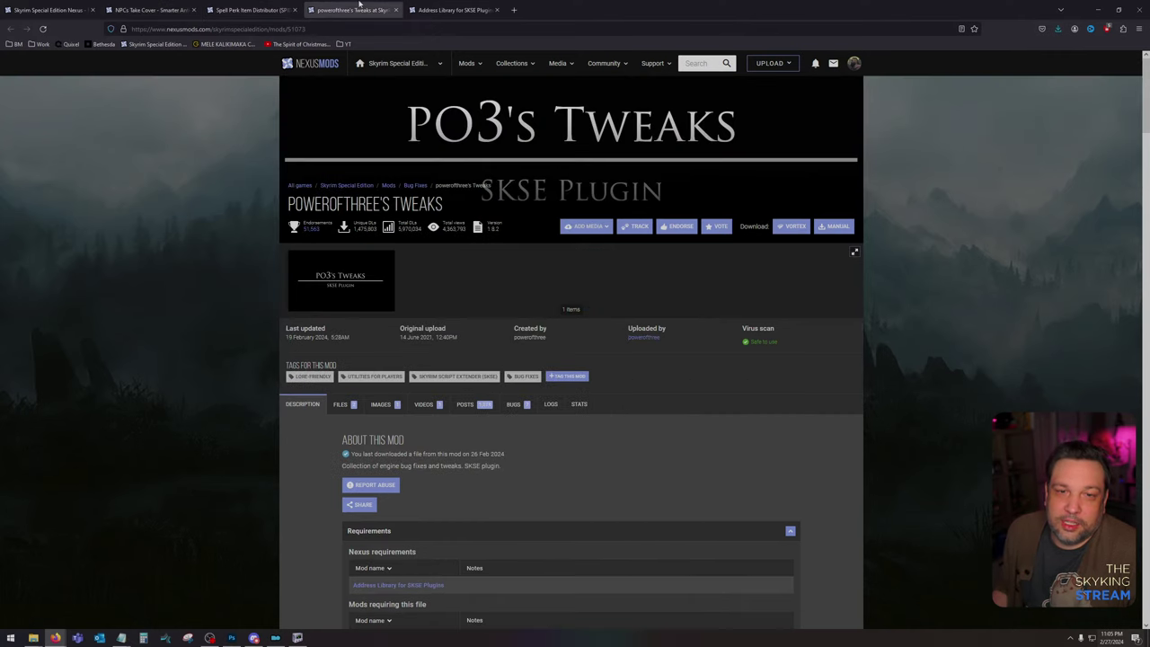
click(454, 9)
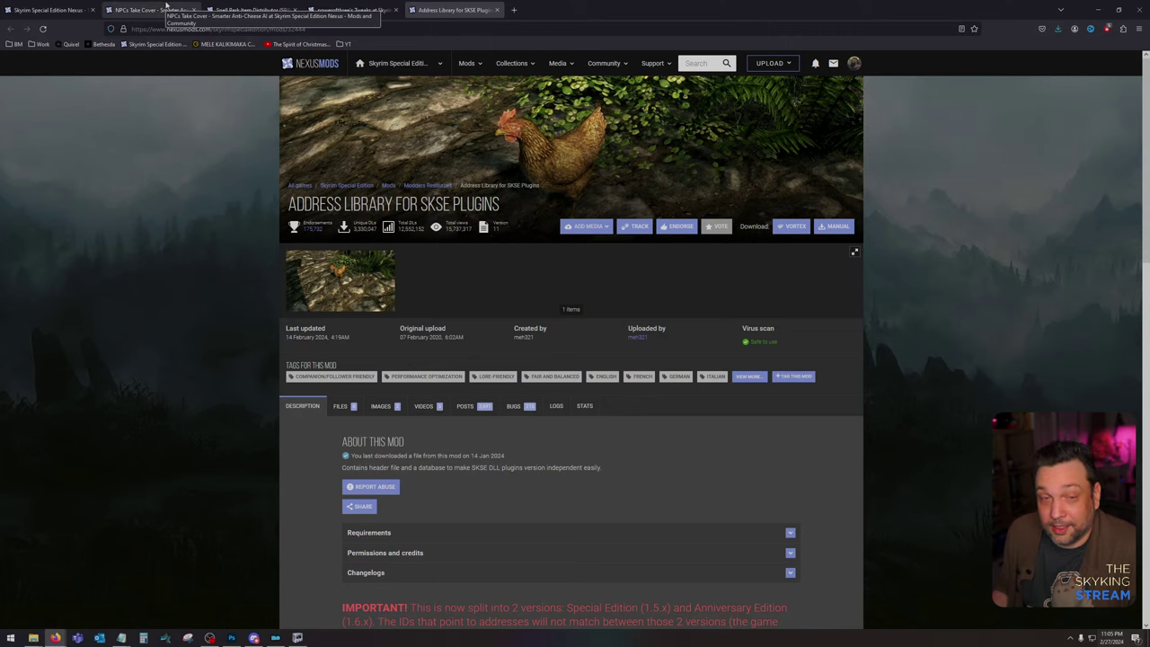
click(167, 5)
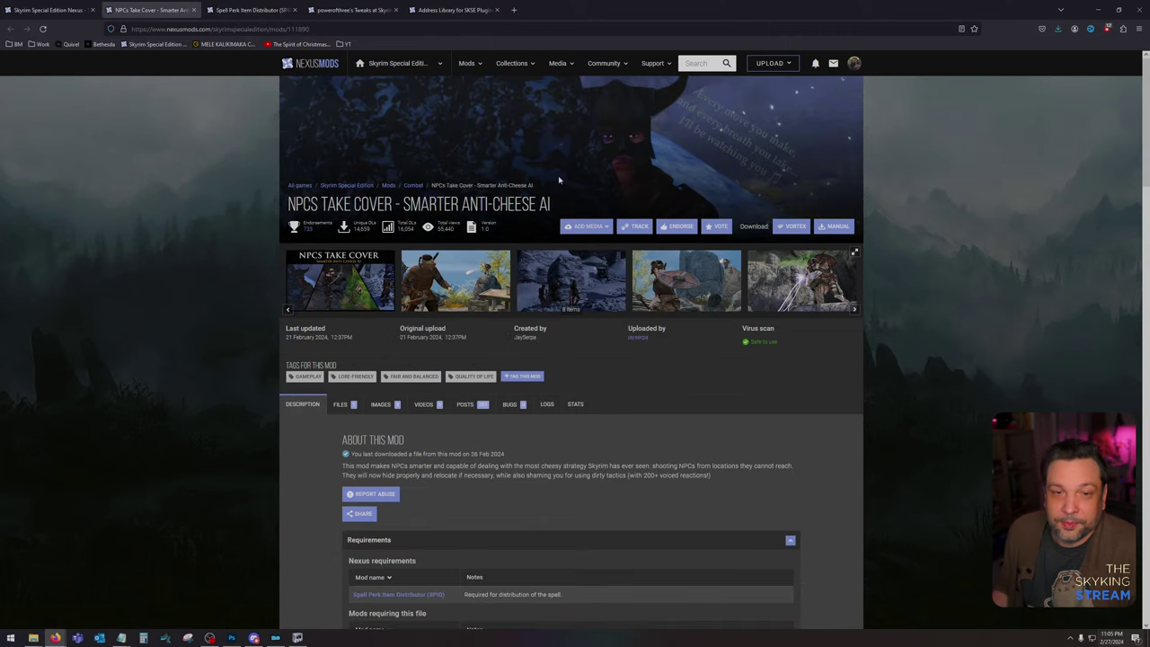
drag(289, 204, 652, 198)
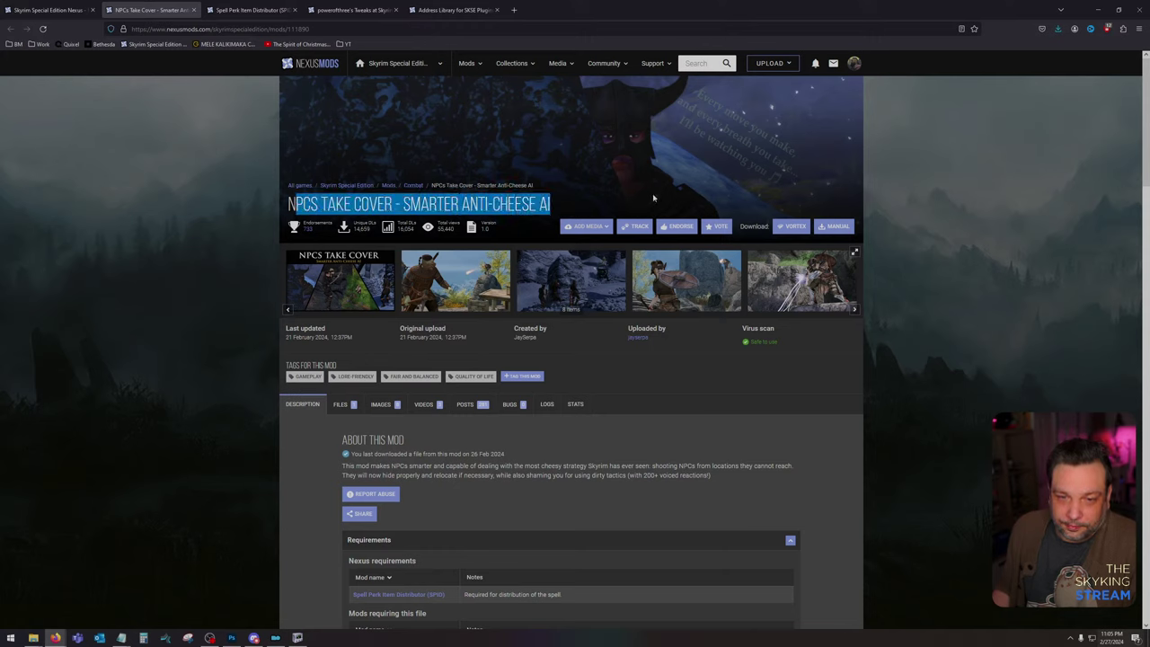
click(652, 193)
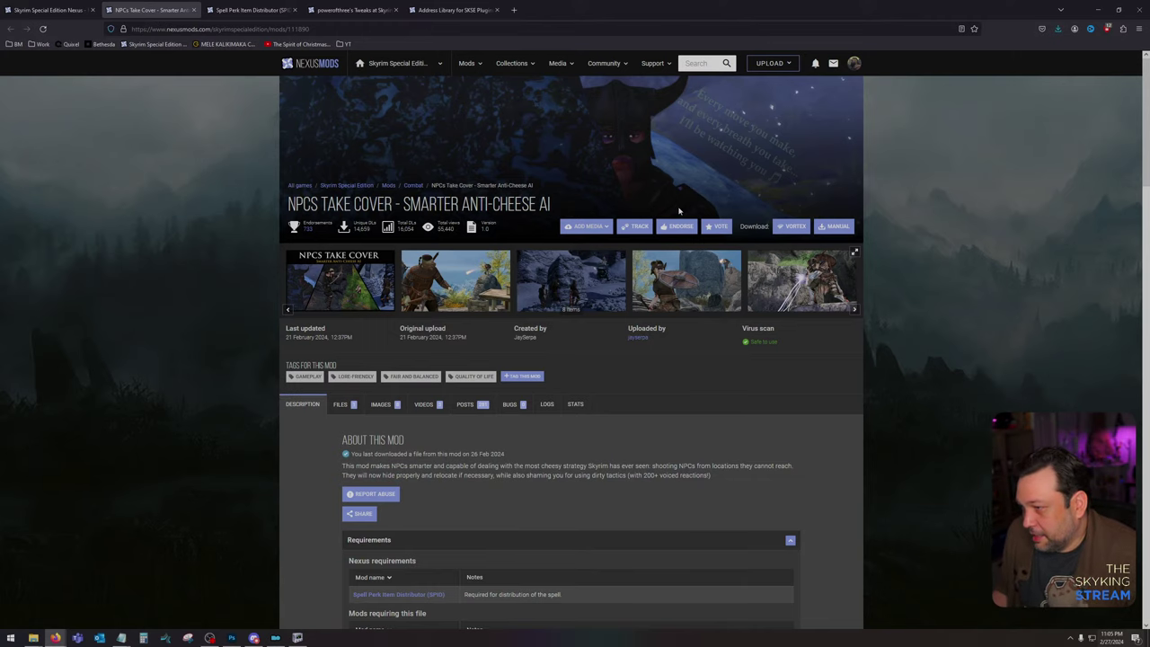
Step: Return to the Skyrim Special Edition home page and close the SPID, powerofthree's Tweaks and Address Library pages
click(392, 68)
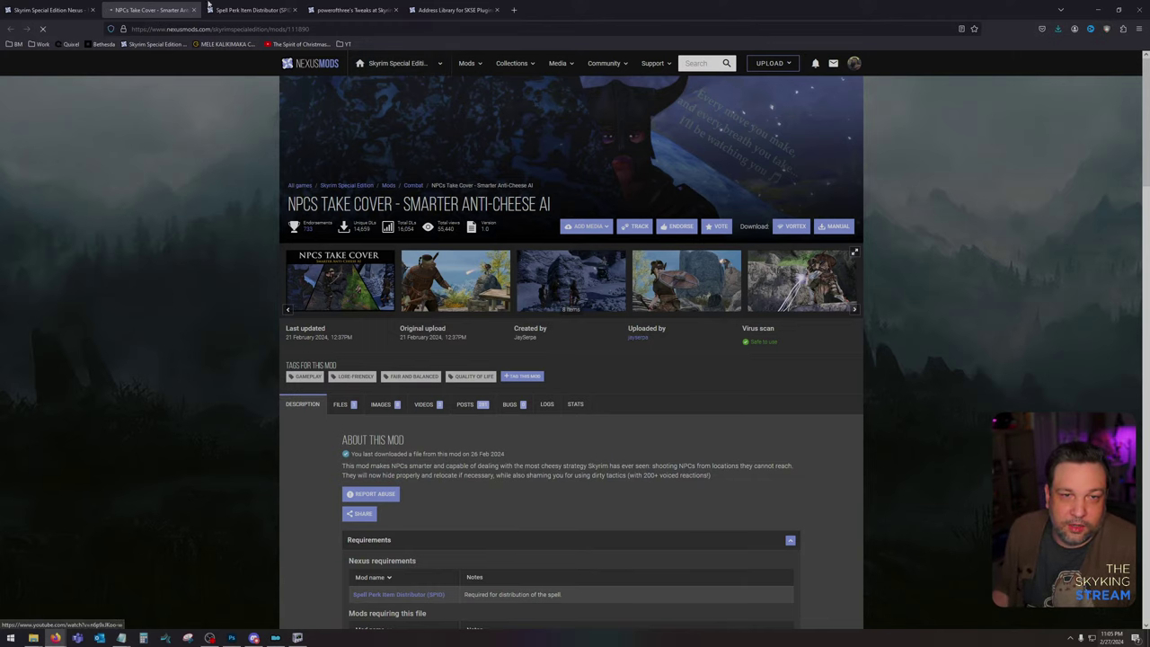
click(266, 5)
click(295, 9)
click(294, 9)
click(294, 10)
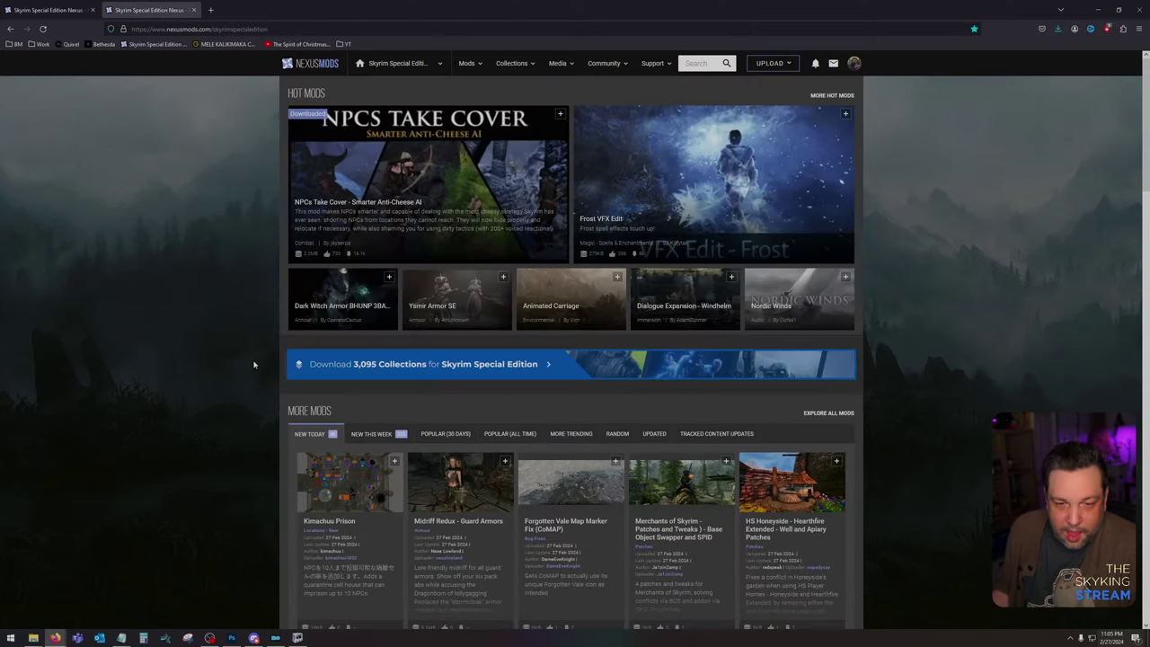
Step: Open the Animated Carriage mod from the hot mods and view its carriage route map image at full size
scroll(254, 364, down, 3)
scroll(254, 364, up, 3)
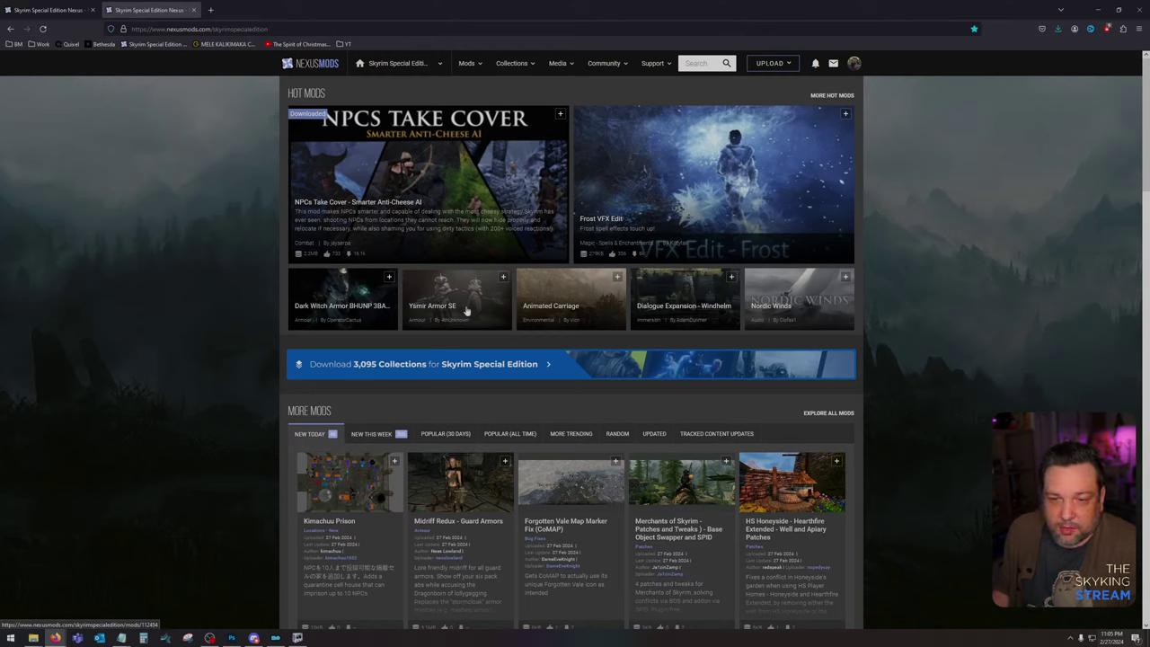
middle_click(554, 302)
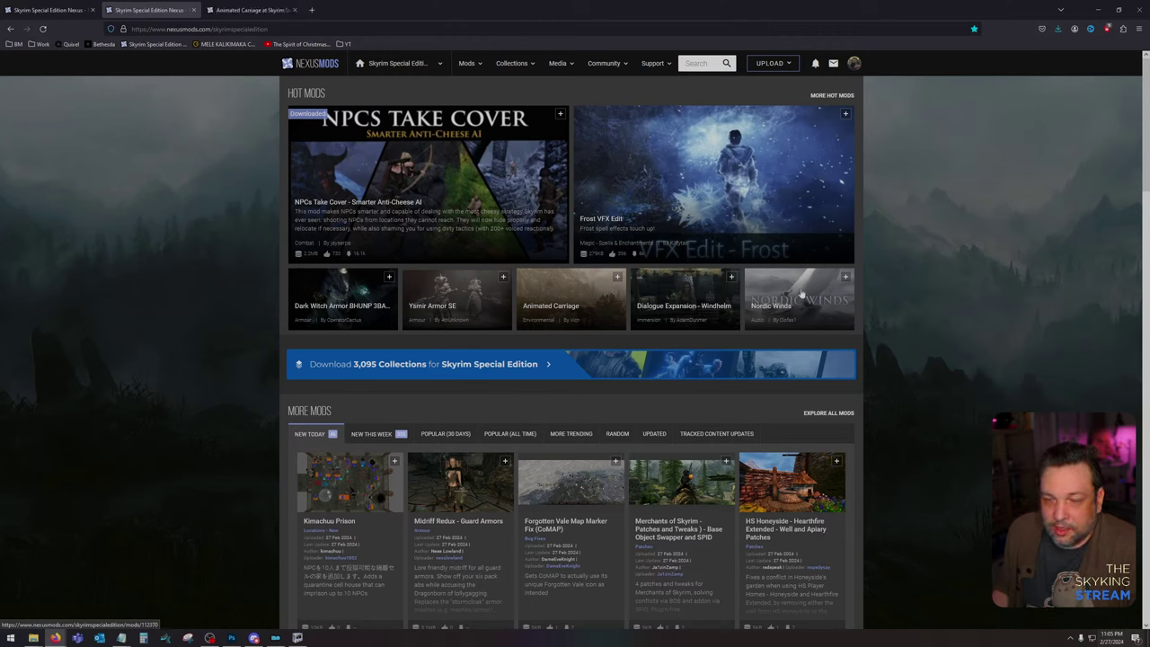
key(ctrl+Tab)
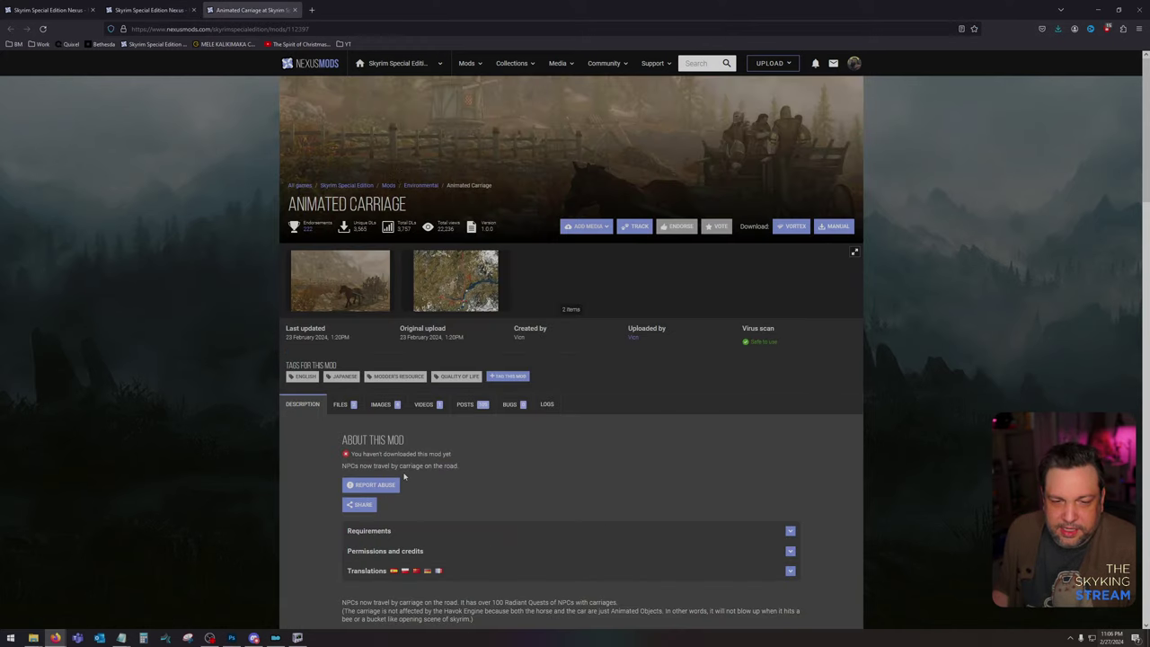
click(440, 293)
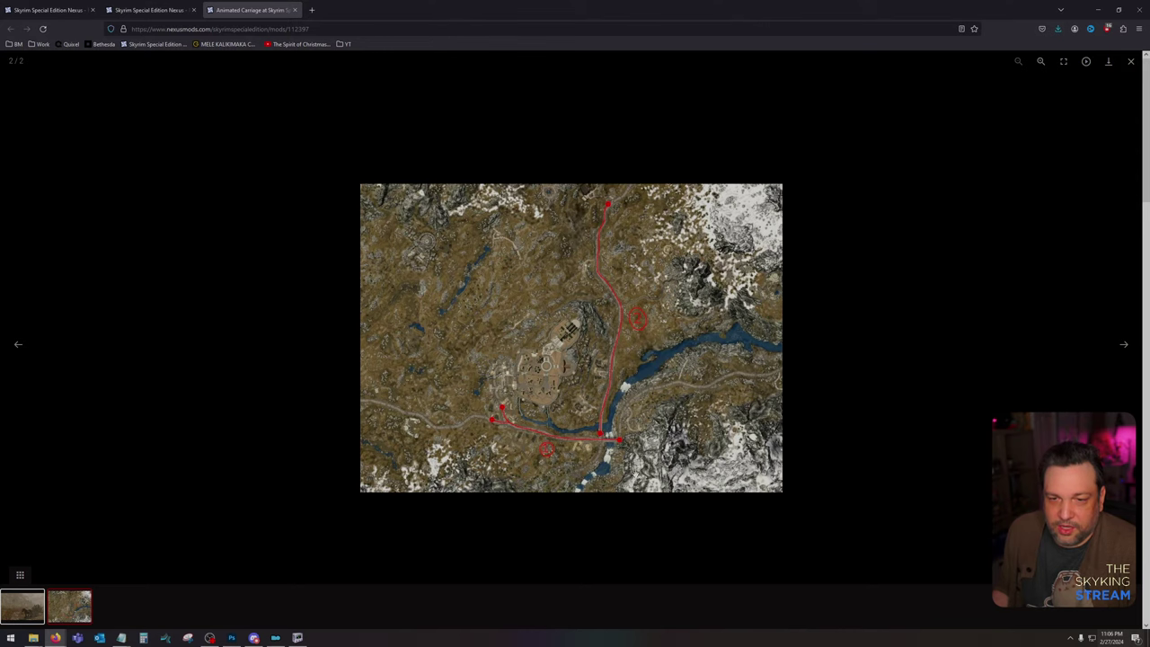
click(1132, 61)
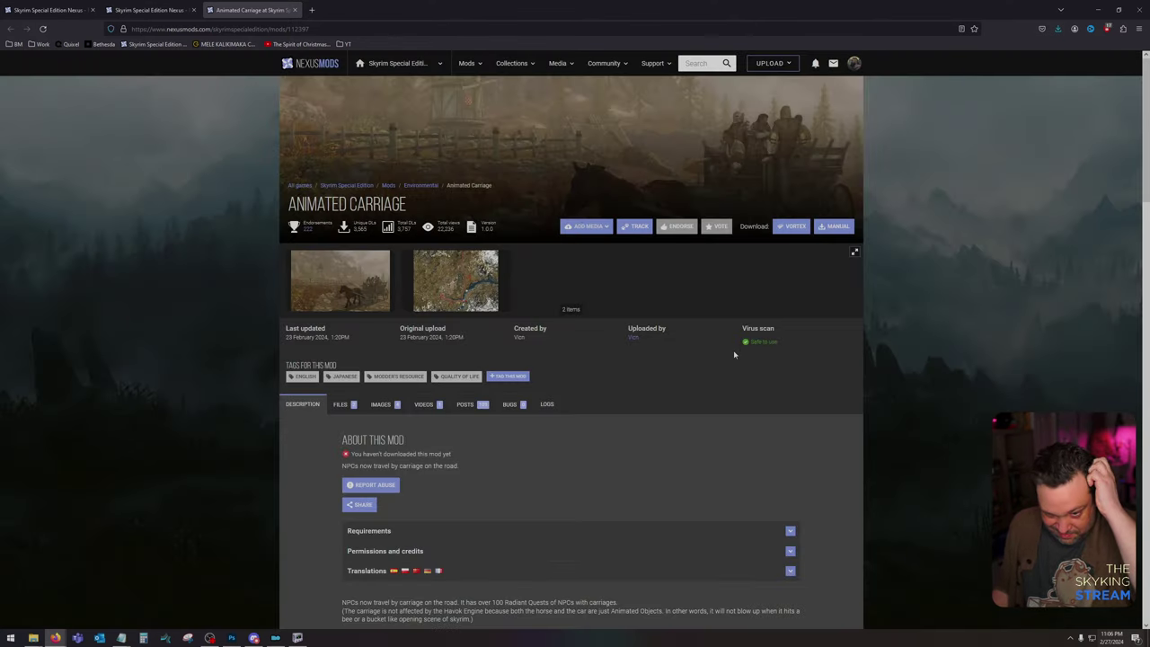
Step: Read the Animated Carriage description, from the requirements and route map to the FAQ and resource mods, and close the page
scroll(735, 355, down, 3)
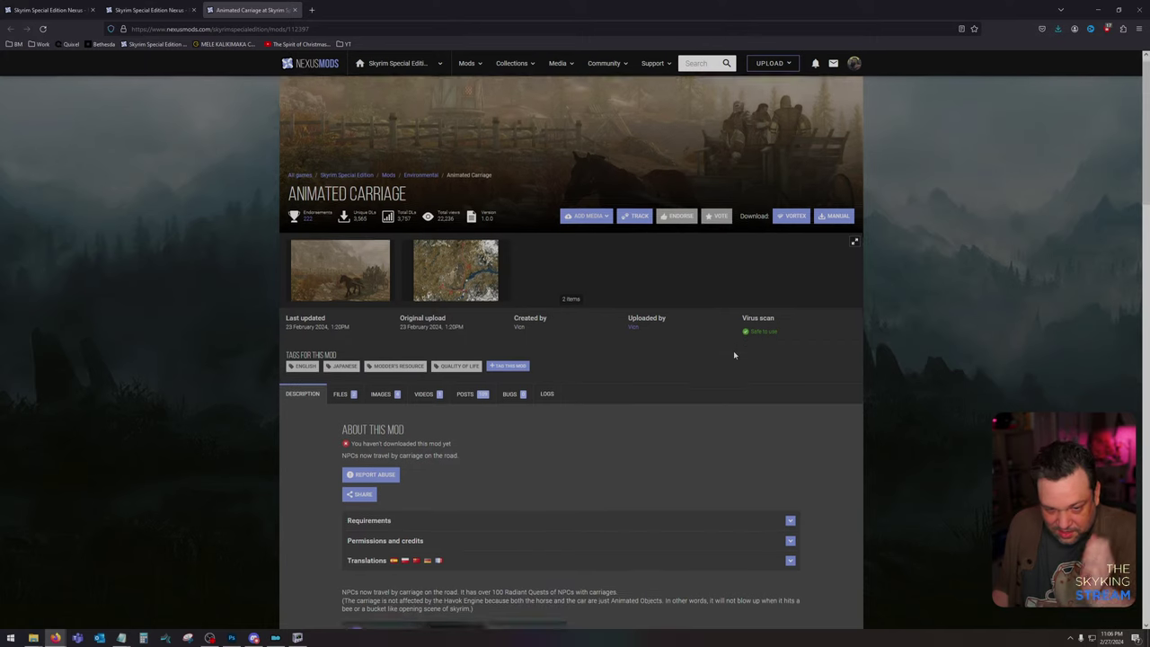
scroll(732, 354, down, 3)
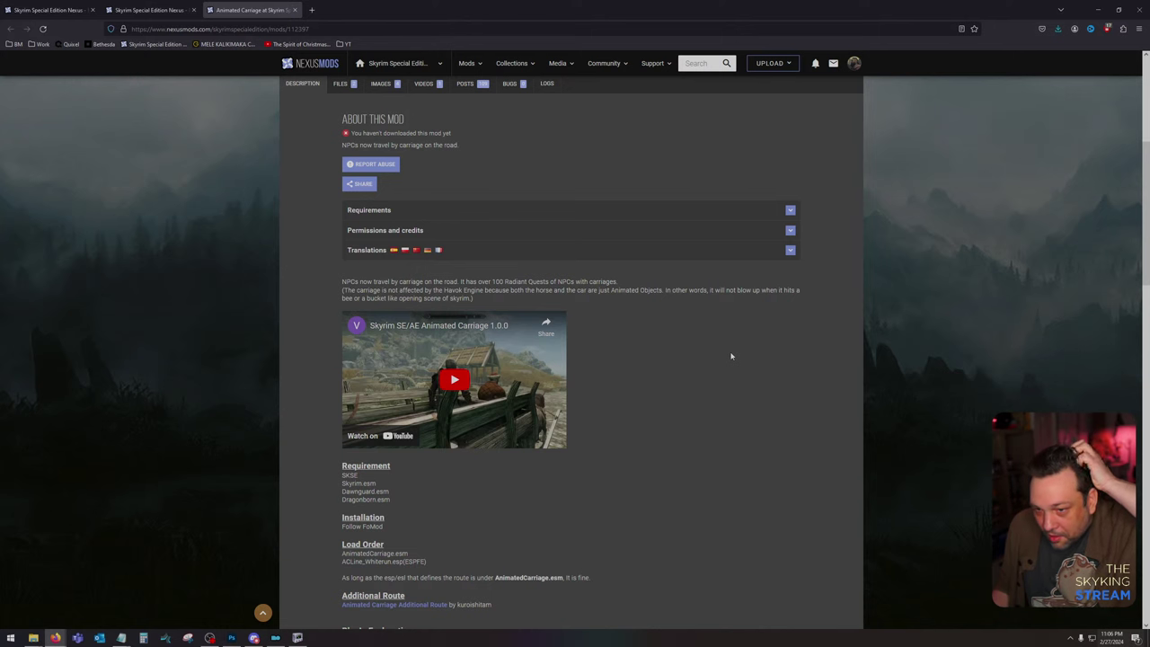
scroll(731, 356, down, 15)
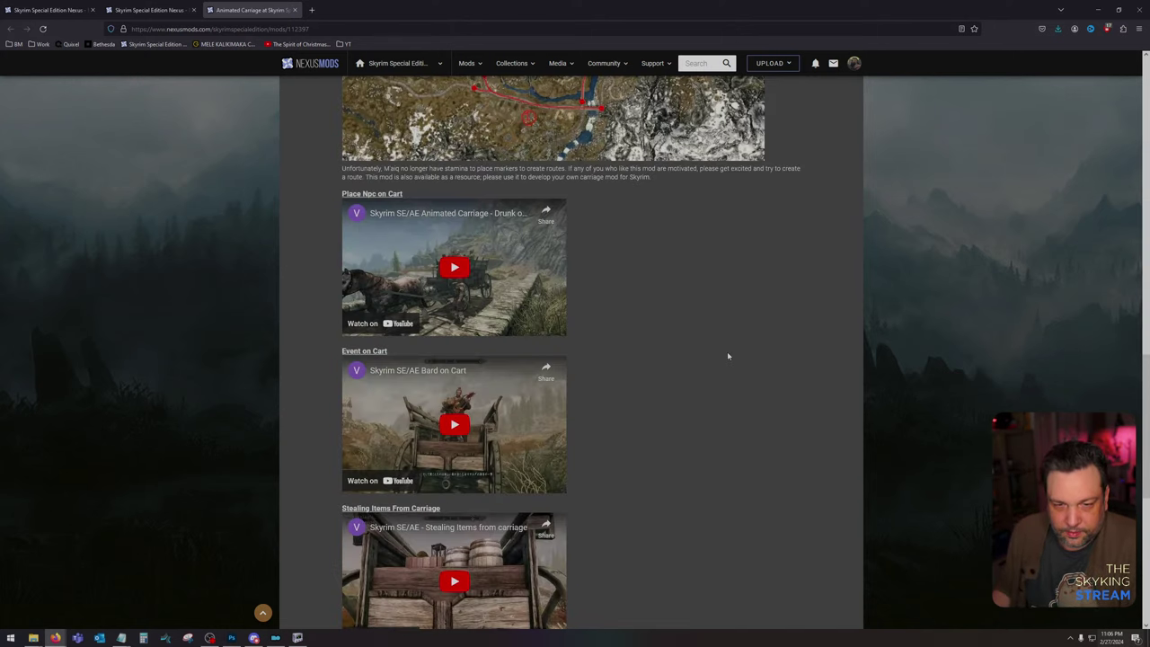
scroll(727, 352, down, 4)
scroll(727, 352, up, 9)
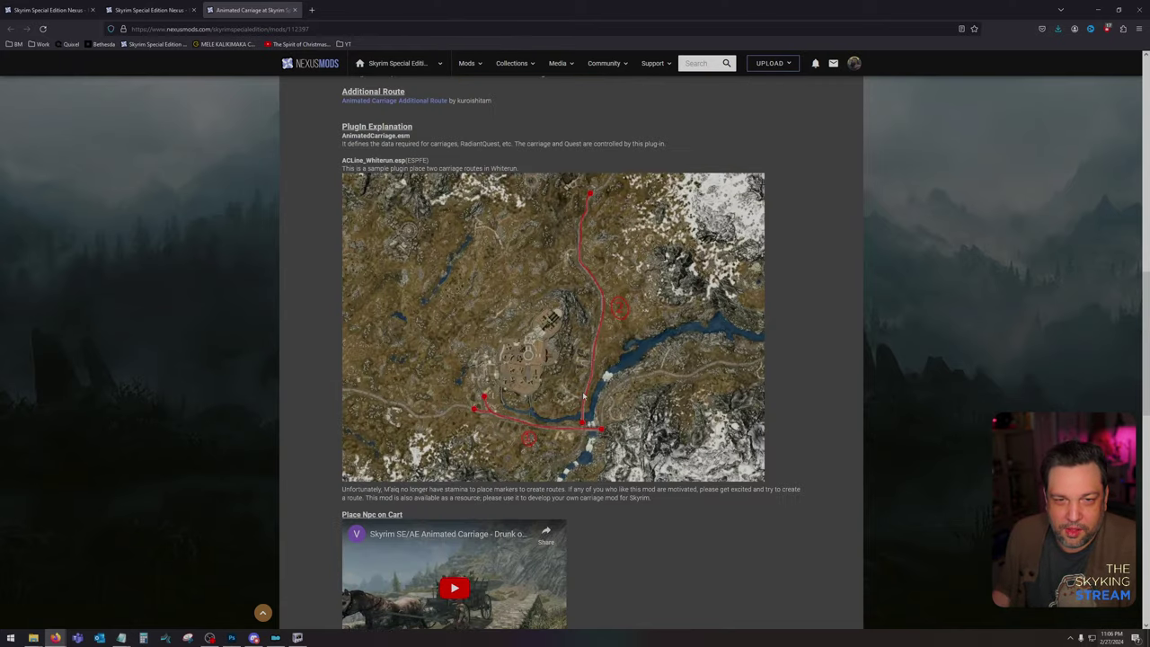
scroll(582, 395, down, 12)
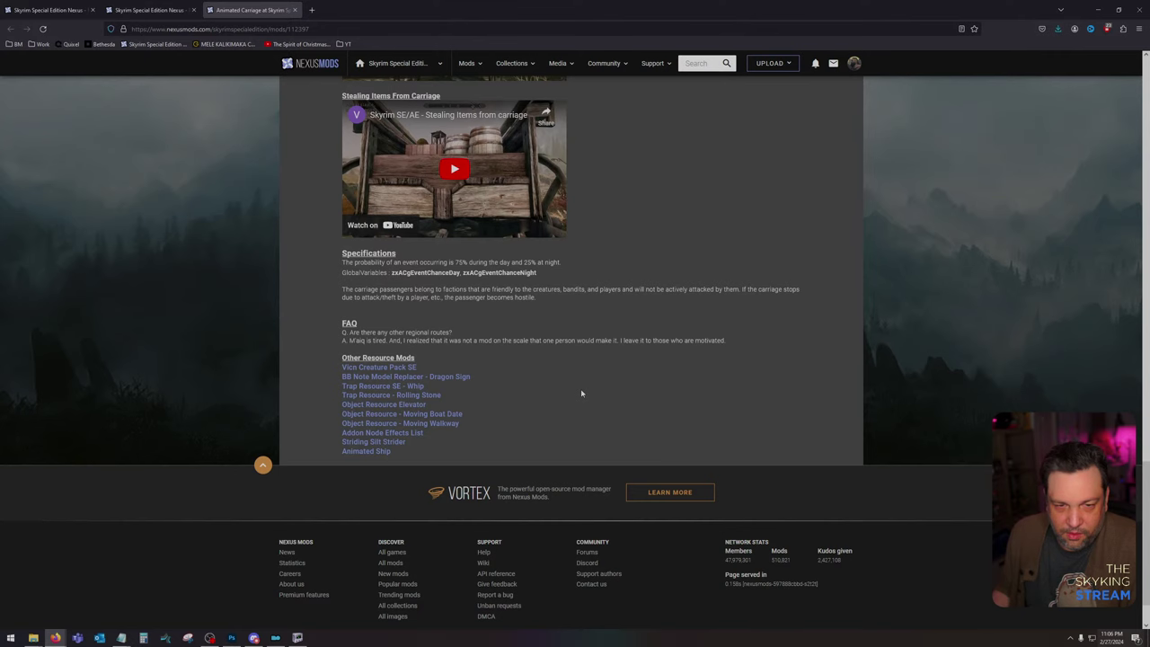
scroll(581, 393, up, 1)
scroll(581, 393, down, 1)
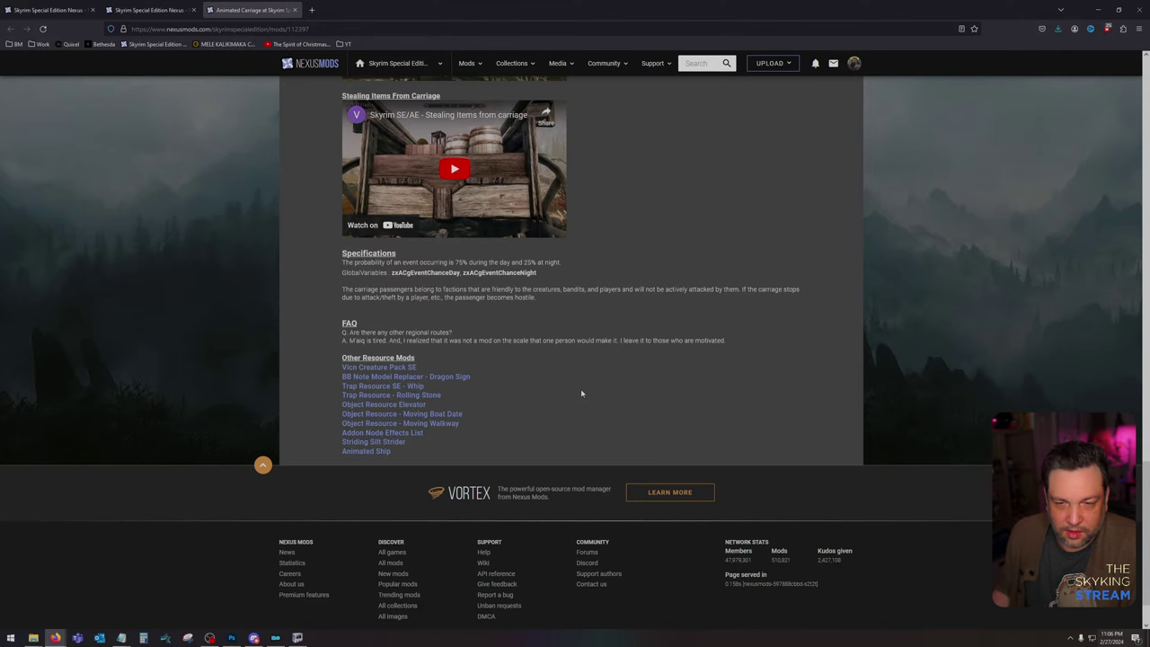
scroll(582, 393, up, 10)
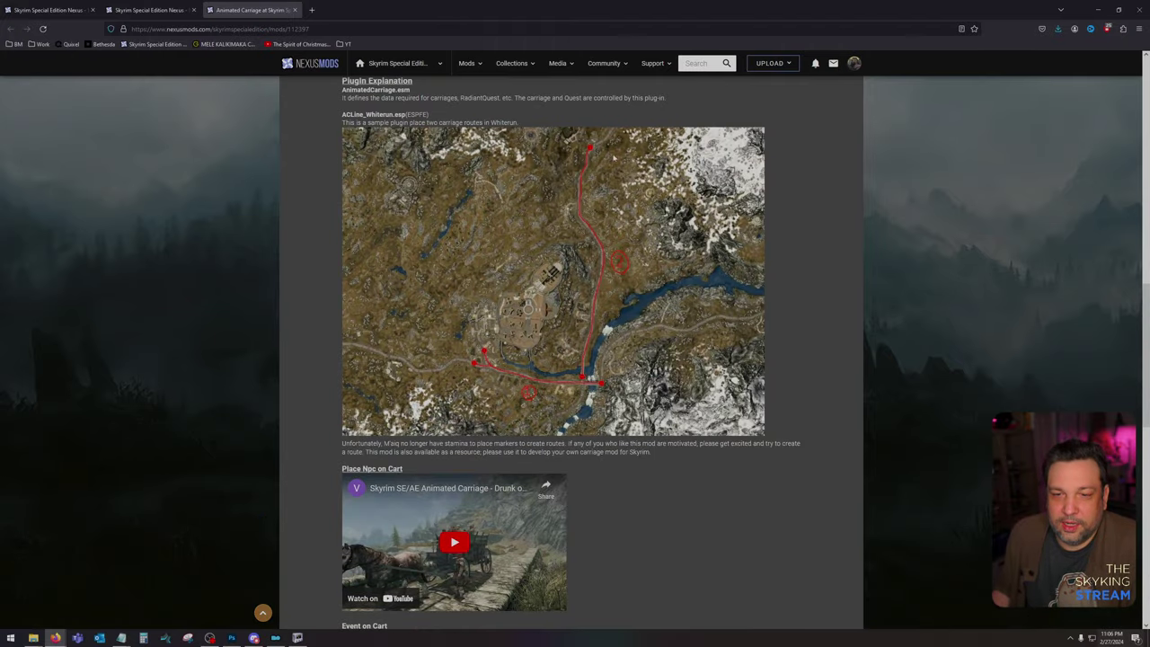
click(294, 10)
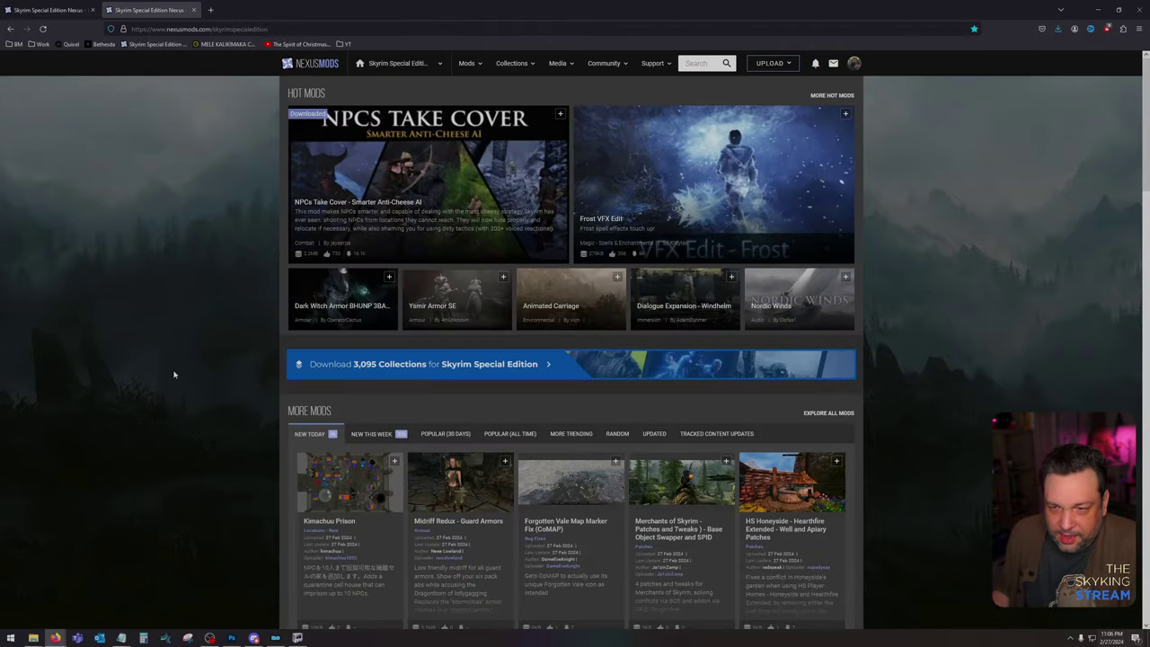
Step: Look through today's new mods and media on the Skyrim Special Edition home page and return to the hot mods
scroll(175, 374, down, 3)
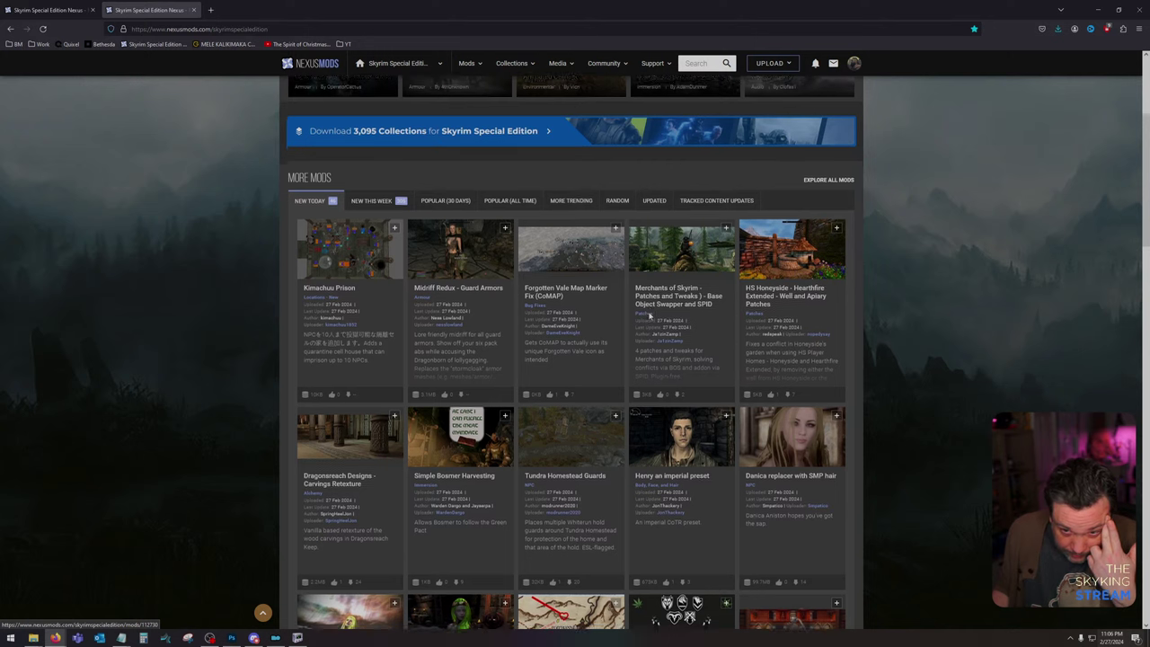
scroll(649, 316, down, 3)
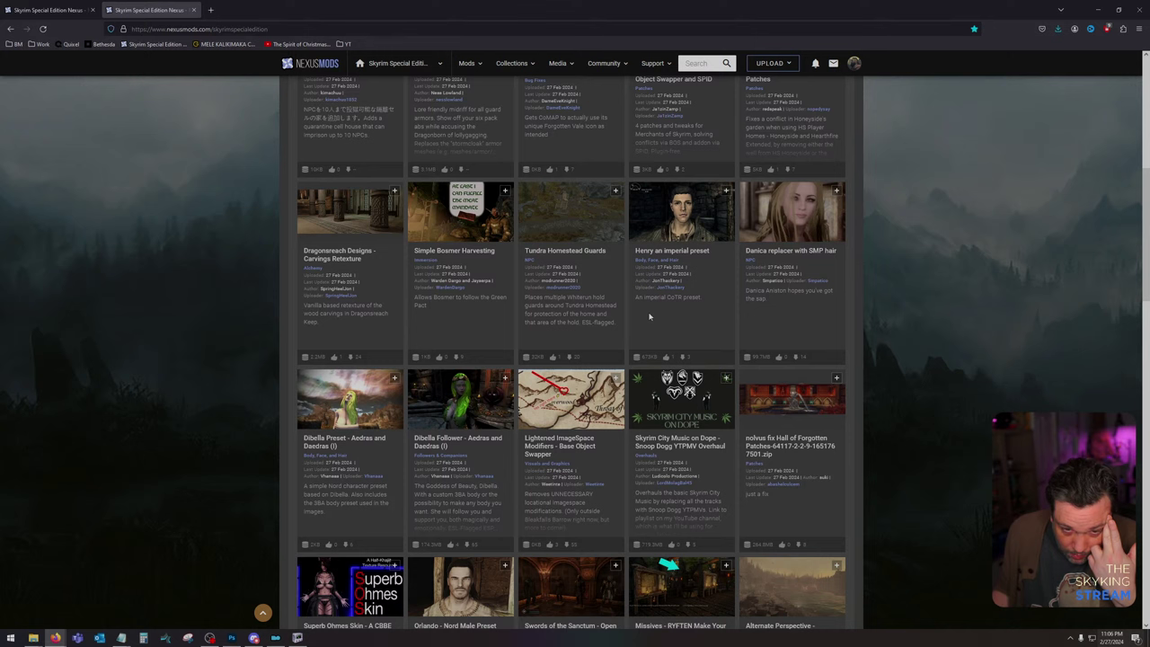
scroll(649, 316, down, 2)
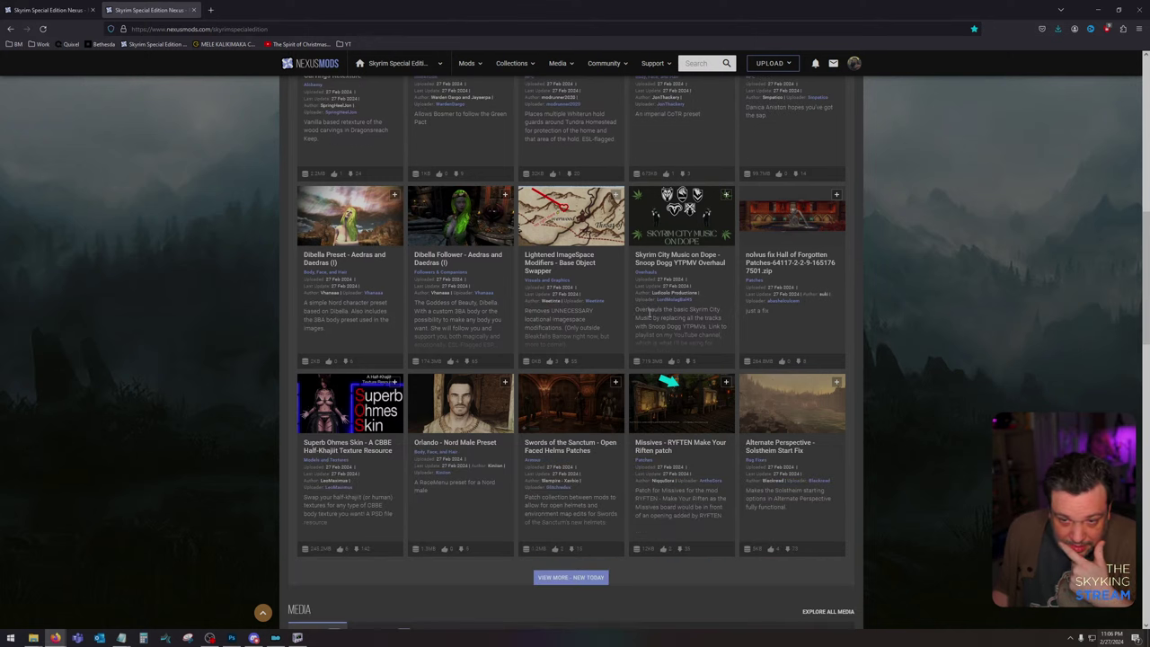
right_click(649, 312)
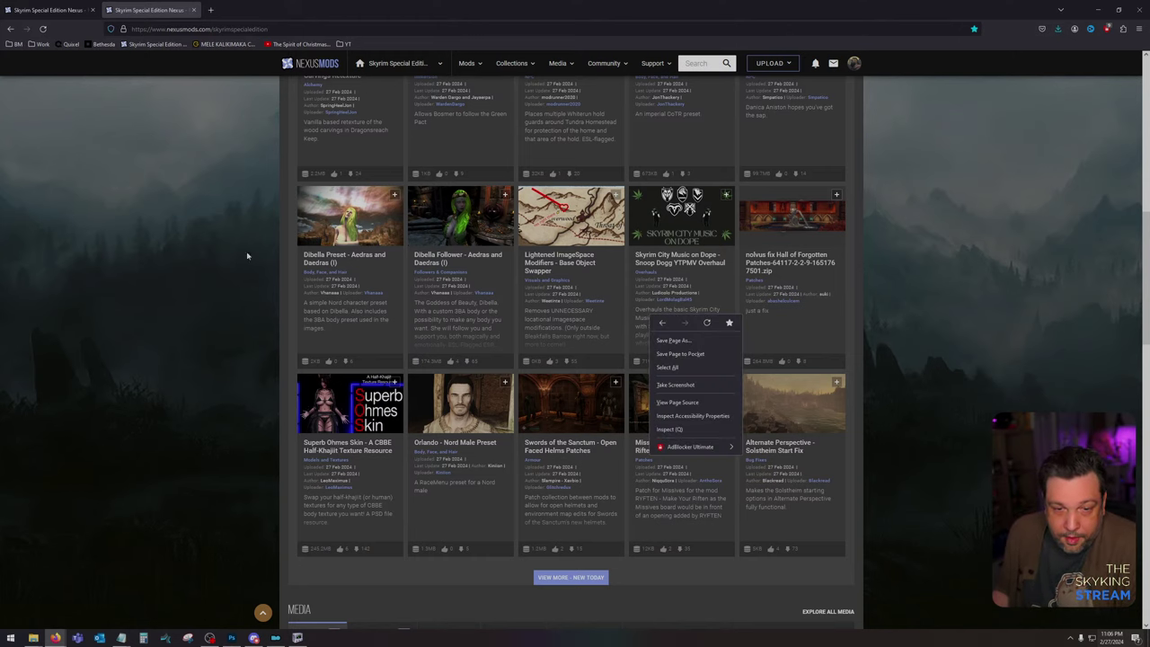
click(139, 241)
scroll(148, 250, down, 4)
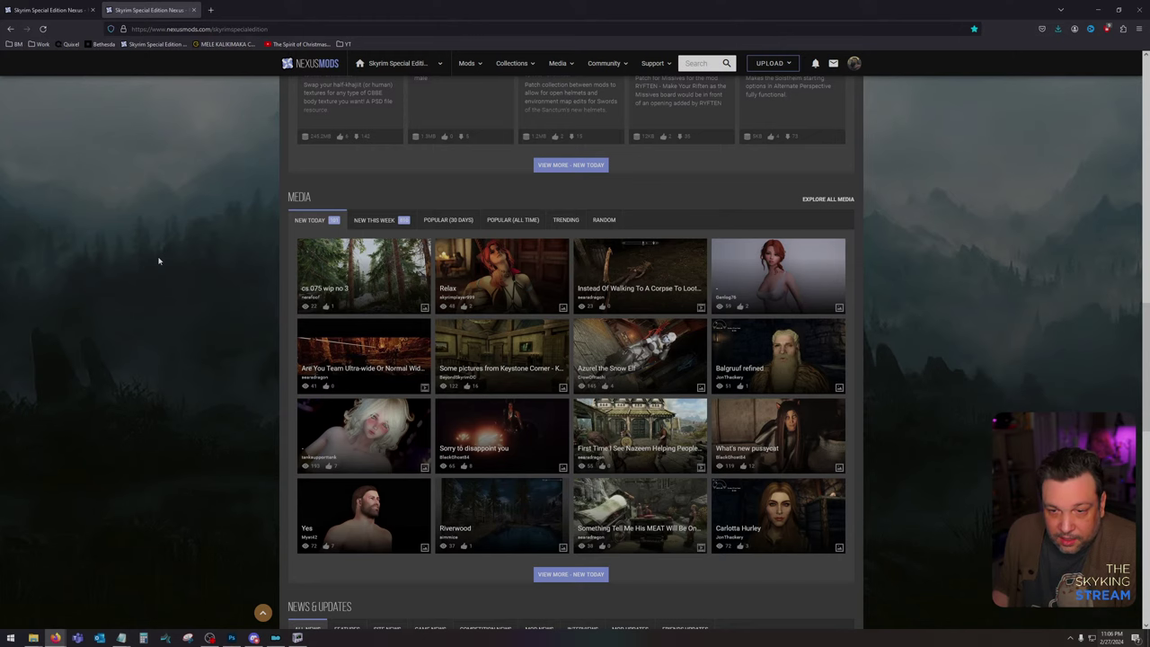
scroll(171, 269, up, 10)
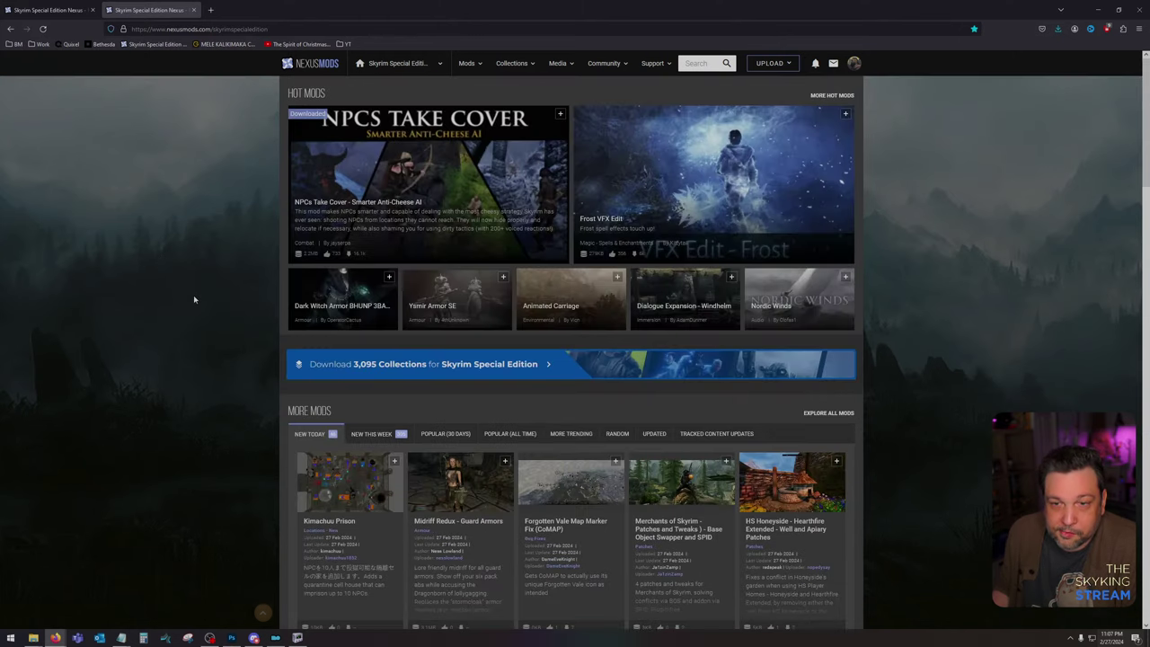
Step: Show the account notifications and open the newest comment on Fantasia Landscapes in its own tab
click(815, 65)
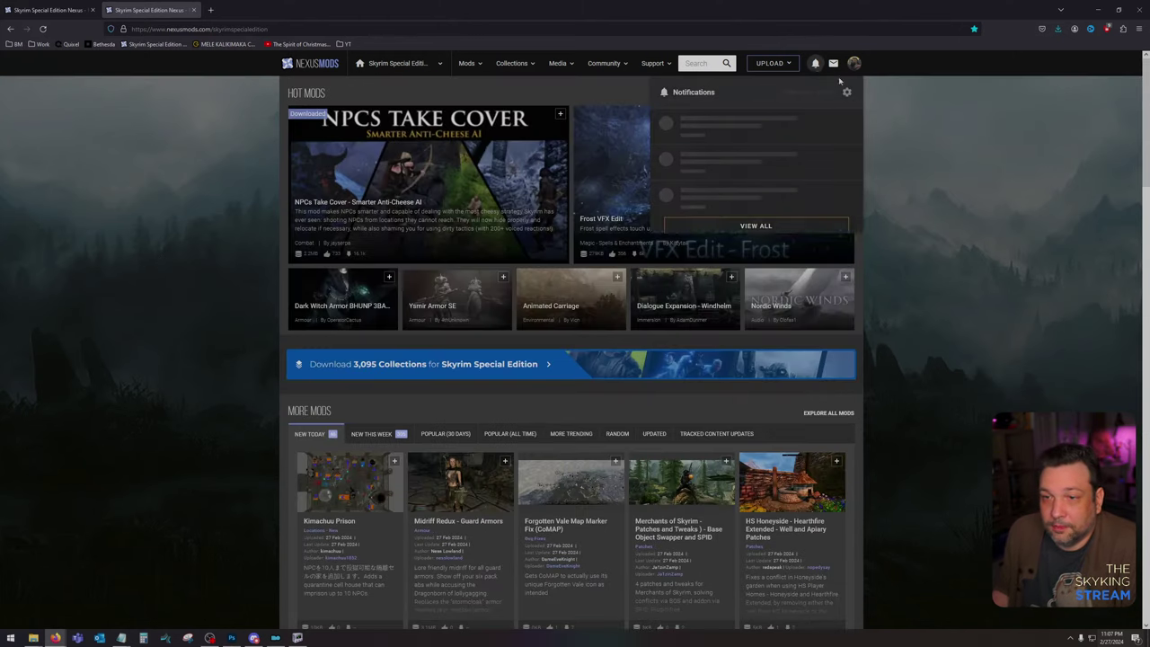
middle_click(782, 136)
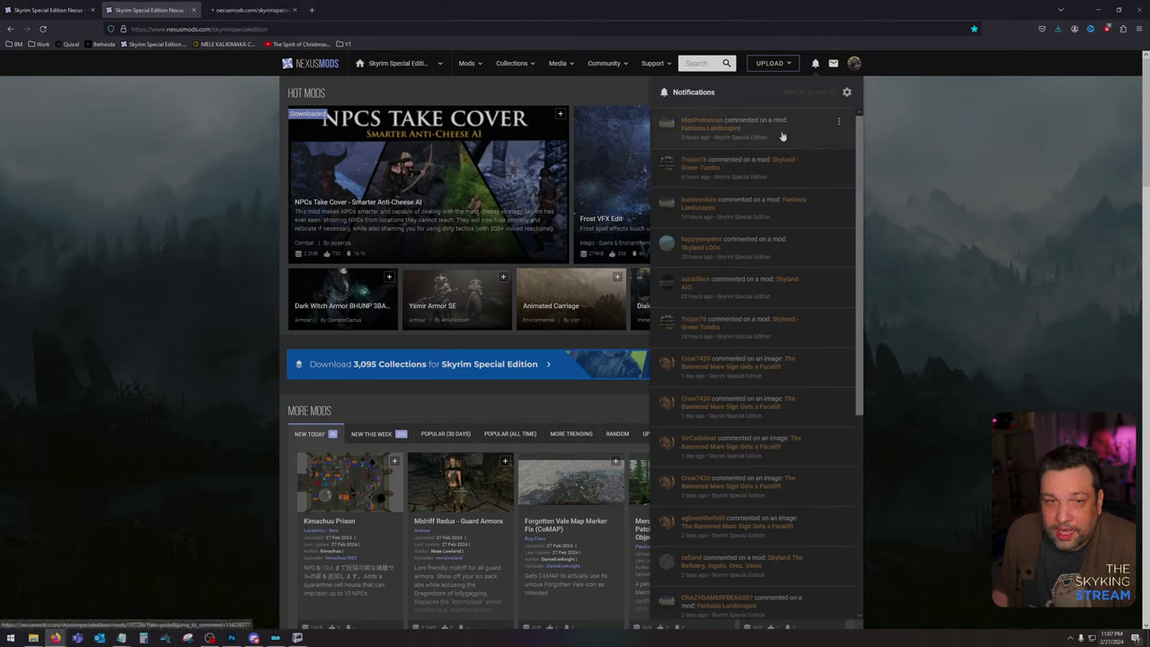
Step: Open the comment notifications for Skyland - Green Tundra, Skyland LODs, Skyland AIO and The Bannered Mare Sign Gets a Facelift in separate tabs
middle_click(785, 180)
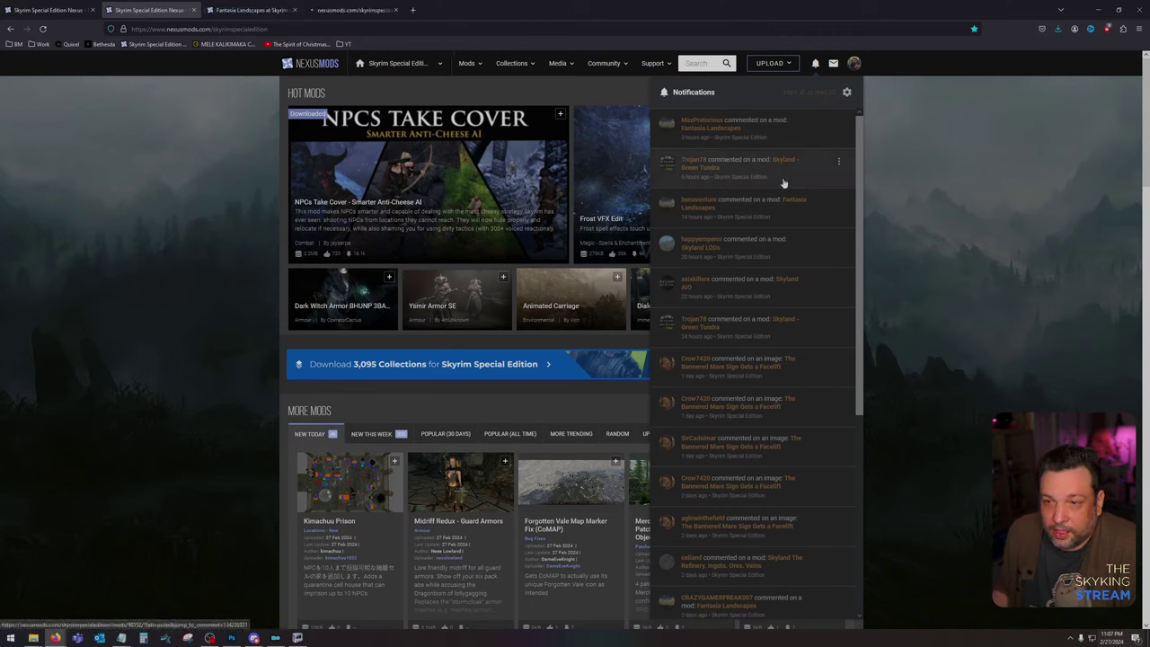
middle_click(796, 251)
middle_click(789, 295)
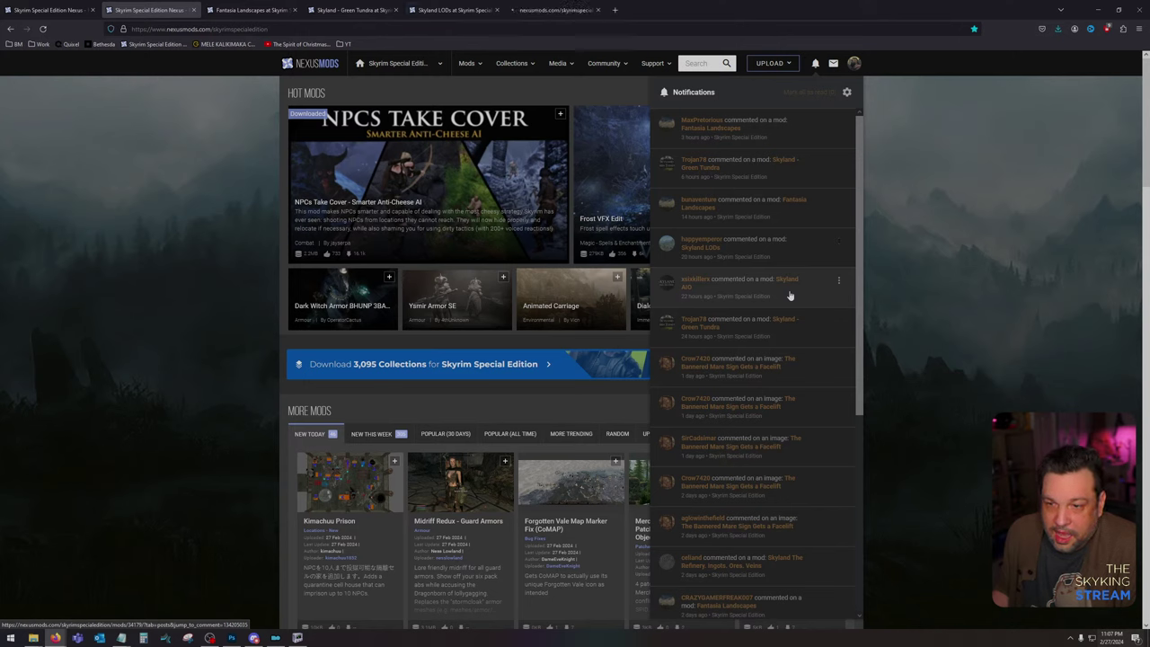
middle_click(793, 371)
scroll(793, 371, down, 4)
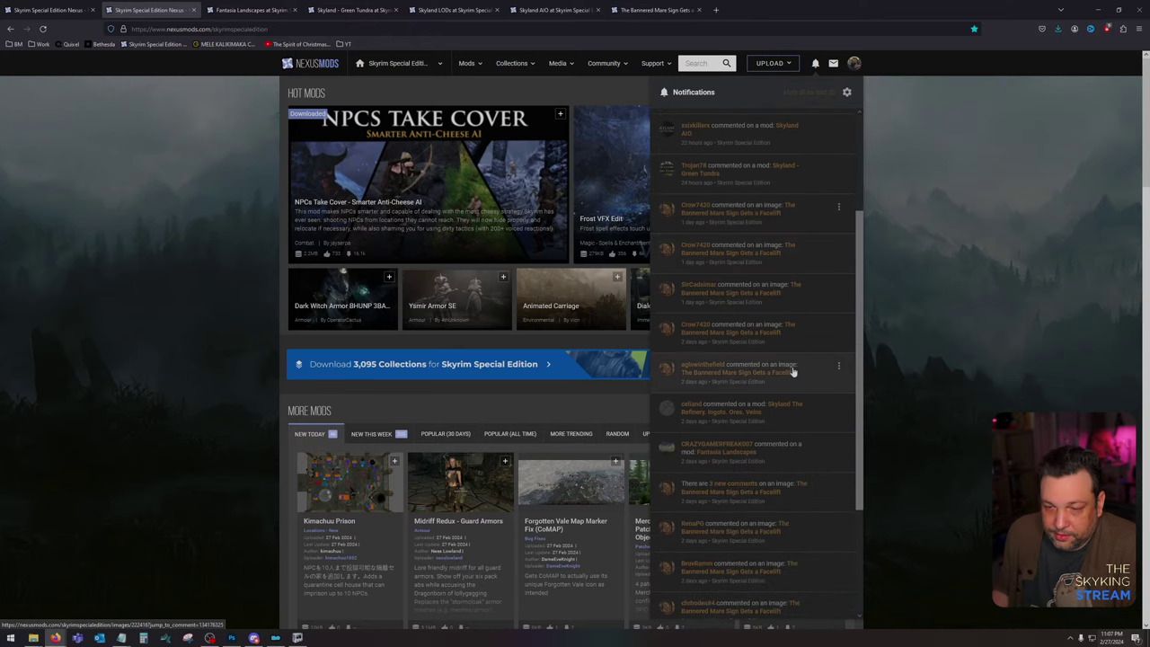
scroll(799, 372, down, 1)
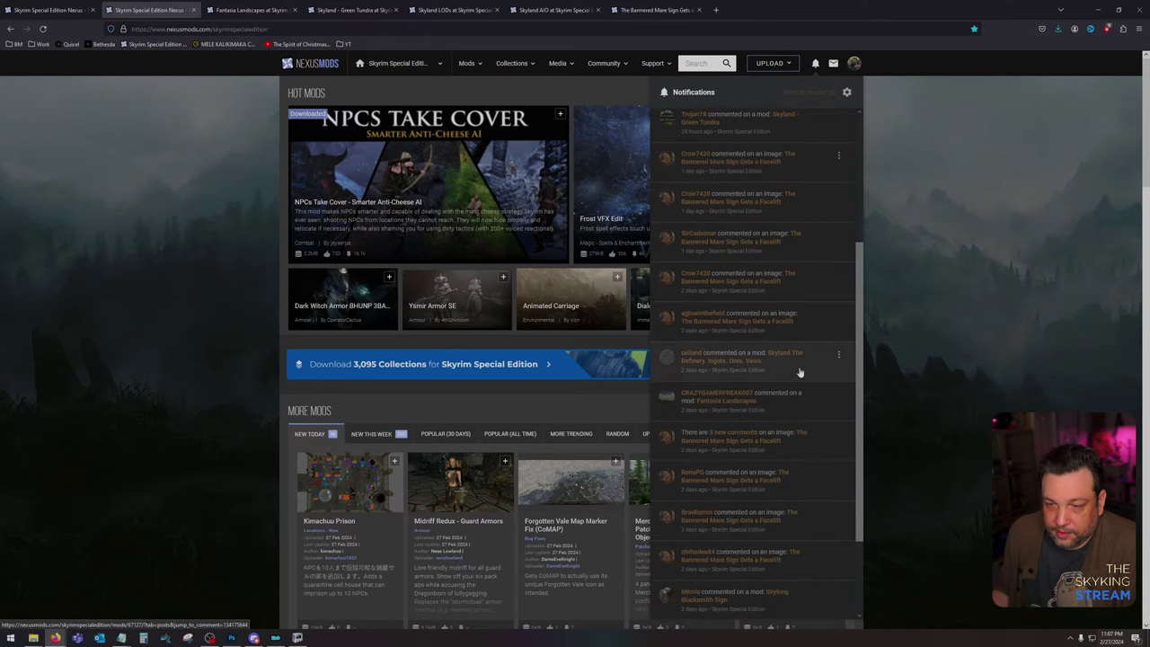
Step: Open the comment notifications for Skyland The Refinery, Skyking Blacksmith Sign and Skyland - A Landscape Texture Overhaul in separate tabs
middle_click(800, 372)
scroll(799, 373, down, 2)
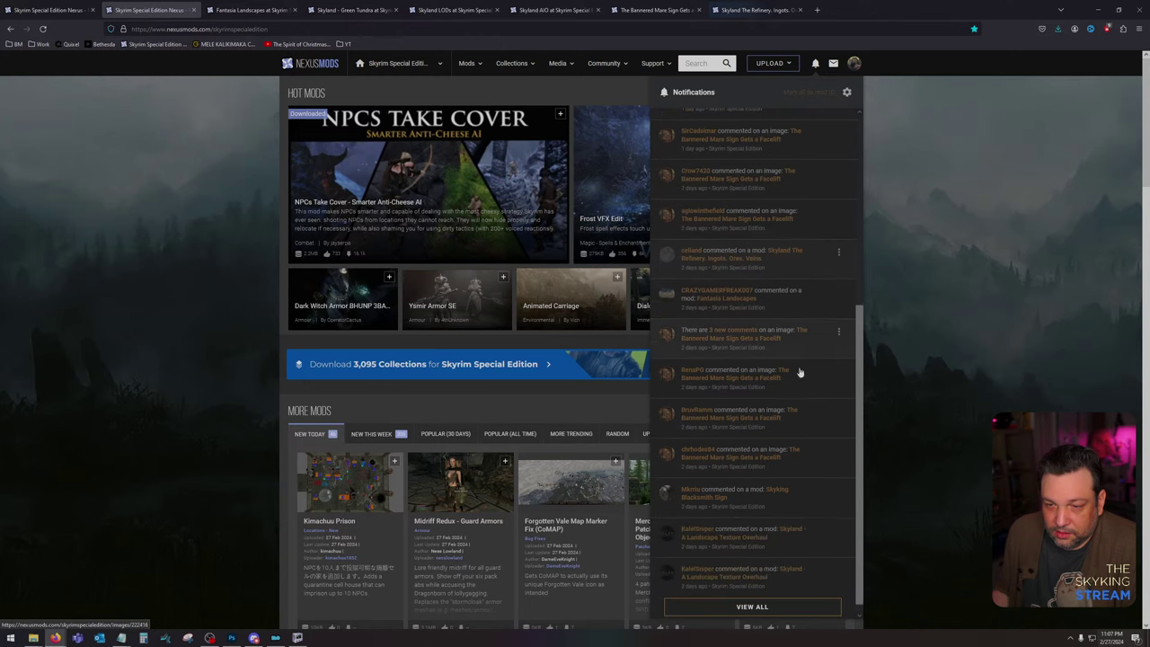
middle_click(804, 311)
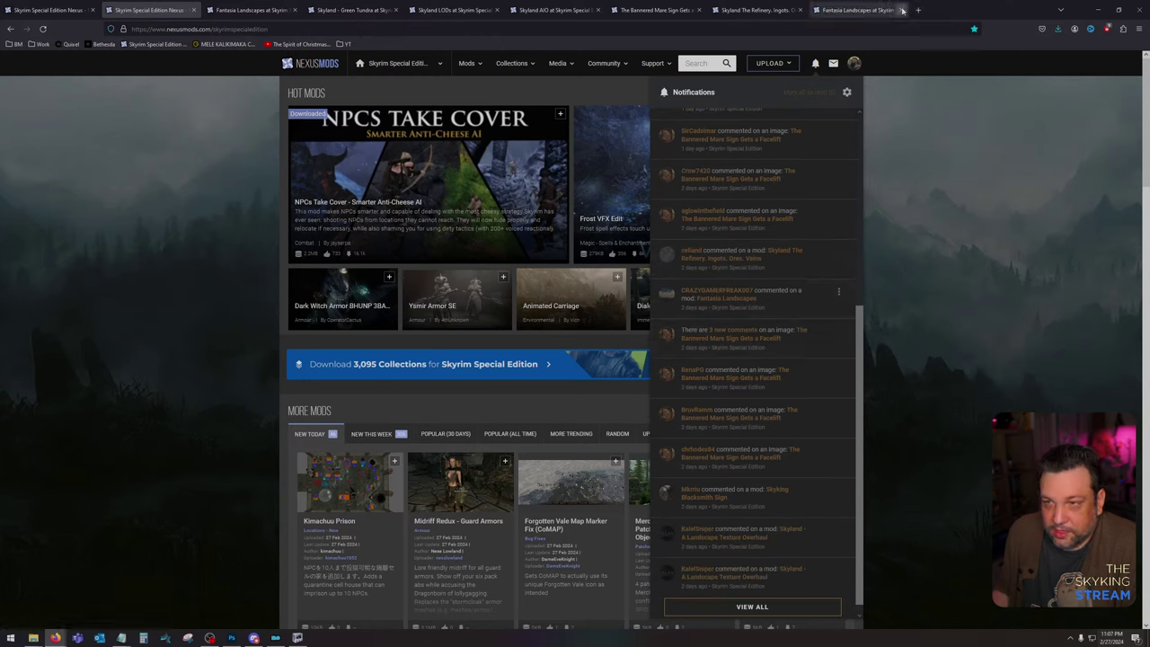
scroll(803, 497, down, 1)
middle_click(804, 497)
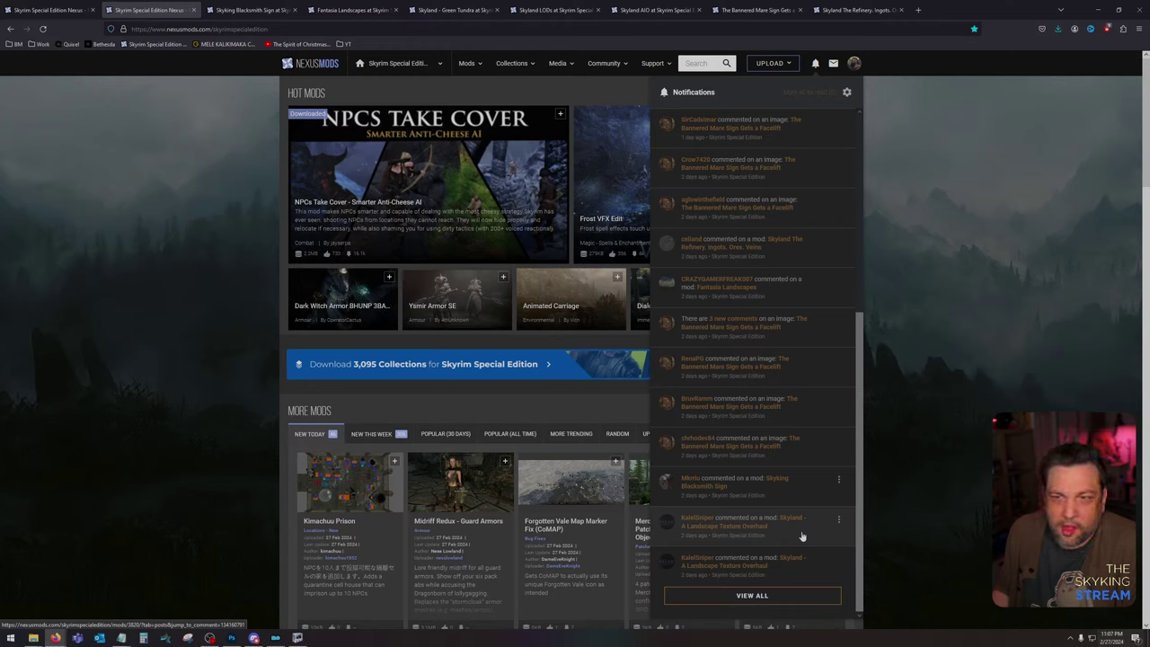
middle_click(800, 536)
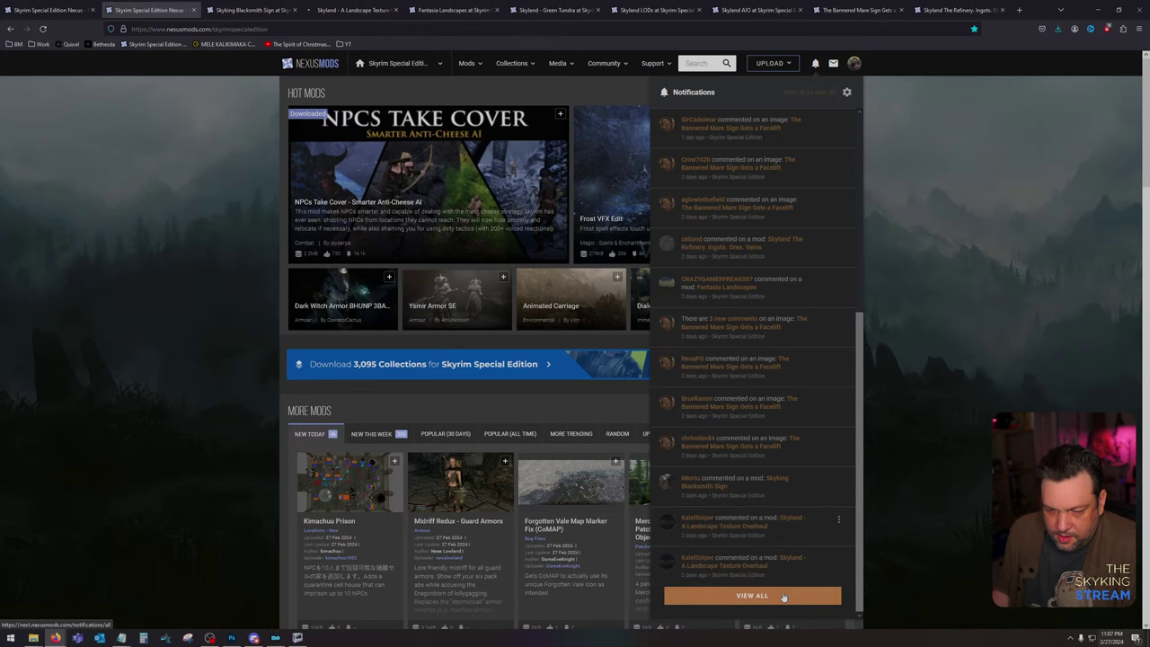
Step: Go to the Skyking Blacksmith Sign mod page and open its Riften street screenshot at full size
click(252, 10)
scroll(241, 225, up, 10)
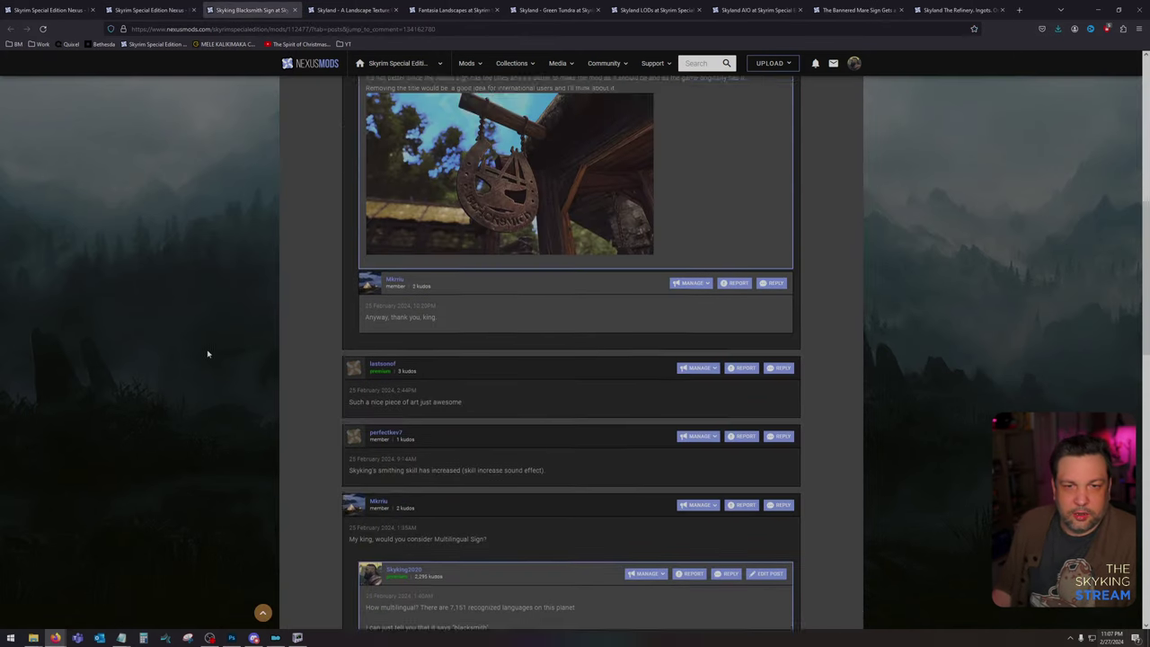
drag(288, 204, 443, 204)
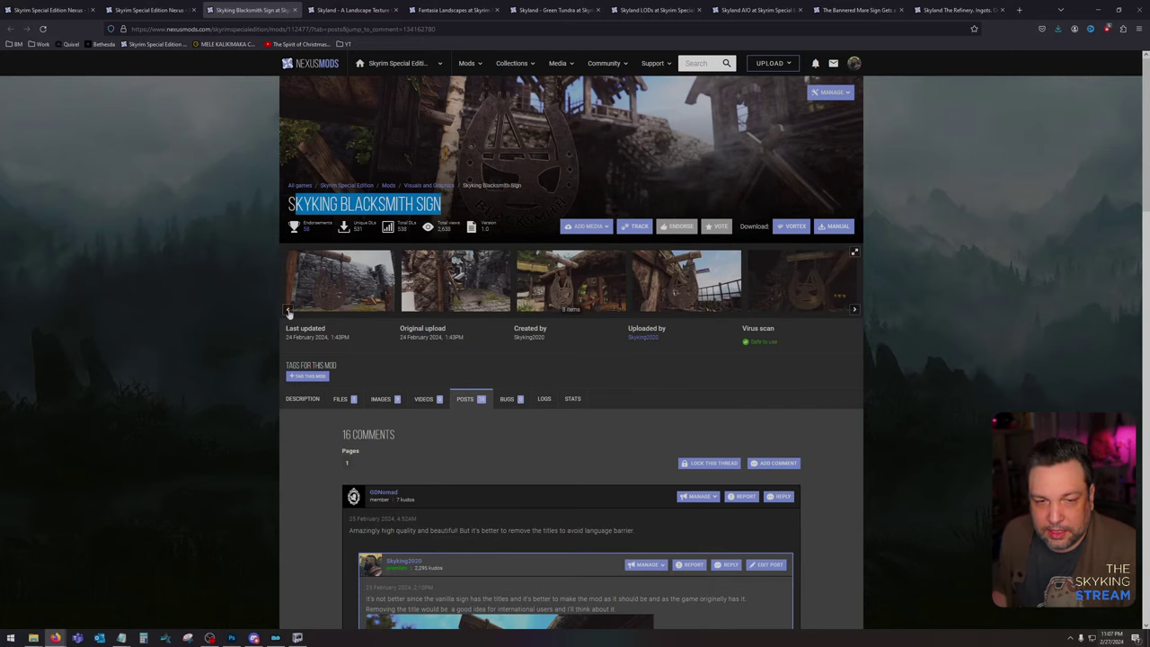
click(287, 311)
click(340, 281)
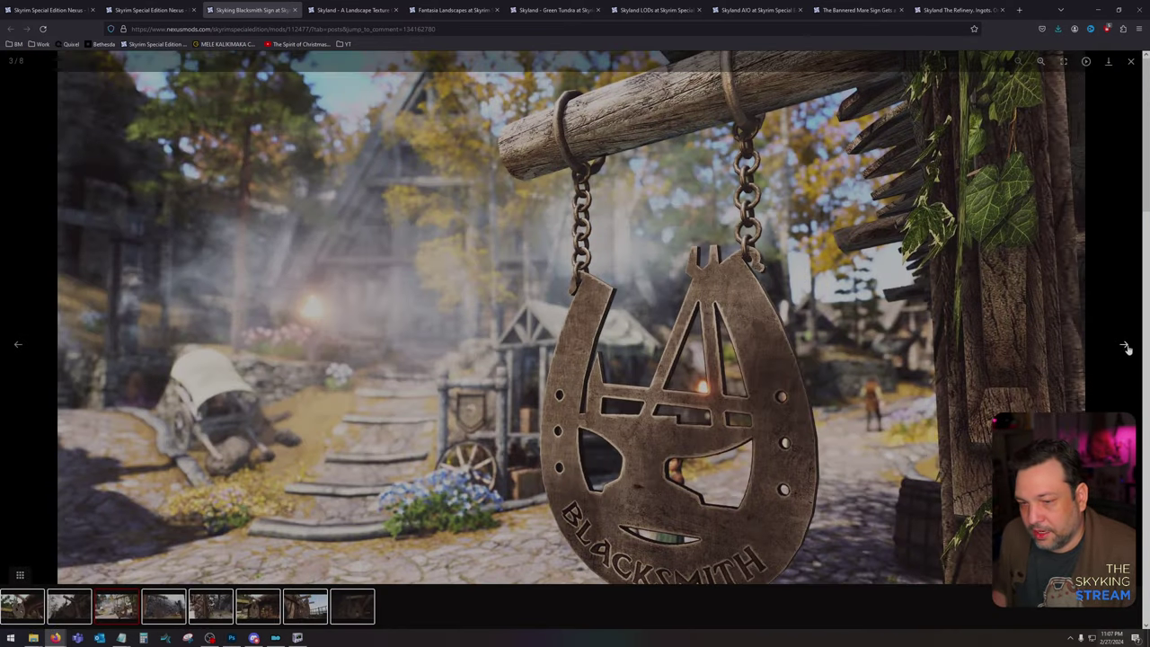
Step: Look through all the full-size Skyking Blacksmith Sign gallery screenshots and close the image viewer
click(1124, 346)
click(1124, 346)
click(1125, 346)
click(1124, 346)
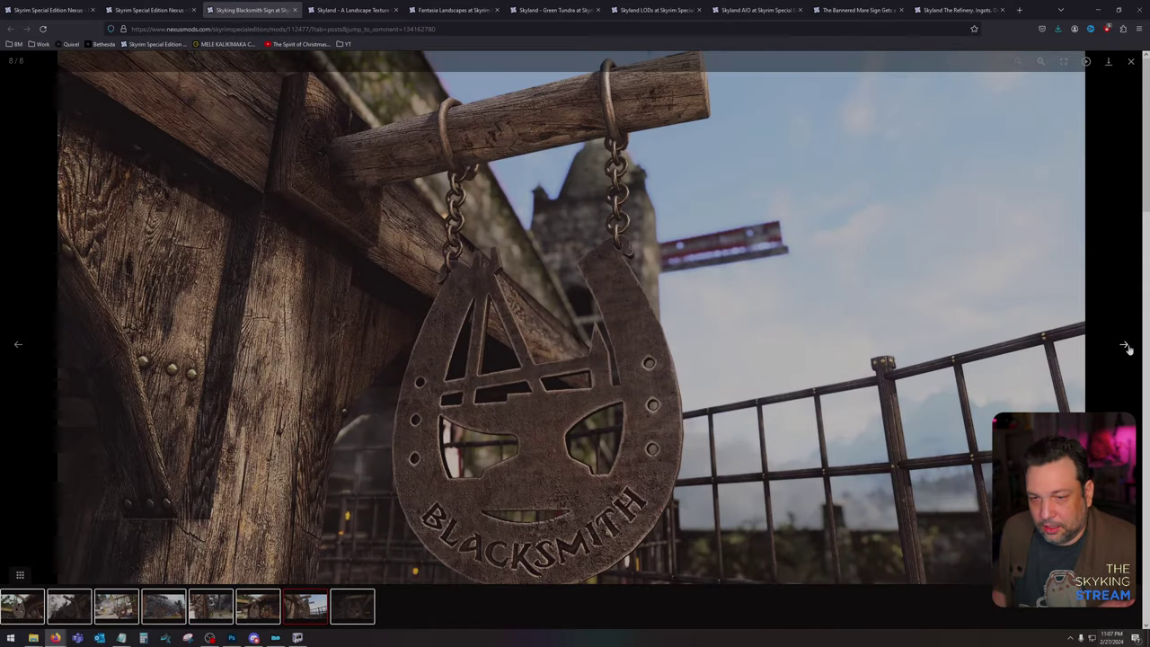
click(1124, 346)
click(1124, 346)
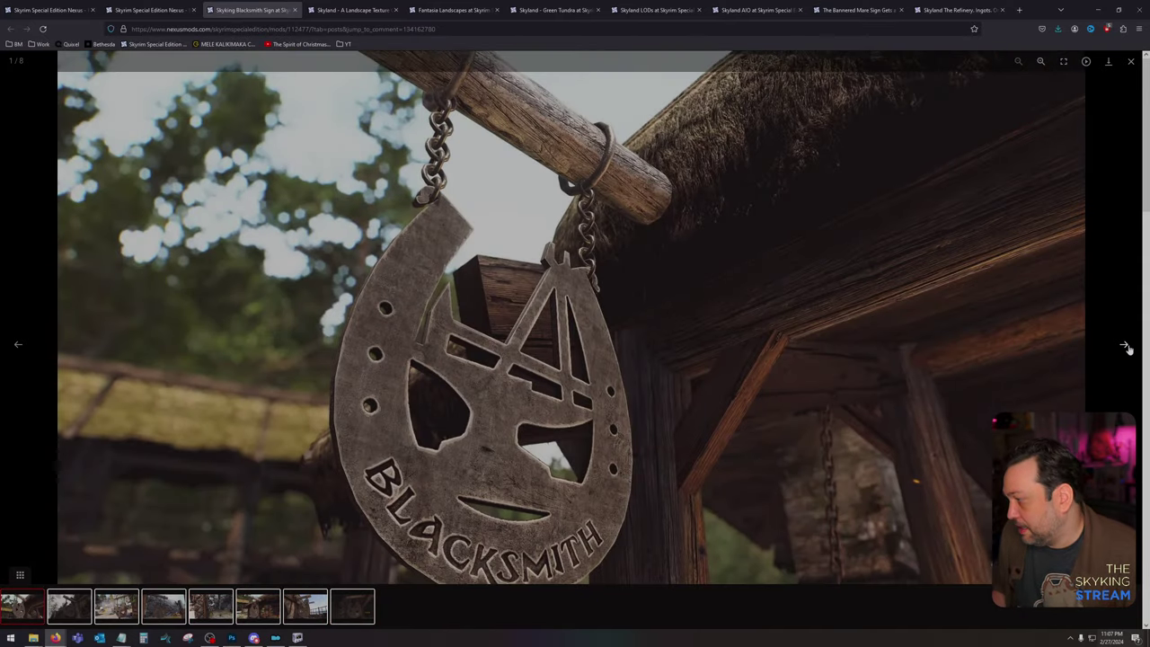
click(1125, 347)
click(1125, 346)
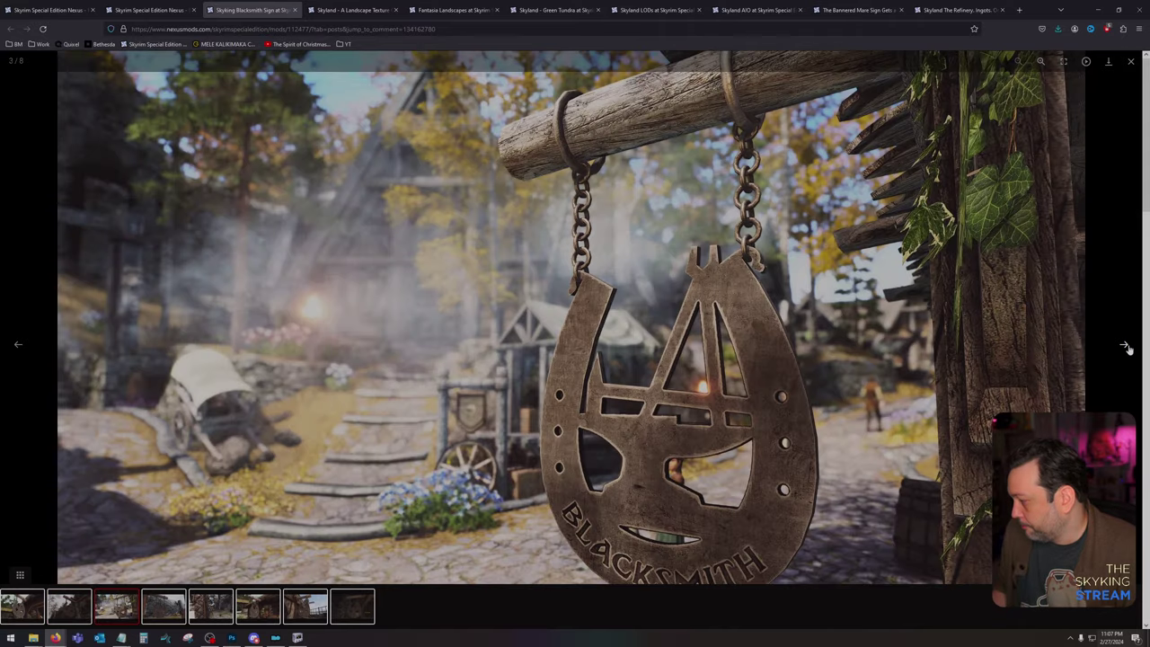
click(1125, 347)
click(1125, 347)
click(1125, 347)
click(1125, 347)
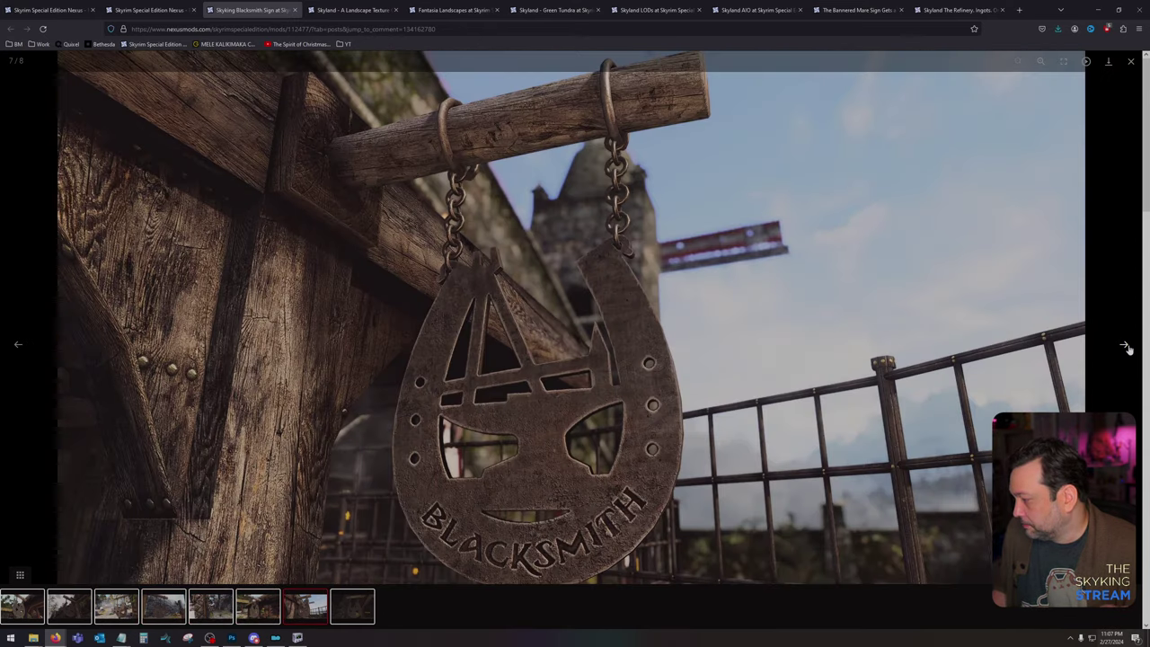
click(1125, 347)
click(1125, 347)
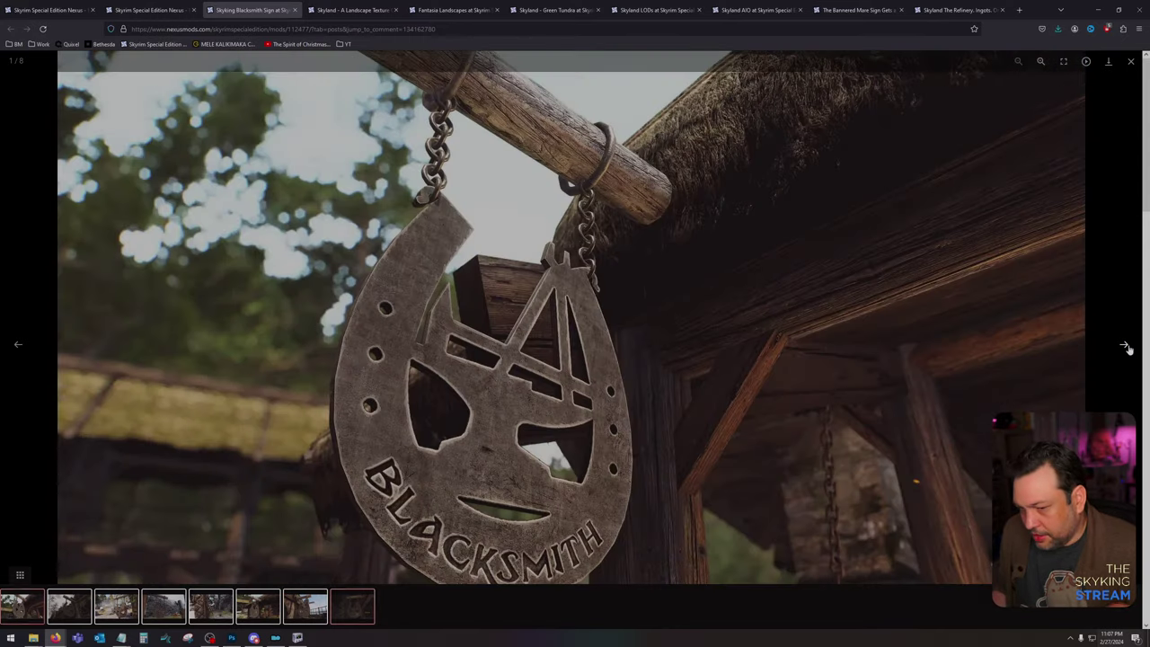
click(1114, 248)
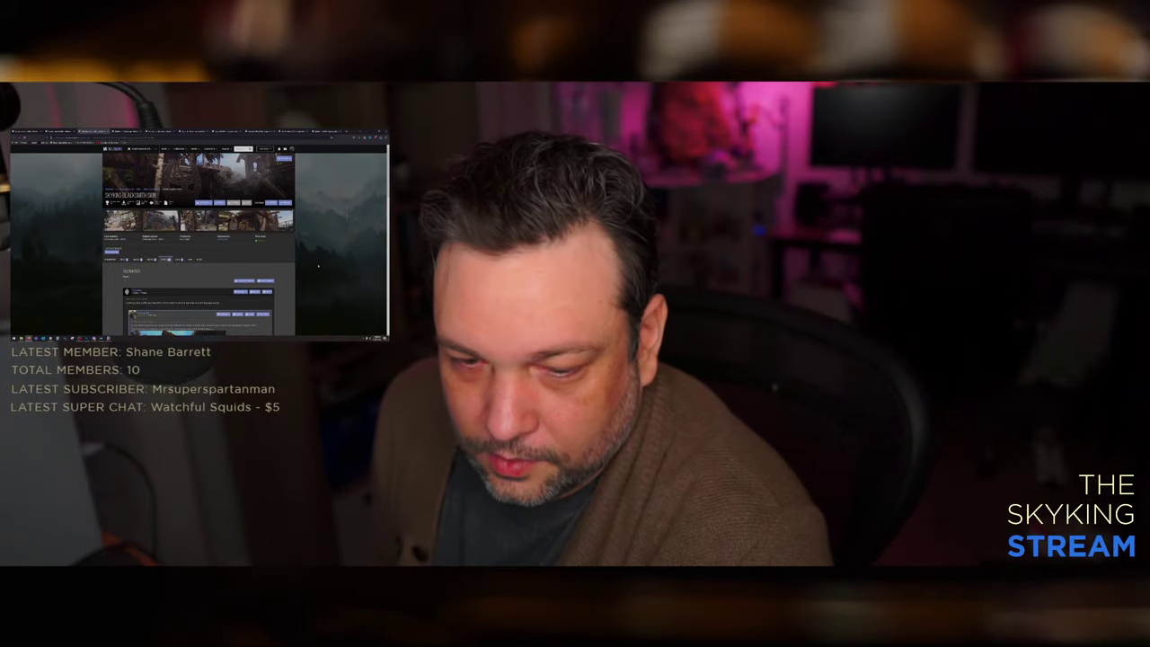
Step: Open the sign screenshot embedded in the comment reply in a new tab and examine it at large size
right_click(220, 330)
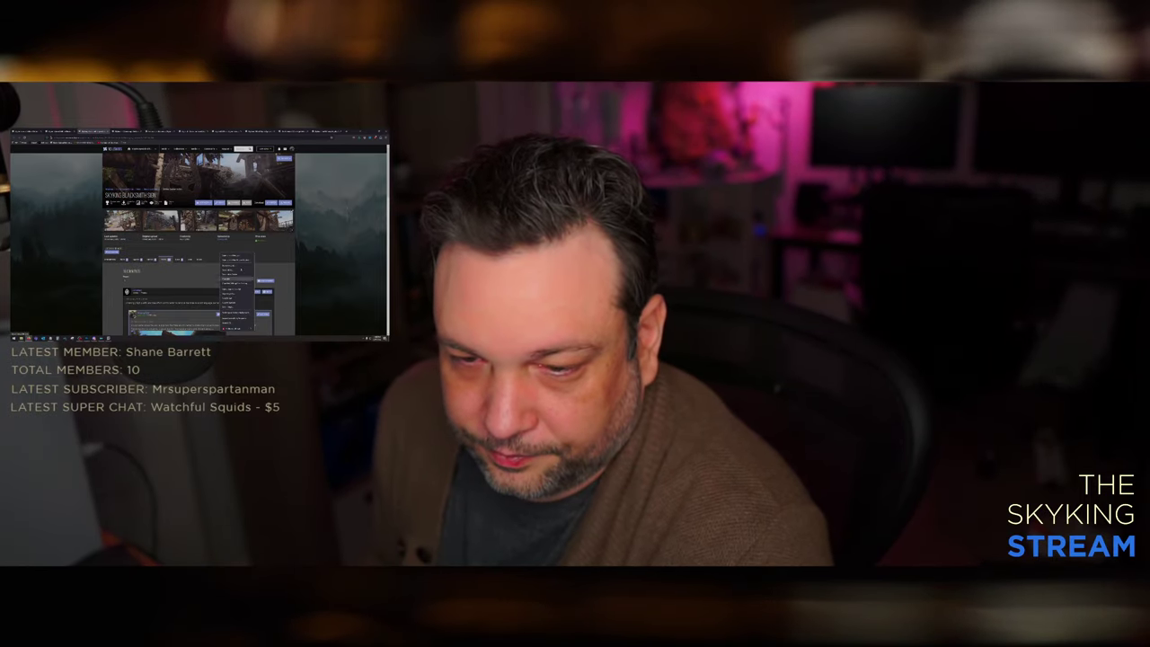
click(236, 256)
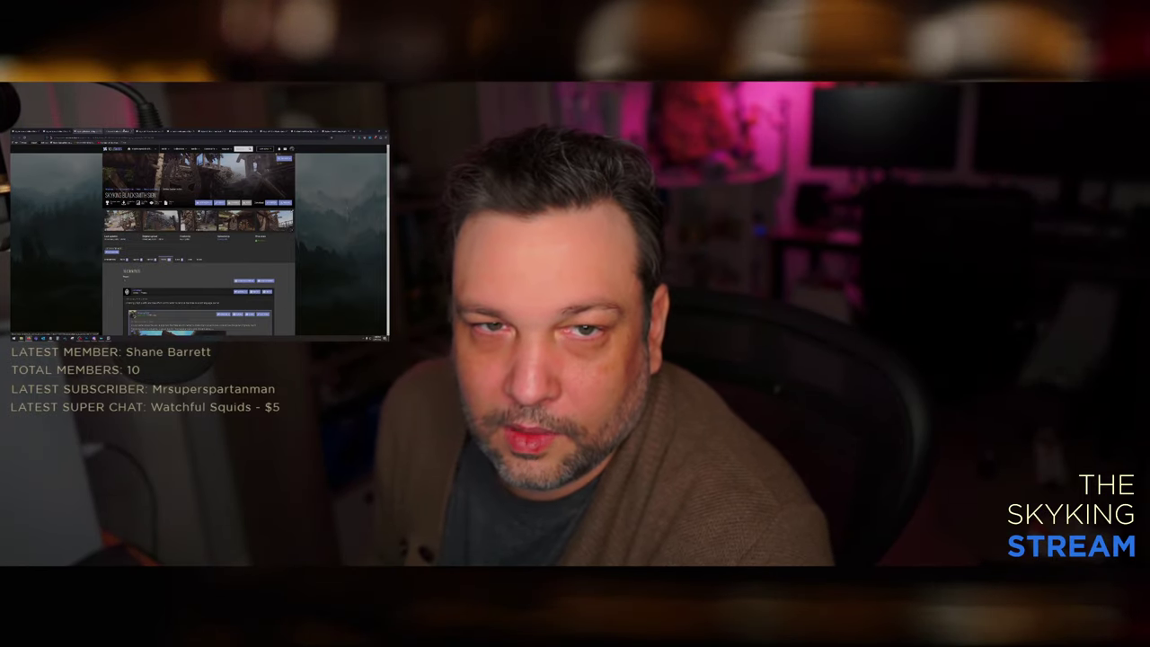
click(124, 130)
scroll(199, 238, down, 4)
scroll(199, 238, up, 3)
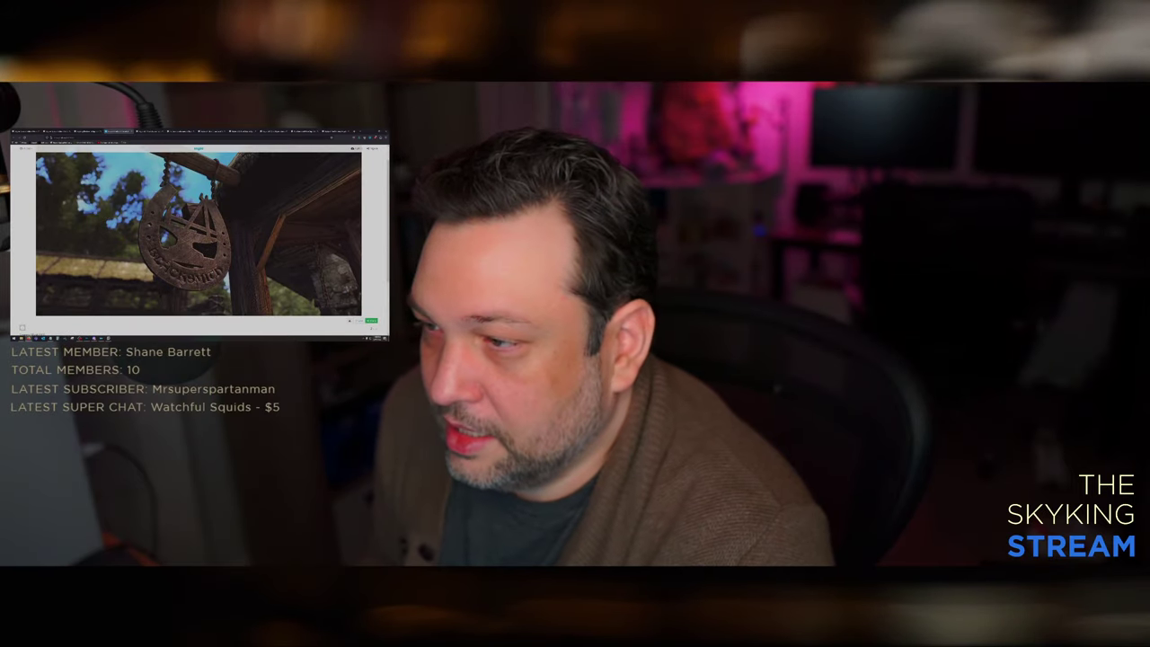
scroll(199, 238, up, 1)
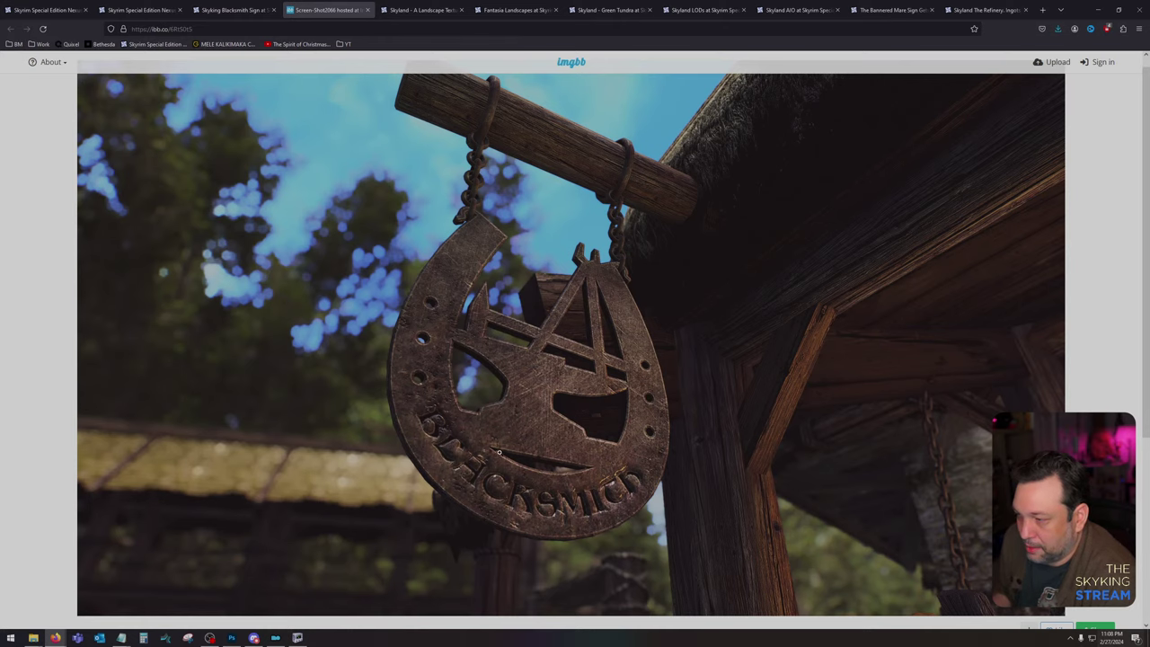
Step: Return to the Skyking Blacksmith Sign page and compare its full-size gallery screenshots with the hosted image
click(235, 9)
click(350, 281)
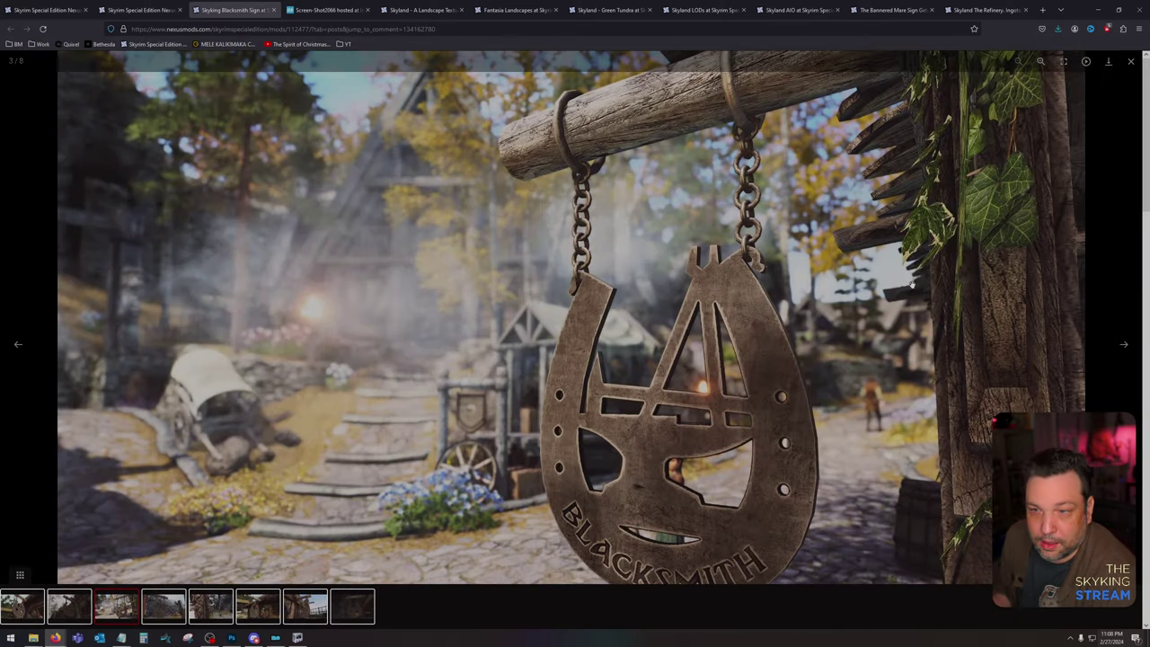
click(1123, 345)
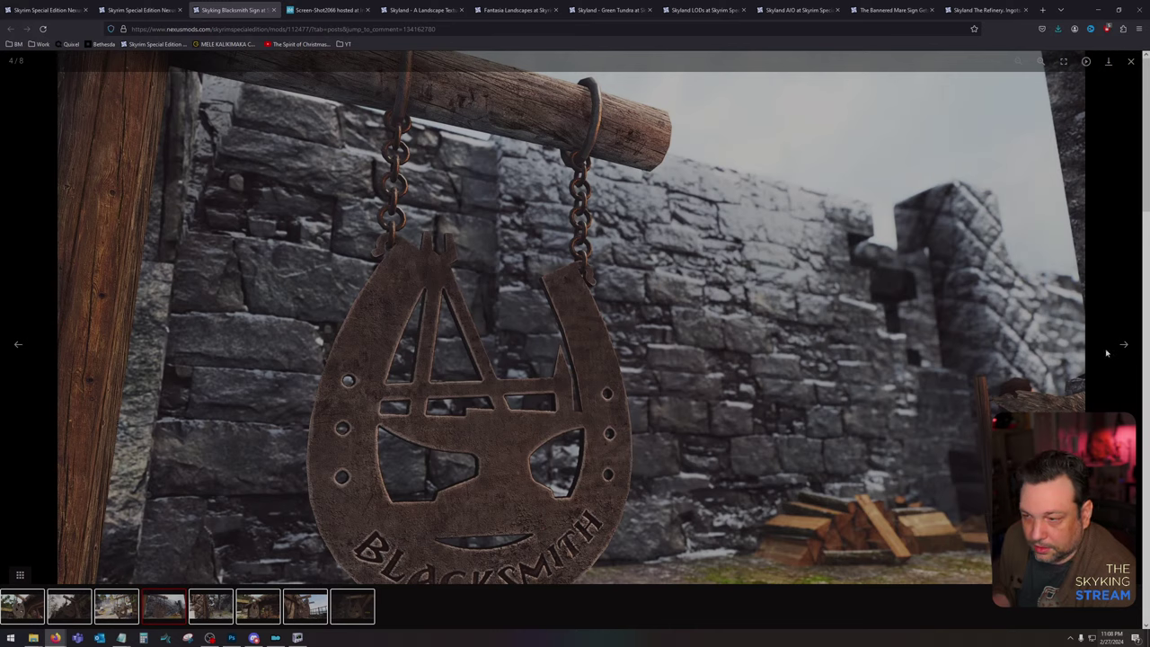
click(1124, 345)
click(1124, 345)
click(1125, 345)
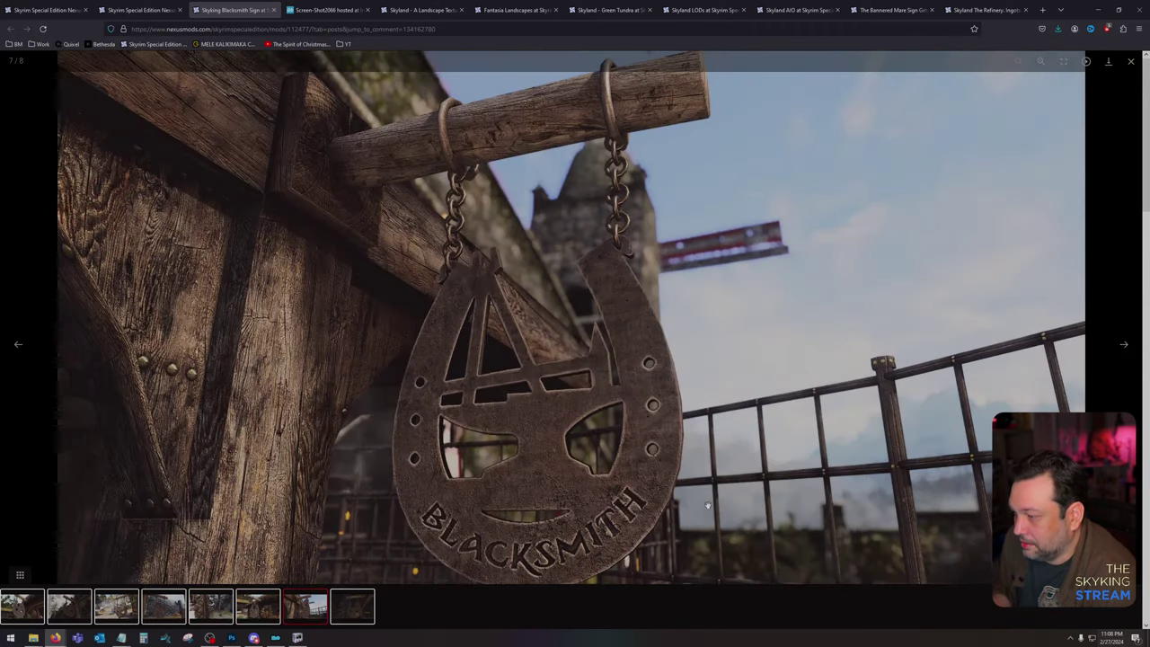
Step: Close the hosted screenshot's tab and the image viewer on the Skyking Blacksmith Sign page
click(159, 15)
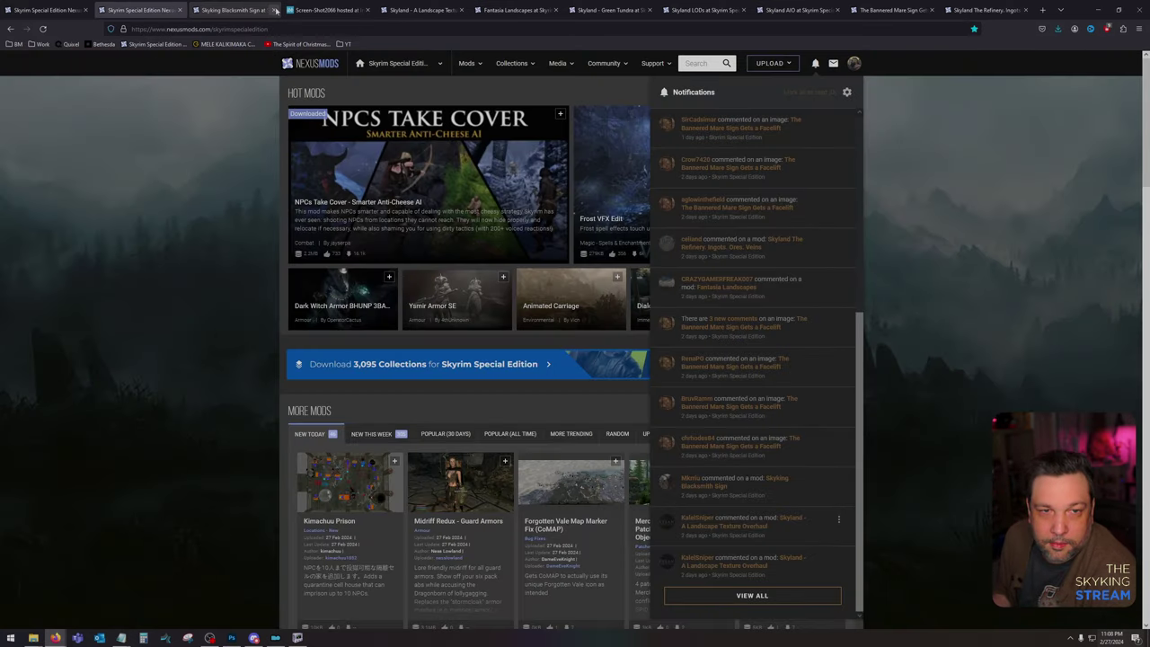
click(261, 10)
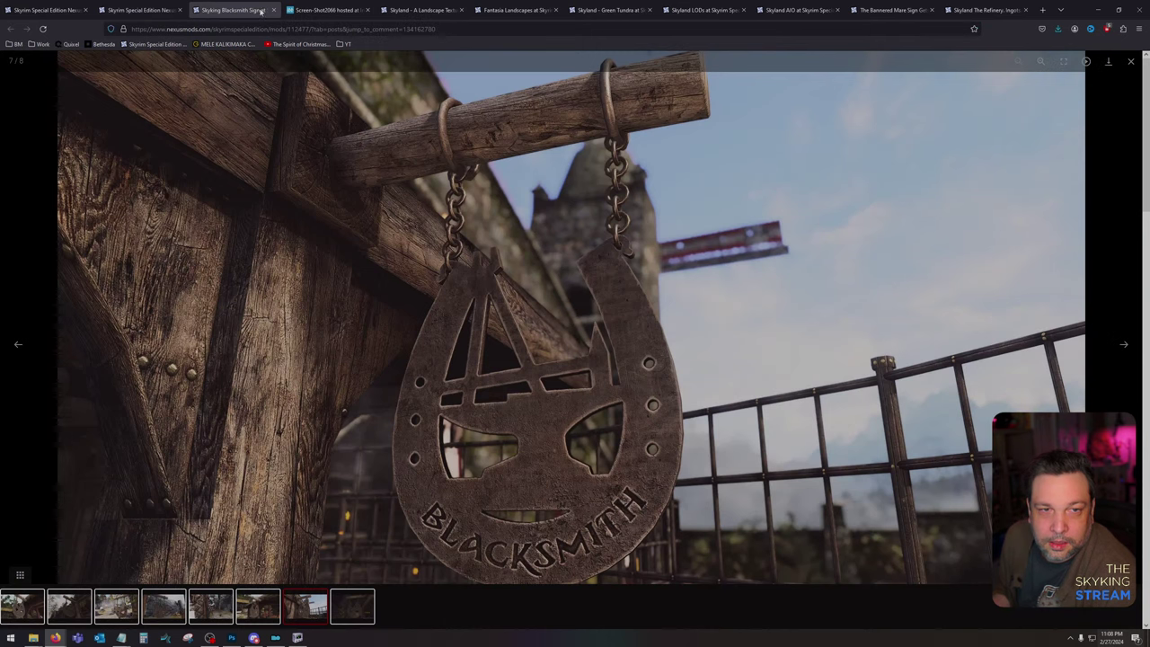
click(368, 10)
click(1132, 63)
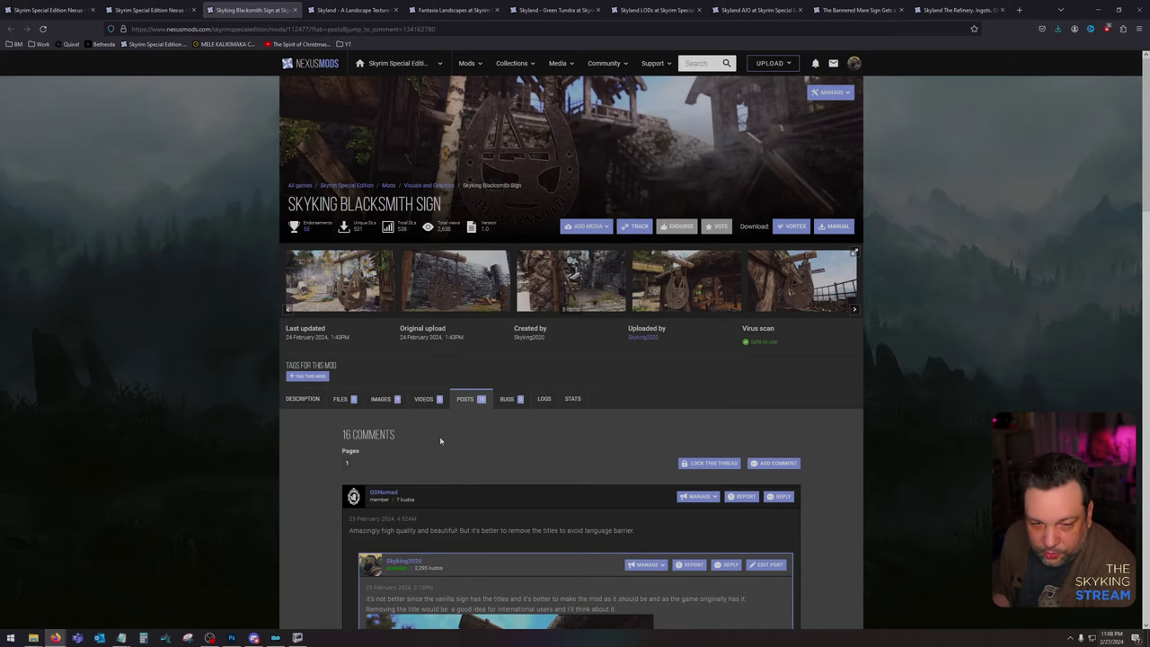
Step: Find the comment asking for a multilingual sign in the posts and enlarge the page to 240%
scroll(440, 440, down, 15)
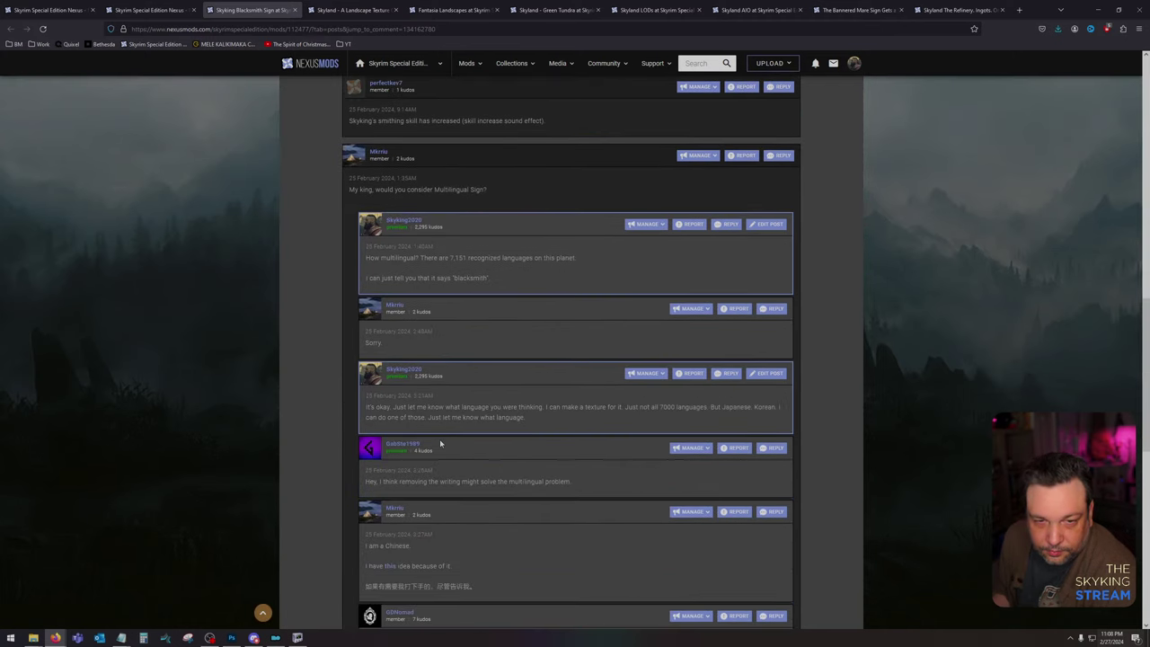
scroll(440, 443, down, 1)
drag(433, 143, 349, 144)
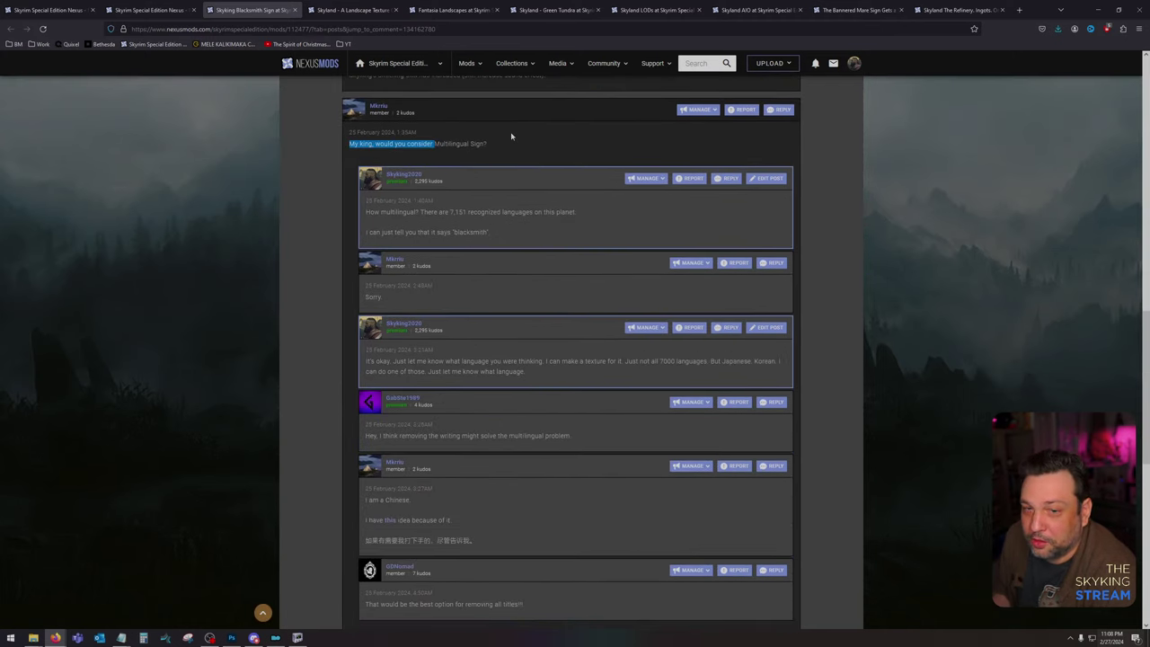
drag(489, 144, 385, 144)
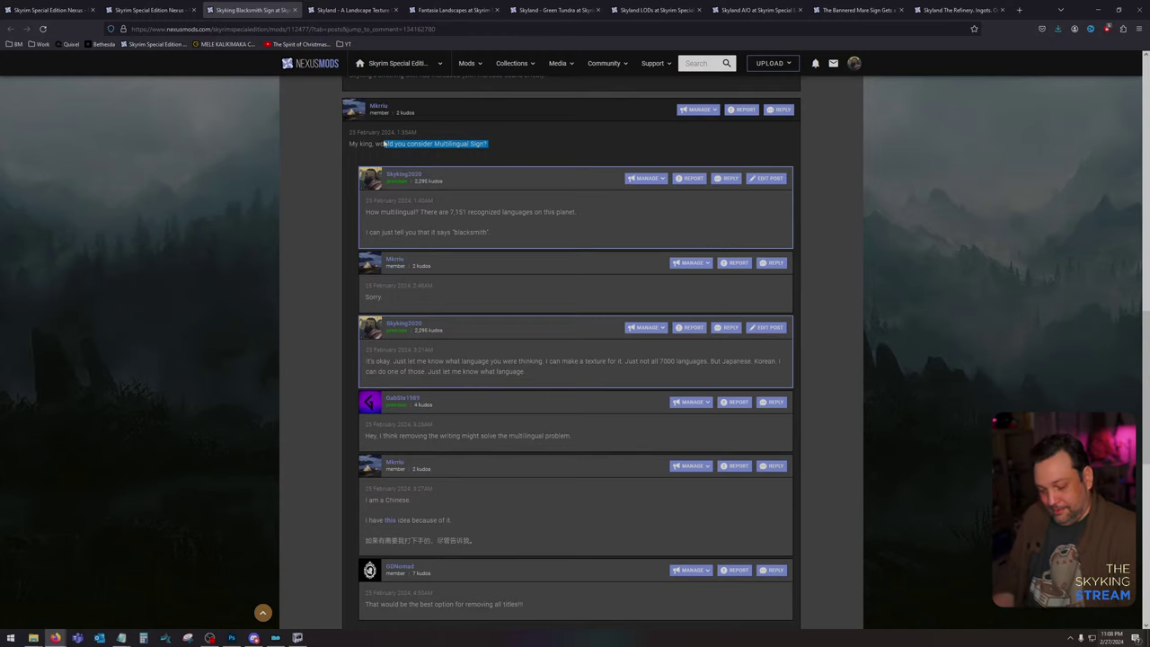
scroll(384, 144, up, 7)
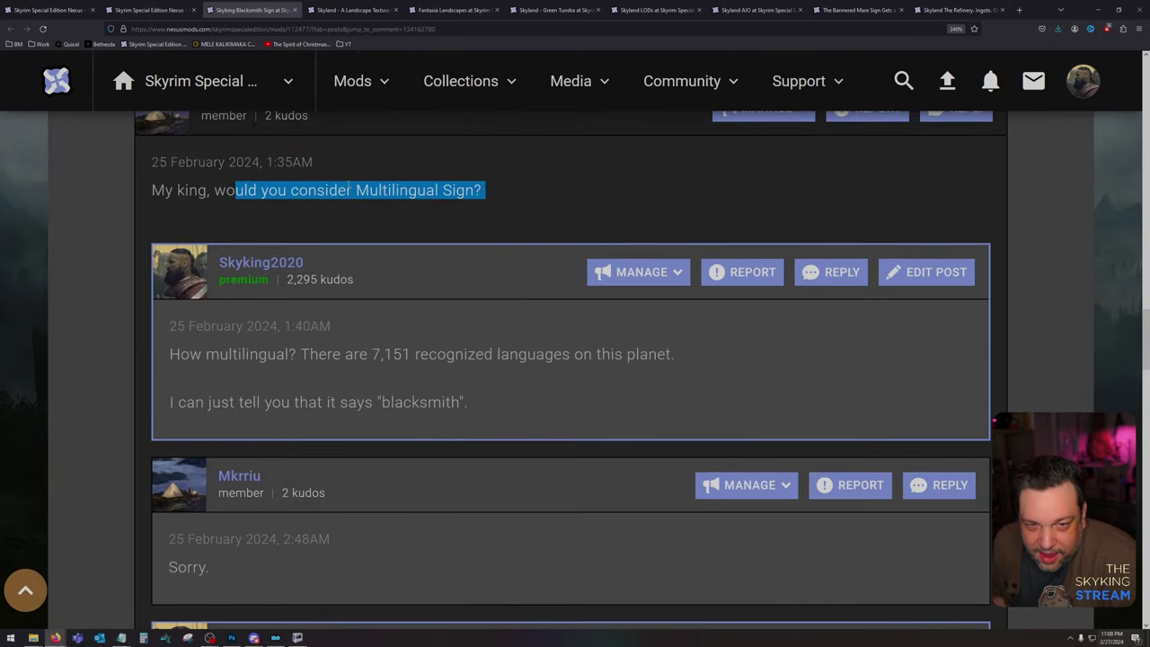
click(511, 194)
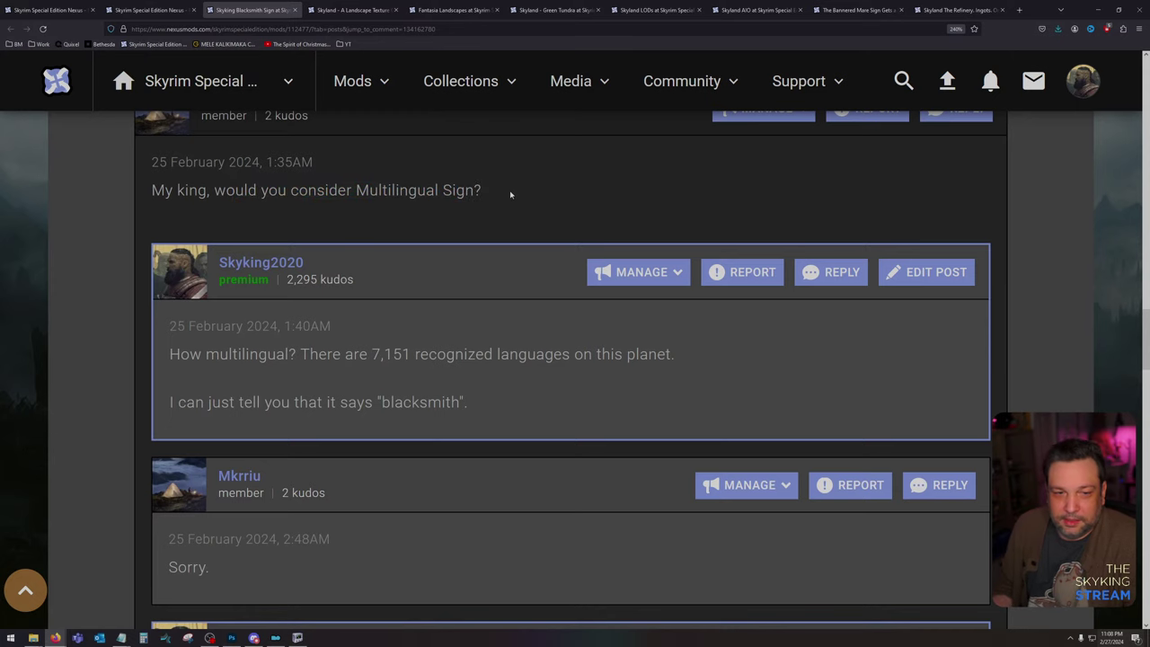
Step: Read the multilingual sign request and its replies, down to the offer to make a texture in another language
scroll(509, 193, up, 3)
scroll(505, 216, down, 3)
scroll(502, 234, up, 2)
scroll(461, 398, down, 2)
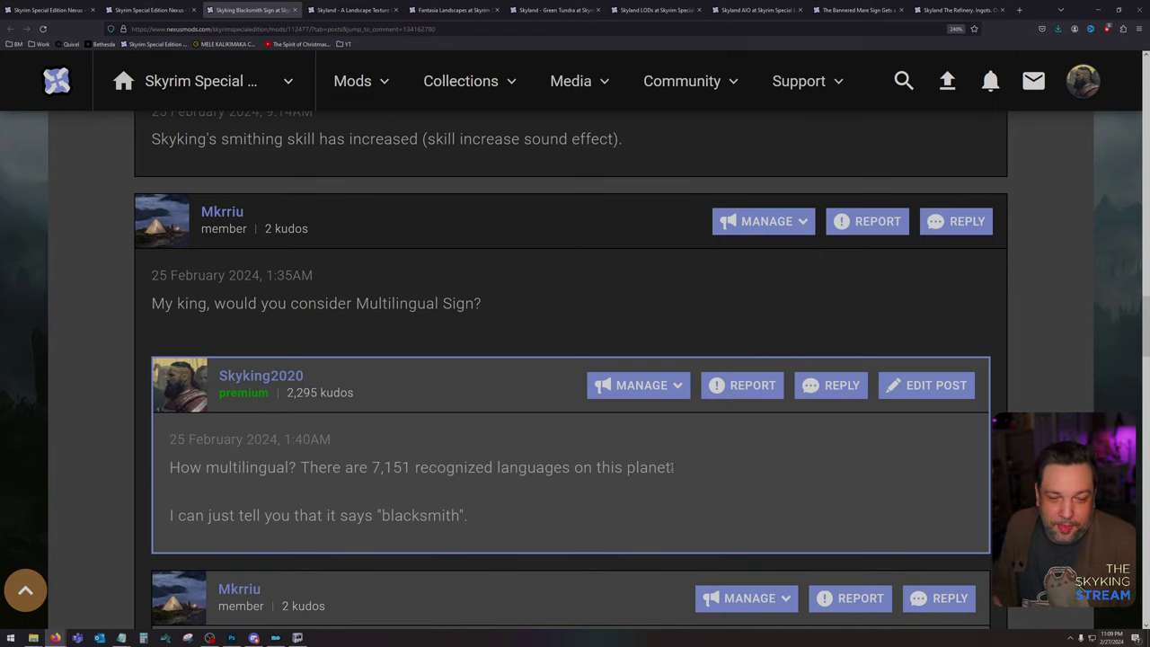
scroll(596, 477, down, 4)
scroll(232, 552, up, 3)
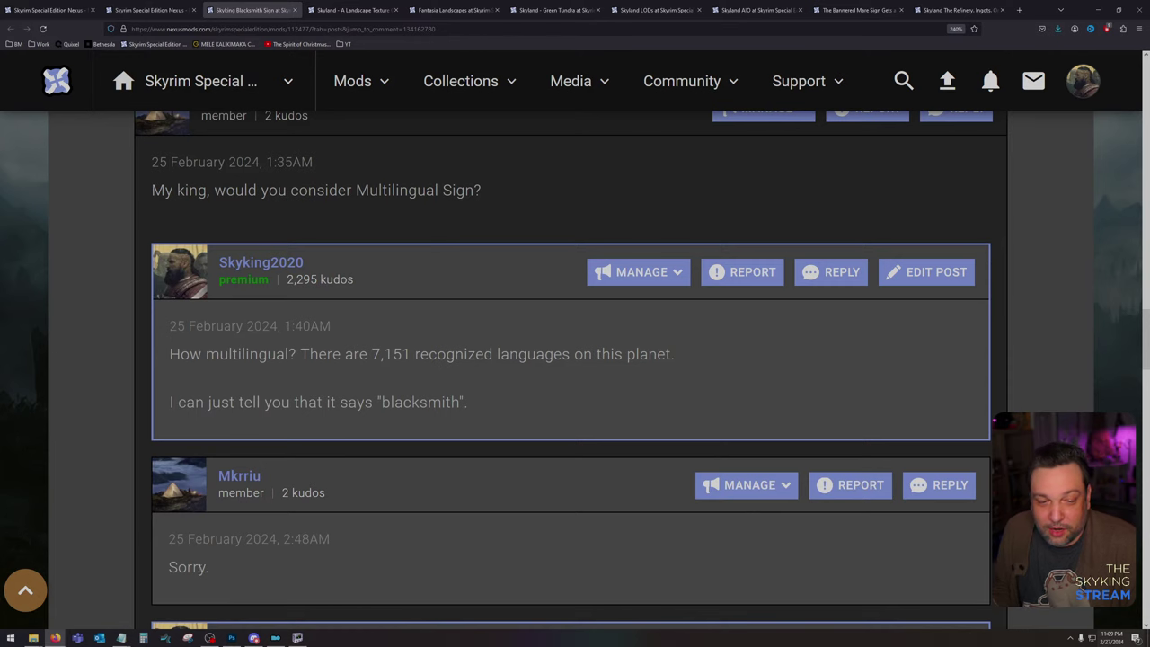
drag(178, 567, 213, 568)
scroll(209, 513, down, 3)
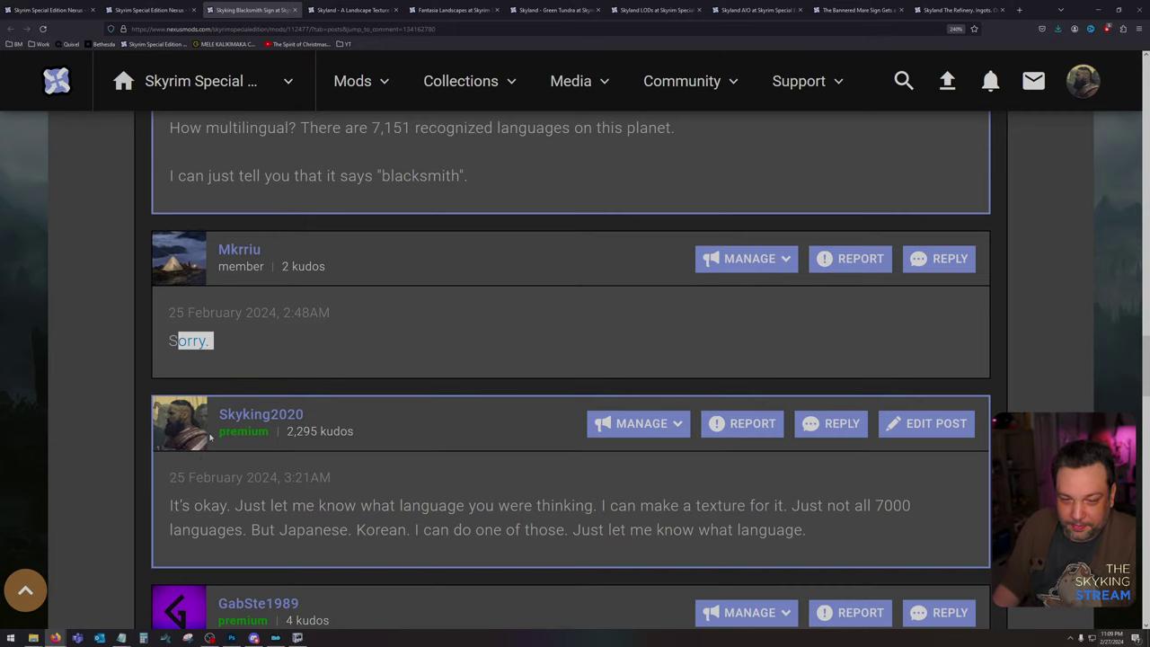
Step: Read the replies suggesting to remove the writing and the one explaining the multilingual idea, down to its Chinese sentence
scroll(241, 457, down, 3)
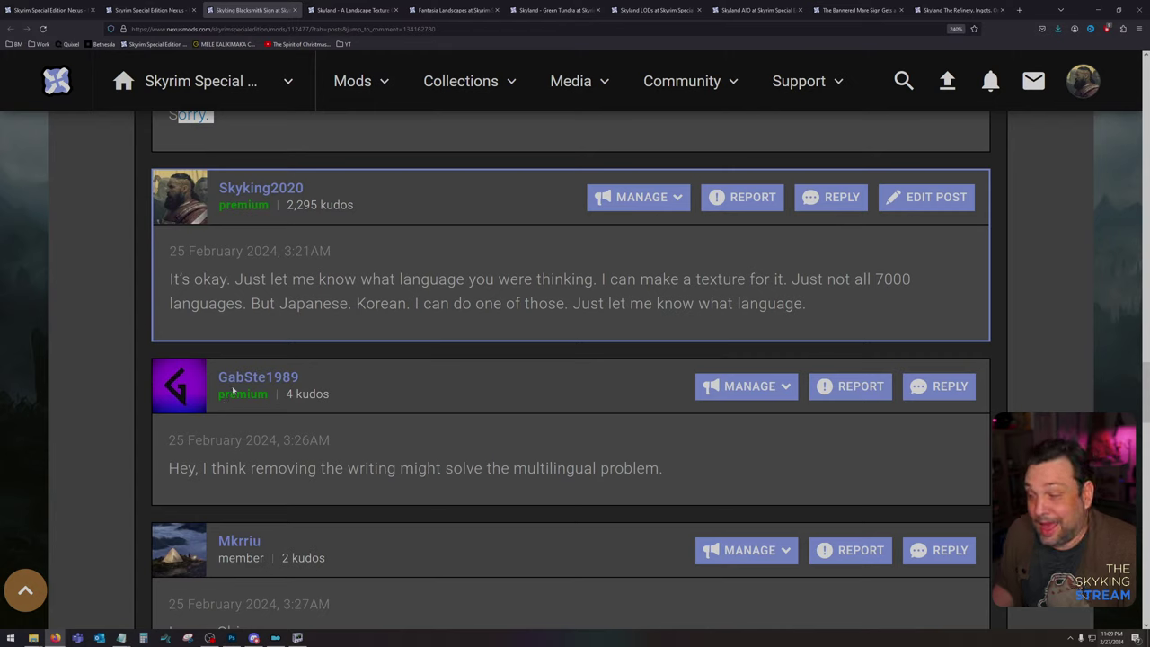
drag(170, 468, 673, 469)
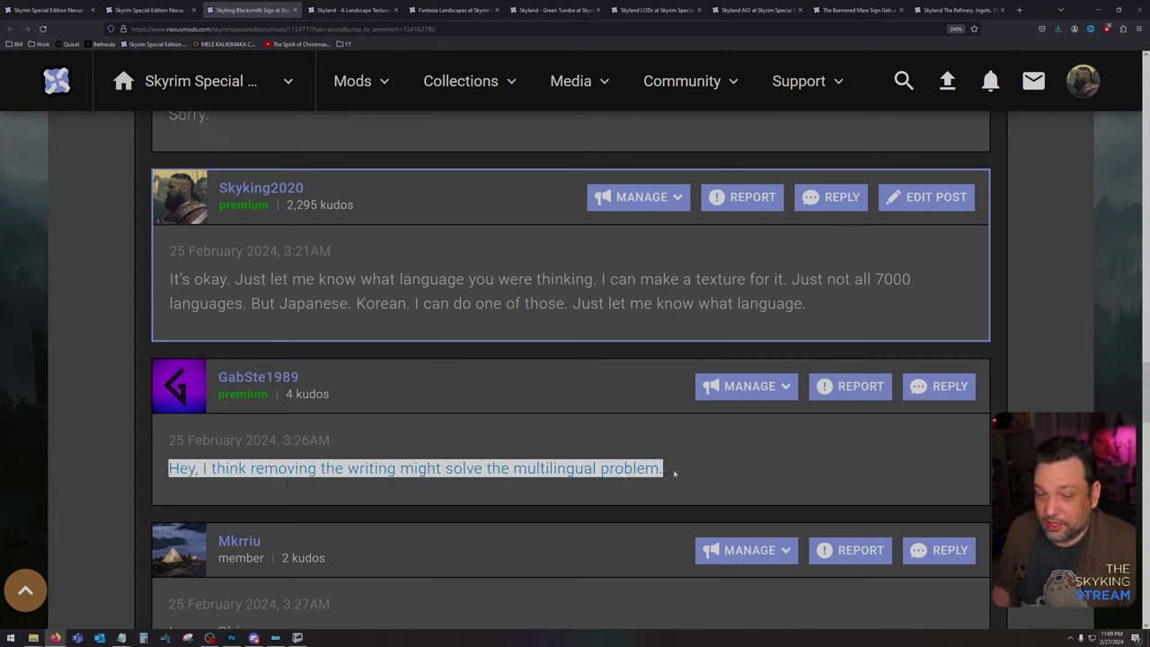
click(673, 469)
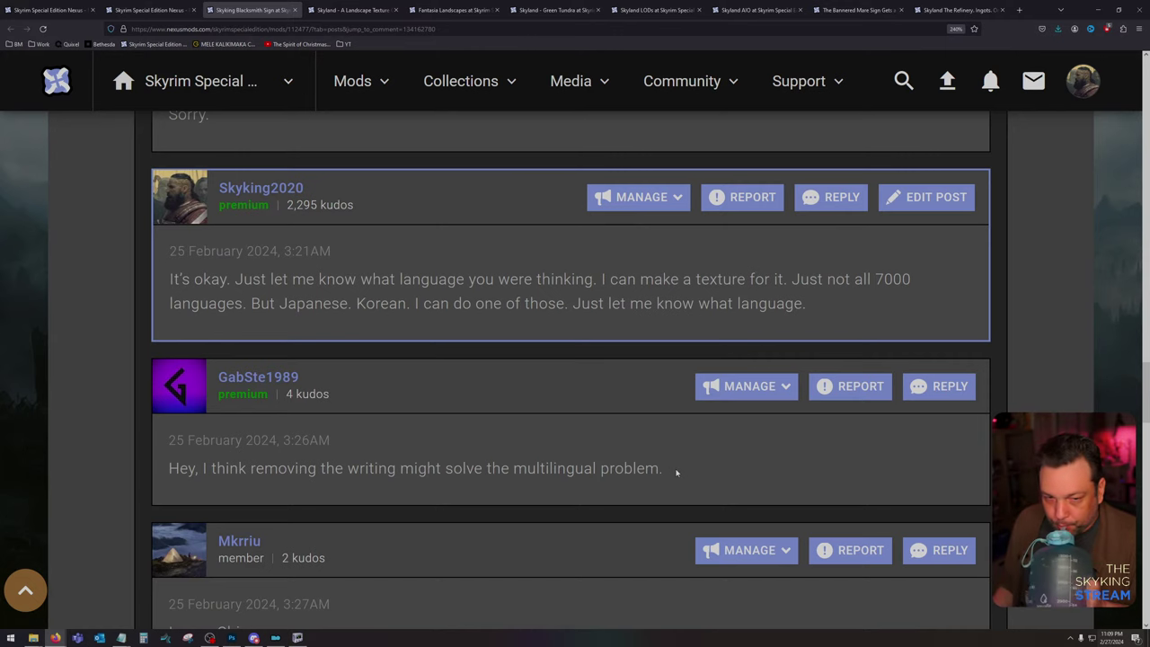
scroll(676, 471, down, 2)
scroll(677, 472, down, 4)
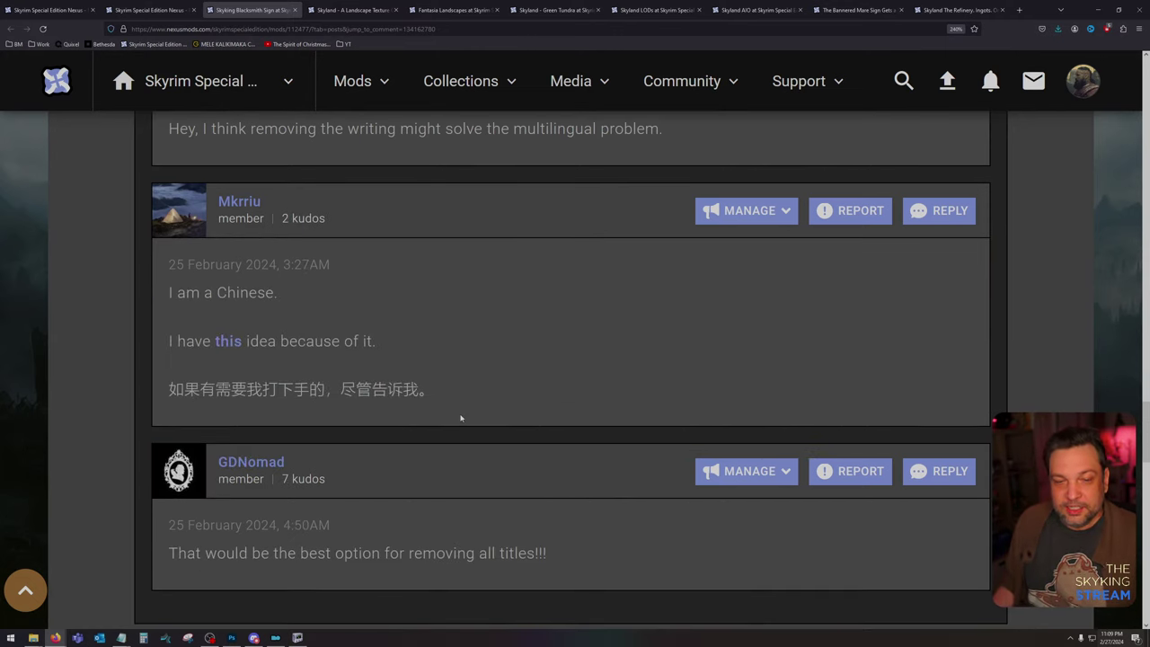
scroll(458, 418, up, 2)
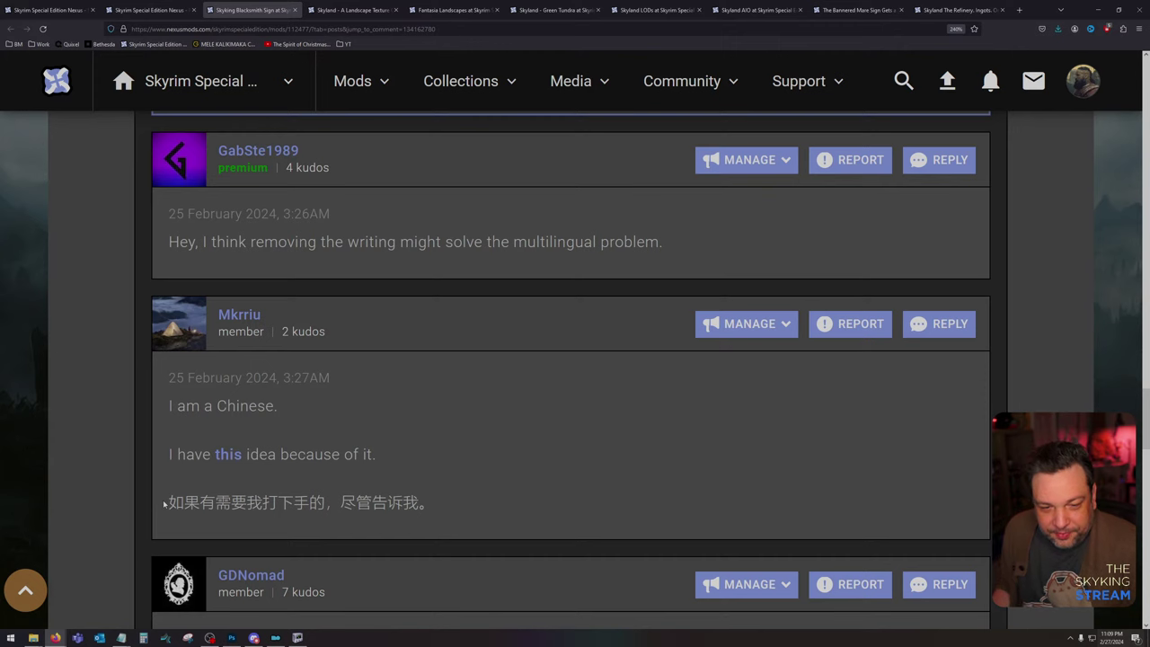
drag(164, 504, 456, 513)
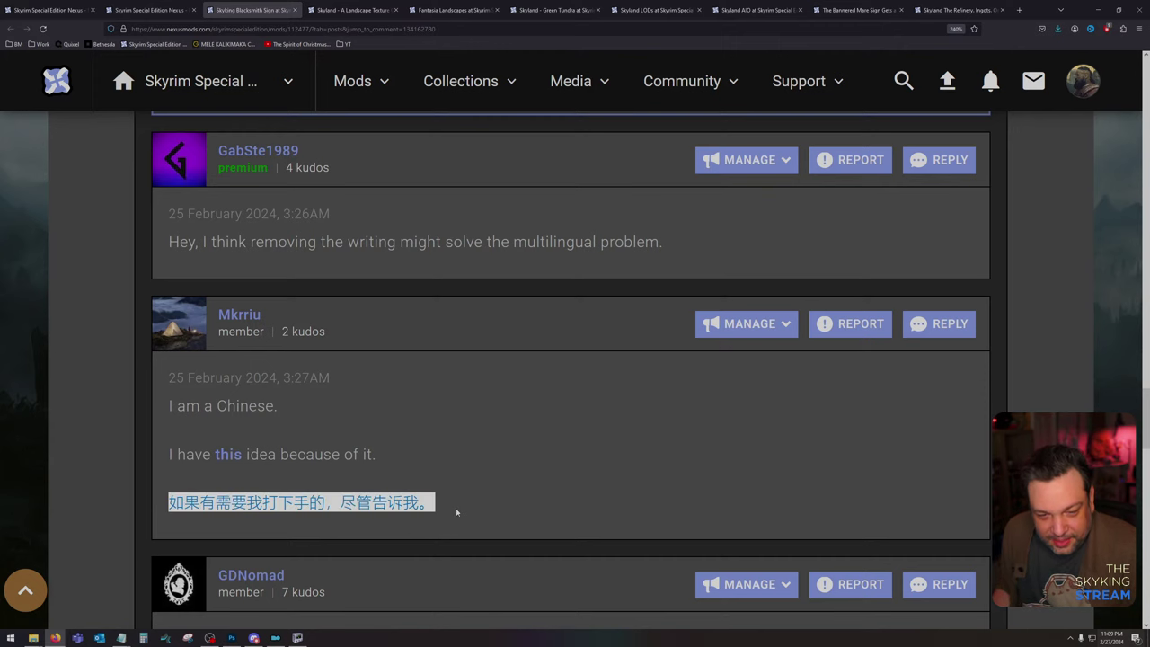
Step: Open the mod linked in the multilingual idea reply in its own tab, view it briefly and close it
middle_click(227, 454)
click(338, 11)
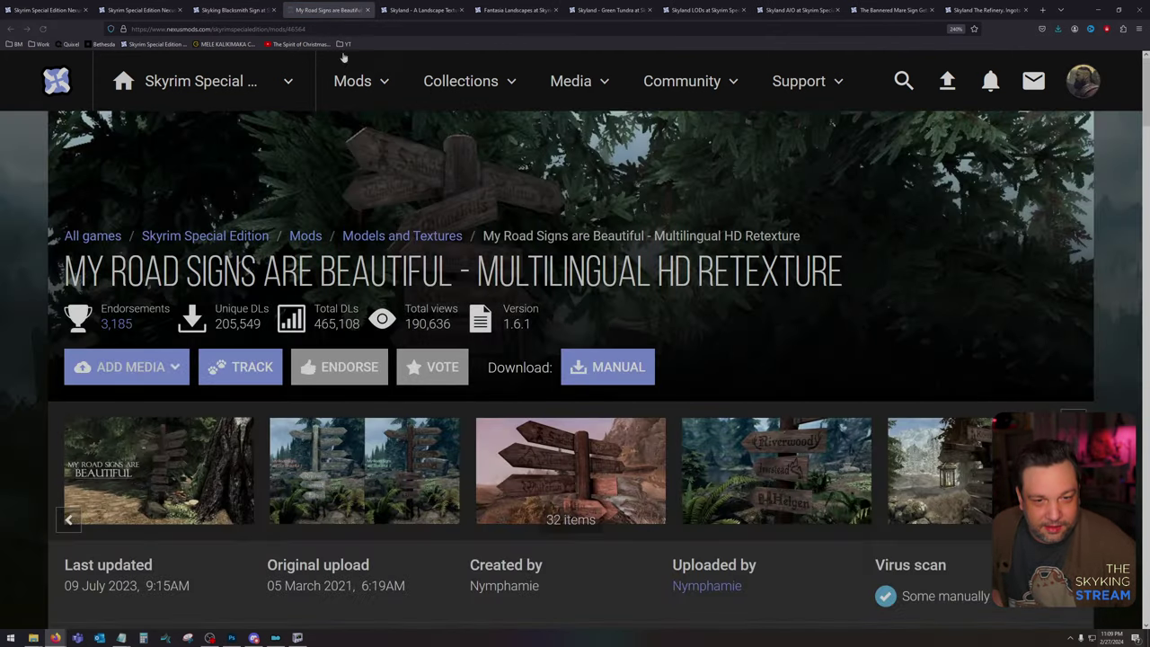
click(368, 10)
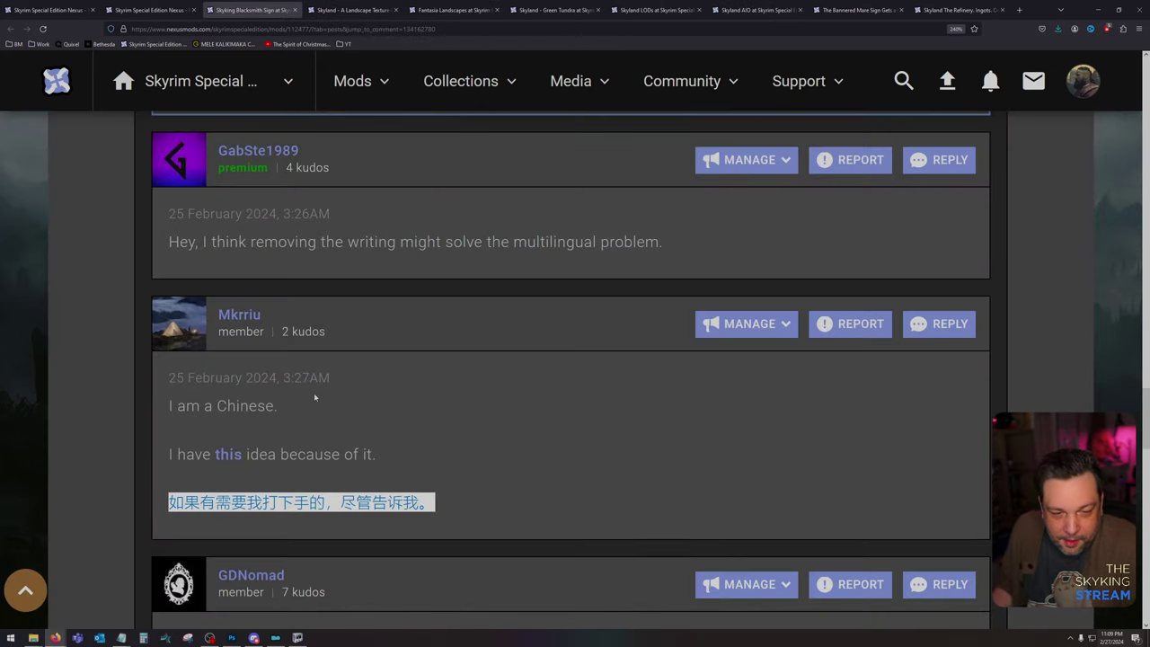
Step: Read the last reply in the multilingual sign thread, about removing all titles
scroll(314, 393, down, 3)
scroll(319, 408, down, 1)
scroll(319, 408, up, 2)
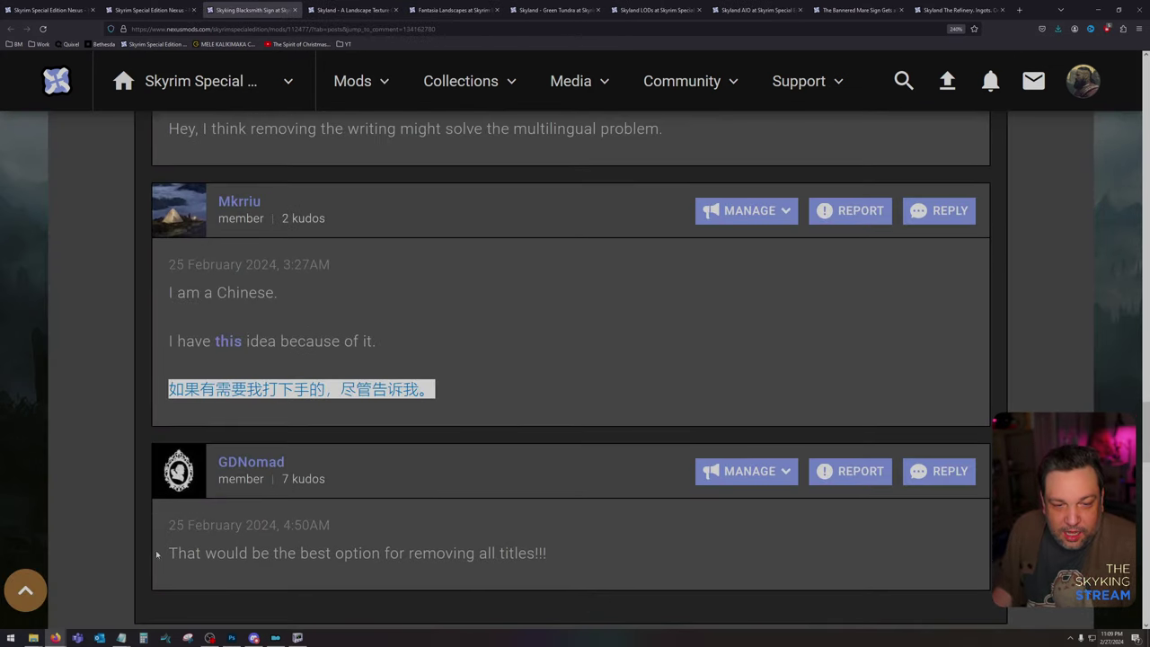
drag(168, 554, 559, 553)
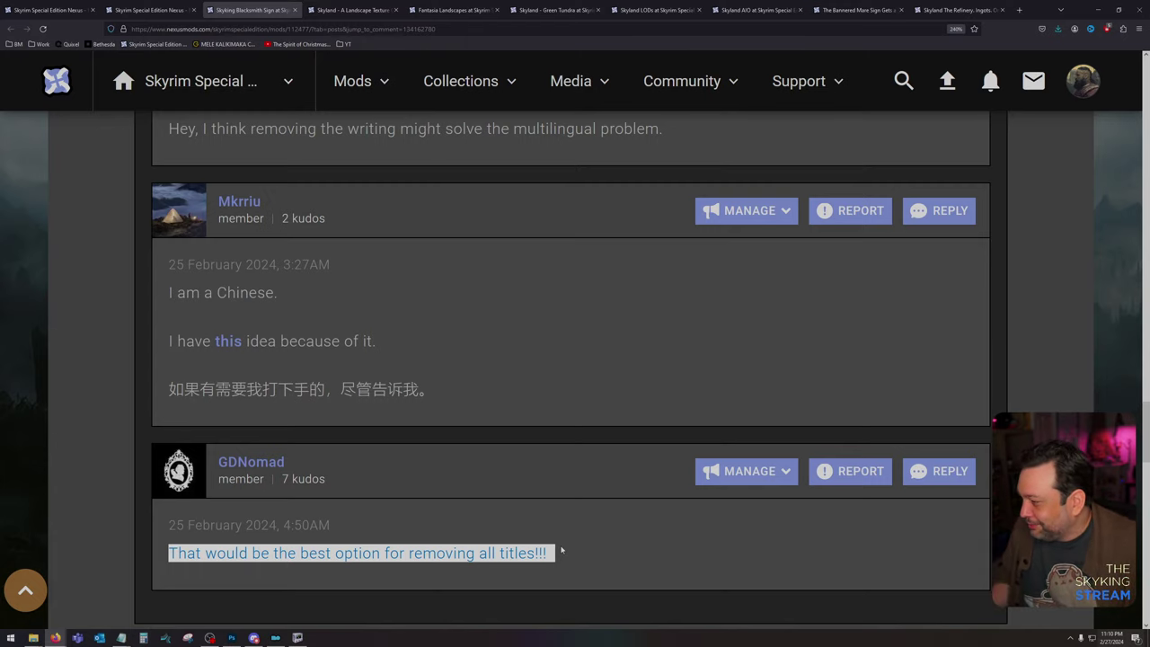
Step: Go back to the first comment in the posts and highlight its suggestion to remove the titles to avoid a language barrier
scroll(539, 530, up, 8)
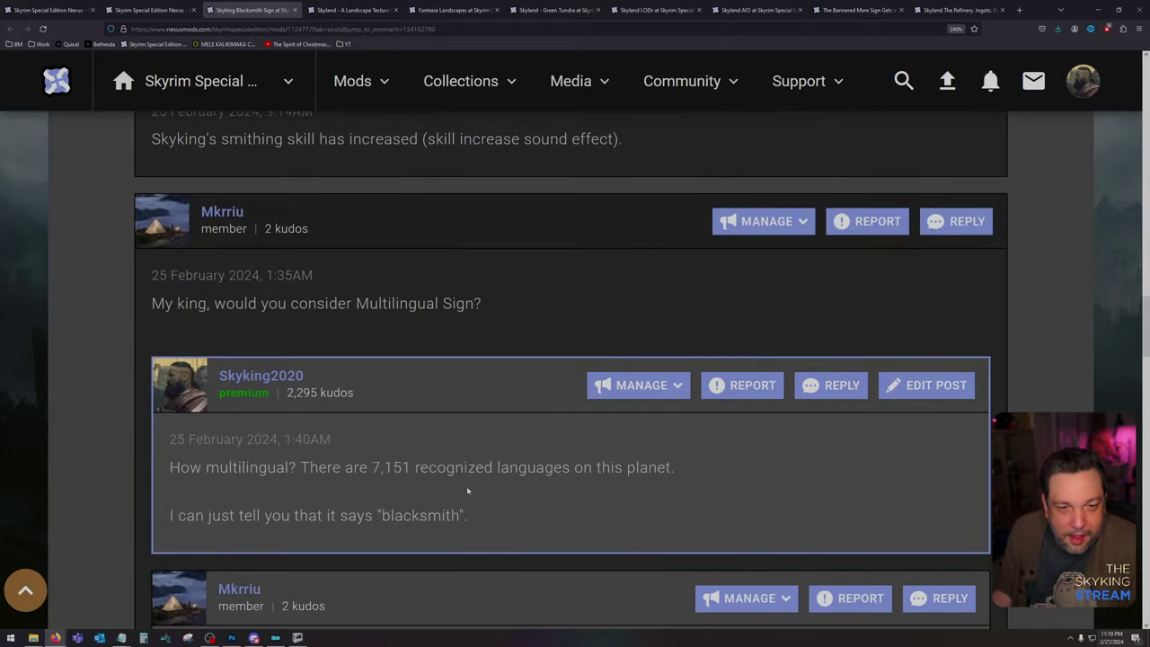
scroll(466, 491, up, 6)
scroll(467, 491, down, 4)
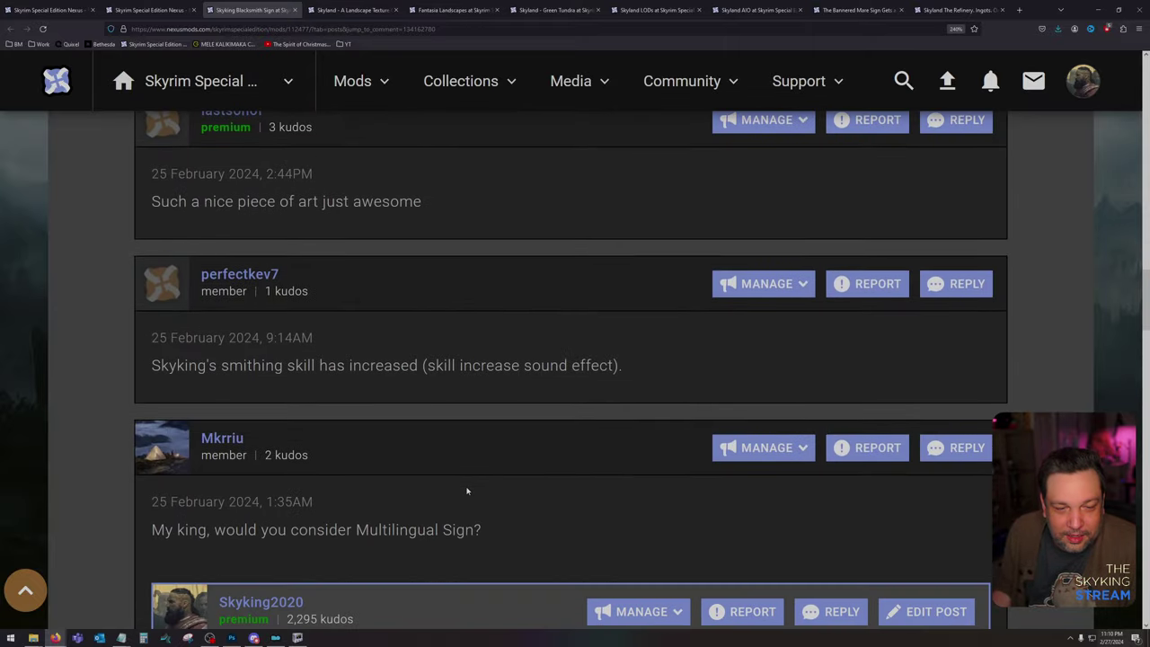
scroll(467, 491, up, 10)
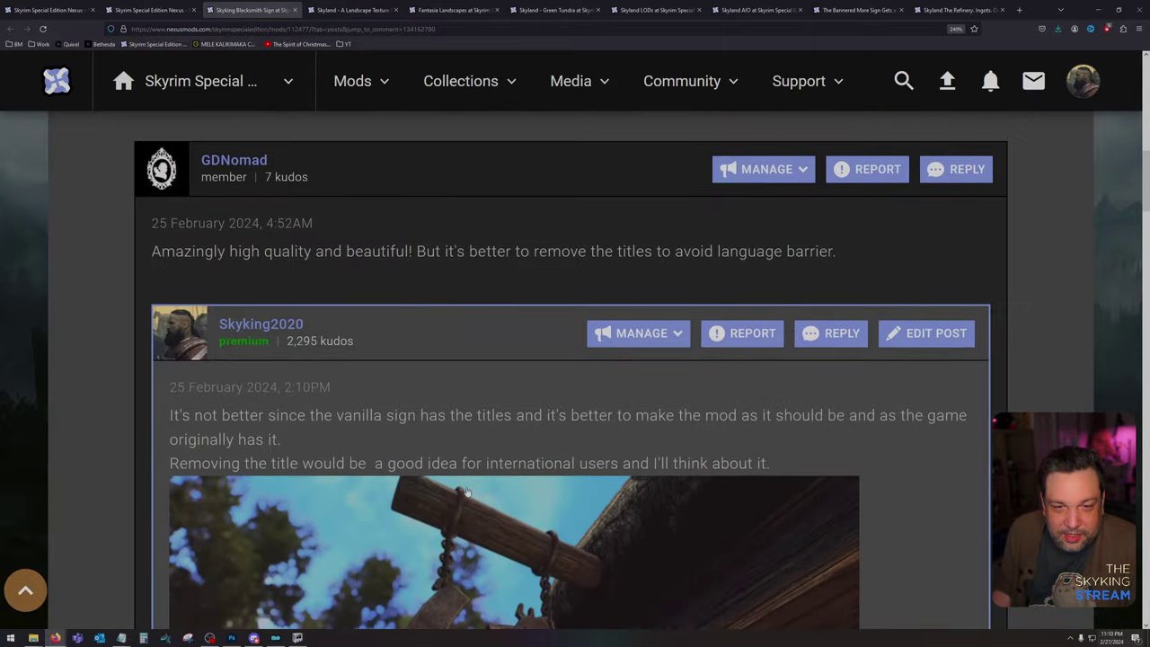
scroll(466, 491, up, 3)
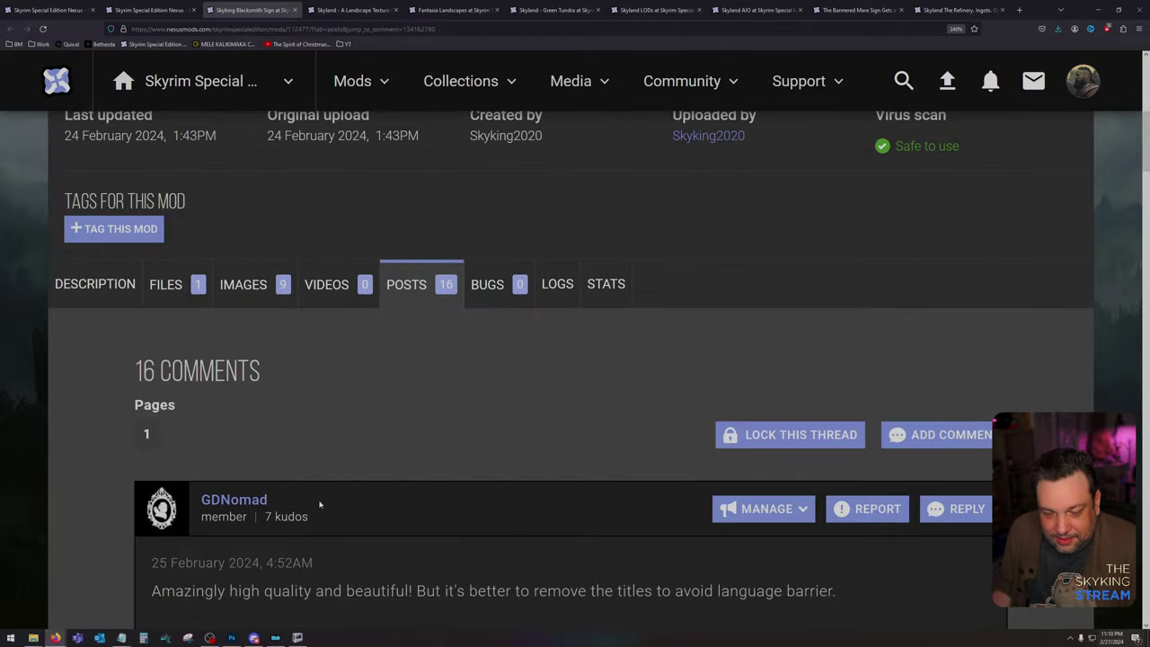
drag(161, 590, 417, 600)
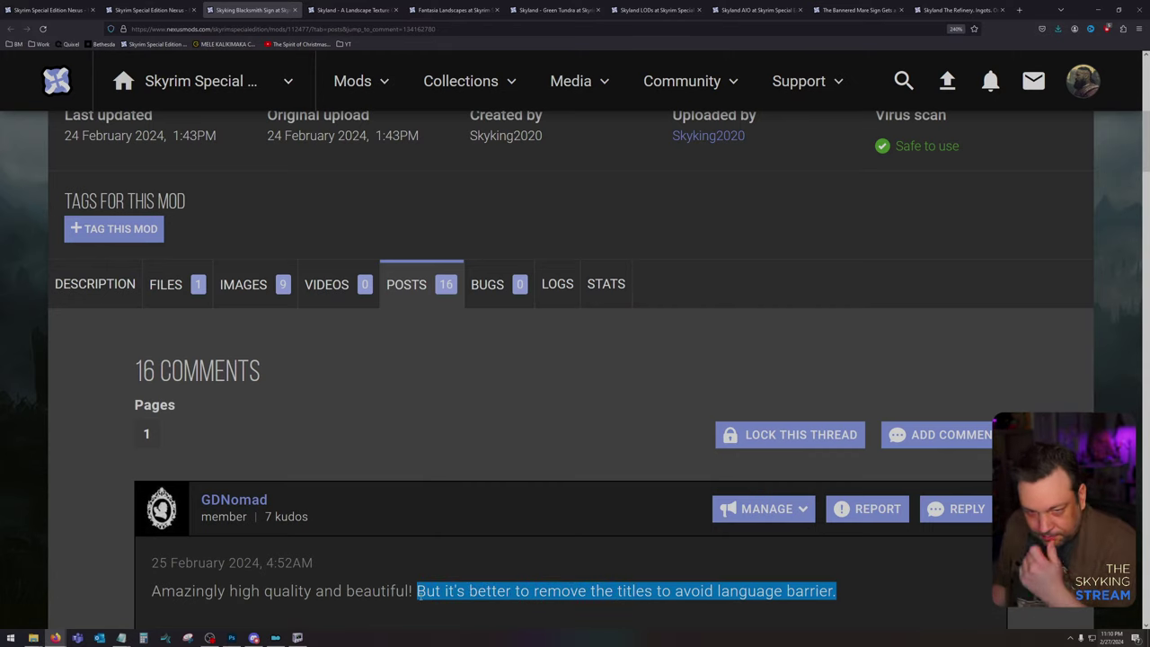
Step: Read the author's reply about keeping the vanilla sign's title, examine its blacksmith sign screenshot and the thank-you reply below
scroll(494, 476, down, 5)
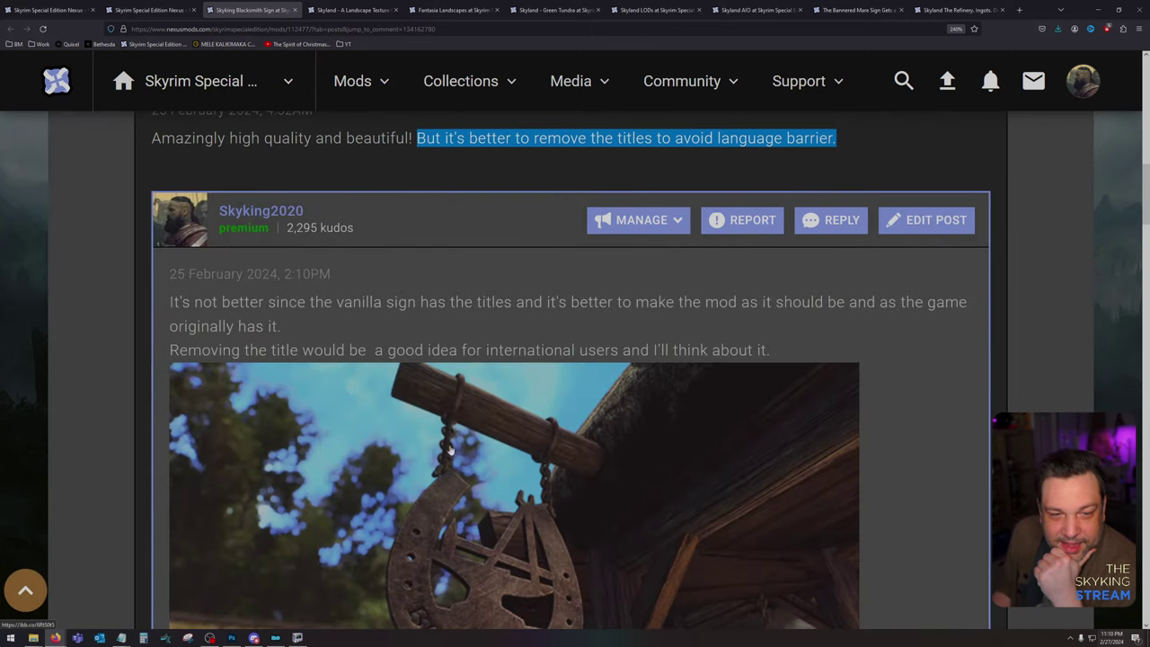
scroll(495, 476, down, 1)
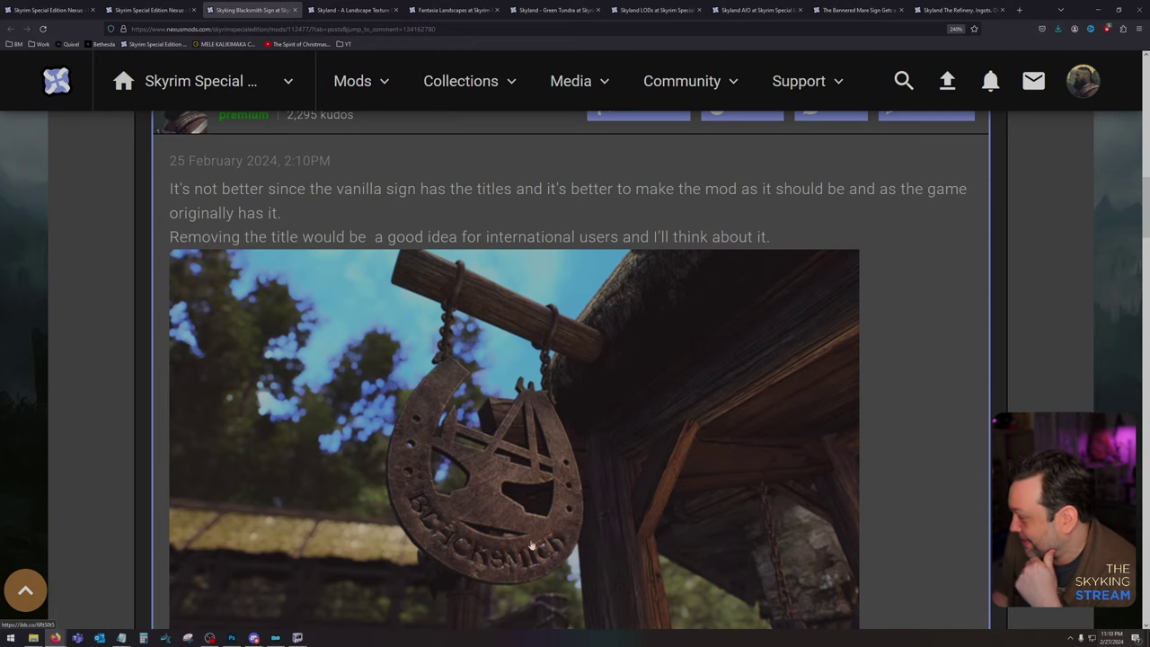
scroll(539, 546, down, 3)
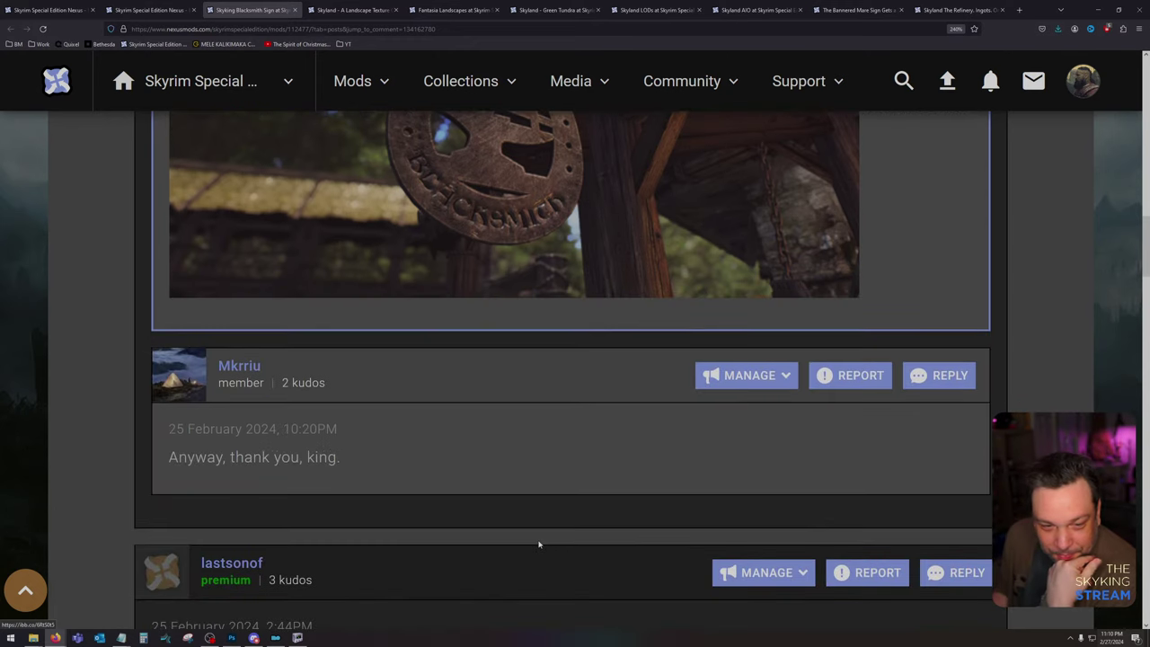
scroll(539, 545, up, 2)
scroll(540, 545, down, 1)
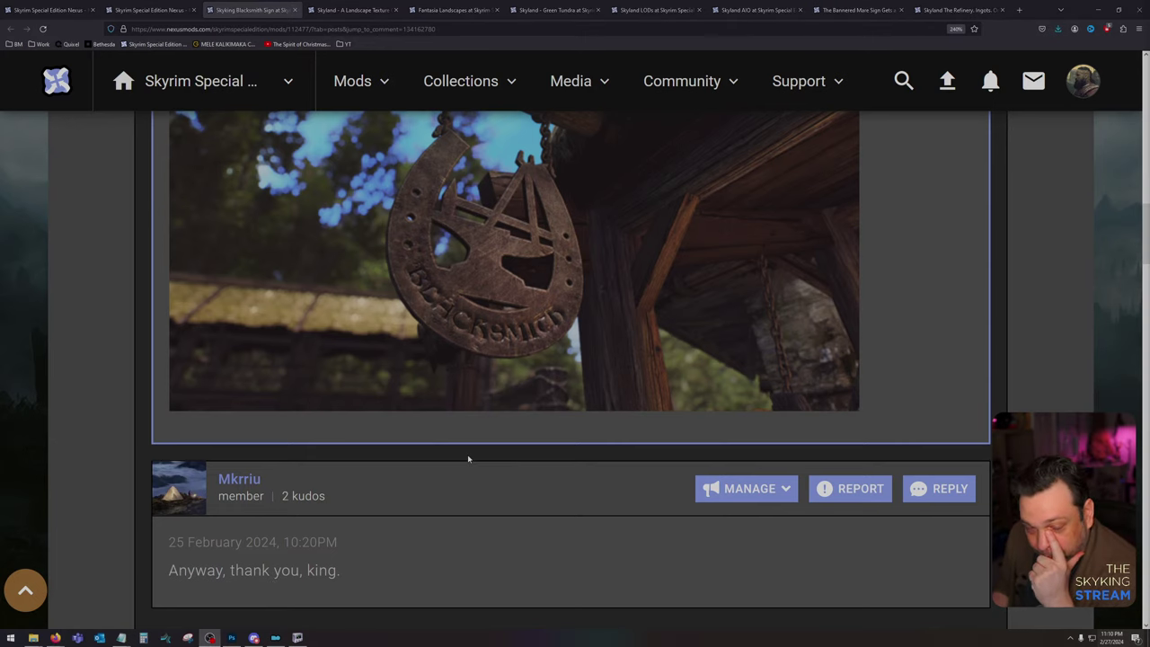
scroll(468, 455, up, 10)
scroll(468, 456, up, 1)
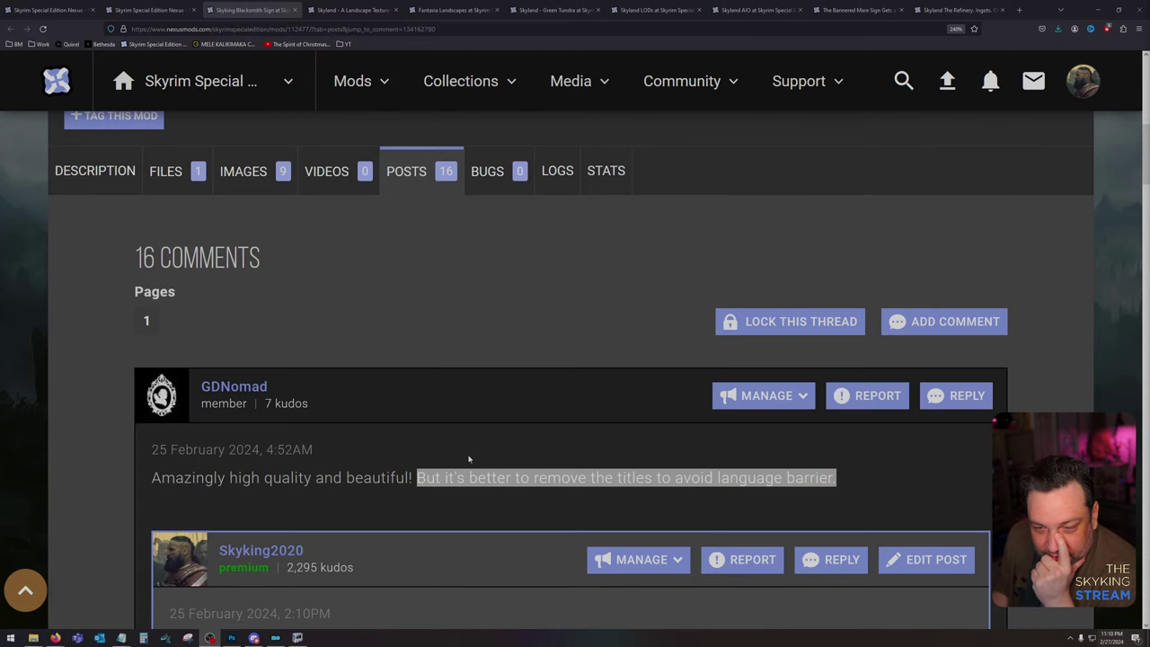
scroll(469, 462, down, 5)
scroll(469, 463, up, 3)
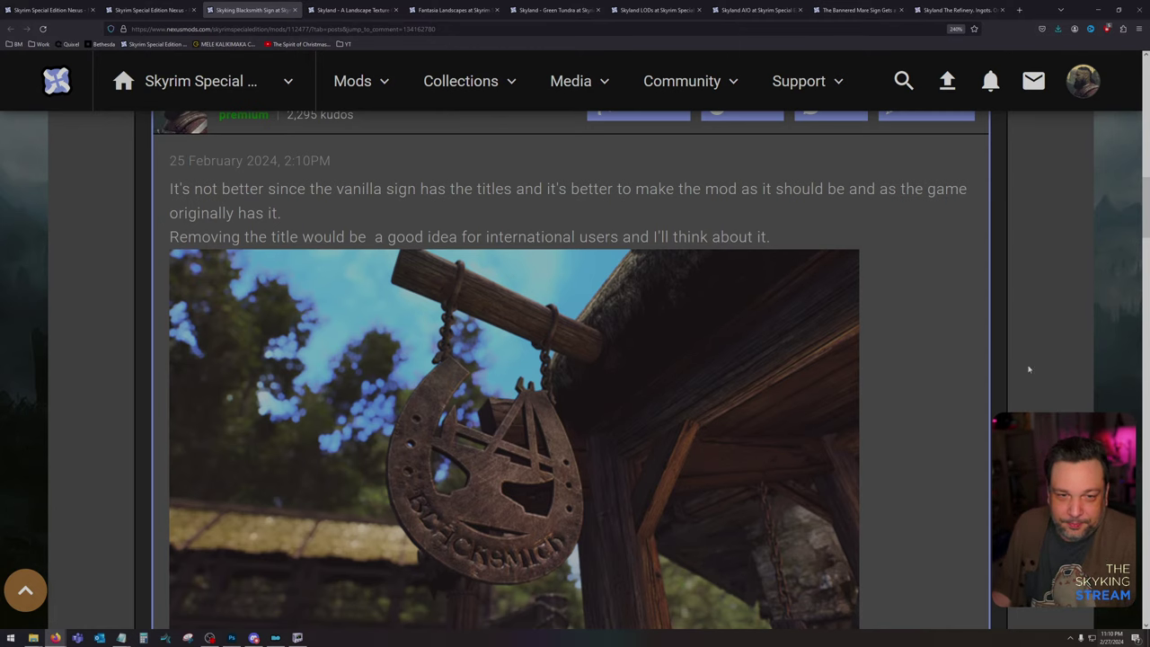
Step: Skim the remaining comments on the Skyking Blacksmith Sign page, including those below the multilingual sign thread
scroll(815, 387, up, 10)
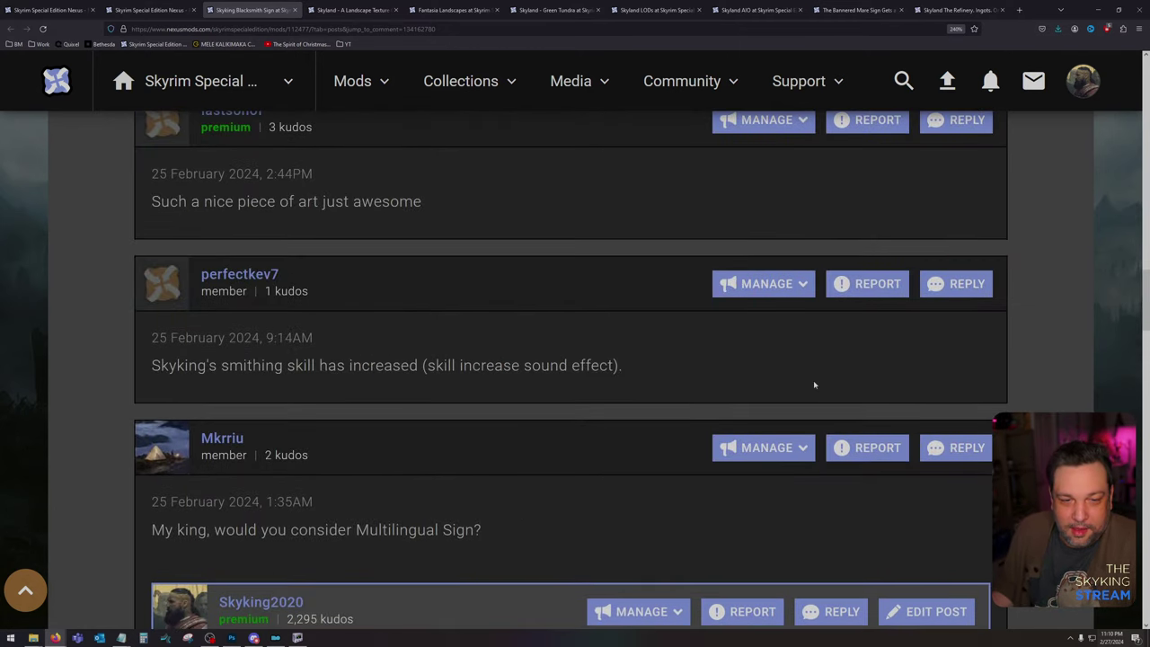
scroll(332, 324, down, 10)
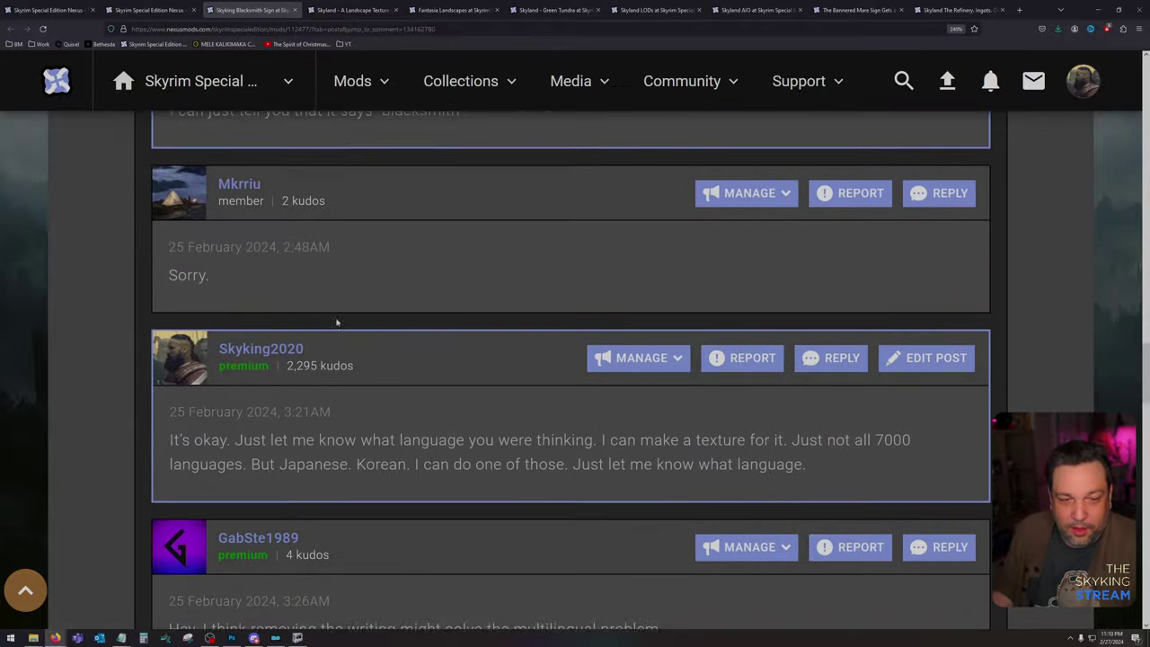
scroll(337, 321, down, 7)
scroll(338, 322, up, 3)
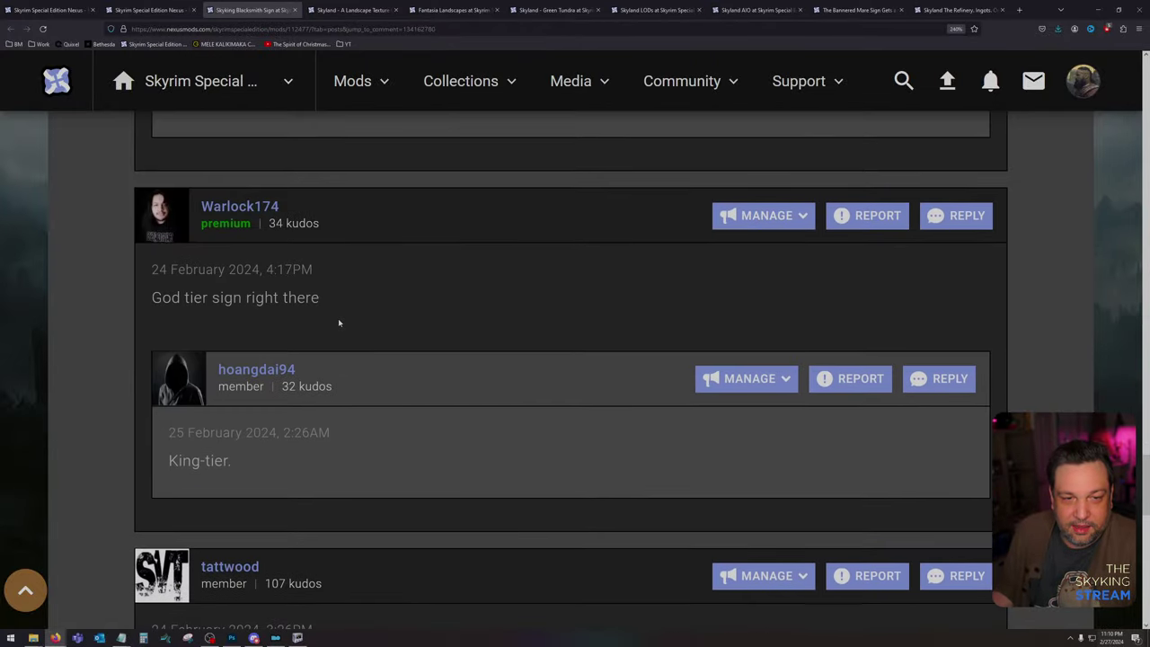
scroll(337, 318, down, 10)
scroll(351, 332, up, 10)
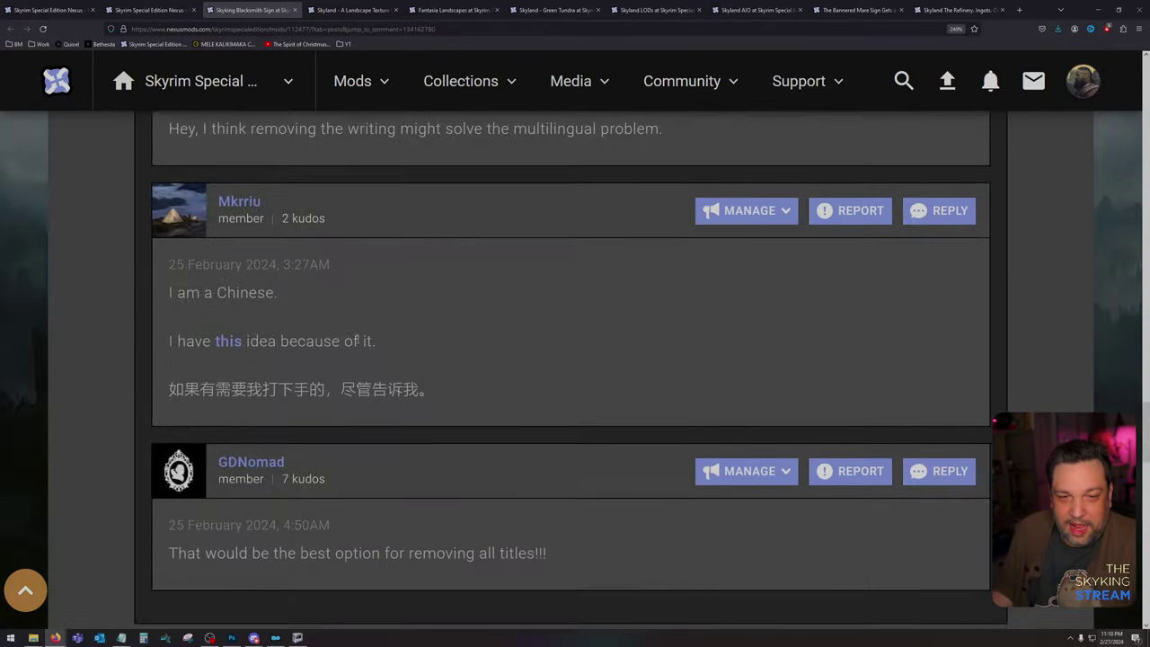
Step: Check the endorsements and unique downloads in the Skyking Blacksmith Sign page header
scroll(362, 348, up, 15)
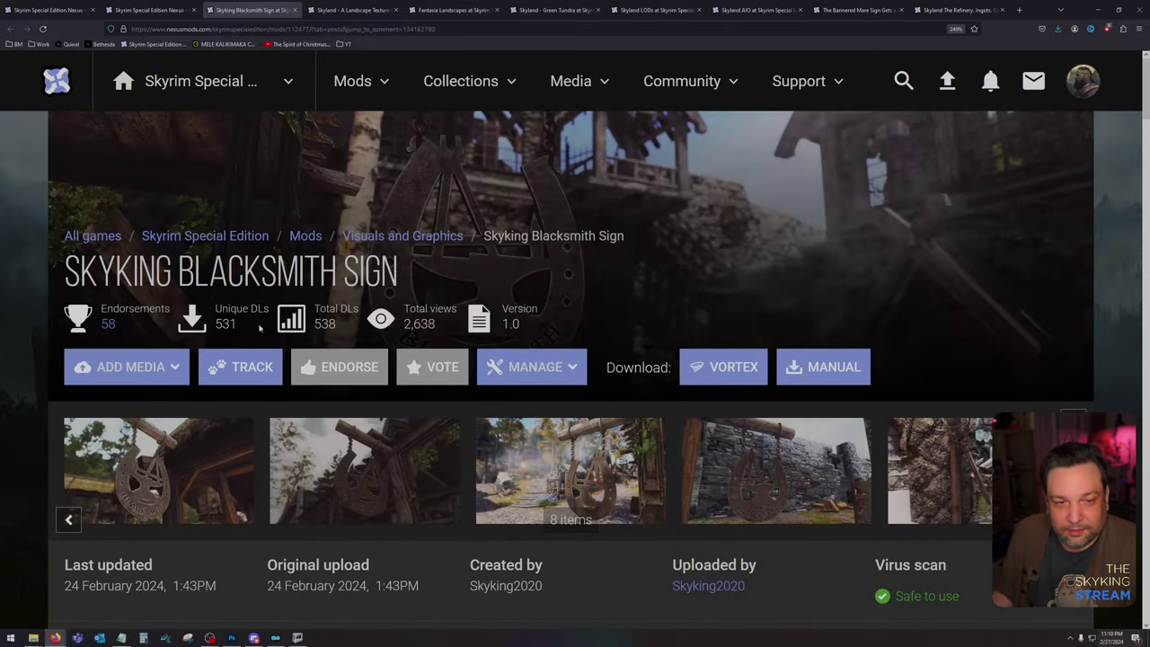
double_click(224, 325)
drag(225, 324, 101, 308)
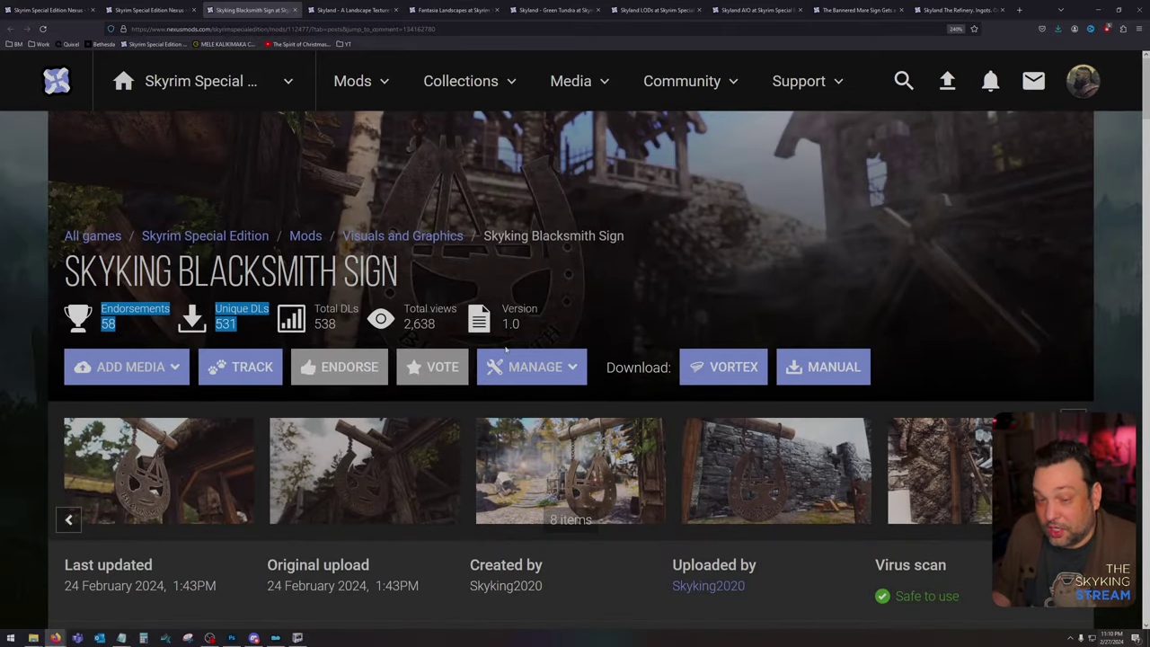
click(680, 304)
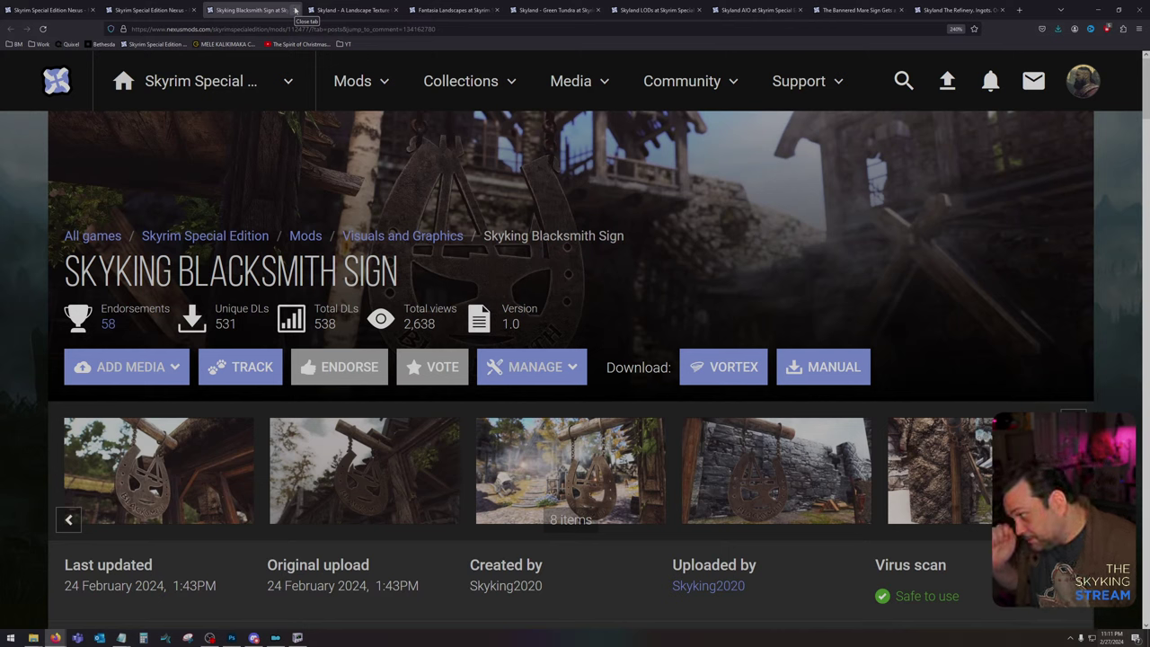
Step: Switch to the Skyland landscape texture page and read the comment asking whether the mod touches the shadowmarks
click(348, 10)
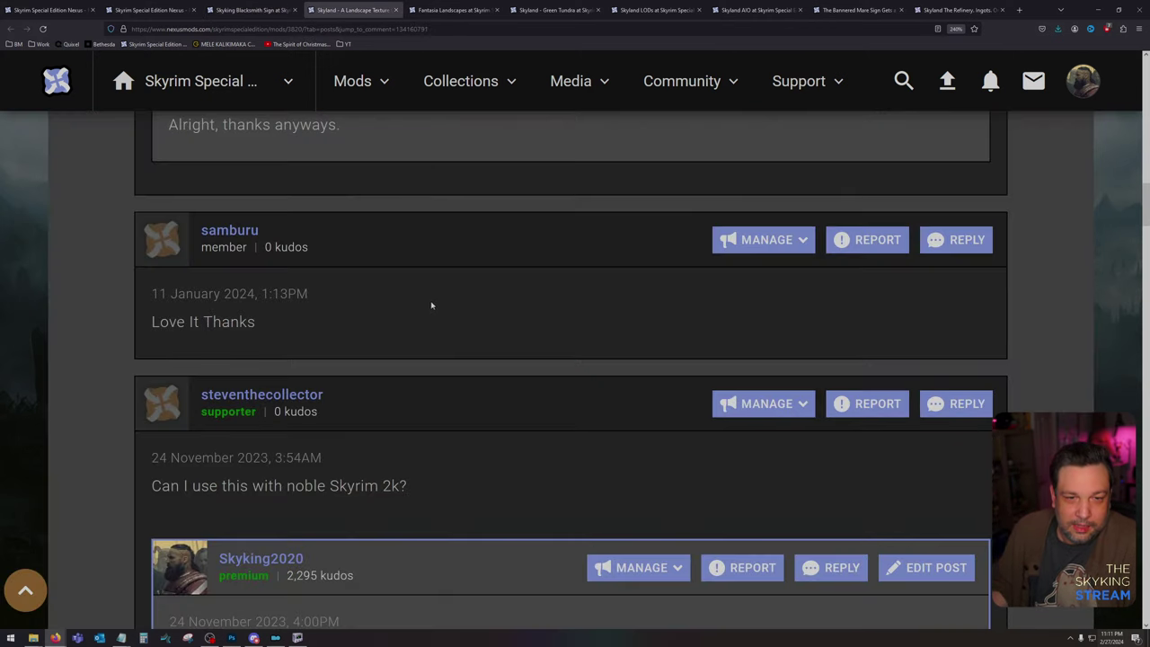
drag(226, 270, 641, 269)
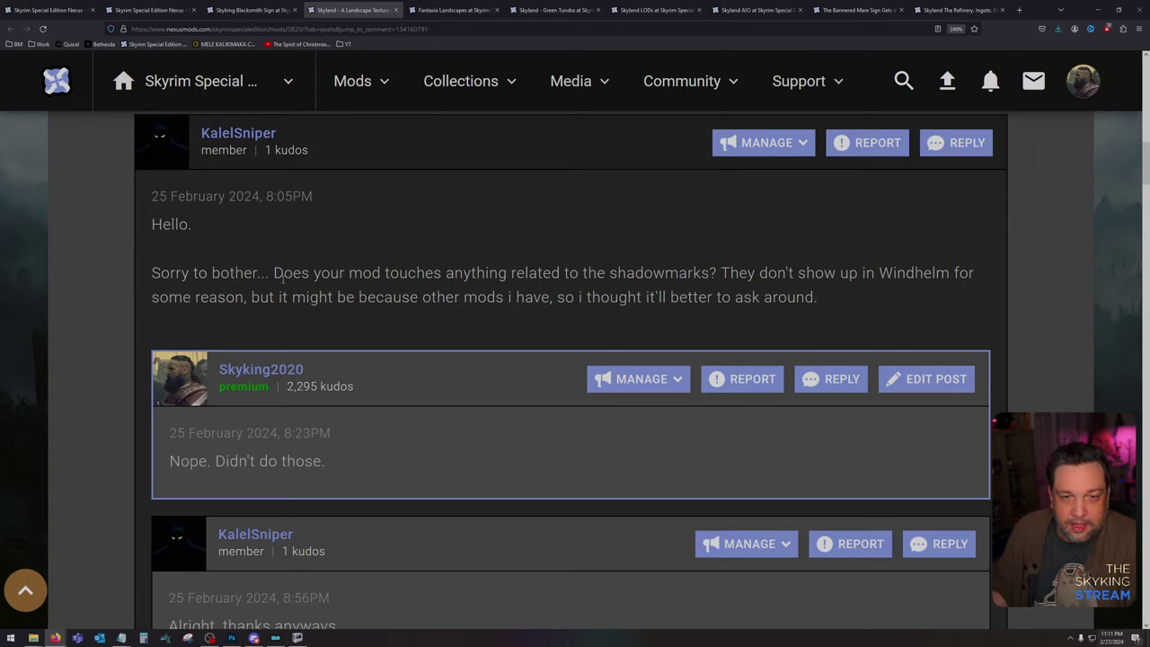
drag(274, 275, 721, 274)
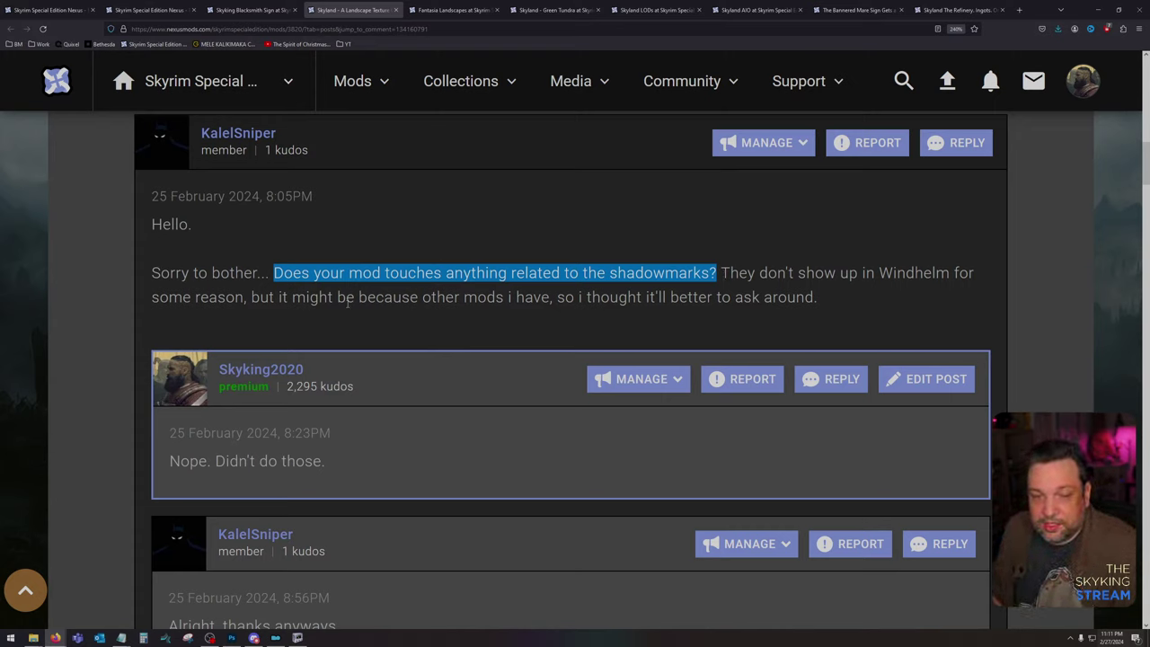
drag(557, 297, 710, 297)
click(836, 302)
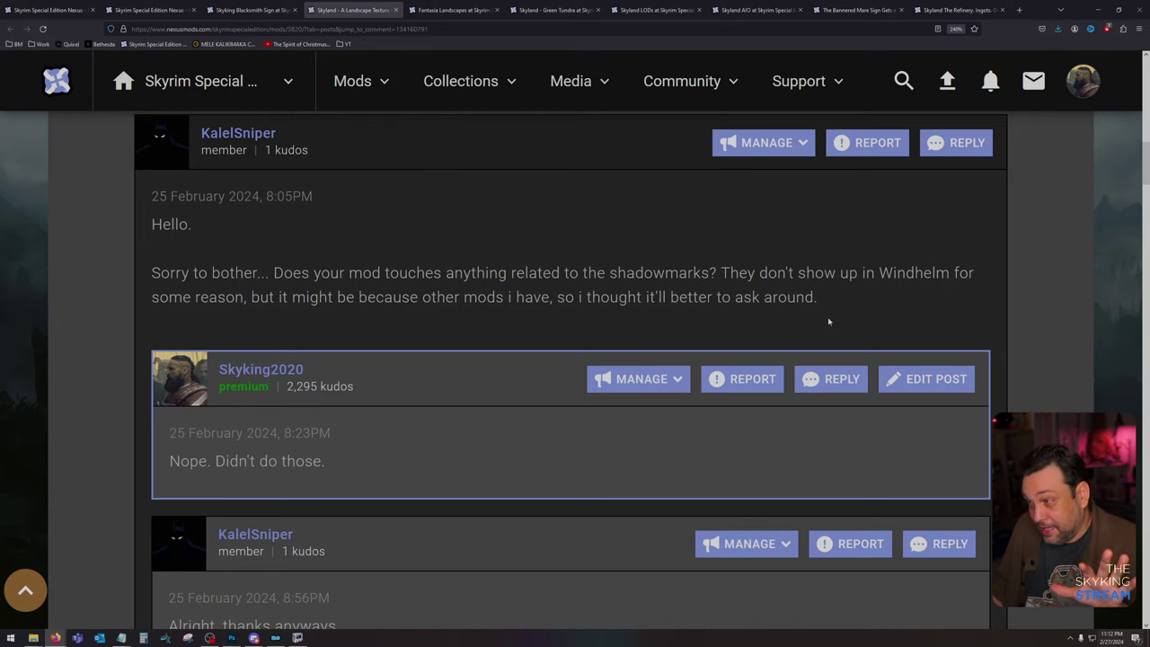
Step: Read the replies on shadowmarks and find the comment asking about using the mod with Noble Skyrim 2k
scroll(629, 341, down, 4)
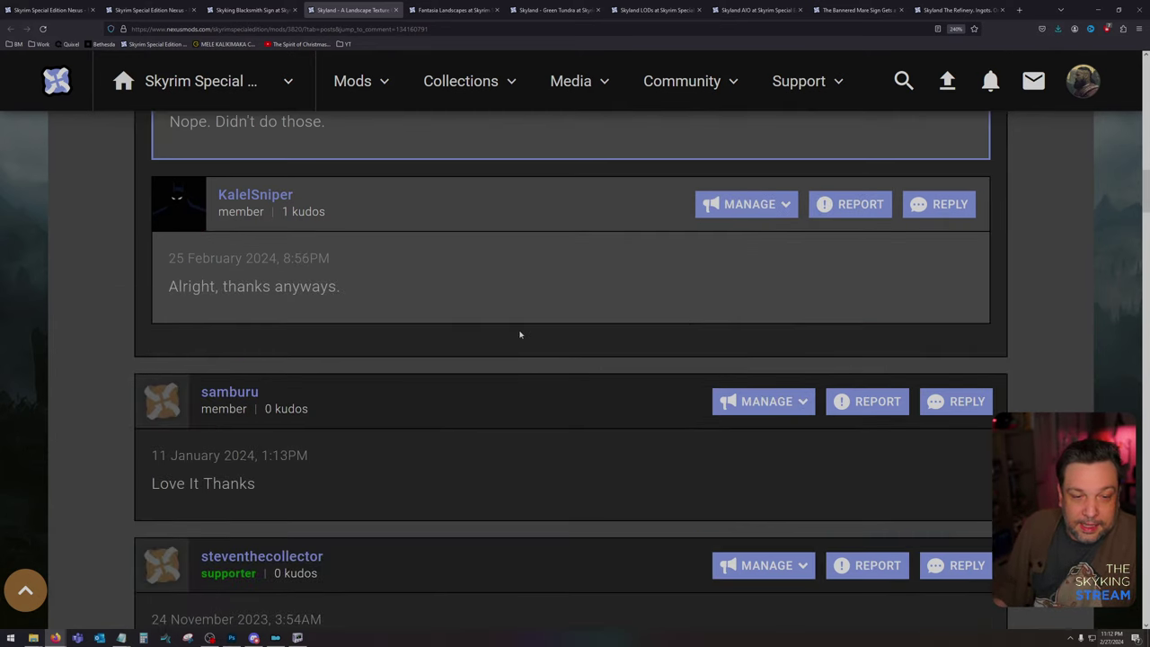
scroll(503, 329, down, 1)
scroll(448, 326, down, 2)
scroll(450, 326, down, 2)
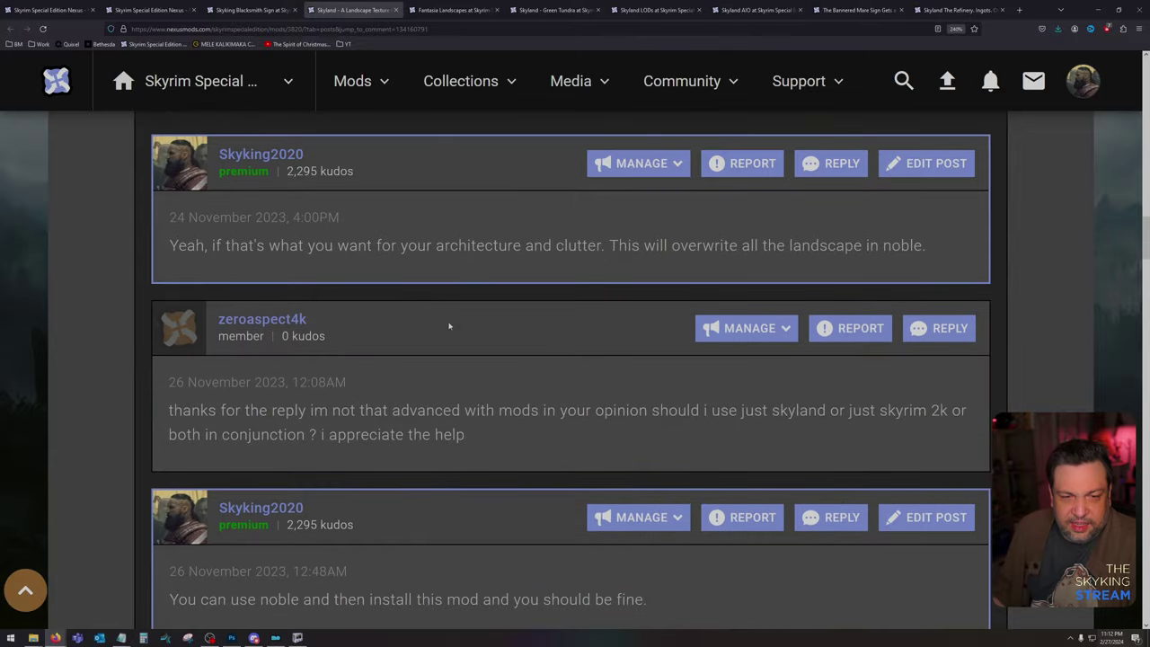
scroll(449, 326, up, 2)
drag(152, 308, 384, 309)
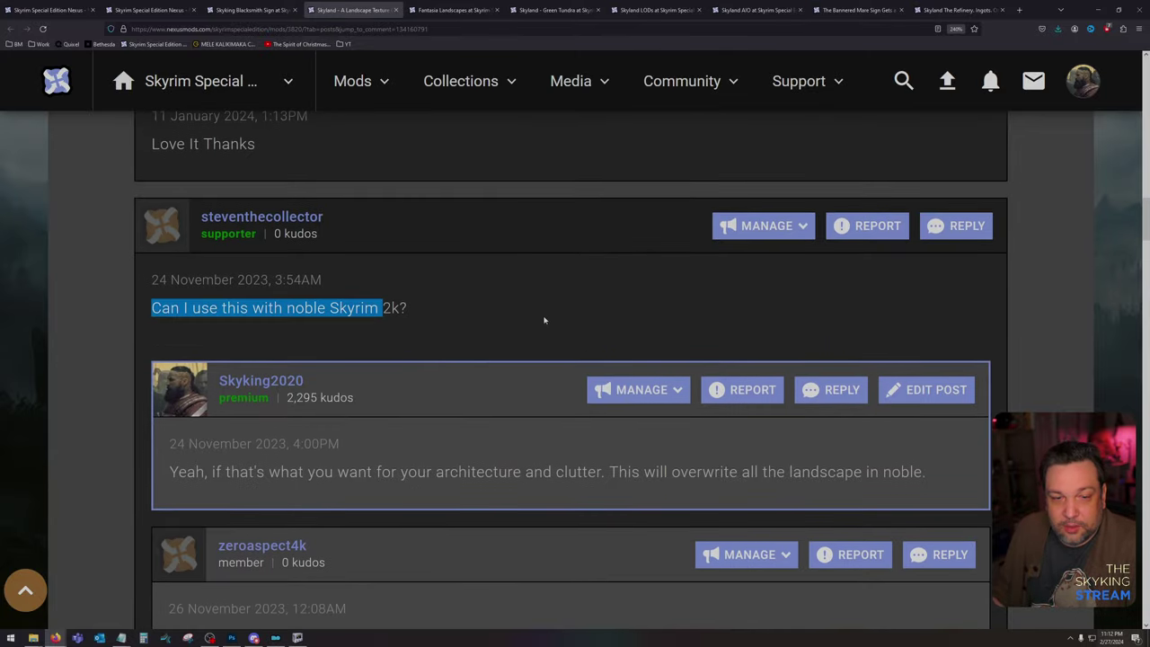
Step: Close the Skyland landscape and Skyking Blacksmith Sign pages, and view the title header of the Fantasia Landscapes page
key(Home)
click(396, 11)
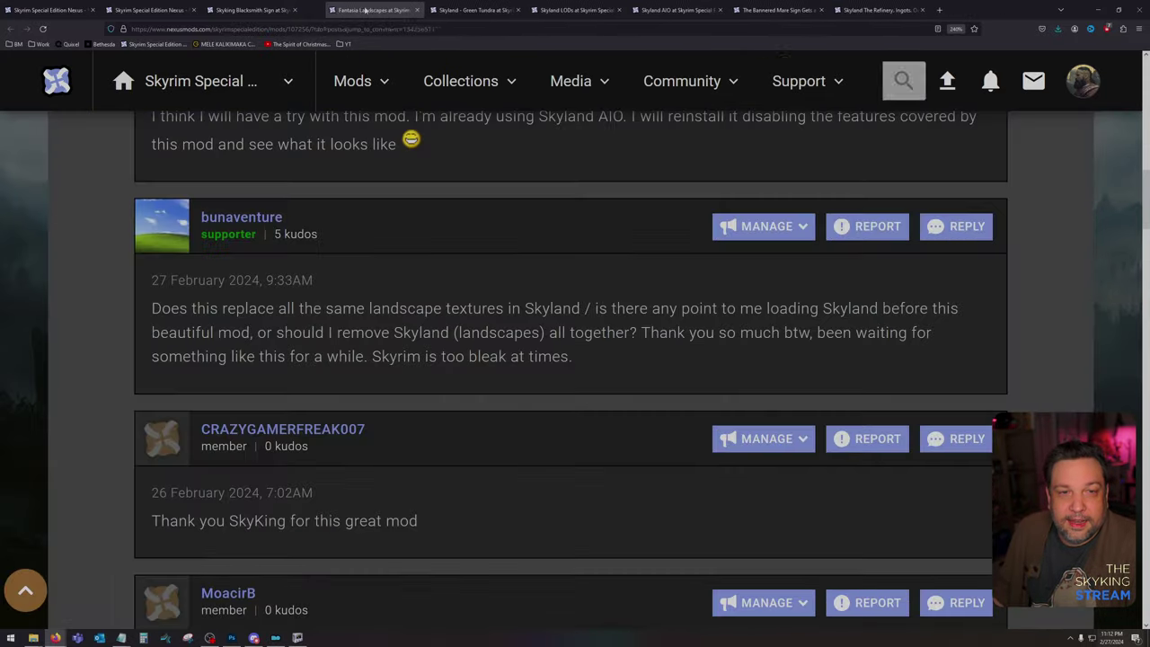
click(295, 9)
key(Home)
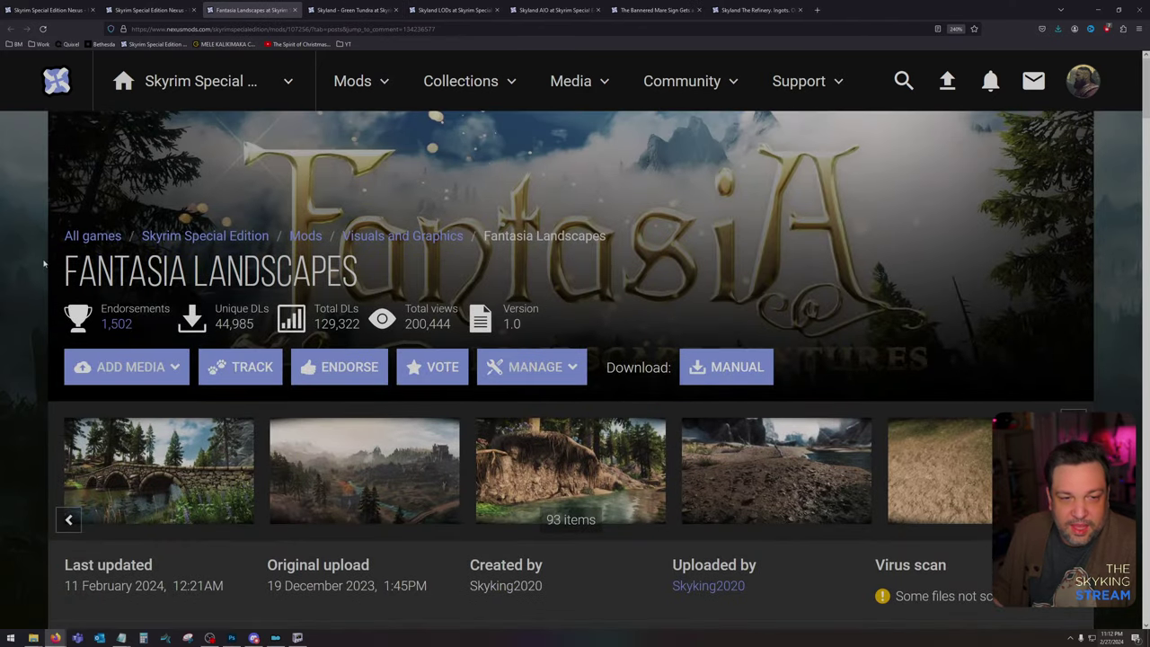
drag(63, 272, 477, 276)
Step: Read the first Fantasia Landscapes comment about trying the mod while already using Skyland AIO
scroll(477, 277, down, 5)
scroll(476, 277, down, 1)
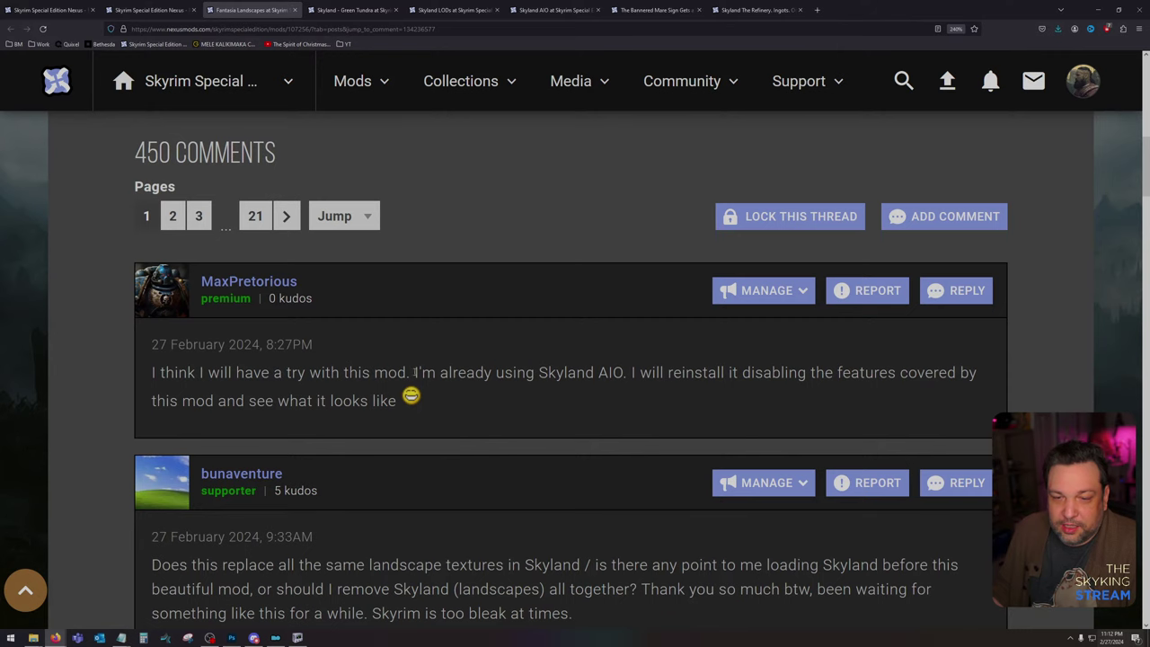
drag(414, 372, 625, 373)
scroll(647, 258, down, 1)
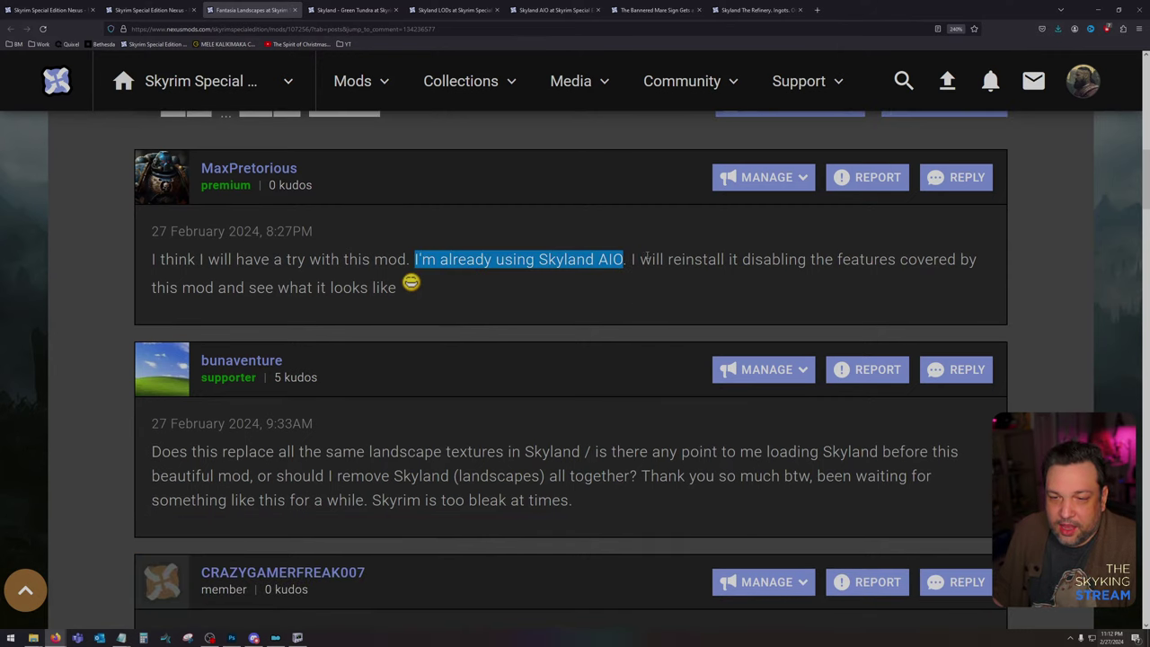
drag(641, 259, 980, 258)
click(980, 257)
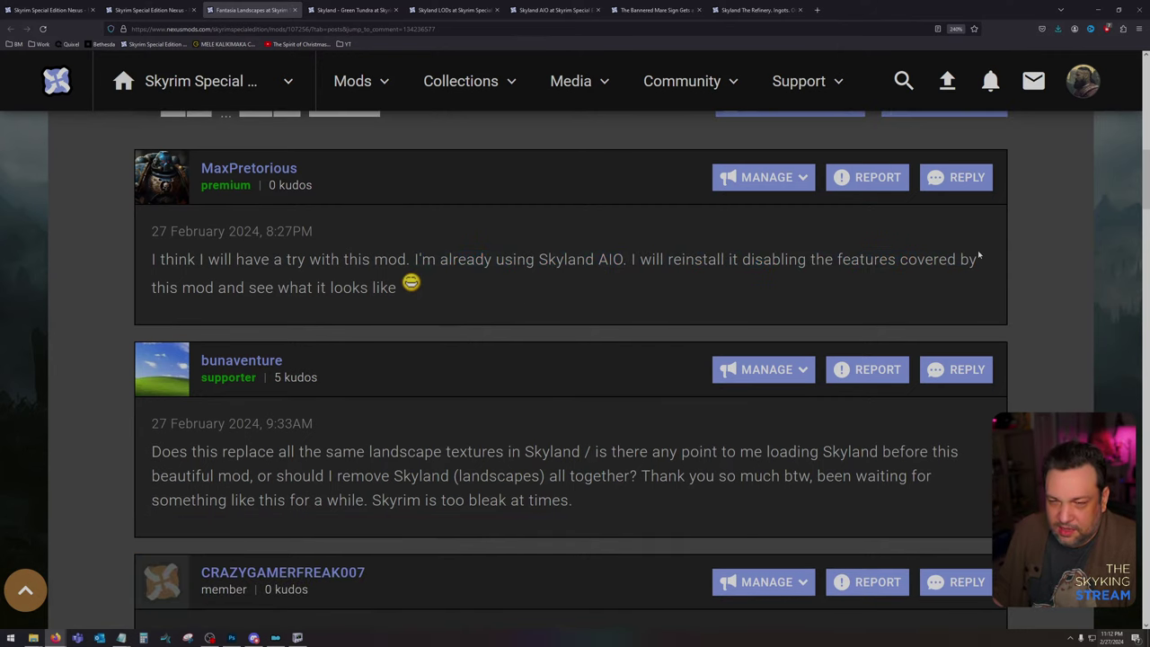
drag(151, 288, 697, 293)
click(568, 273)
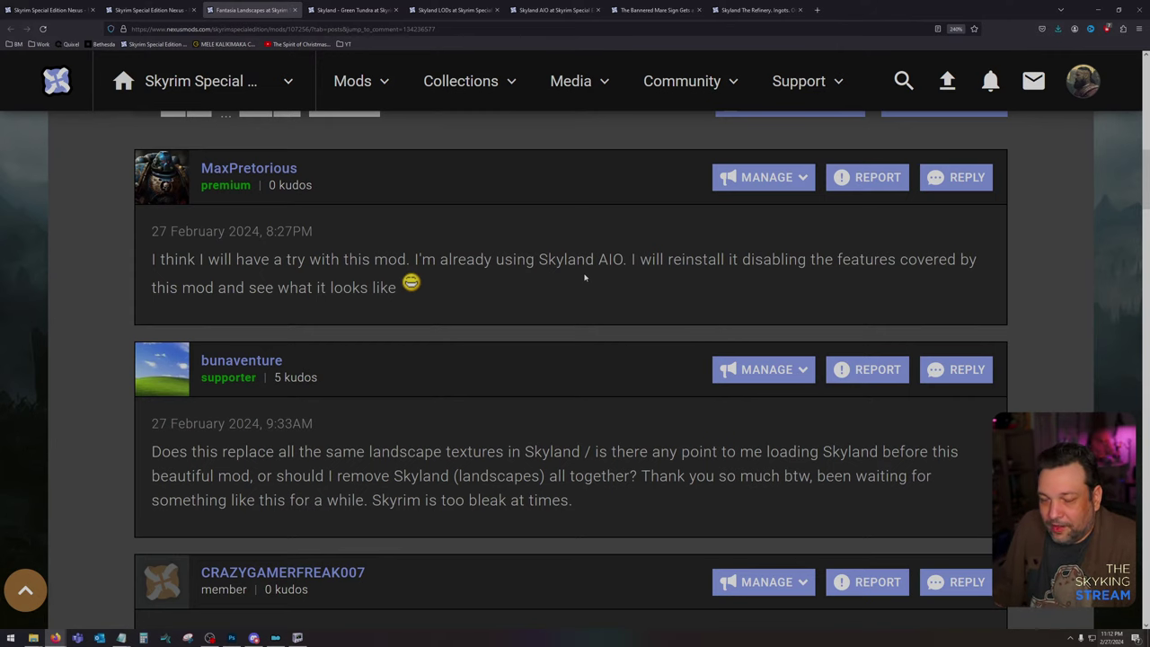
Step: Read the comment asking whether Fantasia Landscapes replaces all of Skyland's landscape textures, and open a reply to it
scroll(585, 278, down, 2)
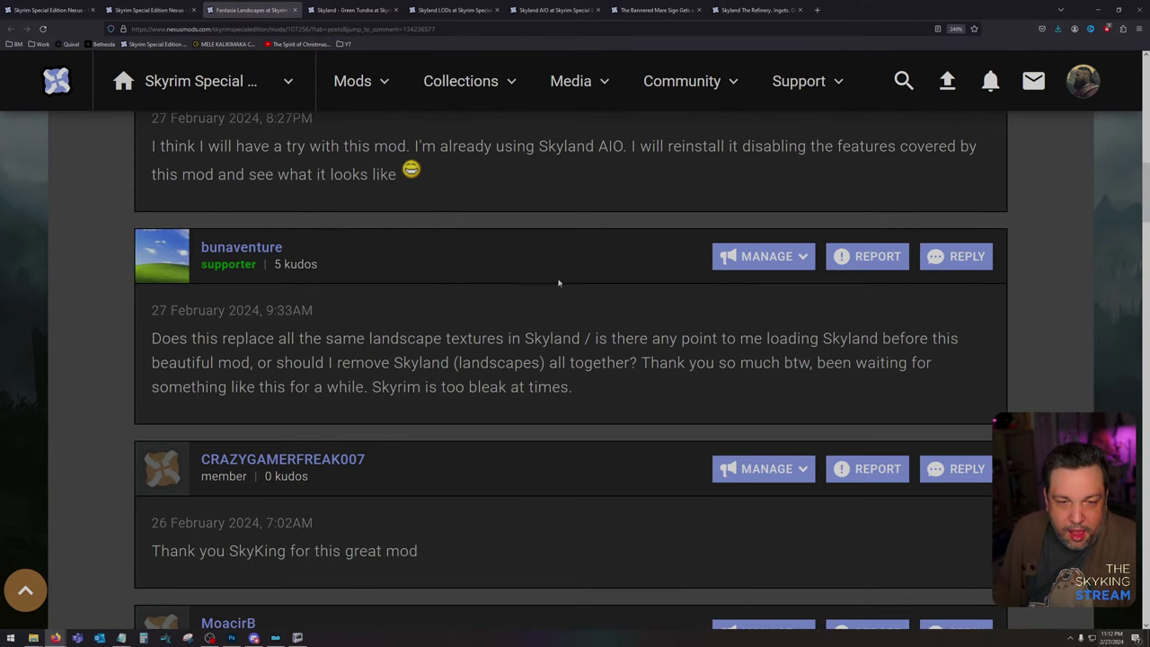
drag(402, 338, 958, 339)
click(155, 359)
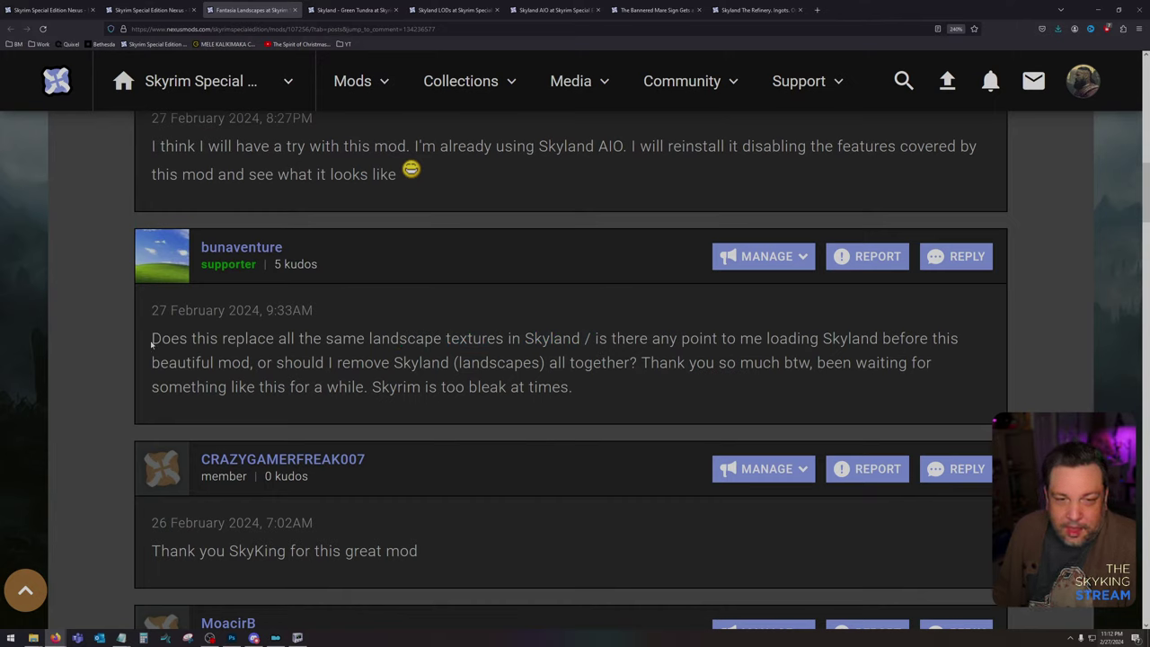
drag(152, 340, 303, 360)
drag(626, 360, 607, 392)
click(595, 392)
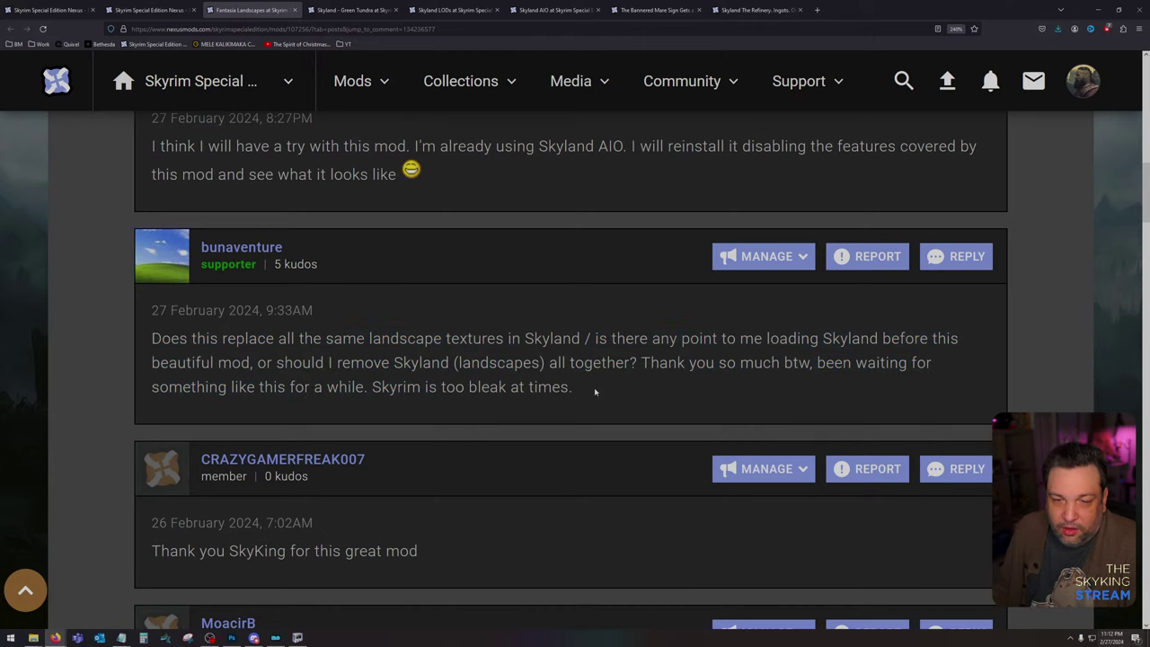
click(957, 256)
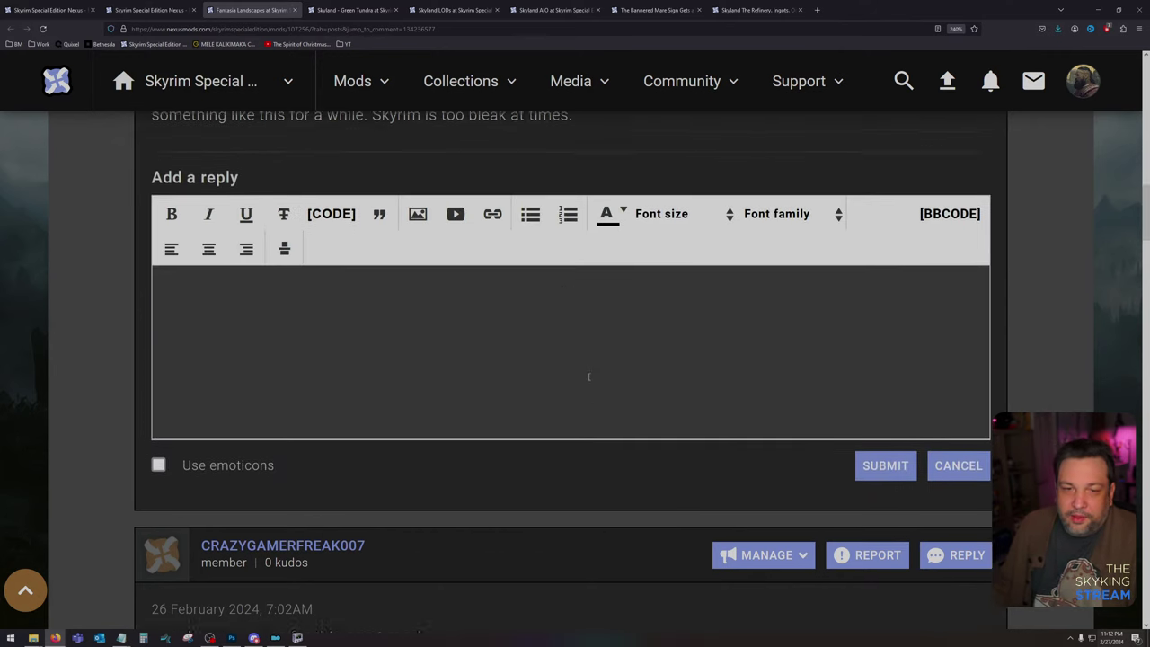
text(If you're on)
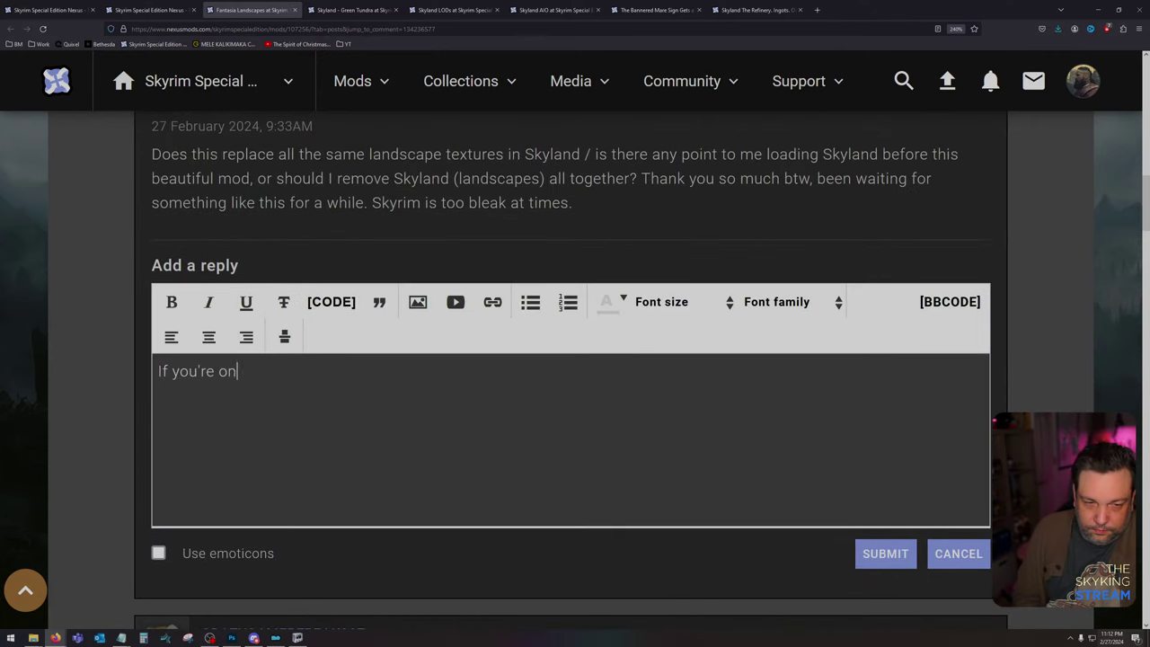
text(ly using Skyland)
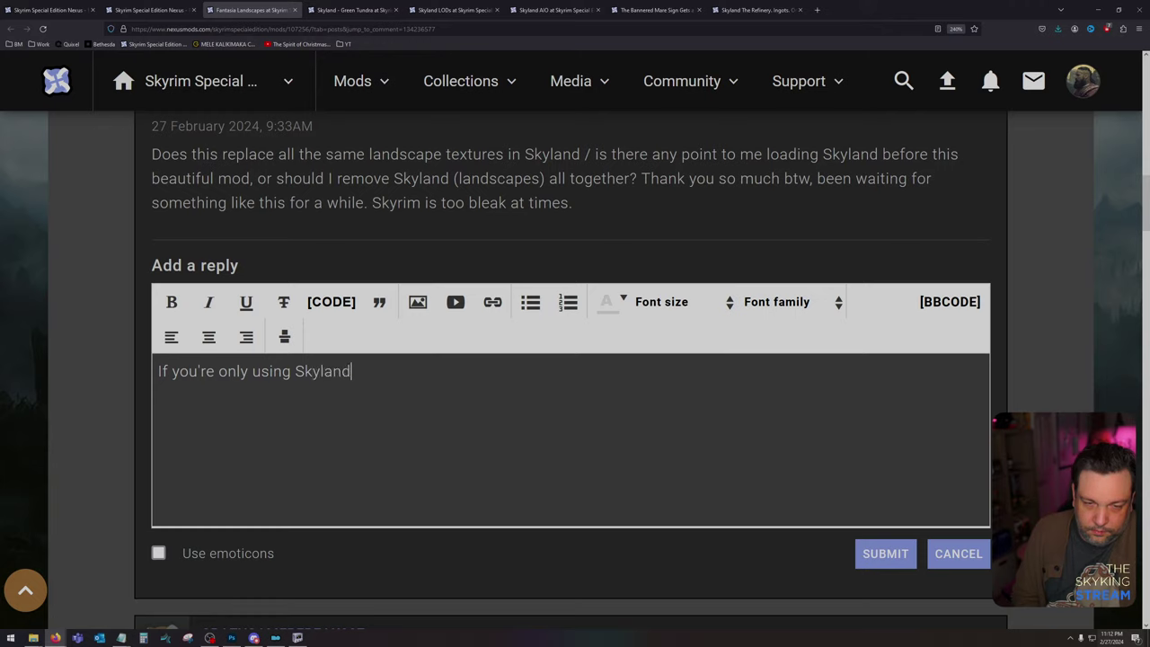
text( Landscapes, you)
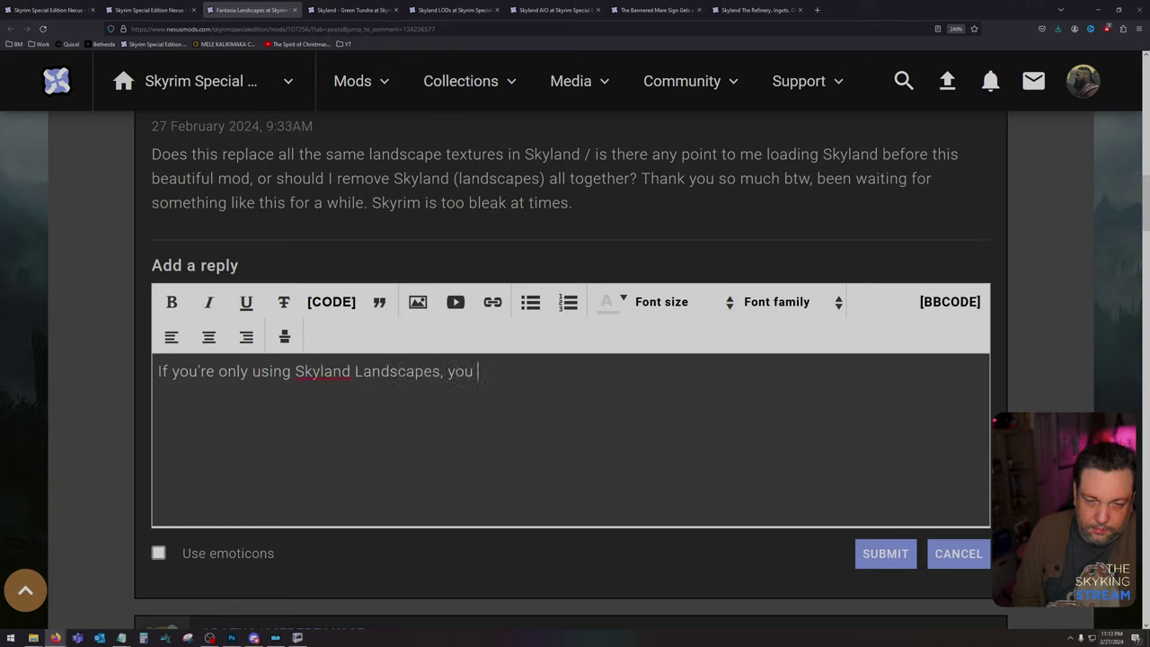
key(BackSpace)
key(BackSpace)
key(BackSpace)
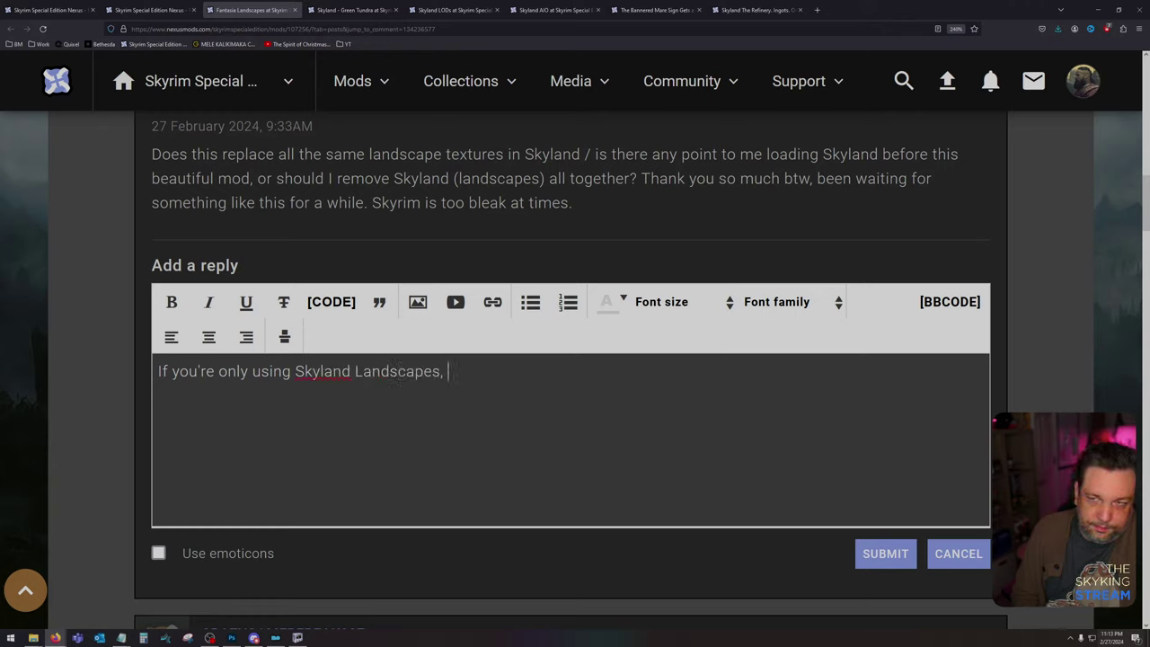
text(you can use t)
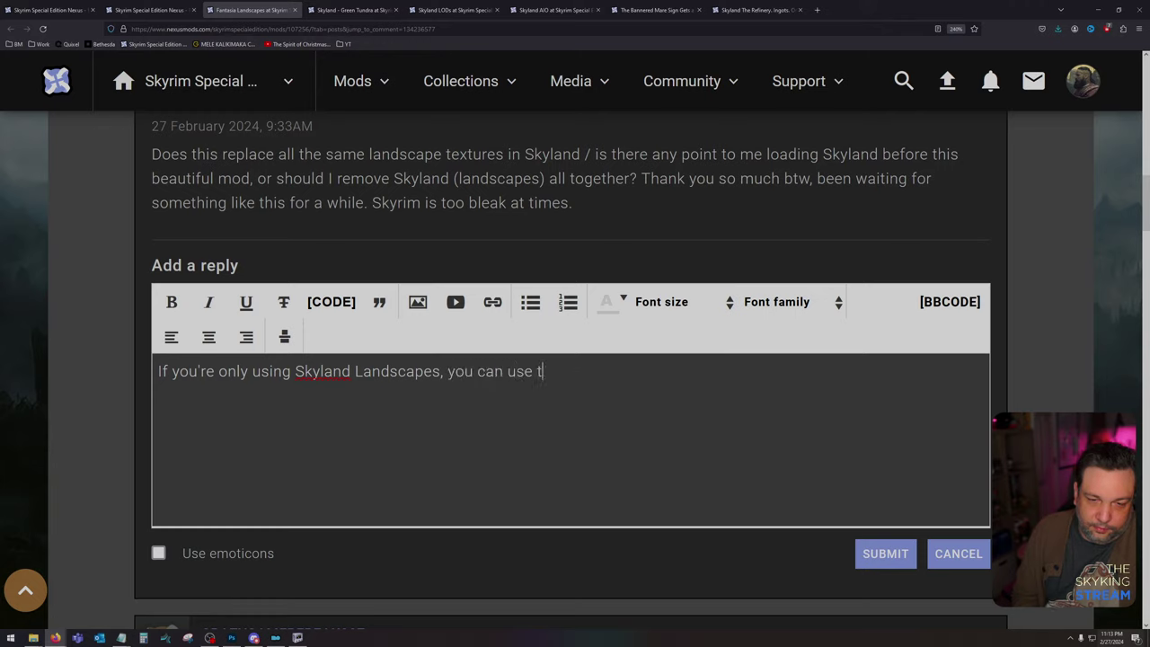
key(BackSpace)
text(just thi)
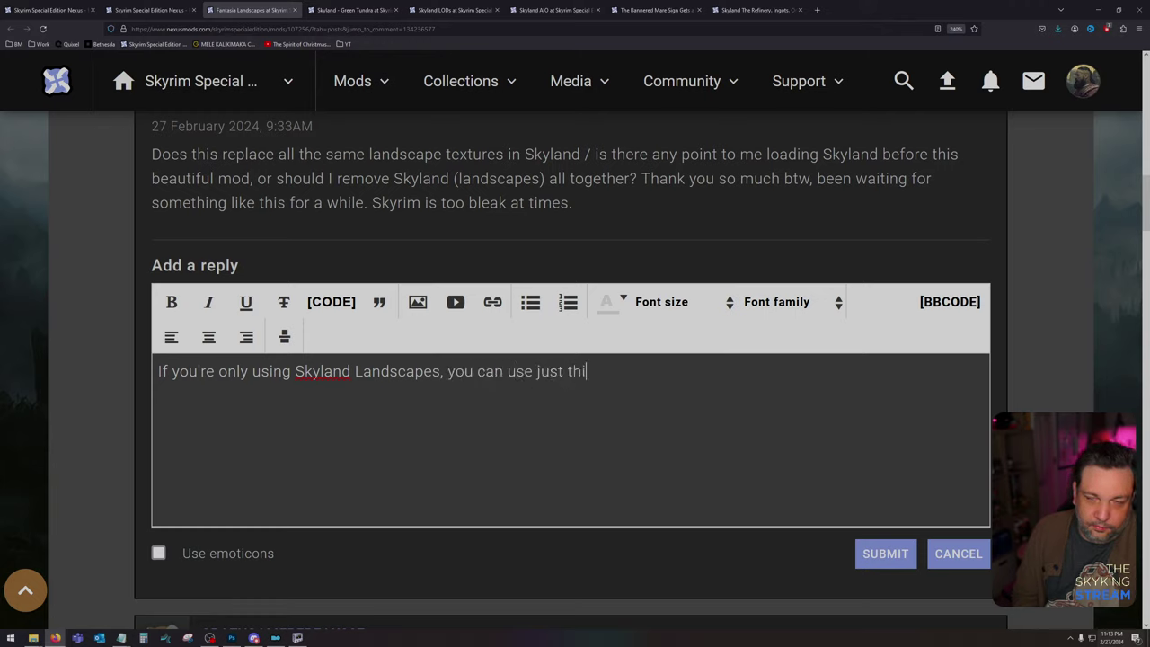
text(s)
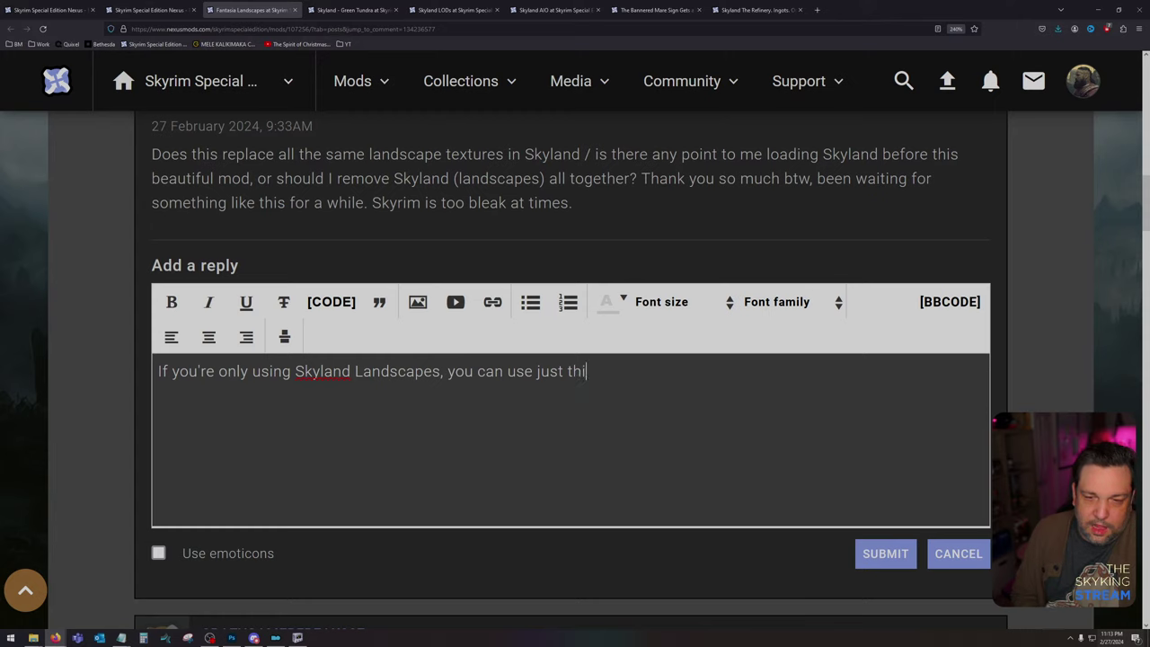
key(BackSpace)
key(BackSpace)
key(BackSpace)
key(BackSpace)
key(BackSpace)
key(BackSpace)
key(BackSpace)
key(BackSpace)
key(BackSpace)
key(BackSpace)
key(BackSpace)
key(BackSpace)
key(BackSpace)
key(BackSpace)
key(BackSpace)
key(BackSpace)
key(BackSpace)
key(BackSpace)
key(BackSpace)
key(BackSpace)
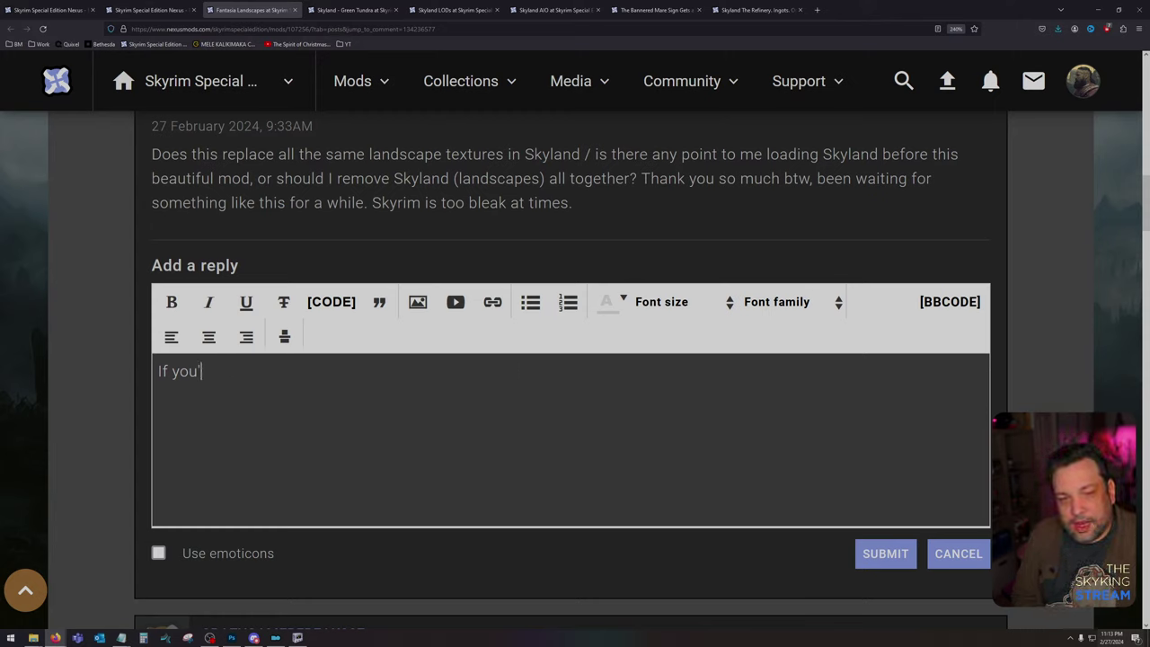
key(BackSpace)
key(BackSpace)
key(BackSpace)
key(BackSpace)
key(BackSpace)
key(BackSpace)
key(BackSpace)
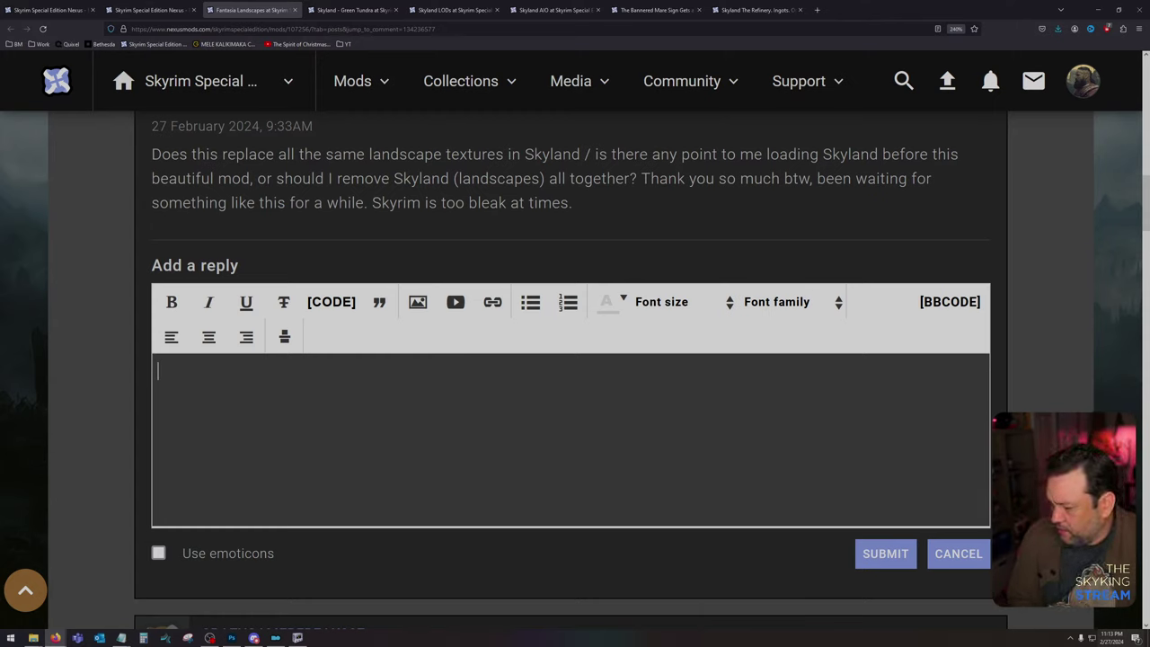
Step: Submit the reply "Keep Skyland Landsacpes and put this over it so you get the DLC coverage."
text(Keey)
key(BackSpace)
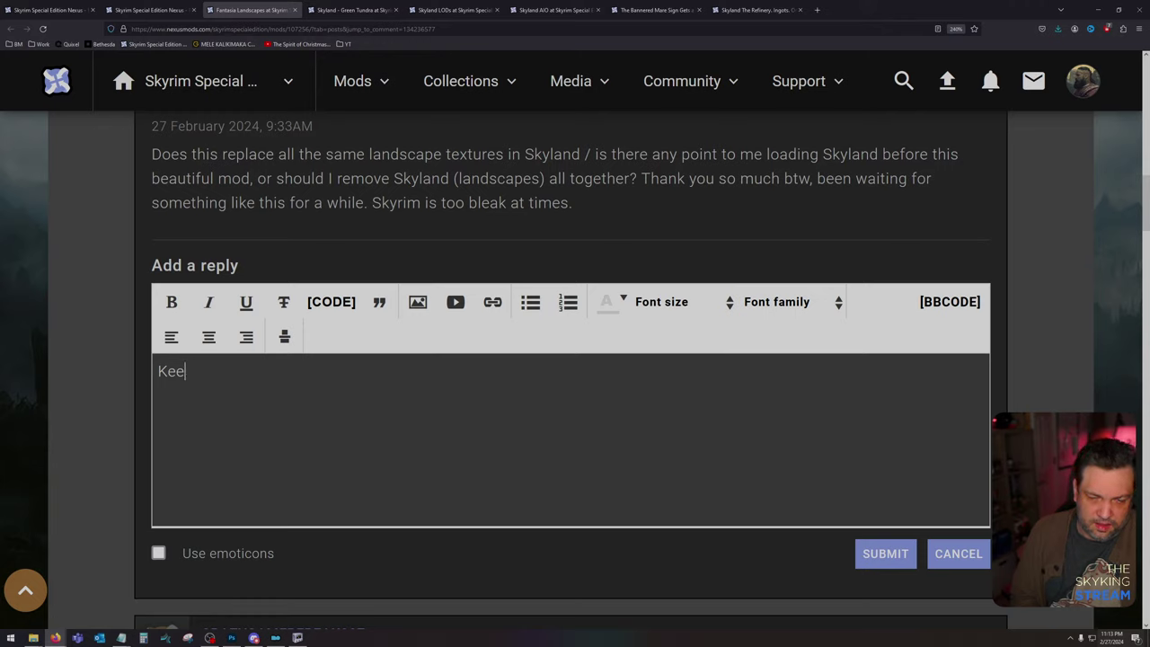
text(p Skyland Lan)
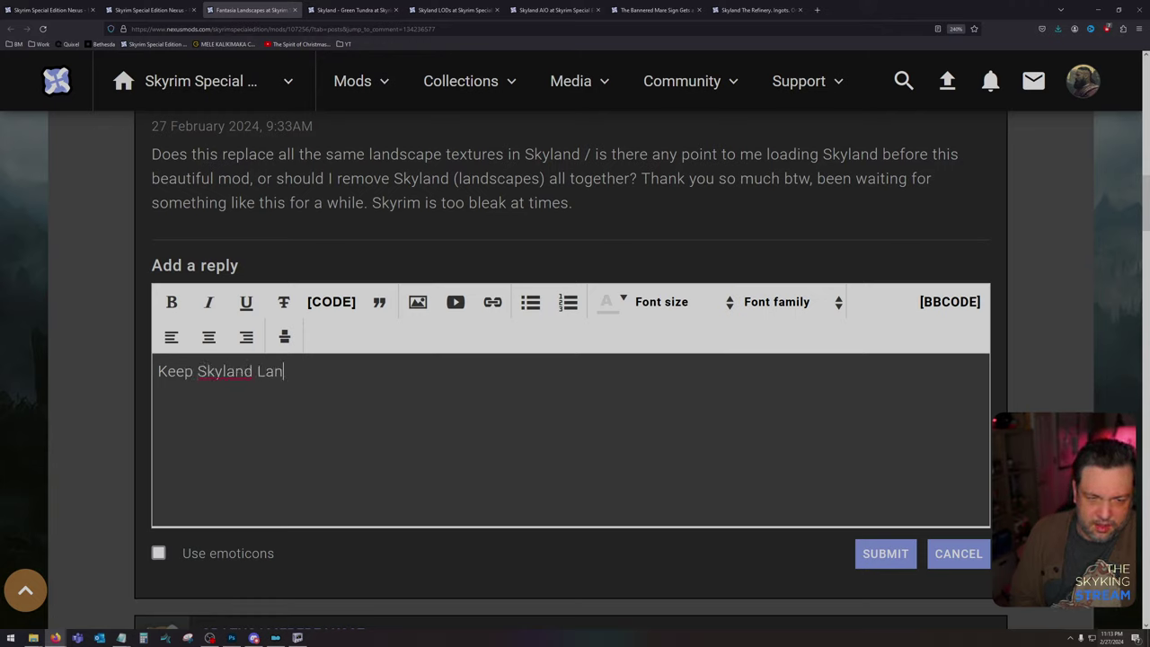
text(dsacpes and ptu th)
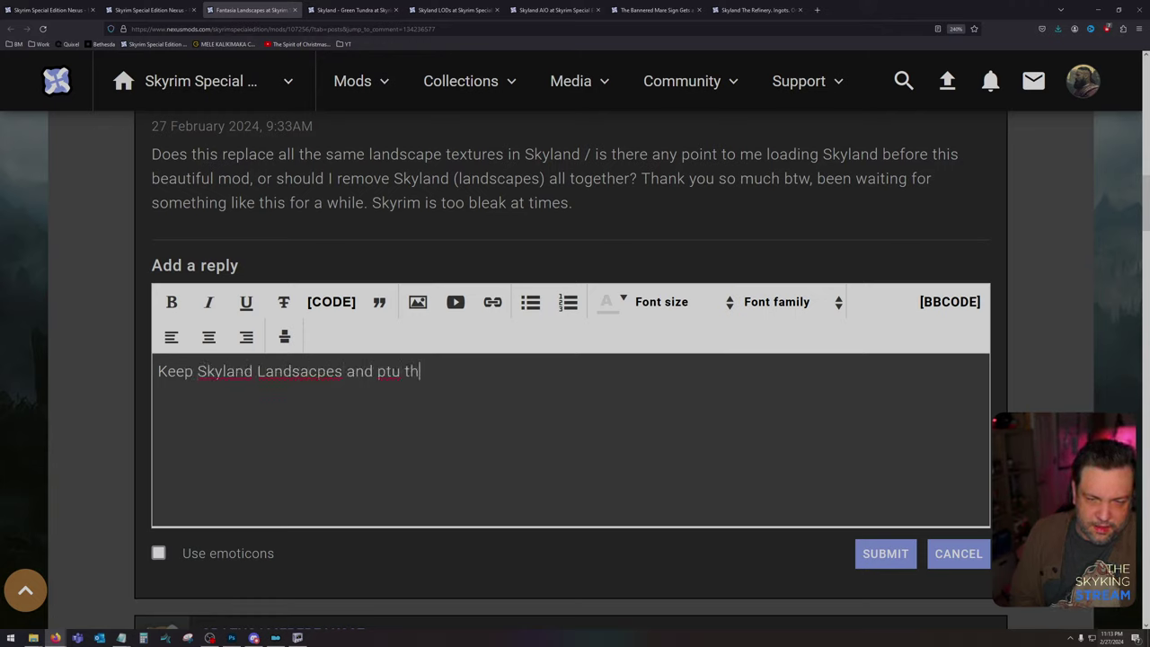
key(BackSpace)
key(BackSpace)
key(BackSpace)
key(BackSpace)
text(ut tjh)
key(BackSpace)
key(BackSpace)
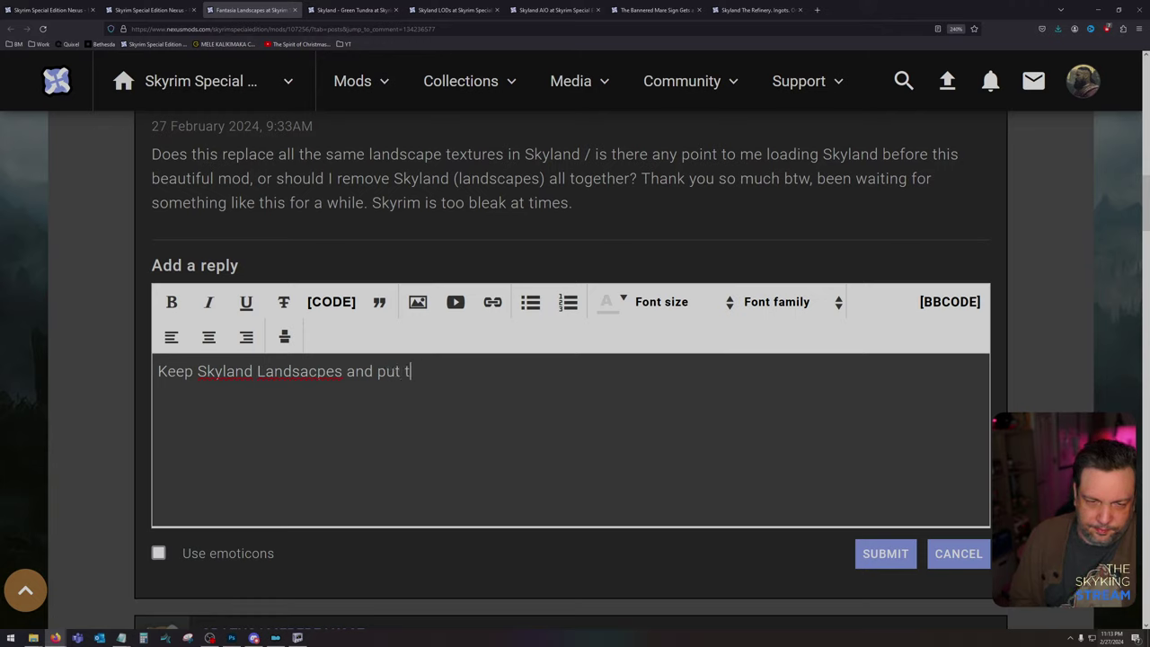
text(his over it so you )
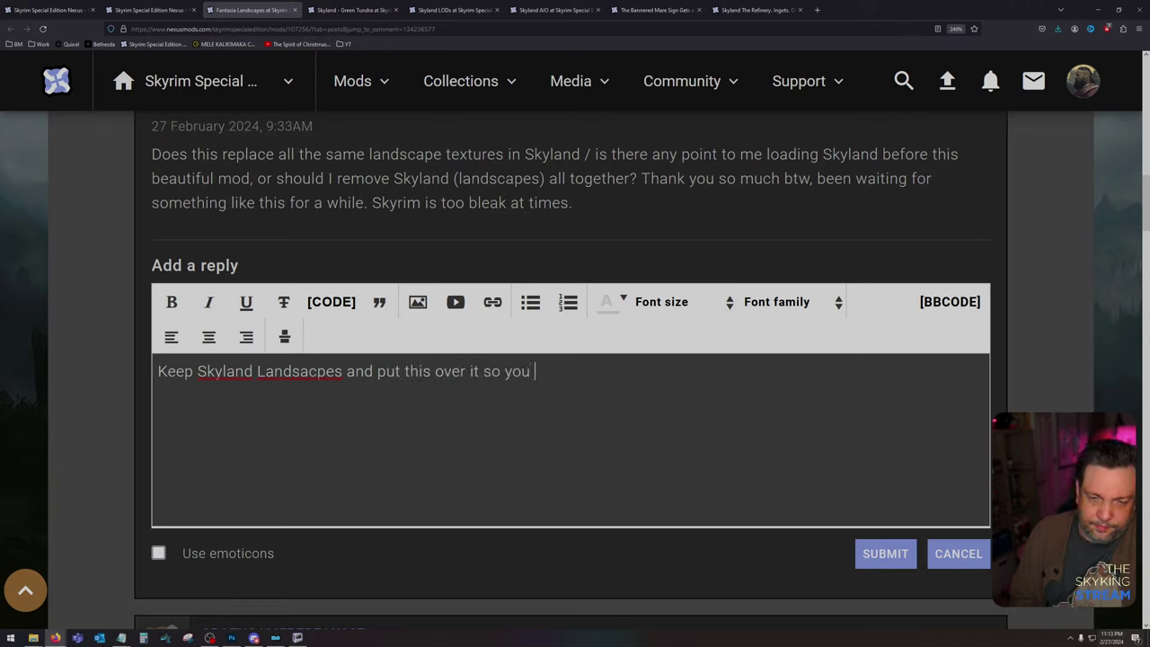
text(get the DLC coverage.)
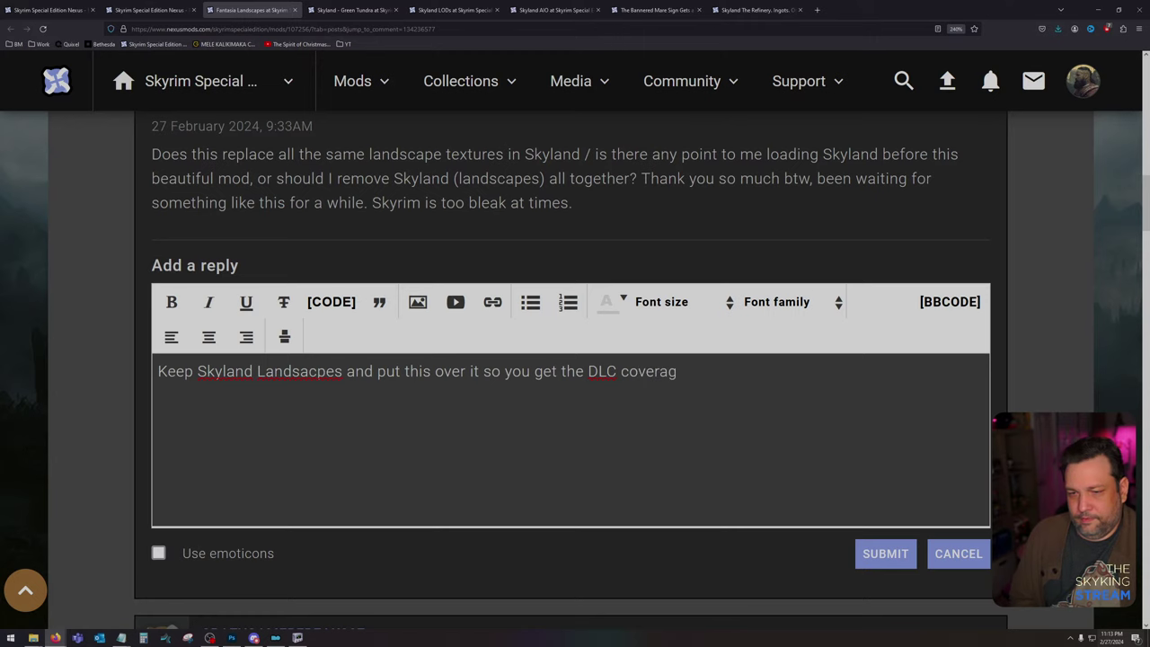
click(861, 553)
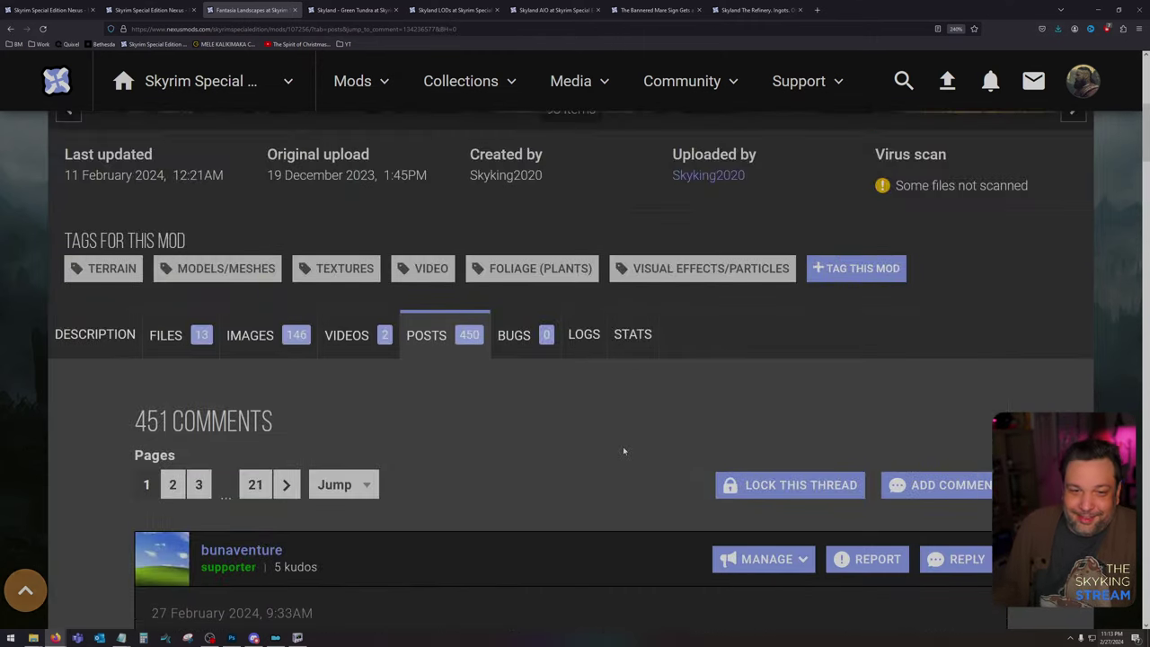
Step: Skim the remaining recent comments on the Fantasia Landscapes page and check the mod's bug reports
scroll(622, 451, down, 3)
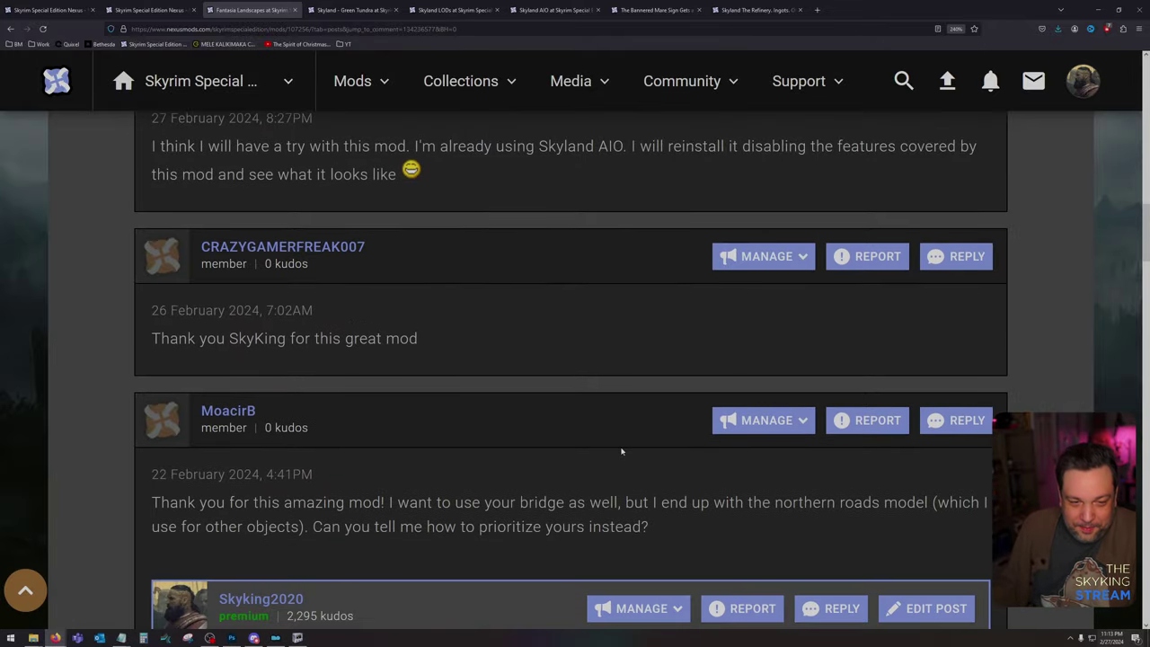
scroll(622, 451, down, 2)
scroll(611, 447, up, 15)
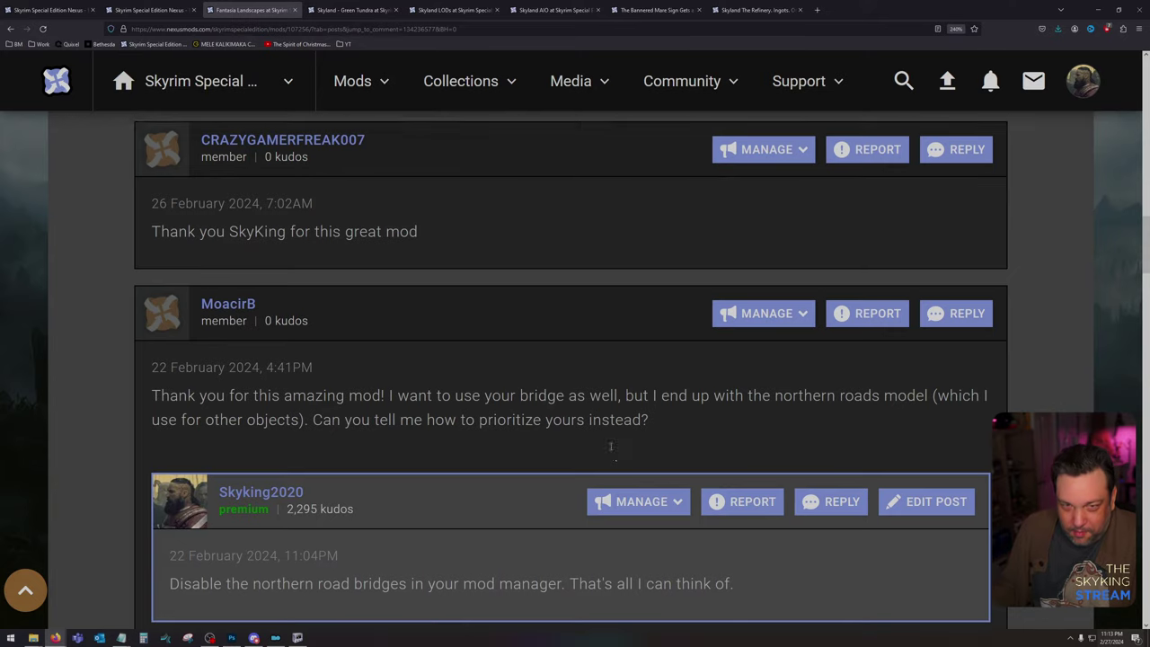
scroll(361, 425, down, 4)
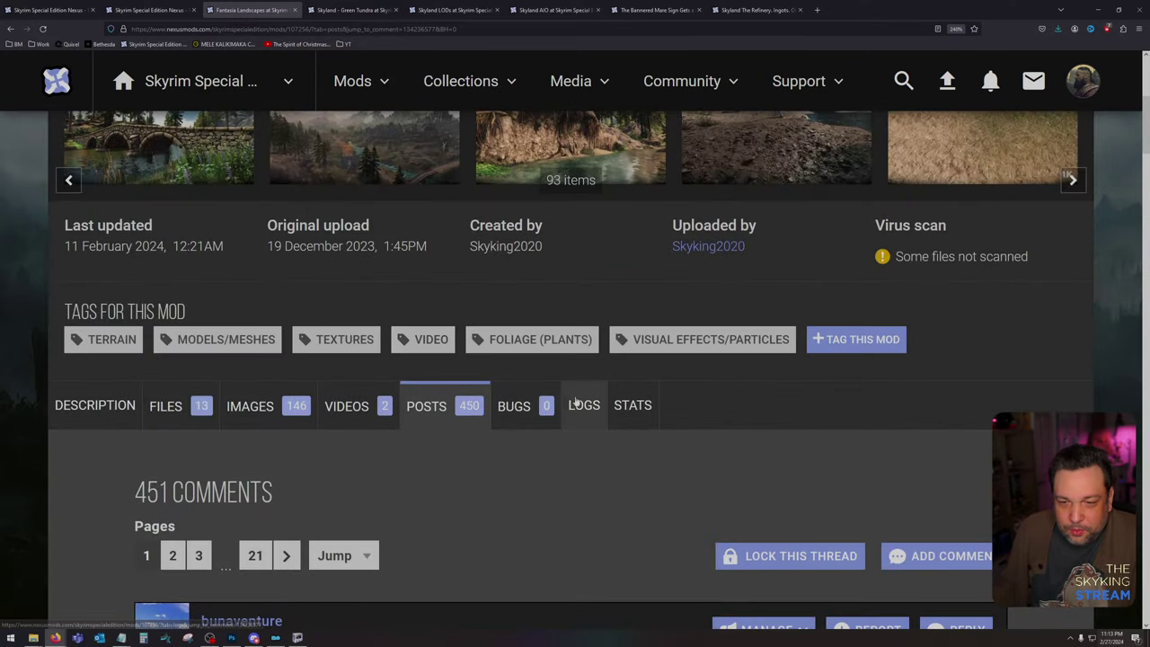
click(517, 404)
scroll(520, 402, down, 5)
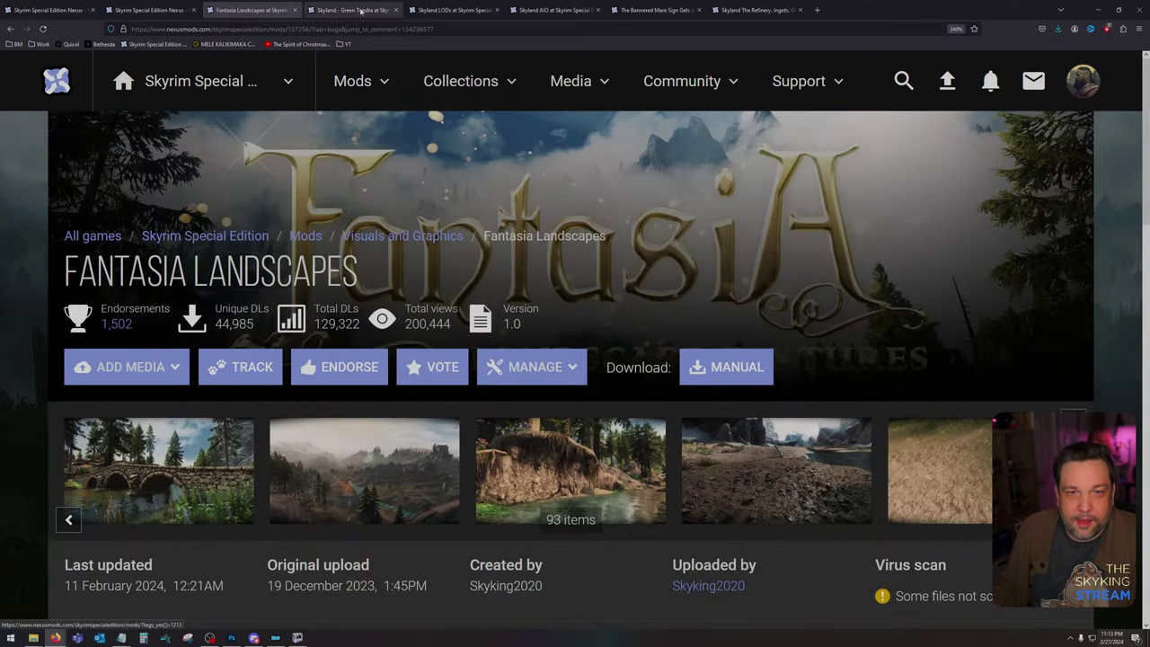
Step: Close the Fantasia Landscapes page and read the Skyland Green Tundra comment asking for an open cities patch
click(296, 10)
scroll(347, 291, up, 7)
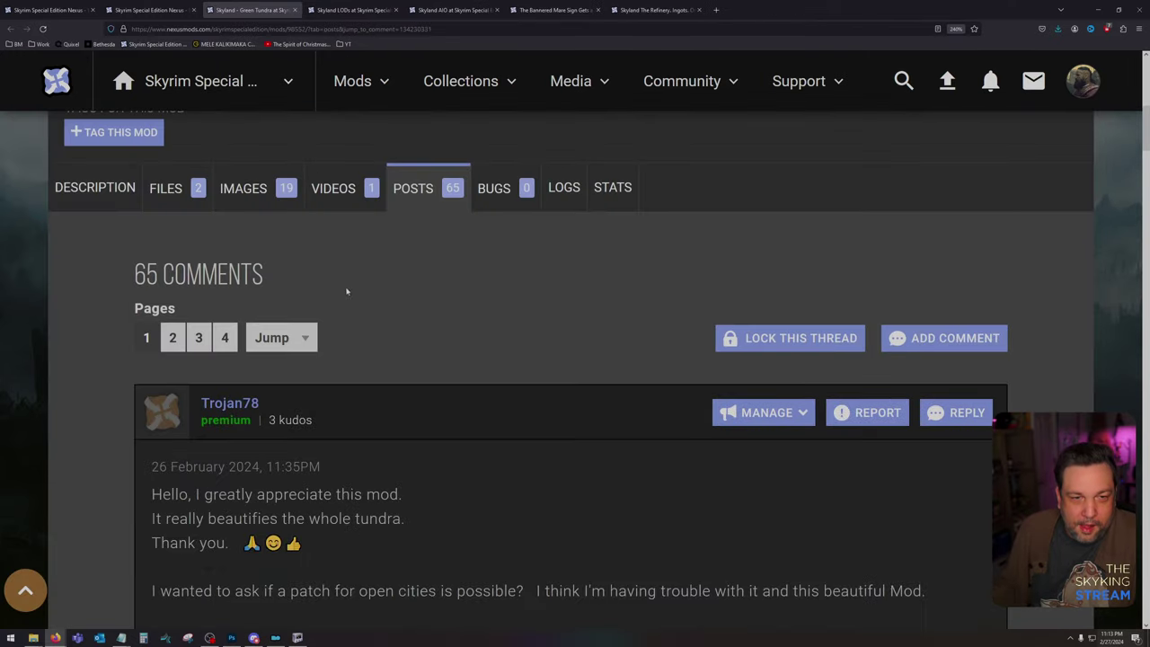
scroll(351, 319, down, 3)
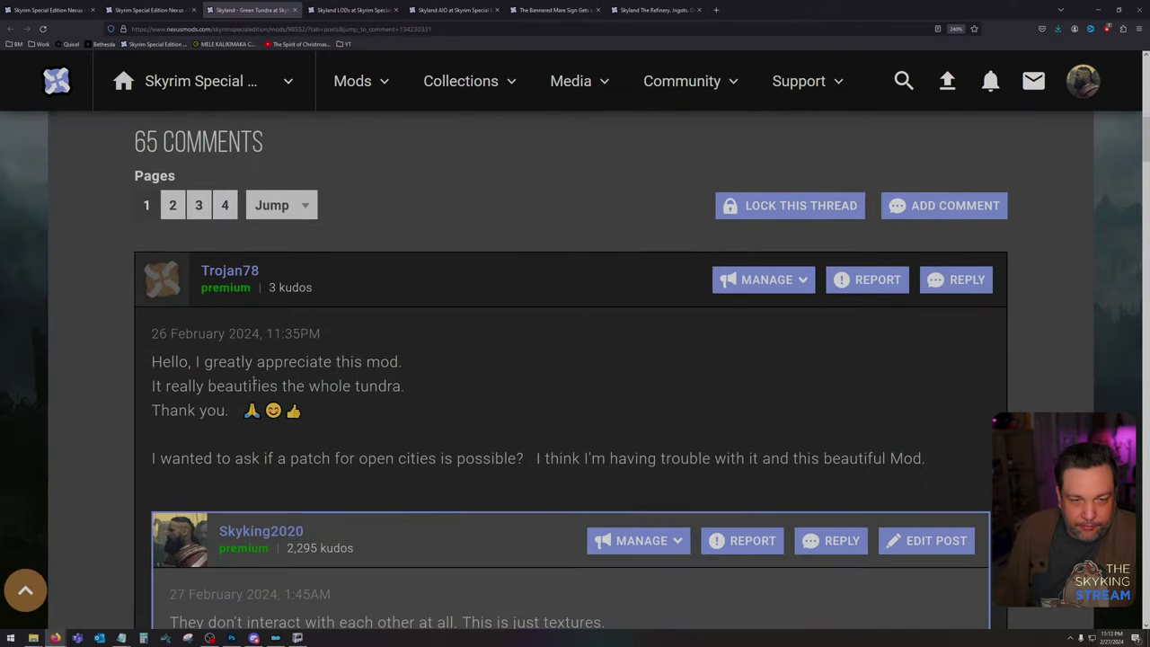
drag(173, 458, 580, 458)
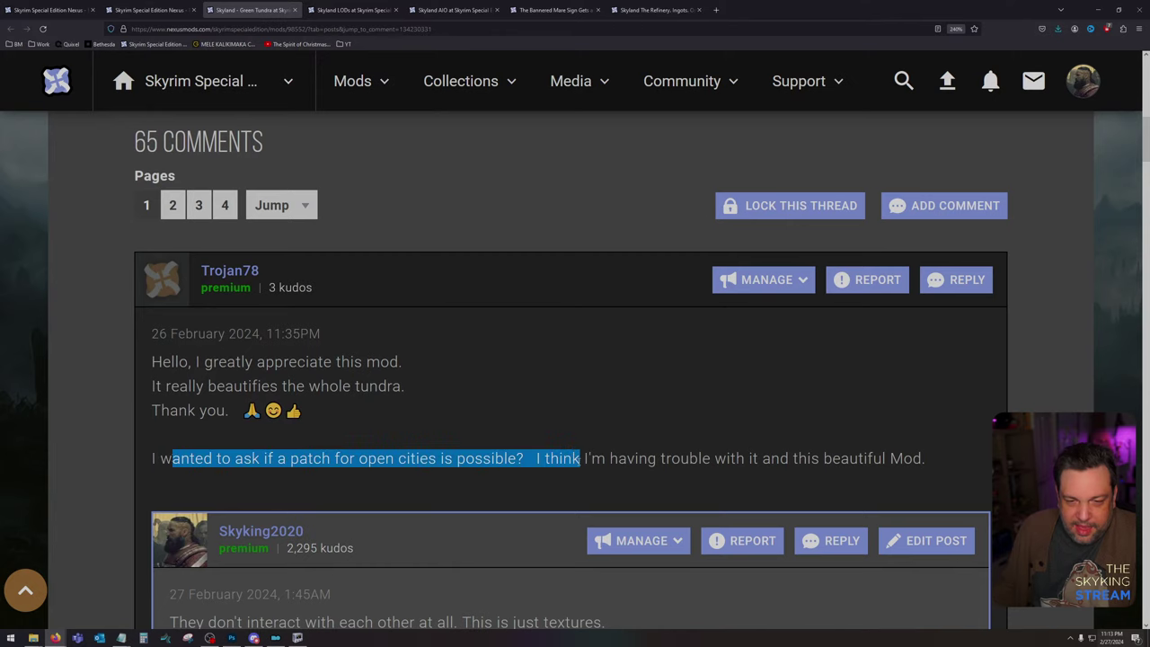
drag(960, 464, 89, 440)
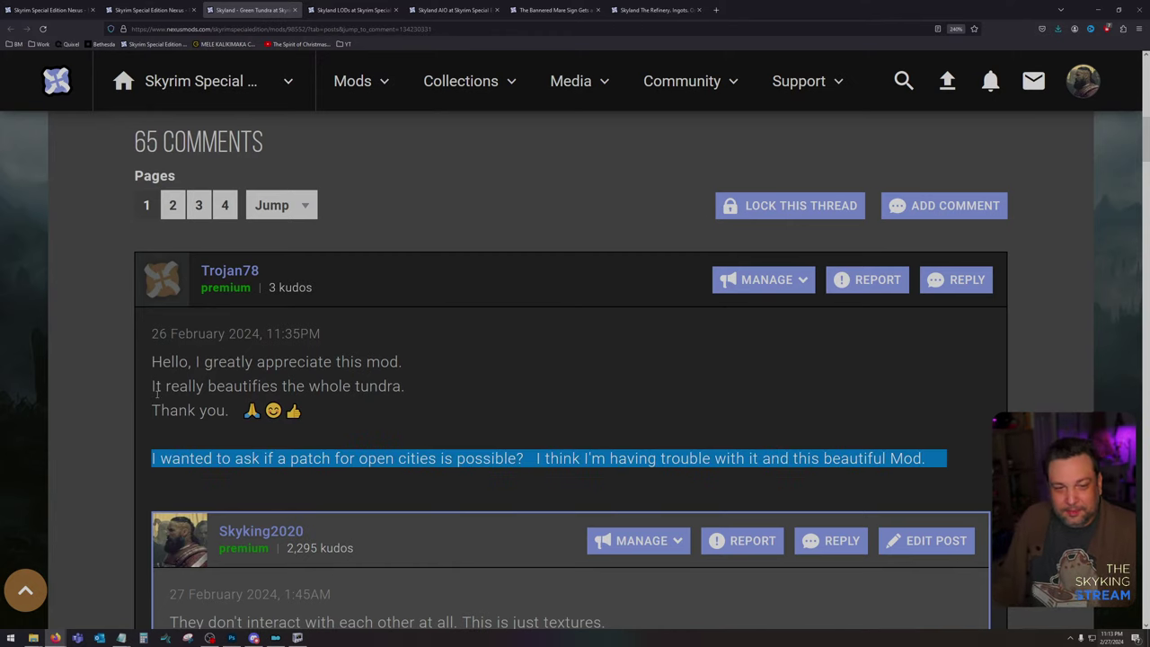
scroll(153, 396, down, 2)
scroll(157, 397, up, 1)
scroll(157, 397, up, 1)
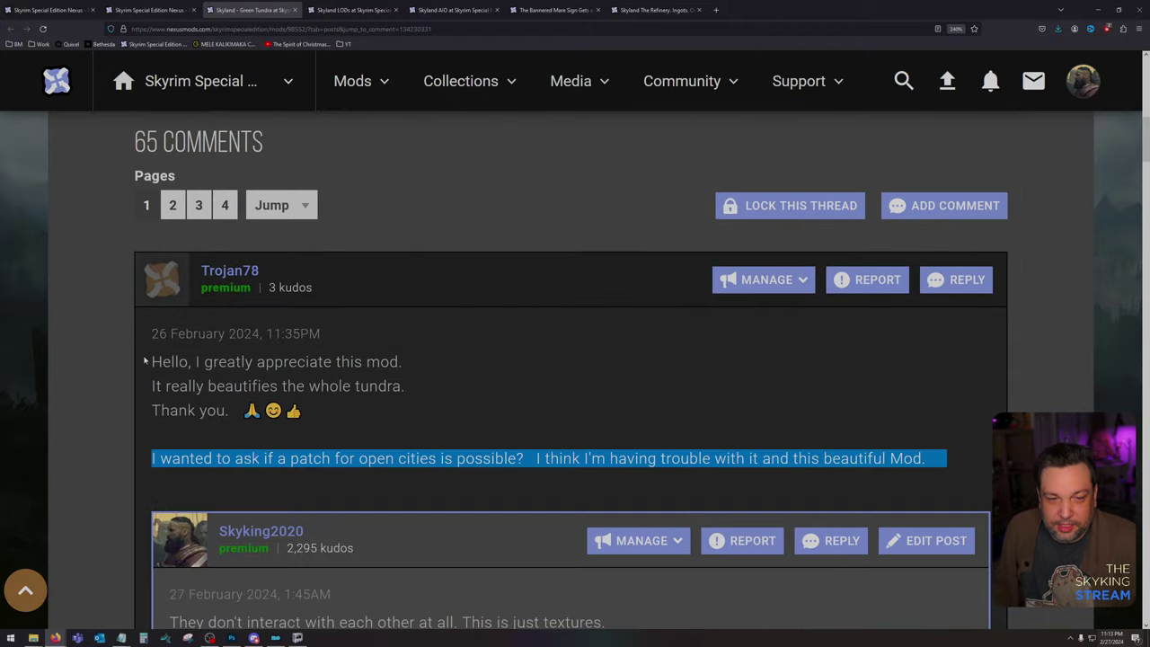
Step: Reread the newest Skyland Green Tundra comment, from its thanks through to the question about an open cities patch
drag(153, 362, 400, 362)
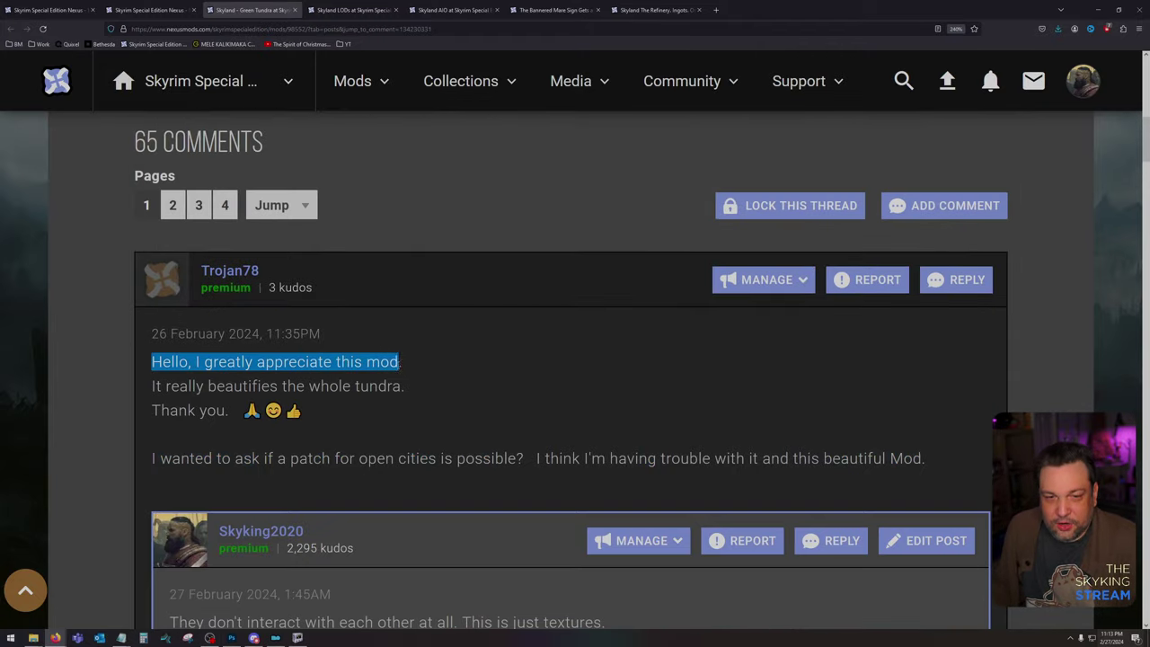
scroll(415, 406, up, 8)
scroll(248, 281, down, 8)
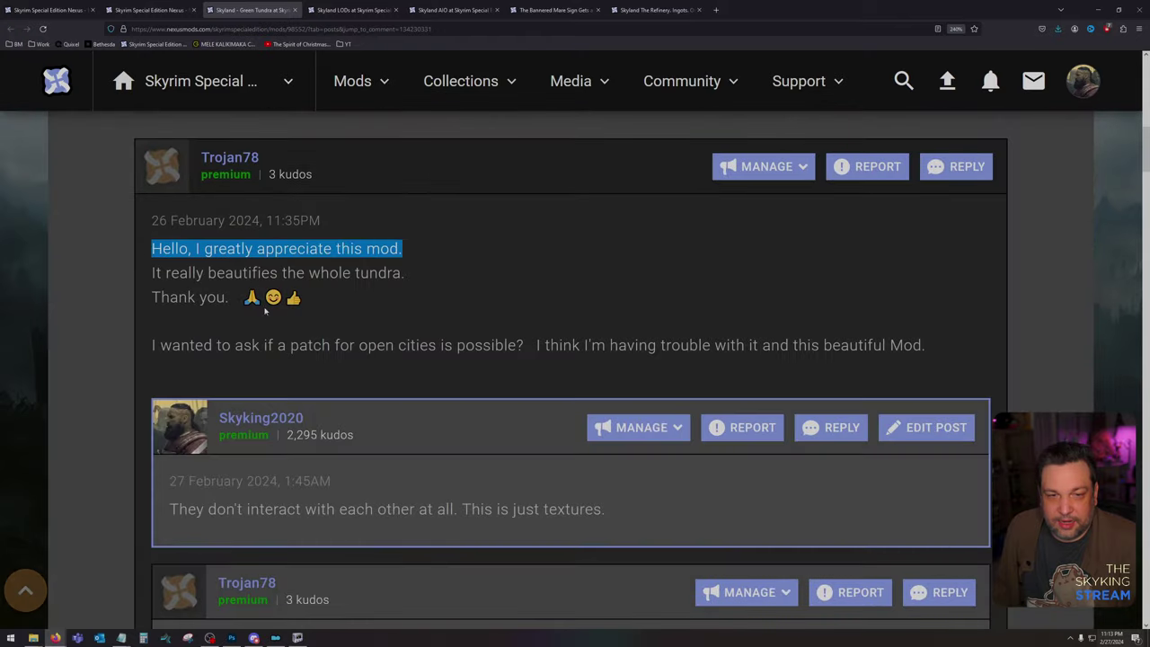
drag(152, 273, 331, 308)
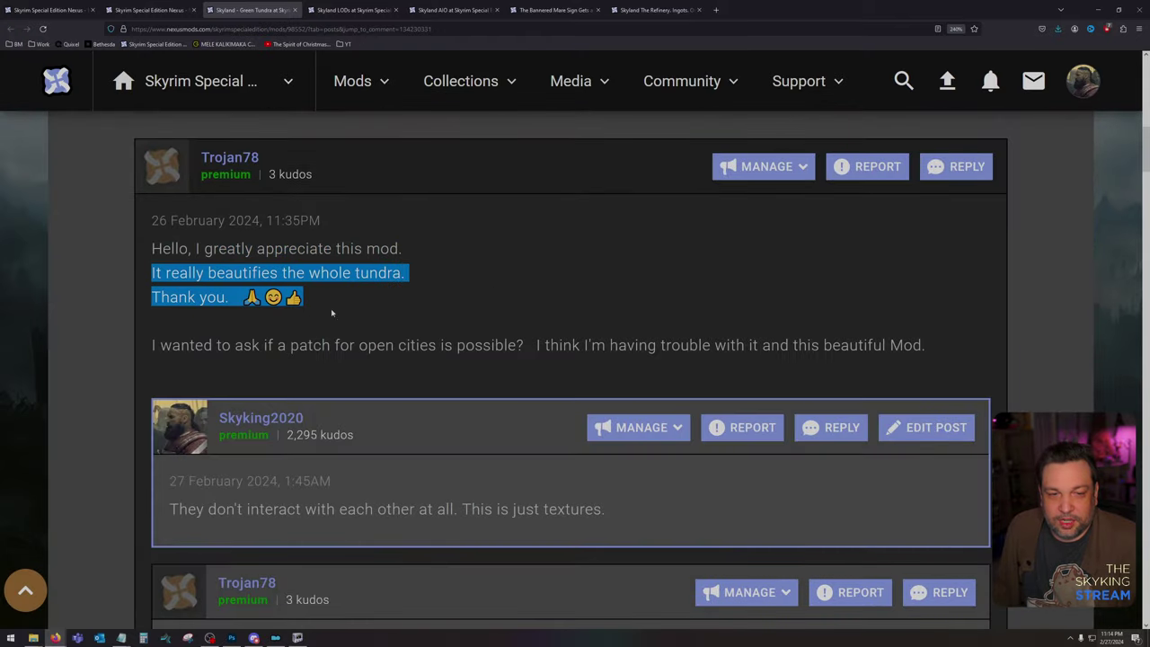
drag(152, 345, 531, 350)
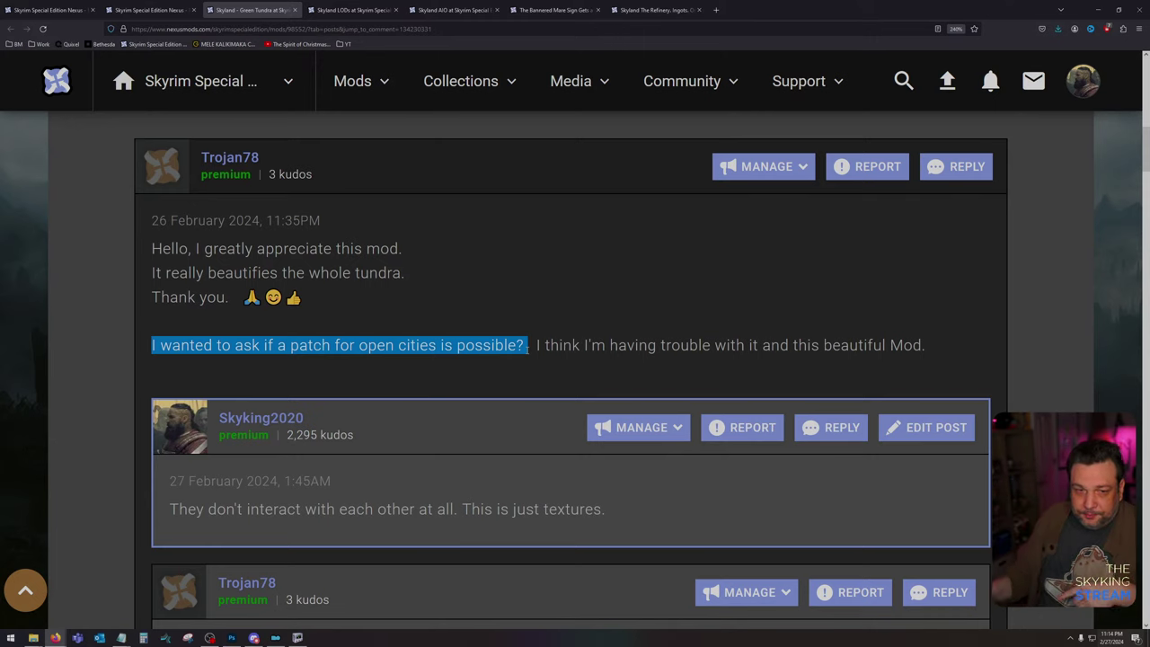
Step: Read the replies under the open cities question and the older comment asking for an Xbox port
scroll(351, 319, down, 4)
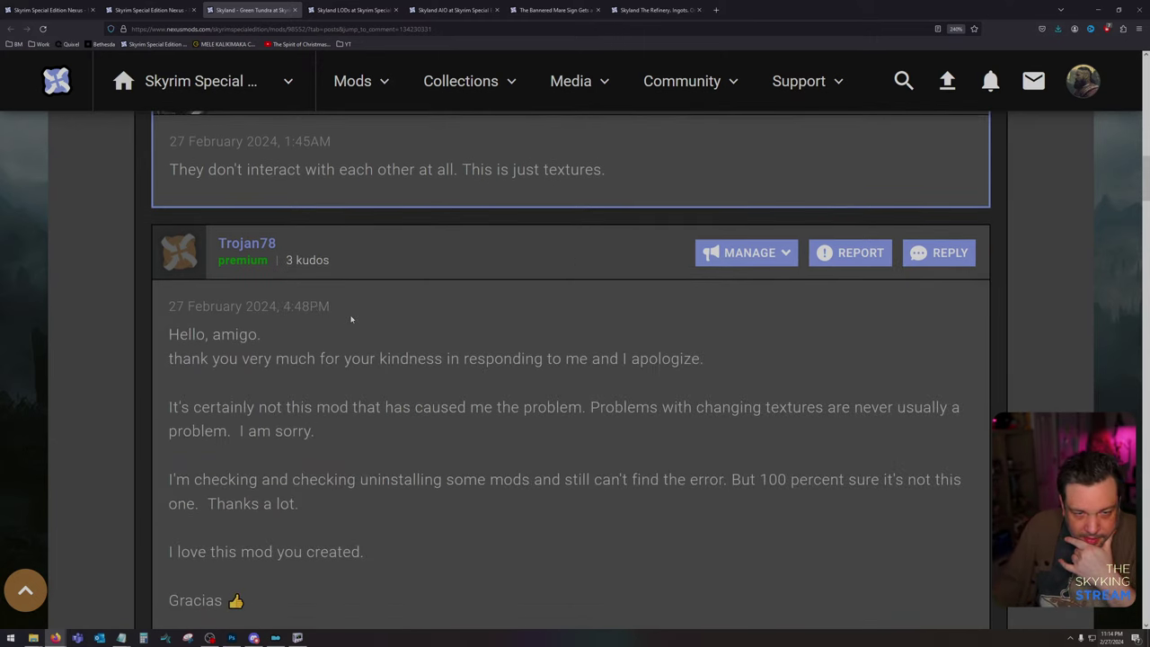
scroll(351, 319, up, 8)
scroll(350, 321, down, 4)
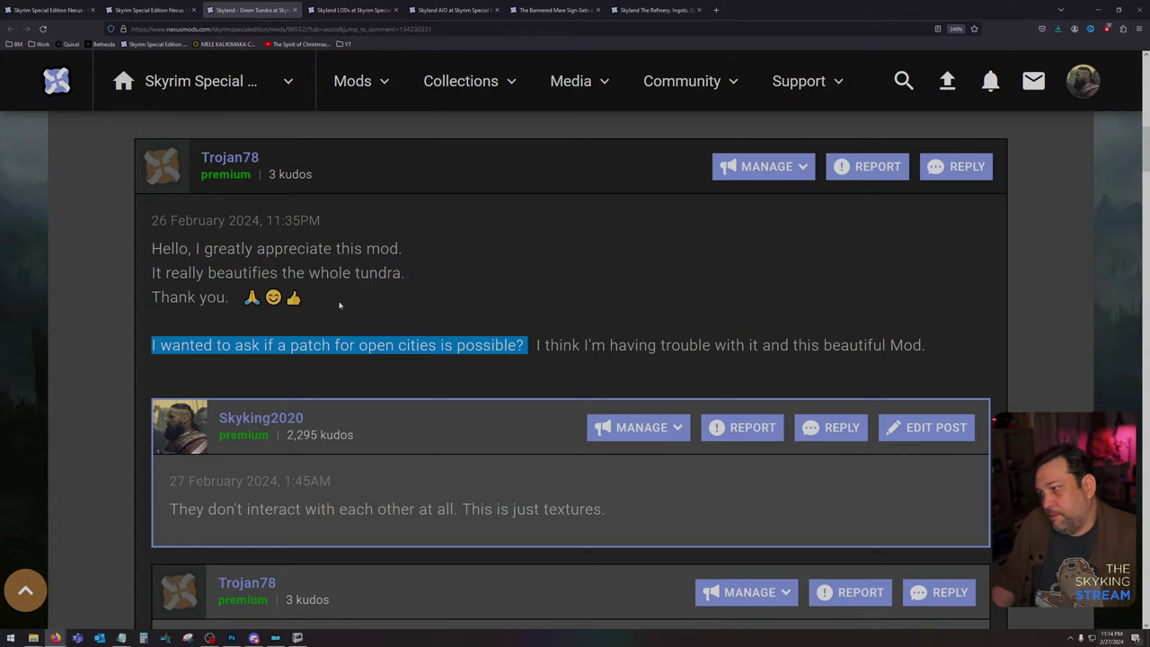
scroll(315, 340, down, 4)
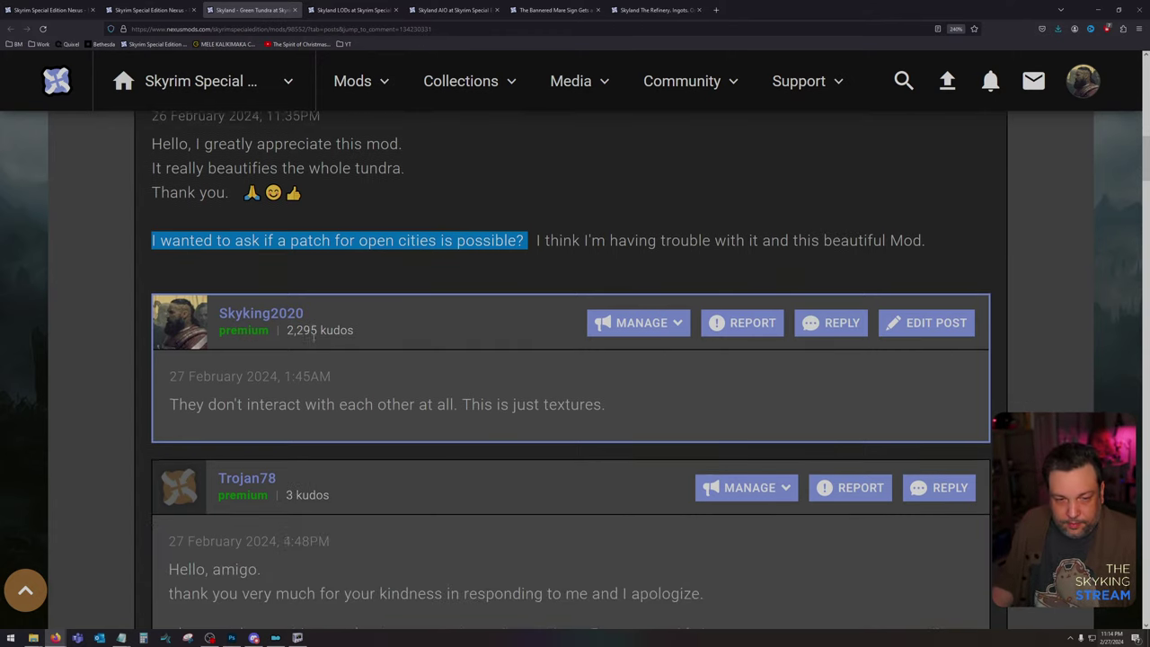
scroll(315, 340, down, 3)
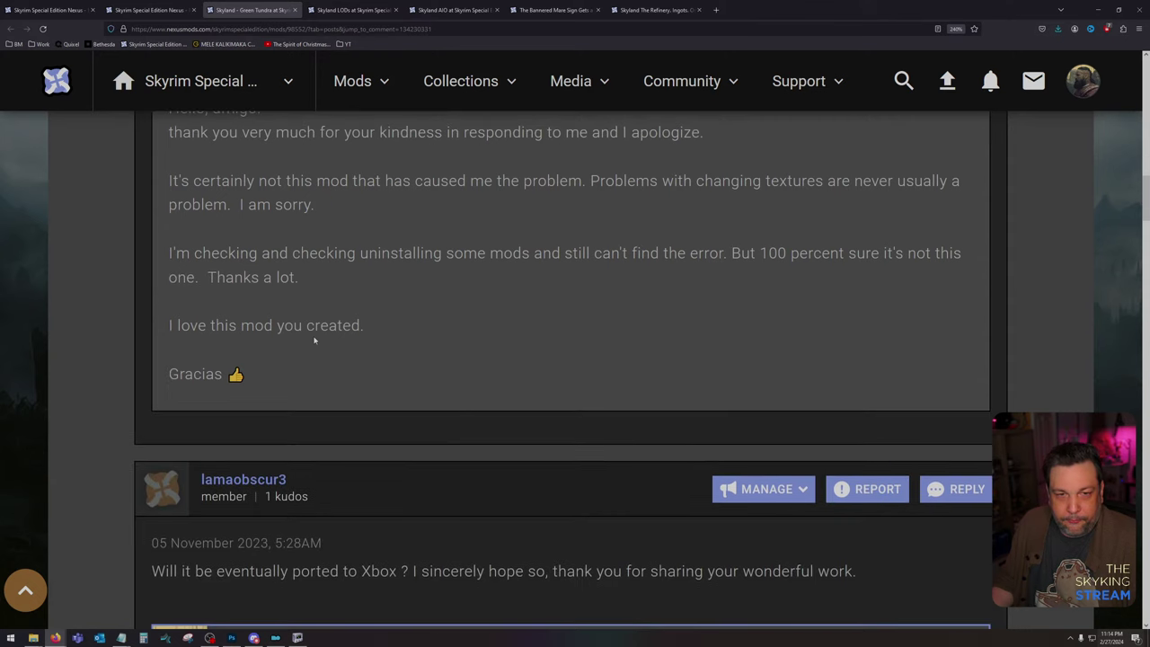
scroll(314, 340, down, 3)
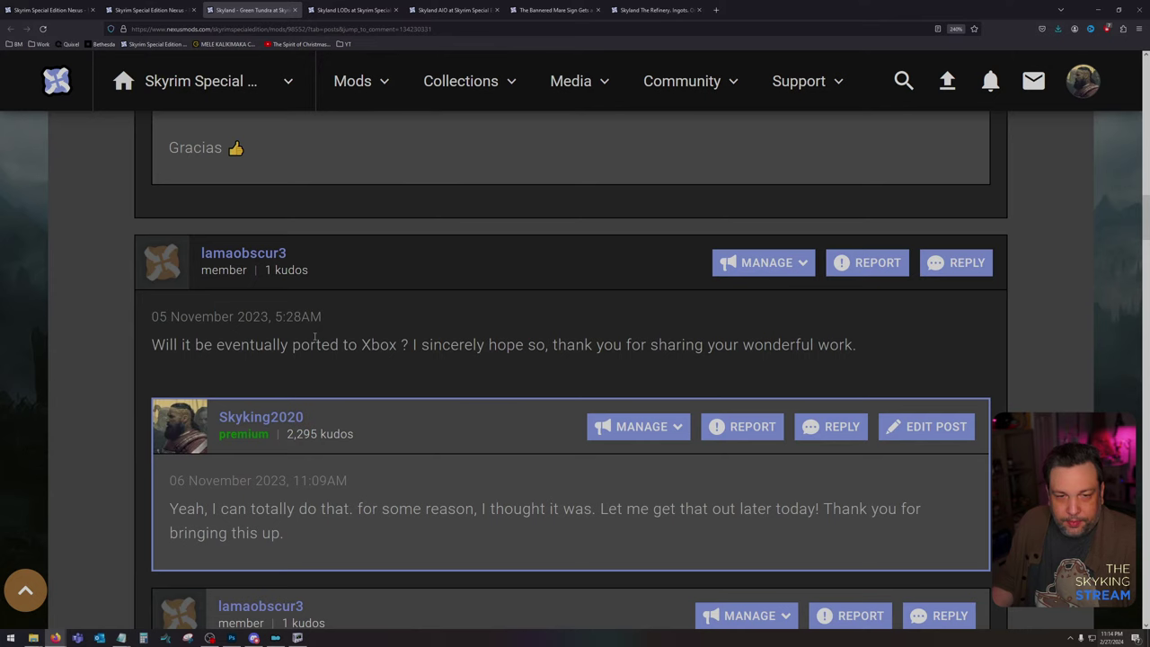
Step: Close the Skyland Green Tundra page, check the Skyland LODs bug reports, and read that mod's newest comments
click(295, 11)
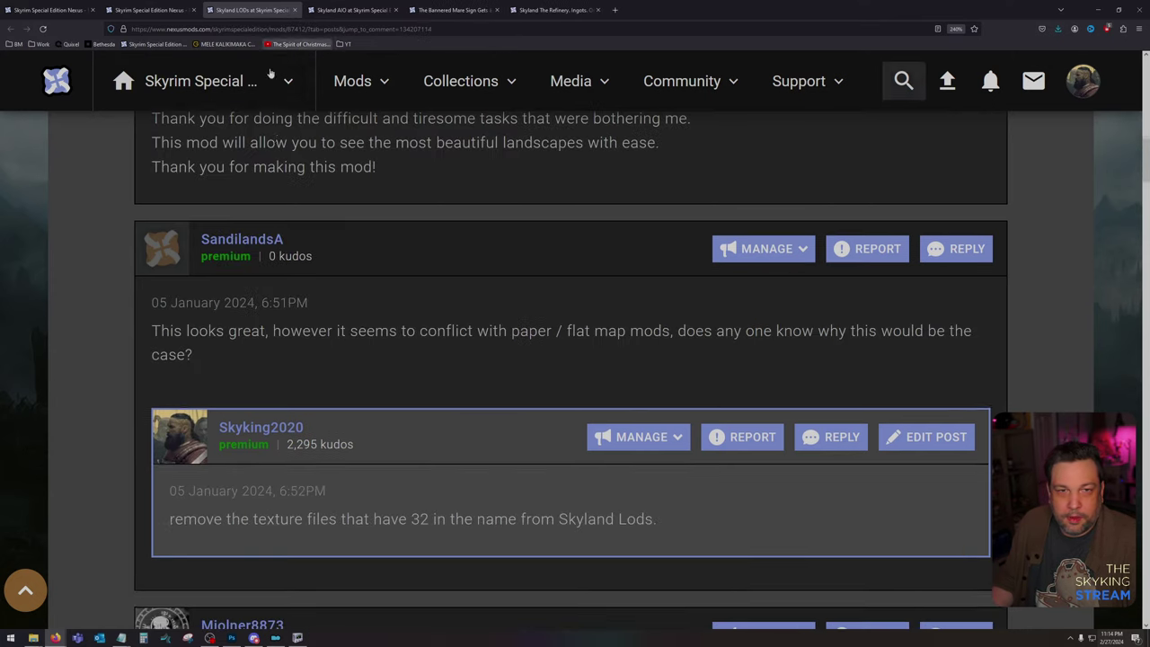
scroll(319, 370, up, 15)
scroll(319, 370, down, 5)
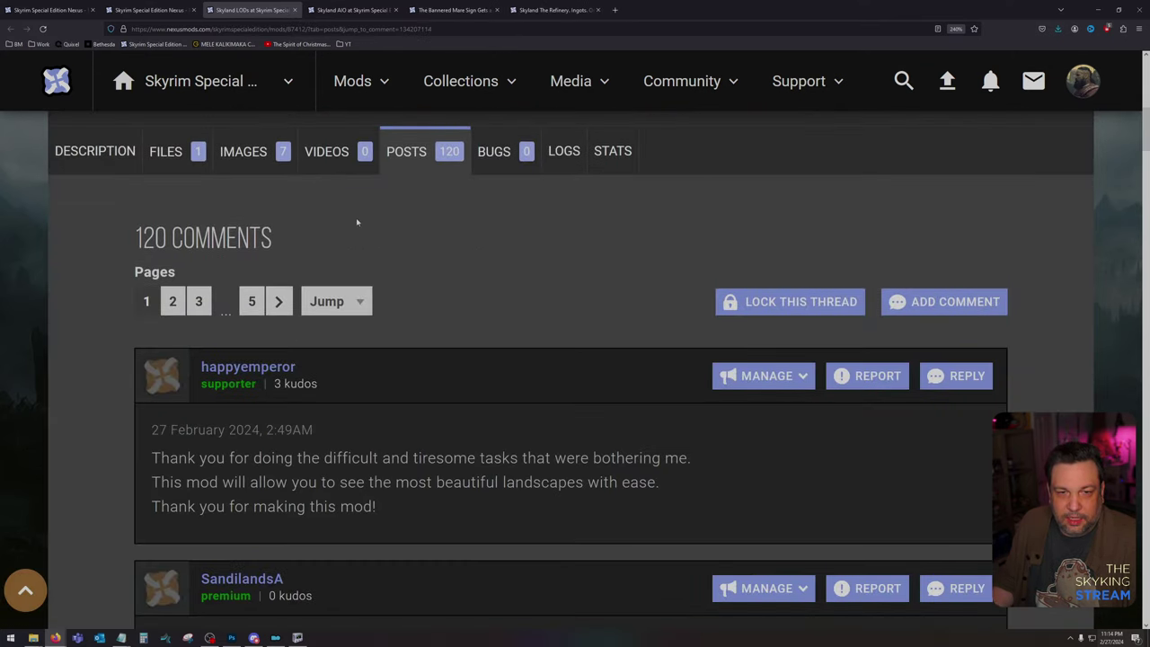
click(506, 155)
click(406, 151)
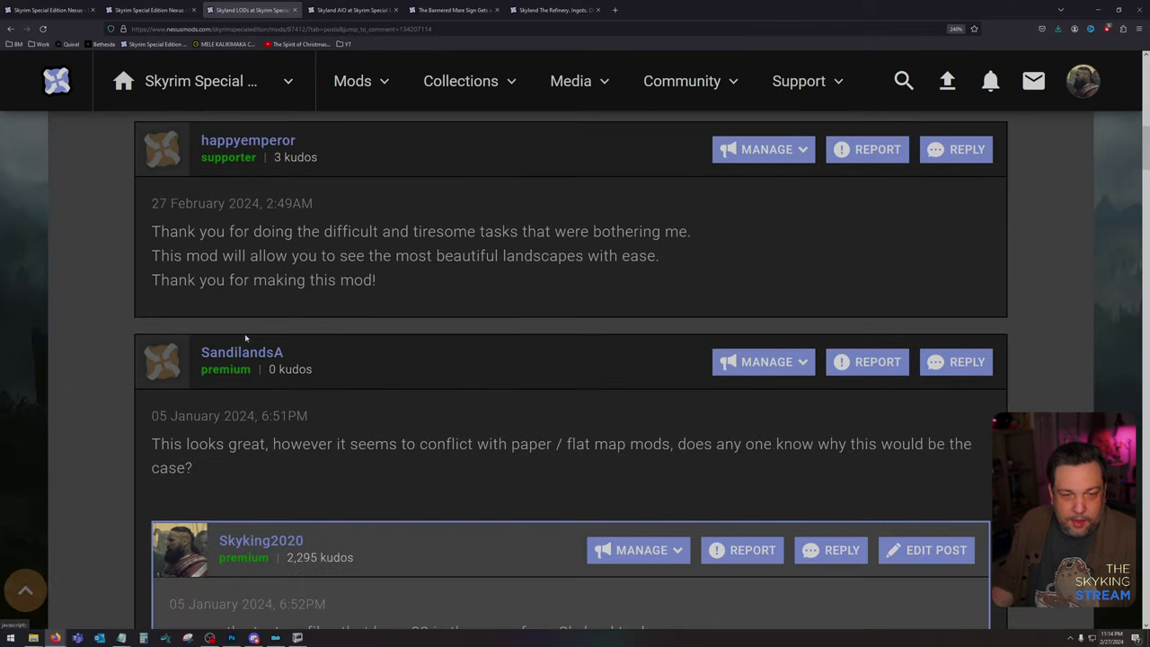
drag(160, 231, 395, 283)
drag(160, 444, 519, 456)
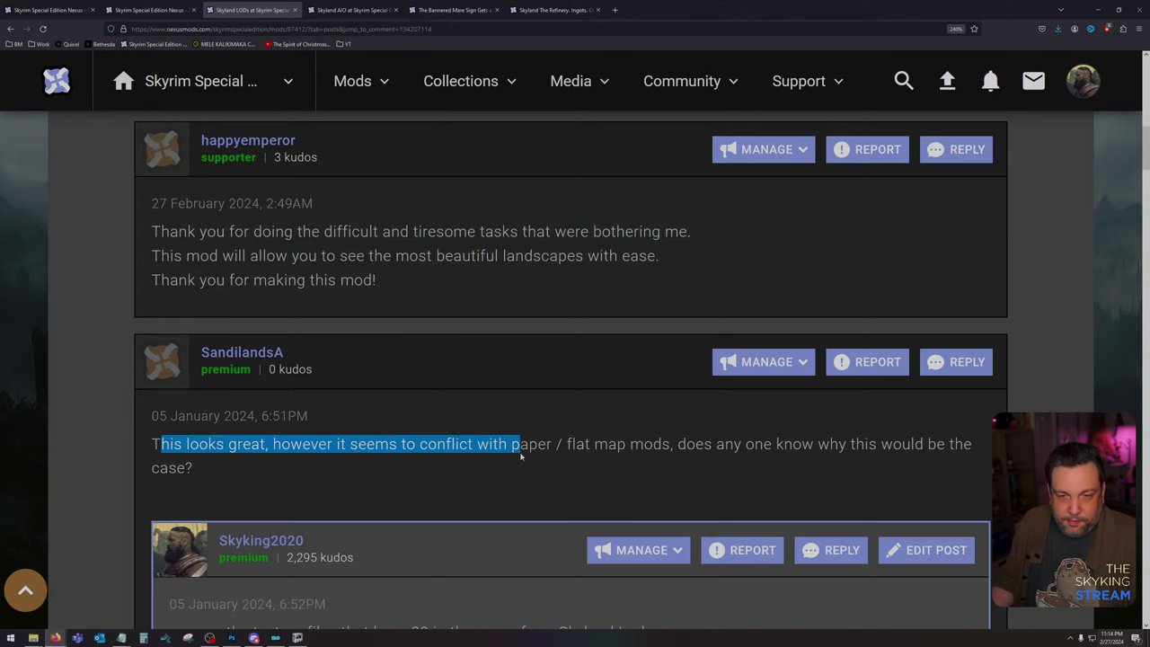
click(487, 468)
key(Home)
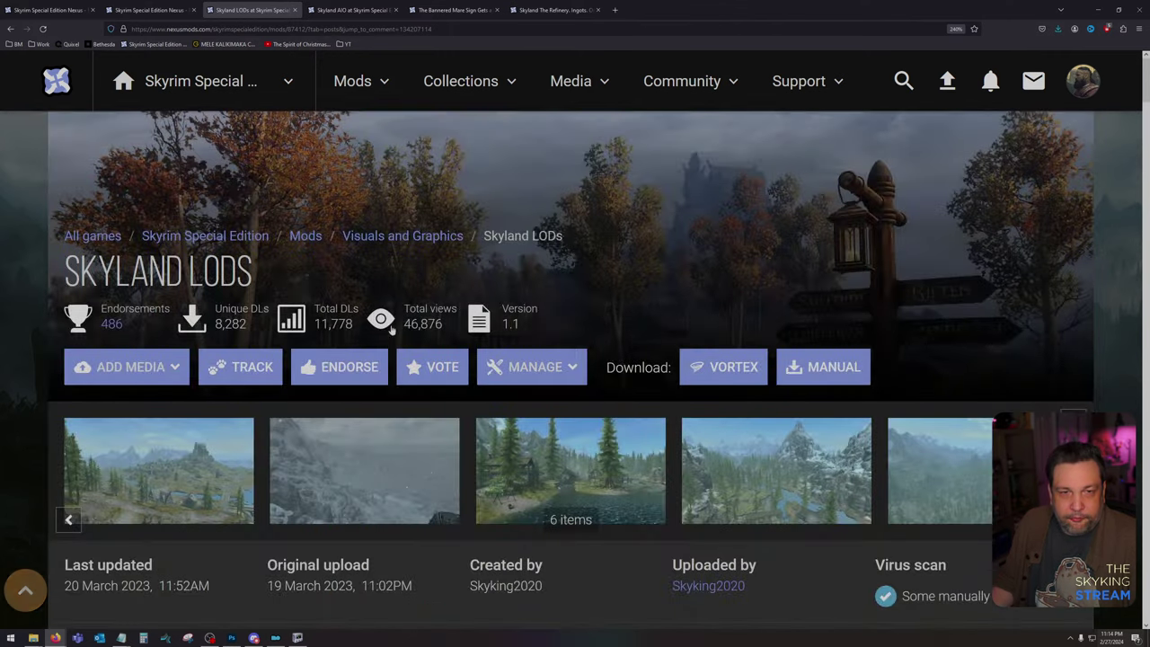
Step: Close the Skyland LODs page and check the Skyland AIO bug reports before returning to its posts
click(295, 10)
scroll(405, 297, up, 5)
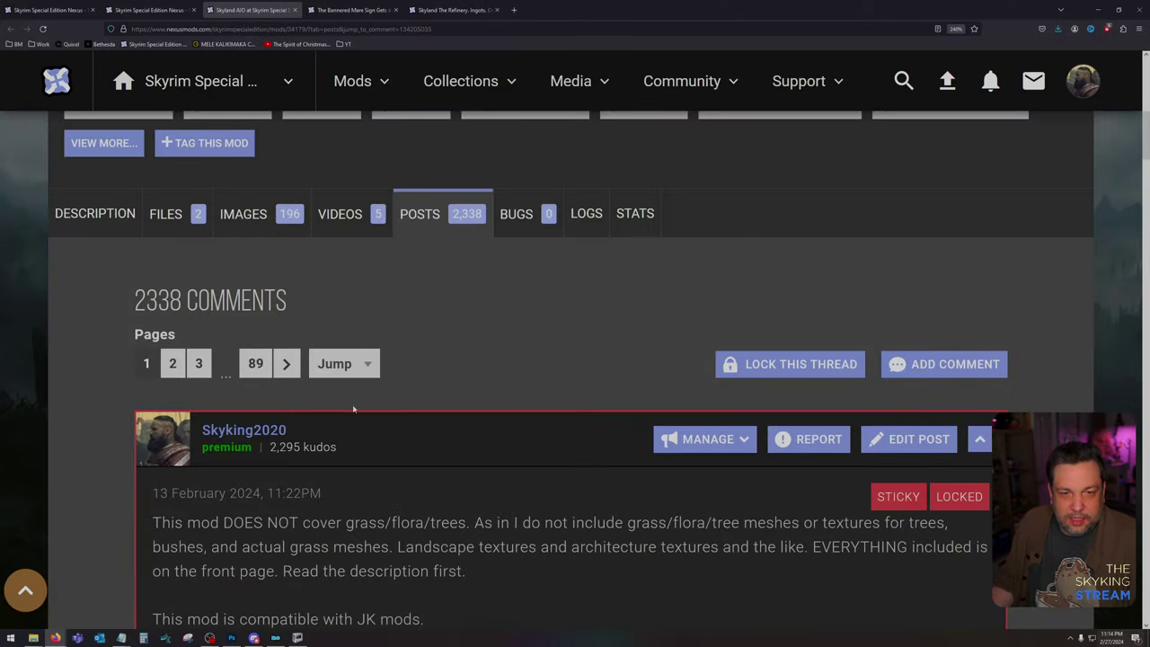
click(521, 215)
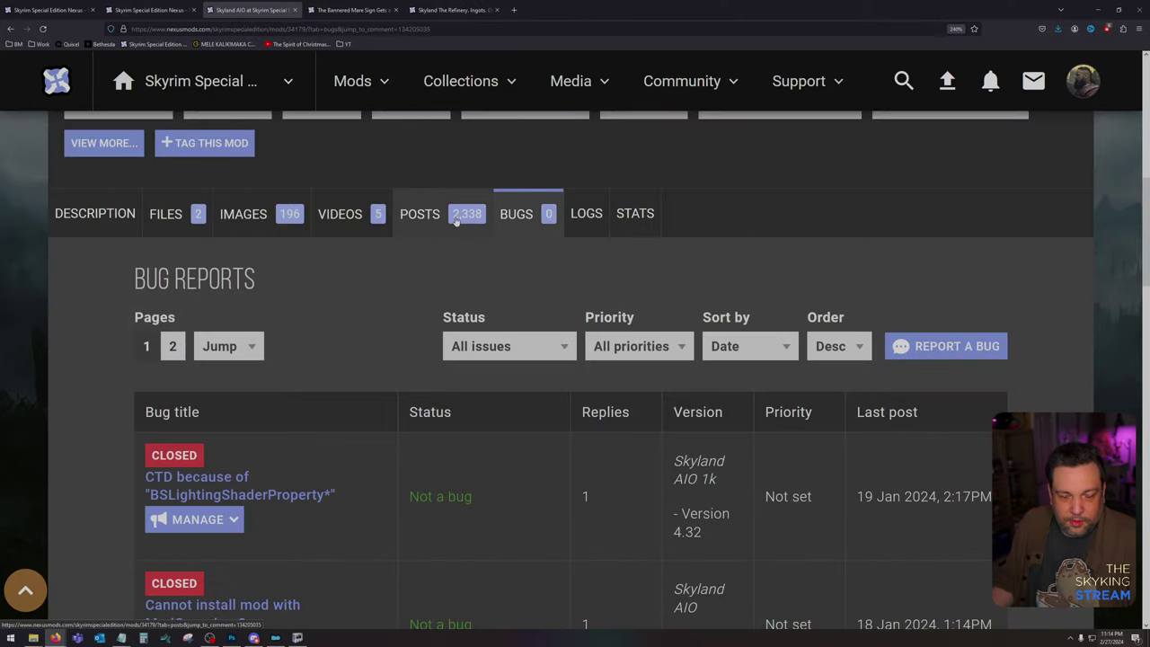
click(456, 221)
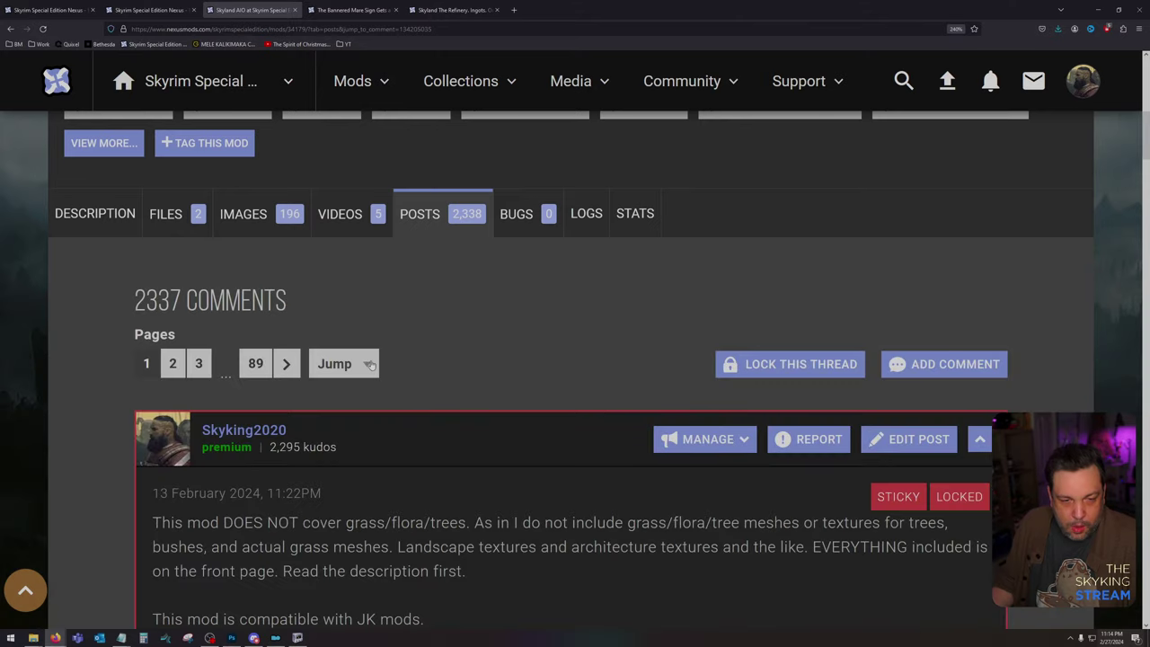
Step: Read the Skyland AIO comment asking about Northern Roads compatibility, along with its reply and the pinned post
scroll(370, 359, down, 5)
scroll(370, 360, down, 3)
scroll(371, 363, up, 2)
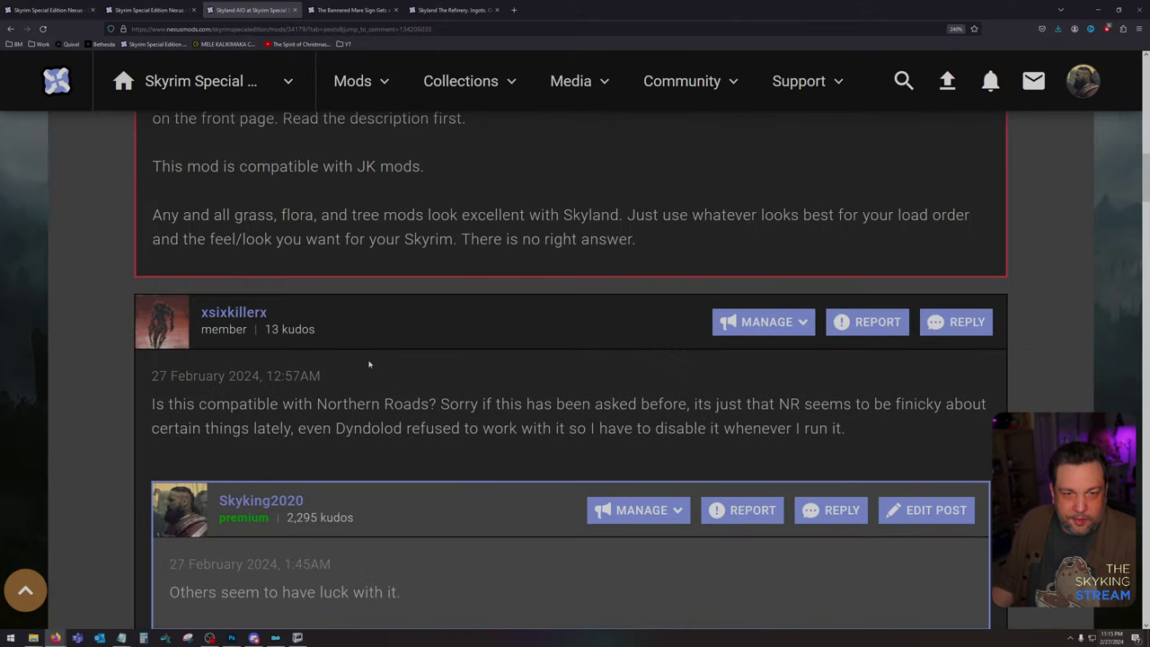
drag(152, 407, 441, 406)
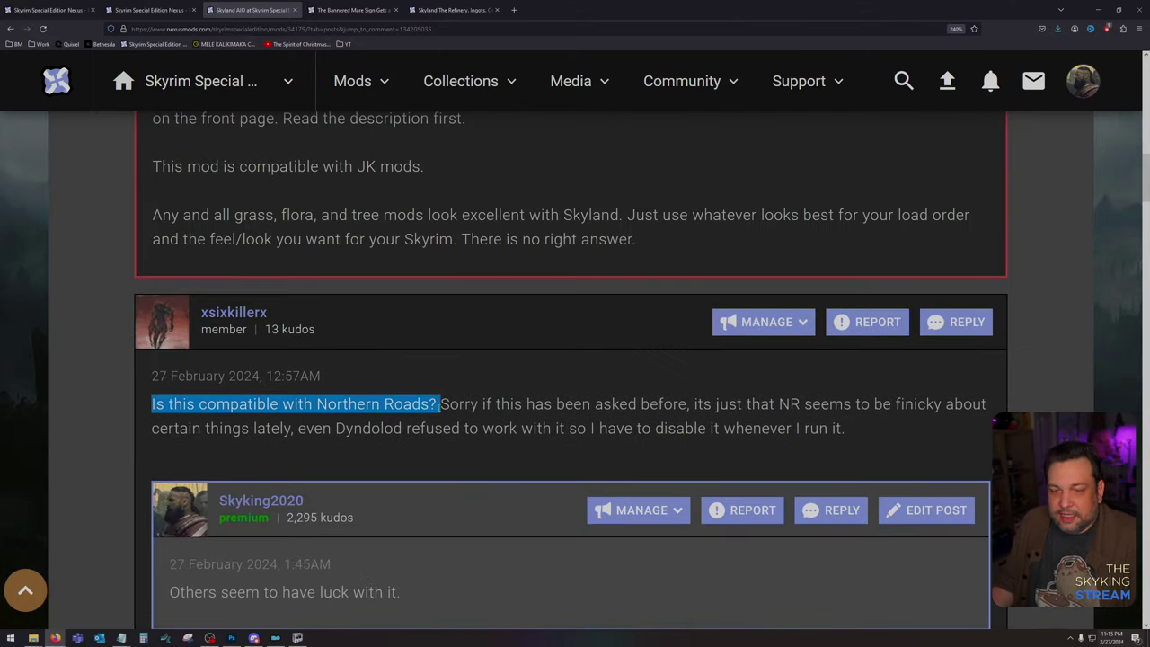
scroll(448, 421, up, 10)
scroll(447, 414, down, 10)
scroll(446, 413, up, 2)
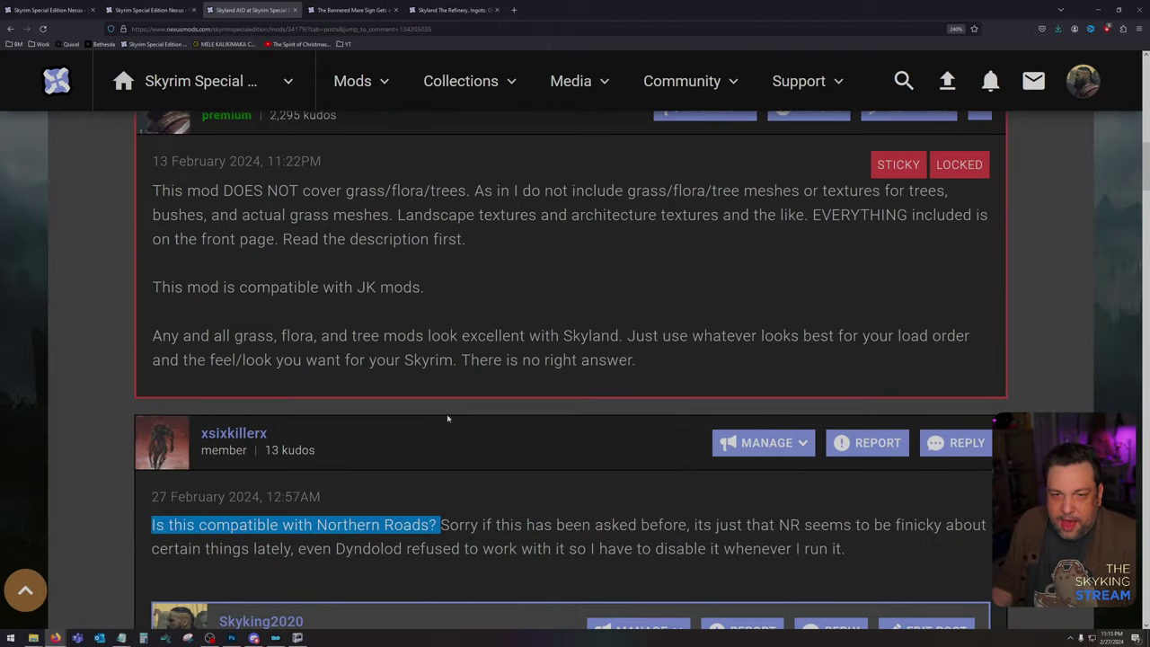
scroll(447, 413, down, 1)
scroll(449, 415, down, 1)
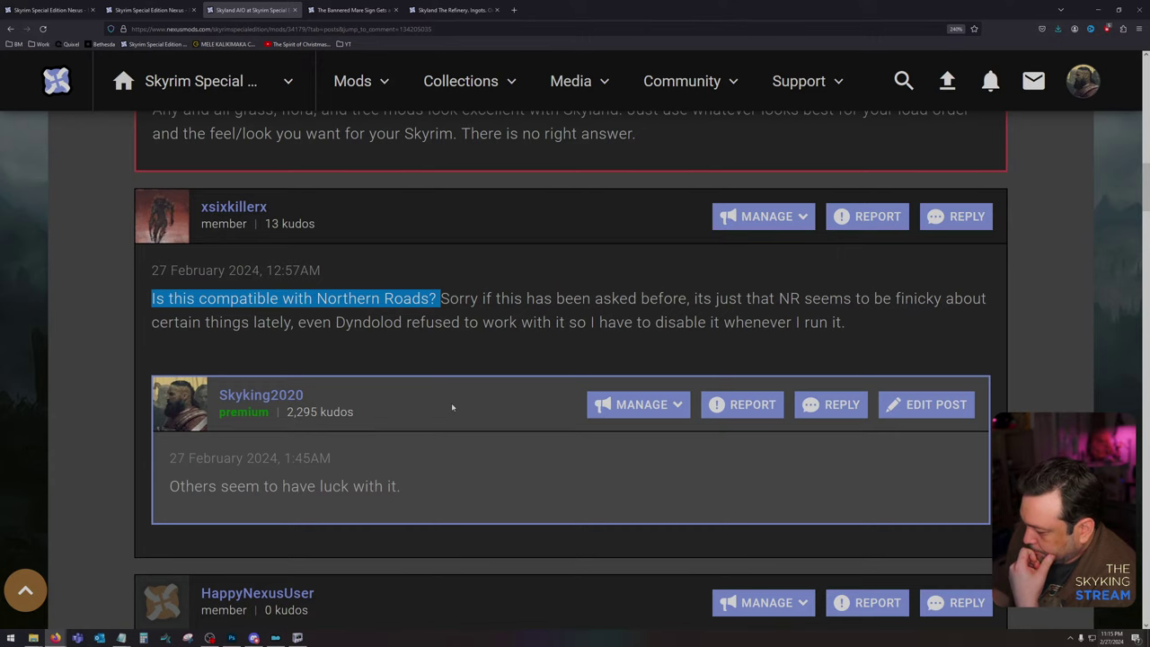
scroll(449, 406, down, 4)
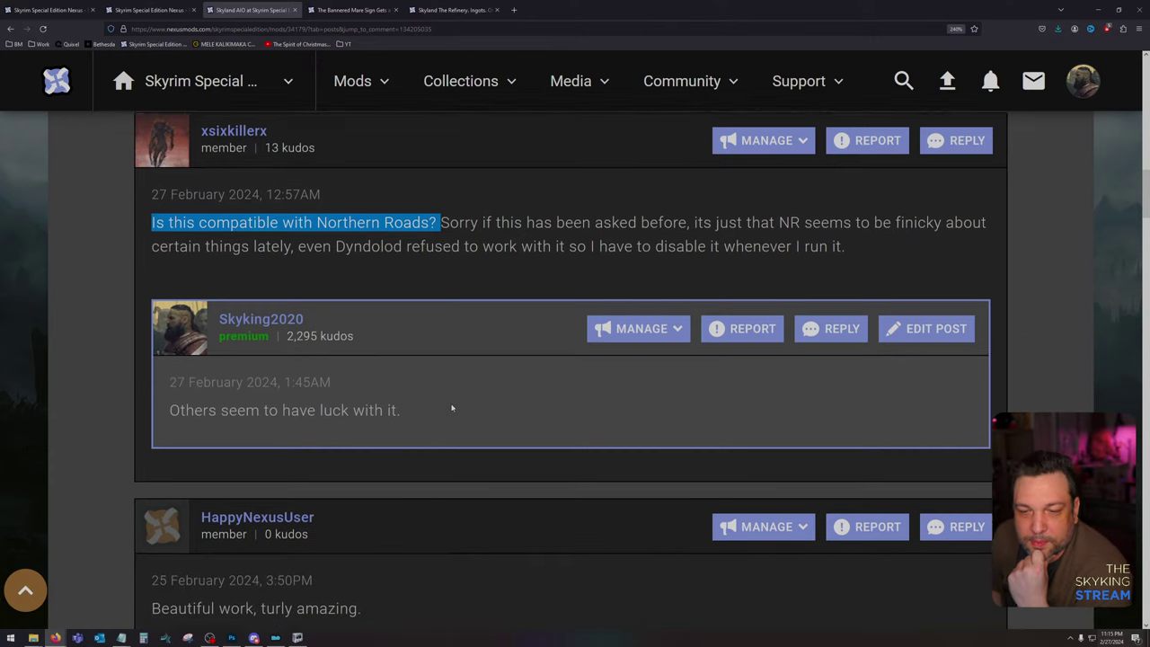
scroll(447, 418, up, 18)
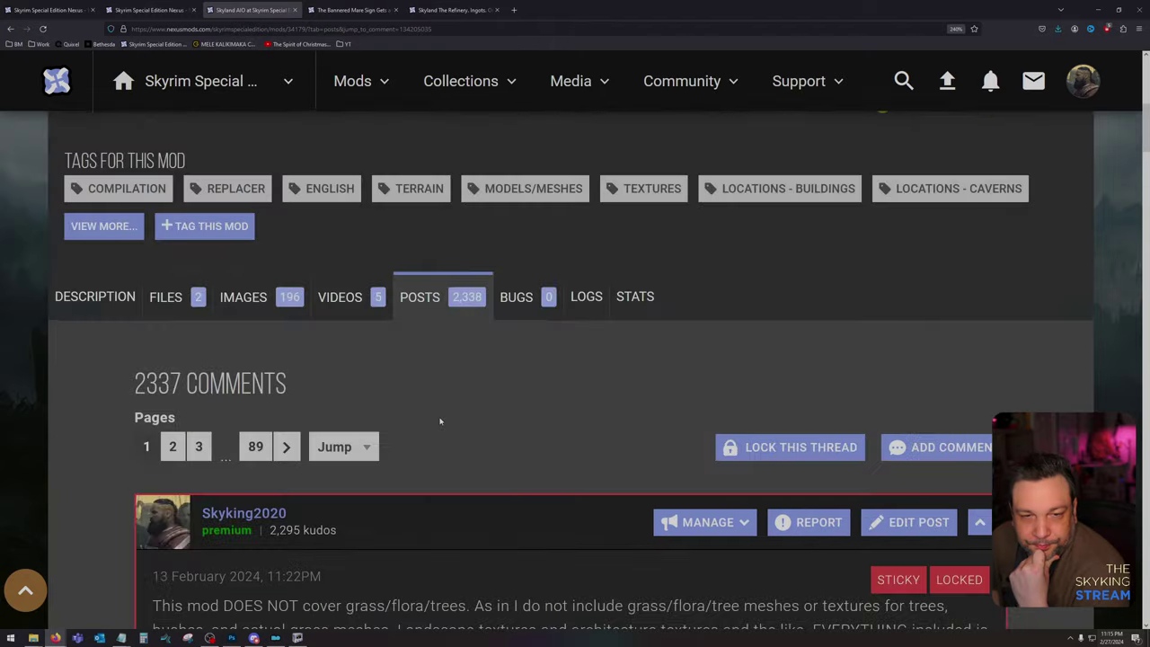
Step: Close the Skyland AIO page and review the Bannered Mare sign image and the comments below it
click(295, 9)
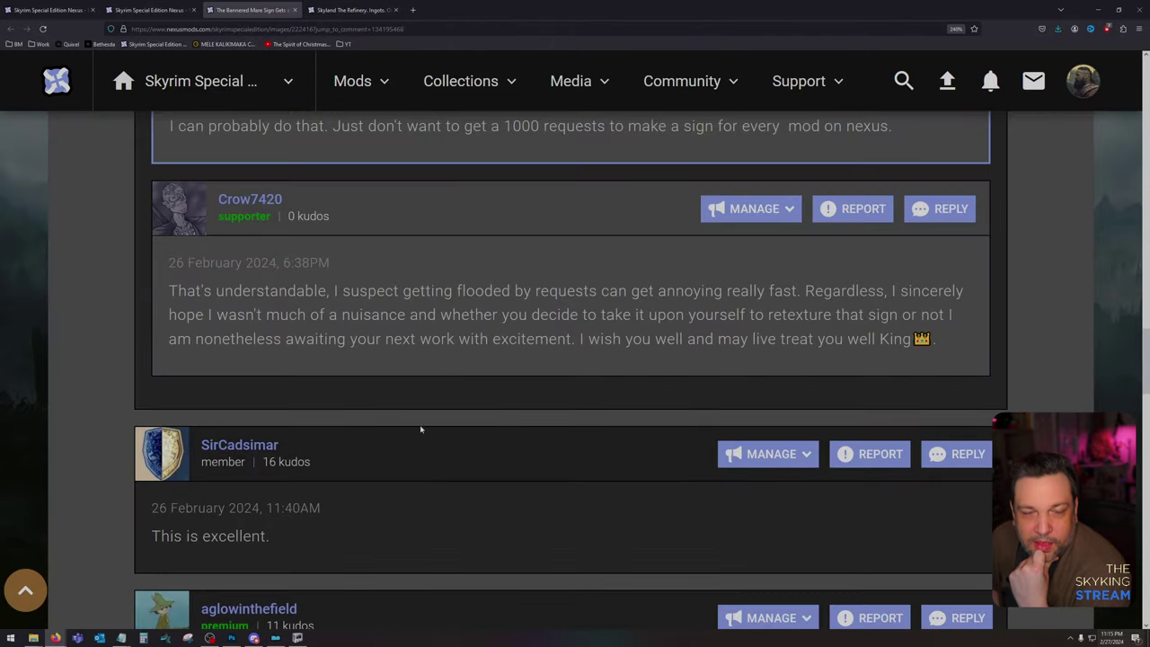
key(Home)
scroll(440, 462, down, 3)
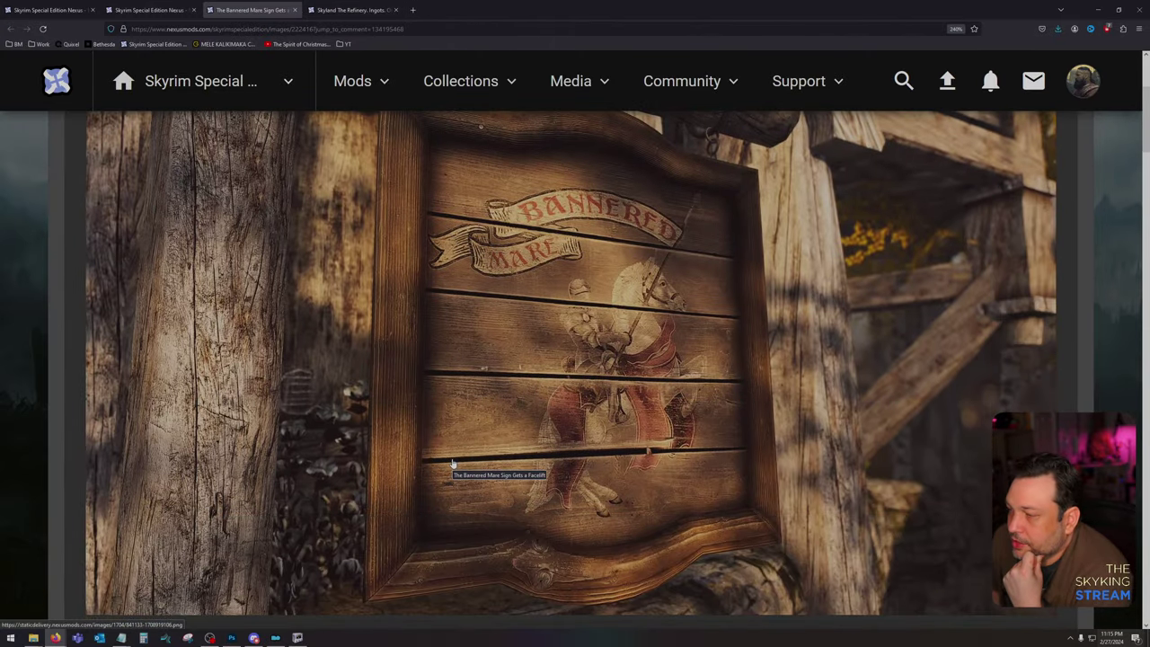
scroll(453, 463, down, 10)
scroll(453, 463, up, 3)
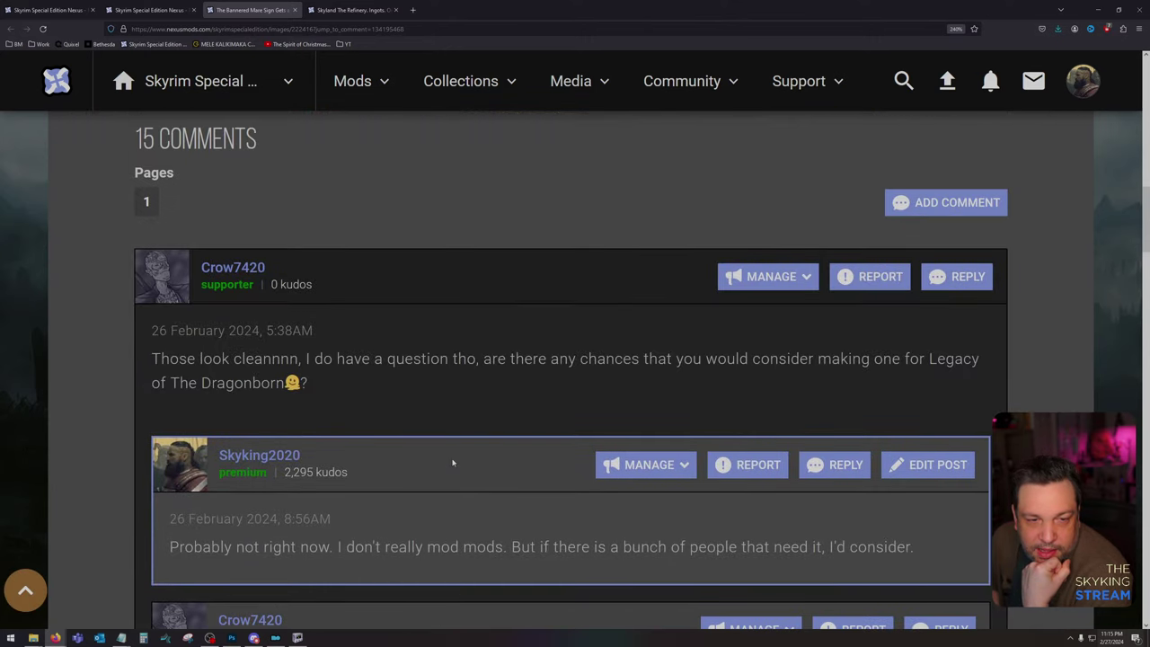
scroll(453, 462, down, 15)
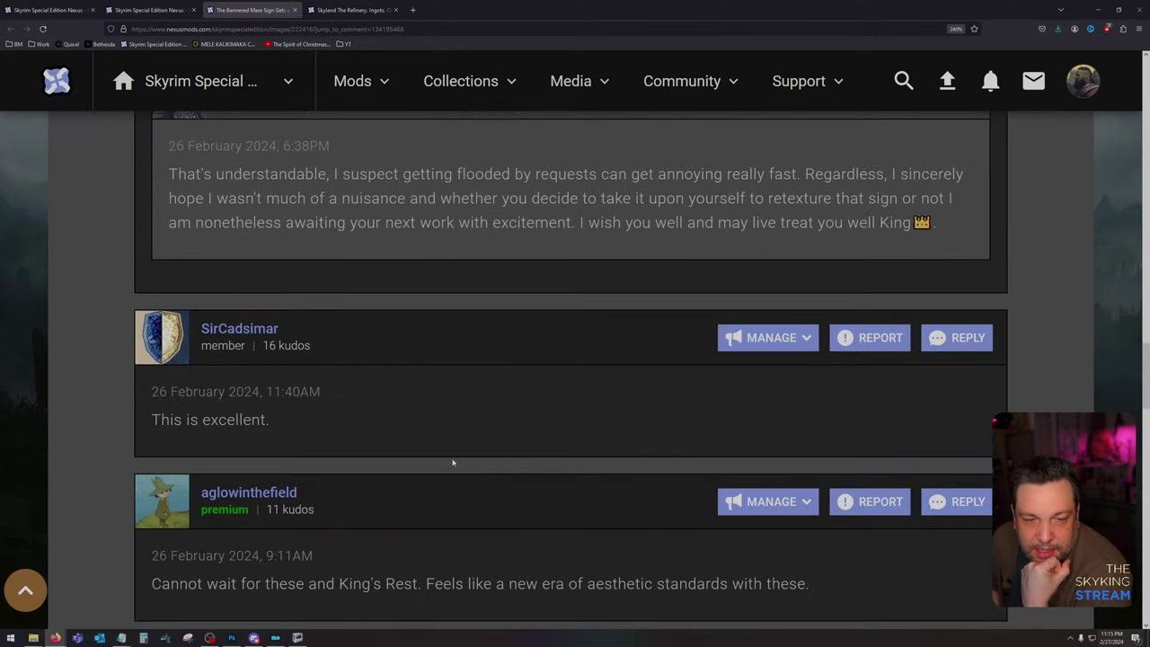
scroll(453, 463, up, 15)
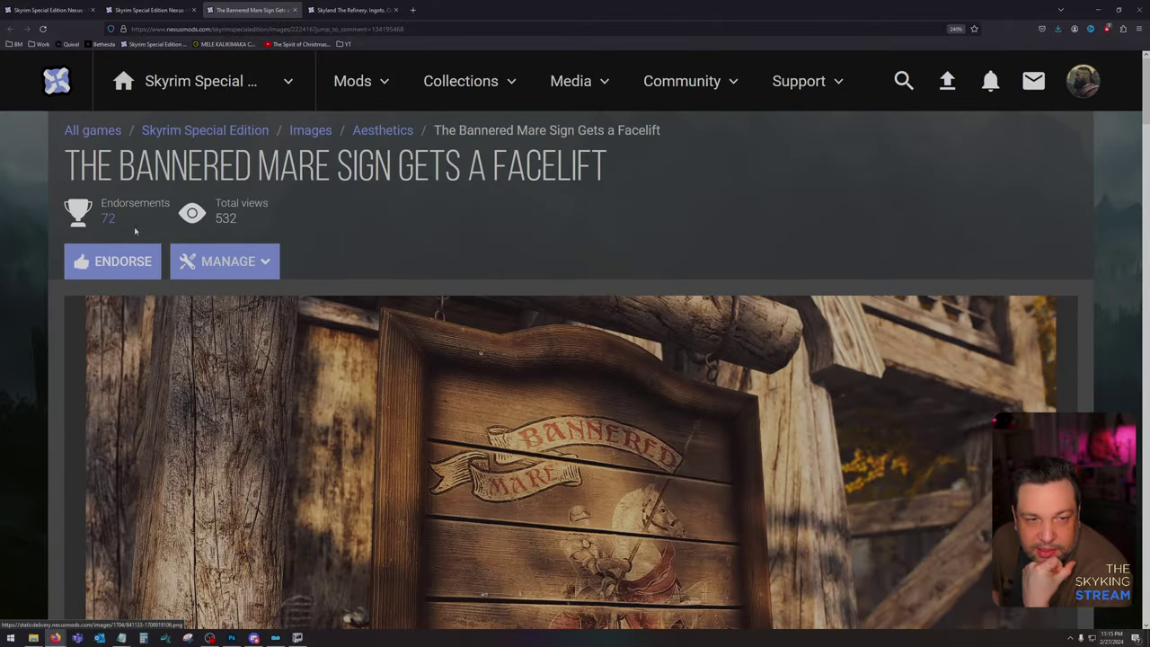
Step: Check the endorsement and total view figures of the Bannered Mare sign image
drag(119, 220, 100, 222)
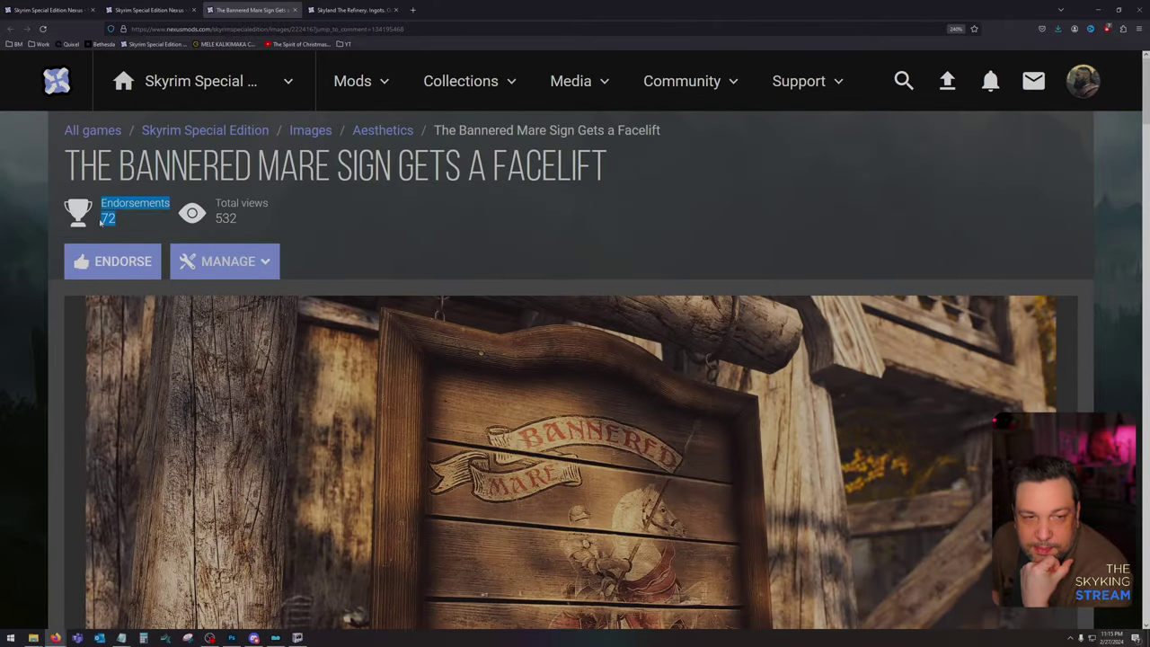
double_click(229, 219)
click(348, 222)
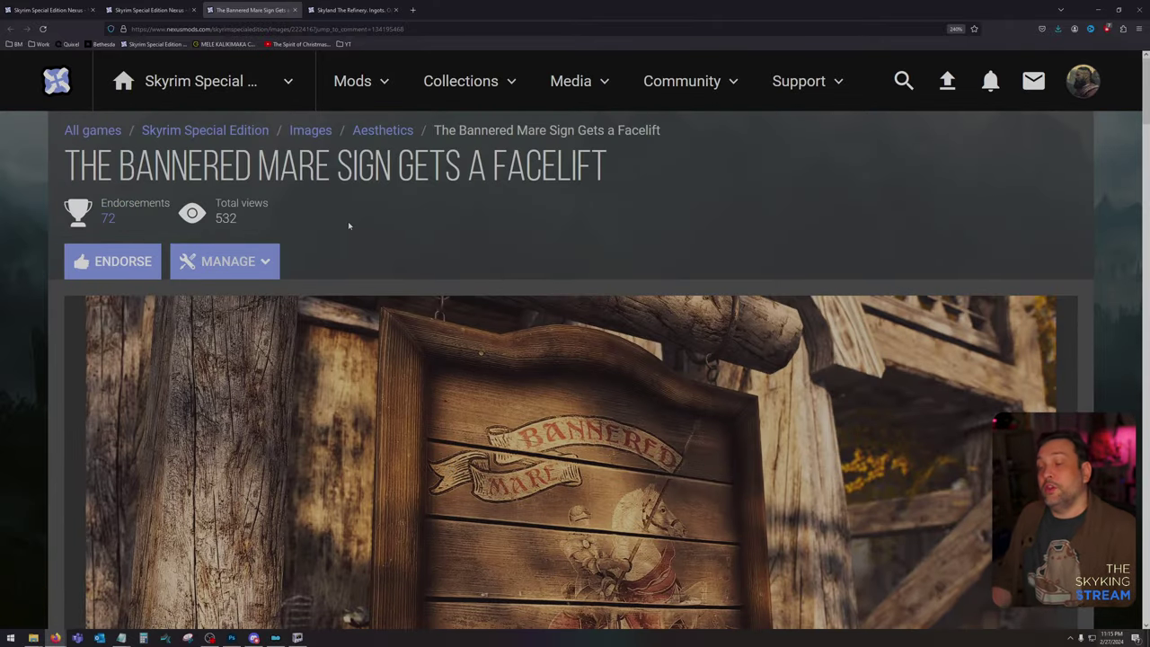
middle_click(558, 232)
click(296, 12)
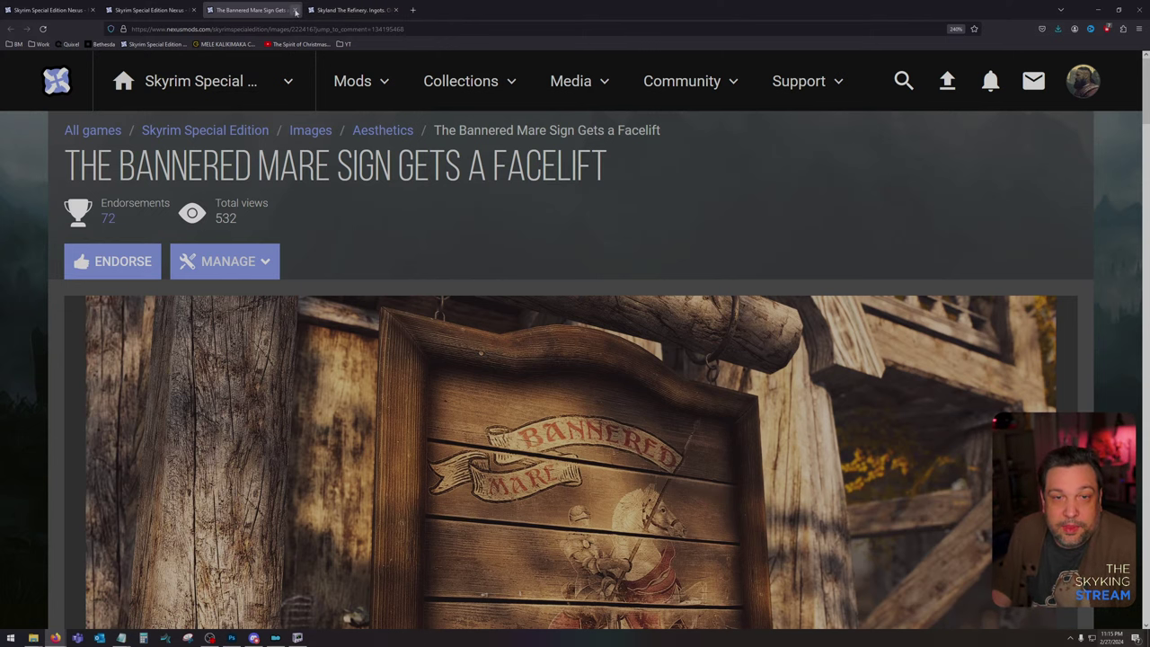
Step: Close the Bannered Mare sign page, view the first gallery image of Skyland The Refinery, and read its latest comments
click(296, 12)
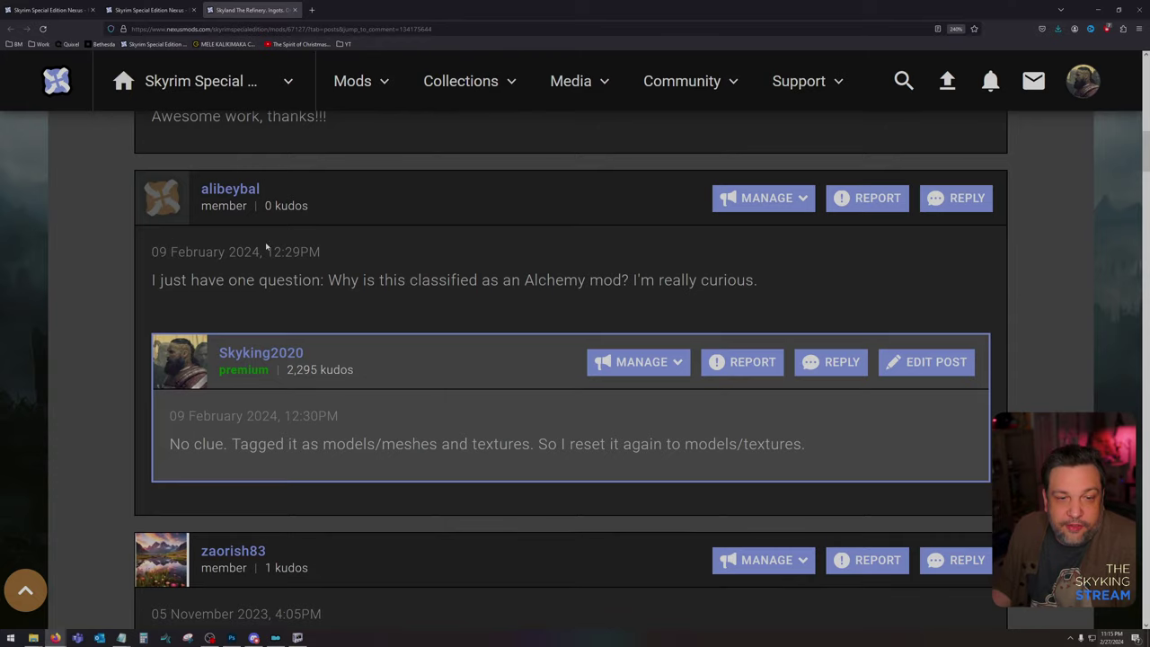
key(Home)
drag(64, 270, 621, 273)
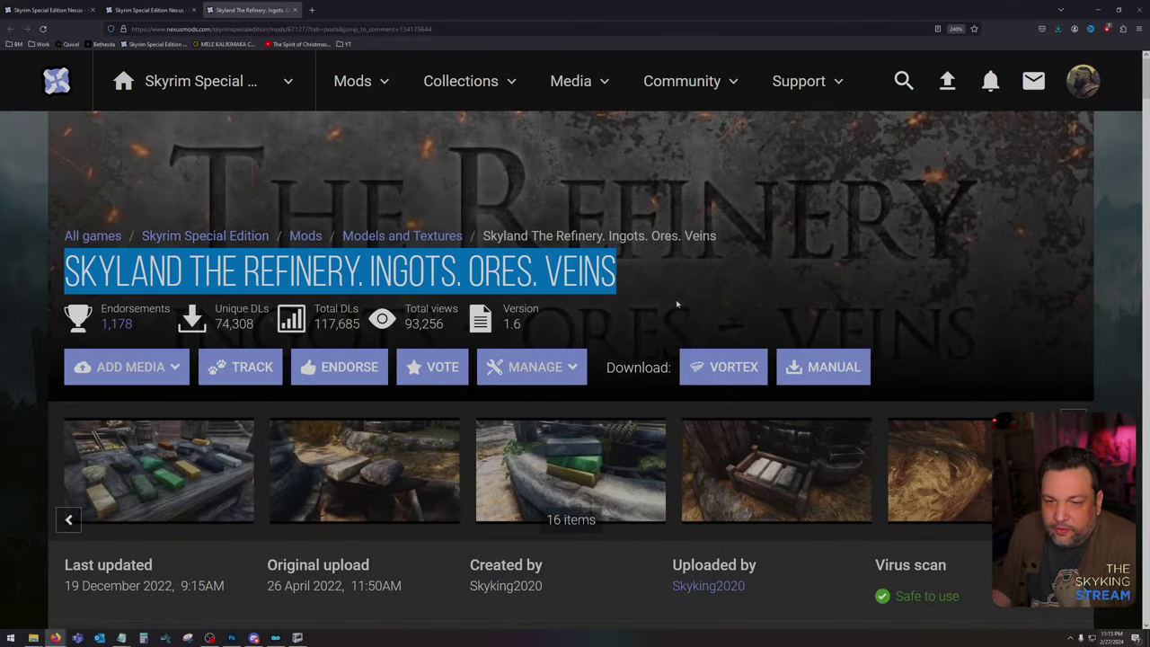
click(225, 465)
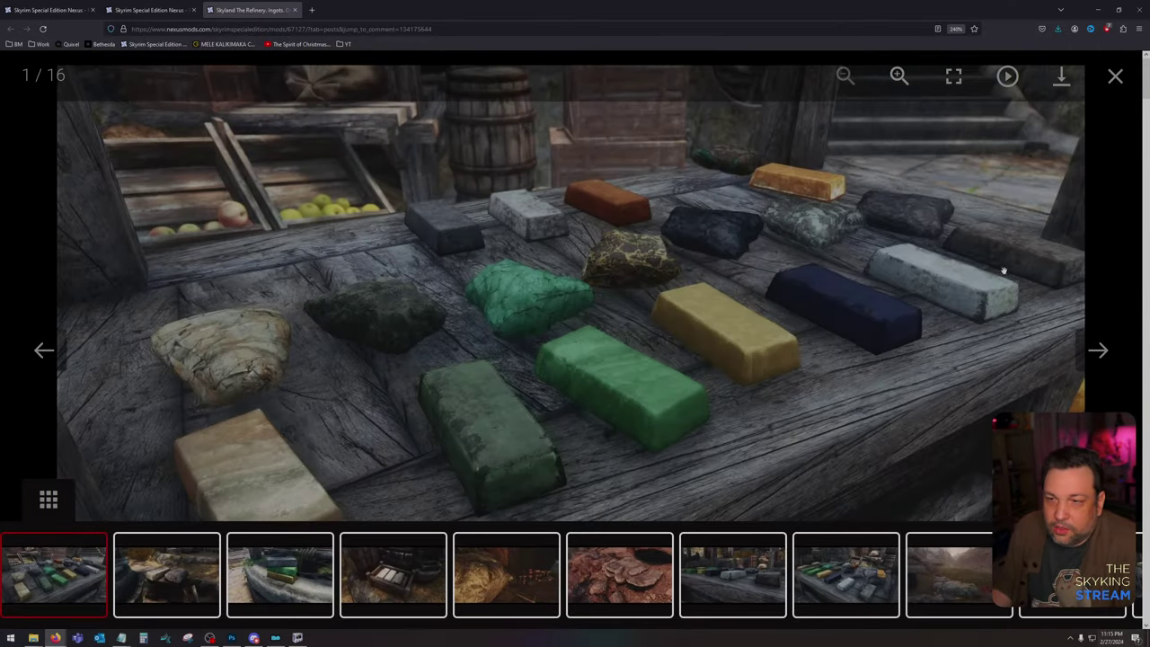
click(1115, 77)
scroll(474, 371, down, 10)
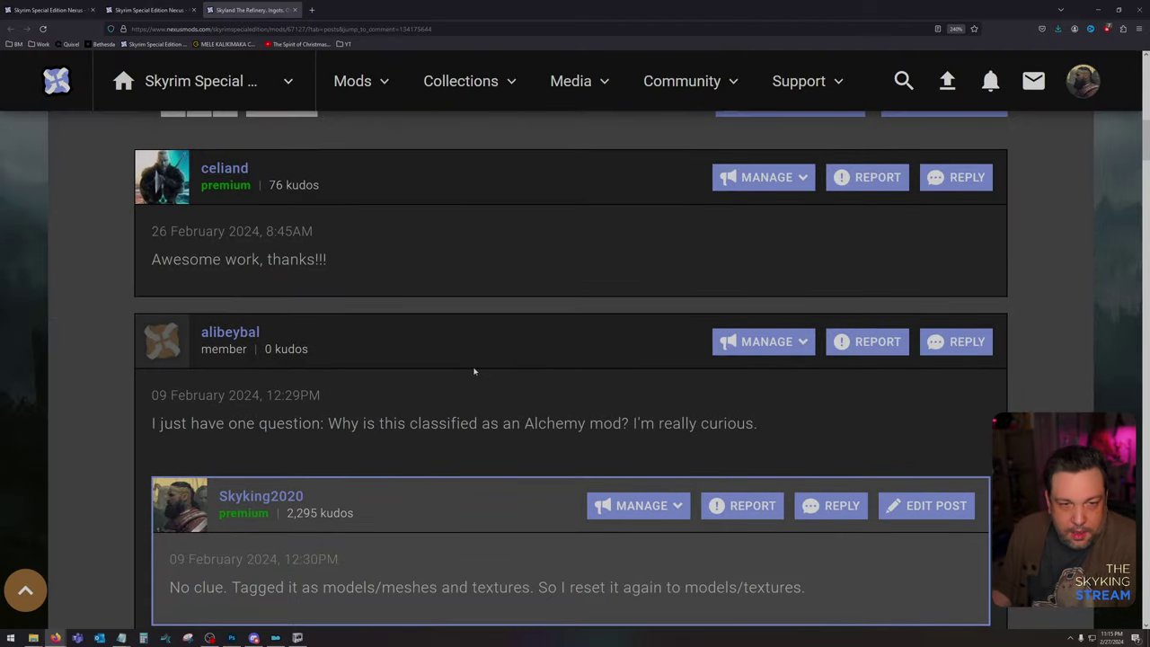
Step: Close the Skyland The Refinery page and request the full list of notifications from the Skyrim Special Edition page
scroll(455, 363, up, 8)
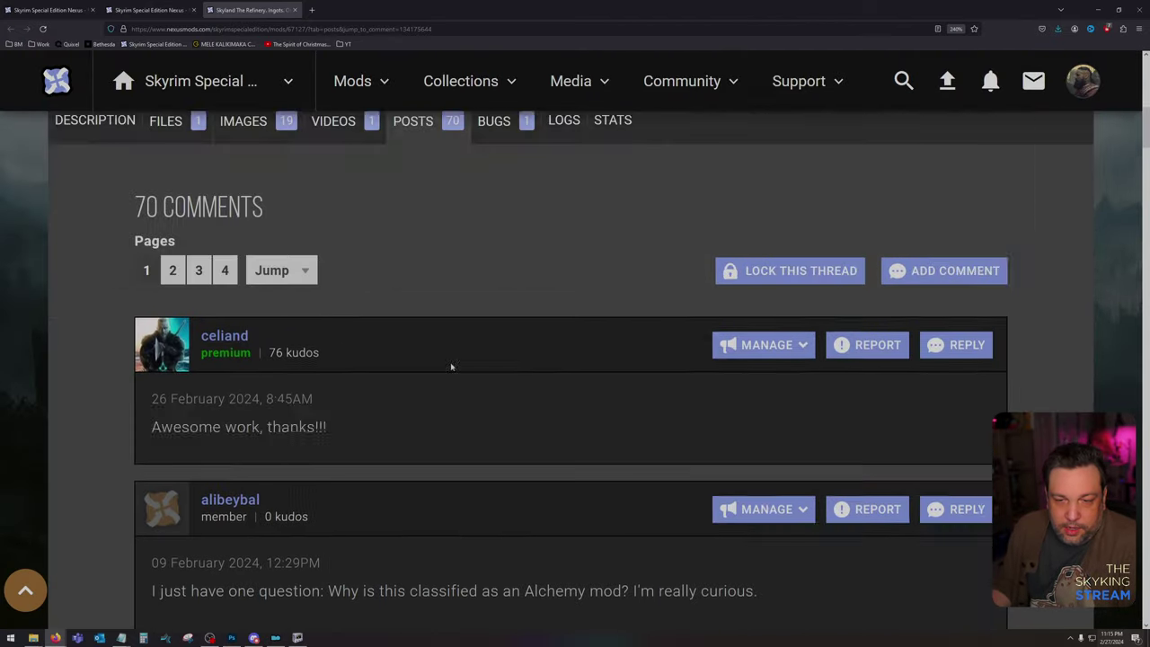
click(294, 10)
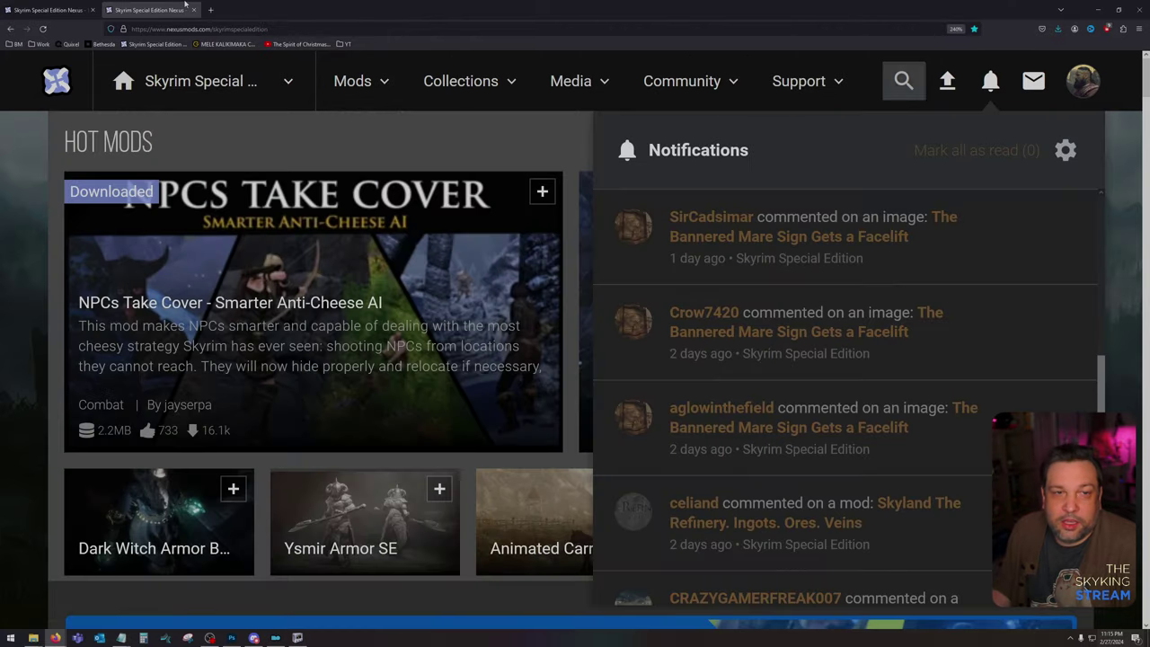
scroll(958, 278, down, 5)
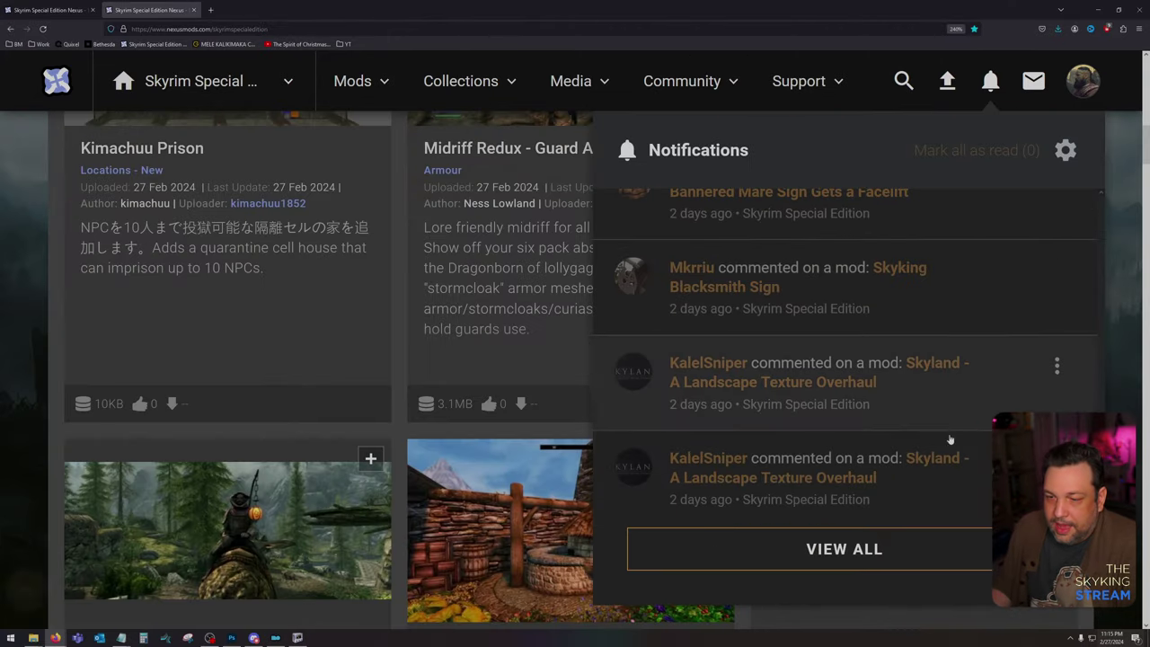
click(845, 548)
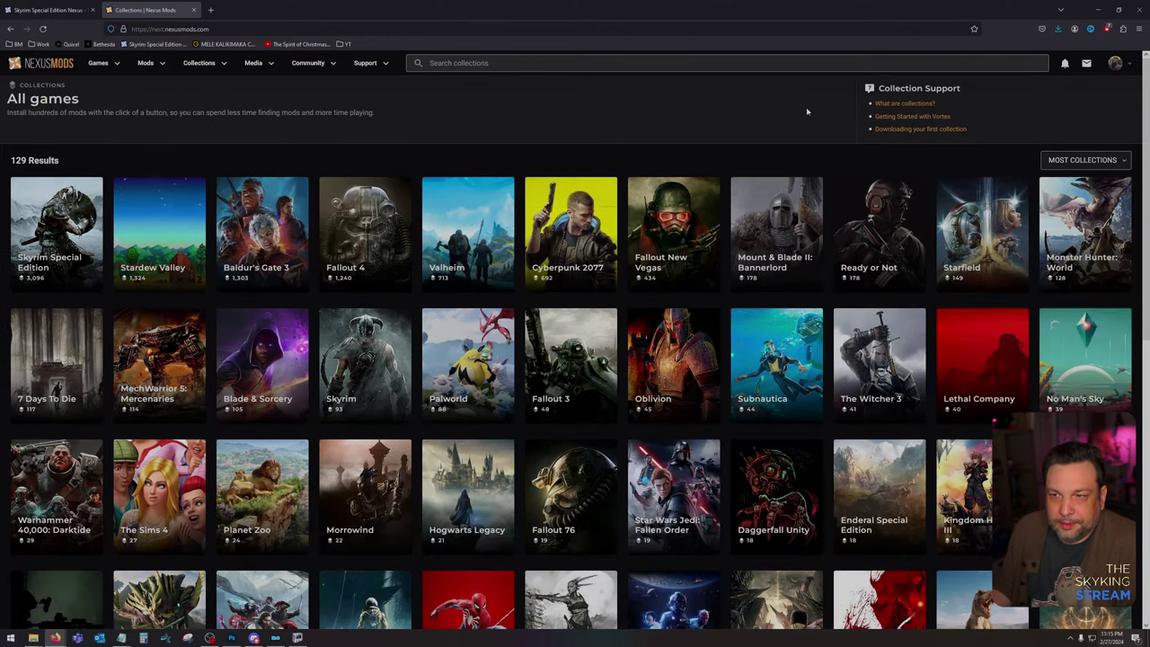
Step: Look through the notifications on the other Skyrim Special Edition page and open the newest Fantasia Landscapes comment in a new tab
click(56, 10)
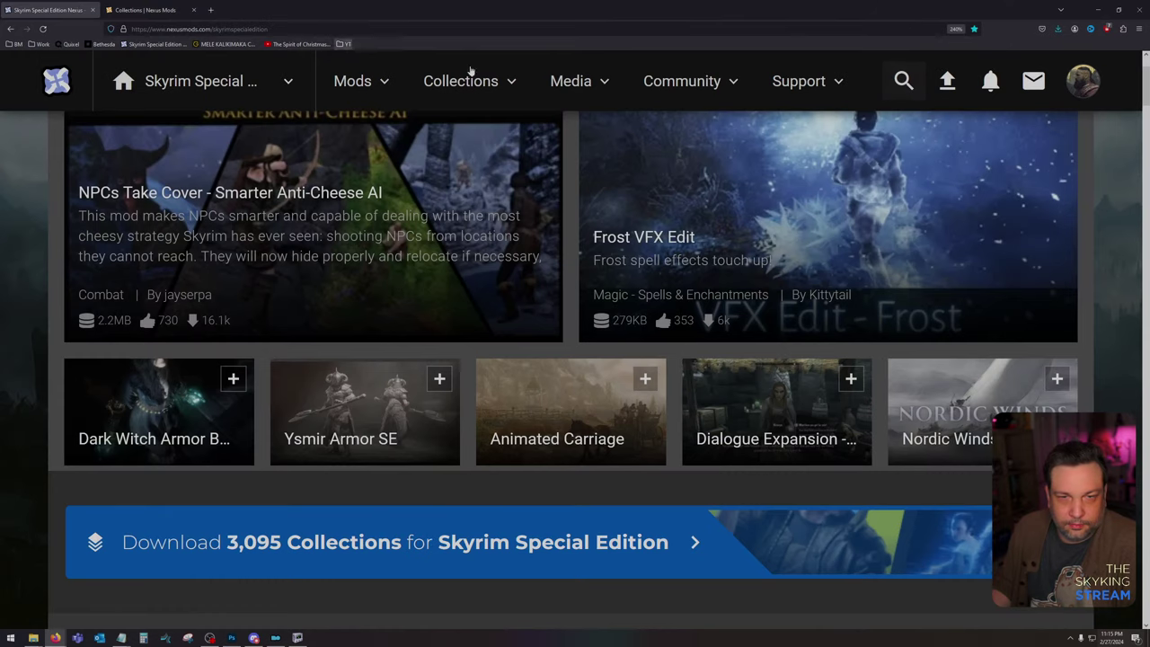
click(991, 81)
scroll(899, 449, down, 5)
scroll(899, 450, down, 5)
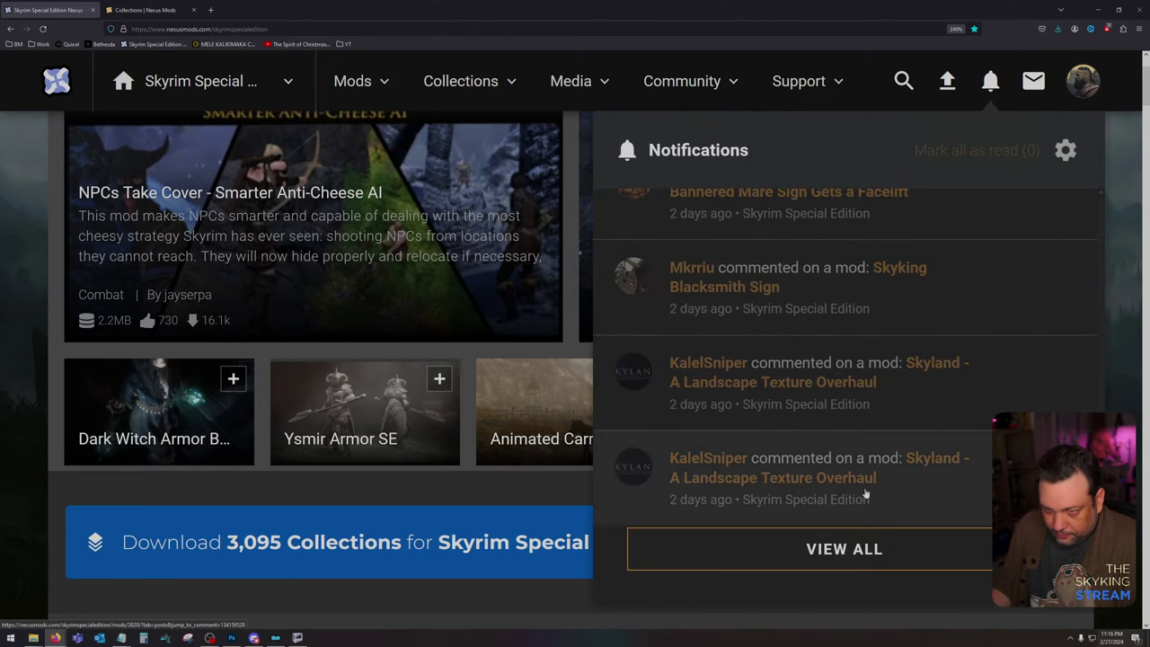
scroll(866, 494, up, 10)
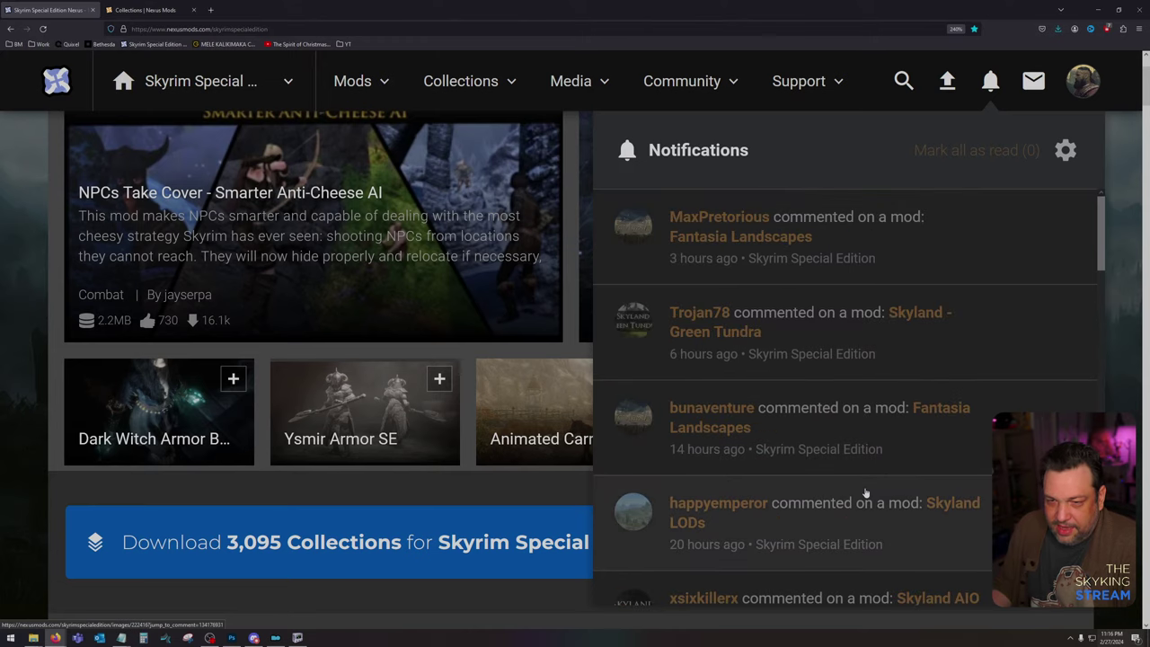
middle_click(755, 236)
Step: Review the bug reports on the Fantasia Landscapes mod page
click(170, 10)
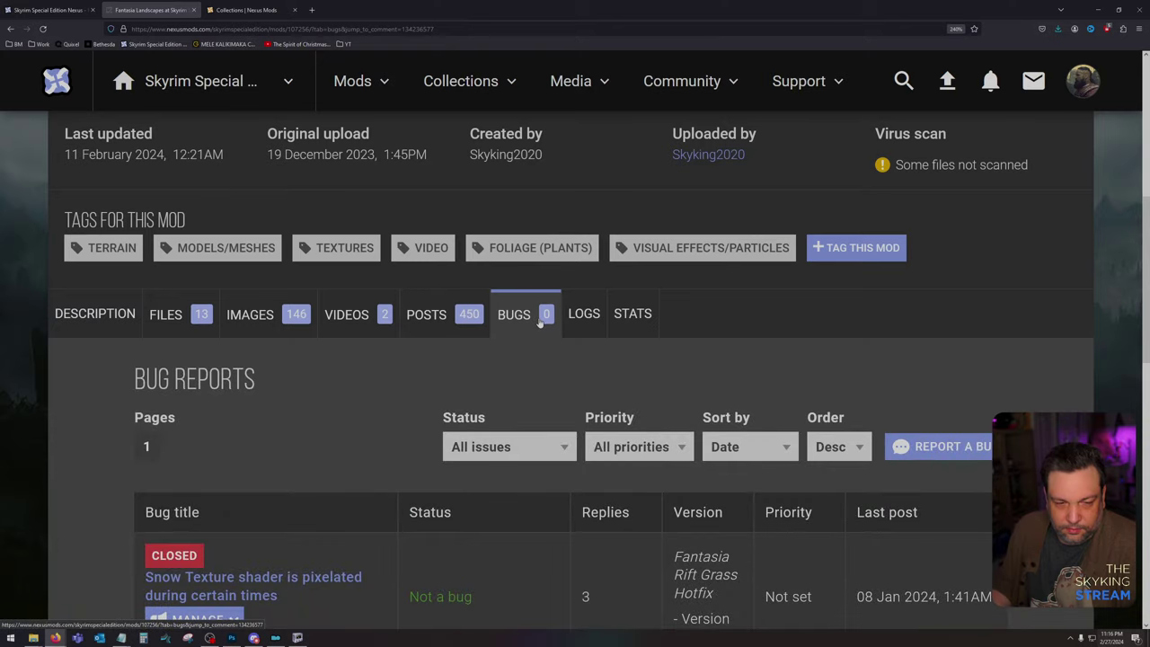
scroll(540, 322, down, 2)
scroll(539, 322, down, 5)
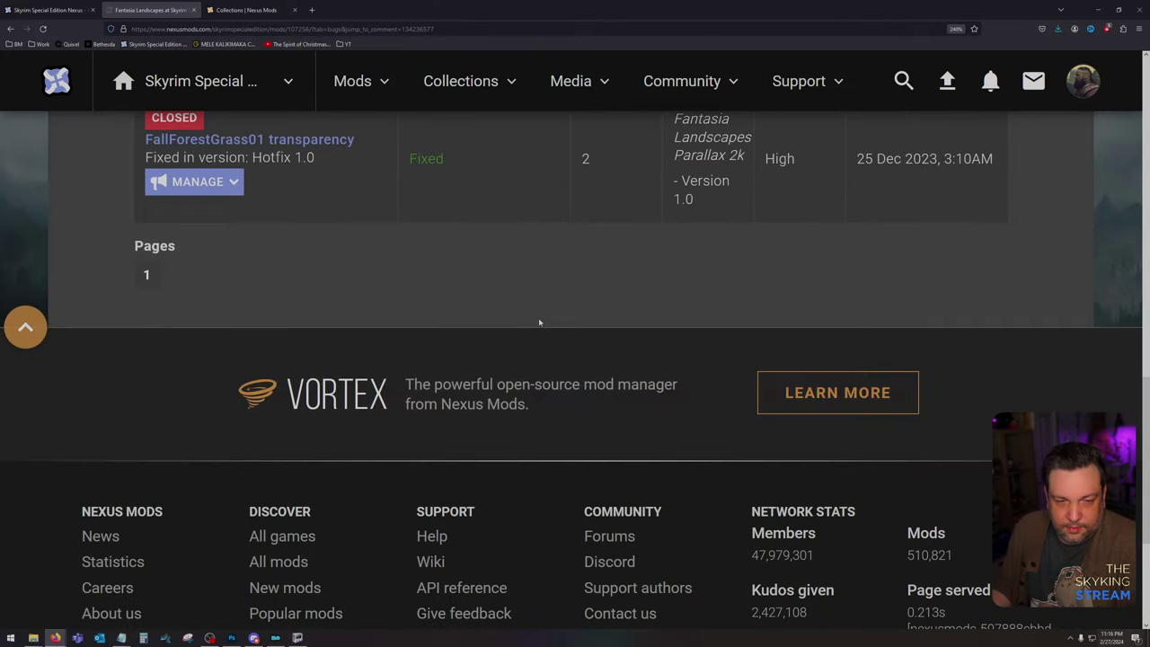
scroll(540, 322, up, 10)
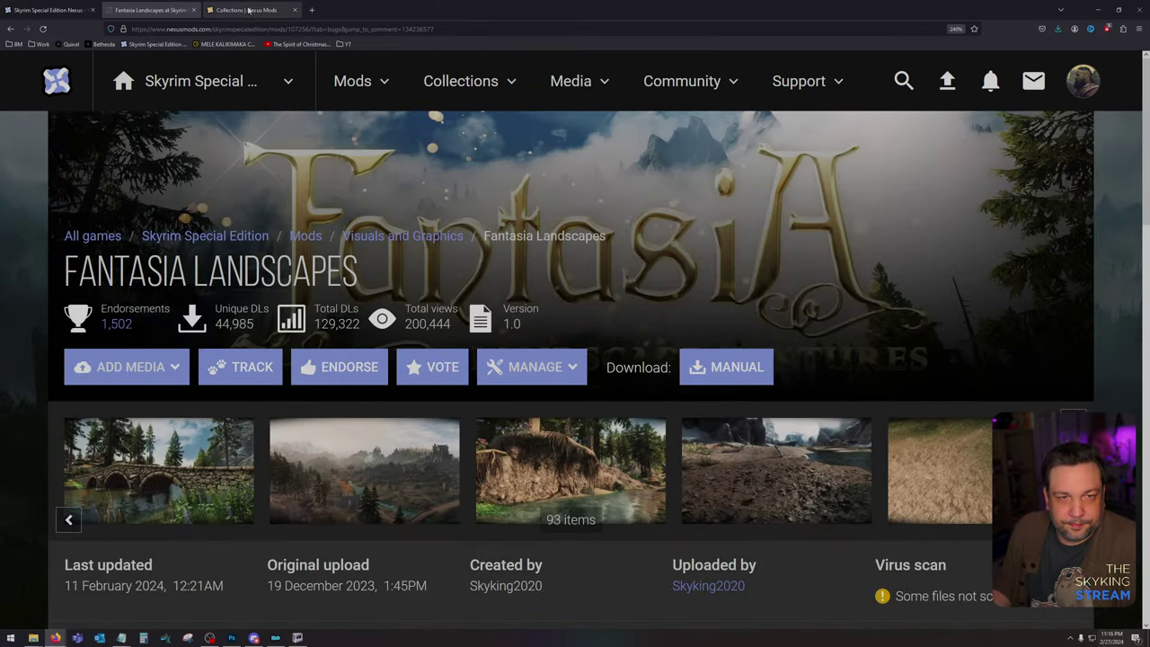
Step: Close the all-games Collections page and bring up the page with all notifications
click(249, 10)
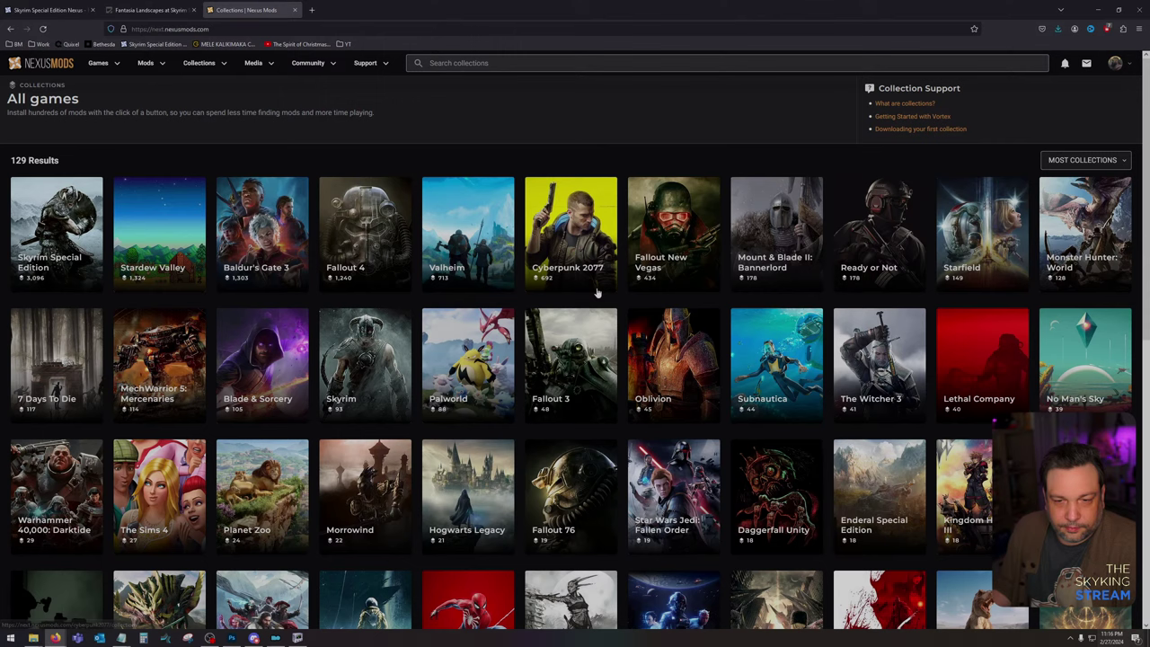
click(295, 10)
key(alt+Tab)
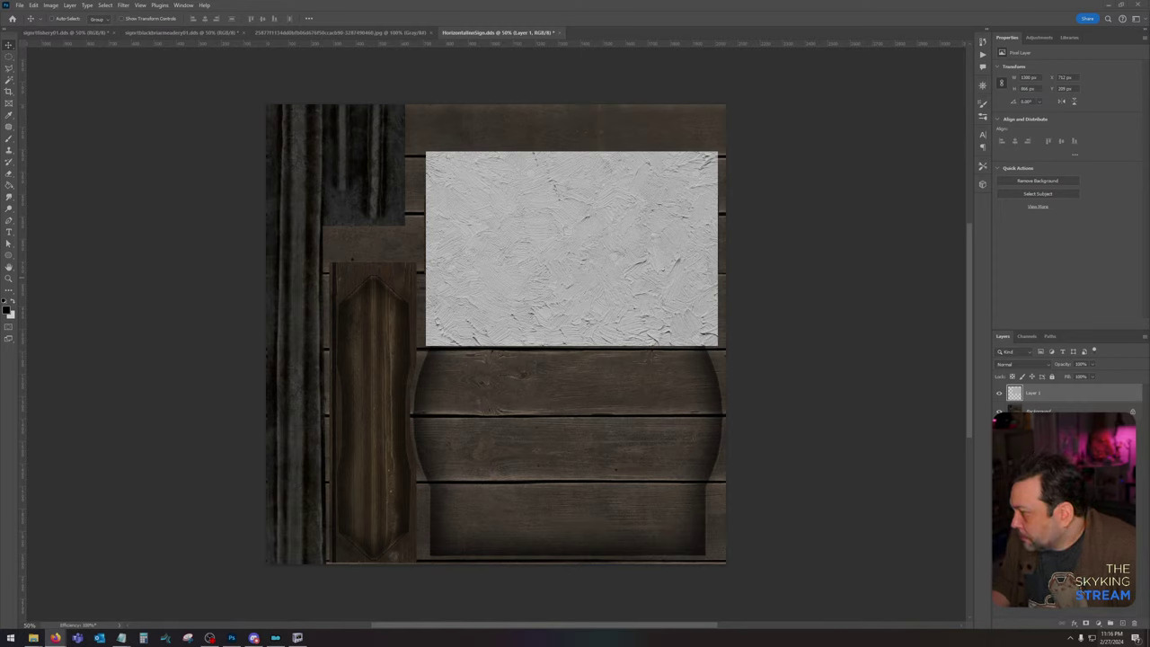
drag(1149, 112, 719, 2)
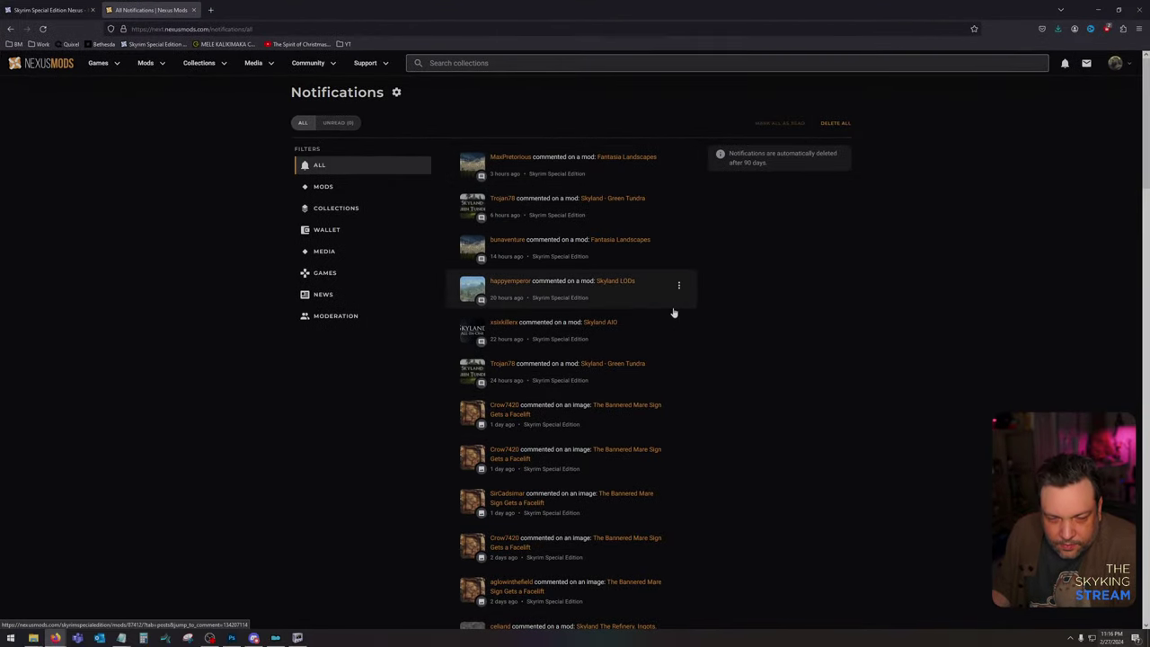
Step: Go through the notifications from the last four days and open the Aonghus' House and Skyland Granite Mountains comments in new tabs
scroll(675, 312, down, 3)
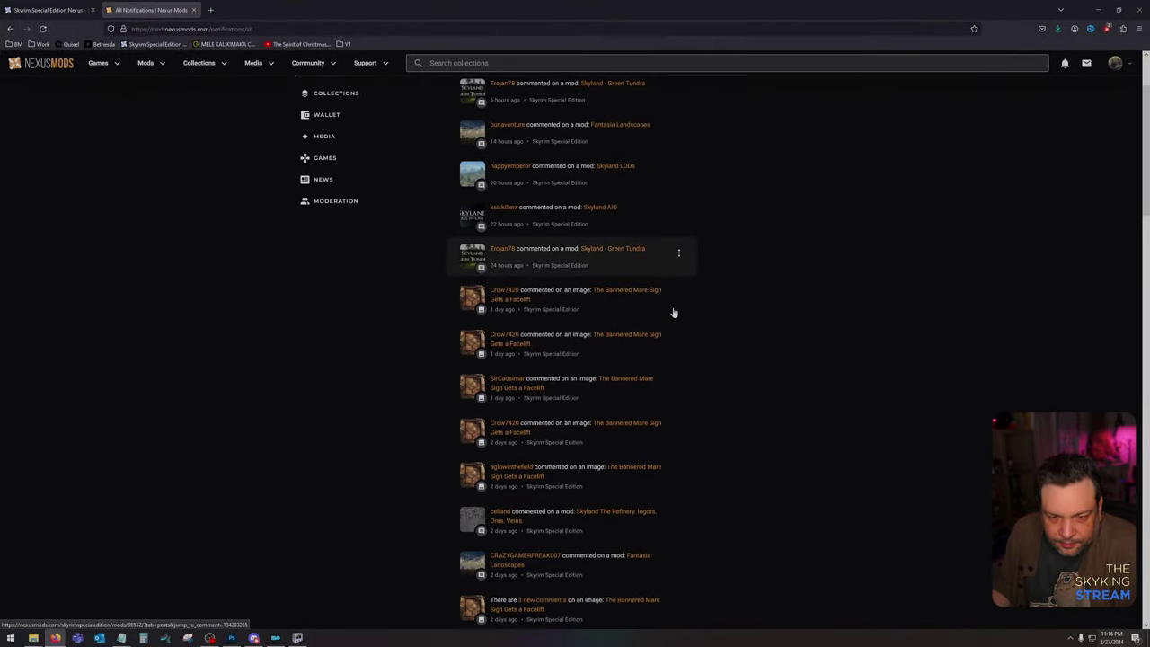
scroll(676, 312, down, 2)
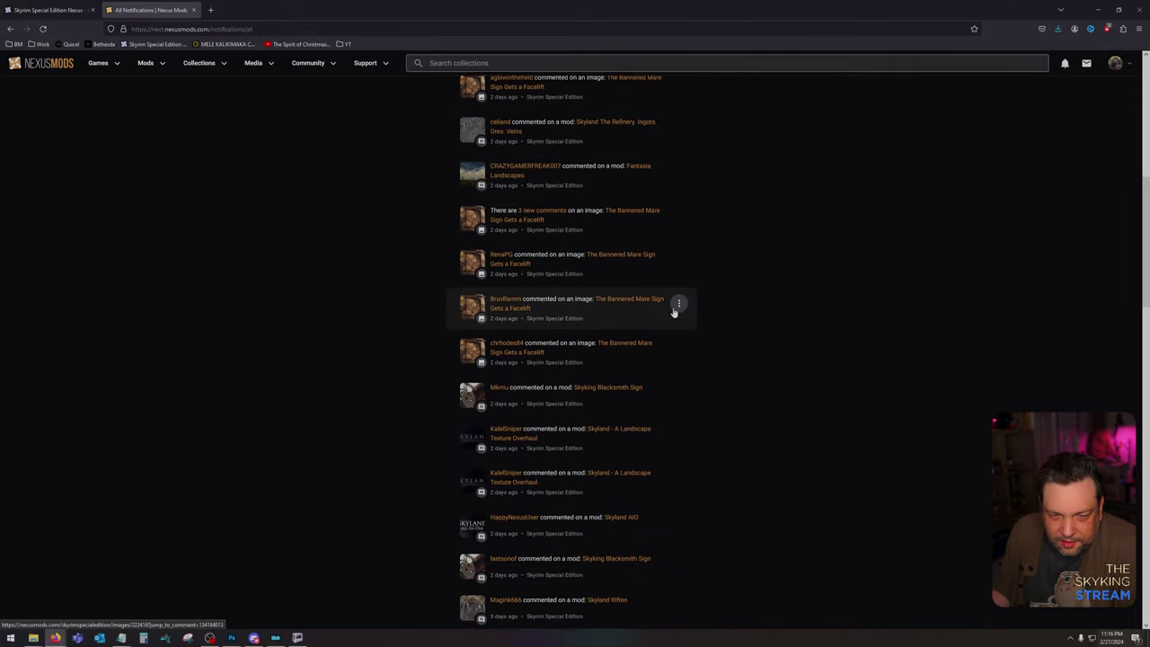
scroll(674, 312, down, 1)
scroll(674, 312, down, 2)
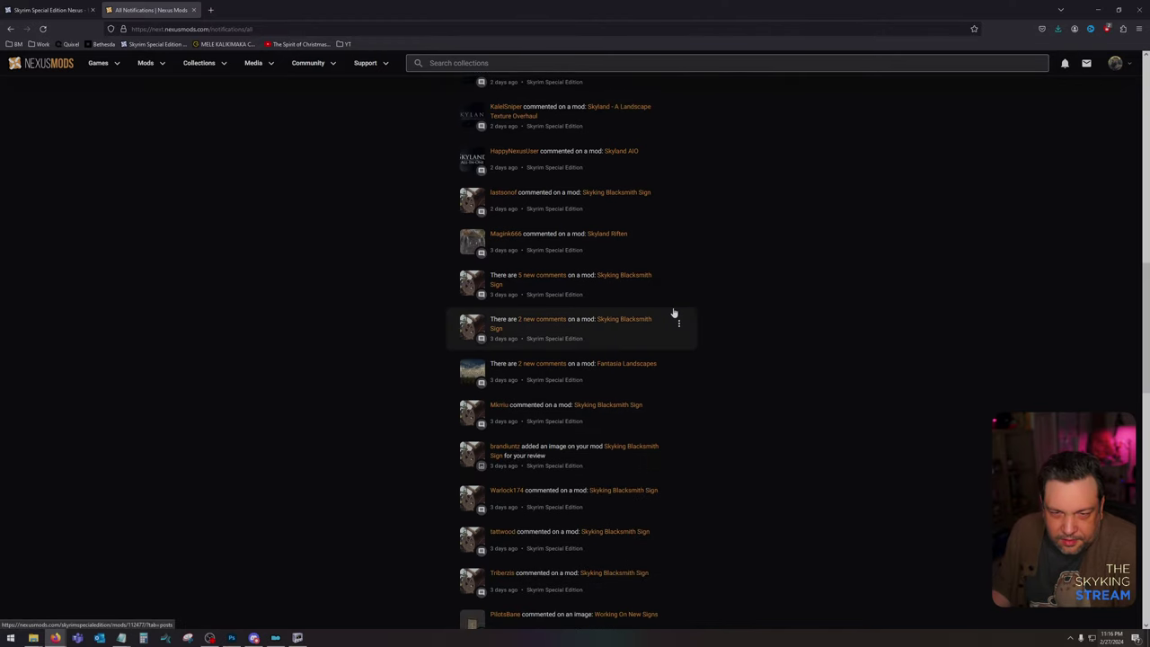
scroll(675, 312, down, 1)
scroll(676, 312, down, 1)
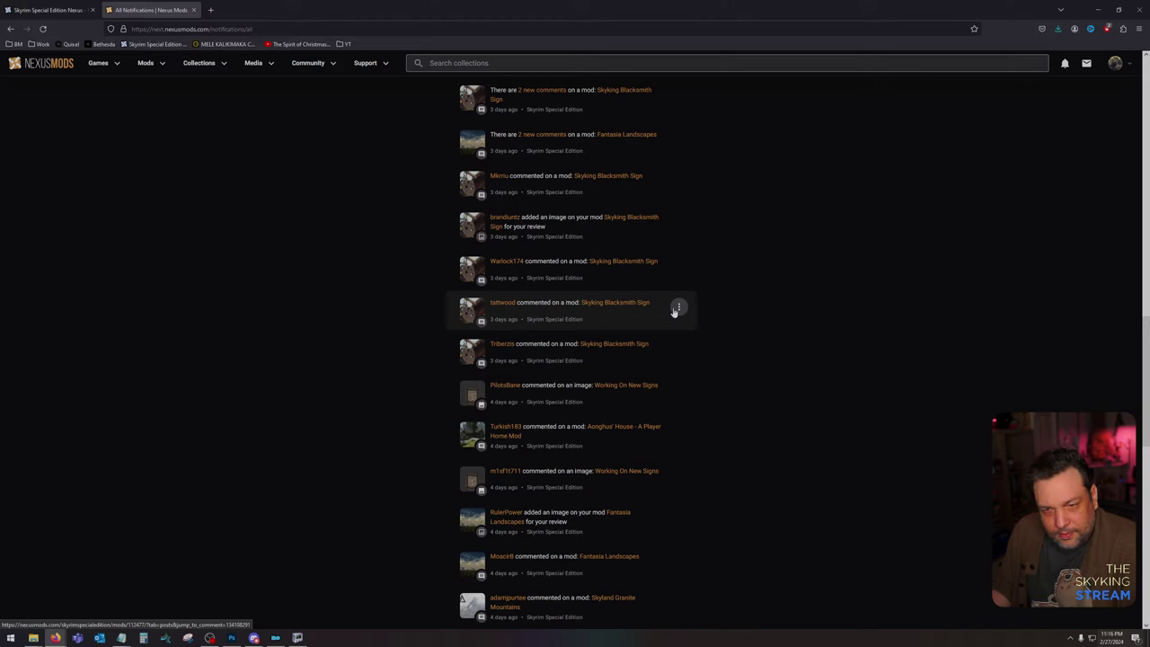
scroll(674, 311, down, 1)
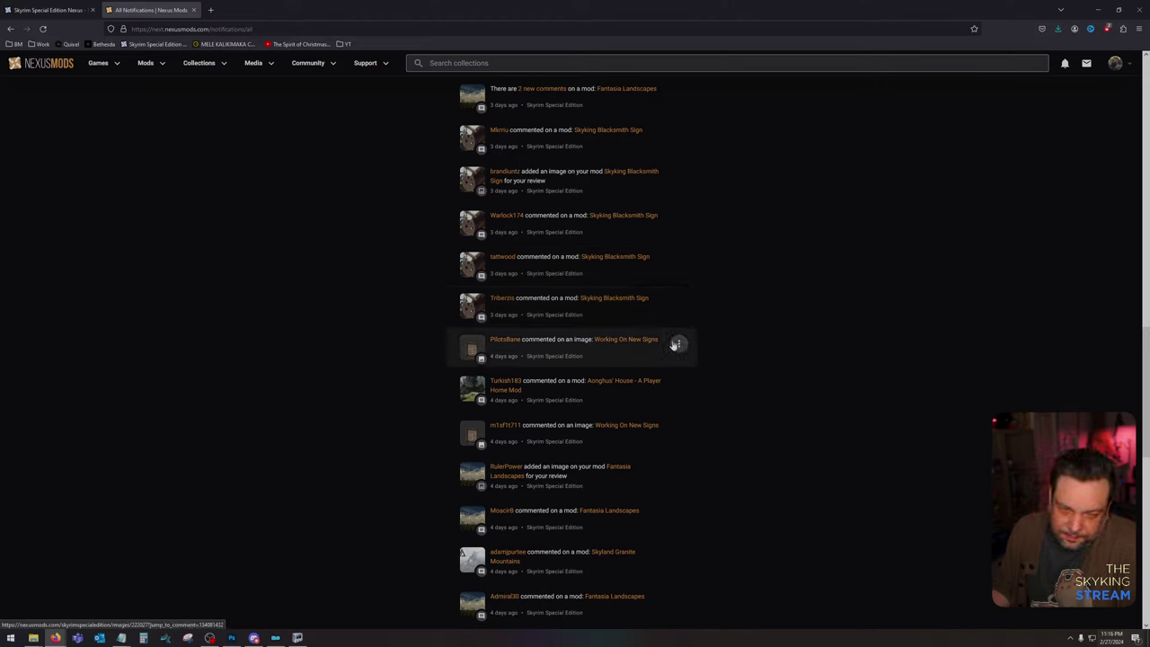
scroll(676, 345, down, 1)
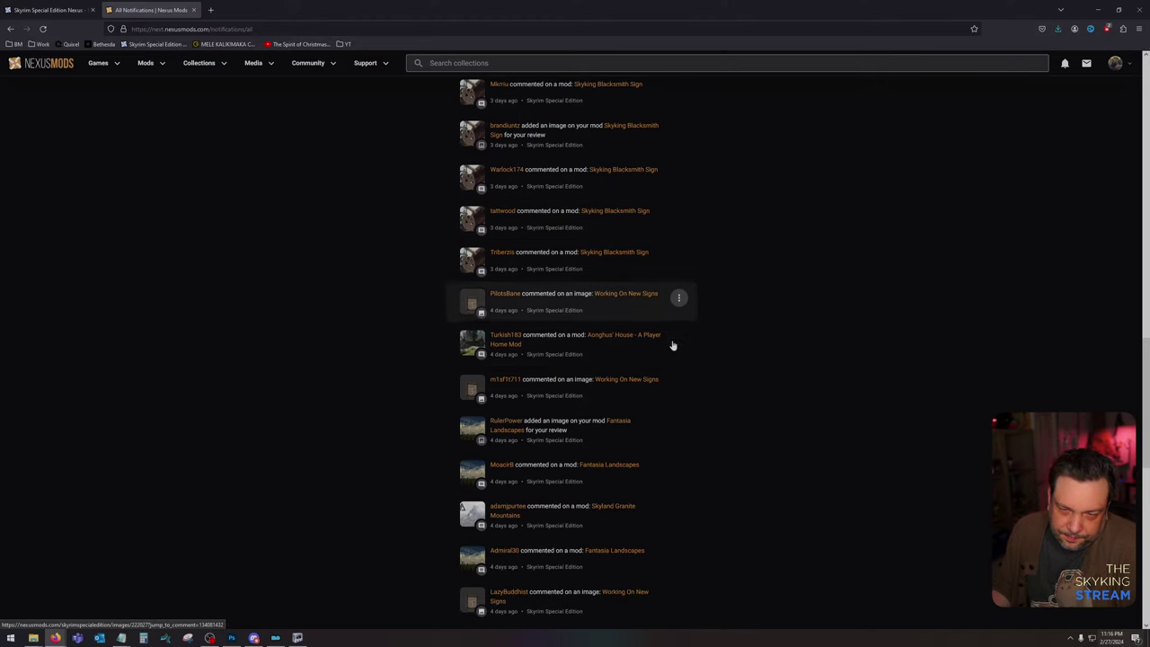
middle_click(617, 336)
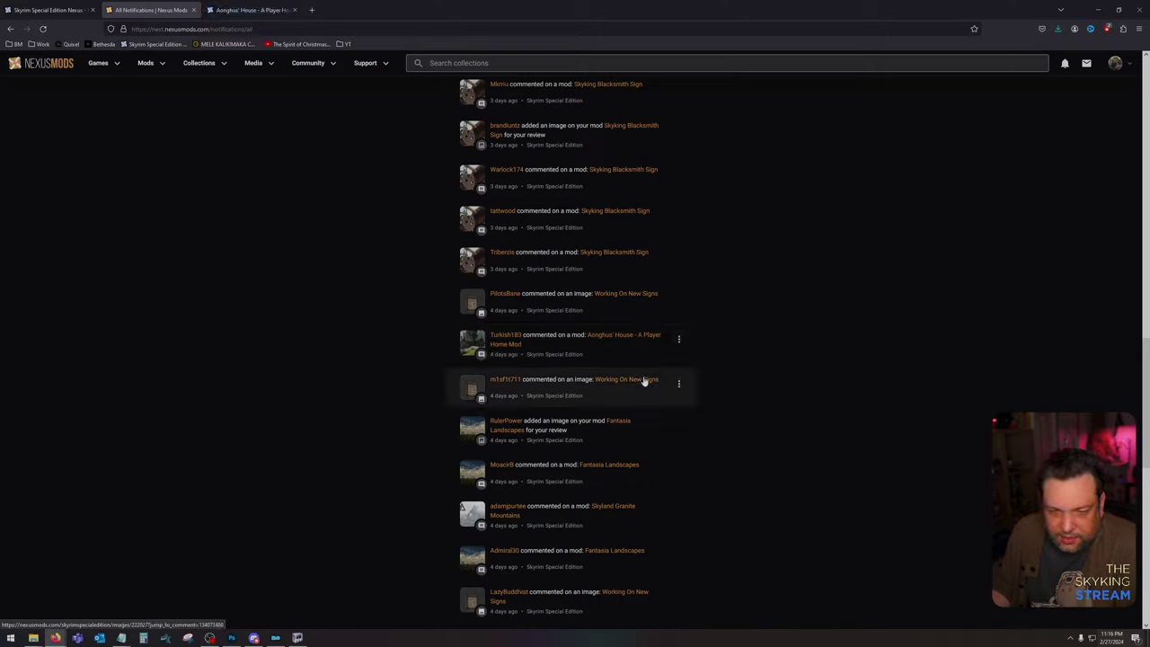
middle_click(617, 508)
Step: Open the Skyland Bits and Bobs bug report and comment in separate tabs, and look through the older notifications
scroll(618, 508, down, 1)
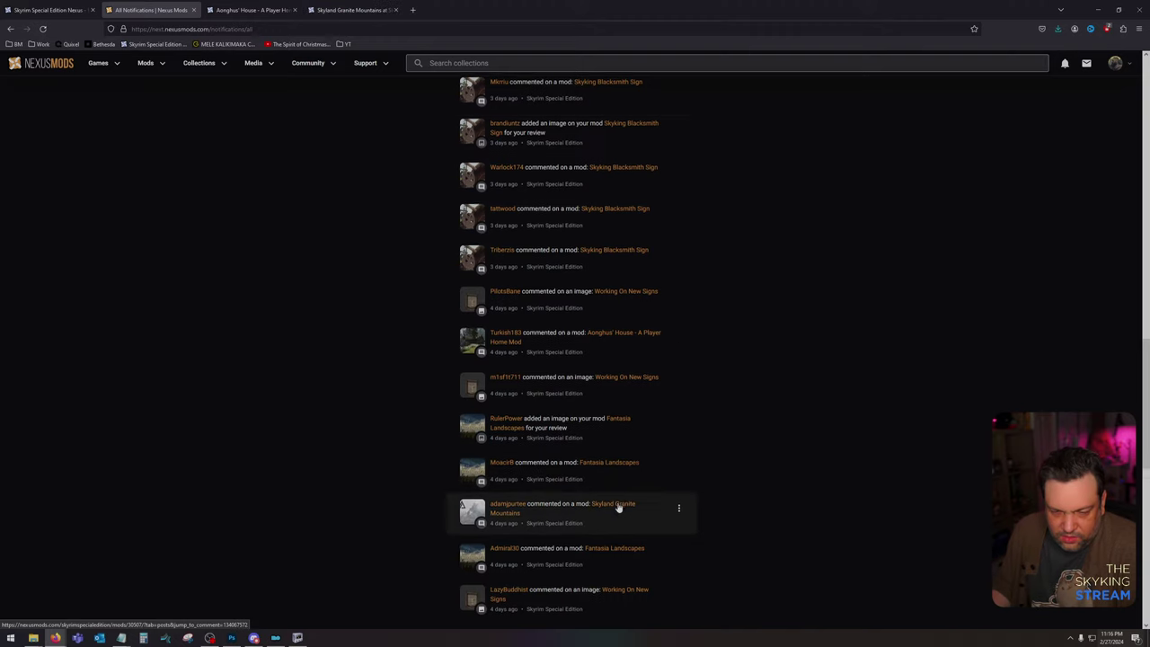
scroll(619, 506, down, 1)
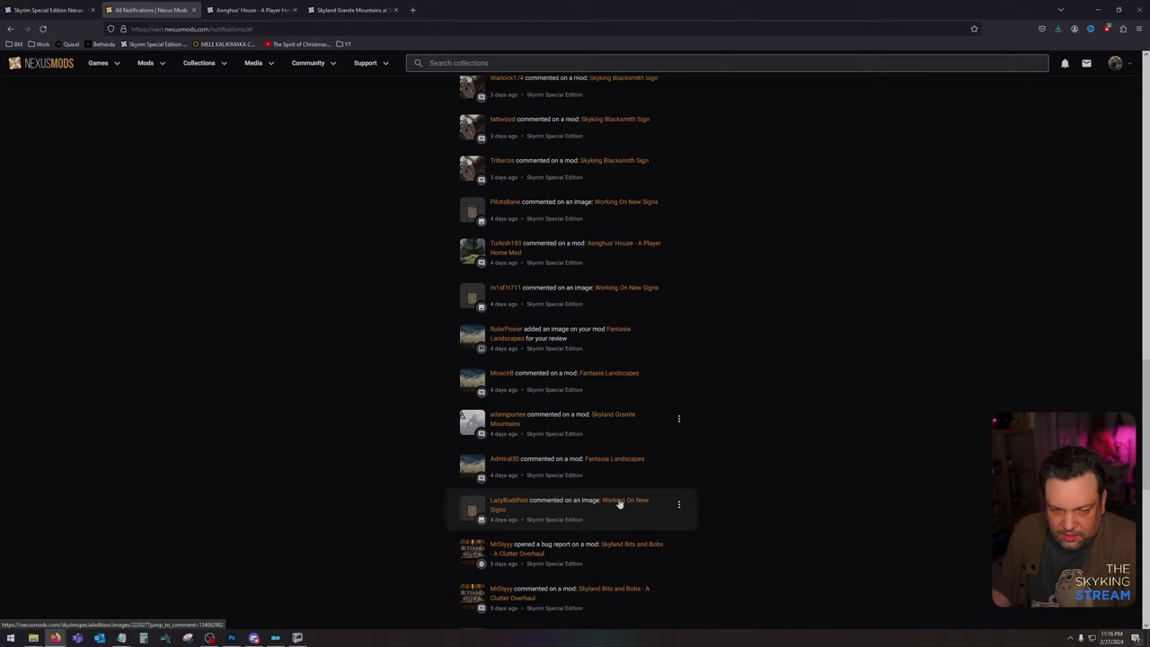
scroll(619, 504, down, 1)
middle_click(619, 502)
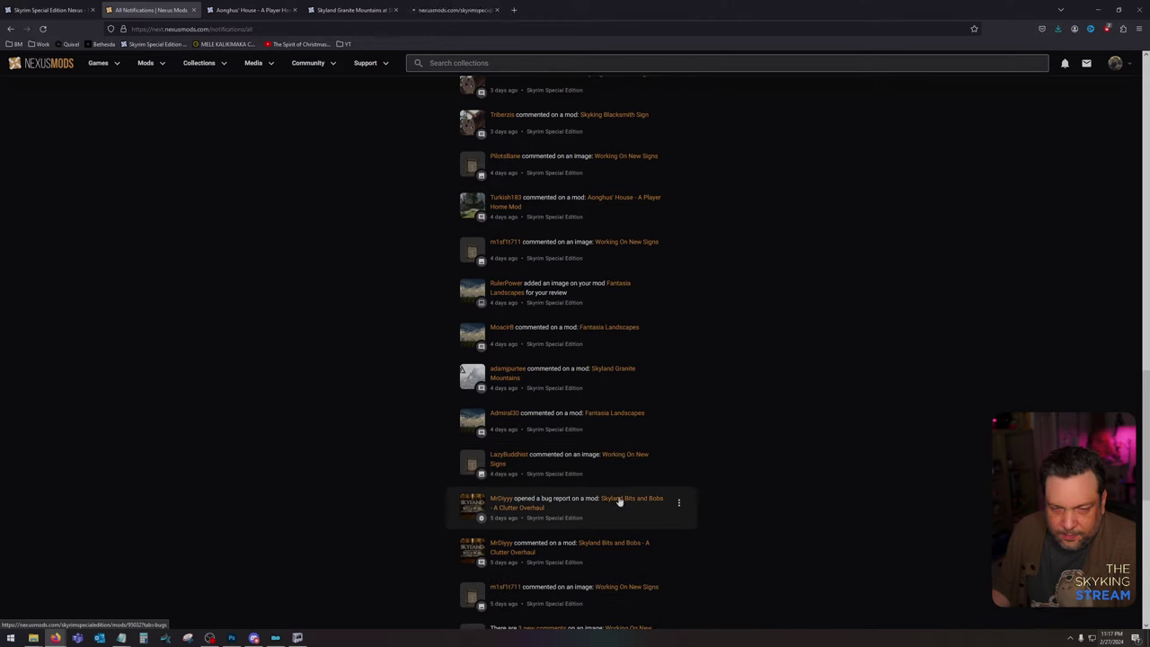
middle_click(611, 543)
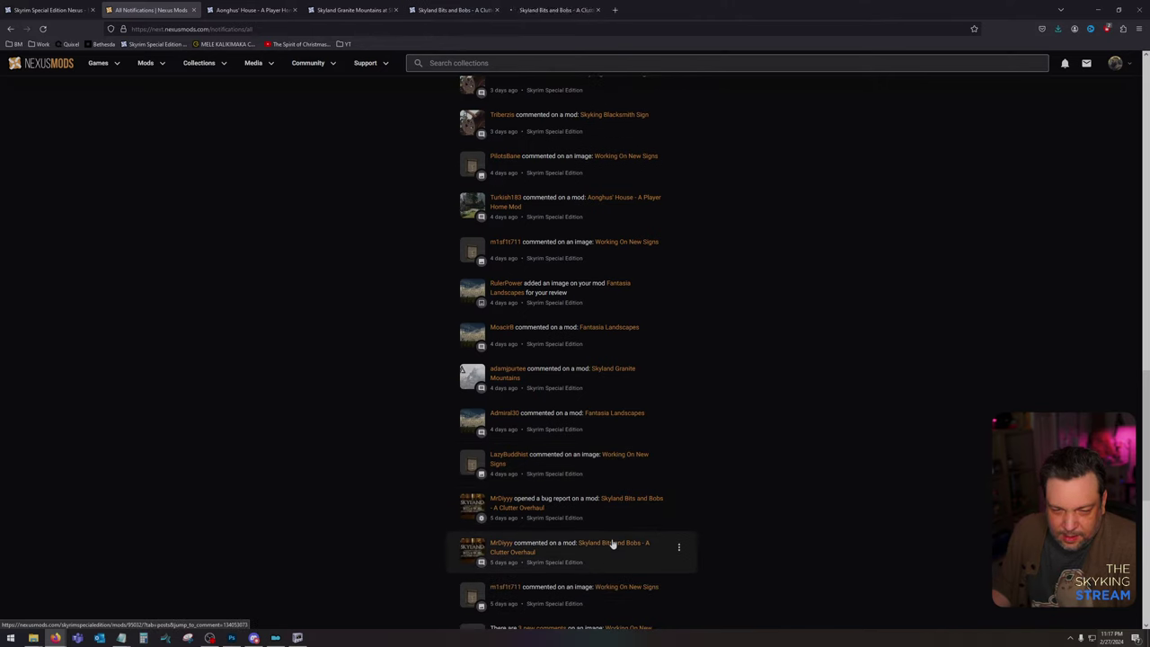
scroll(614, 540, down, 2)
scroll(618, 531, down, 6)
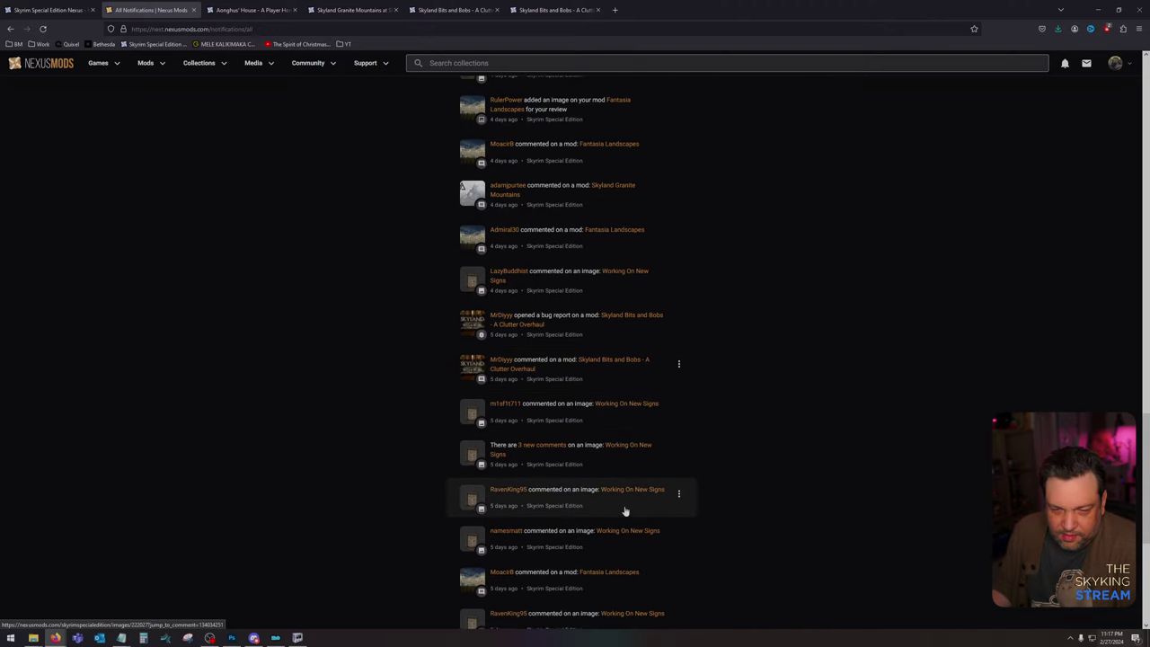
scroll(627, 512, down, 2)
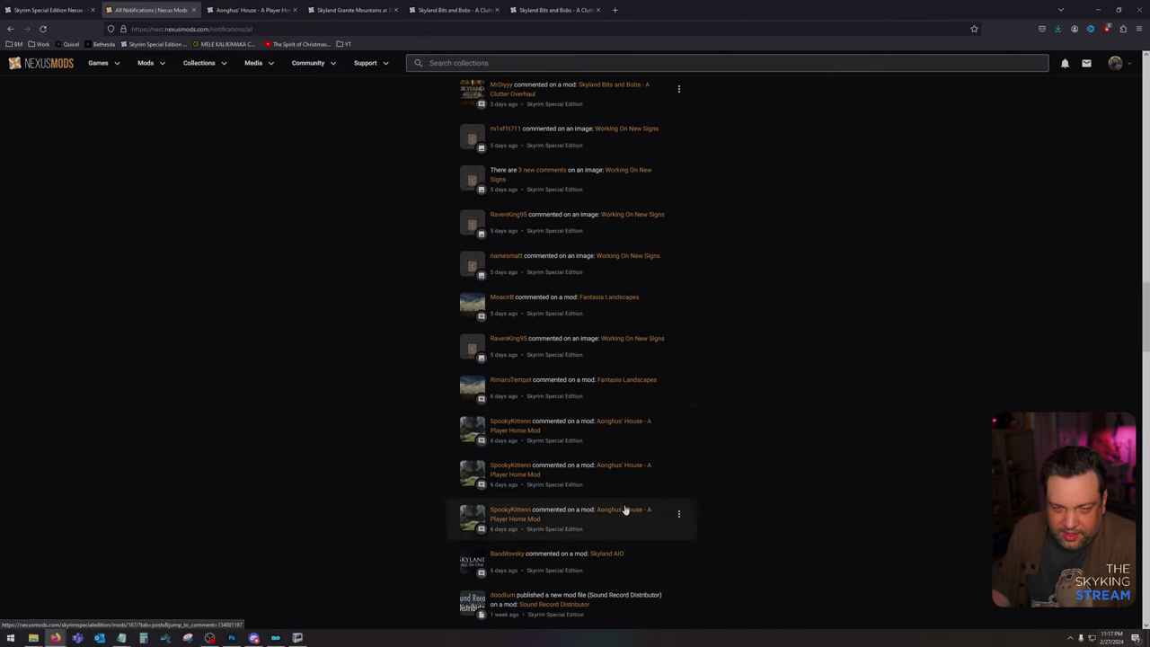
Step: Read the Aonghus' House comment asking for a coc location, along with its reply, and view the mod's header
key(ctrl+Tab)
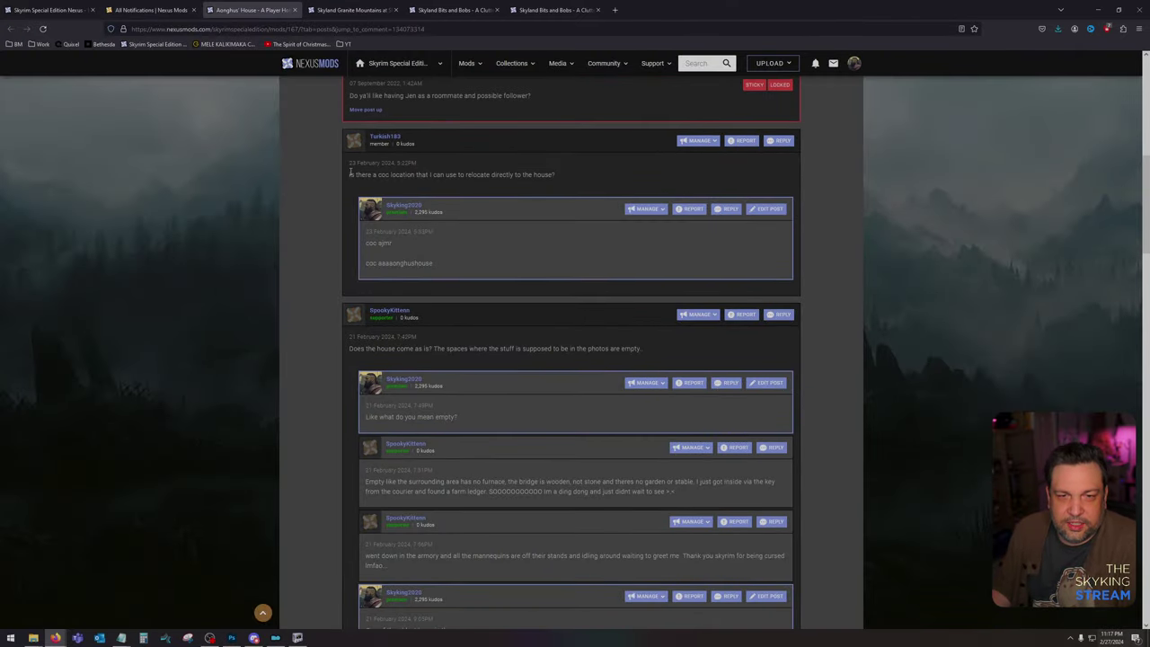
drag(346, 172, 653, 173)
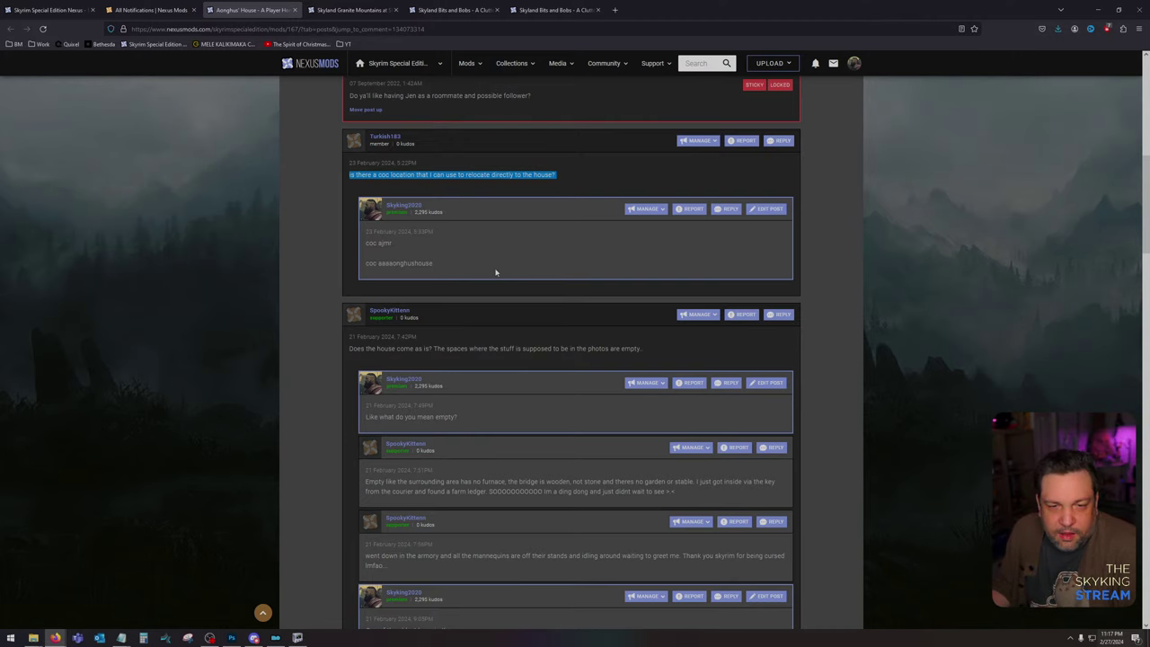
scroll(490, 265, up, 10)
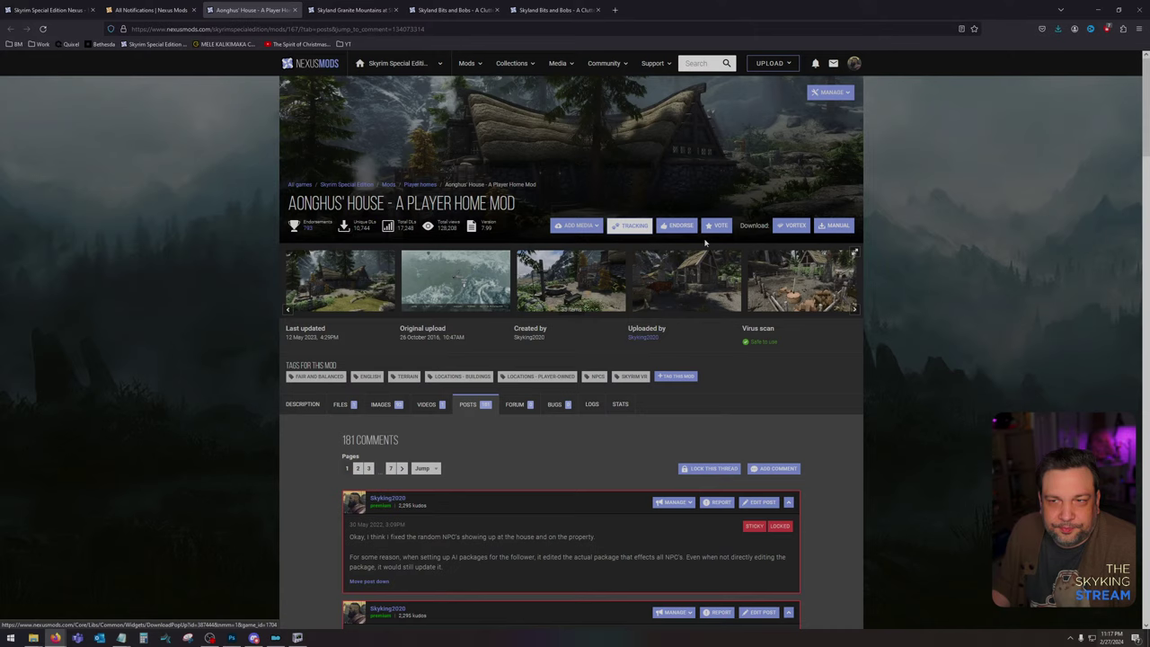
Step: Read the mountain texture praise and the newest reply in the Skyland Granite Mountains comments
click(369, 11)
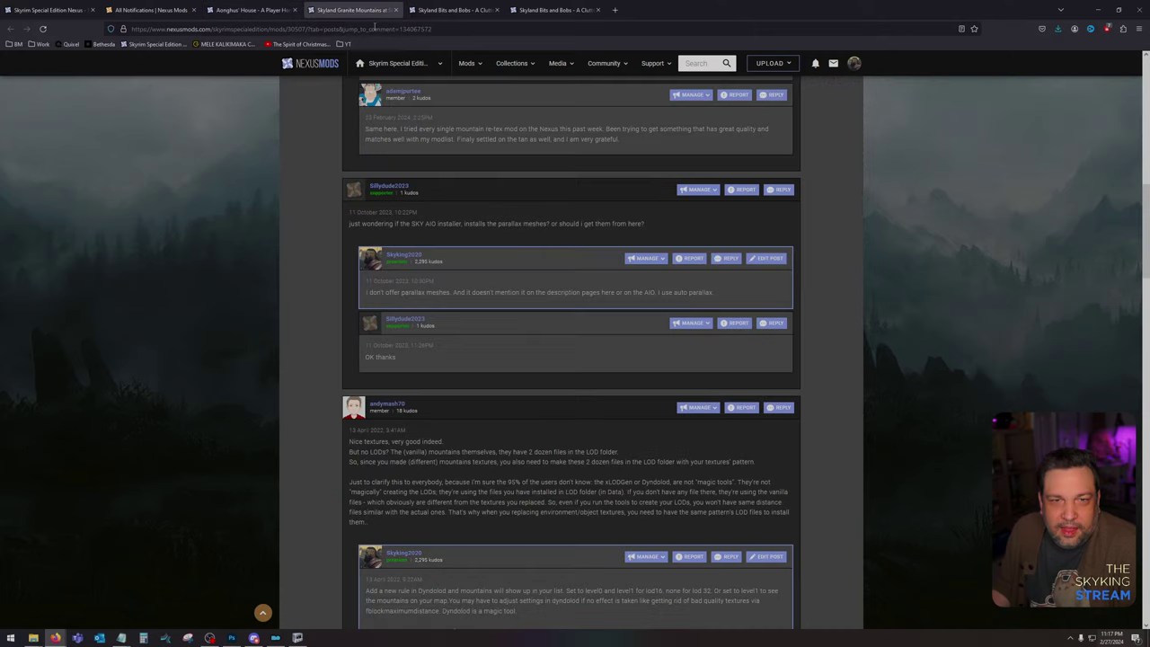
scroll(432, 258, up, 7)
scroll(375, 277, down, 2)
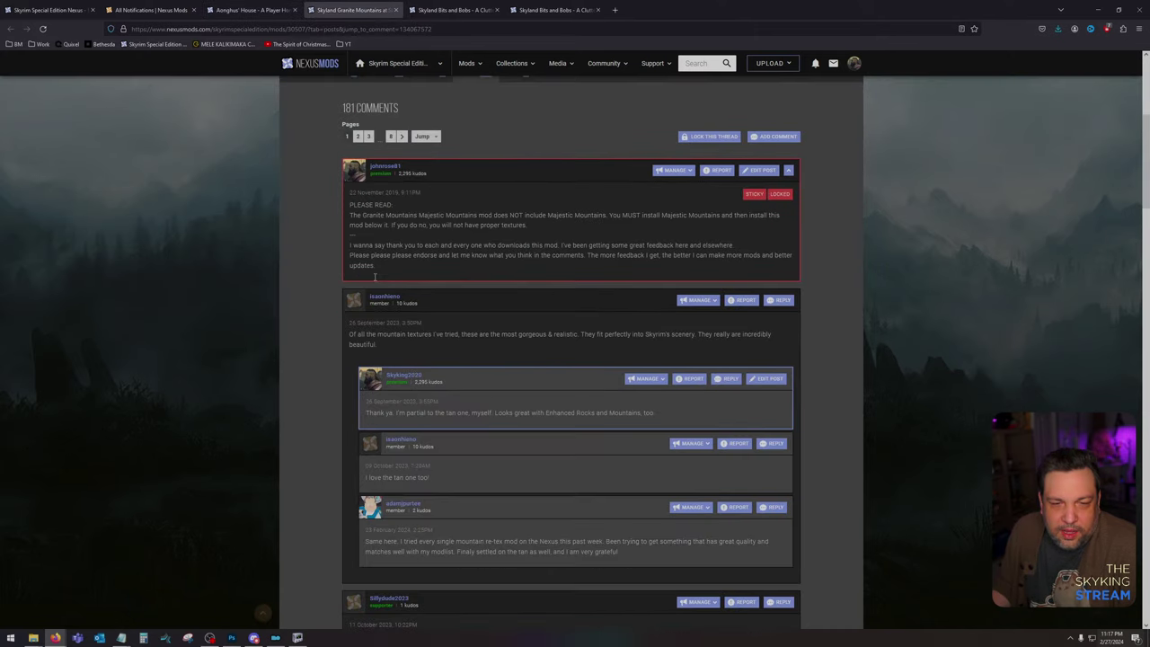
drag(352, 334, 644, 334)
click(601, 334)
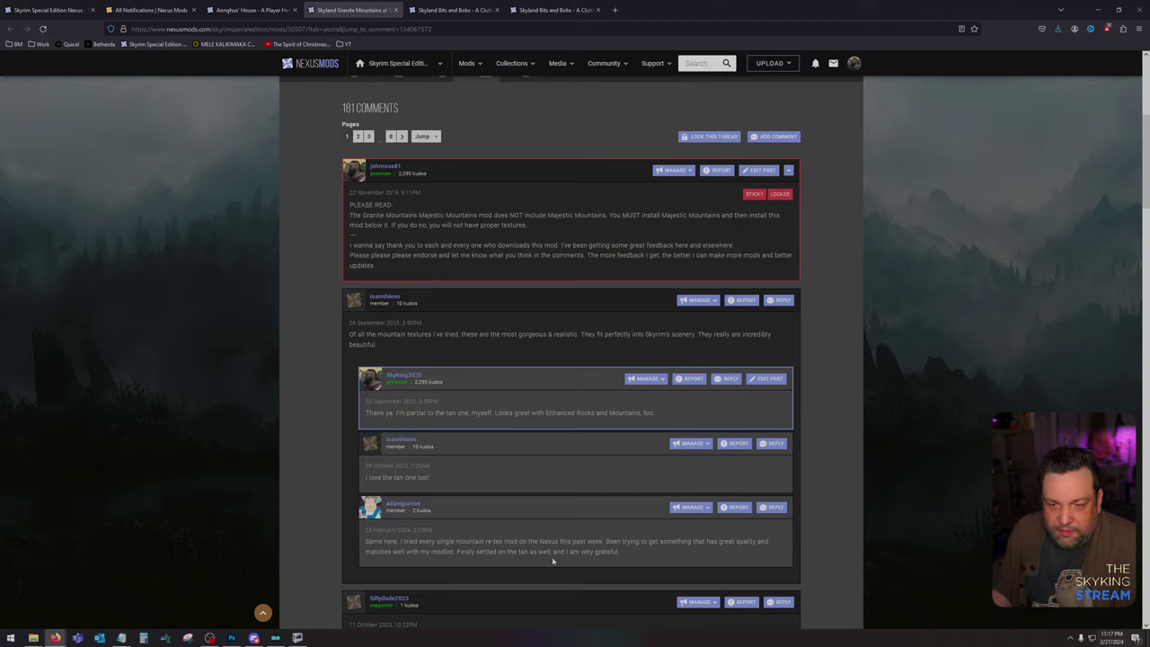
drag(362, 542, 647, 561)
click(647, 561)
scroll(565, 448, up, 5)
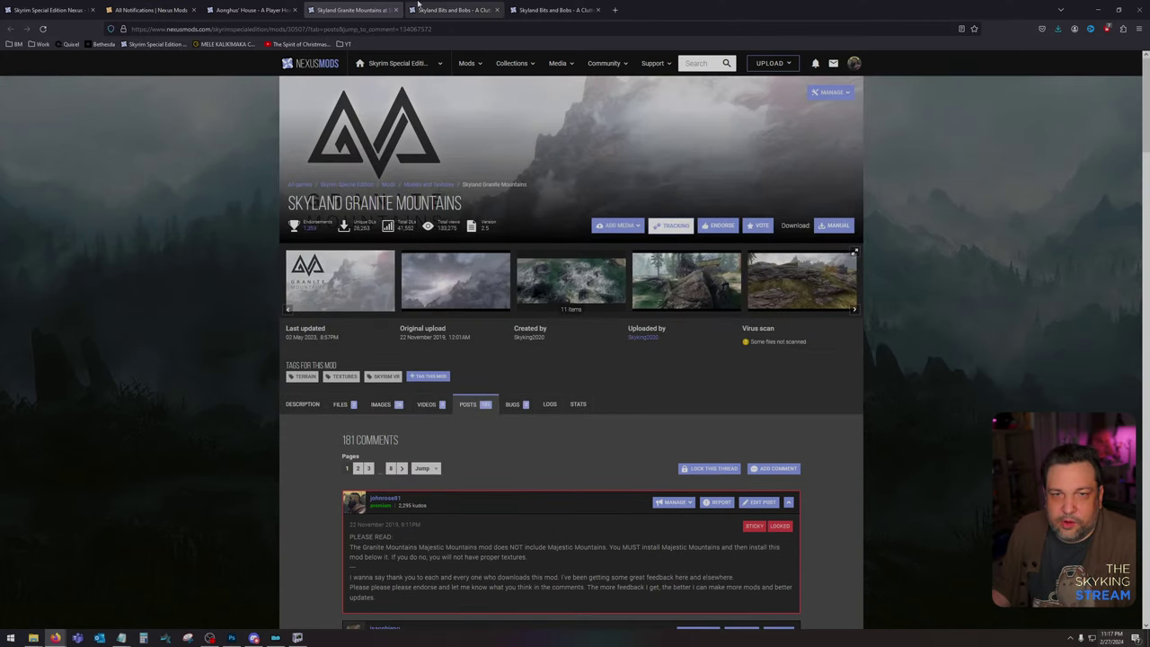
Step: Read the Missing texture bug report on Skyland Bits and Bobs with its reply, and view the reporter's linked picture enlarged
click(422, 7)
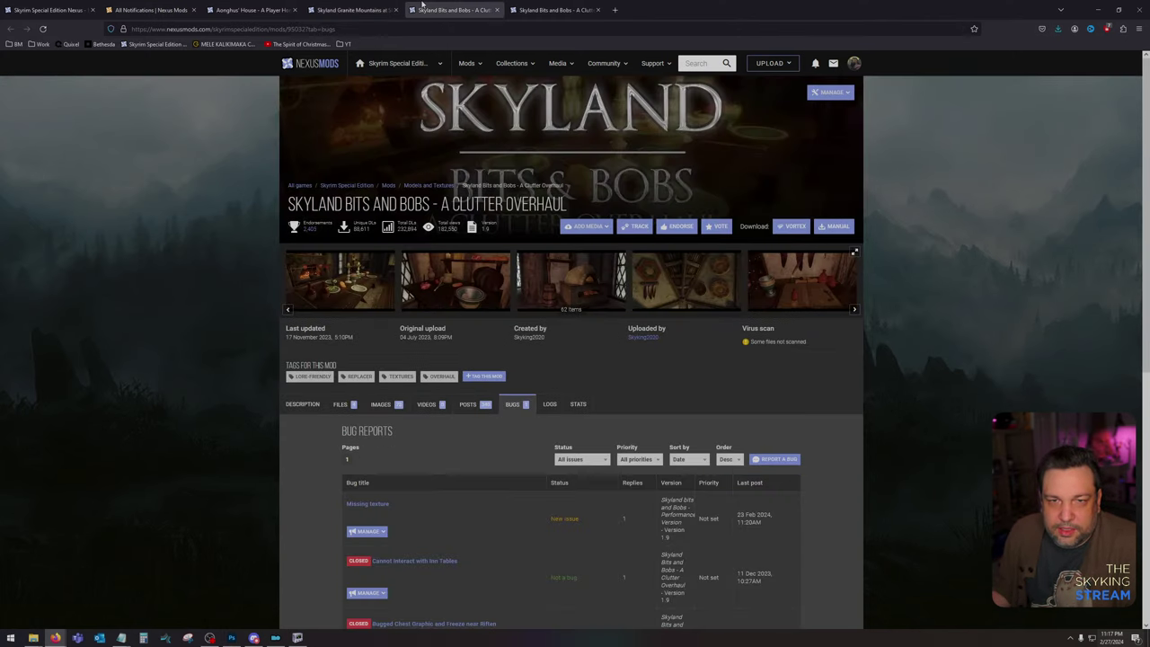
click(553, 10)
click(480, 10)
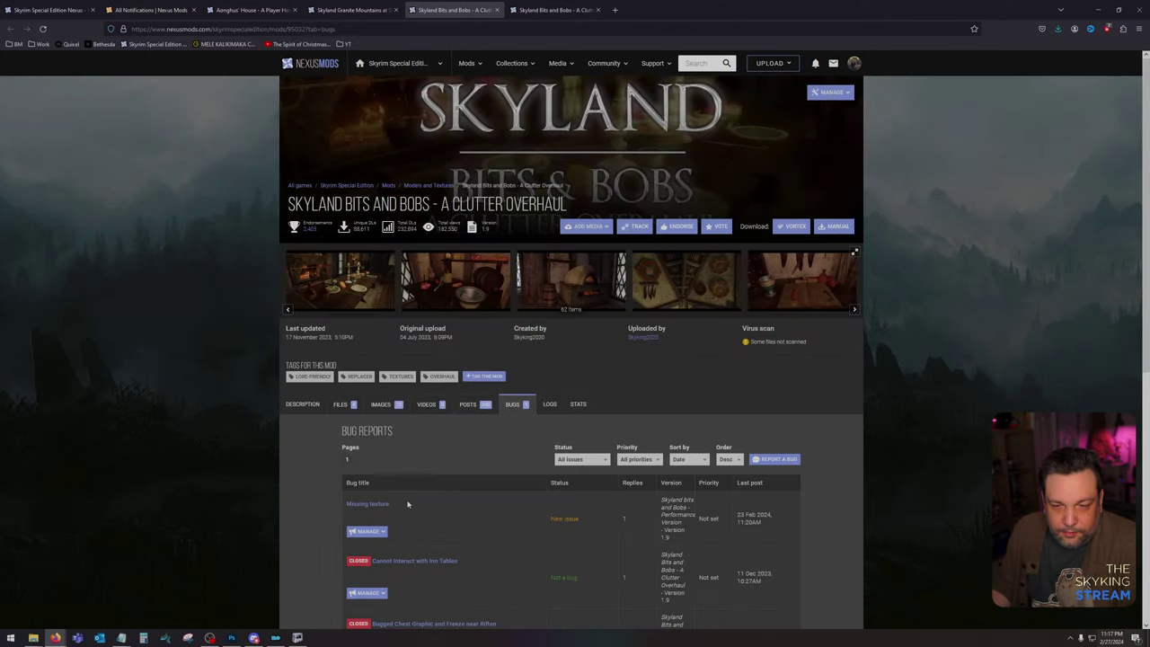
click(369, 504)
scroll(387, 505, down, 3)
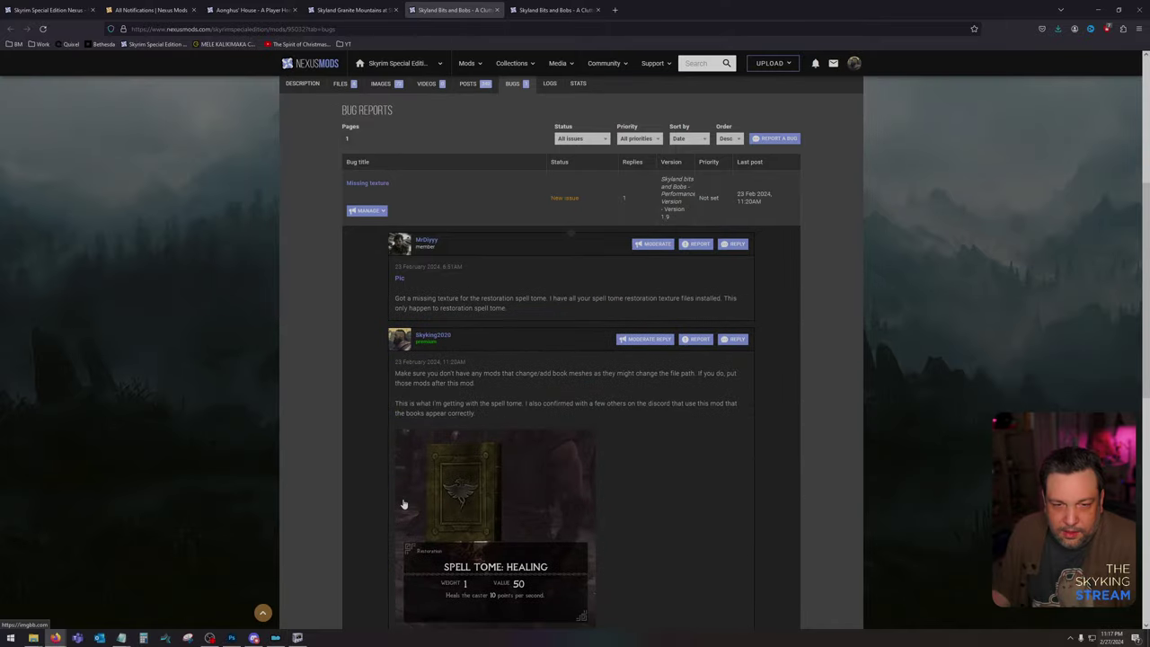
scroll(404, 504, up, 2)
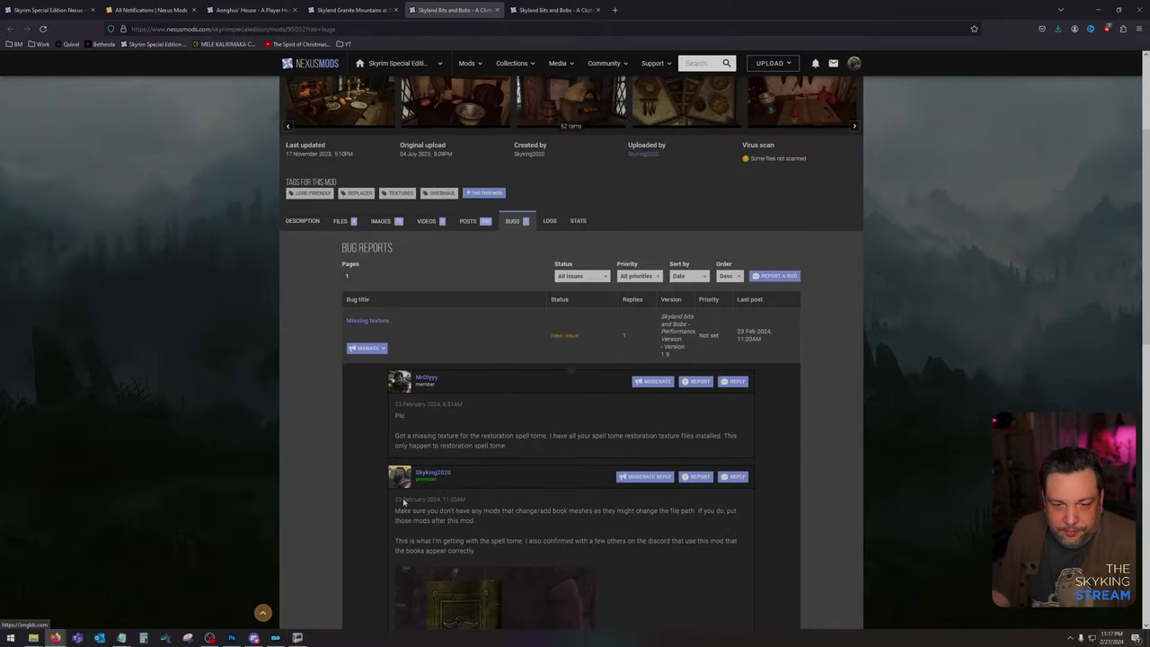
click(398, 417)
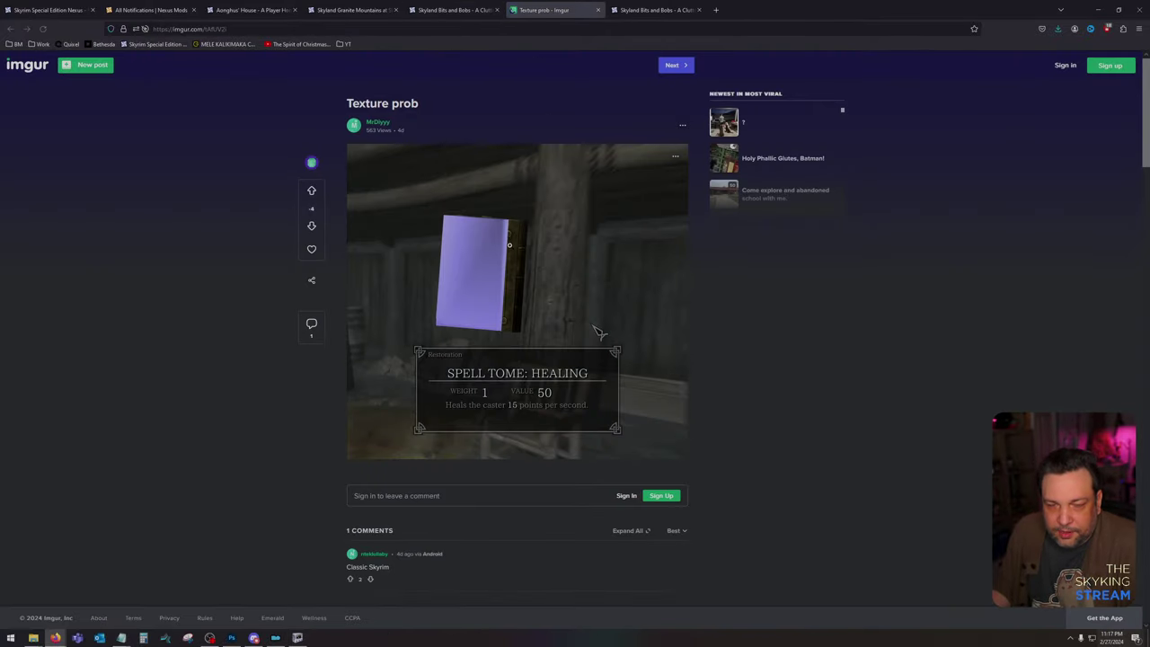
click(509, 247)
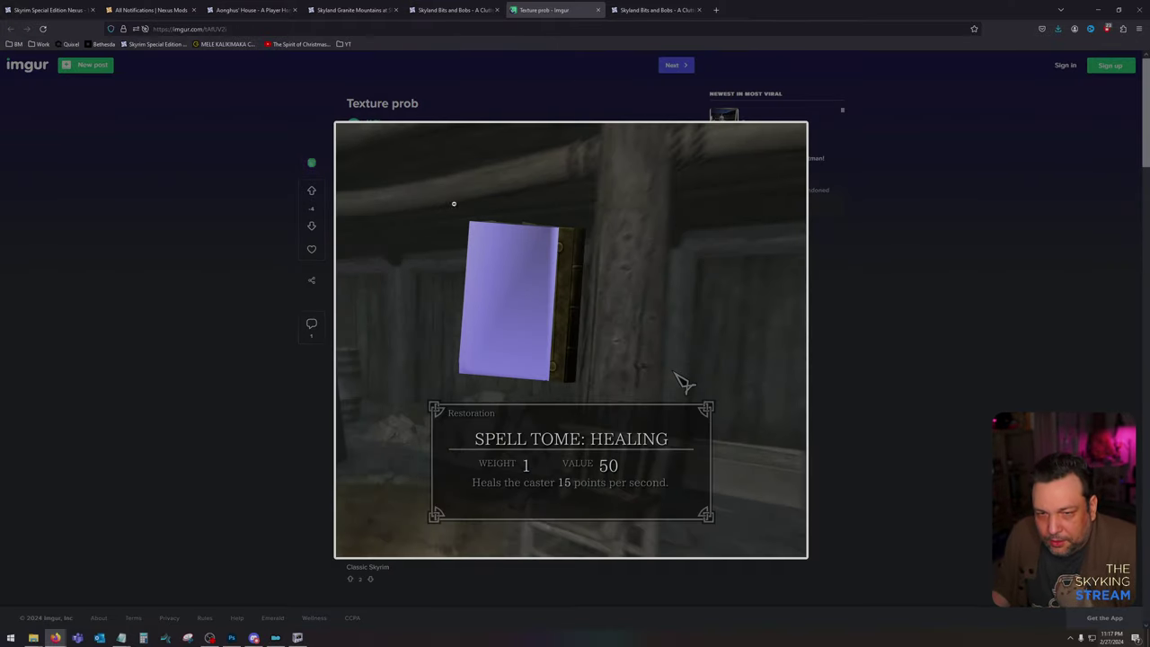
Step: Check the spell tome picture in the bug report's reply, and close the image host and Texture prob tabs
click(446, 10)
scroll(473, 314, down, 2)
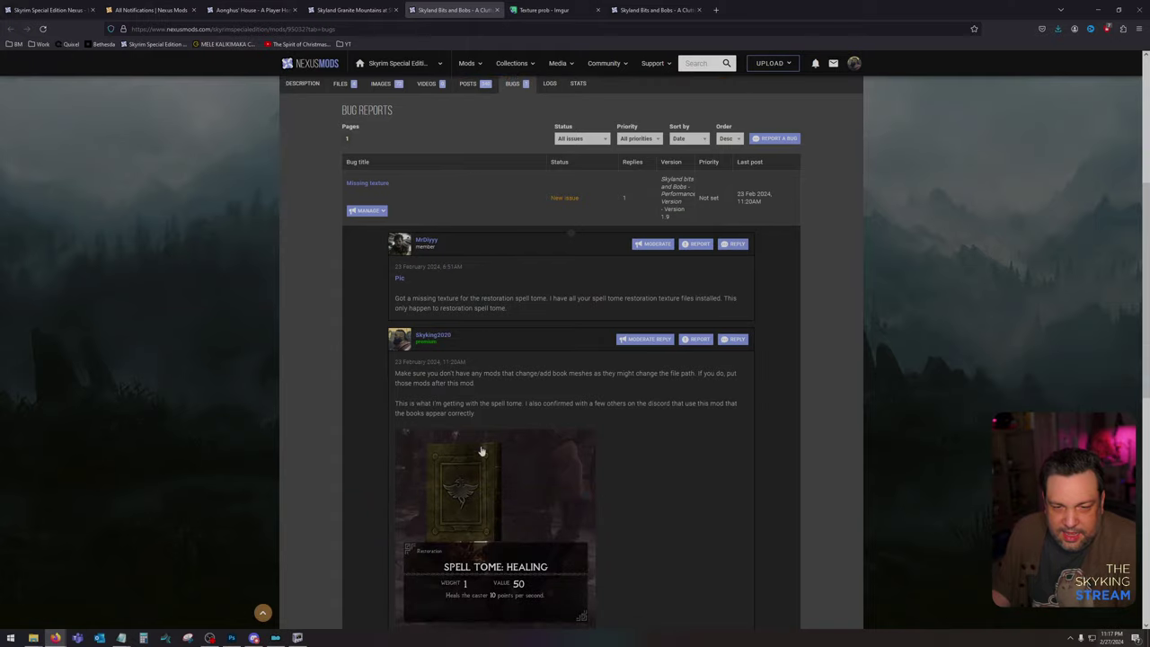
click(467, 482)
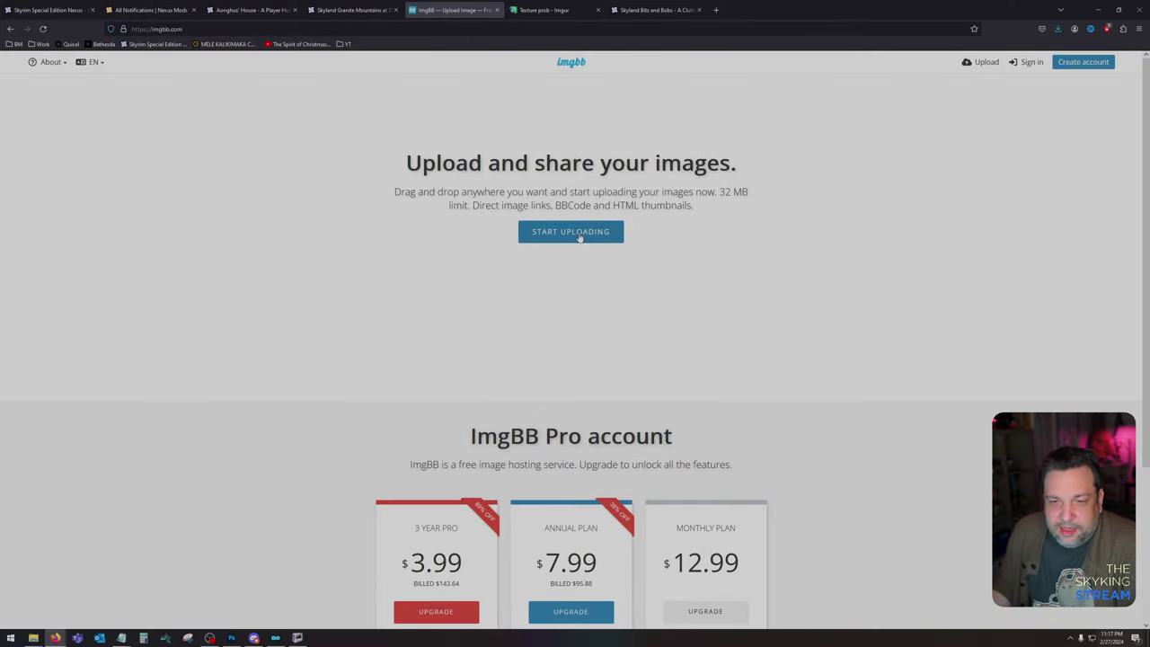
click(497, 10)
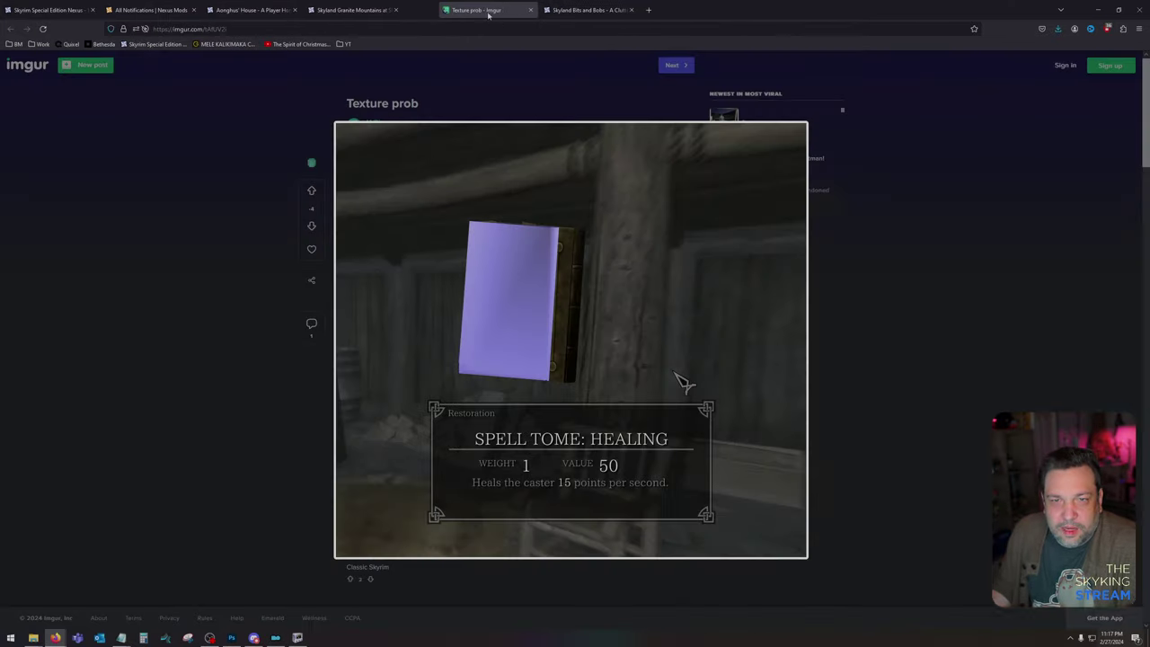
click(351, 10)
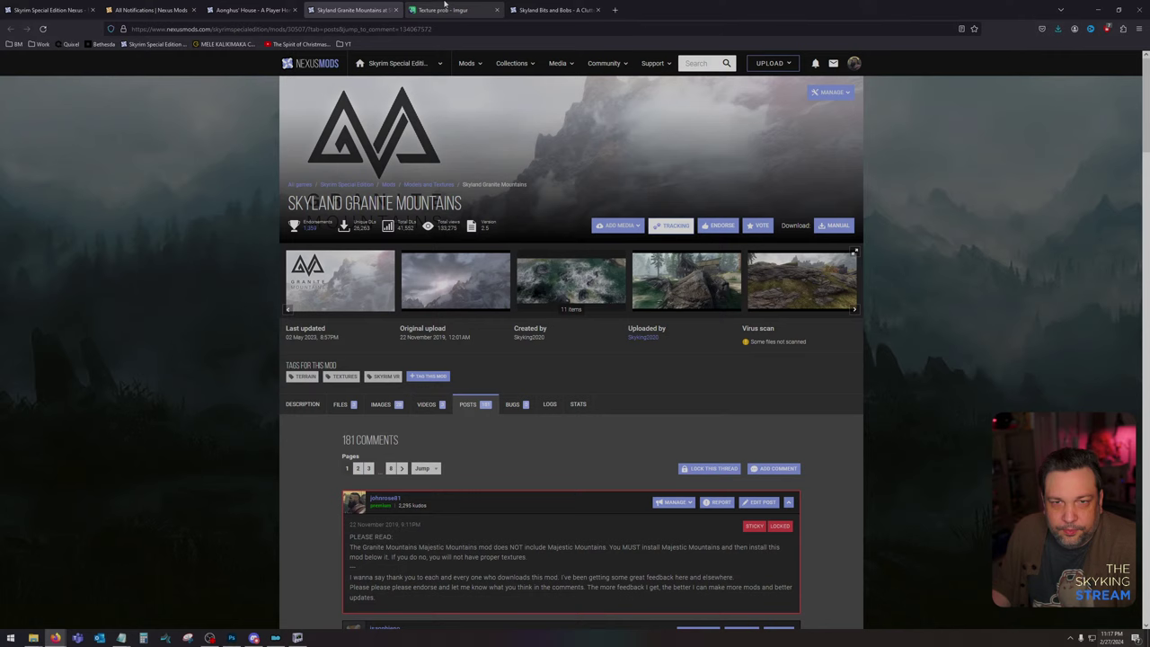
click(494, 10)
click(475, 10)
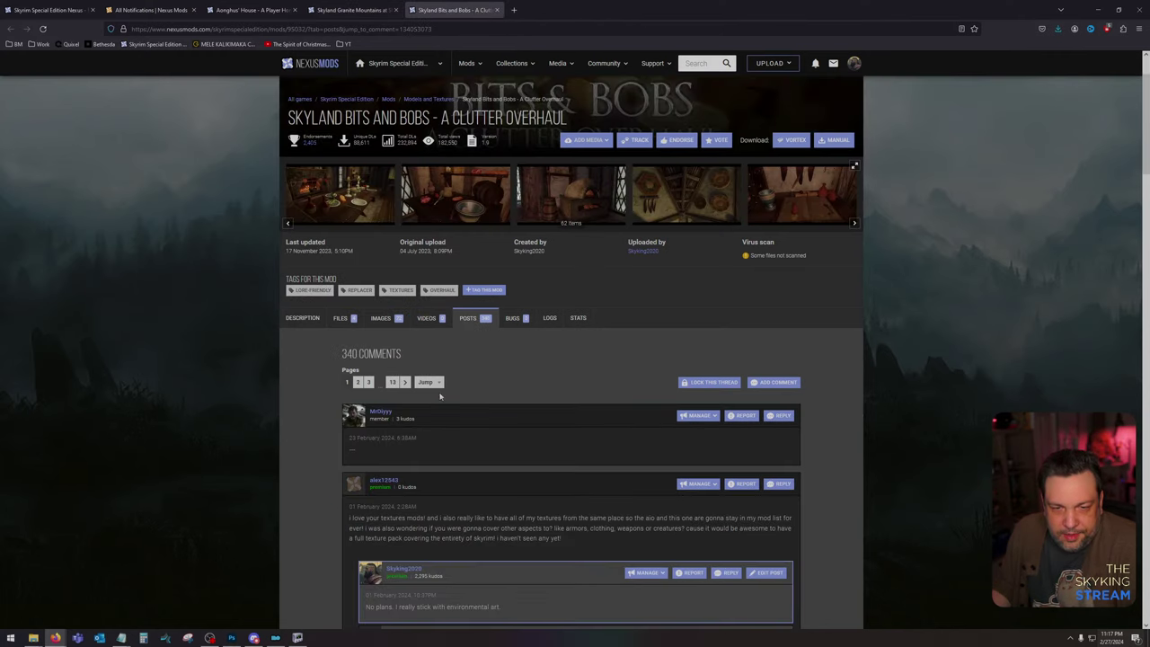
Step: Reopen the Missing texture bug report from the Skyland Bits and Bobs comments page and mark the issue as closed
click(513, 318)
click(373, 445)
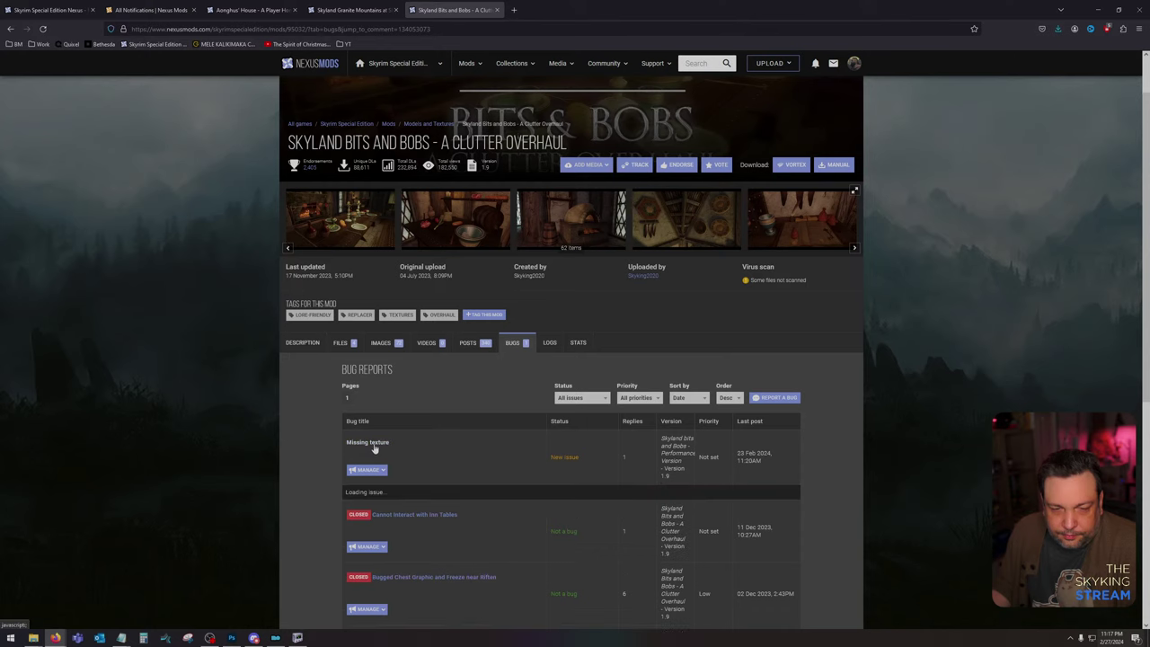
scroll(437, 452, down, 3)
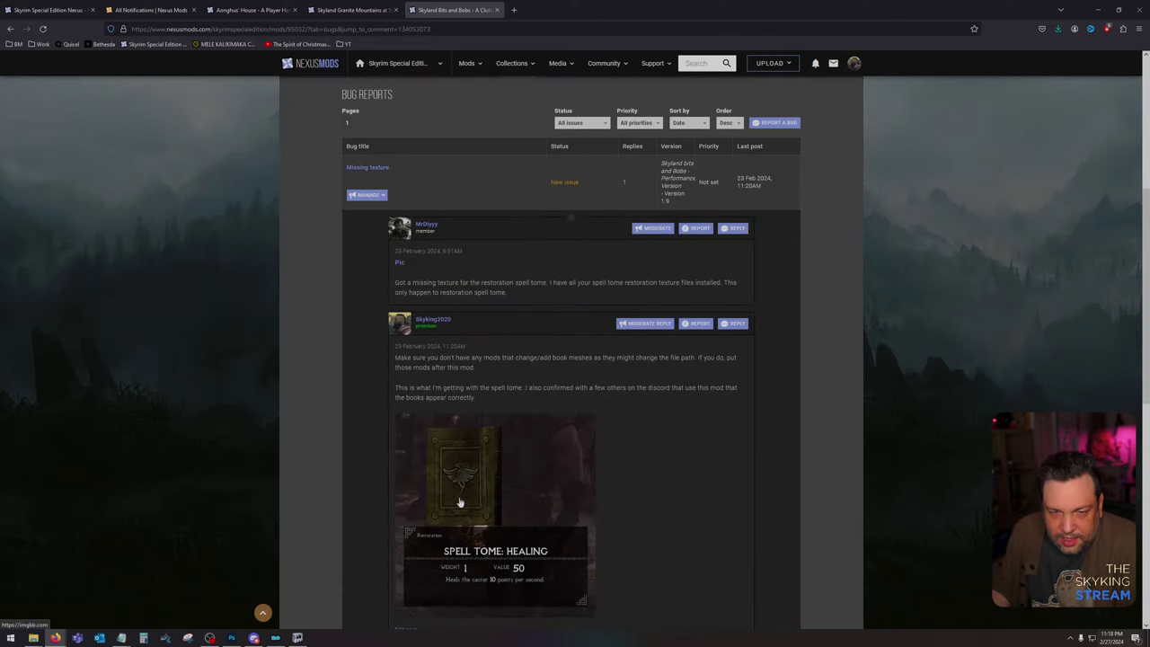
scroll(460, 502, down, 3)
scroll(440, 238, up, 2)
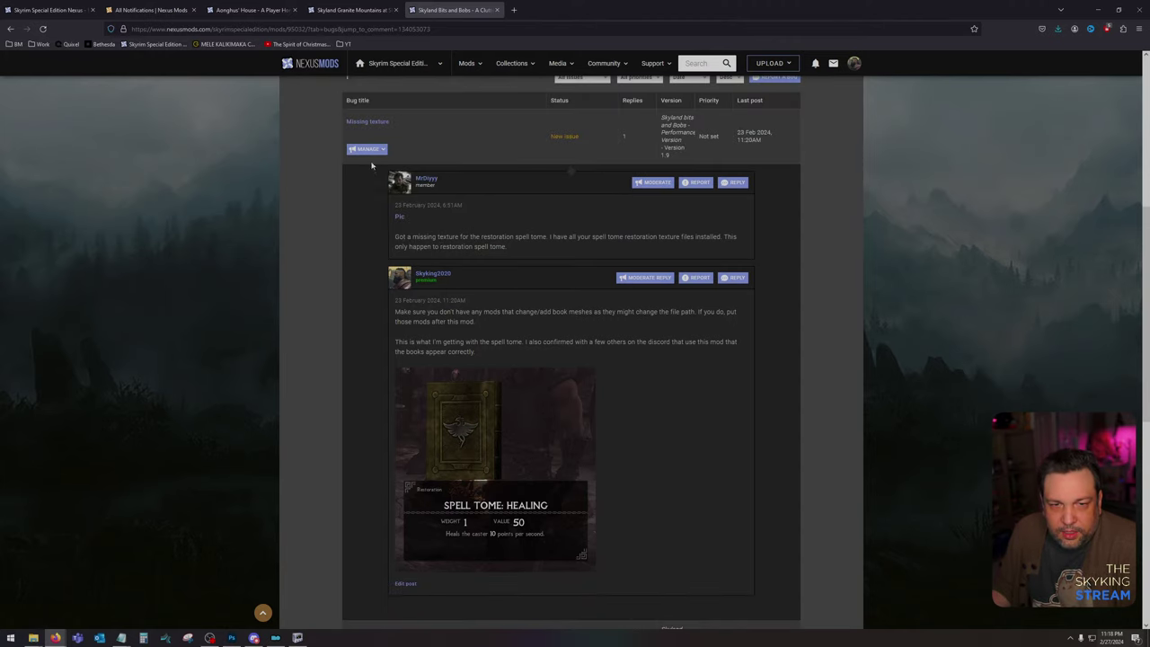
mouse_move(371, 150)
click(586, 441)
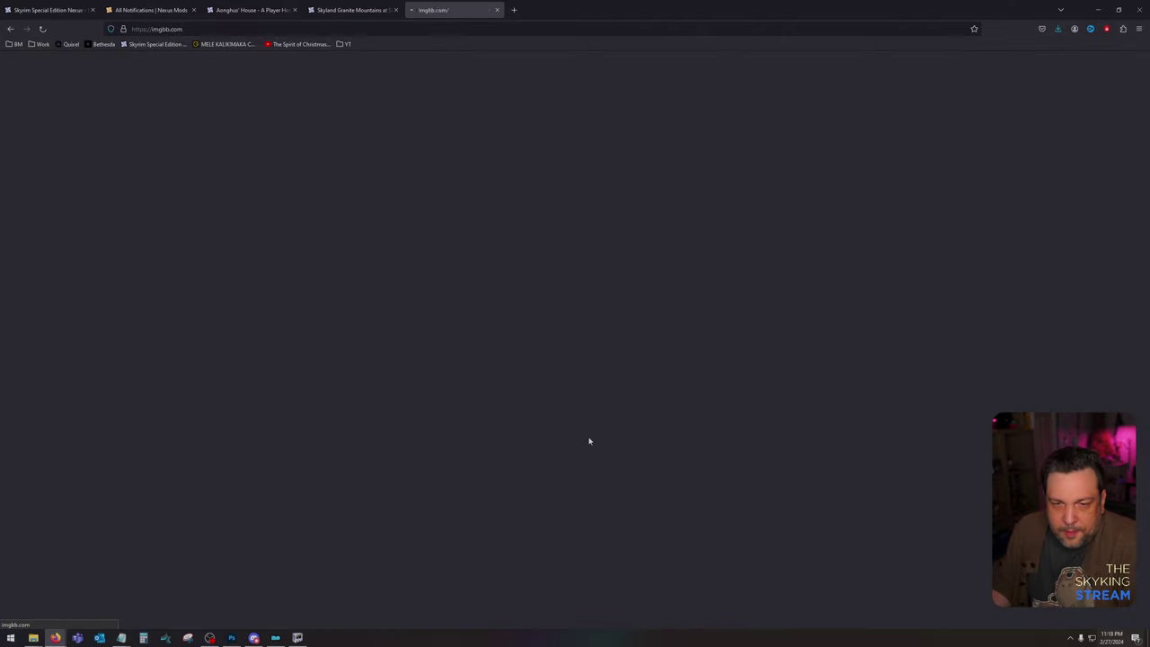
click(10, 28)
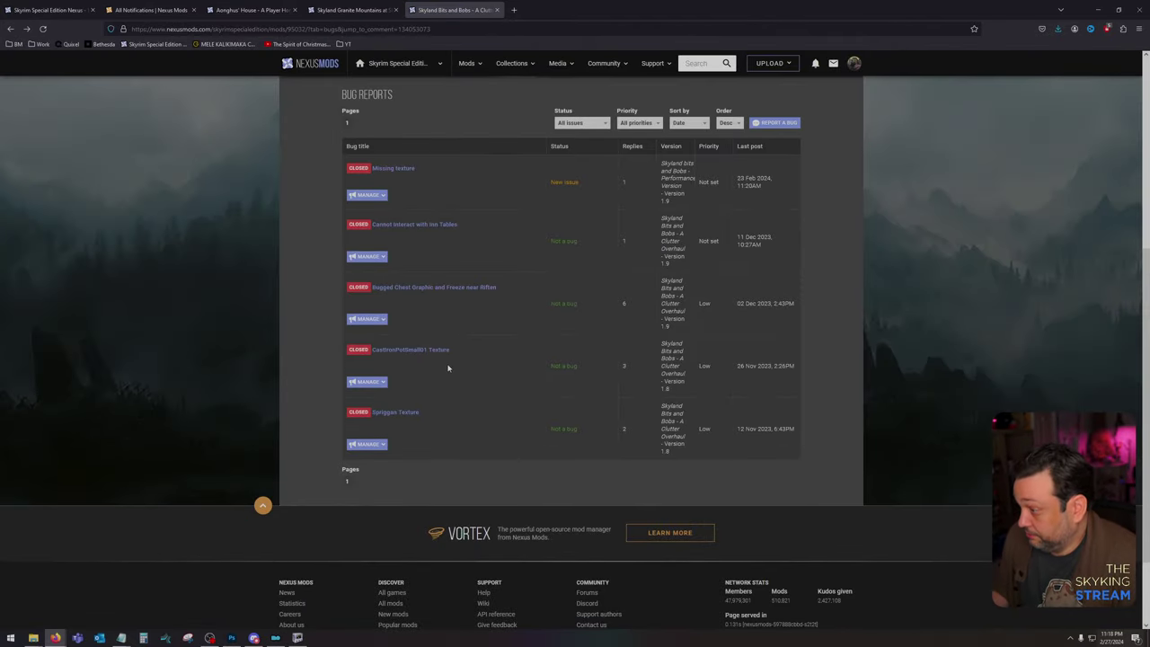
Step: Reread the closed Missing texture report and the reply about book meshes and the spell tome
scroll(448, 368, up, 2)
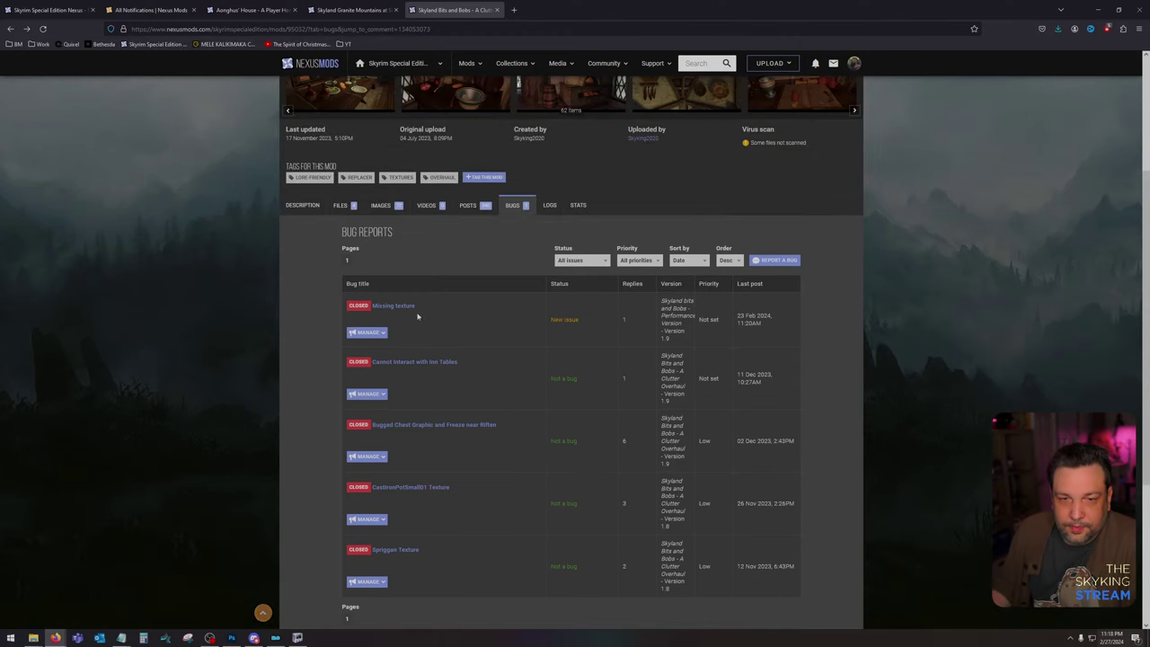
click(399, 307)
scroll(546, 367, down, 1)
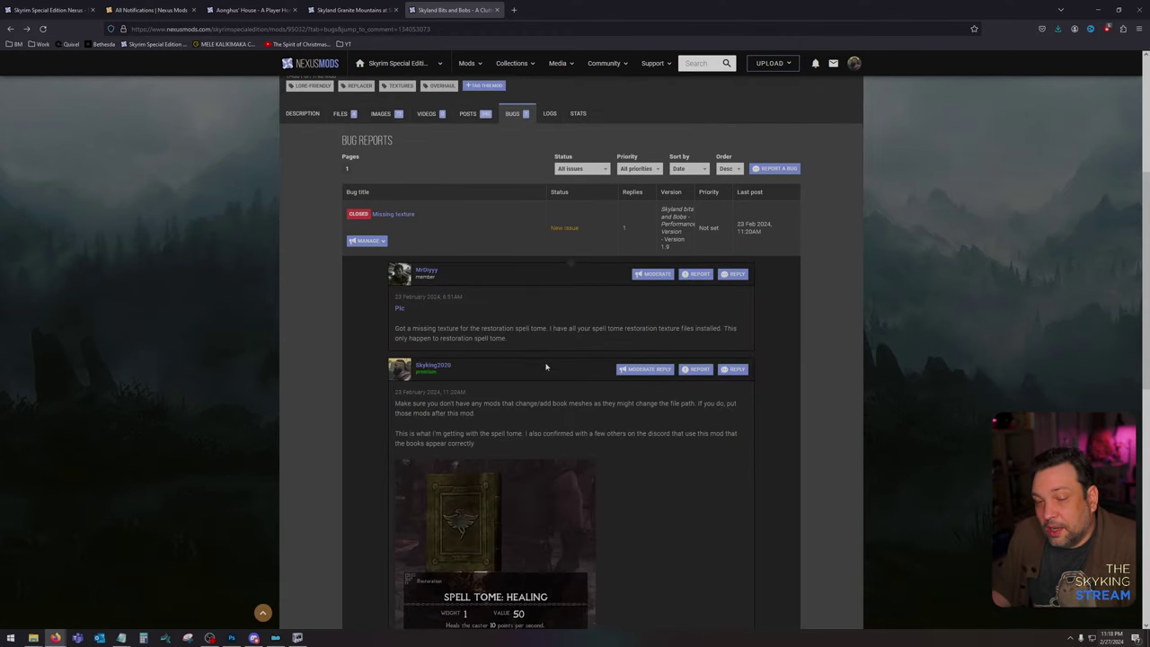
scroll(494, 321, down, 1)
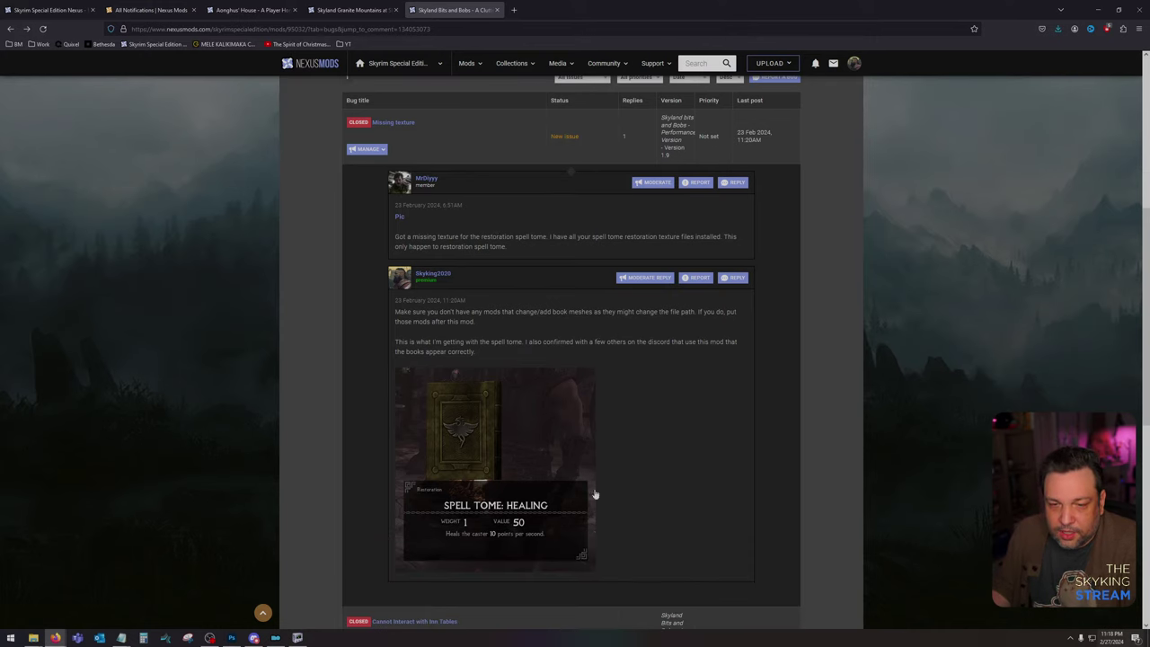
scroll(460, 454, up, 3)
scroll(463, 454, up, 2)
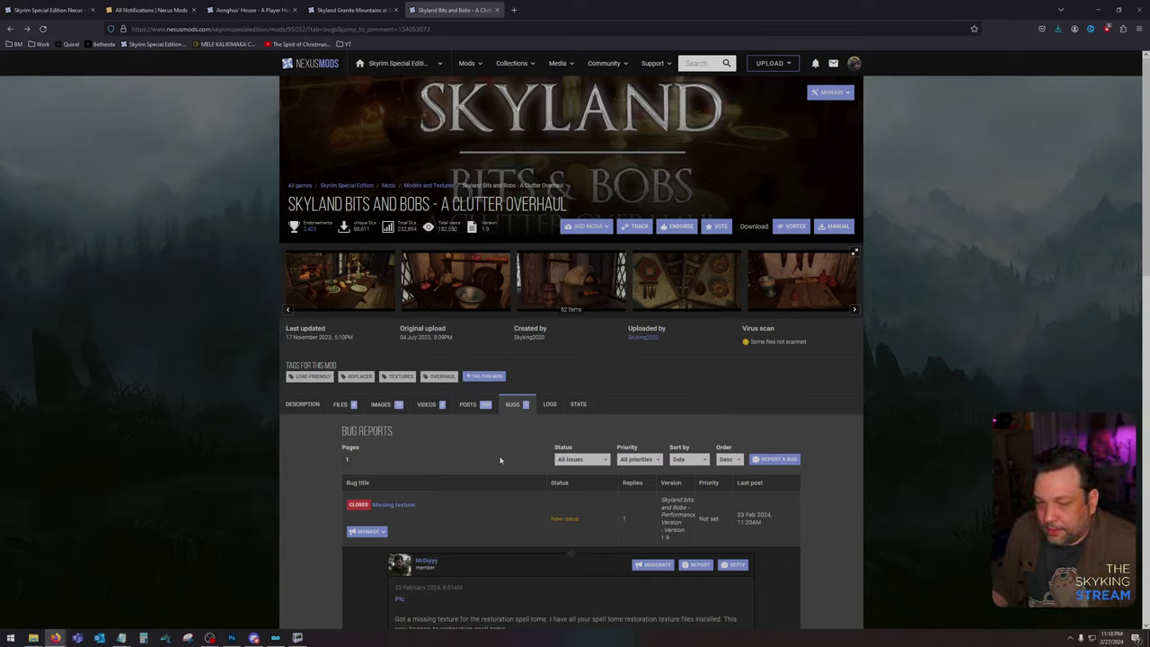
Step: Hide the dashes-only comment of 23 February 2024 on Skyland Bits and Bobs without giving a reason or reporting it
click(466, 406)
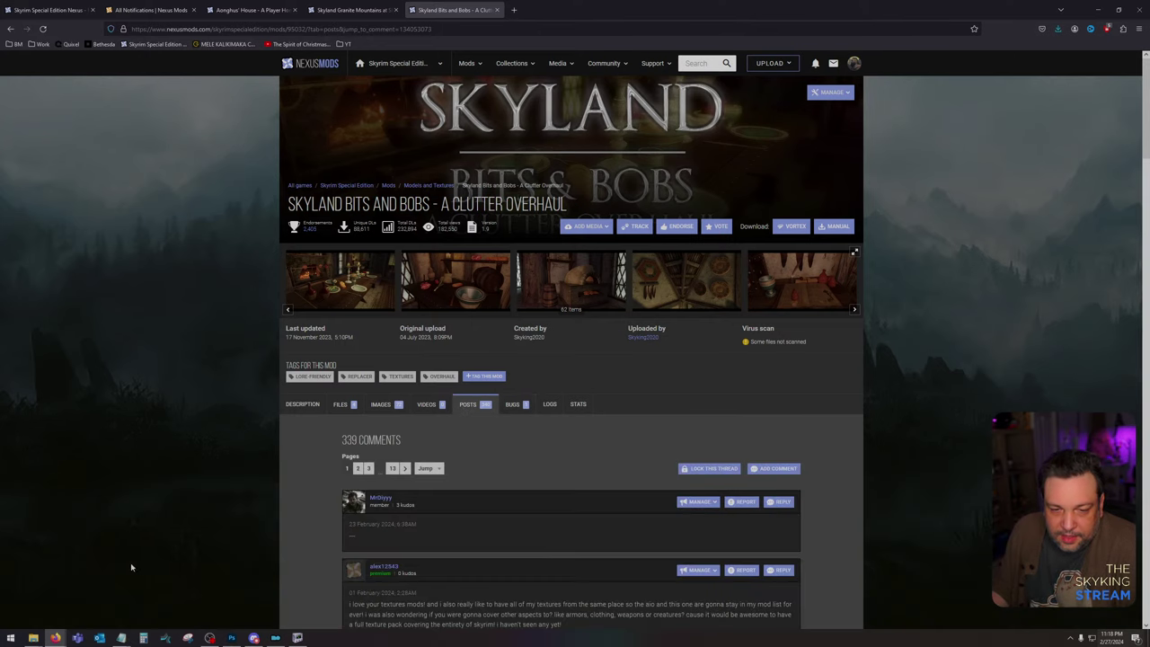
click(512, 406)
click(379, 506)
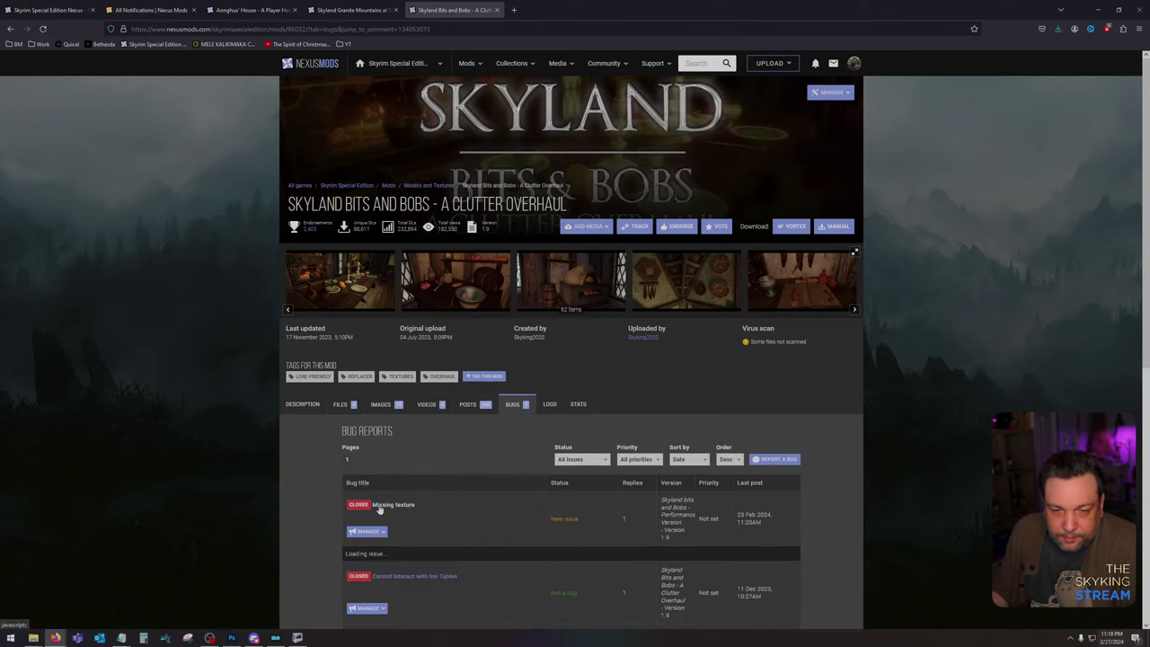
click(468, 405)
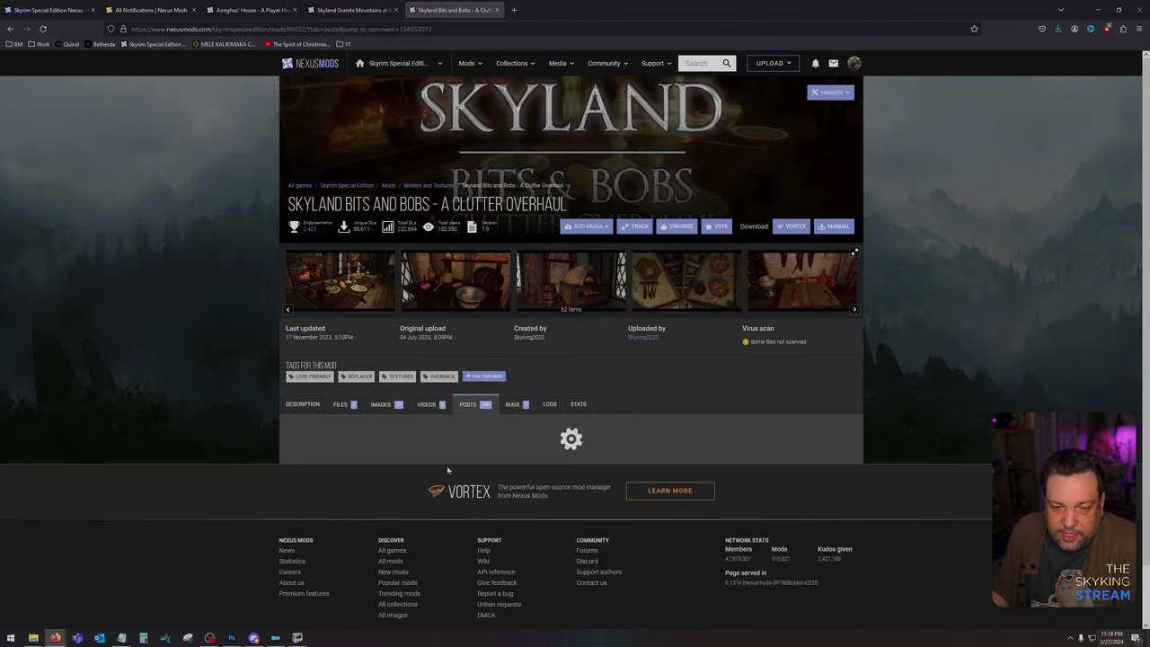
click(698, 502)
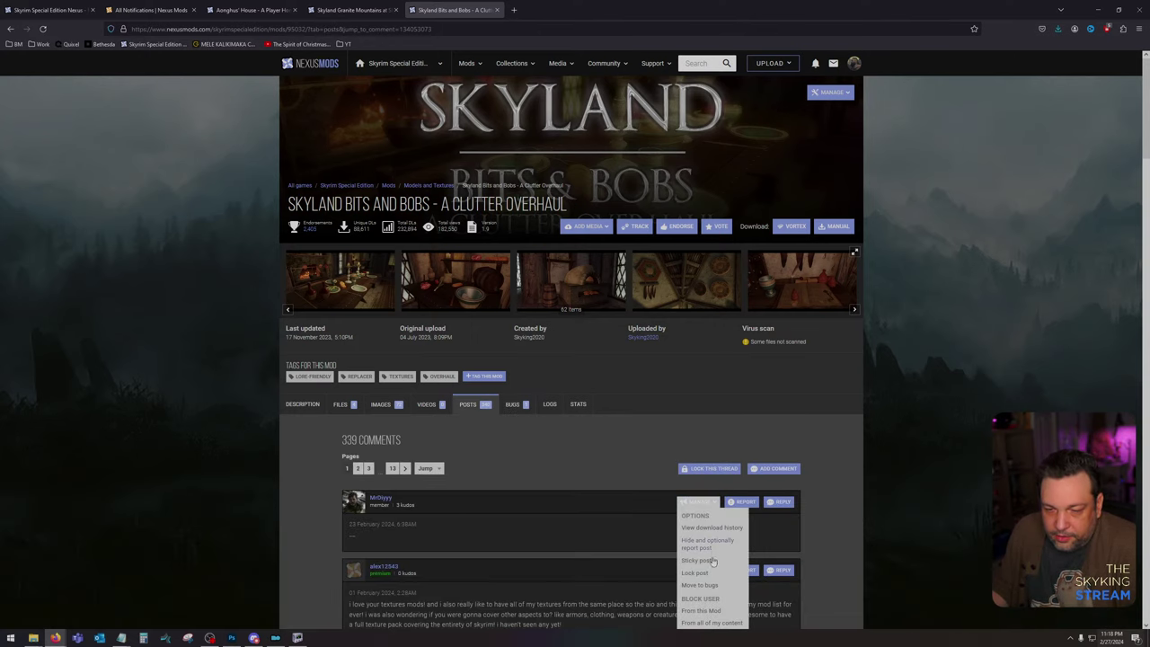
click(708, 540)
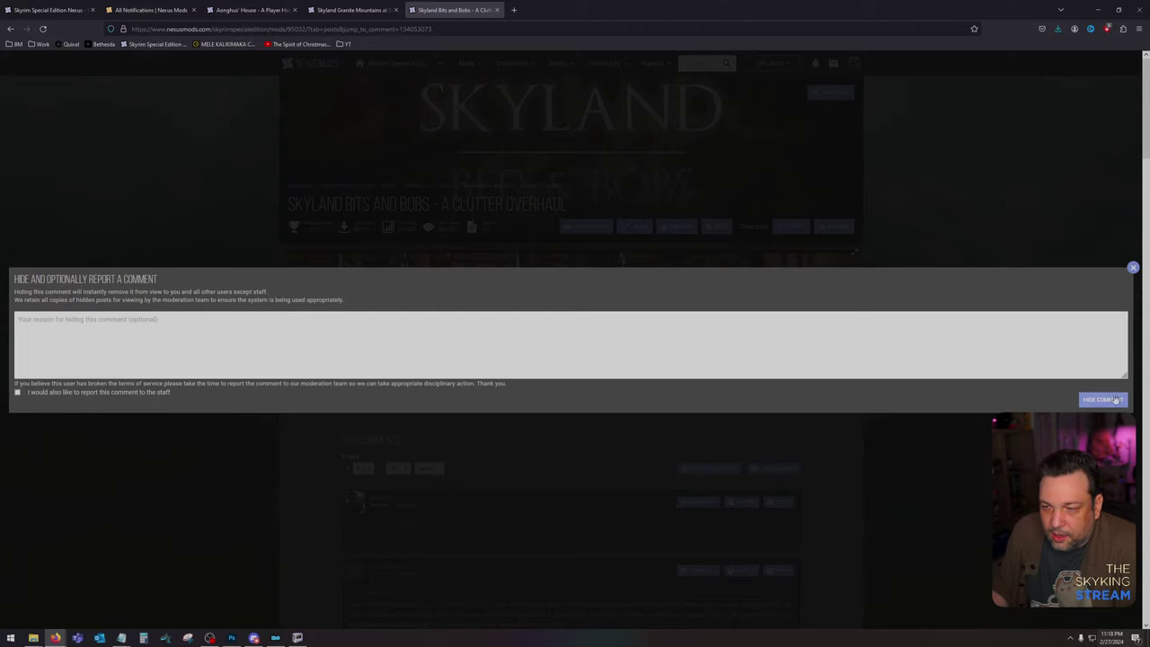
click(1098, 400)
click(1106, 291)
scroll(927, 437, down, 1)
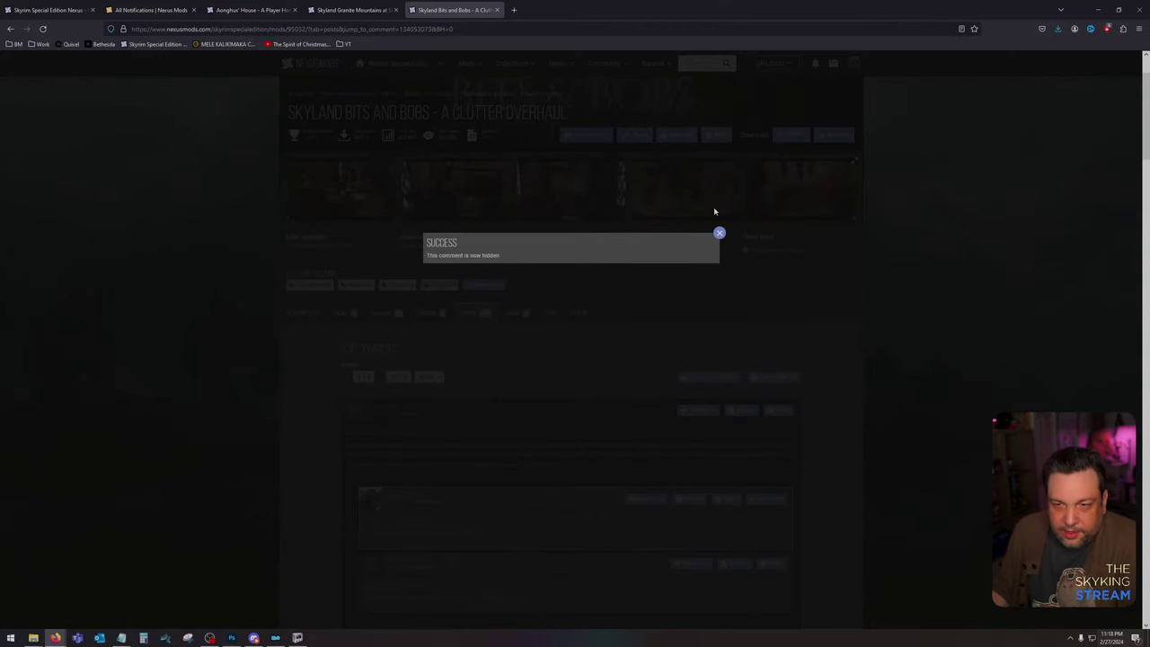
click(718, 231)
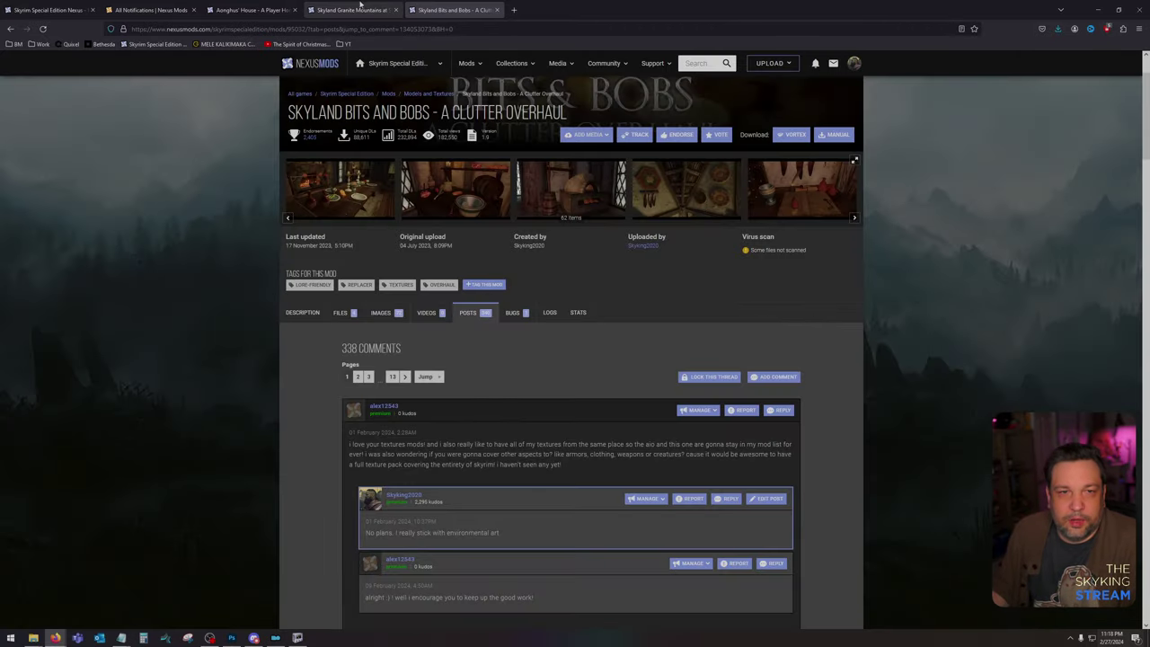
scroll(1006, 321, down, 1)
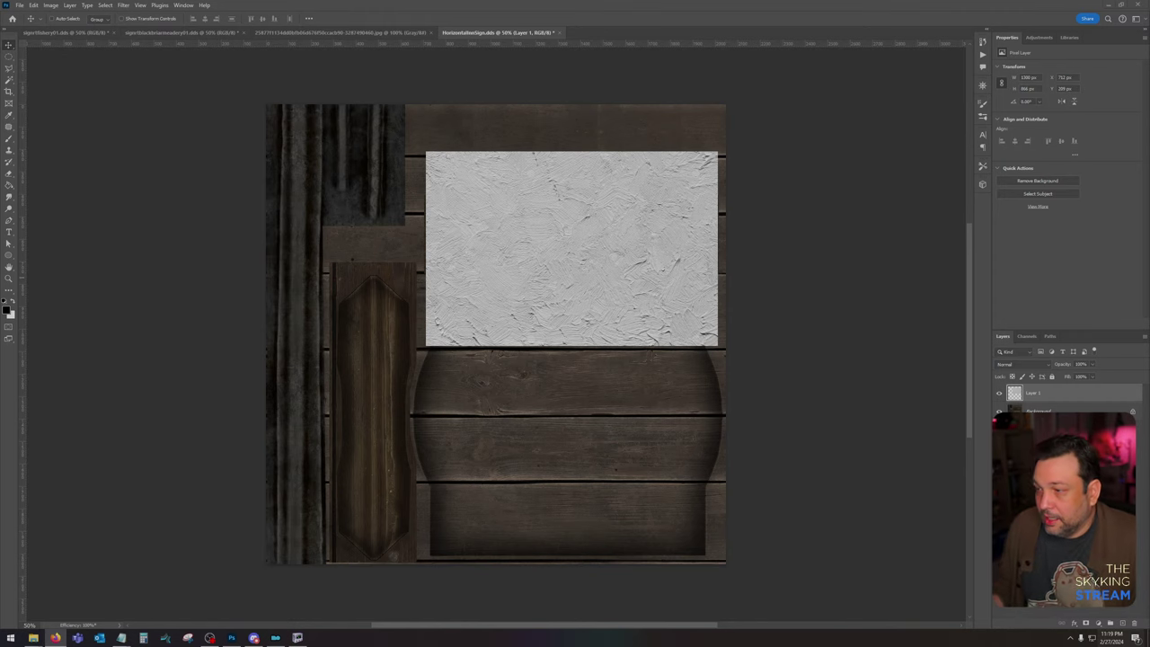
Step: Check the Fishery sign, and open the Celtic knot ring and two-fish artwork from the Desktop alongside the Horizontal Inn sign
click(67, 32)
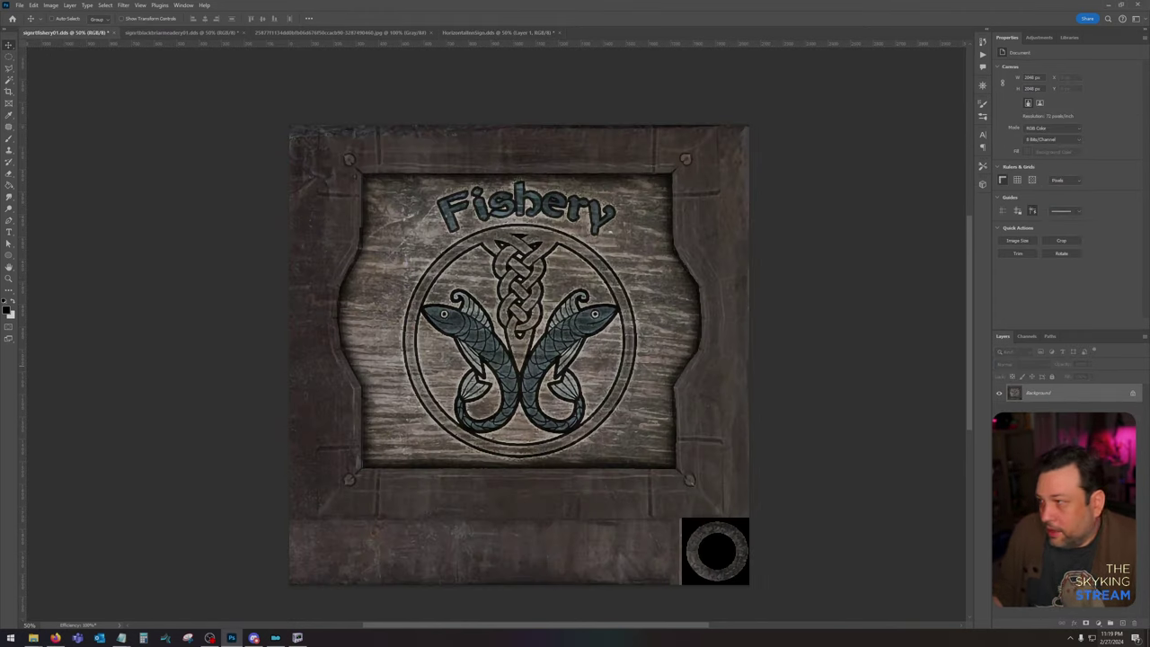
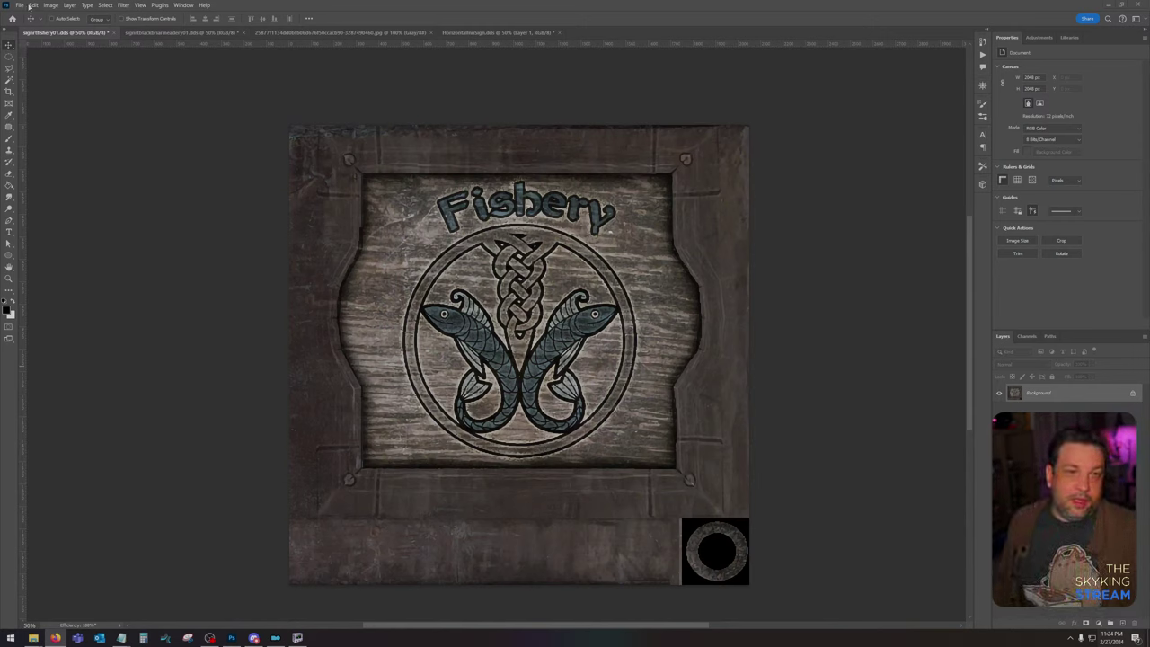
click(493, 34)
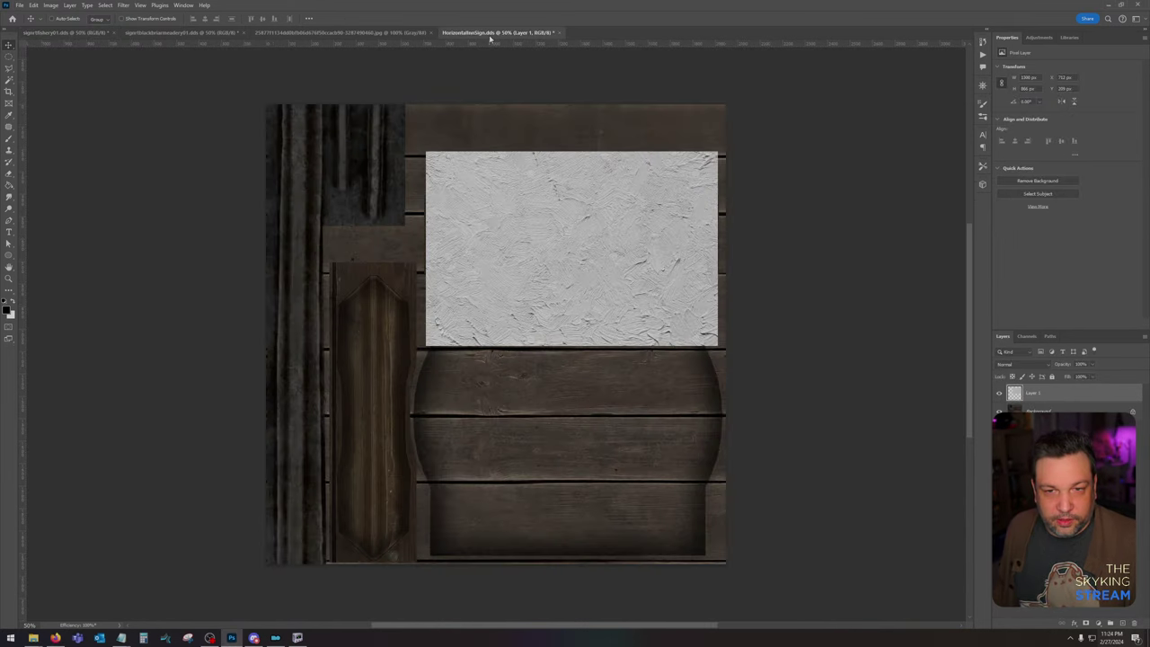
click(19, 4)
click(36, 29)
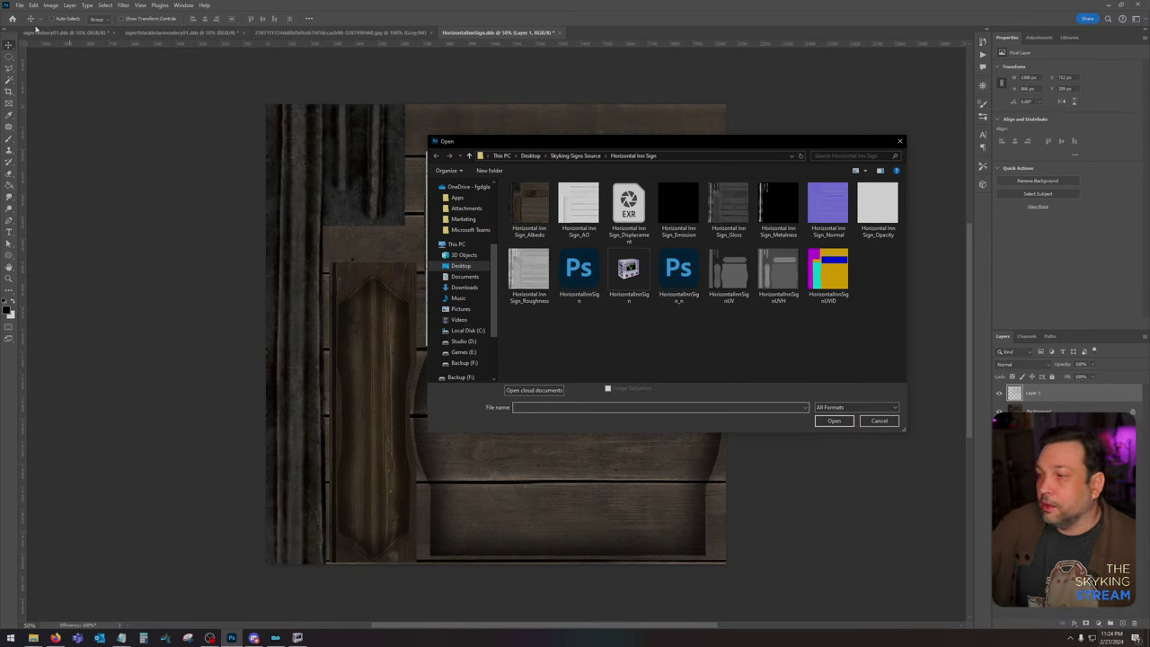
scroll(460, 252, up, 3)
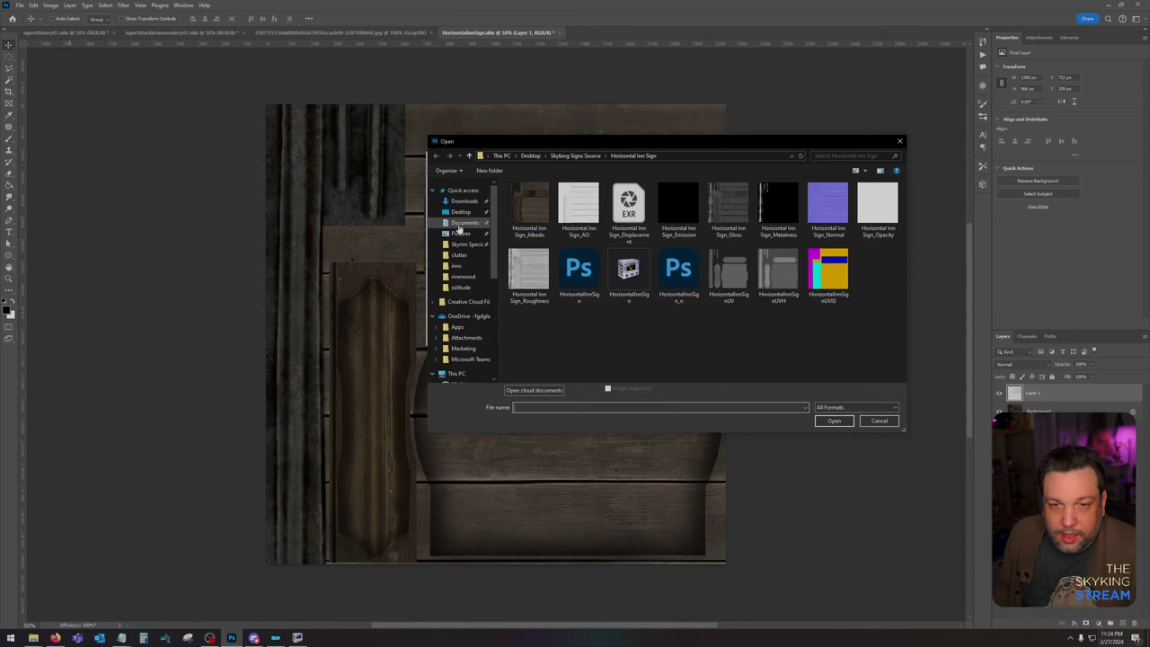
click(460, 211)
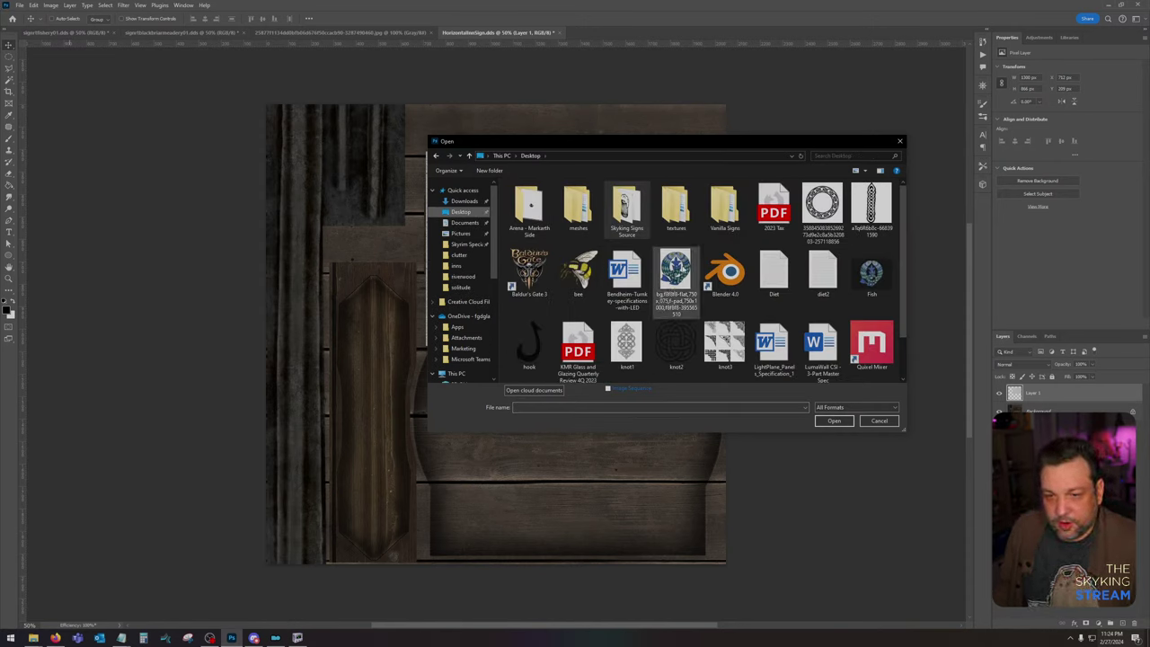
click(679, 314)
ctrl+click(823, 205)
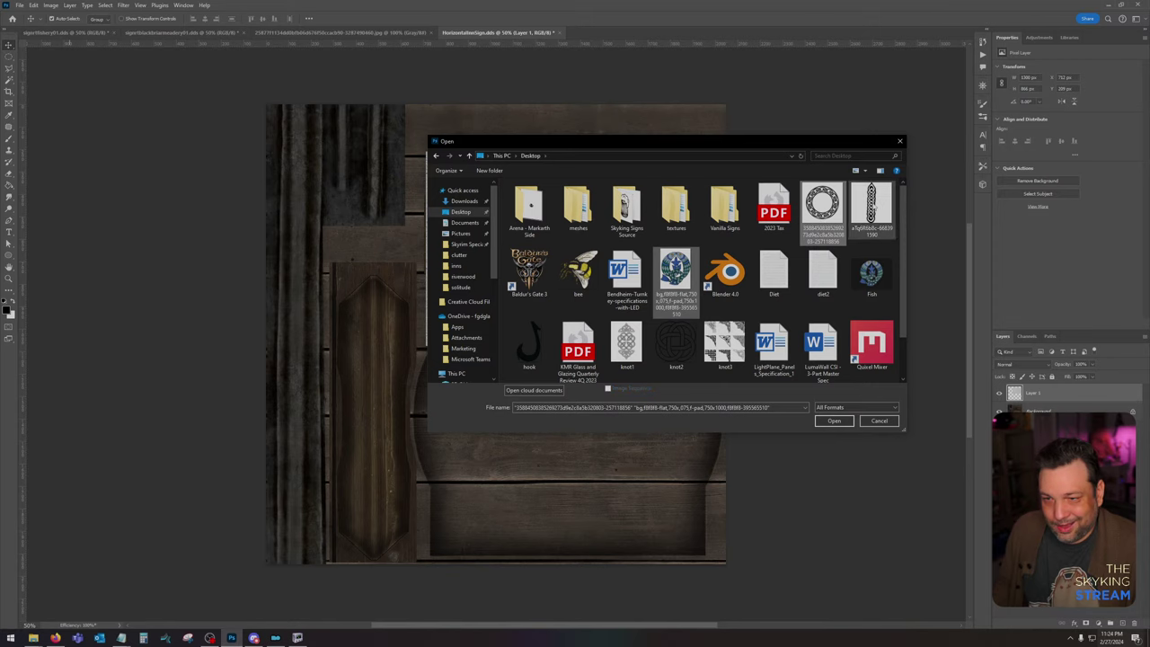
ctrl+click(871, 205)
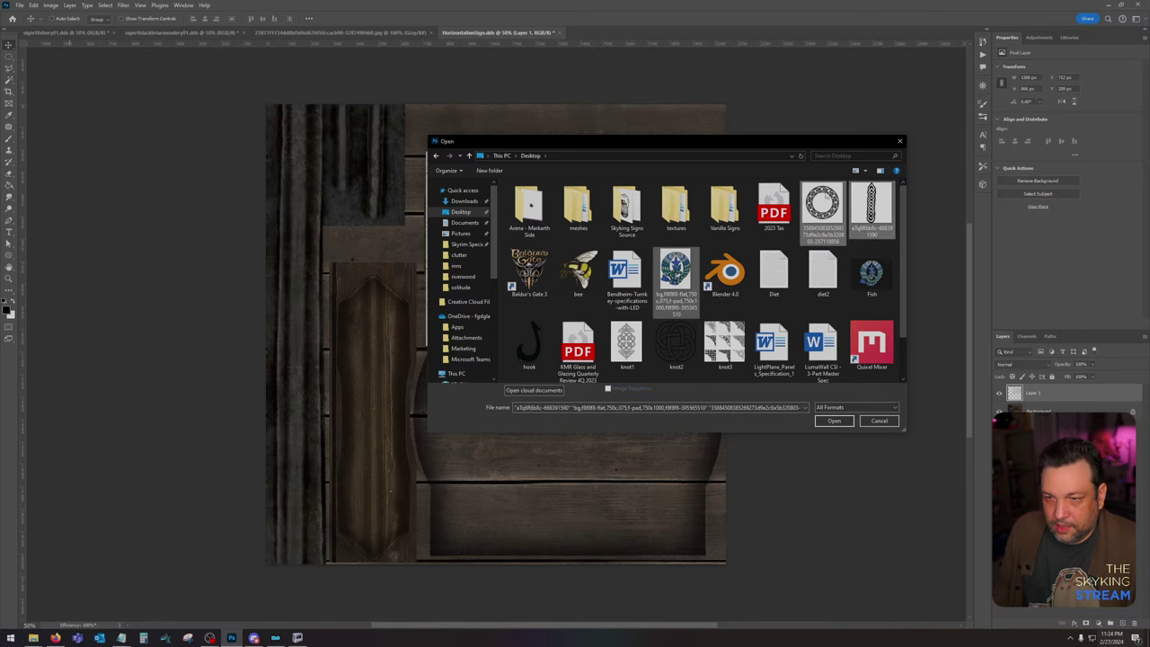
ctrl+click(872, 205)
click(834, 421)
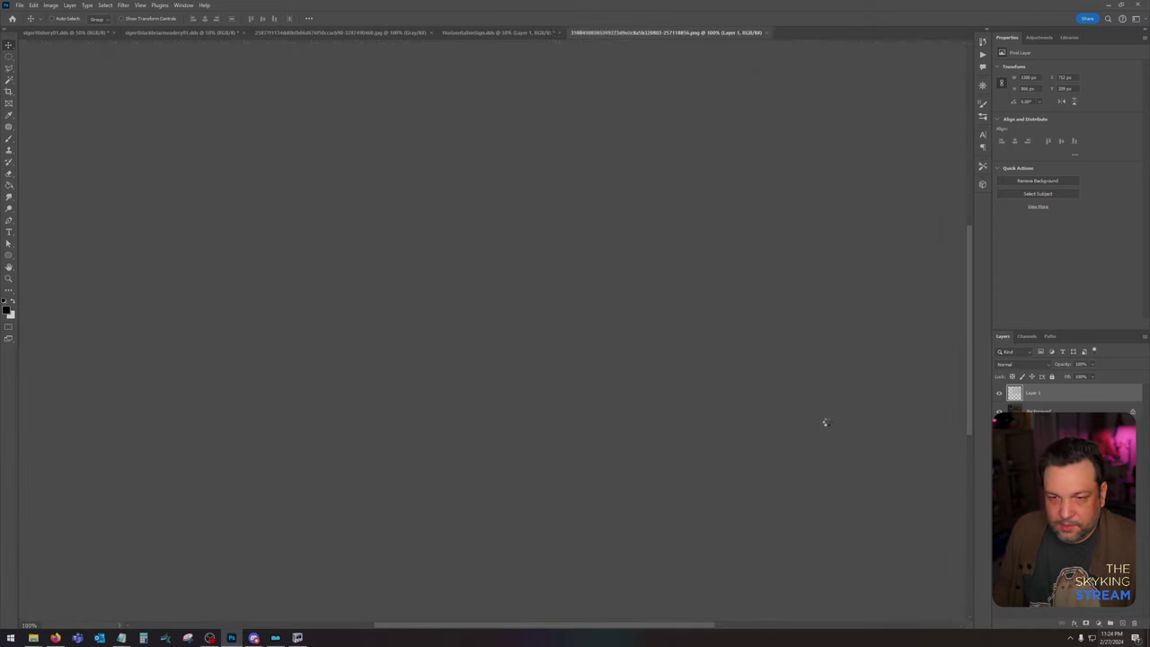
Step: Paste the two-fish artwork into HorizontalInnSign.dds as a new layer
click(330, 34)
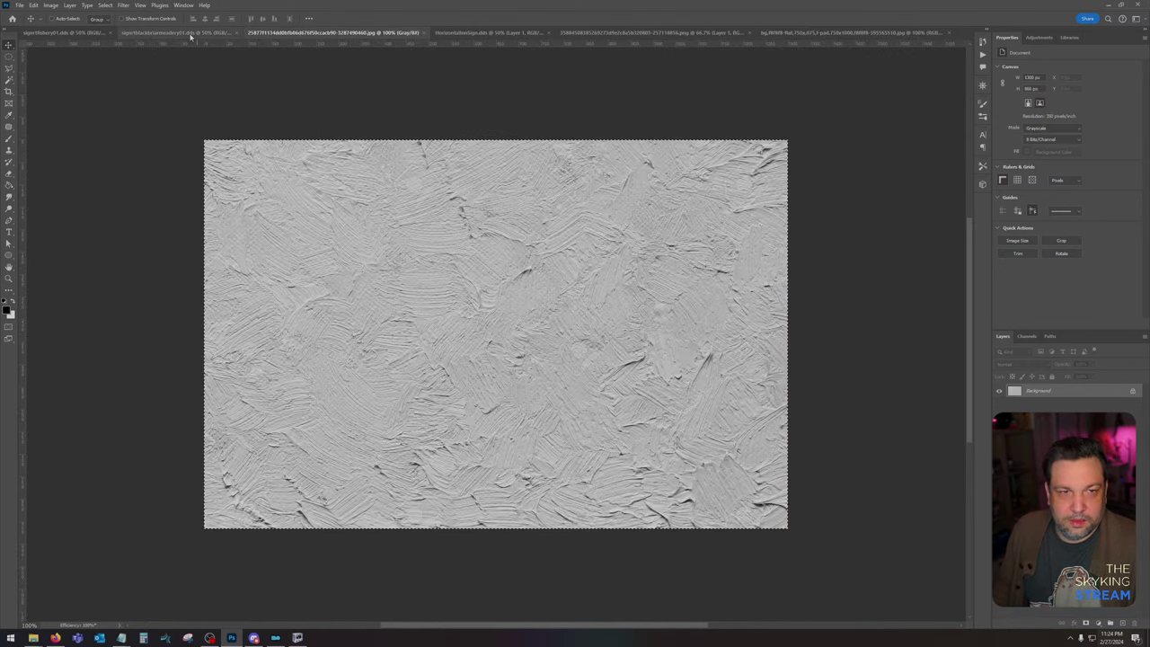
click(193, 34)
click(490, 33)
key(ctrl+v)
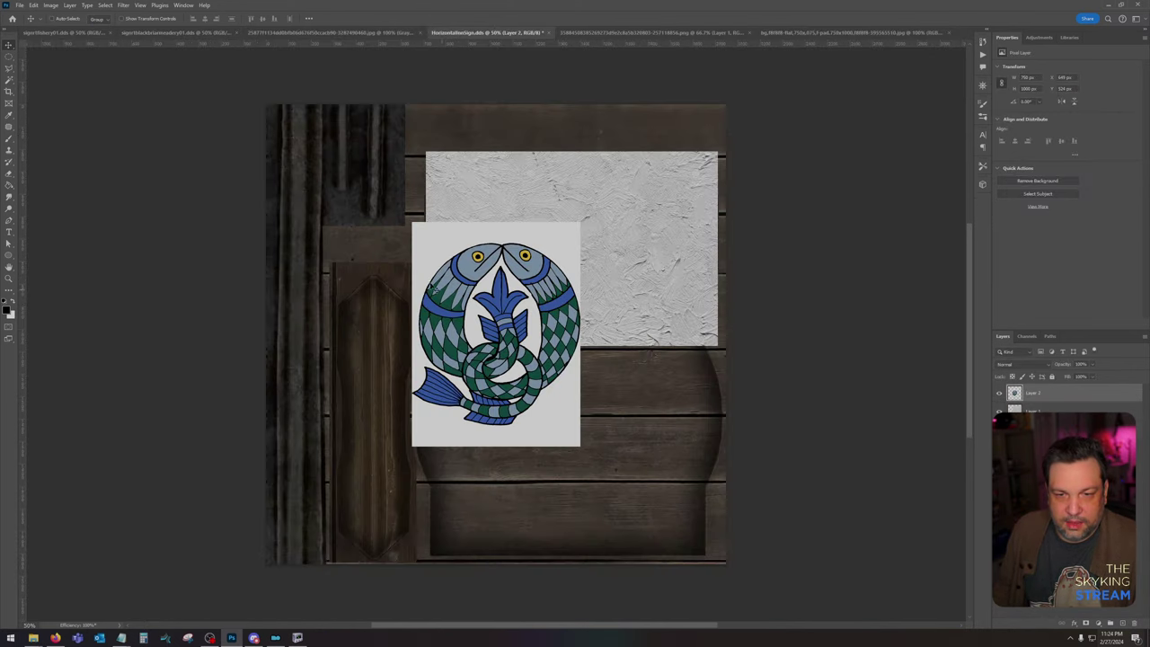
Step: Select the knot ring's black lines by choosing the light background with Color Range and inverting the selection
click(710, 33)
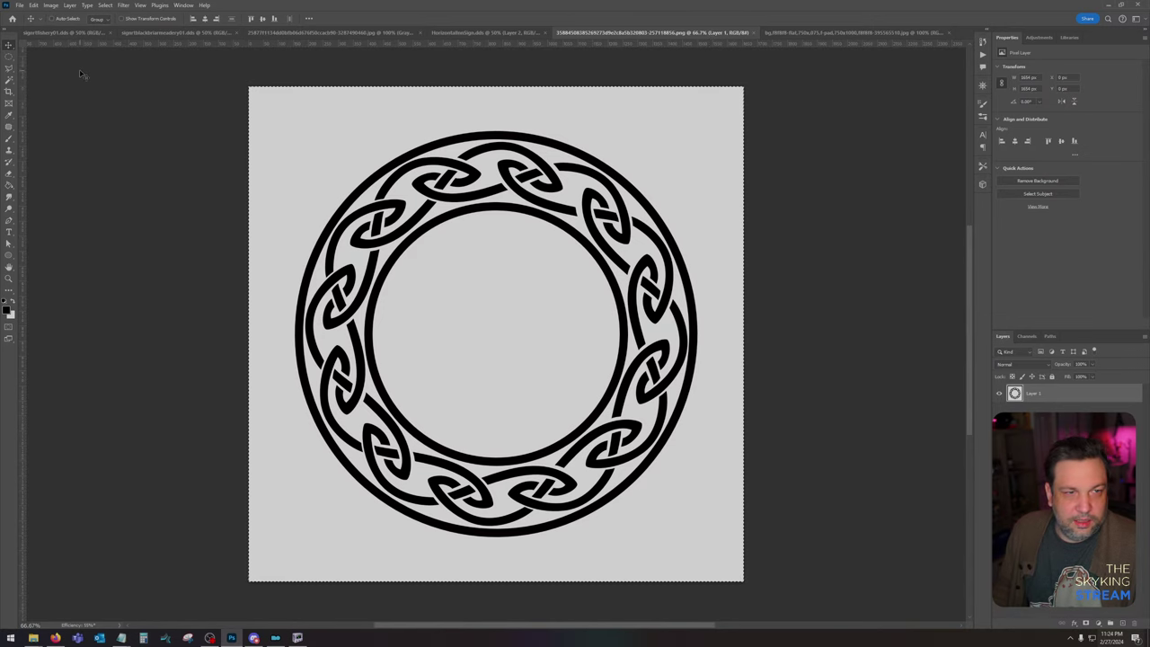
click(105, 4)
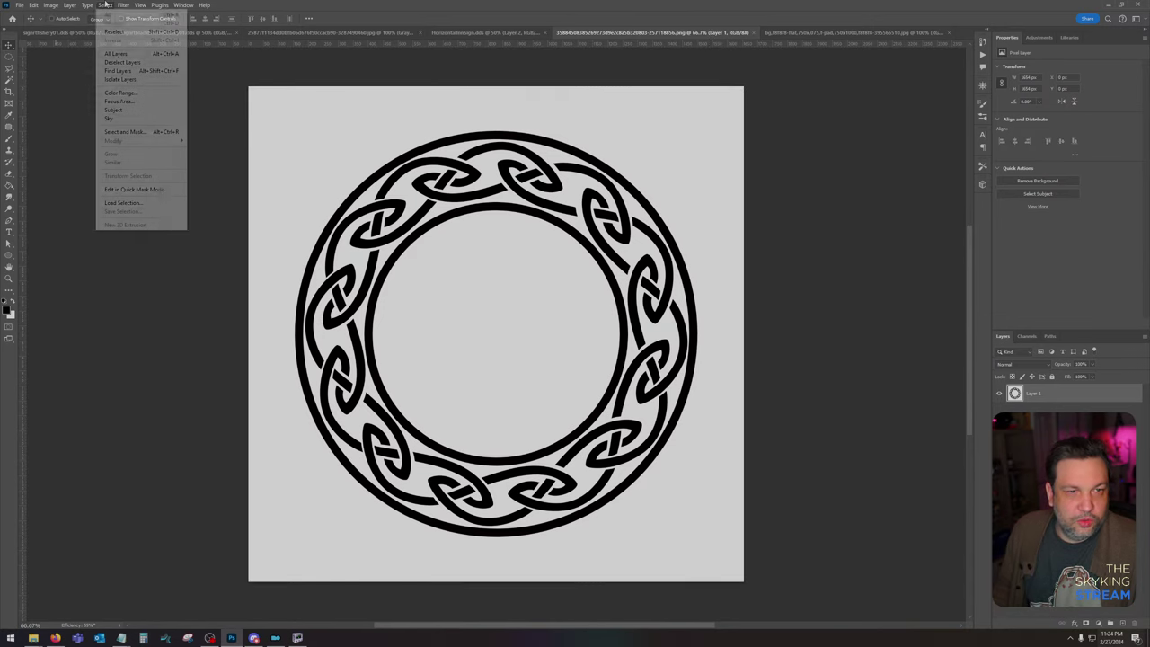
click(119, 92)
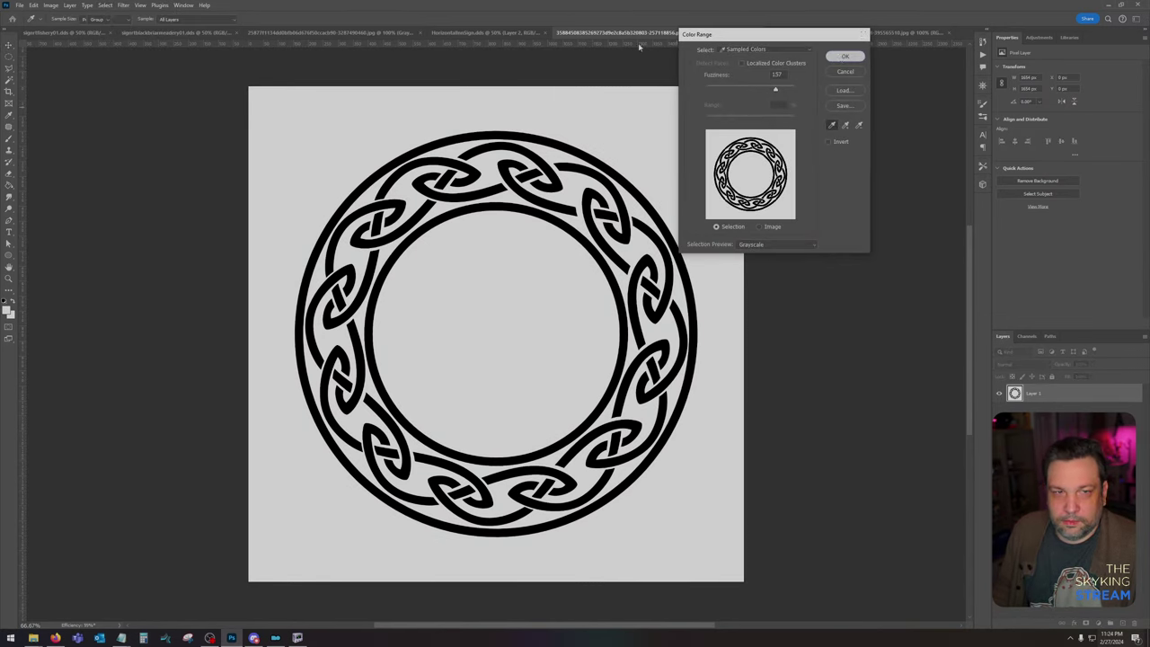
click(845, 56)
click(106, 4)
click(117, 40)
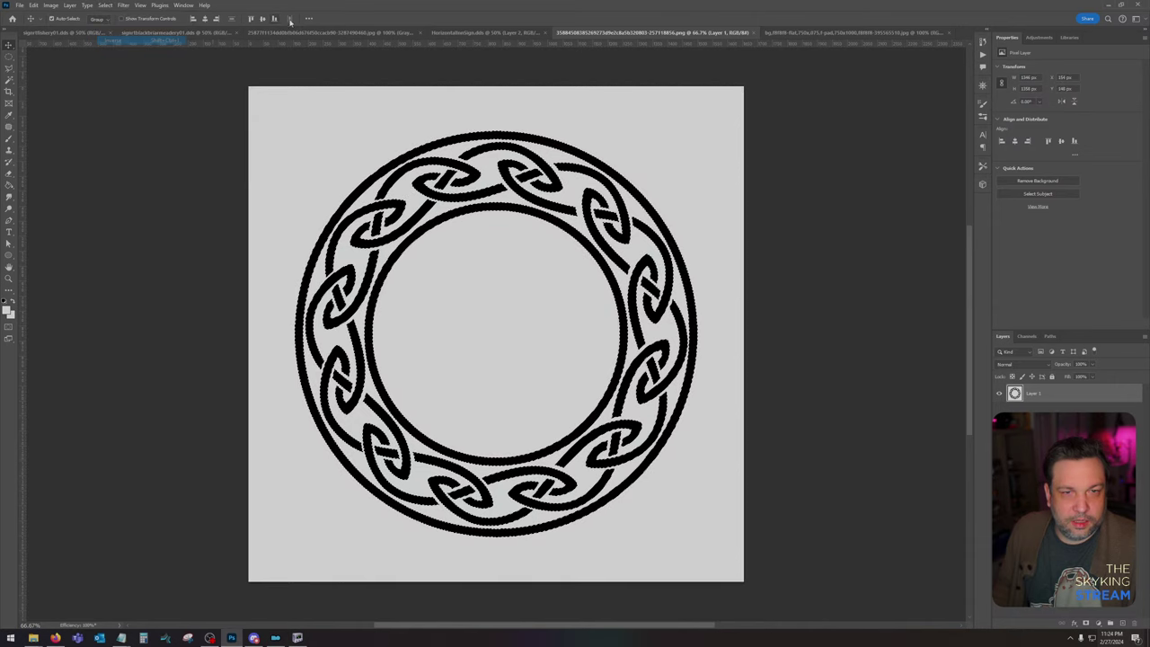
Step: Paste the background-free knot ring into the Horizontal Inn sign as a new layer
click(186, 32)
key(ctrl+v)
click(499, 34)
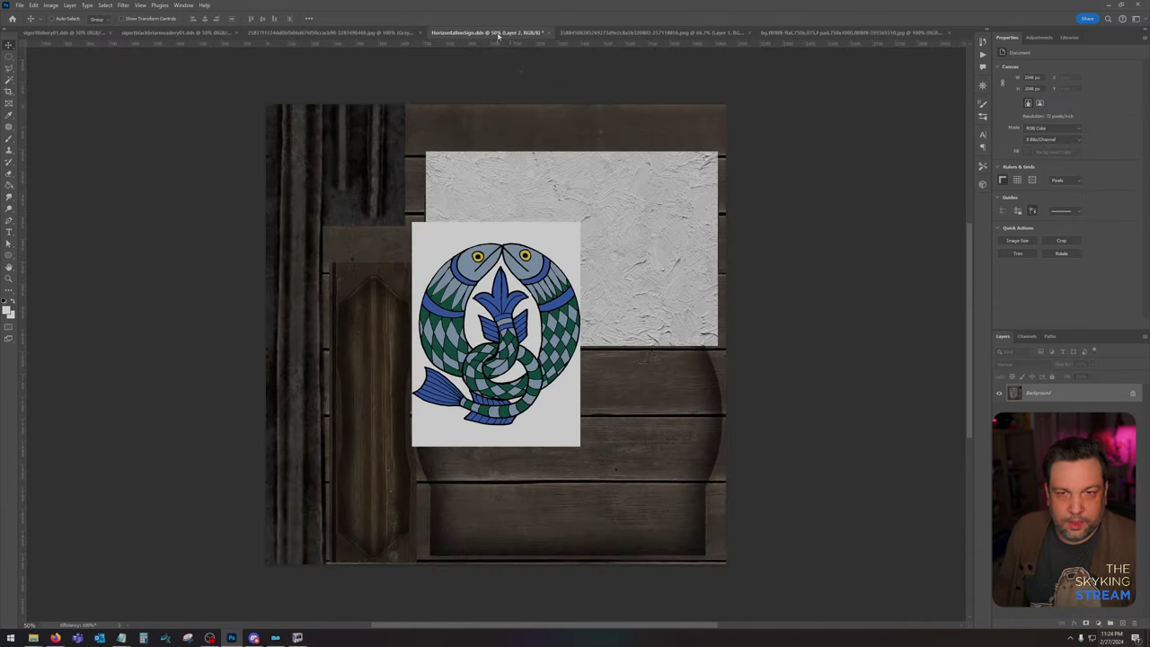
key(ctrl+v)
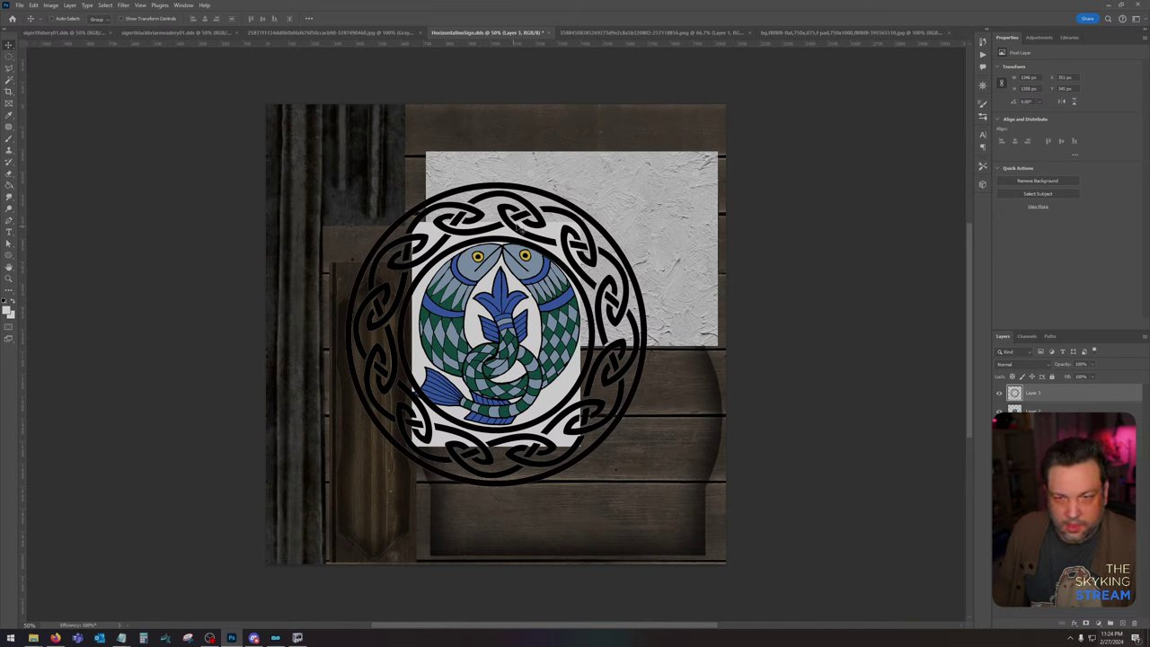
Step: Move the knot ring over the sign's lower wooden board, and hide the fish and plaster layers
drag(521, 229, 590, 297)
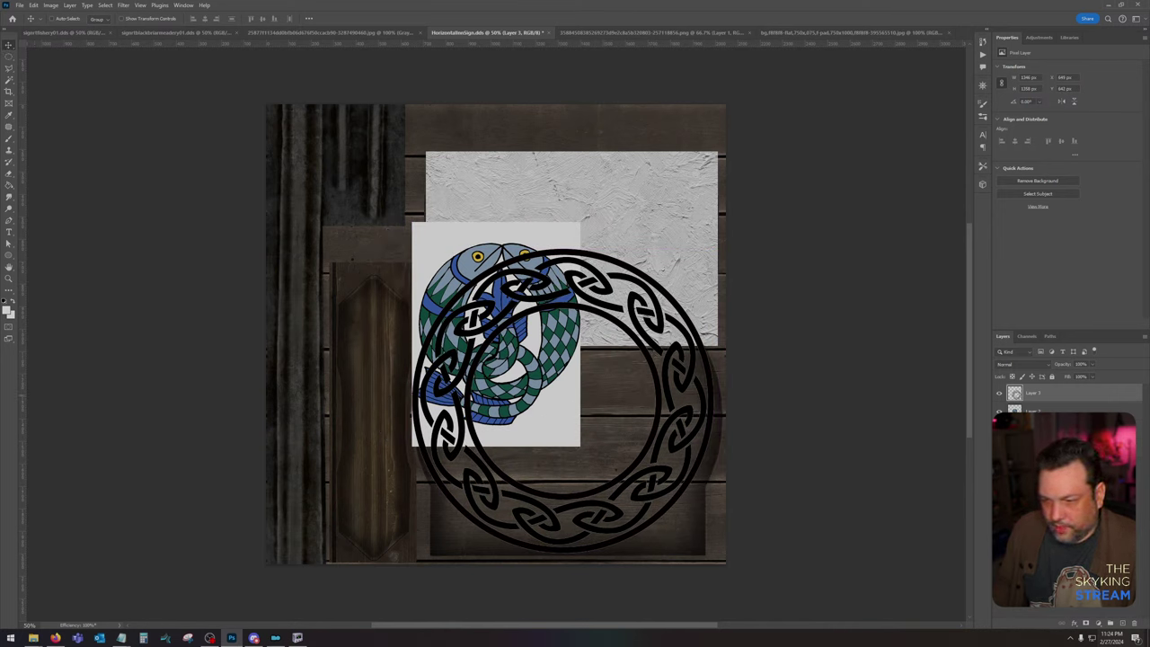
click(999, 429)
click(1000, 411)
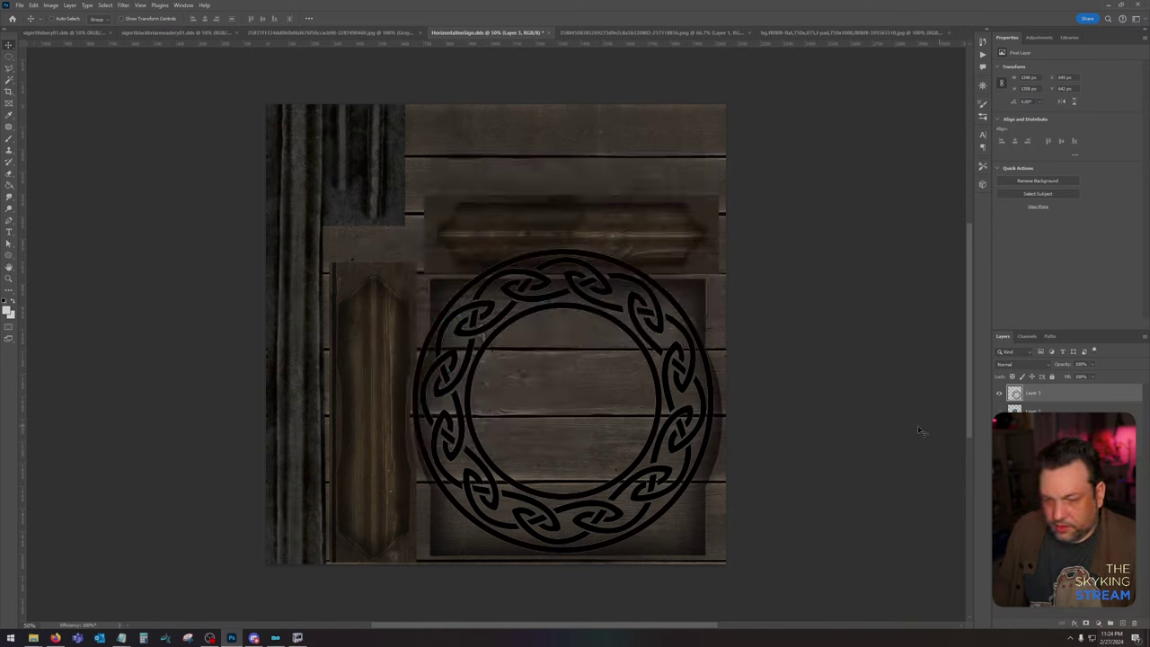
Step: Scale the knot ring down and centre it within the lower wooden board
click(34, 5)
mouse_move(81, 211)
click(166, 240)
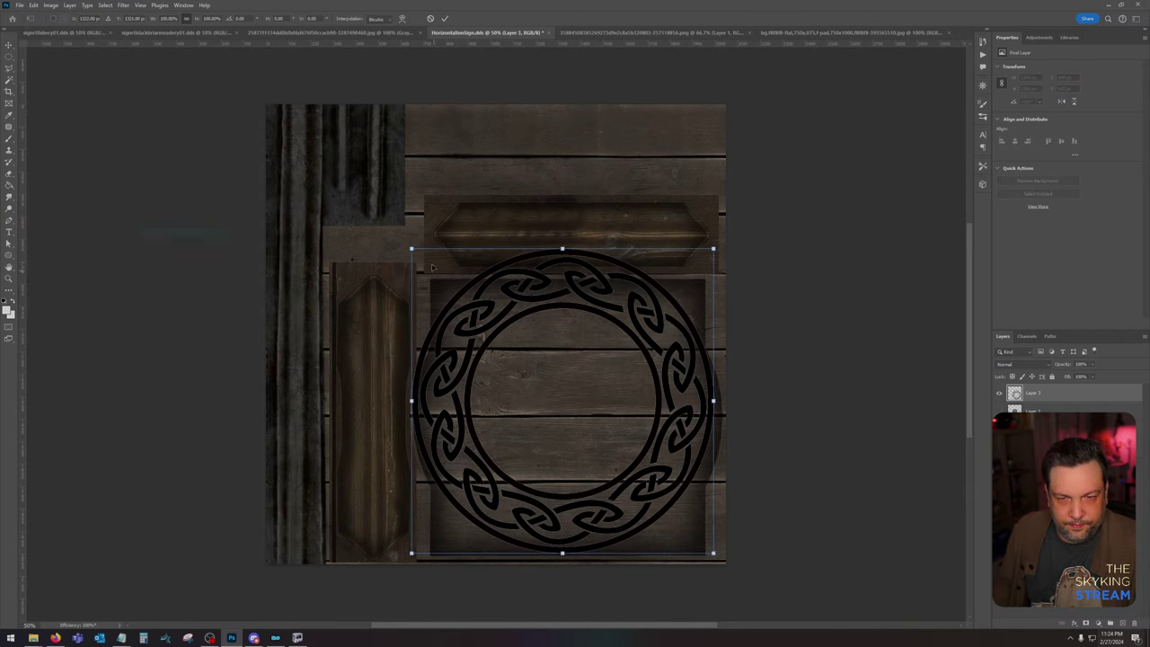
drag(411, 249, 457, 287)
drag(623, 333, 626, 352)
key(Return)
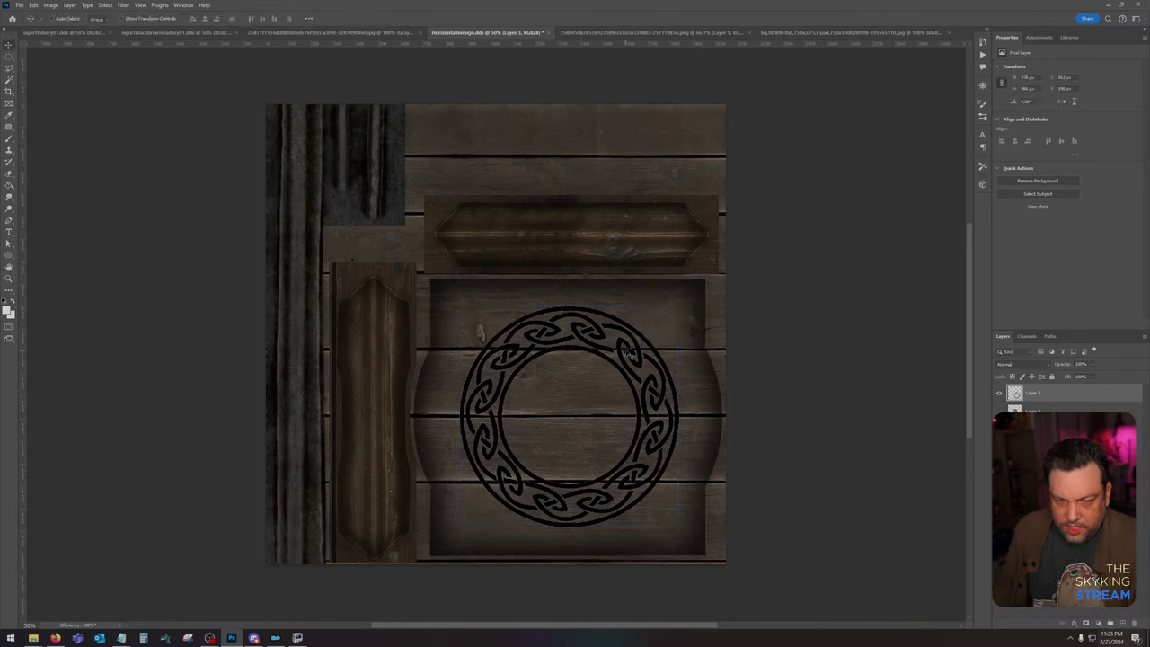
Step: Enlarge the knot ring about its centre so it nearly fills the height of the lower board
click(33, 4)
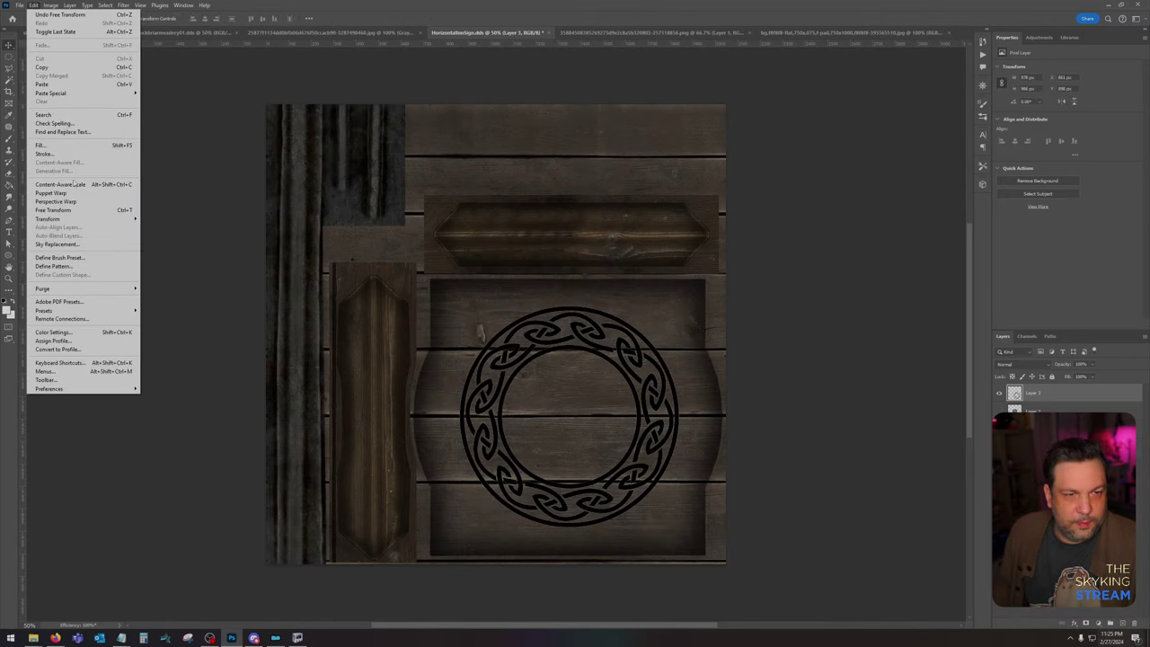
mouse_move(108, 219)
click(165, 231)
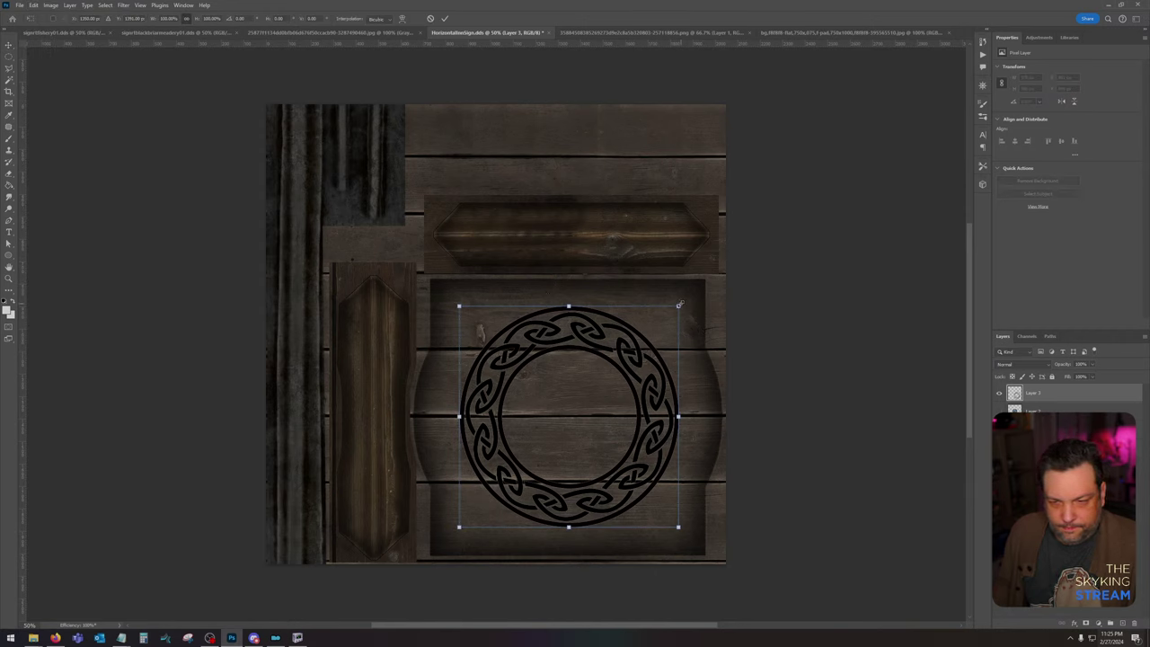
drag(701, 298, 698, 285)
key(Return)
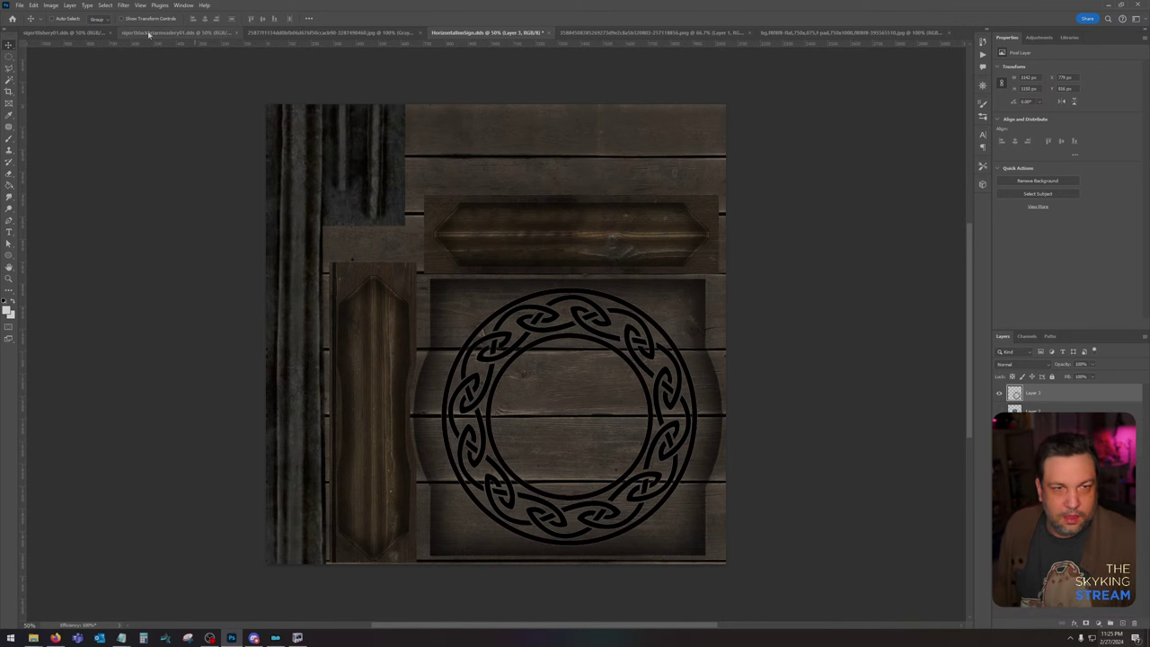
Step: Check the Fishery sign's circle, and open the thinner braided ring GIF as another border option
click(63, 32)
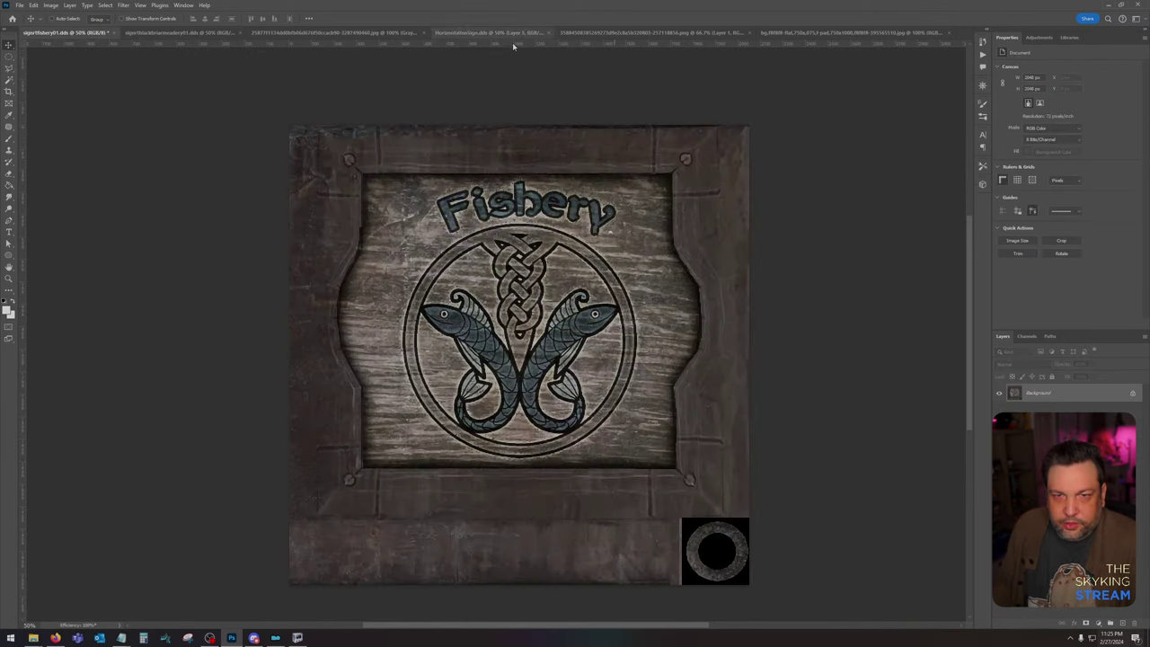
click(478, 33)
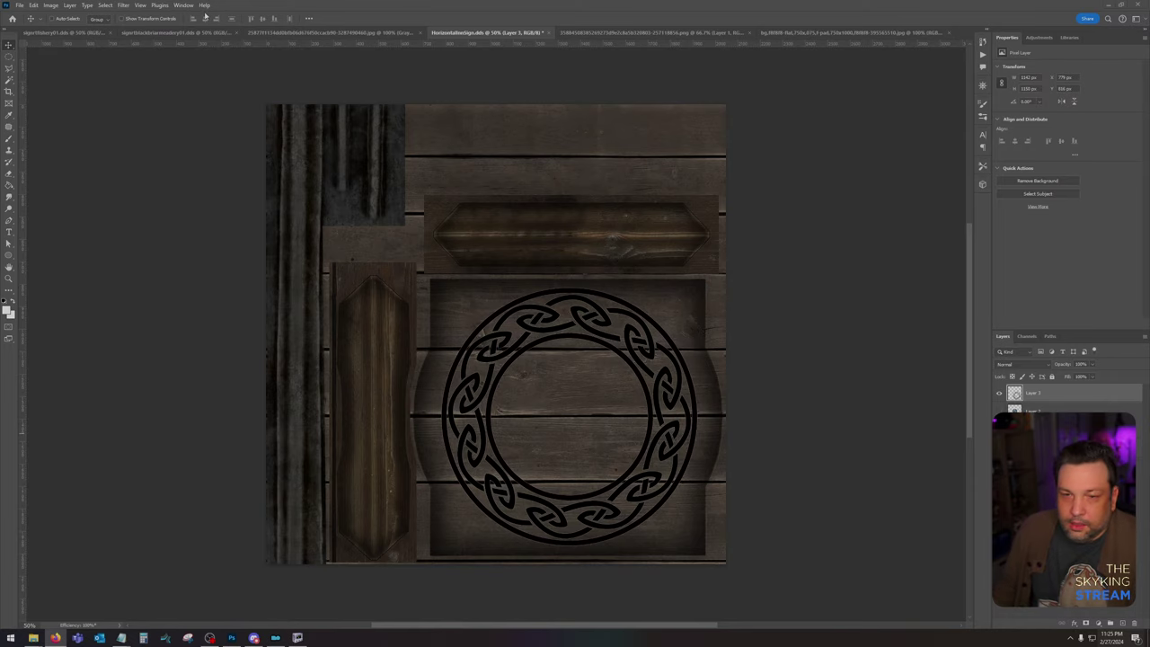
click(20, 6)
click(36, 30)
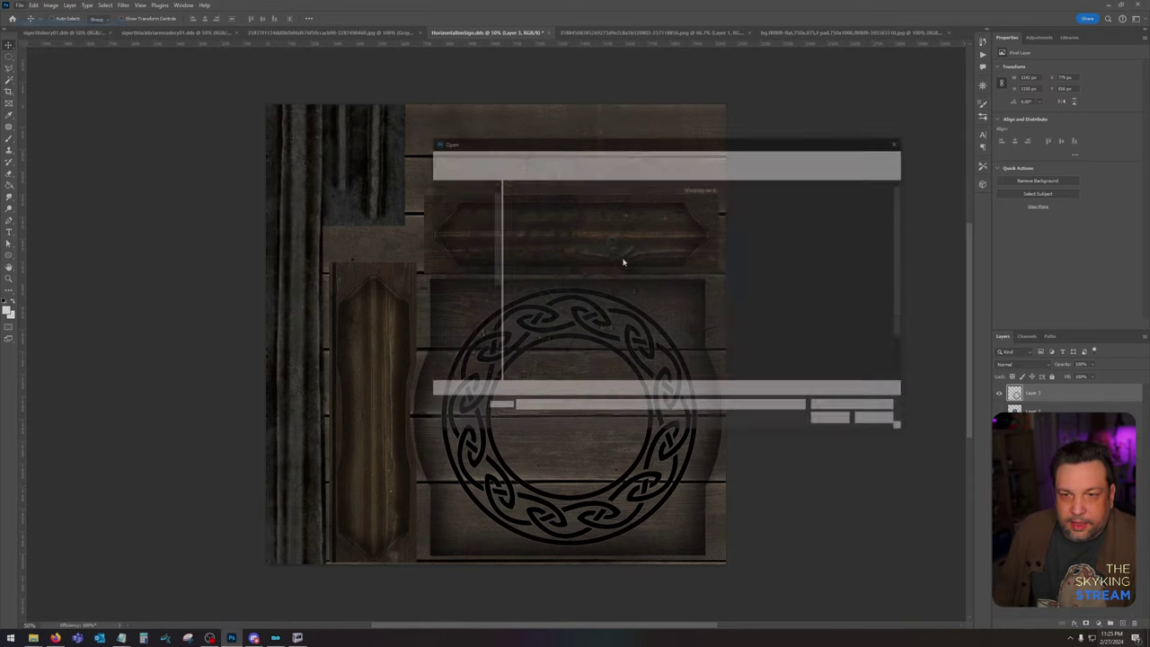
click(831, 216)
double_click(717, 260)
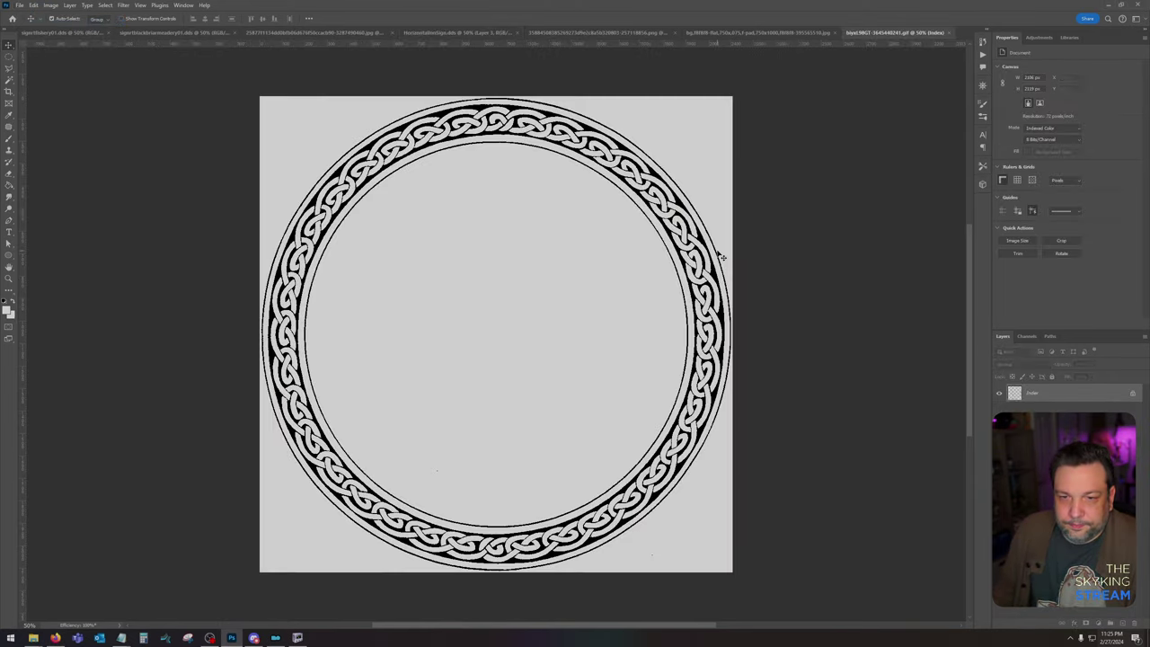
Step: Try pasting the whole braided ring image with its background into the Horizontal Inn sign, and undo the paste
click(453, 32)
key(ctrl+v)
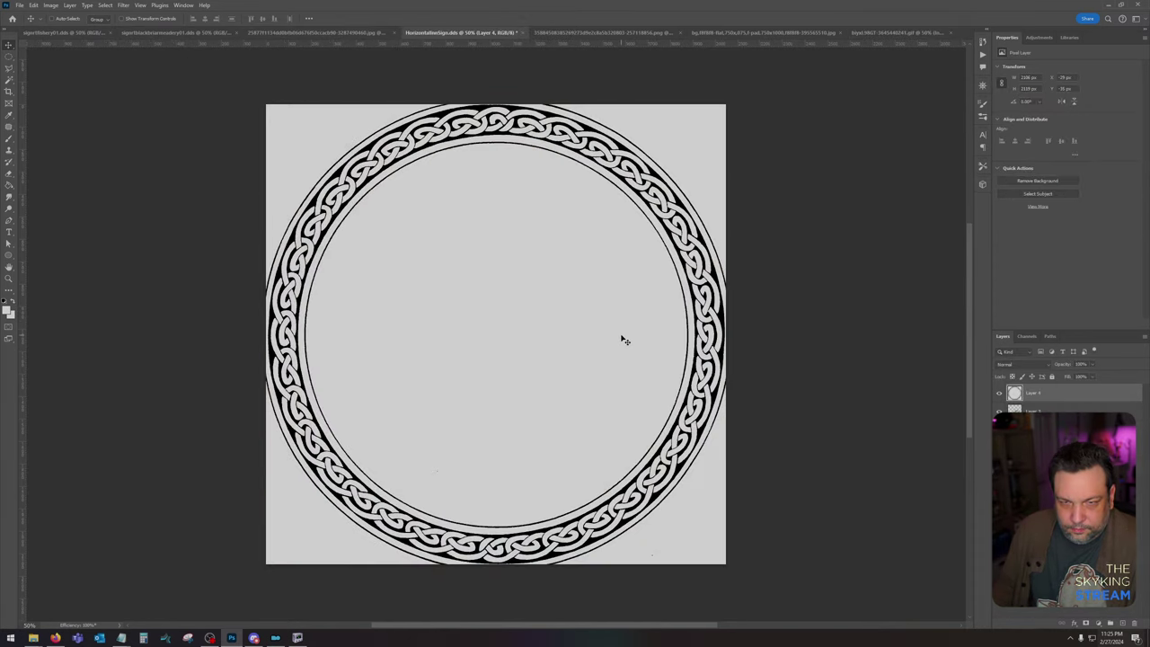
key(ctrl+z)
Step: Isolate the braided ring's black line work in the GIF by inverting a Color Range selection of its light background
click(855, 33)
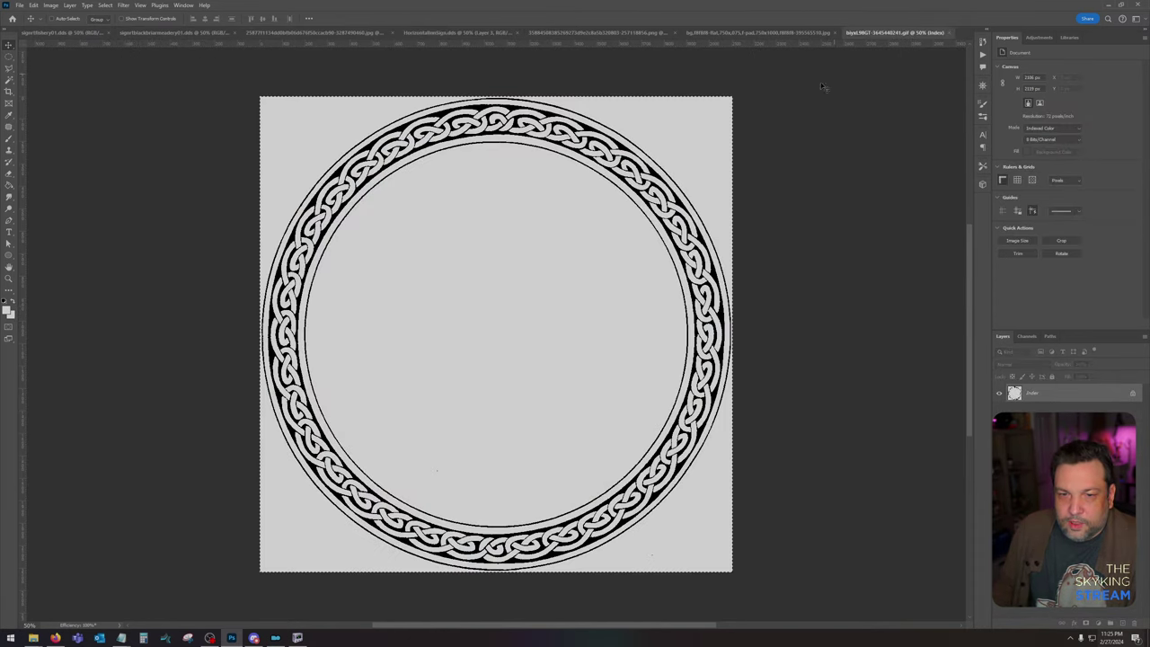
click(105, 5)
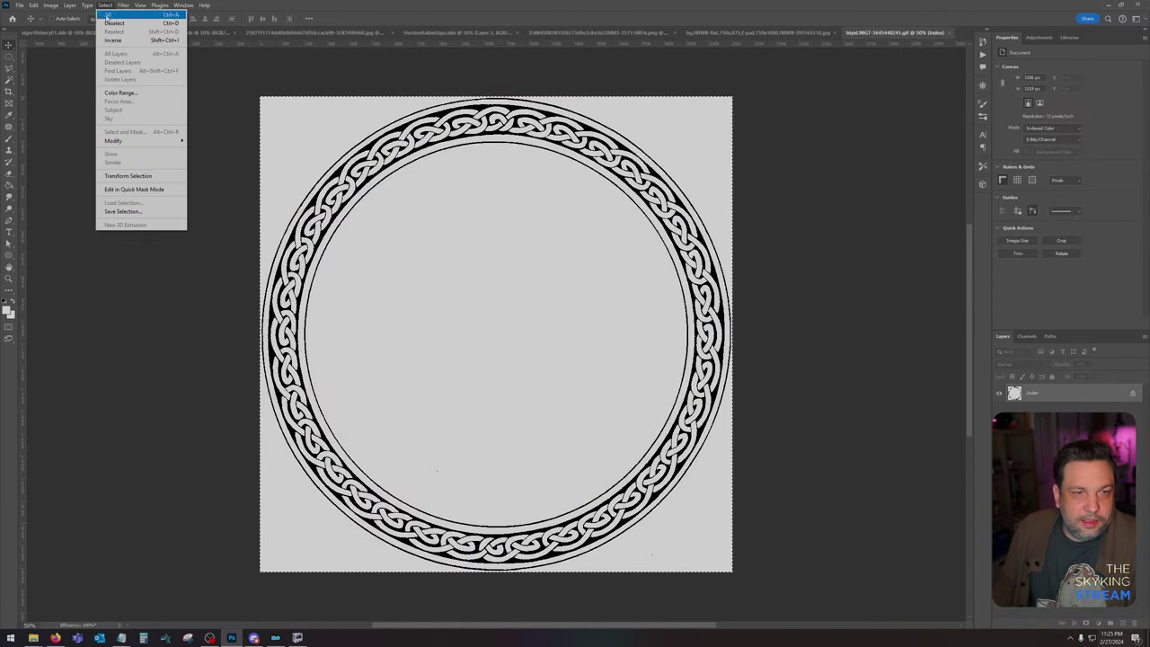
click(120, 93)
key(Return)
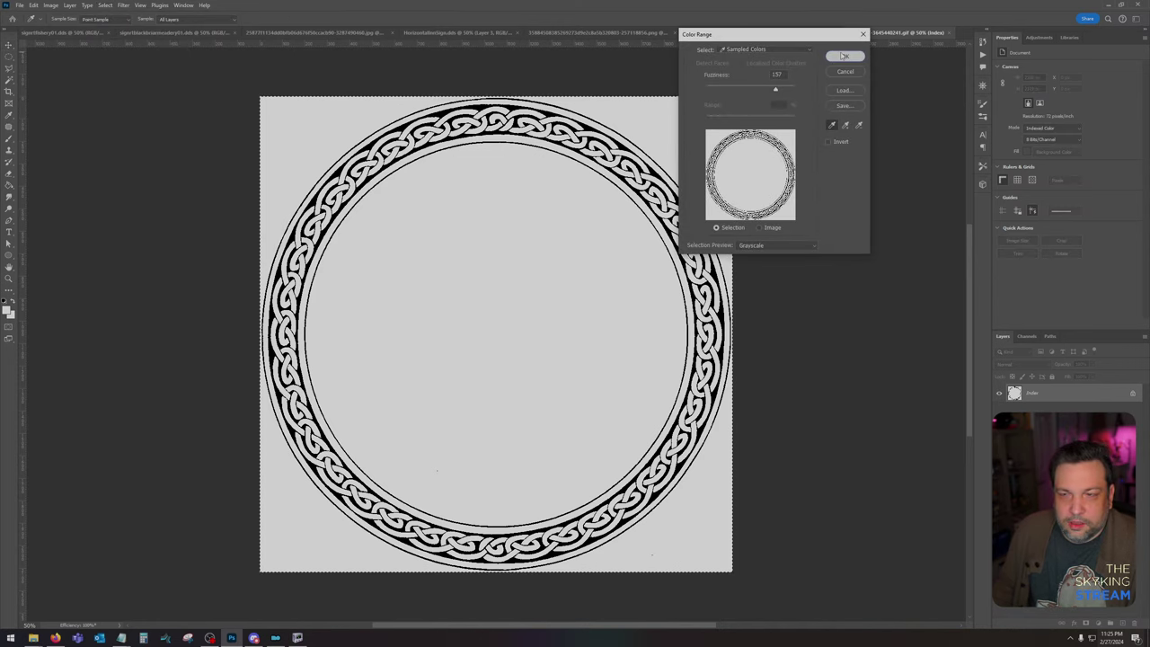
click(105, 6)
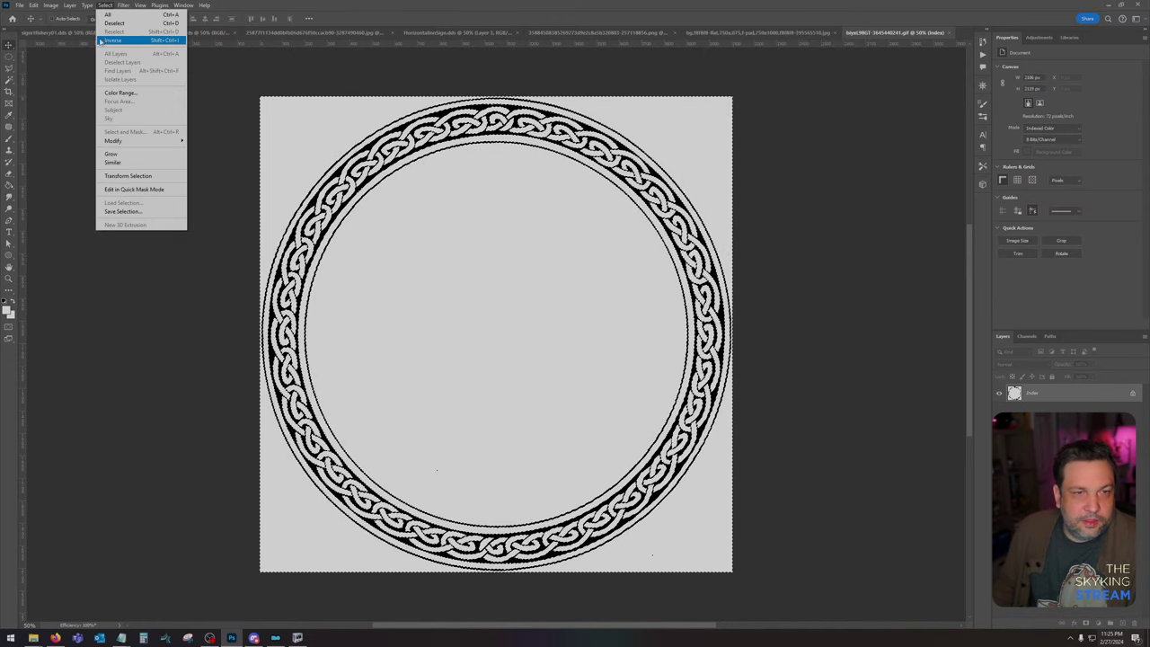
click(126, 42)
Step: Copy the braided ring's line work into the Horizontal Inn sign and remove the thicker knot ring
key(ctrl+c)
click(458, 32)
key(ctrl+v)
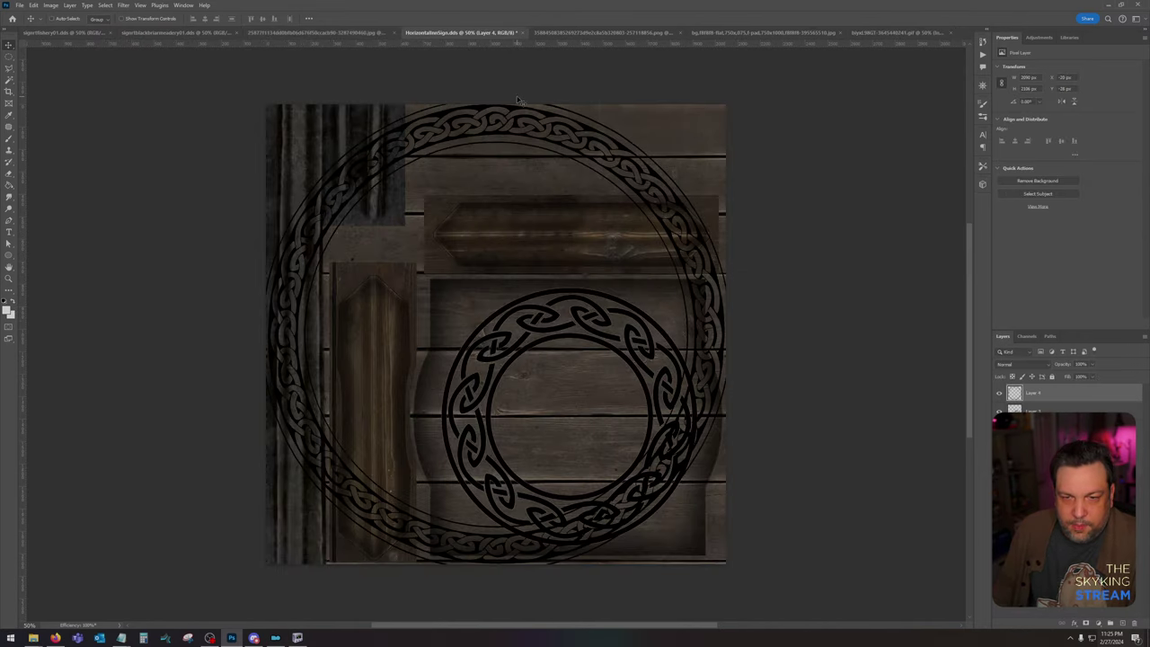
key(ctrl+z)
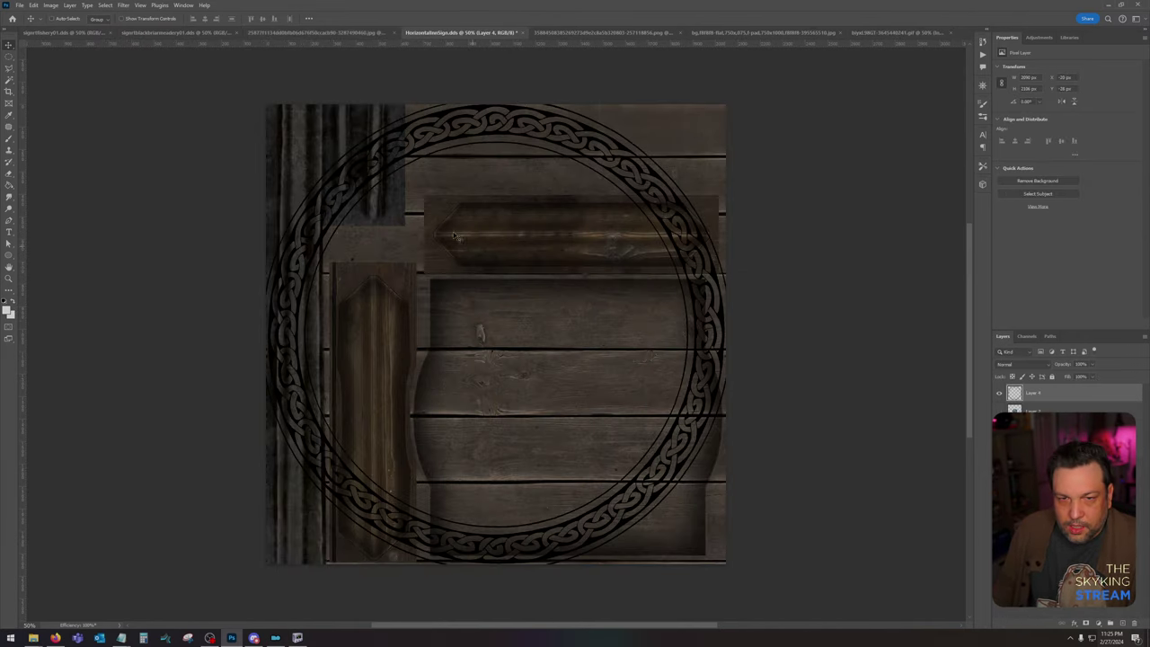
Step: Scale the braided ring down by about 10 percent so the whole circle fits inside the canvas
click(33, 6)
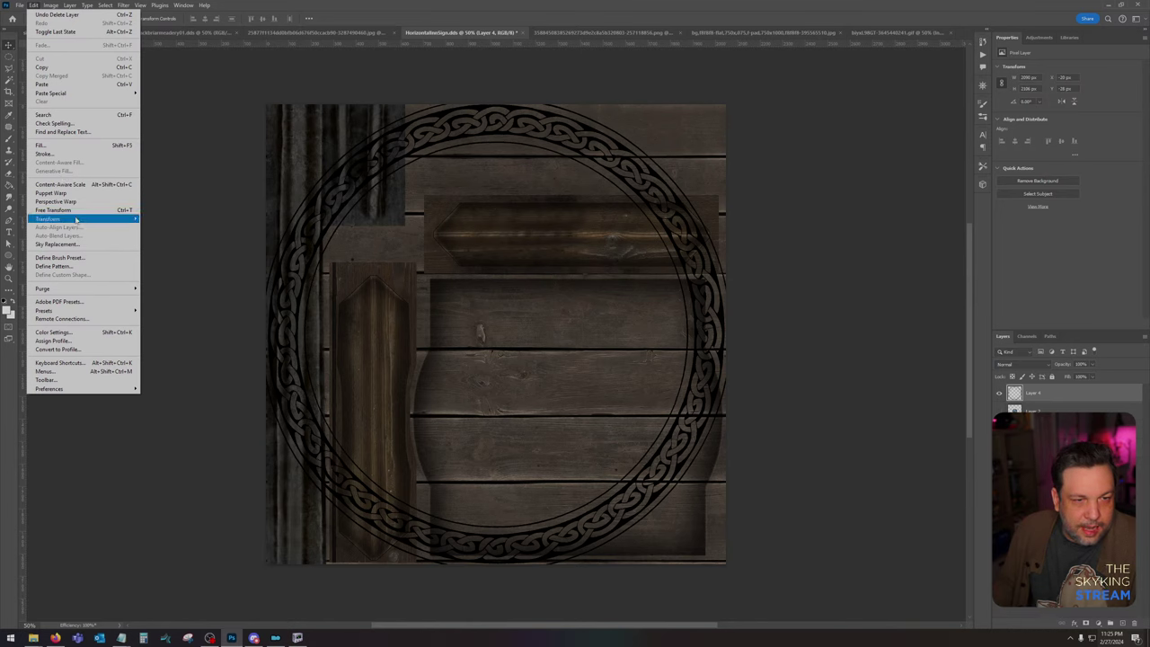
mouse_move(90, 210)
click(166, 232)
drag(261, 98, 282, 120)
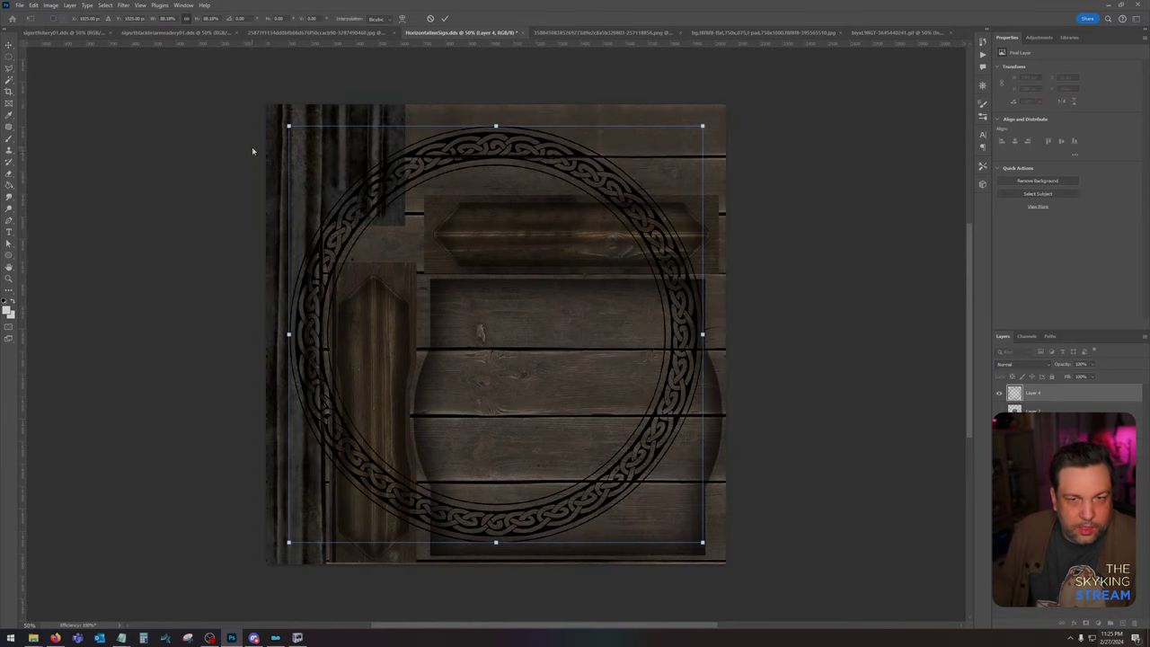
key(Return)
Step: Fill the gaps between the braided ring's outer and inner border lines with black using the Paint Bucket
click(9, 184)
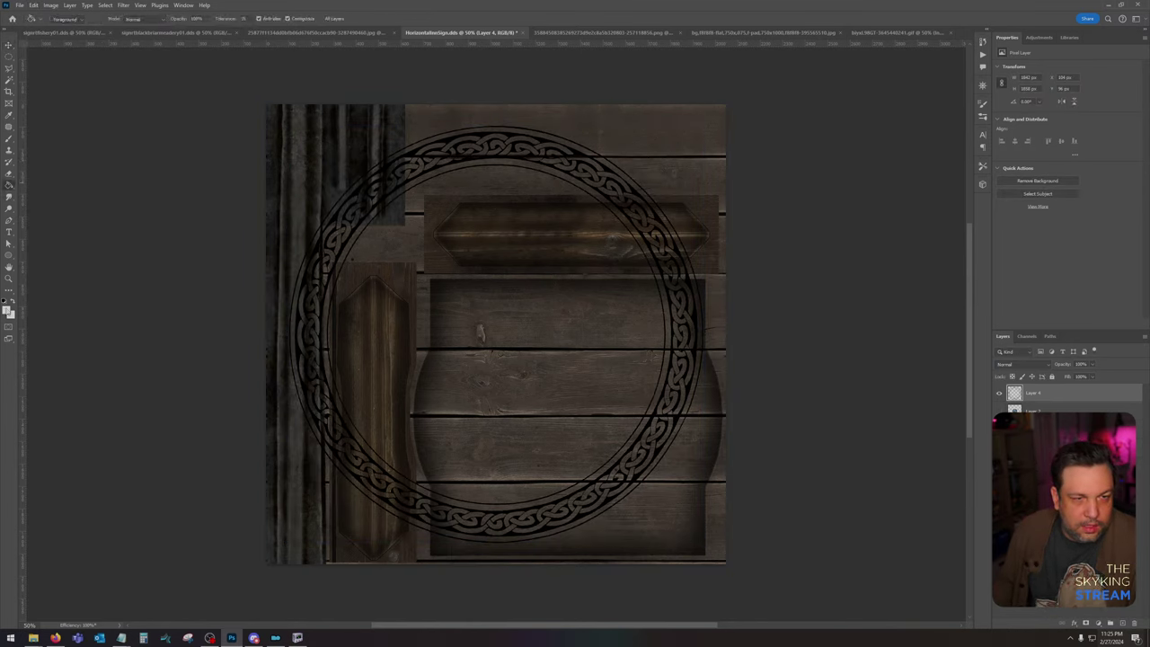
click(6, 301)
click(413, 153)
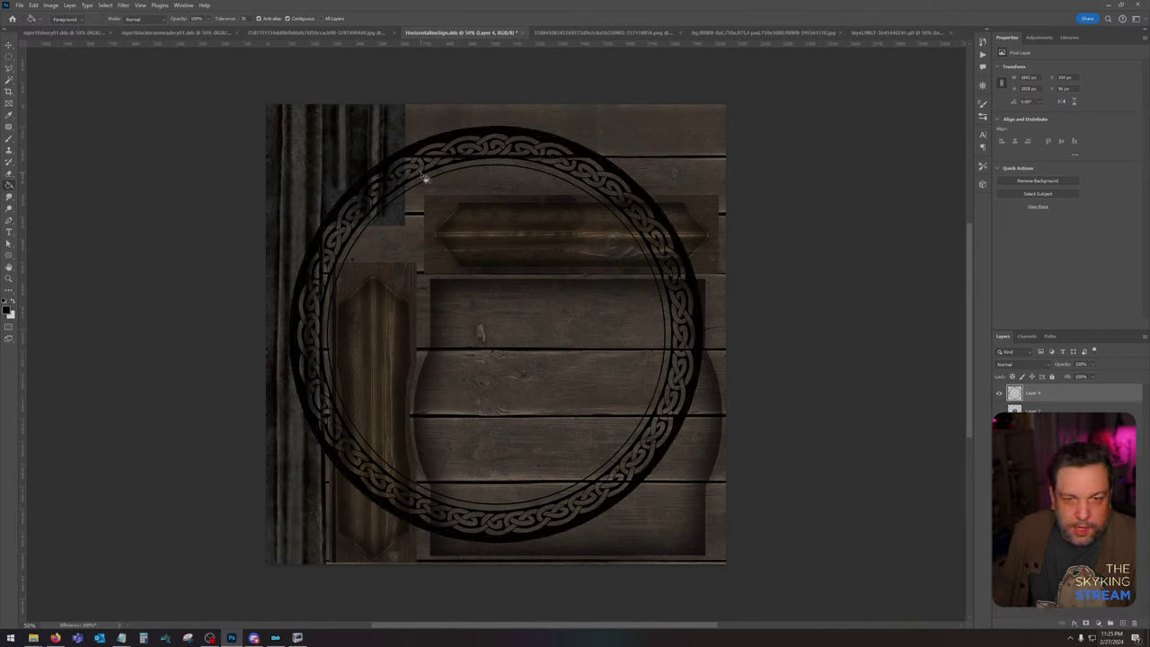
click(428, 181)
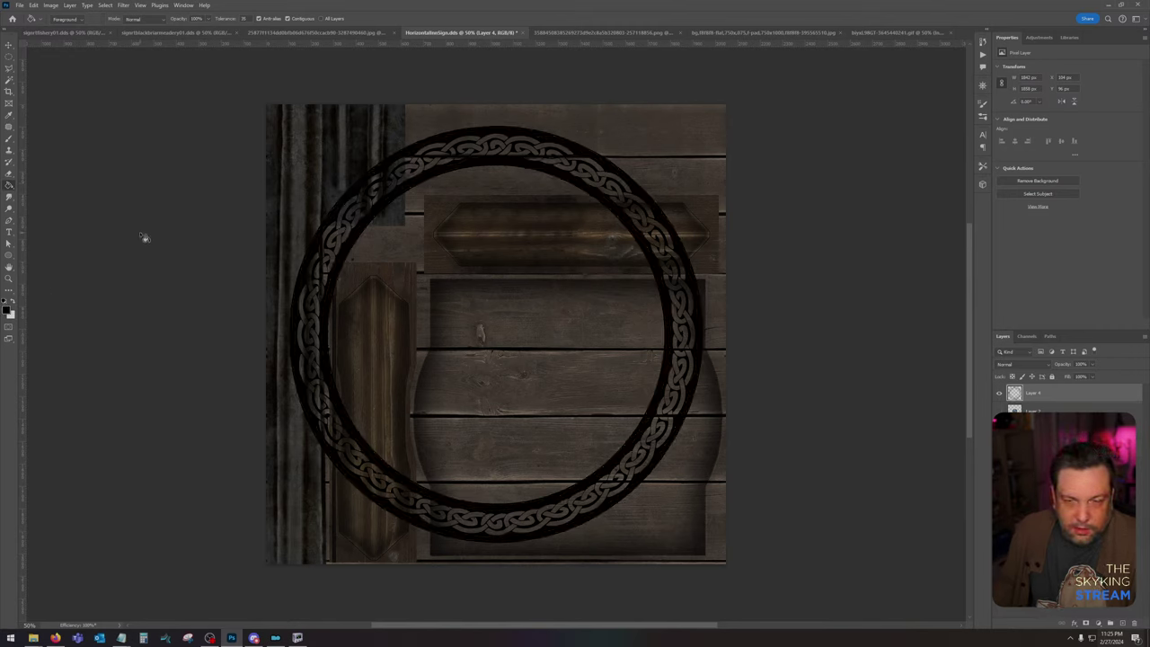
Step: Scale the braided ring to about 53 percent and position it in the lower part of the large wooden sign panel
click(9, 46)
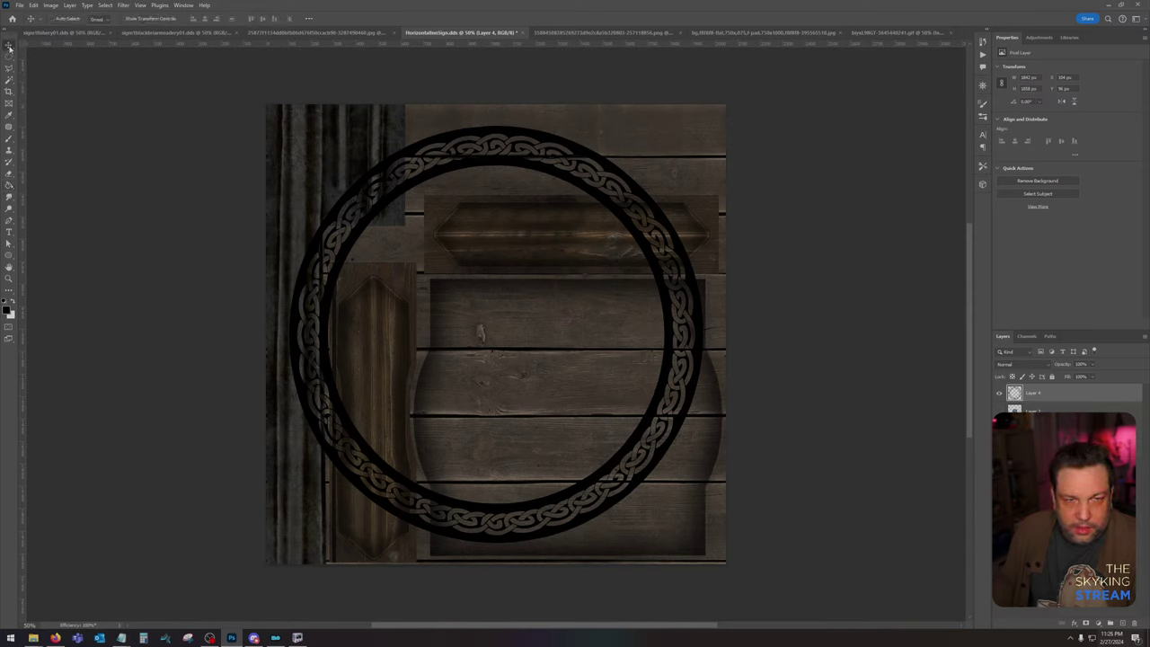
click(33, 5)
mouse_move(84, 219)
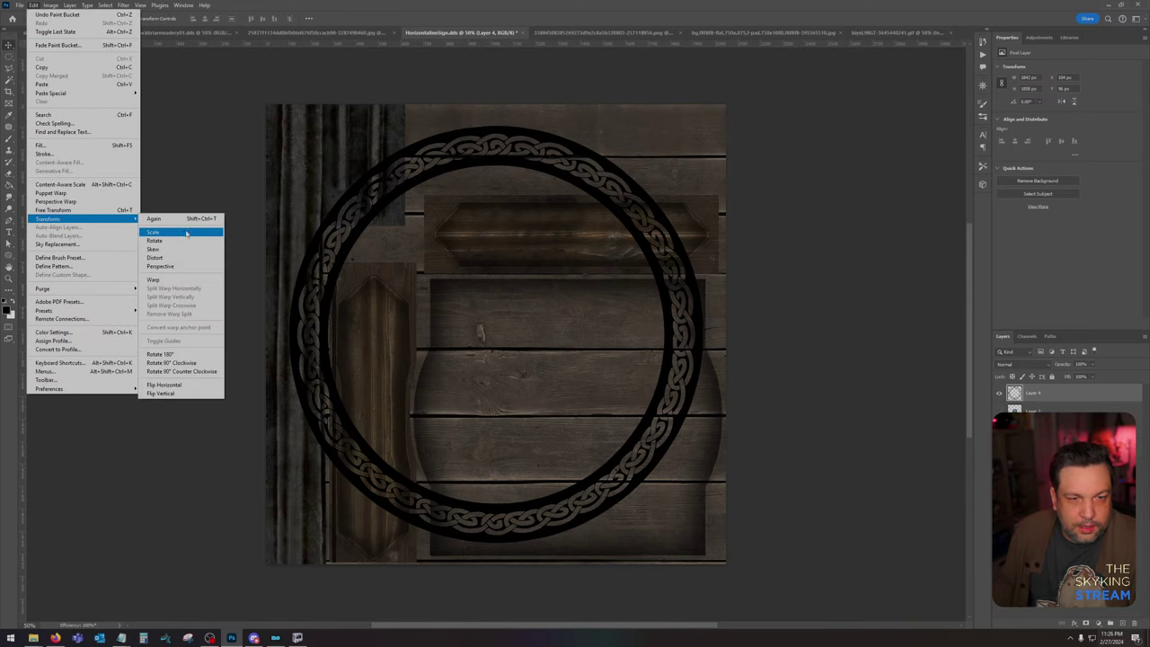
click(166, 232)
drag(287, 125, 375, 206)
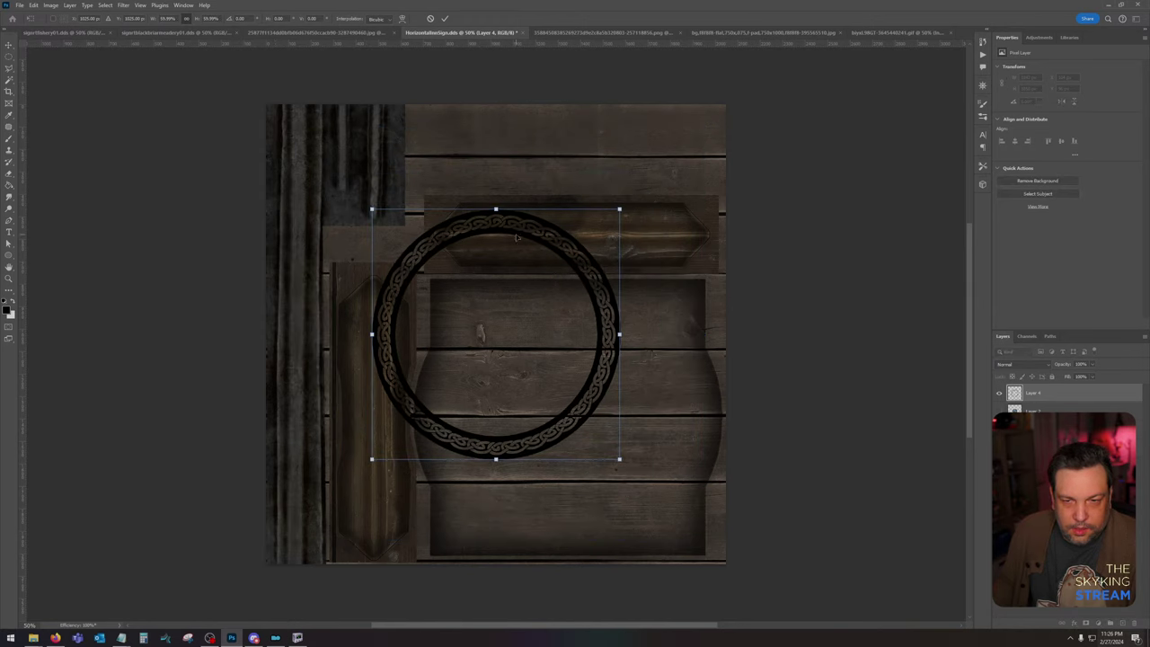
drag(528, 226, 599, 328)
drag(598, 326, 598, 324)
drag(447, 300, 460, 318)
drag(599, 338, 598, 340)
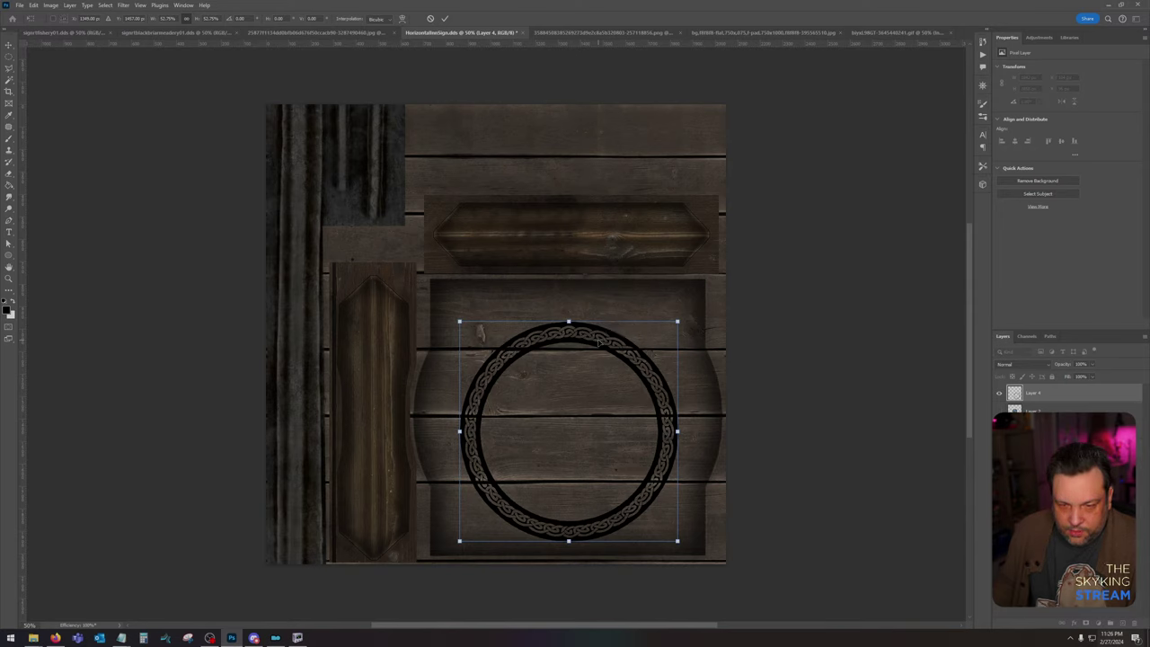
key(Return)
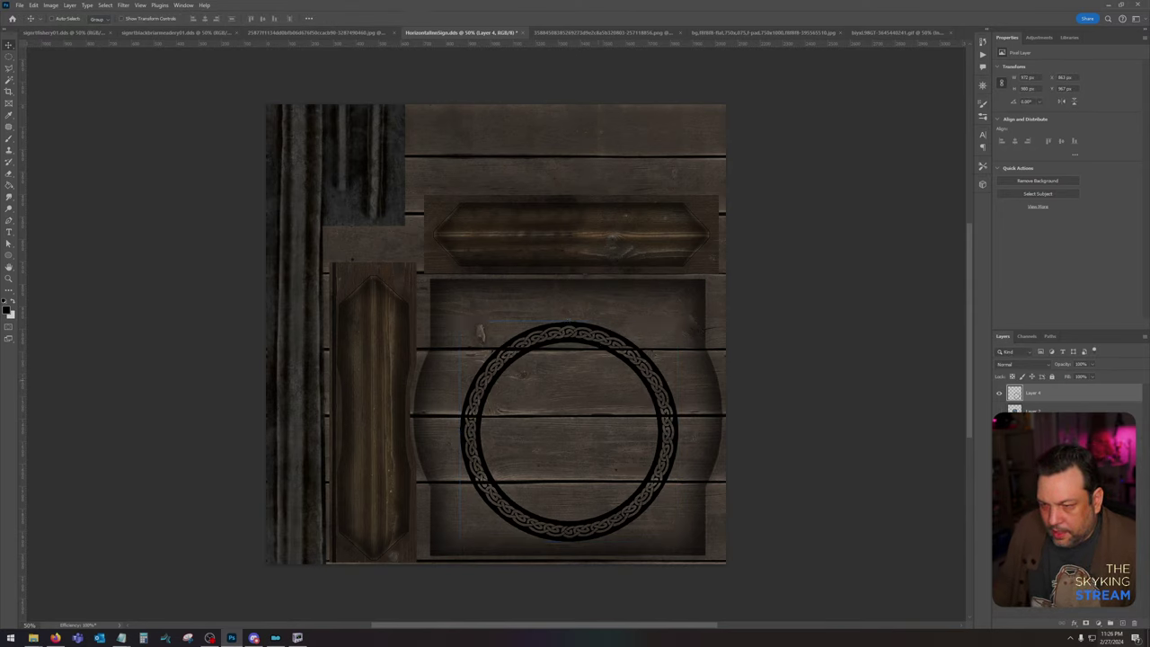
Step: Bring in the two-fish artwork and isolate the fish from their white background with an inverted Magic Wand selection
key(ctrl+v)
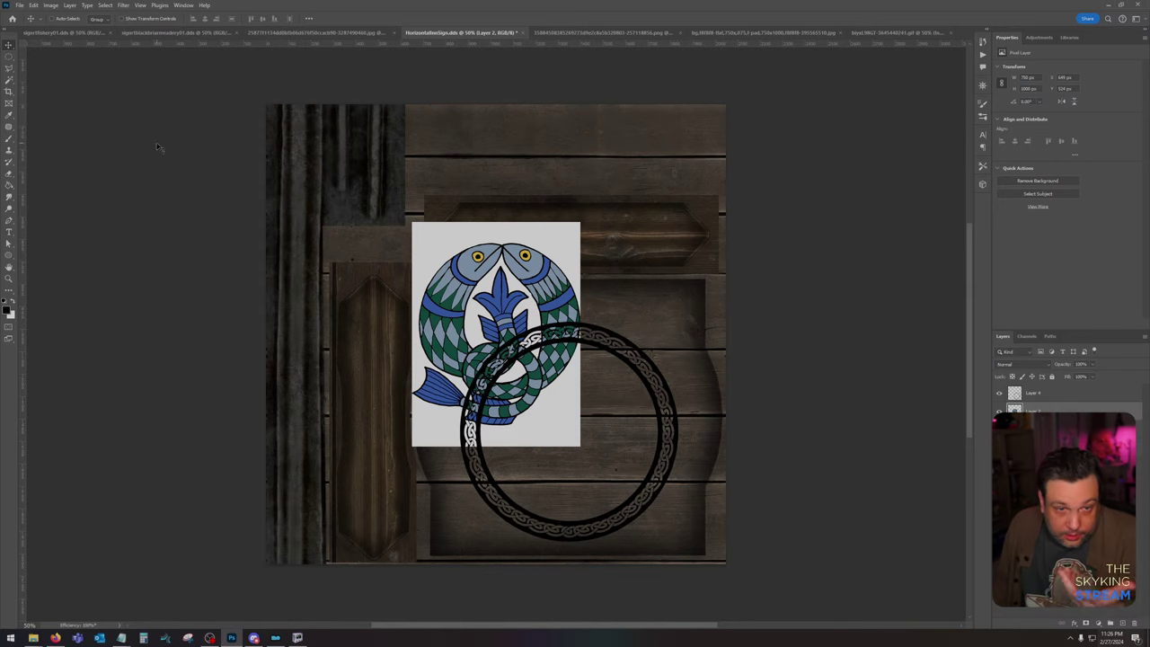
click(9, 79)
click(471, 241)
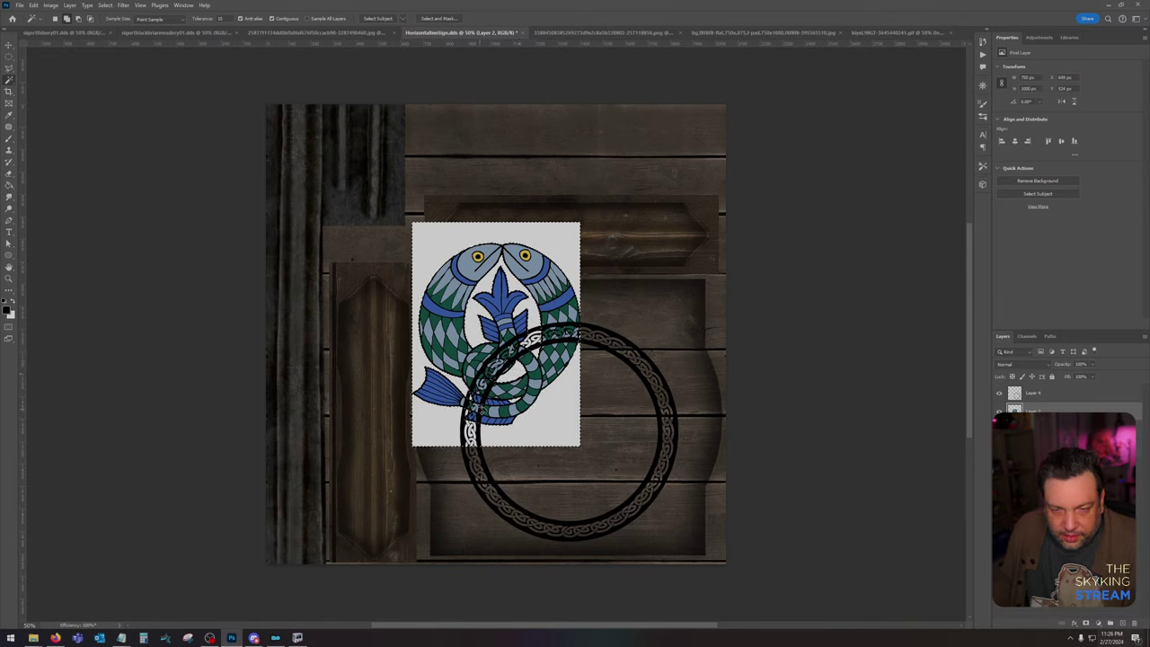
click(105, 5)
click(115, 40)
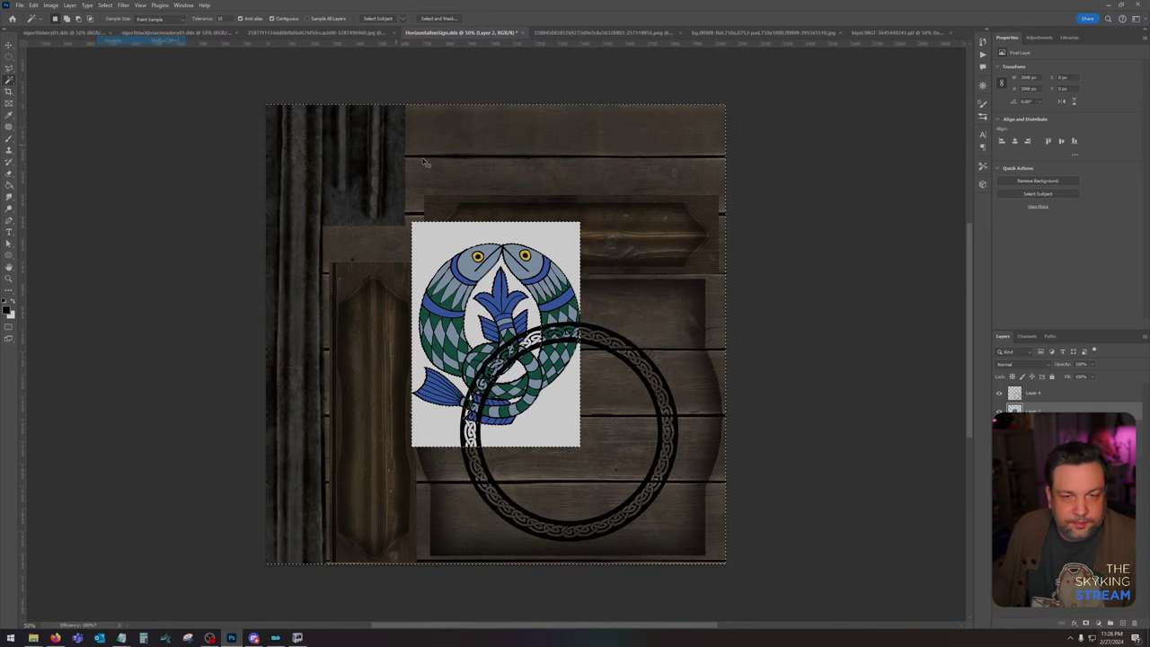
key(Delete)
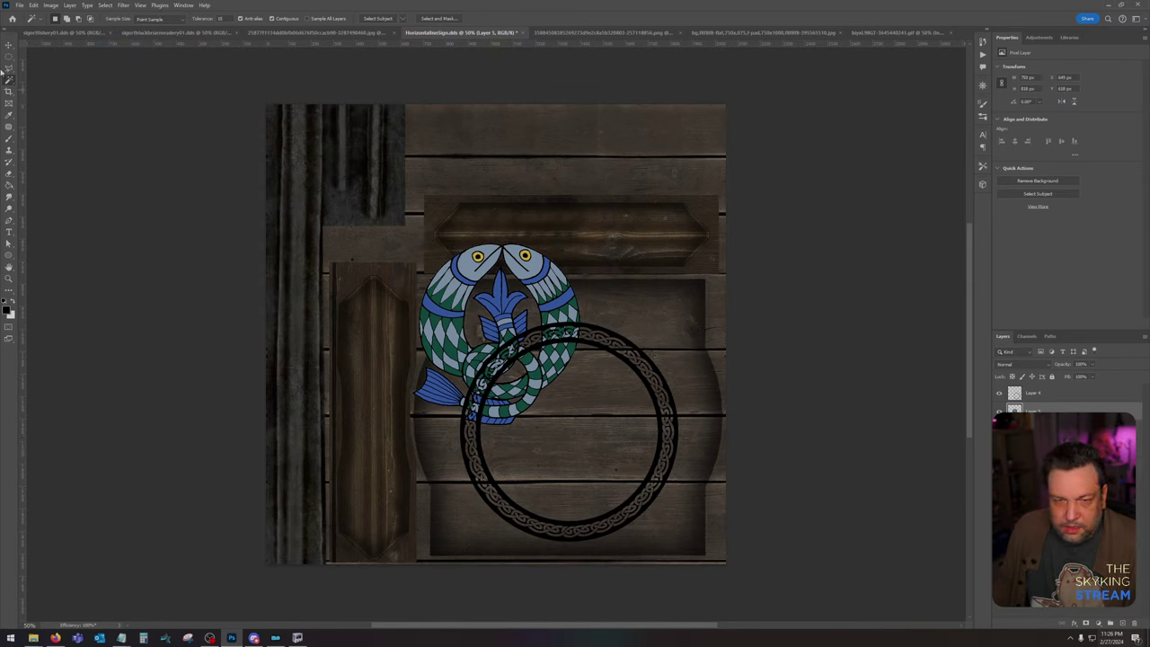
Step: Move the isolated two-fish artwork inside the braided ring on the sign panel
click(9, 44)
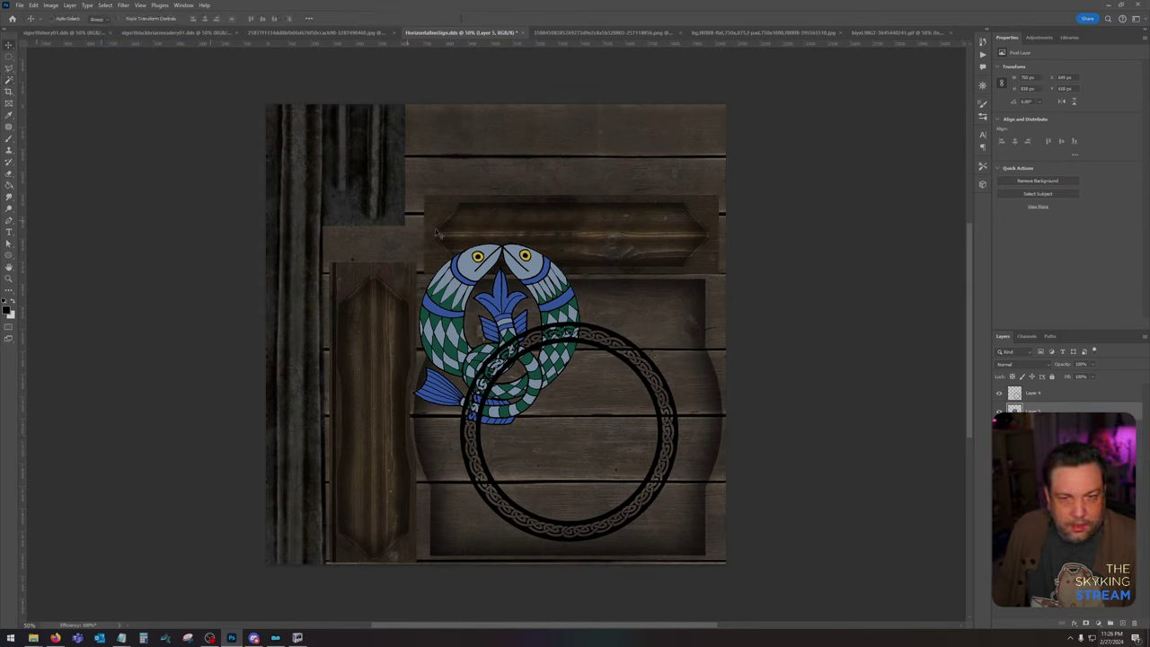
mouse_move(527, 272)
mouse_down()
mouse_move(639, 436)
mouse_move(600, 362)
mouse_up()
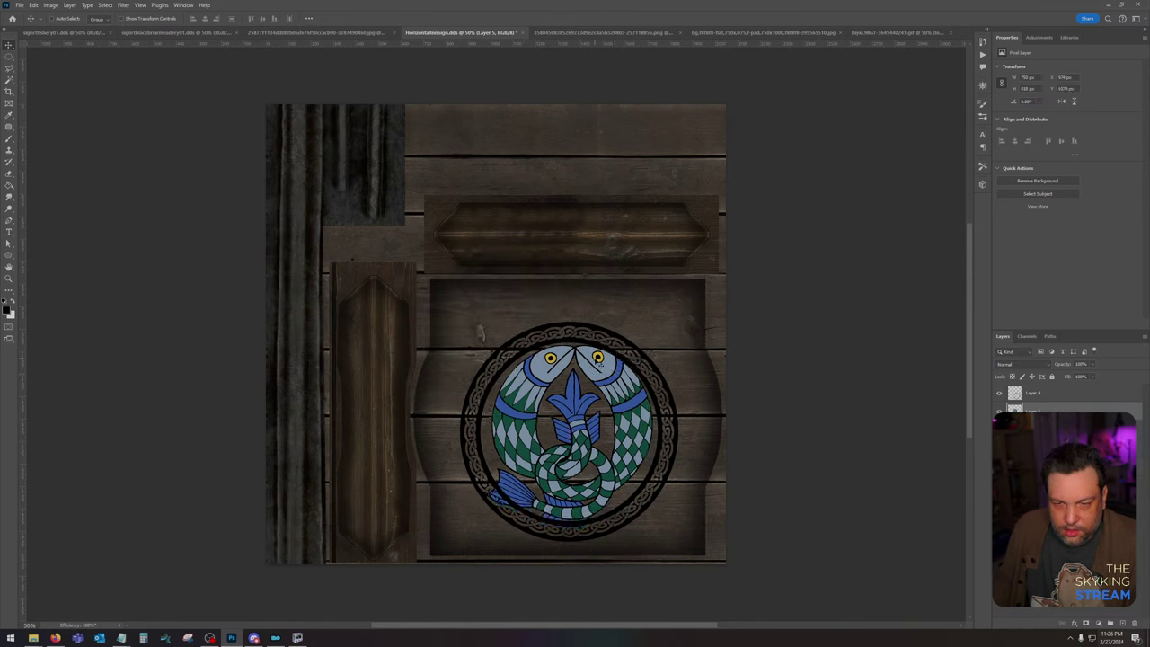
Step: Scale the two-fish emblem down to about 83% and nudge it so it sits centred within the knotwork ring
click(32, 6)
mouse_move(81, 219)
click(168, 236)
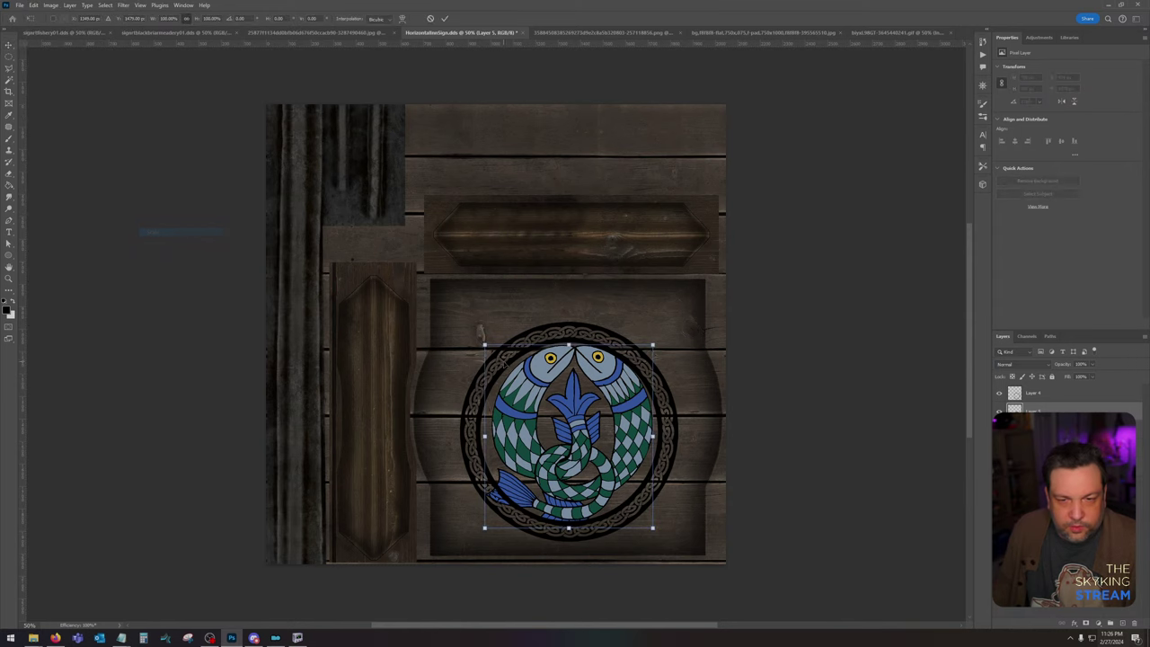
drag(485, 344, 500, 360)
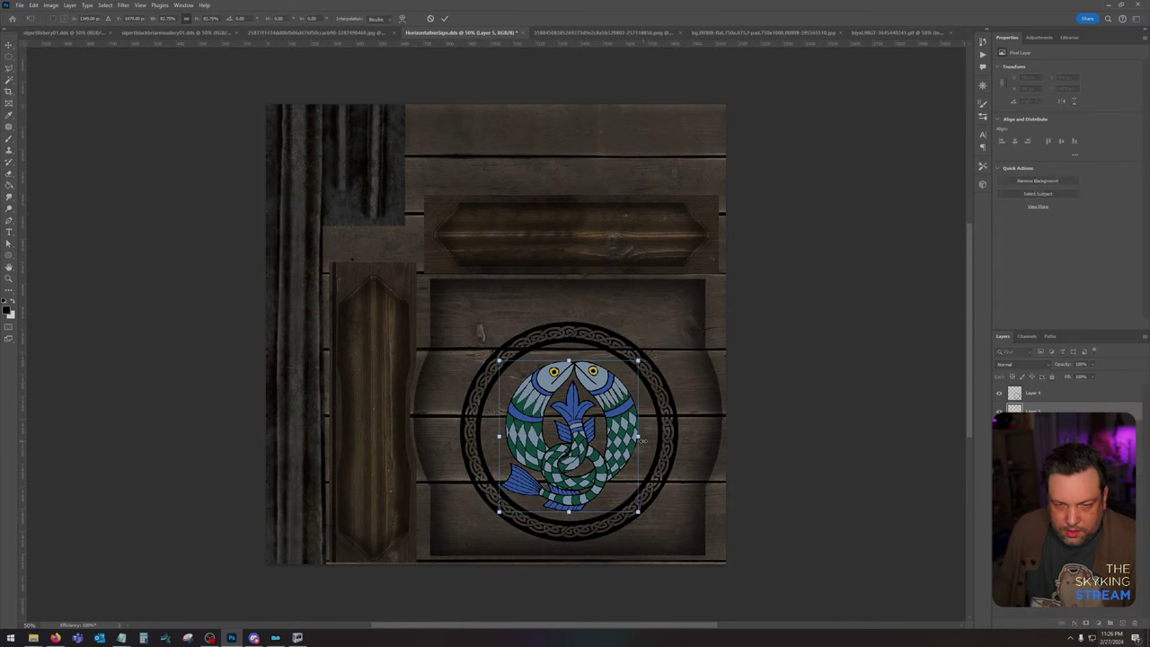
mouse_move(628, 436)
mouse_down()
mouse_move(604, 437)
mouse_move(637, 435)
mouse_up()
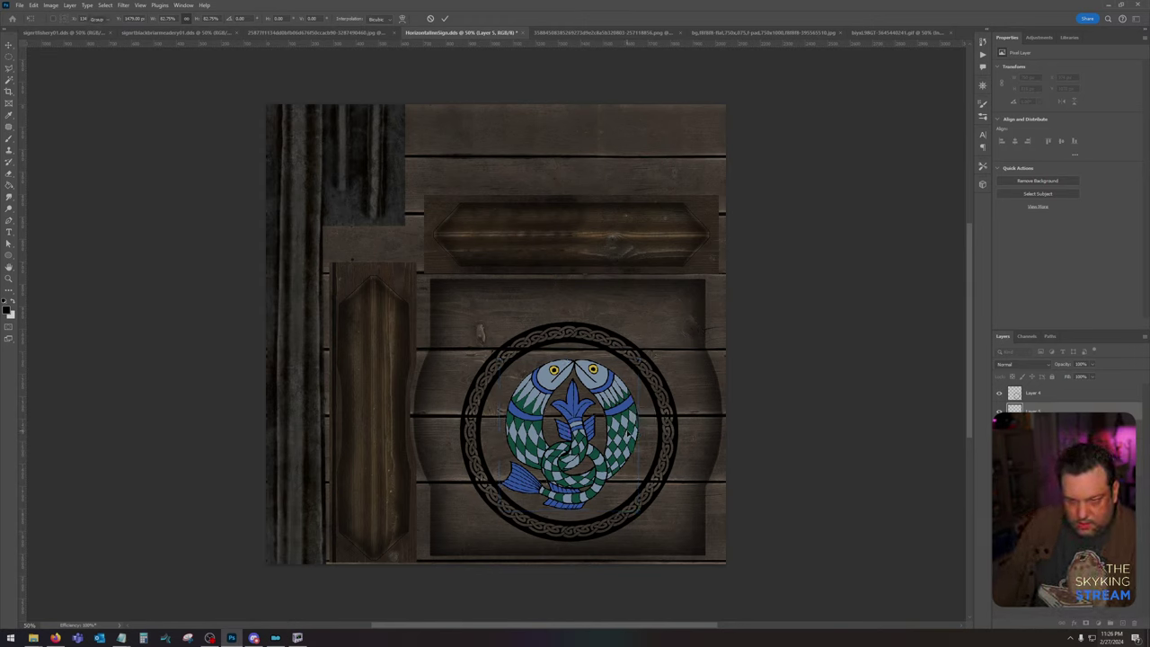
key(Return)
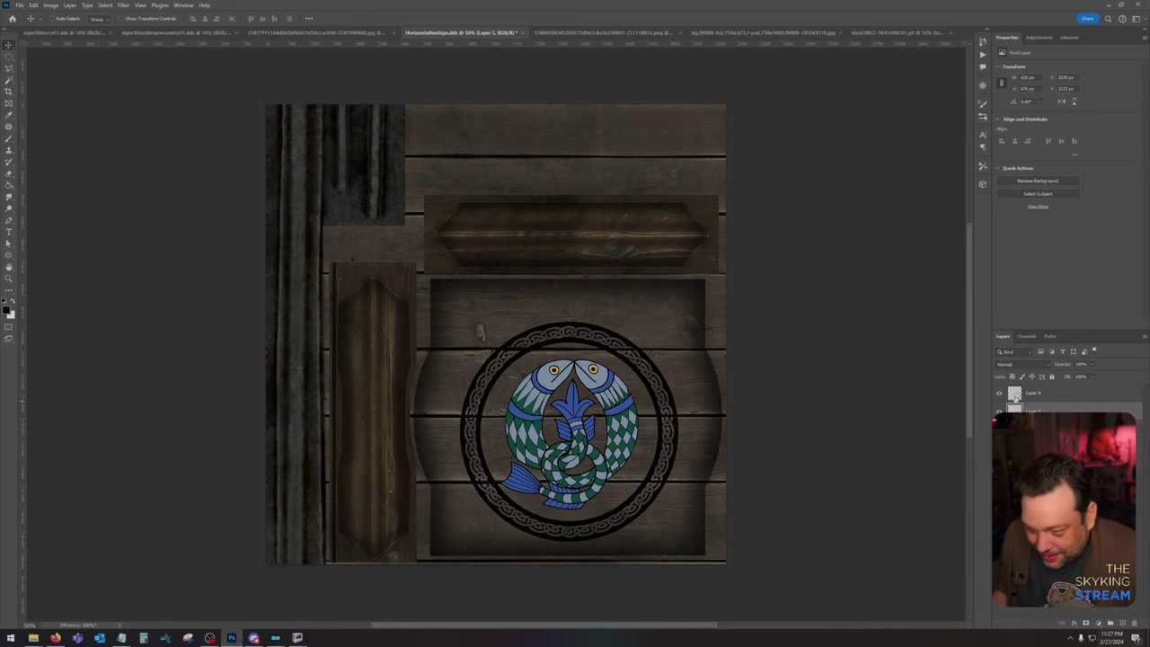
Step: Sample the blue from the fish and add it as a Color Overlay (#345db9) to the knotwork ring layer
click(9, 115)
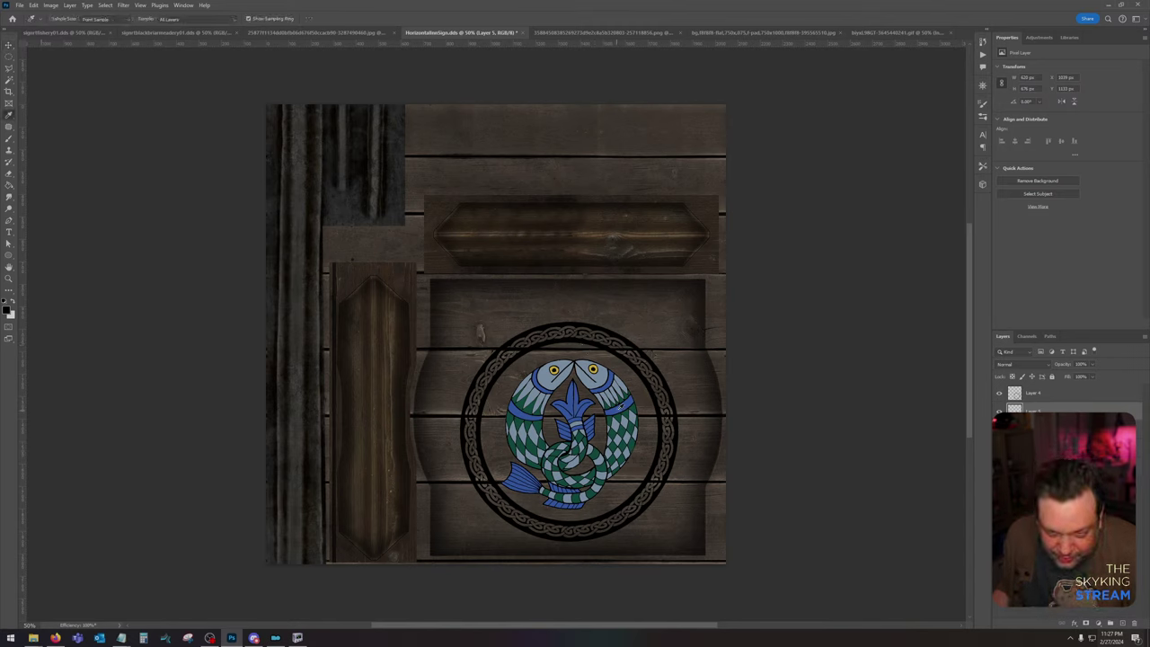
click(620, 408)
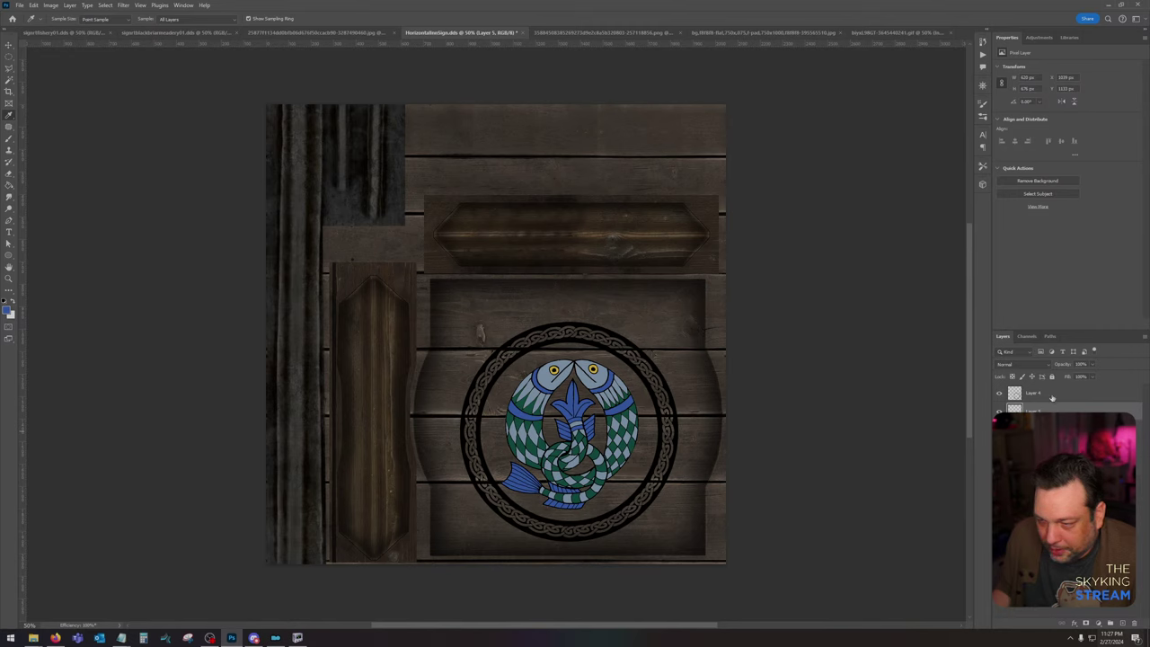
double_click(1053, 396)
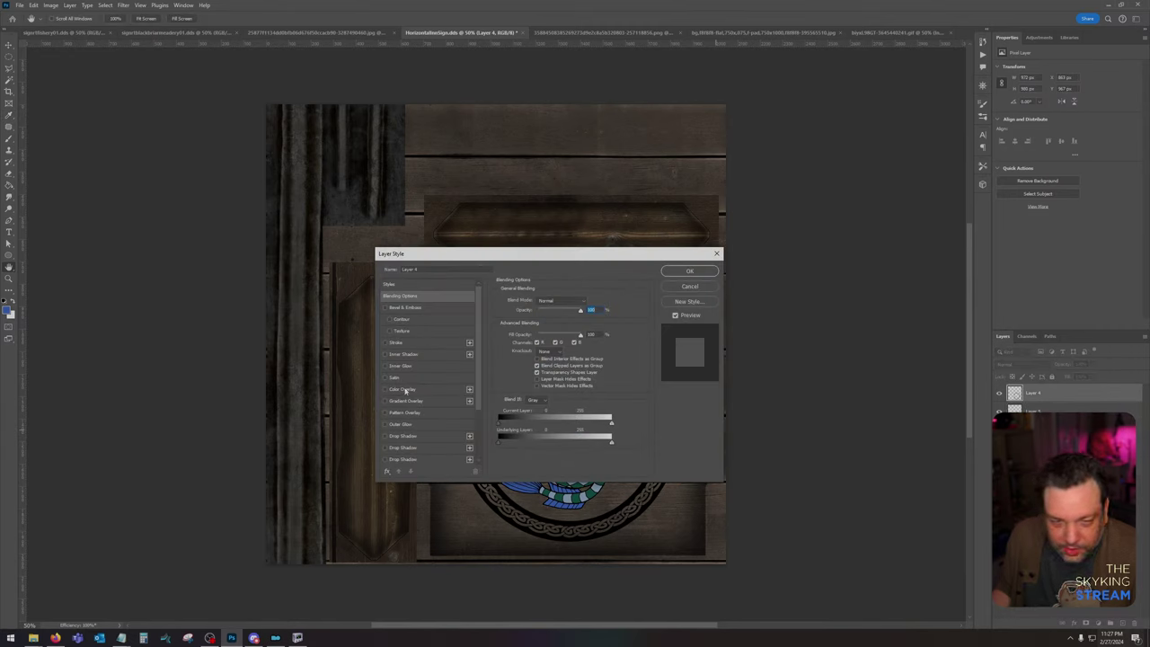
click(404, 389)
click(588, 302)
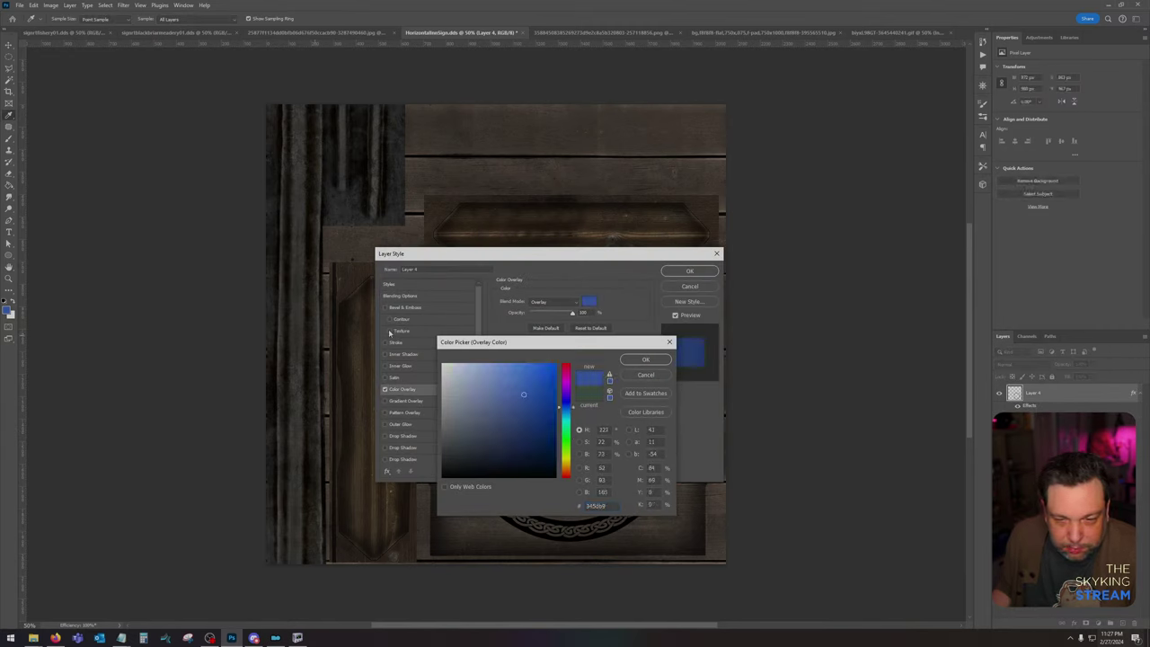
click(647, 360)
click(689, 271)
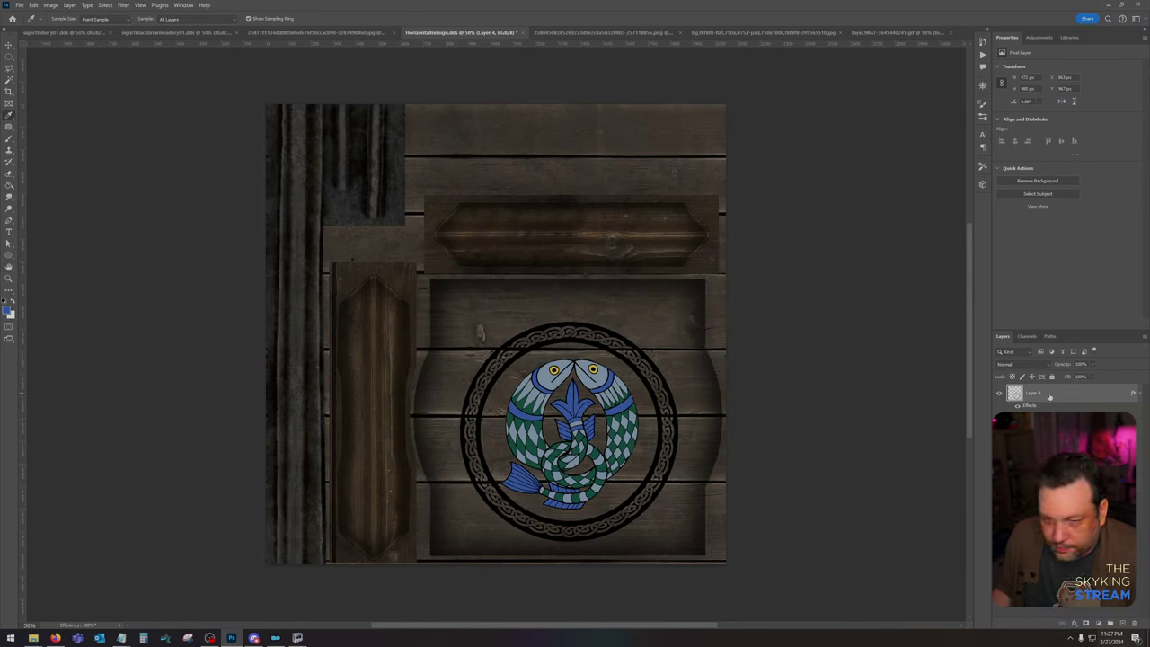
Step: Set the blend mode of the ring layer's Color Overlay to Normal
double_click(1049, 396)
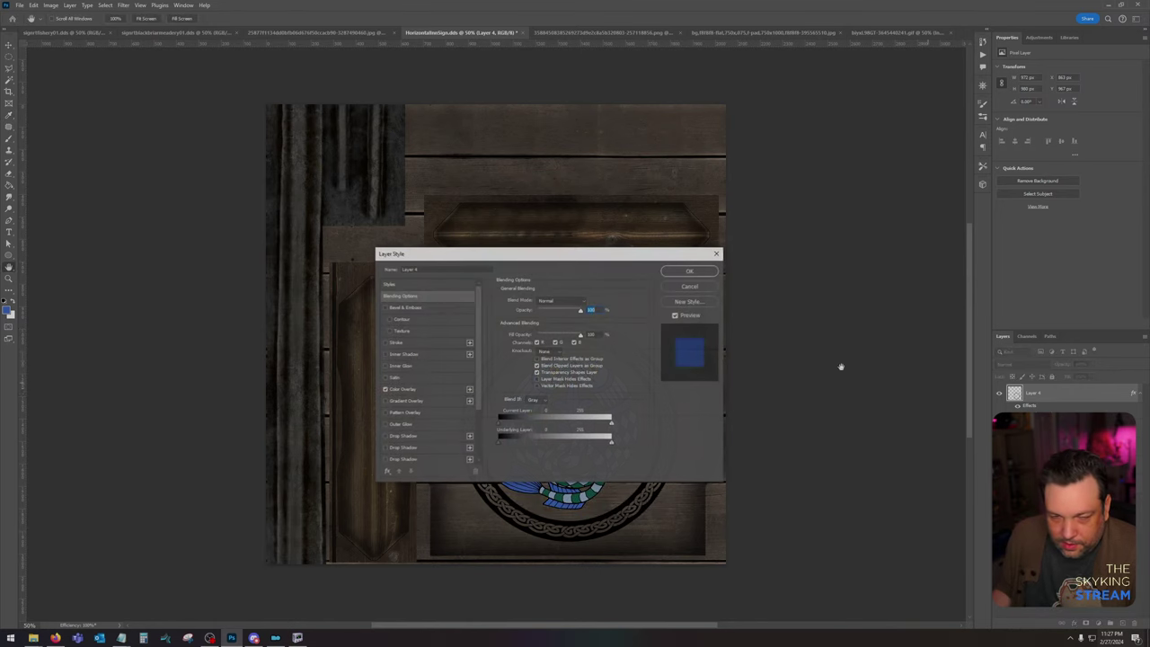
click(402, 392)
click(550, 302)
click(543, 303)
click(690, 272)
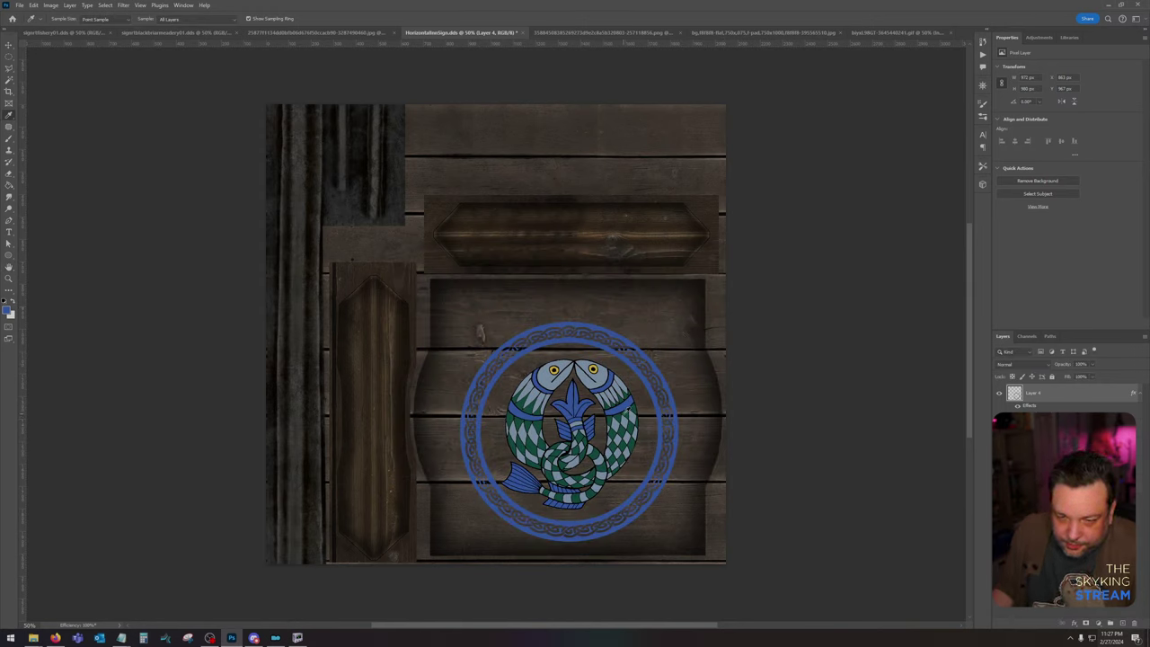
Step: Sample the dark green from the fish scales and use it as the ring's Color Overlay colour
click(627, 410)
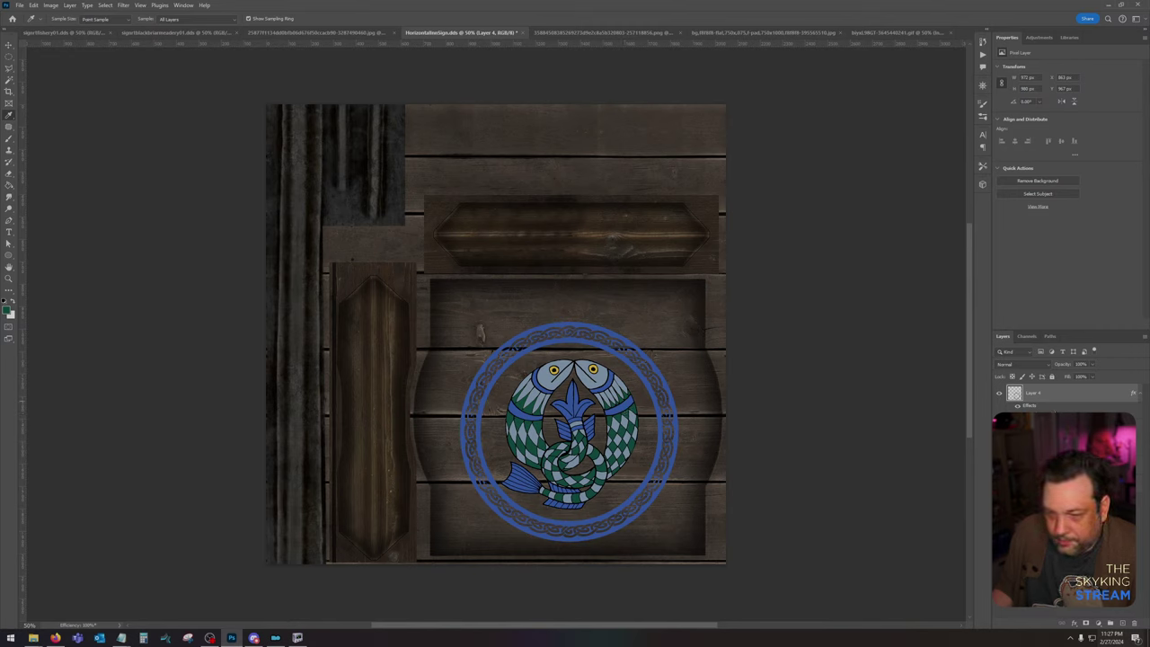
click(588, 302)
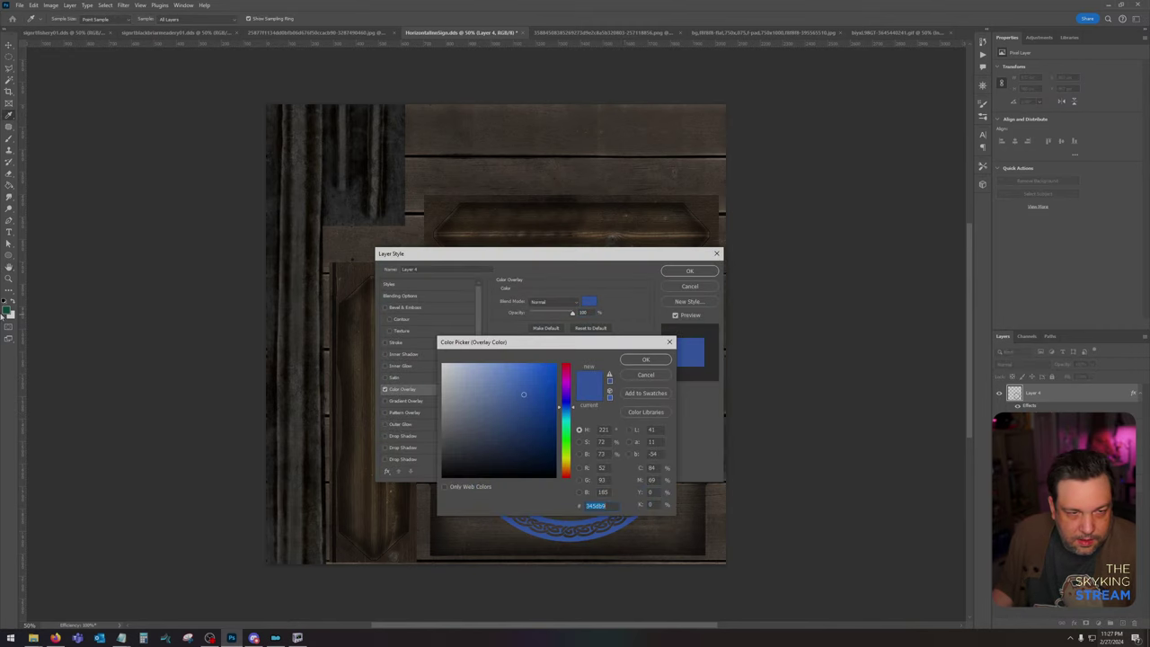
click(7, 309)
click(644, 358)
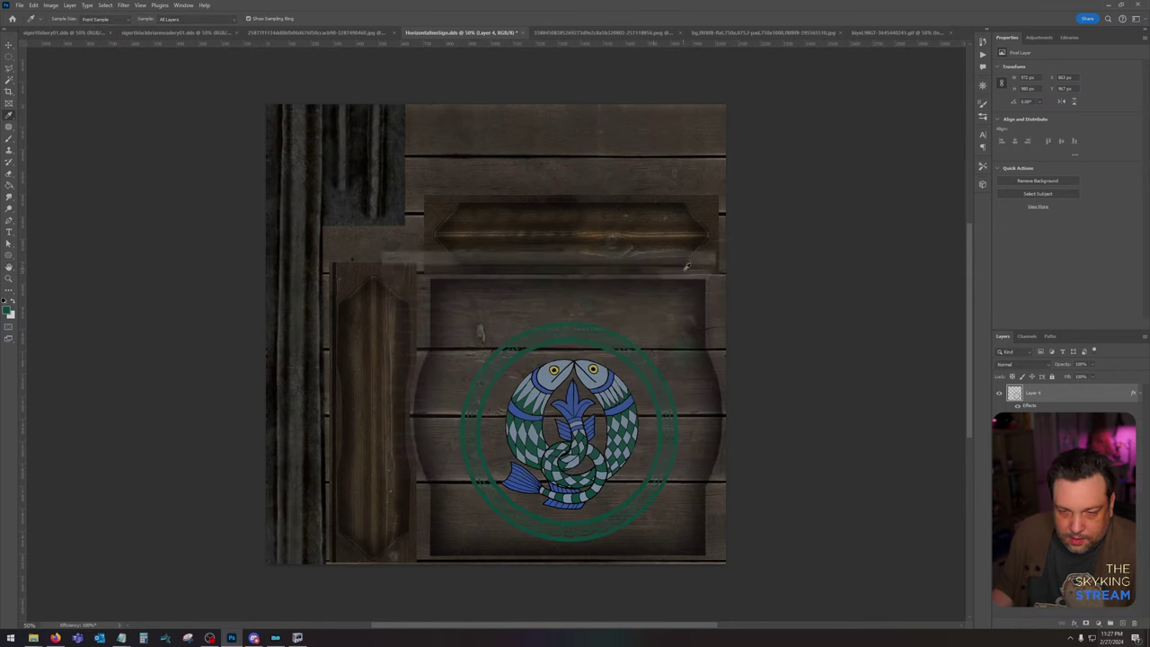
click(690, 271)
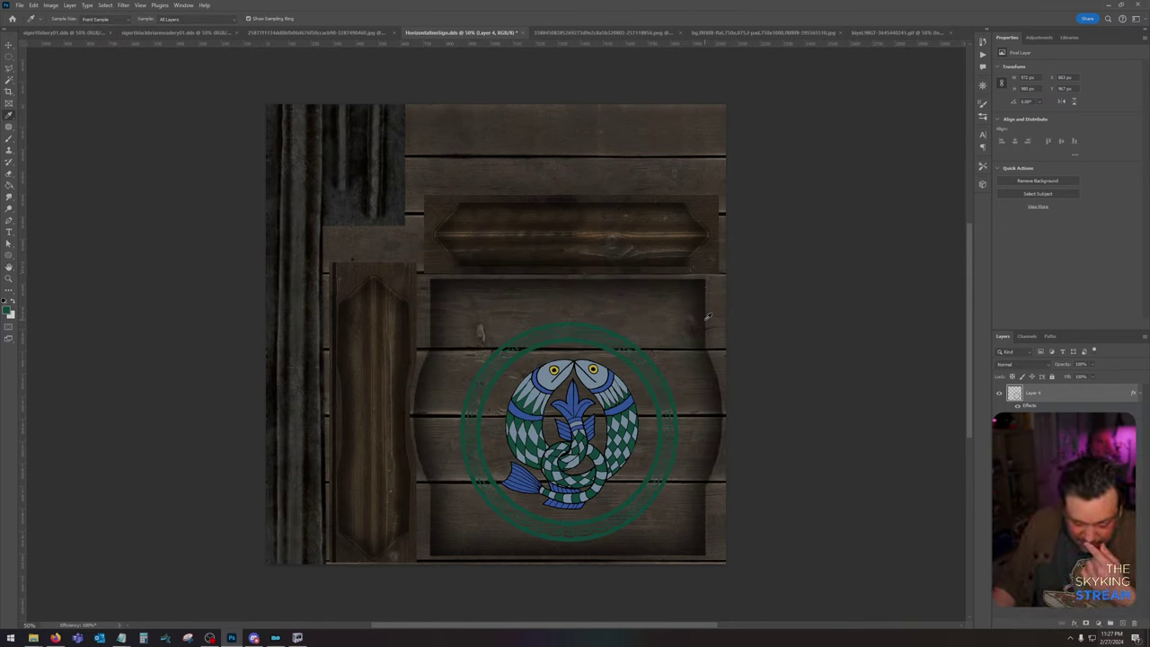
Step: Sample the light grey-blue from the fish head and use it as the ring's Color Overlay colour (#89a3be)
click(544, 380)
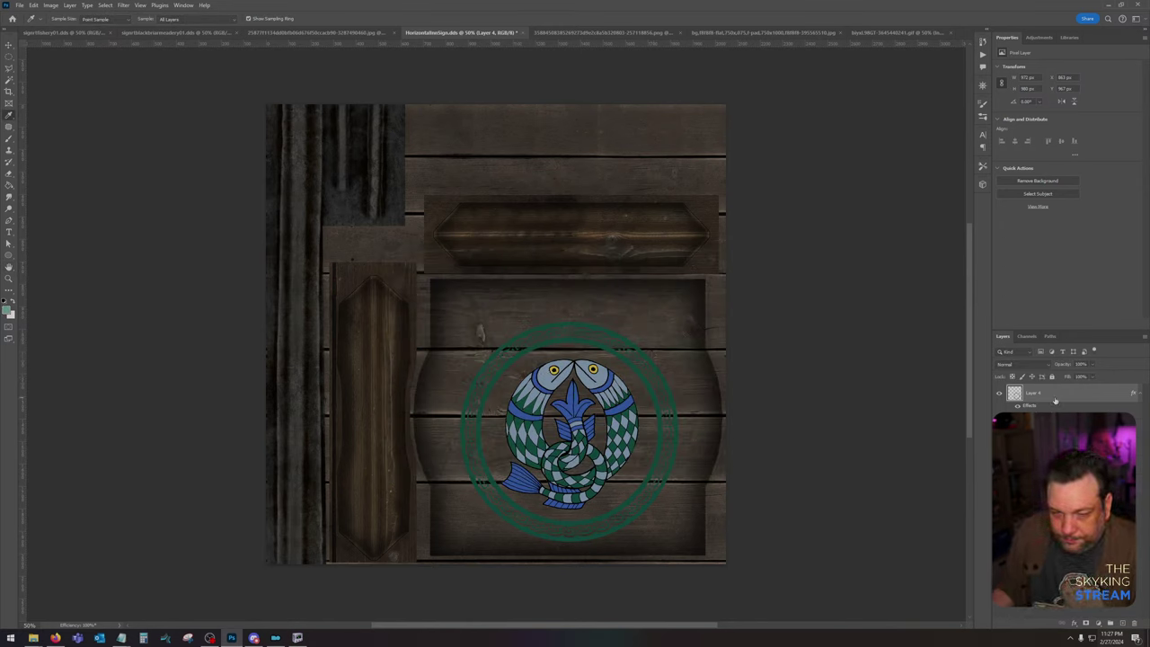
double_click(1056, 401)
click(396, 388)
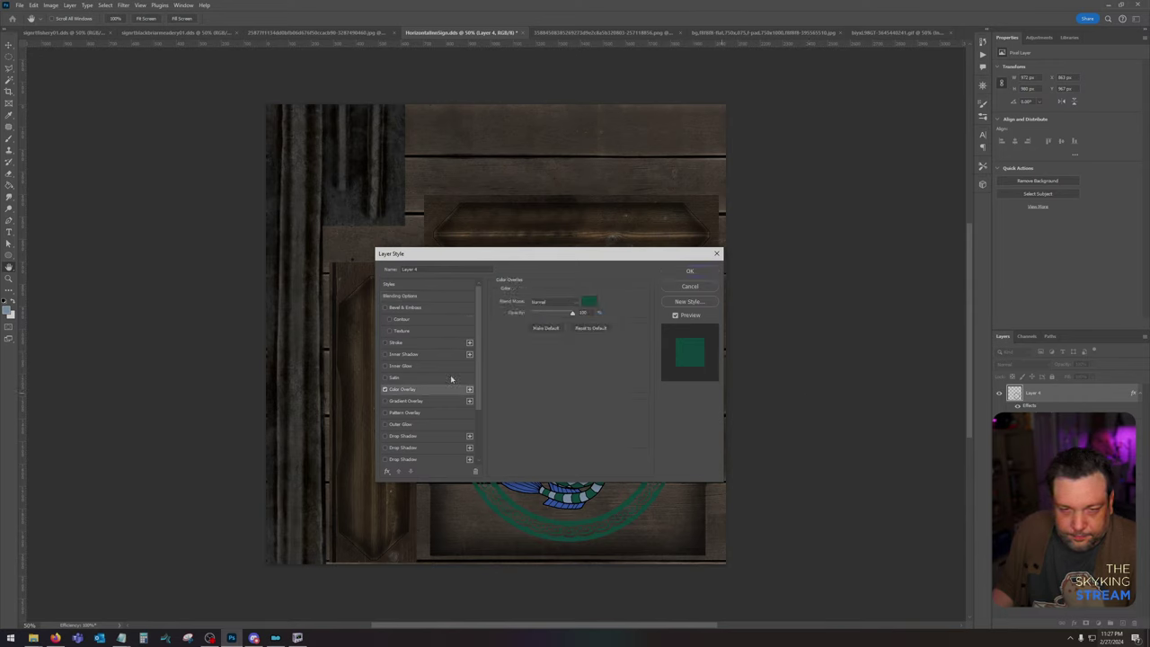
click(585, 300)
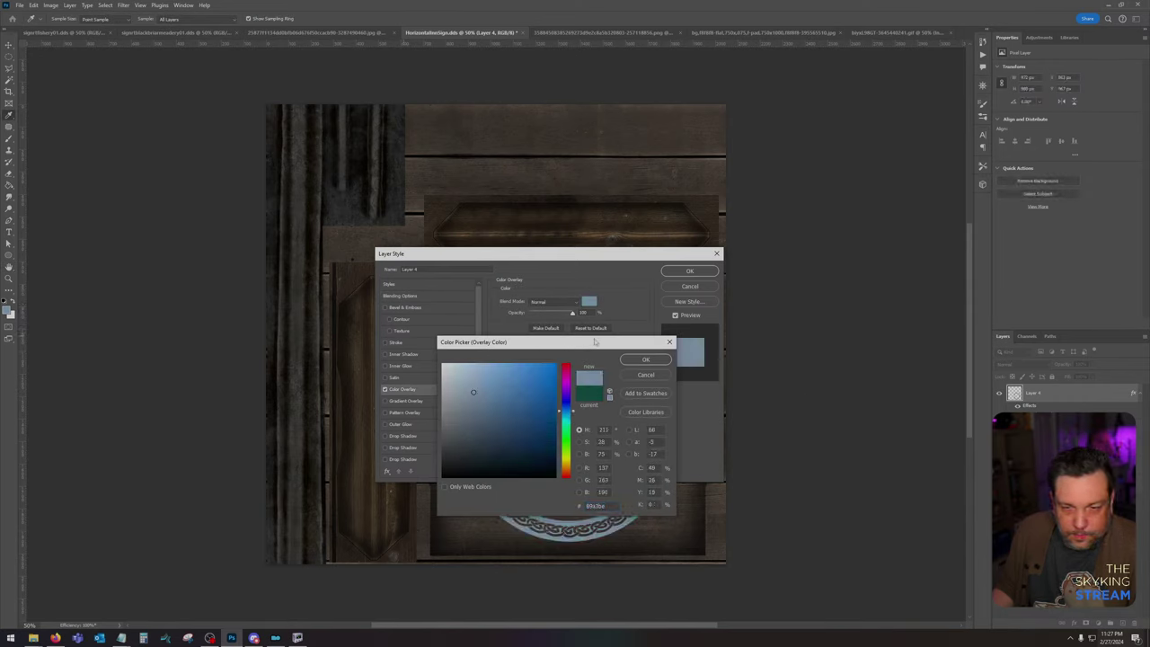
click(644, 357)
click(689, 271)
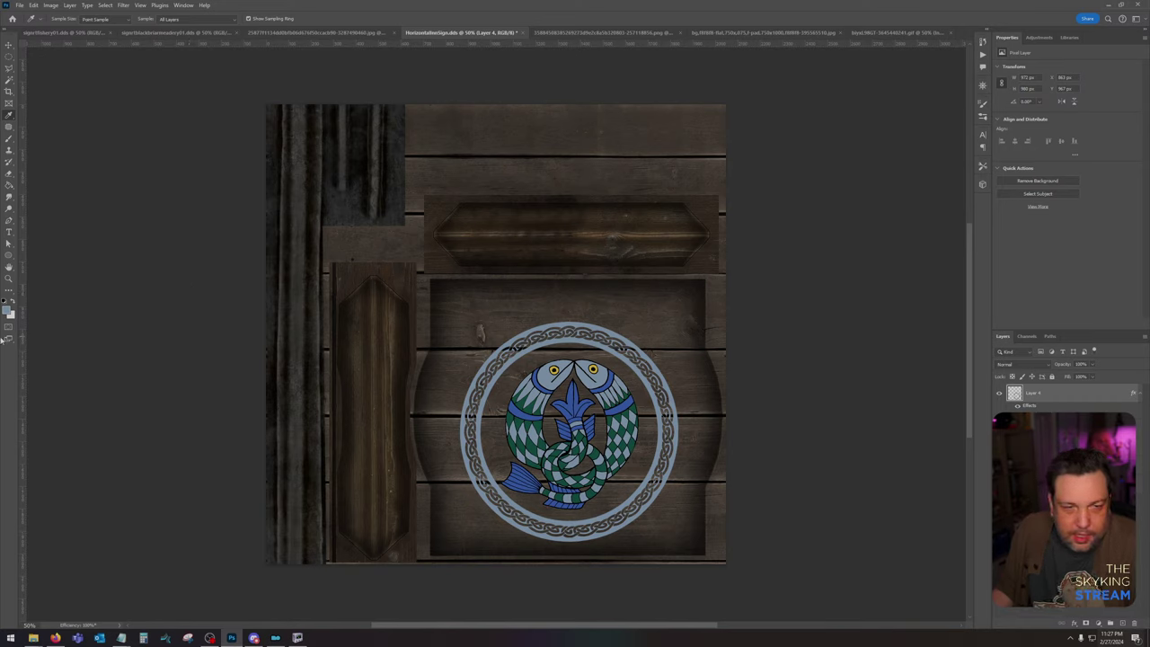
Step: Place vertical and horizontal guides through the ring's centre and draw a circle shape about 1086 px wide from their intersection
drag(22, 375, 569, 396)
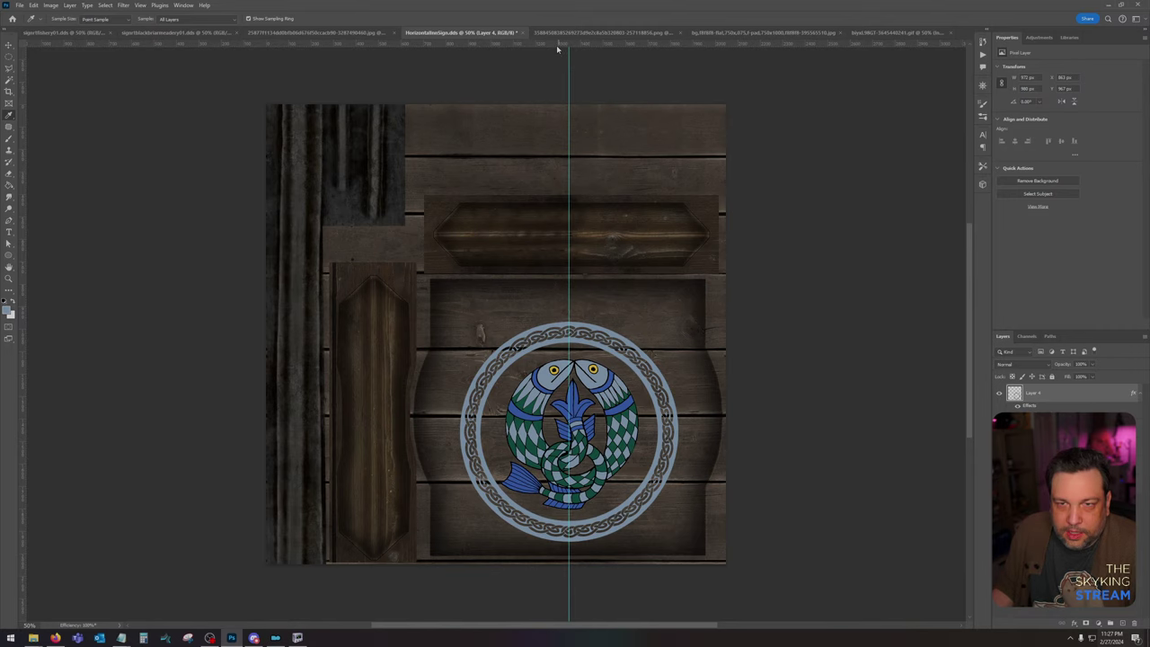
drag(569, 43, 580, 431)
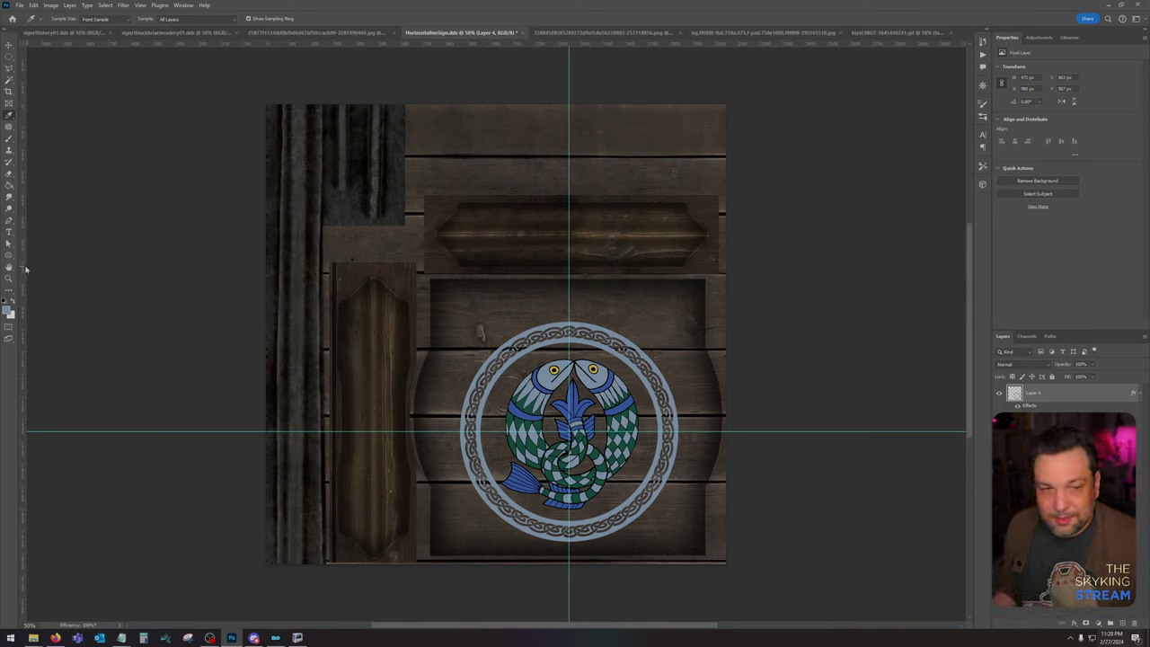
click(10, 255)
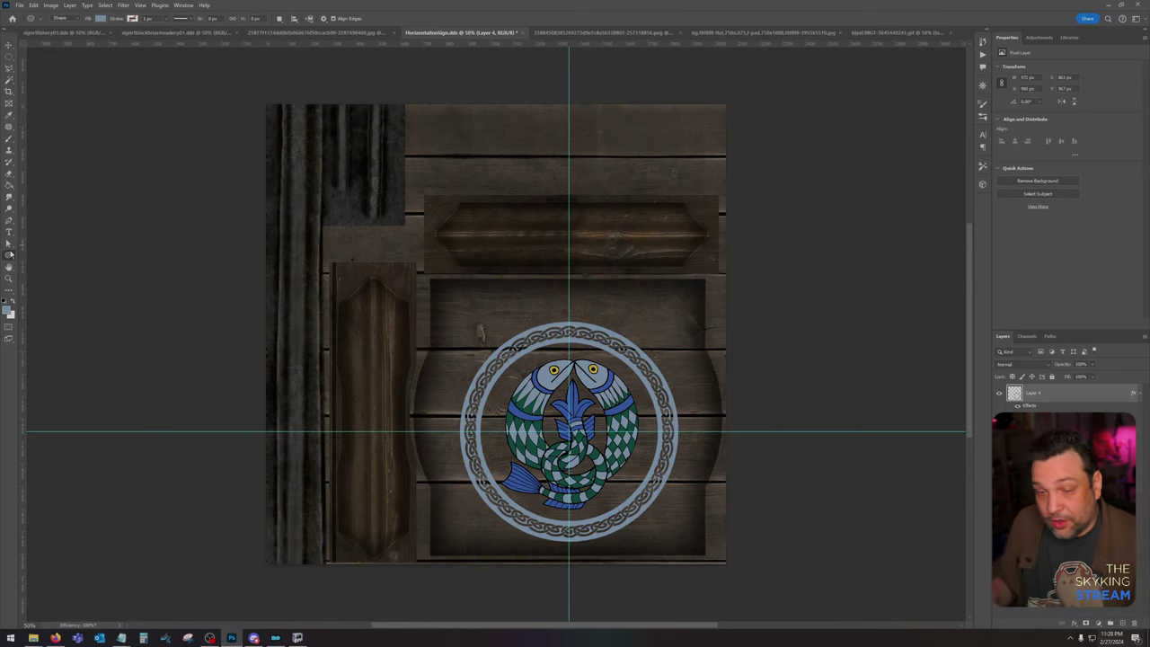
drag(569, 431, 714, 311)
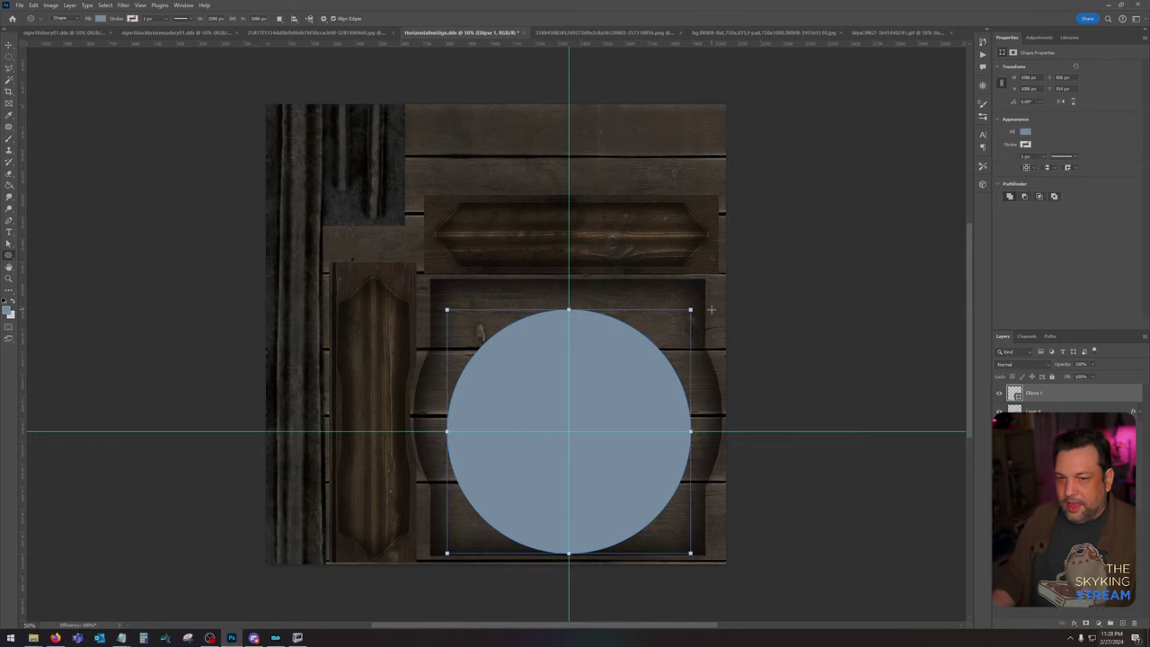
key(Return)
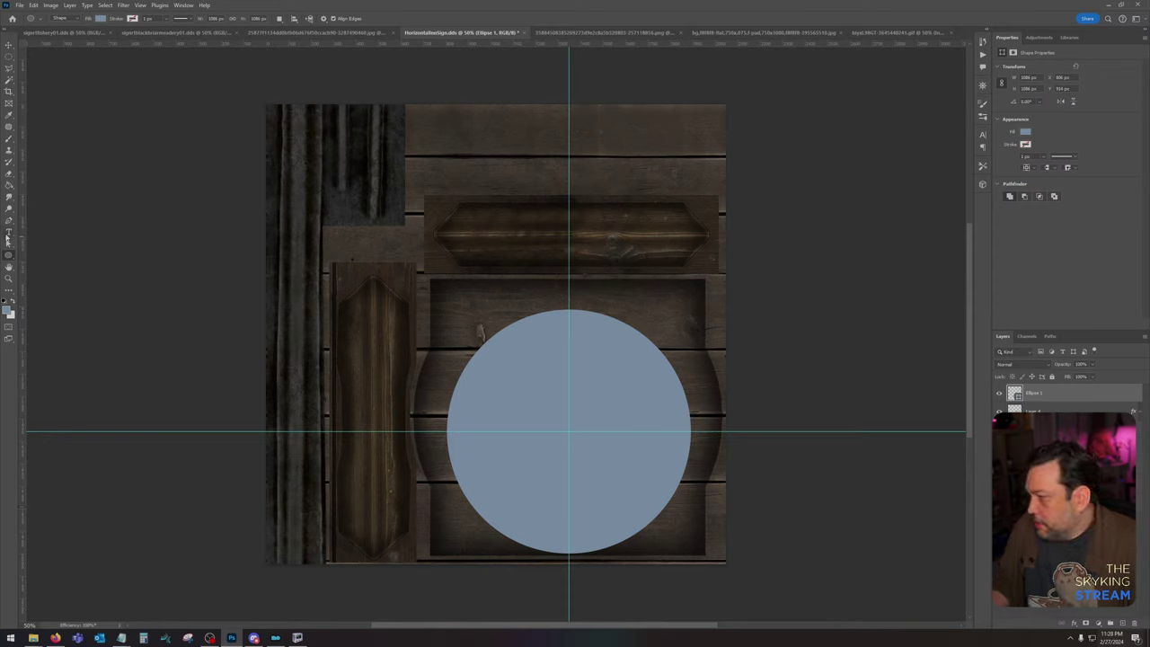
Step: Add the text "FISHERY" along the top of the circle's path and compare it with the lettering on the existing Fishery sign texture
click(7, 235)
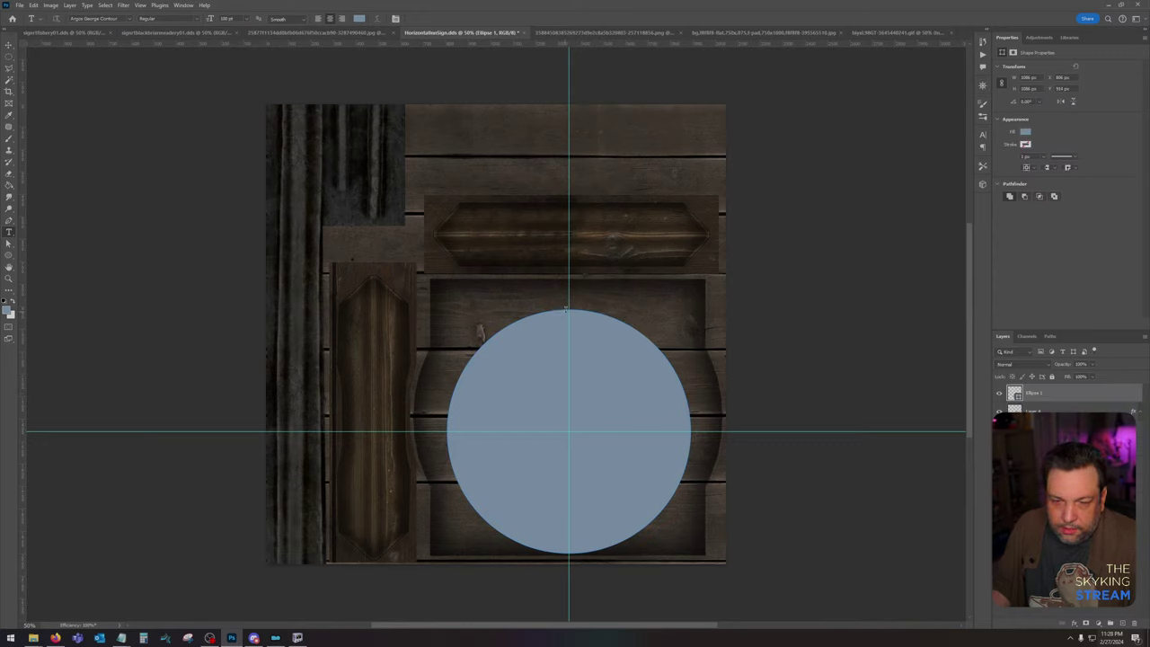
click(570, 307)
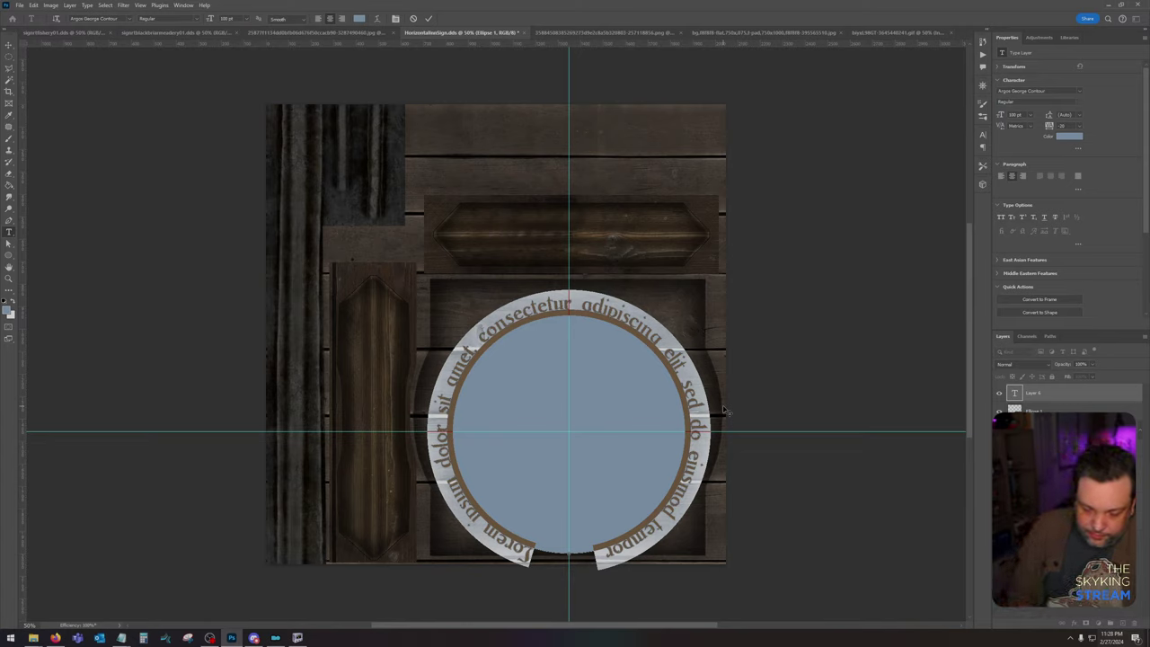
text(FISHER)
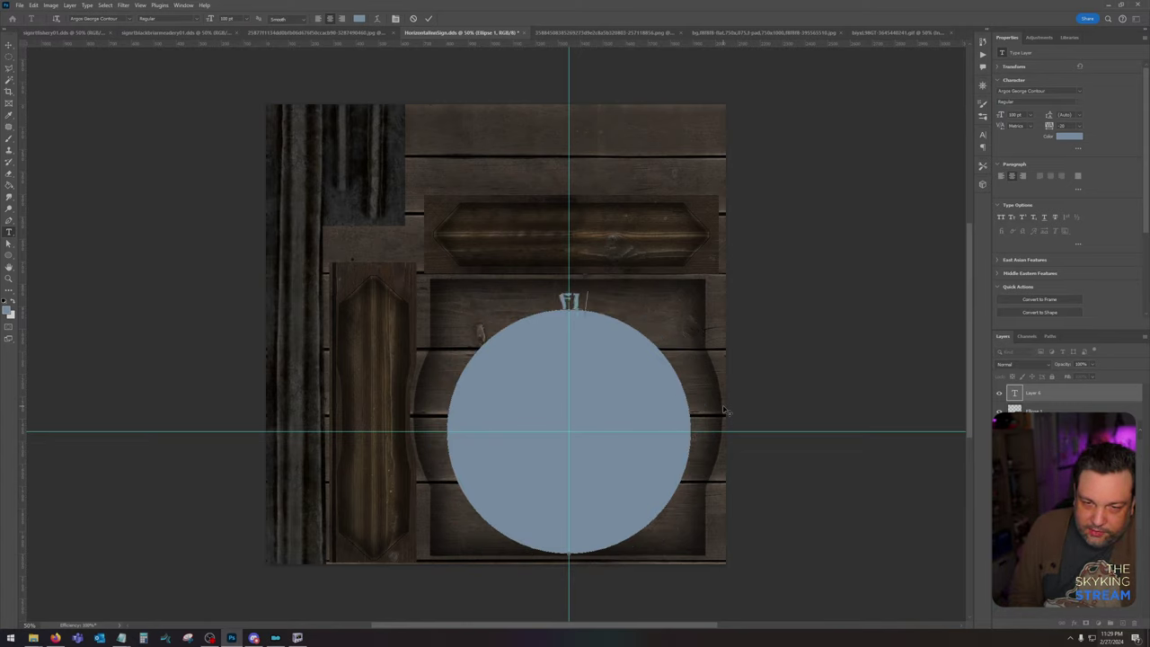
text(Y)
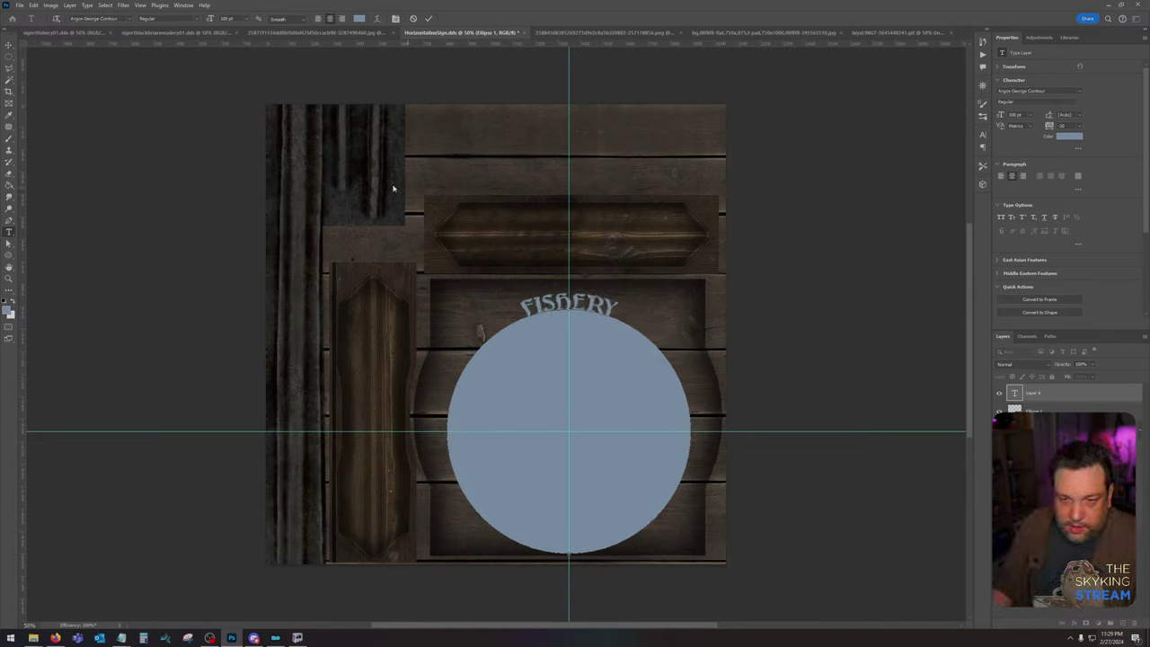
click(80, 33)
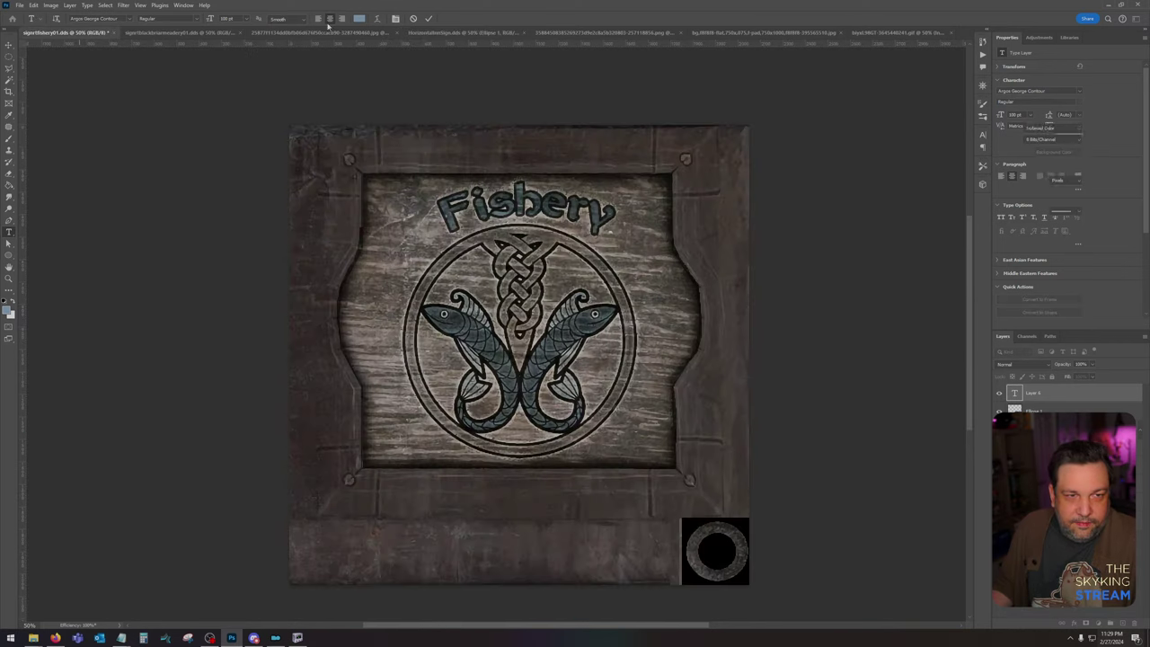
click(449, 32)
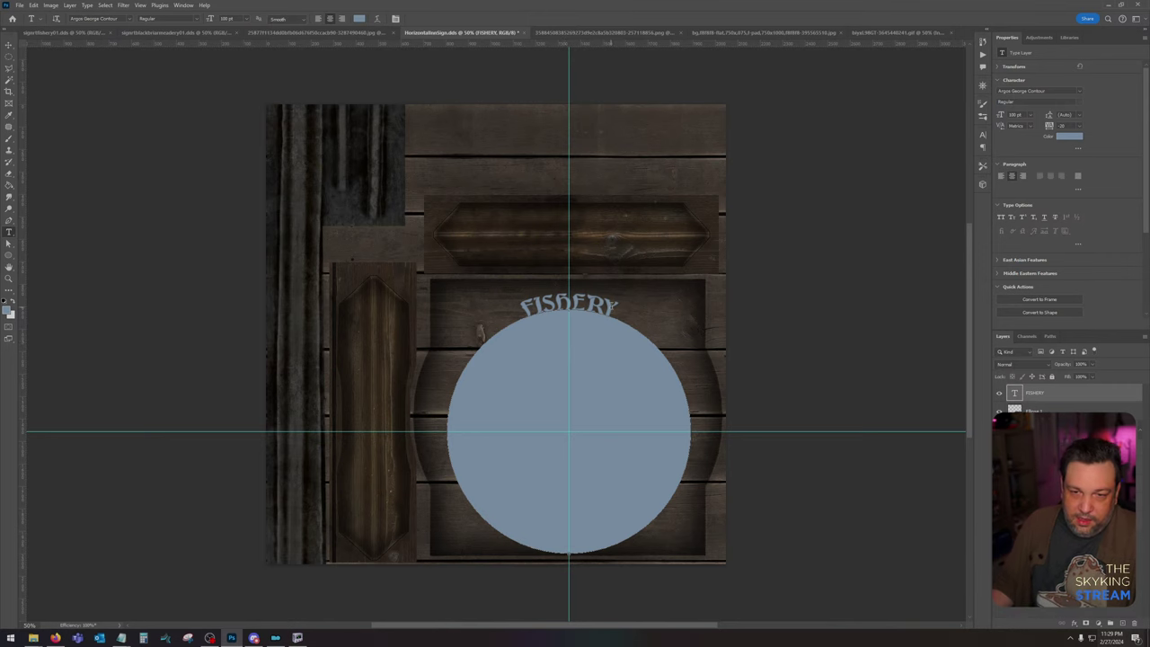
click(67, 32)
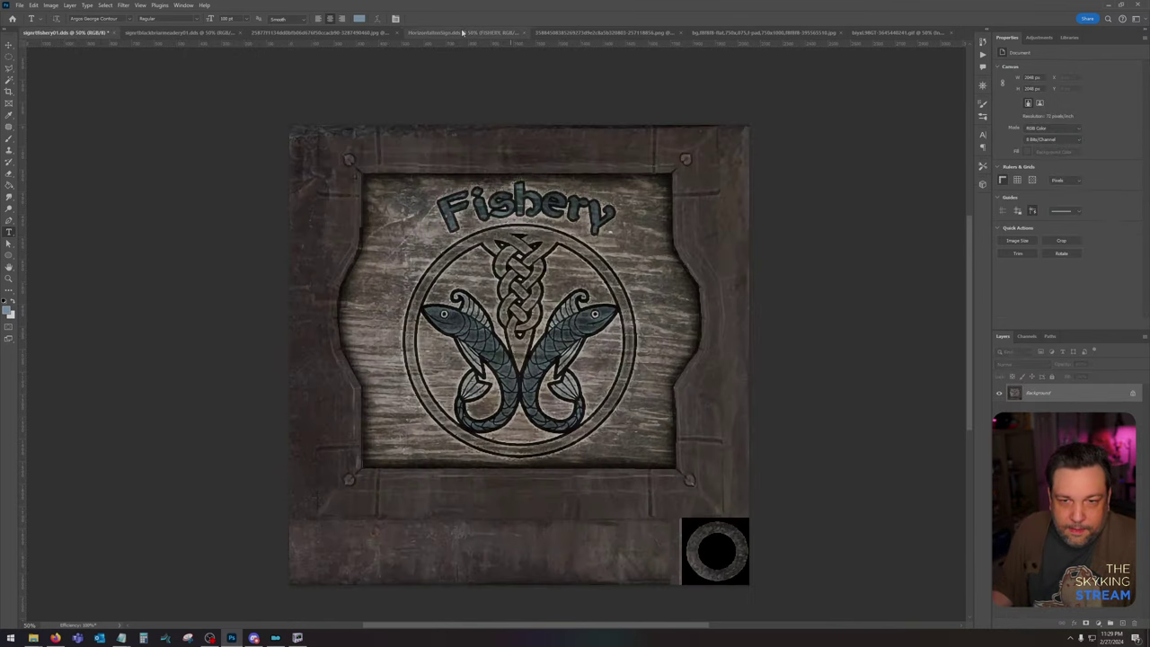
click(463, 33)
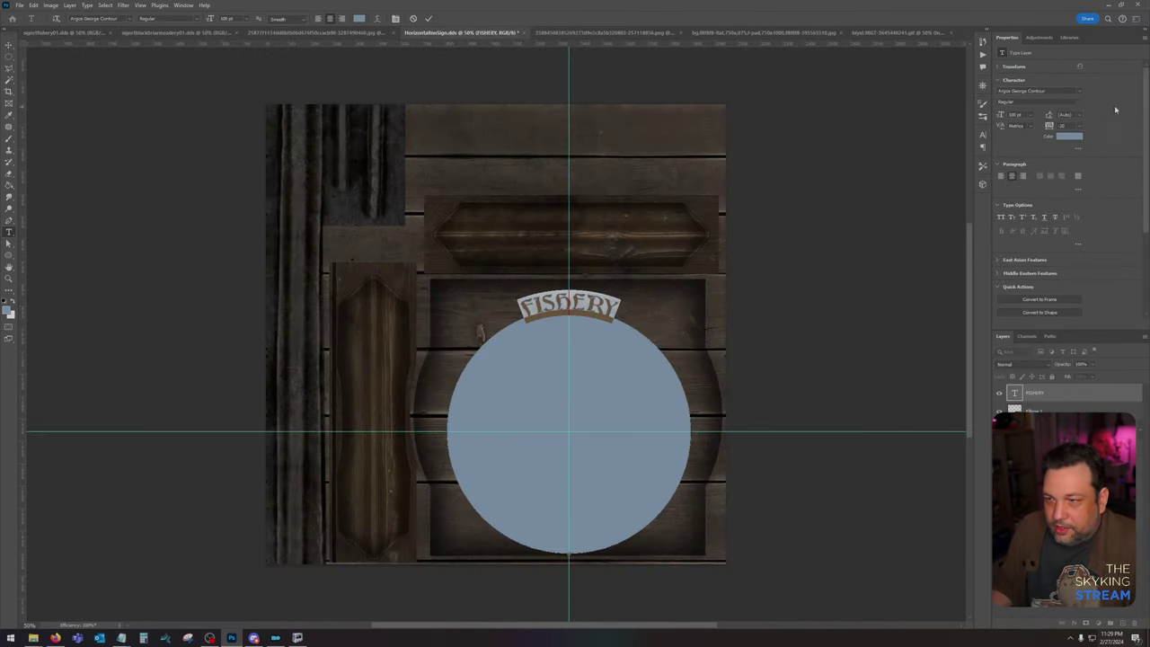
Step: Change the FISHERY text's font to ArgosGeorge and widen its letter tracking
click(1080, 91)
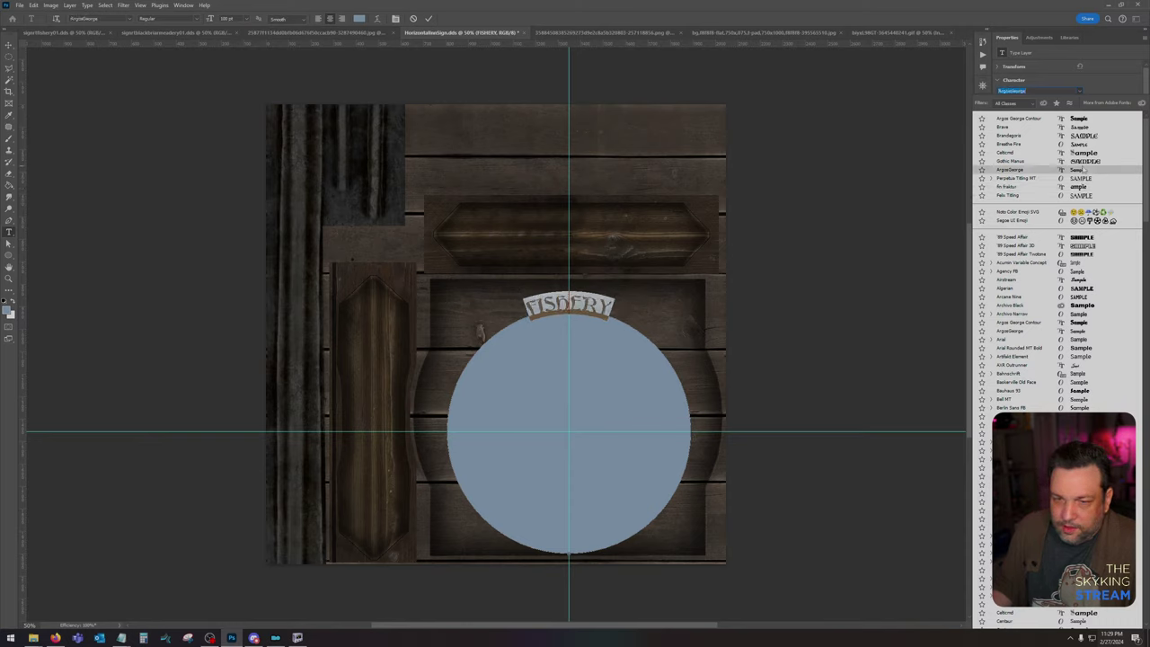
click(1084, 169)
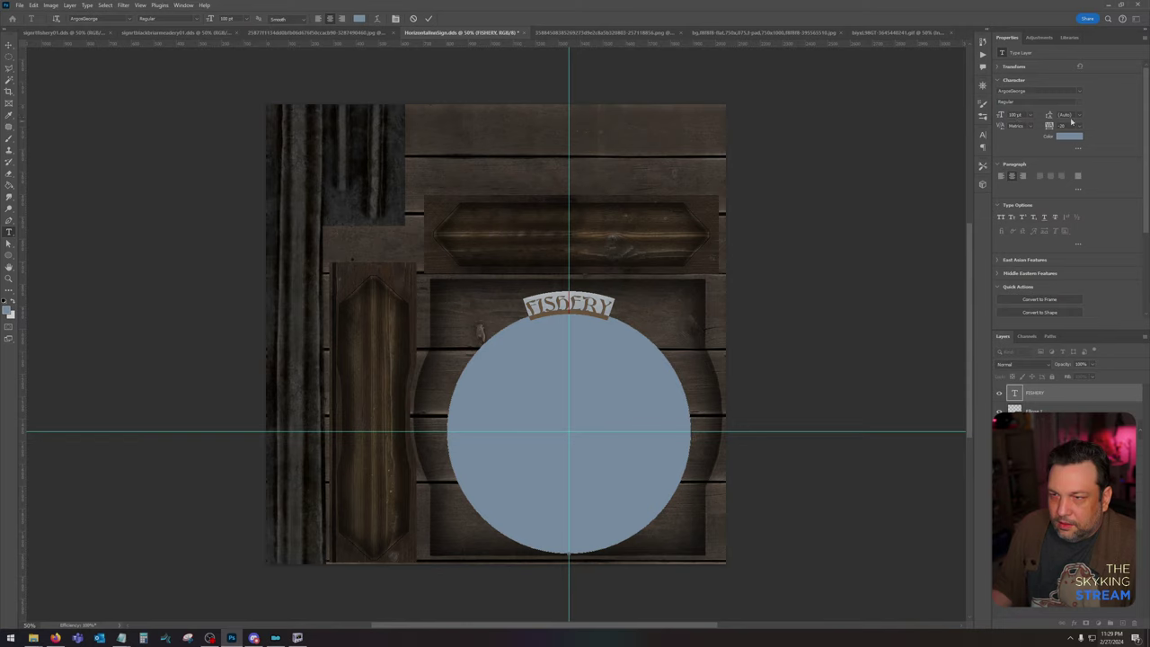
scroll(1068, 127, up, 9)
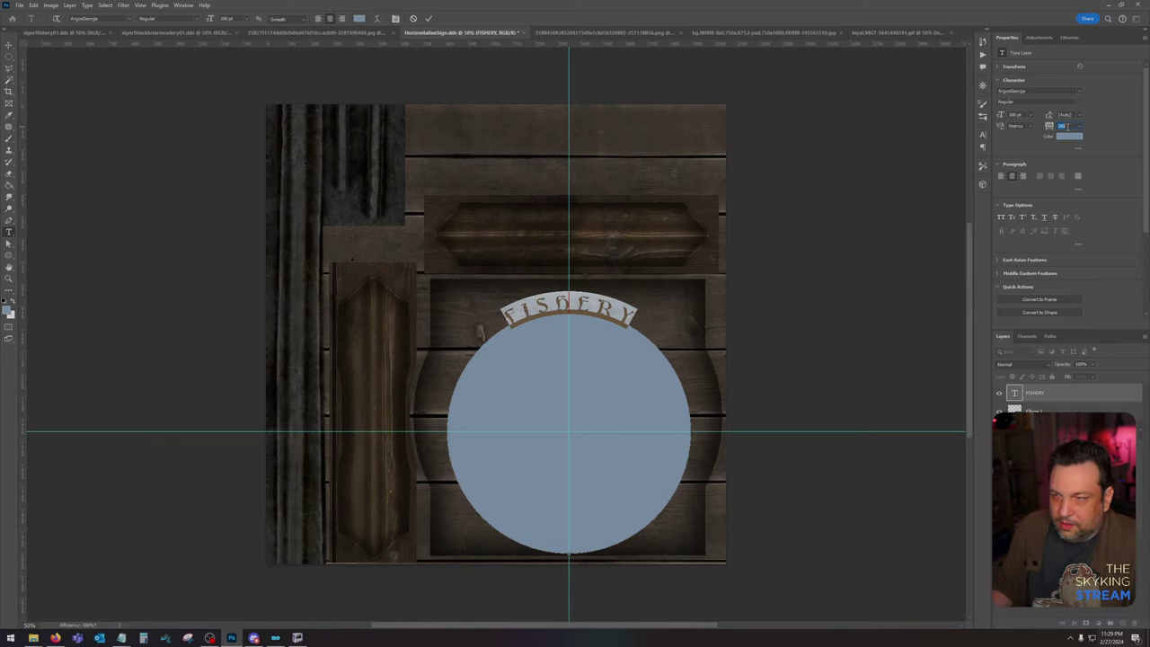
Step: Enlarge the curved FISHERY text until it spans nearly the full width of the circle
click(1021, 116)
scroll(1020, 116, up, 20)
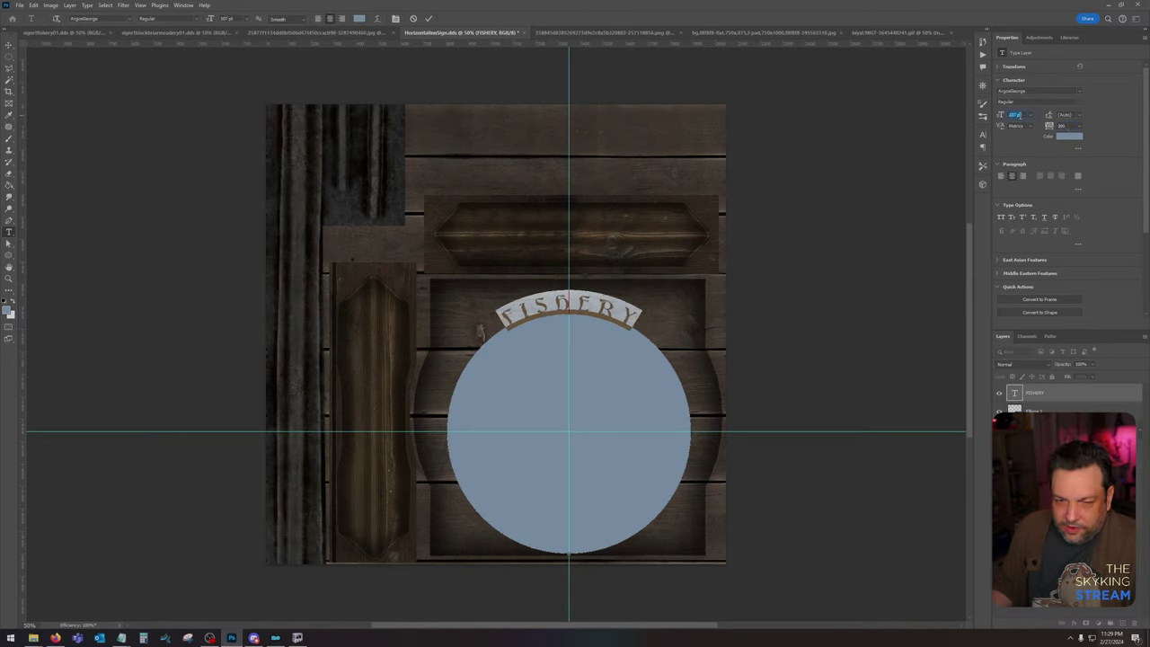
key(Up)
key(Up)
key(Up)
key(Up)
key(Up)
key(Up)
key(Up)
key(Up)
key(Up)
key(Up)
key(Up)
key(Up)
key(Up)
key(Up)
key(Up)
key(Up)
key(Up)
key(Up)
key(Up)
key(Up)
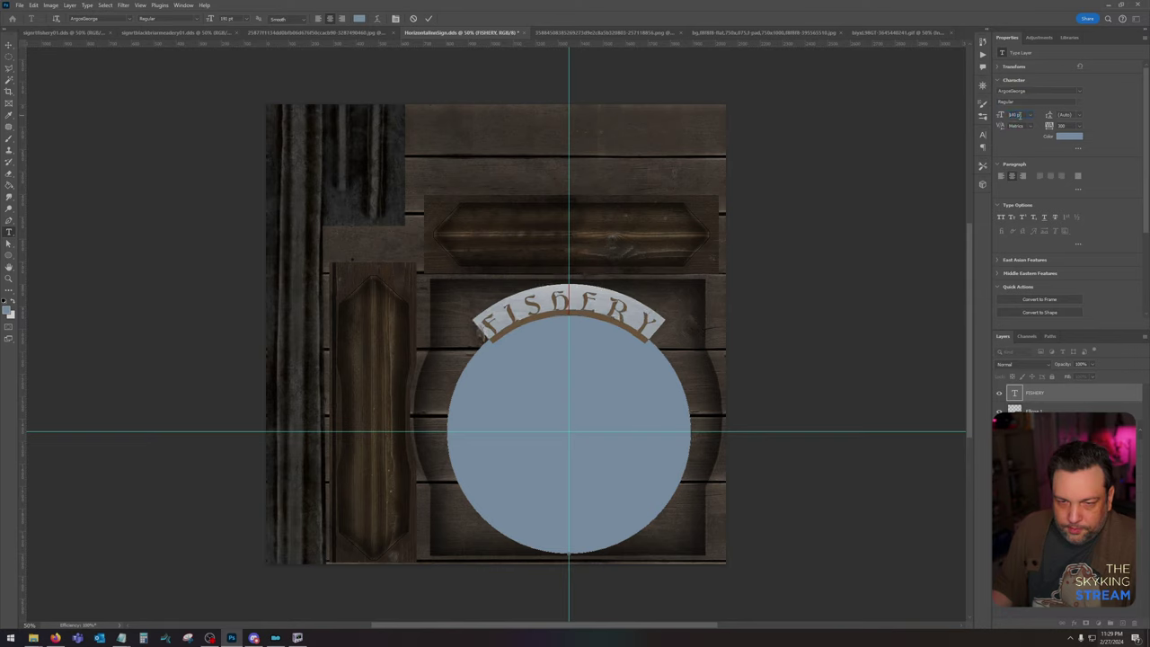
key(Up)
key(Up)
key(Up)
key(Up)
key(Up)
key(Up)
key(Up)
key(Up)
key(Up)
key(Up)
key(Up)
key(Up)
key(Up)
key(Up)
key(Up)
key(Up)
key(Up)
key(Up)
key(Up)
key(Up)
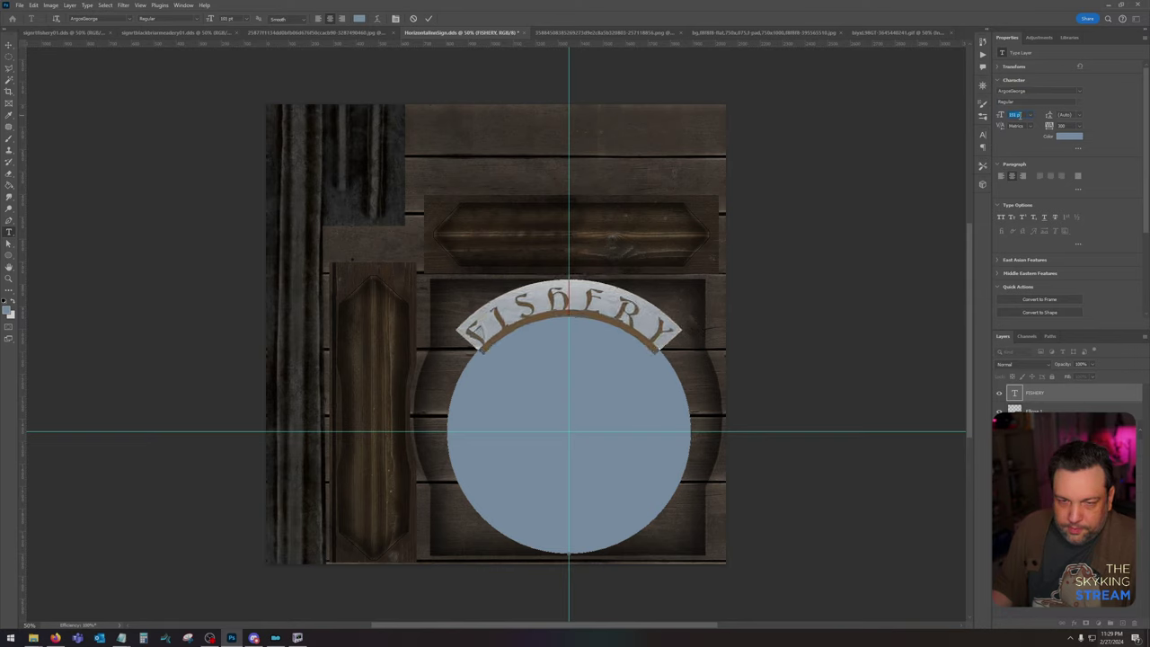
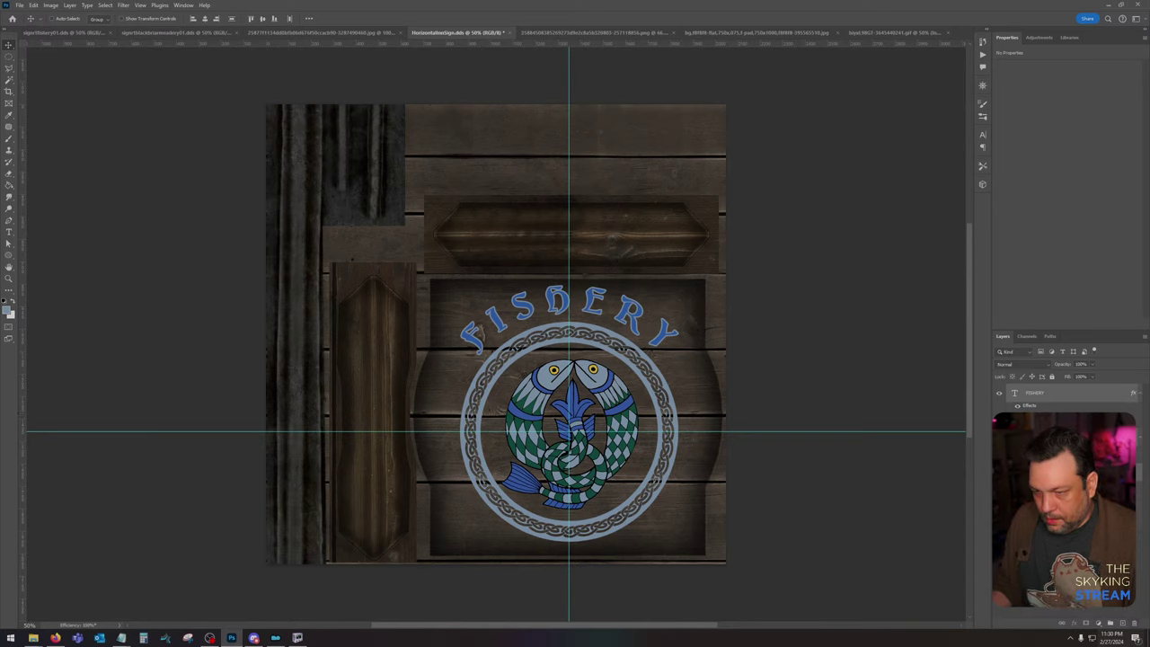
Step: Group the lettering, ring and fish artwork layers and set the group's blend mode to Overlay
click(1110, 623)
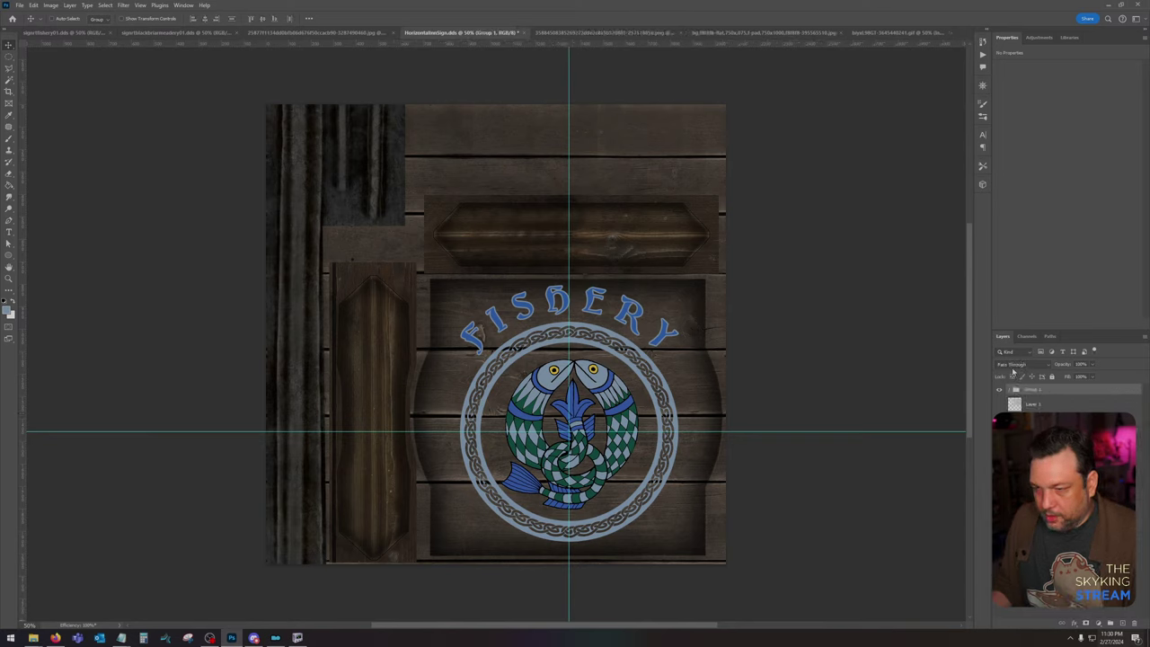
click(1016, 365)
click(1016, 499)
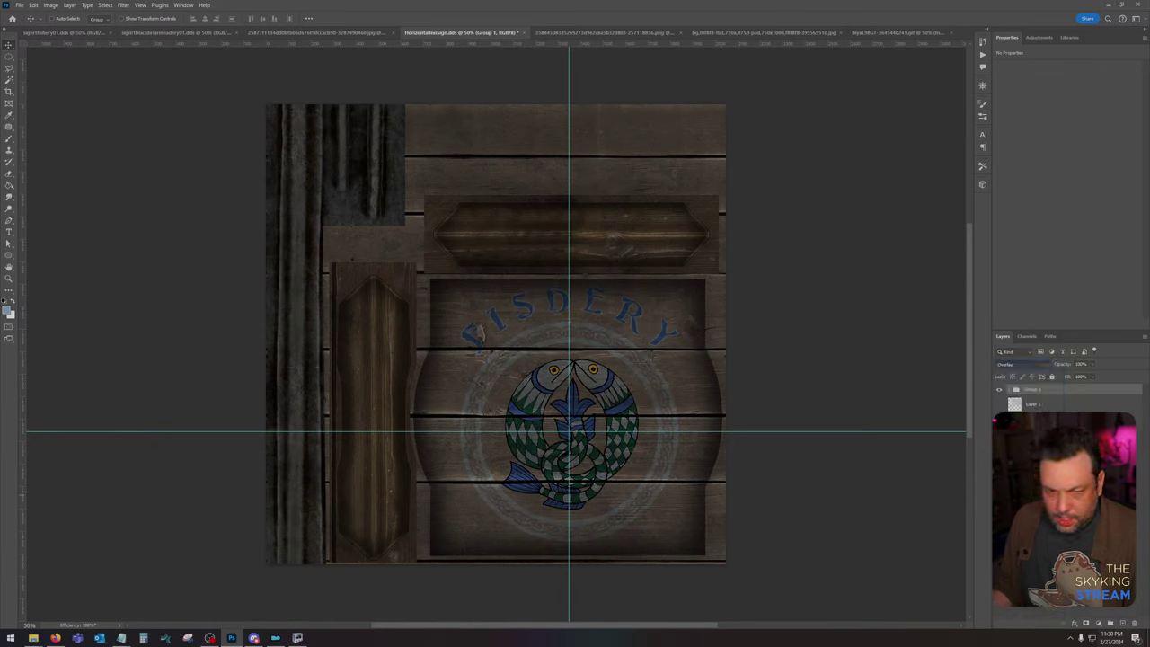
Step: Show the white plaster texture layer and place it above Group 1 in the layer order
click(1034, 404)
click(999, 404)
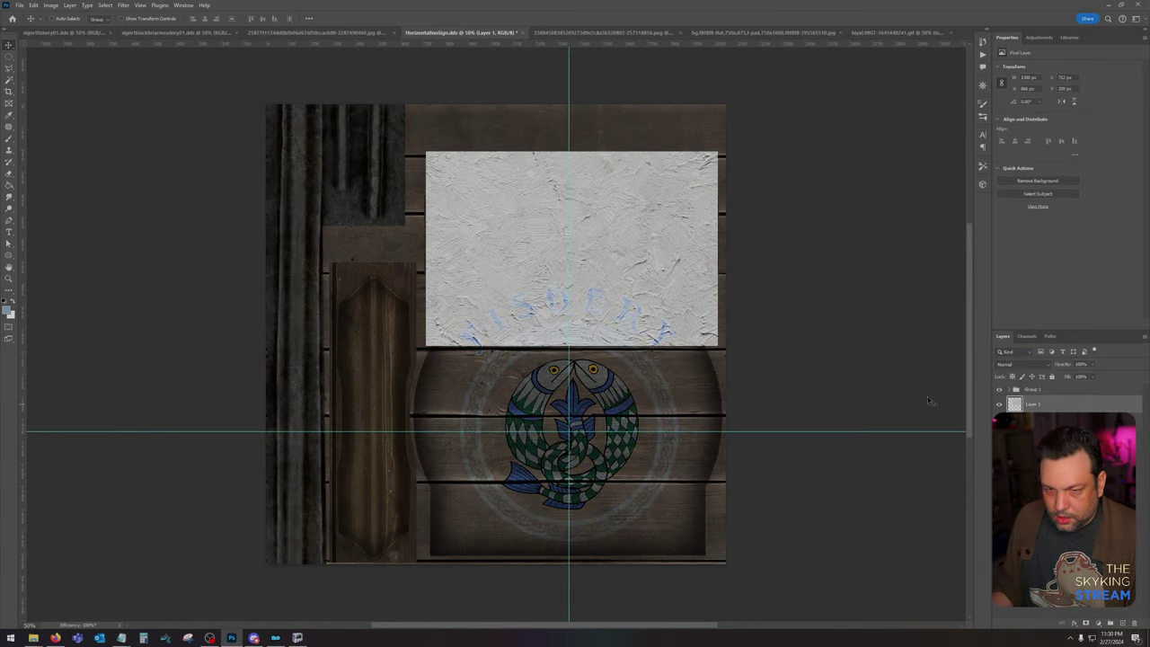
key(Delete)
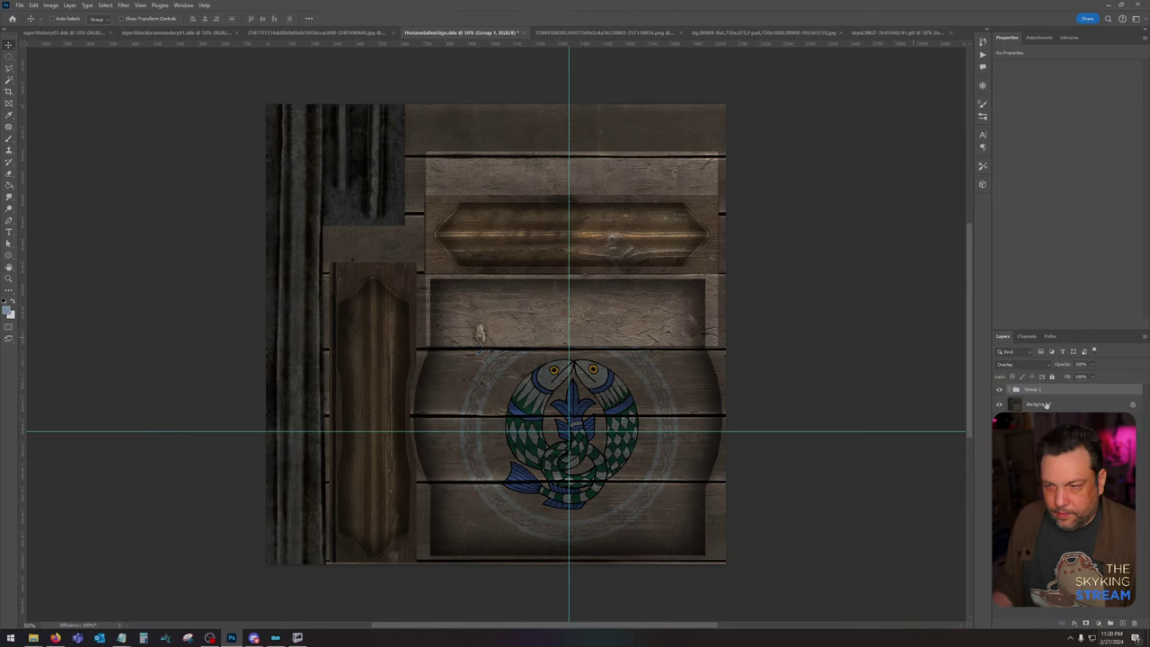
click(1009, 390)
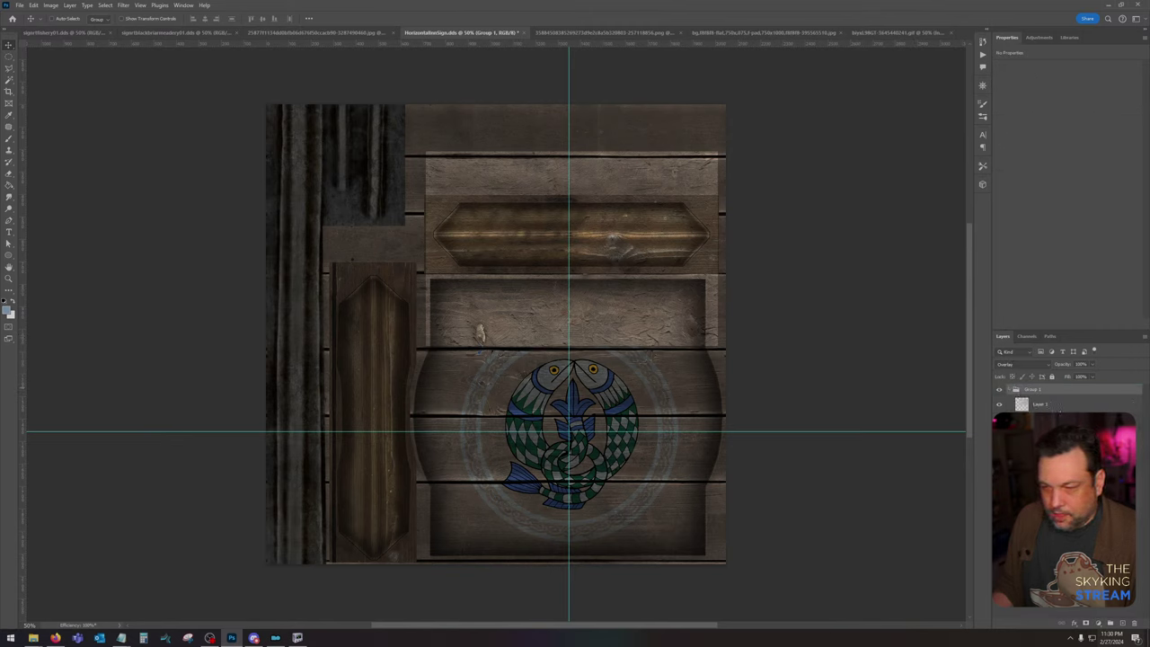
drag(1034, 405, 1059, 388)
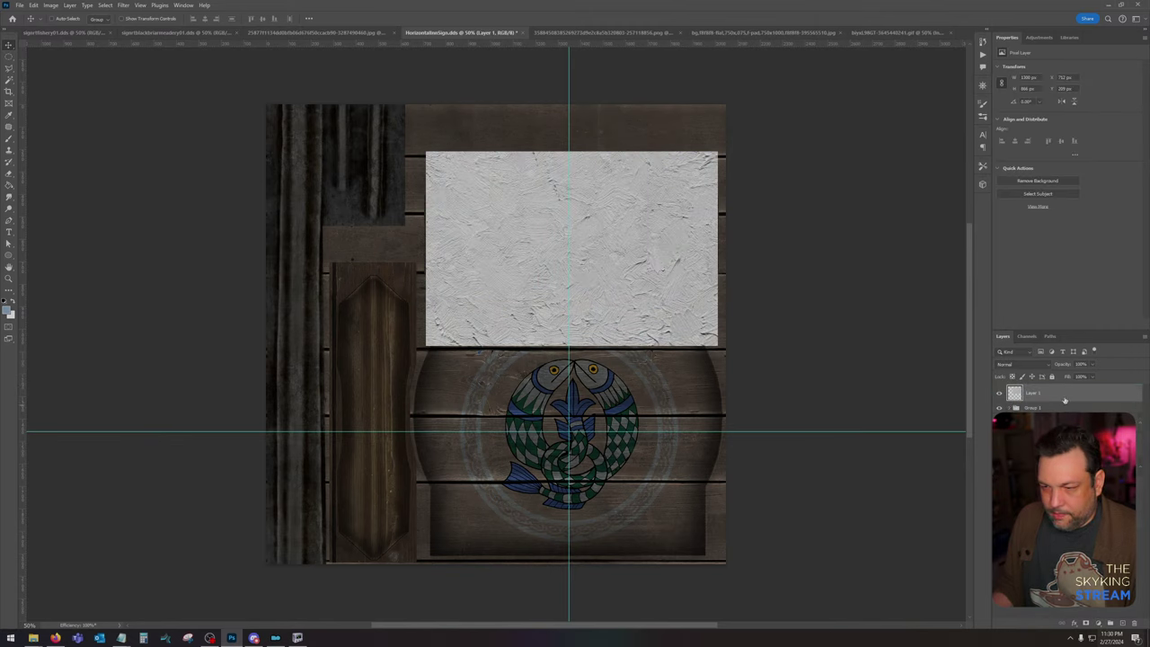
Step: Duplicate the plaster texture layer and place the copy directly below the original on the sign
key(ctrl+j)
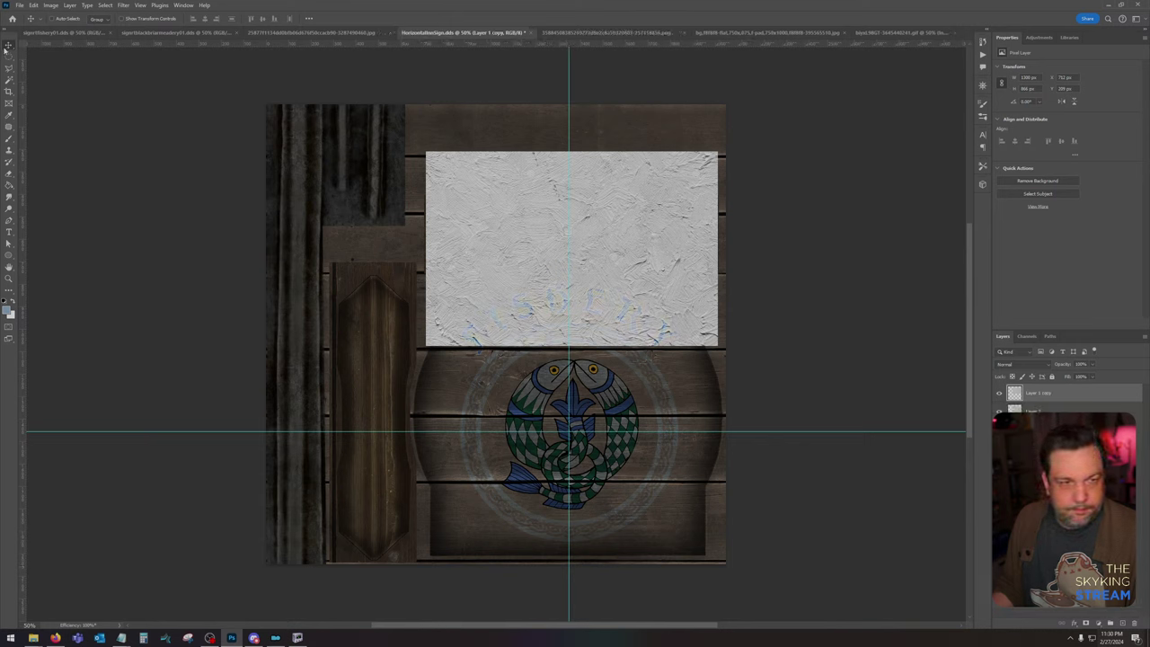
drag(432, 287, 433, 482)
Step: Shift both plaster texture layers down to cover the lettering and emblem, and merge them into one layer
shift+click(1049, 410)
key(Down)
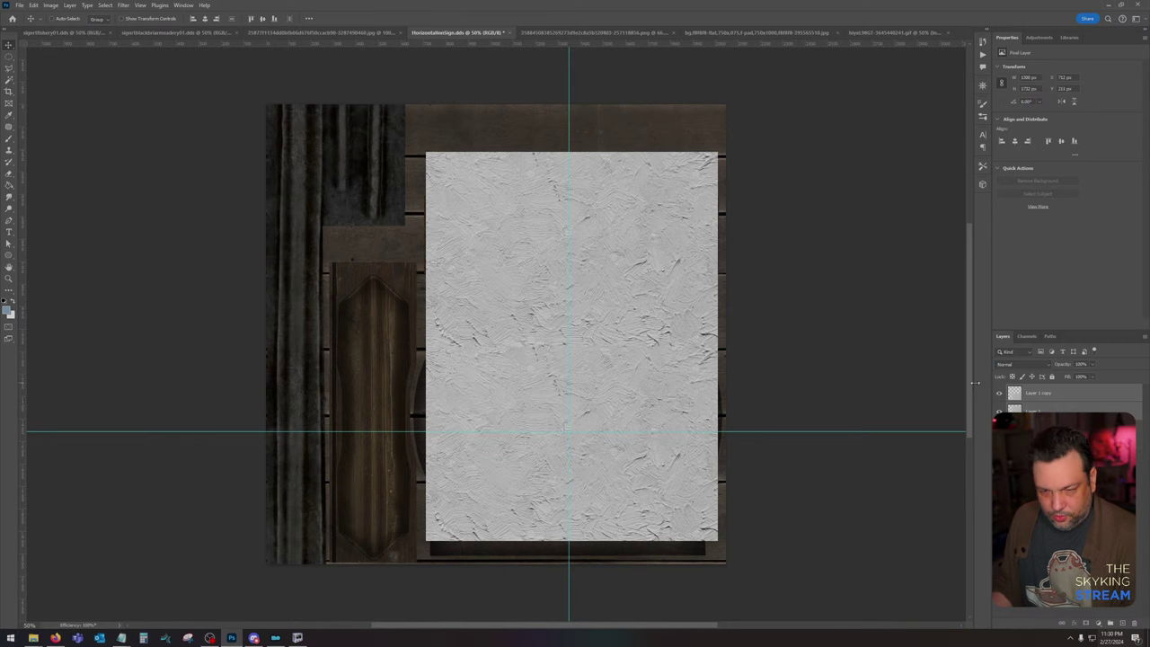
key(shift+Down)
key(shift+Down)
key(shift+Down)
key(shift+Down)
key(Down)
key(Down)
key(Down)
key(Down)
key(Down)
key(Down)
key(Down)
key(Down)
key(Down)
key(Down)
key(Down)
key(Down)
key(Down)
key(Down)
key(Down)
key(Down)
key(Down)
key(Down)
key(Down)
key(Down)
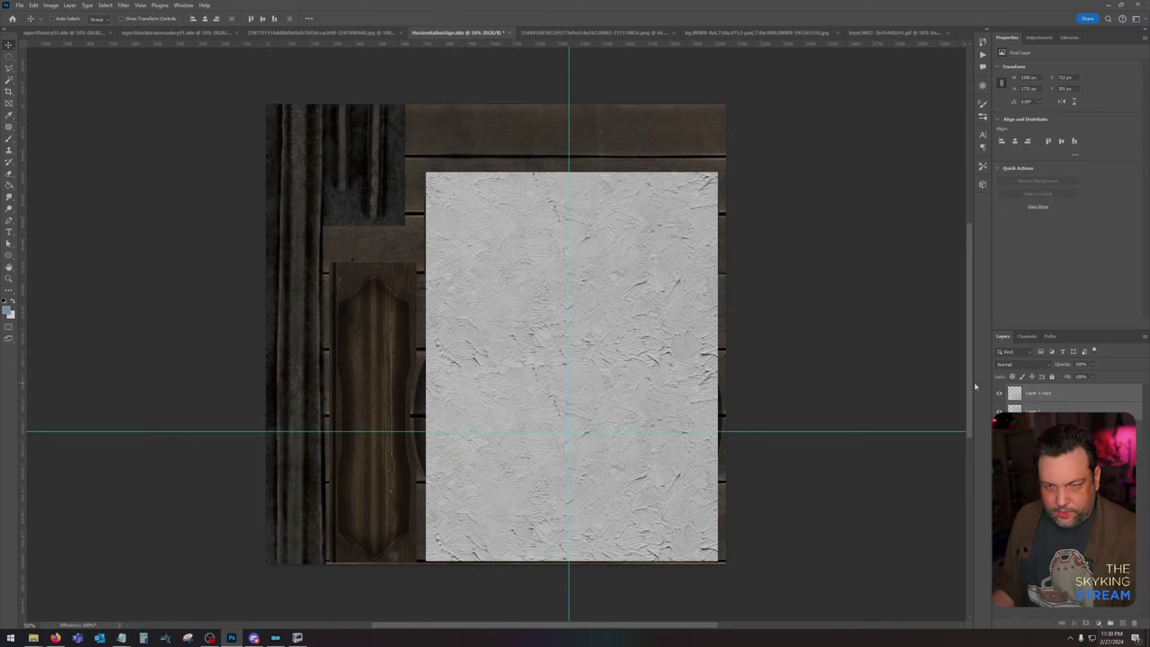
right_click(1056, 402)
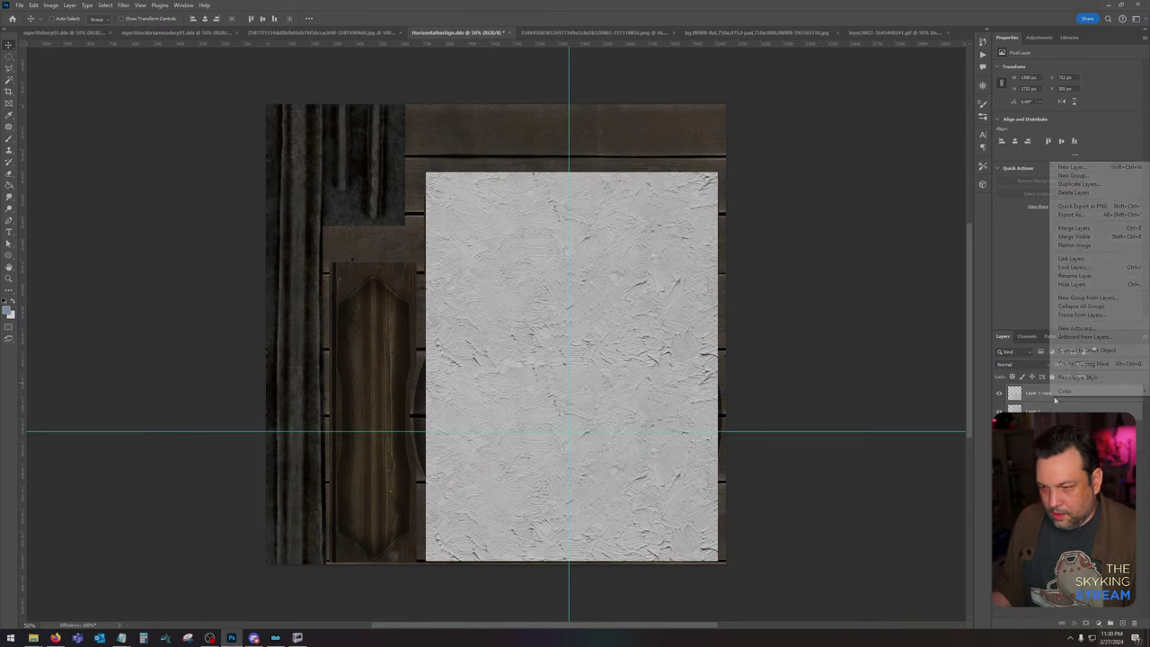
click(1074, 228)
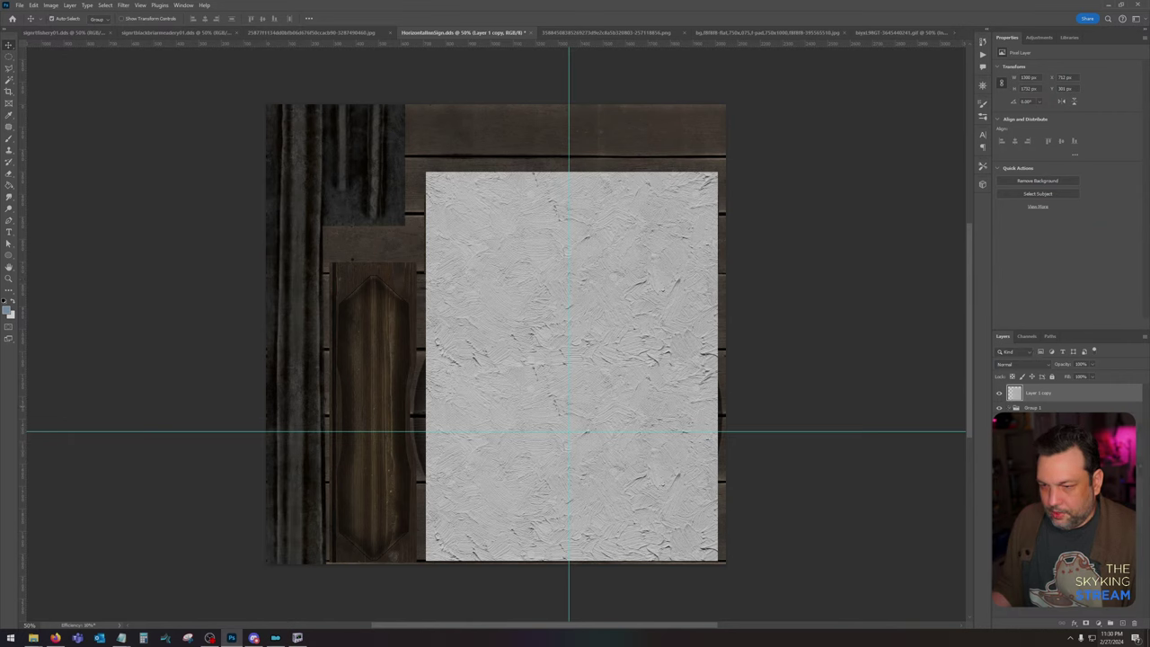
Step: Try a plaster copy cut to the lettering, ring and fish shapes with the Overlay blend mode
ctrl+click(1023, 422)
ctrl+shift+click(1023, 435)
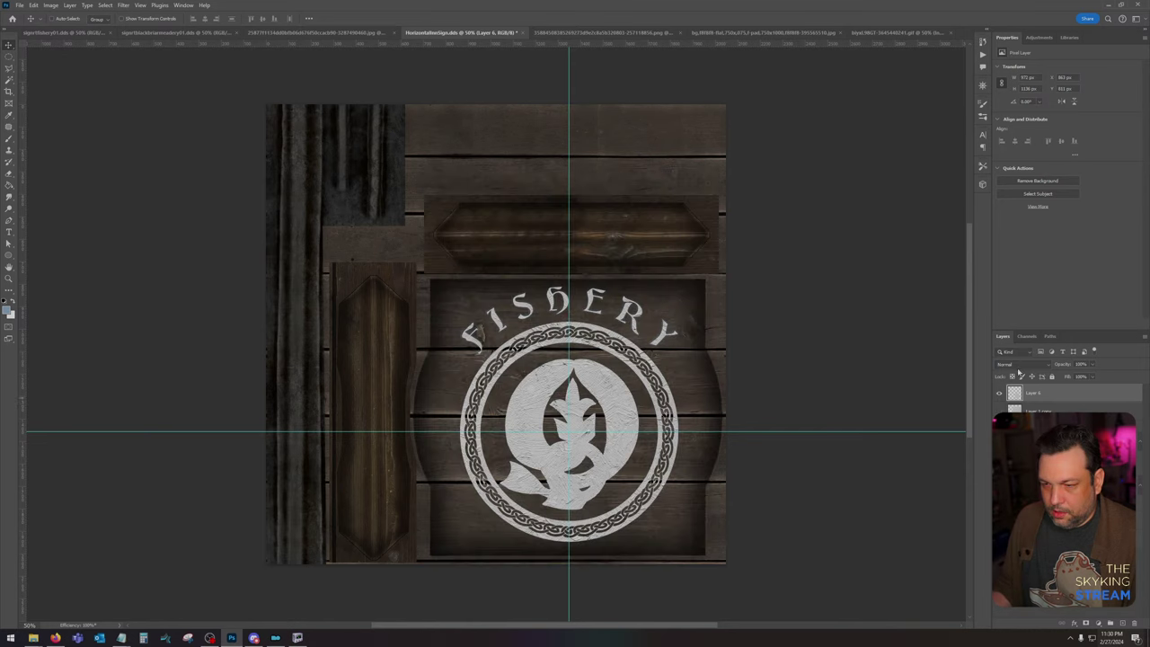
click(1020, 365)
click(1018, 484)
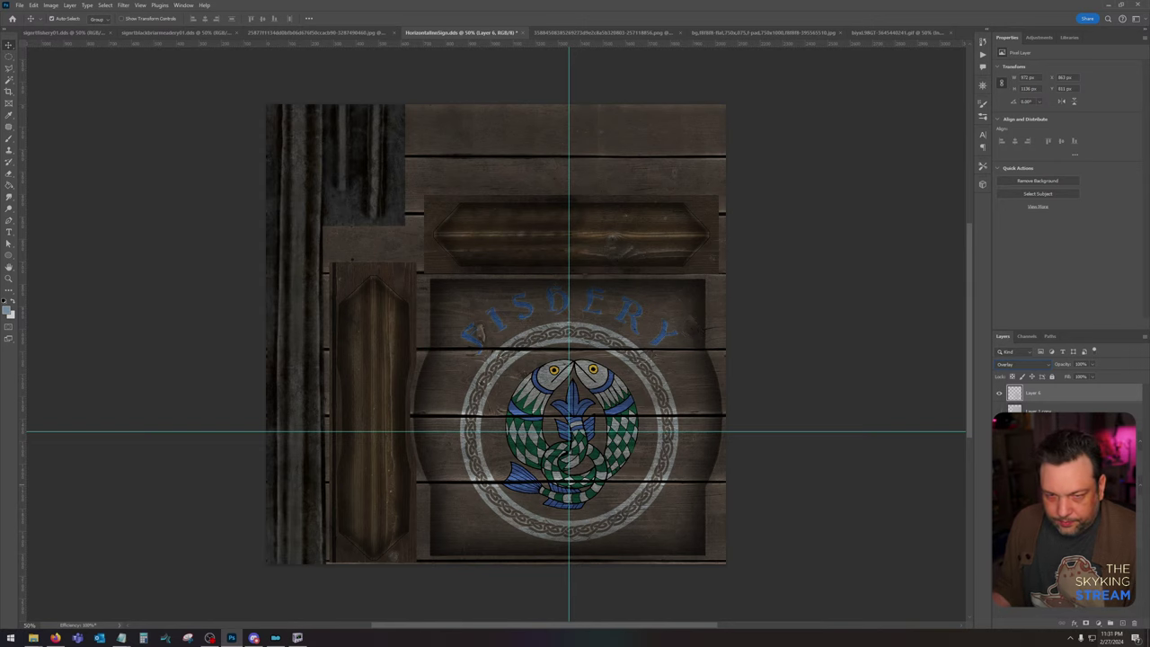
key(ctrl+z)
drag(1060, 399, 1134, 623)
Step: Rasterize the FISHERY text with its layer style and load the lettering, ring and fish shapes as one selection
right_click(1074, 429)
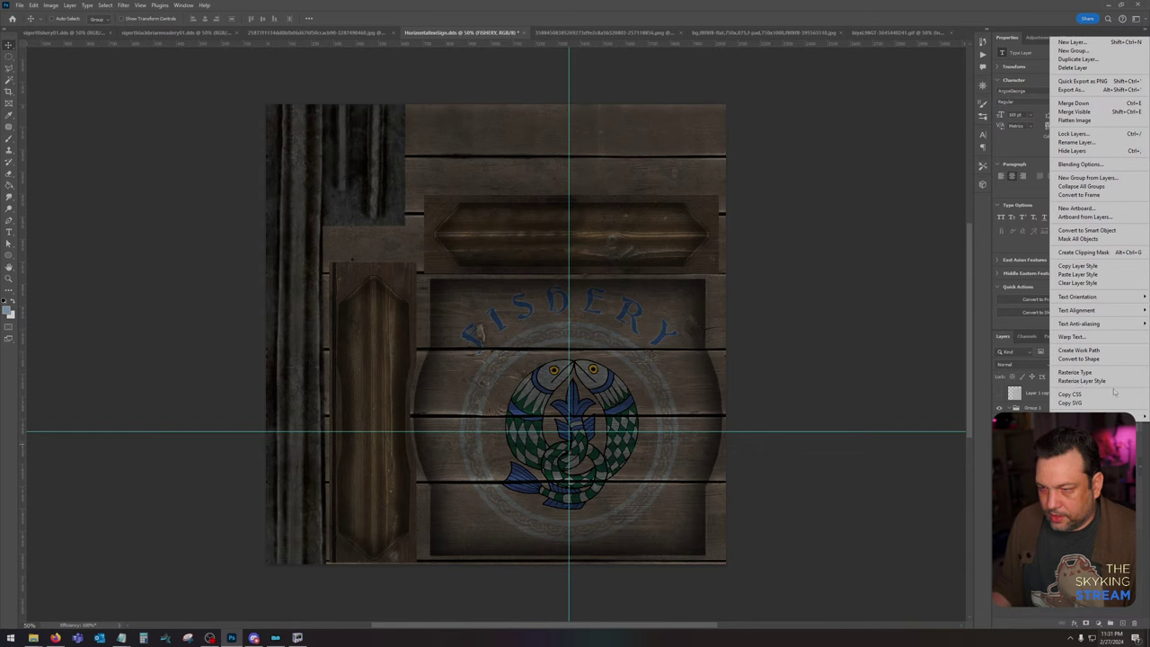
click(1080, 382)
ctrl+click(1024, 425)
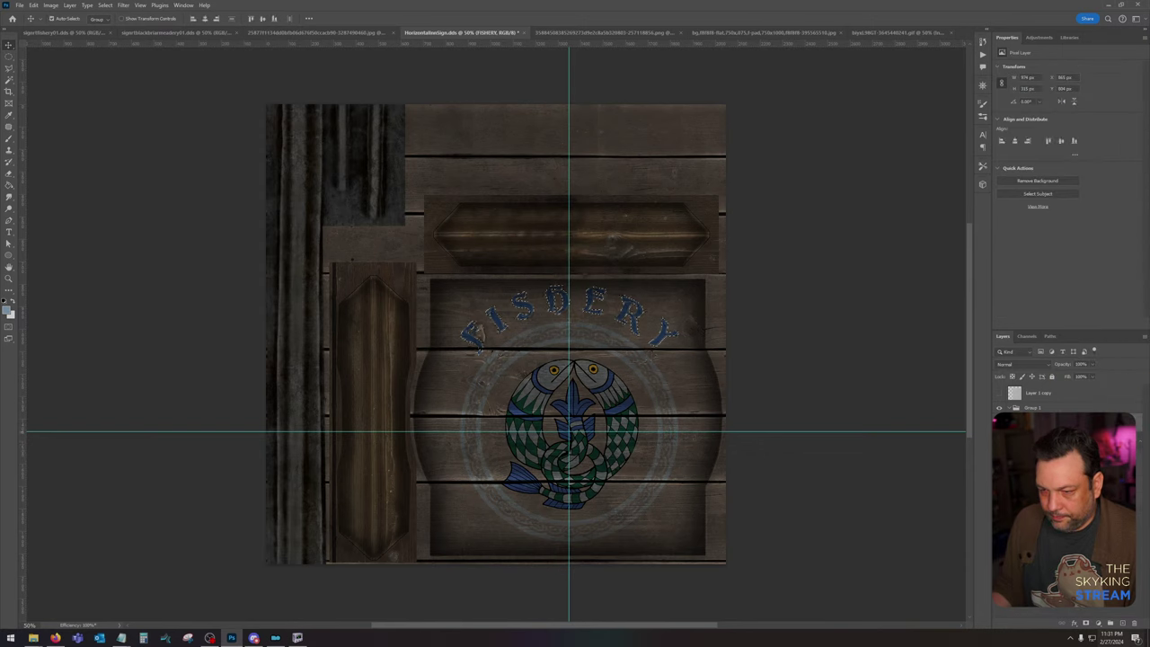
ctrl+shift+click(1024, 439)
Step: Copy the selected area of the merged plaster texture to a new layer and set its blend mode to Overlay
click(1057, 393)
key(ctrl+j)
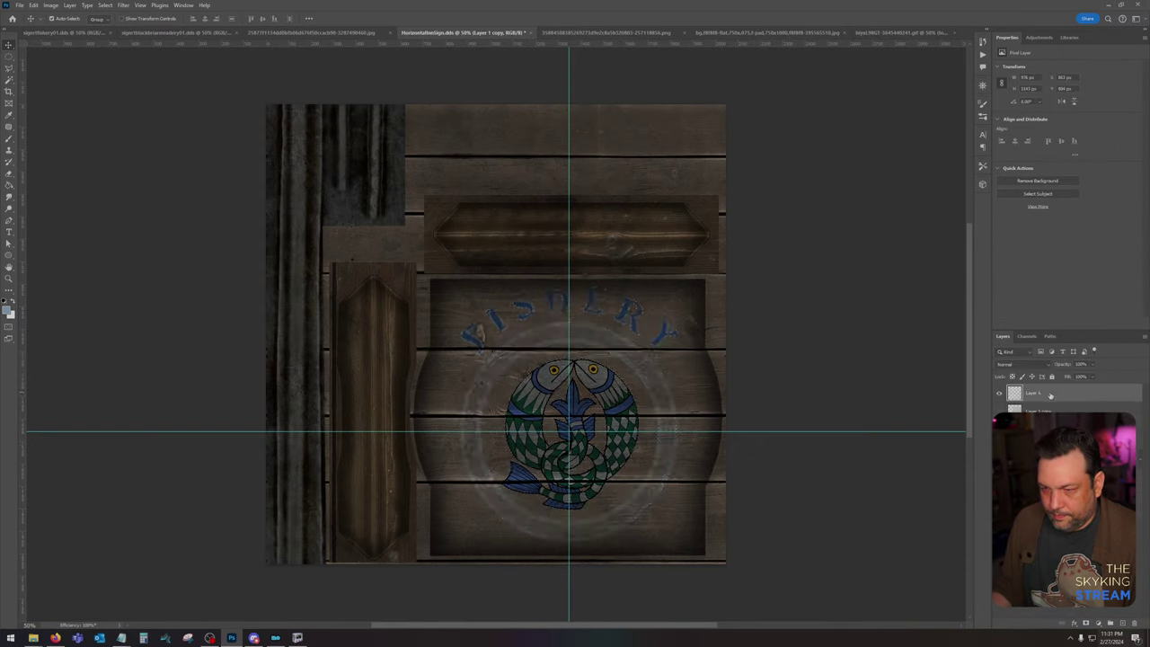
click(1023, 364)
click(1016, 488)
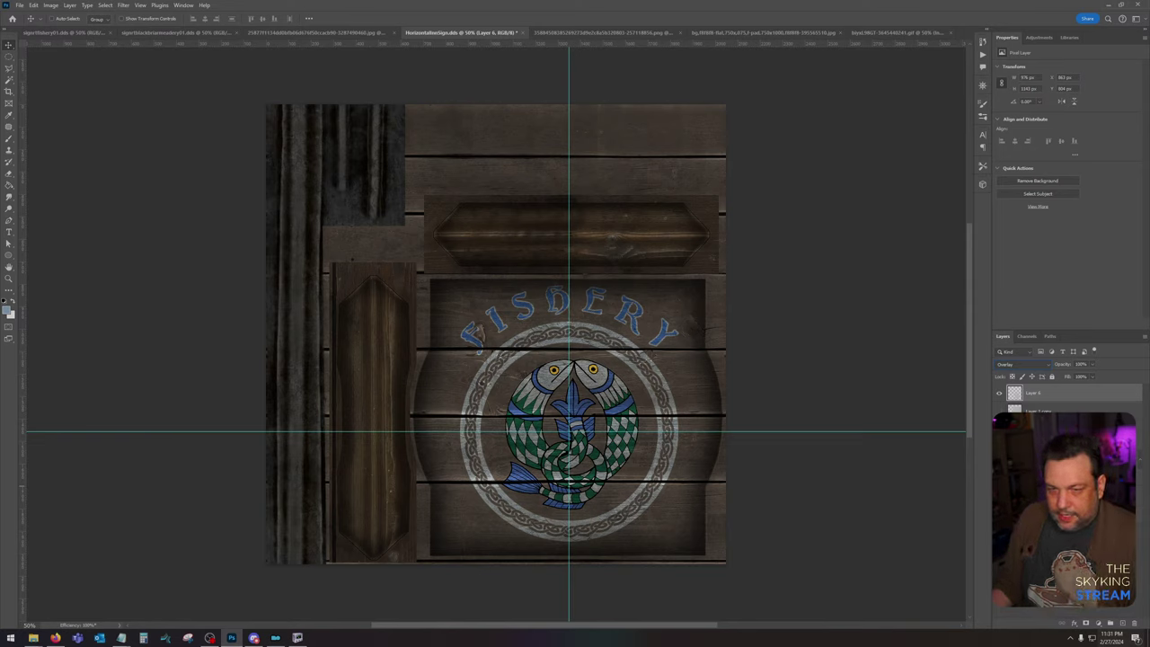
Step: Add a Hue/Saturation adjustment for Group 1 and lower the saturation to about -40
click(1034, 426)
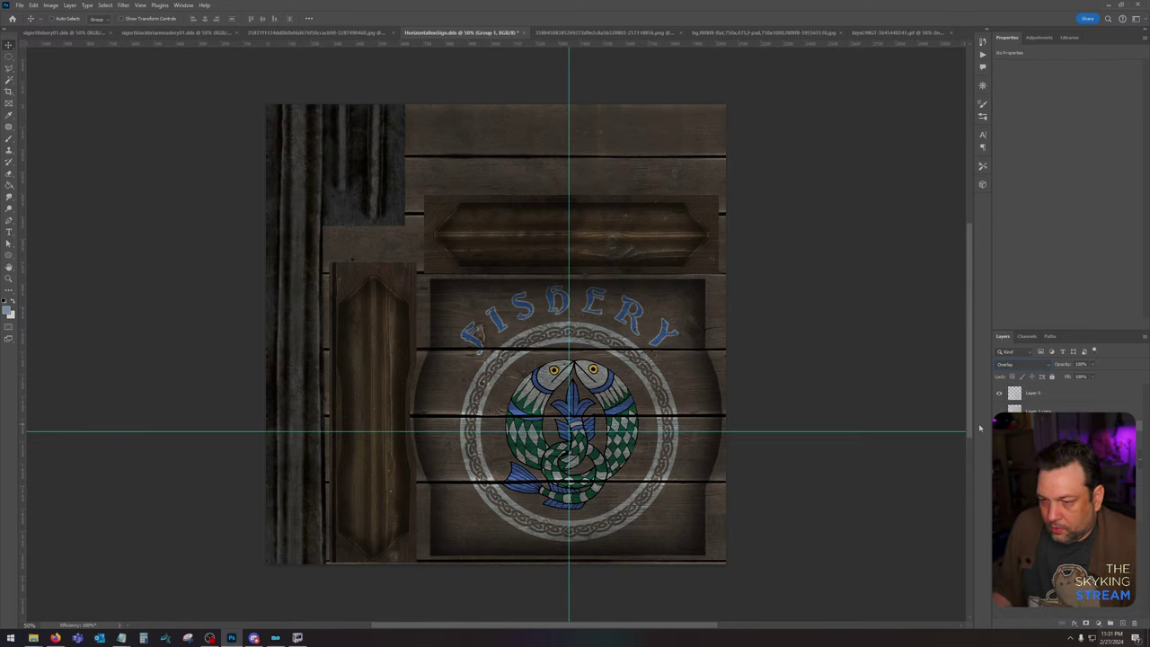
click(1085, 625)
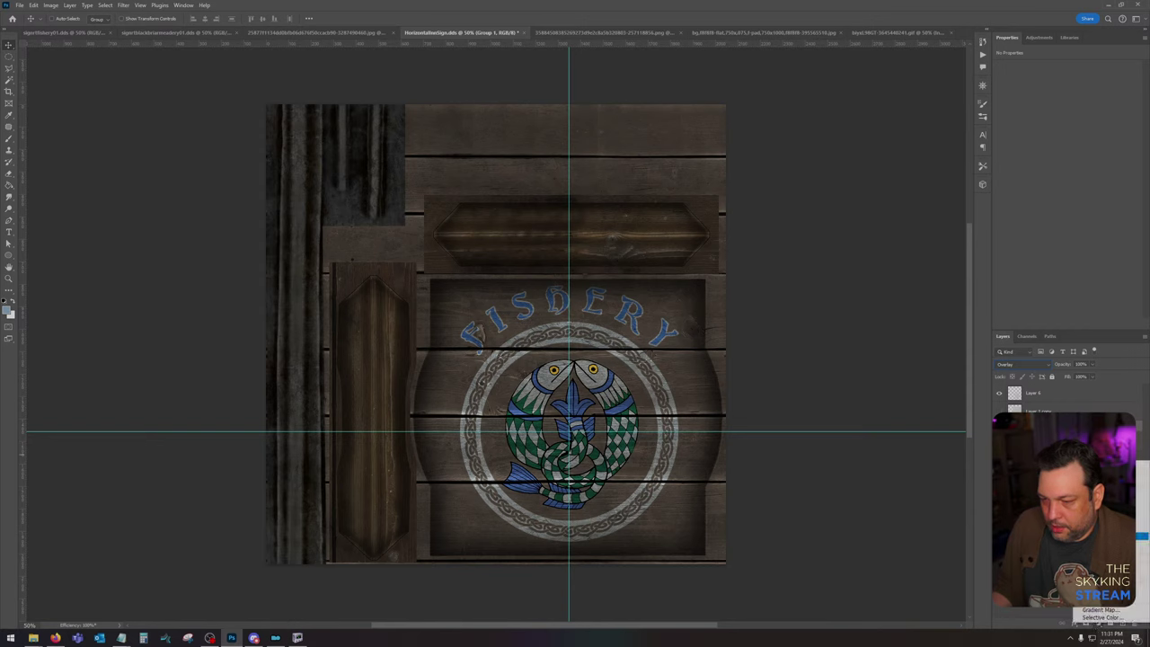
click(1105, 536)
drag(1067, 127, 1039, 120)
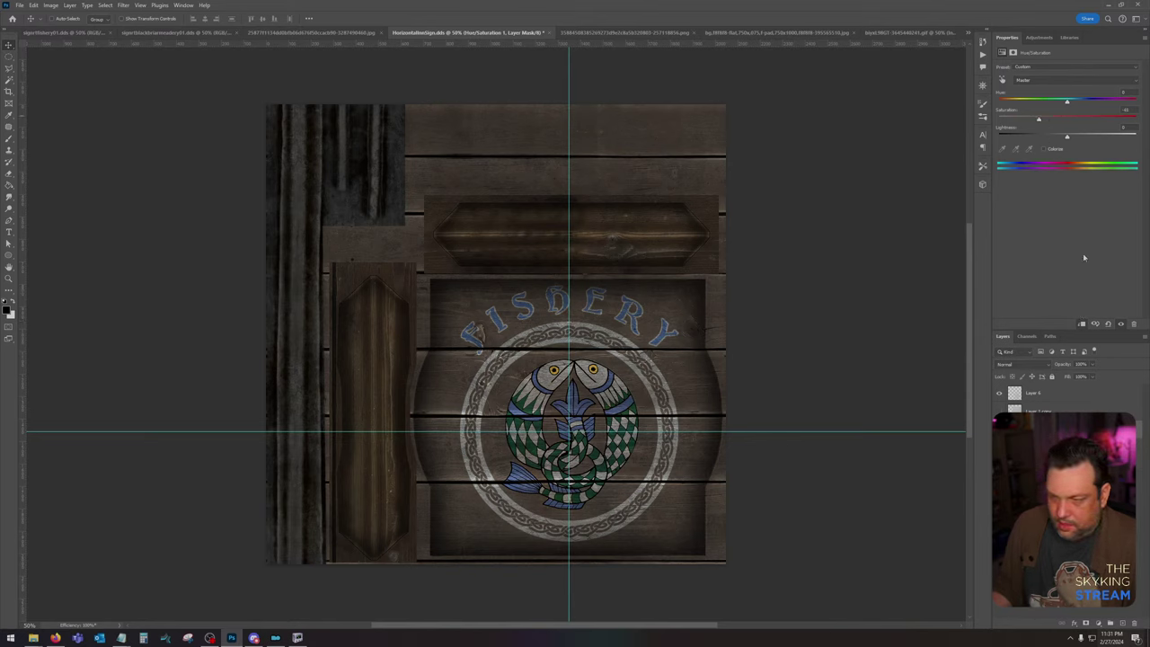
Step: Add a Brightness/Contrast adjustment for the artwork with brightness -24 and contrast -7
click(1098, 624)
click(1117, 457)
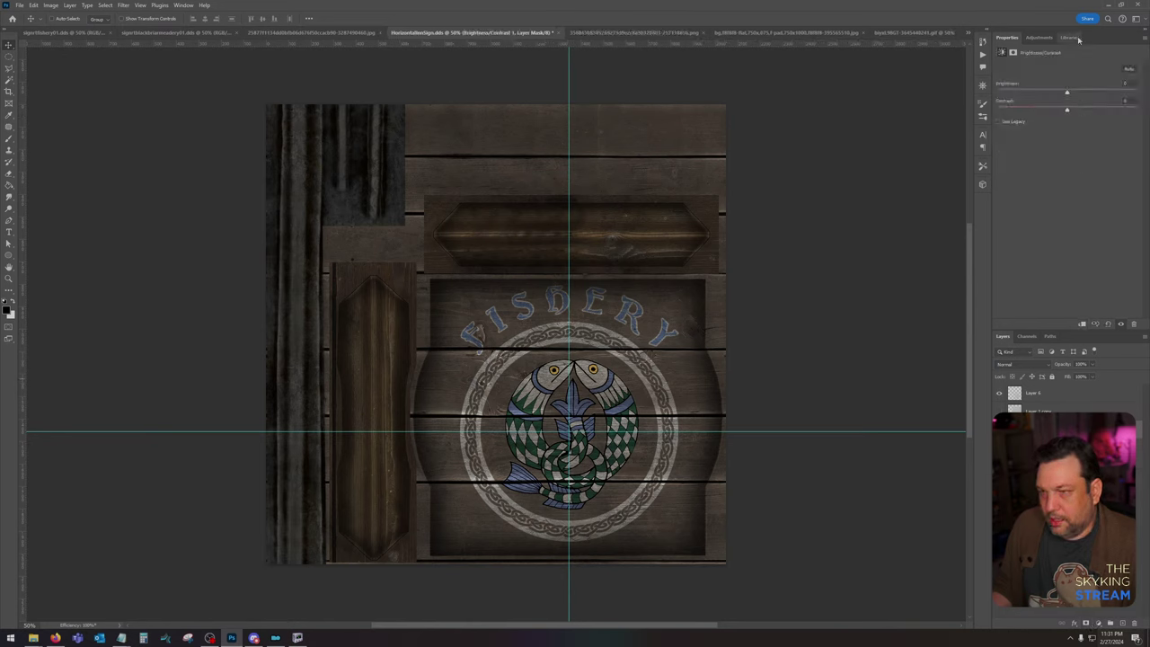
mouse_move(1068, 94)
mouse_down()
mouse_move(1034, 94)
mouse_move(1082, 93)
mouse_move(1060, 92)
mouse_up()
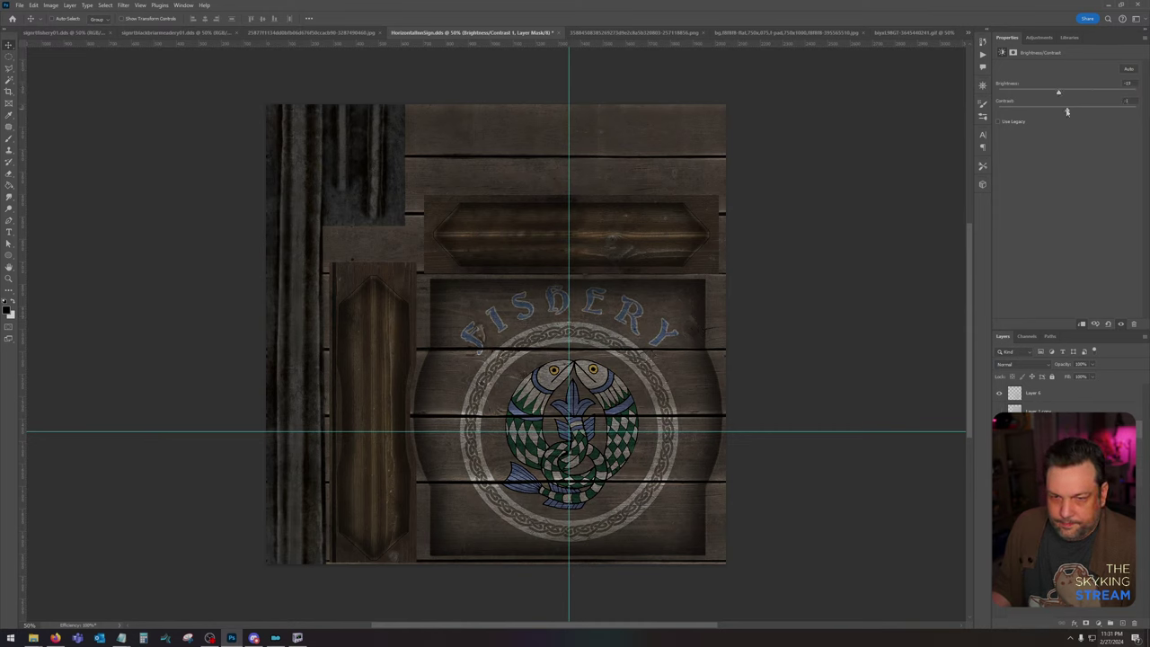
drag(1068, 111, 1037, 106)
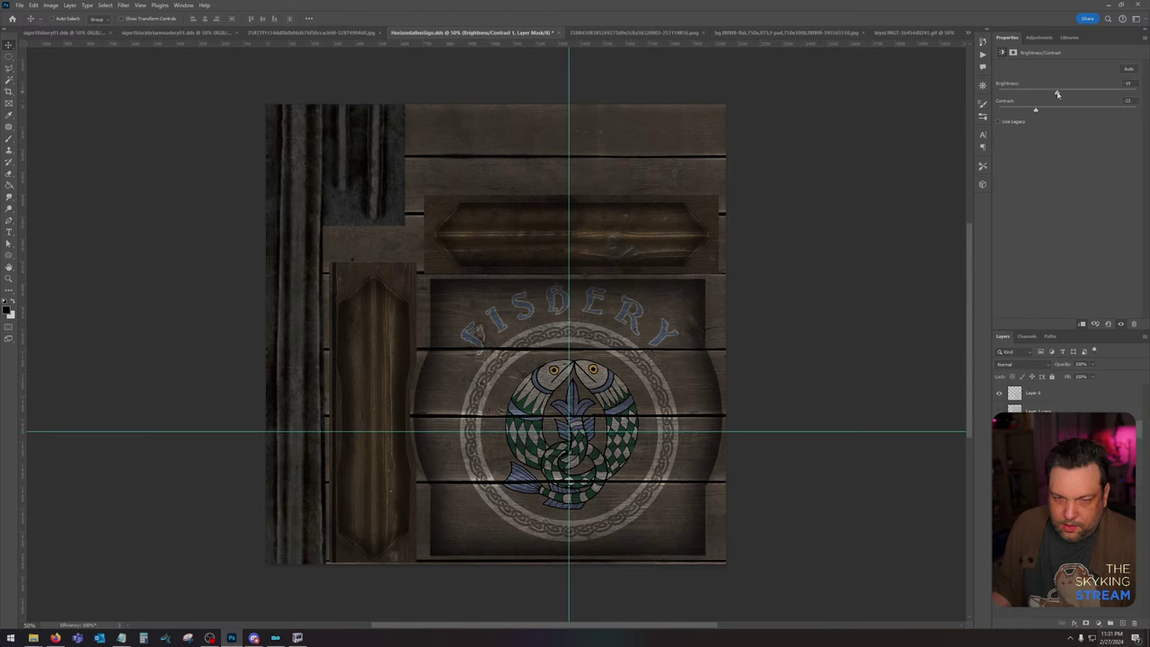
click(1061, 111)
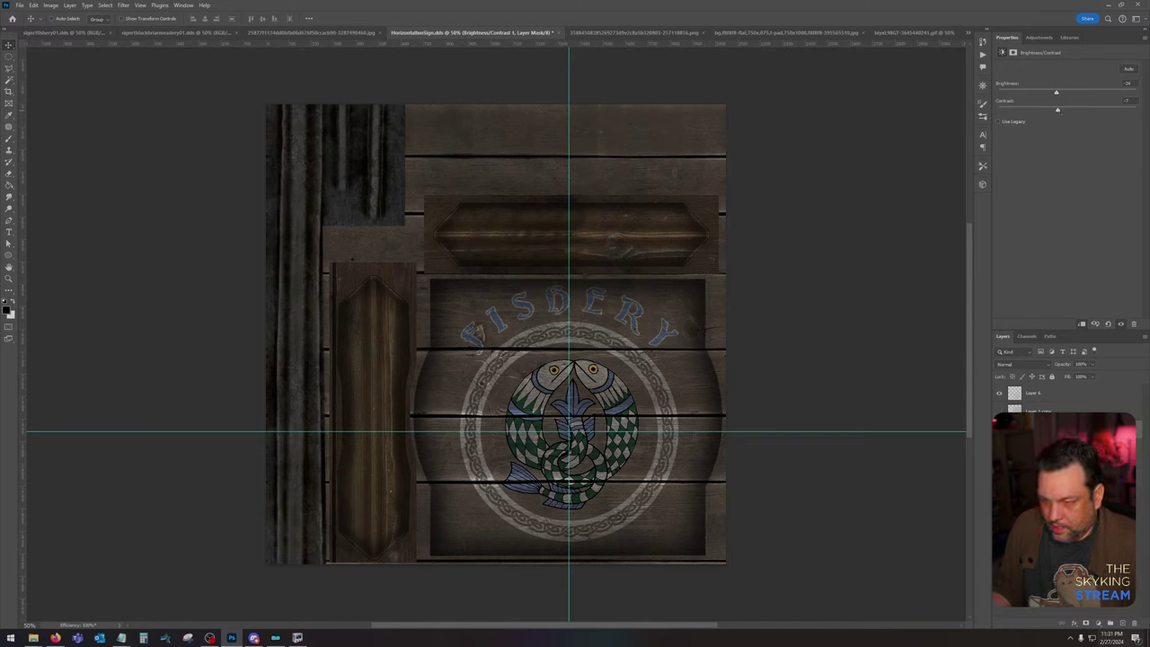
Step: Add a Hue/Saturation adjustment above the fish emblem layer and lower the saturation to about -22
click(1079, 503)
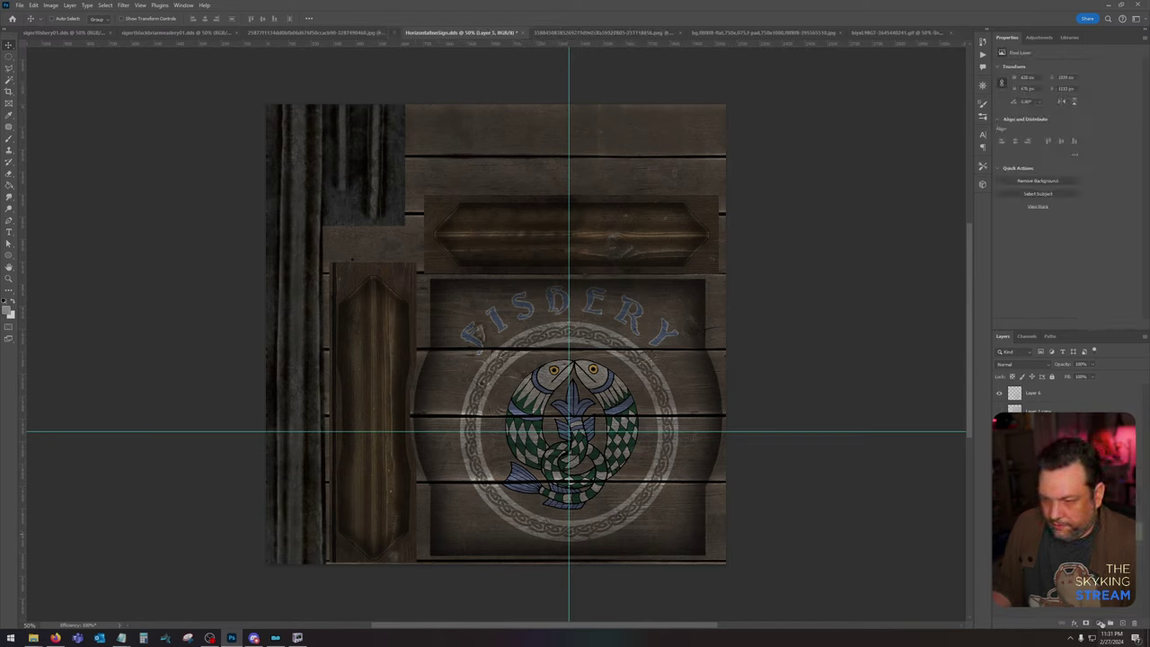
click(1099, 624)
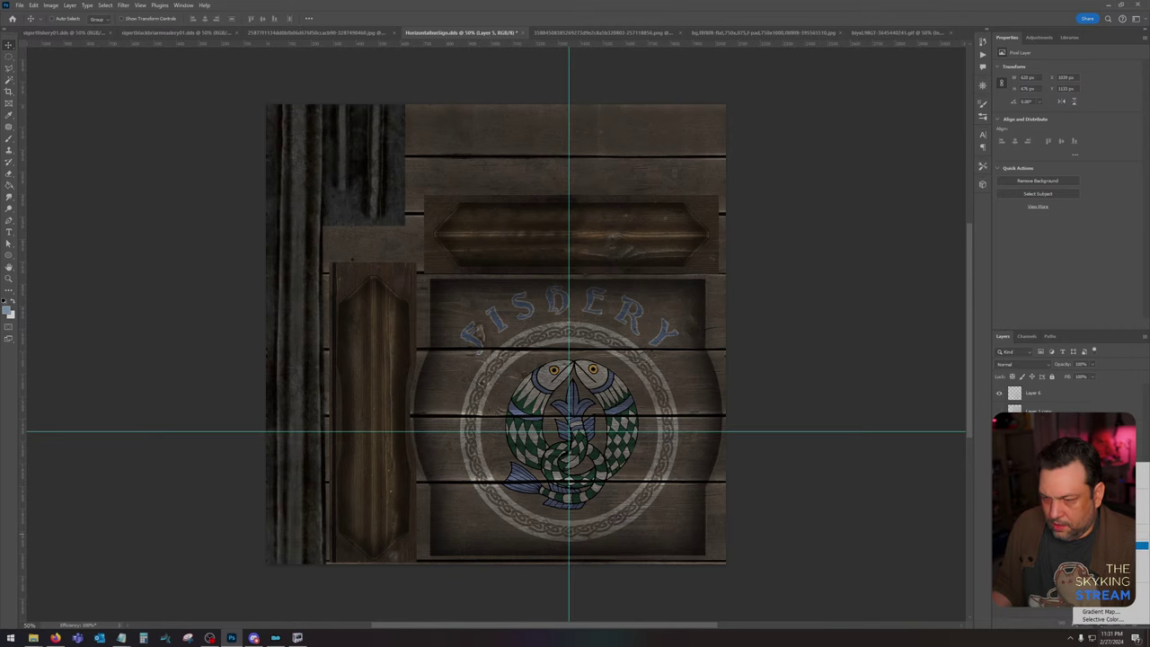
click(1115, 546)
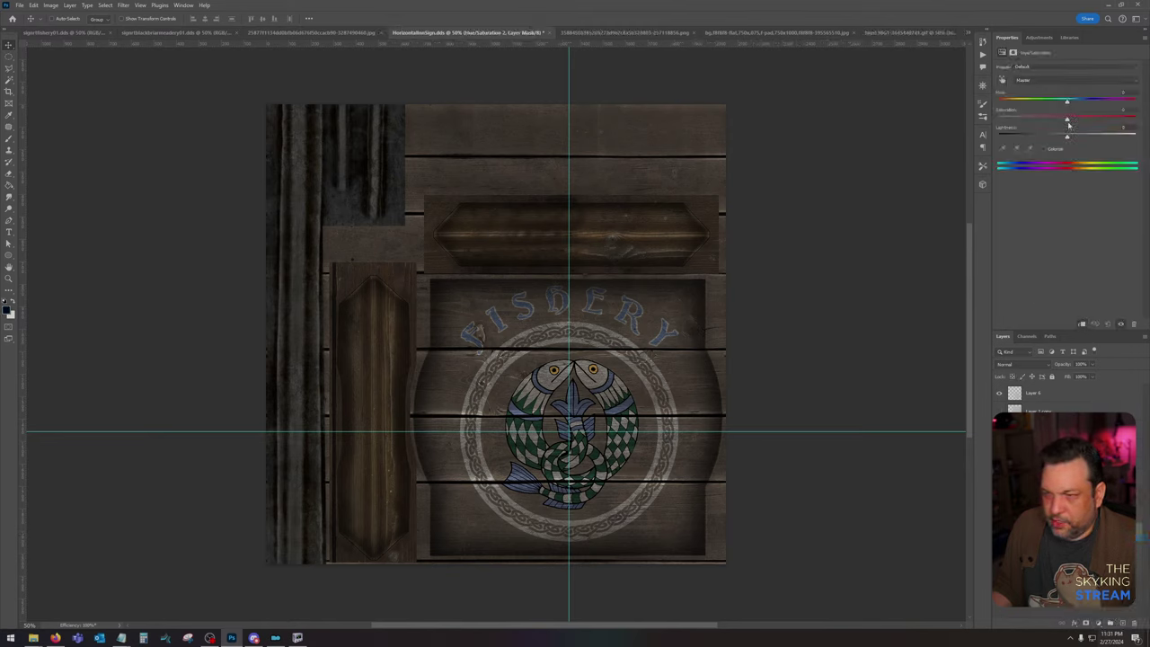
mouse_move(1068, 119)
mouse_down()
mouse_move(1033, 122)
mouse_move(1054, 121)
mouse_up()
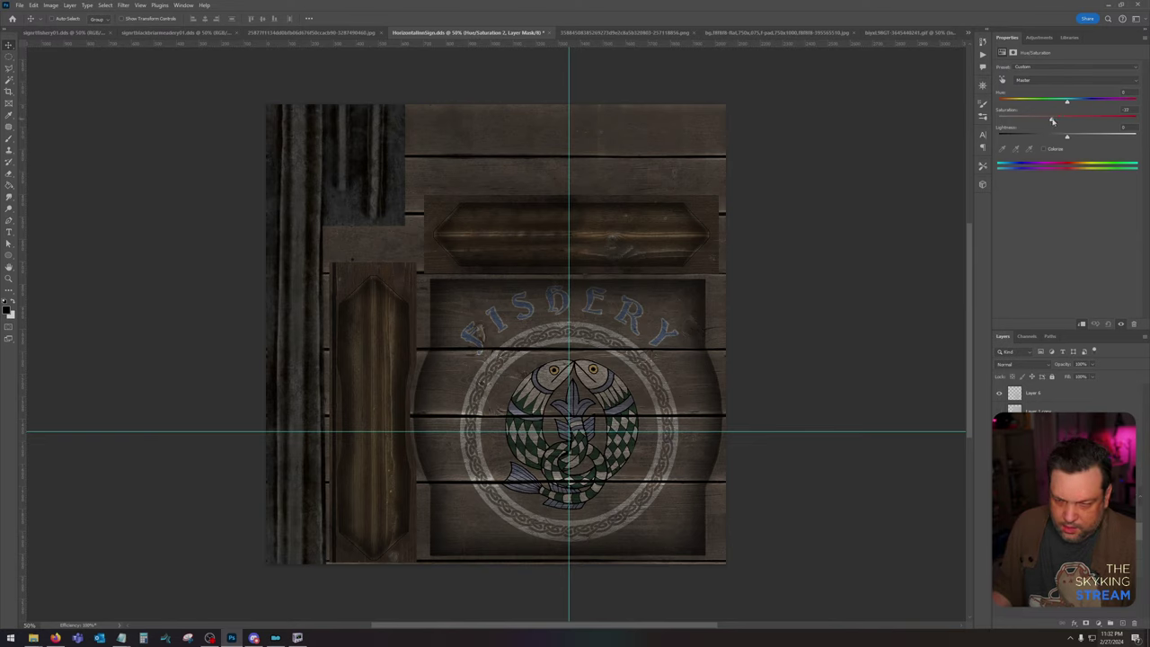
Step: Change the Color Overlay of the Celtic knot ring layer to a light blue, #75a5d6
click(1043, 498)
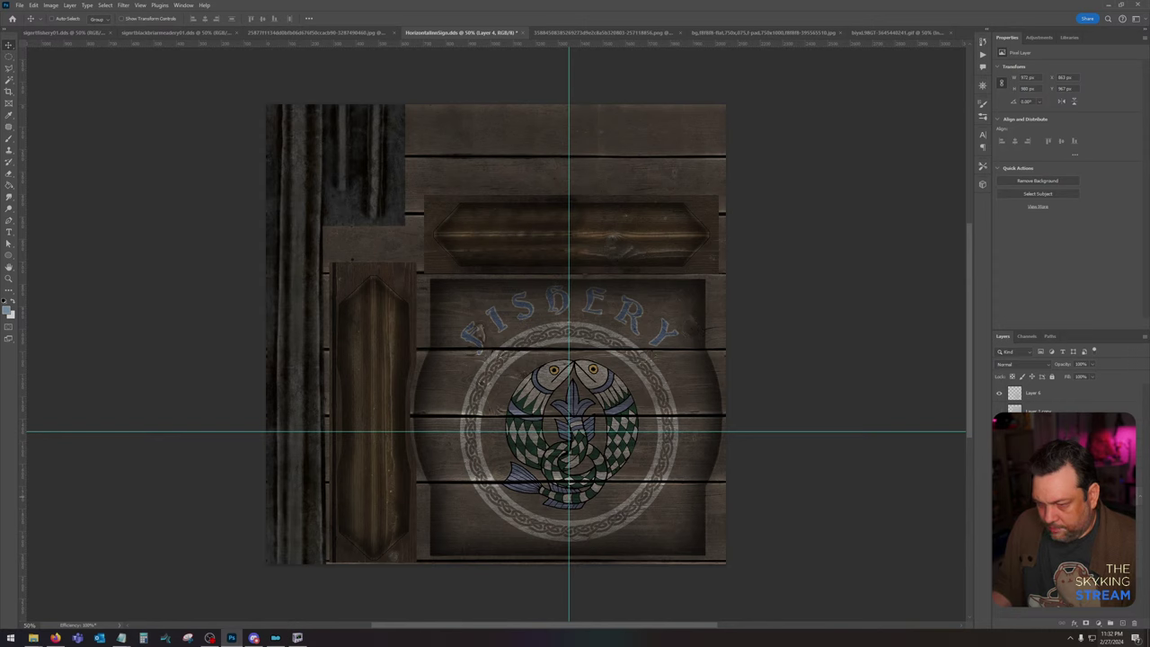
double_click(1043, 498)
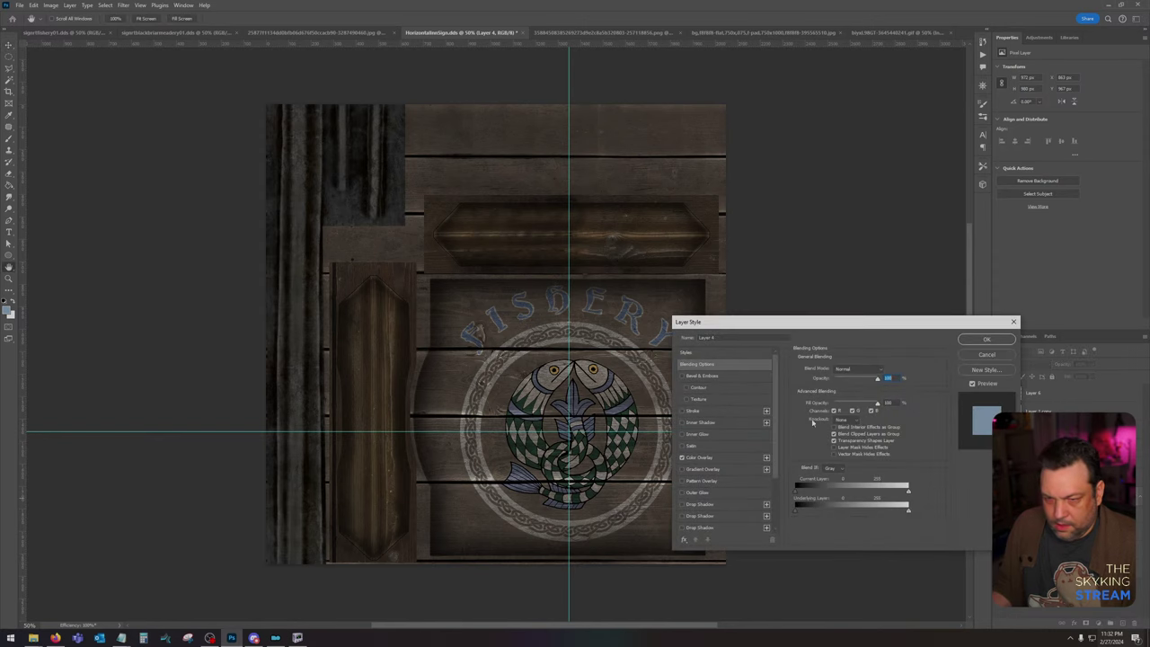
click(710, 457)
click(886, 370)
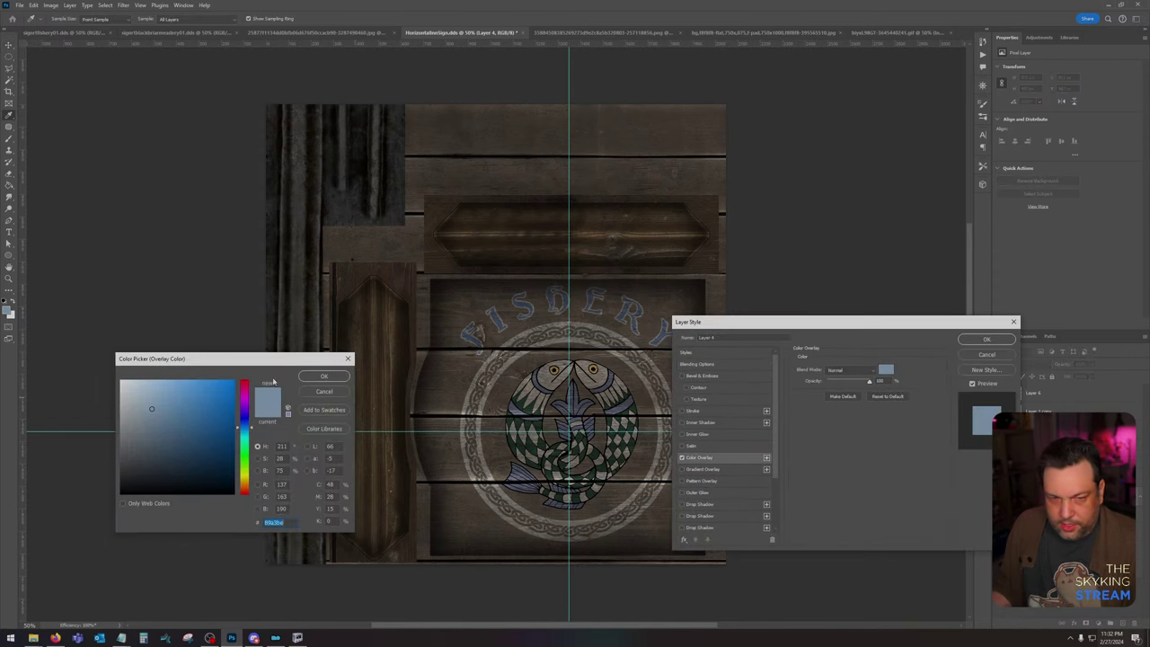
drag(151, 409, 168, 393)
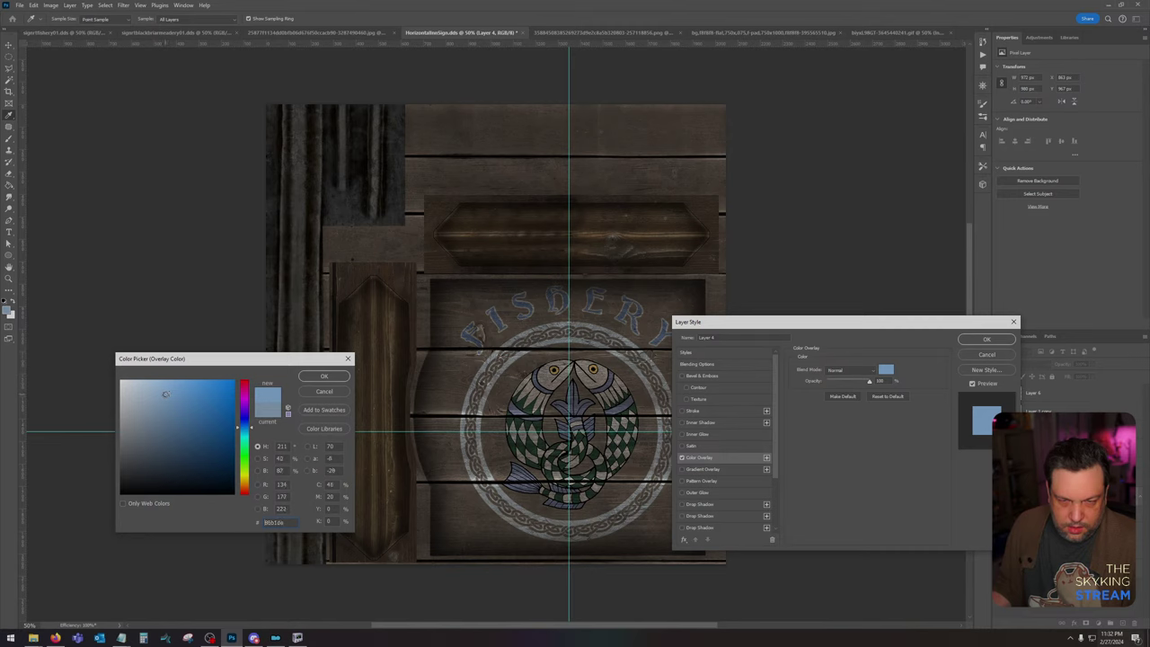
drag(165, 393, 177, 393)
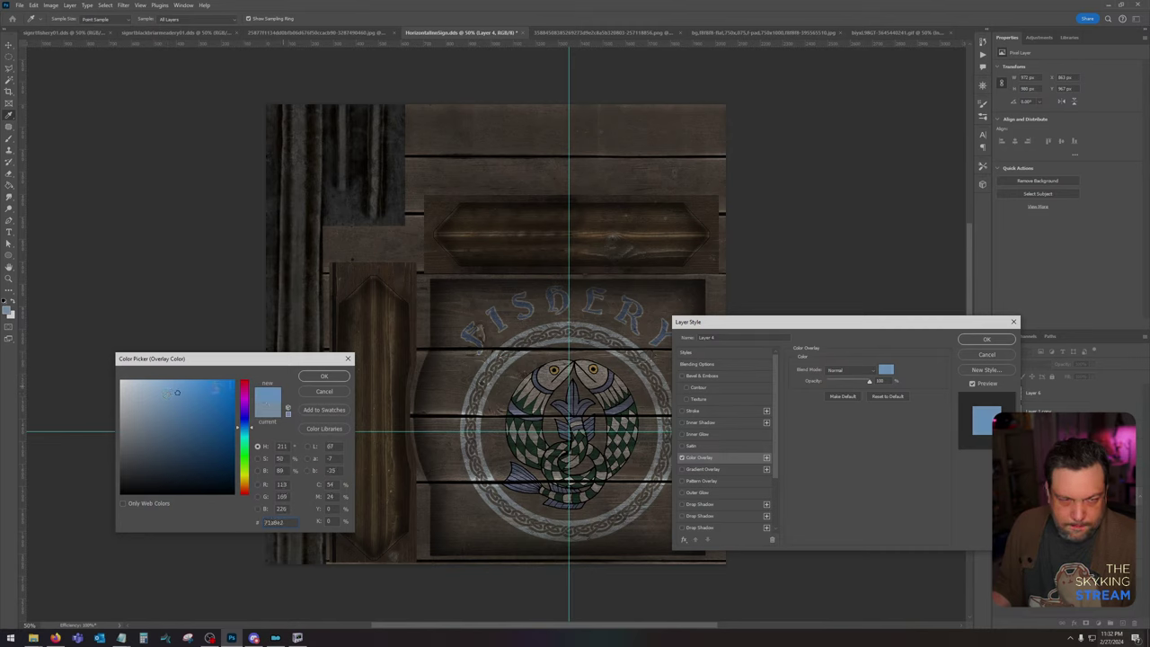
mouse_move(215, 392)
mouse_down()
mouse_move(218, 404)
mouse_move(218, 392)
mouse_move(167, 391)
mouse_move(178, 399)
mouse_up()
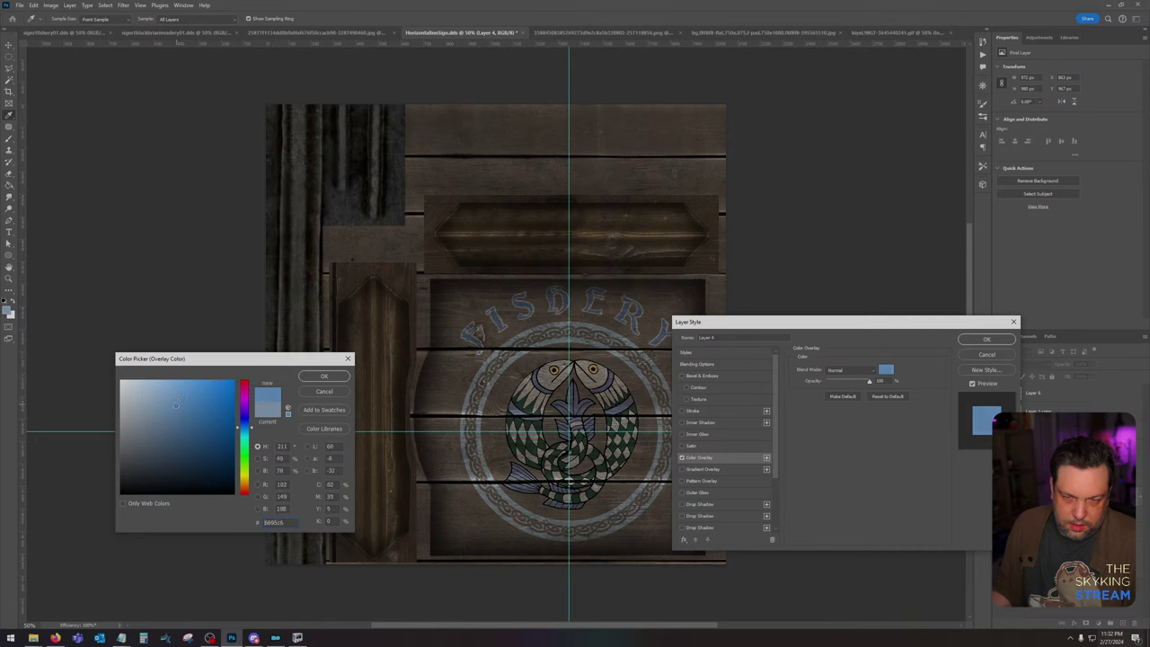
drag(175, 407, 173, 401)
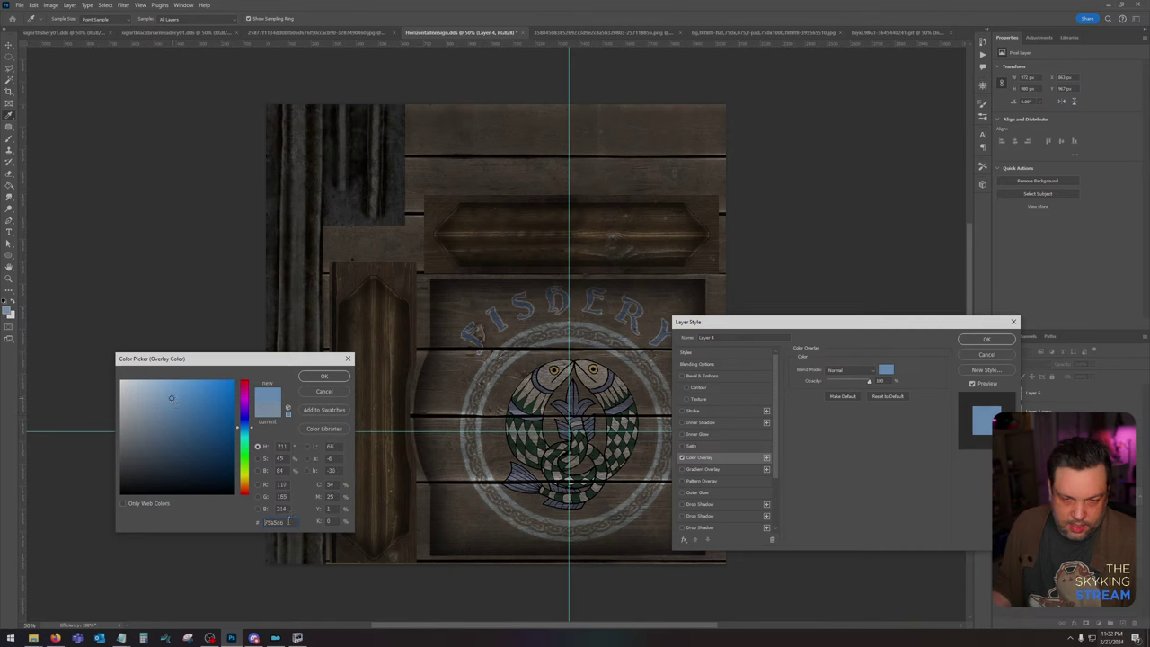
click(325, 376)
click(986, 340)
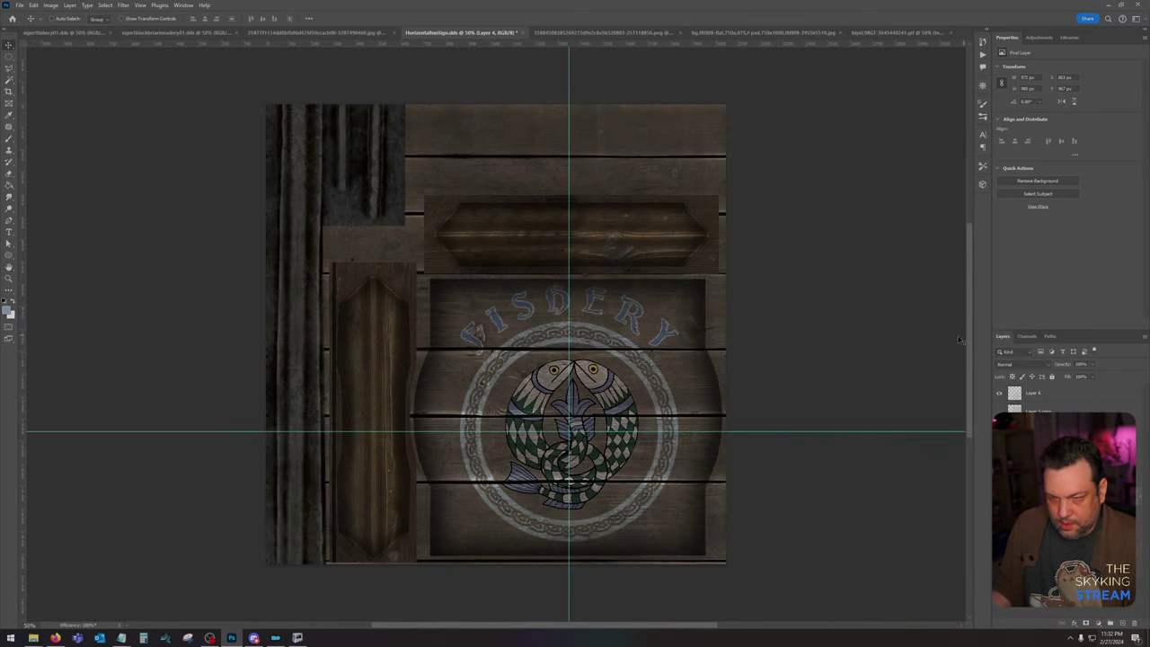
Step: Load the FISHERY lettering as a selection and fill it with the foreground colour on a new layer
click(106, 4)
mouse_move(136, 143)
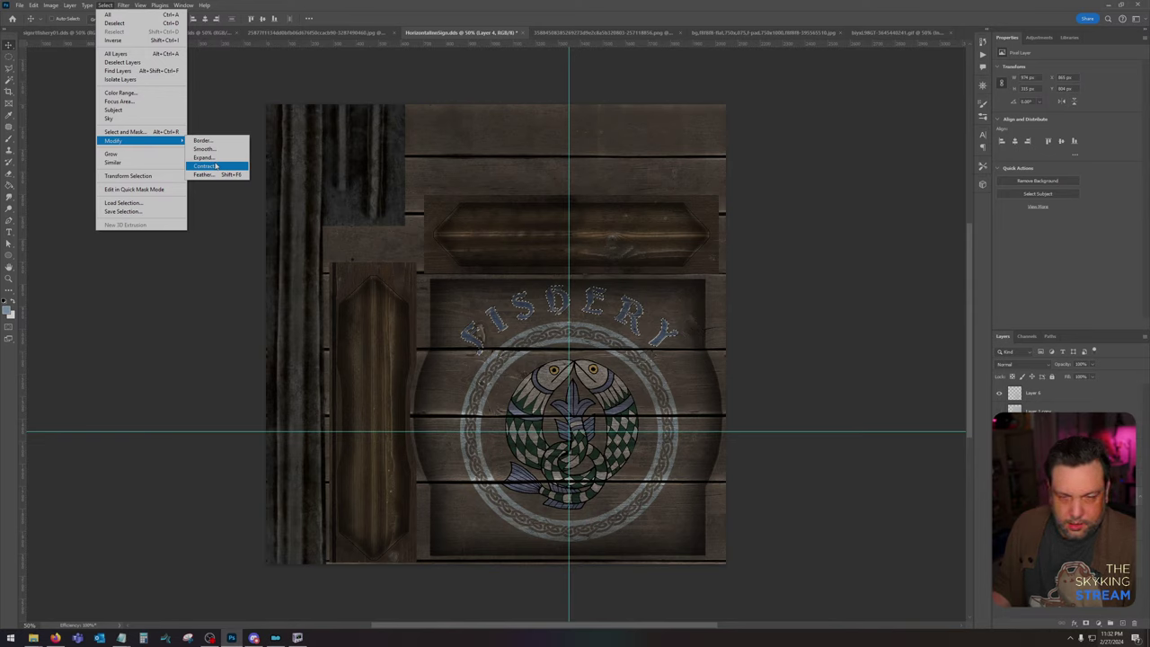
click(348, 3)
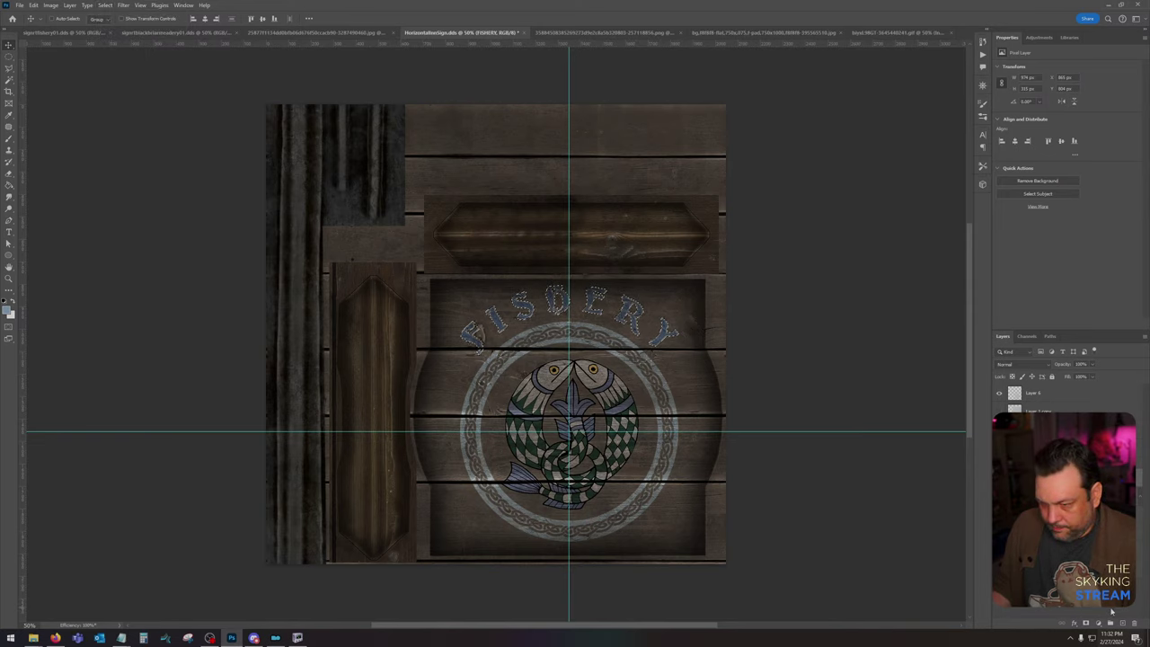
key(ctrl+shift+alt+n)
key(shift+F5)
key(Return)
key(ctrl+d)
key(v)
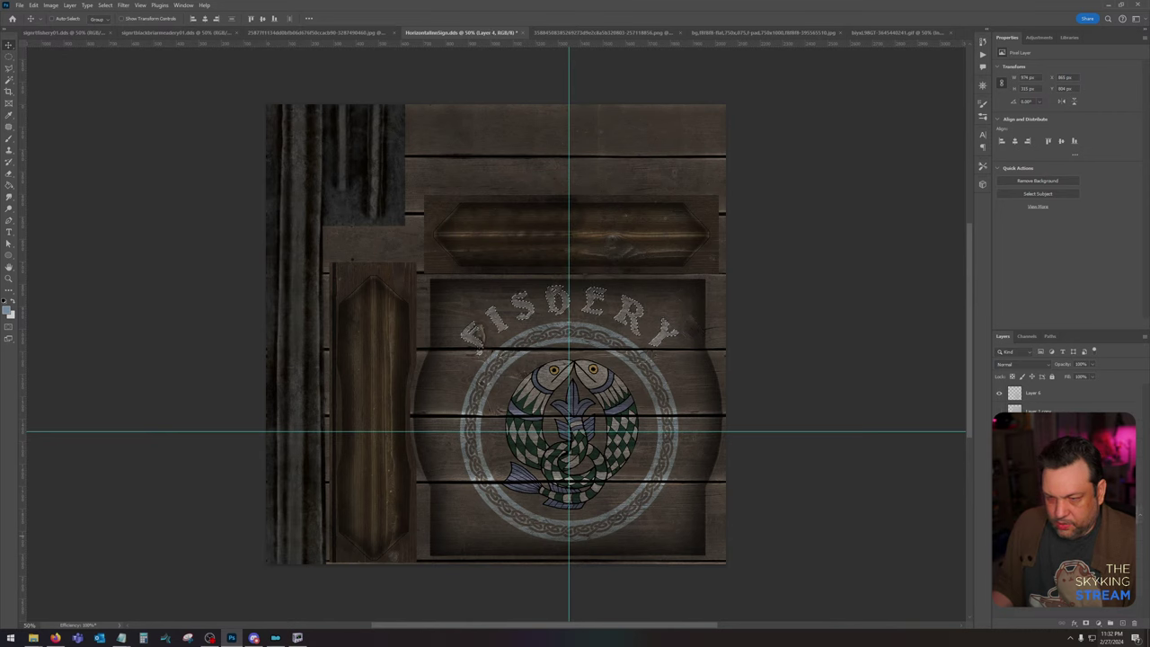
Step: Pick up the ring overlay's blue #75a5d6 and fill the lettering on the new layer with it
click(1098, 575)
click(887, 370)
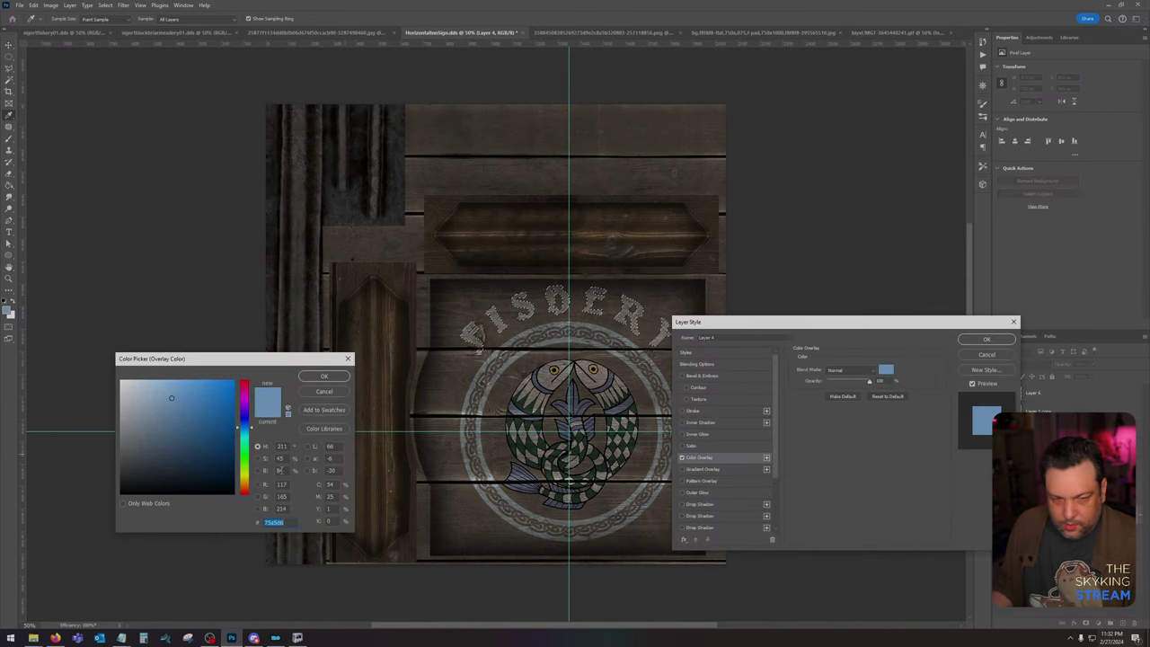
click(325, 378)
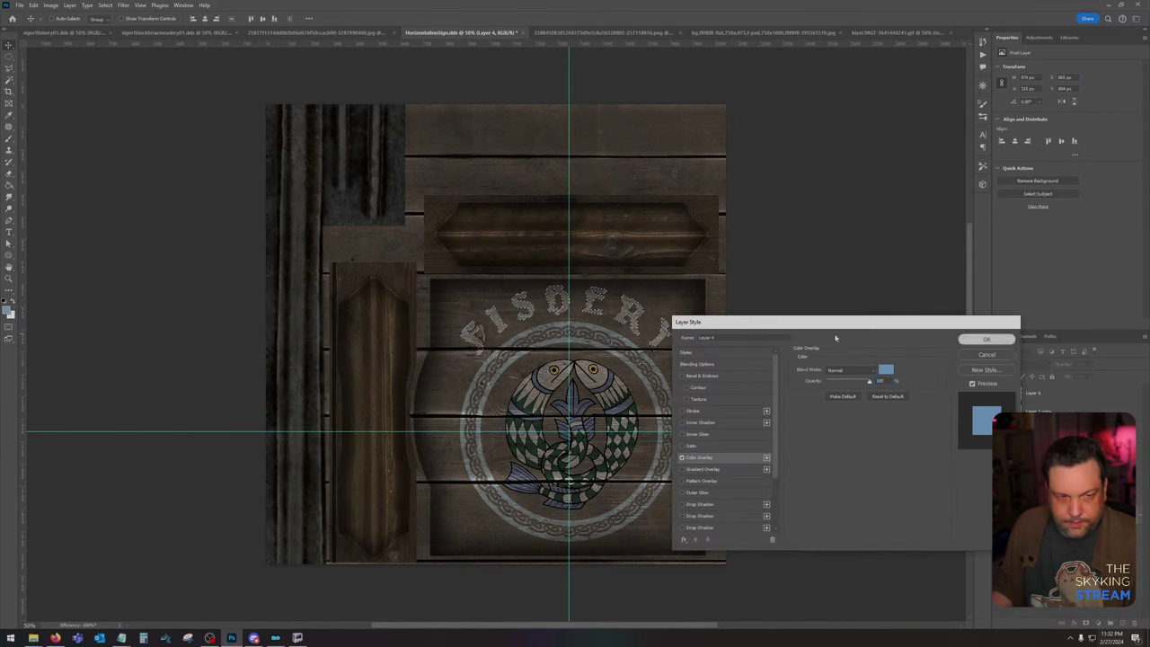
click(987, 339)
key(ctrl+v)
key(Return)
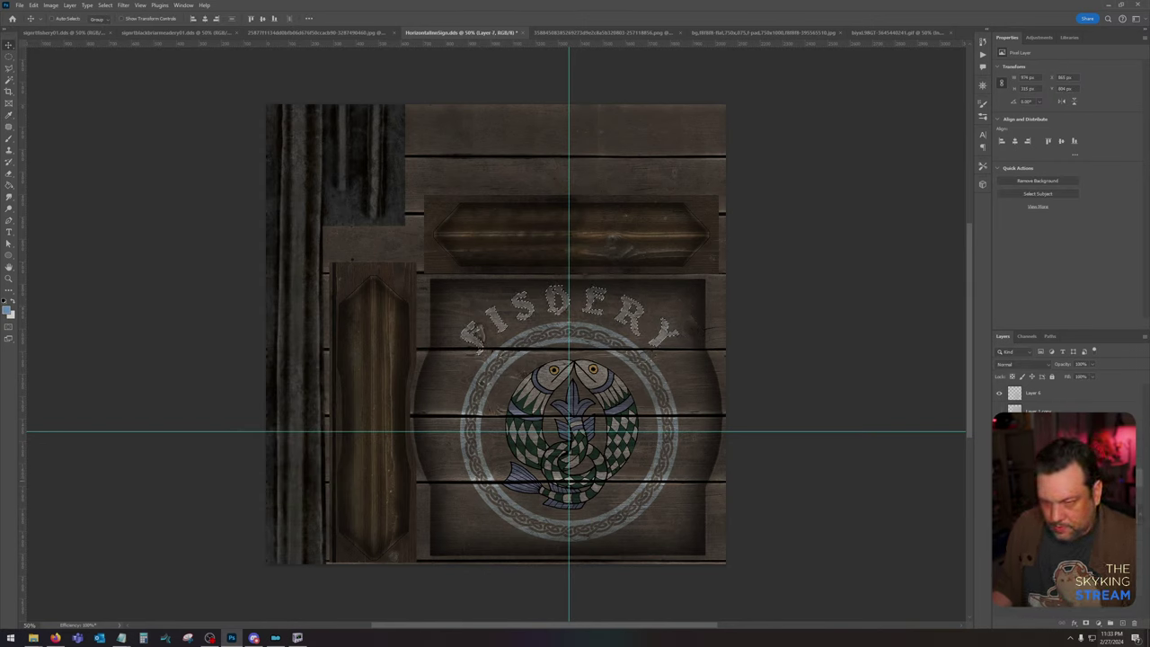
key(shift+F5)
key(Return)
key(ctrl+d)
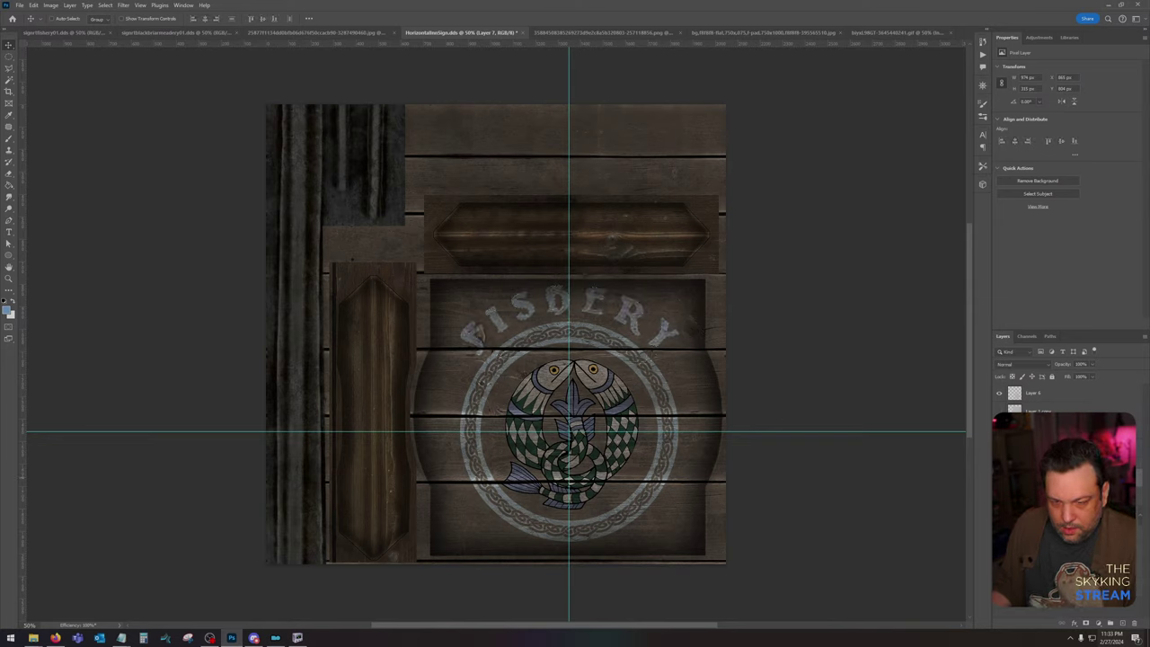
Step: Contract the lettering selection and clear the inside of the blue fill, leaving only an outline around the FISHERY letters
click(106, 5)
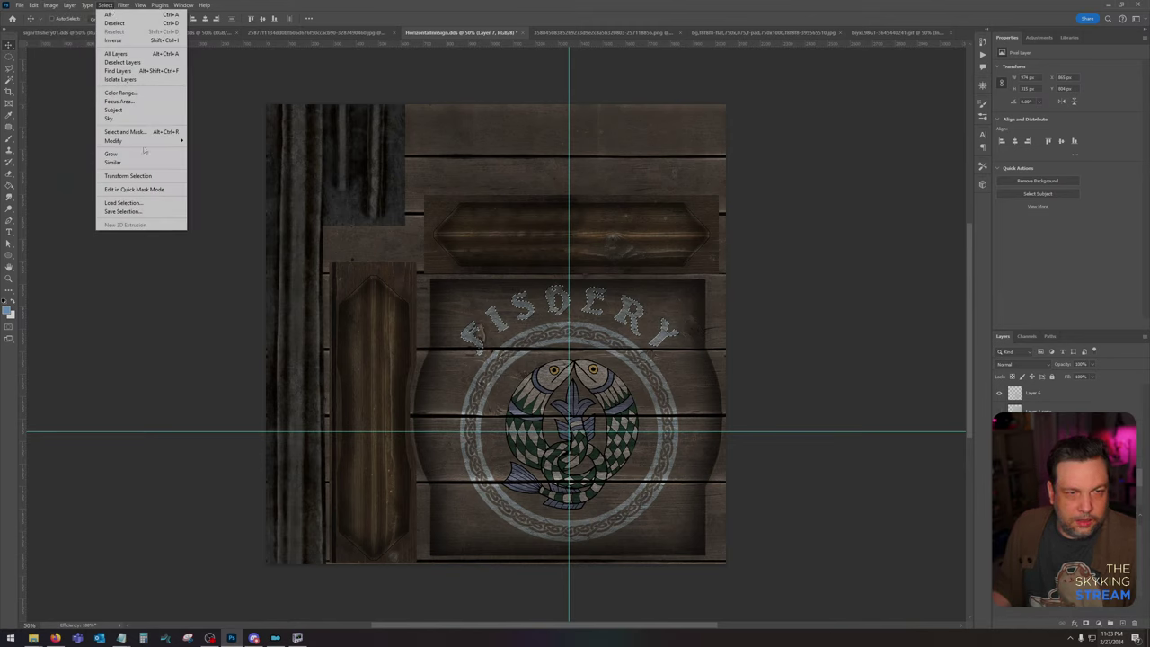
mouse_move(145, 141)
click(223, 167)
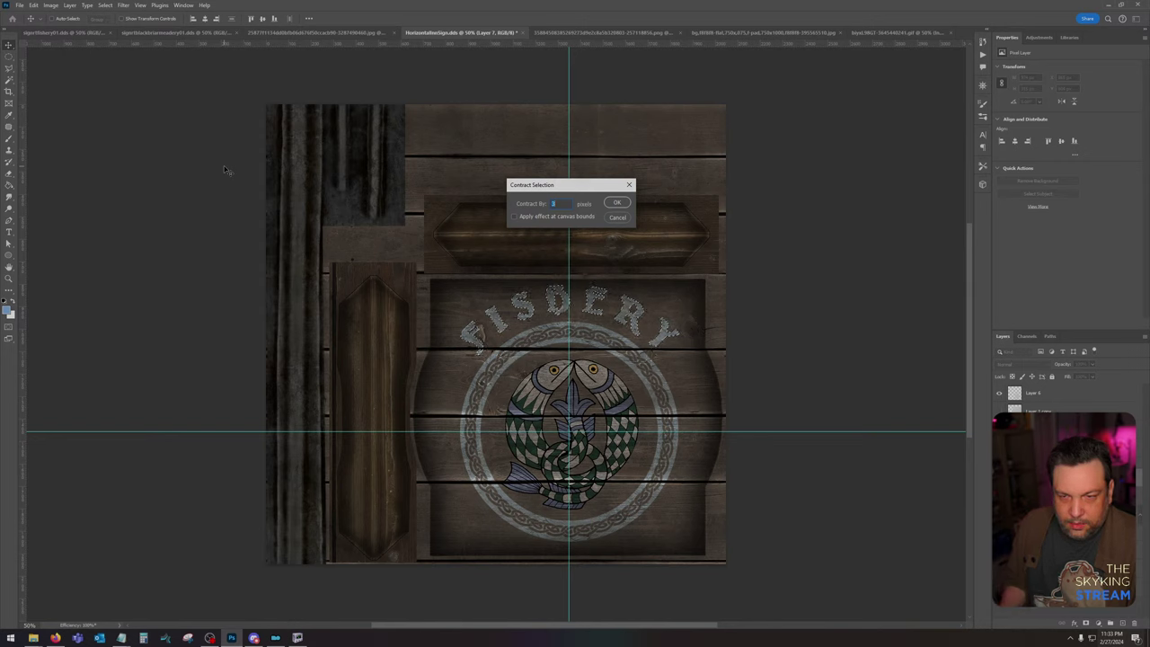
key(Return)
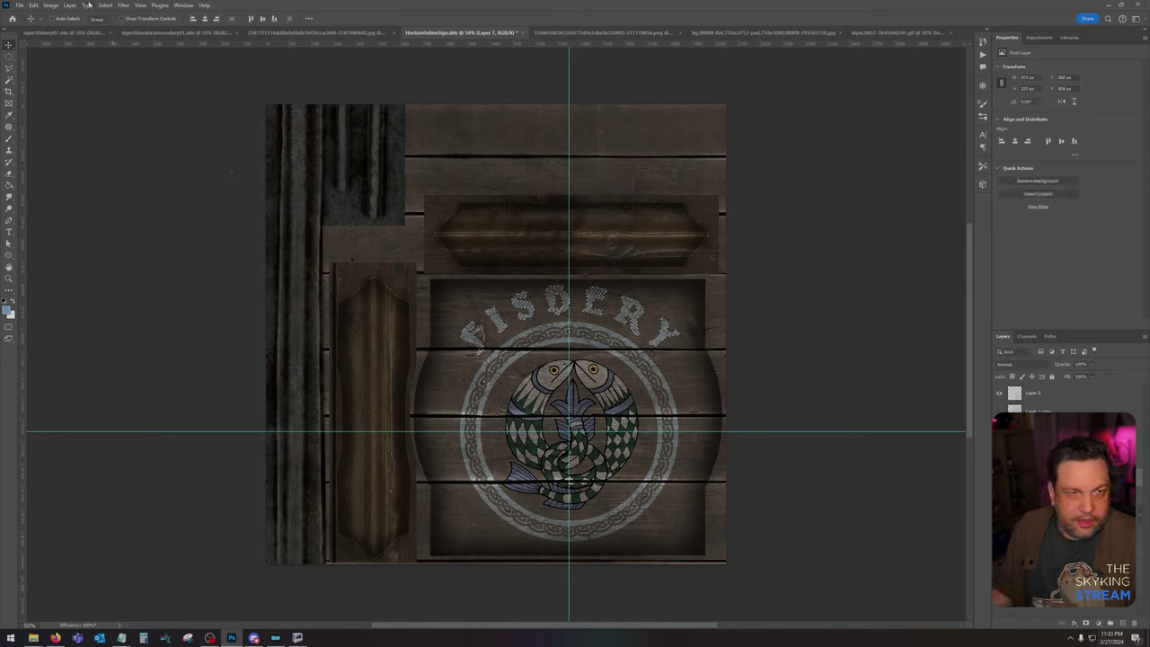
click(107, 12)
mouse_move(144, 141)
click(205, 166)
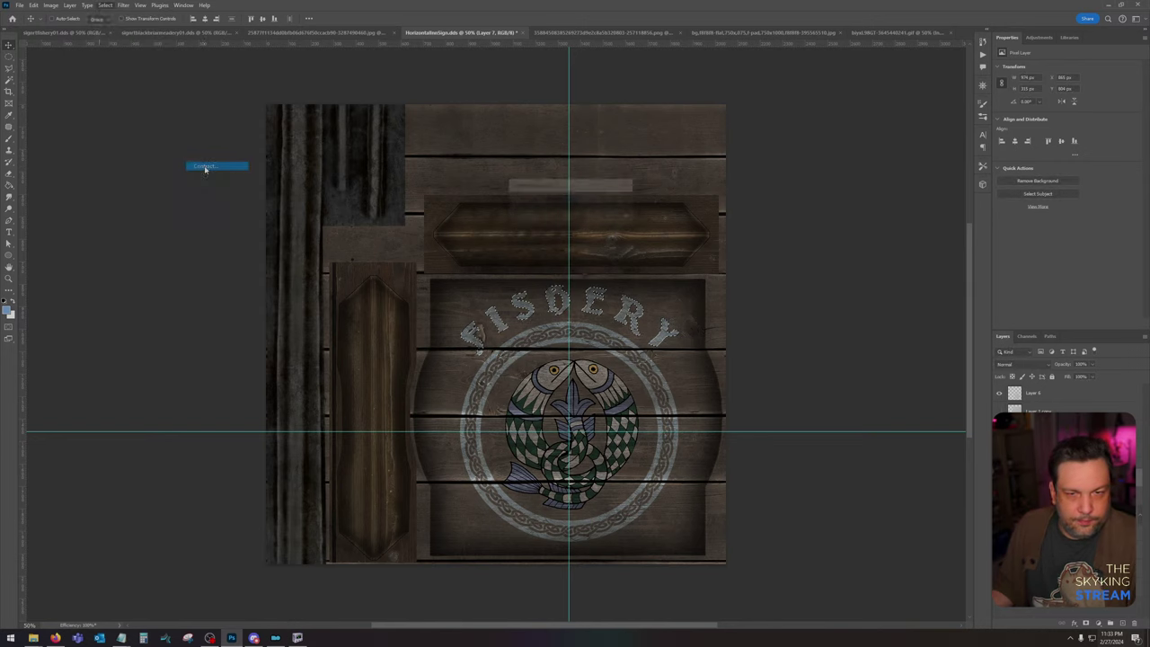
key(Return)
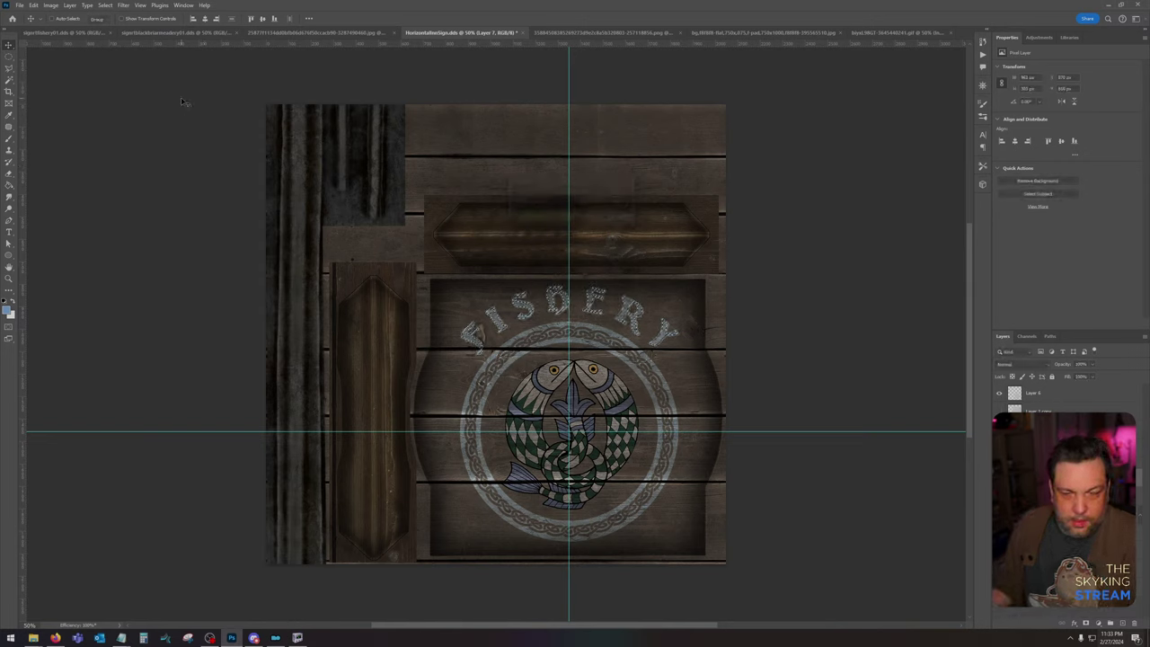
key(ctrl+d)
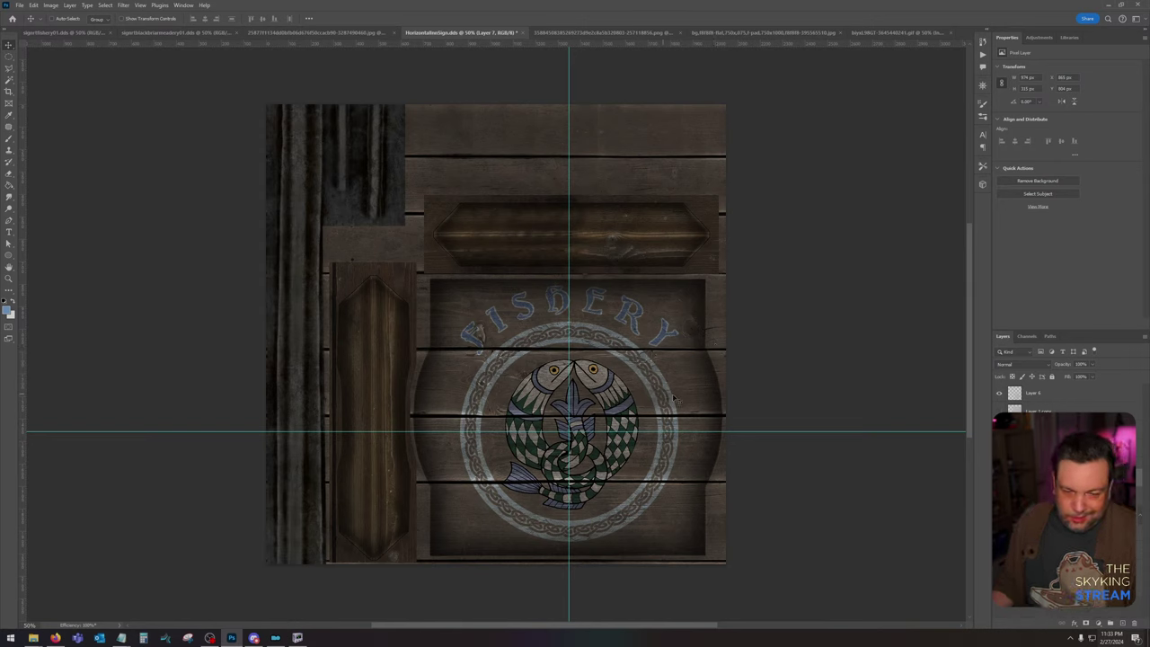
Step: Review the blend mode options for the blue lettering outline layer and keep it at Normal
key(ctrl+z)
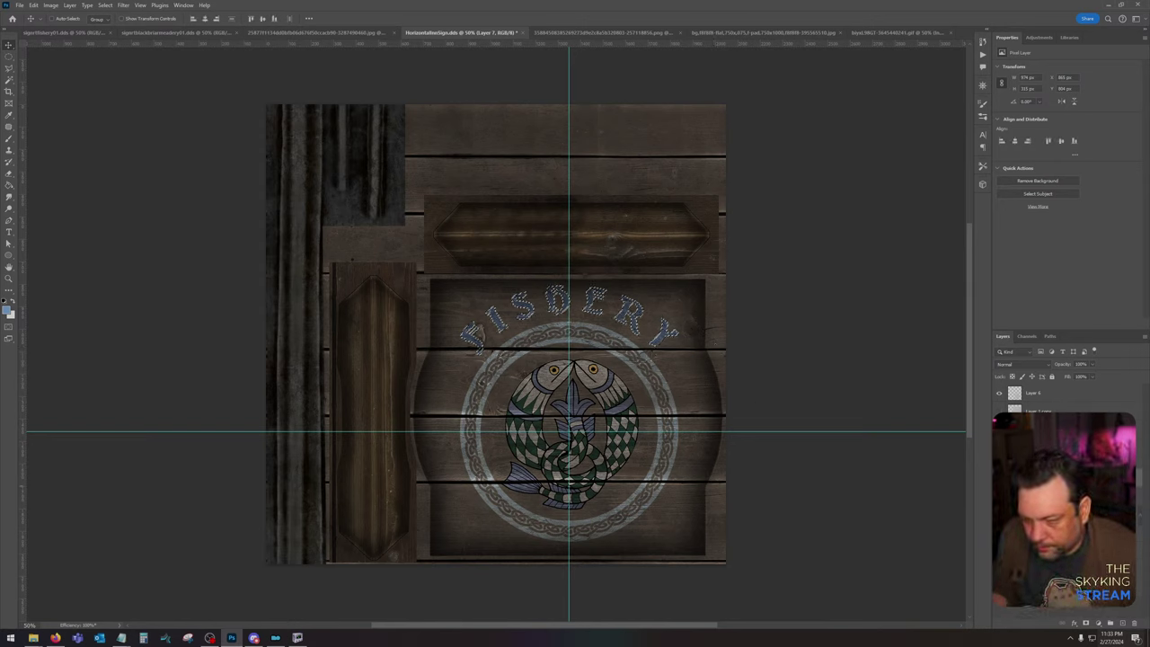
click(1065, 496)
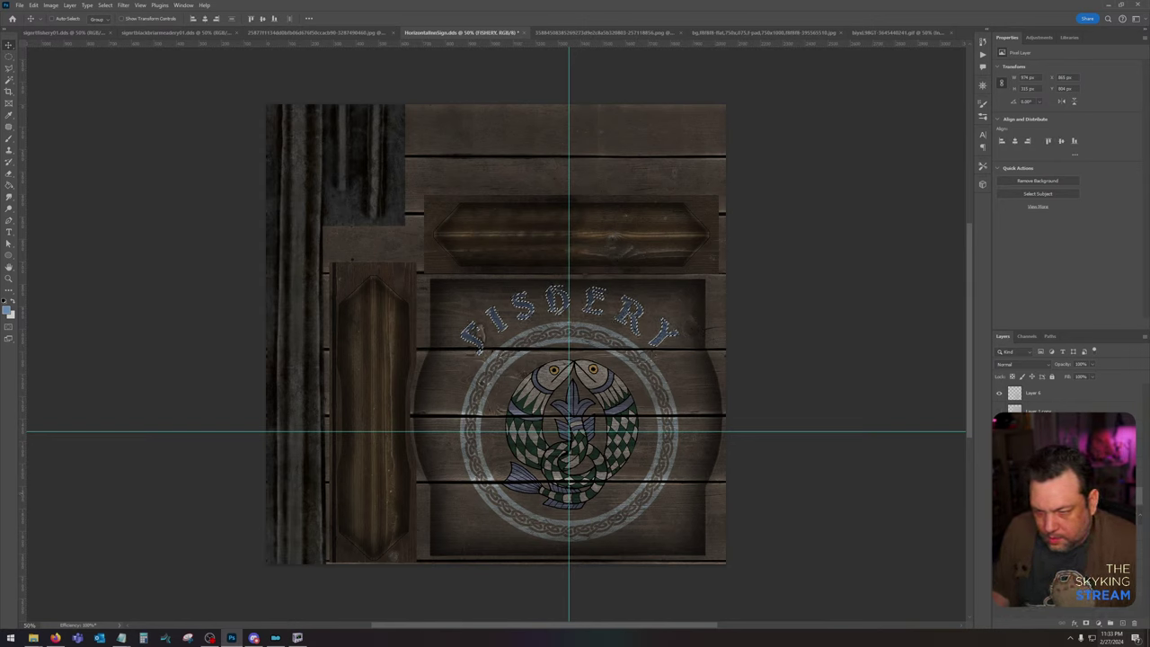
click(1065, 478)
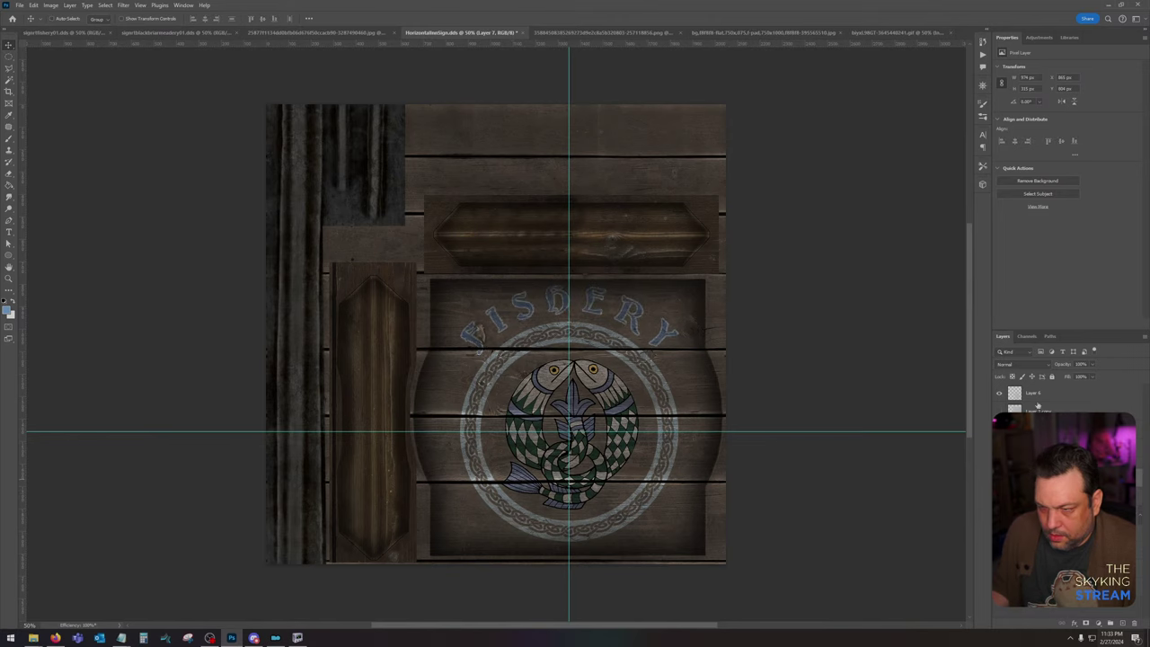
click(1017, 365)
click(1018, 367)
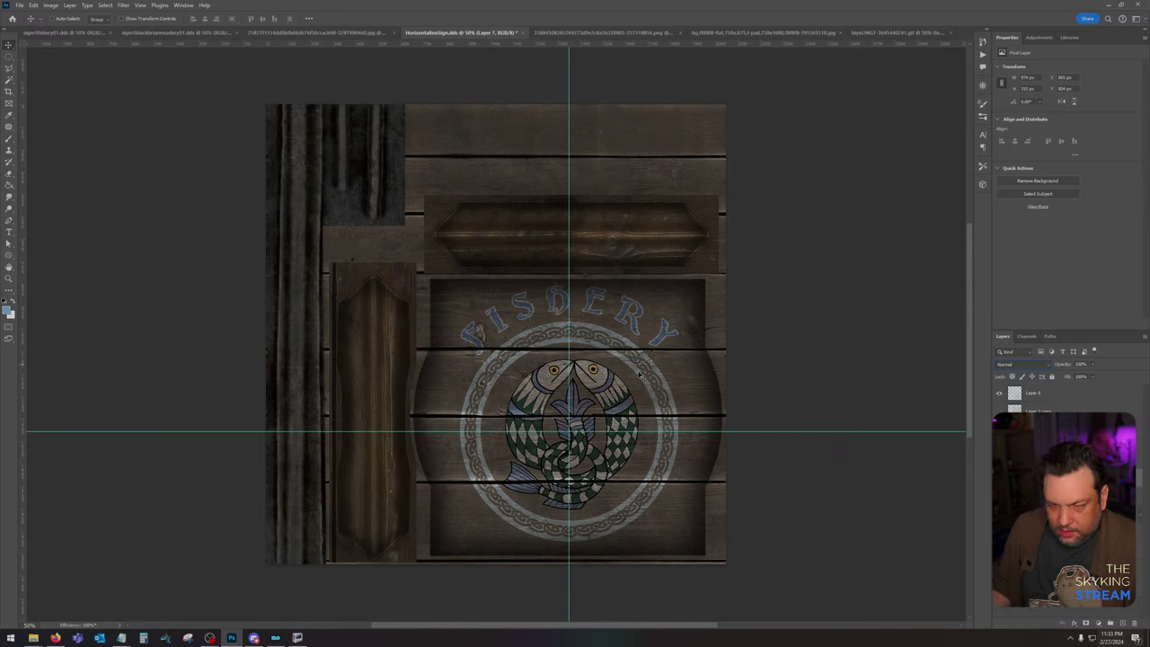
Step: Lower the fish emblem's saturation to about -31 and add a Color Balance with magenta-green about +4 in midtones and +2 in shadows
click(1065, 551)
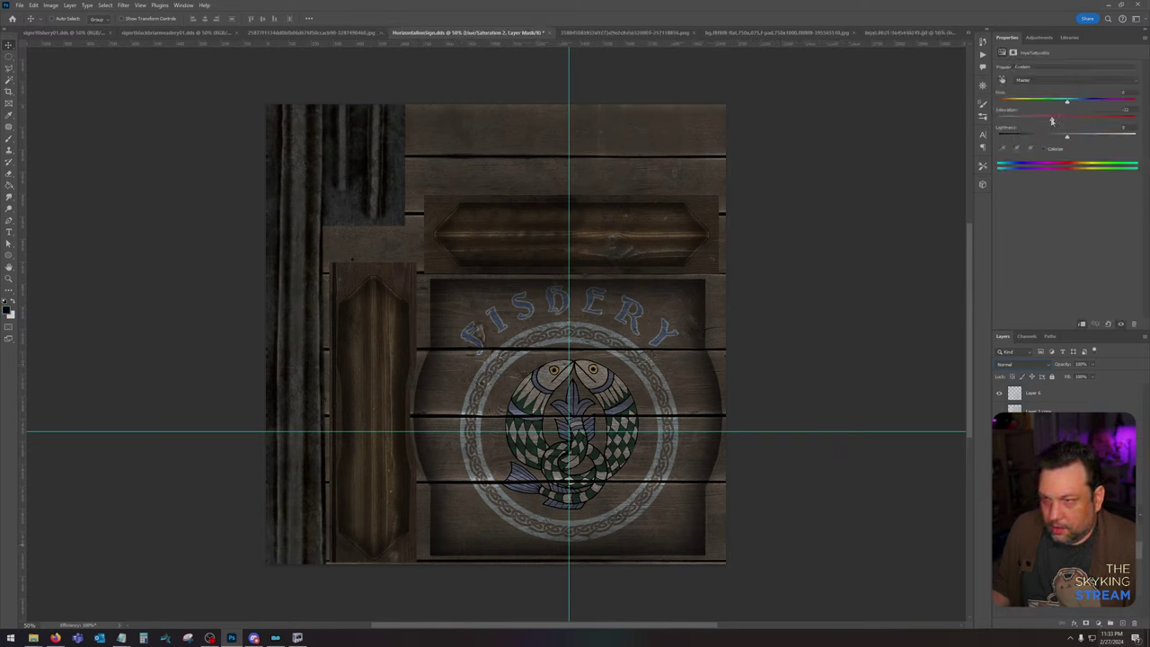
drag(1054, 121, 1048, 119)
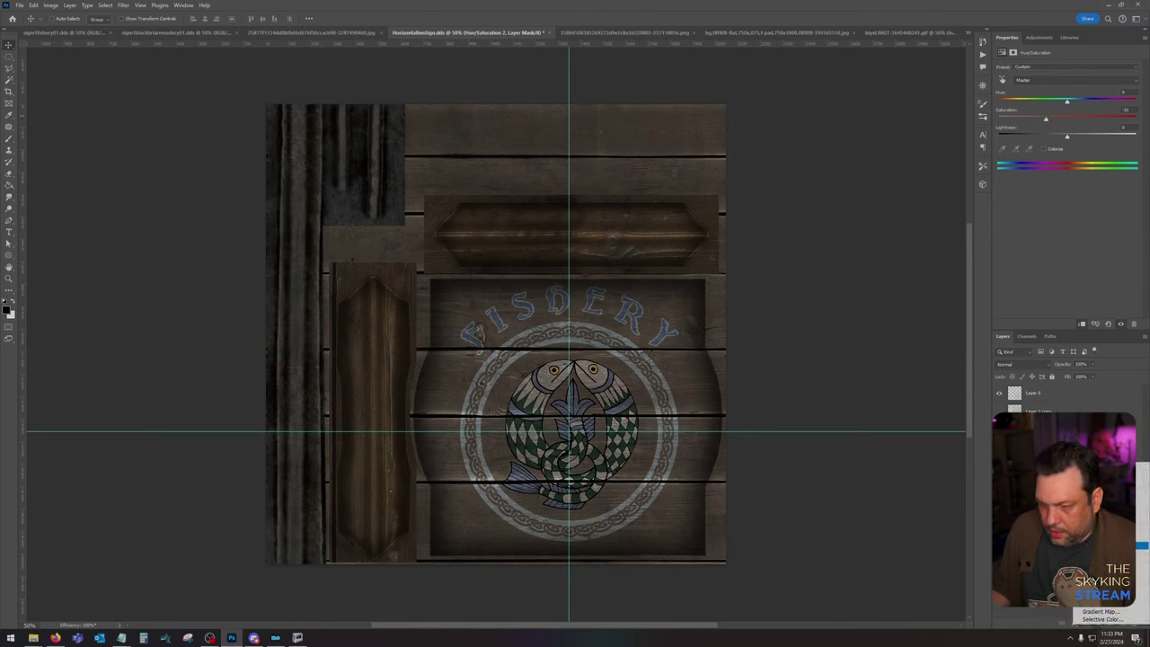
click(1143, 546)
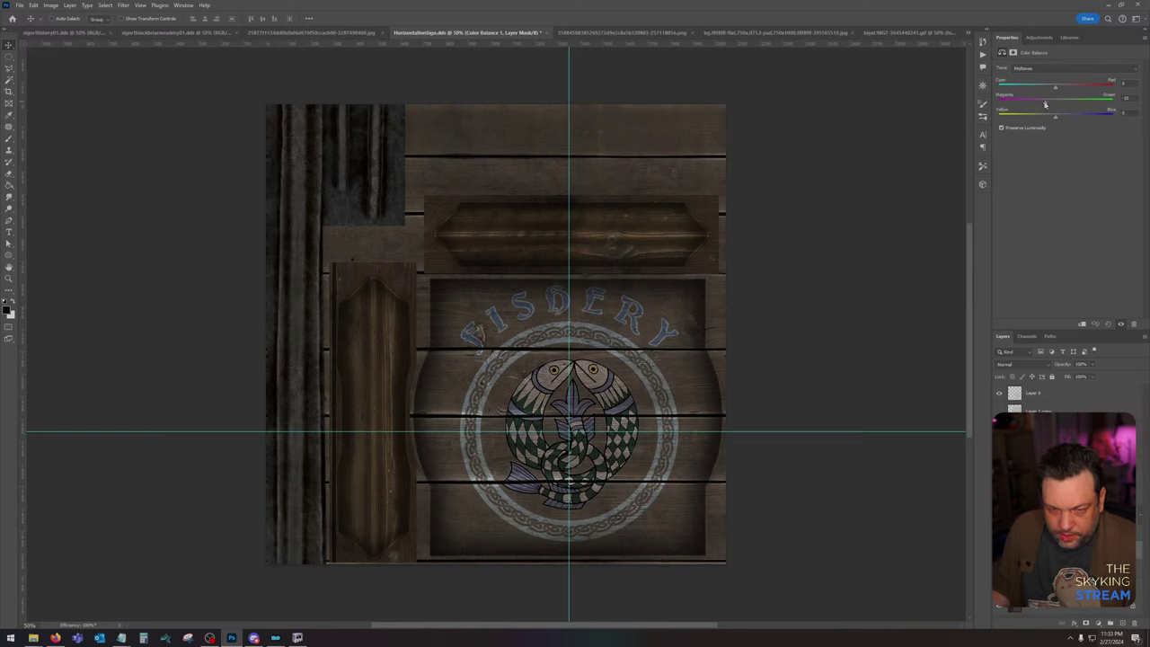
drag(1055, 105, 1059, 105)
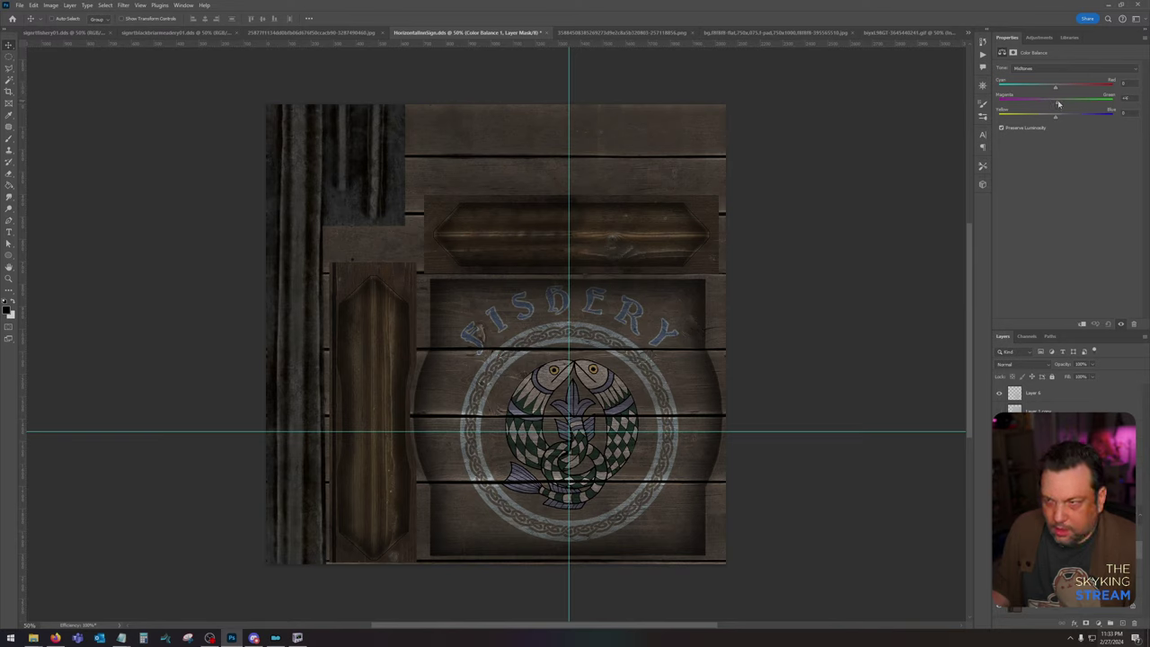
click(1060, 68)
click(1050, 79)
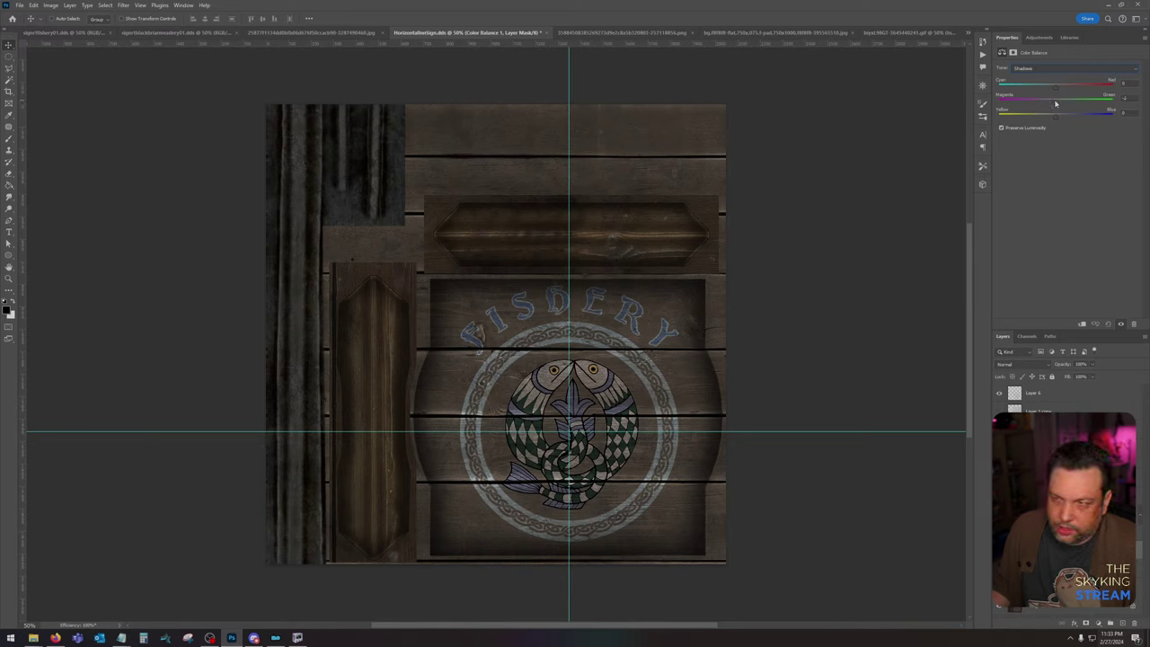
drag(1056, 102, 1057, 103)
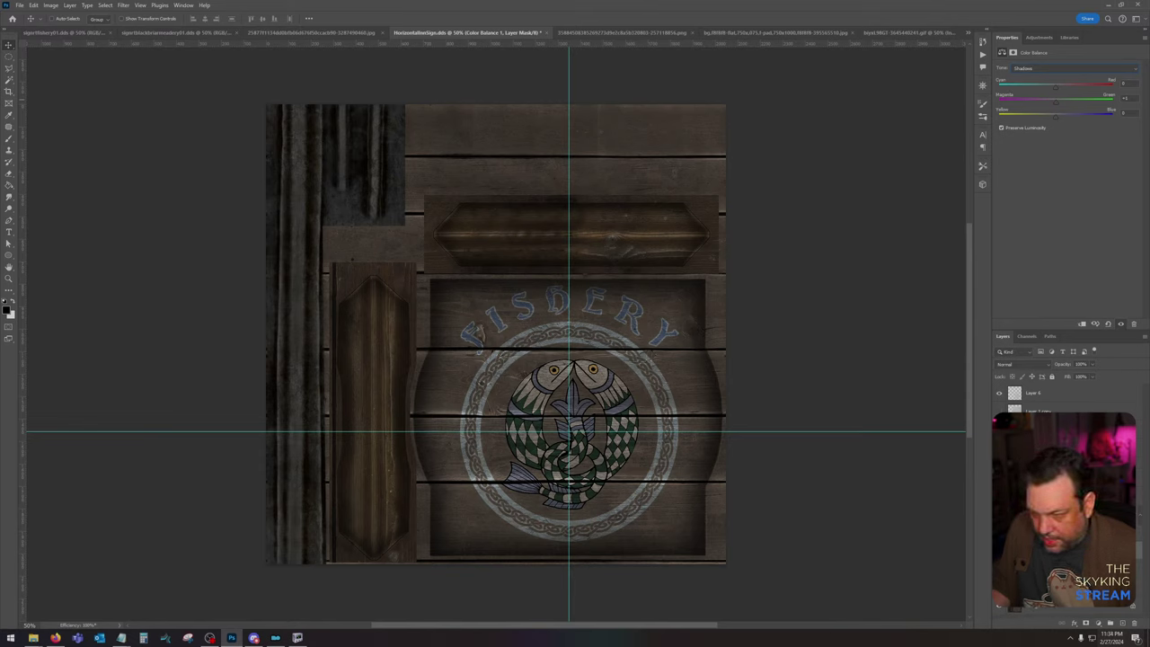
Step: Add a Hue/Saturation adjustment above the FISHERY lettering layer and lower the saturation to about -24
click(1043, 498)
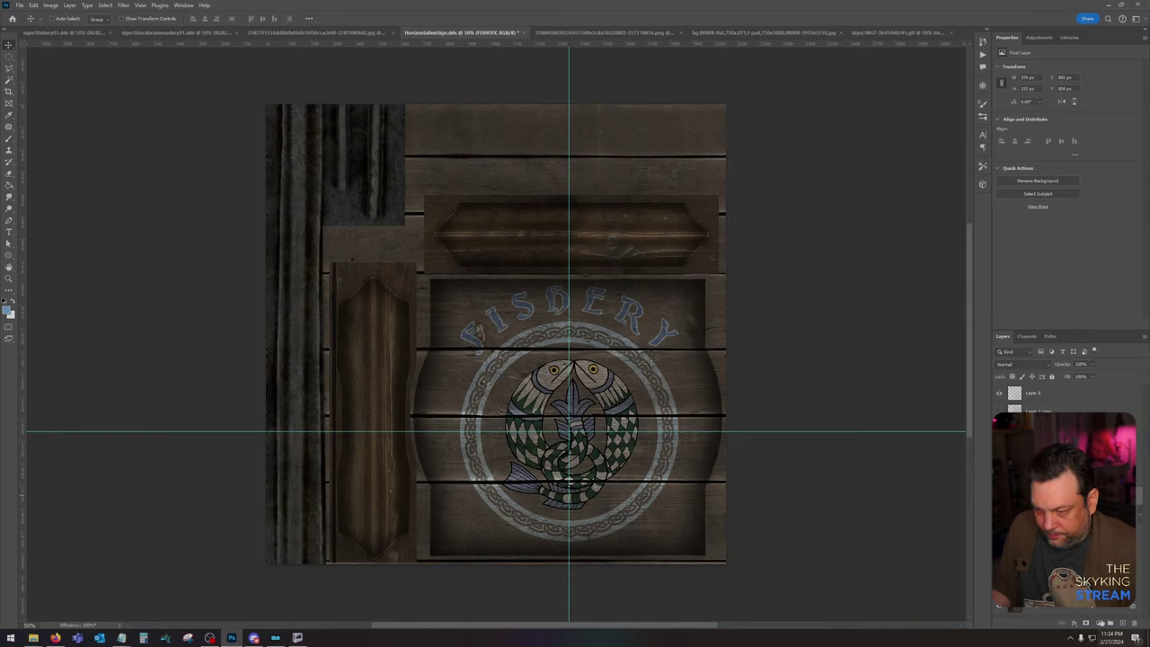
click(46, 5)
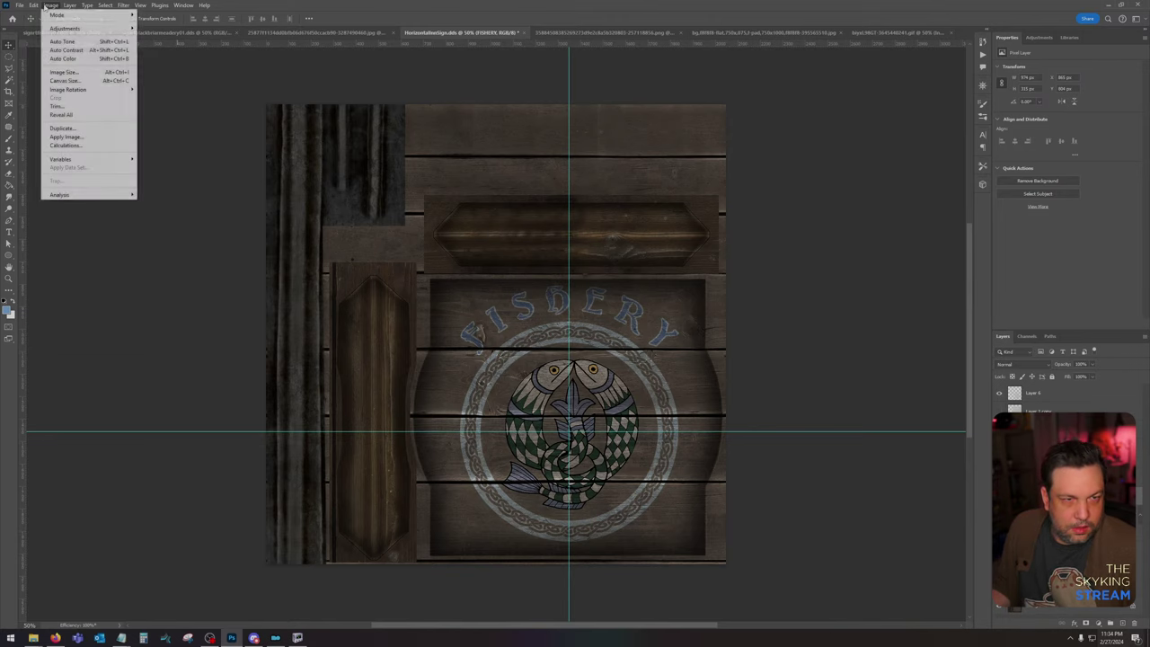
click(1100, 625)
click(1143, 529)
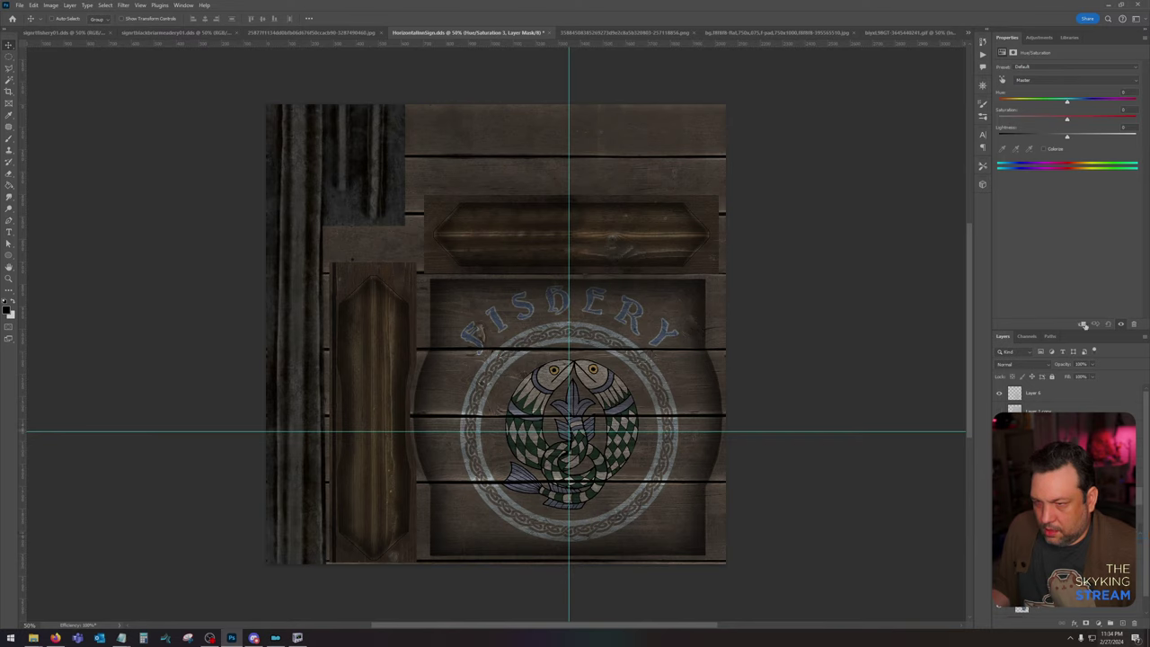
drag(1068, 120, 1051, 120)
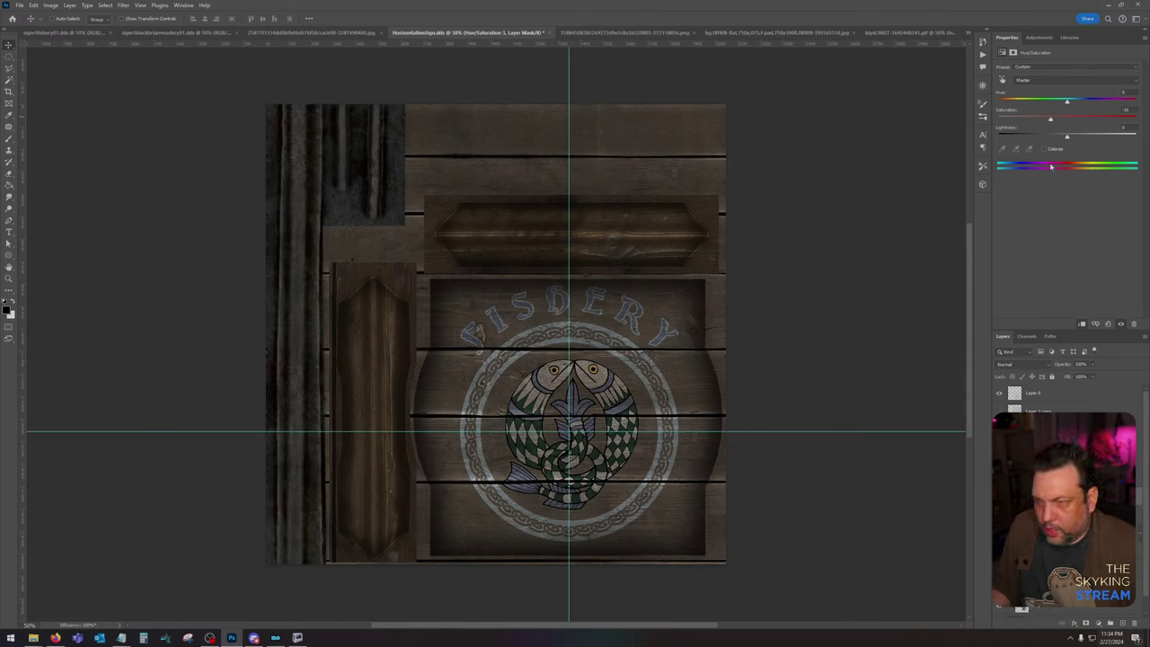
Step: Lower the lettering Hue/Saturation adjustment's lightness to about -7 and its saturation to about -28
drag(1068, 138, 1061, 138)
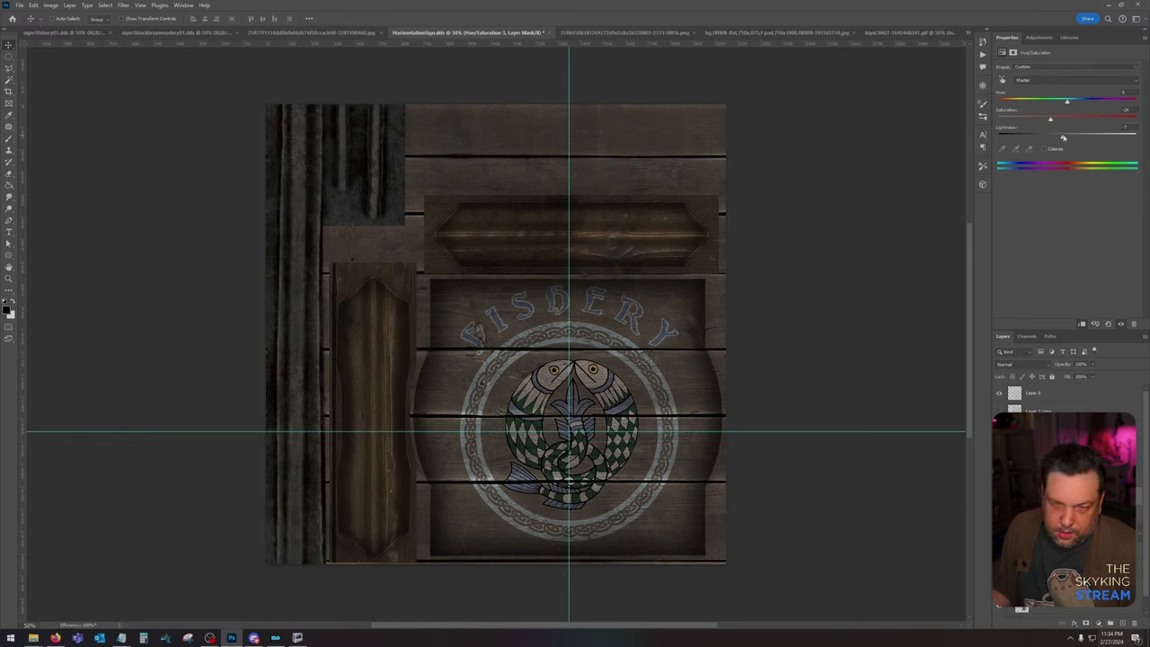
drag(1052, 121, 1050, 121)
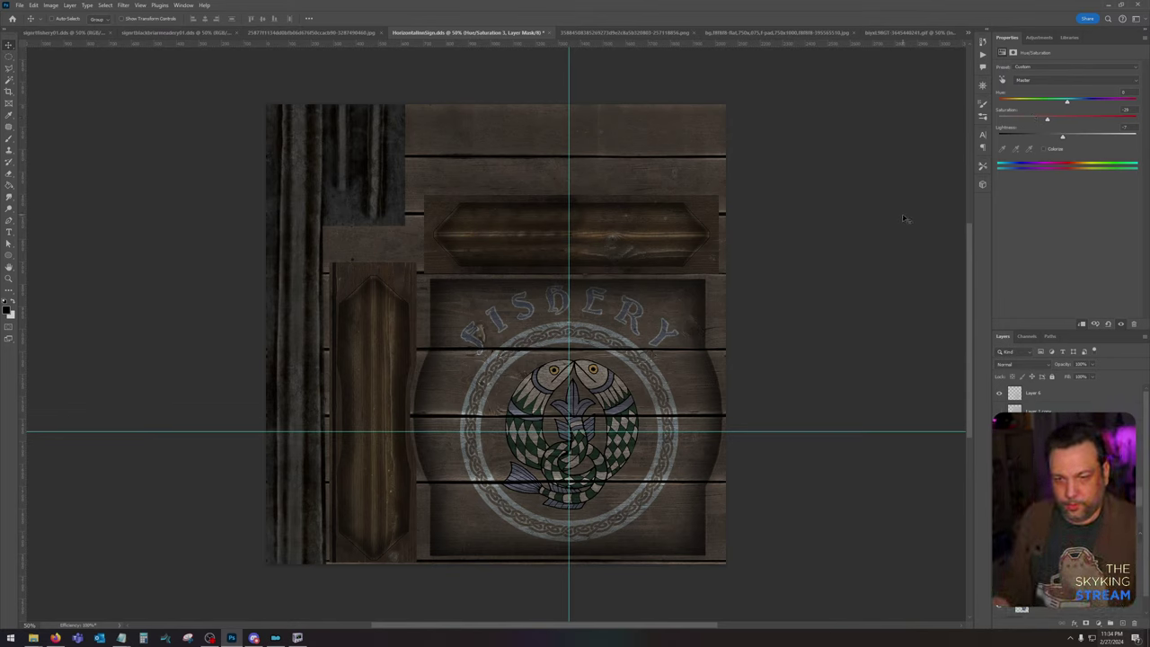
Step: Open Horizontal Inn Sign_Gloss.png from the Horizontal Inn Sign source folder and copy the entire image
mouse_move(33, 639)
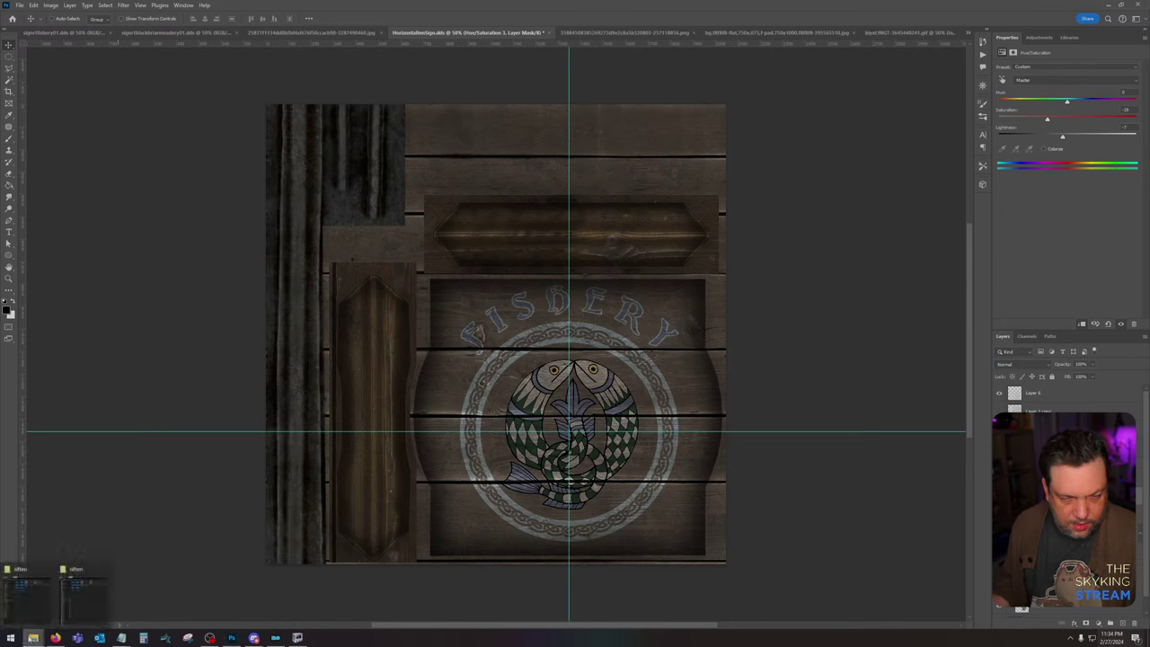
click(19, 5)
click(36, 20)
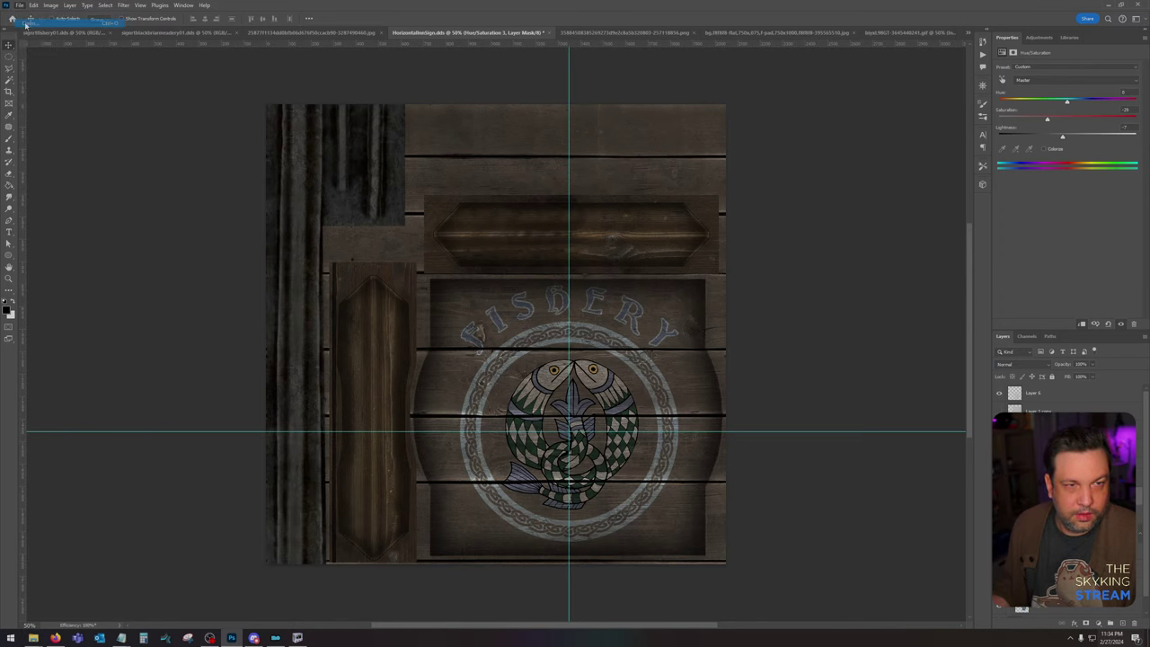
double_click(634, 209)
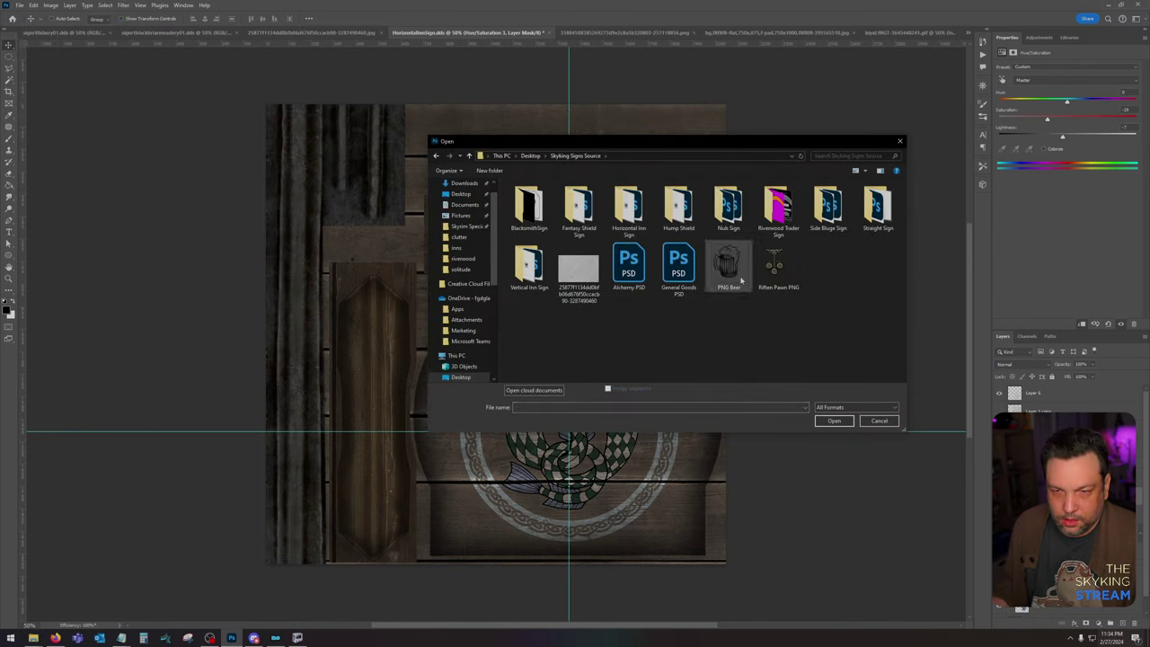
double_click(642, 214)
double_click(729, 208)
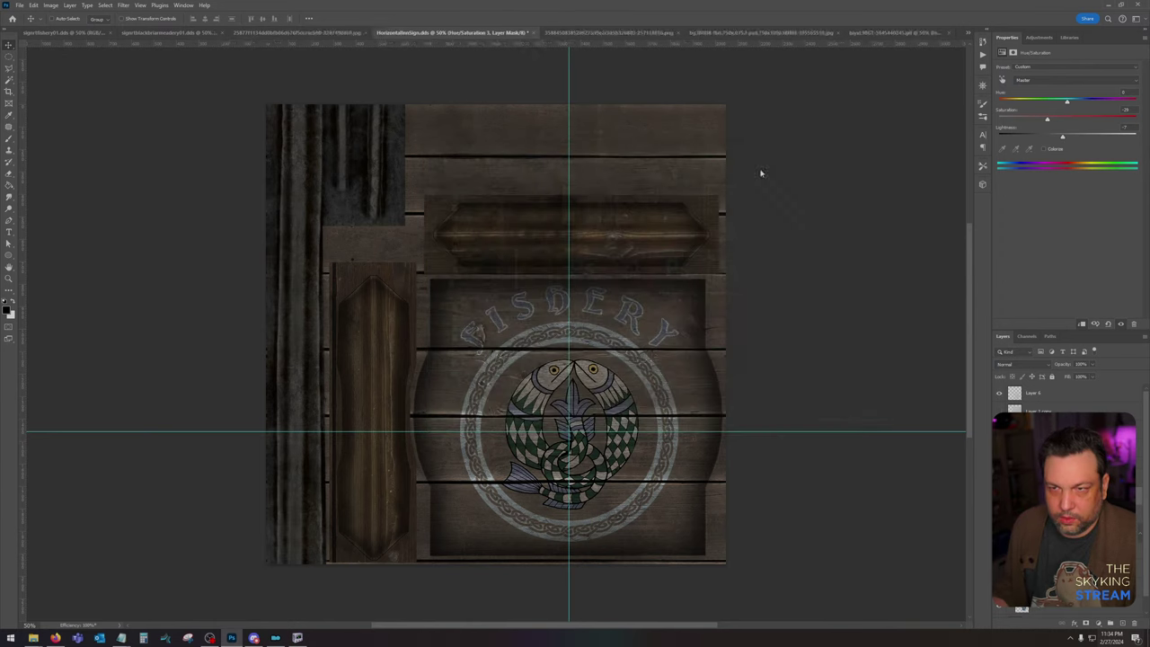
Step: Close the three open PNG, JPG and GIF reference images that sit between the sign and gloss documents
click(557, 32)
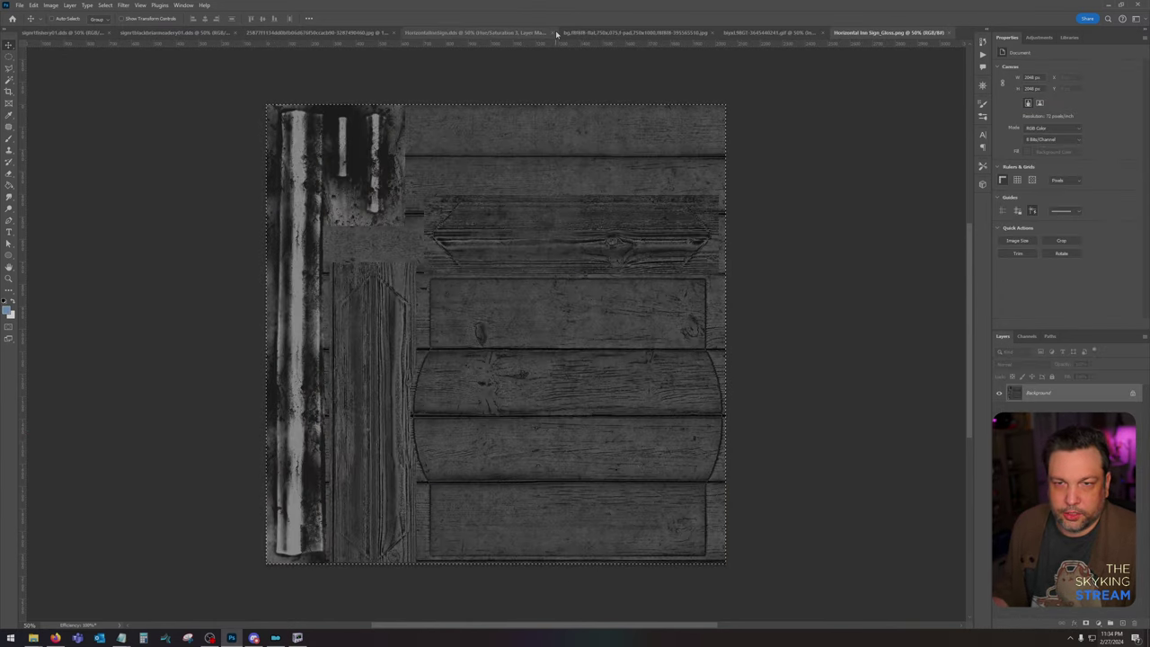
click(629, 32)
click(713, 32)
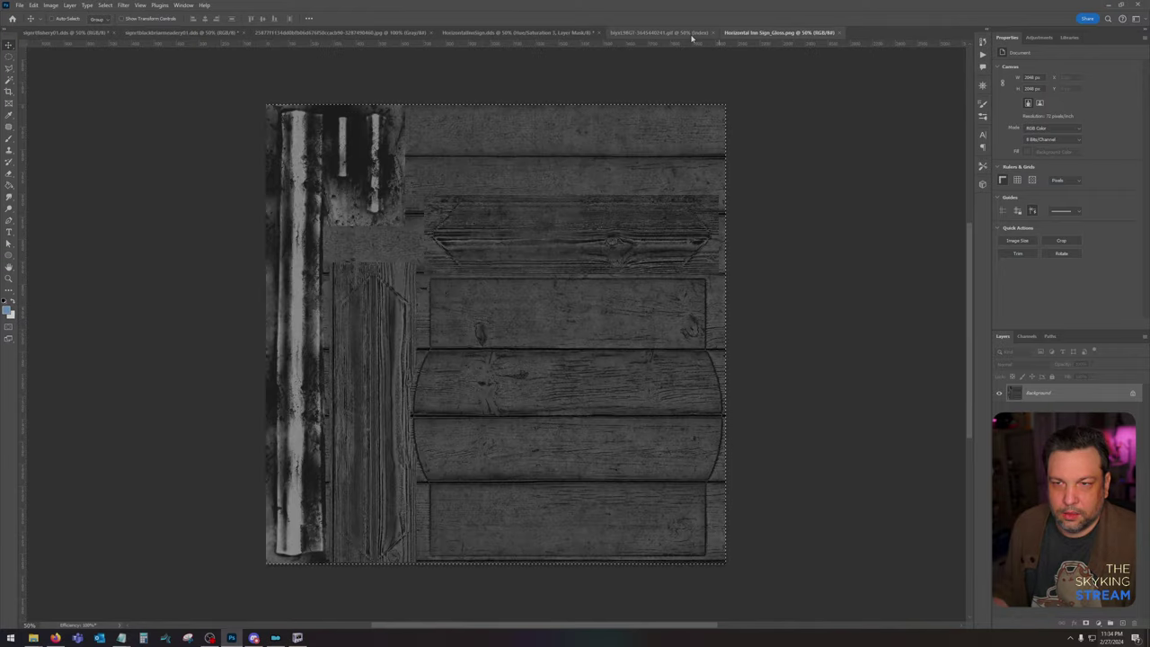
click(701, 33)
click(711, 33)
Step: Place the gloss texture as the topmost layer of HorizontalInnSign.dds and tighten its Levels input range into stark black-and-white wood grain
click(527, 33)
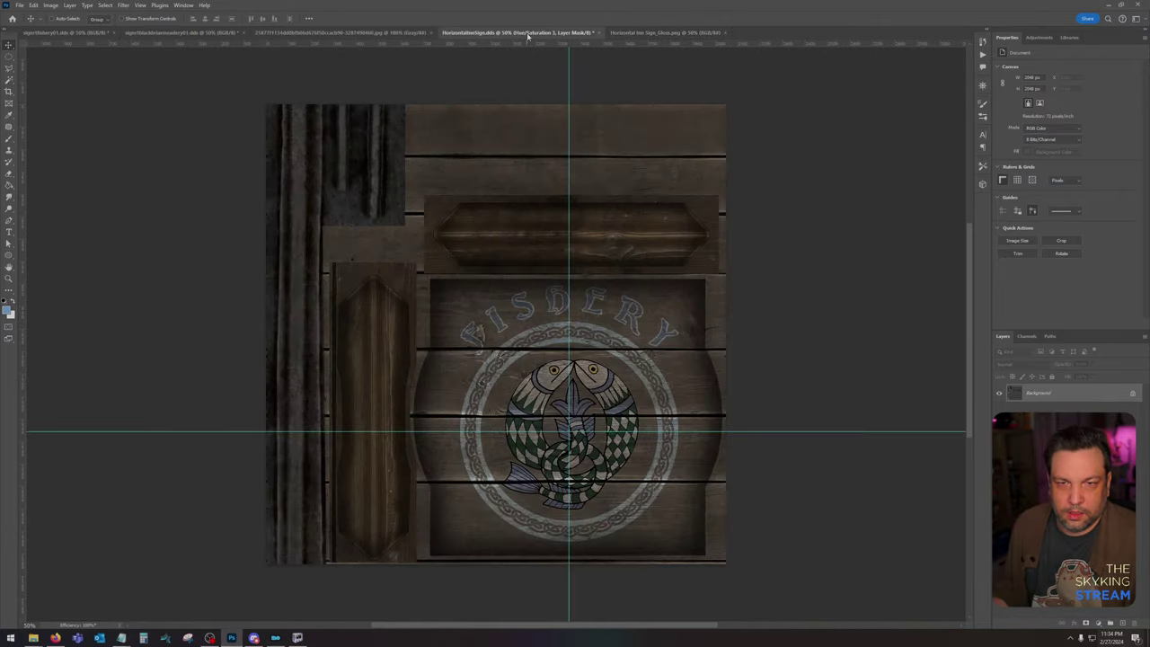
drag(1057, 522, 1057, 393)
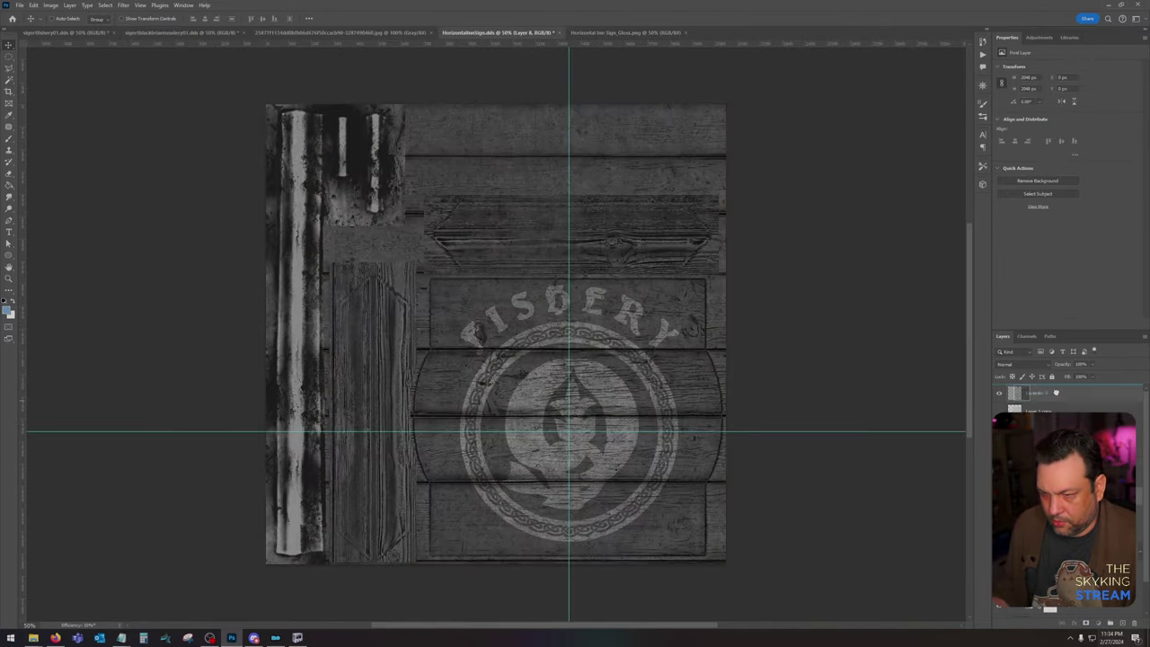
key(ctrl+l)
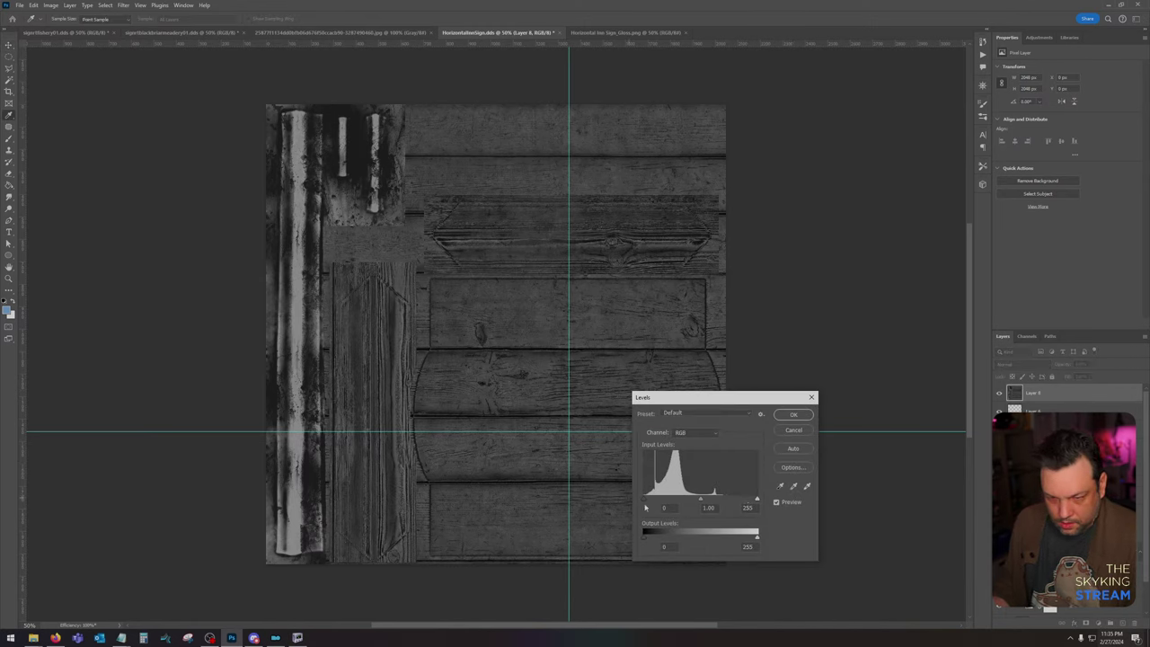
drag(645, 500, 658, 500)
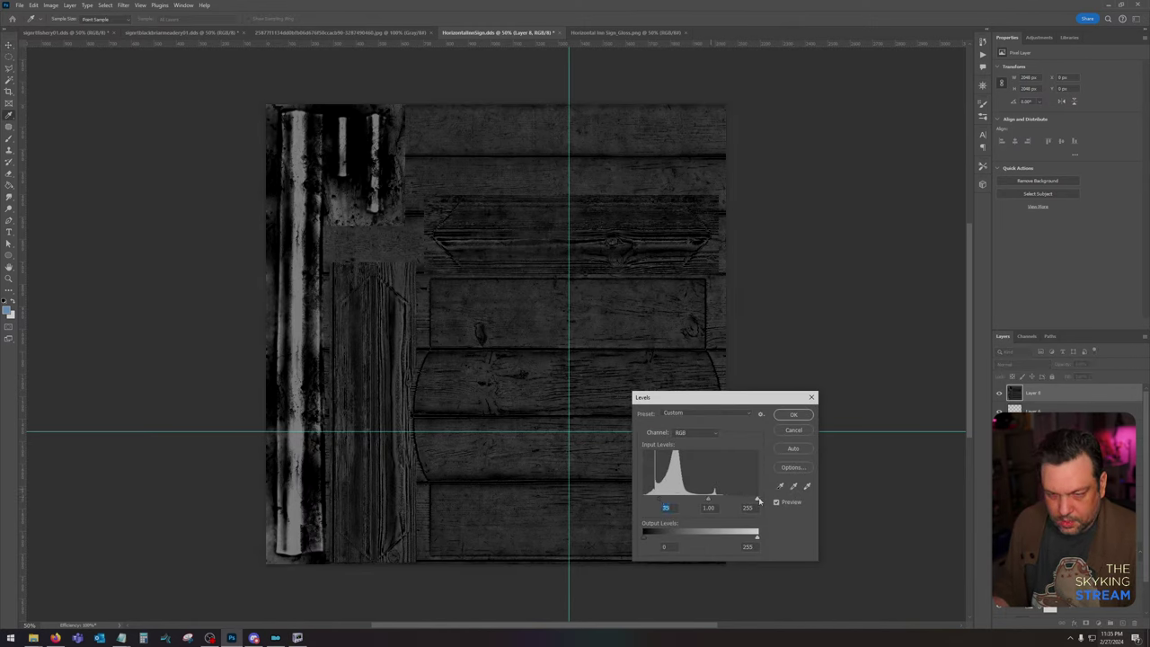
drag(758, 501, 674, 501)
click(793, 414)
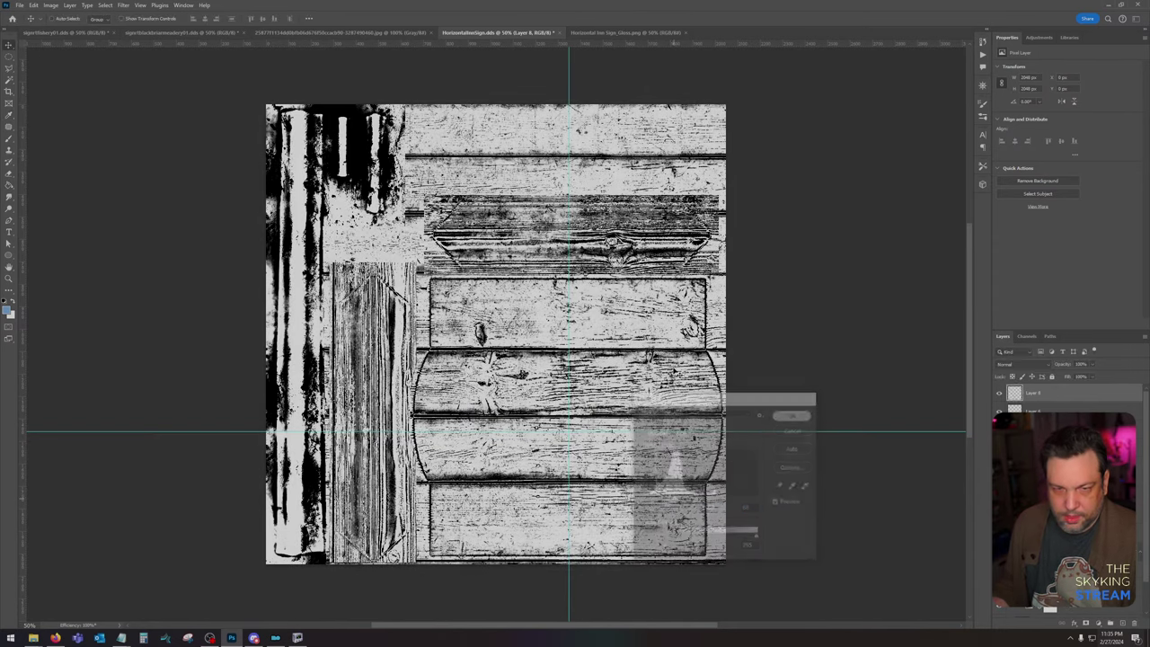
Step: Select the dark wood-grain areas of the gloss layer with Color Range, and hide that layer
click(106, 5)
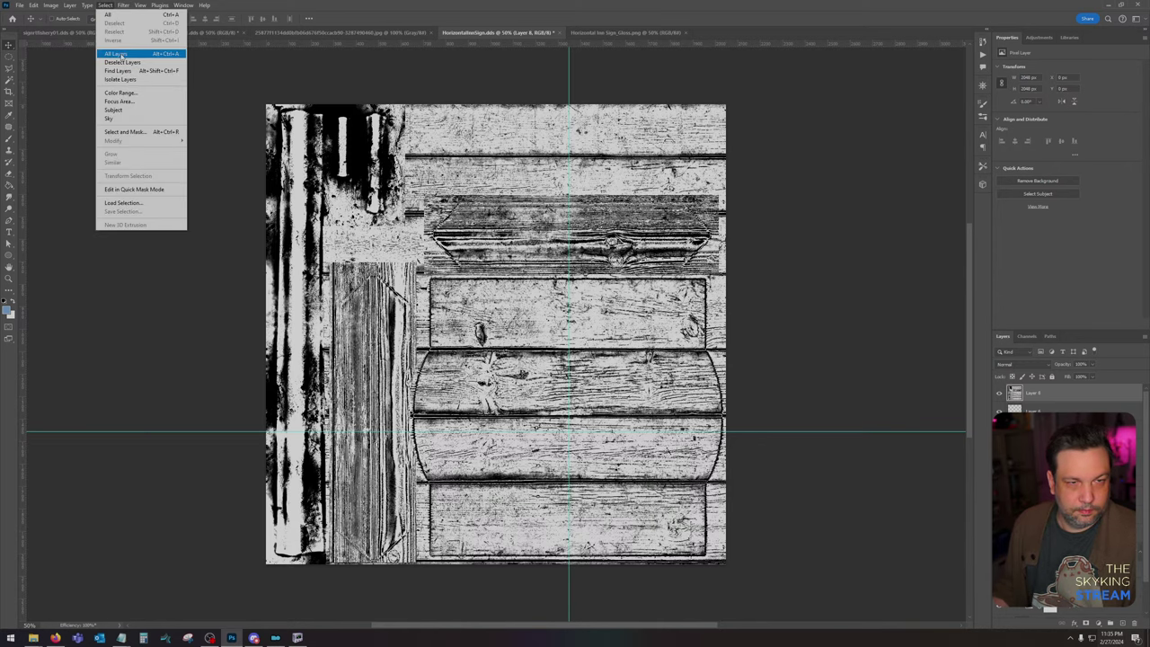
click(121, 92)
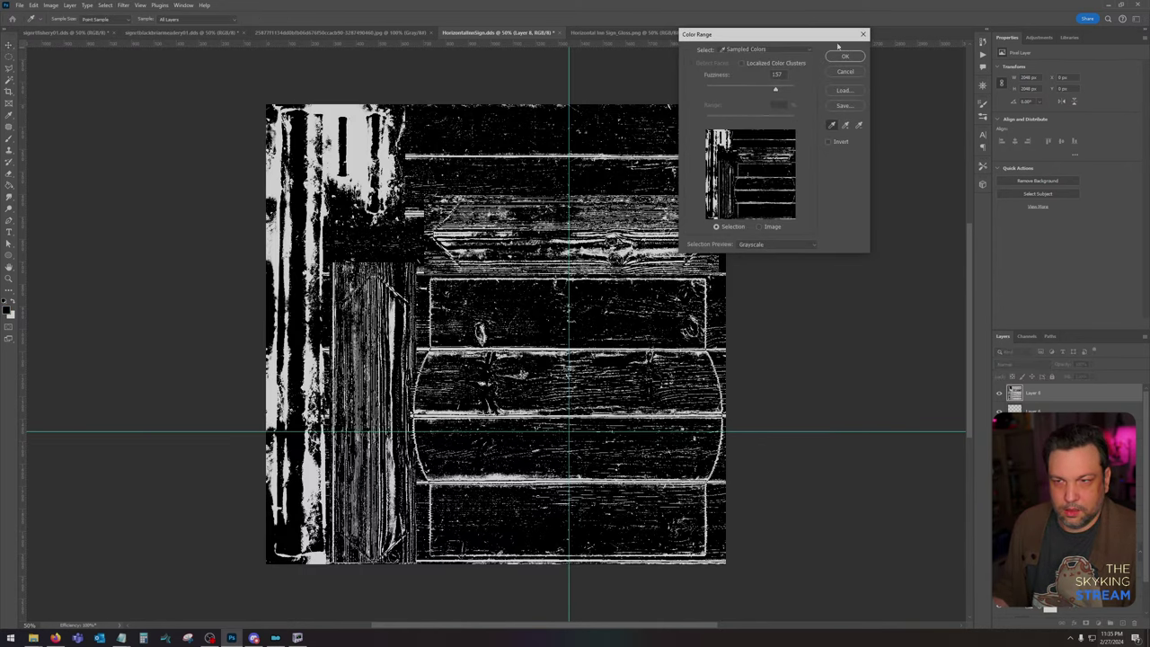
click(845, 56)
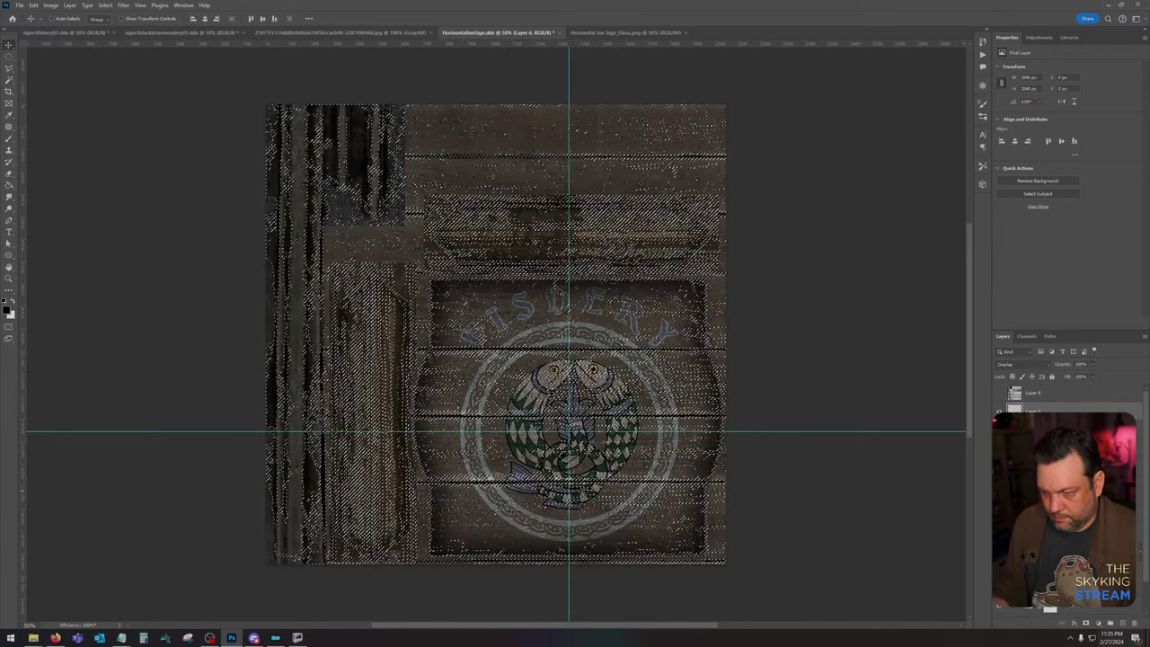
Step: Mask both the emblem group and the Overlay layer with the inverted wood-grain selection so the grain cuts through the paint
click(1060, 481)
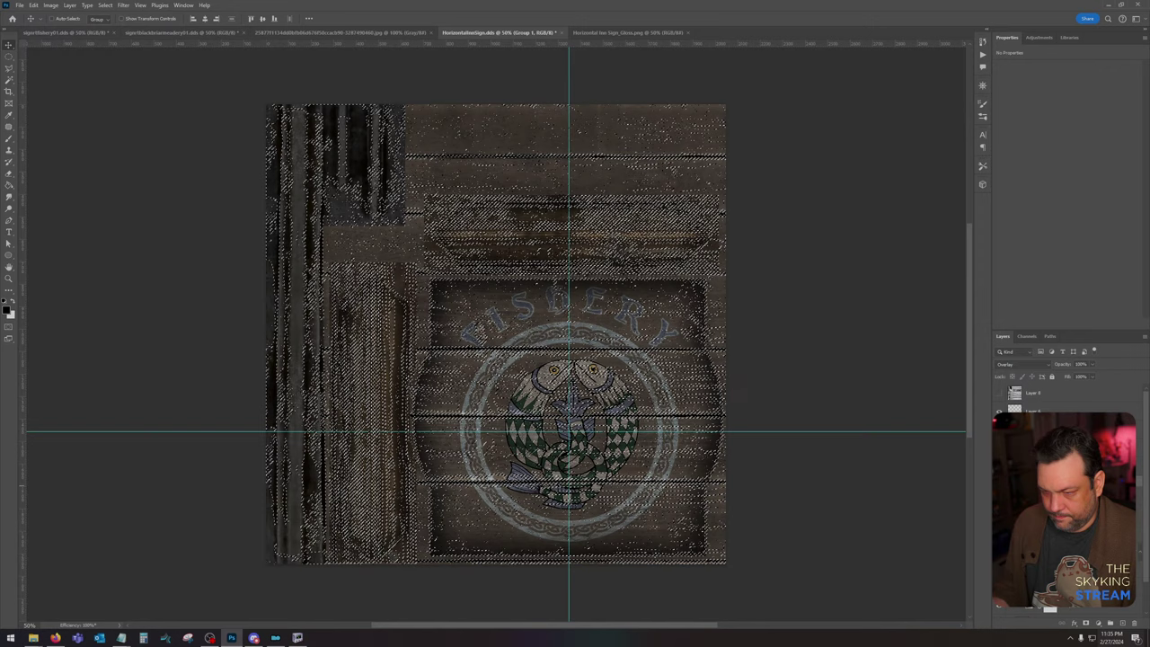
click(1087, 623)
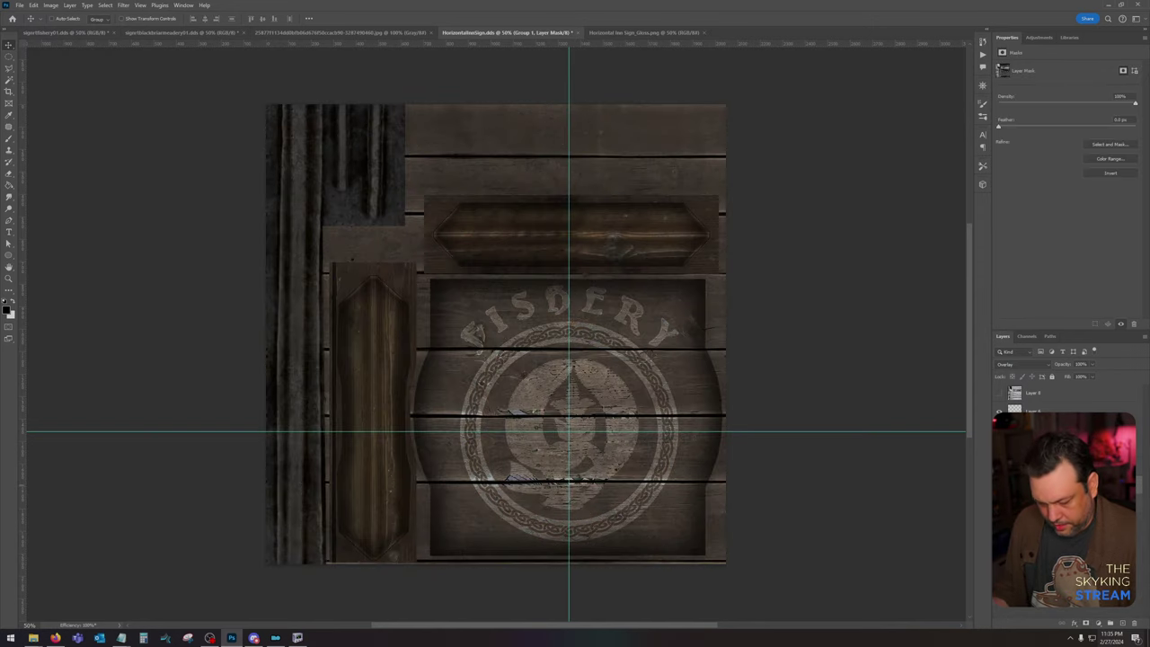
key(ctrl+shift+d)
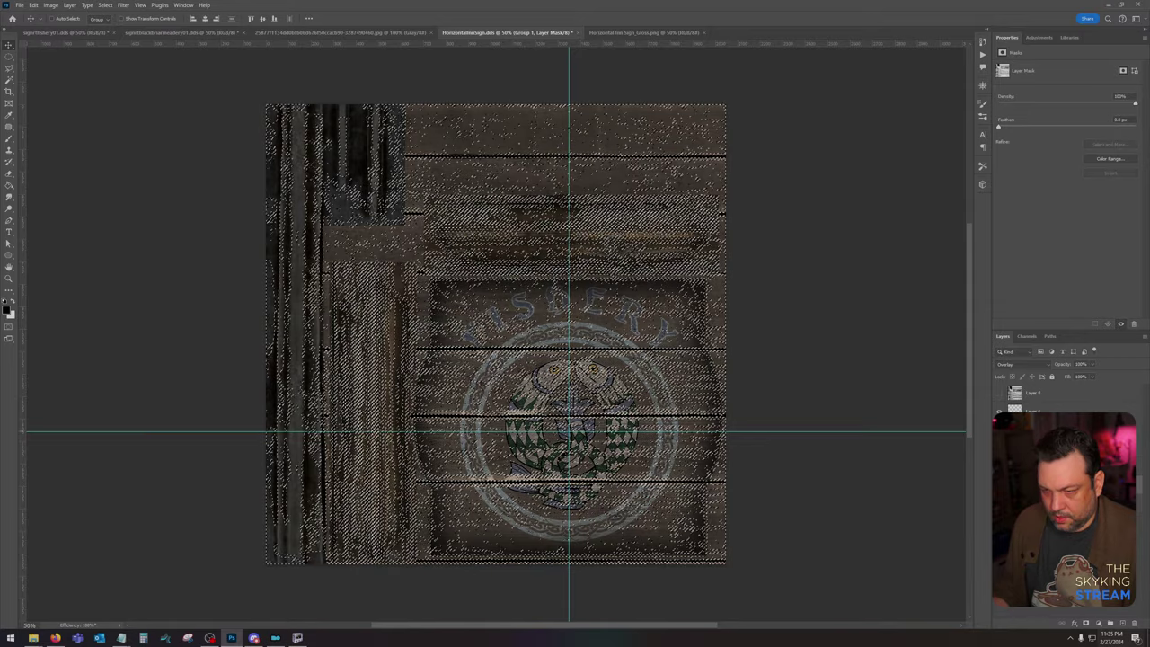
click(1057, 410)
click(1086, 623)
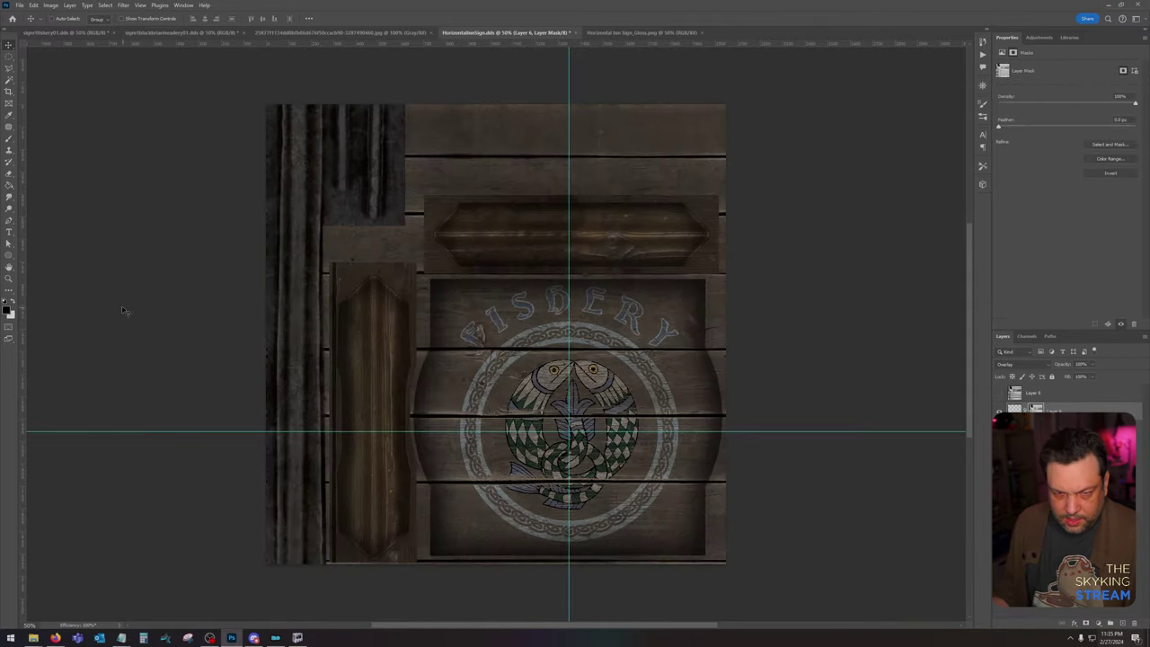
Step: Remove the vertical and horizontal guides crossing the fish emblem and inspect the weathered sign at 100%
key(z)
drag(551, 435, 594, 474)
click(594, 475)
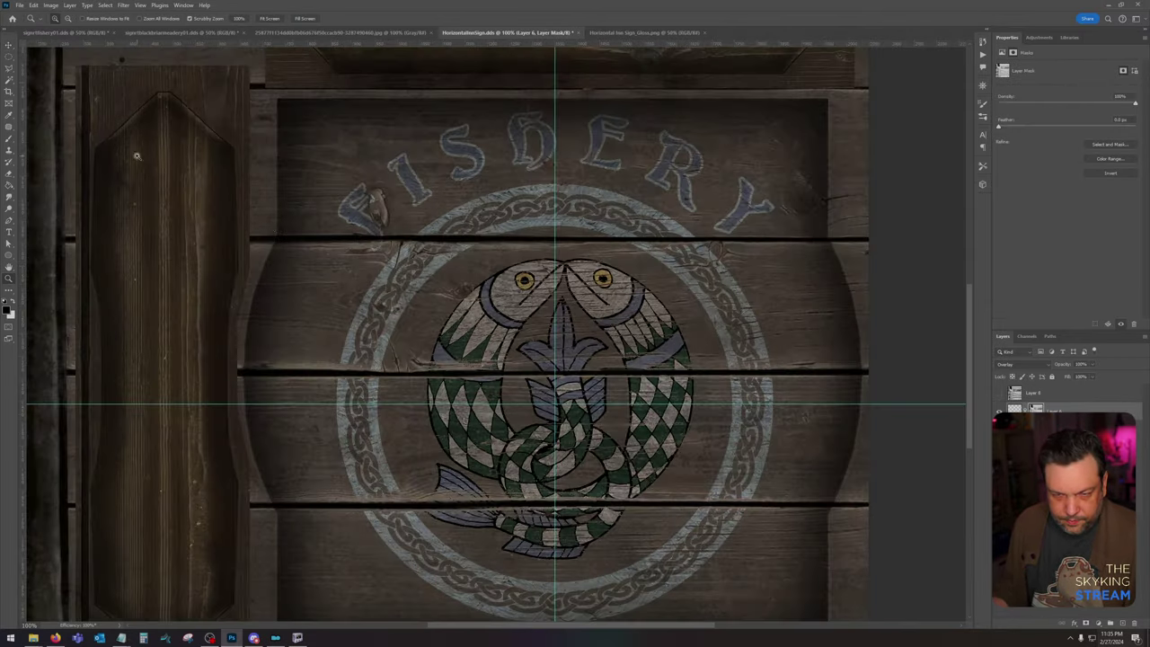
key(v)
drag(554, 265, 8, 288)
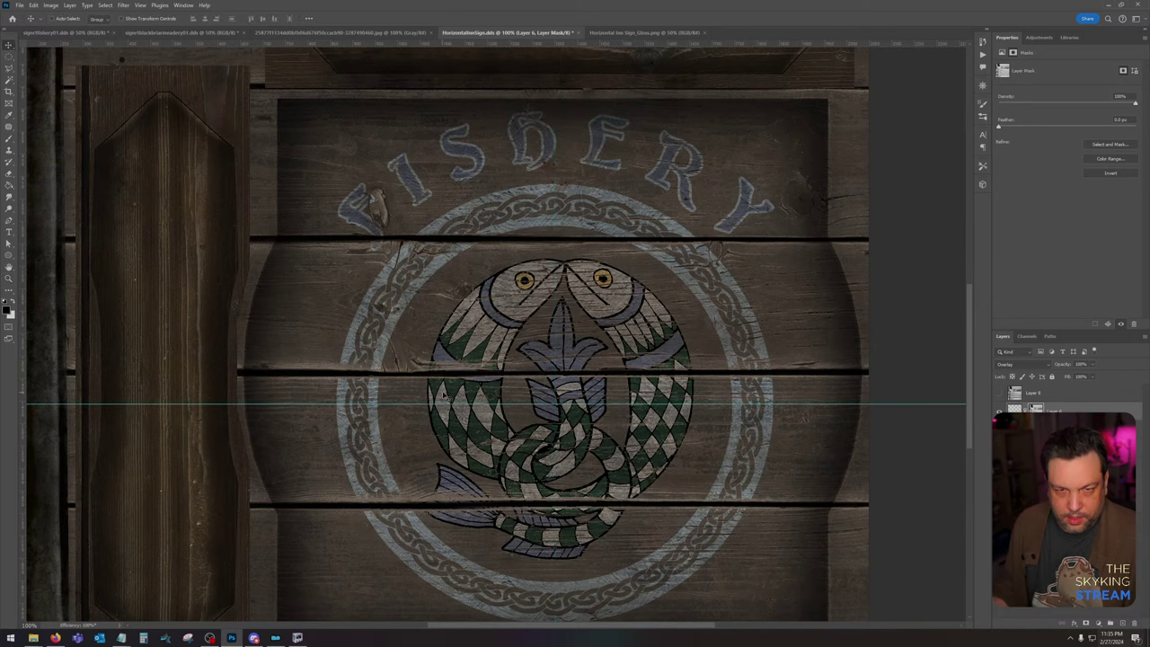
drag(453, 404, 514, 4)
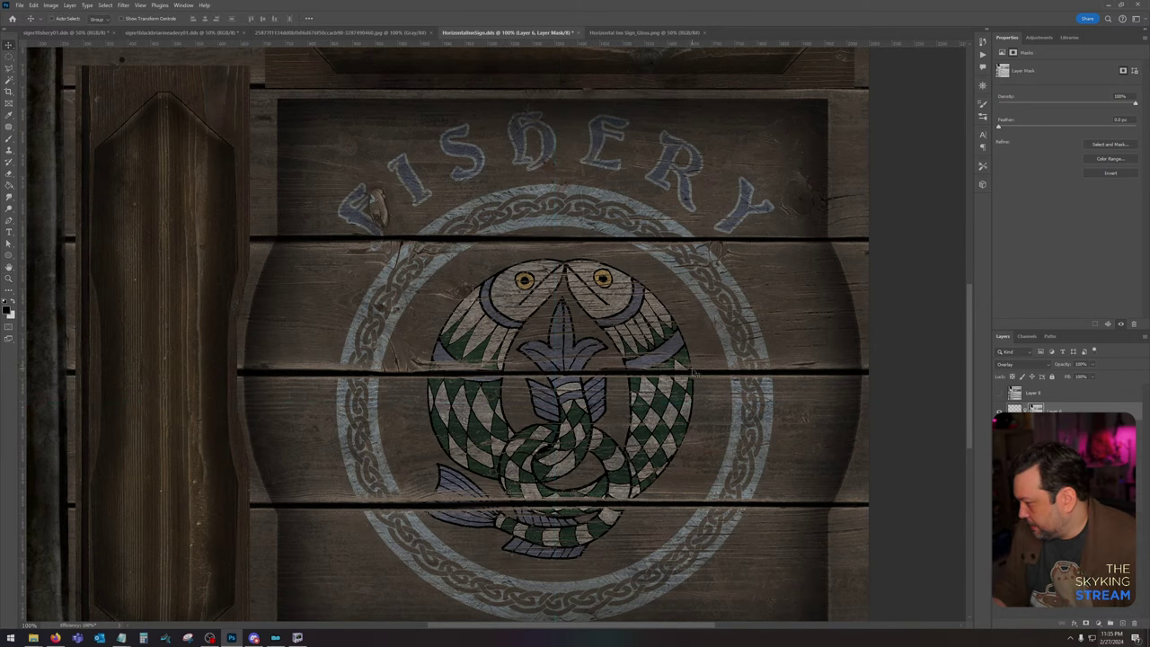
scroll(702, 333, down, 3)
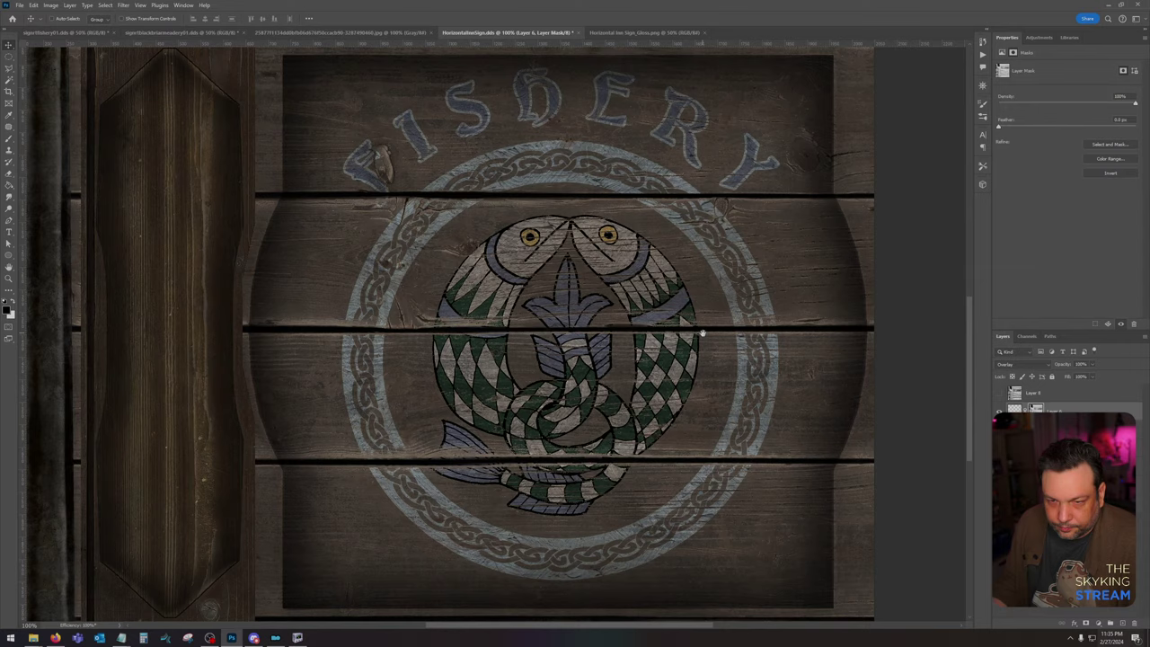
drag(703, 333, 713, 343)
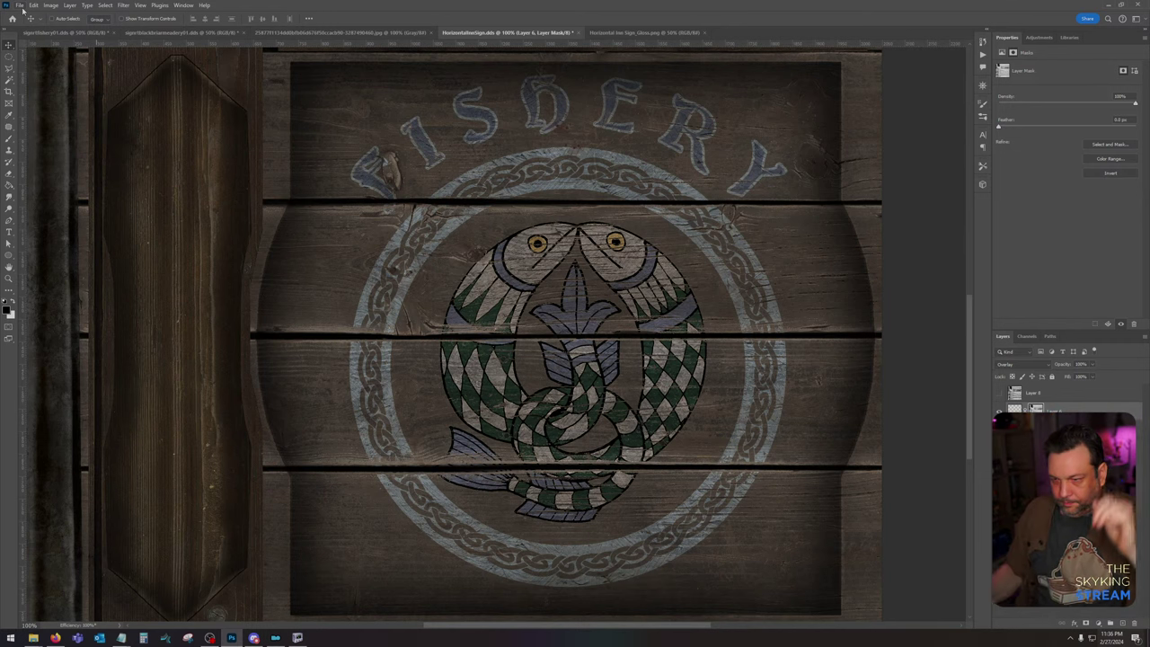
Step: Add a Brightness/Contrast adjustment above the lettering's Hue/Saturation adjustment and lower the brightness to about -25
click(1034, 409)
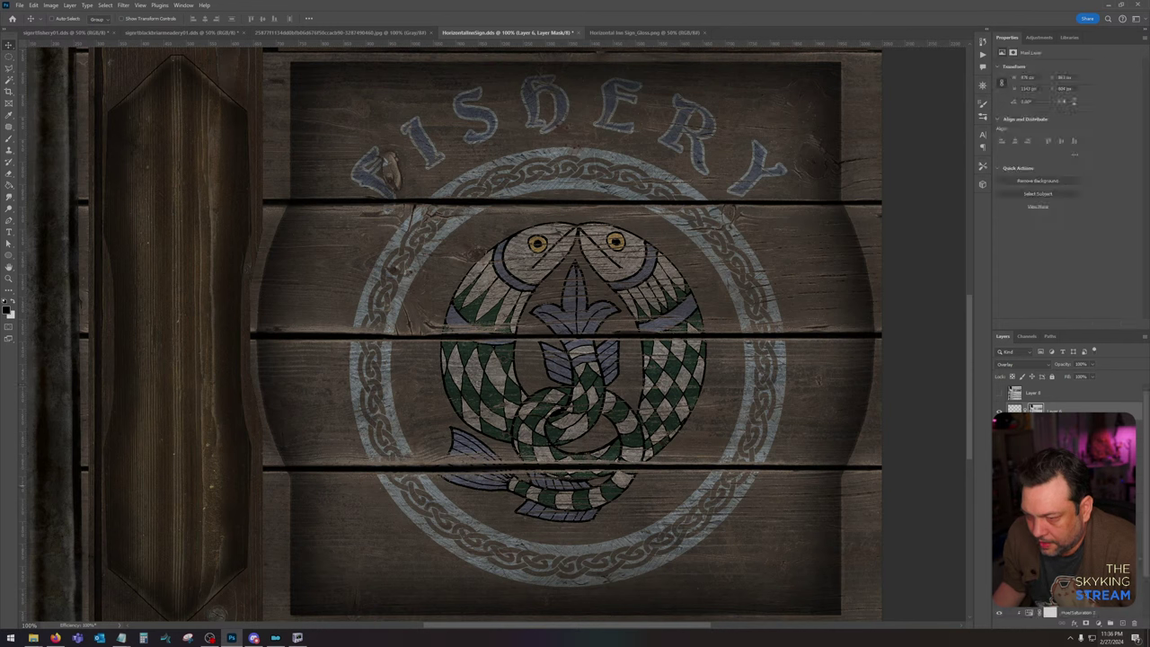
click(1036, 494)
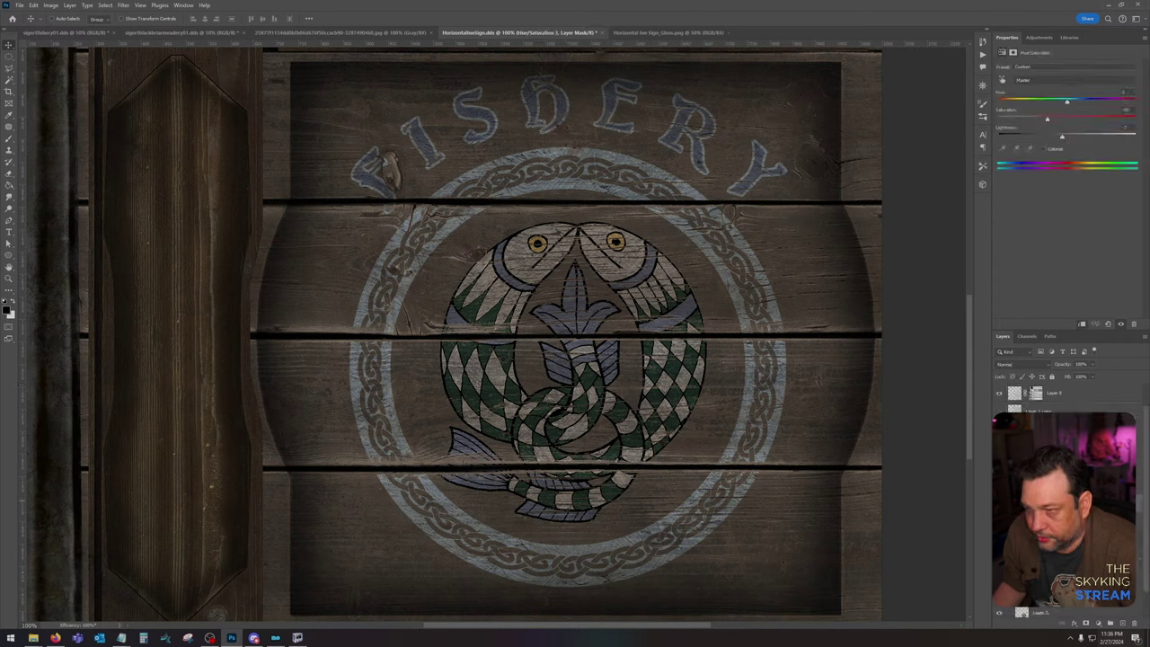
click(1098, 622)
click(1101, 463)
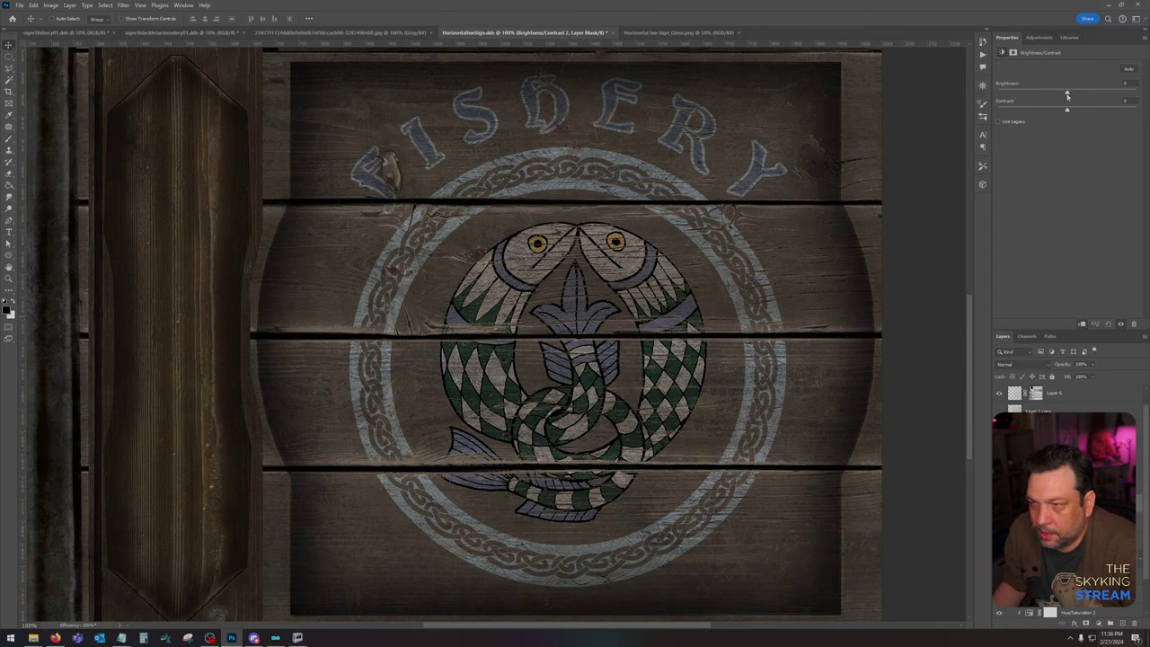
drag(1067, 95, 1058, 94)
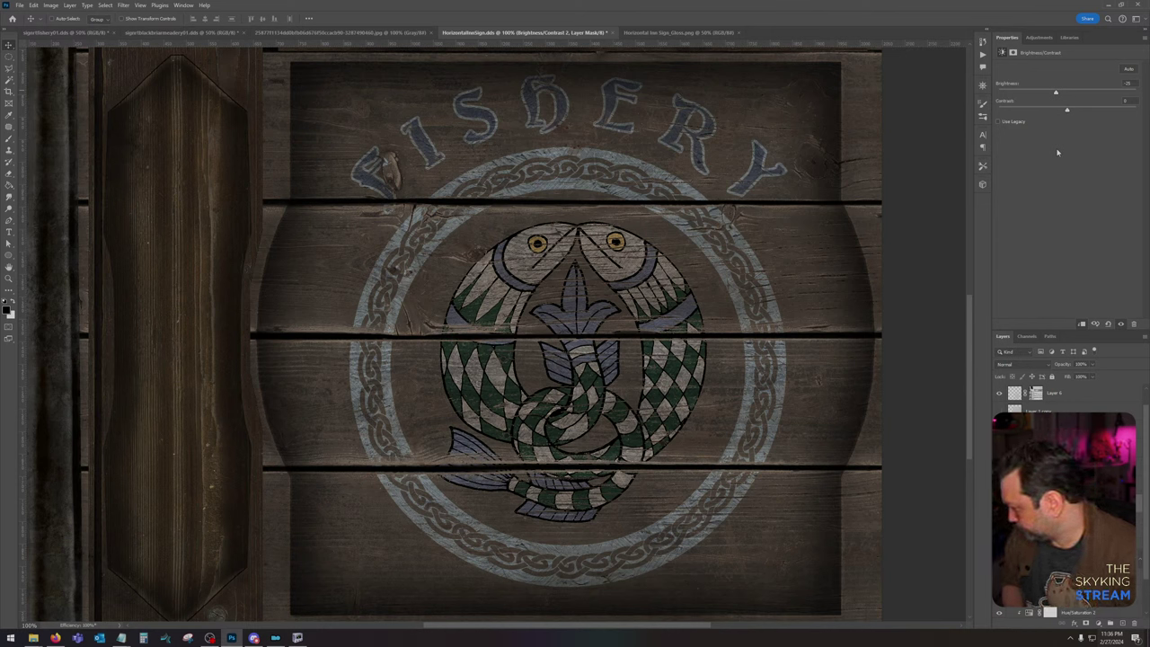
Step: Try to save a copy of the sign over signrtfishery01.dds in the Vanilla Signs riften signage textures folder
click(19, 4)
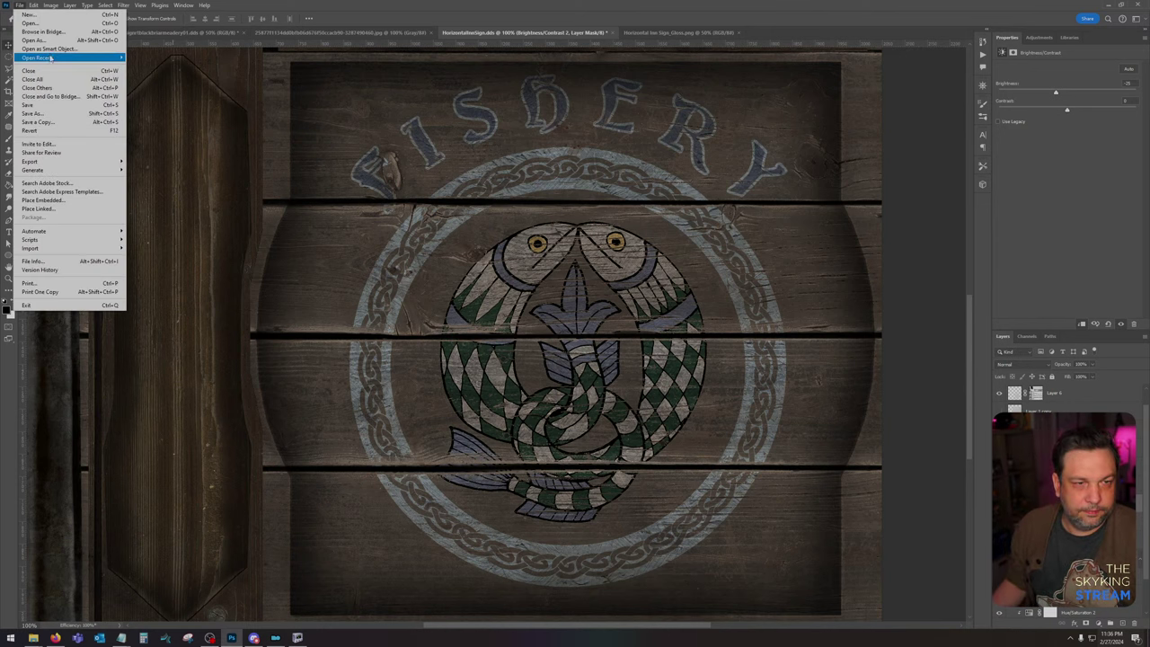
click(38, 122)
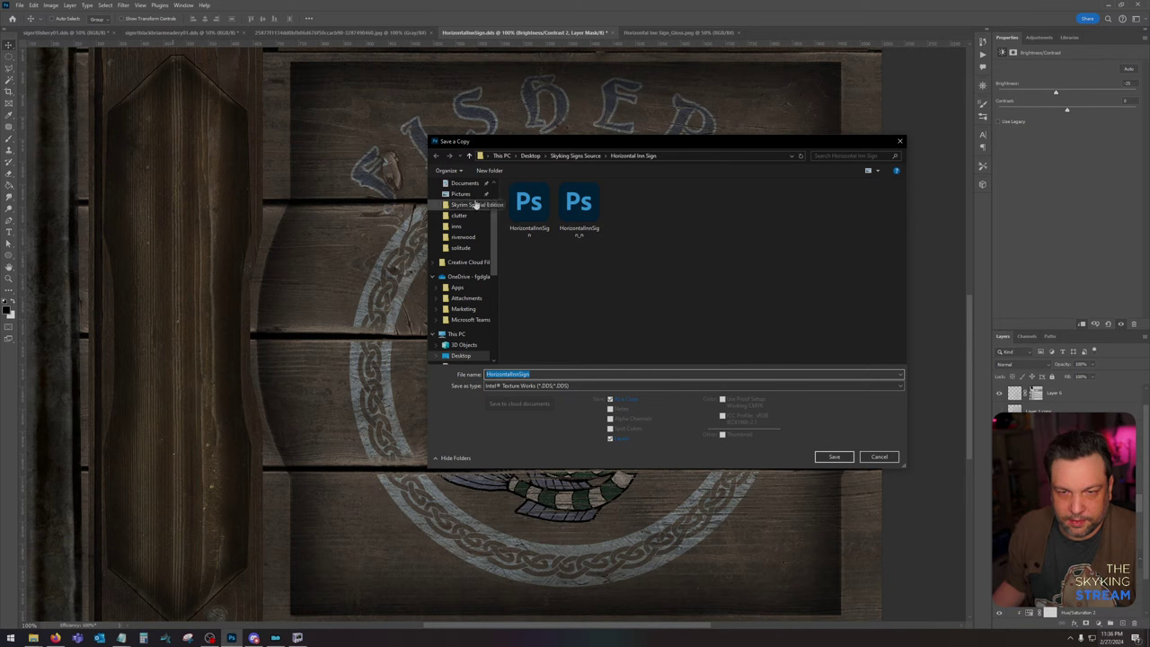
scroll(476, 205, up, 1)
click(473, 214)
double_click(726, 216)
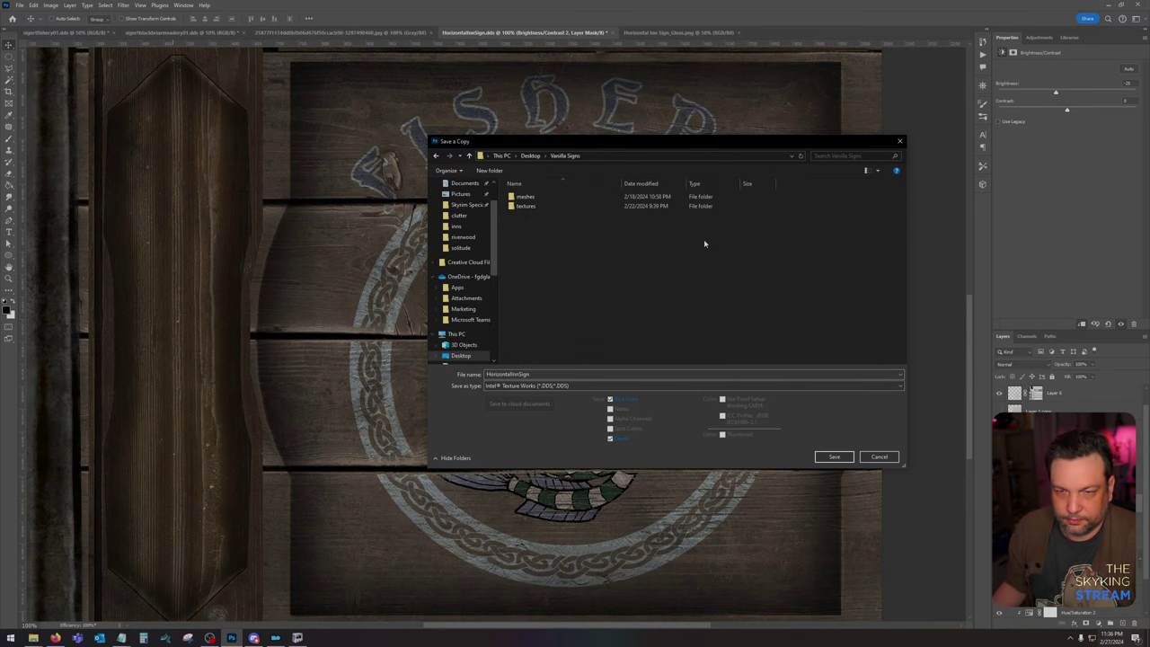
double_click(542, 205)
double_click(532, 201)
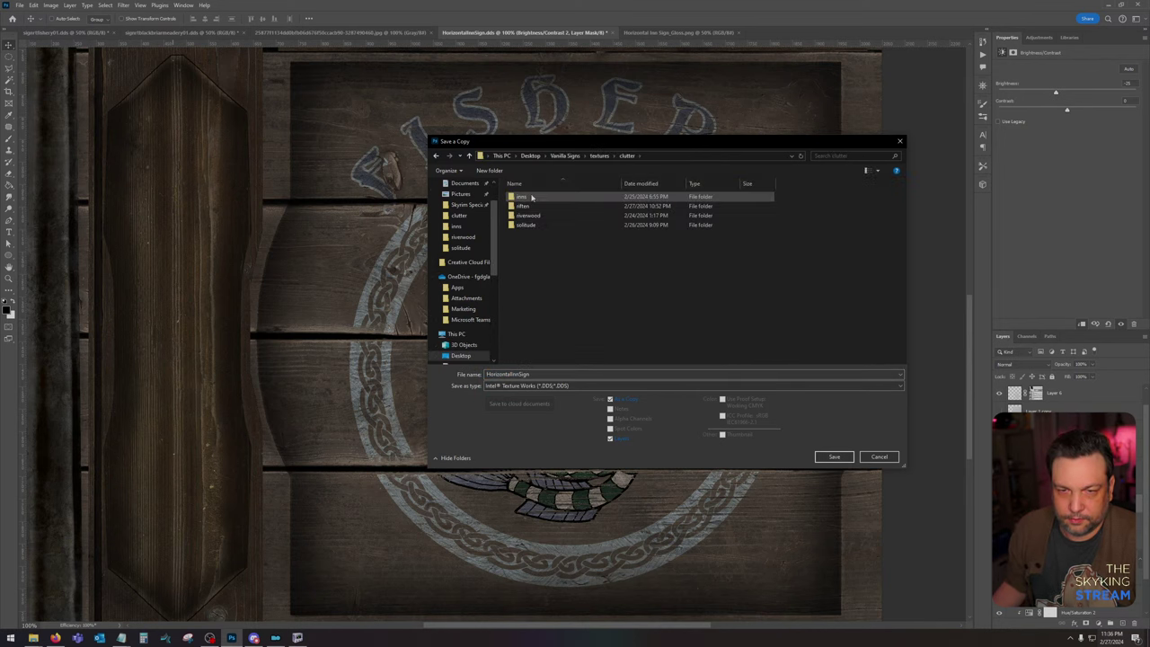
double_click(525, 206)
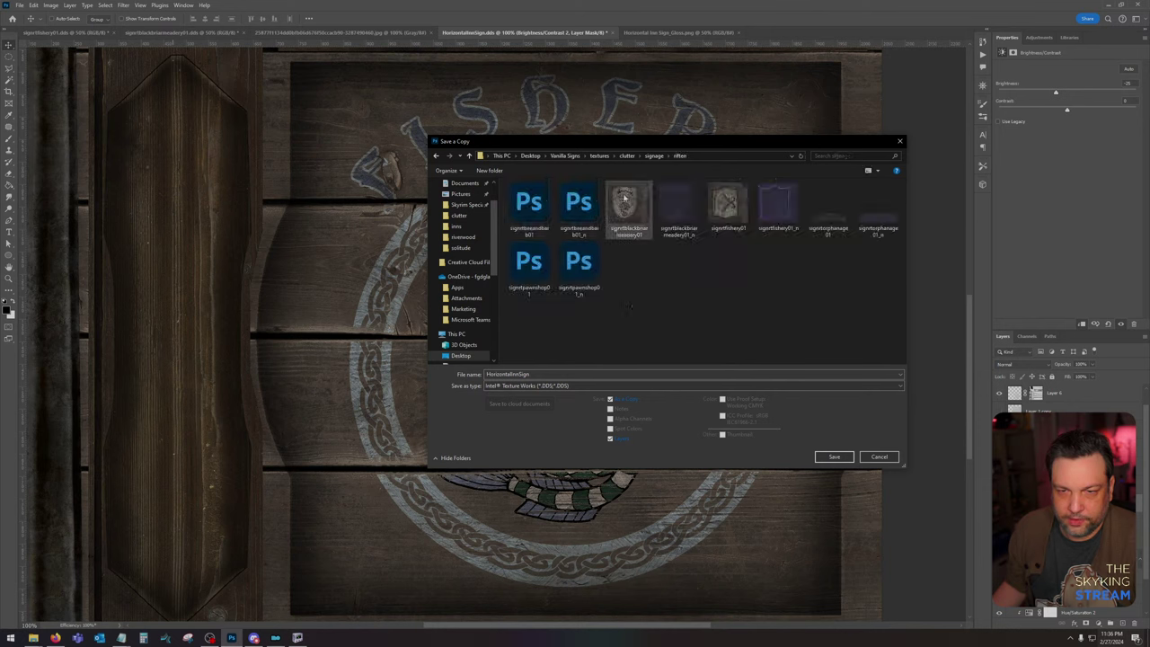
double_click(726, 209)
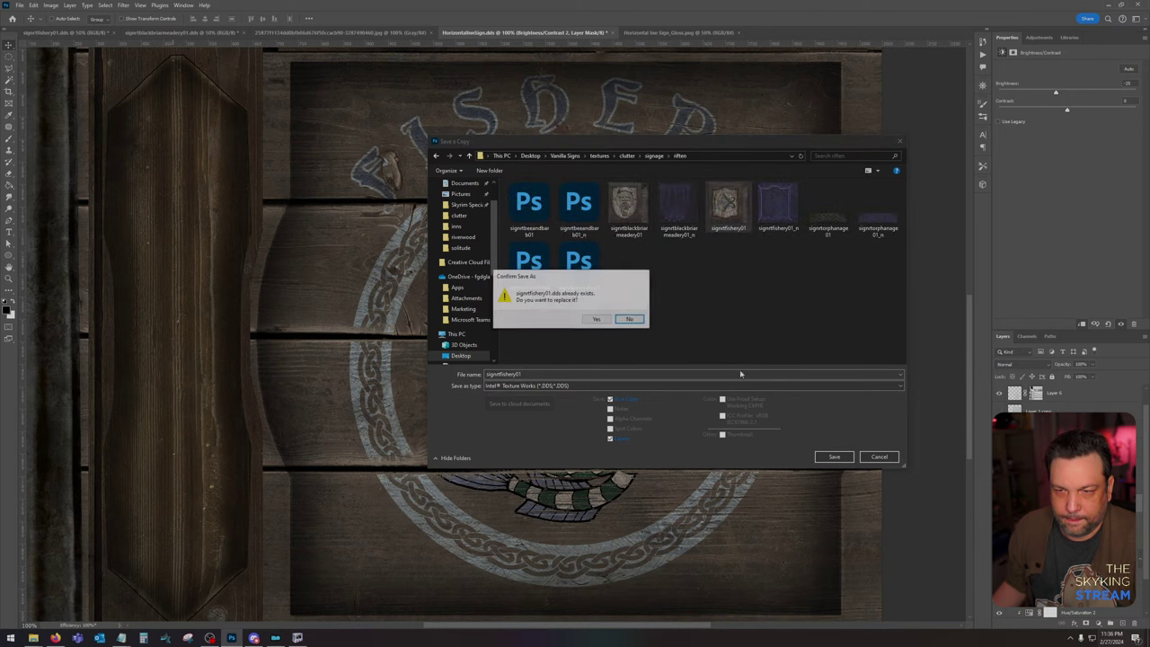
click(597, 320)
click(563, 231)
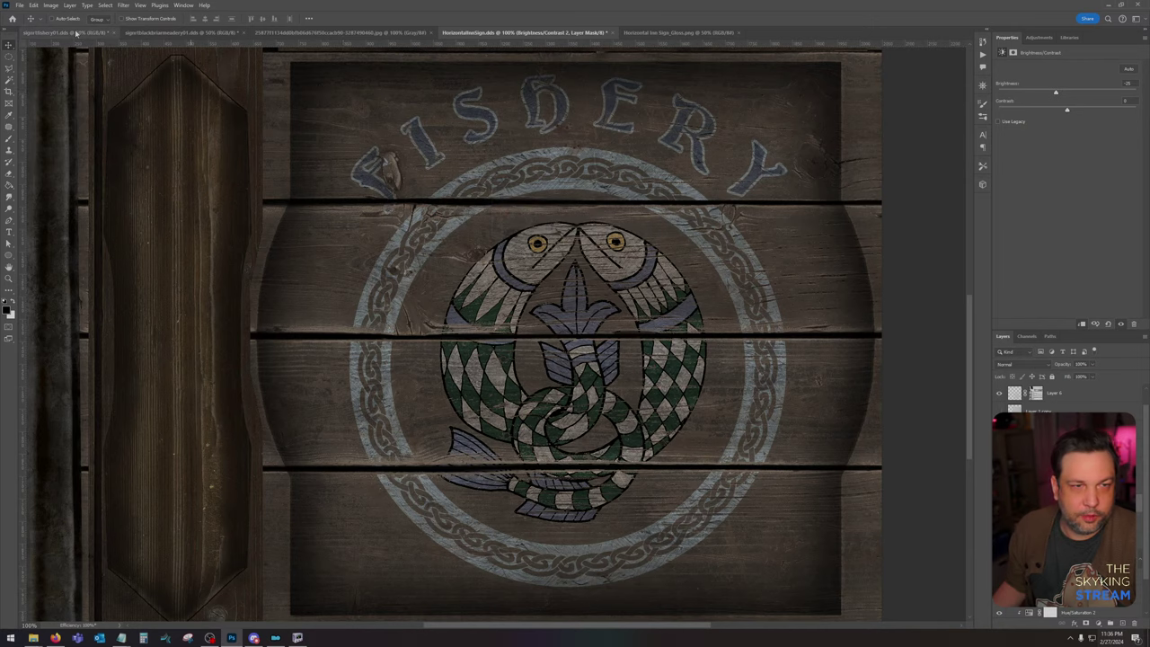
Step: Close the original signrtfishery01.dds document without saving its changes
click(105, 34)
click(110, 32)
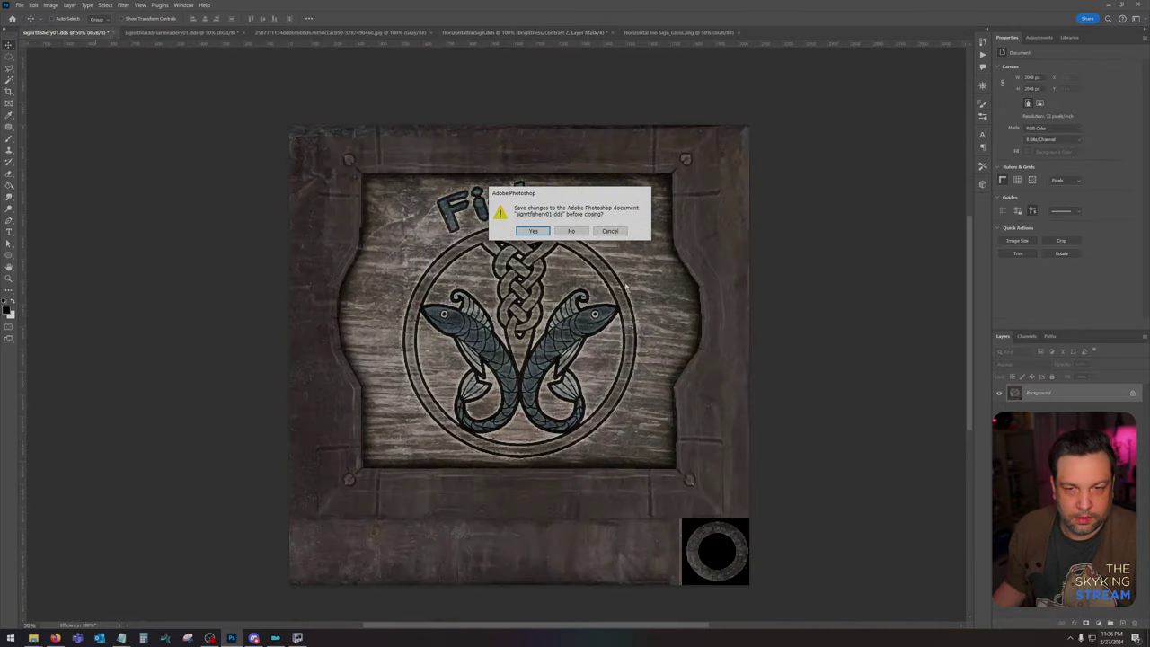
click(572, 231)
Step: Save a copy of the sign over signrtfishery01.dds in the riften signage folder as a Color texture with BC7 Fine compression
click(19, 5)
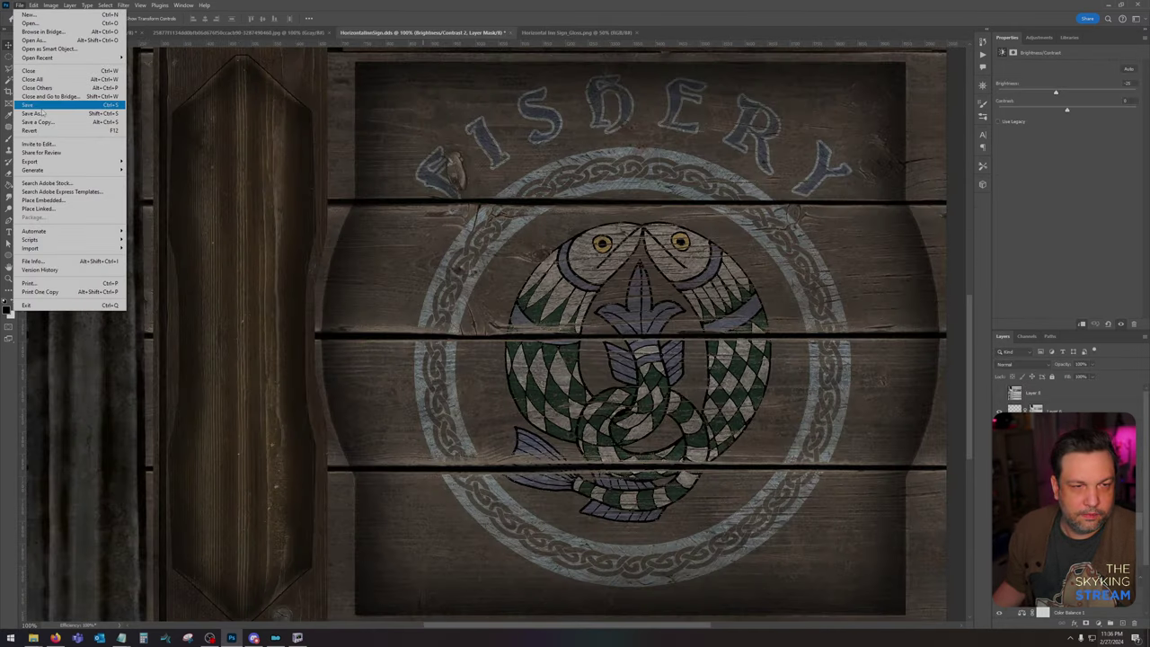
click(36, 122)
scroll(462, 243, up, 2)
click(460, 212)
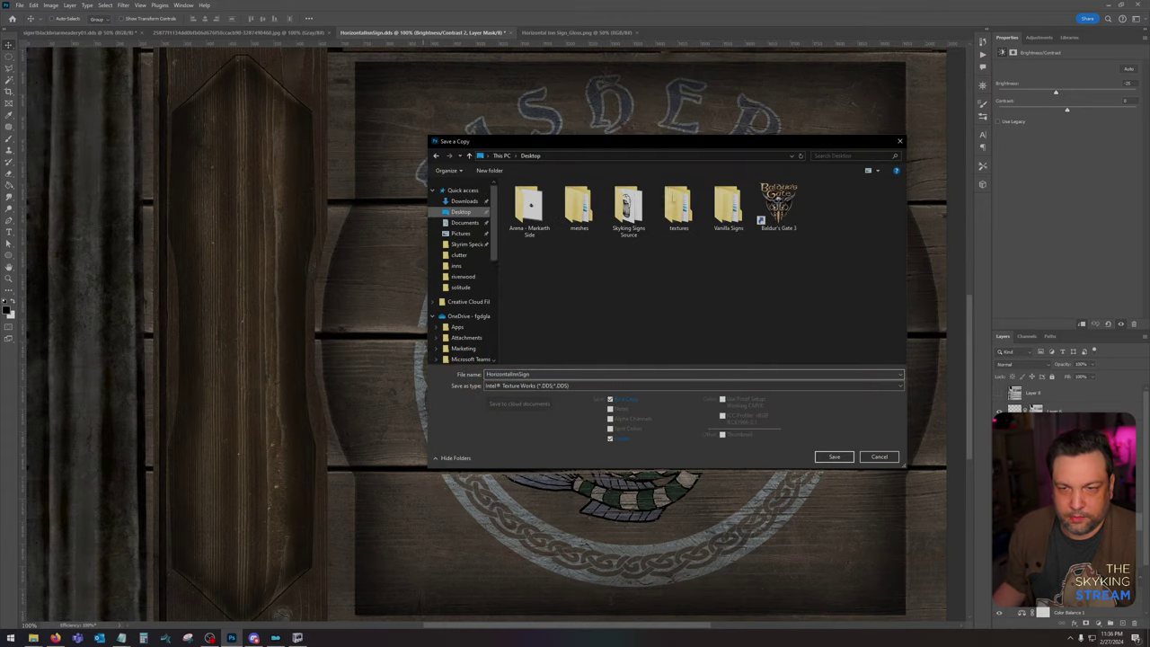
click(728, 198)
double_click(728, 202)
double_click(523, 206)
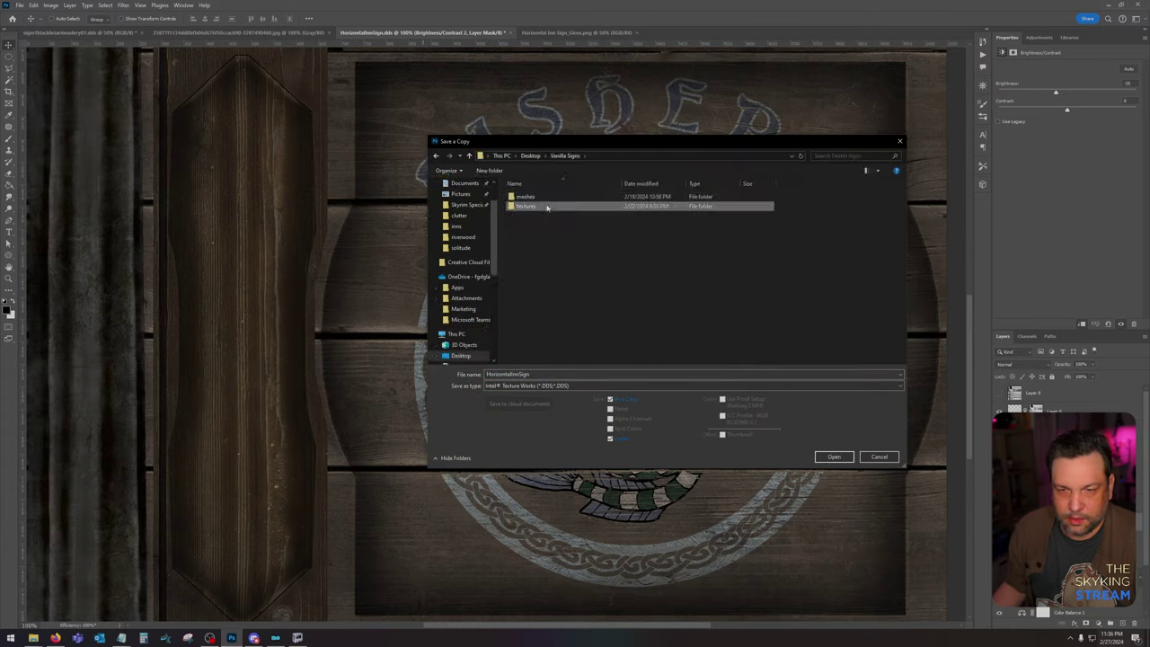
double_click(521, 196)
double_click(526, 200)
double_click(525, 206)
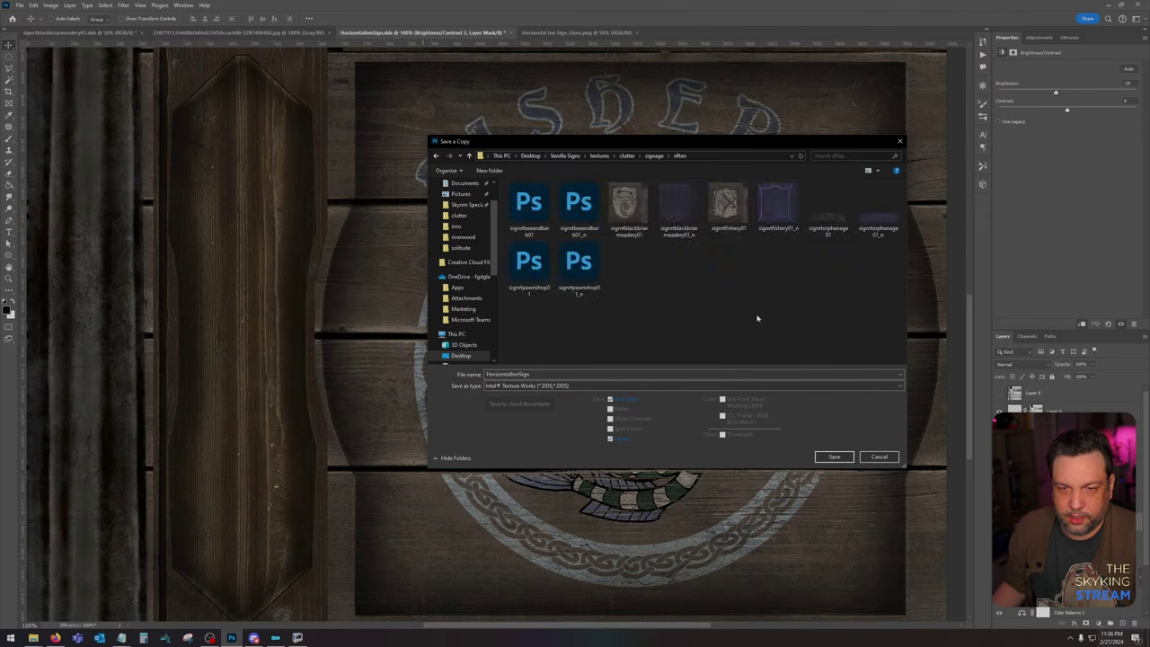
double_click(729, 212)
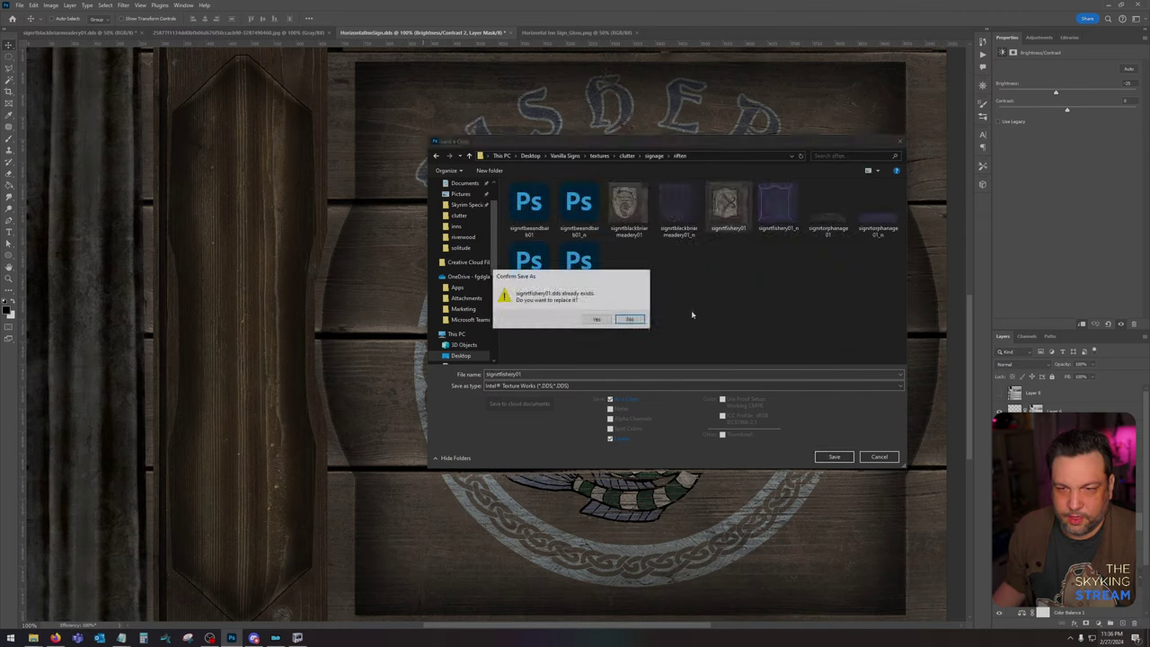
click(597, 320)
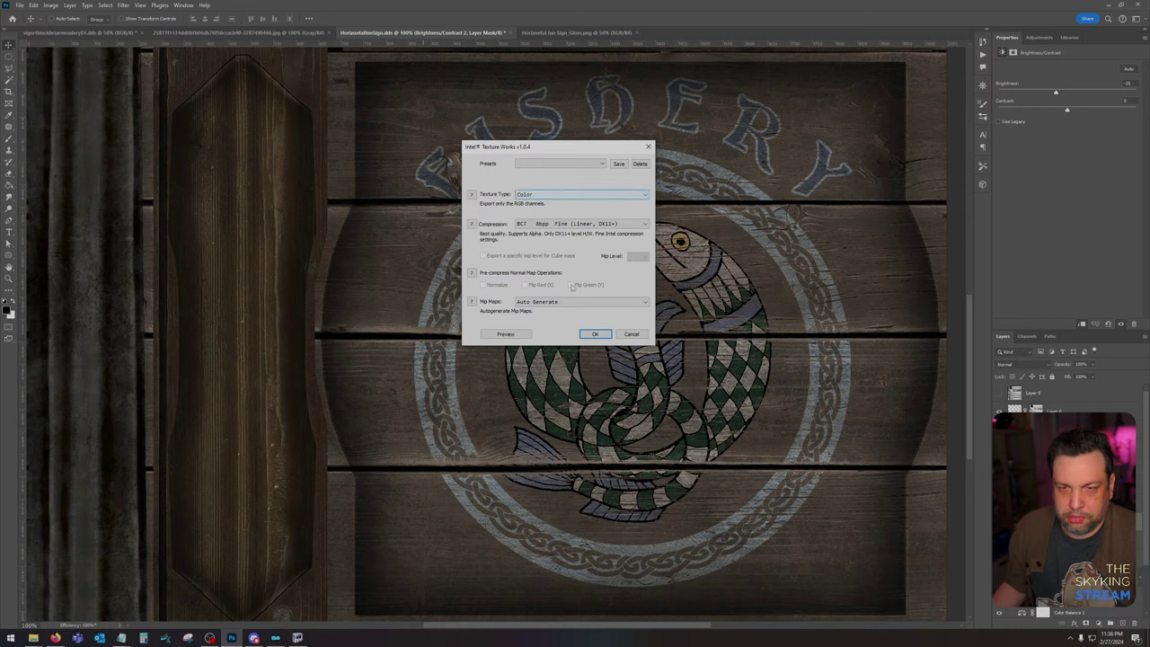
click(595, 333)
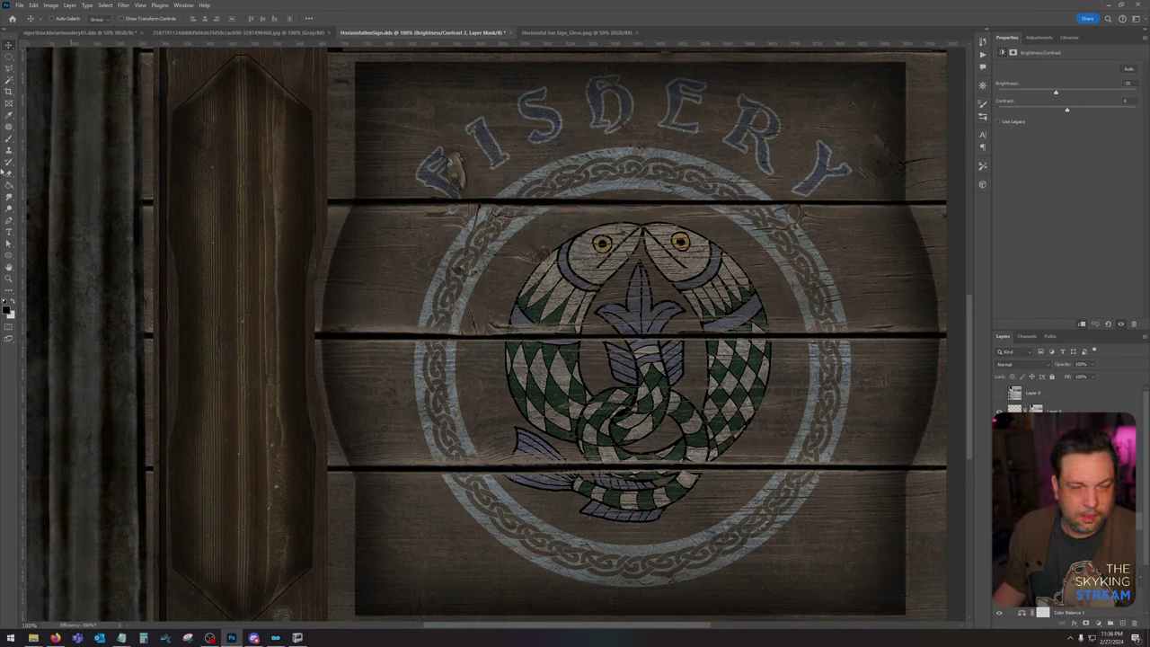
Step: Open the HorizontalInnSign_n normal map from the Horizontal Inn Sign folder in Skyking Signs Source
click(19, 4)
click(29, 19)
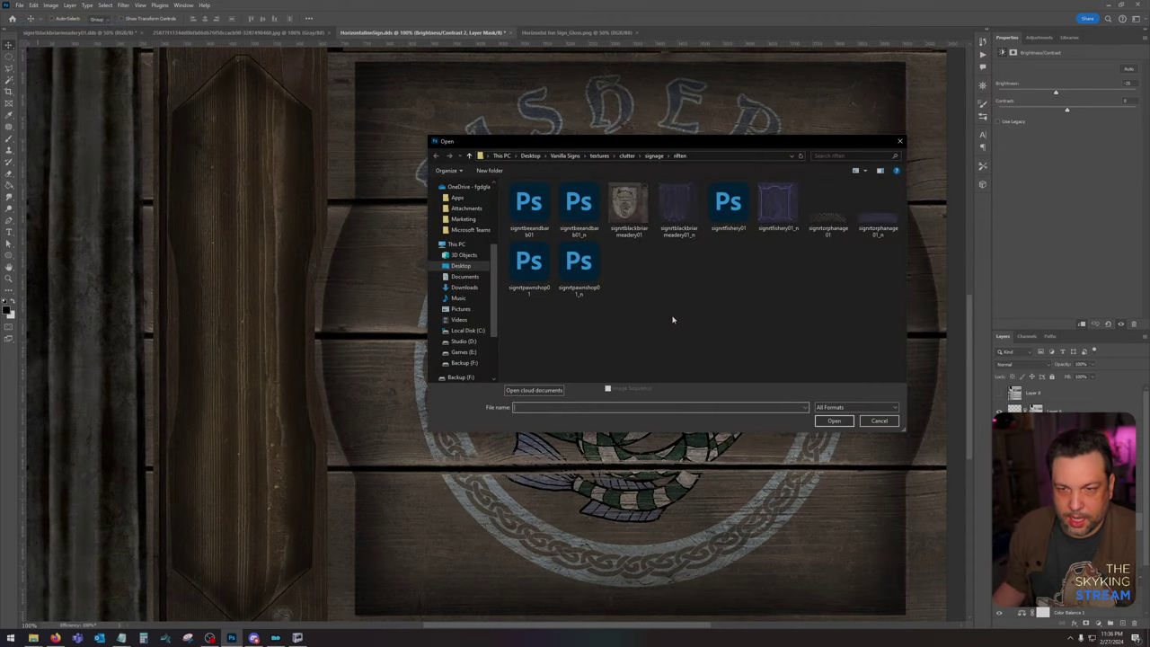
scroll(456, 219, up, 5)
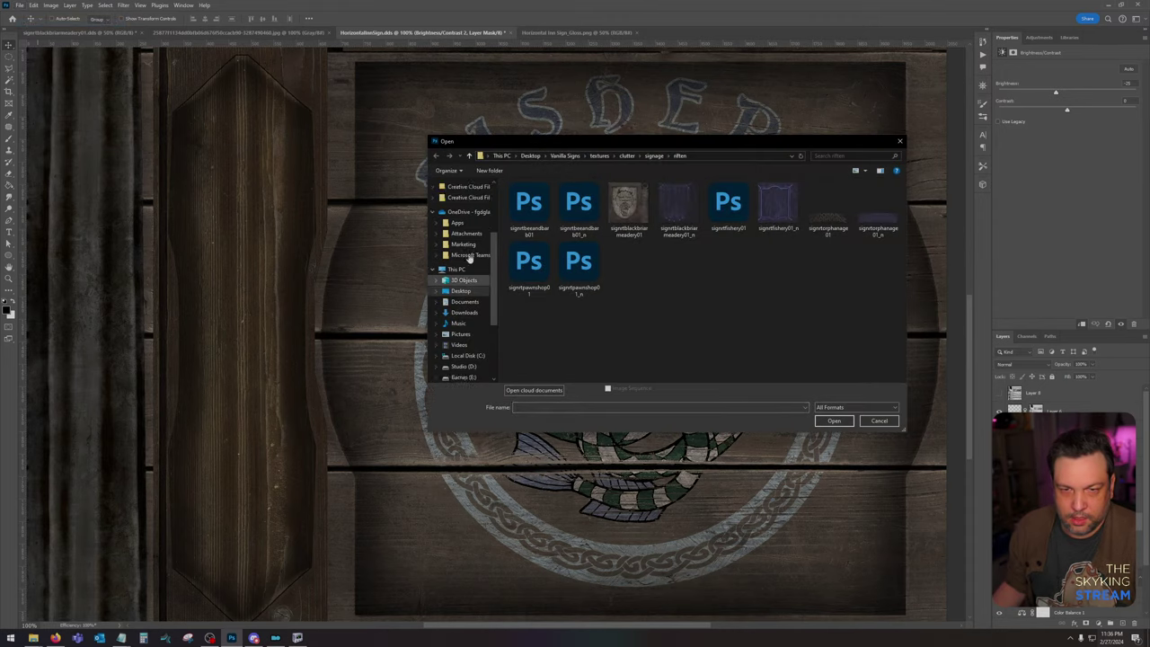
click(460, 212)
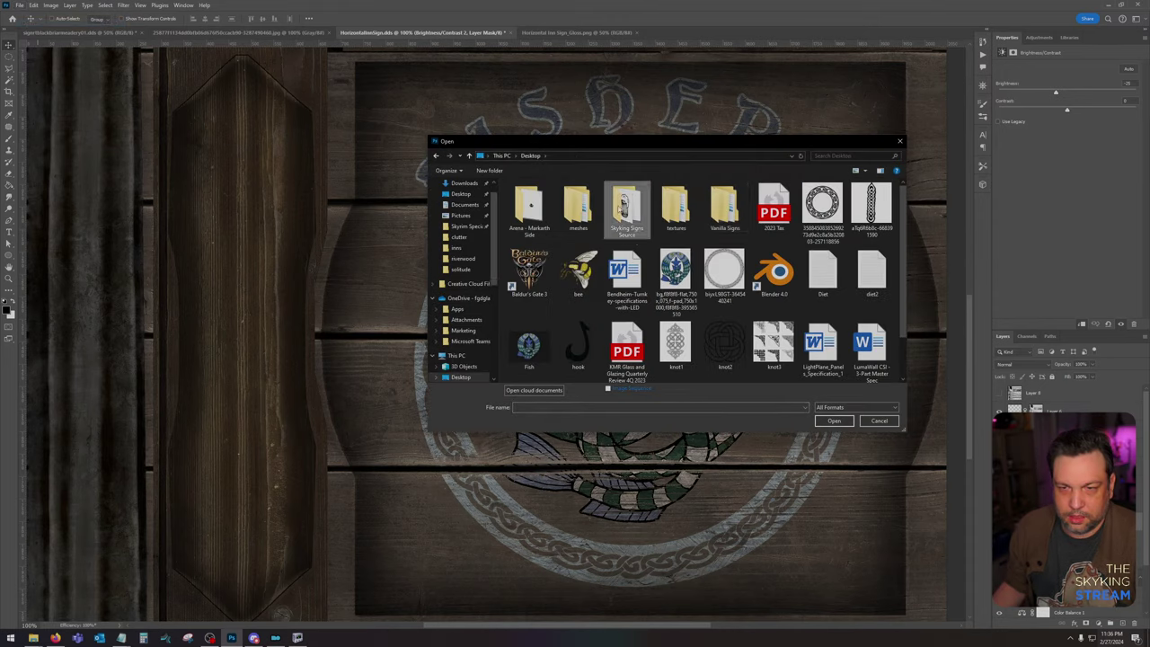
double_click(628, 206)
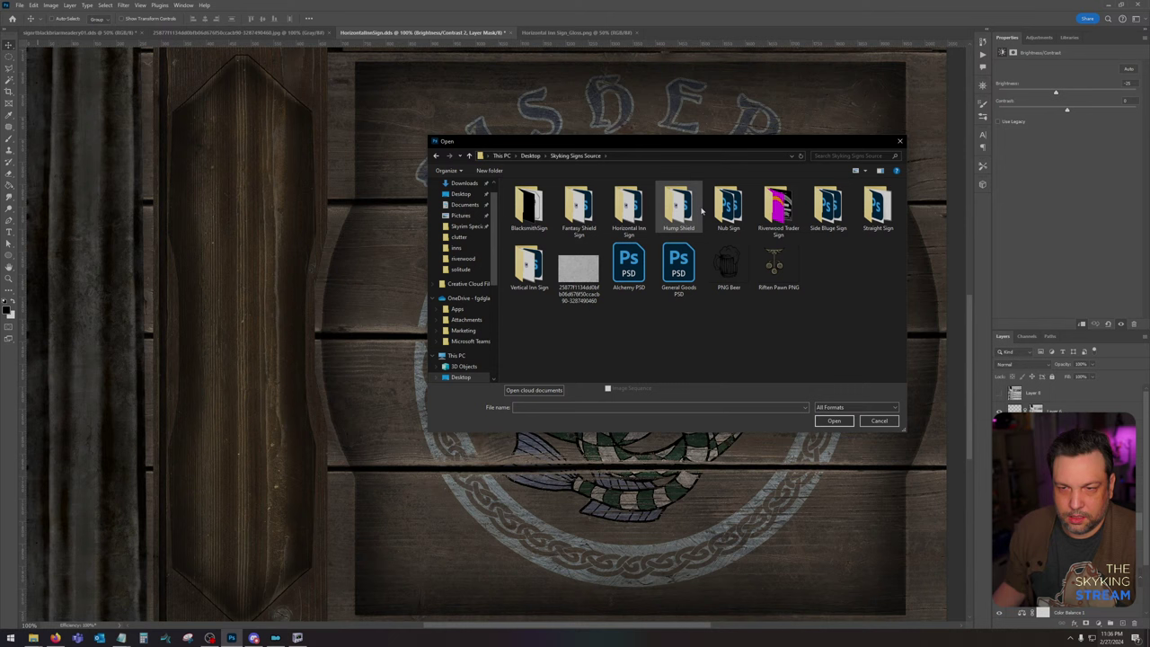
double_click(628, 207)
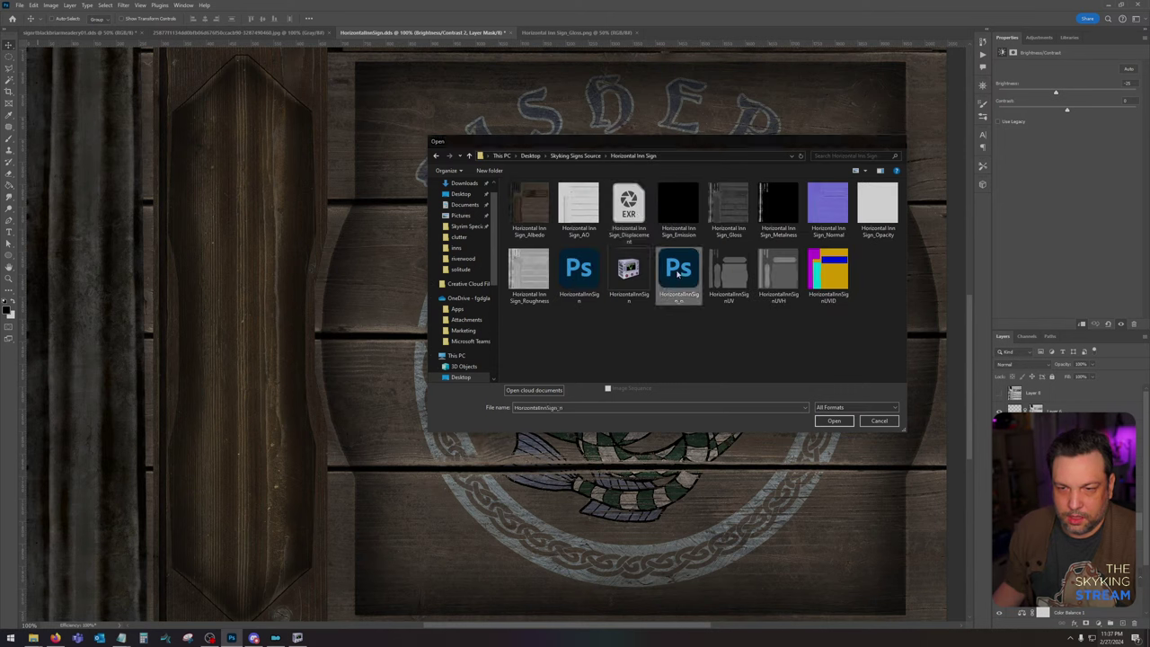
double_click(678, 270)
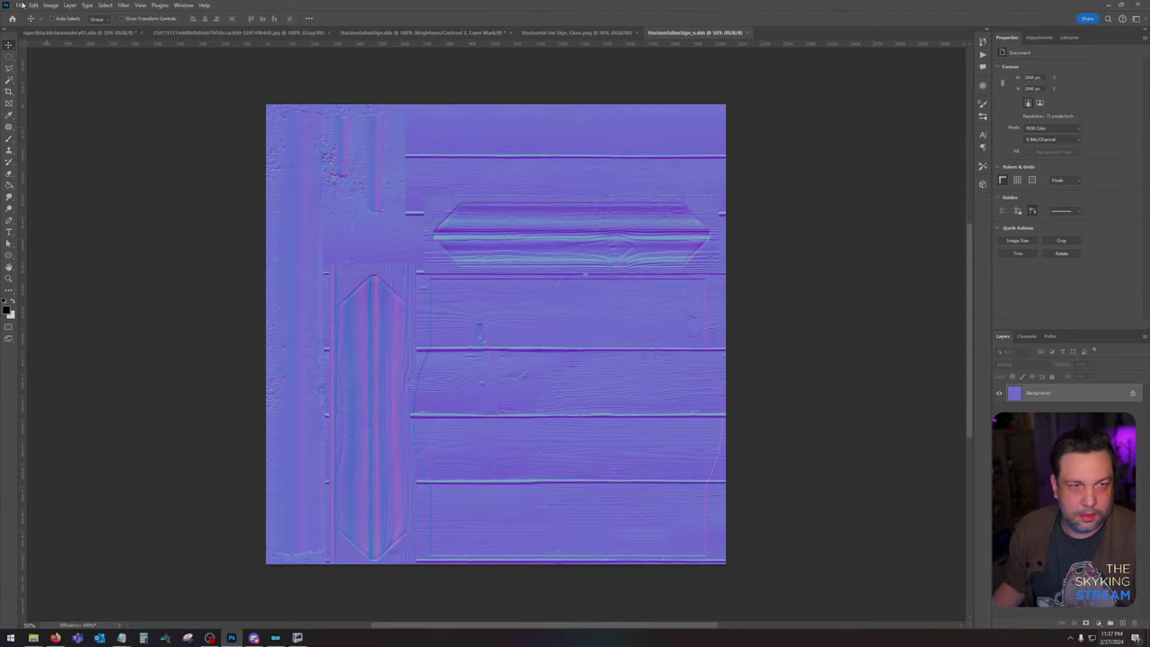
Step: Save a copy of the normal map as signrtfishery01_n.dds in the Vanilla Signs riften signage folder, replacing the existing file
click(19, 4)
click(56, 123)
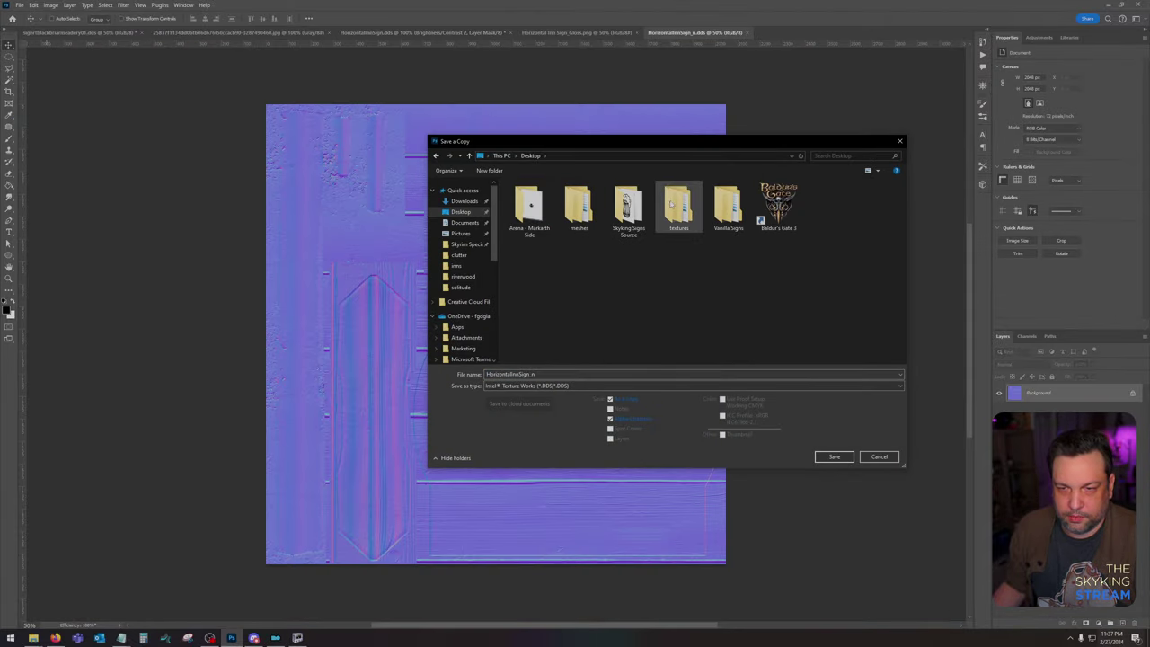
double_click(728, 206)
double_click(526, 206)
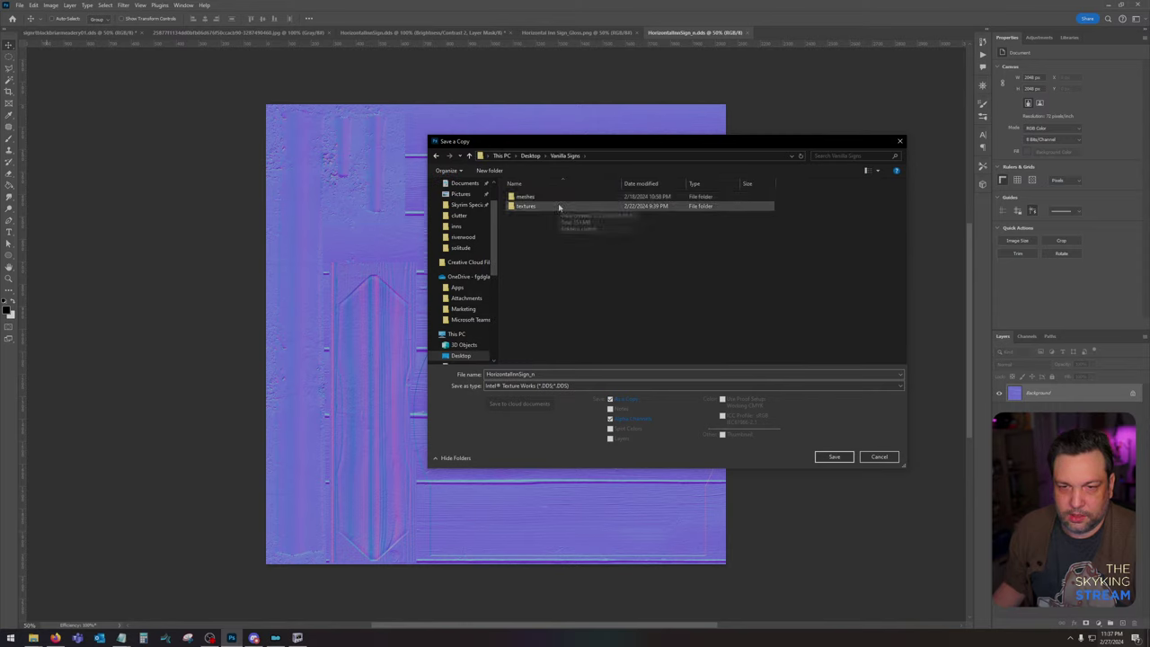
double_click(530, 203)
double_click(528, 204)
double_click(524, 206)
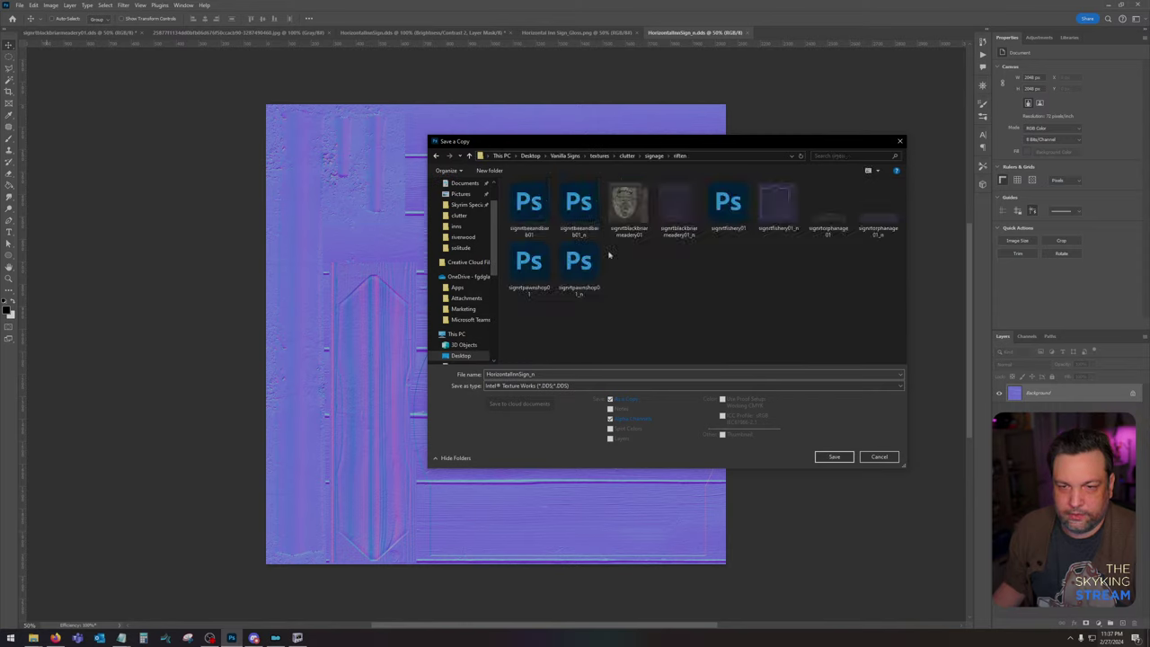
double_click(778, 205)
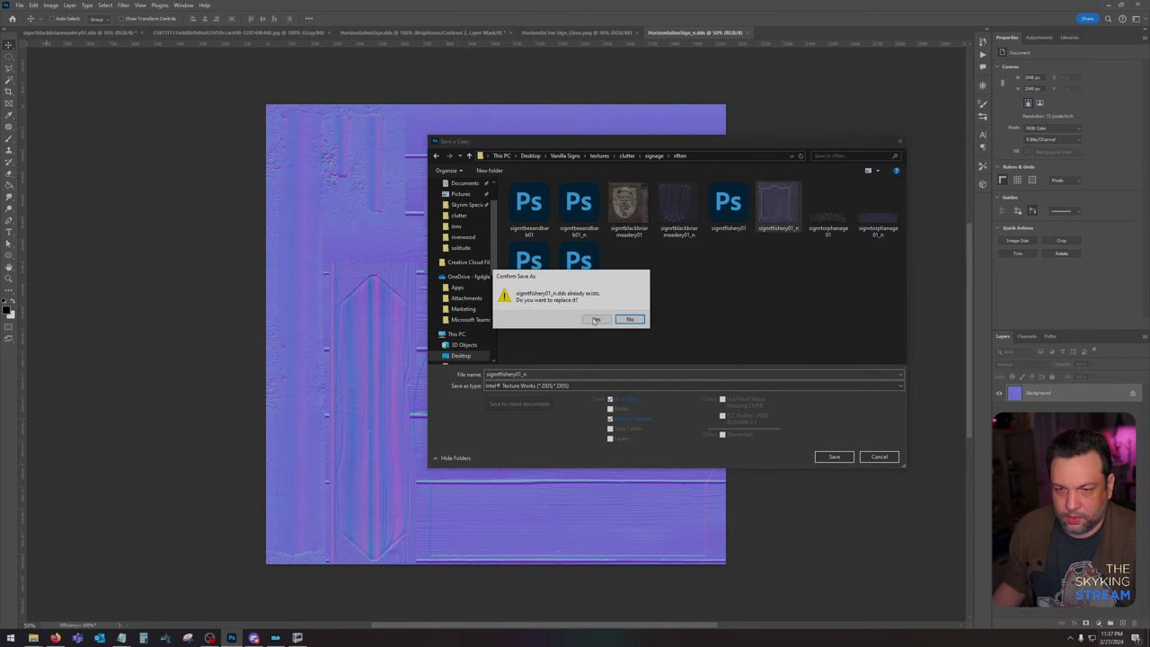
click(598, 319)
Step: Set the texture type to Color + Alpha, choose the compression format, and export the normal map DDS
click(563, 195)
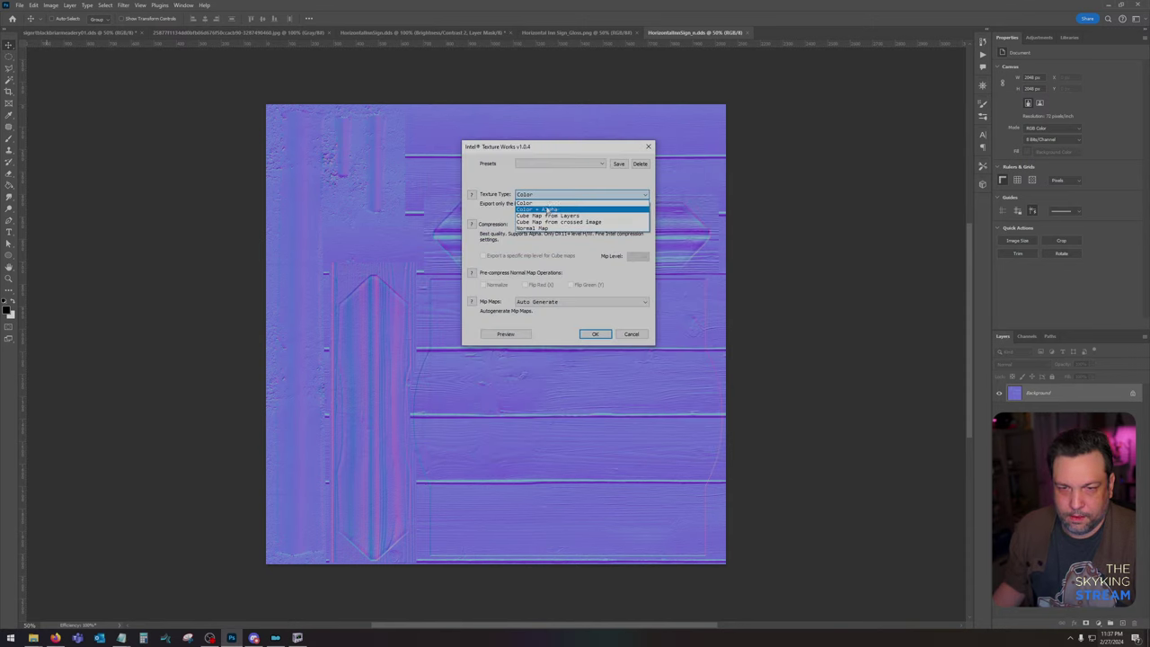
click(555, 210)
click(554, 224)
click(575, 251)
click(595, 334)
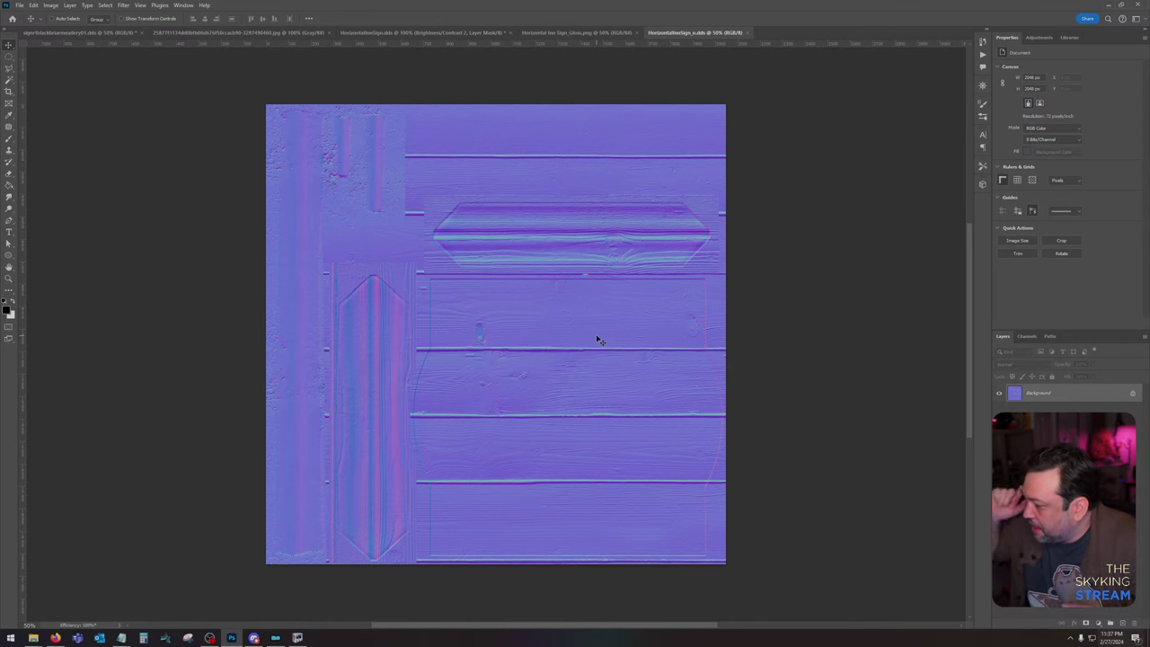
Step: Close the Horizontal Inn Sign_Gloss document and return to the HorizontalInnSign.dds document
click(548, 33)
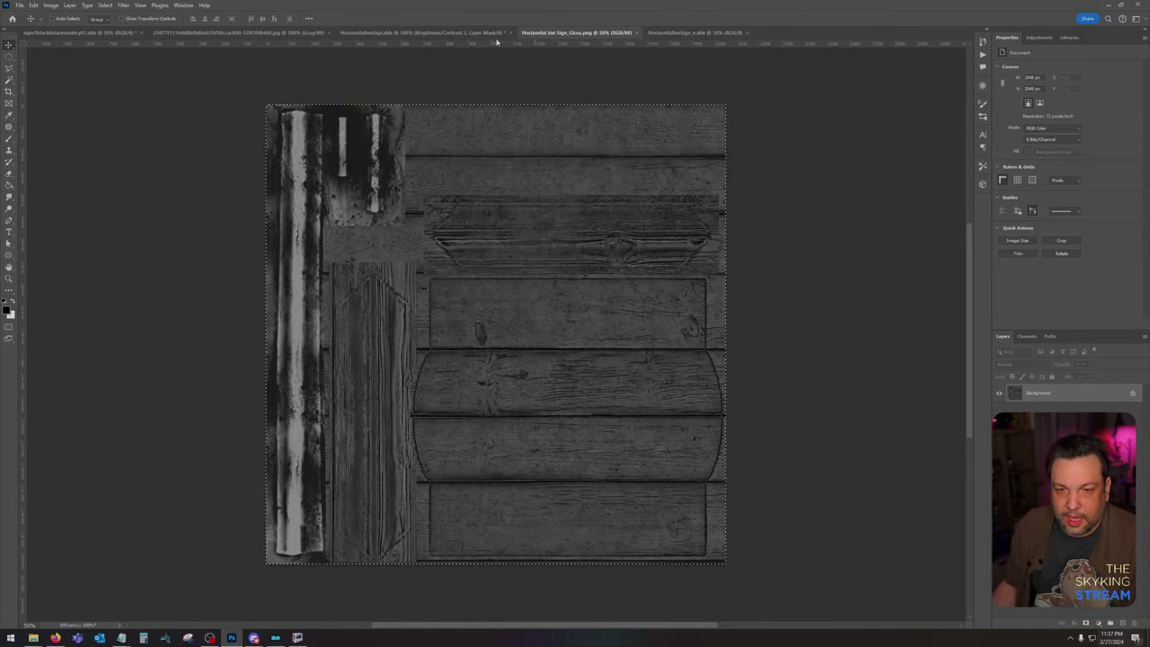
click(635, 34)
click(423, 32)
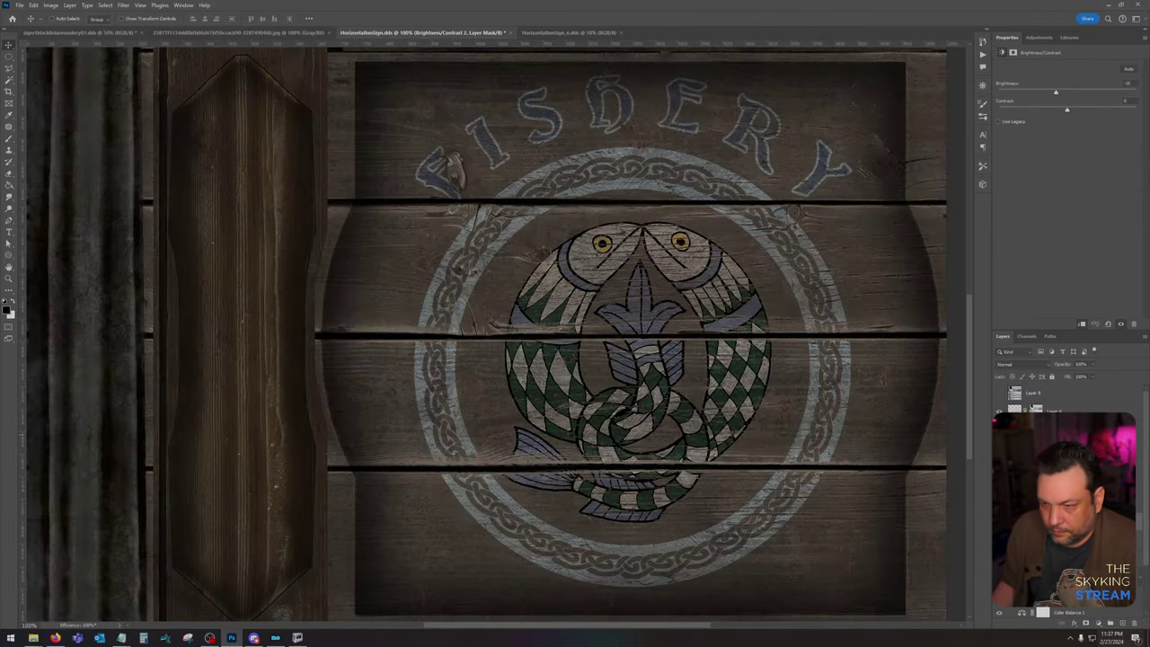
Step: Colorize the FISHERY lettering's Hue/Saturation adjustment with hue about 42 and saturation about 30, and toggle its visibility off to compare
click(1069, 557)
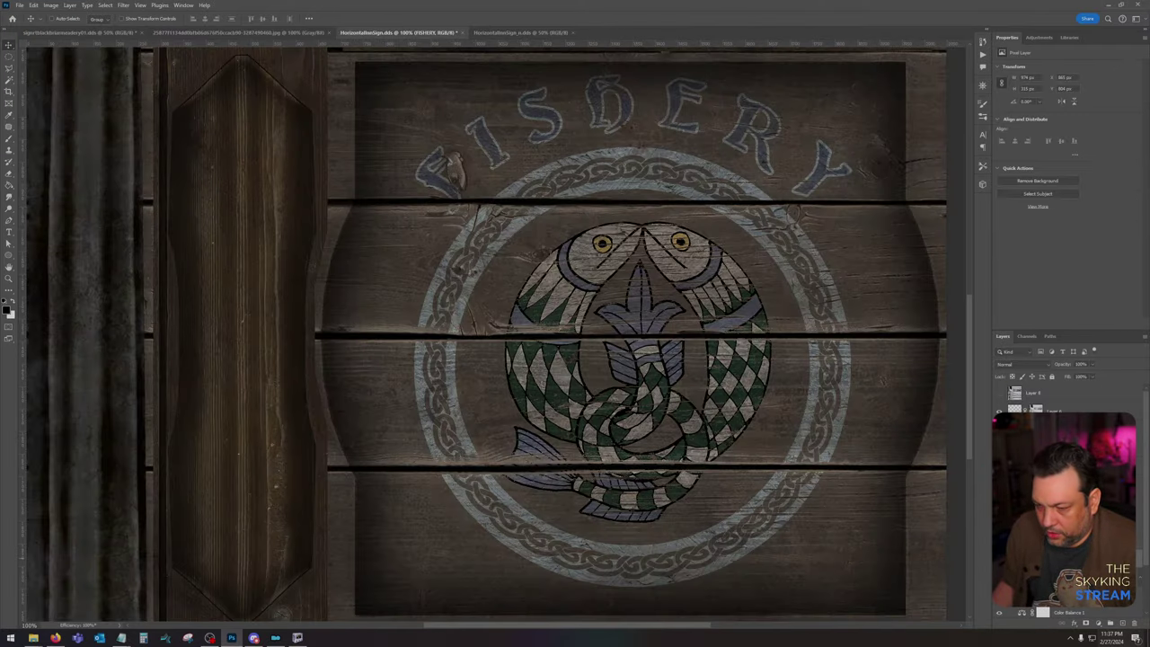
click(1069, 539)
click(1045, 151)
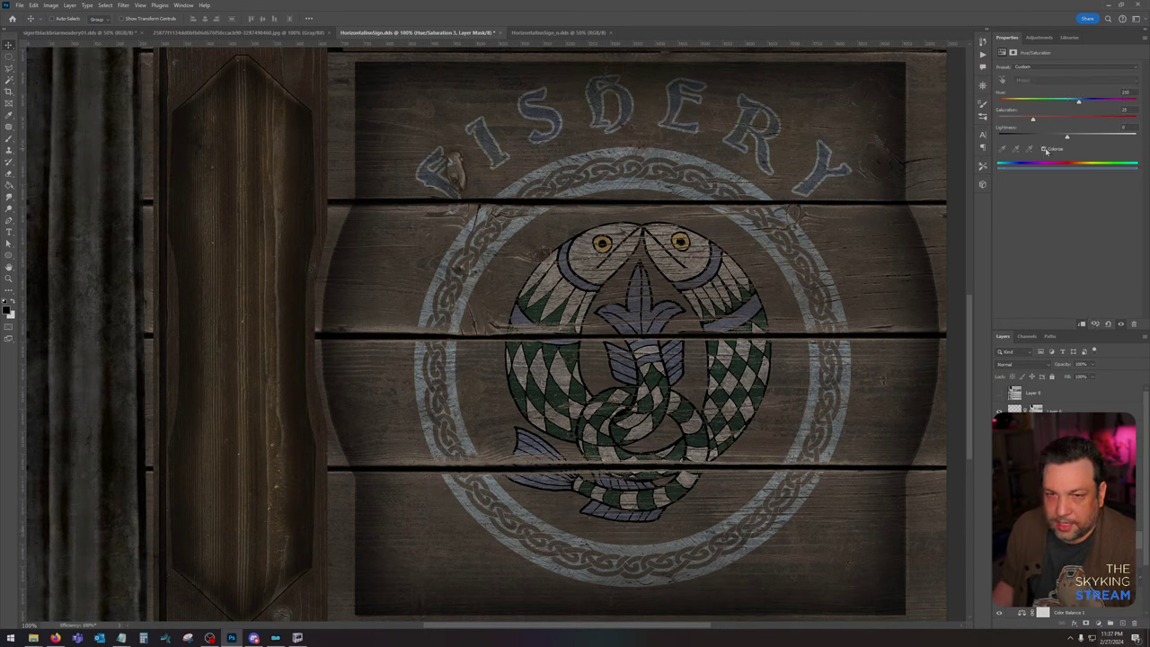
drag(1037, 119, 1016, 105)
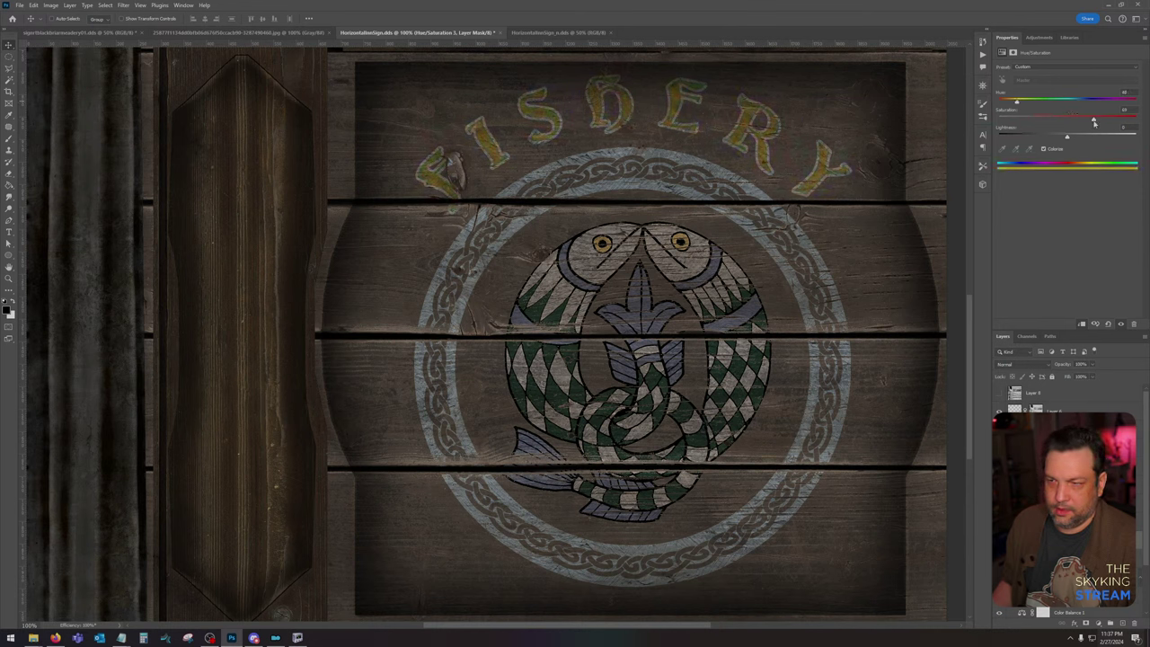
drag(1095, 120, 1020, 105)
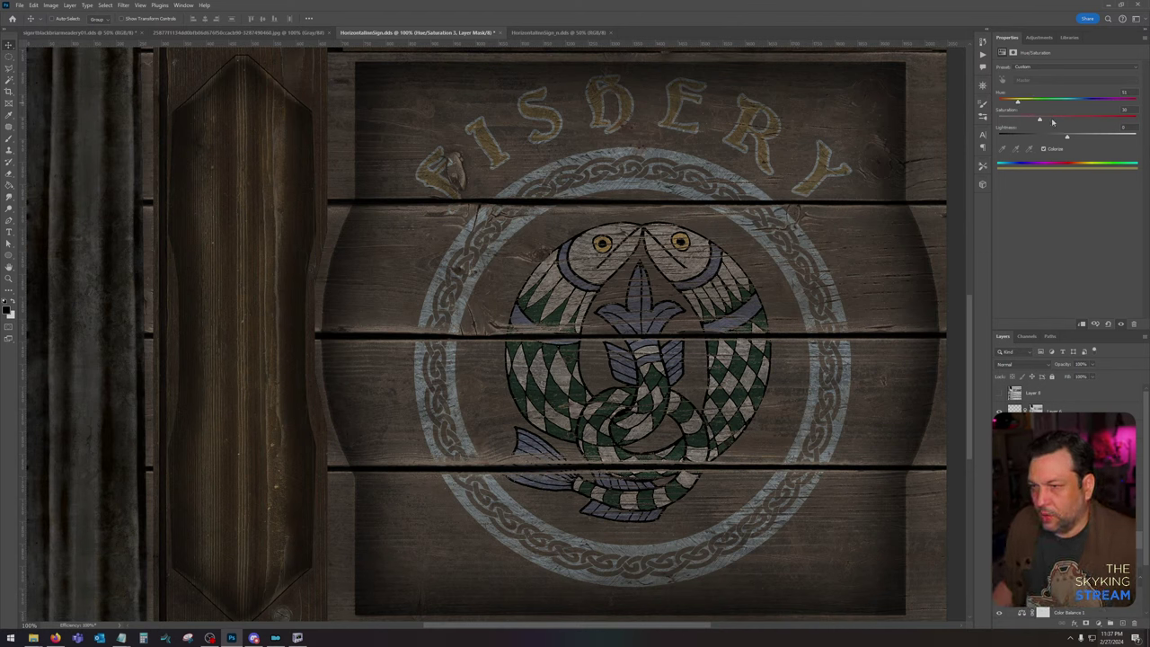
drag(1019, 104, 1017, 102)
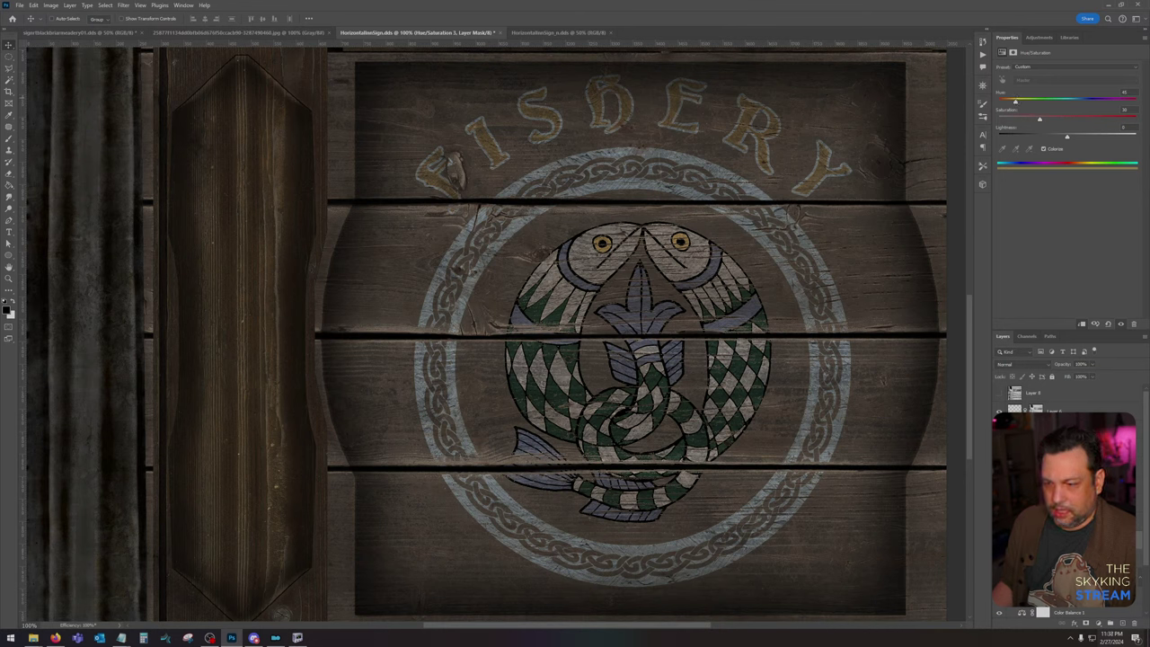
key(ctrl+comma)
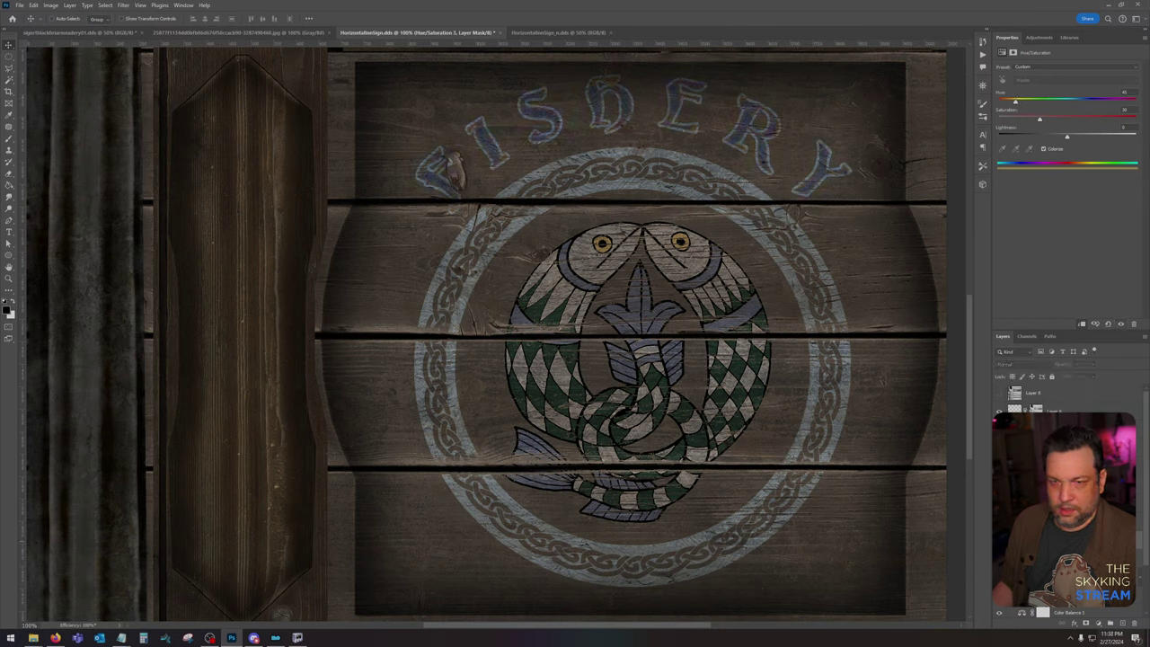
Step: Toggle the lettering's Hue/Saturation adjustment to compare the colour, and undo its colorization
key(ctrl+comma)
key(ctrl+comma)
key(ctrl+comma)
key(ctrl+comma)
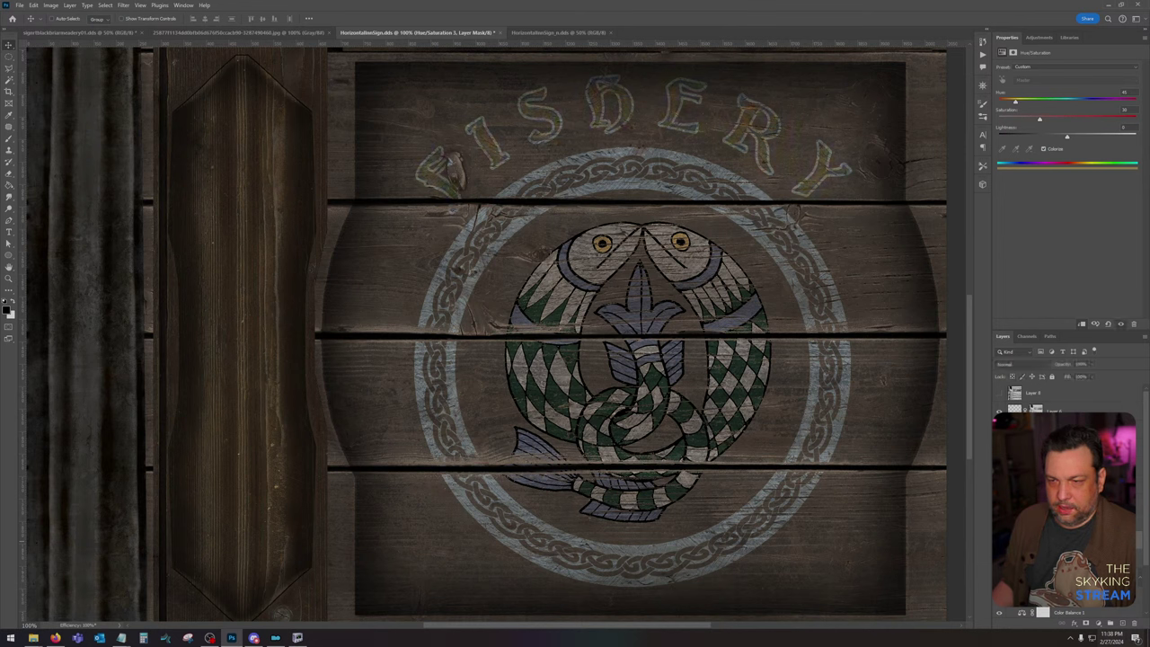
key(ctrl+comma)
key(ctrl+z)
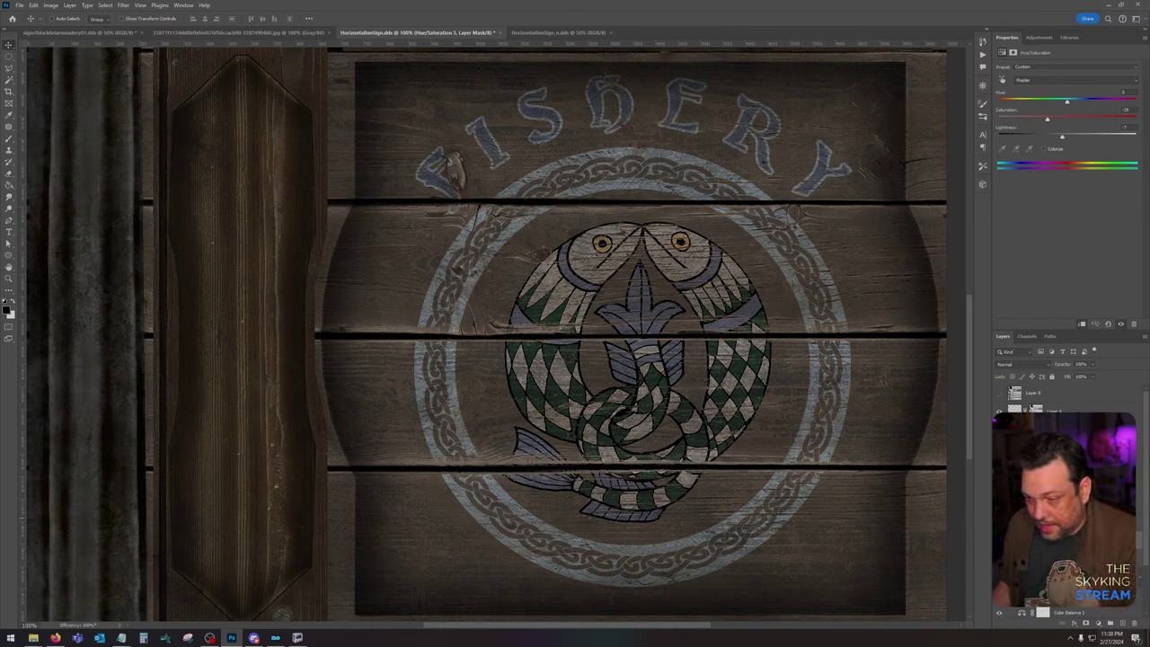
Step: Set Layer 7's Color Overlay to dark grey #2f2f2f, and undo and redo it to compare the lettering
double_click(1034, 409)
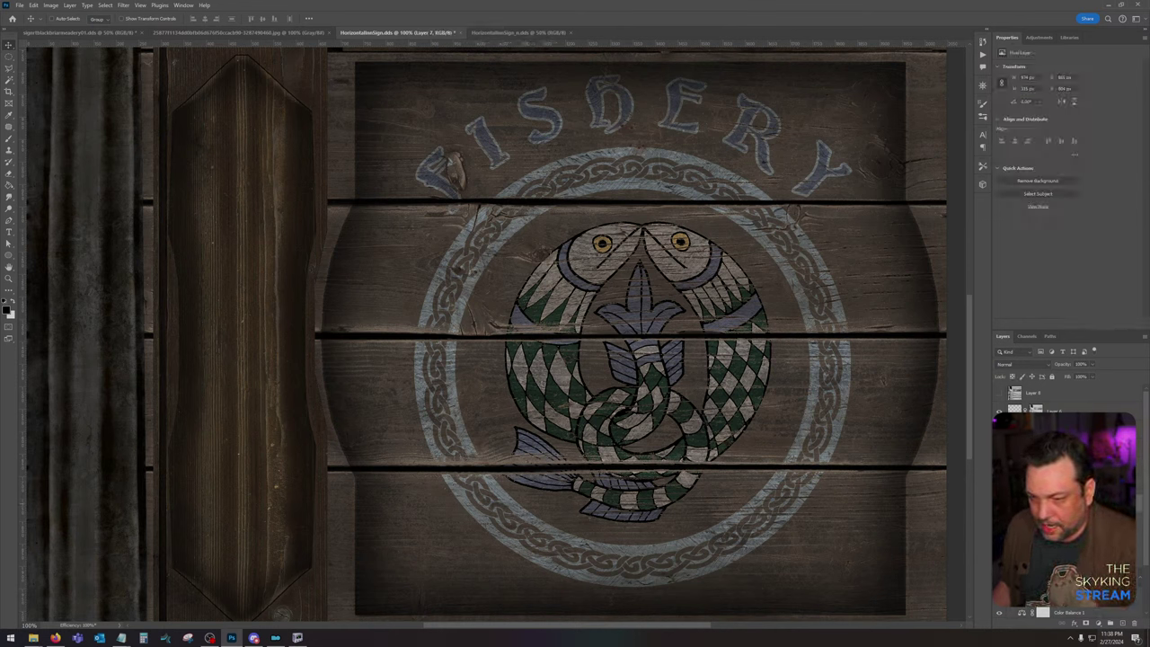
click(710, 459)
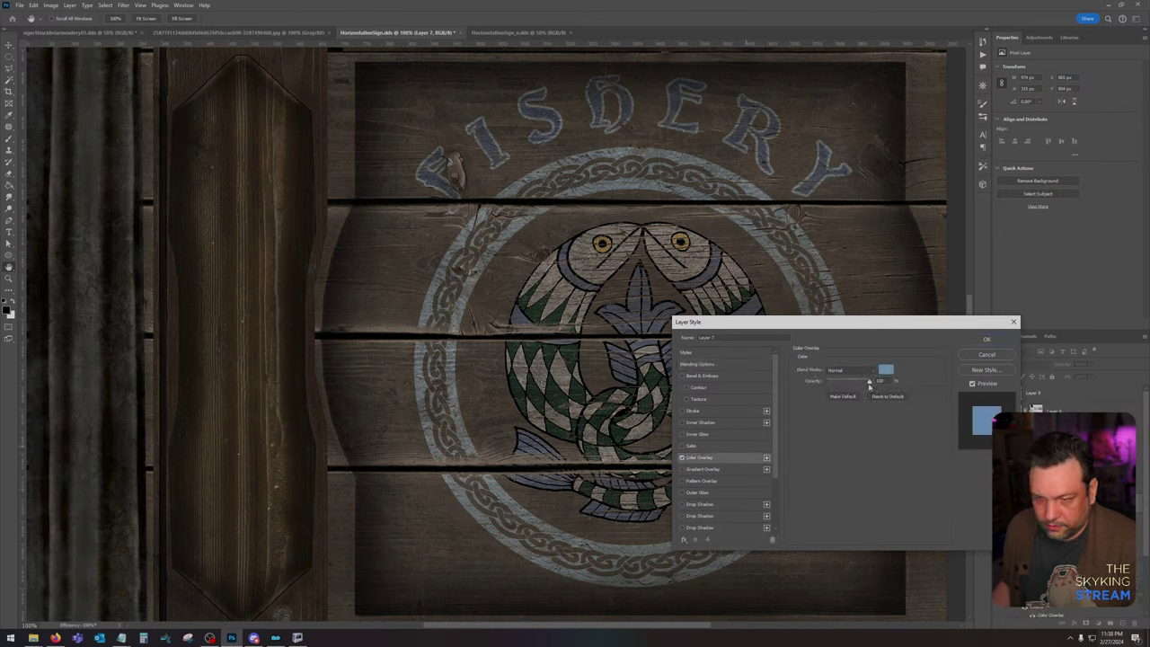
click(886, 370)
drag(173, 468, 118, 473)
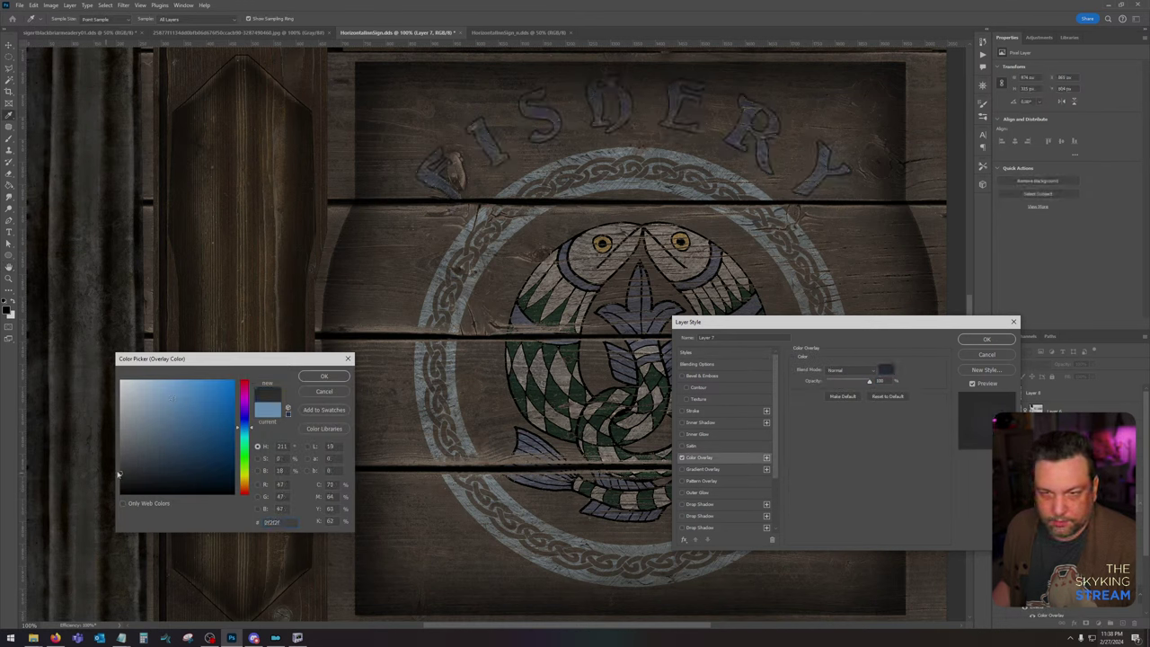
click(324, 377)
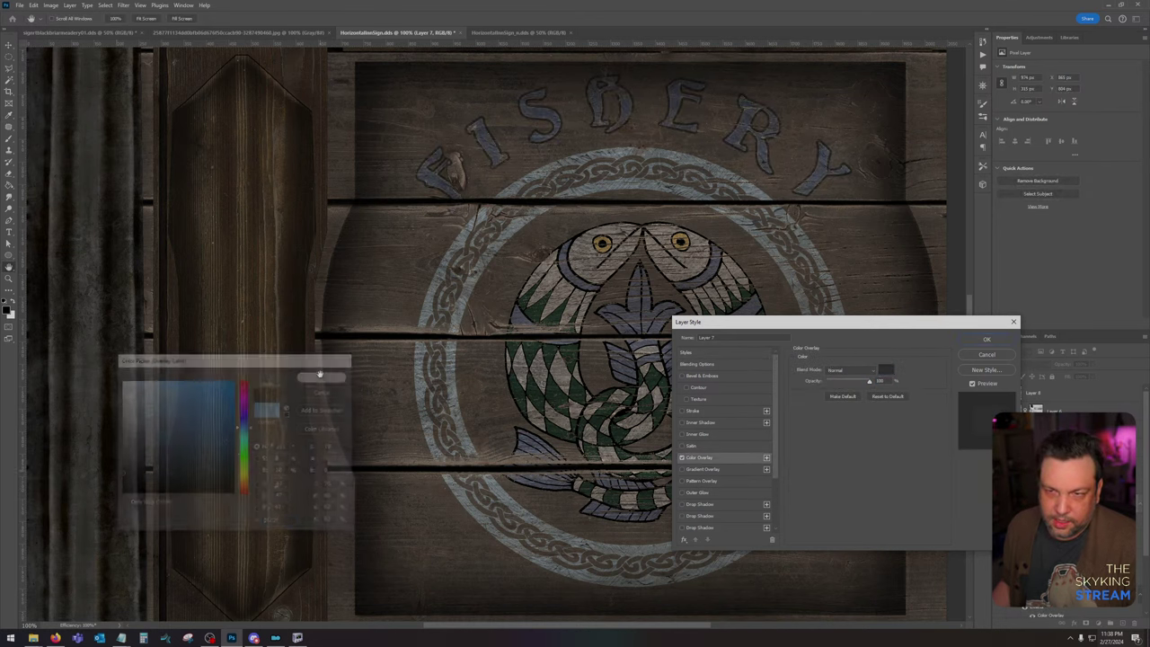
click(986, 343)
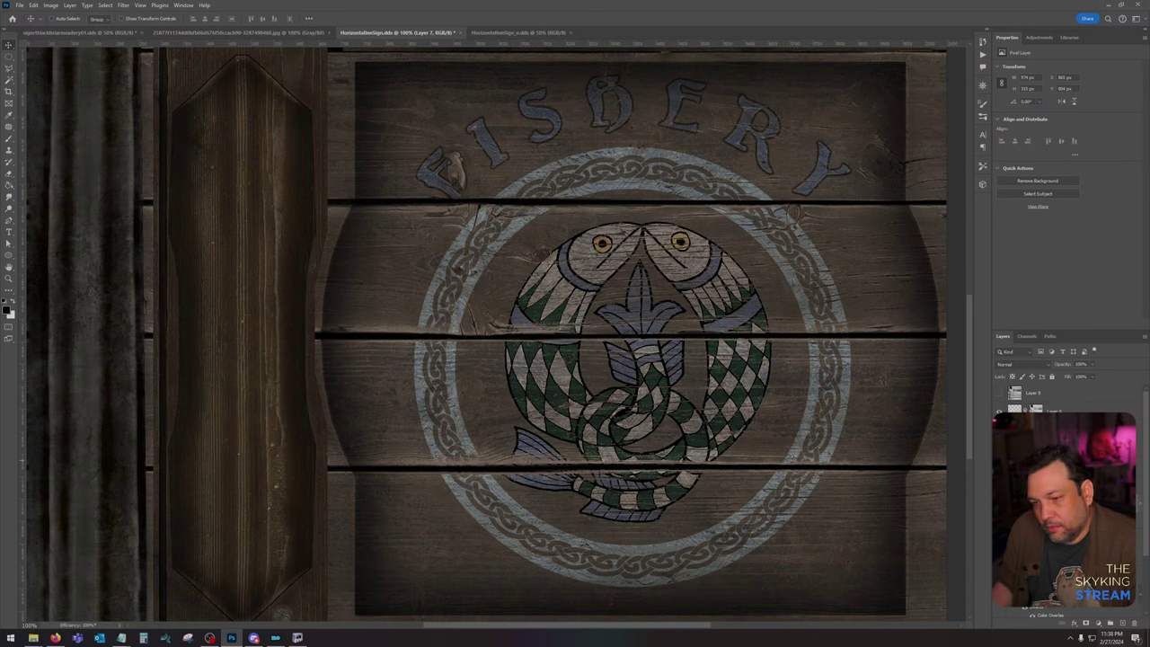
key(ctrl+z)
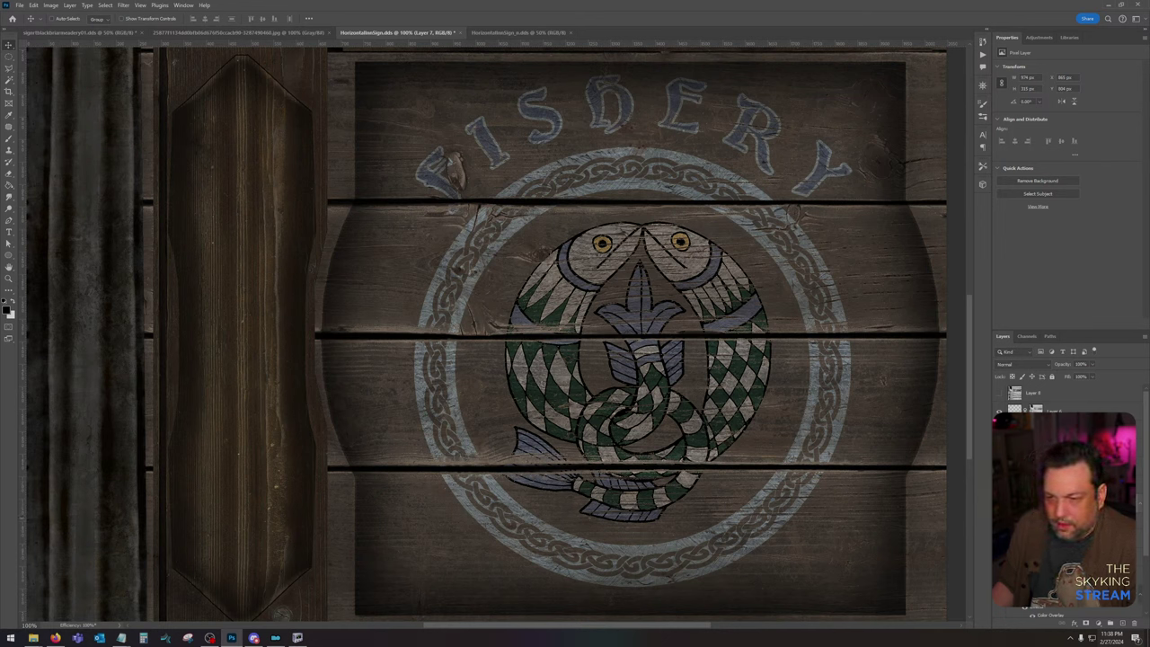
key(ctrl+shift+z)
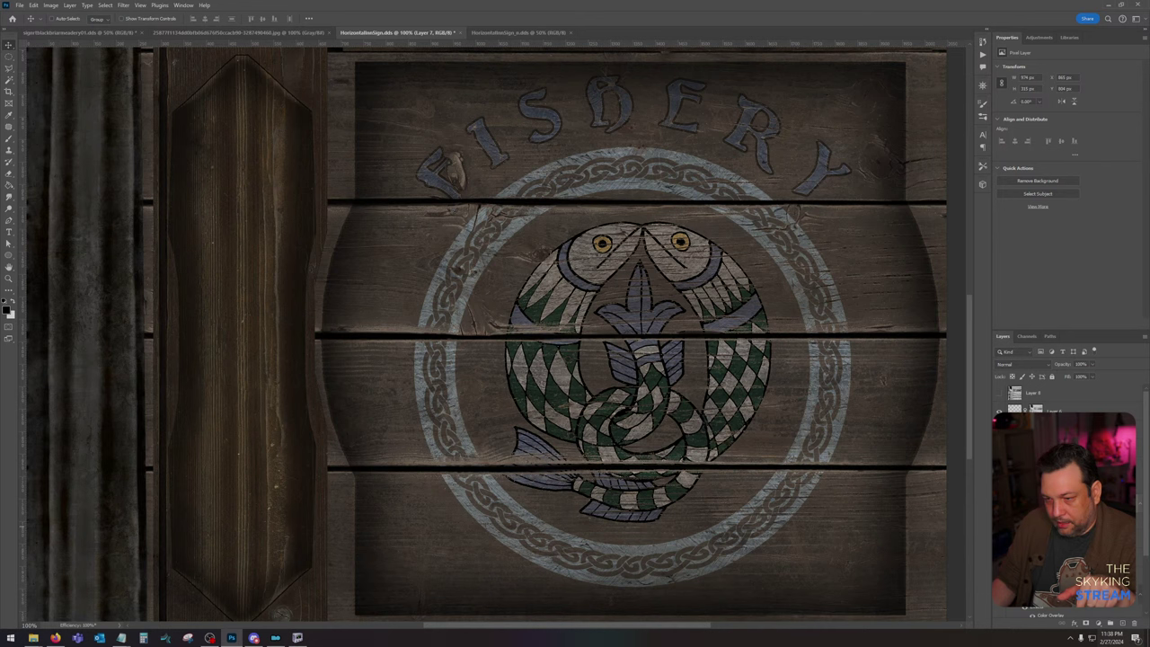
Step: Raise the brightness to about 101 in the lettering's Brightness/Contrast 2 adjustment and check the sign at several scales
click(1060, 531)
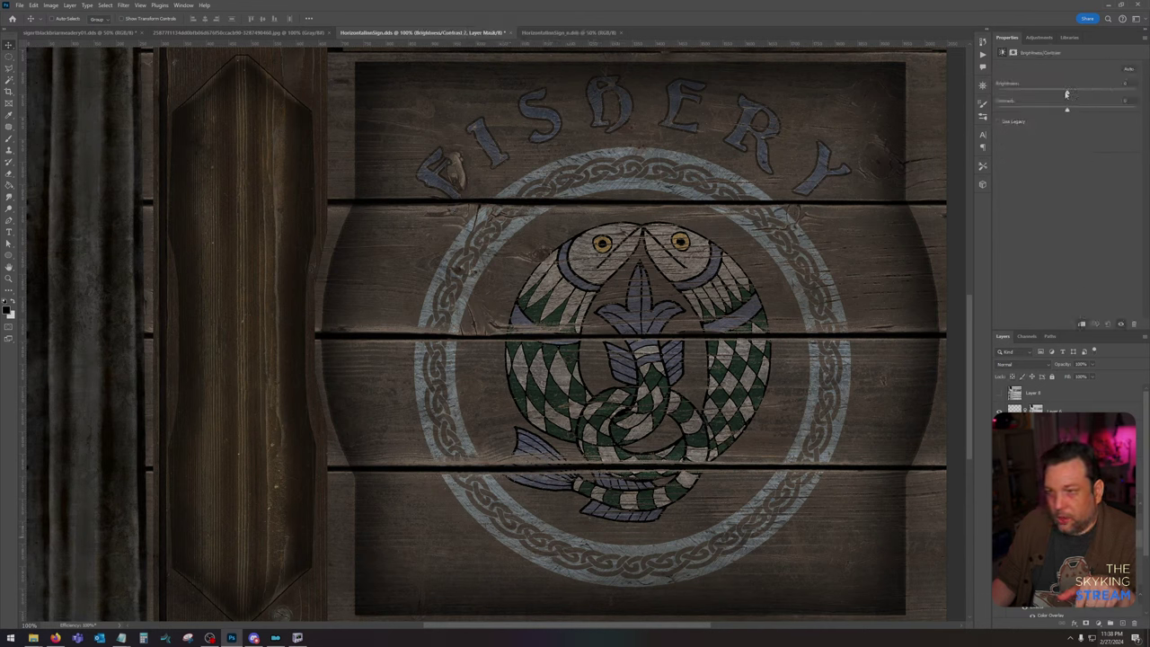
drag(1067, 94, 1115, 90)
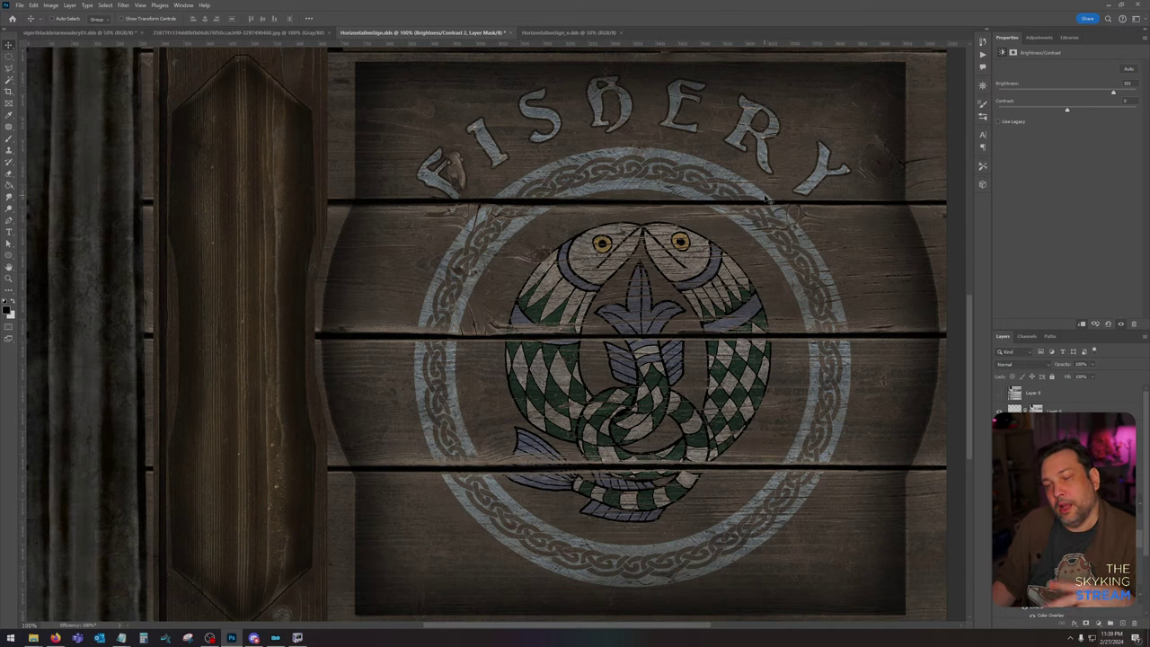
key(ctrl+minus)
key(ctrl+minus)
key(ctrl+minus)
key(ctrl+minus)
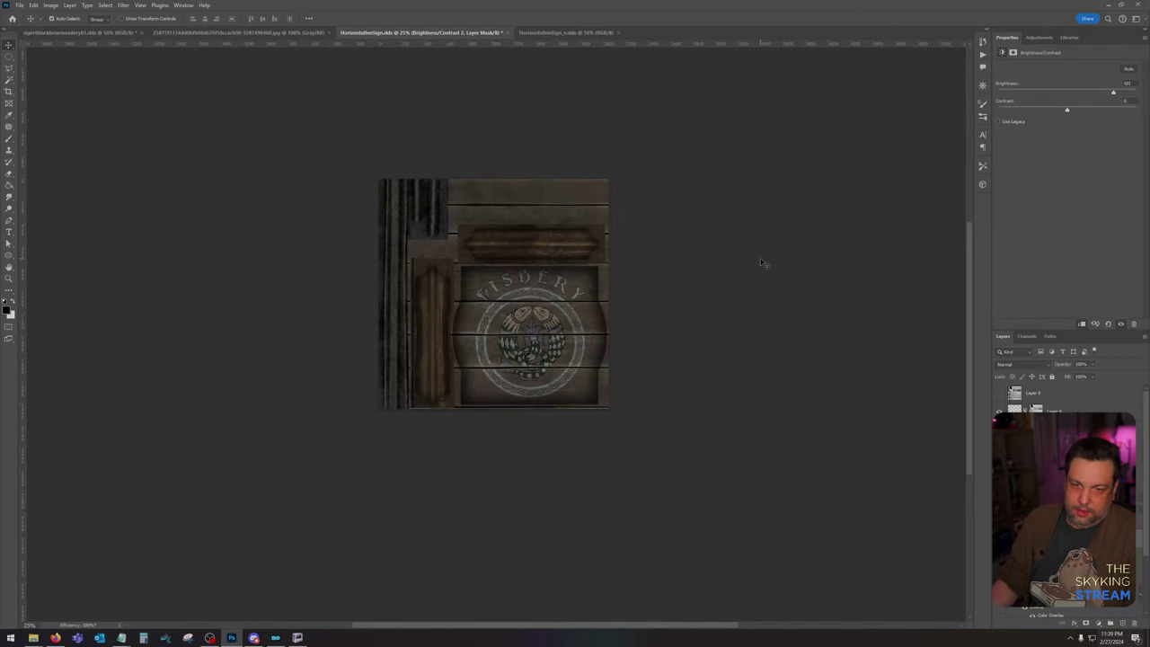
key(ctrl+plus)
key(ctrl+plus)
key(ctrl+plus)
key(ctrl+plus)
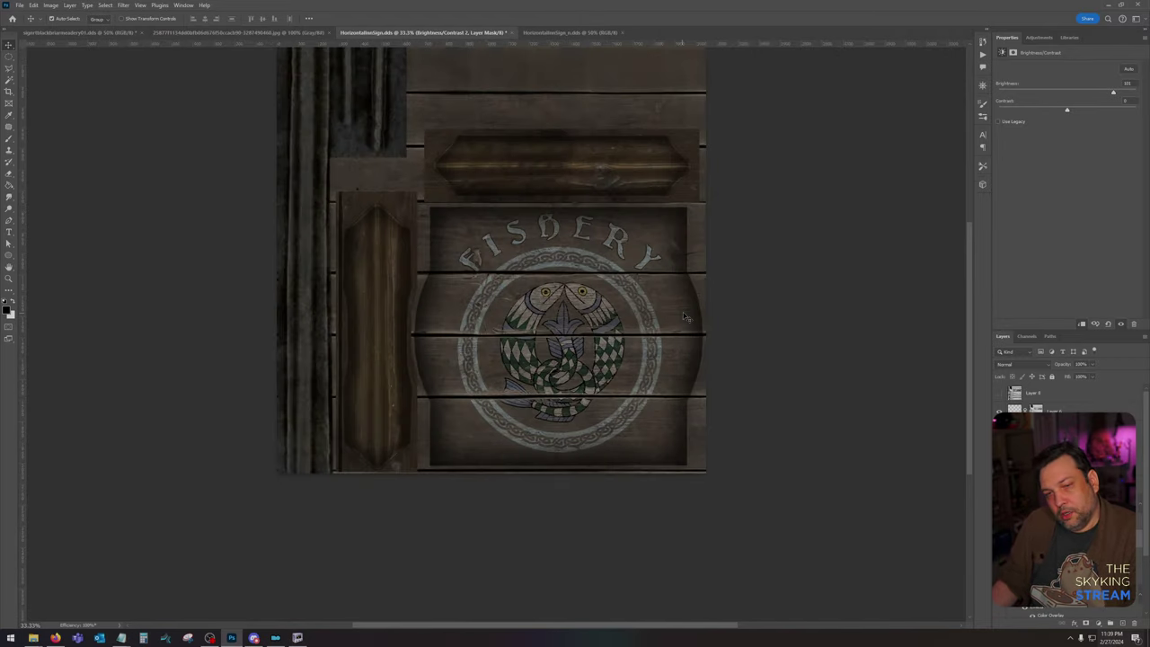
key(ctrl+minus)
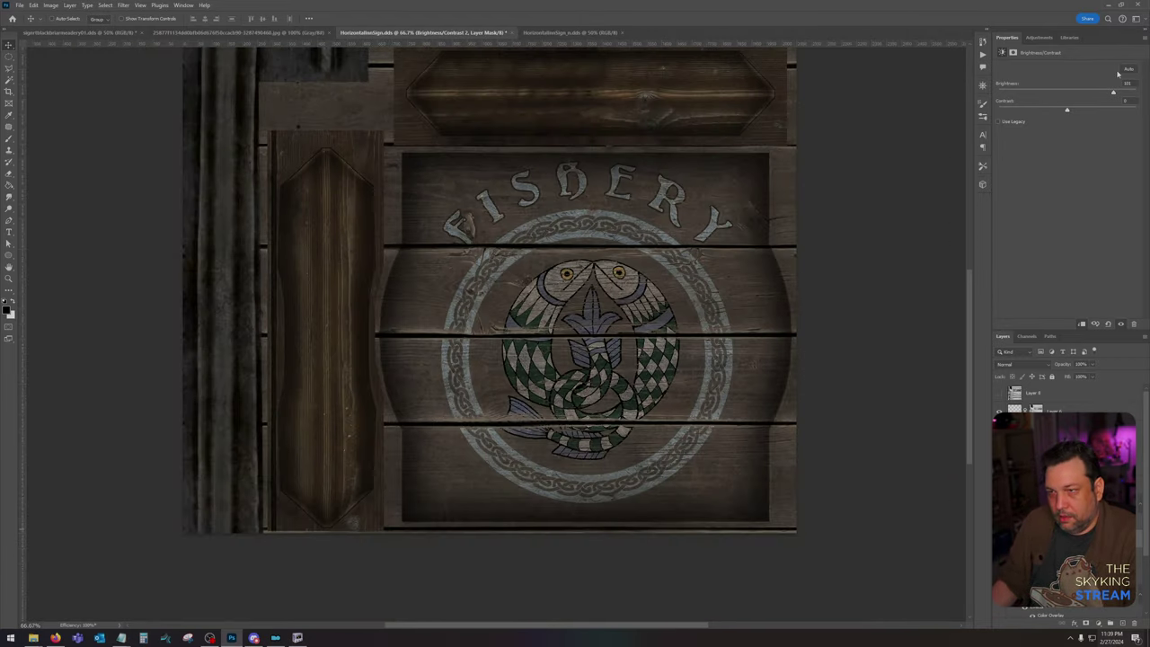
Step: Lower the brightness in the lettering's Brightness/Contrast 2 adjustment to about -25 and compare it with the ring
drag(1117, 93, 1072, 93)
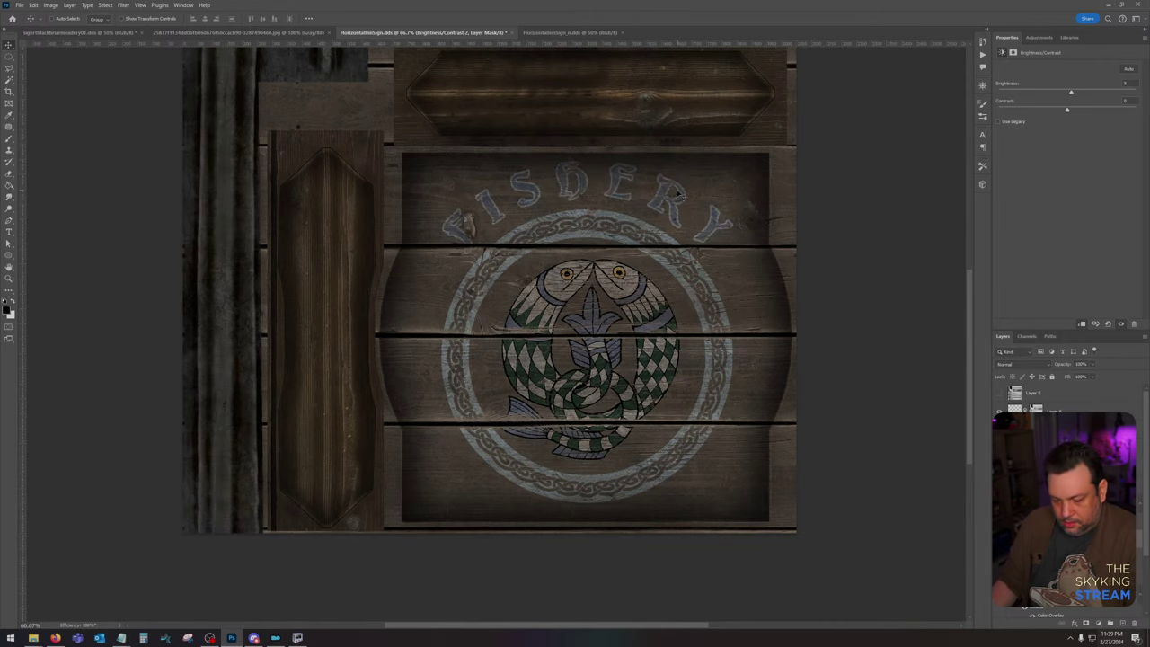
key(ctrl+minus)
key(ctrl+minus)
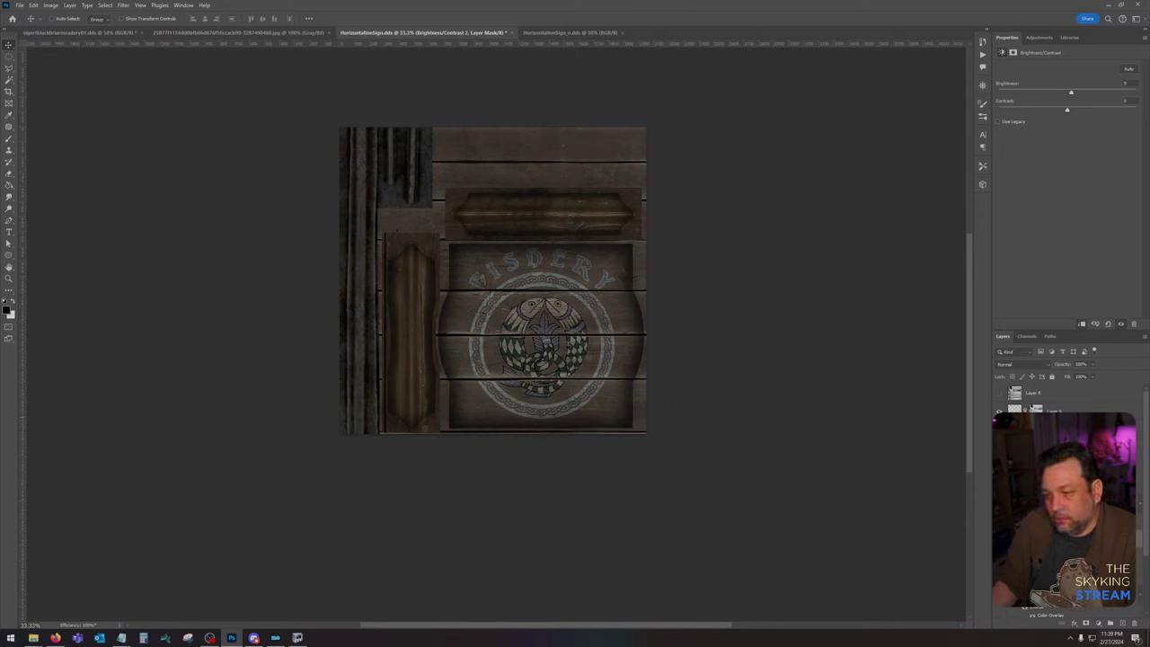
drag(1071, 91, 1056, 94)
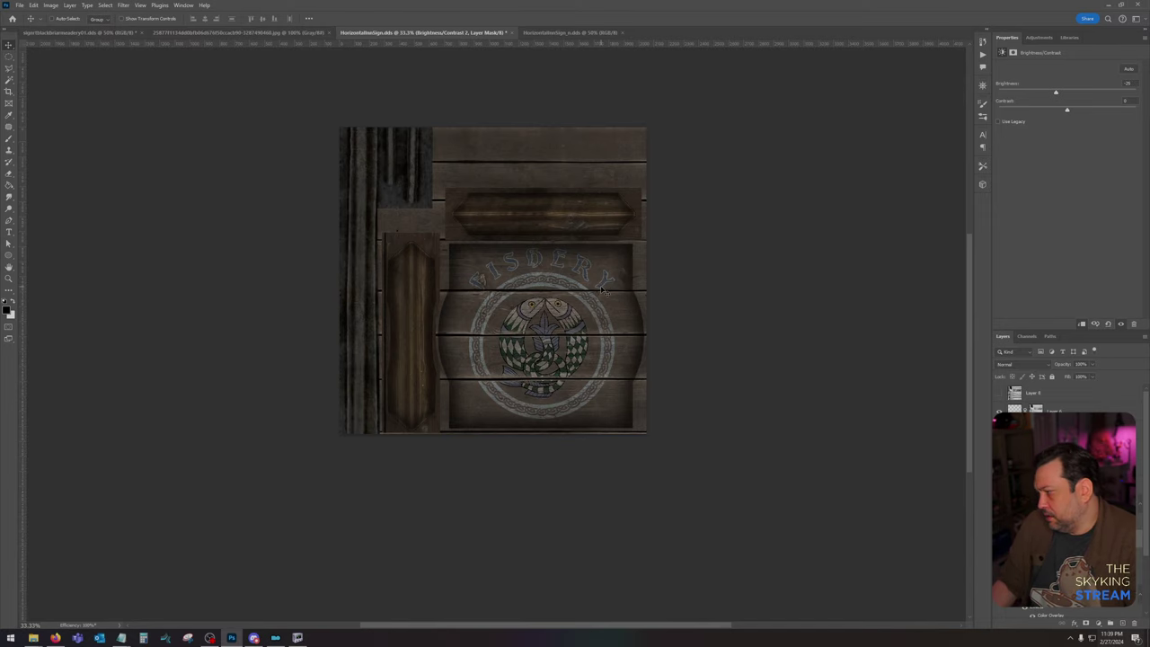
key(ctrl+plus)
key(ctrl+plus)
key(ctrl+plus)
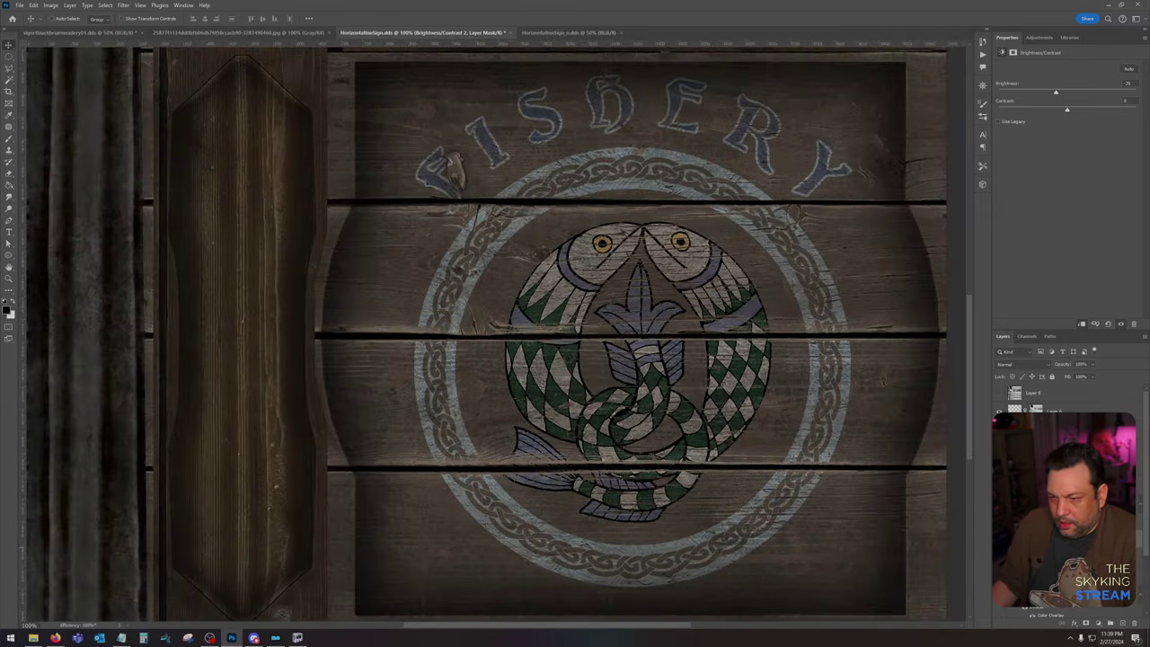
scroll(1067, 503, down, 3)
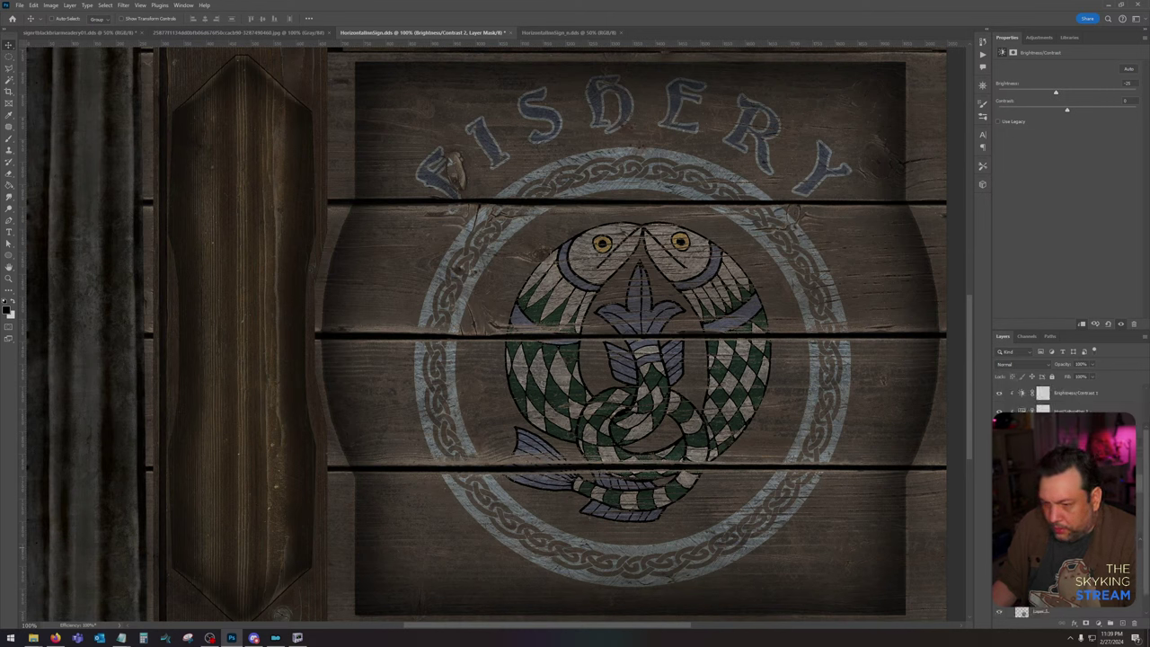
double_click(1078, 446)
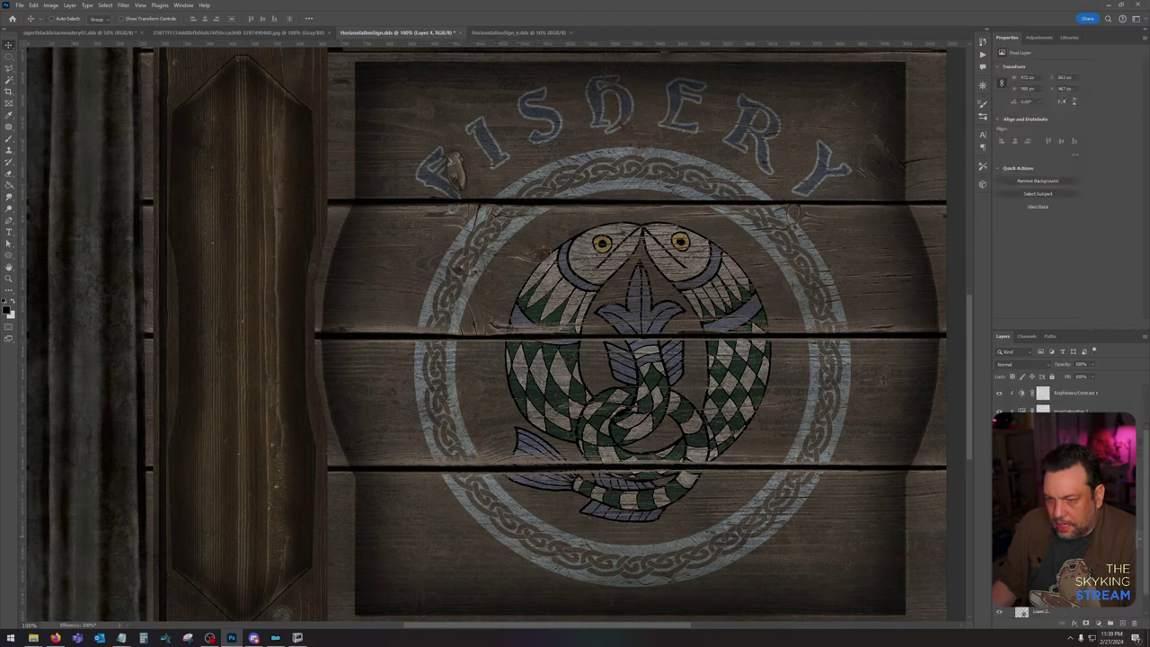
click(694, 410)
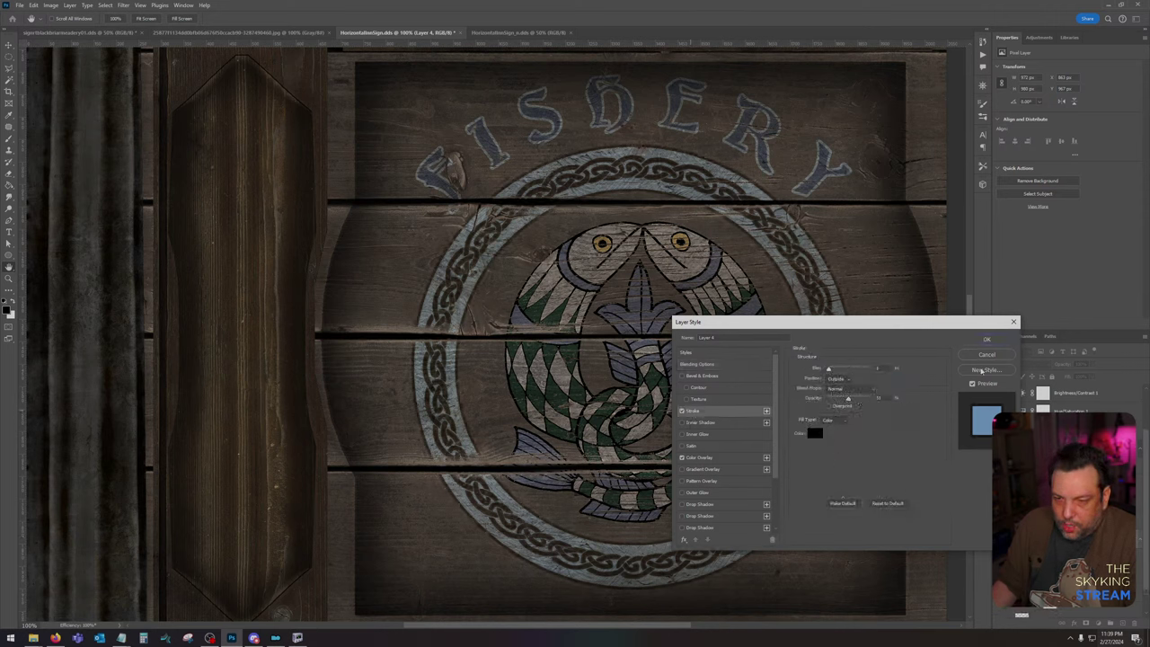
click(987, 339)
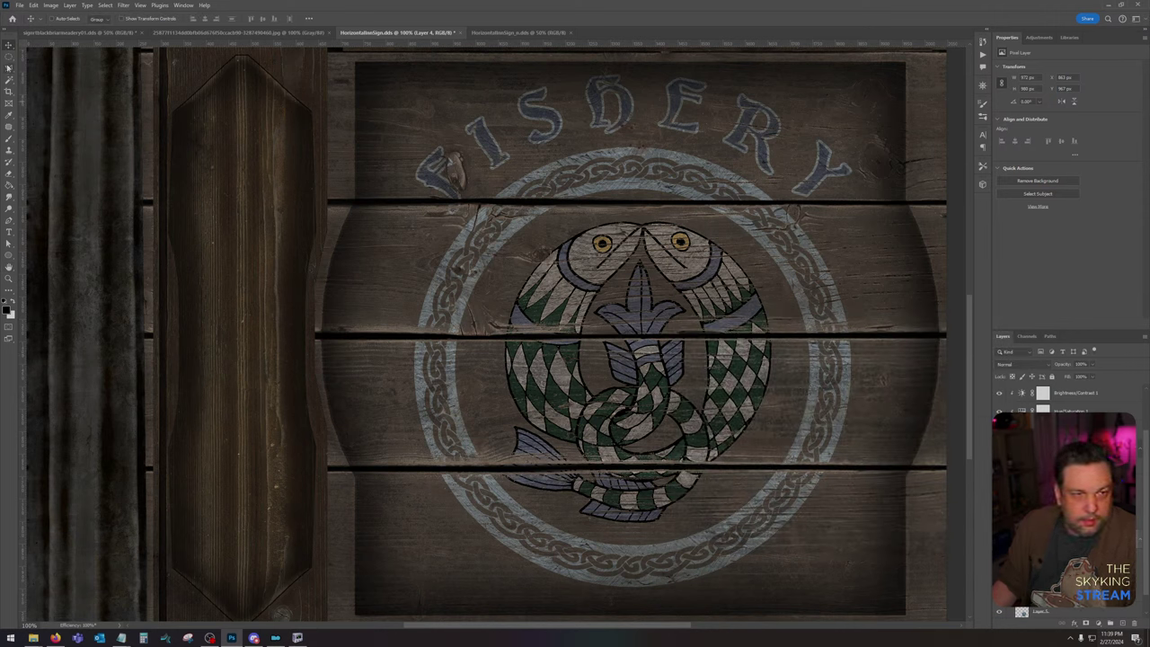
Step: Select the whole band of the knot ring with the Magic Wand and an inverted selection, and fill it black on a new layer
click(9, 78)
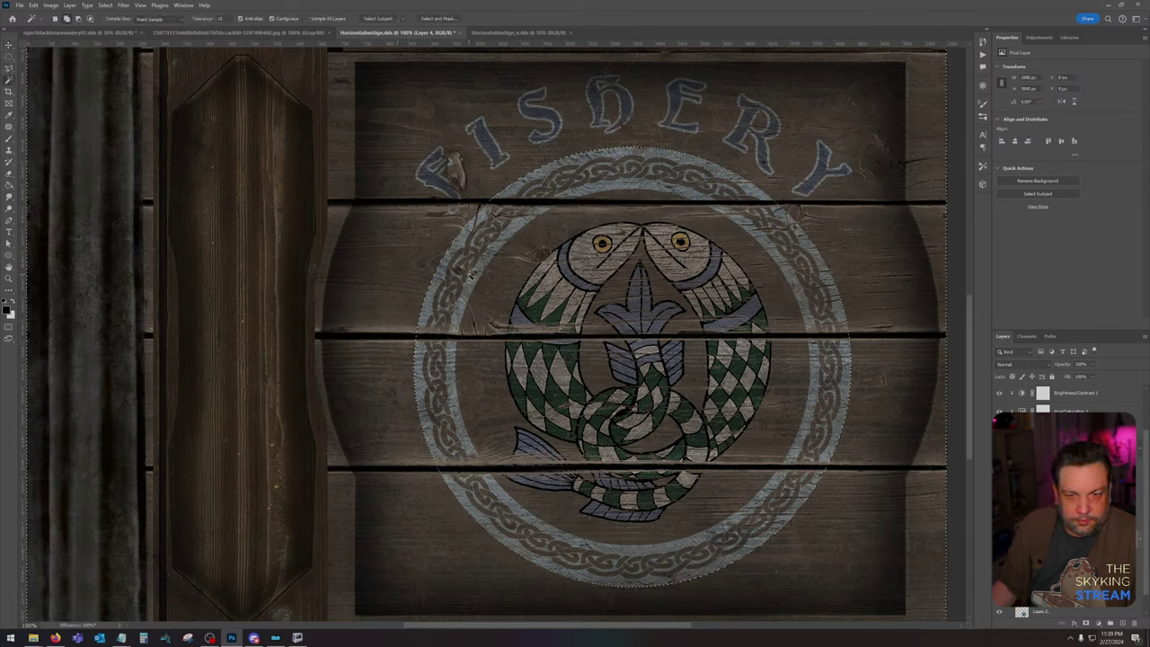
click(488, 280)
click(105, 4)
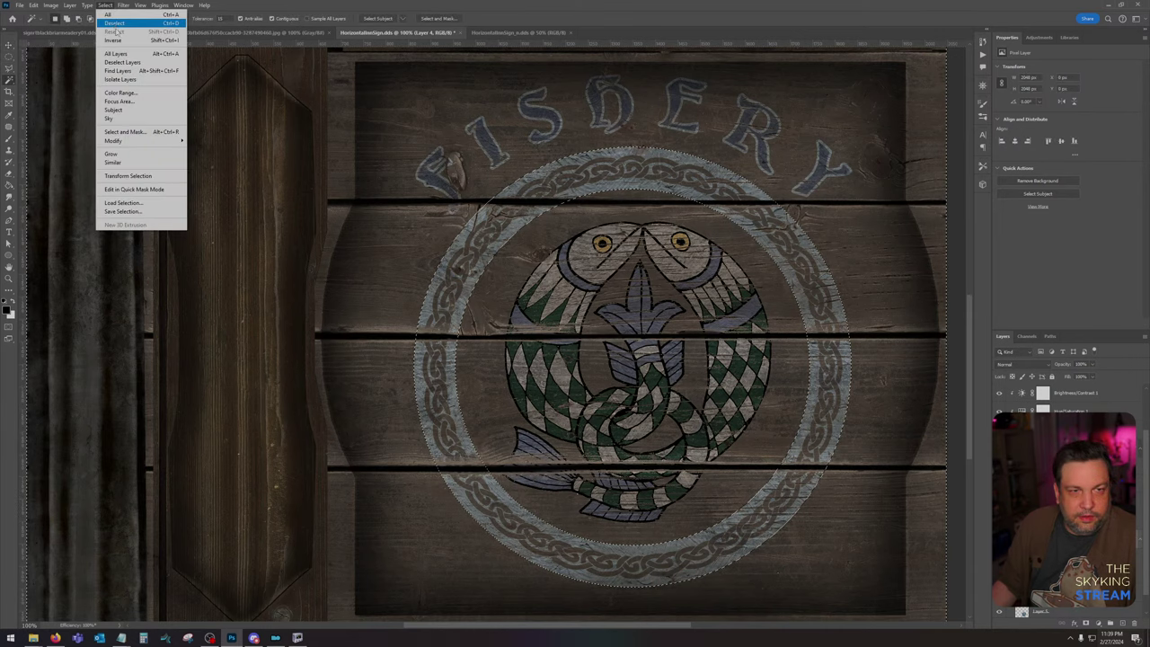
click(125, 42)
click(1124, 624)
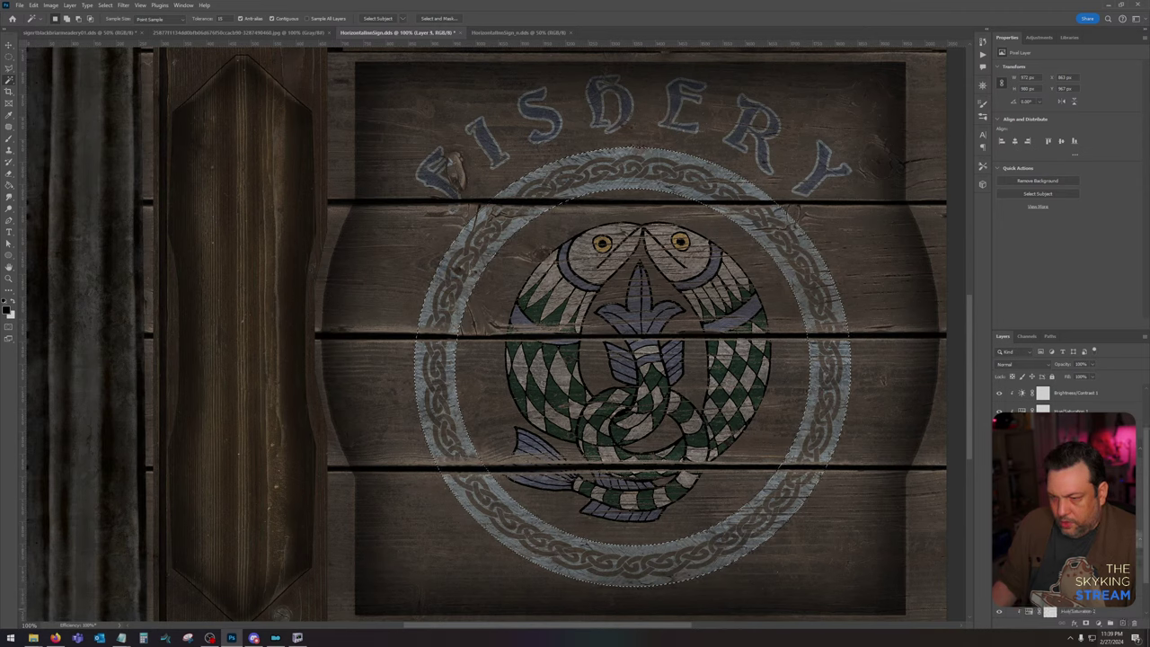
key(shift+F5)
key(Return)
key(ctrl+d)
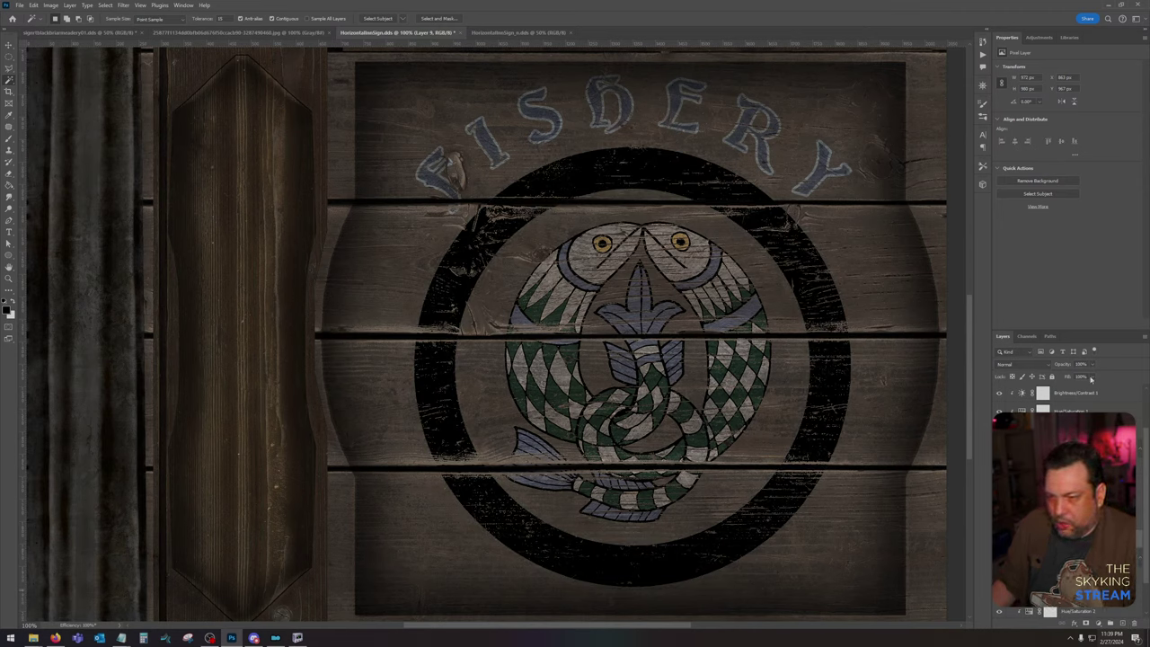
Step: Set the black ring layer's fill to 0% and add a thin black outside stroke at about 51% opacity
click(1092, 377)
drag(1093, 388, 1052, 387)
double_click(1097, 430)
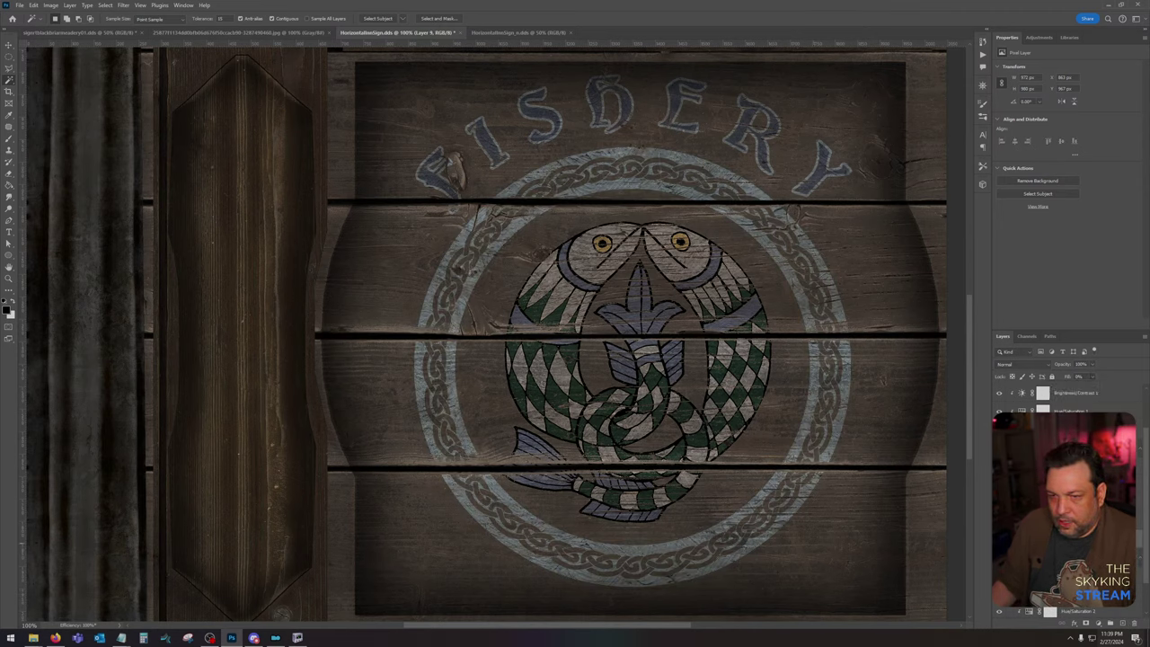
click(693, 411)
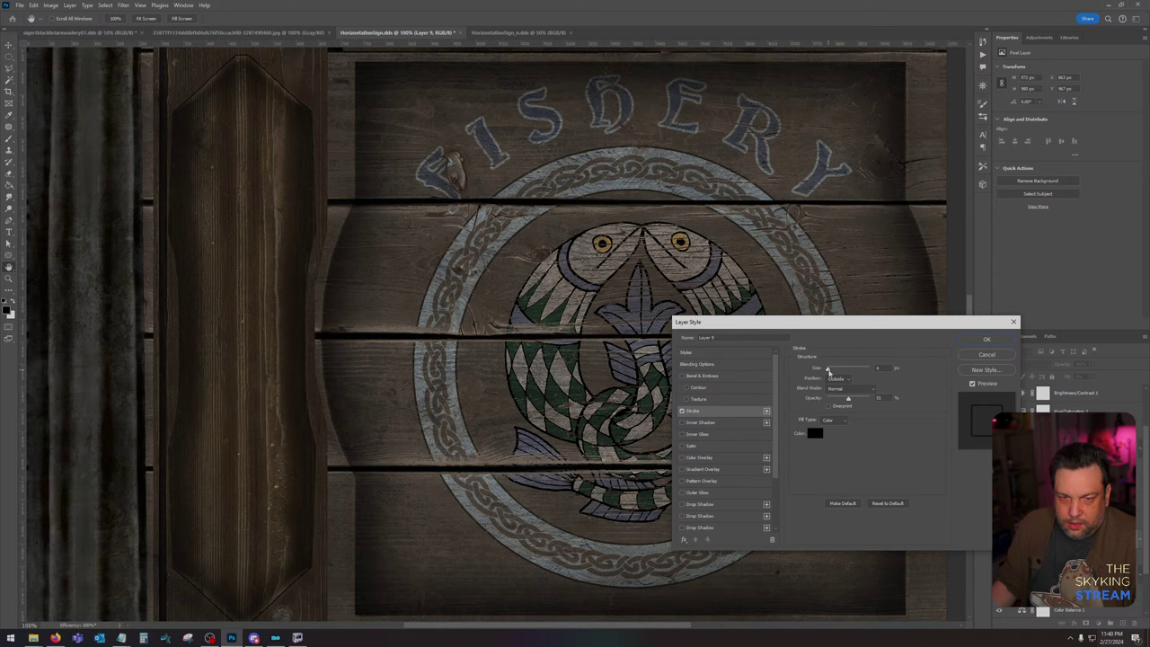
click(986, 339)
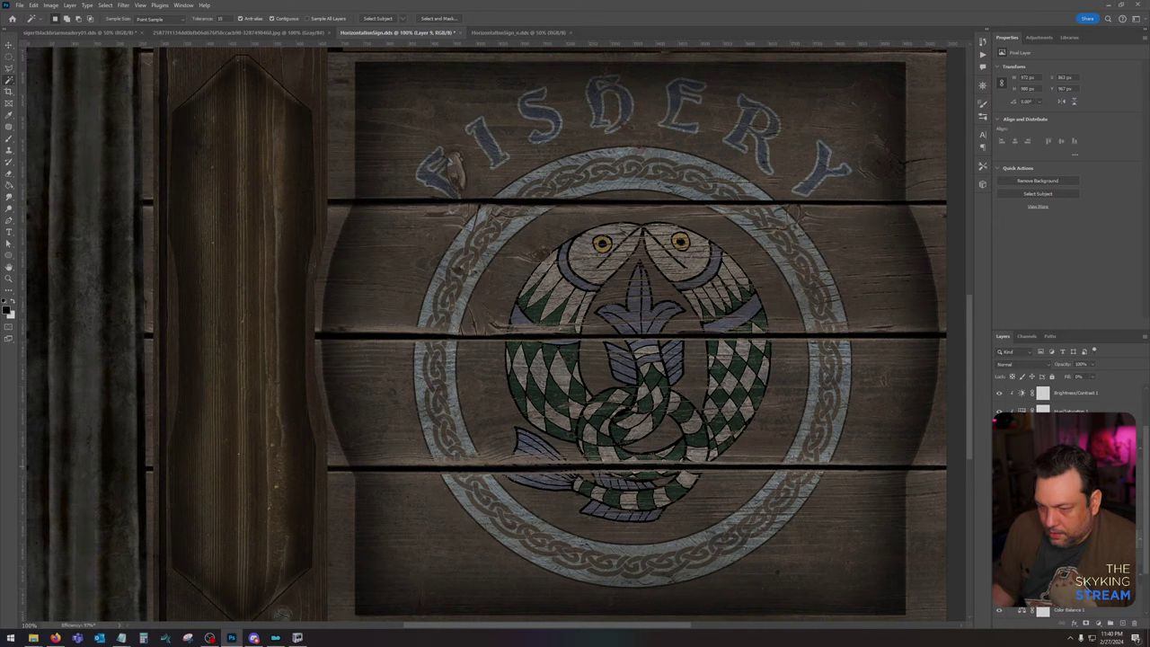
Step: Try to copy the ring outline's layer style onto the Layer 4 knot pattern, and undo the paste
right_click(1079, 541)
click(1097, 478)
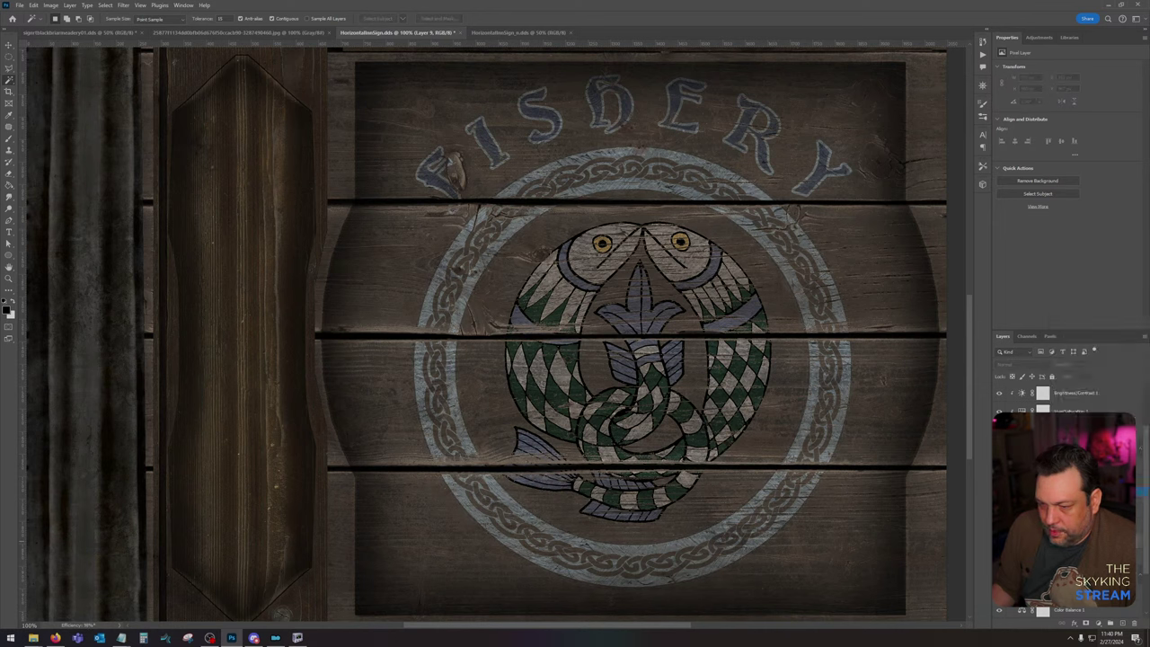
right_click(1079, 579)
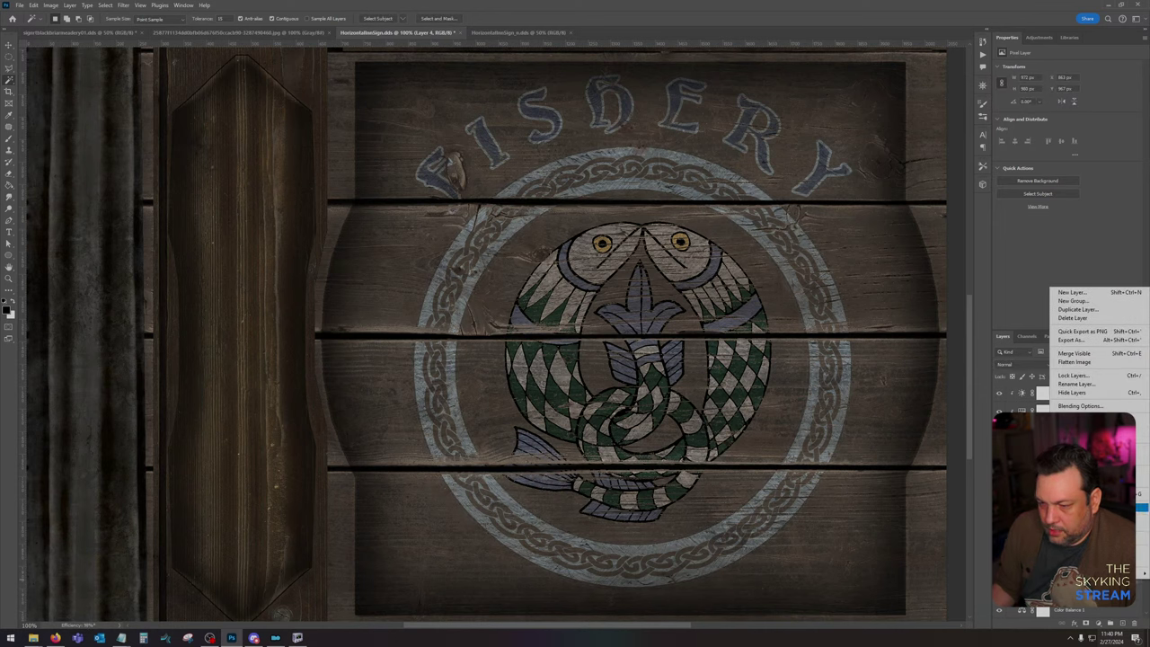
click(1114, 509)
key(ctrl+z)
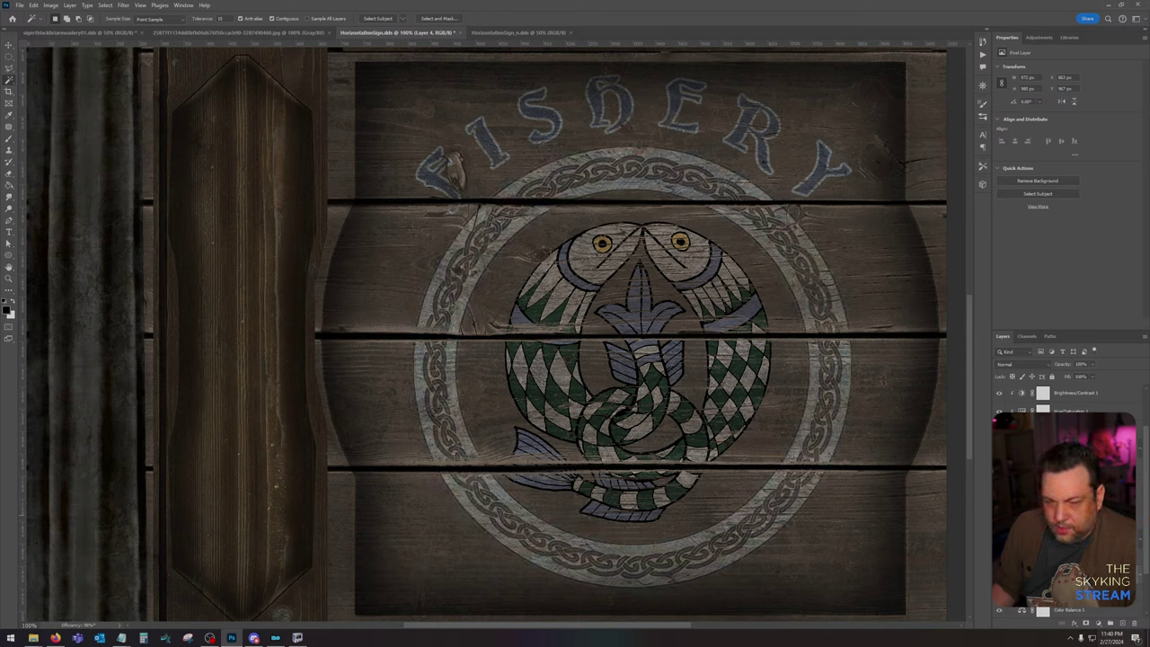
Step: Try a thin black outside stroke at about 51% opacity on the Layer 4 knot pattern and judge it at reduced size
double_click(1078, 578)
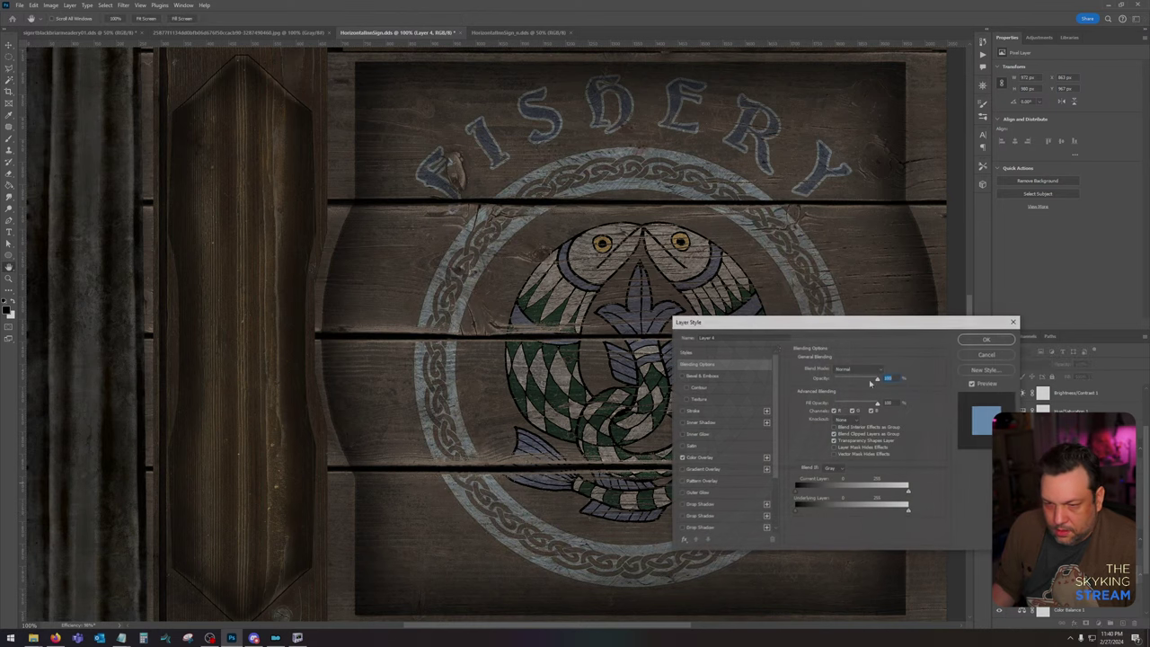
click(690, 413)
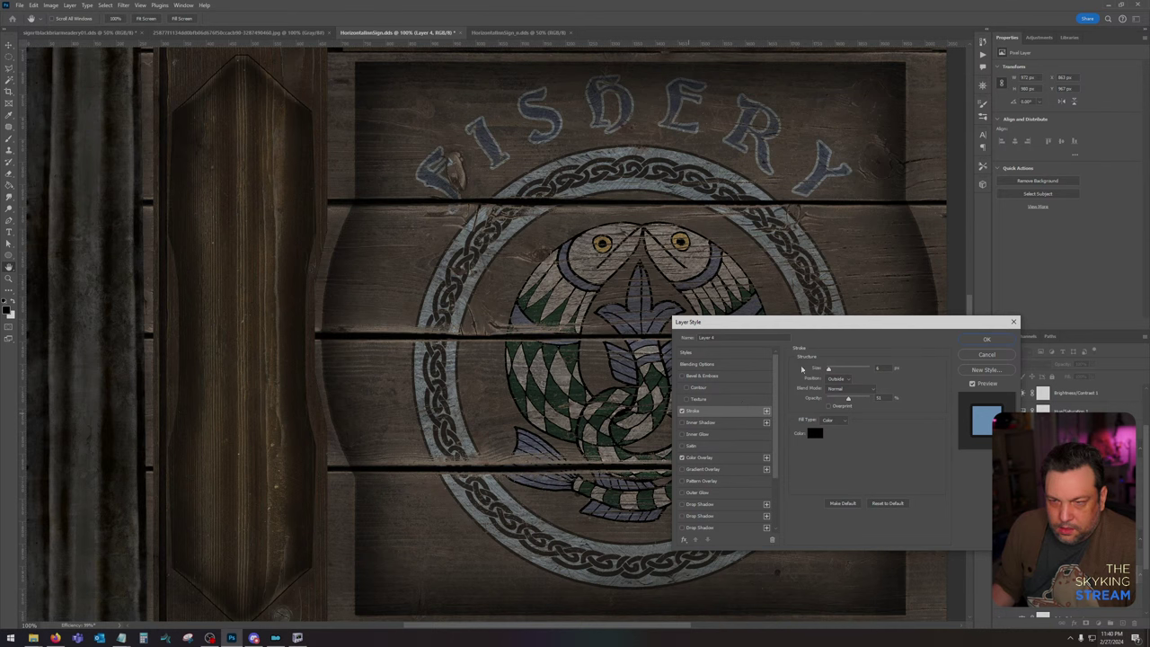
drag(831, 372, 827, 370)
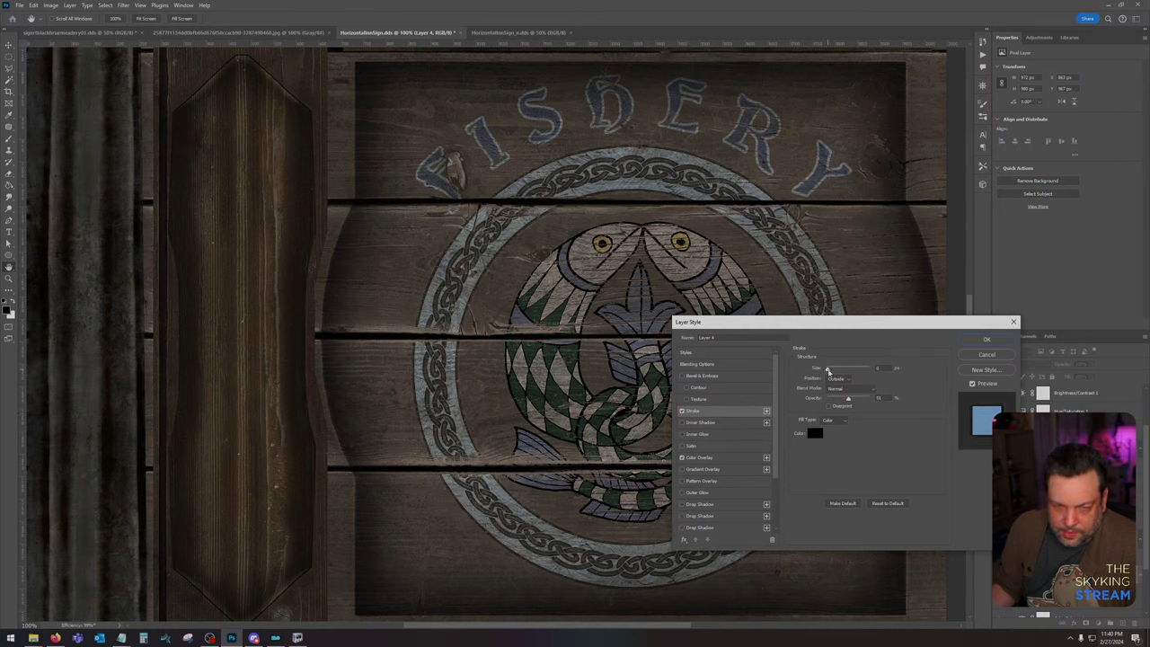
click(986, 340)
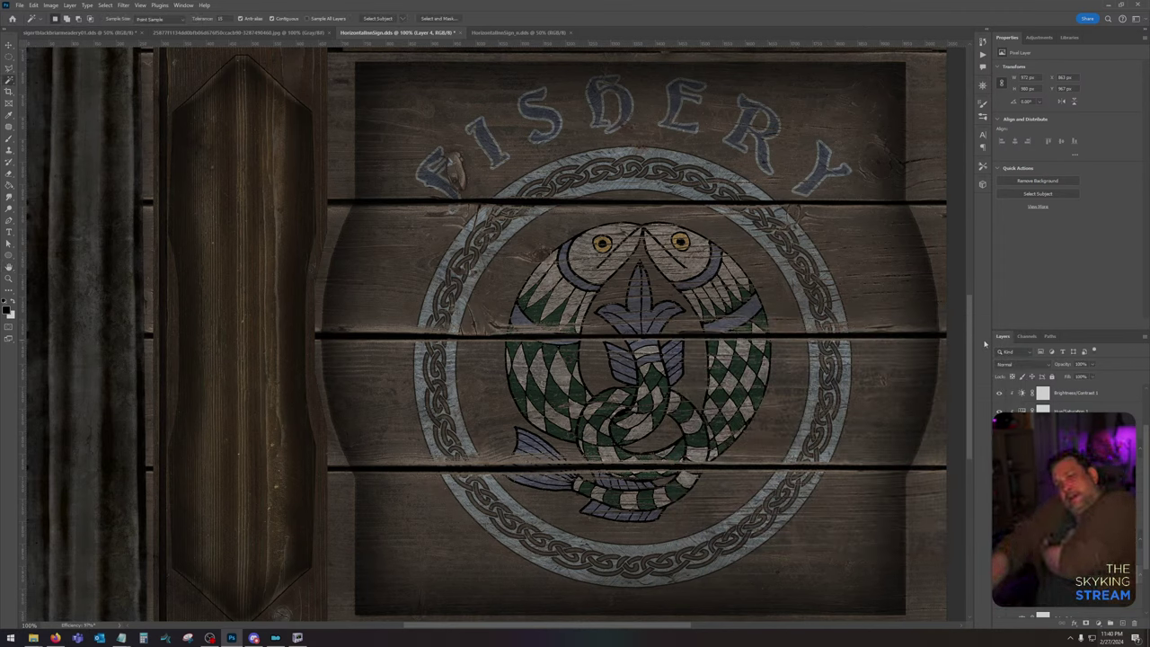
key(ctrl+minus)
key(ctrl+minus)
key(ctrl+minus)
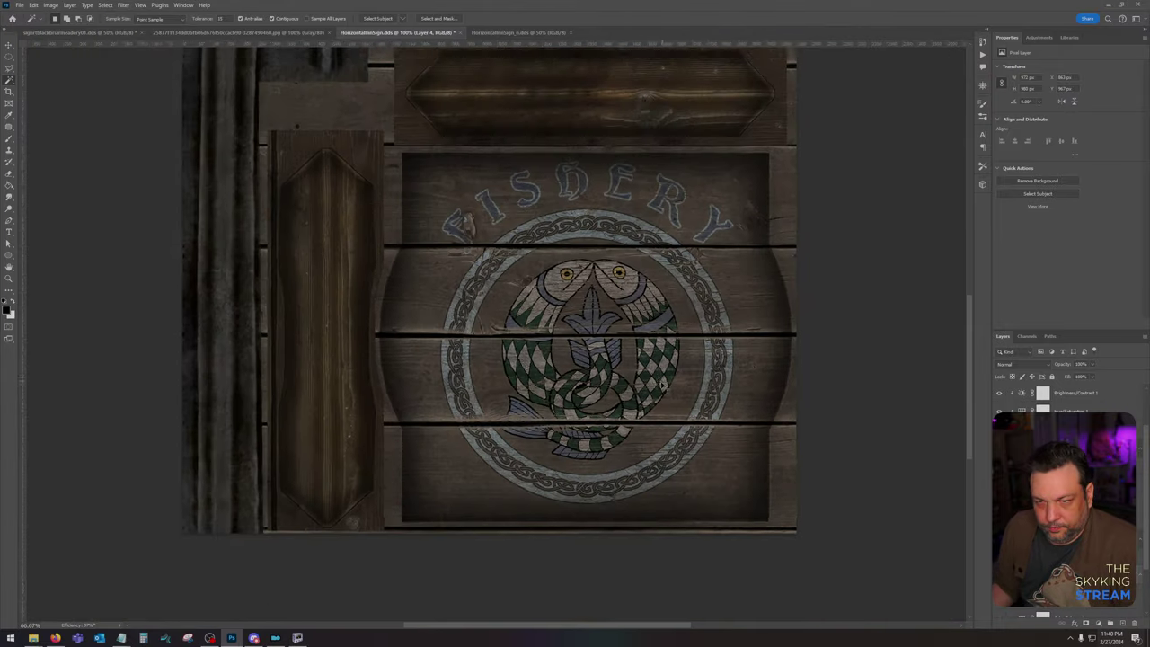
key(ctrl+plus)
key(ctrl+plus)
key(ctrl+plus)
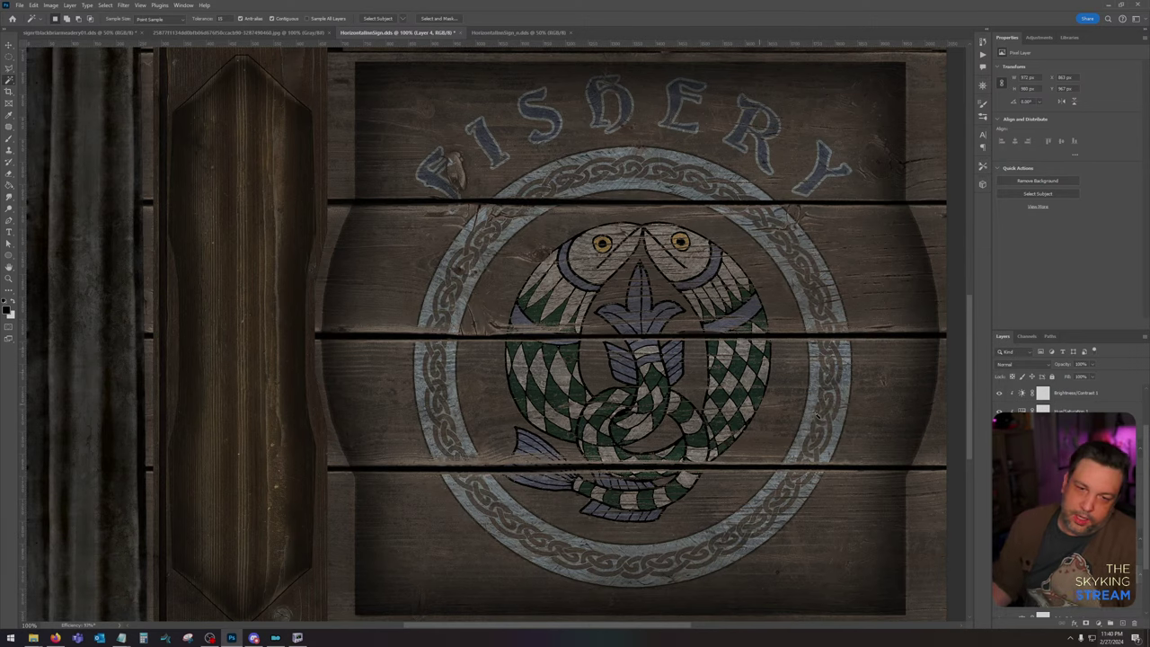
key(ctrl+minus)
key(ctrl+plus)
Step: Lower the opacity of the knot ring's outline layer to about 84%
click(1052, 430)
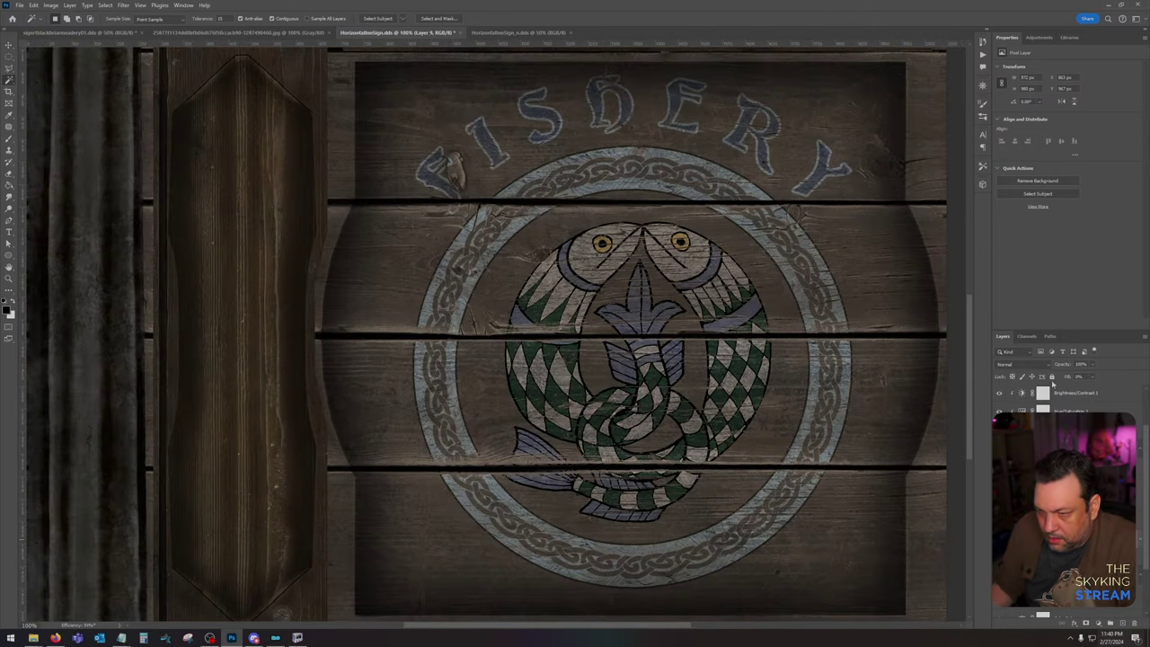
click(1094, 364)
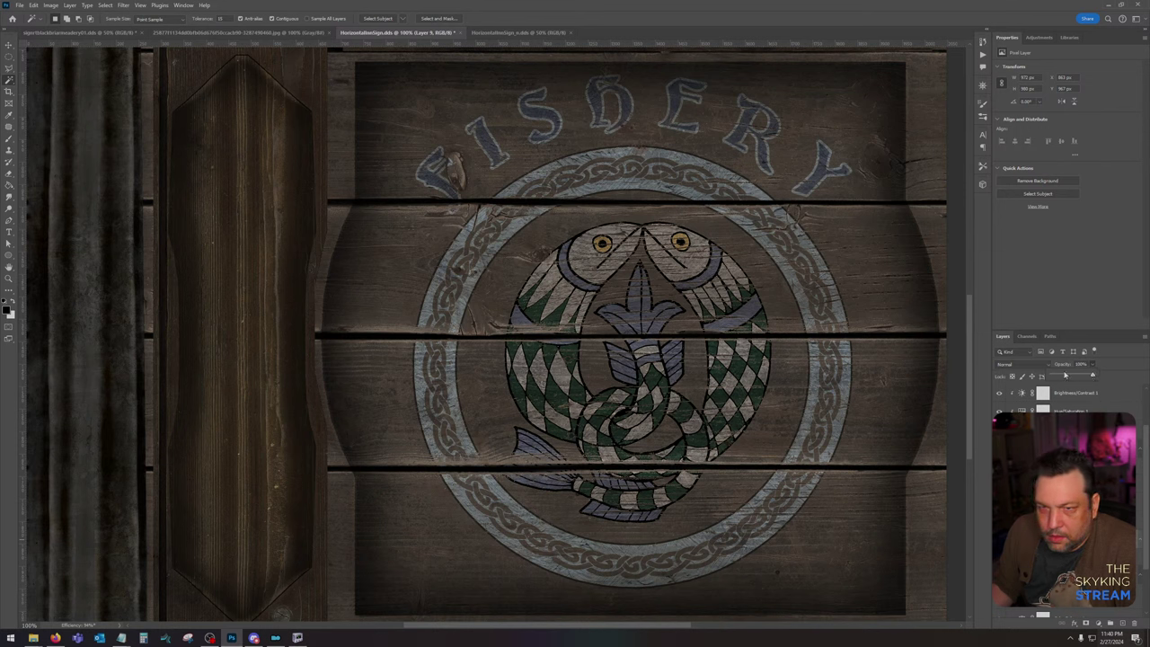
mouse_move(1092, 378)
mouse_down()
mouse_move(1062, 376)
mouse_move(1087, 376)
mouse_up()
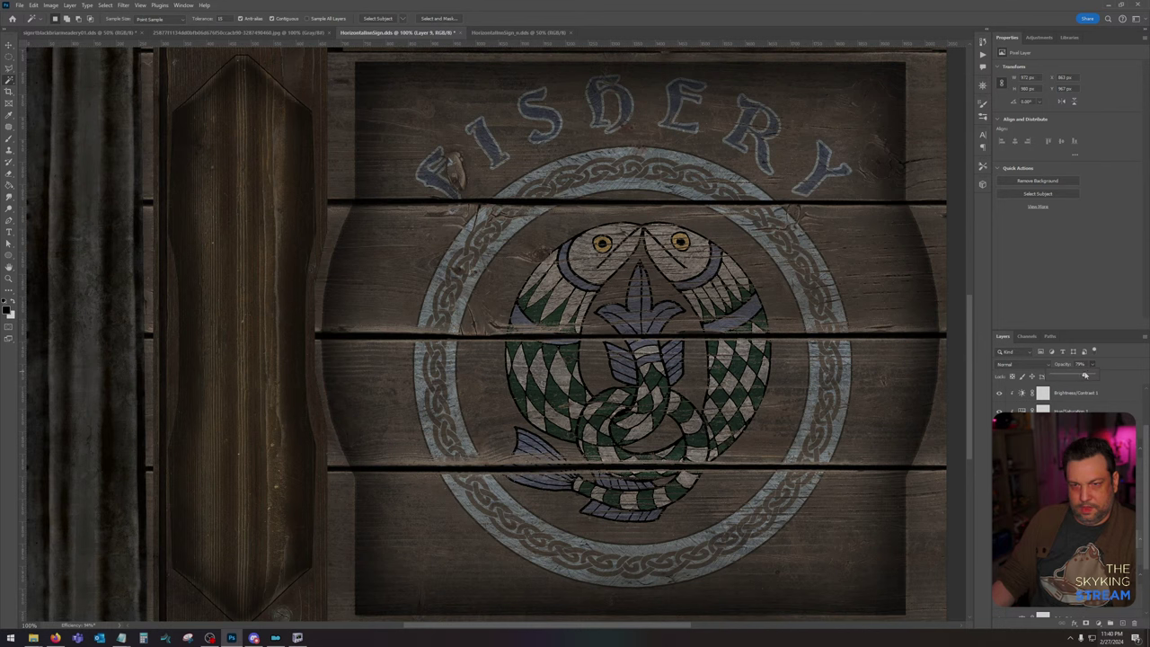
click(1089, 283)
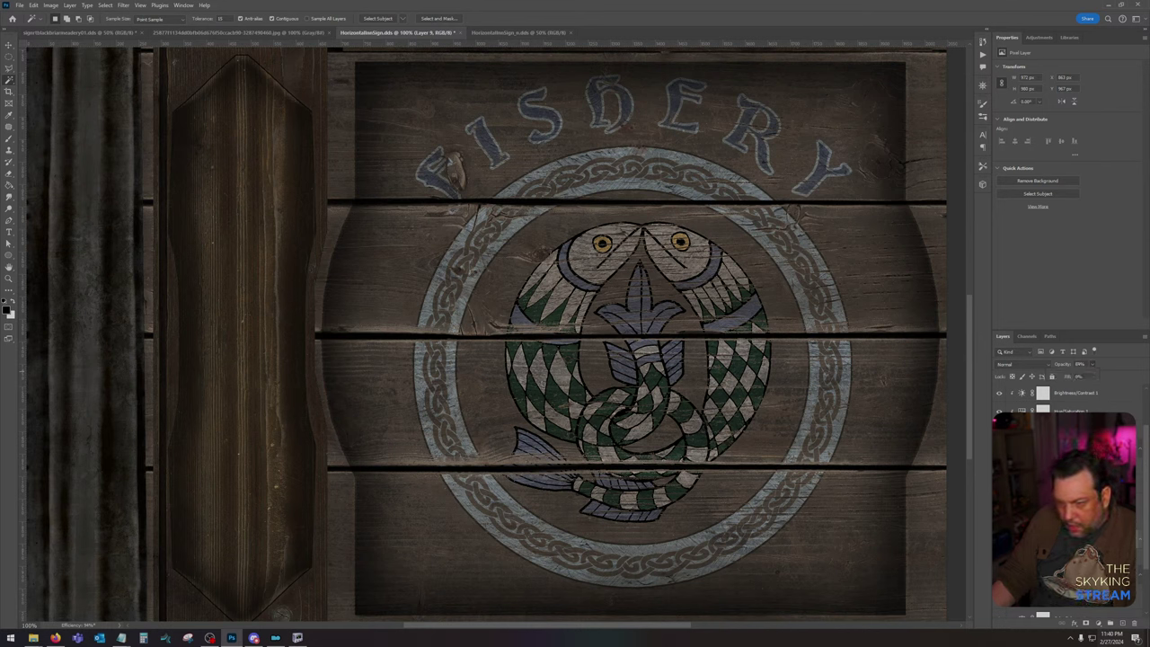
Step: Try a wide black outside stroke at full opacity on Layer 7
scroll(1095, 392, up, 3)
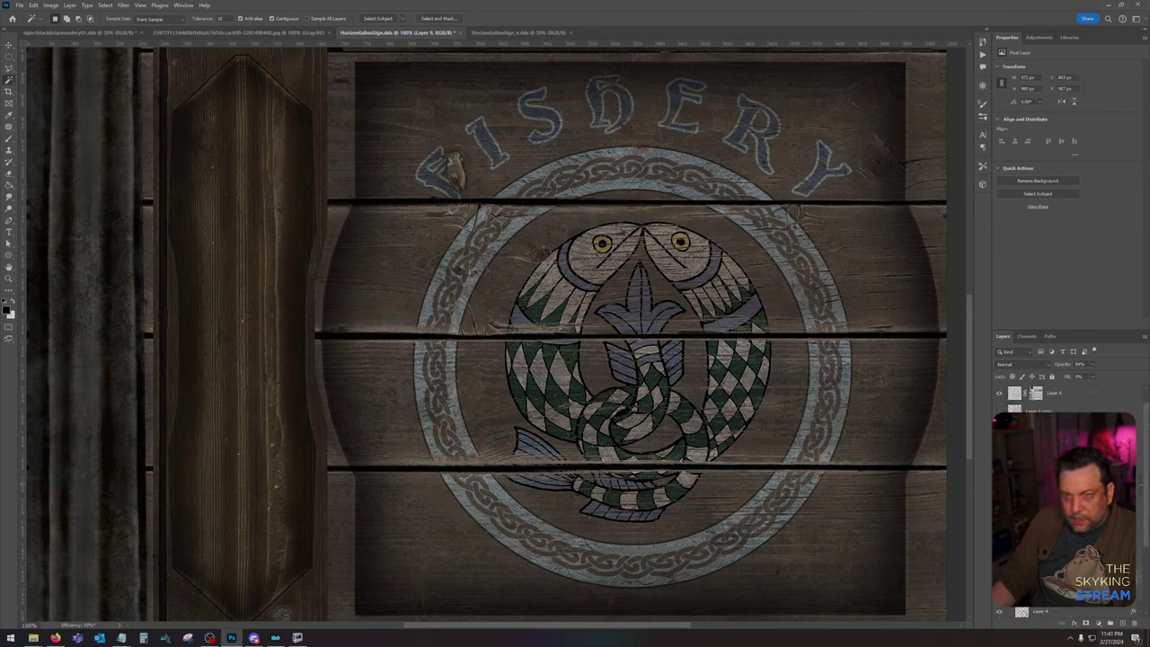
double_click(1095, 393)
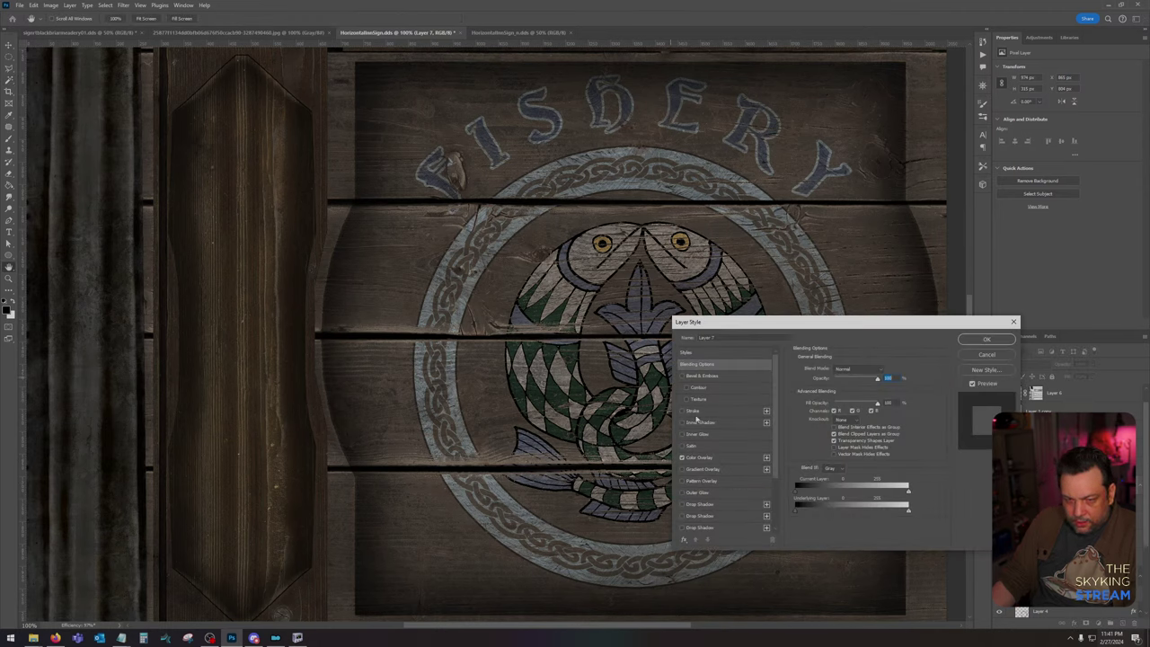
click(694, 412)
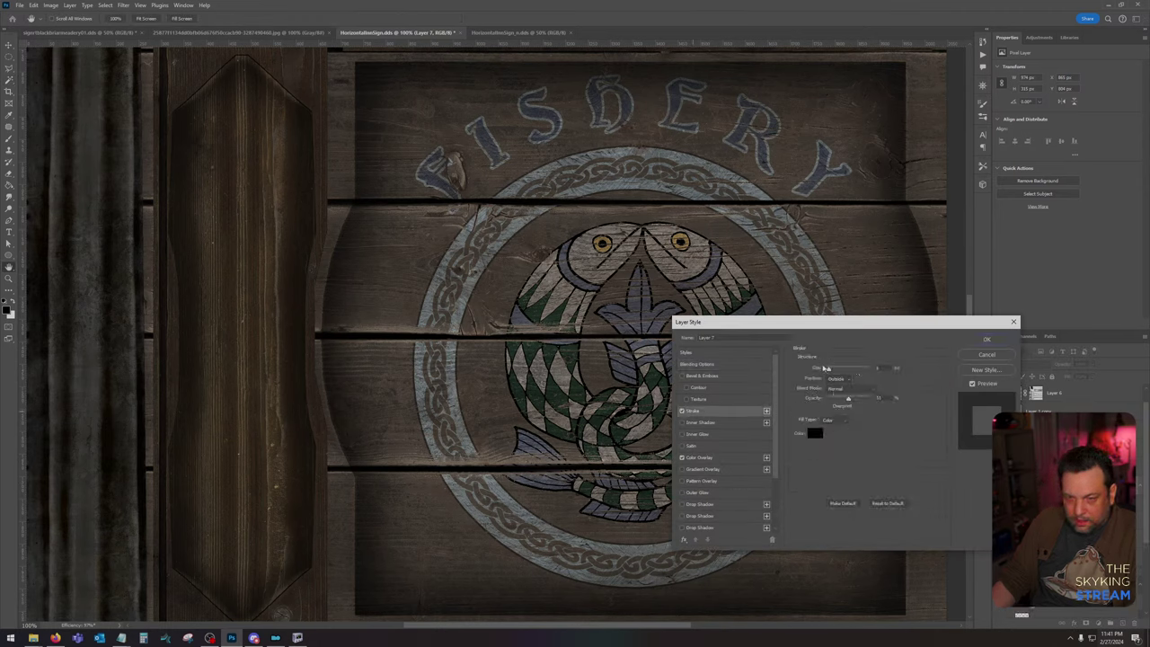
mouse_move(825, 369)
mouse_down()
mouse_move(842, 371)
mouse_move(830, 370)
mouse_up()
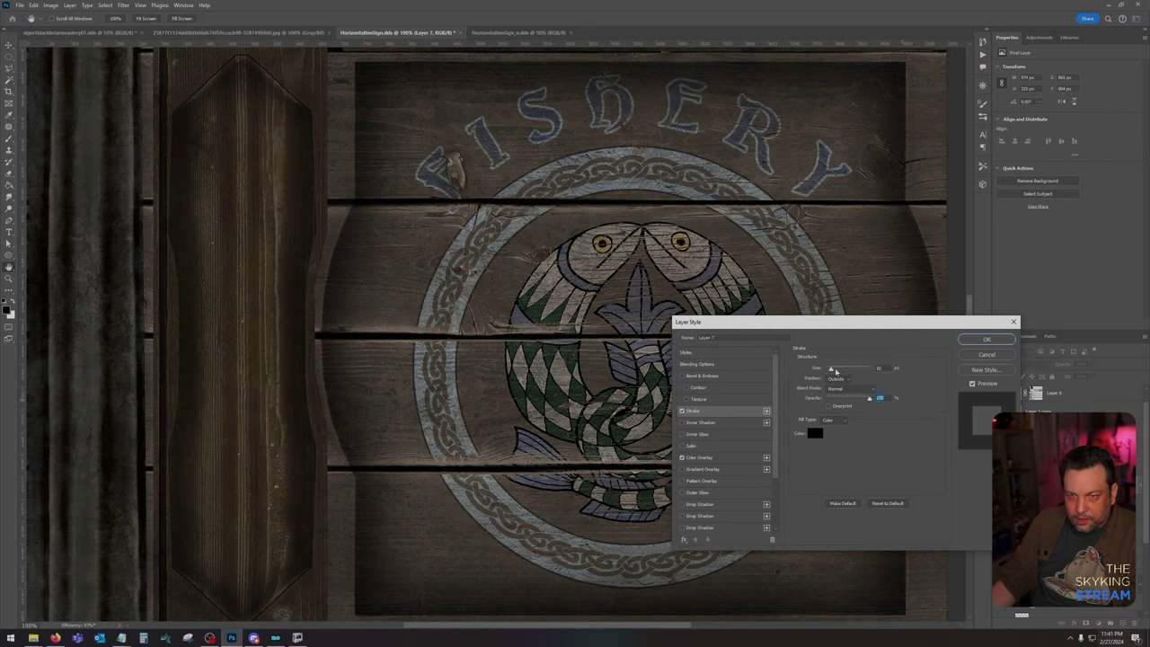
drag(836, 371, 843, 371)
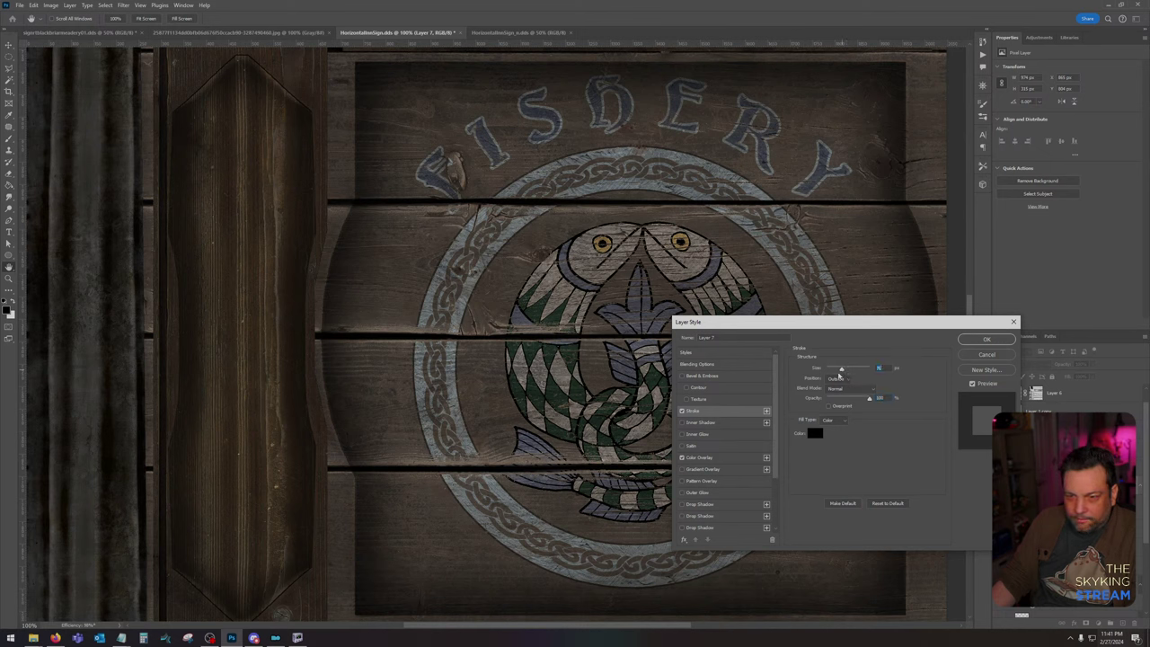
key(Return)
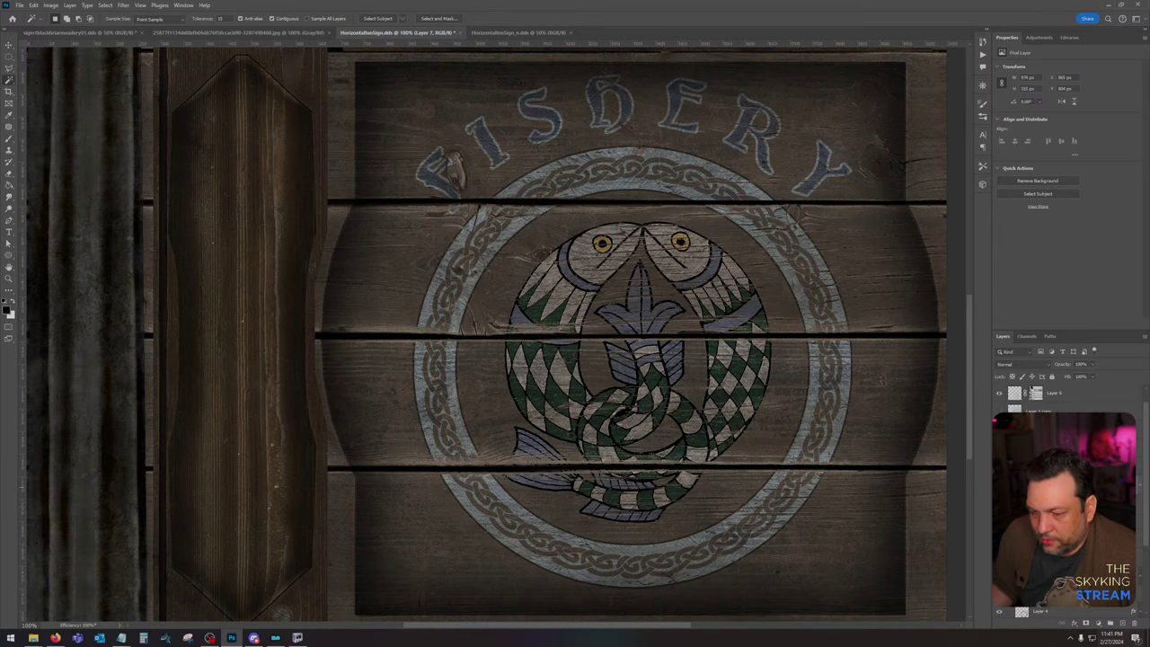
Step: Add a thin black outside stroke at about 50% opacity to the Fishery lettering
double_click(1031, 388)
click(692, 411)
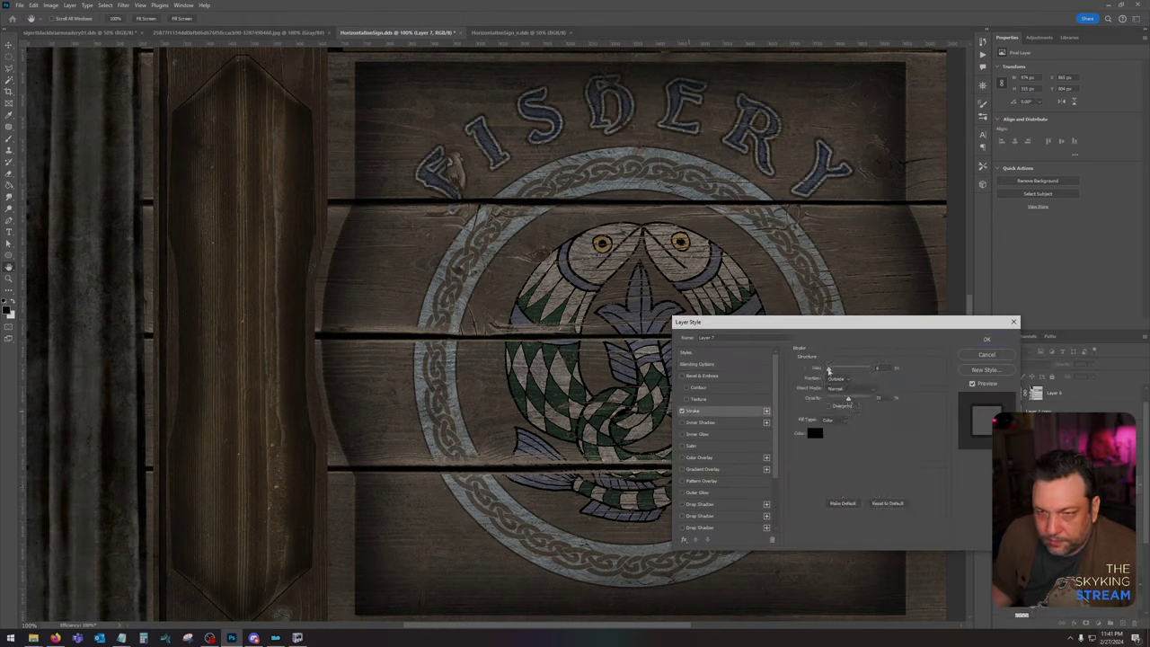
drag(829, 369, 827, 370)
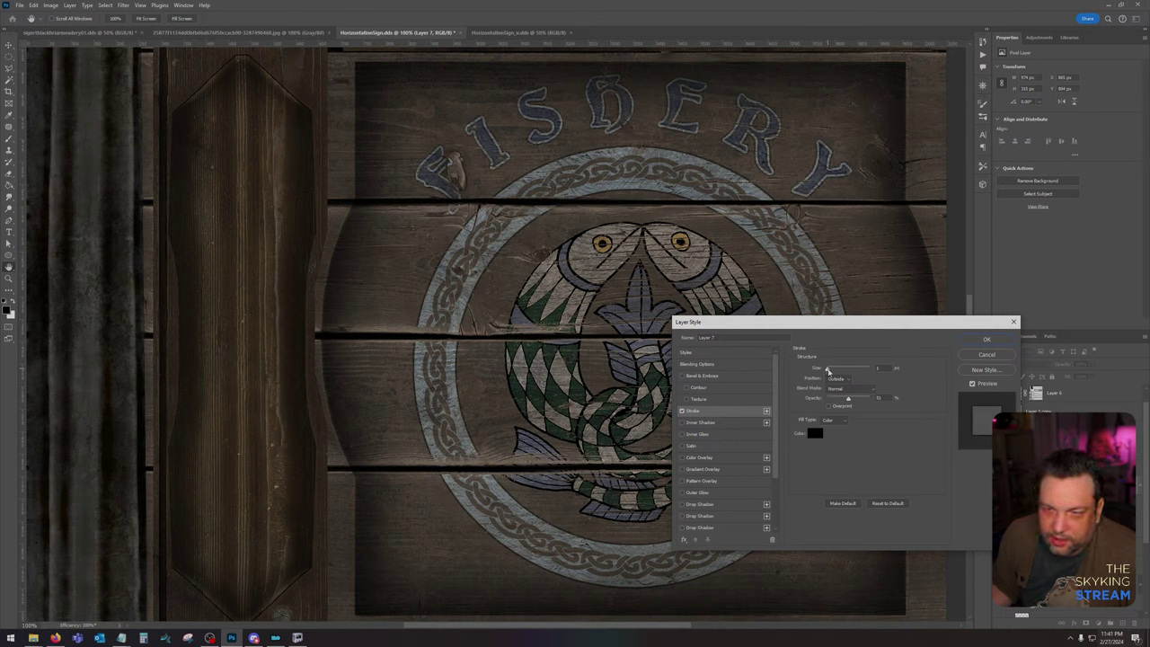
drag(829, 370, 828, 371)
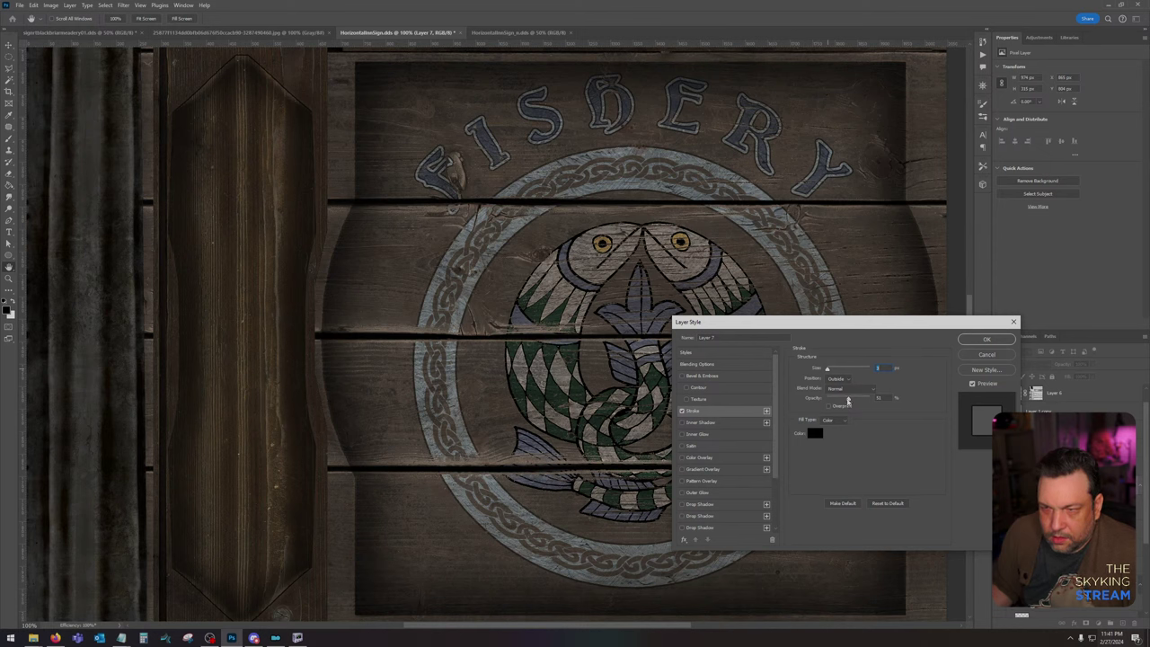
drag(848, 399, 848, 399)
click(987, 340)
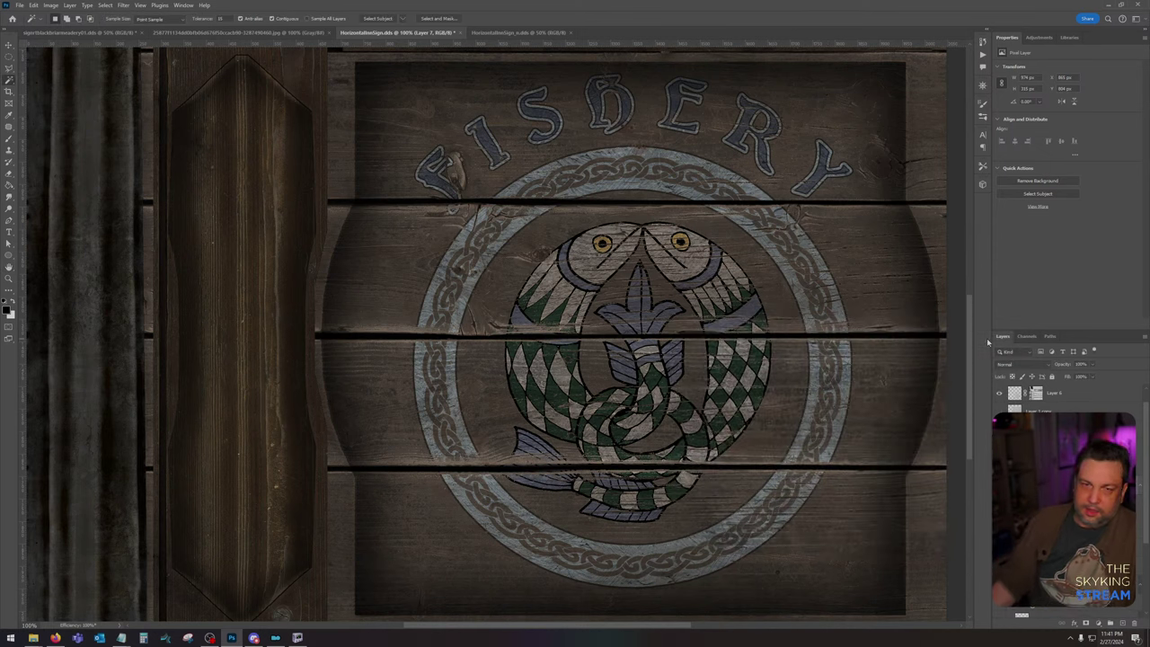
Step: Lower the opacity of the Fishery lettering's black stroke to about 32%
key(ctrl+minus)
key(ctrl+minus)
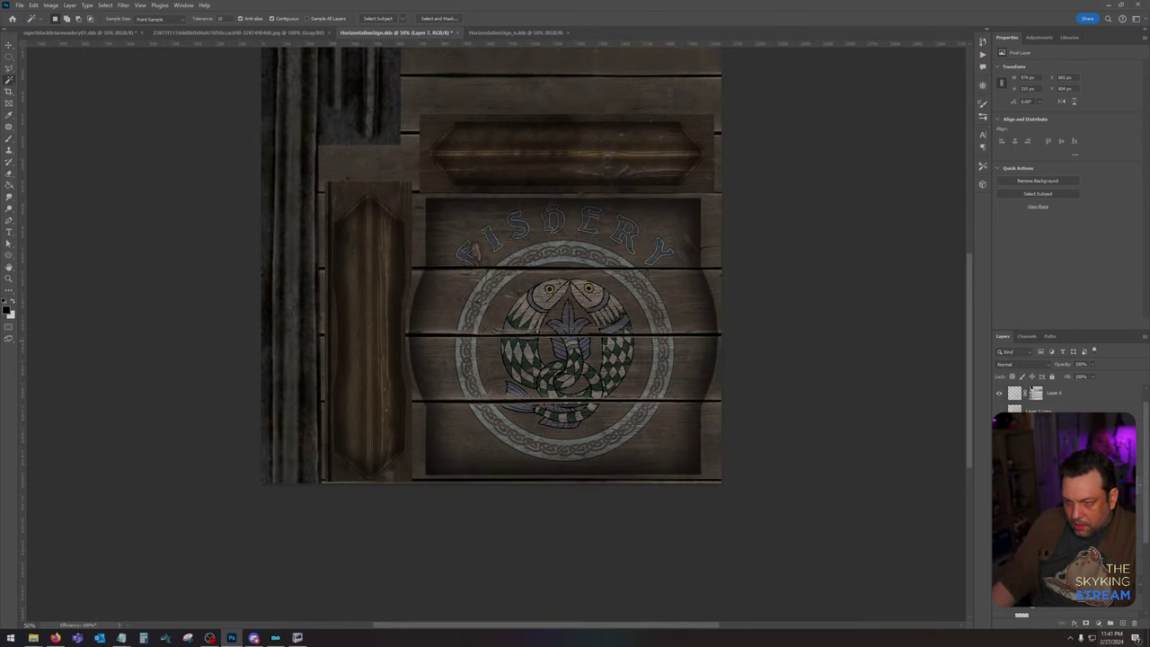
double_click(1031, 388)
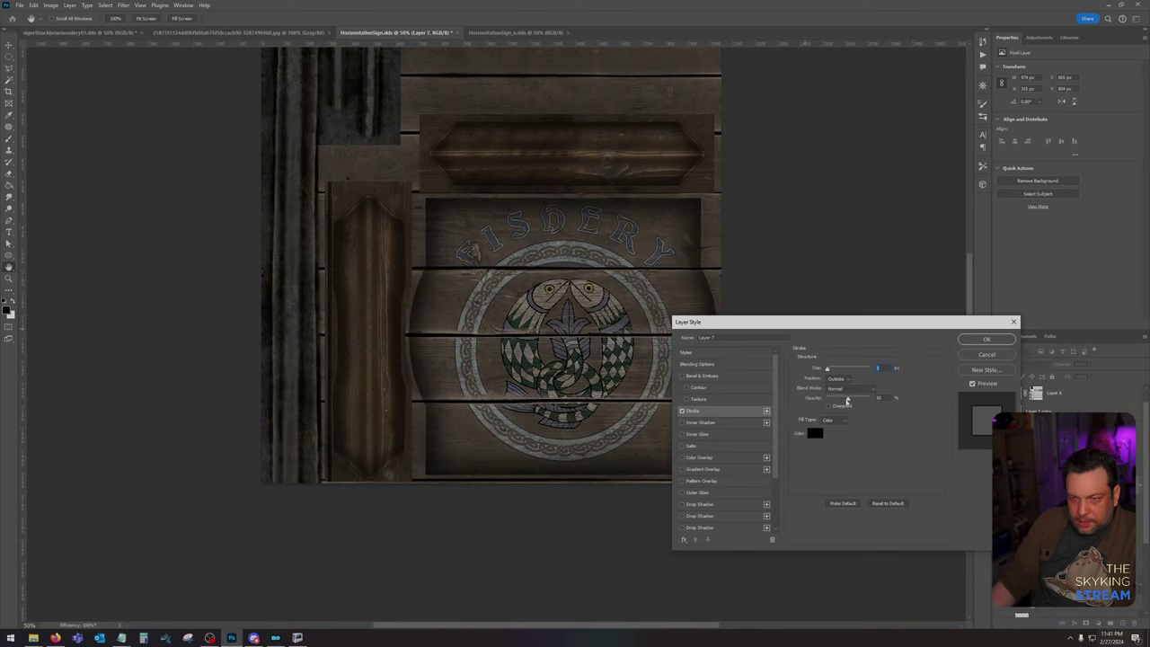
mouse_move(848, 401)
mouse_down()
mouse_move(831, 402)
mouse_move(844, 401)
mouse_up()
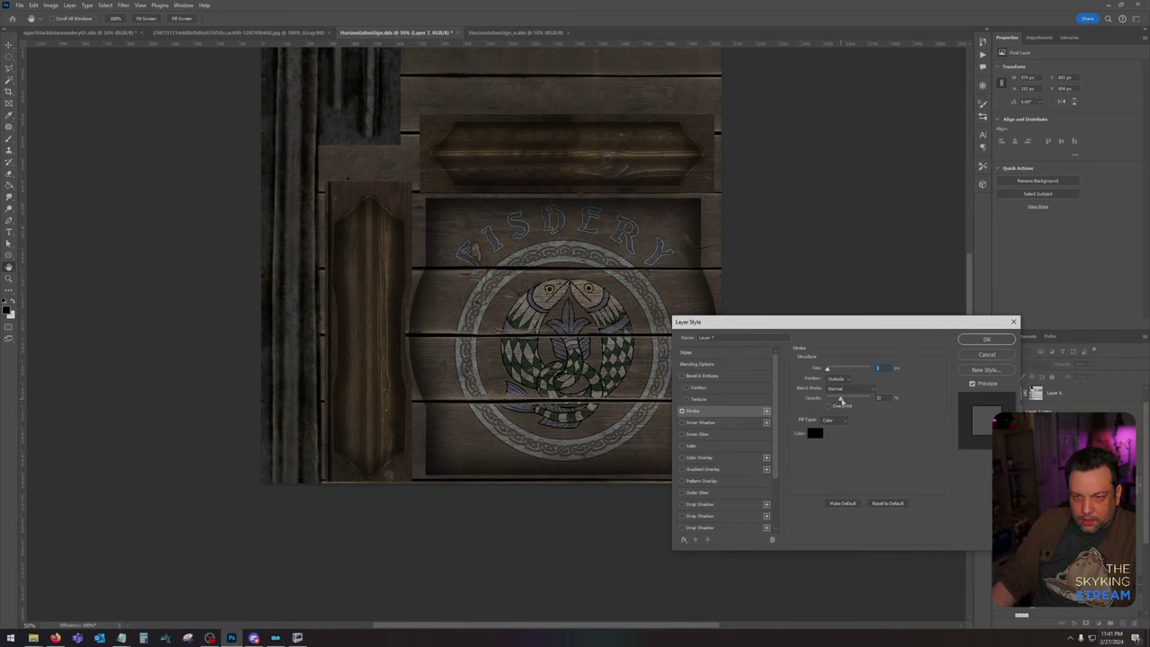
click(1014, 322)
double_click(1065, 431)
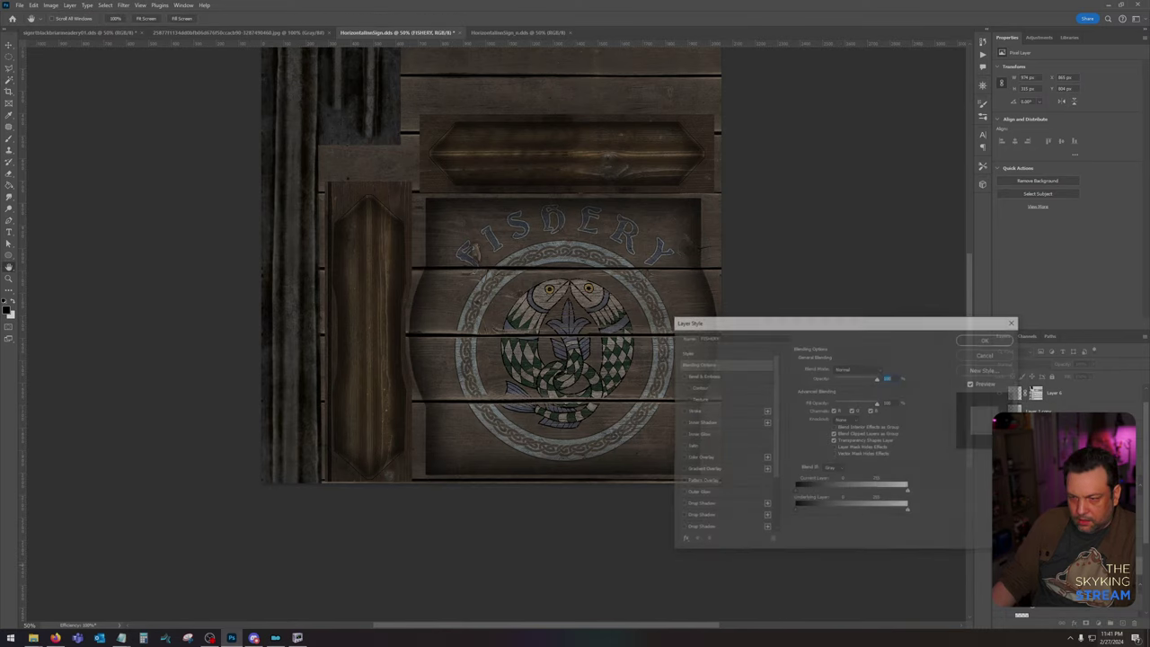
click(984, 356)
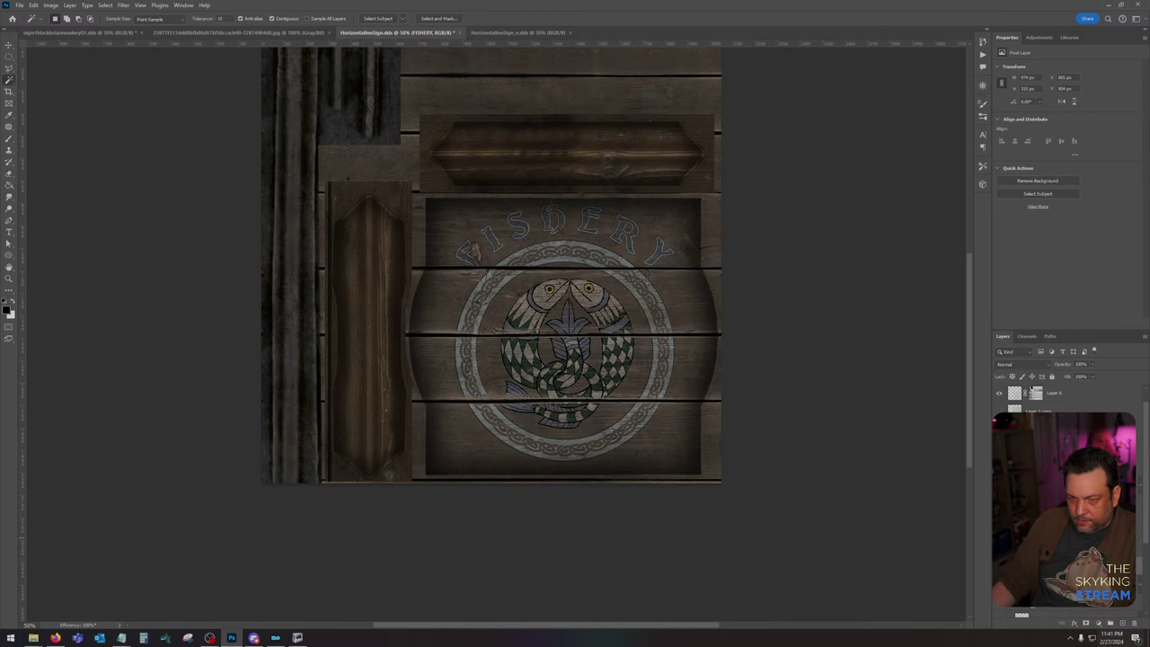
Step: Lower the stroke opacity of the knot ring's outline layer to about 36%
double_click(1030, 393)
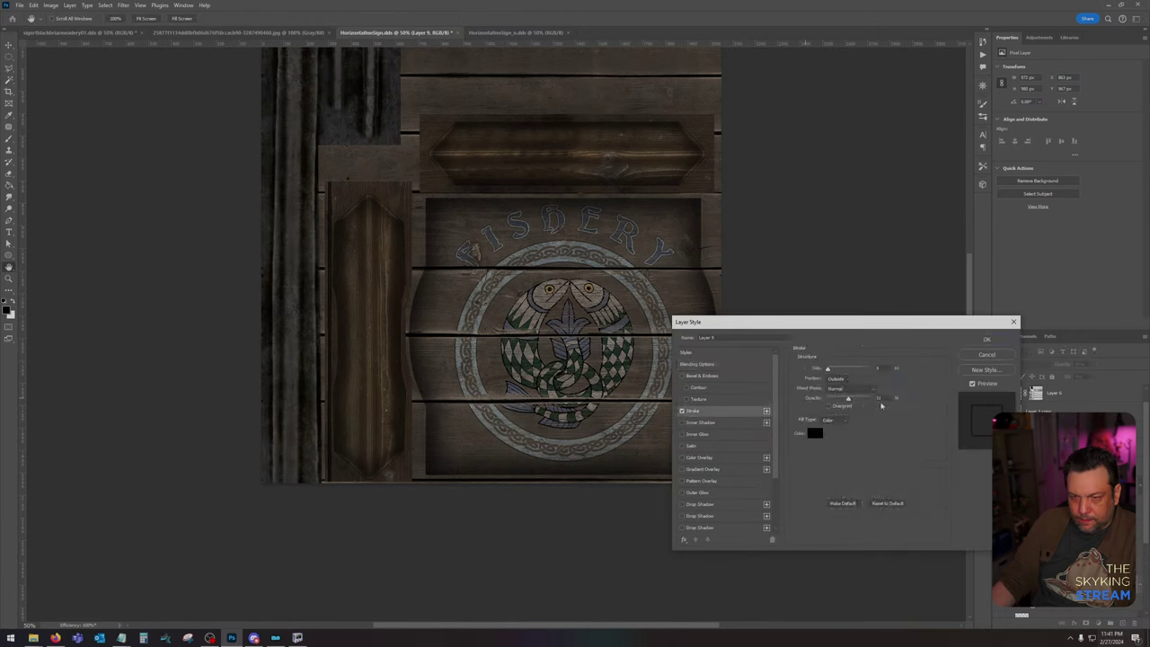
drag(848, 399, 842, 401)
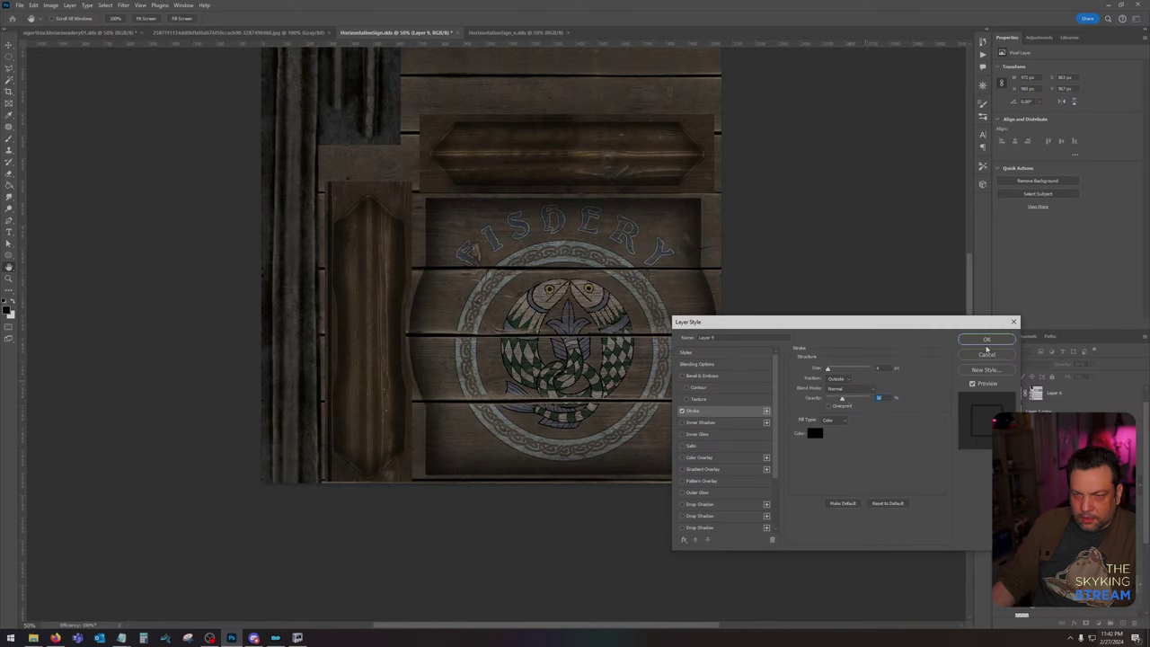
click(987, 341)
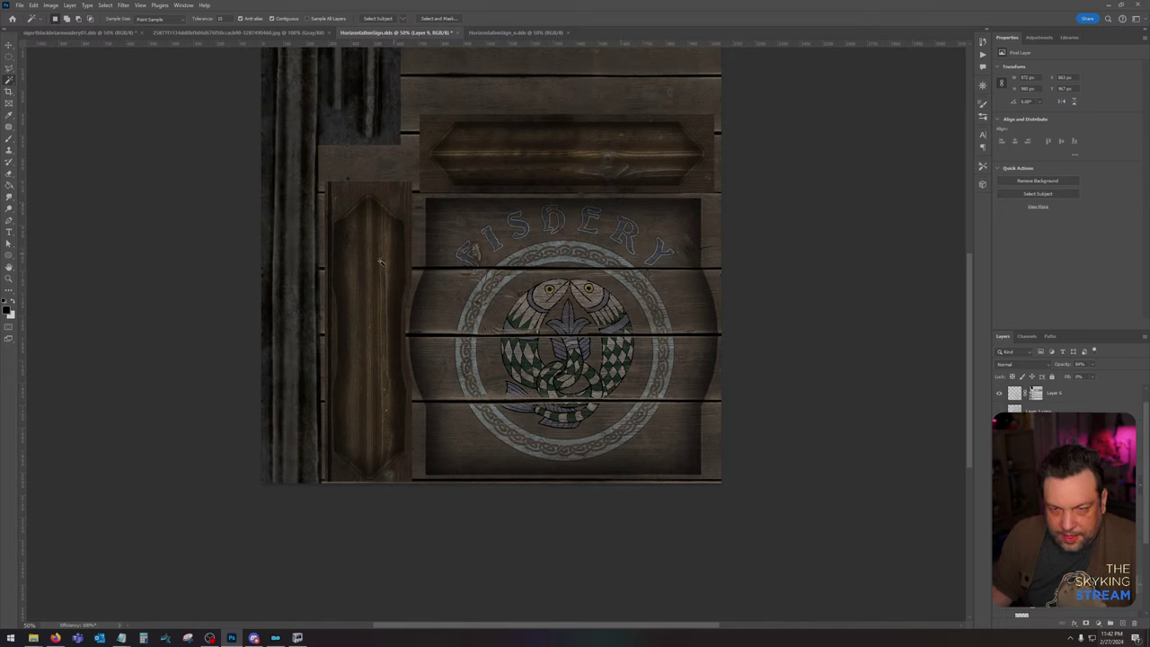
Step: Save a DDS copy over signrtfishery01 in the Vanilla Signs textures\clutter\signage\riften folder, replacing the existing file
click(19, 5)
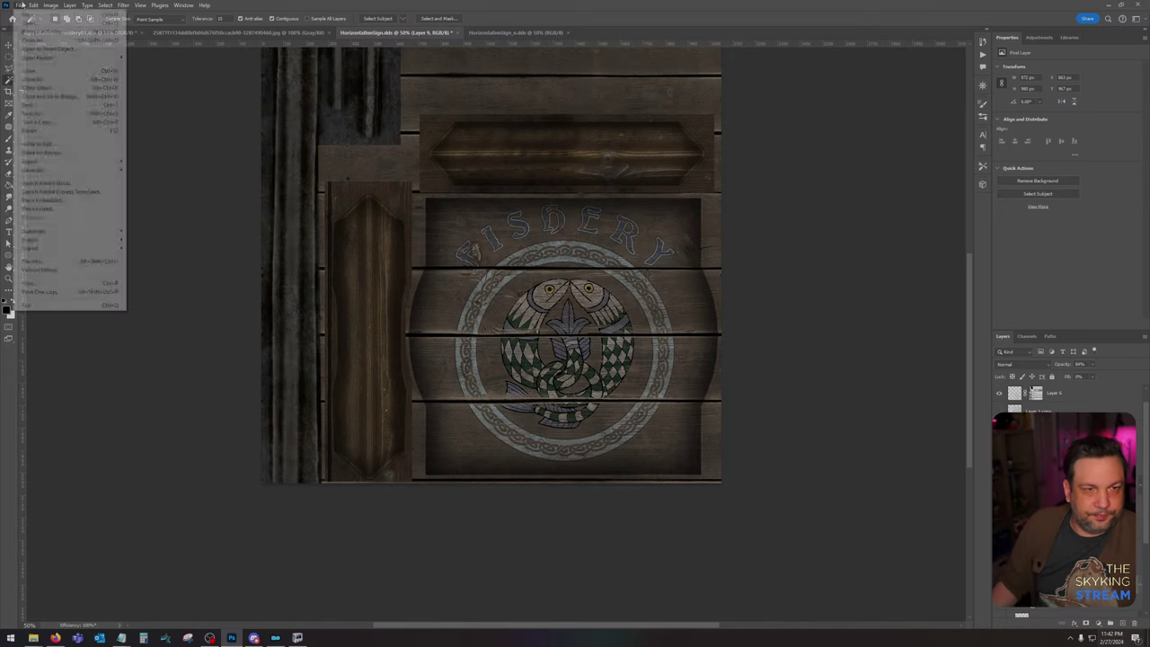
click(36, 122)
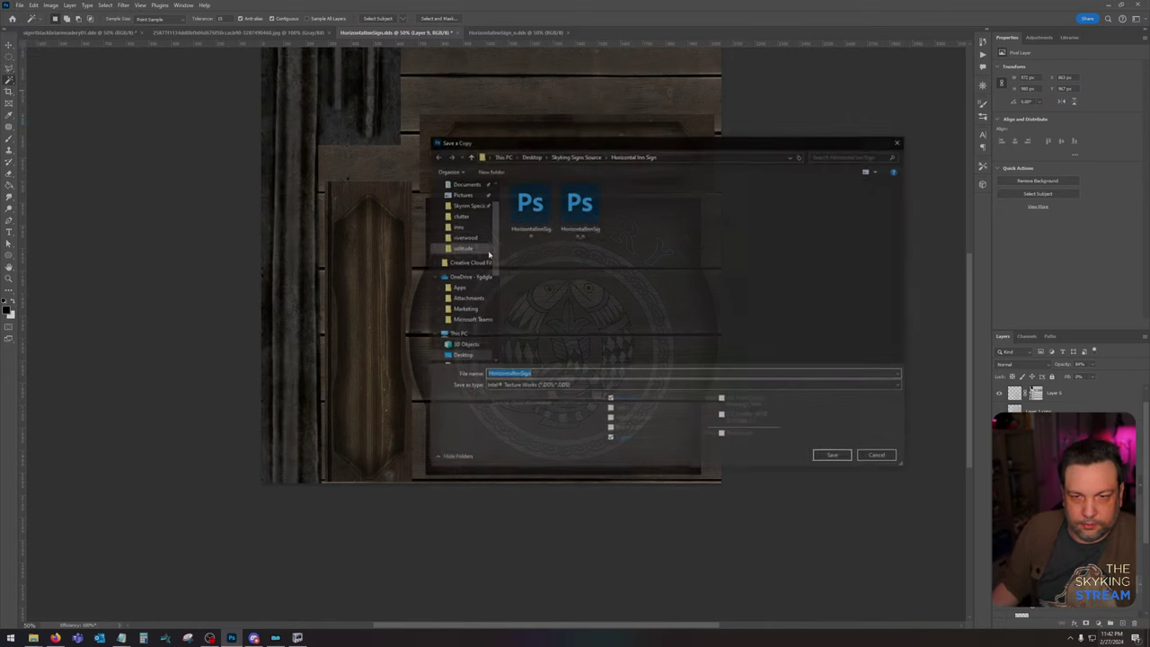
scroll(467, 256, up, 2)
click(460, 211)
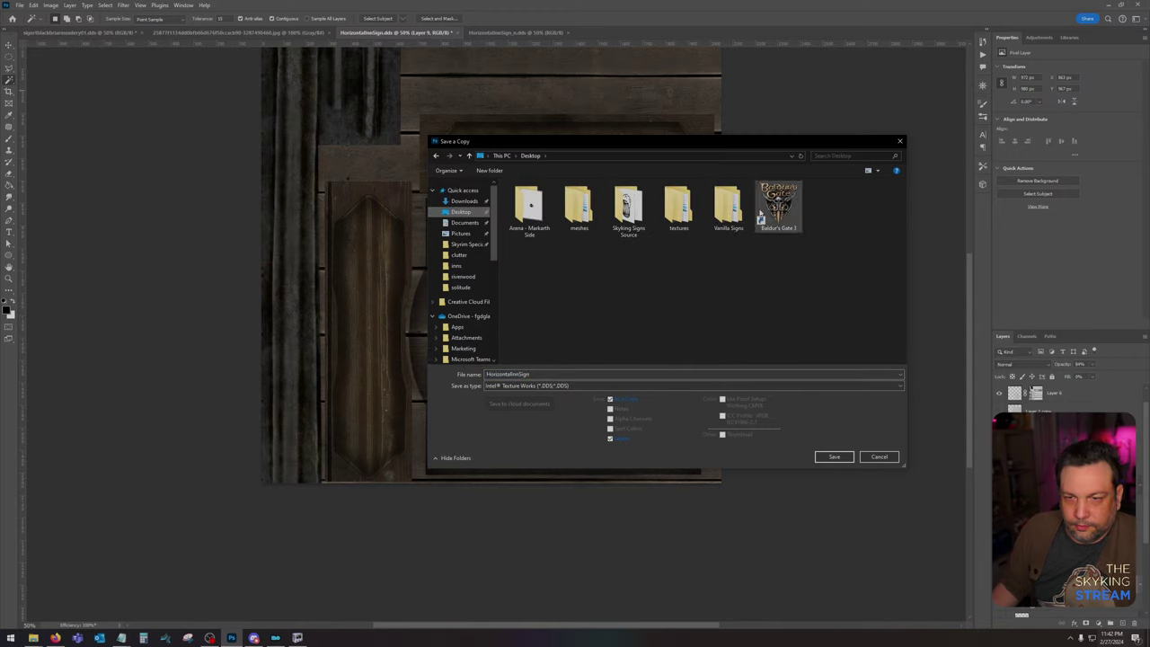
double_click(729, 207)
double_click(521, 193)
double_click(528, 205)
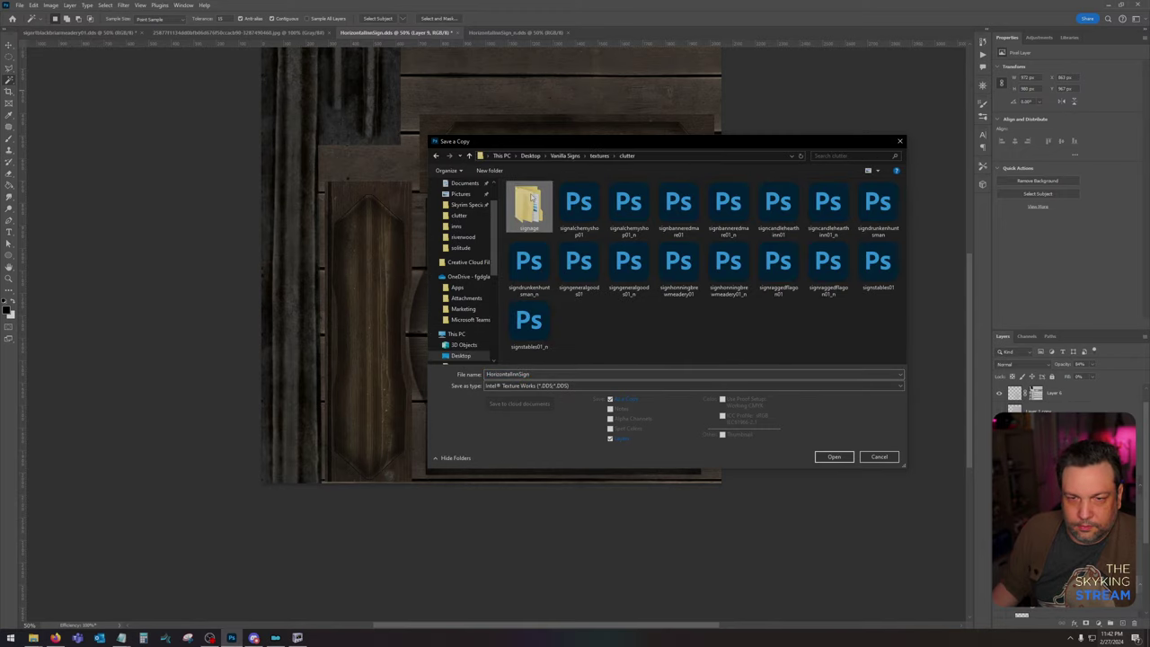
double_click(530, 199)
double_click(529, 206)
click(728, 213)
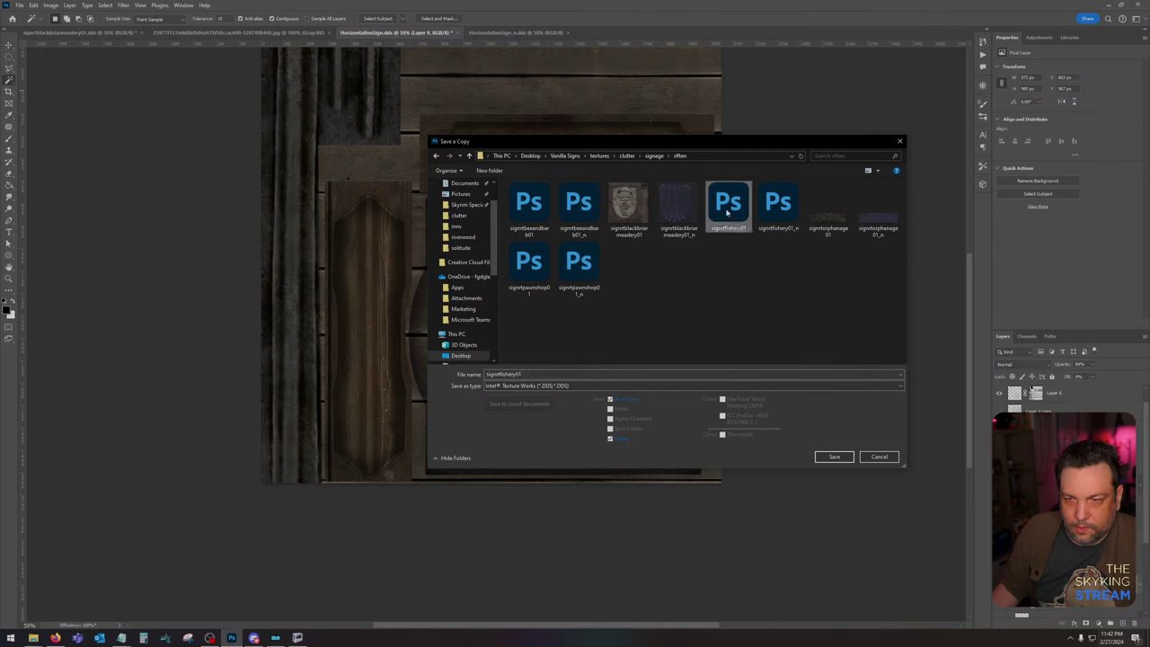
double_click(728, 212)
click(598, 319)
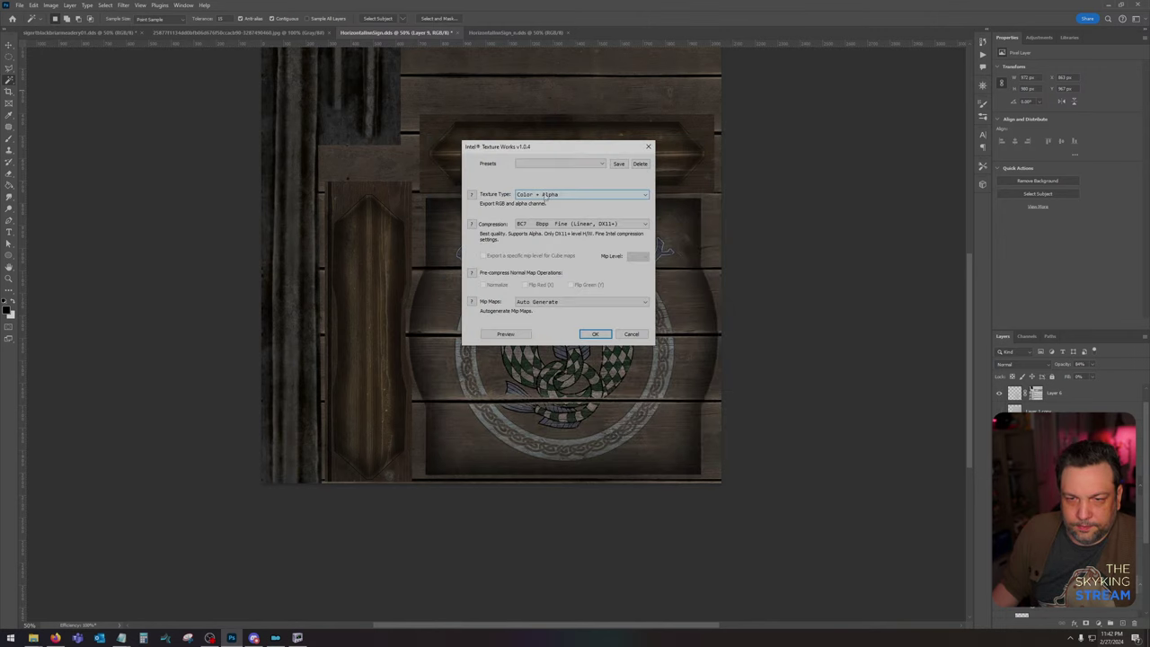
Step: Export the sign texture as Color only with BC7 8bpp Fine (Linear, DX11+) compression and auto-generated mip maps
click(545, 196)
click(539, 203)
click(575, 224)
click(575, 257)
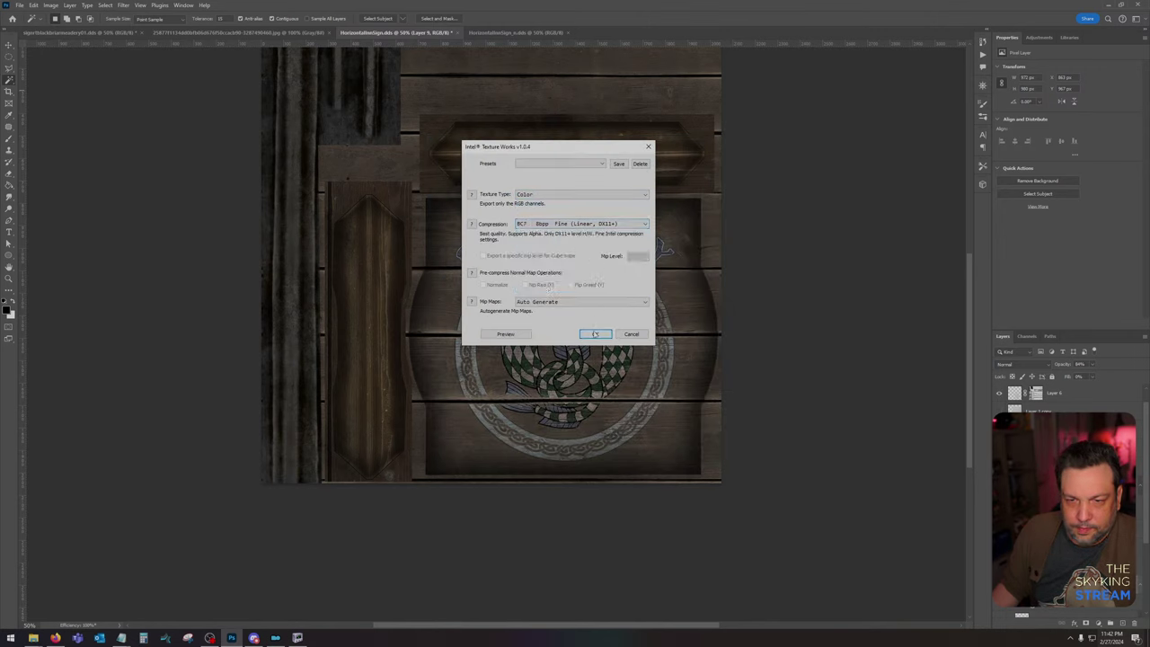
click(594, 333)
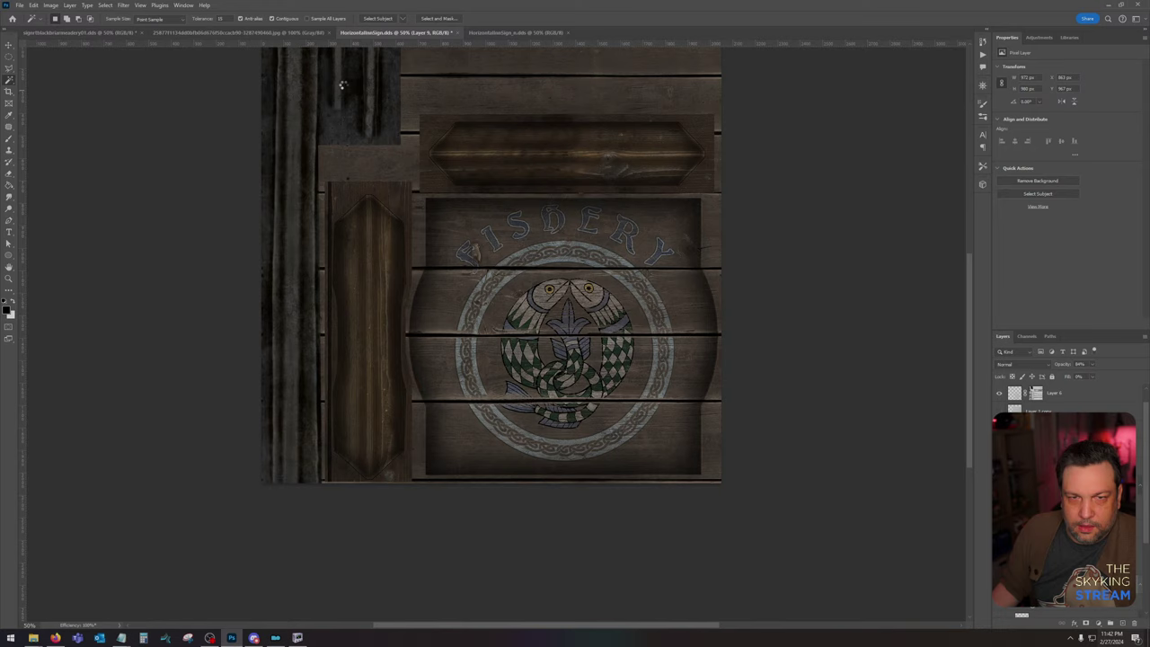
Step: Close HorizontalInnSign.dds without saving, close its normal map document, and return to the Black-Briar Meadery sign
click(459, 32)
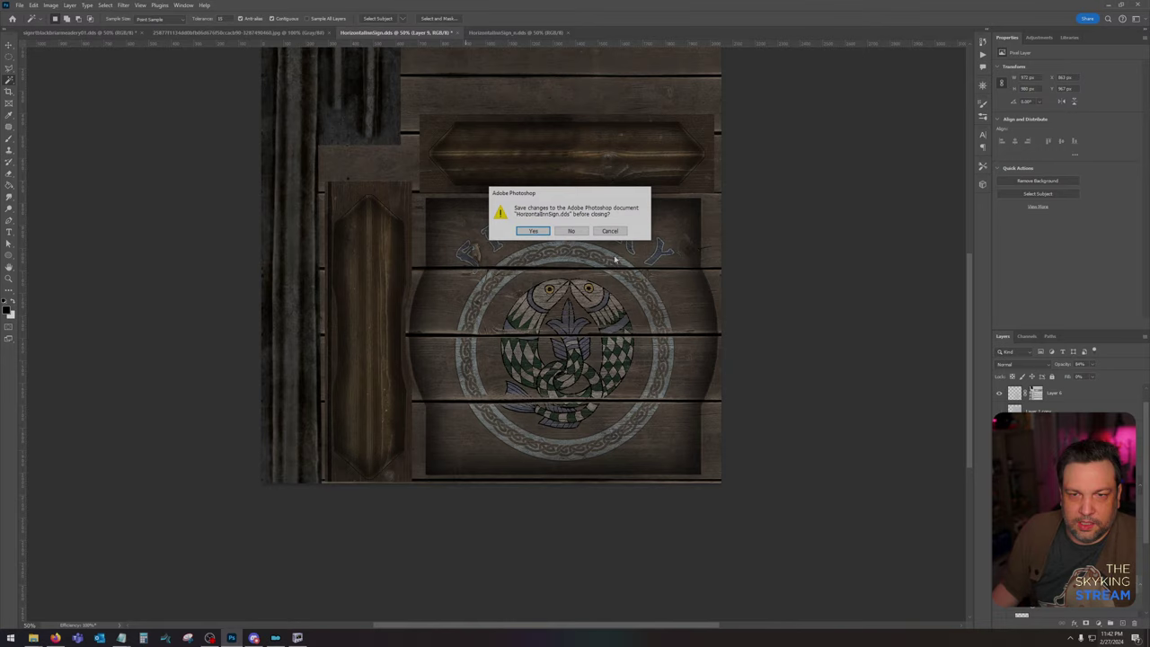
click(572, 231)
click(437, 34)
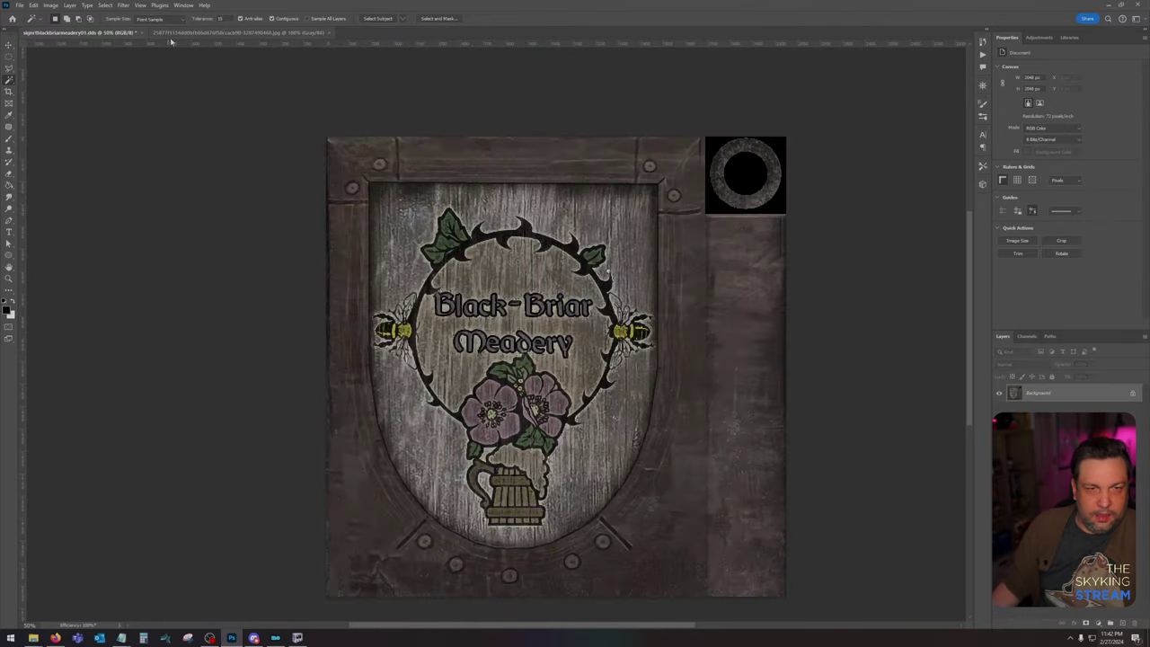
click(171, 39)
click(106, 38)
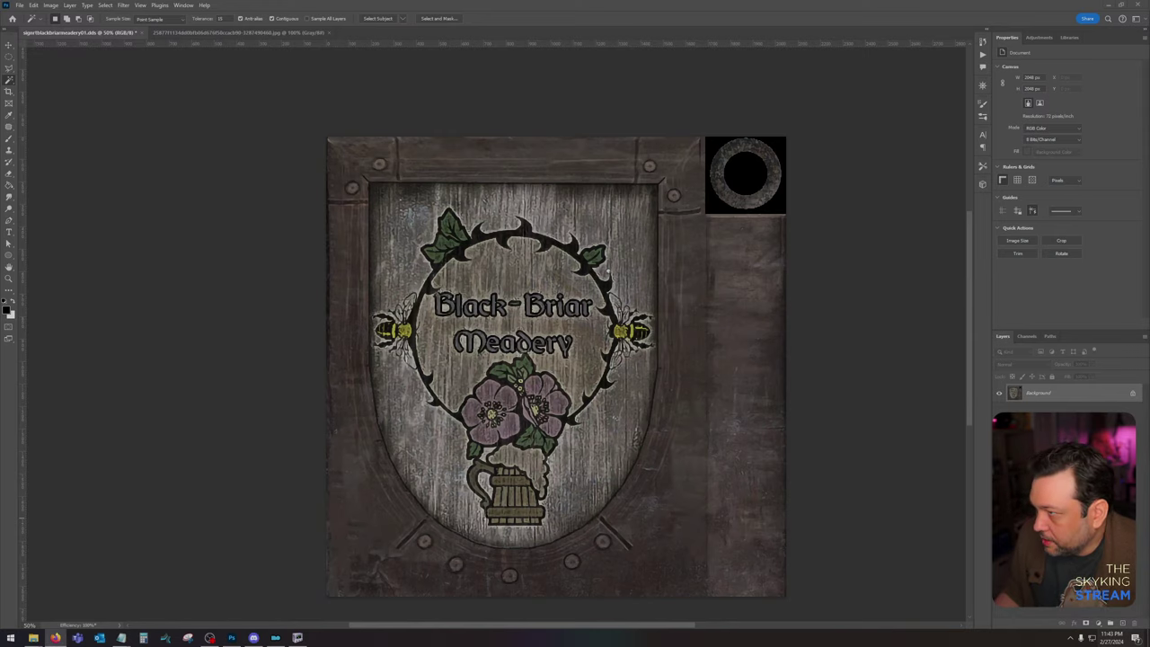
Step: Switch to Firefox, examine the Honningbrew and Black Briar mead label designs in the reference image up close, and close it
click(55, 639)
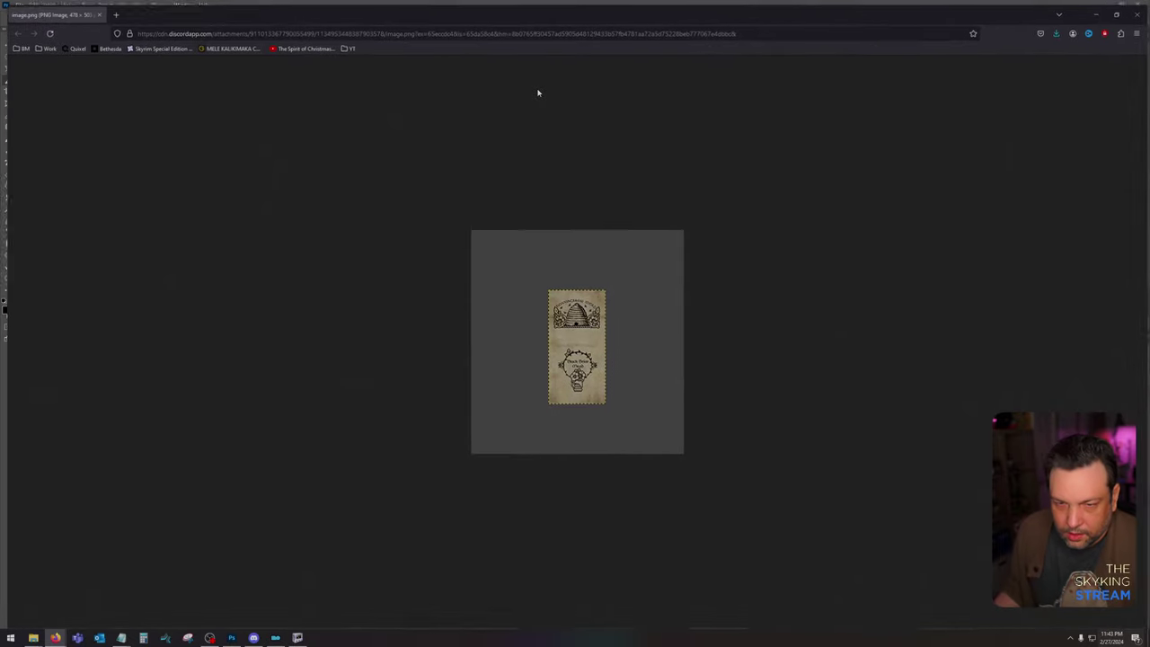
scroll(659, 389, up, 8)
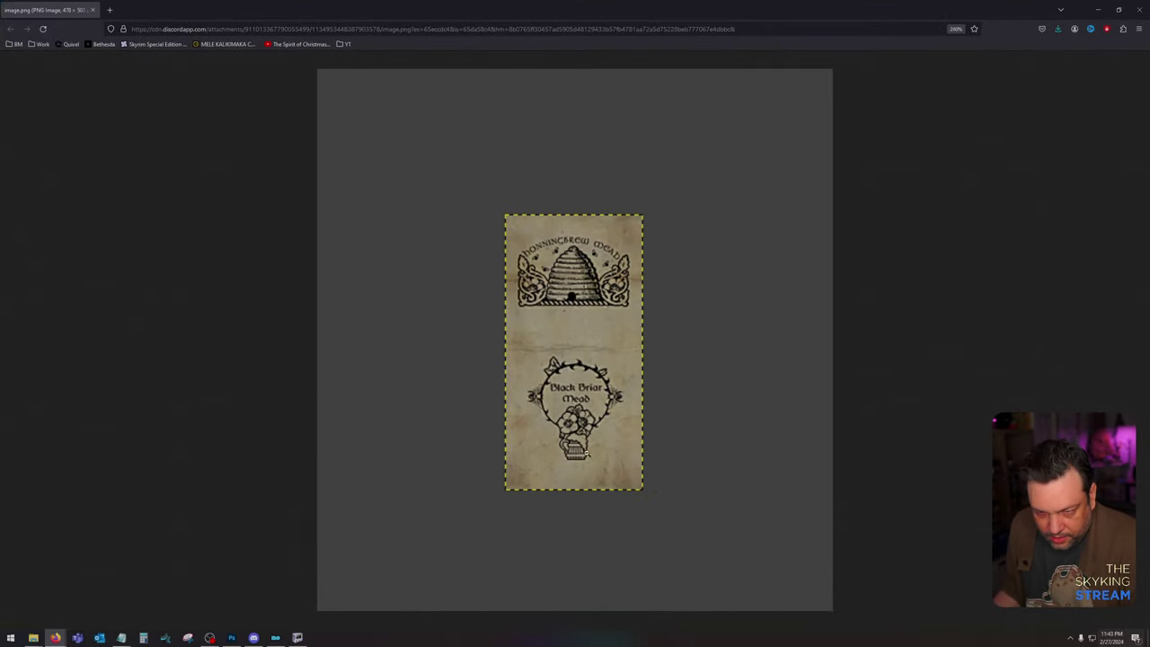
scroll(628, 446, up, 4)
scroll(602, 333, down, 4)
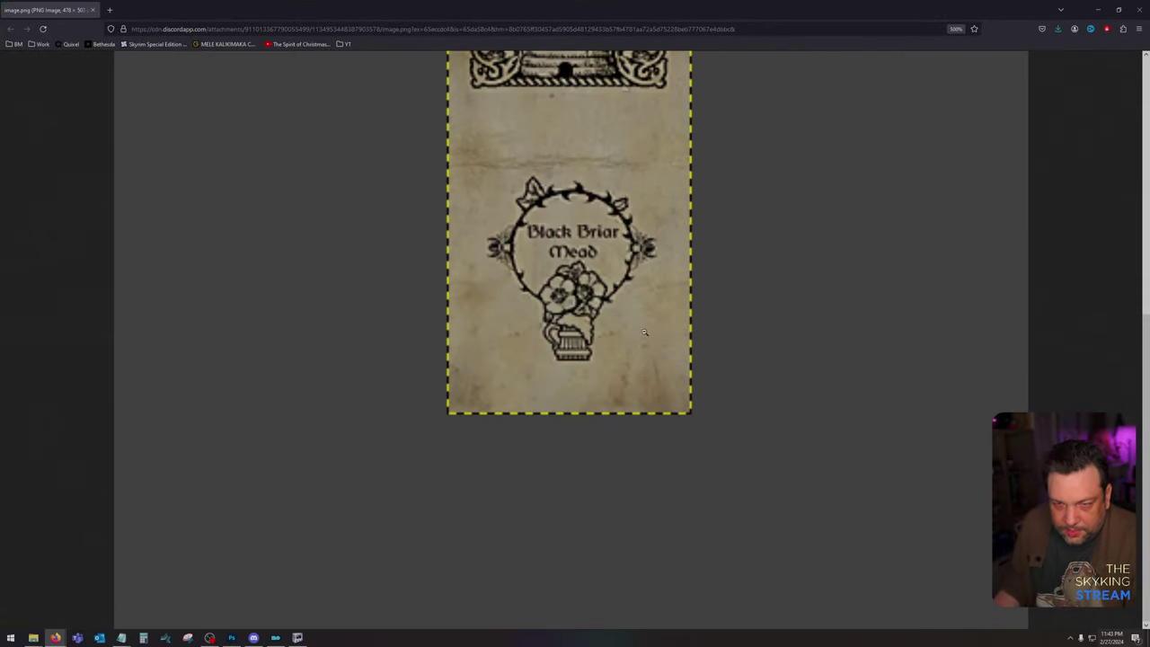
scroll(626, 285, up, 2)
scroll(625, 285, up, 3)
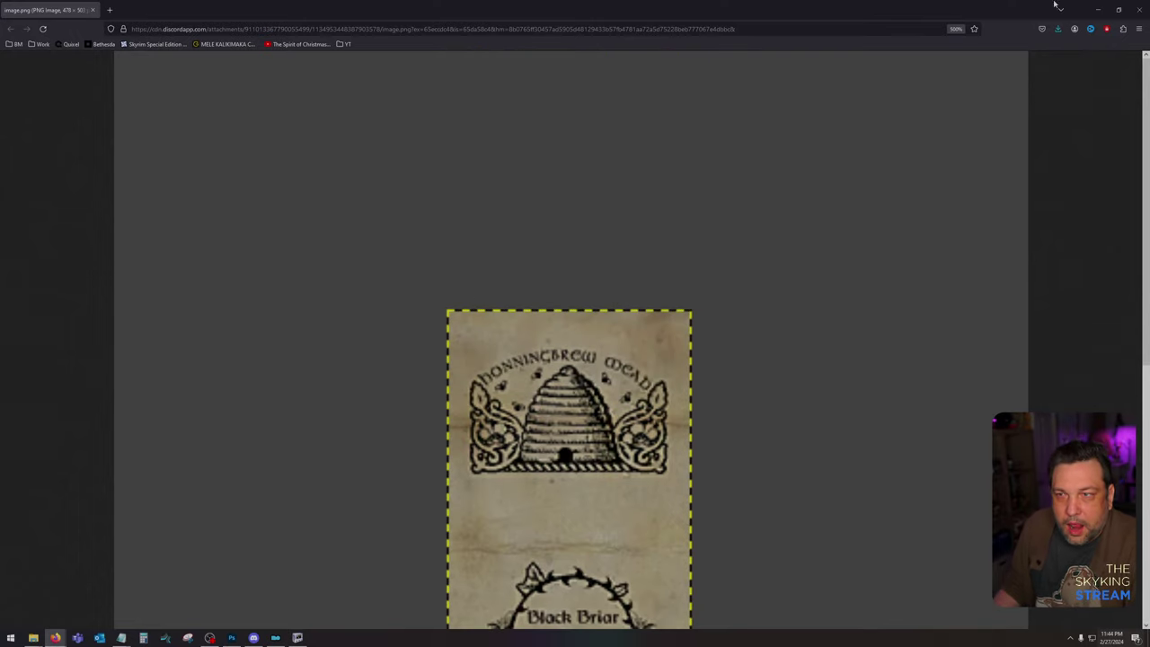
click(1140, 8)
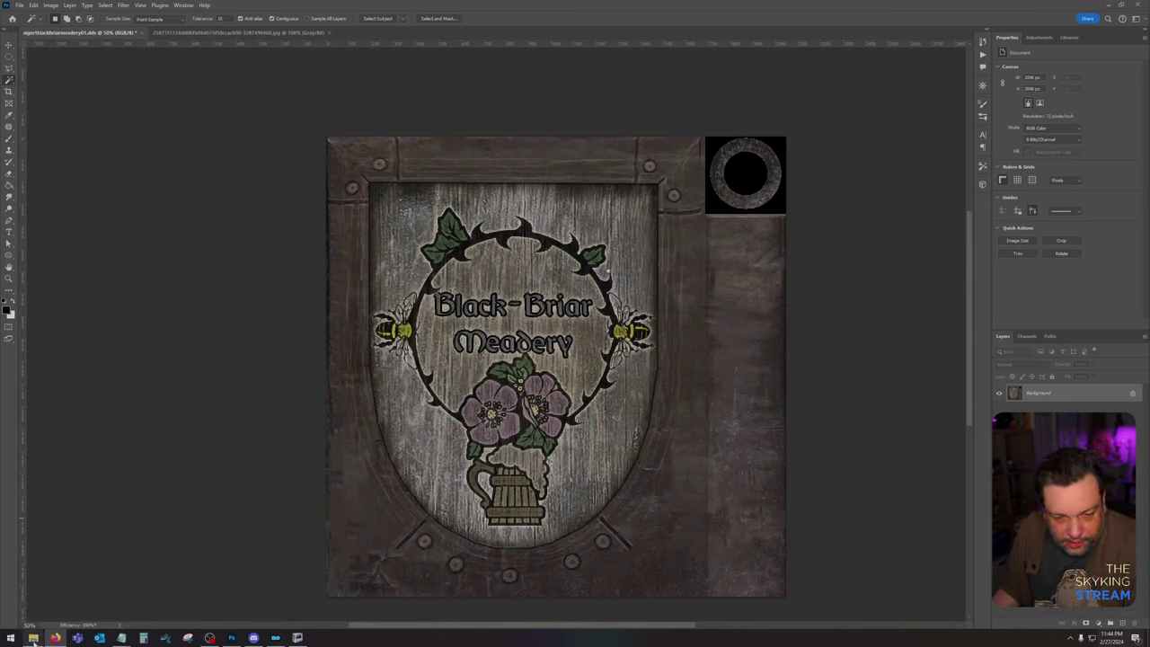
Step: Switch to Mod Organizer and filter the virtual data files for blackbriar
mouse_move(34, 640)
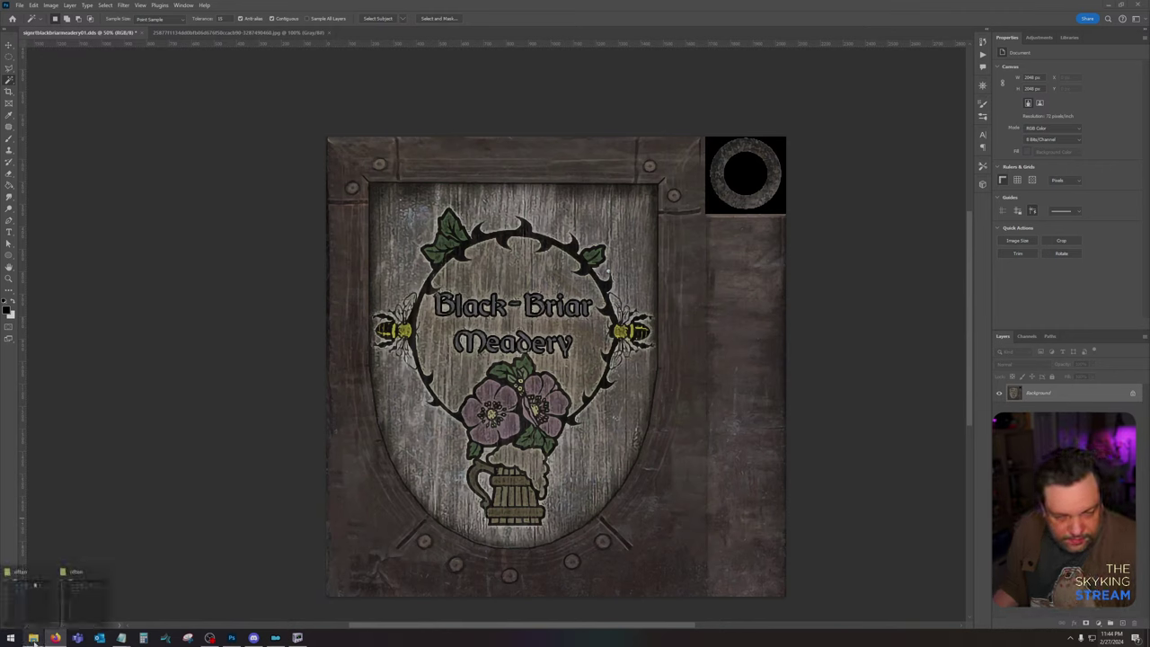
click(276, 638)
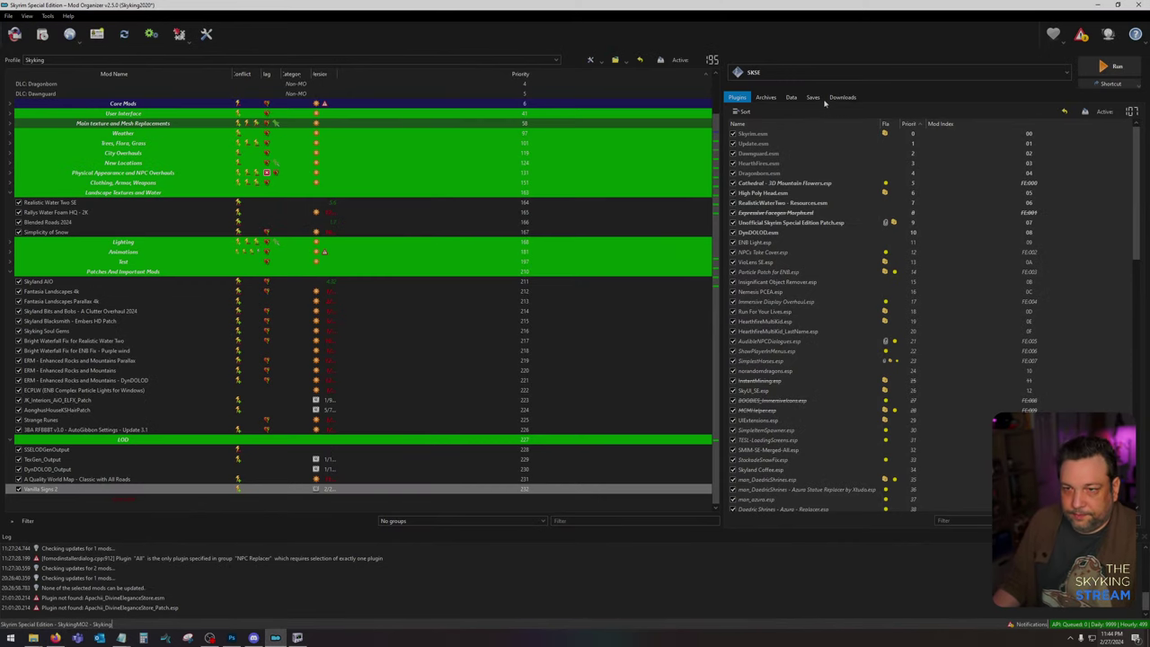
click(791, 97)
text(b)
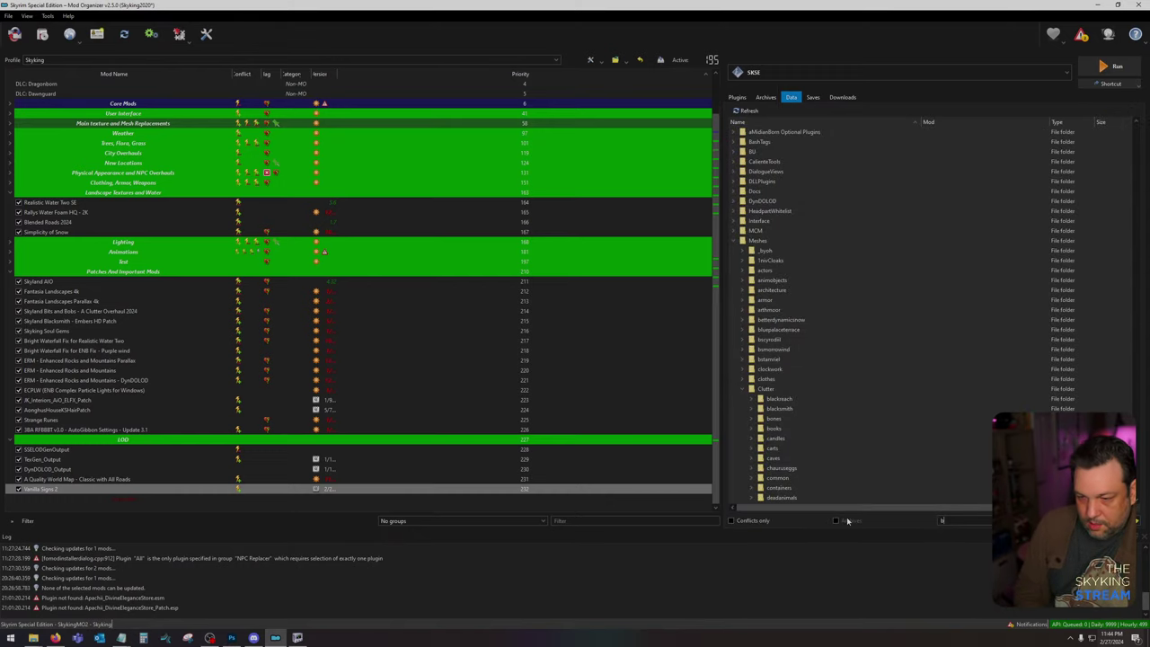
text(lackbriar)
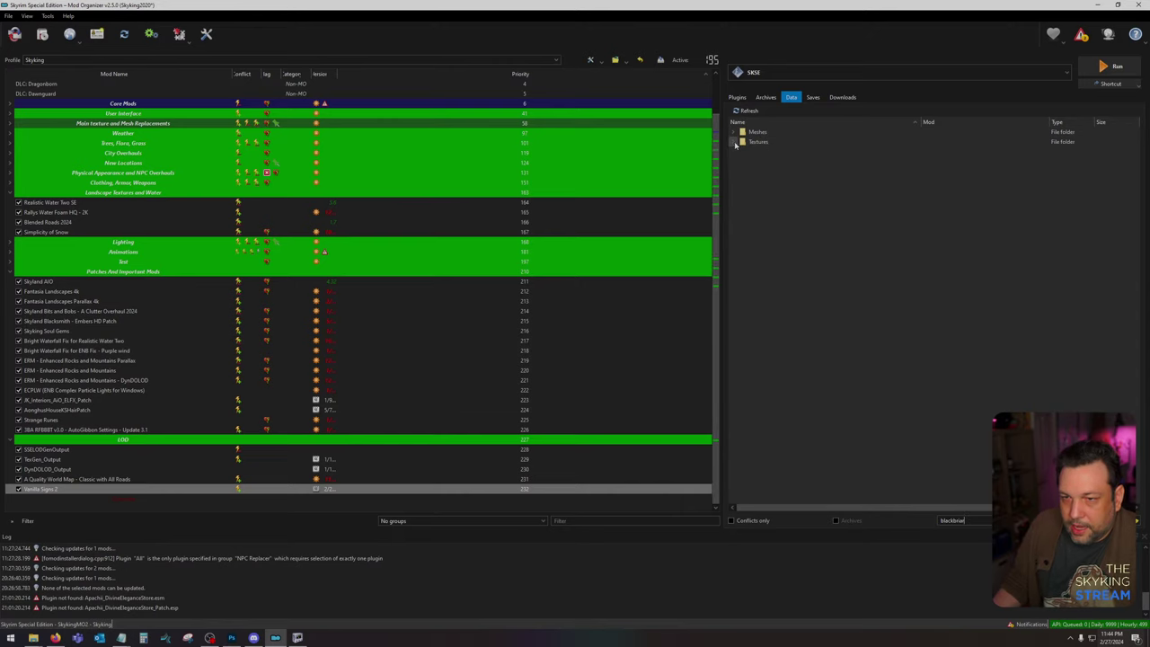
Step: Preview signrtblackbriarmeadery01.dds from the Textures\Clutter\Signage\riften folder
click(734, 142)
click(743, 152)
click(752, 173)
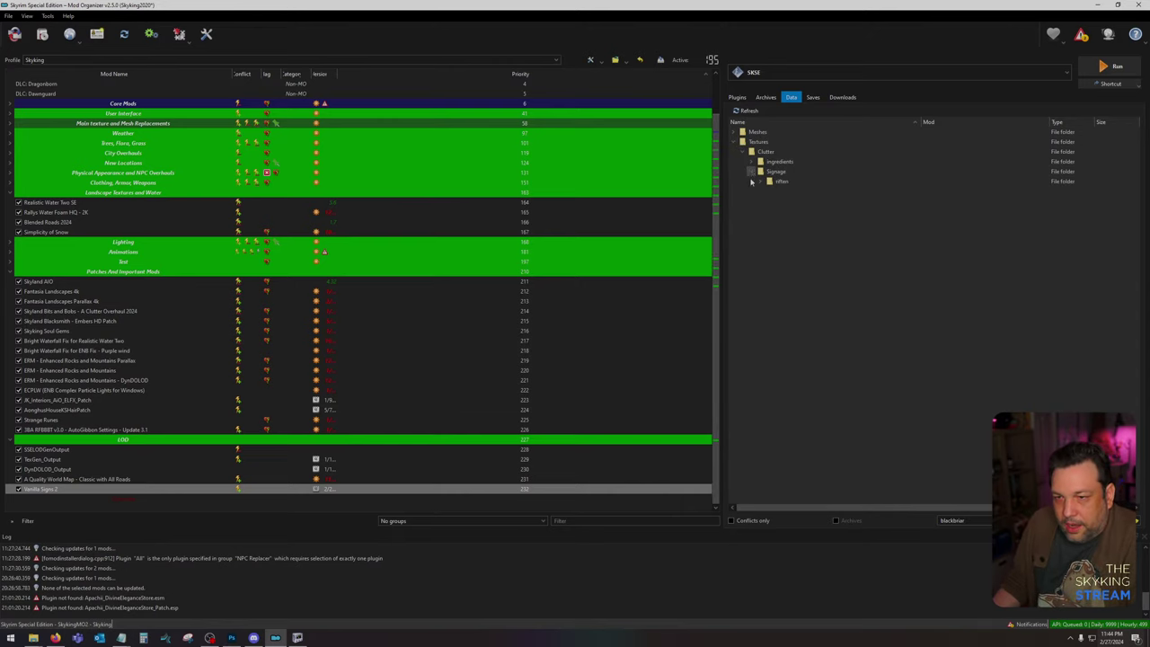
click(761, 182)
double_click(811, 192)
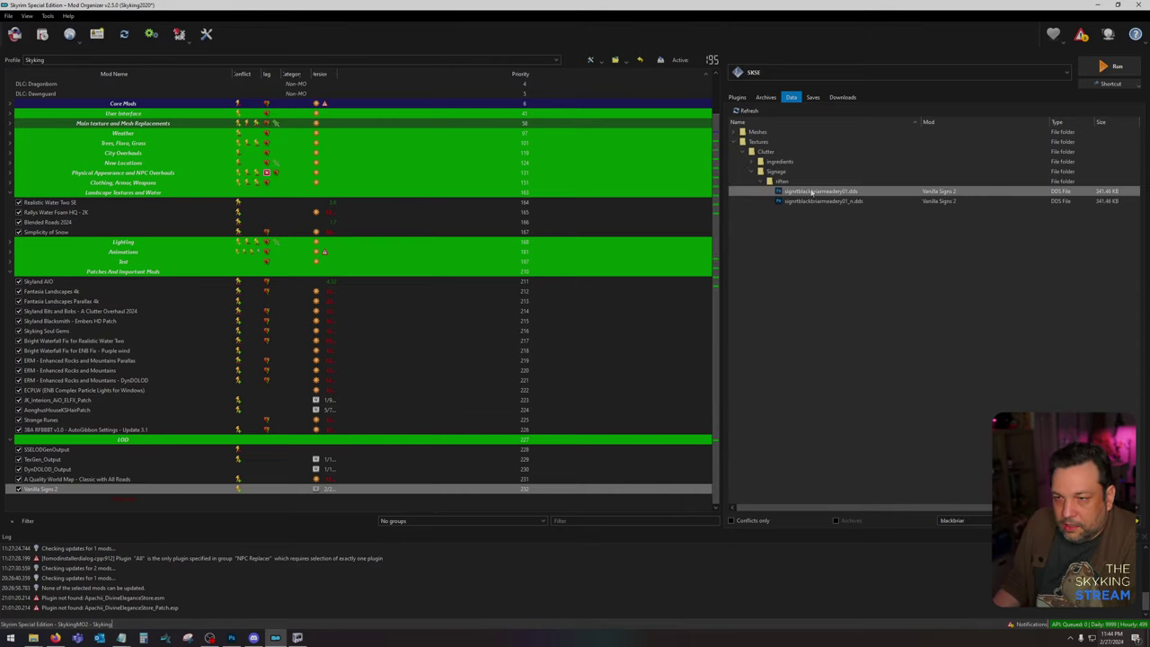
click(726, 175)
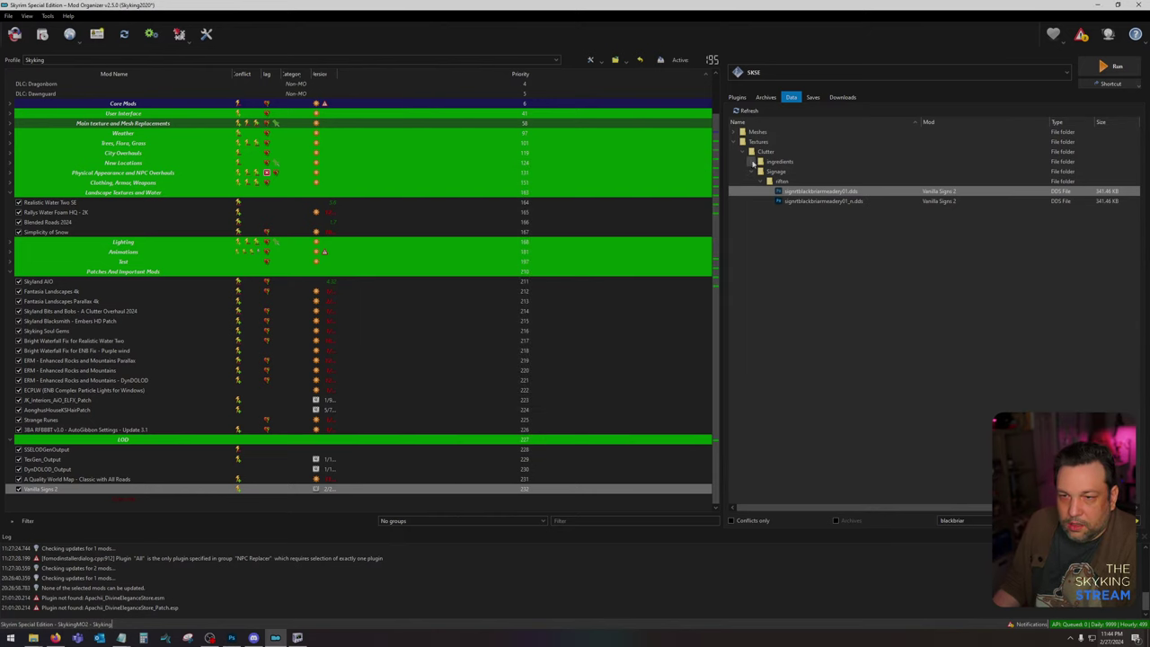
Step: Preview meadblackbriar.dds in the Clutter\ingredients textures folder to check its bottle labels
click(752, 162)
double_click(782, 171)
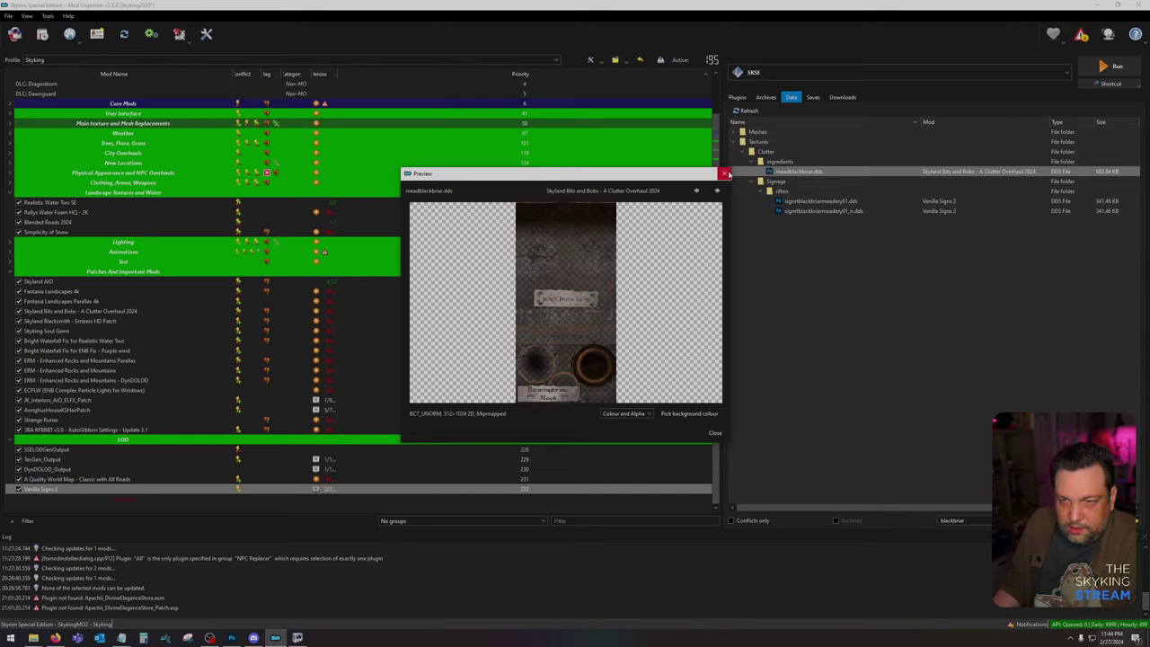
click(726, 173)
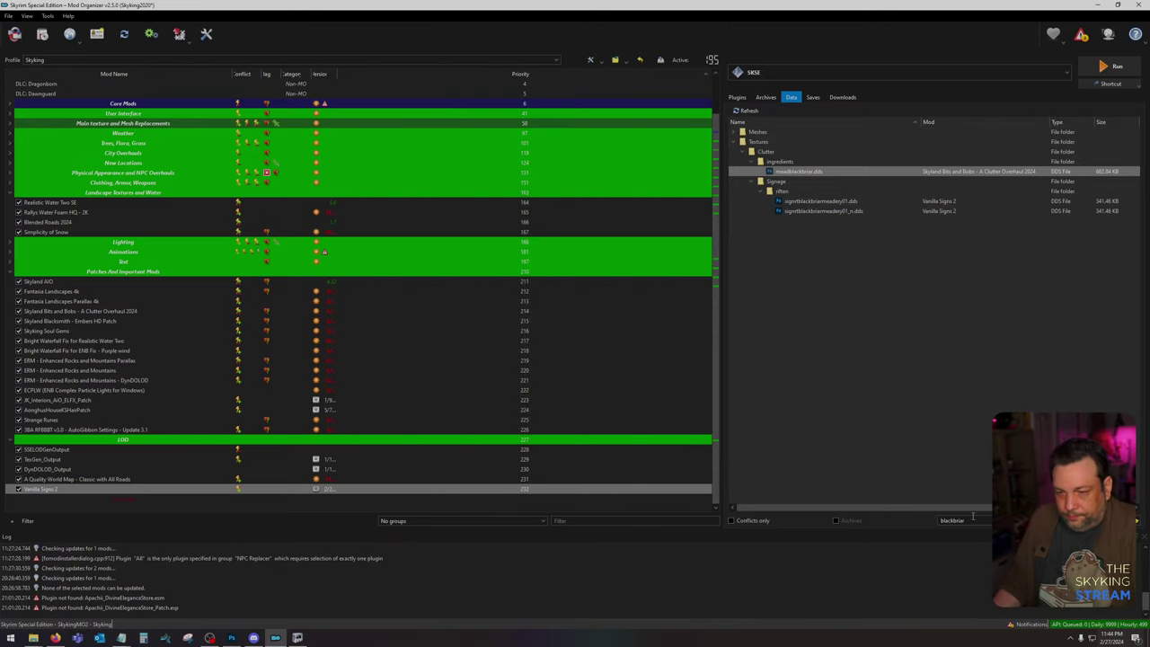
Step: Filter the data files for mead and compare the previews of mead01.dds and meadblackbriar.dds
text(mead)
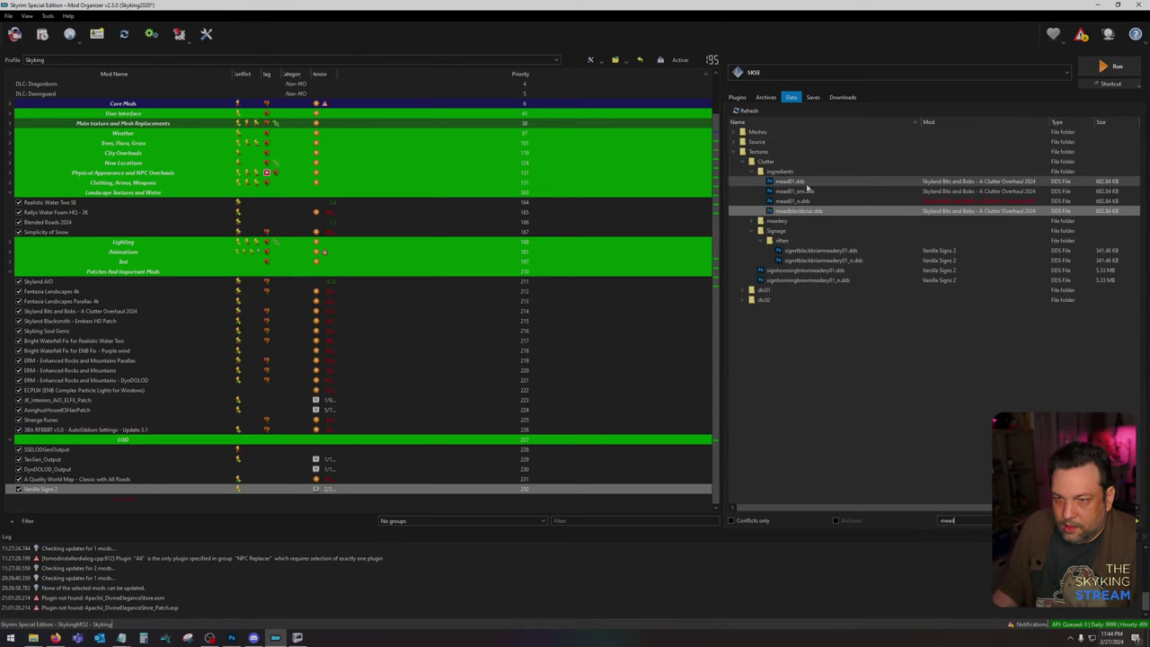
double_click(802, 182)
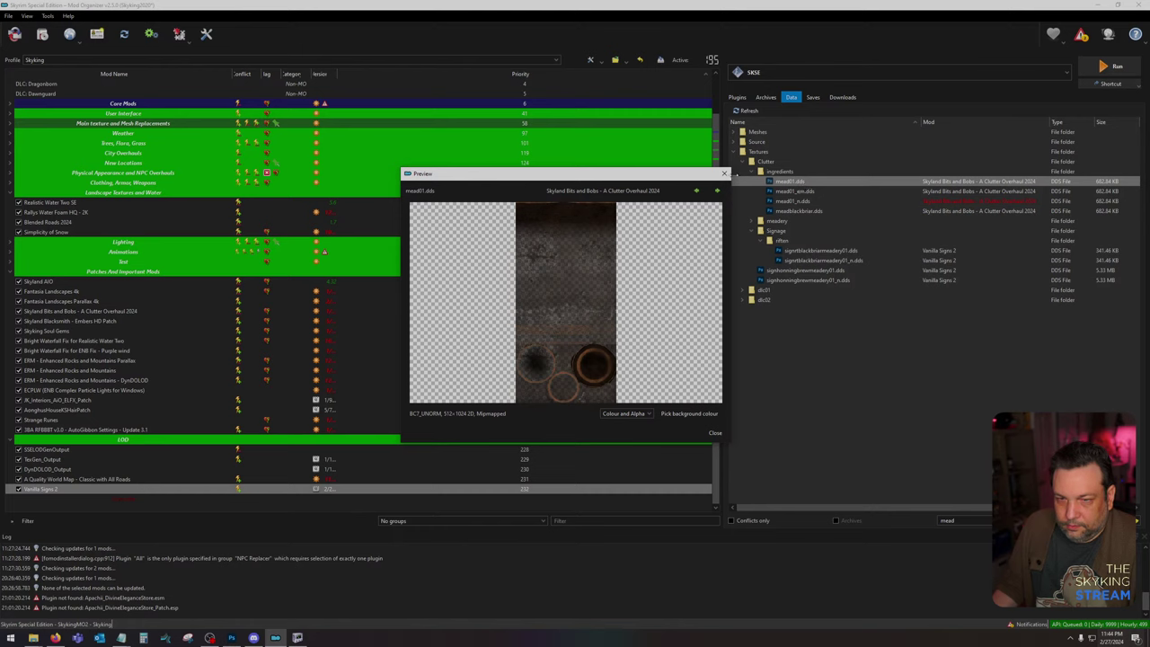
click(725, 173)
double_click(798, 210)
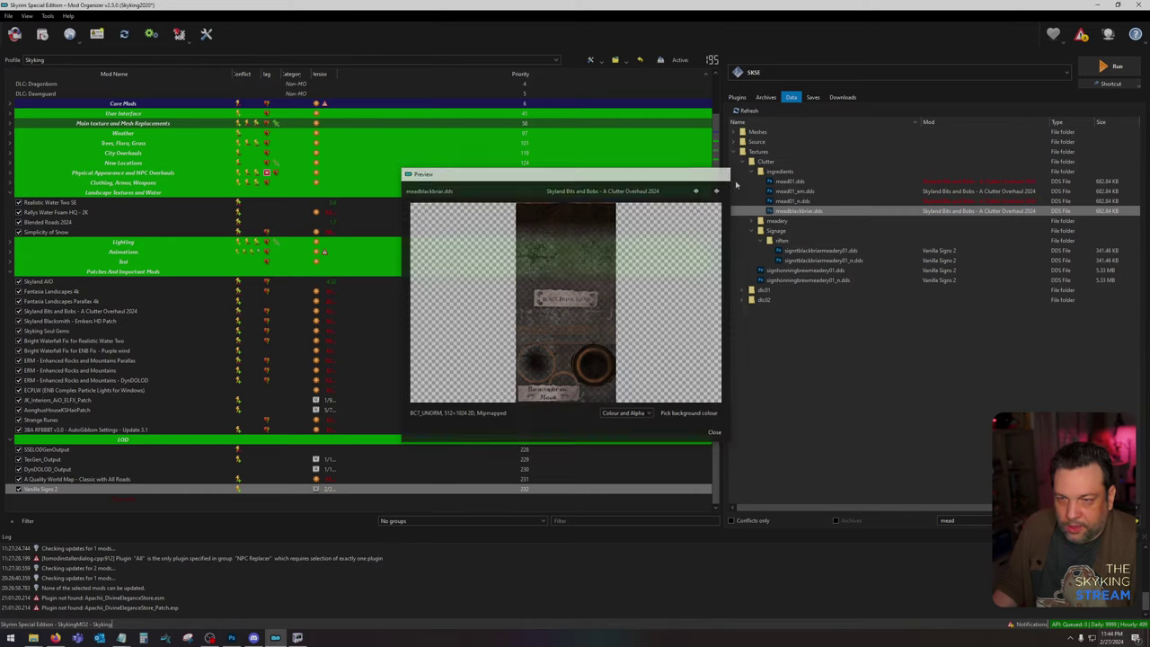
click(725, 173)
Step: Open meadblackbriar.dds in Photoshop without an alpha channel or separate mip-map layers, inspect its labels, and close it
right_click(791, 214)
click(821, 229)
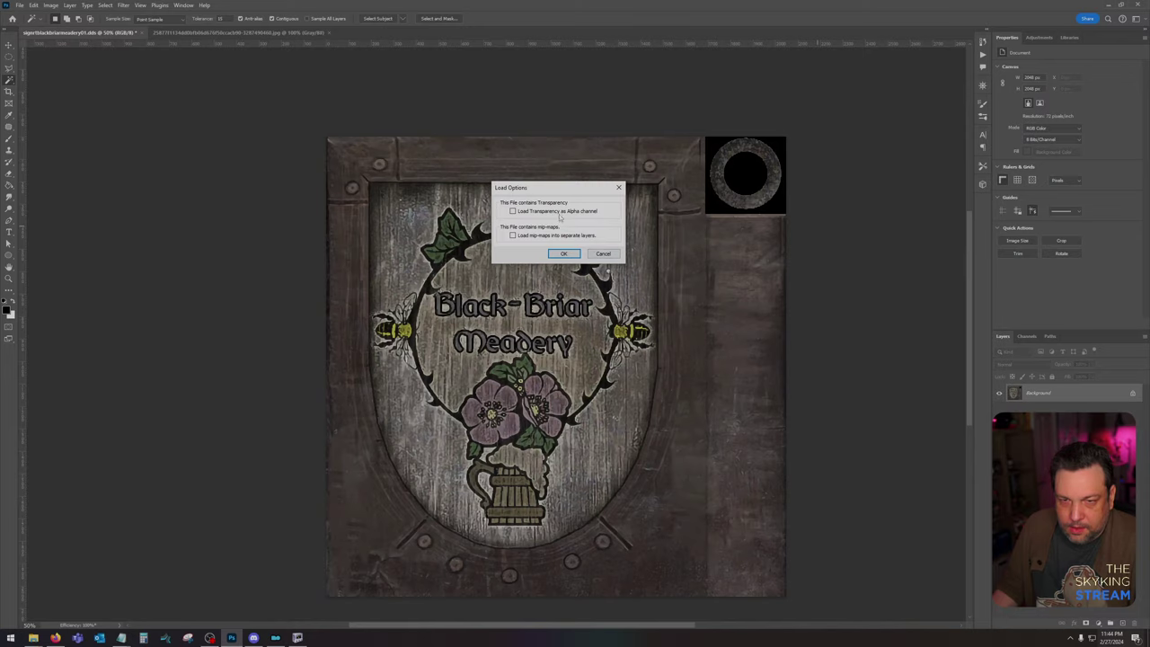
click(565, 253)
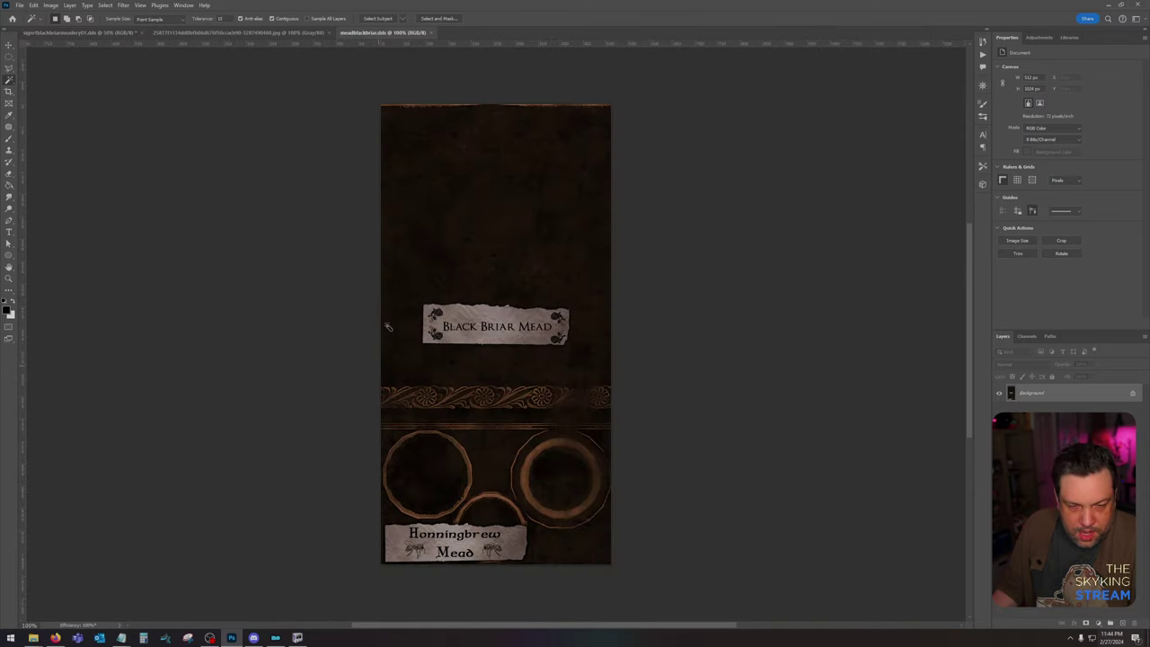
click(433, 32)
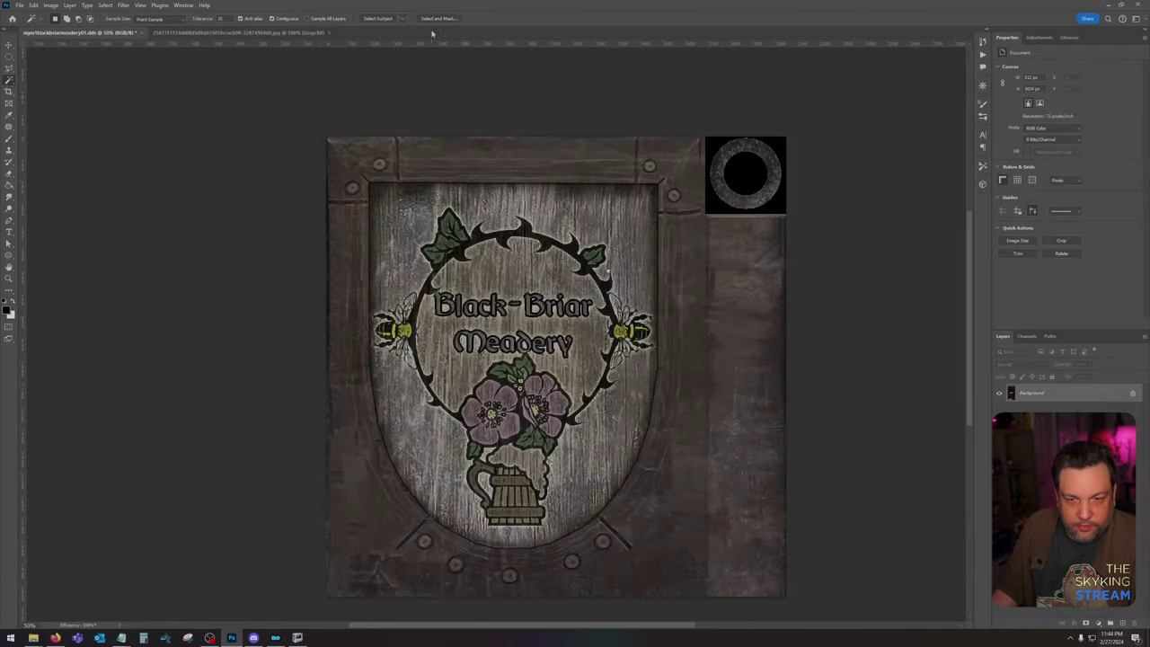
Step: Switch to Firefox and open the account's own mods list on the Nexus Mods Skyrim Special Edition site
click(272, 638)
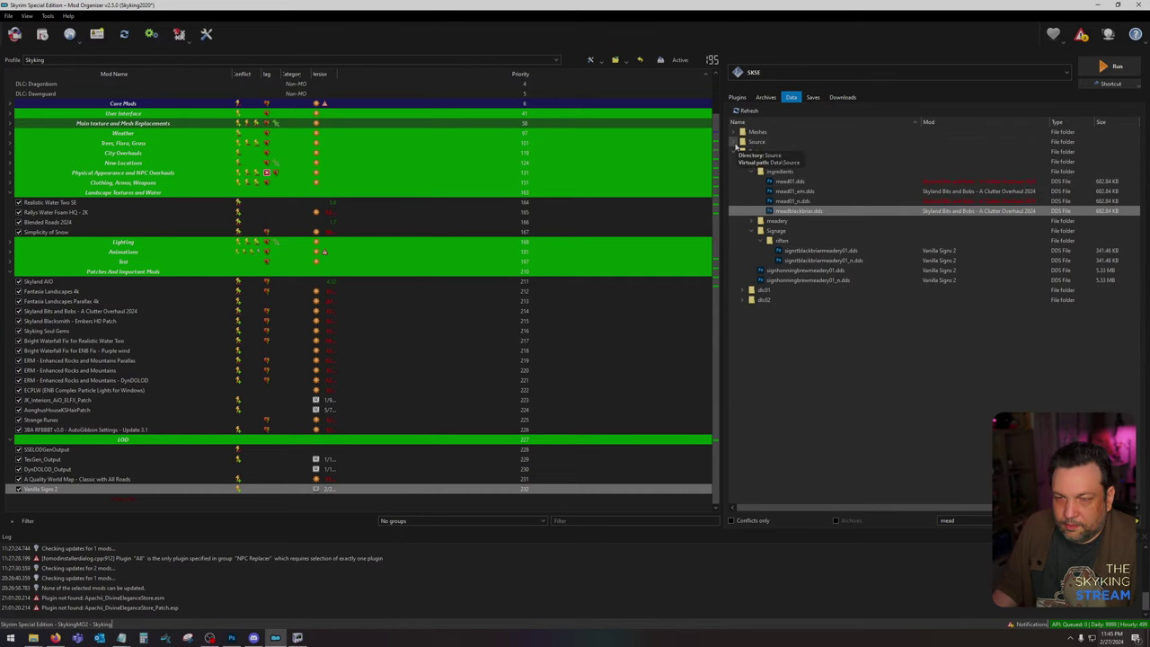
mouse_move(33, 637)
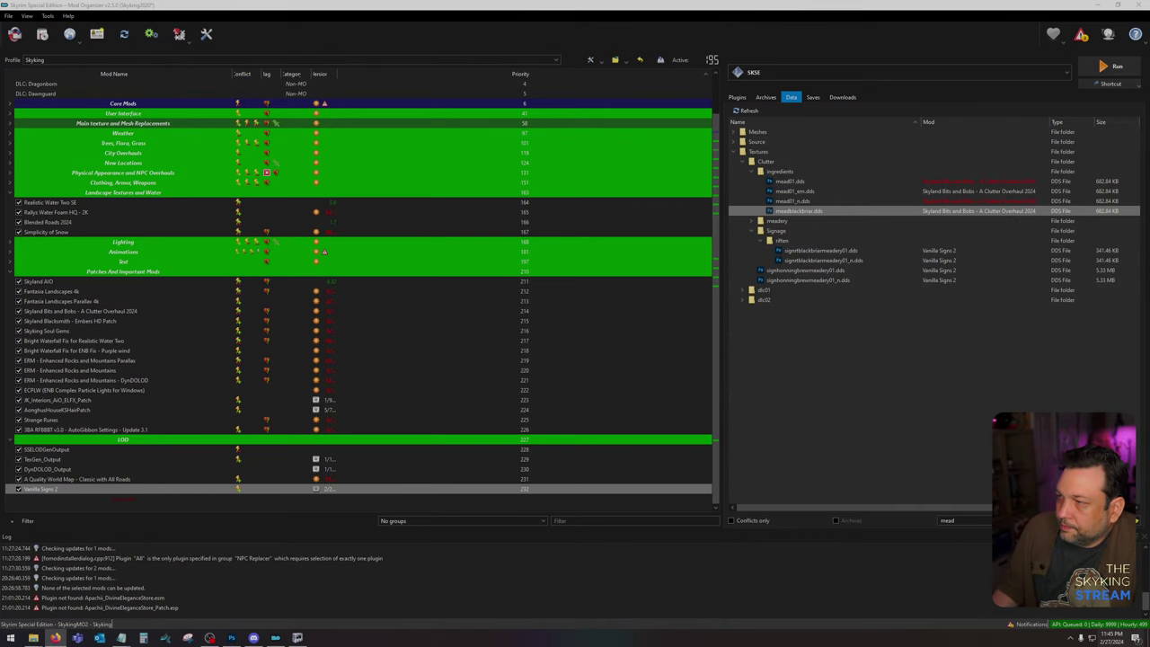
click(54, 636)
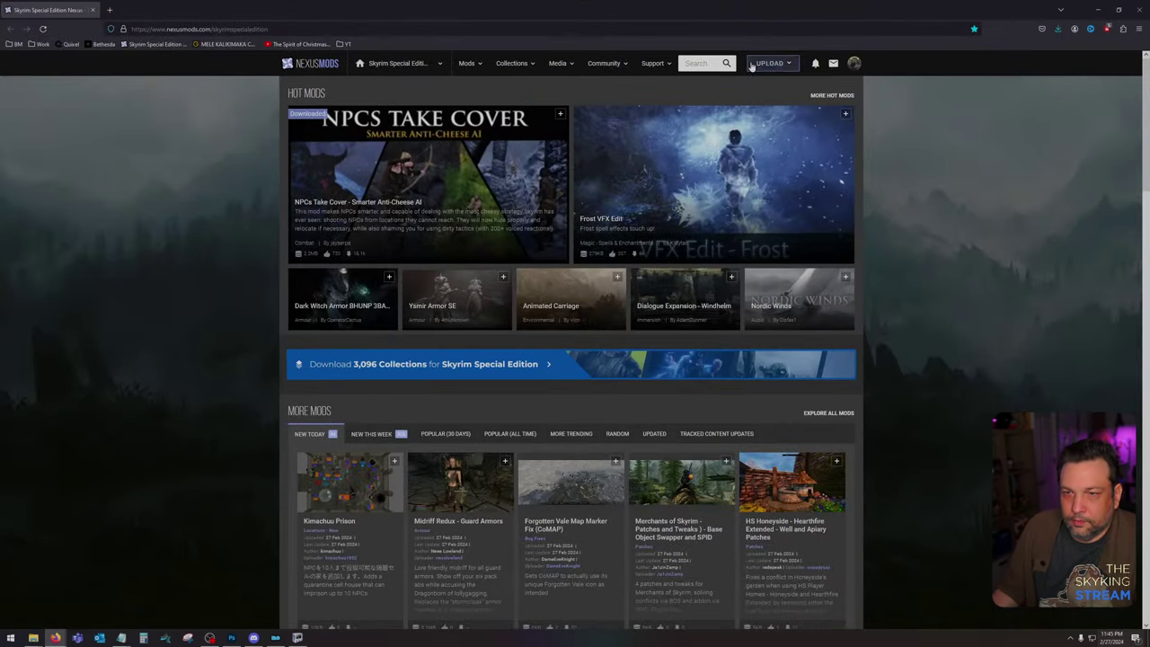
click(697, 63)
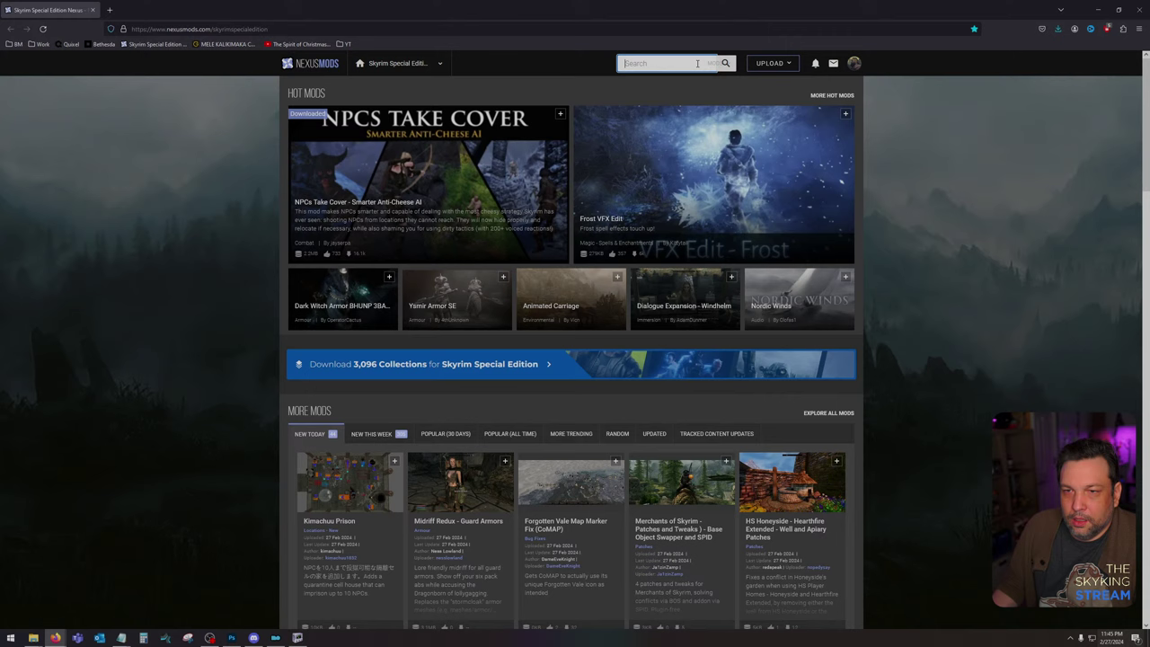
click(854, 63)
click(797, 170)
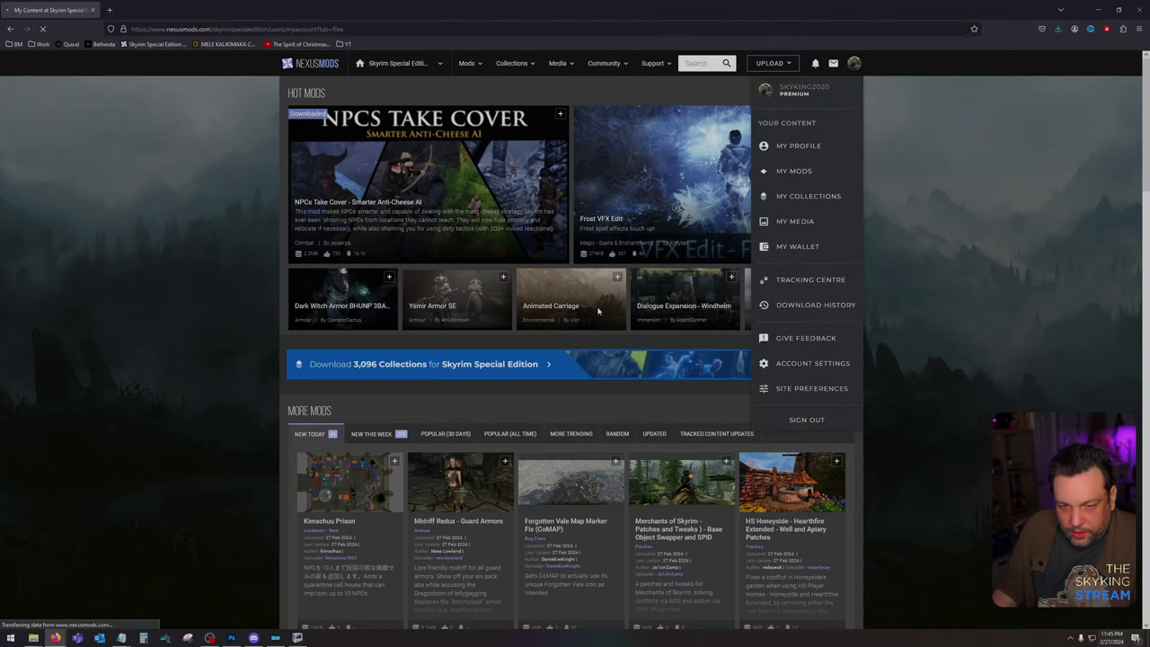
Step: Find Skyland Animated Mead and Ale Bottles in the account's mods list and open its files page
scroll(593, 308, down, 3)
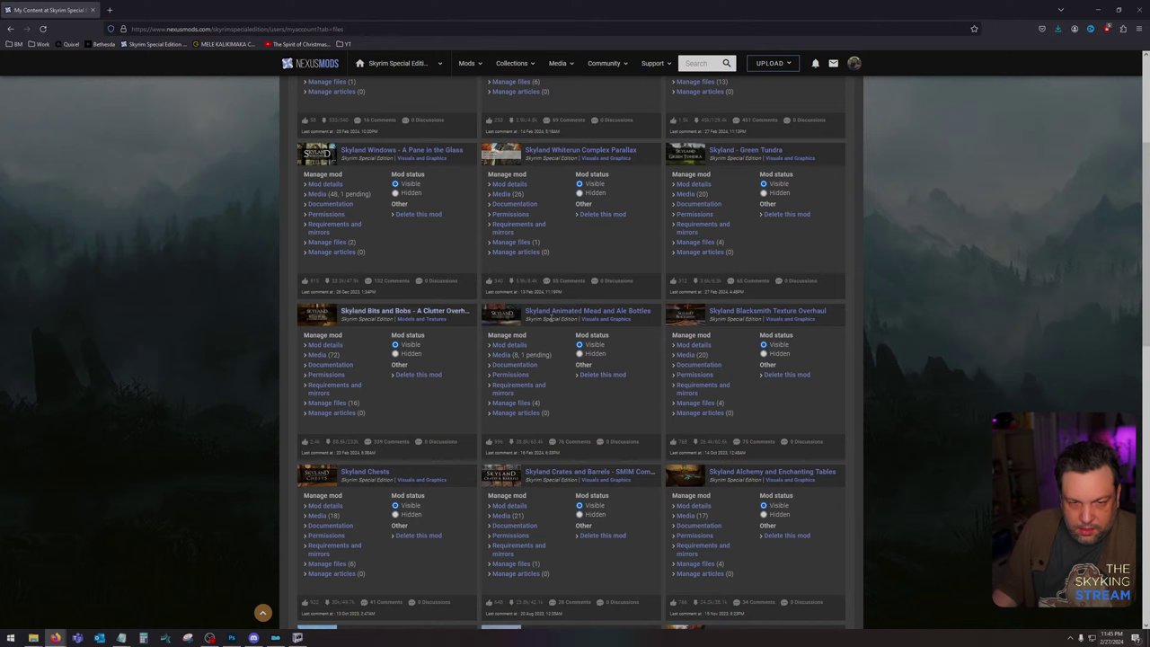
scroll(629, 328, down, 1)
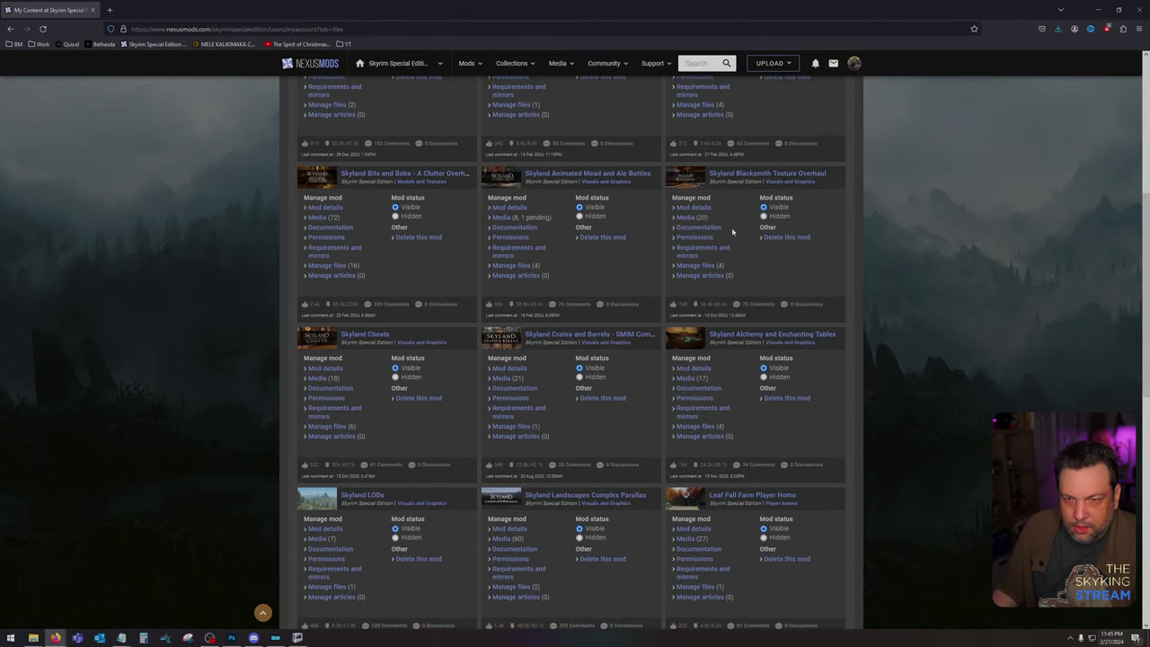
scroll(606, 296, down, 2)
scroll(733, 232, down, 2)
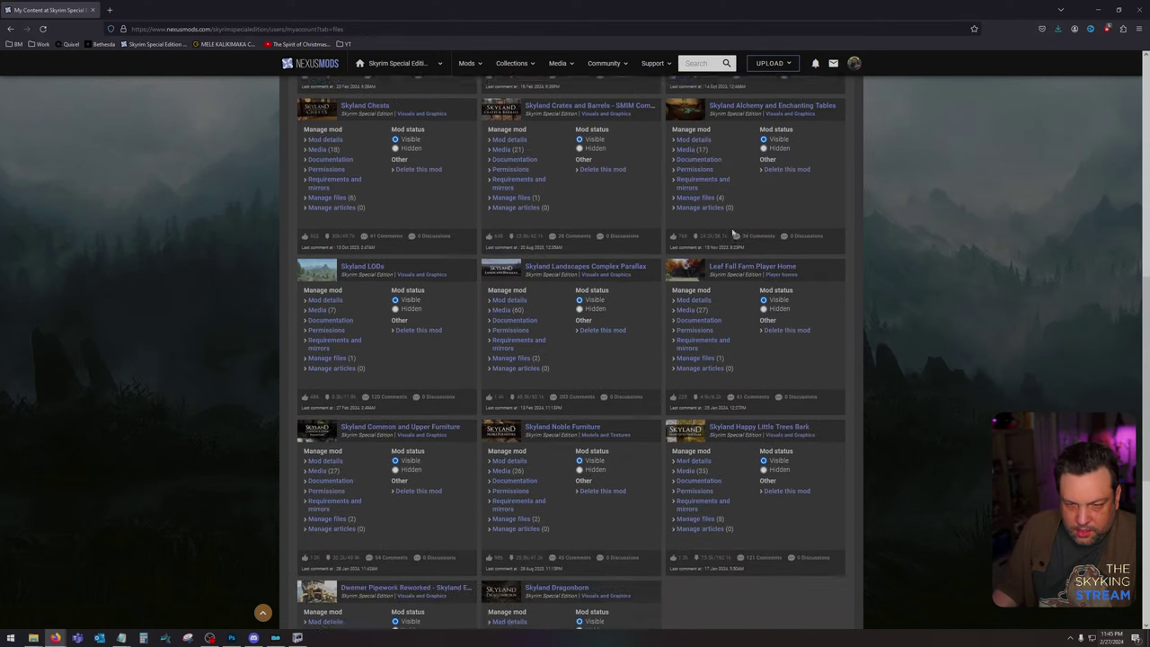
scroll(746, 388, up, 3)
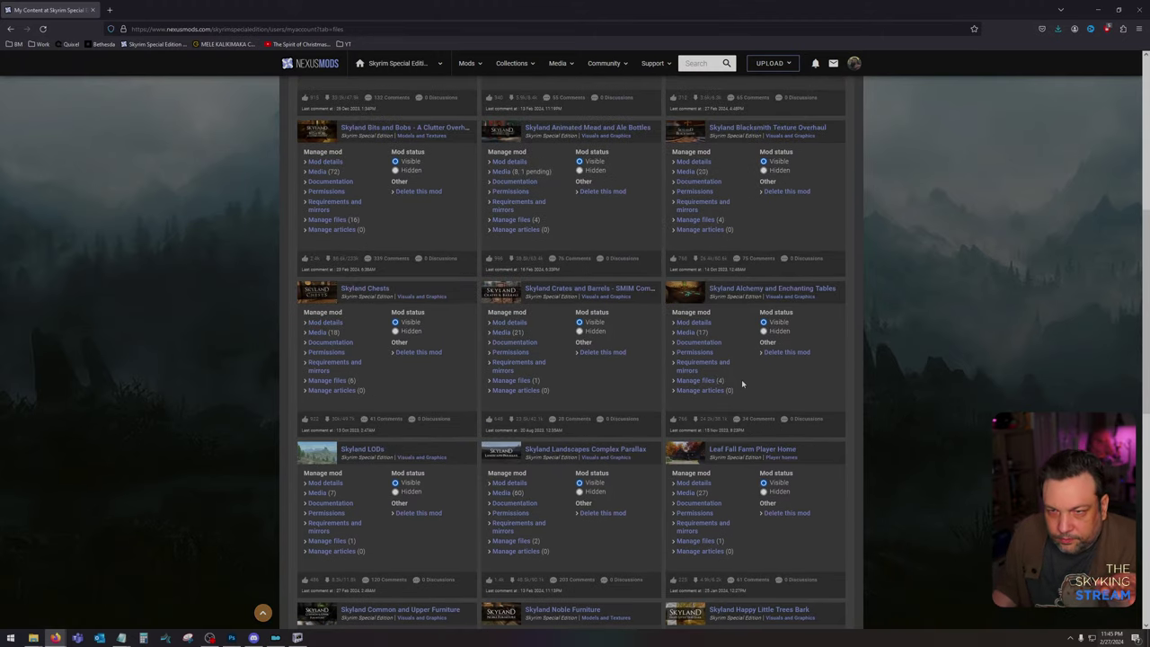
scroll(744, 386, up, 2)
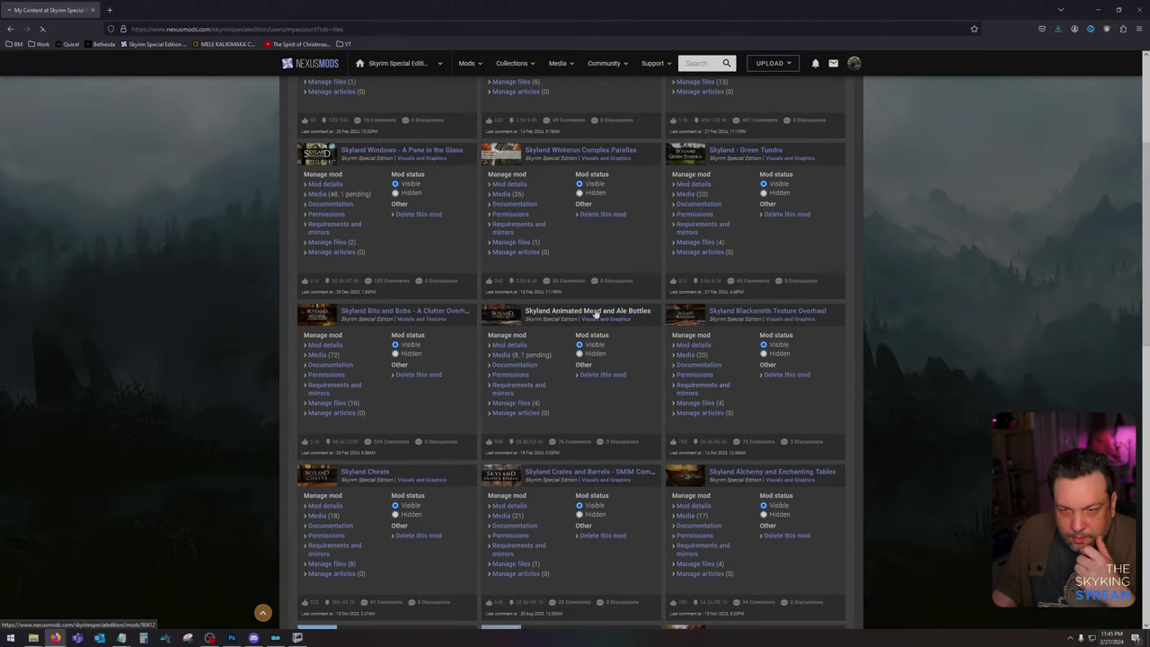
click(590, 310)
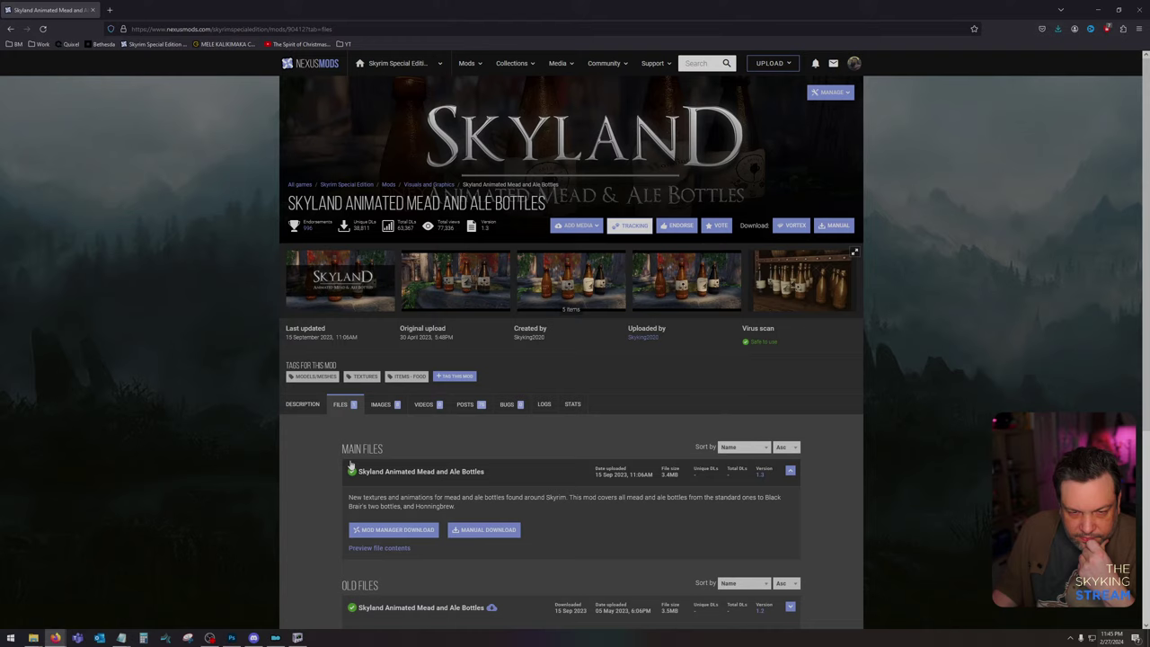
Step: Download the main file of Skyland Animated Mead and Ale Bottles manually and open the downloaded archive in 7-Zip
click(505, 530)
click(787, 268)
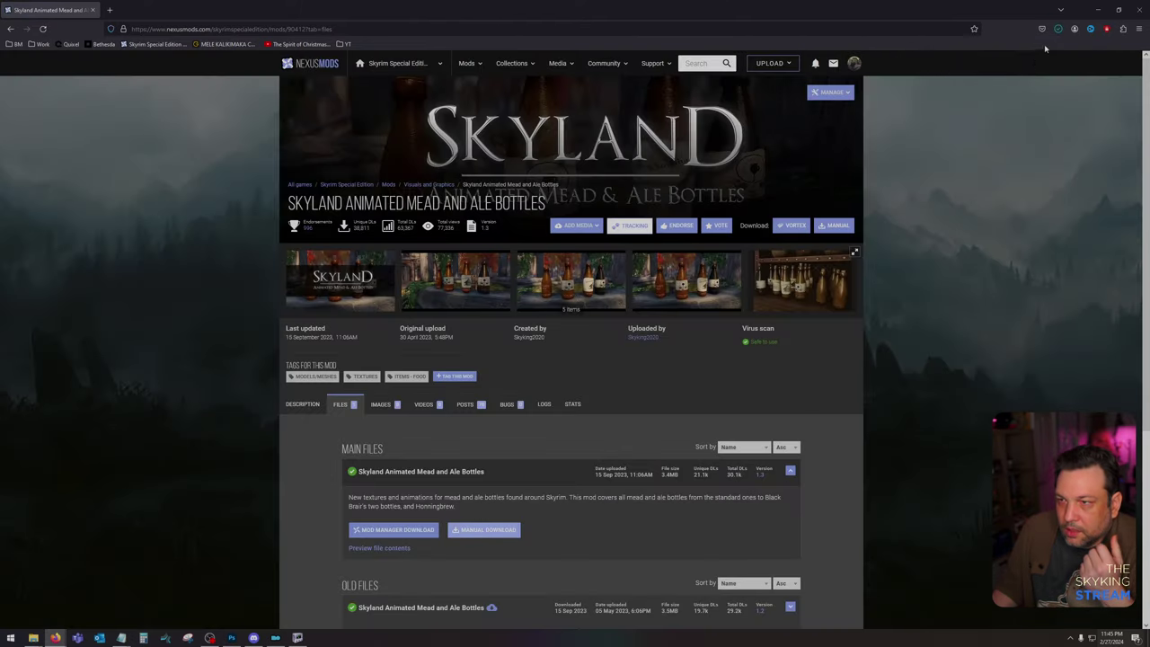
click(1058, 27)
click(1052, 51)
click(1096, 11)
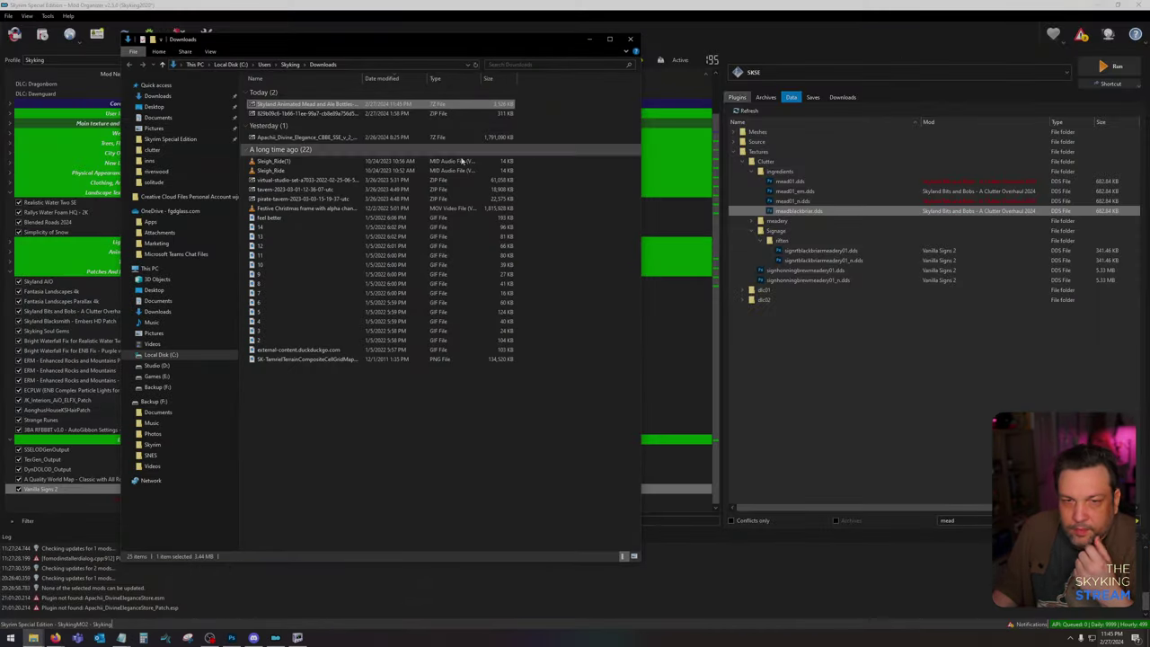
double_click(277, 105)
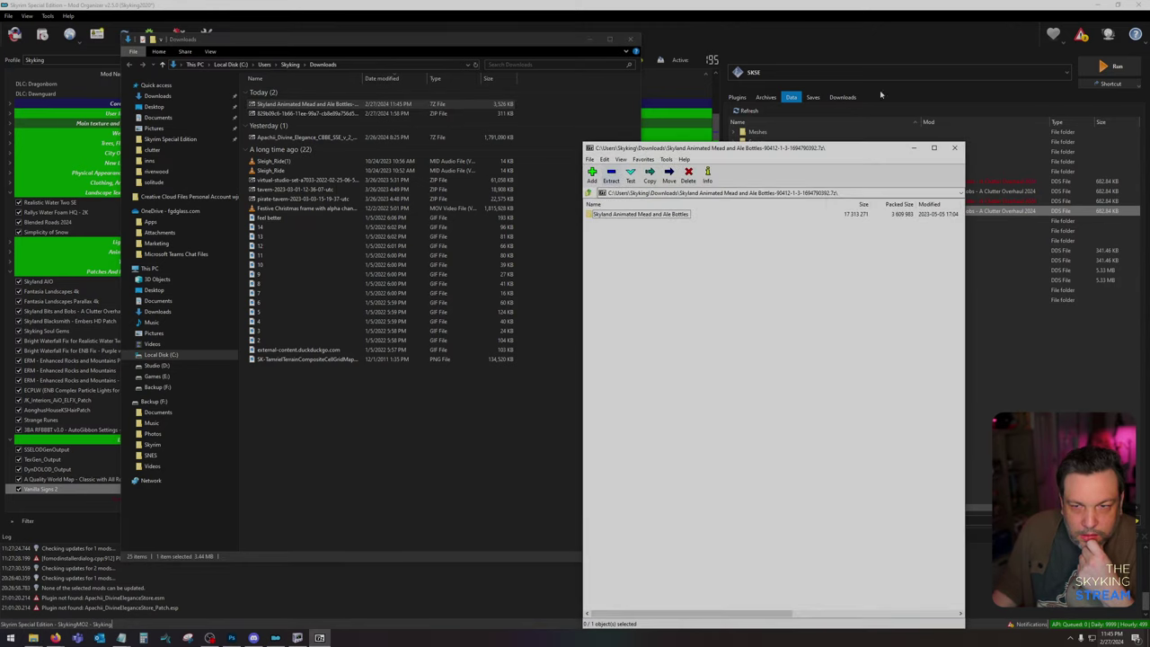
Step: Clear the other windows off the desktop, extract the Skyland Animated Mead and Ale Bottles folder onto it, and close the archive
click(1099, 7)
click(632, 38)
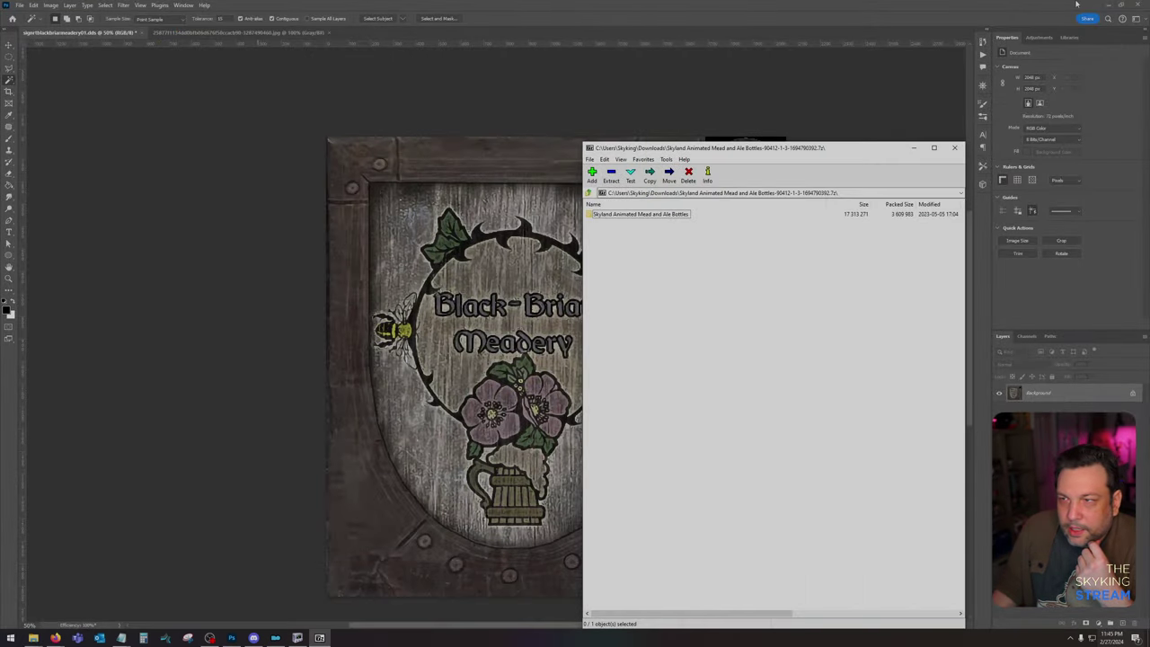
click(1104, 7)
click(578, 28)
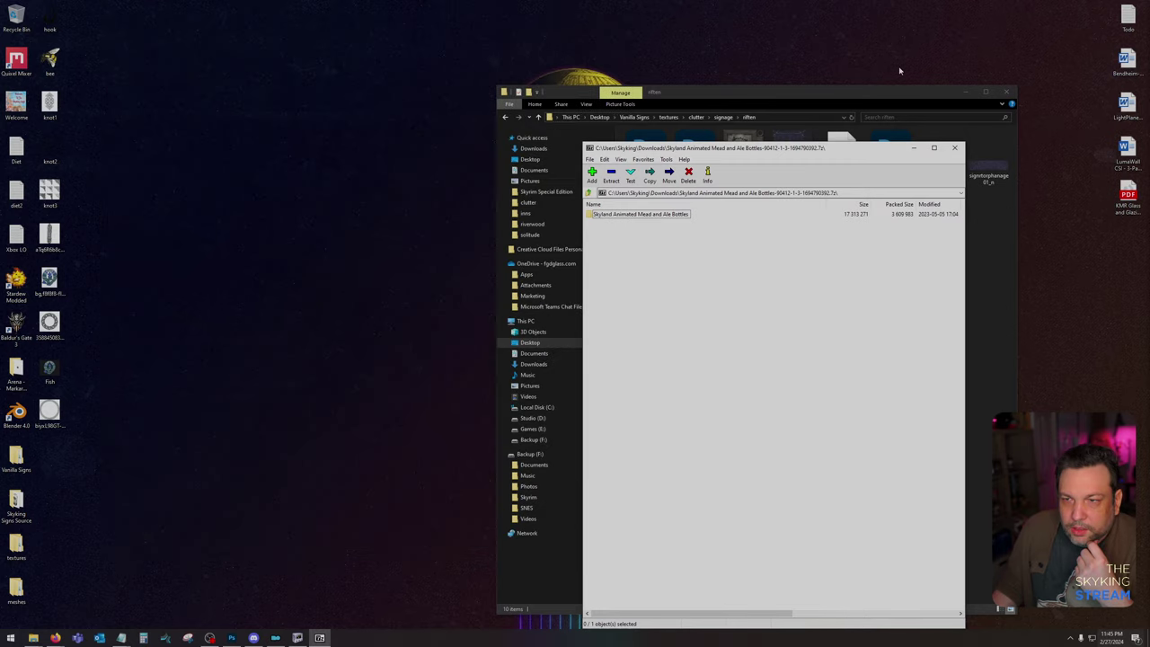
click(964, 91)
drag(621, 216, 455, 196)
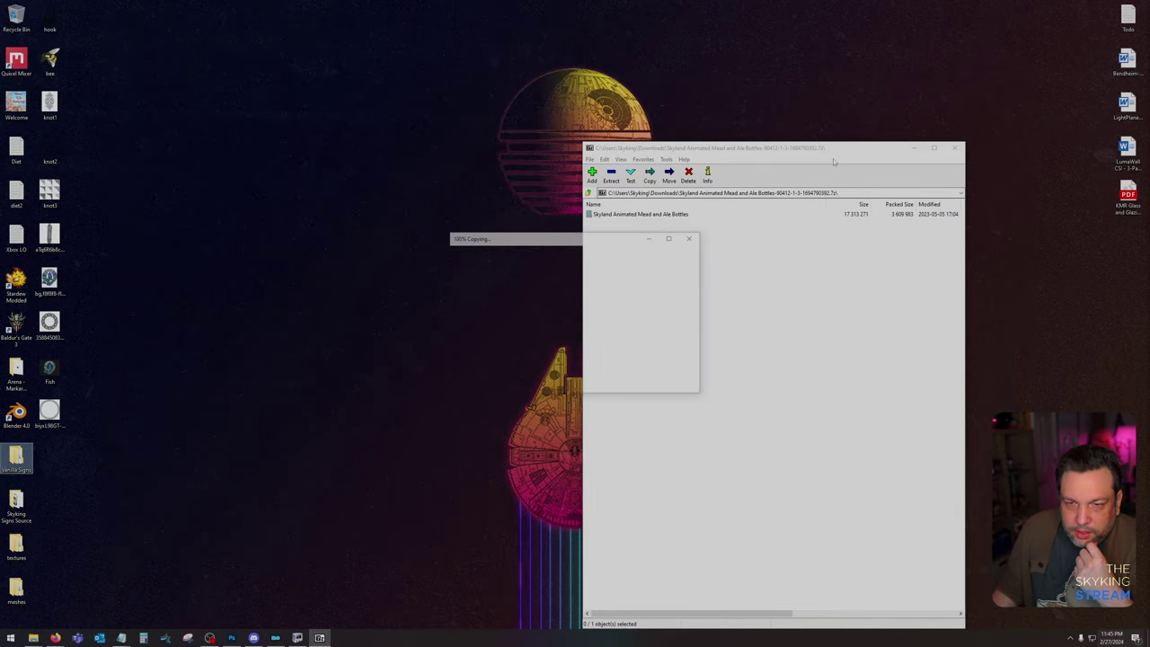
click(955, 147)
Step: Open beerlabel01 from the extracted folder's textures\clutter subfolder in Photoshop without loading mip-maps into separate layers
double_click(454, 196)
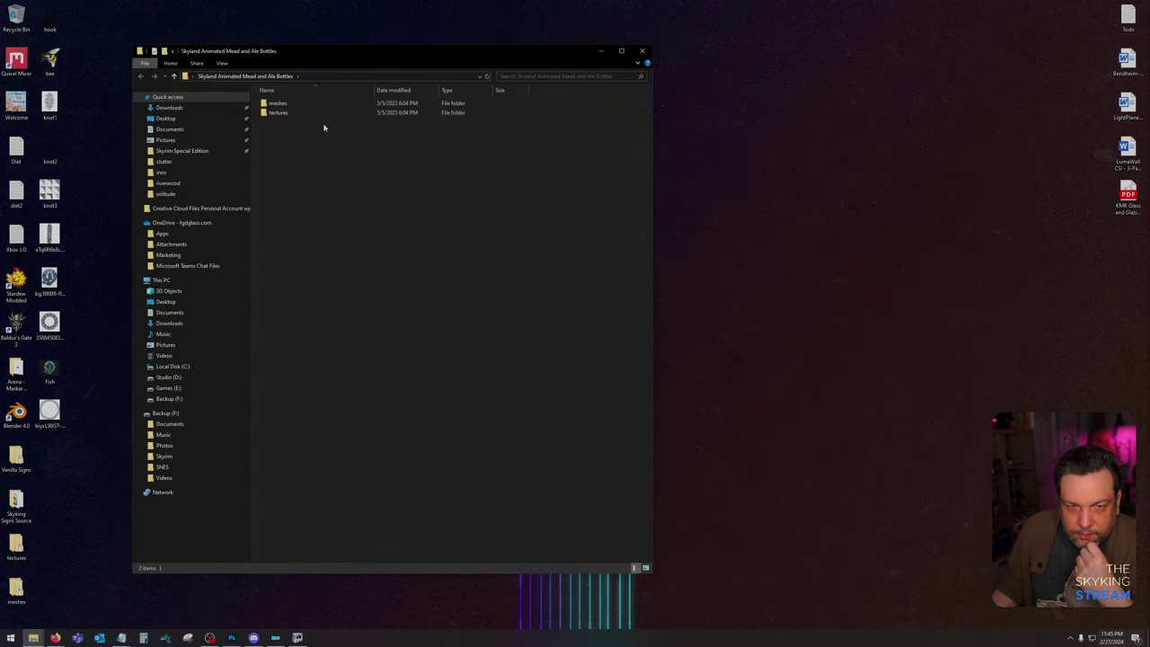
double_click(300, 111)
double_click(296, 104)
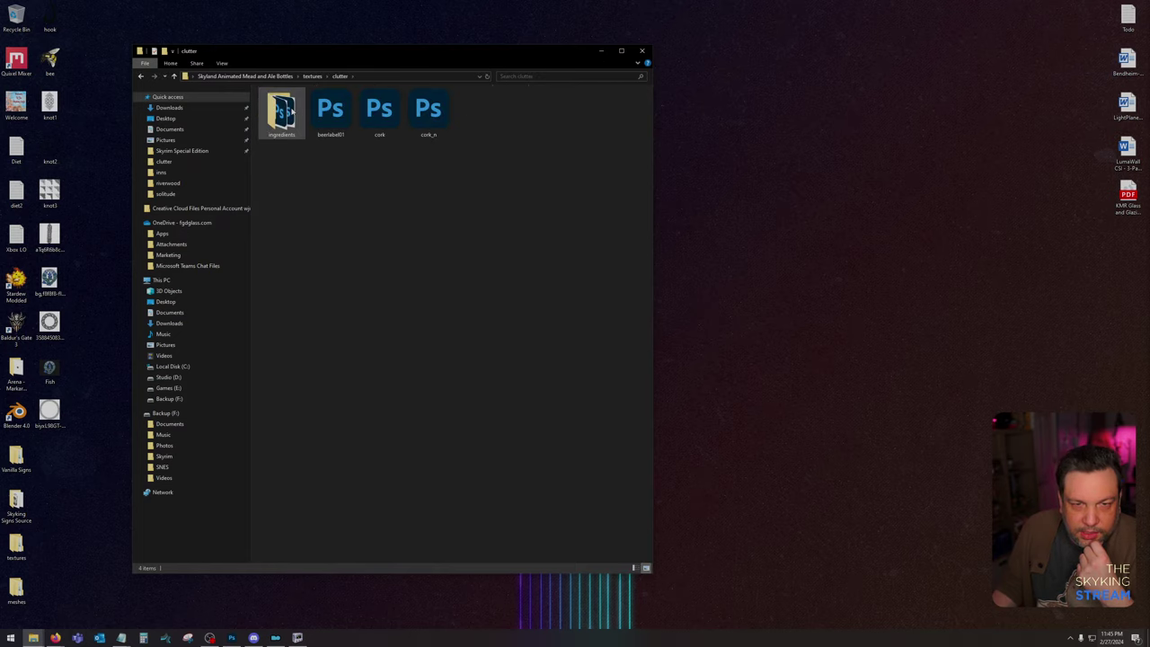
double_click(327, 106)
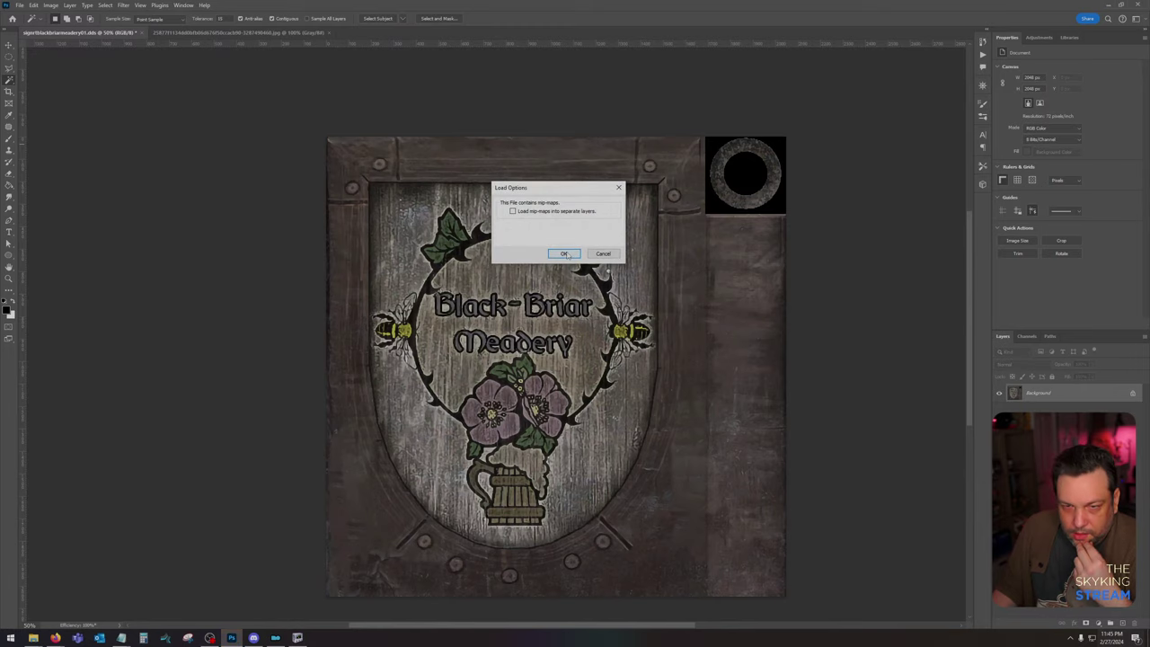
click(564, 252)
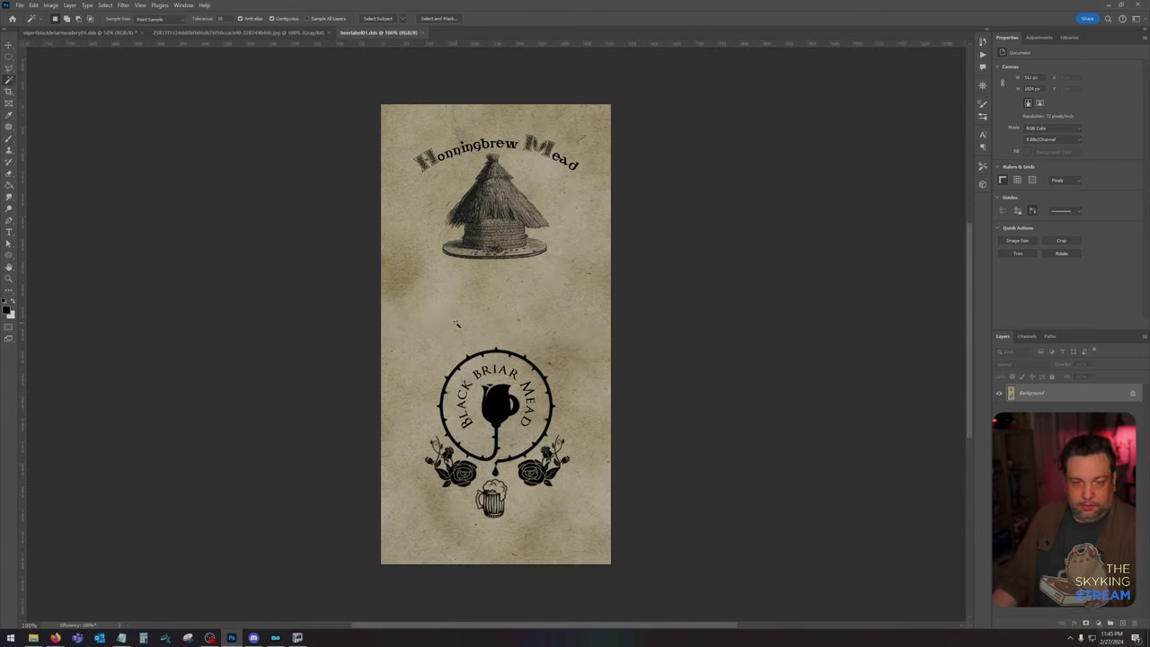
Step: Examine the Black Briar Mead emblem in the lower half of beerlabel01.dds at 300% zoom
key(ctrl+plus)
key(ctrl+plus)
key(ctrl+plus)
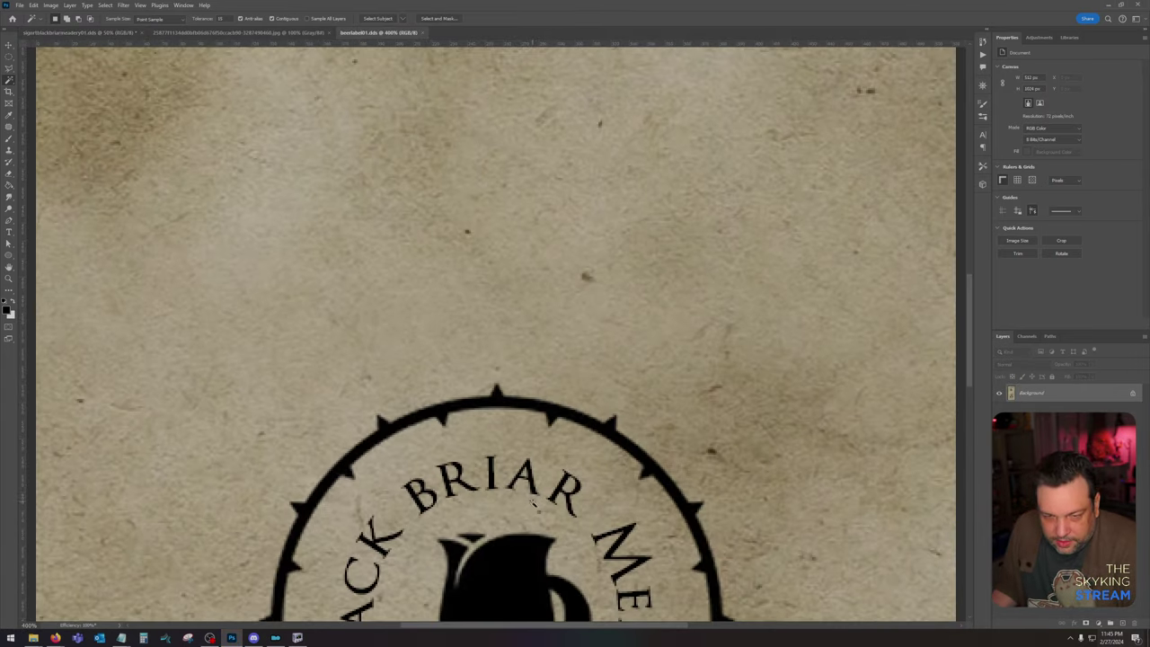
drag(533, 501, 541, 105)
key(ctrl+minus)
drag(559, 172, 558, 155)
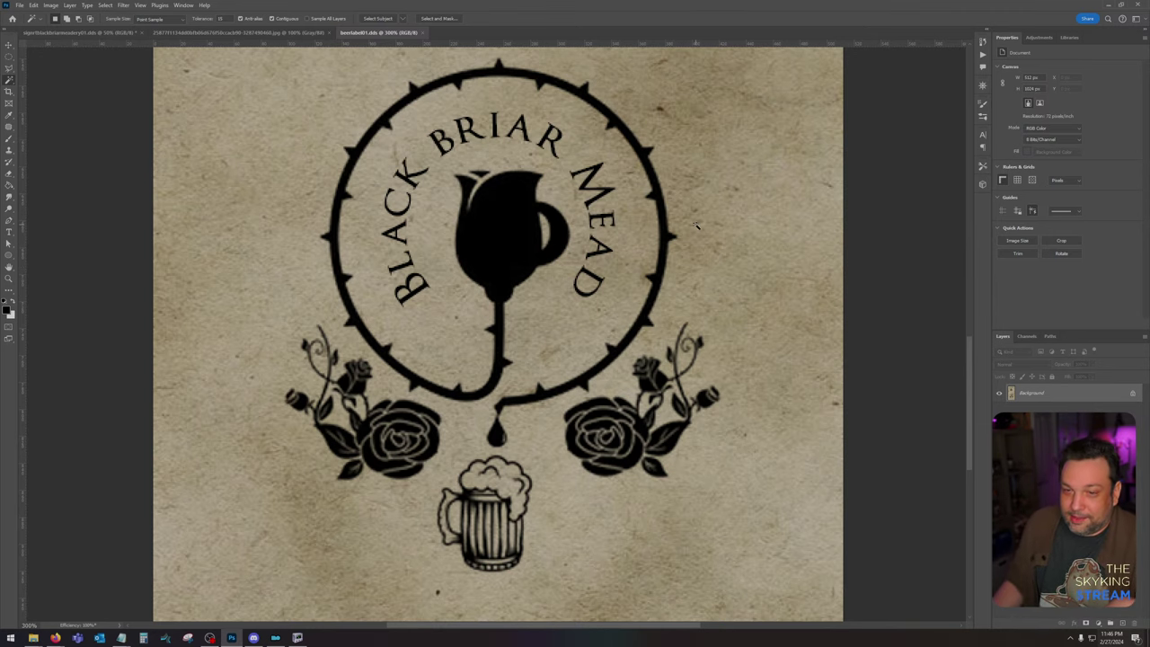
Step: Compare the Black-Briar Meadery sign design with the Black Briar Mead emblem on the bottle label
click(89, 34)
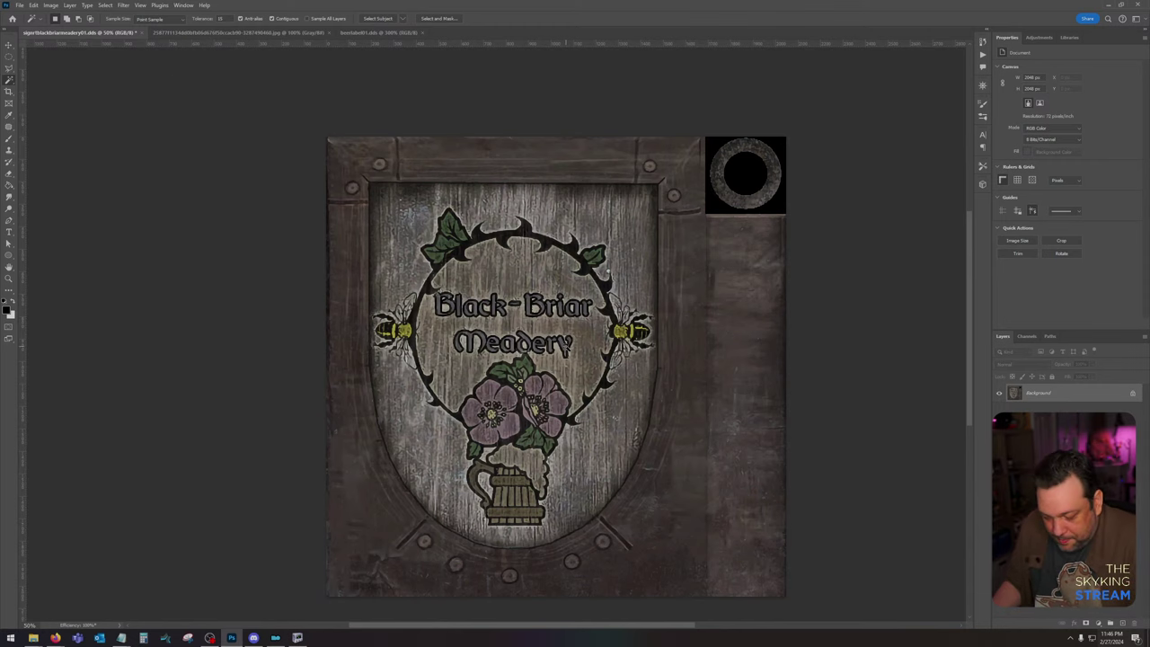
key(ctrl+plus)
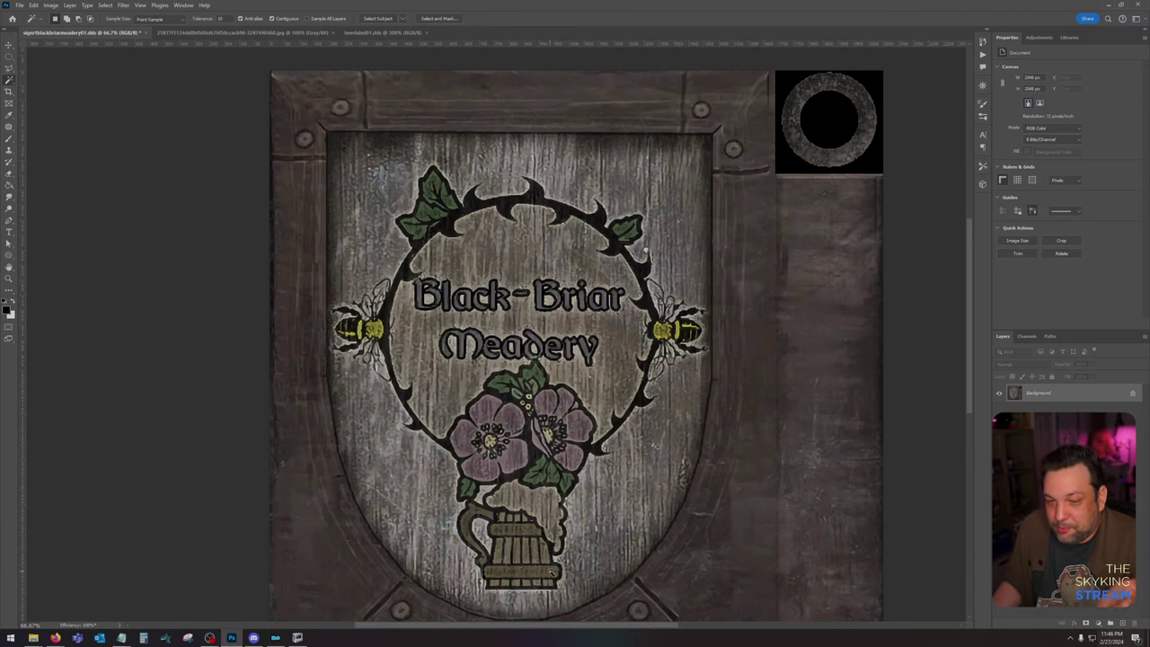
click(375, 33)
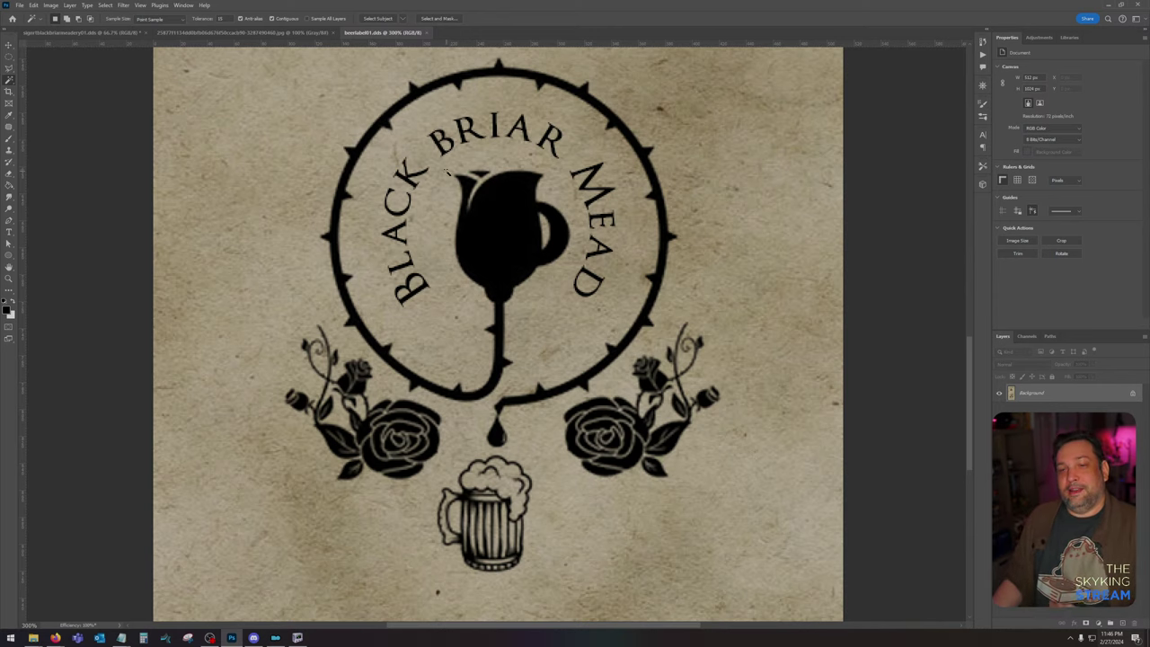
scroll(625, 421, up, 1)
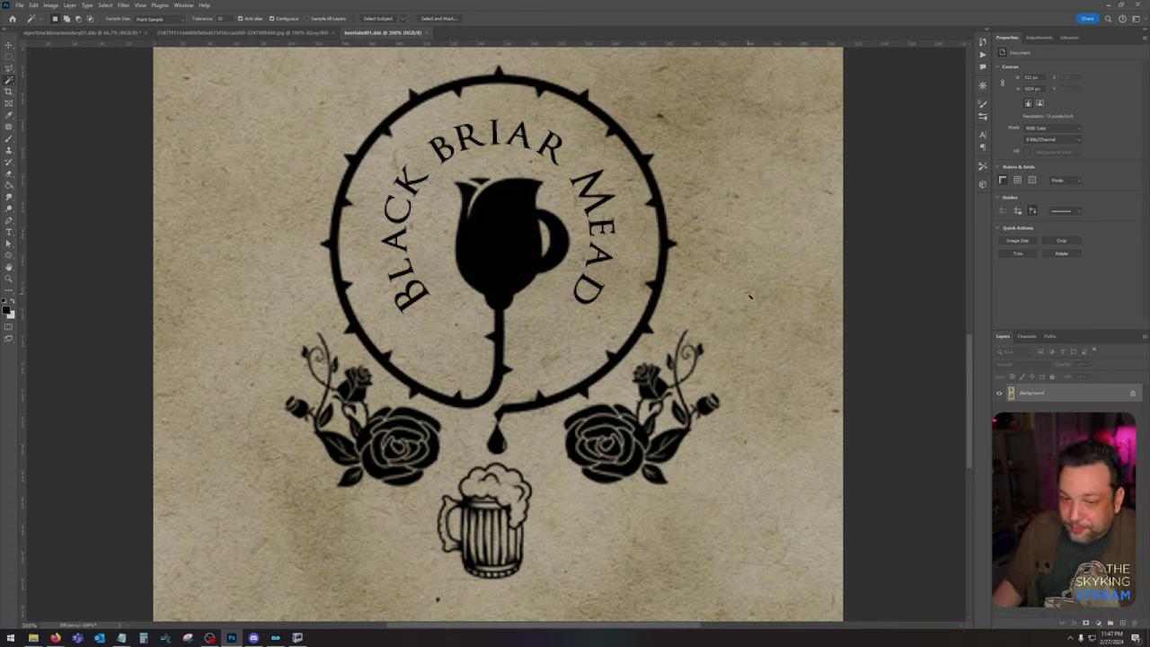
key(alt+Tab)
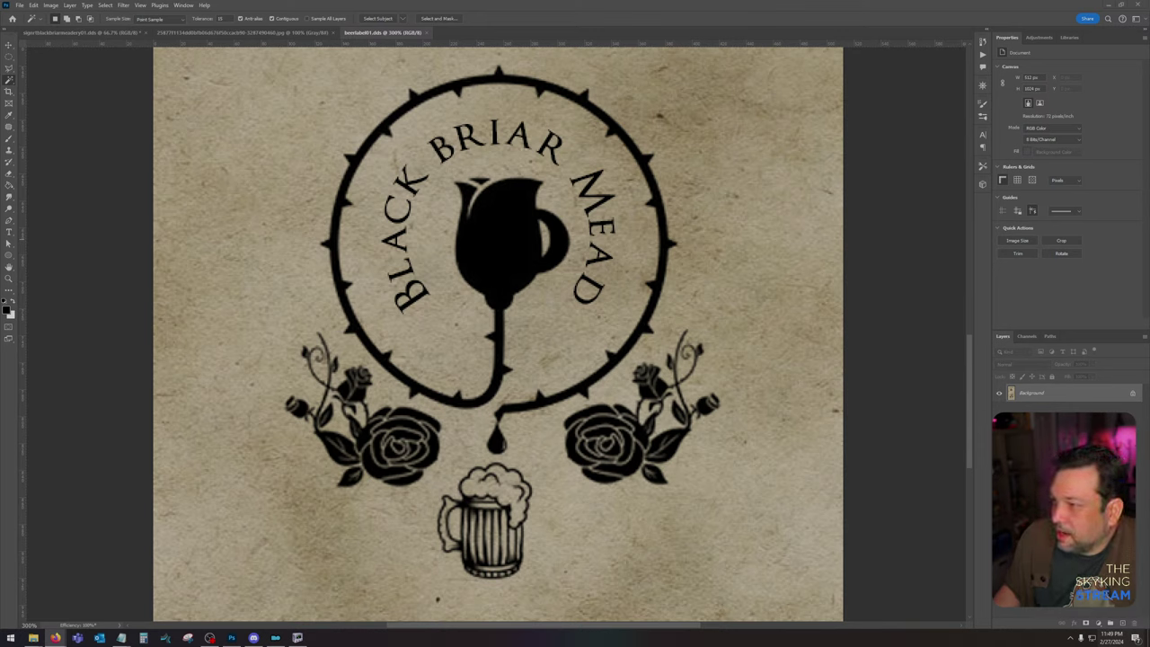
click(460, 300)
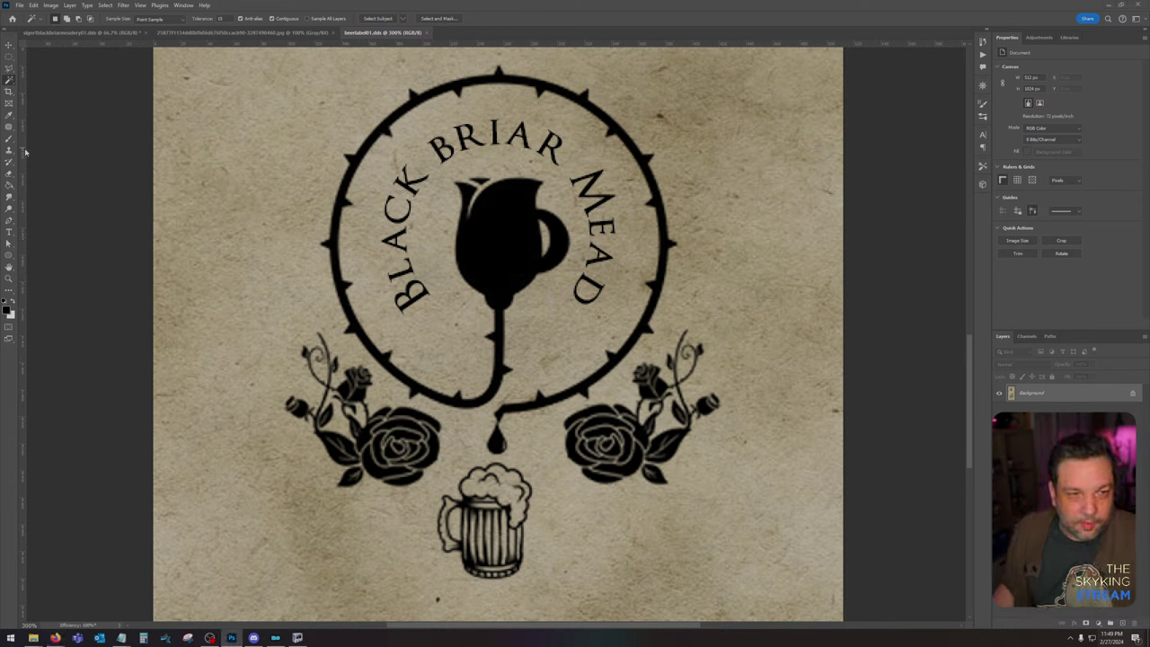
Step: Add a blank layer to beerlabel01.dds, marquee-select the Black Briar Mead emblem, try to copy it, and activate the Background layer
click(9, 221)
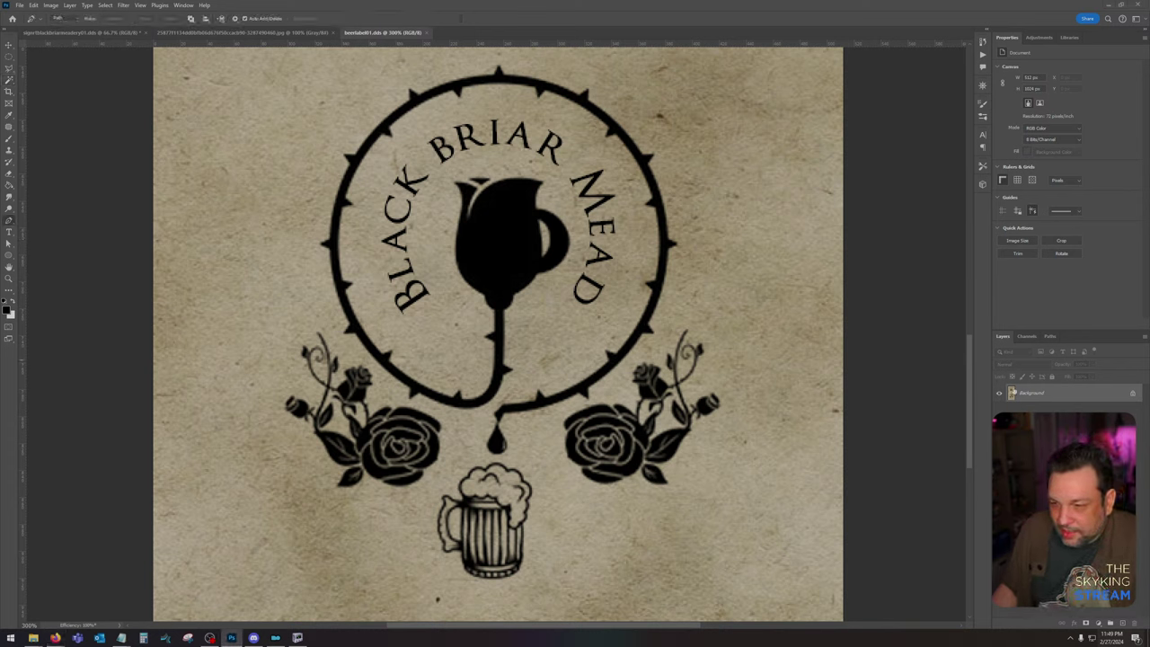
click(1123, 623)
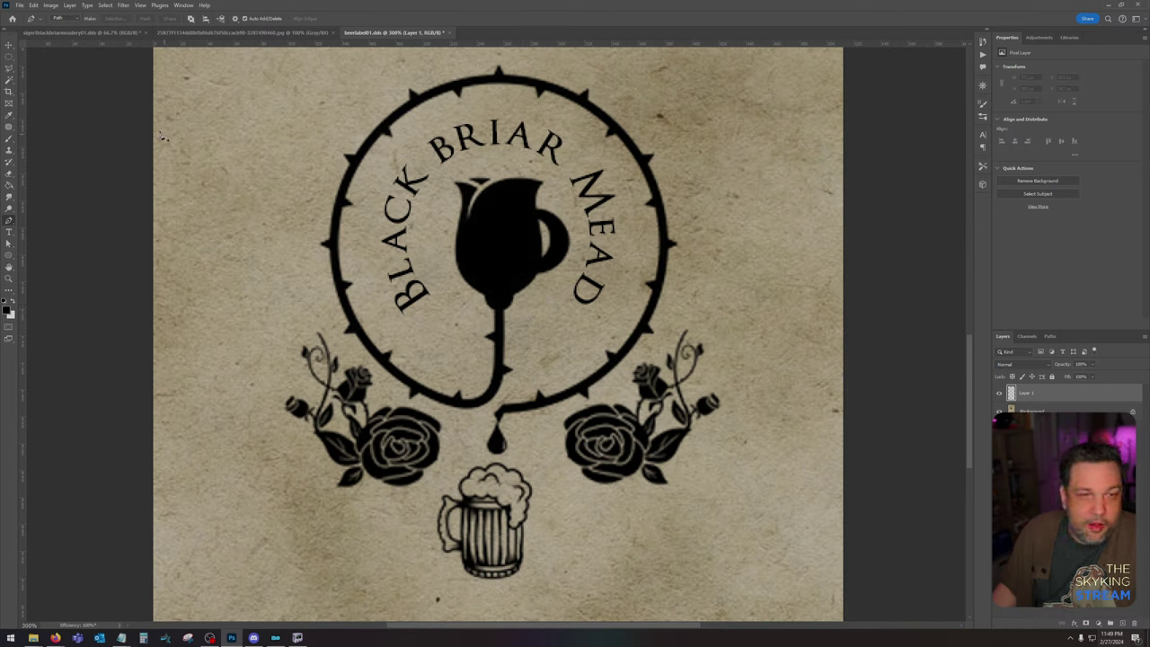
click(9, 56)
drag(251, 63, 764, 597)
key(ctrl+c)
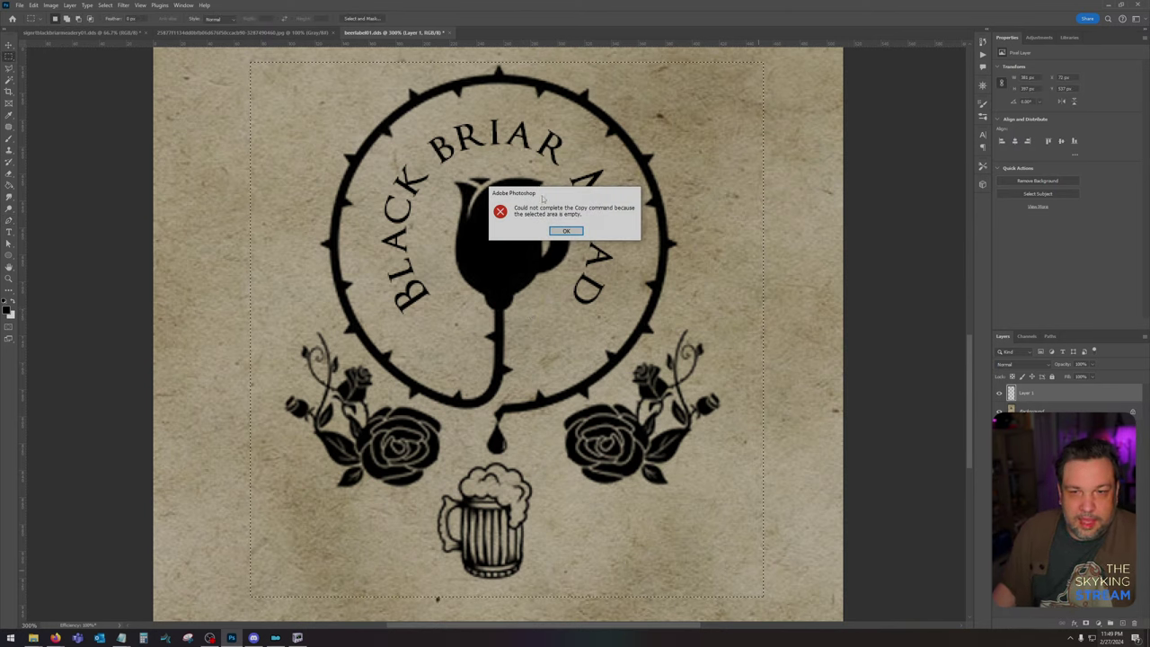
click(573, 232)
click(1033, 409)
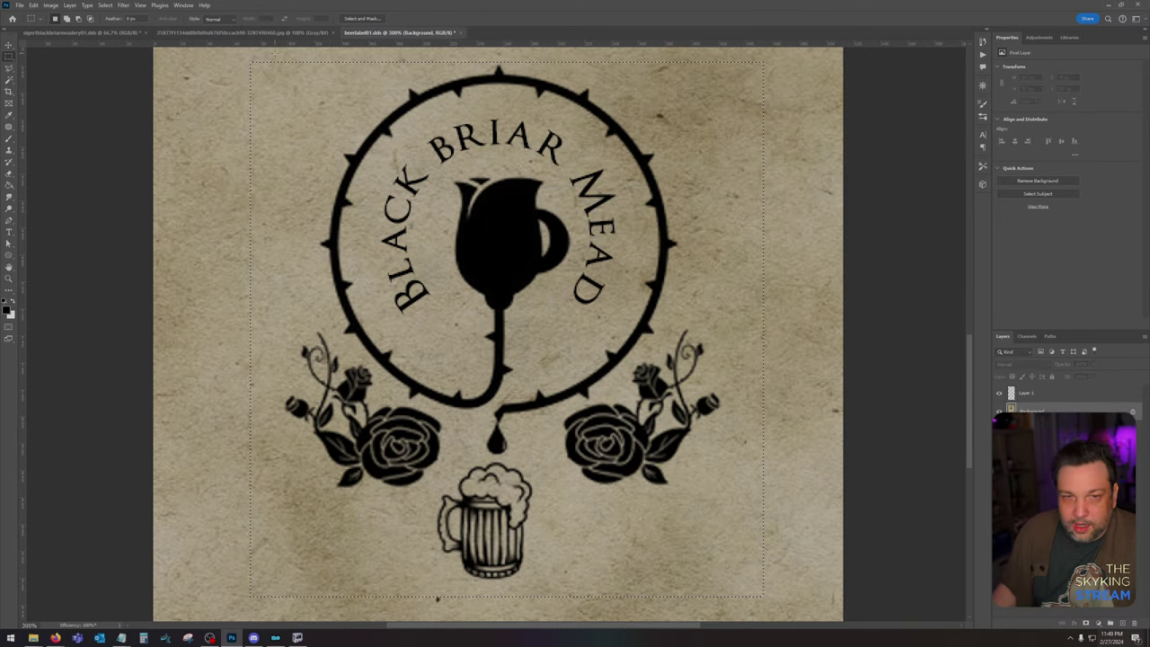
Step: Return to the Black-Briar Meadery sign document, show the whole texture, and open the Desktop folder in File Explorer
click(228, 33)
click(81, 32)
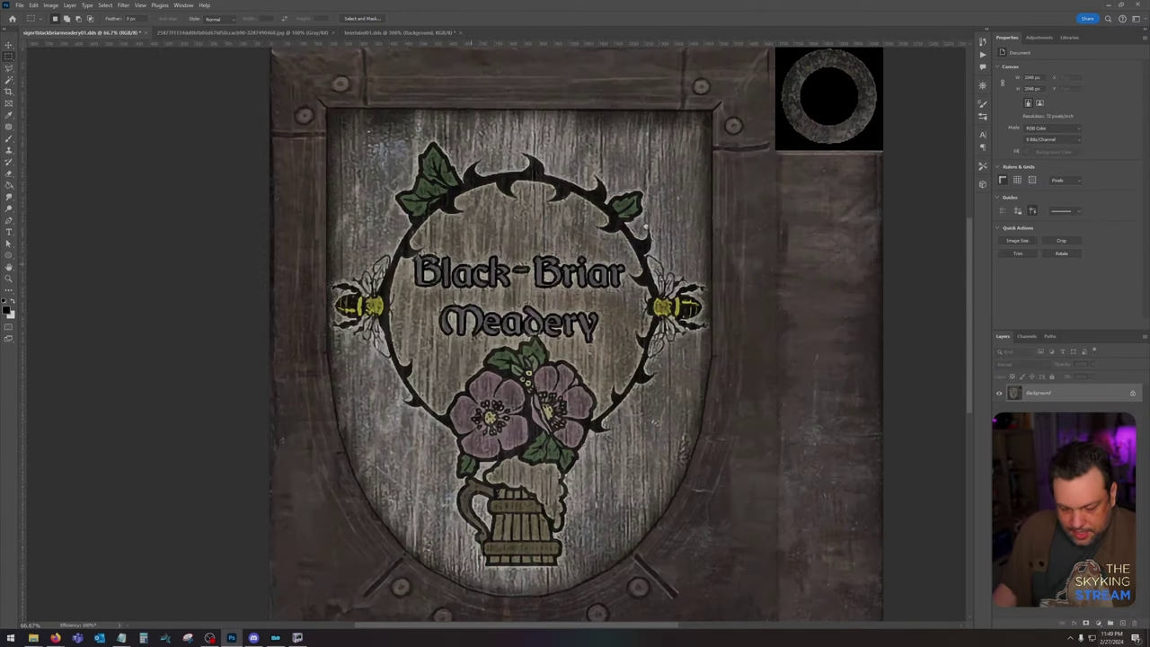
key(ctrl+minus)
key(ctrl+minus)
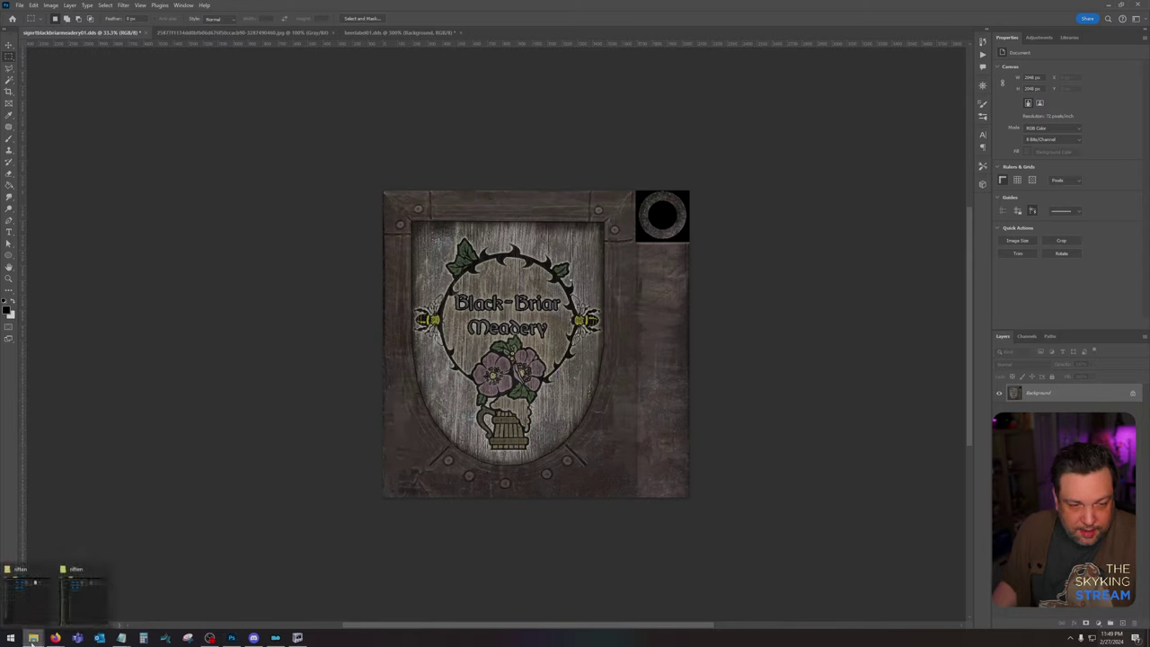
right_click(32, 639)
click(18, 5)
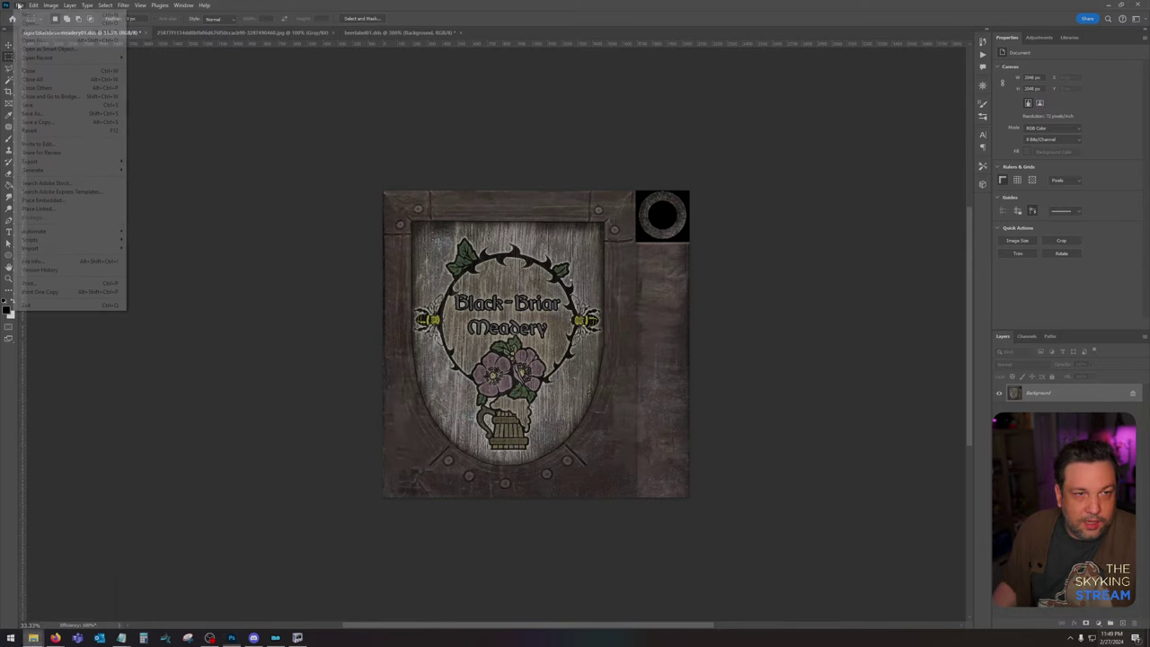
right_click(32, 639)
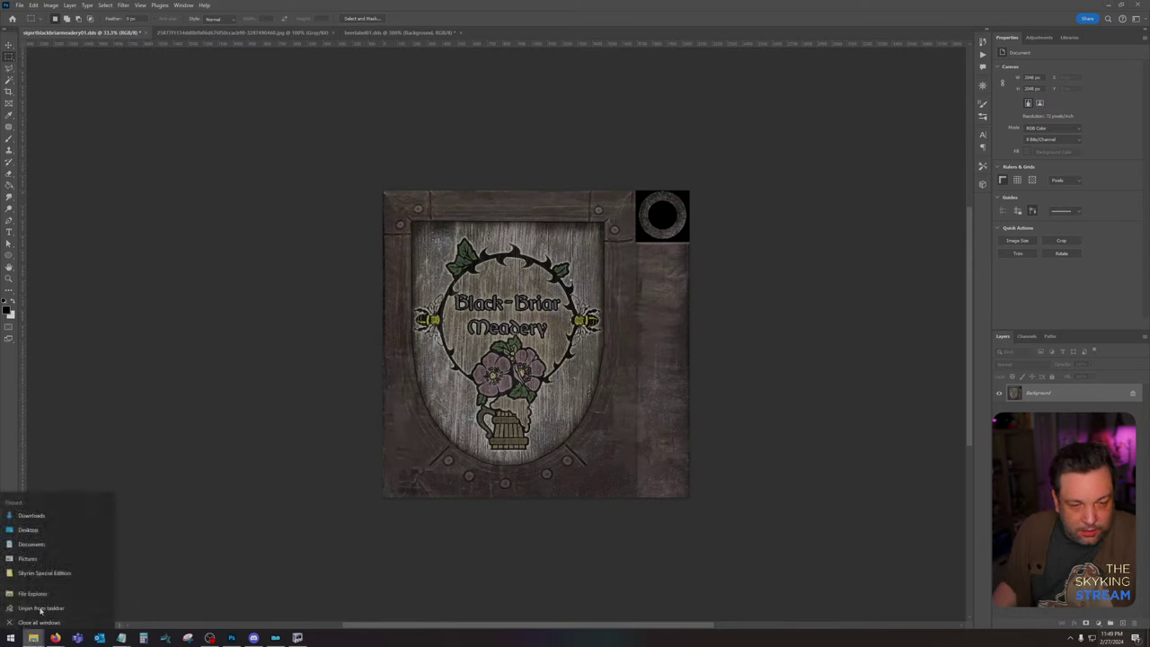
click(49, 528)
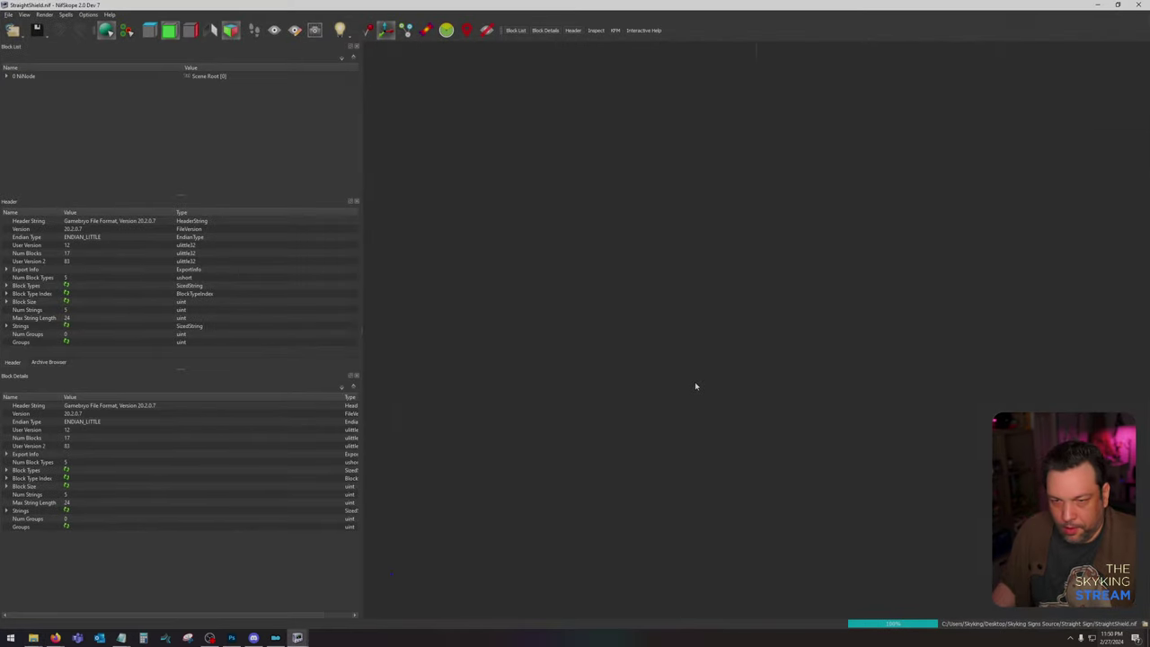
Step: View StraightShield.nif from the front in NifSkope beside the Black-Briar Meadery sign texture, and load FantasyShieldSign.nif
mouse_move(695, 386)
mouse_down()
mouse_move(719, 378)
mouse_move(688, 378)
mouse_up()
drag(622, 5, 73, 16)
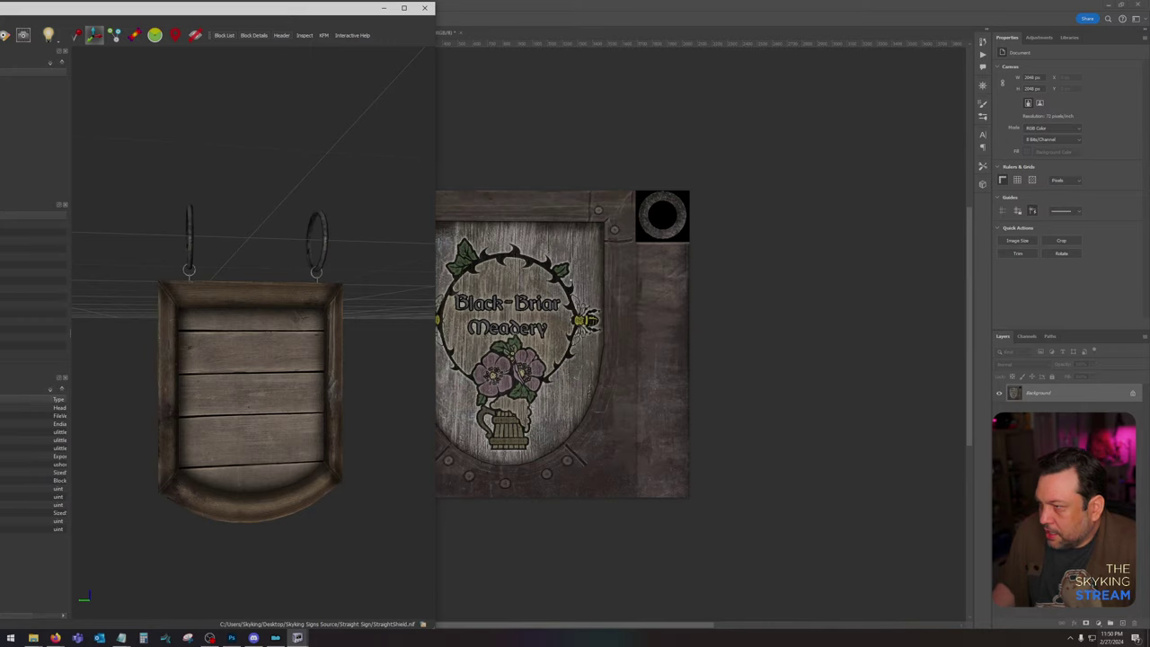
key(super+e)
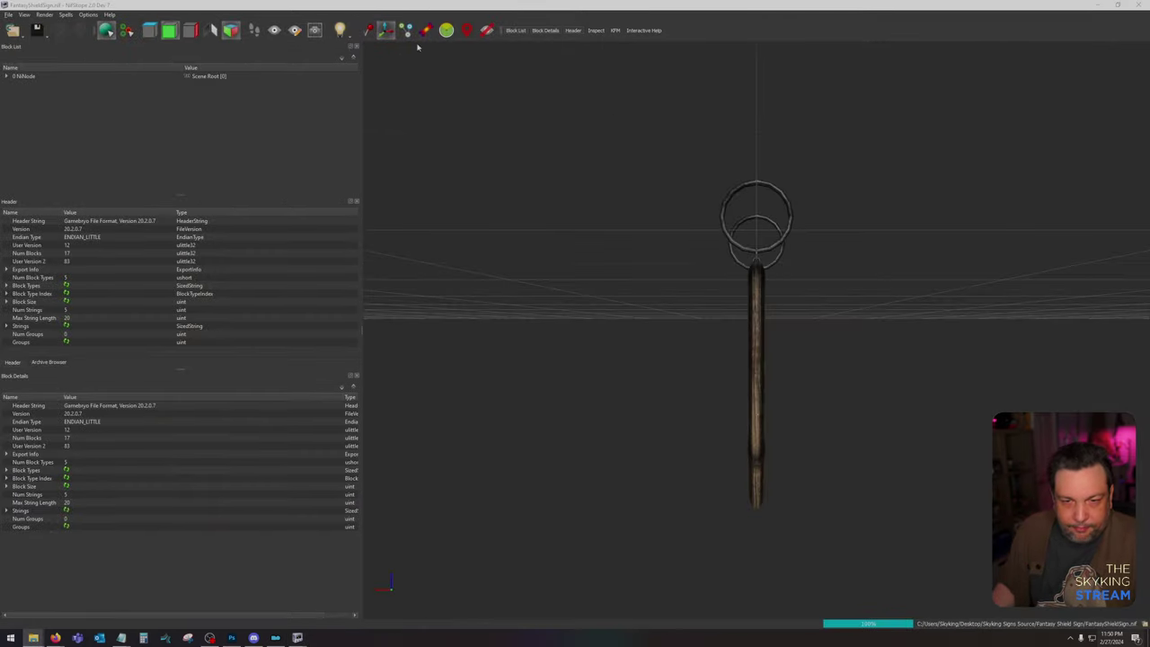
Step: Turn the FantasyShieldSign.nif mesh to face front beside StraightShield.nif and compare the two sign shapes at a matching angle
drag(598, 313, 751, 322)
drag(581, 11, 734, 14)
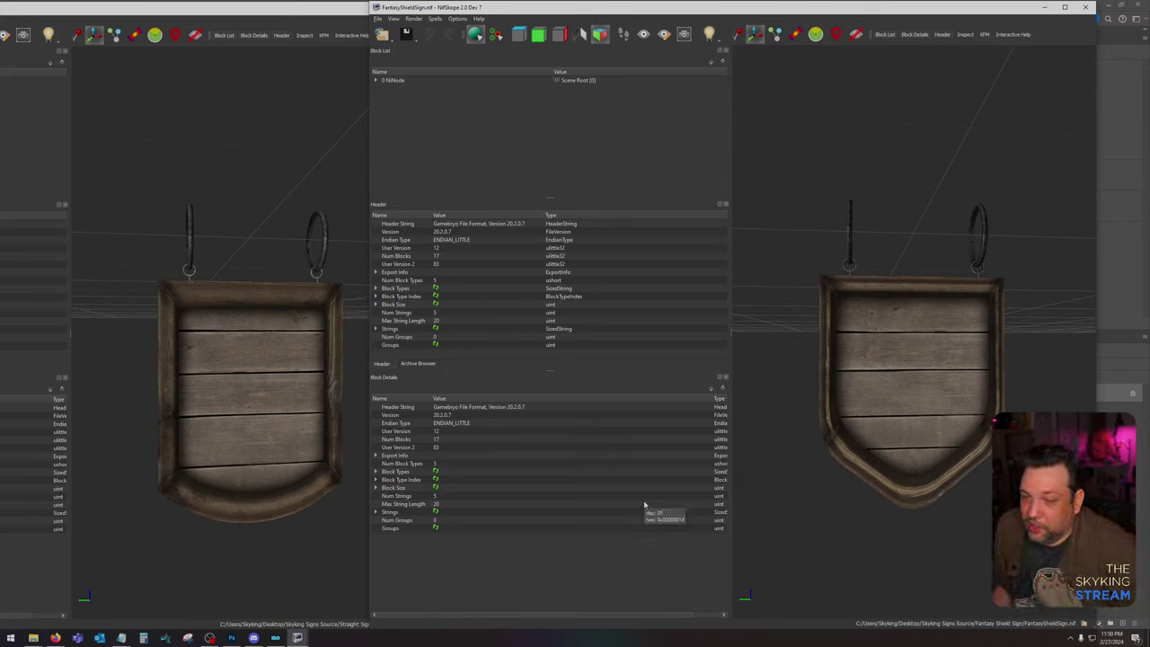
drag(925, 405, 935, 407)
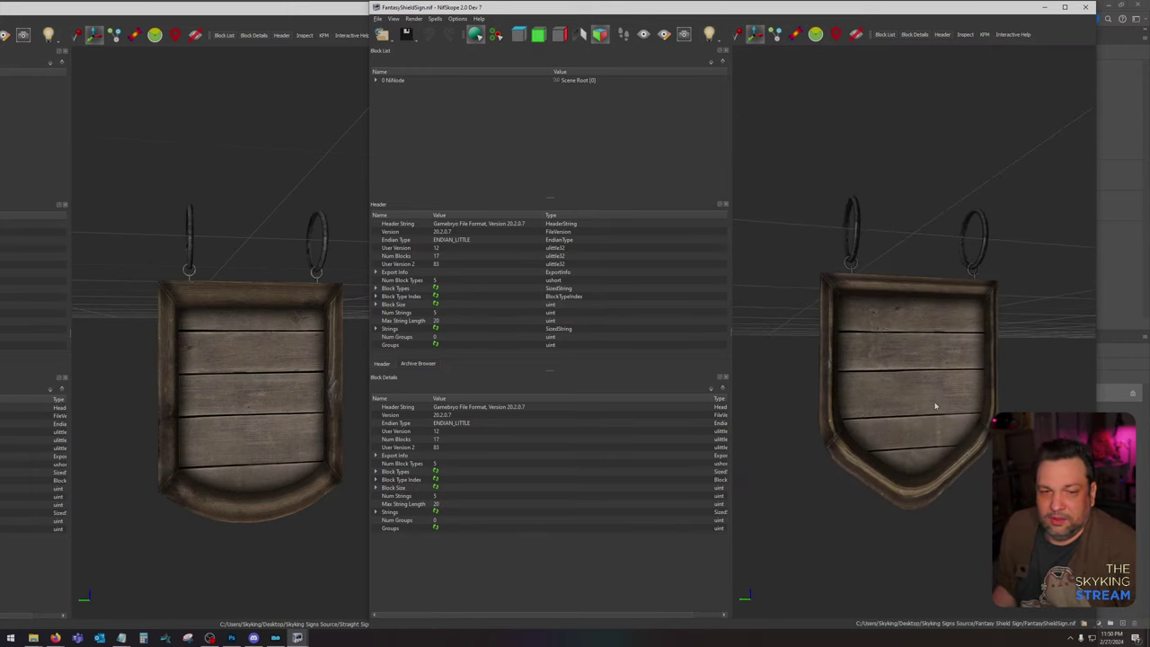
drag(308, 399, 319, 393)
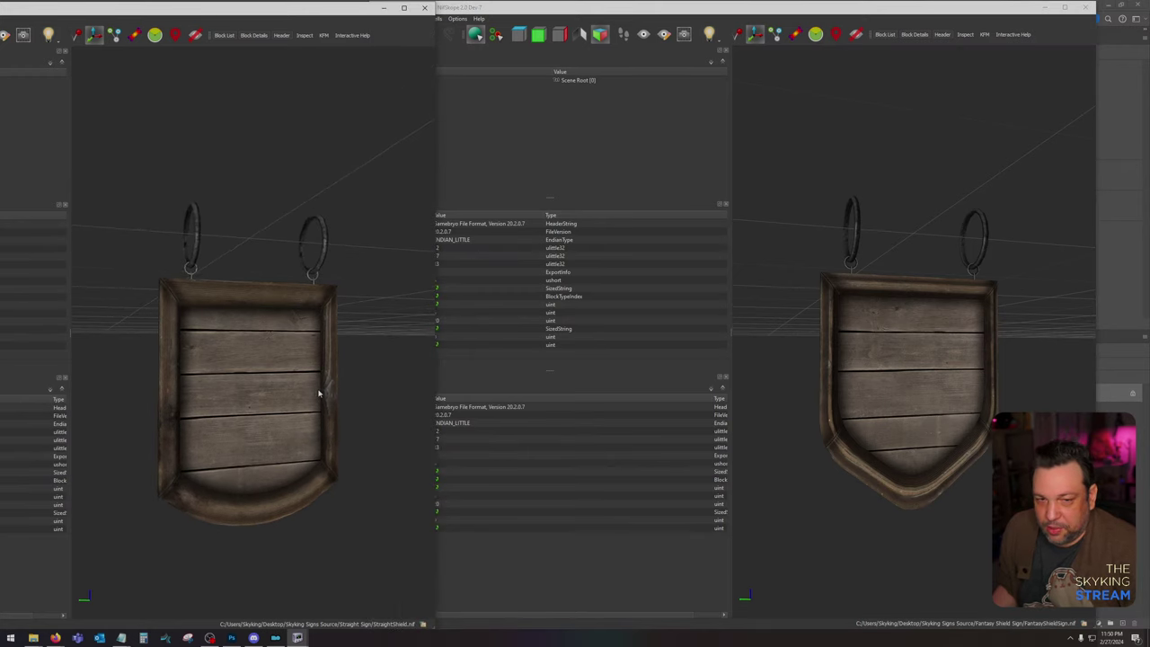
click(1008, 391)
drag(1008, 391, 1014, 400)
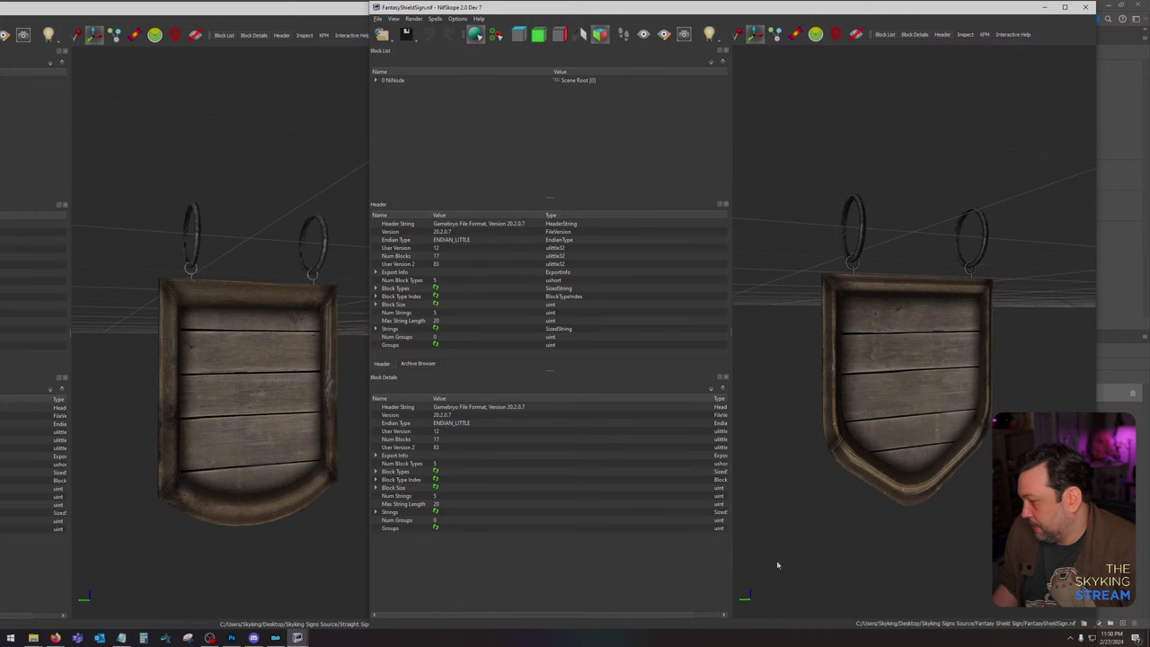
Step: Close both sign meshes and open the fantasy shield sign texture in Photoshop without separate mip-map layers, showing its shield area
click(231, 141)
click(425, 8)
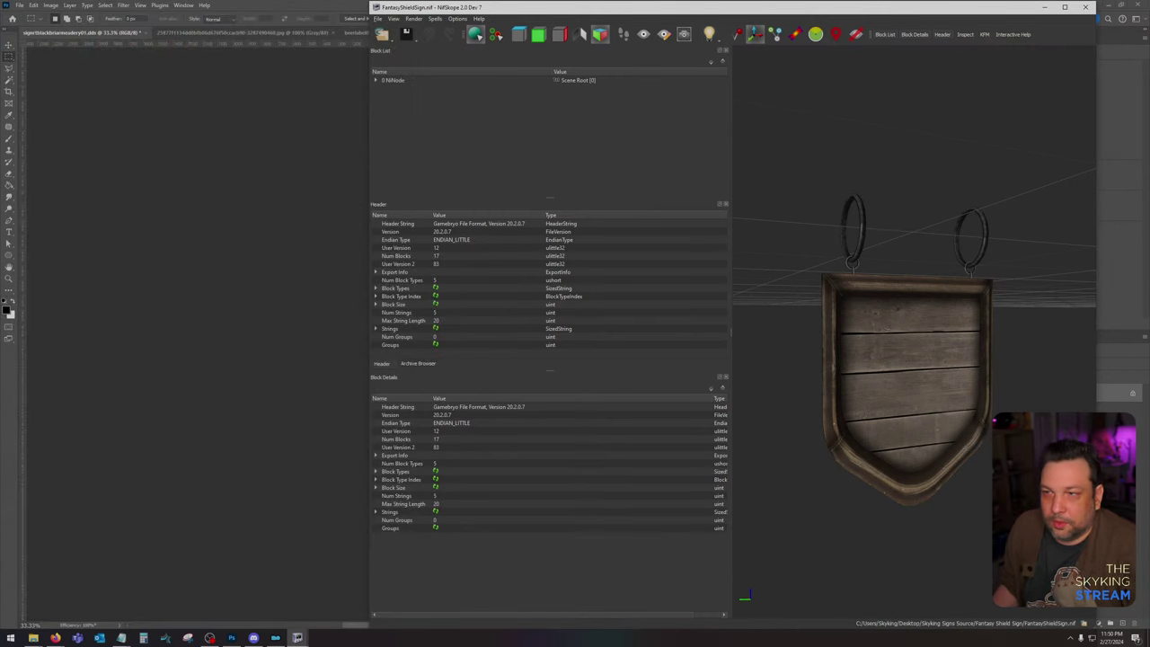
click(1085, 7)
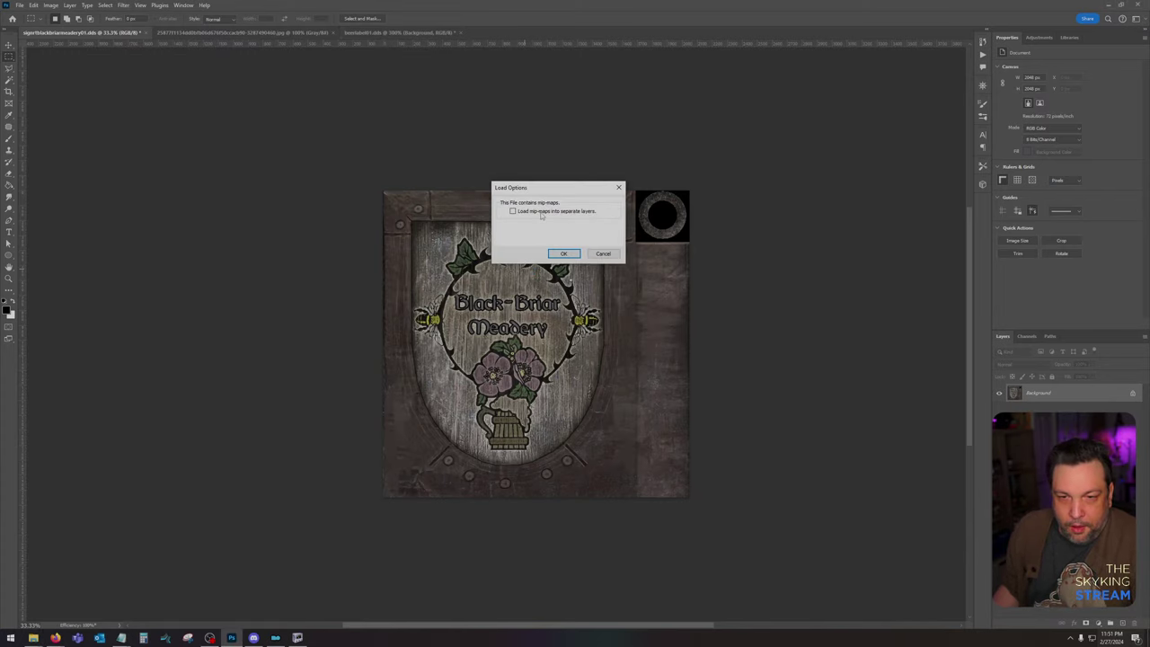
click(565, 254)
key(ctrl+plus)
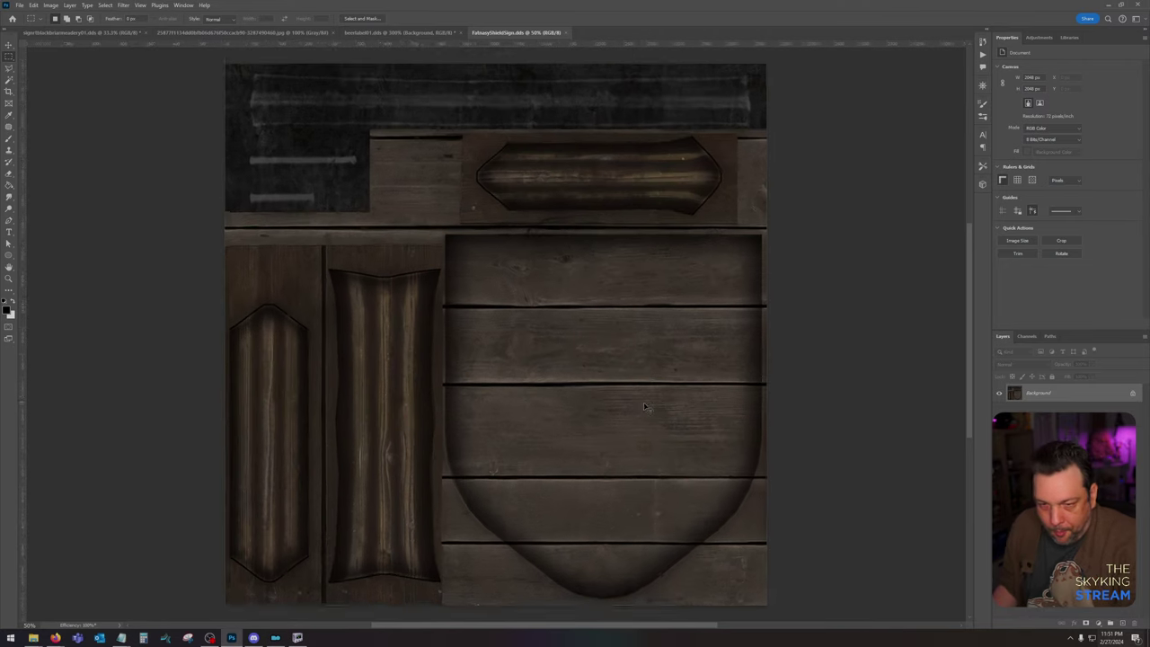
drag(681, 412, 564, 335)
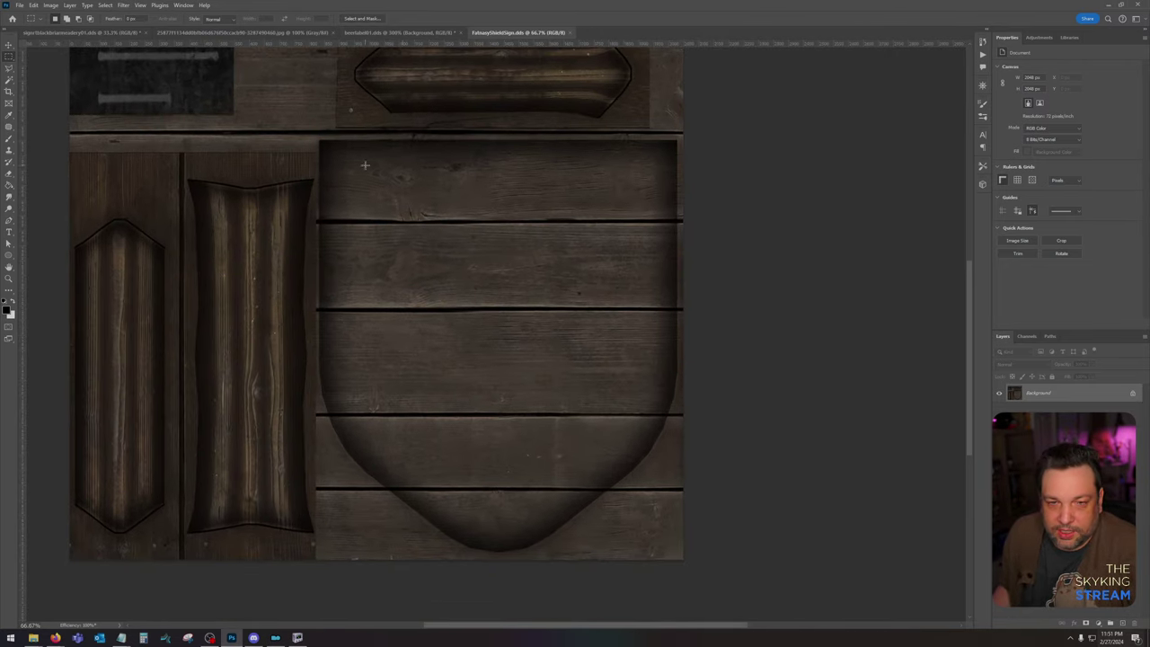
Step: Paste the Black Briar Mead emblem into the fantasy shield texture as a new layer and move it onto the middle of the shield
click(102, 33)
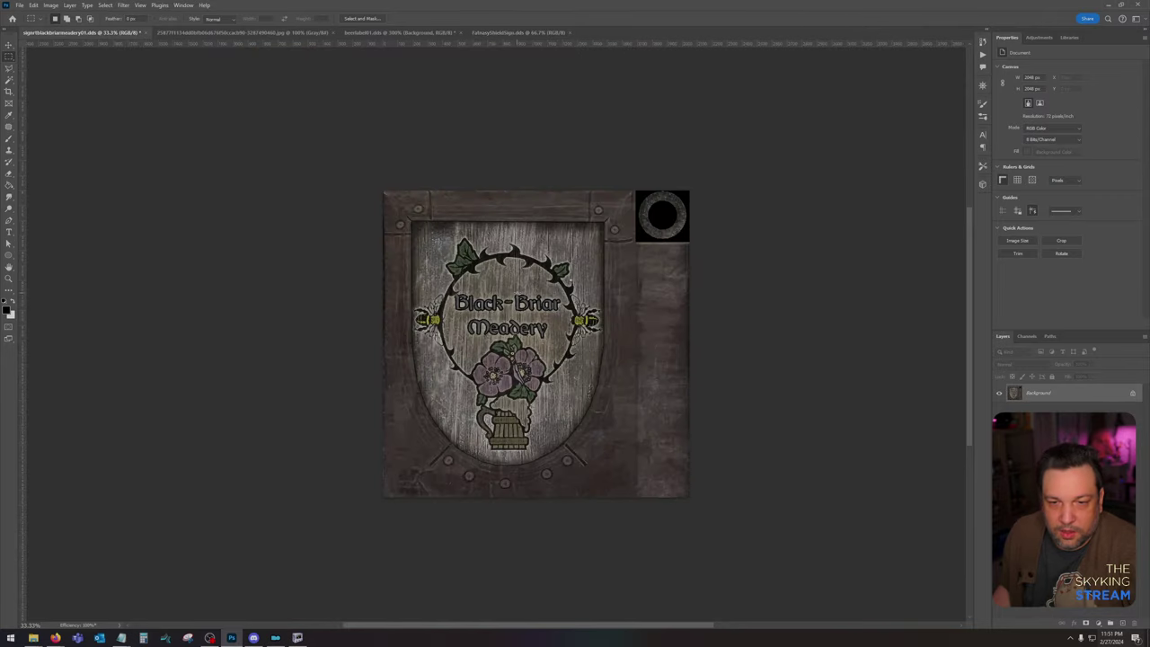
click(402, 32)
click(551, 32)
key(ctrl+v)
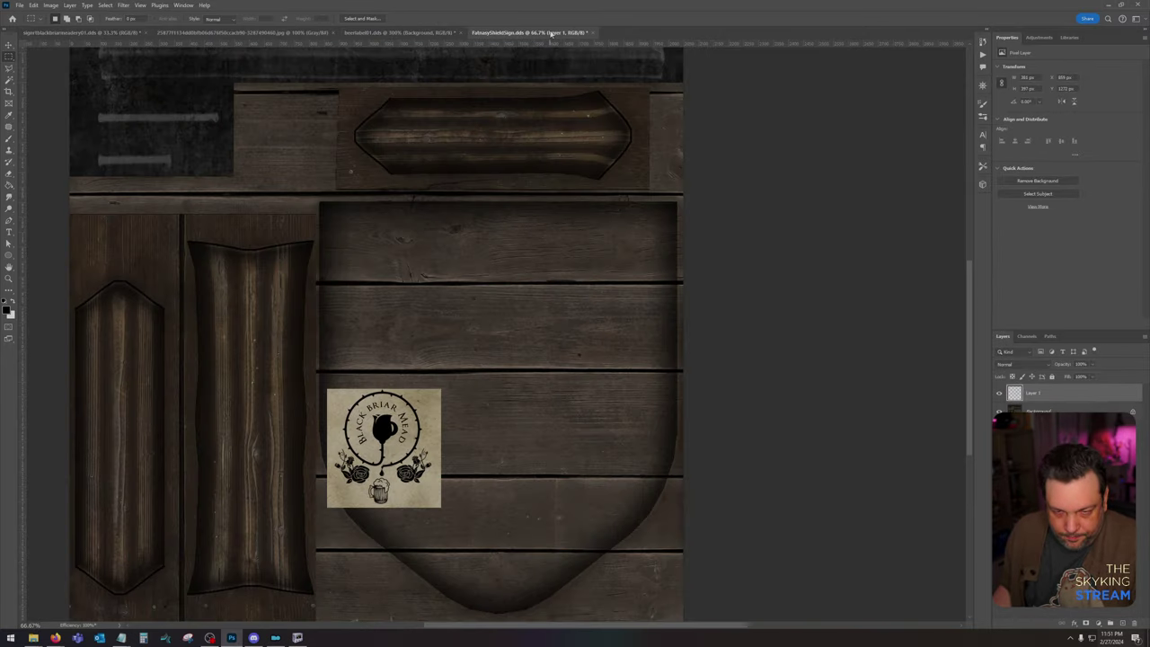
click(7, 44)
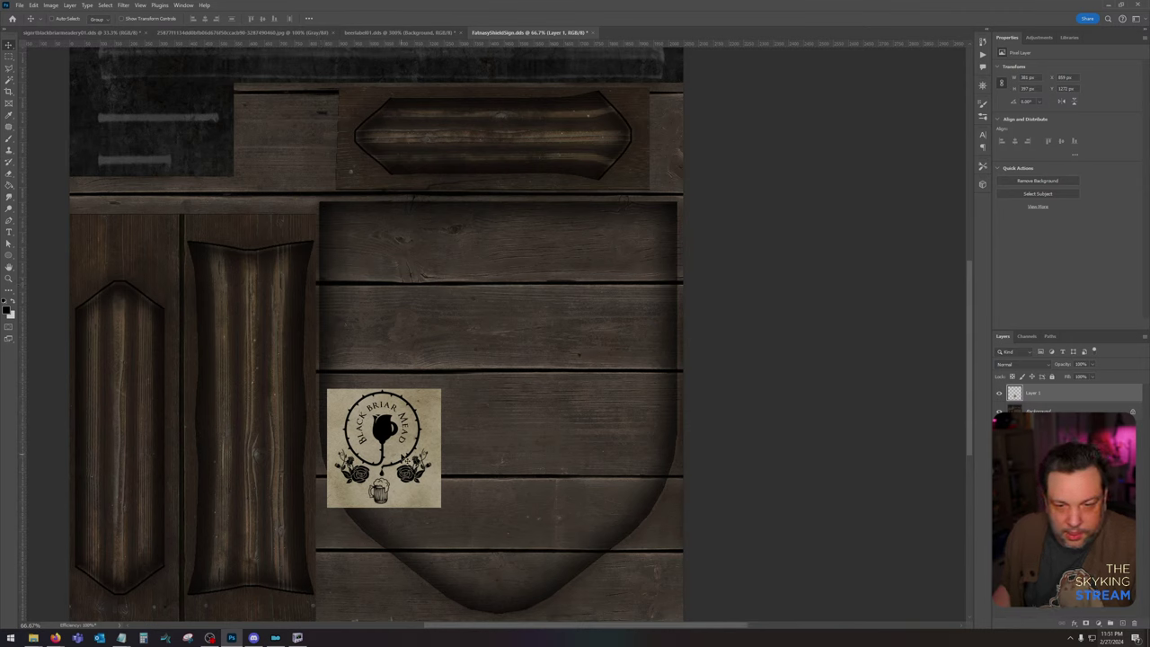
drag(406, 457, 529, 393)
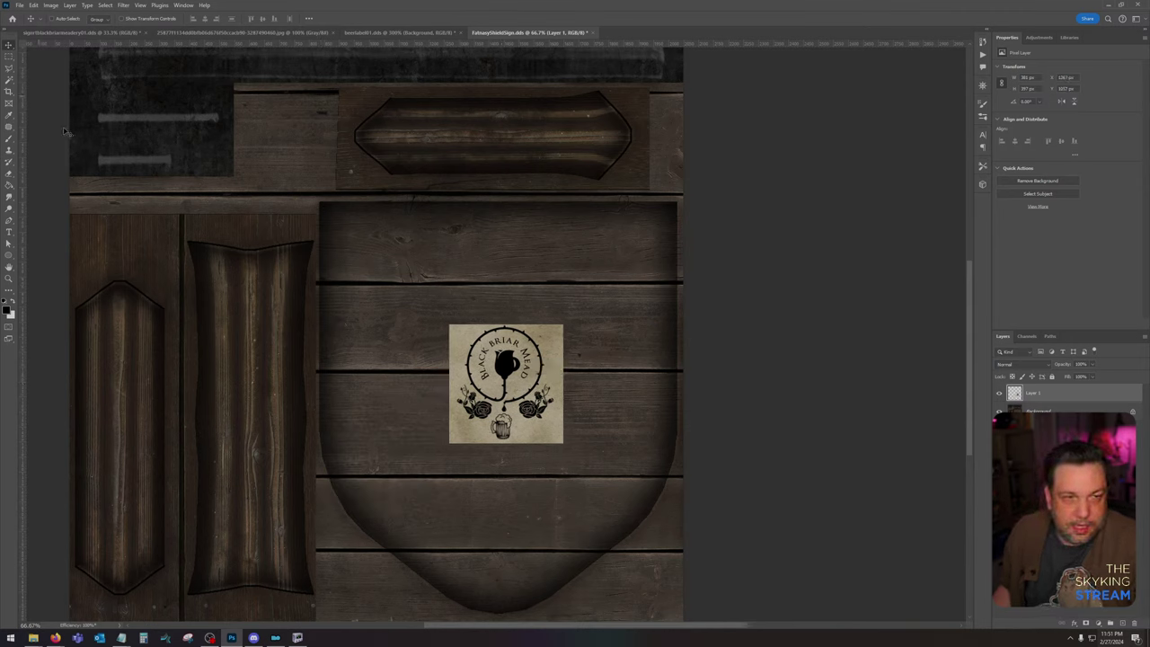
Step: Scale the pasted emblem to span nearly the full width of the shield and set its layer's blend mode to Darken
click(34, 5)
mouse_move(72, 220)
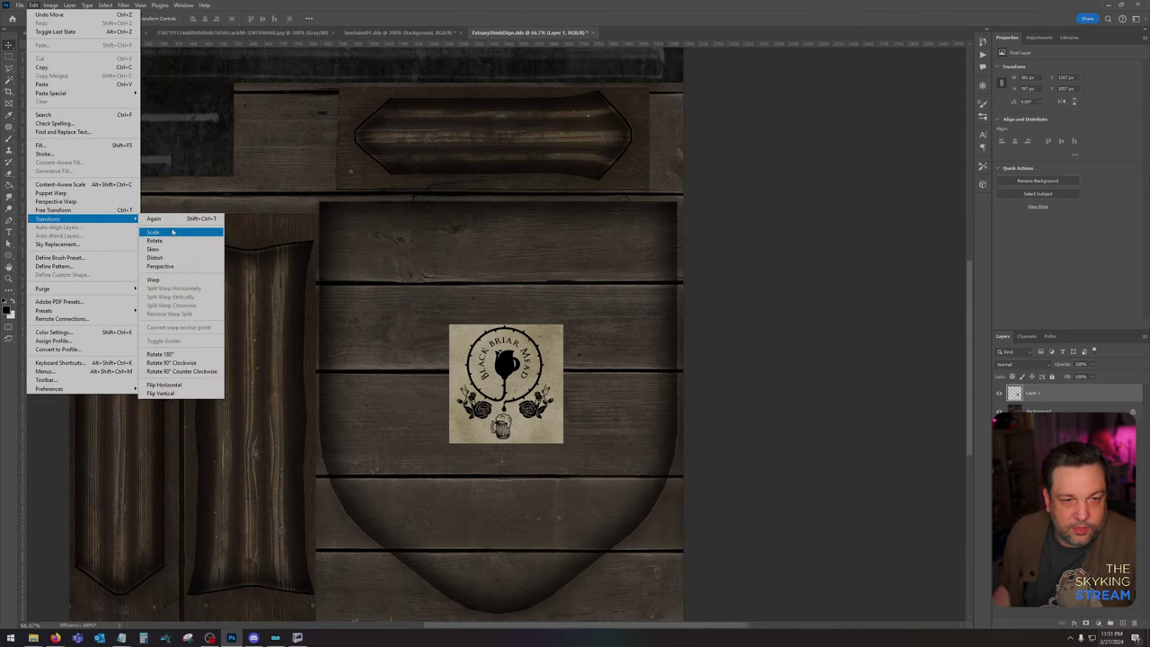
click(180, 231)
mouse_move(564, 327)
mouse_down()
mouse_move(694, 206)
mouse_move(721, 229)
mouse_move(557, 337)
mouse_move(571, 321)
mouse_up()
key(Return)
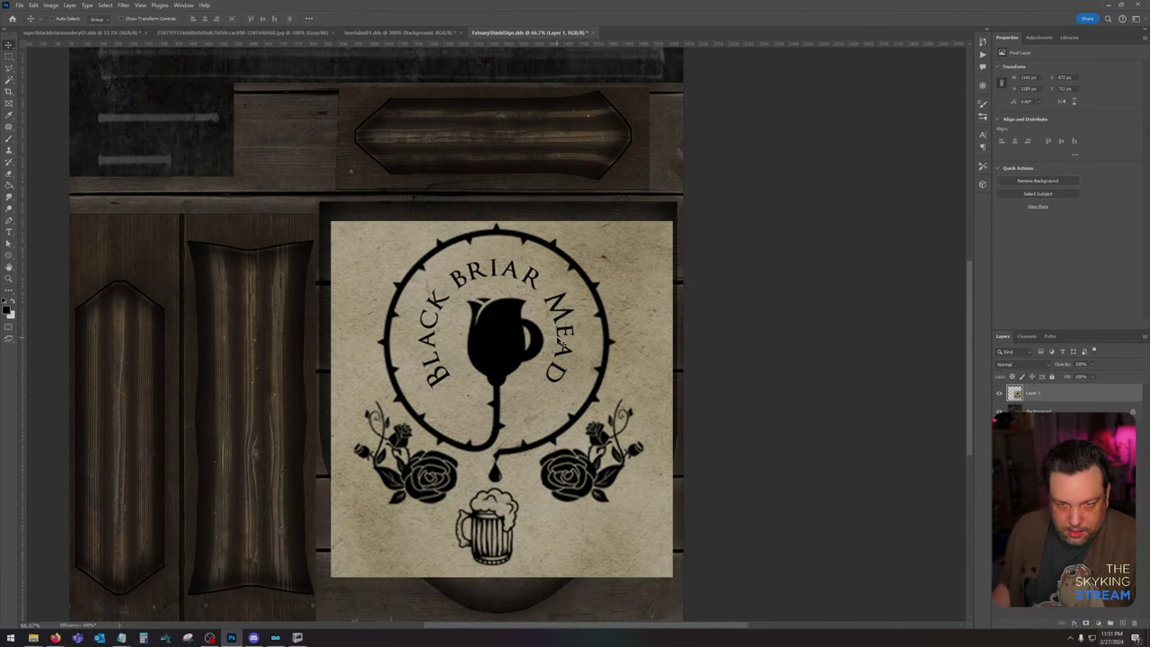
click(1027, 363)
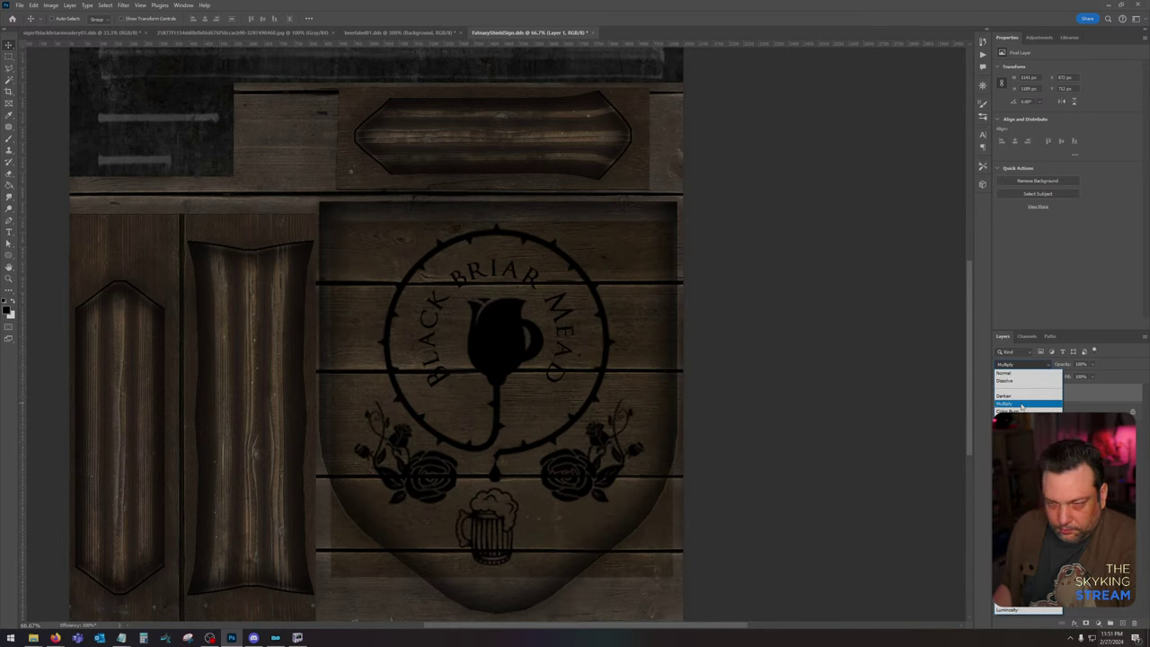
click(1005, 396)
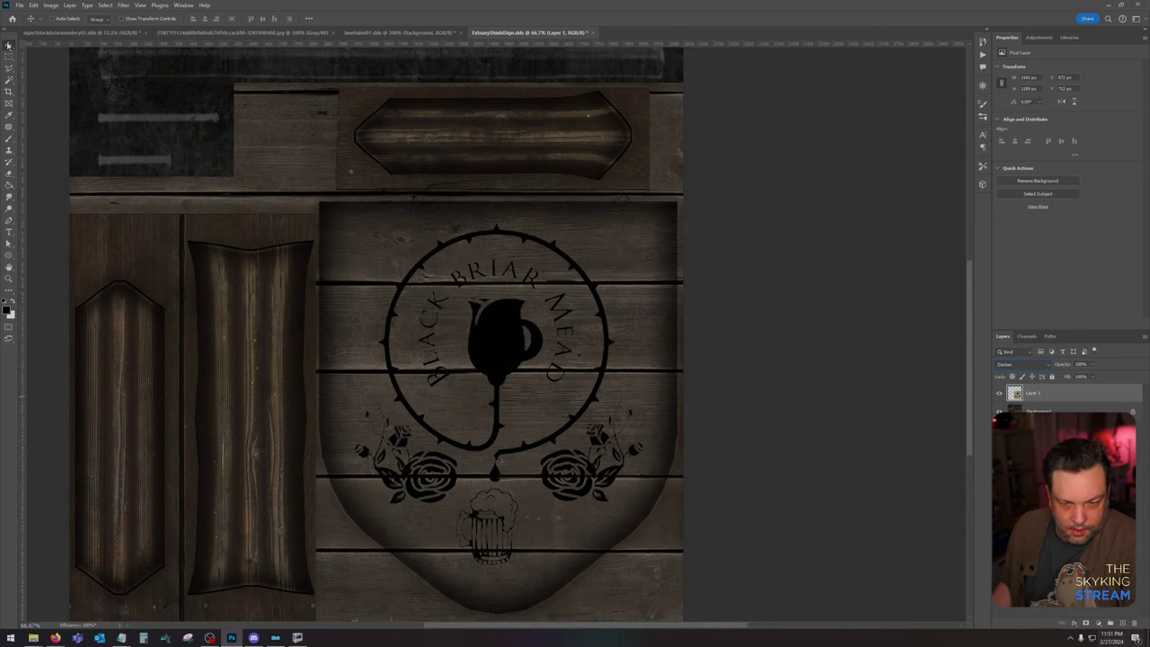
Step: Nudge the emblem layer horizontally and vertically until the design sits centred and balanced on the shield's planks
key(shift+Right)
key(Left)
key(Left)
key(Left)
key(Left)
key(Left)
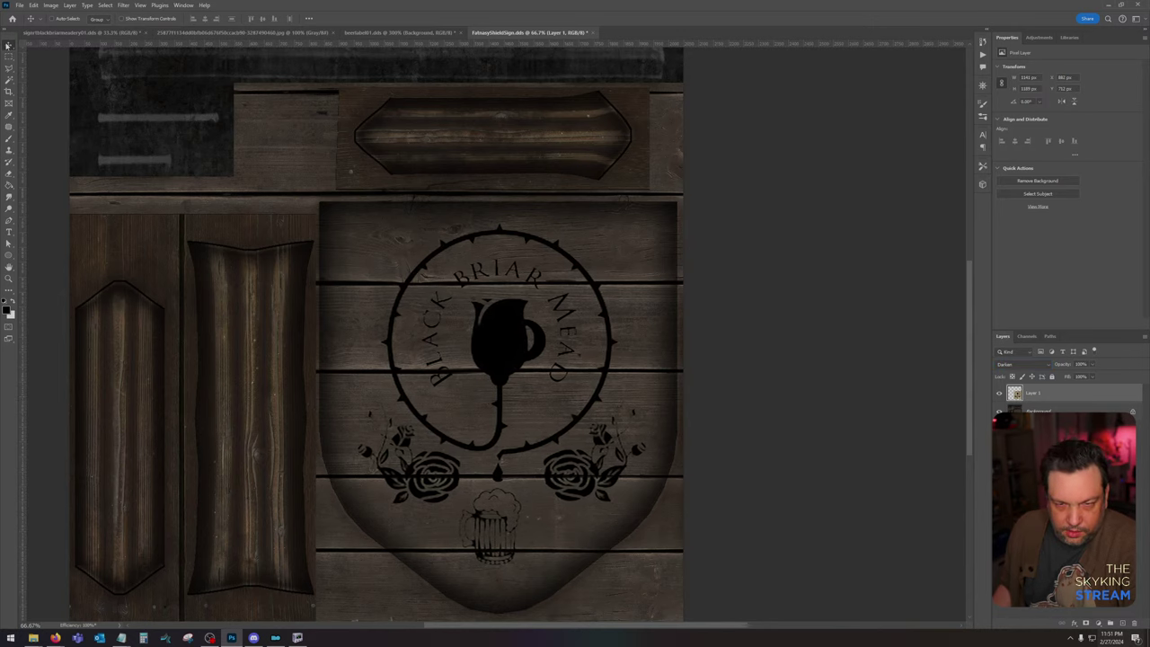
key(shift+Up)
key(shift+Up)
key(shift+Up)
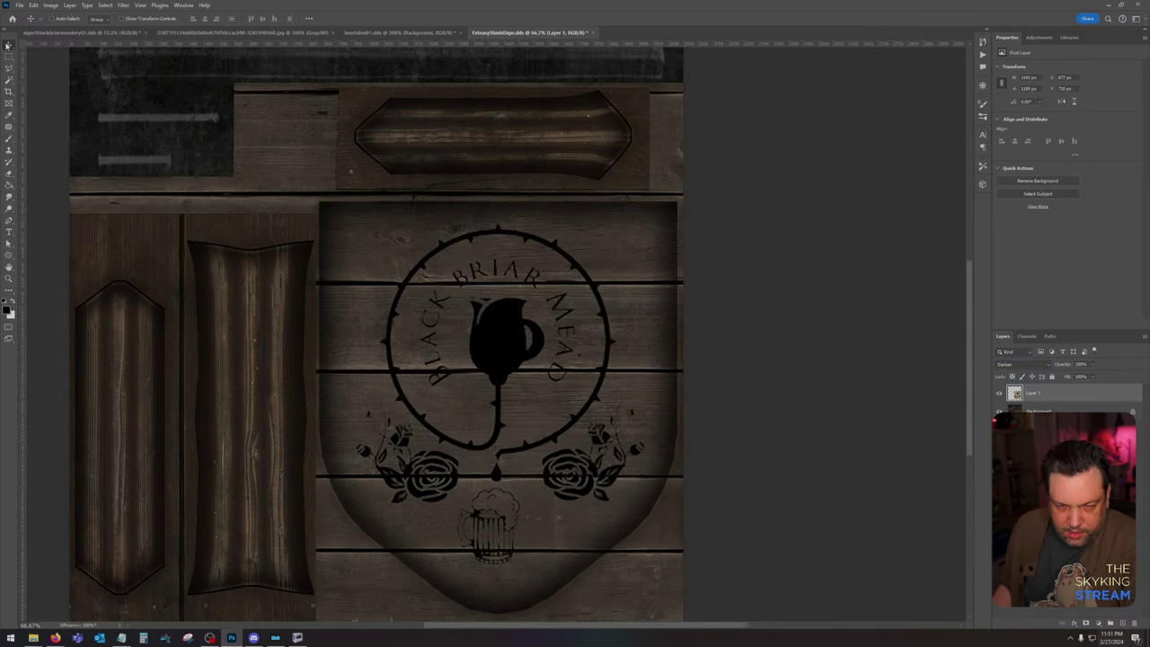
key(Up)
key(Up)
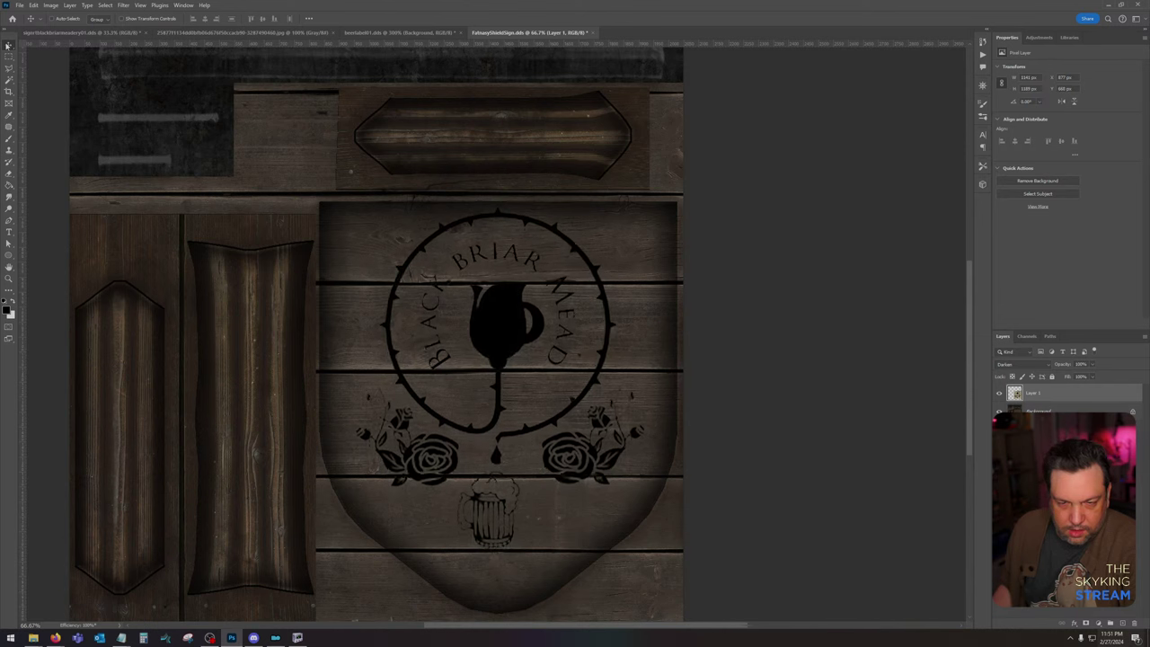
key(shift+Up)
key(Right)
key(Down)
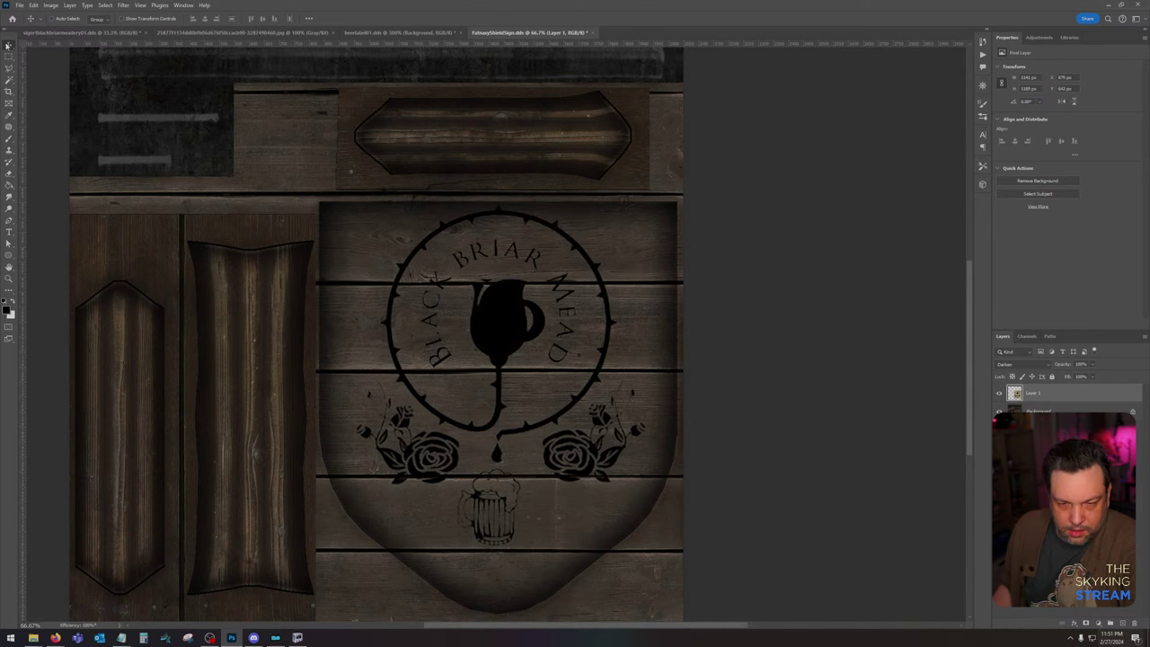
key(shift+Down)
key(shift+Down)
key(shift+Down)
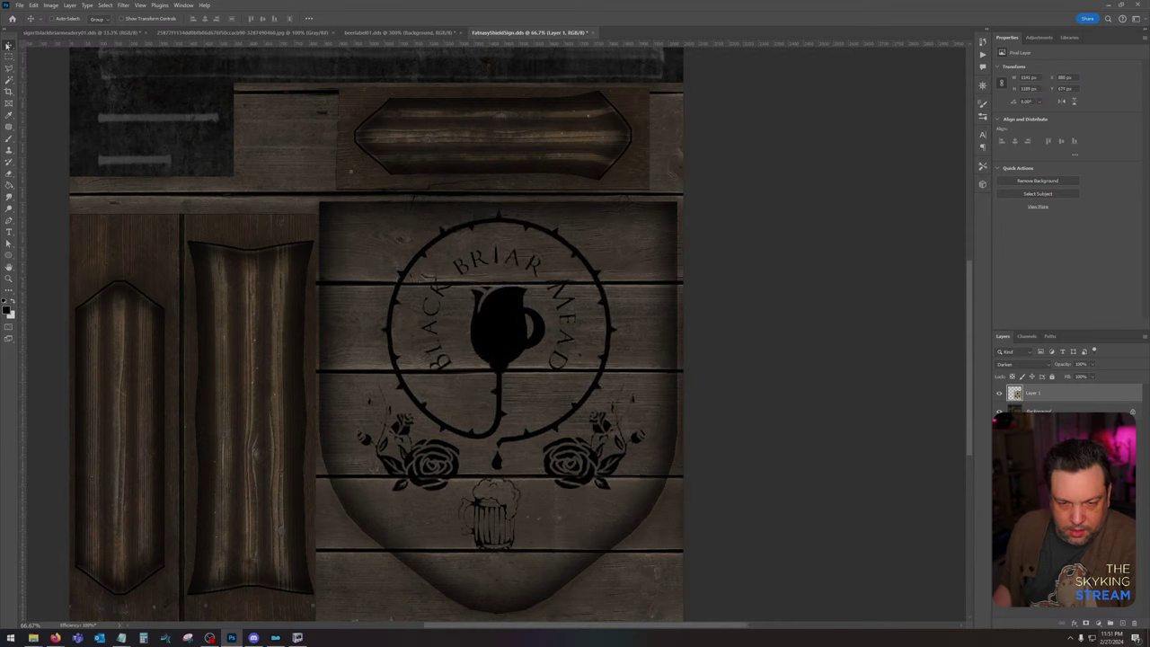
key(shift+Down)
key(shift+Down)
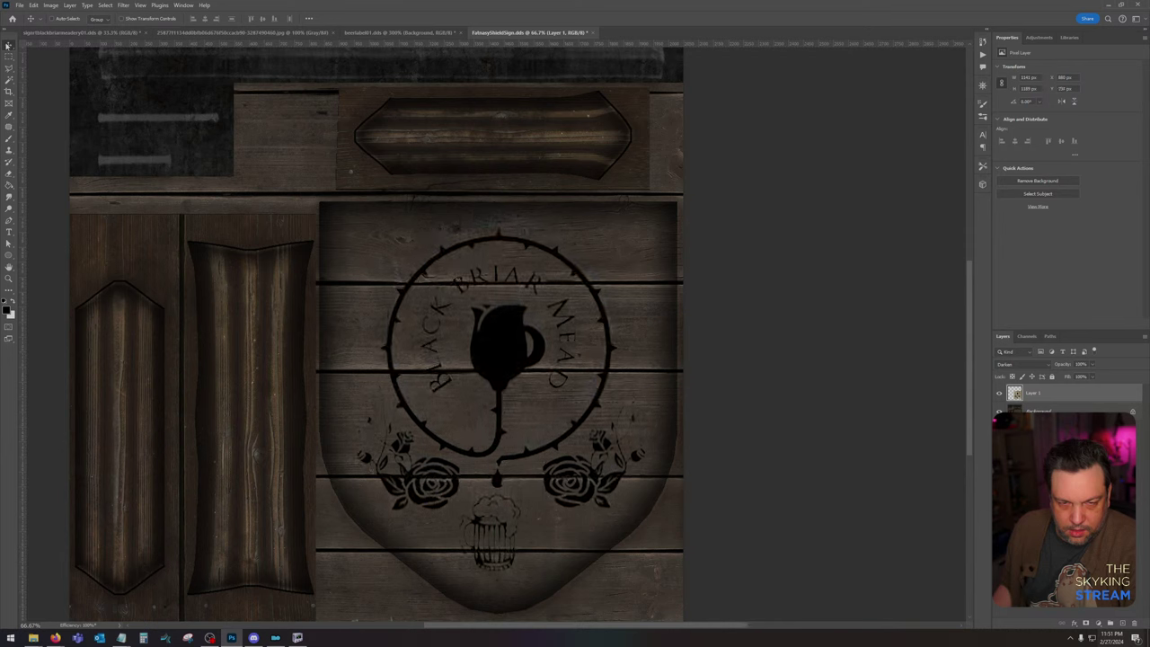
key(Down)
key(Down)
key(Down)
key(Down)
key(Down)
key(Down)
key(Down)
key(Down)
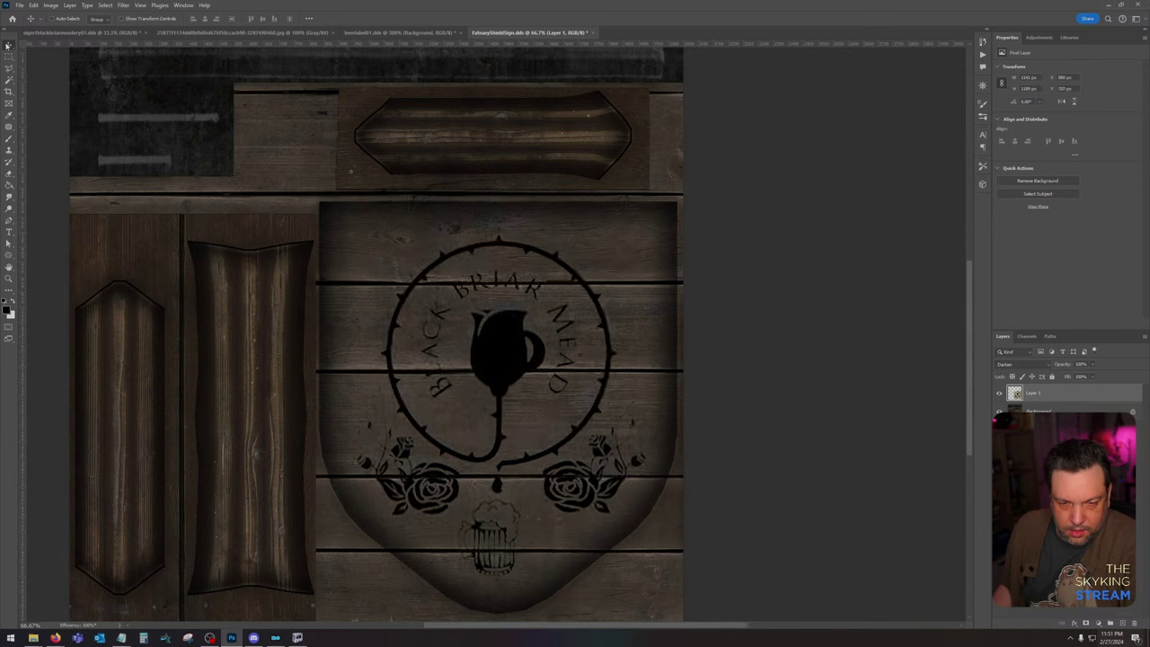
key(Up)
key(Up)
key(Up)
key(Up)
key(Up)
key(Up)
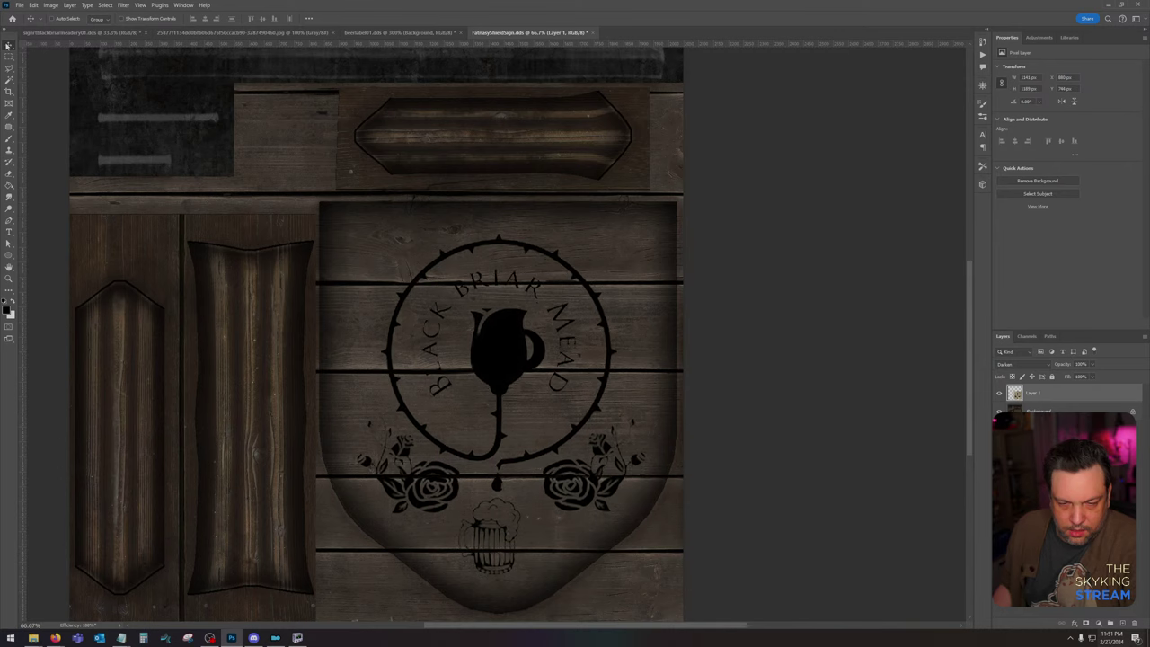
key(Down)
key(Down)
key(Down)
key(Down)
key(Down)
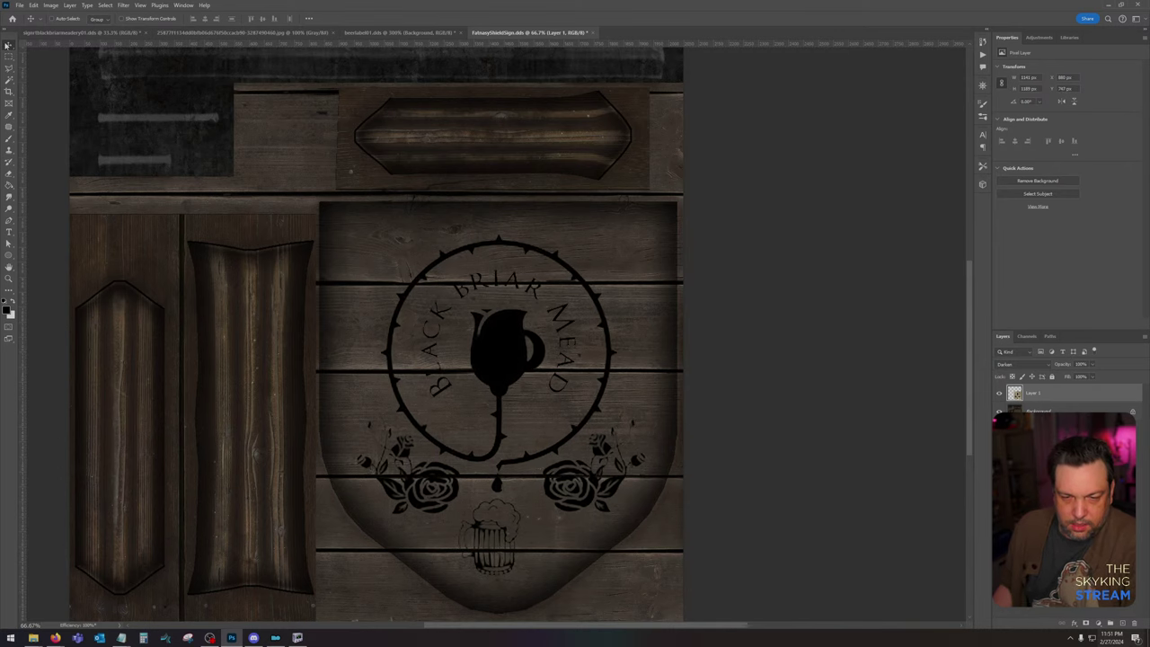
key(Down)
key(Down)
key(Down)
key(Down)
key(Down)
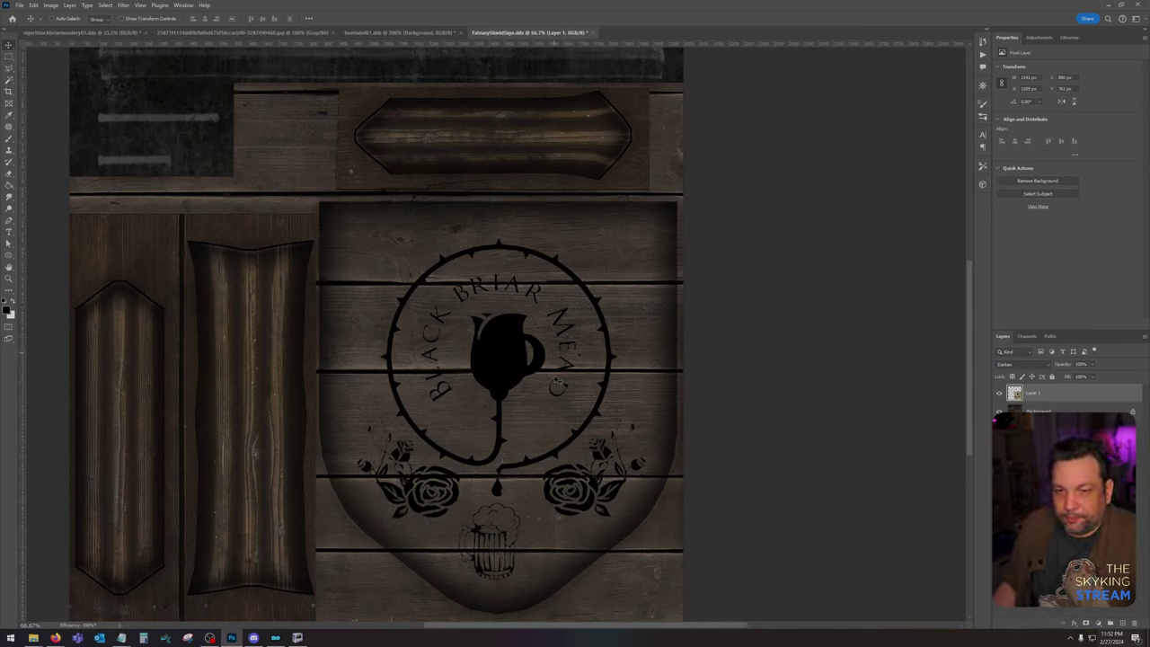
Step: Start a Pen tool path at the outer tip of the narrow left lip on the emblem's black pitcher
click(7, 279)
click(495, 329)
click(495, 329)
click(496, 329)
drag(495, 352, 497, 231)
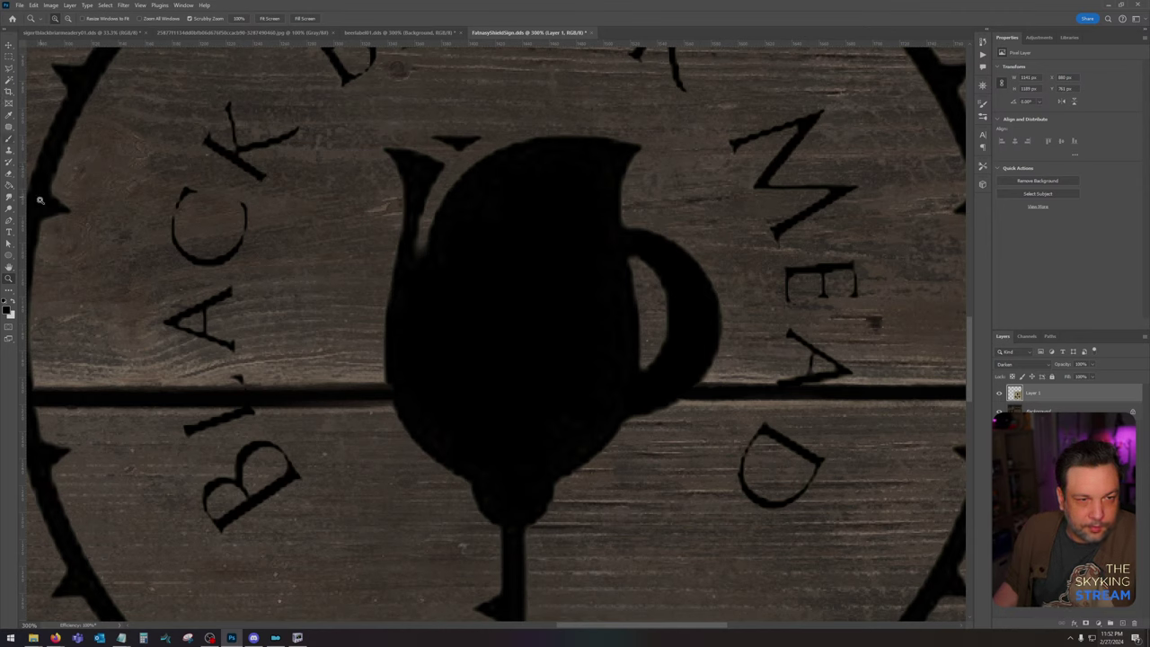
click(9, 220)
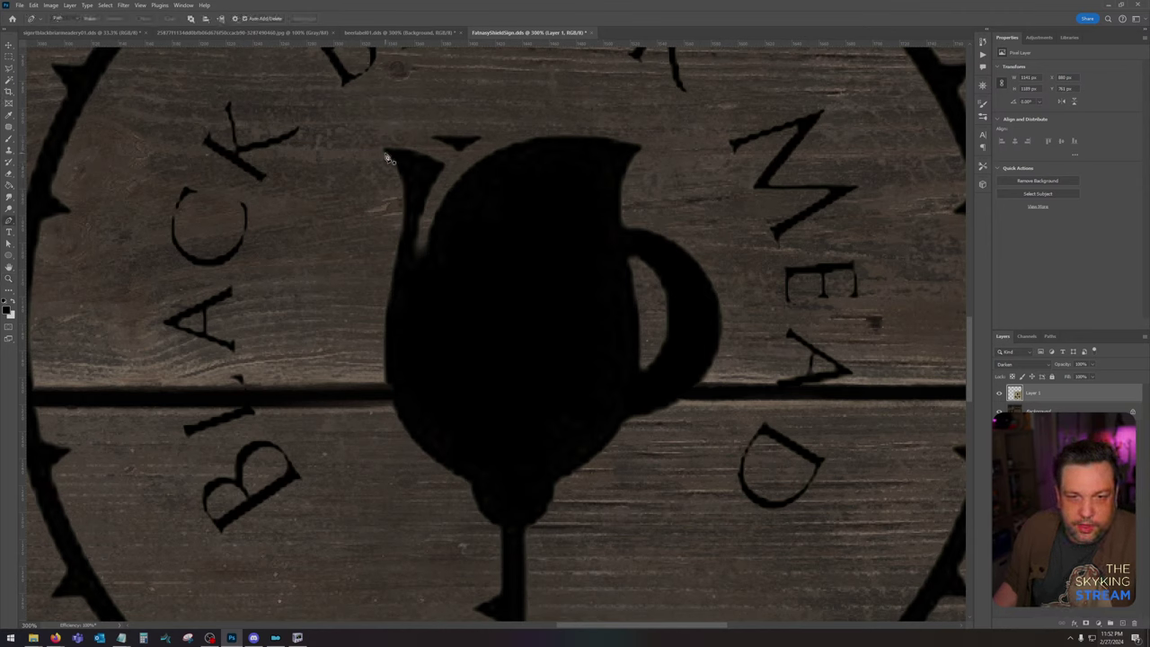
click(386, 154)
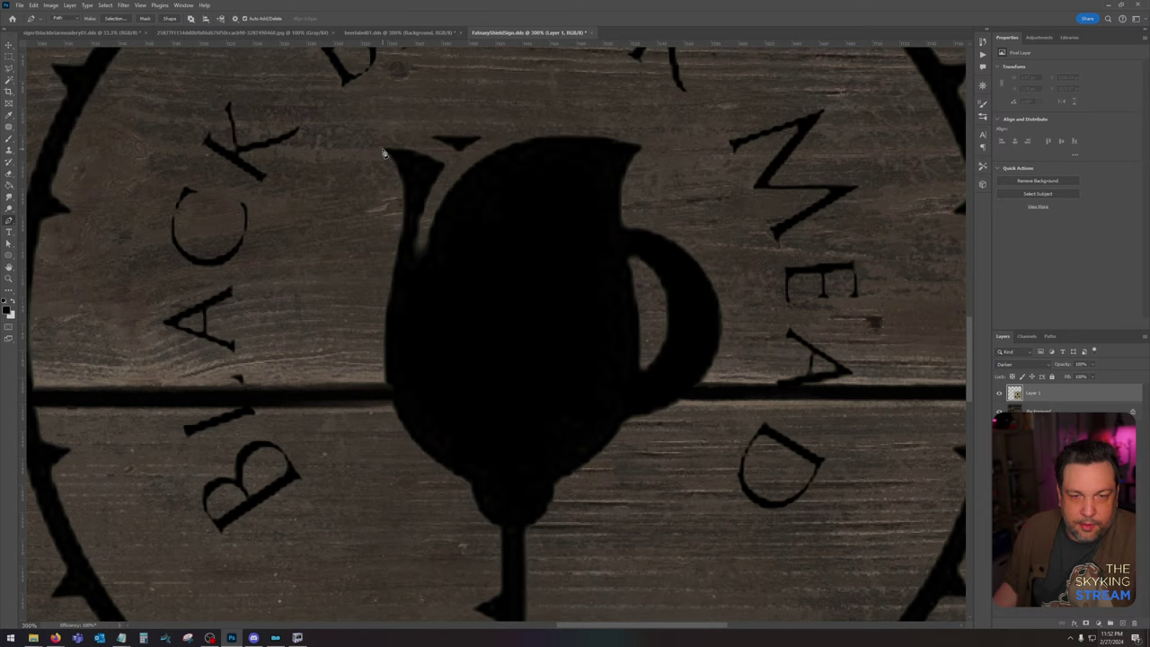
scroll(384, 154, up, 3)
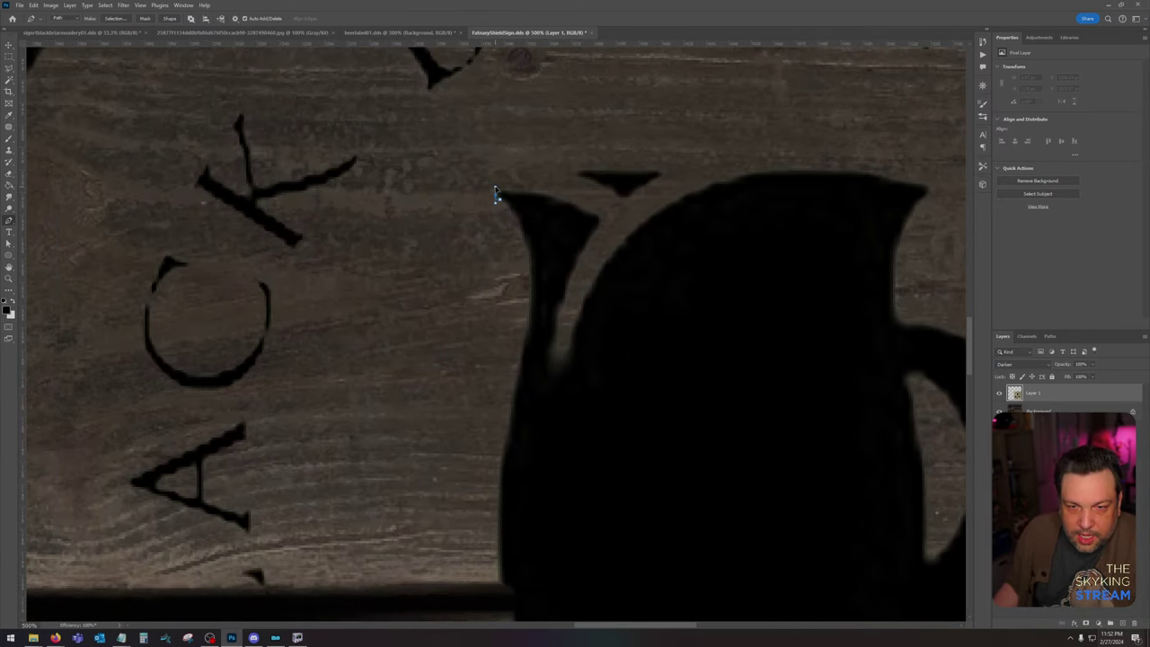
click(496, 195)
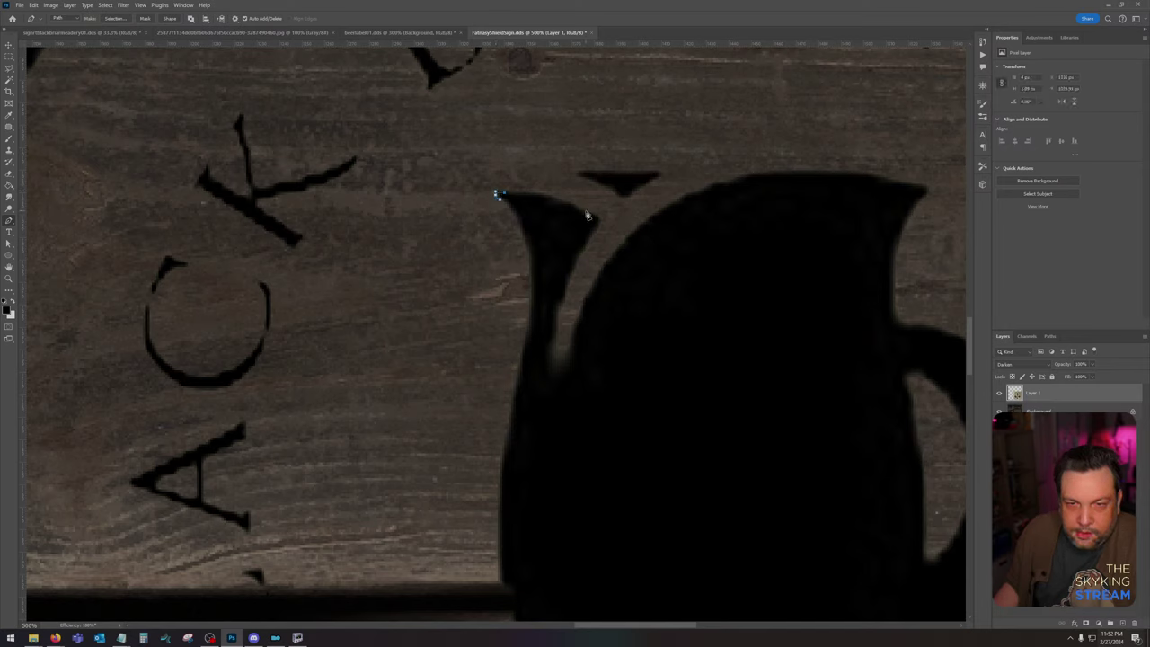
drag(586, 211, 606, 223)
key(ctrl+z)
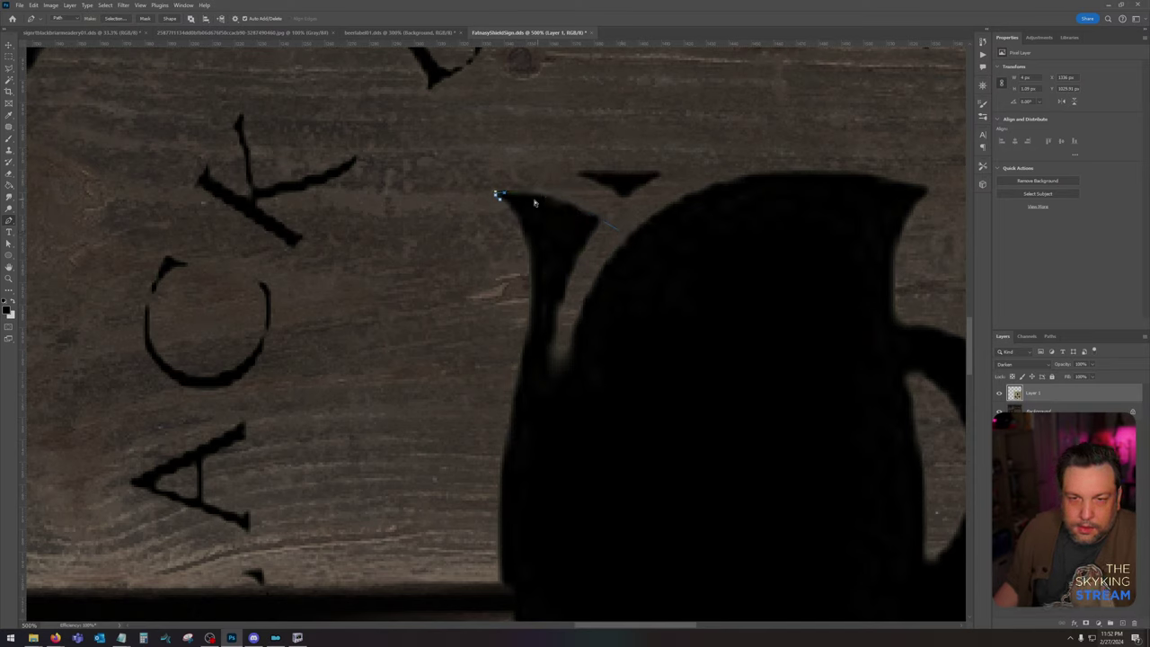
alt+click(501, 194)
drag(545, 193, 574, 201)
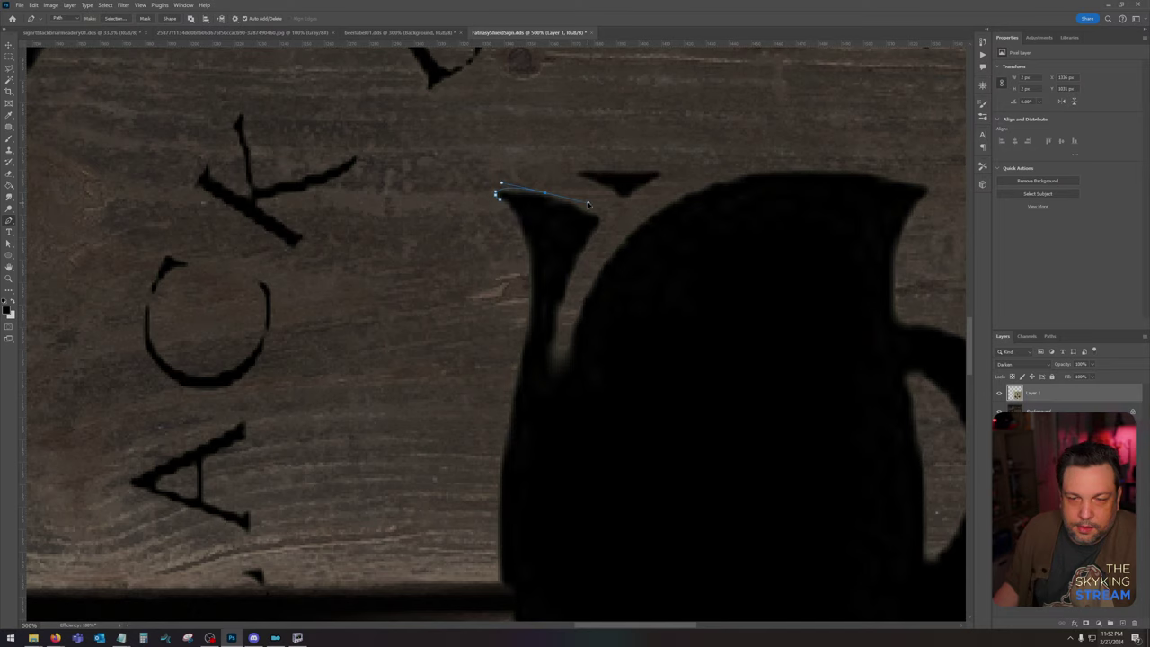
click(589, 204)
click(600, 219)
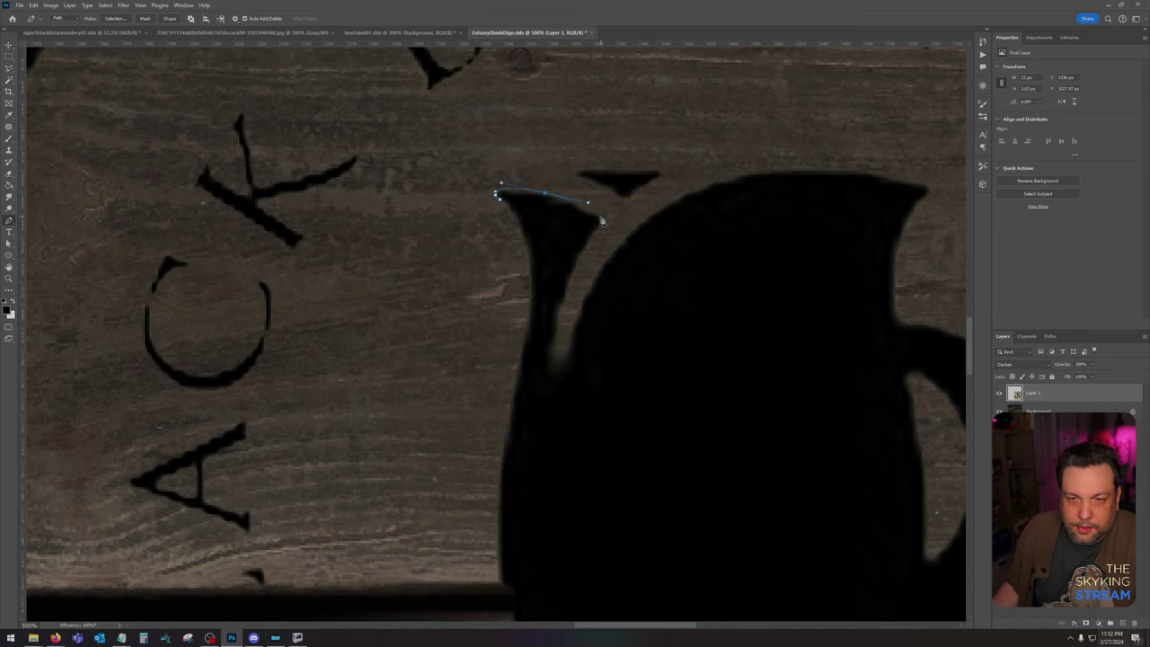
key(ctrl+z)
Step: Trace the top edge of the pitcher's narrow left lip with the Pen tool and continue down into the gap beside it
drag(521, 191, 534, 191)
click(562, 208)
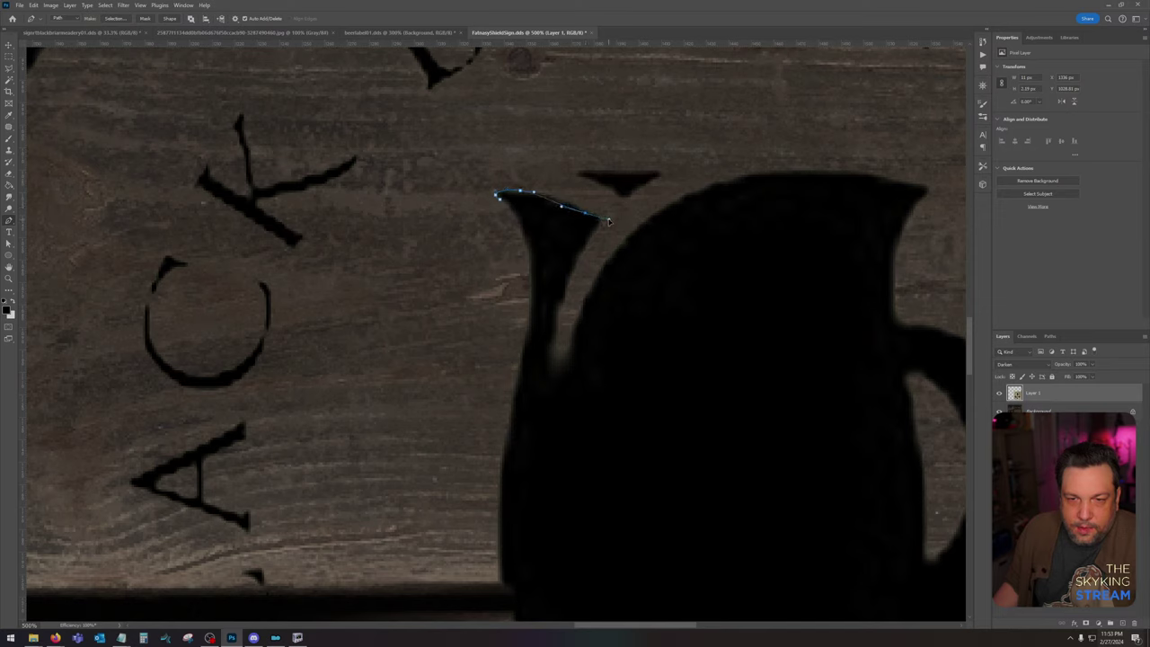
click(608, 219)
drag(556, 312, 594, 273)
key(ctrl+z)
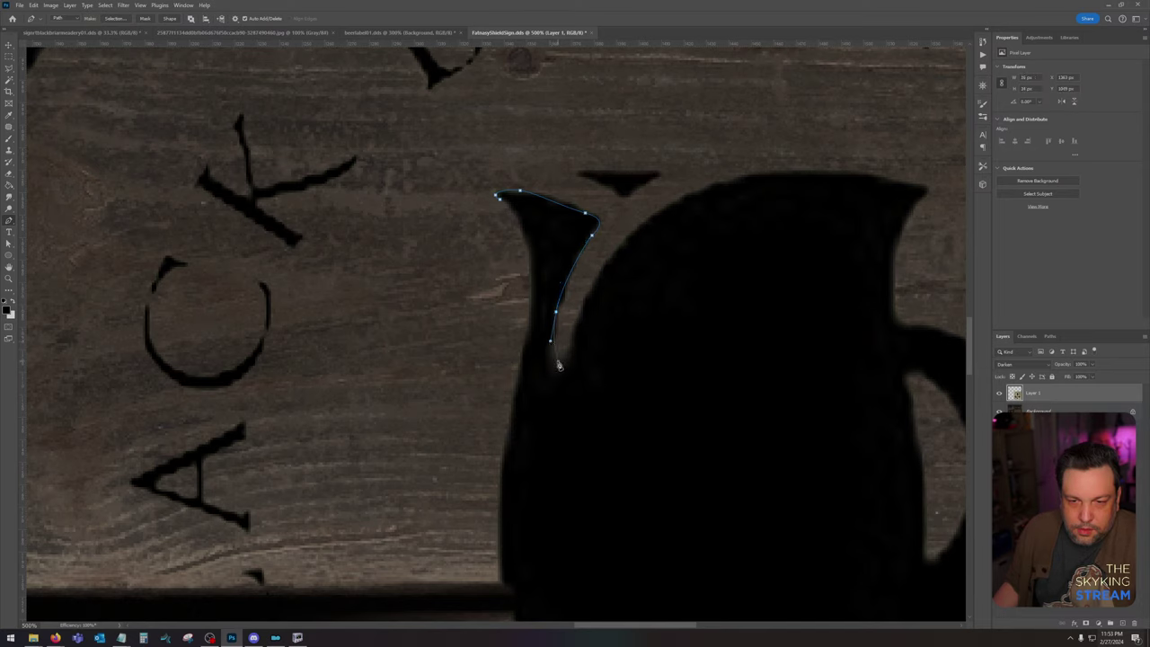
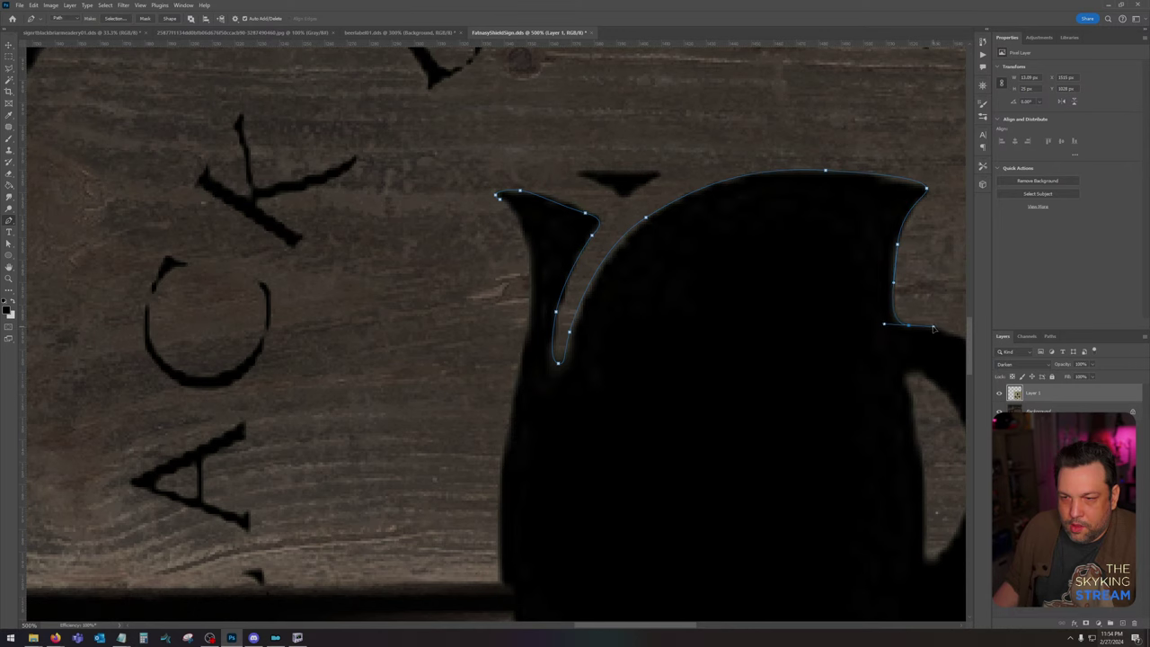
Step: Extend the path with a curve along the upper outer edge of the pitcher's handle to its widest point
drag(894, 362, 660, 242)
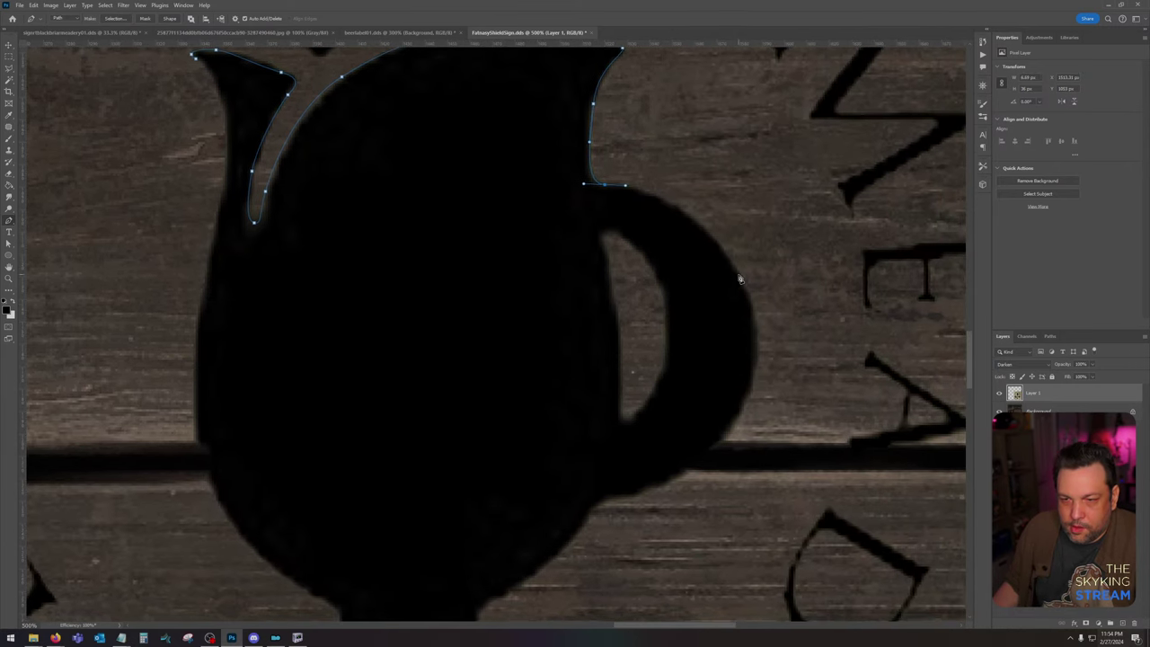
drag(748, 289, 766, 368)
key(ctrl+z)
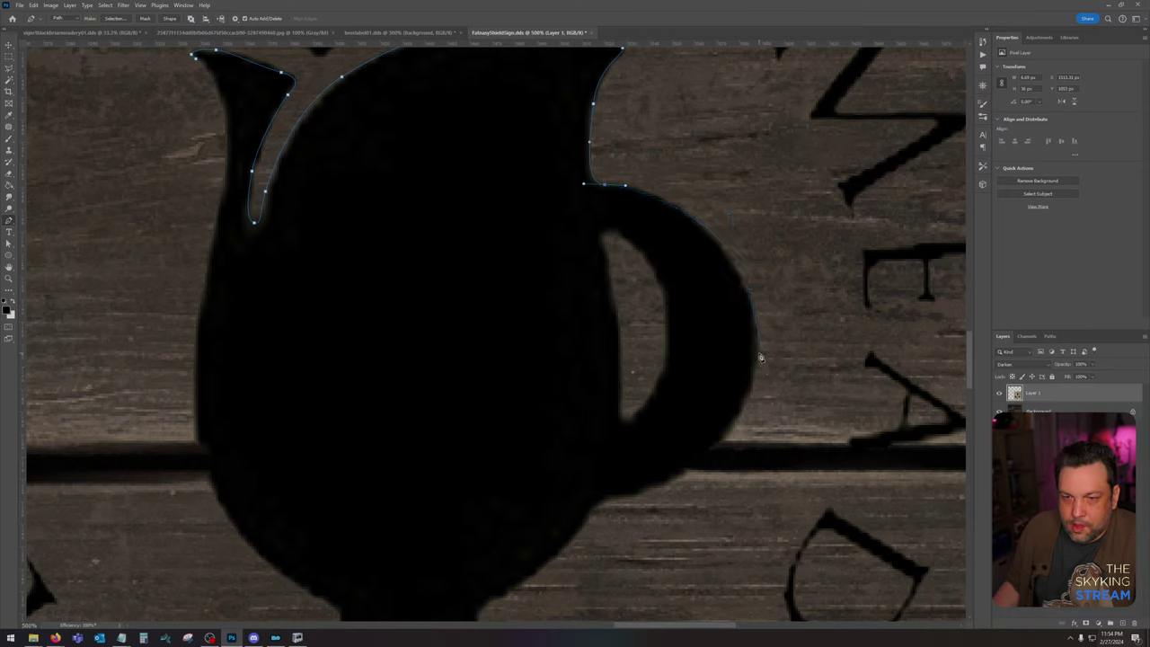
drag(760, 337, 788, 481)
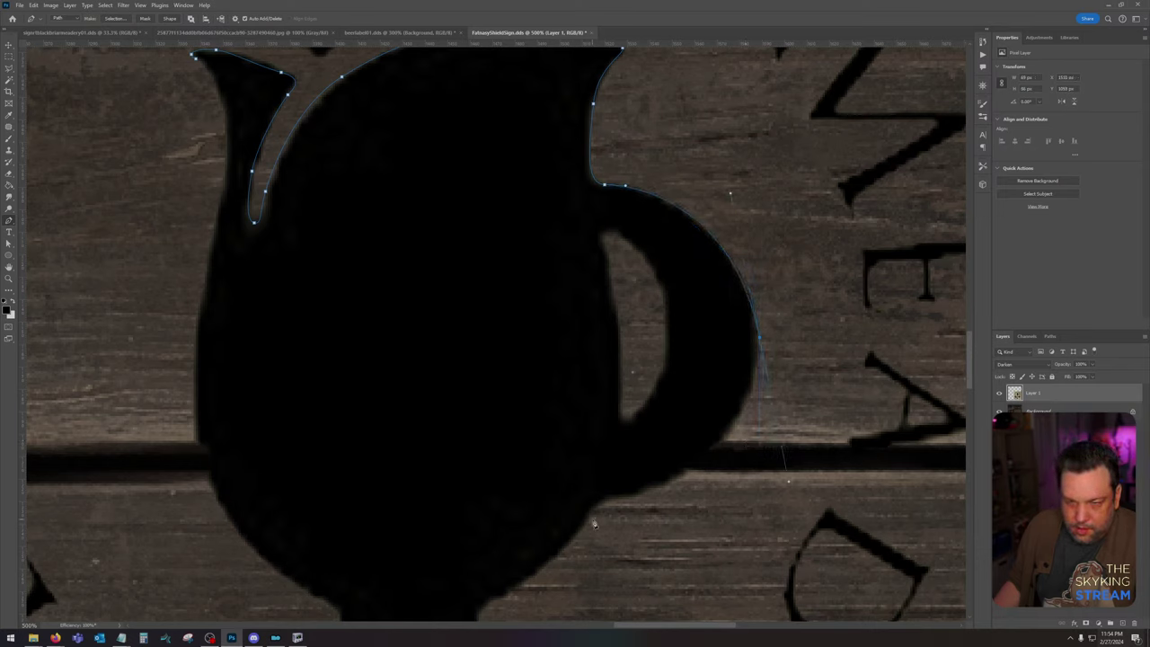
click(601, 505)
key(ctrl+z)
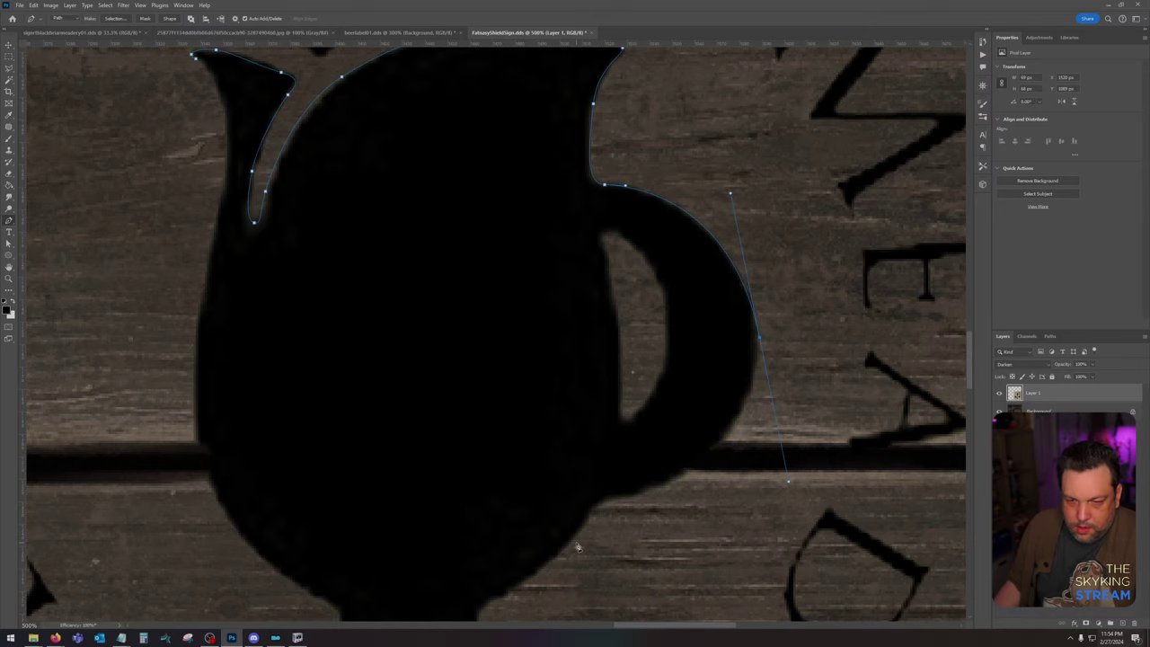
Step: Trace the lower outer edge of the handle to its joint with the body and on down the bowl's right side
drag(572, 539, 506, 552)
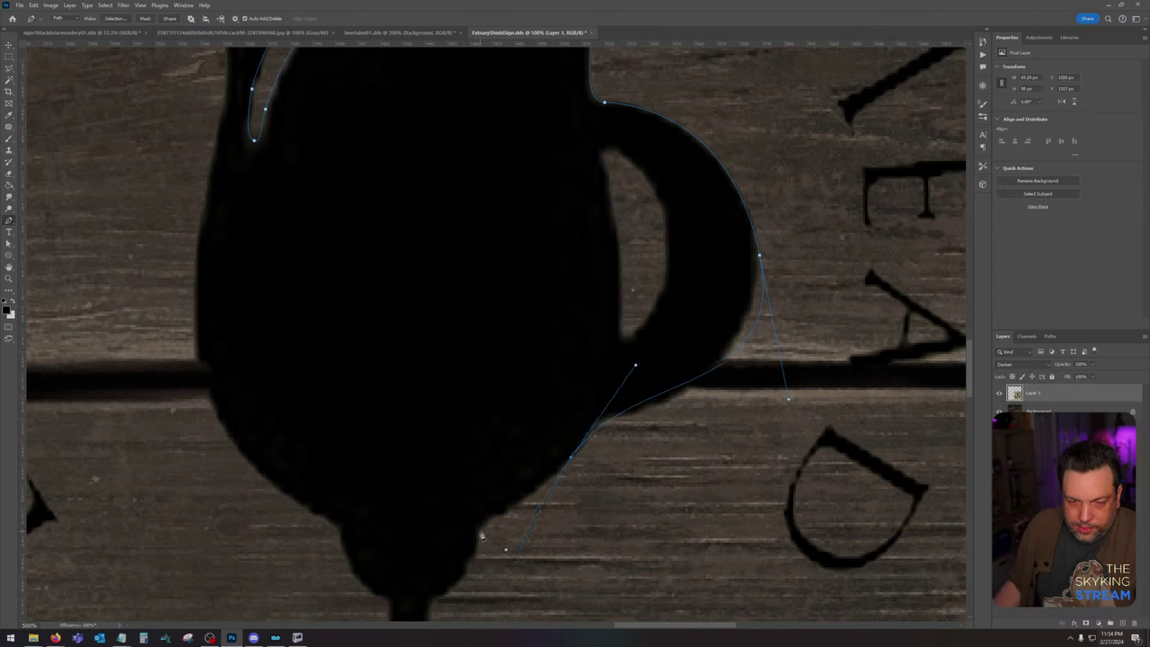
click(478, 544)
key(ctrl+z)
click(505, 516)
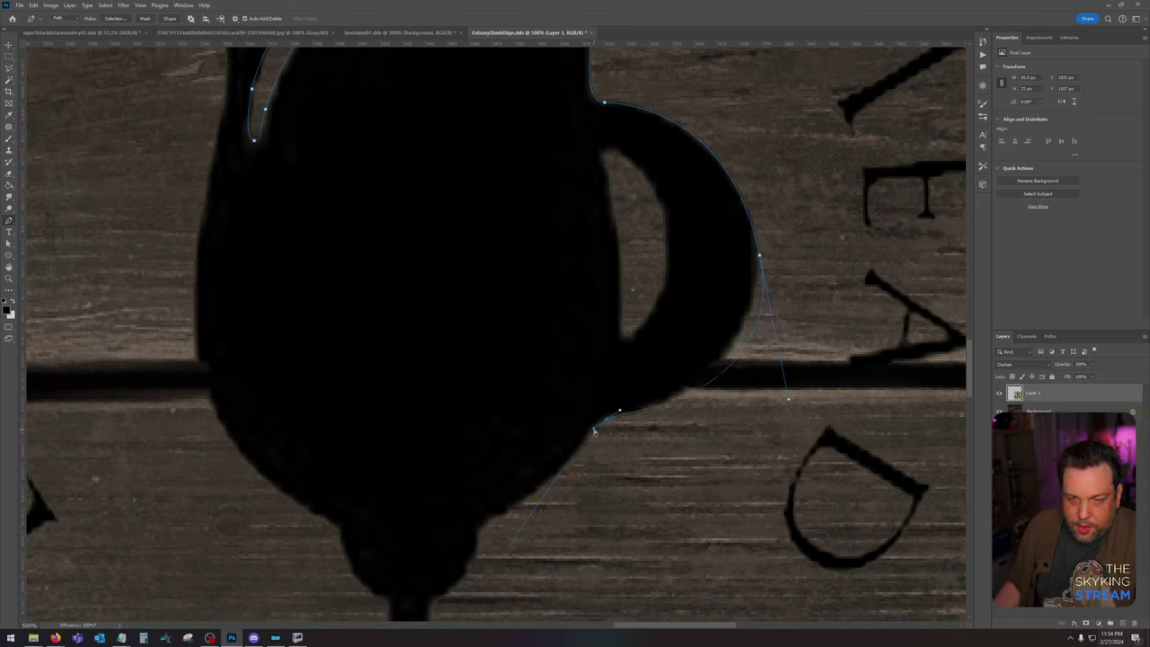
drag(589, 437, 475, 553)
key(ctrl+z)
Step: Trace the rounded knob under the pitcher's bowl, from its right side around the bottom to its left side
drag(396, 546, 552, 332)
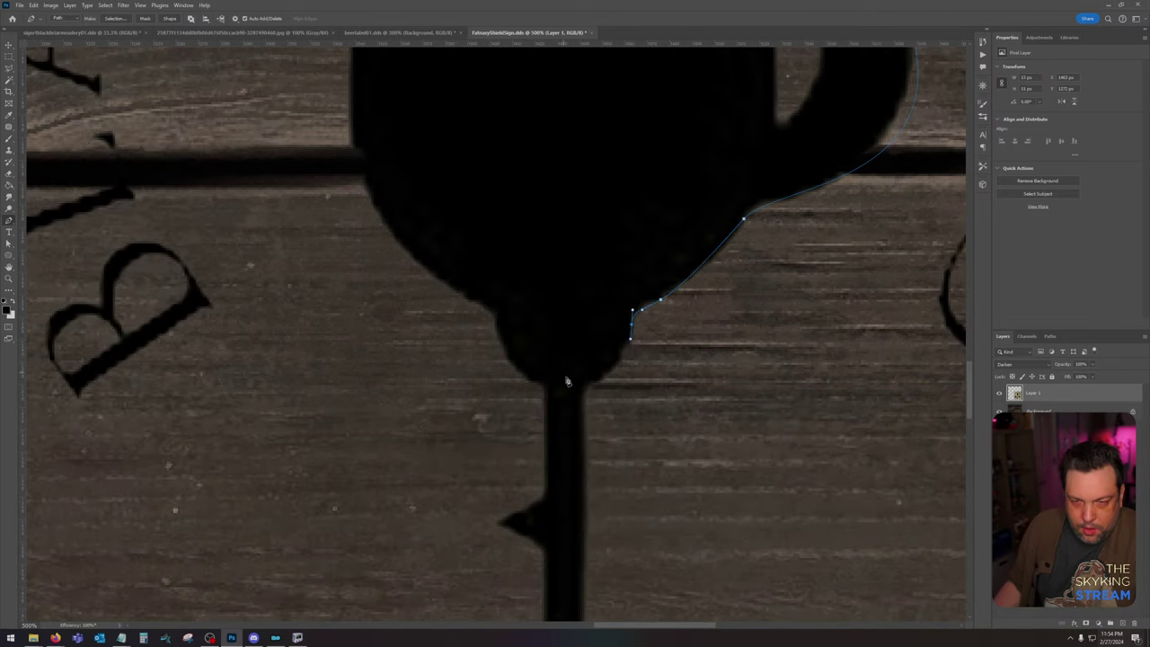
drag(564, 387, 511, 386)
click(495, 318)
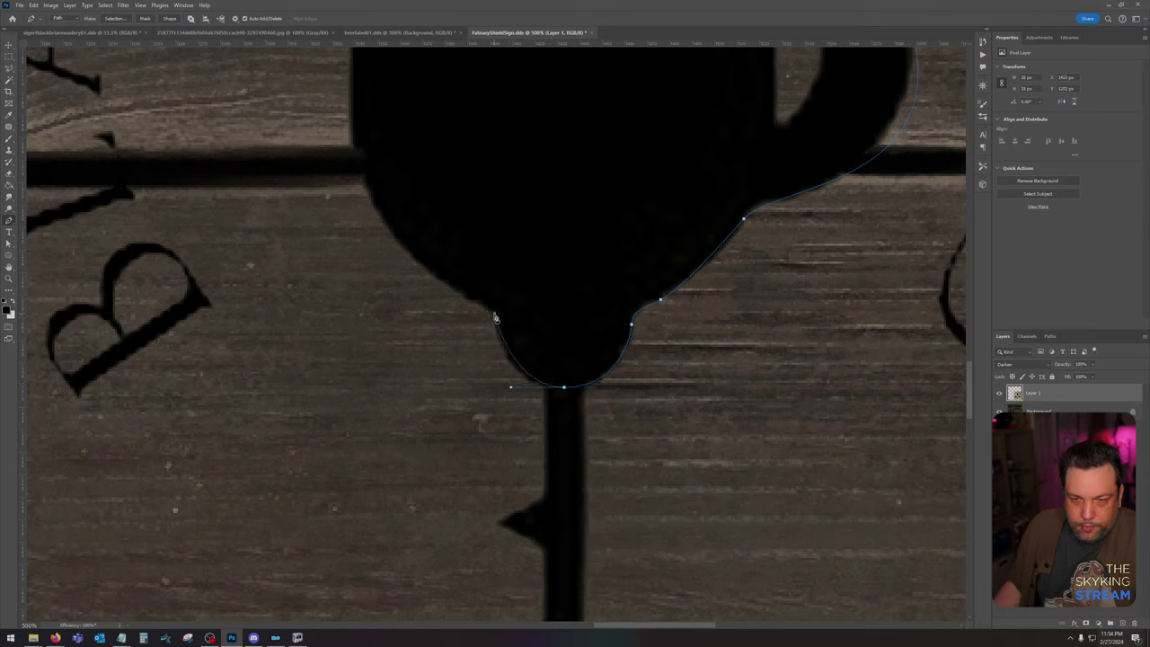
key(ctrl+z)
drag(495, 332, 494, 324)
Step: Continue the path from the knob up the lower left curve of the bowl to the pitcher's left side
drag(447, 288, 405, 257)
key(space)
drag(468, 219, 599, 363)
drag(483, 283, 482, 226)
scroll(490, 225, up, 5)
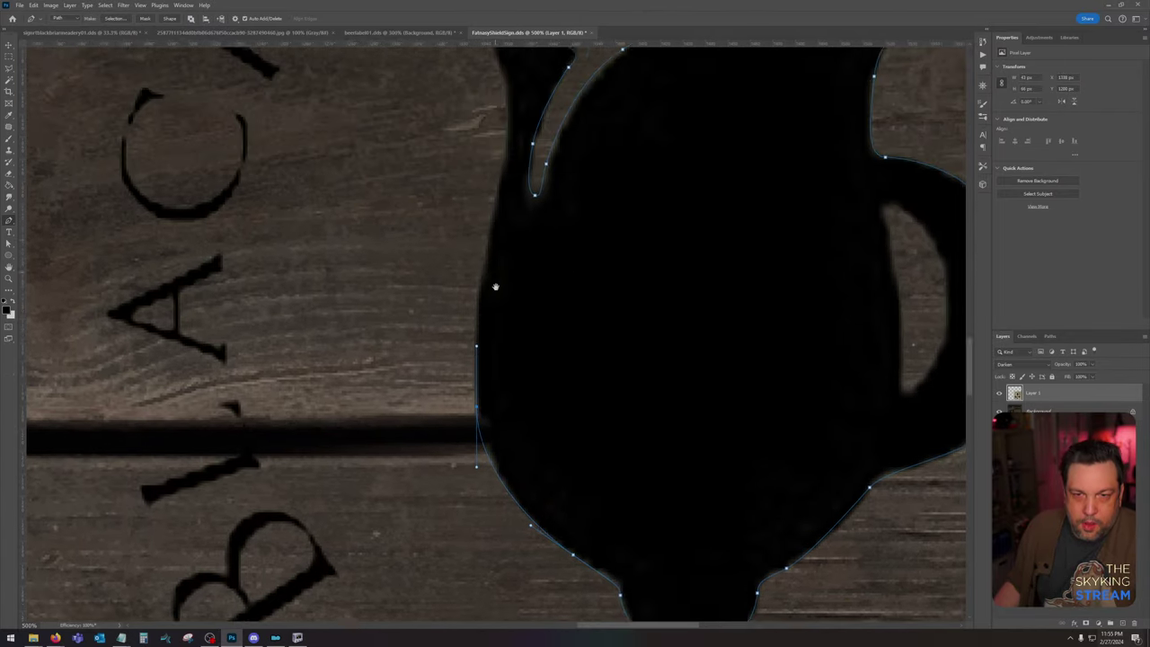
Step: Trace the pitcher's left side up to the narrow lip and close the path at its starting anchor
drag(512, 243, 518, 223)
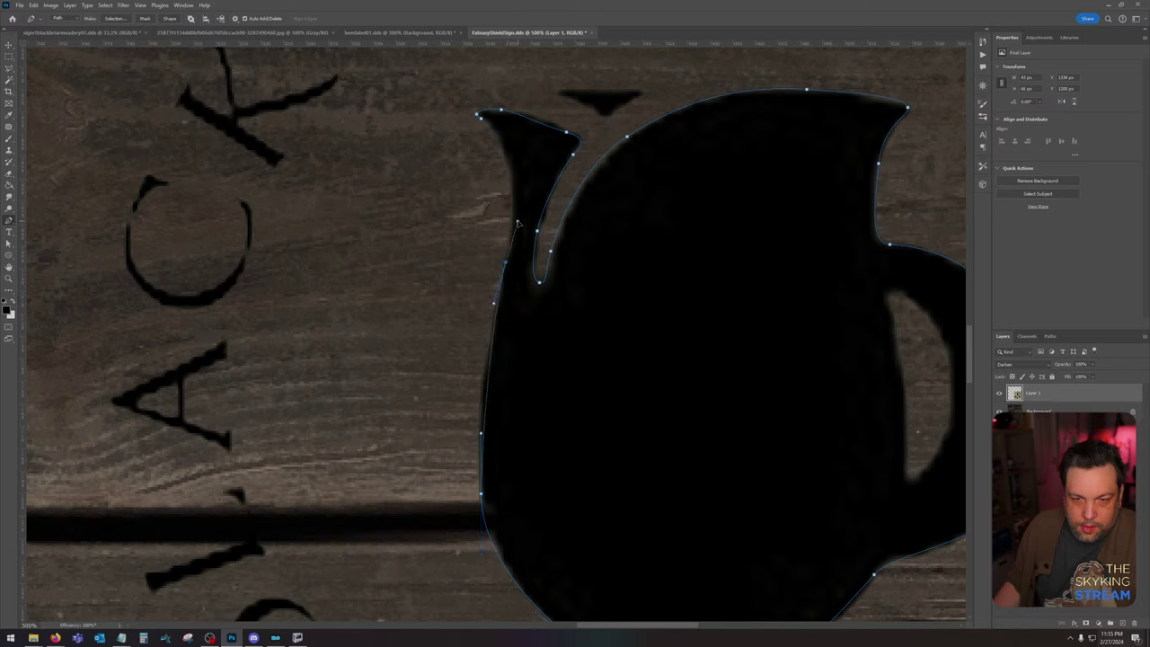
key(ctrl+z)
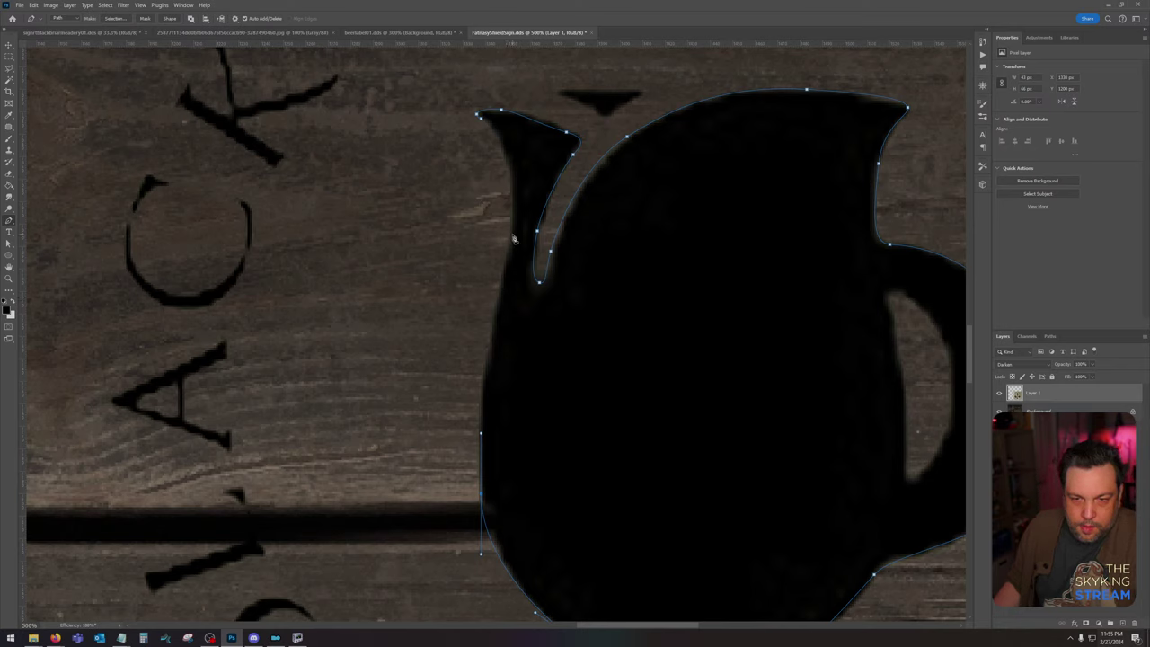
drag(485, 370, 509, 252)
key(ctrl+z)
drag(506, 161, 492, 131)
click(481, 118)
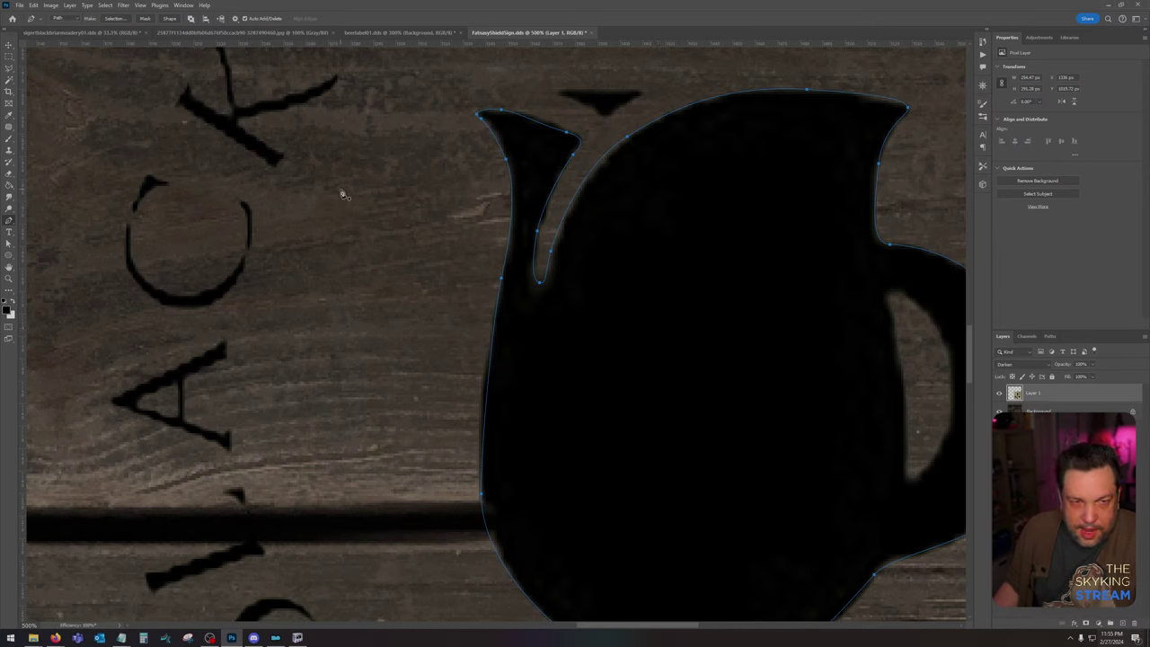
Step: Adjust the anchors and direction handles at the narrow left lip with the Direct Selection tool to fit the artwork
click(9, 243)
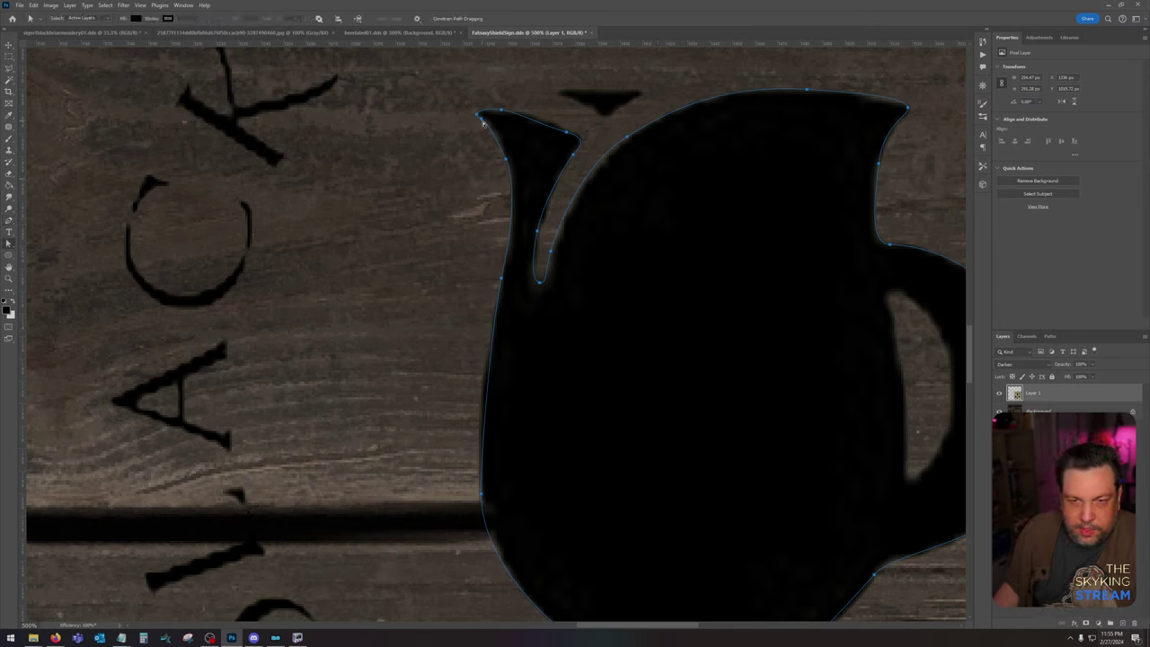
click(485, 124)
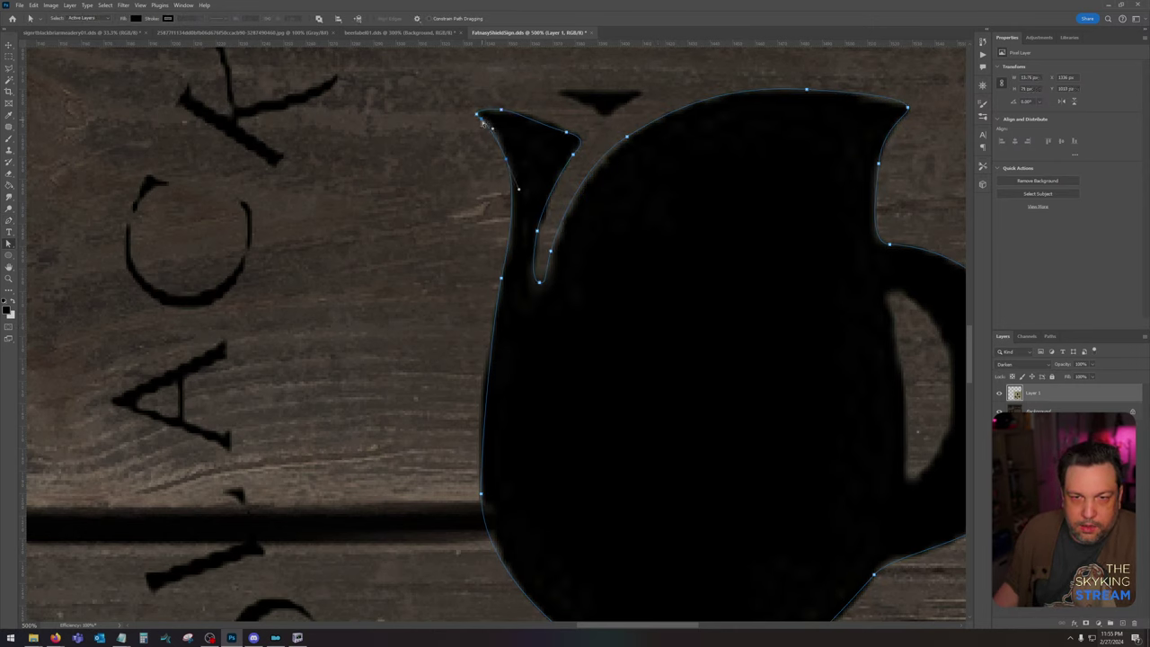
click(482, 118)
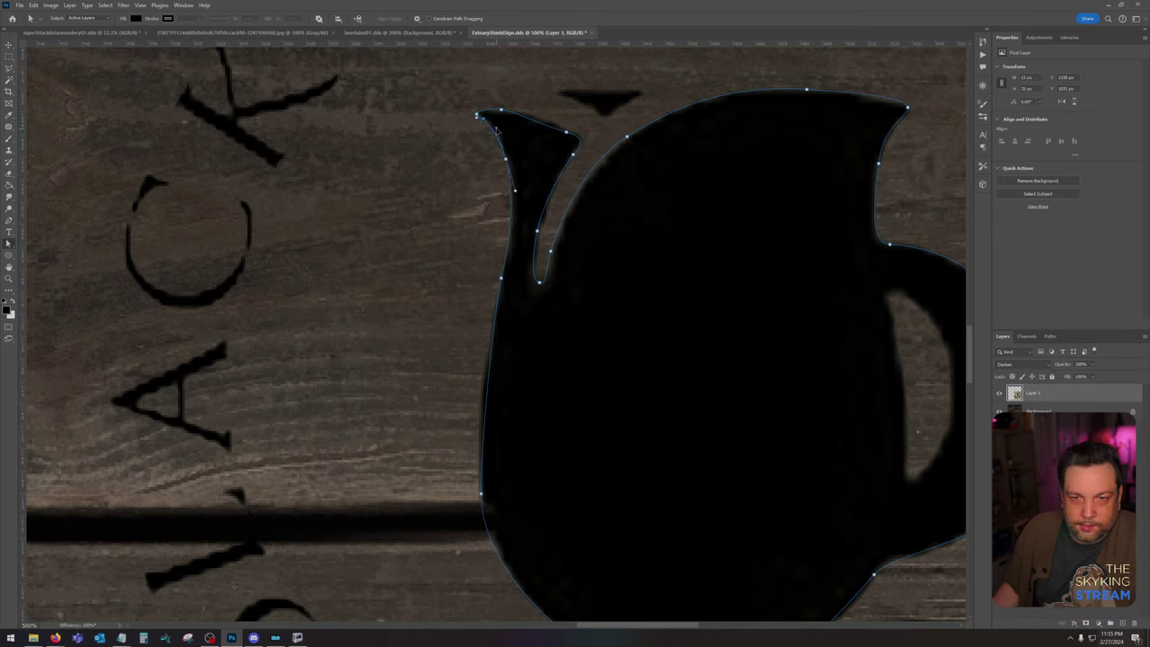
drag(493, 129, 500, 128)
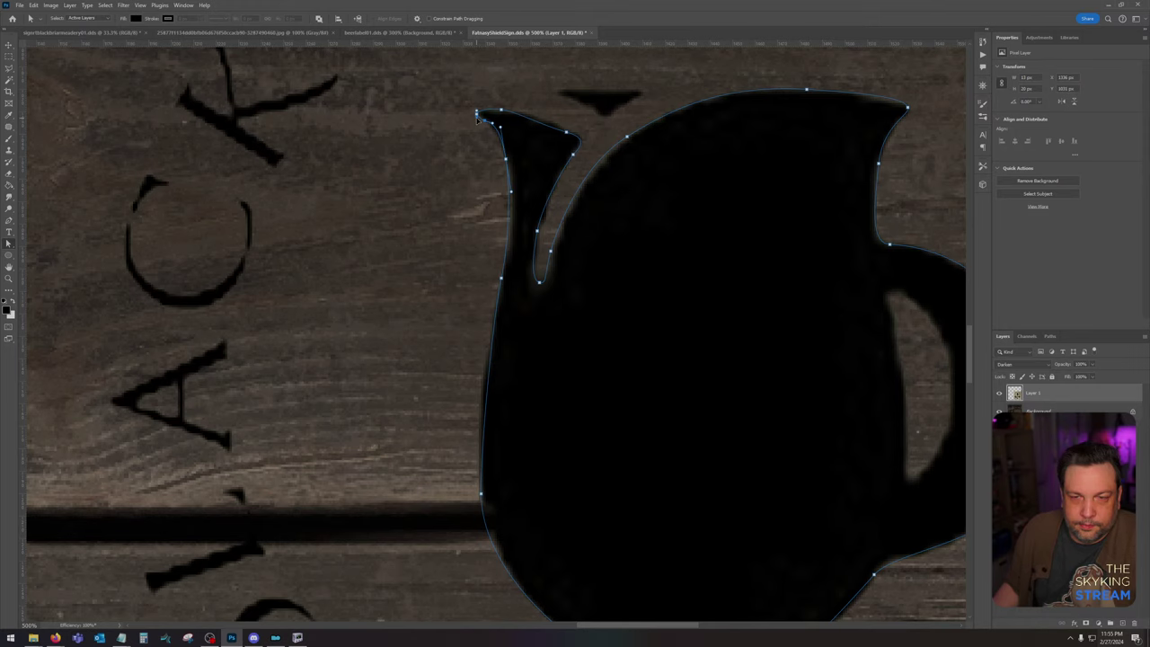
Step: Reshape the handle's outer curve by making its widest anchor's tangent vertical and moving that anchor onto the black edge
drag(683, 275, 578, 162)
click(893, 351)
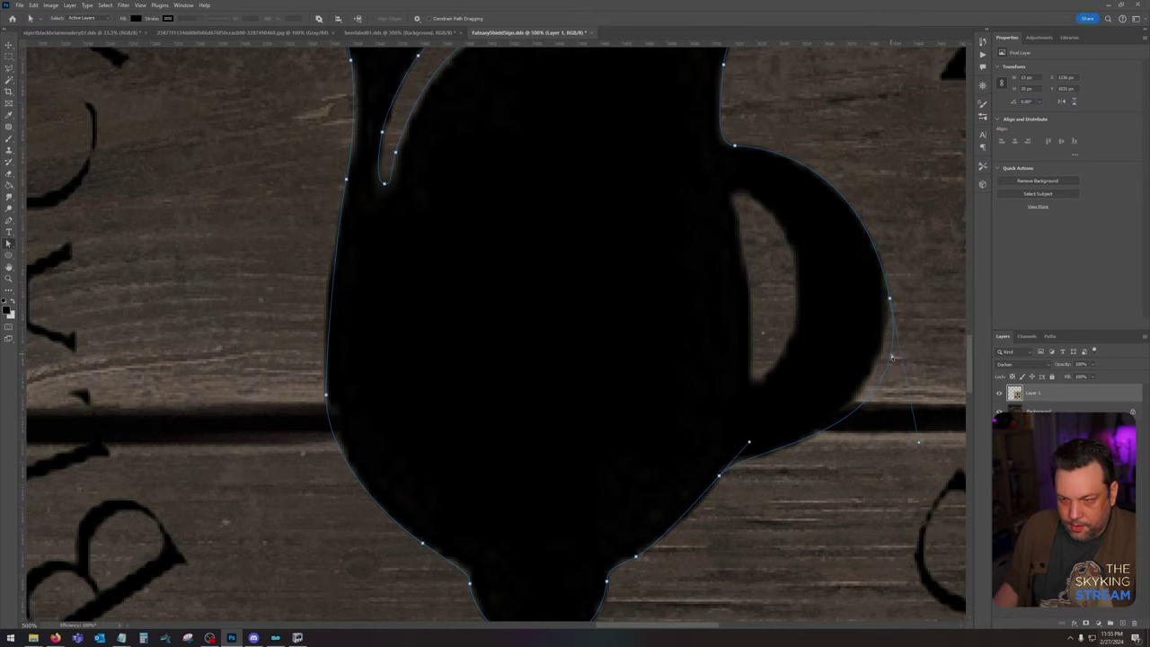
click(911, 443)
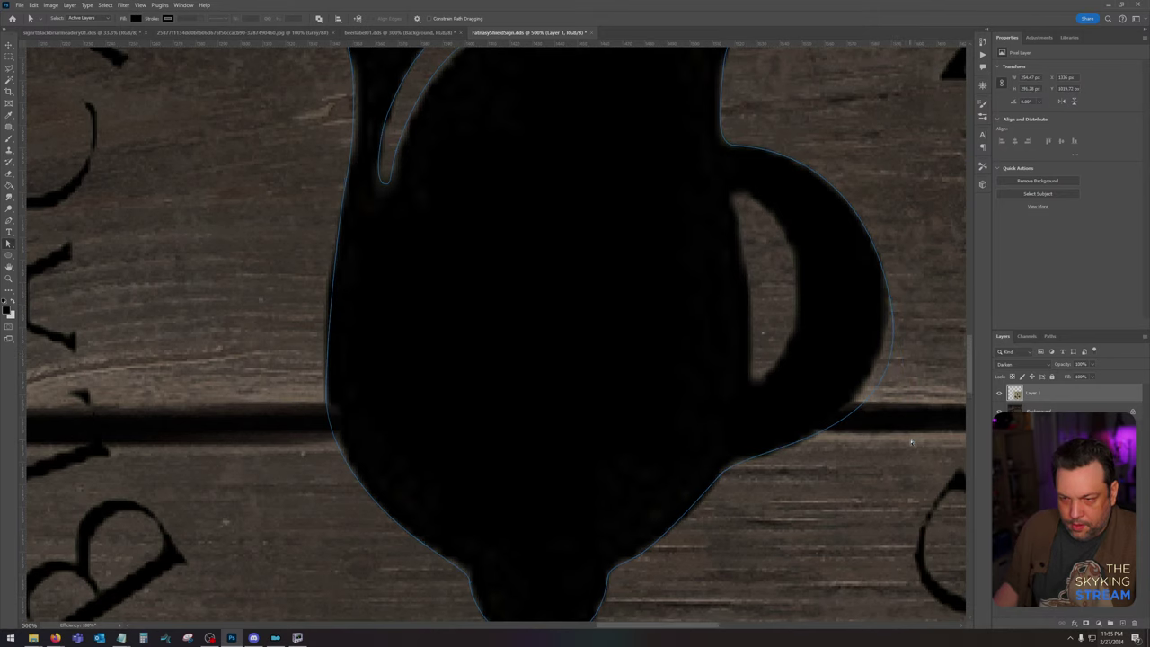
click(889, 305)
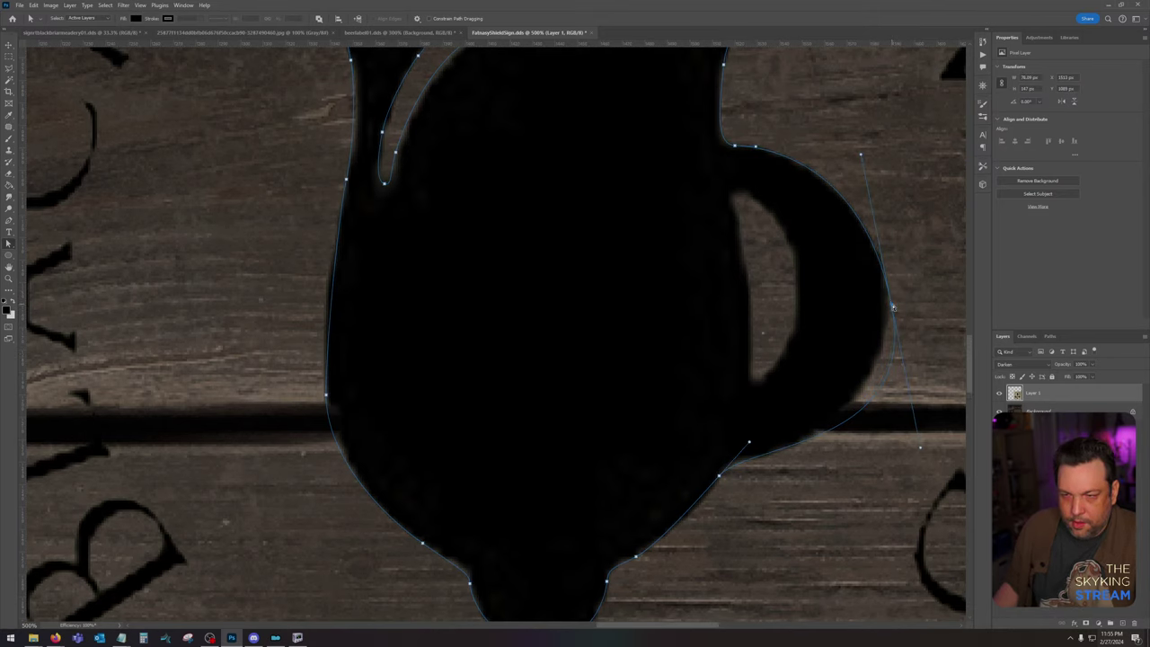
drag(921, 447, 890, 438)
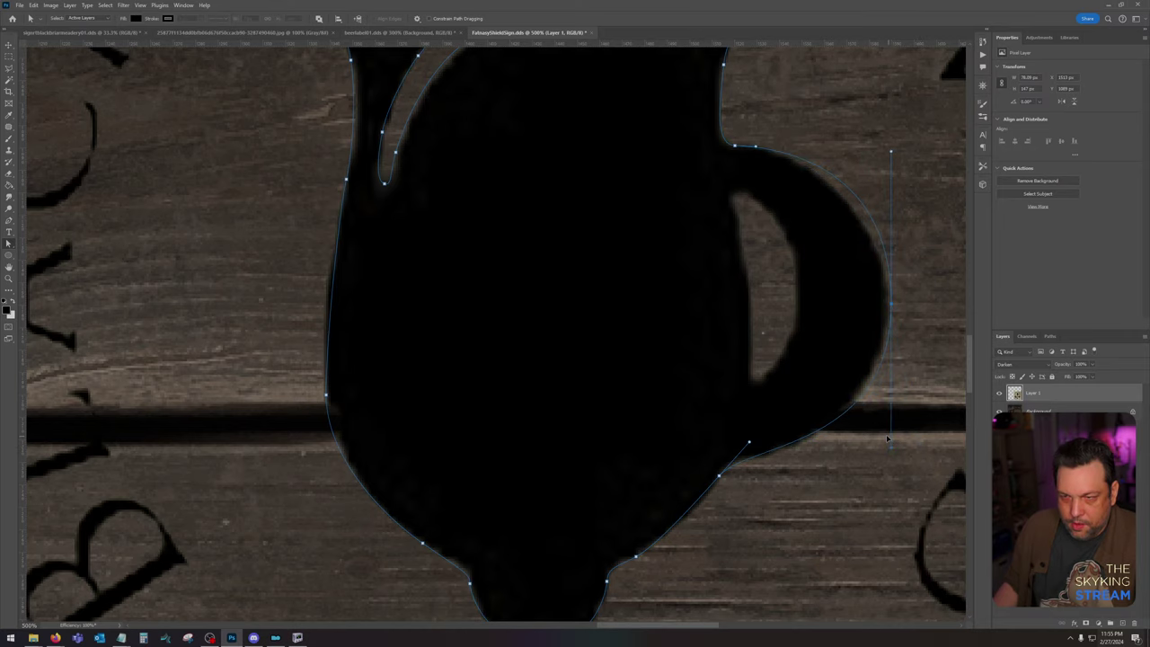
drag(890, 304, 889, 312)
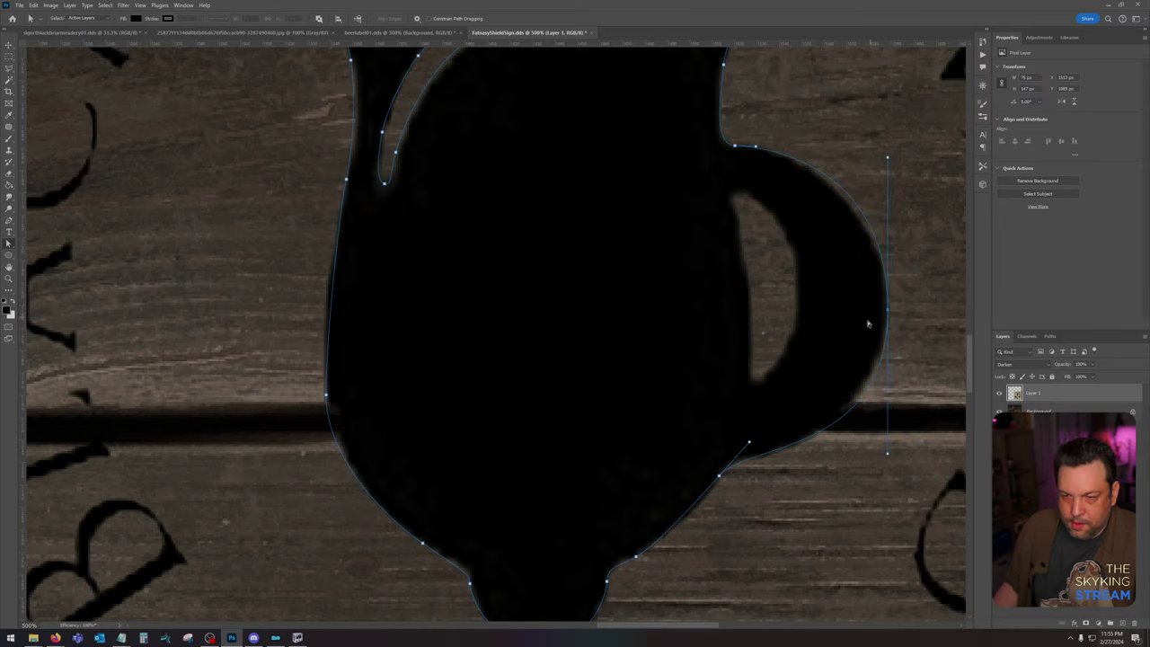
Step: Refine the path's curves where the handle meets the body and where the bowl's lower left edge meets the knob
drag(689, 419, 687, 260)
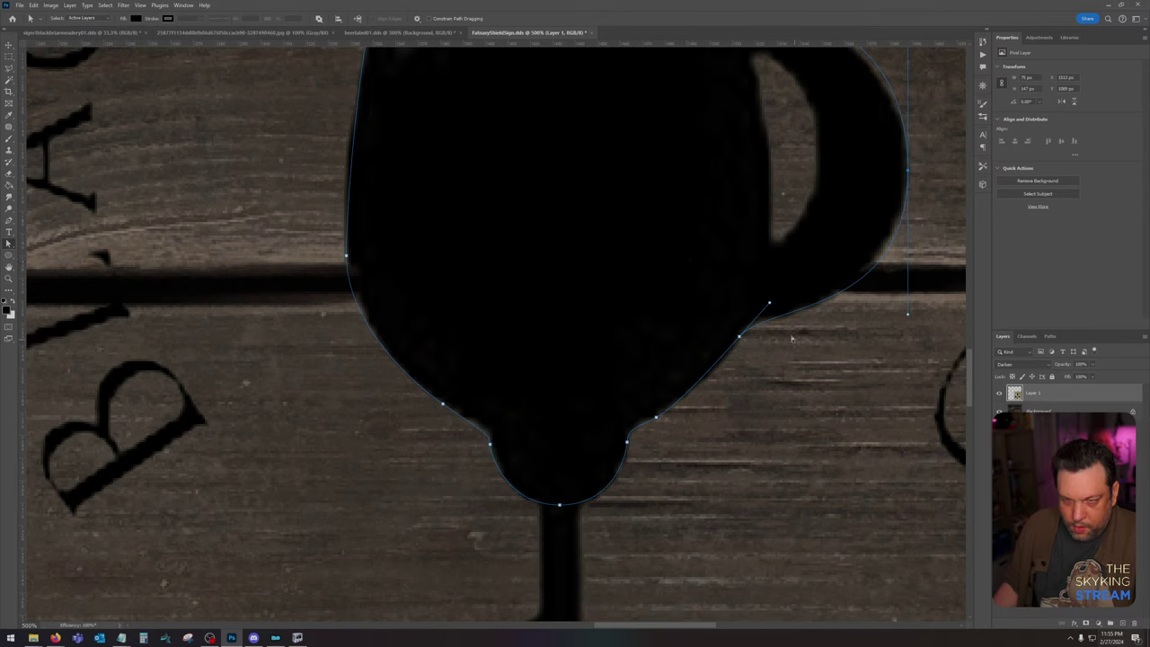
mouse_move(768, 306)
mouse_down()
mouse_move(778, 289)
mouse_move(771, 301)
mouse_up()
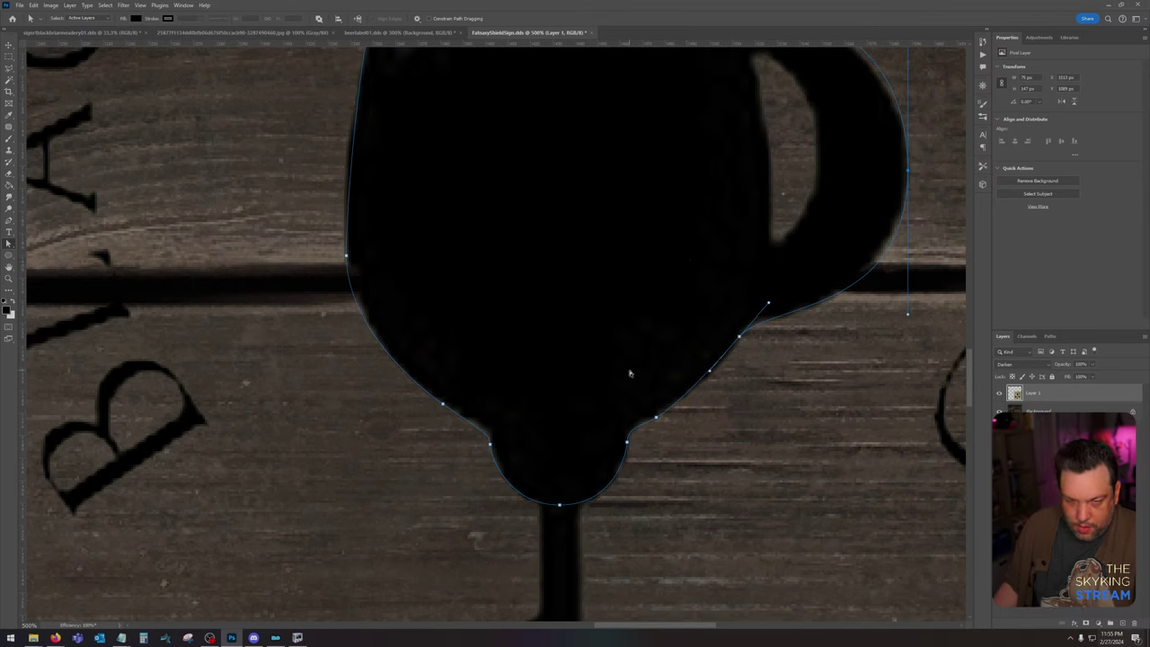
click(566, 375)
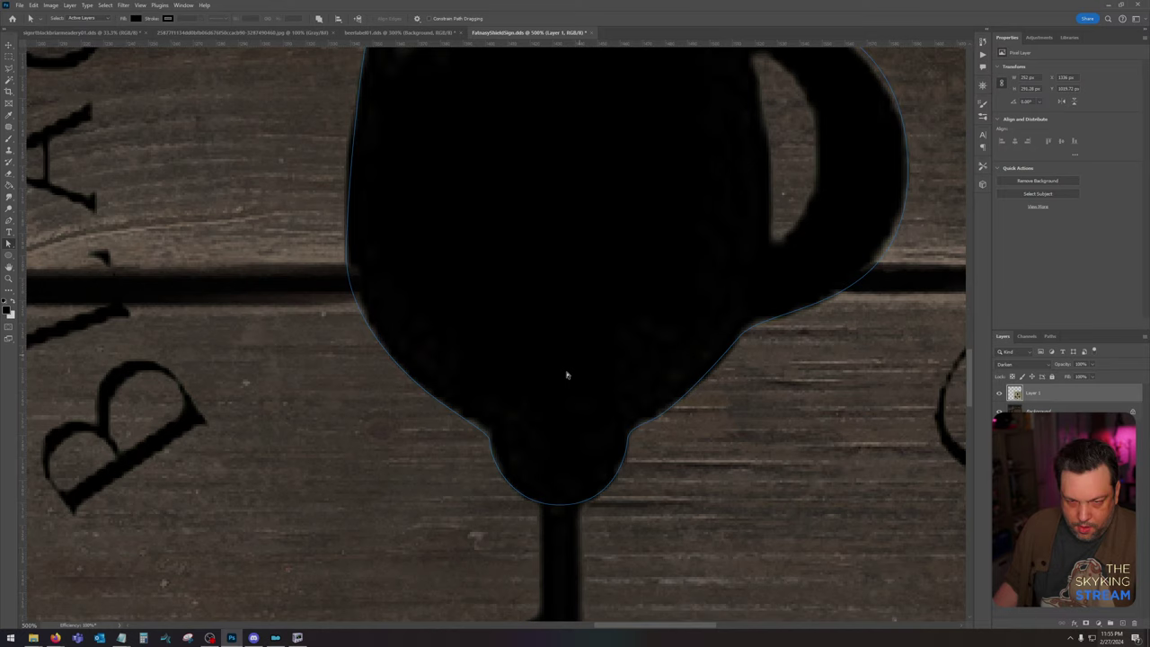
mouse_move(490, 446)
mouse_down()
mouse_move(488, 420)
mouse_move(485, 429)
mouse_up()
click(490, 437)
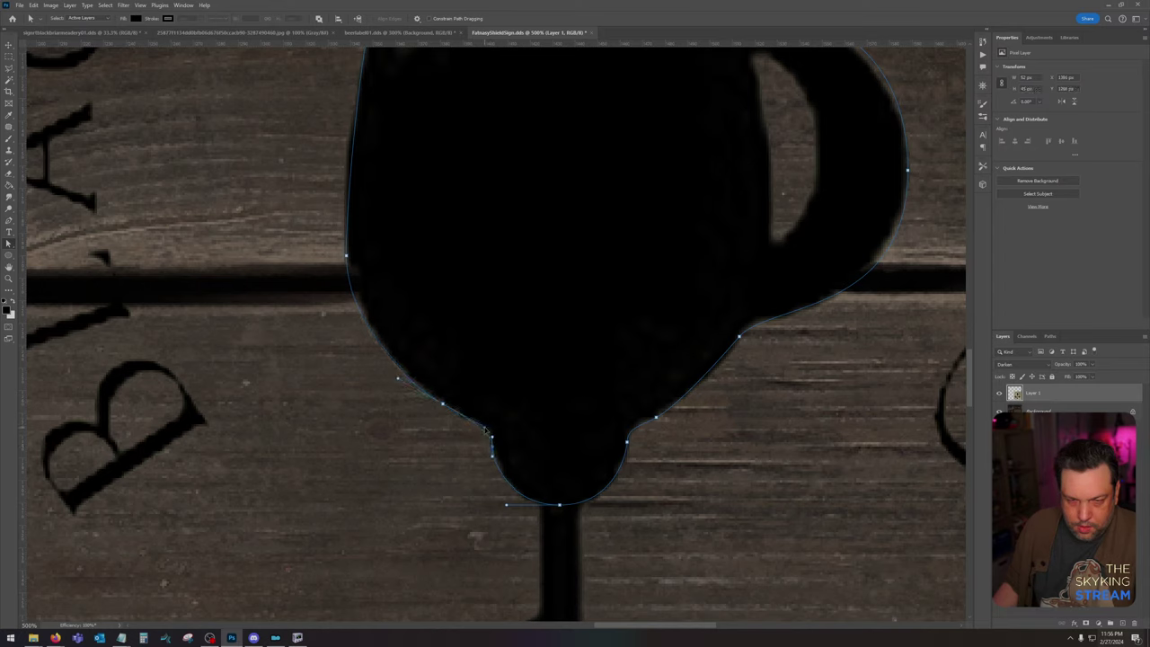
drag(399, 382, 407, 386)
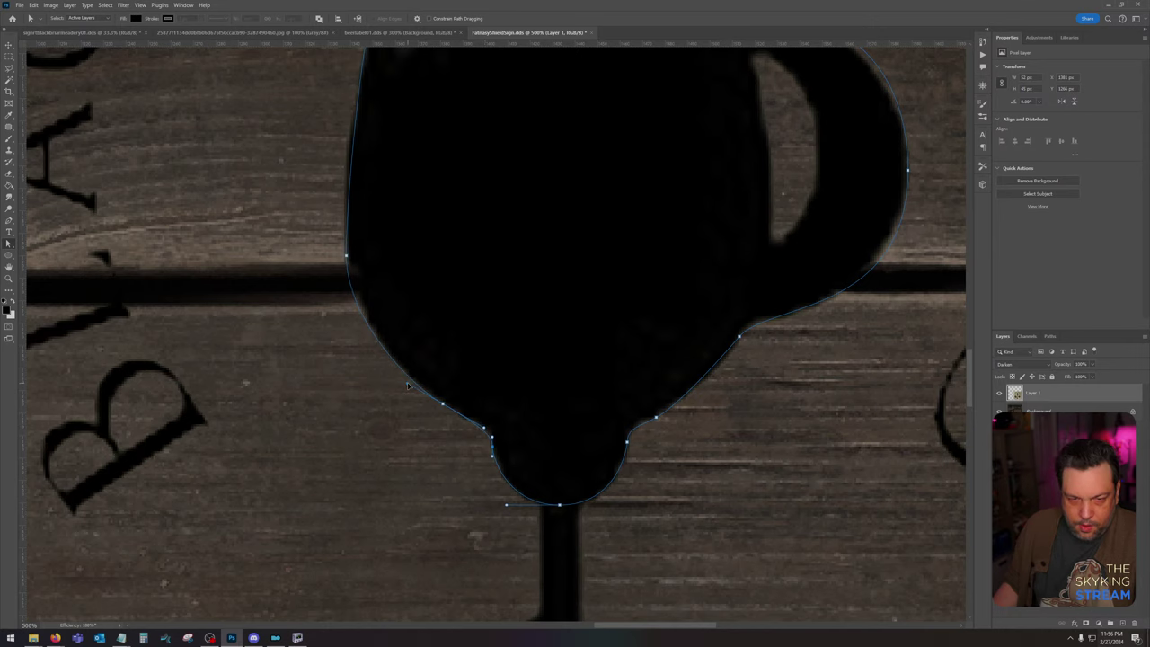
Step: Add a new layer above the emblem and choose a dark red foreground colour
scroll(609, 326, down, 1)
drag(578, 293, 542, 563)
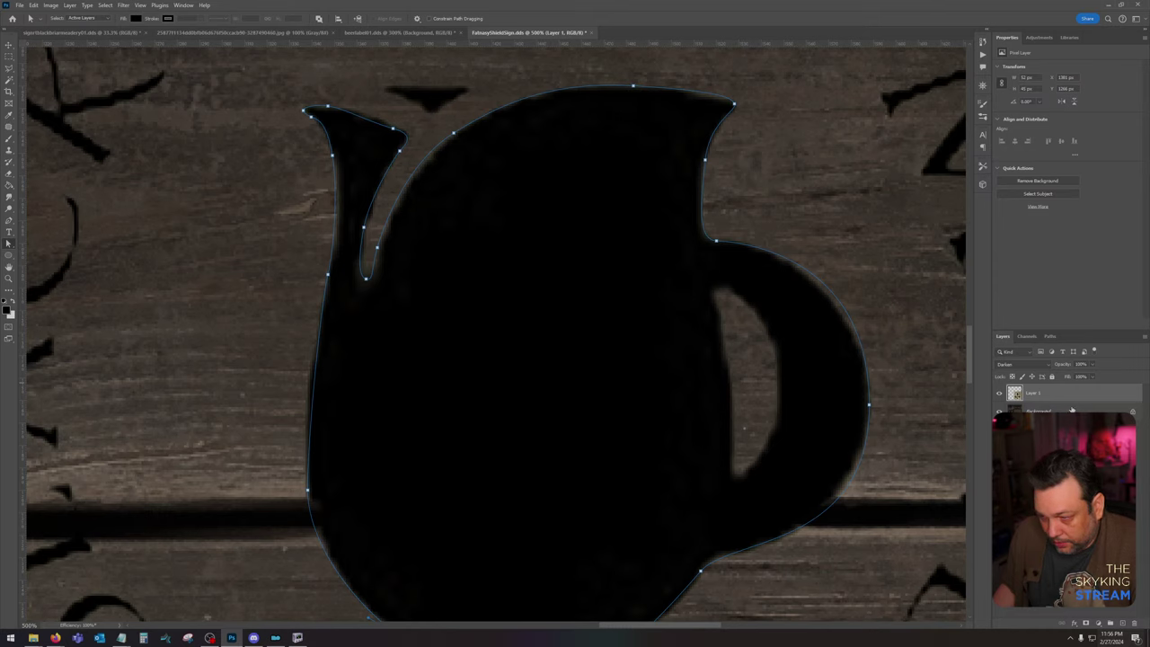
click(1123, 623)
right_click(558, 354)
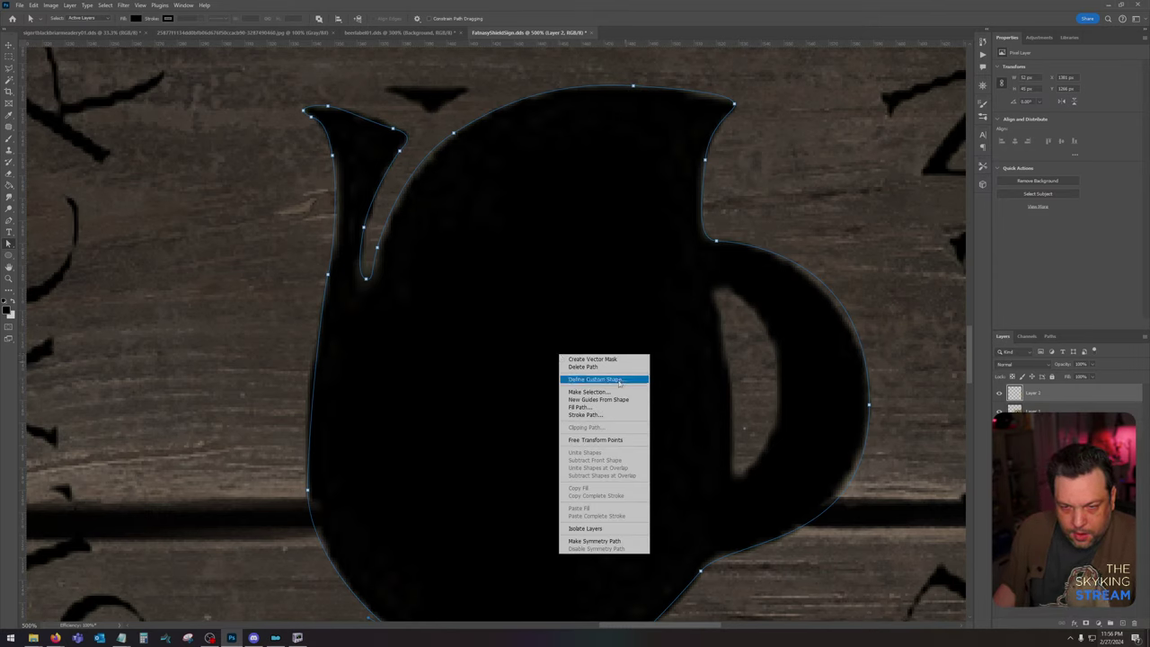
click(7, 309)
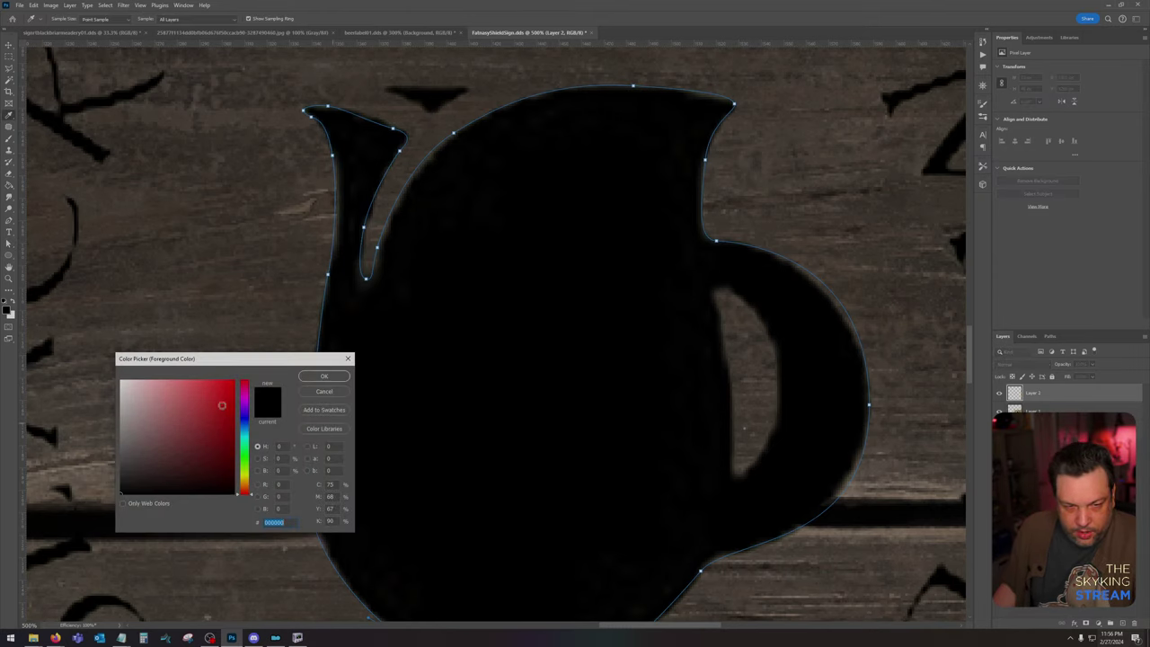
Step: Fill the pitcher path with the dark red foreground colour on the new layer, and delete the path
right_click(488, 369)
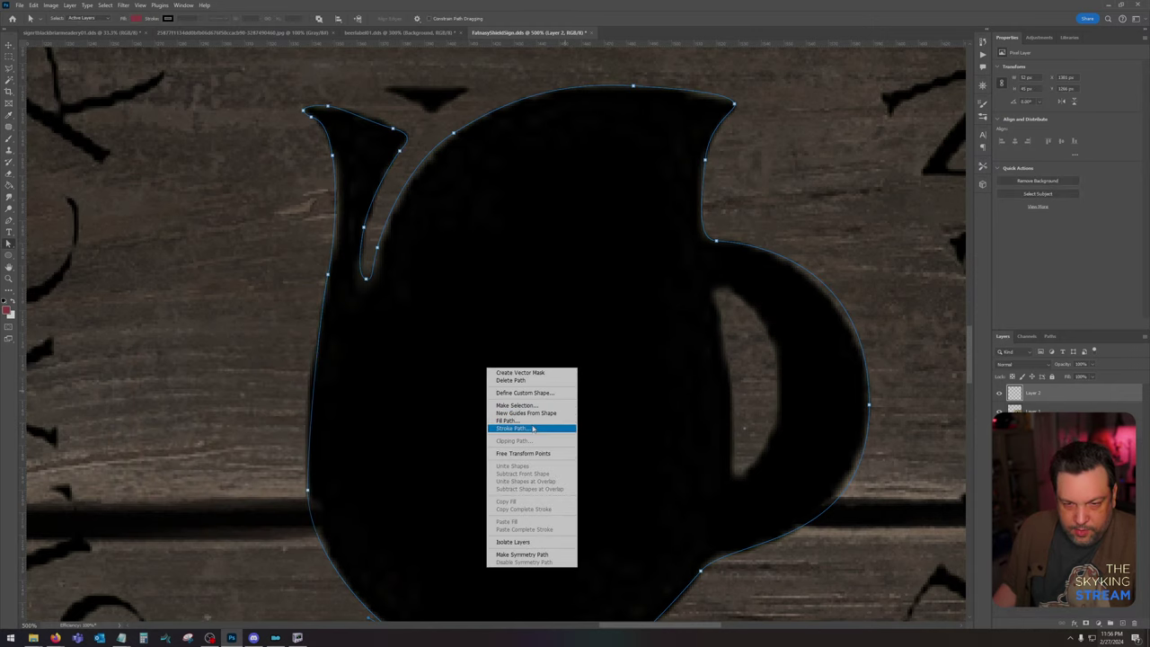
click(542, 429)
key(Return)
right_click(580, 346)
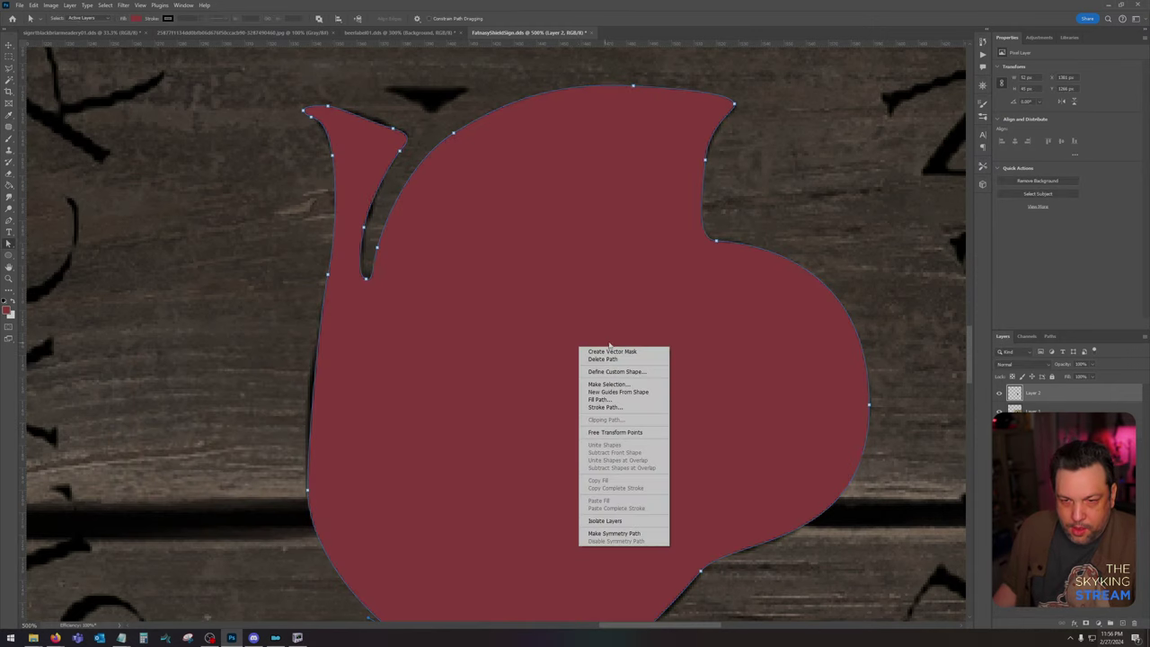
click(612, 357)
drag(690, 326, 633, 458)
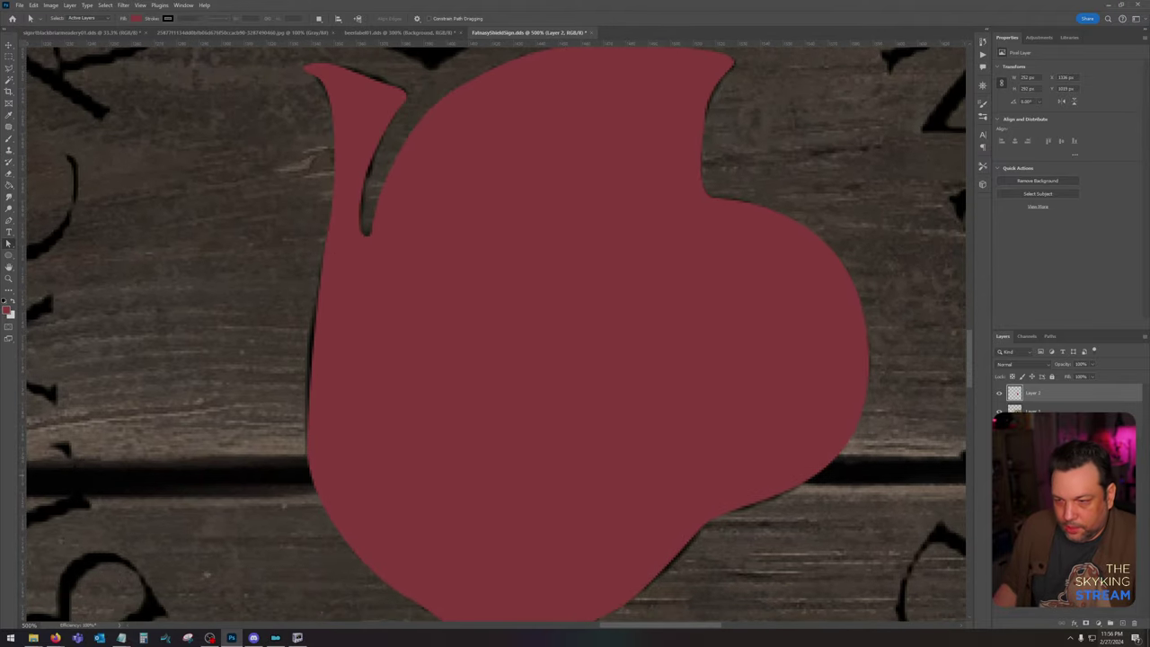
Step: Hide the red pitcher layer, select the emblem layer, and start a path around the upper tip of the pitcher's handle opening
click(998, 393)
click(1034, 410)
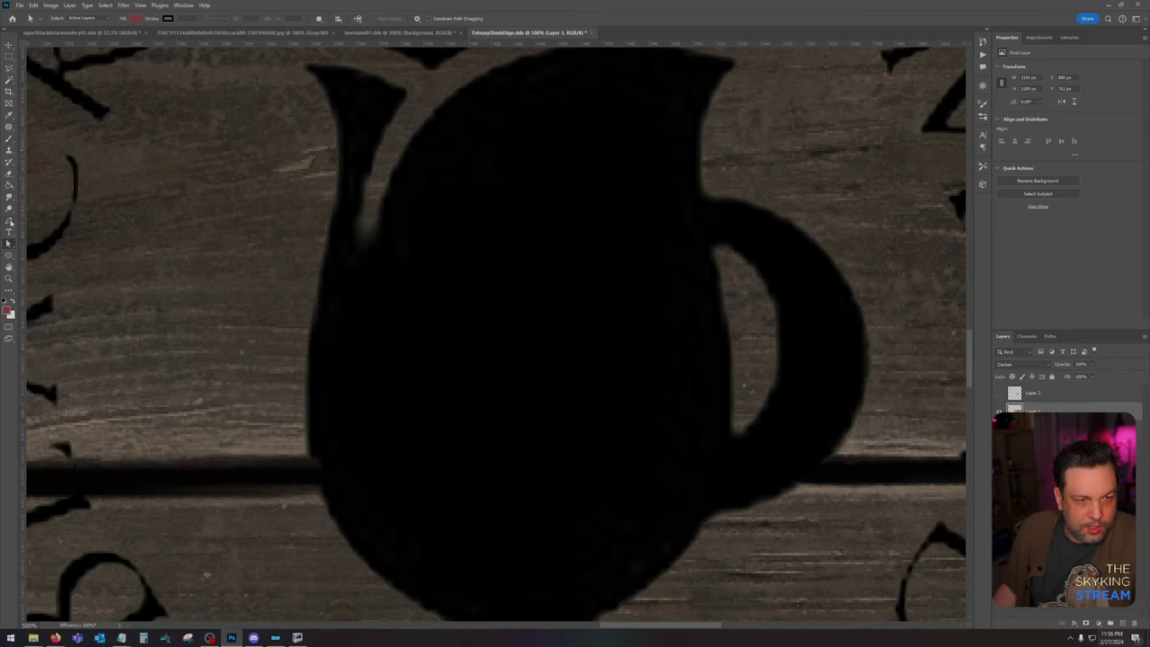
click(9, 220)
click(735, 255)
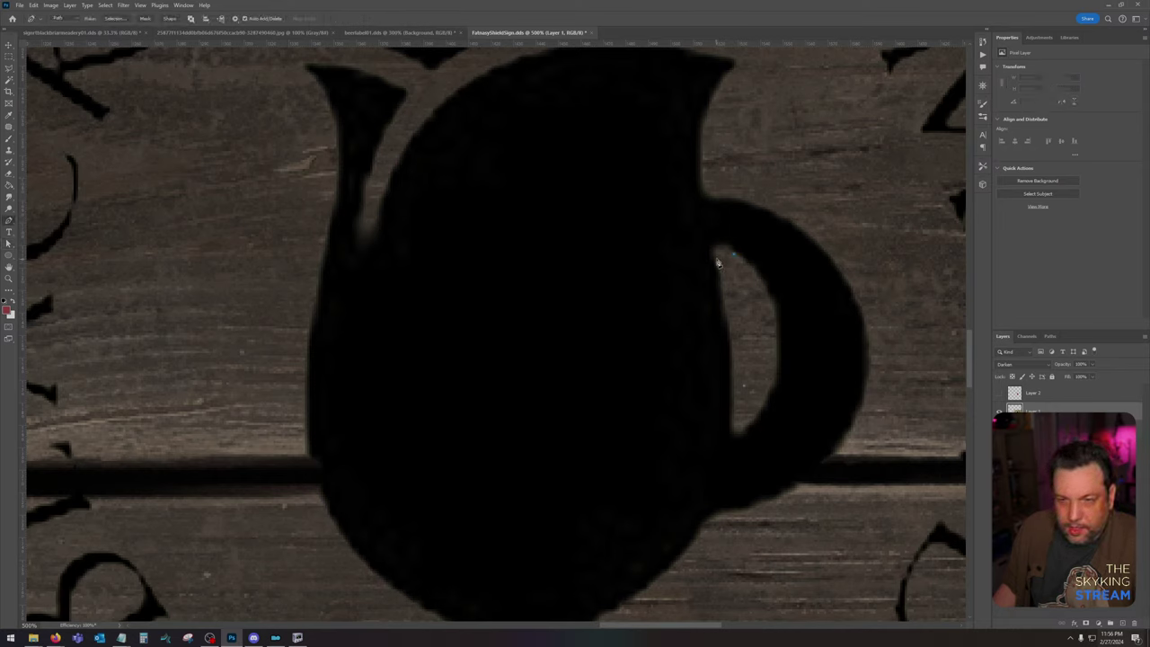
drag(717, 261, 723, 292)
key(ctrl+z)
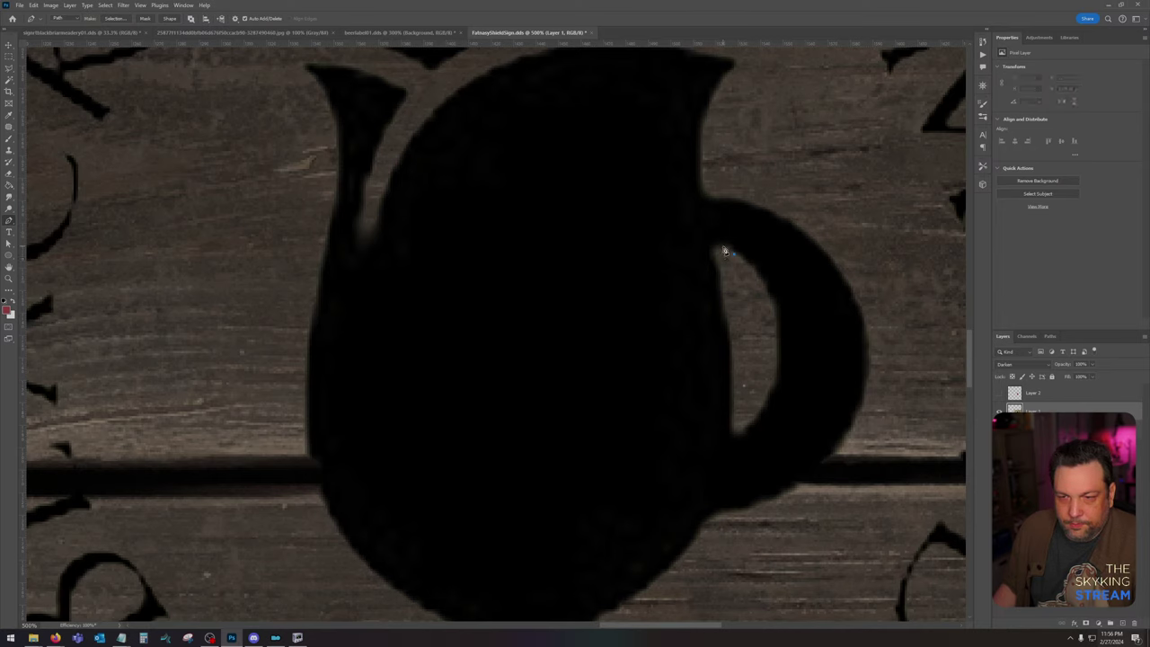
click(719, 248)
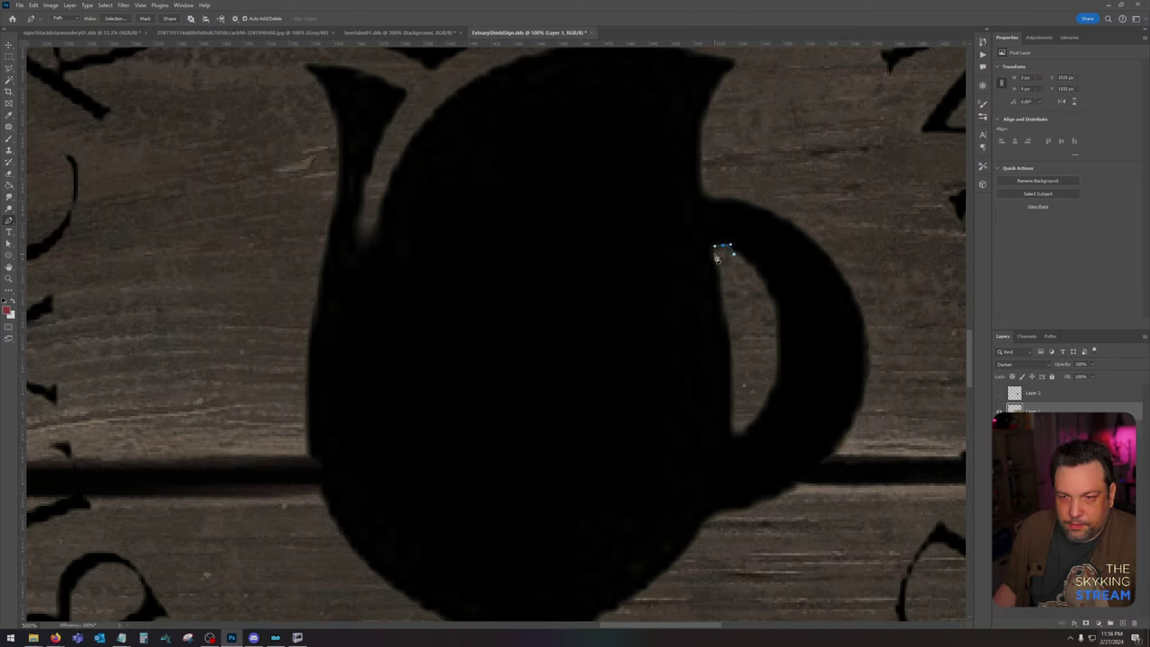
click(716, 258)
Step: Trace the handle opening down the body edge, around its lower tip and up the handle's inner curve, closing the path
drag(733, 359, 732, 388)
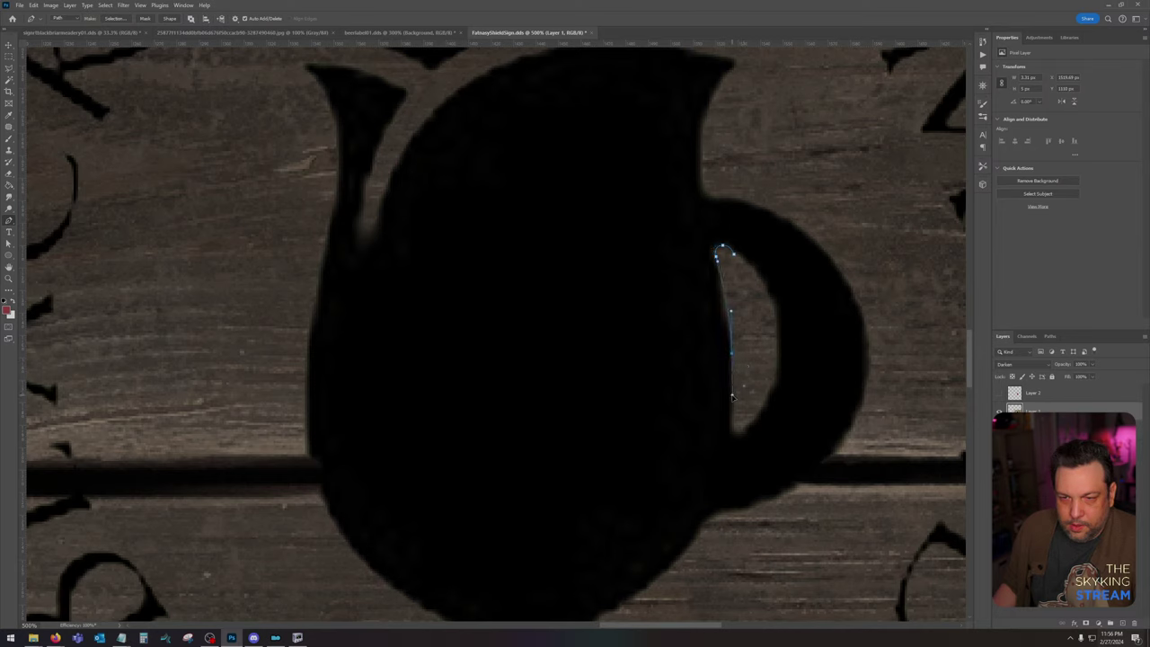
click(733, 396)
drag(732, 429, 767, 398)
click(780, 351)
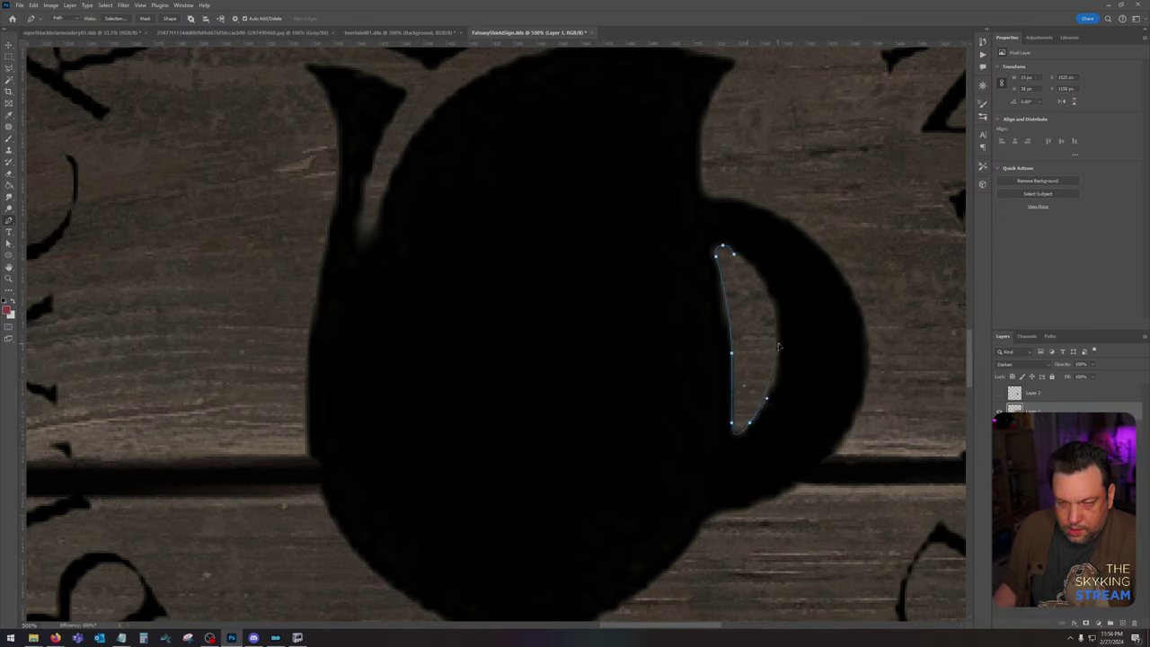
drag(780, 392, 742, 261)
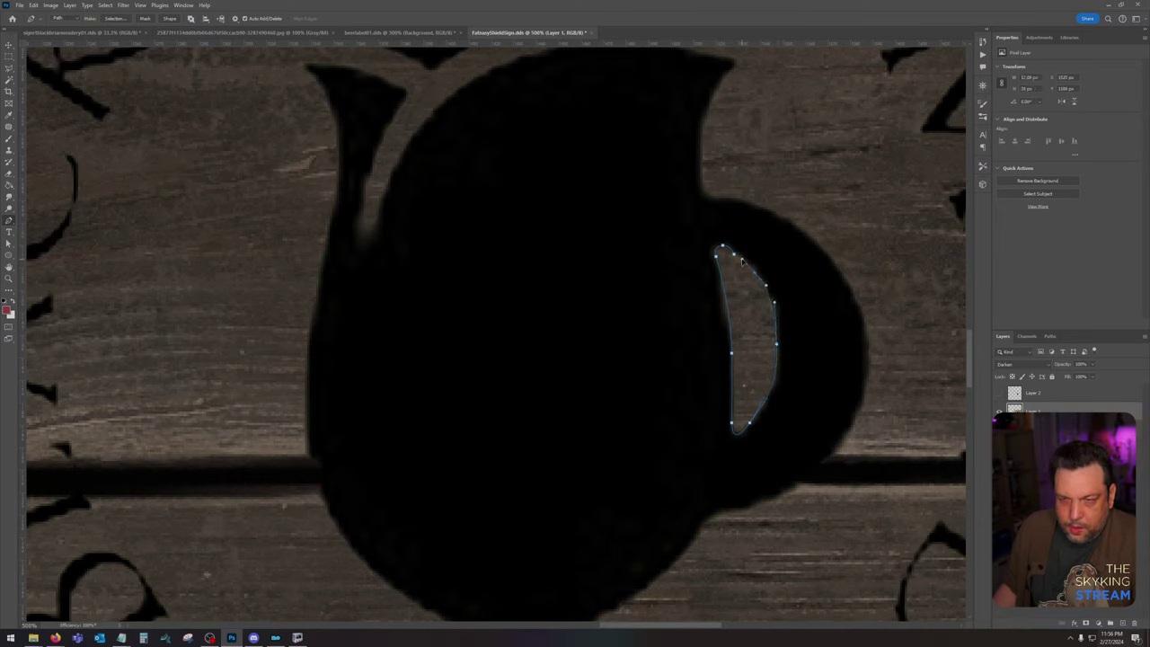
click(723, 247)
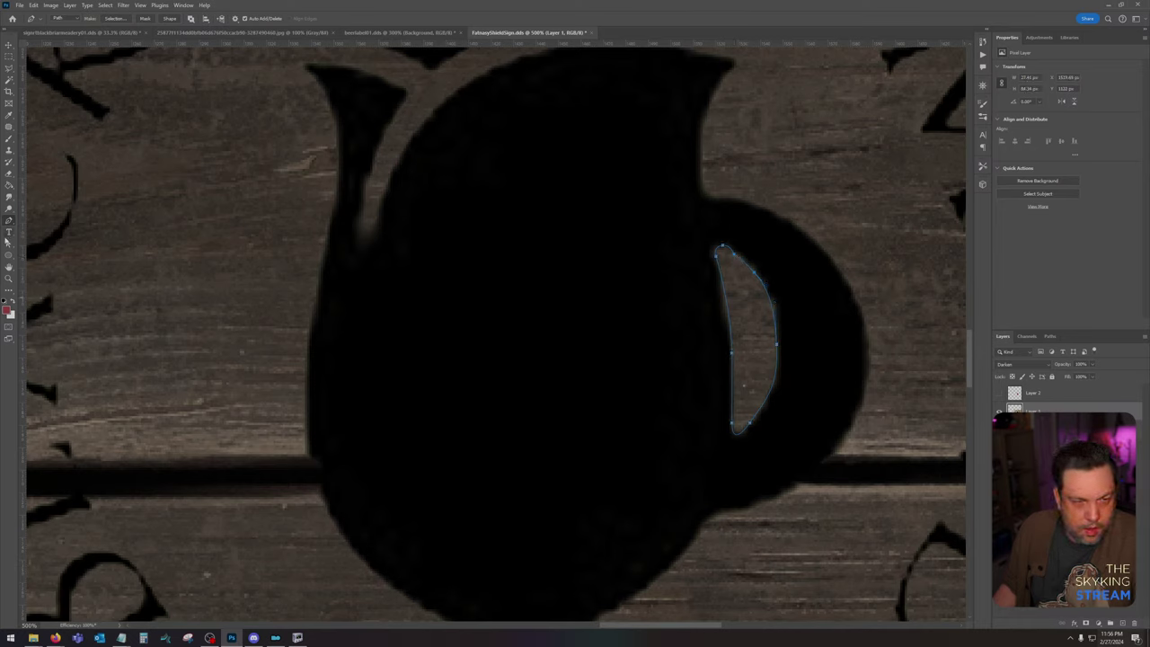
Step: Convert the handle-opening path to a selection, show the red pitcher layer, and delete the selected area from it
key(a)
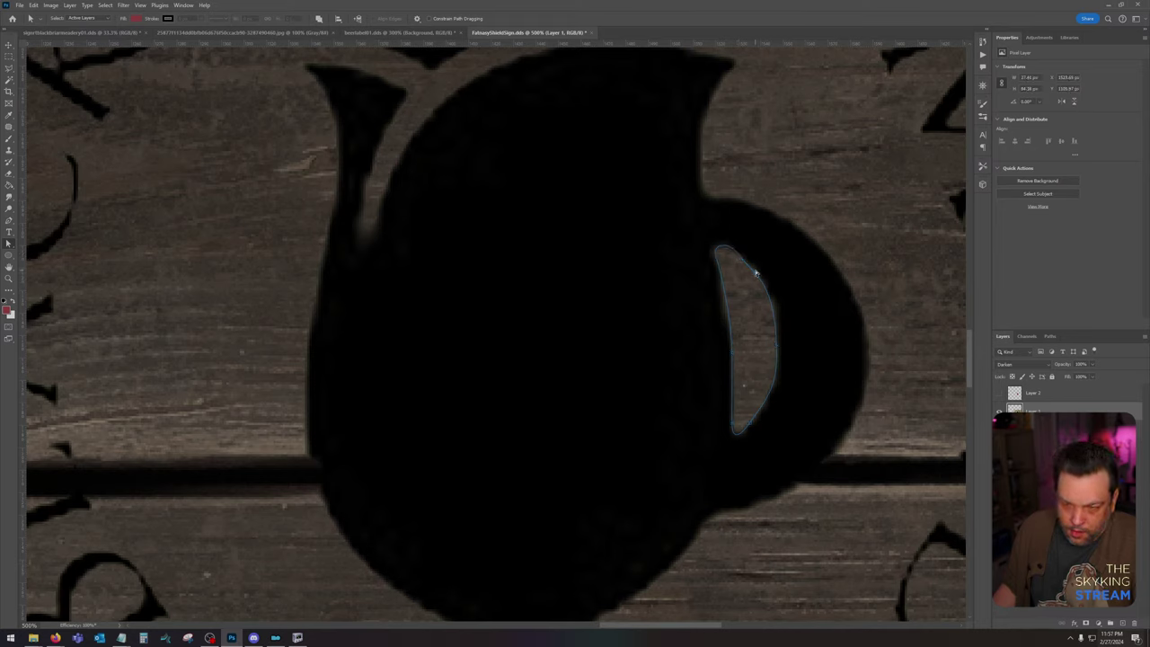
right_click(762, 318)
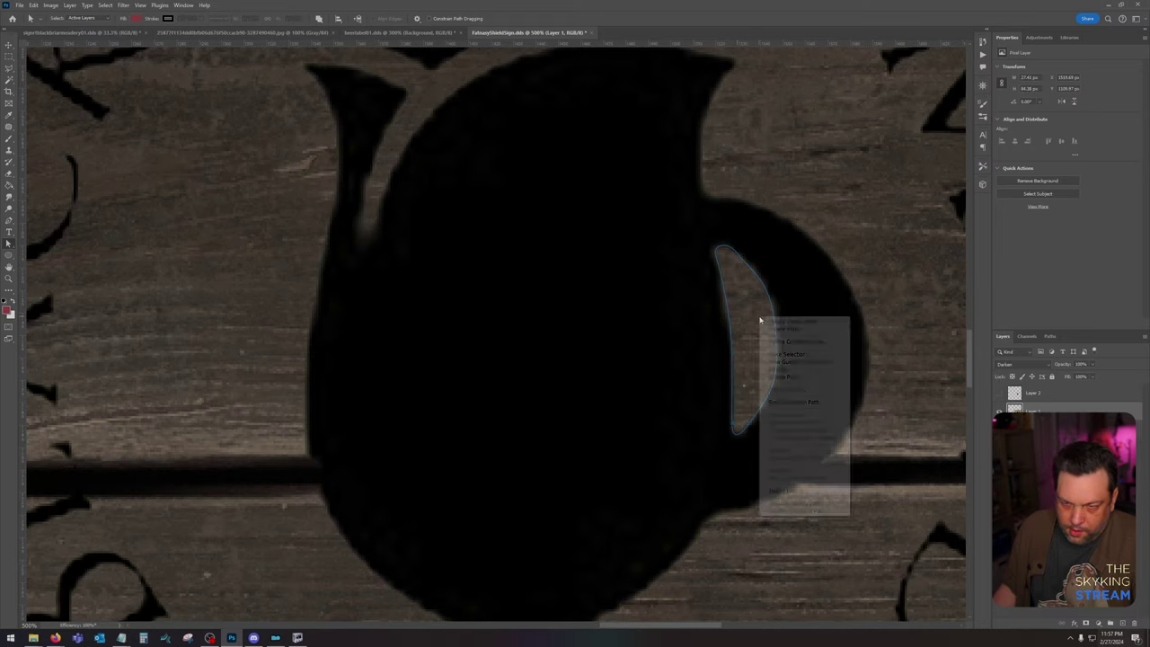
click(818, 355)
click(622, 181)
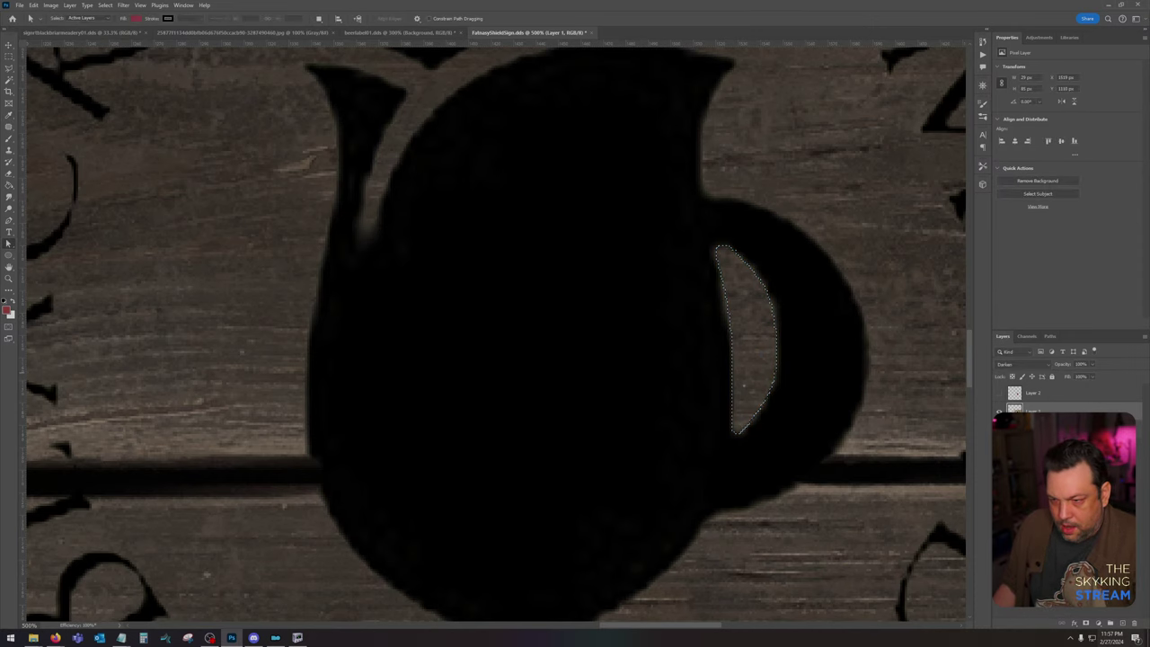
click(1000, 393)
click(1064, 398)
key(Delete)
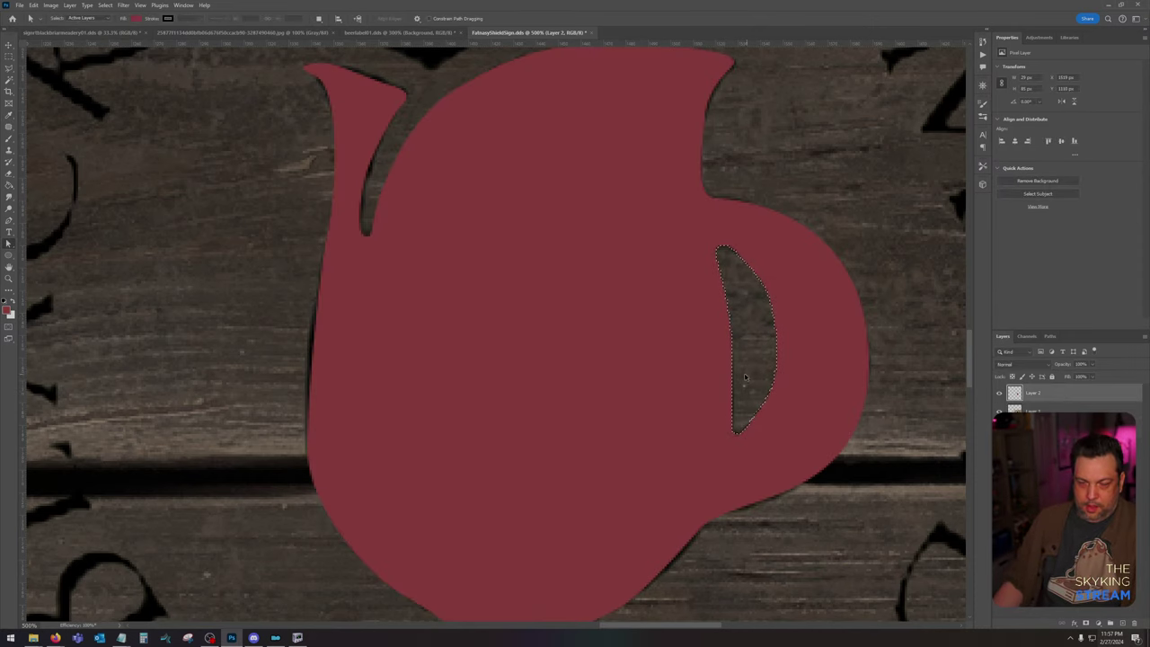
drag(670, 415, 699, 320)
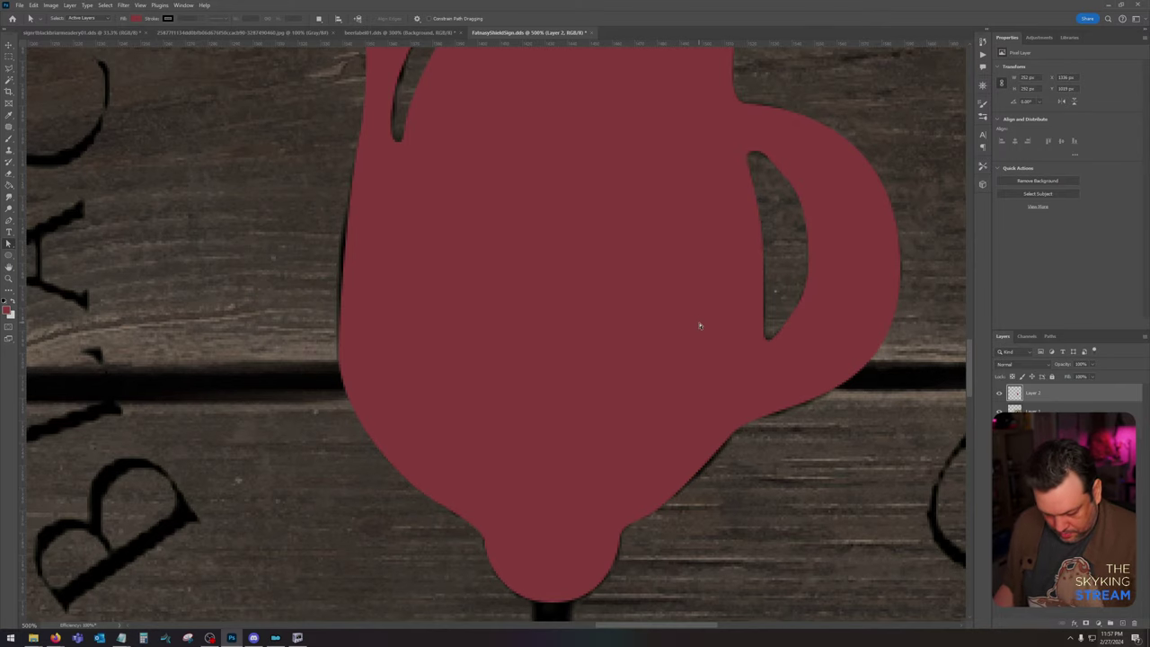
Step: Place the PNG Beer image, scale it to about 42%, and position it over the small mug at the shield's lower tip
key(ctrl+minus)
scroll(700, 326, down, 4)
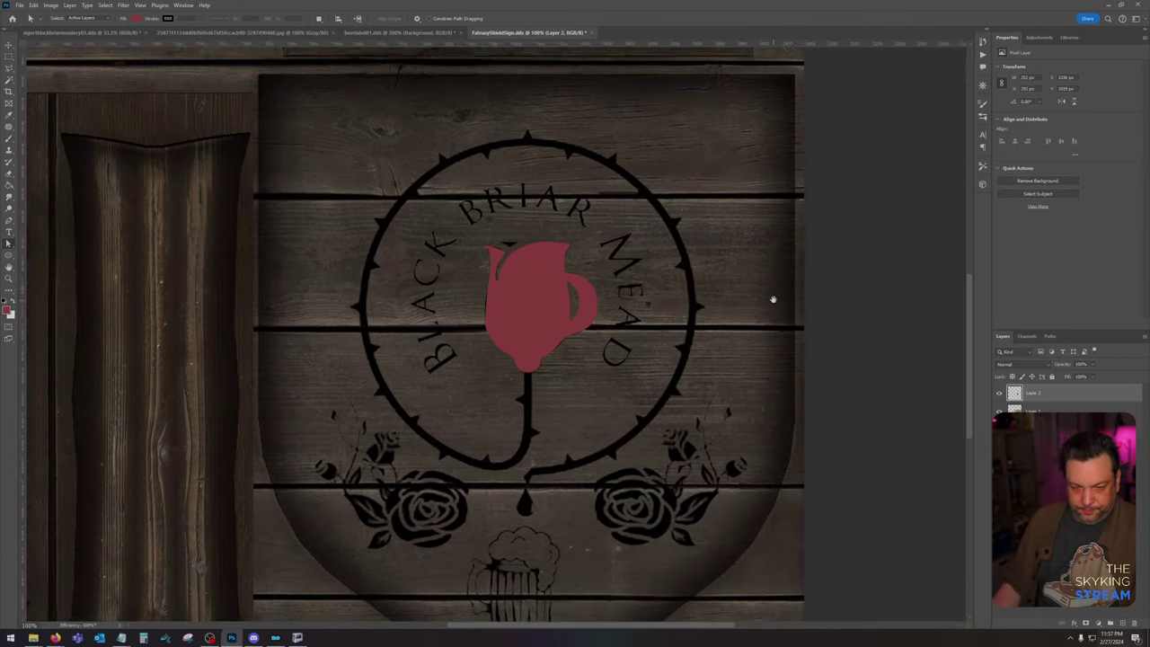
drag(770, 300, 792, 253)
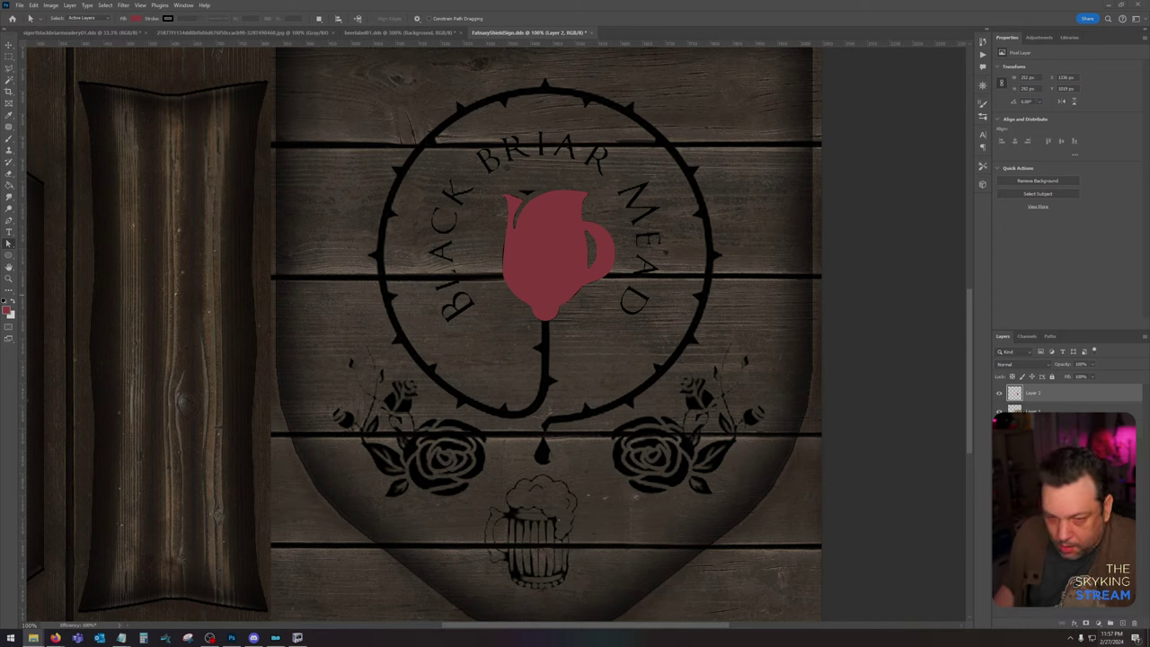
drag(640, 433, 640, 449)
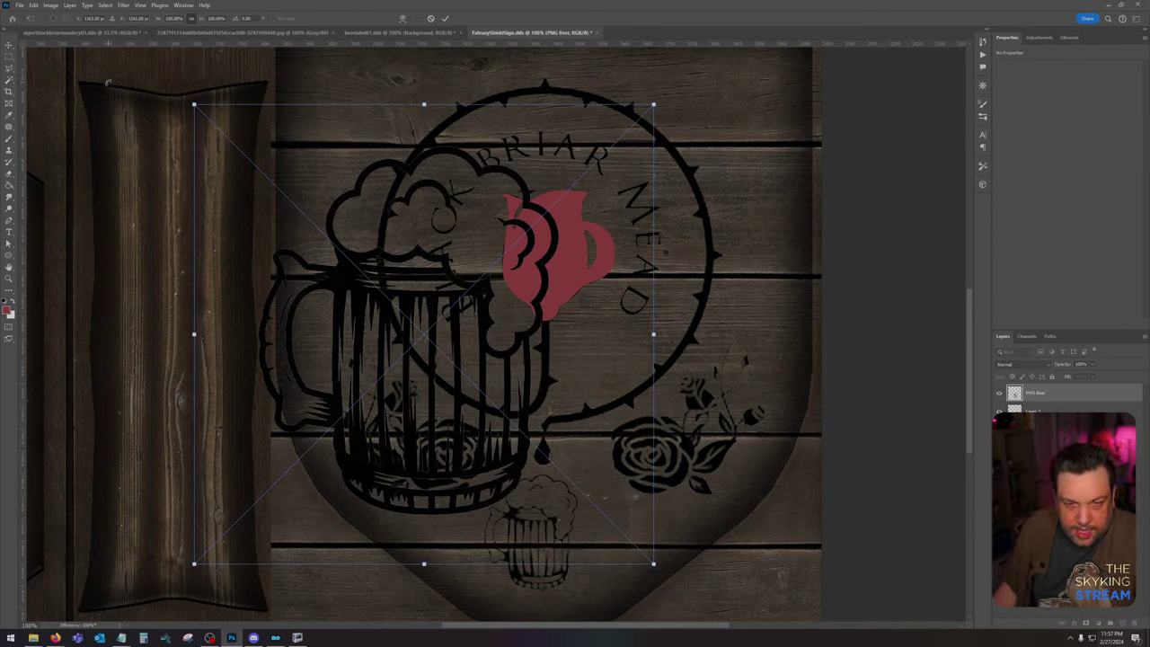
drag(192, 106, 428, 339)
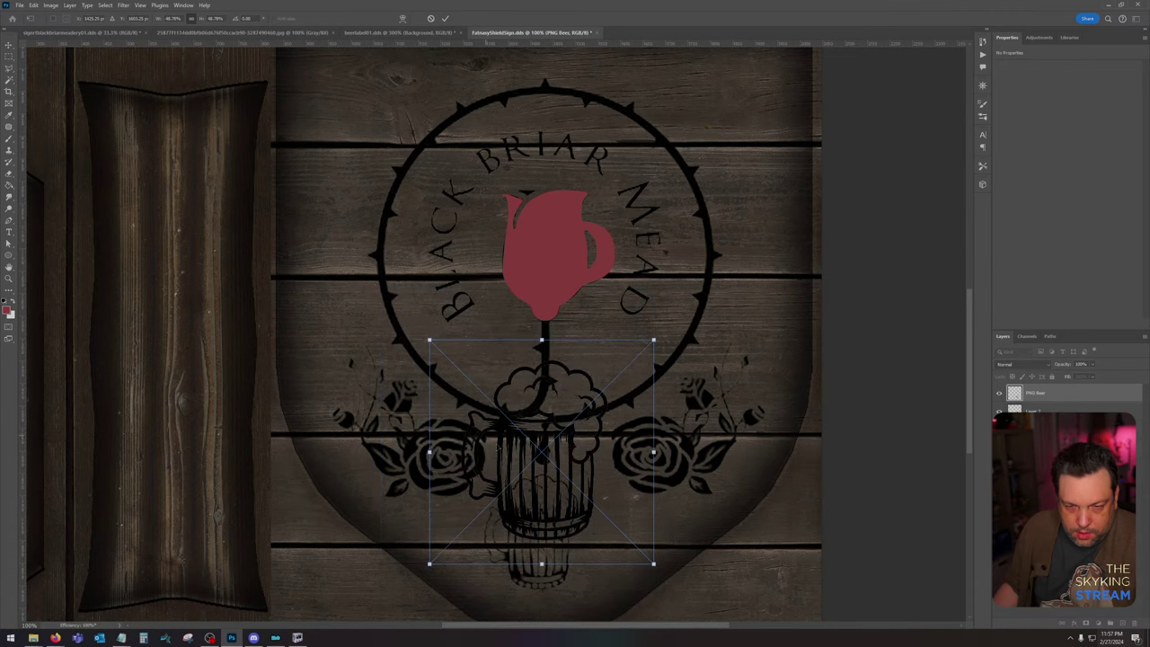
drag(566, 531, 560, 603)
drag(603, 536, 617, 411)
drag(437, 305, 468, 337)
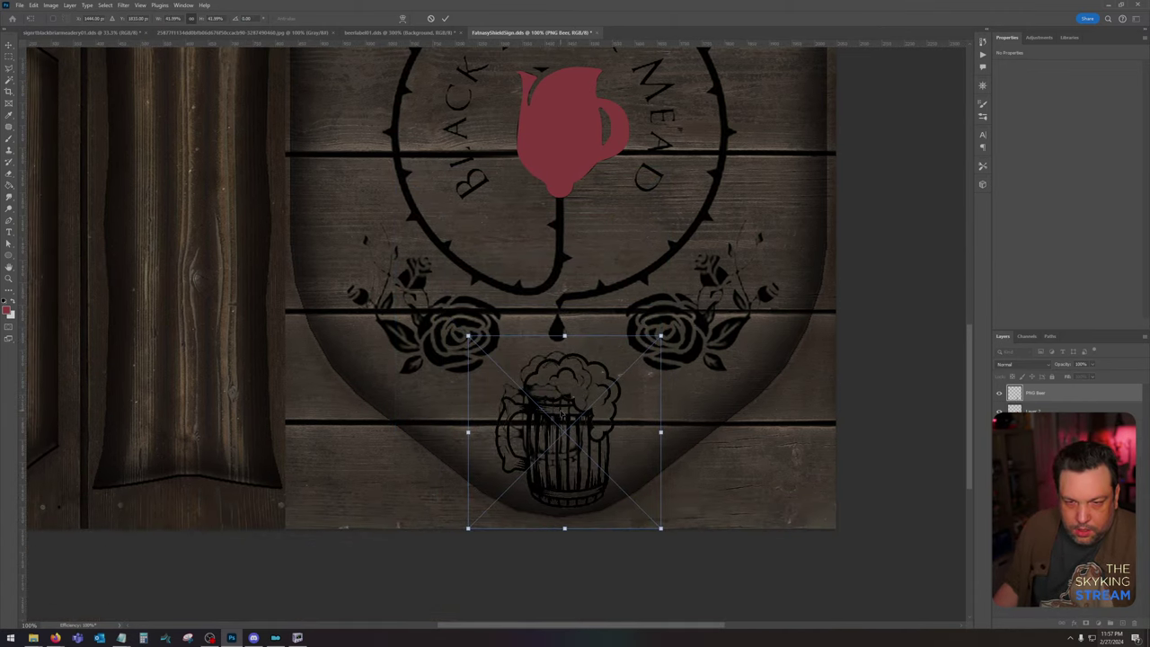
drag(562, 414, 550, 407)
key(Return)
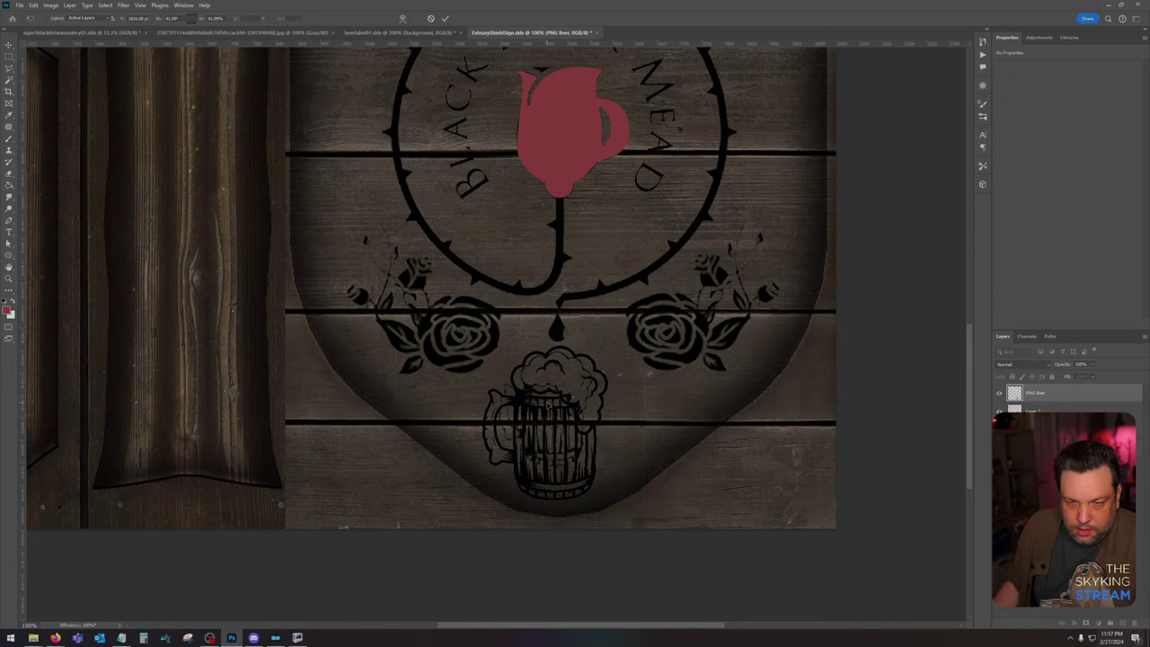
Step: Rasterize the PNG Beer layer and give it a Color Overlay of 000000
right_click(1070, 392)
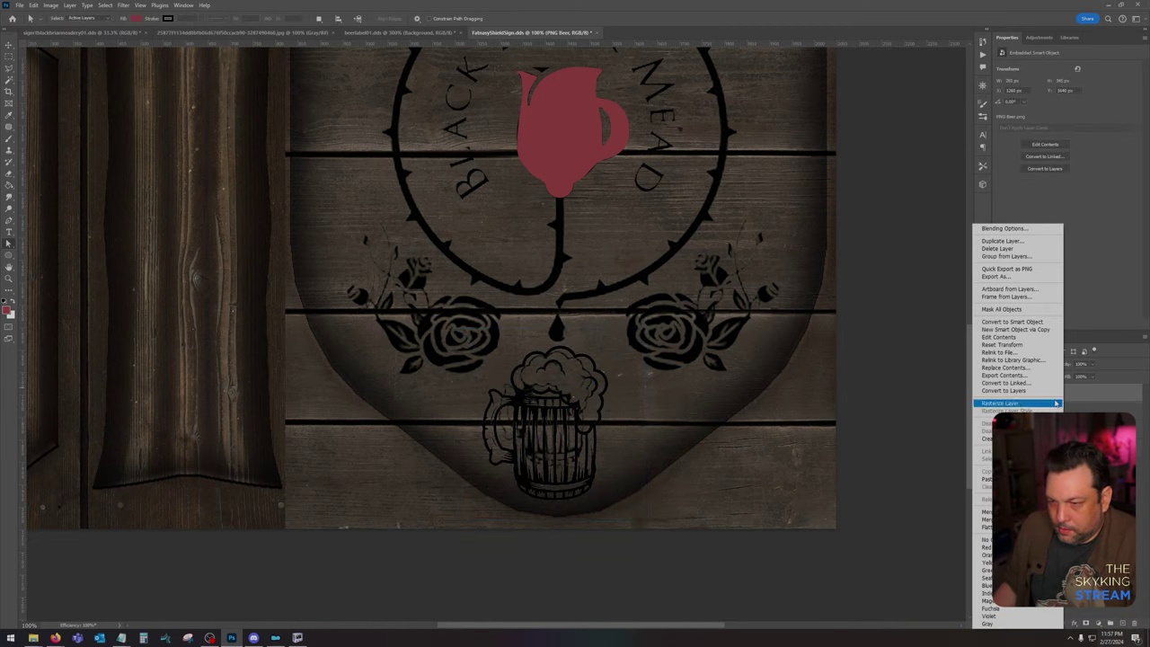
click(1060, 403)
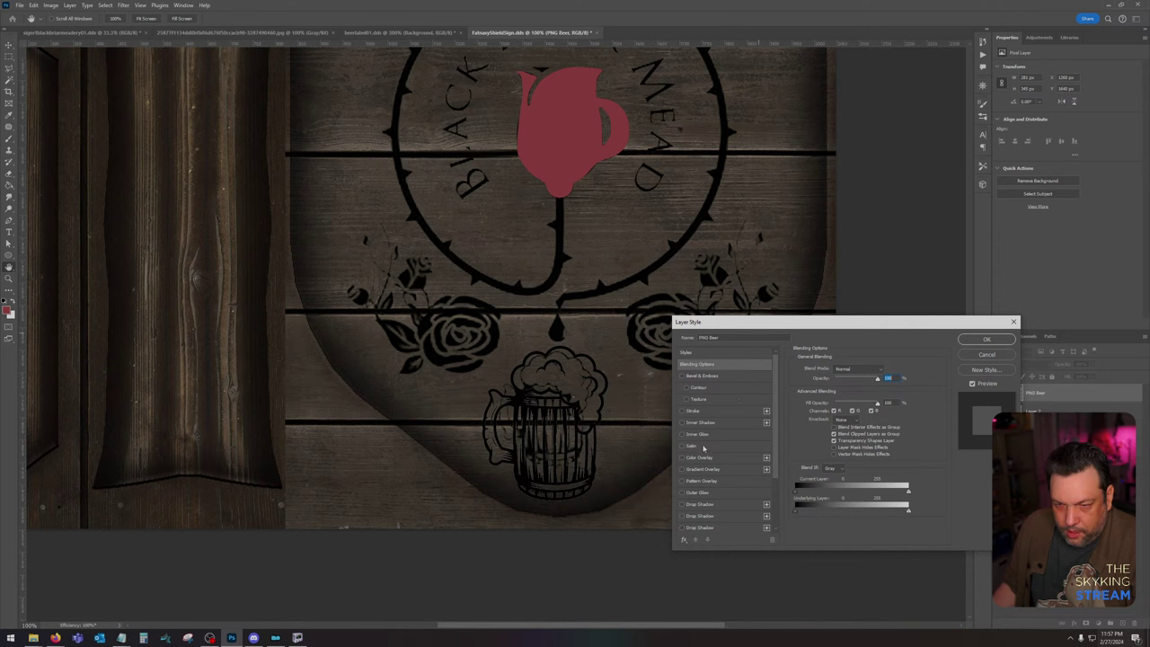
click(700, 457)
click(887, 369)
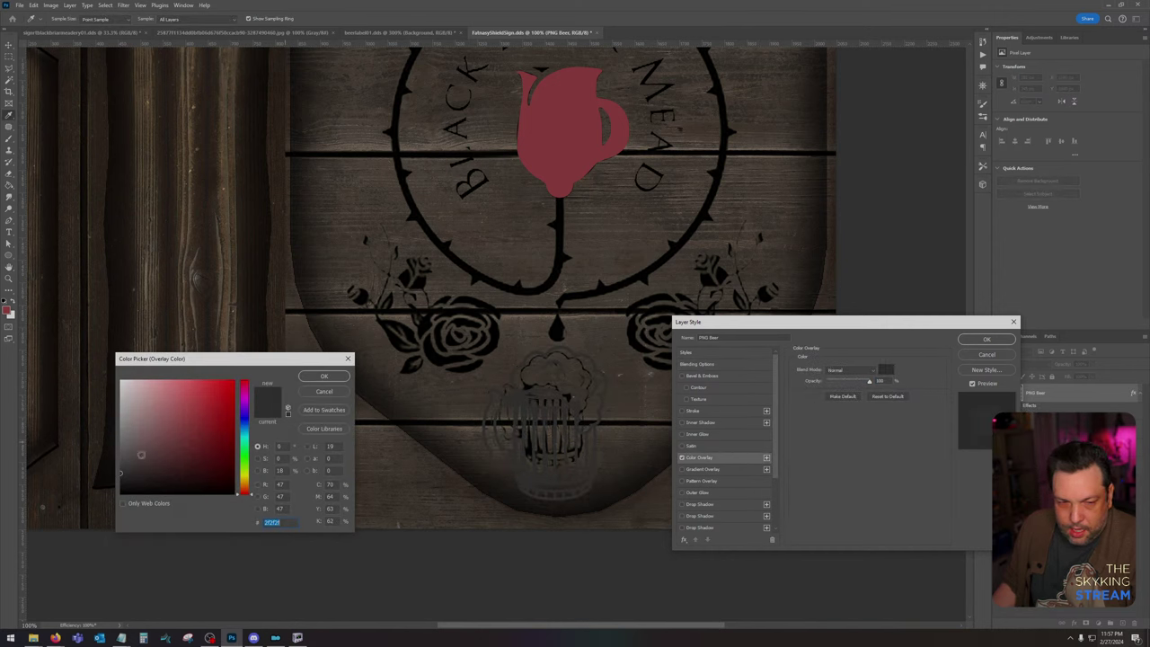
text(000000)
click(322, 377)
click(986, 339)
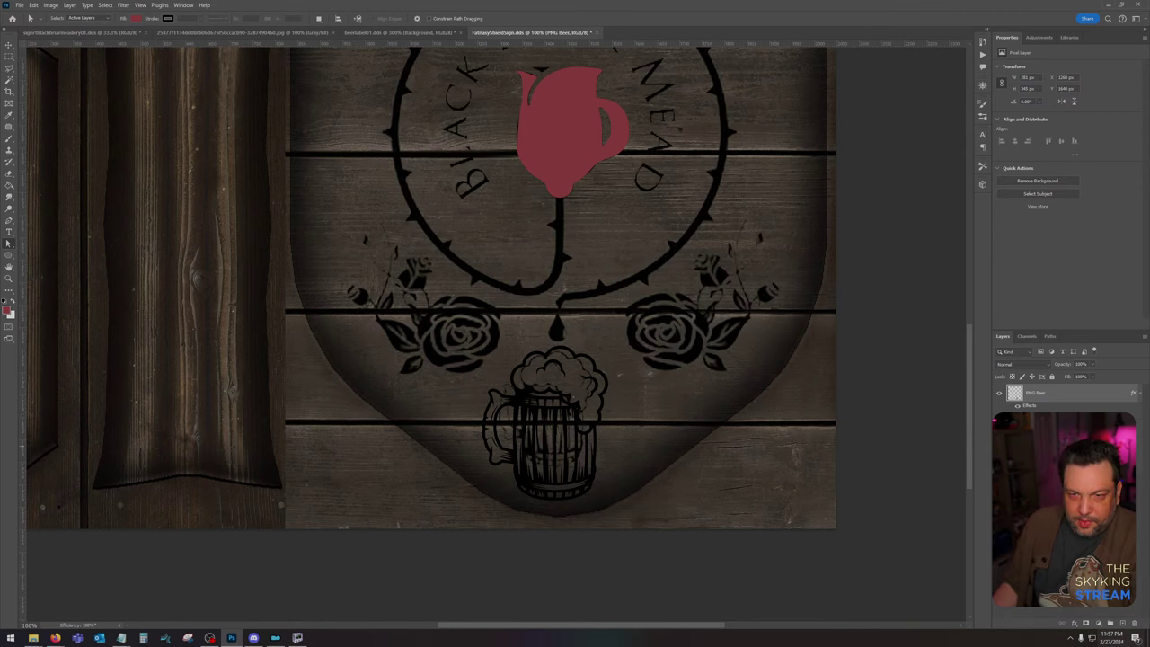
Step: Nudge the beer mug slightly to the right with the Move tool to center it beneath the drop
drag(600, 324, 588, 352)
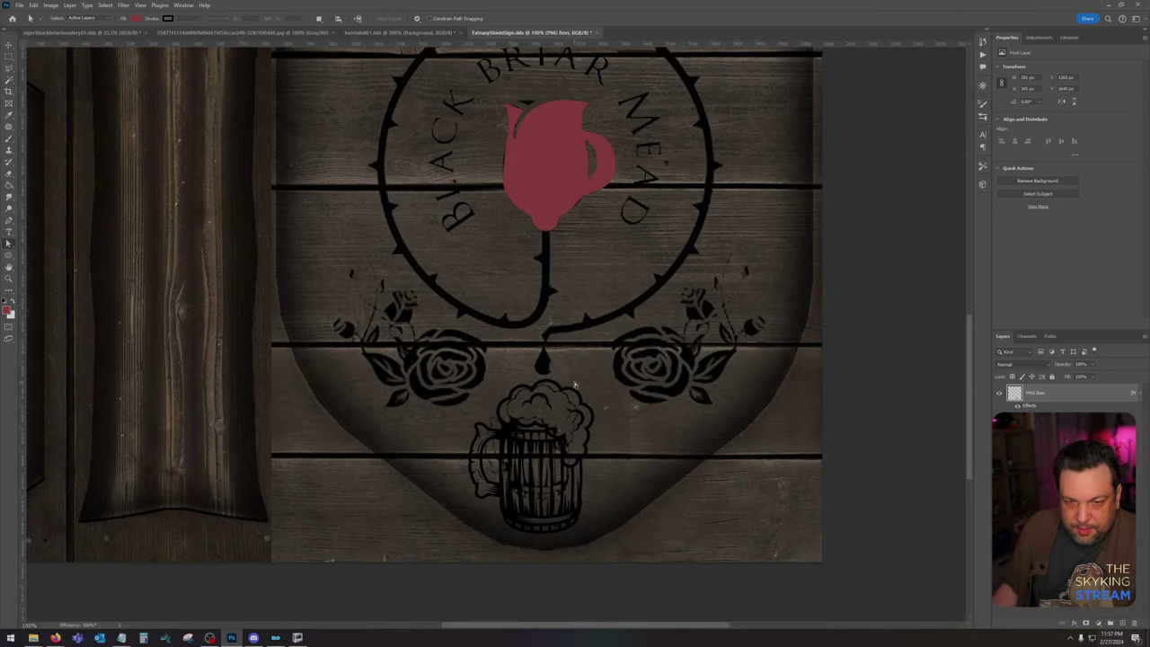
click(9, 45)
drag(557, 462, 554, 461)
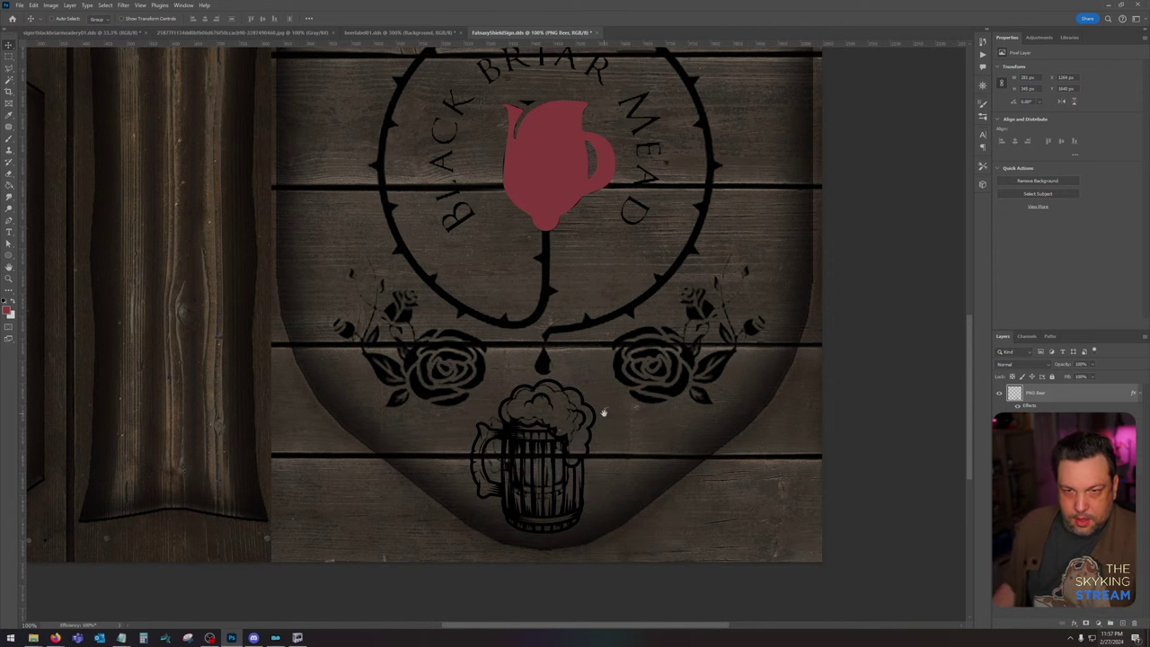
Step: Open the layer style settings of the red pitcher layer
drag(603, 412, 605, 424)
double_click(1079, 428)
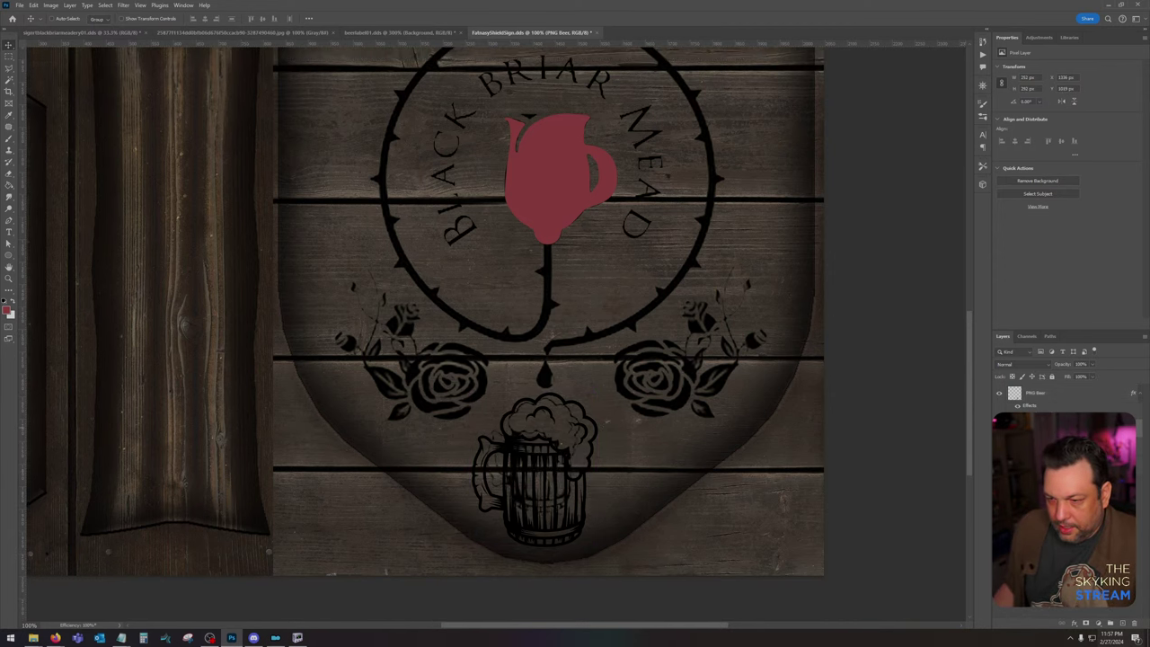
Step: Give the jug layer a black Color Overlay at 100% opacity and rasterize its layer style
click(729, 457)
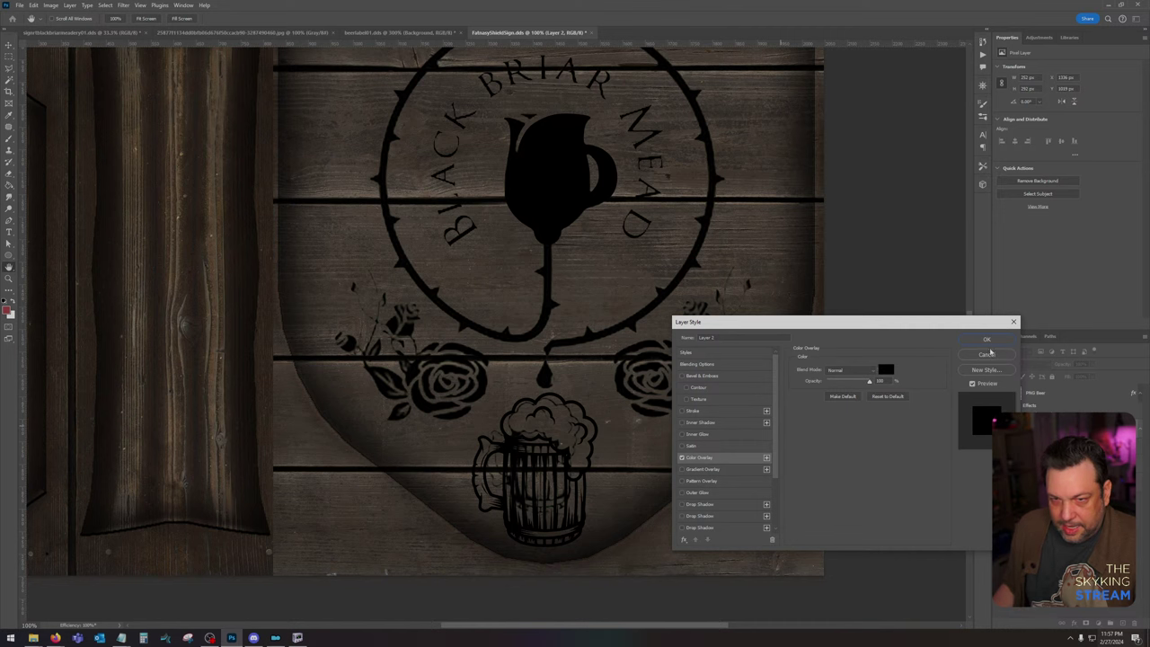
click(987, 340)
right_click(1145, 411)
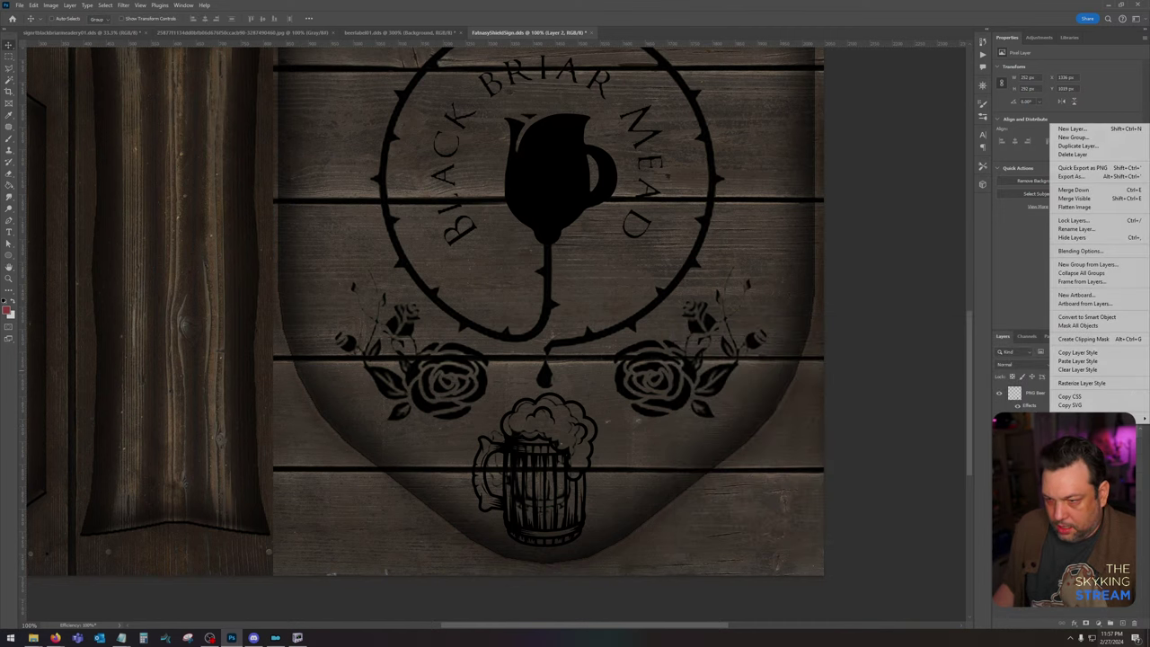
click(1105, 388)
Step: Place a horizontal and a vertical guide crossing at the centre of the thorned circle
drag(684, 257, 652, 376)
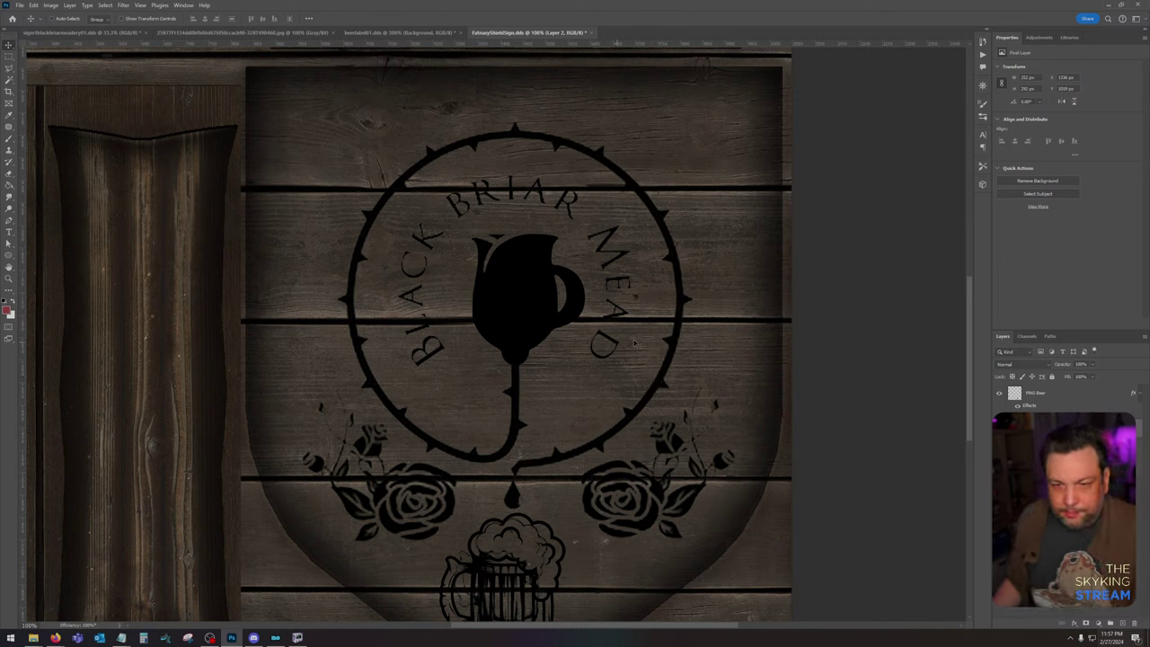
drag(505, 43, 545, 299)
drag(20, 282, 515, 292)
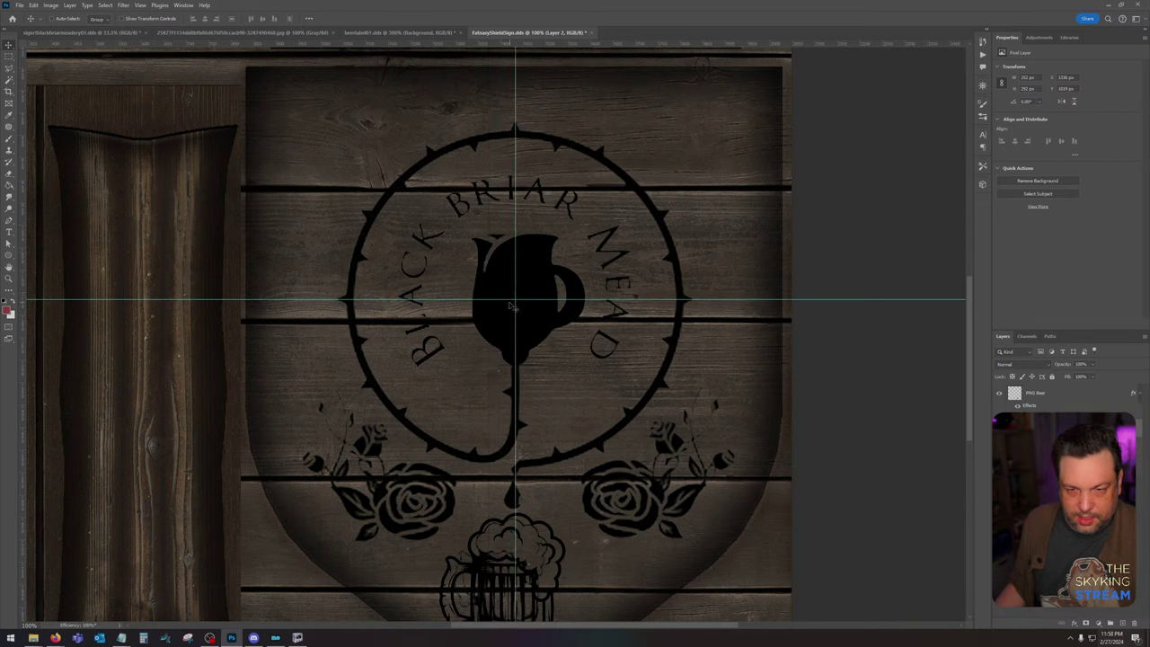
Step: Make a circular marquee selection from the guide crossing out to the thorned ring's outer edge, about 752 px in diameter
click(9, 57)
click(36, 66)
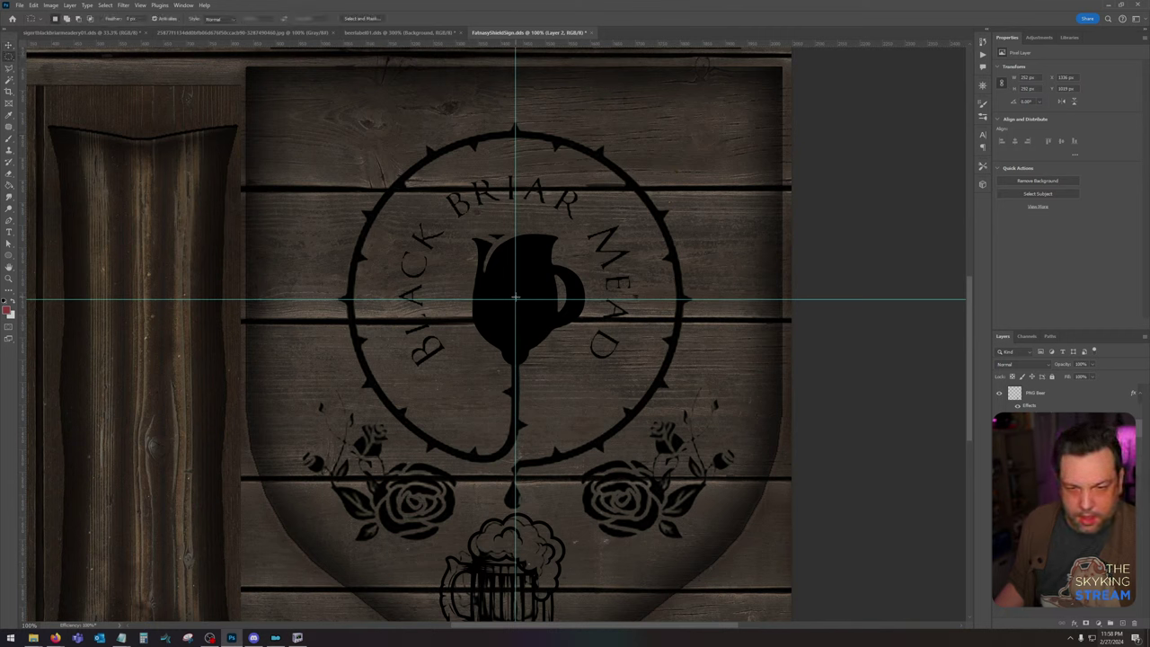
drag(516, 296, 735, 130)
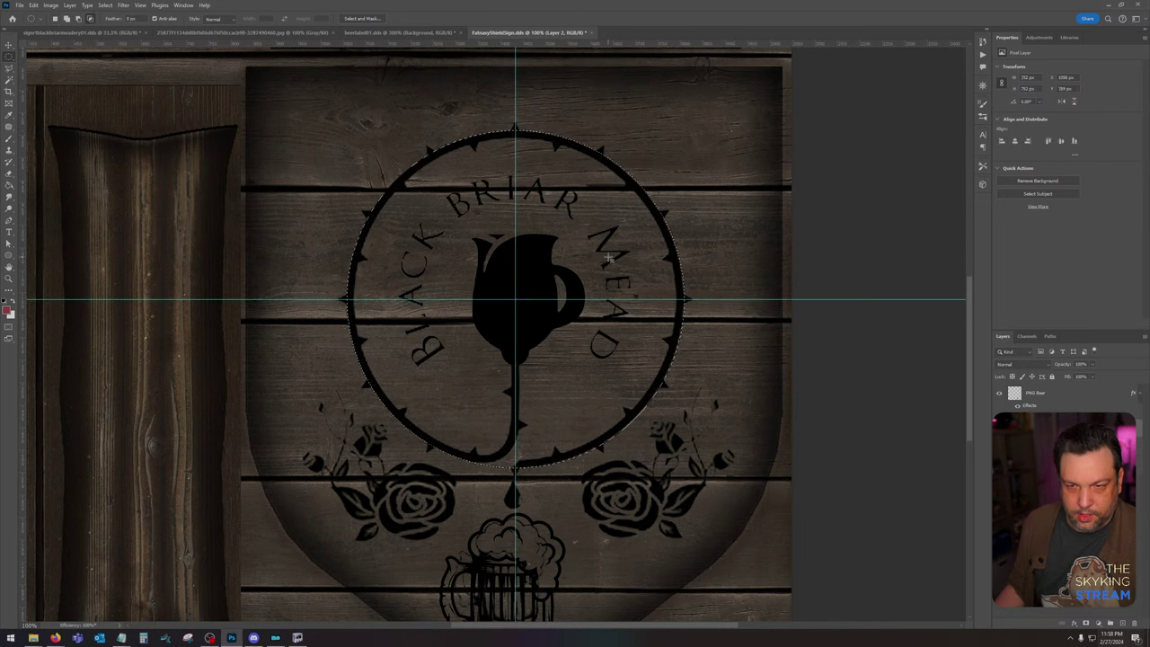
drag(516, 297, 752, 140)
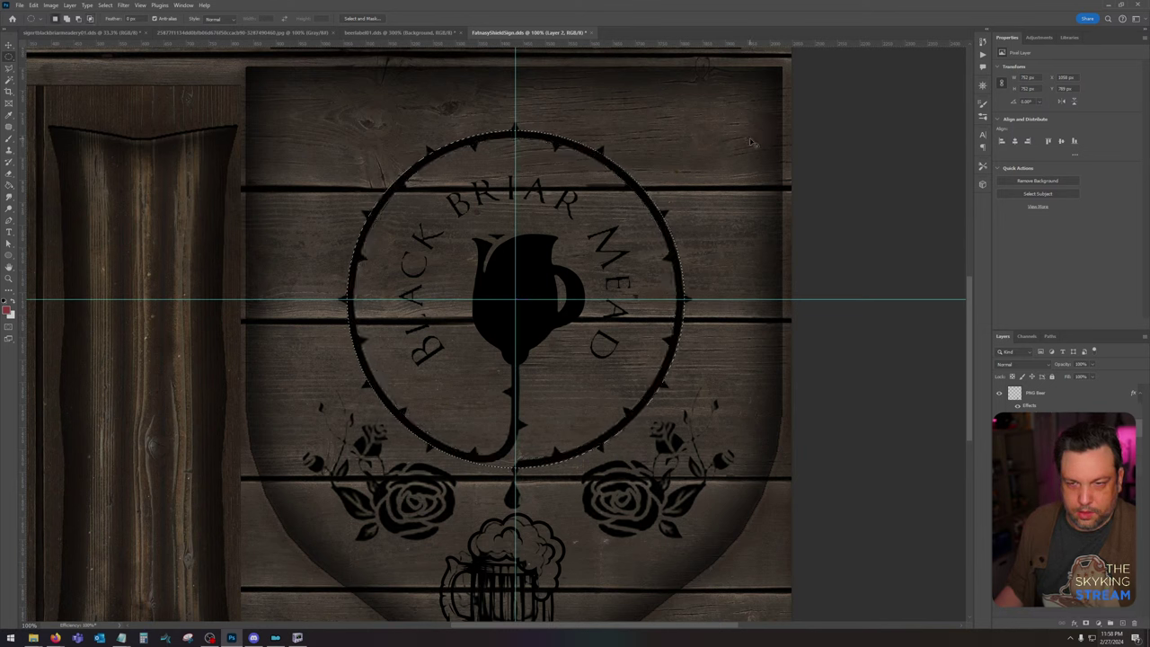
Step: Create a new layer below the jug and fill the circular selection with the dark red foreground colour
click(1061, 446)
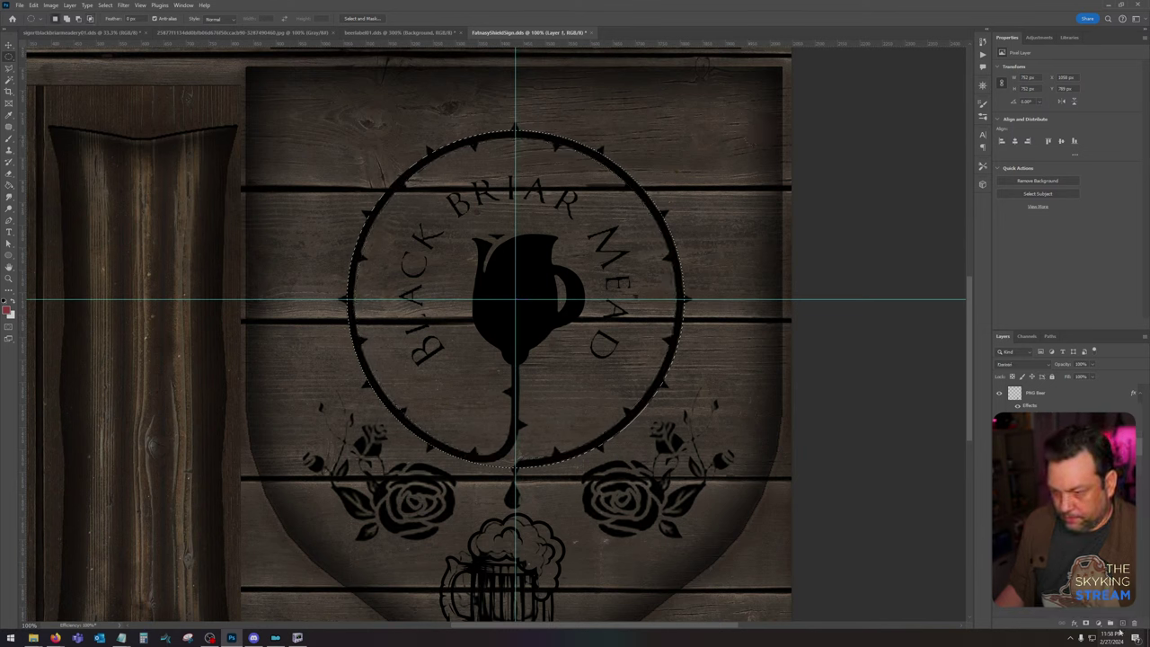
click(1121, 622)
key(alt+BackSpace)
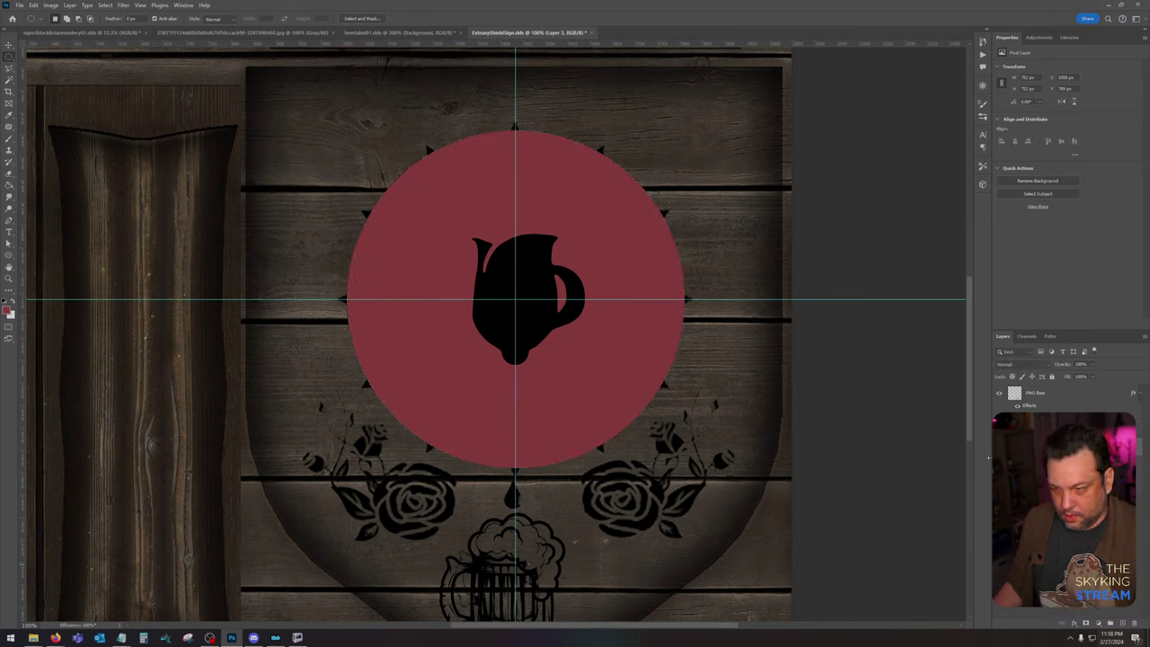
Step: Cut a concentric circle matching the vine's inner edge out of the red disc to leave a thin ring, and deselect
click(1000, 445)
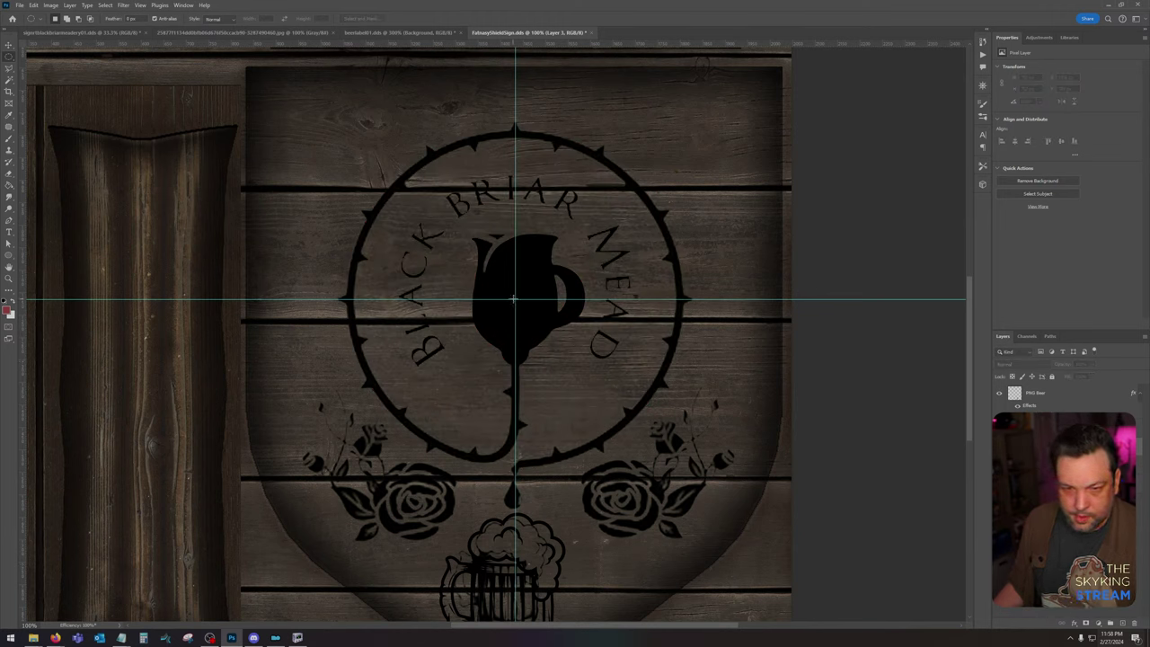
drag(515, 300, 775, 172)
click(999, 446)
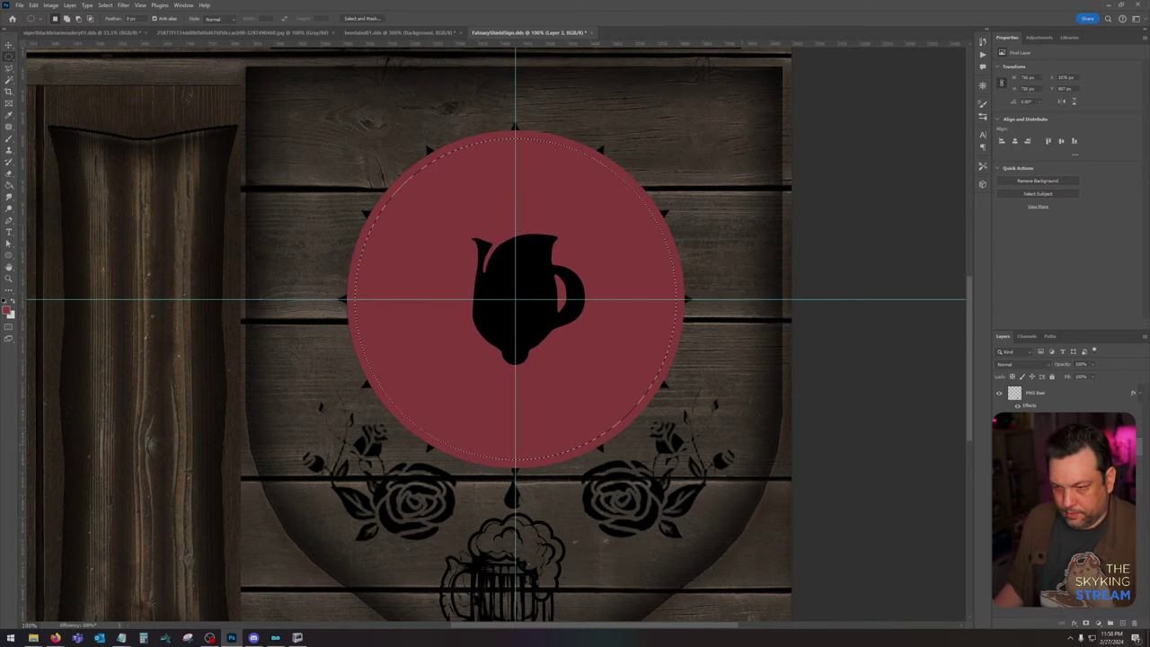
key(Delete)
key(ctrl+d)
Step: Turn the ring black with a rasterized Color Overlay and hide its layer
double_click(1079, 446)
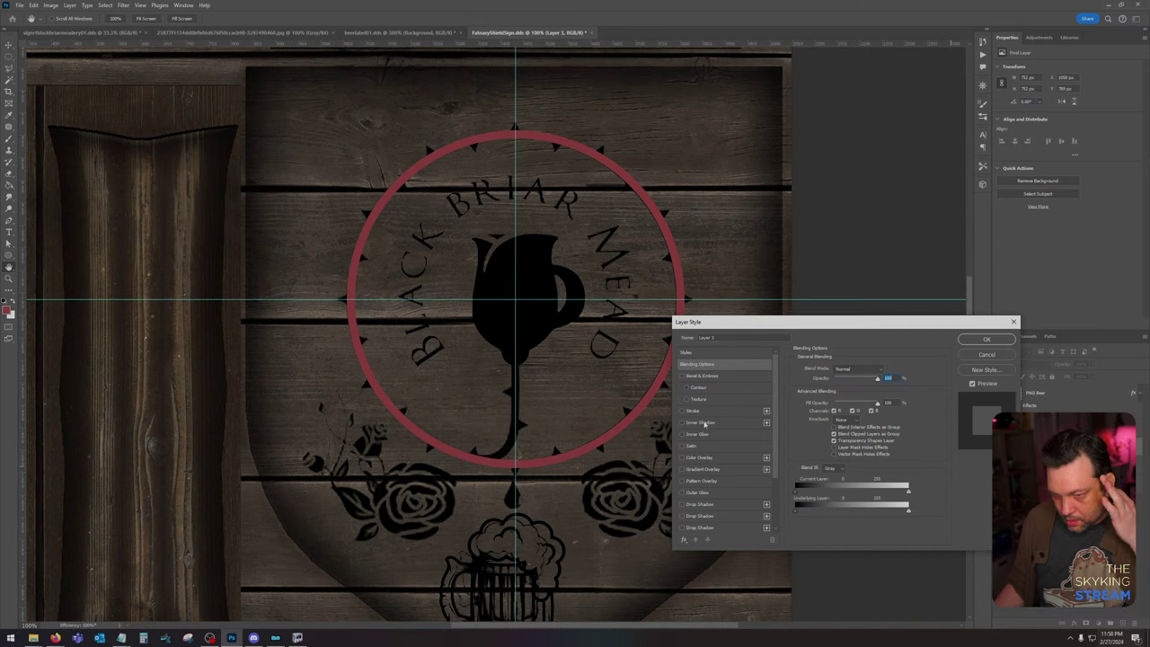
click(701, 457)
click(986, 340)
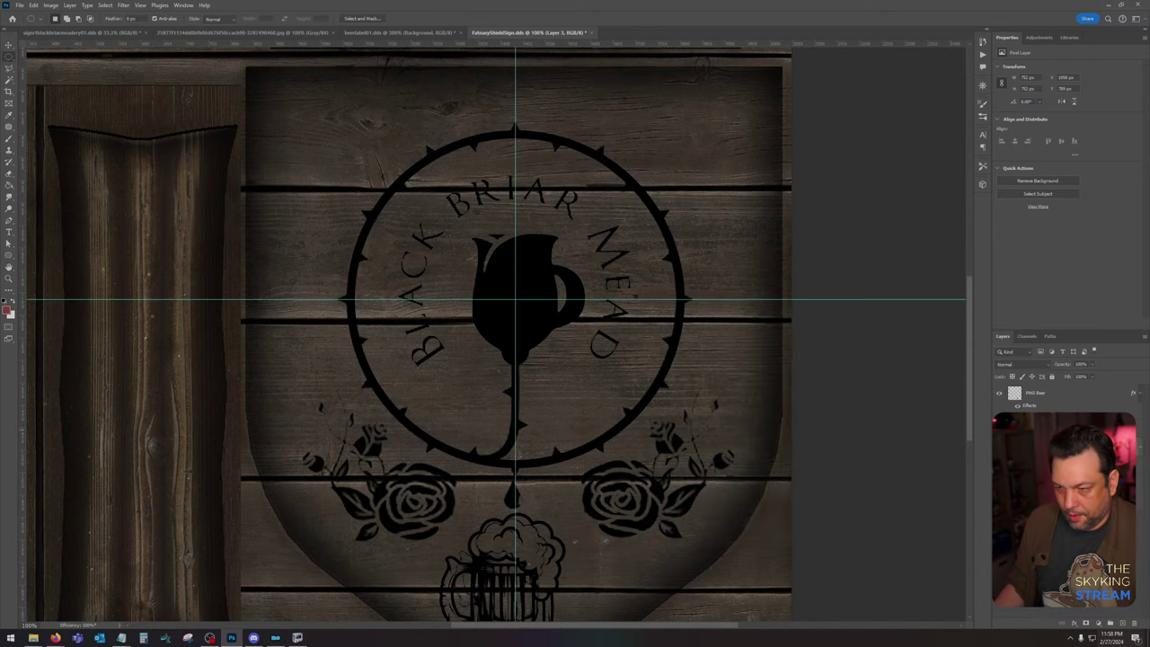
right_click(1051, 406)
click(1083, 411)
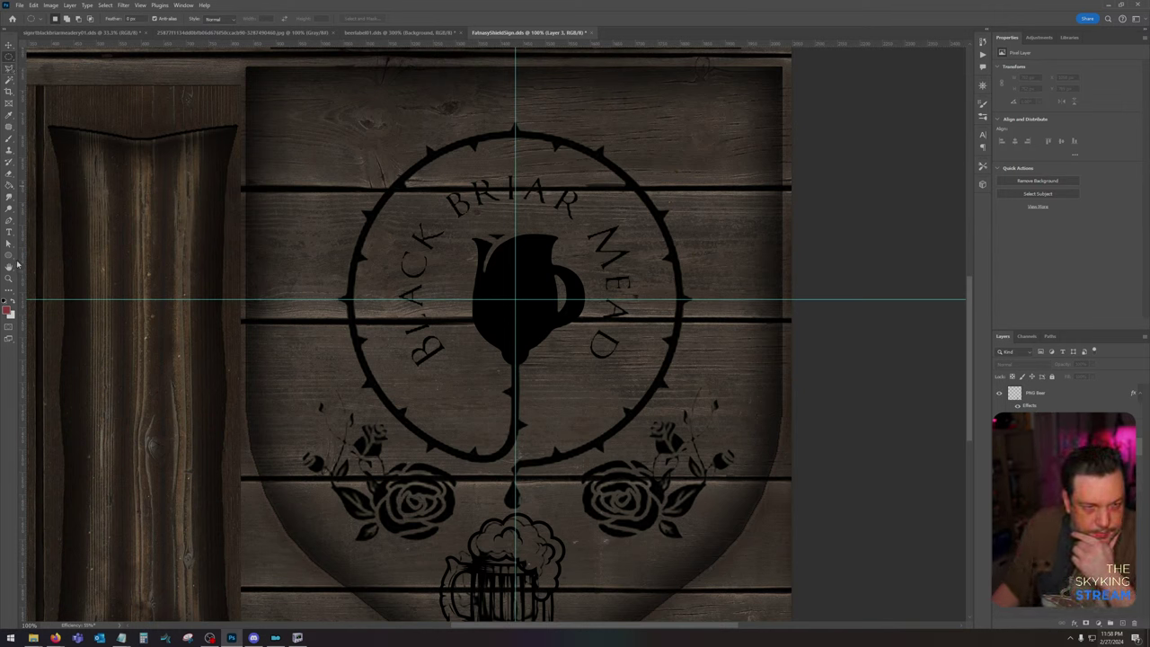
Step: Start a pen path on the vine's lower curve beside the stem bend and remove both centre guides
click(9, 220)
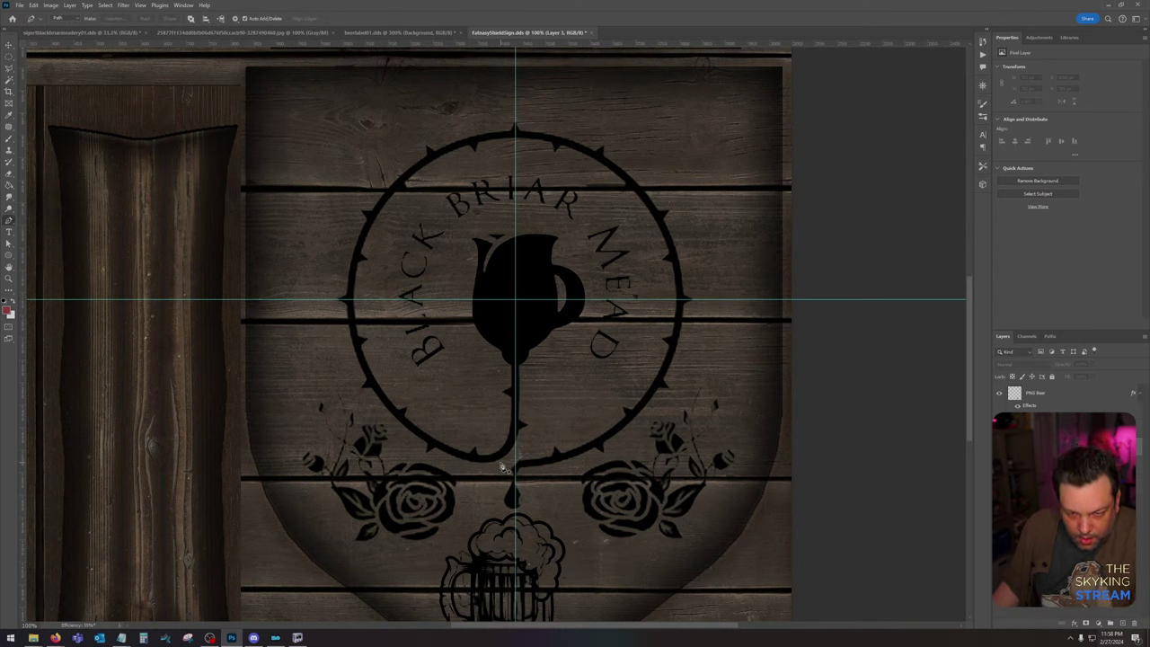
click(464, 453)
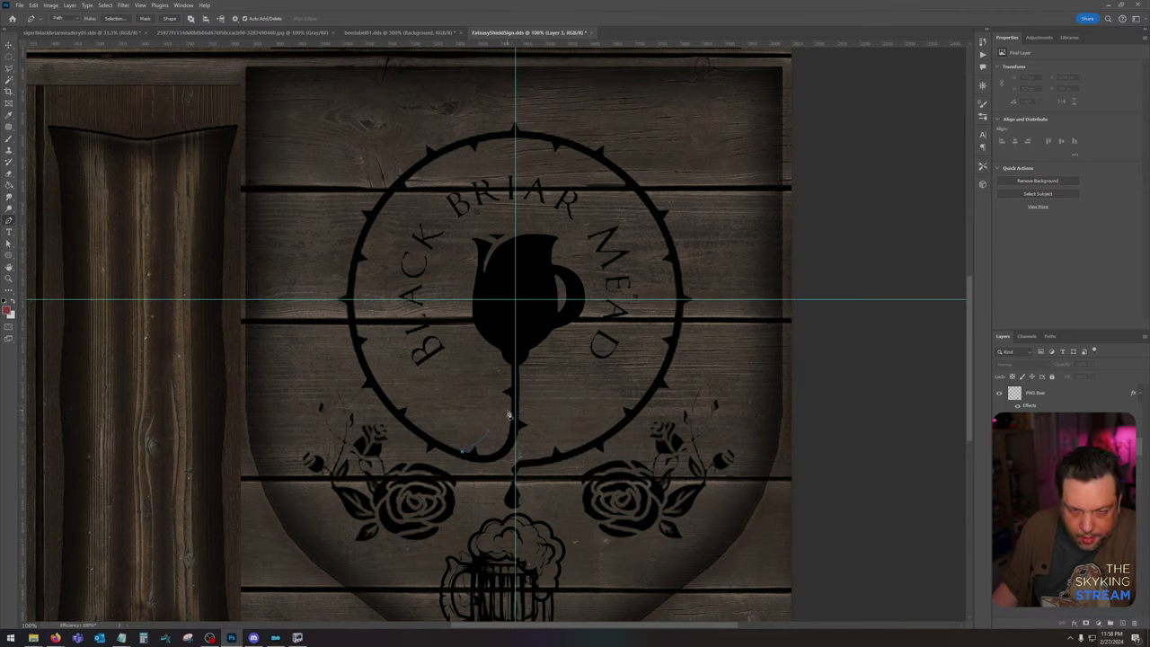
key(v)
drag(516, 185, 20, 137)
drag(582, 300, 517, 2)
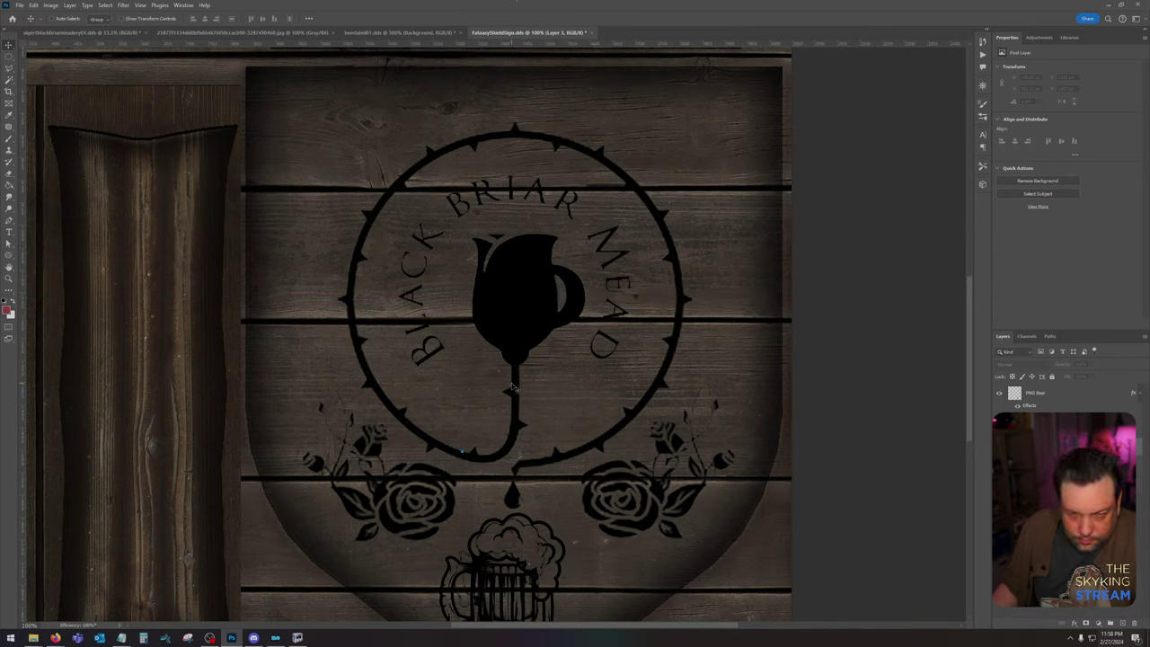
Step: Trace the vine's inner edge with the Pen tool from the lower curve around the bend and up into the jug's base
drag(511, 383, 512, 328)
key(ctrl)
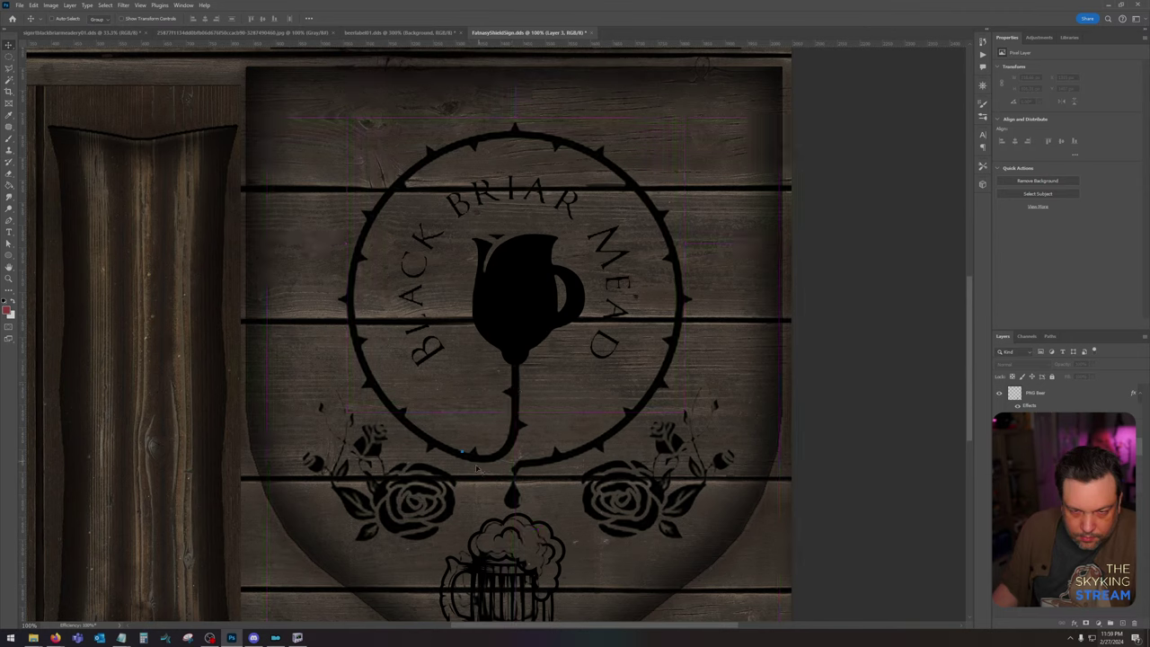
key(p)
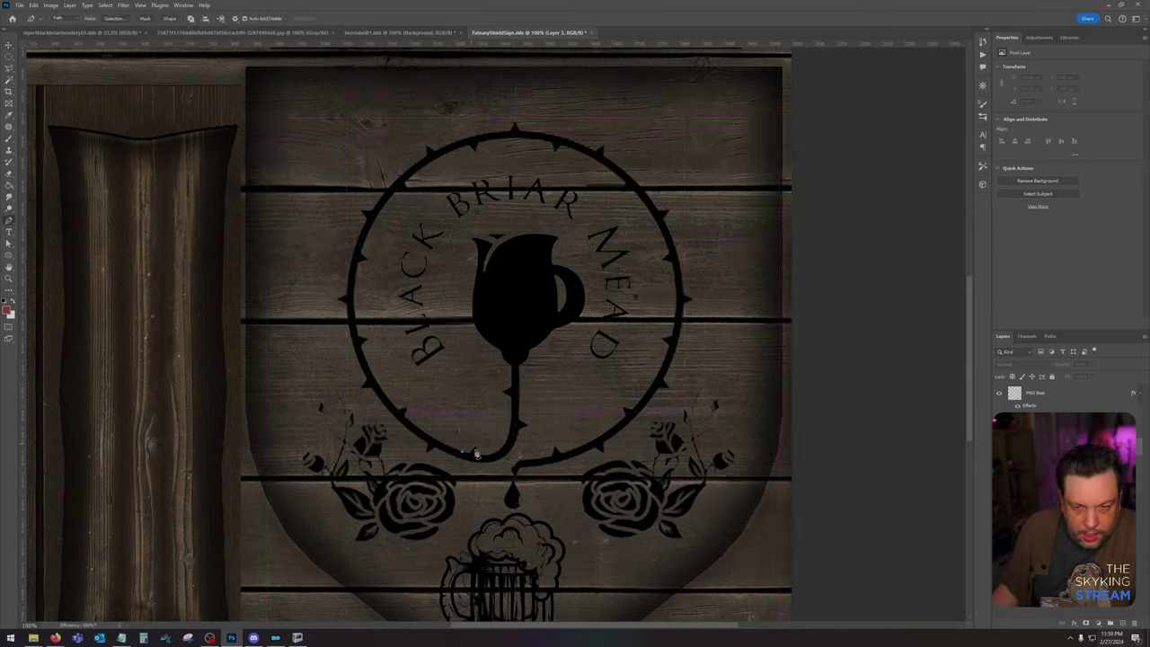
click(462, 452)
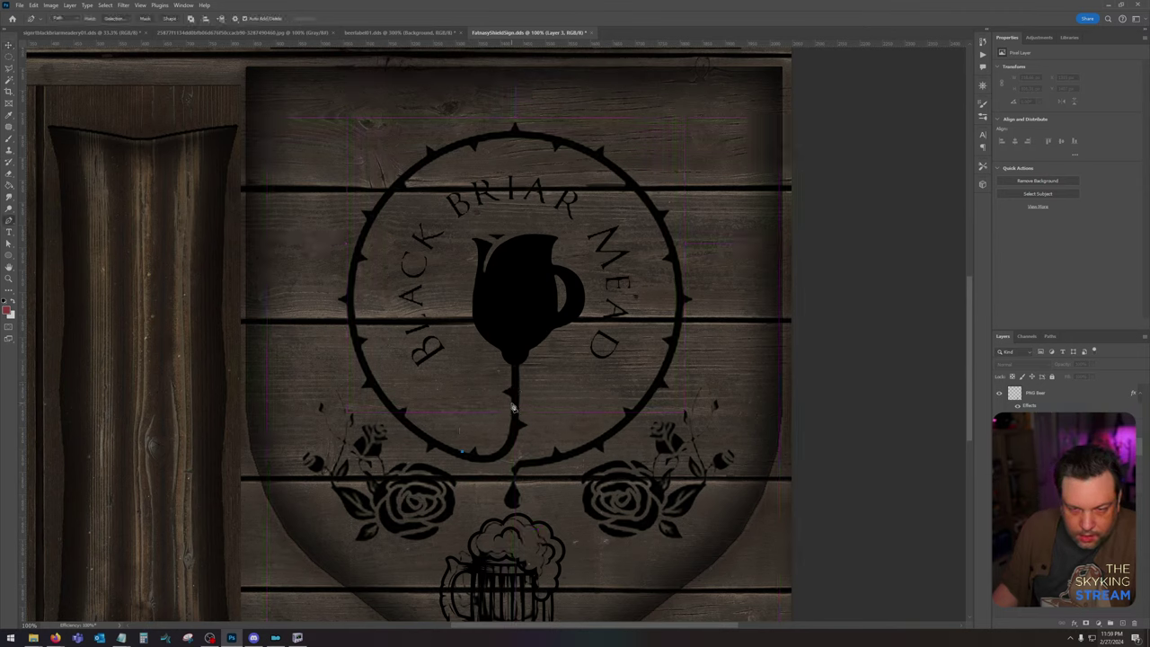
drag(513, 384, 514, 282)
key(ctrl+z)
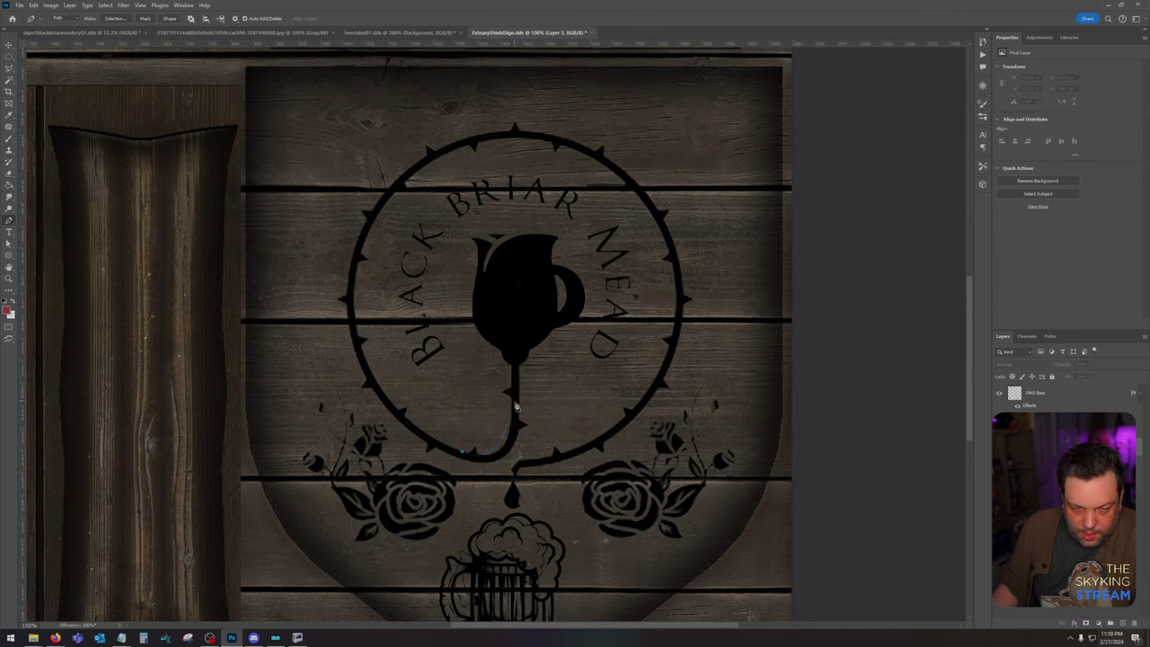
drag(511, 433, 516, 388)
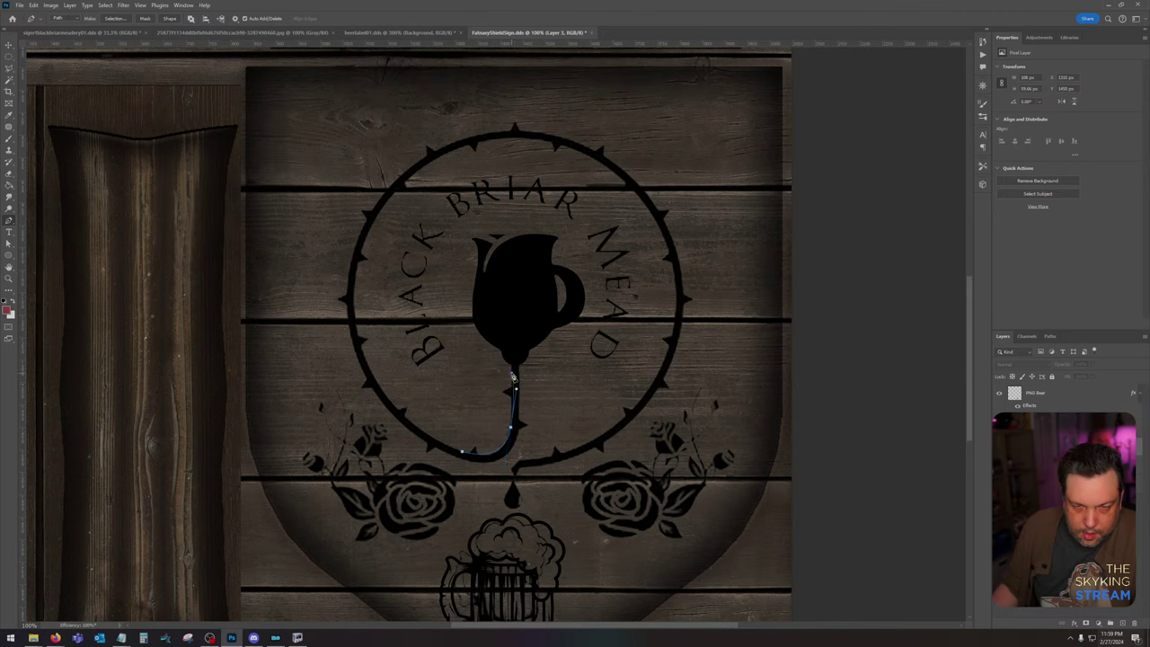
key(ctrl+z)
click(512, 372)
click(510, 350)
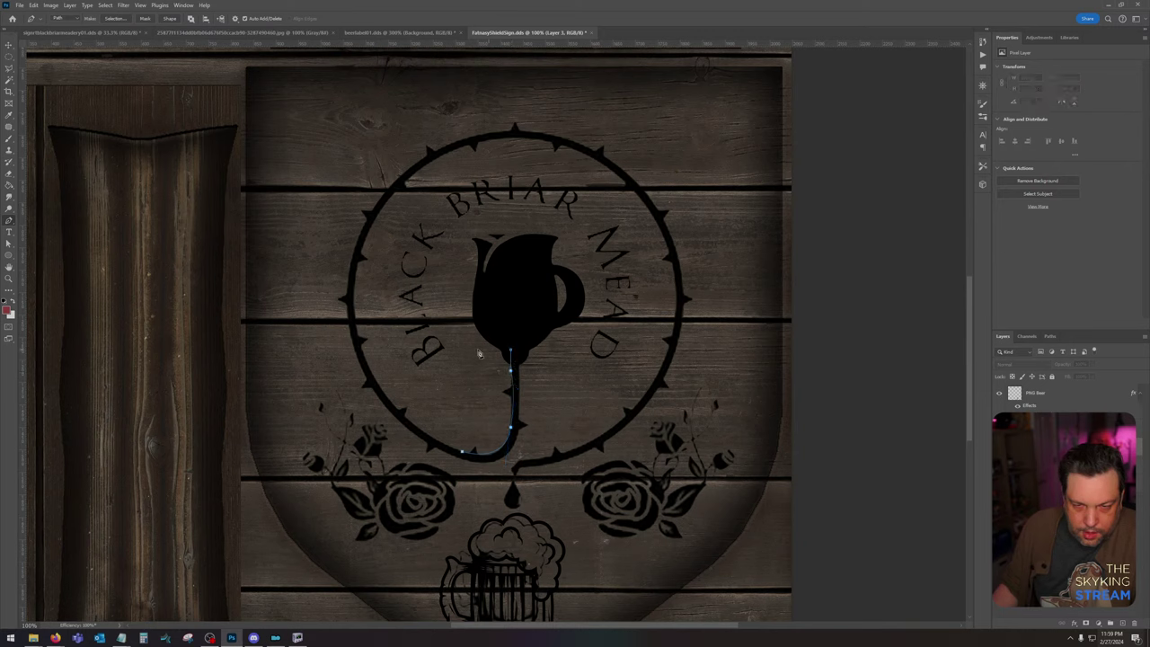
Step: Adjust the direction handles of the path's bend anchor so the segment above it runs vertically along the stem's edge
click(10, 245)
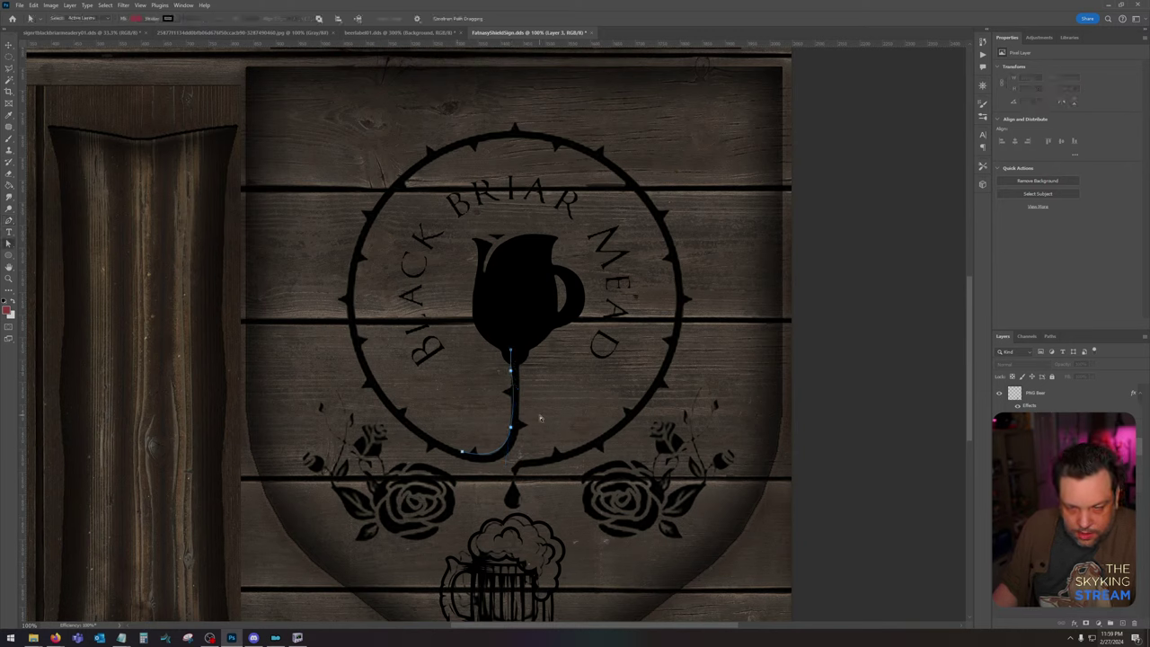
scroll(540, 418, up, 3)
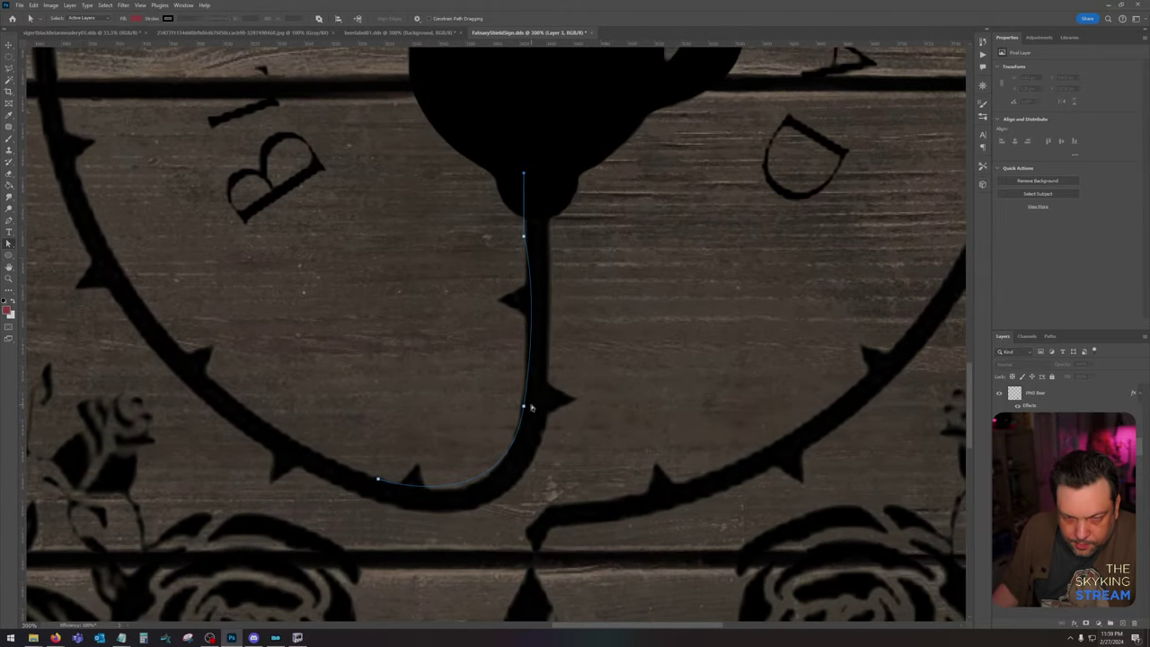
click(523, 411)
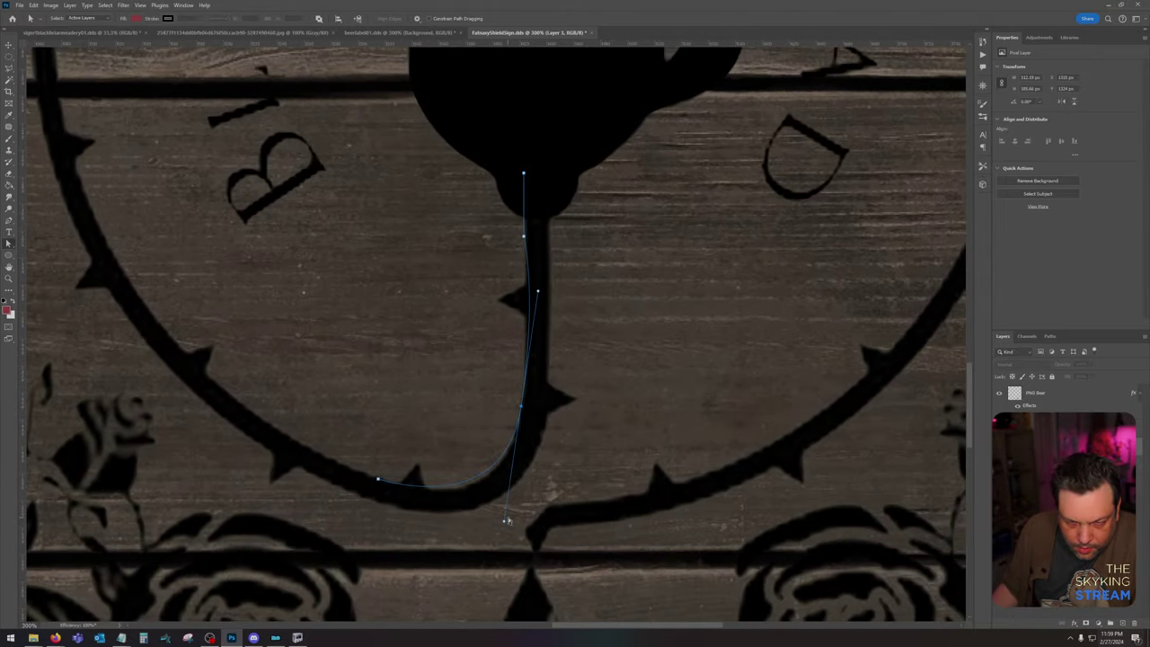
drag(507, 521, 502, 536)
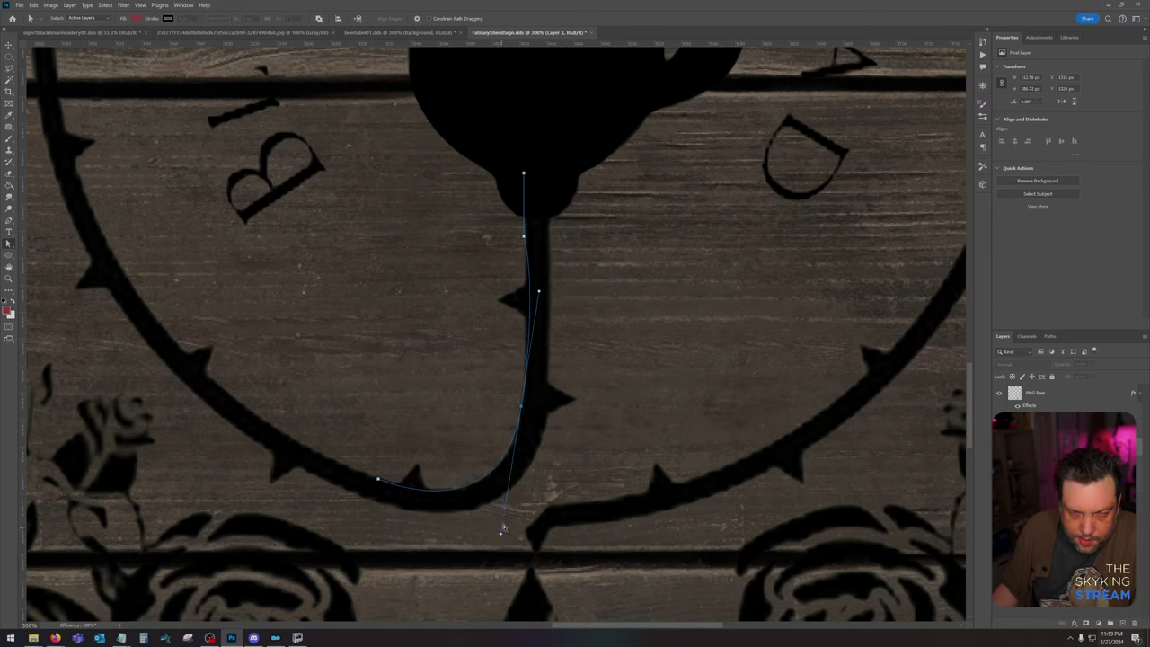
mouse_move(525, 239)
mouse_down()
mouse_move(531, 188)
mouse_move(524, 300)
mouse_move(525, 238)
mouse_up()
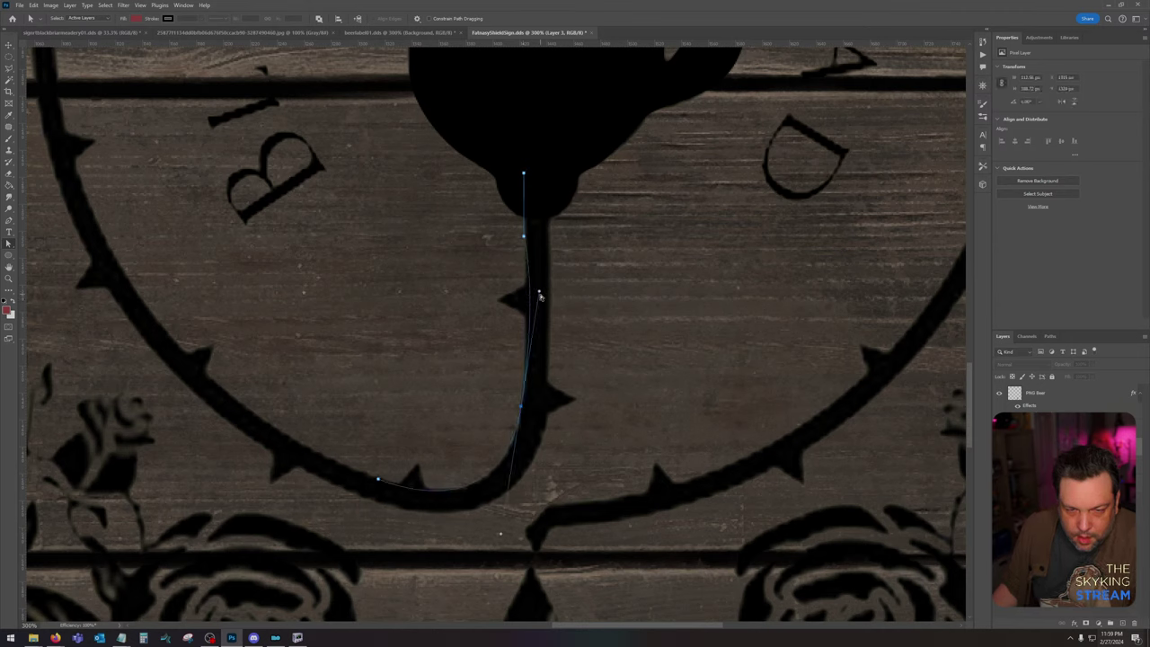
drag(539, 292, 527, 291)
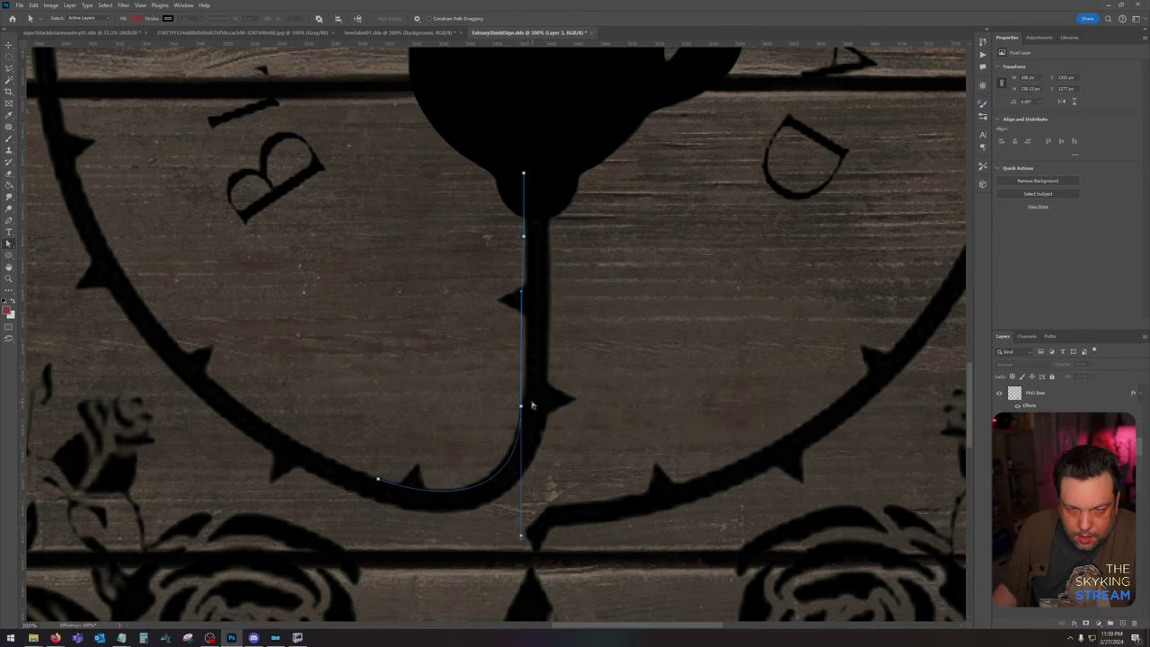
drag(522, 536, 523, 539)
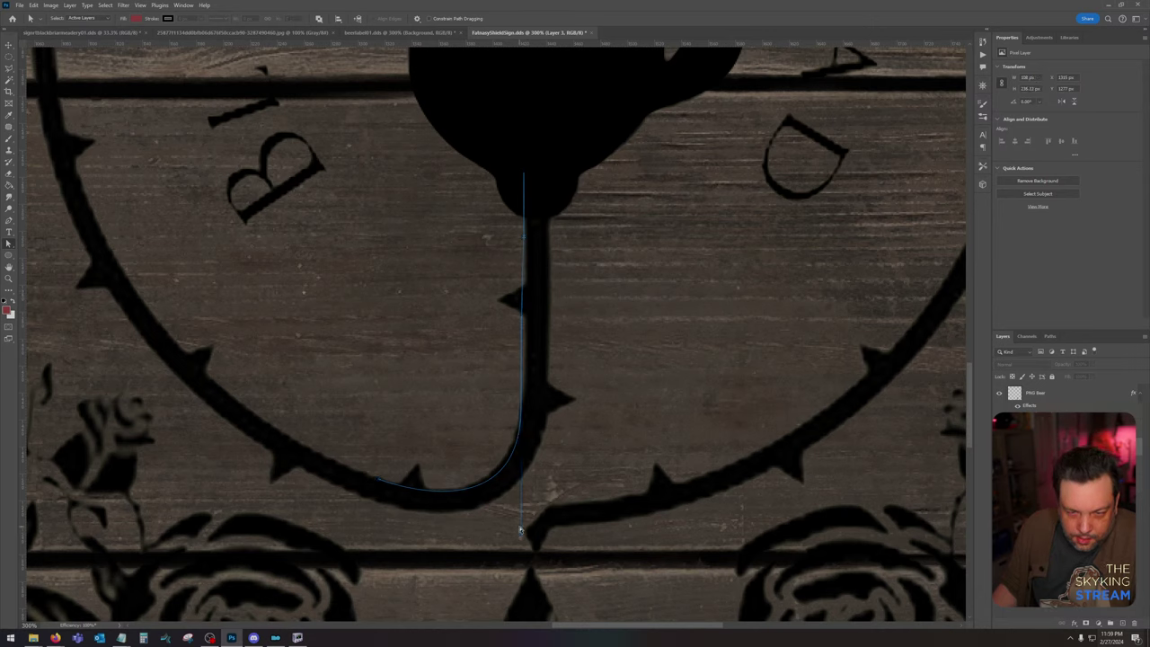
Step: Shorten the bend anchor's lower handle and move the path's starting anchor past the thorn, closer to the bend
click(522, 409)
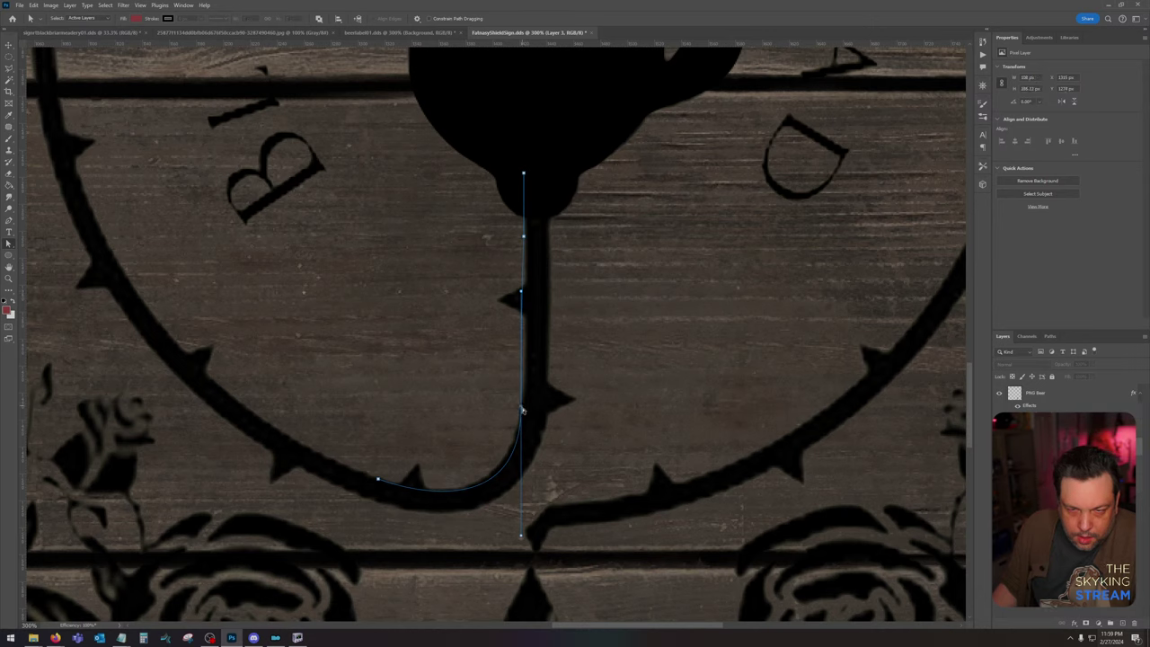
drag(522, 537, 520, 498)
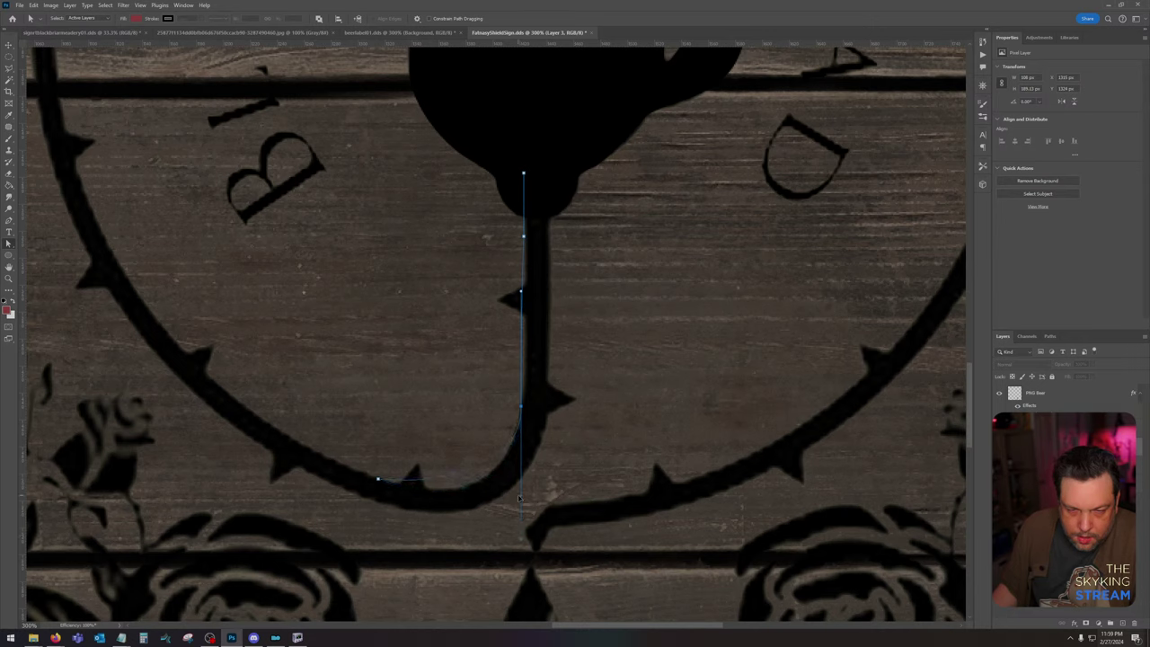
drag(379, 483, 429, 488)
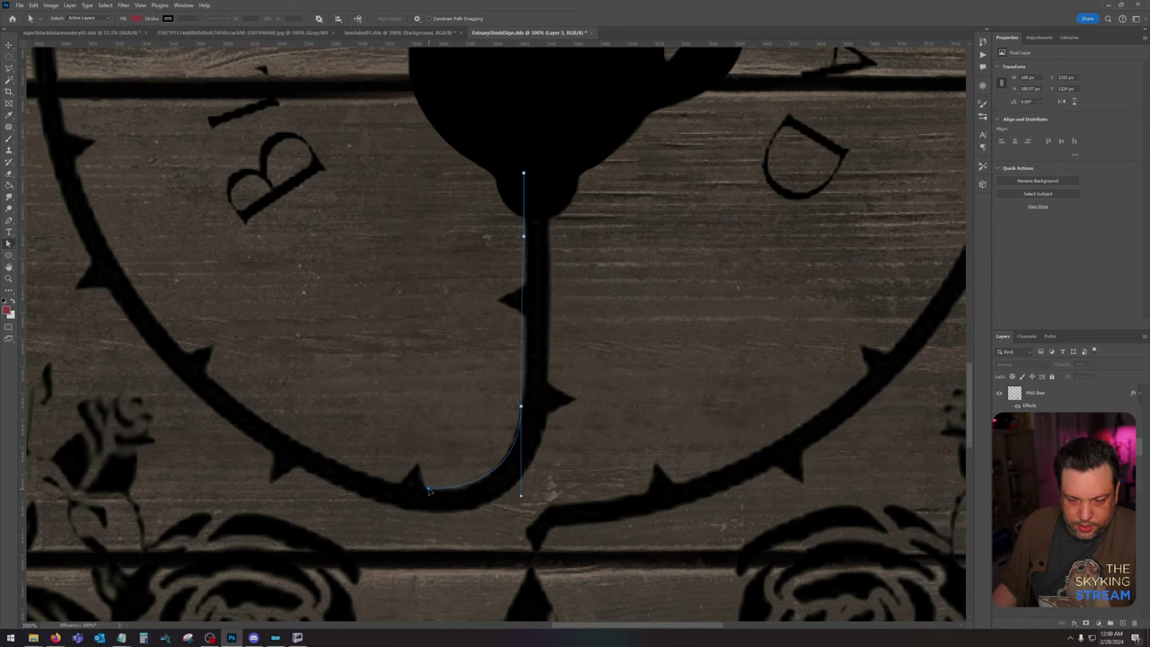
Step: Trace the stem's outer edge with the Pen tool from just below the jug's base down around the bend
click(525, 239)
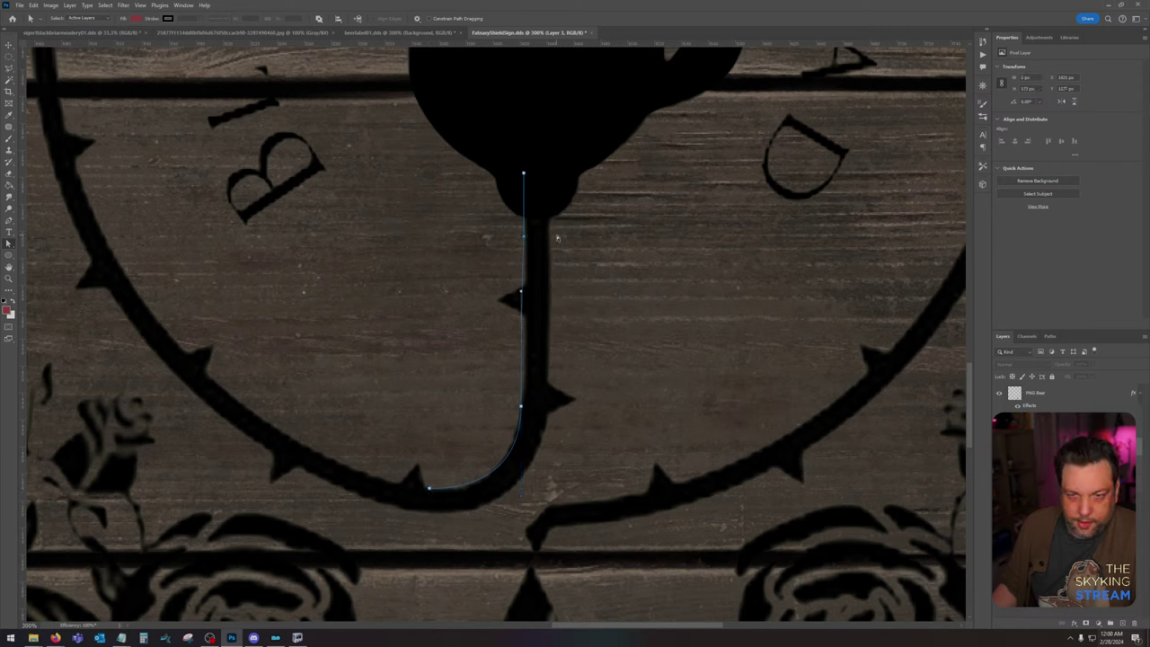
click(10, 222)
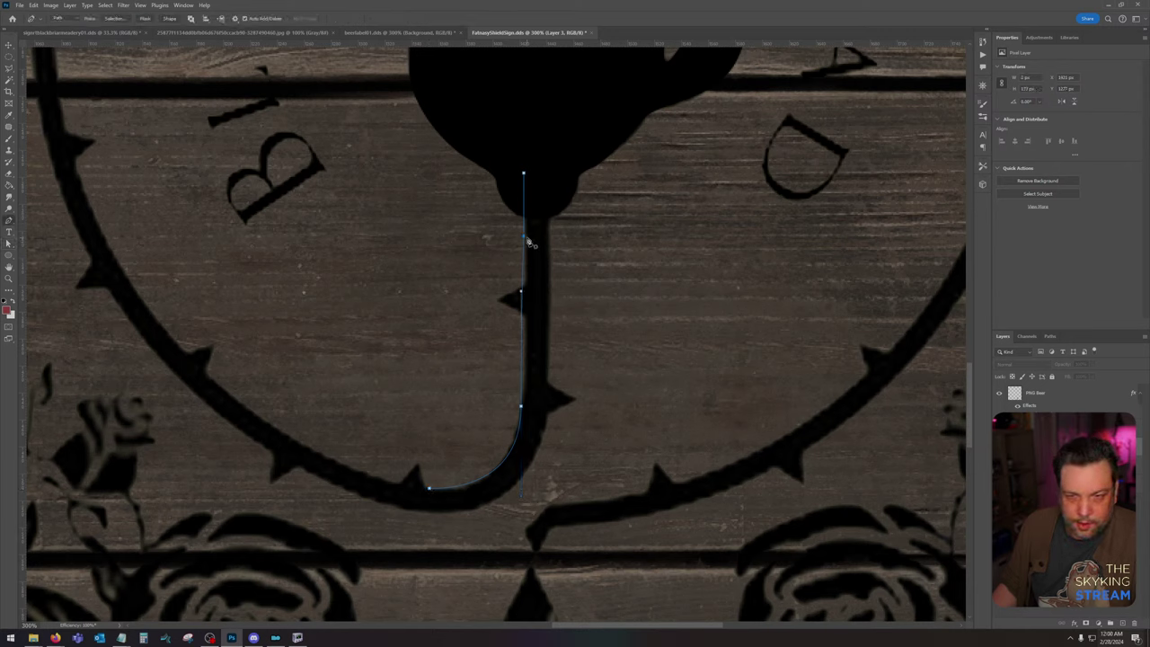
click(525, 239)
click(552, 240)
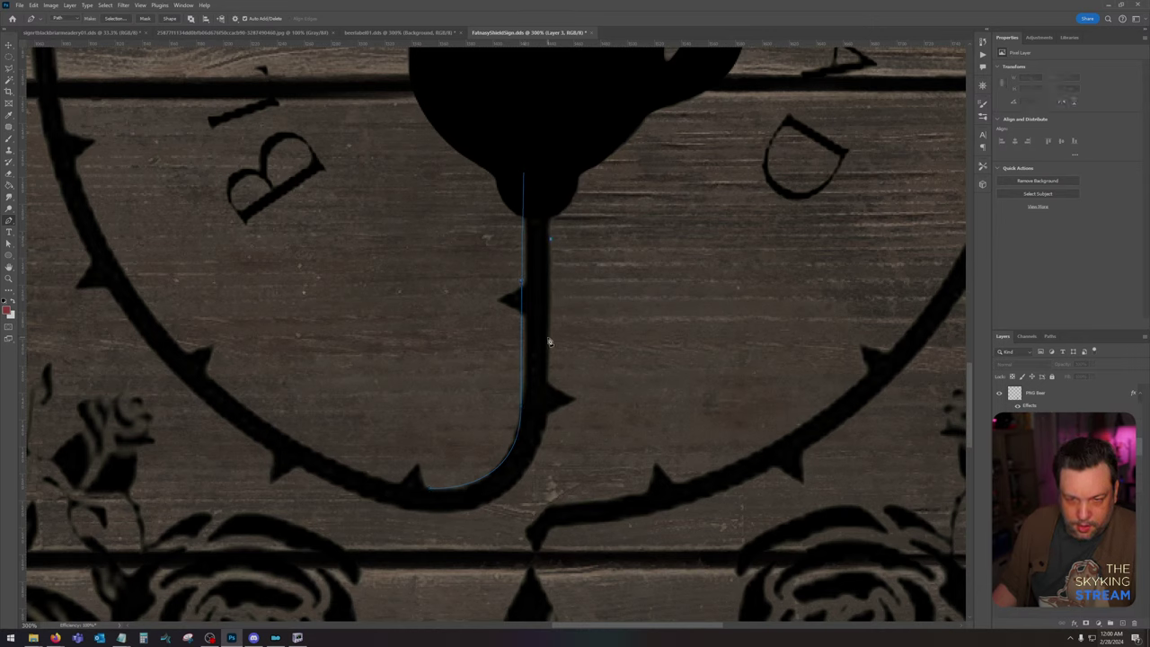
click(552, 276)
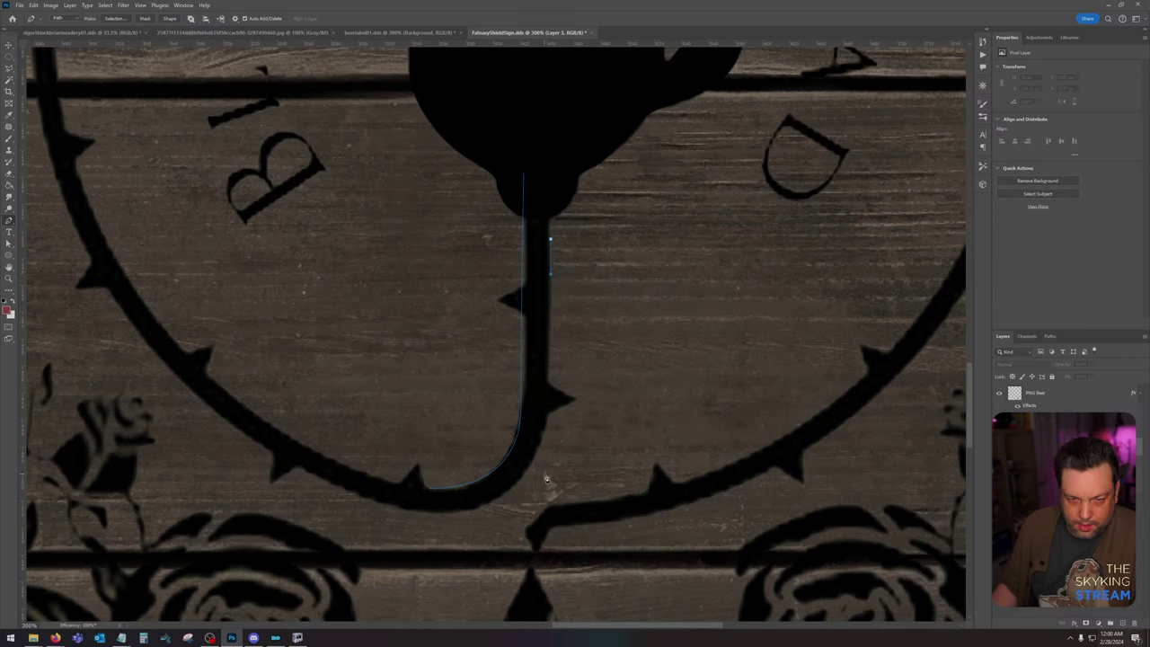
drag(544, 434, 538, 457)
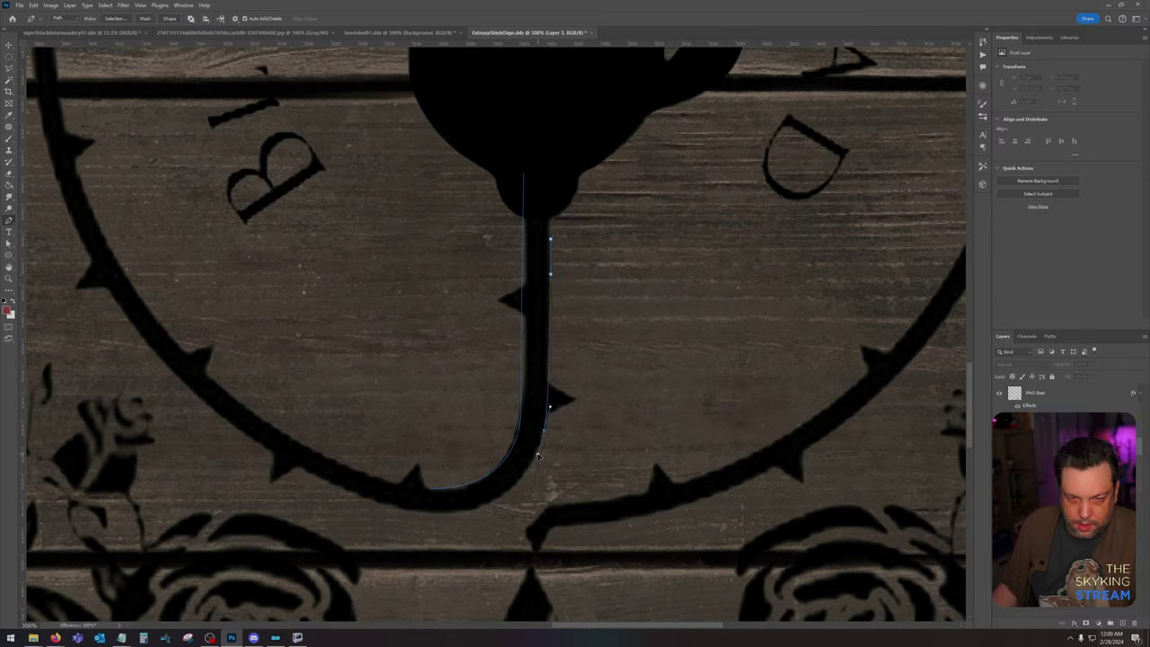
drag(490, 505, 452, 517)
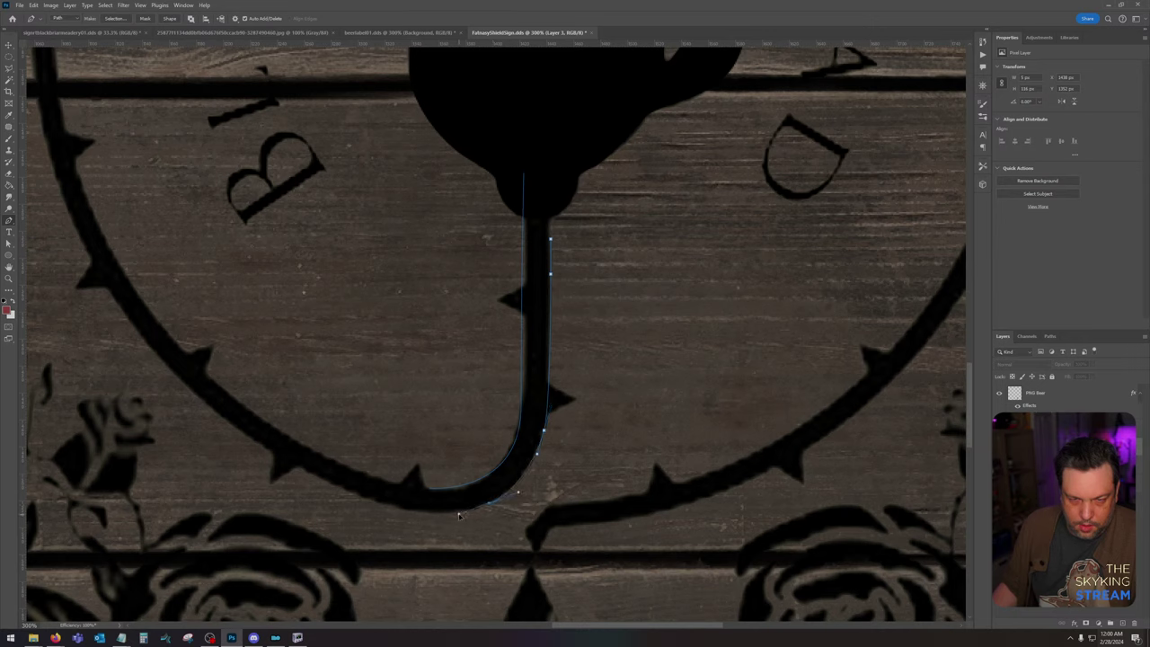
Step: Extend the outer path along the vine's lower curve, join it to the inner-edge path and close it at the jug's base
click(365, 501)
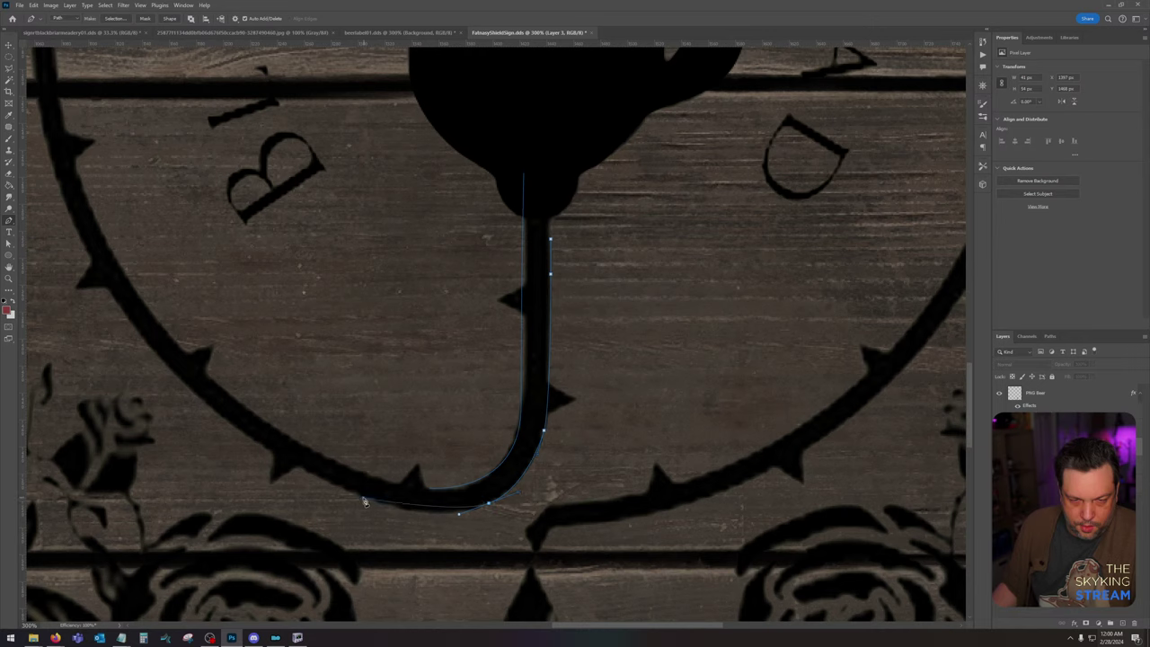
drag(363, 499, 432, 494)
key(ctrl+z)
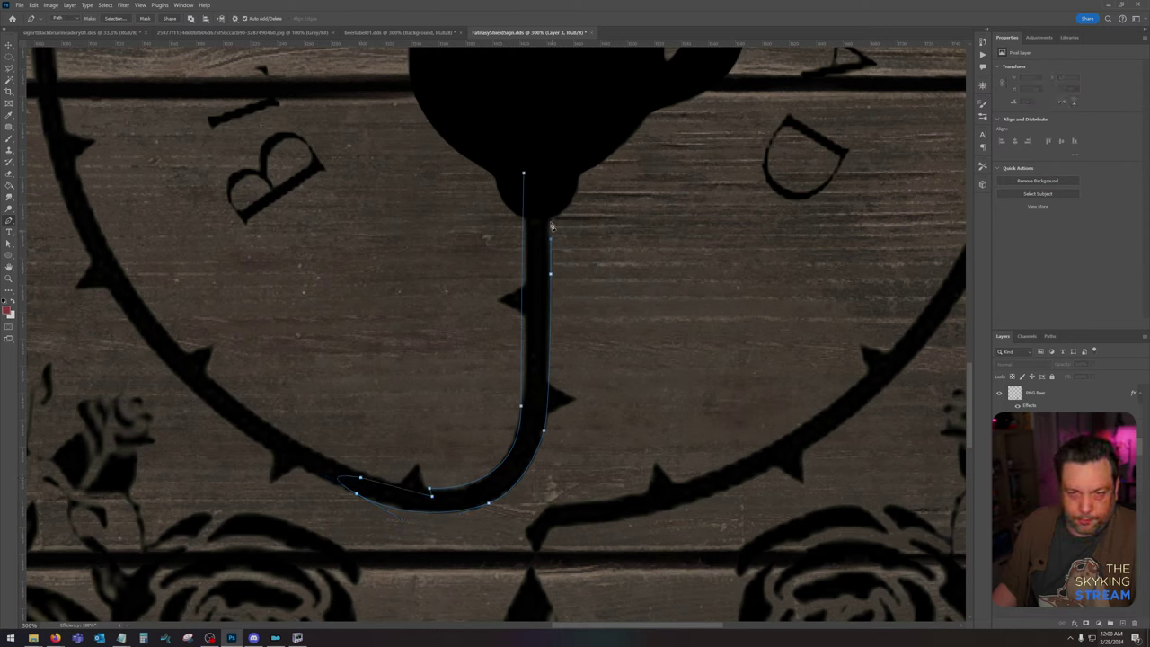
click(525, 175)
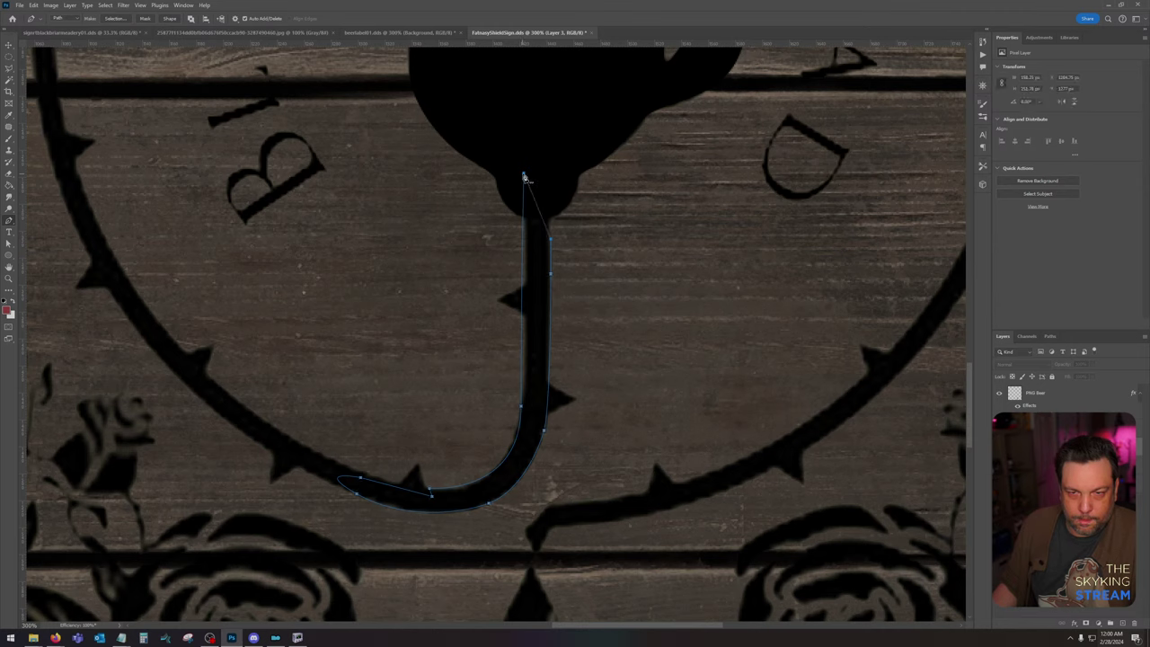
Step: Add a new layer and fill the closed stem path with the foreground color at 100% opacity
right_click(542, 242)
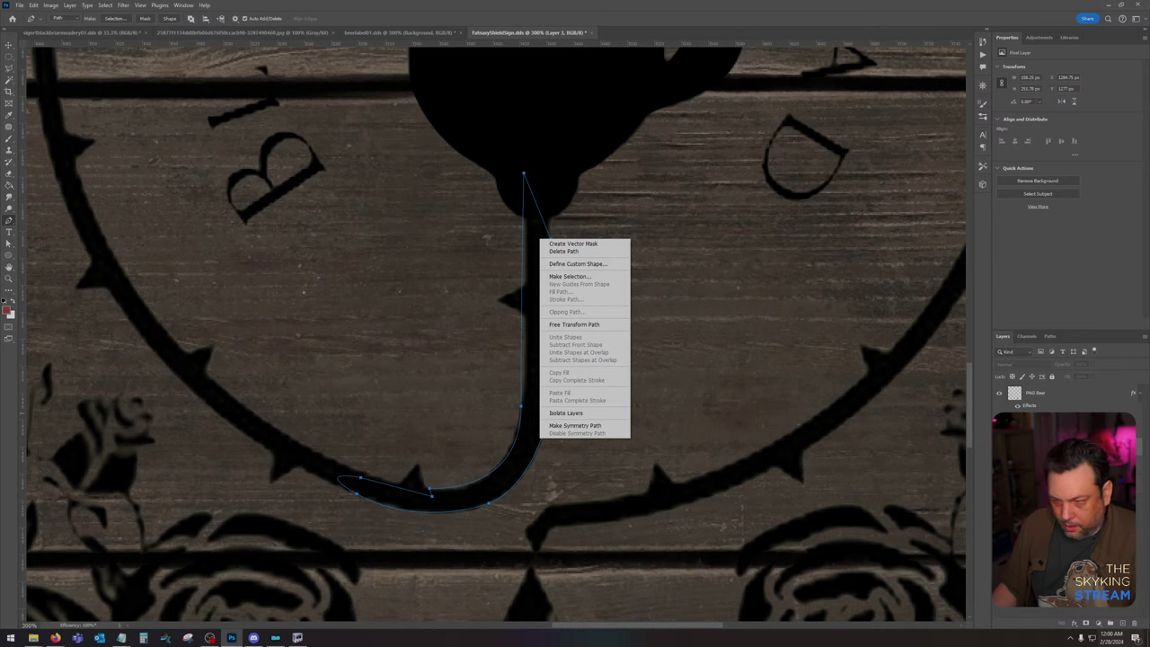
key(Escape)
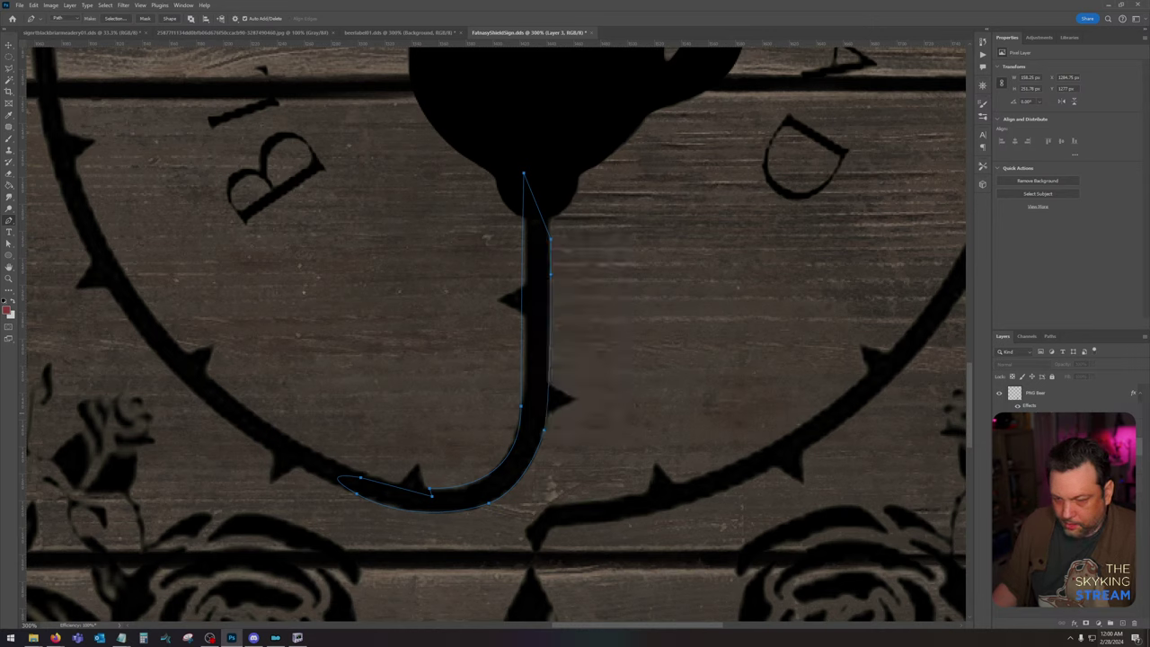
key(ctrl+shift+alt+n)
right_click(539, 284)
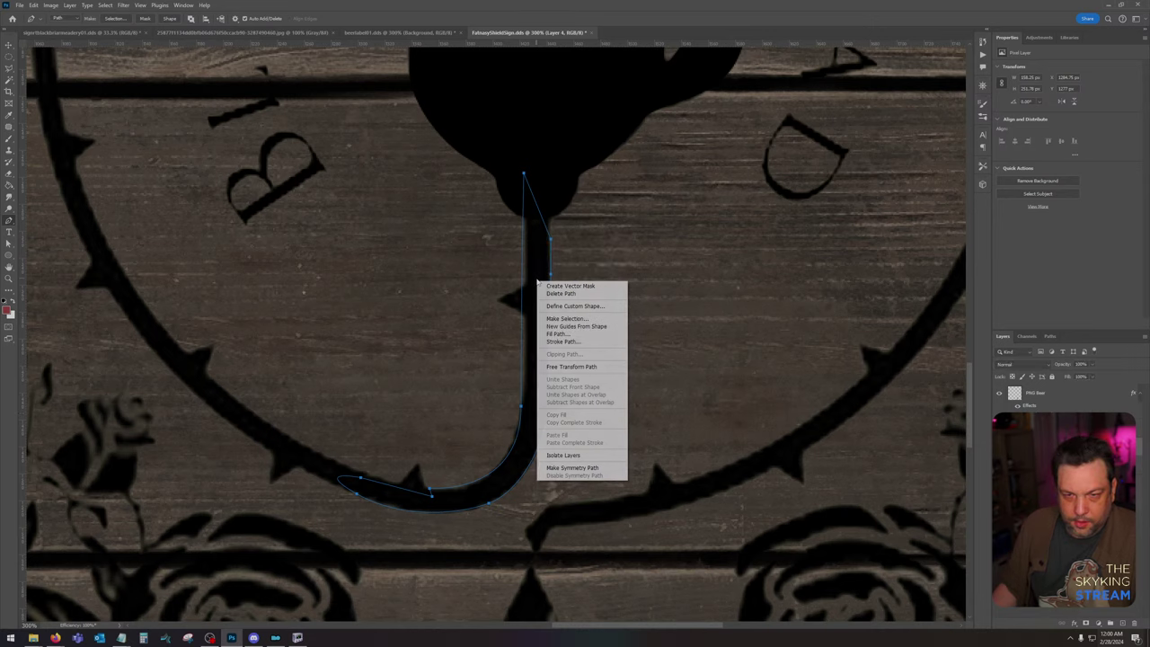
click(582, 341)
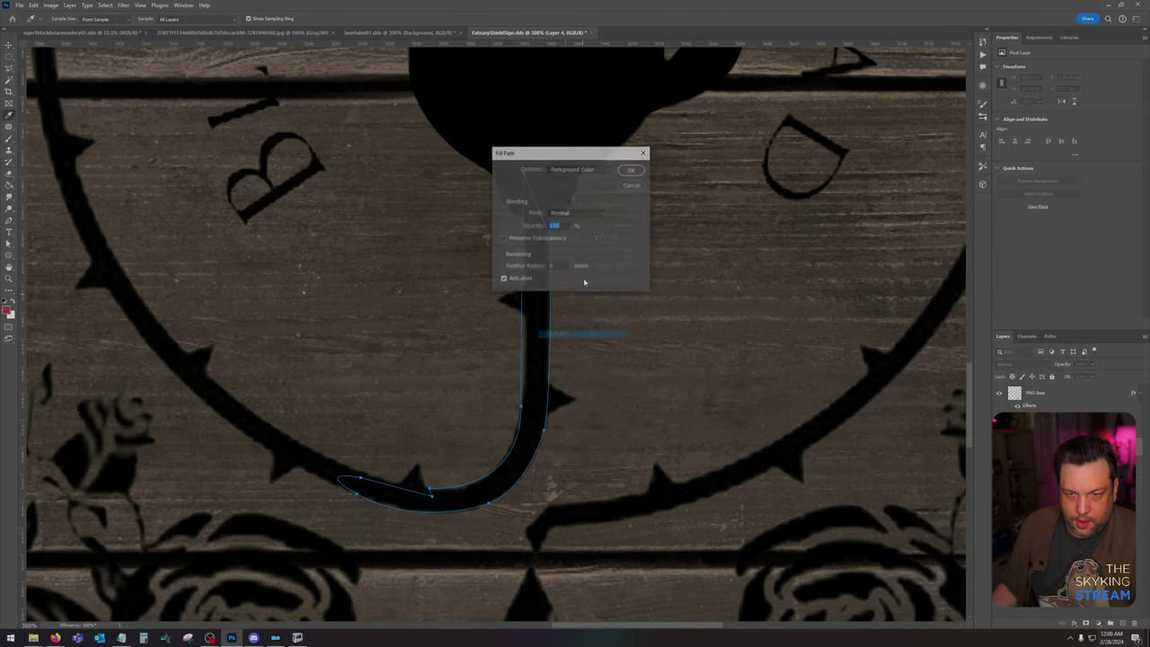
click(633, 171)
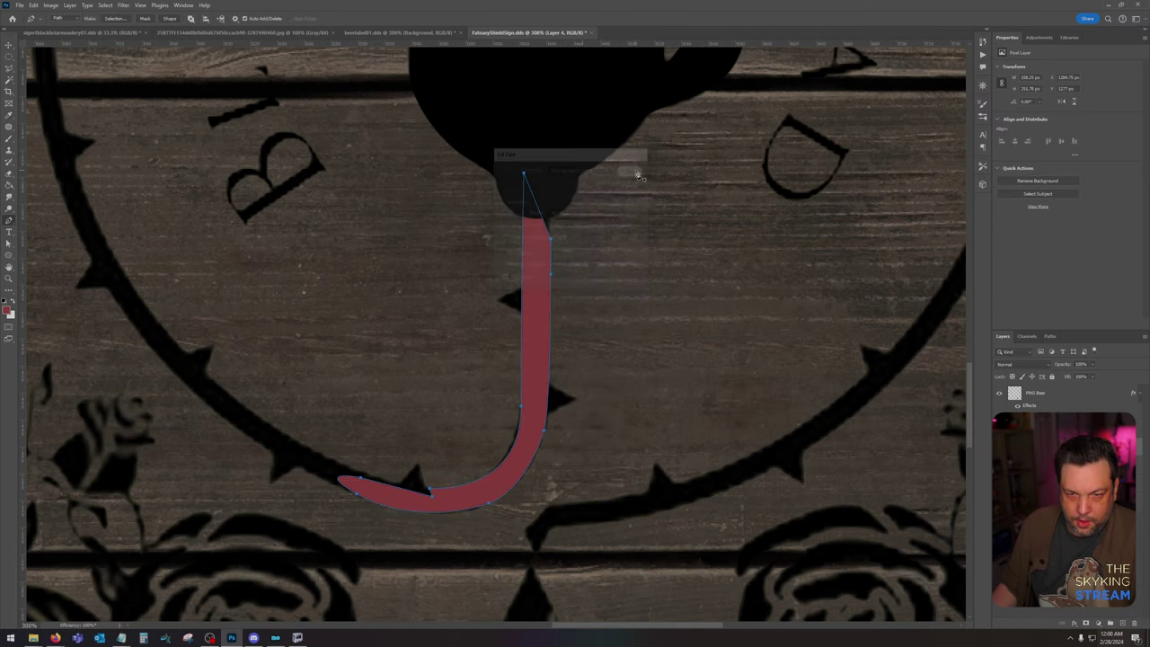
Step: Reset the foreground color to black, fill the stem path with it and delete the path
click(5, 302)
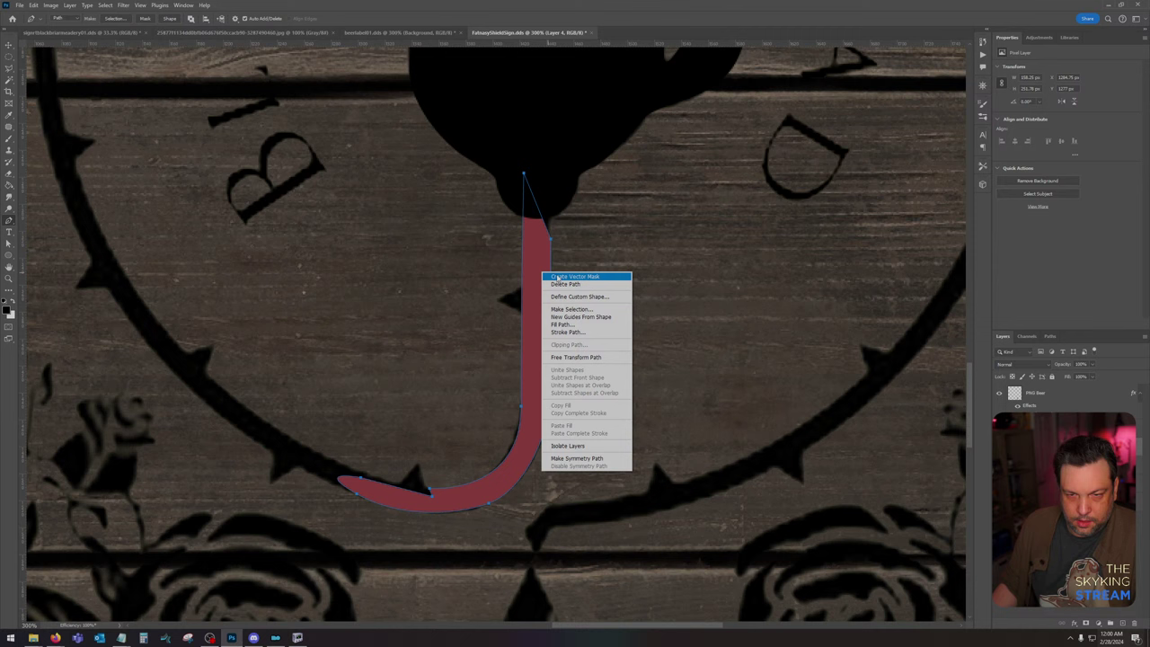
click(568, 324)
key(Return)
right_click(609, 288)
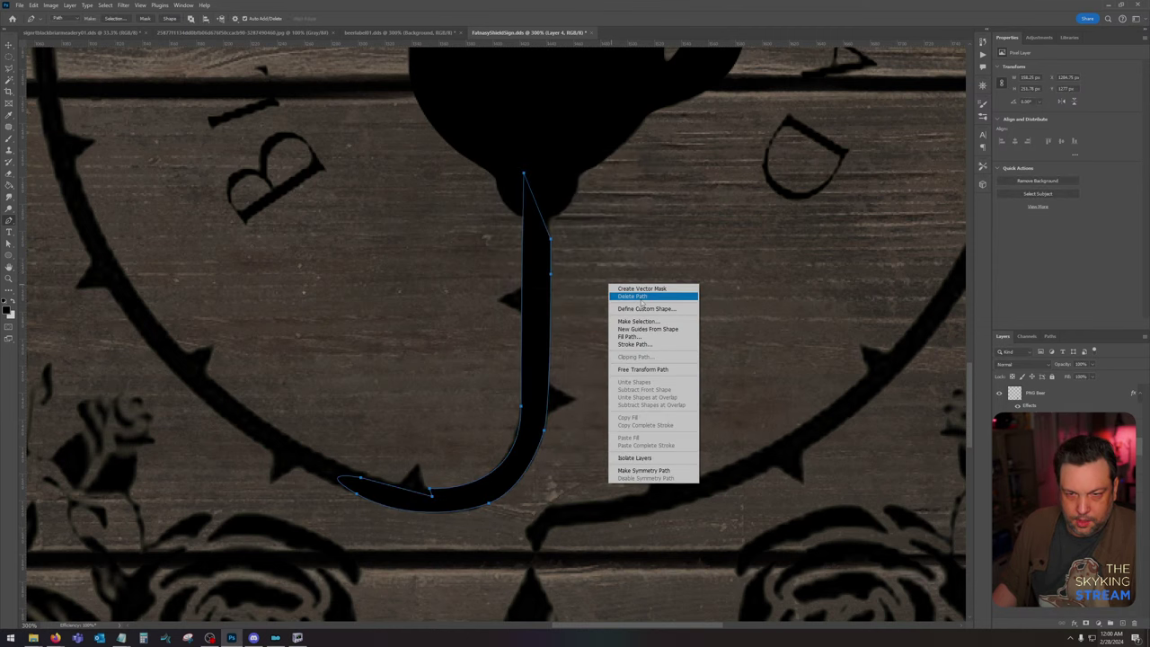
click(643, 303)
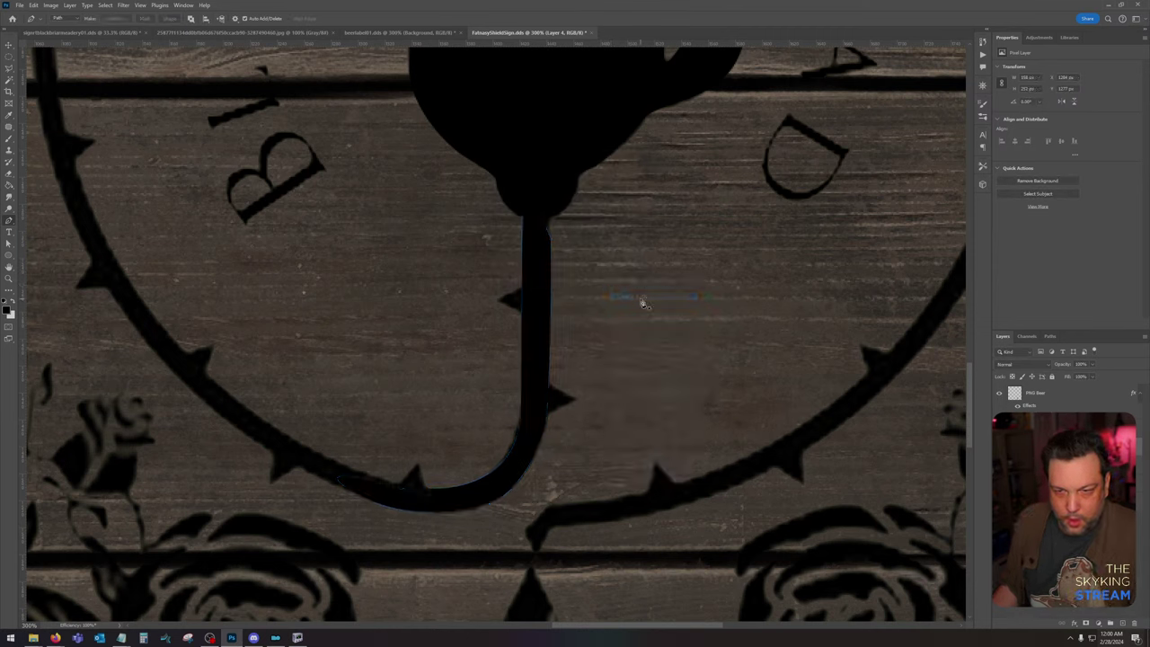
Step: Undo the path deletion and both the black and red fills of the stem
key(ctrl+z)
key(ctrl+z)
key(ctrl+z)
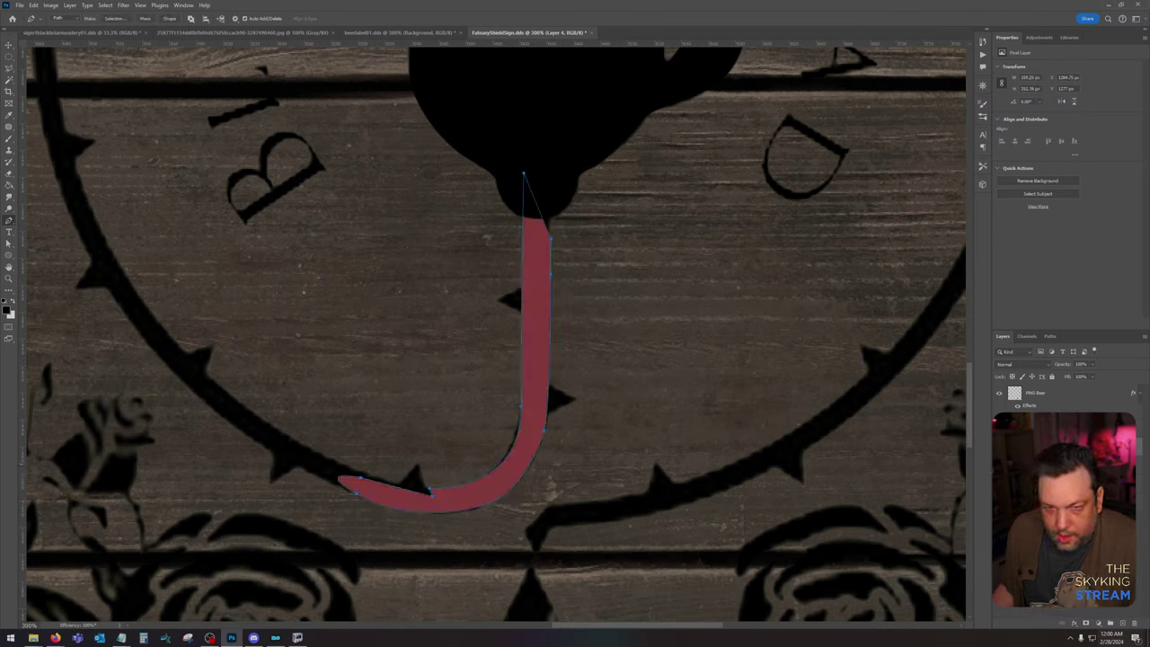
Step: Fill the stem path with black on the empty layer and delete the path
right_click(533, 304)
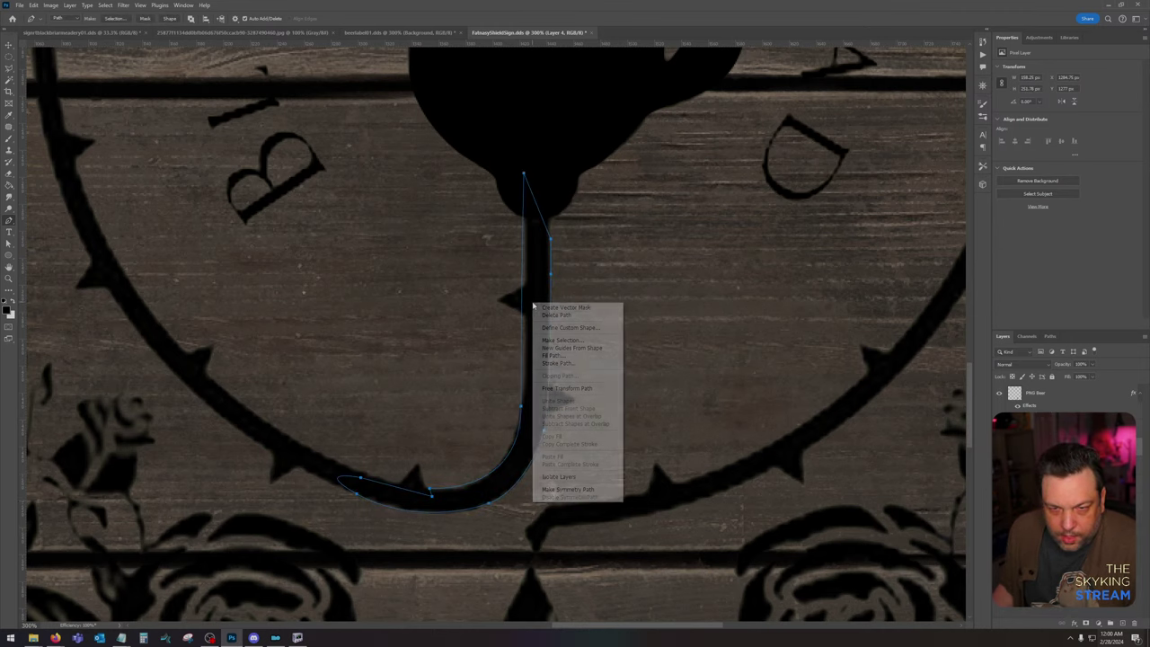
click(585, 355)
click(632, 174)
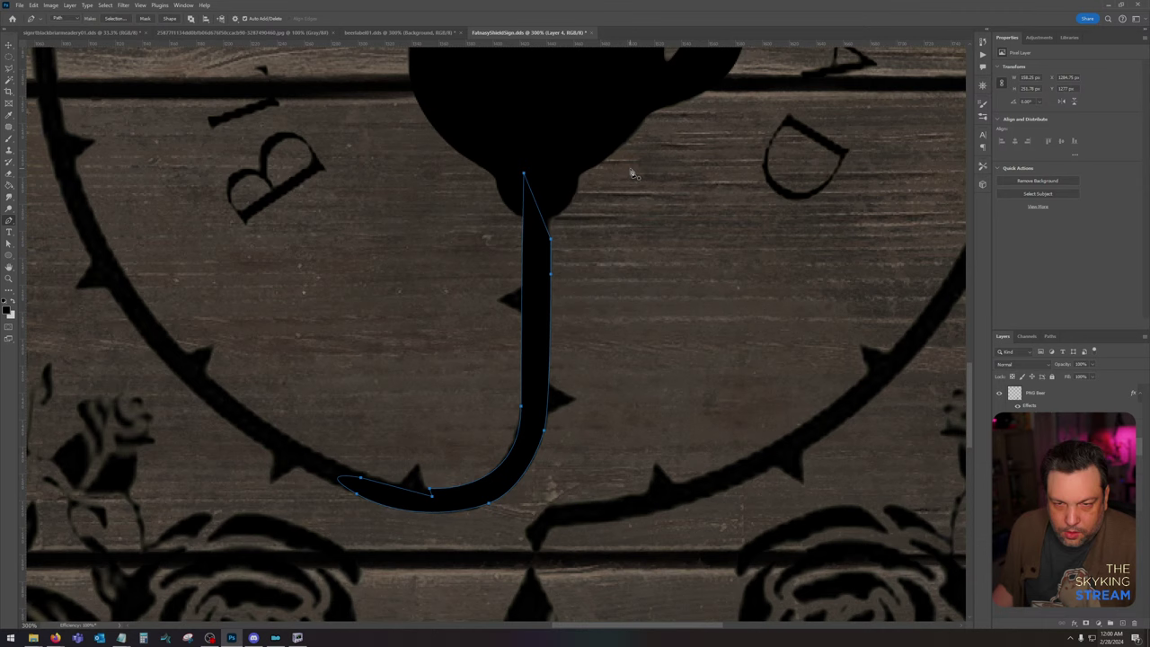
right_click(537, 270)
click(564, 286)
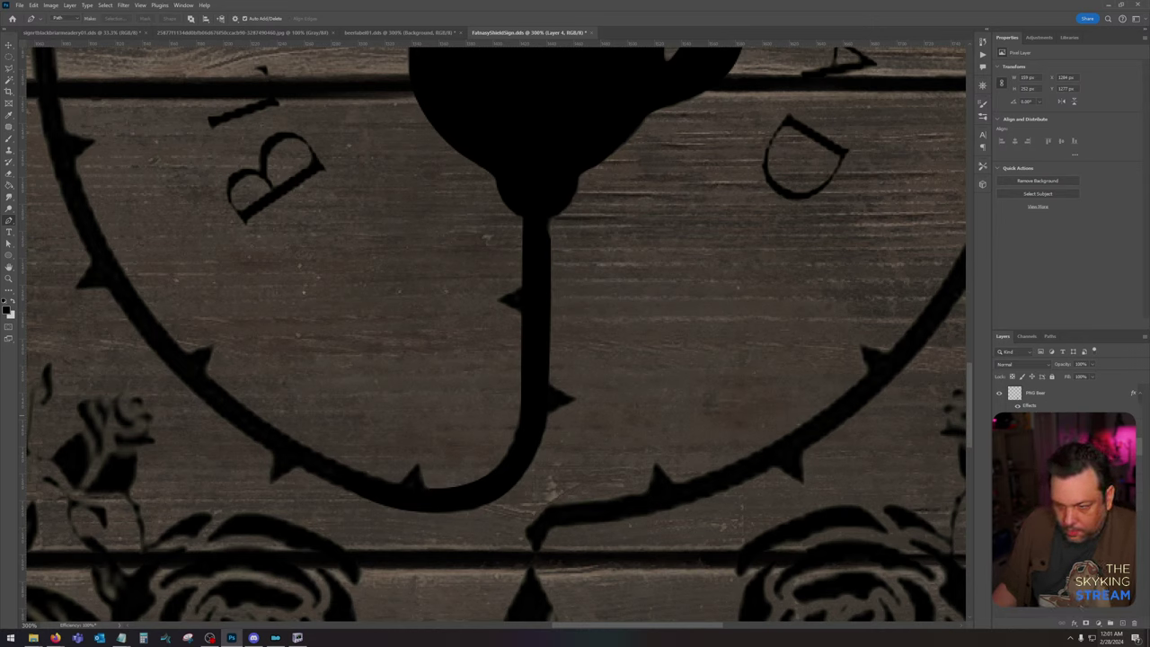
Step: Show the clean ring and hide the original emblem artwork to compare the traced stem with the ring
click(999, 462)
click(1000, 462)
click(1000, 462)
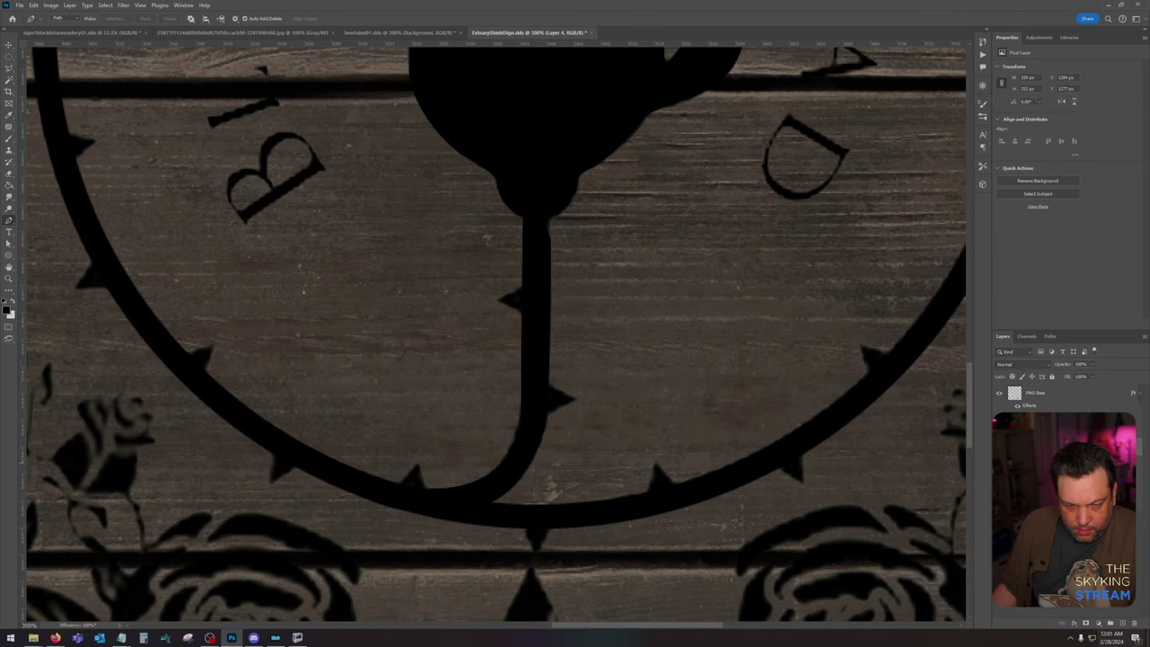
key(ctrl+z)
key(ctrl+shift+z)
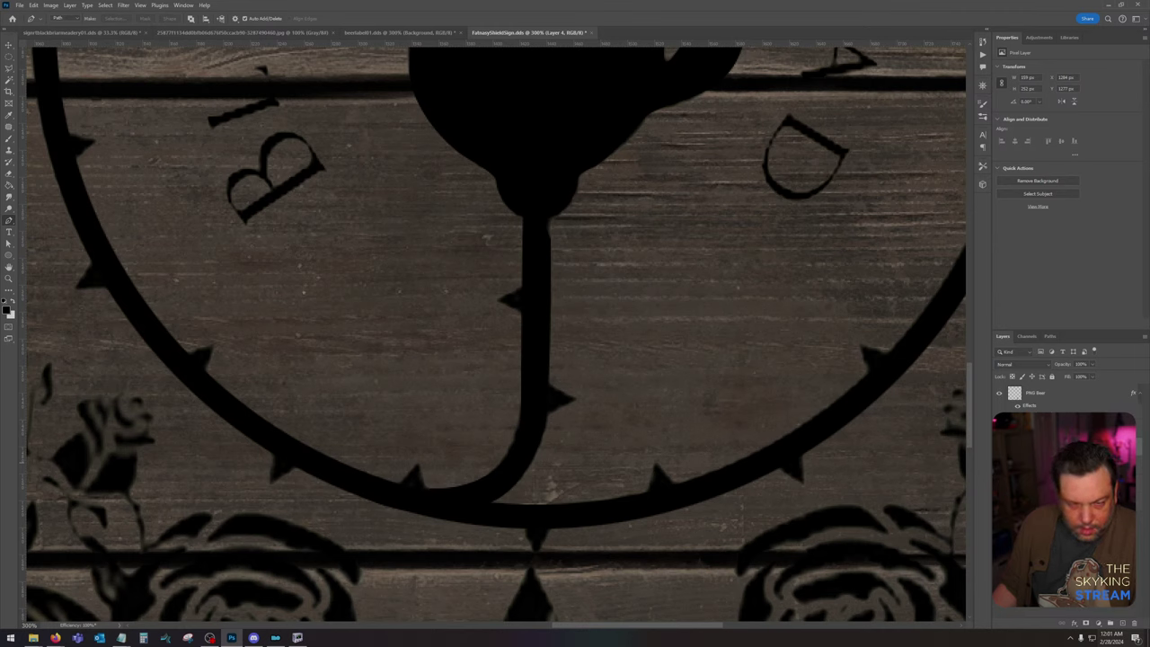
click(1000, 484)
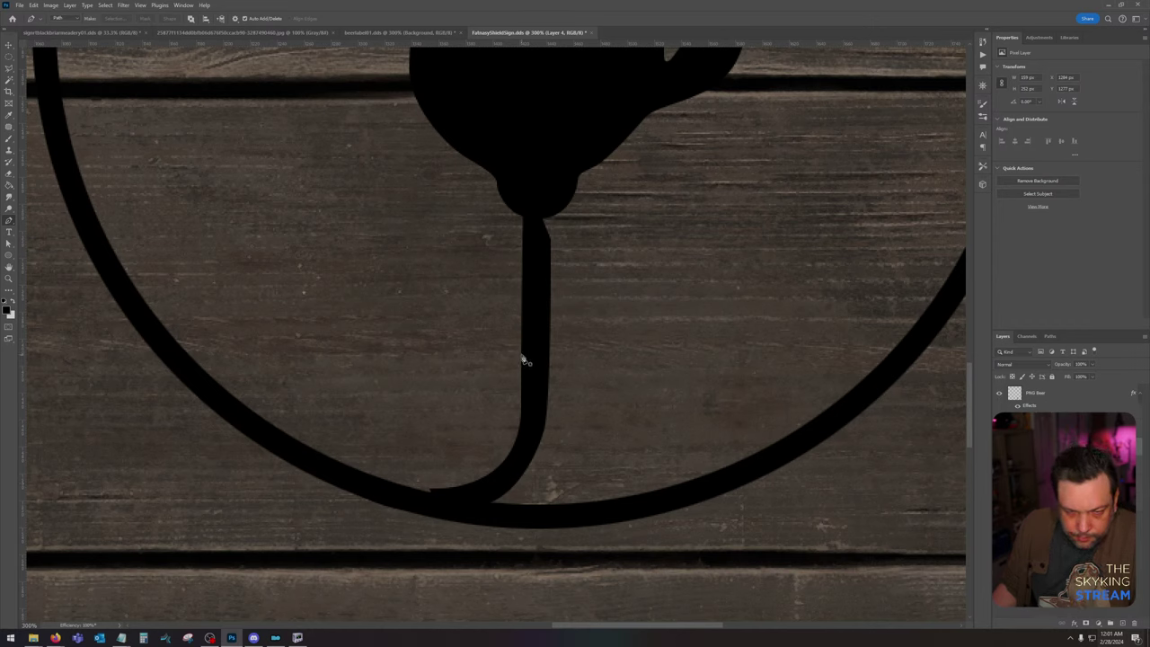
Step: Take the traced stem out of the design, leaving the clean ring and the original emblem artwork shown
key(ctrl+z)
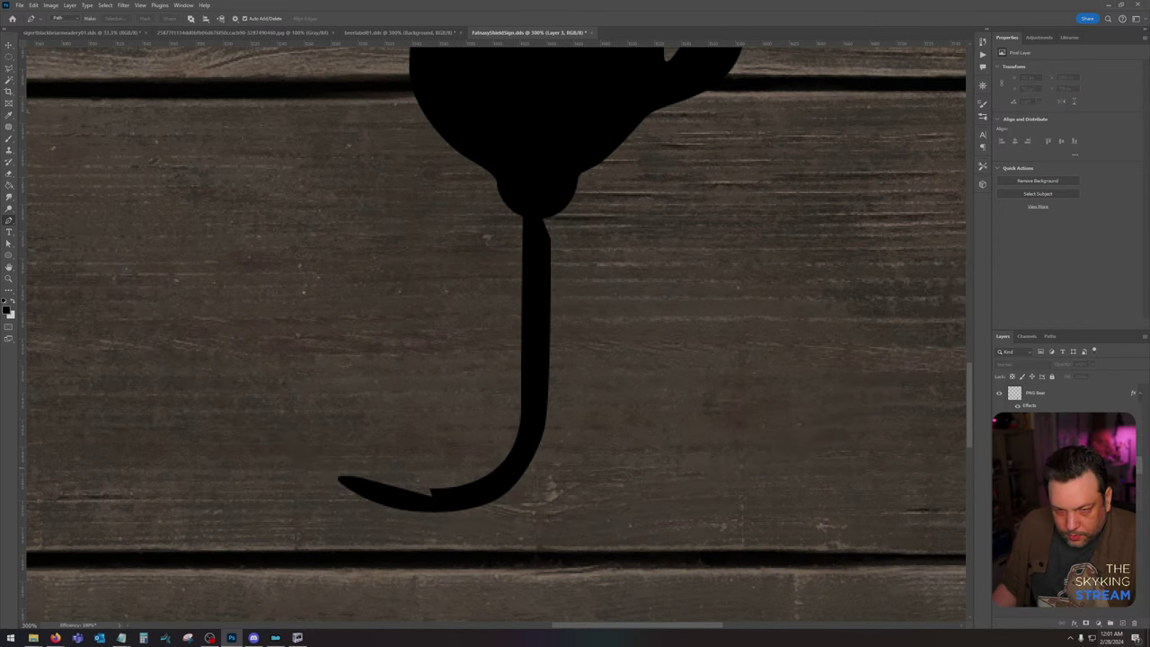
key(ctrl+shift+z)
key(ctrl+z)
key(ctrl+z)
key(ctrl+shift+z)
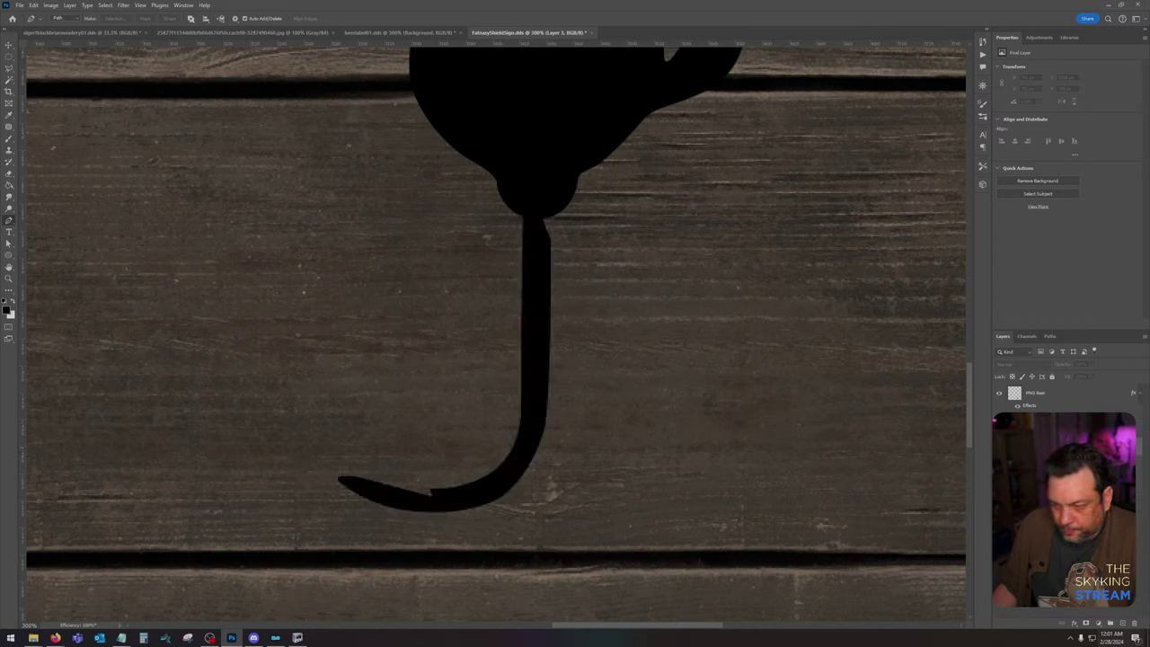
key(ctrl+z)
key(ctrl+shift+z)
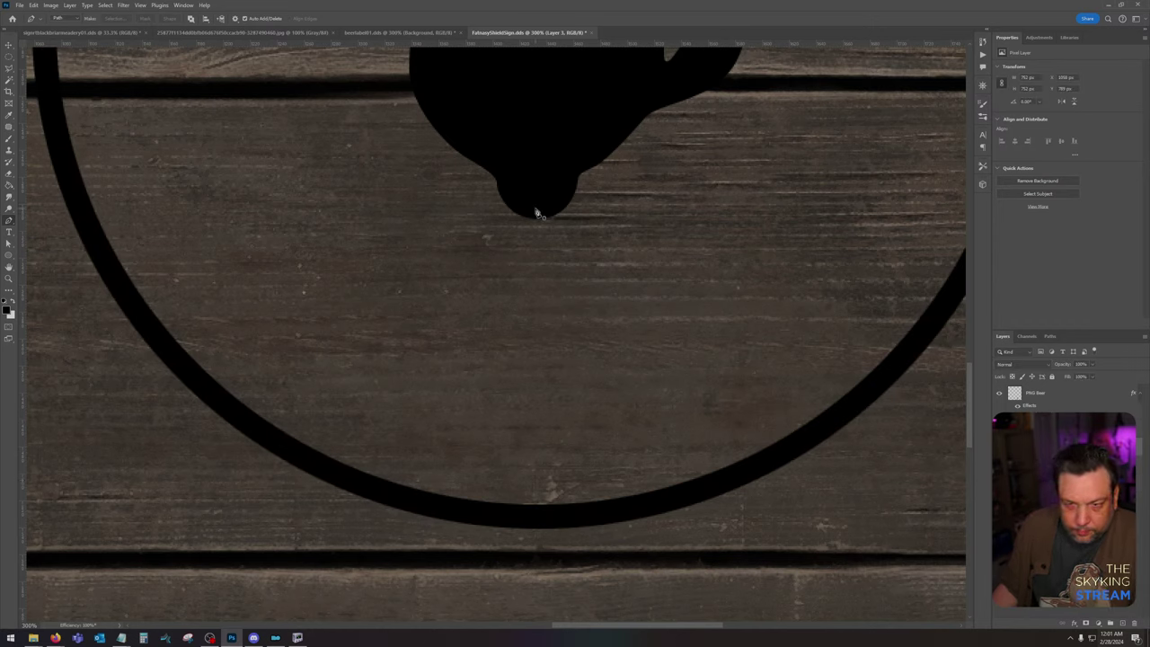
key(ctrl+z)
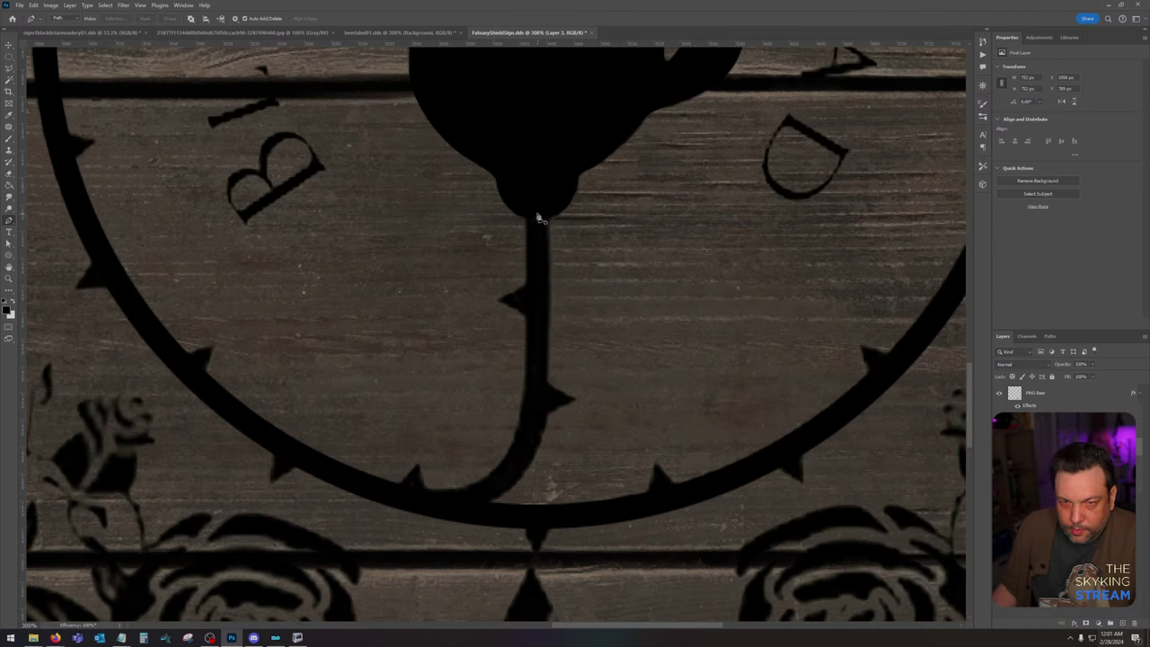
Step: Trace the stem's inner edge with the Pen tool from the jug's base down around the bend and into the ring
click(526, 215)
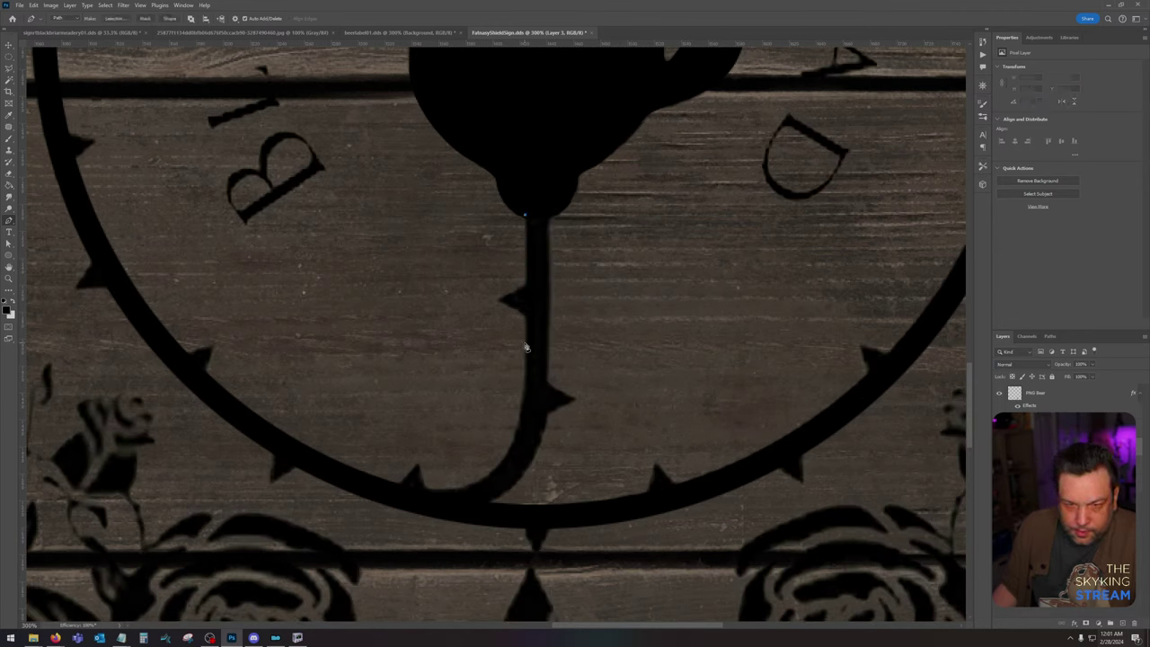
click(525, 343)
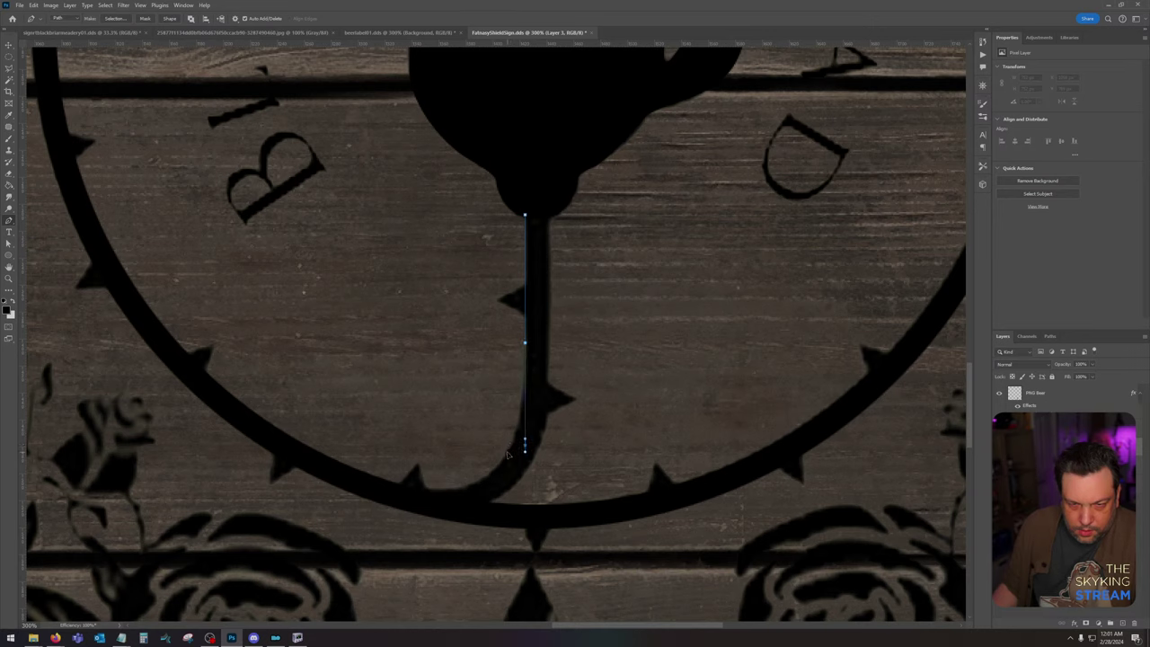
drag(508, 454, 492, 469)
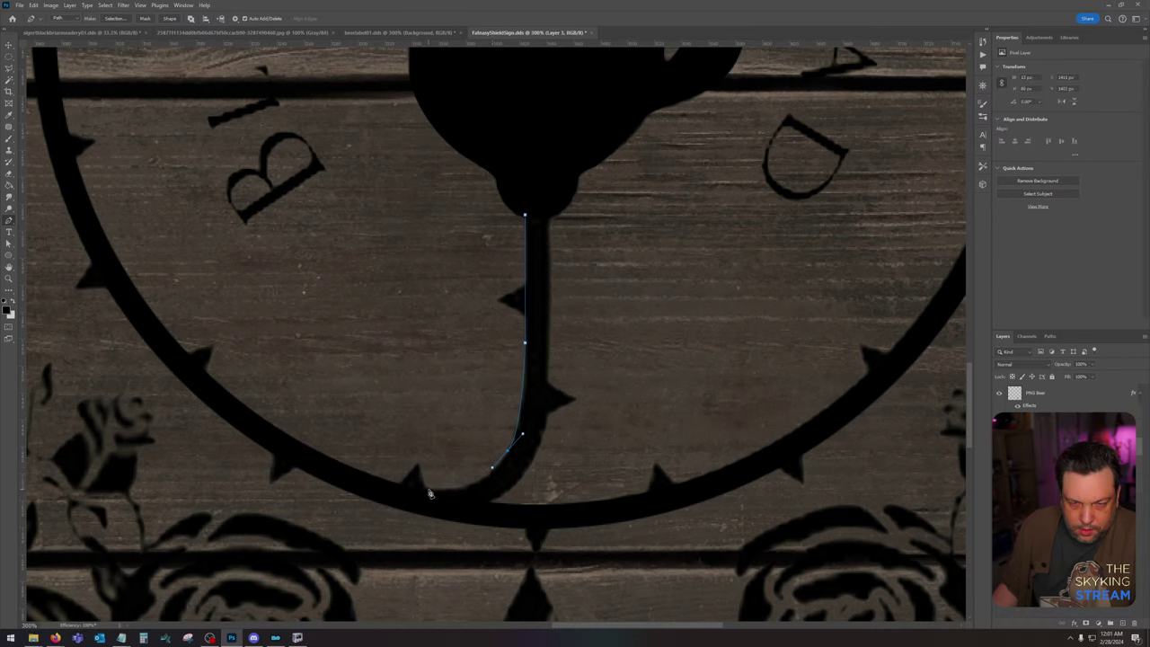
drag(430, 492, 384, 494)
Step: Trace the stem's outer edge with the Pen tool around the bend and up to the jug's base, closing the path
drag(487, 501, 519, 490)
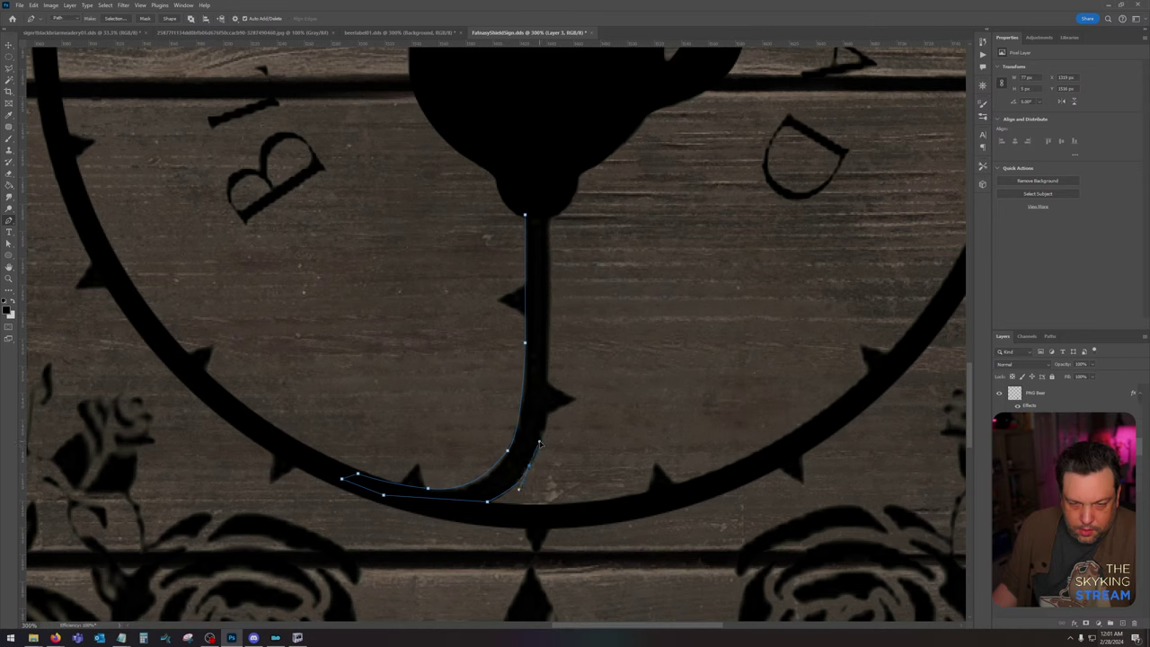
drag(540, 443, 543, 437)
click(548, 364)
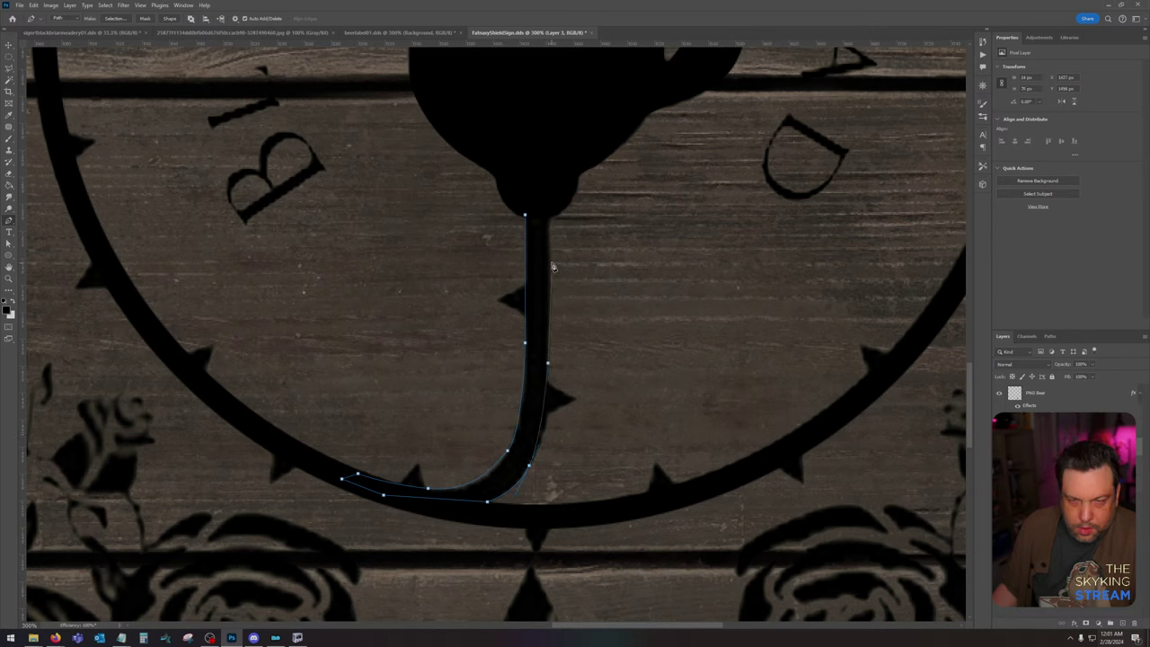
click(552, 269)
mouse_move(552, 249)
mouse_down()
mouse_move(550, 272)
mouse_move(548, 235)
mouse_up()
click(549, 212)
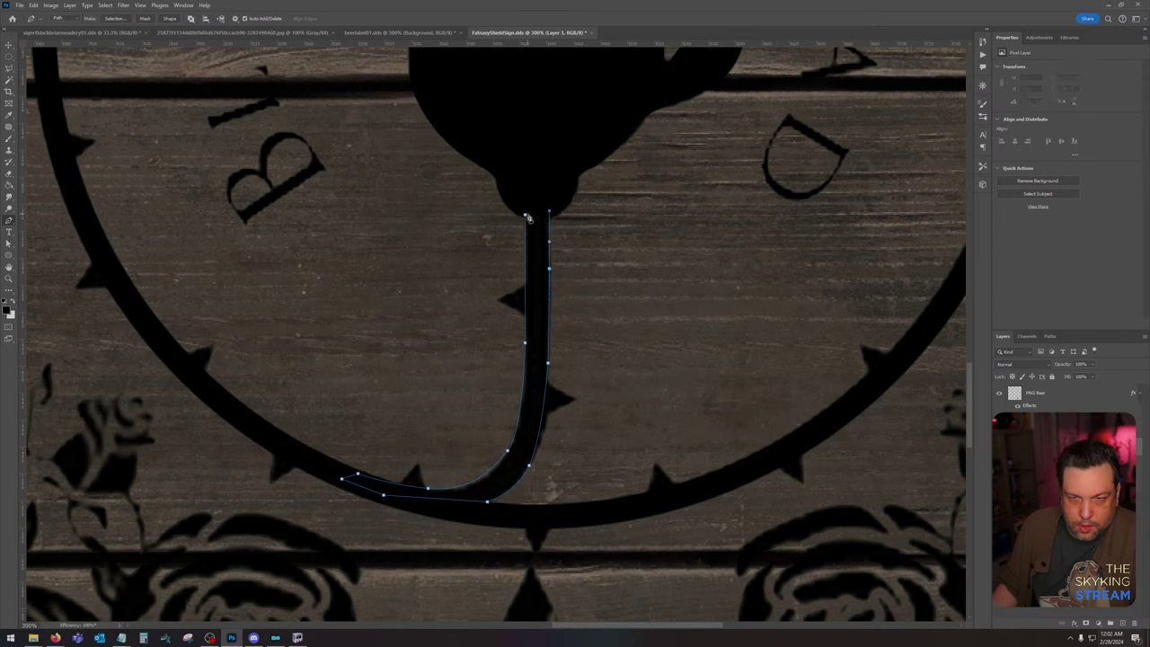
click(526, 215)
Step: Add a new layer, fill the stem path on it with the black foreground color, and delete the path
right_click(534, 223)
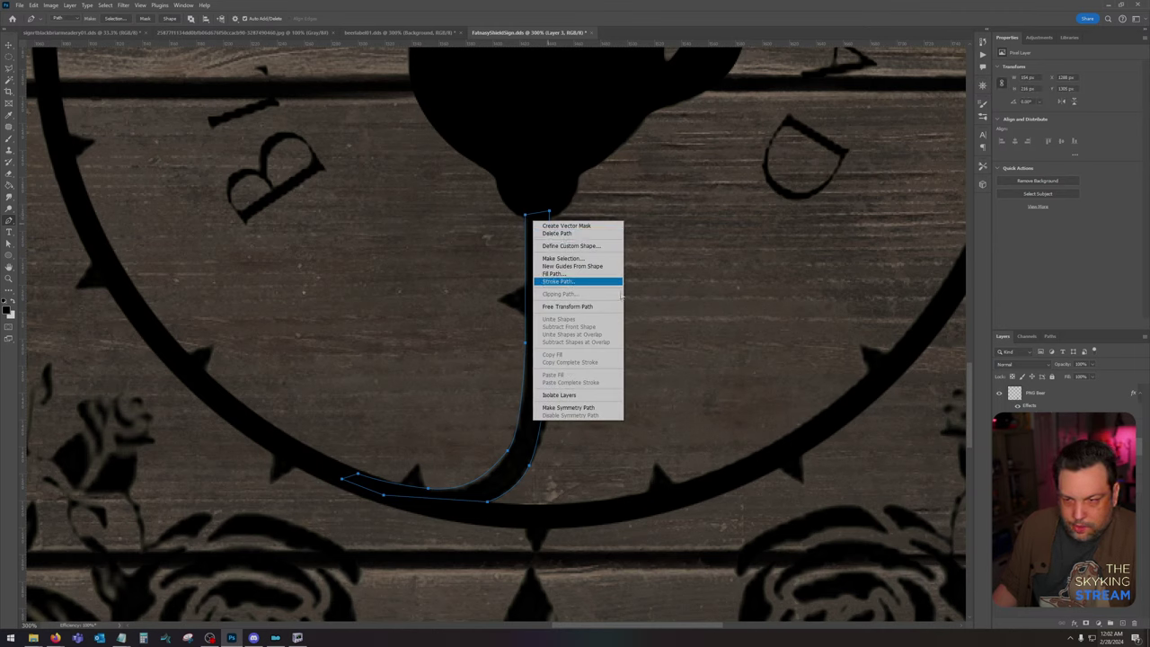
click(1123, 624)
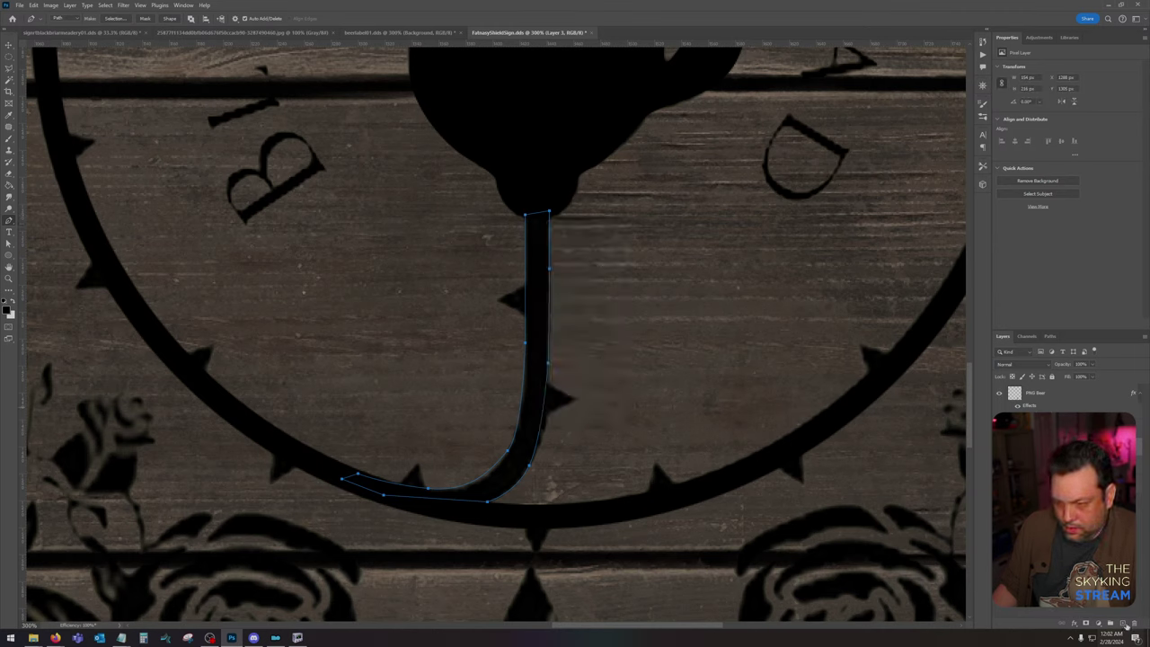
right_click(541, 250)
click(566, 310)
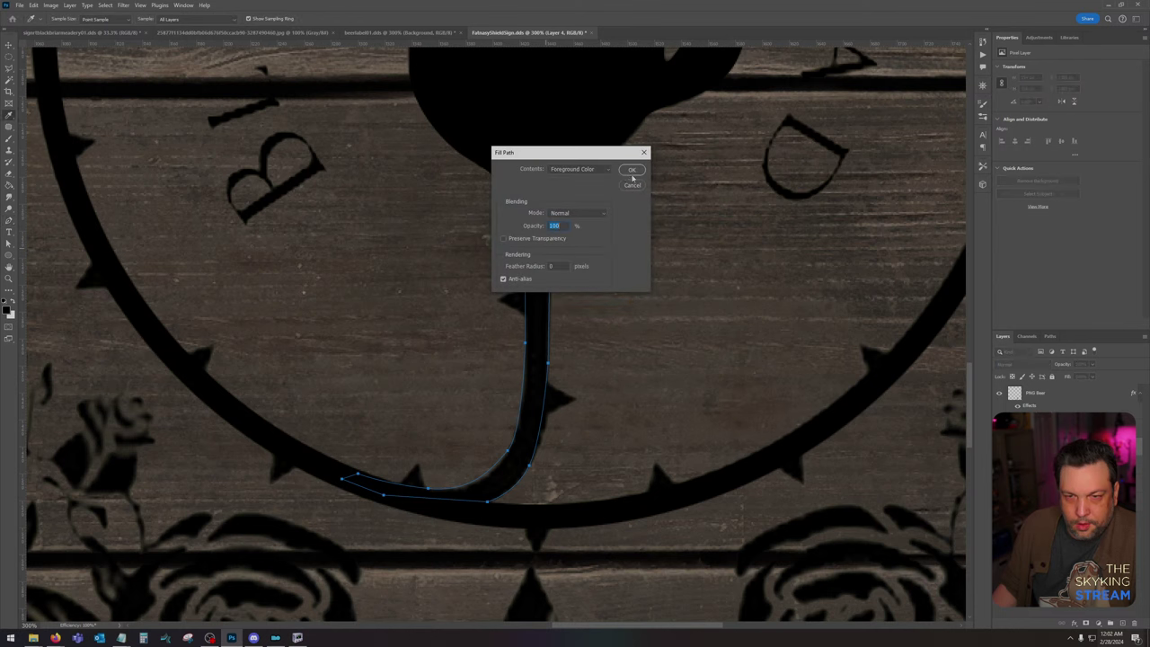
click(636, 178)
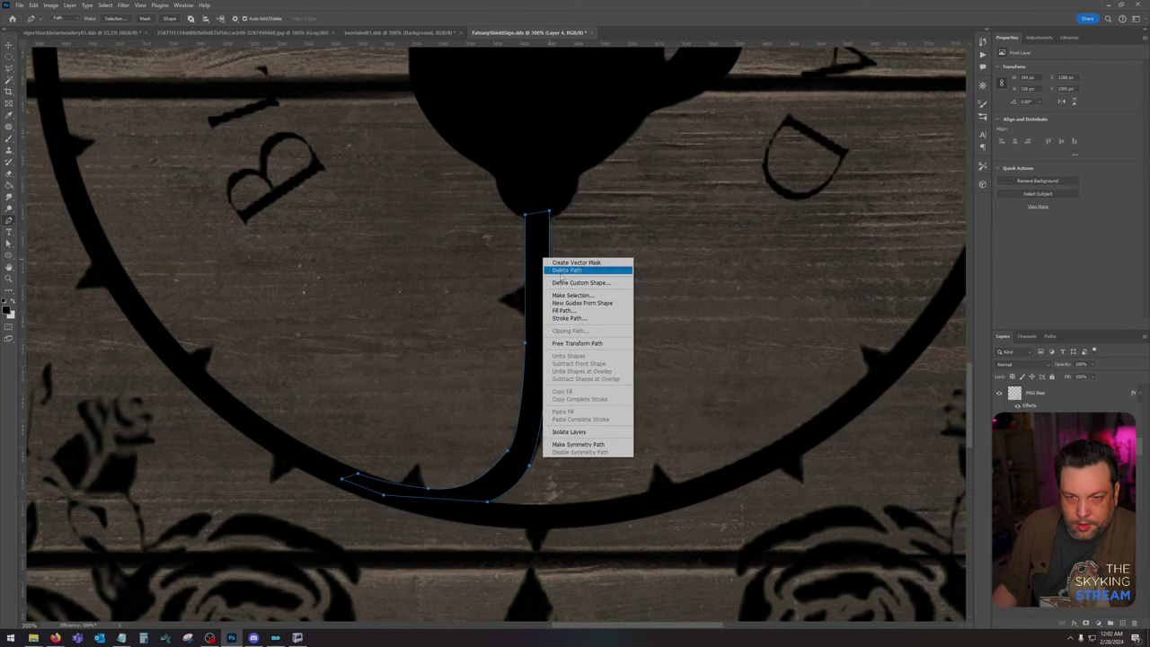
click(566, 263)
Step: Compare the clean shapes without and with the original emblem artwork, and hide the traced jug, stem and ring
click(1000, 483)
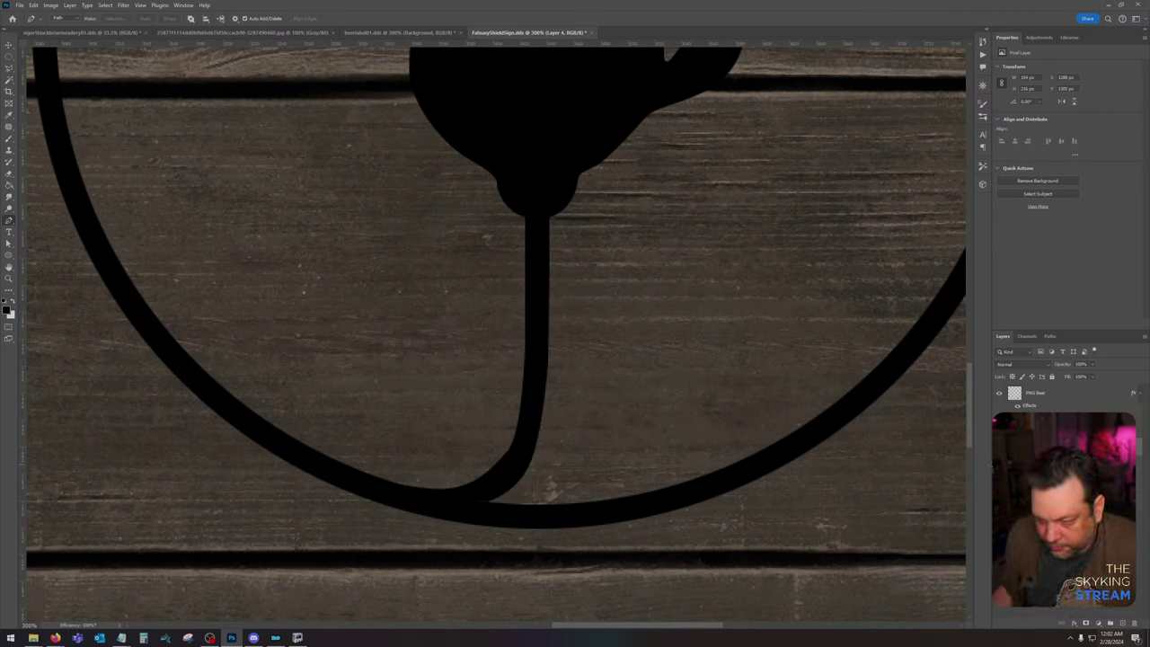
key(ctrl+comma)
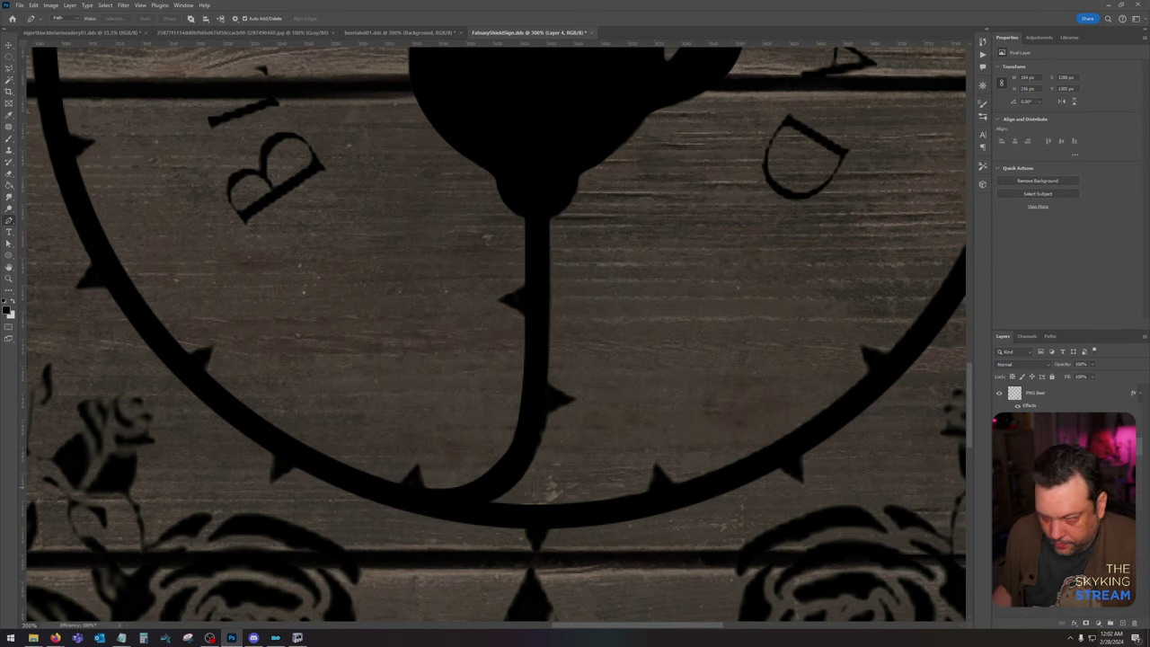
click(1000, 487)
click(999, 430)
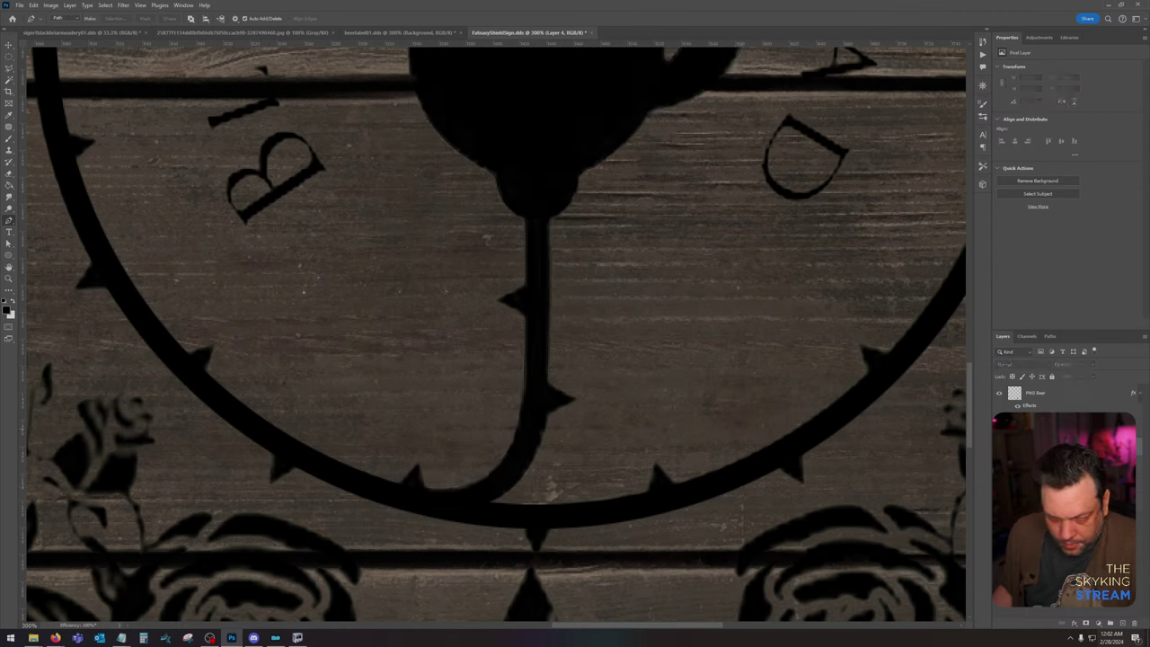
key(ctrl+comma)
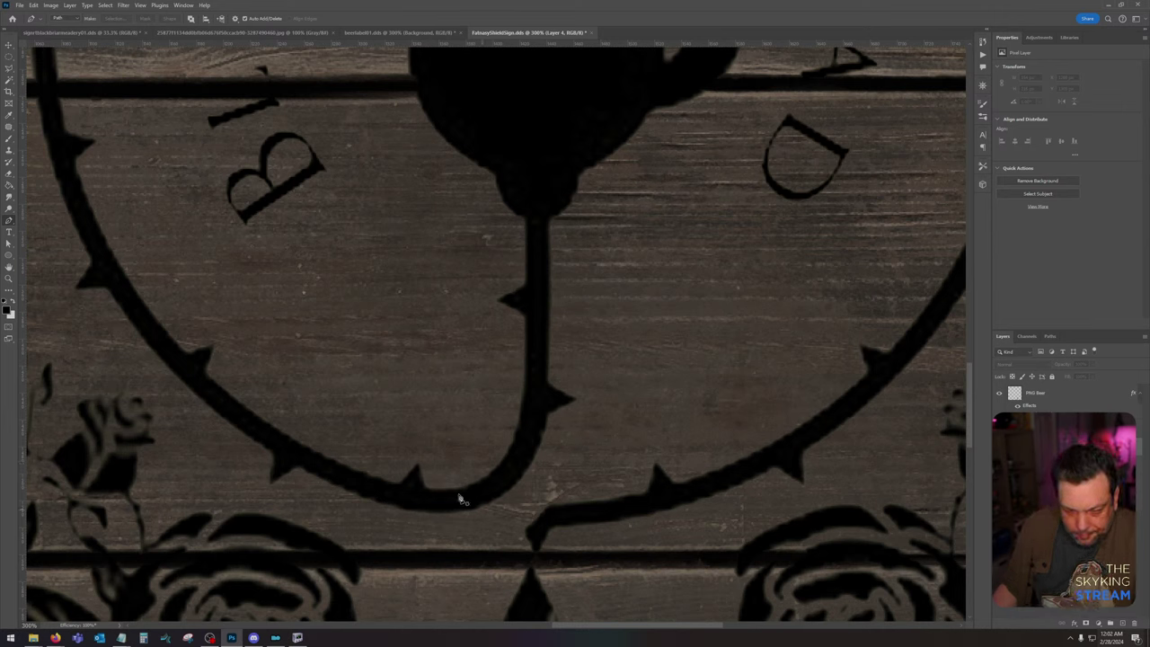
Step: Outline the gap between the original stem bend and ring end with the Polygonal Lasso, and delete that section from the clean ring
key(l)
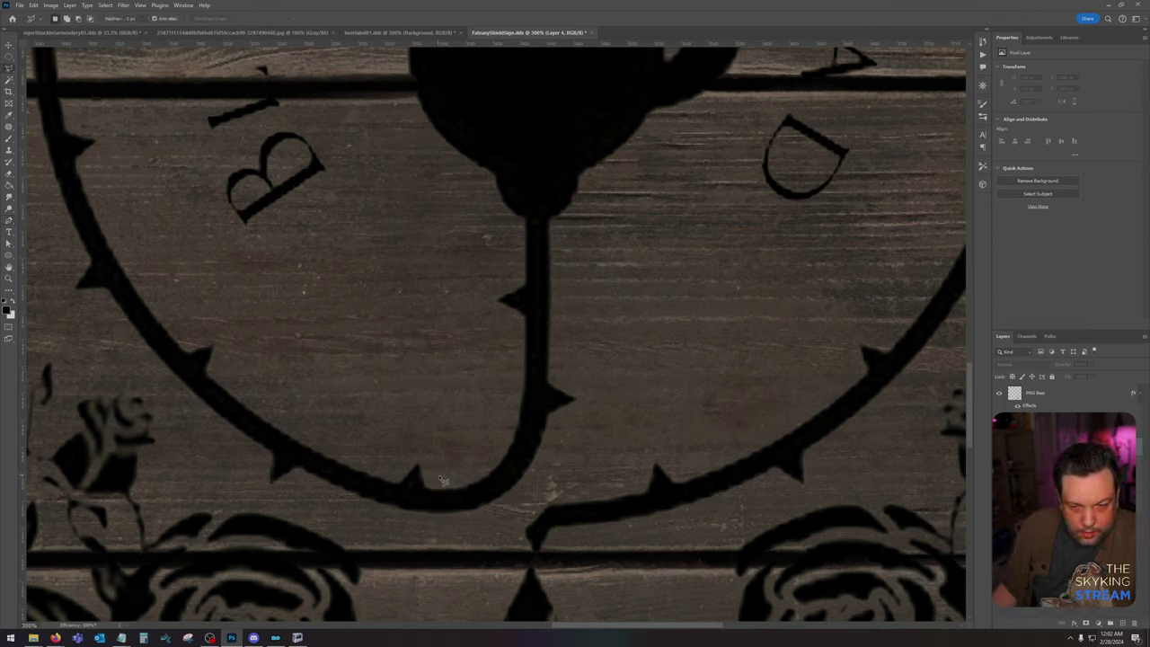
click(553, 502)
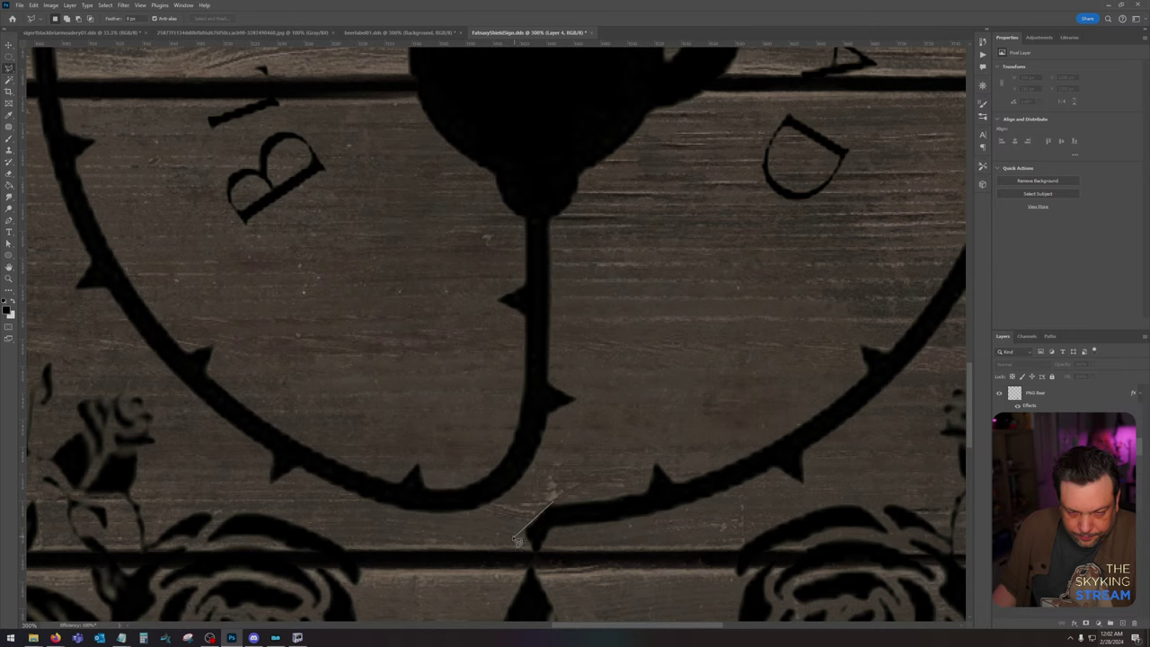
click(518, 539)
click(454, 530)
click(531, 490)
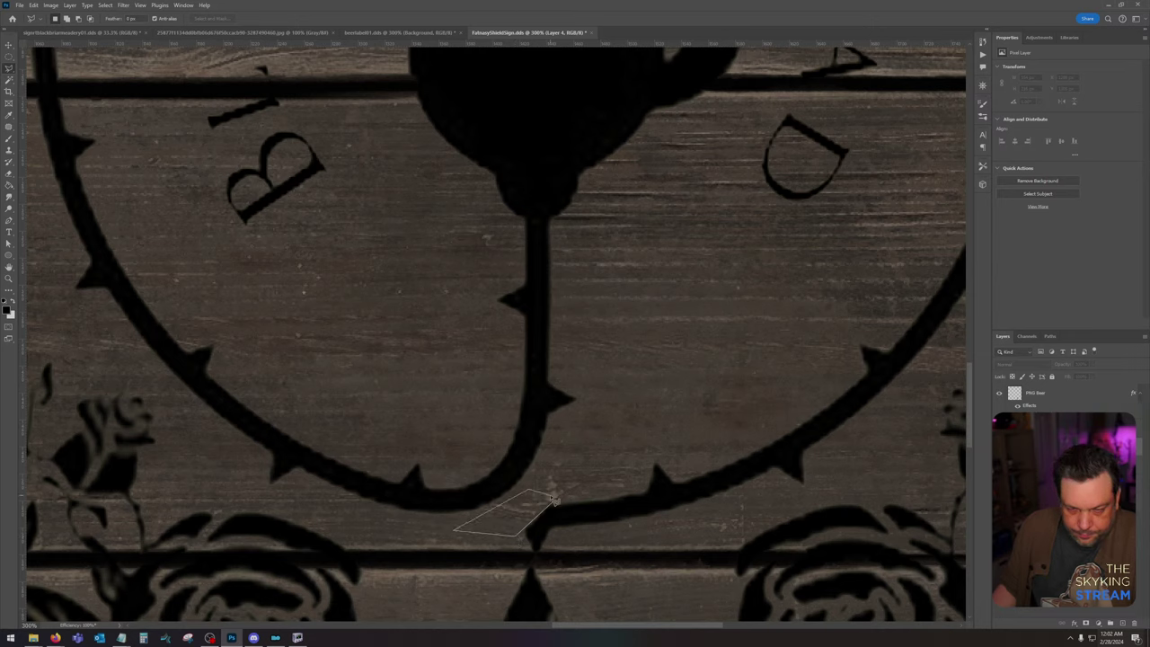
click(554, 499)
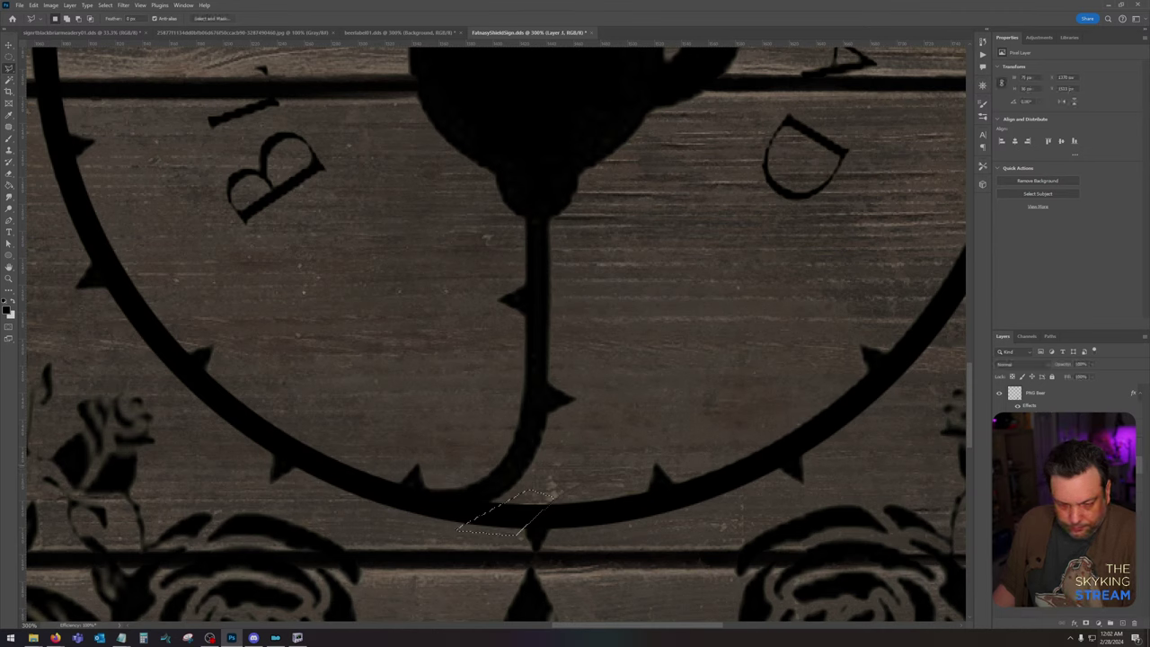
key(Delete)
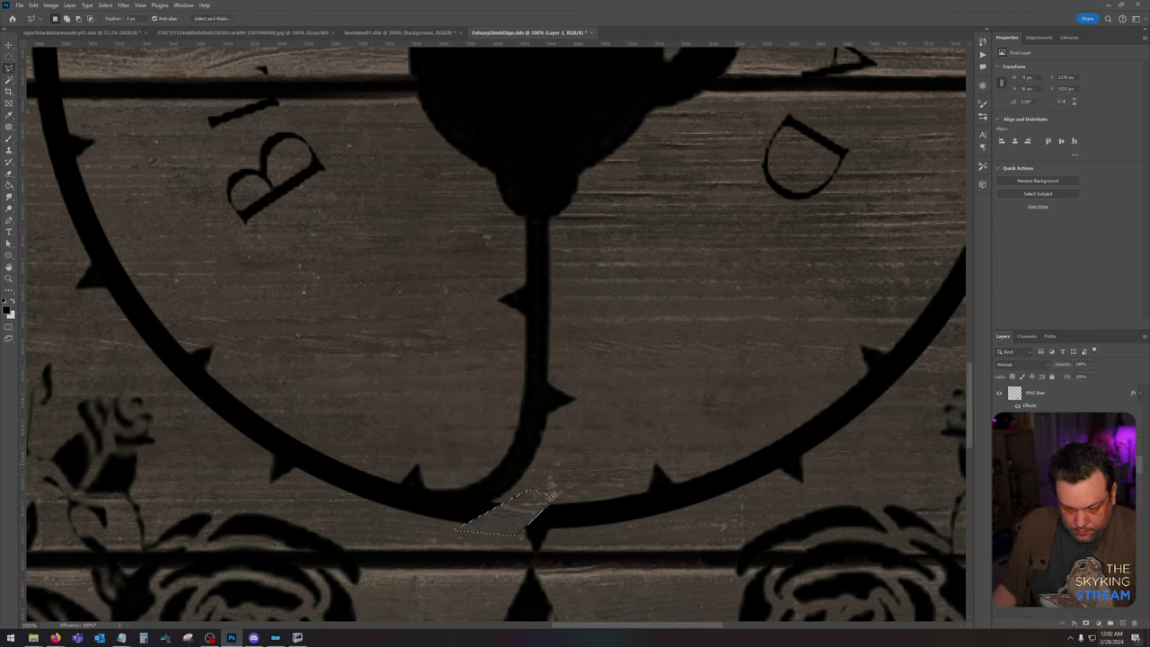
key(ctrl+d)
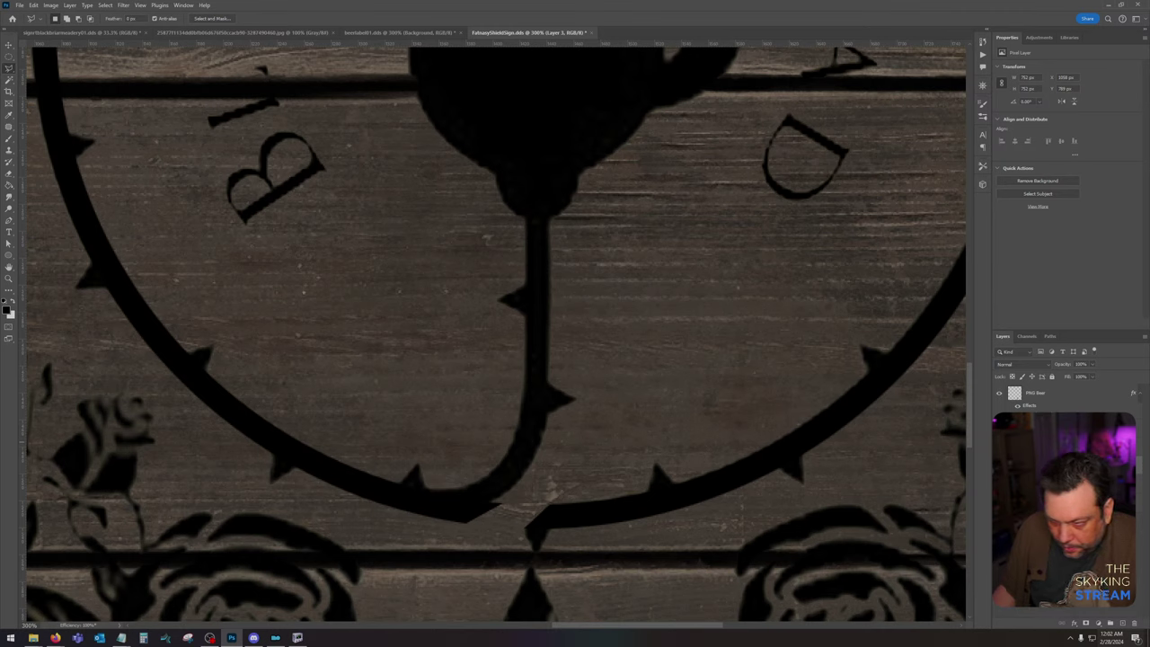
click(497, 506)
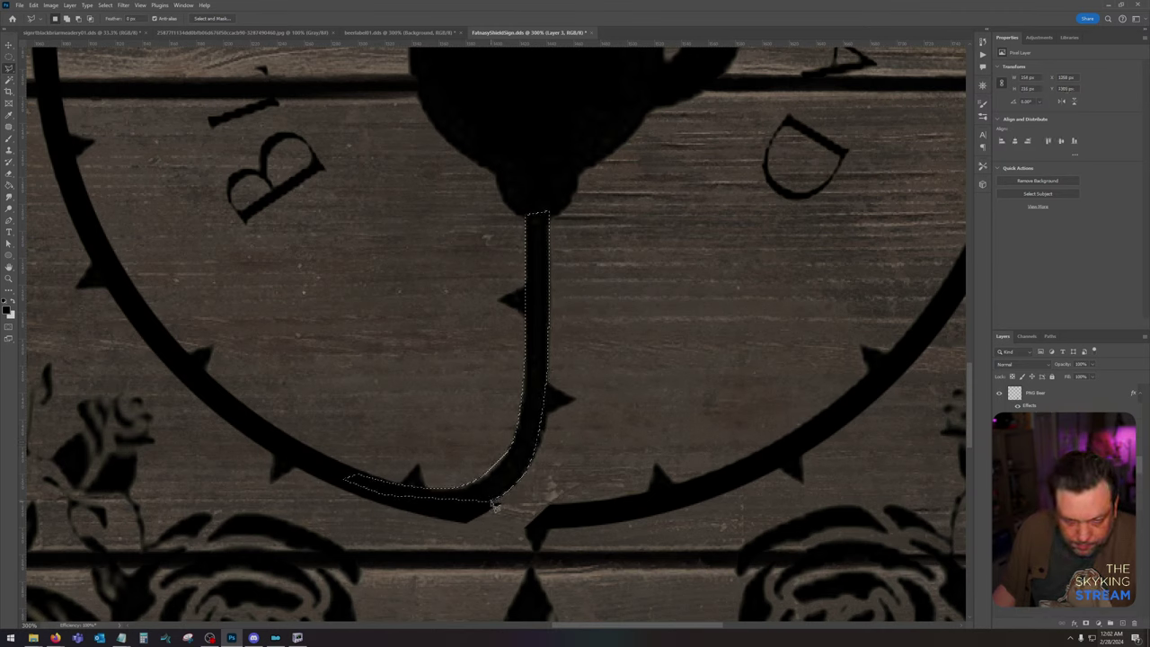
key(ctrl+d)
click(542, 504)
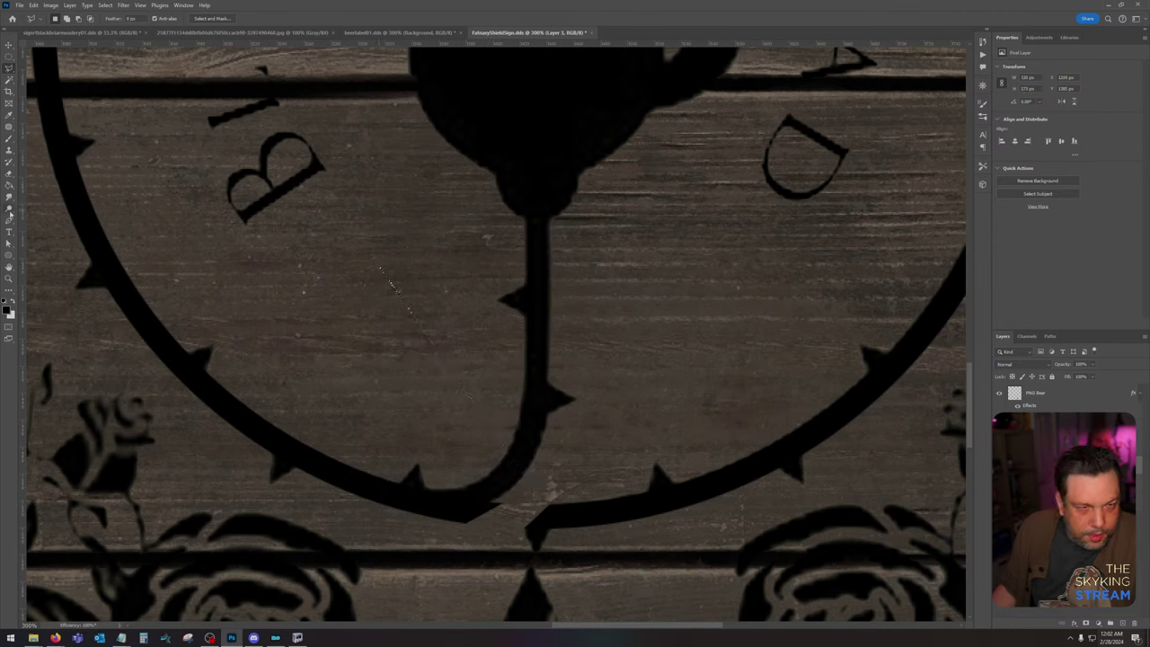
Step: Show the traced stem together with the cut ring, and hide the original emblem artwork
click(8, 221)
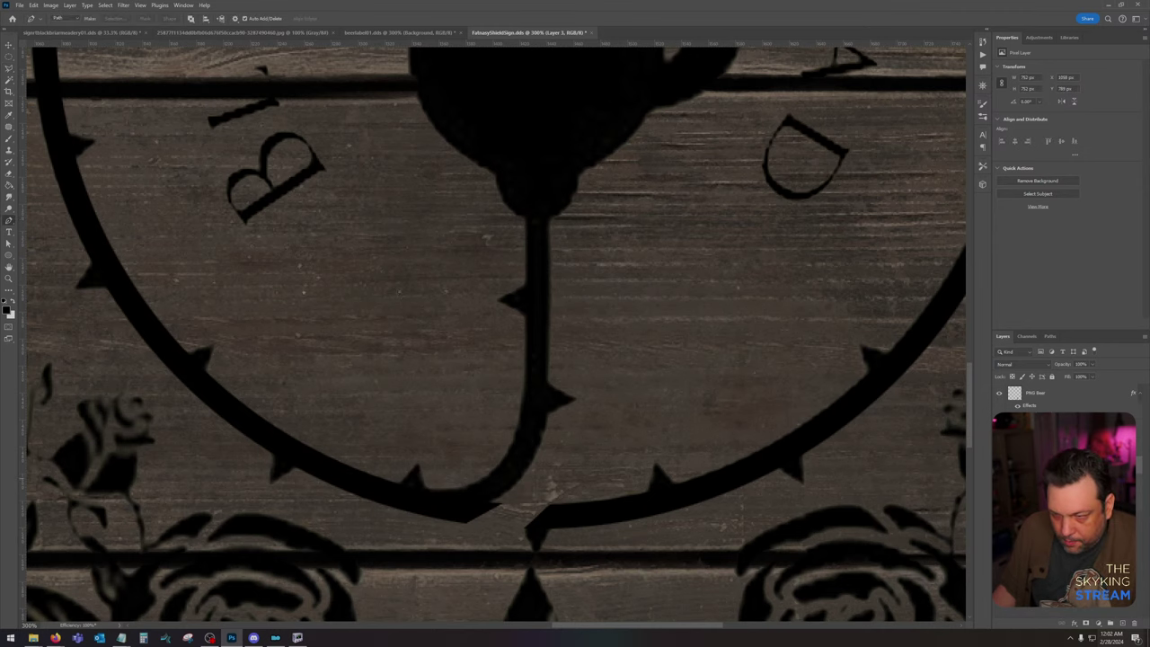
click(999, 482)
click(999, 482)
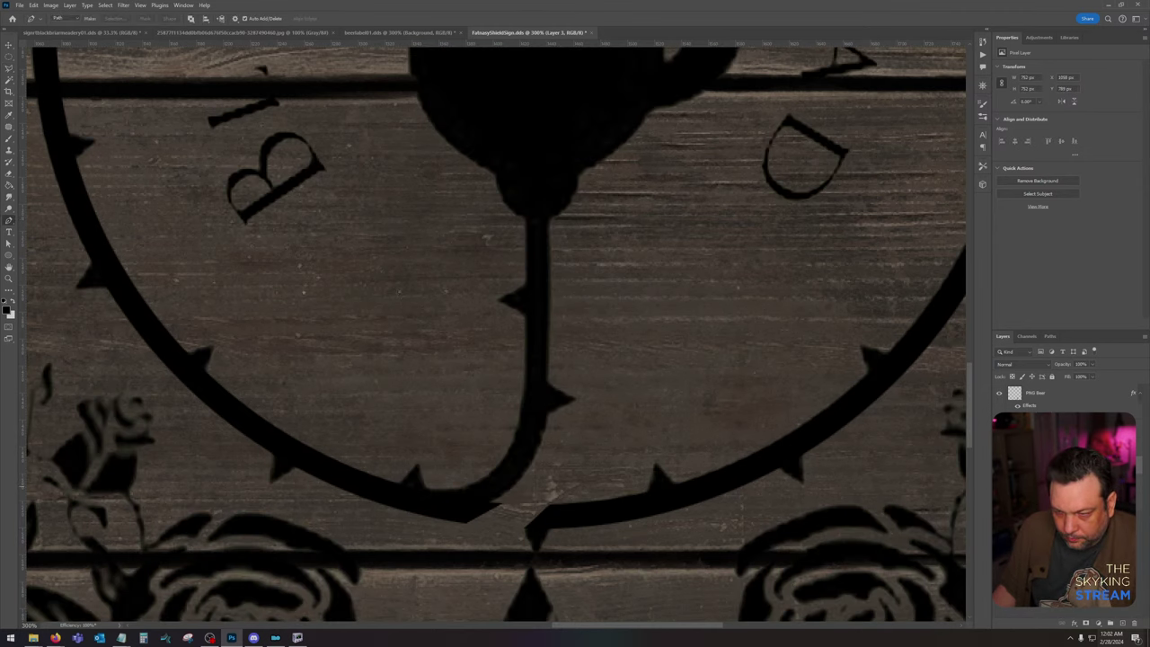
click(1000, 499)
click(999, 481)
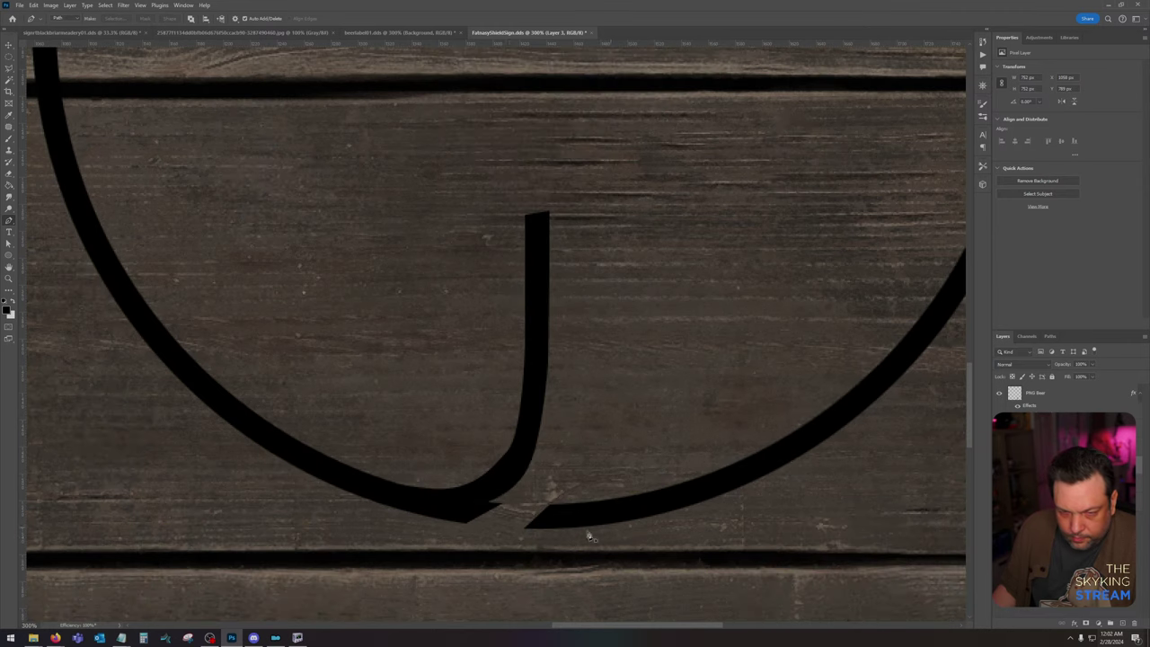
Step: Draw a closed Pen path around the ring's angular cut end, curving from the stem's outer bend into the ring's outer edge
click(528, 470)
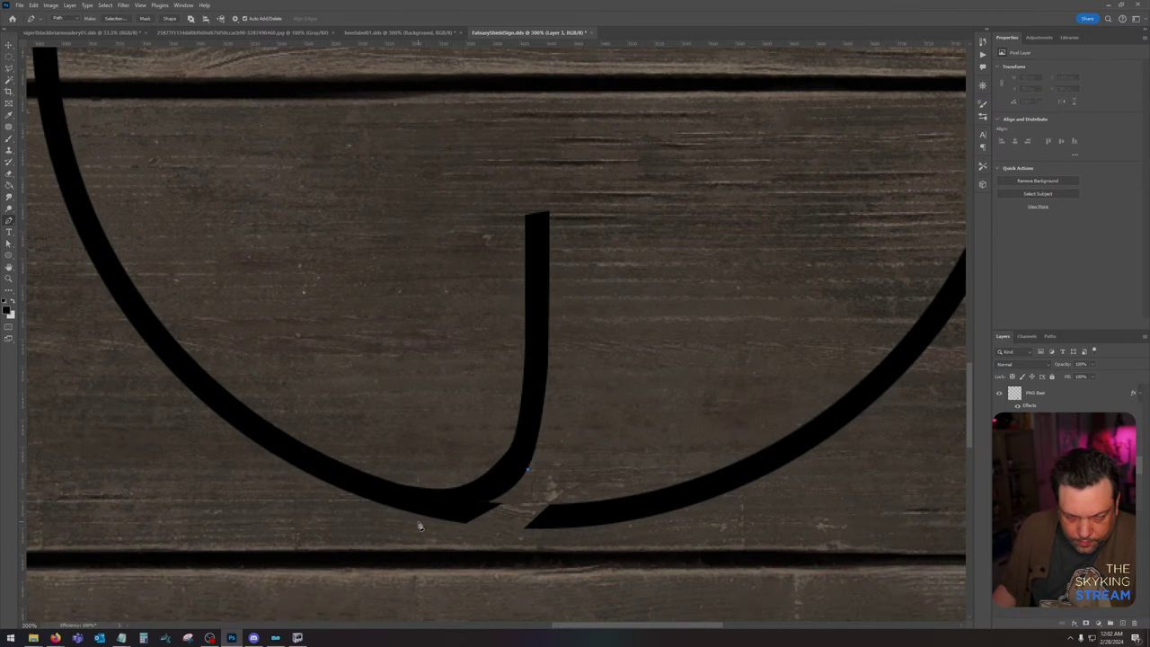
drag(419, 523, 348, 528)
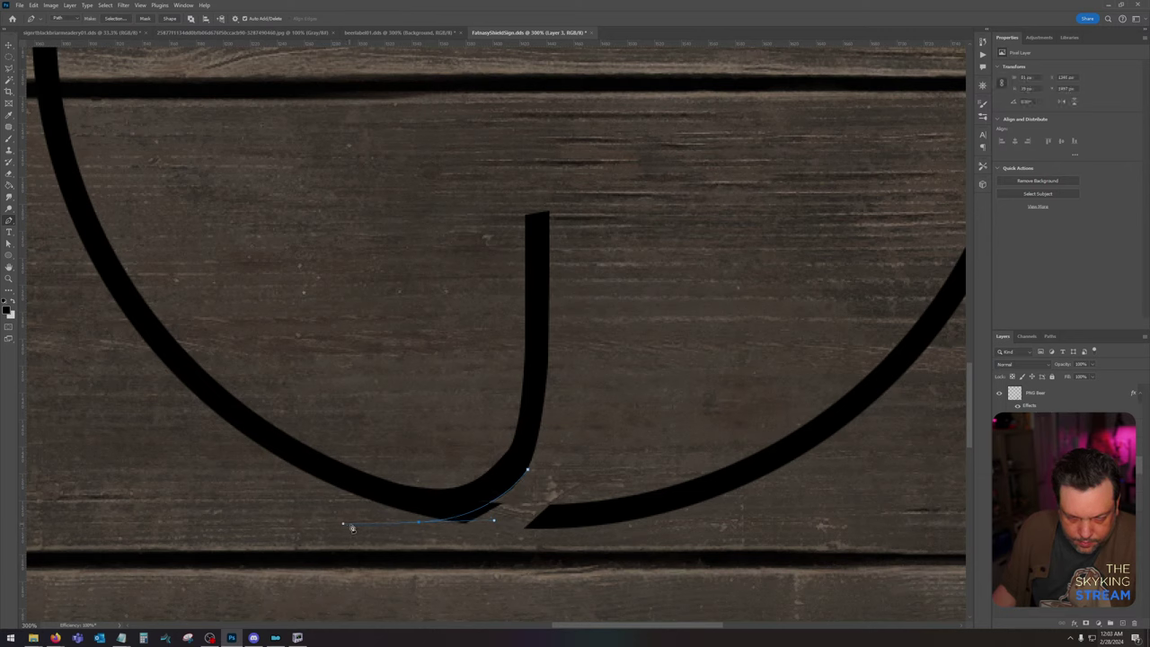
drag(411, 511, 307, 512)
key(Return)
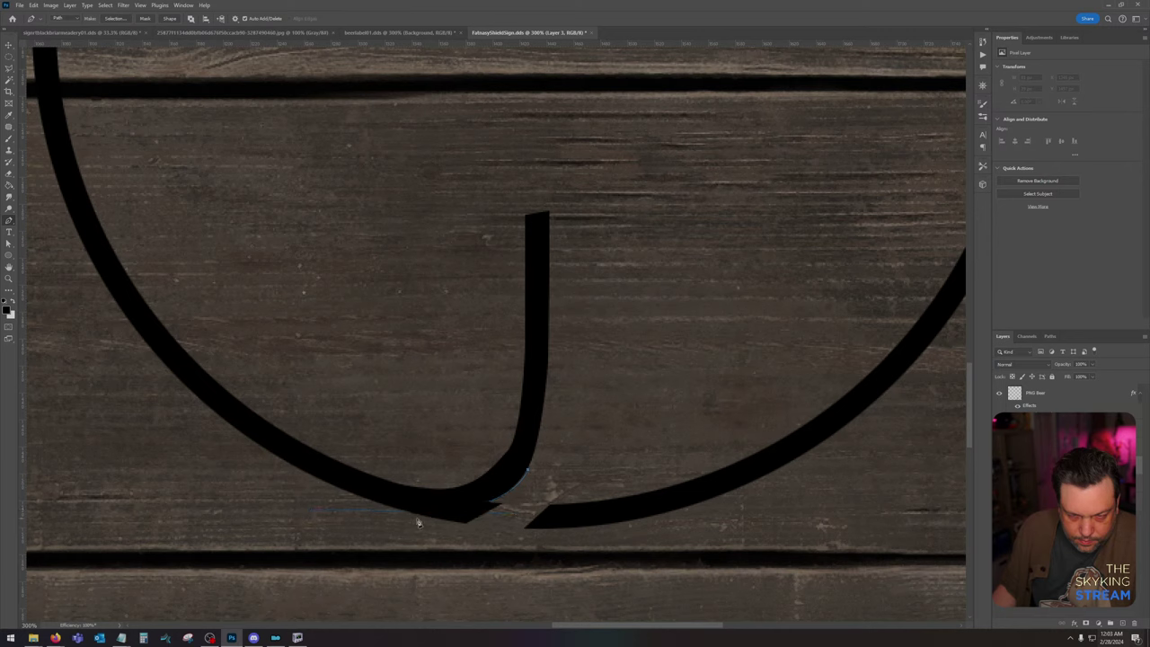
drag(422, 515, 351, 512)
click(379, 531)
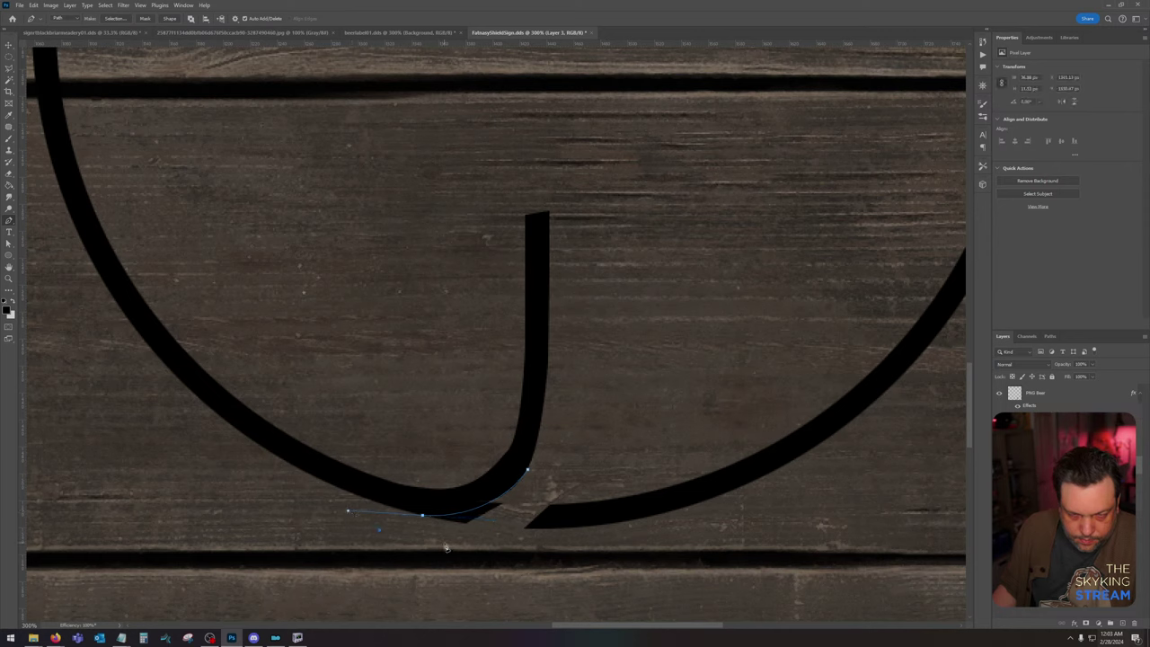
click(445, 542)
drag(502, 535, 508, 526)
click(530, 474)
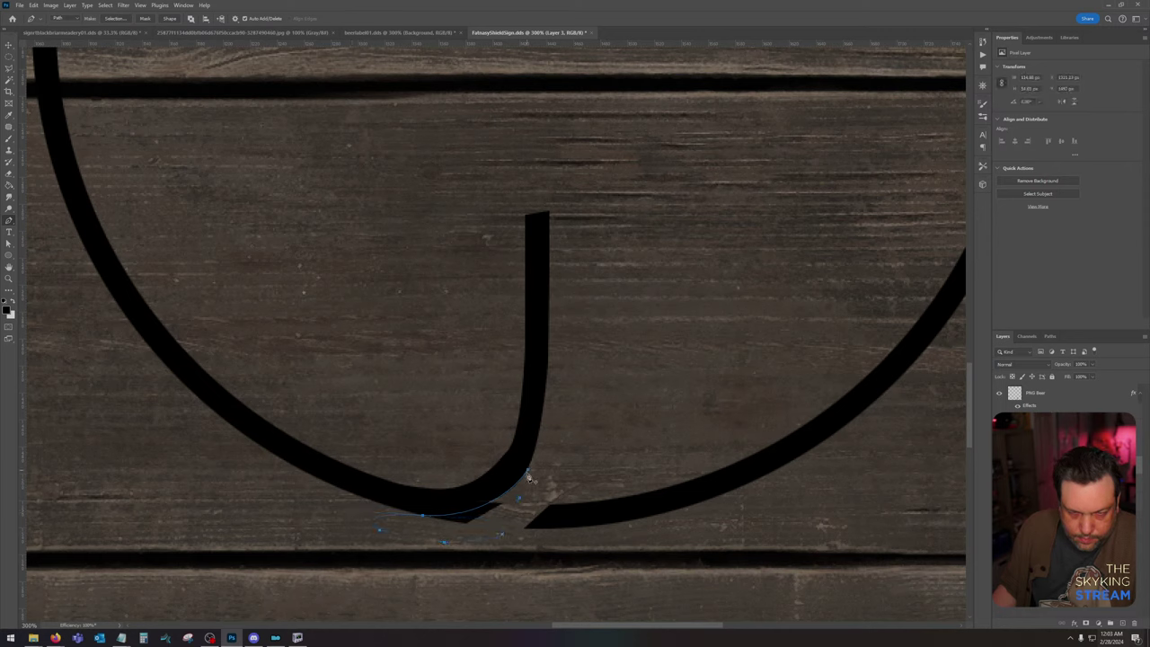
Step: Convert the path to a selection and delete the enclosed ring overhang below the stem bend
right_click(515, 510)
click(524, 349)
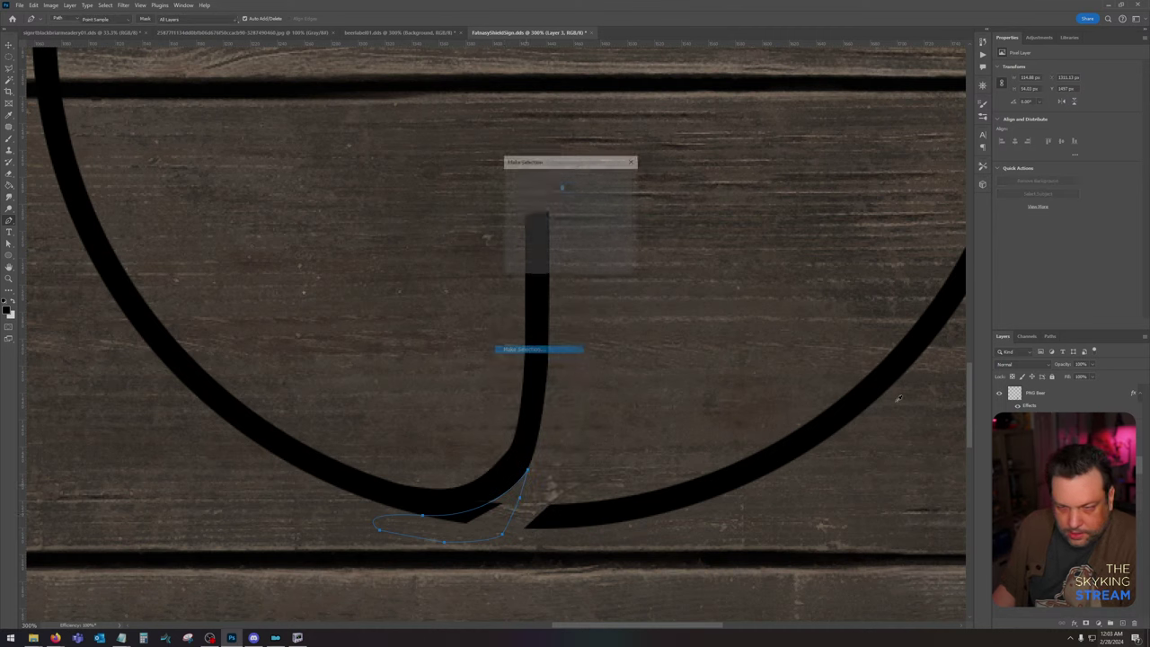
click(620, 182)
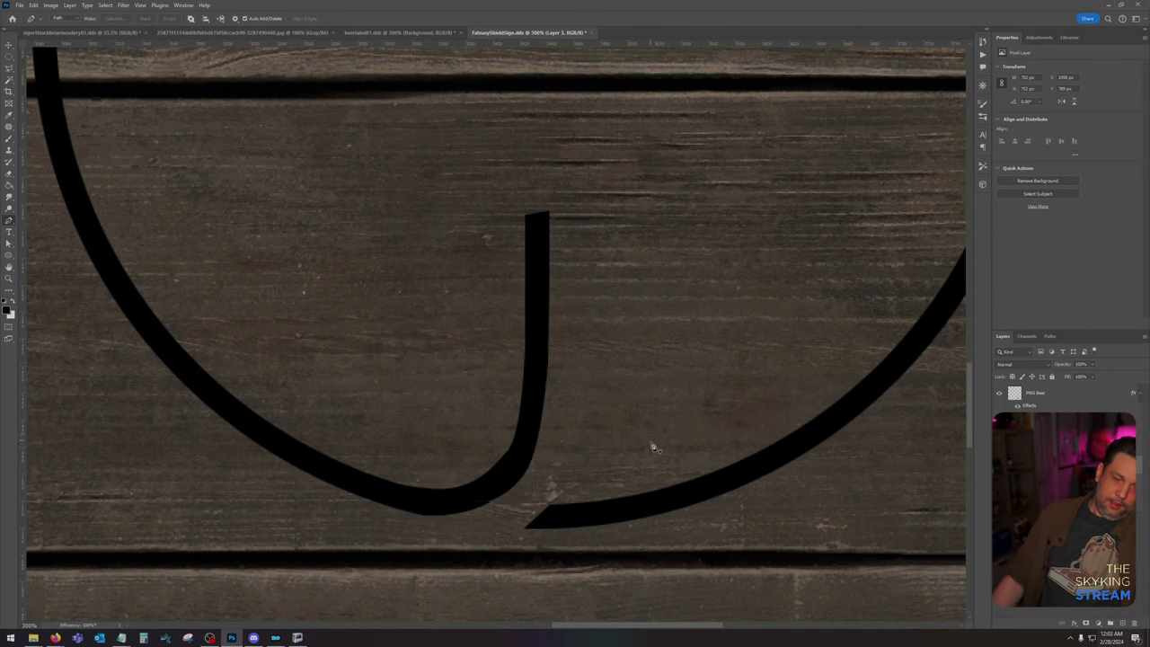
Step: Show the clean jug again and merge its layer with the stem and ring layers
scroll(655, 444, up, 3)
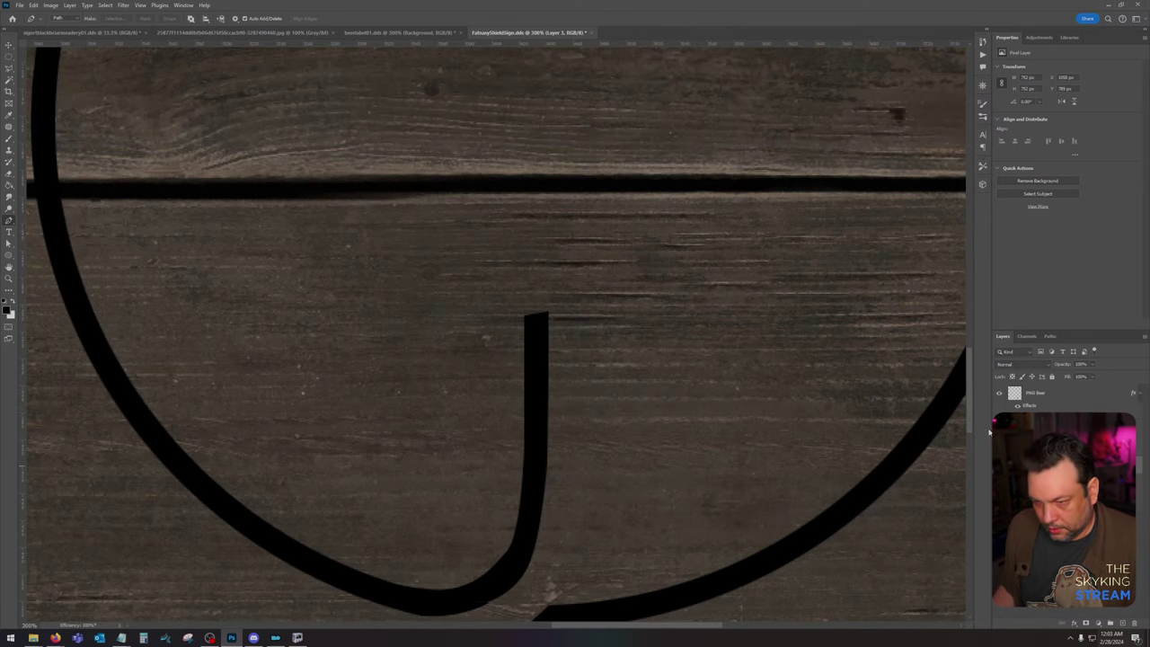
key(alt+BackSpace)
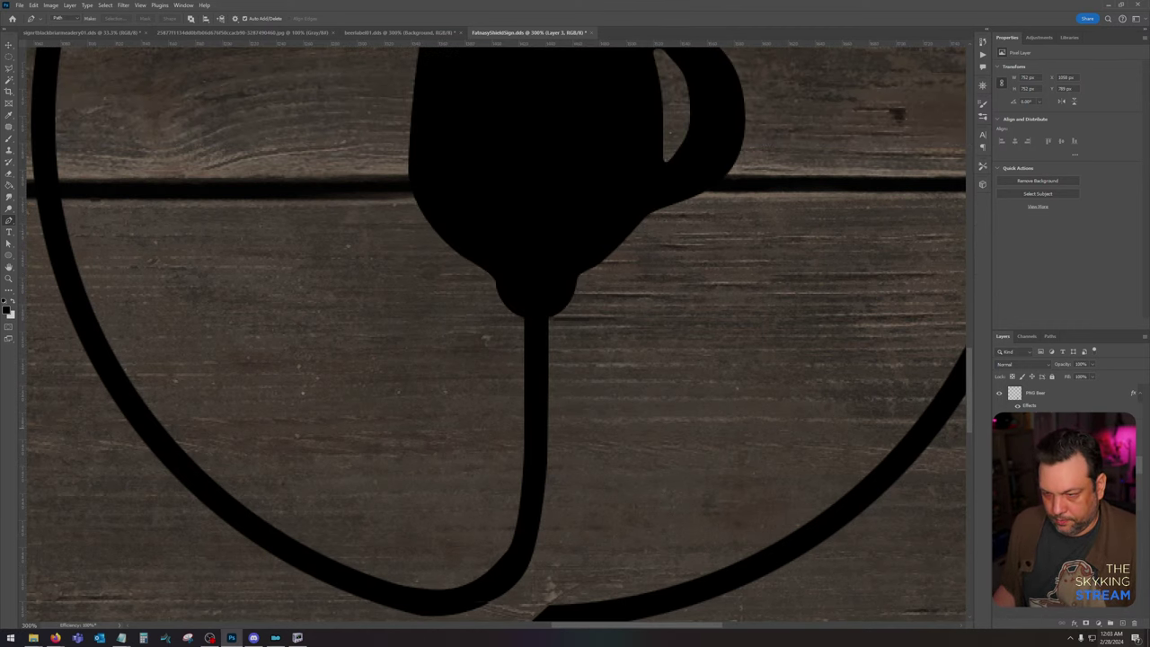
scroll(1060, 450, up, 3)
ctrl+click(1061, 450)
right_click(1061, 449)
click(1069, 263)
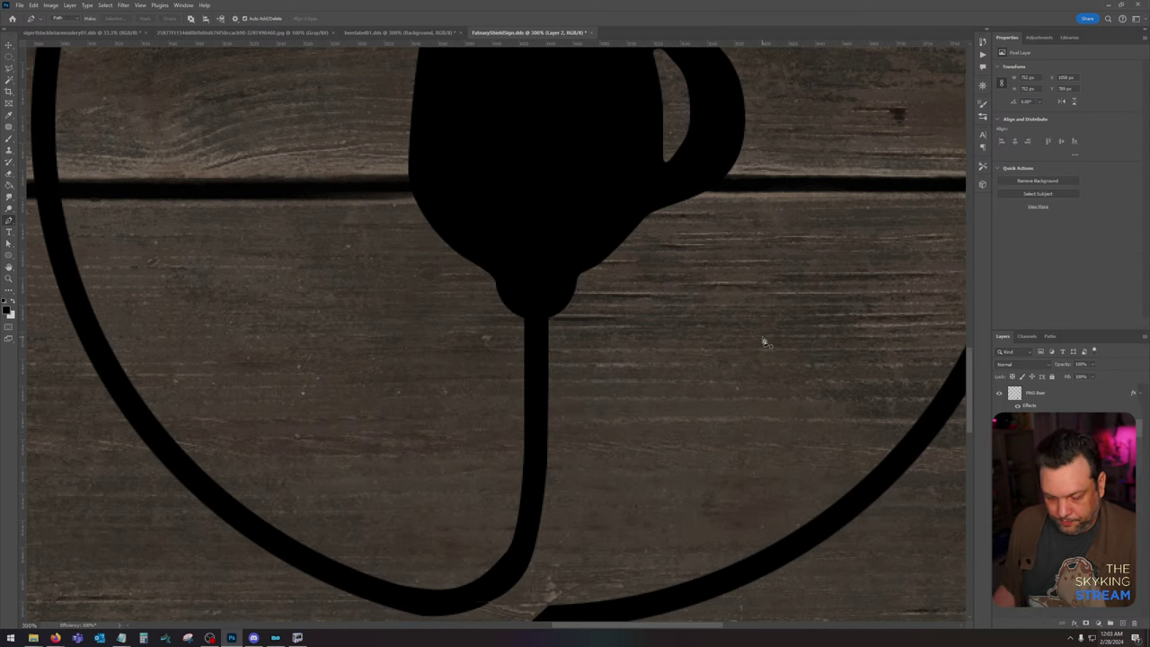
Step: Show the original emblem artwork with the merged jug, stem and ring on the whole shield
key(ctrl+minus)
key(ctrl+minus)
key(ctrl+minus)
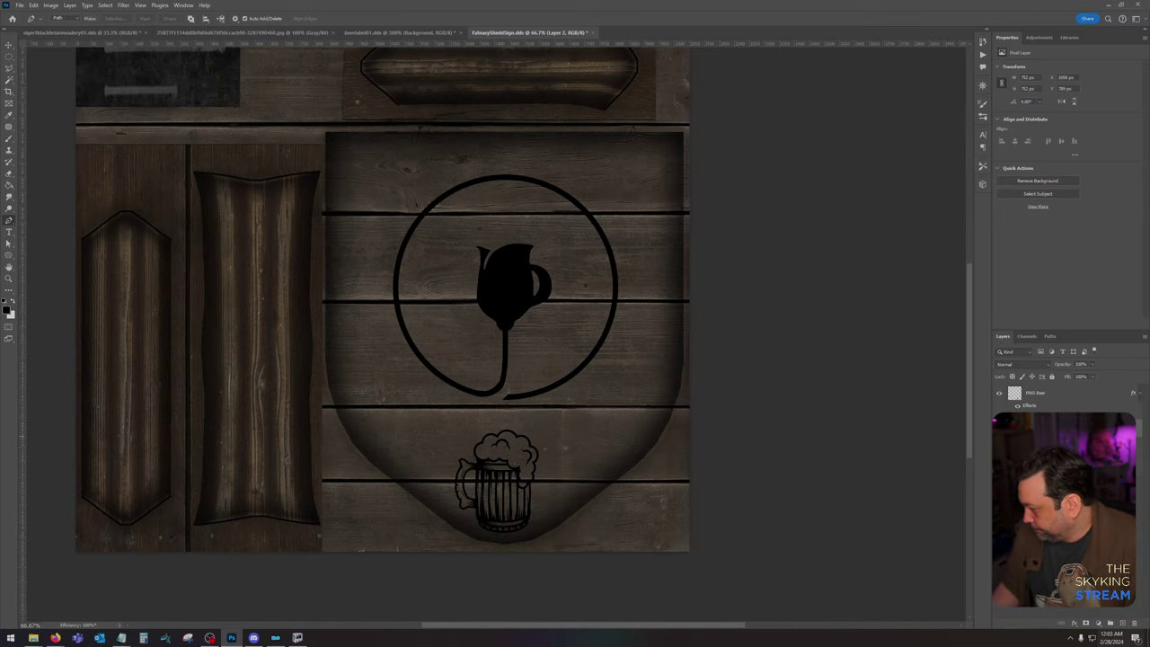
drag(610, 352, 609, 365)
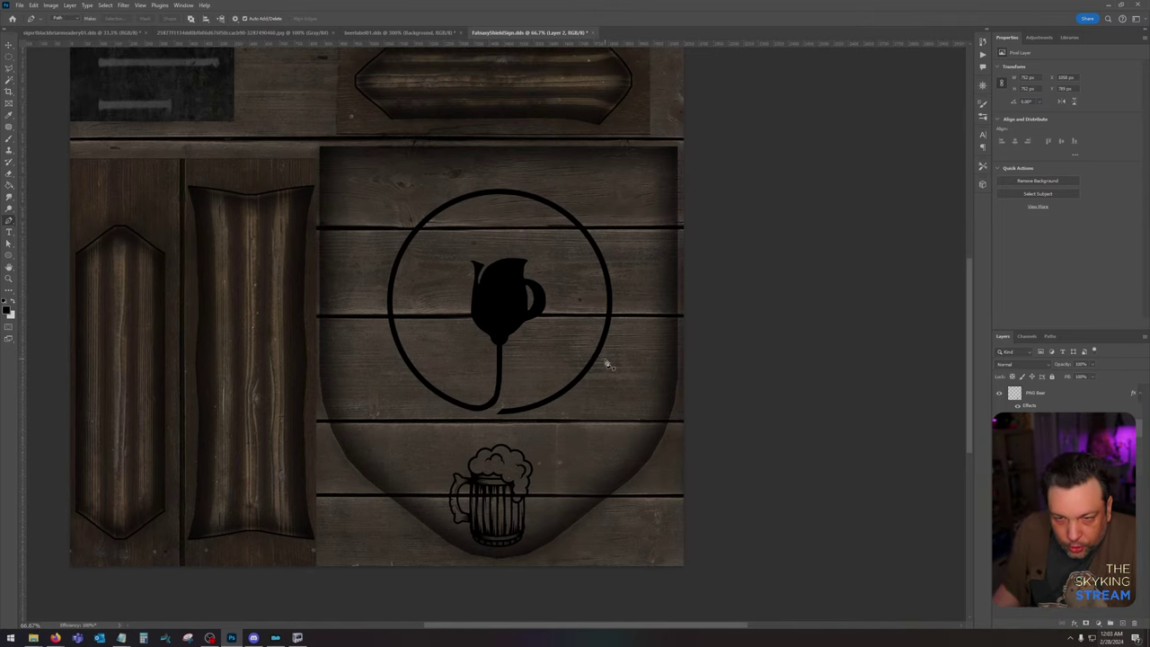
click(1000, 440)
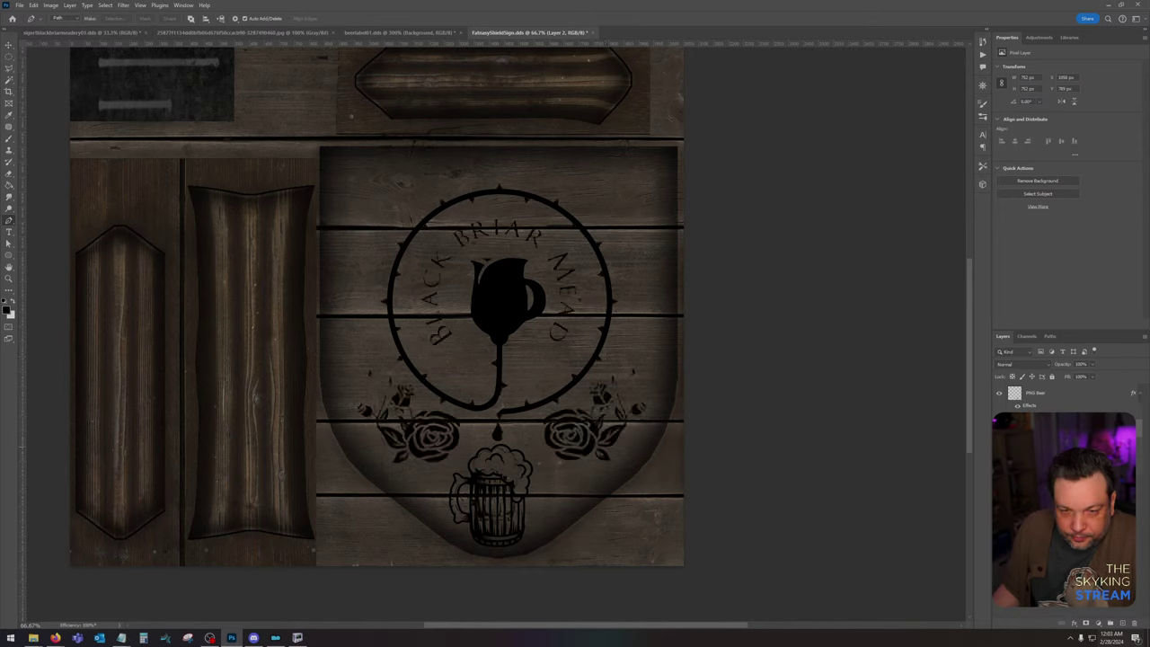
Step: Hide the original emblem artwork so only the merged jug, stem and ring remain, and choose the Elliptical Marquee tool
key(ctrl+z)
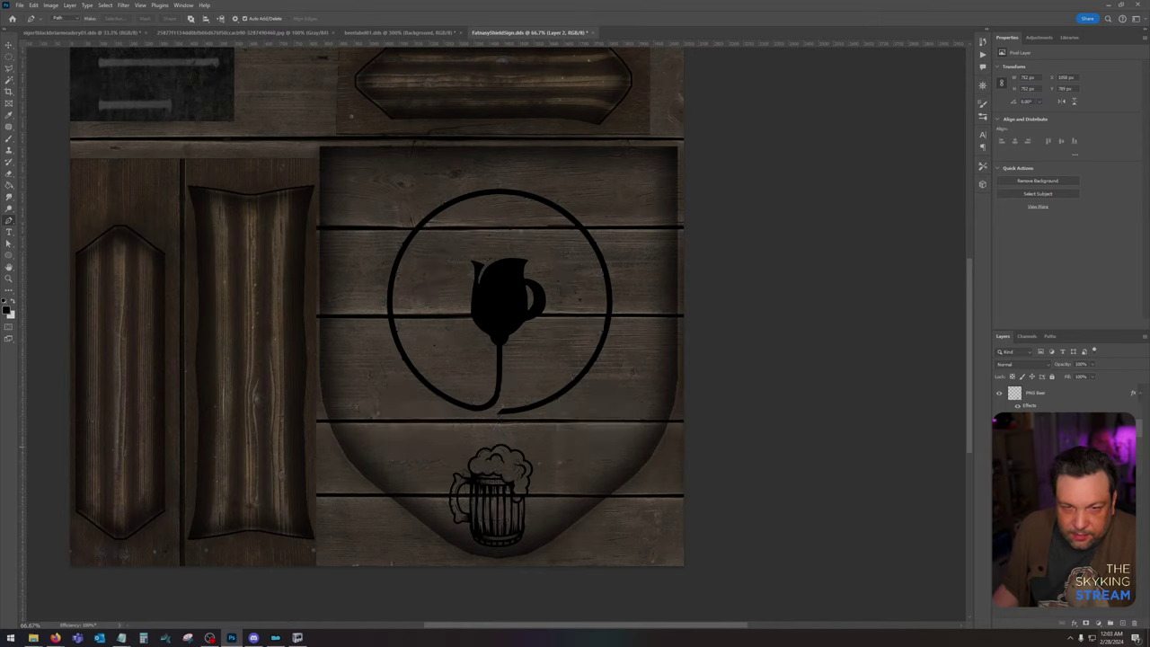
click(9, 56)
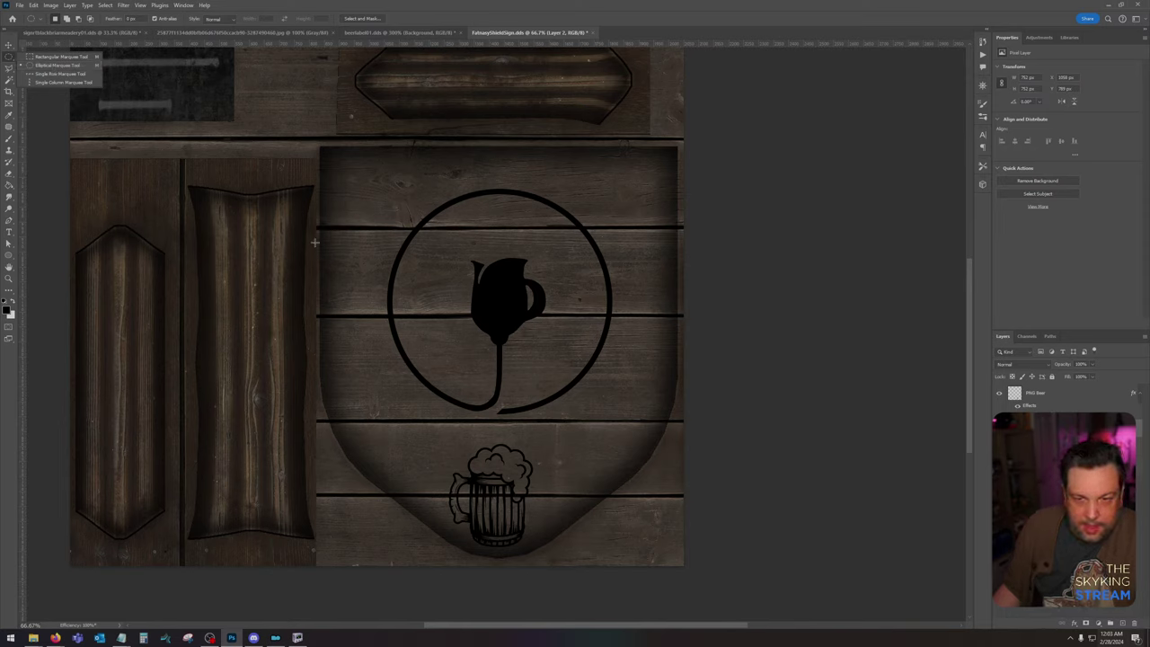
click(55, 65)
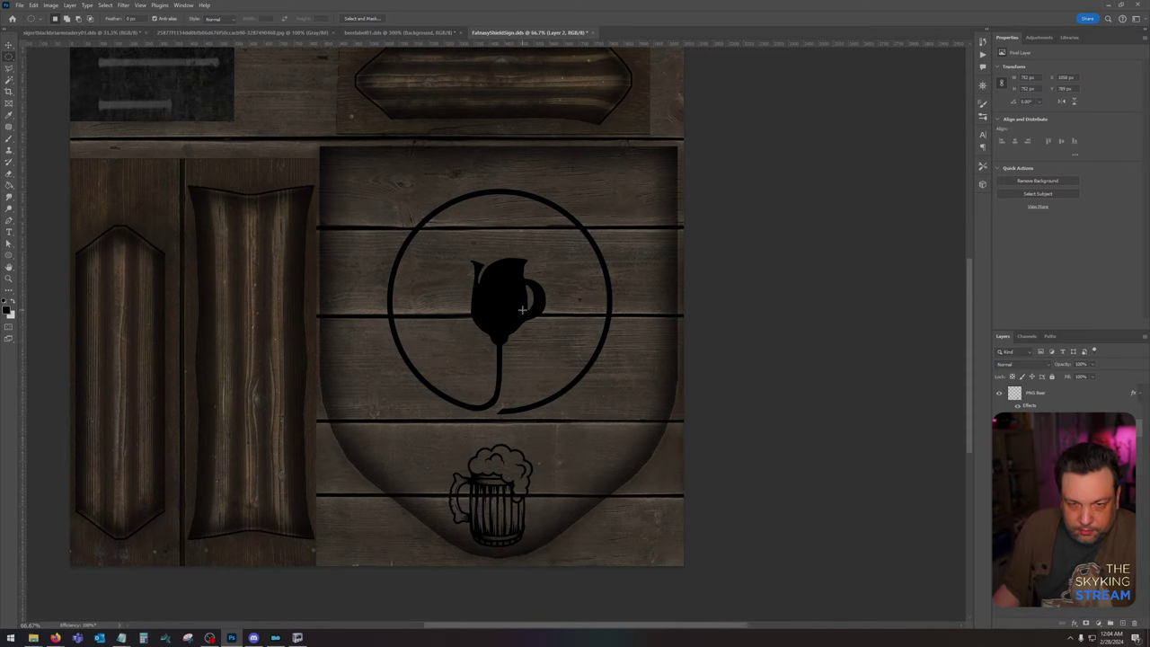
scroll(521, 309, up, 3)
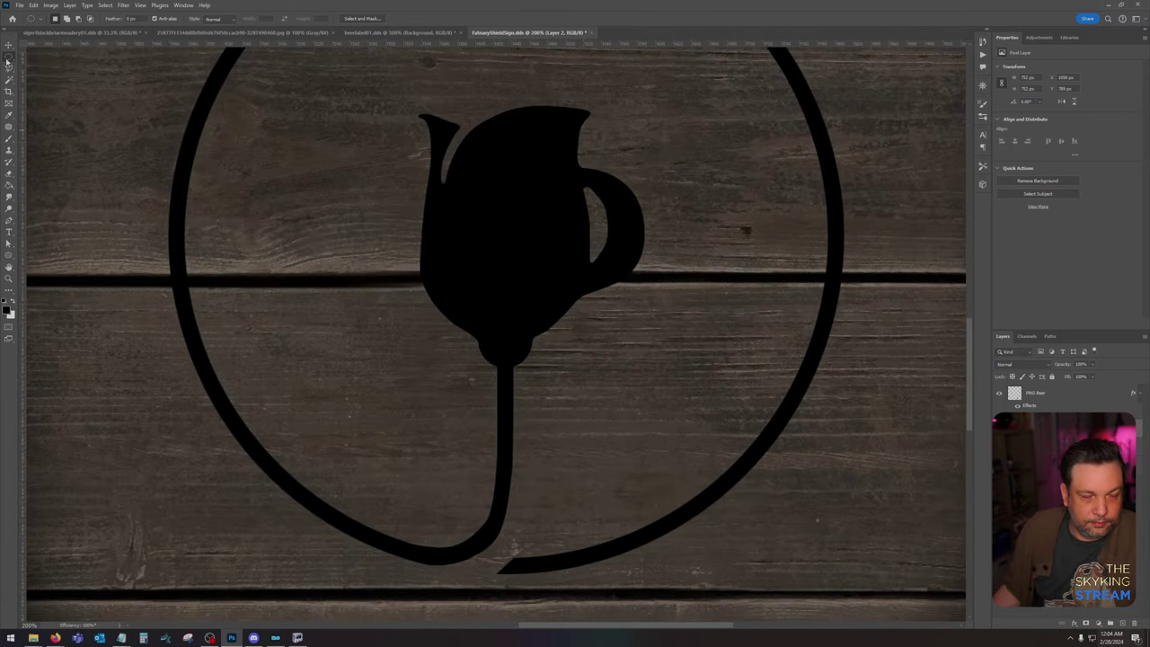
scroll(332, 289, down, 3)
scroll(485, 306, up, 1)
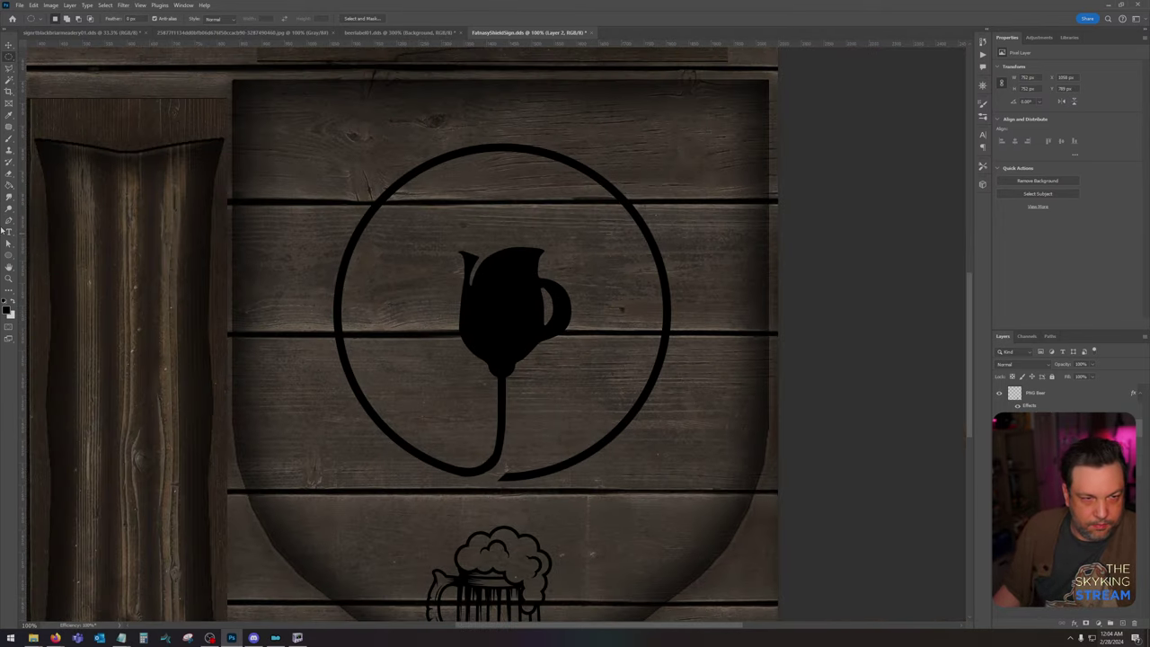
click(8, 231)
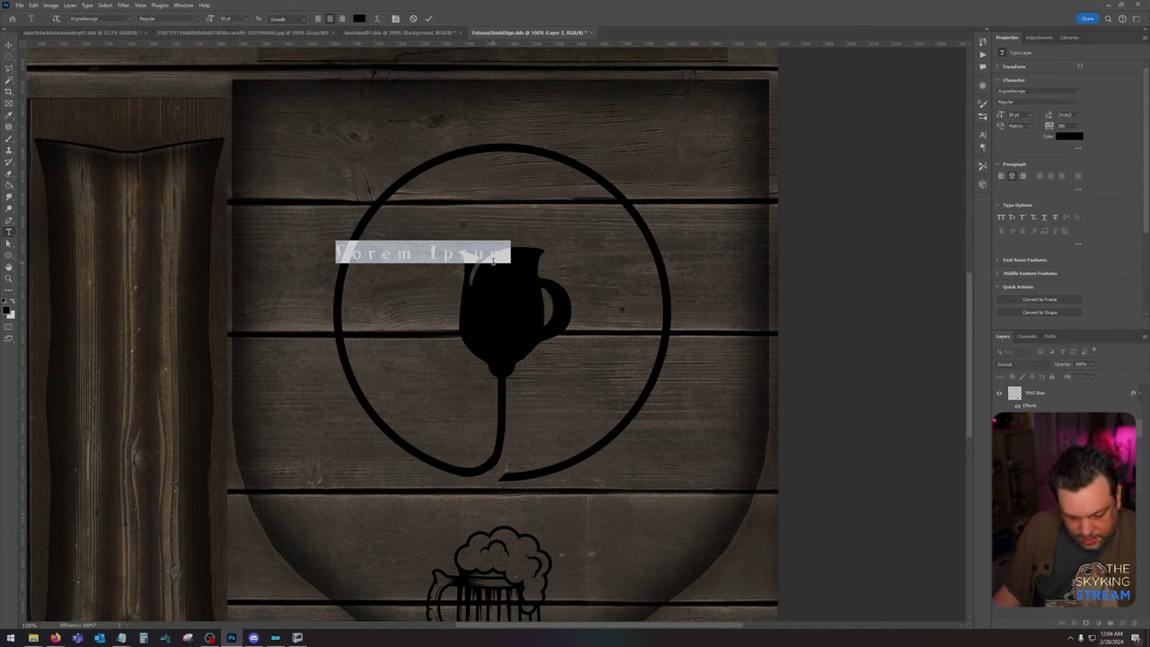
text(A)
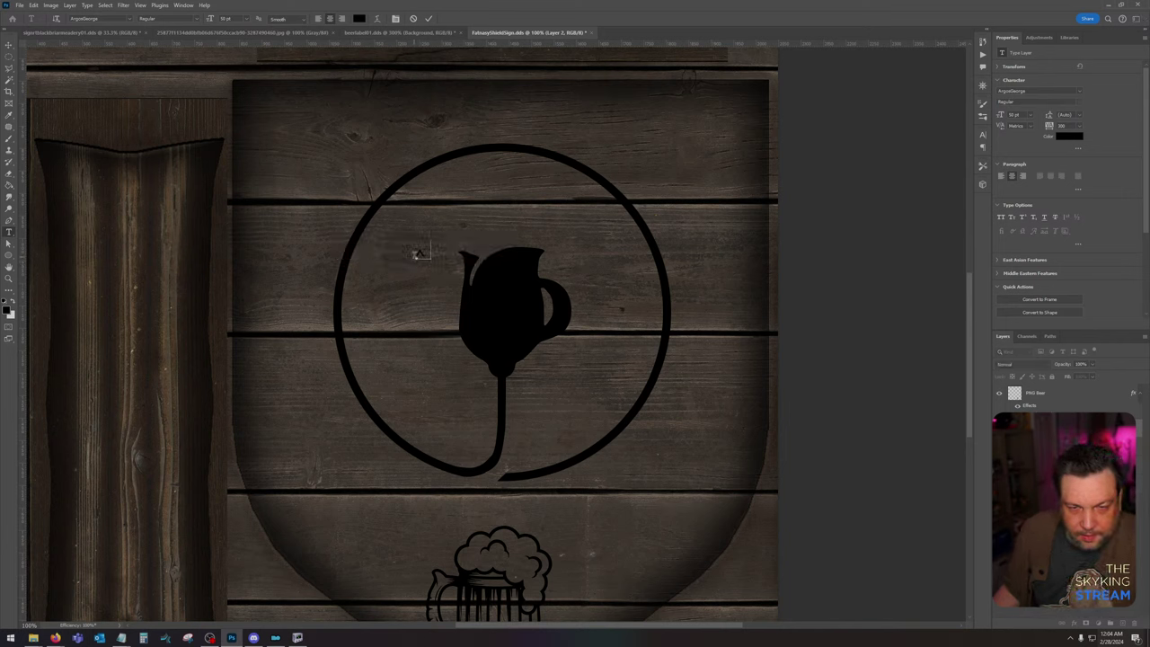
drag(414, 256, 449, 257)
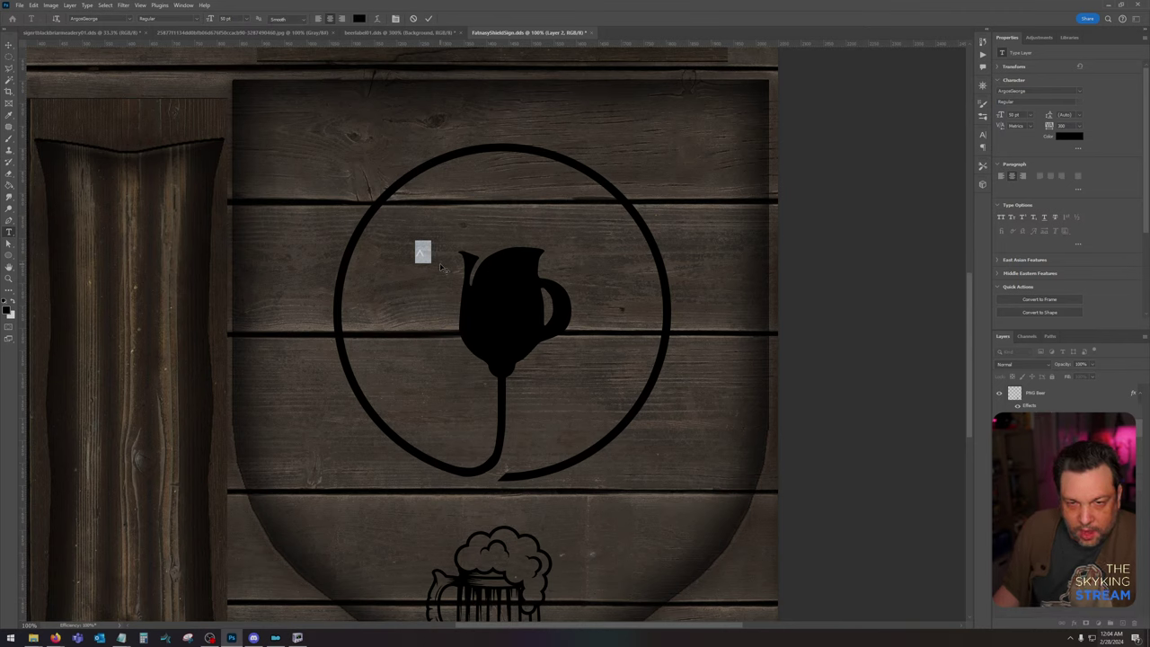
text(A)
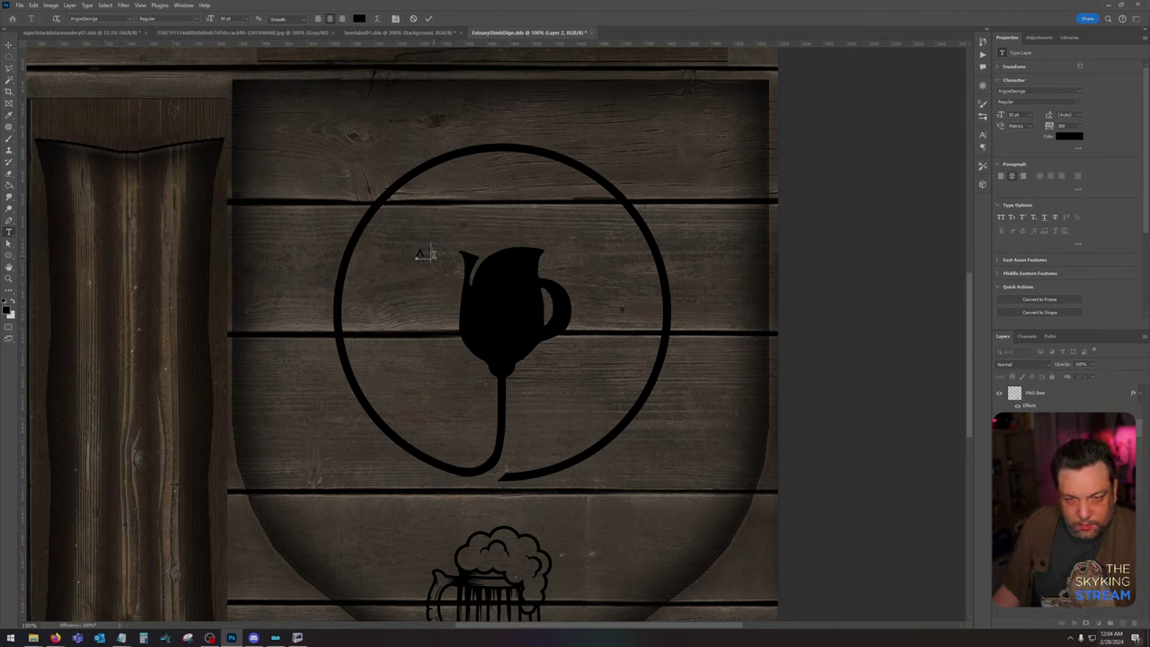
Step: Place vertical guides at the ring's left and right outer edges and centre, and a horizontal guide through its centre
click(9, 46)
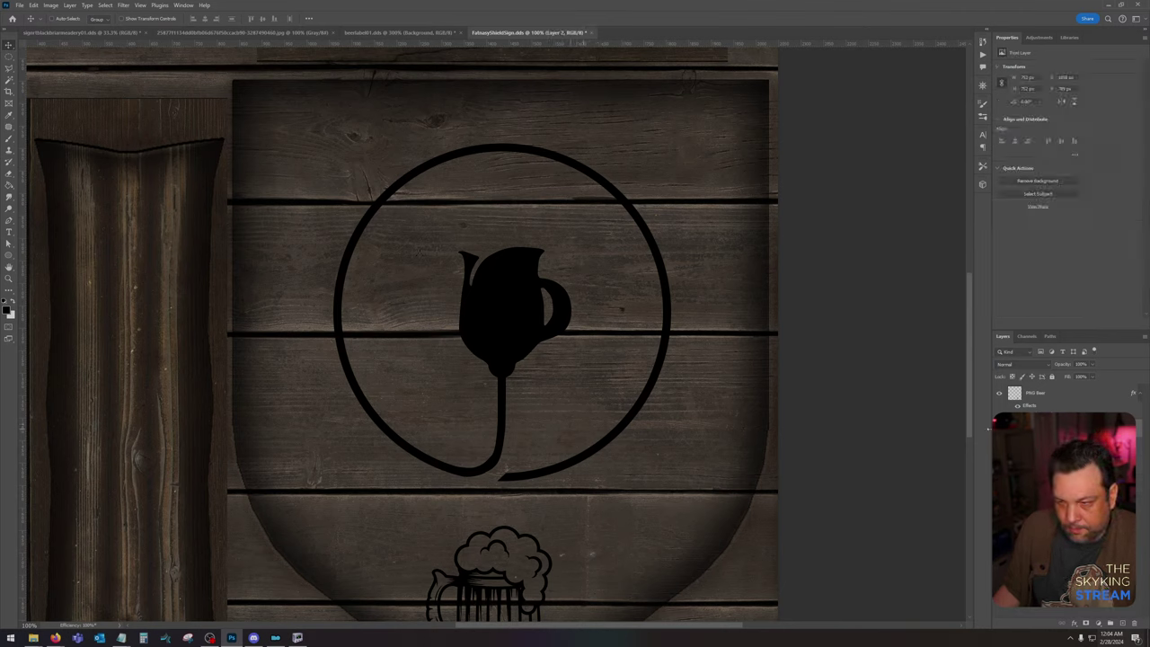
drag(20, 340, 334, 352)
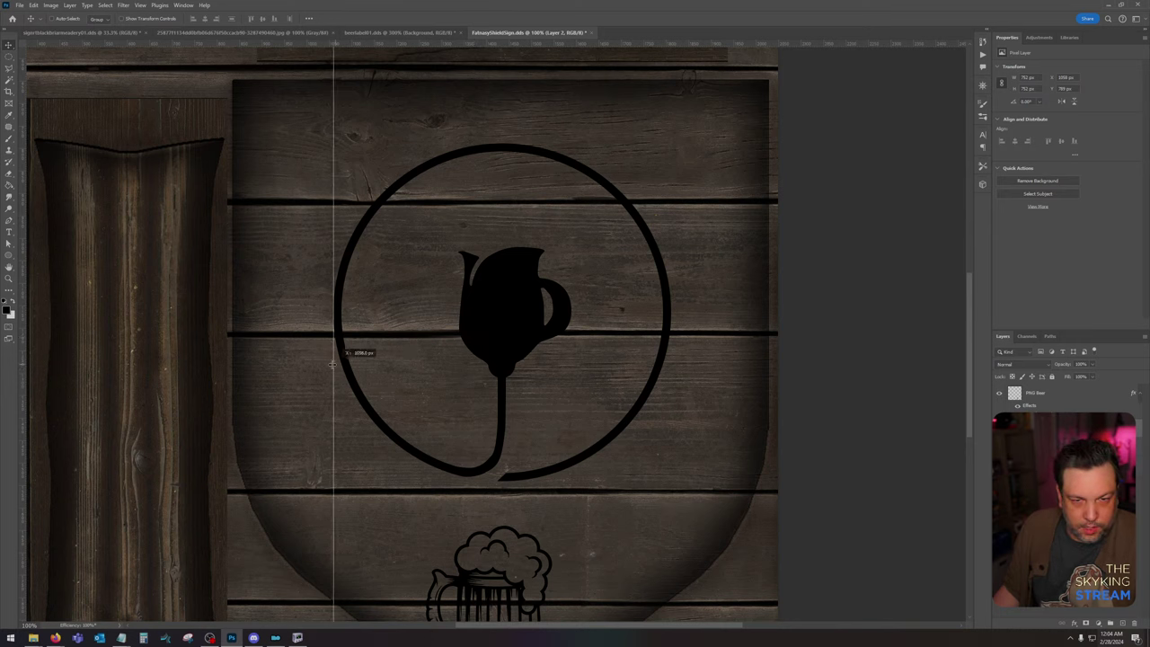
drag(22, 354, 671, 377)
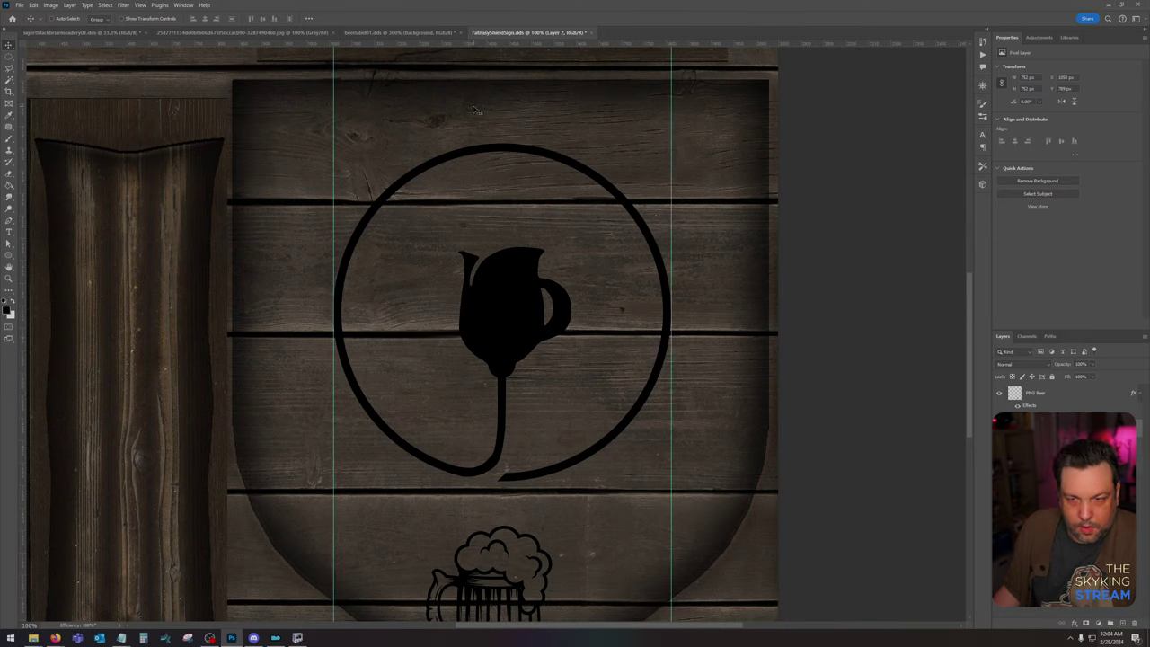
drag(512, 45, 534, 313)
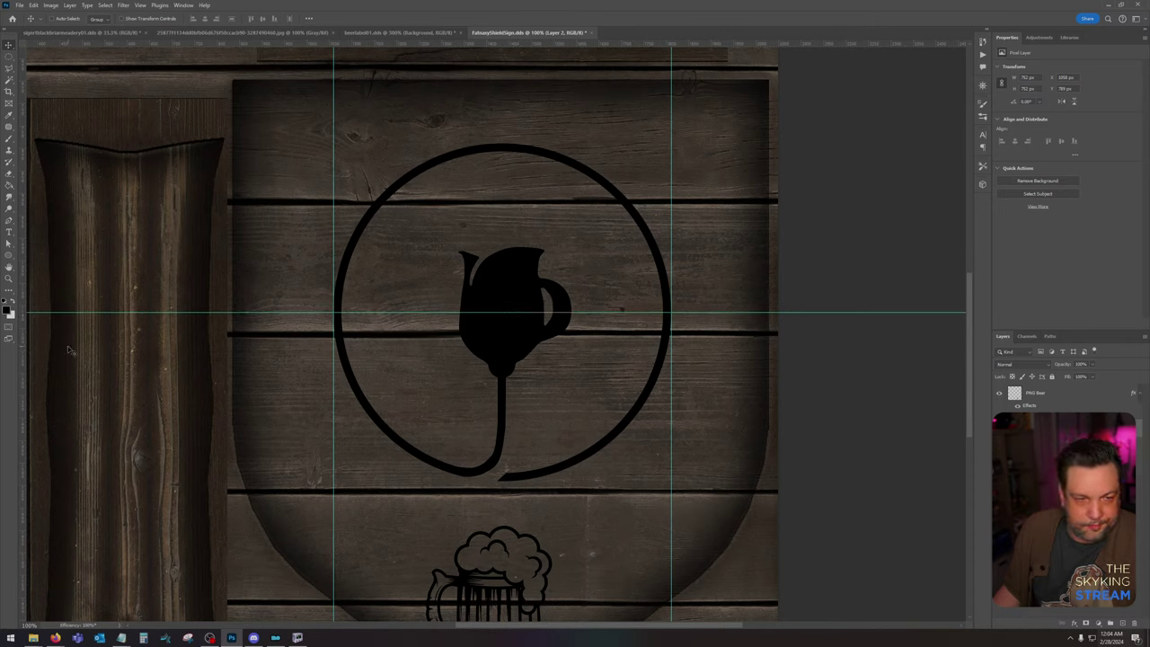
drag(23, 358, 503, 349)
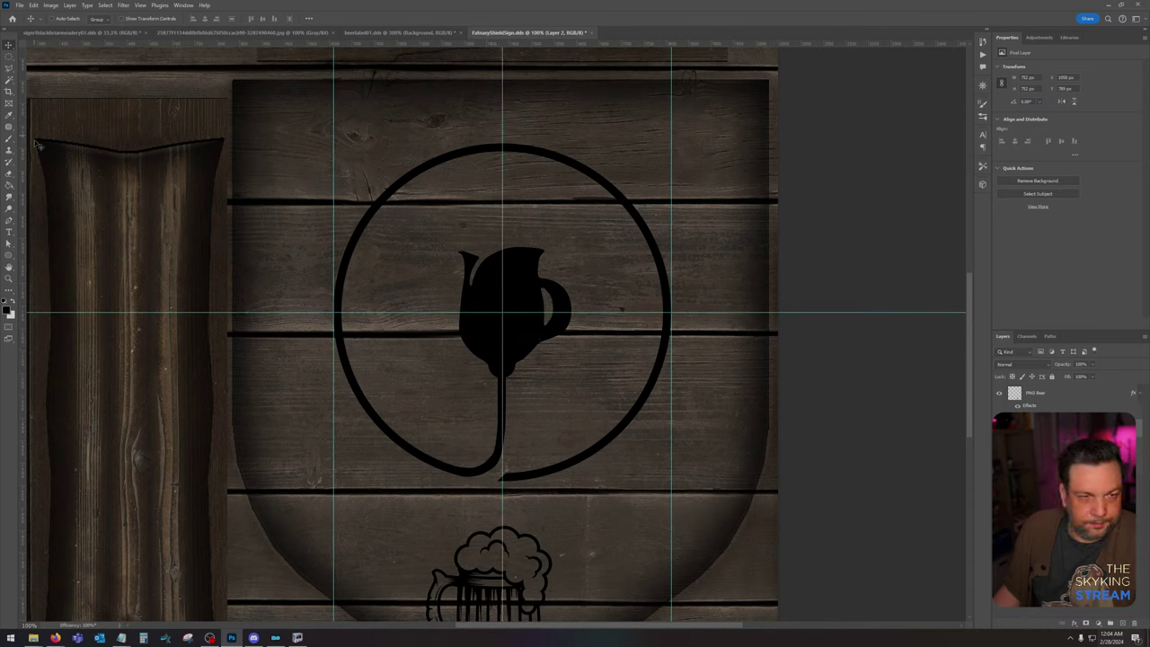
Step: Draw a black circle shape about 750 px wide from the guides' centre intersection out to the ring's outer edge
click(9, 255)
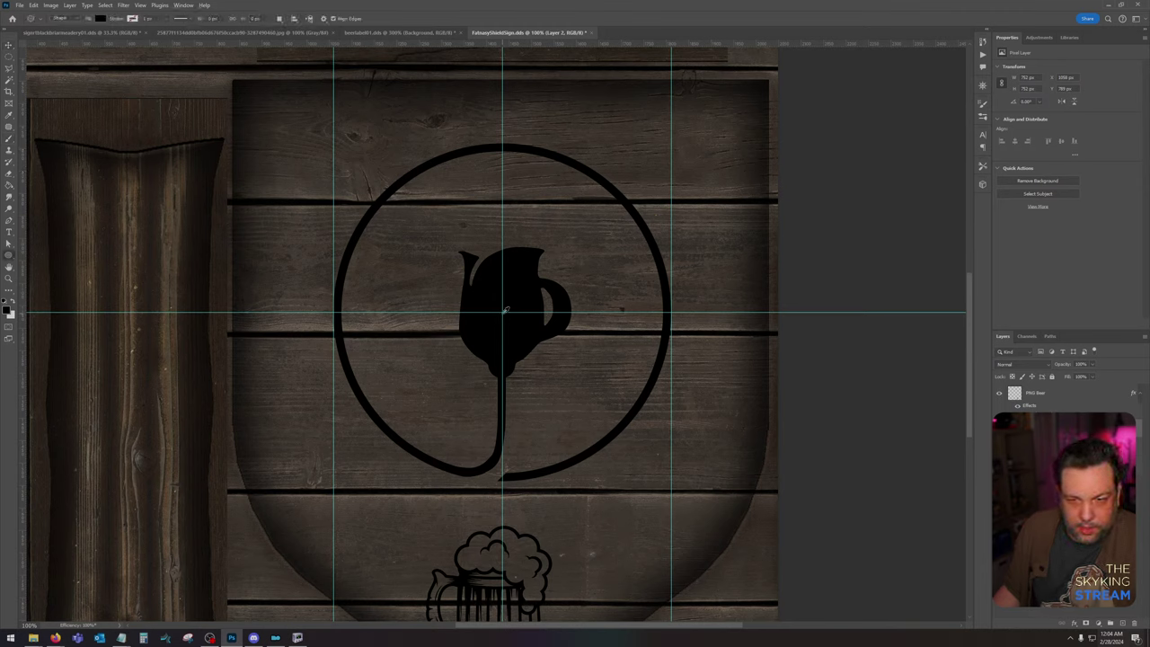
click(9, 233)
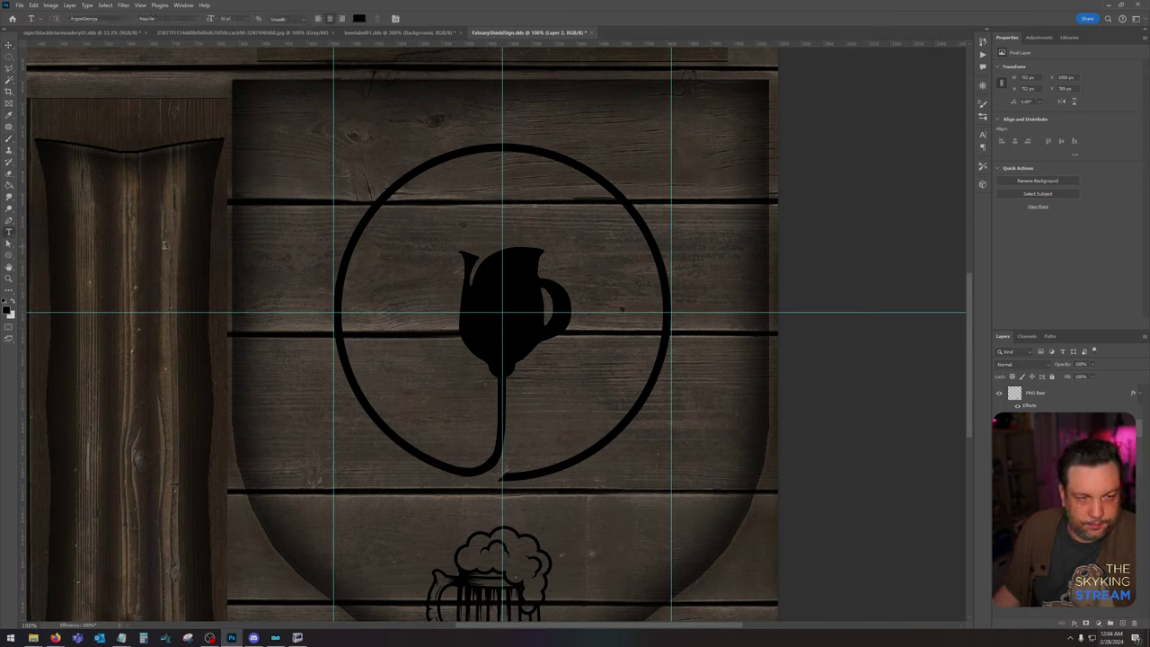
click(9, 256)
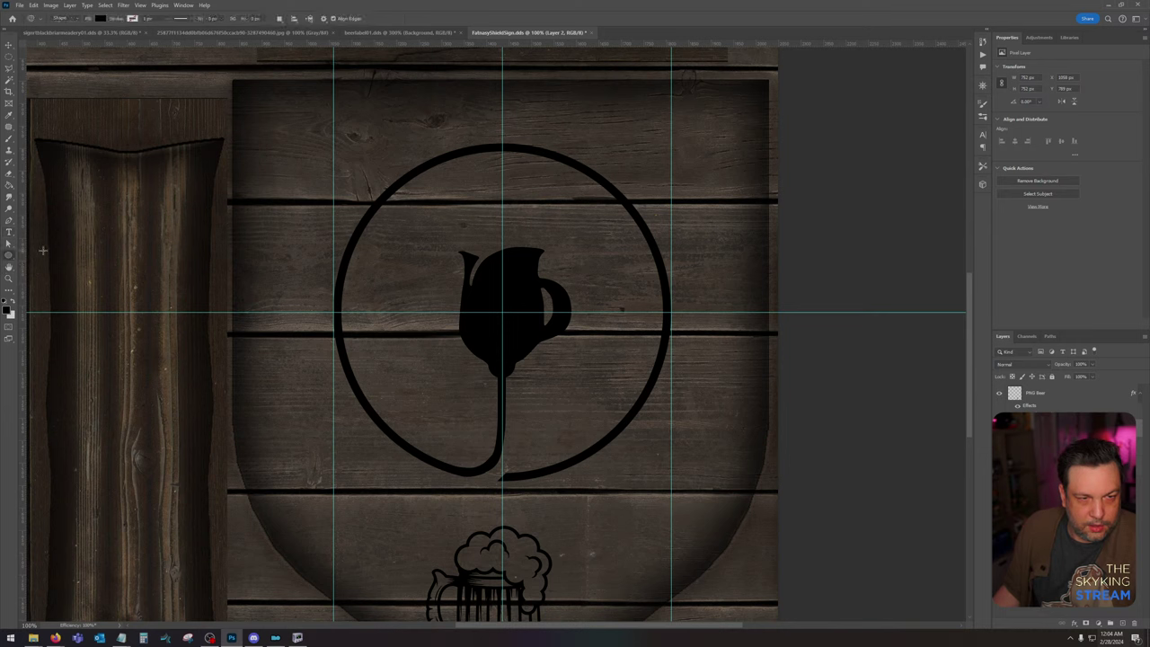
drag(500, 315, 680, 143)
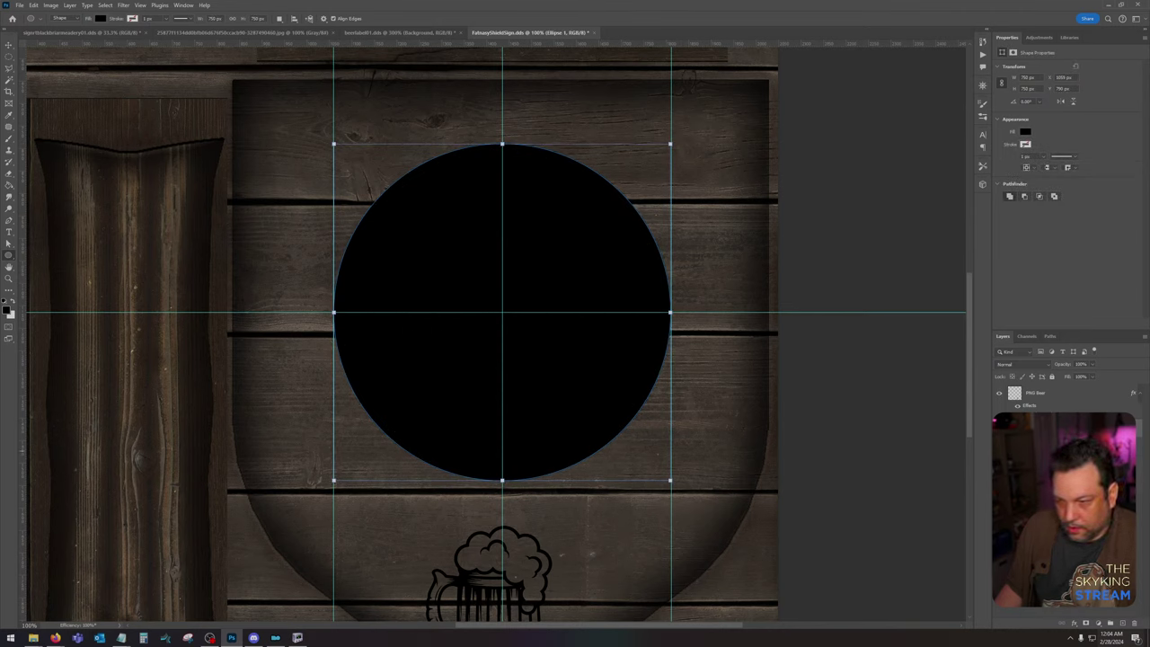
Step: Make the circle layer's fill transparent while keeping its path available around the ring
click(999, 447)
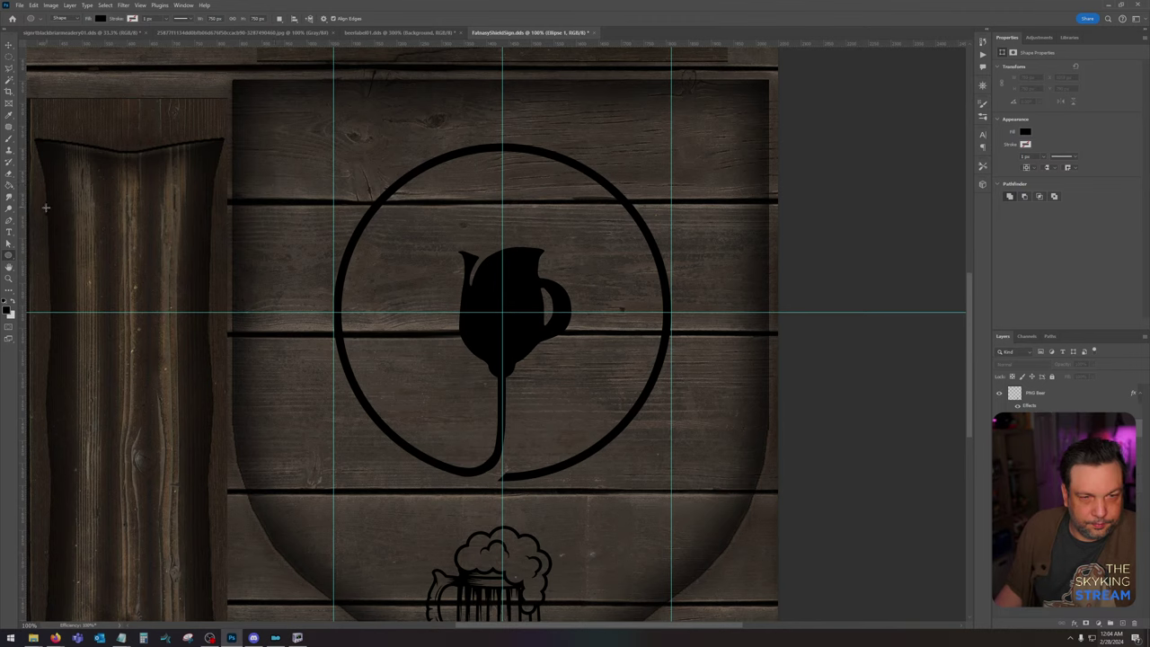
click(9, 245)
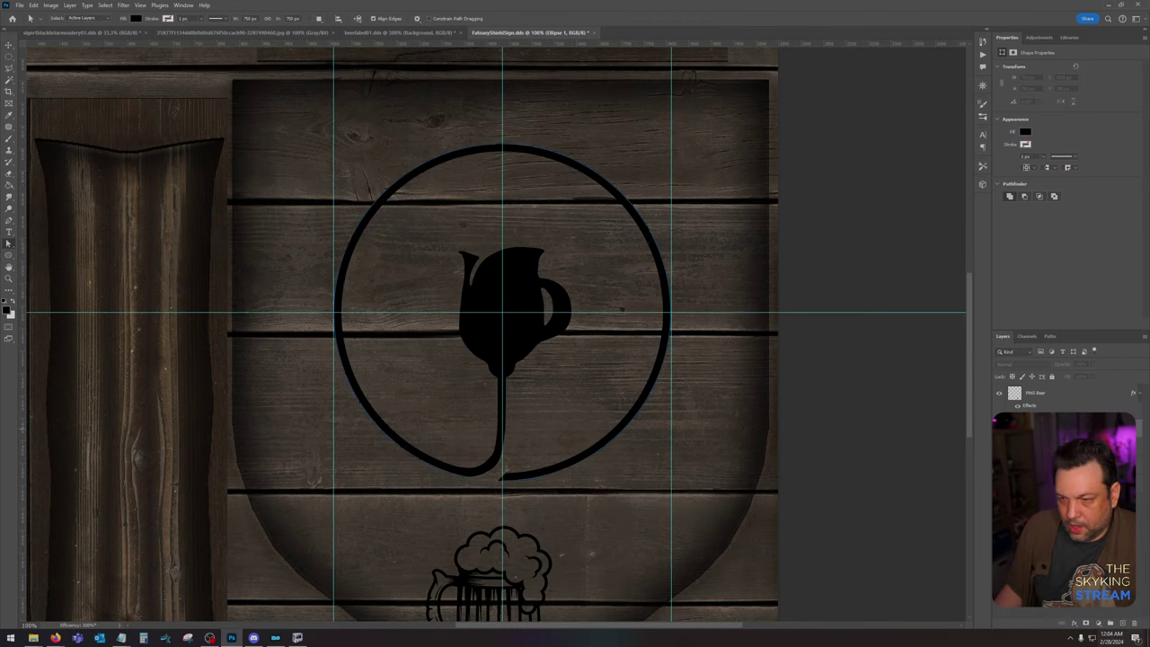
key(ctrl+shift+z)
key(ctrl+z)
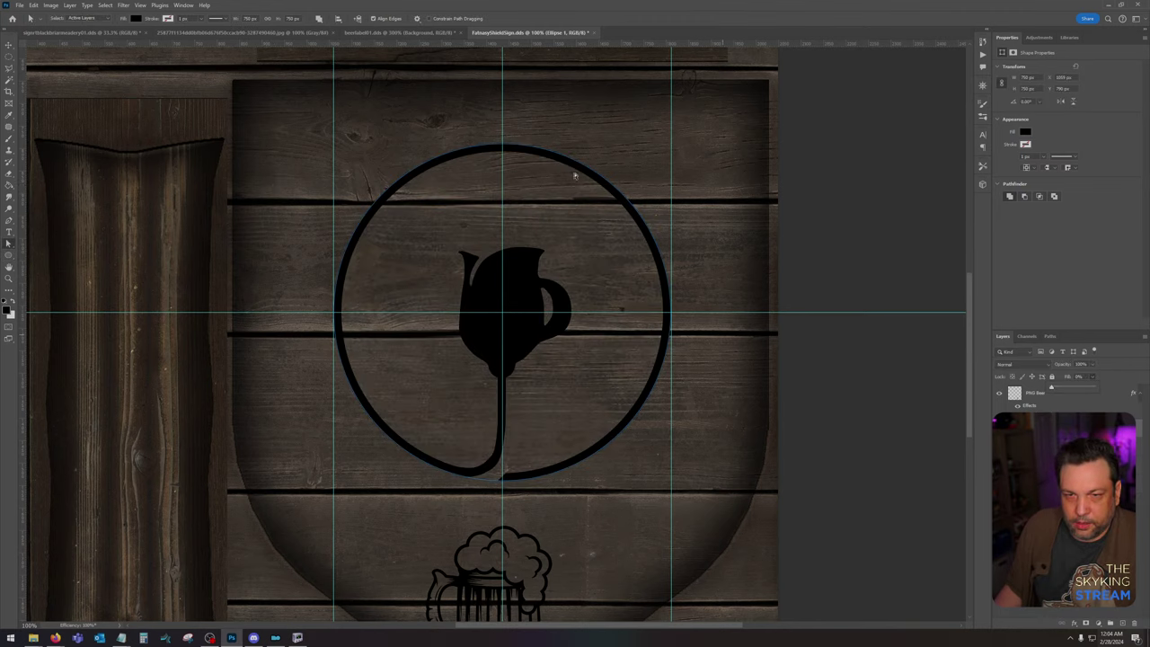
Step: Add type along the circle's path, replacing the placeholder text with spaced ^ characters all around the ring as thorns
click(9, 232)
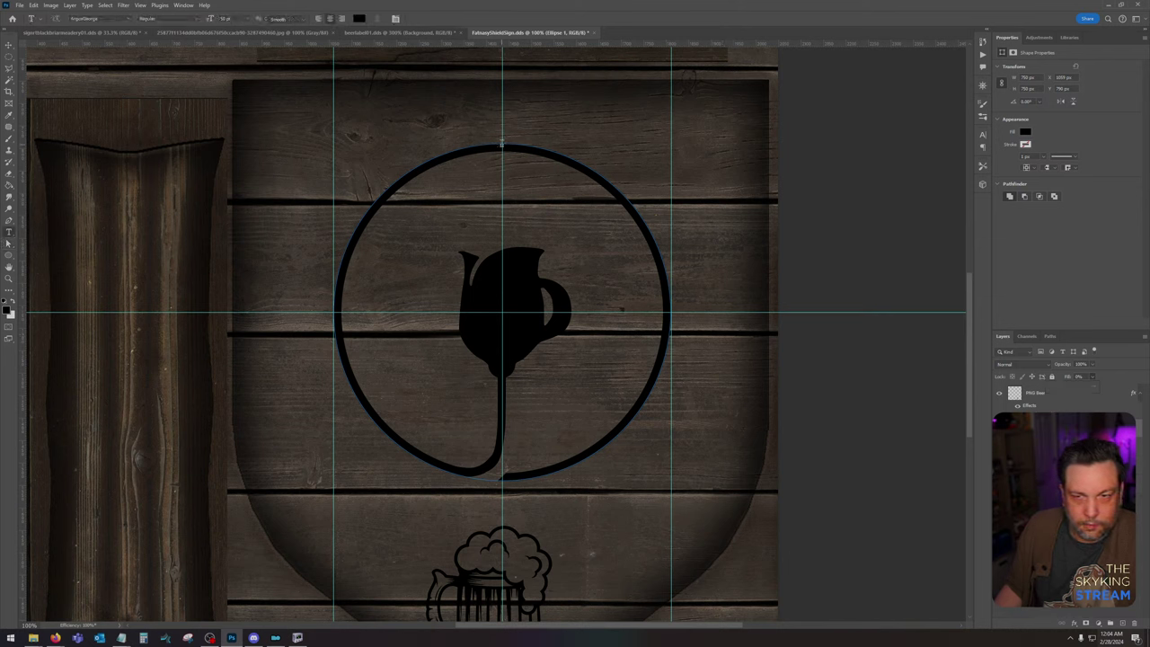
click(501, 142)
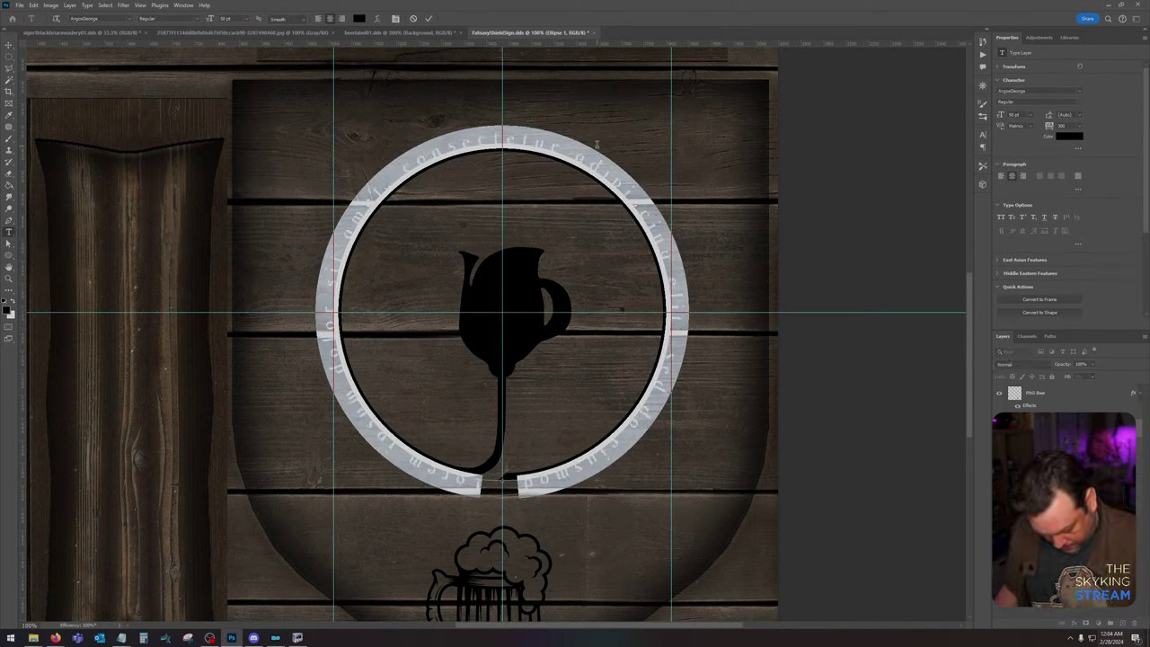
key(BackSpace)
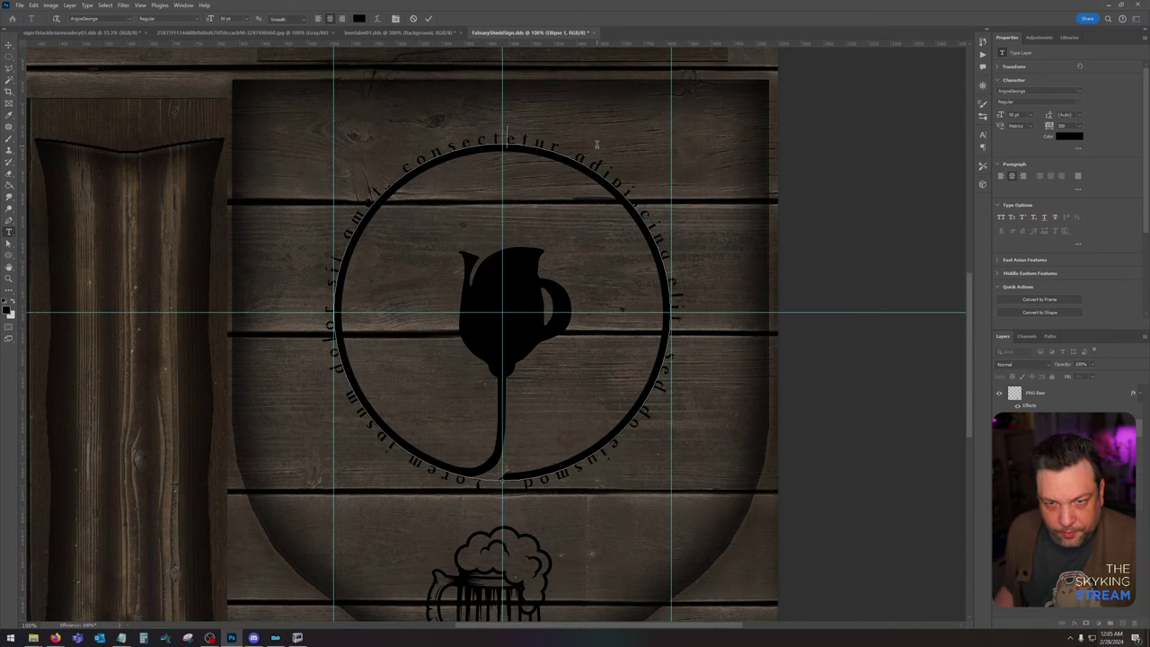
text(^^)
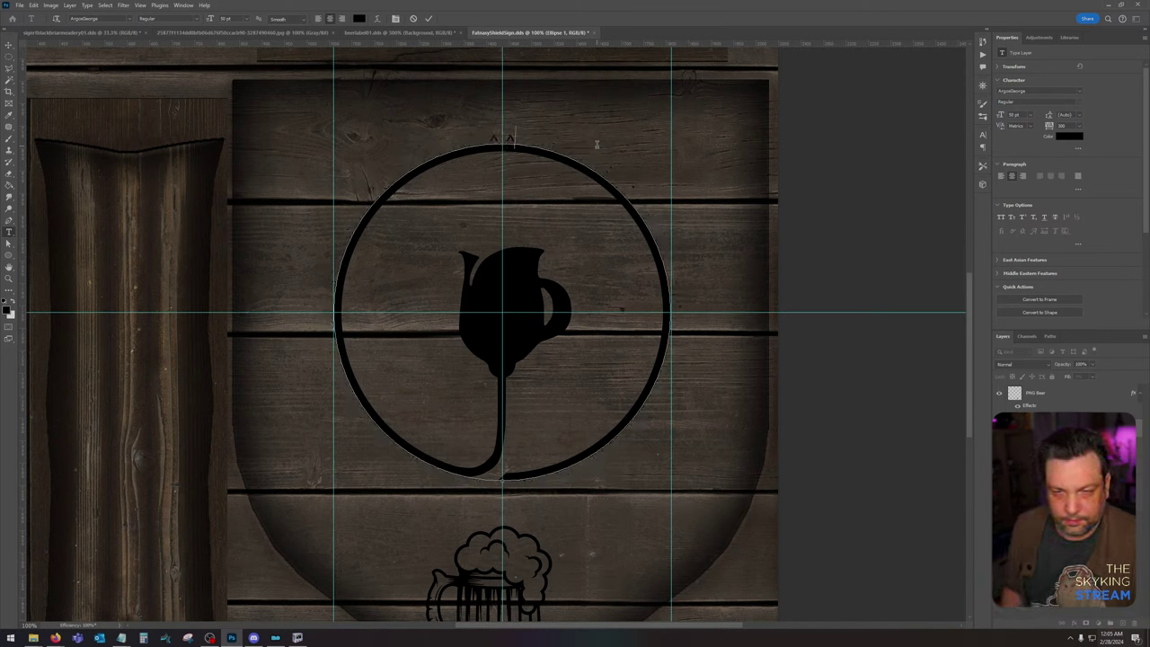
key(BackSpace)
text(^^^^^^^^^^^^)
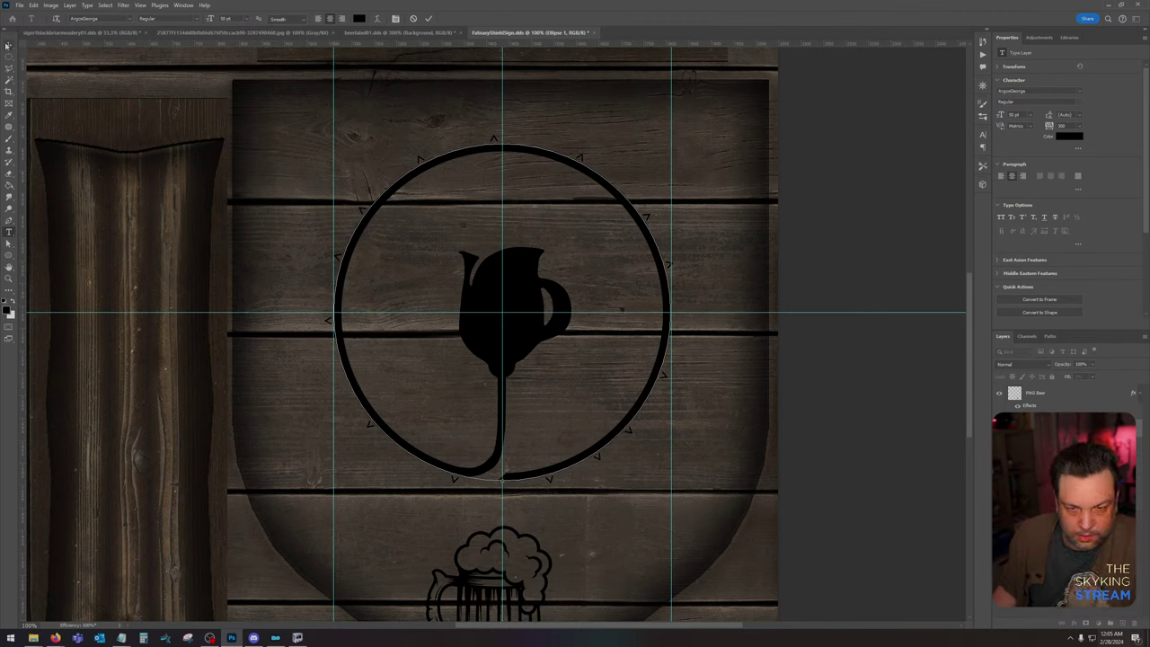
Step: Select all the ^ characters on the path and change their font to Perpetua Titling MT Light
drag(548, 483, 471, 485)
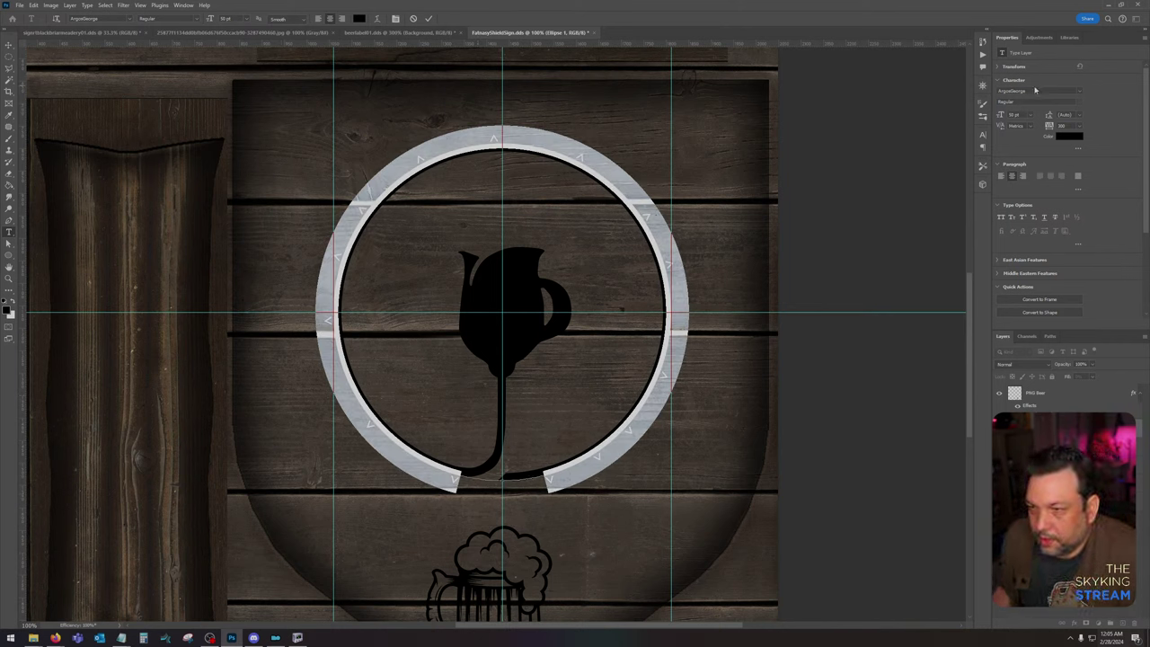
click(1035, 90)
click(1077, 92)
click(1080, 121)
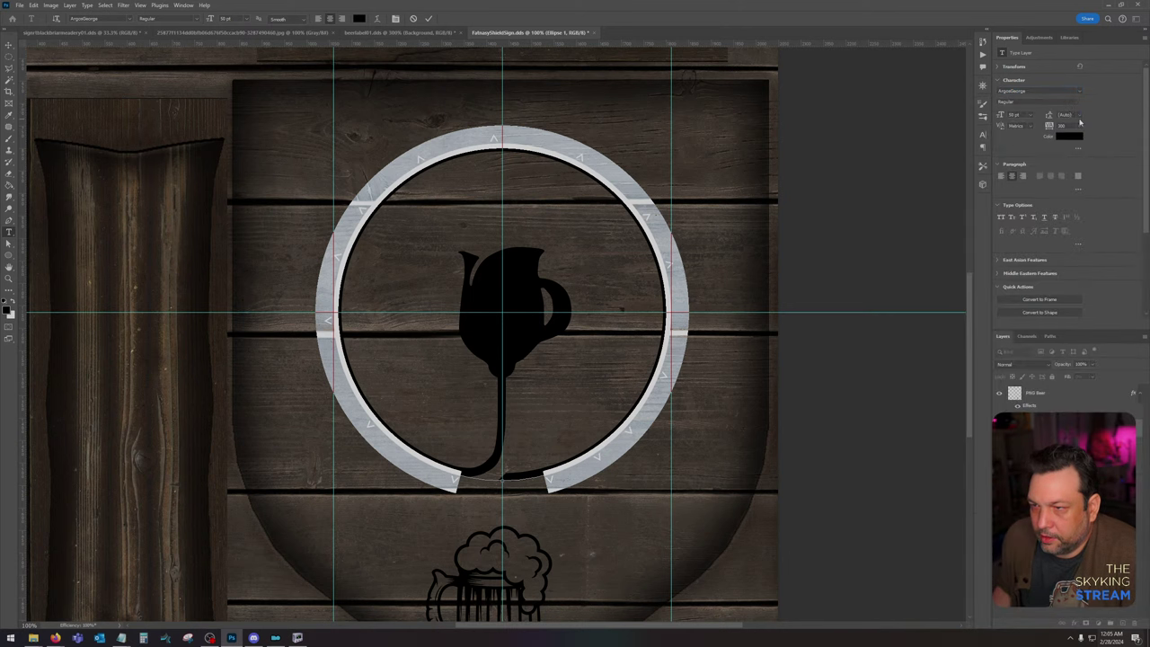
click(1036, 90)
key(Down)
key(Down)
key(Down)
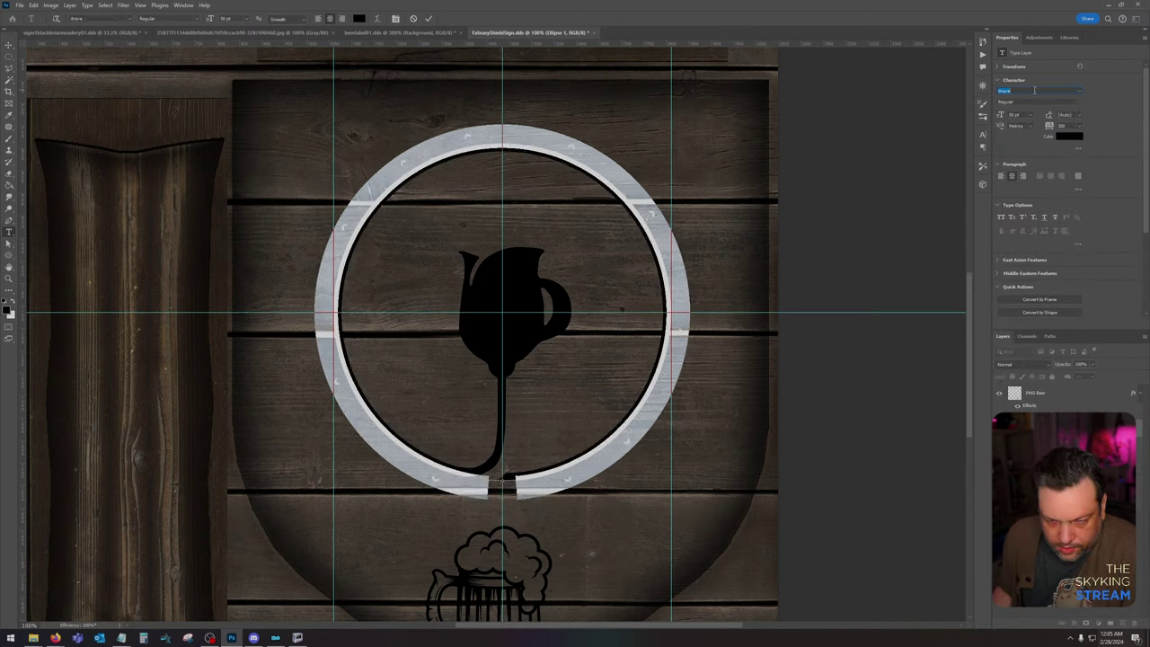
key(Down)
key(Down)
key(Down)
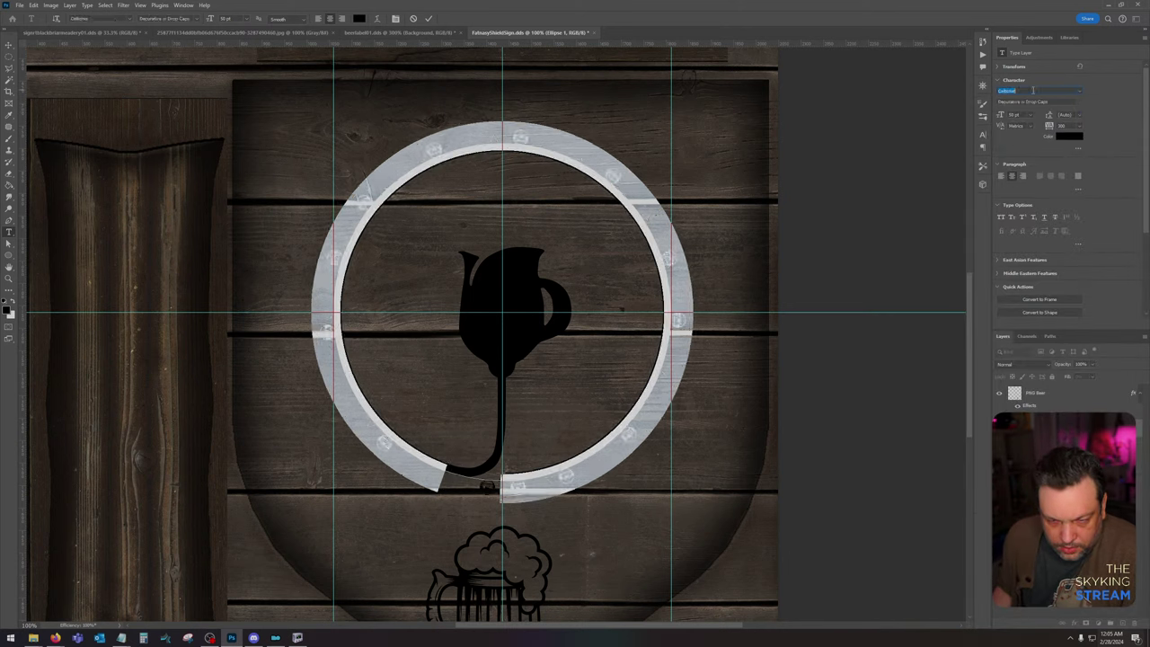
key(Down)
key(Down)
key(Down)
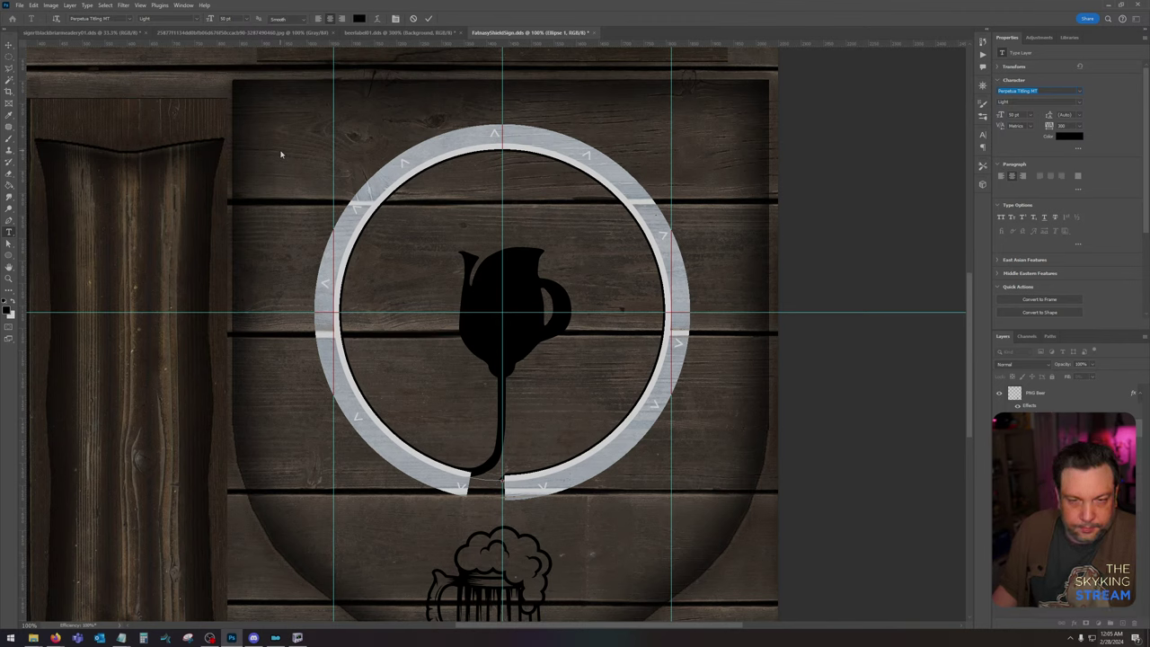
Step: Adjust the spaces between the ^ characters on the circular path to spread the thorns more evenly around the ring
click(455, 478)
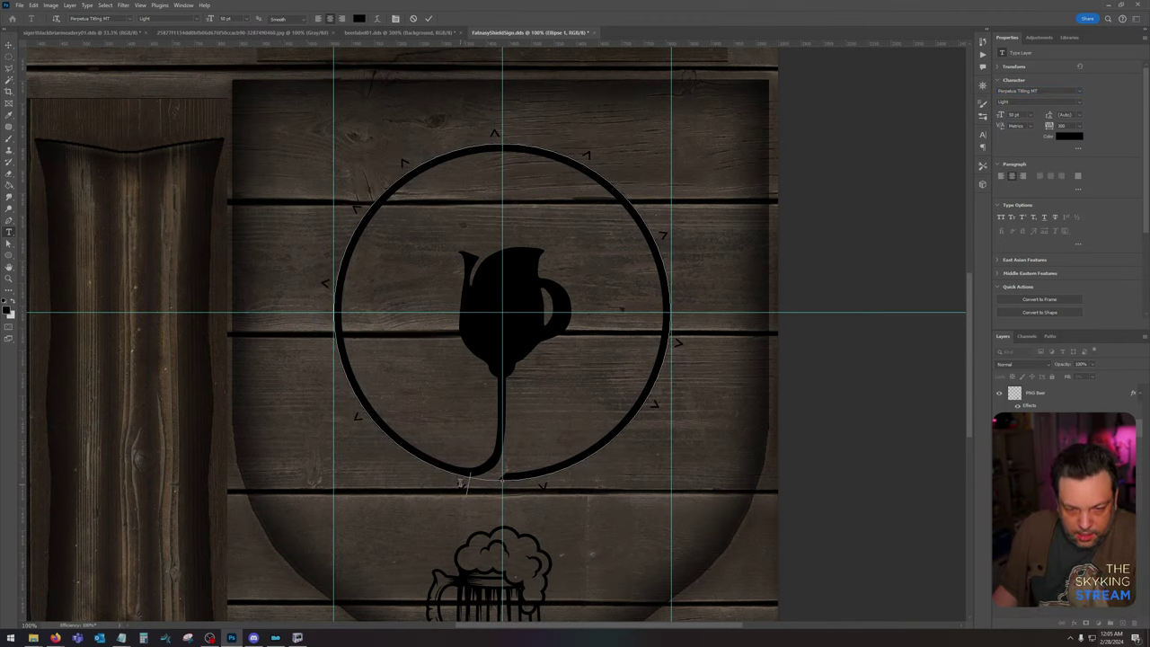
drag(463, 483, 453, 482)
click(453, 482)
key(BackSpace)
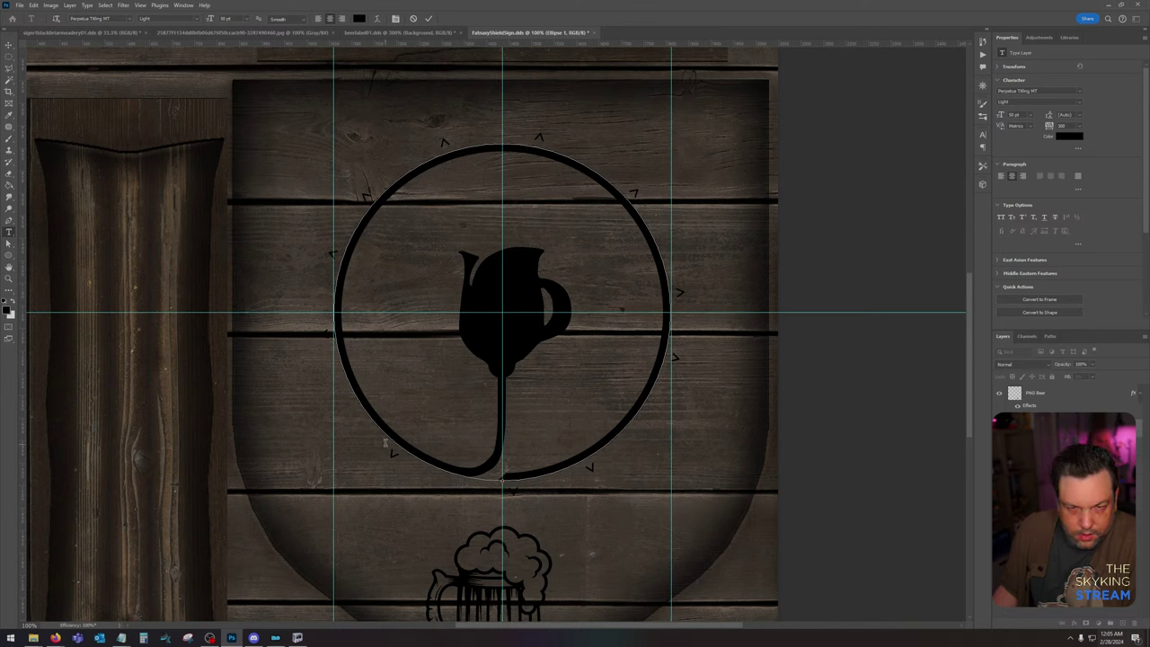
drag(385, 442, 386, 444)
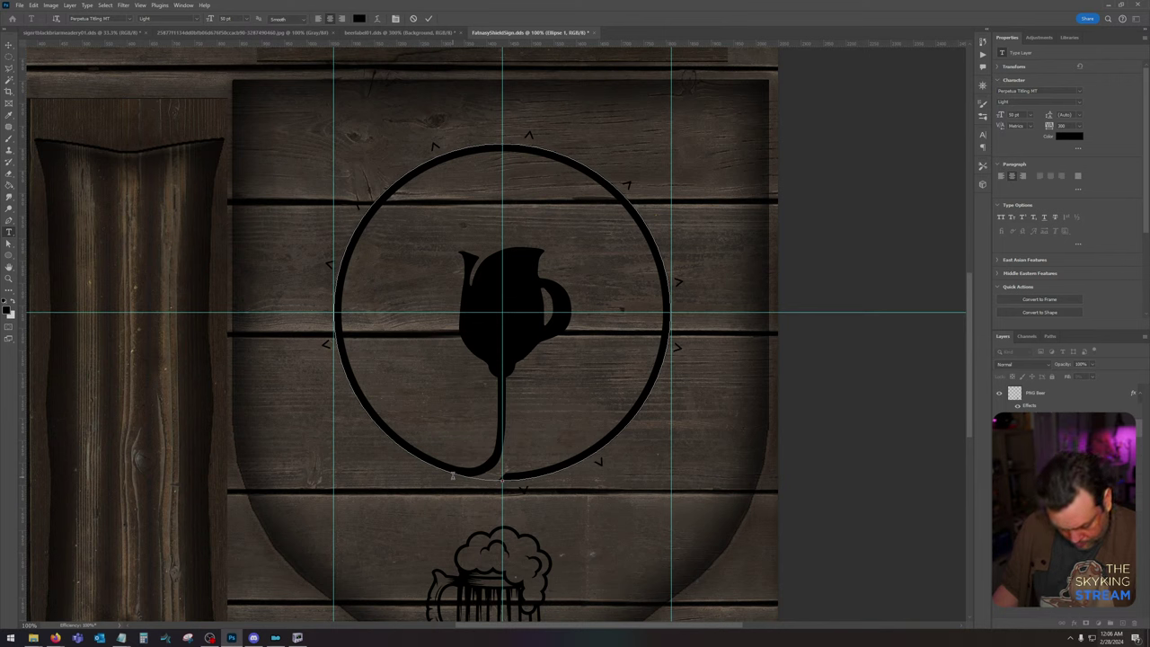
drag(451, 475, 446, 468)
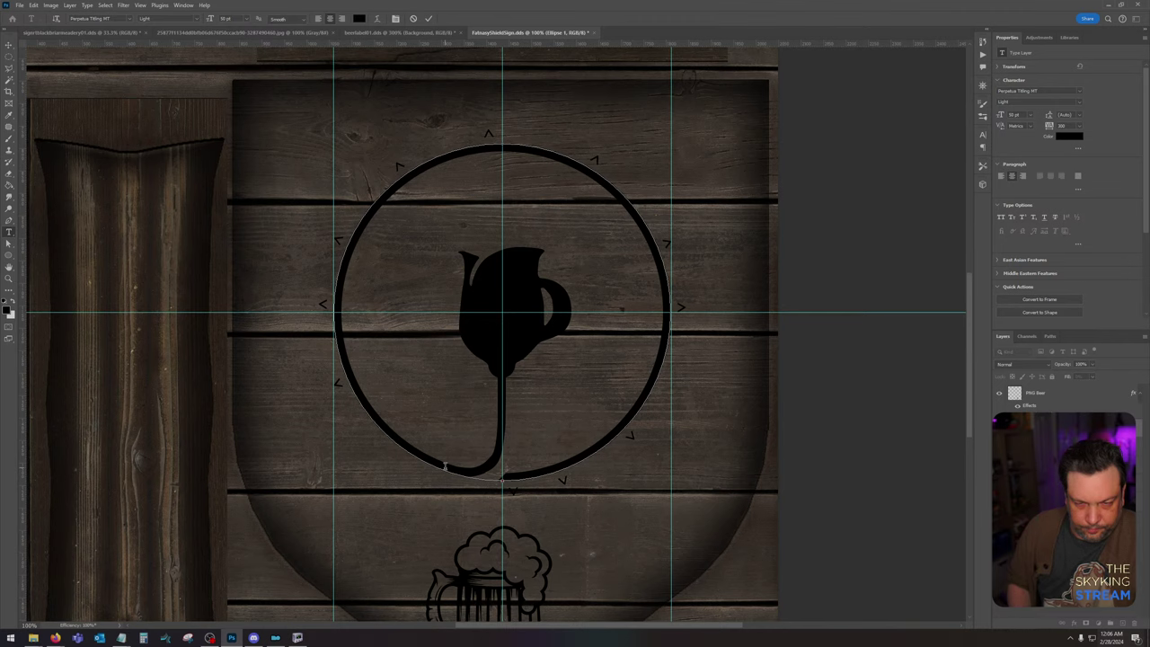
key(BackSpace)
key(BackSpace)
key(BackSpace)
key(BackSpace)
key(BackSpace)
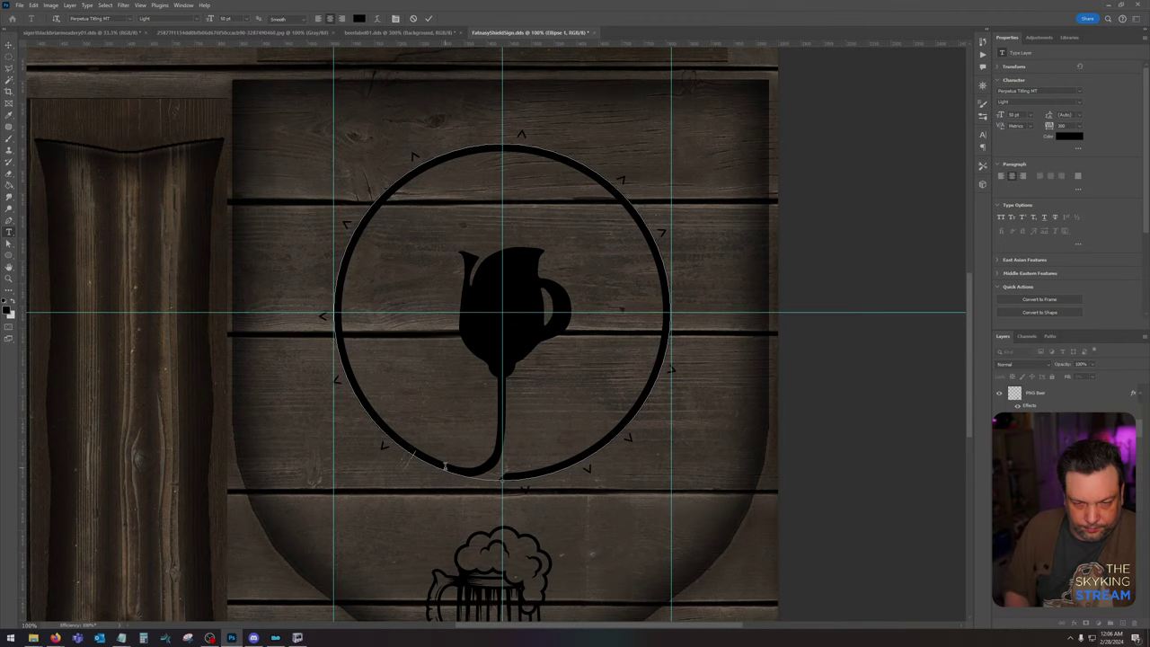
key(BackSpace)
key(BackSpace)
key(BackSpace)
key(BackSpace)
key(BackSpace)
key(BackSpace)
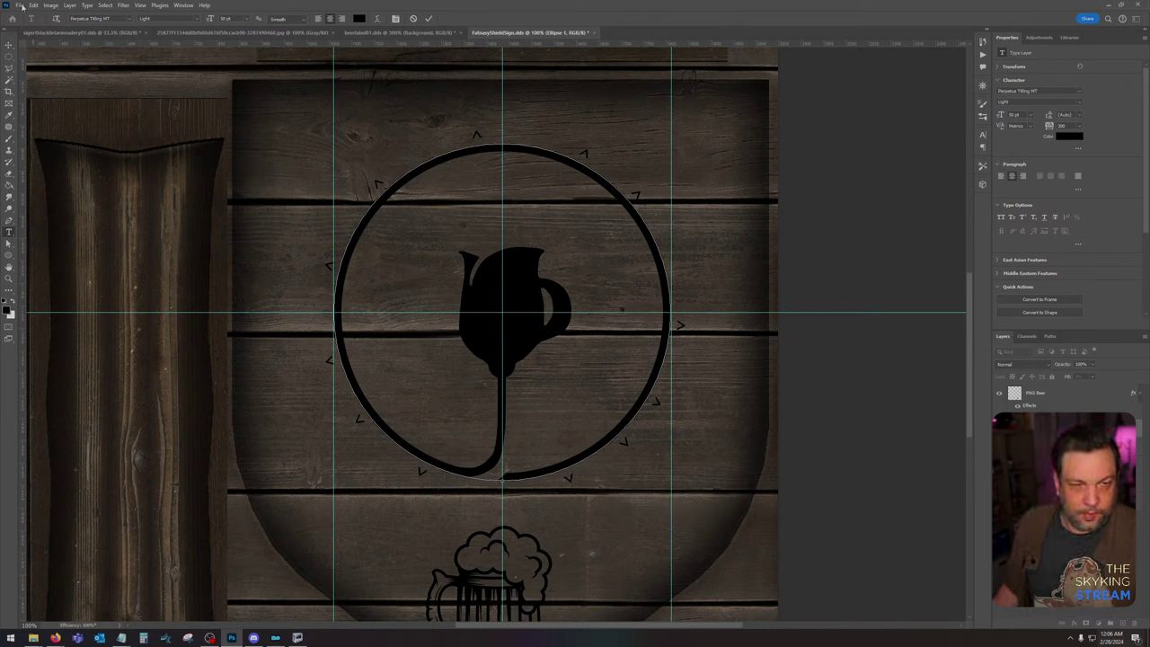
click(9, 46)
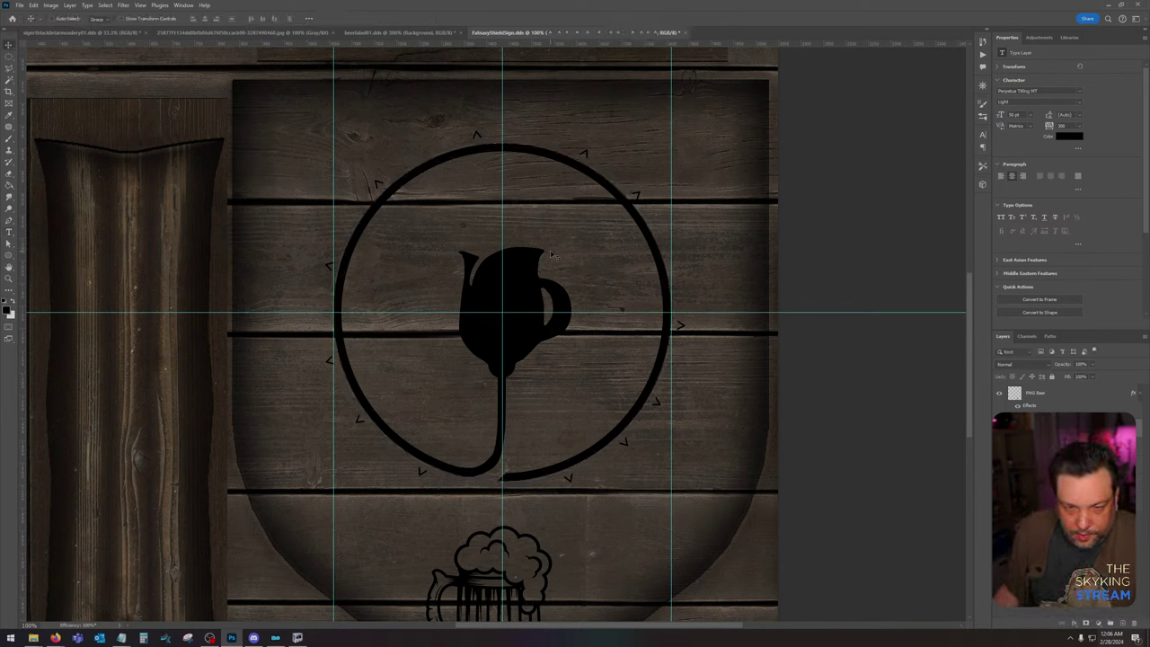
Step: Scale the circular ^ text down slightly about its centre until the thorns touch the ring's outer edge
click(33, 5)
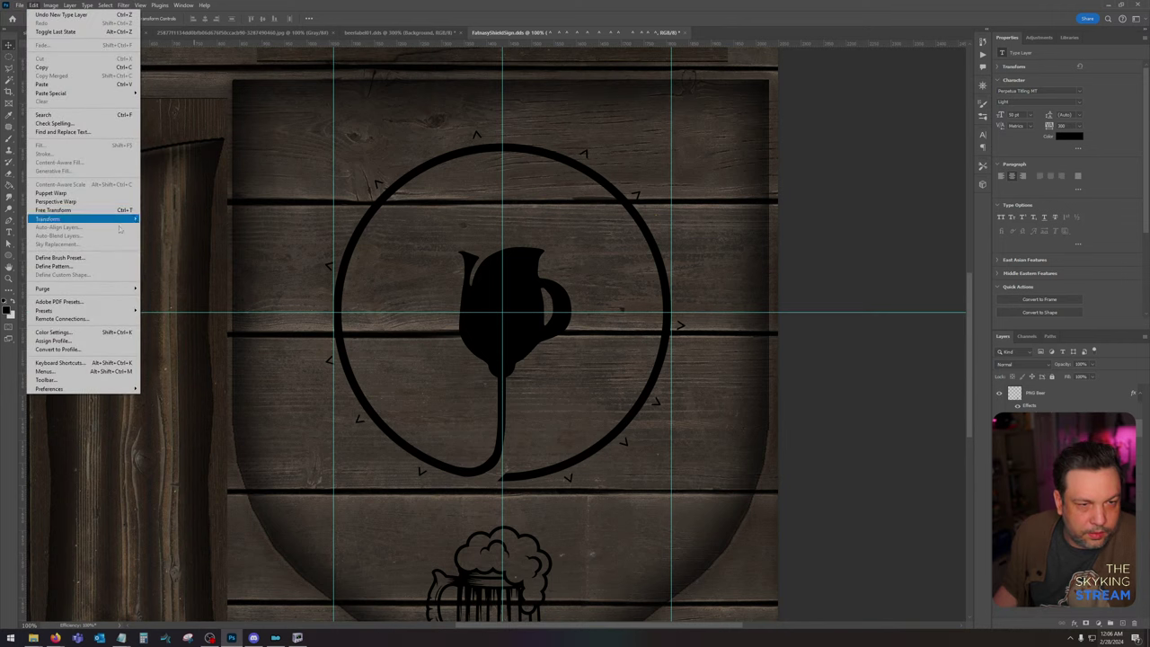
mouse_move(108, 218)
click(211, 232)
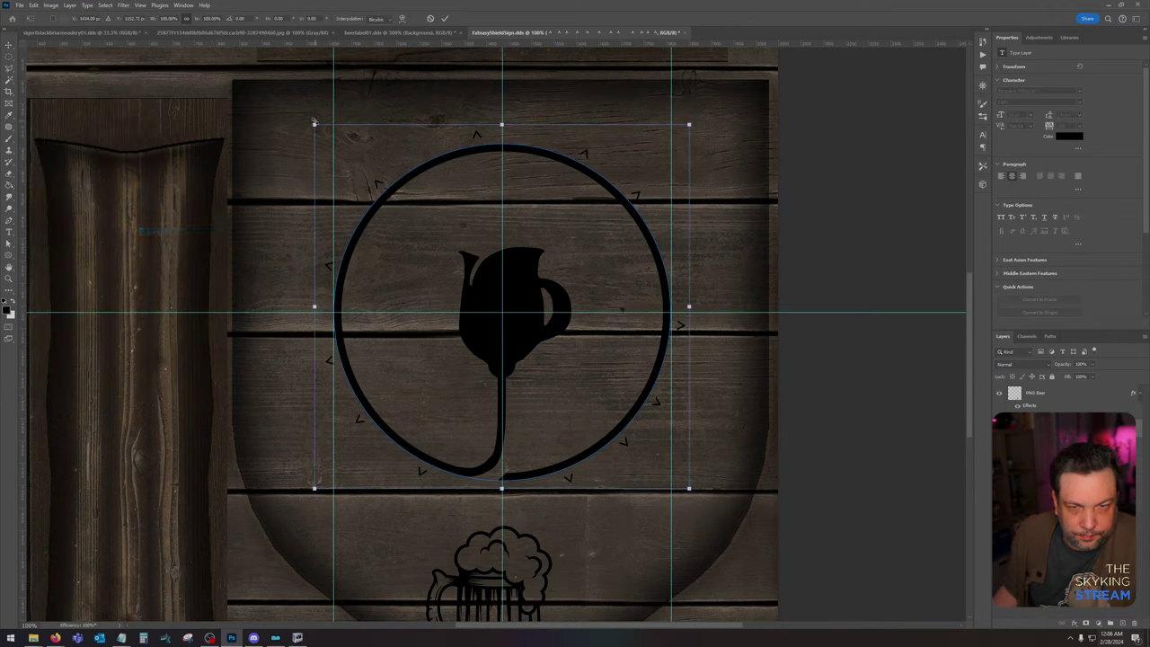
drag(314, 124, 323, 132)
key(Return)
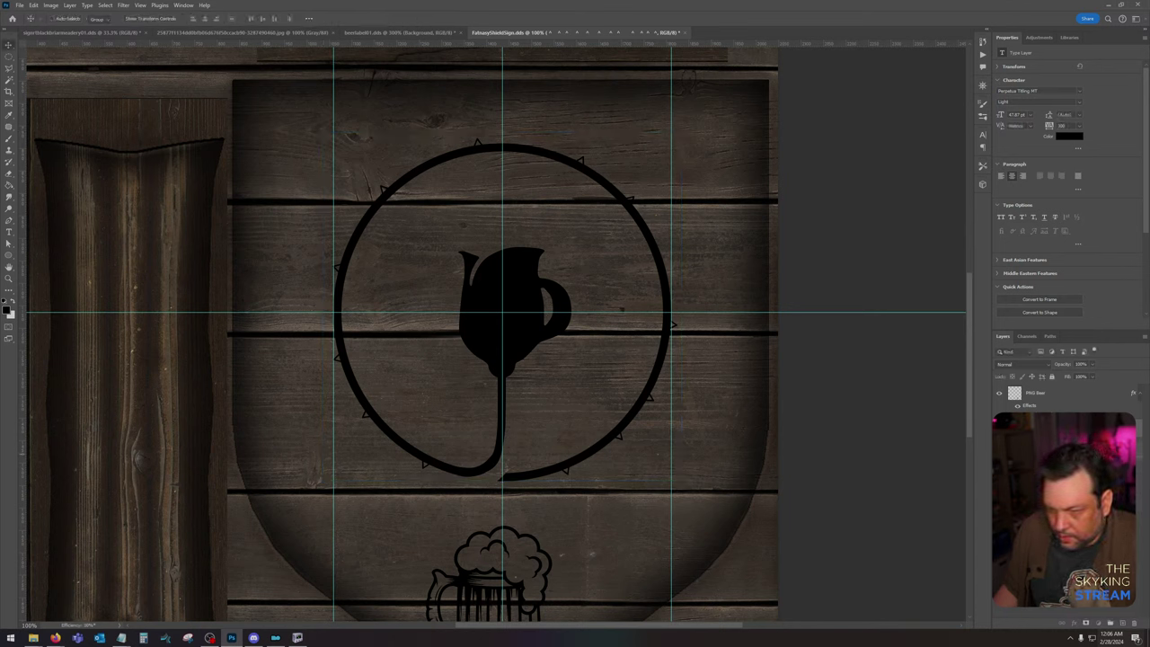
Step: Merge the ^ text layer with the emblem layer into a single pixel layer
shift+click(1079, 462)
right_click(1079, 462)
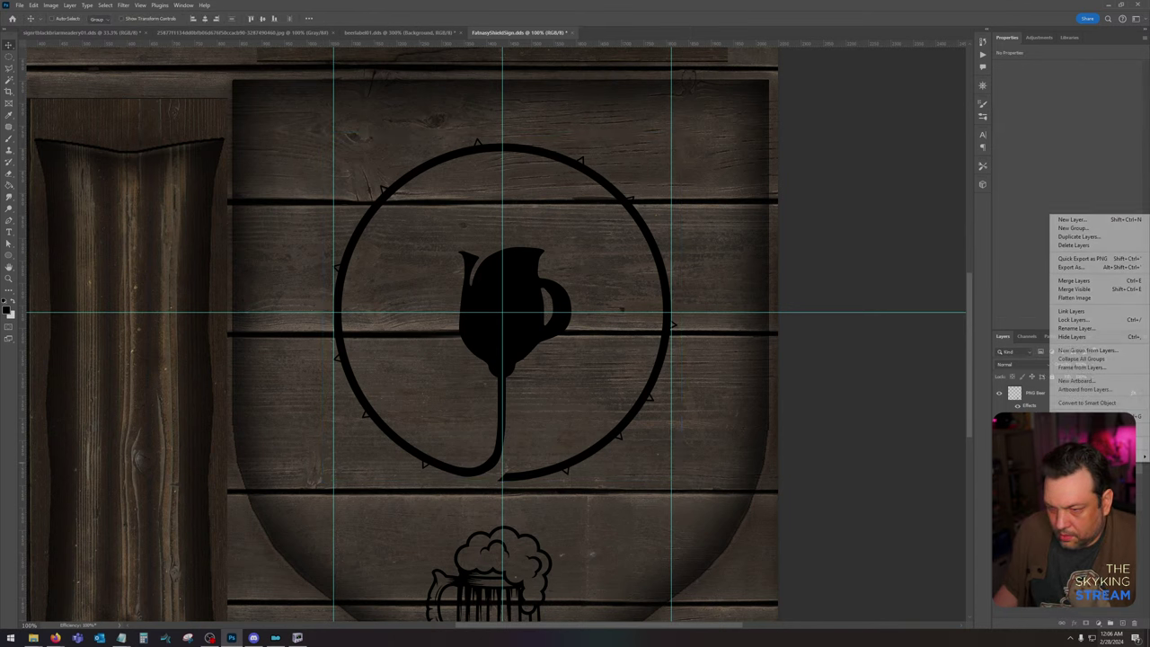
click(1093, 290)
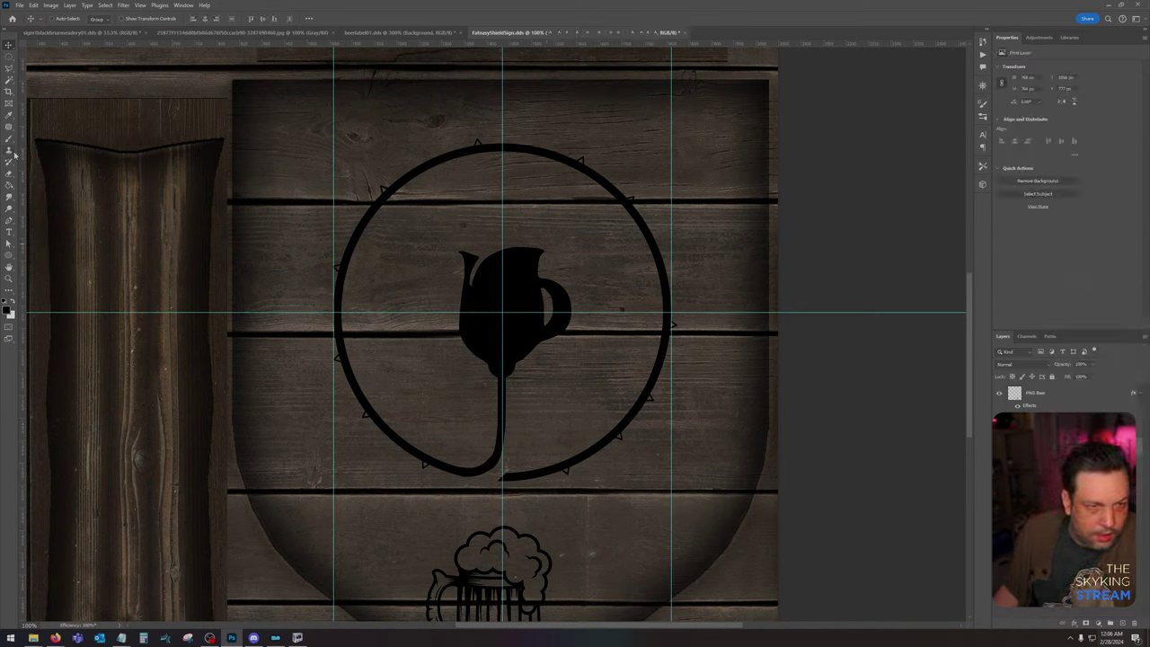
Step: Remove the three vertical guides and the horizontal guide from the canvas
click(9, 184)
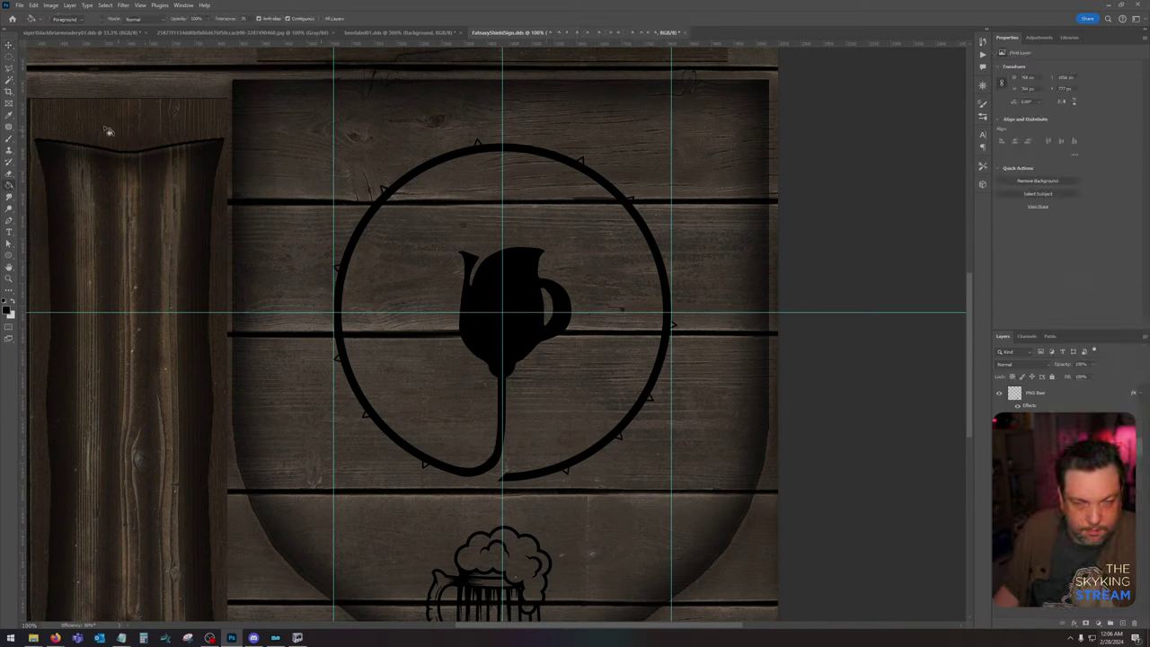
click(9, 45)
drag(334, 211, 18, 207)
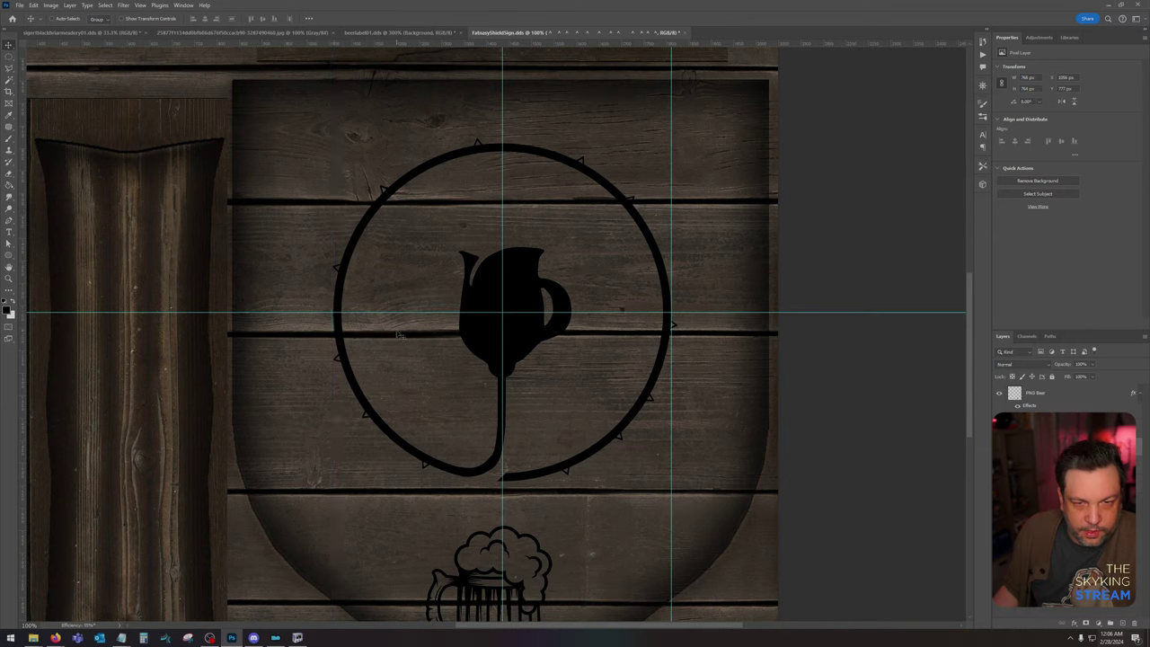
drag(388, 313, 320, 12)
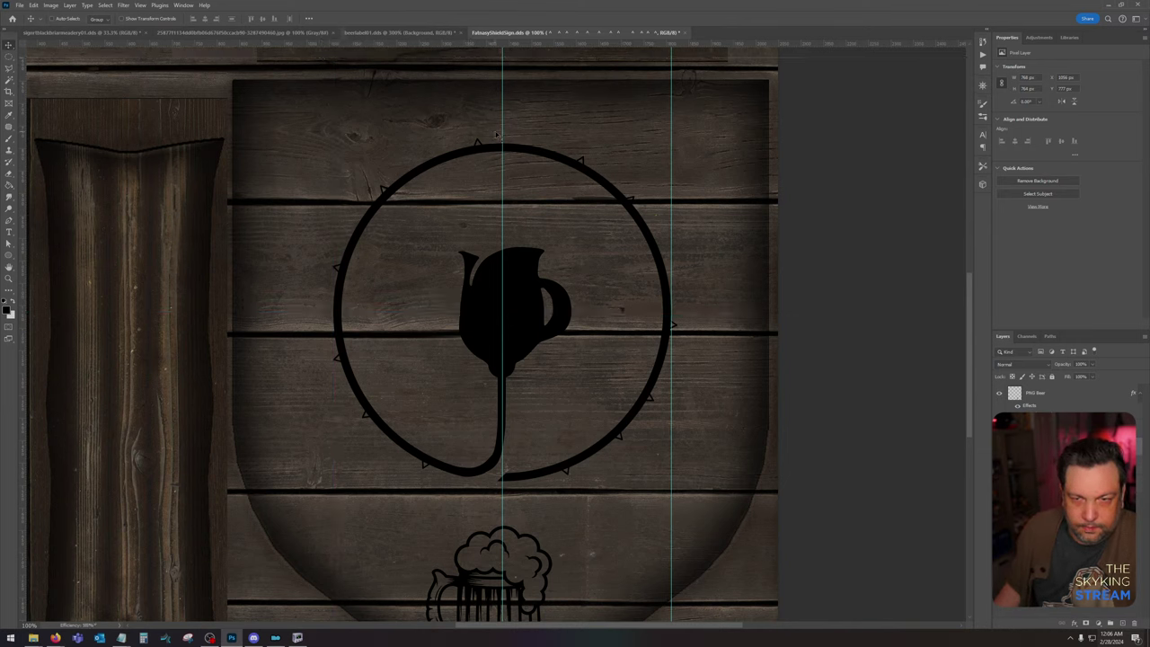
drag(502, 130, 18, 117)
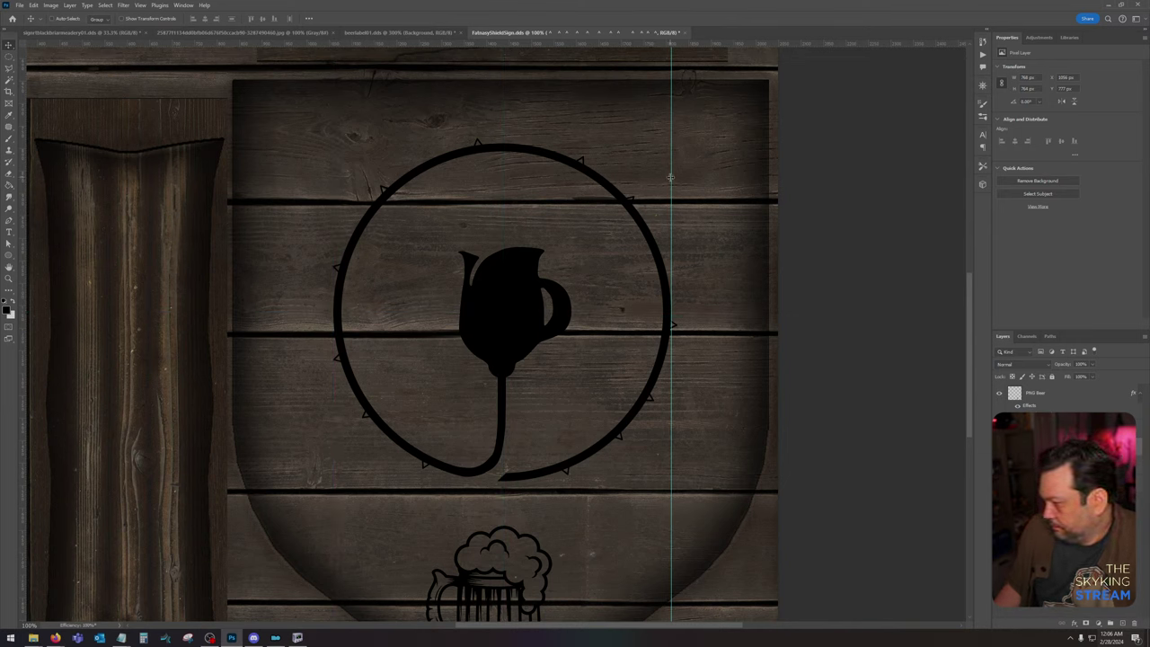
drag(674, 183, 18, 112)
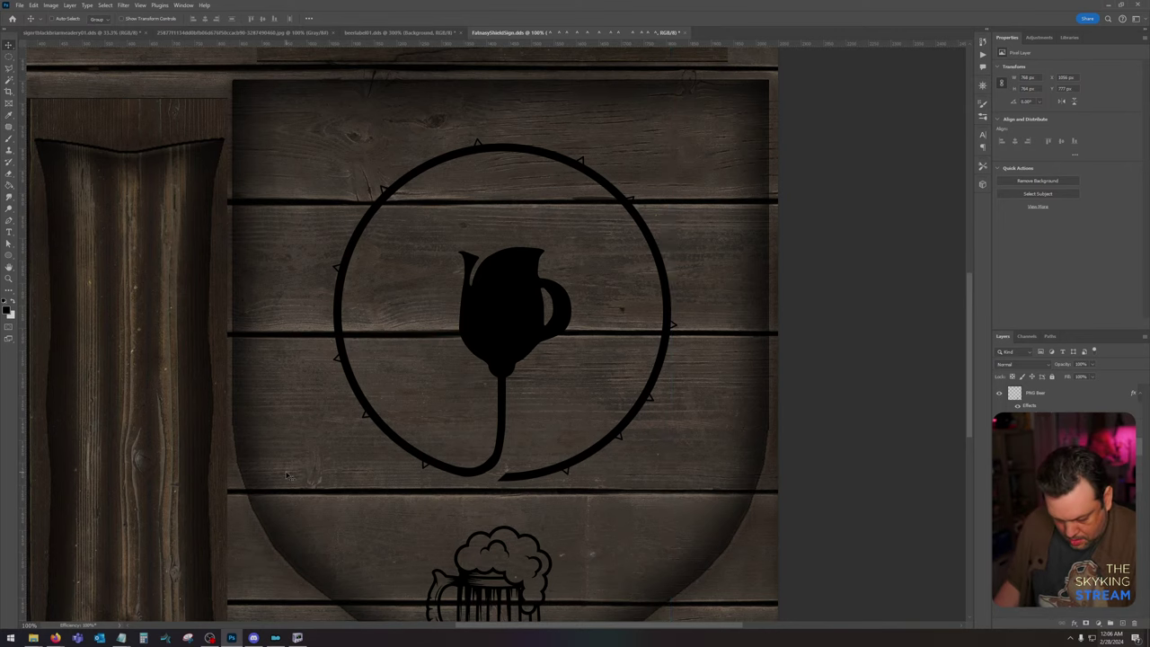
Step: Fill the hollow centre of every thorn around the ring with black using the Paint Bucket
key(ctrl+plus)
key(ctrl+plus)
drag(294, 467, 528, 160)
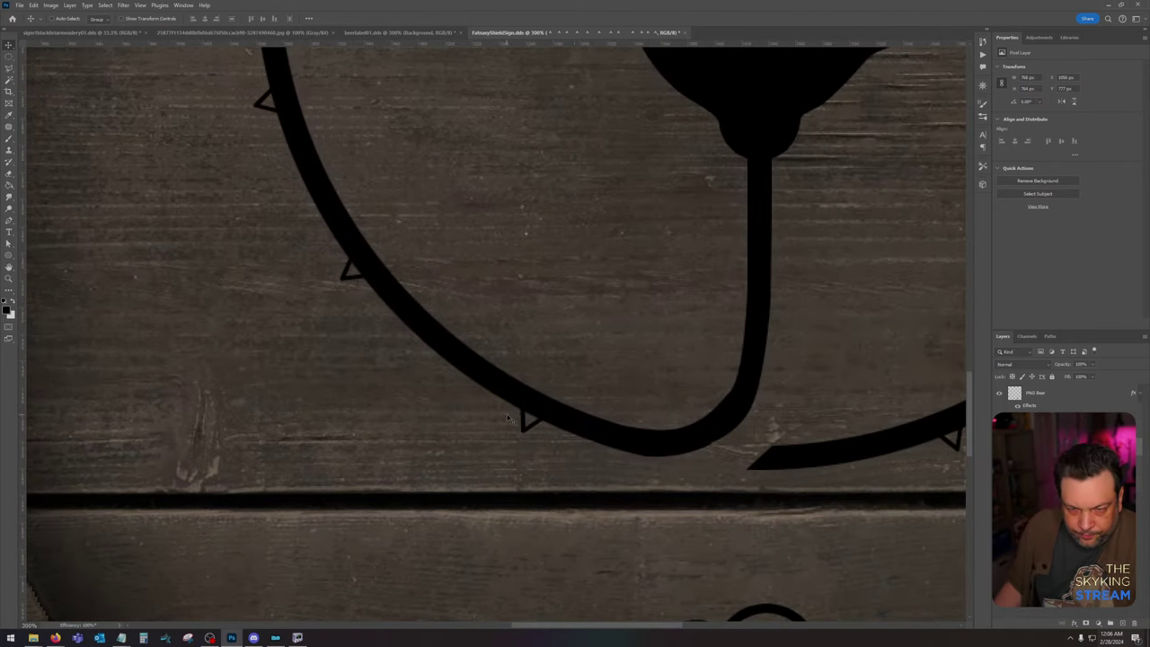
click(11, 185)
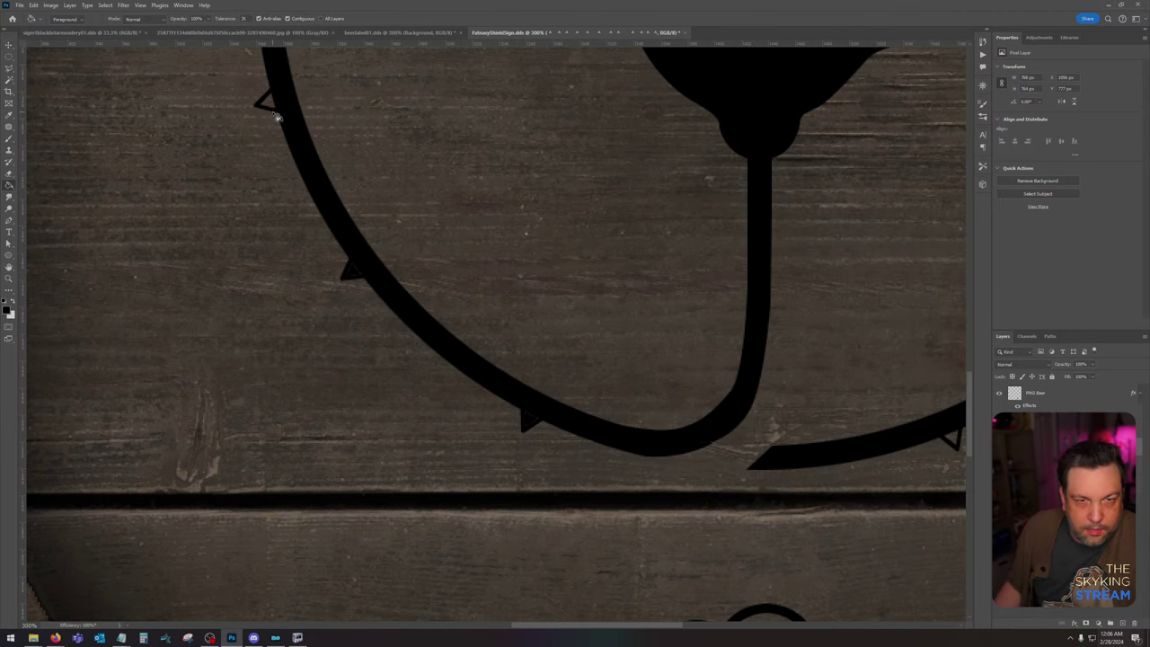
drag(426, 72, 495, 455)
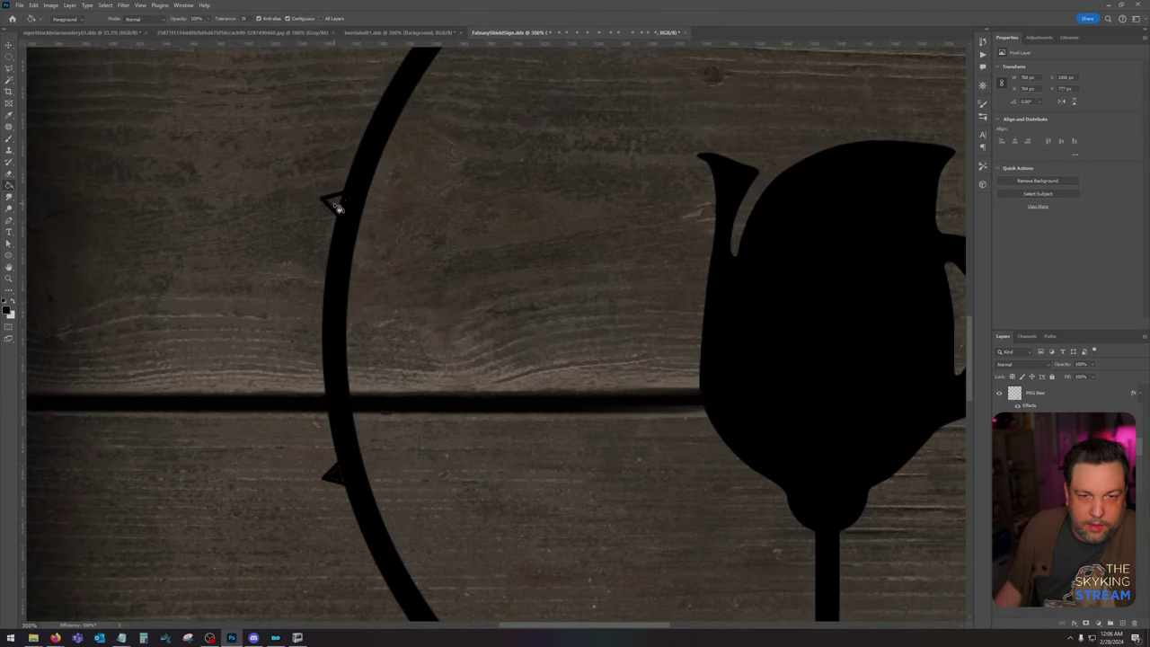
drag(487, 131, 398, 424)
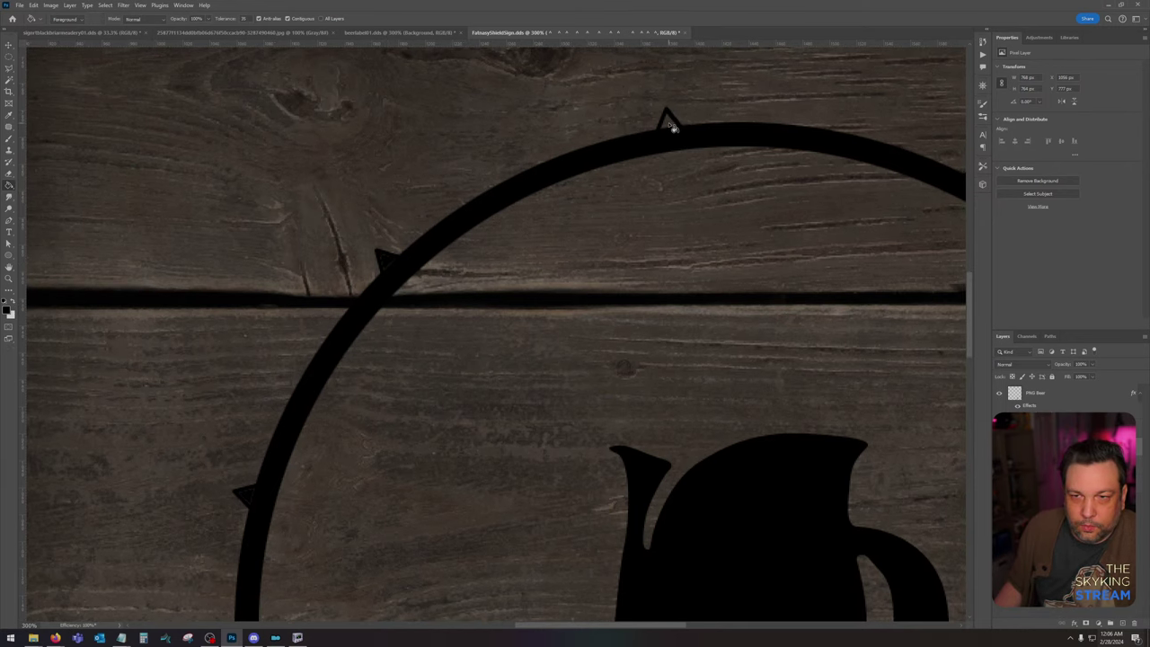
click(669, 122)
drag(901, 211, 401, 125)
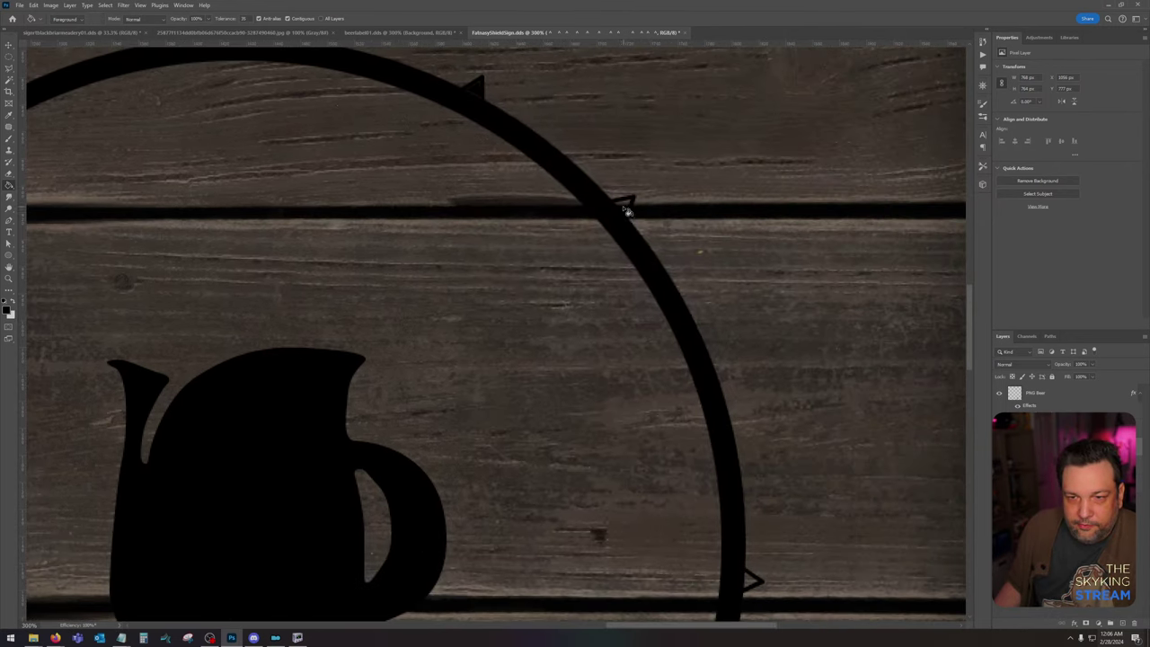
drag(739, 602, 735, 187)
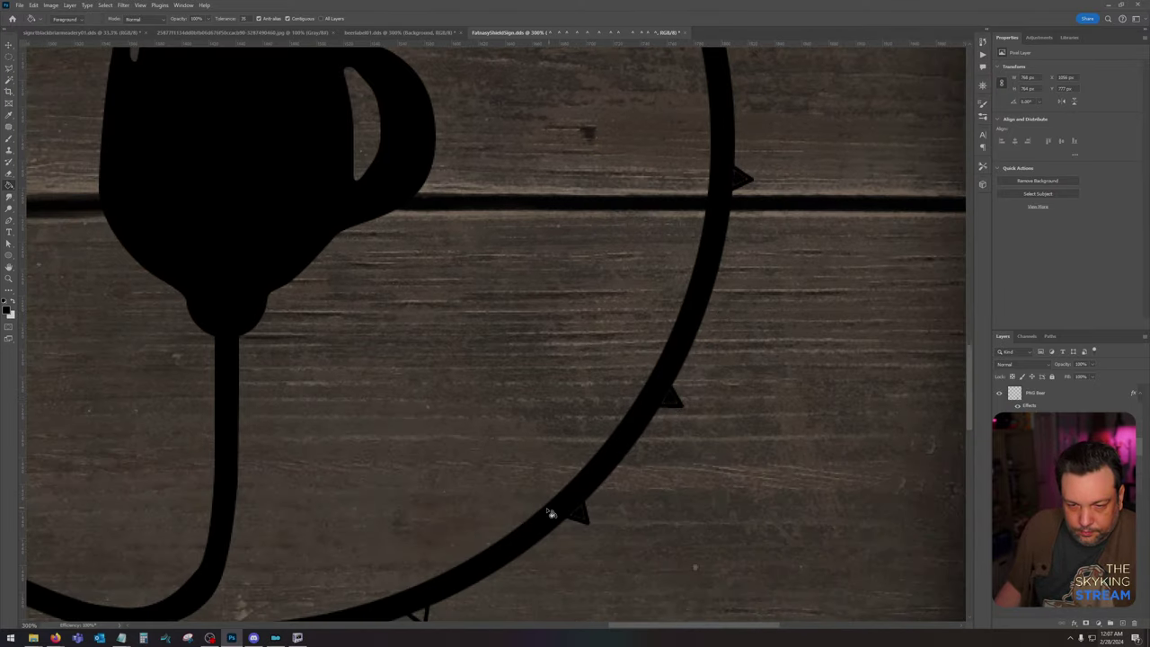
drag(549, 513, 667, 293)
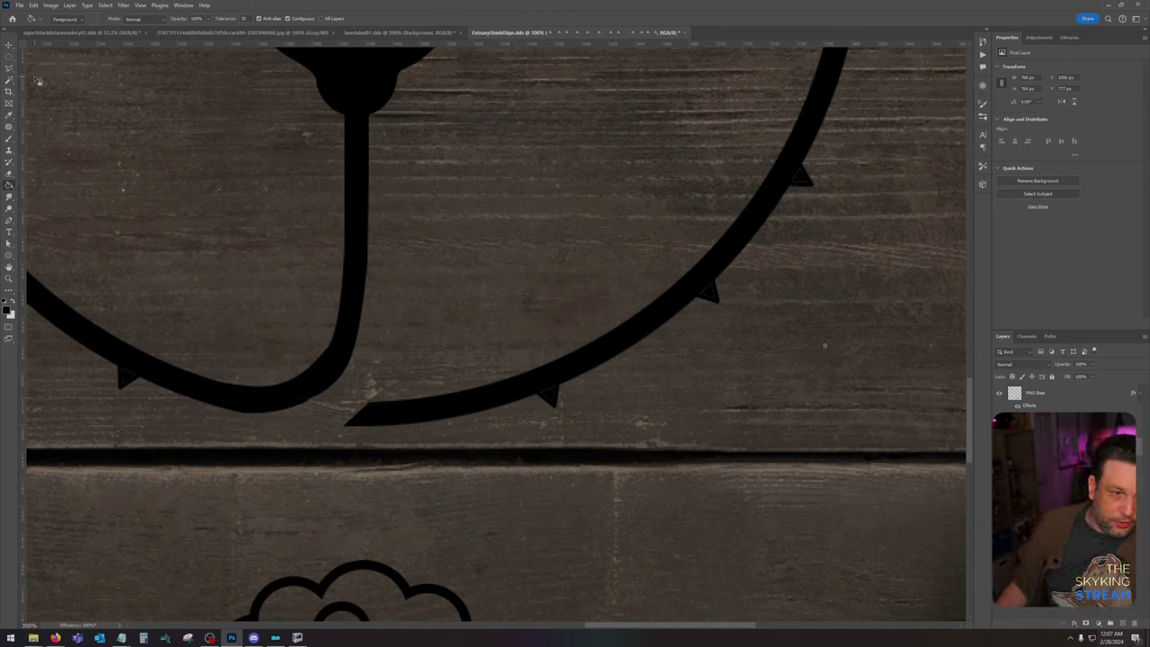
Step: Try a black triangular tip about 21 px wide and 52 px tall below the ring's lower open end, and undo its fill
drag(8, 64, 36, 69)
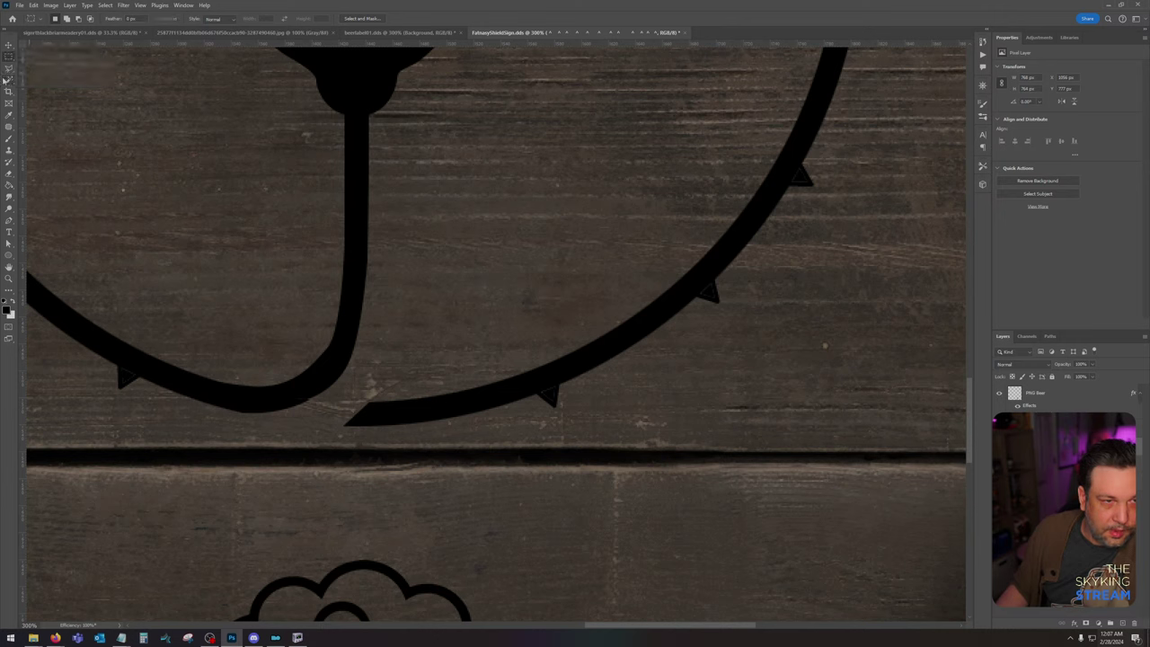
click(346, 427)
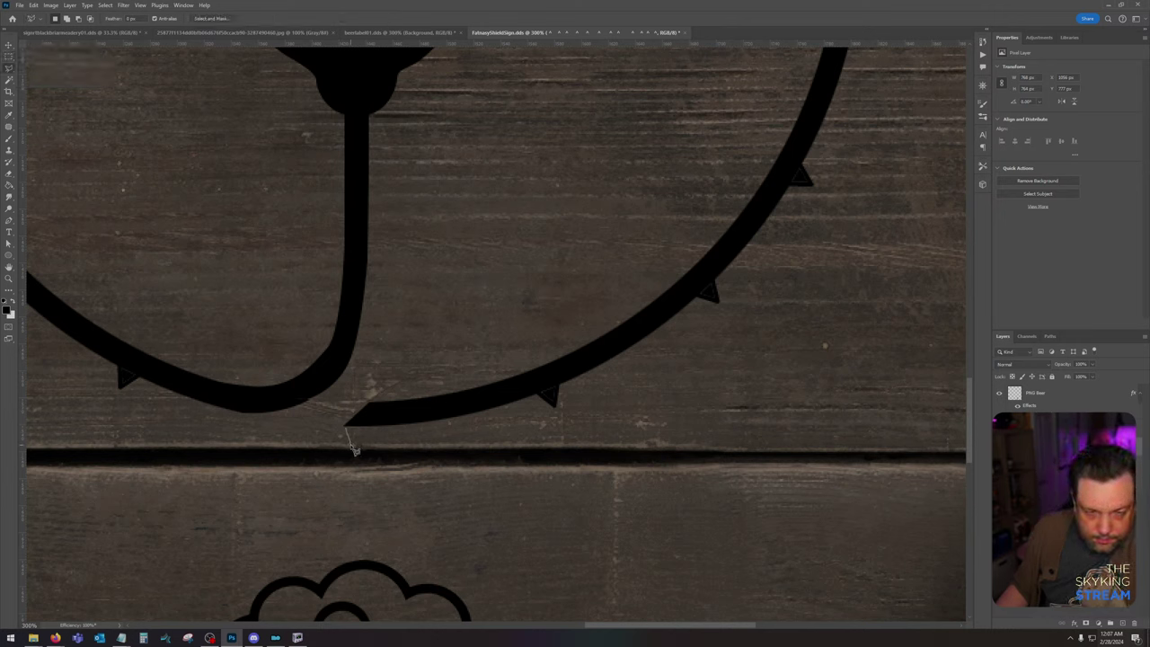
click(354, 489)
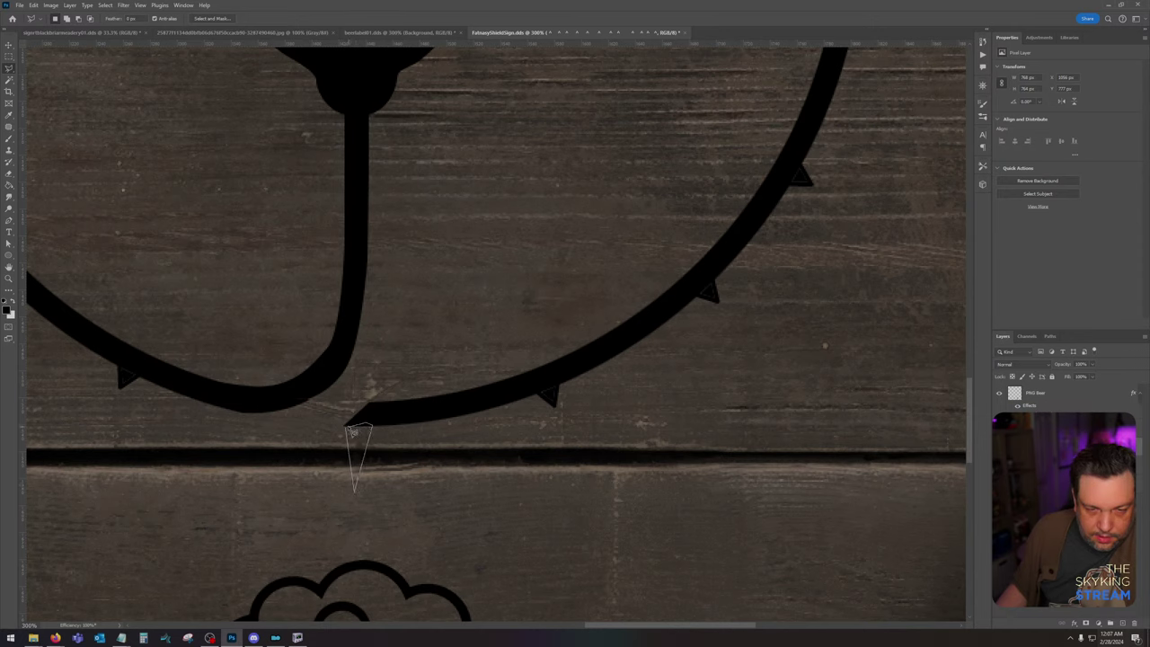
click(349, 430)
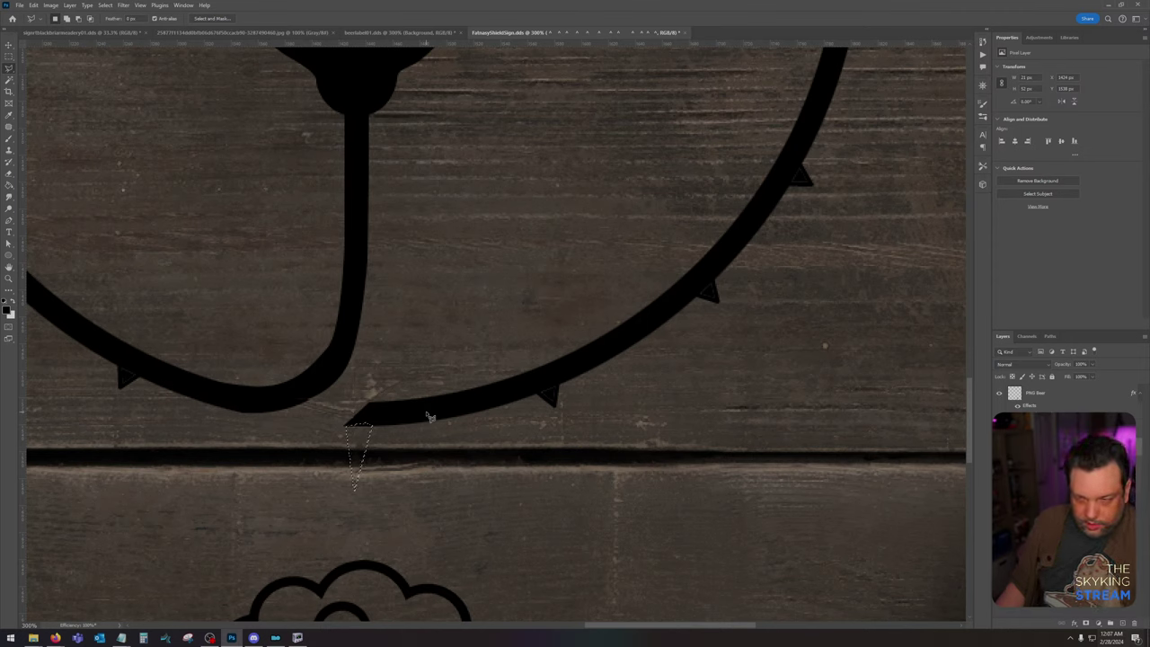
key(shift+F5)
key(Return)
key(ctrl+d)
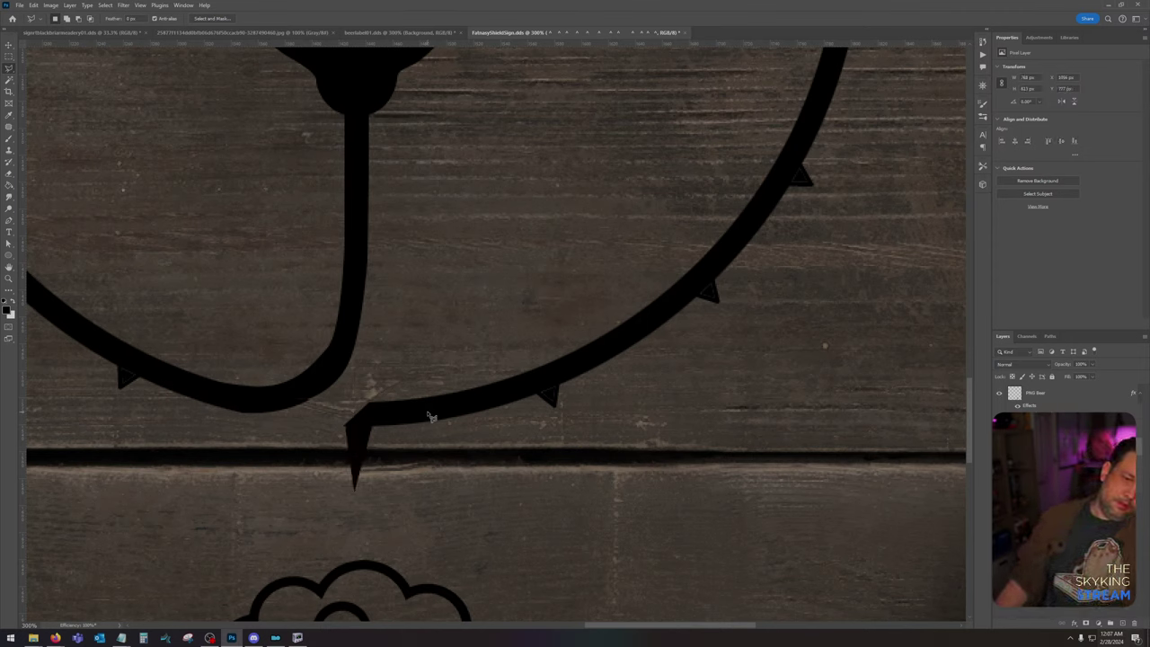
key(ctrl+z)
key(ctrl+z)
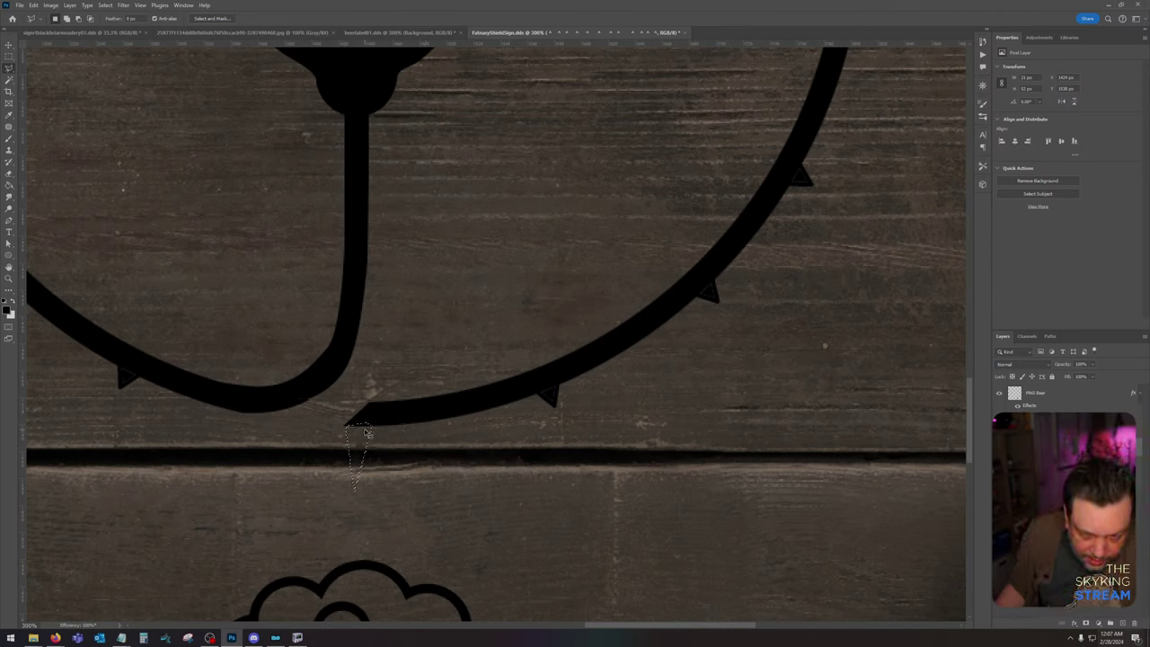
Step: Outline a longer downward-pointing triangle at the ring's lower open end with the Polygonal Lasso, fill it with black and deselect
click(350, 431)
click(344, 426)
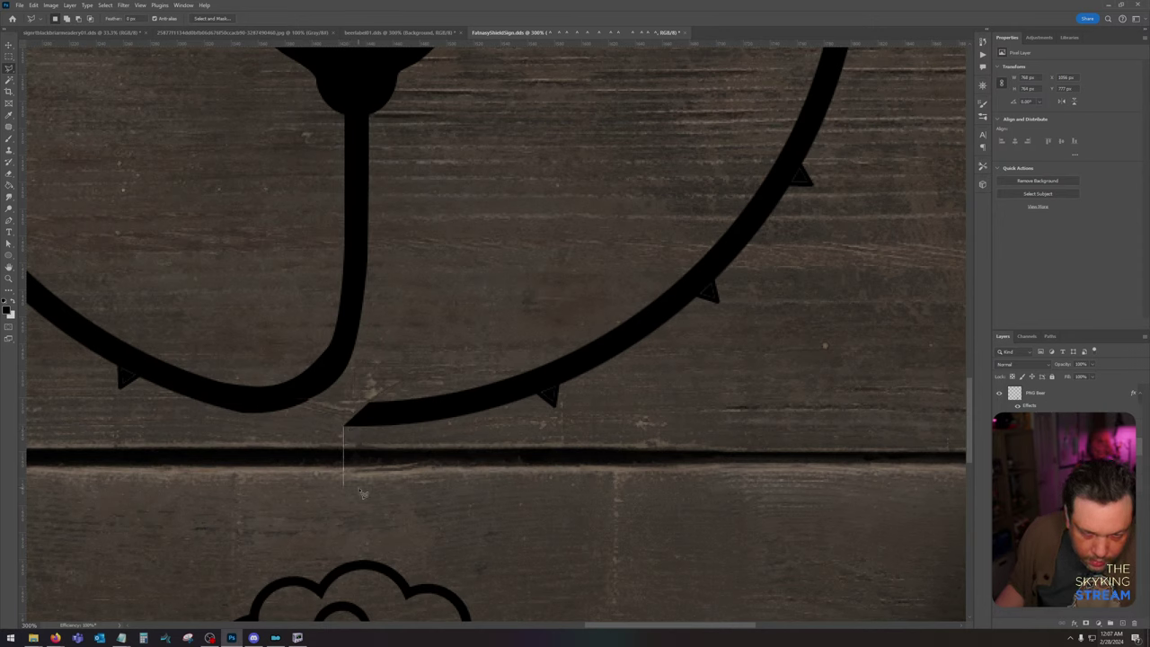
click(382, 466)
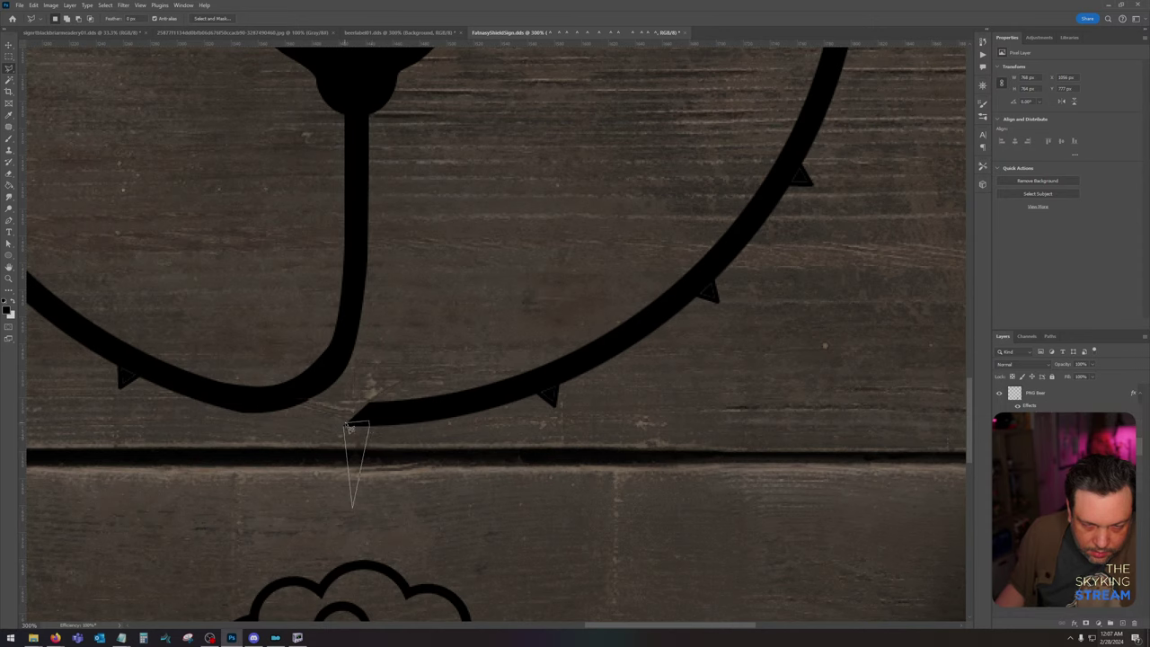
click(346, 424)
key(alt+BackSpace)
key(ctrl+d)
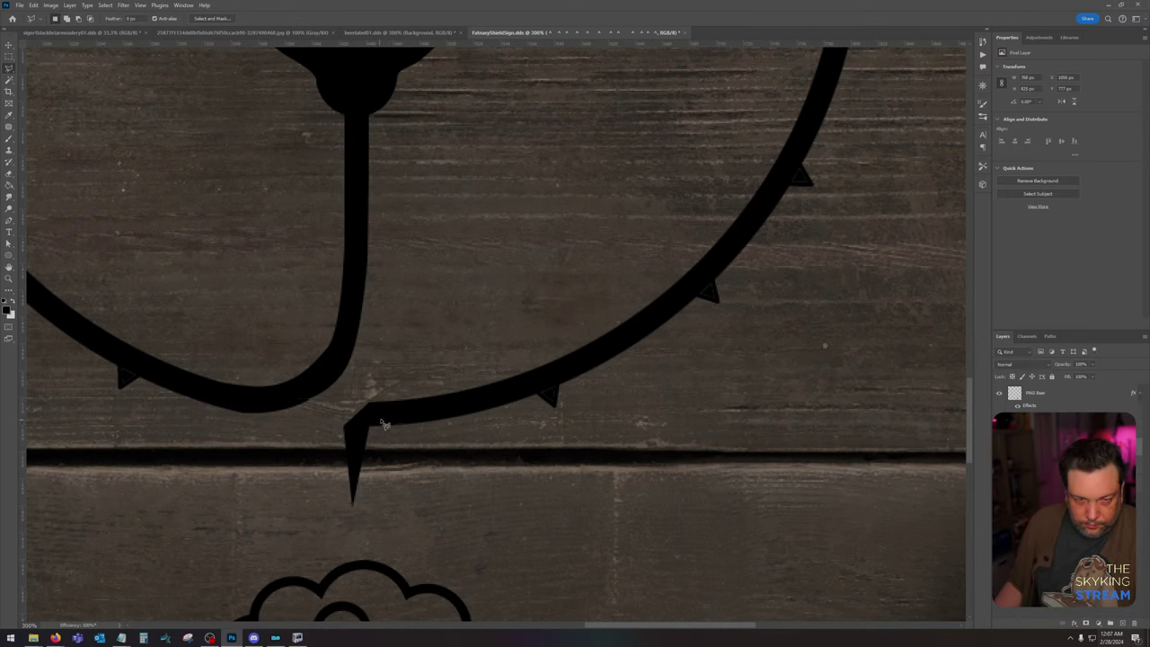
key(ctrl+minus)
key(ctrl+minus)
key(ctrl+minus)
key(ctrl+minus)
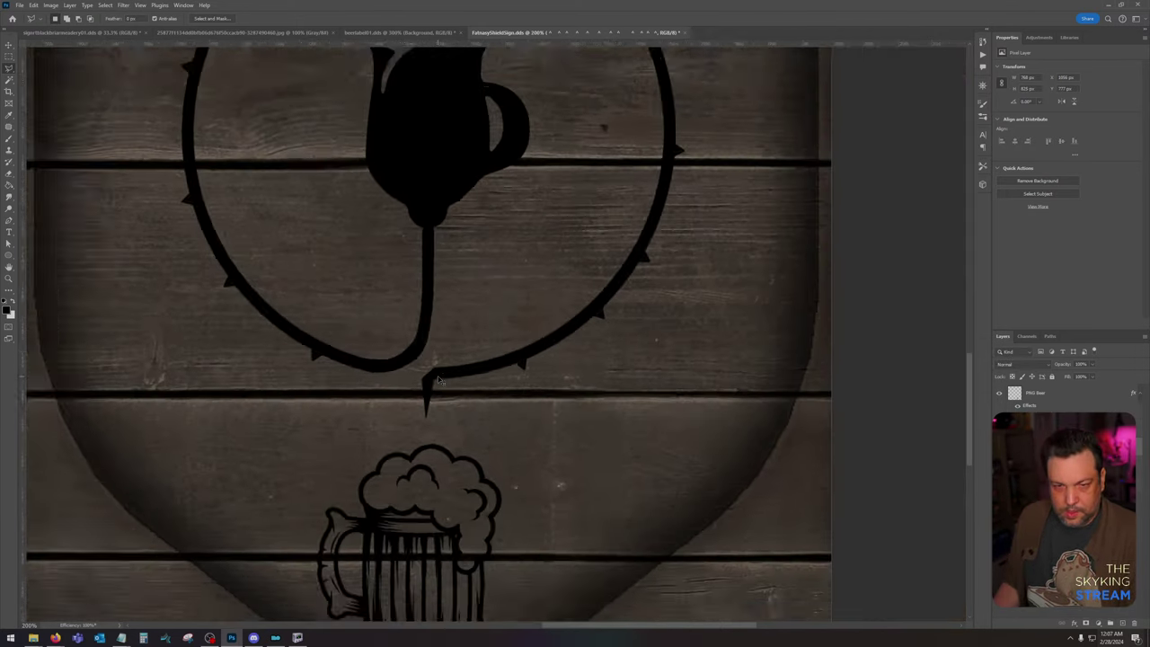
key(ctrl+plus)
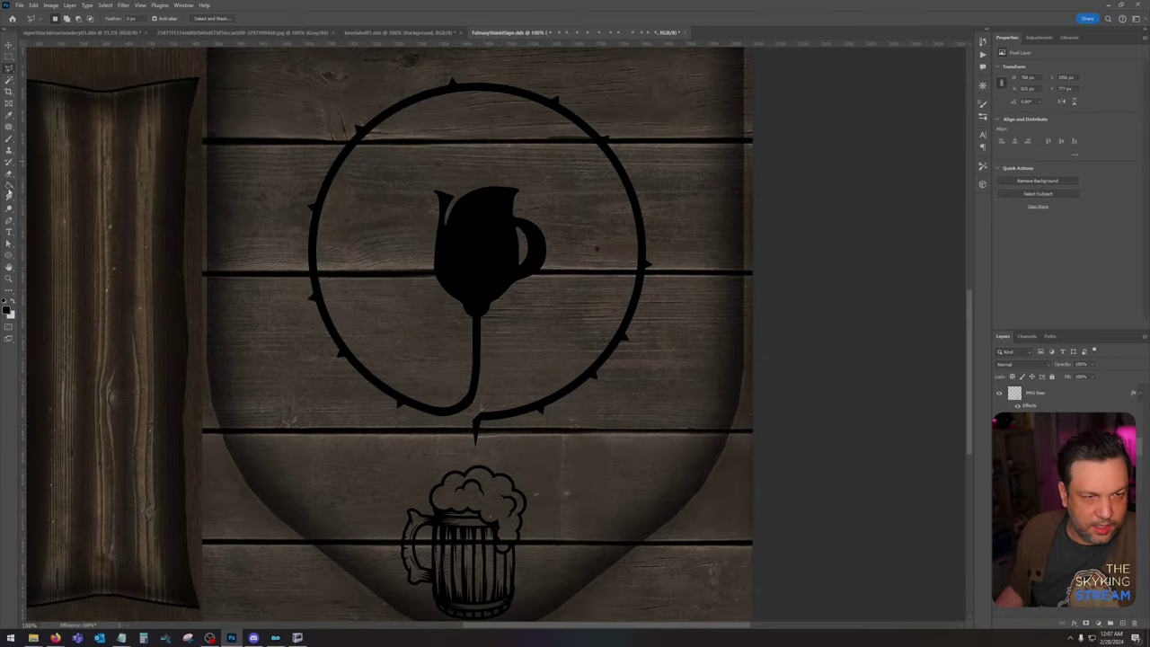
Step: Add path text along the ring's ellipse, replacing the placeholder with "^" characters spaced around the outside of the circle
click(9, 233)
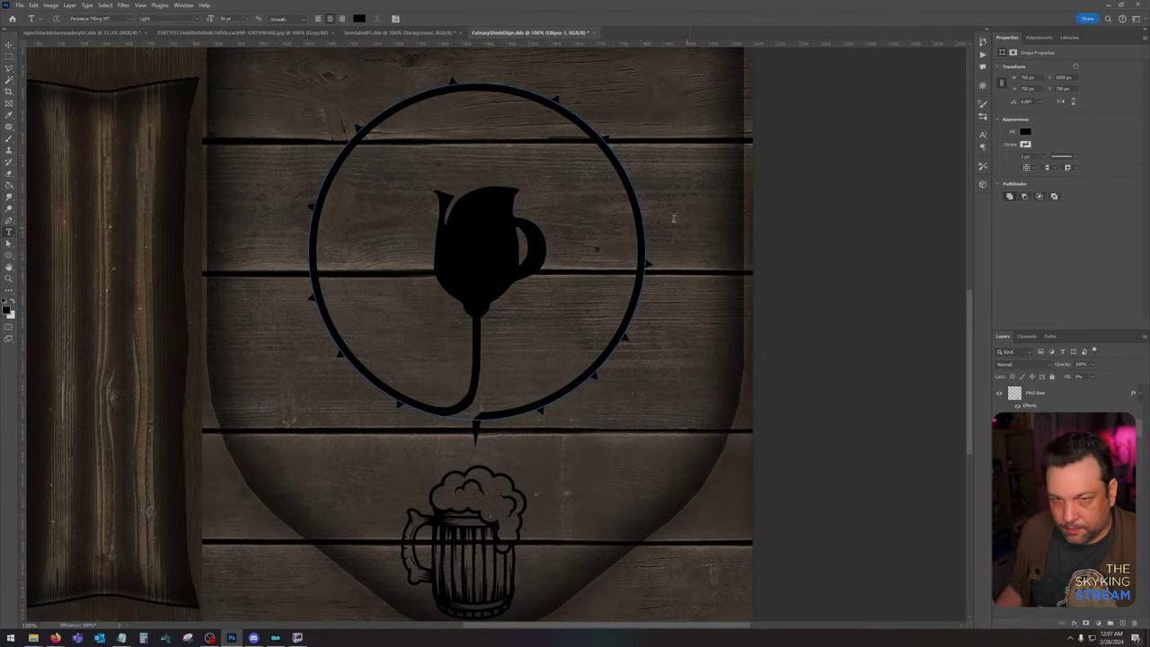
click(479, 84)
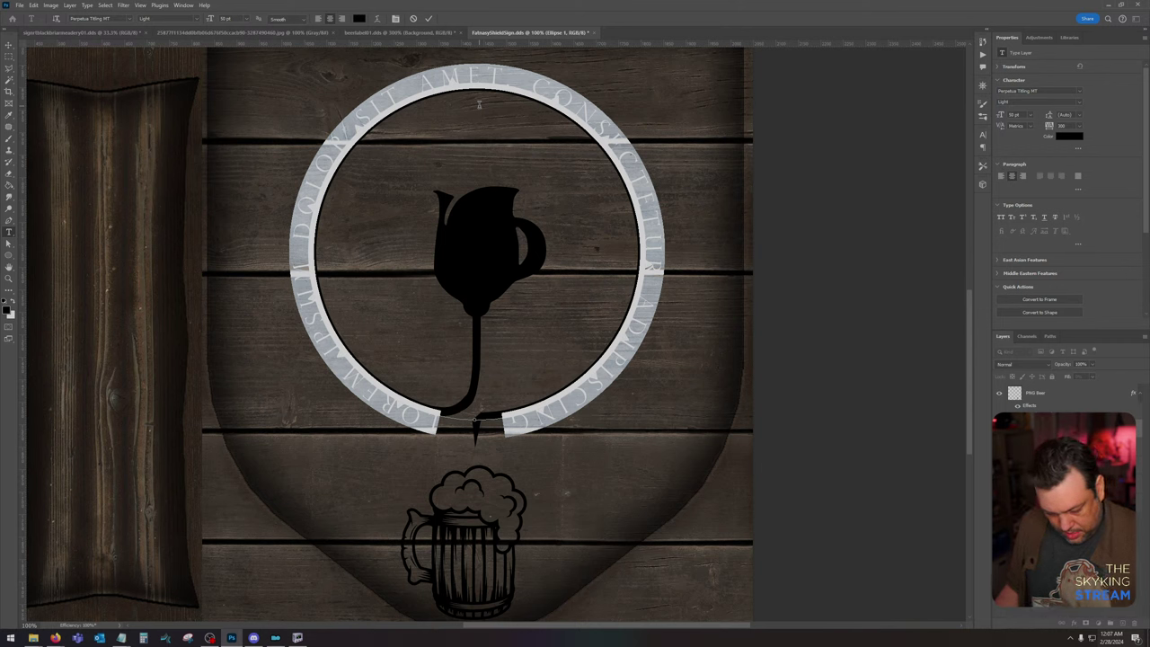
key(BackSpace)
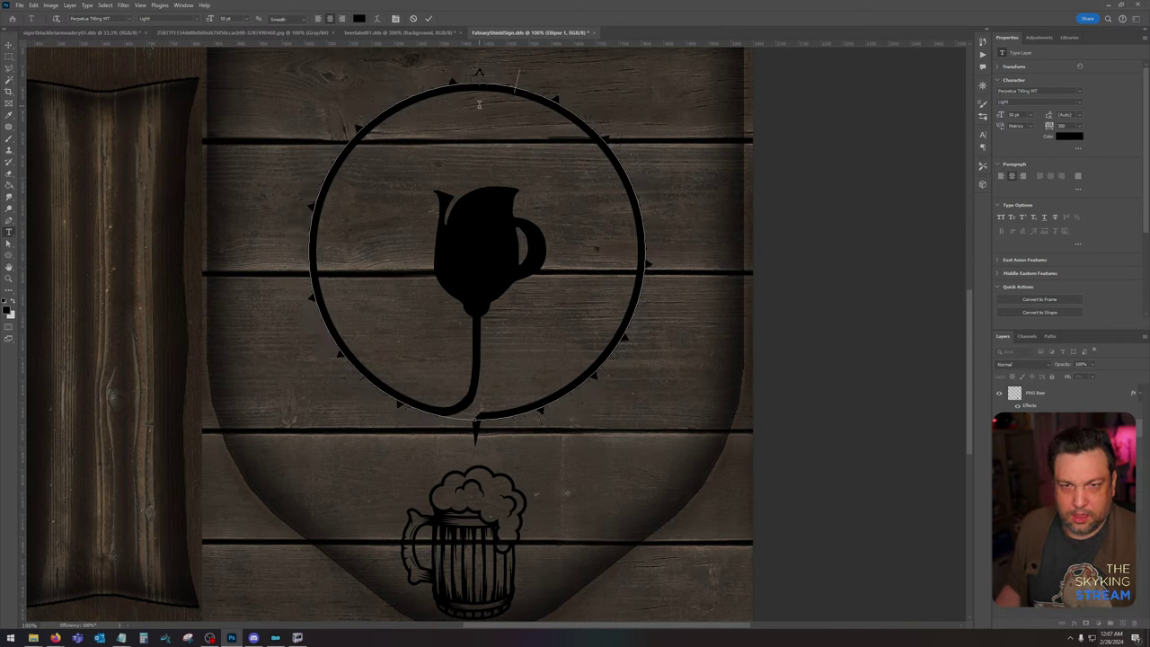
text(^      ^ ^                   )
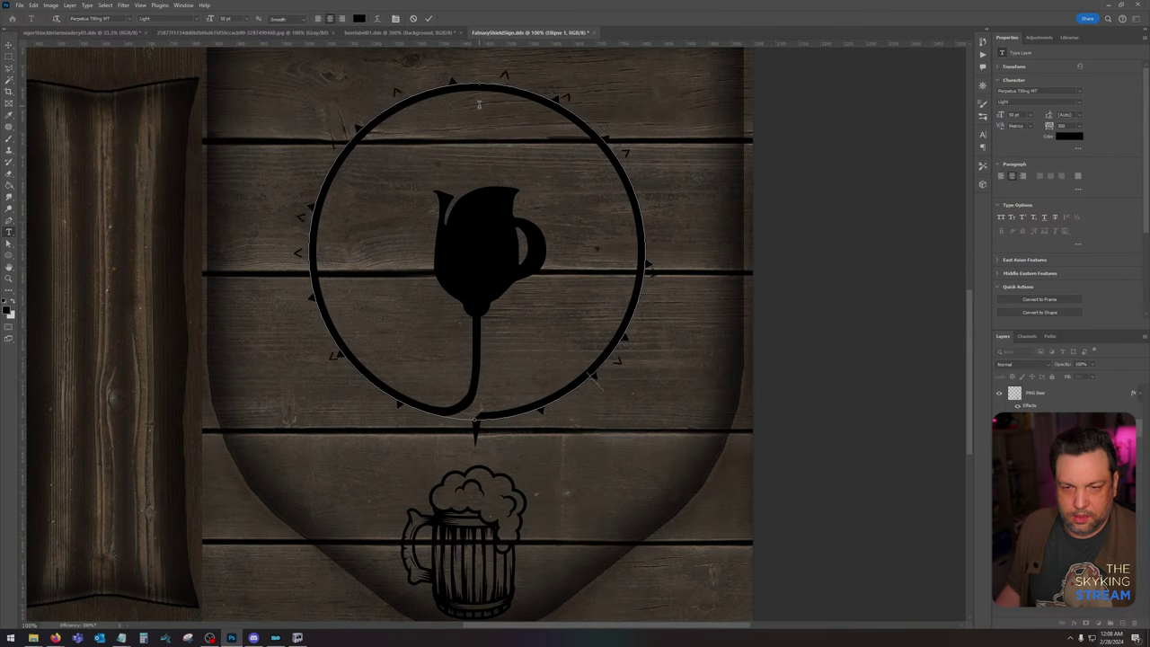
text(          ^   ^)
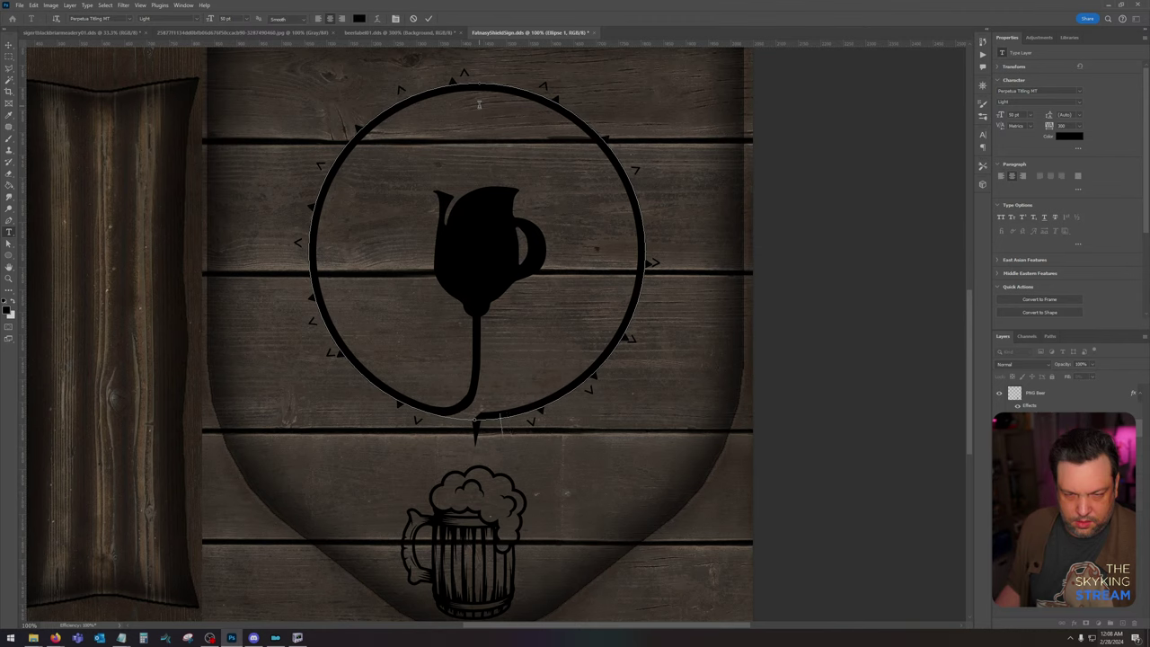
click(366, 380)
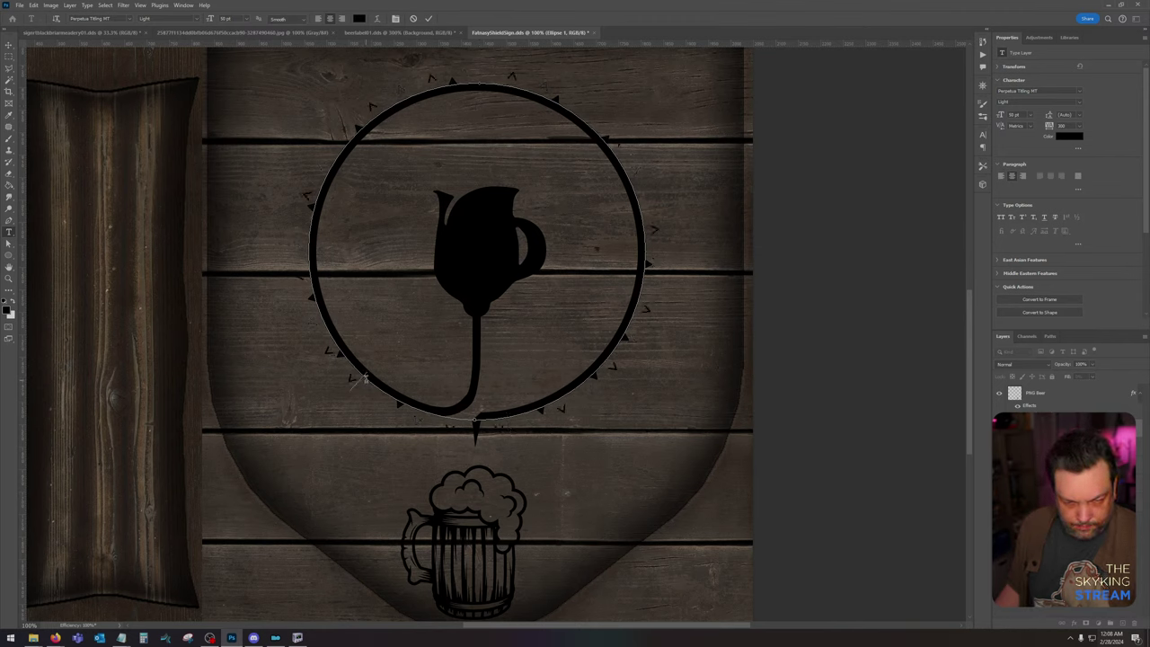
key(BackSpace)
key(BackSpace)
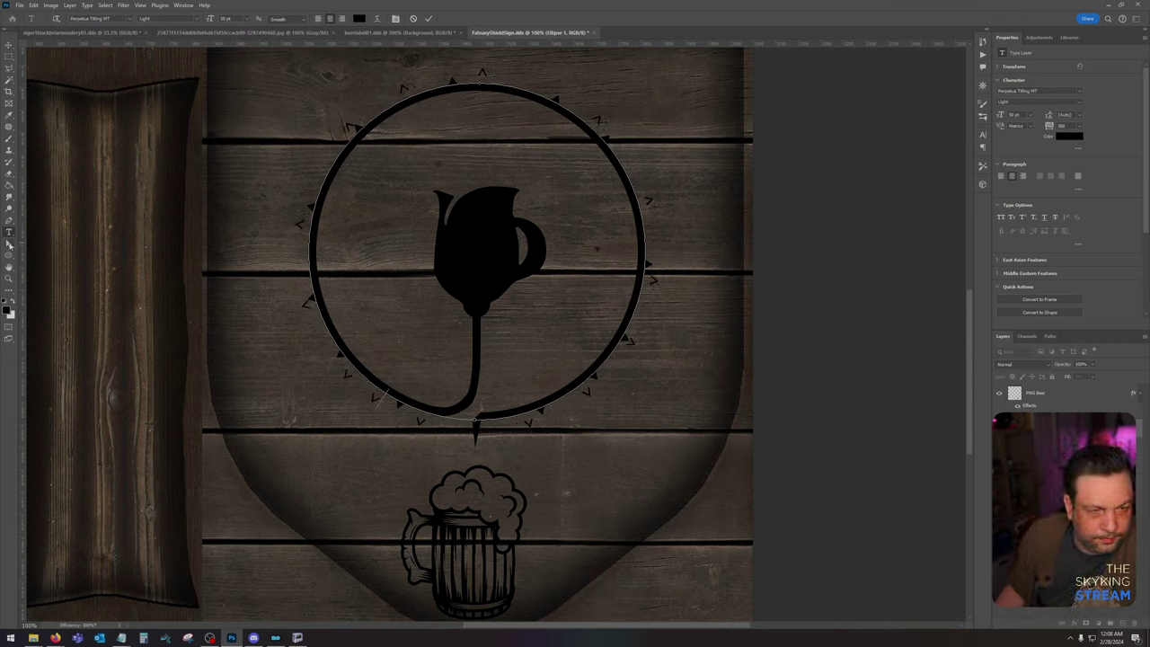
Step: Flip the "^" path text to the inner side of the ring so the thorns point inward, touching the ring
click(10, 245)
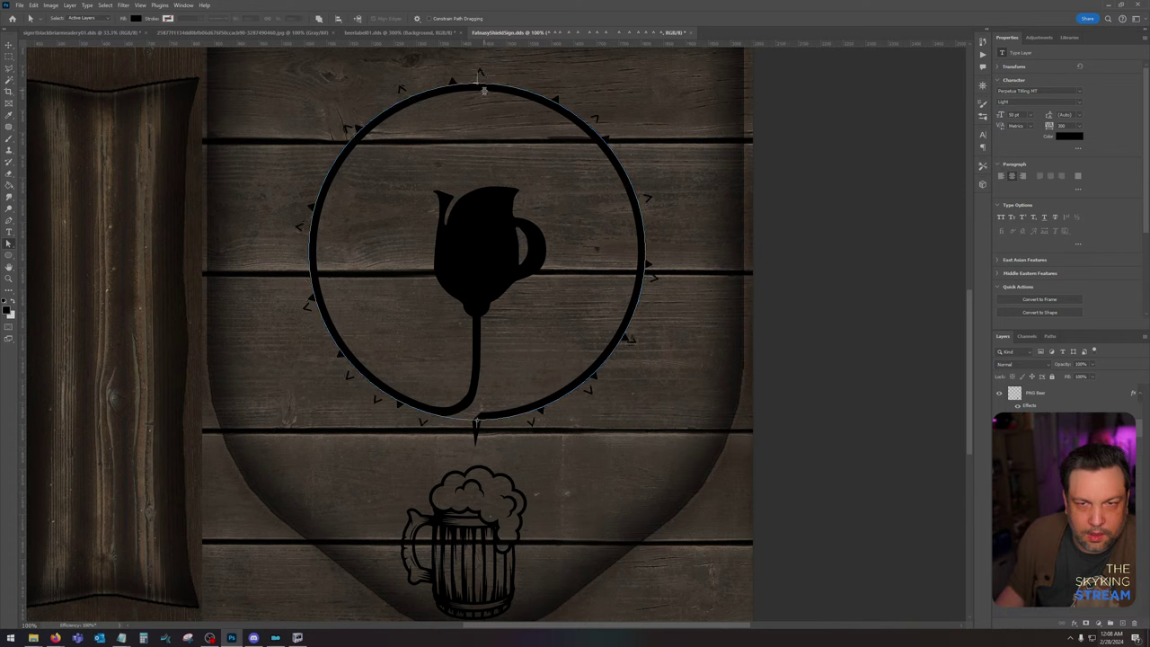
drag(484, 89, 494, 113)
key(Return)
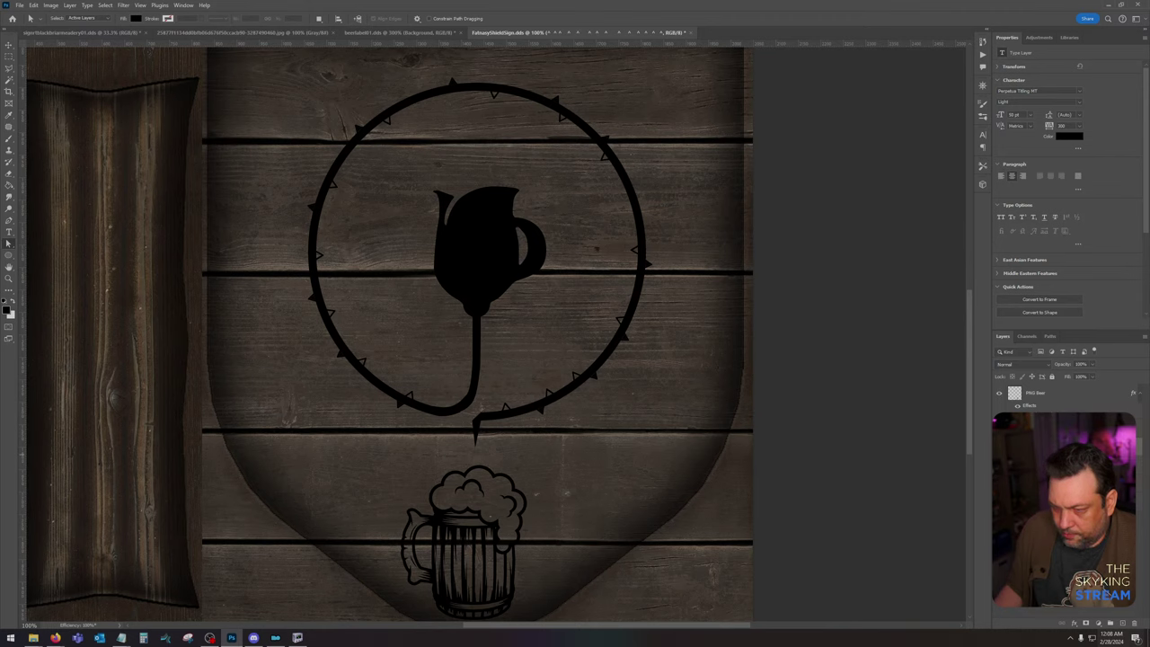
Step: Merge the inner thorn text layer with the emblem's jug and ring layer
shift+click(1079, 464)
right_click(1078, 464)
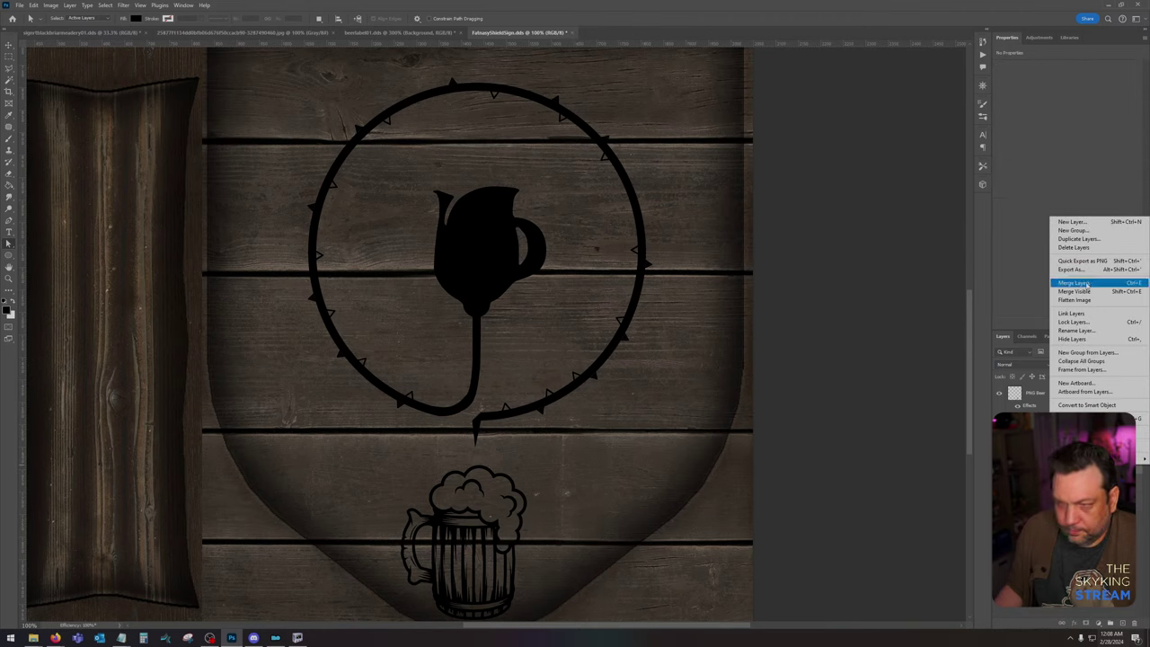
click(1074, 284)
Step: Fill the hollow inner thorns on the lower part and right side of the ring with black using the Paint Bucket
key(z)
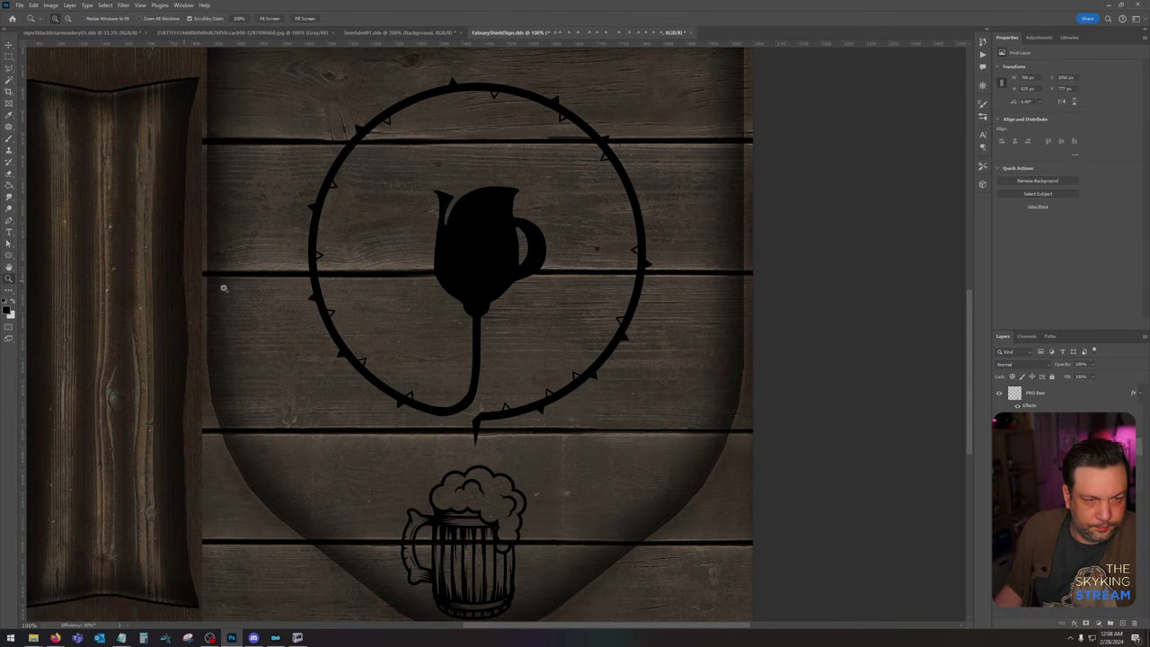
click(333, 292)
click(333, 292)
key(g)
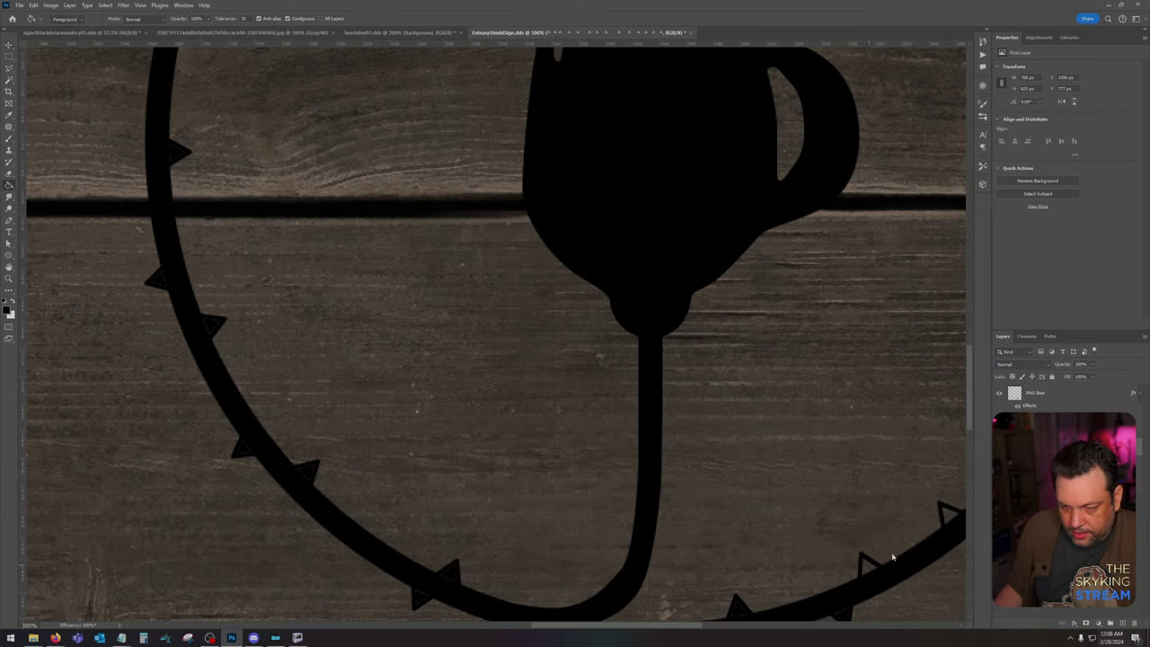
drag(909, 426, 395, 581)
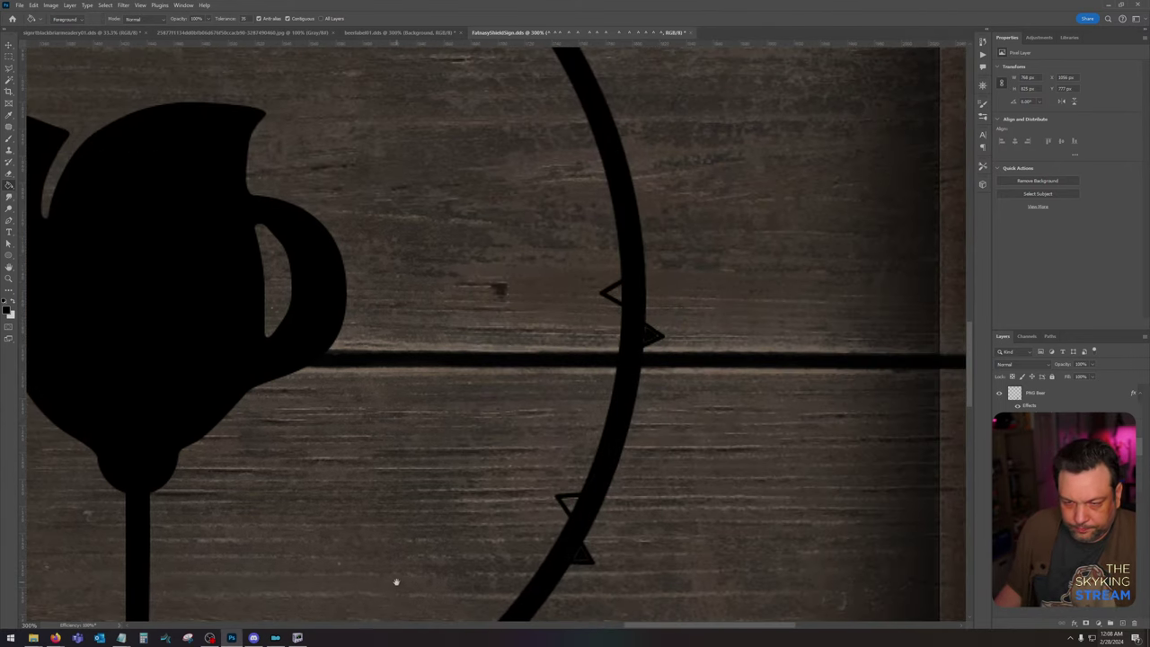
click(575, 503)
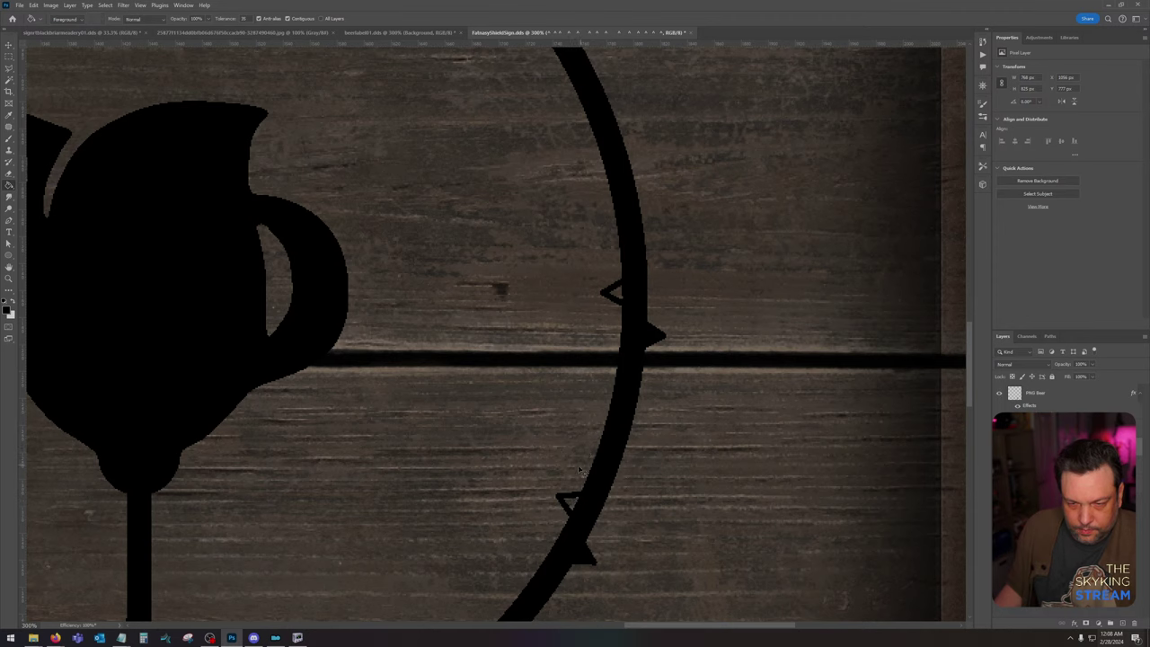
click(611, 288)
scroll(611, 288, up, 3)
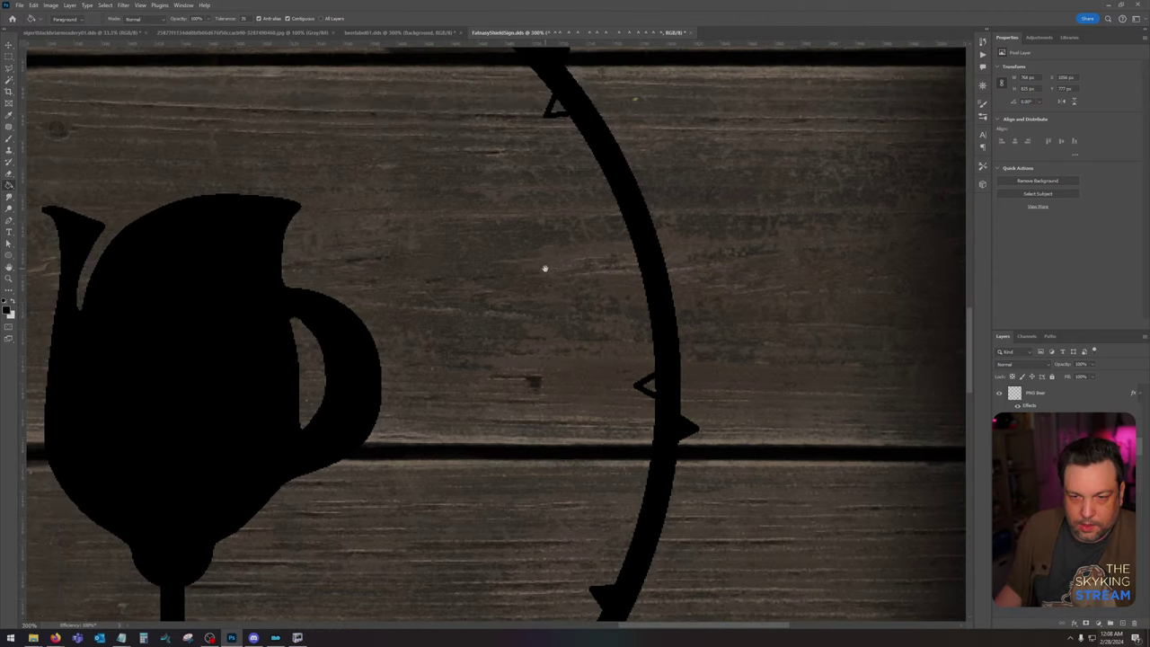
click(654, 392)
click(554, 103)
Step: Fill the remaining hollow inner thorns along the ring's upper arc with black, and check the whole emblem
drag(554, 105, 807, 453)
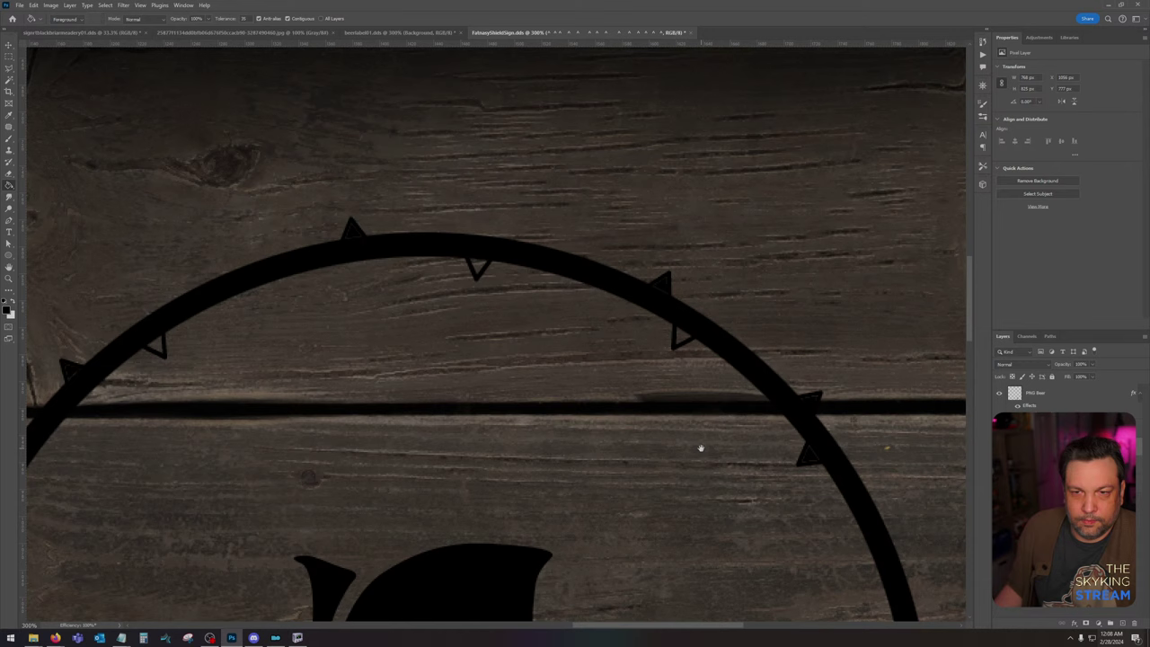
click(675, 337)
click(481, 270)
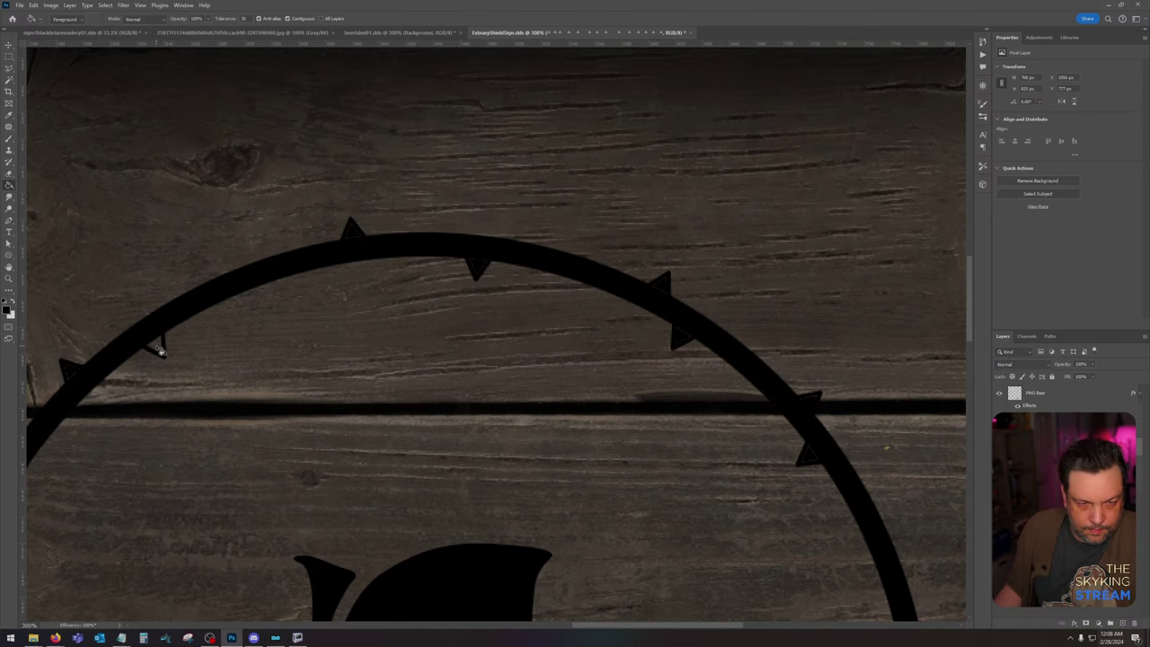
click(157, 347)
drag(228, 432, 349, 341)
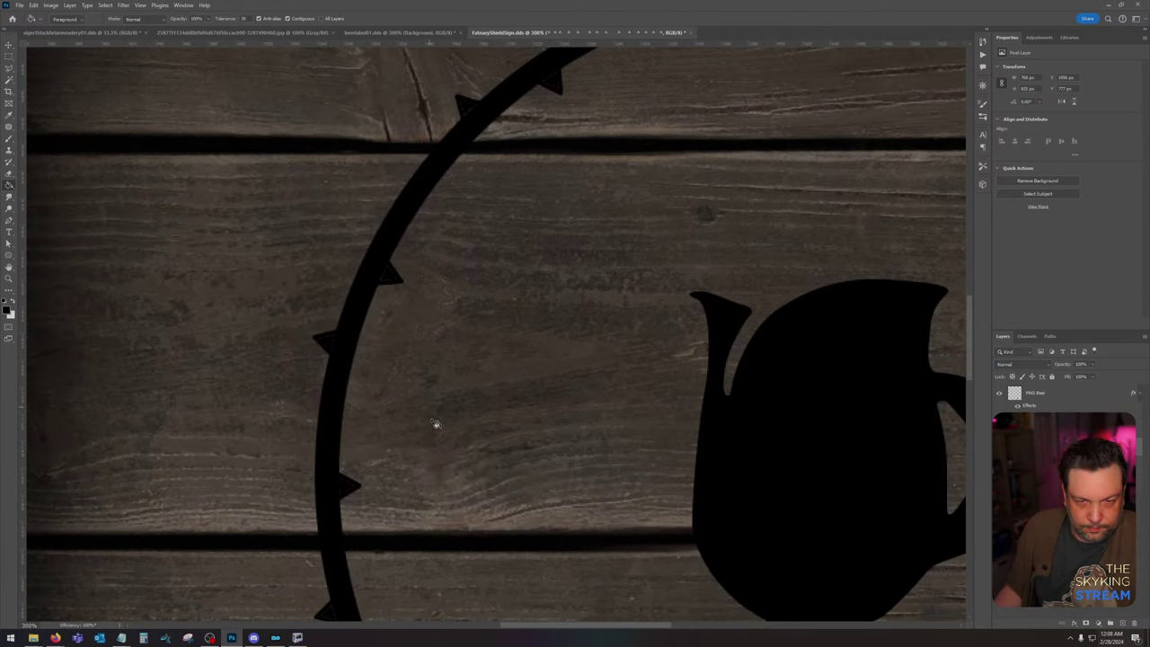
drag(436, 423, 124, 110)
scroll(351, 255, down, 2)
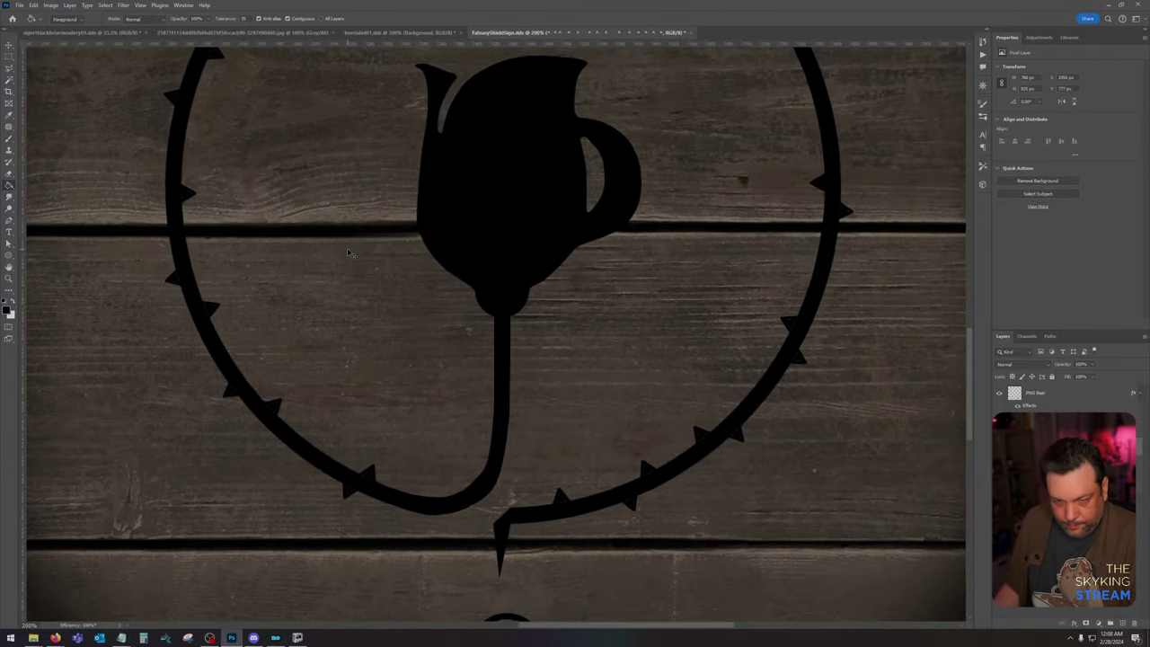
scroll(352, 255, down, 1)
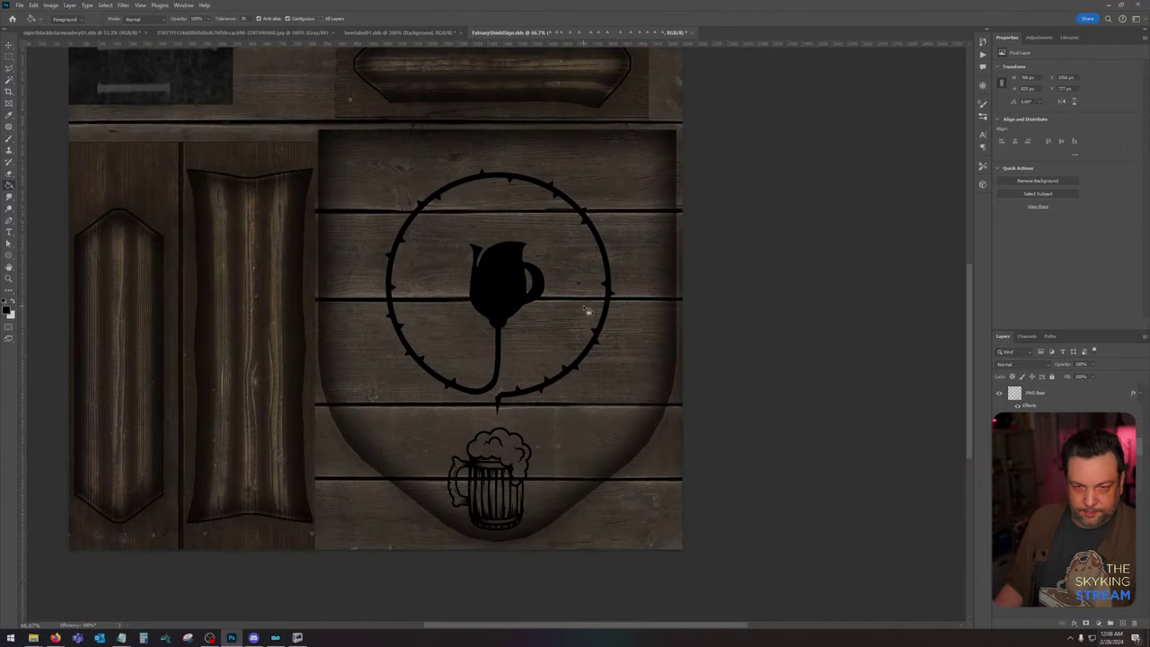
scroll(588, 311, up, 2)
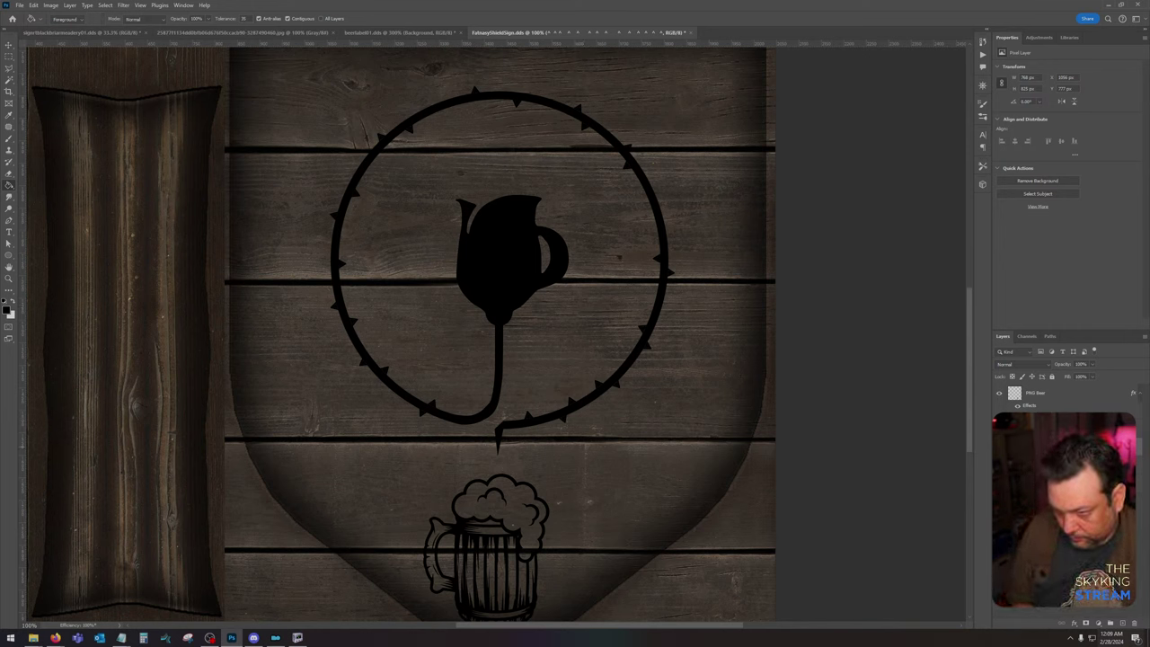
Step: Rename the merged emblem layer as Circle and give it a dark red outside stroke
key(Return)
double_click(1065, 432)
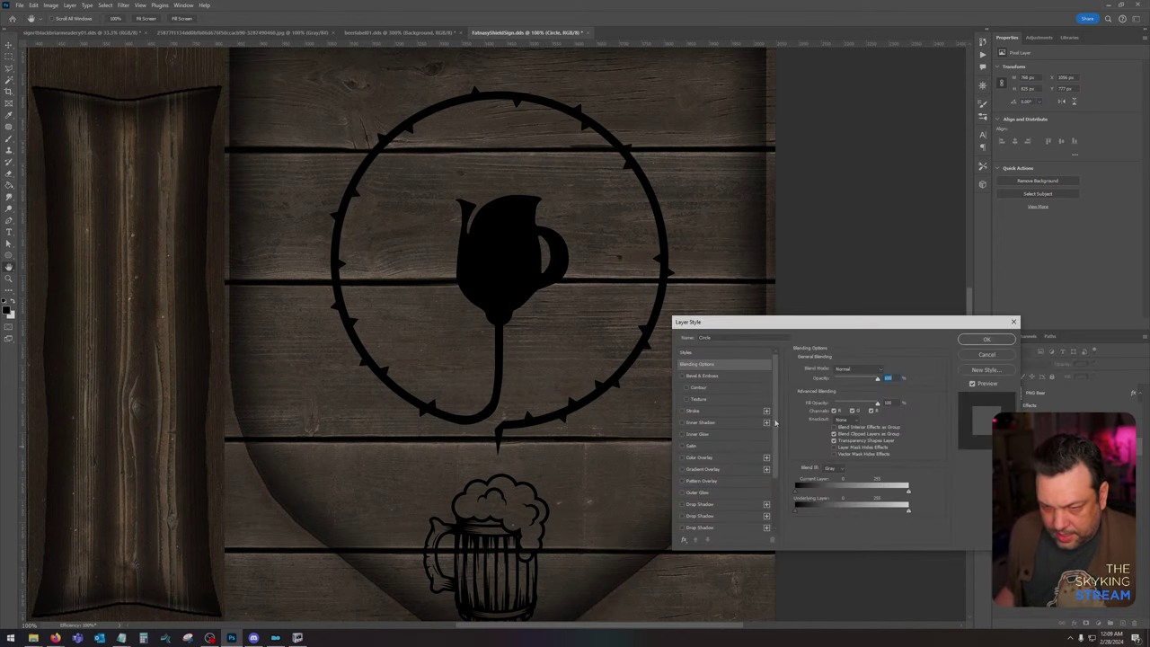
click(705, 410)
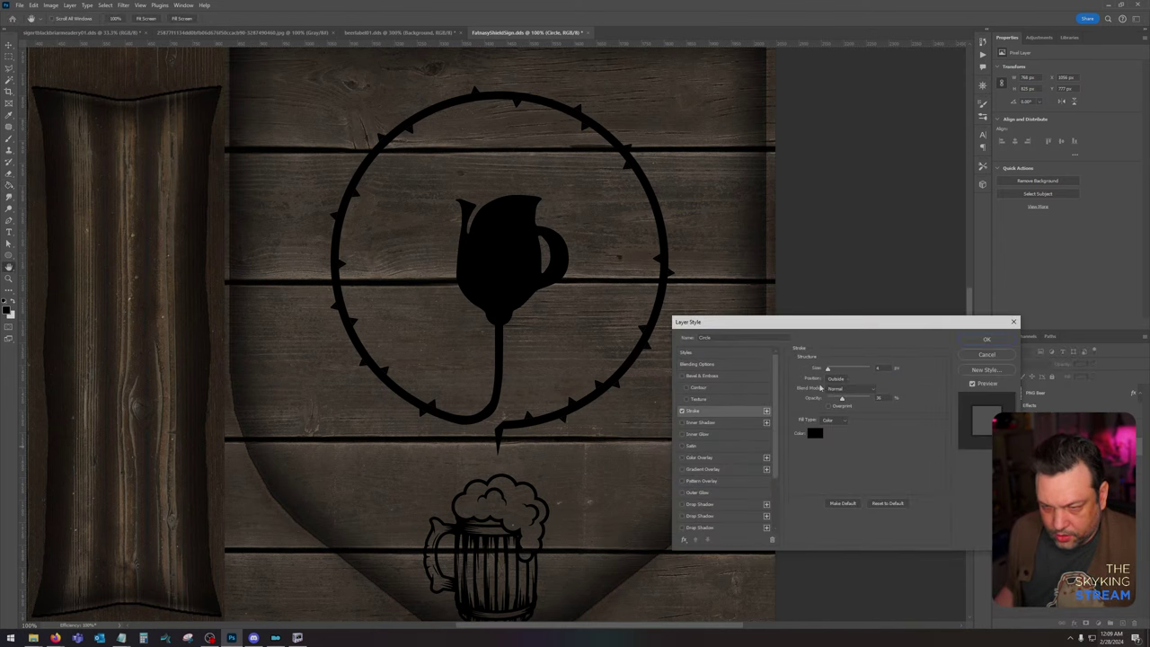
click(815, 434)
click(230, 427)
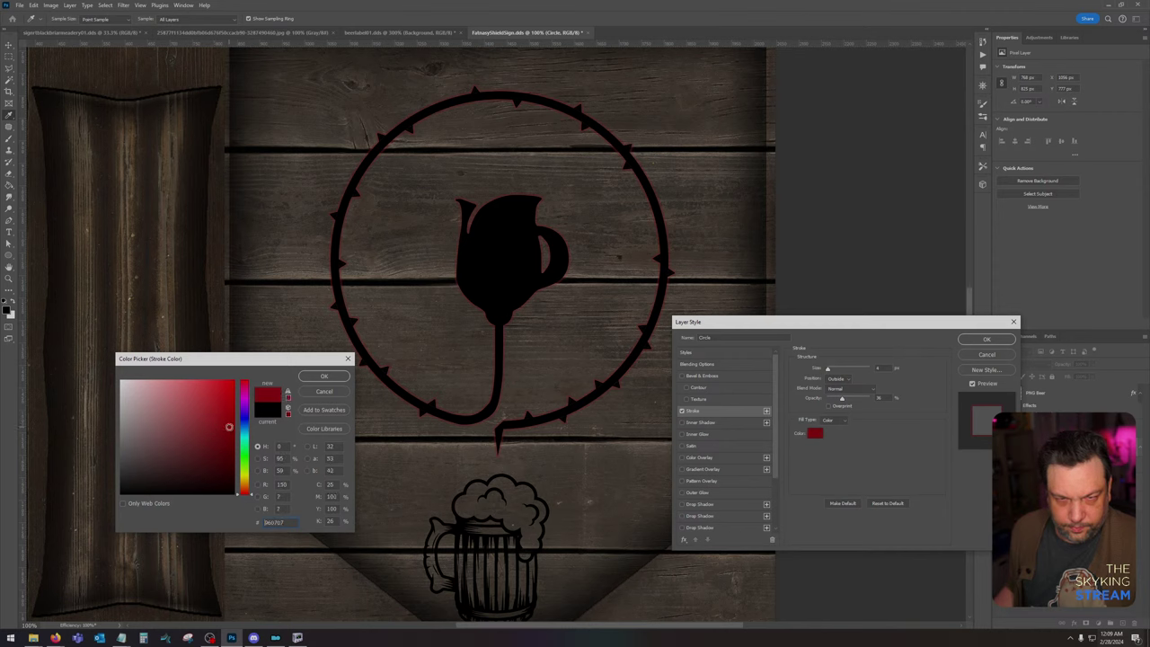
drag(229, 427, 262, 430)
click(325, 376)
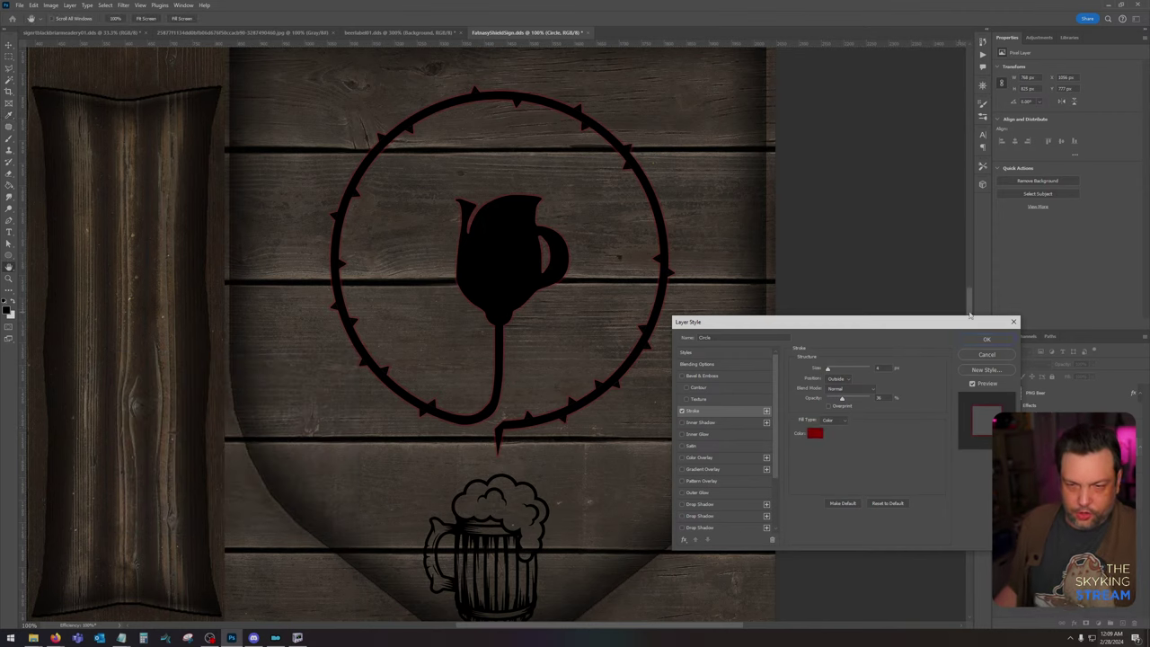
click(987, 341)
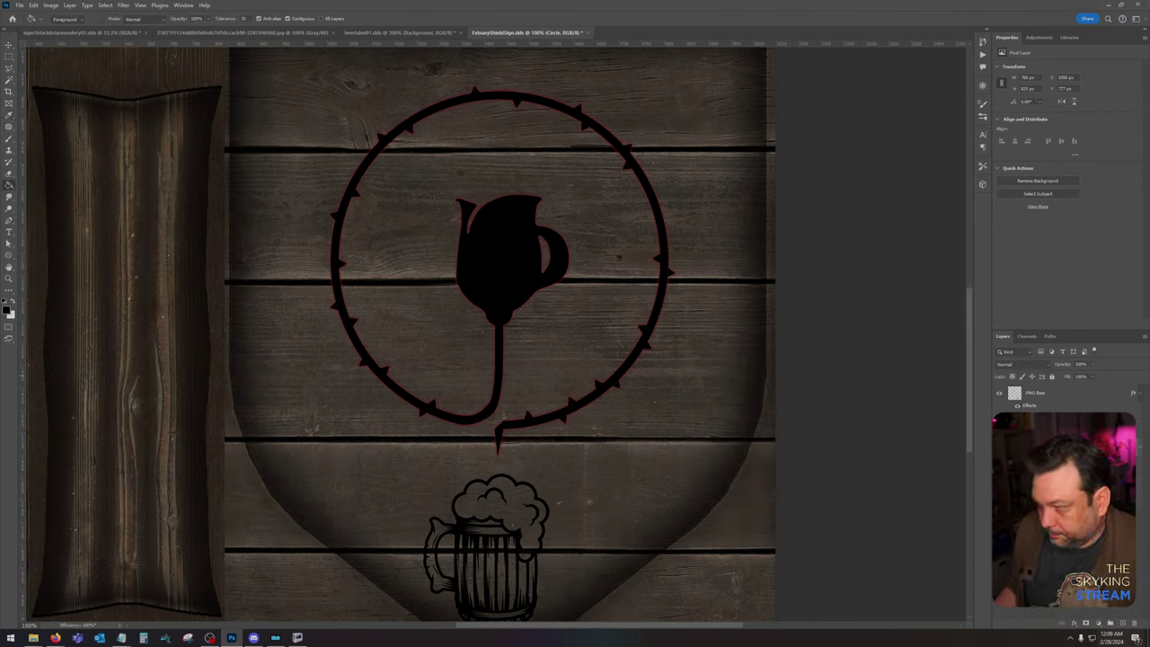
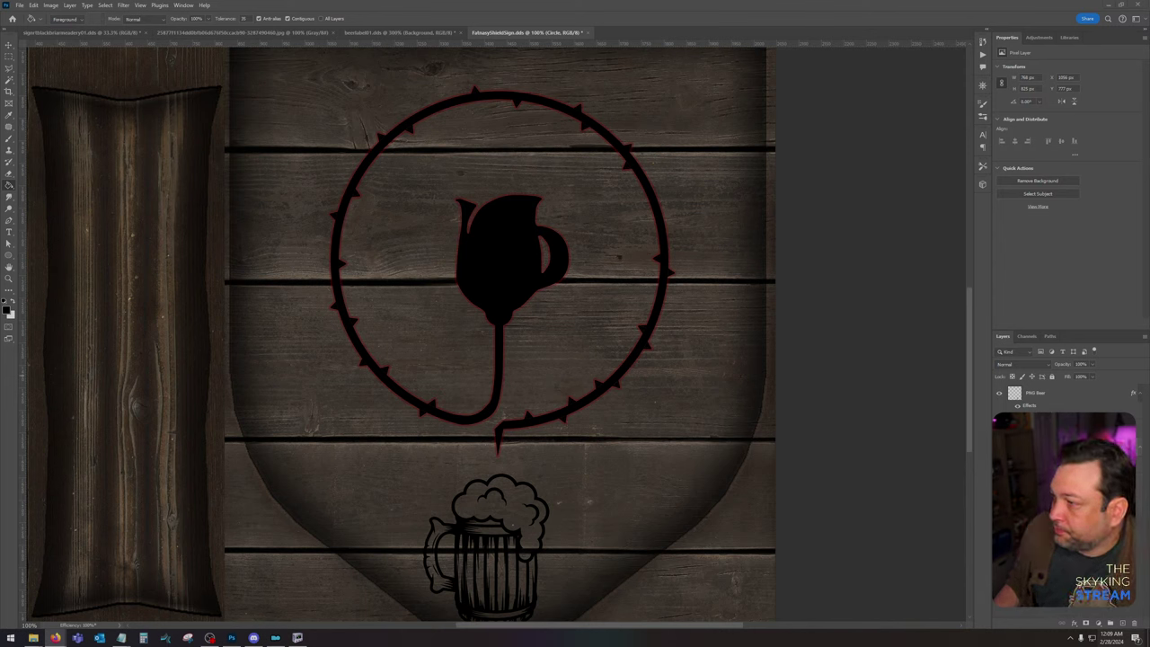
Step: Open drop.png from the Desktop and paste the blue water drop into the shield sign document
click(19, 5)
click(40, 28)
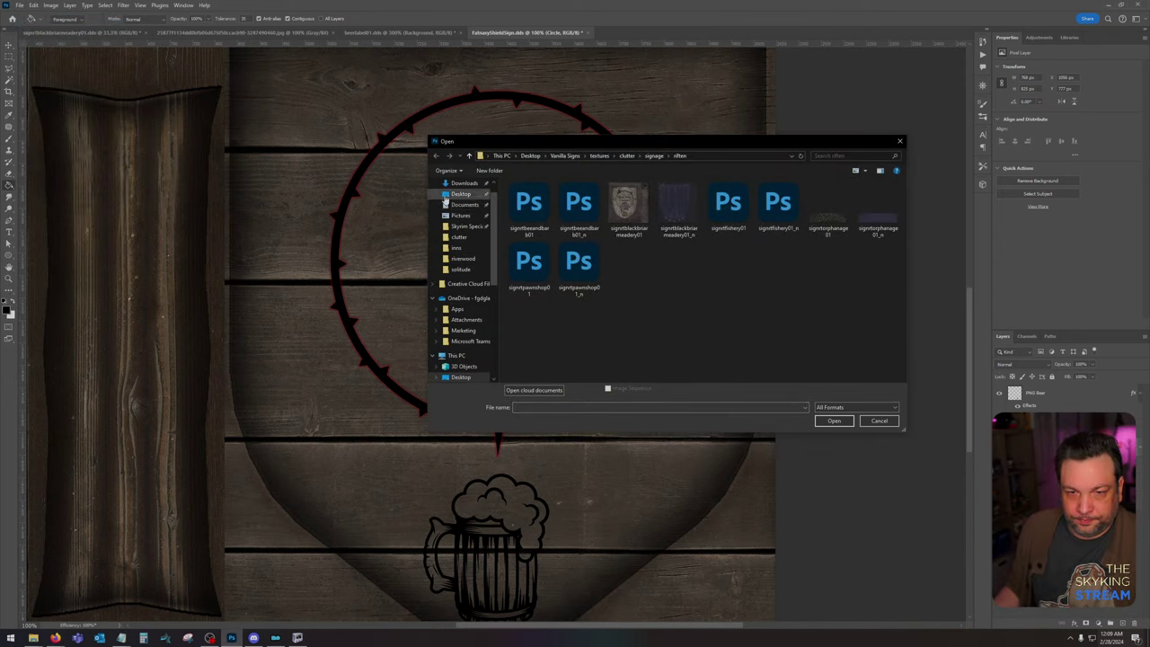
click(445, 197)
scroll(814, 279, down, 1)
double_click(627, 277)
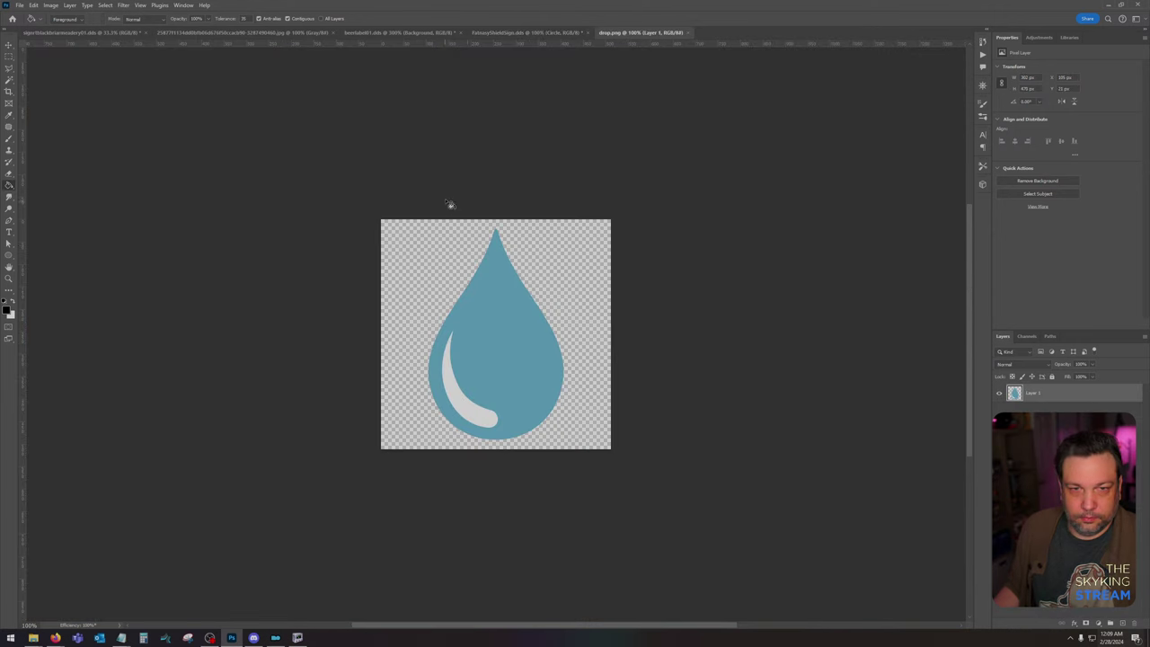
click(492, 32)
key(ctrl+v)
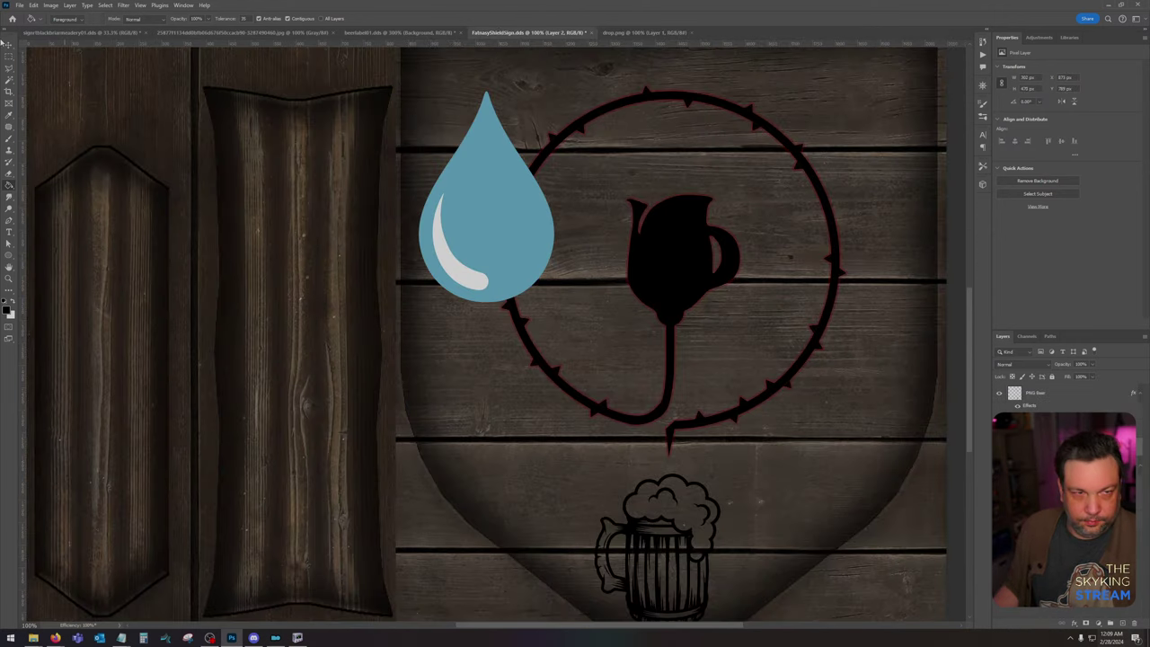
Step: Scale the water drop down to about 46 px wide and place it directly below the ring's pointed tip
click(36, 7)
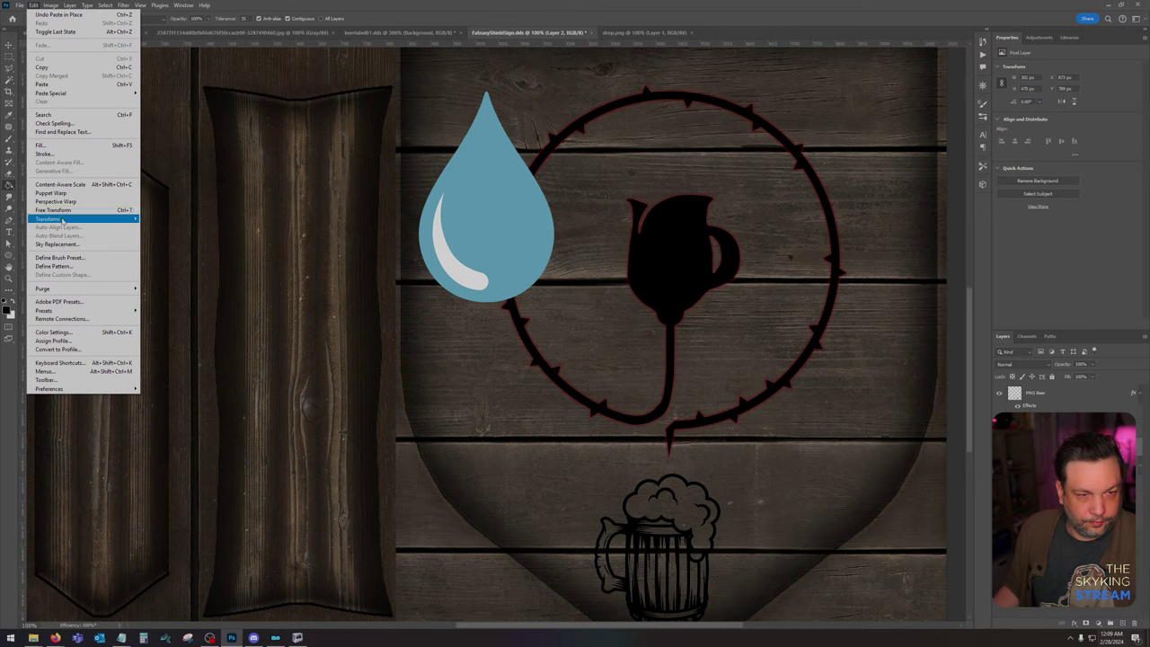
mouse_move(62, 221)
click(171, 231)
drag(417, 88, 666, 470)
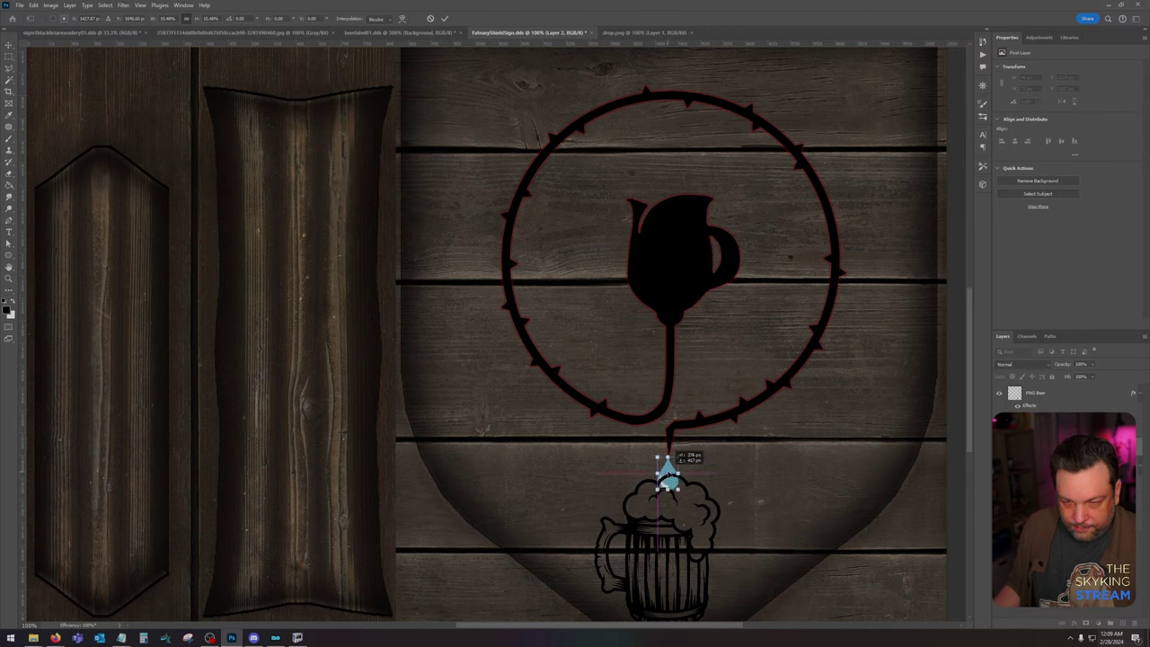
key(Return)
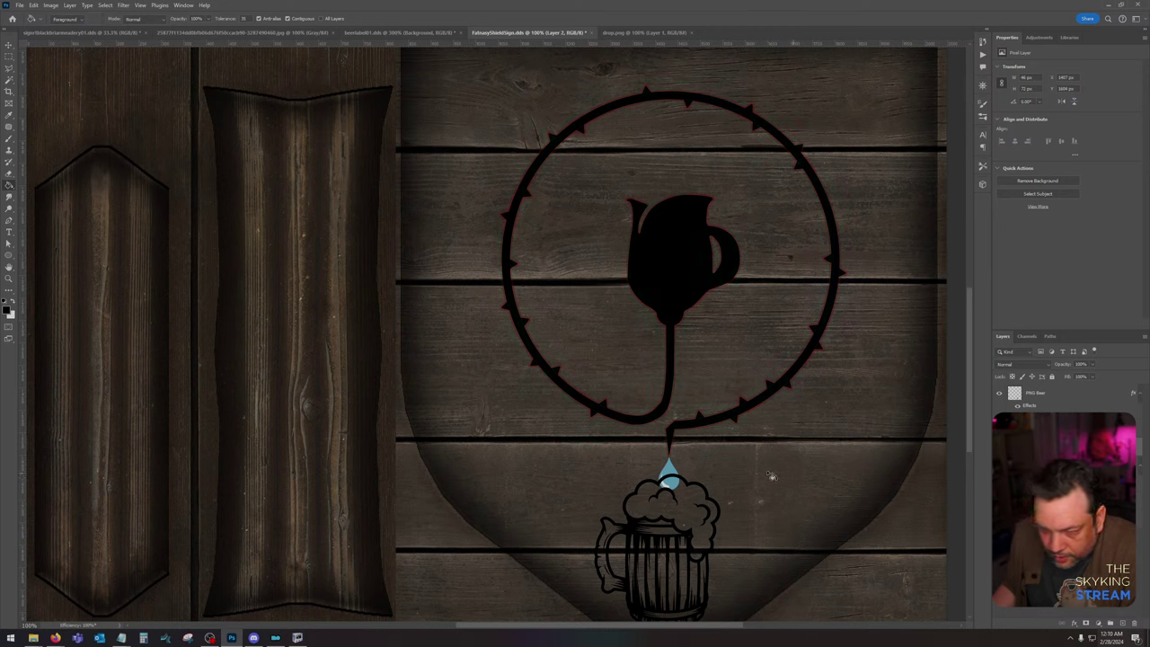
click(8, 45)
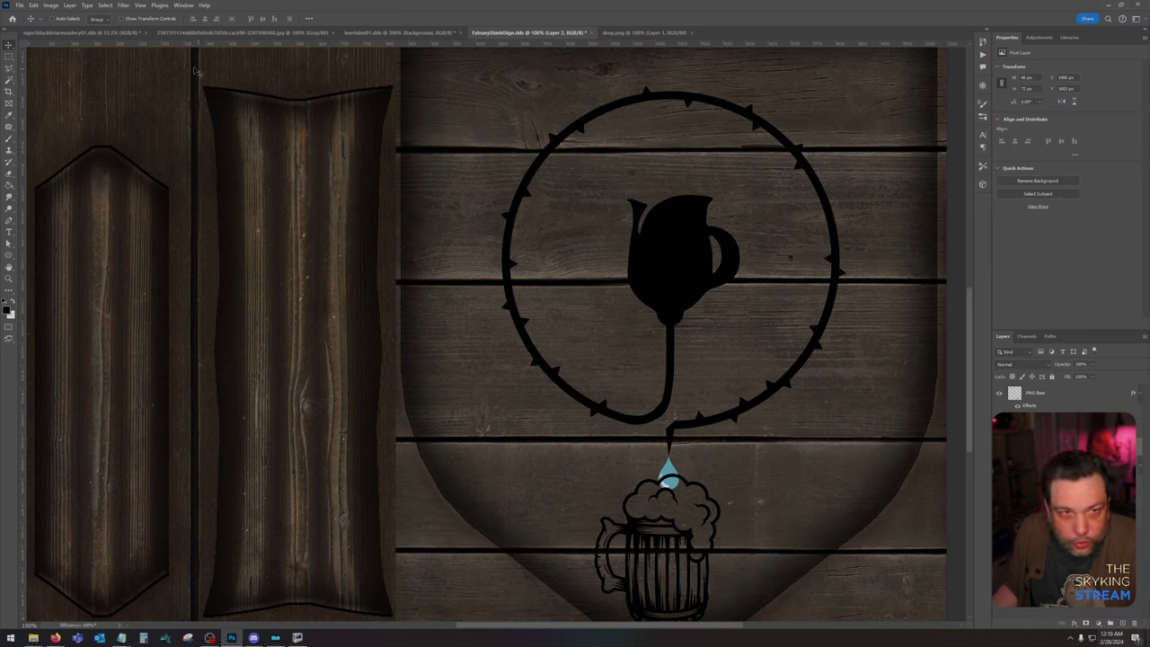
Step: Recolour the blue water drop red using Hue/Saturation with Colorize enabled, hue 0 and saturation raised above 25
click(50, 5)
mouse_move(90, 25)
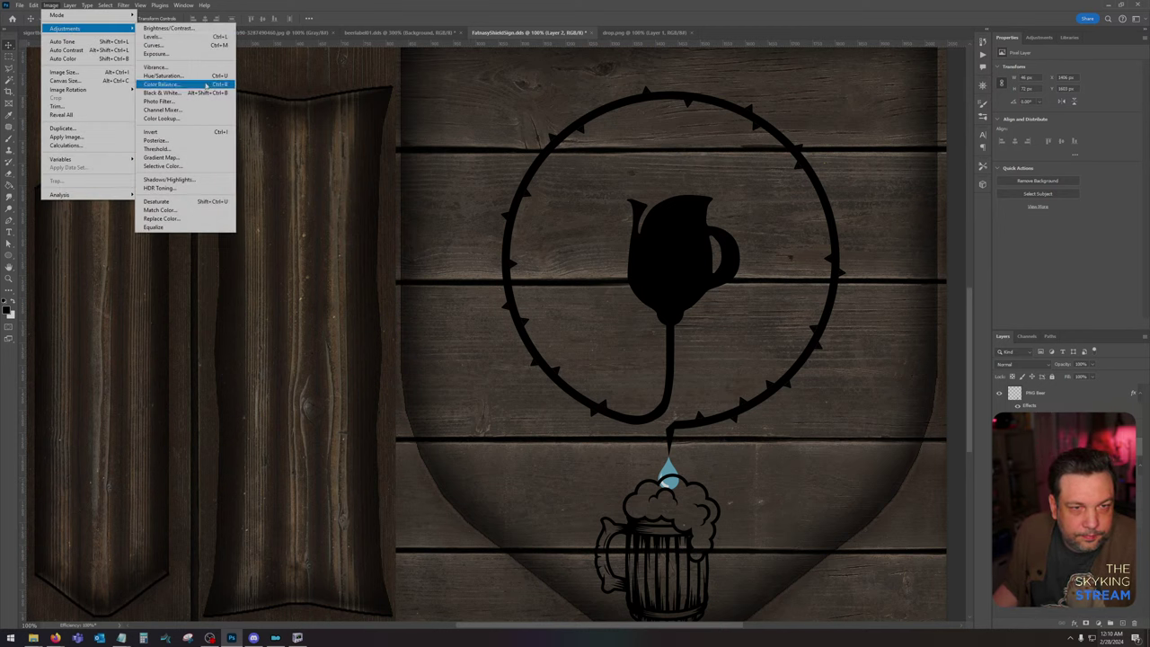
click(162, 76)
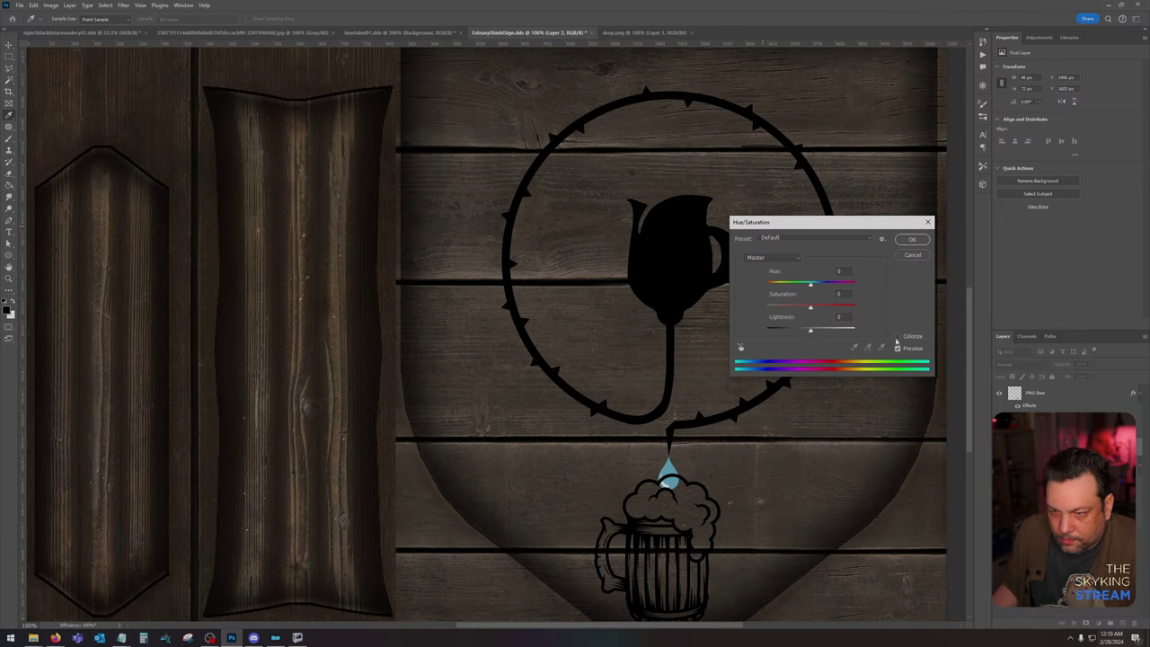
click(898, 337)
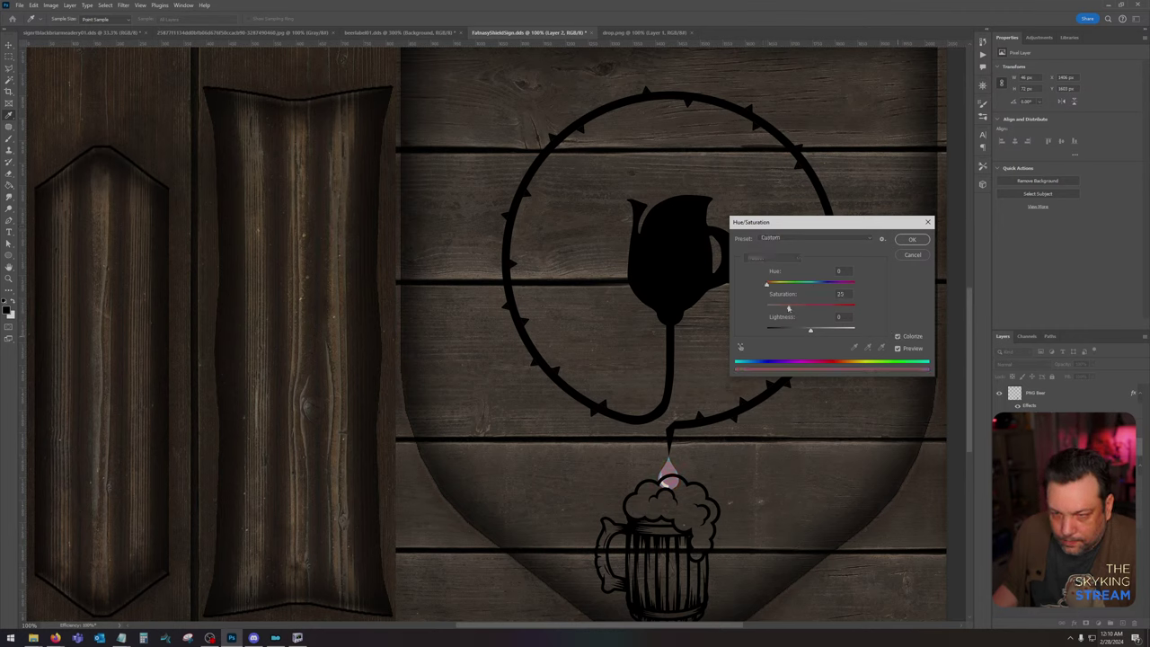
mouse_move(790, 309)
mouse_down()
mouse_move(837, 308)
mouse_move(791, 330)
mouse_move(809, 308)
mouse_up()
click(912, 239)
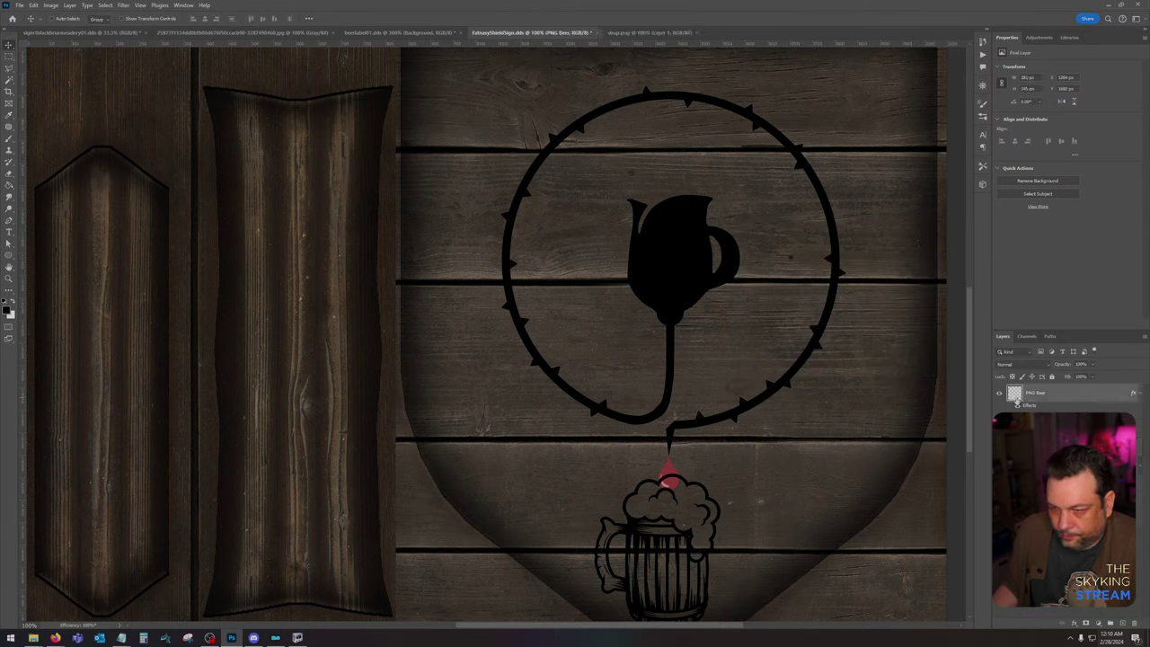
Step: Clear the PNG Beer layer's style and scale the mug down to about 76% so it sits below the red drop
right_click(1047, 395)
click(1084, 354)
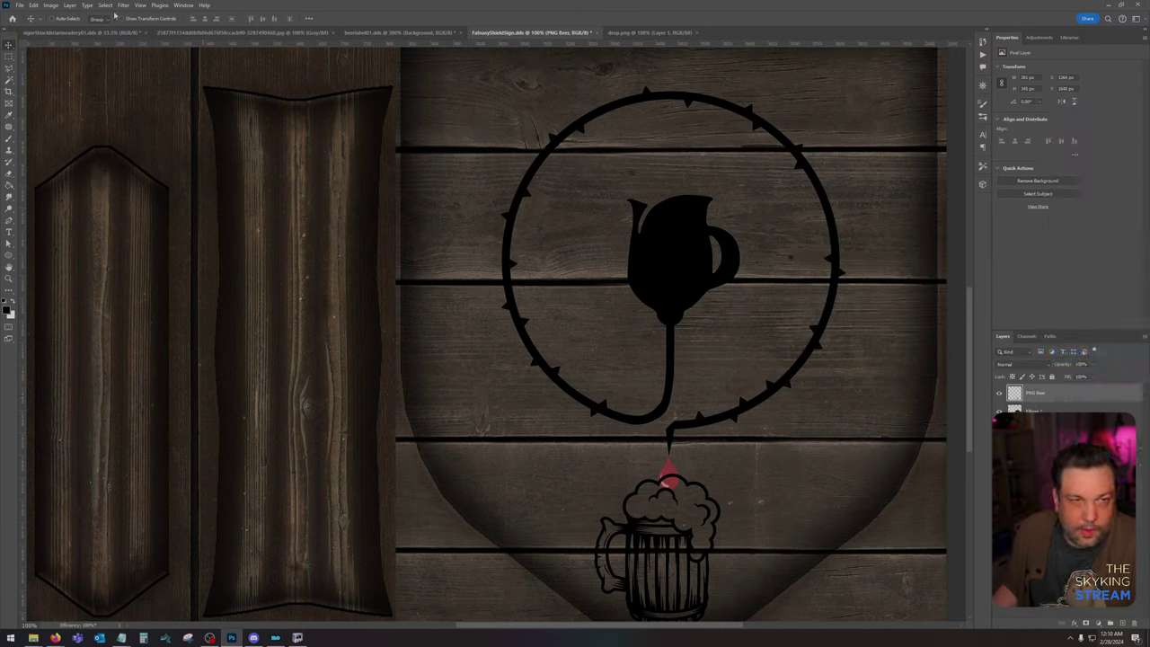
click(33, 4)
mouse_move(72, 219)
click(171, 241)
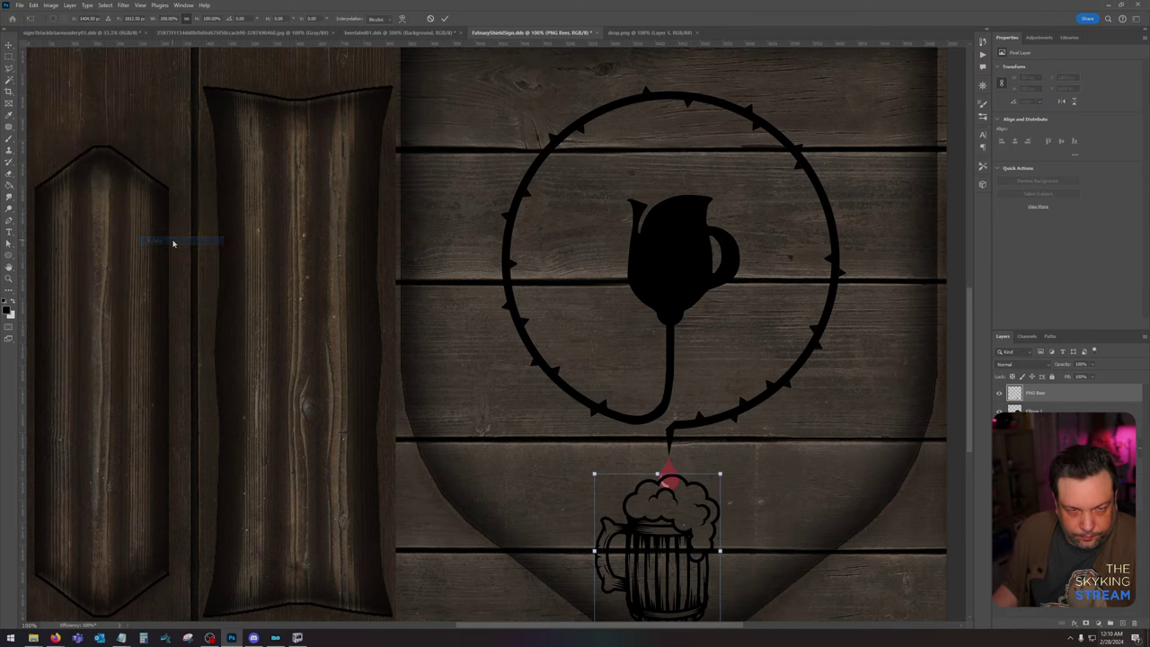
right_click(642, 494)
click(652, 324)
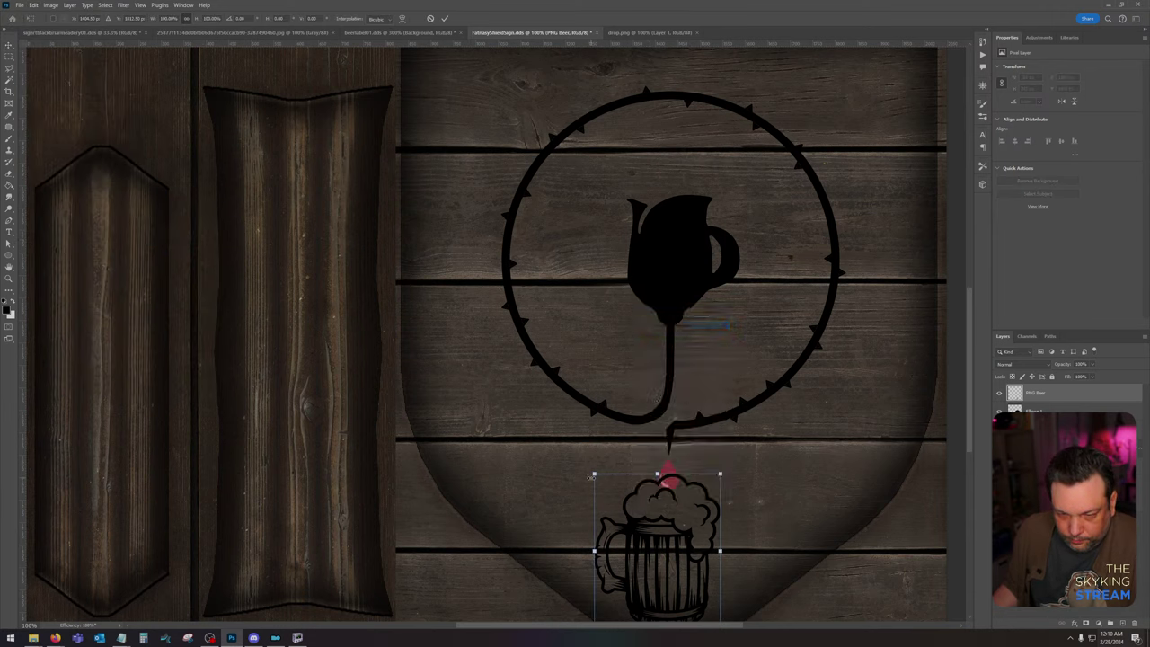
drag(594, 474, 609, 492)
drag(669, 522, 669, 526)
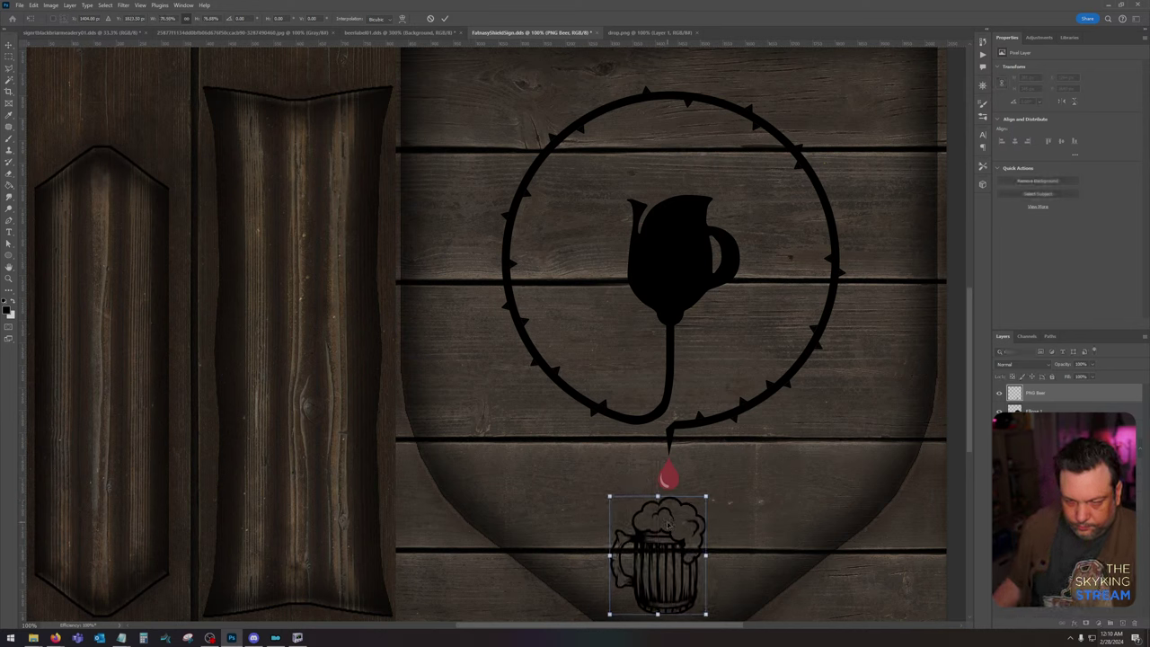
key(Return)
drag(786, 449, 747, 398)
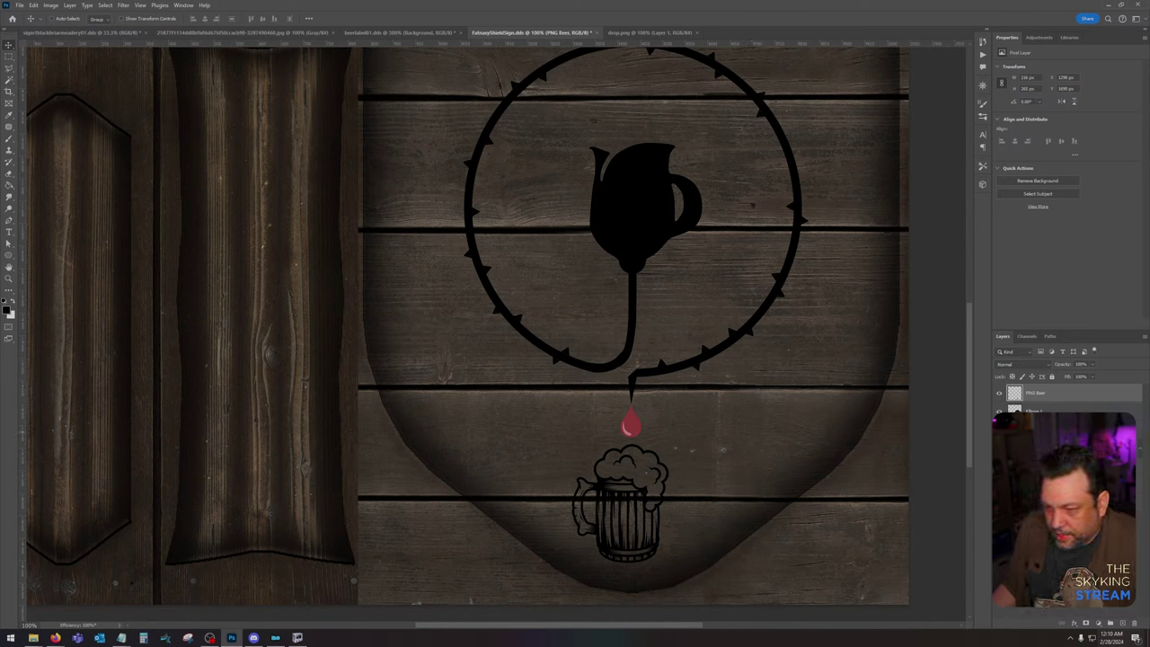
Step: Thin the Circle layer's outside stroke, set its opacity to 100% and match its colour to the drop's red
double_click(1070, 428)
click(737, 416)
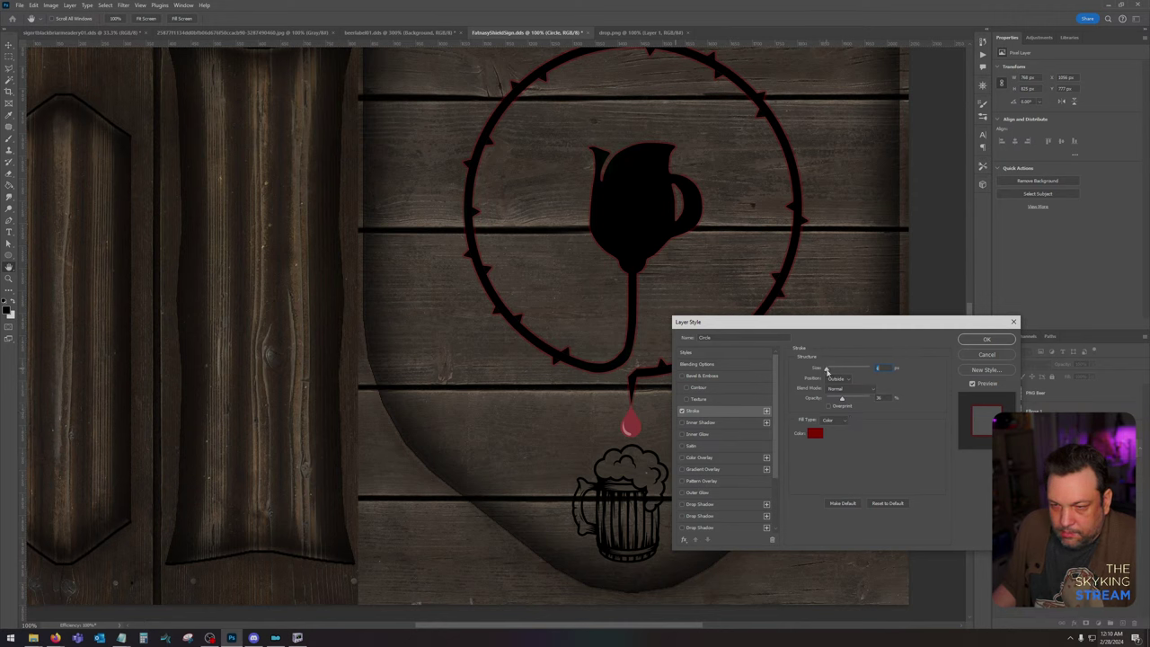
click(812, 435)
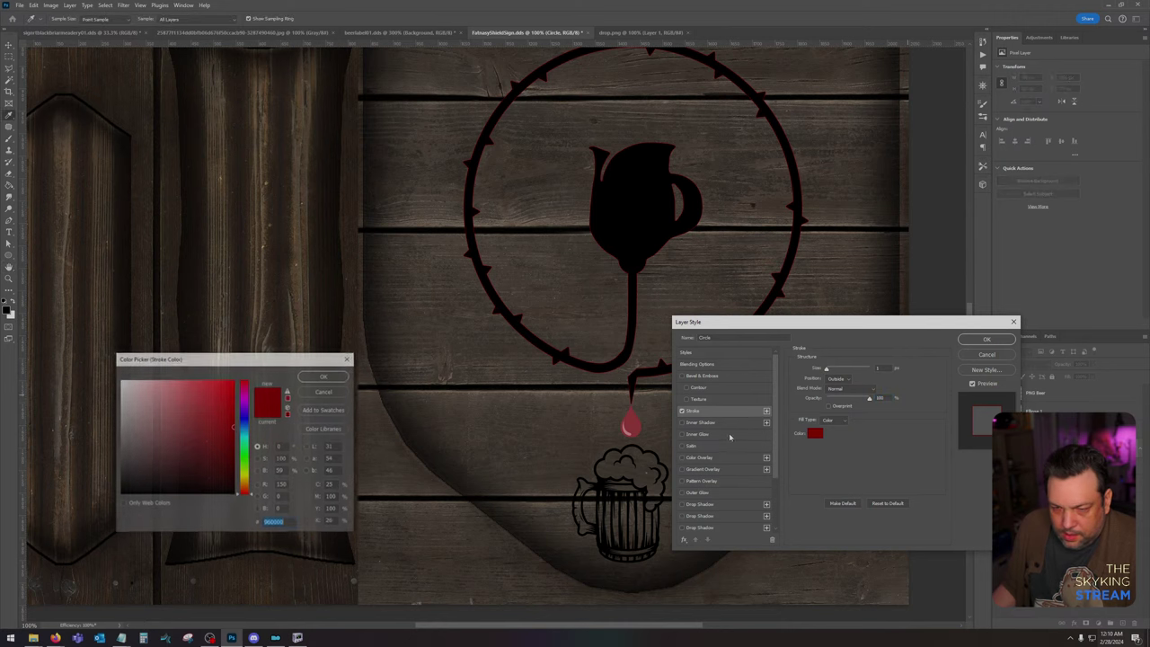
click(343, 374)
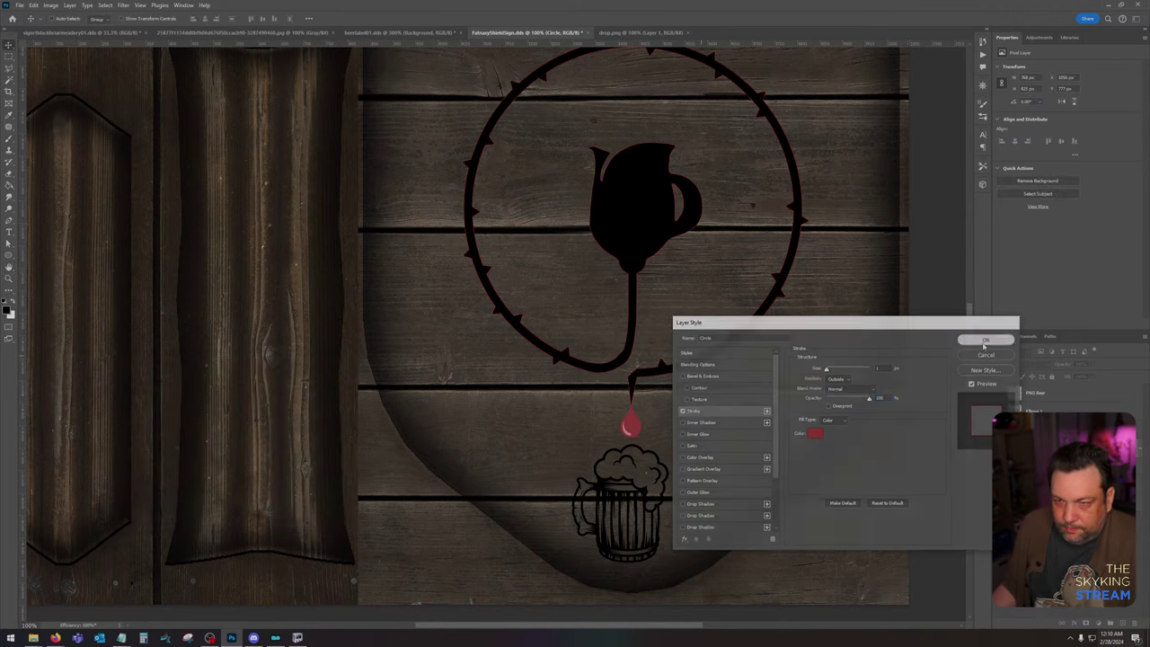
click(1007, 339)
drag(716, 357, 680, 407)
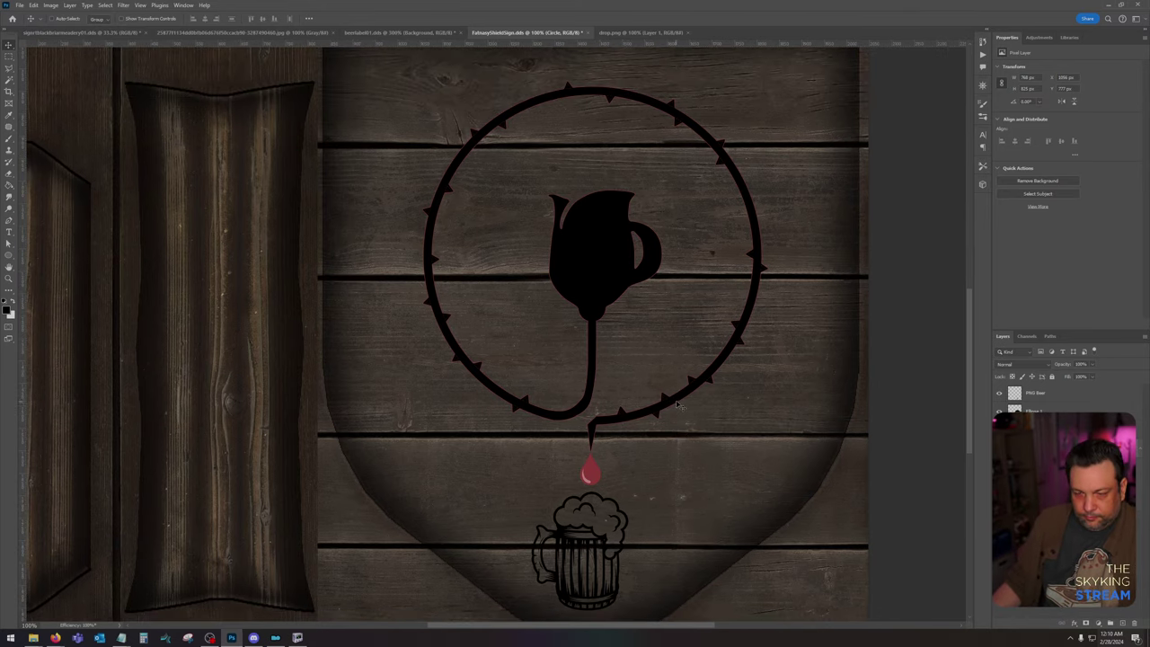
Step: Create a new empty layer directly beneath the PNG Beer layer for colouring the mug
click(1065, 410)
click(1124, 622)
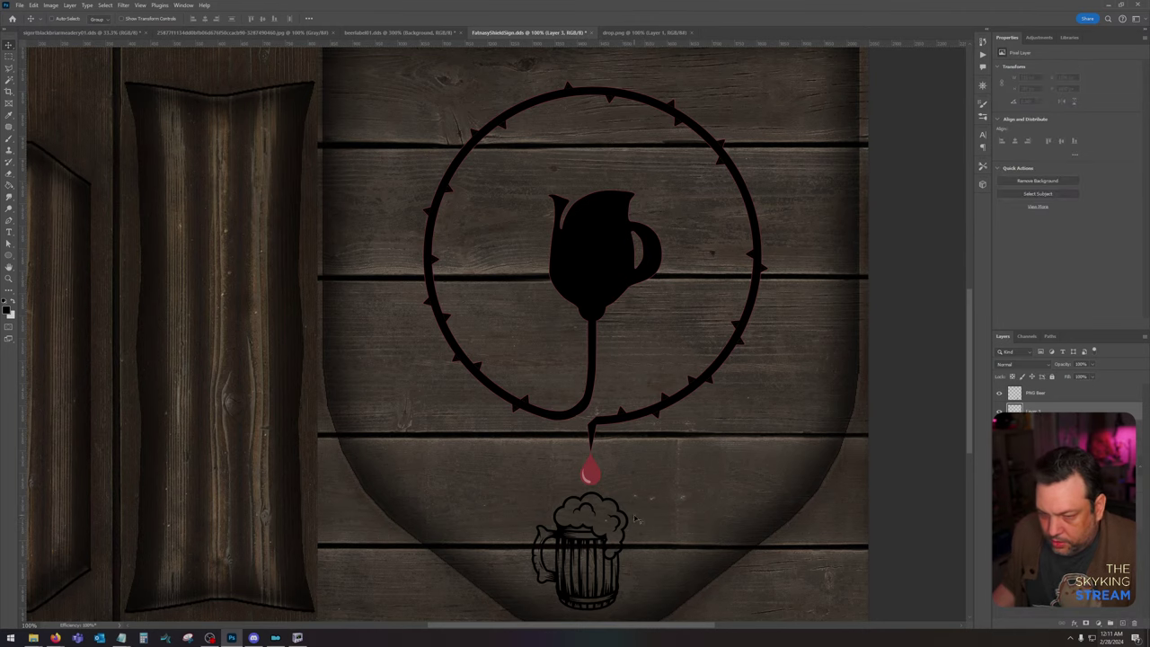
drag(615, 513, 573, 336)
click(11, 280)
click(497, 406)
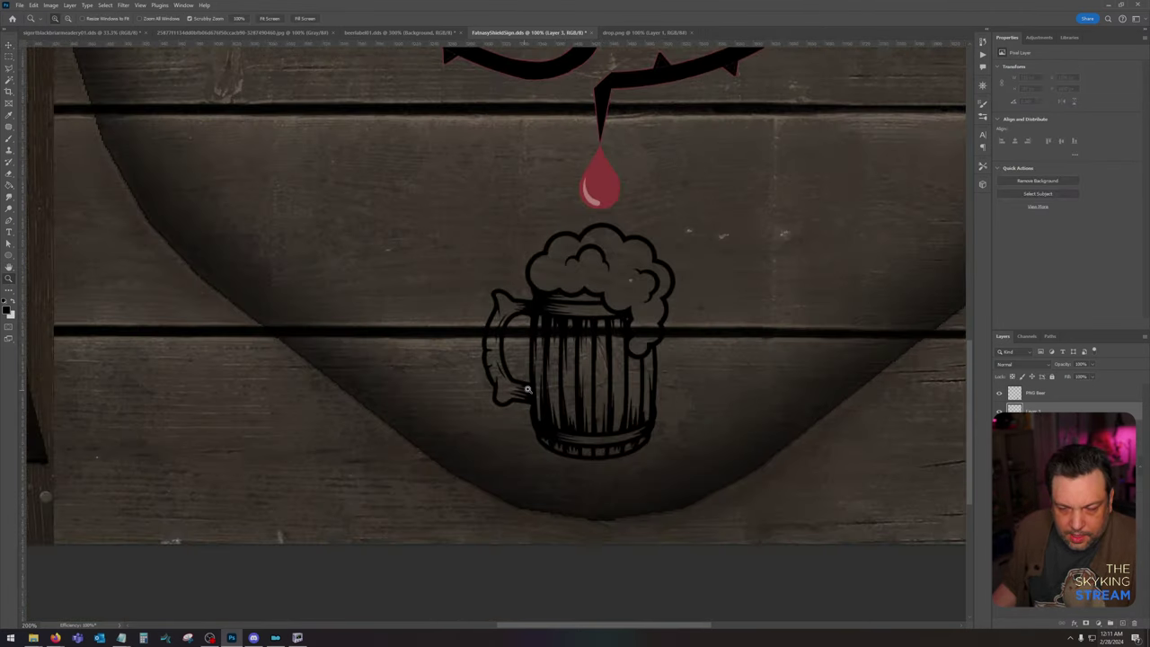
Step: Paint the mug's wooden staves dark brown (#533614) on the new layer, with the brush smoothing set to 0%
click(9, 141)
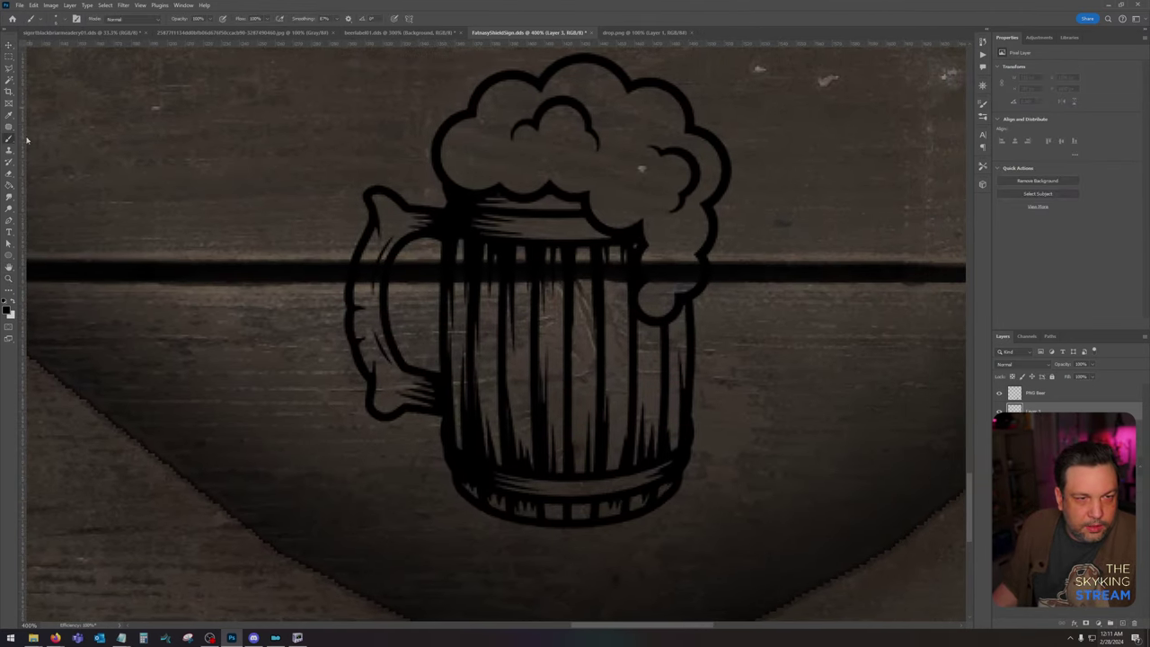
click(7, 311)
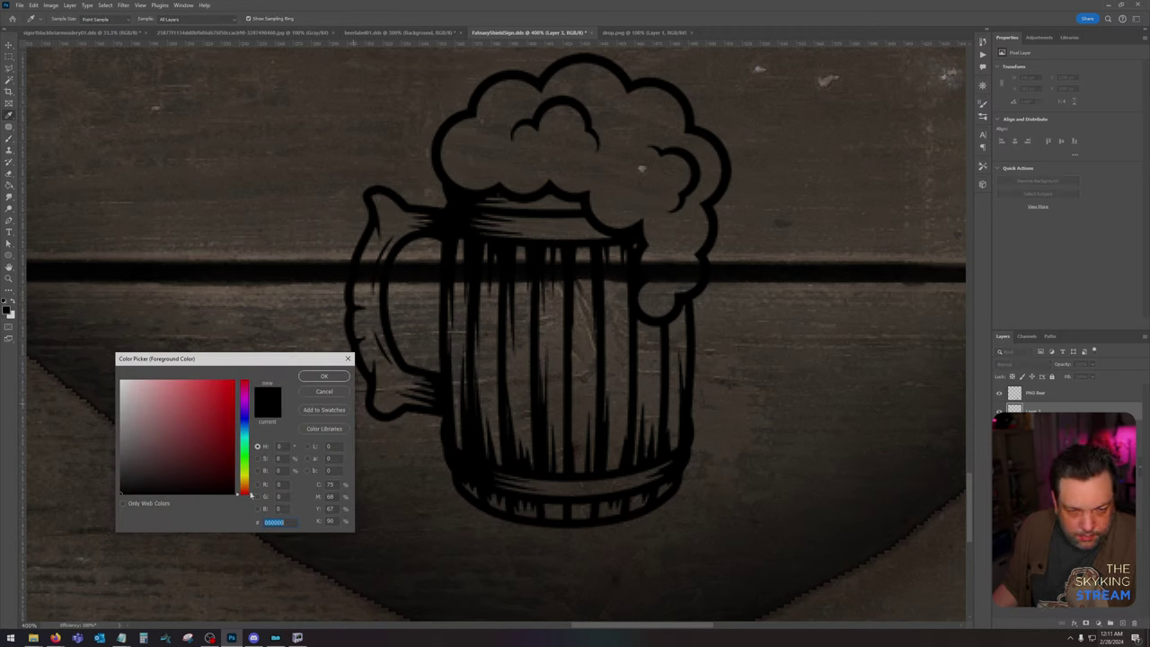
drag(251, 495, 248, 489)
drag(148, 463, 207, 457)
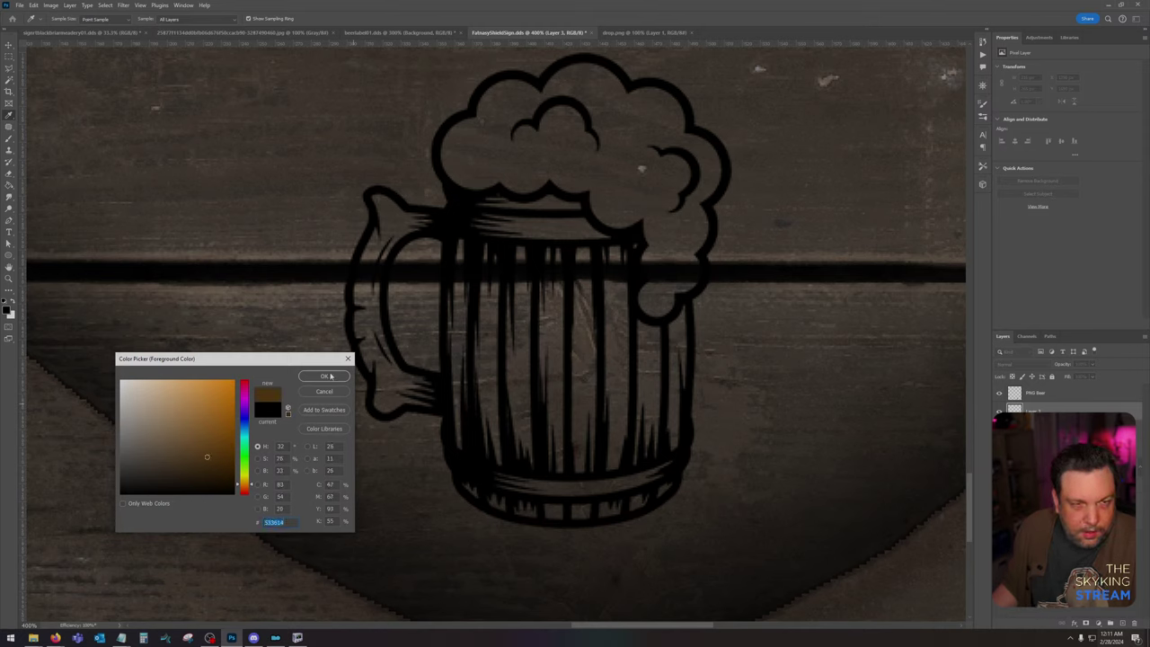
click(329, 375)
click(56, 19)
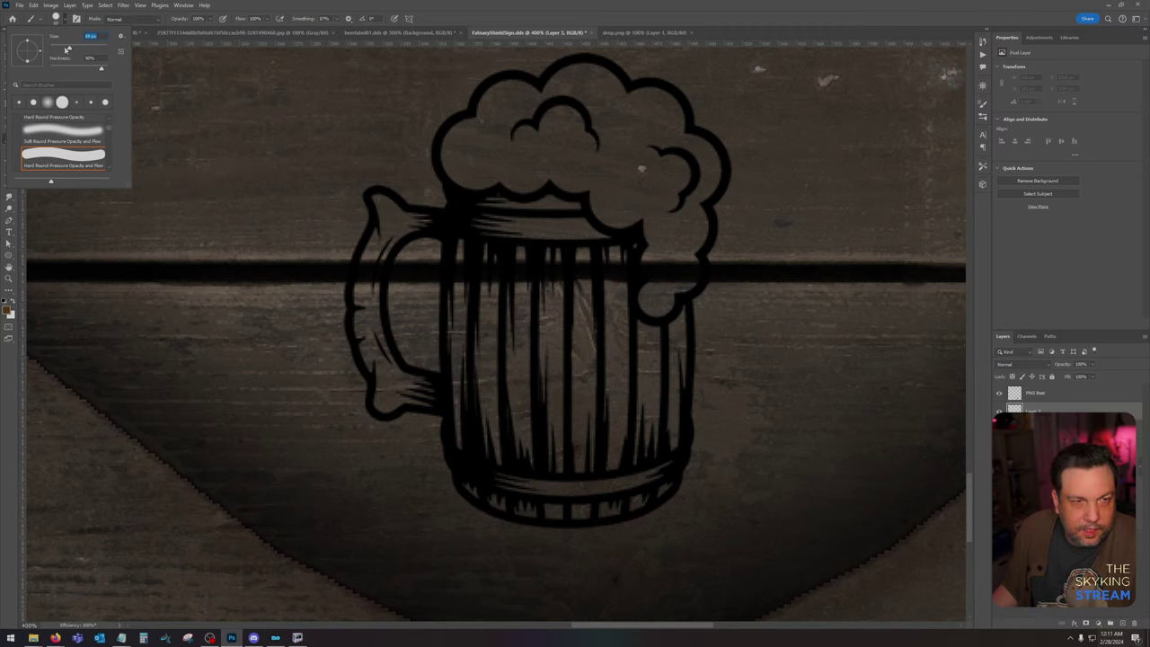
mouse_move(464, 259)
mouse_down()
mouse_move(467, 455)
mouse_move(656, 444)
mouse_move(671, 419)
mouse_move(669, 433)
mouse_move(672, 336)
mouse_up()
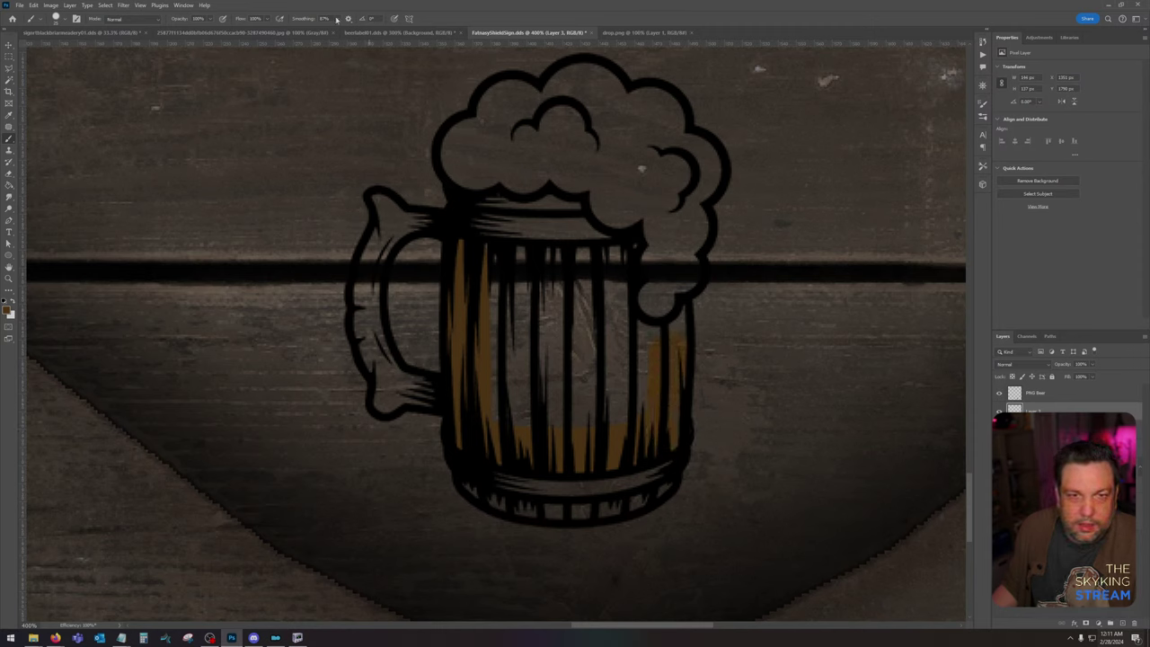
mouse_move(337, 18)
mouse_down()
mouse_move(335, 32)
mouse_move(302, 33)
mouse_up()
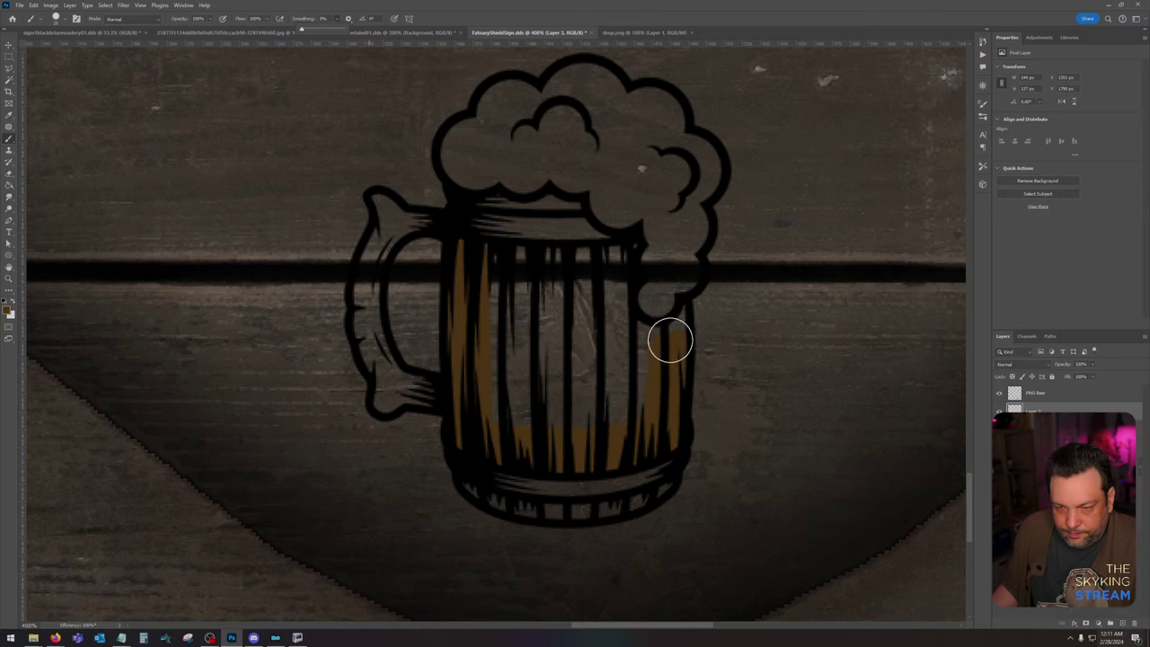
mouse_move(665, 336)
mouse_down()
mouse_move(617, 318)
mouse_move(619, 257)
mouse_move(486, 263)
mouse_move(493, 404)
mouse_move(507, 294)
mouse_move(518, 378)
mouse_move(533, 401)
mouse_move(538, 297)
mouse_move(566, 386)
mouse_move(571, 289)
mouse_move(591, 405)
mouse_move(592, 332)
mouse_move(622, 411)
mouse_up()
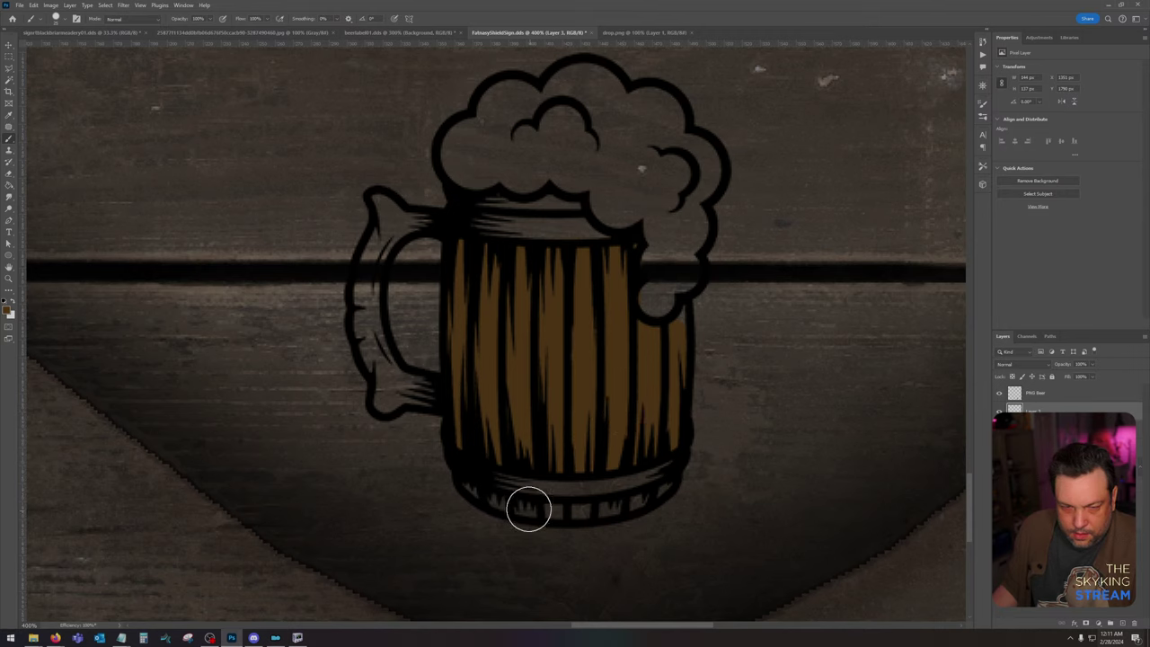
Step: Paint the mug's base blocks, handle and the strip under the foam in the same brown with a smaller brush
click(57, 18)
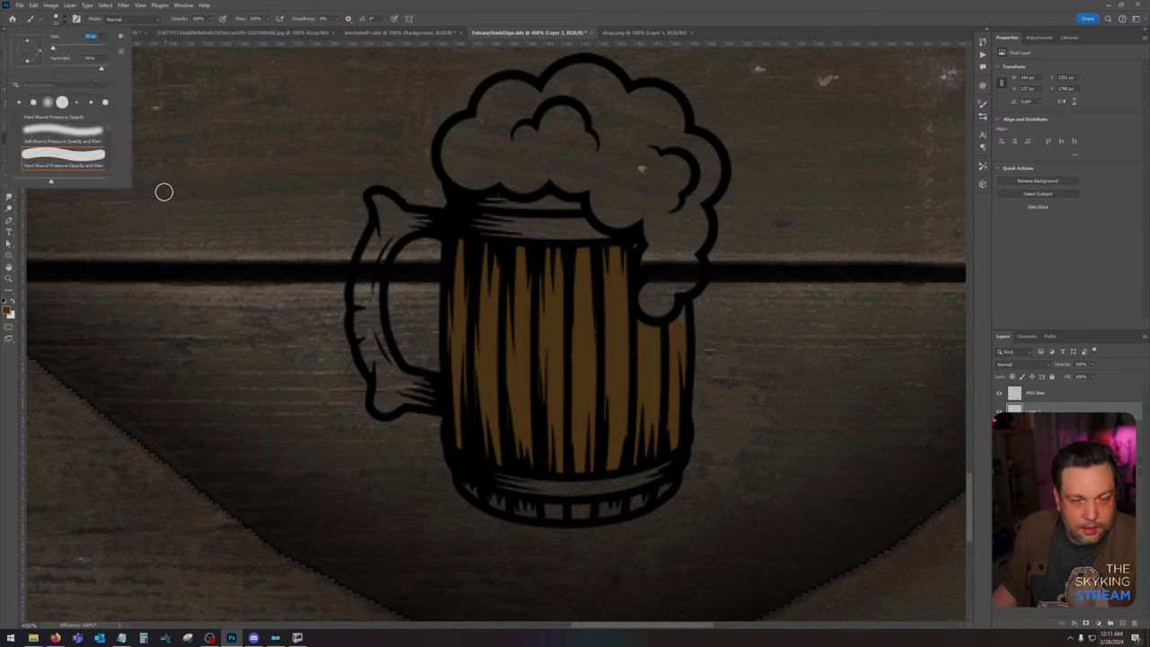
mouse_move(465, 487)
mouse_down()
mouse_move(560, 509)
mouse_move(639, 504)
mouse_move(663, 487)
mouse_up()
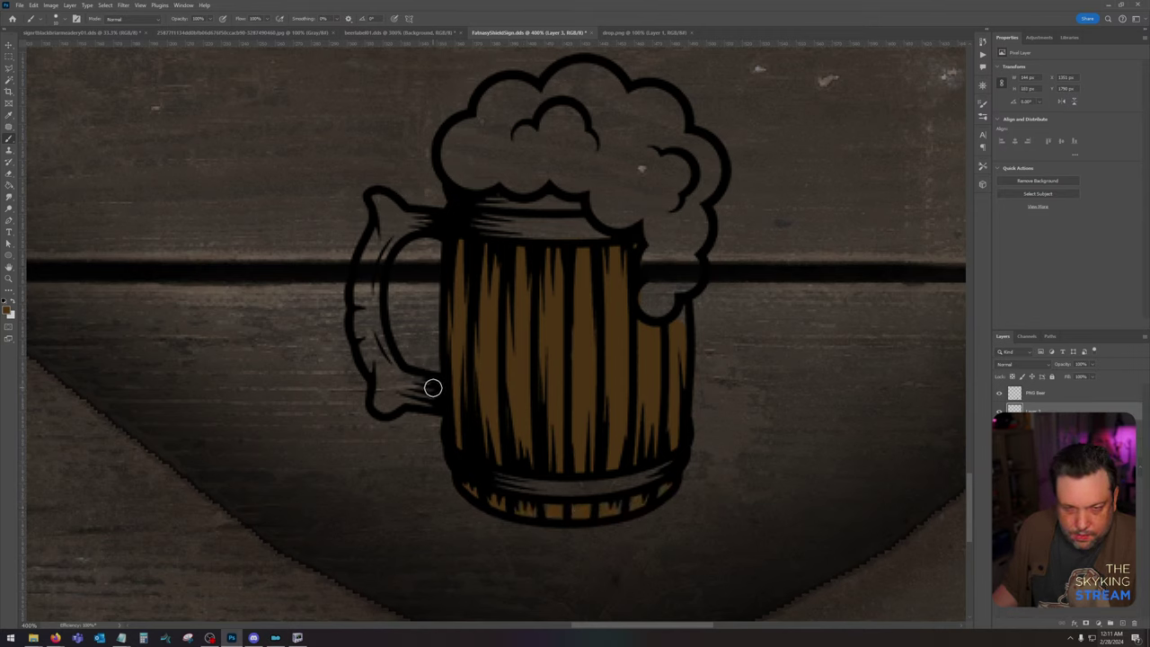
drag(432, 388, 393, 372)
mouse_move(428, 221)
mouse_down()
mouse_move(399, 214)
mouse_move(375, 241)
mouse_move(363, 290)
mouse_move(384, 401)
mouse_move(428, 393)
mouse_move(387, 372)
mouse_move(376, 339)
mouse_move(372, 285)
mouse_move(392, 236)
mouse_move(413, 226)
mouse_up()
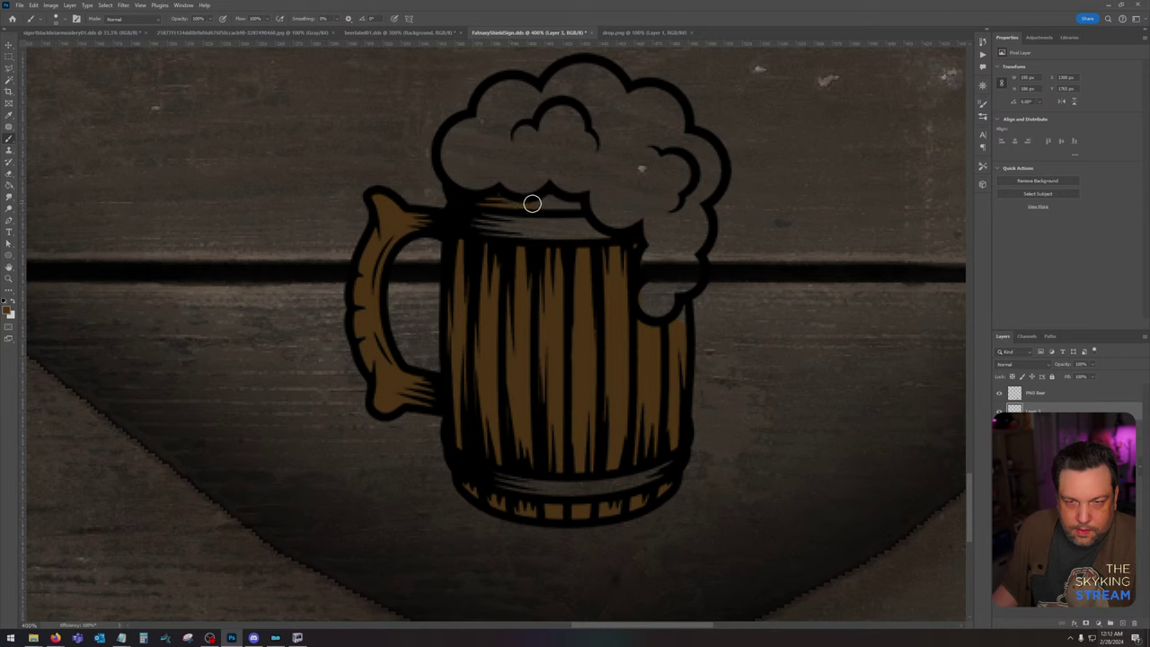
drag(532, 204, 570, 198)
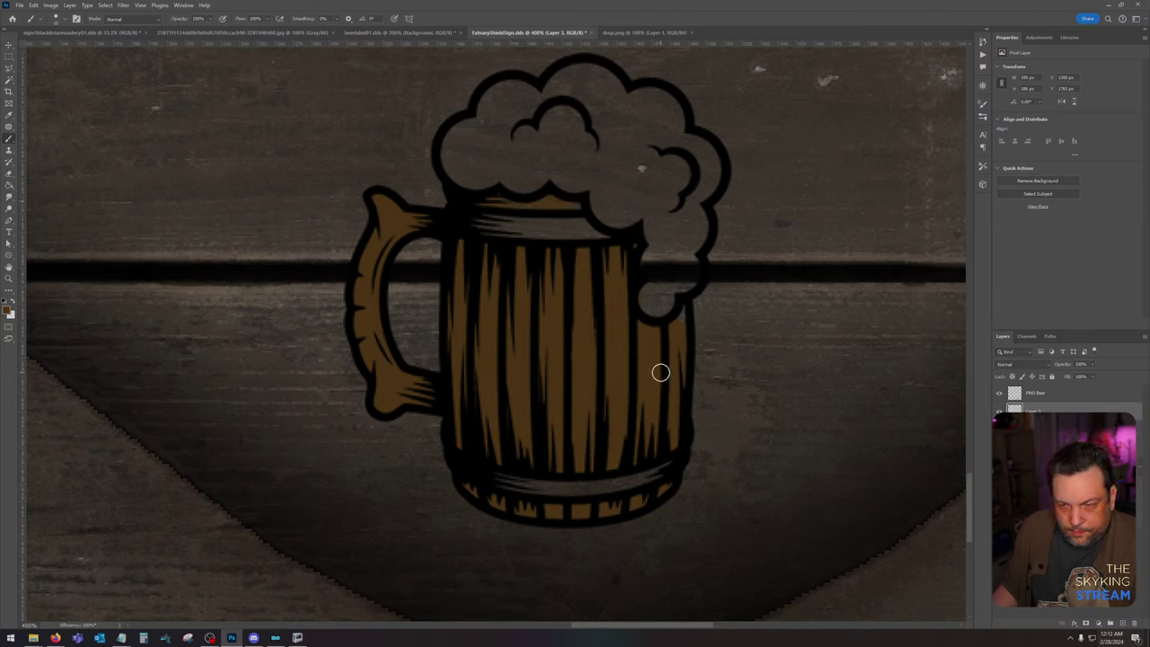
drag(660, 372, 684, 311)
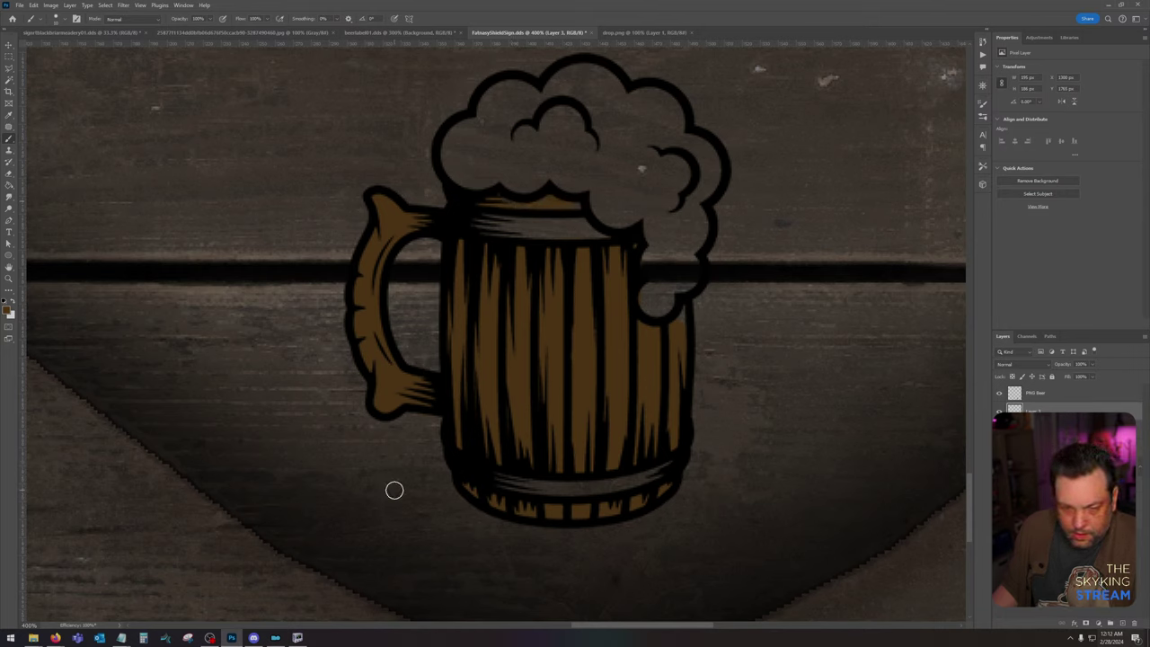
Step: Clean up stray brown paint around the foam drip with a smaller eraser
click(9, 174)
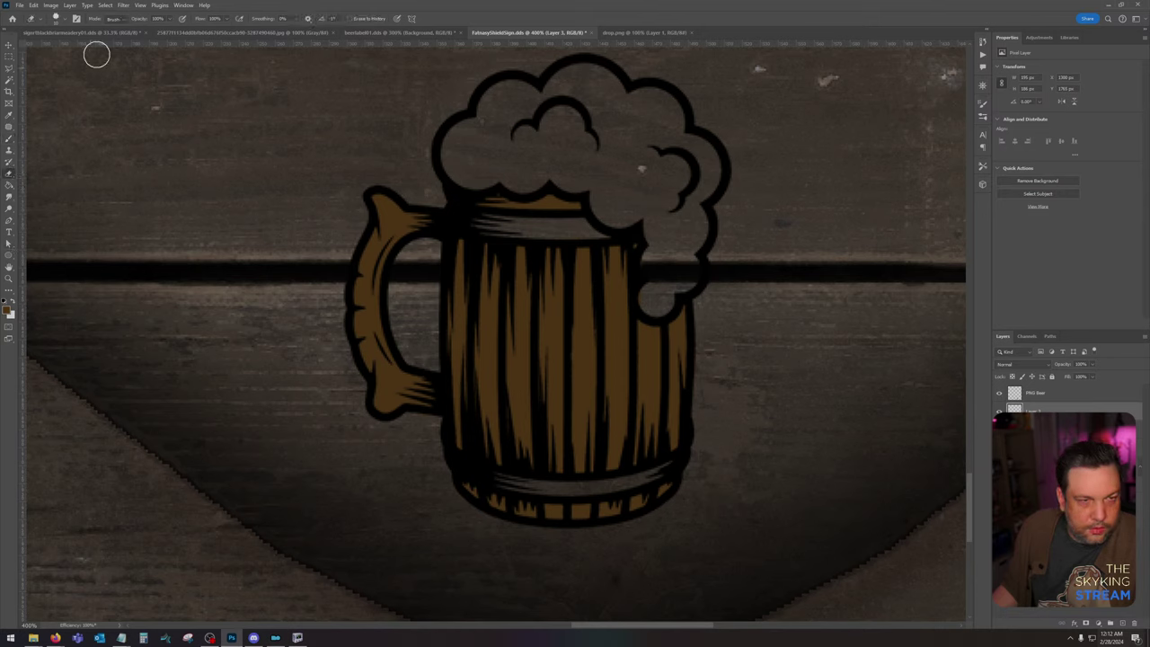
click(54, 18)
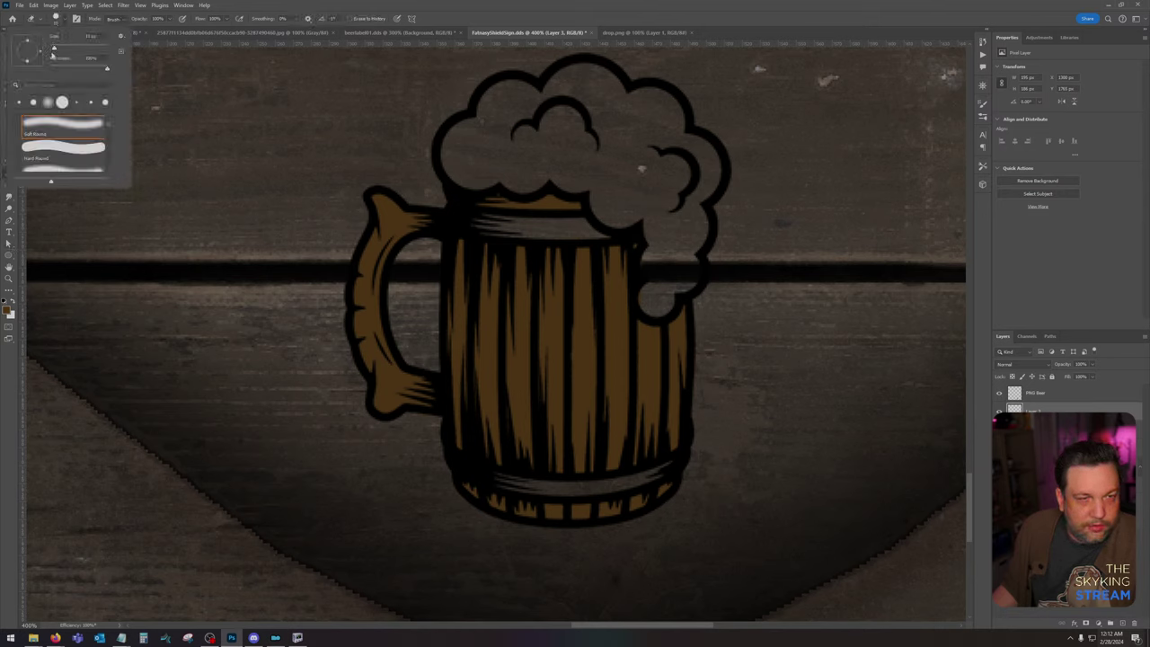
click(648, 260)
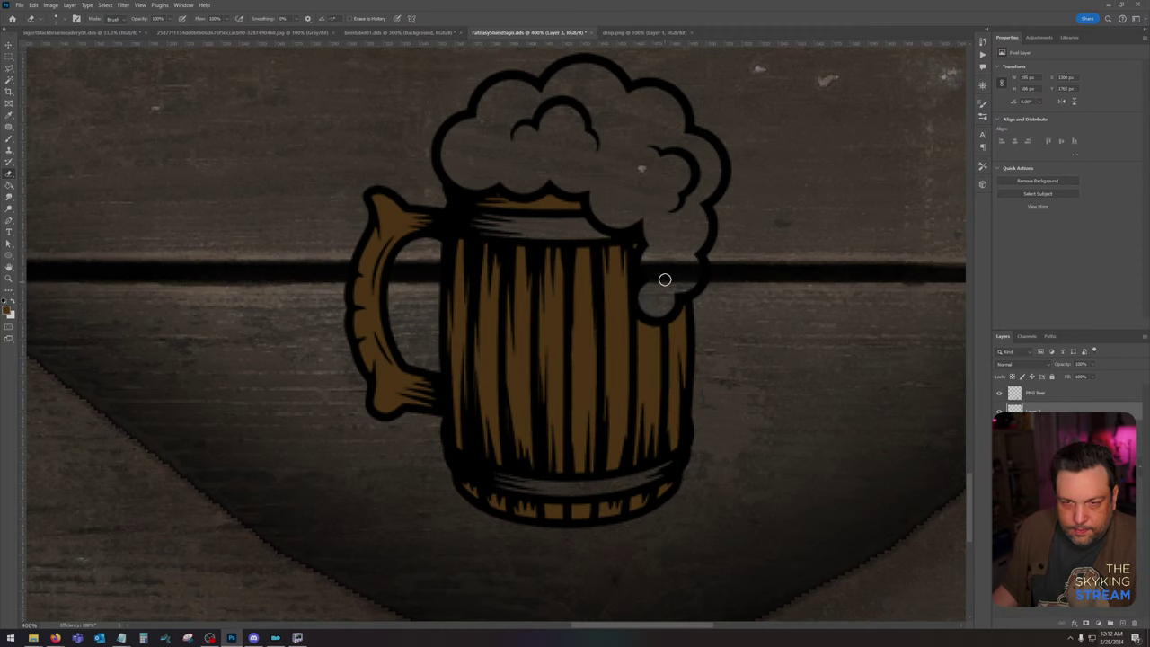
Step: Choose a light blue-grey foreground colour and paint the mug's upper metal band with the brush
click(7, 312)
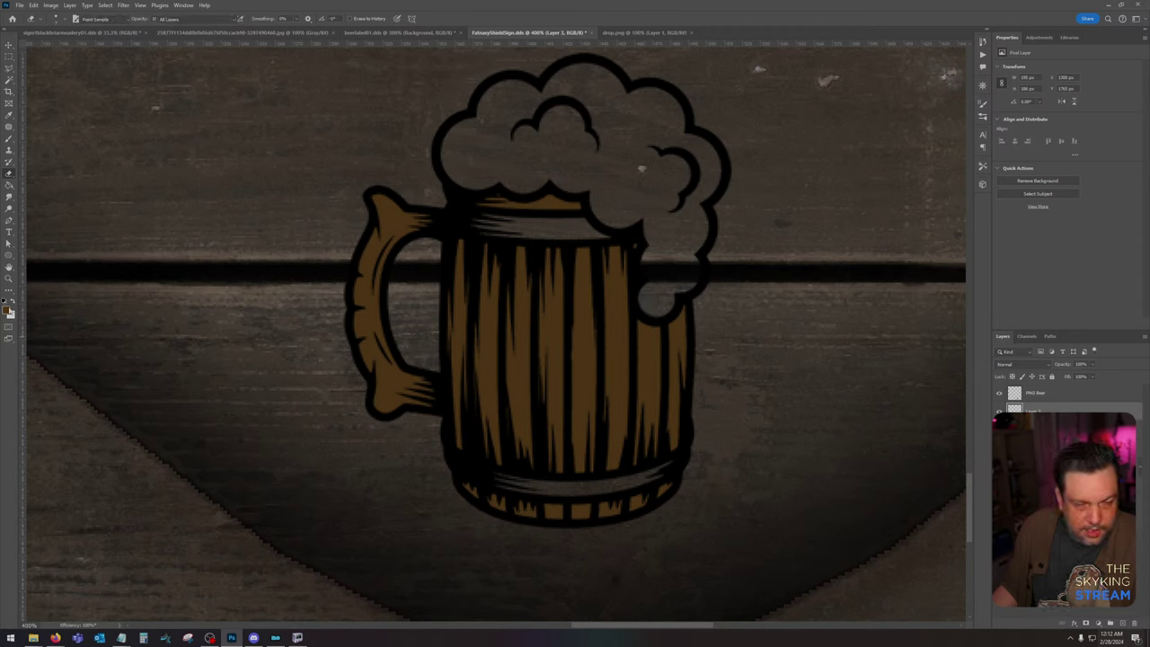
click(122, 426)
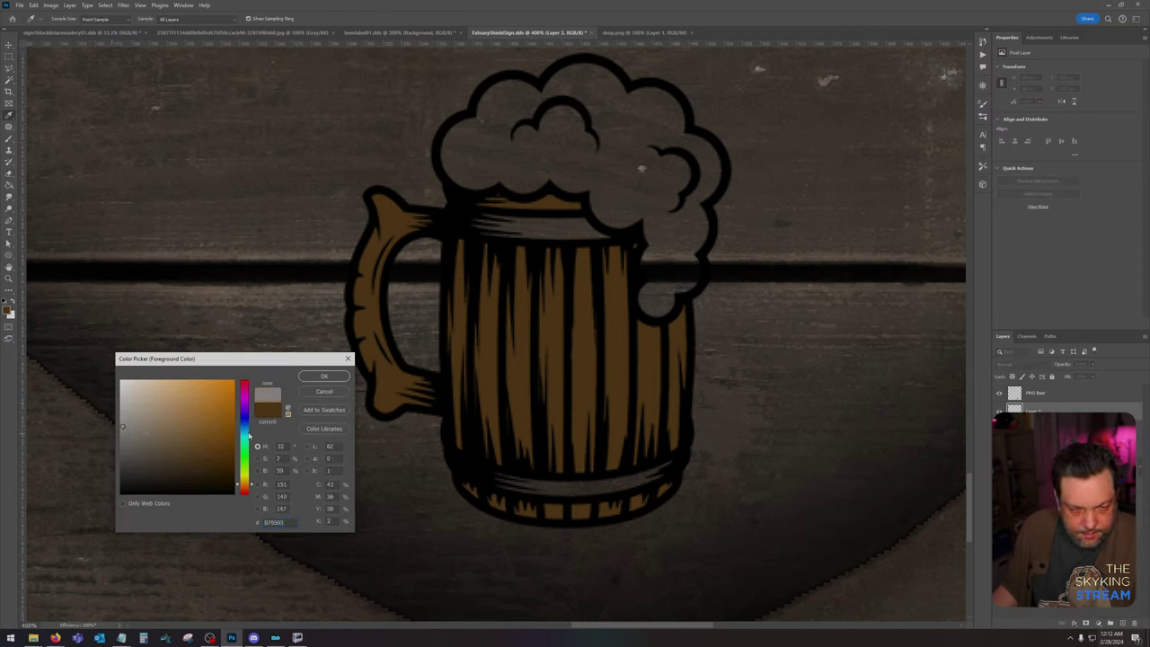
click(337, 378)
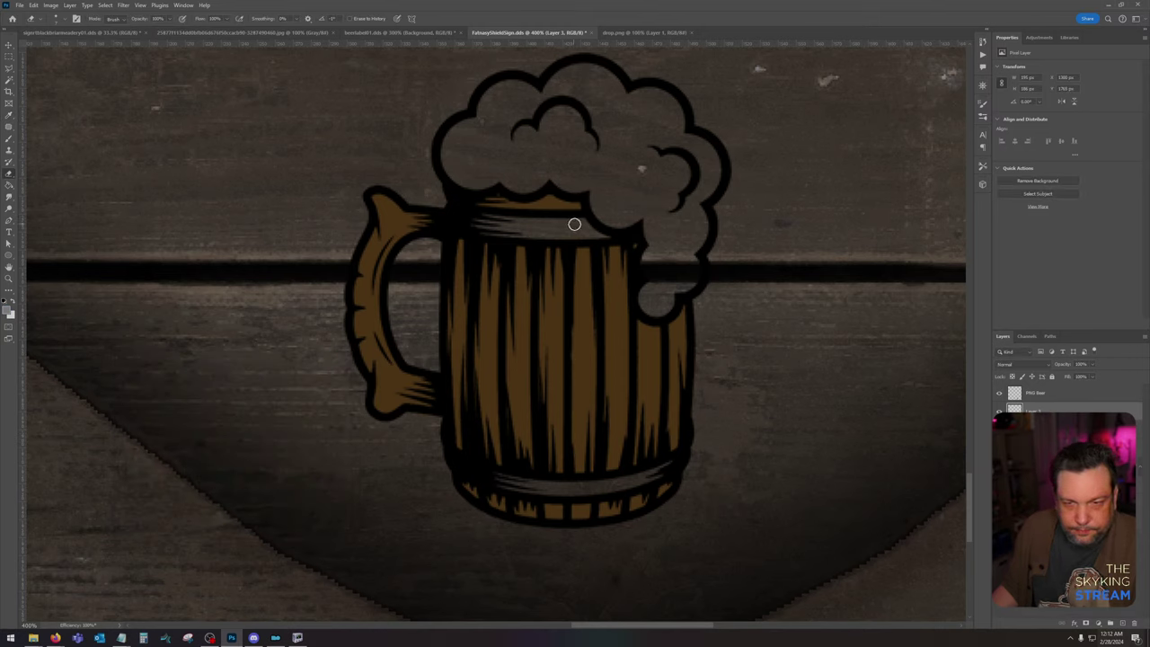
key(b)
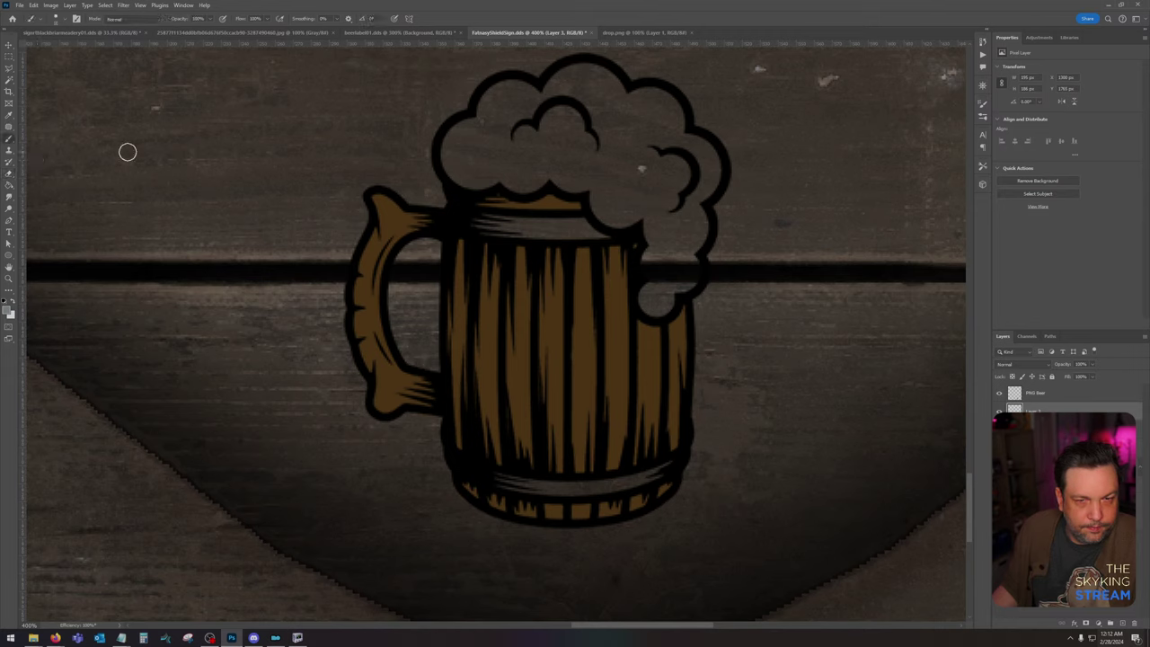
mouse_move(484, 225)
mouse_down()
mouse_move(601, 233)
mouse_move(476, 224)
mouse_up()
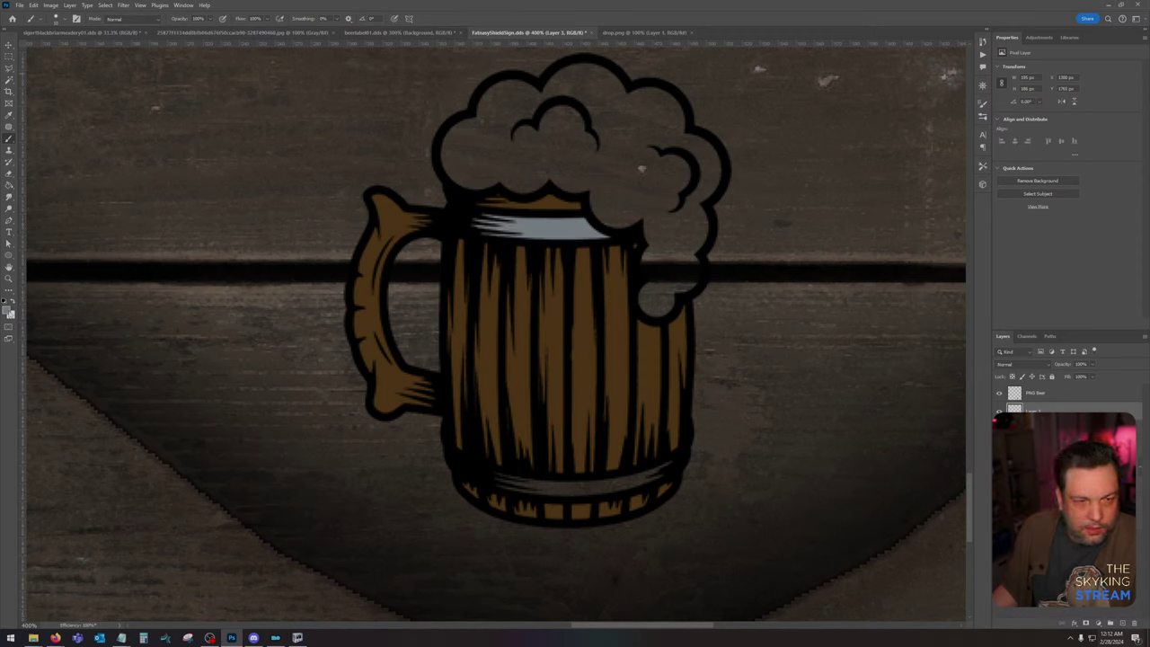
Step: Choose a darker blue-grey foreground colour, repaint the mug's upper metal band and paint its lower band
click(8, 310)
click(125, 436)
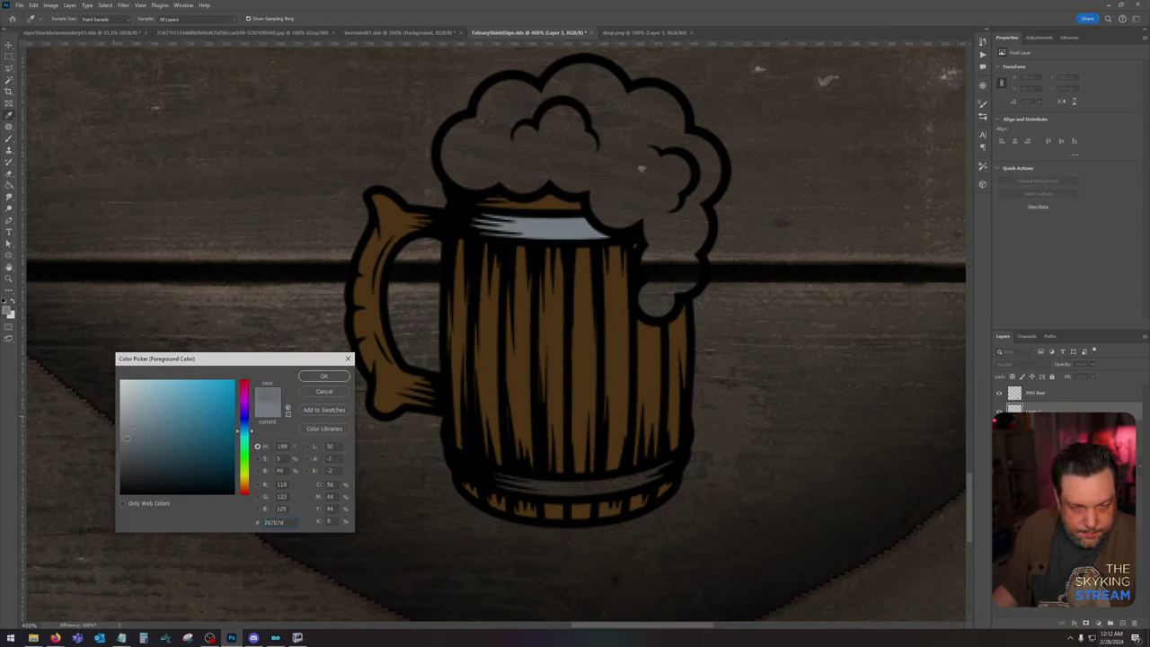
click(325, 376)
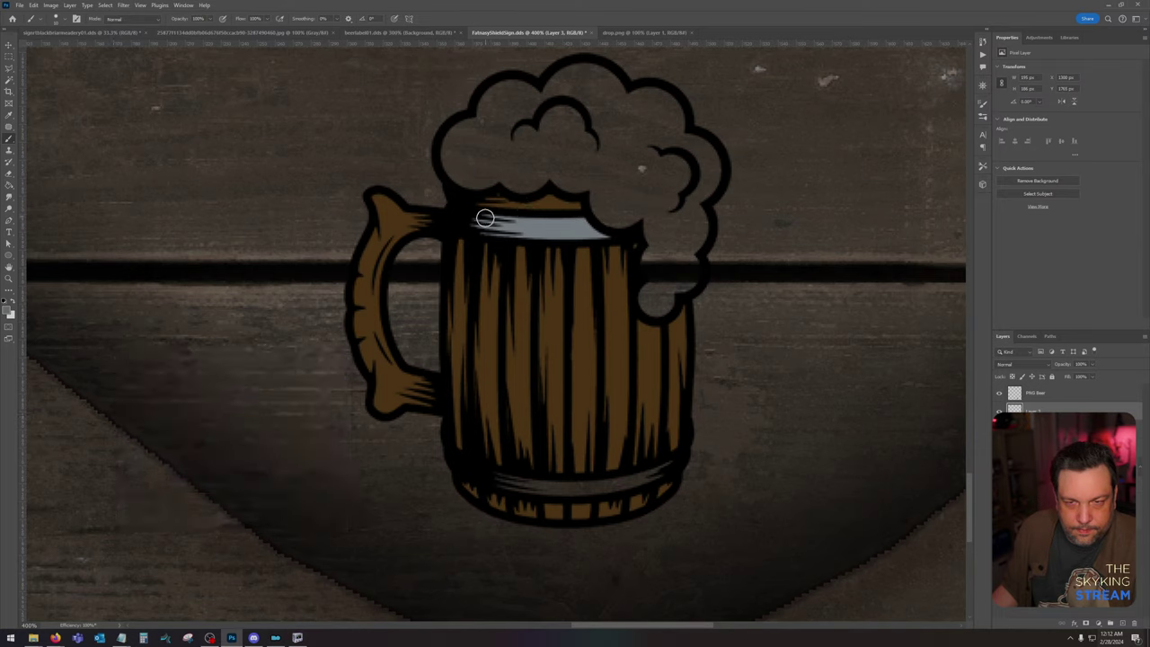
mouse_move(558, 223)
mouse_down()
mouse_move(600, 235)
mouse_move(484, 226)
mouse_up()
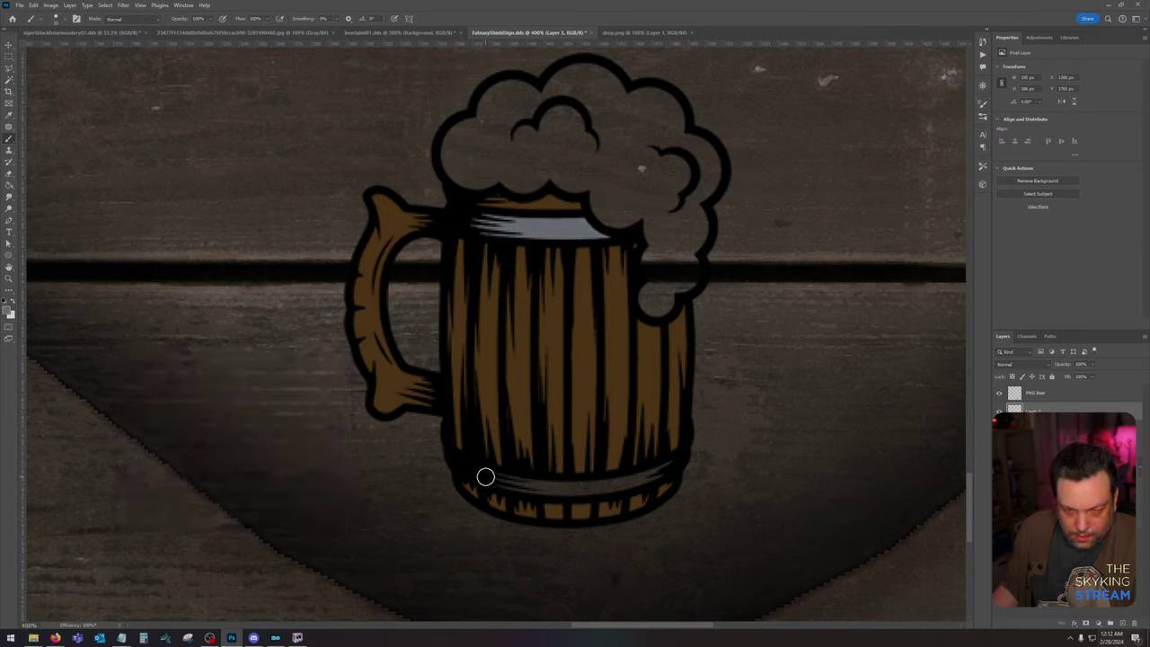
mouse_move(486, 477)
mouse_down()
mouse_move(581, 488)
mouse_move(676, 463)
mouse_up()
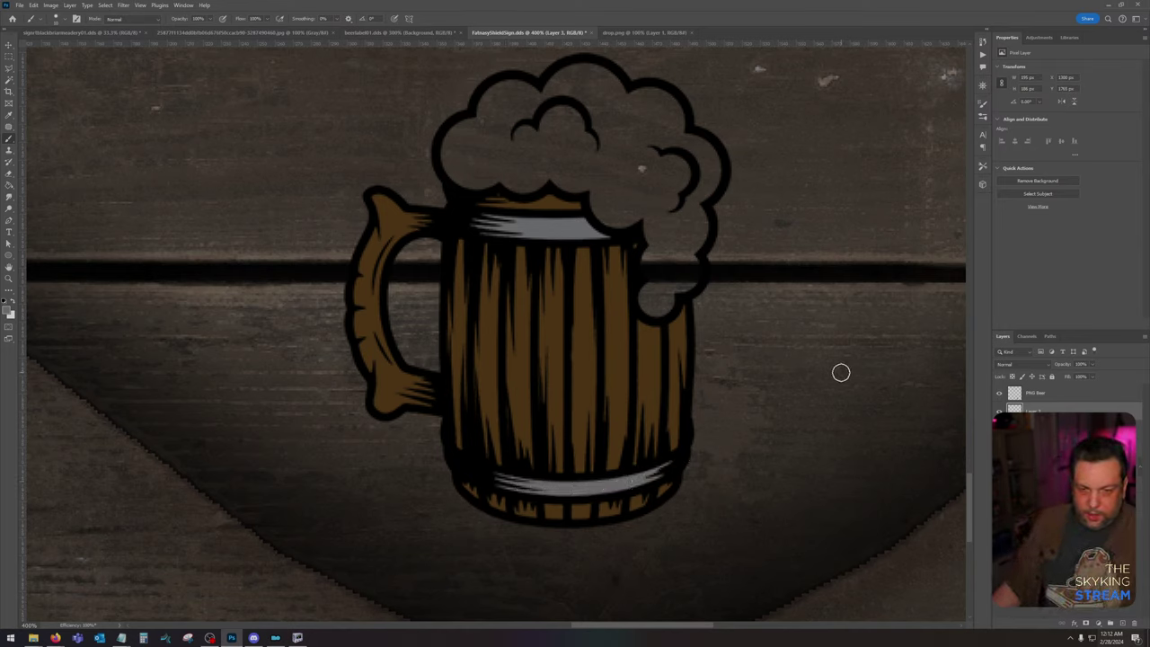
Step: Change the foreground colour to a light, slightly yellowish grey for the foam
click(8, 310)
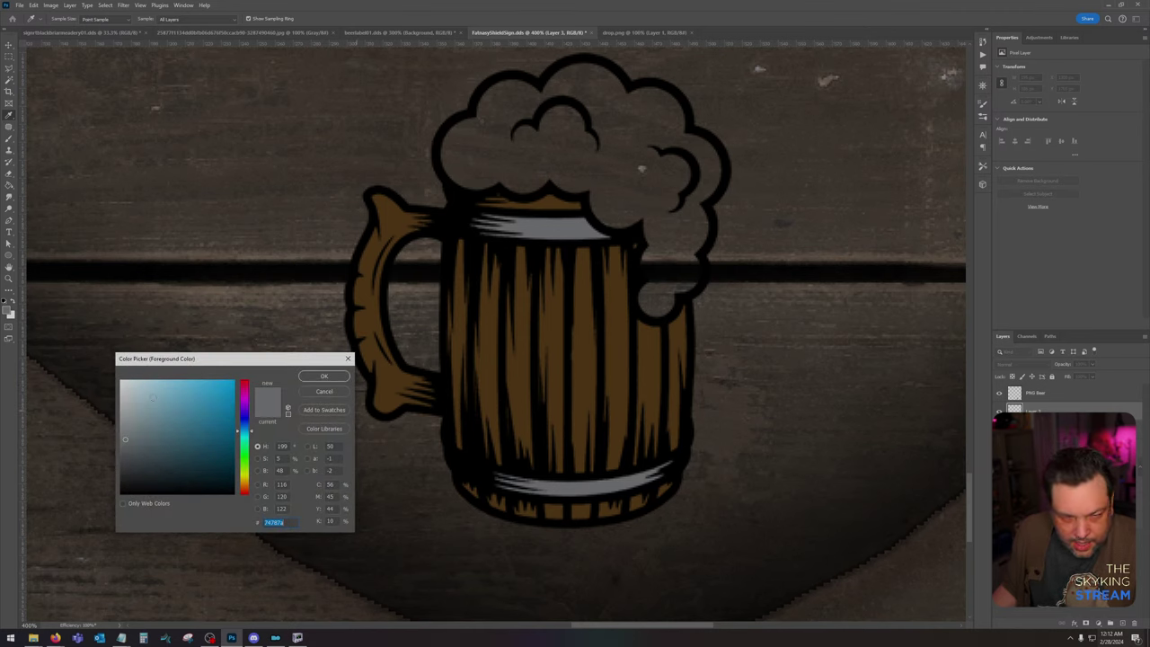
drag(249, 433, 251, 482)
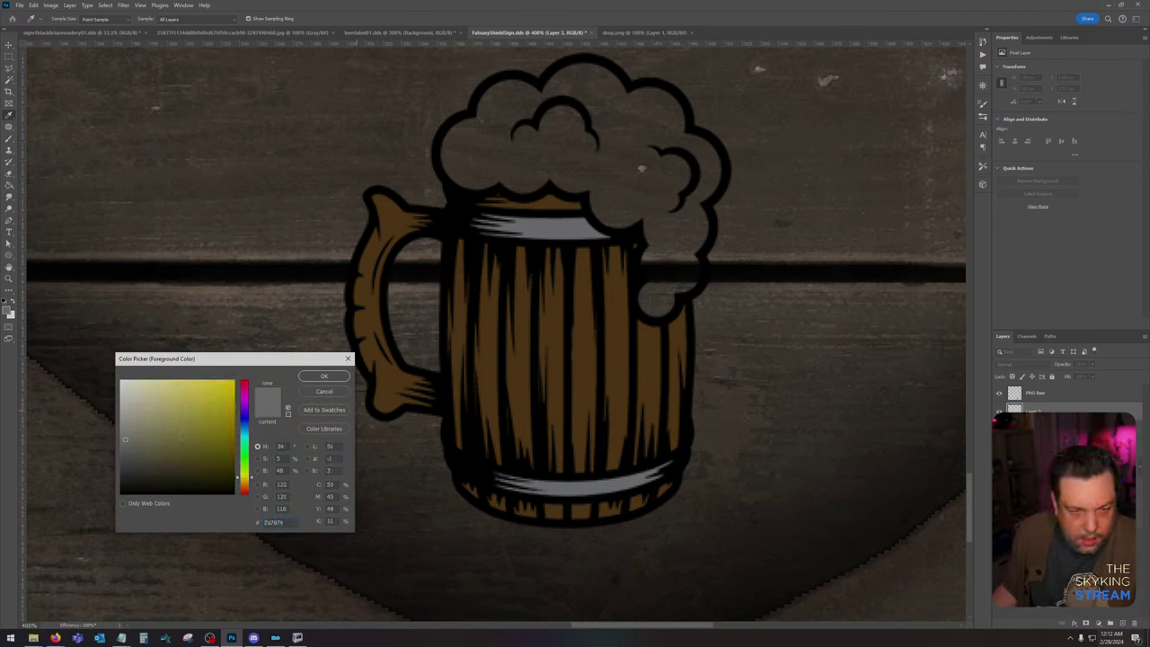
drag(125, 438, 129, 408)
click(251, 482)
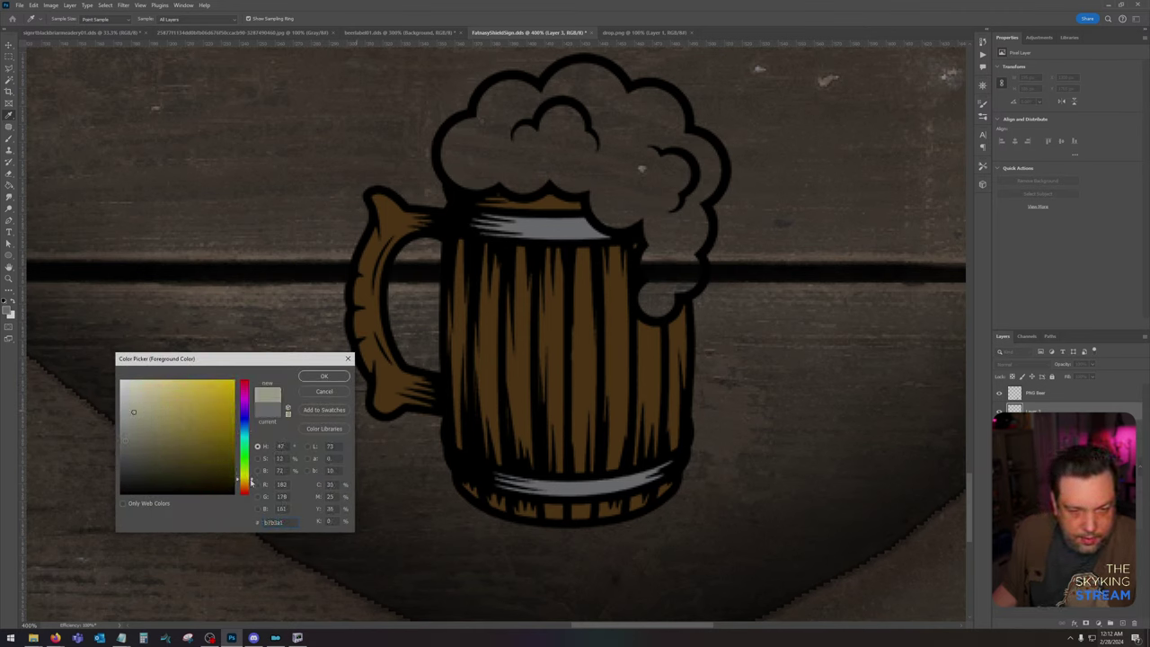
click(325, 376)
Step: Paint the mug's foam in the light warm grey with a larger brush, finishing the drip's tip with a smaller one
key(b)
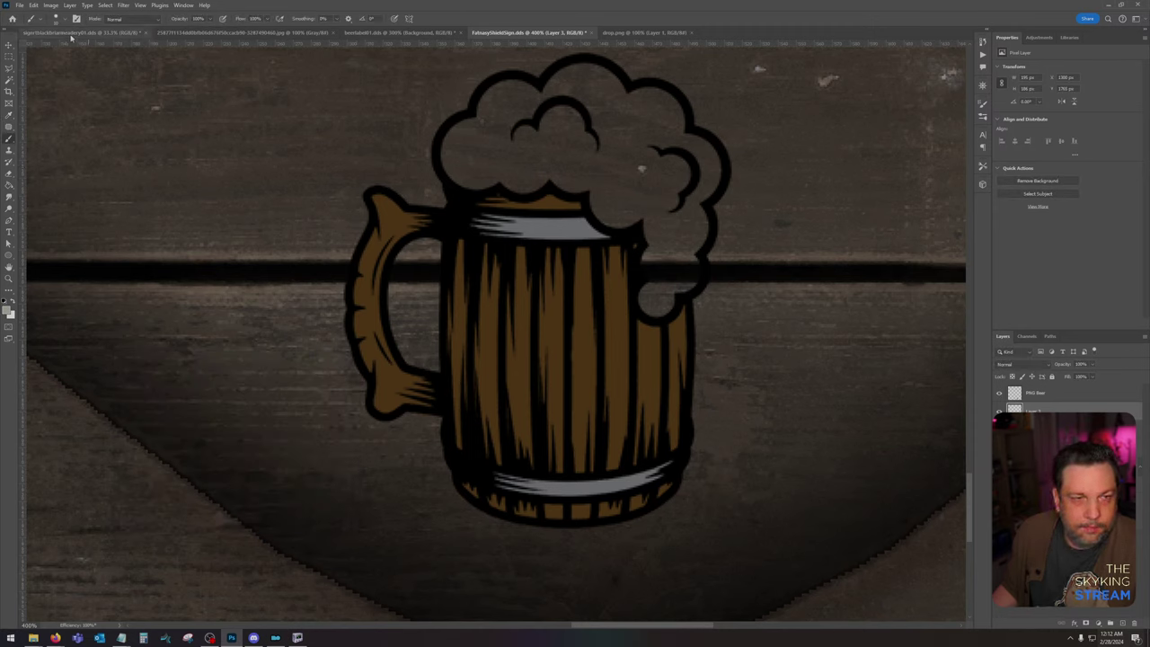
click(55, 18)
click(535, 126)
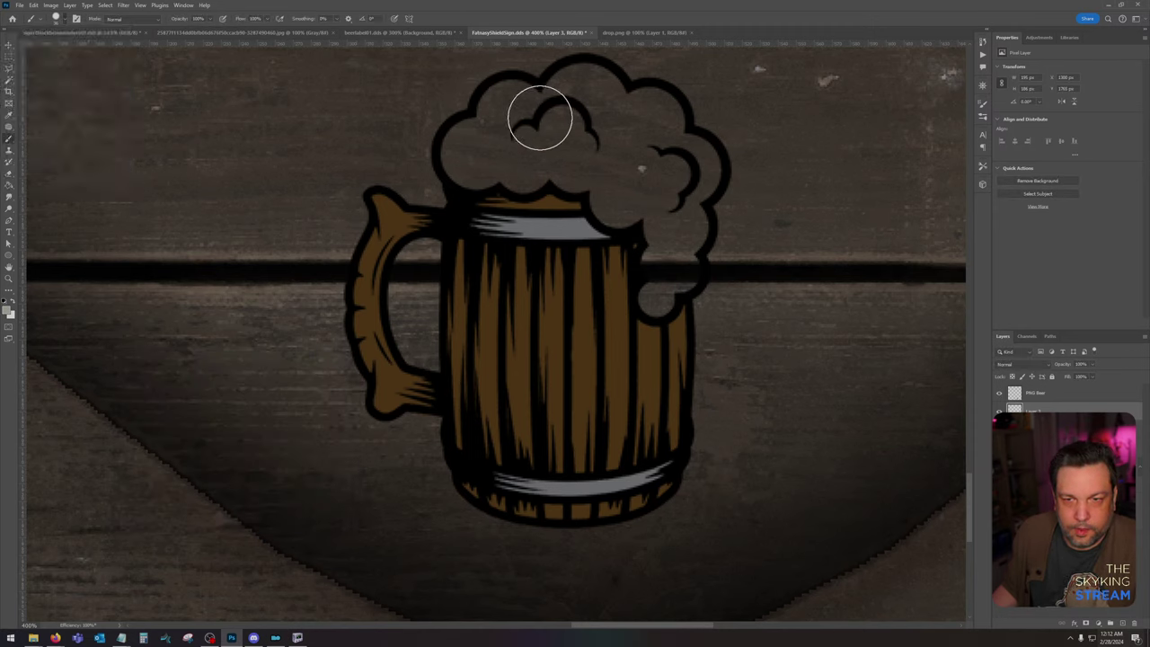
mouse_move(536, 116)
mouse_down()
mouse_move(502, 114)
mouse_move(520, 111)
mouse_move(475, 146)
mouse_move(476, 159)
mouse_move(525, 164)
mouse_move(544, 150)
mouse_move(617, 178)
mouse_move(622, 197)
mouse_move(656, 193)
mouse_move(677, 221)
mouse_move(669, 265)
mouse_move(679, 186)
mouse_move(694, 166)
mouse_move(671, 157)
mouse_move(652, 116)
mouse_move(629, 121)
mouse_move(583, 91)
mouse_move(569, 114)
mouse_move(602, 134)
mouse_move(566, 107)
mouse_move(586, 92)
mouse_move(599, 120)
mouse_move(651, 118)
mouse_move(663, 154)
mouse_up()
key(ctrl+z)
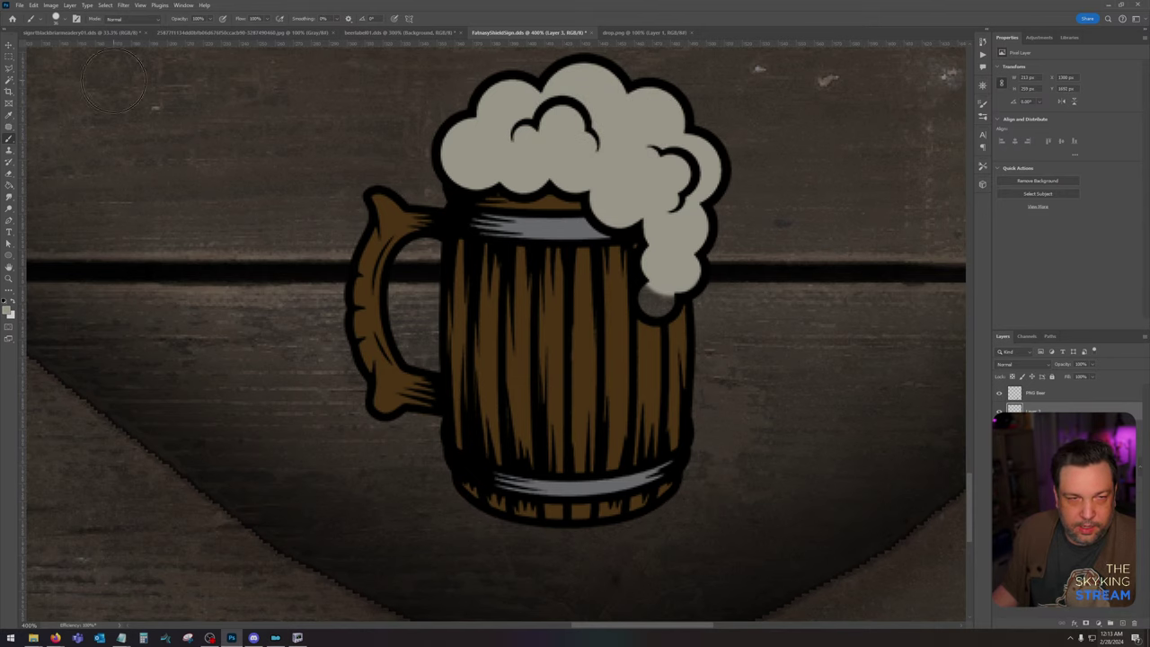
click(54, 20)
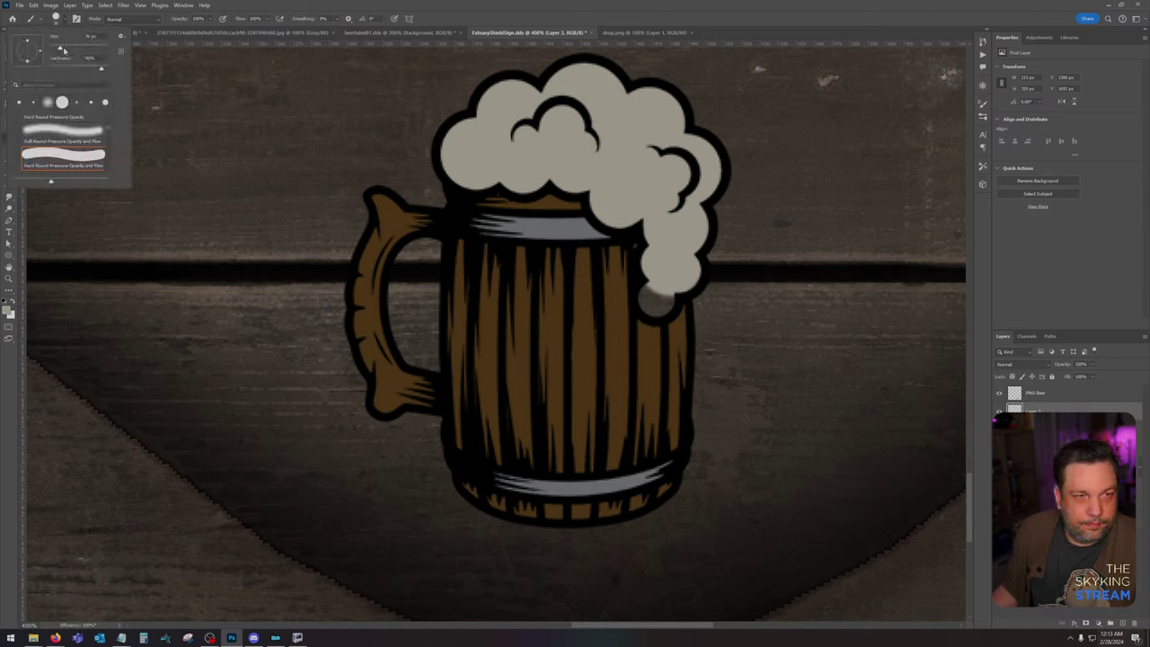
click(656, 296)
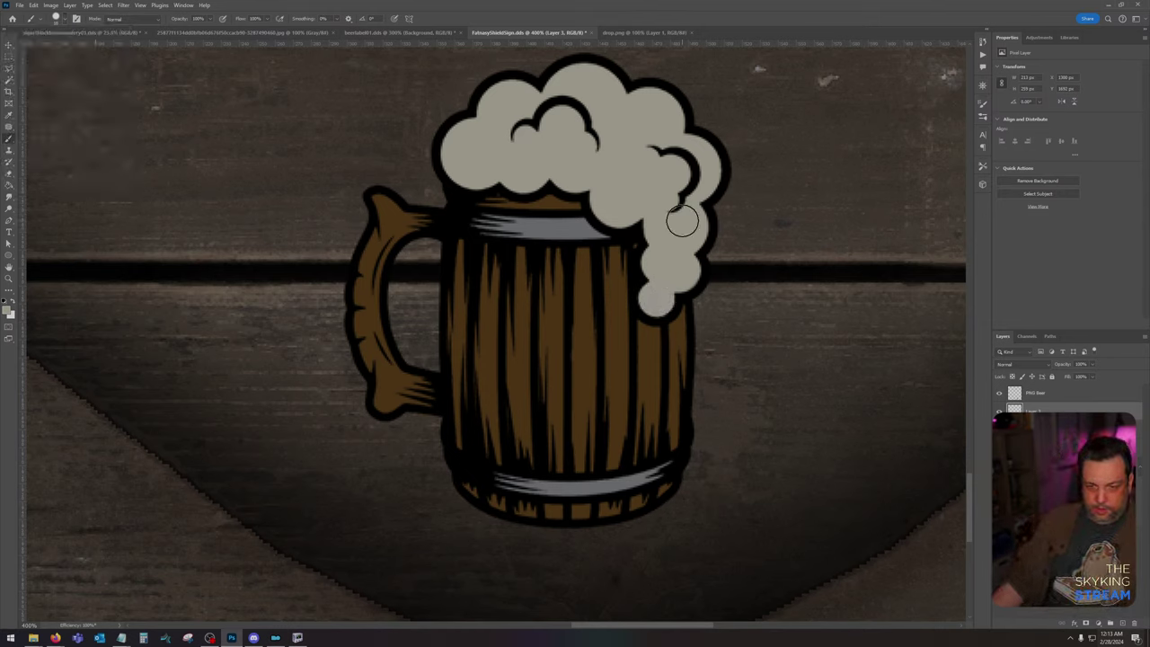
Step: Set the blend mode of the mug's colour layer to Overlay
key(ctrl+minus)
key(ctrl+minus)
key(ctrl+minus)
key(ctrl+minus)
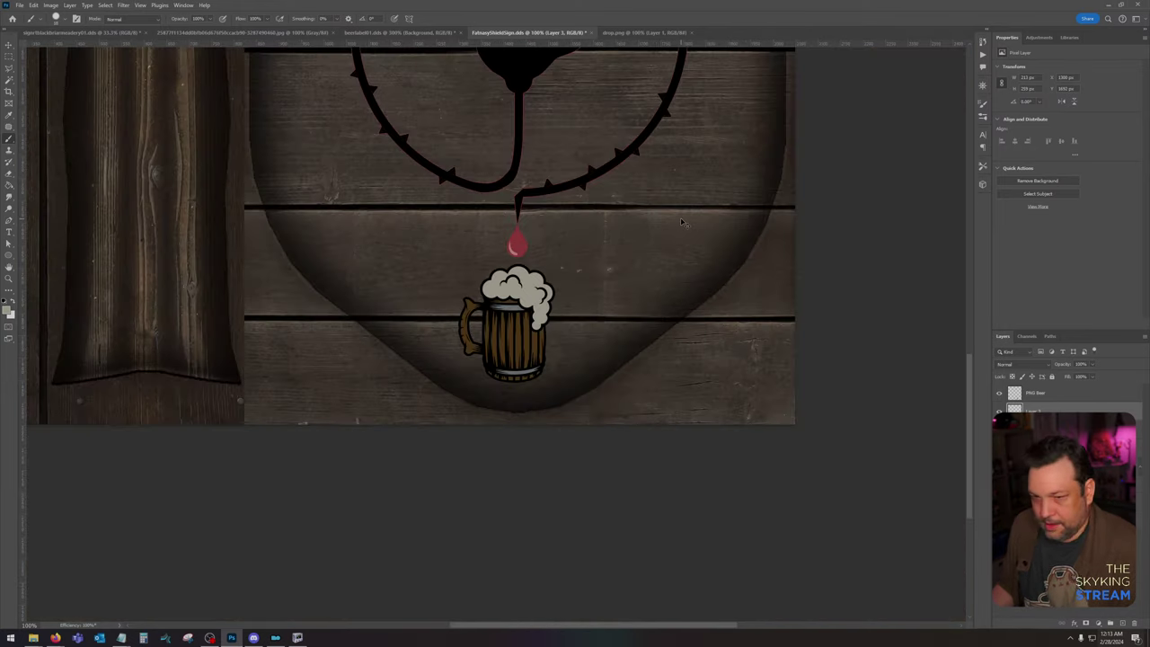
drag(606, 308, 656, 460)
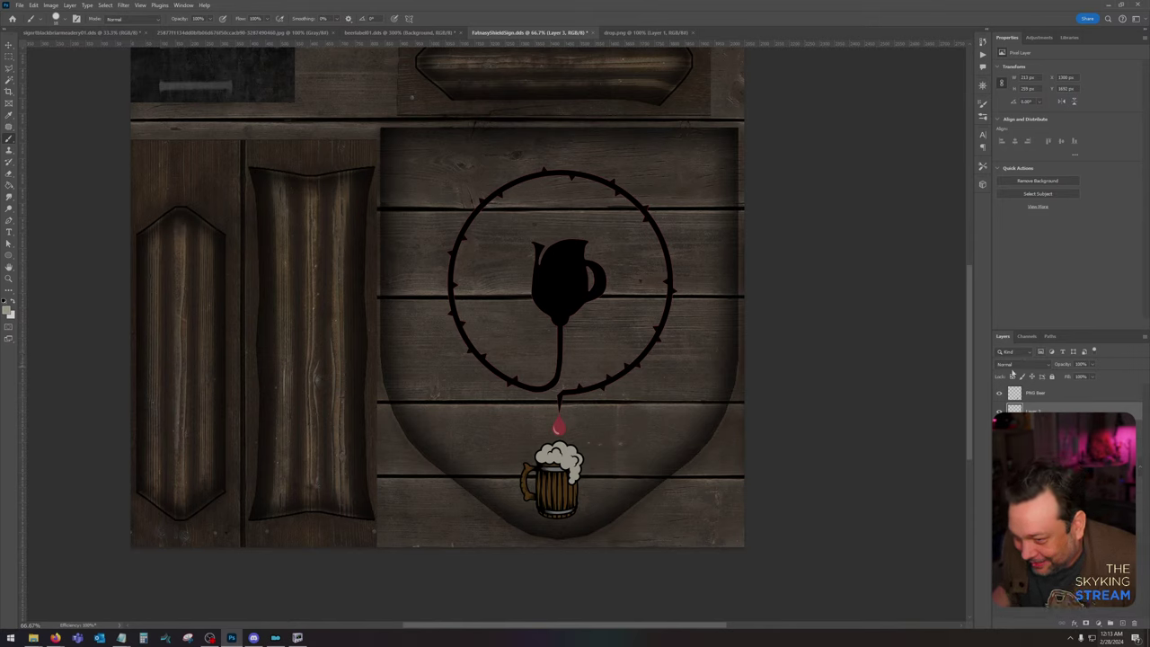
click(1014, 365)
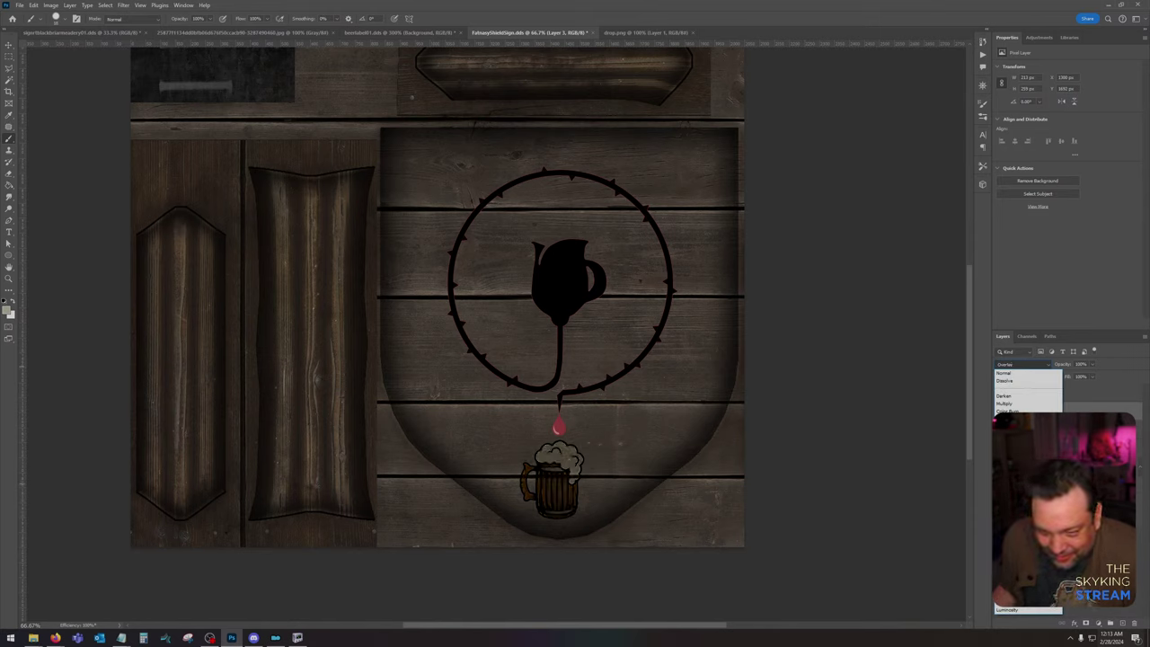
key(Return)
click(47, 5)
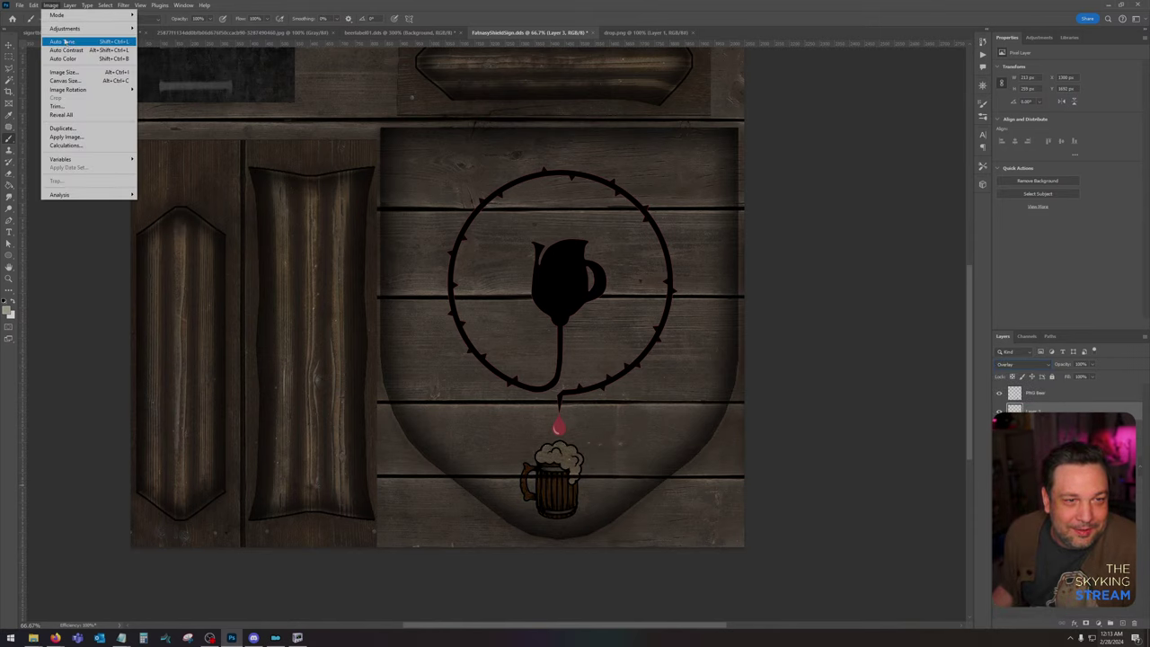
key(Escape)
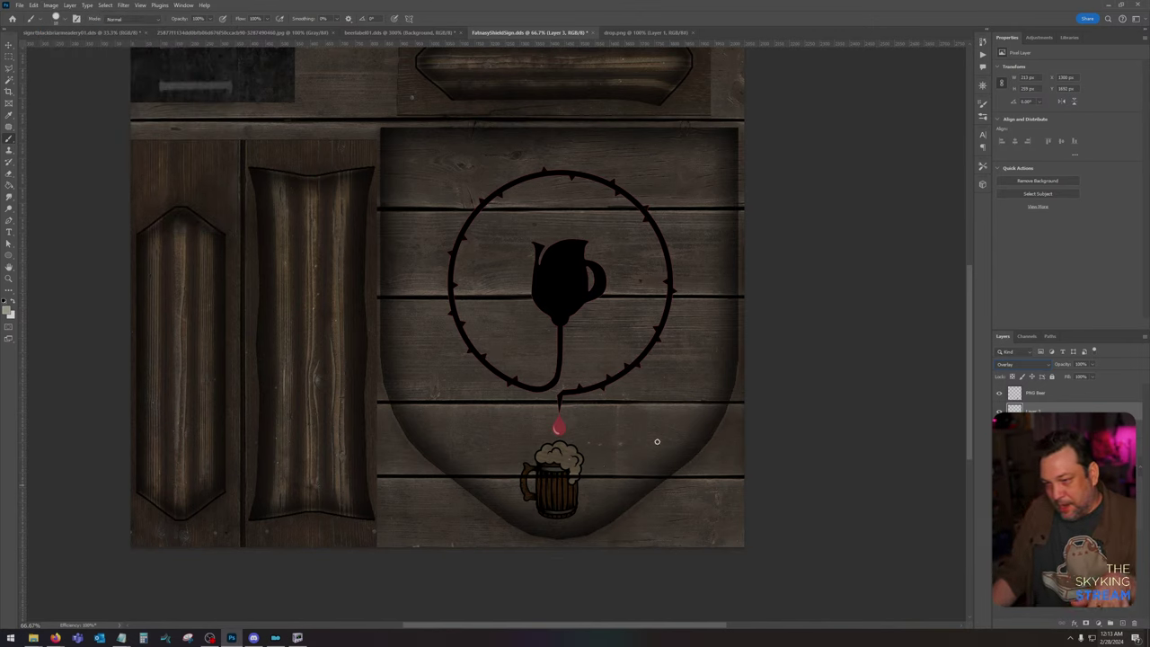
Step: Copy the grey brushstroke texture from the JPG document into FatnanyShieldSign.dds and move it over the beer mug
click(261, 32)
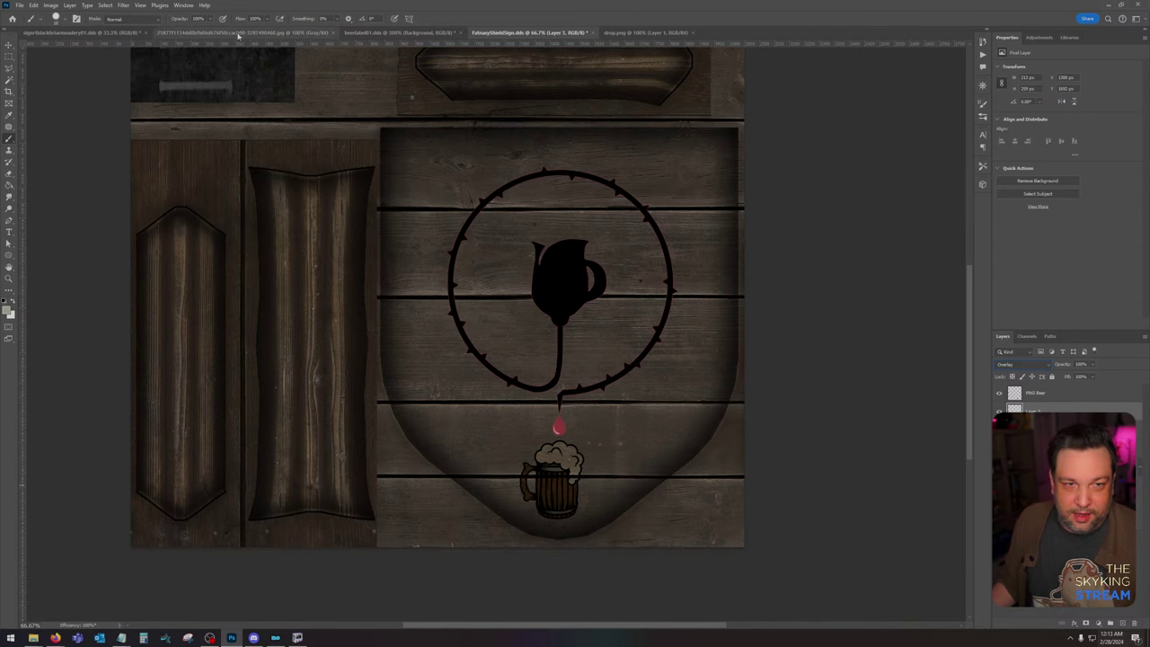
click(526, 32)
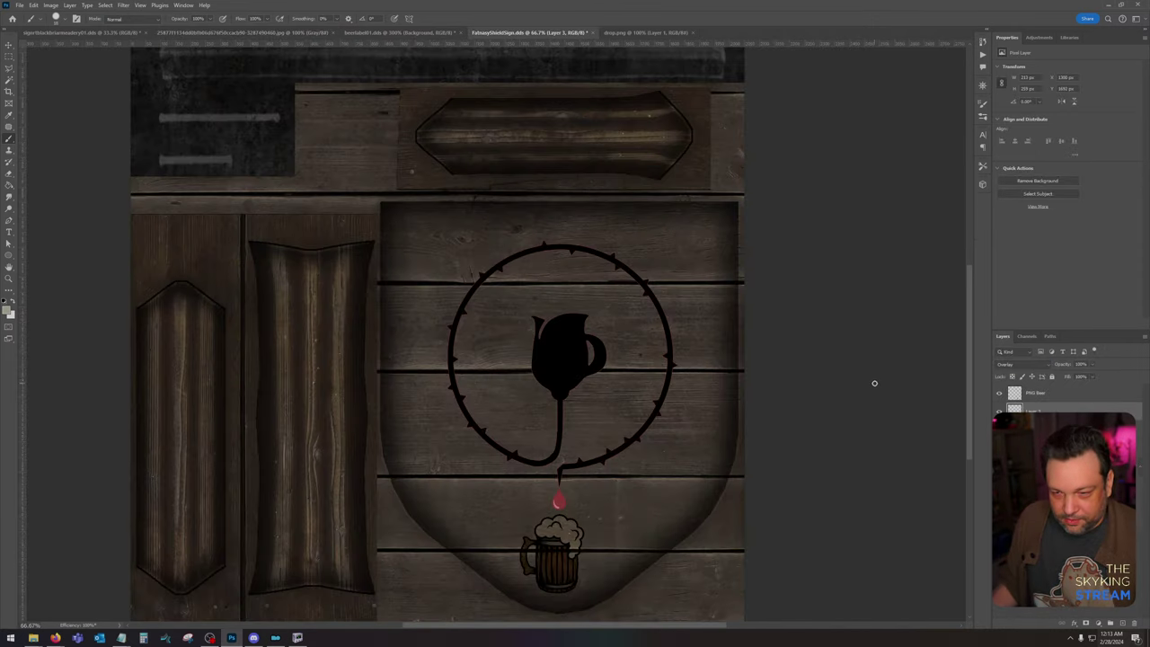
key(ctrl+v)
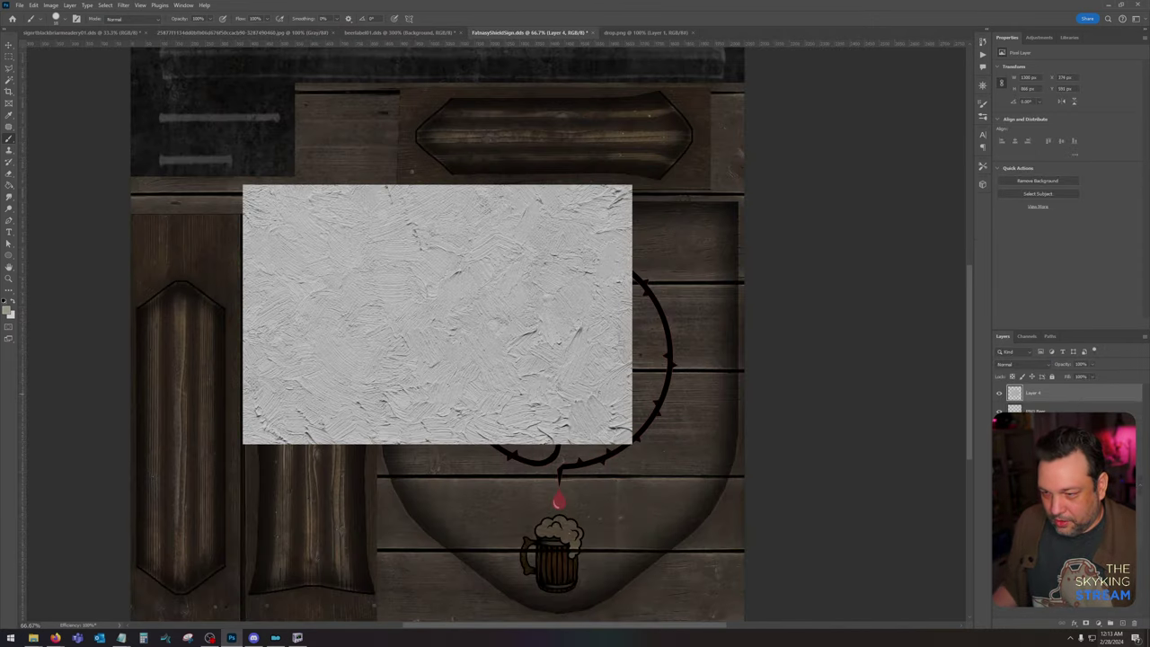
drag(4, 41, 2, 58)
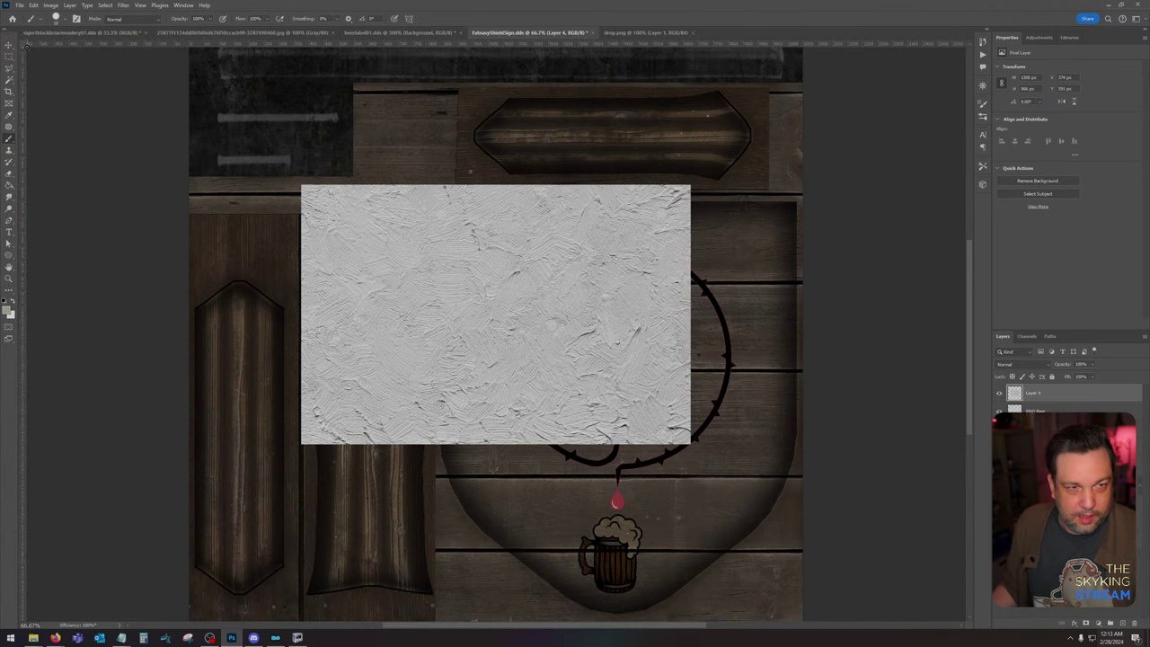
key(v)
mouse_move(485, 304)
mouse_down()
mouse_move(606, 406)
mouse_move(578, 481)
mouse_up()
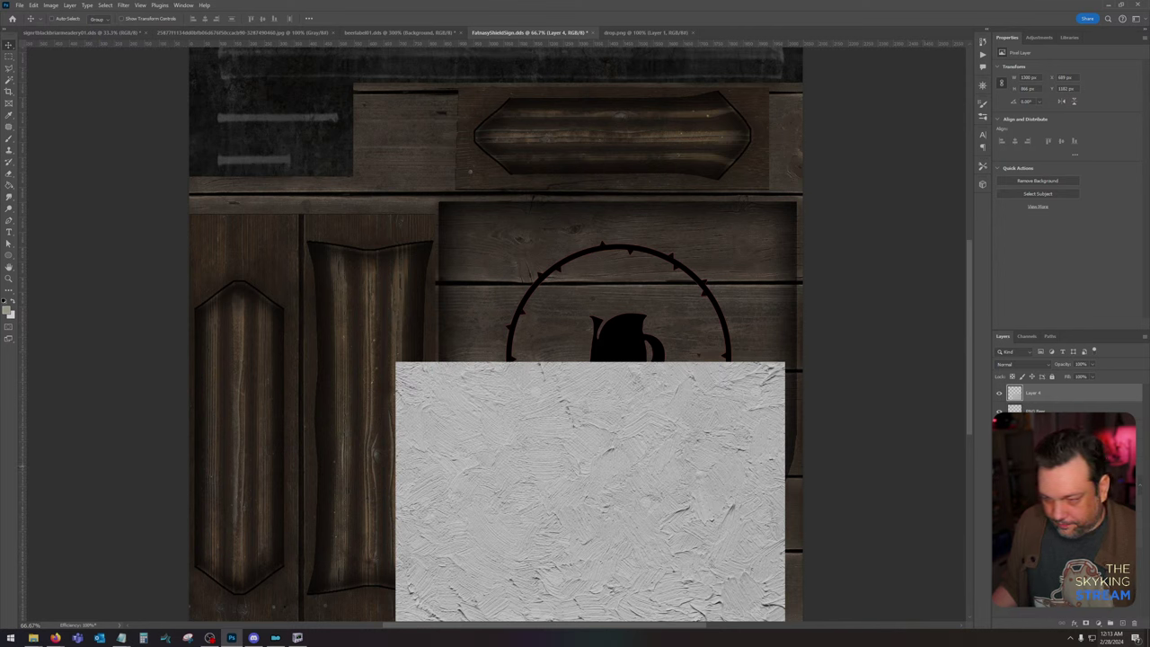
Step: Copy the texture within the mug's shape to a new layer, hide the full texture layer and set the copy to Overlay
ctrl+click(1015, 410)
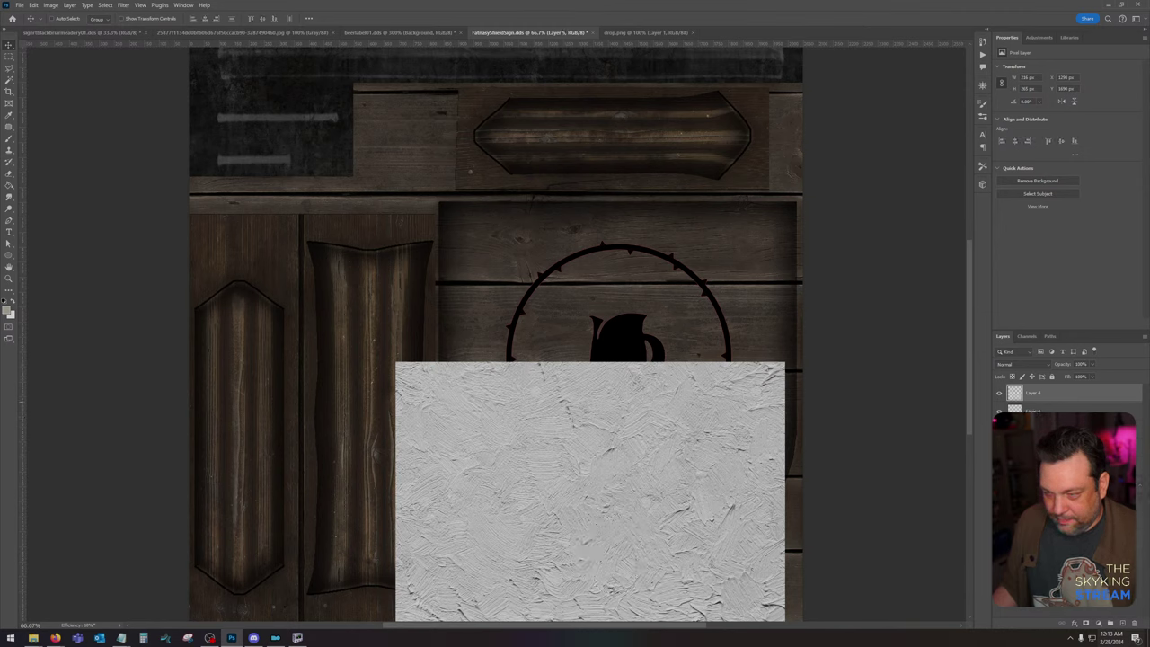
click(1000, 410)
click(1022, 364)
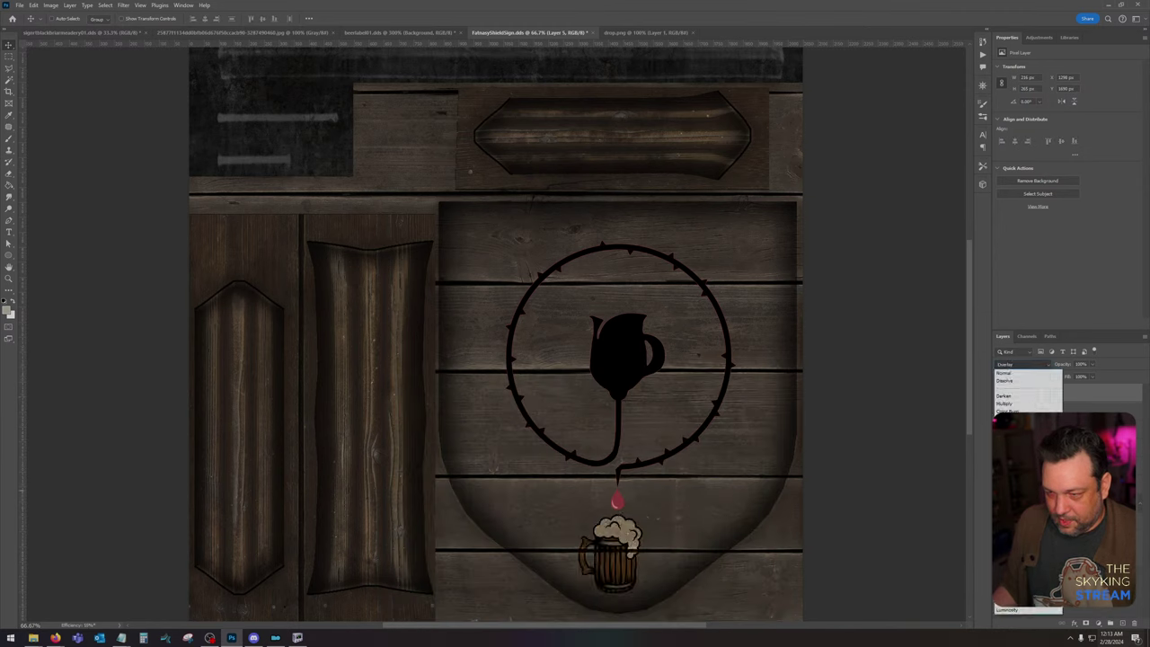
click(1007, 488)
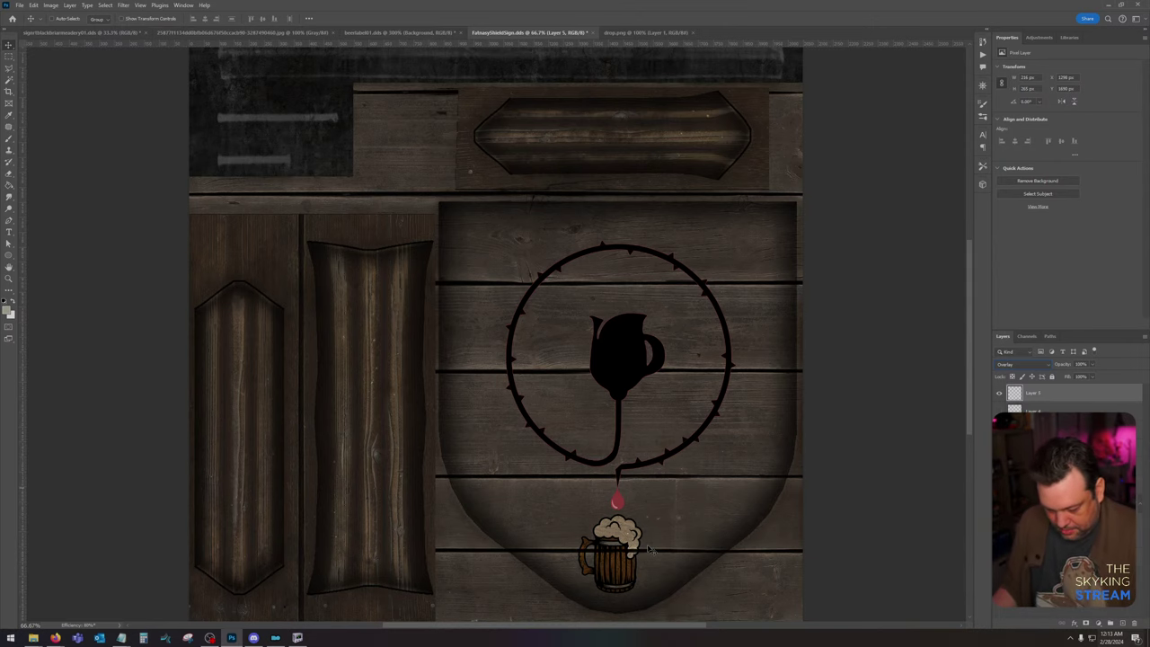
Step: Examine the textured mug up close and on the whole sign, and delete the mug-shaped texture layer
drag(648, 548, 625, 426)
key(ctrl+plus)
key(ctrl+plus)
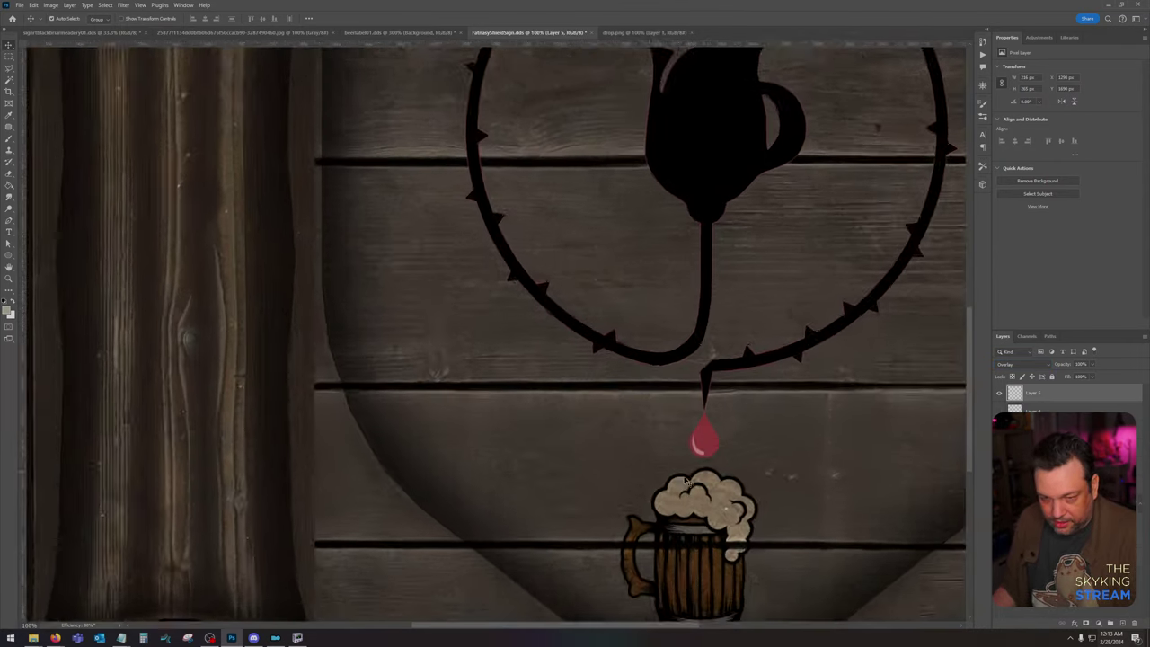
drag(749, 492, 558, 257)
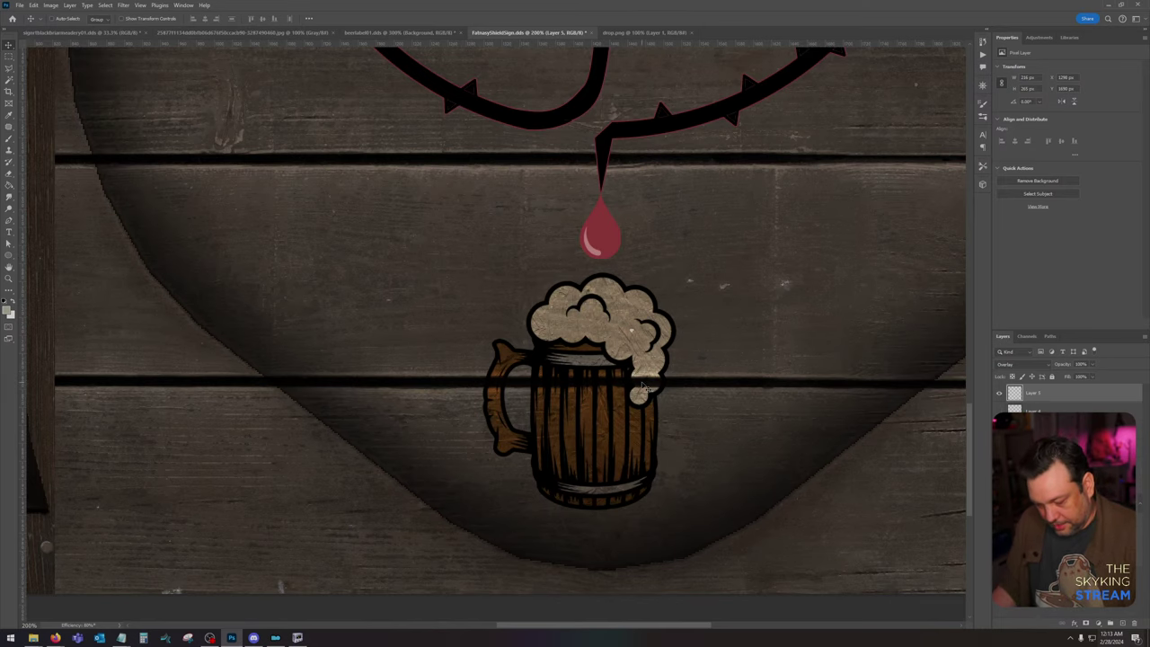
scroll(643, 386, down, 5)
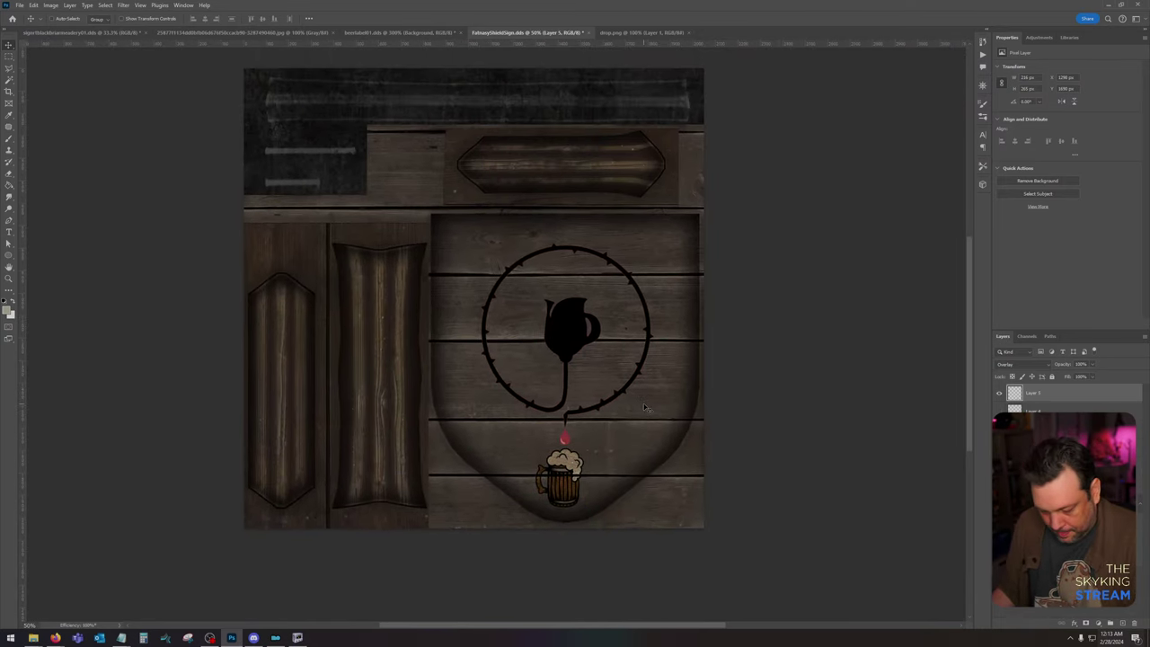
scroll(643, 407, up, 3)
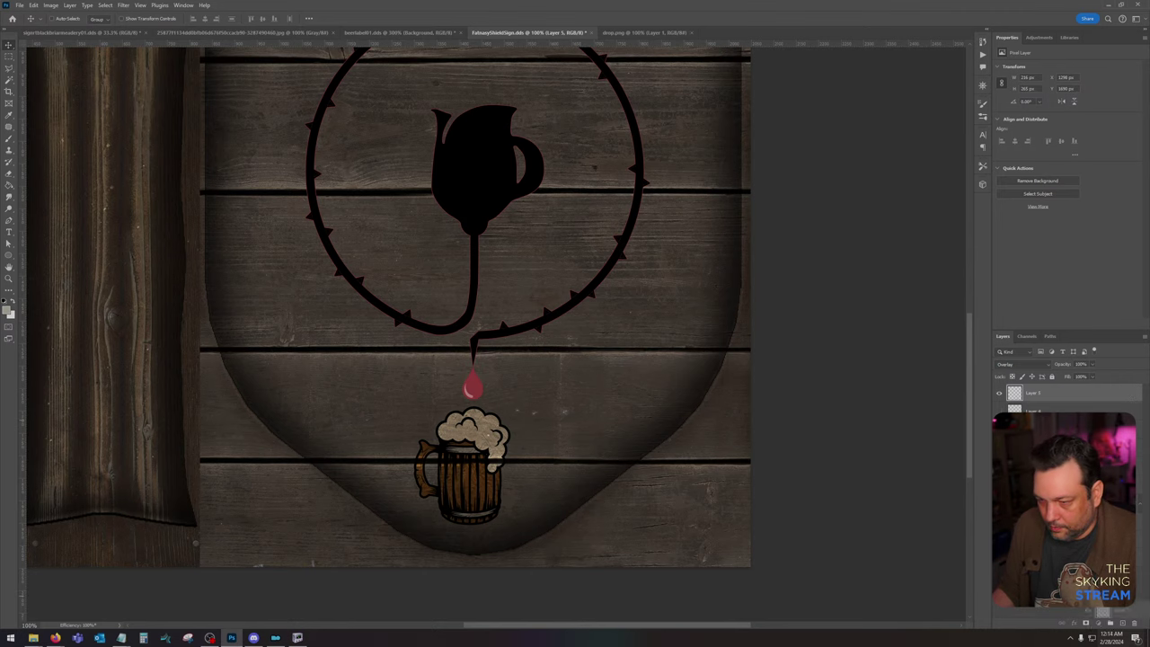
click(1136, 623)
Step: Select a square area around the jug on the Circle layer and copy the jug to its own layer
drag(628, 386, 674, 454)
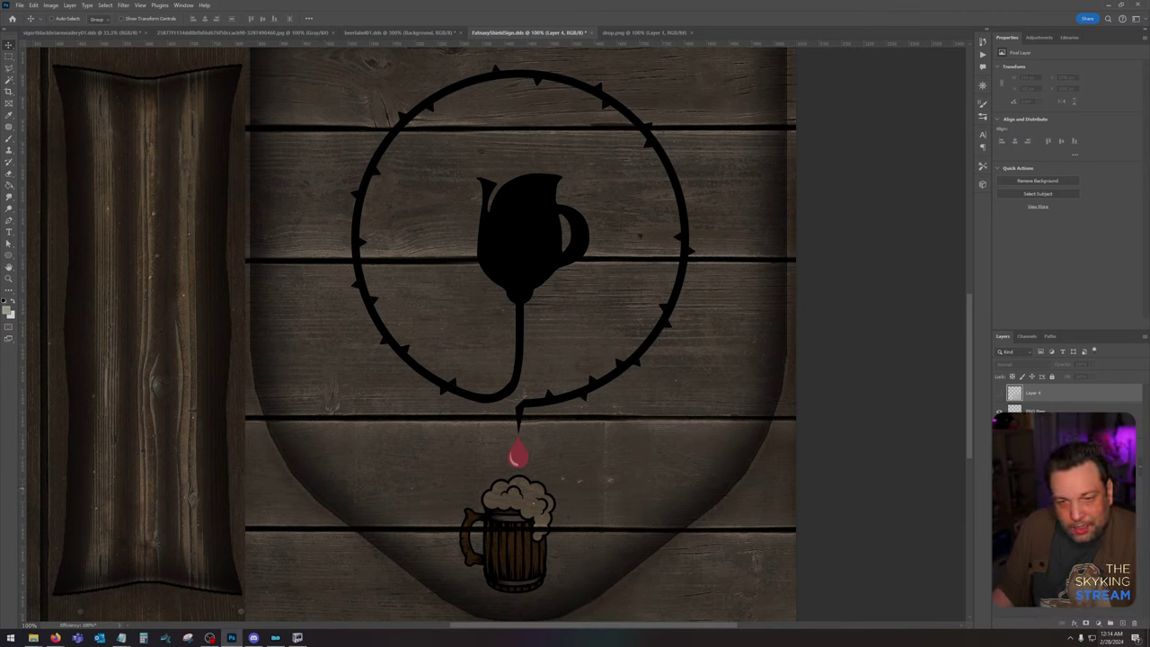
click(9, 57)
drag(451, 160, 597, 304)
key(ctrl+j)
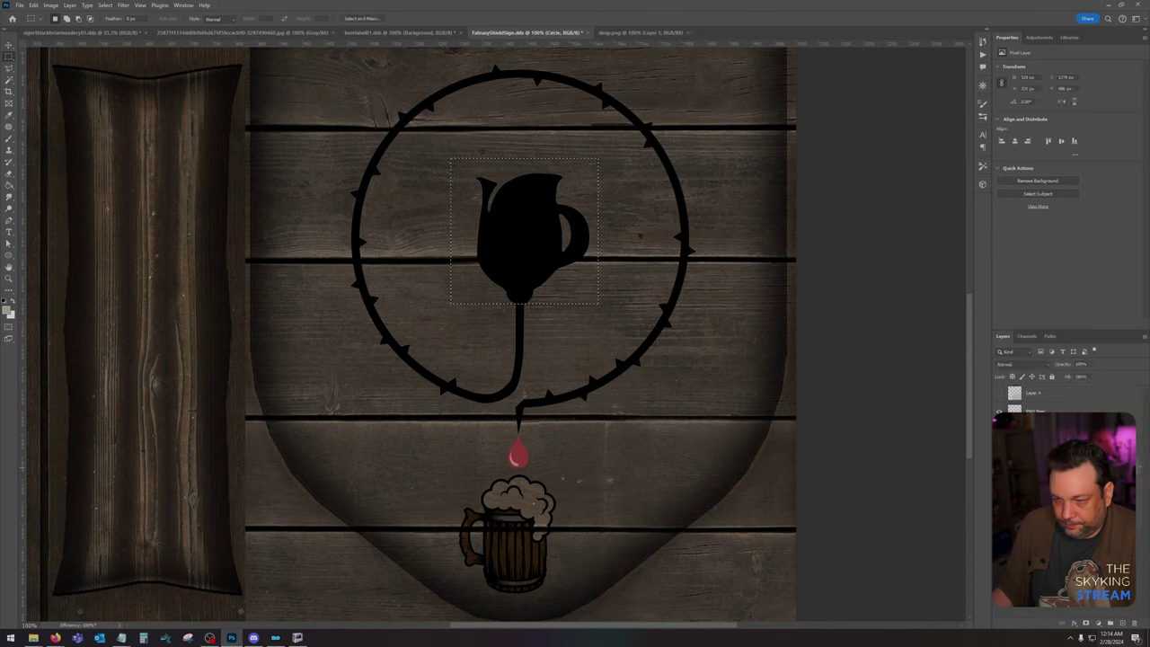
Step: Add a Color Overlay to the jug layer using the red sampled from the drop
double_click(1078, 468)
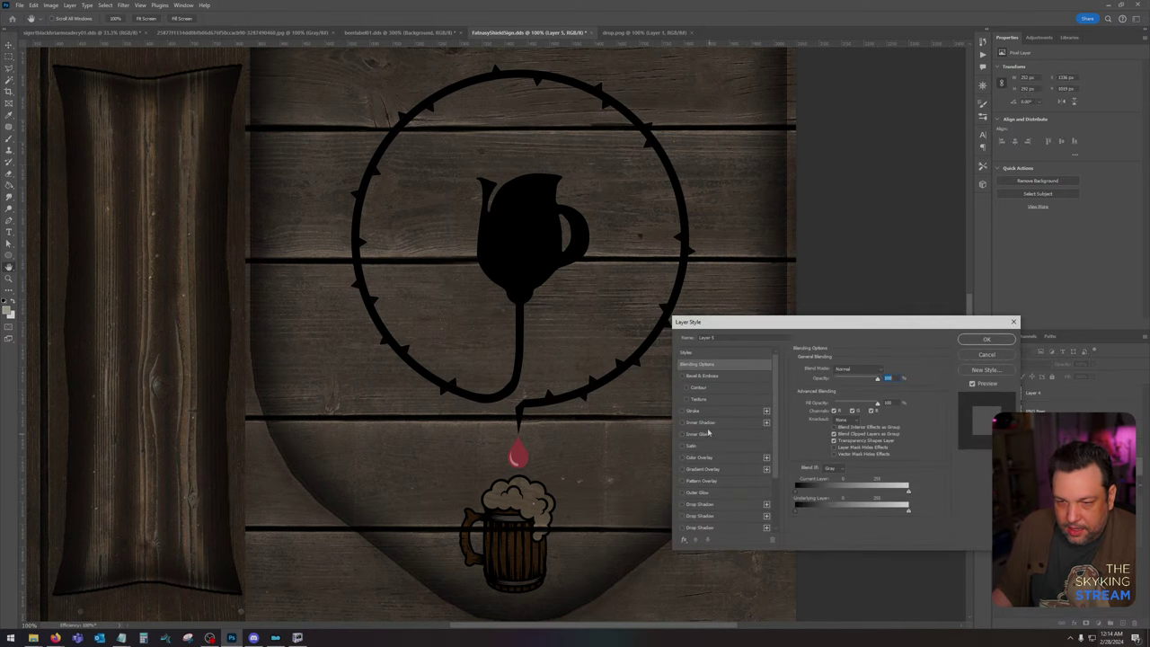
click(705, 456)
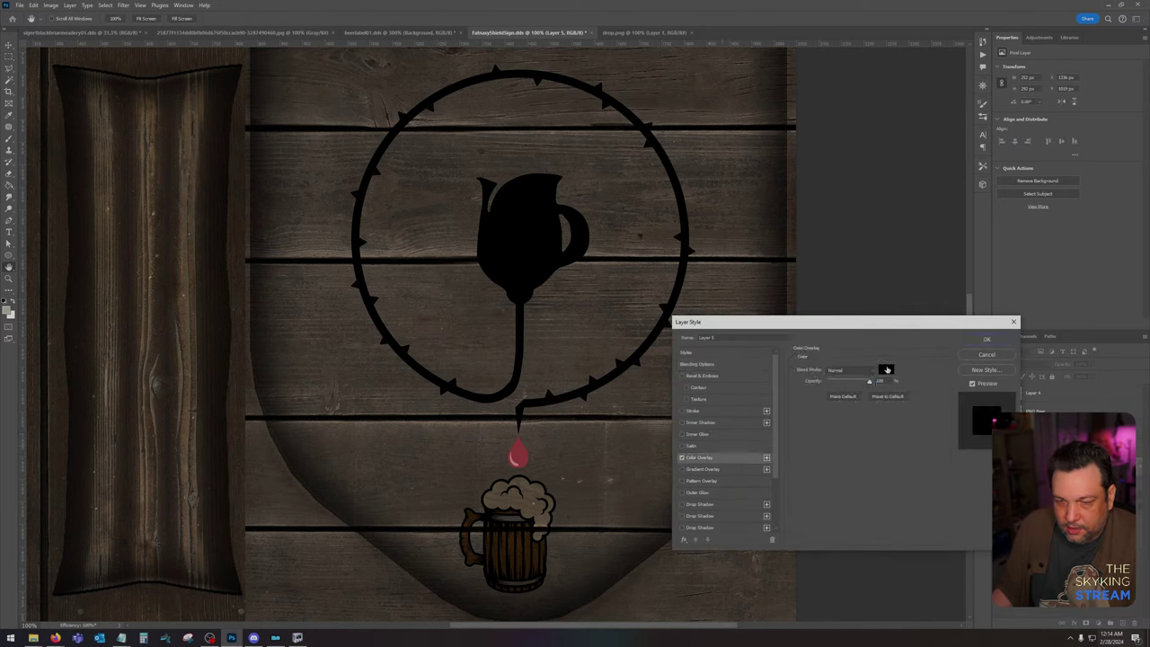
click(887, 369)
click(514, 444)
click(323, 376)
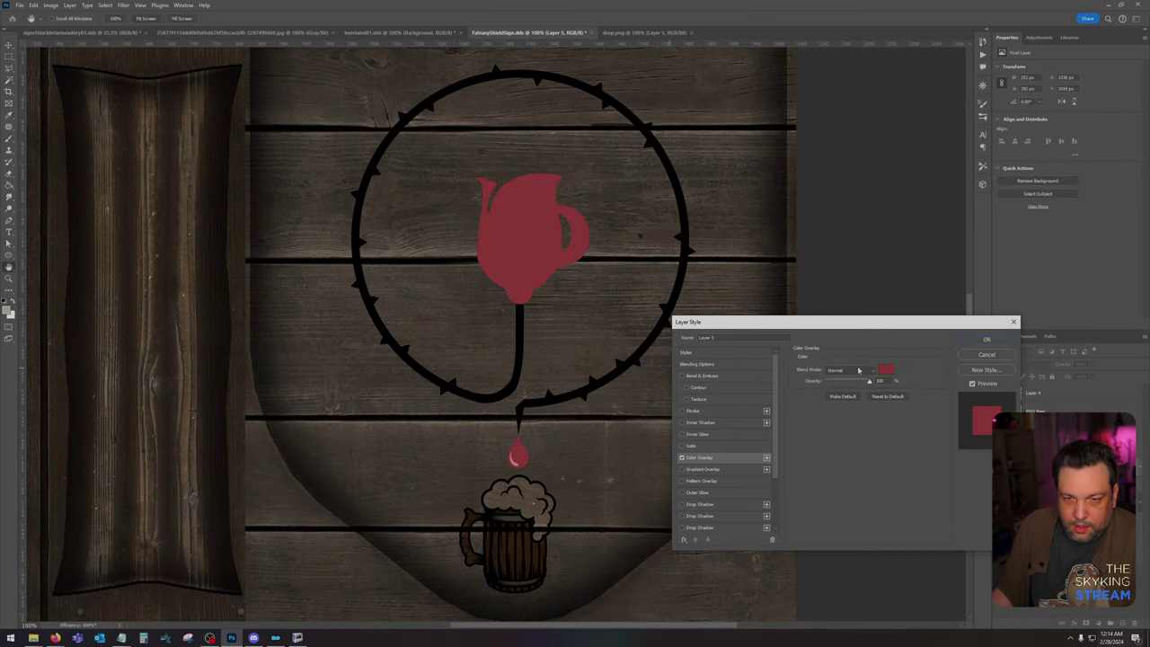
click(987, 339)
key(ctrl+minus)
key(ctrl+minus)
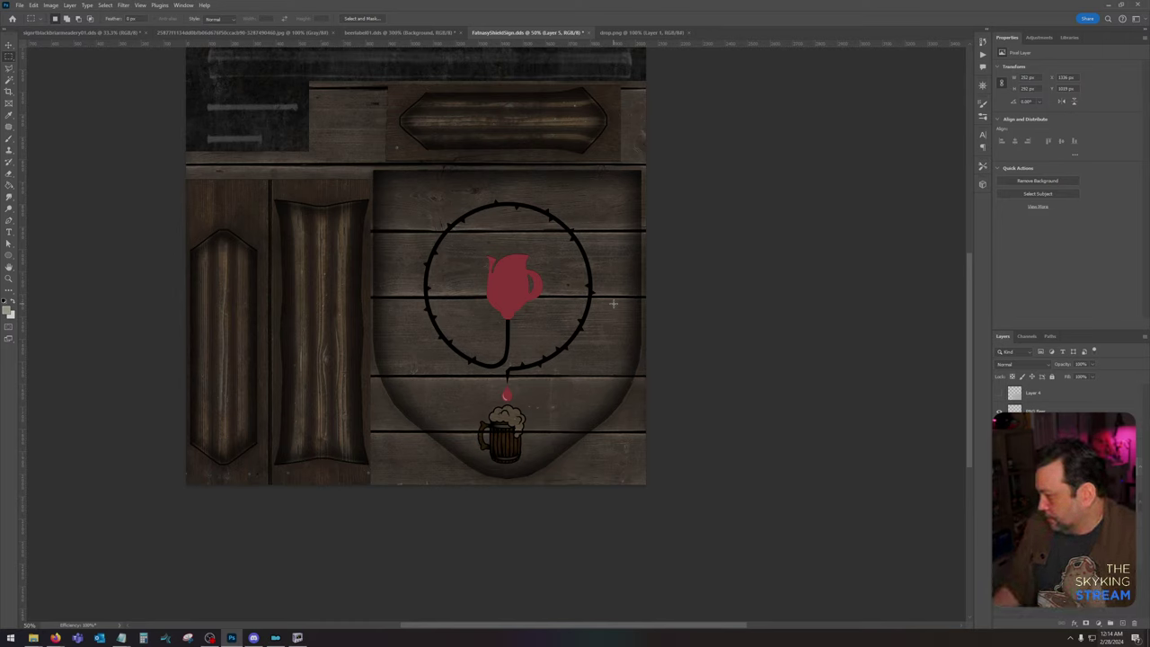
Step: Open the images Roses Corner 2.png, Roses Corner 3.JPG and roses corner.png from the Desktop folder
scroll(629, 329, up, 1)
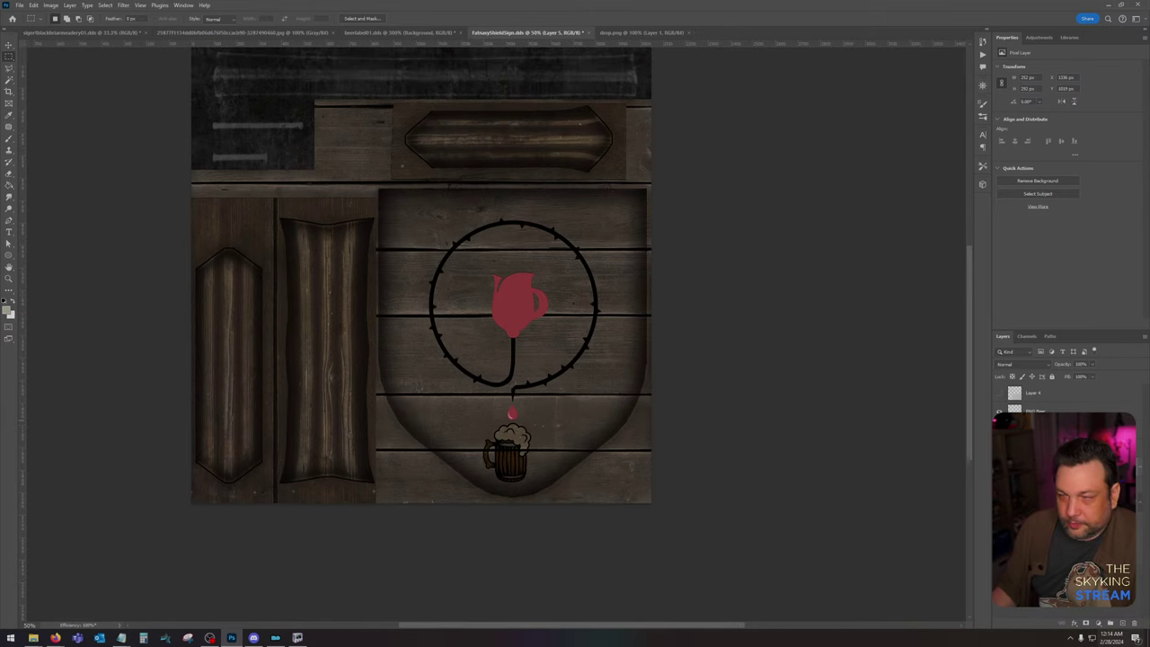
key(alt+Tab)
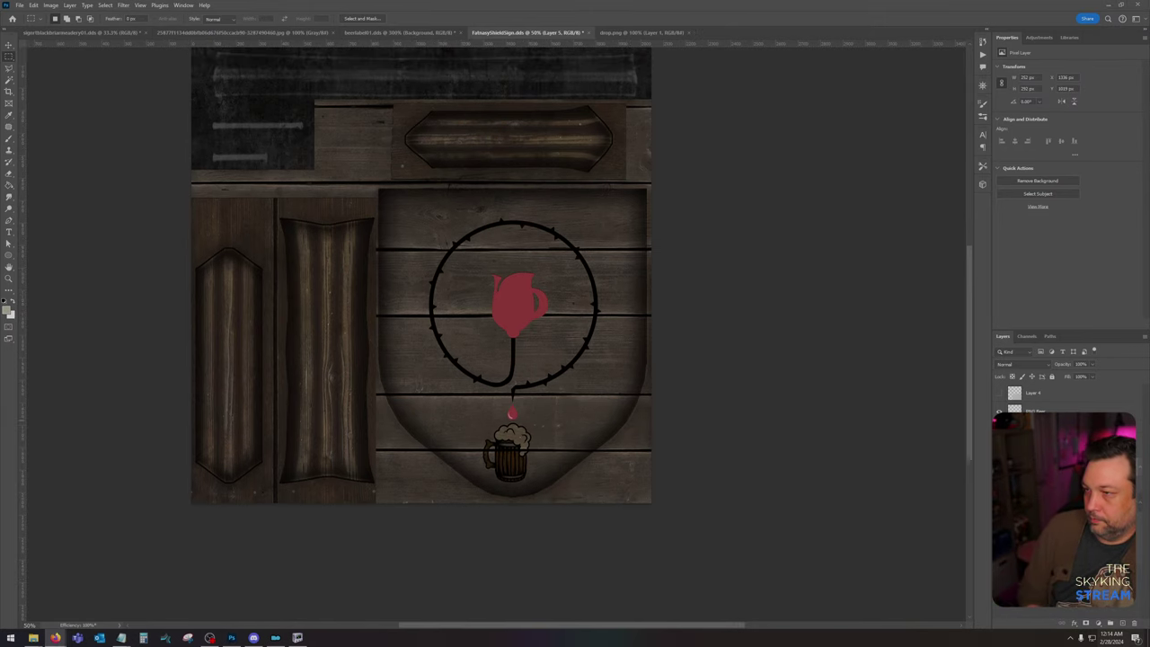
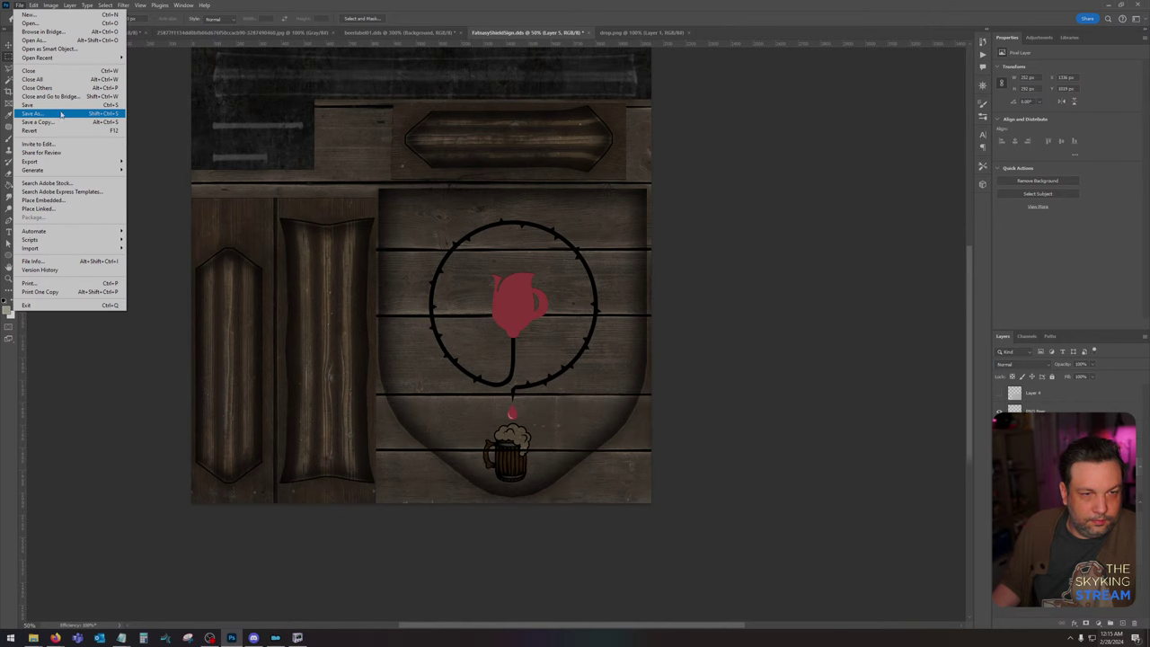
click(31, 22)
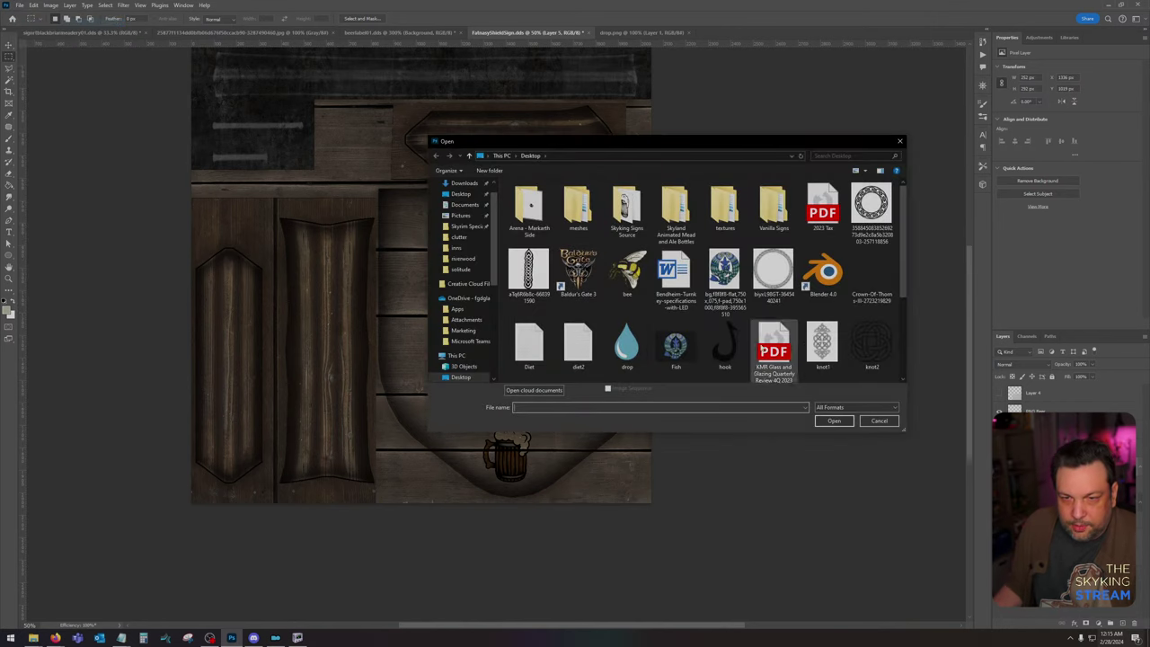
scroll(754, 329, down, 2)
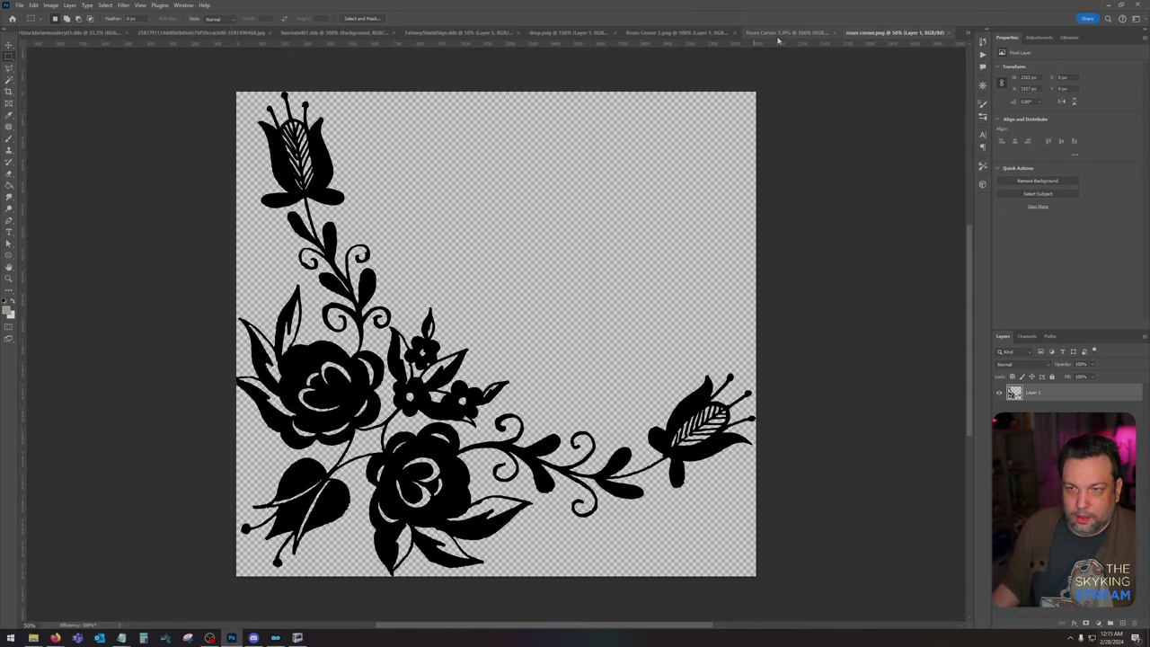
Step: Compare the opened rose corner images and examine the vine in Roses Corner 2.png up close
click(786, 33)
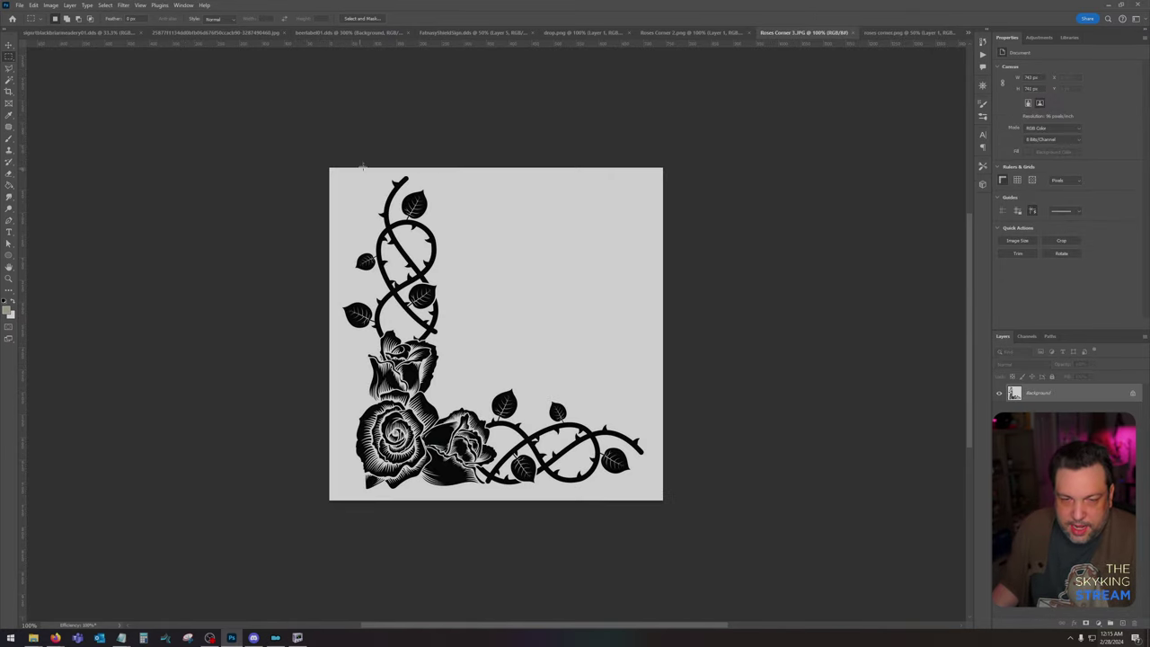
click(676, 34)
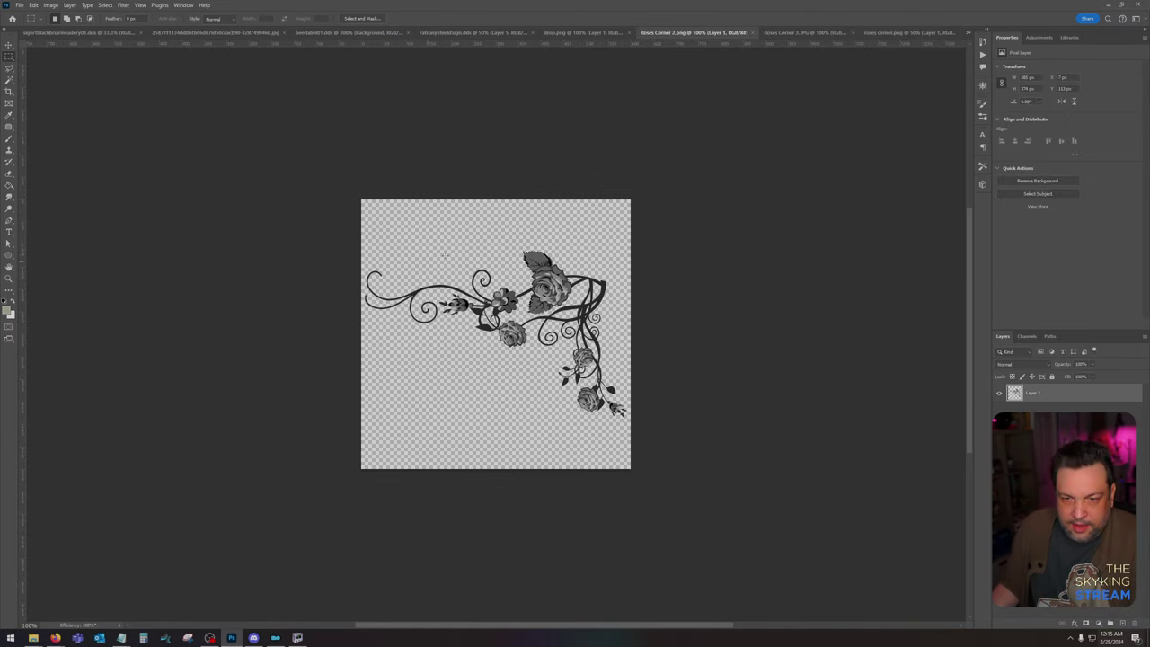
key(ctrl+plus)
key(ctrl+plus)
key(ctrl+plus)
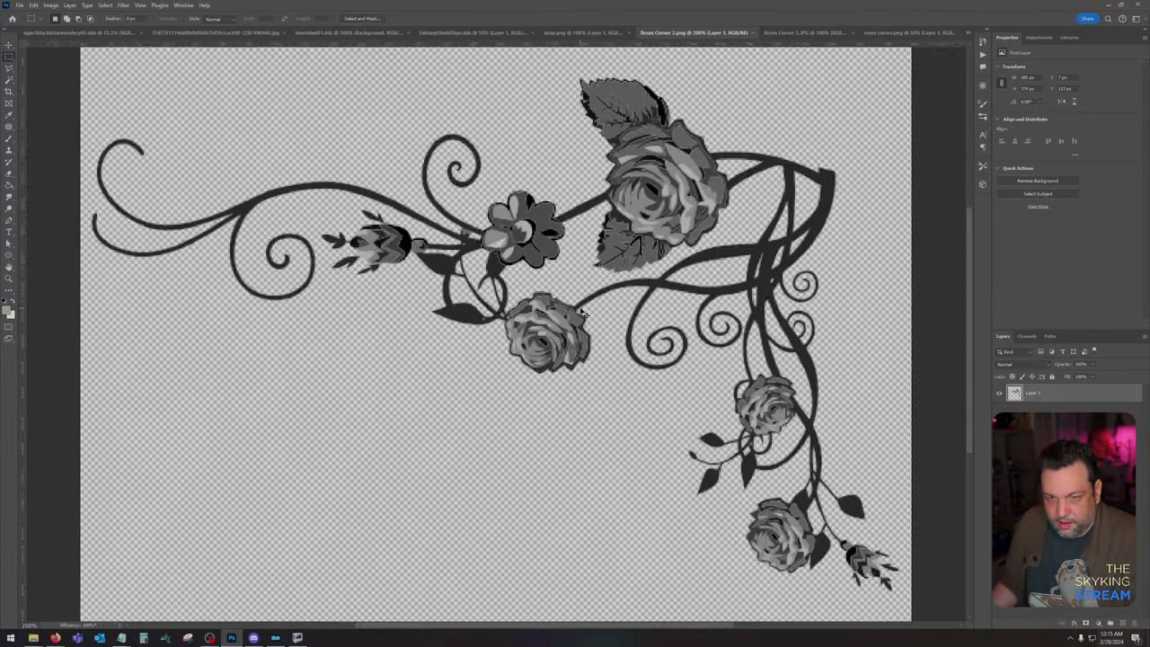
key(ctrl+minus)
key(ctrl+minus)
key(ctrl+minus)
key(ctrl+minus)
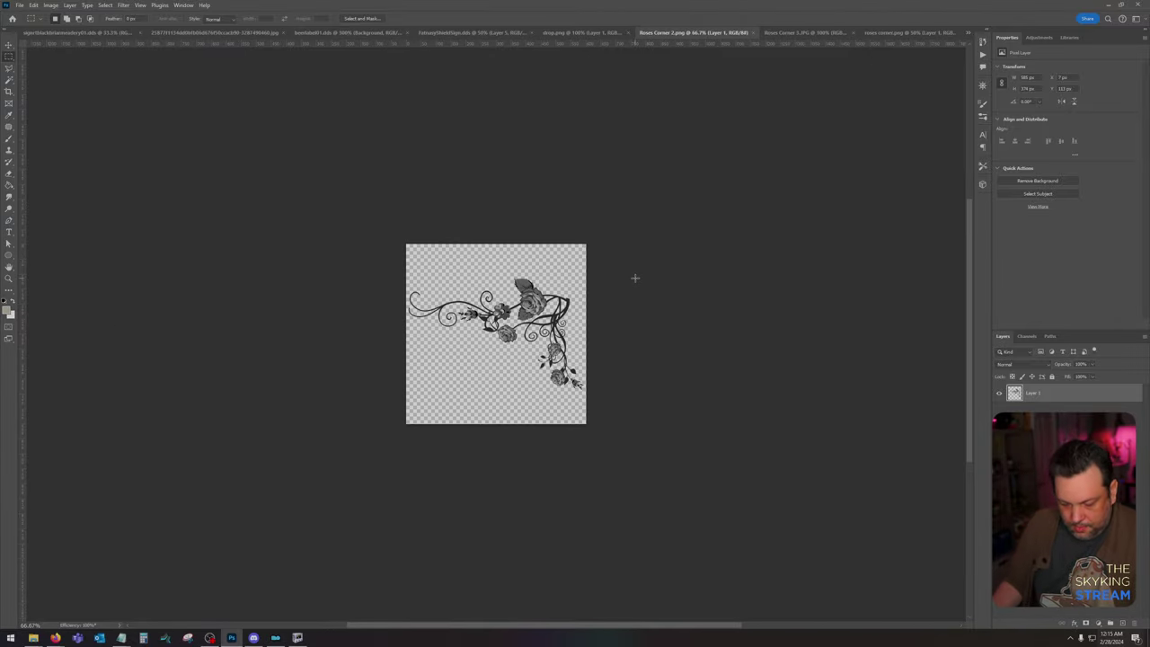
key(ctrl+plus)
key(ctrl+plus)
key(ctrl+minus)
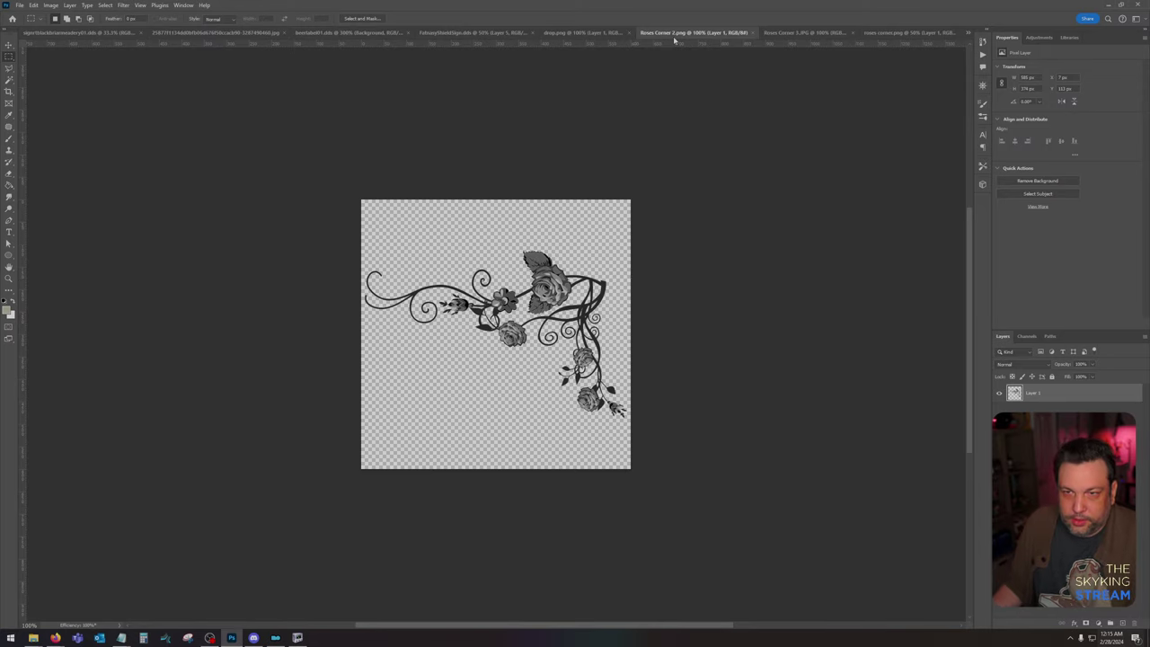
Step: Copy the rose vine from Roses Corner 2.png onto its own layer in the sign document and shift it toward the ring's upper-left side
key(ctrl+d)
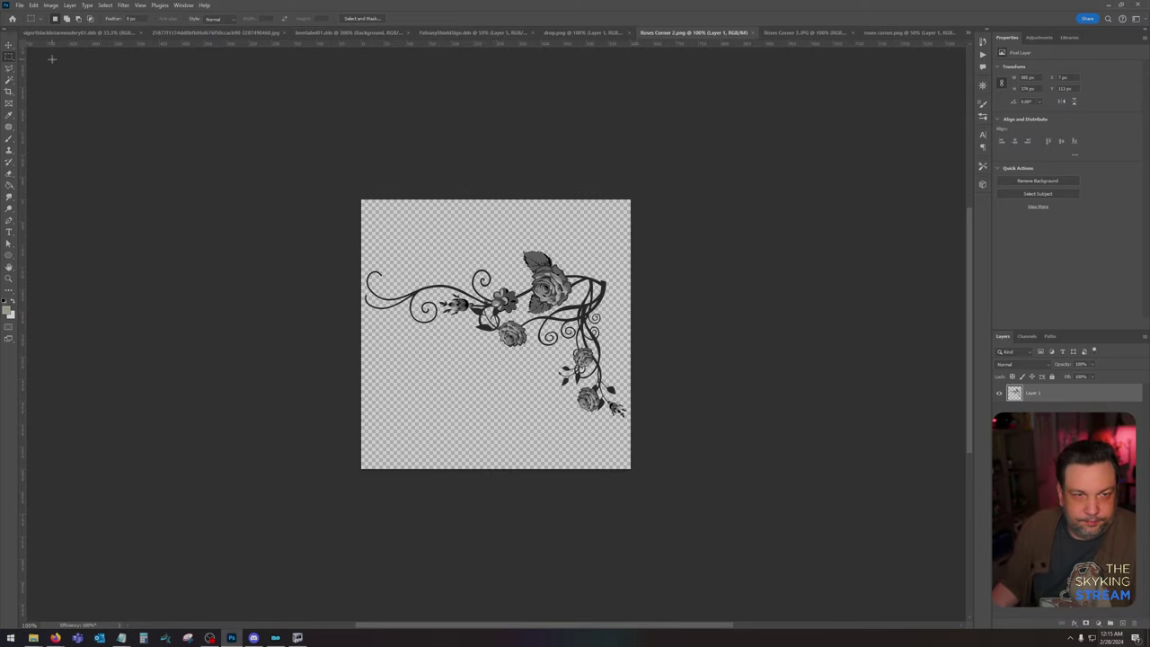
click(8, 44)
drag(513, 266, 445, 261)
Step: Rotate the rose vine counter-clockwise and place it along the shield's lower-left curved edge
click(33, 5)
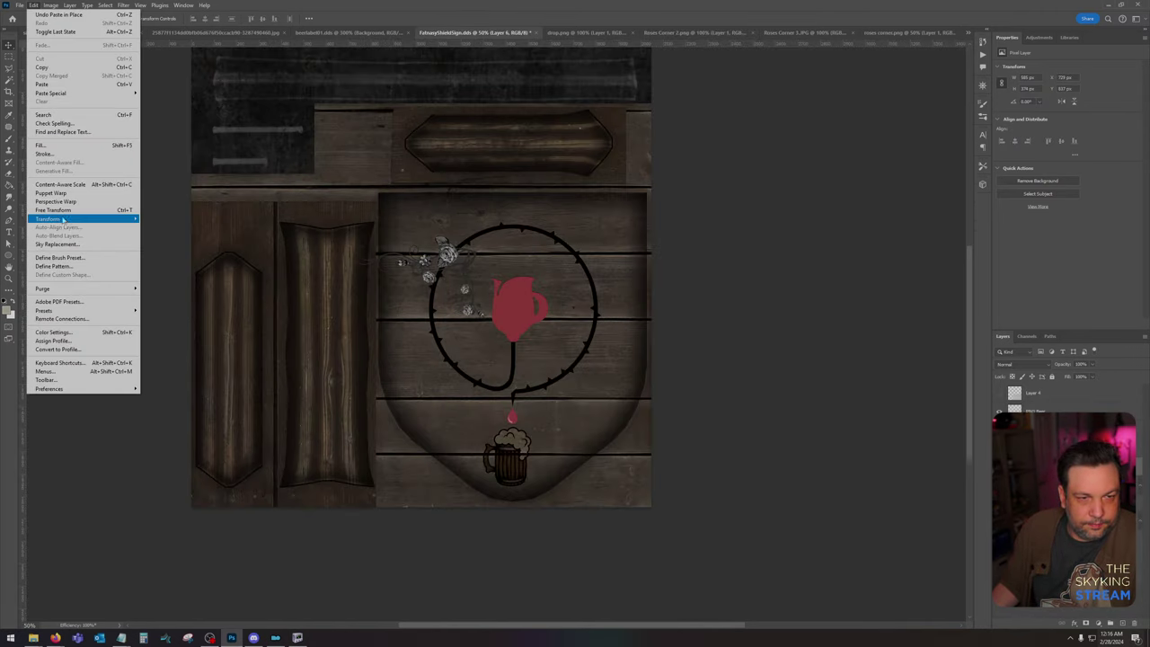
mouse_move(53, 218)
click(161, 240)
drag(497, 249, 366, 260)
drag(367, 259, 395, 387)
key(Return)
Step: Erase the vine's upper rose branch with a large eraser and trim its remains beside the spirals with a smaller one
click(9, 275)
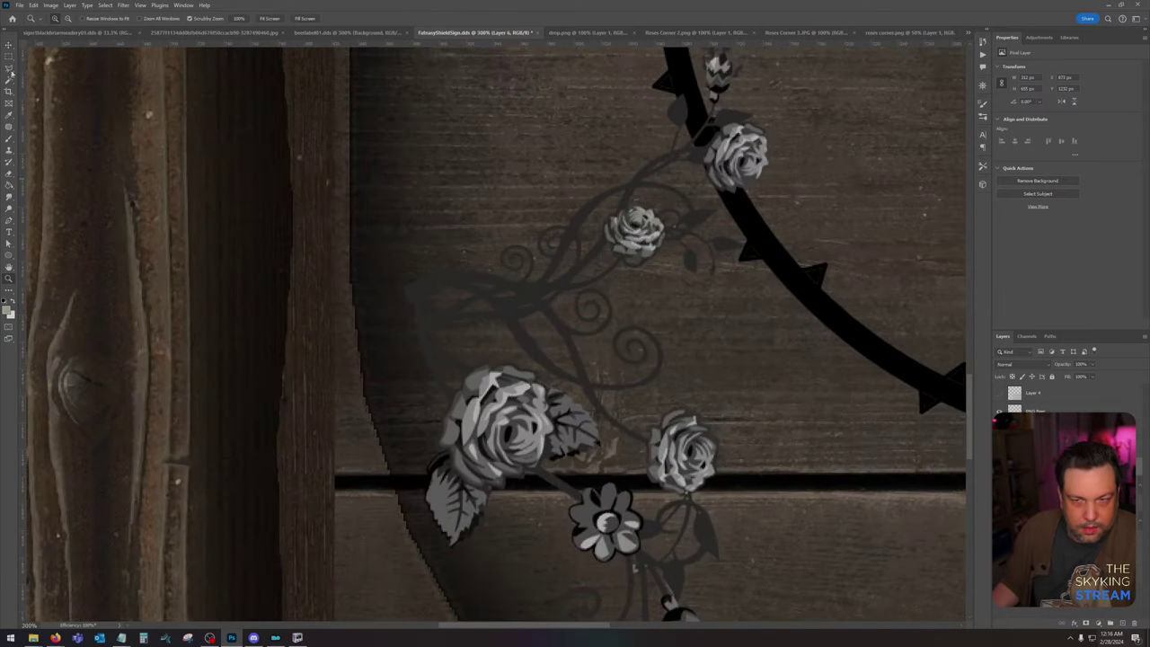
click(10, 179)
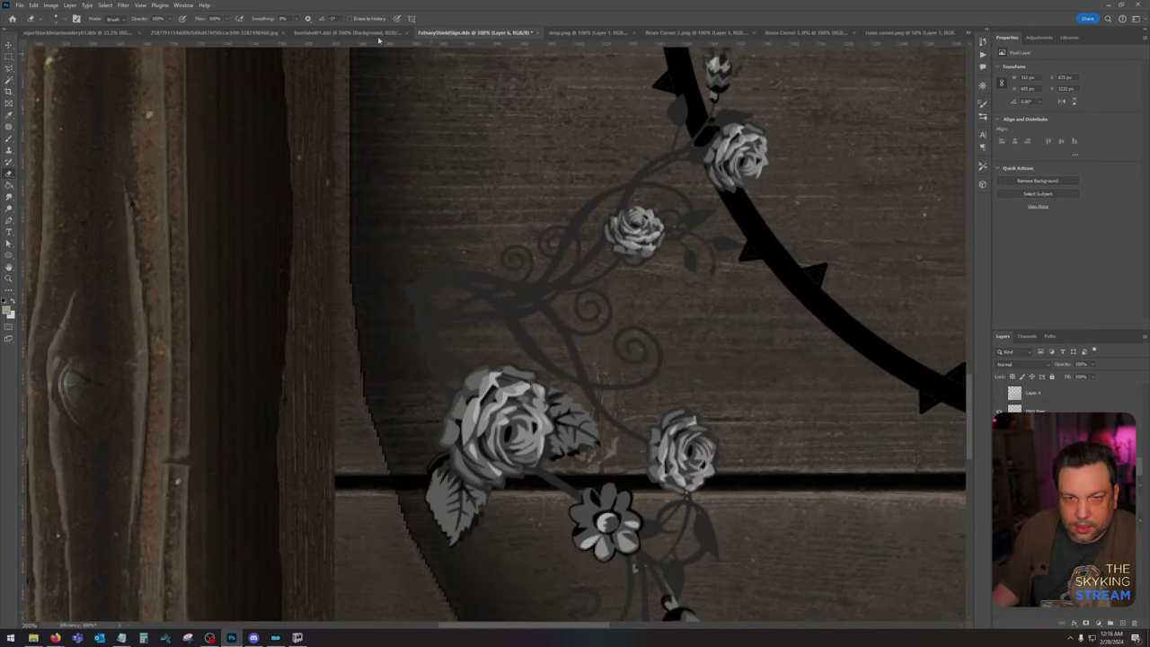
click(59, 21)
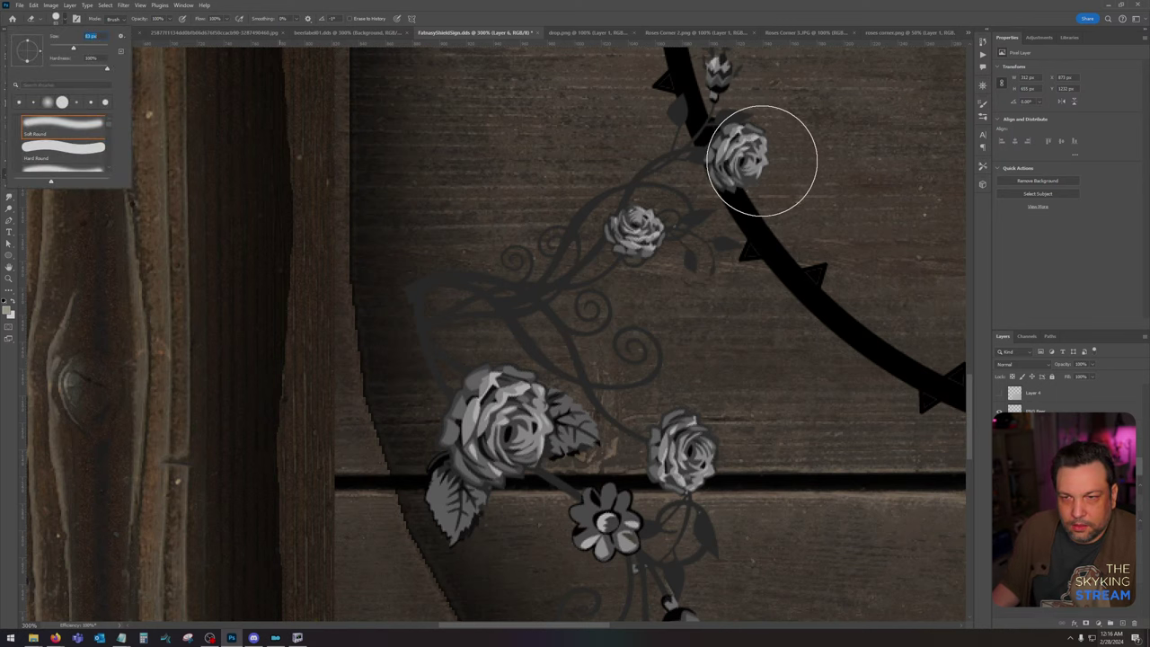
mouse_move(760, 154)
mouse_down()
mouse_move(733, 106)
mouse_move(703, 97)
mouse_move(685, 109)
mouse_move(727, 185)
mouse_move(734, 248)
mouse_move(667, 203)
mouse_move(622, 199)
mouse_move(638, 214)
mouse_move(548, 233)
mouse_up()
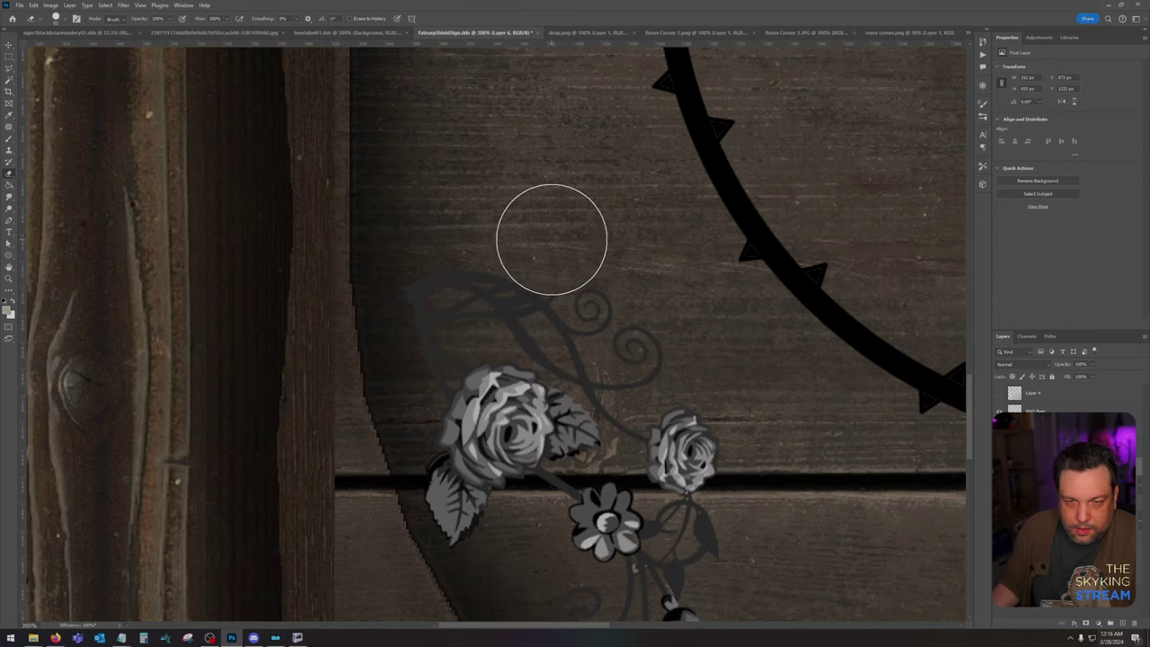
click(57, 19)
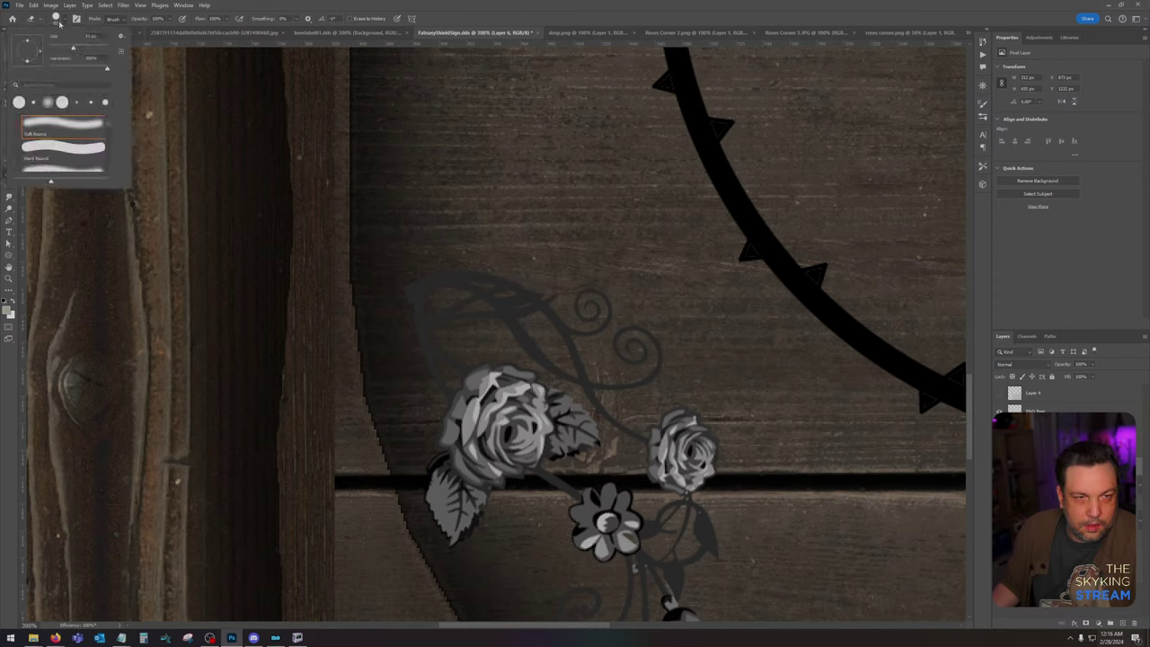
drag(63, 48, 59, 48)
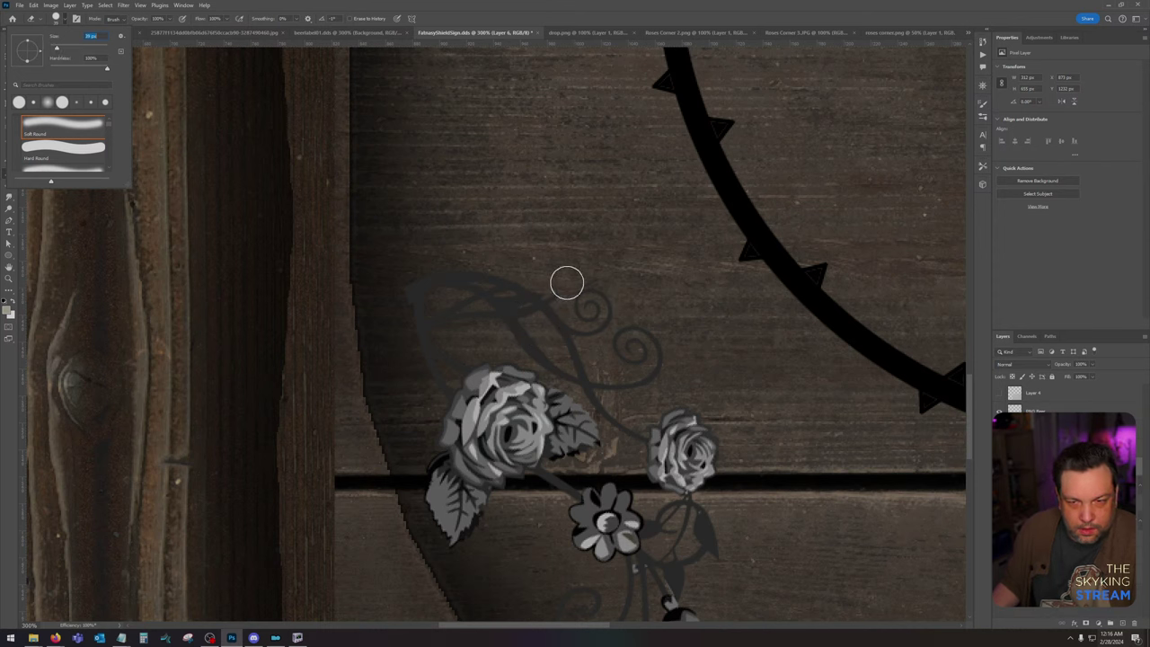
key(Return)
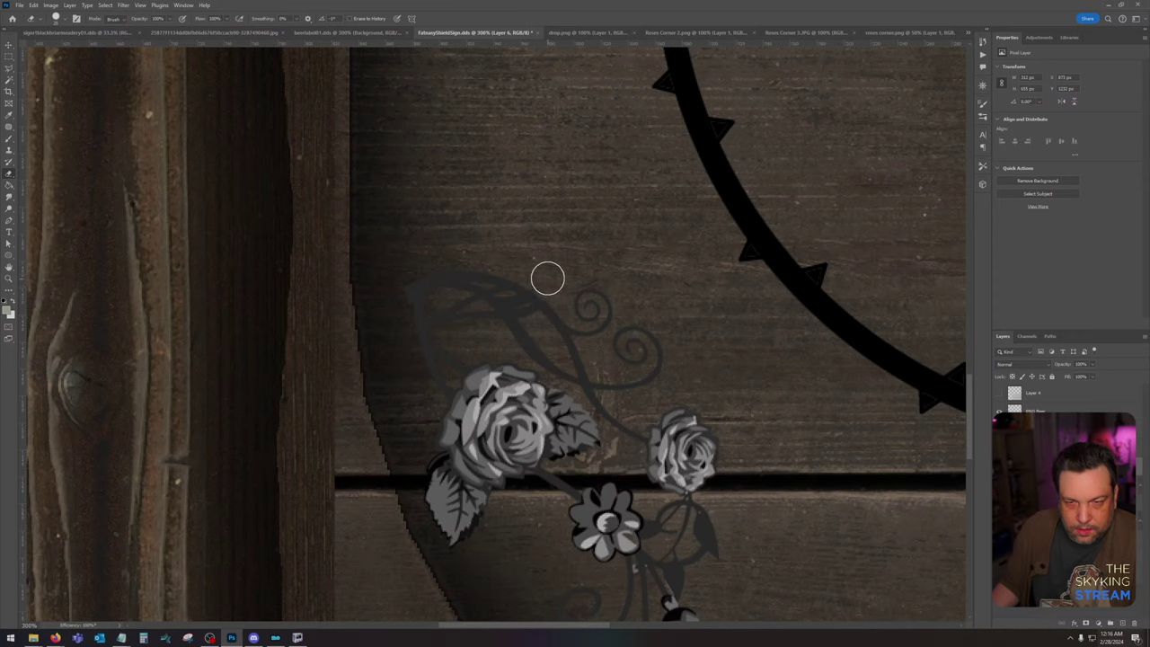
Step: Darken the midtones of the rose vine layer with a Levels adjustment
key(ctrl+l)
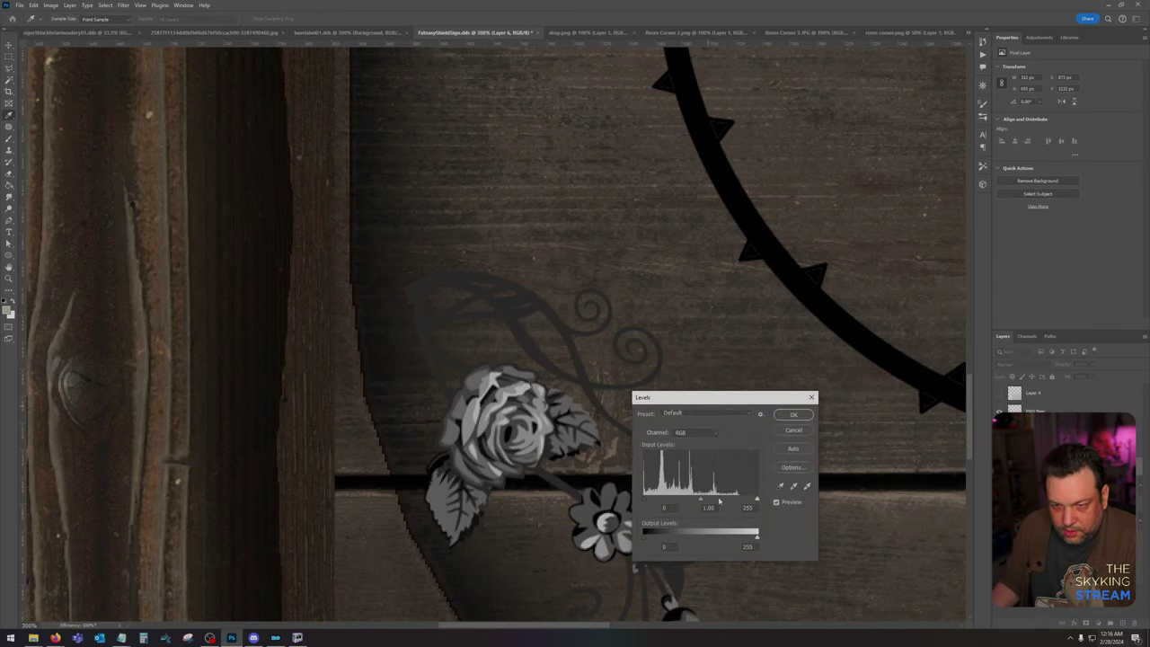
drag(705, 501, 720, 507)
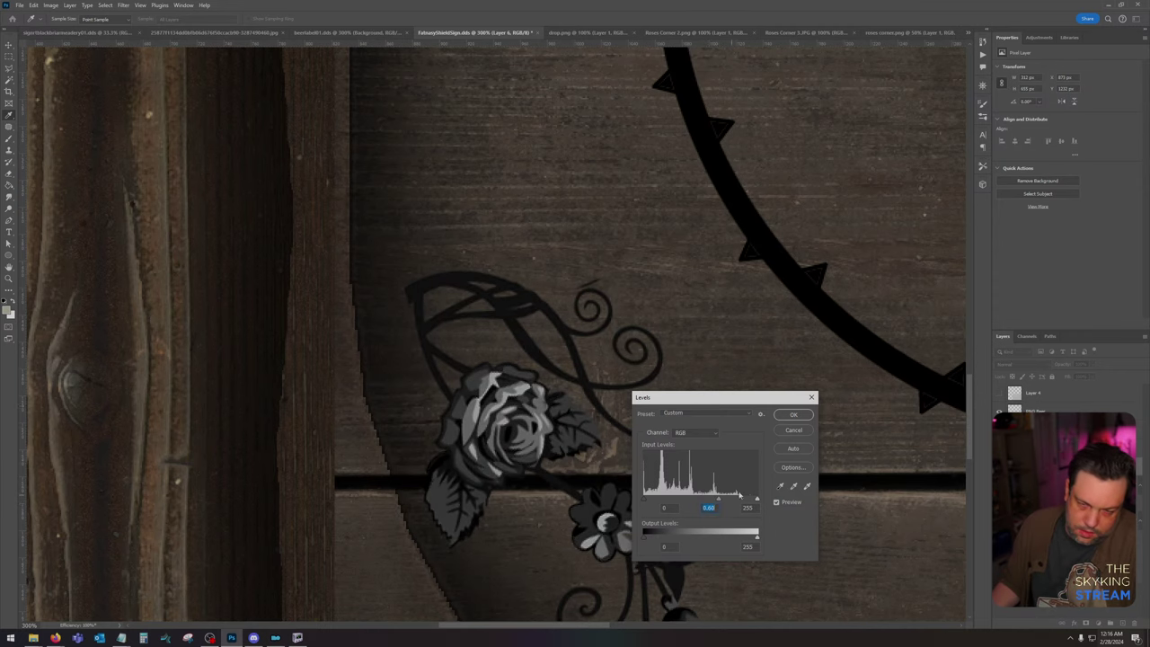
click(791, 415)
key(ctrl+minus)
key(ctrl+minus)
key(ctrl+minus)
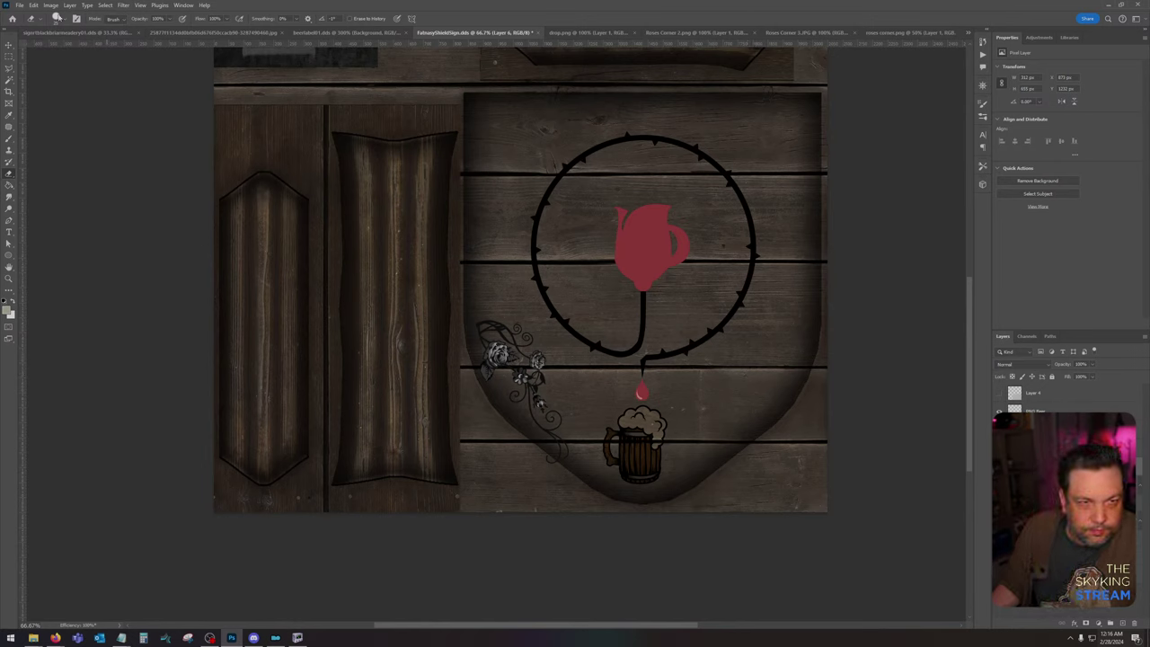
Step: Warp the rose vine so its lower tip swings outward along the shield's curved lower edge
click(33, 5)
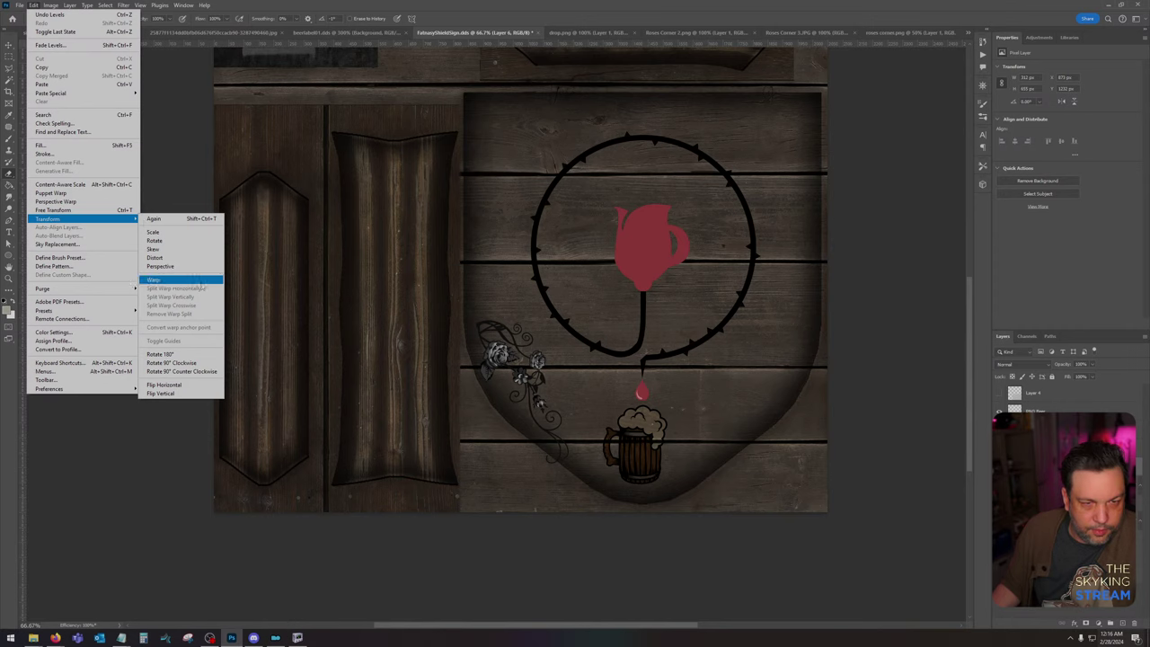
click(155, 280)
drag(566, 459, 580, 455)
drag(526, 390, 523, 373)
key(Return)
key(e)
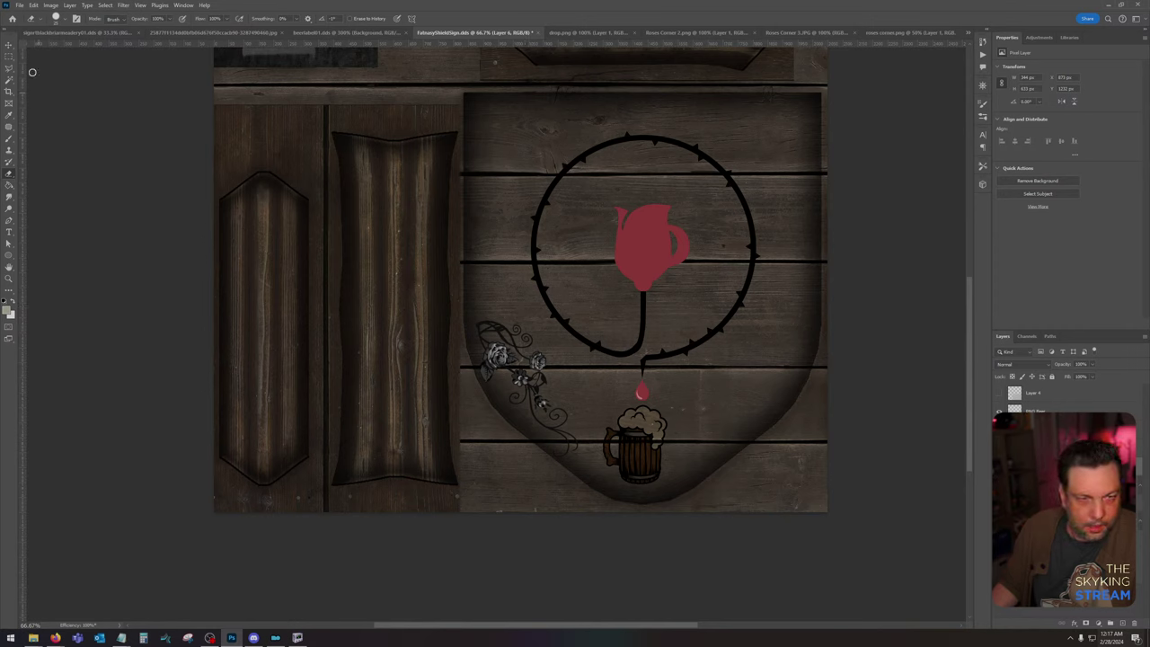
Step: Warp the upper part of the rose vine outward so the large rose follows the shield's left edge
click(34, 6)
mouse_move(81, 219)
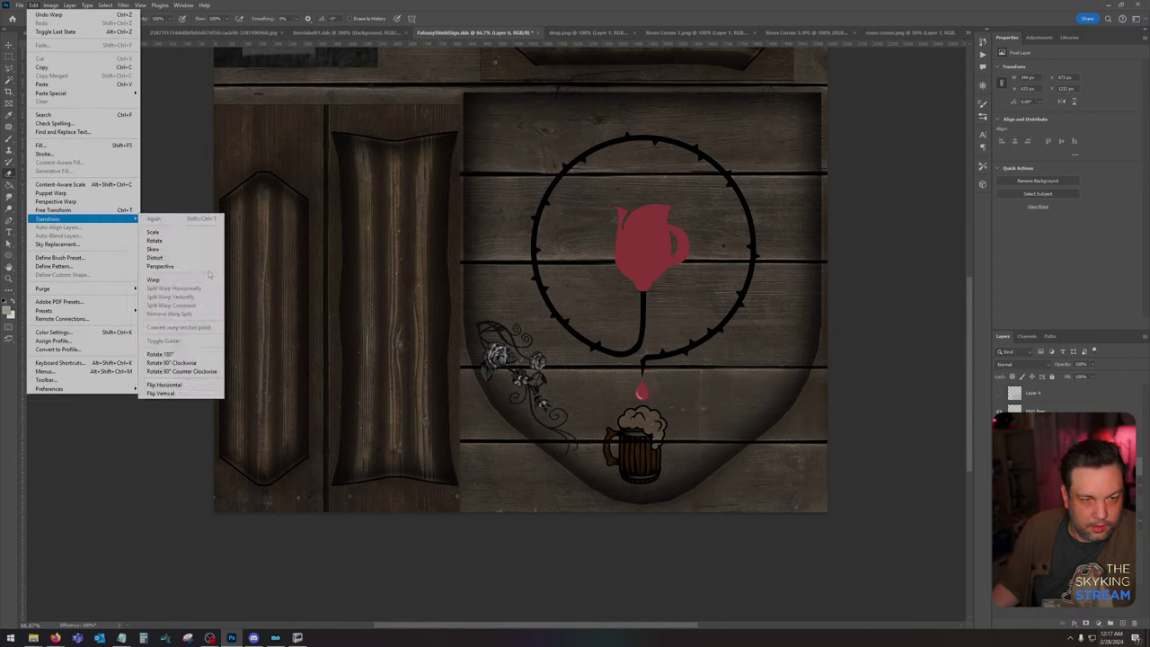
click(202, 282)
drag(475, 325, 452, 338)
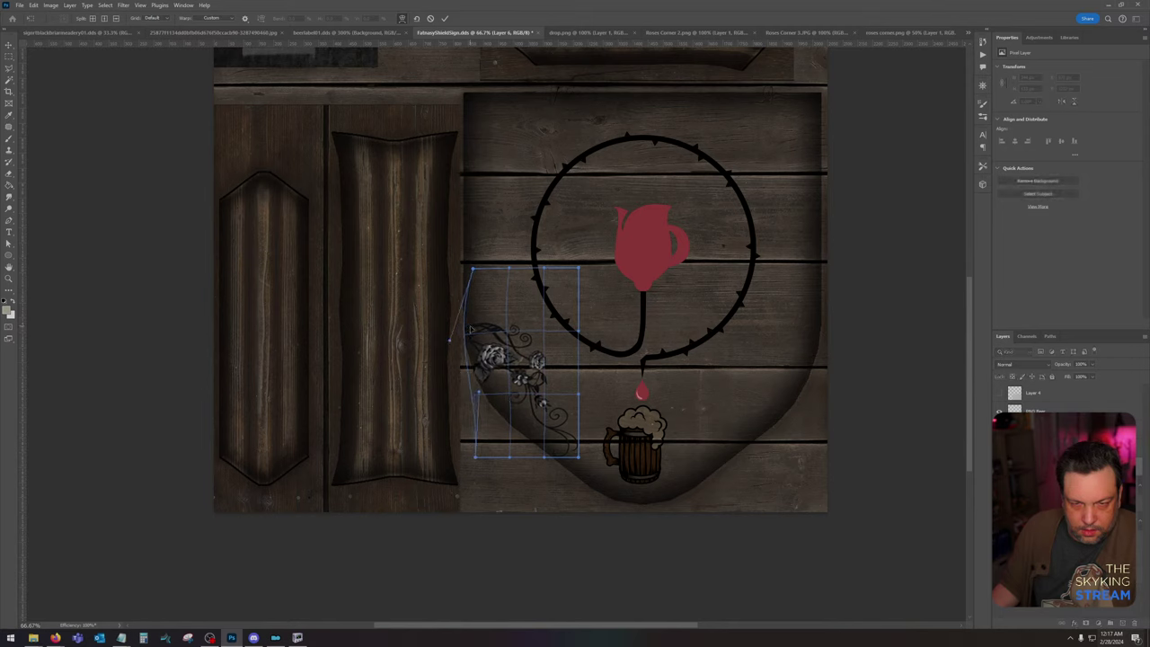
drag(486, 374, 490, 373)
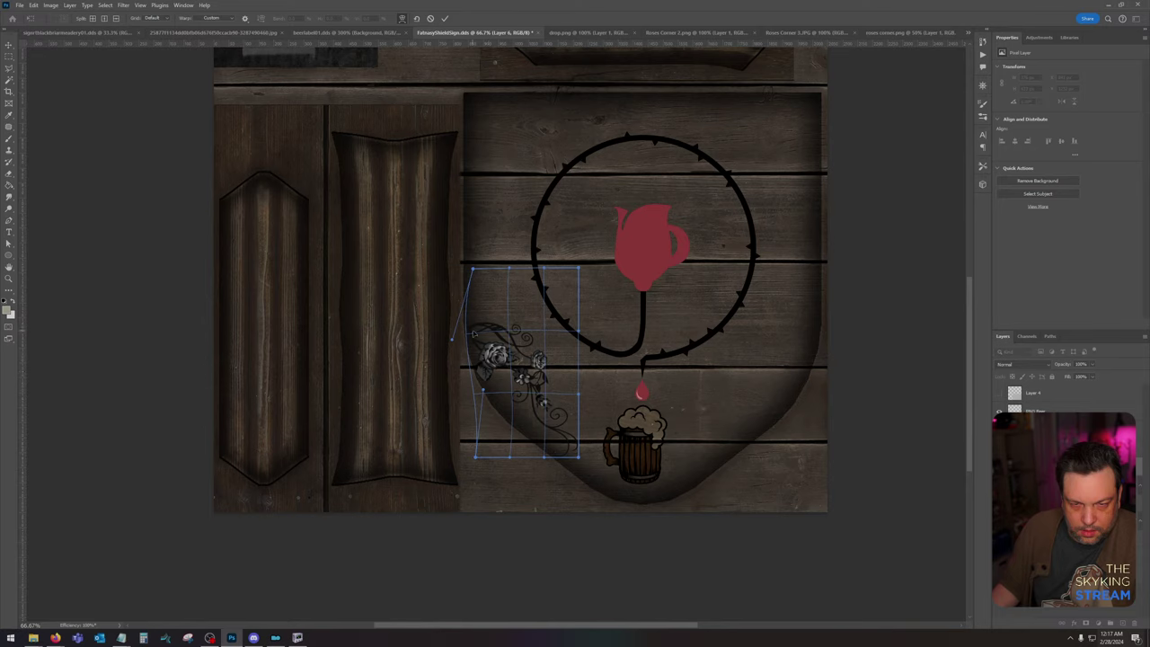
drag(471, 335, 469, 336)
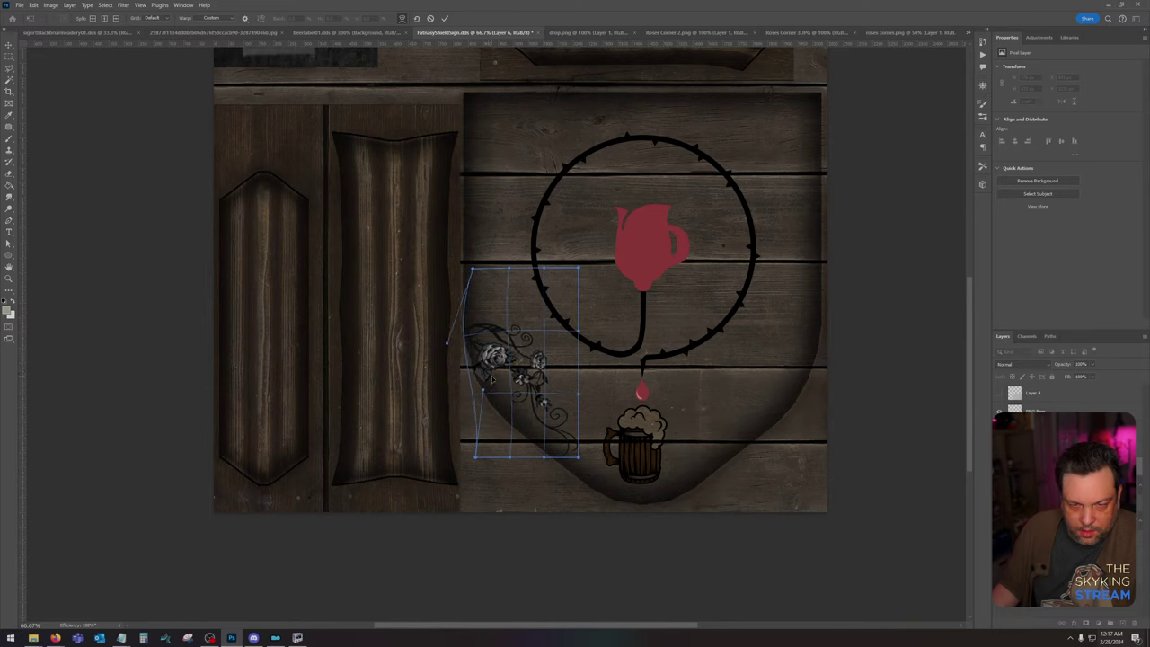
drag(492, 379, 506, 359)
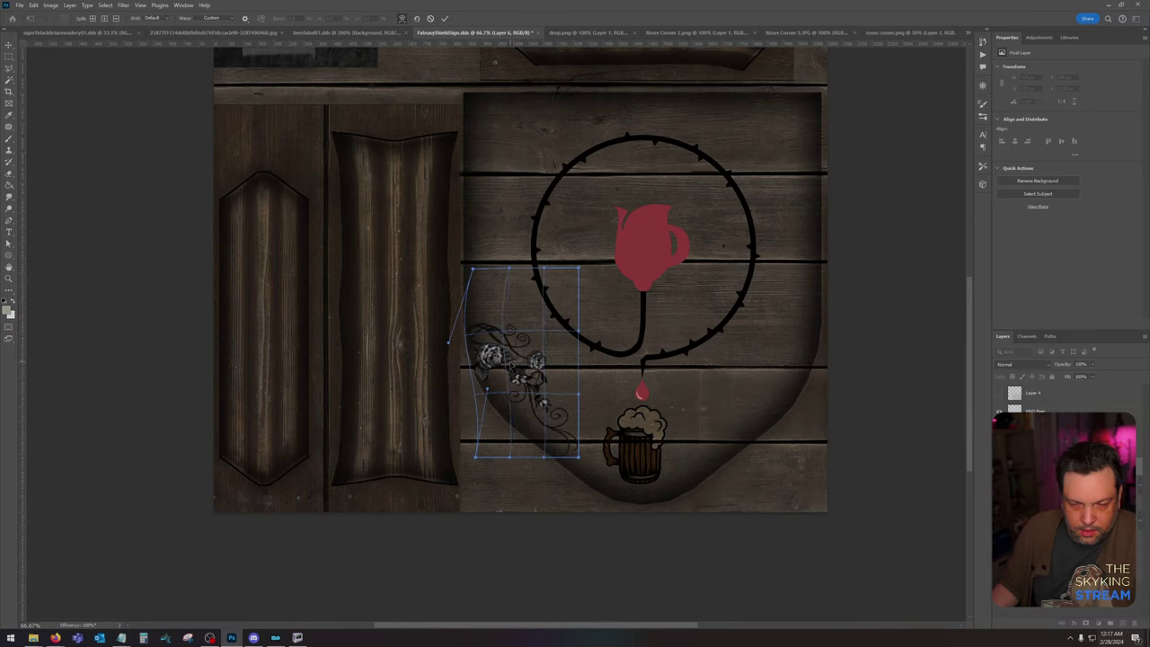
key(Return)
key(e)
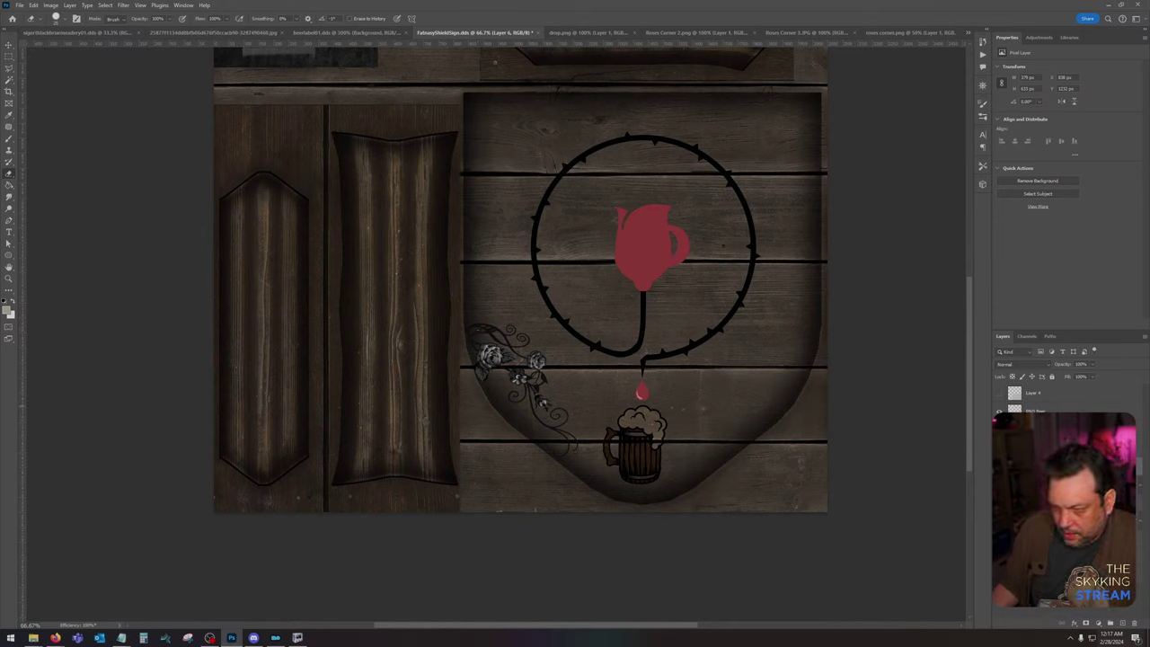
Step: Duplicate the rose vine layer, flip the copy horizontally and move it to the shield's lower-right side
key(ctrl+j)
click(33, 5)
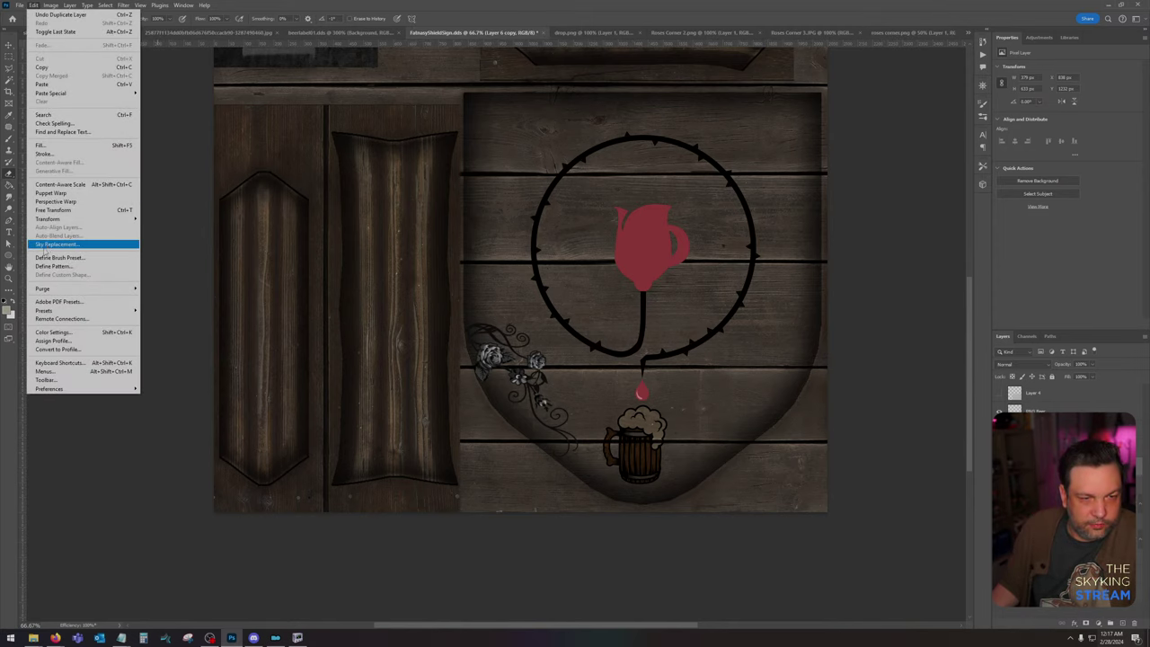
mouse_move(80, 219)
click(197, 384)
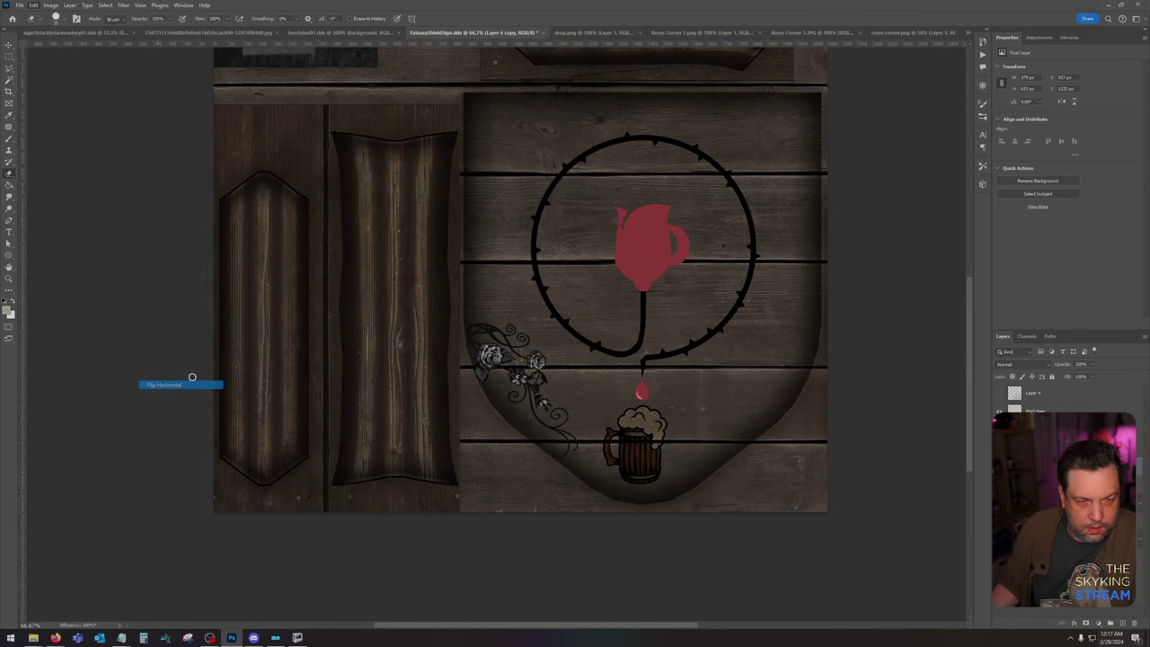
key(v)
drag(553, 332, 800, 331)
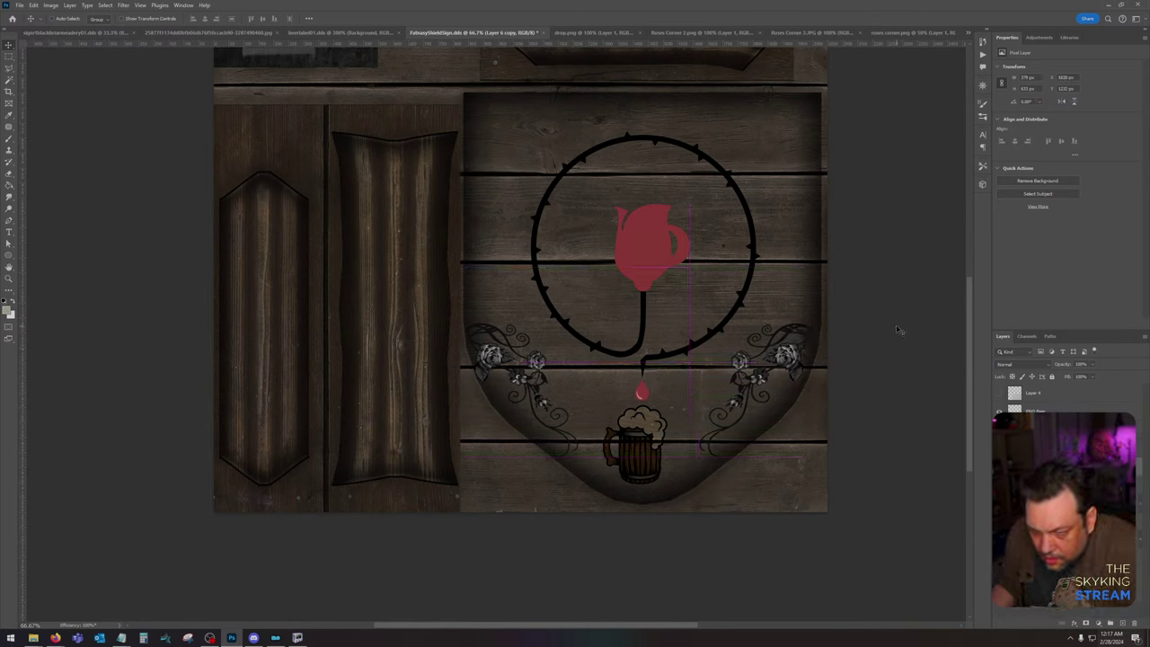
Step: Nudge the mirrored rose vine to the right until it lines up with the shield's right edge
key(Right)
key(Right)
key(Right)
key(Right)
key(Right)
key(Right)
key(Right)
key(Right)
key(Right)
key(Right)
key(Right)
key(Right)
key(Right)
key(Right)
key(Right)
key(Right)
key(Right)
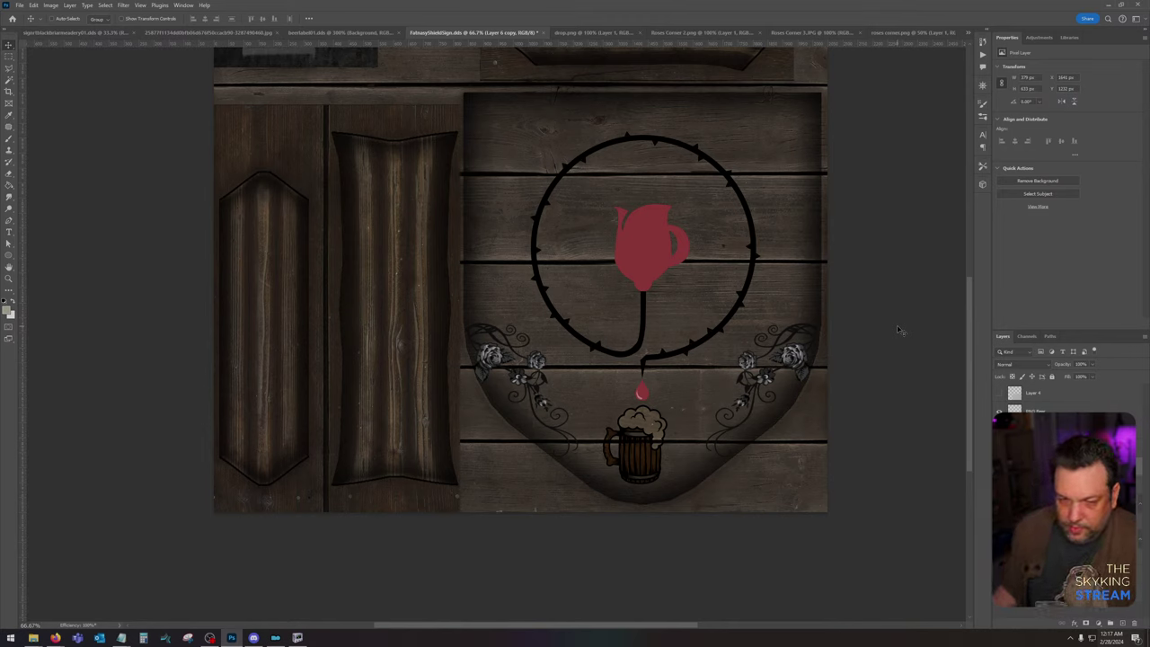
Step: Merge the two mirrored rose vine layers into one layer
right_click(1078, 477)
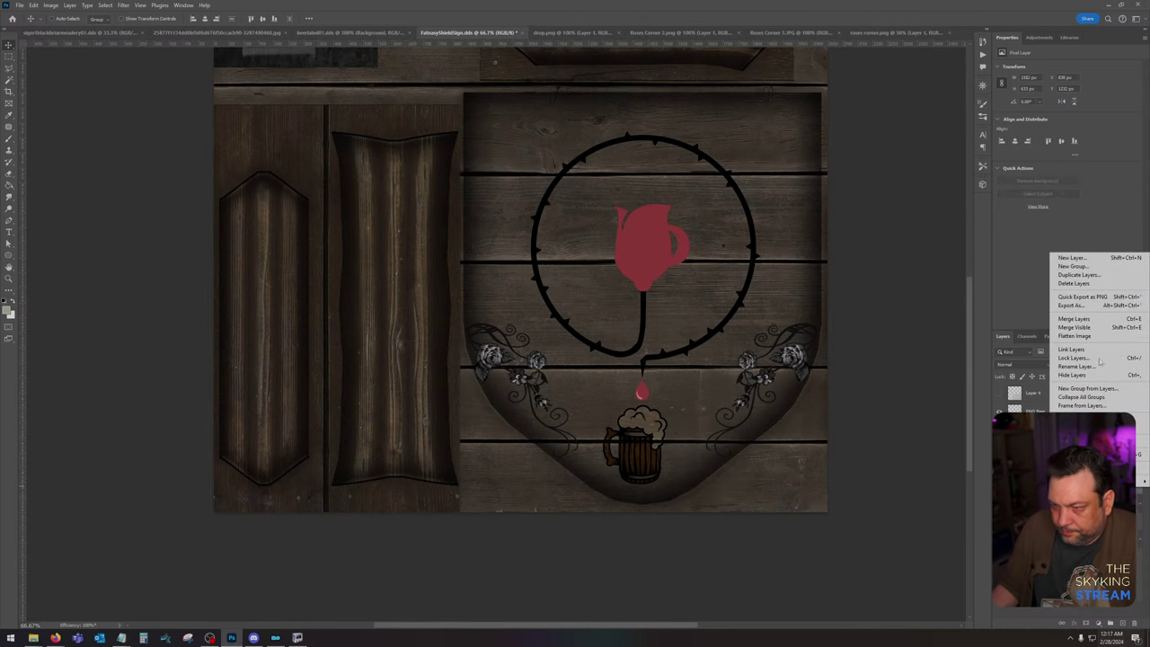
click(1103, 320)
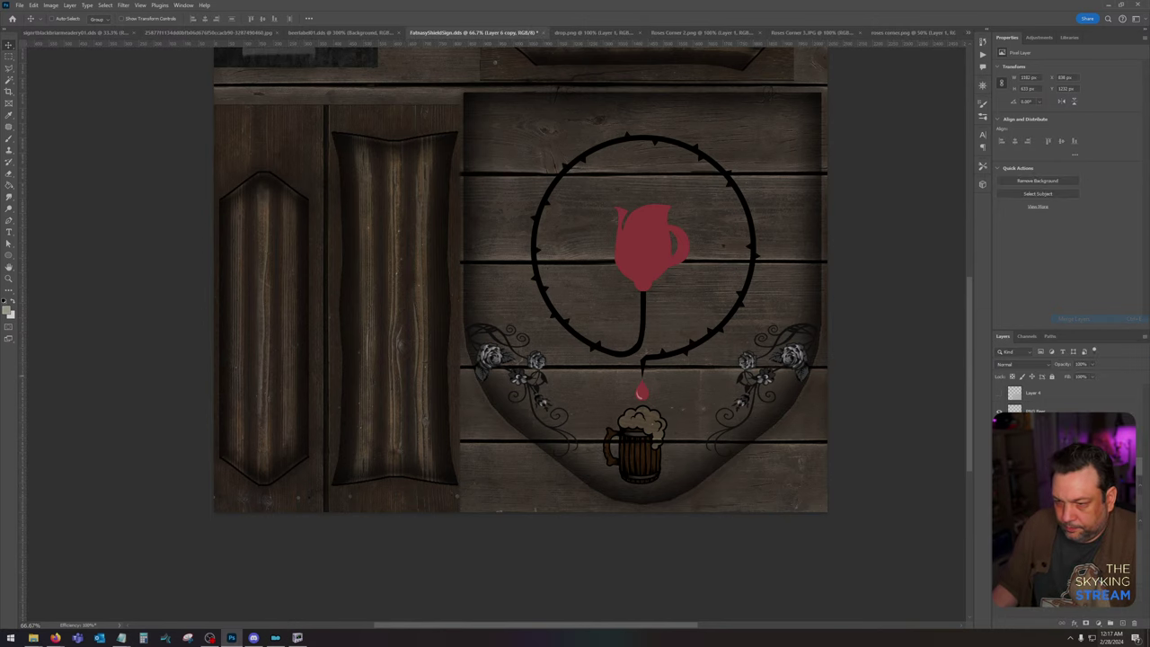
click(748, 33)
click(799, 33)
key(ctrl+a)
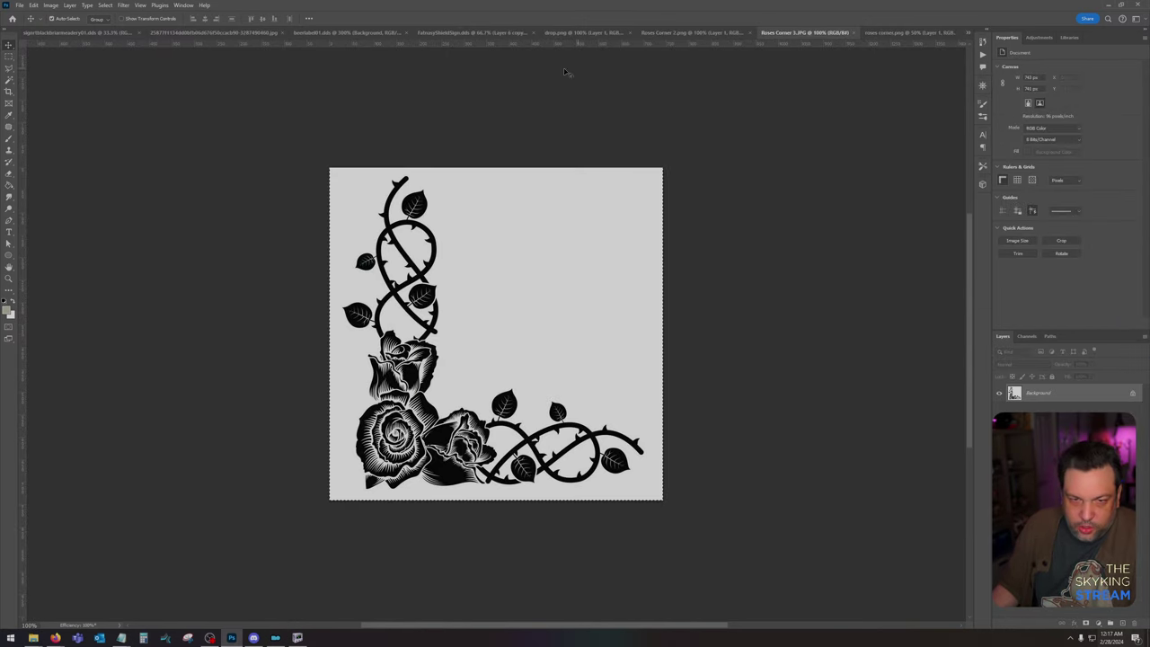
key(ctrl+c)
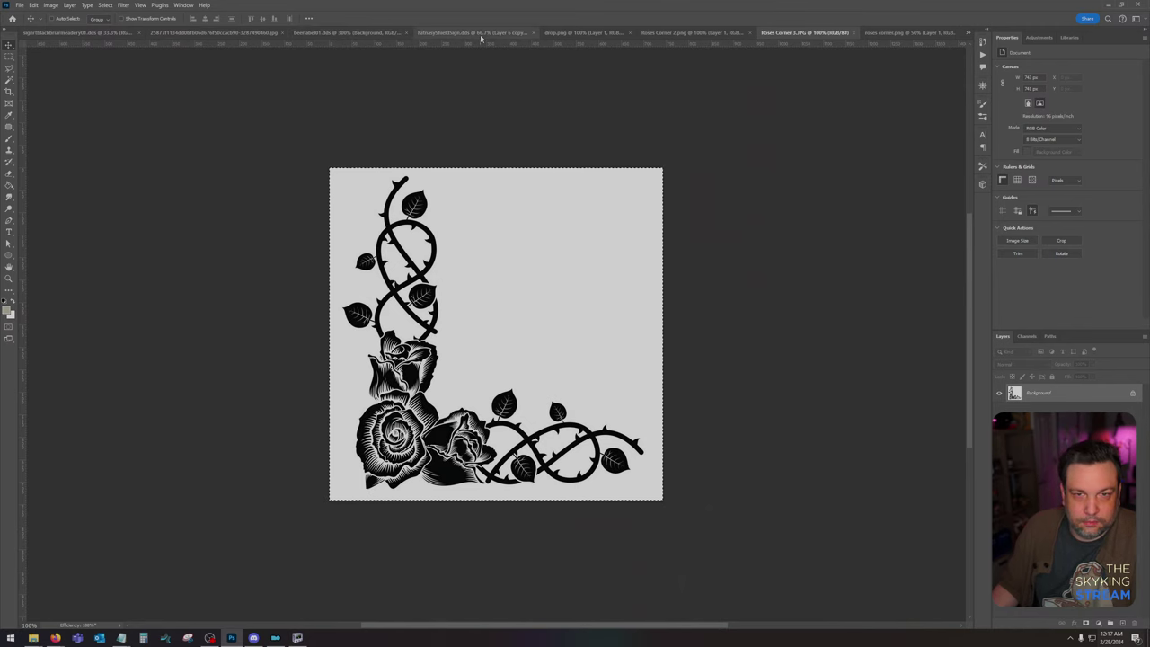
click(474, 33)
key(ctrl+v)
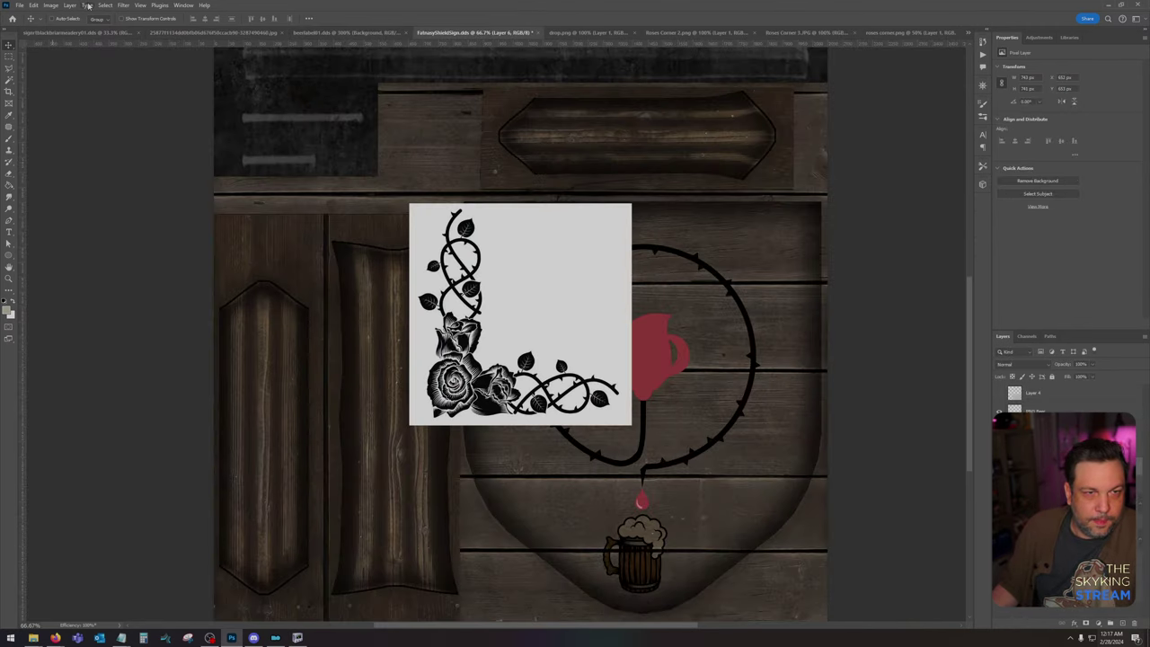
key(ctrl+z)
Step: Select the light background of the Roses Corner 3 image with Color Range, invert the selection and copy the black rose artwork
click(805, 34)
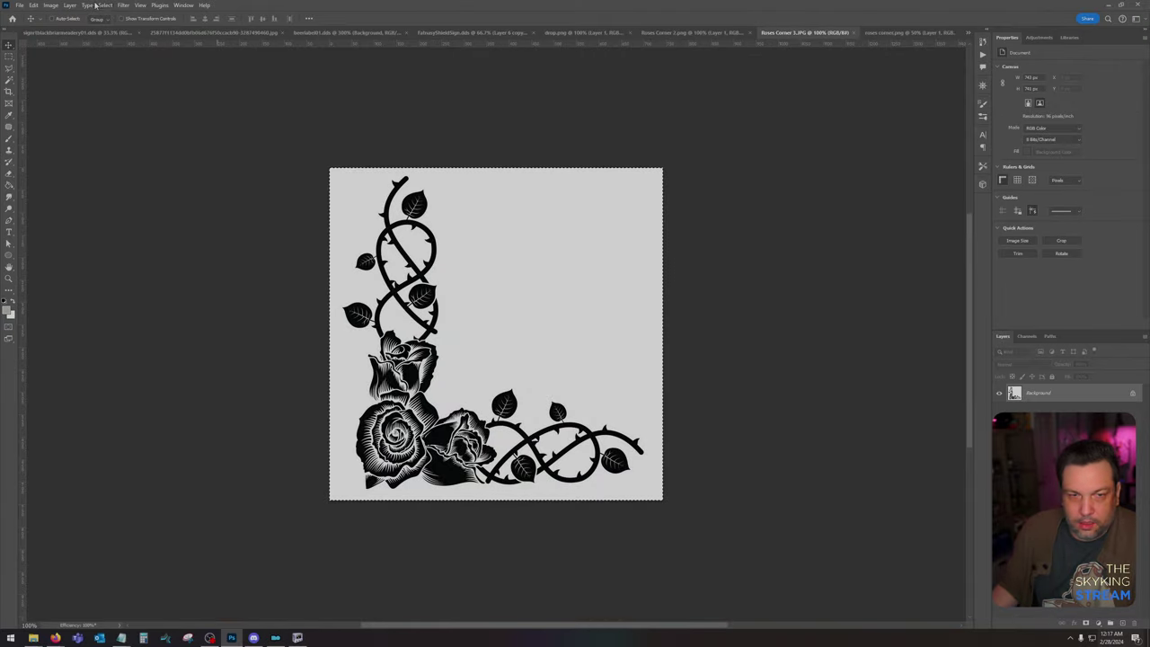
click(105, 4)
click(119, 93)
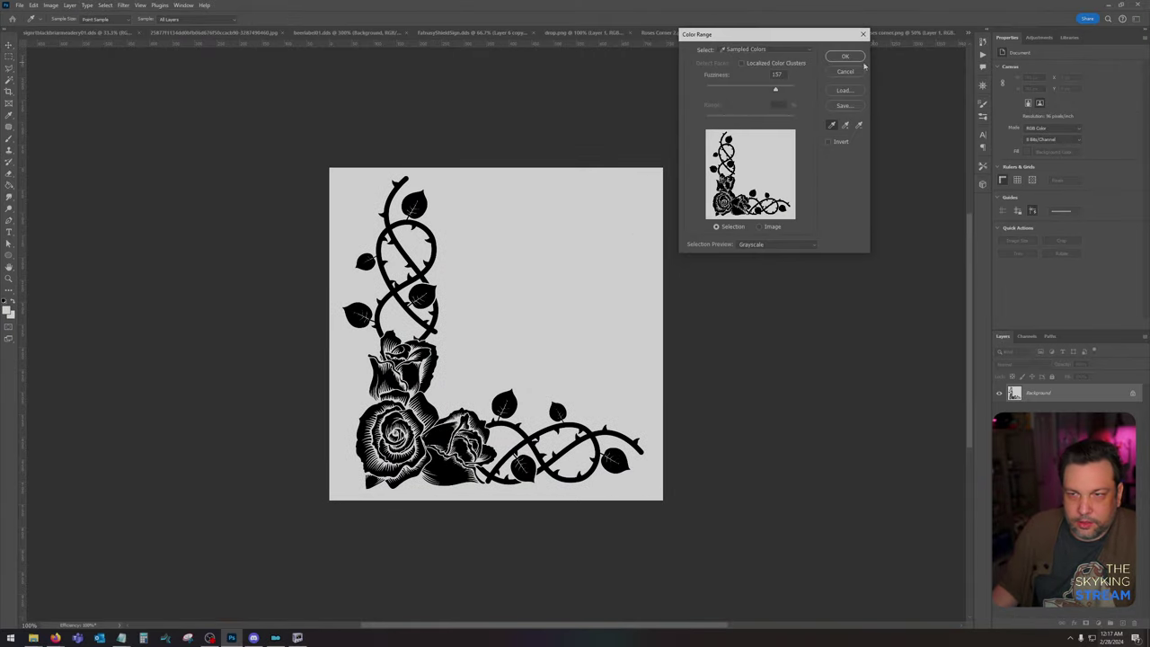
click(846, 59)
click(105, 4)
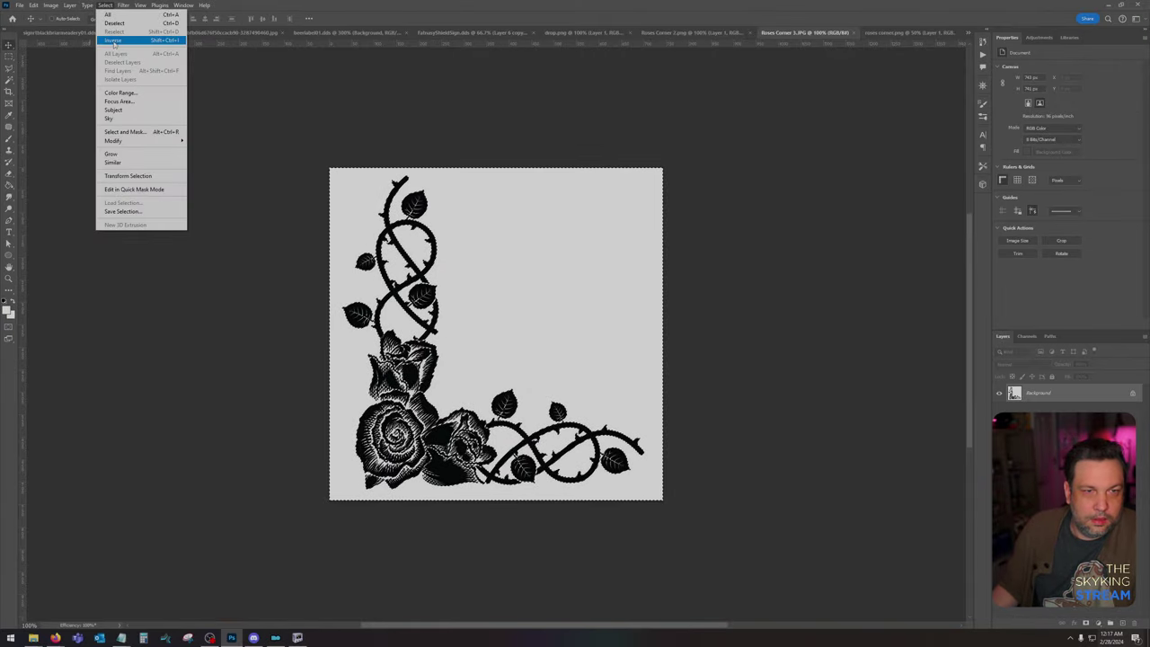
click(117, 45)
key(ctrl+c)
click(349, 33)
key(ctrl+v)
key(ctrl+z)
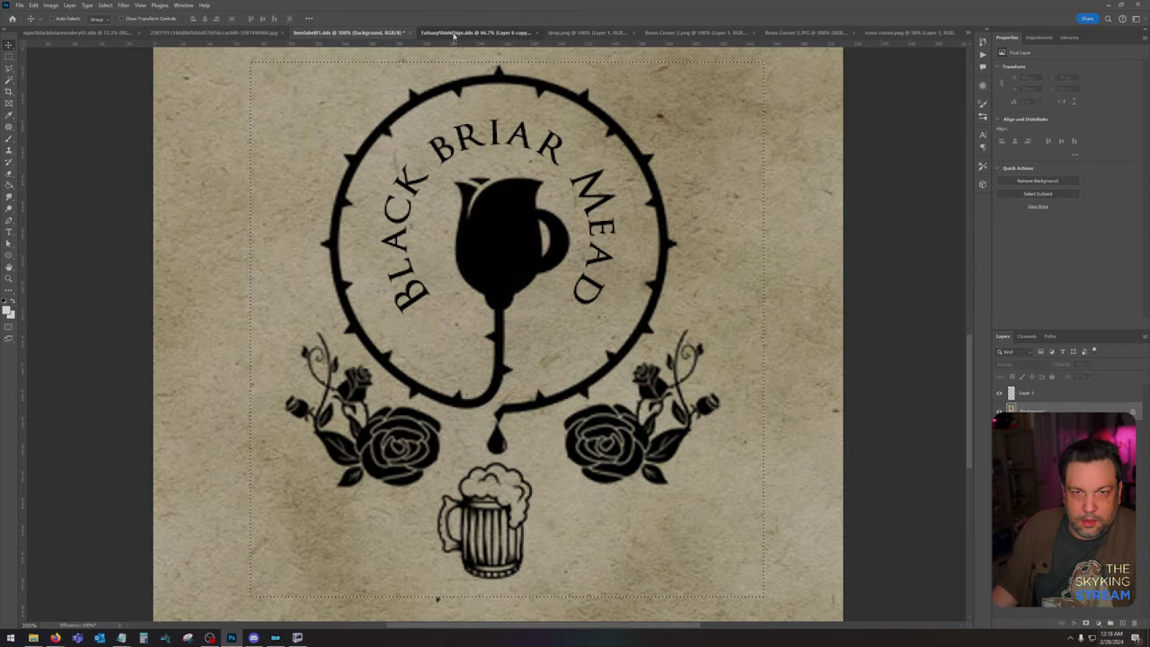
Step: Paste the copied rose corner into the shield sign texture and give it a Color Overlay of black (000000)
click(472, 32)
key(ctrl+v)
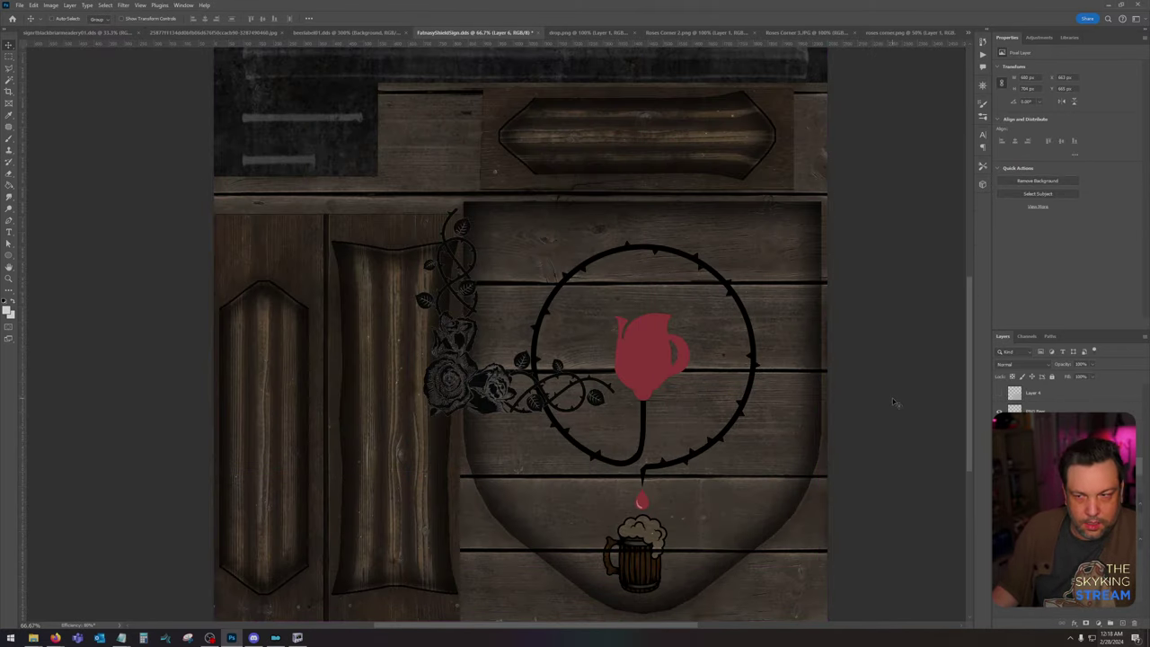
key(ctrl+alt+shift+b)
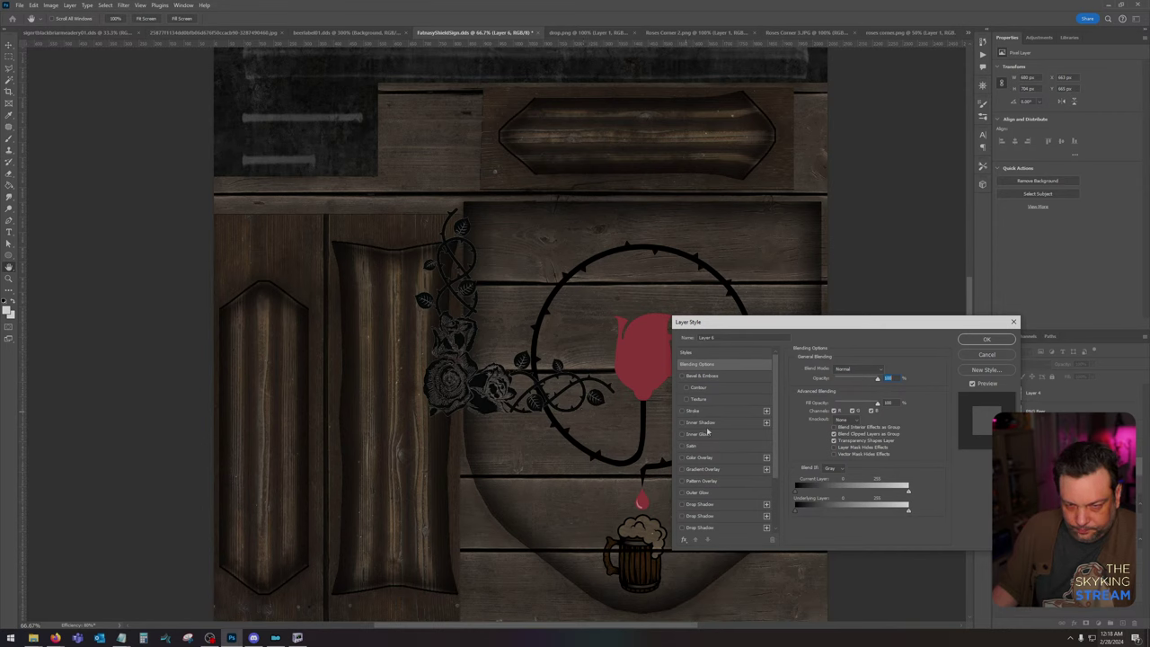
click(701, 458)
click(886, 369)
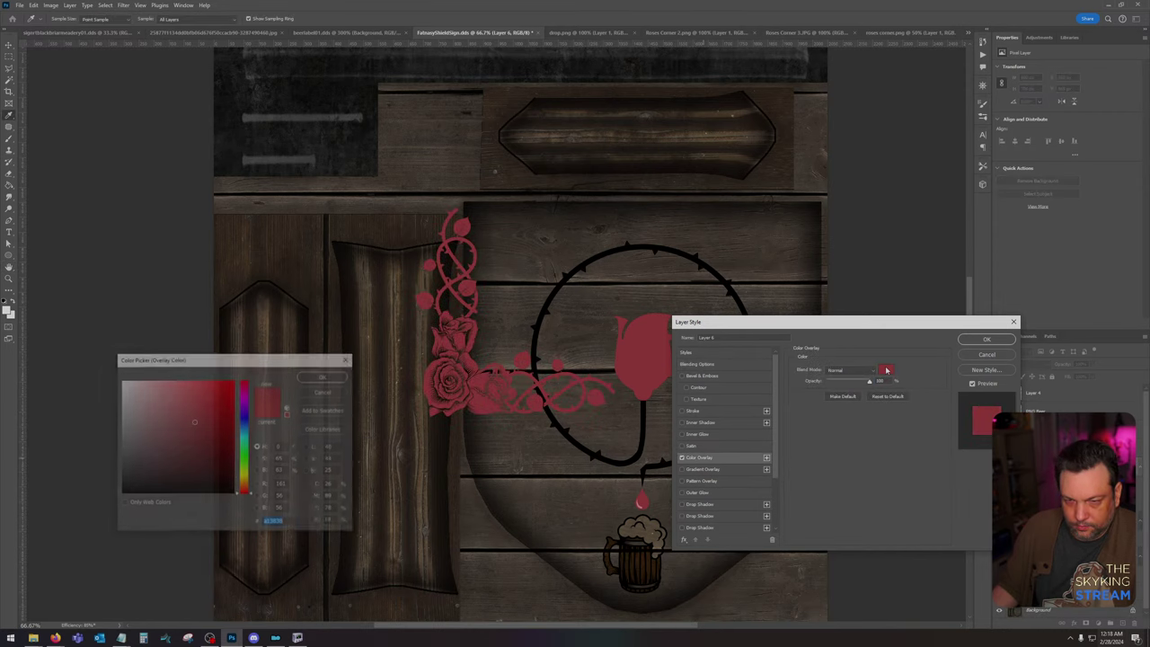
text(000000)
key(Return)
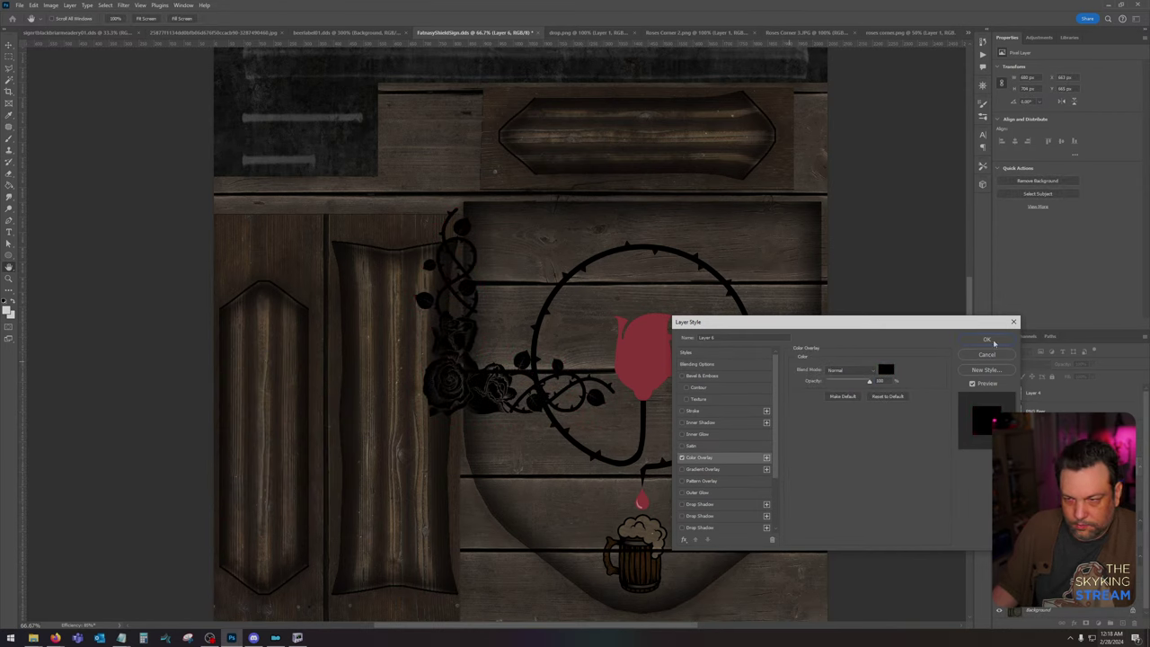
key(Return)
Step: Move the black rose corner onto the shield and scale it down to fit between the thorned ring and the lower-left edge
drag(463, 384, 508, 441)
click(33, 5)
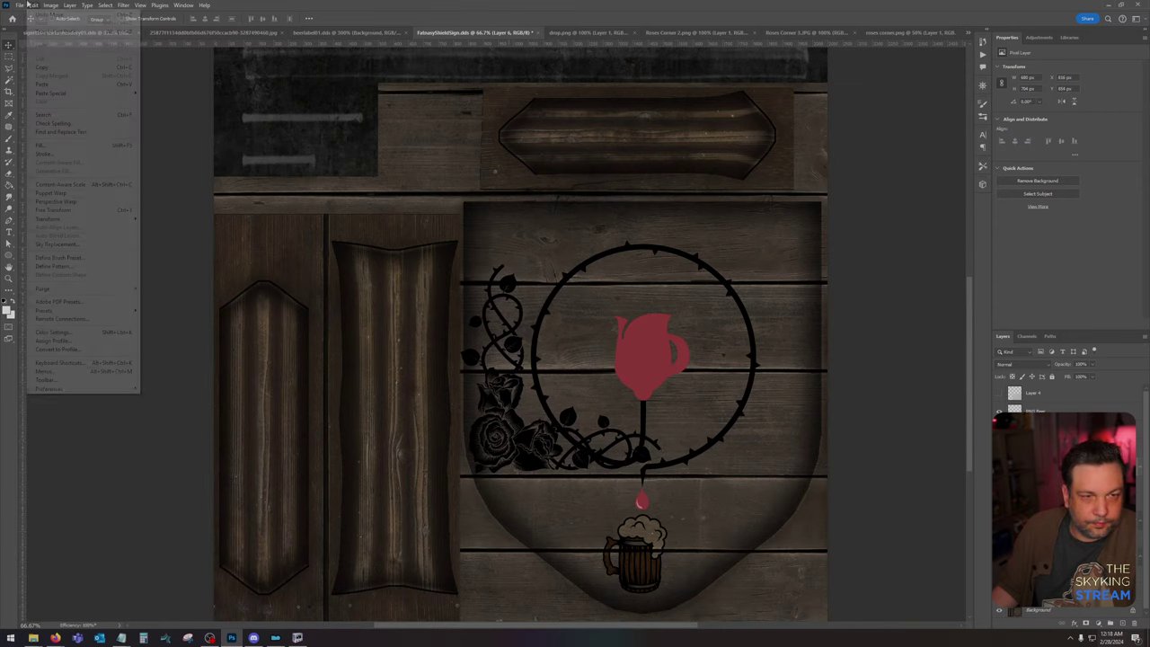
click(191, 234)
drag(459, 263, 521, 328)
drag(559, 417, 520, 457)
key(Return)
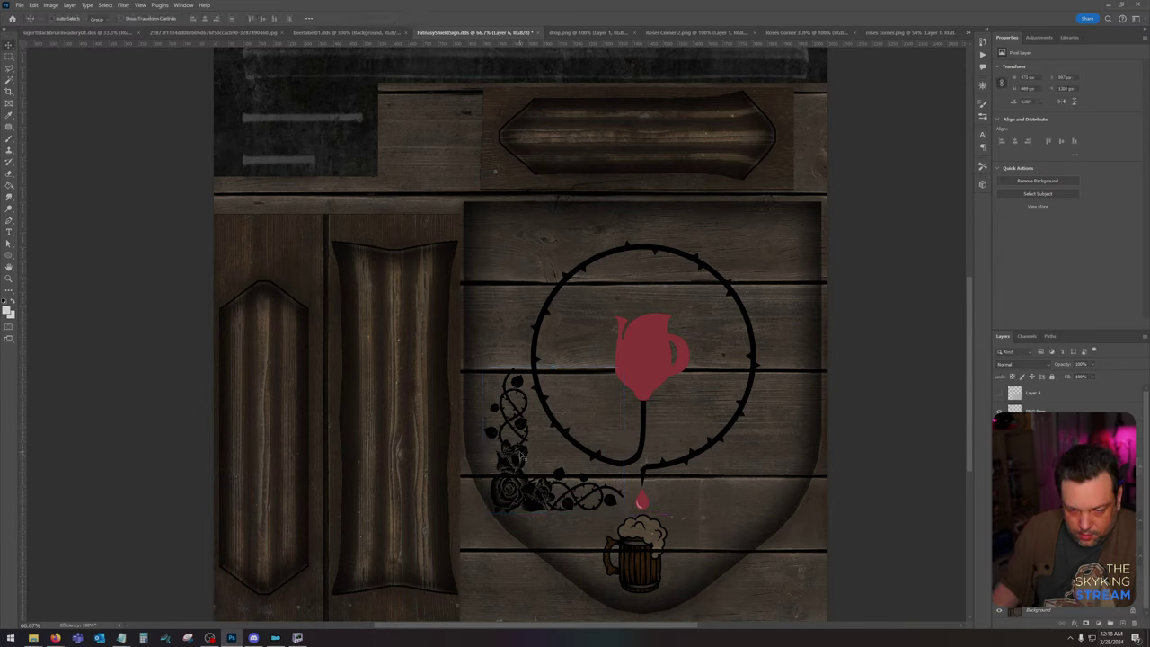
Step: Try to bend the rose corner with Puppet Warp, pulling its lower vine steeply down along the shield's lower-left edge
click(33, 5)
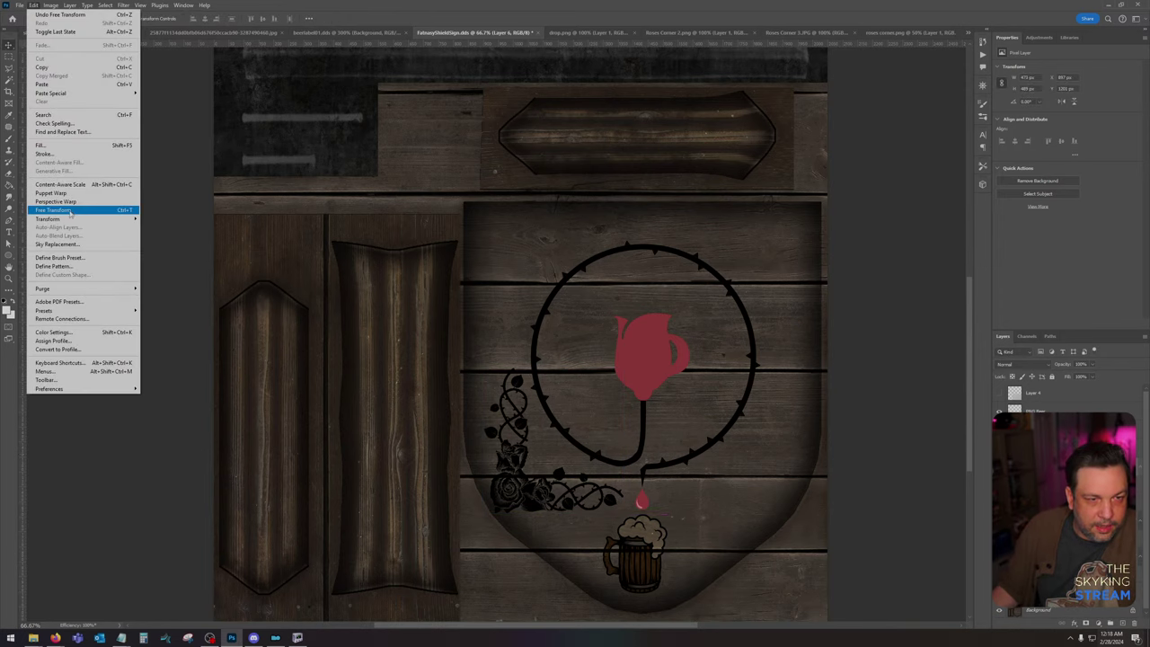
click(88, 194)
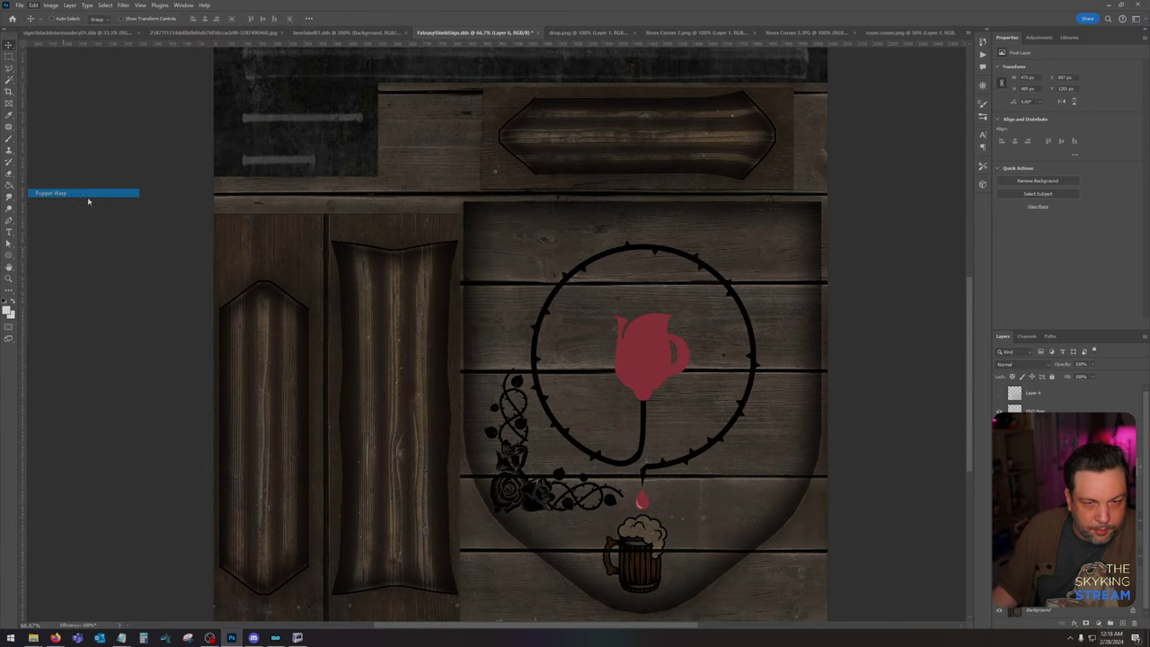
click(505, 492)
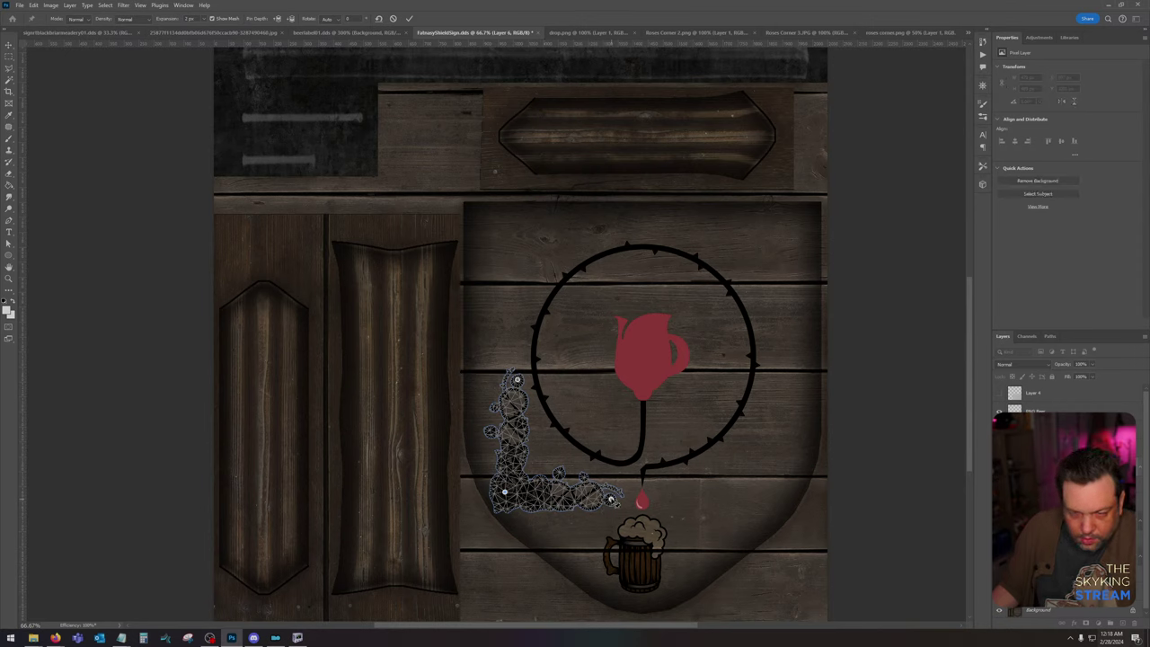
drag(611, 500, 562, 562)
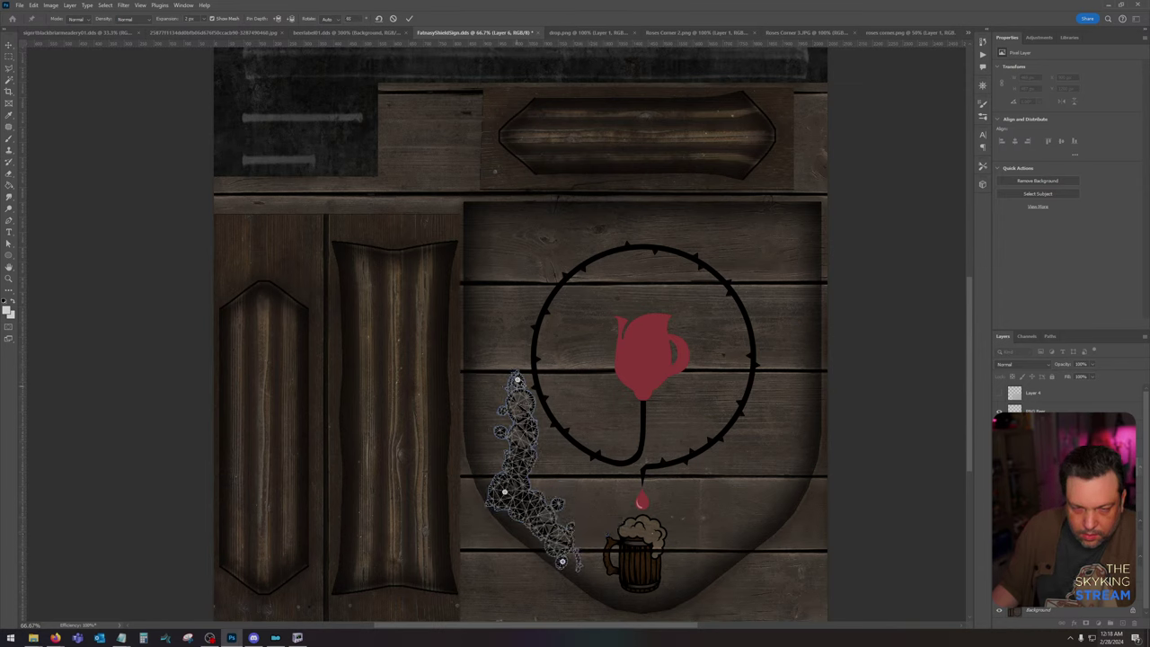
drag(517, 379, 475, 381)
drag(504, 493, 509, 488)
drag(562, 562, 573, 552)
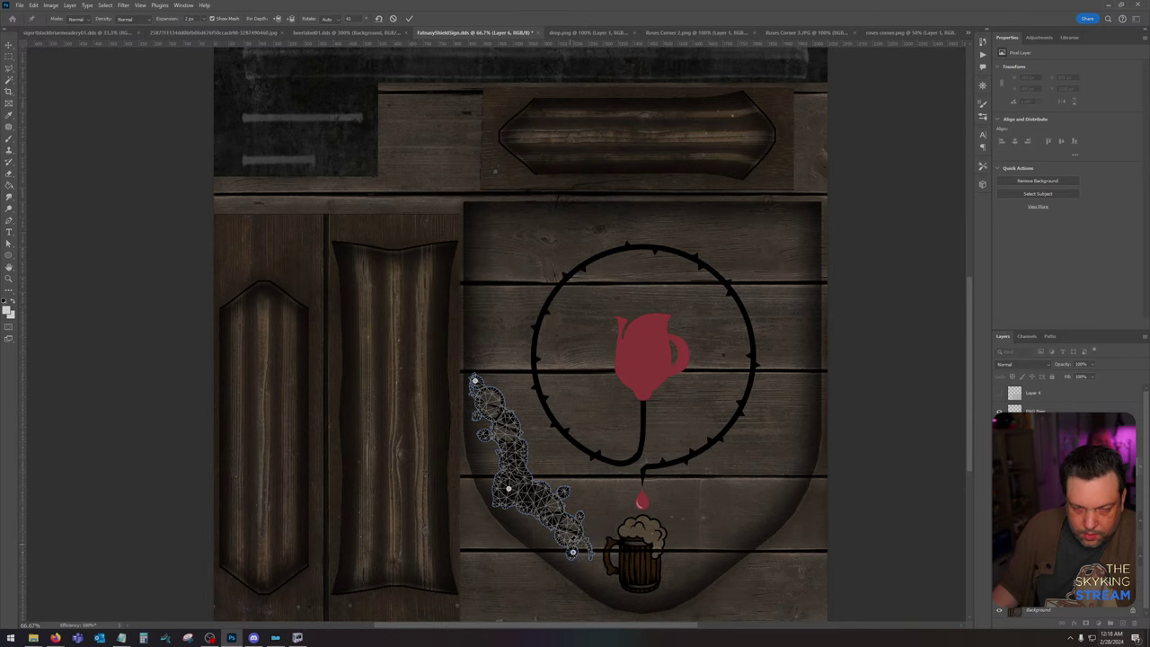
key(Return)
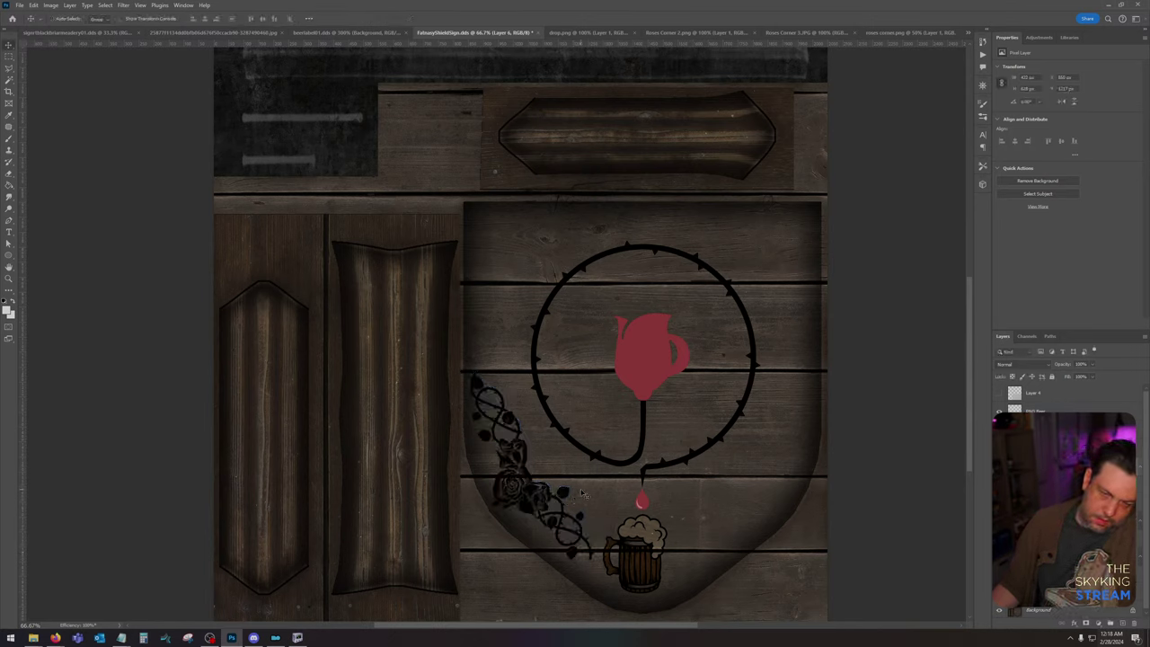
key(ctrl+z)
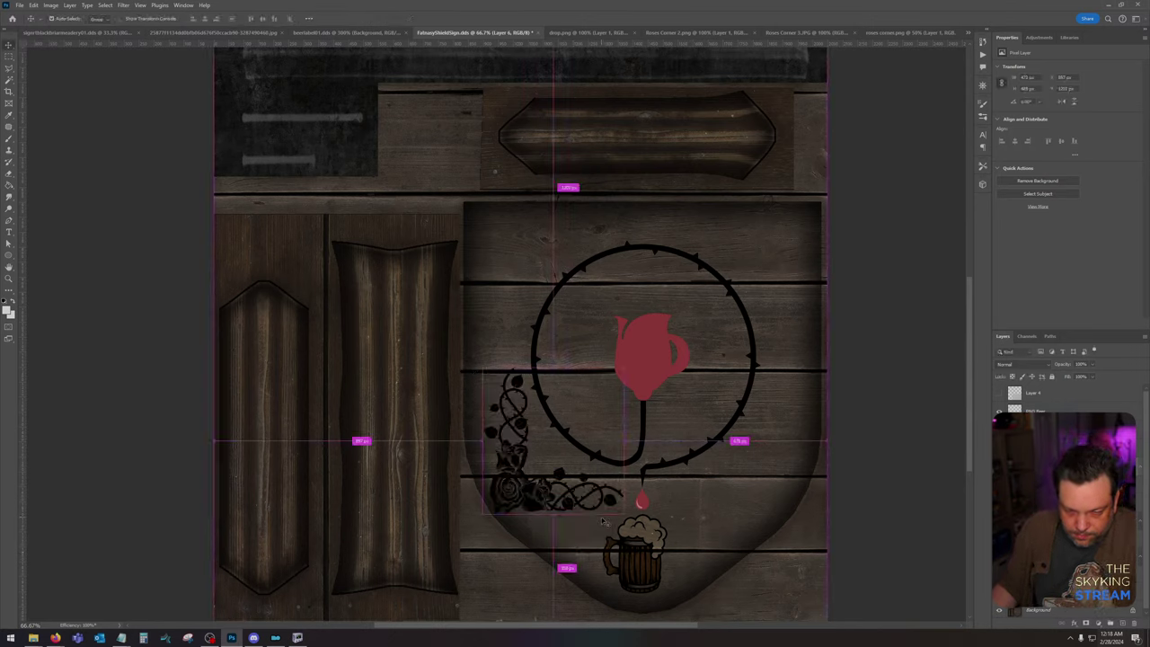
Step: Puppet Warp the rose corner so its upper vine leans toward the shield's left edge and its lower vine slopes gently toward the mug
click(33, 5)
click(81, 191)
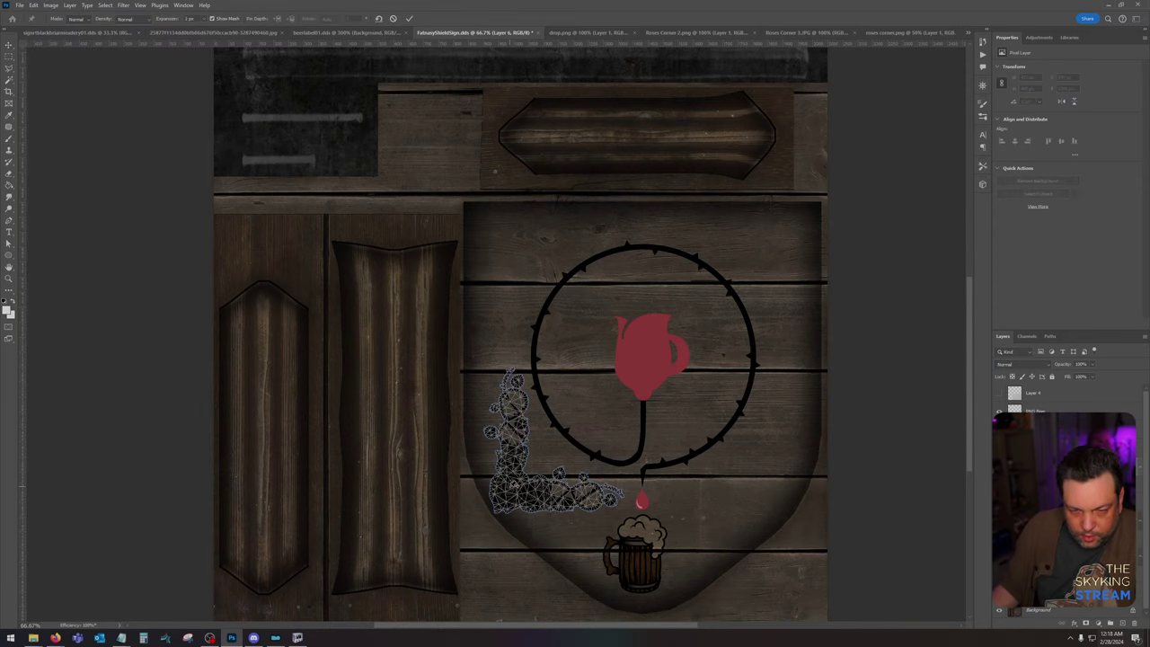
click(505, 490)
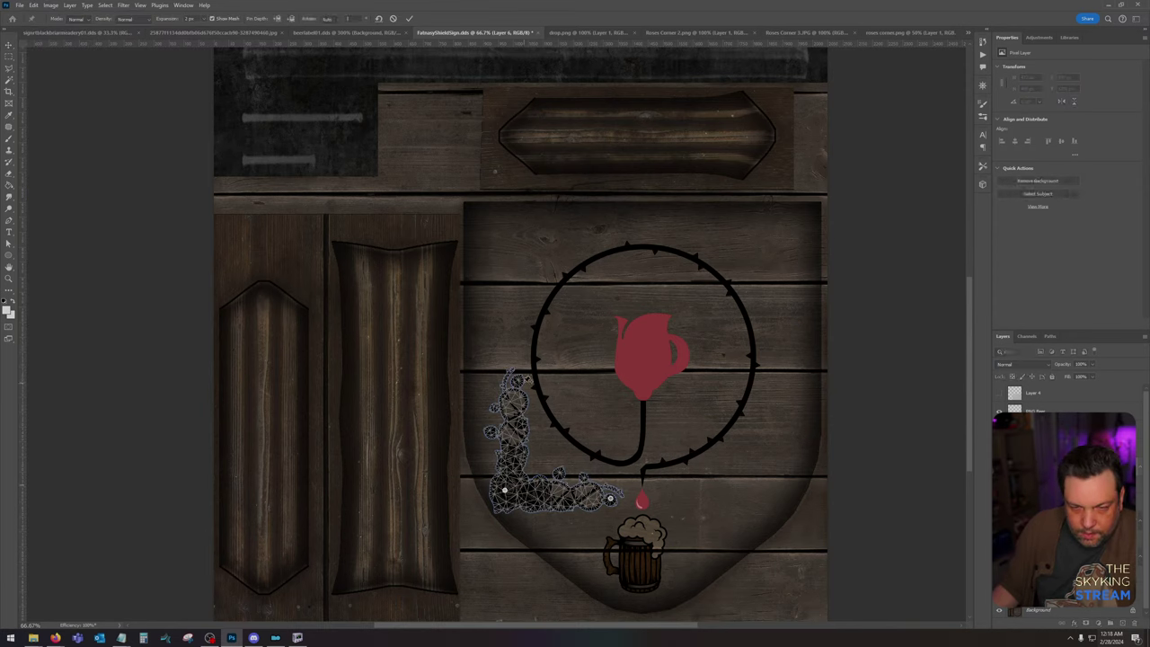
drag(611, 499, 598, 529)
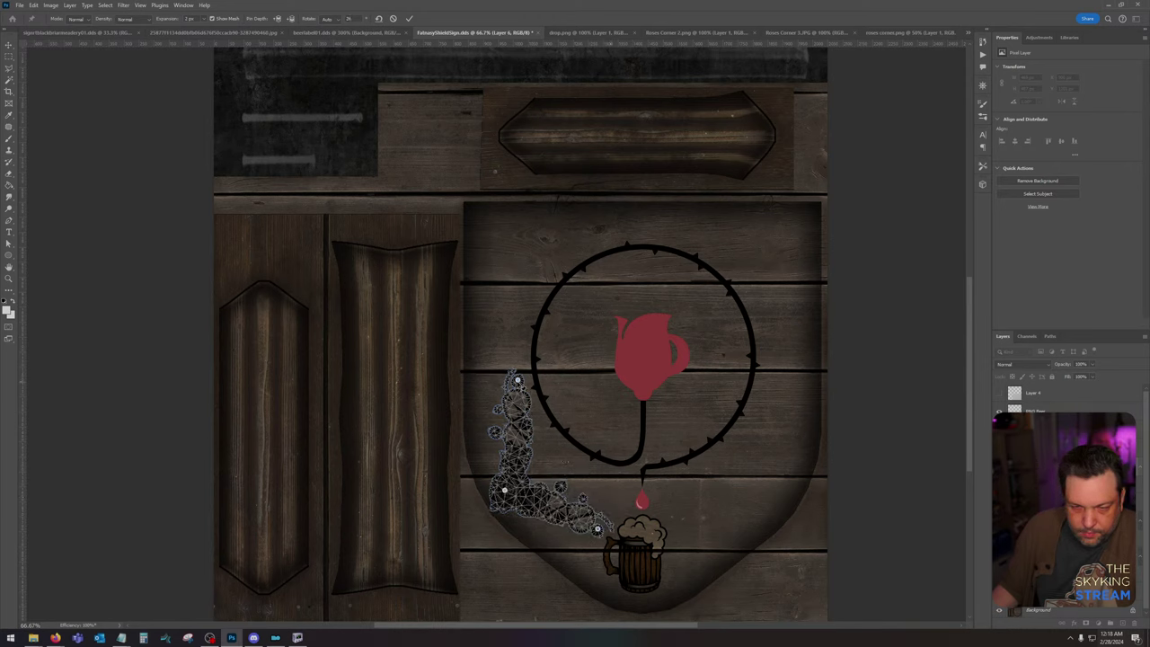
drag(518, 380, 484, 384)
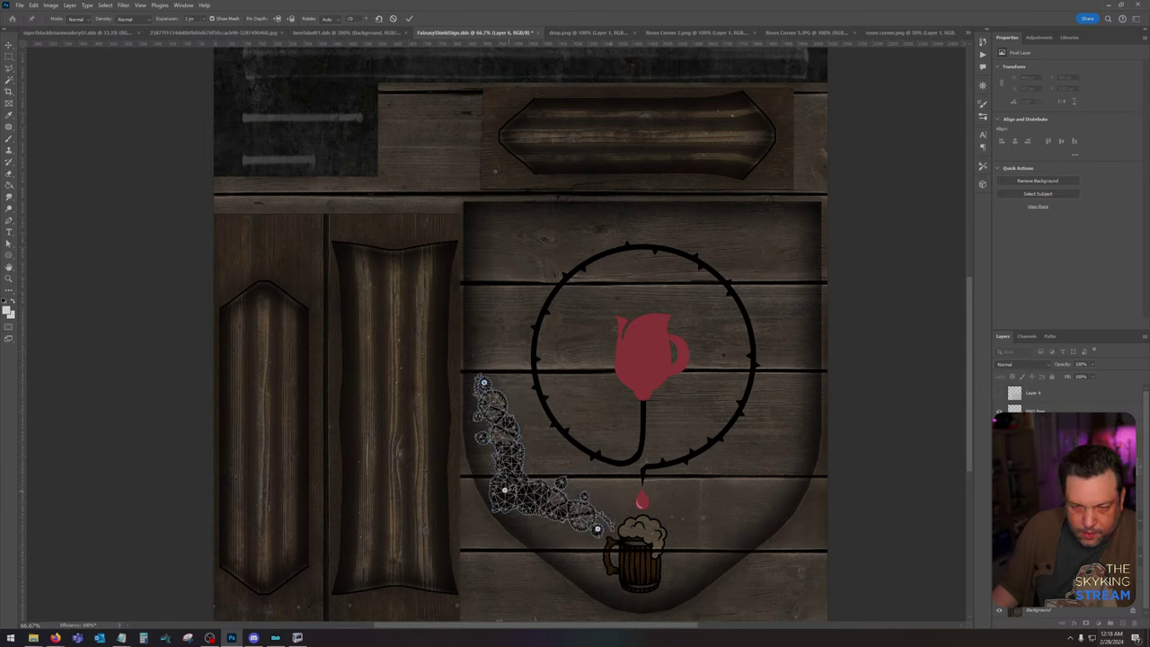
drag(505, 490, 507, 490)
mouse_move(598, 529)
mouse_down()
mouse_move(611, 532)
mouse_move(634, 503)
mouse_move(620, 492)
mouse_move(604, 521)
mouse_up()
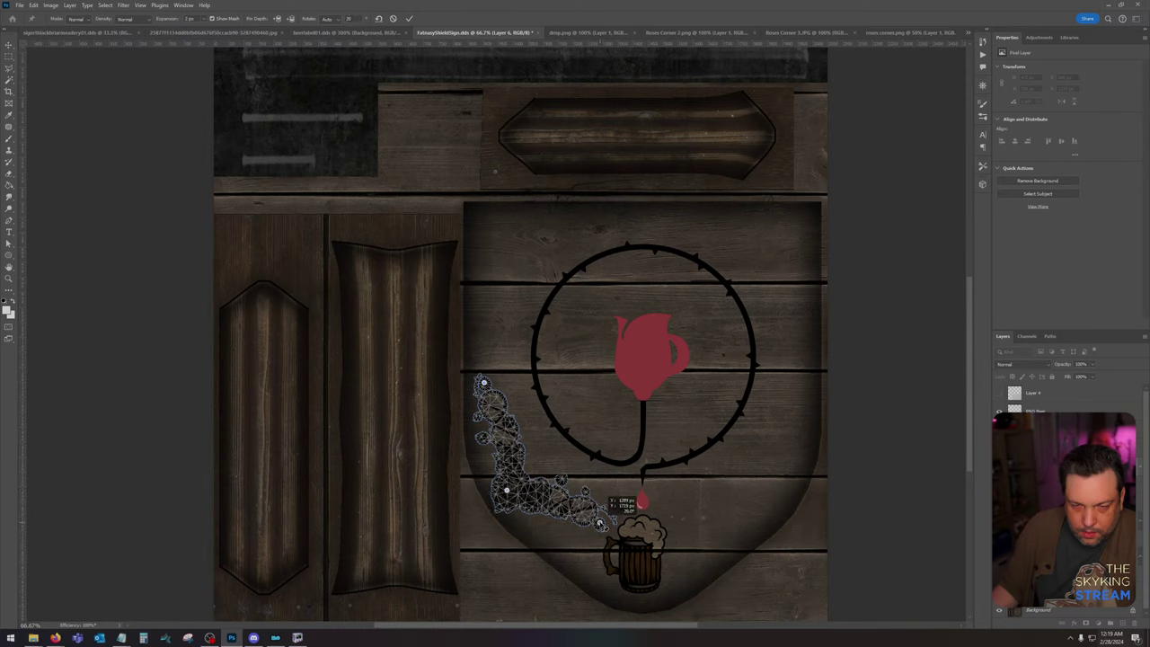
key(Return)
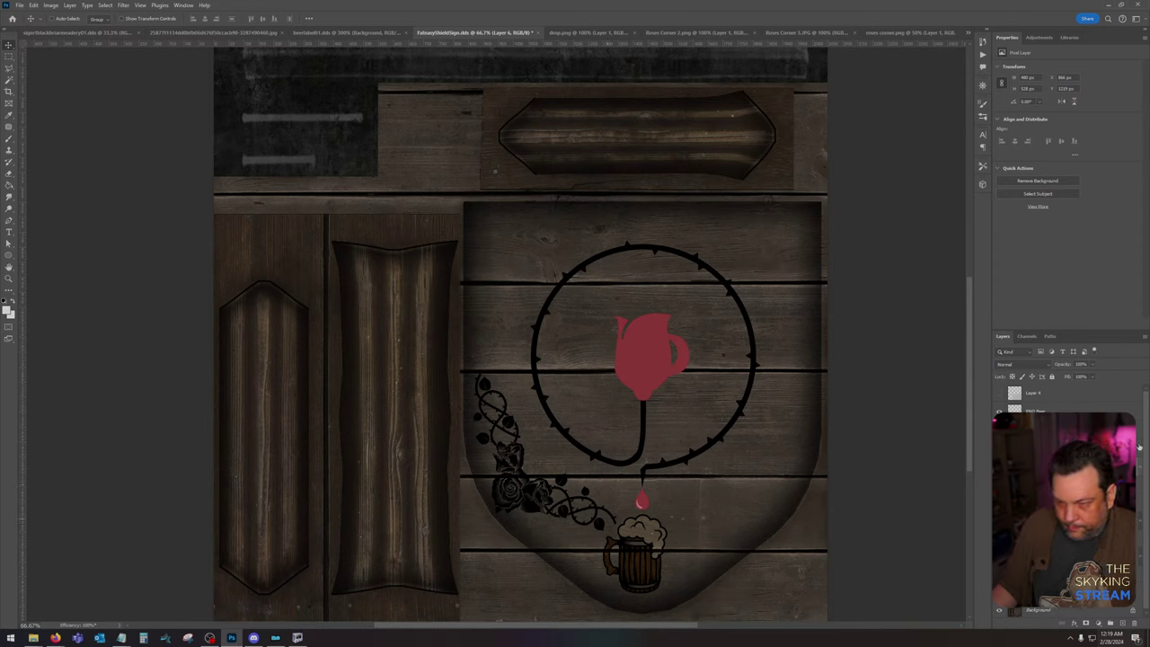
Step: Duplicate the warped rose corner layer, flip the copy horizontally and place it opposite the original on the shield's lower-right side
click(1145, 336)
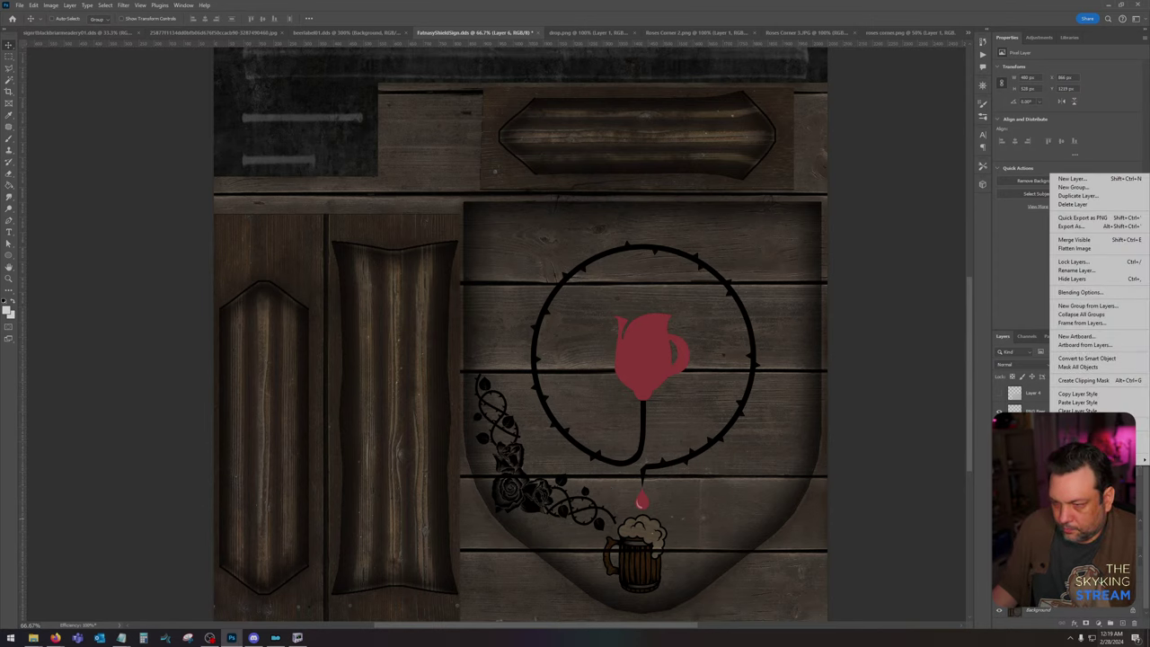
click(1143, 425)
drag(1069, 557, 1123, 623)
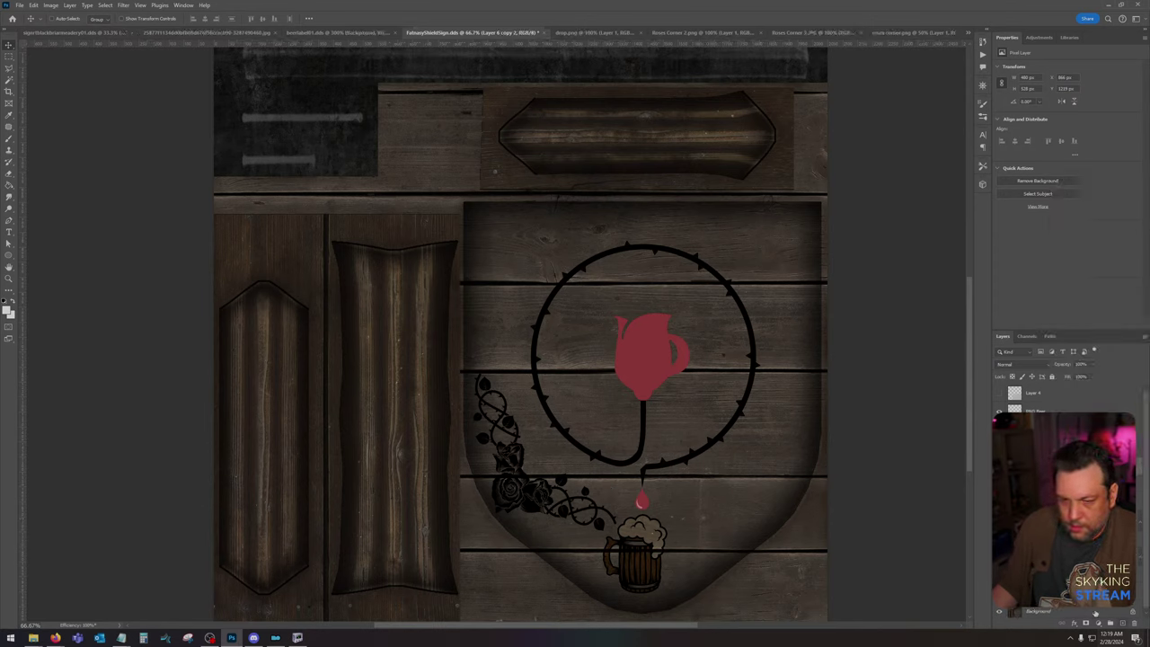
click(34, 5)
mouse_move(74, 220)
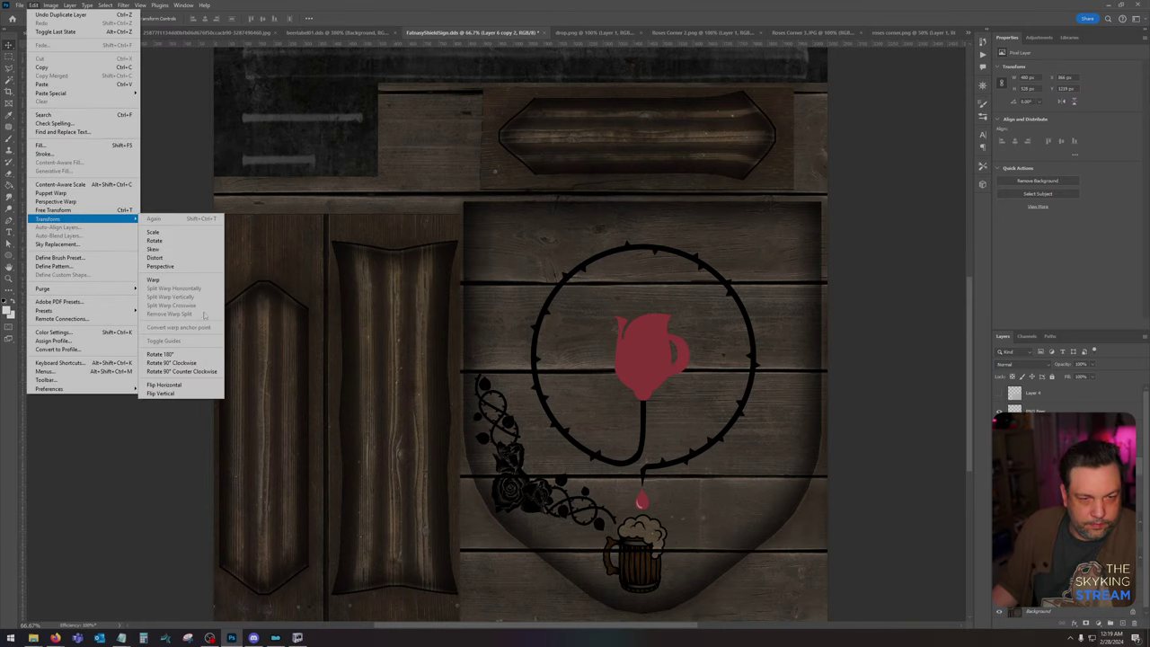
click(205, 384)
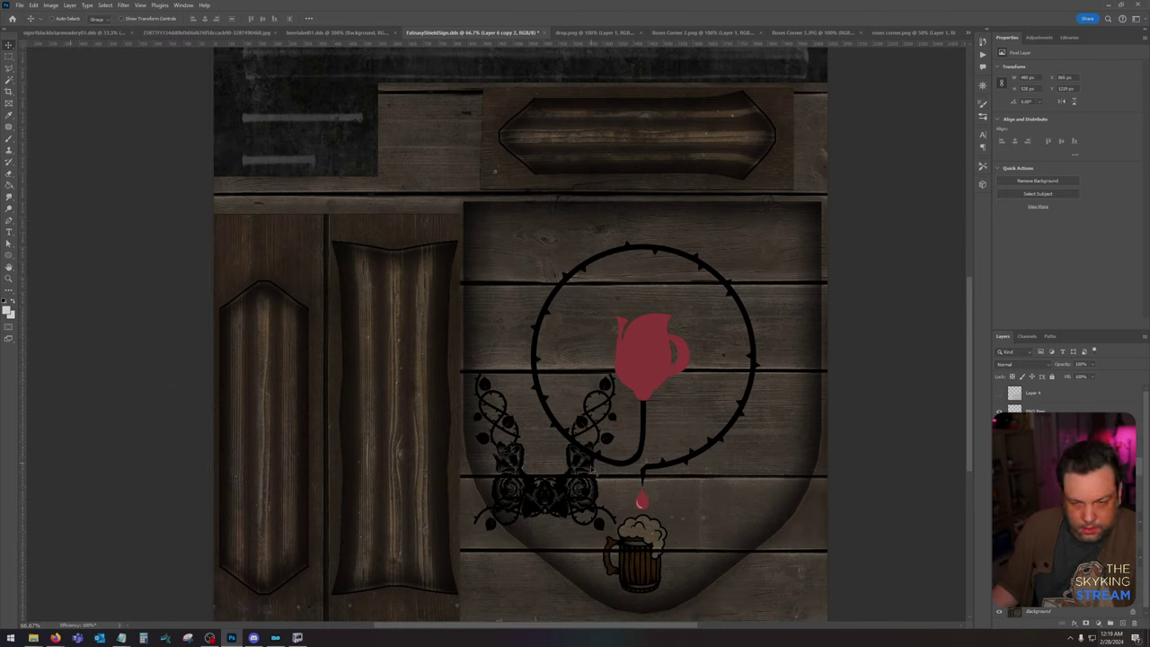
drag(582, 477, 770, 469)
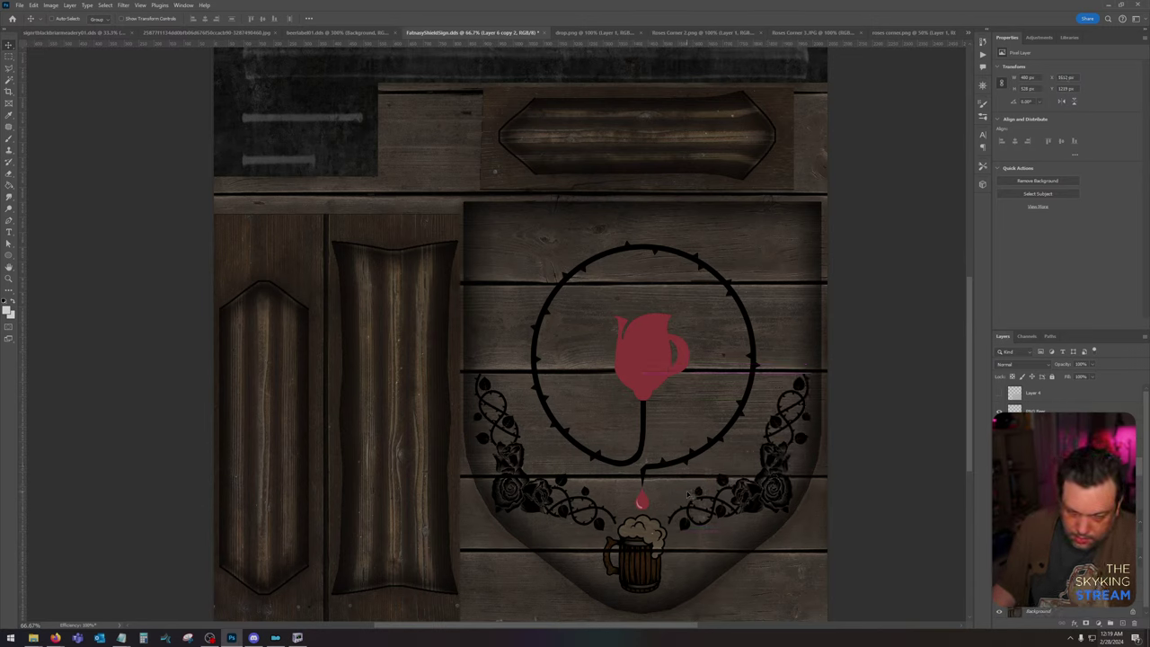
Step: Merge the warped rose corner layer with its flipped copy
ctrl+click(1061, 468)
right_click(1061, 468)
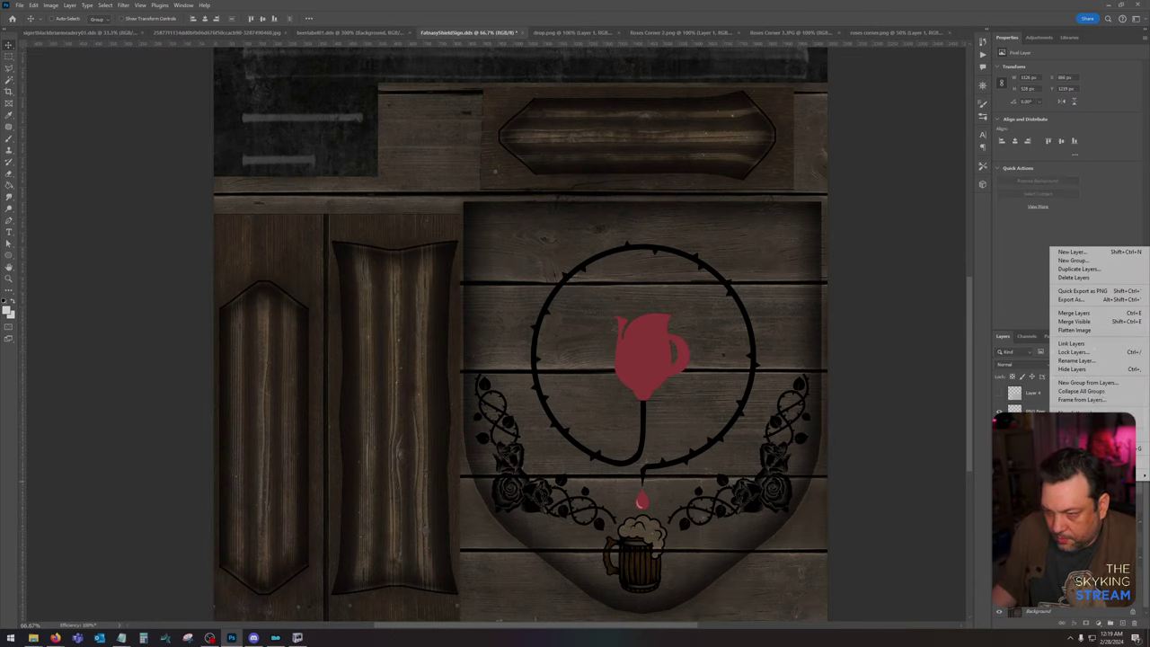
click(1116, 313)
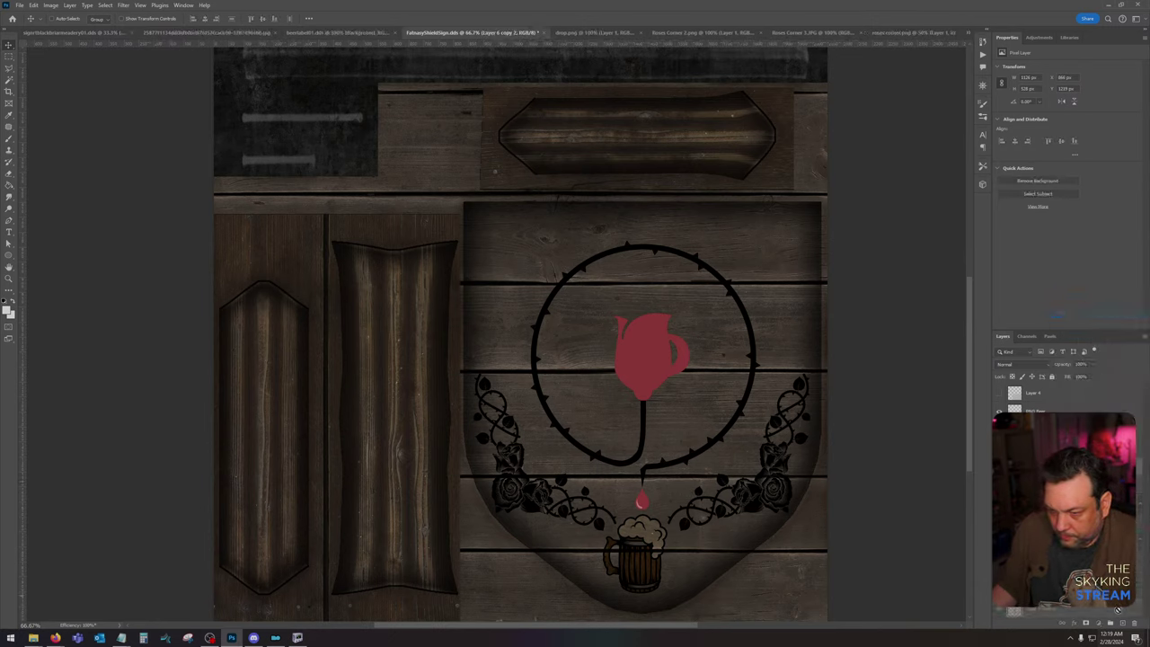
Step: Flip the duplicated pair of rose corners vertically and place it along the shield's upper edge
click(34, 5)
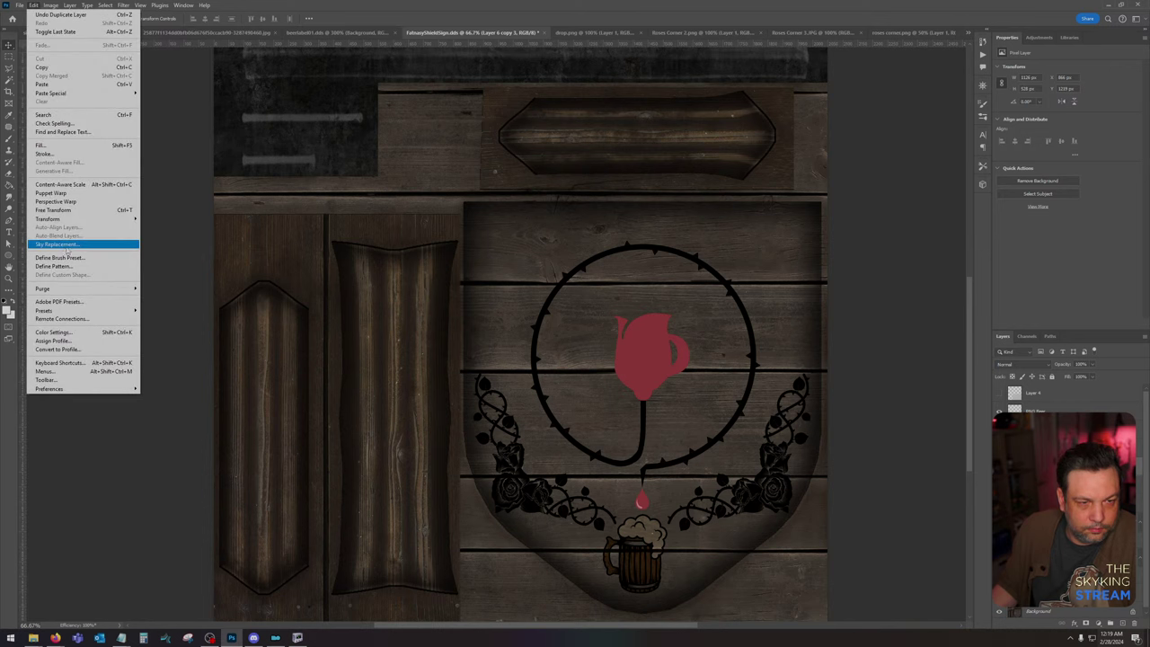
mouse_move(109, 221)
click(183, 396)
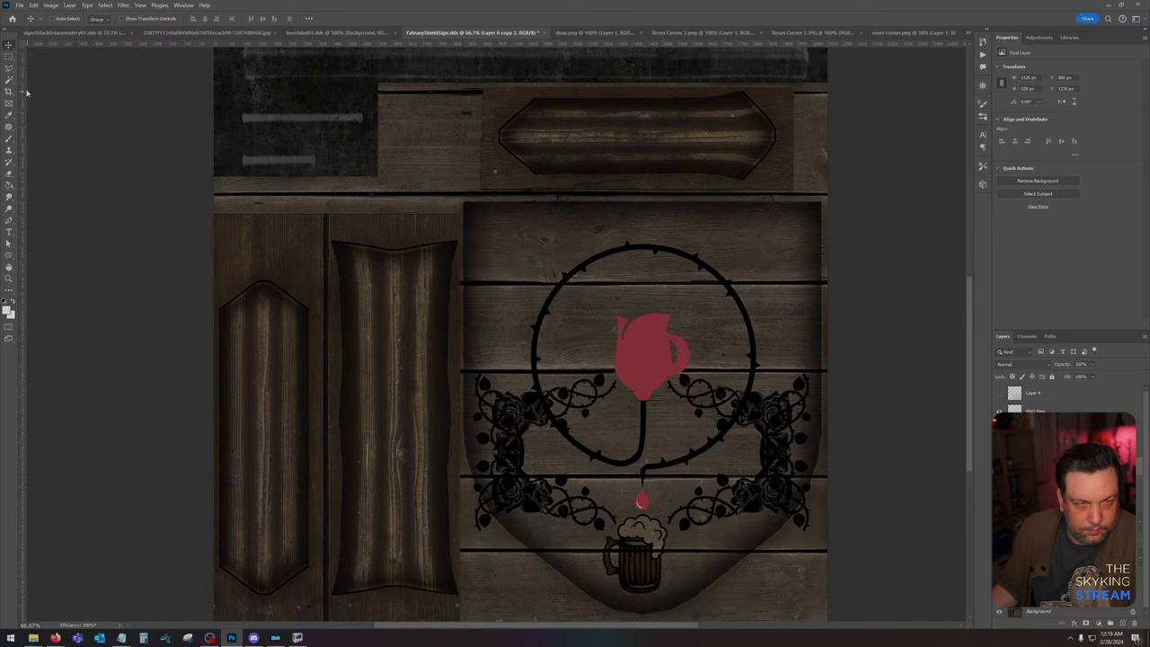
drag(757, 417, 757, 249)
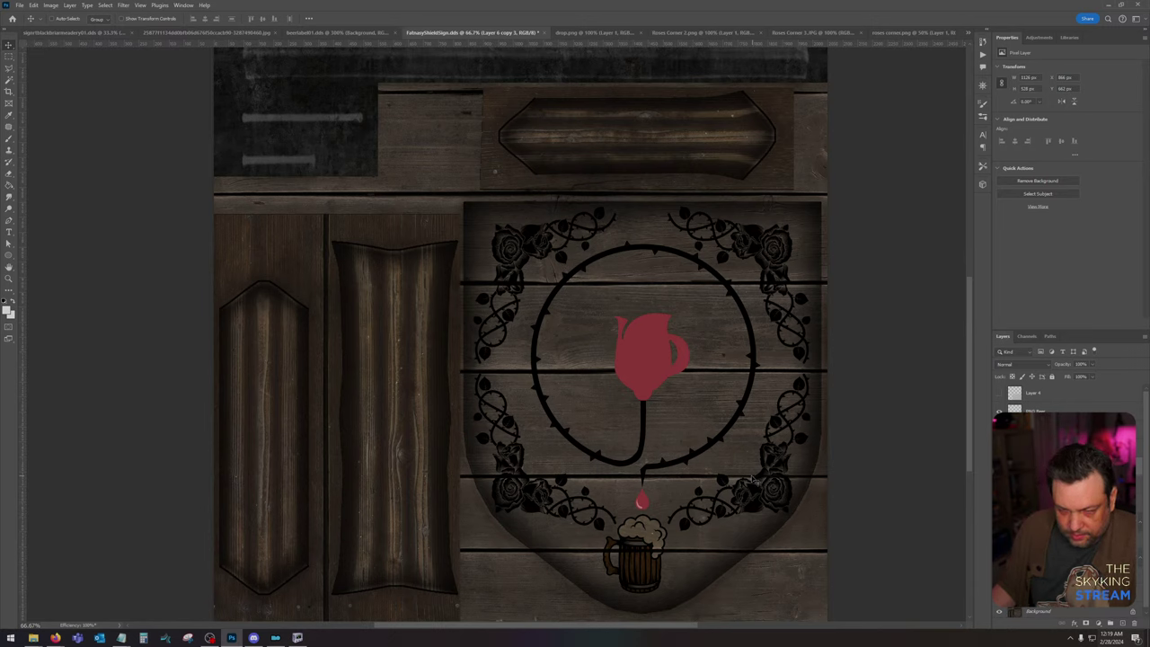
Step: Open the black-and-white bee image bee1 from the Desktop
click(55, 637)
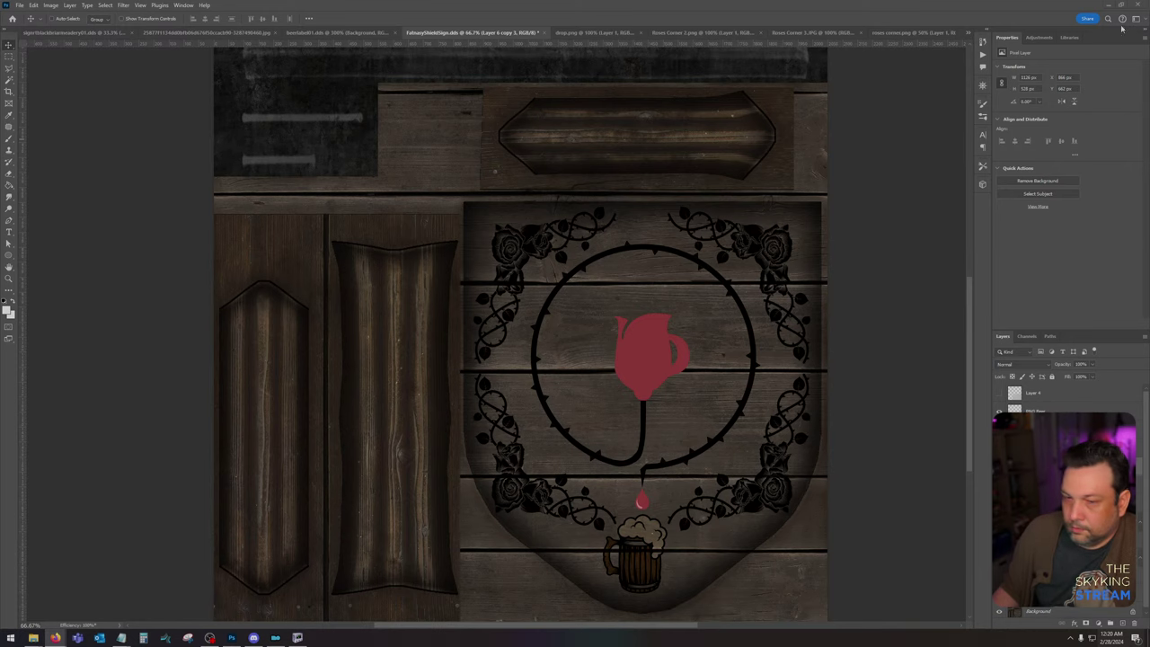
click(19, 5)
click(36, 22)
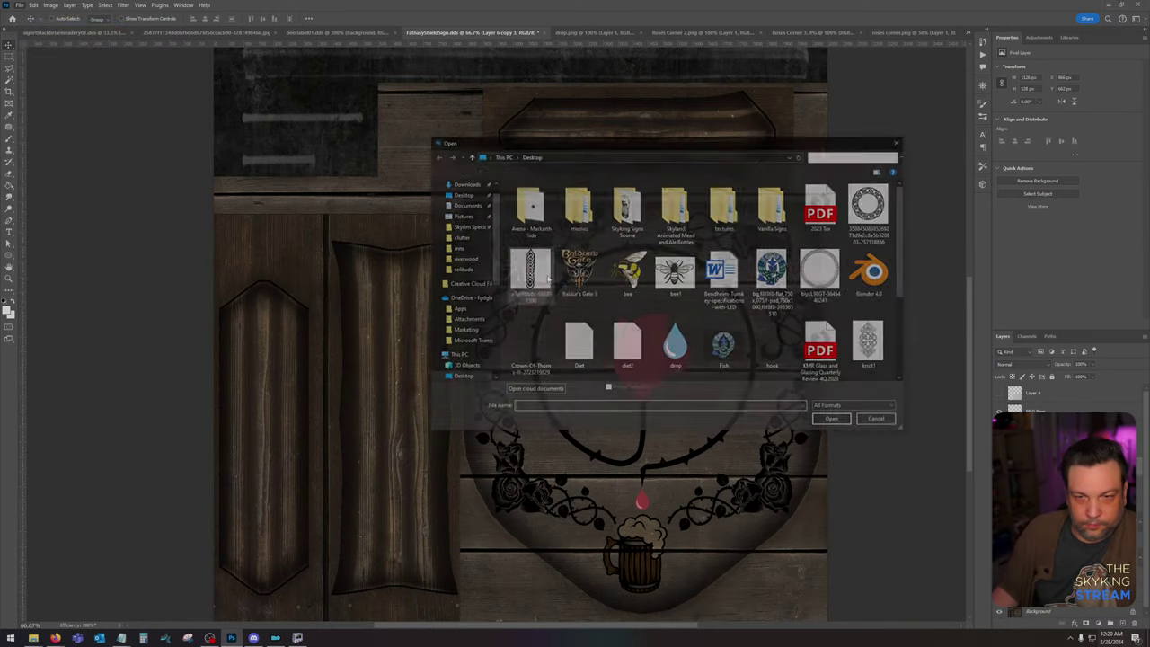
double_click(675, 274)
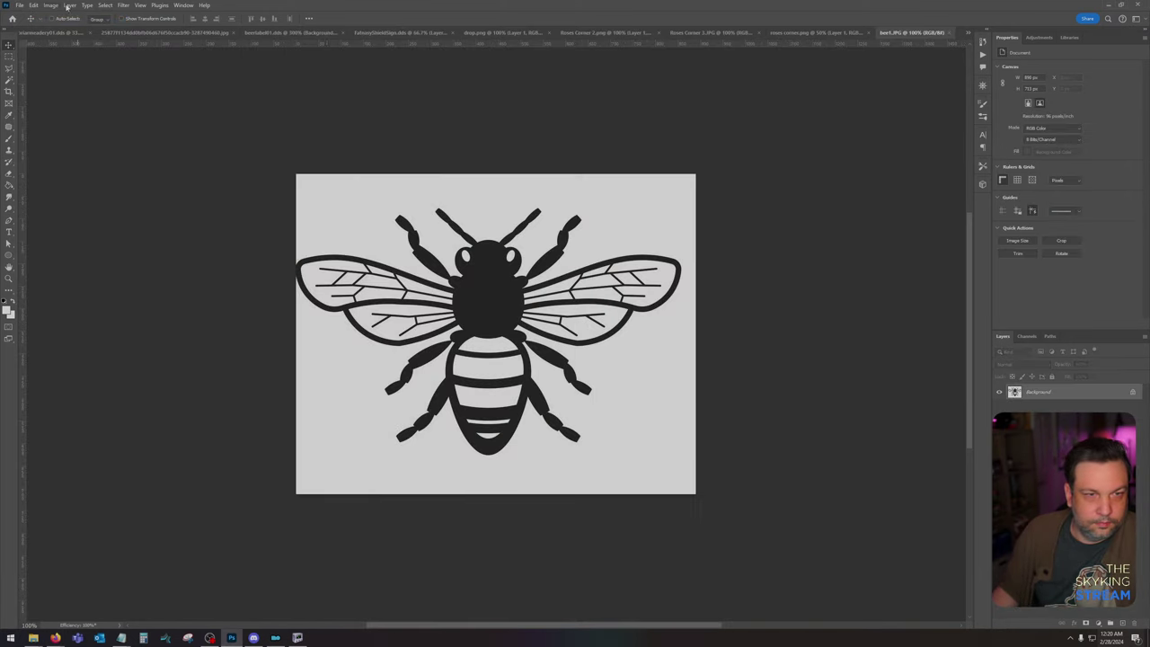
Step: Isolate the black bee on its own layer using a Color Range selection and delete the white background layer
click(106, 4)
click(134, 95)
click(533, 260)
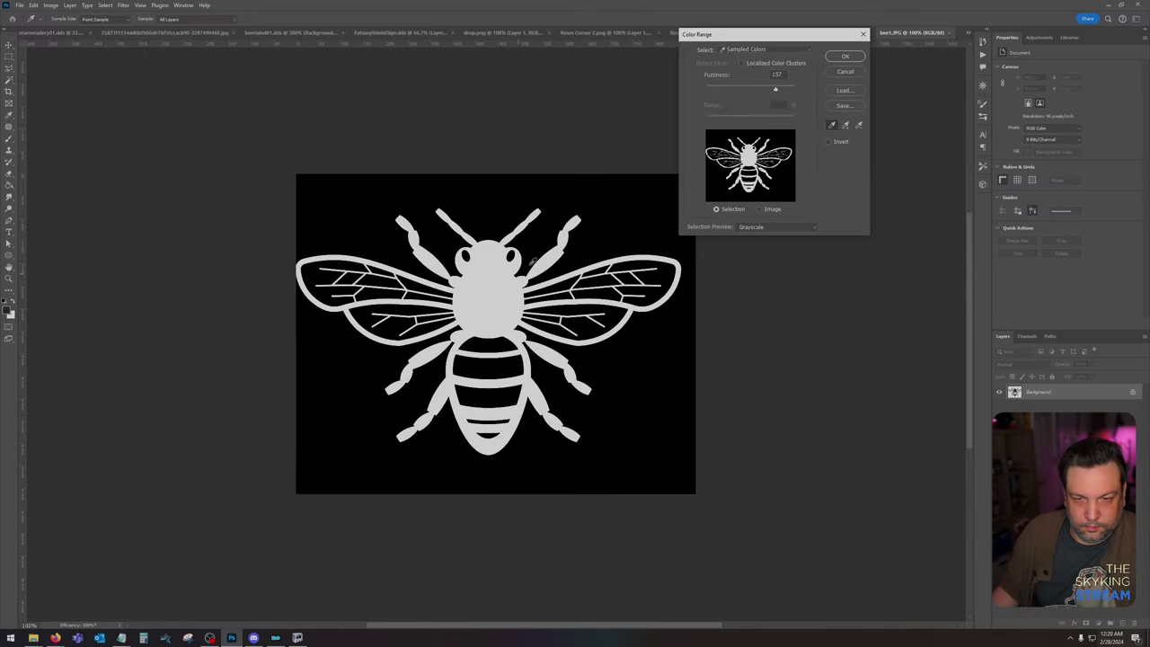
click(836, 59)
key(ctrl+j)
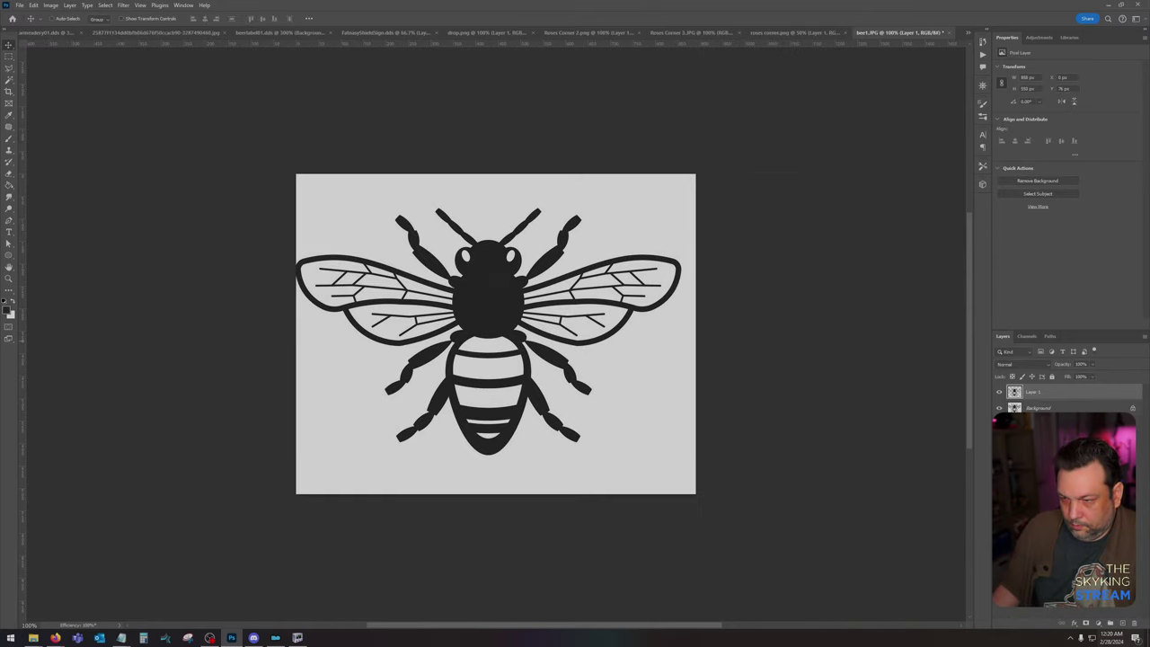
drag(1148, 578, 1135, 623)
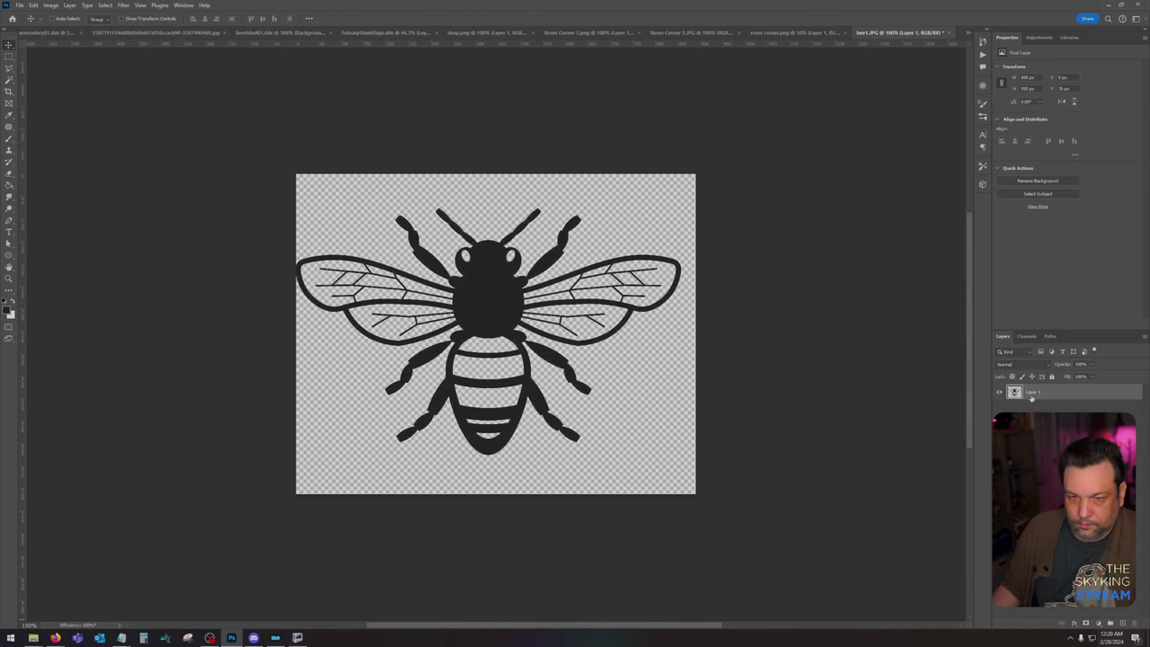
Step: Bring the bee layer into the shield sign document and give it a black Color Overlay
drag(1032, 398, 461, 205)
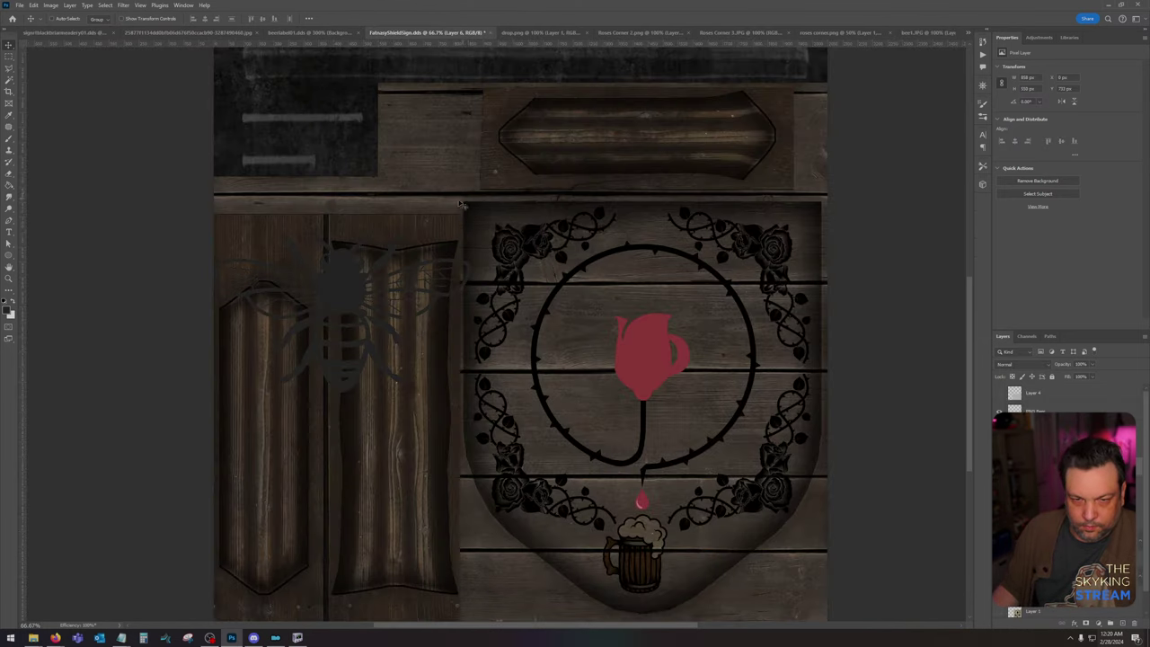
double_click(1078, 468)
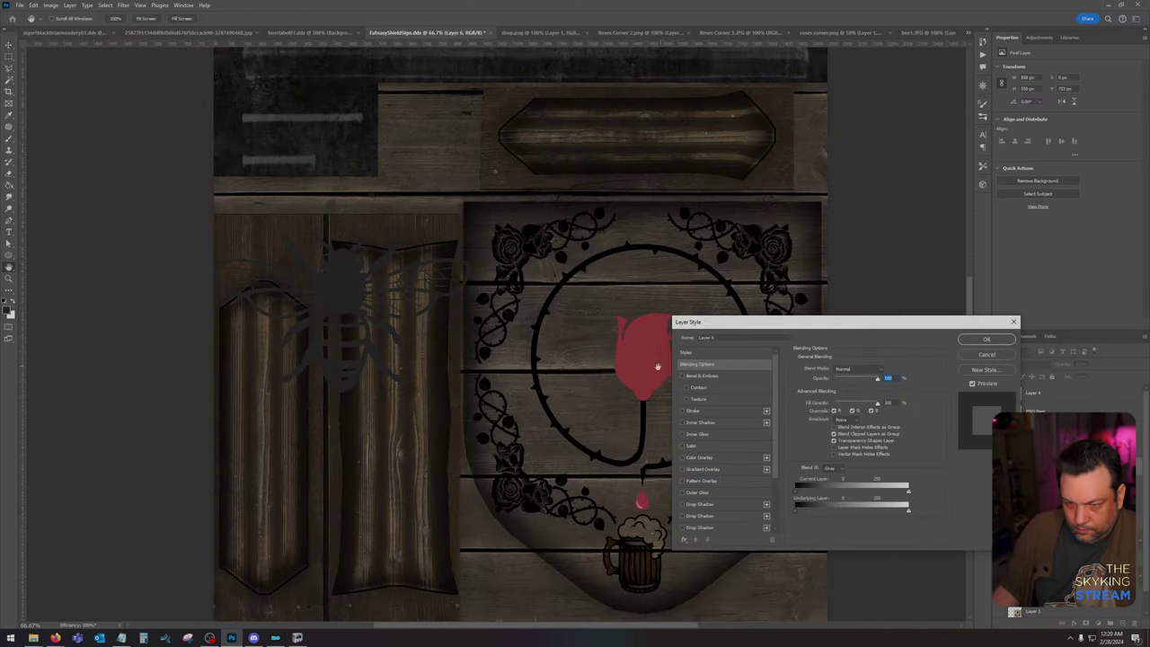
click(706, 461)
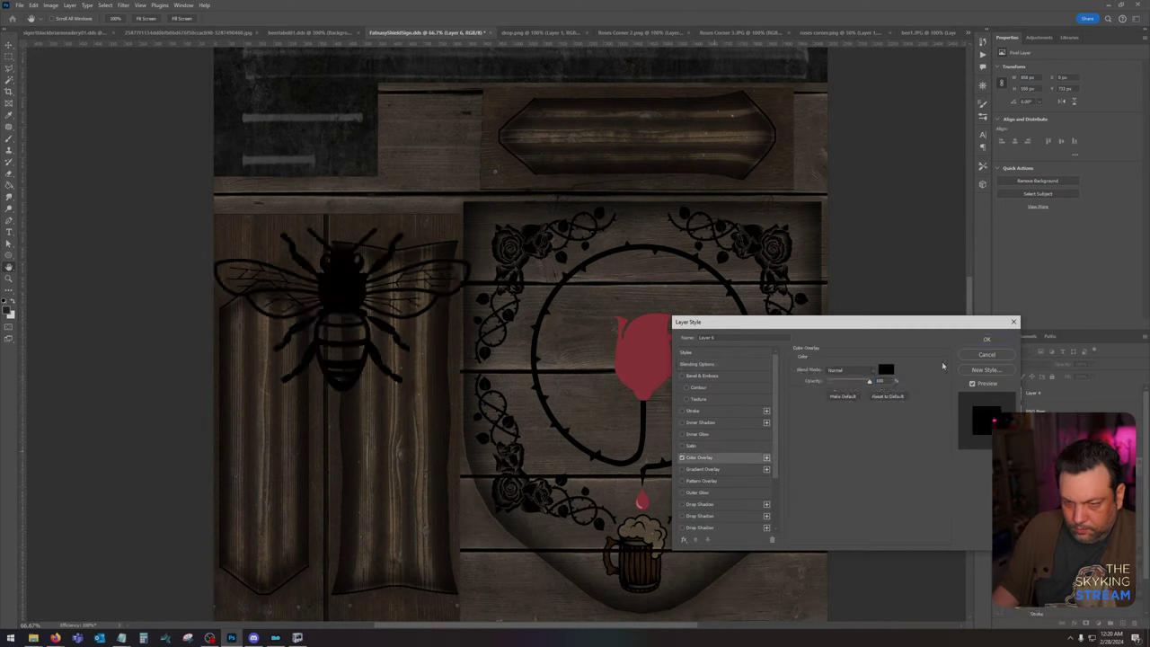
click(988, 339)
Step: Rotate the bee 90° clockwise so its head faces the thorned ring
click(33, 6)
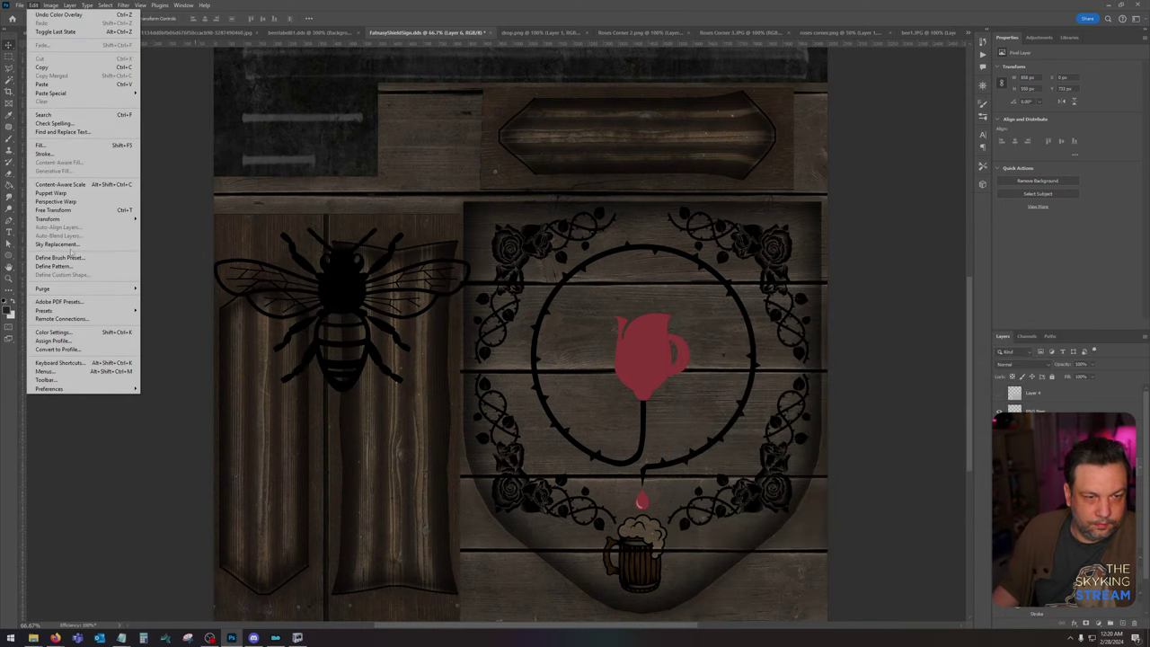
mouse_move(86, 219)
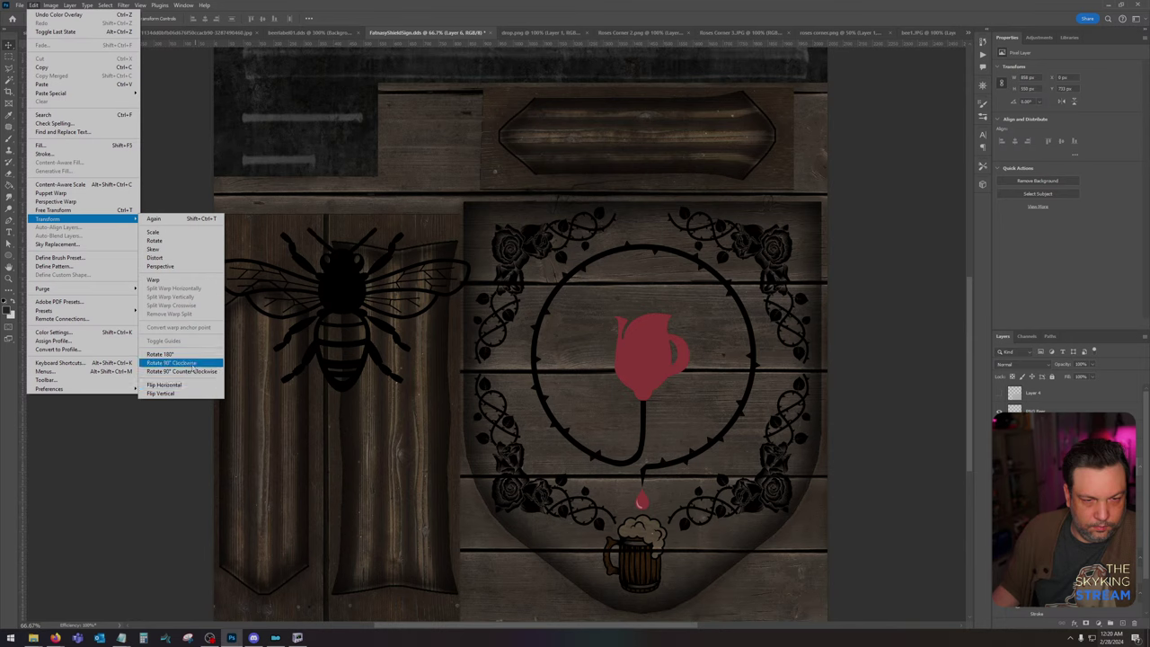
click(193, 364)
Step: Scale the bee down to about 21% and place it left of the ring, between the upper and lower rose vines
click(33, 5)
mouse_move(79, 222)
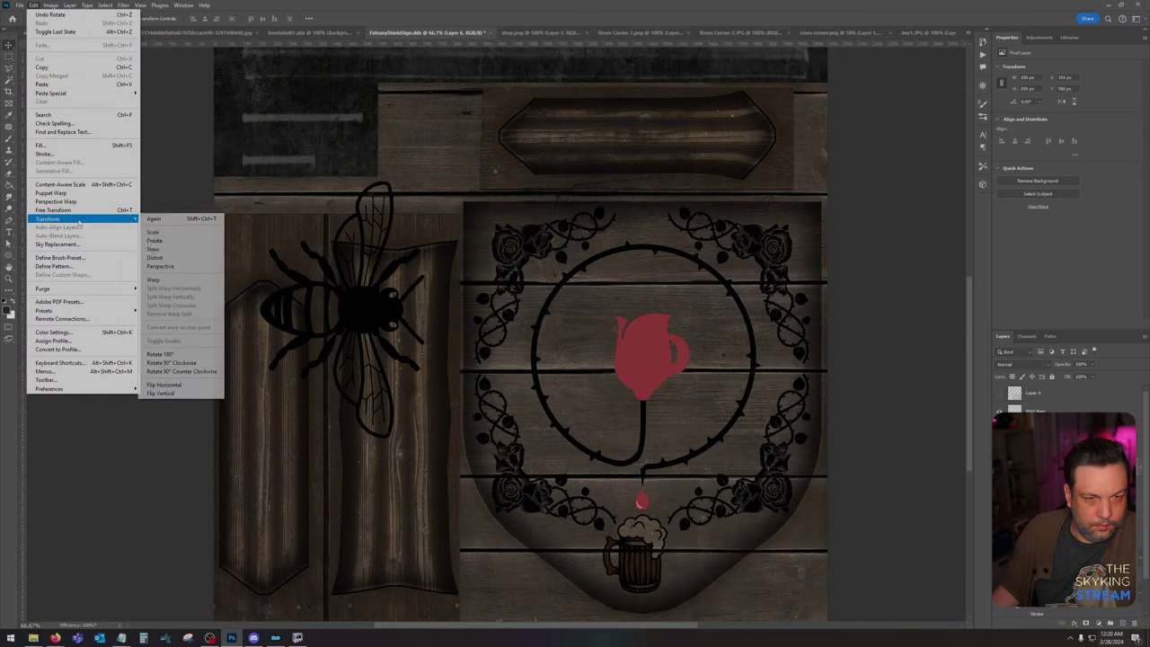
click(152, 232)
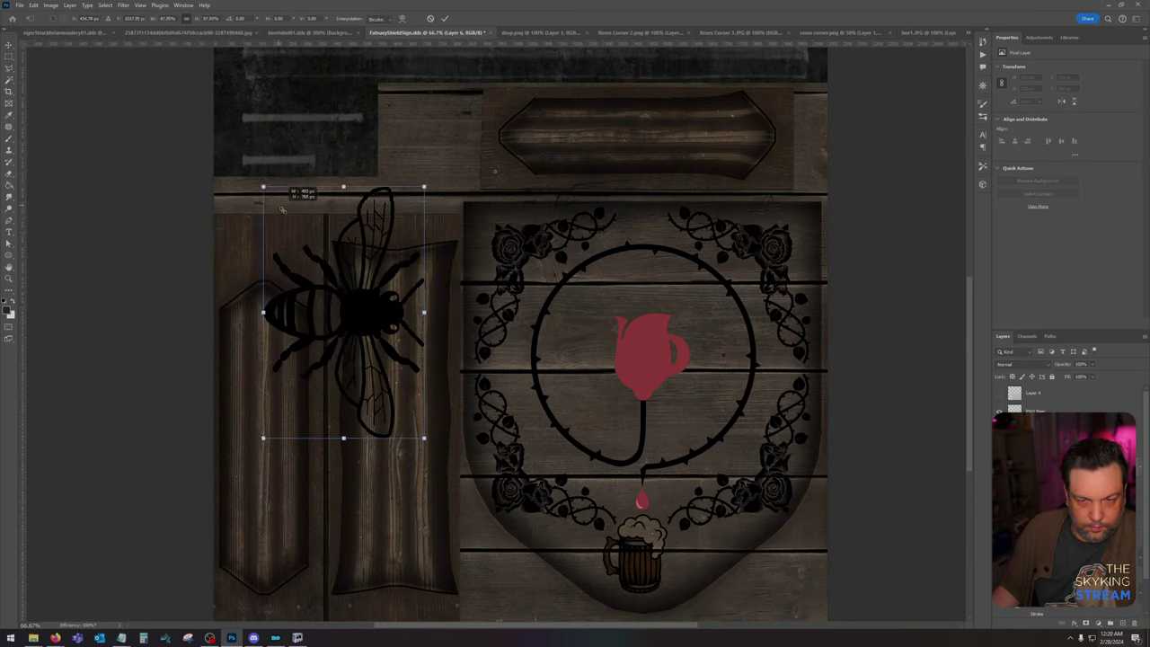
drag(282, 209, 506, 363)
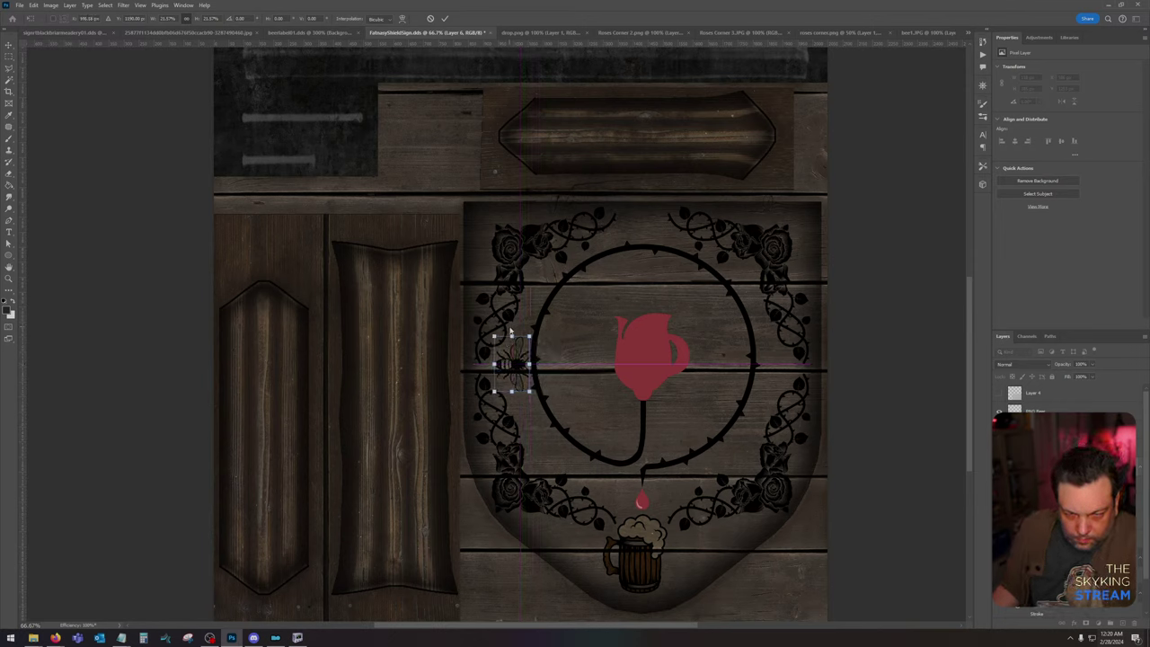
key(Left)
key(Left)
key(Left)
key(Left)
key(Left)
key(Down)
key(Down)
key(Down)
key(Down)
key(Down)
key(Down)
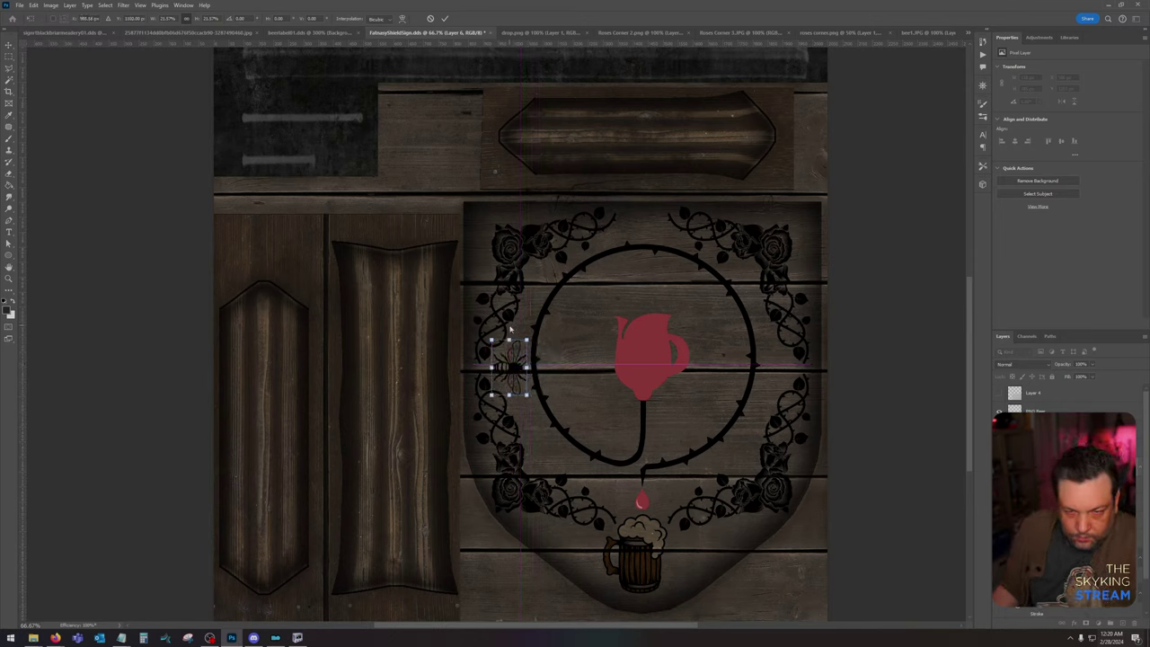
key(Return)
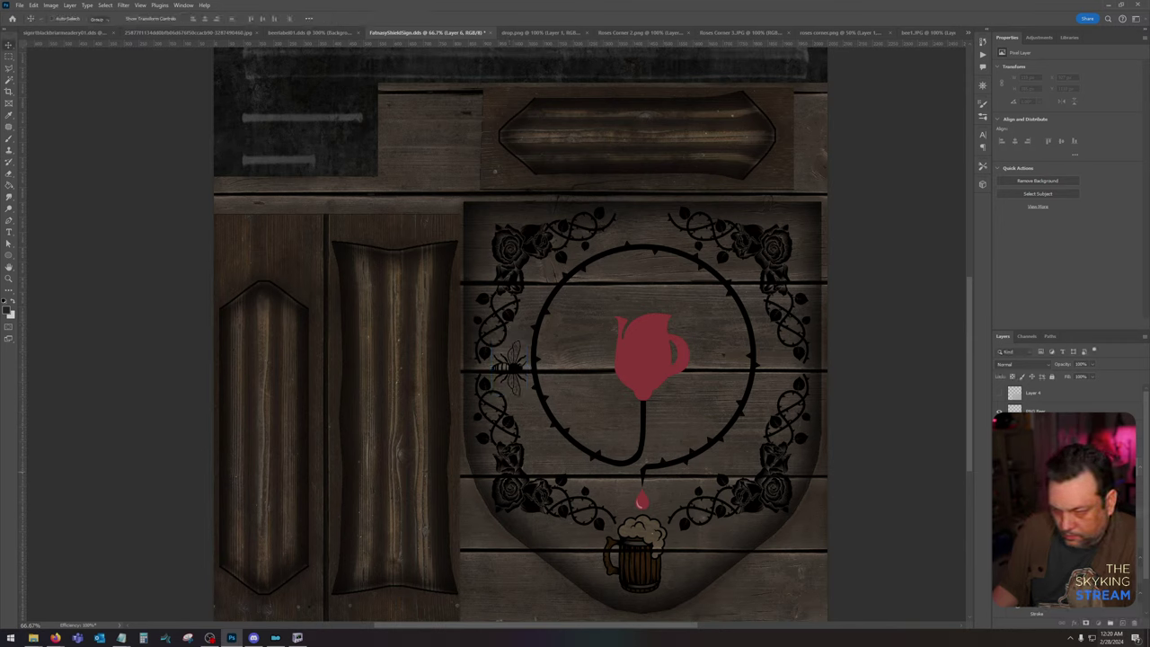
Step: Flip a duplicate of the bee horizontally and place it opposite the original, right of the thorned ring
click(34, 6)
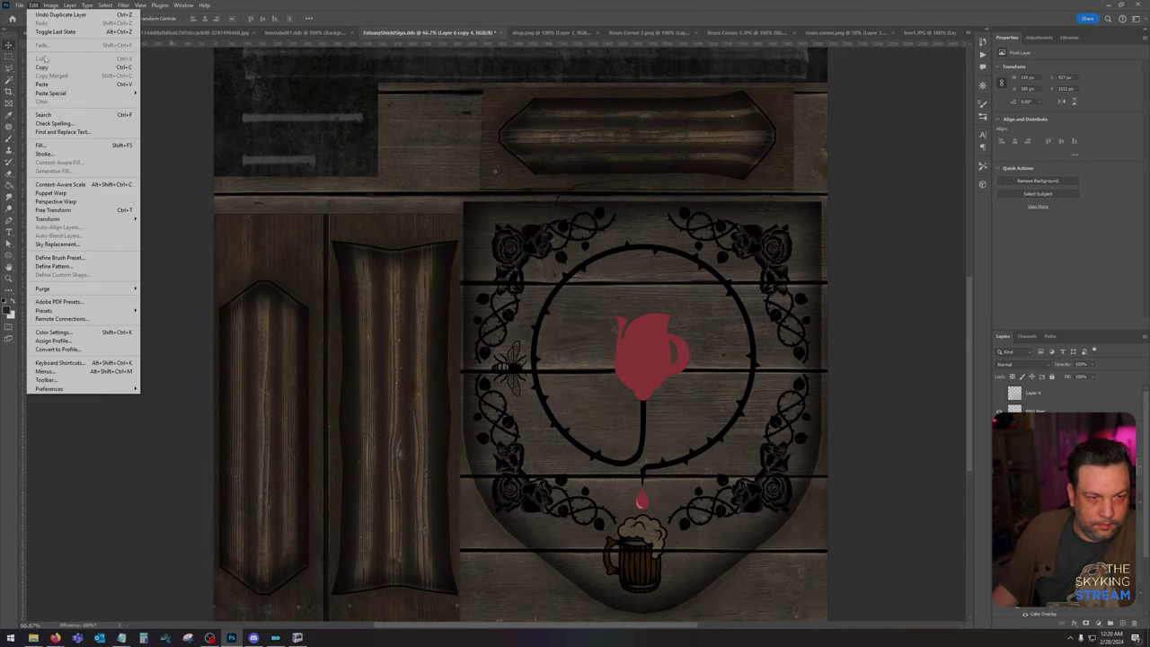
mouse_move(81, 218)
click(200, 387)
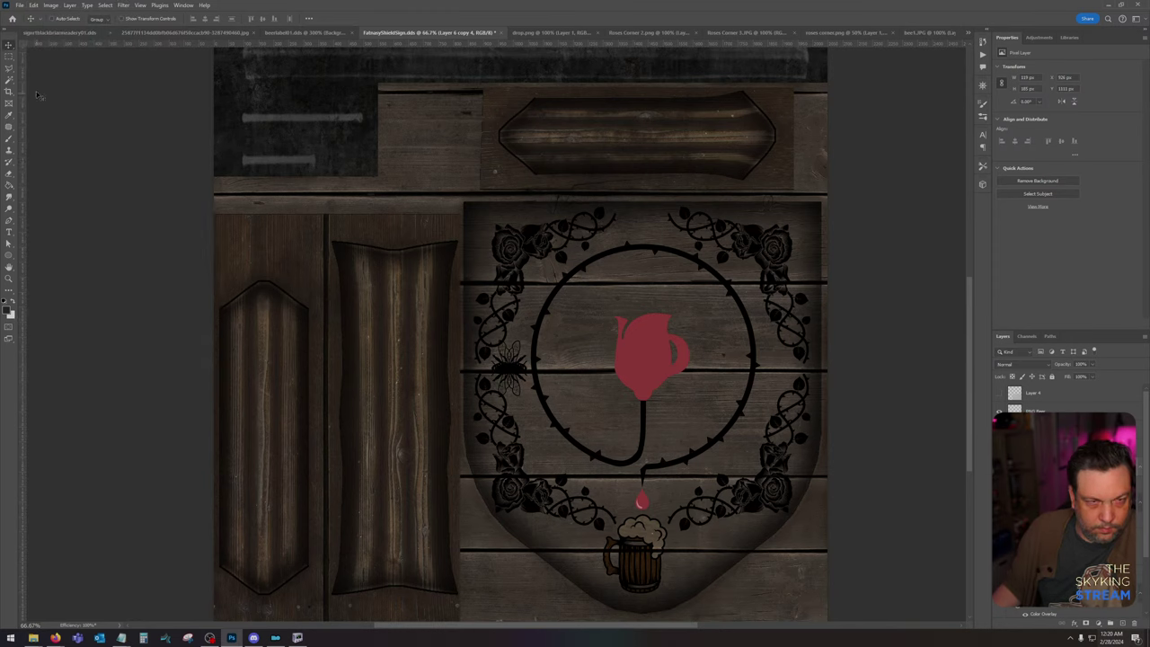
drag(519, 375, 784, 368)
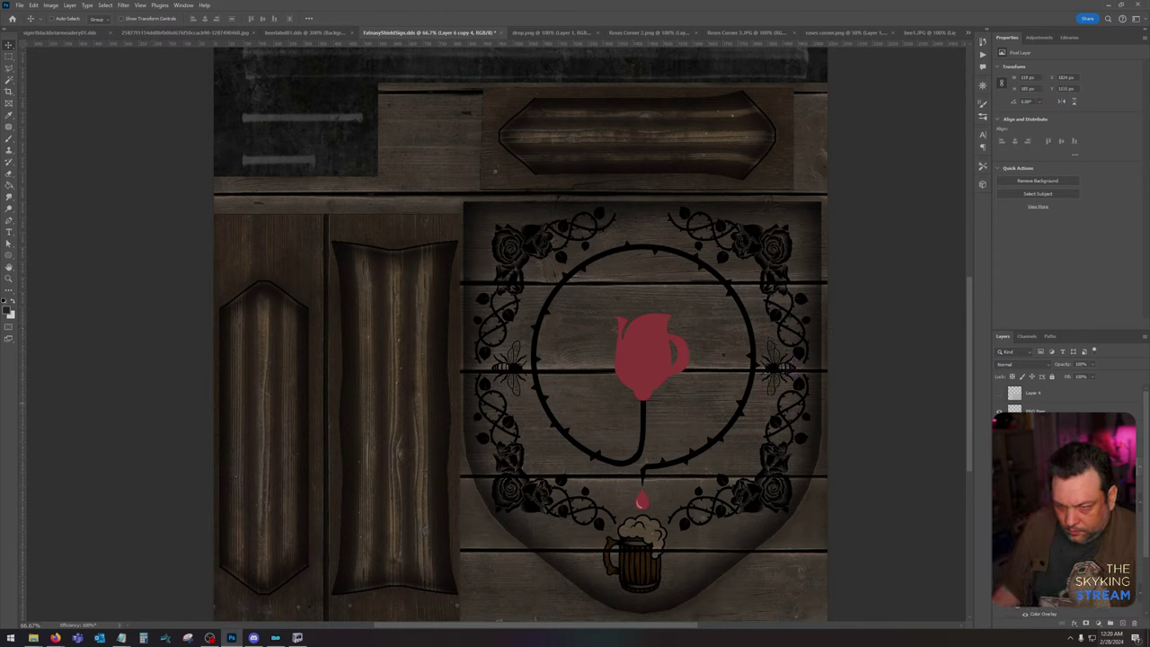
Step: Merge the two bee layers into one
right_click(1049, 395)
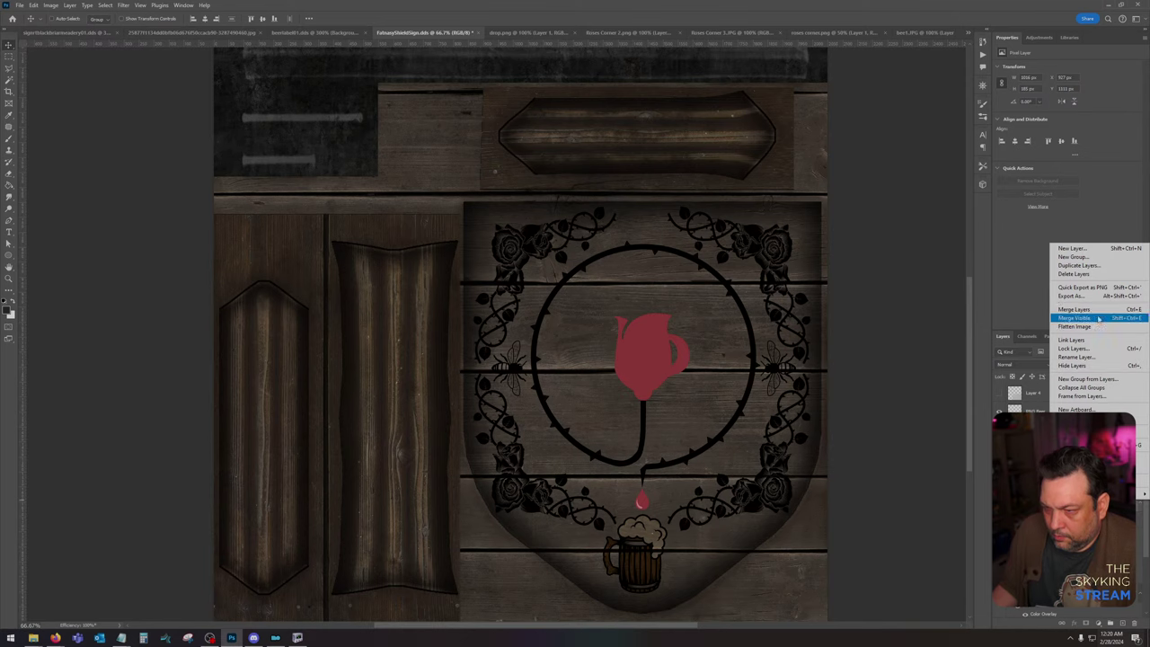
click(1061, 310)
Step: Merge the beer mug layer with the layer directly below it
drag(836, 360, 808, 302)
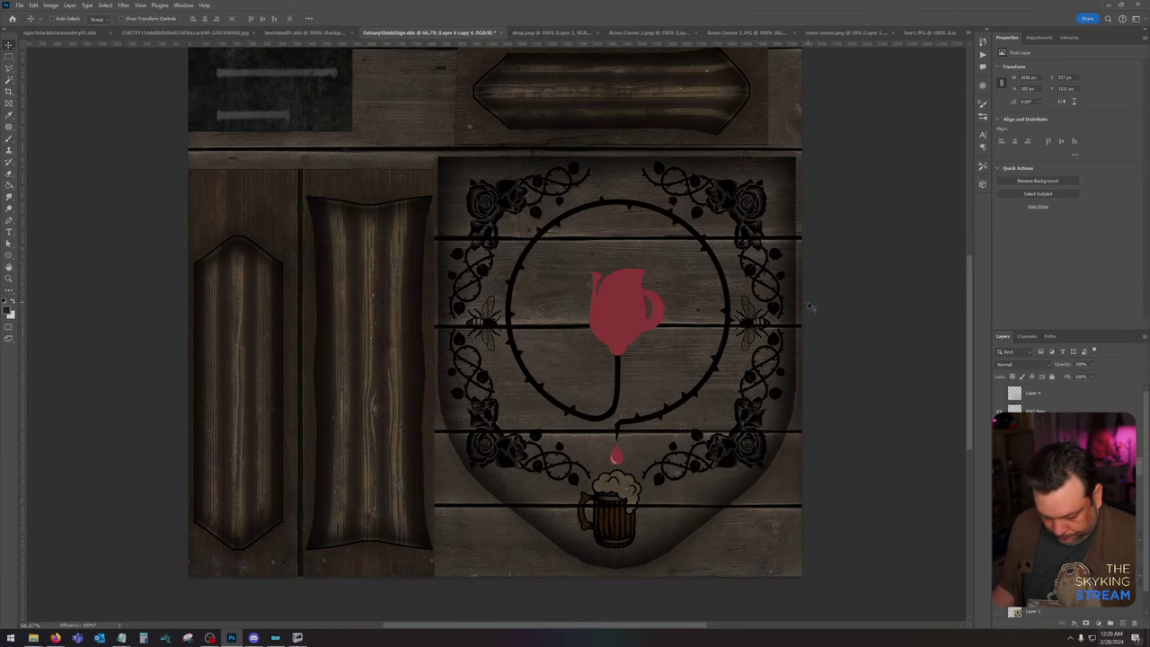
key(ctrl+plus)
drag(795, 345, 679, 276)
scroll(680, 280, down, 2)
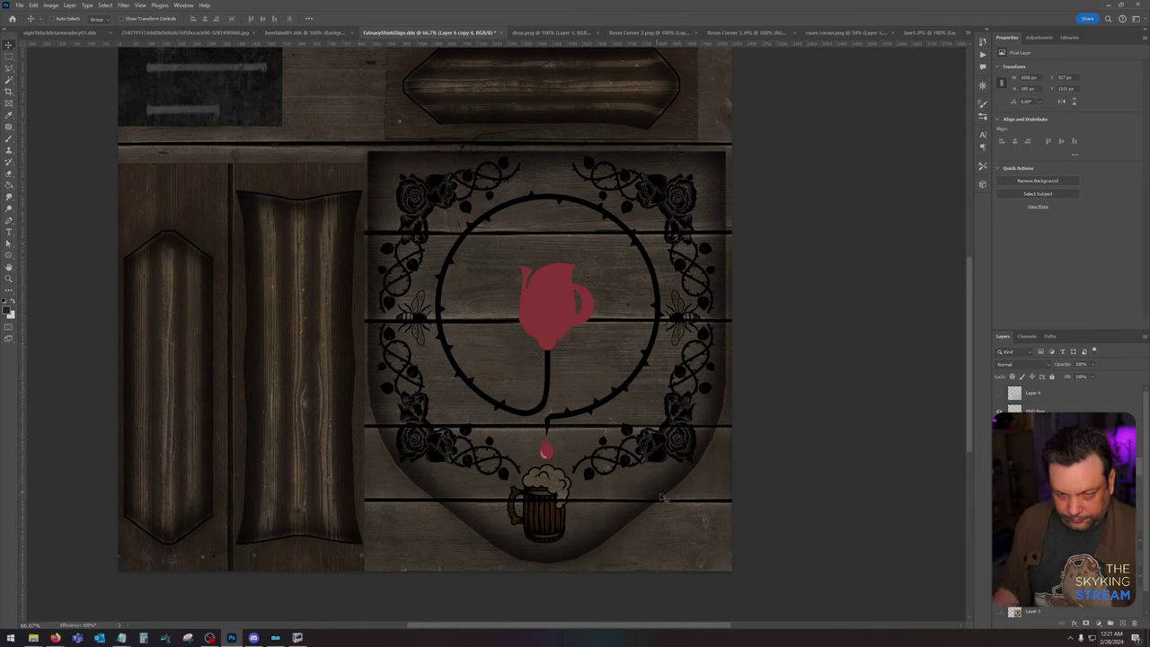
click(1085, 409)
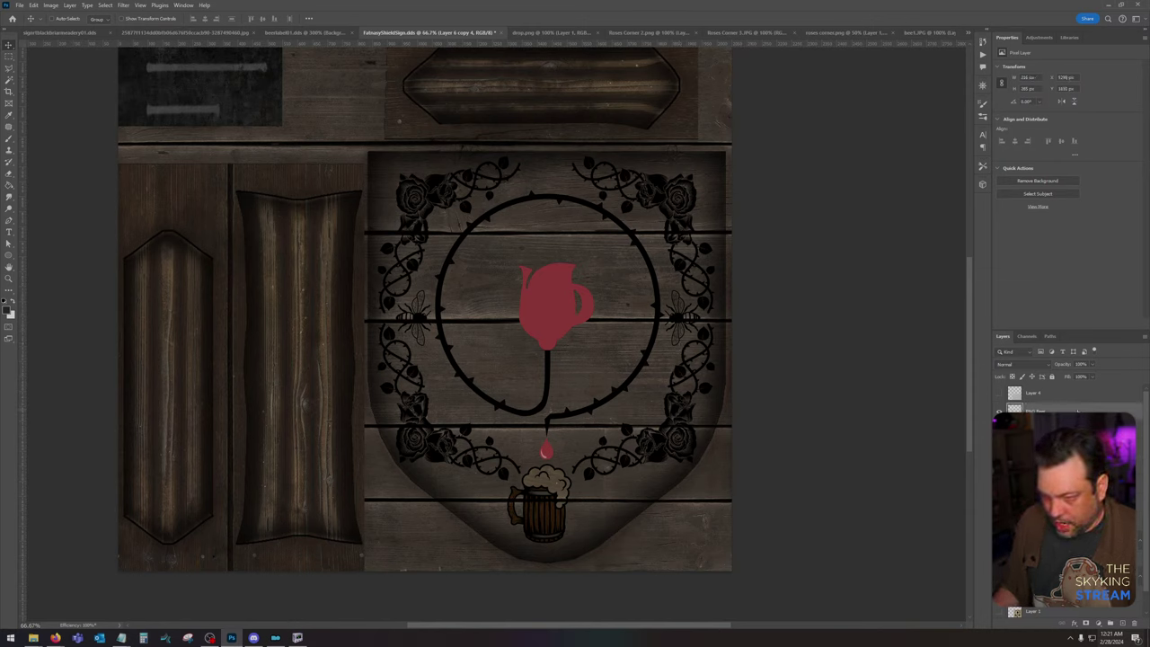
shift+click(1085, 427)
right_click(1085, 430)
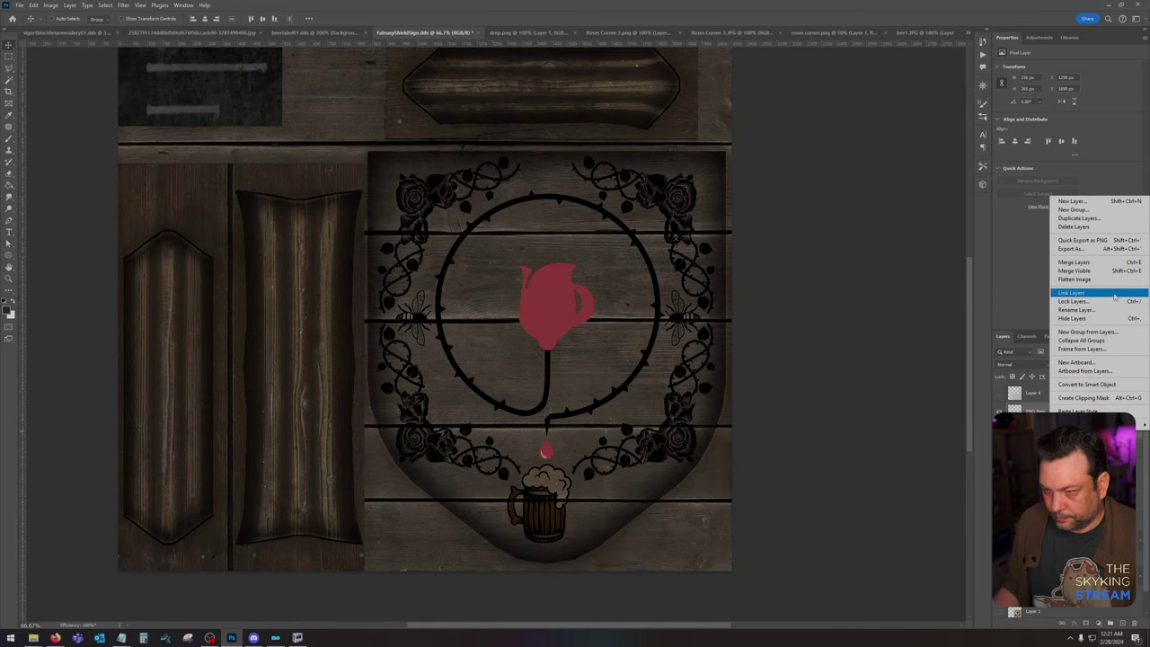
click(1111, 263)
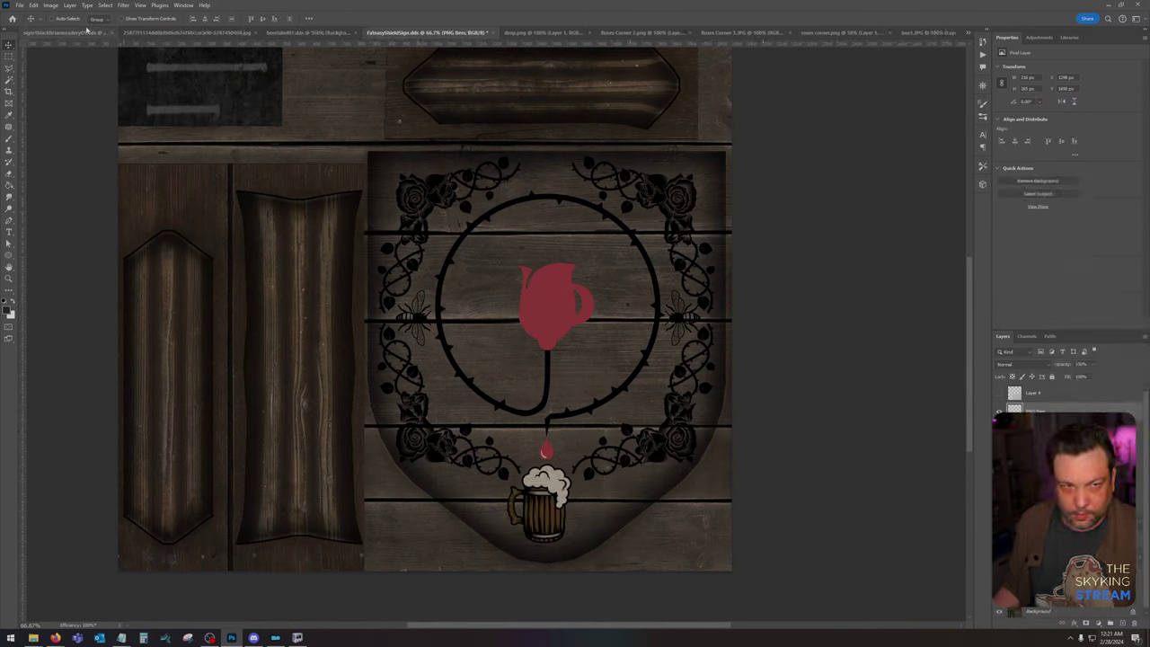
Step: Reduce the beer mug's saturation to -37 with Hue/Saturation
click(50, 4)
mouse_move(90, 28)
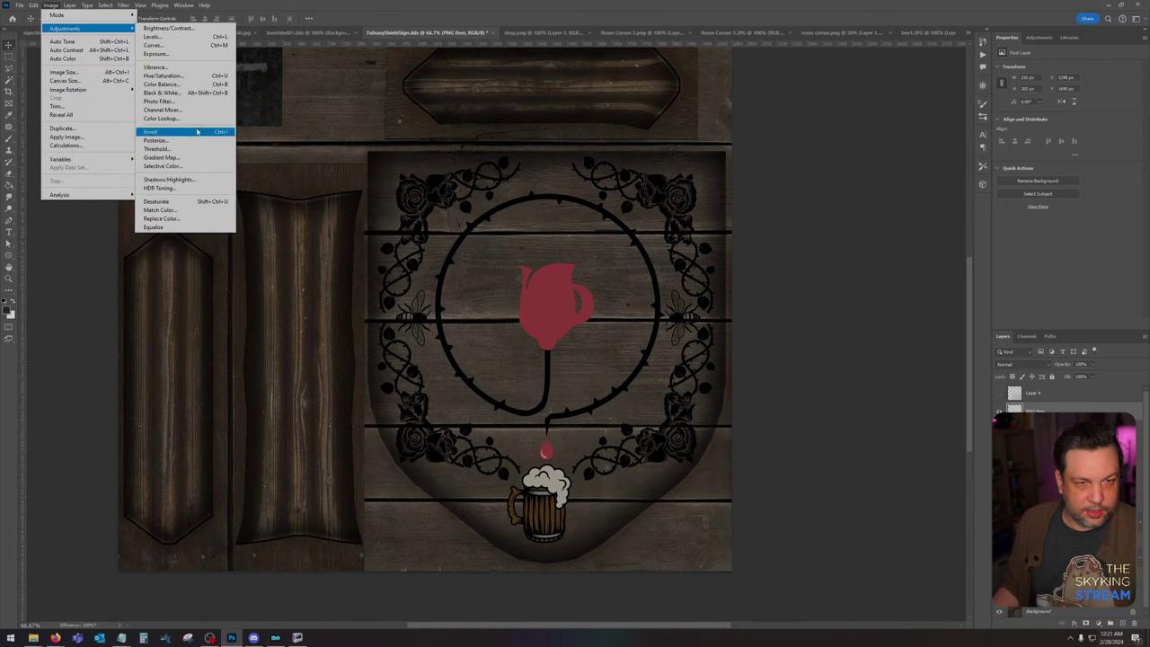
click(175, 75)
drag(811, 309, 795, 310)
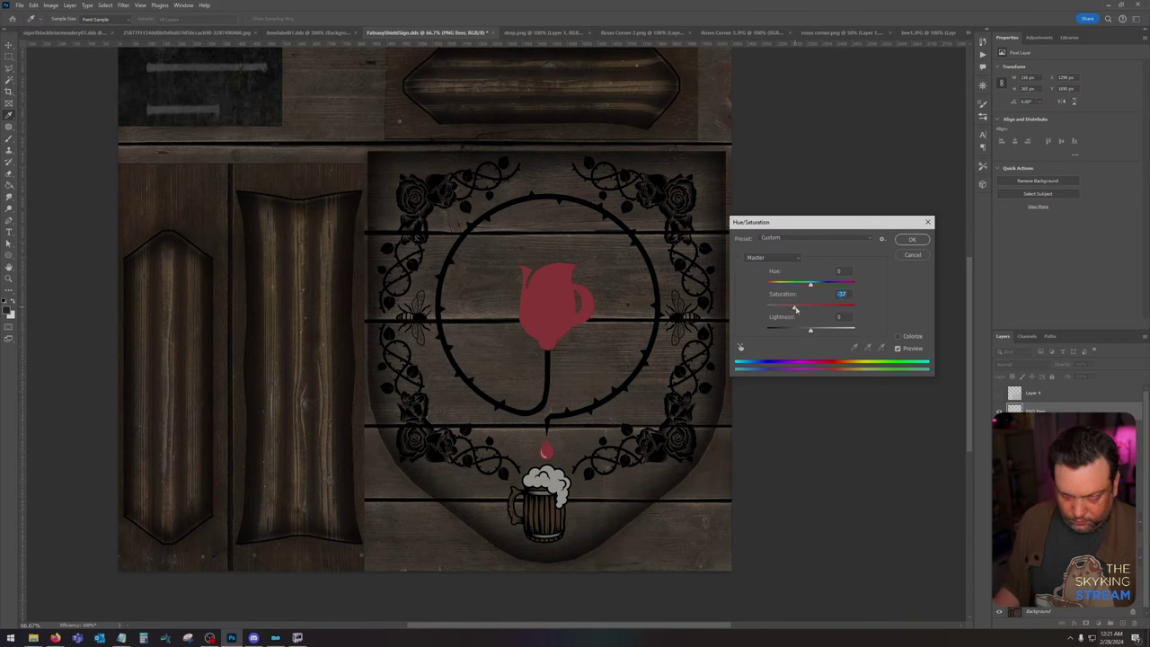
click(912, 240)
Step: Raise the beer mug's brightness to 31 with Brightness/Contrast
click(50, 4)
mouse_move(67, 29)
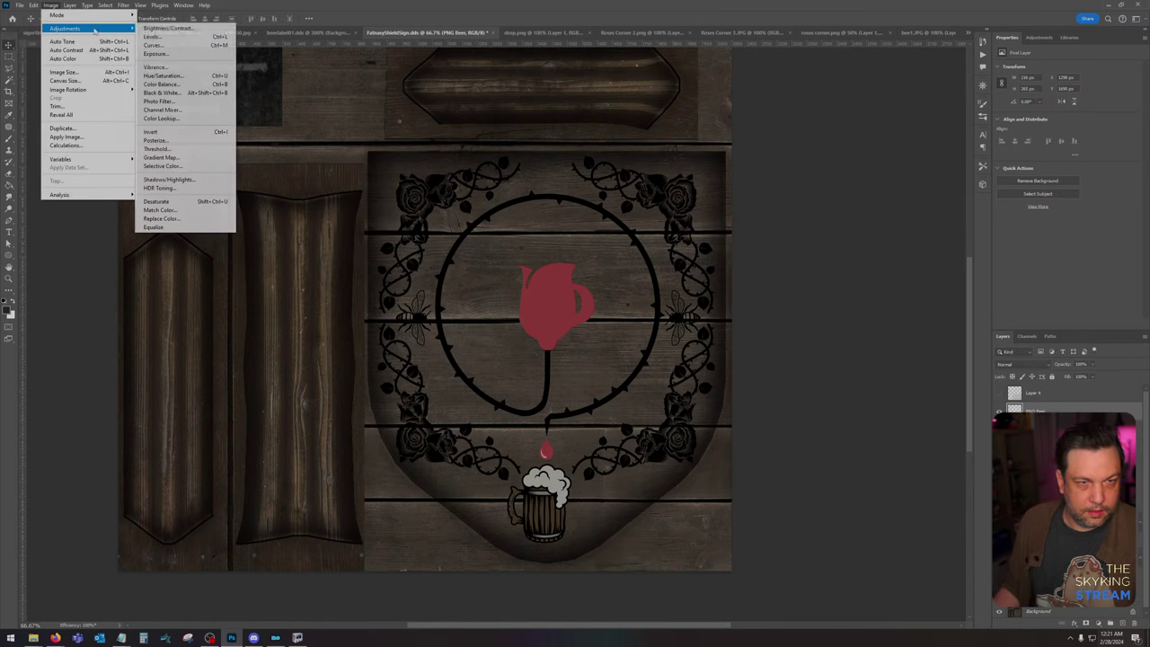
click(161, 28)
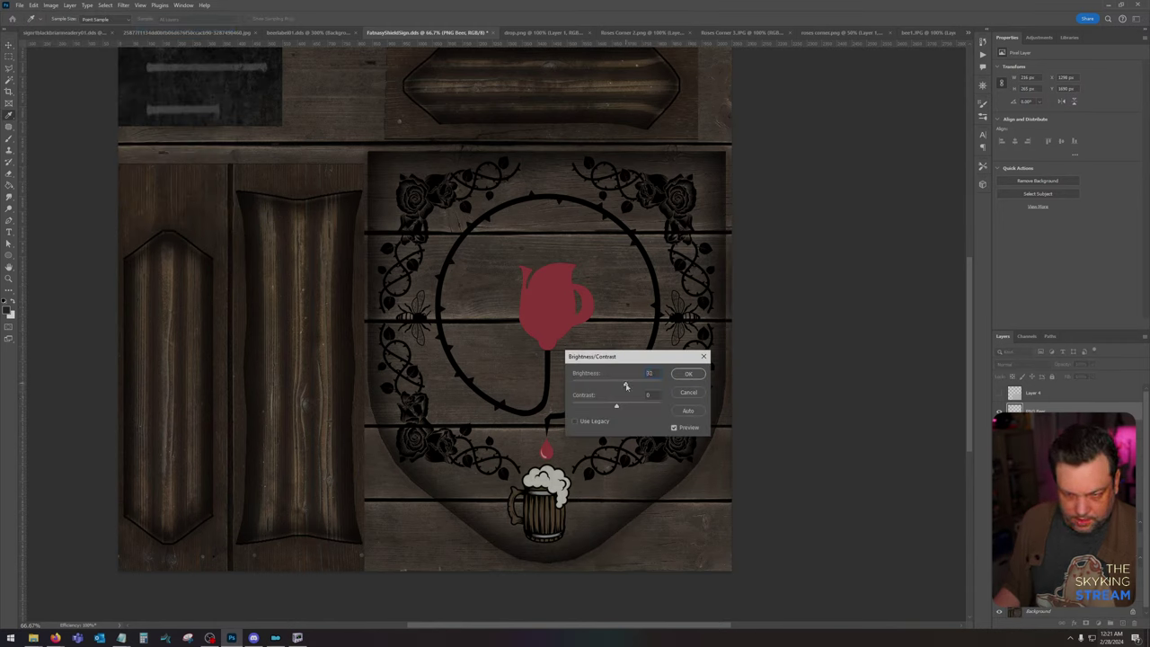
click(688, 374)
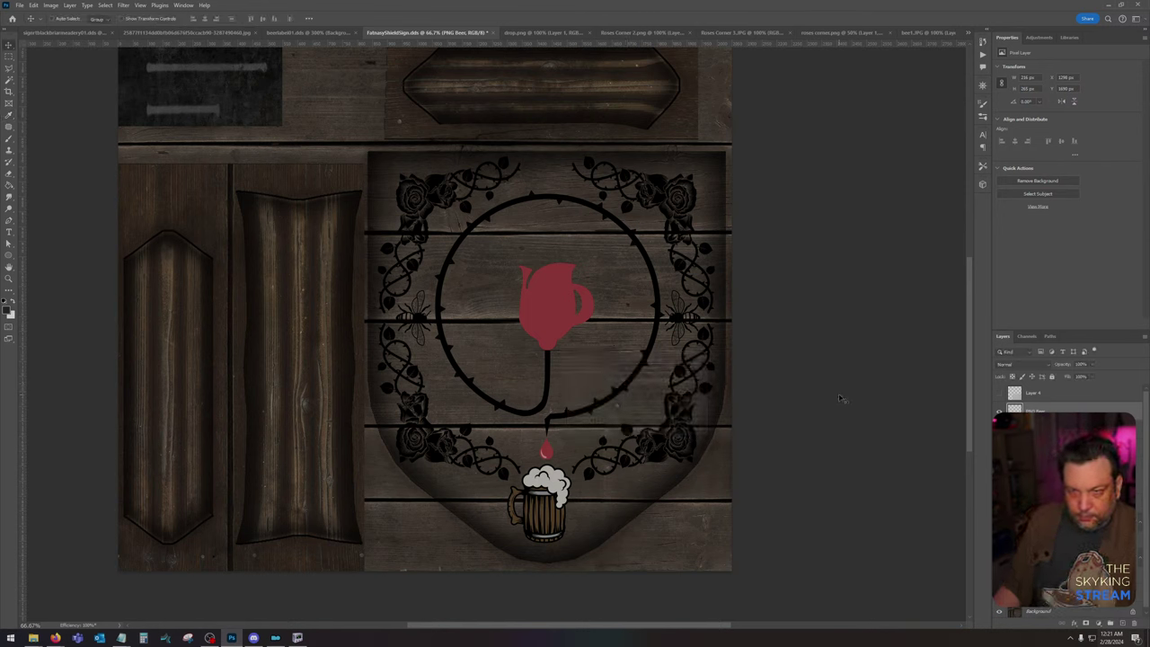
Step: Merge the upper rose corner layer with the lower rose corner layer
click(1042, 466)
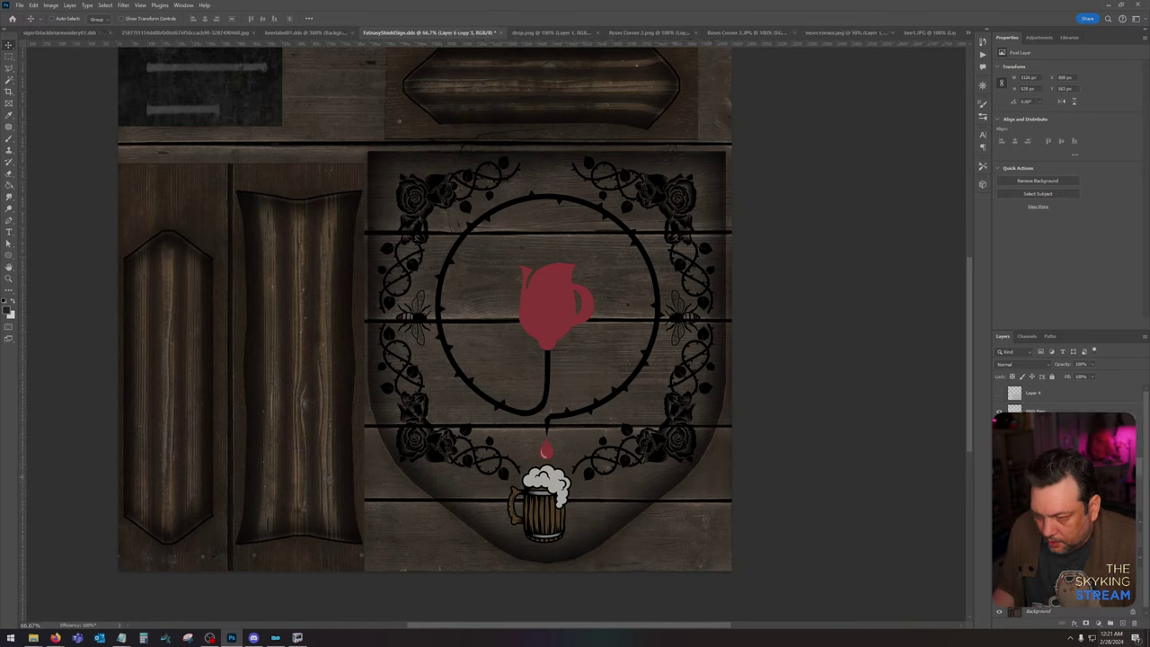
right_click(1050, 467)
click(1083, 320)
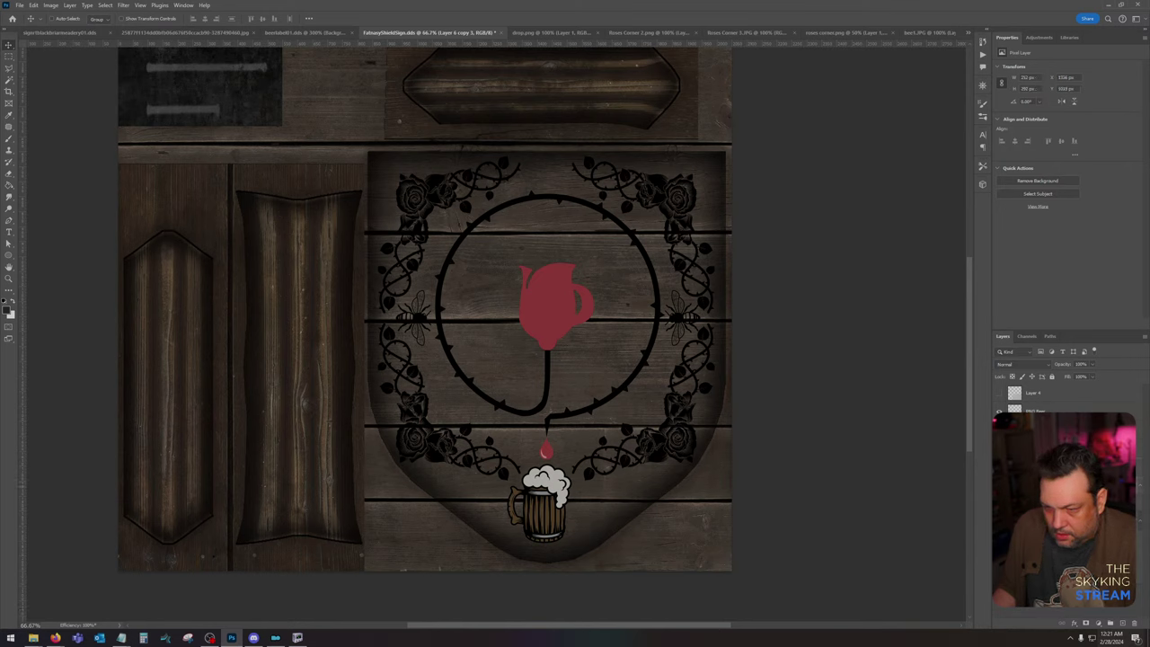
Step: Merge the thorned ring layer and the red jug layer into one layer
click(1049, 485)
shift+click(1069, 518)
right_click(1070, 518)
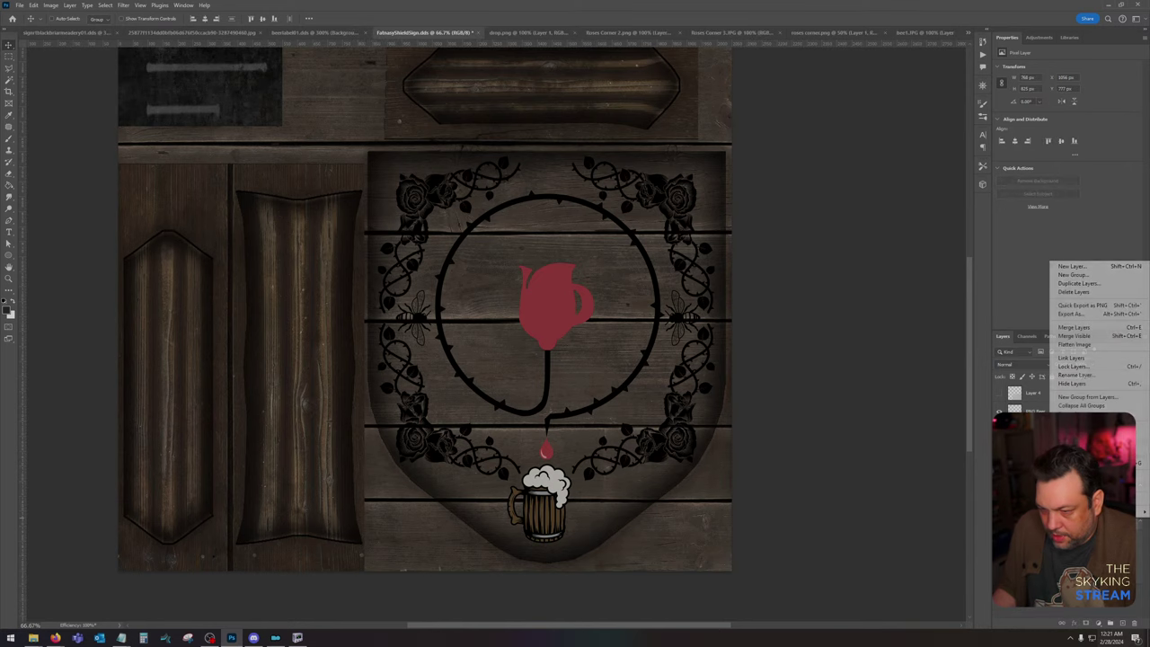
click(1096, 328)
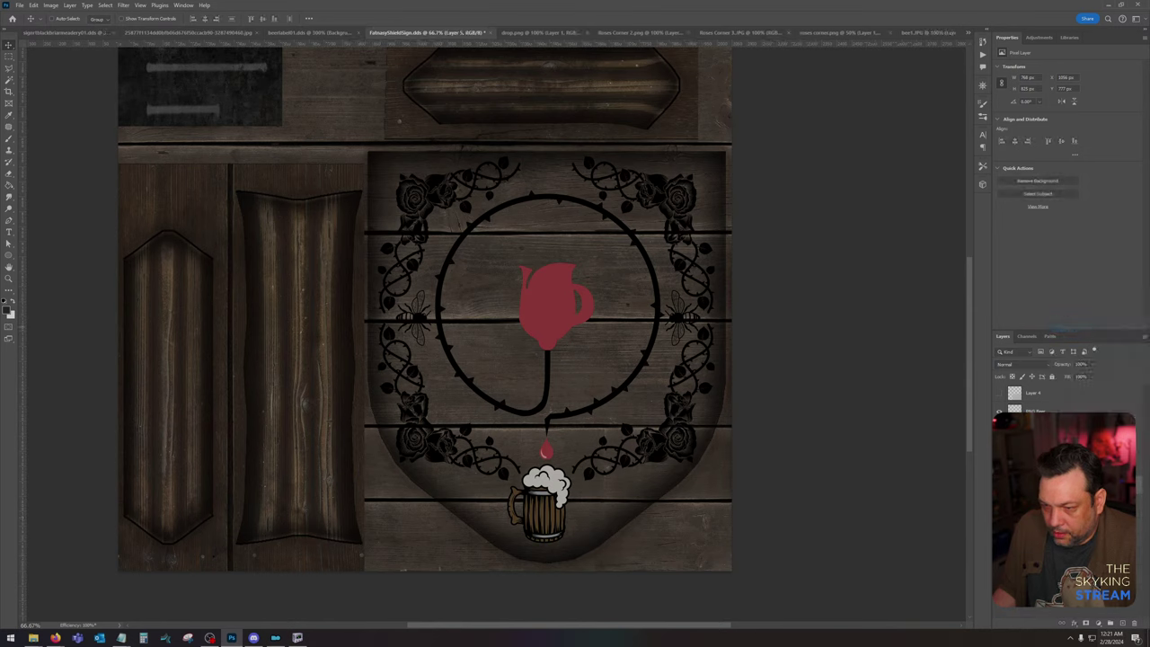
Step: Rename the beer mug layer as "Beer"
right_click(1070, 488)
click(1070, 488)
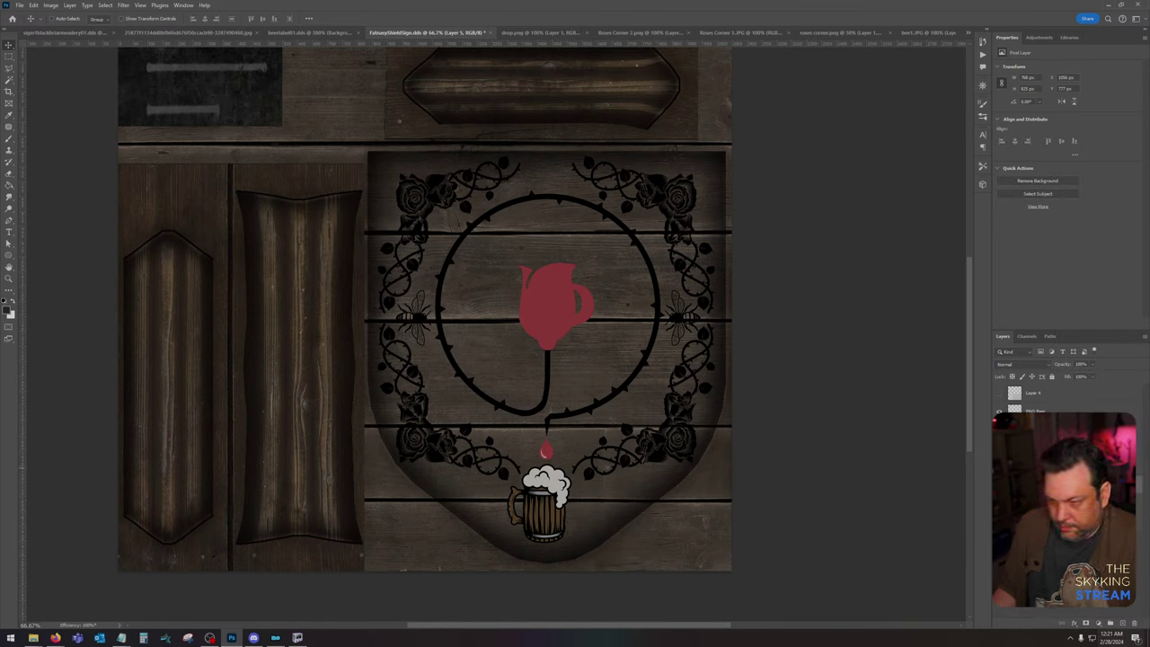
double_click(1036, 411)
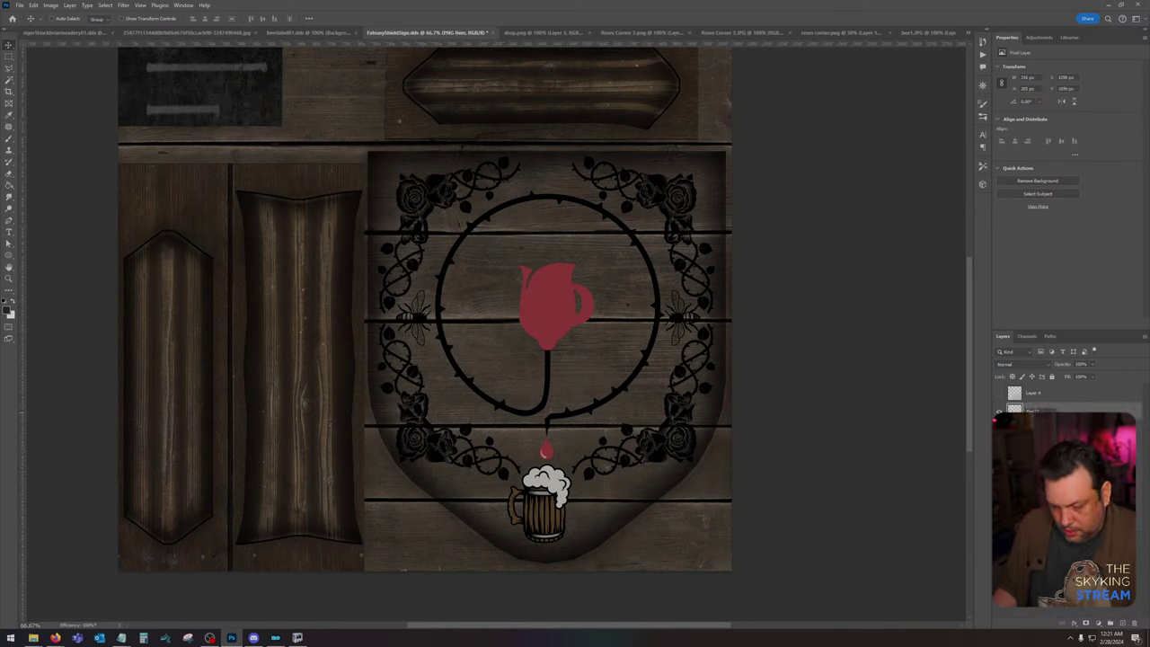
key(Return)
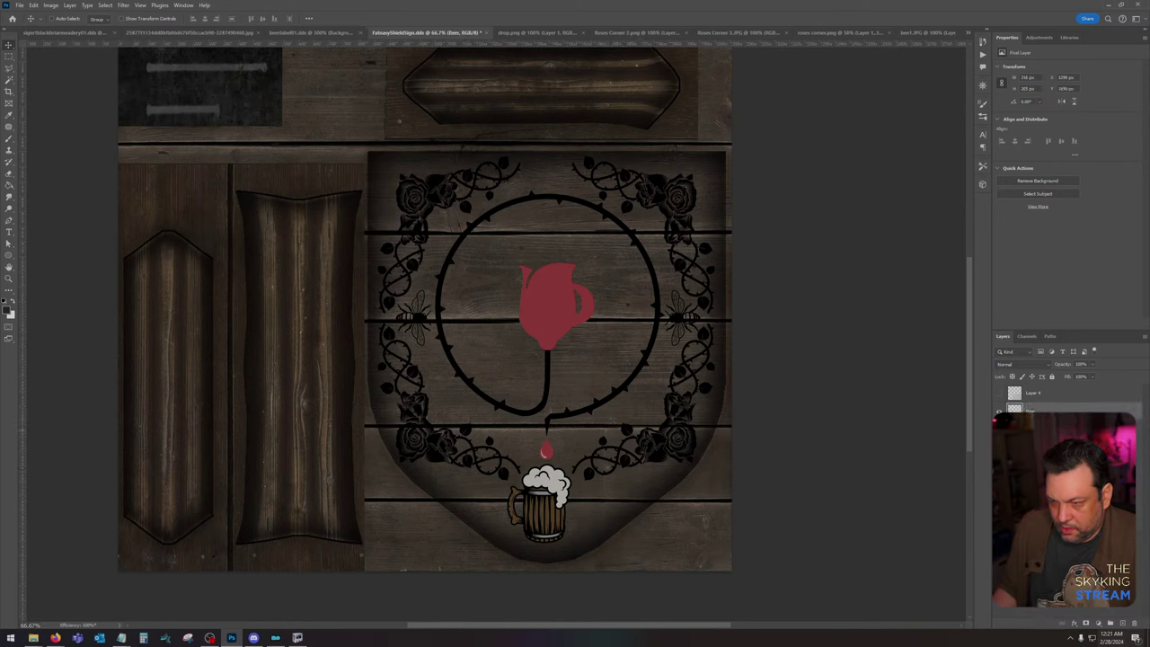
Step: Merge the mirrored rose vine layers into one layer and toggle its visibility to check its contents
key(alt+bracketleft)
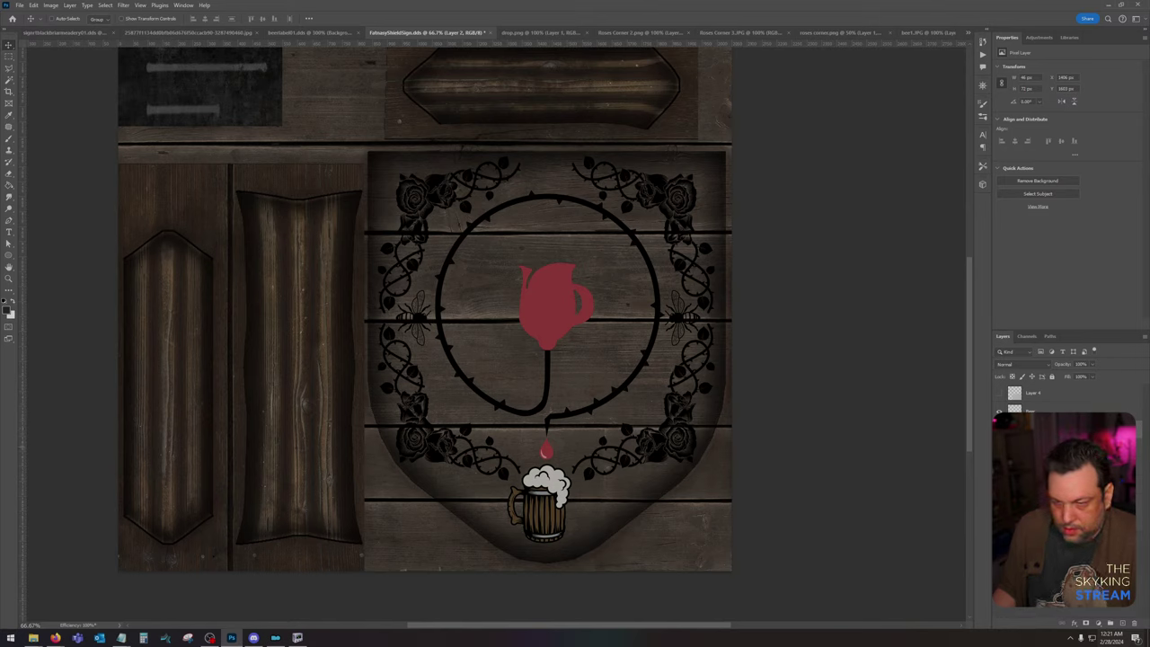
right_click(1078, 430)
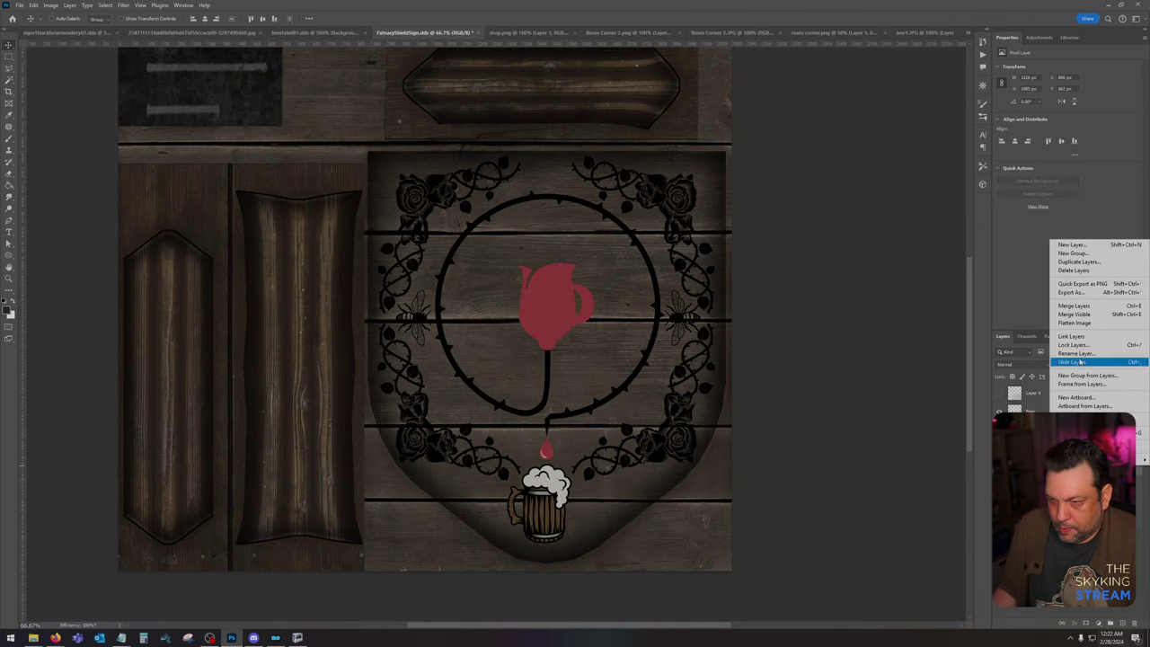
click(1079, 306)
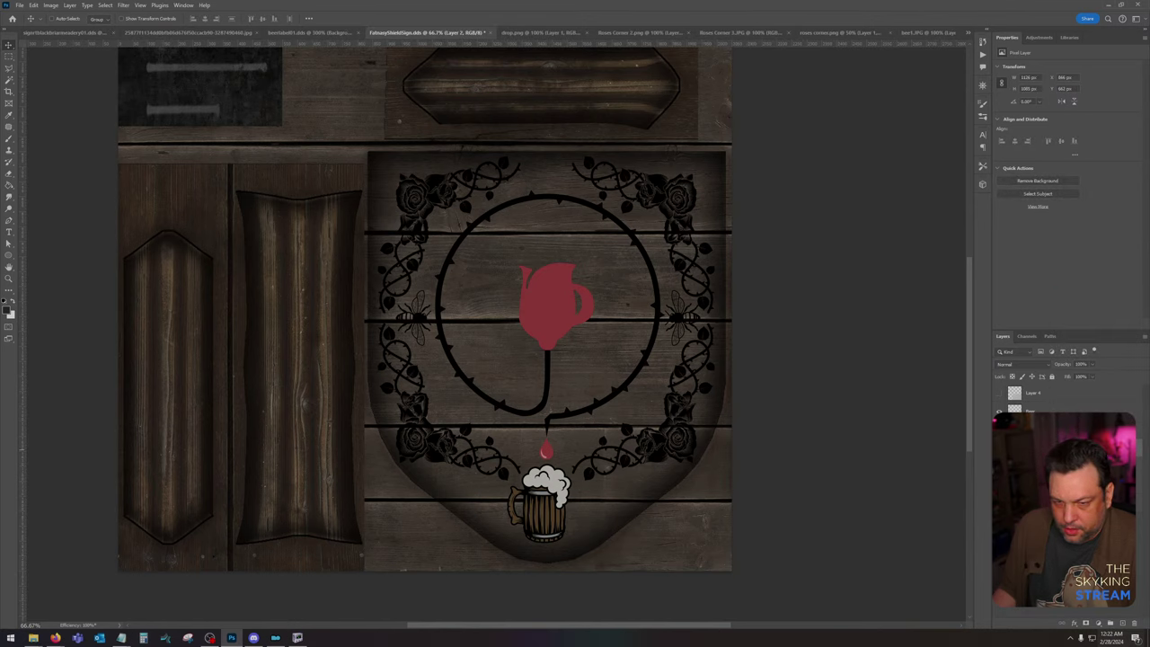
key(ctrl+comma)
key(ctrl+comma)
key(ctrl+comma)
key(ctrl+comma)
key(ctrl+comma)
key(ctrl+comma)
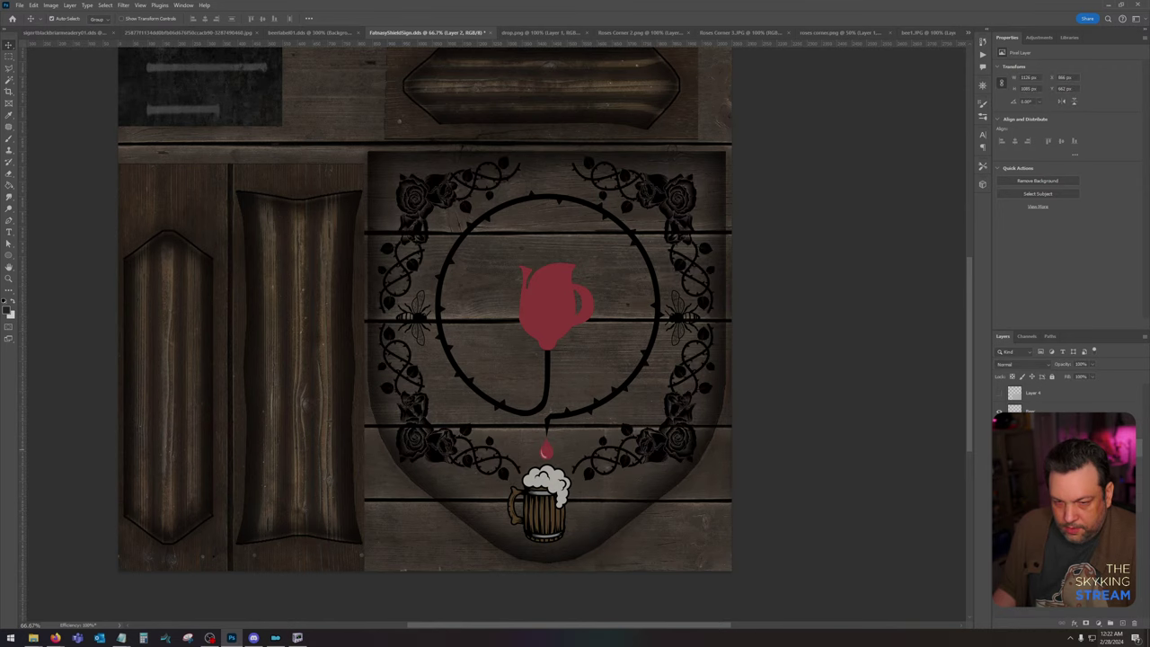
Step: Merge the red drop layer with the ring and jug layer, and check the merged layer by briefly hiding it
ctrl+click(546, 449)
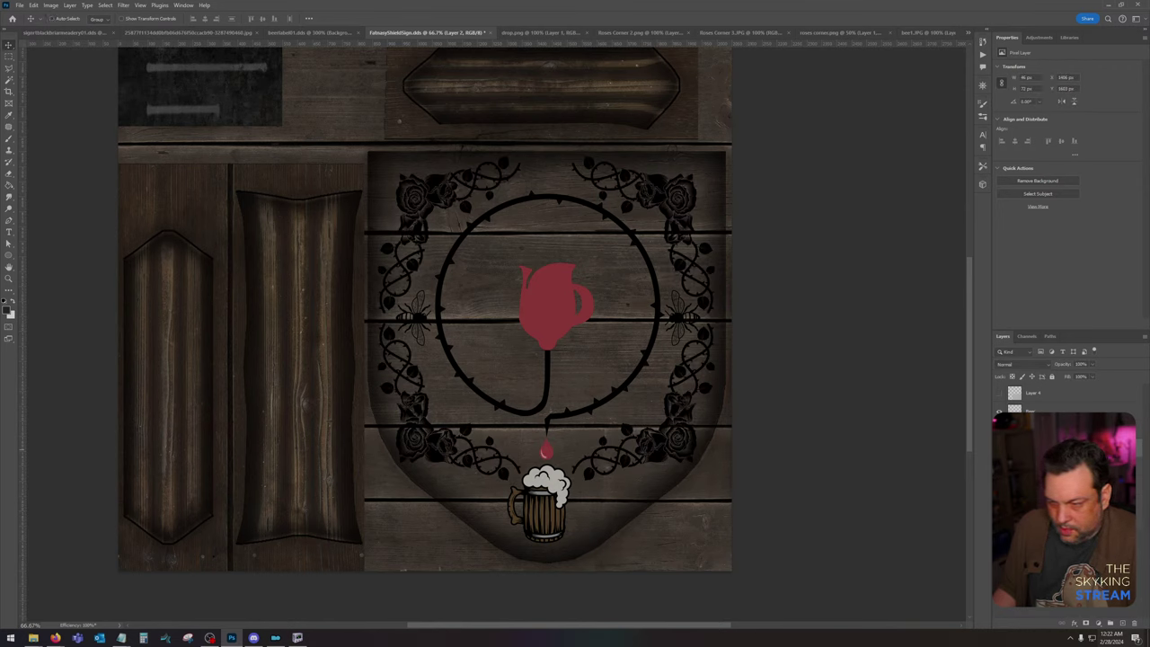
right_click(1070, 431)
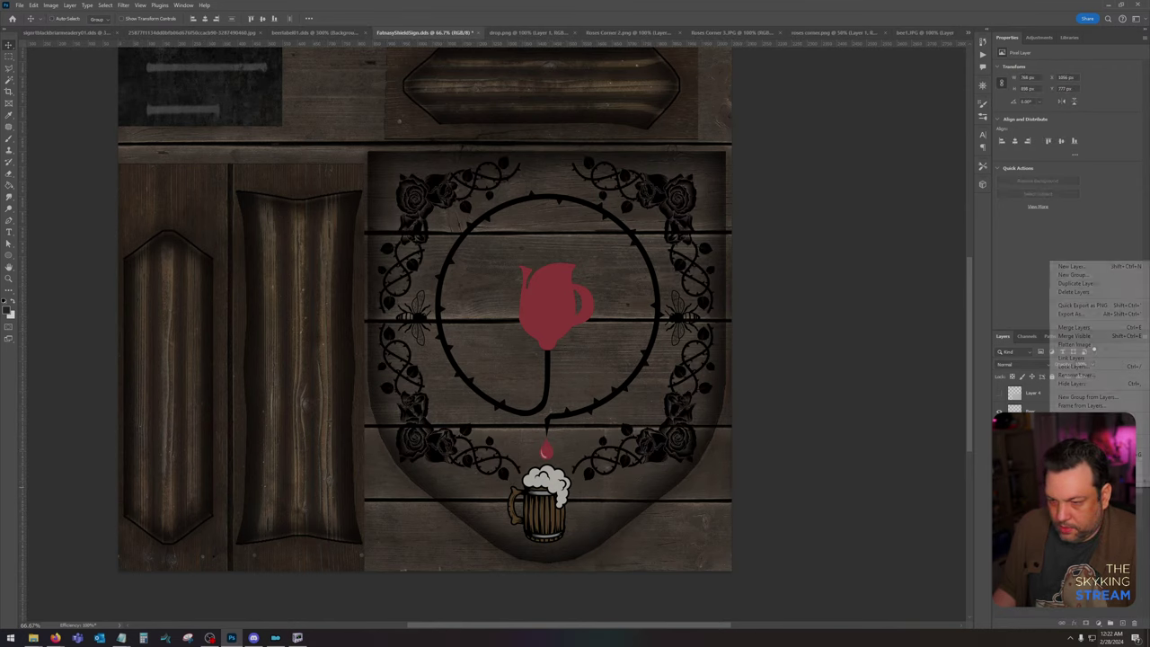
click(1079, 327)
key(ctrl+comma)
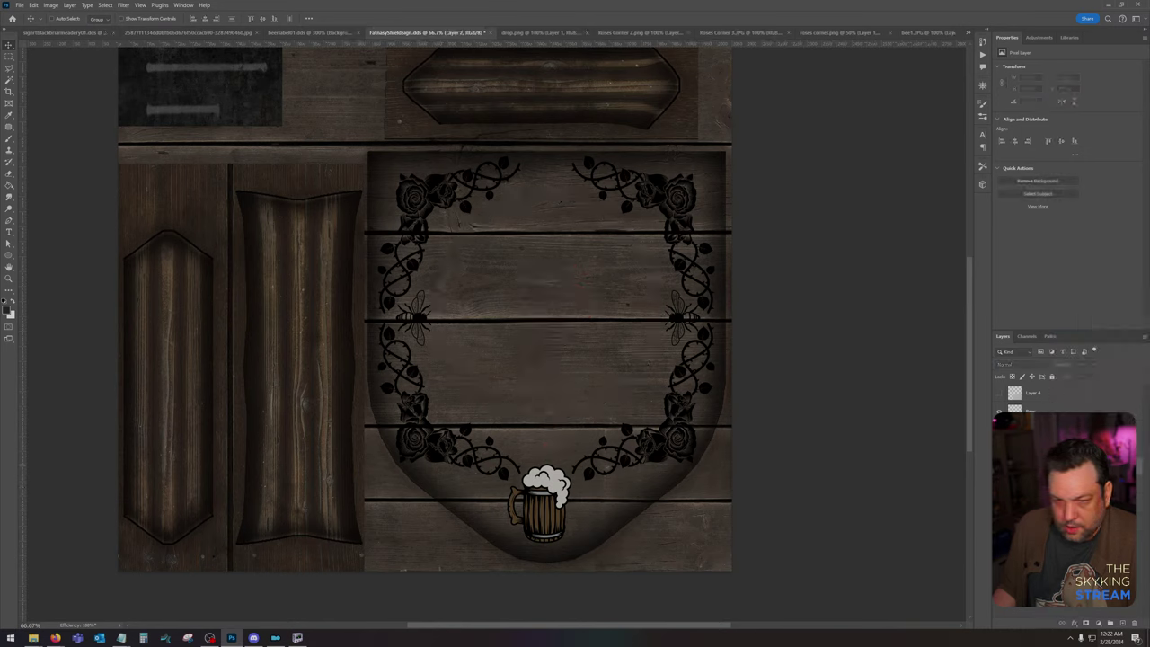
key(ctrl+z)
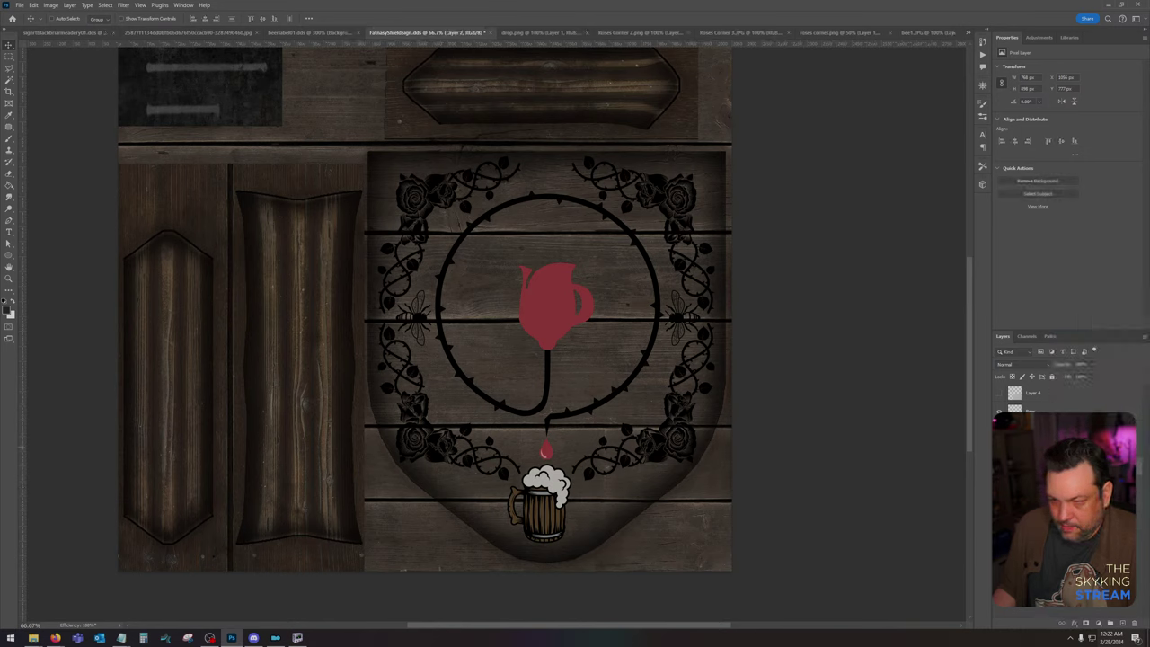
Step: Rename the merged rose vine layer as "Flower Border" and the layer with the two bees as "Bees"
click(1070, 447)
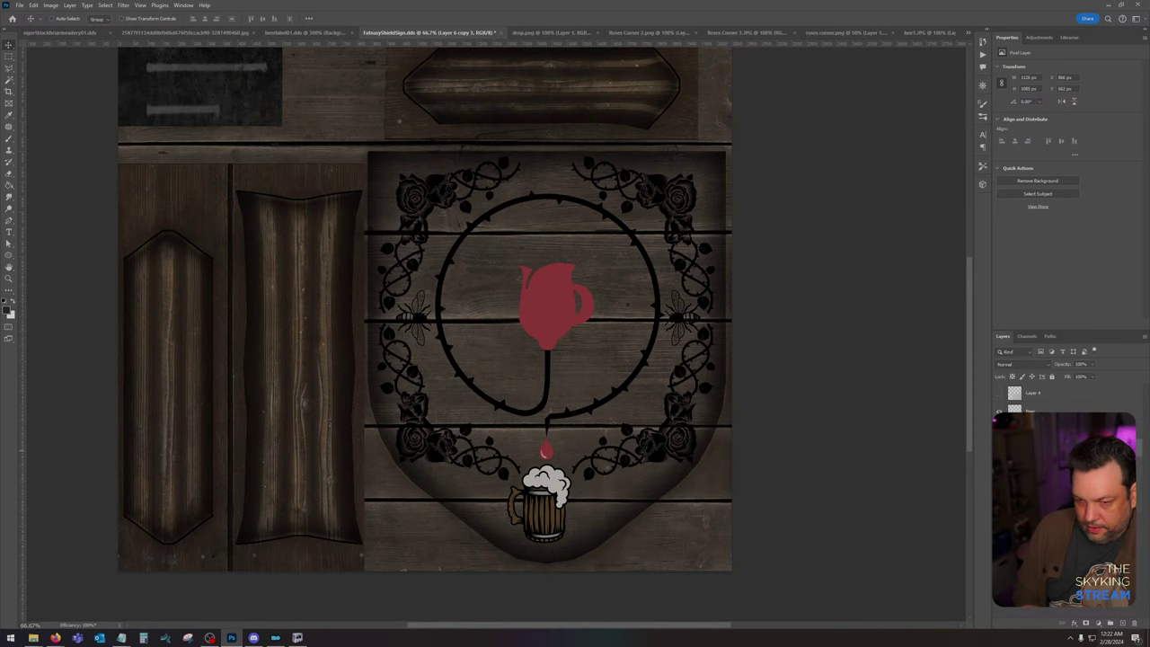
key(Return)
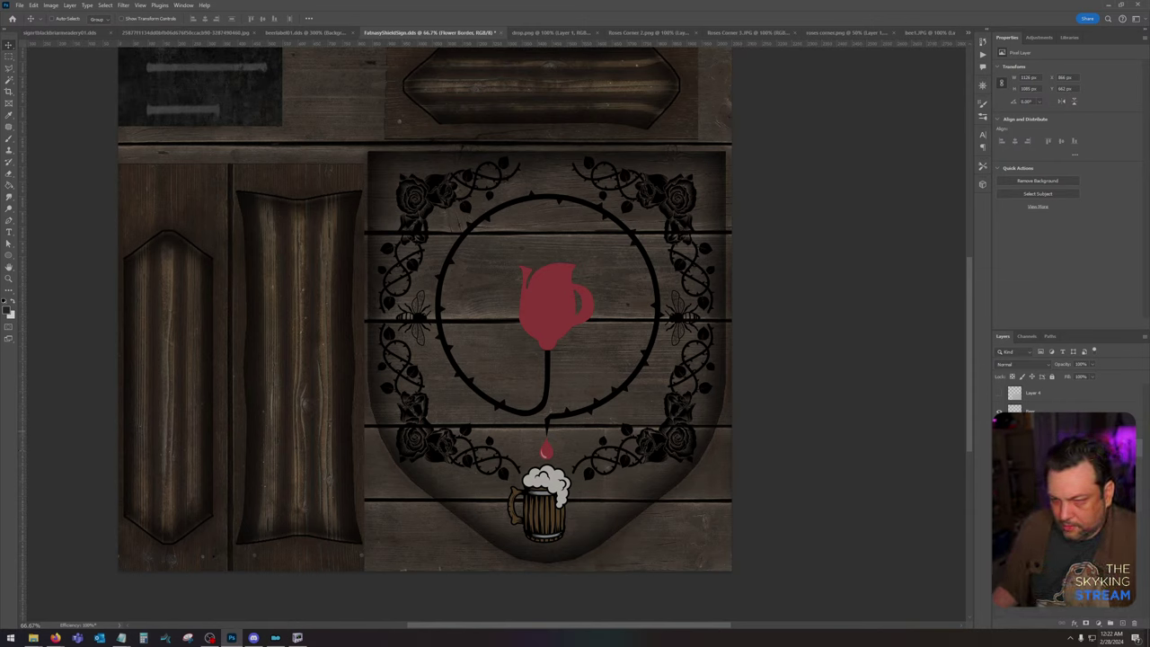
key(alt+bracketleft)
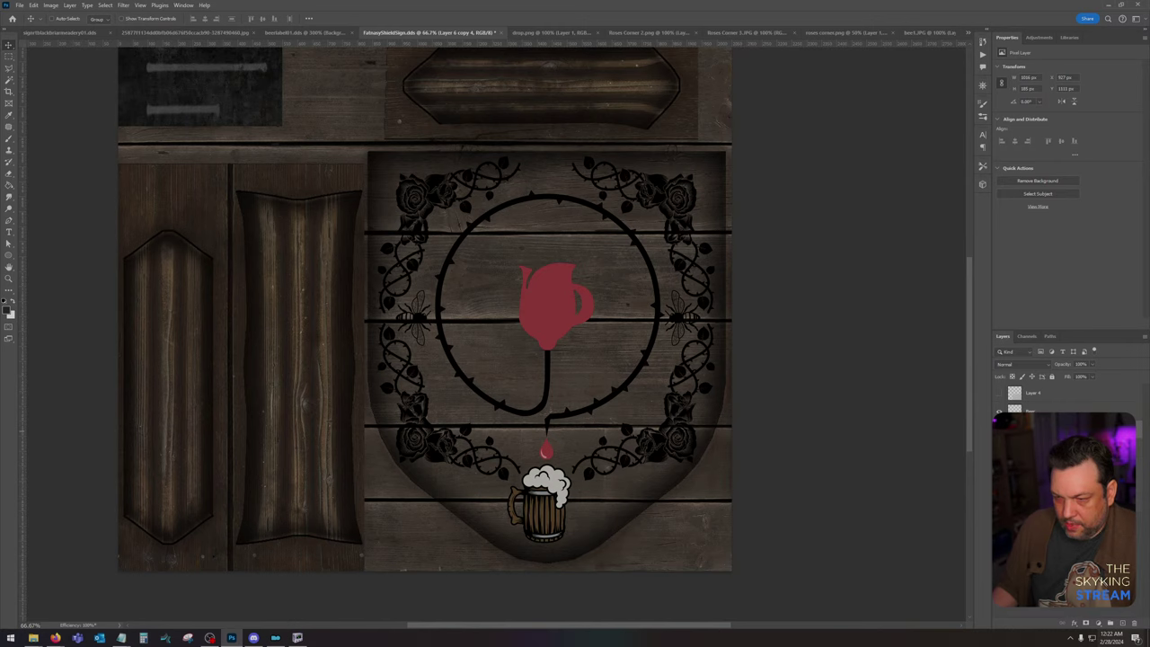
key(alt+bracketleft)
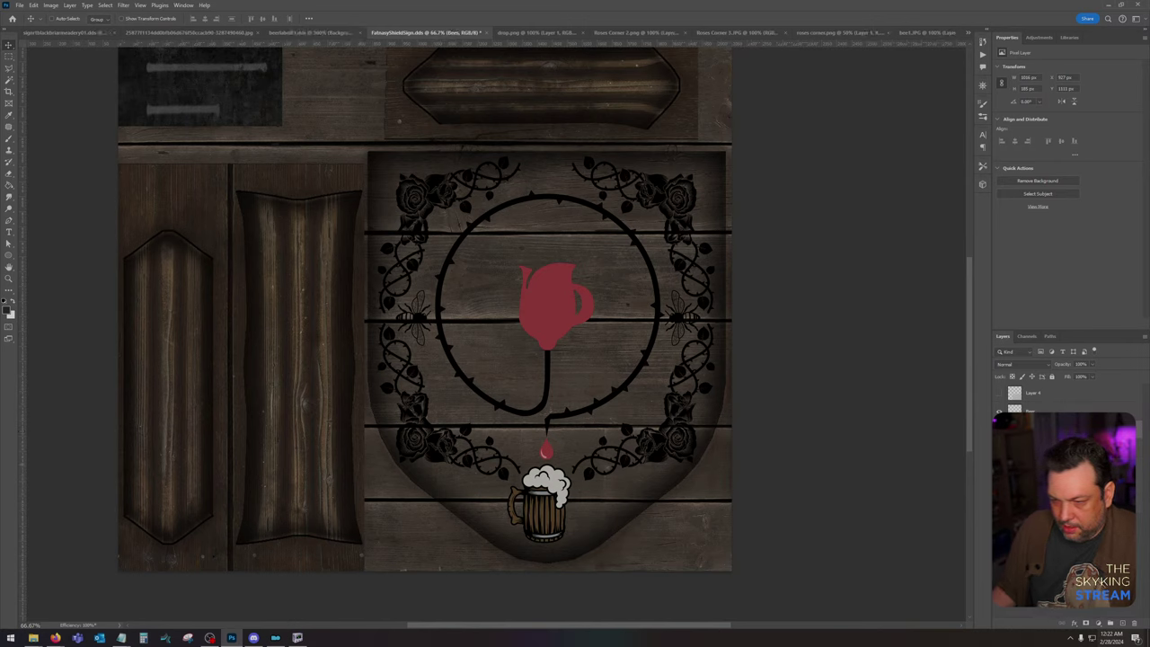
Step: Give the merged ring, jug and drop layer a descriptive name
key(alt+bracketleft)
key(alt+bracketleft)
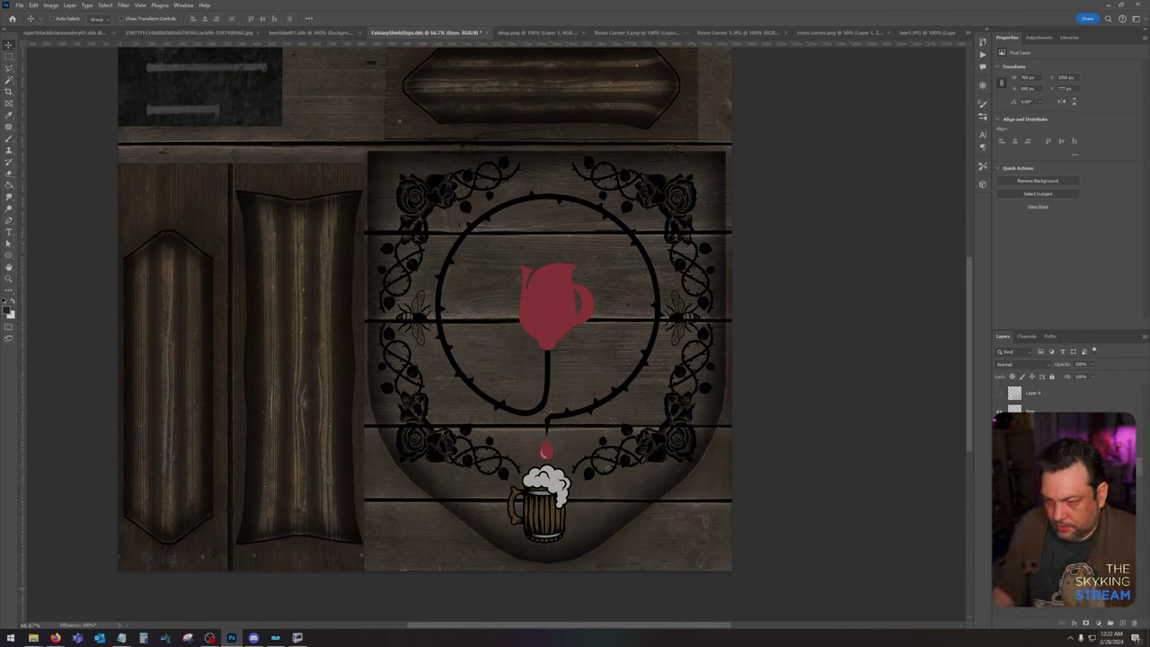
Step: Toggle the selected artwork layer's visibility off and on and select neighbouring layers to identify their contents
key(ctrl+comma)
key(ctrl+comma)
key(ctrl+comma)
key(ctrl+comma)
key(ctrl+comma)
key(ctrl+comma)
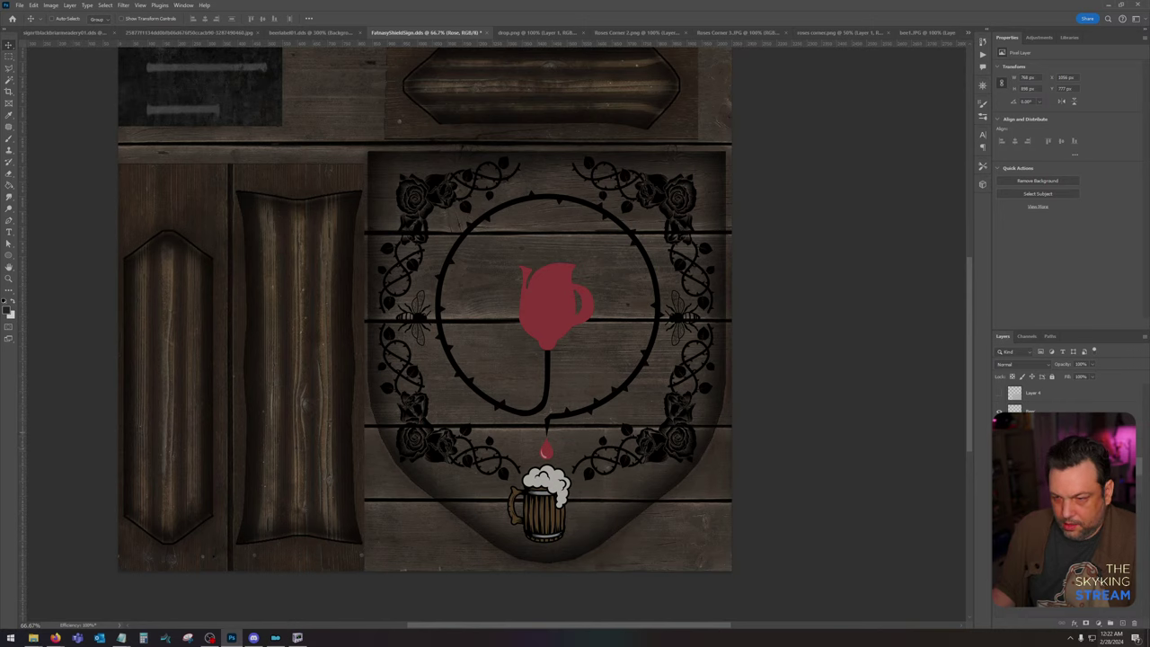
click(1080, 409)
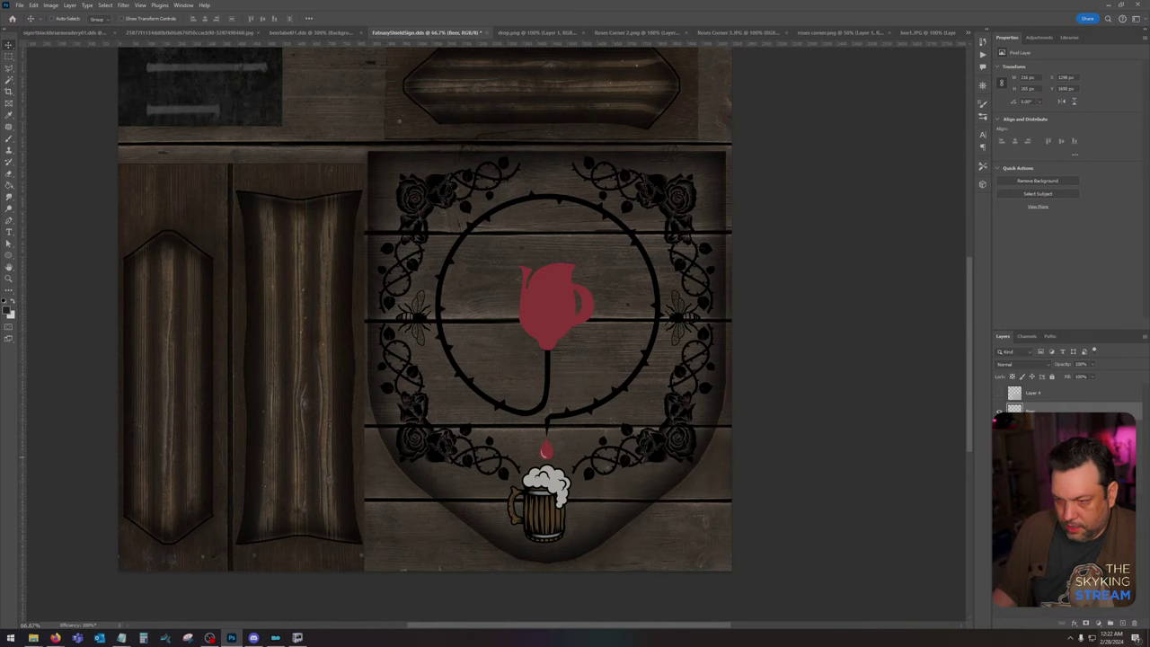
click(1080, 462)
Step: Try to draw a circle centred on a vertical and a horizontal guide crossing inside the thorn ring
drag(21, 276, 550, 306)
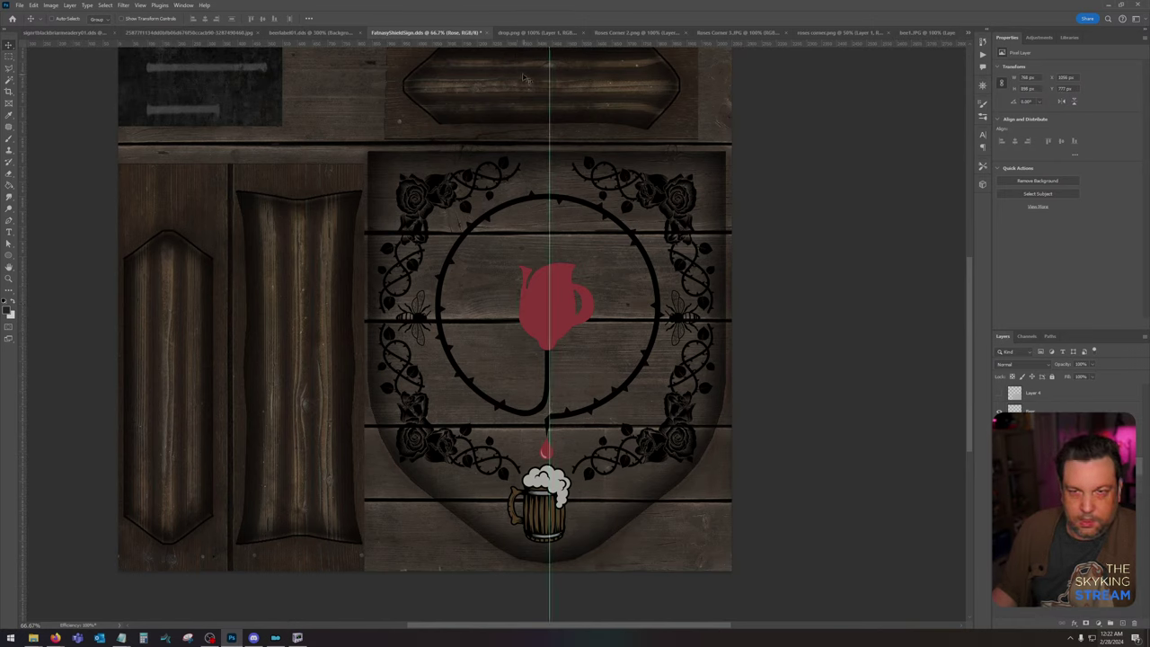
drag(529, 43, 636, 231)
key(u)
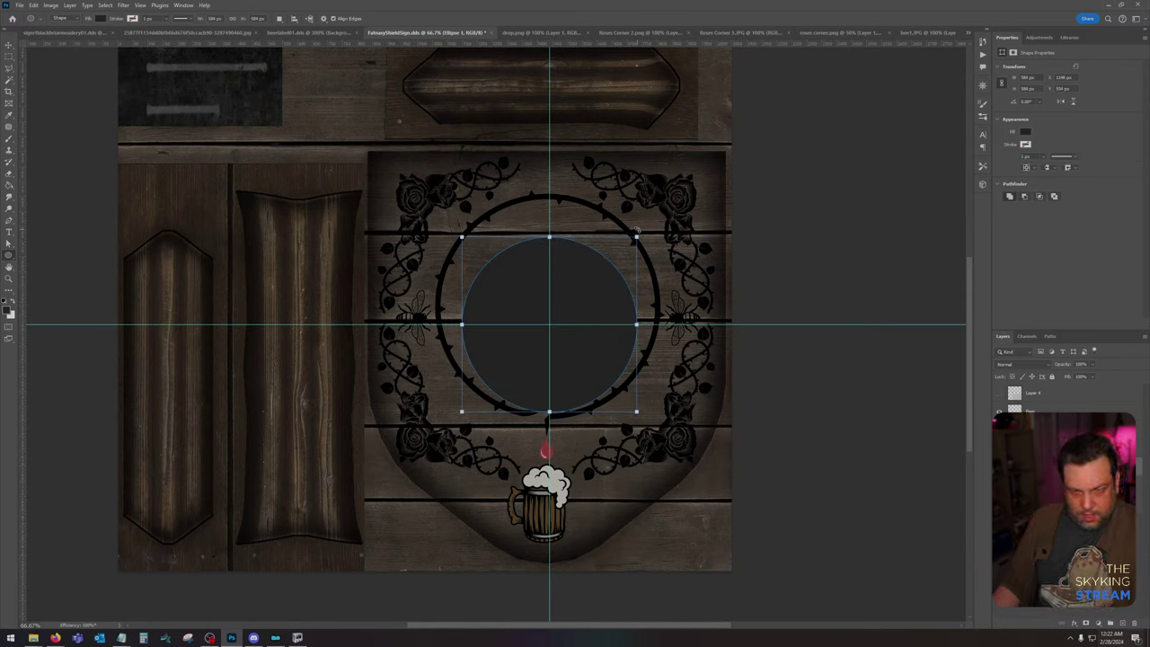
key(ctrl+z)
Step: Select the Flower Border layer and toggle nearby layers off and on to check what they contain
click(1061, 448)
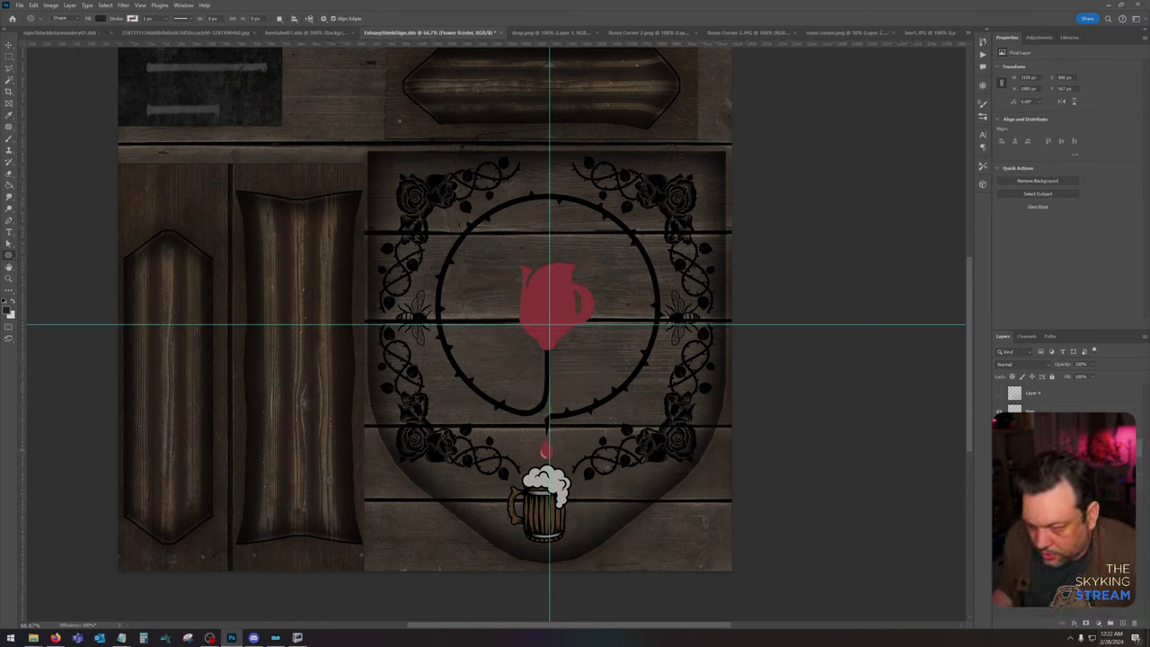
click(999, 447)
click(999, 447)
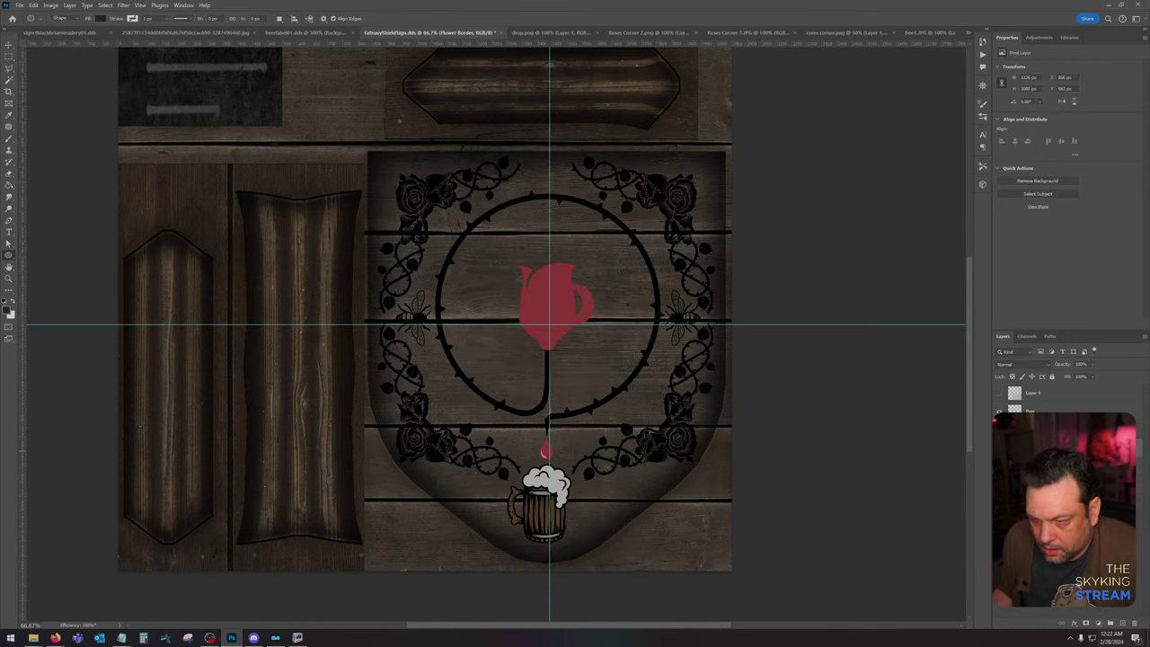
click(1000, 466)
click(999, 466)
Step: Raise the horizontal guide to the plank seam and try another circle centred on the guide crossing
click(9, 47)
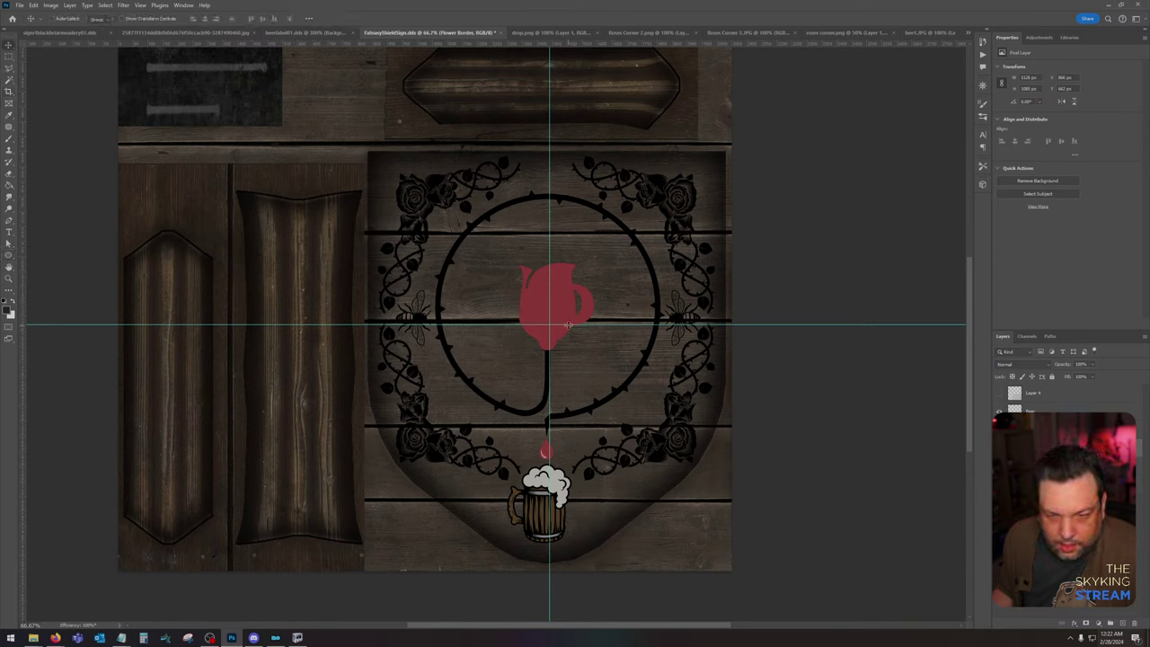
mouse_move(568, 325)
mouse_down()
mouse_move(597, 285)
mouse_move(590, 311)
mouse_move(572, 319)
mouse_up()
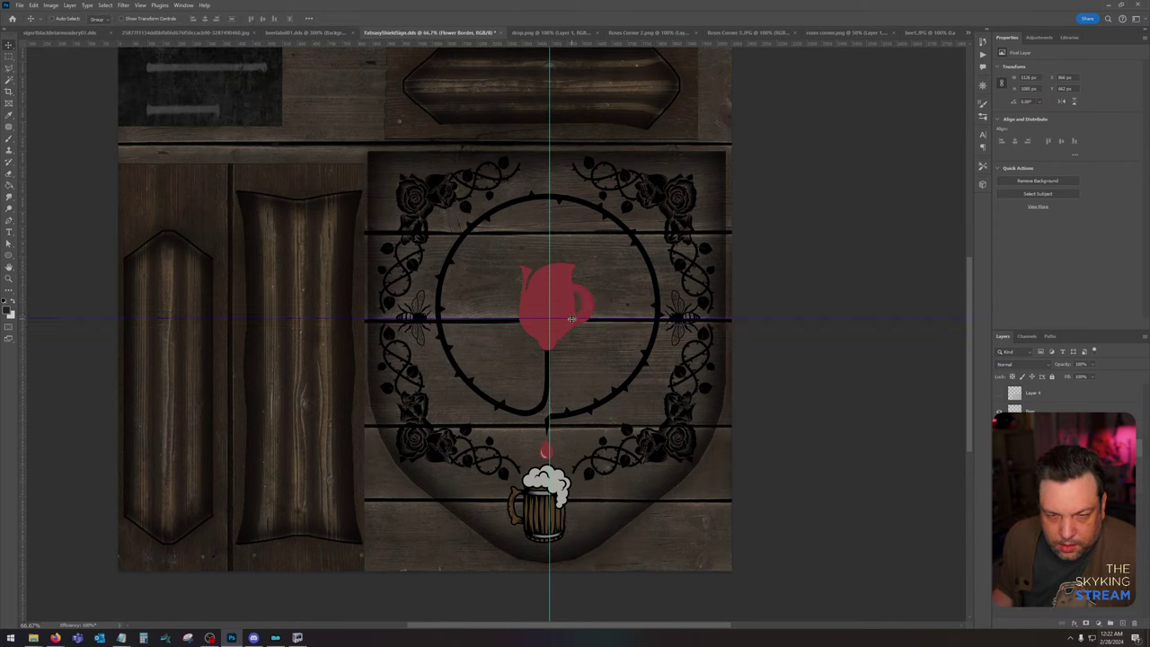
right_click(572, 320)
click(554, 319)
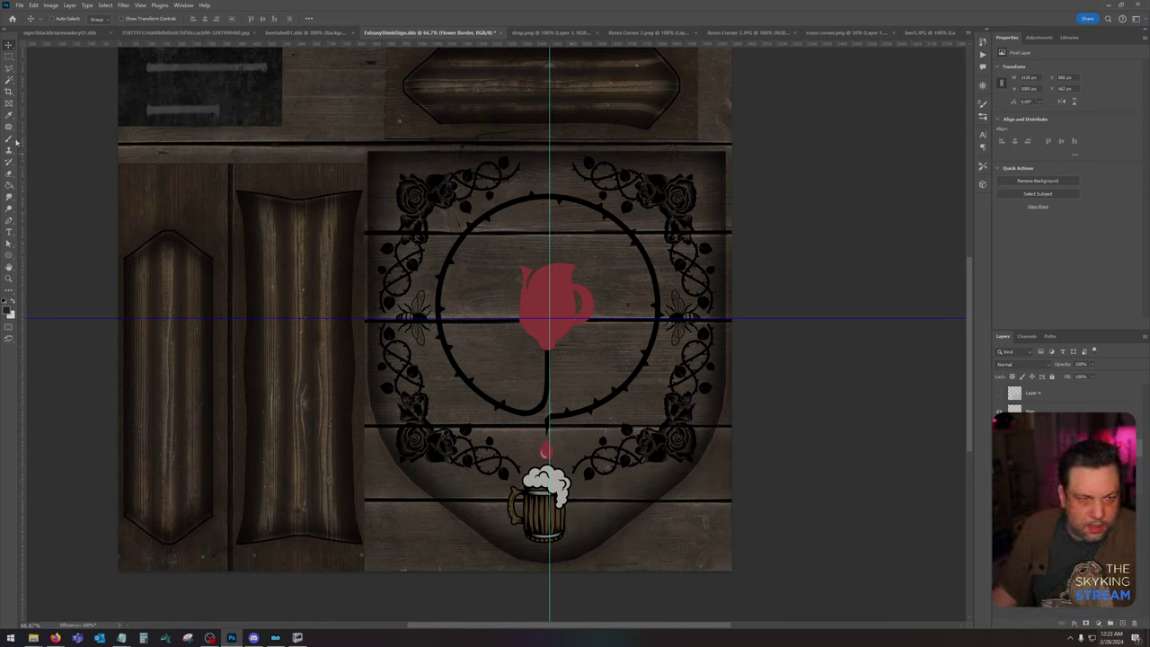
click(9, 255)
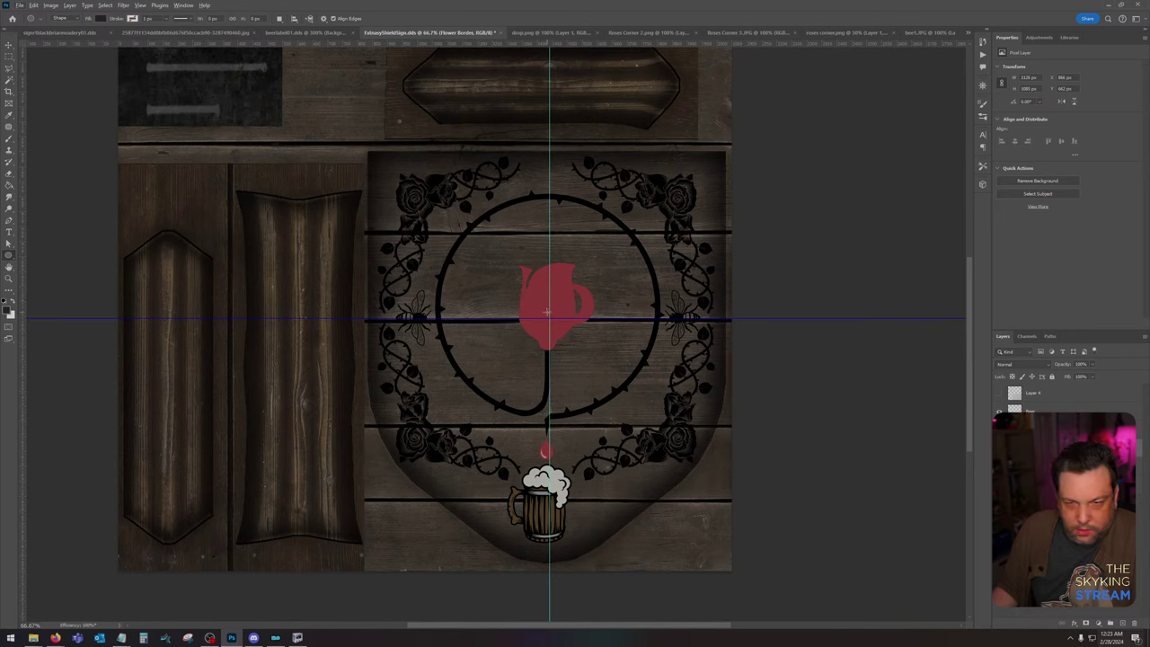
drag(550, 319, 676, 230)
key(ctrl+z)
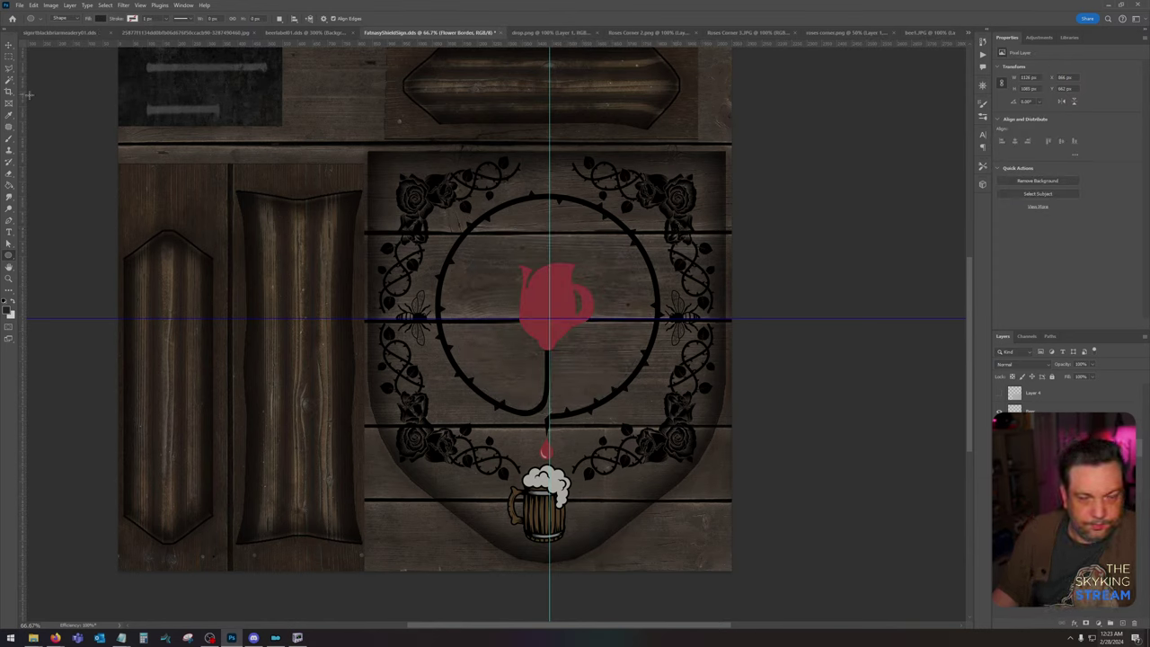
Step: Remove both the vertical and the horizontal guide from the canvas
click(8, 44)
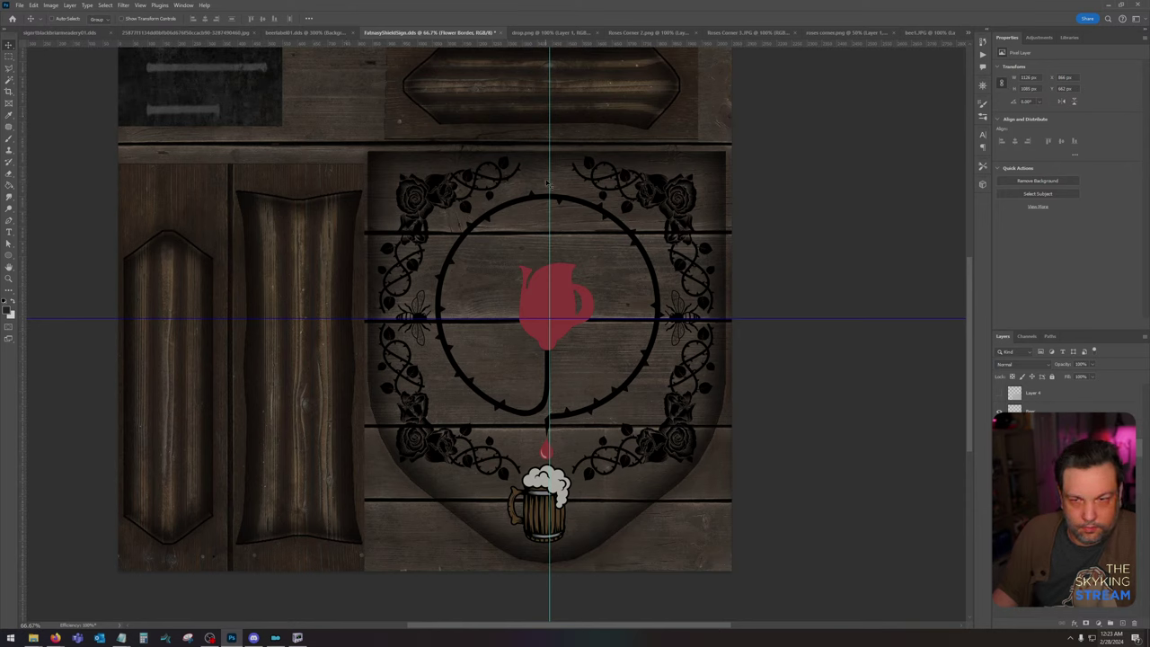
drag(549, 181, 2, 143)
drag(566, 319, 550, 11)
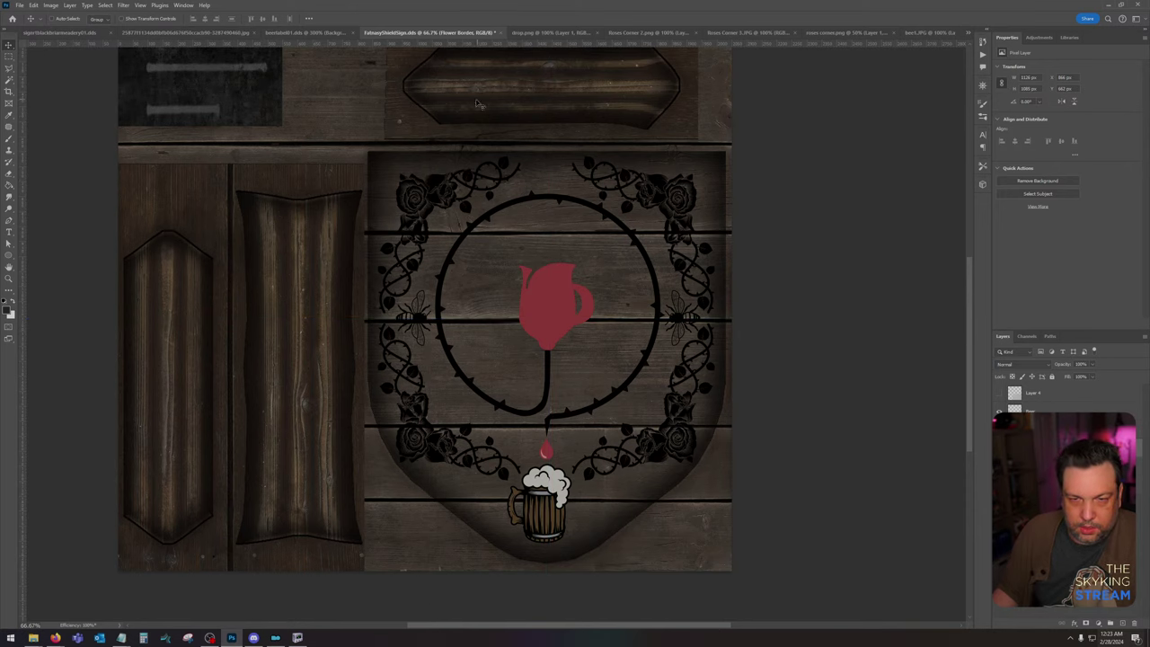
Step: Frame the thorn ring with two horizontal and two vertical guides at its outer edges and marquee-select the square between them
drag(52, 45, 88, 193)
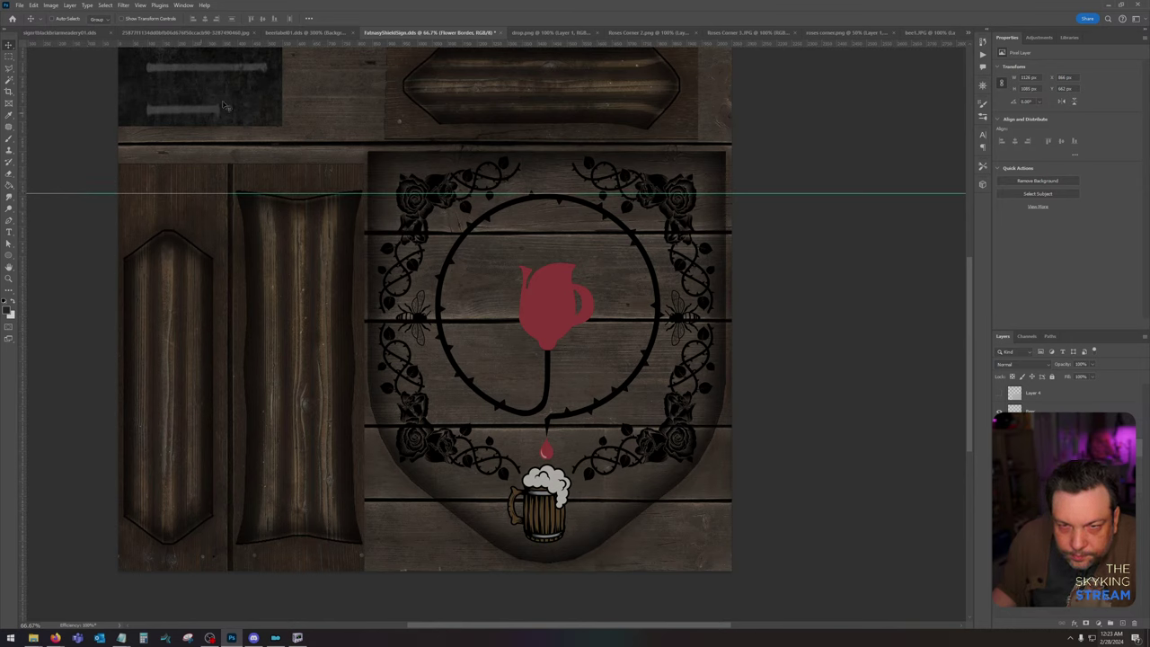
drag(456, 43, 566, 418)
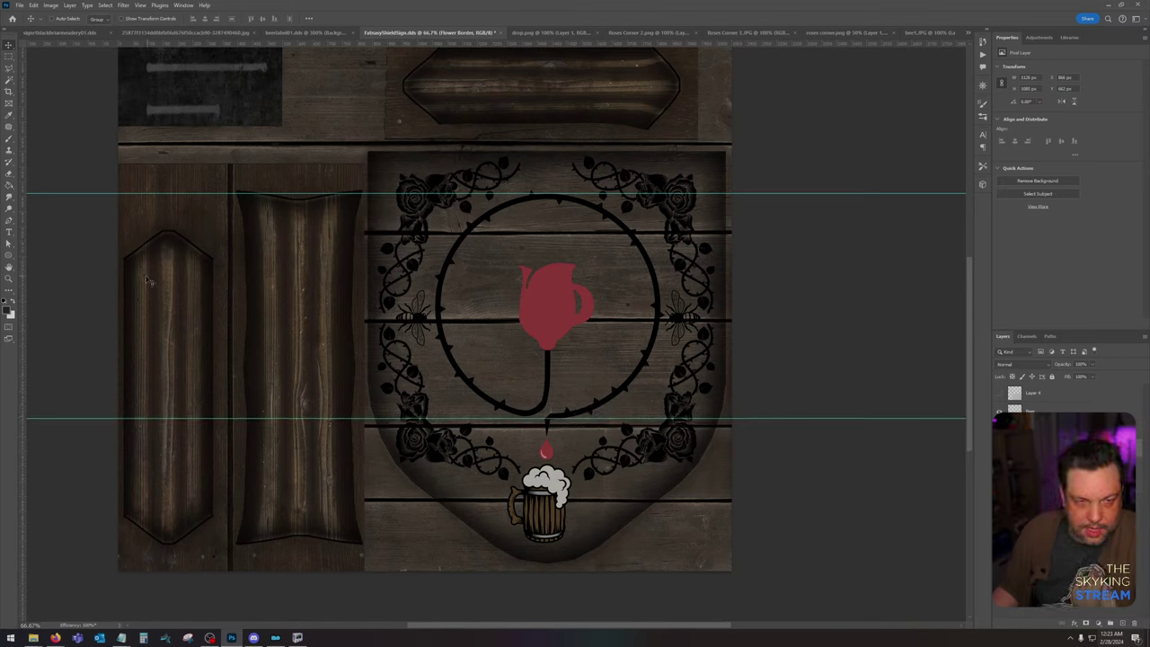
drag(23, 292, 435, 317)
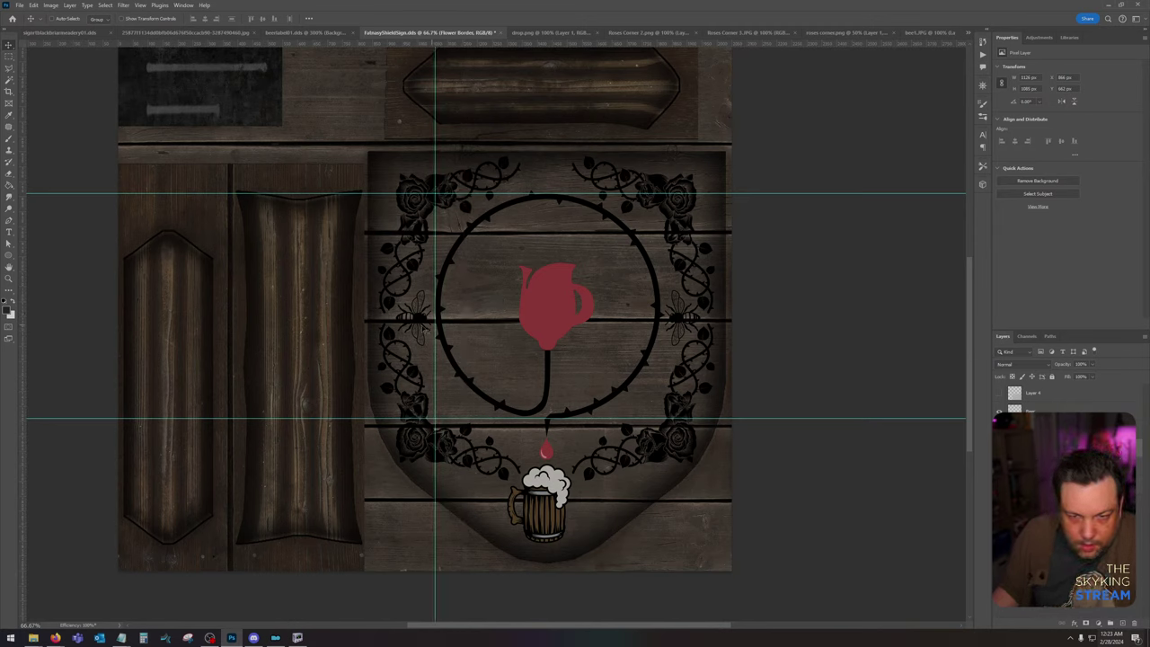
drag(23, 339, 660, 355)
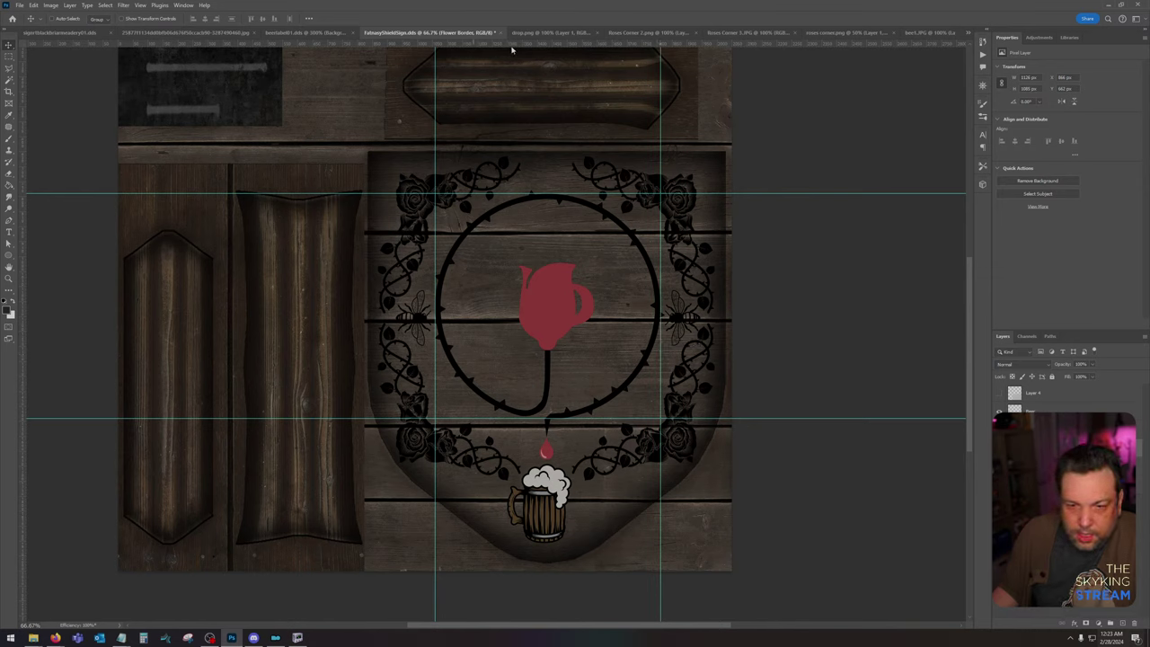
click(9, 56)
drag(436, 194, 662, 418)
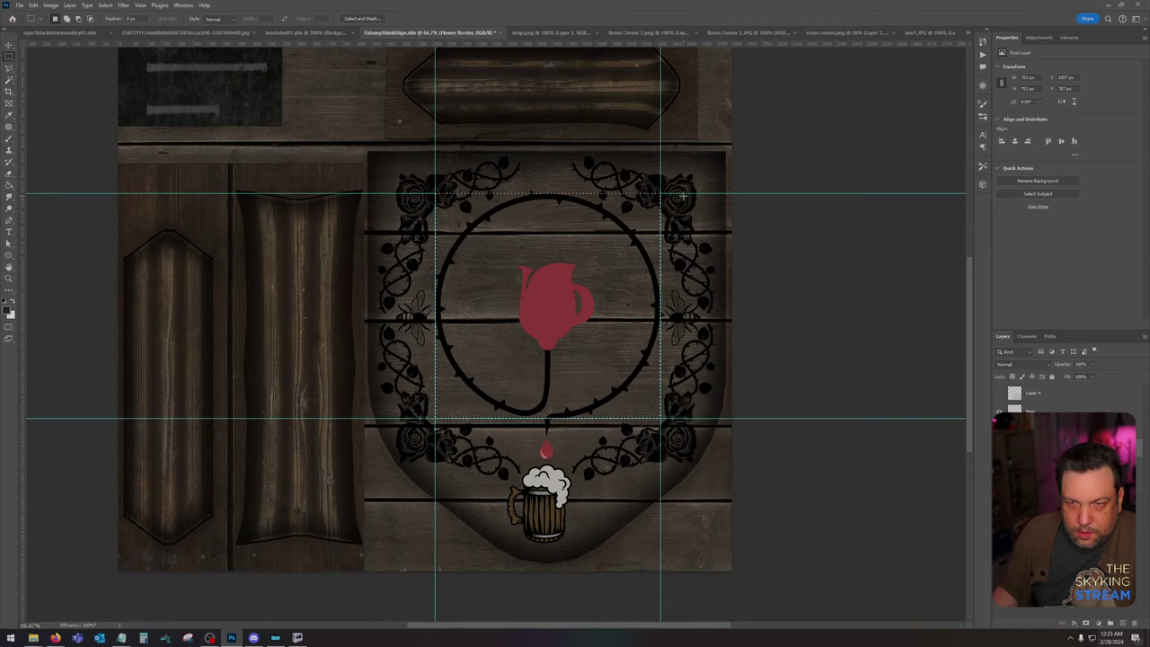
Step: Snap the upper and left guides to the selection's centre, then remove the other two guides and the selection
key(v)
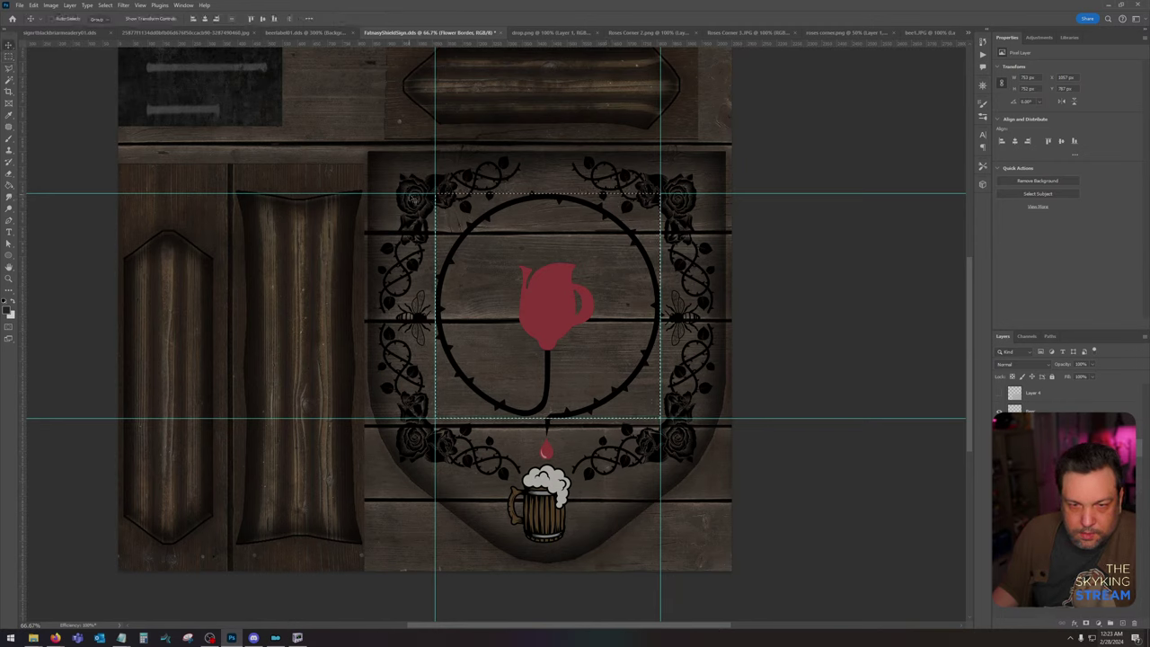
drag(413, 193, 404, 306)
drag(436, 123, 546, 129)
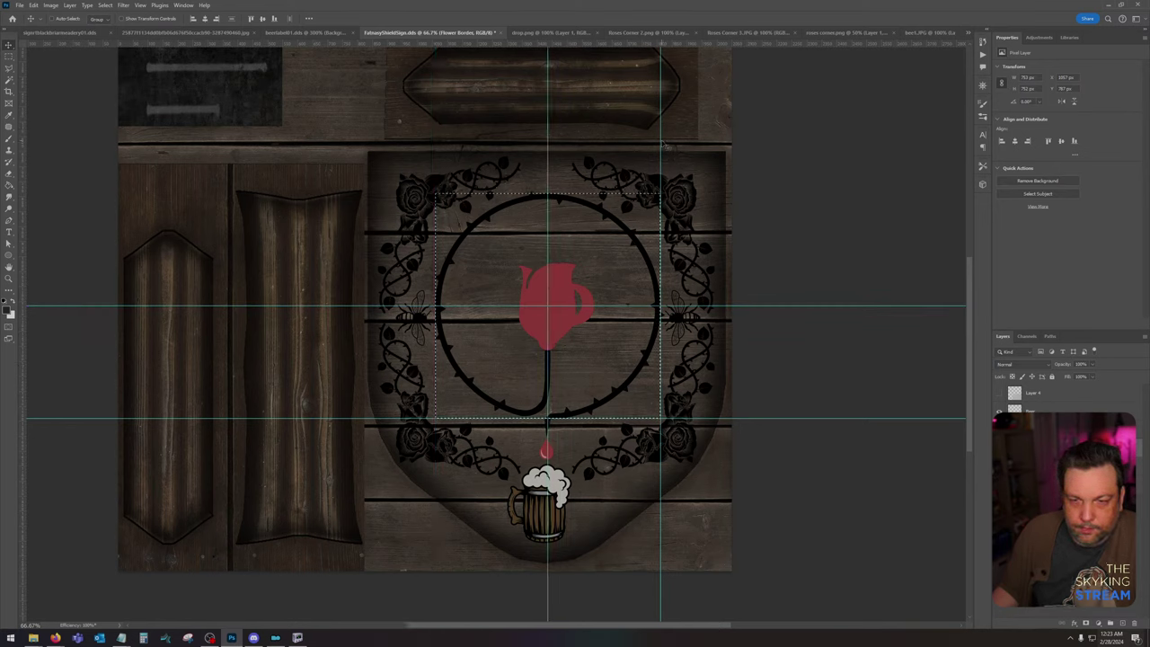
drag(661, 142, 18, 148)
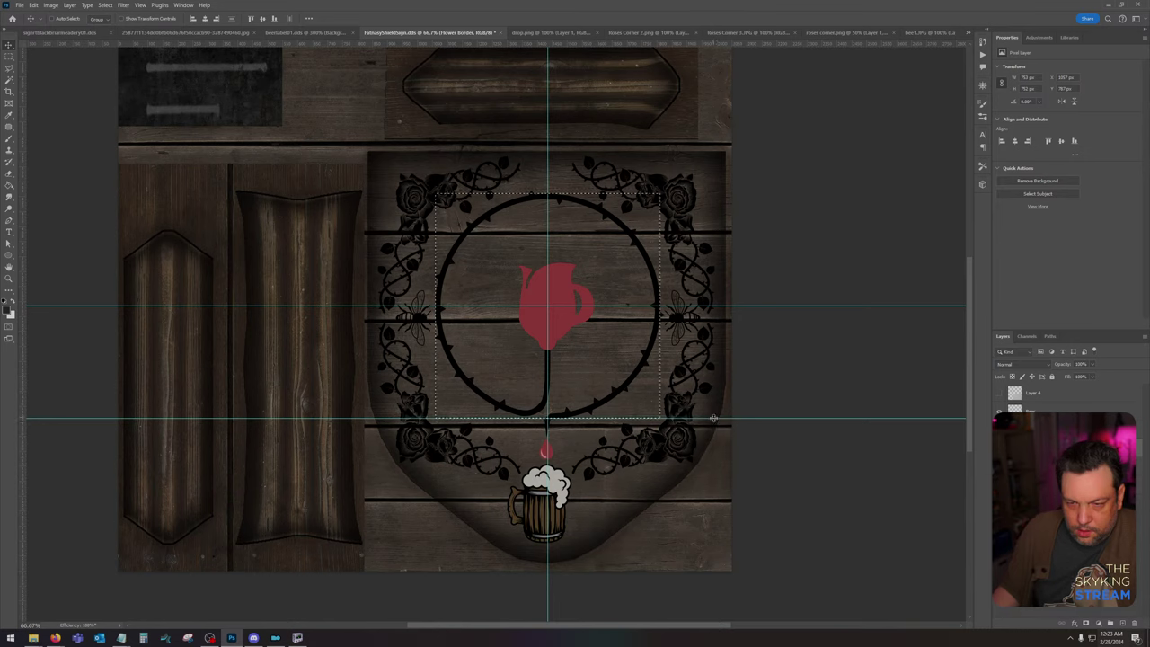
drag(719, 419, 286, 318)
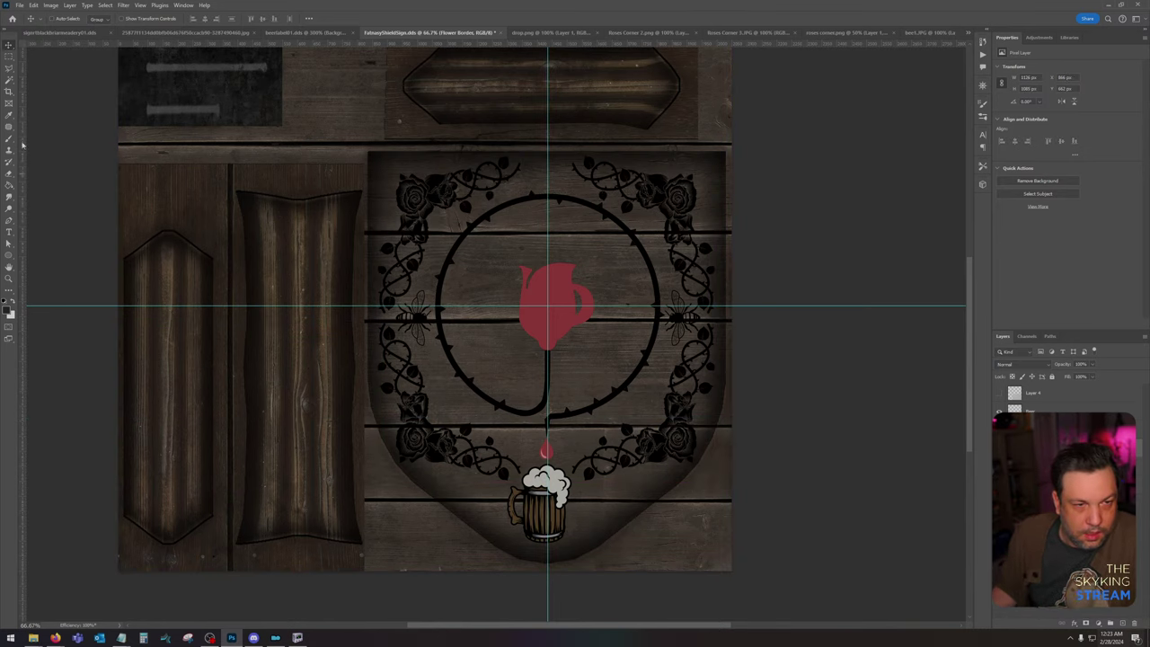
Step: Draw a circle about 430 px wide centred on the guide crossing and set its layer fill to 0%
click(8, 255)
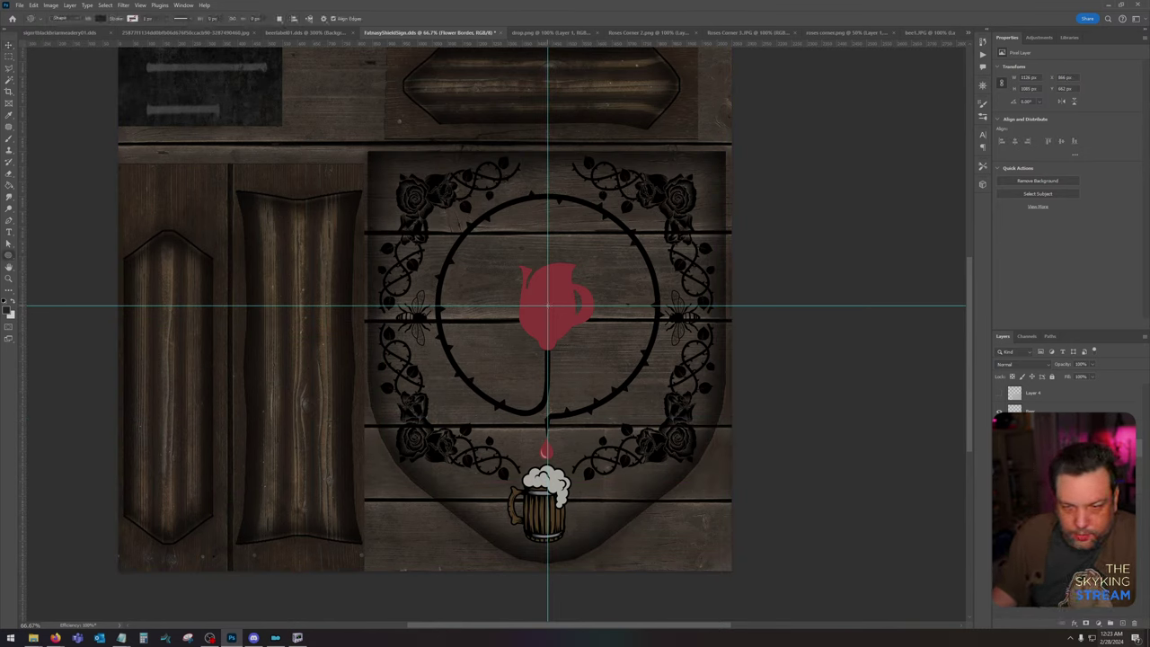
drag(548, 306, 621, 241)
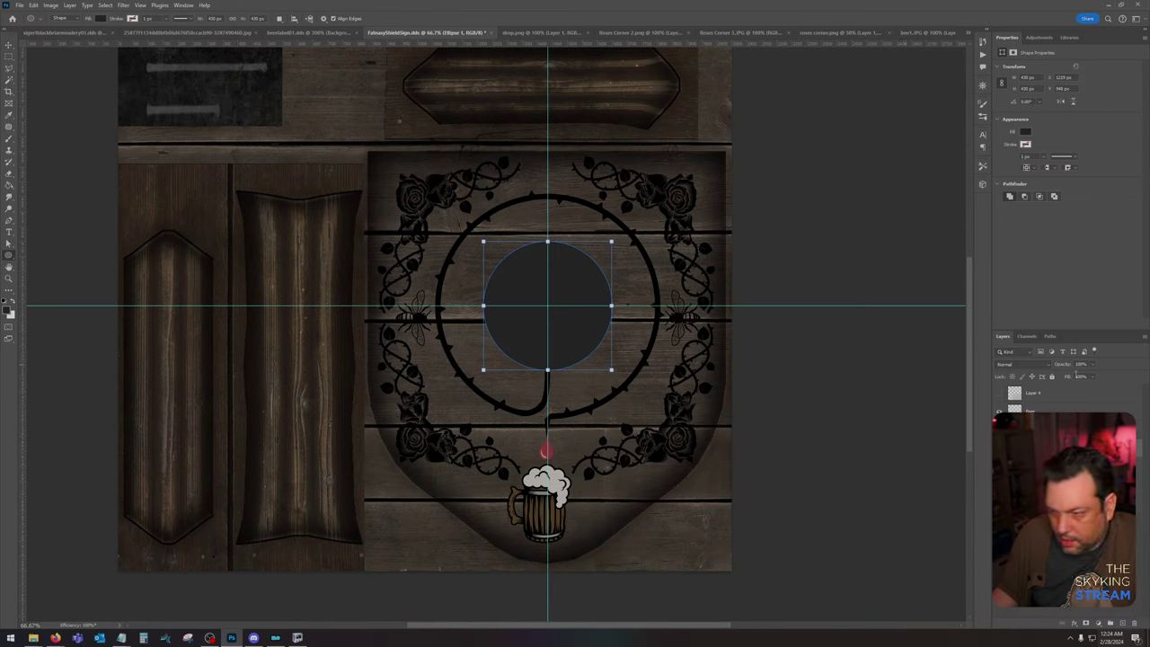
click(1094, 380)
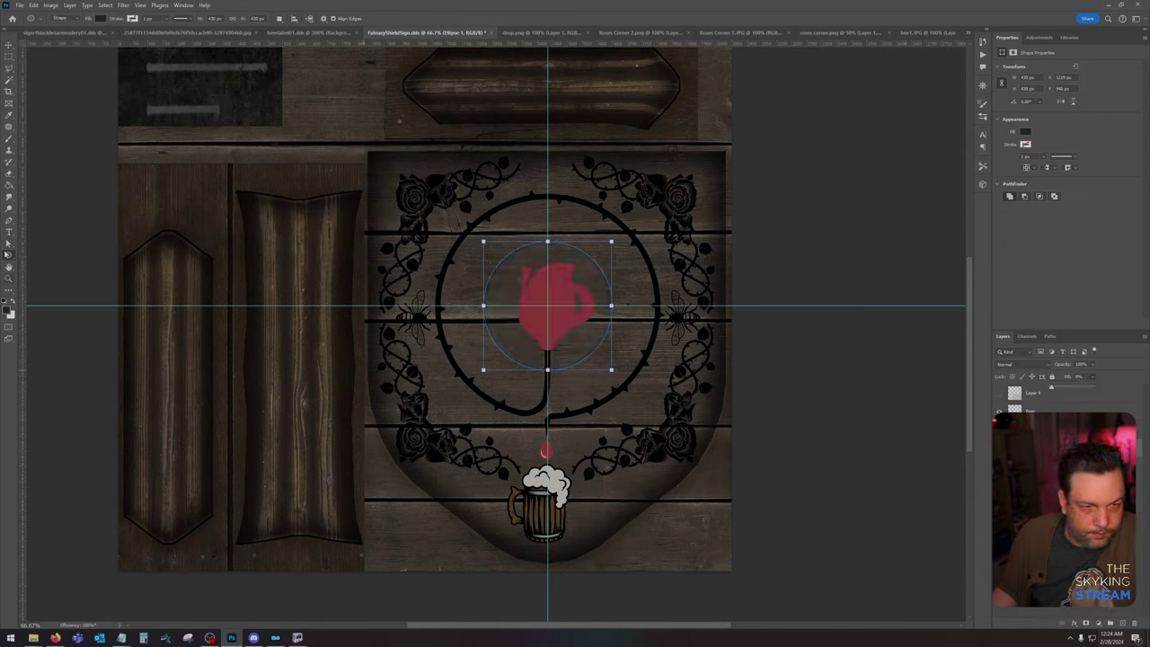
Step: Add the text "BLACK BRIAR MEADERY" along the top of the circle's path
click(9, 232)
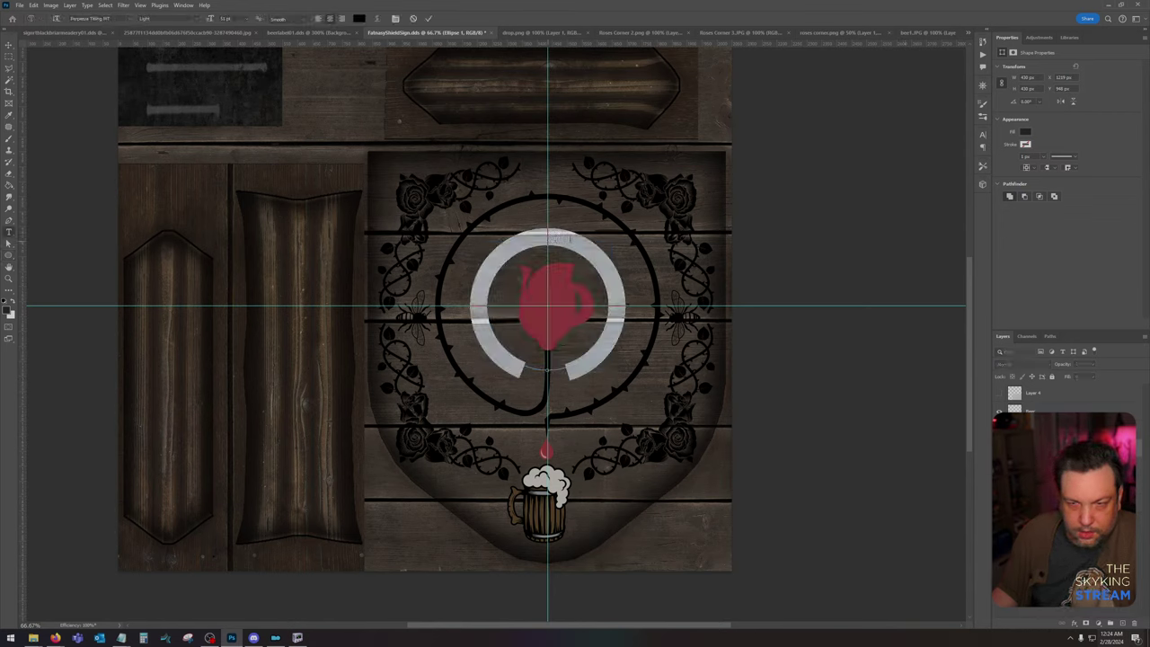
click(550, 239)
text(BLACK BRA)
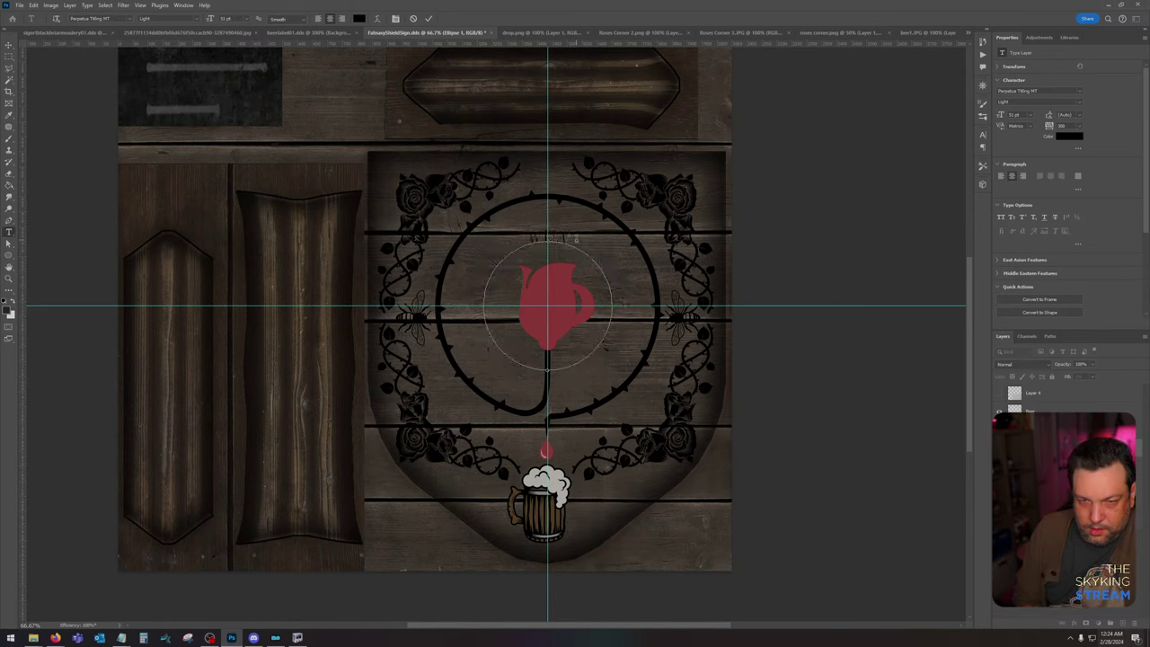
text(IR)
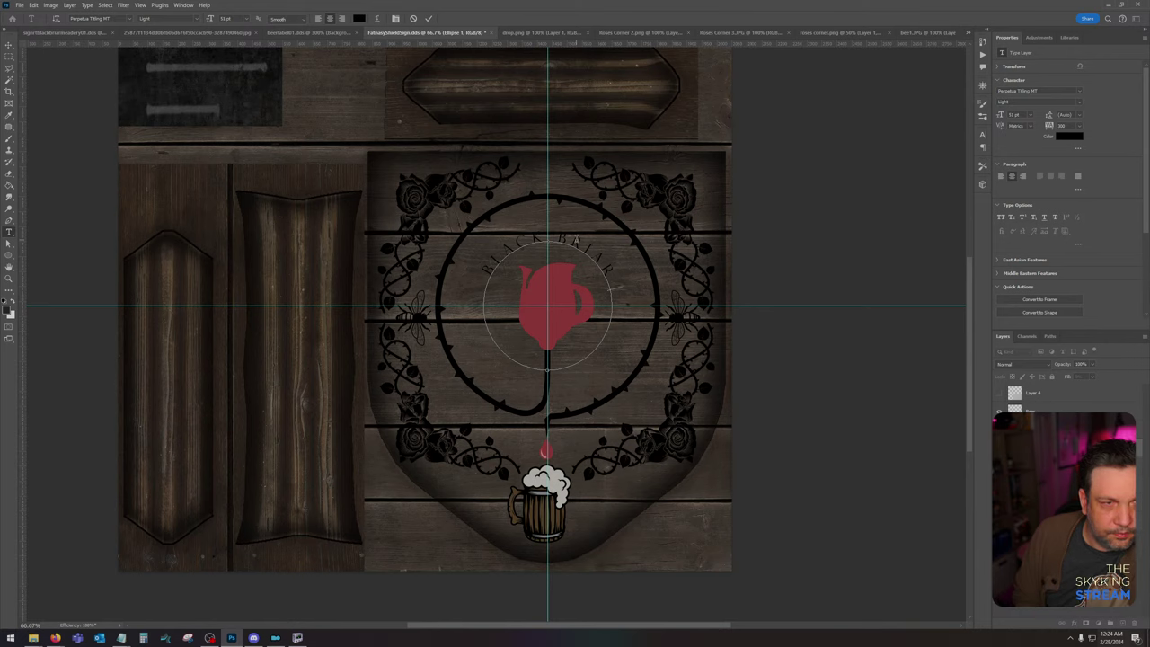
text( MEADERY)
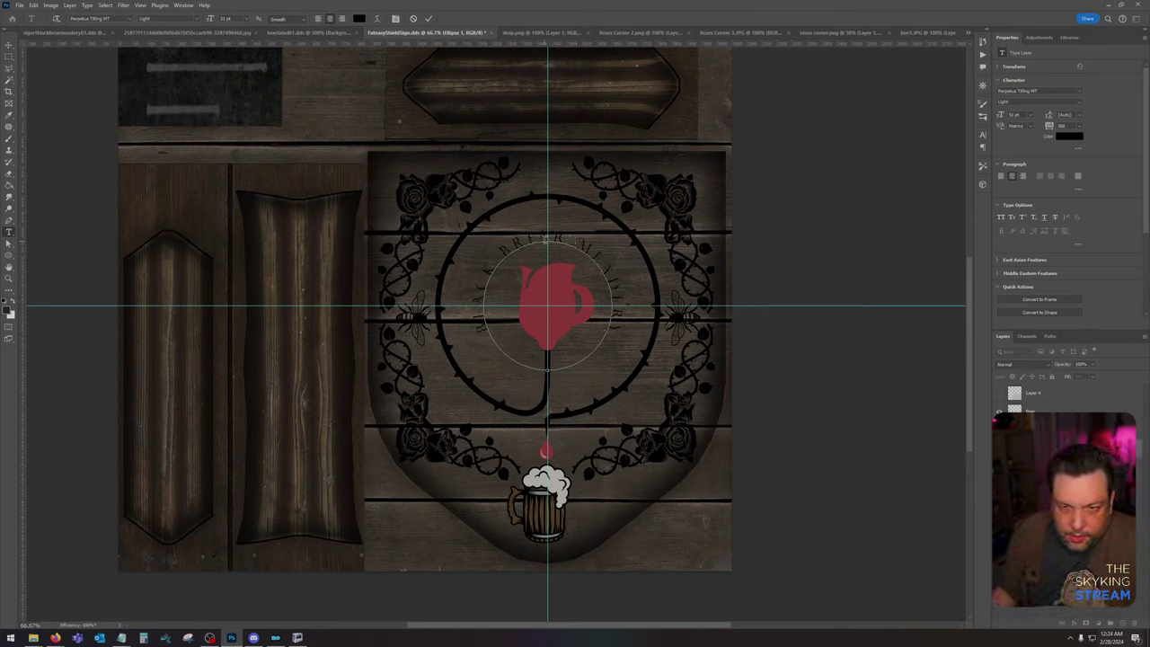
Step: Set the whole circular text to the ArgosGeorge font in All Caps
key(ctrl+a)
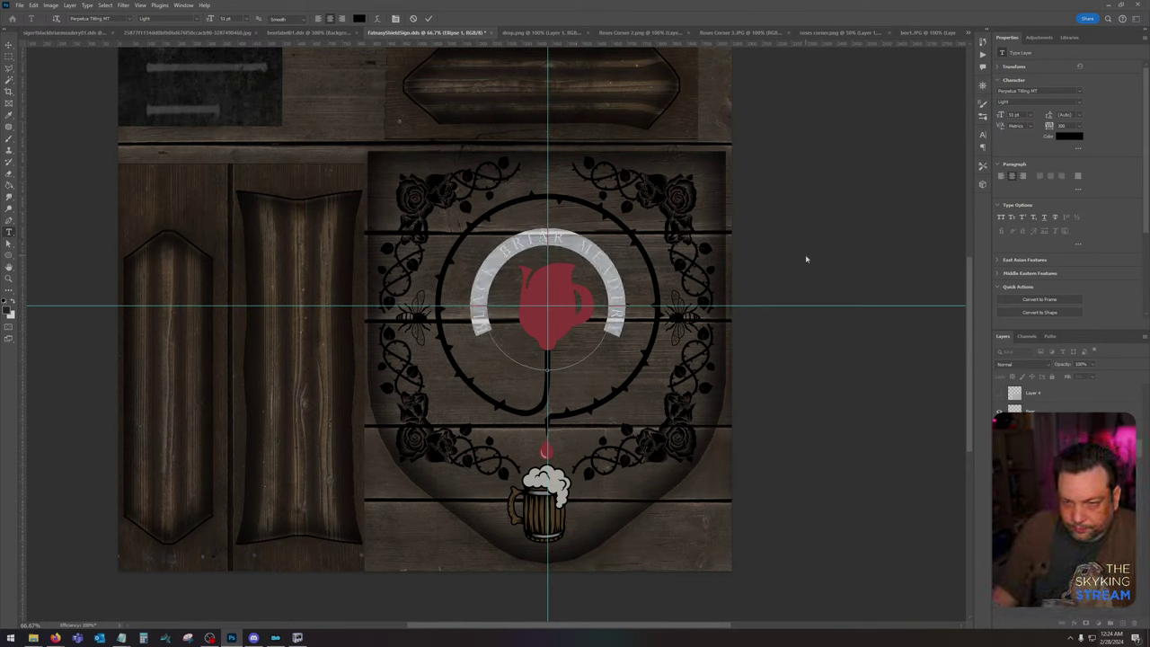
click(1078, 93)
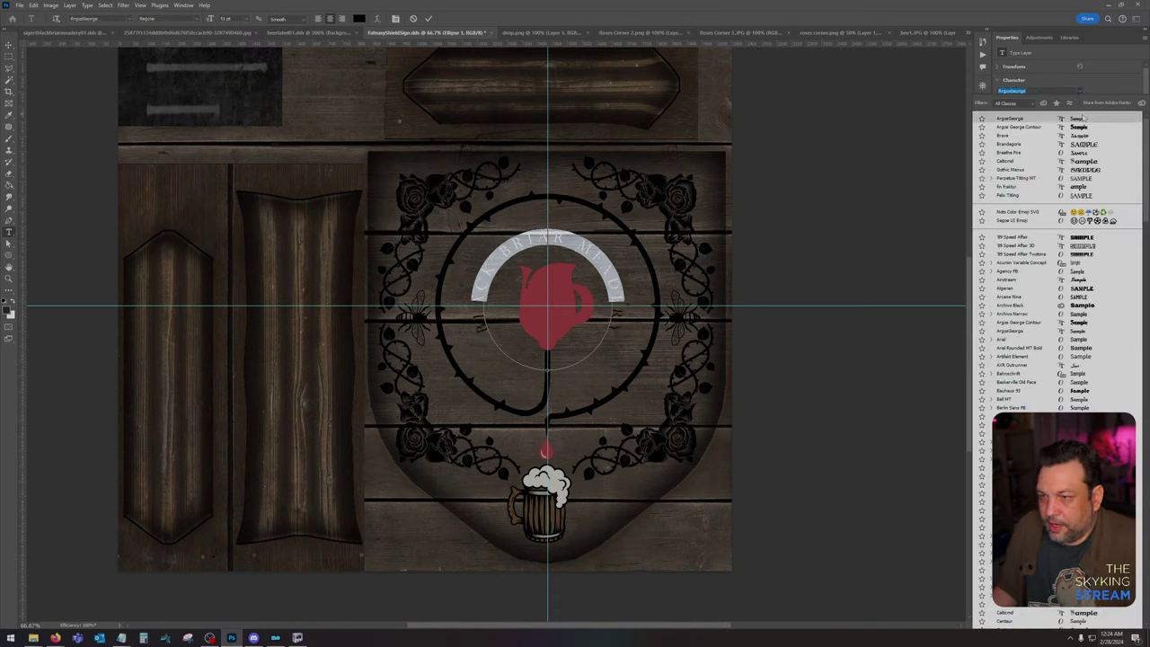
click(1082, 115)
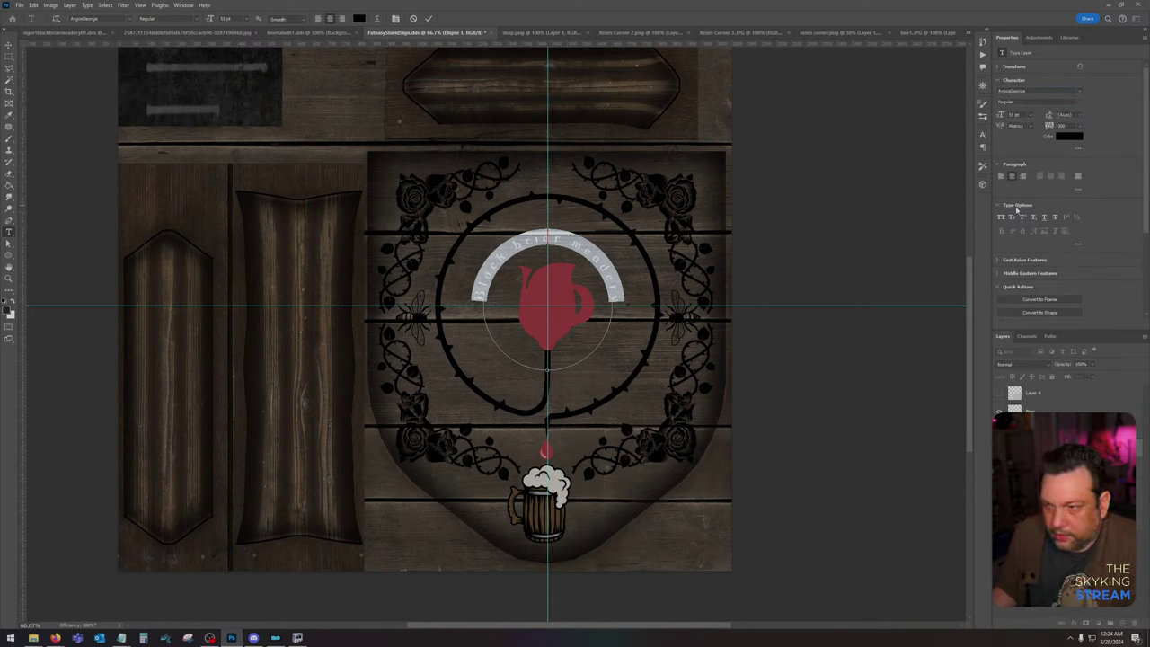
click(1002, 216)
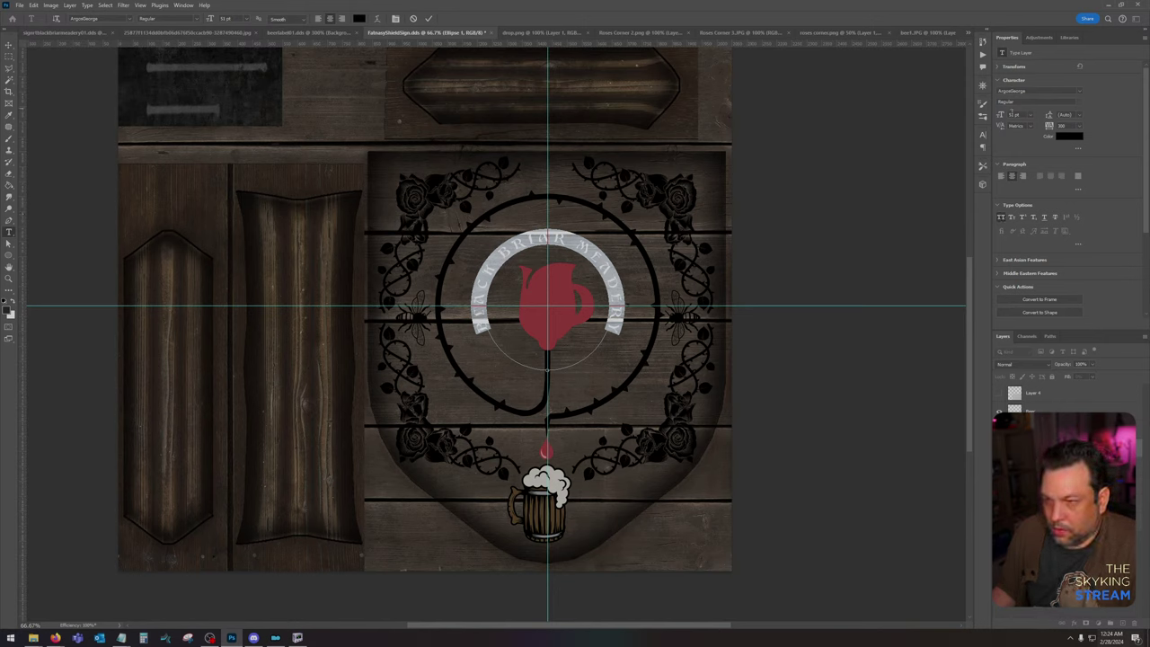
Step: Increase the circular text's size to 61 pt
key(Up)
key(Up)
key(Up)
key(Up)
key(Up)
key(Up)
key(Up)
key(Up)
key(Up)
key(Up)
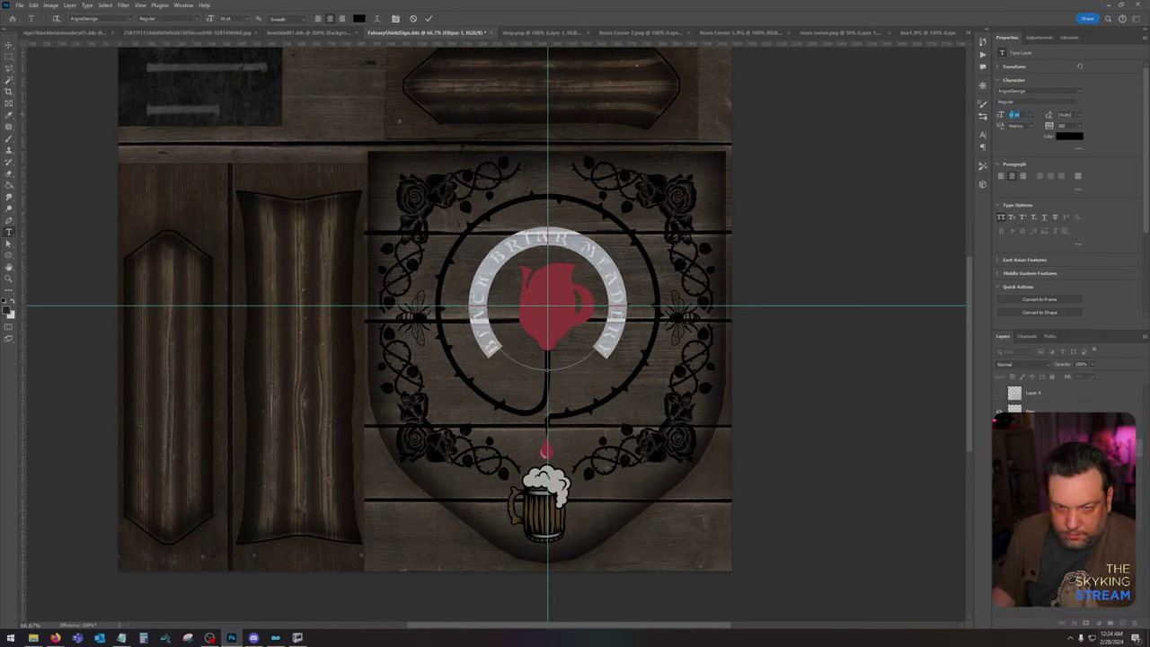
Step: Preview the neighbouring decorative fonts on the whole circular text and set it to Brave
click(1080, 92)
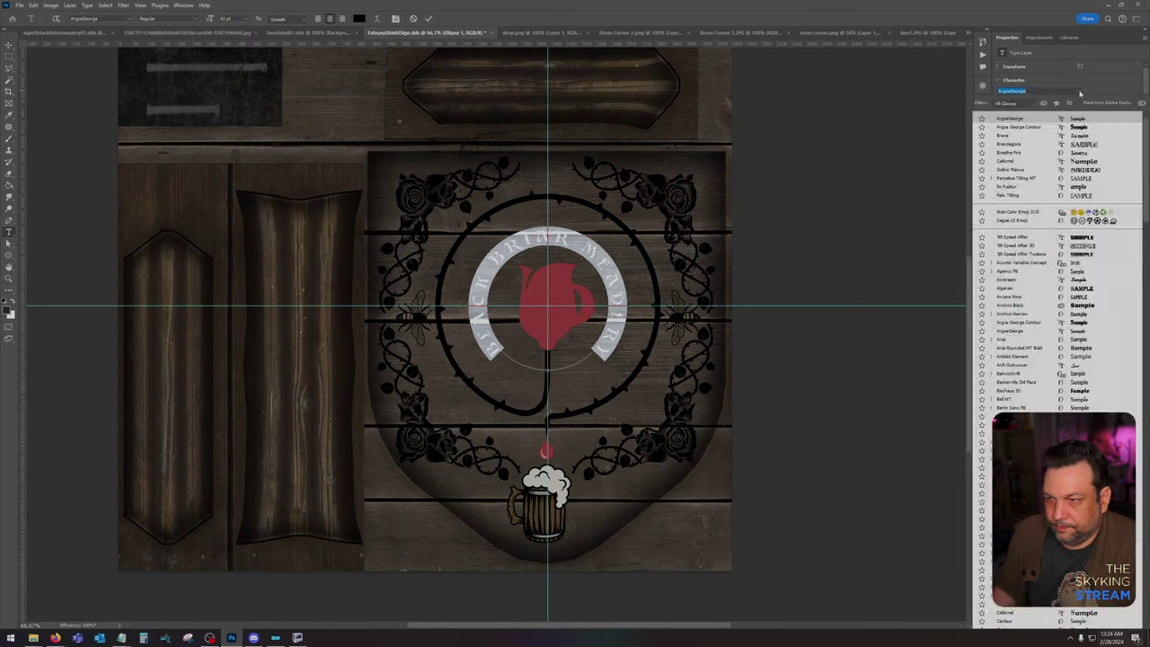
click(1080, 92)
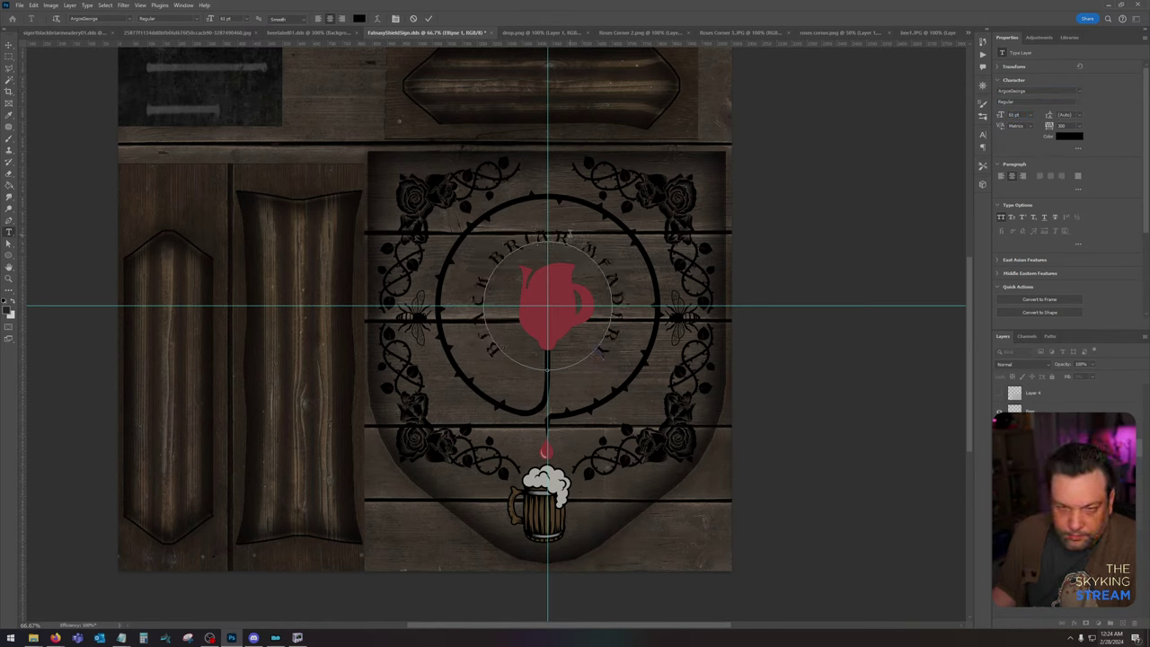
key(ctrl+a)
click(1042, 90)
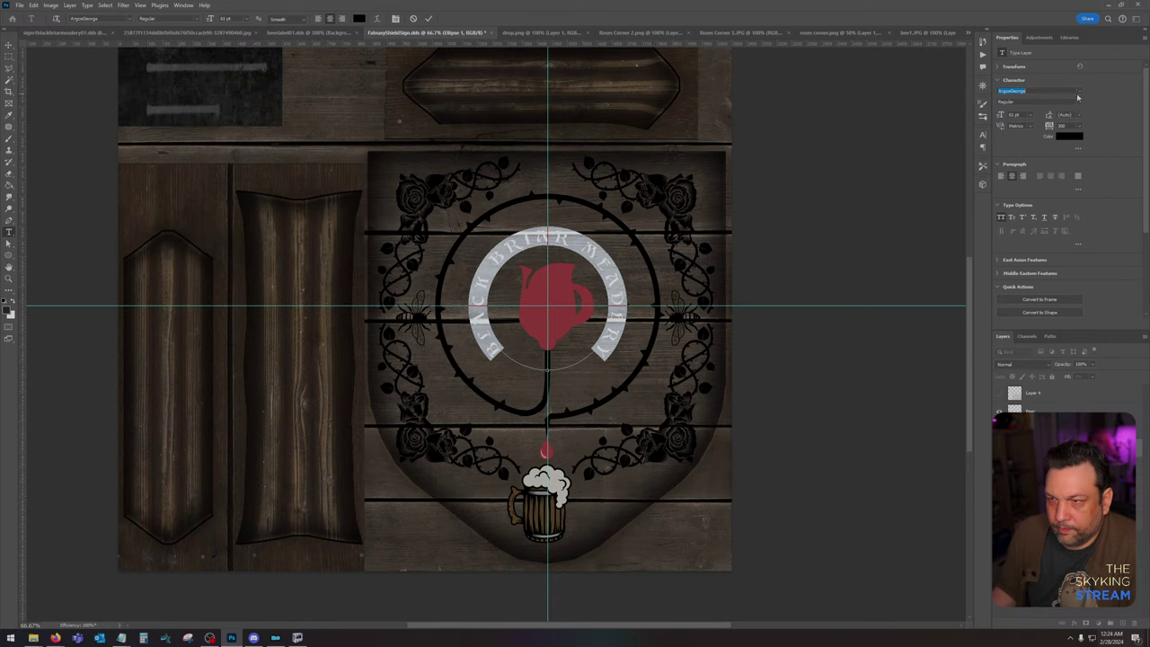
key(Down)
key(Down)
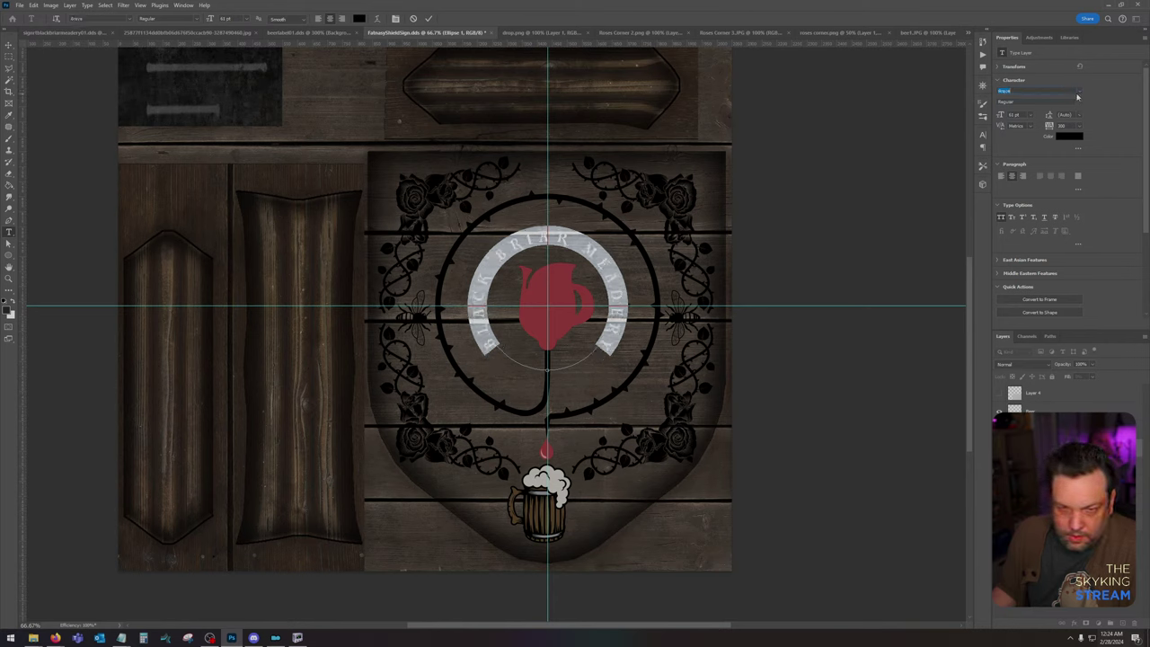
key(Down)
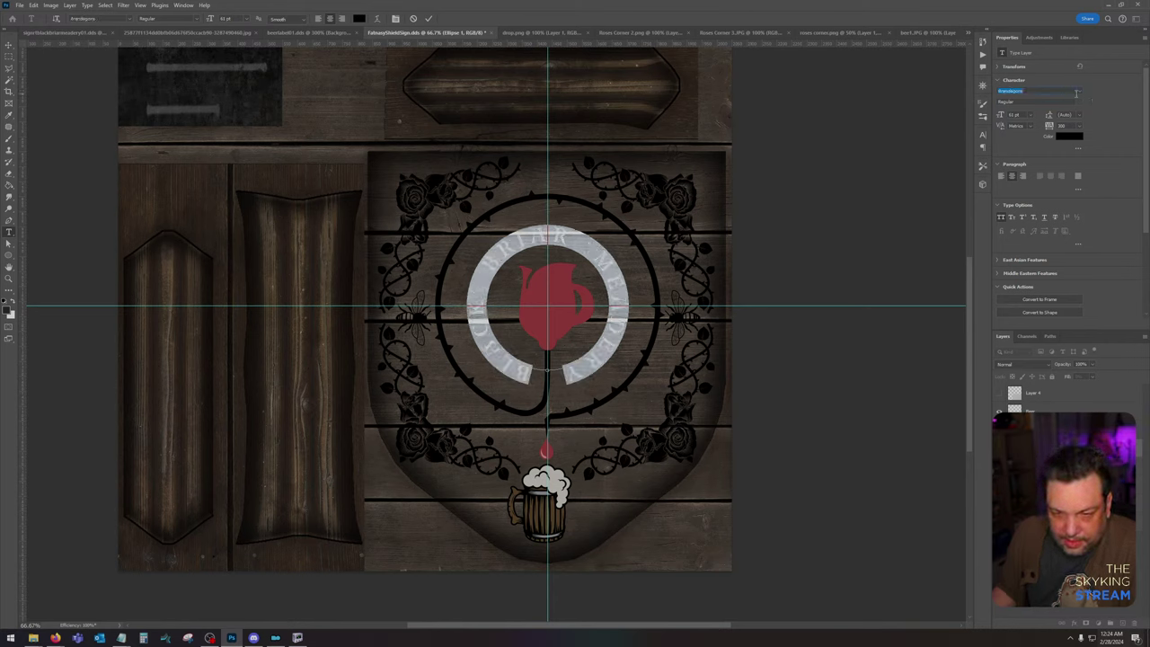
key(Down)
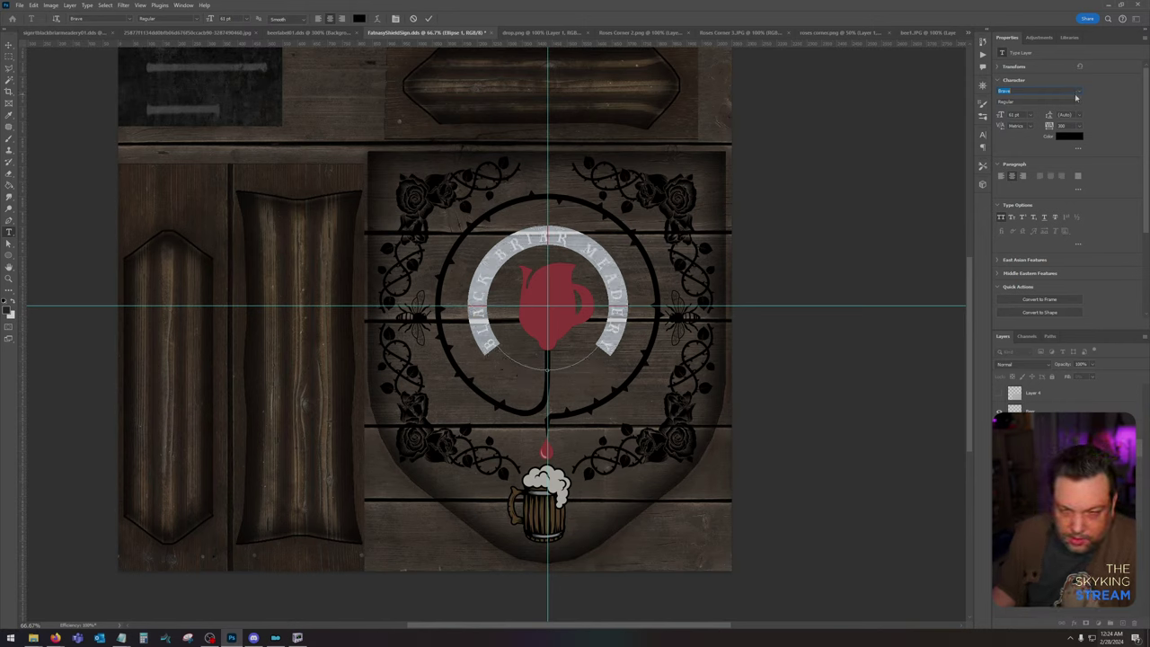
key(Down)
key(Down)
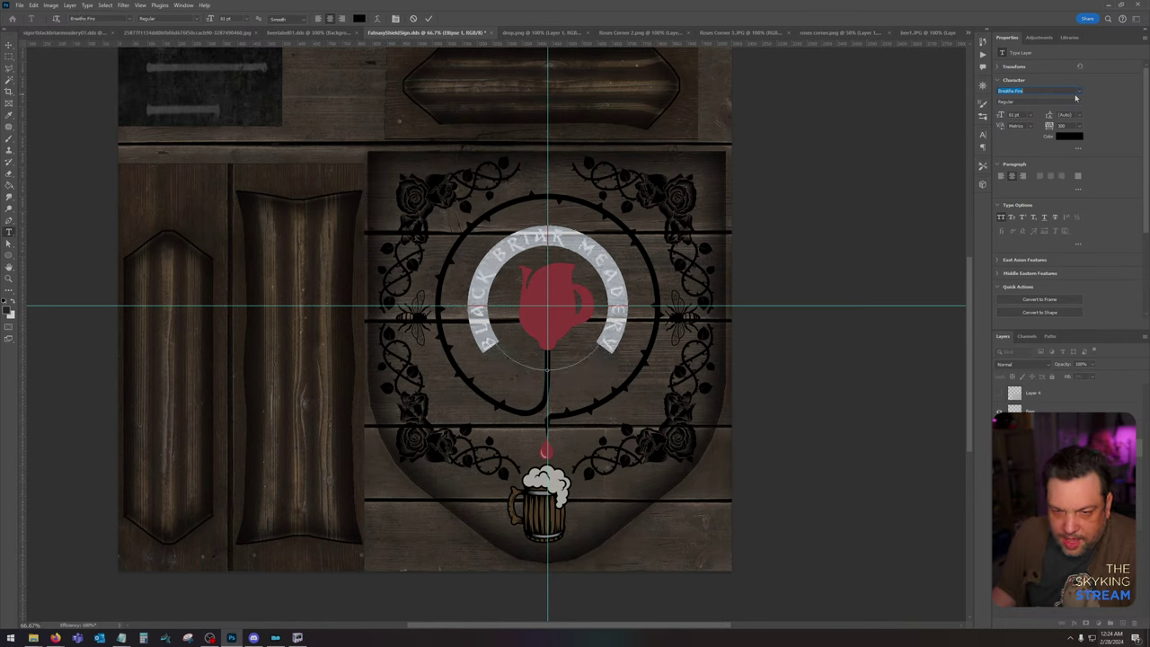
key(Down)
key(Down)
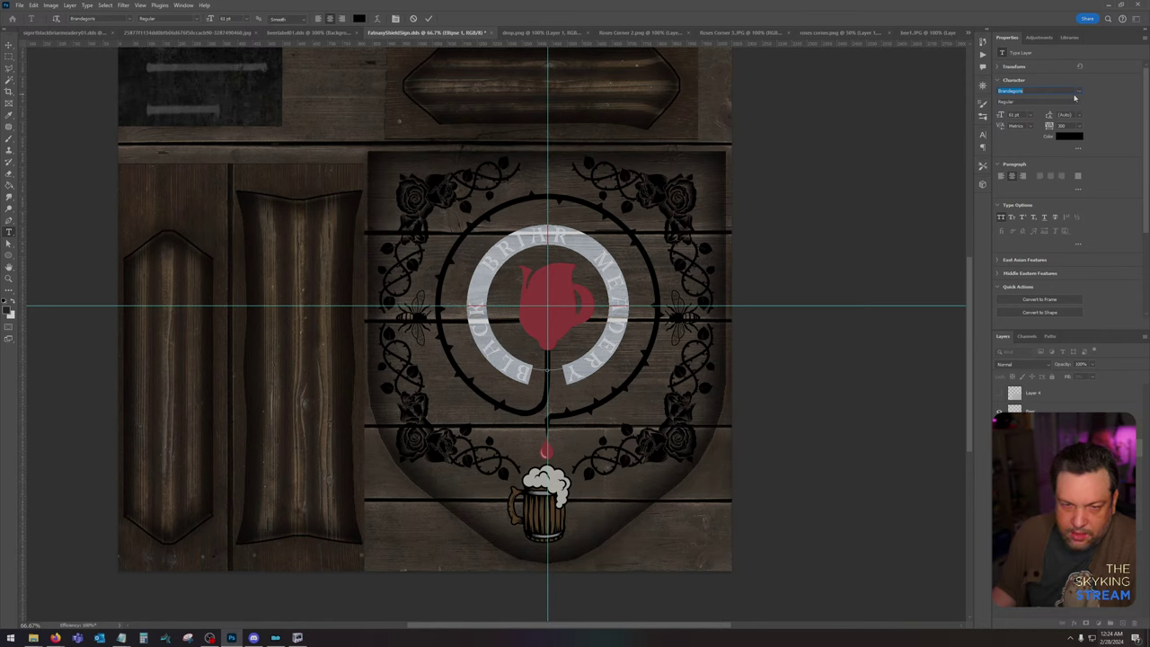
key(Down)
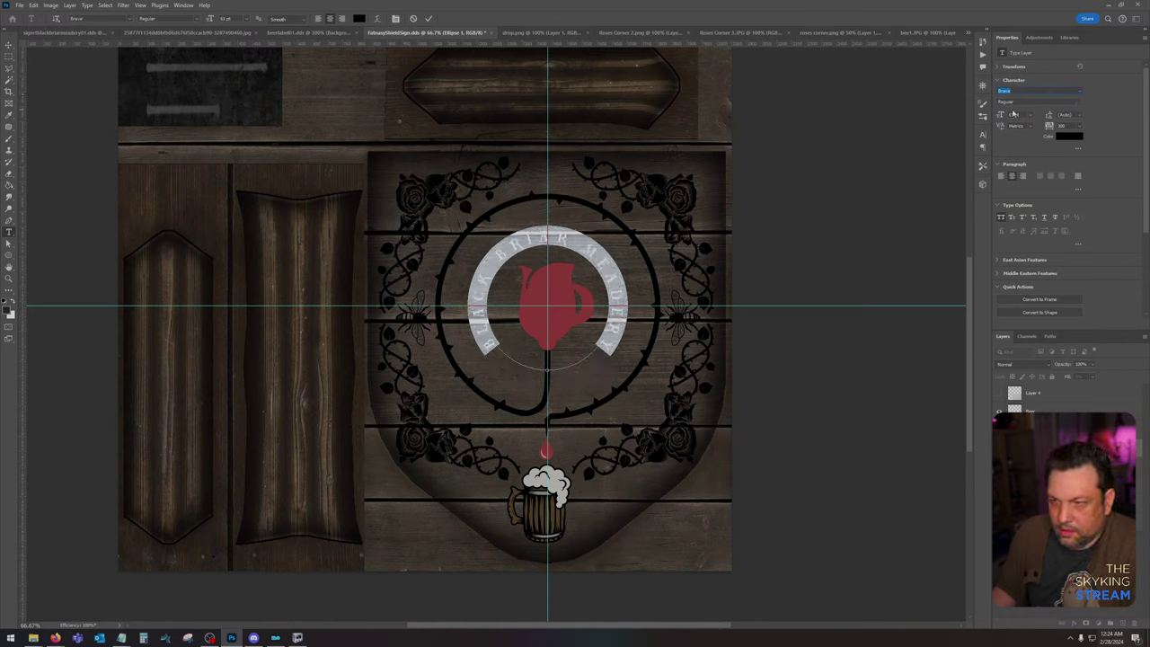
Step: Try several larger and smaller sizes for the circular text and settle on 61 pt
click(1013, 113)
key(Up)
key(Up)
key(Up)
key(Up)
key(Up)
key(Up)
key(Up)
key(Up)
key(Up)
key(Up)
key(Up)
key(Up)
key(Up)
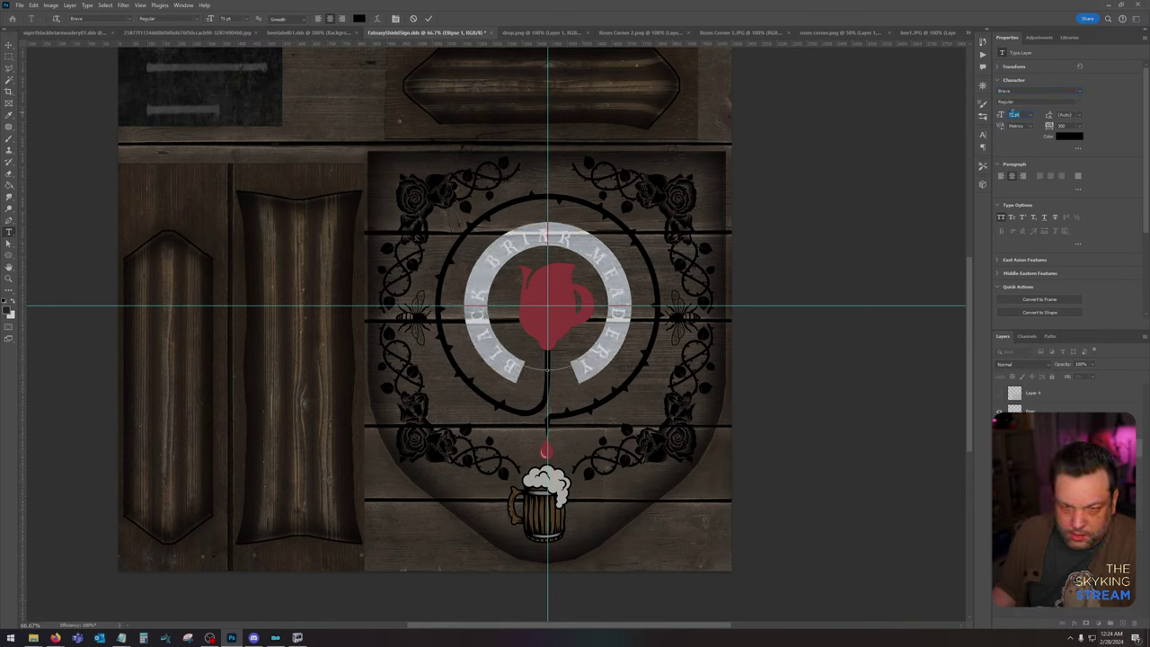
key(Down)
key(Up)
key(Up)
key(Up)
key(Up)
key(Up)
key(Up)
key(Up)
key(Up)
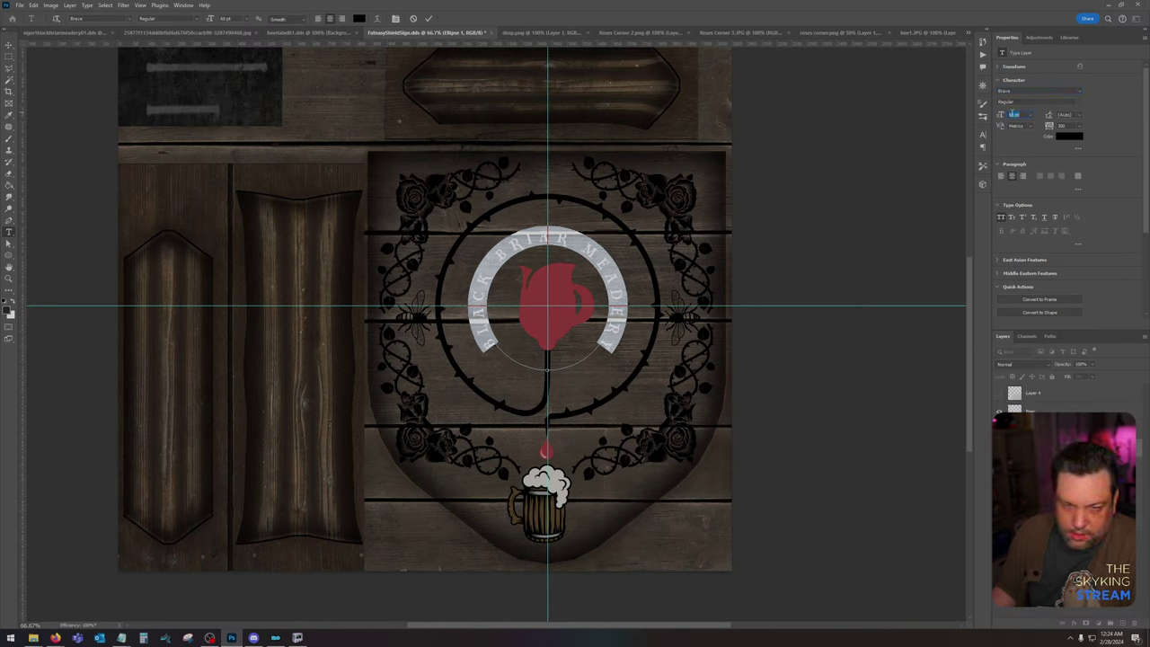
key(Up)
key(Up)
key(Up)
key(Up)
key(Up)
key(Up)
key(Up)
key(Up)
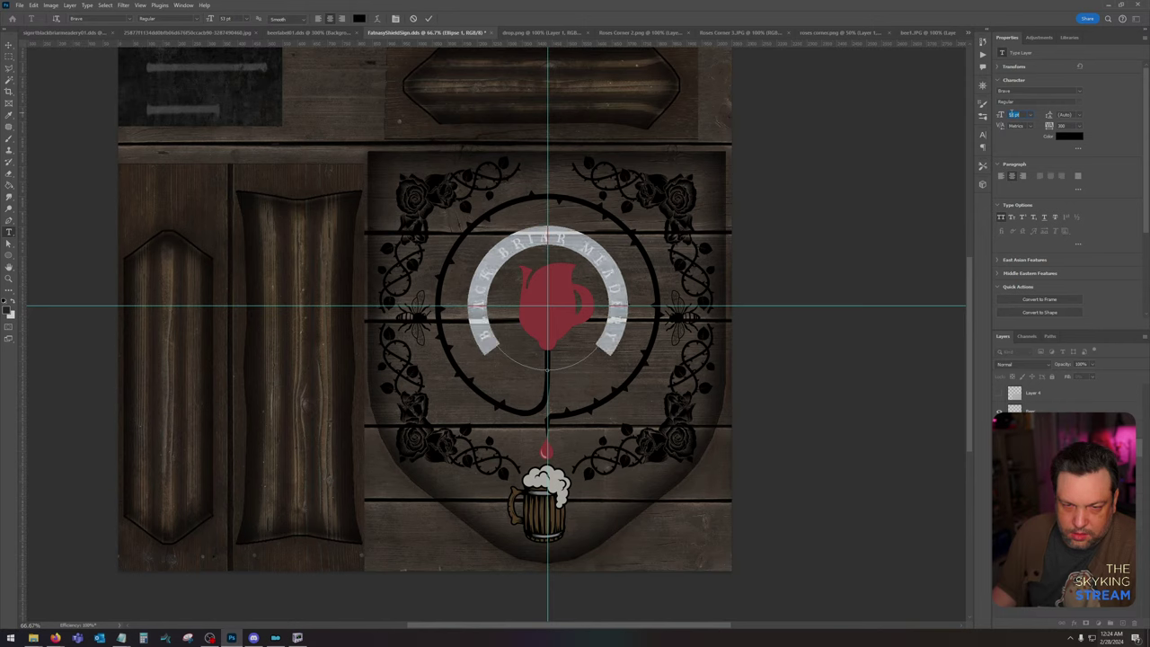
key(Up)
key(Up)
key(Up)
key(Up)
key(Up)
key(Up)
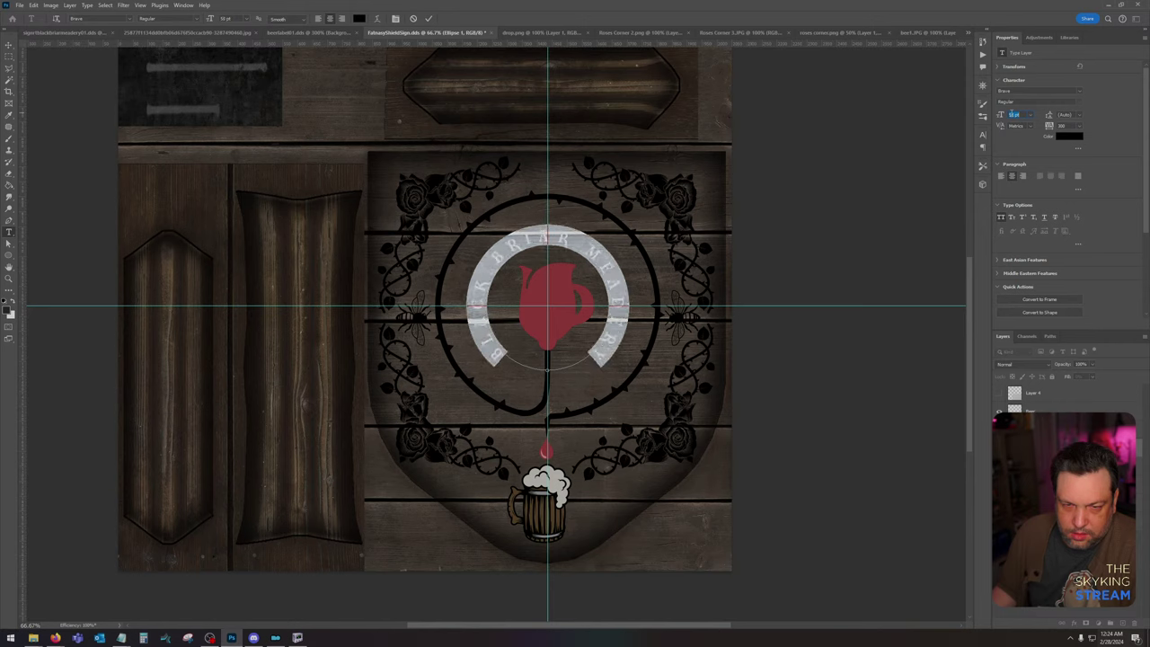
key(Up)
key(Up)
key(Up)
key(Up)
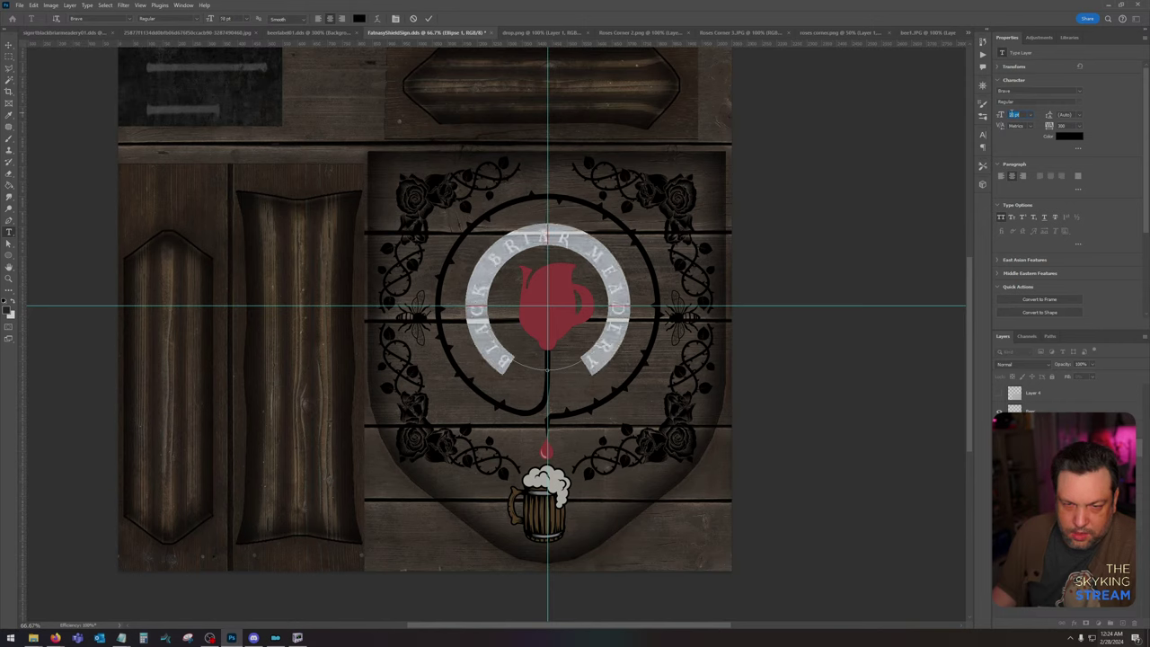
key(Down)
key(Down)
key(Down)
key(Down)
key(Down)
key(Down)
key(Down)
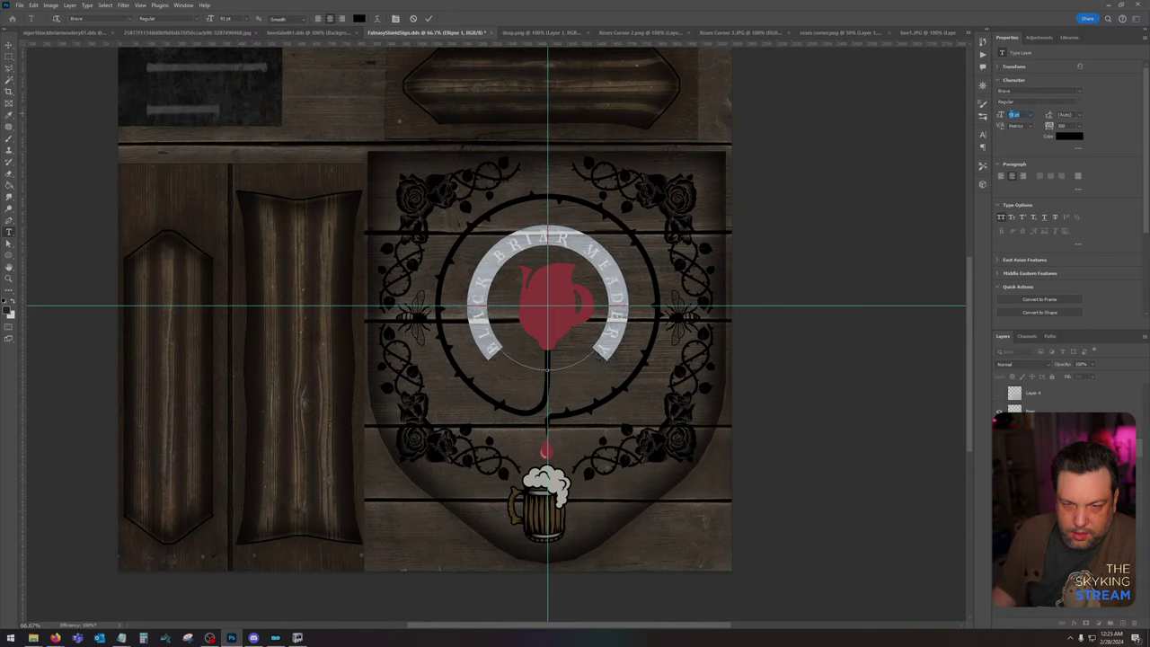
key(Down)
key(Down)
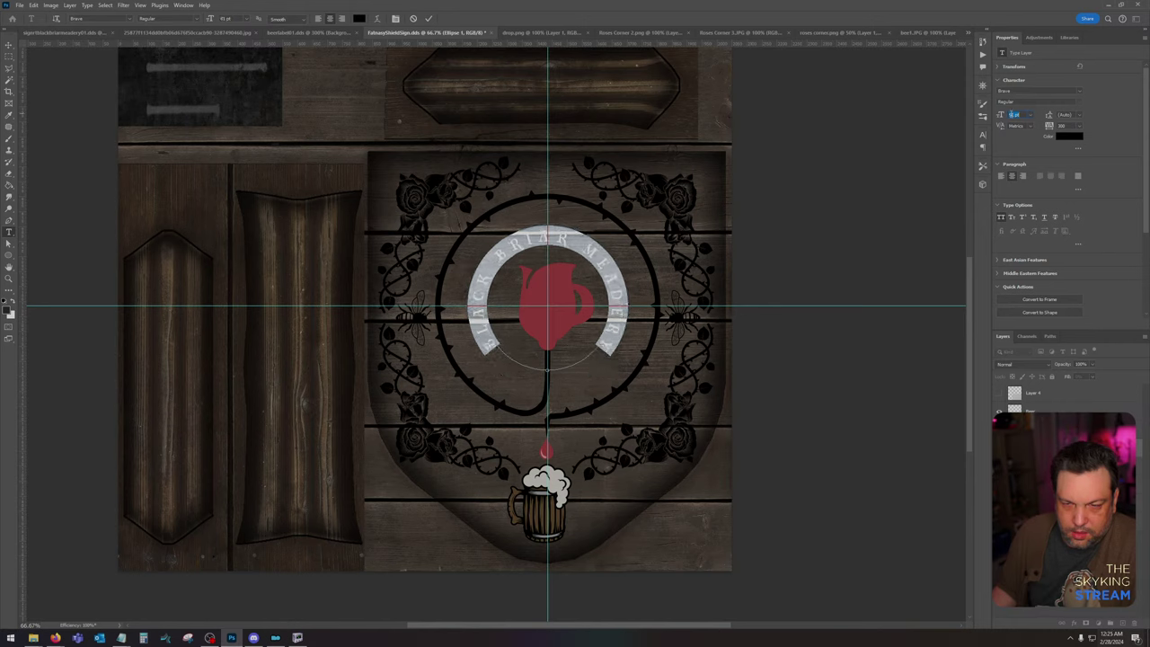
Step: Commit the circular text and remove both the vertical and the horizontal guide
key(ctrl+Return)
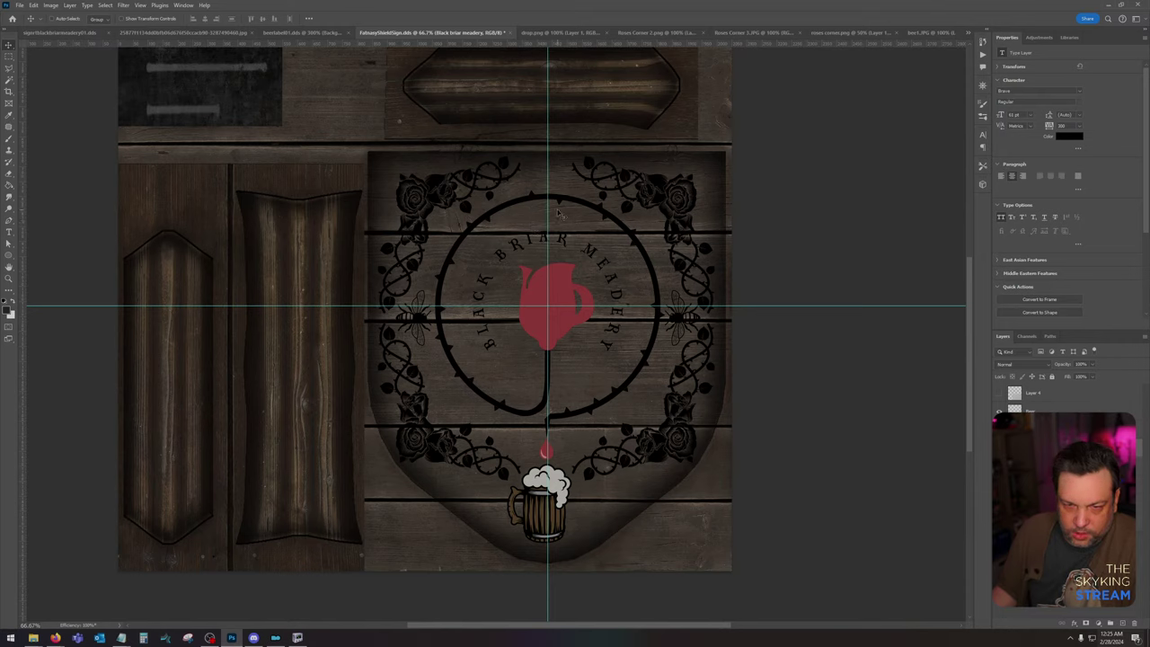
drag(548, 208, 11, 171)
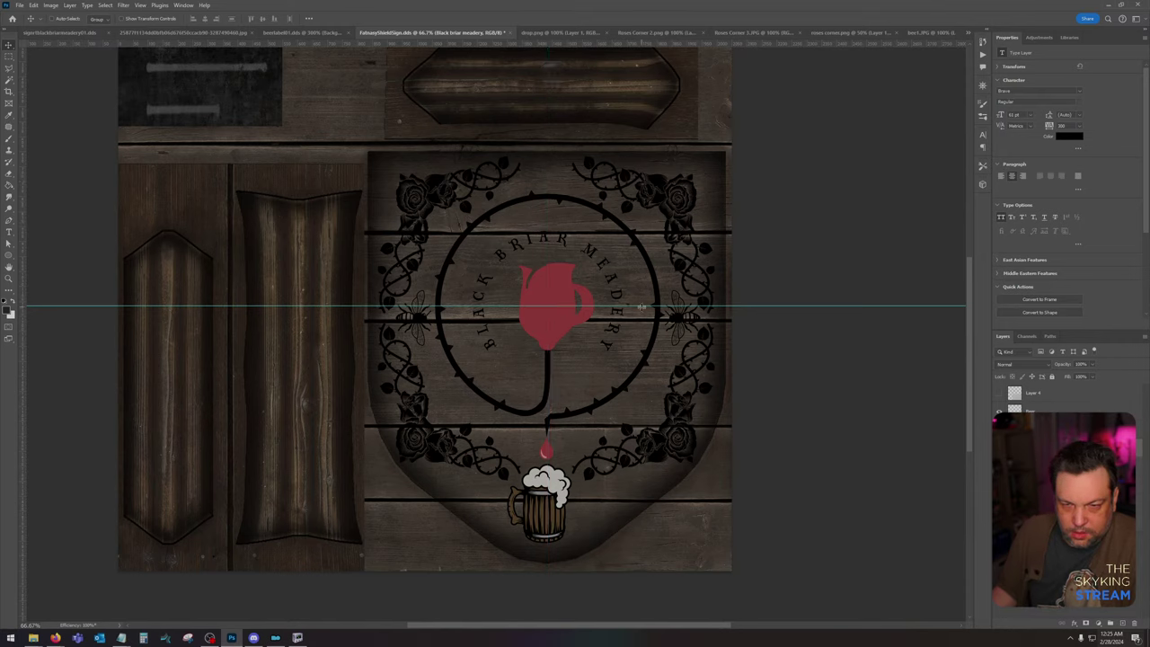
key(ctrl+z)
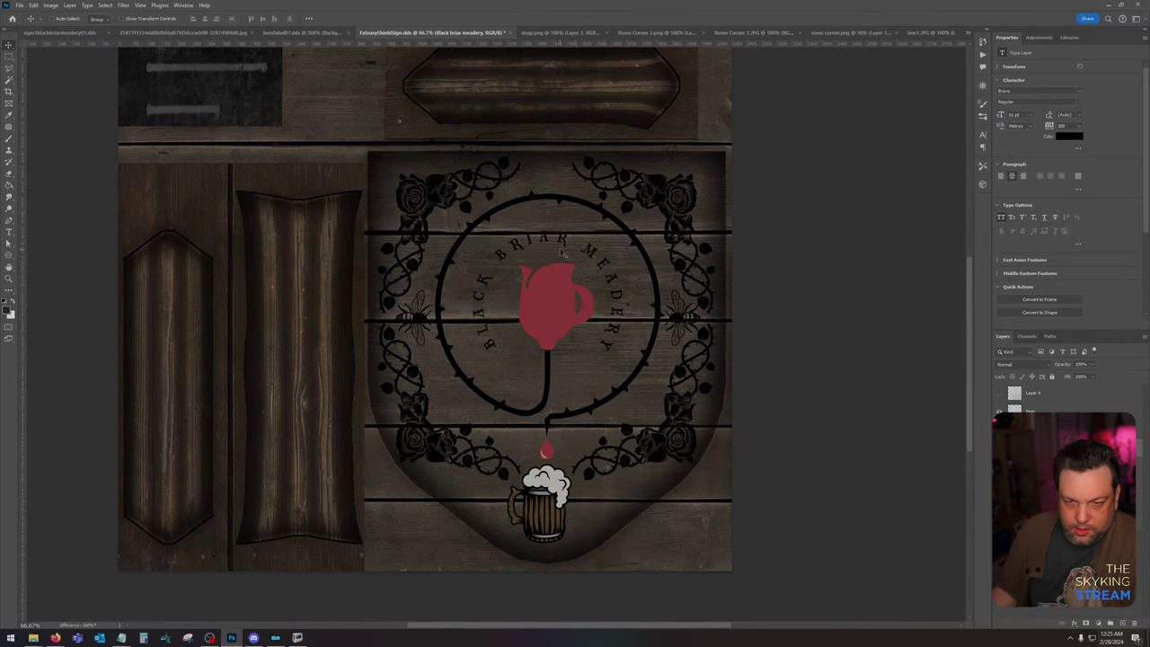
Step: Examine the circular lettering, the jug, the drip and the tankard with the lower rose border up close
scroll(562, 254, up, 5)
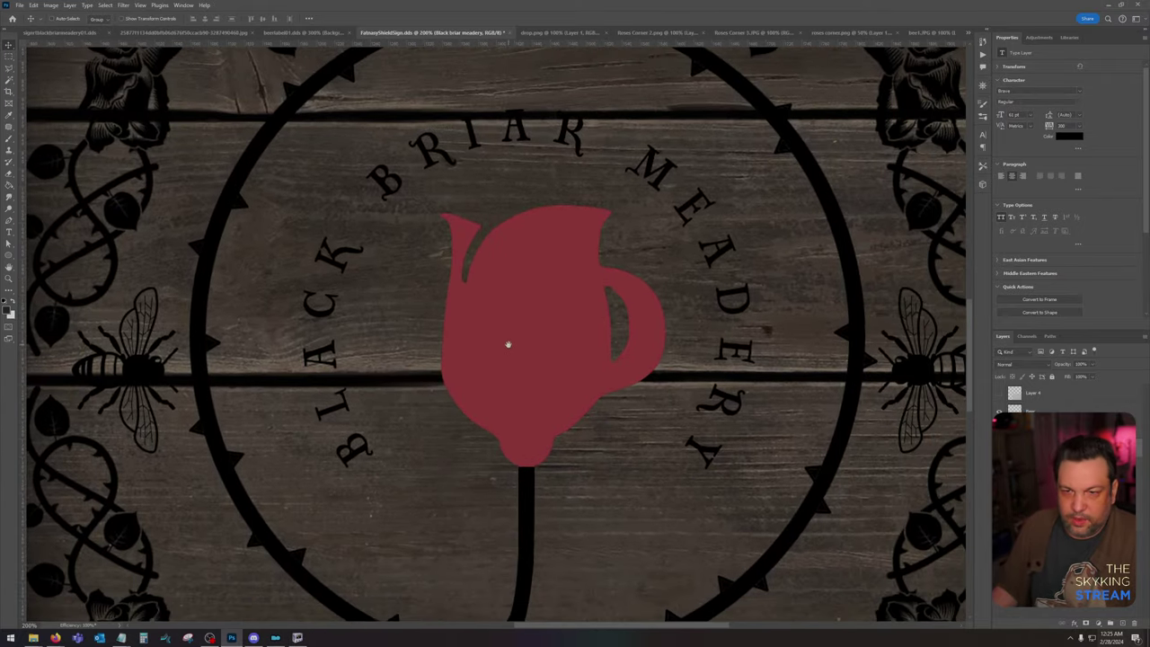
drag(498, 332, 499, 331)
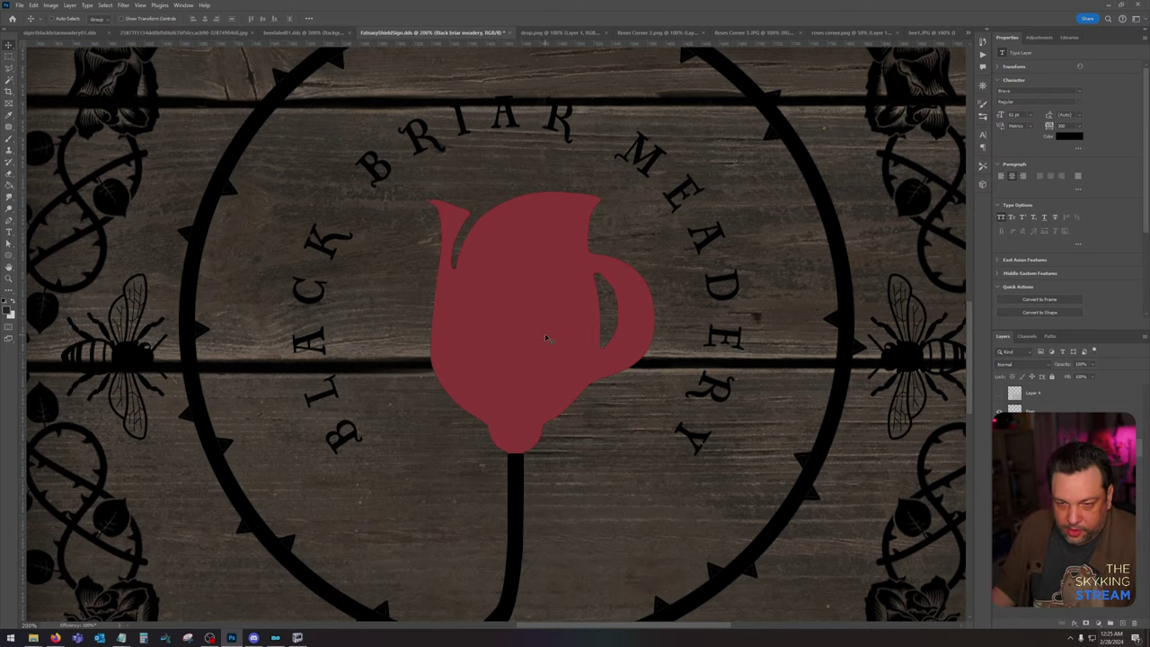
scroll(530, 359, down, 5)
scroll(557, 392, down, 3)
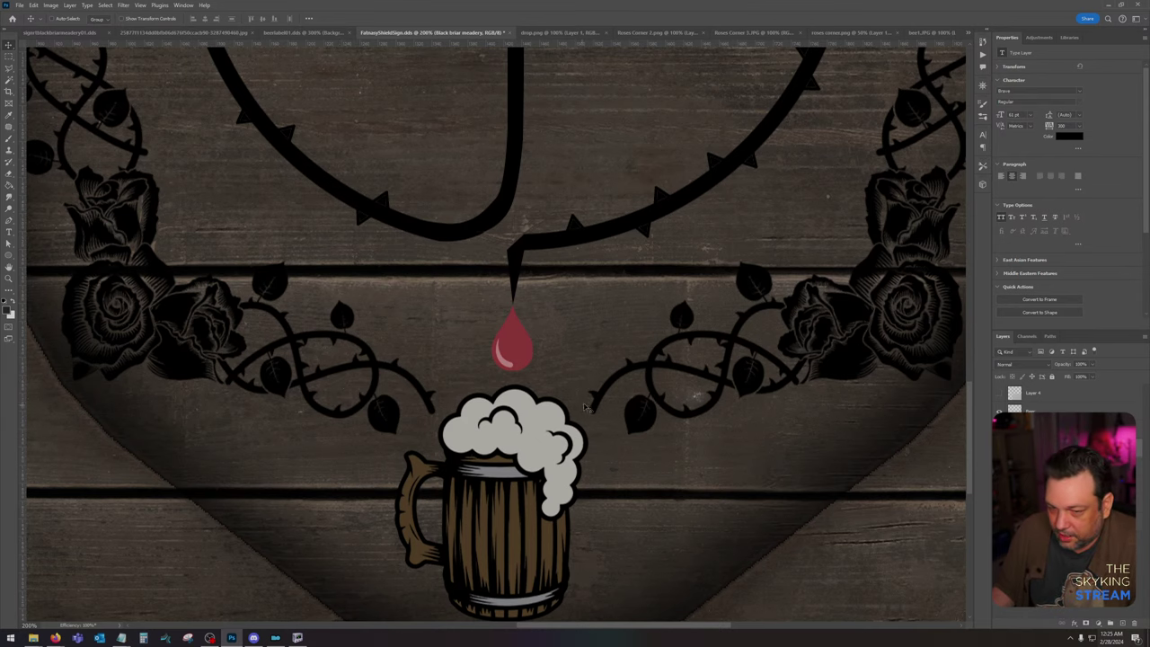
scroll(449, 420, down, 1)
scroll(452, 419, down, 1)
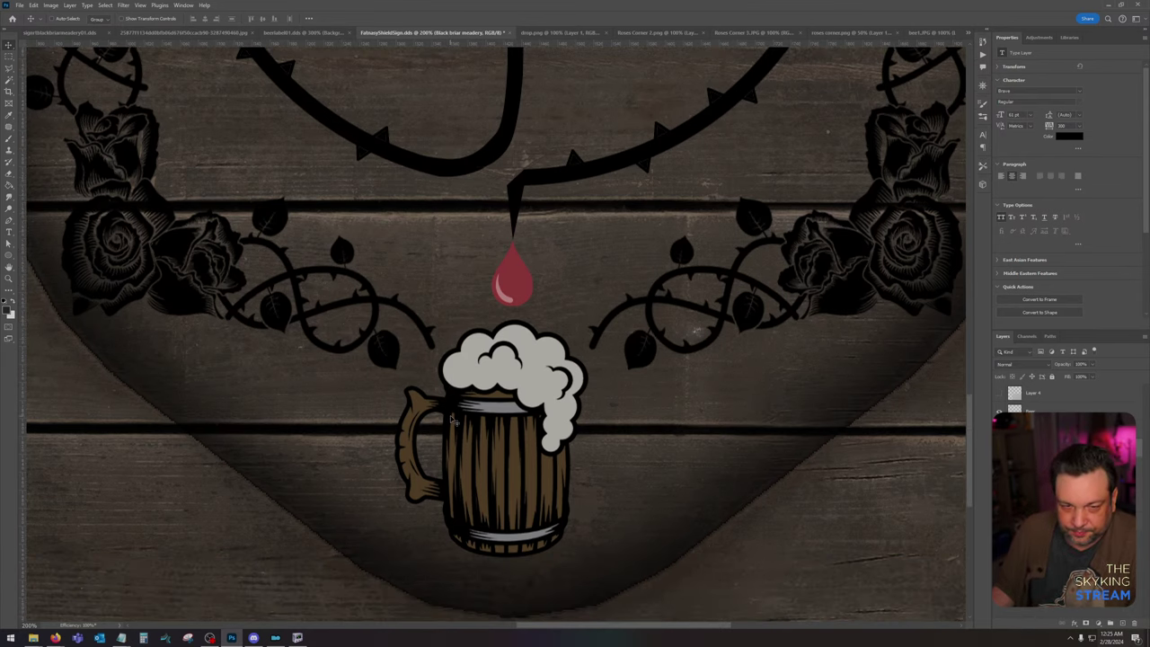
drag(534, 319, 585, 319)
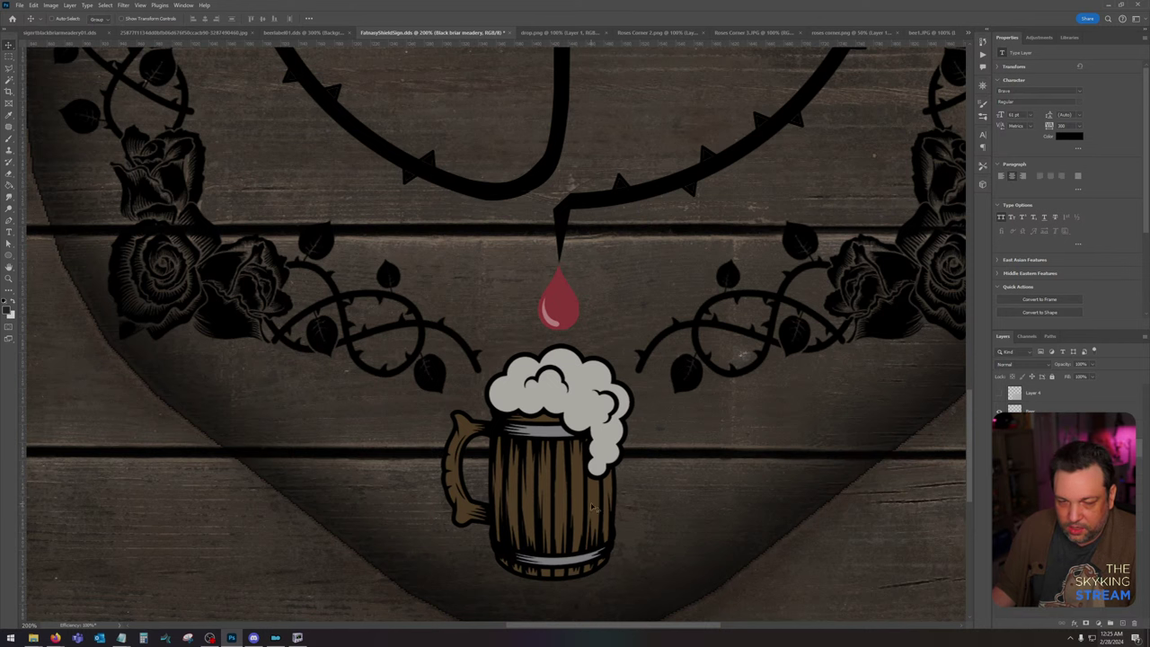
scroll(666, 365, up, 2)
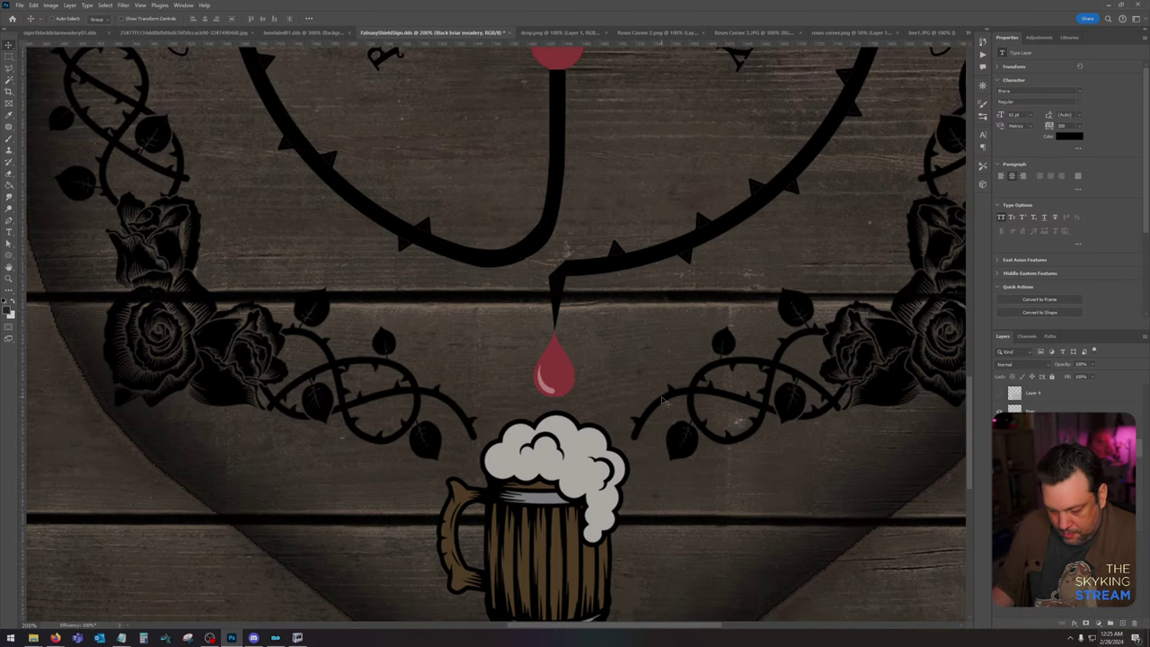
scroll(665, 401, down, 3)
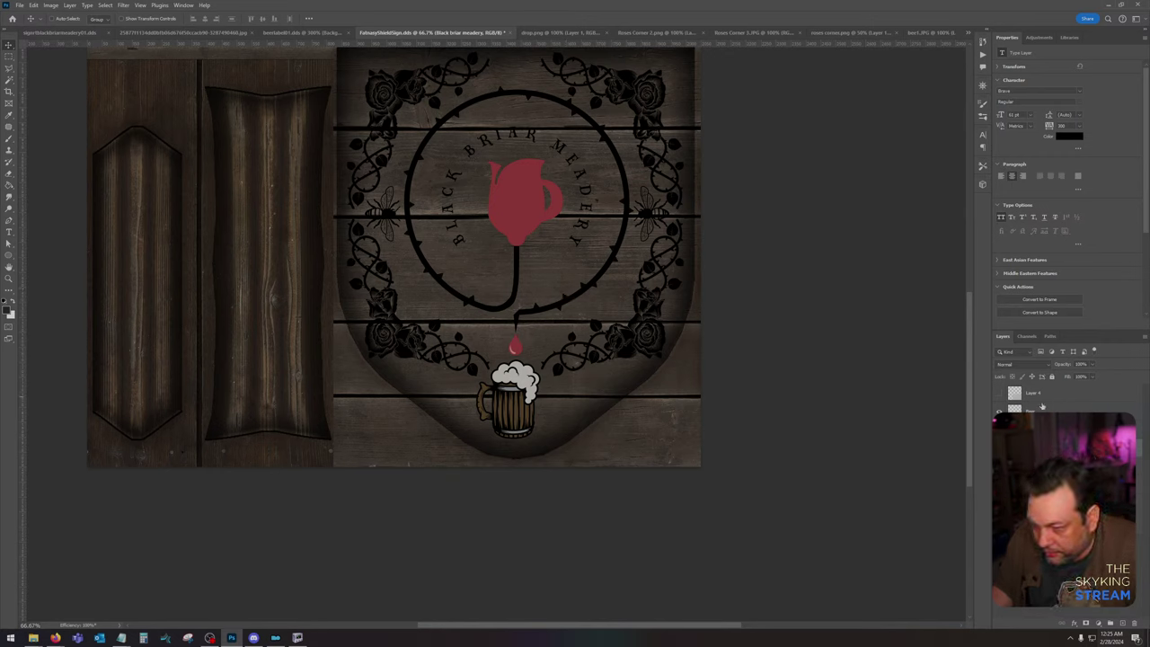
Step: Start a Puppet Warp on the Flower Border layer and pin each lower corner piece at its outer end, rose corner and inner end
click(1060, 484)
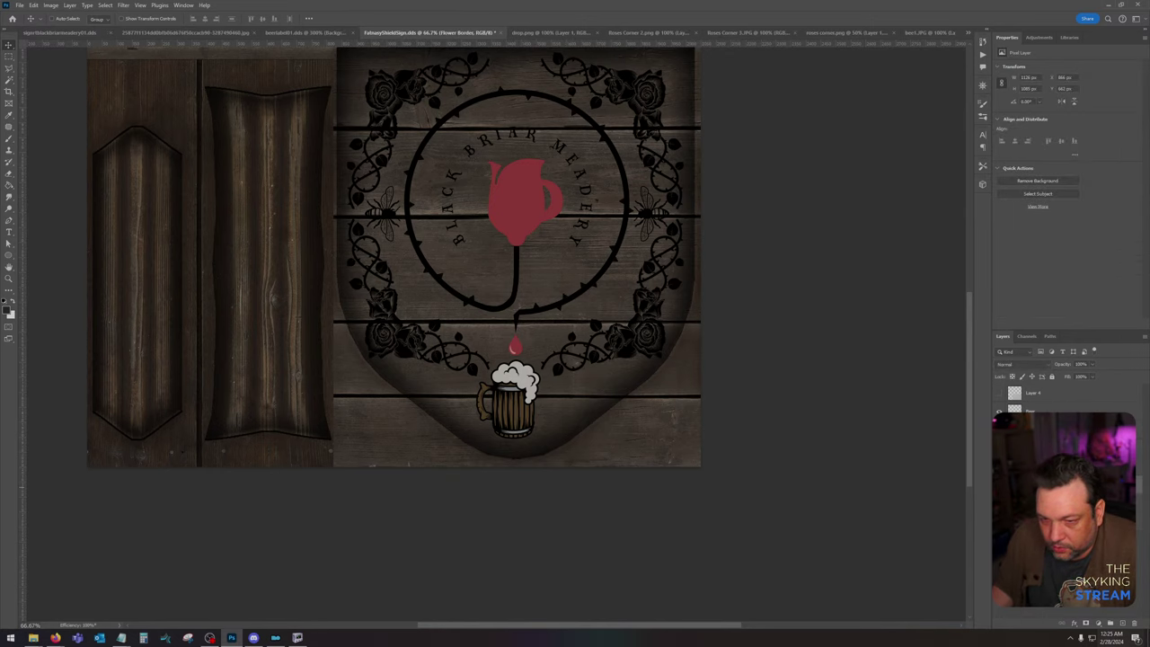
click(18, 5)
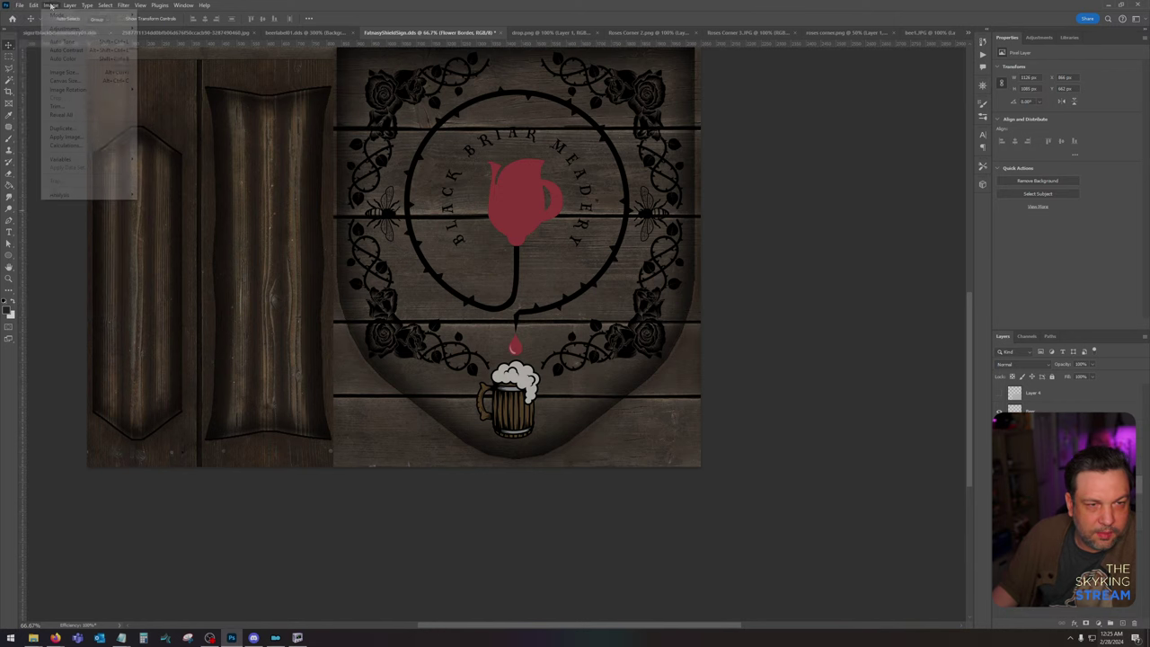
mouse_move(36, 4)
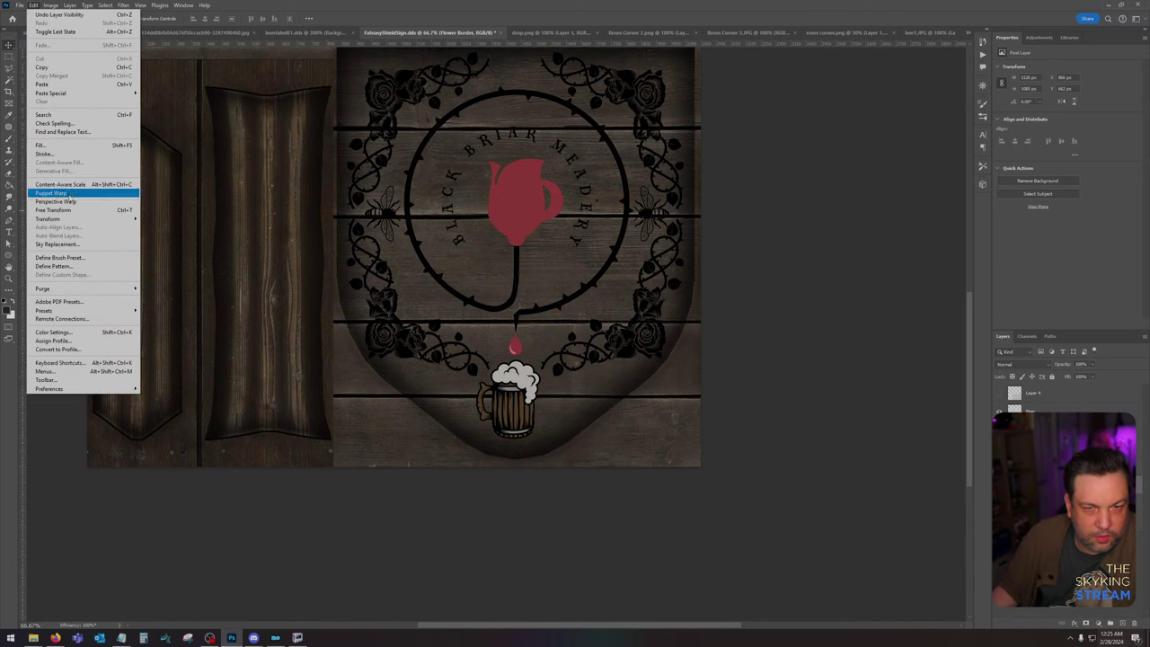
click(67, 188)
click(382, 333)
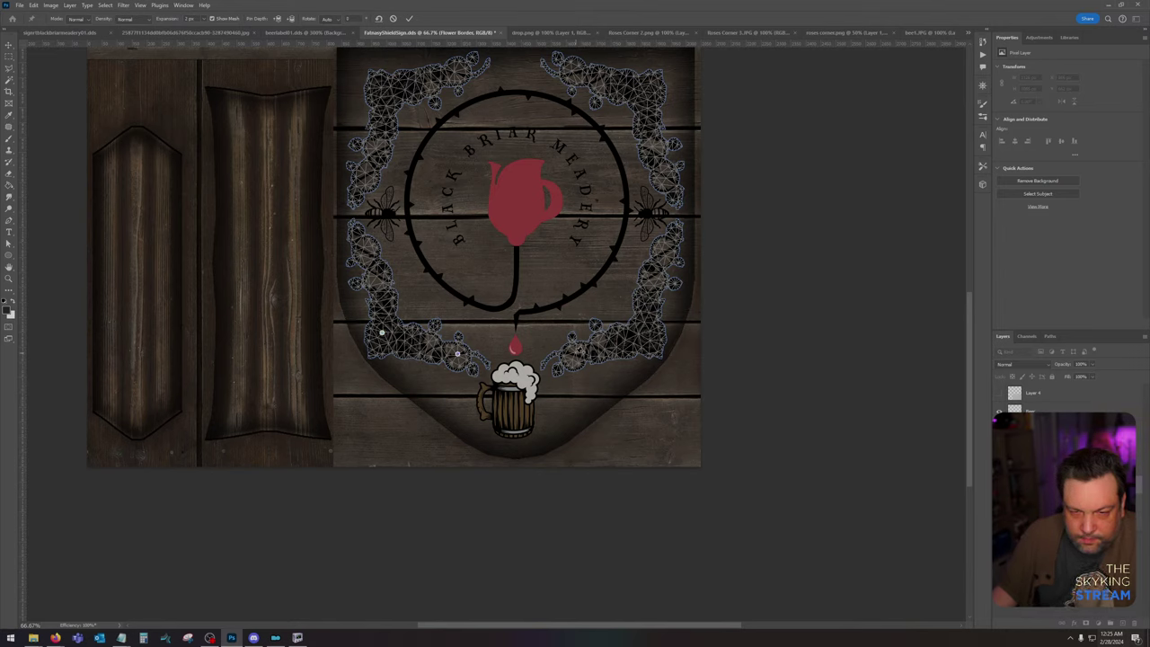
click(650, 340)
click(575, 353)
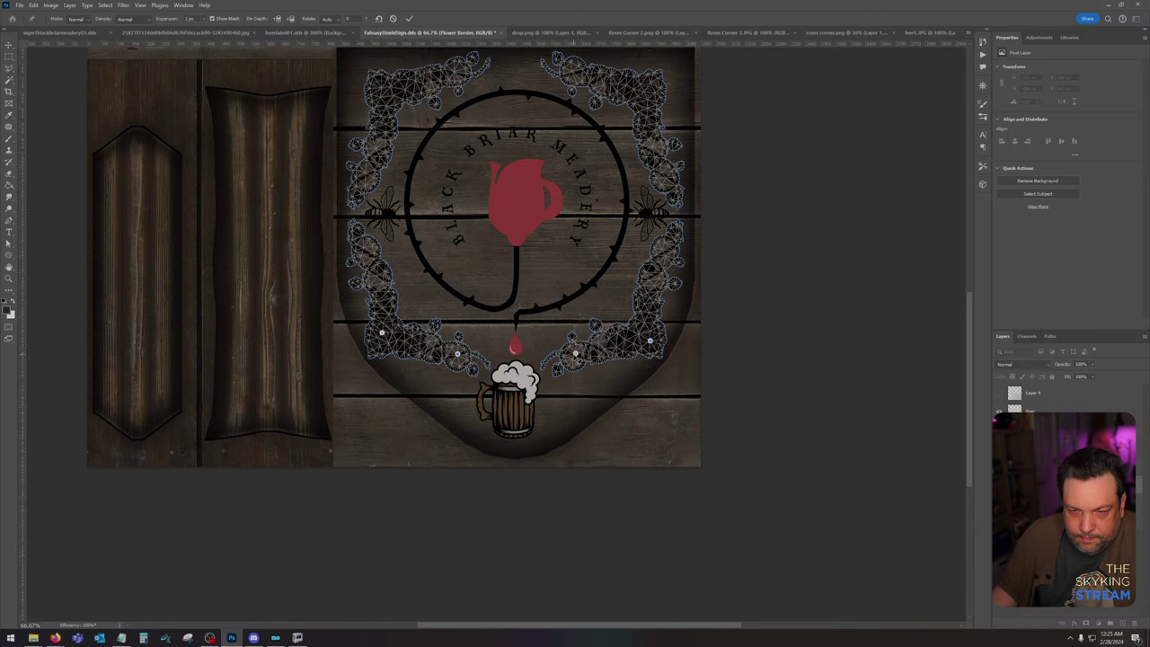
click(677, 230)
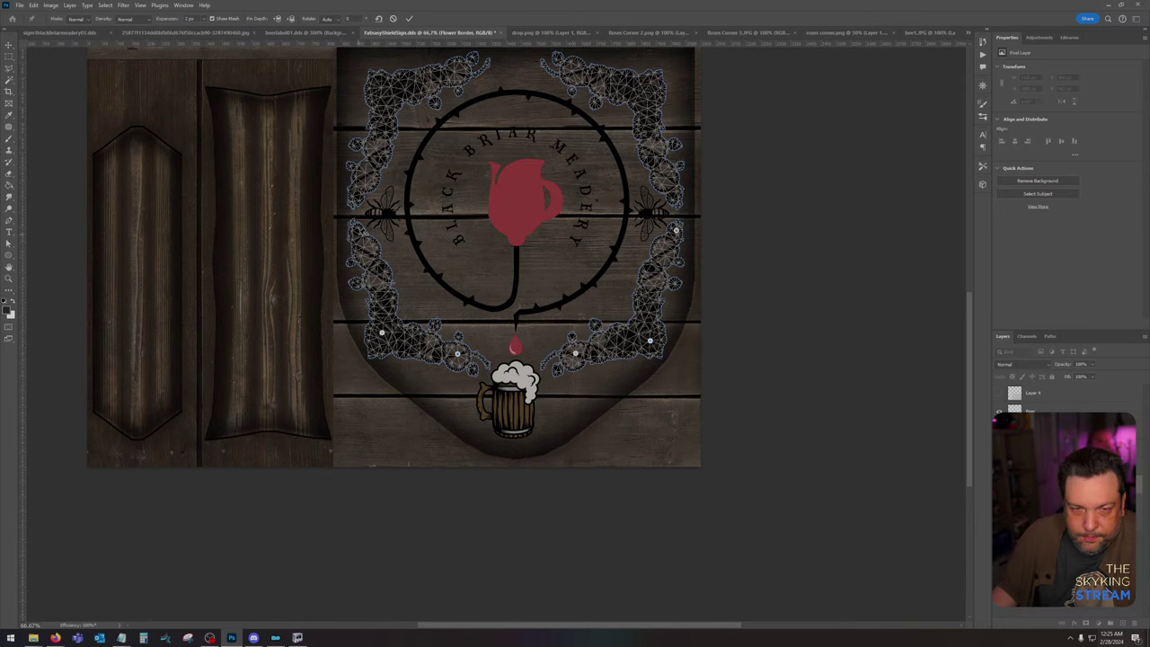
click(356, 230)
Step: Bend the inner ends of both lower rose corner pieces down toward the tankard and commit the Puppet Warp
drag(458, 353, 446, 376)
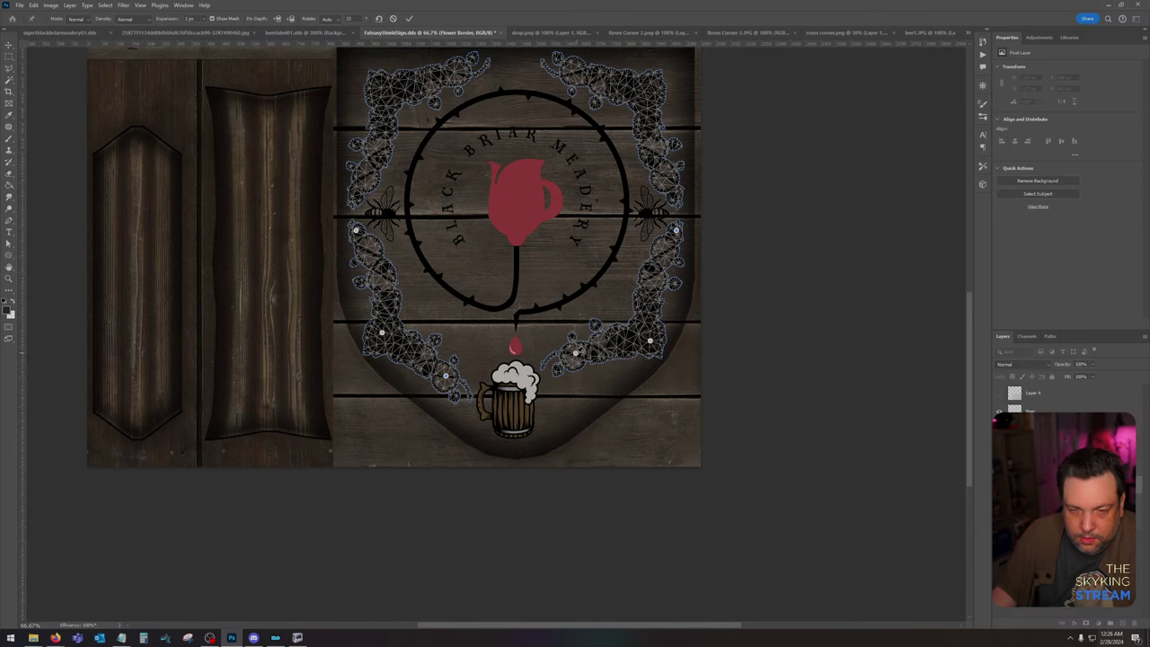
drag(577, 353, 573, 380)
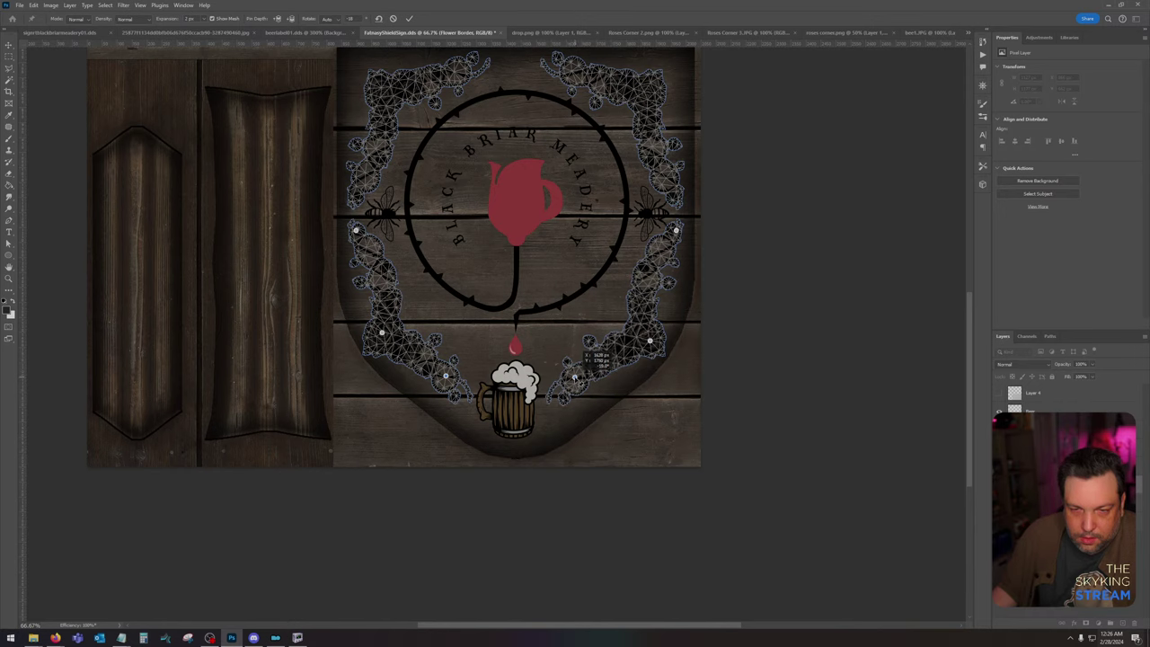
key(Return)
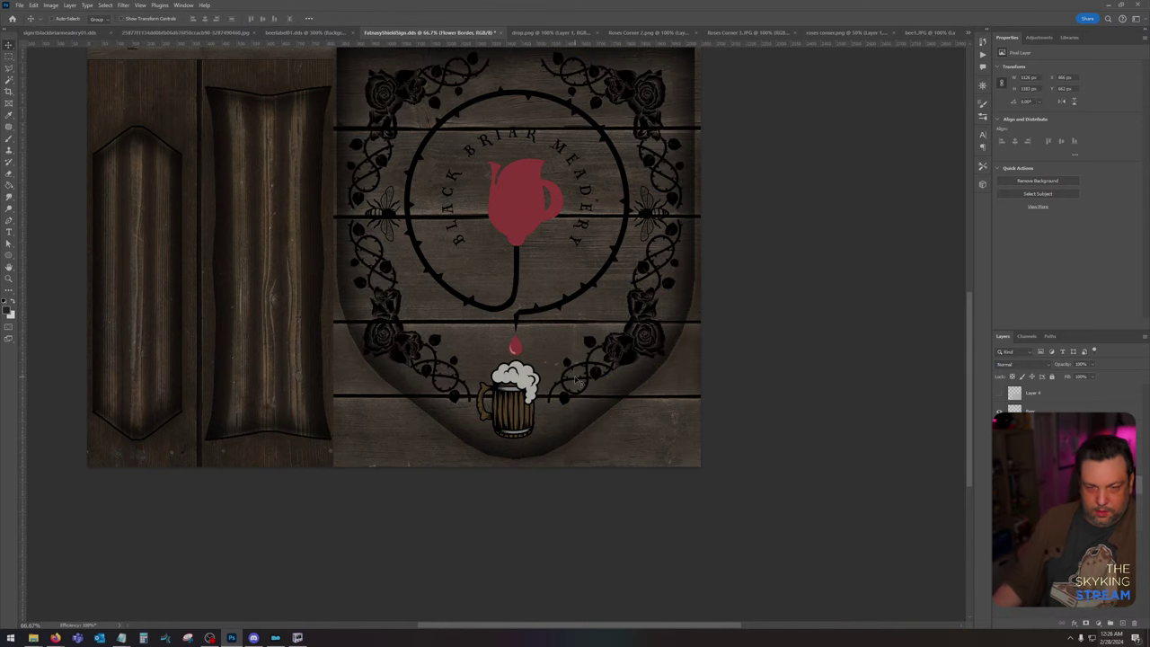
Step: Change the font of the circular lettering around the jug to Bodoni MT and commit the text
drag(605, 329, 590, 333)
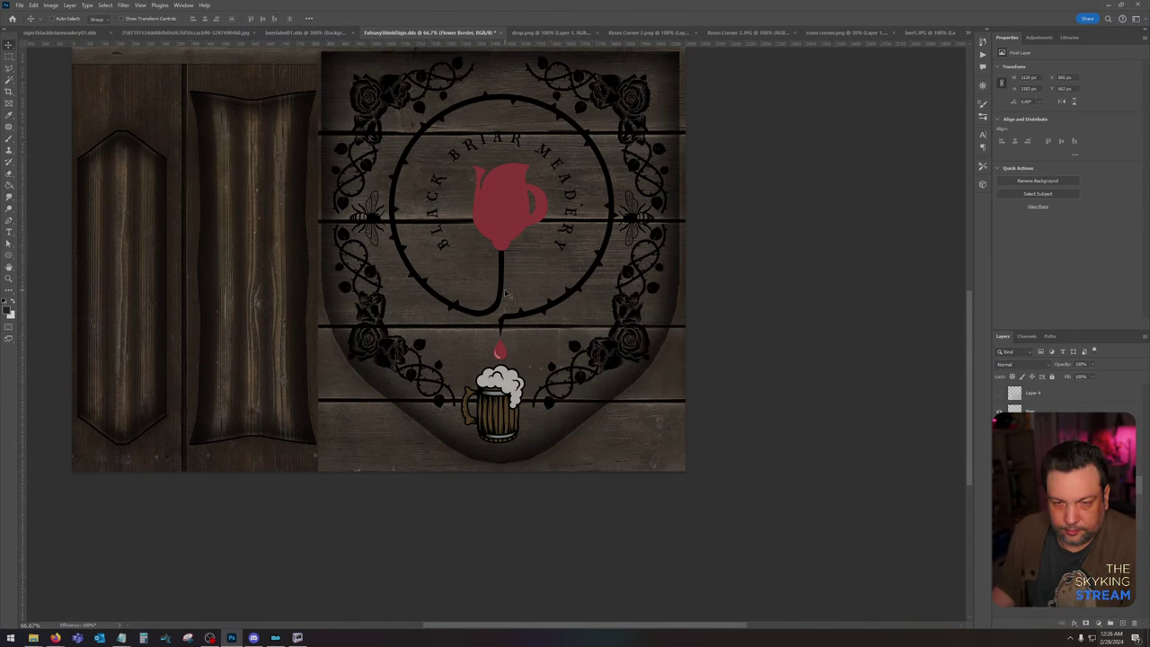
key(ctrl+plus)
key(ctrl+plus)
drag(528, 214, 488, 583)
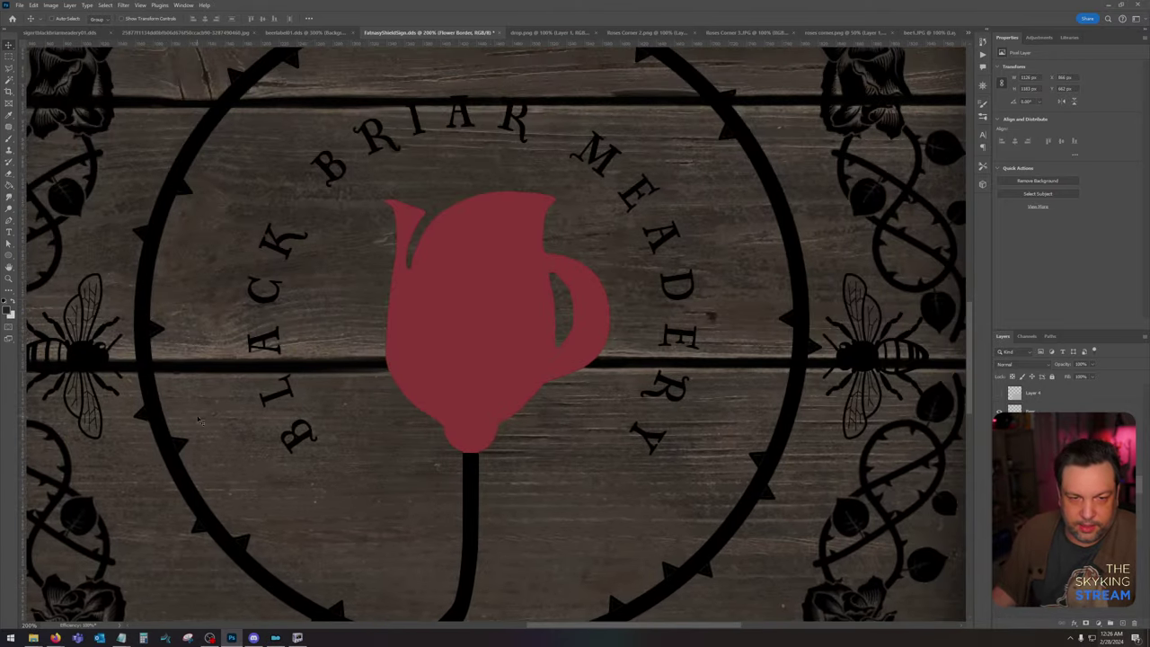
click(8, 232)
triple_click(283, 287)
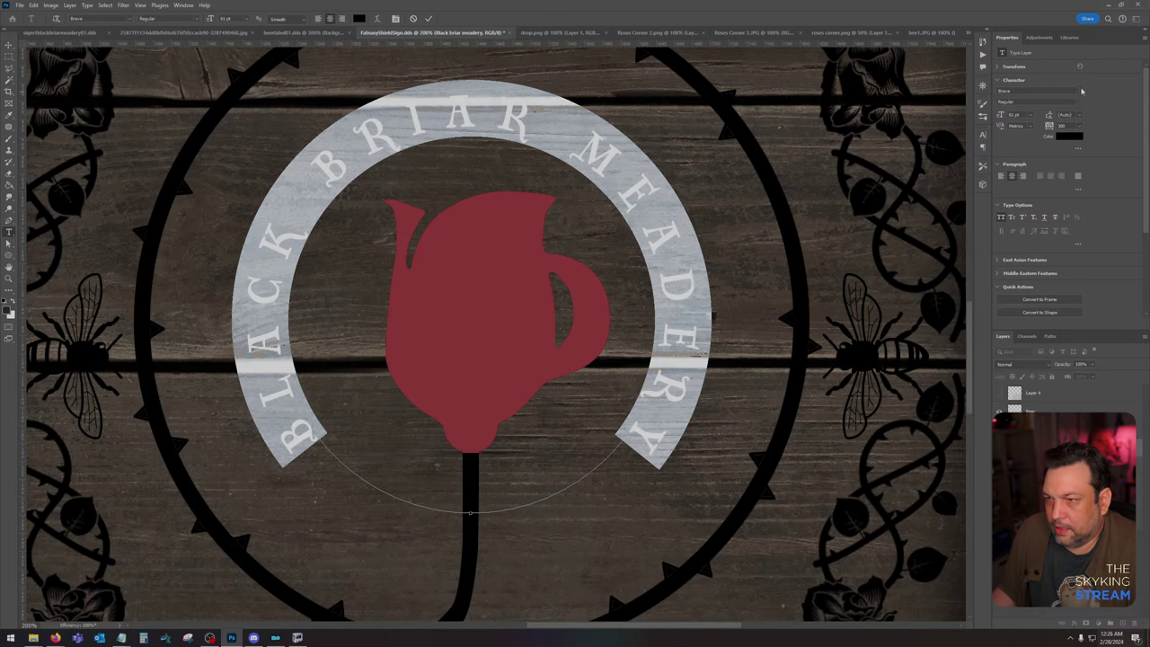
click(1080, 93)
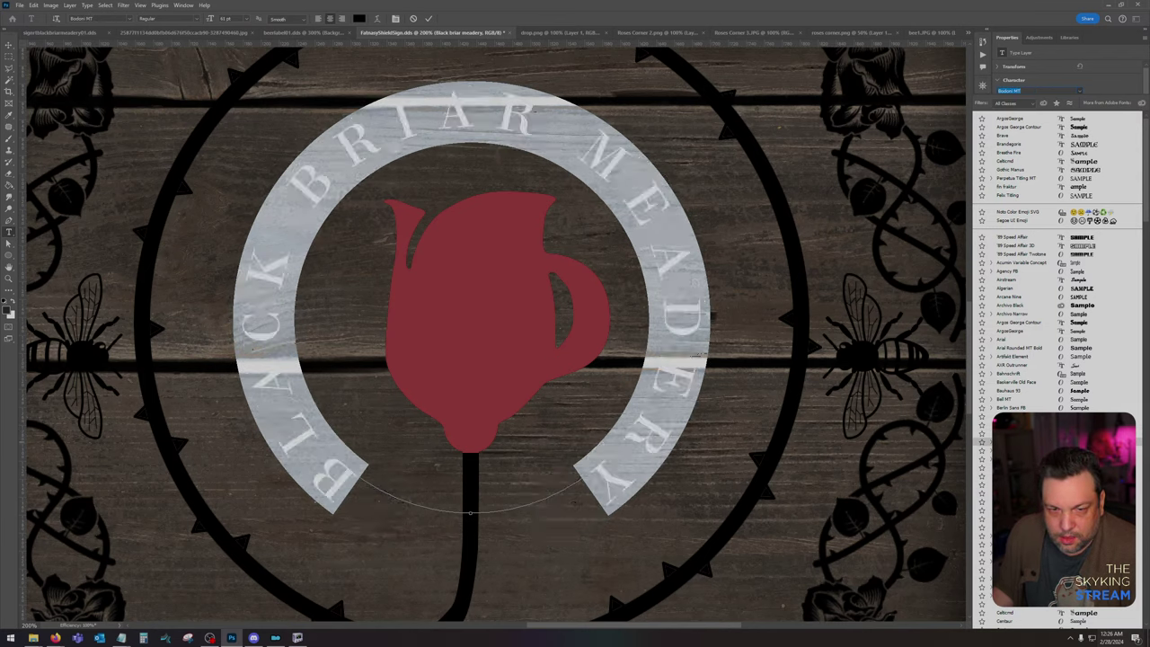
click(1007, 442)
click(678, 244)
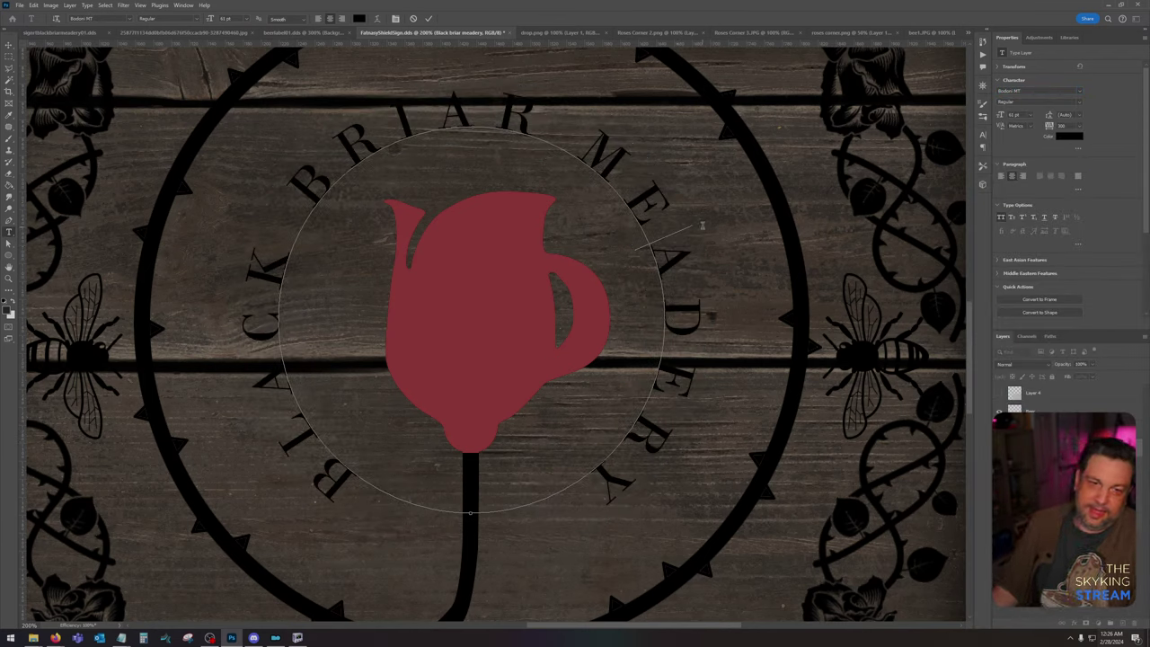
click(8, 45)
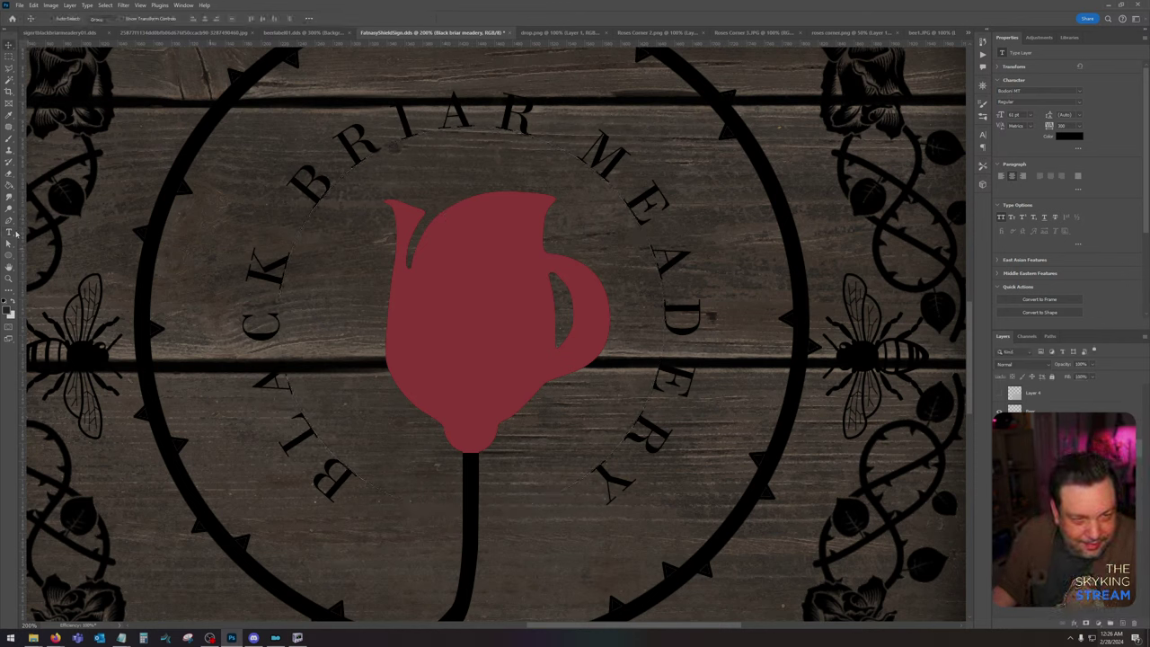
Step: Browse other fonts for the circular lettering, set it to Century Schoolbook Bold and commit the text
click(10, 233)
triple_click(260, 313)
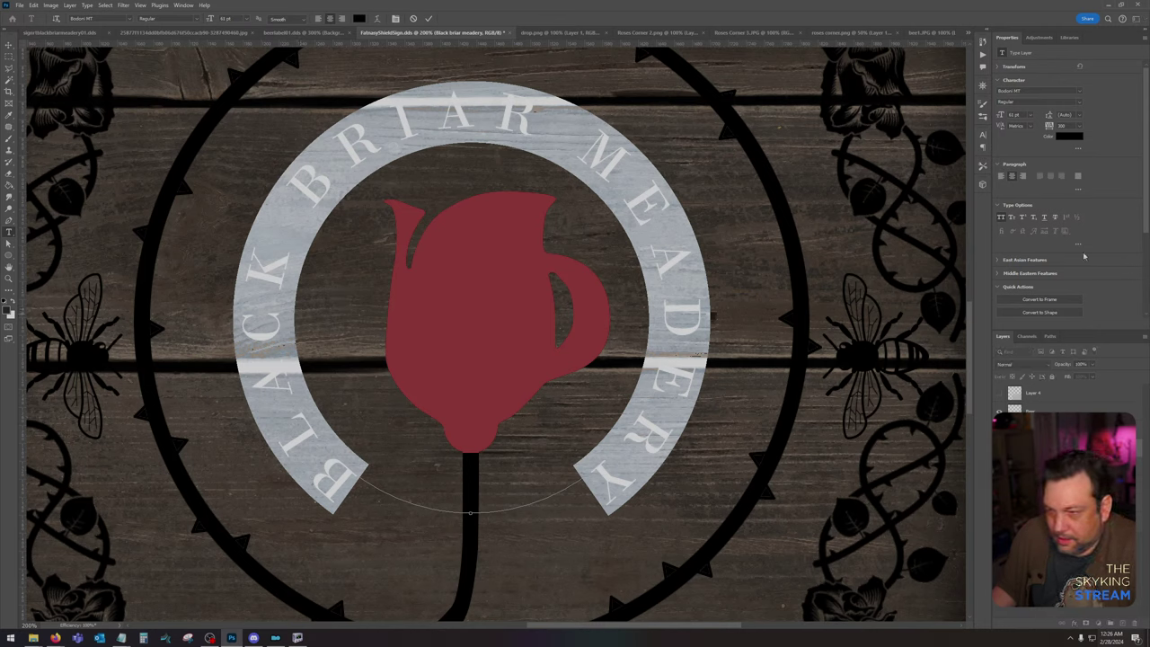
click(1080, 93)
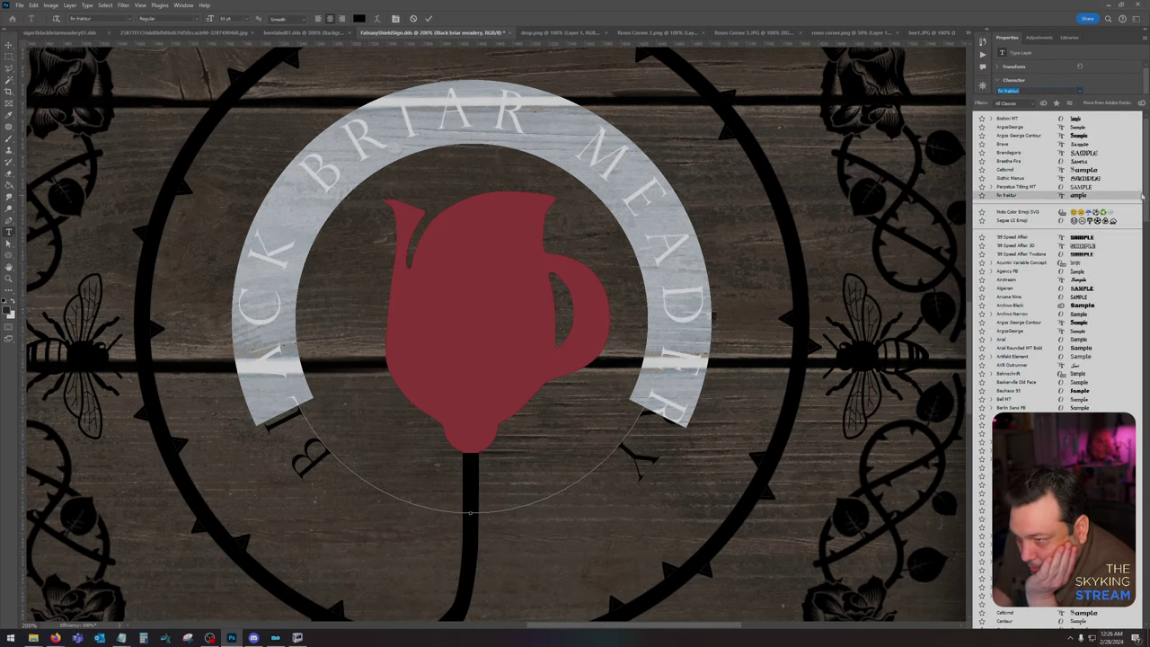
scroll(1061, 269, down, 1)
scroll(1052, 261, down, 3)
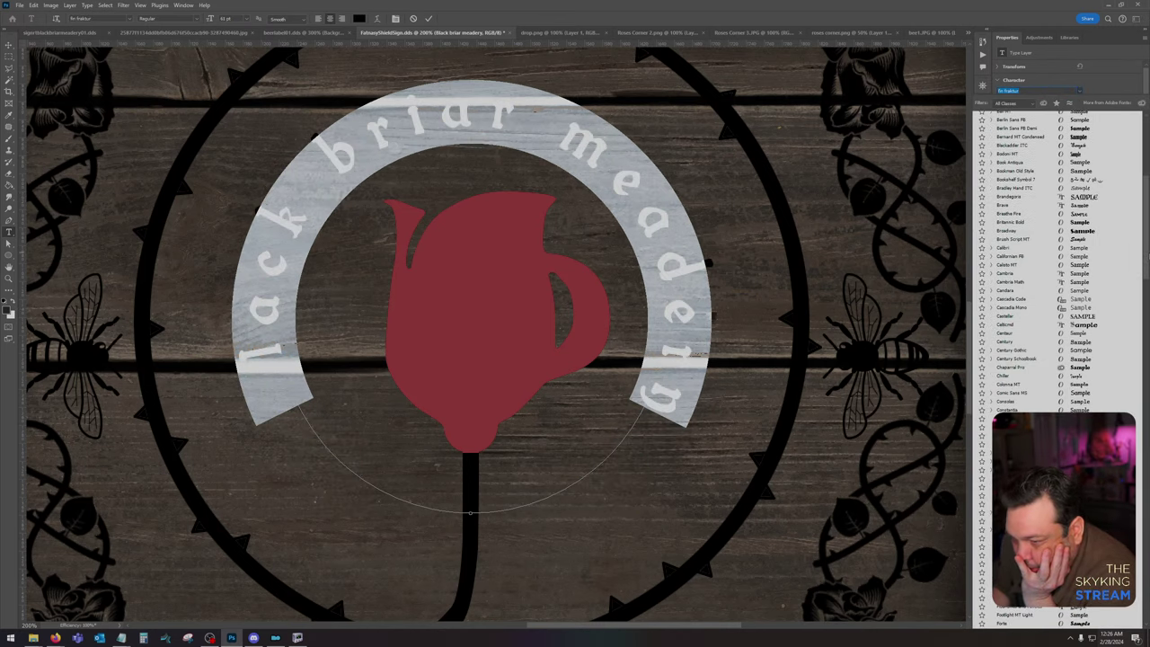
scroll(1147, 258, down, 3)
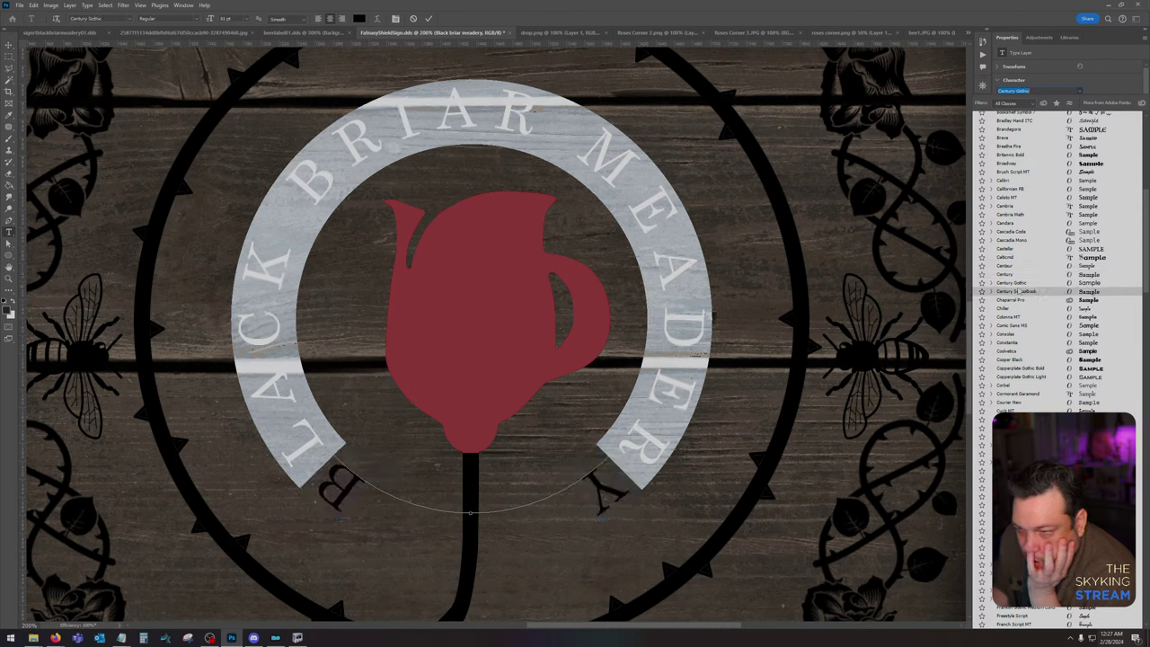
click(992, 292)
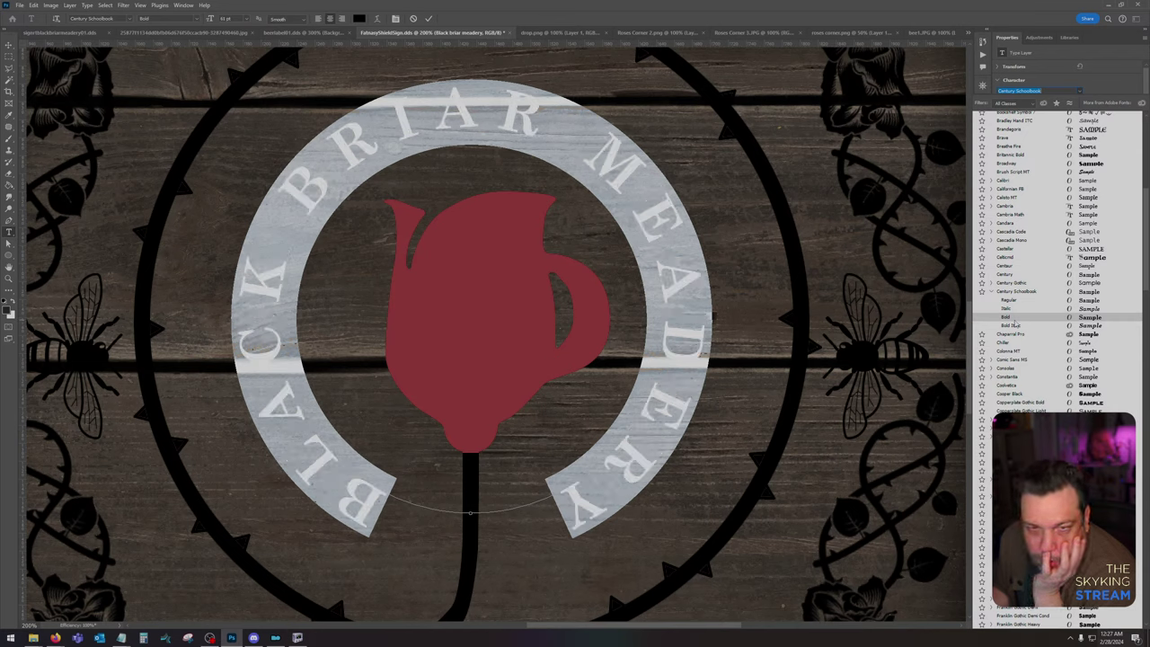
click(1017, 319)
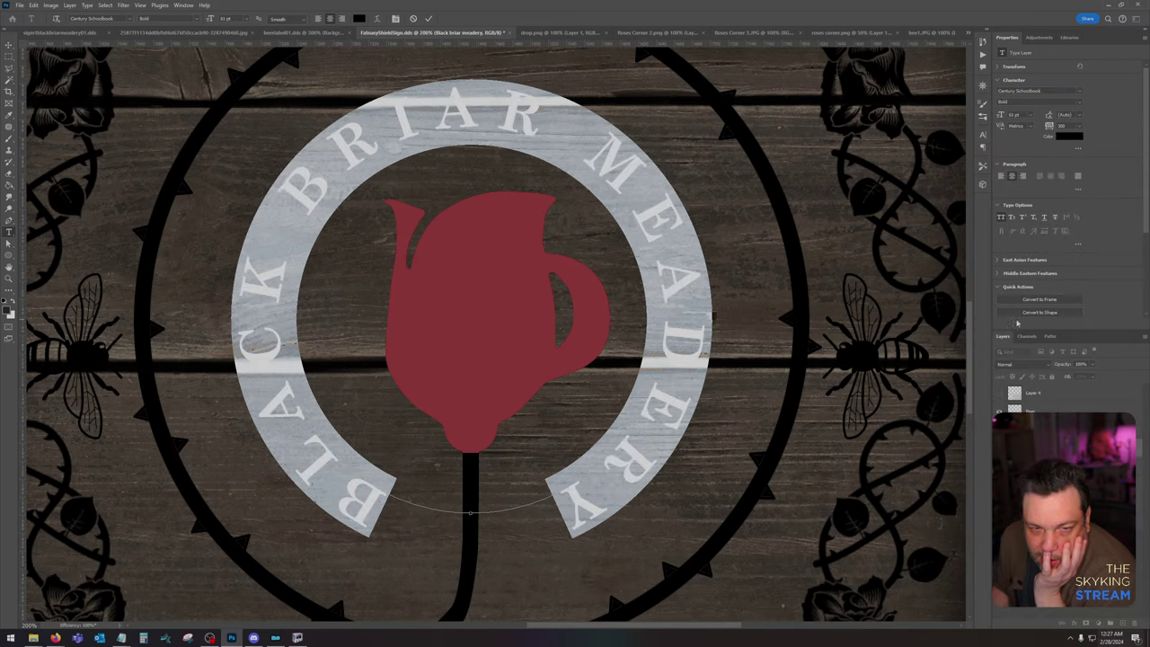
click(595, 189)
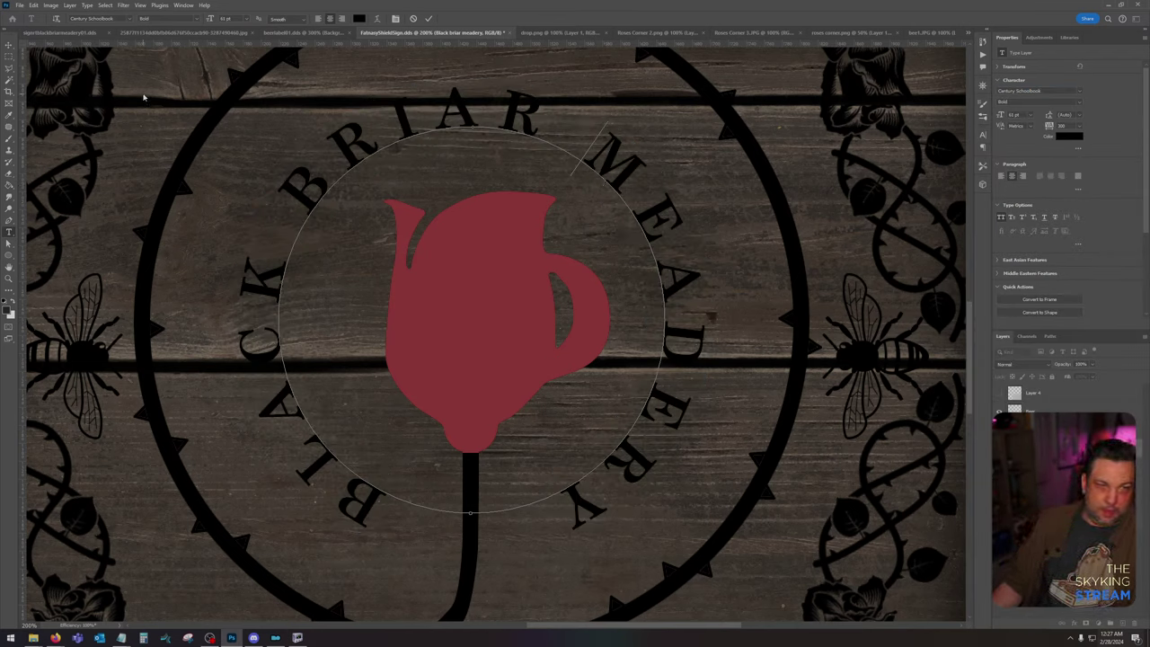
click(10, 44)
Step: Recolour the circular lettering with the red sampled from the jug and commit the text
key(ctrl+minus)
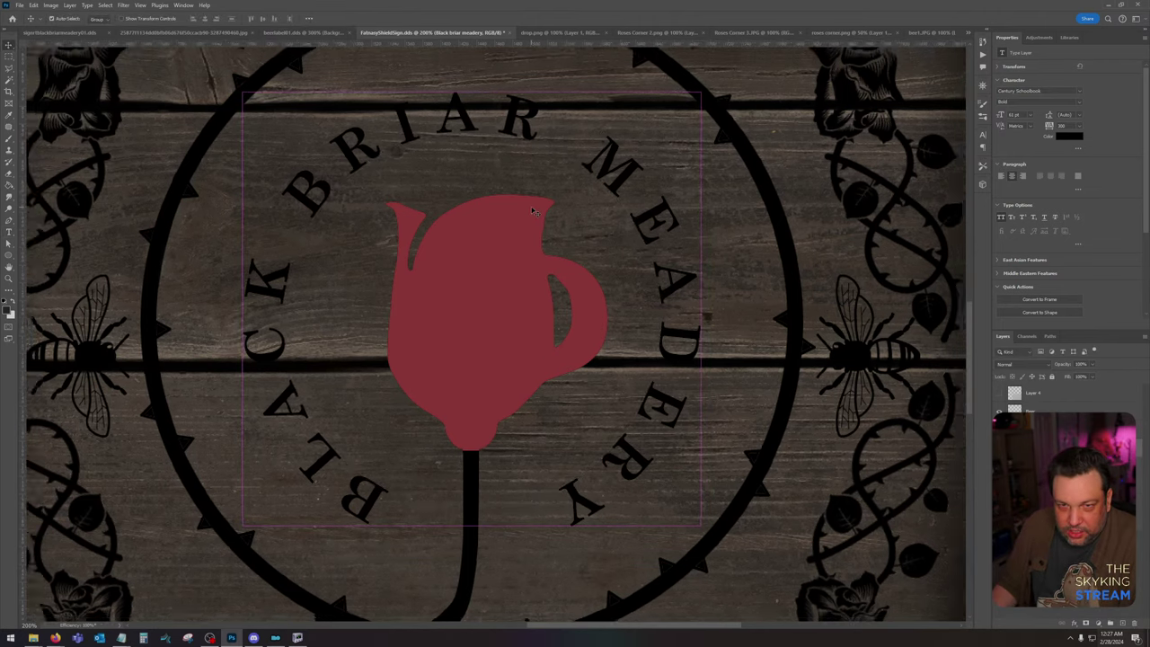
key(ctrl+minus)
key(ctrl+minus)
key(ctrl+plus)
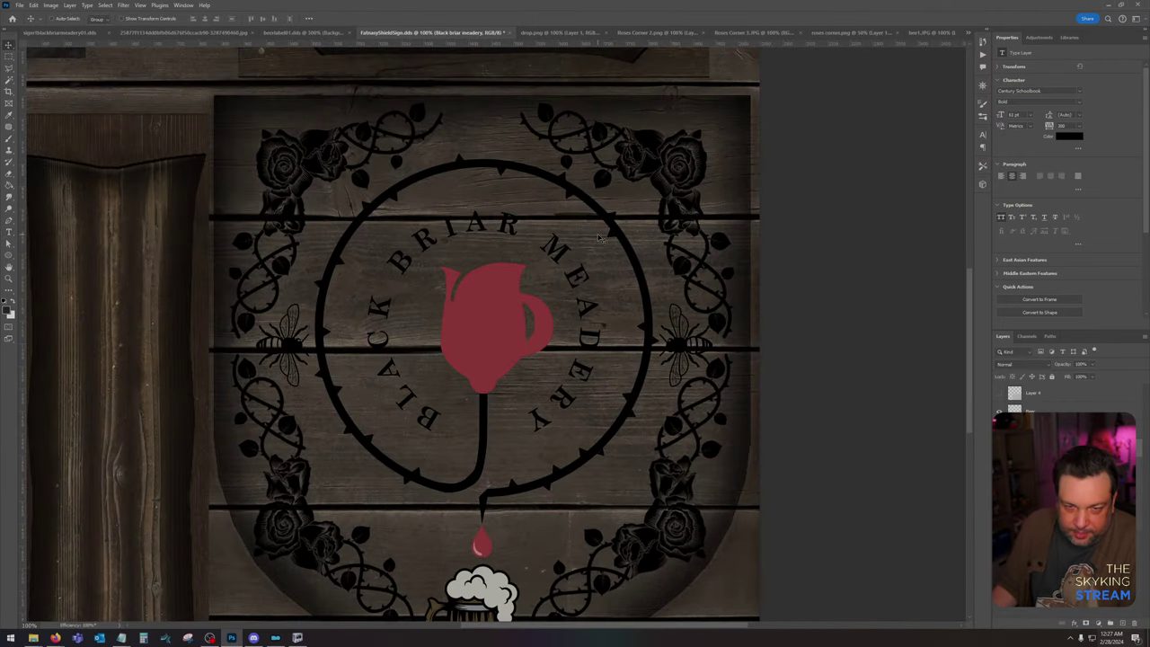
click(9, 232)
triple_click(375, 308)
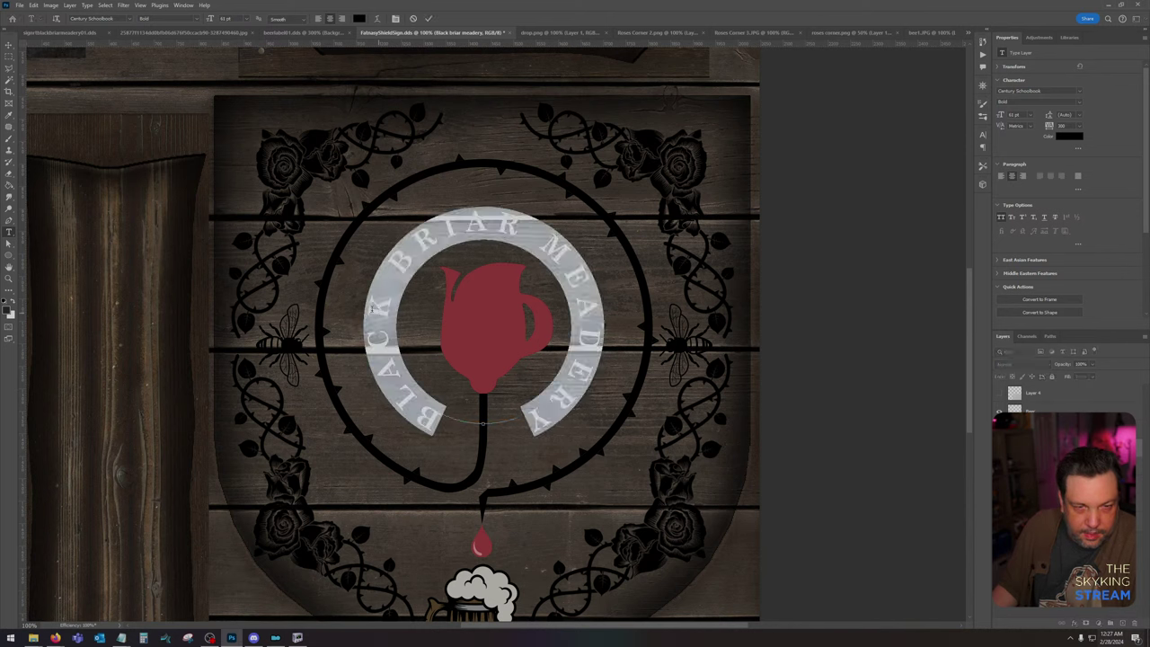
click(1070, 136)
click(490, 320)
click(324, 375)
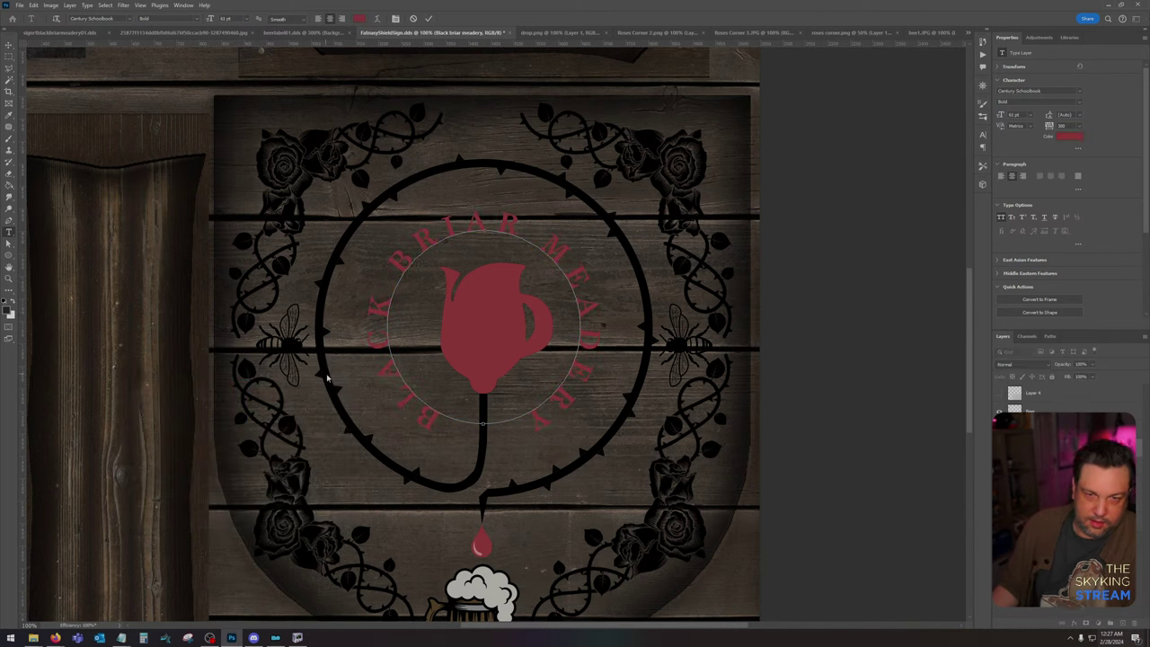
click(10, 44)
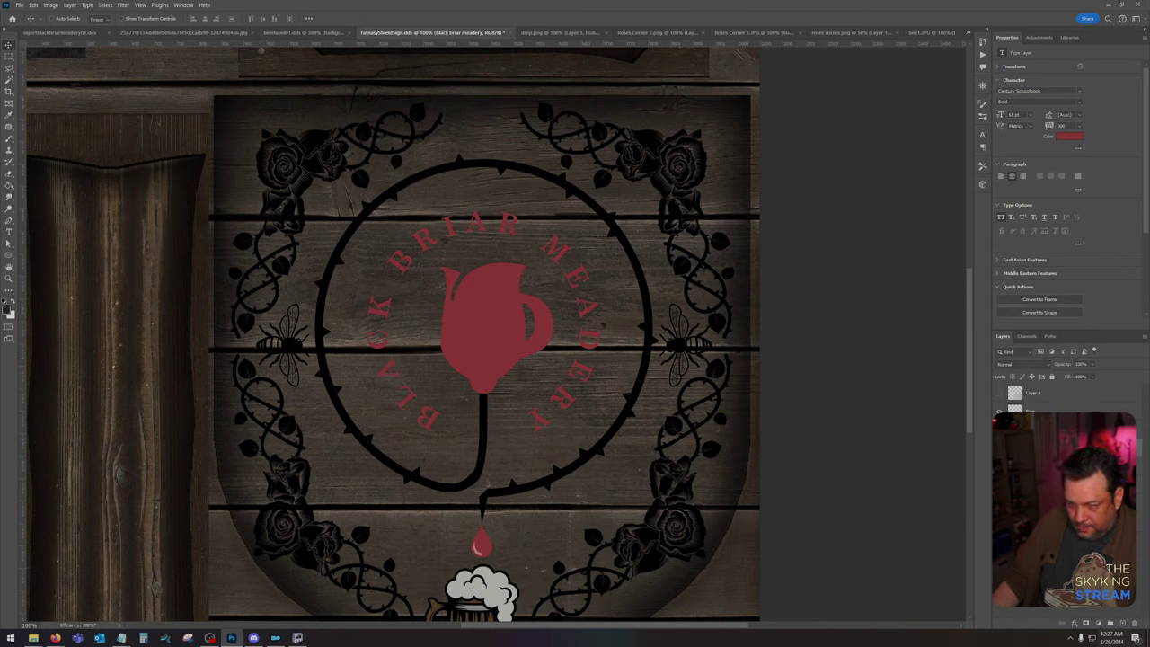
Step: Set the blend mode of the layer holding the jug and drop to Overlay
click(1061, 500)
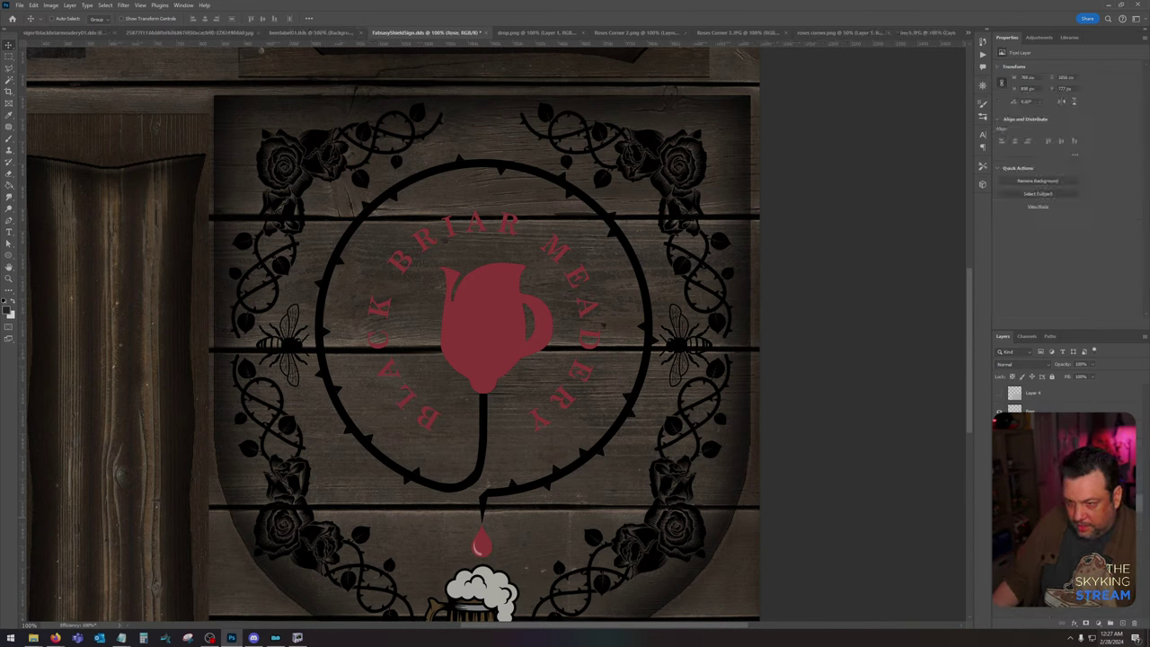
click(1012, 364)
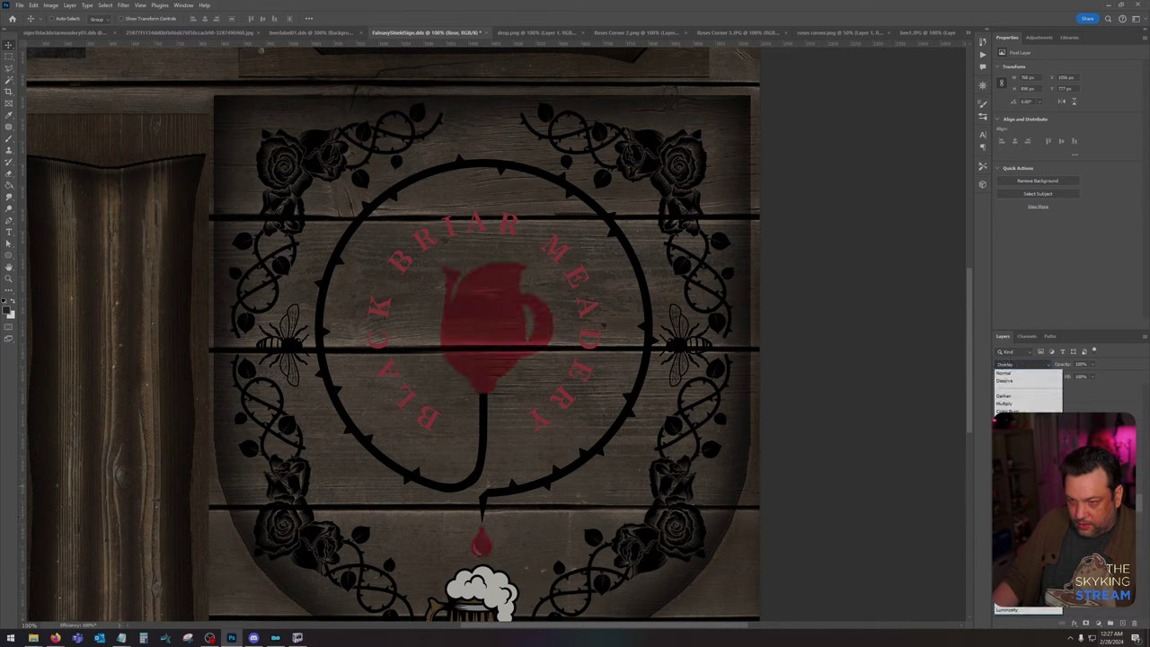
click(1011, 488)
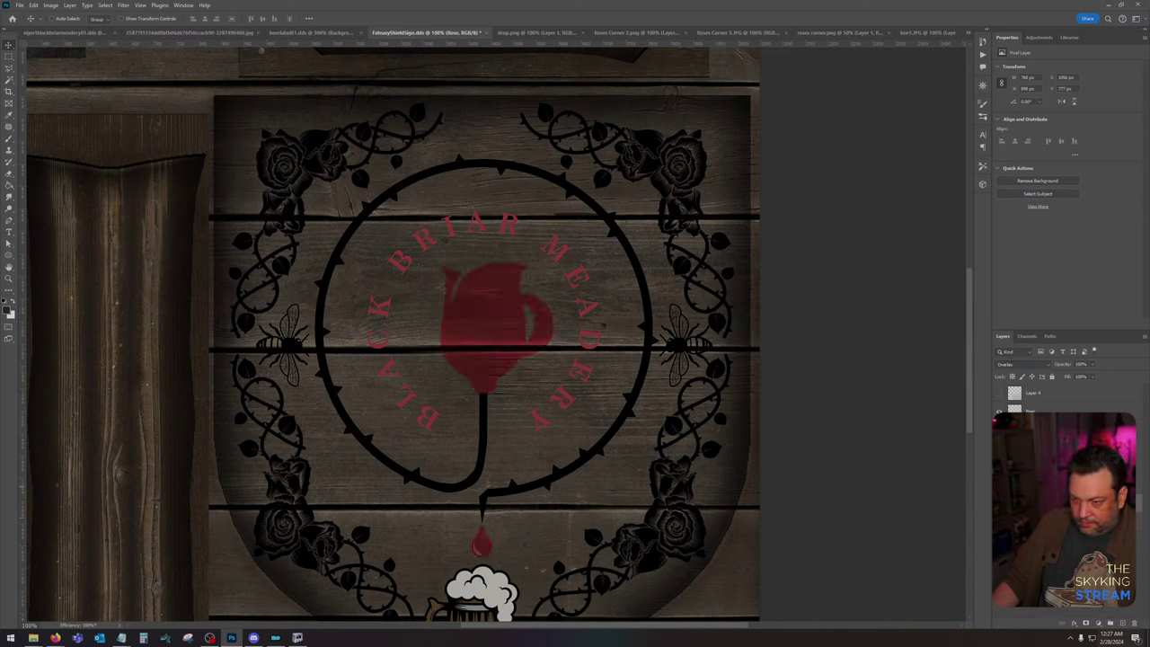
Step: Select the jug shape with the Magic Wand, fill it with the black foreground colour and deselect
click(9, 80)
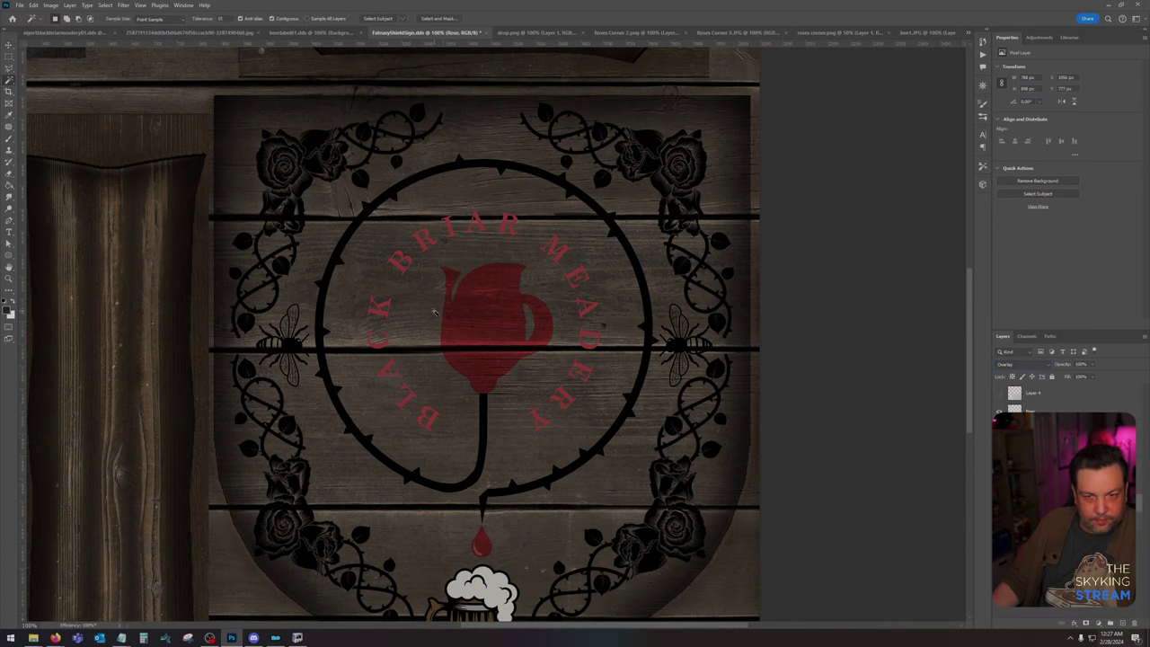
click(438, 312)
key(alt+BackSpace)
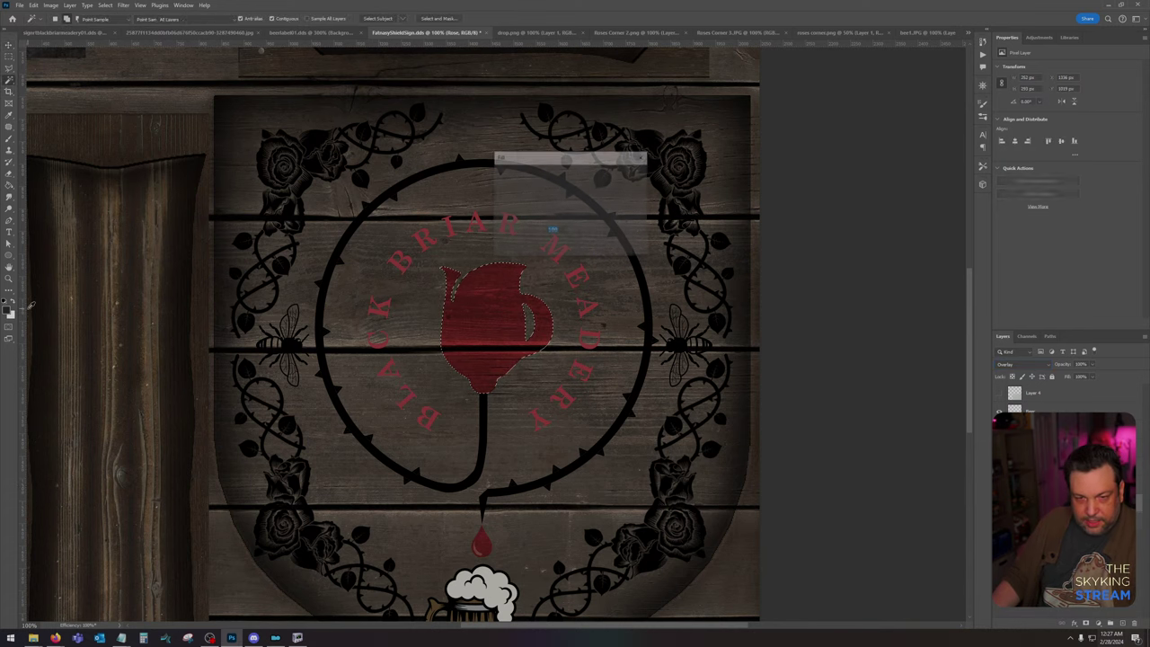
key(ctrl+d)
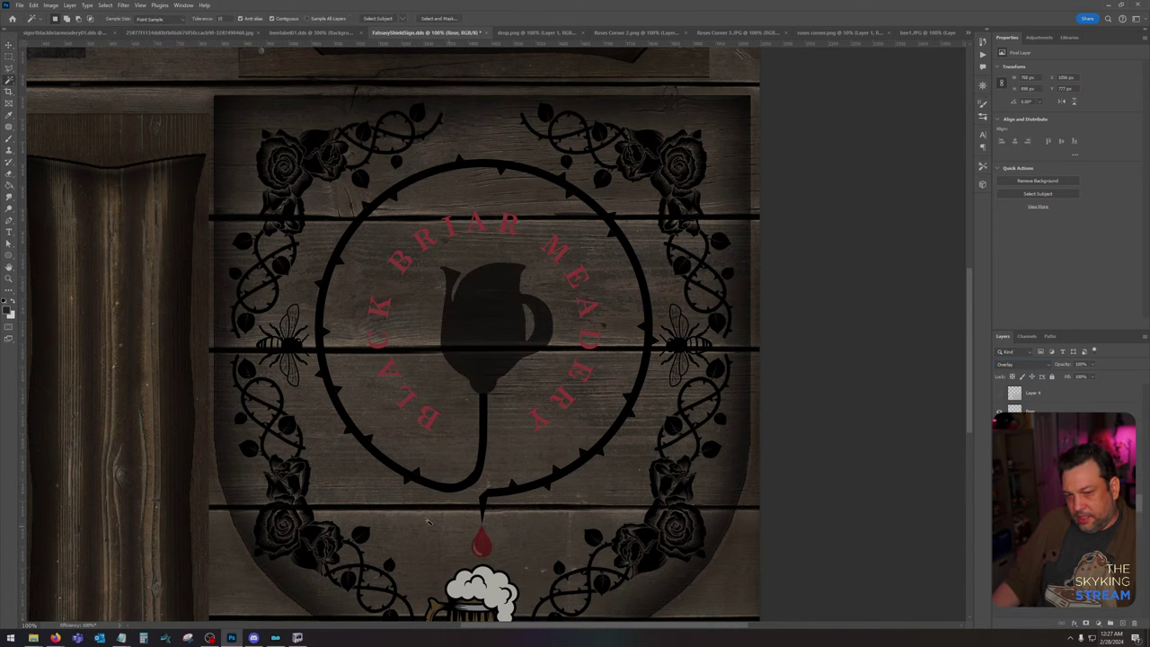
Step: Set the blend mode of the circular Black Briar Meadery text layer to Overlay
drag(592, 484, 586, 394)
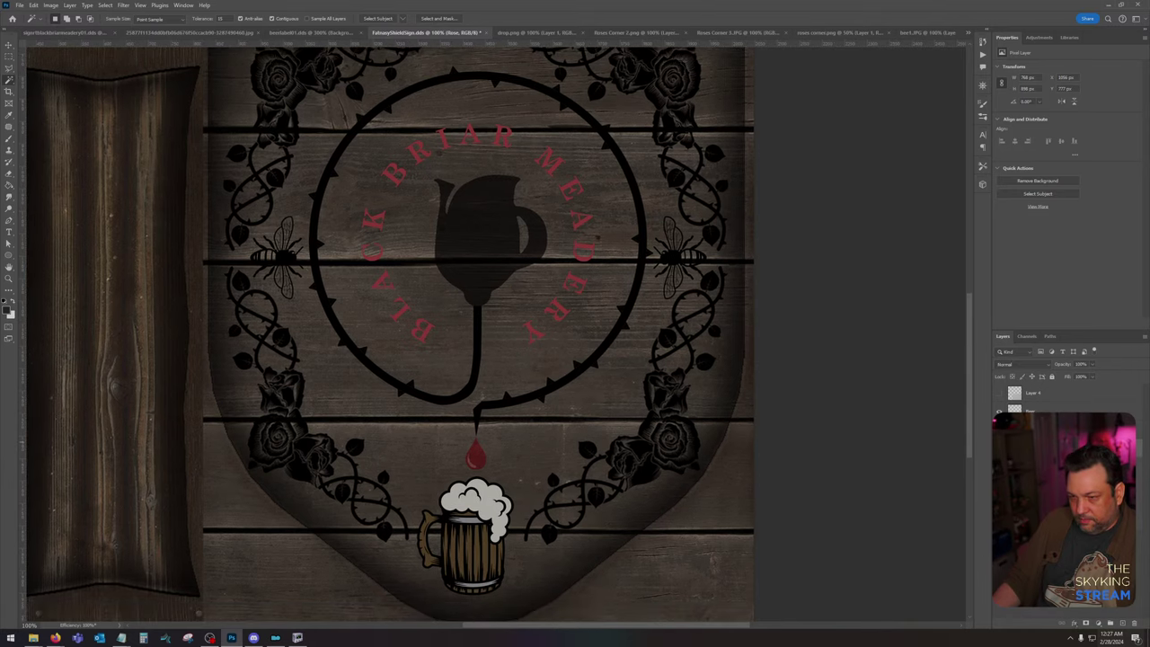
click(1042, 442)
click(1022, 364)
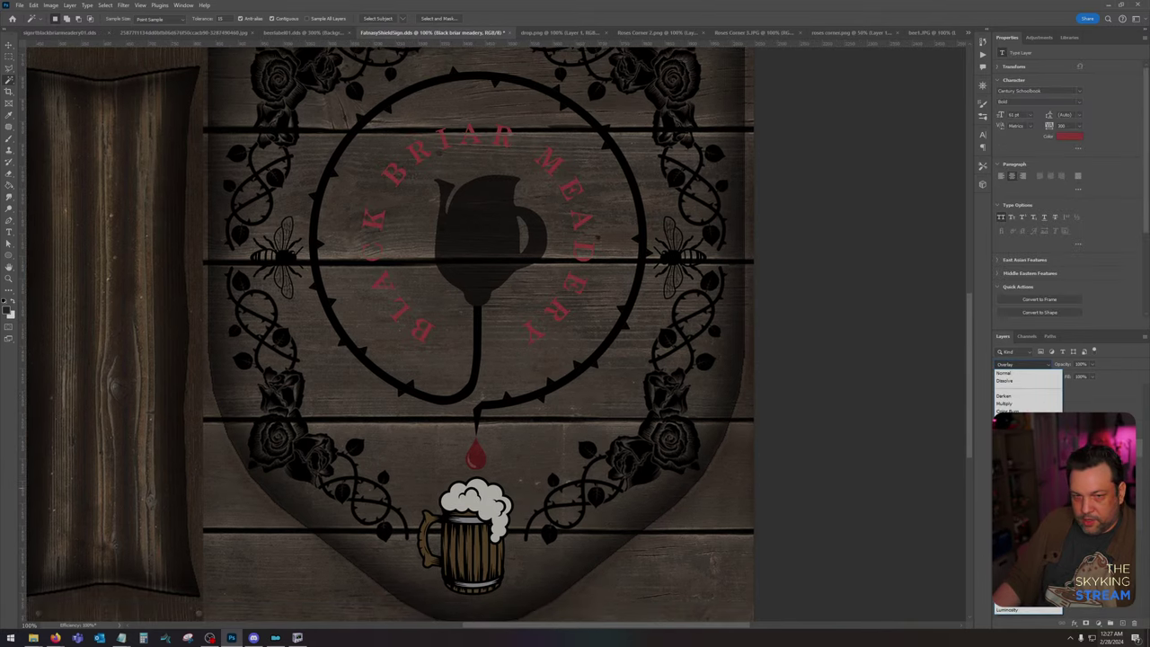
click(1016, 487)
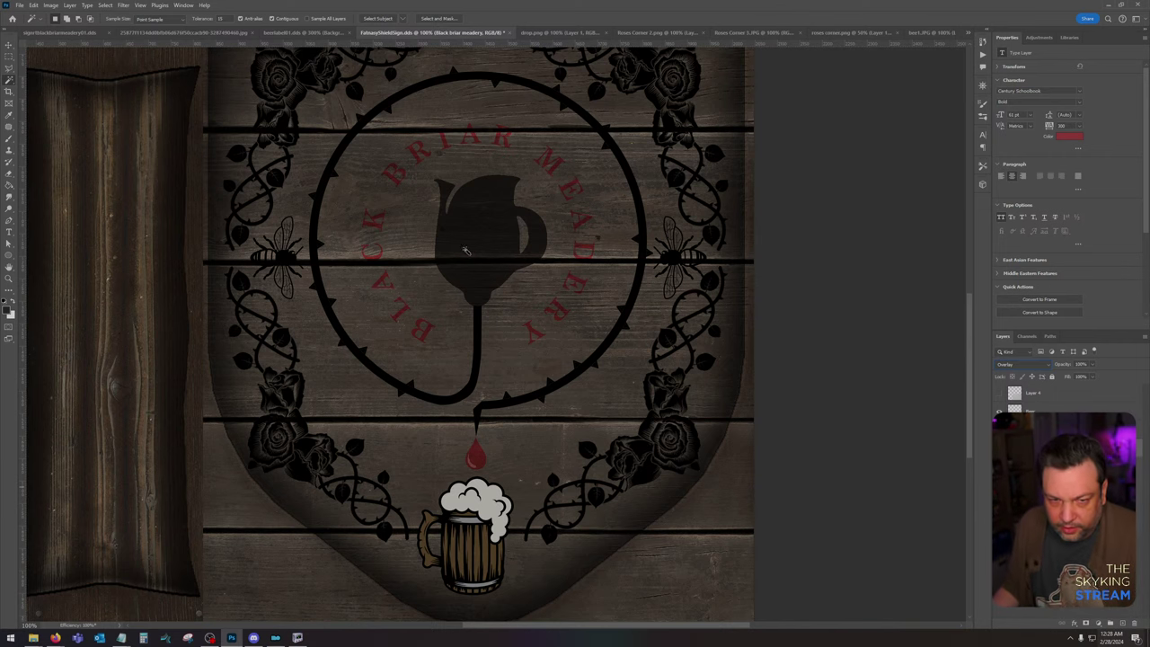
Step: Try to lighten the jug and briar circle layer with Curves by raising the black point to an output of about 41
drag(603, 270, 676, 325)
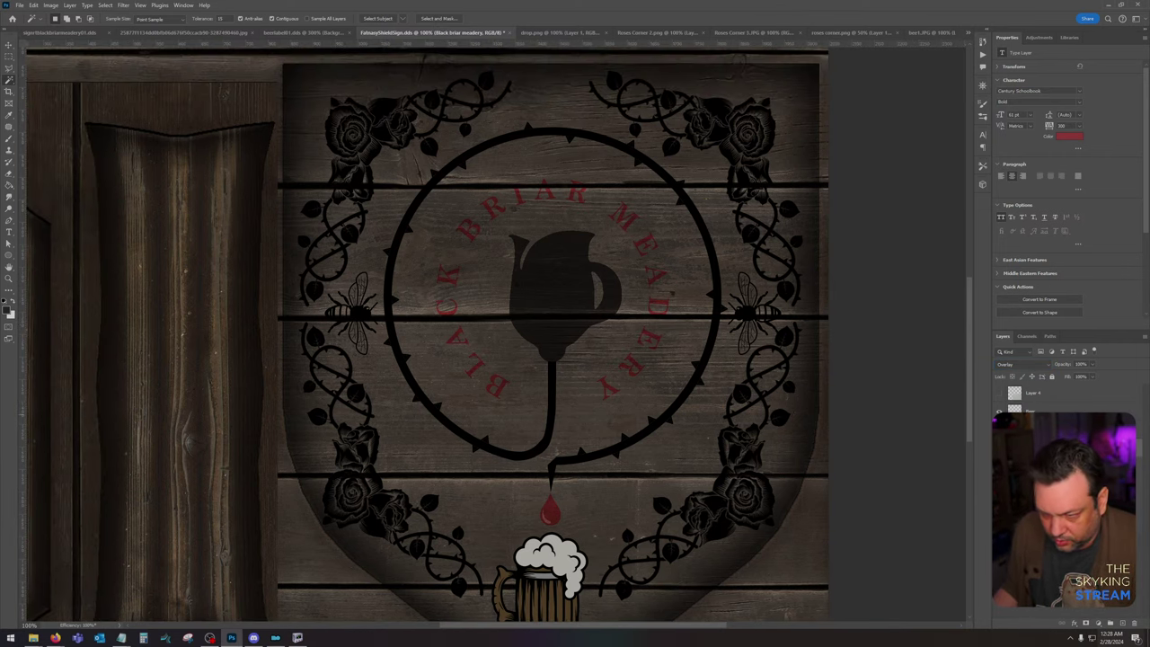
click(1000, 465)
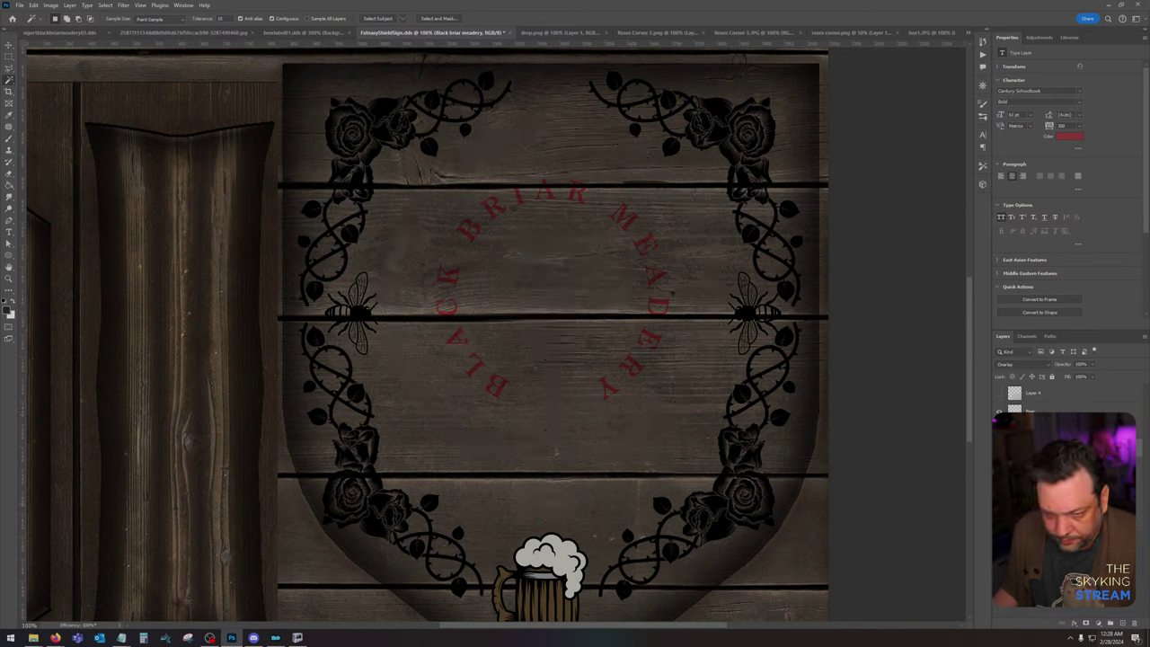
click(1000, 465)
click(1043, 501)
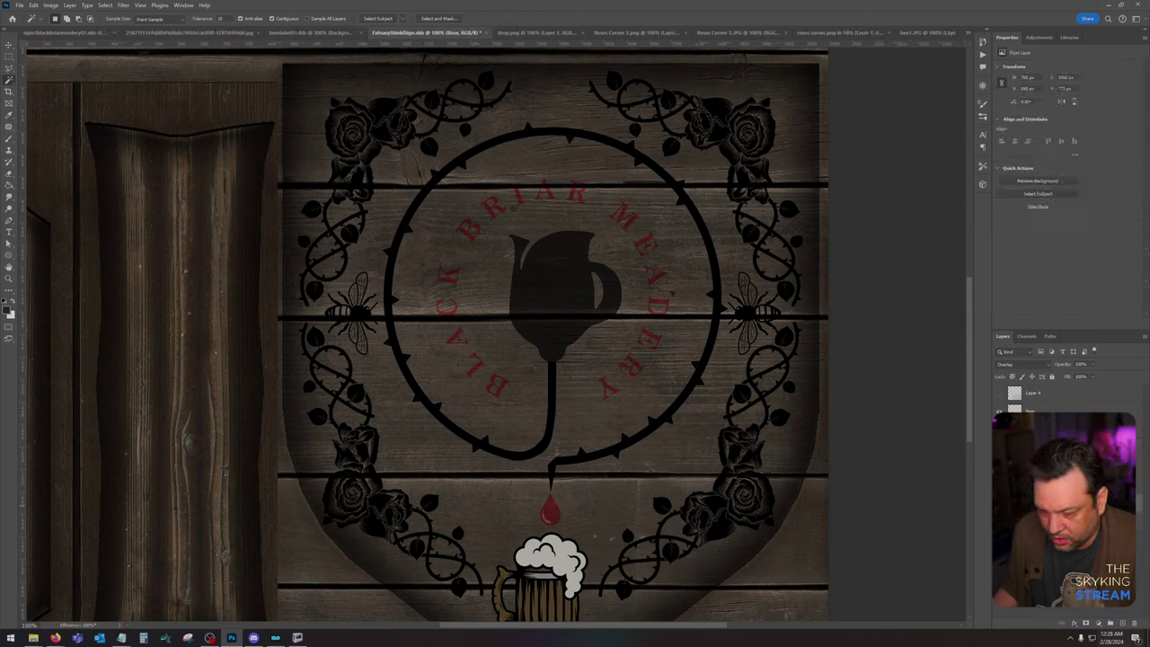
key(ctrl+m)
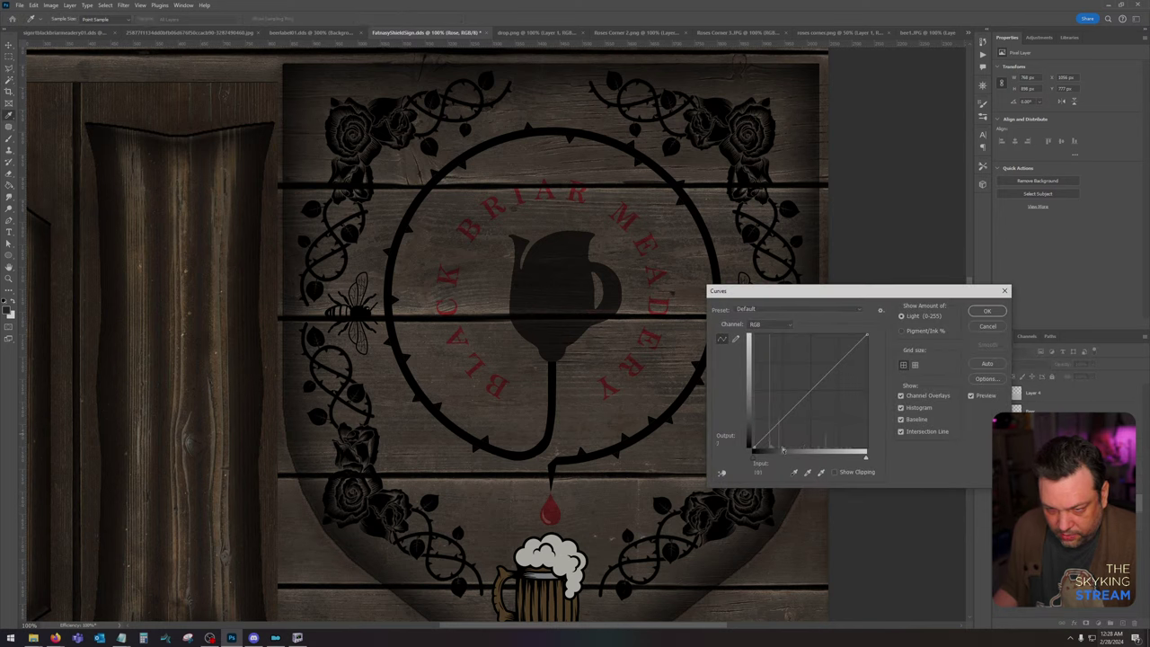
click(809, 391)
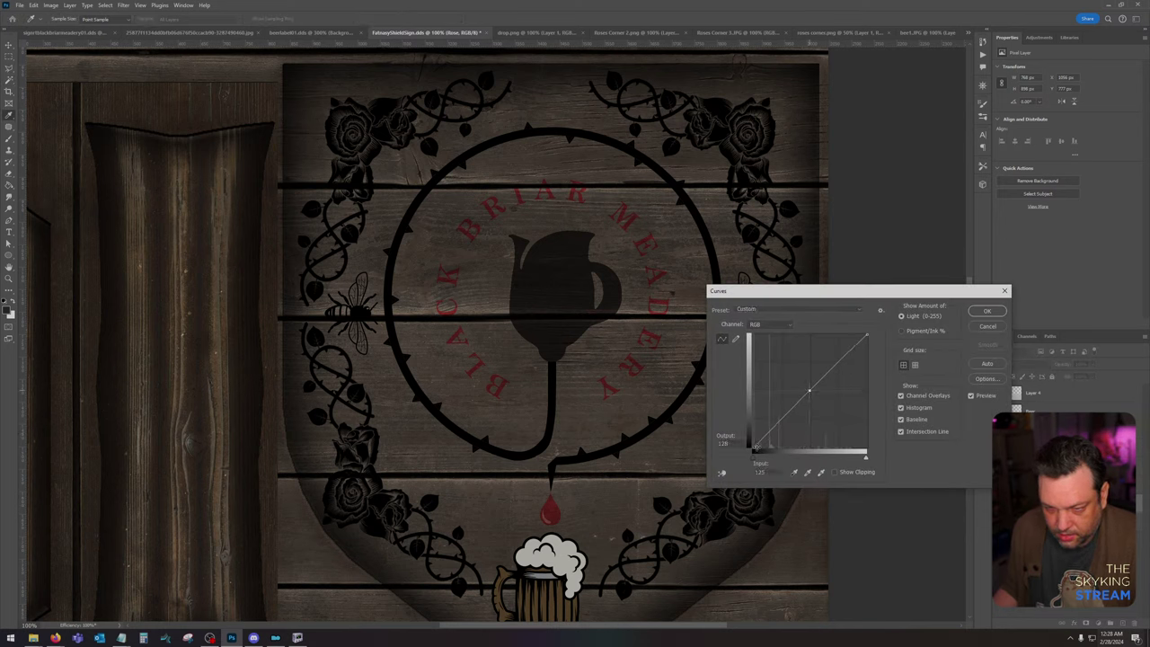
mouse_move(755, 447)
mouse_down()
mouse_move(753, 415)
mouse_move(746, 428)
mouse_up()
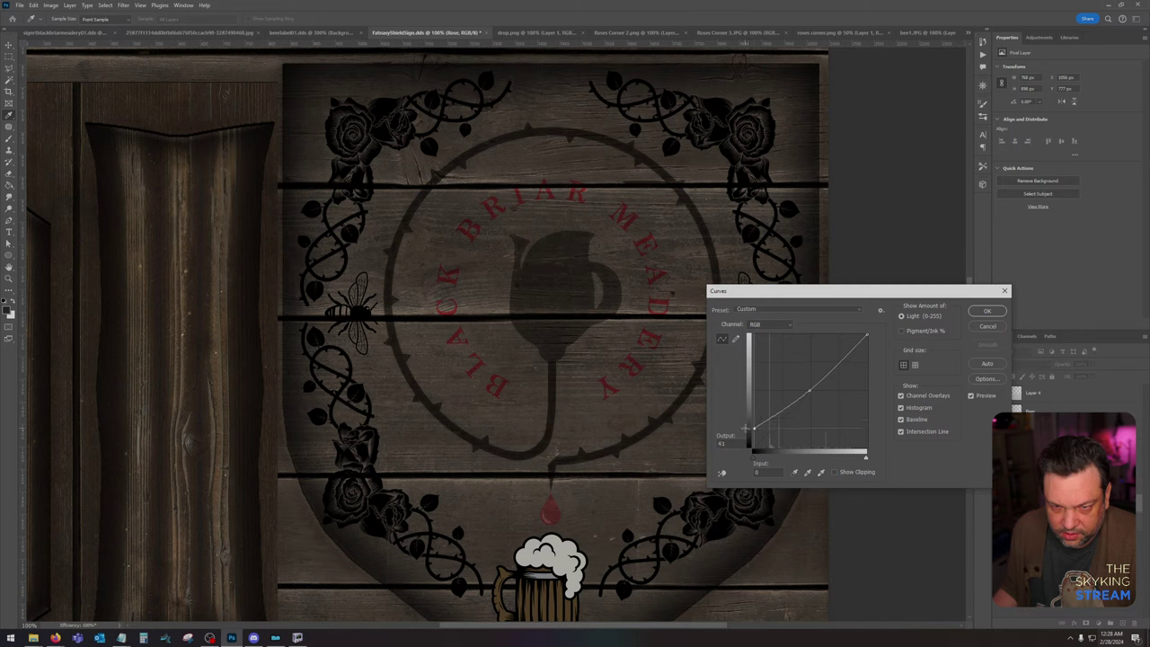
click(986, 312)
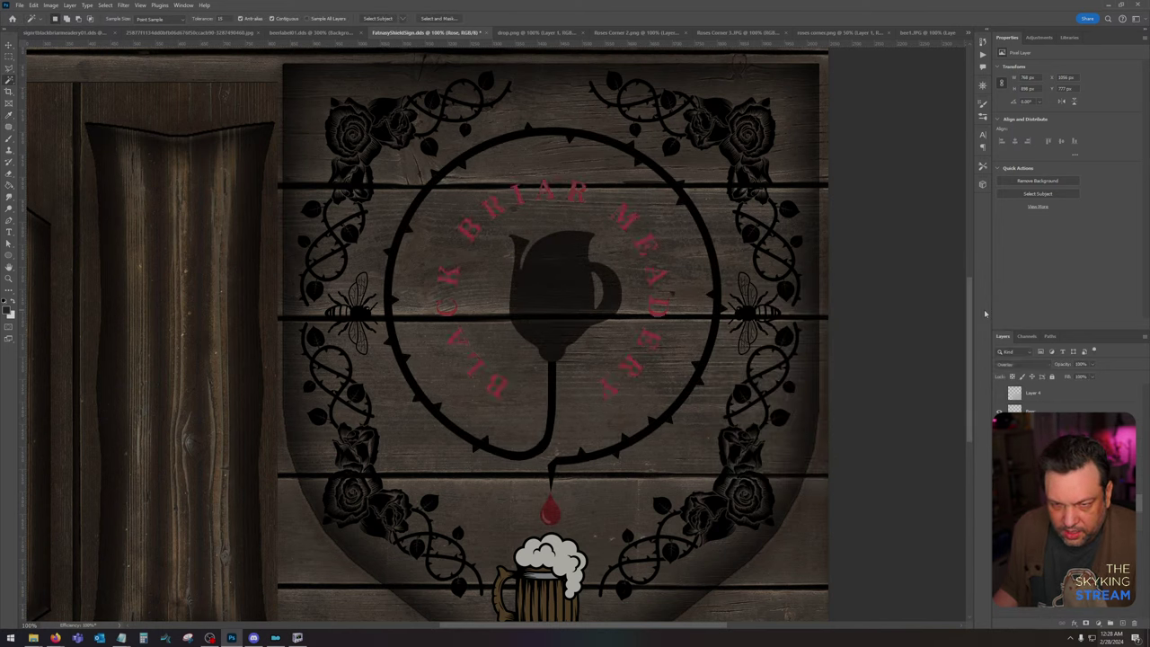
Step: Copy the jug onto its own layer, set that layer to Overlay and merge it with the briar circle layer
key(ctrl+c)
key(ctrl+v)
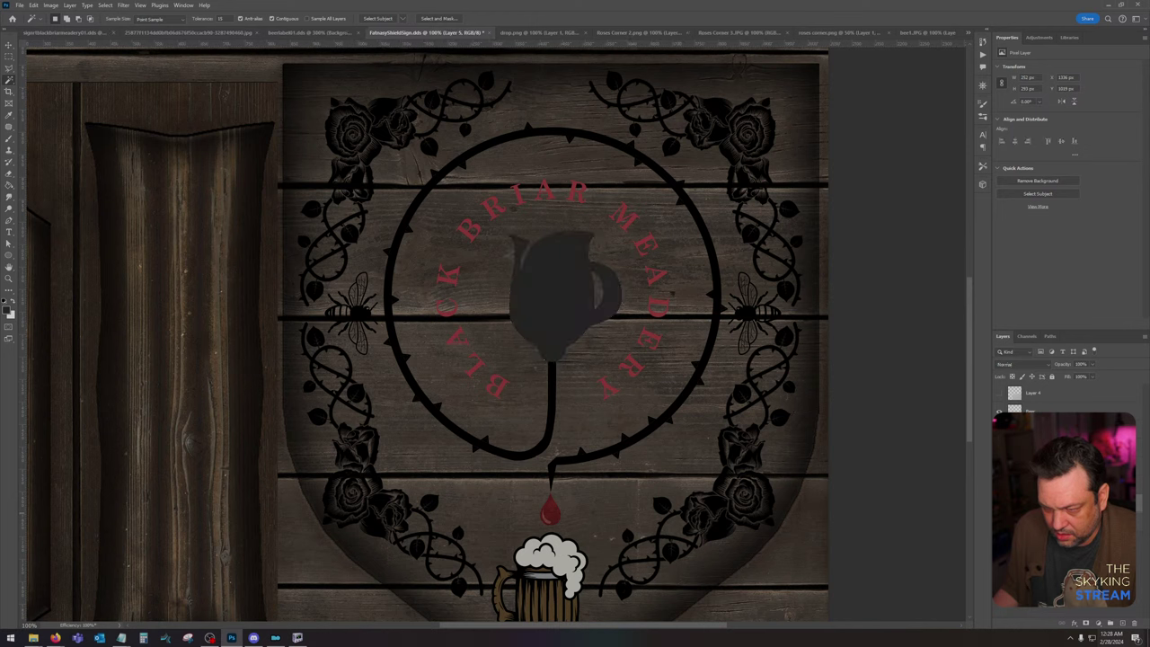
click(1022, 364)
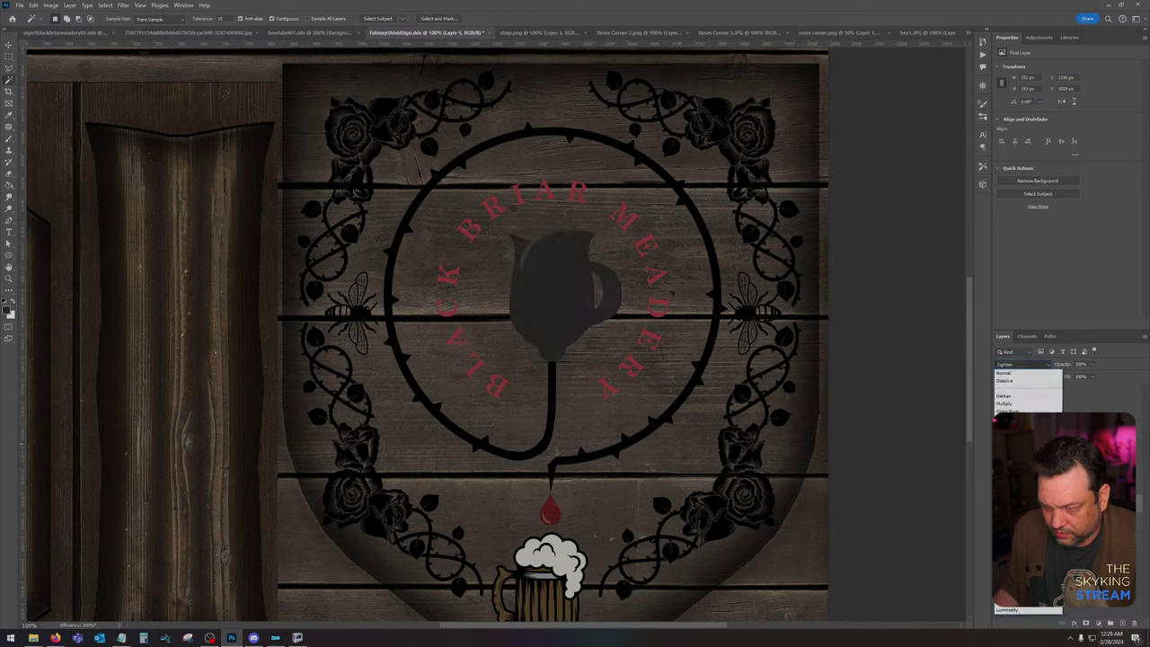
click(1006, 487)
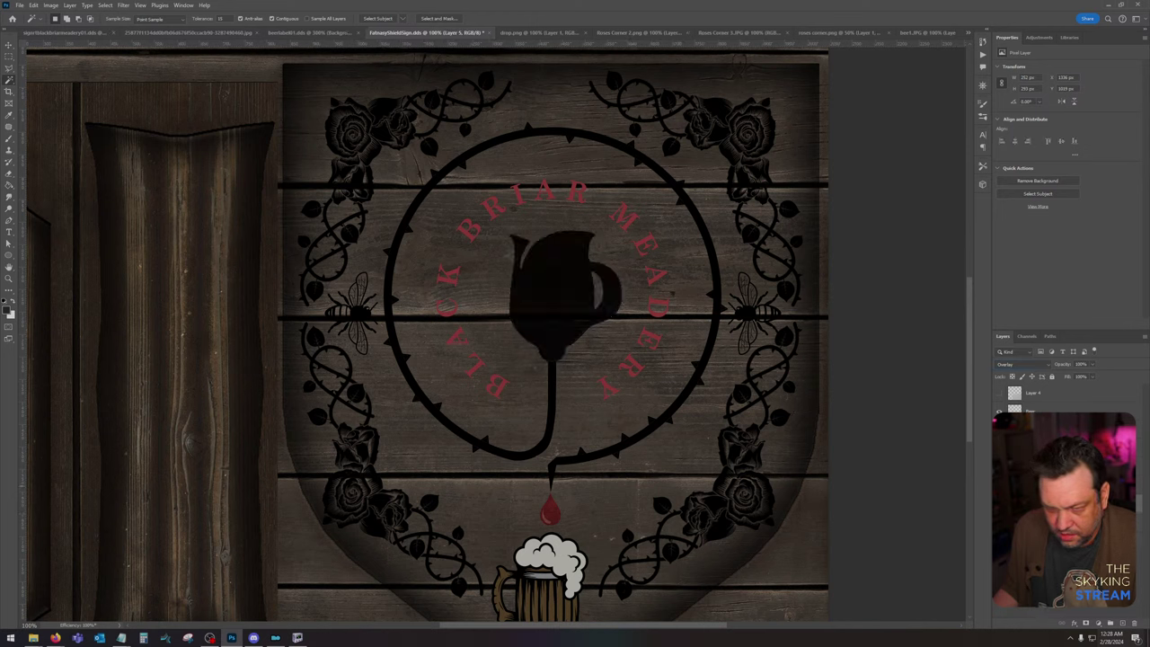
shift+click(1050, 518)
right_click(1050, 519)
click(1074, 358)
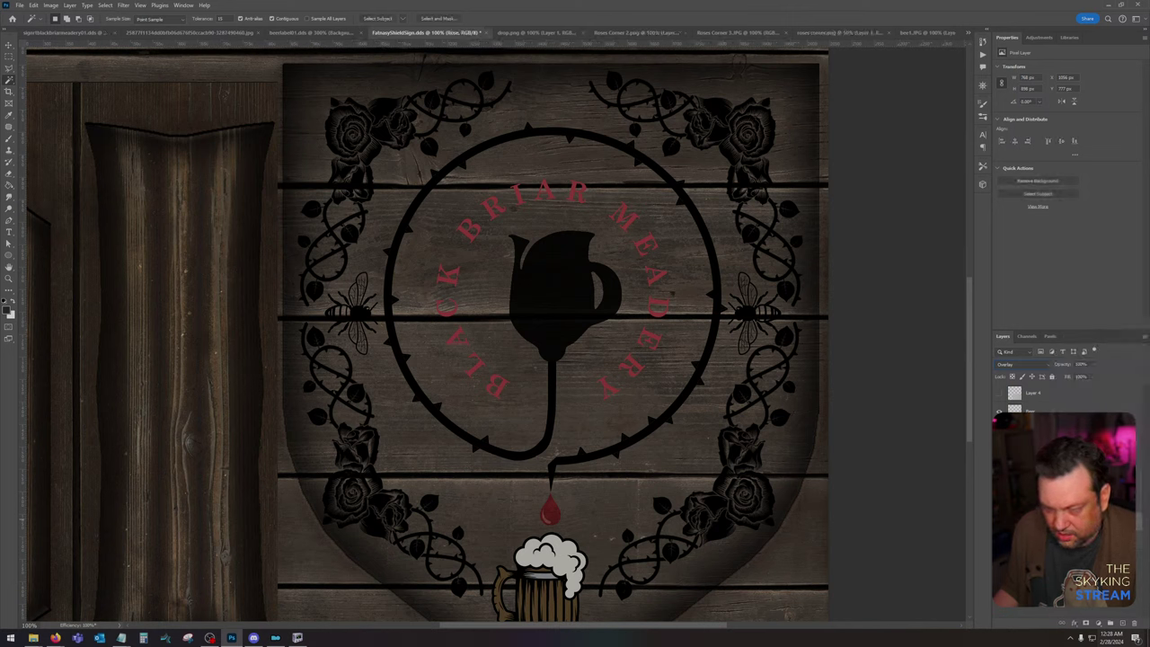
Step: Try a Levels adjustment on the jug and briar circle layer and undo the last two changes
key(ctrl+l)
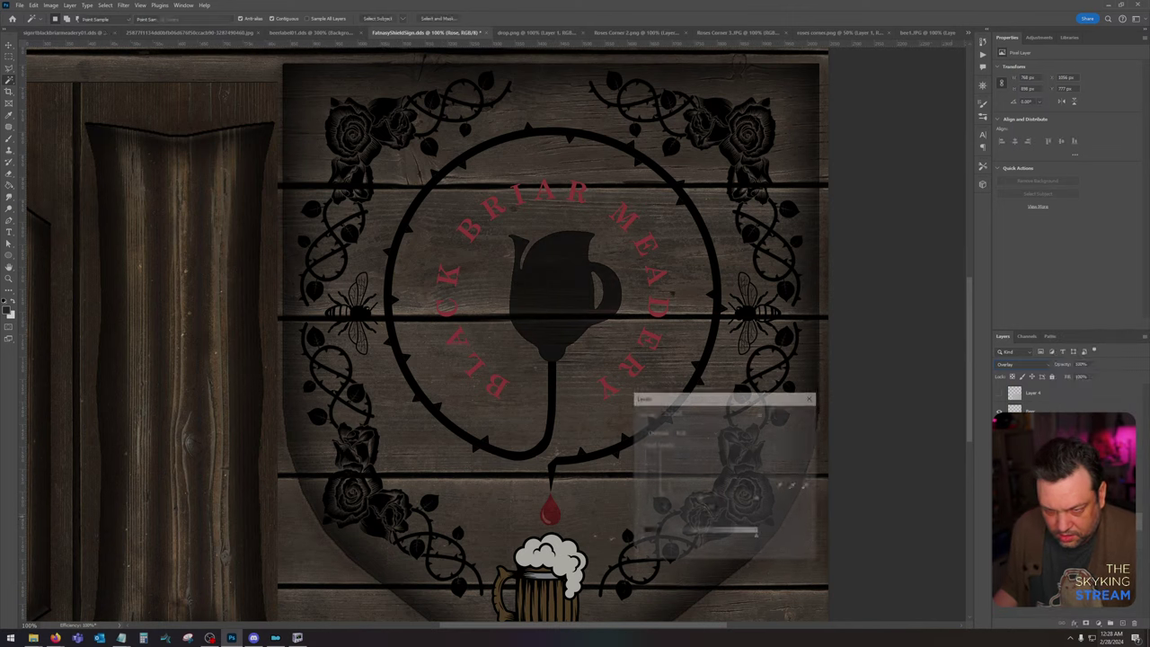
click(795, 433)
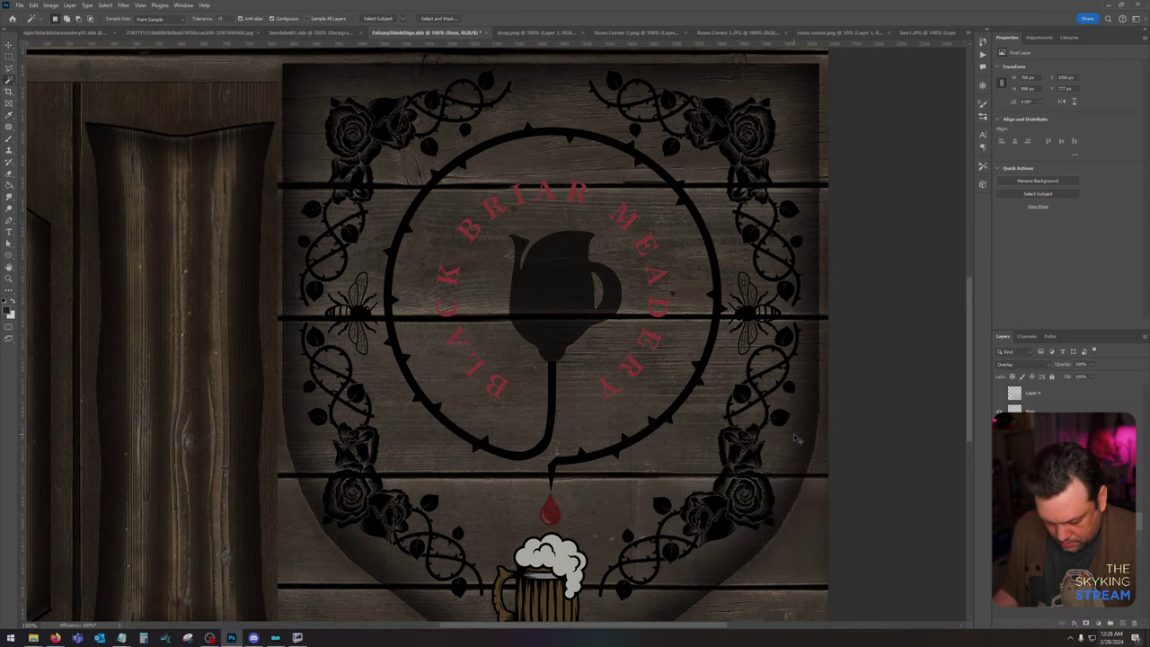
key(ctrl+z)
key(ctrl+z)
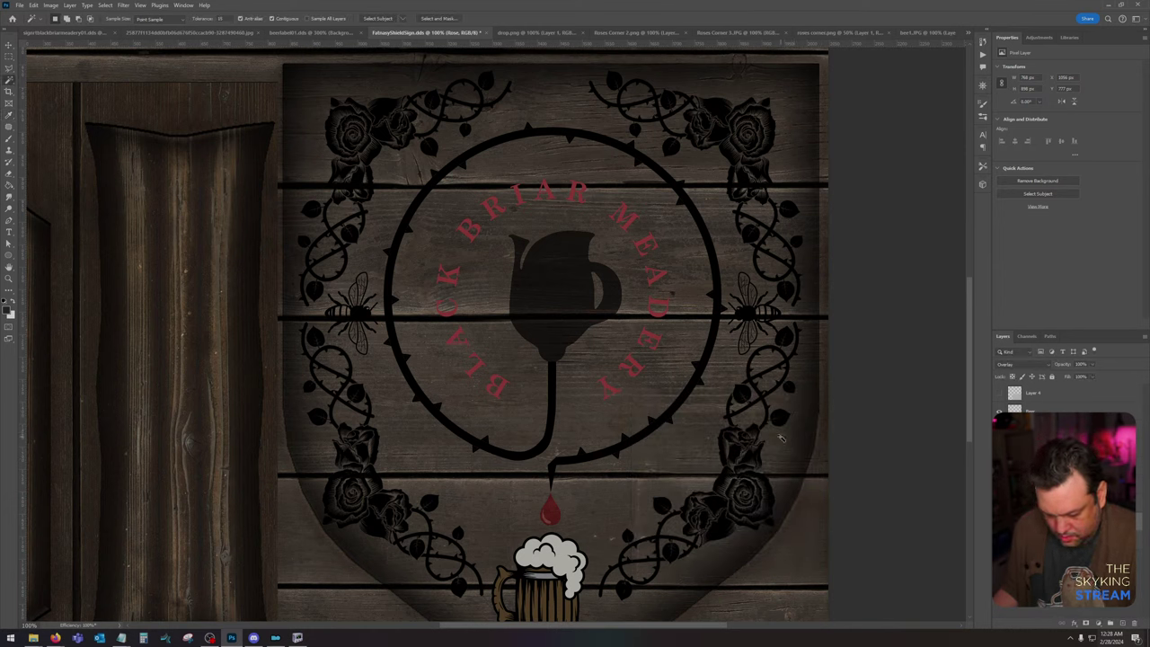
Step: Lighten the jug and briar circle layer with Curves, raising the black point to an output of 39
key(ctrl+m)
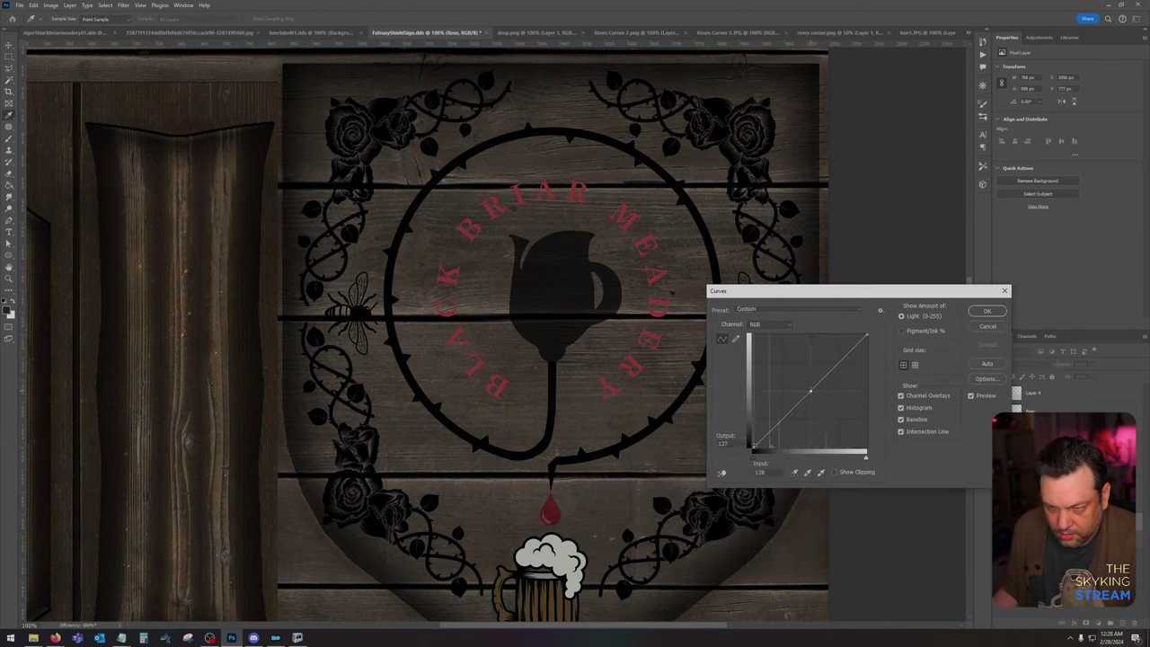
mouse_move(753, 449)
mouse_down()
mouse_move(752, 421)
mouse_move(753, 430)
mouse_up()
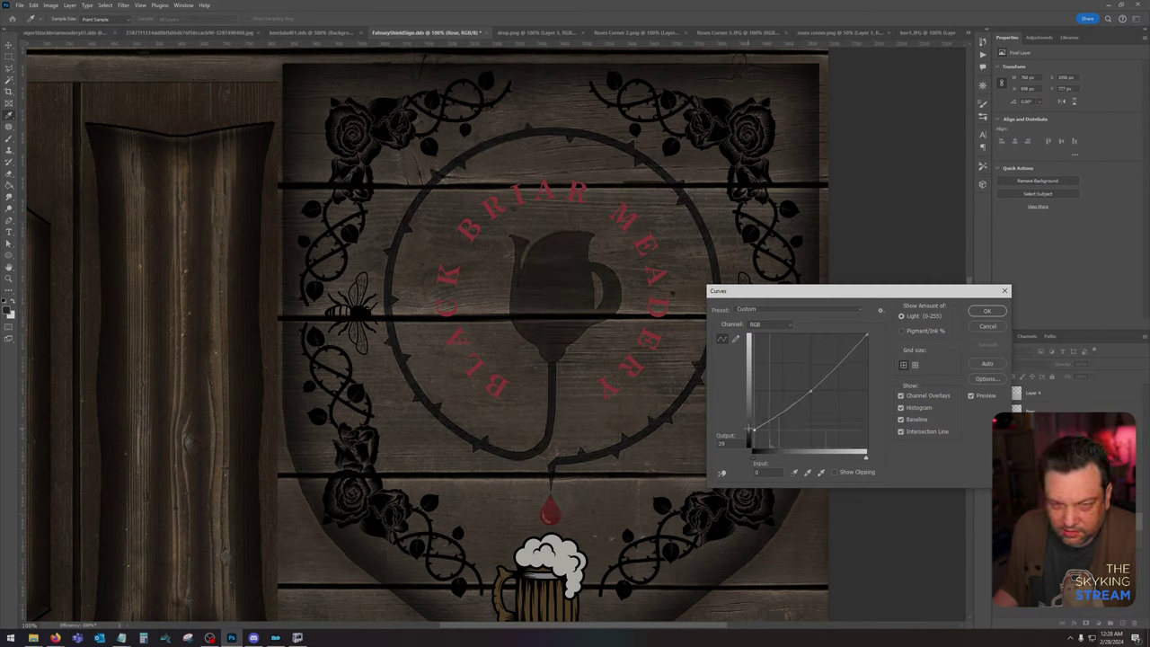
click(988, 311)
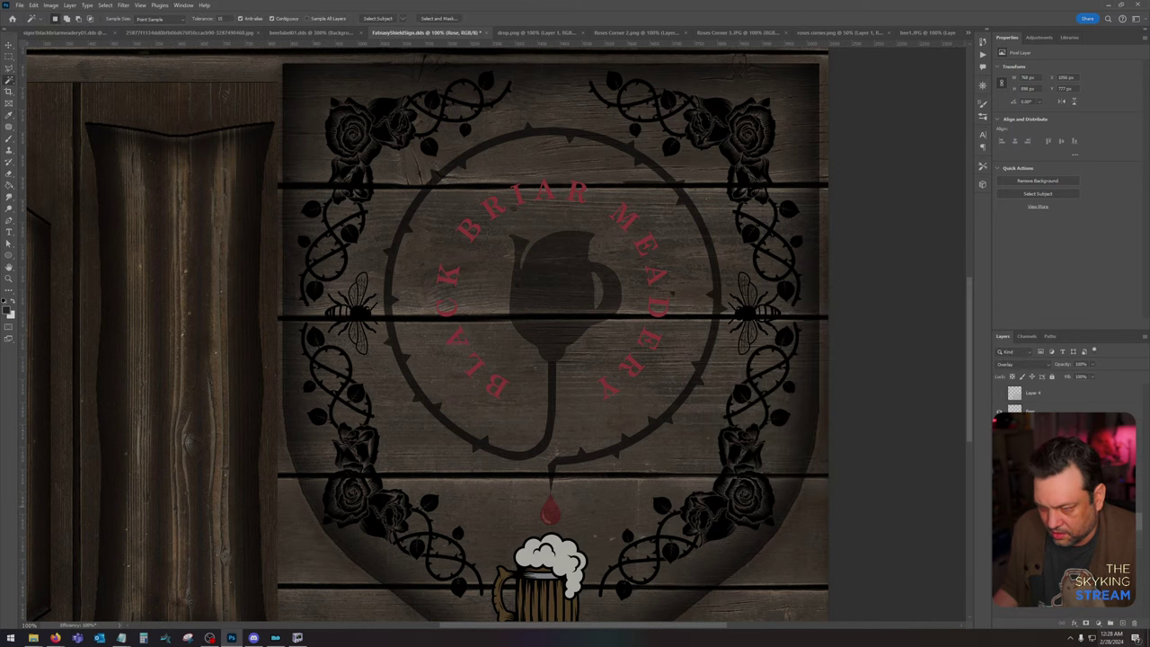
Step: Delete the lightened jug from the briar circle layer and paste the copied darker jug as a separate Overlay layer
key(Delete)
key(ctrl+d)
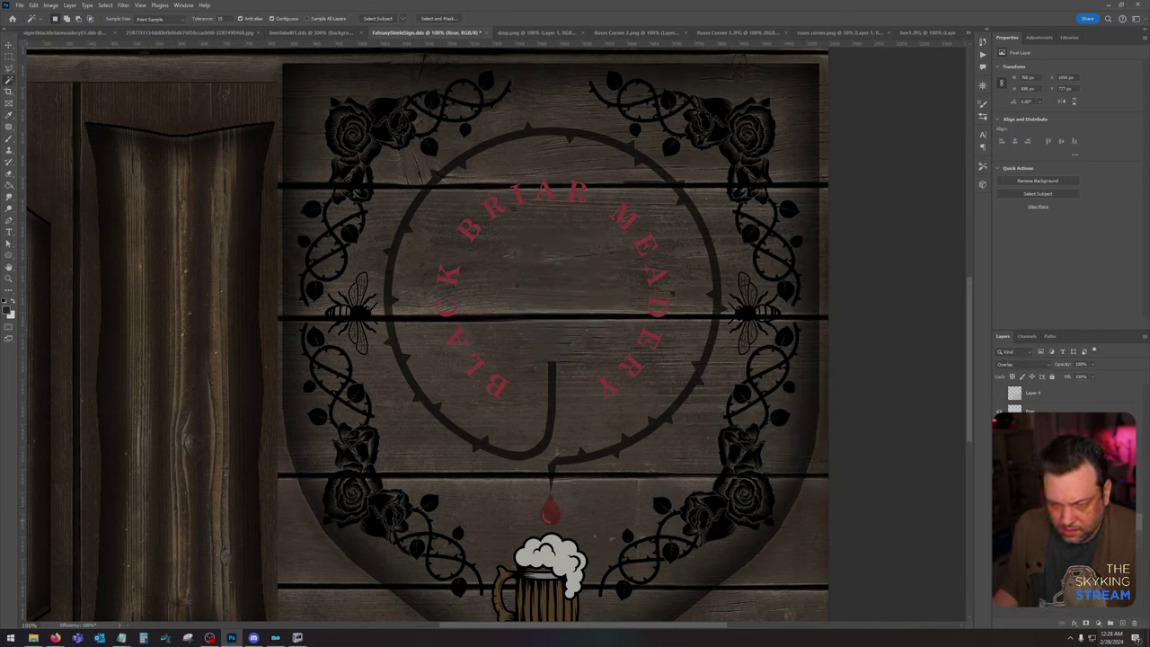
key(ctrl+v)
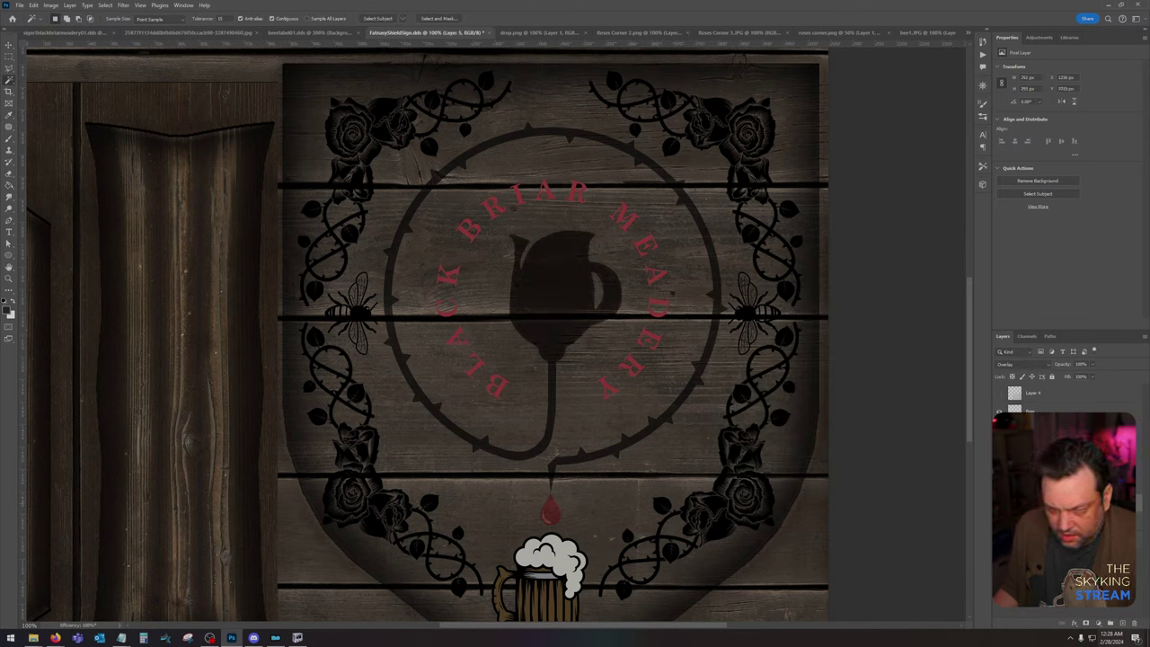
click(1061, 521)
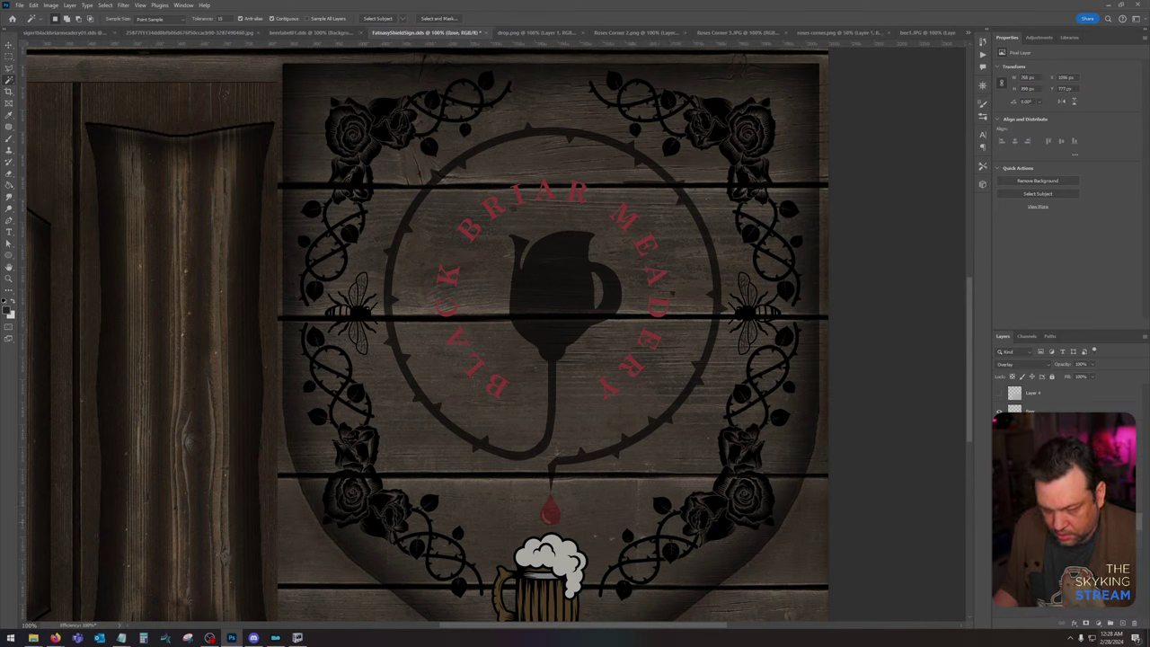
key(ctrl+z)
Step: Apply Curves to the pasted jug layer with a midpoint at input 126, output 129, keeping the black point at 0
key(ctrl+m)
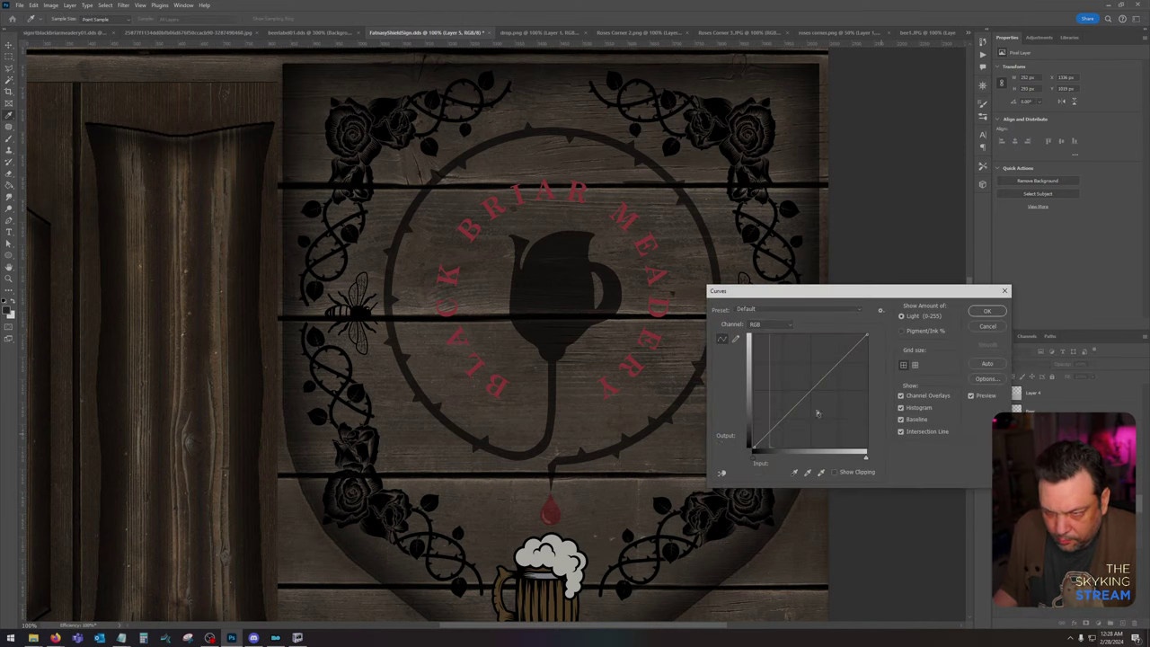
click(809, 390)
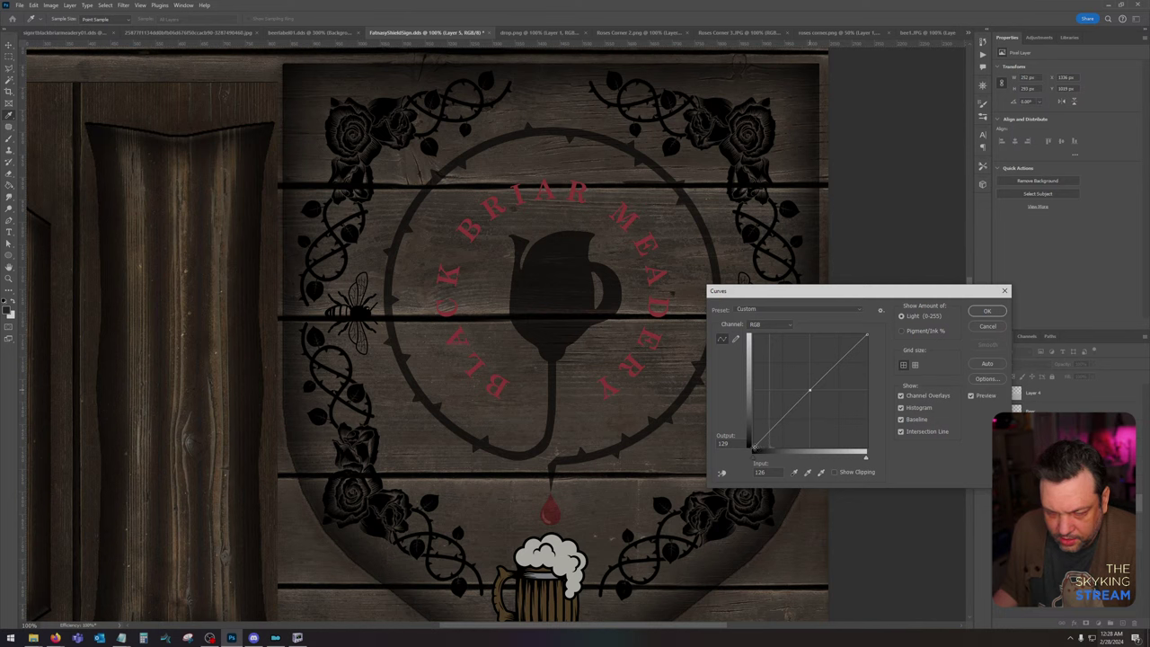
drag(755, 449, 754, 451)
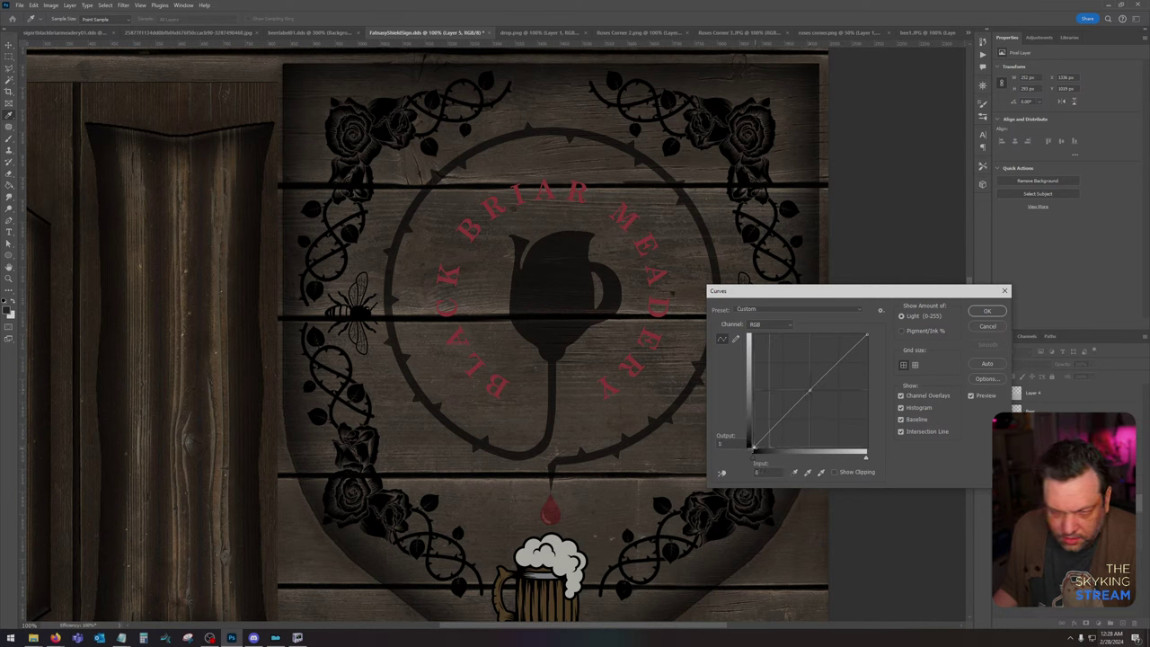
click(987, 311)
Step: Merge the pasted jug layer with the briar circle layer and set the merged layer's blend mode to Overlay
shift+click(1093, 524)
right_click(1093, 524)
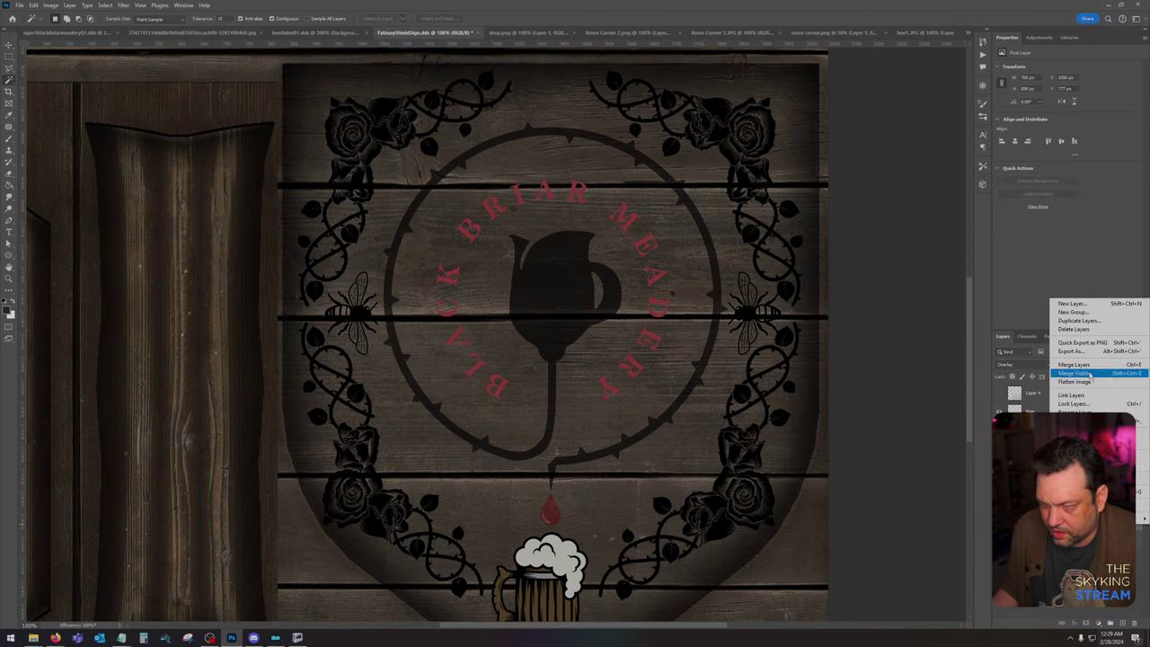
click(1075, 364)
click(1025, 364)
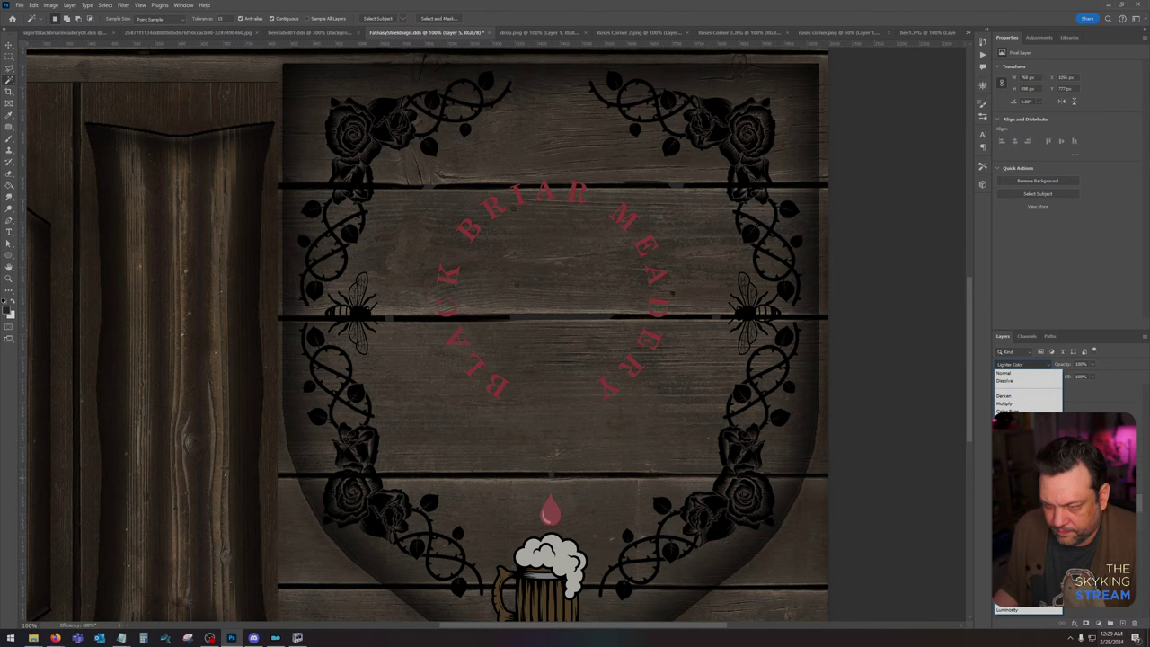
click(1025, 488)
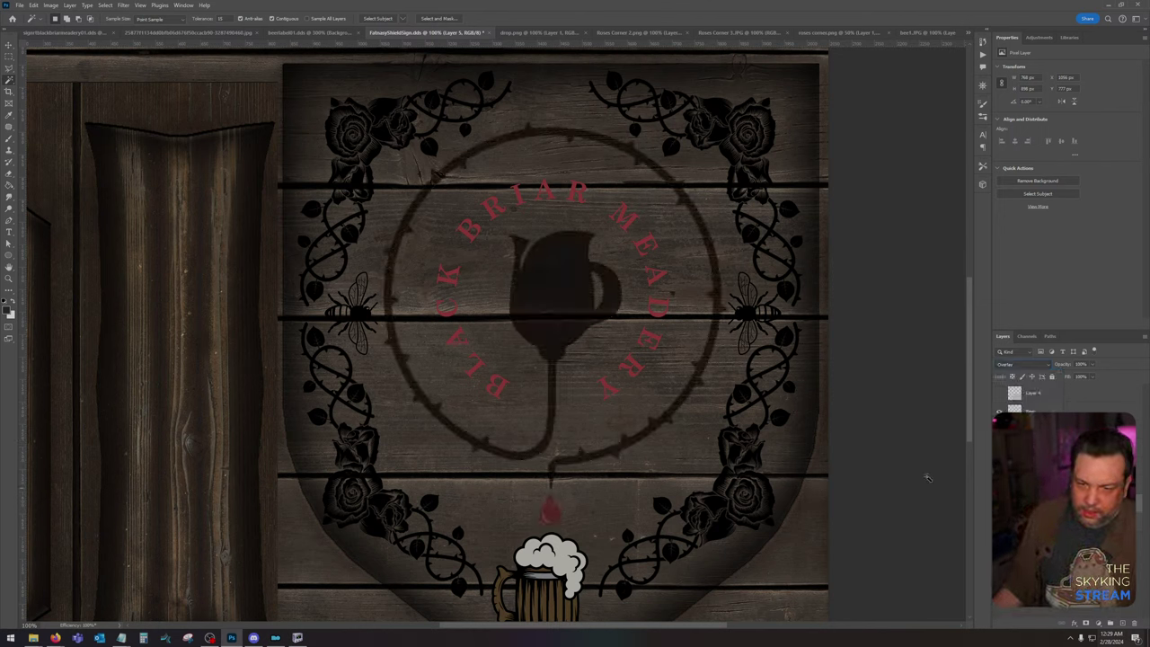
Step: Change the font of the circular Black Briar Meadery lettering to Gothic Manus
click(1061, 447)
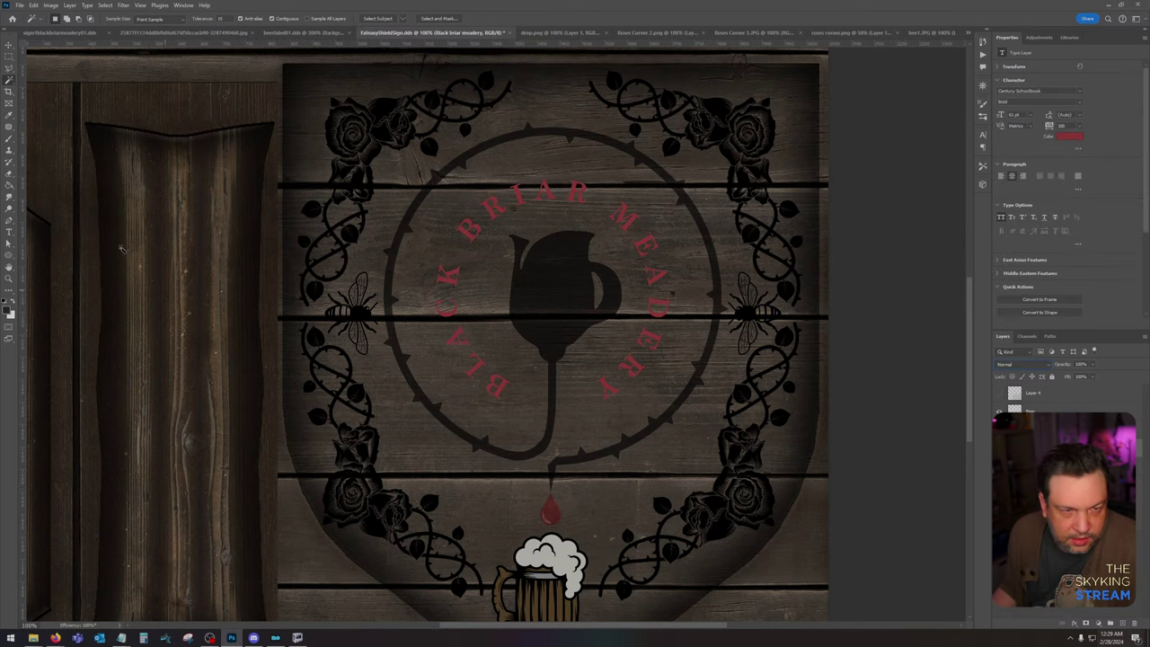
click(10, 231)
click(496, 209)
key(ctrl+a)
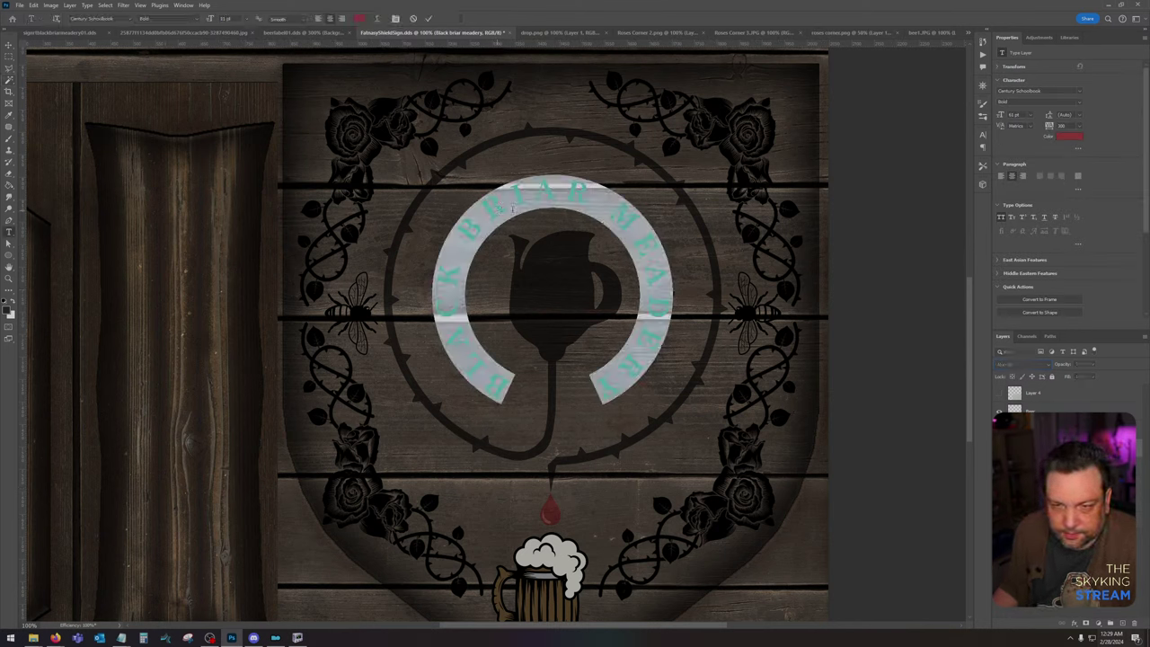
click(1080, 91)
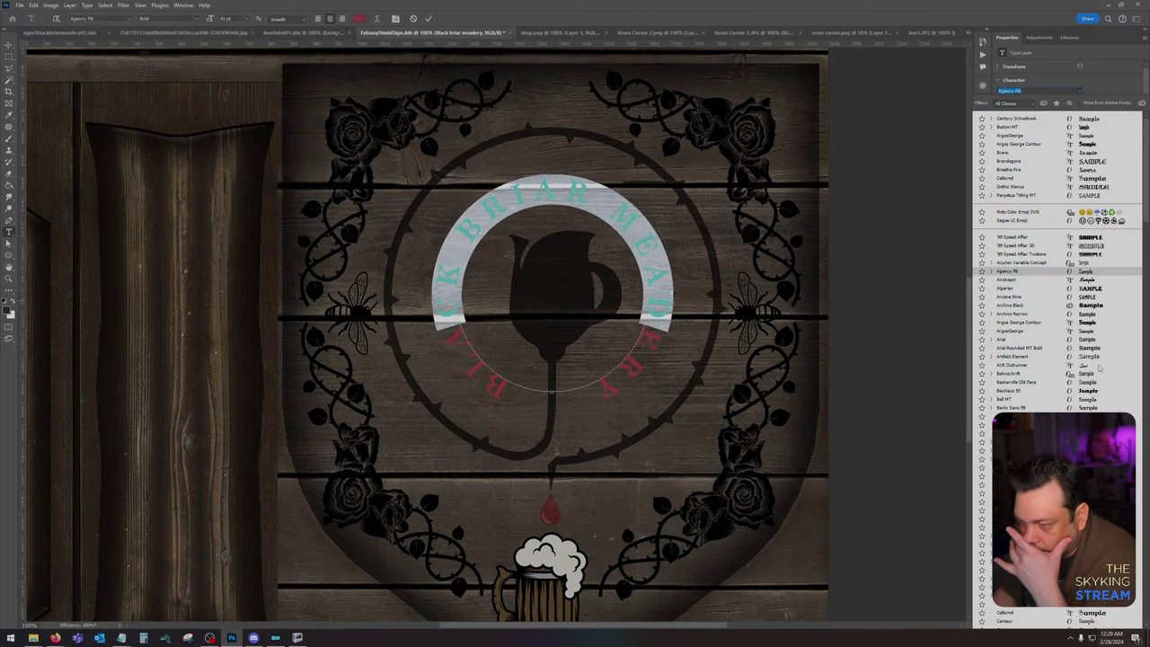
key(Down)
key(Down)
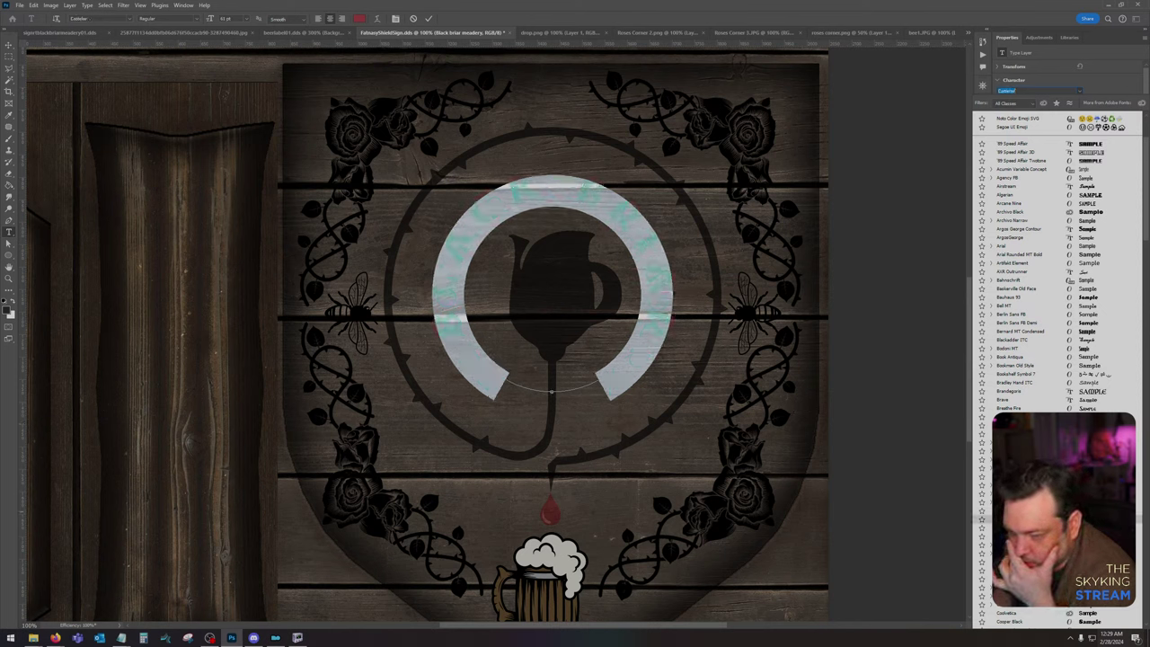
scroll(1060, 261, down, 3)
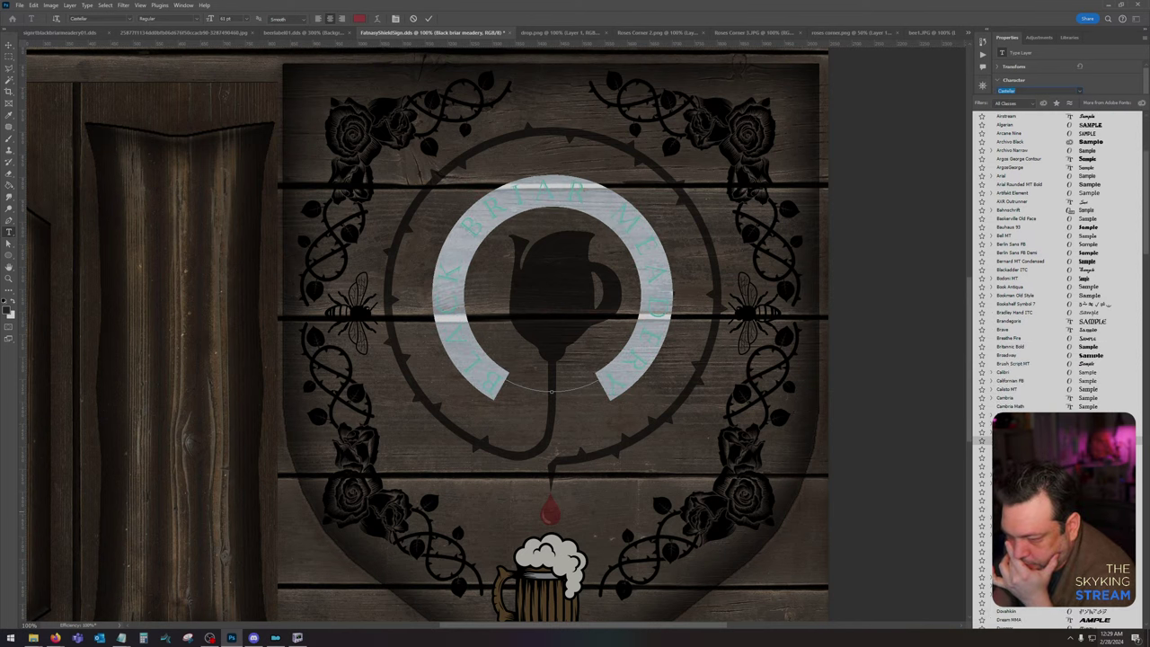
scroll(1060, 418, down, 4)
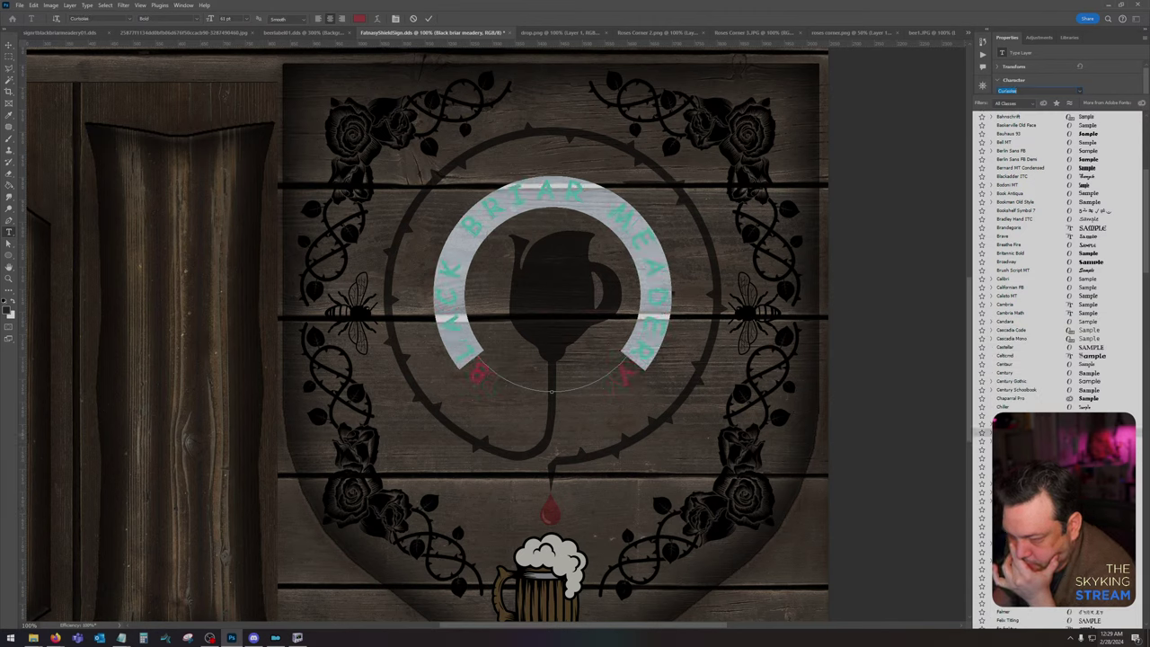
scroll(1061, 270, down, 6)
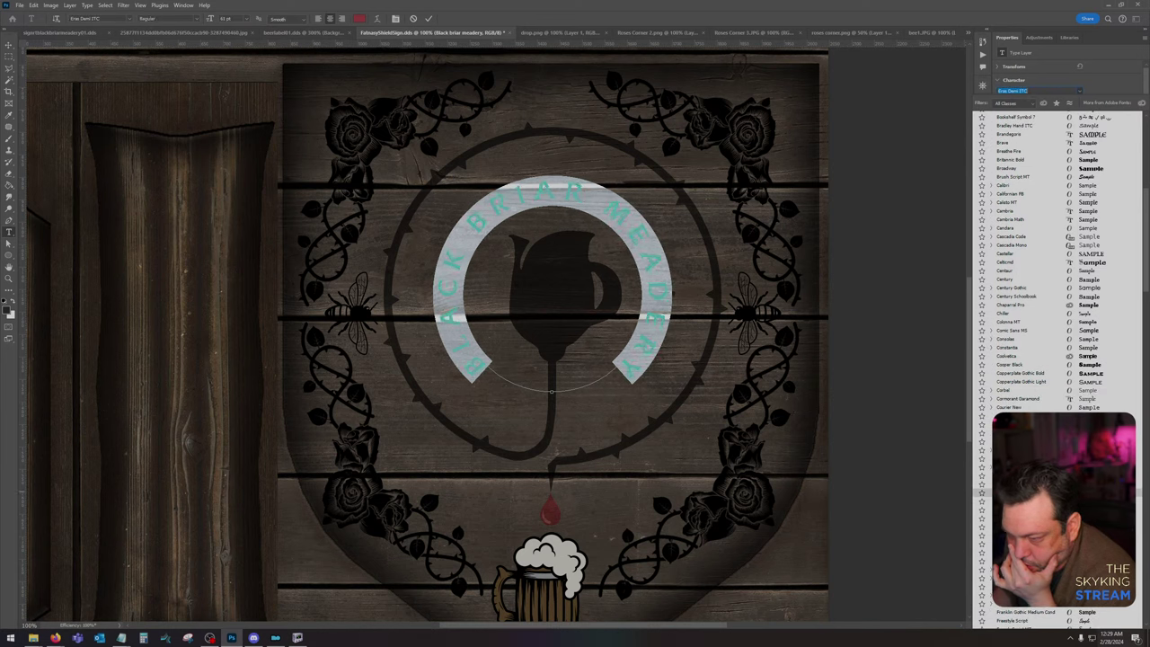
scroll(1056, 270, down, 1)
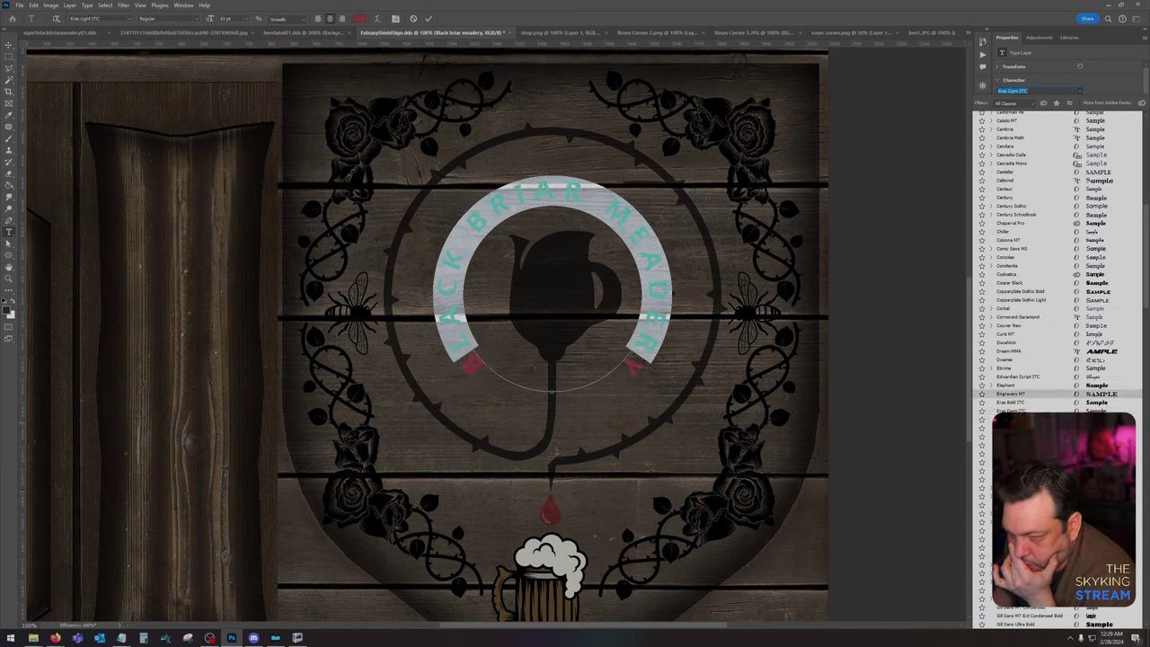
key(Down)
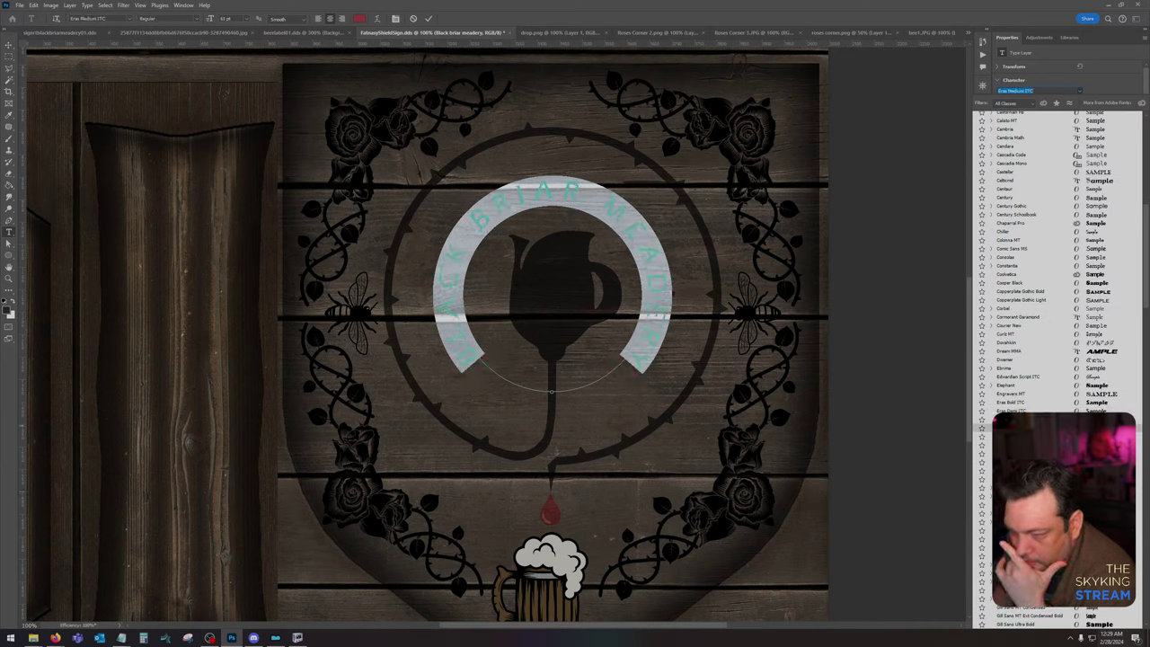
key(Down)
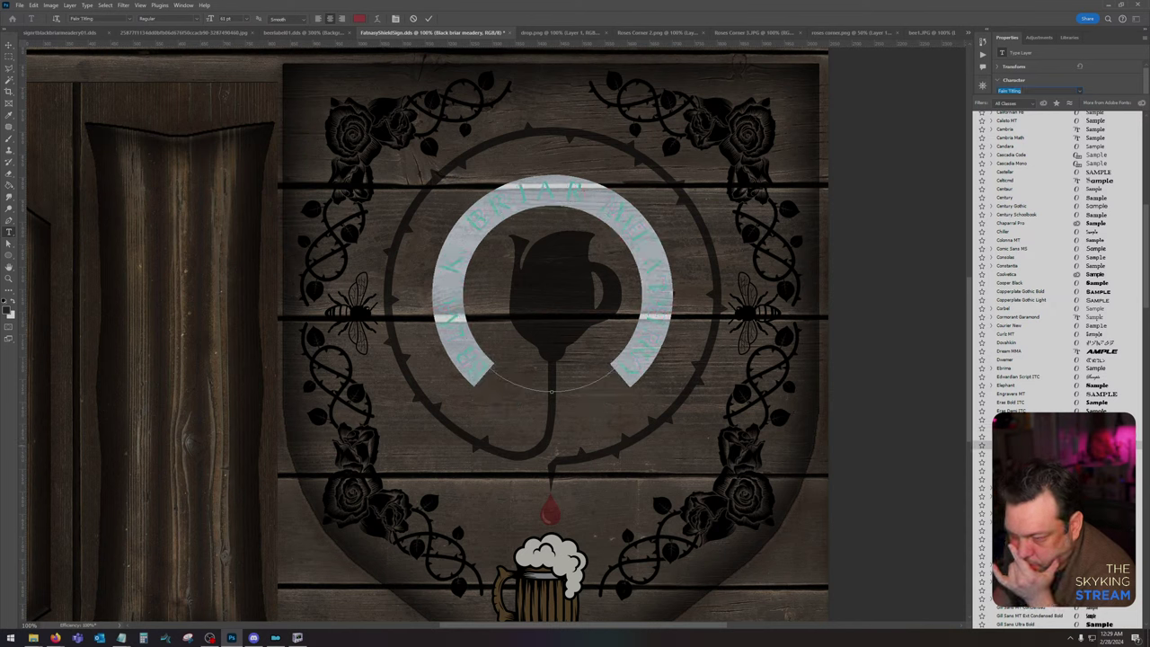
key(Down)
key(Down)
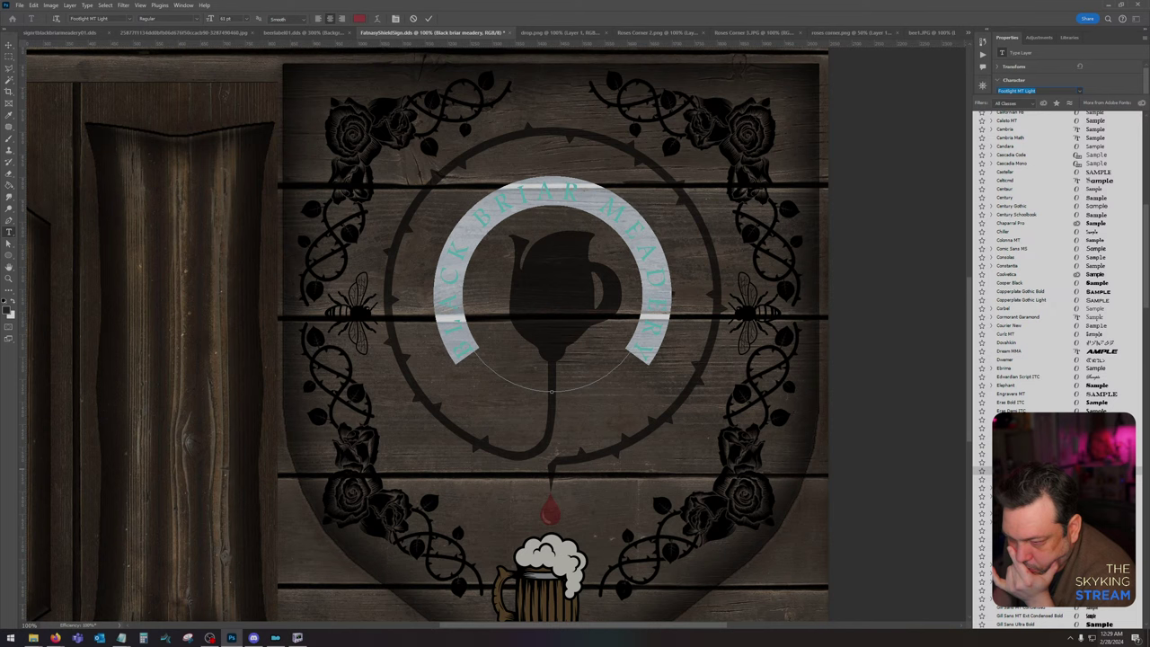
key(Down)
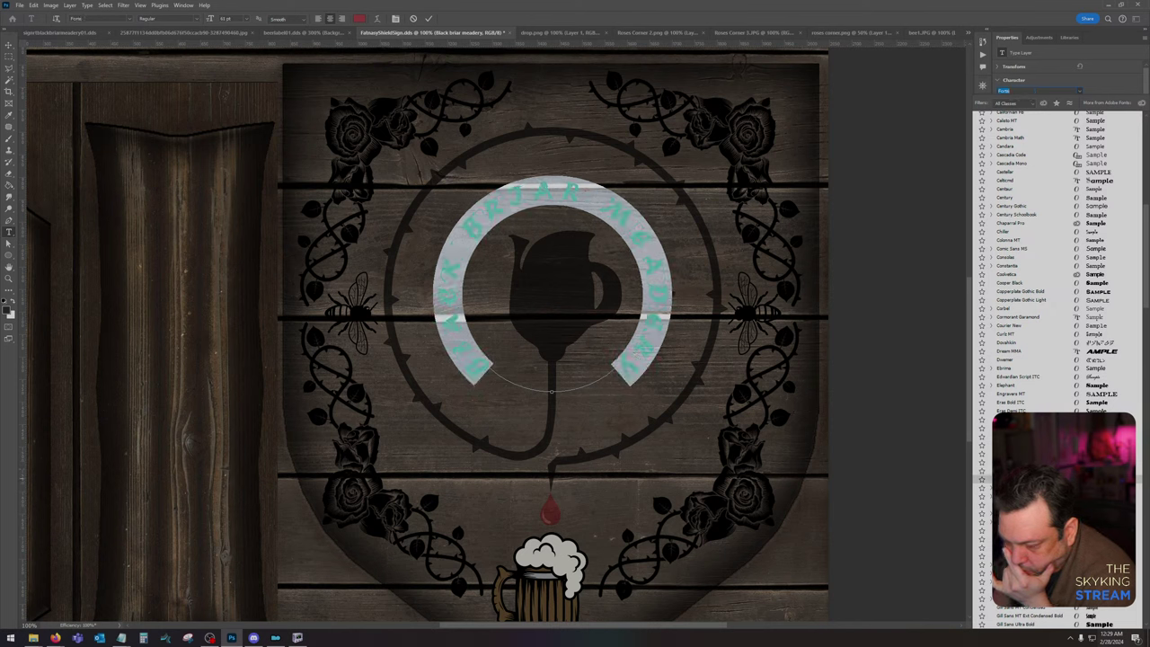
scroll(1132, 381, down, 6)
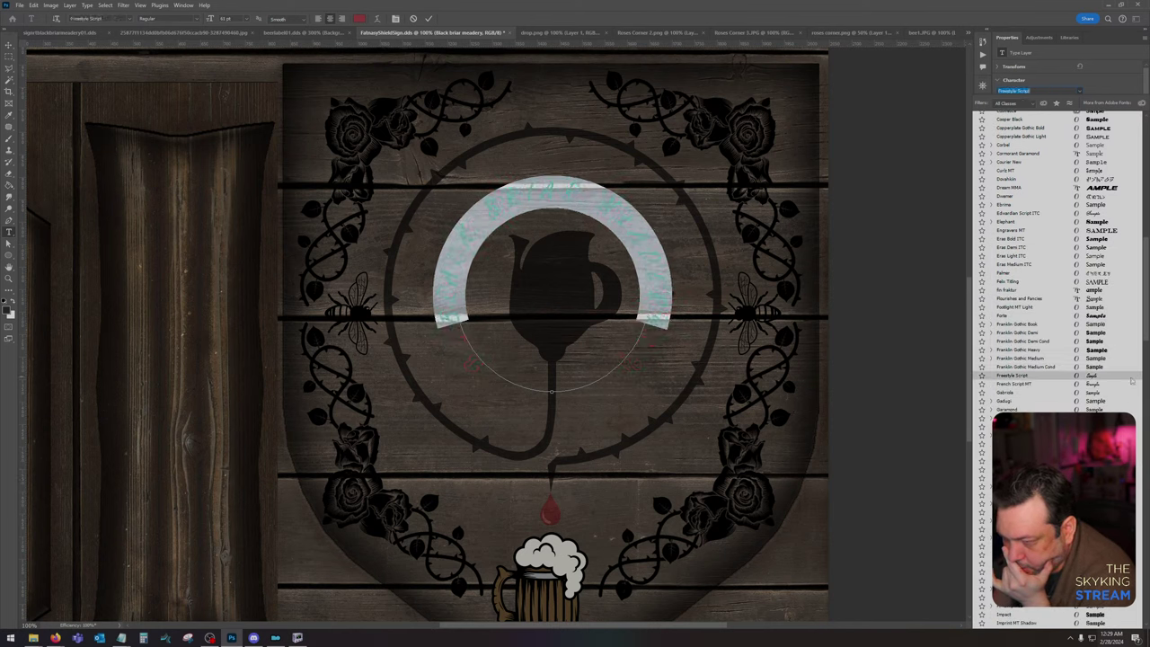
key(Down)
key(Down)
key(Down)
key(Down)
key(Down)
key(Down)
key(Down)
key(Down)
key(Down)
key(Down)
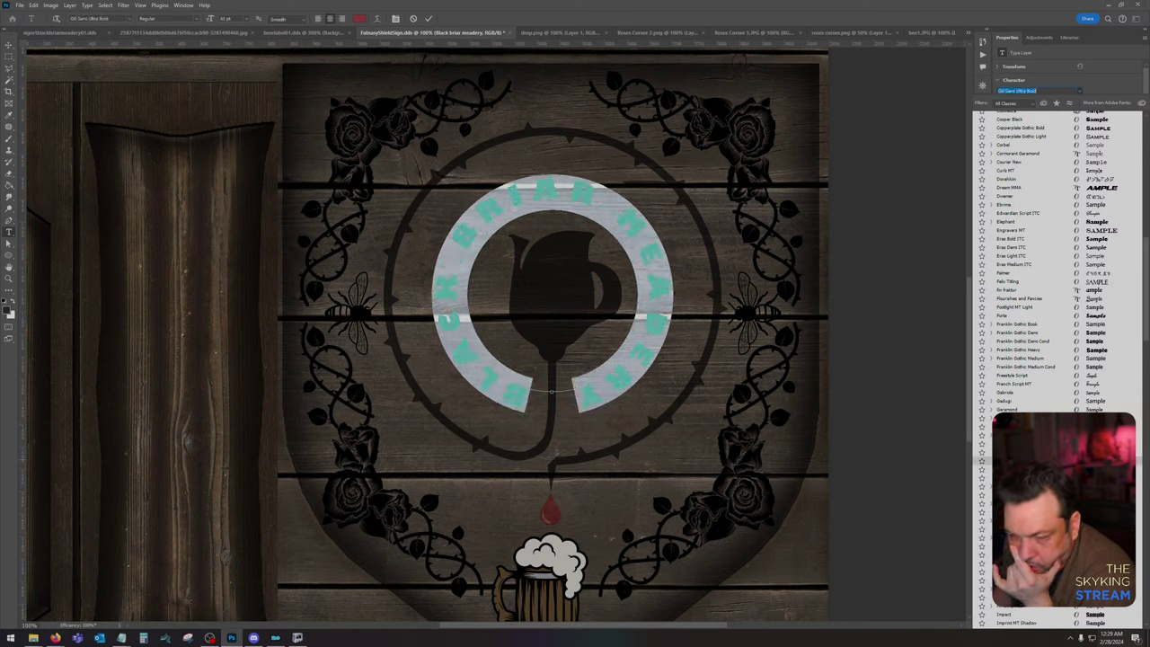
key(Down)
key(Down)
key(Down)
key(Down)
key(Down)
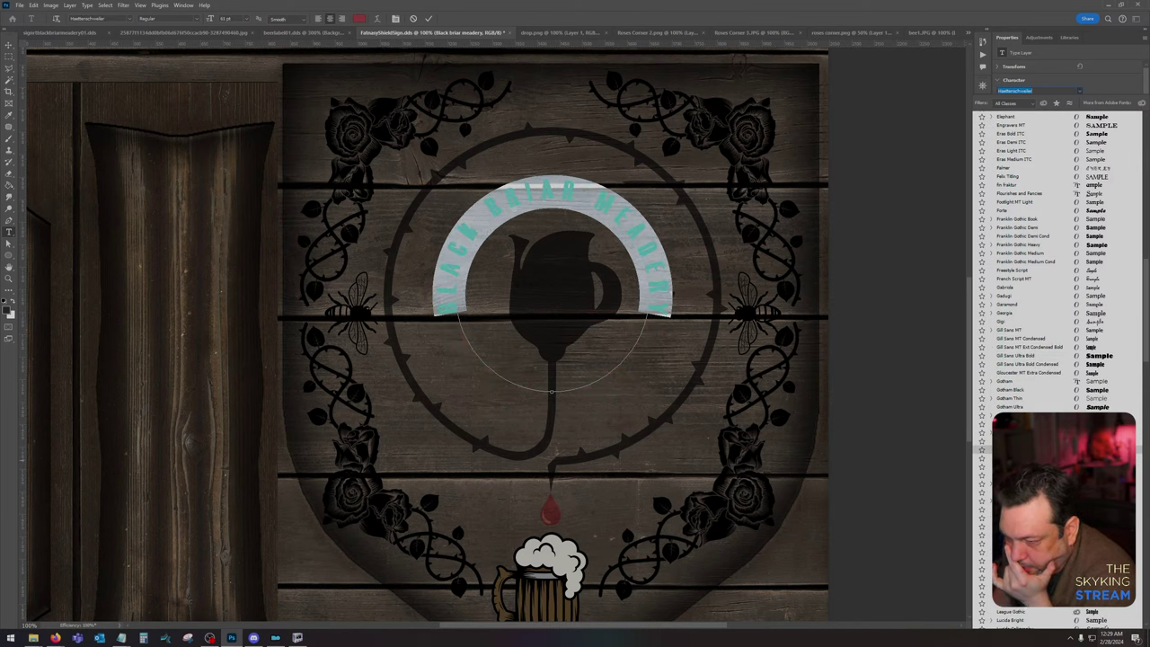
key(Up)
key(Up)
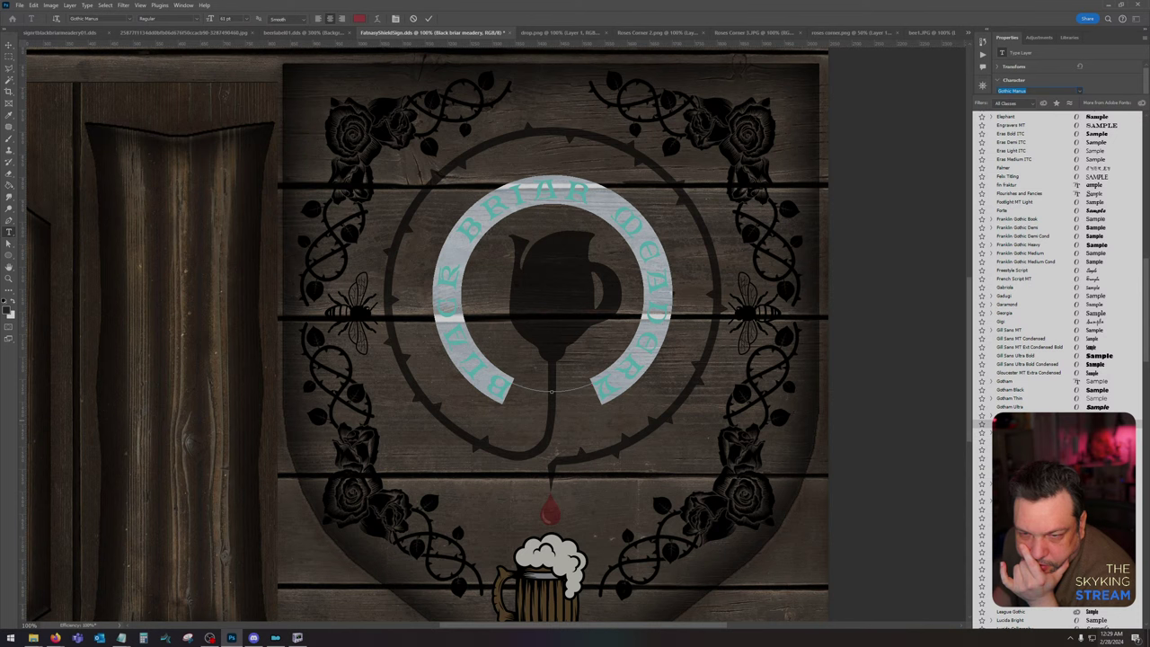
key(Return)
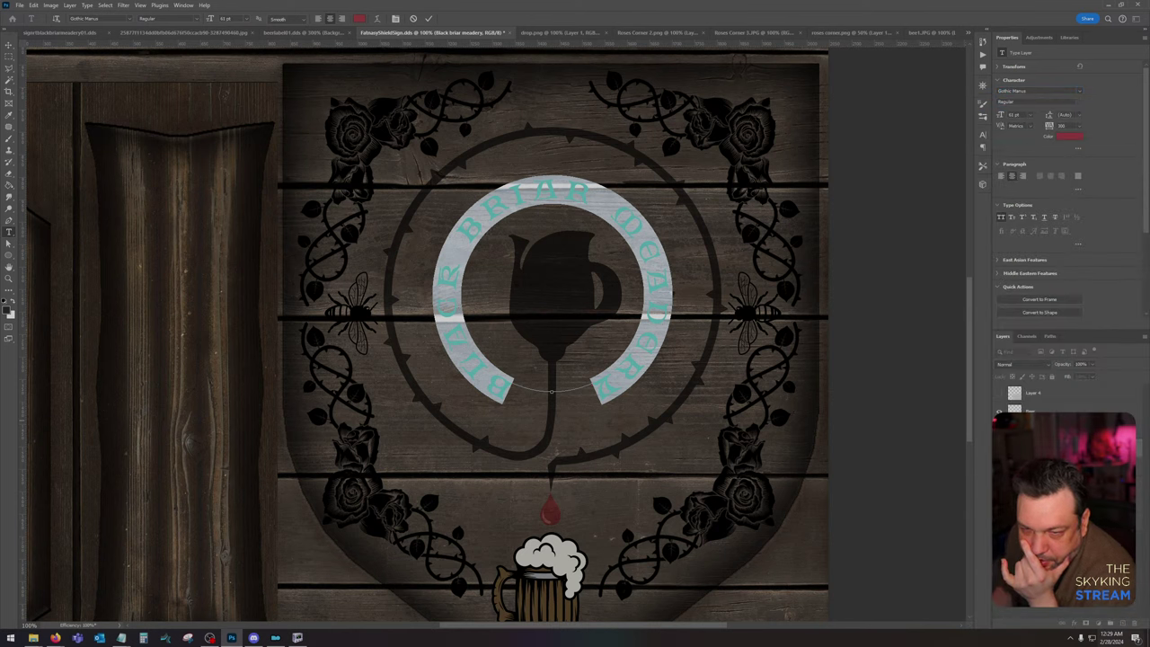
click(592, 204)
key(v)
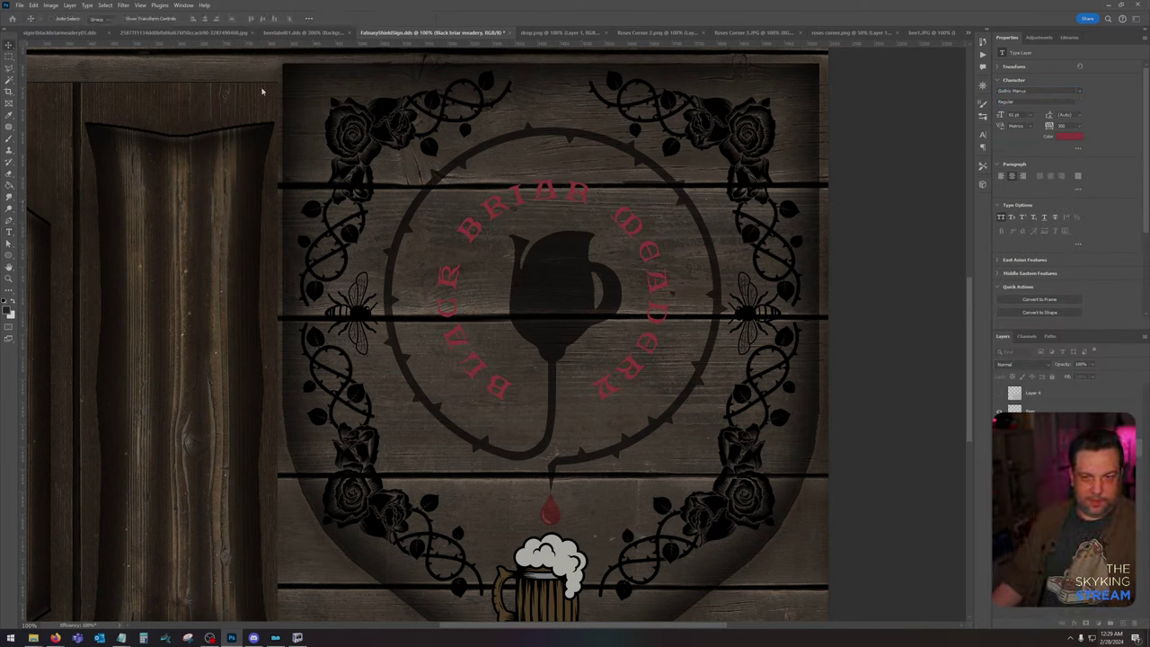
Step: Set the circular lettering layer's blend mode to Overlay
click(1021, 364)
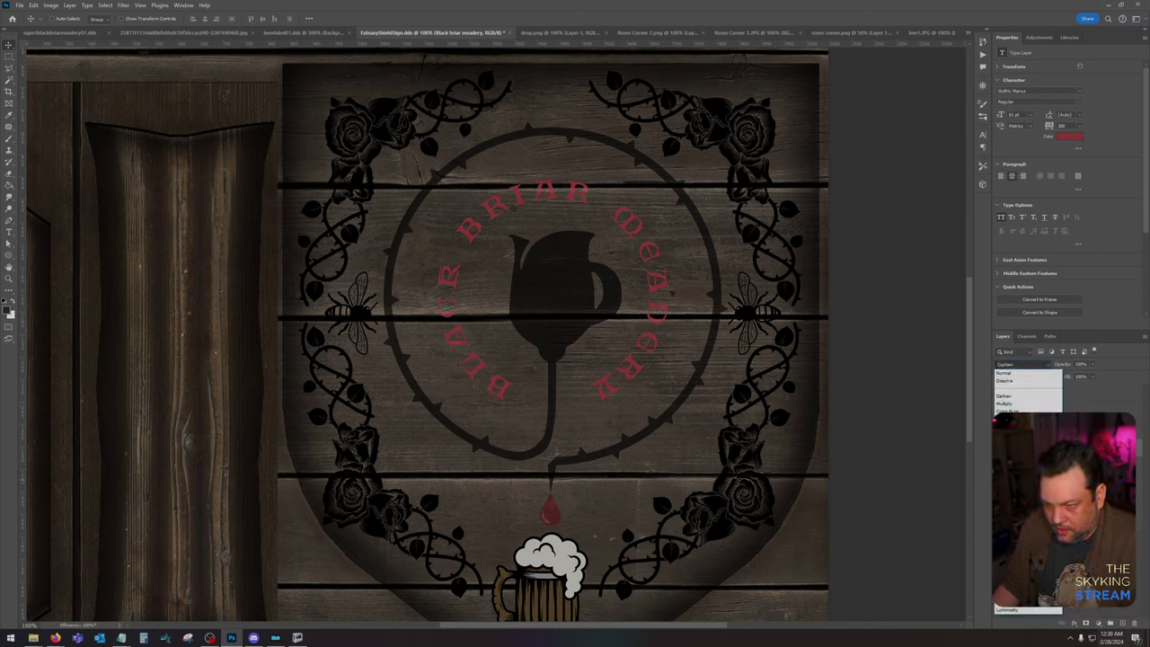
click(1012, 486)
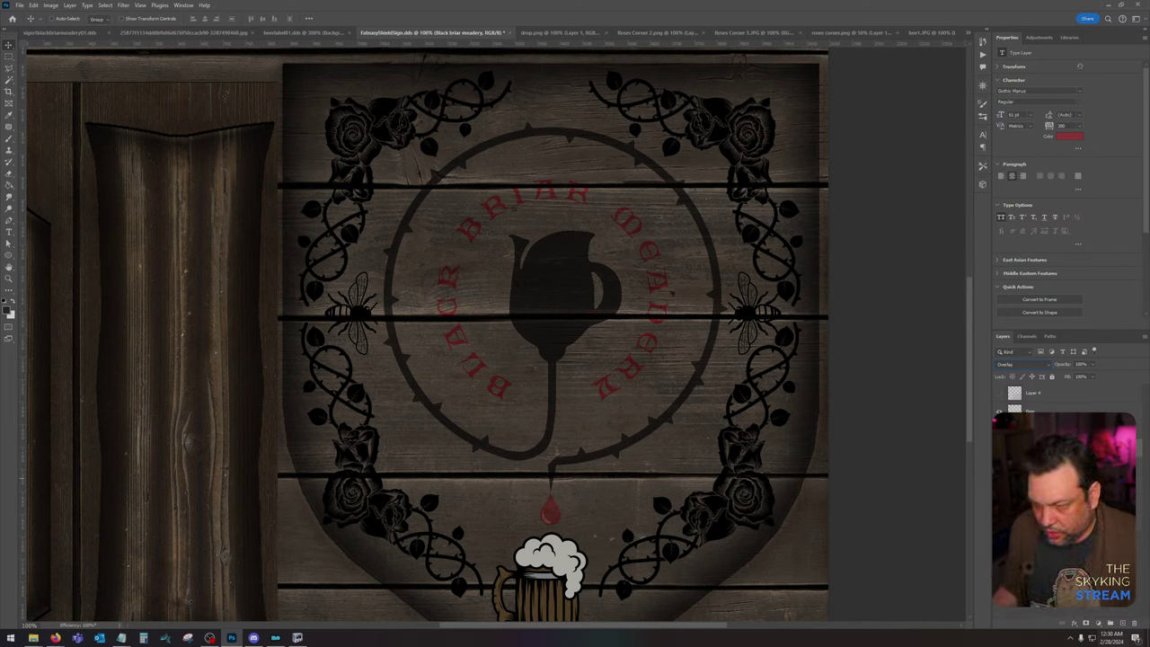
Step: Load one combined selection from the outlines of the lettering, bees, rose border, briar circle with jug, drop and mug
ctrl+click(1015, 410)
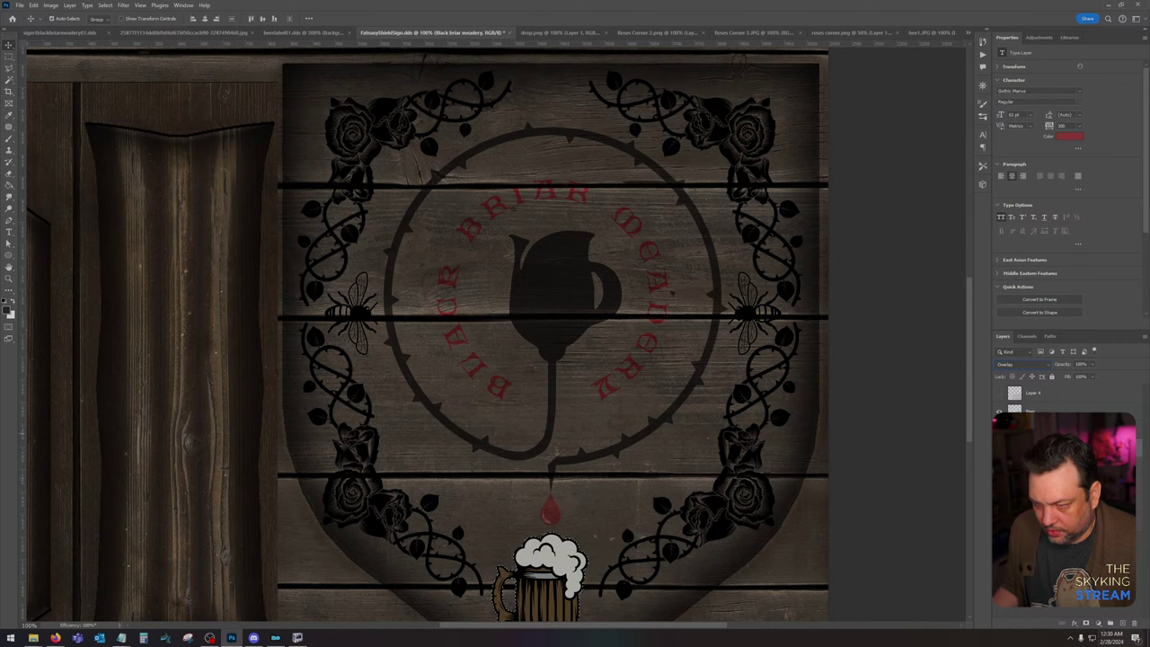
ctrl+shift+click(1014, 429)
ctrl+shift+click(1014, 447)
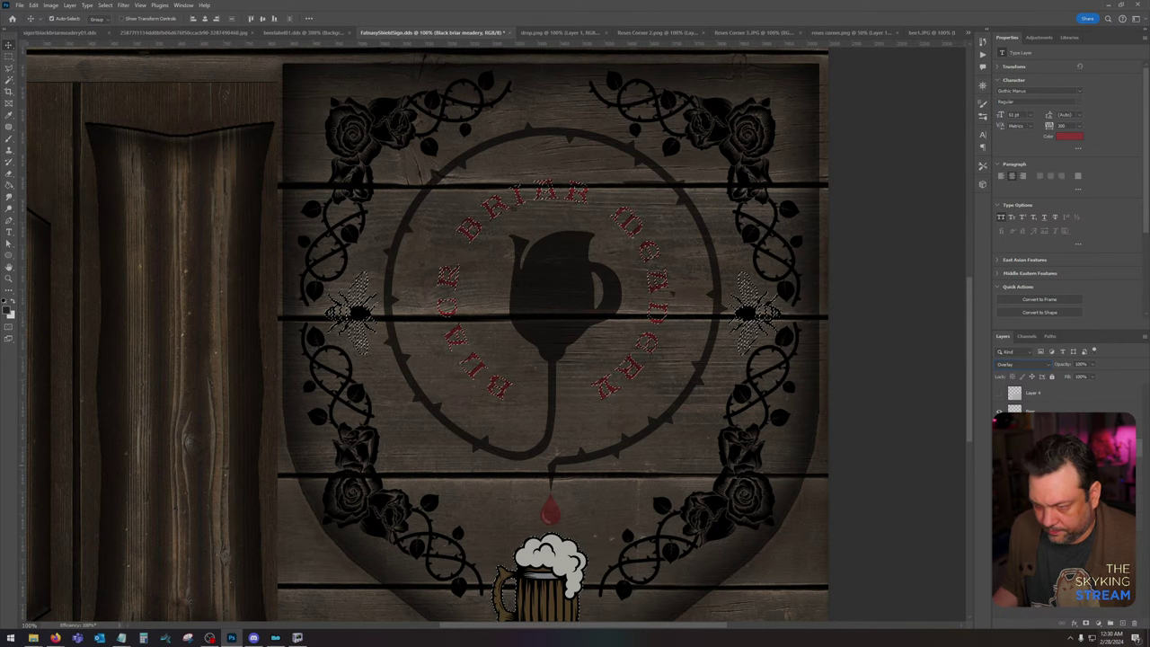
key(shift+alt+i)
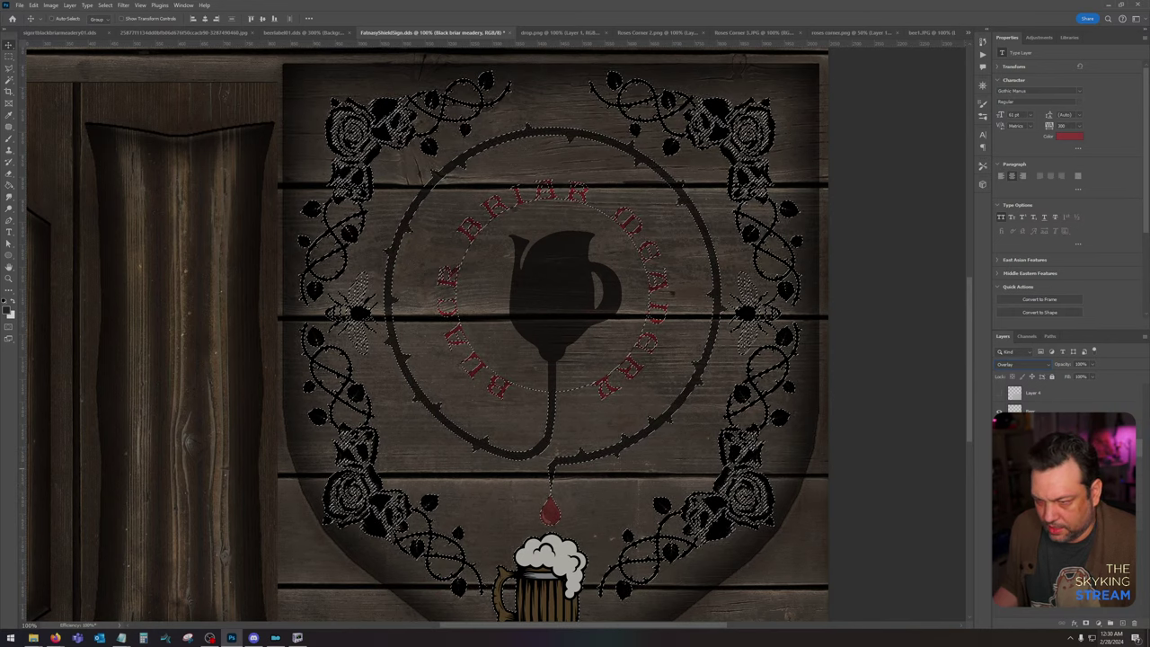
drag(1061, 464, 1135, 624)
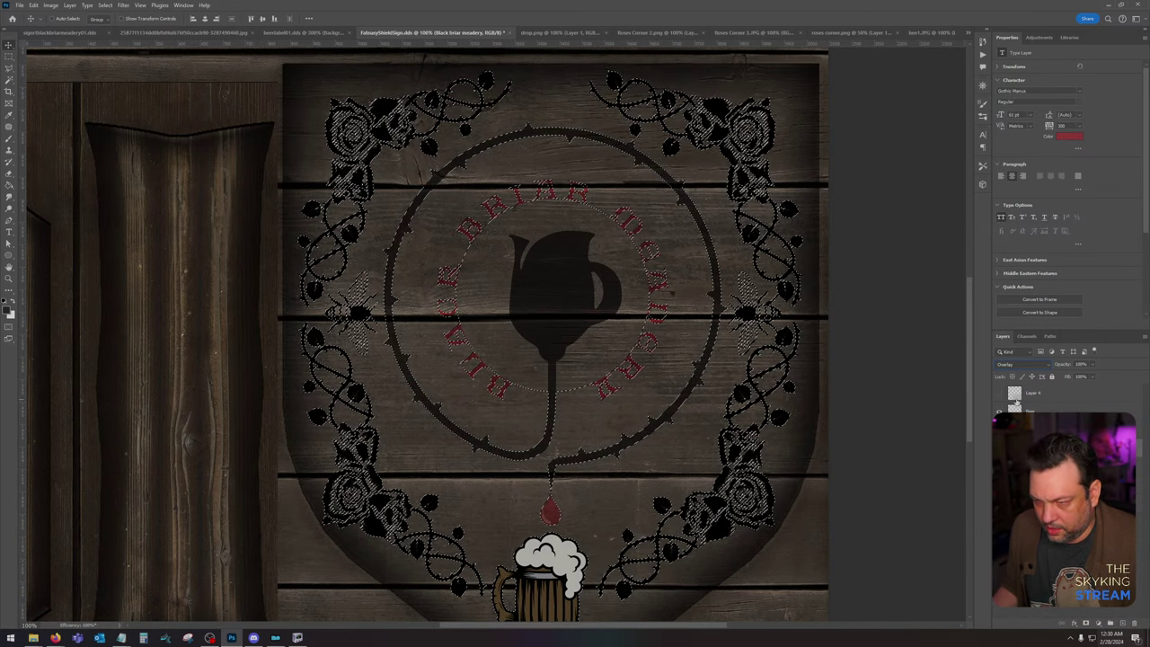
key(ctrl+d)
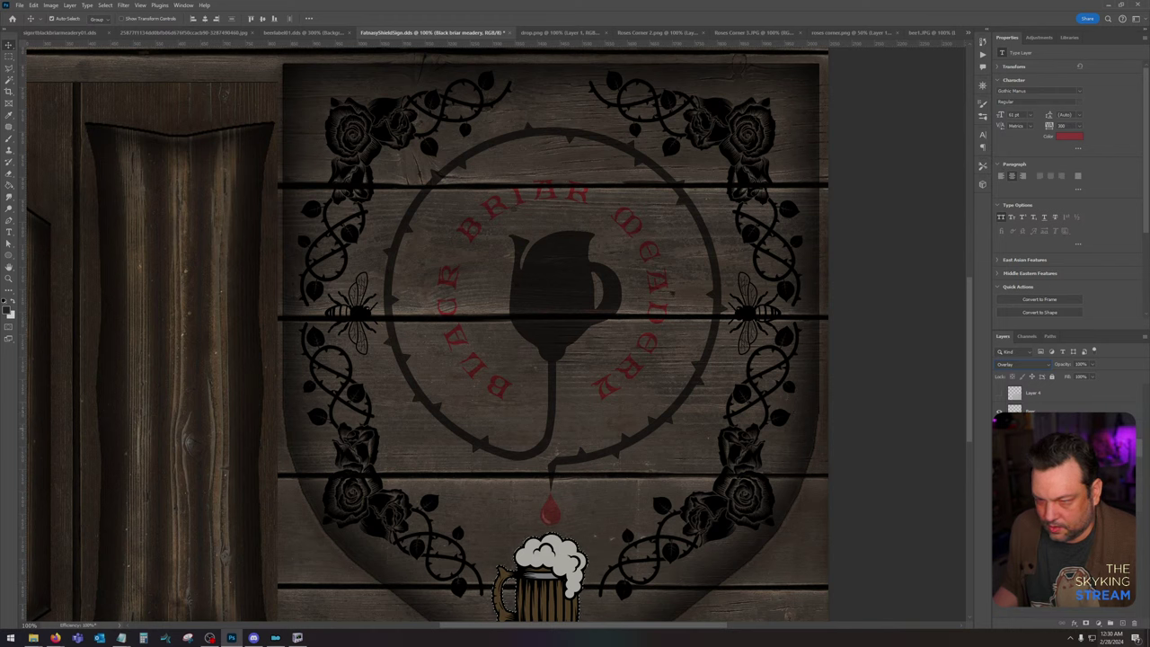
key(ctrl+z)
key(ctrl+z)
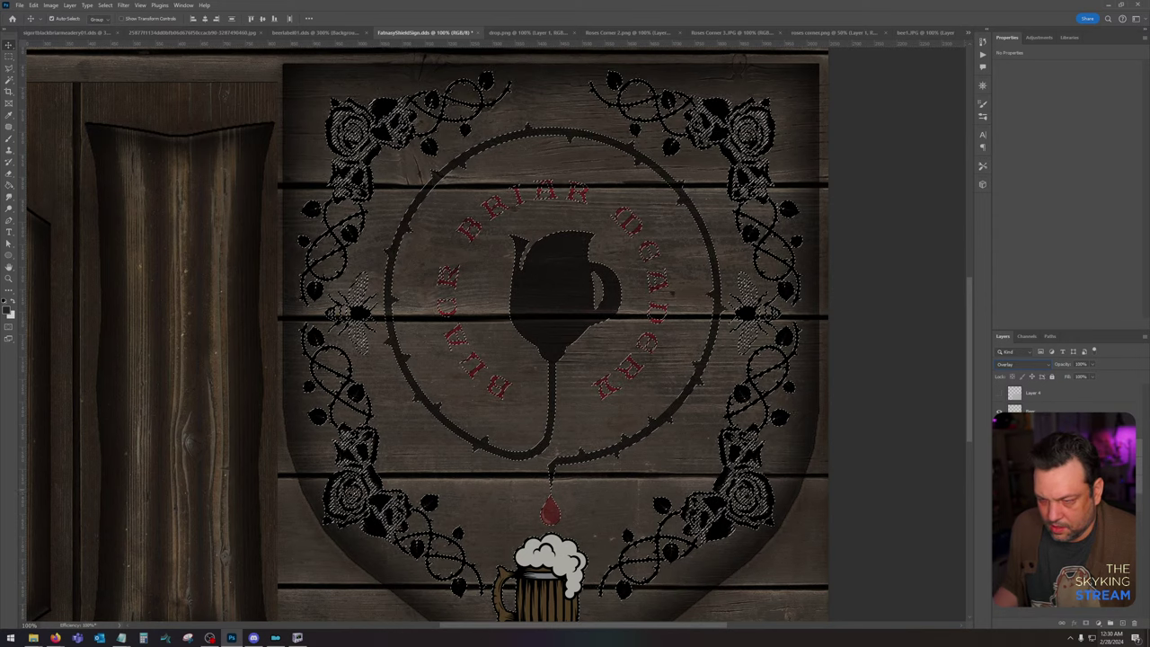
Step: Copy the selected artwork shapes from the Layer 4 paint texture to a new Overlay layer and hide Layer 4
click(1034, 395)
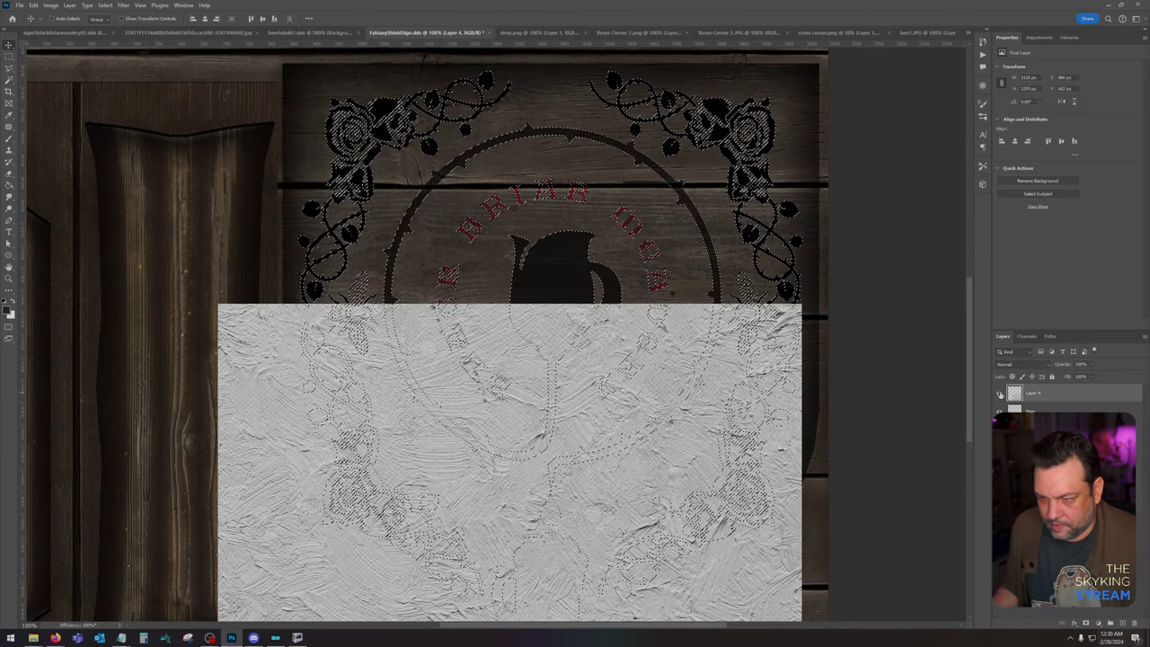
click(1001, 393)
key(ctrl+j)
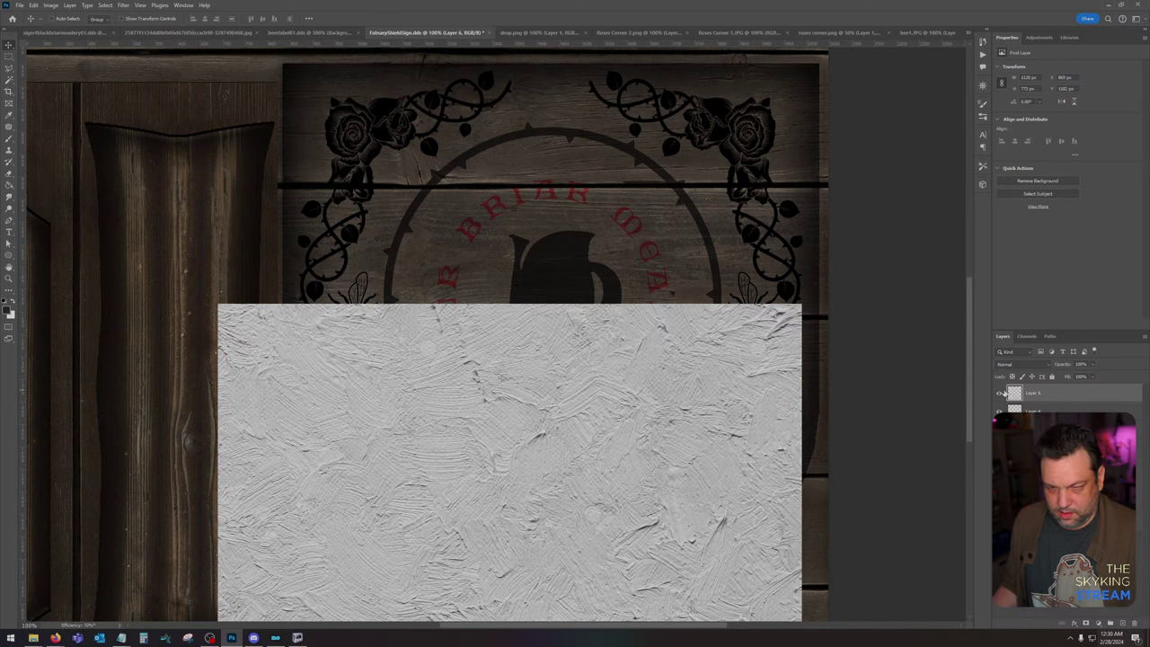
click(1000, 410)
click(1014, 365)
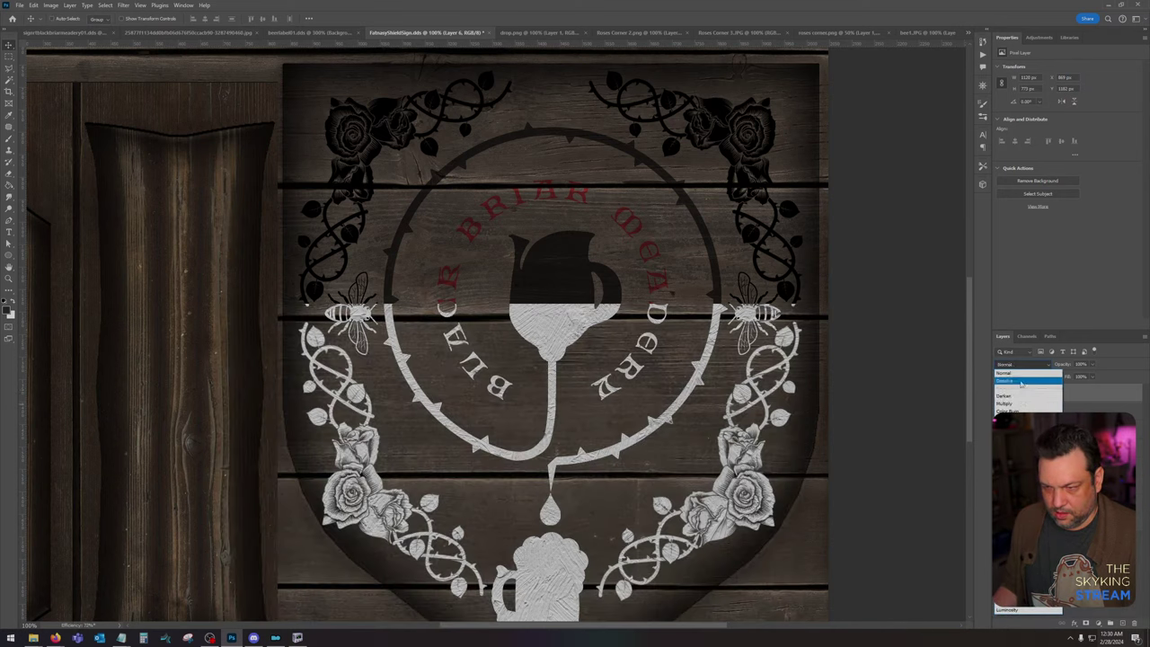
click(1016, 487)
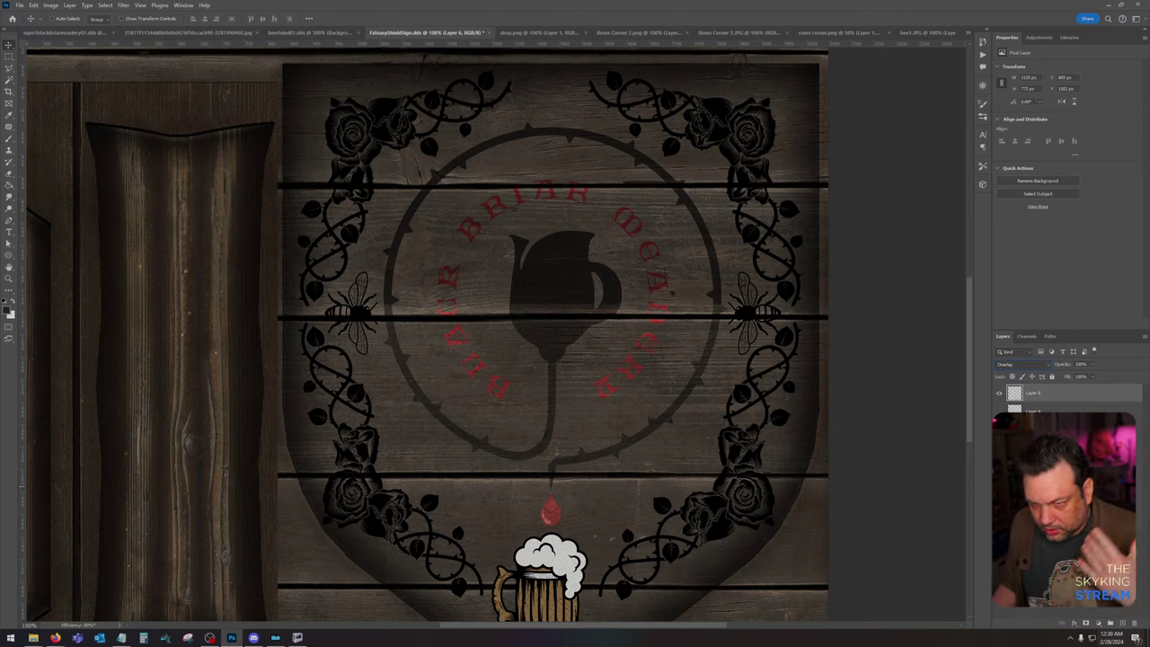
Step: Hide the texture cutout layer, duplicate the Layer 4 paint texture, and stack the copy directly above the repositioned original over the shield
click(999, 393)
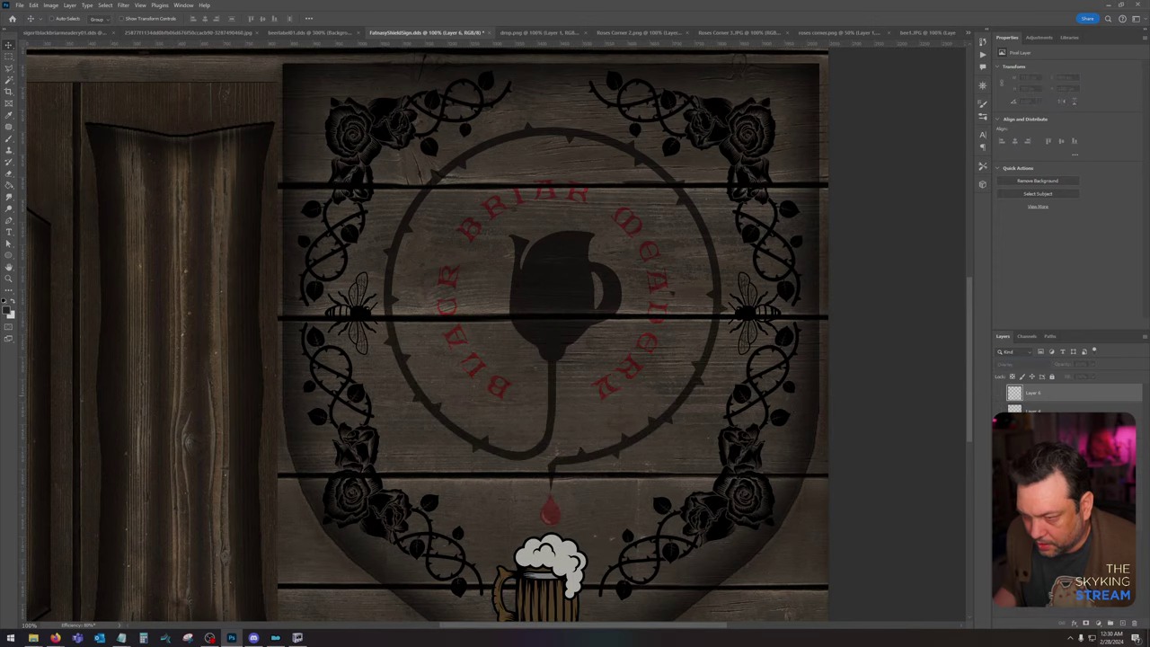
click(1034, 410)
click(1000, 410)
key(ctrl+j)
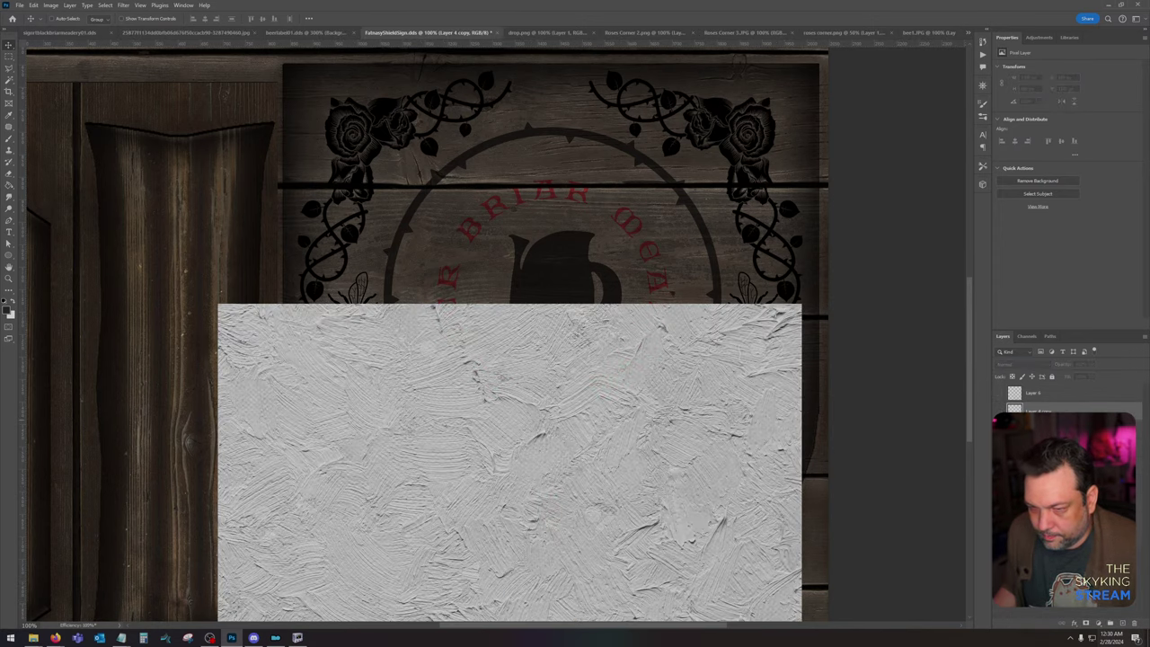
click(1033, 428)
drag(416, 357, 465, 368)
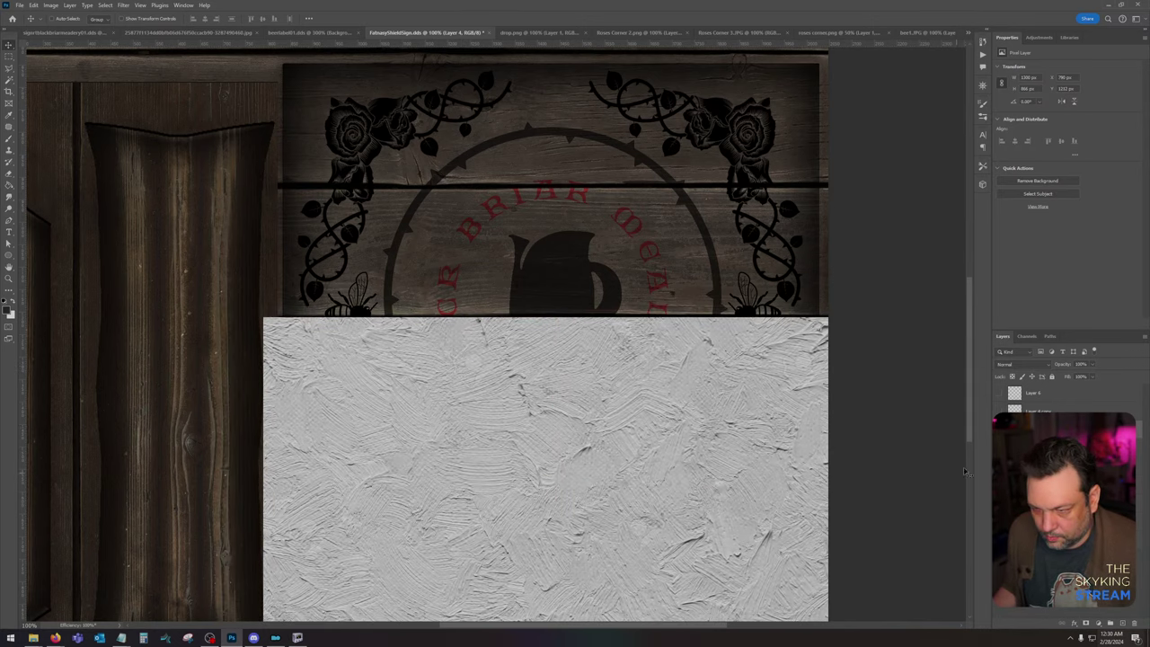
drag(605, 410, 606, 136)
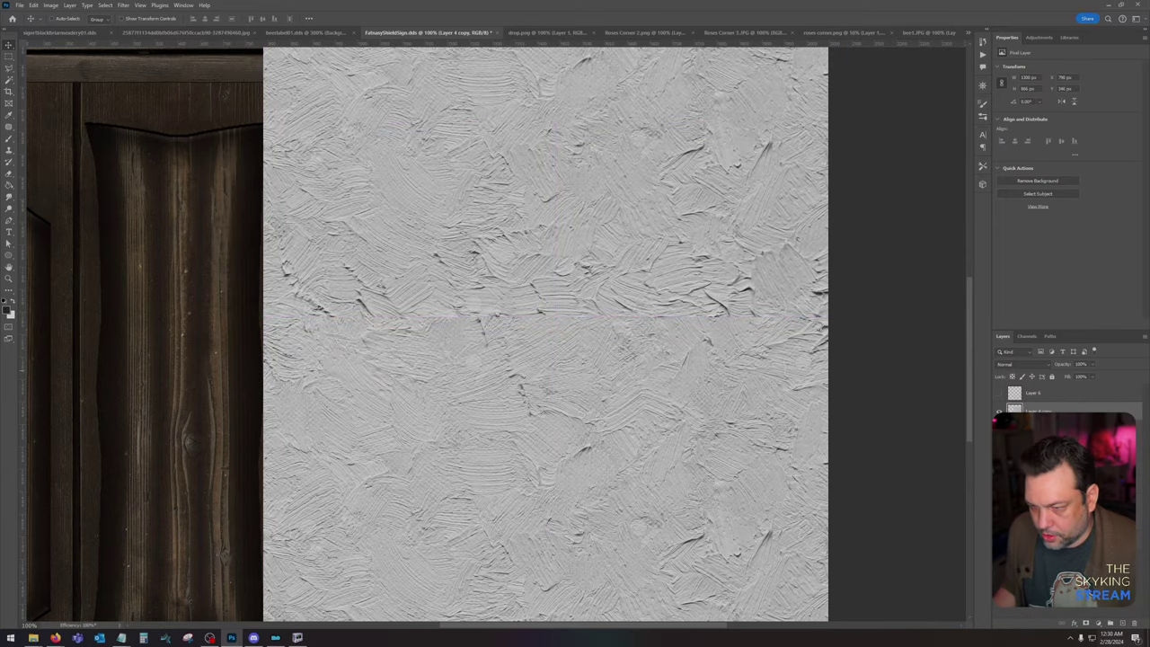
Step: Merge the two stacked paint texture layers into one
shift+click(1105, 429)
right_click(1106, 429)
click(1107, 270)
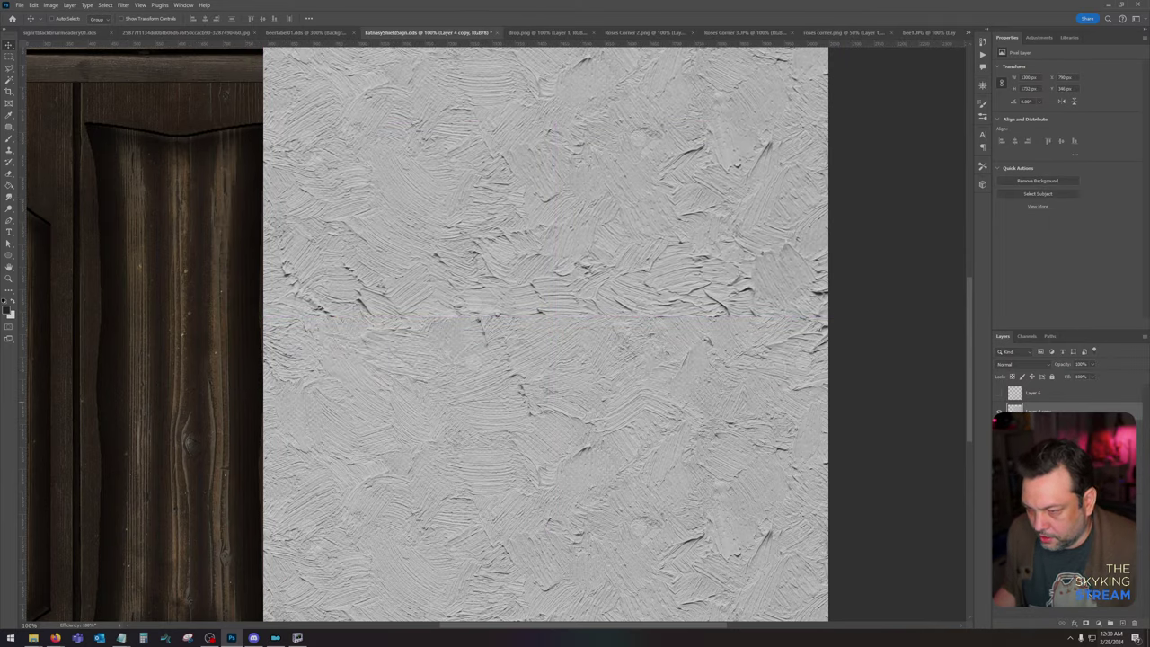
Step: Hide the merged paint texture layer and set the Flower Border layer's blend mode to Overlay
click(998, 411)
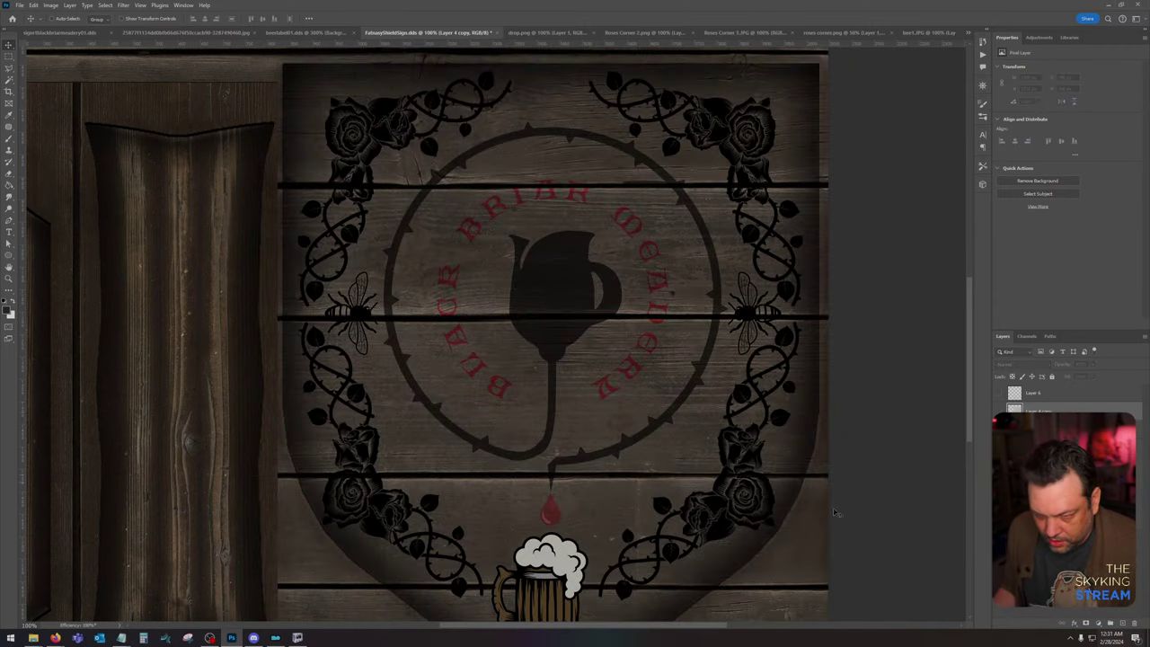
scroll(834, 512, down, 2)
click(1070, 484)
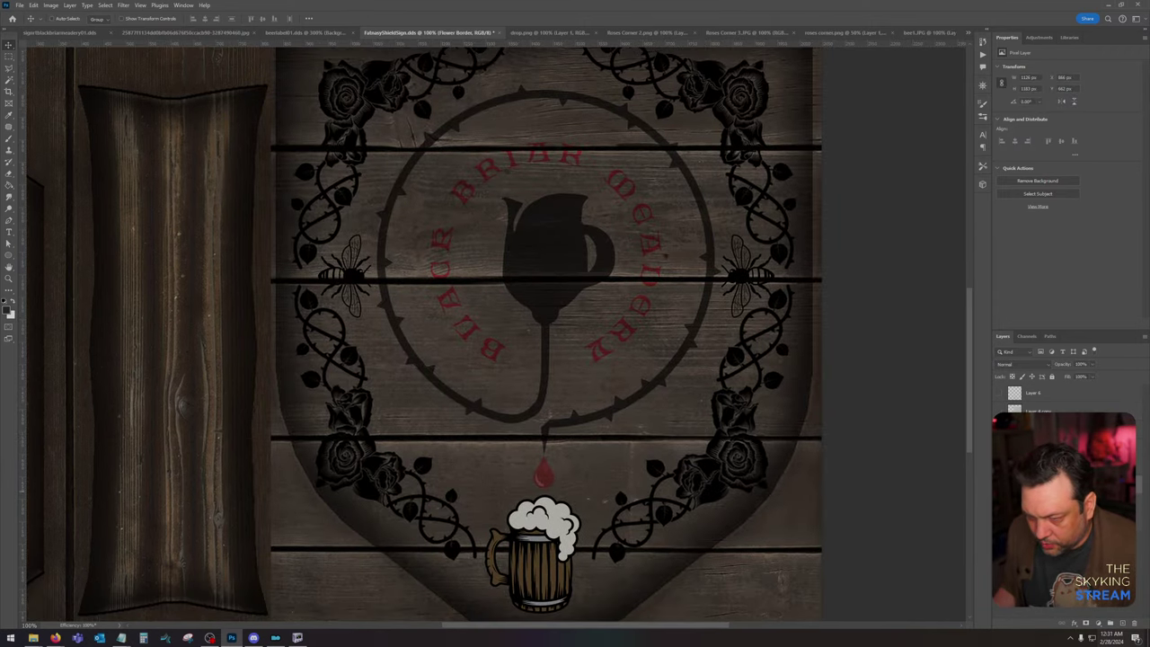
key(ctrl+l)
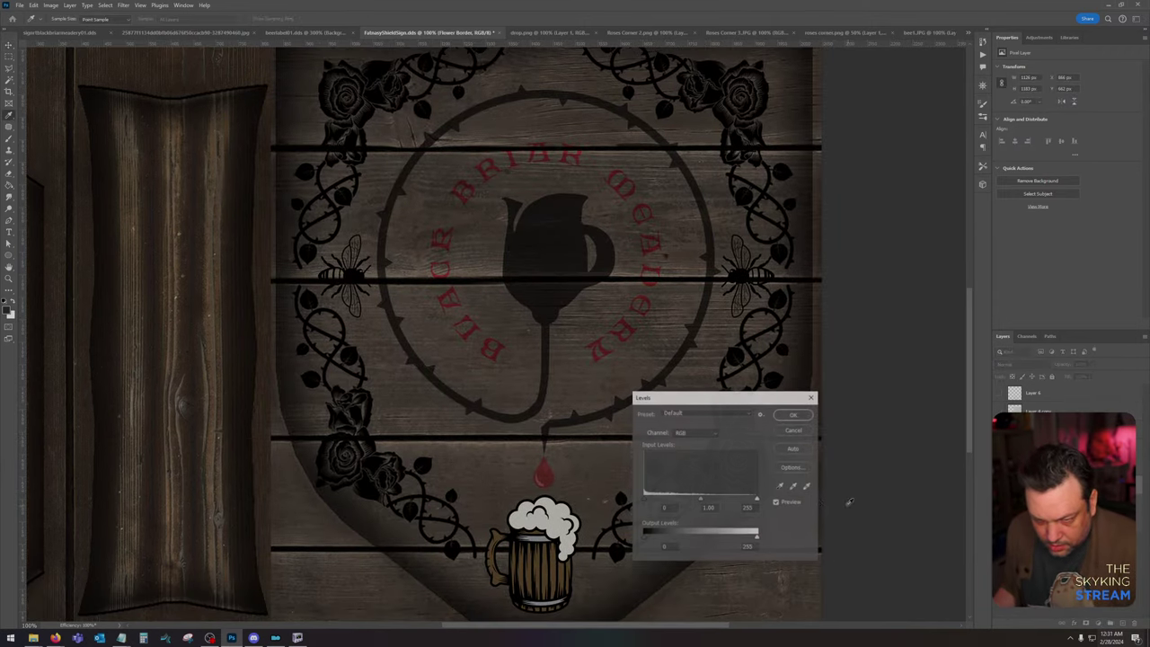
click(793, 429)
click(1027, 364)
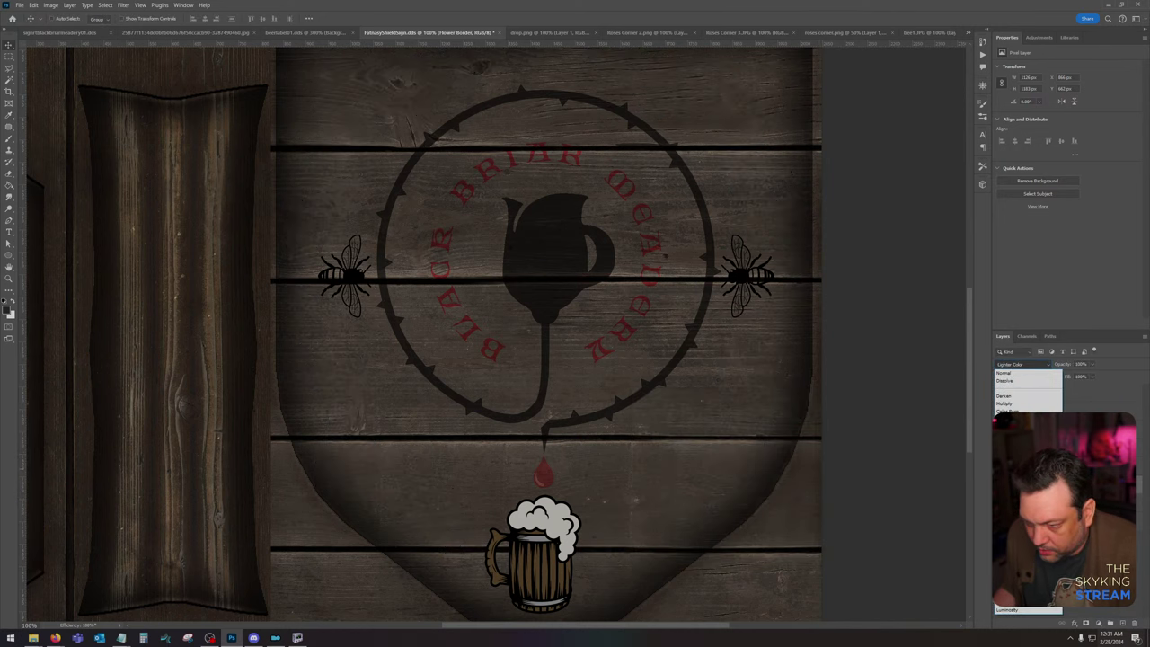
click(1016, 484)
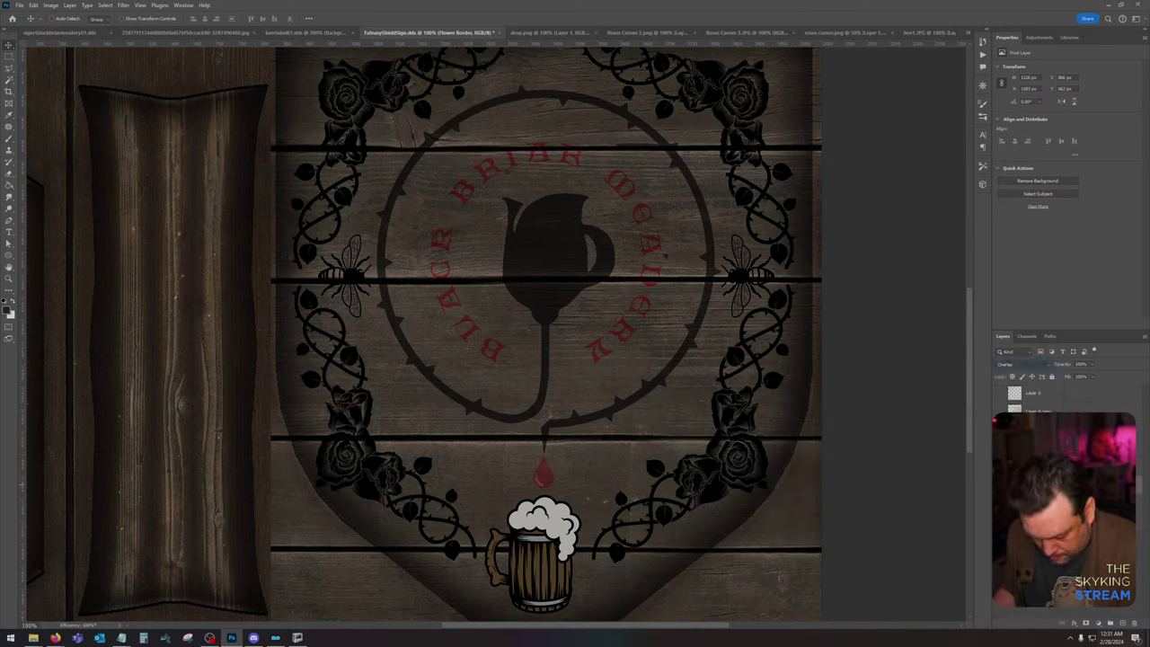
Step: Lighten the darkest tones of the Flower Border layer by raising the black point in Curves
key(ctrl+m)
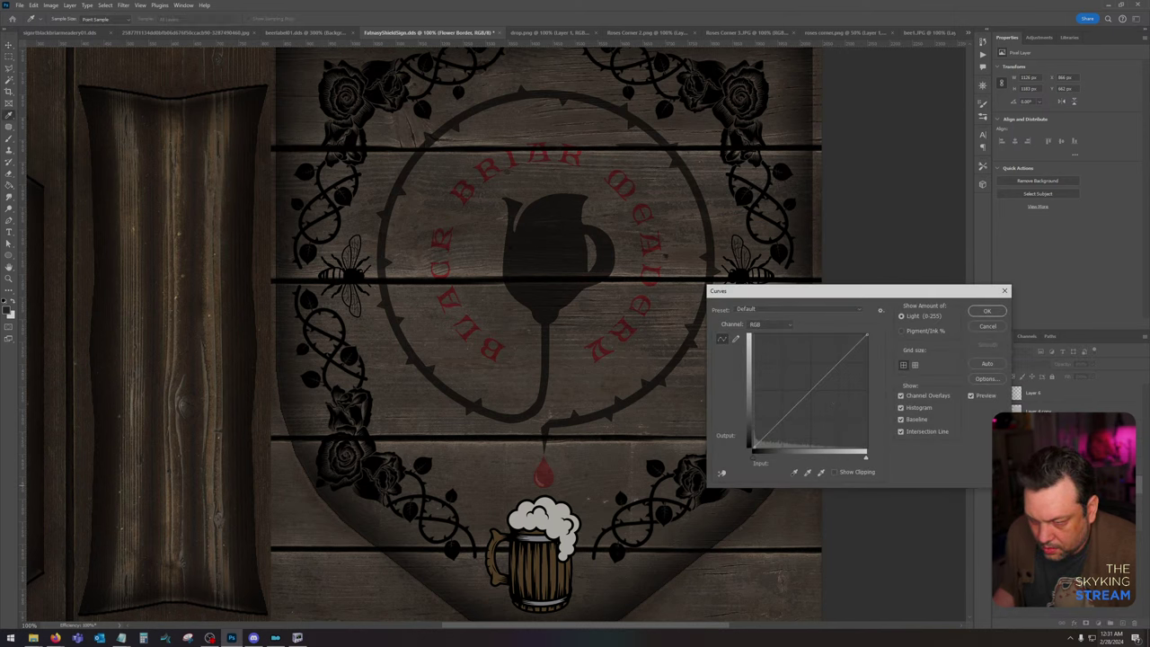
drag(755, 447, 762, 415)
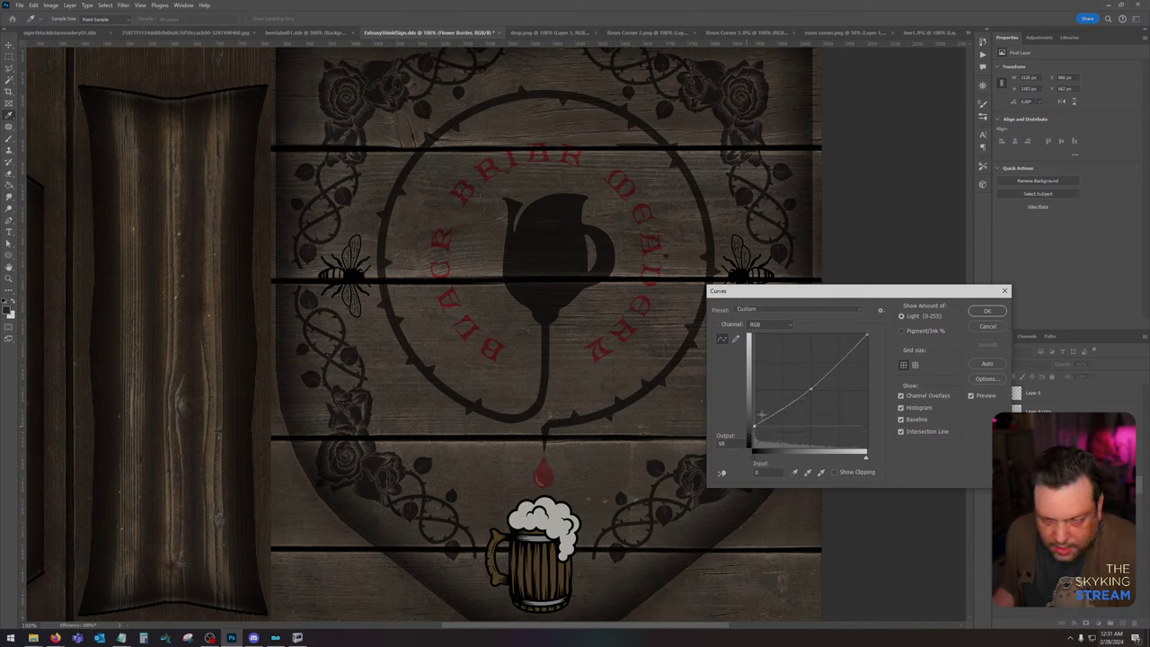
click(992, 310)
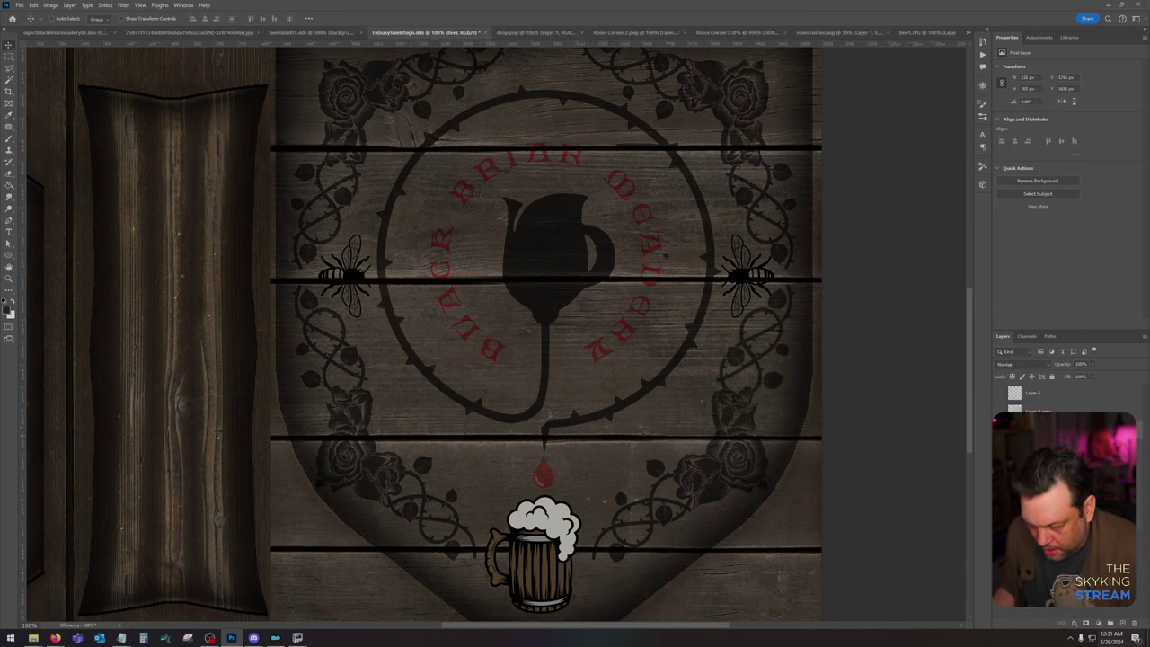
key(ctrl+m)
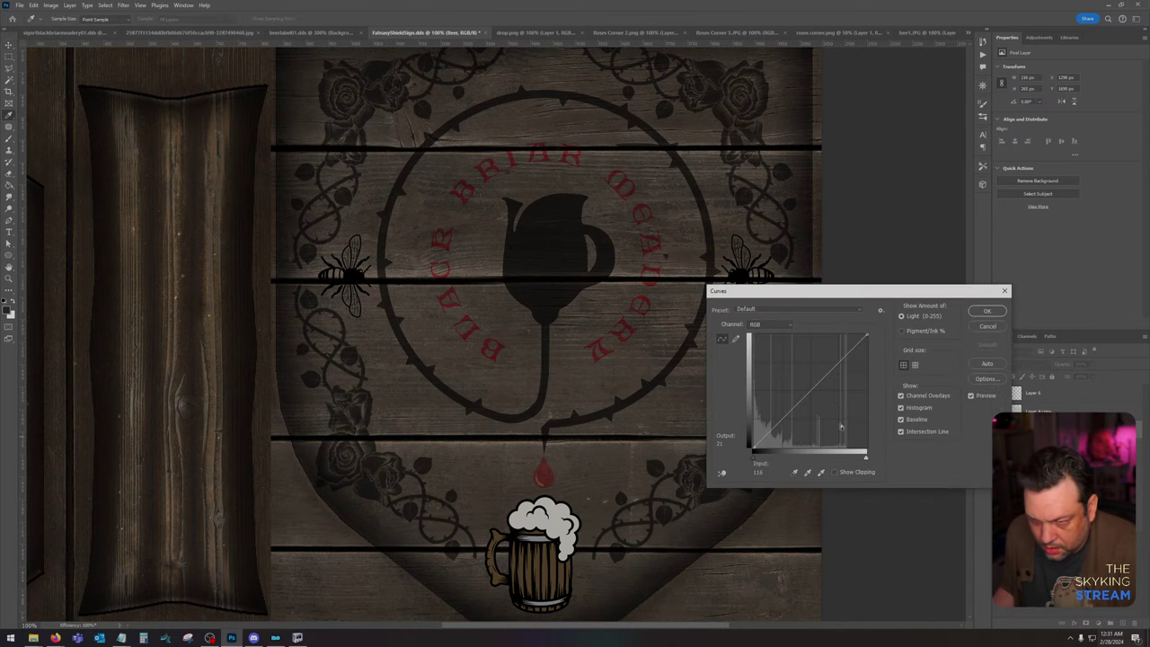
click(809, 391)
mouse_move(754, 447)
mouse_down()
mouse_move(753, 423)
mouse_move(745, 457)
mouse_up()
click(987, 327)
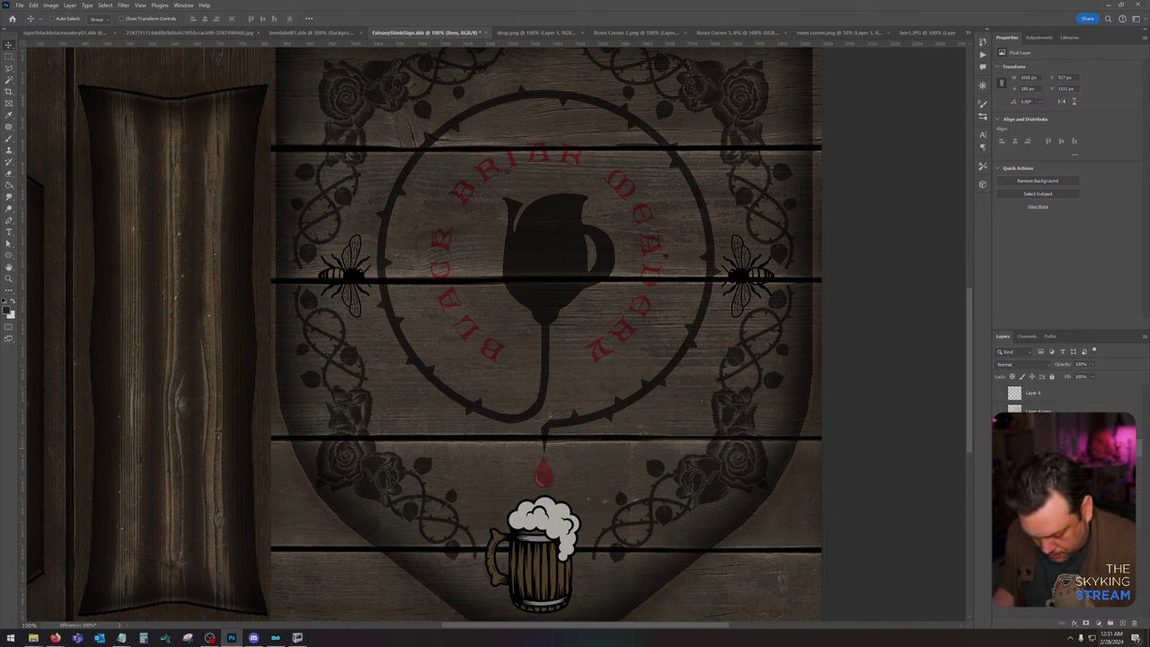
Step: Raise the black point of the bees layer with Curves and set its blend mode to Overlay
key(ctrl+m)
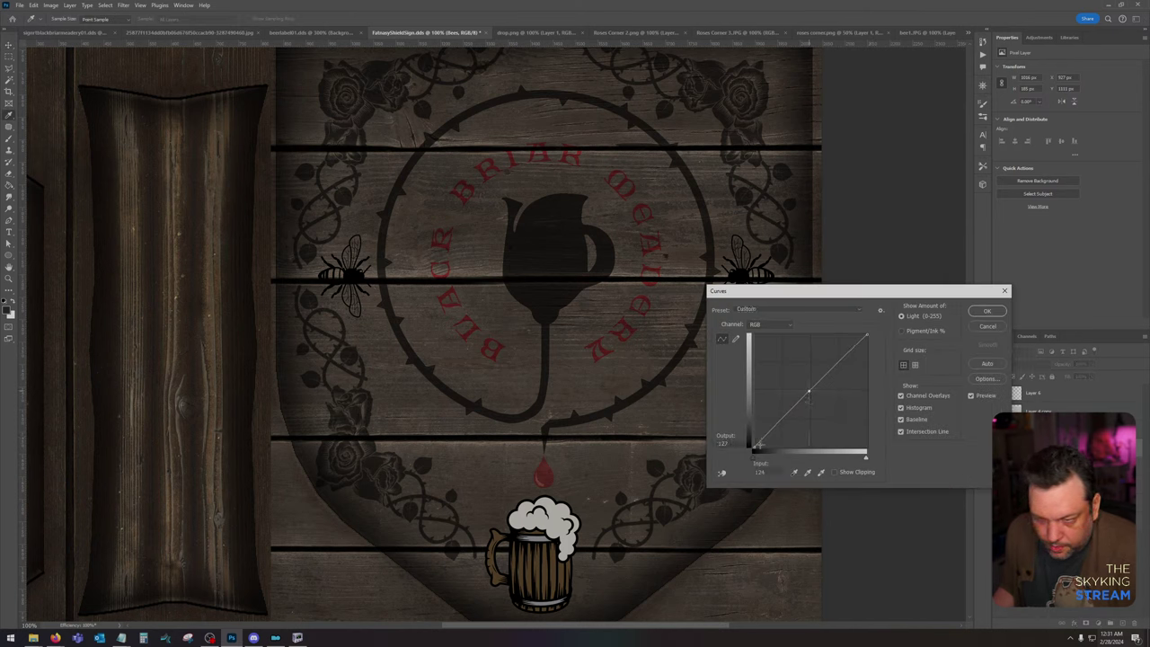
click(753, 446)
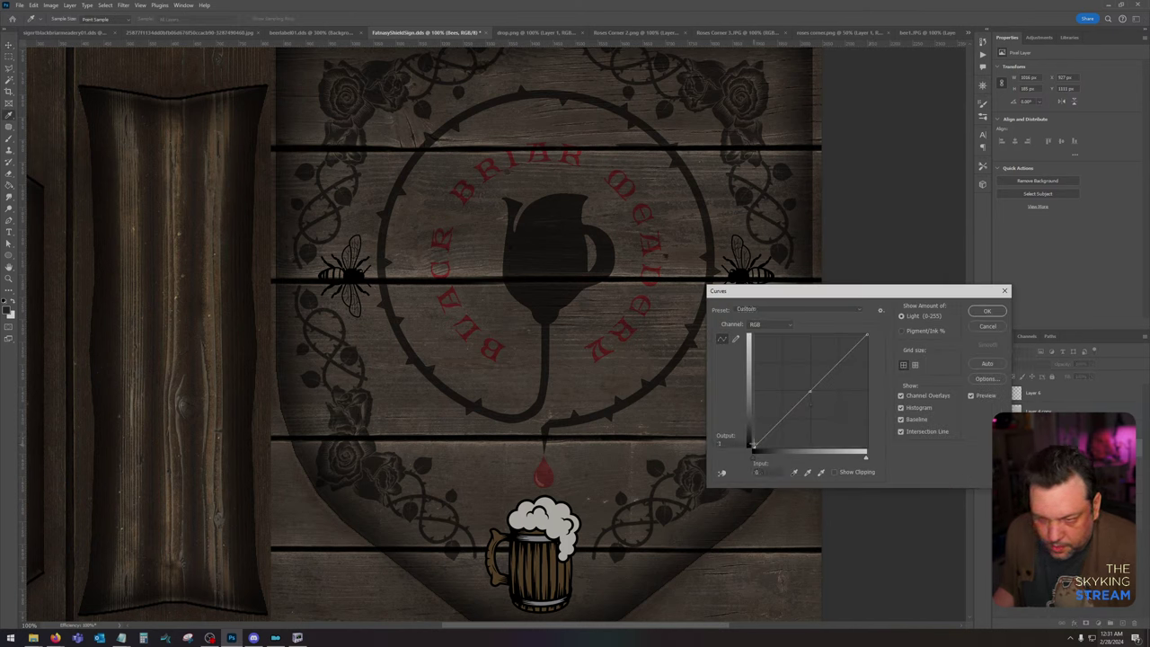
drag(753, 447, 752, 426)
click(985, 311)
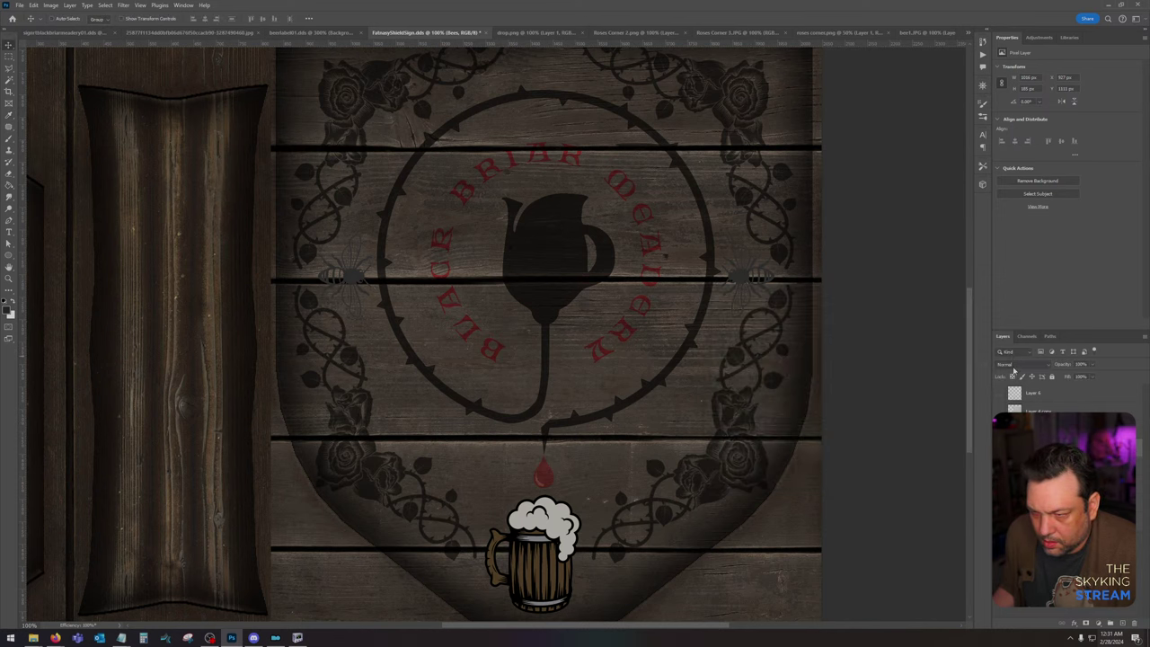
click(1022, 364)
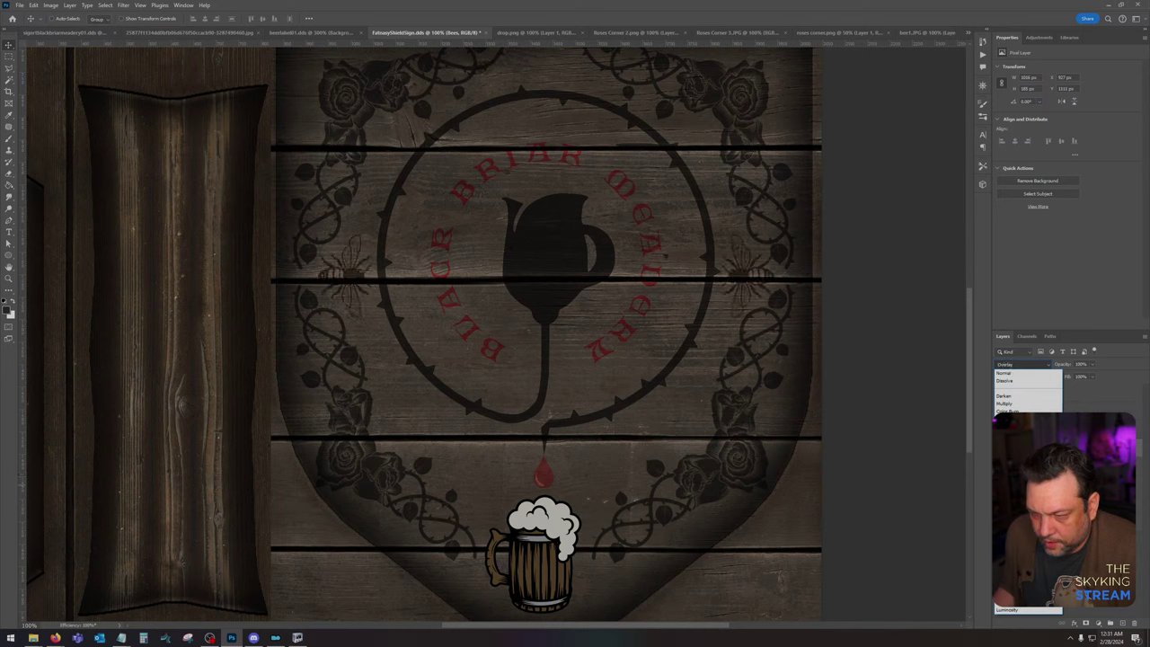
click(1011, 487)
Step: Set the beer mug layer's blend mode to Overlay
click(1016, 353)
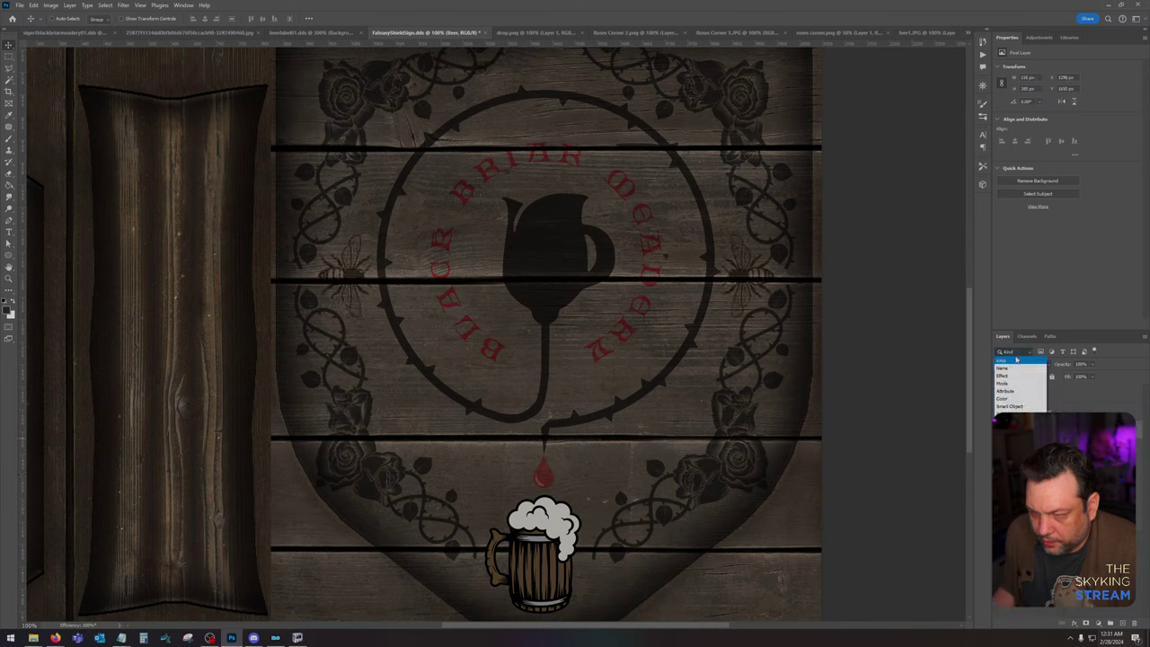
click(1022, 364)
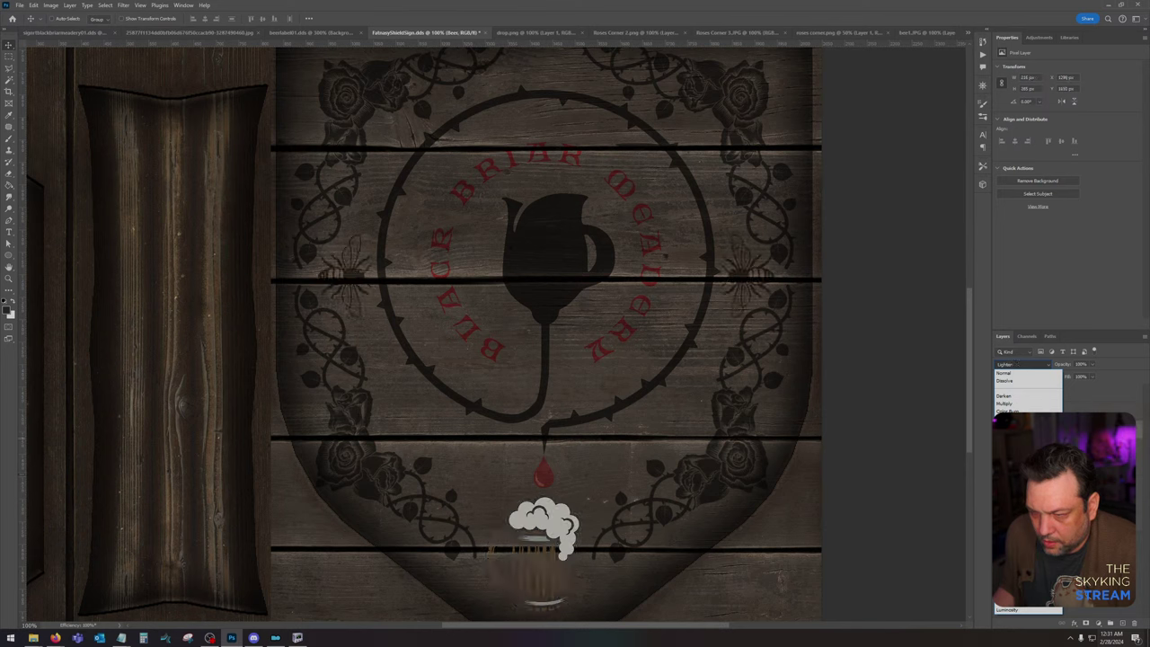
click(1011, 488)
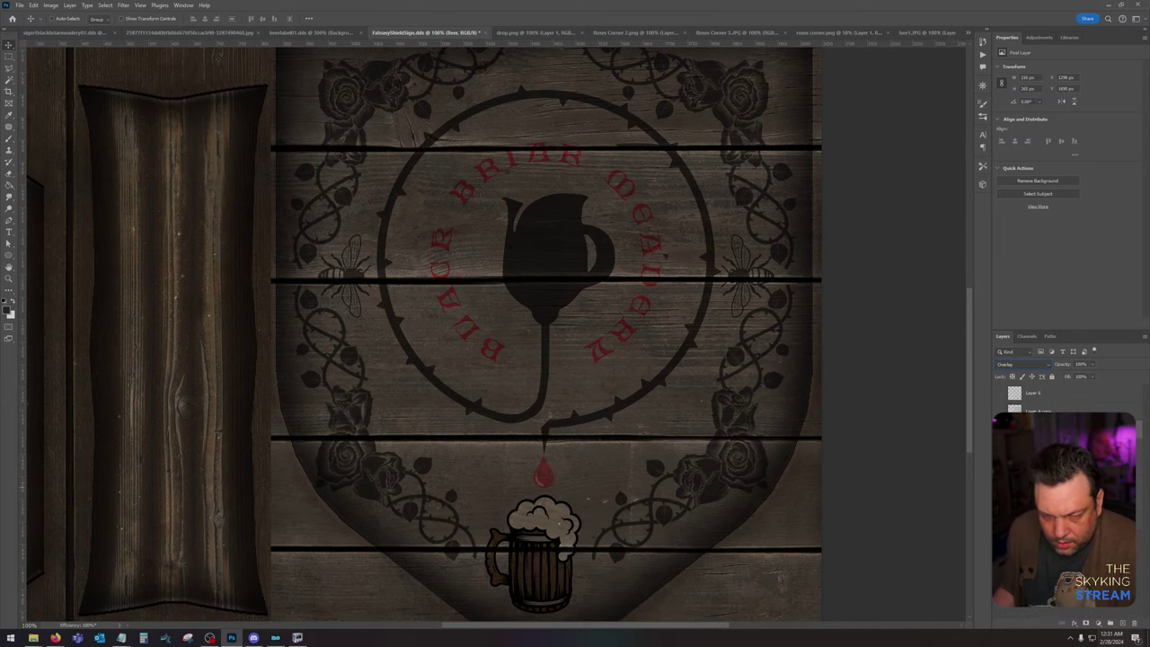
Step: Load one combined selection from the outlines of the bees, mug, drop, lettering, rose border and briar circle with jug
scroll(754, 360, up, 1)
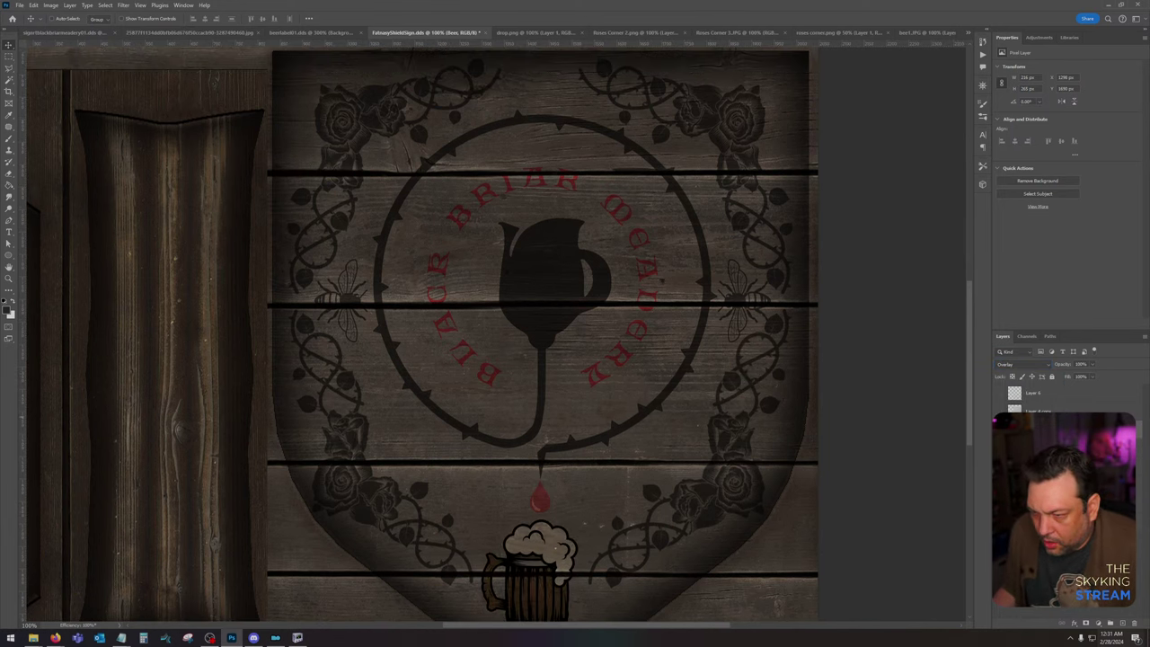
ctrl+click(1014, 436)
ctrl+shift+click(1015, 454)
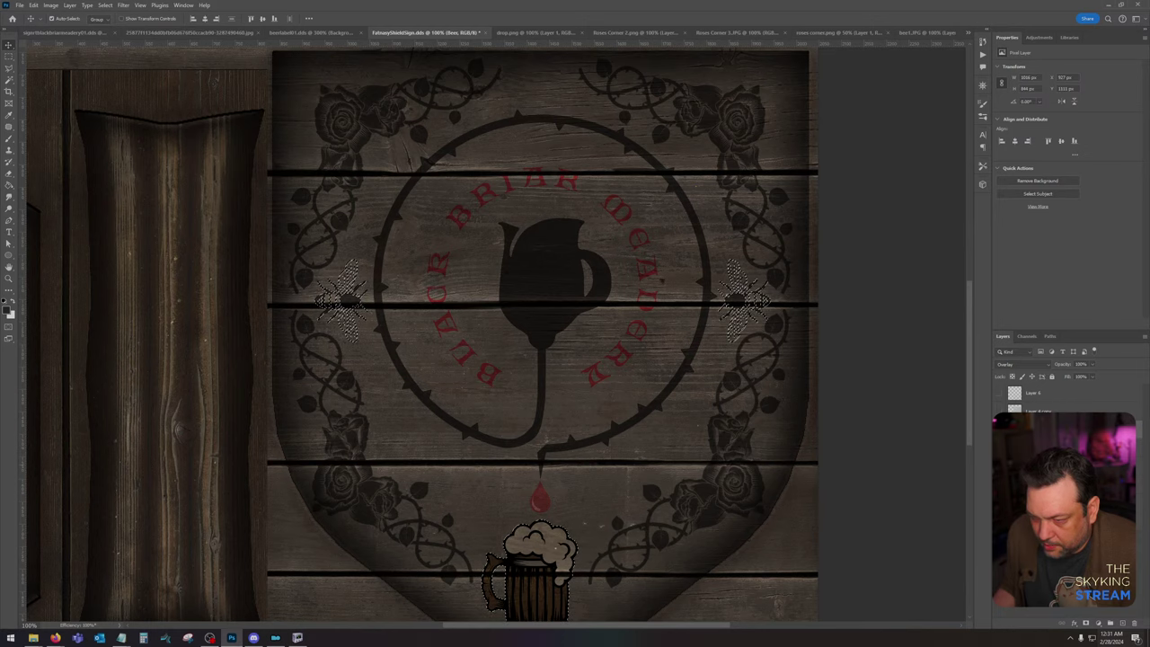
ctrl+shift+click(1015, 472)
ctrl+shift+click(1015, 491)
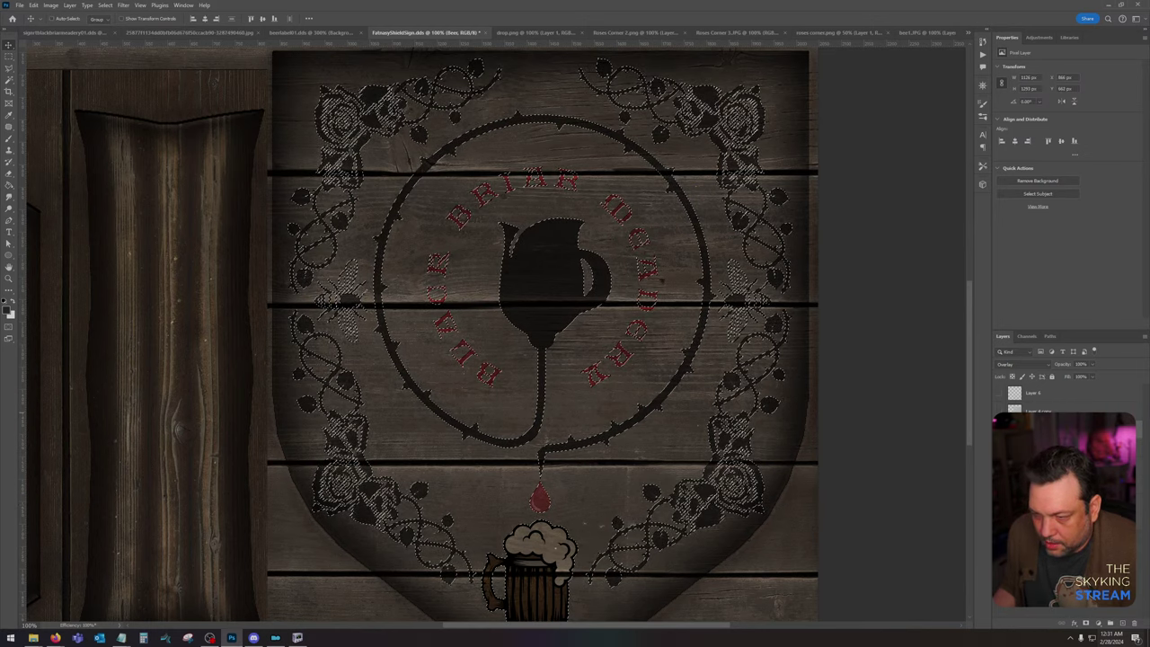
Step: Copy the selected artwork shapes from the merged paint texture to a new layer and set its blend mode to Overlay
click(1034, 410)
key(ctrl+j)
click(1015, 364)
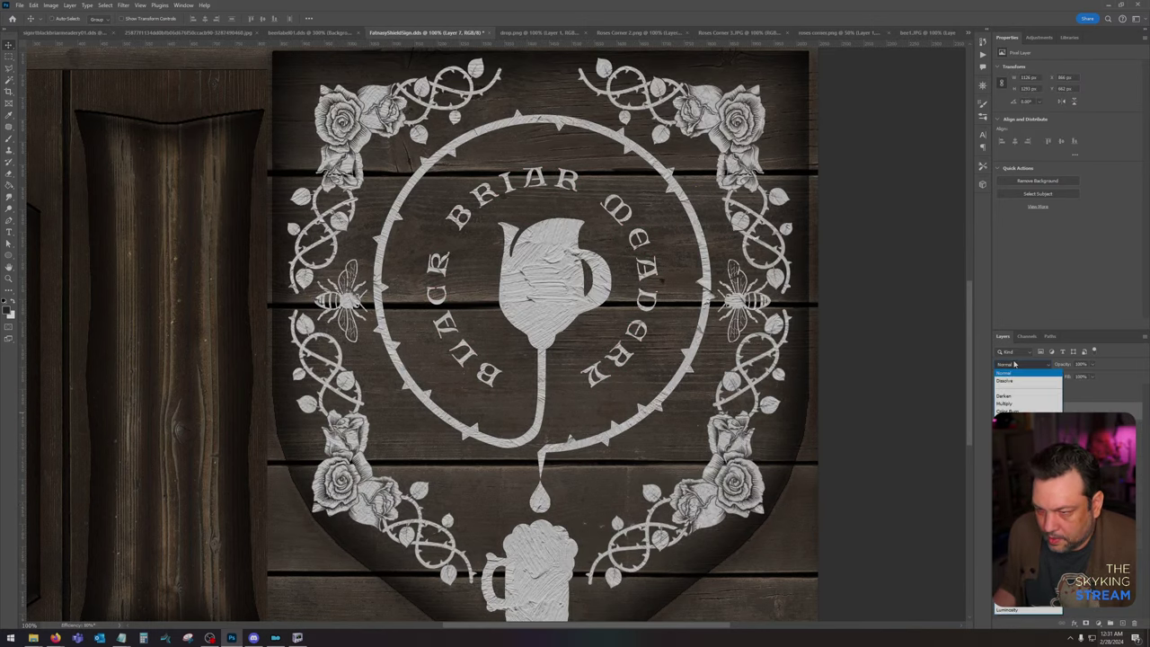
click(1014, 491)
mouse_move(714, 380)
mouse_down()
mouse_move(711, 315)
mouse_move(702, 372)
mouse_up()
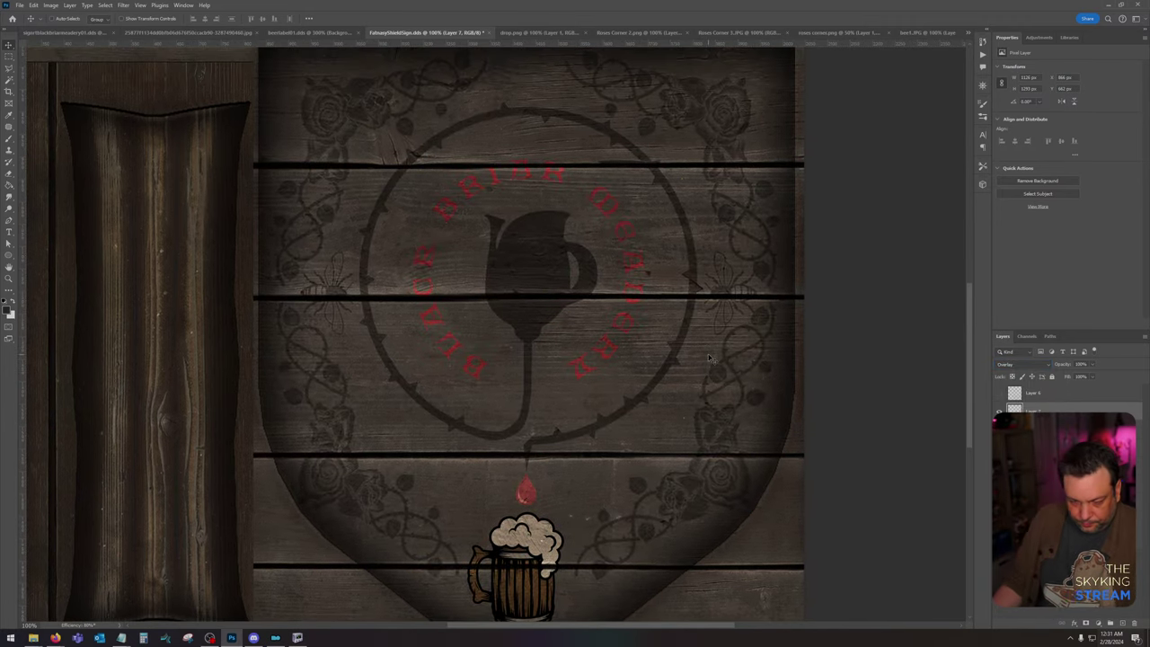
scroll(711, 357, down, 3)
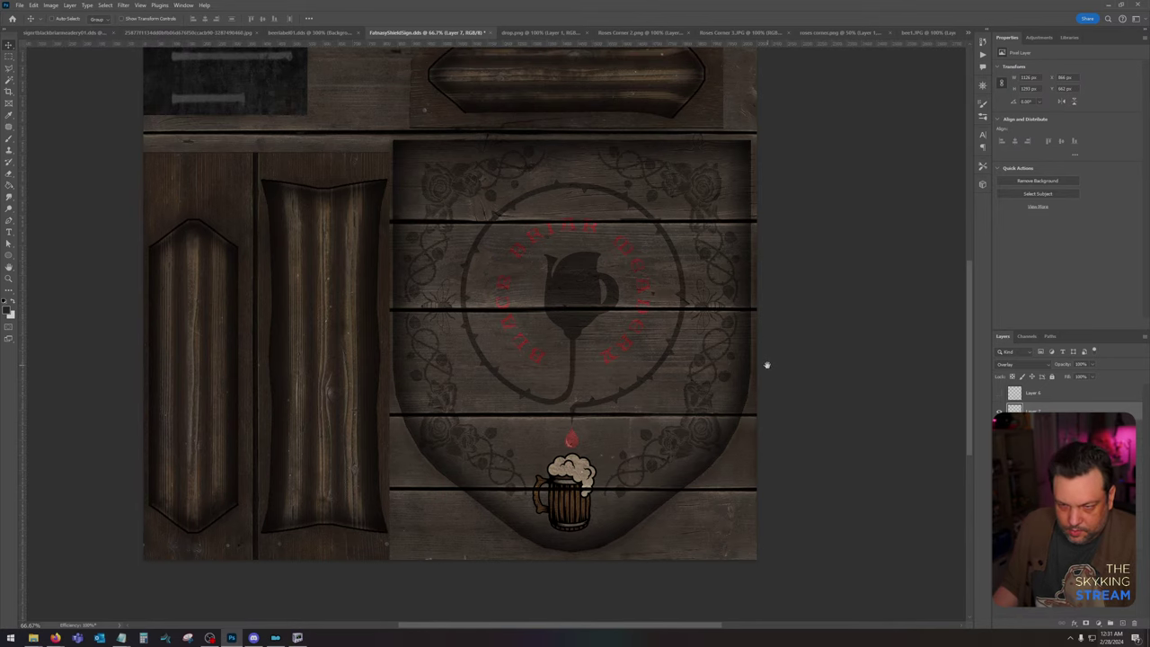
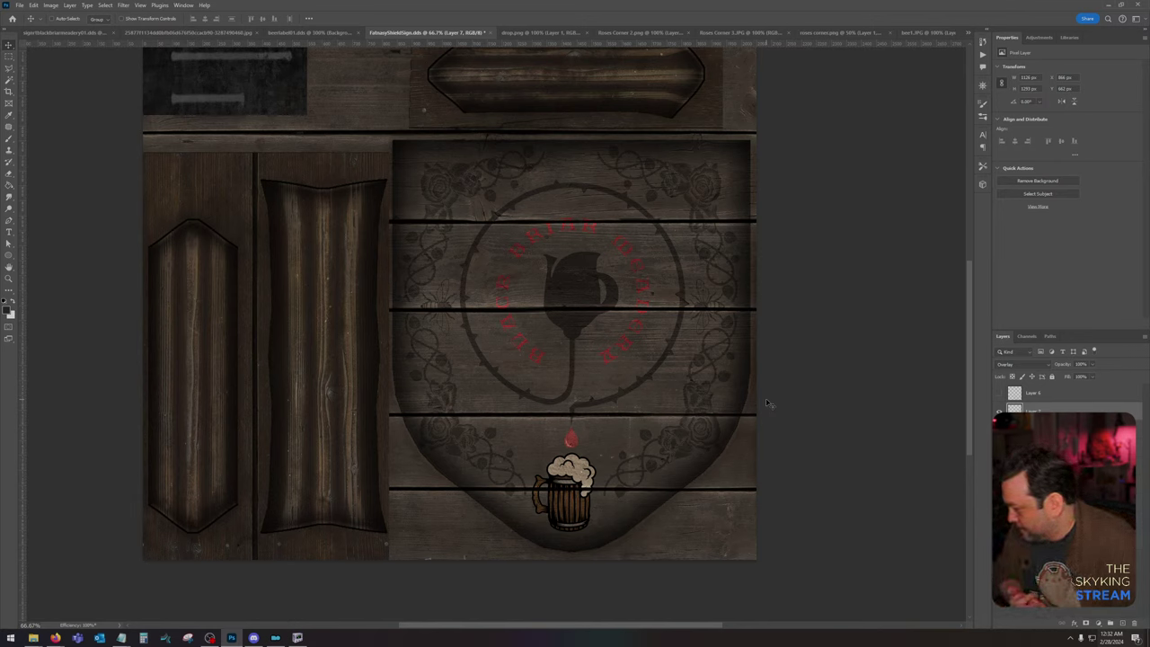
Step: Darken the briar circle with jug on Layer 5 using Levels with a black input level of 8
scroll(636, 388, up, 2)
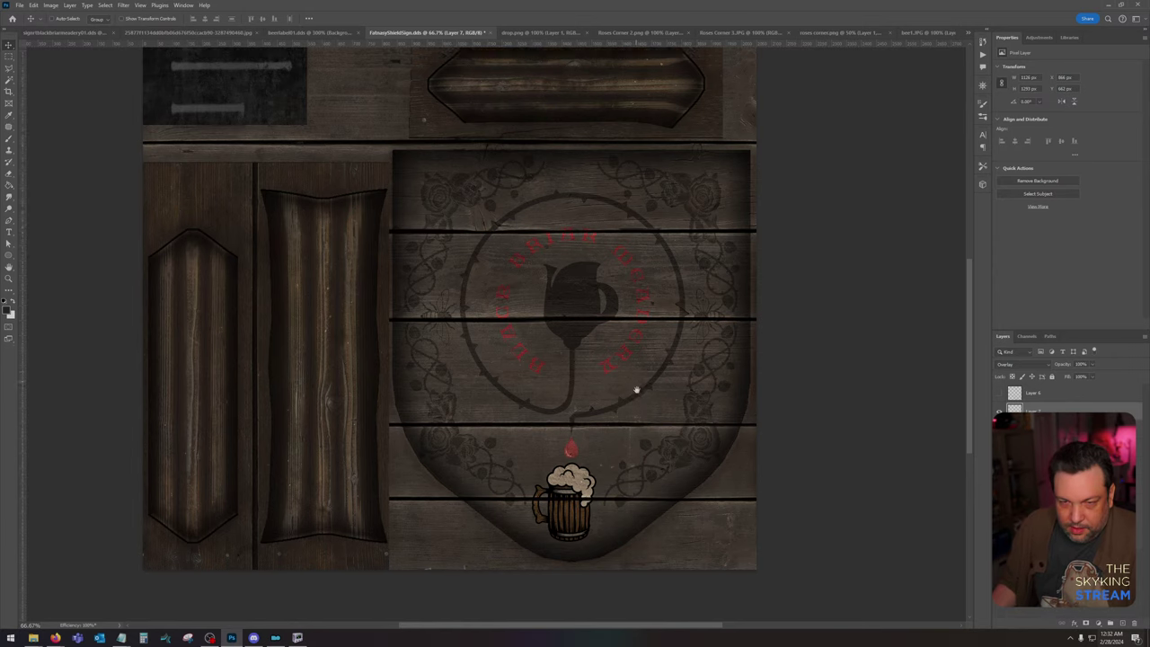
scroll(642, 401, up, 1)
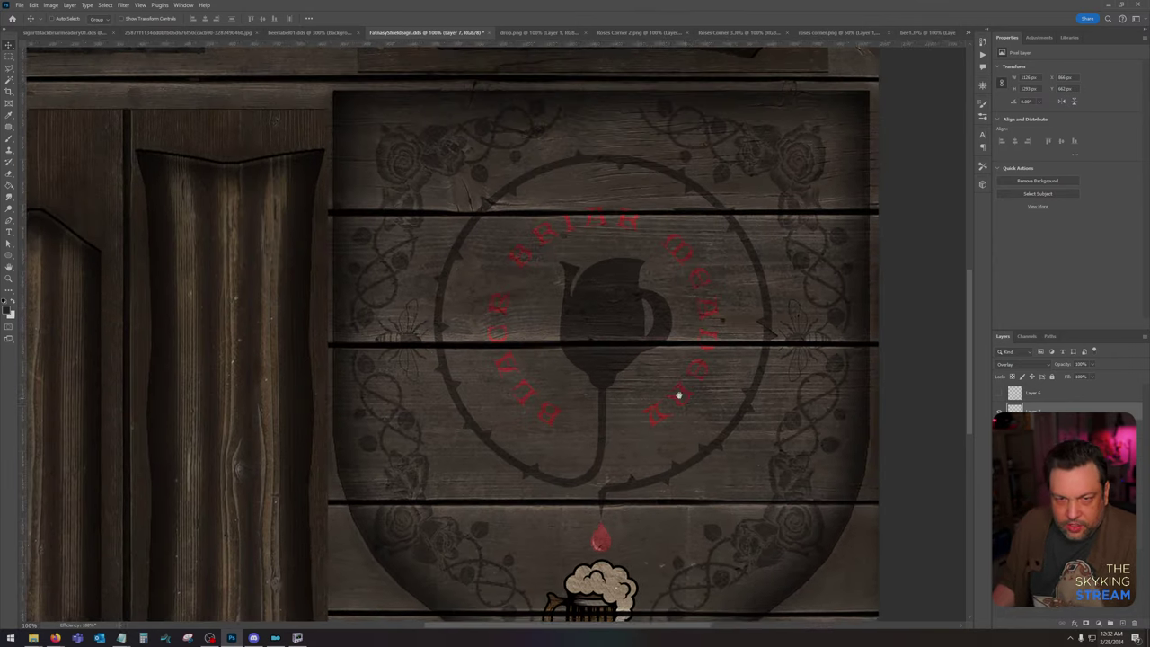
click(1043, 481)
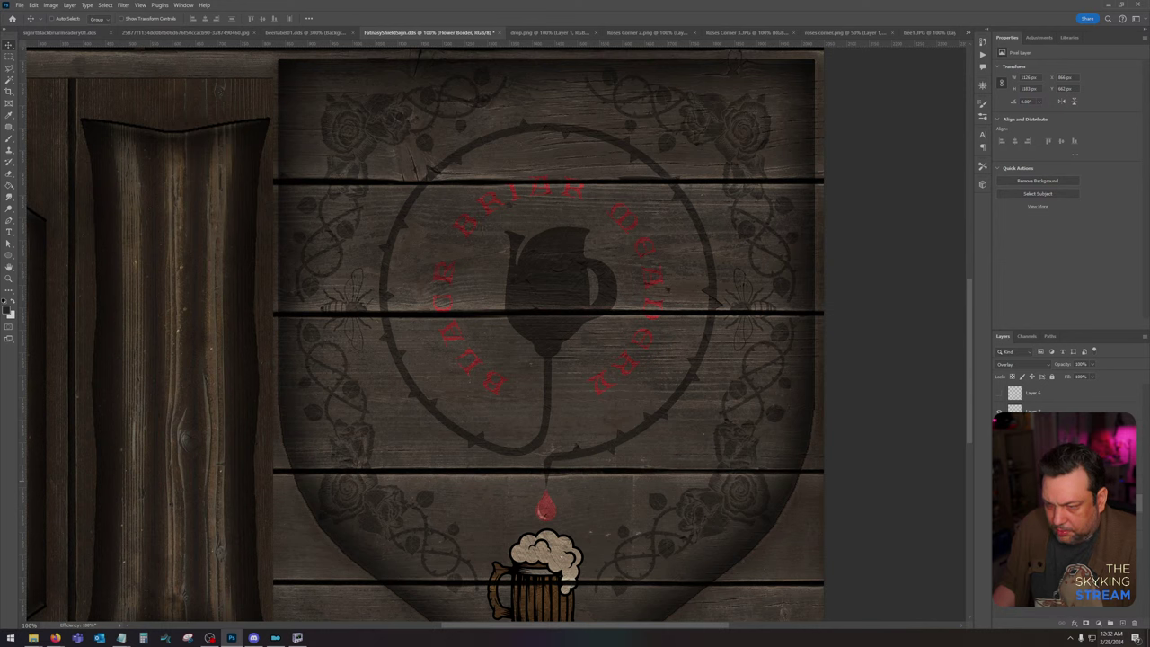
click(1000, 524)
click(999, 523)
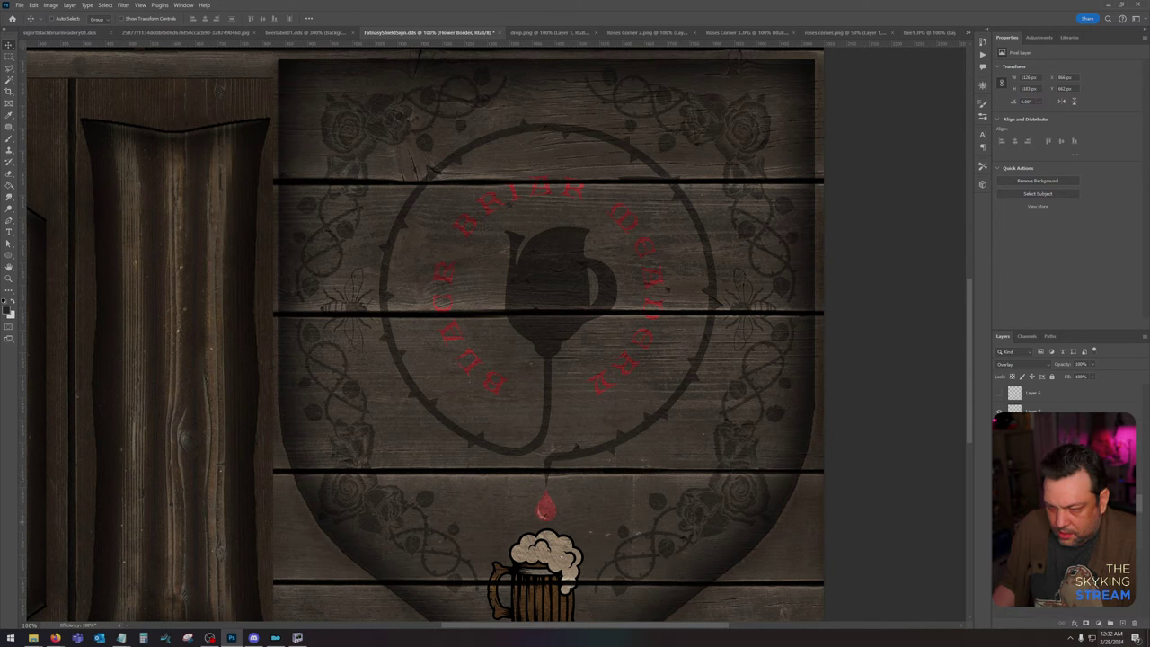
key(alt+bracketleft)
key(ctrl+l)
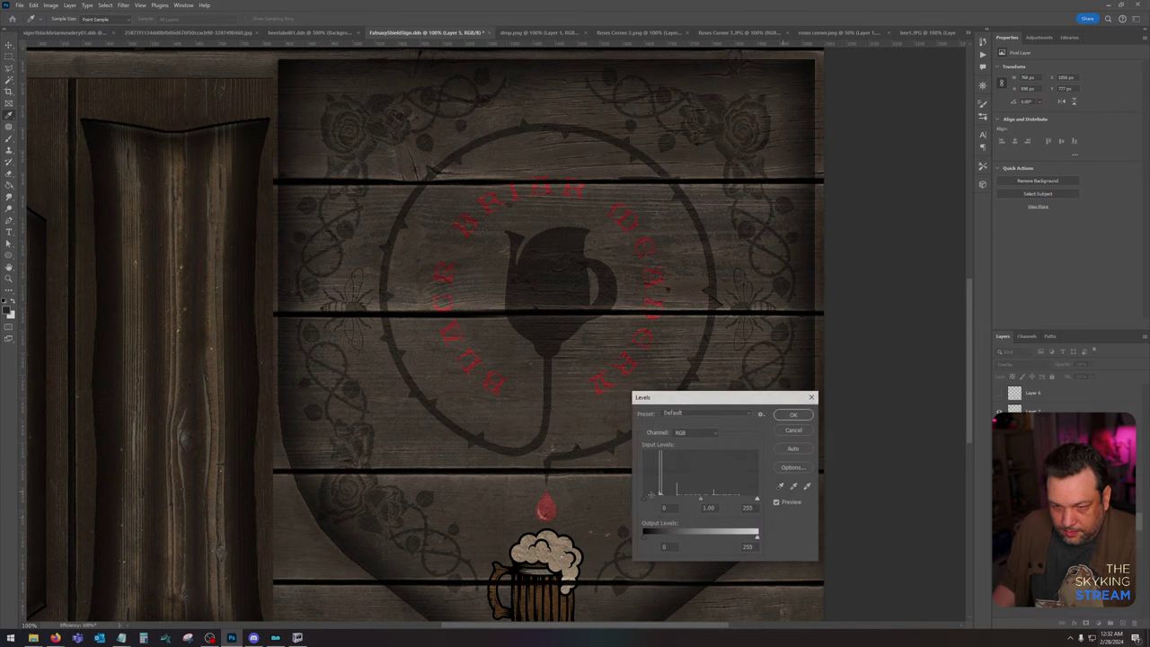
drag(643, 500, 649, 502)
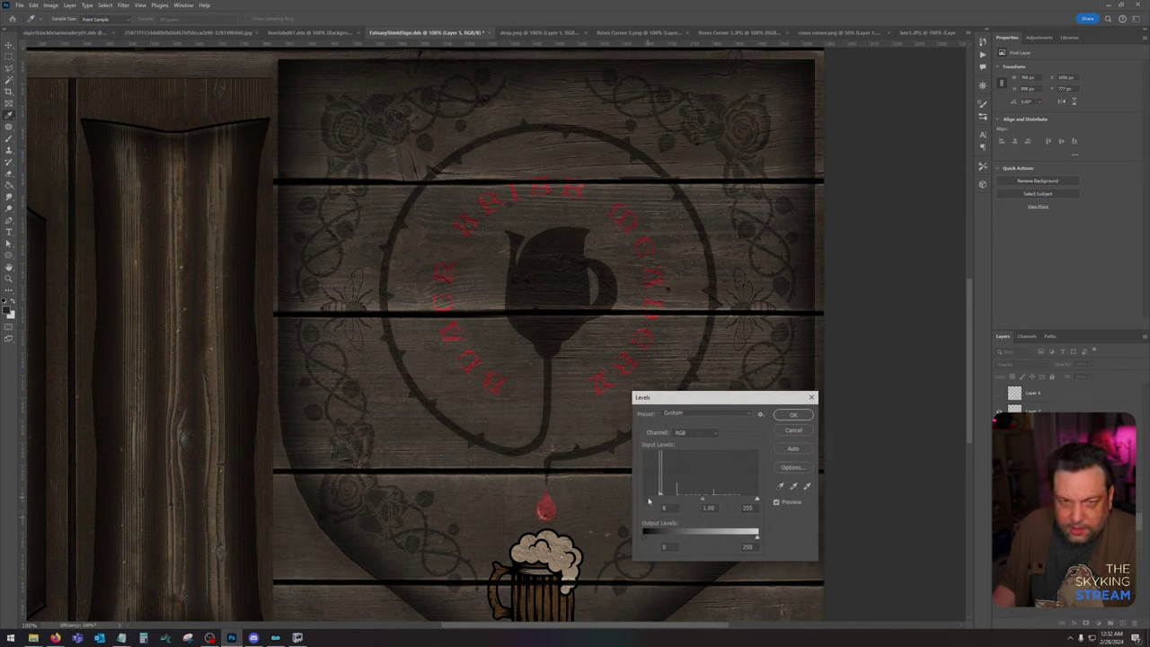
click(806, 413)
Step: Darken the Flower Border layer using Levels with a black input level of 23
key(alt+bracketright)
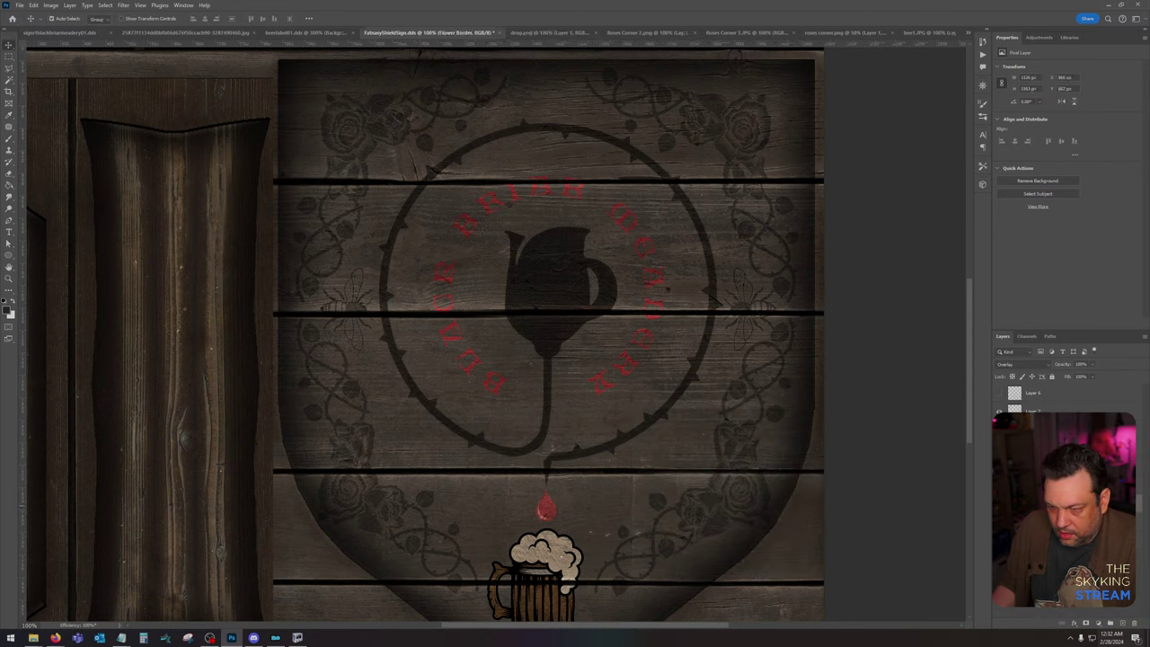
key(ctrl+l)
drag(651, 500, 656, 502)
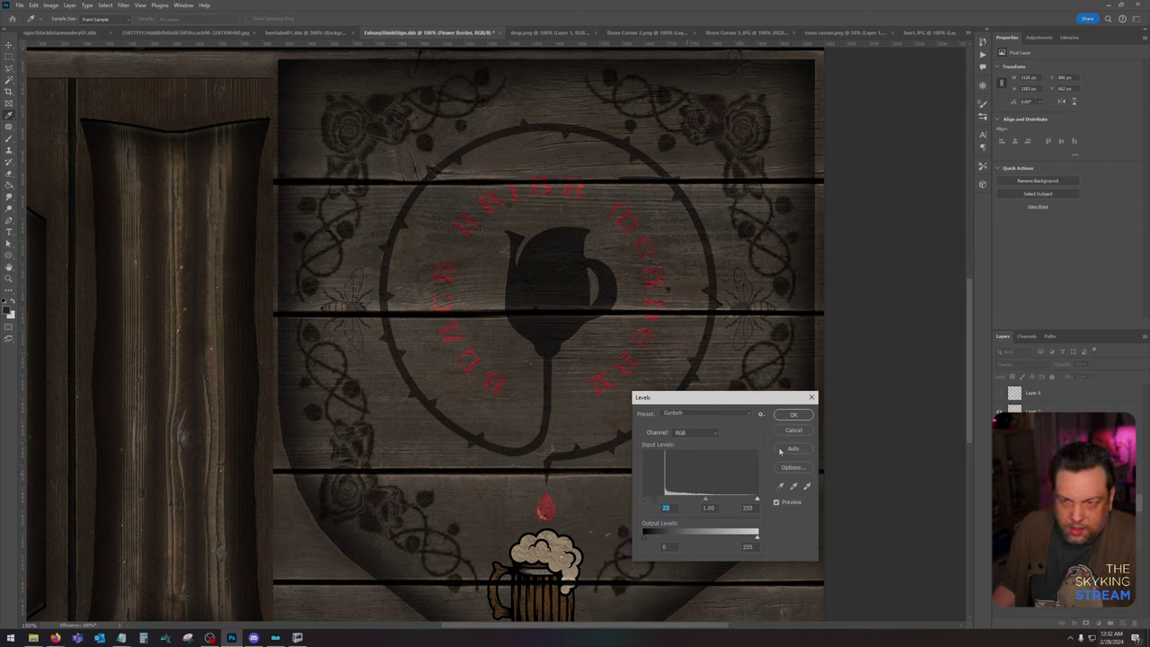
click(796, 415)
Step: Darken the bees layer by raising the black input level in Levels
key(alt+bracketright)
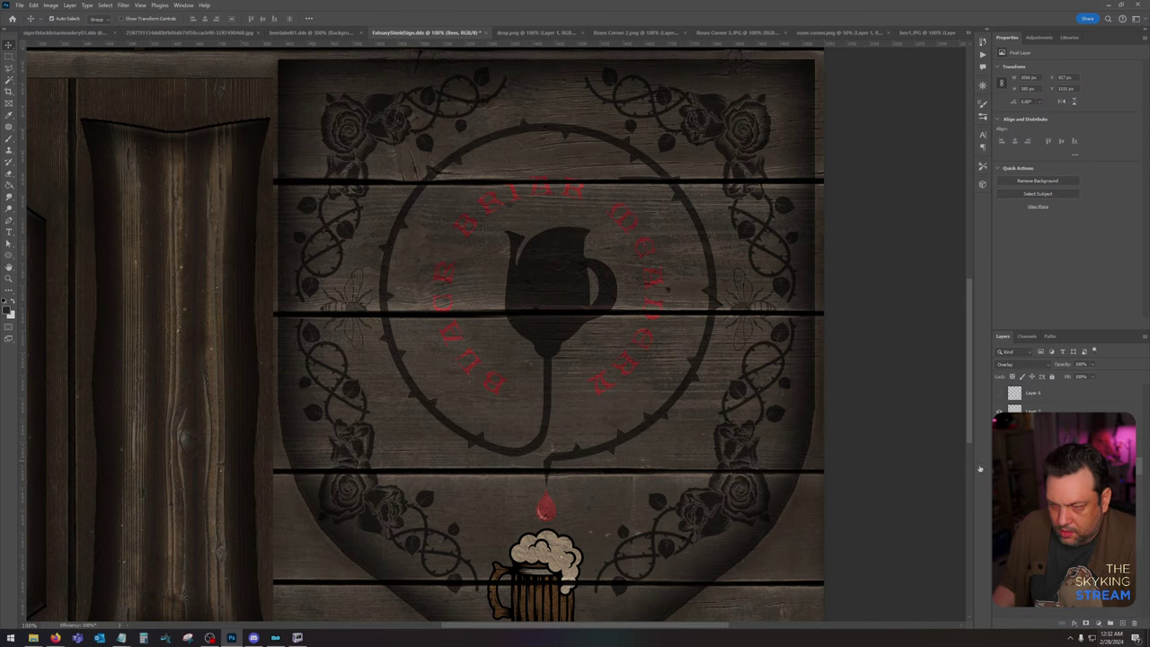
key(ctrl+l)
drag(645, 501, 655, 503)
click(794, 414)
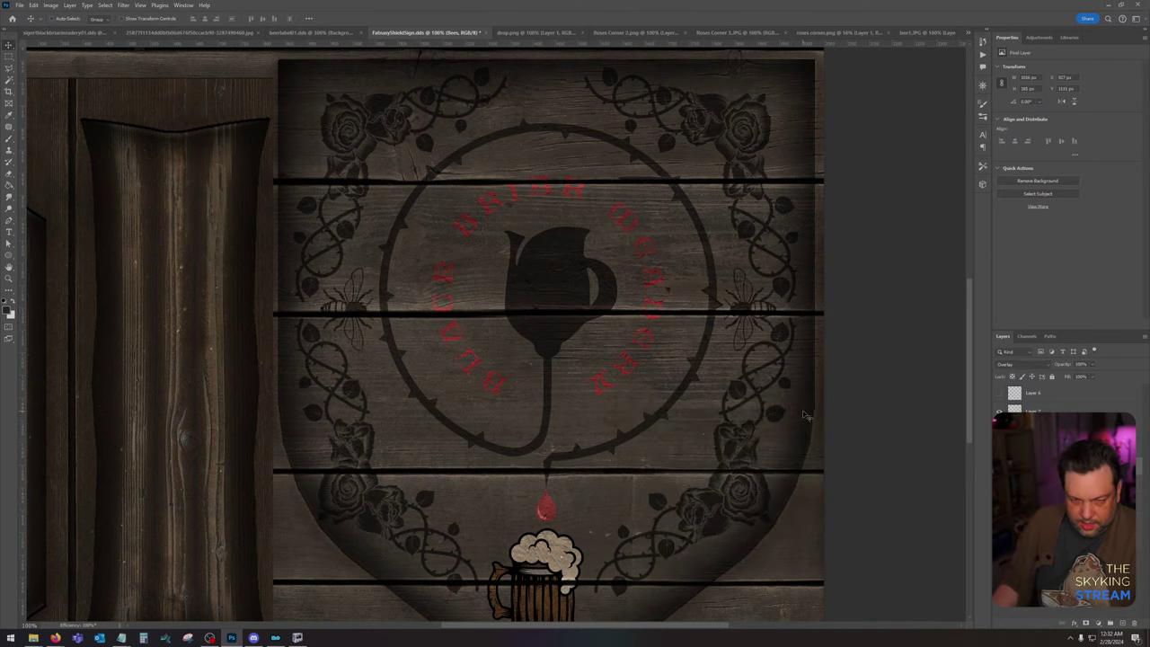
scroll(779, 406, down, 3)
scroll(937, 393, down, 2)
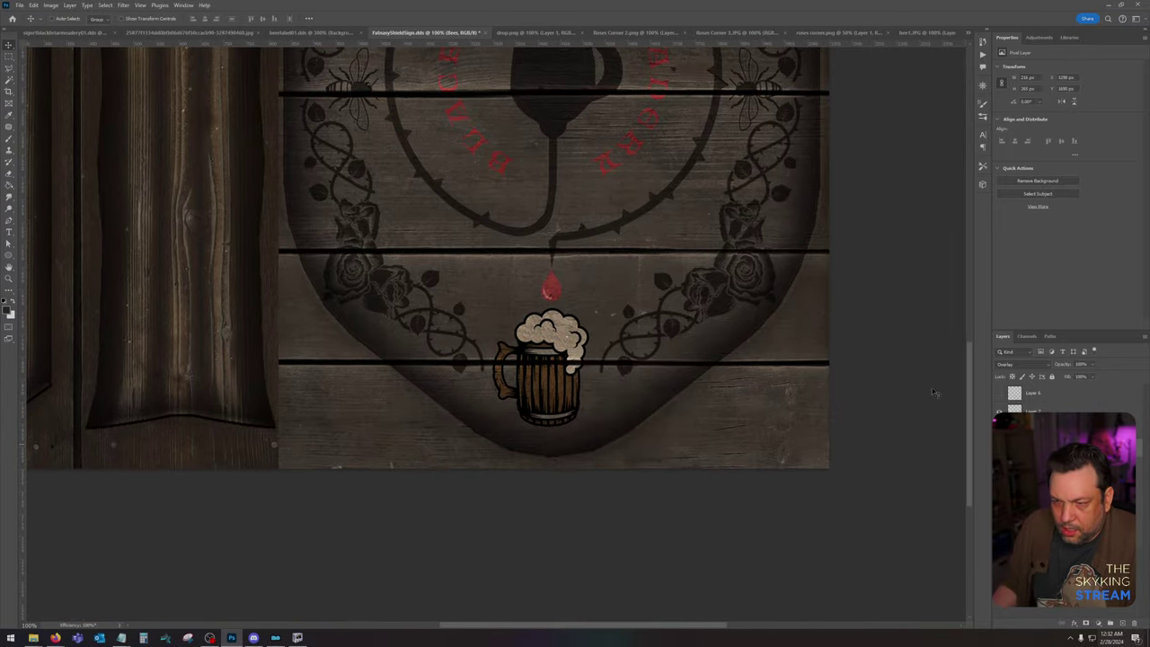
Step: Desaturate the beer mug at the shield's base using Hue/Saturation with a saturation of -62
click(52, 4)
mouse_move(59, 29)
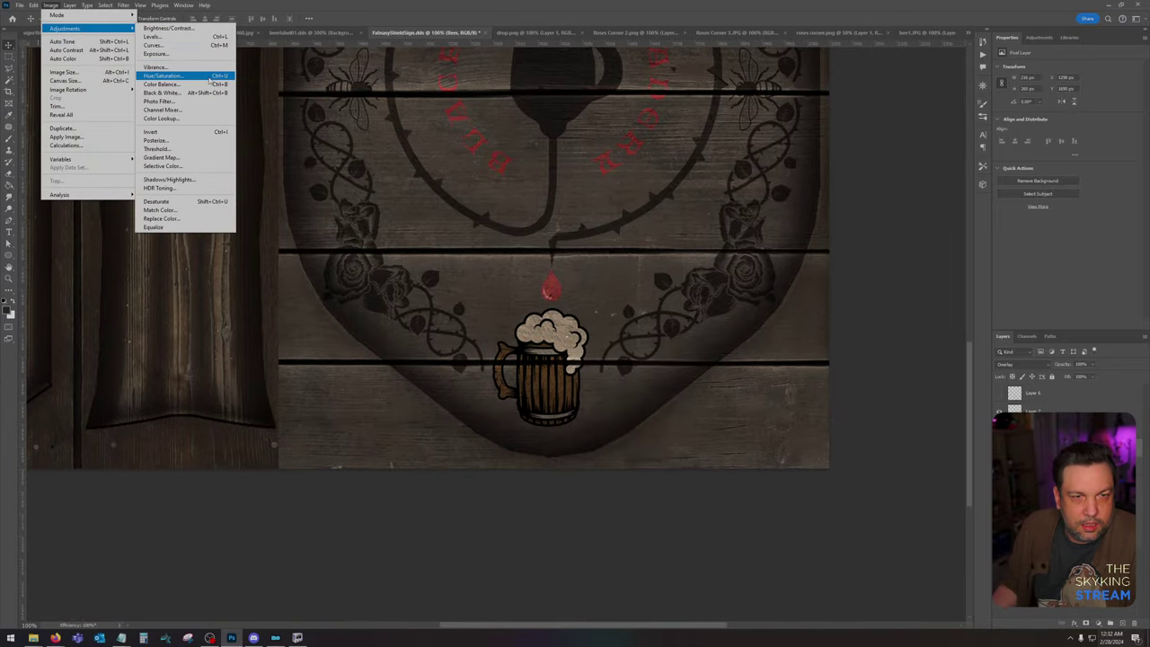
click(162, 75)
drag(810, 310, 783, 310)
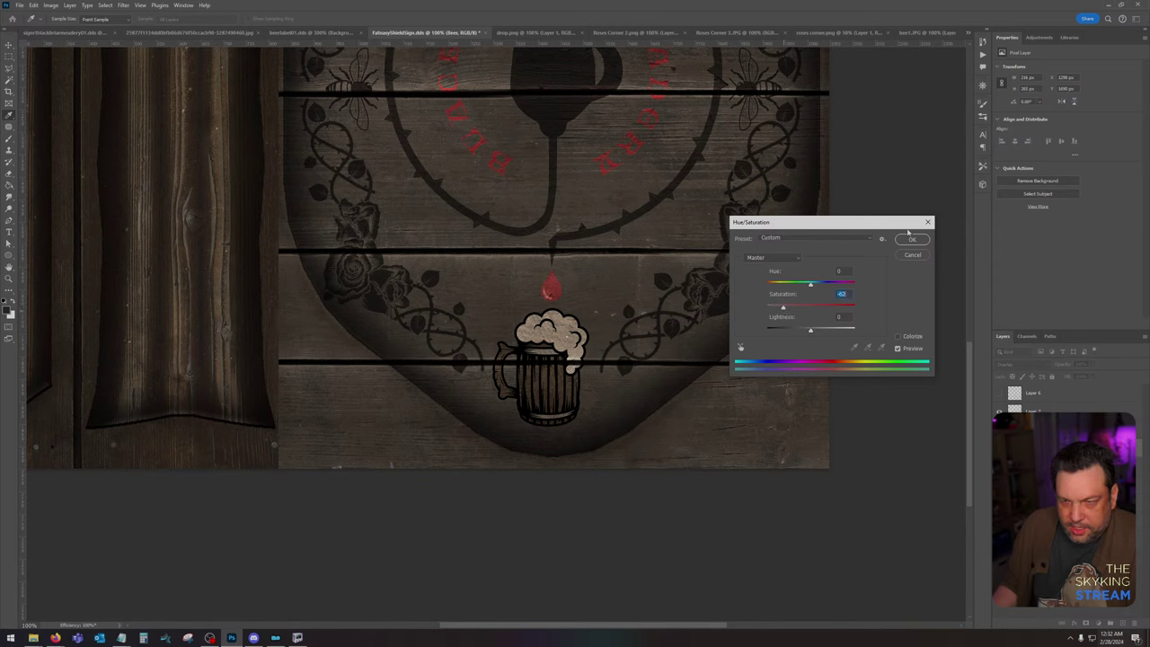
click(911, 241)
scroll(726, 347, up, 5)
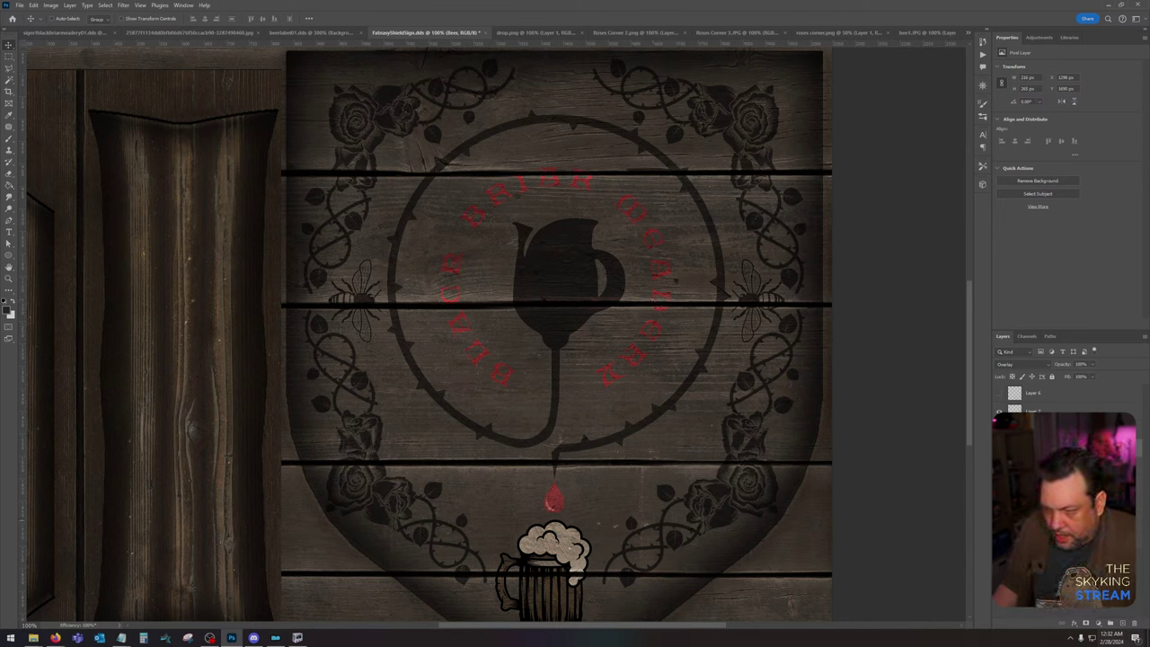
Step: Add a thin black outside stroke to the Black Briar Meadery text layer and slightly increase its size
double_click(1079, 447)
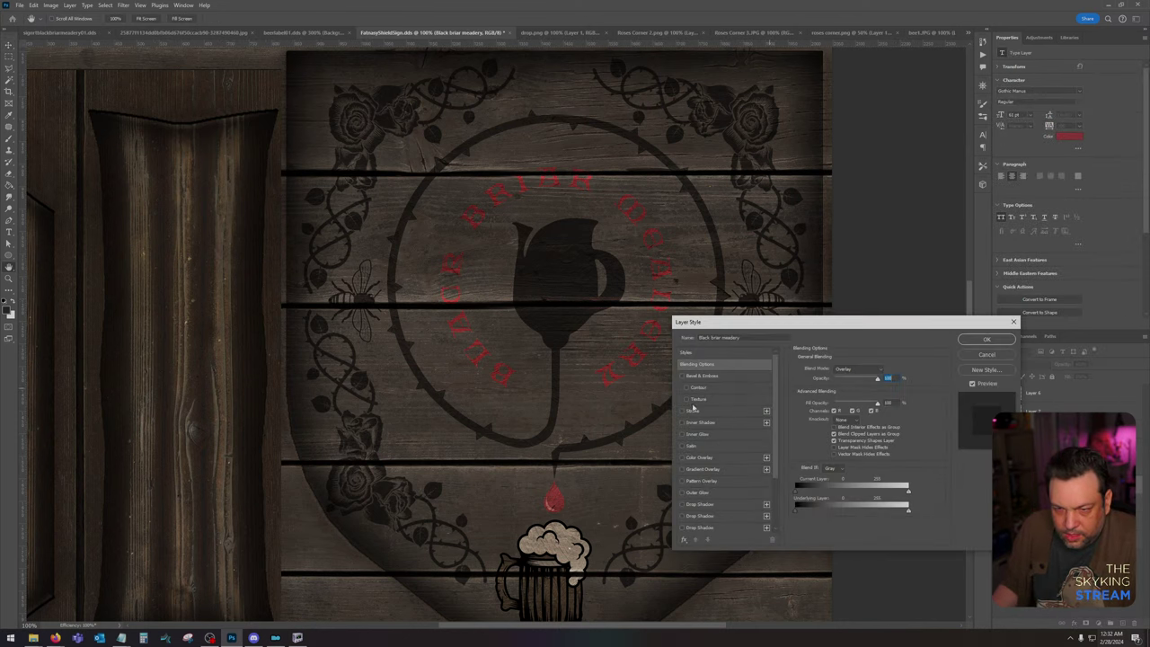
click(693, 411)
click(817, 433)
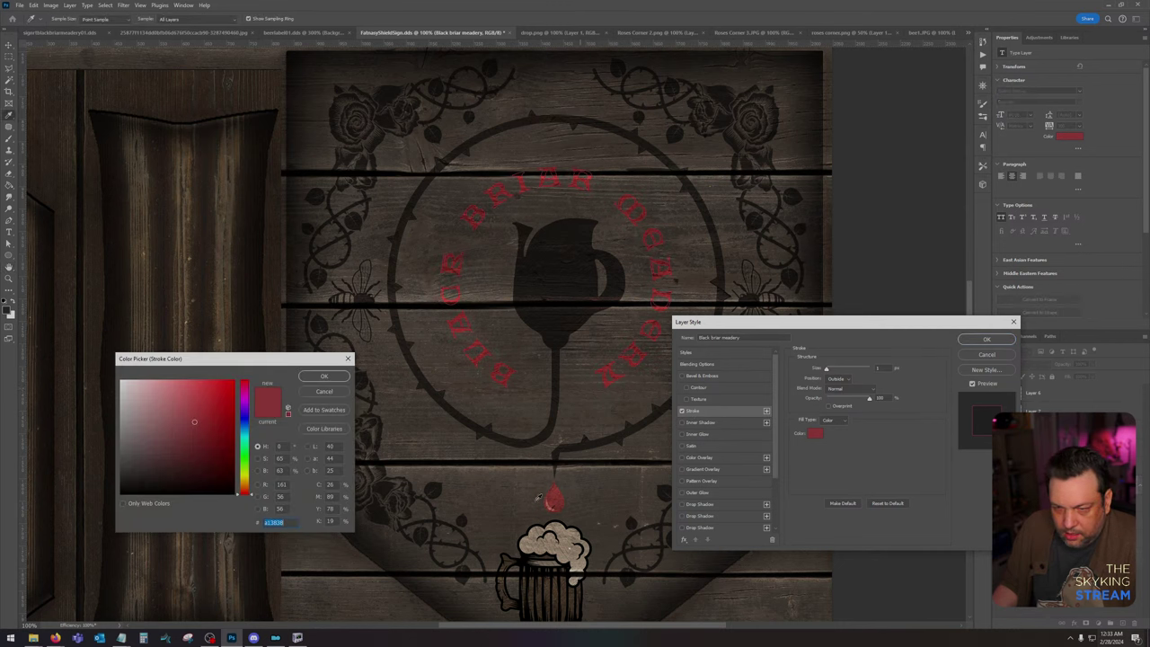
click(122, 493)
click(319, 377)
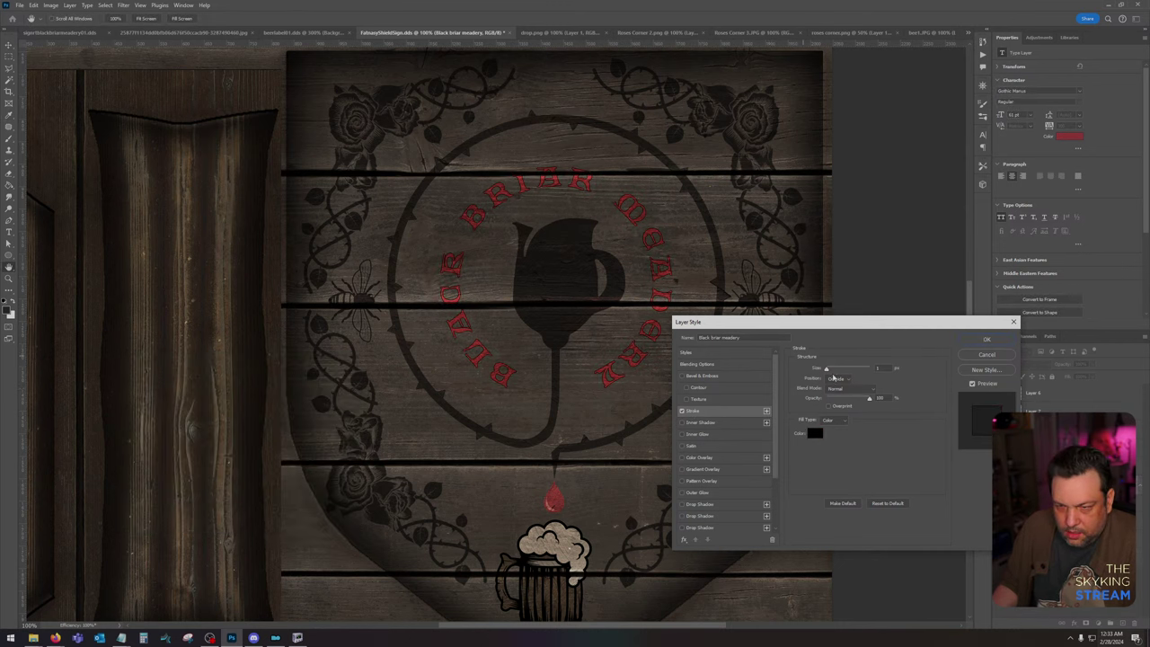
drag(827, 372, 828, 372)
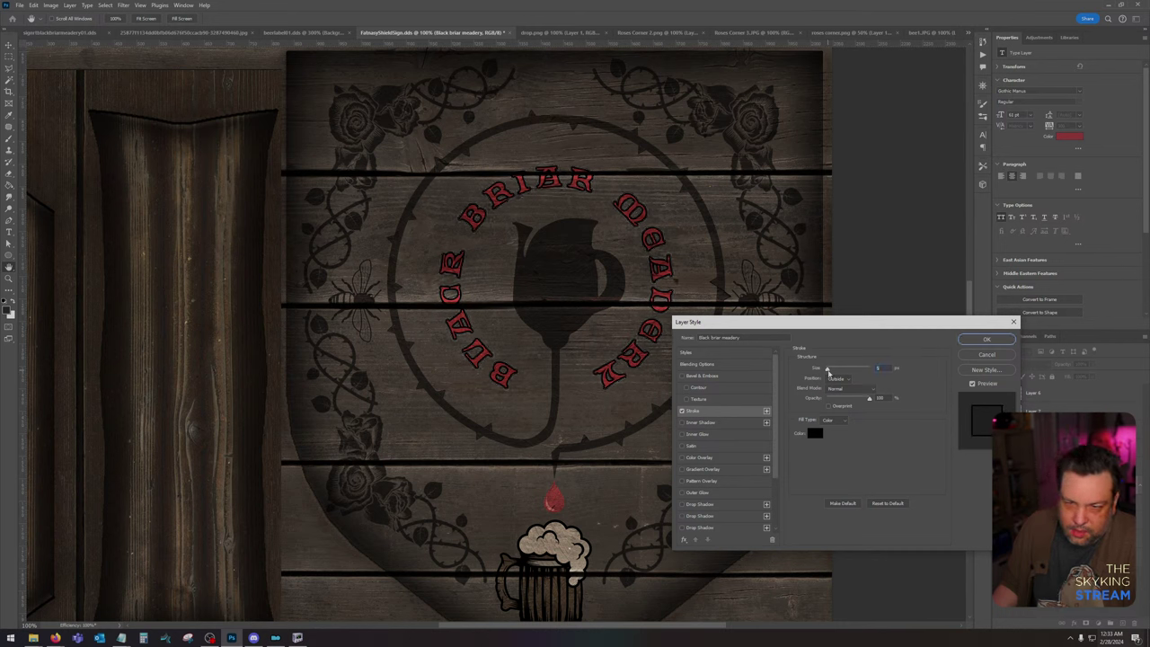
Step: Set the lettering stroke's blend mode to Overlay and its colour to dark grey
click(848, 390)
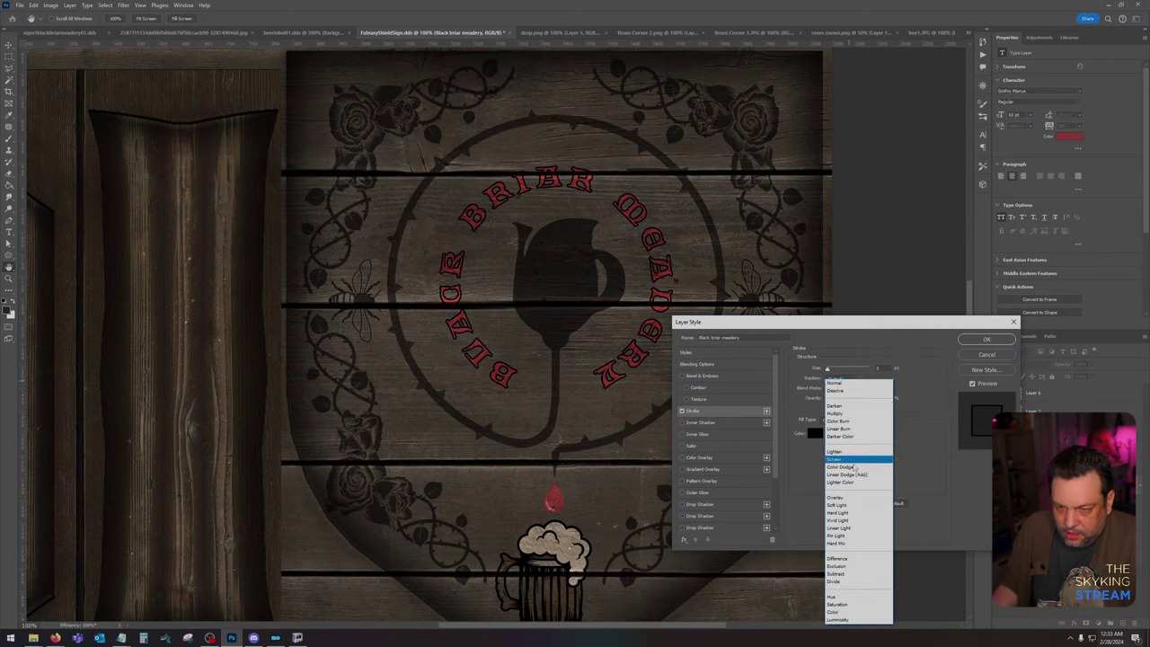
click(848, 497)
click(814, 433)
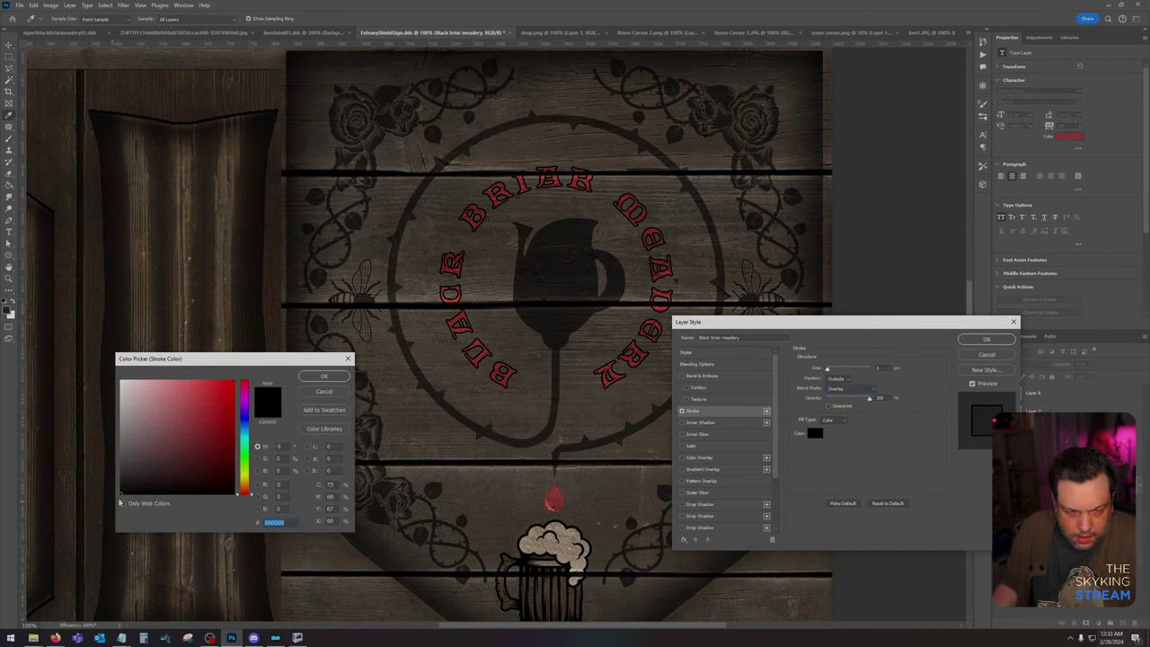
drag(123, 488, 121, 468)
key(Return)
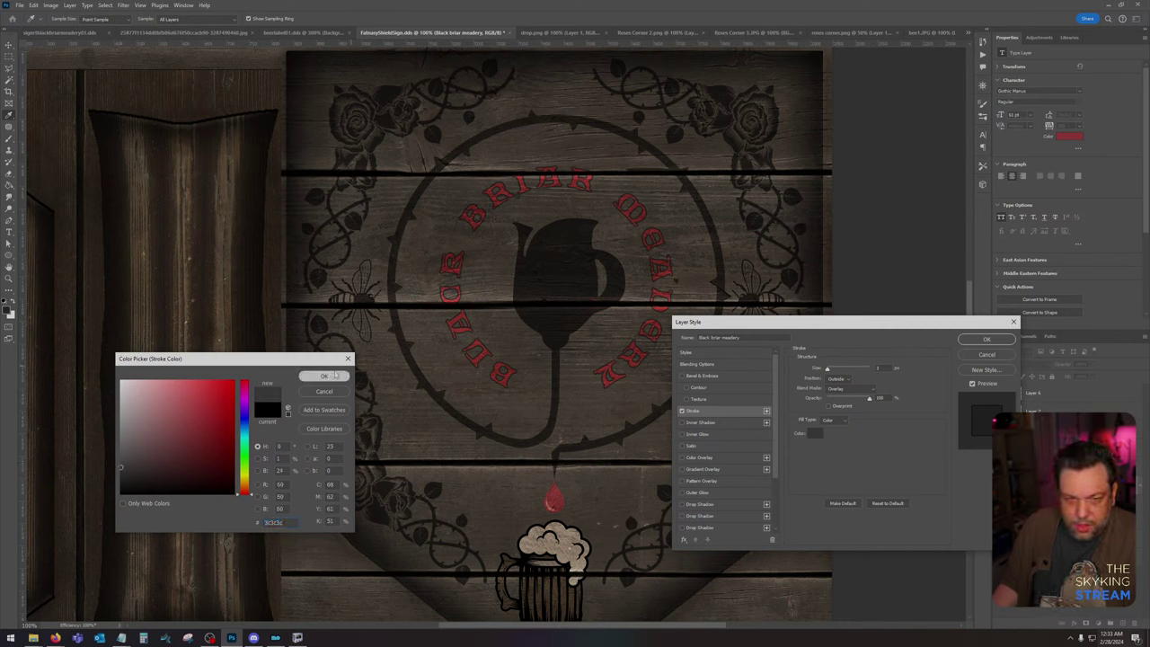
click(994, 342)
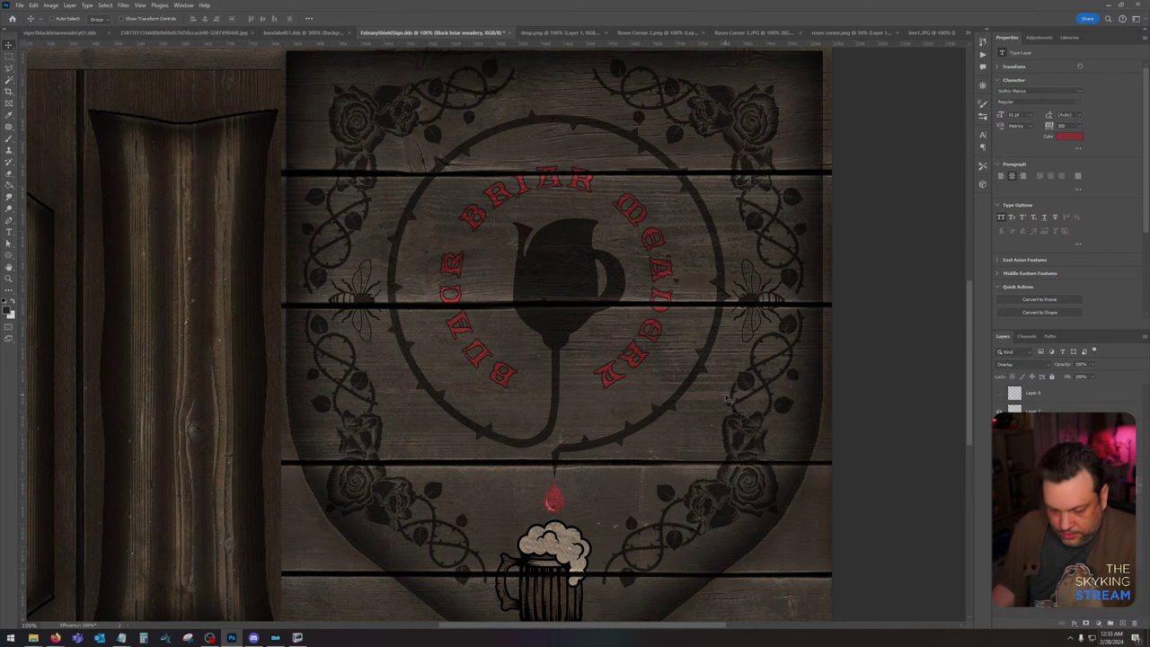
Step: Open the red rose PNG image from the Desktop
key(ctrl+minus)
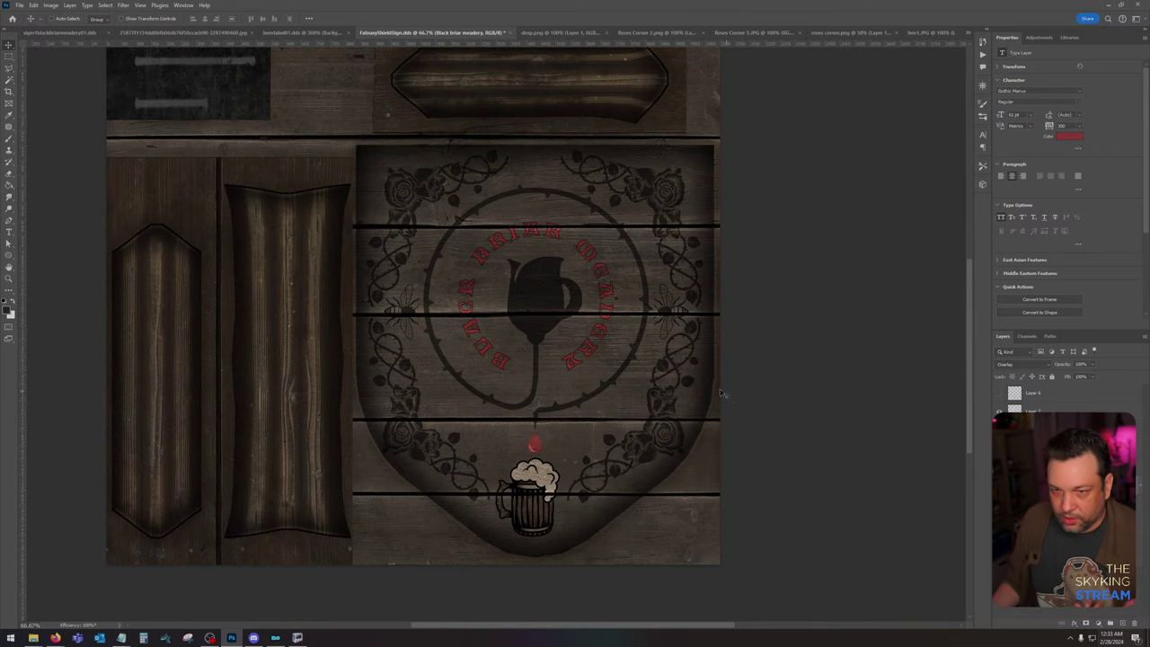
scroll(604, 328, up, 5)
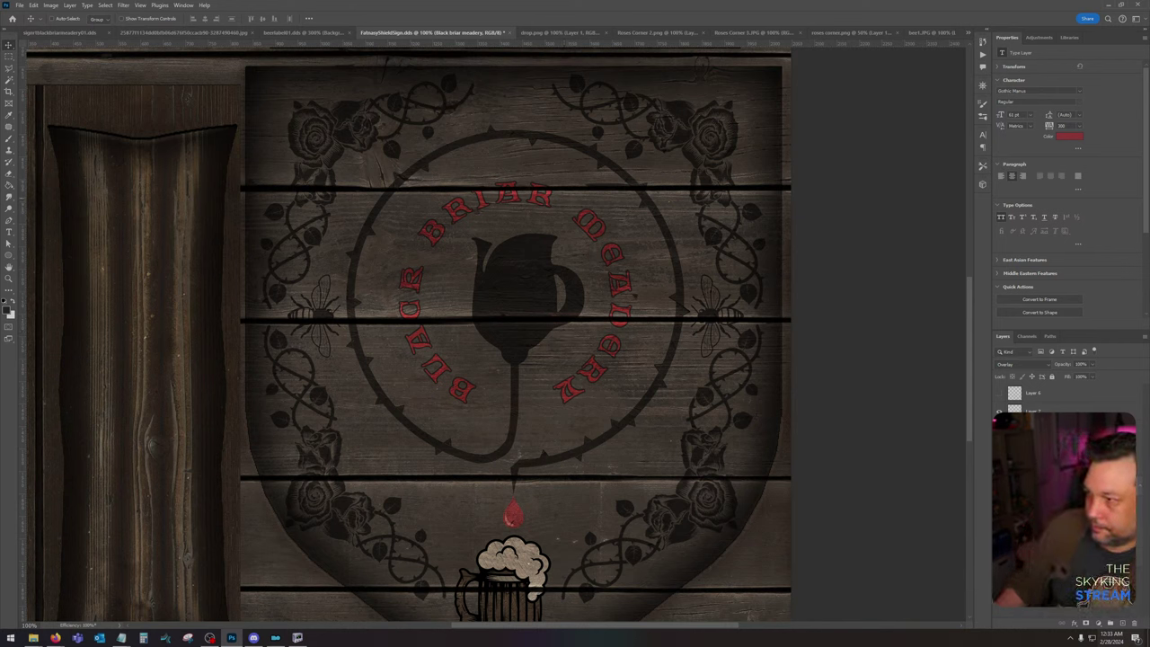
key(alt+Tab)
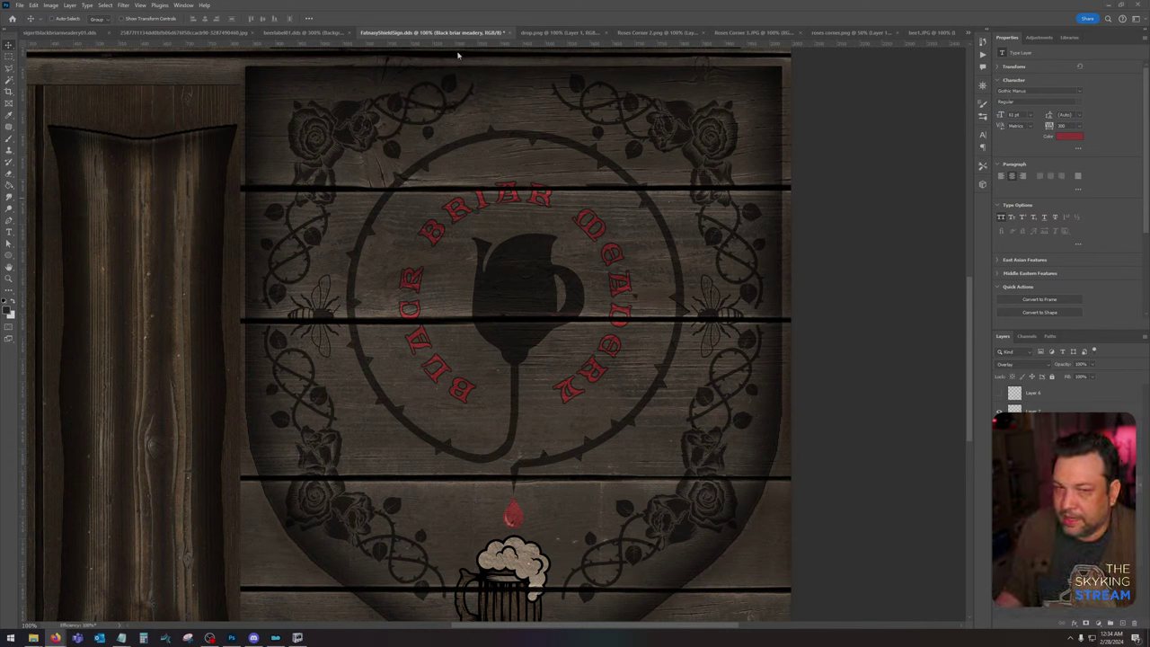
click(19, 4)
click(235, 89)
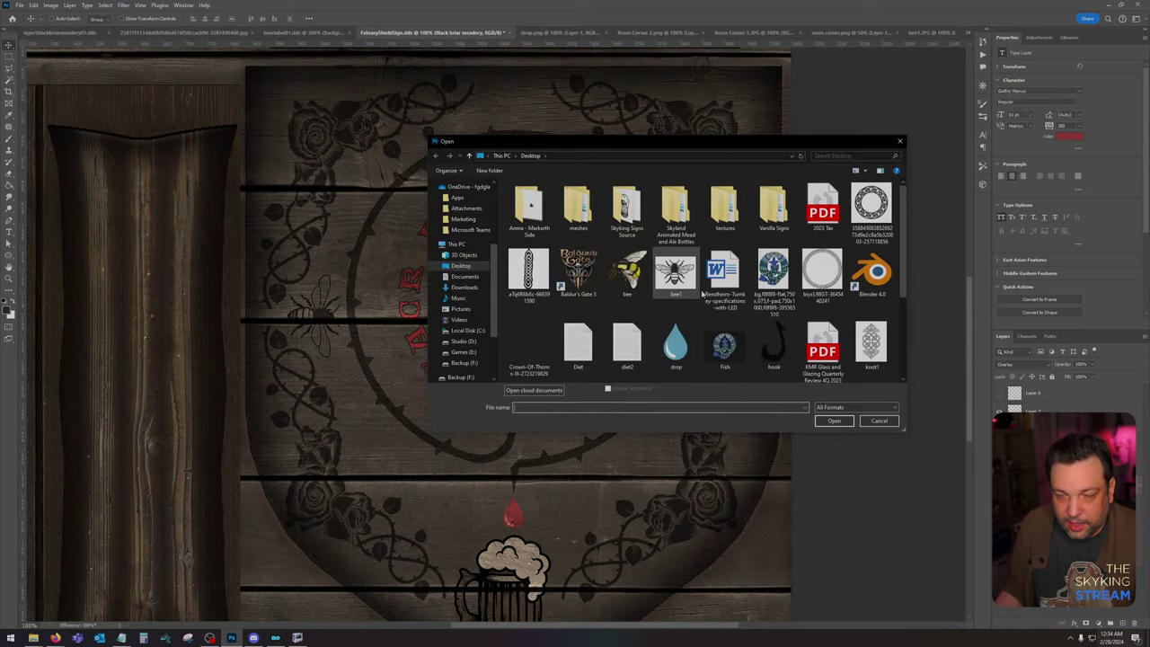
scroll(770, 303, down, 3)
double_click(771, 290)
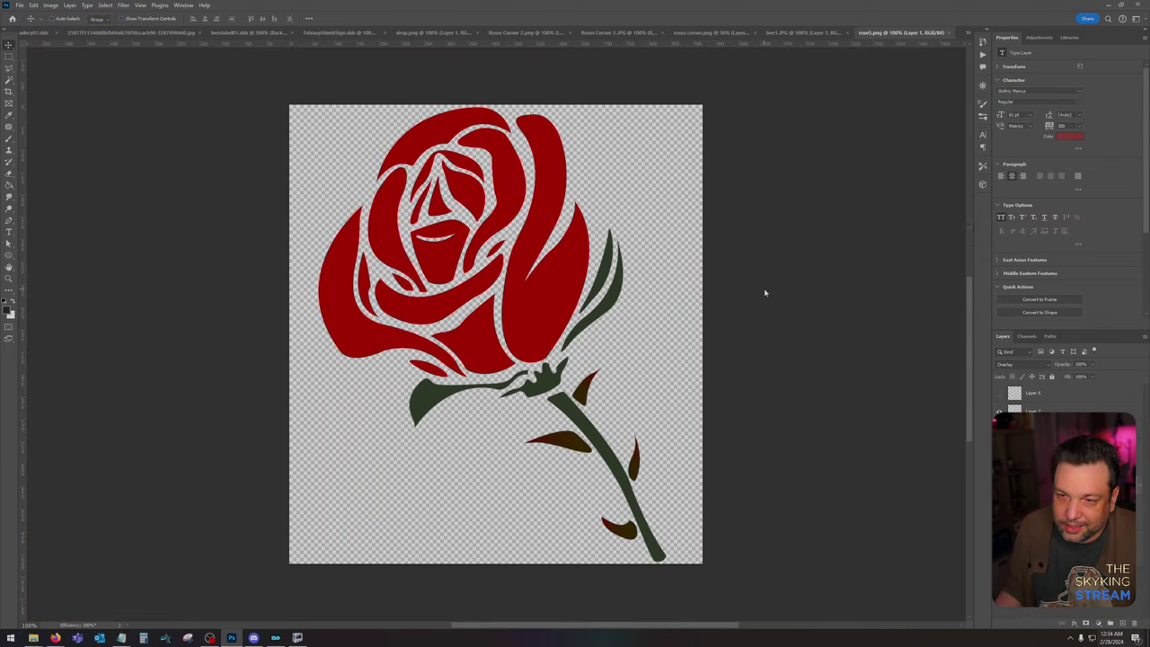
Step: Select the rose bloom without its stem using the Polygonal Lasso, and copy it into the shield sign document
click(9, 69)
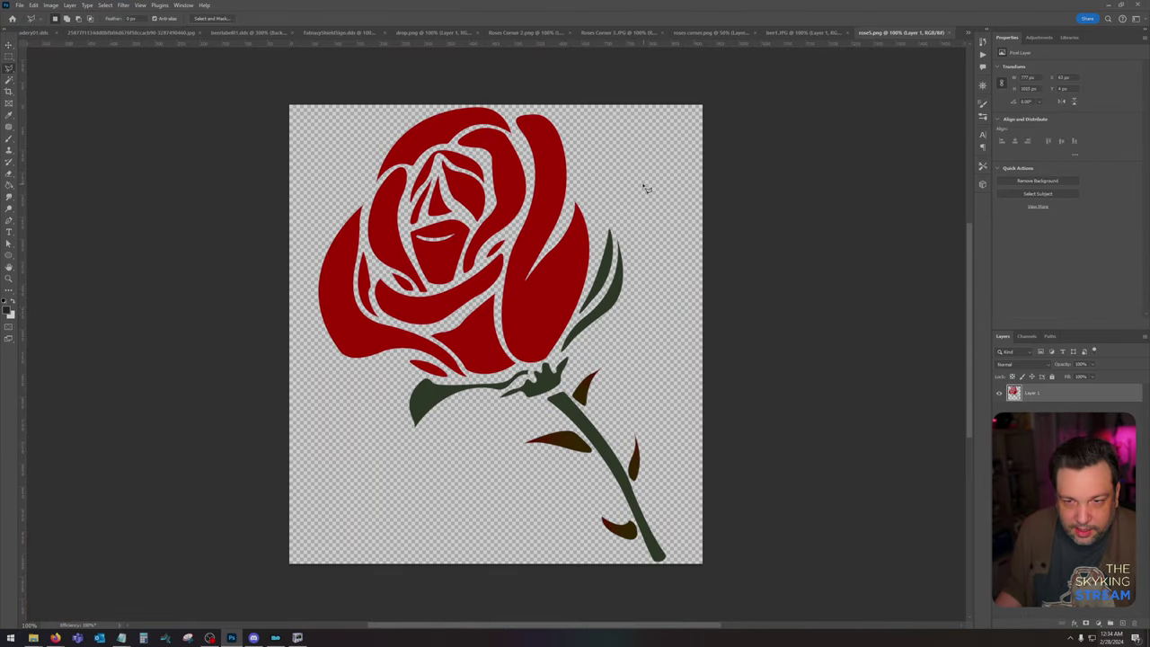
mouse_move(644, 188)
mouse_down()
mouse_move(599, 236)
mouse_move(556, 361)
mouse_move(505, 383)
mouse_move(455, 390)
mouse_move(320, 365)
mouse_move(218, 241)
mouse_move(264, 120)
mouse_move(386, 78)
mouse_move(551, 69)
mouse_move(705, 106)
mouse_up()
key(ctrl+c)
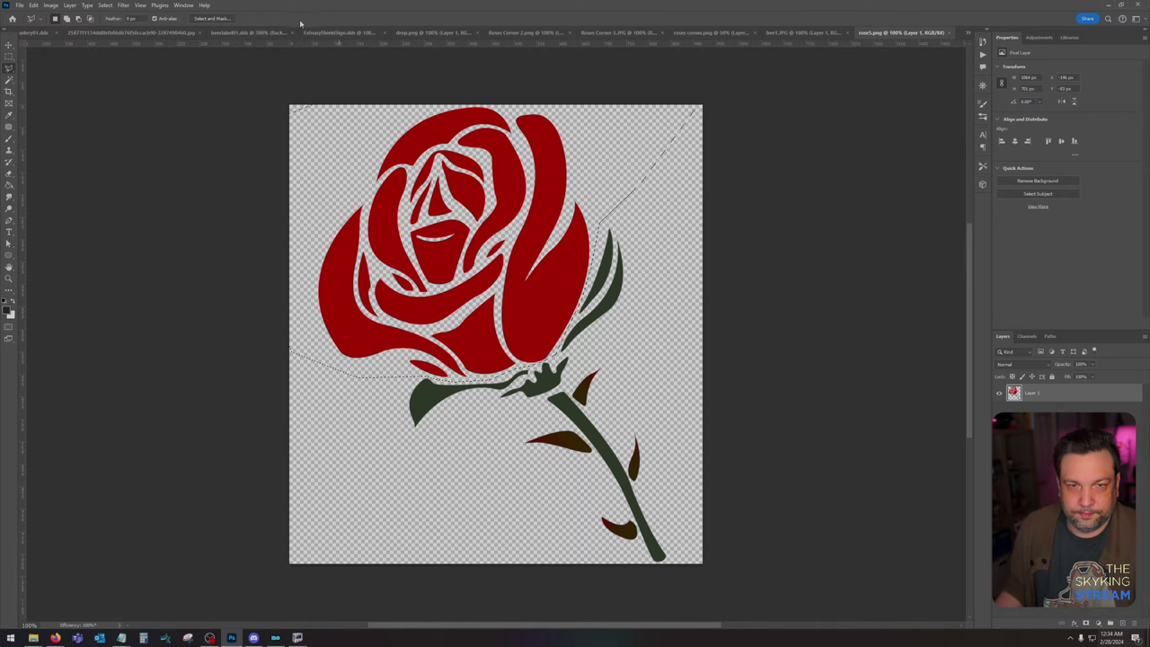
click(339, 32)
key(ctrl+v)
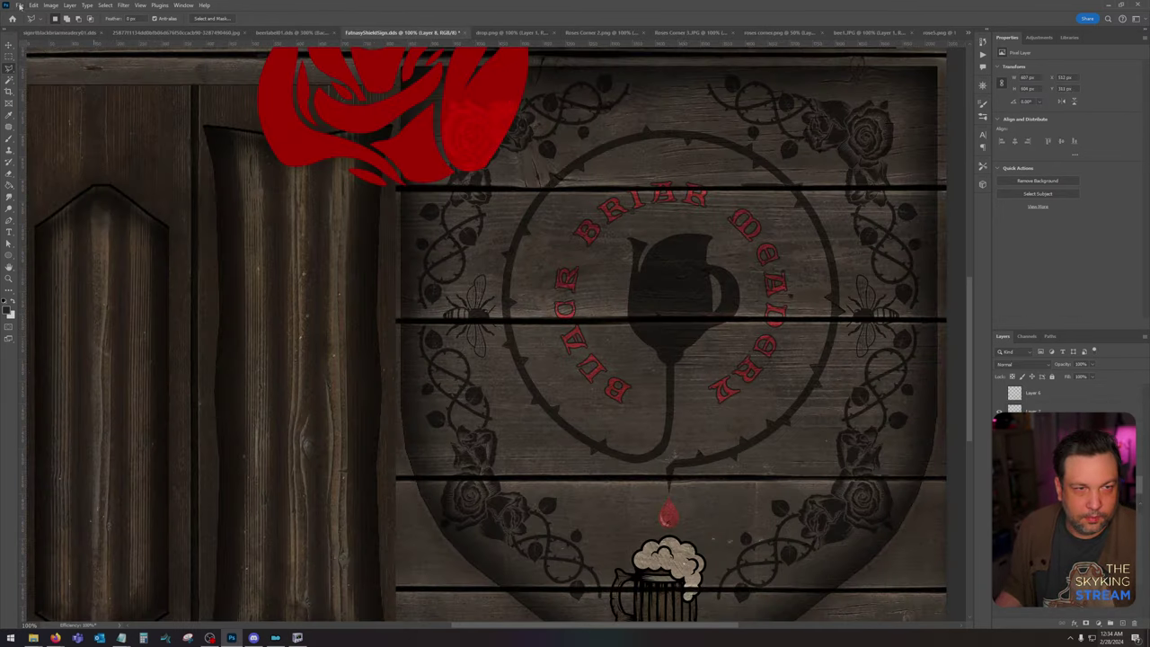
Step: Scale the pasted rose down to about 94 px wide and centre it above the briar circle between the upper flower corners
click(33, 4)
mouse_move(91, 224)
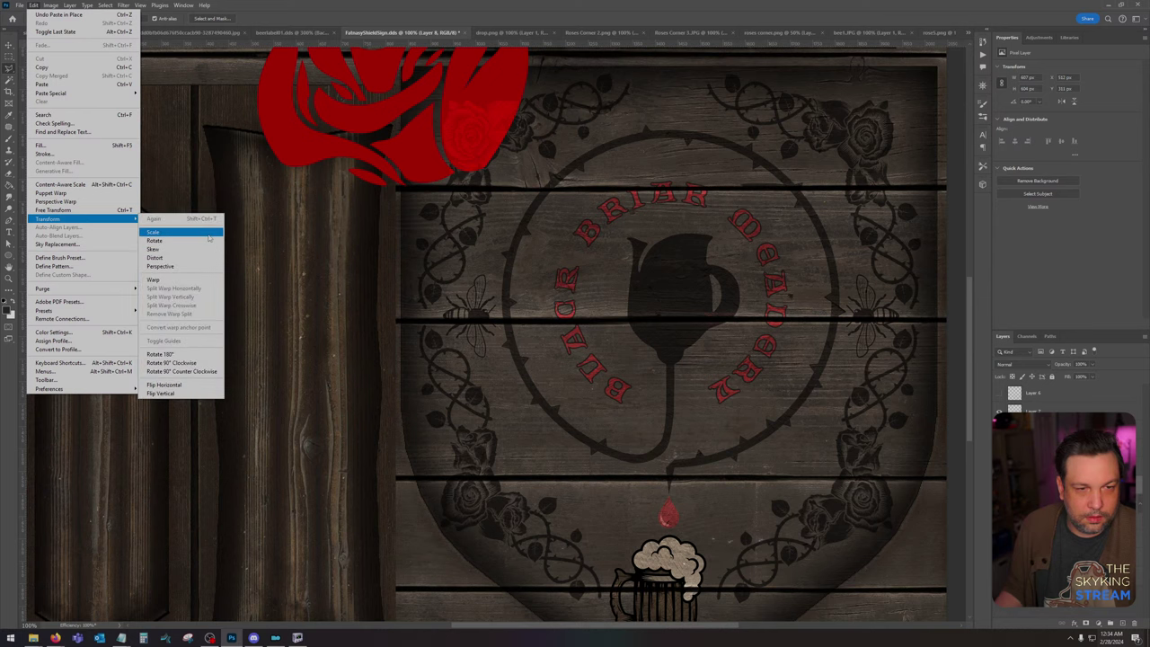
click(166, 234)
key(ctrl+minus)
key(ctrl+minus)
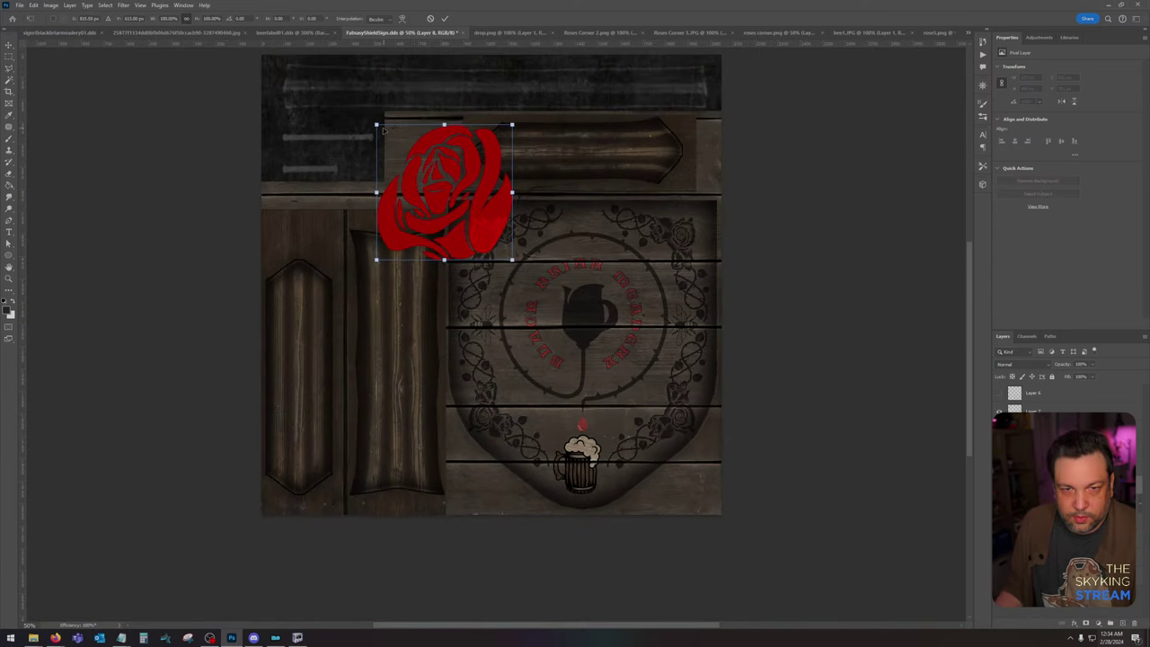
drag(380, 124, 583, 215)
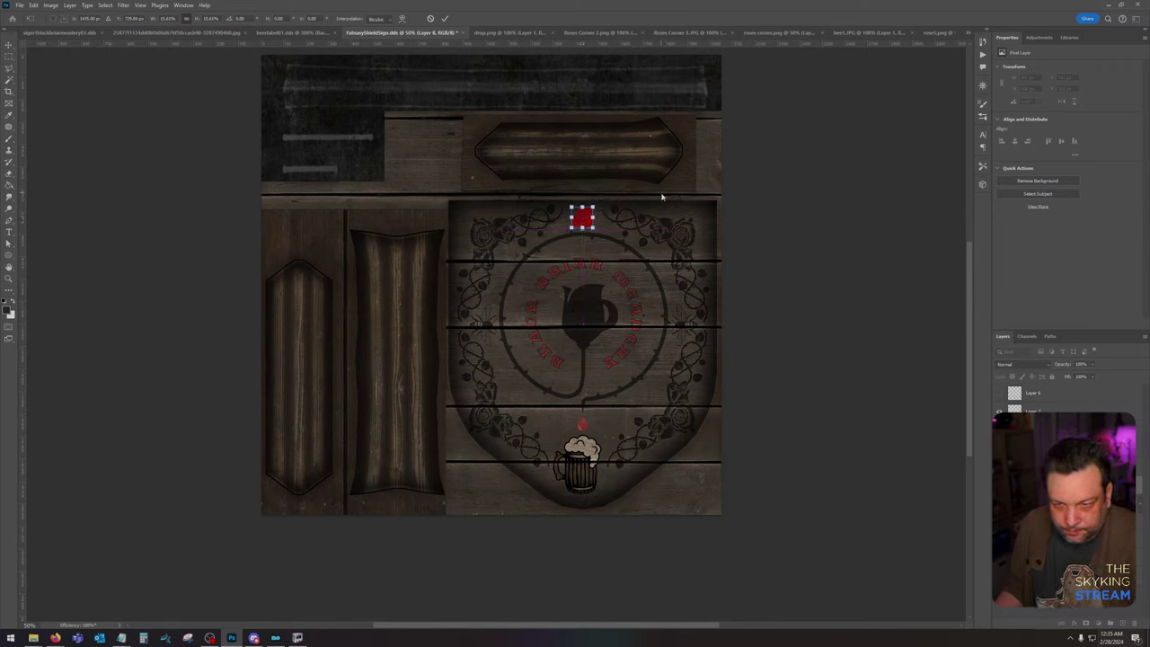
key(Return)
key(m)
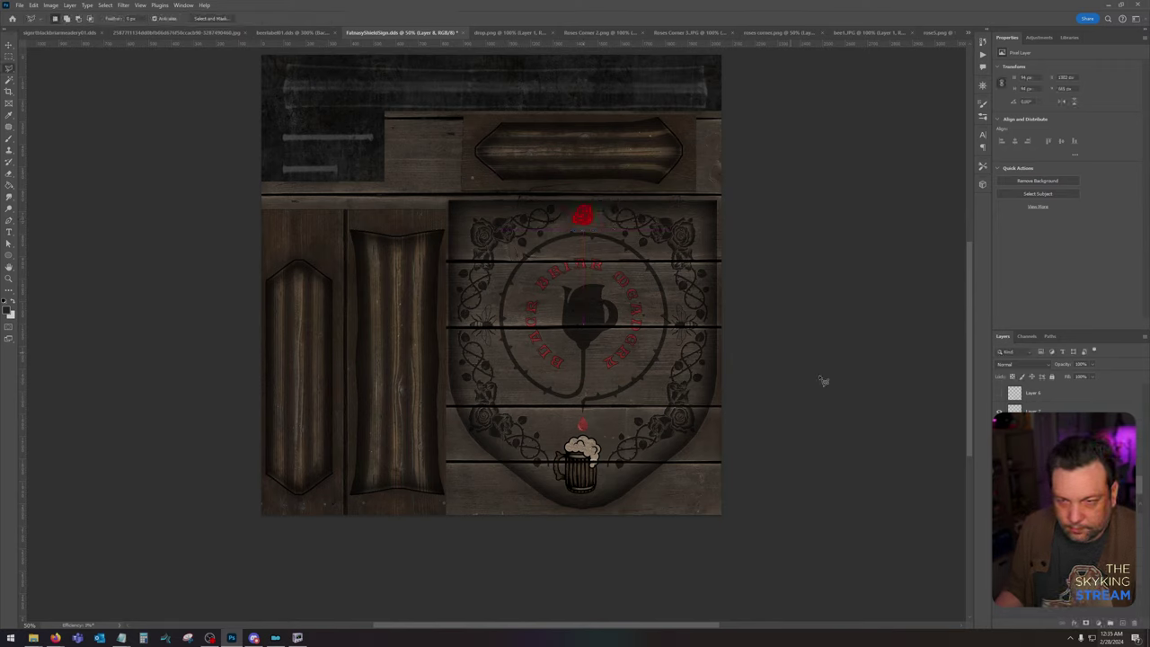
Step: Set the rose layer's blend mode to Overlay
click(1025, 364)
click(1024, 488)
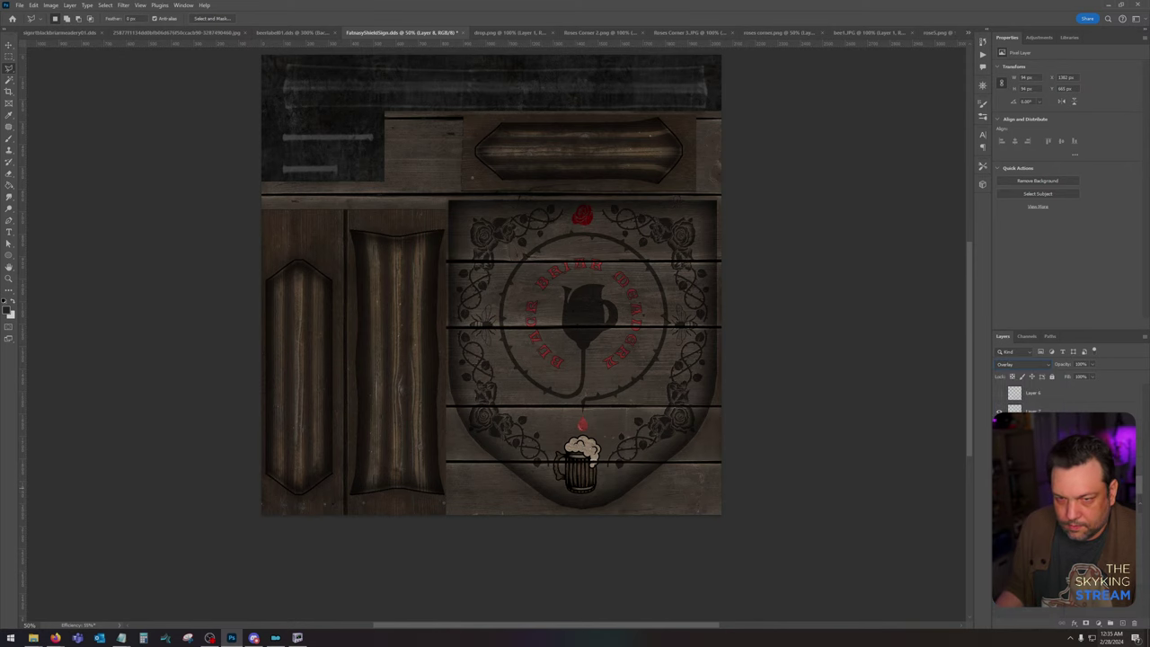
scroll(560, 257, up, 2)
scroll(641, 312, up, 2)
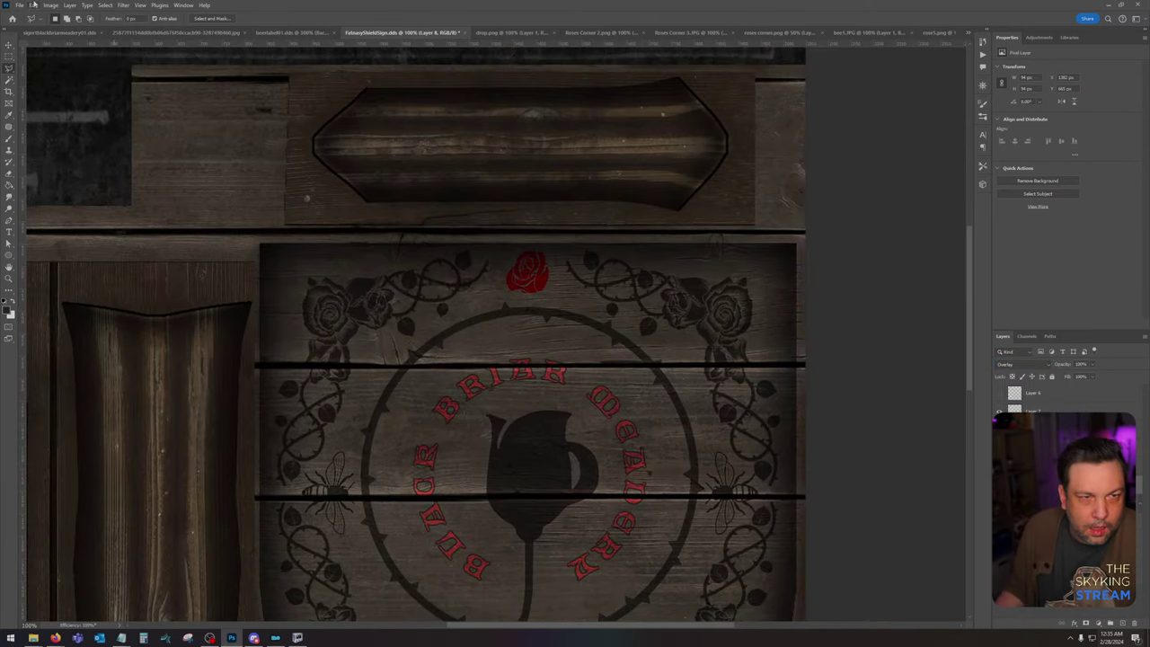
click(33, 5)
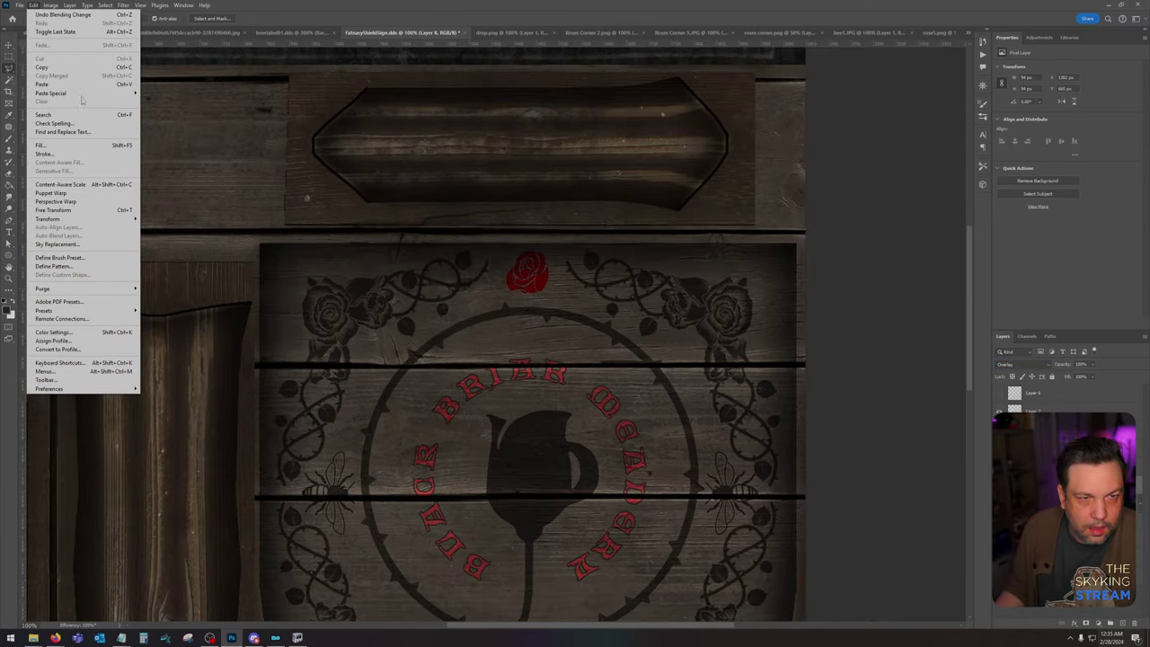
mouse_move(82, 95)
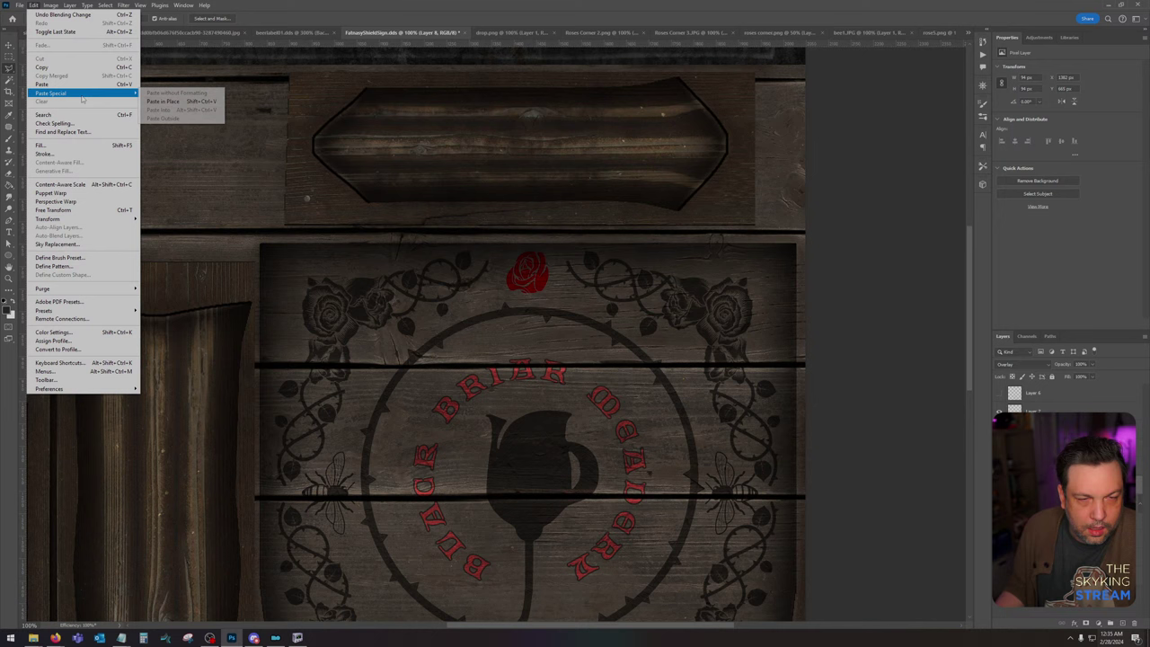
click(44, 5)
click(45, 6)
mouse_move(90, 27)
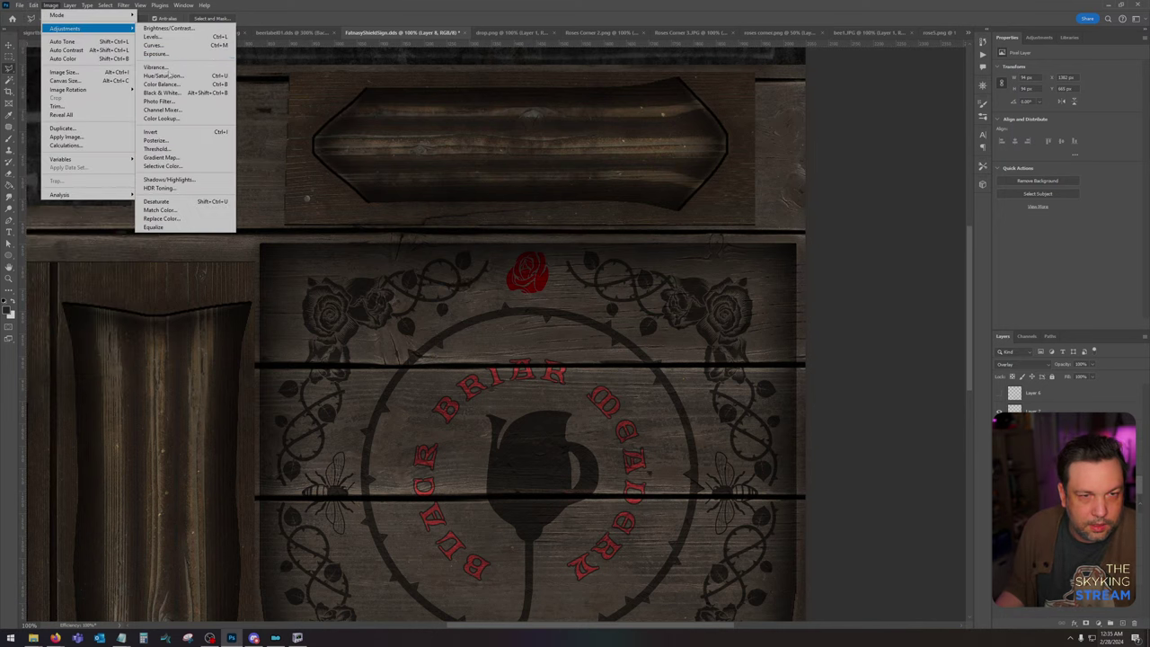
click(193, 85)
key(Escape)
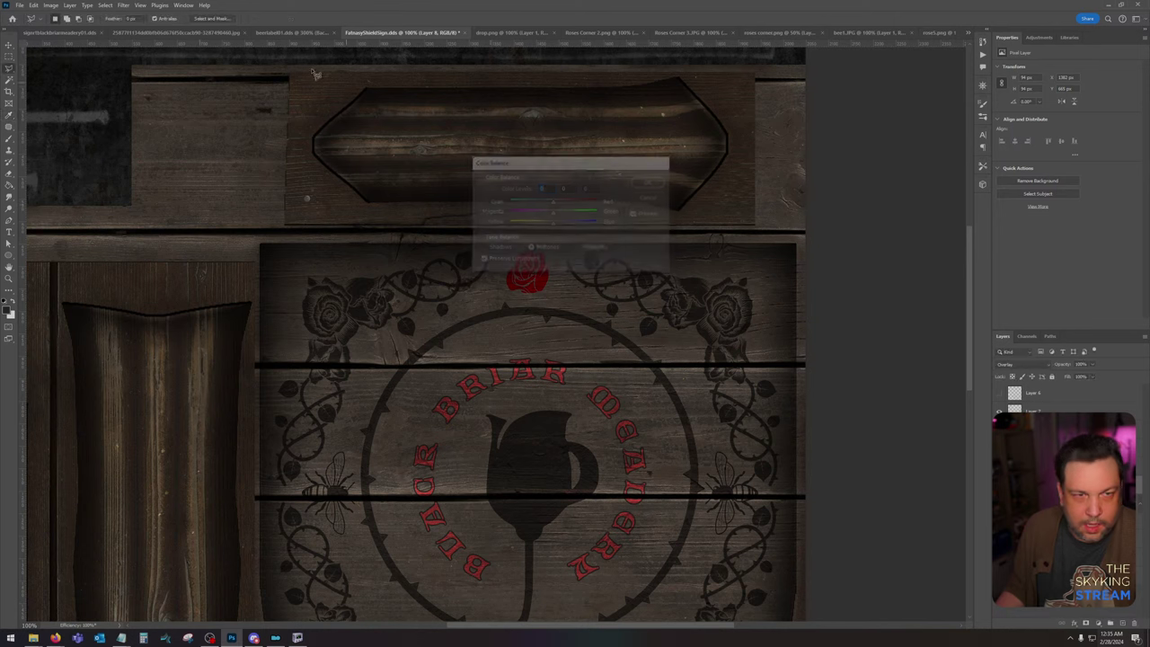
Step: Lower the rose's saturation strongly using Hue/Saturation so its red matches the muted artwork
click(54, 6)
mouse_move(90, 28)
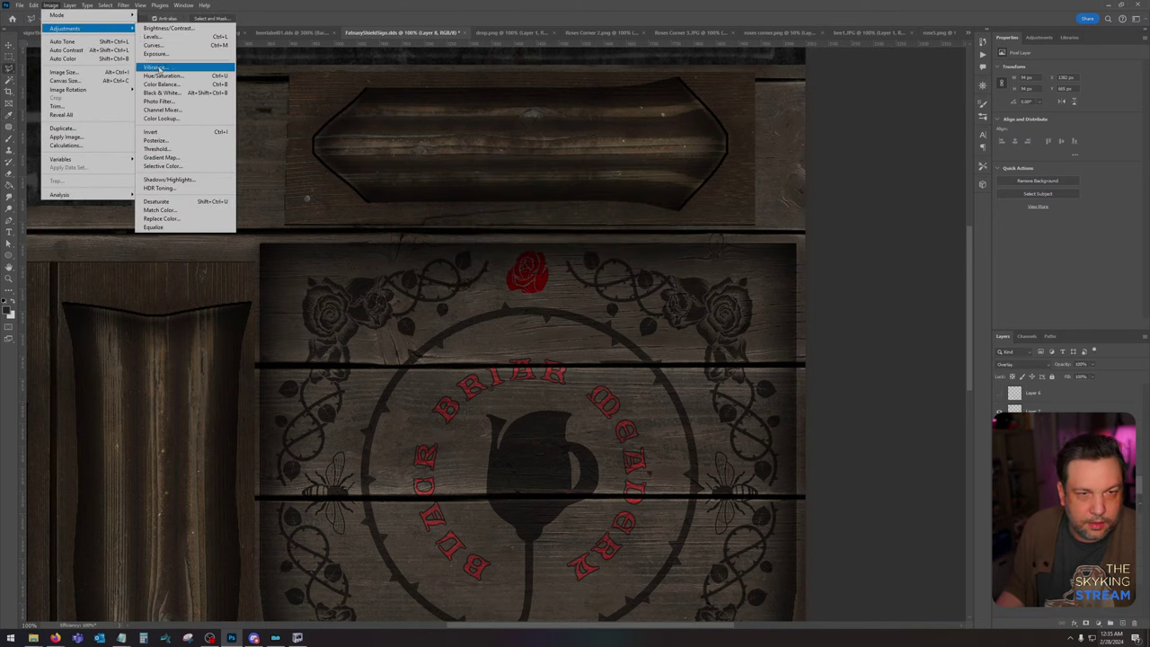
click(193, 77)
drag(810, 308, 778, 309)
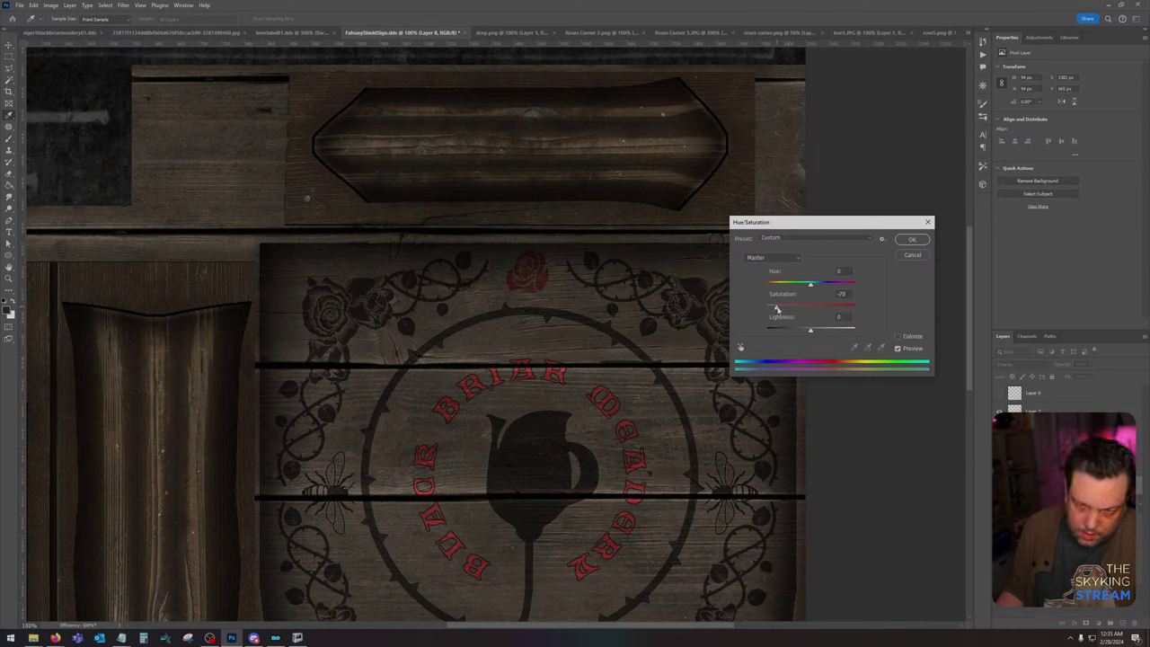
click(913, 240)
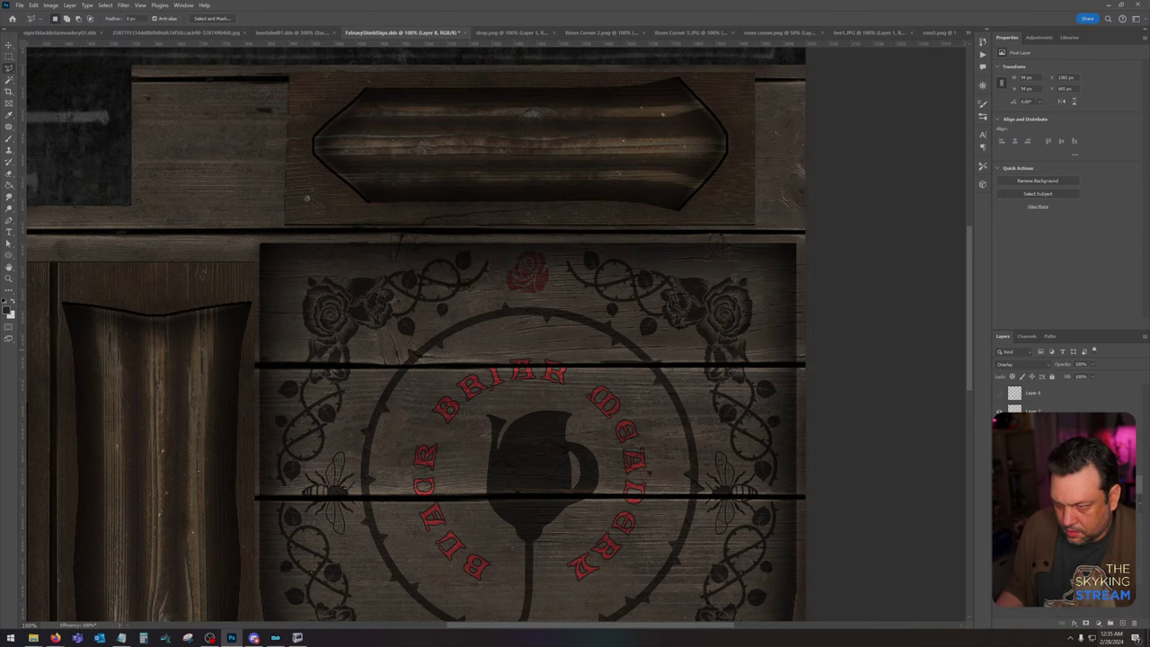
Step: Copy the rose-shaped area of the paint texture on Layer 4 copy to a new layer and set its blend mode to Overlay
key(ctrl+z)
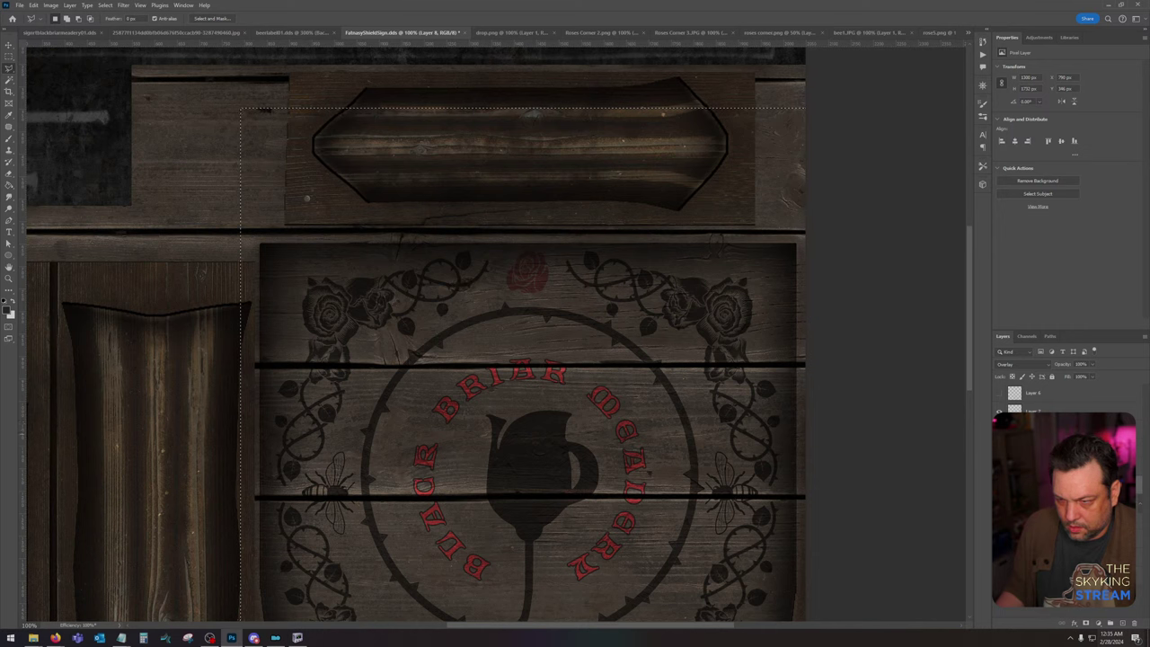
key(ctrl+z)
key(ctrl+z)
key(ctrl+z)
key(ctrl+z)
key(ctrl+z)
key(ctrl+z)
key(ctrl+z)
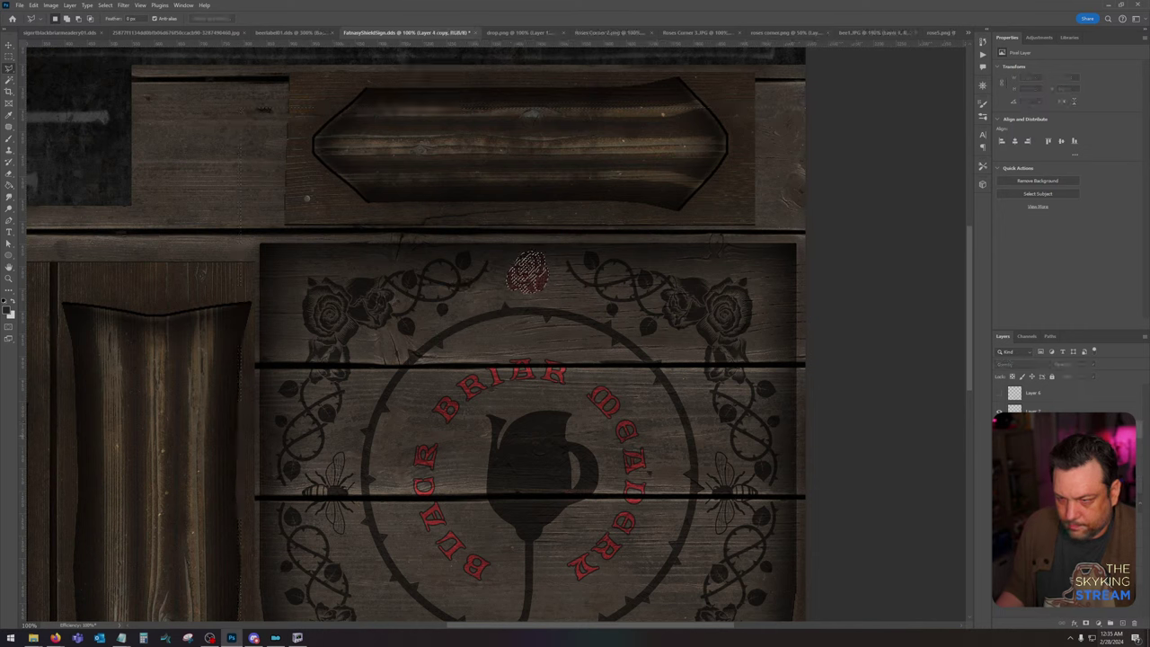
click(1014, 366)
click(1014, 484)
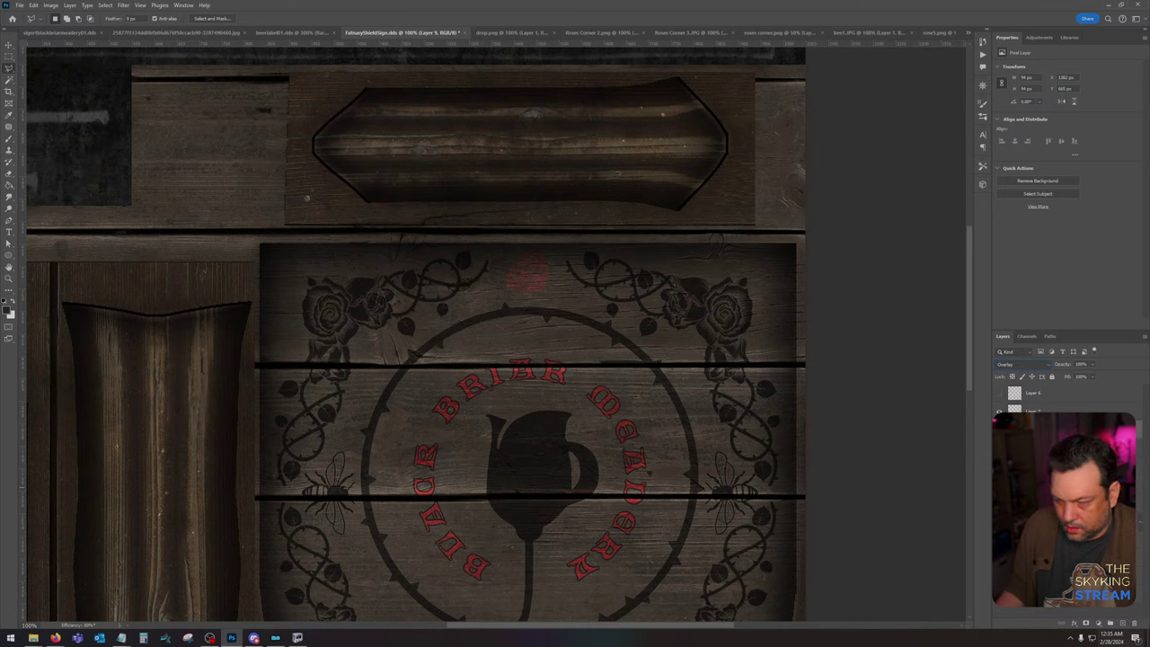
Step: Raise the saturation of the Top Rose layer slightly and set its lightness to -11 using Hue/Saturation
ctrl+click(531, 466)
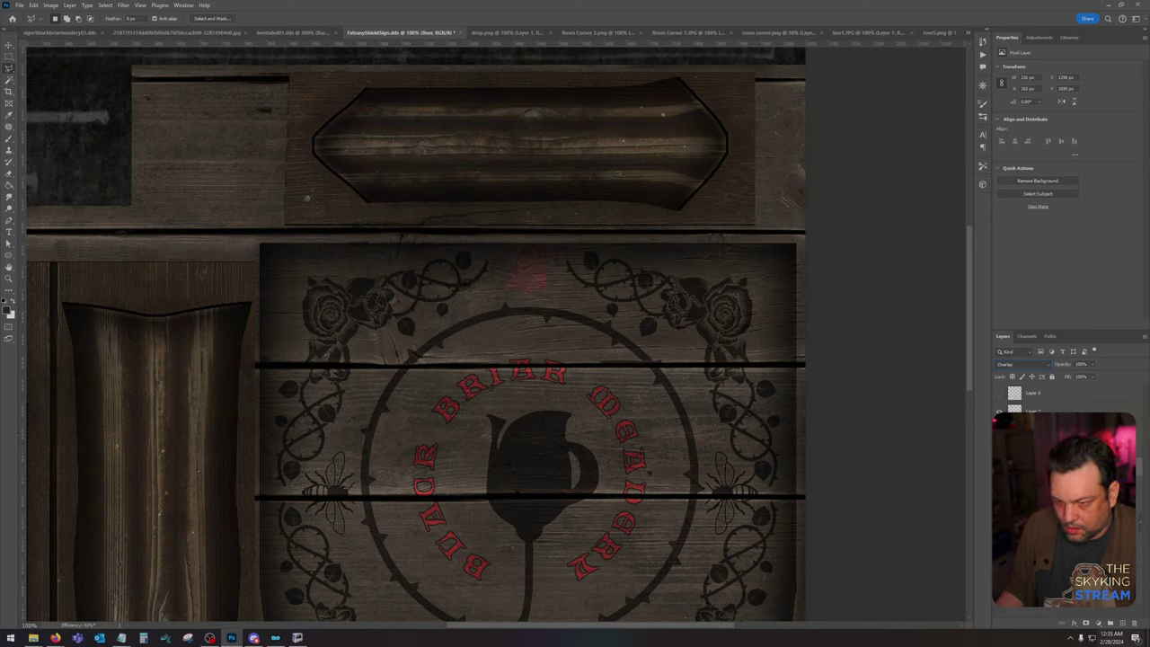
click(1061, 505)
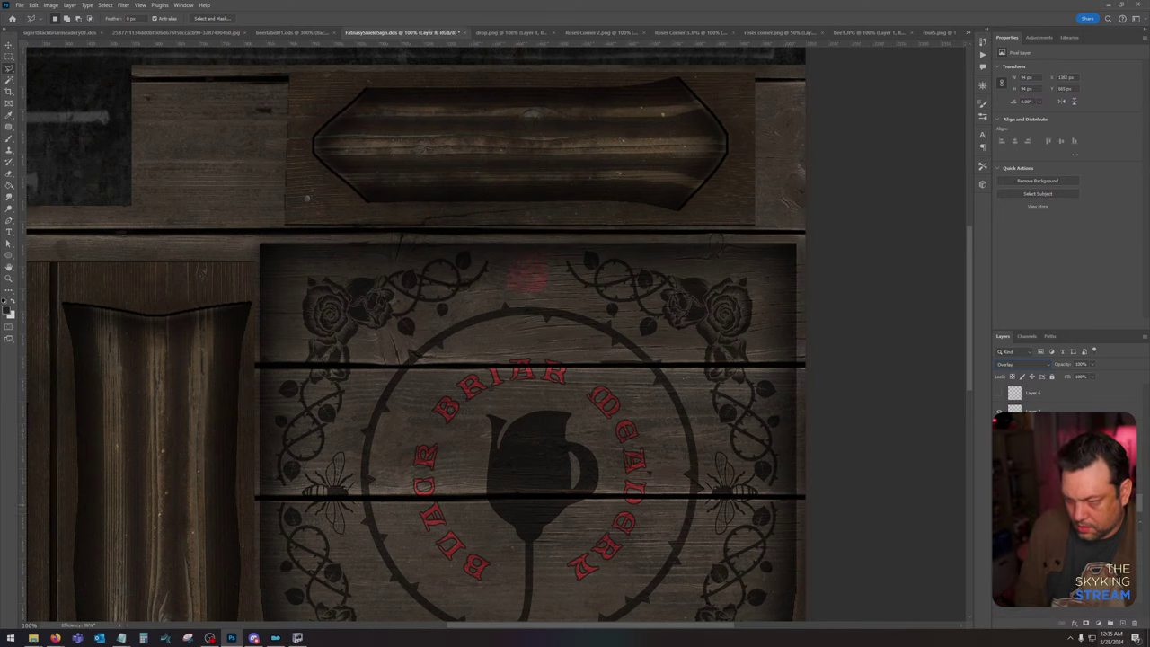
click(51, 4)
mouse_move(90, 28)
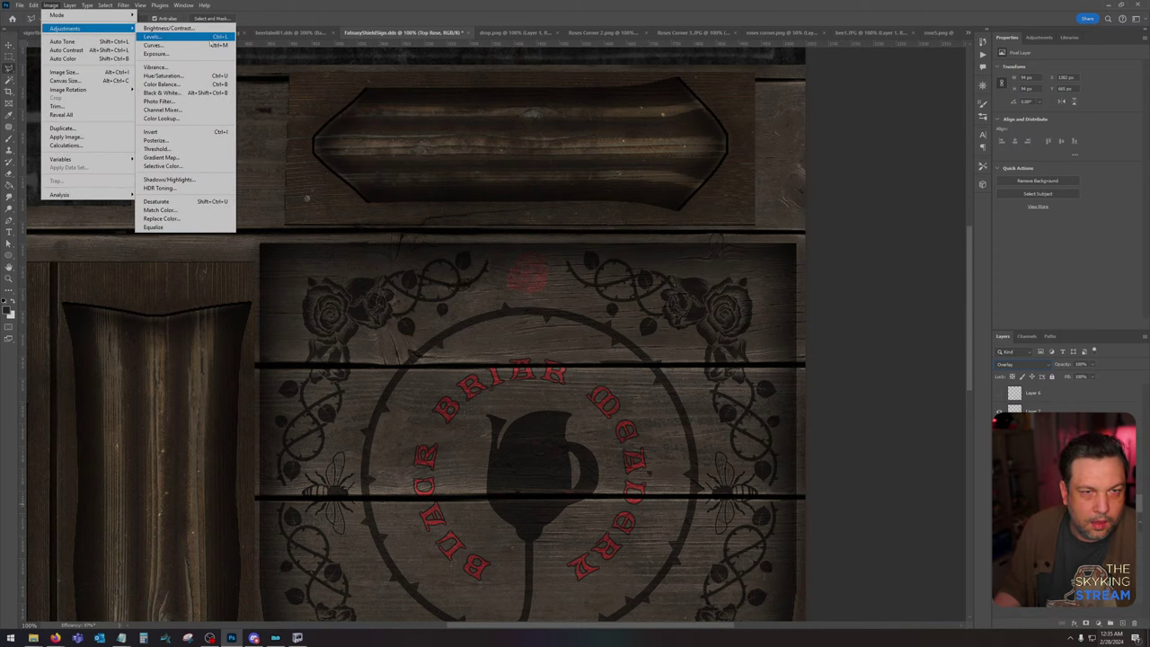
click(188, 75)
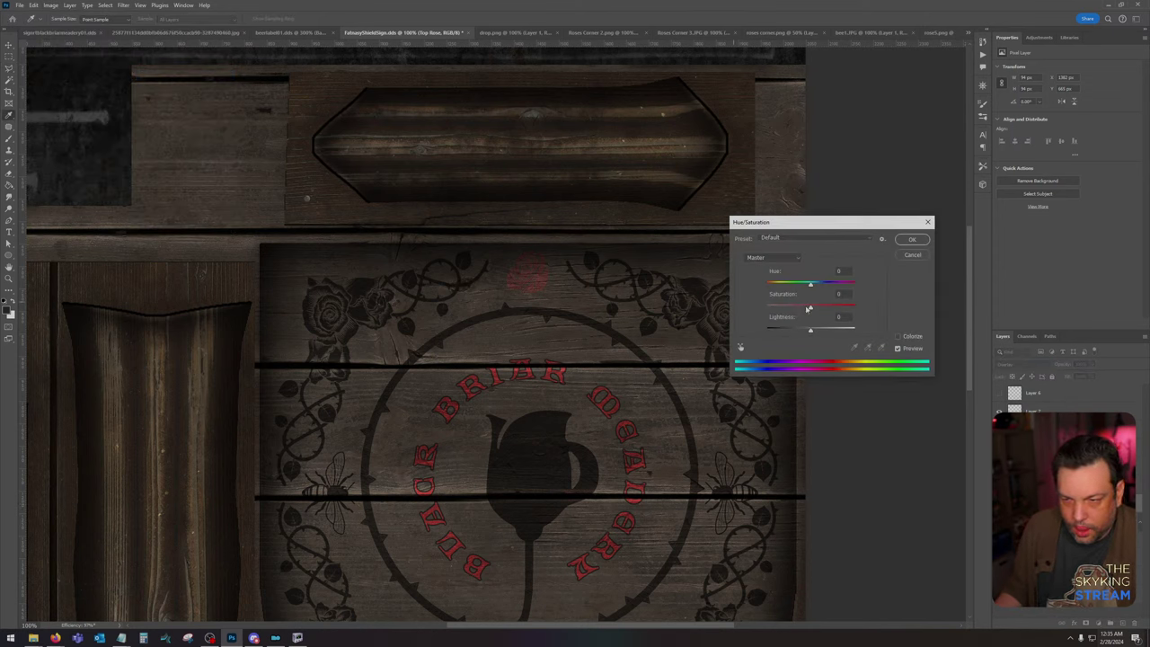
drag(809, 308, 820, 308)
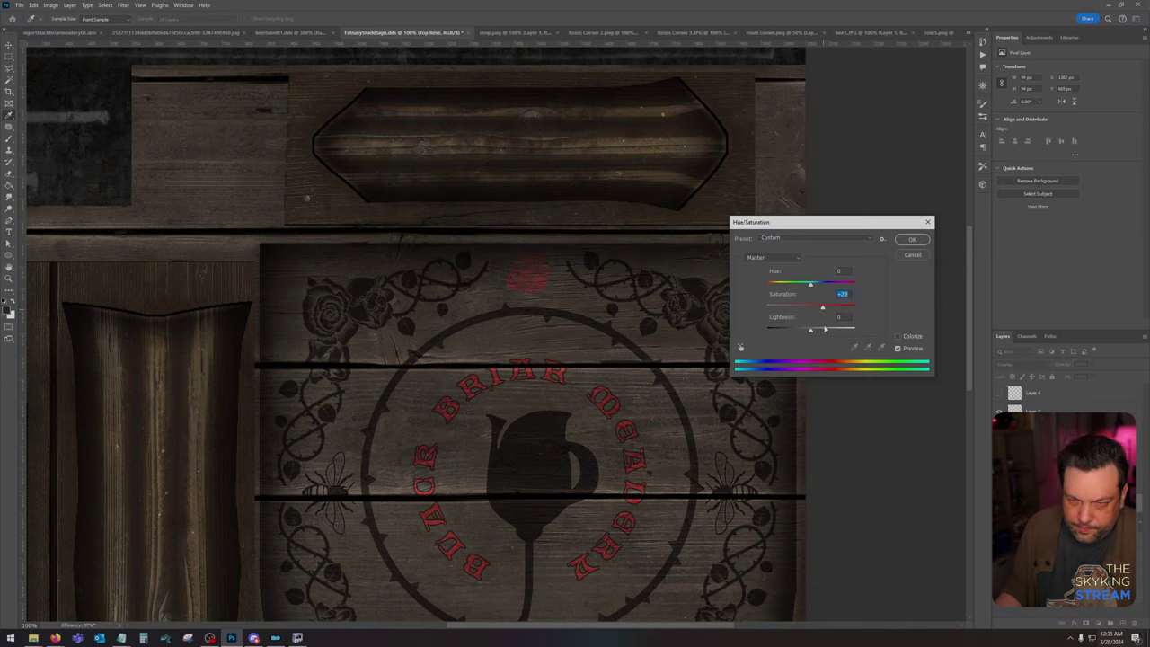
drag(810, 333, 806, 333)
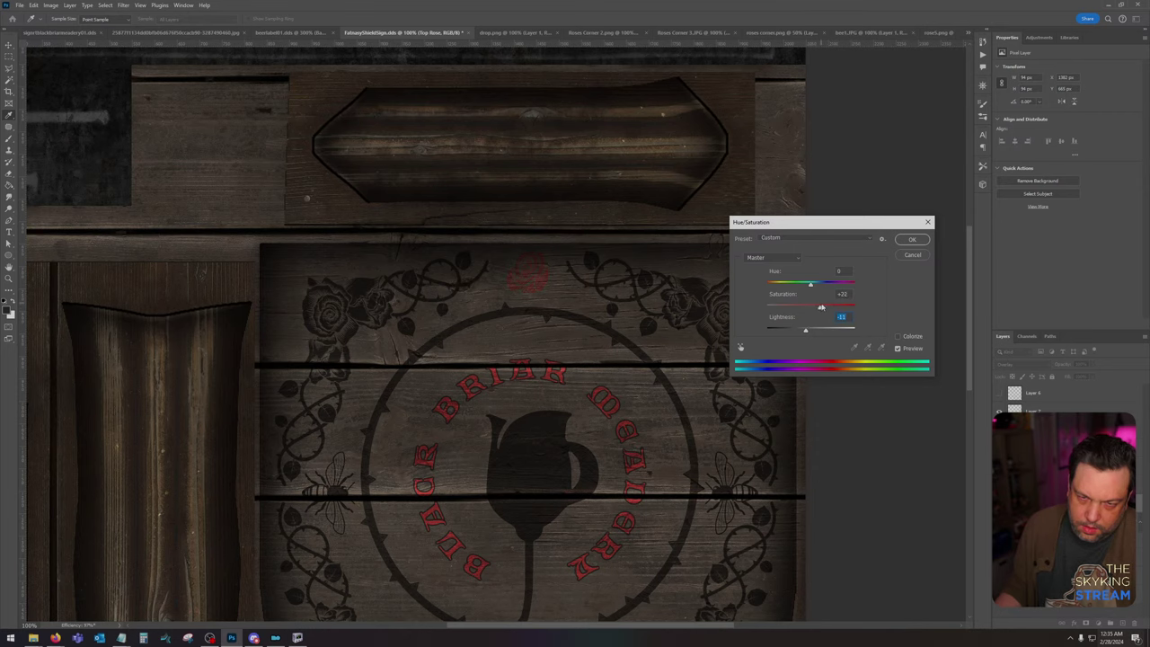
click(822, 308)
click(908, 238)
Step: Set the fill of the Black briar meadery text layer to 0%
drag(665, 382, 637, 193)
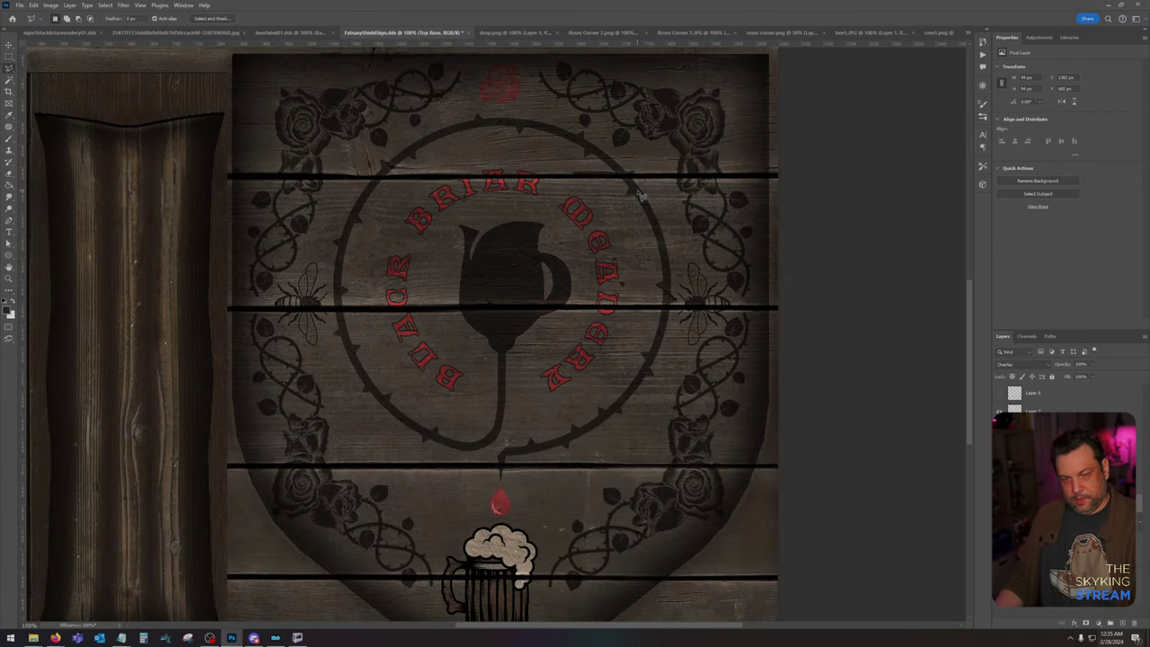
scroll(640, 196, down, 1)
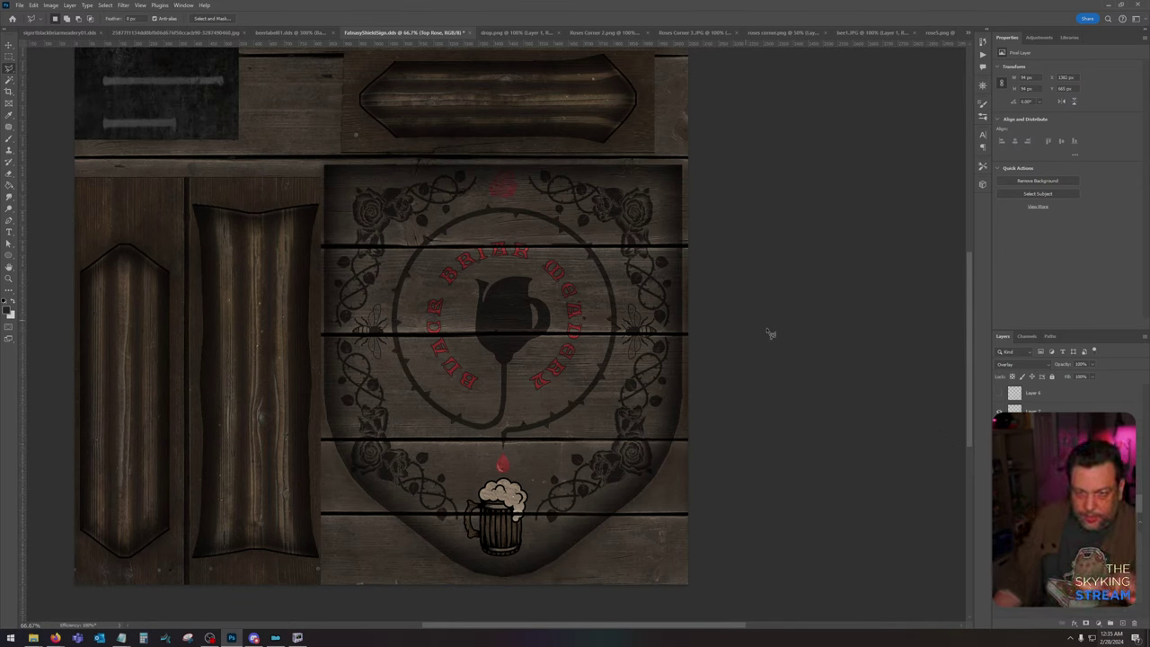
click(1059, 454)
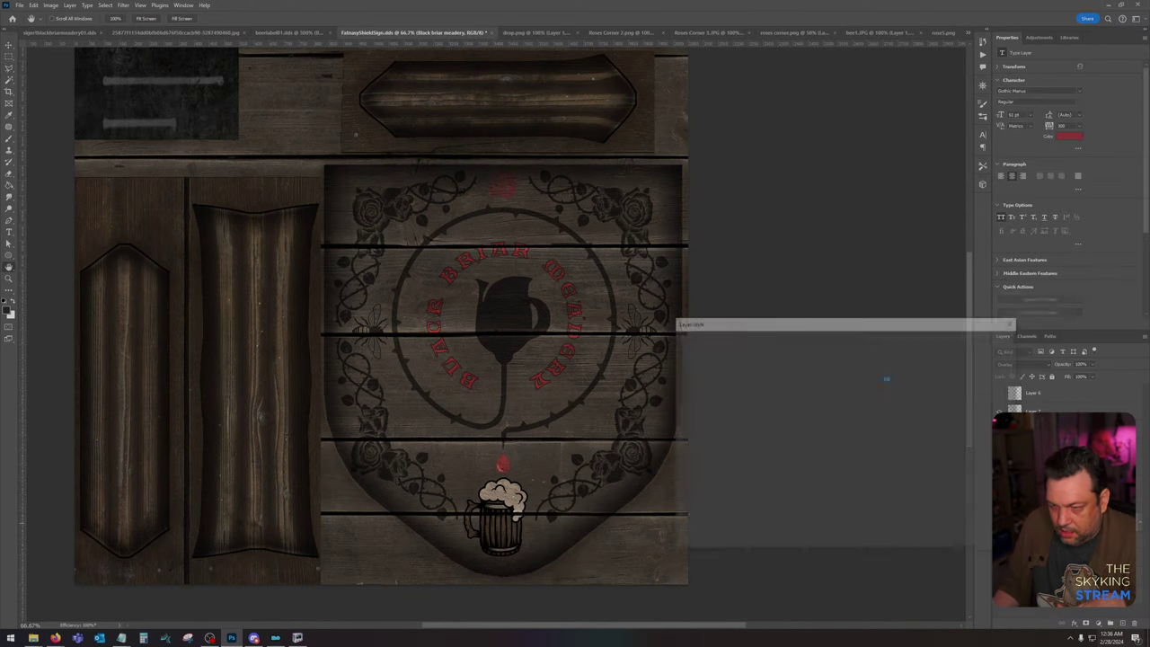
double_click(1059, 454)
click(989, 355)
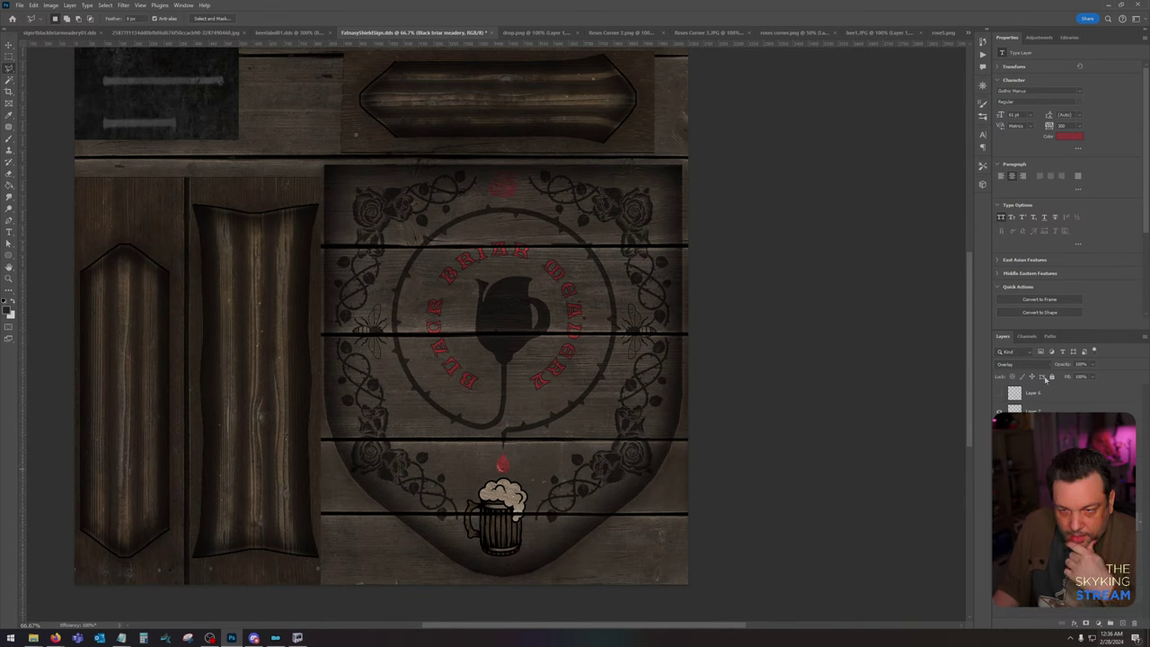
click(1096, 377)
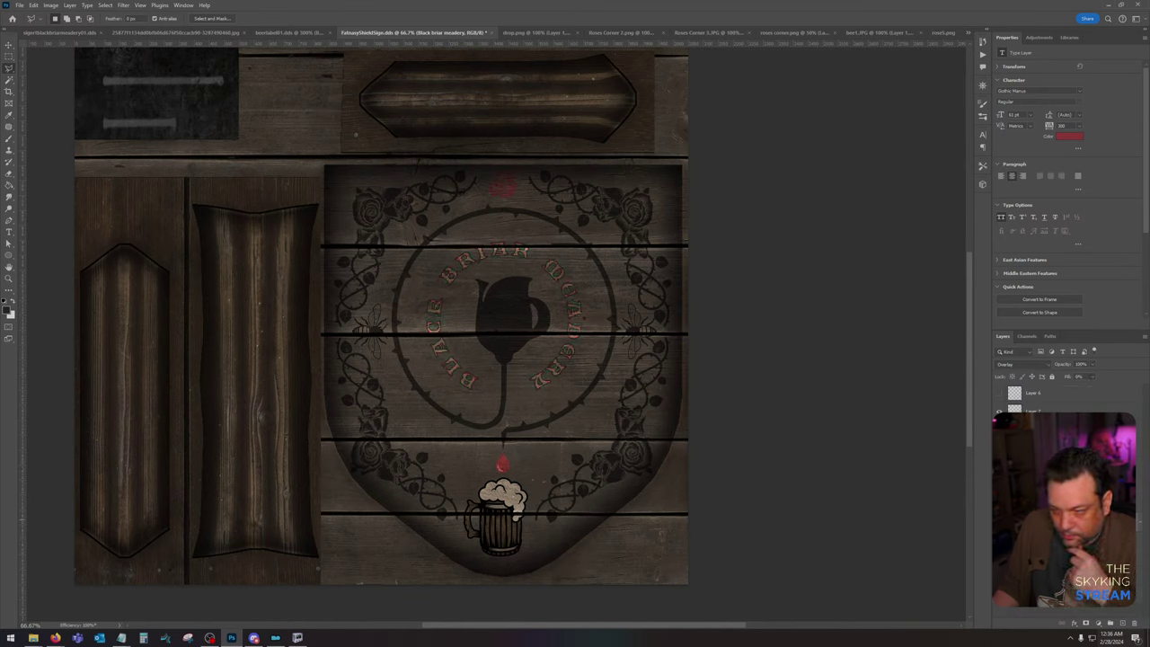
Step: Add a muted dark red Color Overlay in Overlay mode to the Black briar meadery text layer's style
click(703, 458)
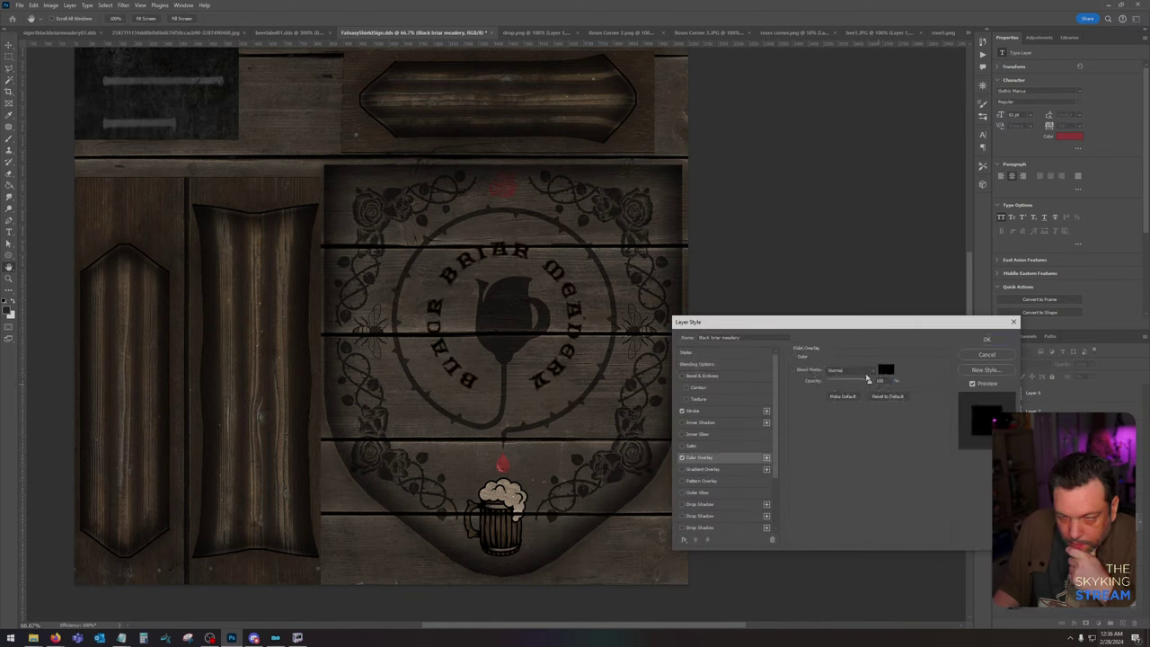
click(849, 370)
click(854, 495)
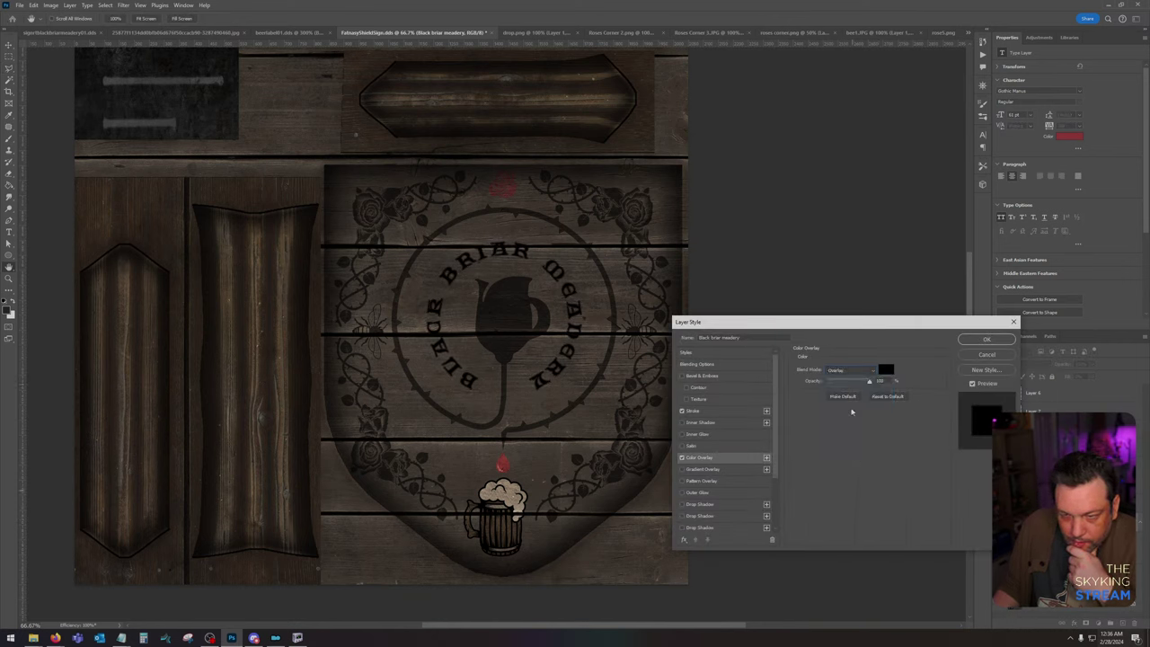
click(886, 371)
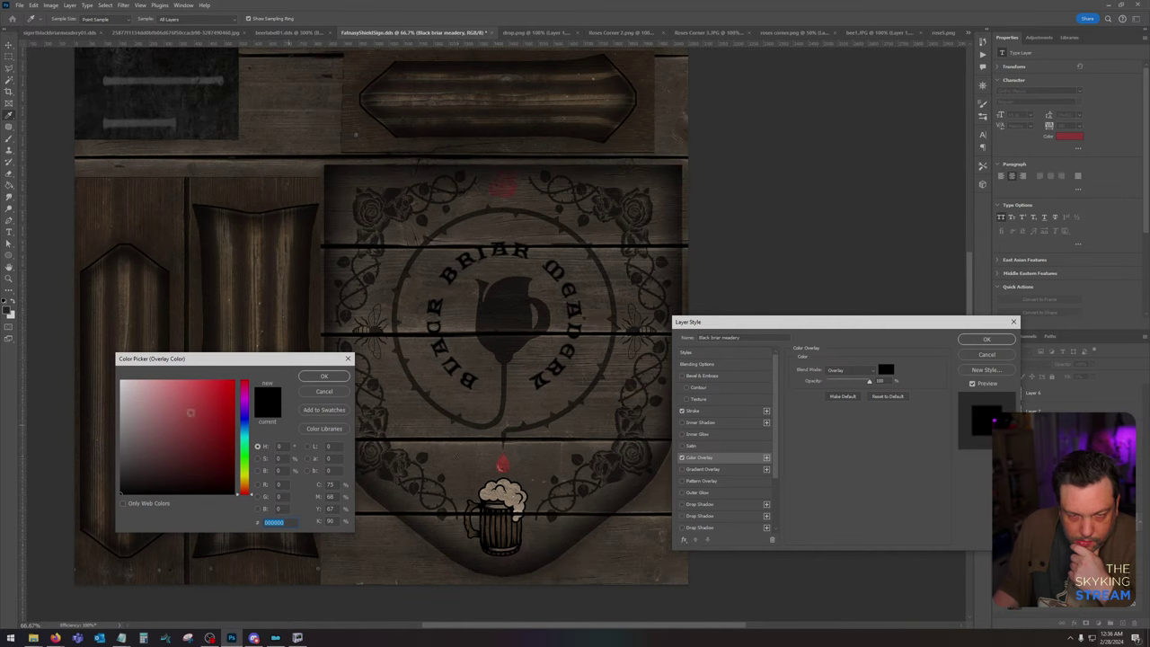
mouse_move(190, 413)
mouse_down()
mouse_move(196, 435)
mouse_move(178, 435)
mouse_up()
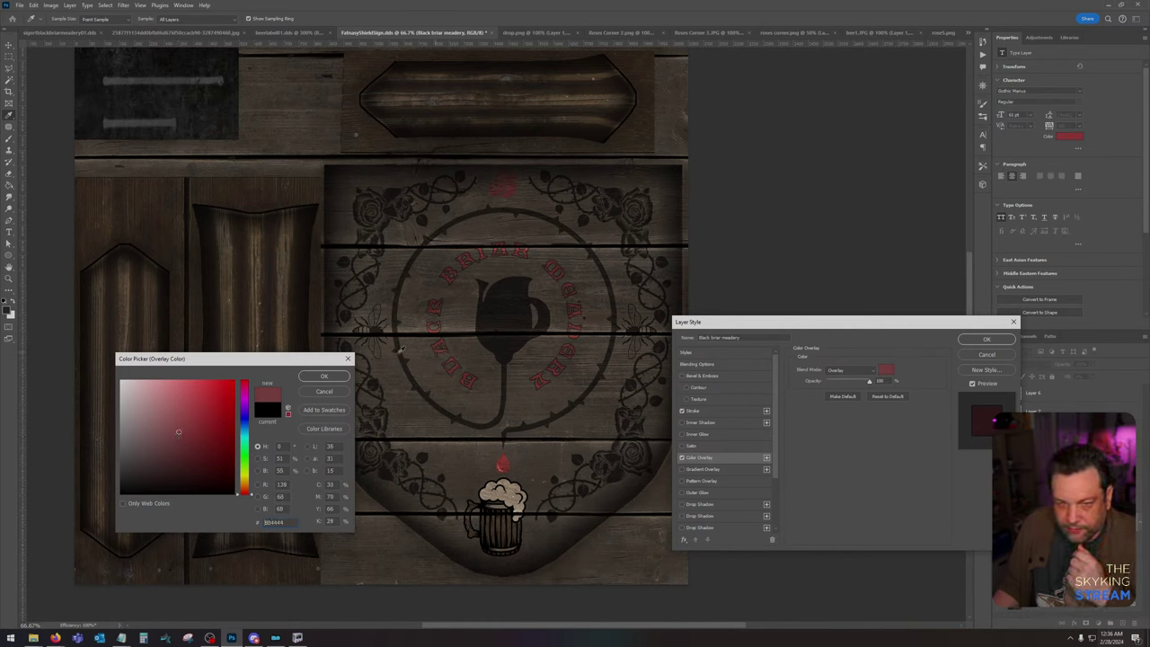
click(325, 376)
click(987, 339)
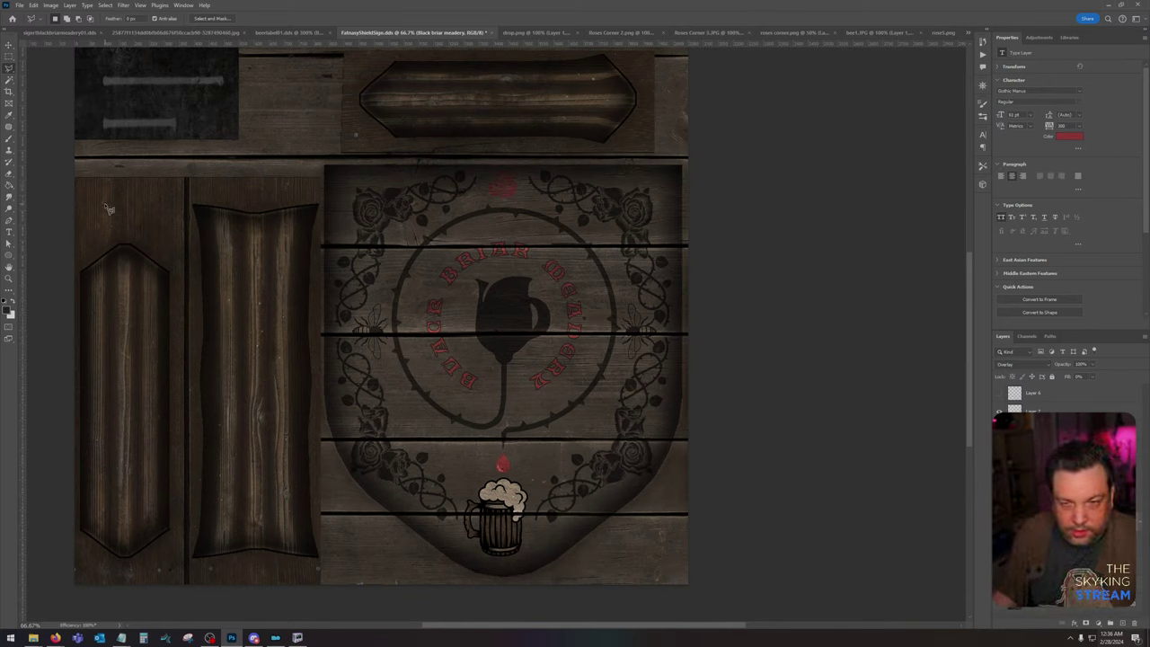
key(v)
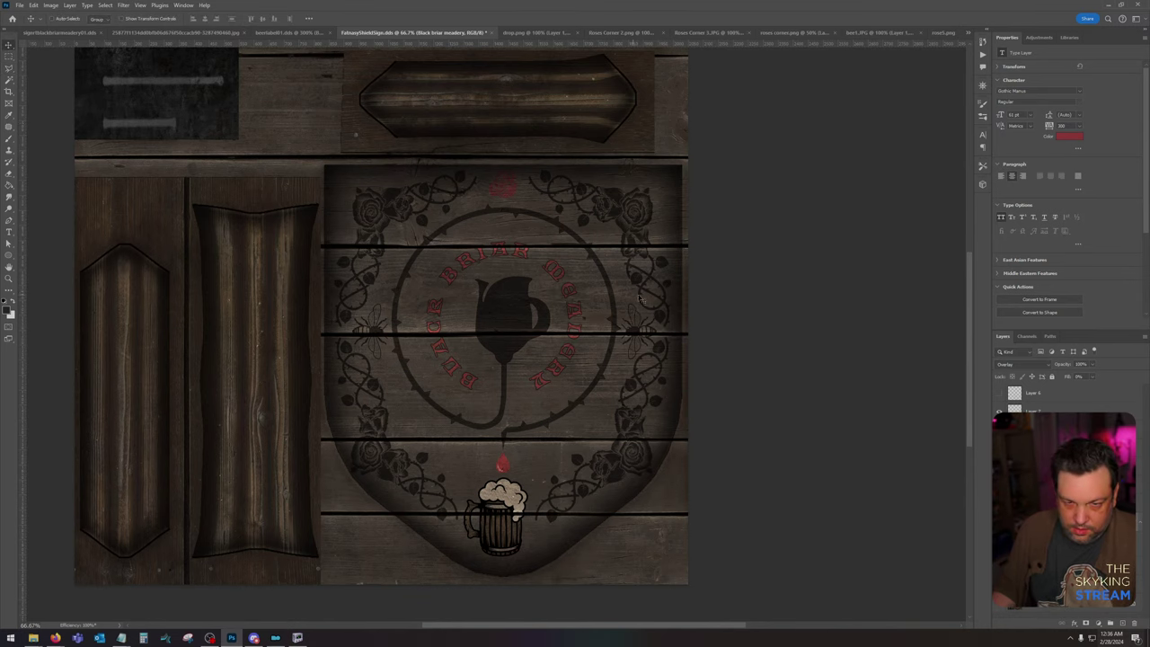
drag(640, 299, 733, 304)
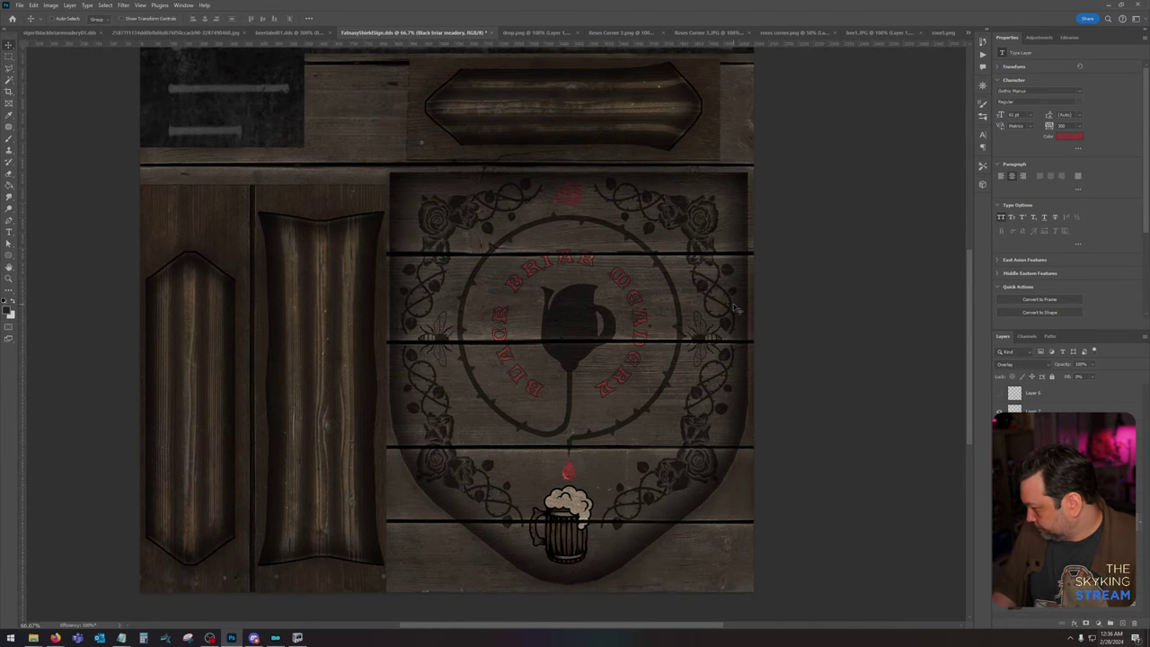
drag(704, 315, 685, 321)
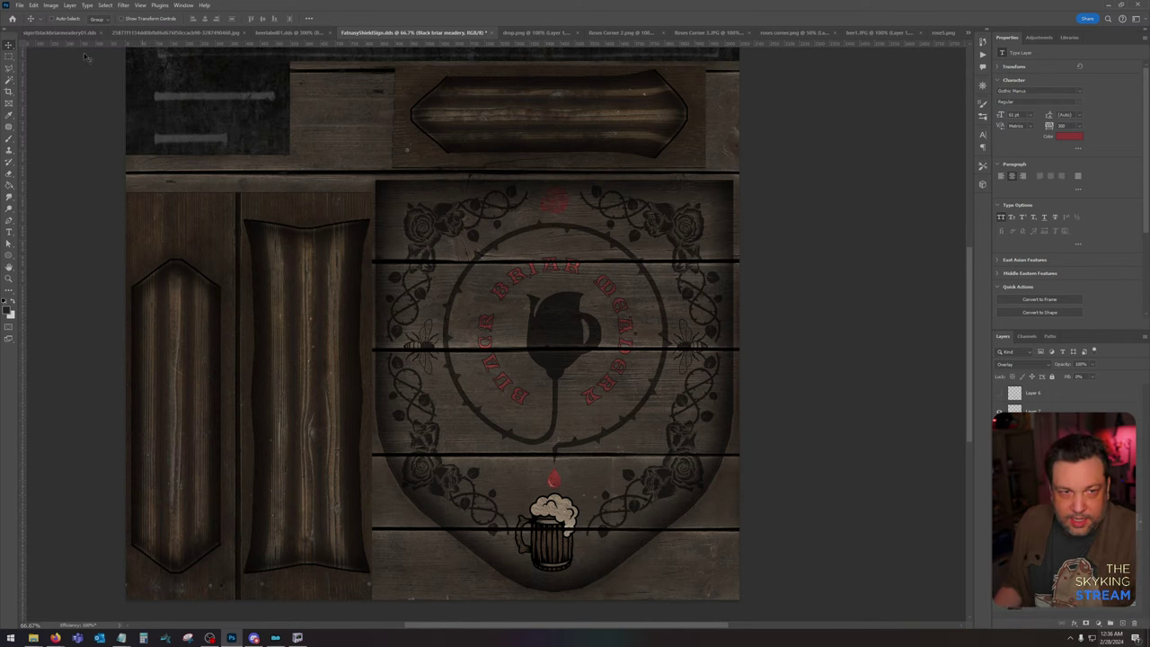
click(19, 5)
click(87, 121)
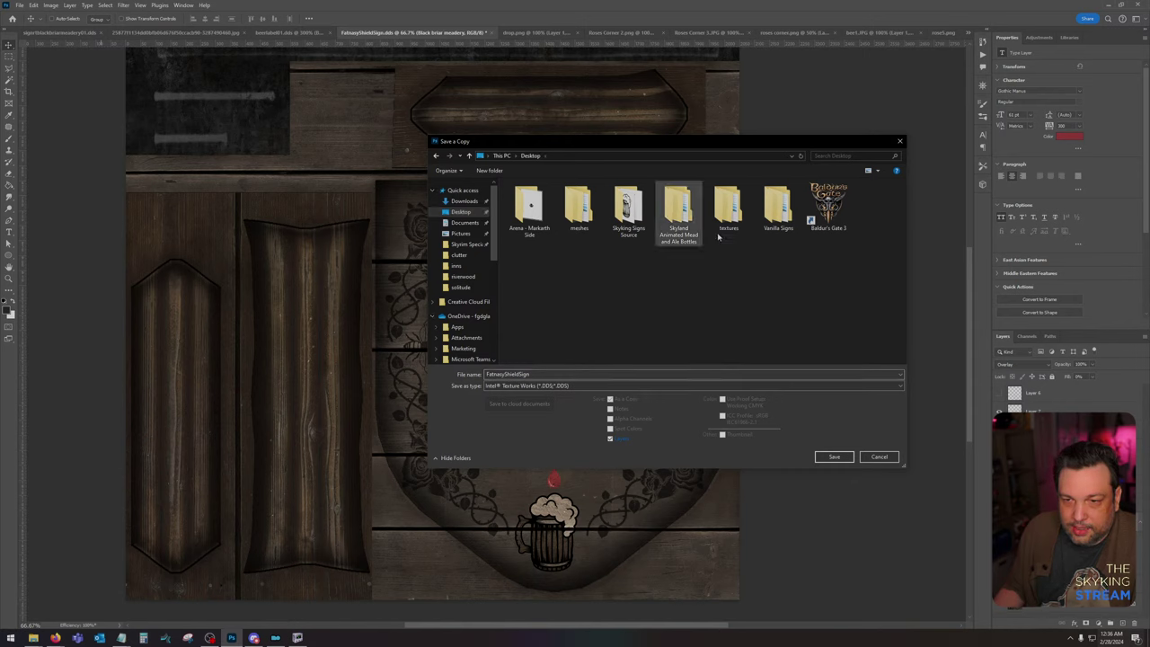
double_click(778, 204)
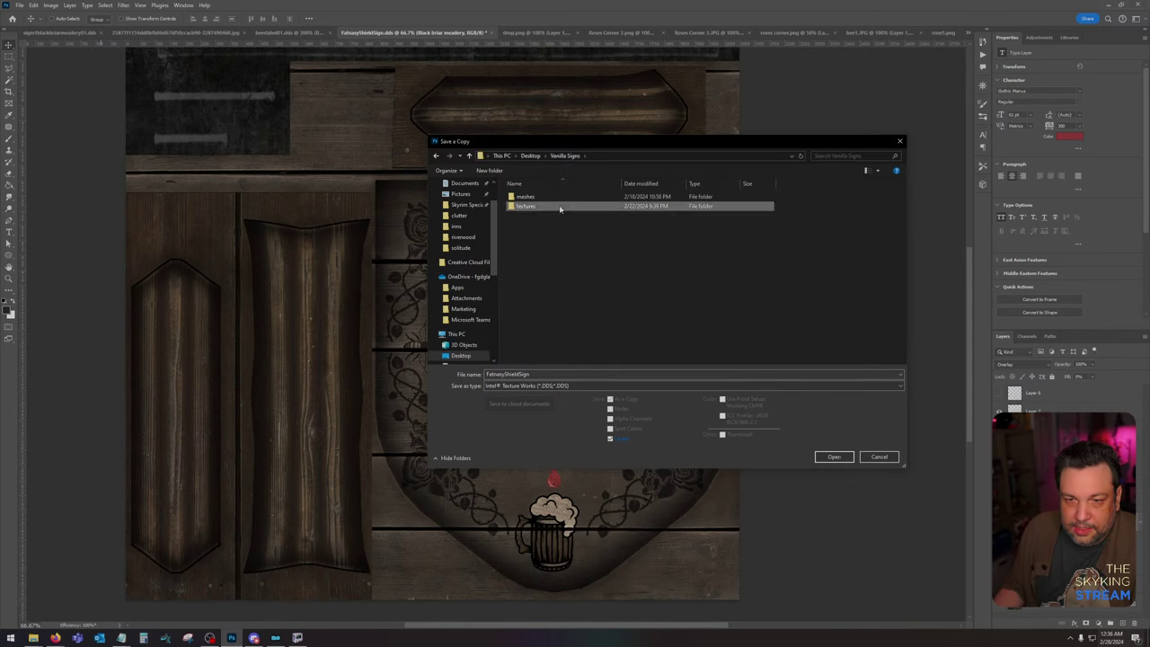
double_click(525, 206)
double_click(522, 196)
double_click(526, 199)
click(879, 457)
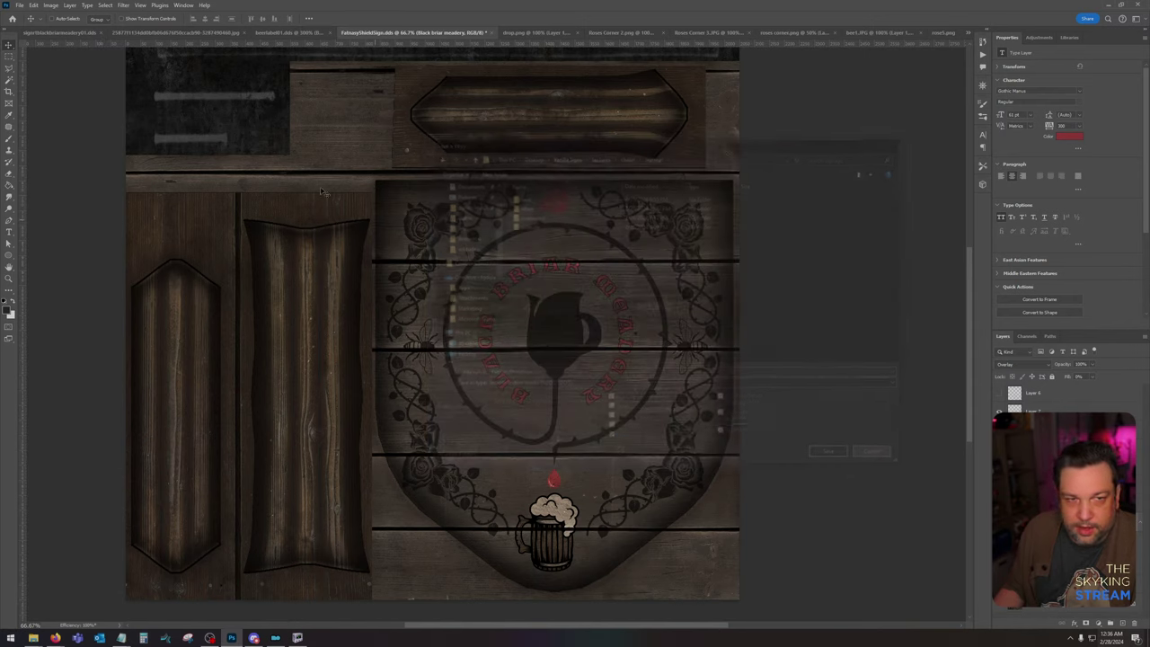
Step: Close the original Black-Briar Meadery sign texture and the beerlabel01.dds document without saving their changes
click(90, 32)
click(147, 34)
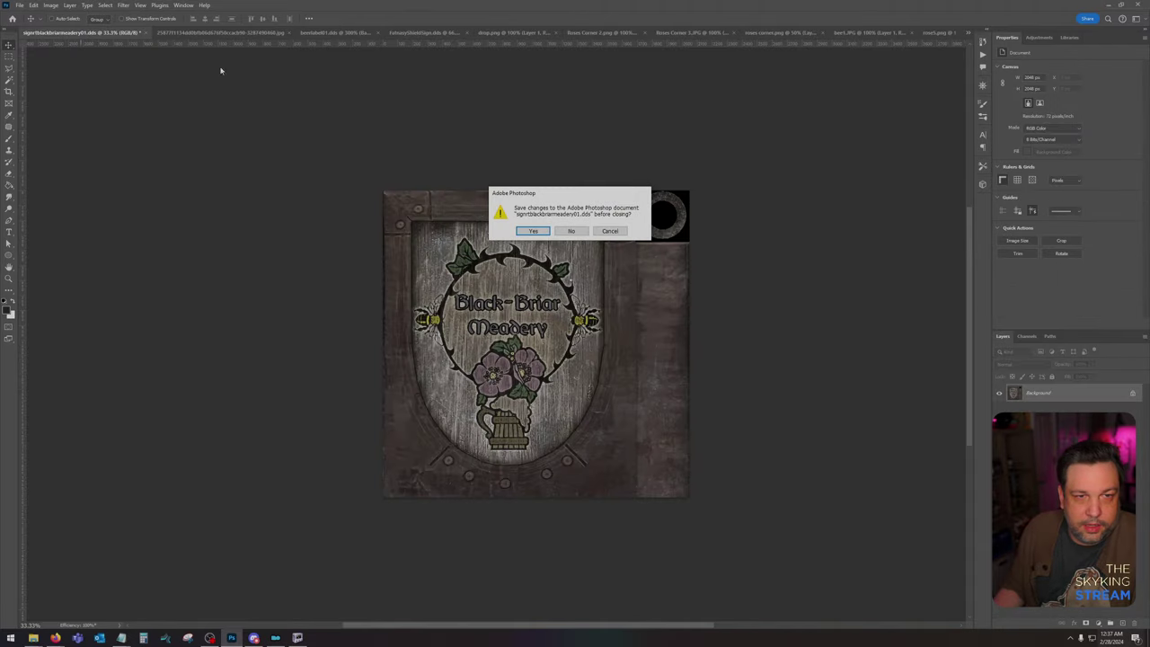
click(571, 231)
click(170, 32)
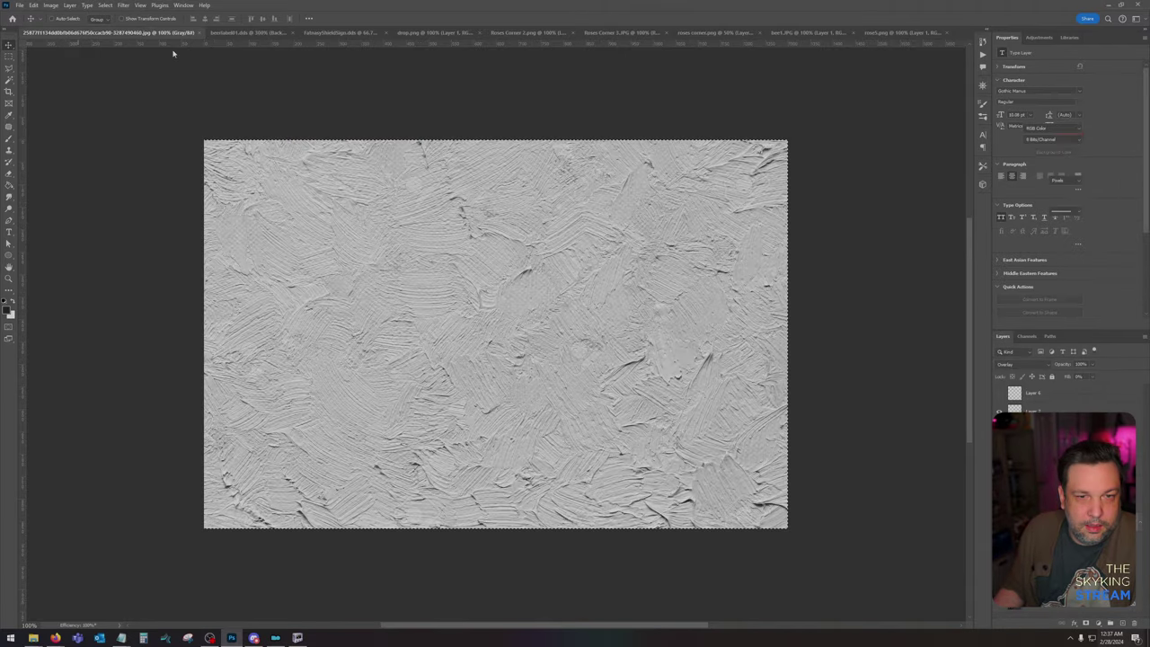
click(229, 33)
click(284, 33)
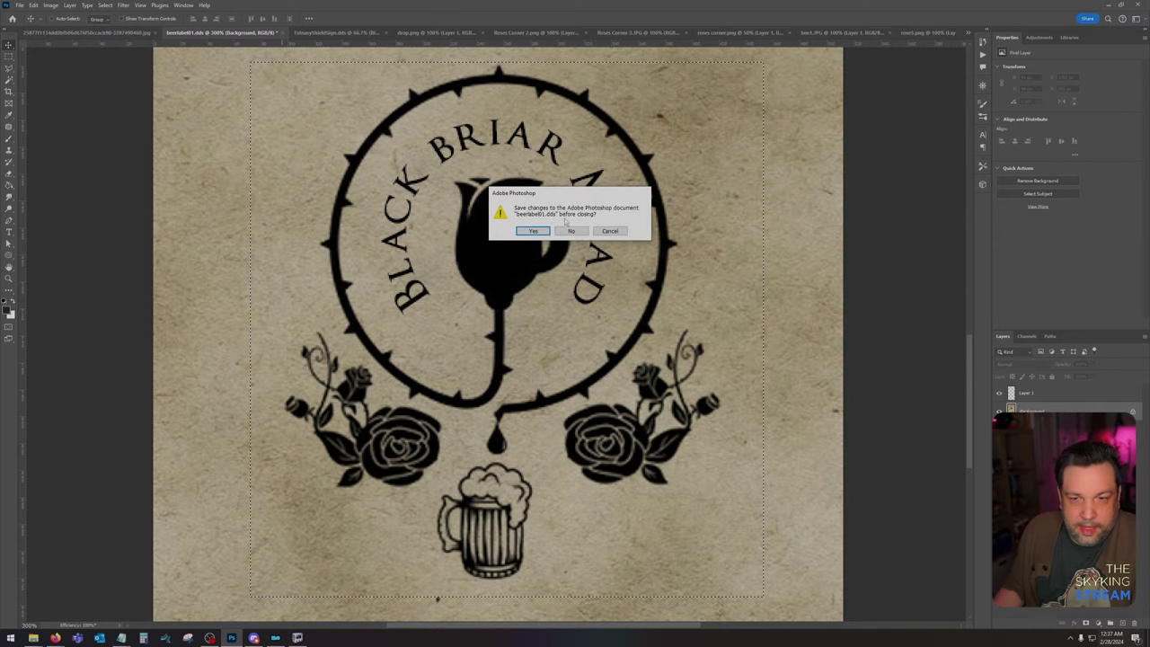
click(571, 231)
Step: Close the drop, roses corner, bee and rose source images without saving, keeping the shield sign and paint texture open
click(287, 33)
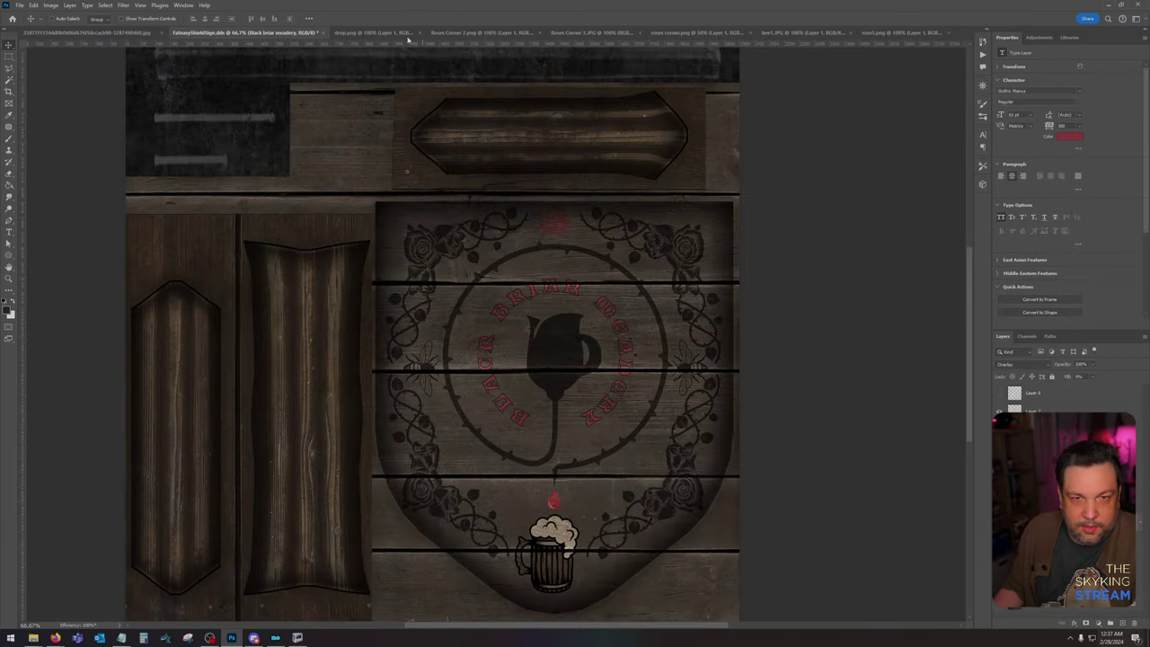
click(369, 34)
click(420, 33)
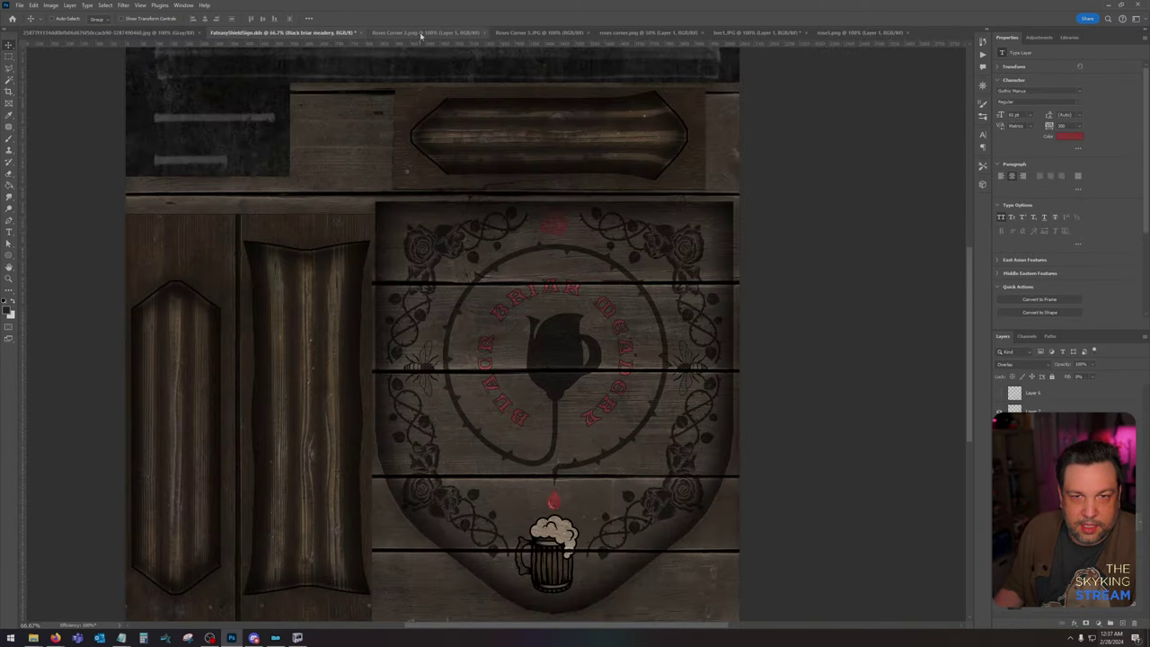
click(474, 33)
click(465, 33)
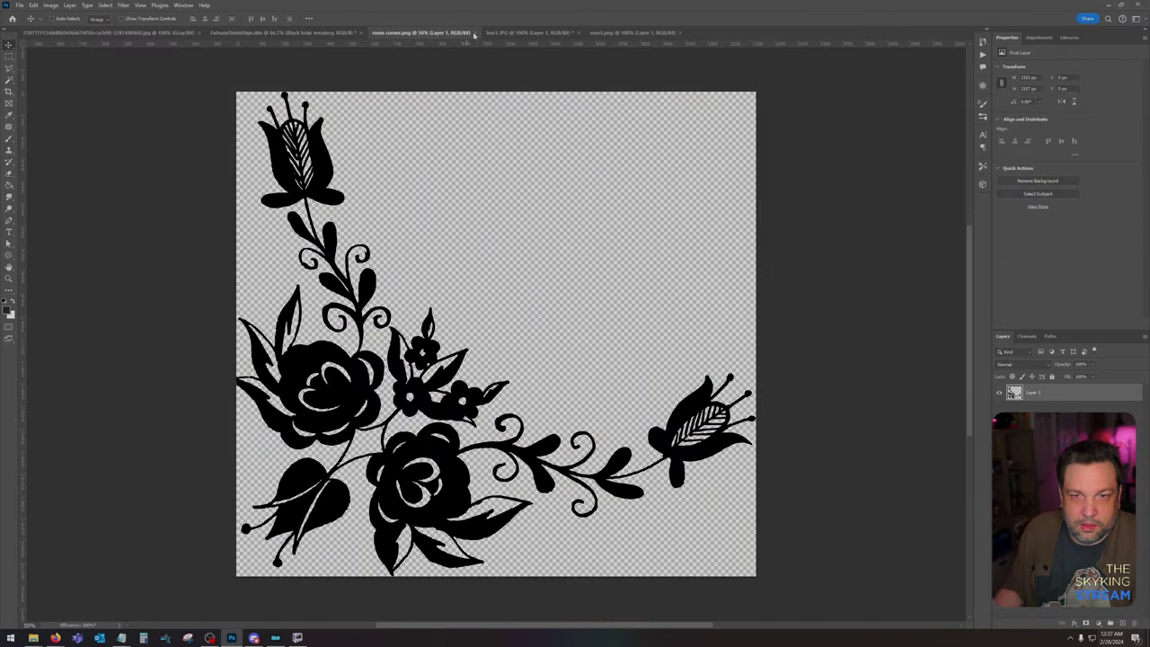
click(465, 34)
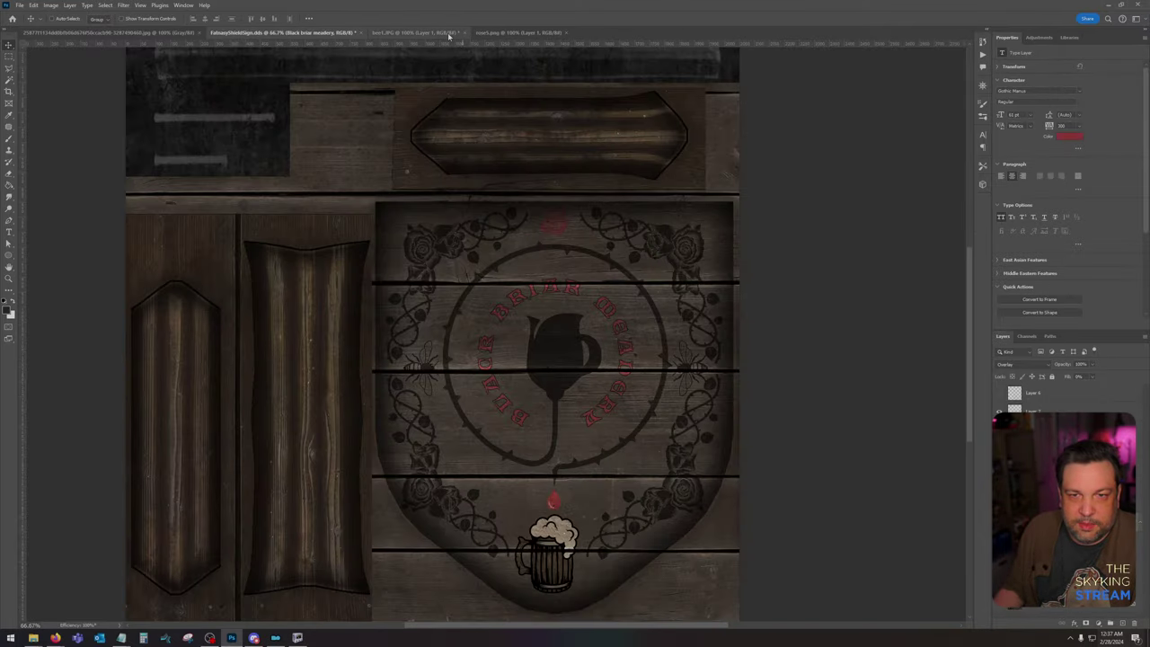
click(459, 33)
key(n)
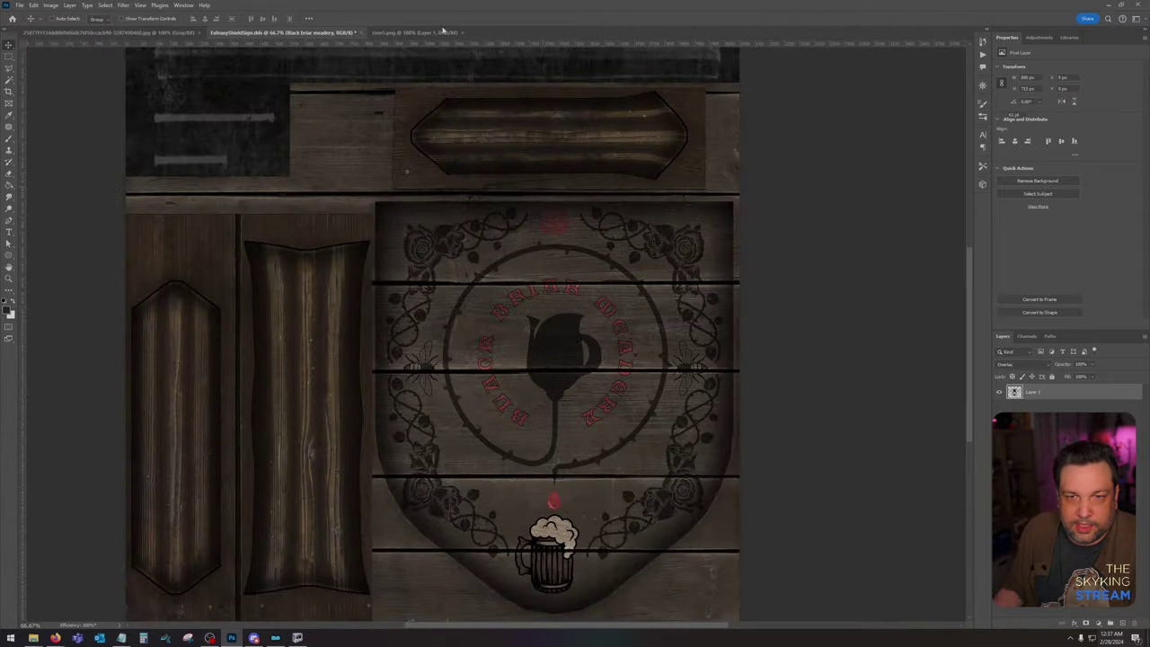
click(444, 31)
click(459, 33)
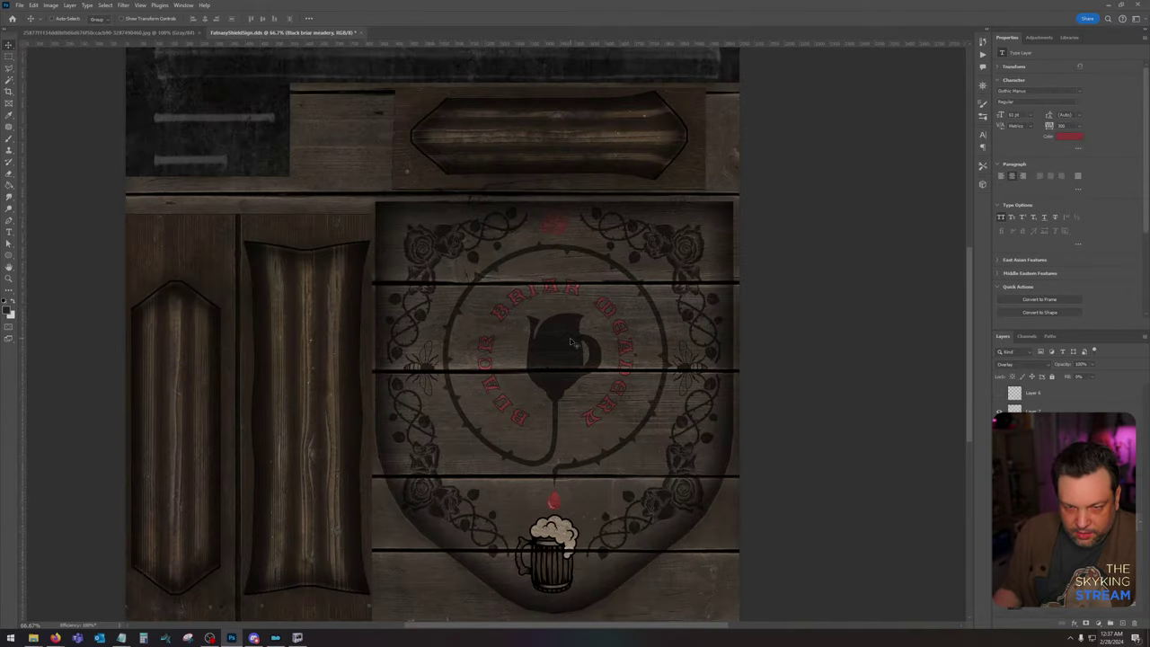
click(19, 5)
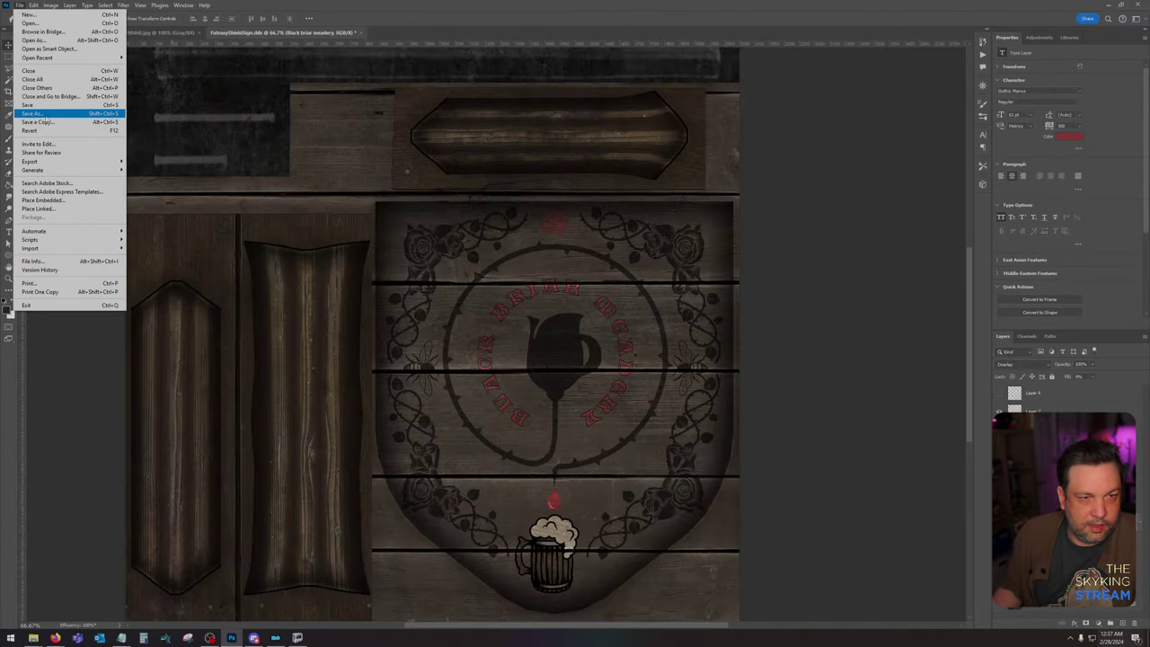
click(36, 108)
click(879, 457)
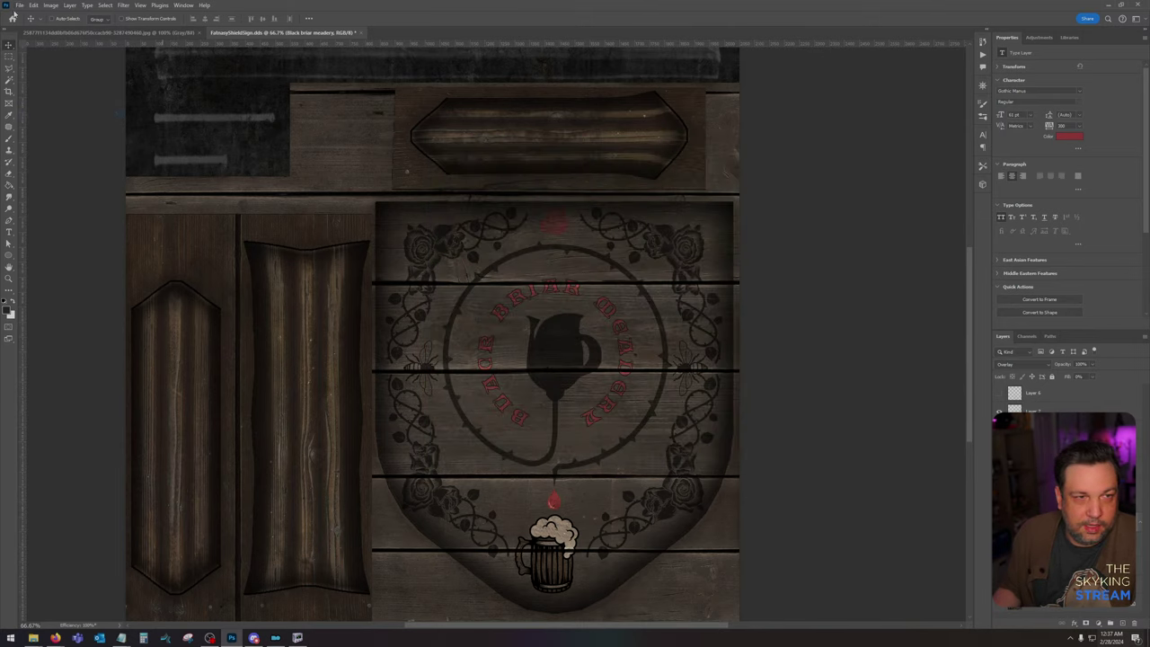
Step: Save a DDS copy of the shield sign texture over signrtblackbriarmeadery01 in Vanilla Signs\textures\clutter\signage\riften, using Color type and BC7 fine compression
click(19, 5)
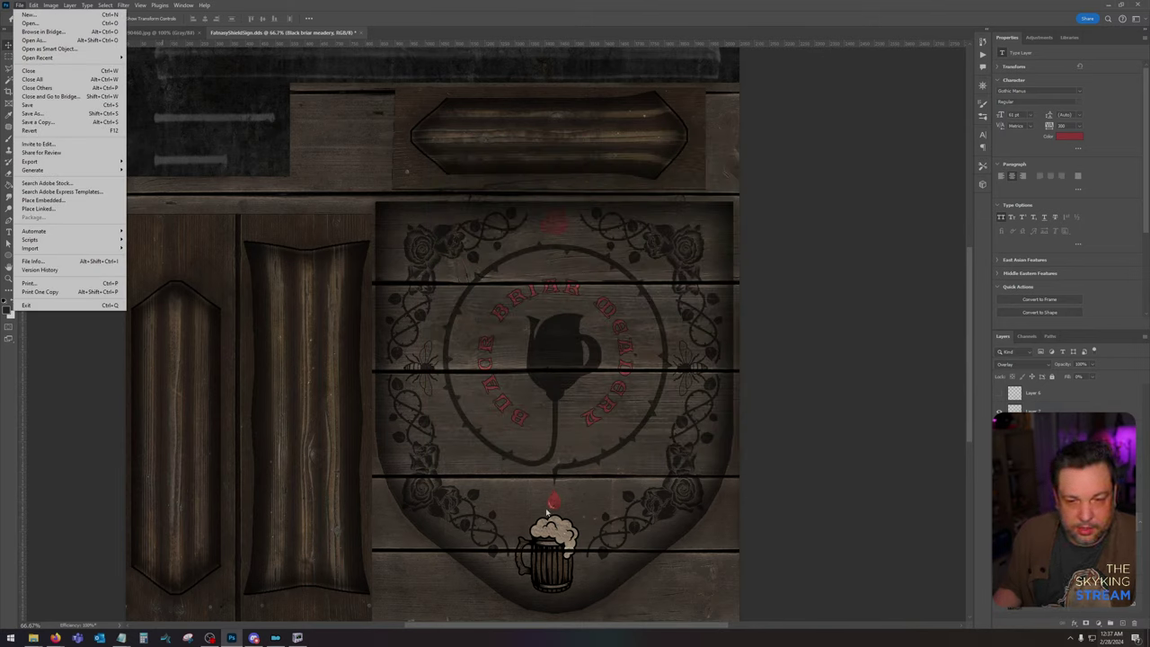
click(71, 122)
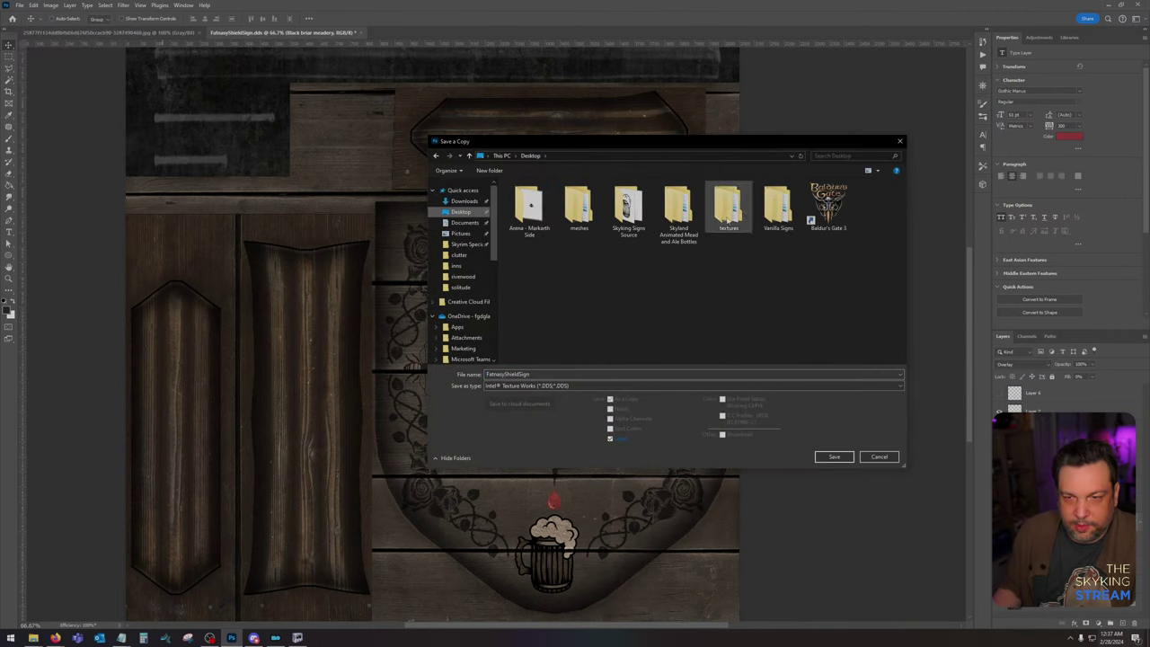
double_click(778, 210)
double_click(579, 207)
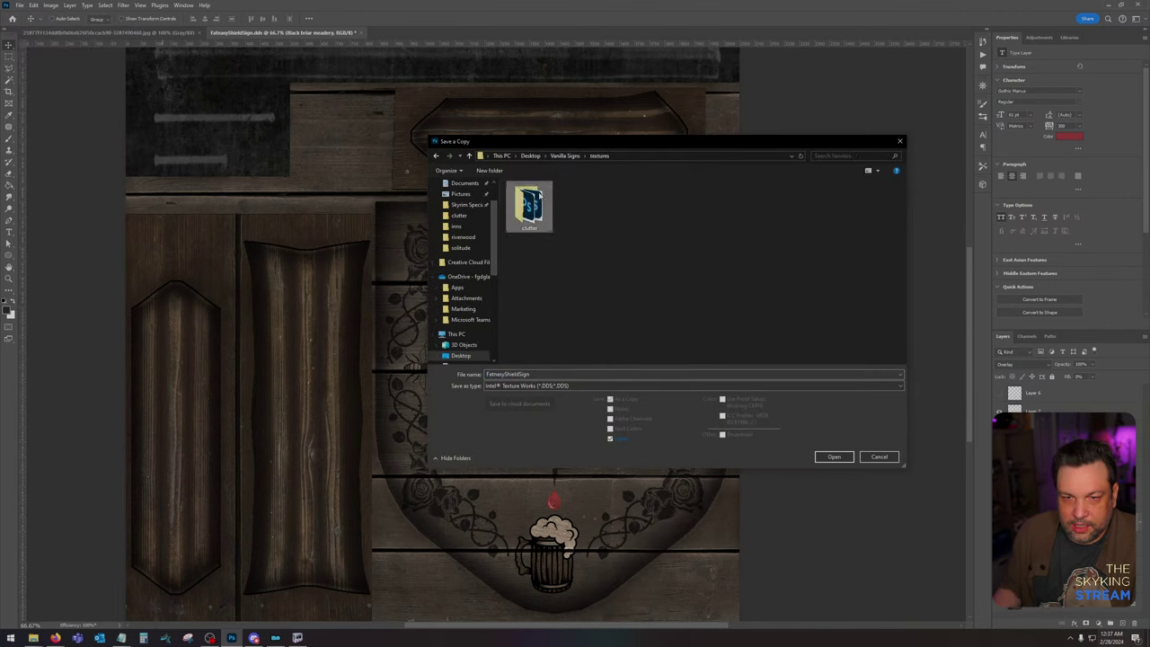
double_click(532, 206)
click(534, 200)
double_click(528, 205)
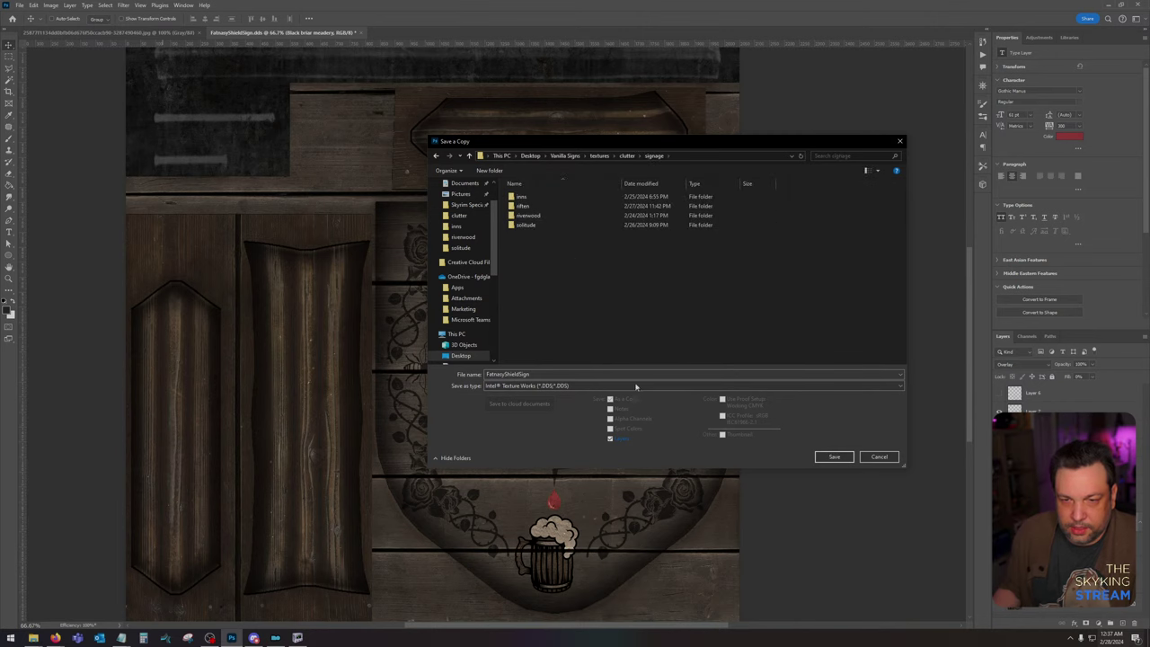
double_click(523, 206)
double_click(629, 212)
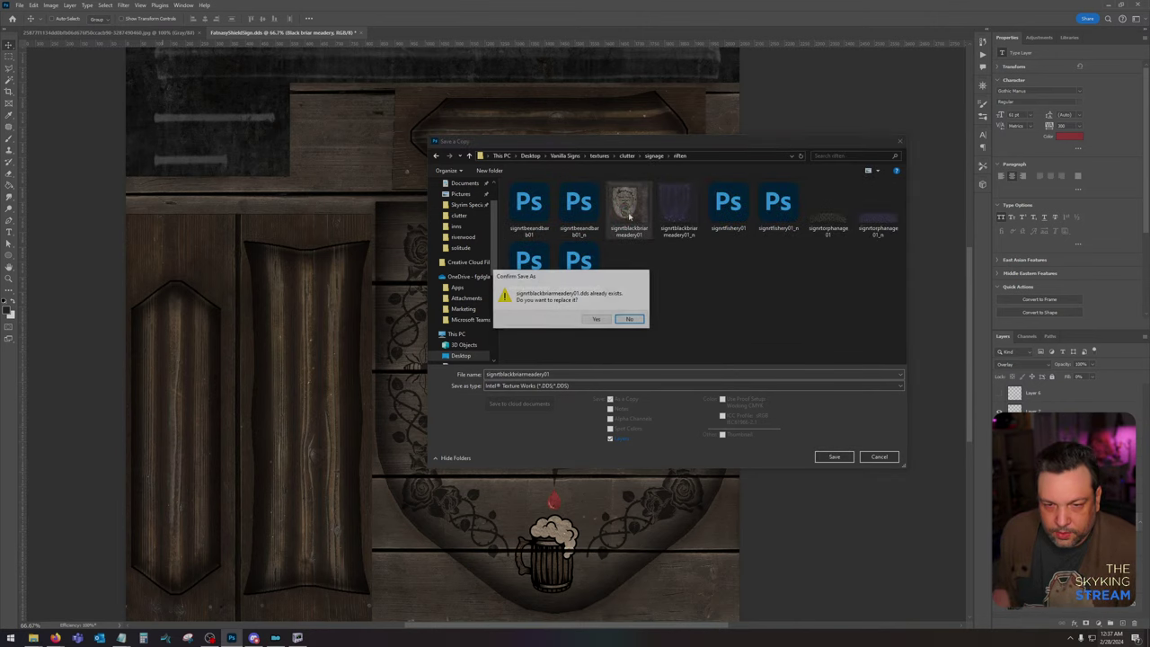
click(598, 318)
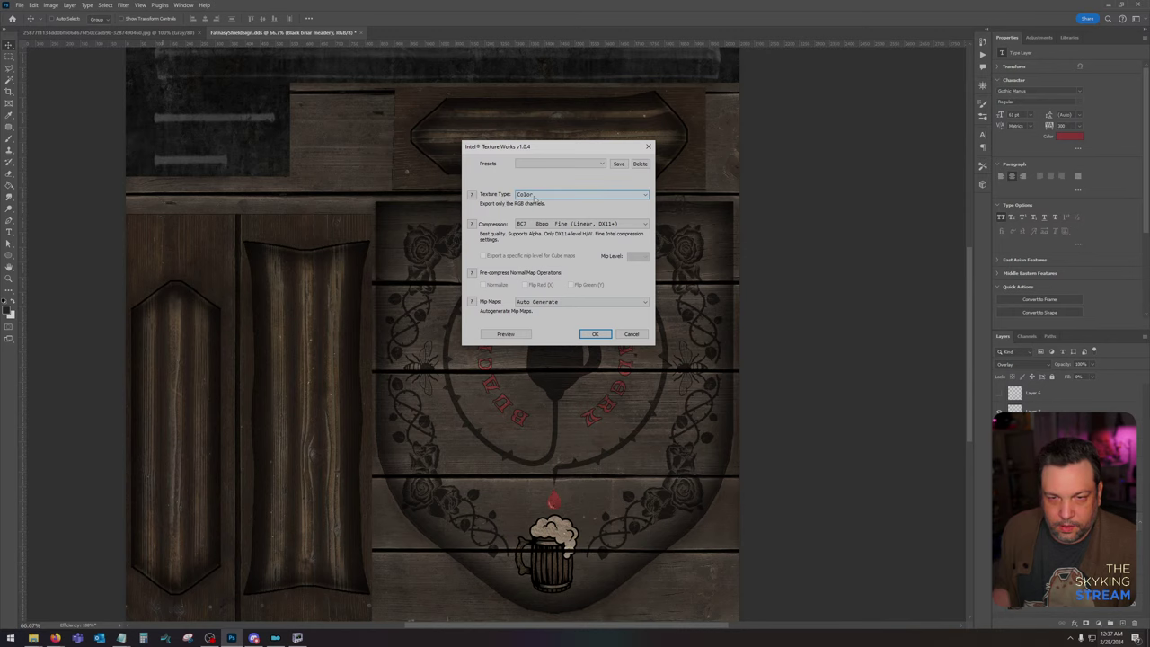
click(595, 334)
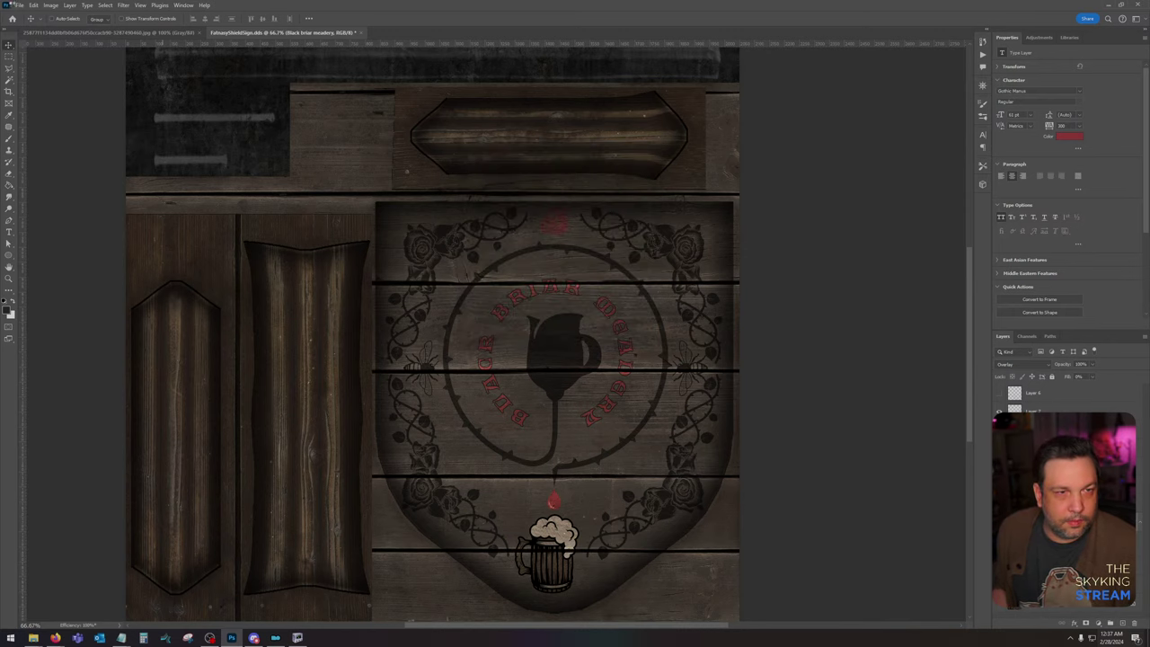
Step: Open the shield sign's normal map, FatnasyShieldSign_n.dds, from the source files in Photoshop
mouse_move(33, 638)
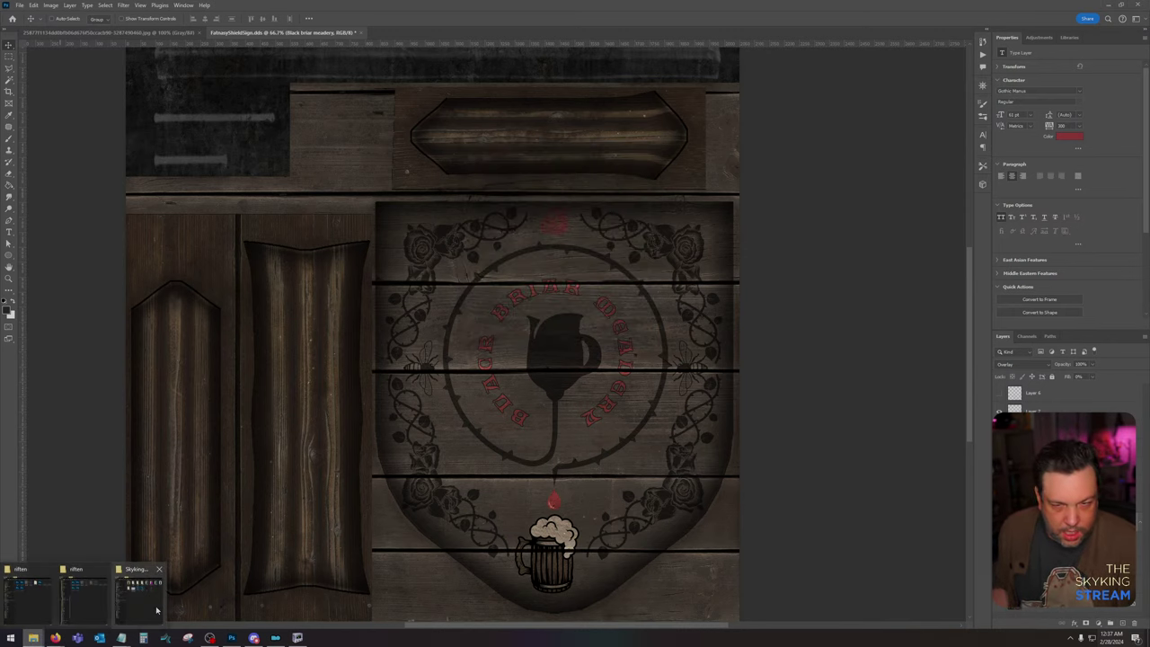
mouse_move(156, 611)
mouse_move(81, 608)
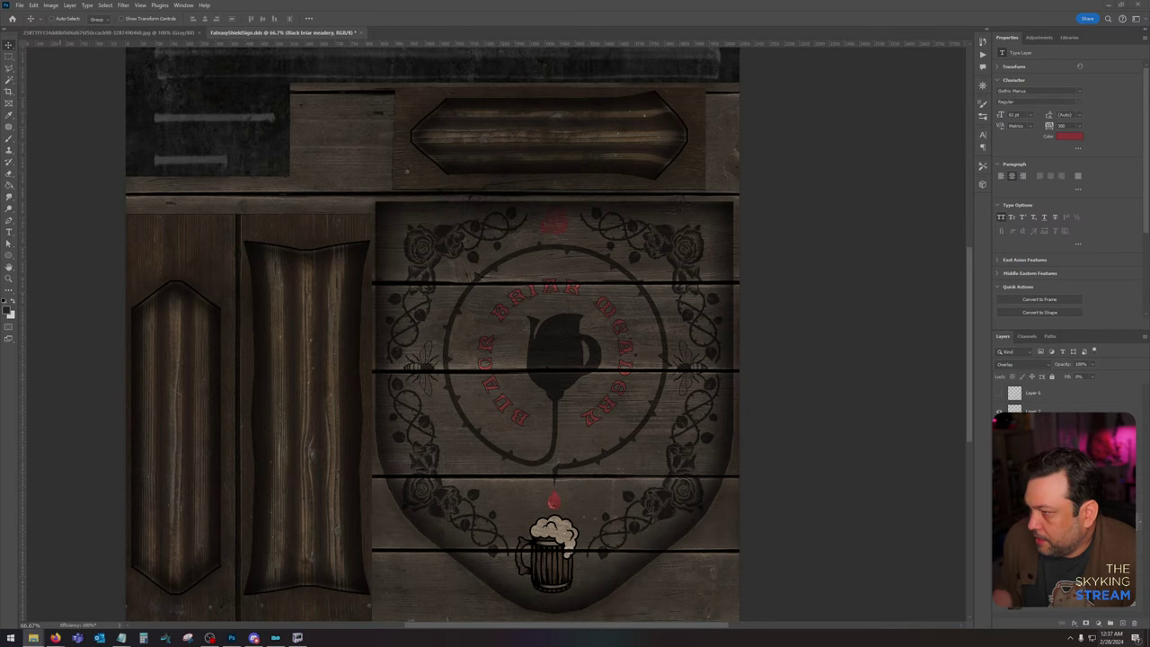
click(564, 253)
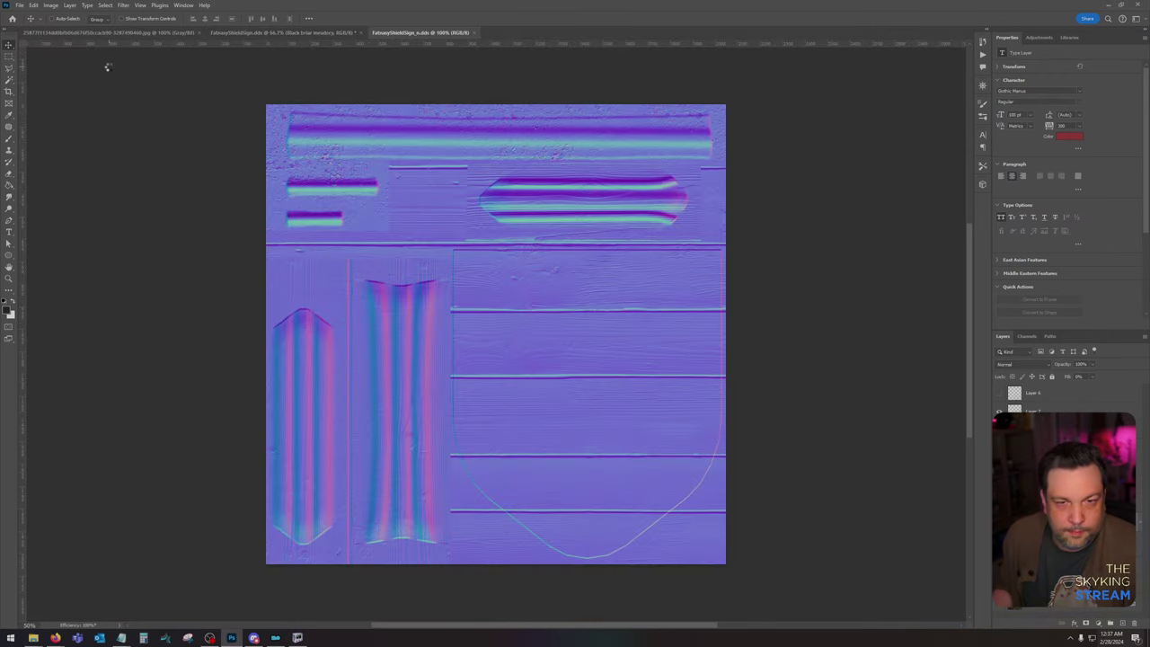
Step: Save a DDS copy of the normal map over signrtblackbriarmeadery01_n in the Vanilla Signs riften signage texture folder
click(19, 5)
click(38, 122)
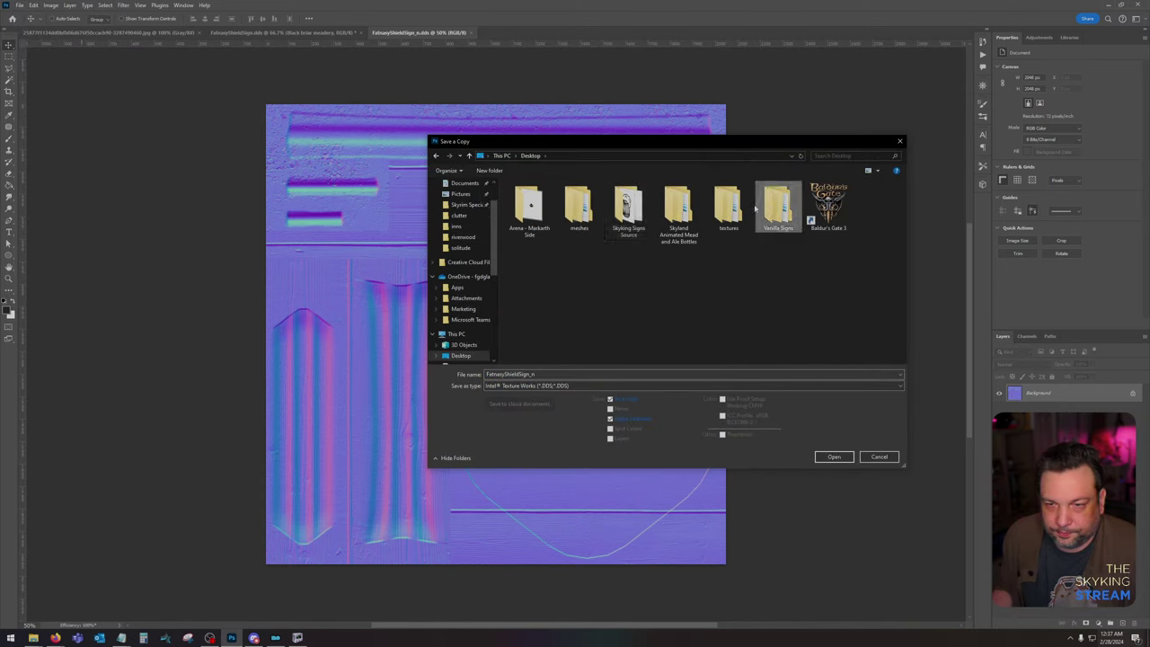
double_click(757, 208)
double_click(552, 210)
double_click(539, 200)
double_click(529, 207)
double_click(531, 194)
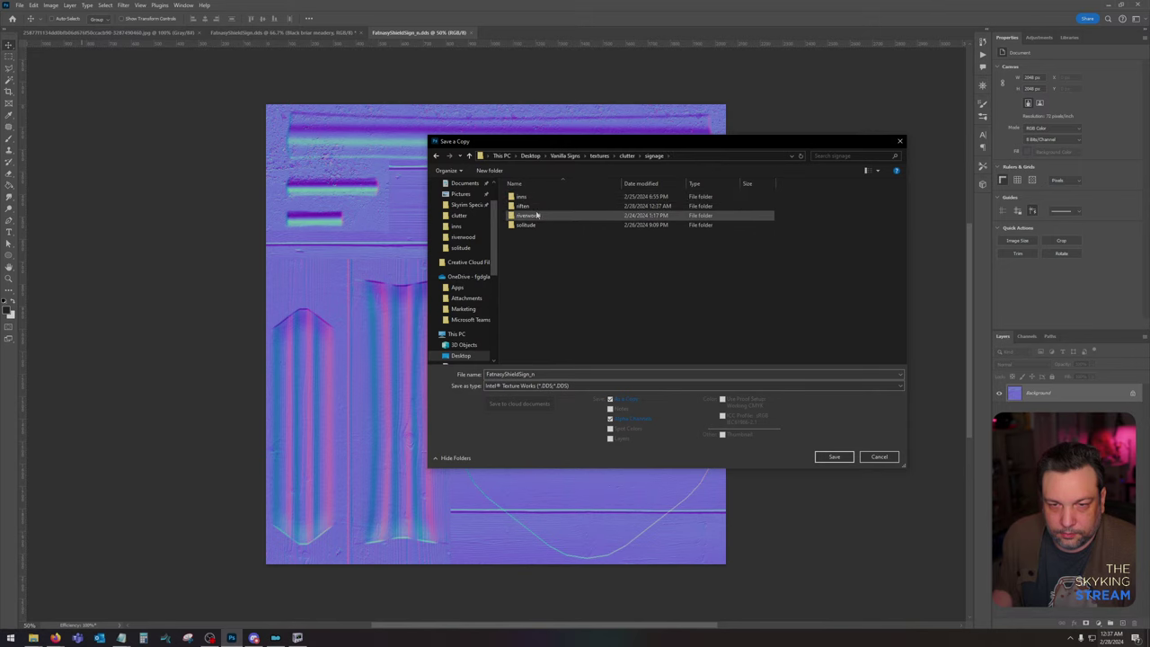
double_click(537, 216)
double_click(677, 202)
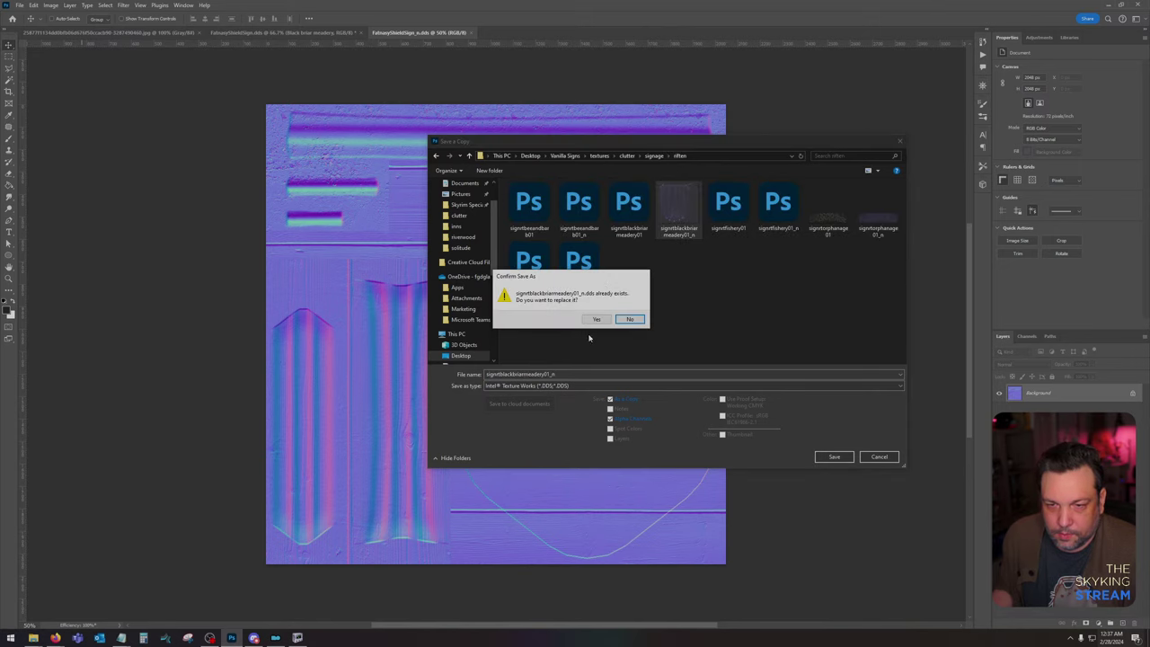
click(627, 318)
Step: Export the normal map with the Color + Alpha texture type and choose its compression format
click(580, 194)
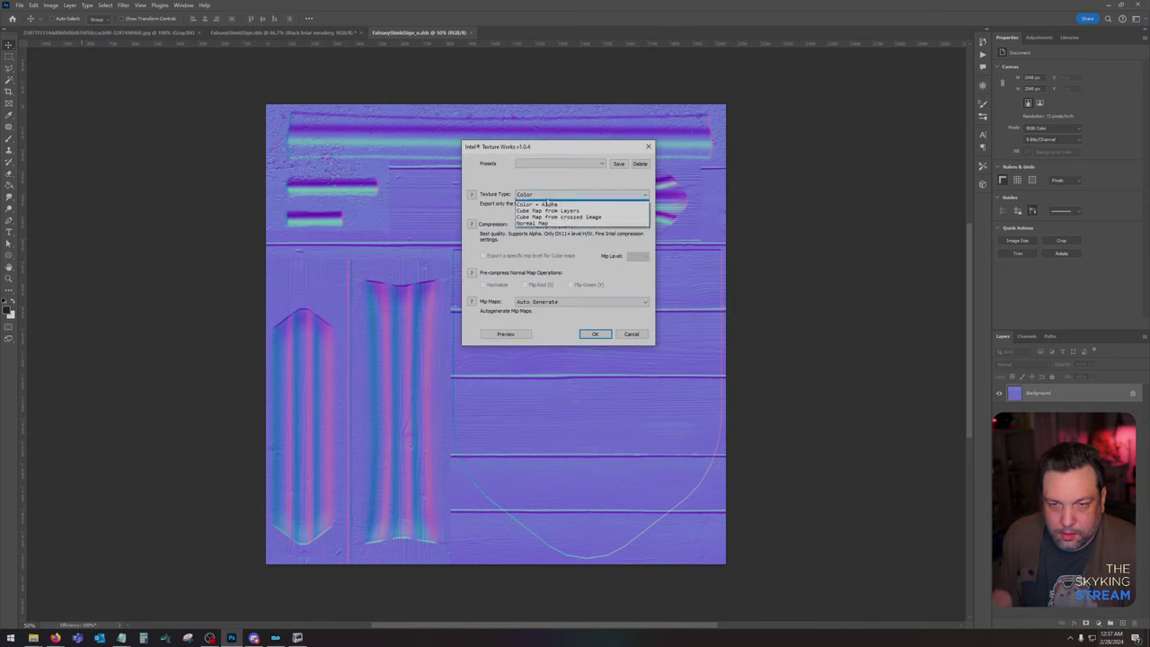
click(553, 207)
click(579, 223)
click(591, 252)
key(Return)
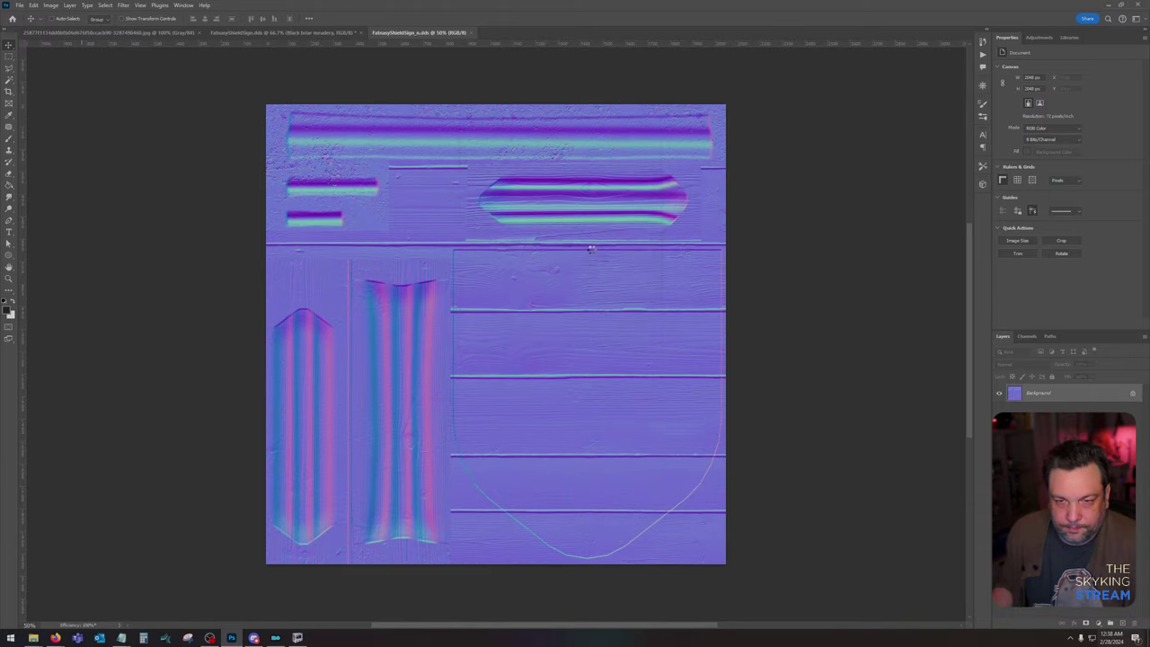
Step: Close the signrtbeeandbarb01 mesh in NifSkope and bring up the FantasyShieldSign.nif mesh
click(298, 637)
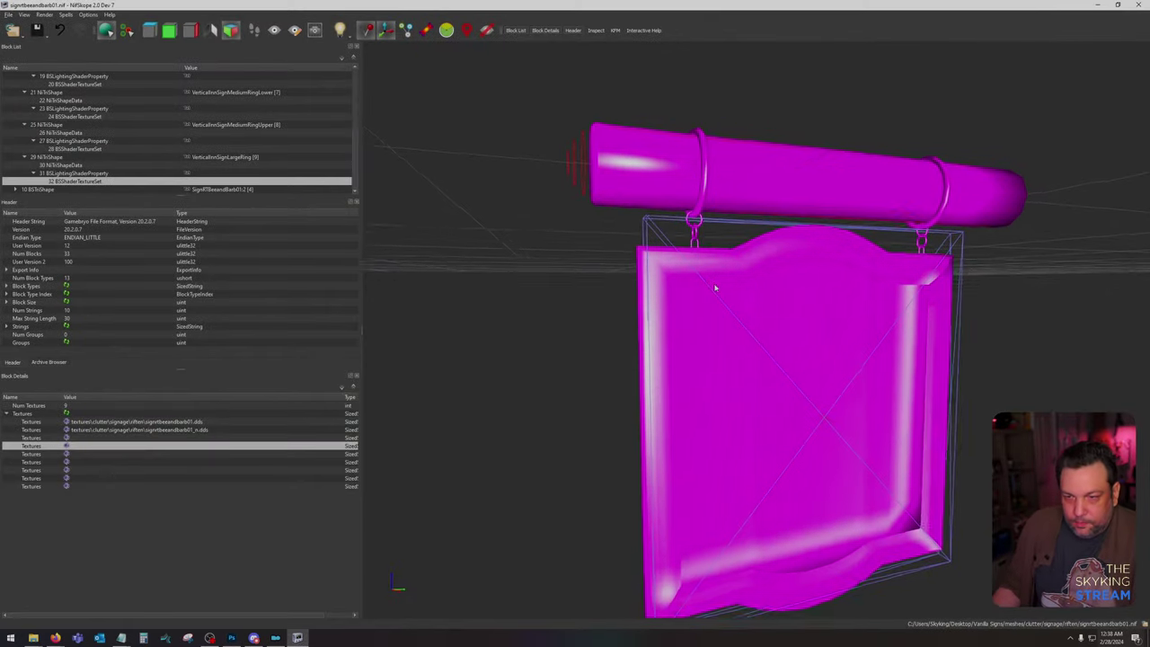
click(1138, 4)
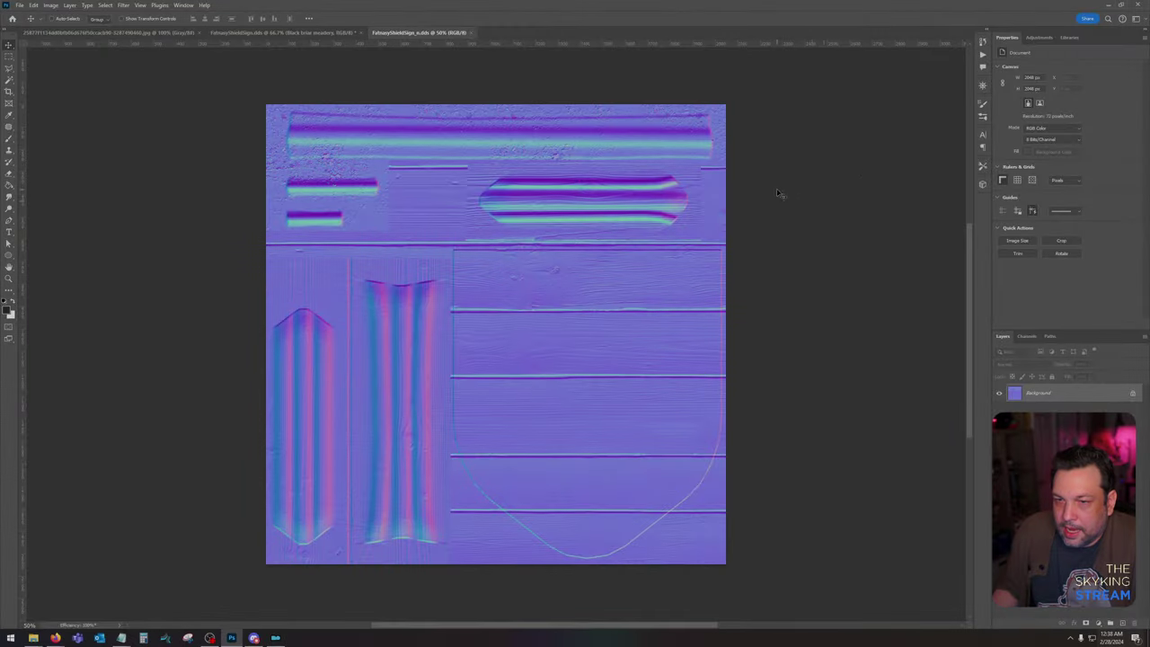
key(alt+Tab)
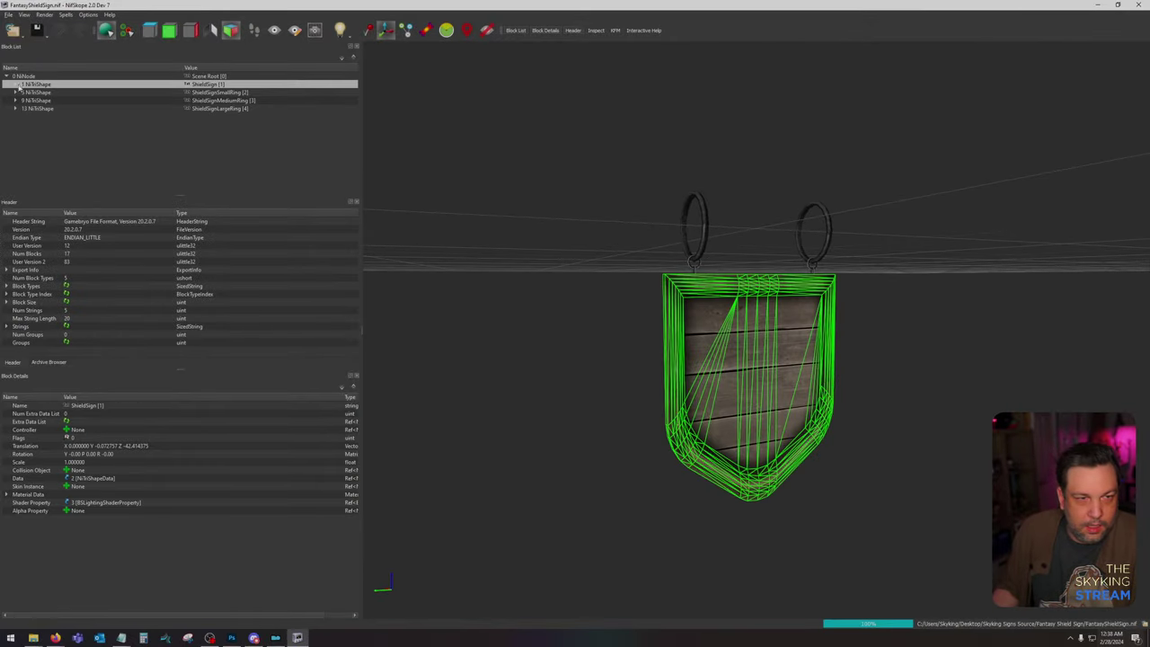
Step: Set the Texture Set reference of the ShieldSignSmallRing shader property to block 4, the shield's own texture set
click(16, 85)
click(24, 101)
click(56, 100)
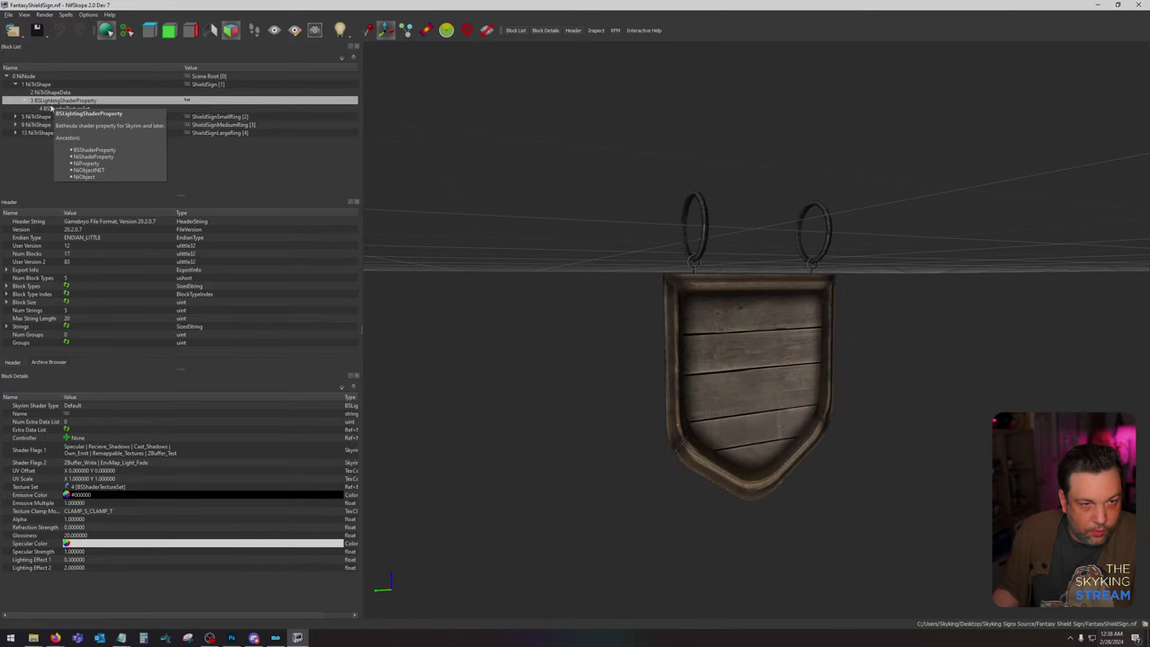
click(14, 117)
click(58, 133)
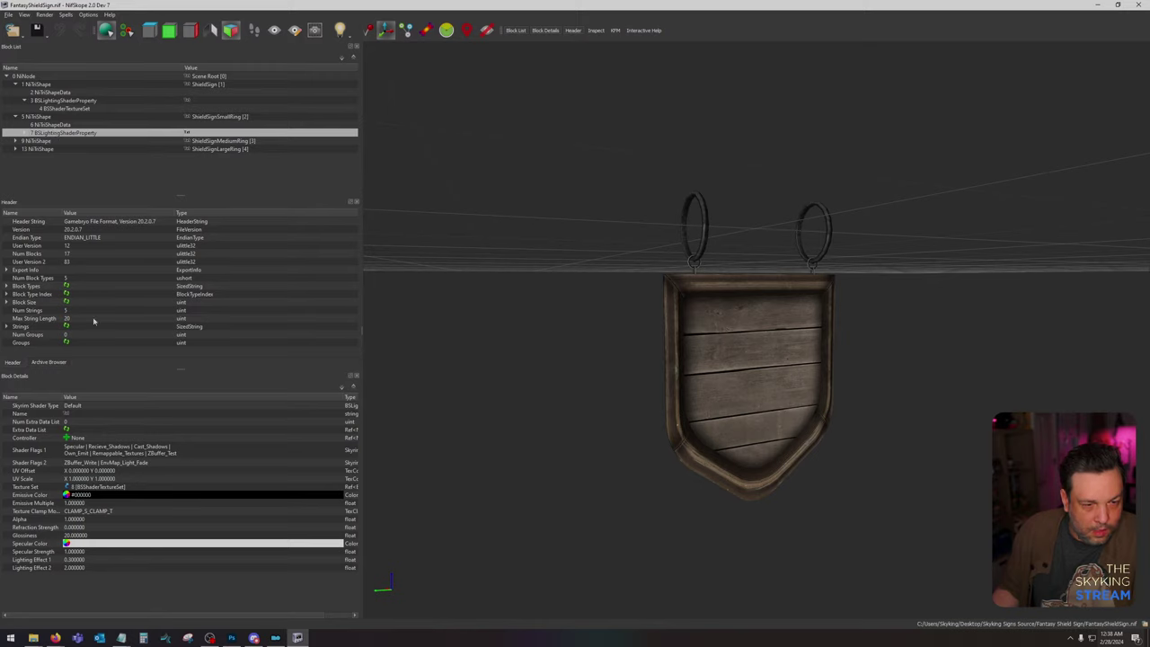
double_click(88, 488)
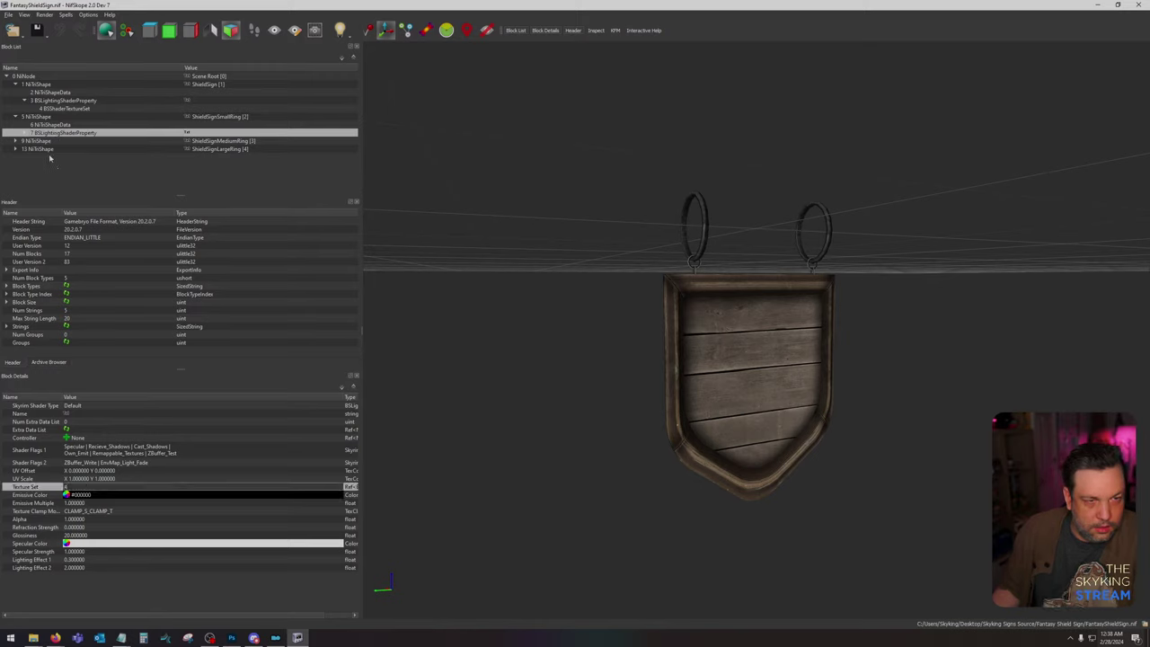
Step: Set the Texture Set reference of the ShieldSignMediumRing shader property to block 4
click(38, 142)
click(14, 141)
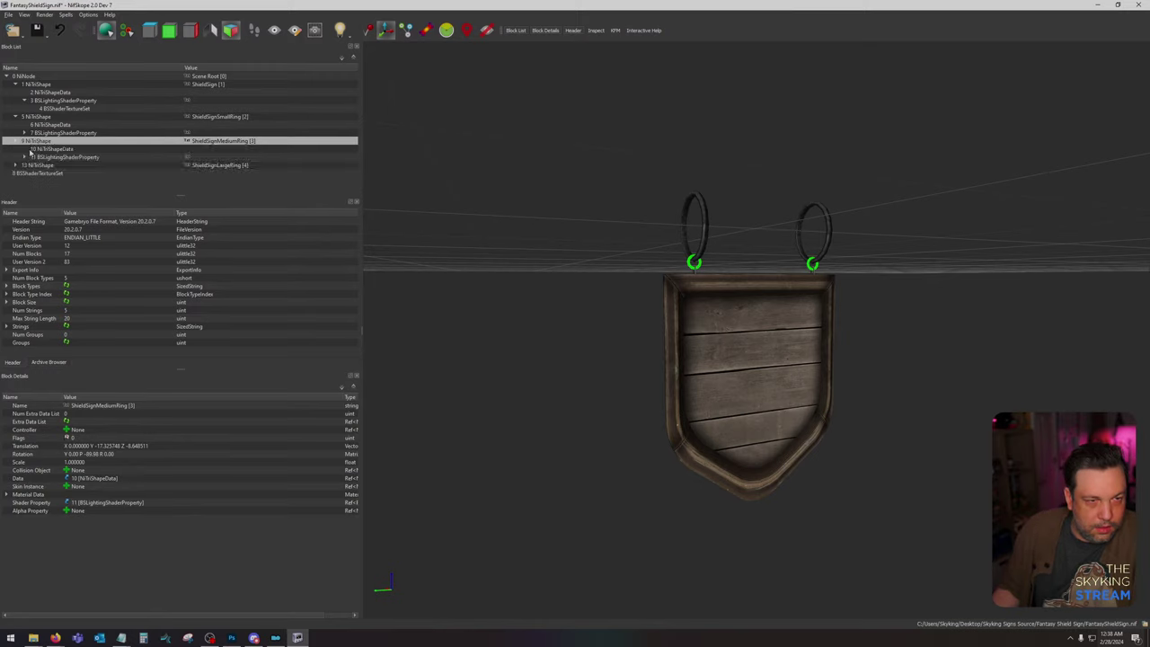
click(43, 158)
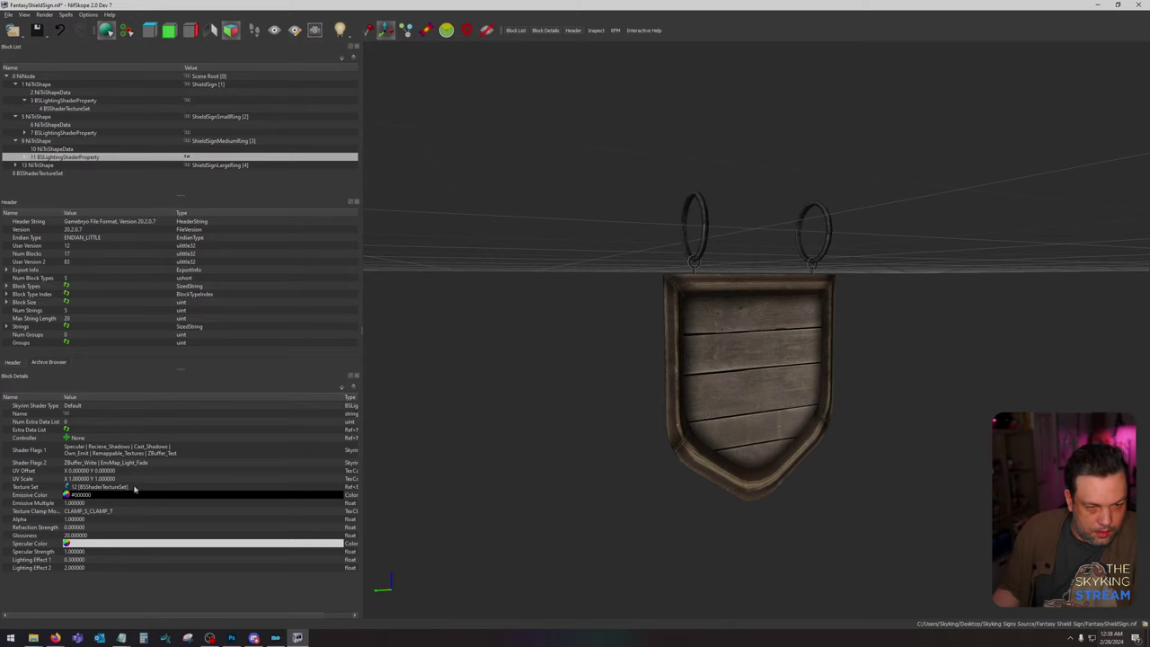
double_click(134, 488)
text(4)
Step: Set the Texture Set reference of the ShieldSignLargeRing shader property to block 4
click(15, 165)
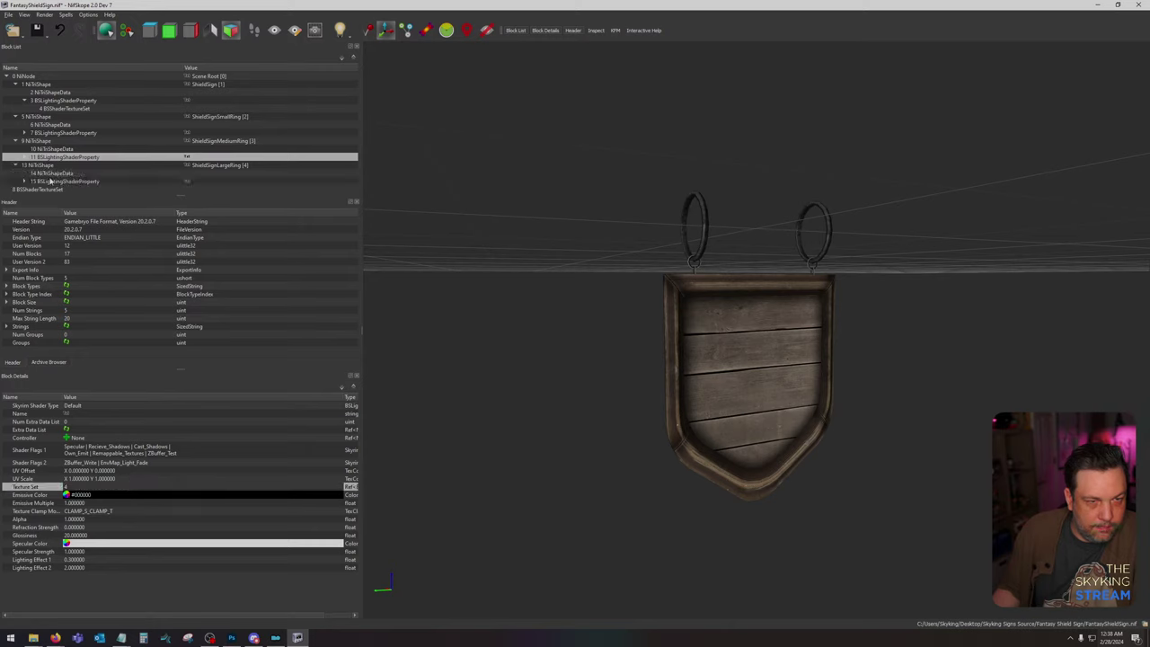
click(51, 180)
double_click(133, 489)
text(4)
click(140, 511)
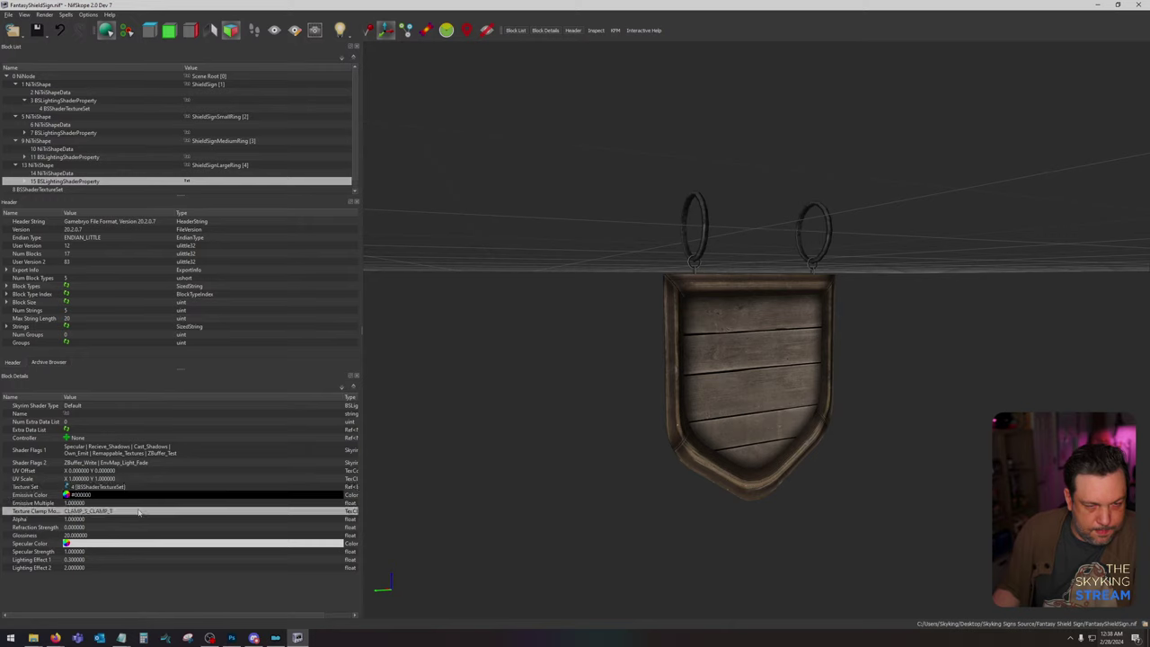
Step: Remove the three unused BSShaderTextureSet branches at the end of the block list and save the mesh
click(51, 188)
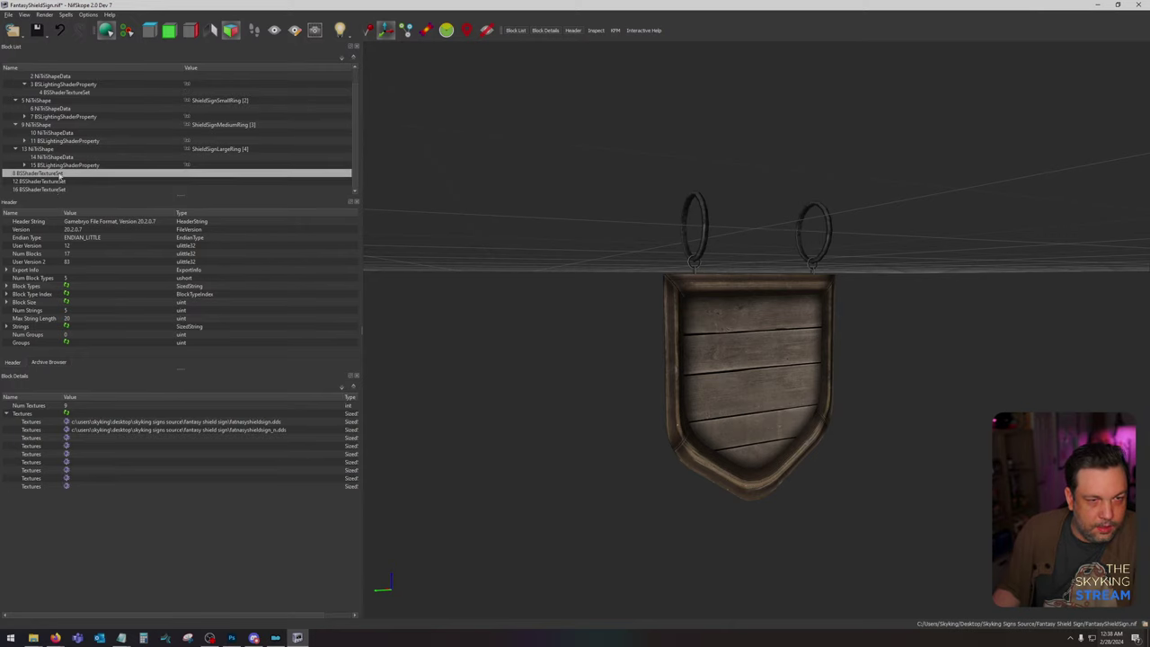
right_click(60, 178)
mouse_move(79, 169)
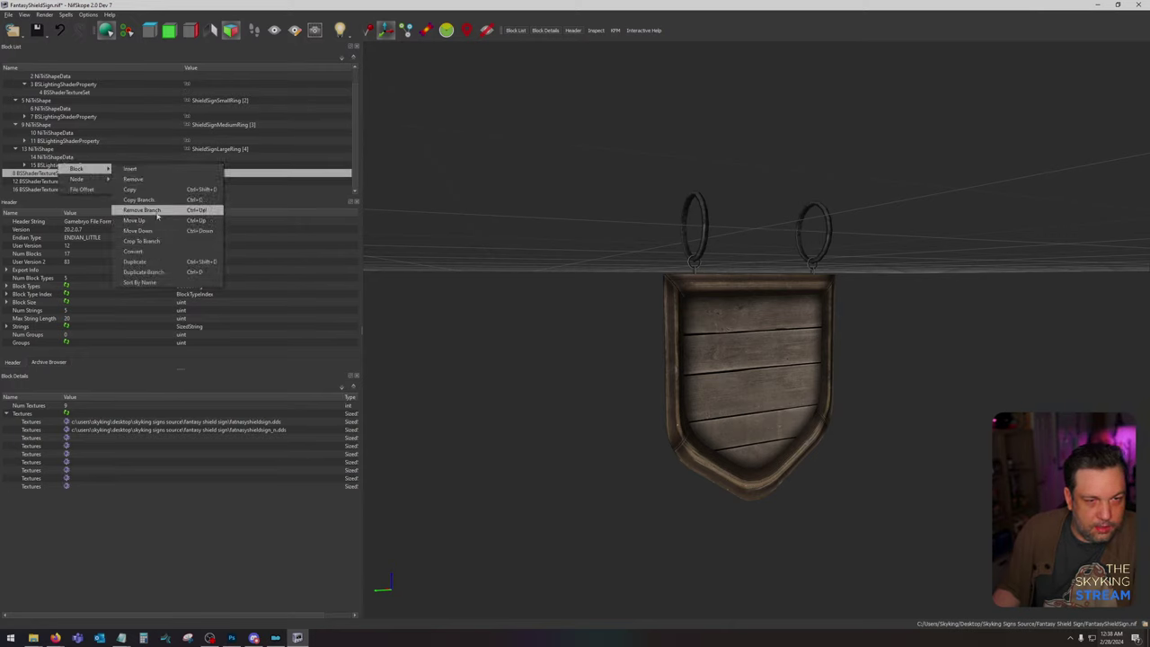
click(156, 213)
right_click(42, 164)
mouse_move(61, 156)
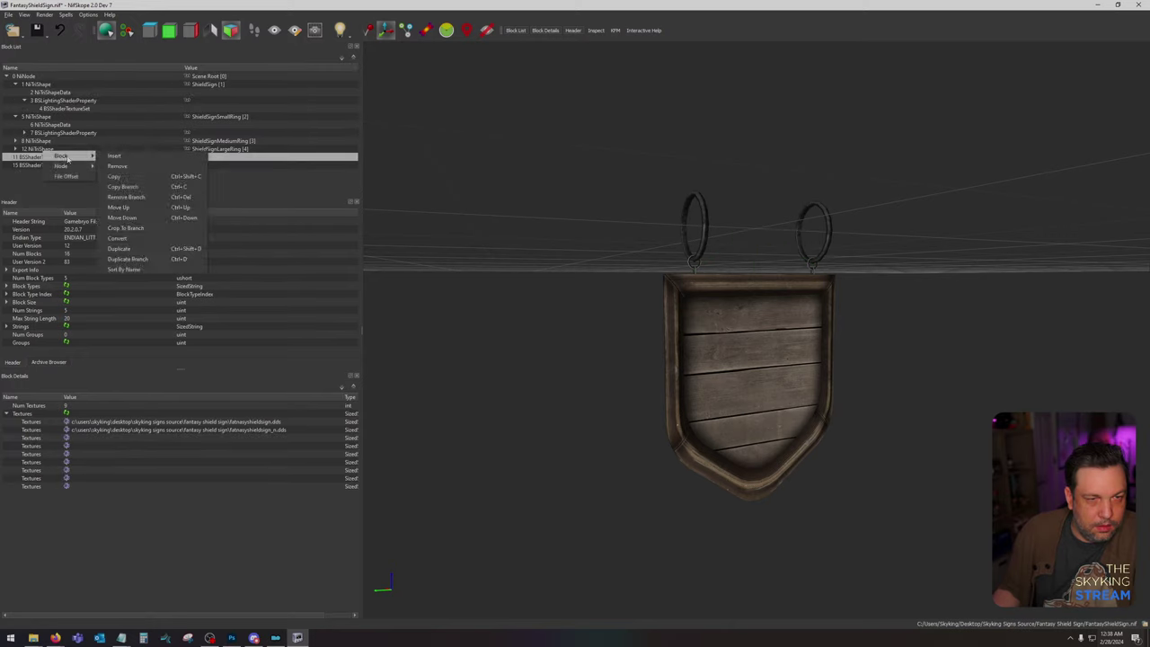
click(140, 200)
right_click(52, 160)
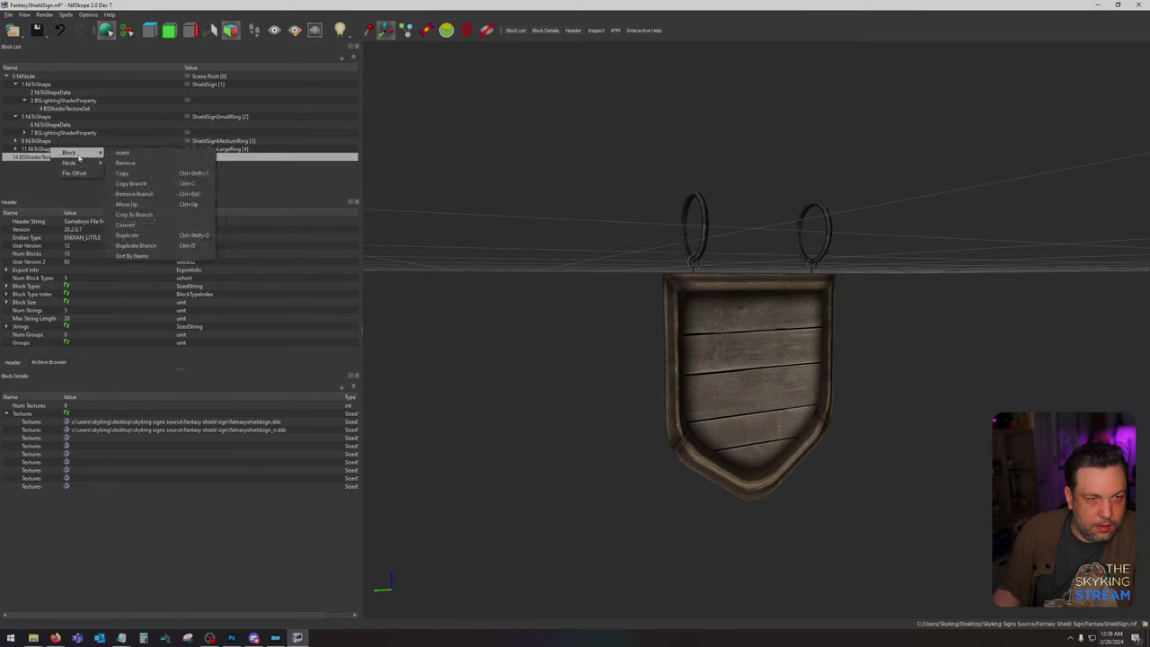
click(144, 194)
click(43, 31)
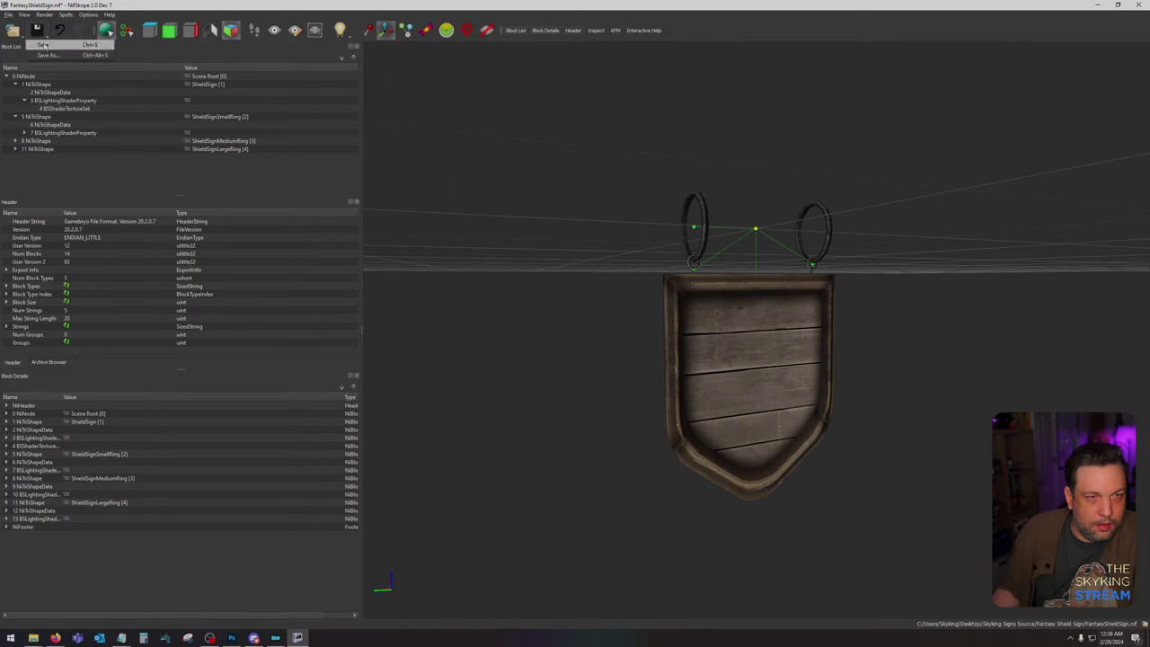
click(42, 45)
Step: Set the first texture of the shield's BSShaderTextureSet to signrtblackbriarmeadery01 from the Vanilla Signs textures\clutter\signage\riften folder
click(60, 108)
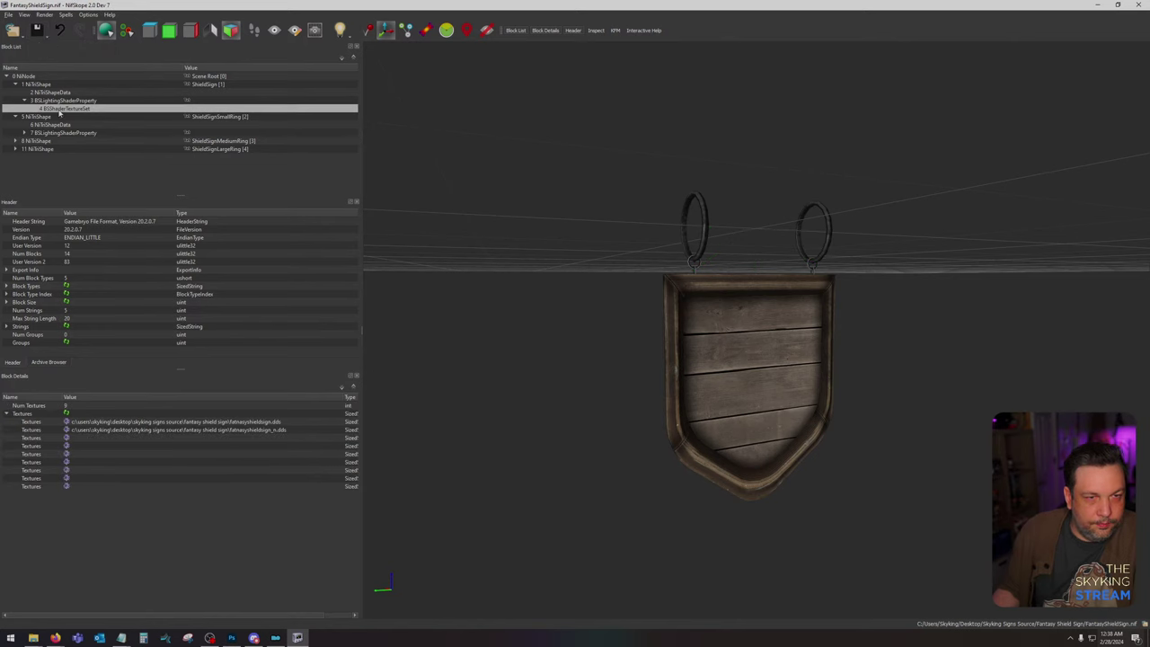
click(66, 421)
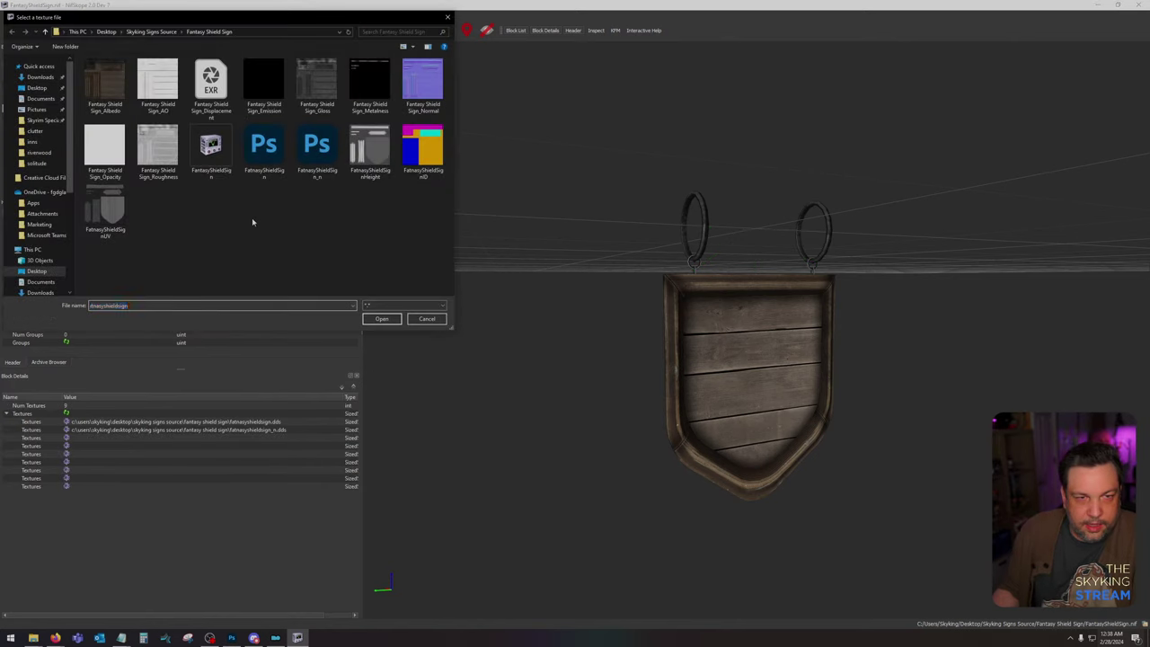
double_click(365, 85)
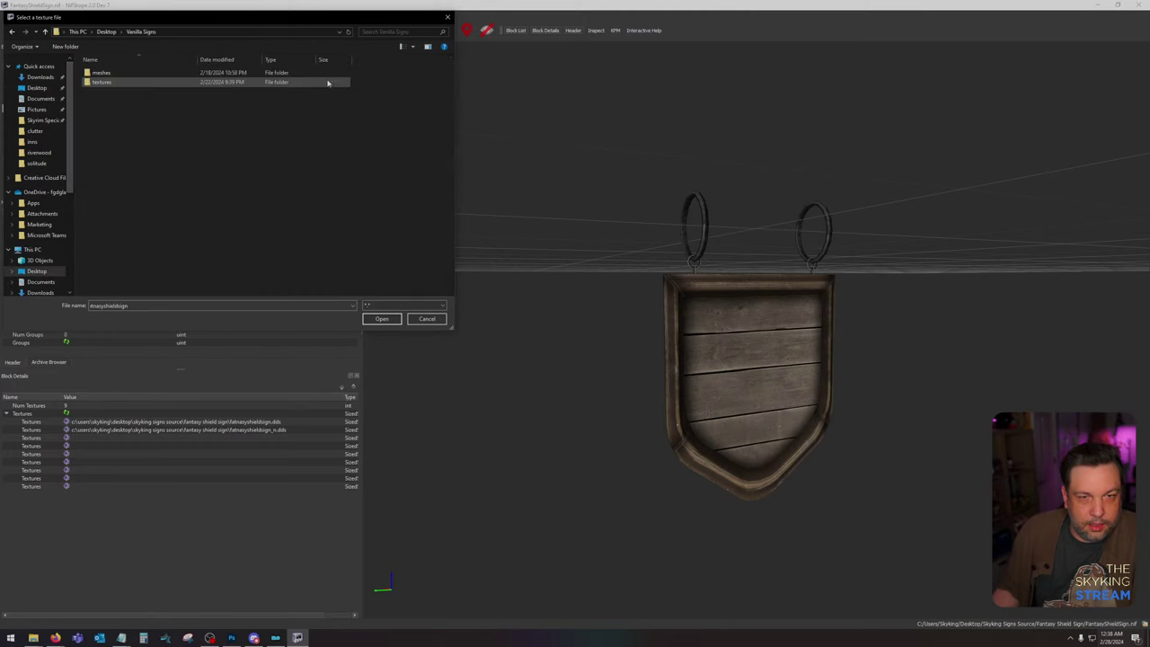
double_click(327, 82)
double_click(103, 79)
double_click(104, 79)
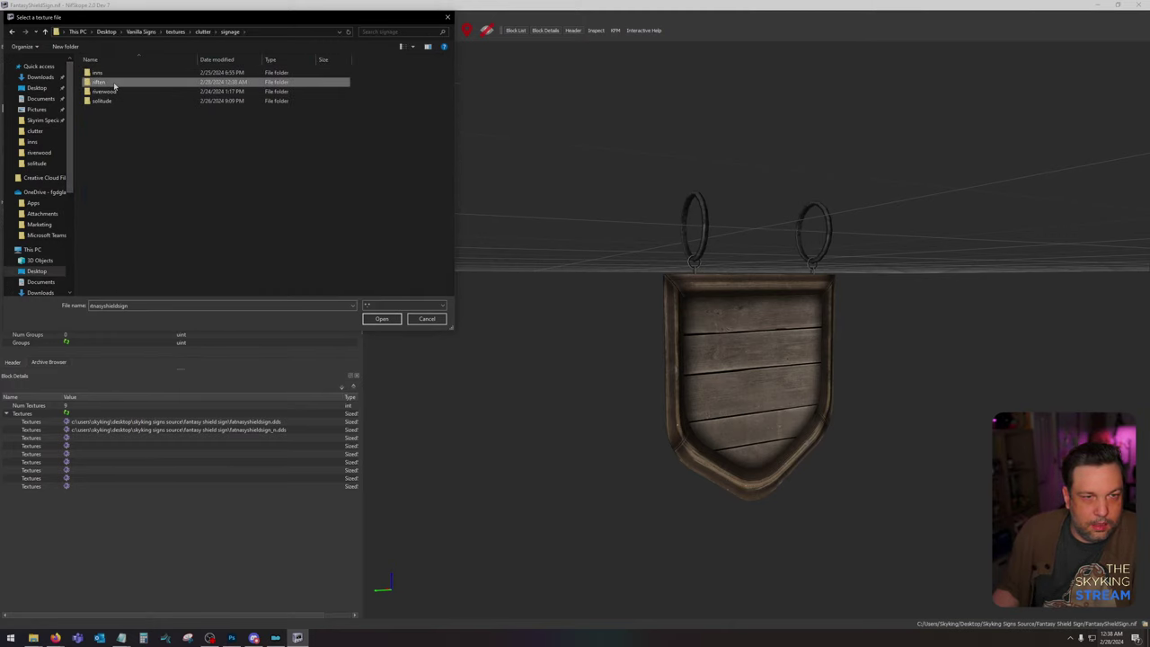
double_click(99, 79)
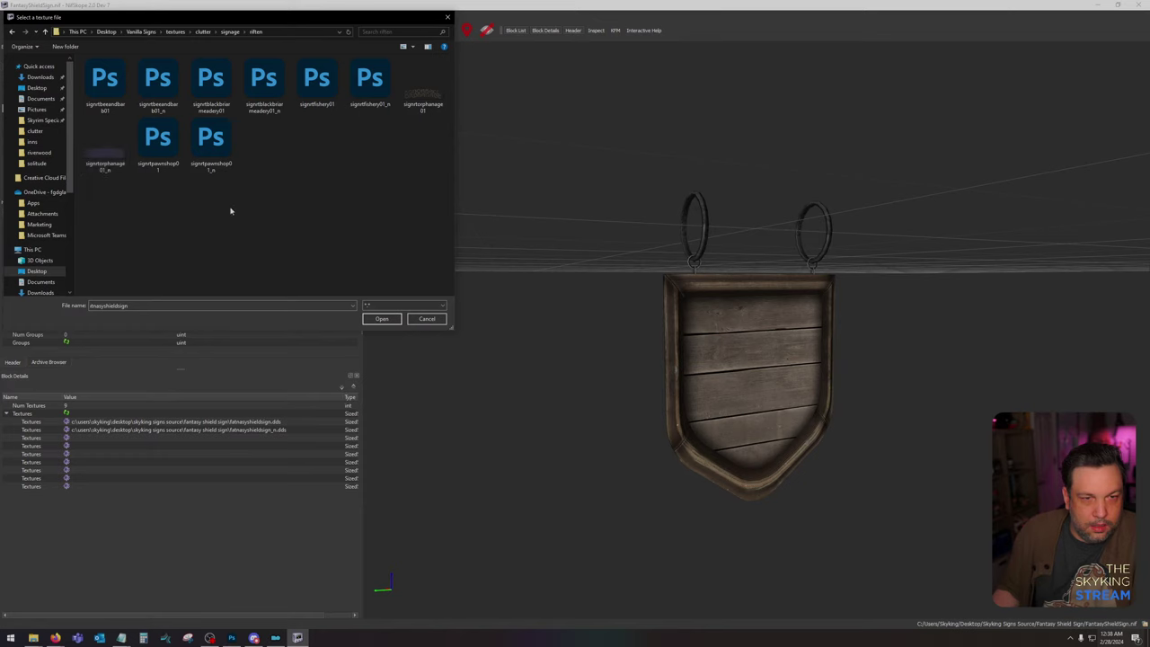
double_click(210, 85)
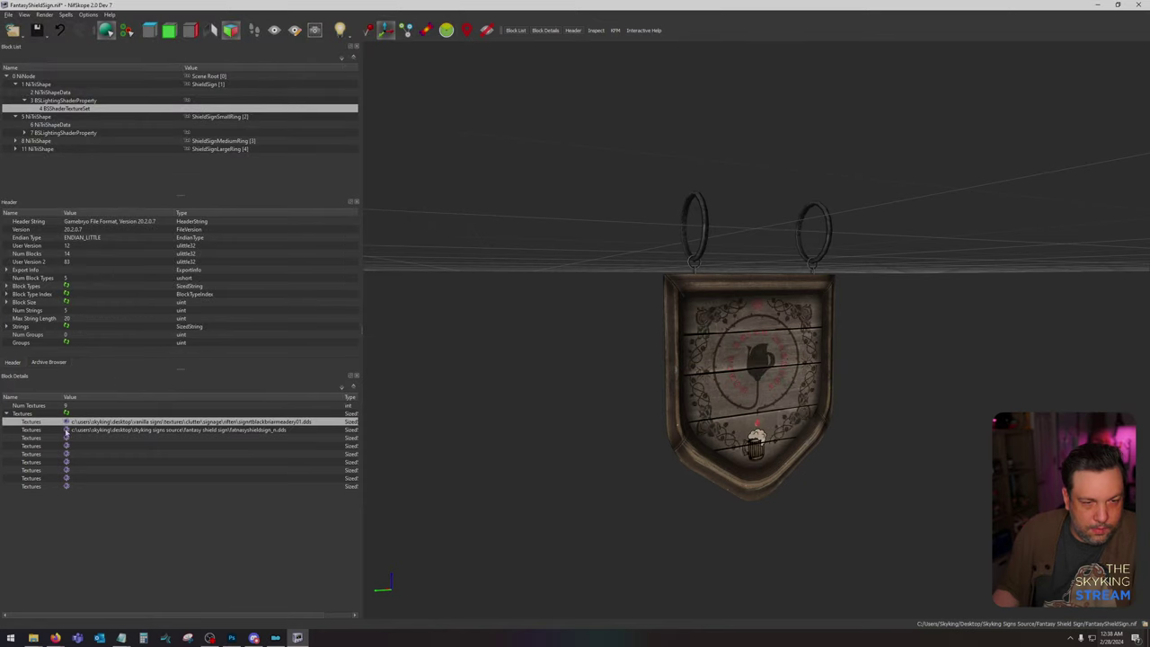
Step: Set the second texture slot of the same texture set to the normal map signrtblackbriarmeadery01_n from the Vanilla Signs riften folder
click(66, 430)
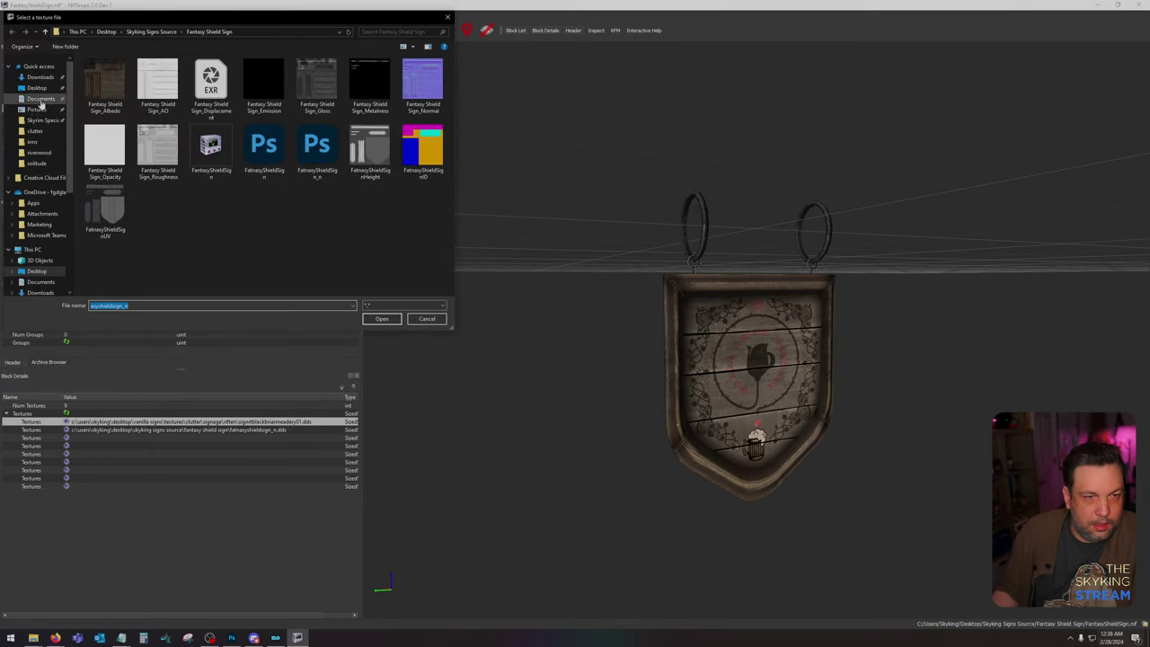
click(40, 99)
double_click(313, 83)
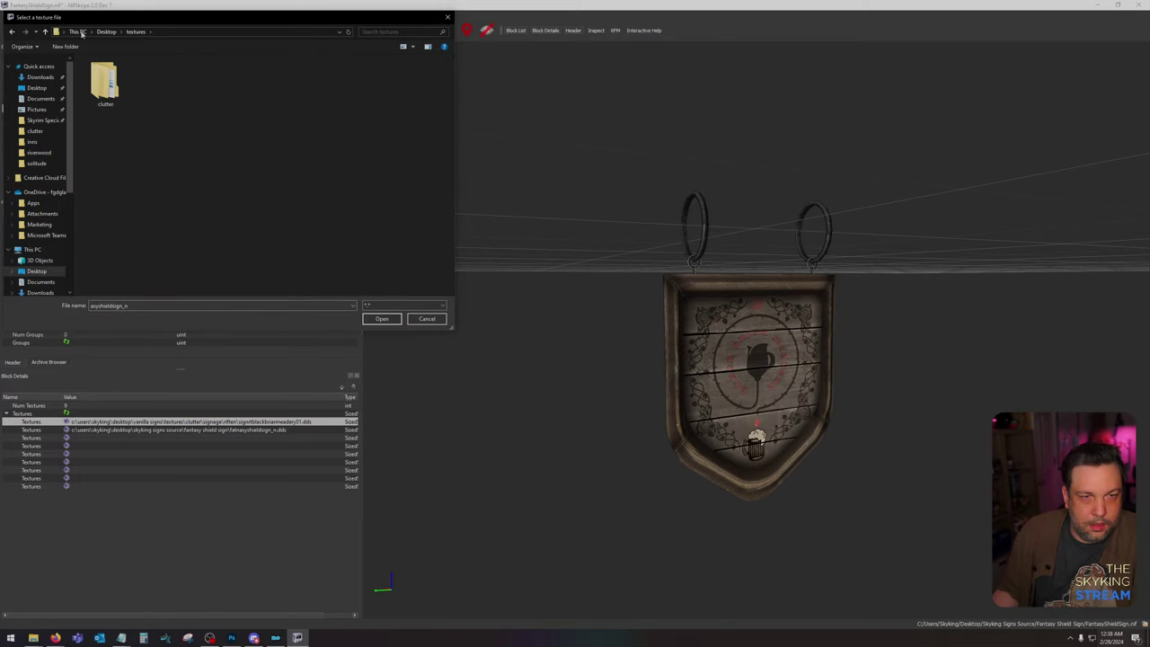
click(106, 32)
double_click(366, 82)
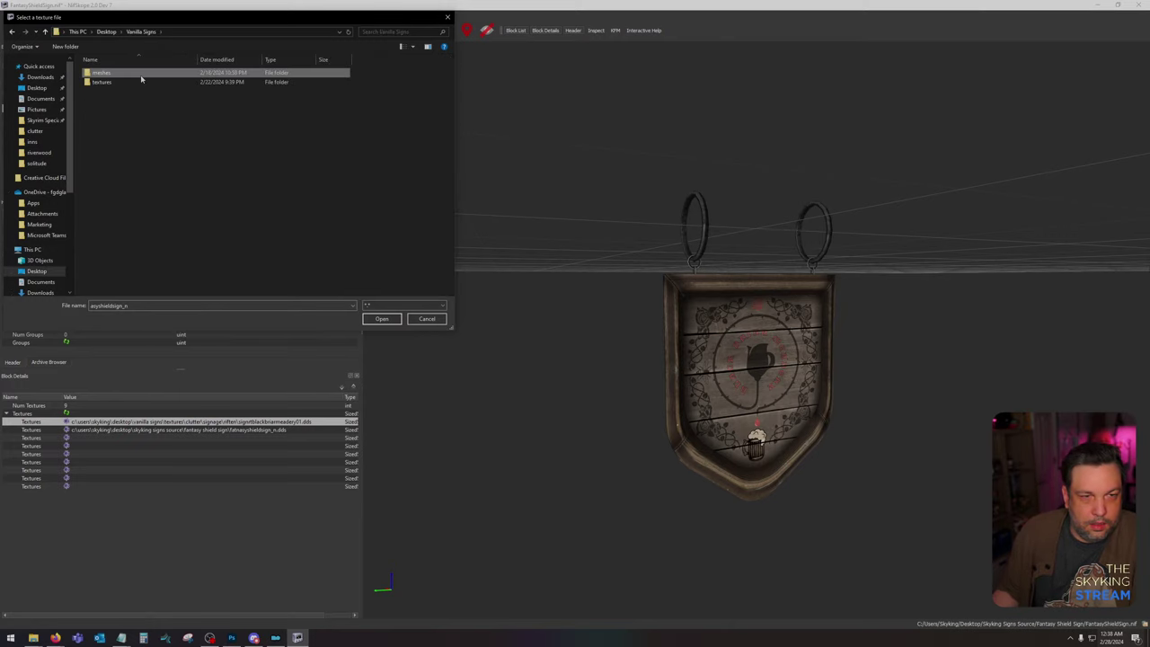
double_click(136, 84)
double_click(123, 75)
double_click(101, 82)
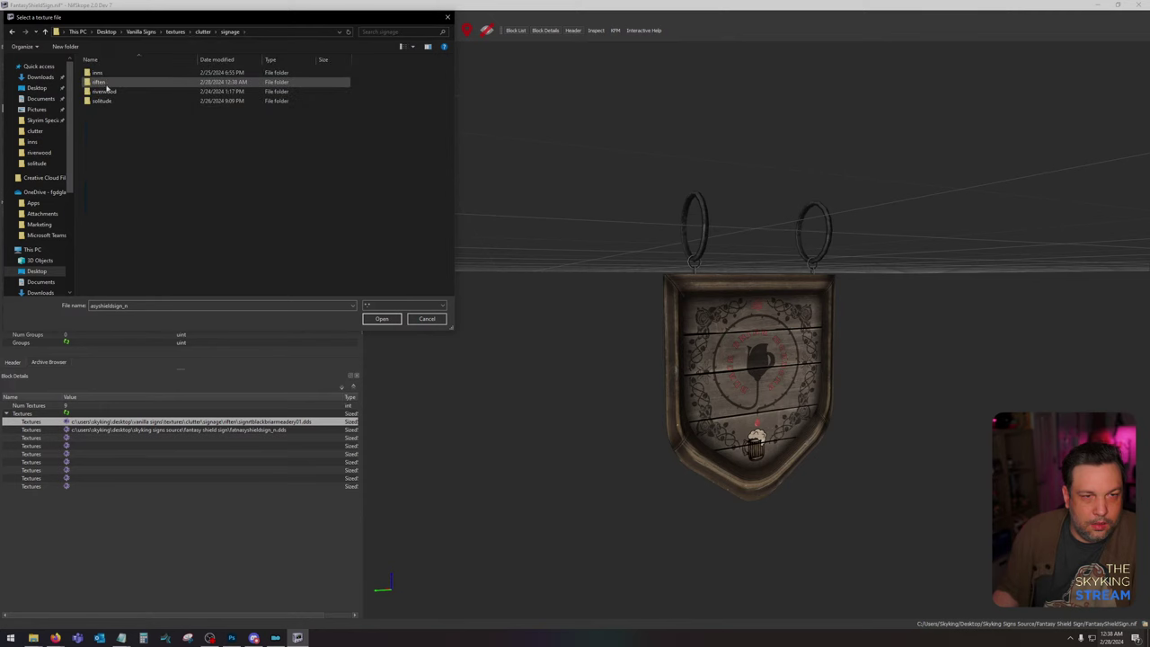
double_click(102, 80)
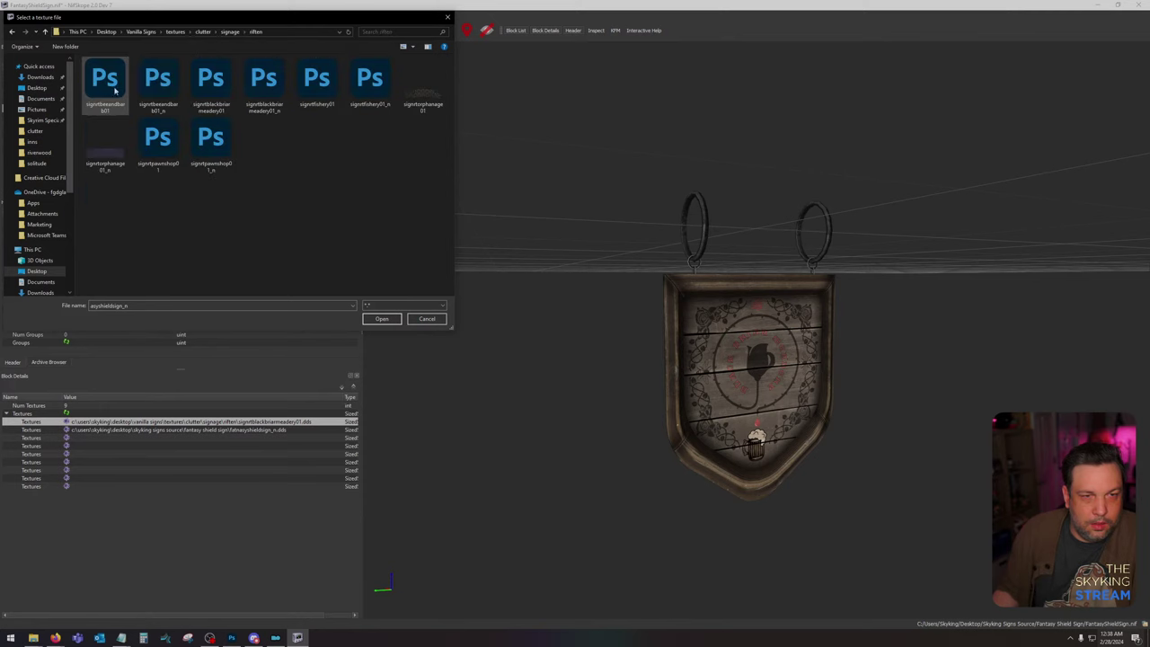
double_click(263, 80)
Step: Switch to Photoshop, close the FatnasyShieldSign_n.dds normal map, and select the Flower Border layer in the color texture document
scroll(765, 385, up, 5)
drag(765, 386, 767, 330)
scroll(794, 344, down, 3)
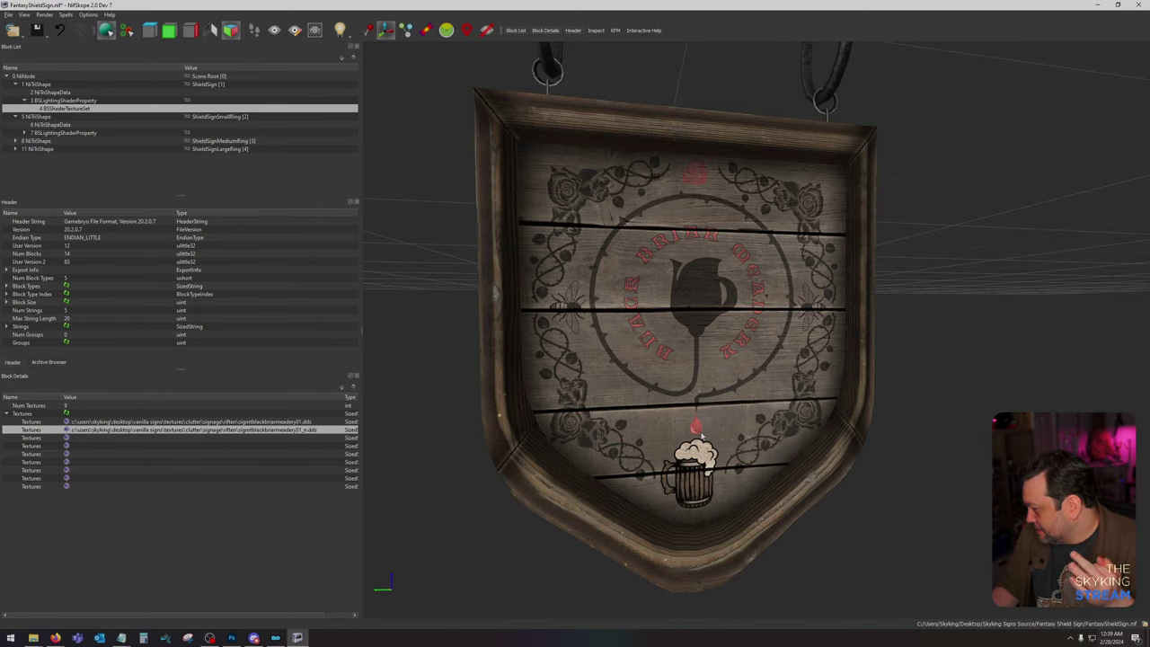
drag(689, 434, 681, 438)
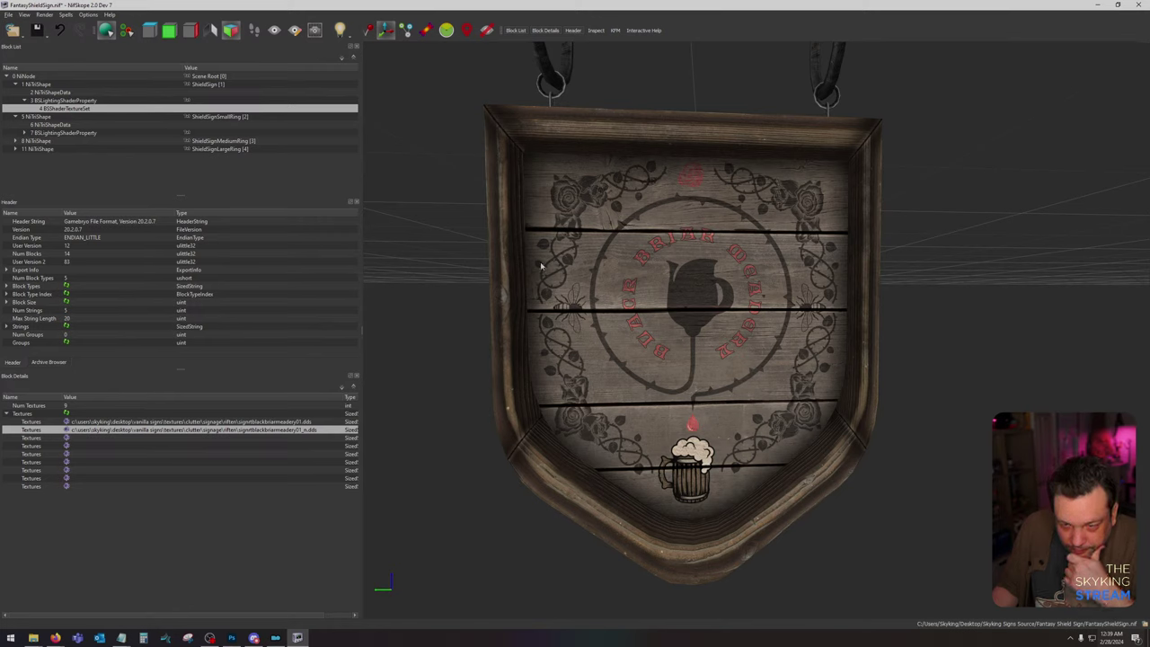
click(233, 637)
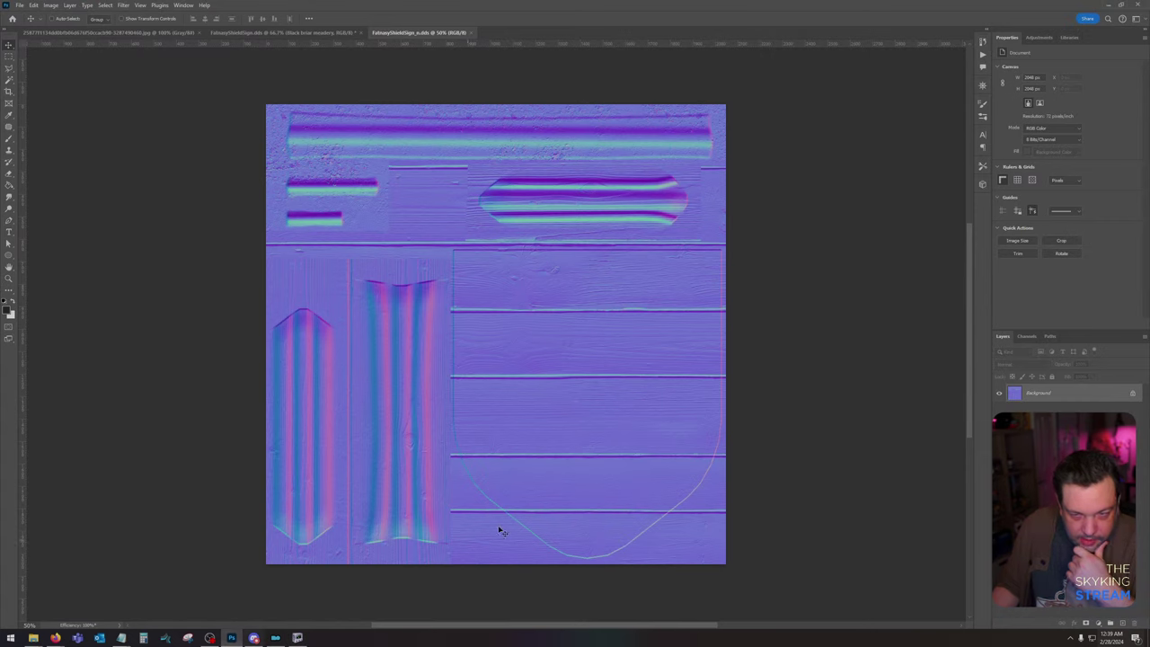
click(342, 33)
click(471, 34)
drag(638, 333, 593, 287)
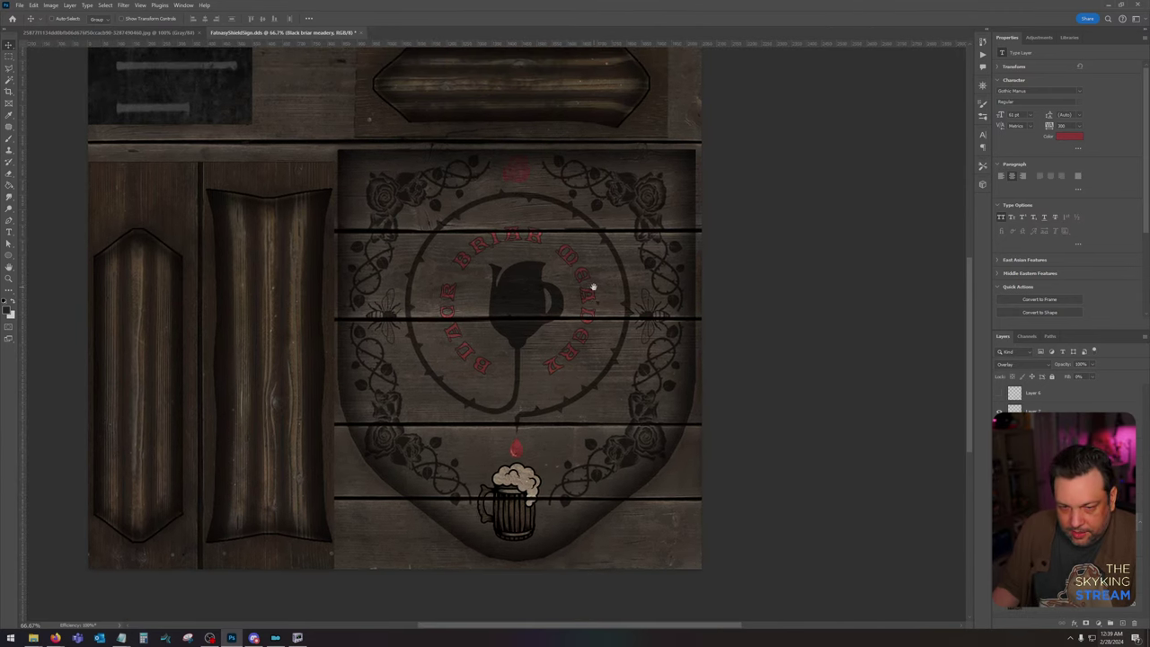
click(1061, 566)
key(ctrl+m)
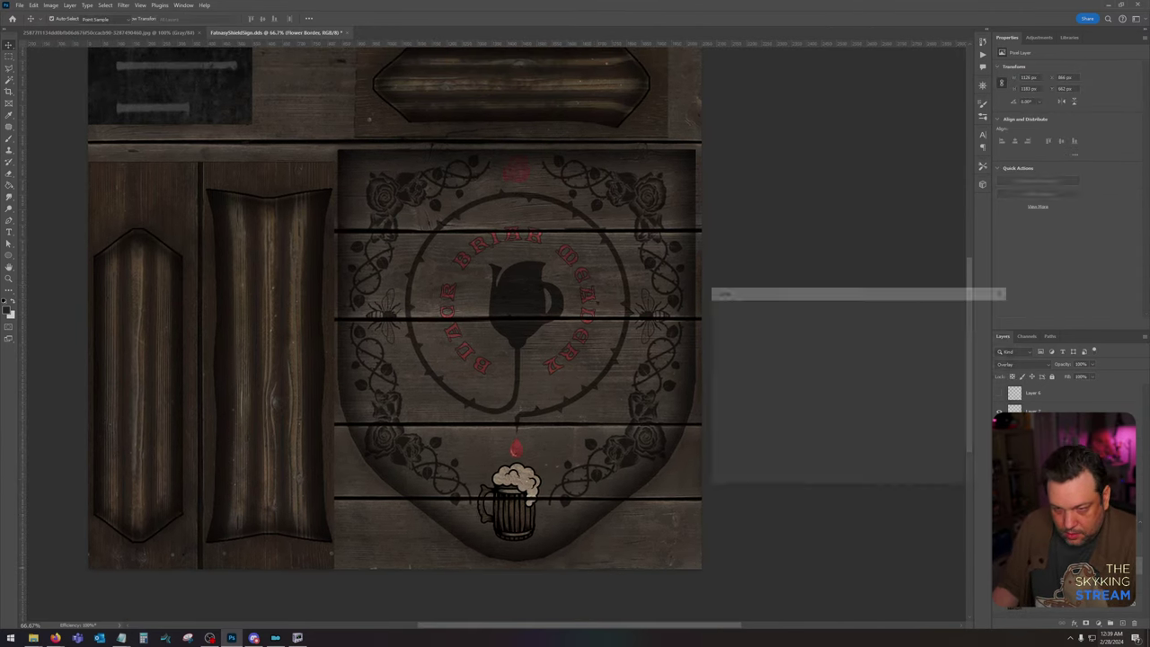
click(988, 327)
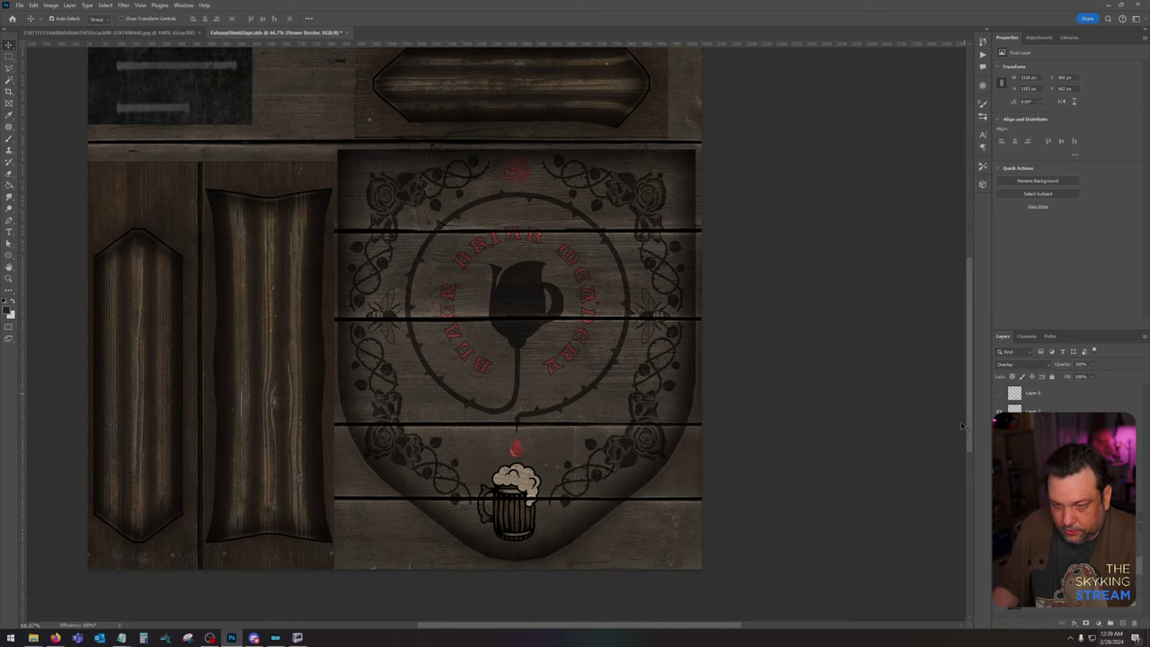
key(i)
key(ctrl+k)
click(784, 151)
Step: Darken the Flower Border layer with Levels by raising the RGB shadow input level to about 14
key(ctrl+l)
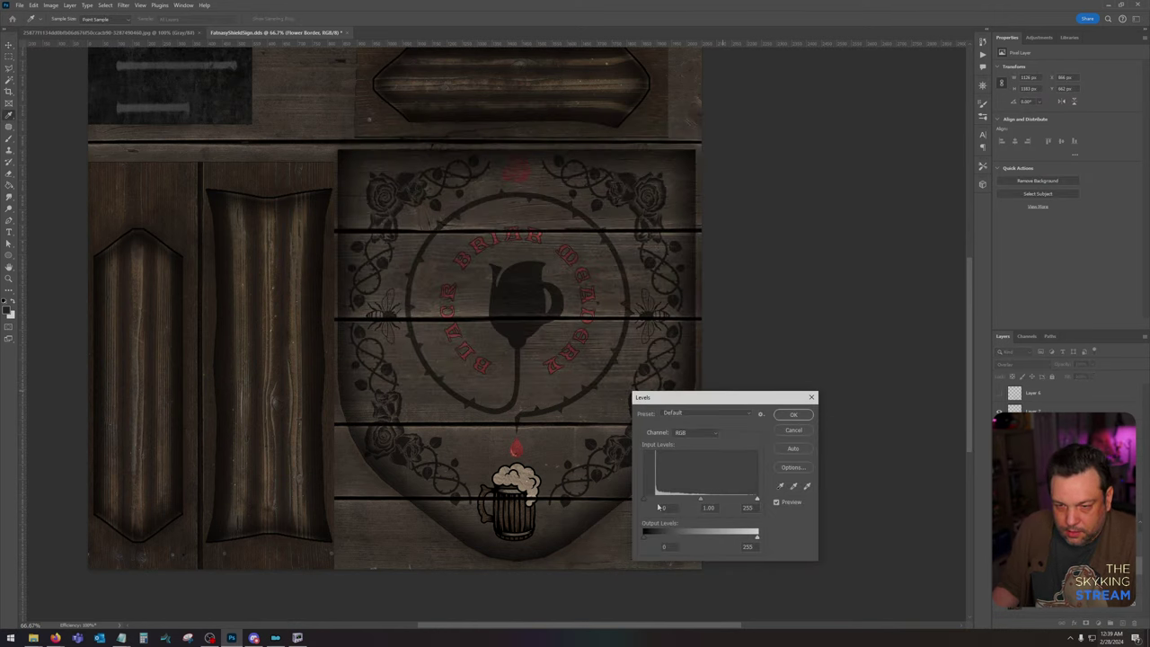
mouse_move(653, 500)
mouse_down()
mouse_move(664, 501)
mouse_move(646, 503)
mouse_up()
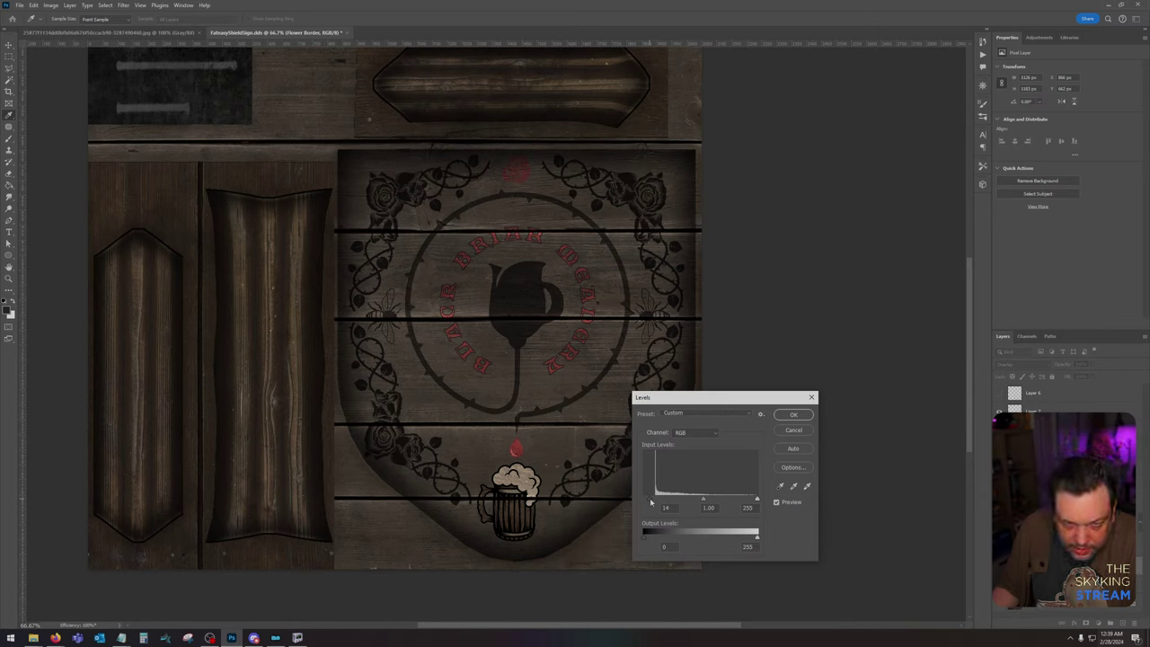
click(791, 415)
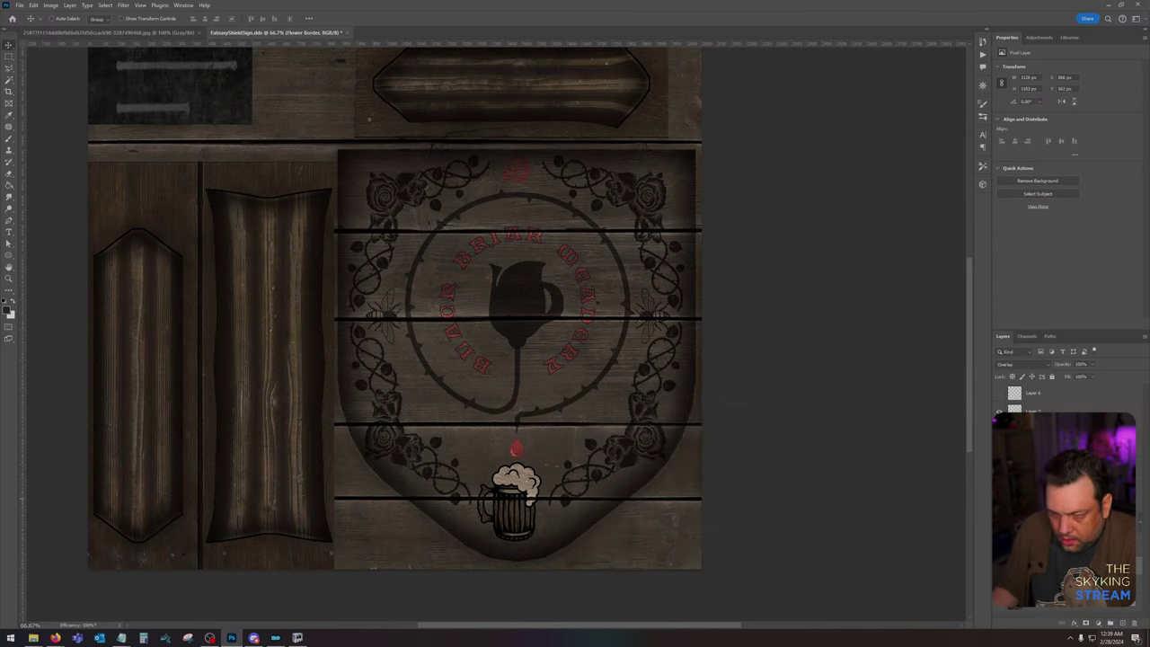
Step: Select Layer 5, the jug and thorn ring, and darken it with a Levels adjustment
key(alt+[)
key(ctrl+l)
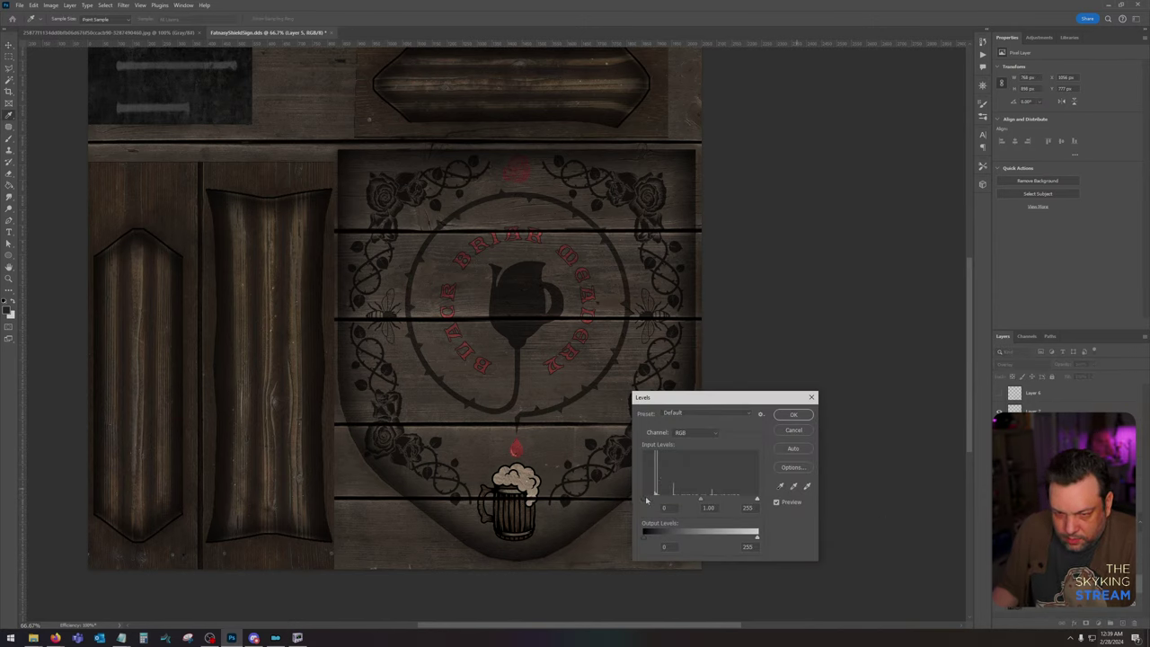
click(795, 416)
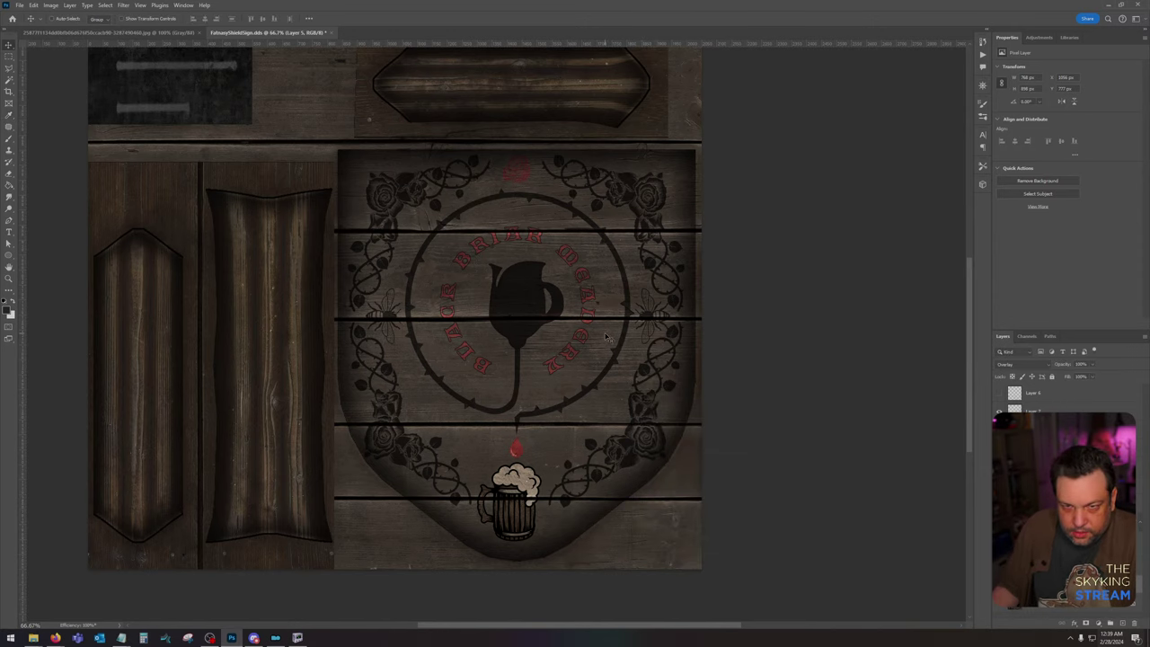
Step: Slightly raise the saturation of Layer 5 with a Hue/Saturation adjustment and compare the texture with the sign in NifSkope
scroll(607, 337, up, 1)
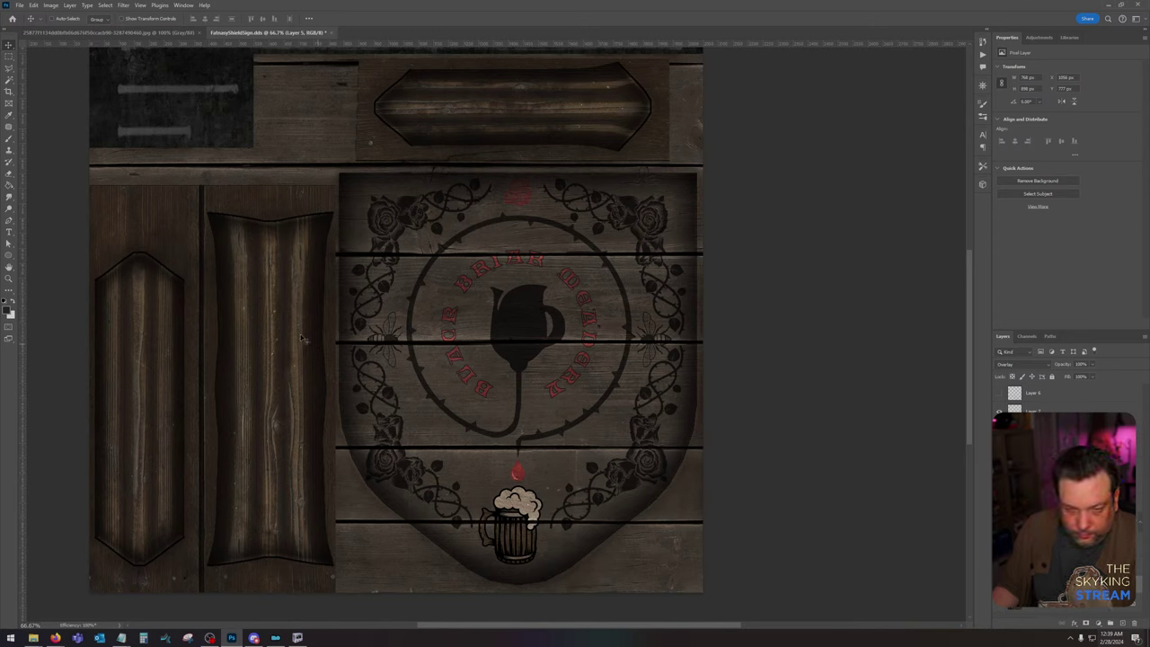
click(52, 5)
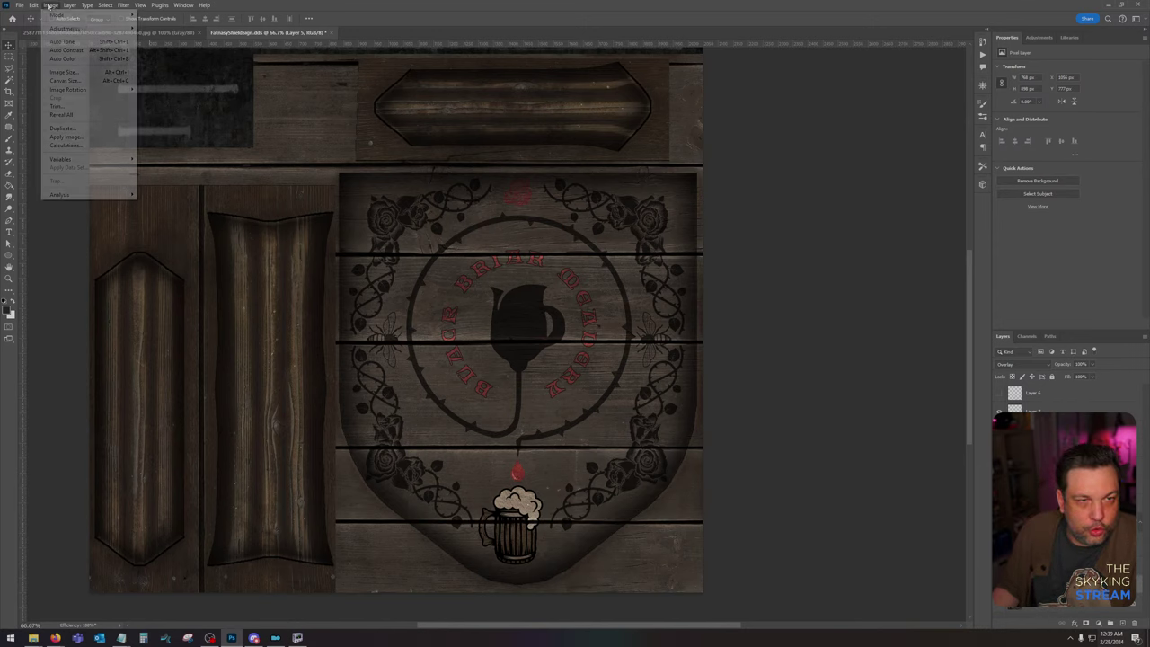
mouse_move(68, 28)
click(175, 75)
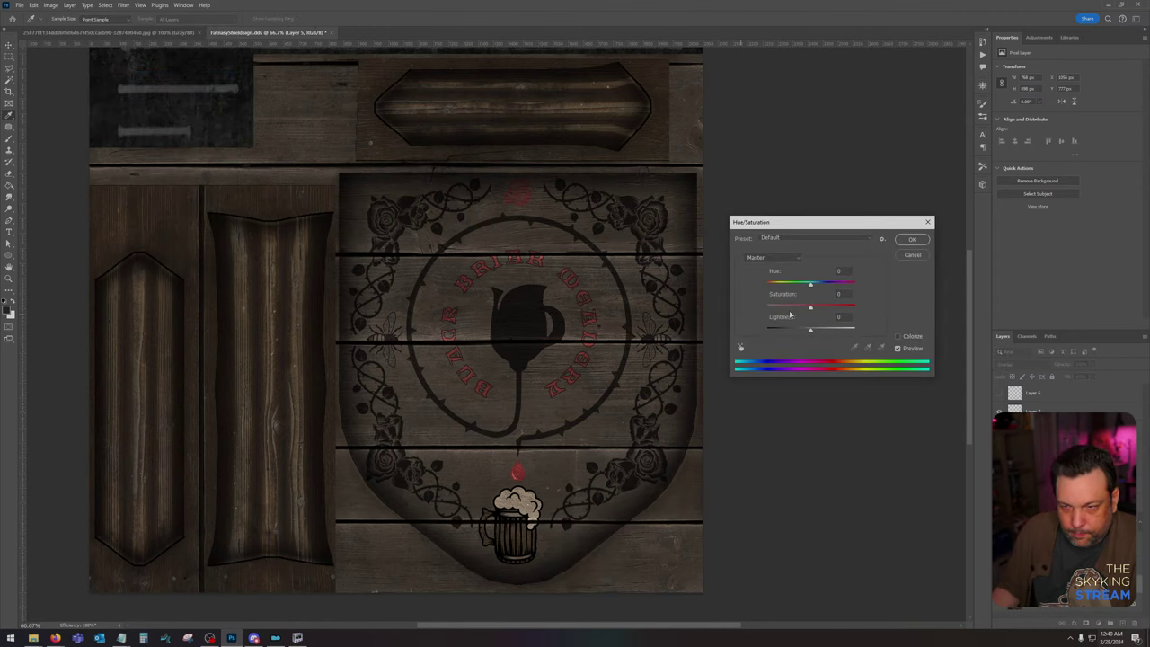
drag(810, 308, 814, 309)
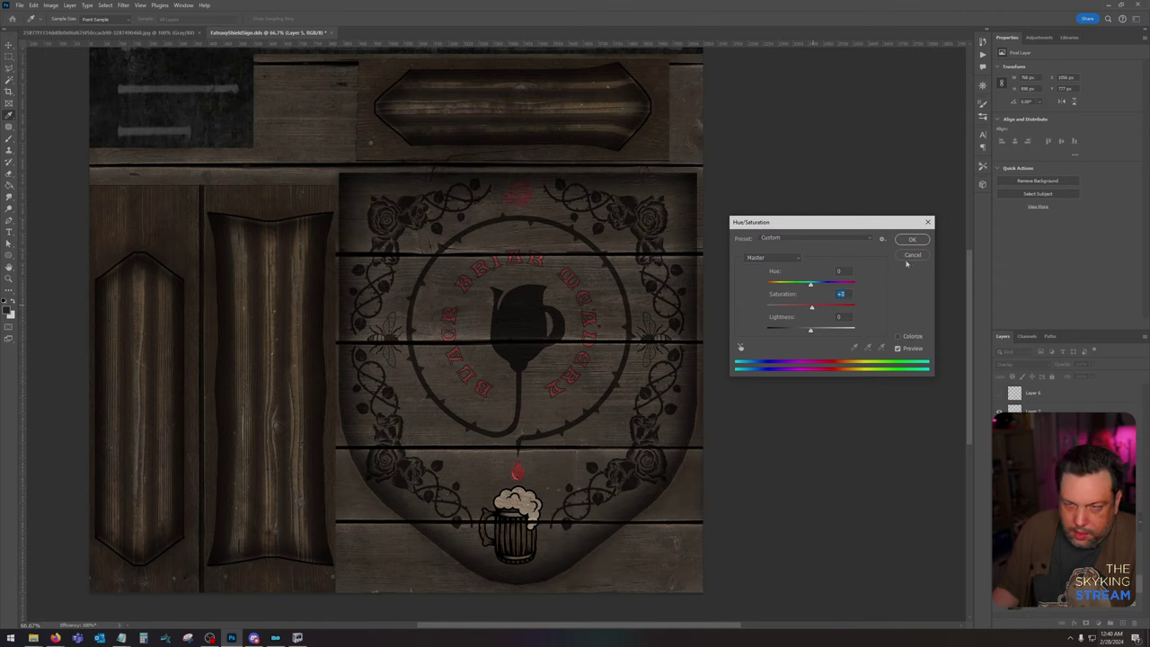
click(912, 239)
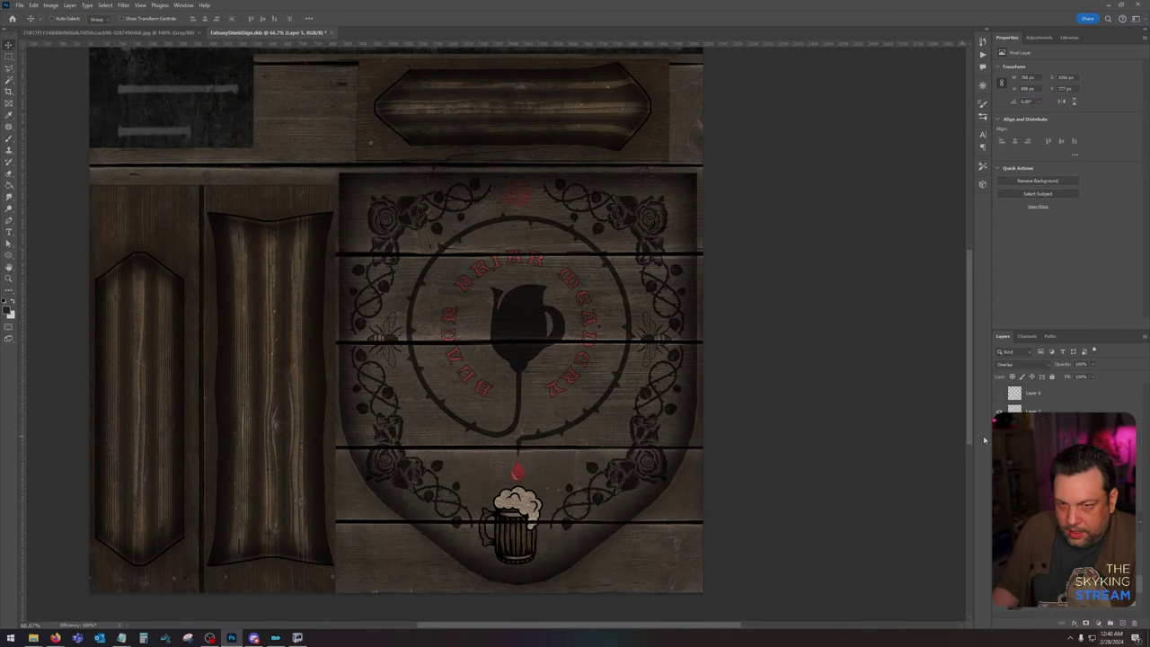
click(298, 638)
click(297, 638)
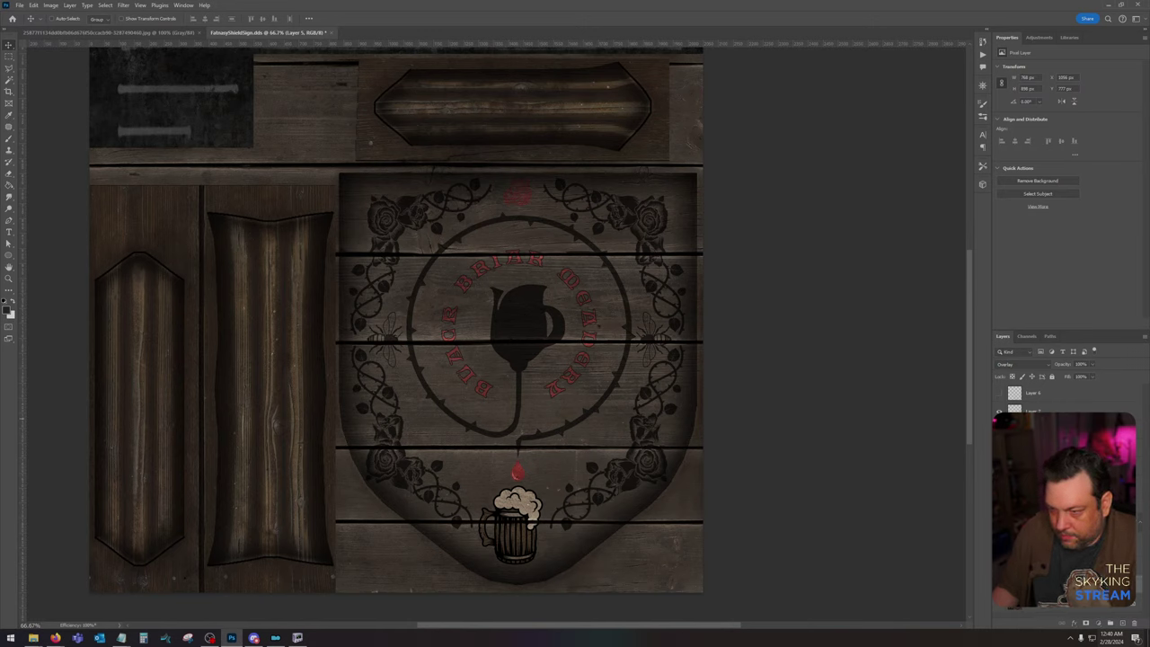
Step: Remove the rose emblem above the Black Briar Meadery lettering, toggling layer visibility to identify its layers
drag(1131, 522, 1135, 623)
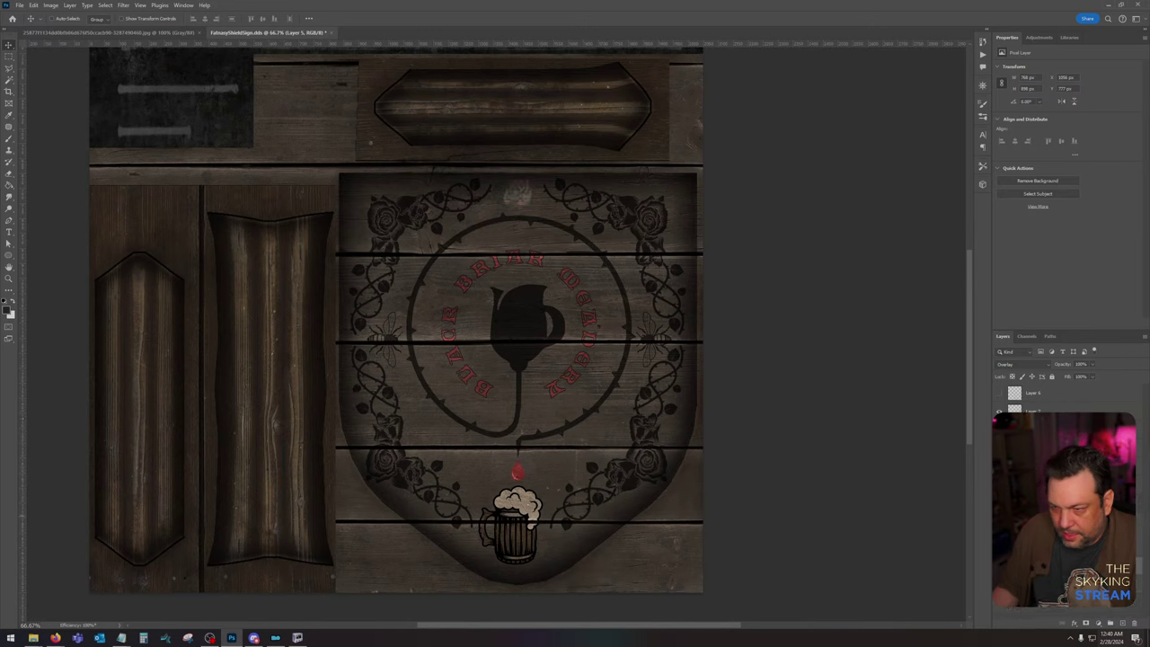
click(998, 411)
click(998, 412)
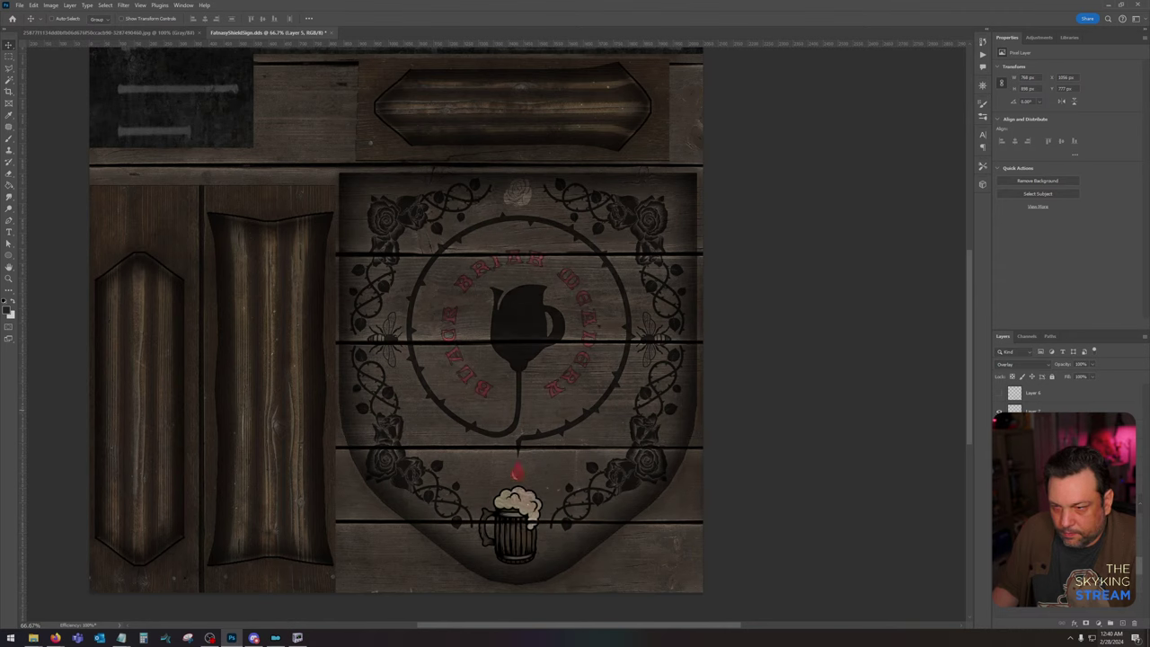
click(998, 428)
click(997, 429)
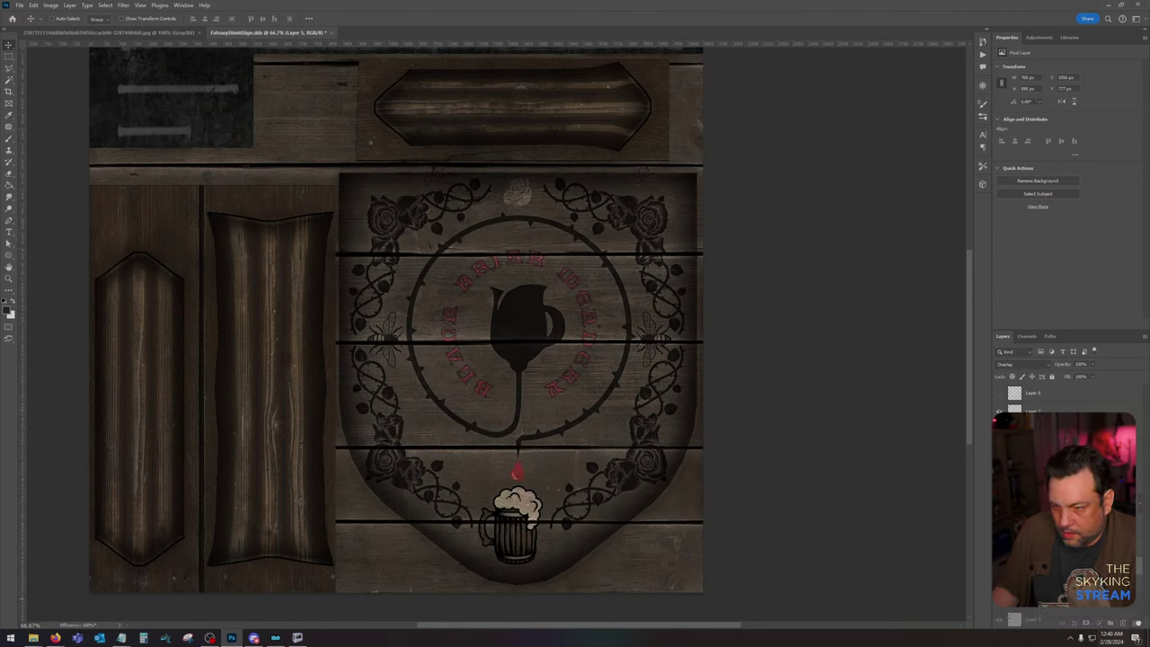
key(ctrl+shift+z)
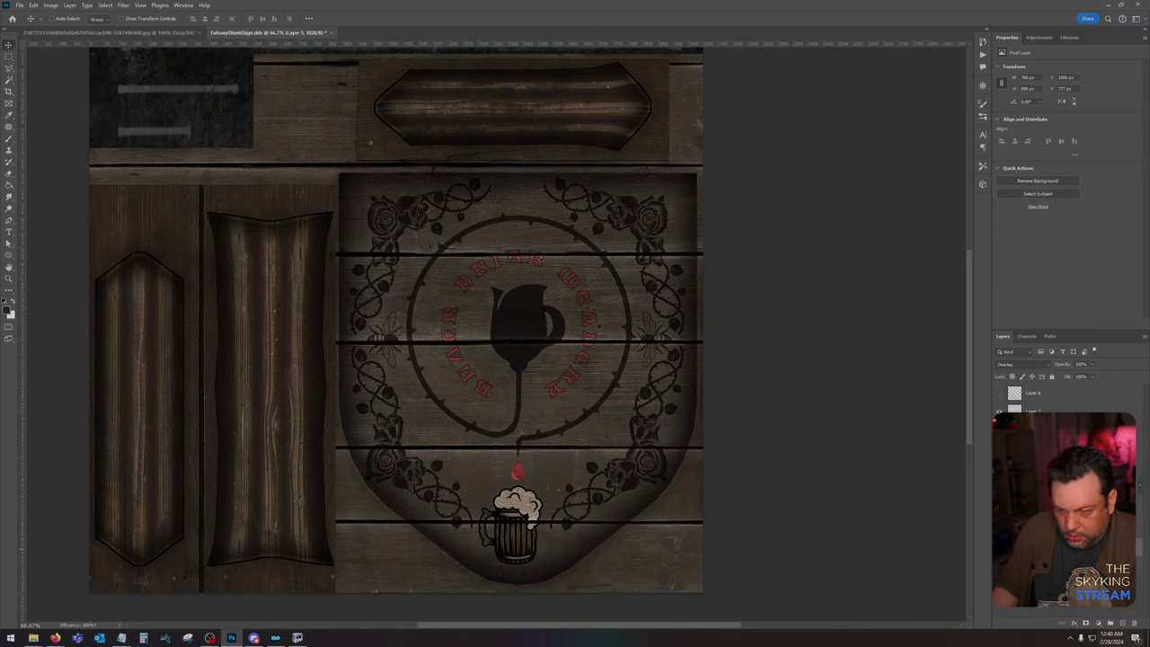
Step: Tone down the beer mug on the Beer layer with a Brightness/Contrast adjustment
click(50, 5)
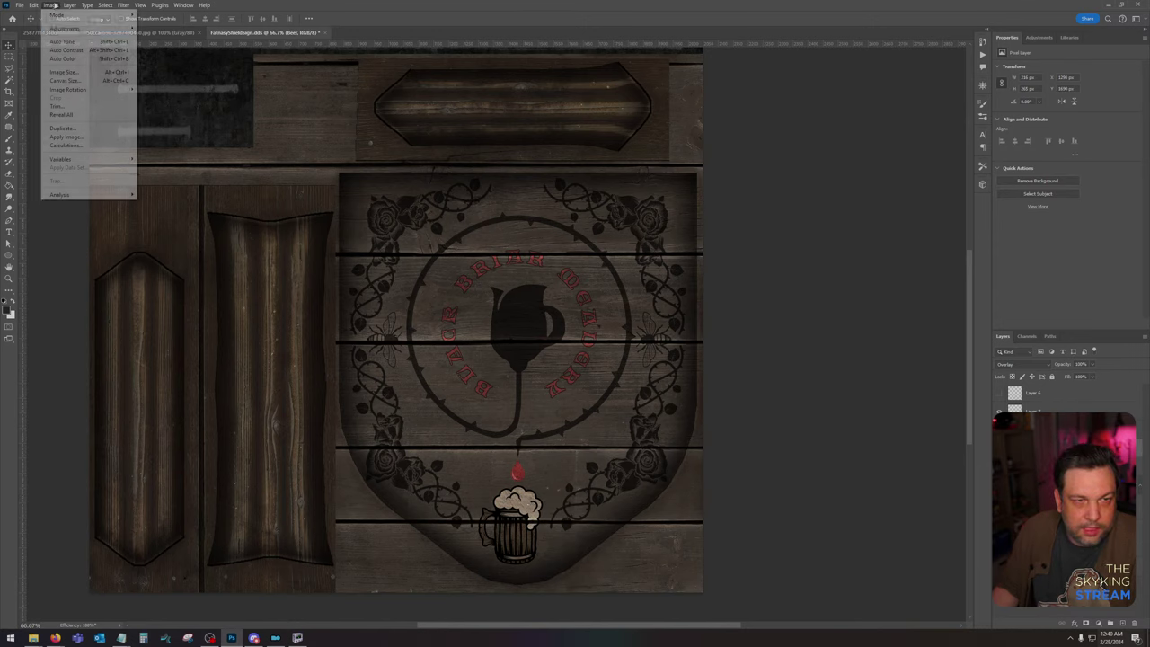
mouse_move(99, 28)
click(167, 28)
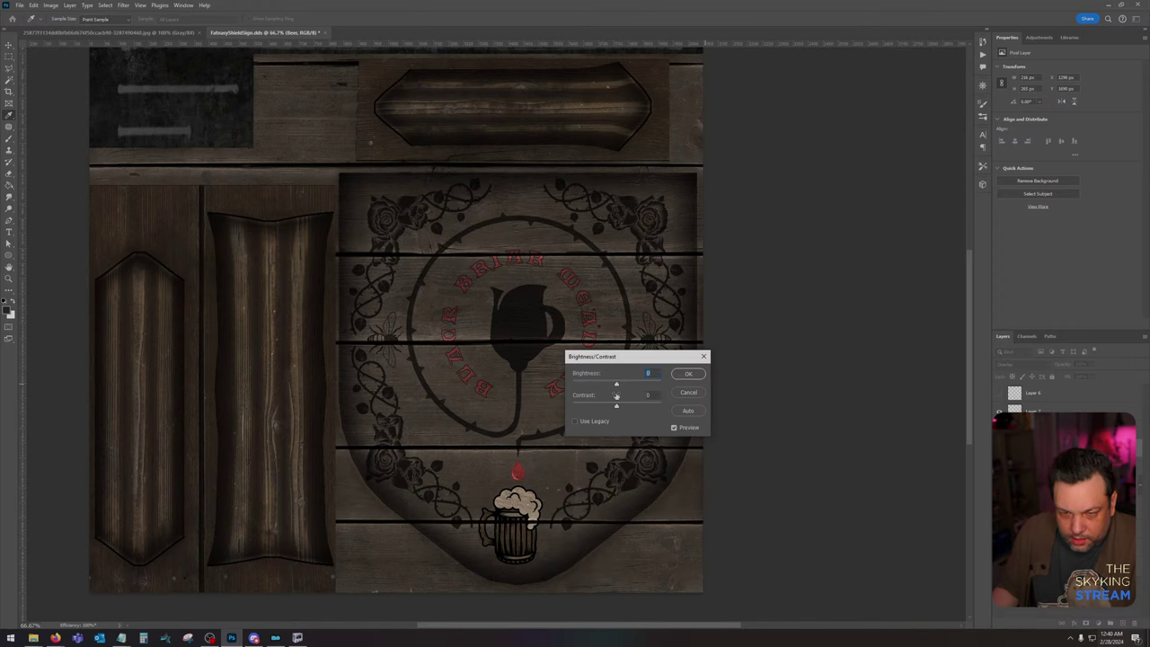
drag(588, 409, 604, 387)
click(696, 376)
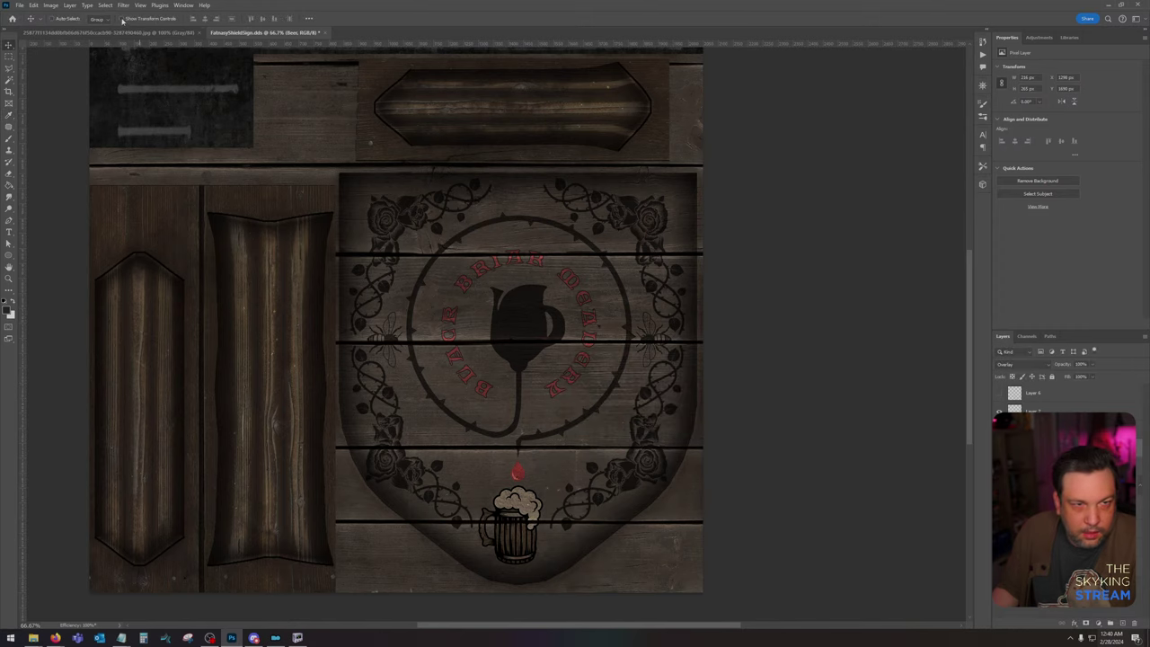
Step: Lower the Beer layer's saturation to about -22 with a Hue/Saturation adjustment
click(51, 4)
mouse_move(59, 28)
click(163, 75)
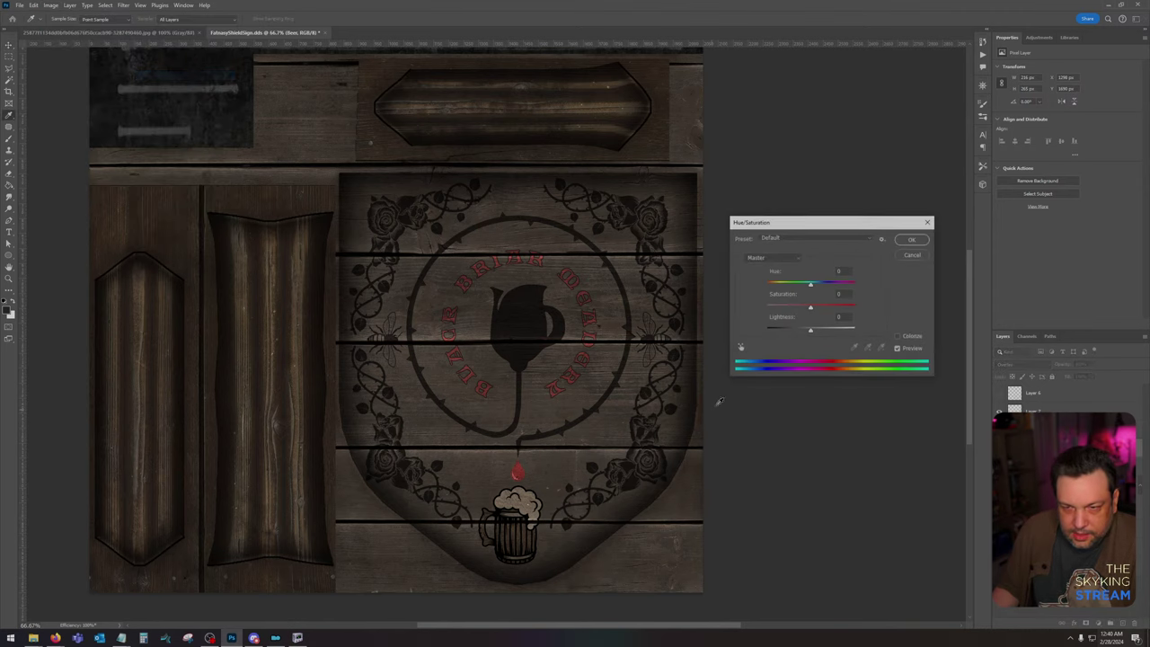
mouse_move(810, 308)
mouse_down()
mouse_move(758, 308)
mouse_move(803, 309)
mouse_up()
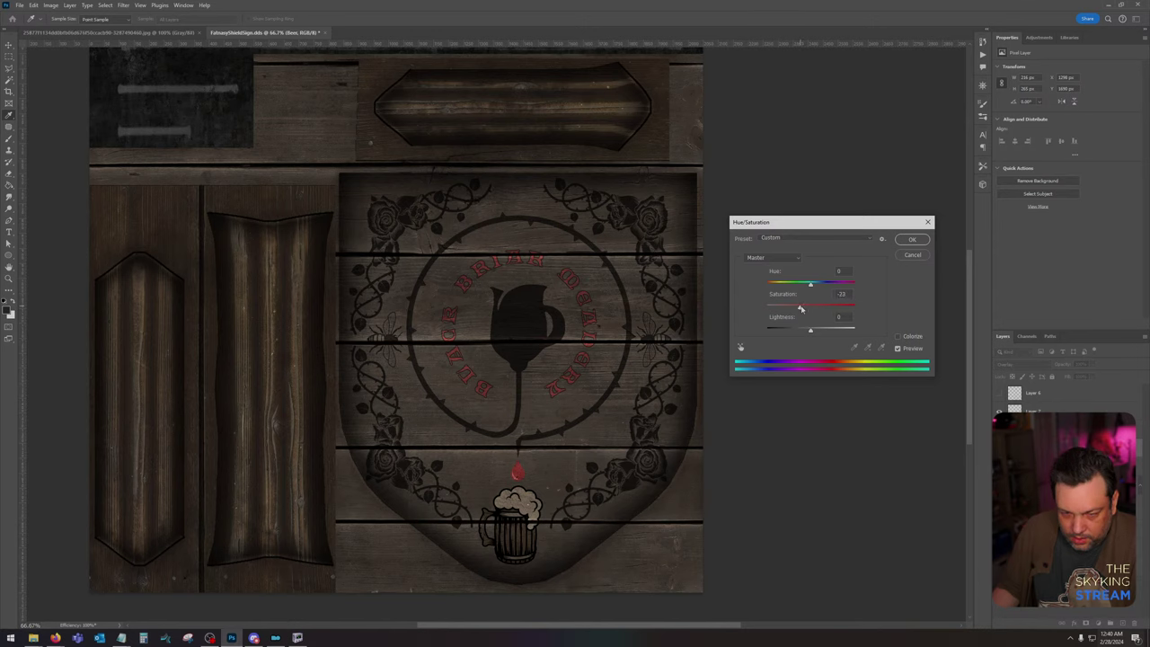
click(912, 240)
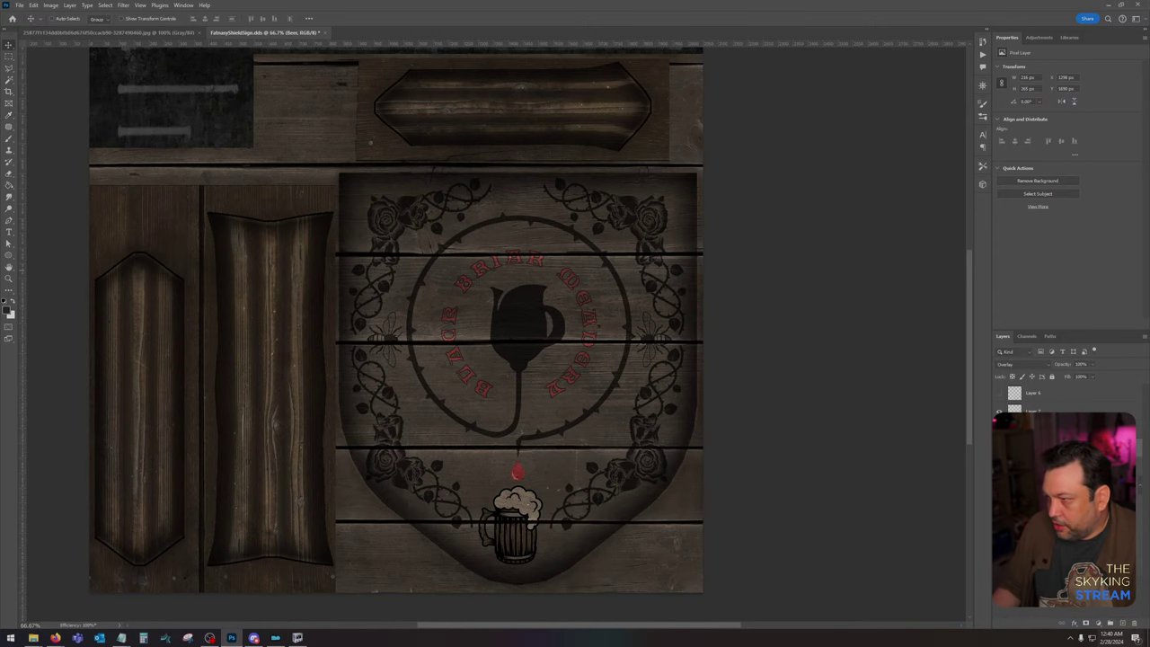
Step: Place the Fantasy Shield Sign_Gloss image into the document and put its layer at the top of the layer stack
click(858, 318)
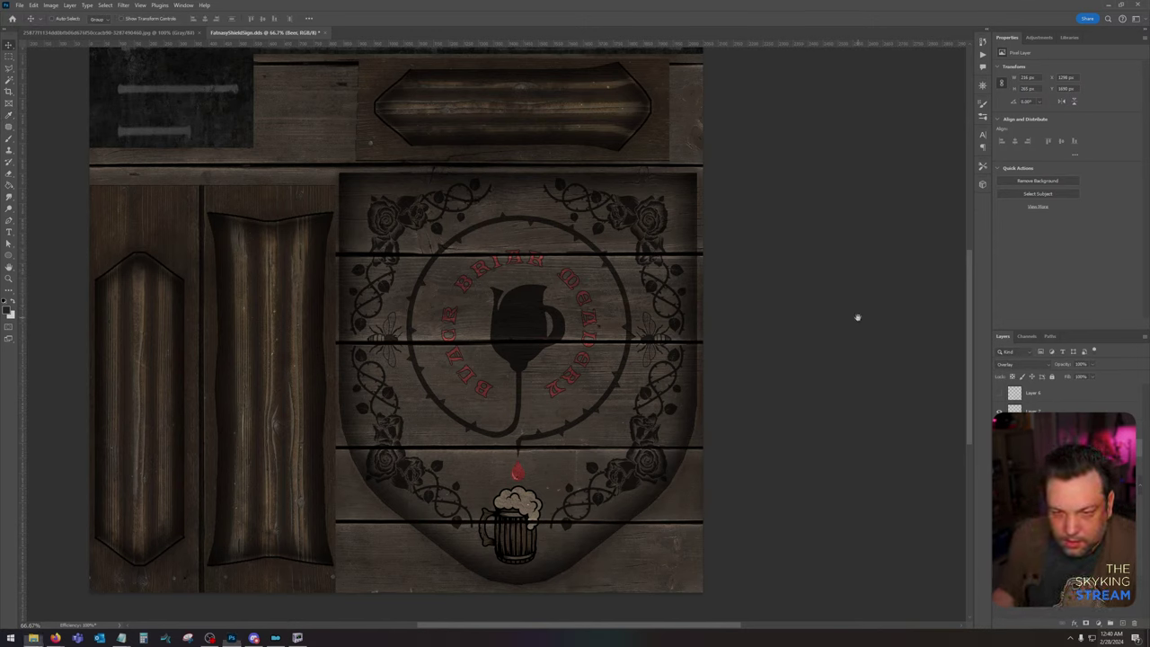
drag(547, 249, 649, 327)
key(ctrl+minus)
key(ctrl+minus)
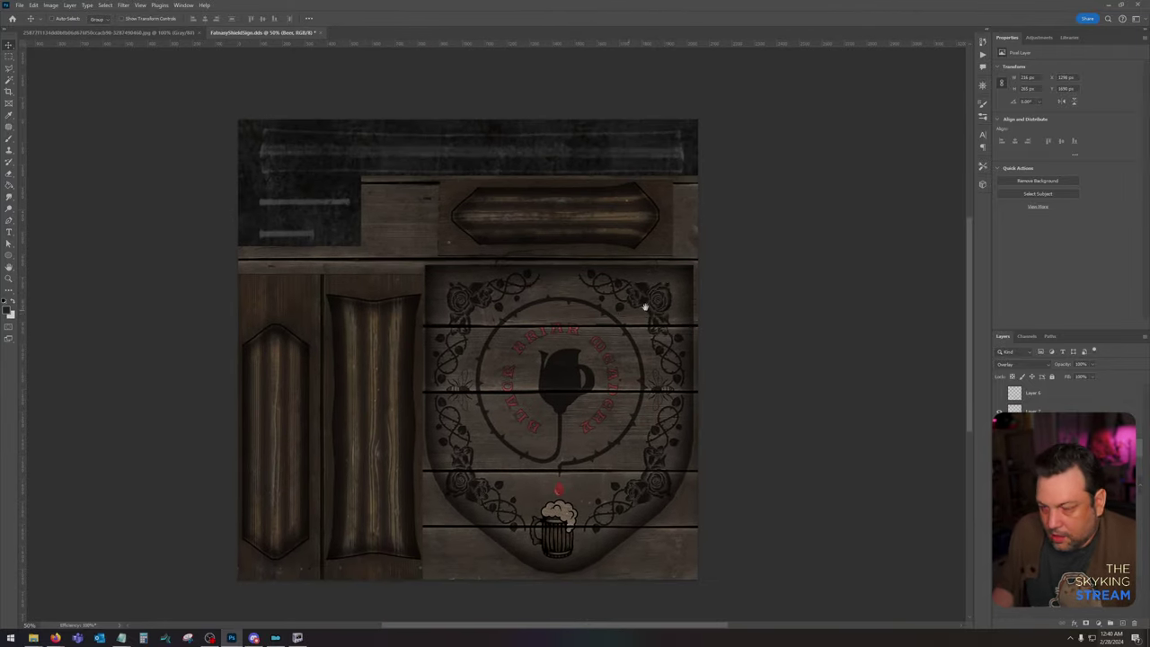
drag(1149, 297, 589, 290)
key(Return)
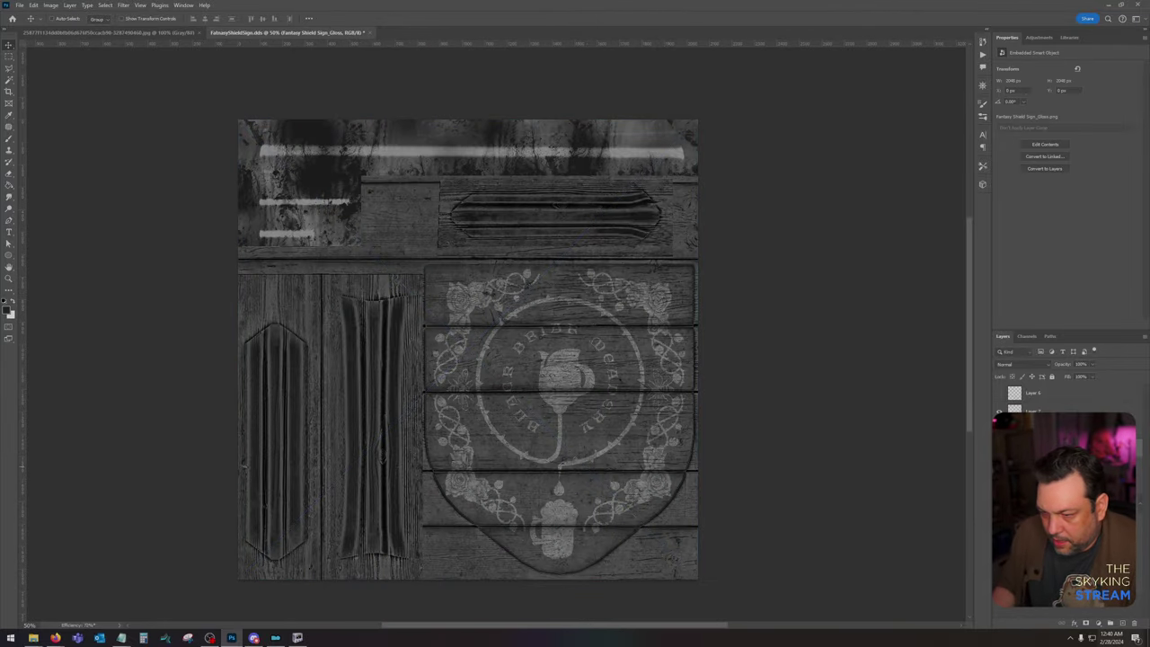
drag(1058, 449, 1058, 401)
Step: Rasterize the Fantasy Shield Sign_Gloss smart object layer
key(ctrl+l)
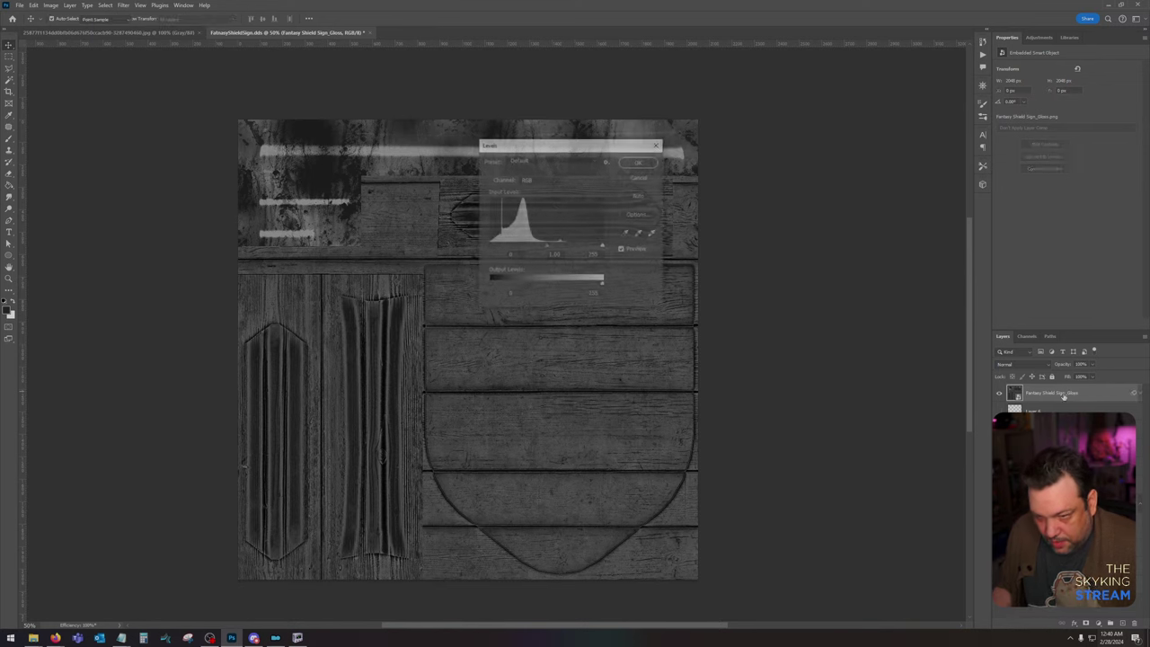
click(639, 177)
right_click(1013, 397)
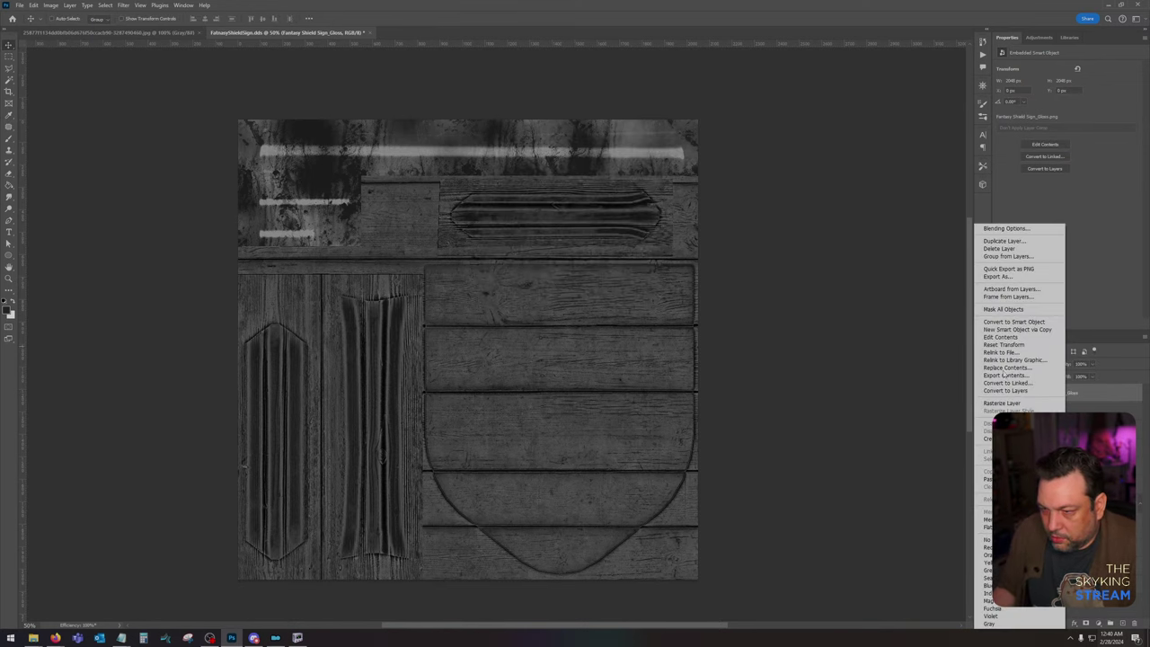
click(1016, 402)
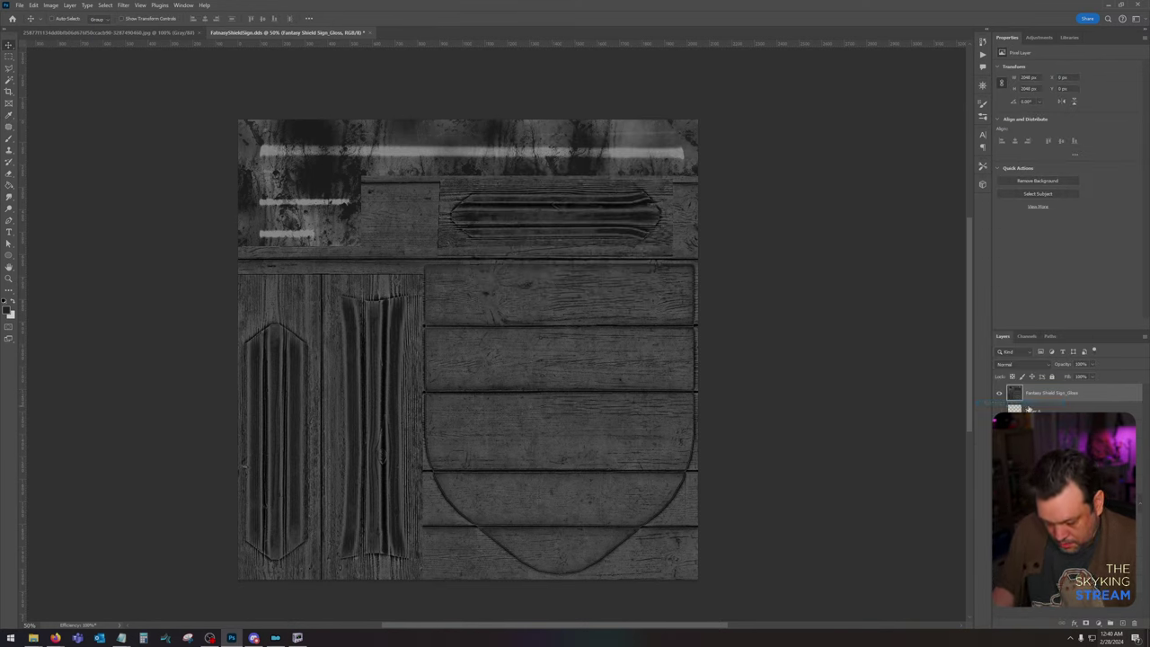
Step: Boost the gloss layer's contrast to near black and white using Levels inputs of 33, 0.63 and 67
key(ctrl+l)
drag(646, 505, 660, 505)
drag(757, 501, 667, 502)
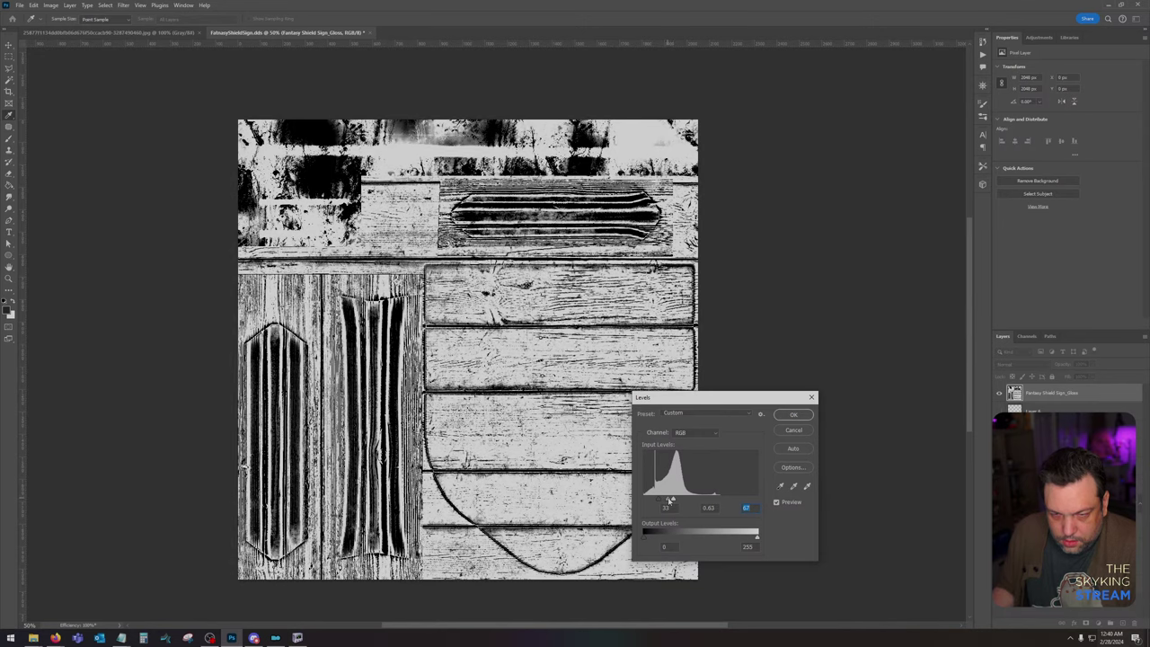
key(Return)
Step: Select the gloss layer's dark cracks with Color Range using sampled colors, and invert the selection
click(105, 4)
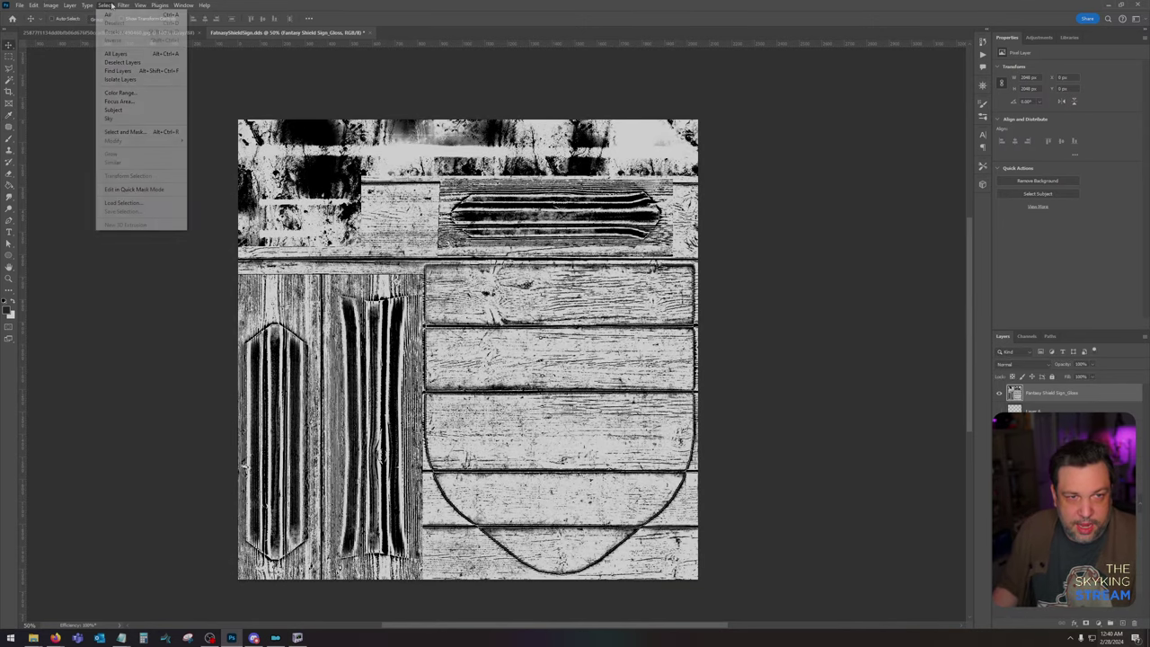
click(141, 93)
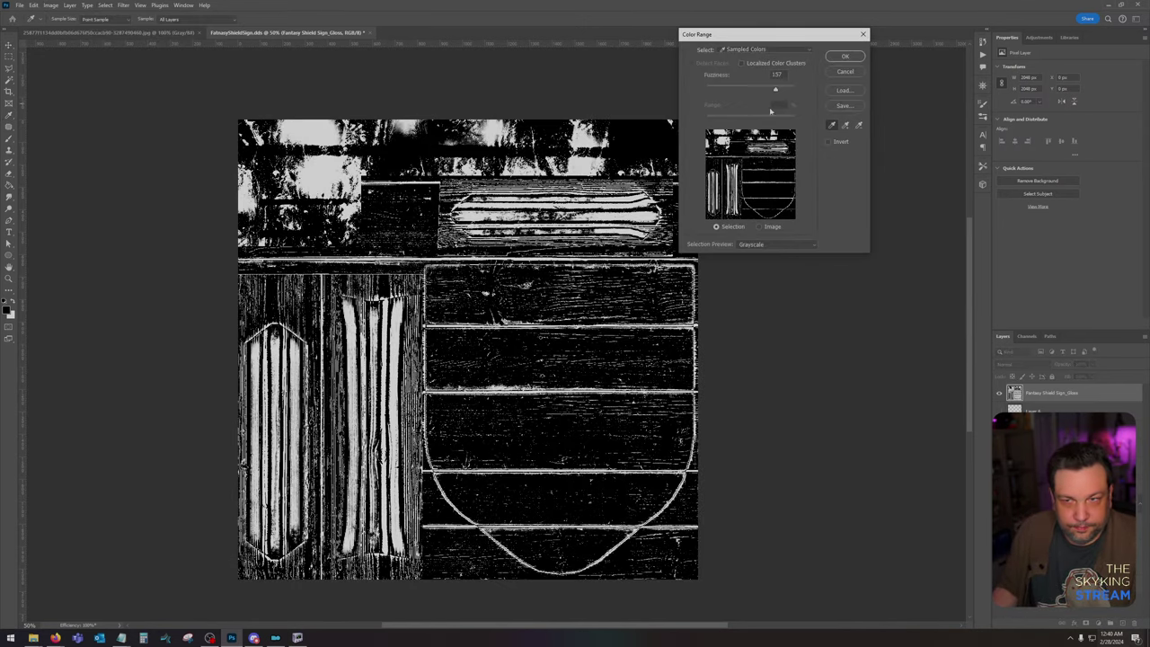
click(851, 57)
click(105, 4)
click(144, 42)
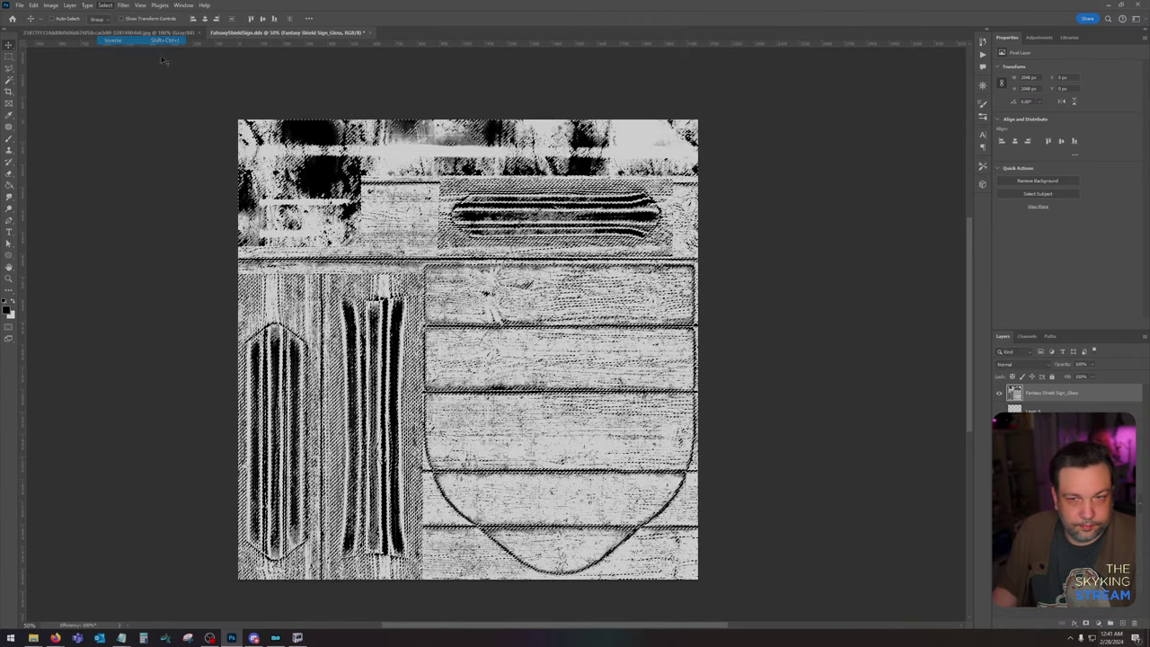
Step: Hide the gloss layer, group the artwork layers and mask the group with the wood-grain selection
click(999, 392)
click(1051, 429)
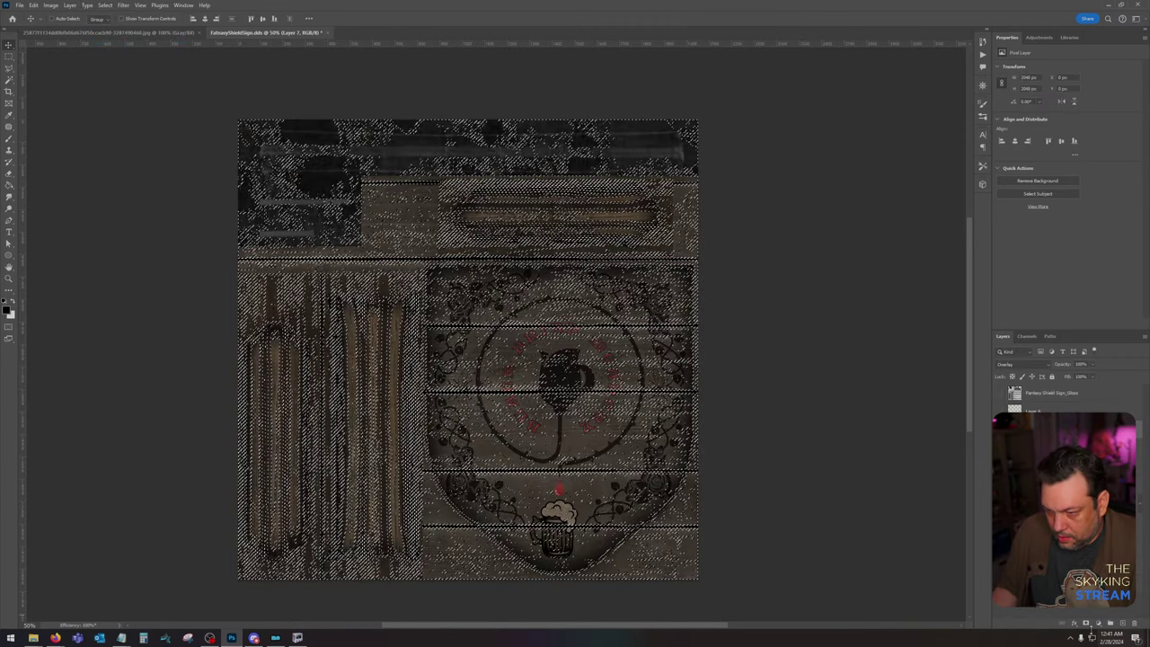
click(1086, 623)
key(ctrl+z)
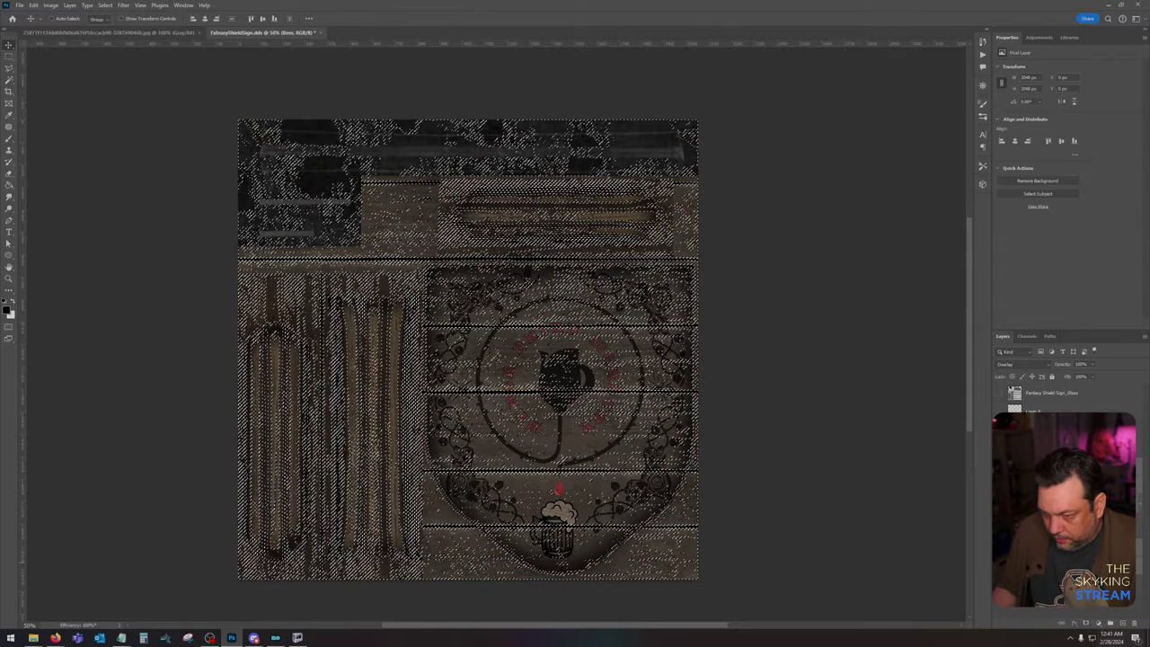
key(ctrl+g)
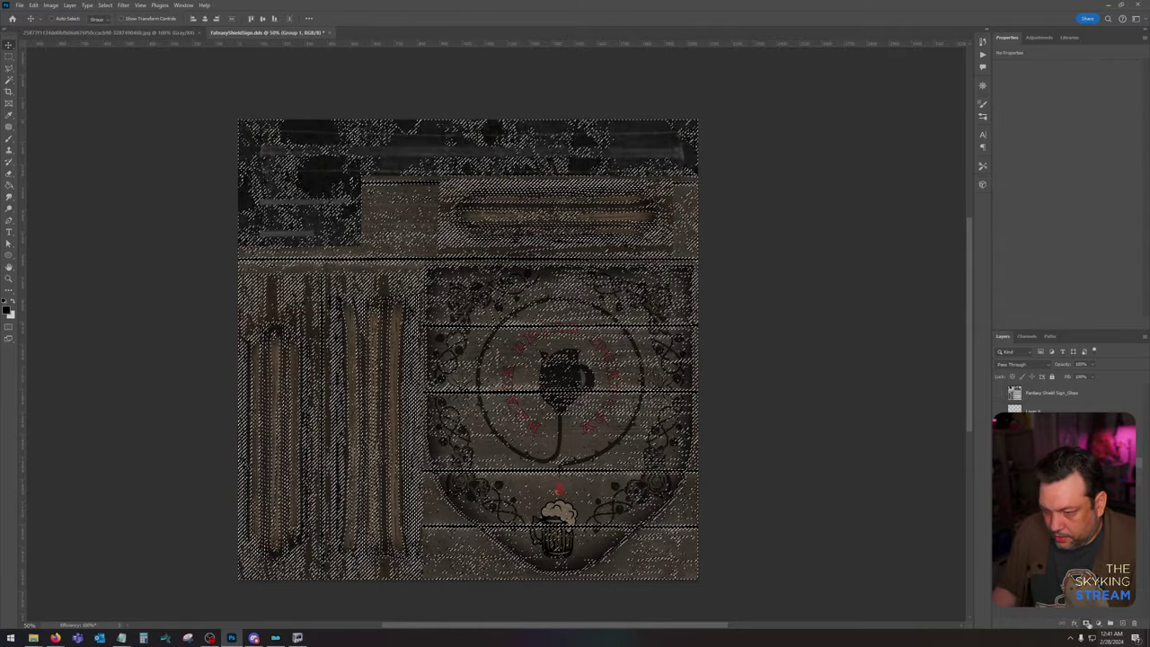
click(1087, 623)
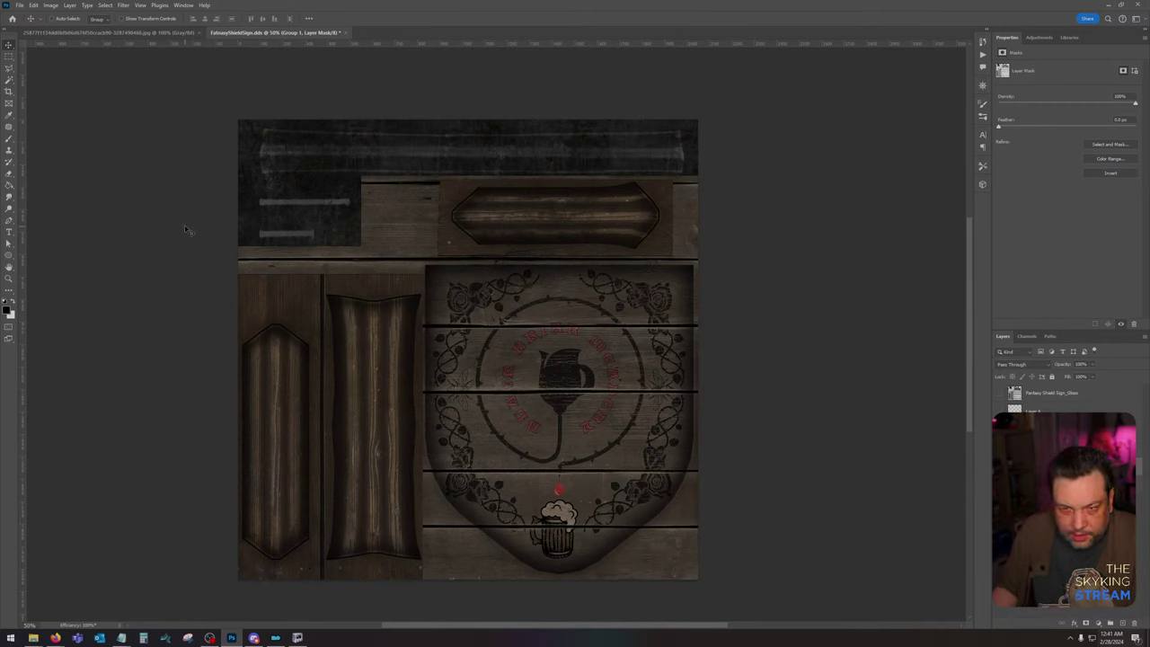
Step: Save a DDS copy over signrtblackbriarmeadery01 in the Vanilla Signs textures/clutter/signage/riften folder
click(19, 5)
click(67, 124)
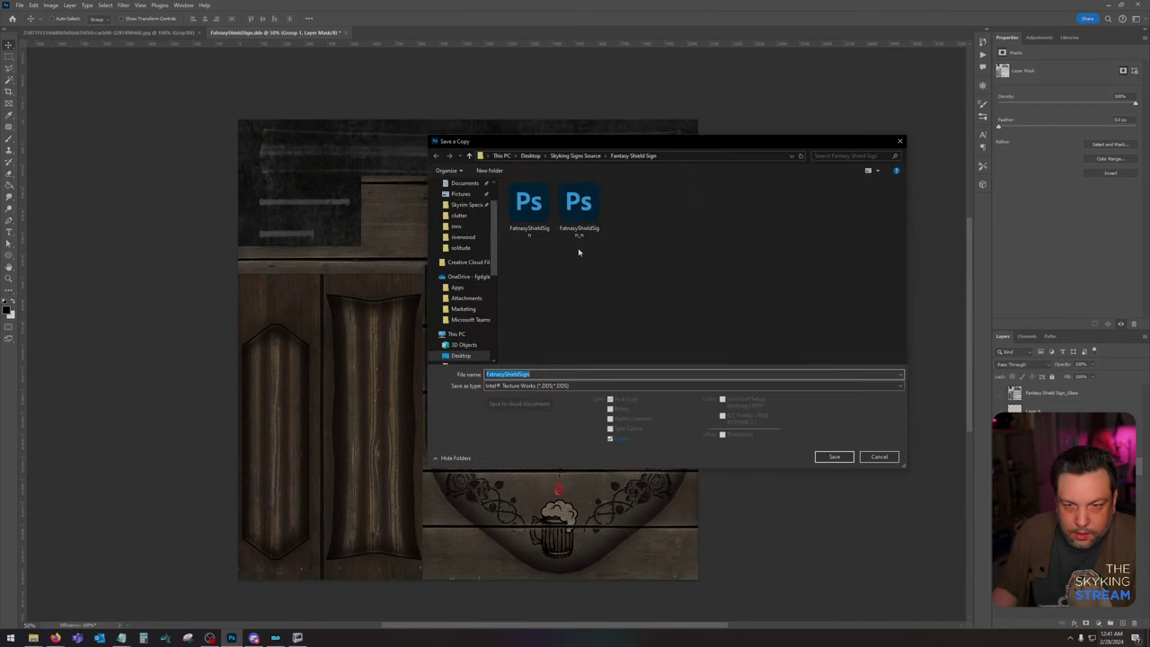
click(461, 211)
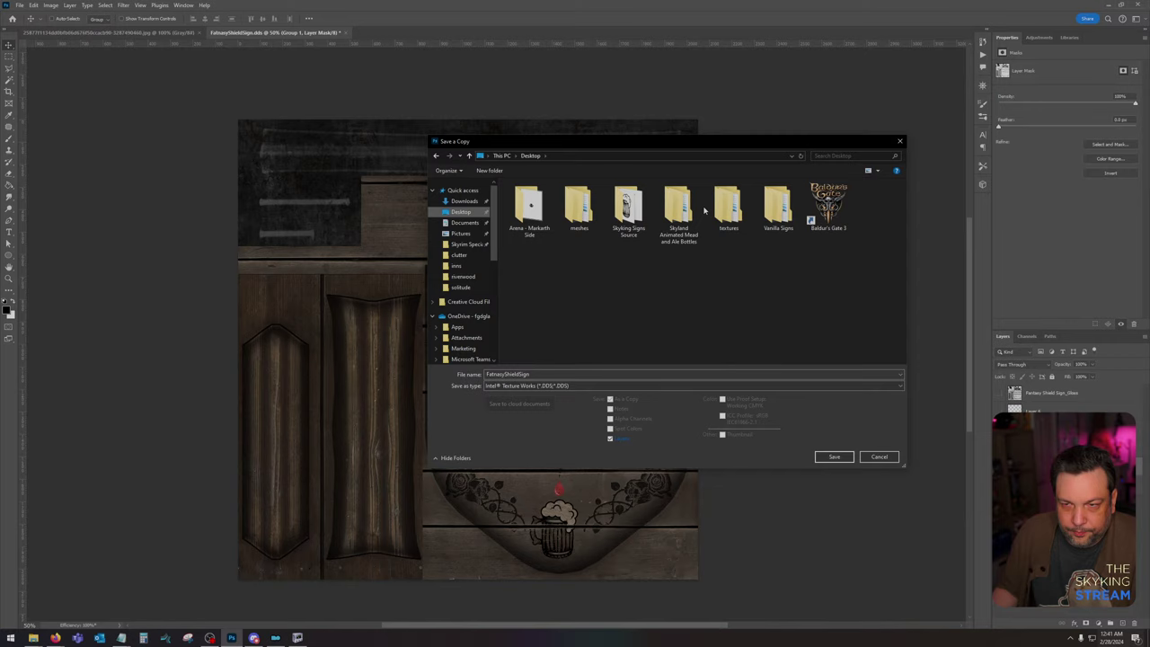
double_click(778, 205)
double_click(526, 206)
double_click(525, 197)
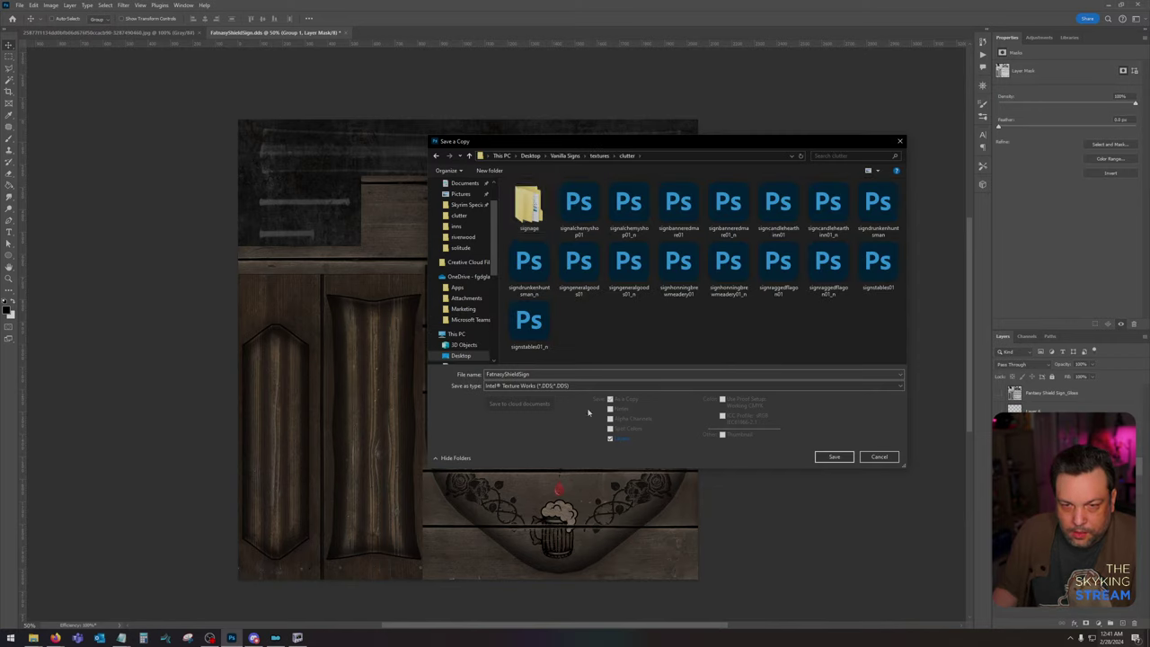
double_click(527, 225)
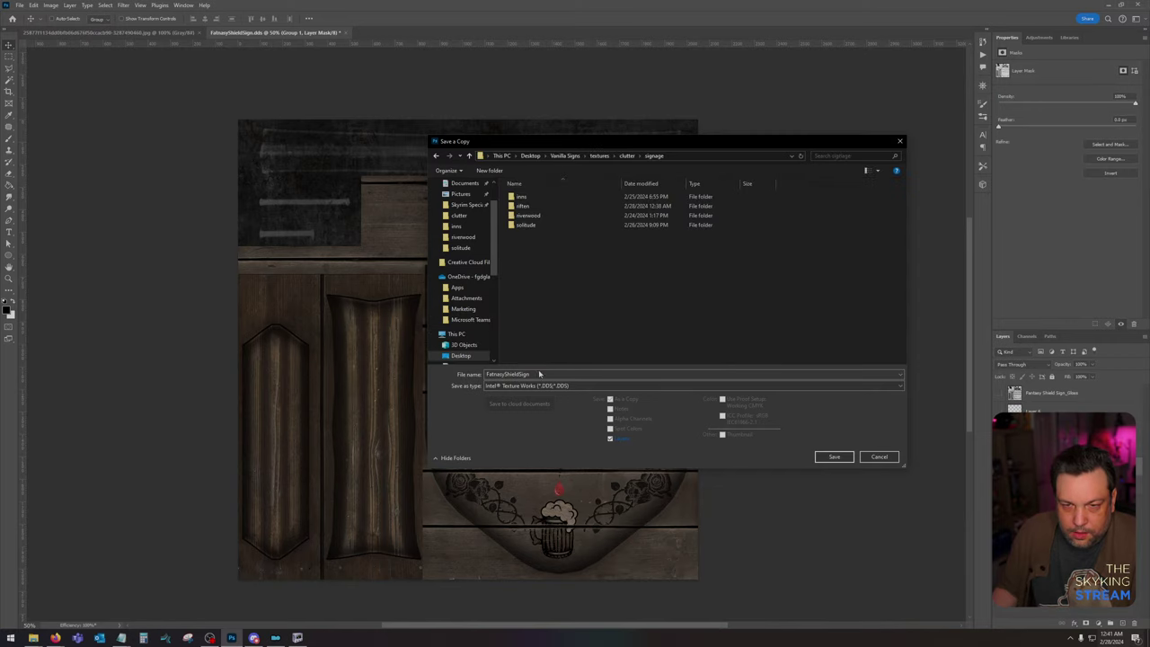
double_click(526, 206)
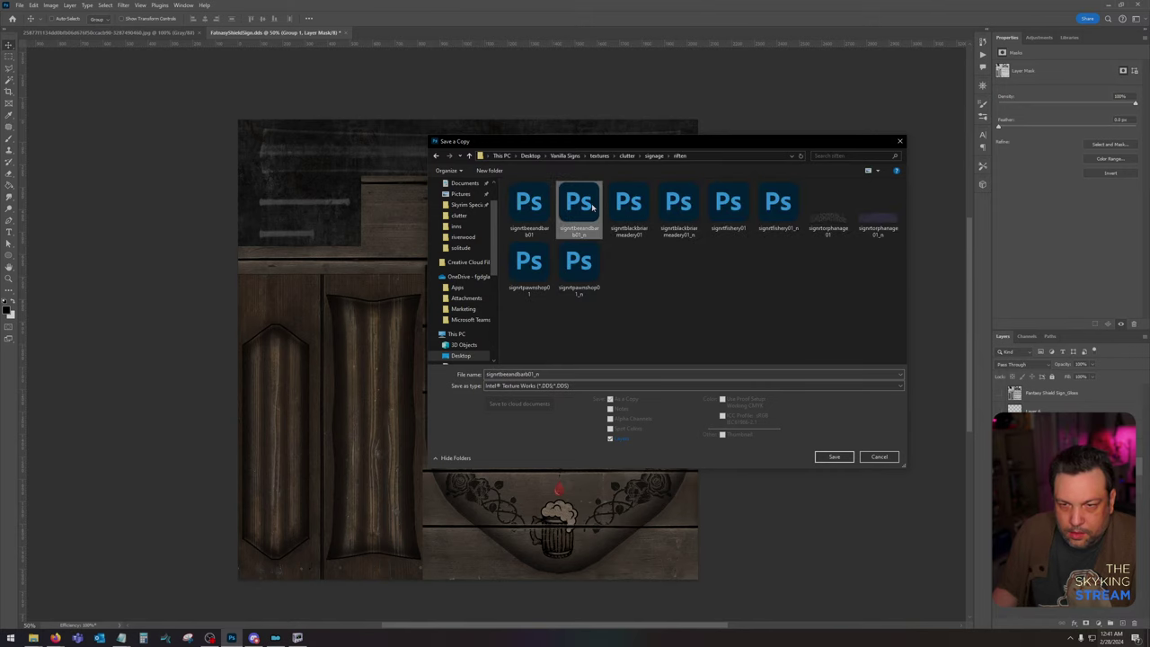
double_click(630, 205)
click(596, 320)
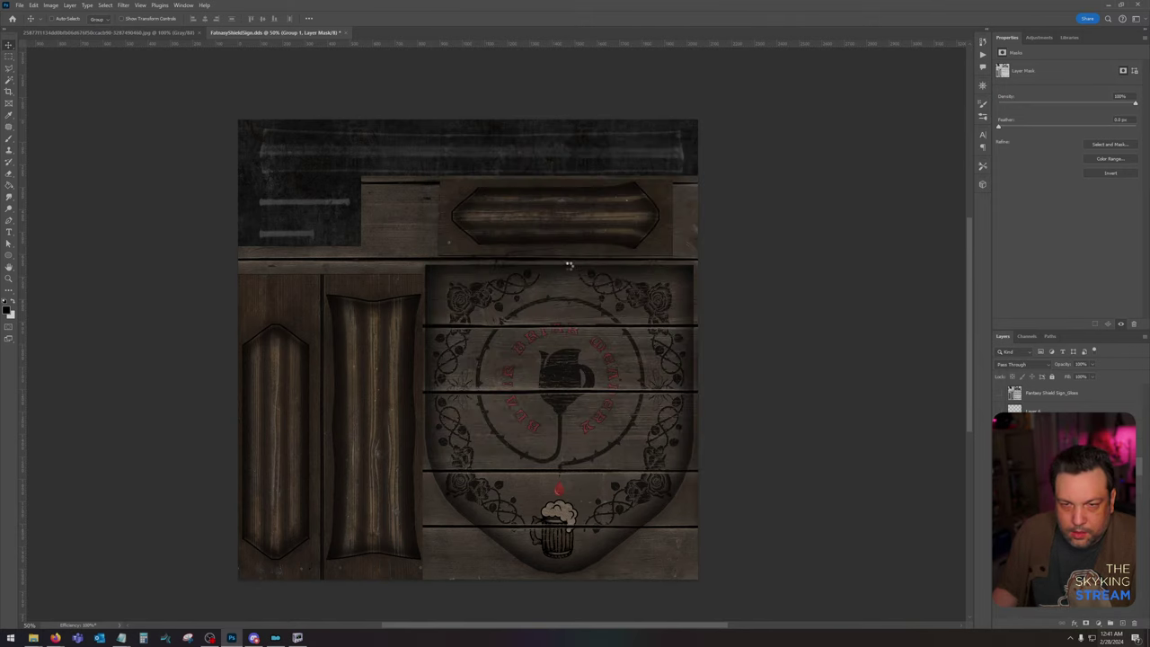
click(593, 334)
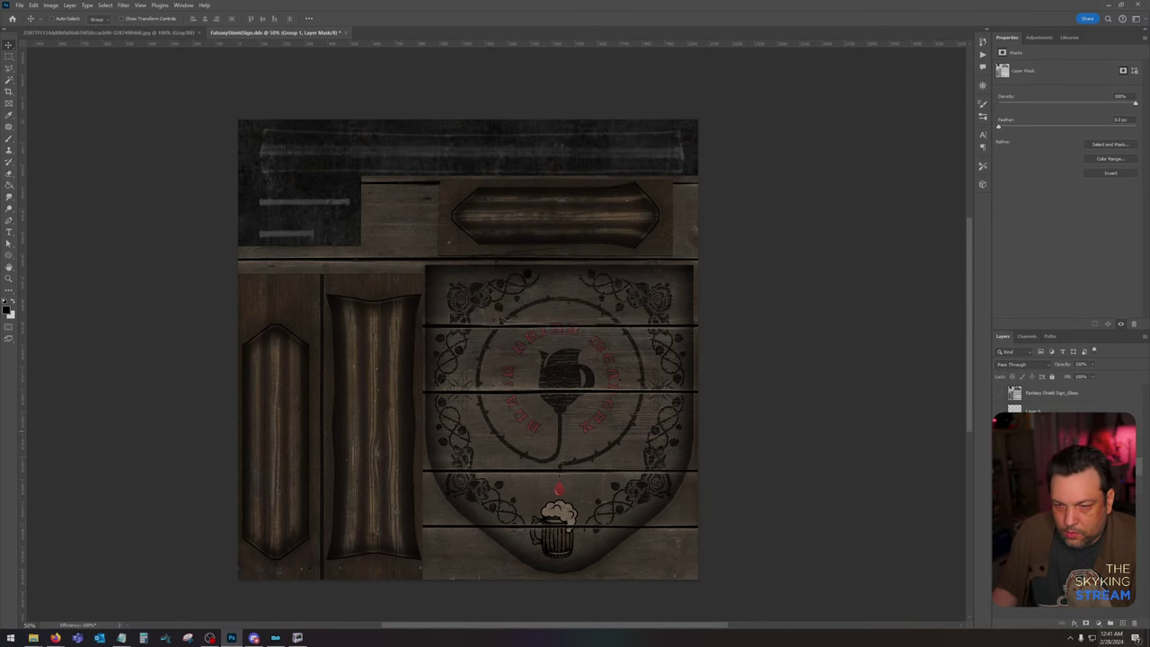
Step: Switch to NifSkope and examine the weathered artwork on the shield sign up close
click(297, 638)
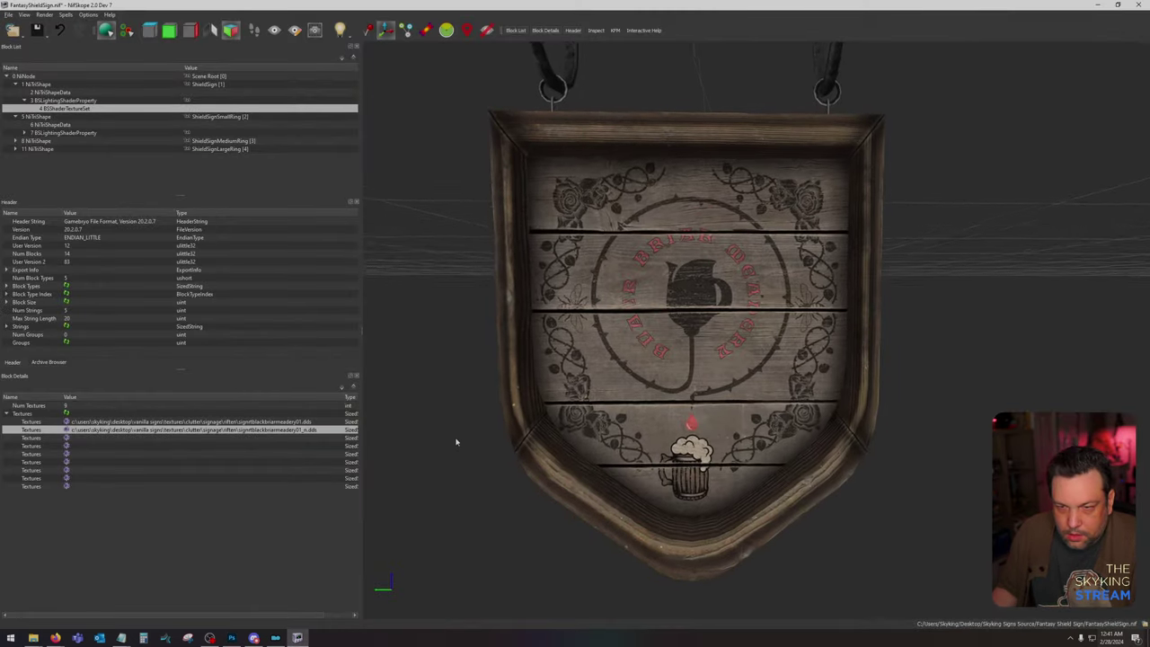
scroll(456, 441, up, 5)
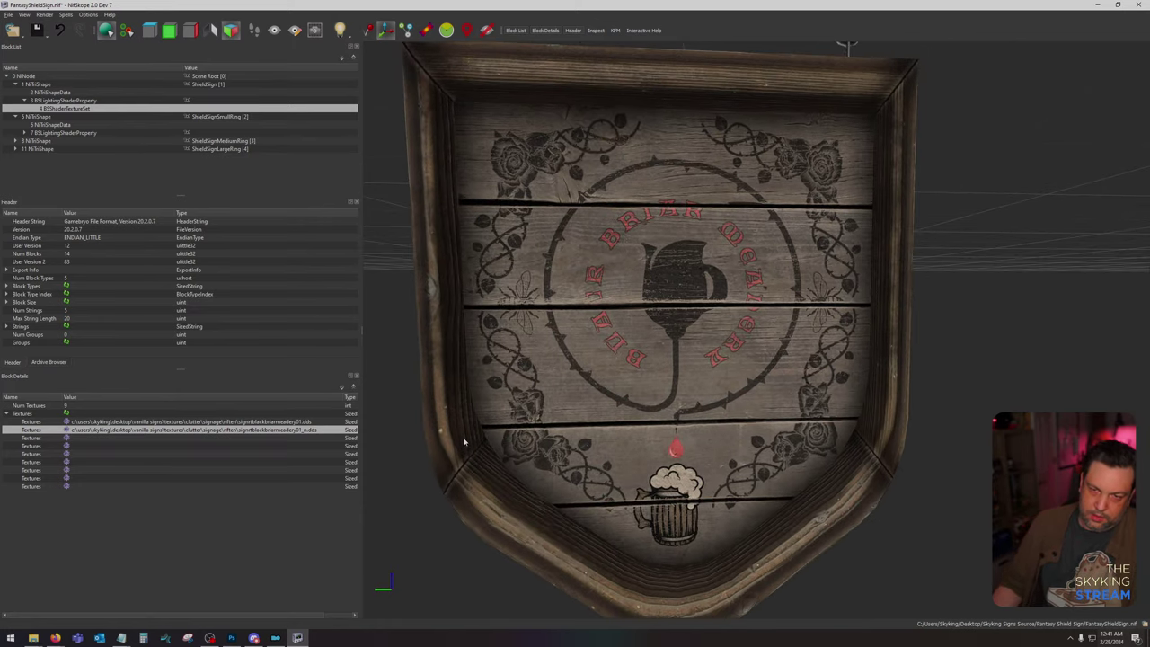
scroll(465, 441, down, 2)
drag(462, 441, 461, 441)
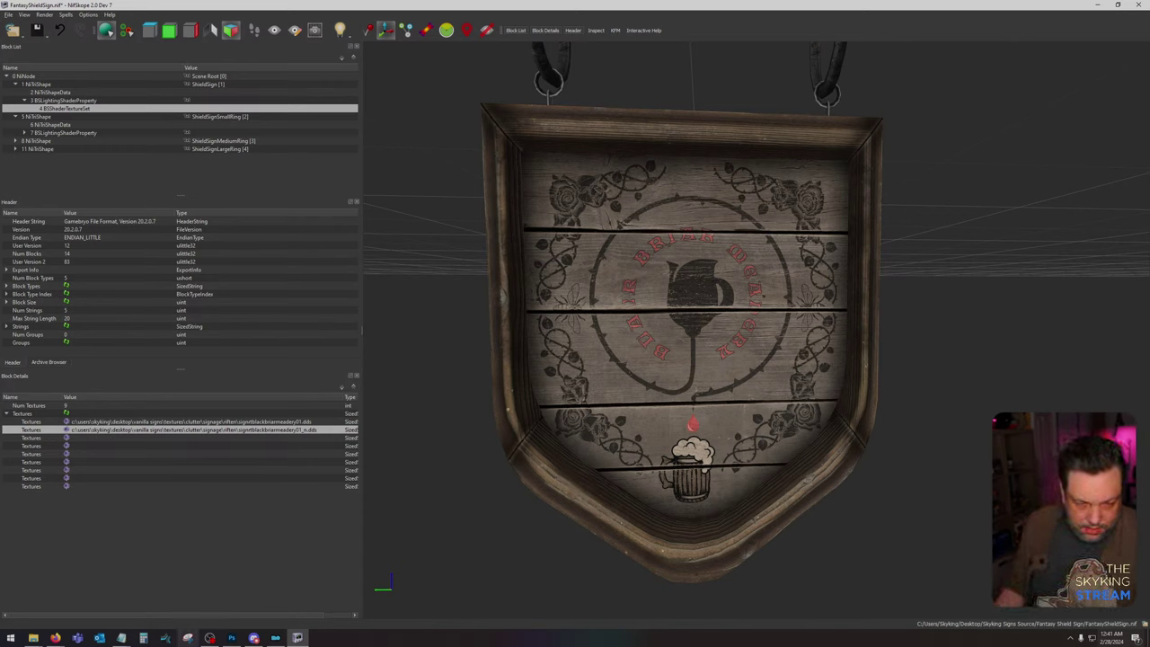
Step: Back in Photoshop, copy the bee beside the right thorn border from the Bees layer and paste it in place
click(231, 638)
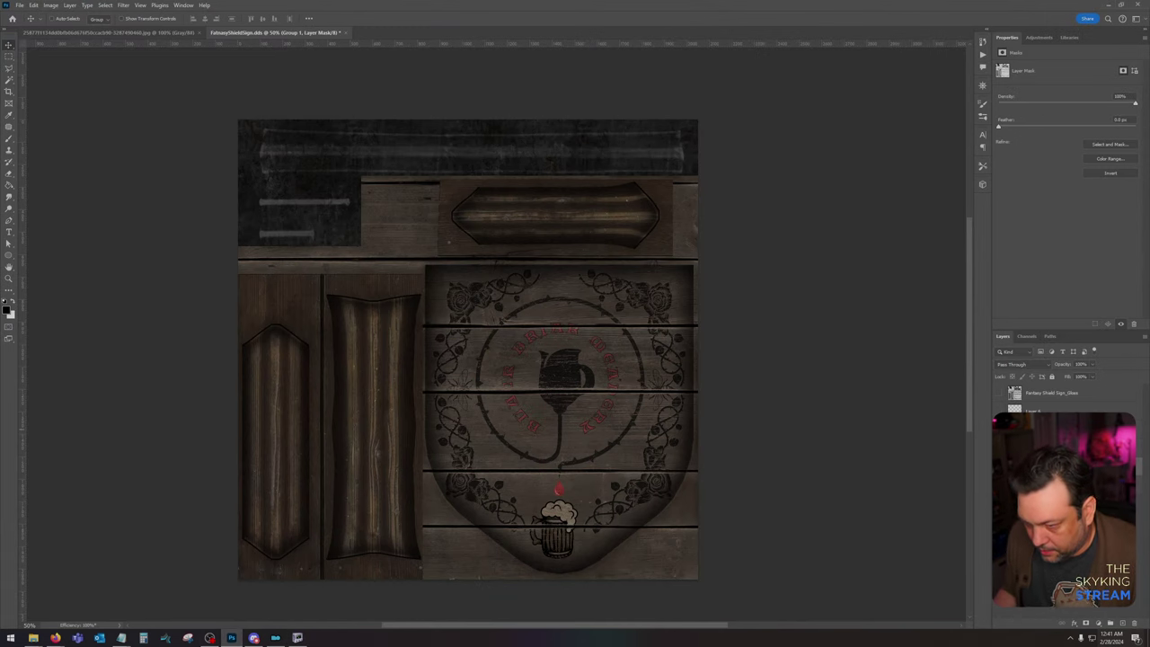
click(1060, 503)
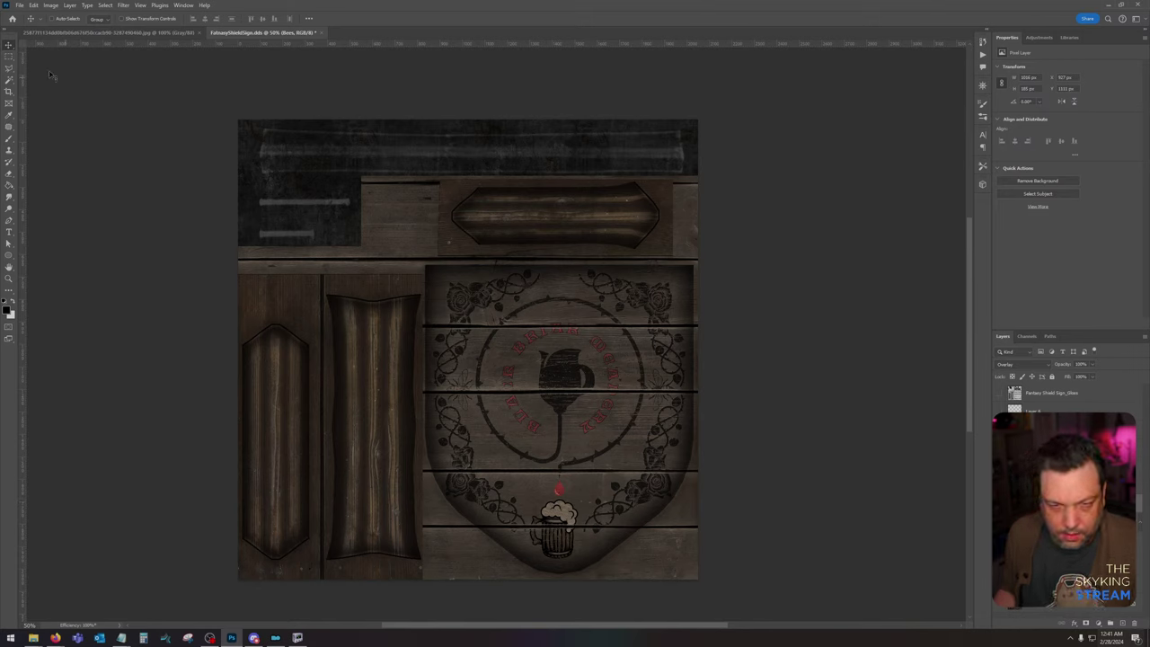
click(8, 57)
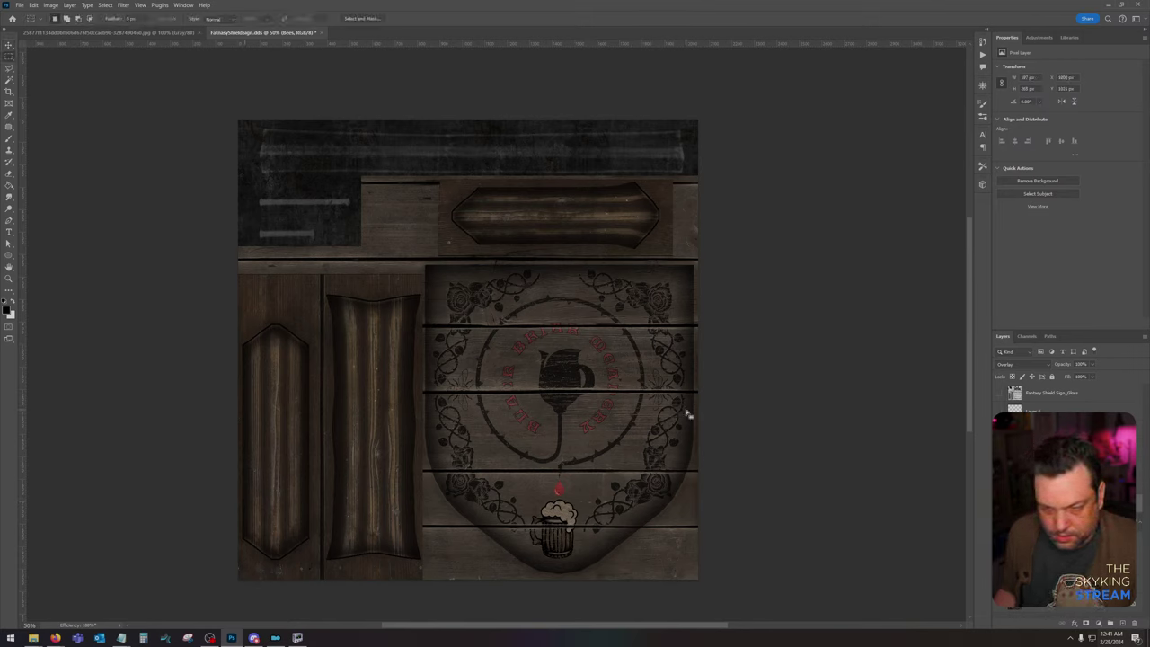
key(ctrl+shift+v)
Step: Rotate the pasted bee 90° counter clockwise and move it to the shield's top center between the rose corners
click(33, 4)
mouse_move(81, 220)
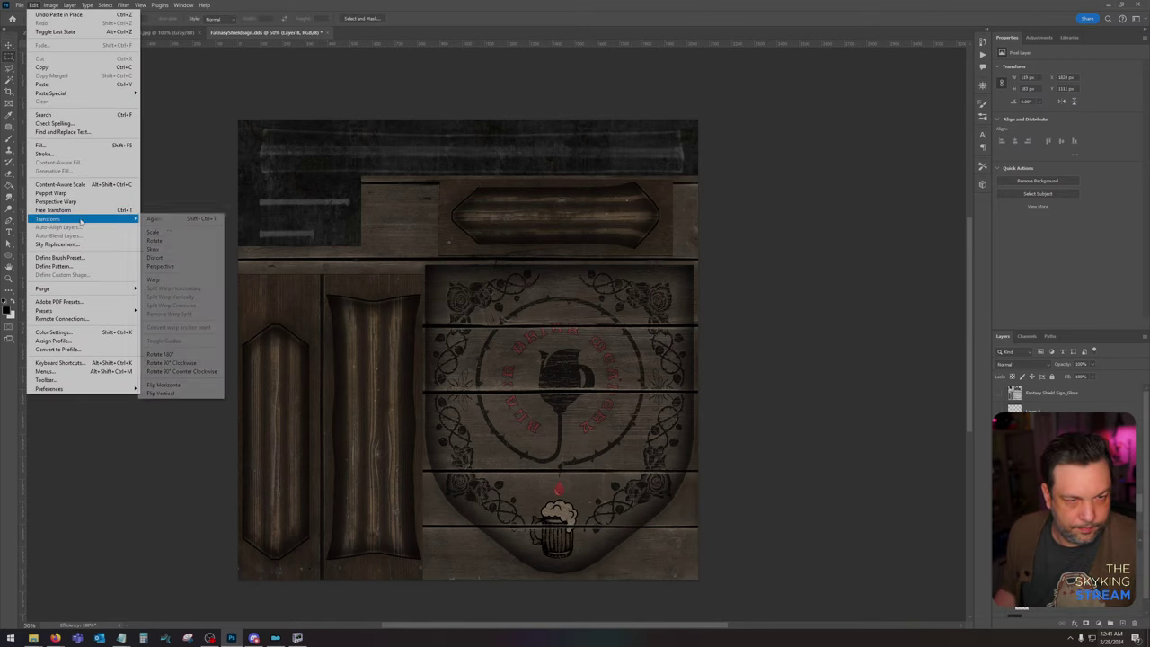
click(194, 372)
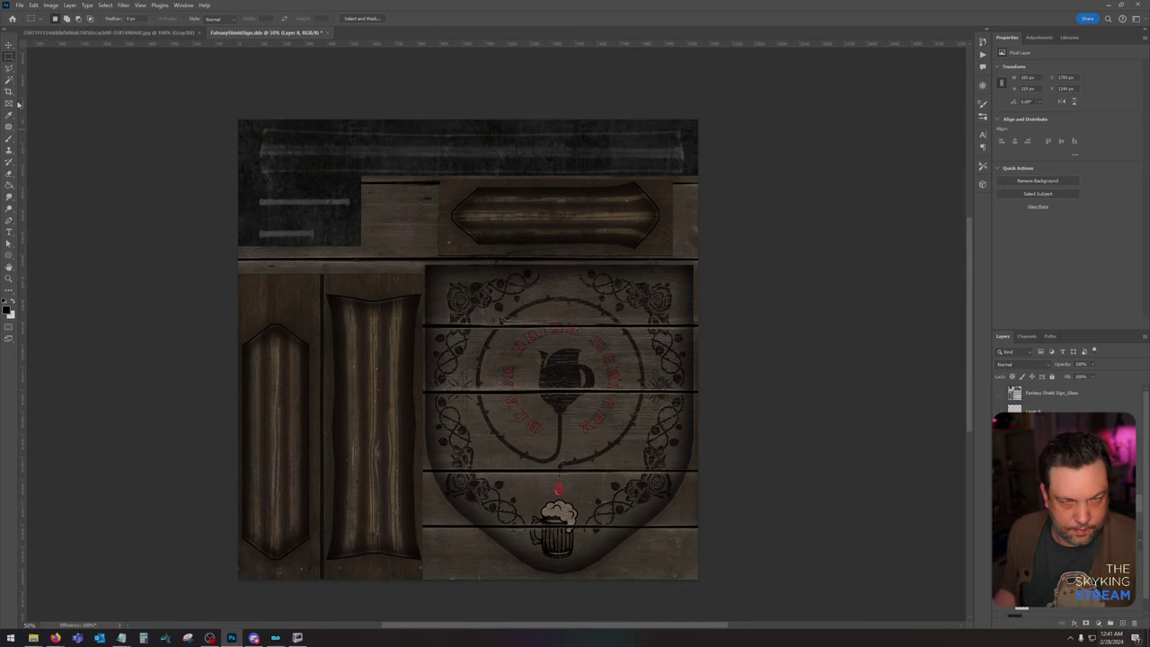
key(v)
drag(656, 383, 557, 280)
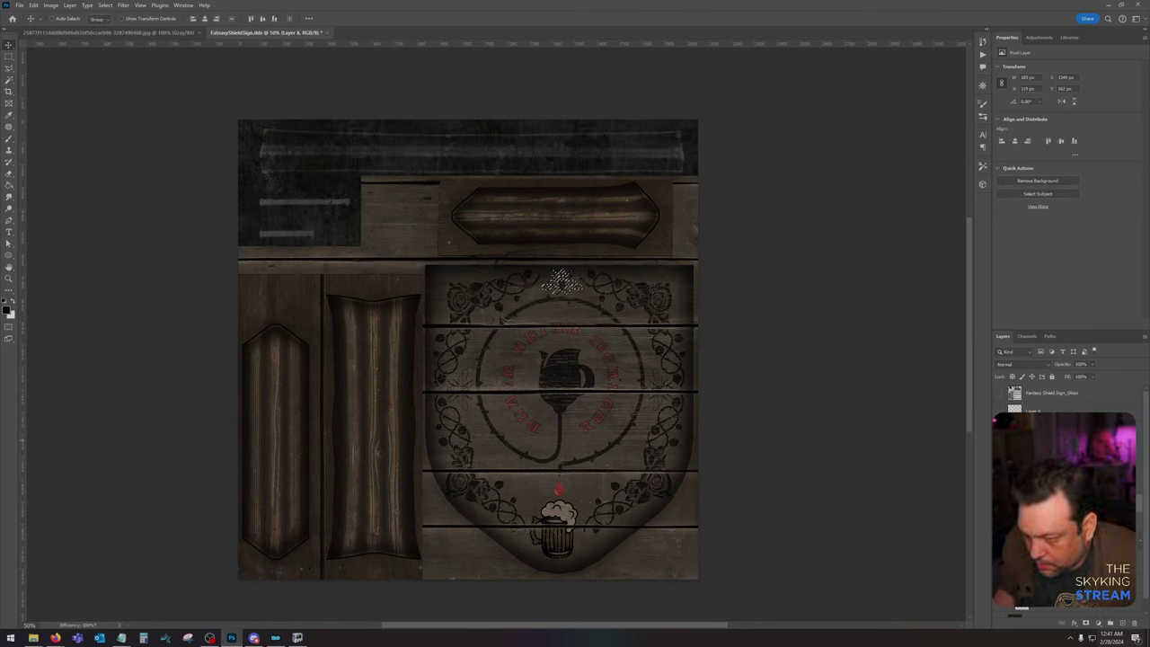
Step: Invert the top-center bee's color and set its layer's blend mode to Overlay
key(ctrl+i)
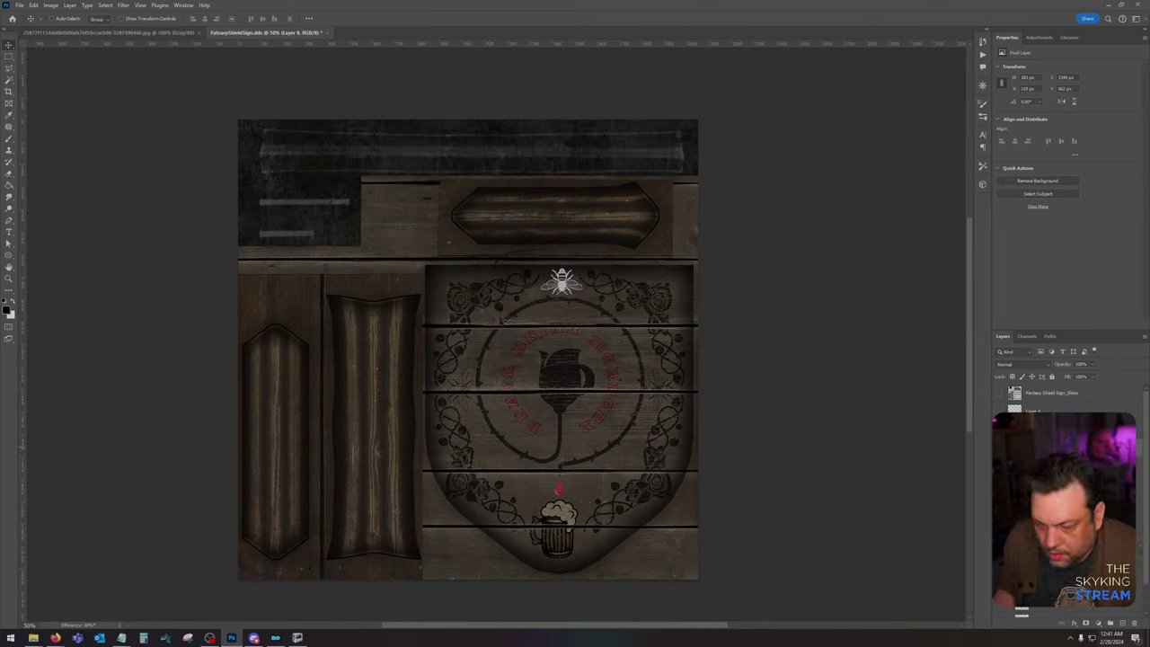
click(1023, 364)
click(1011, 488)
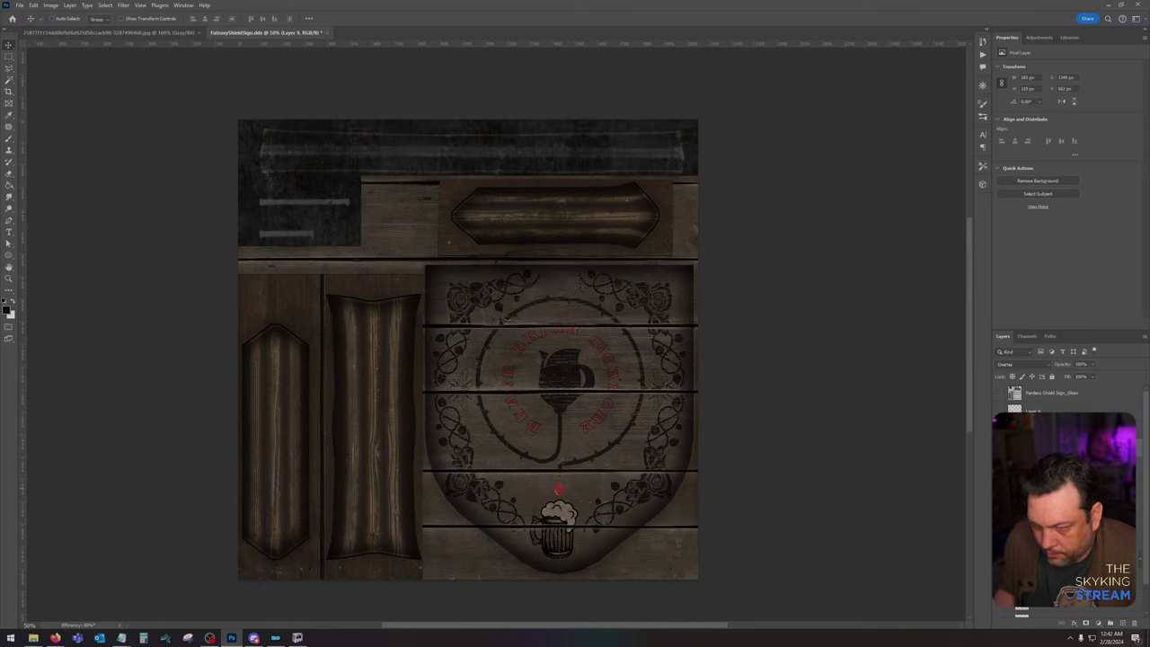
Step: Toggle the top-center bee layer's visibility to compare the shield with and without it
key(ctrl+comma)
key(ctrl+comma)
key(ctrl+comma)
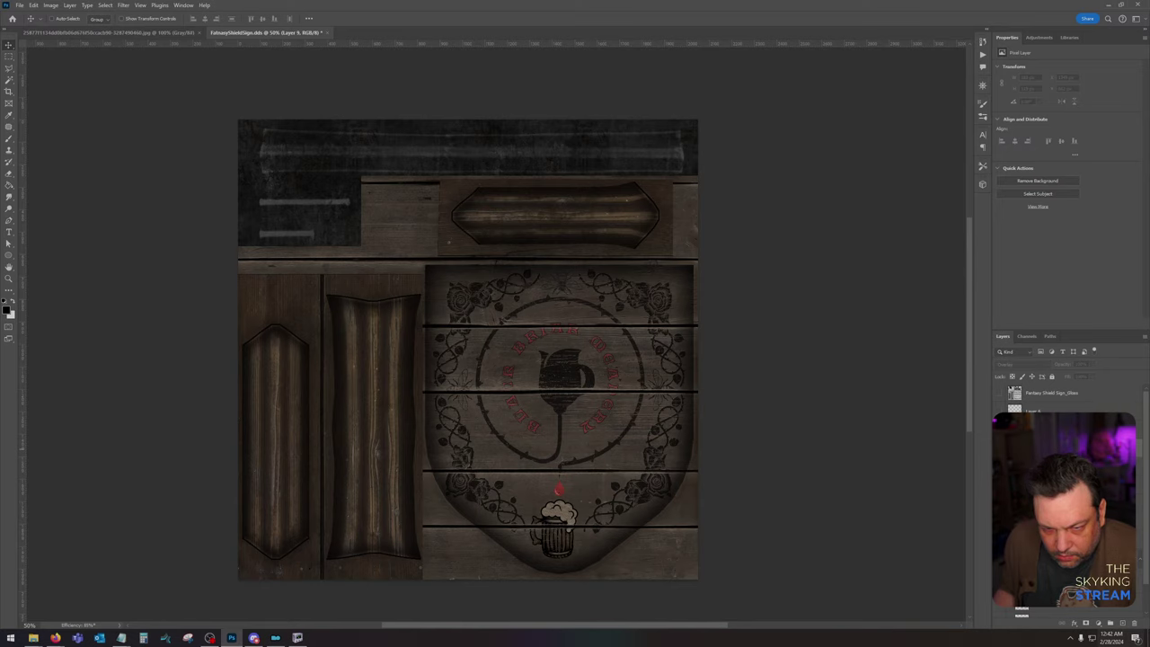
key(ctrl+comma)
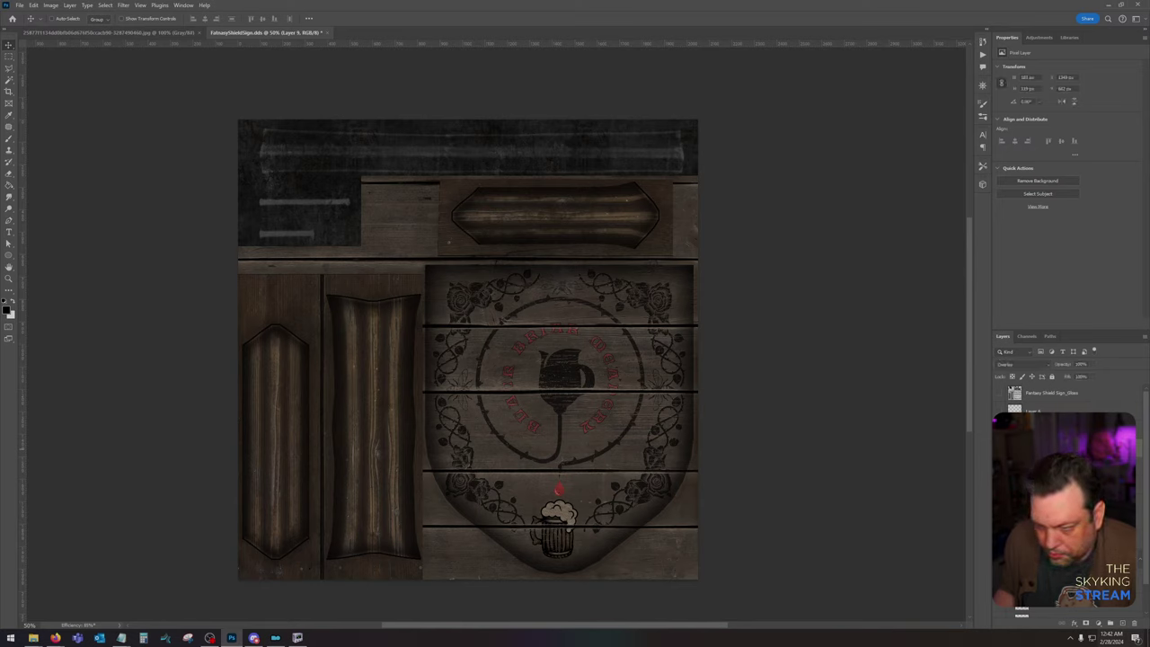
key(ctrl+comma)
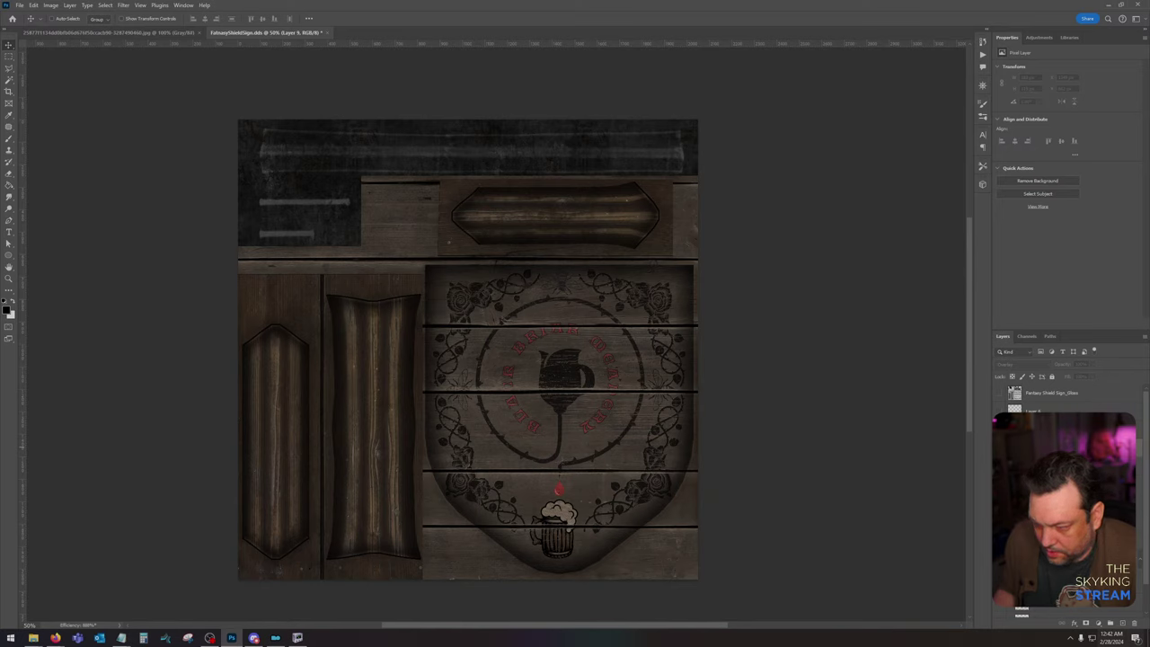
Step: Try other blend modes on Layer 8, compare them on the shield artwork, and settle on Overlay
click(1079, 521)
click(1013, 365)
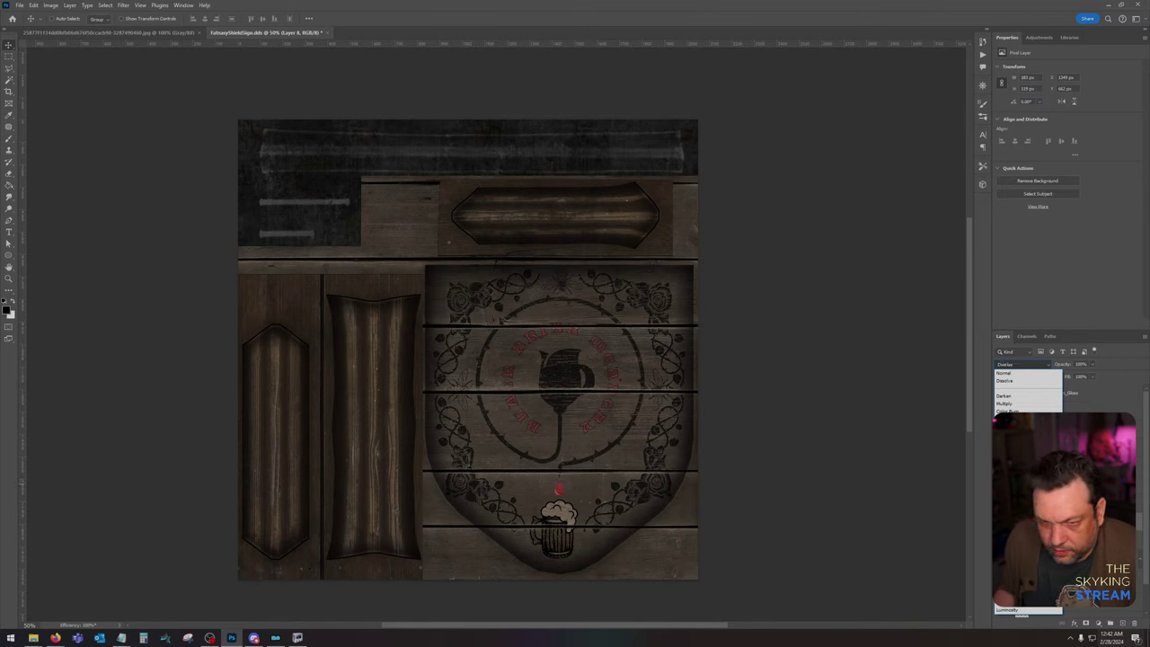
key(Return)
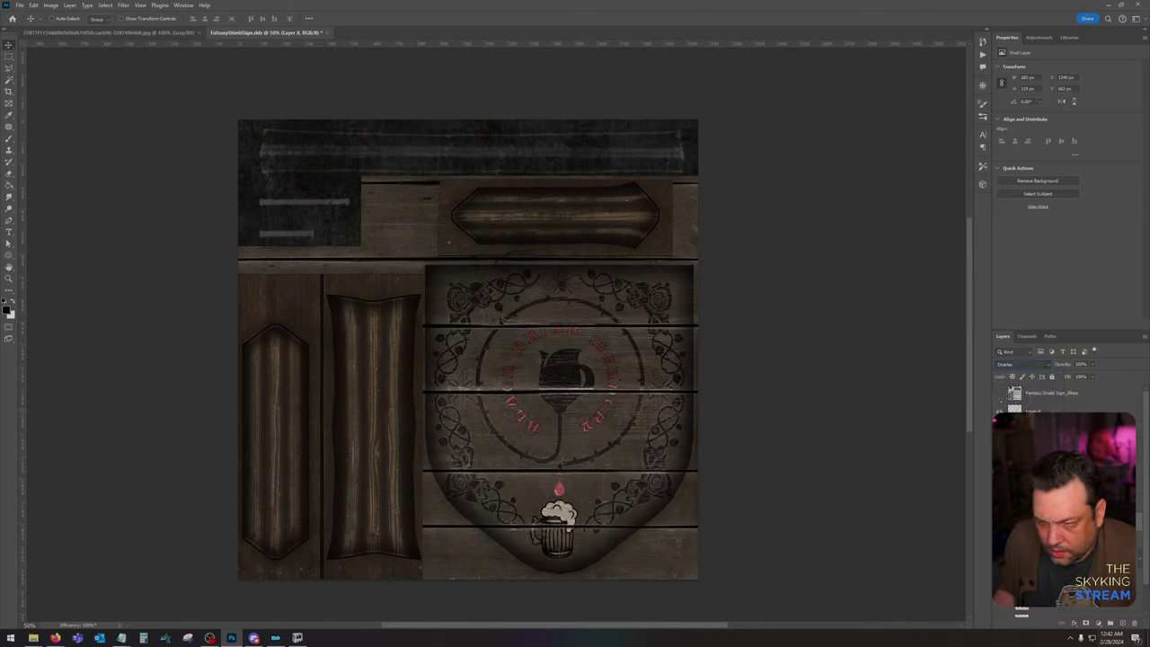
key(ctrl+z)
key(ctrl+shift+z)
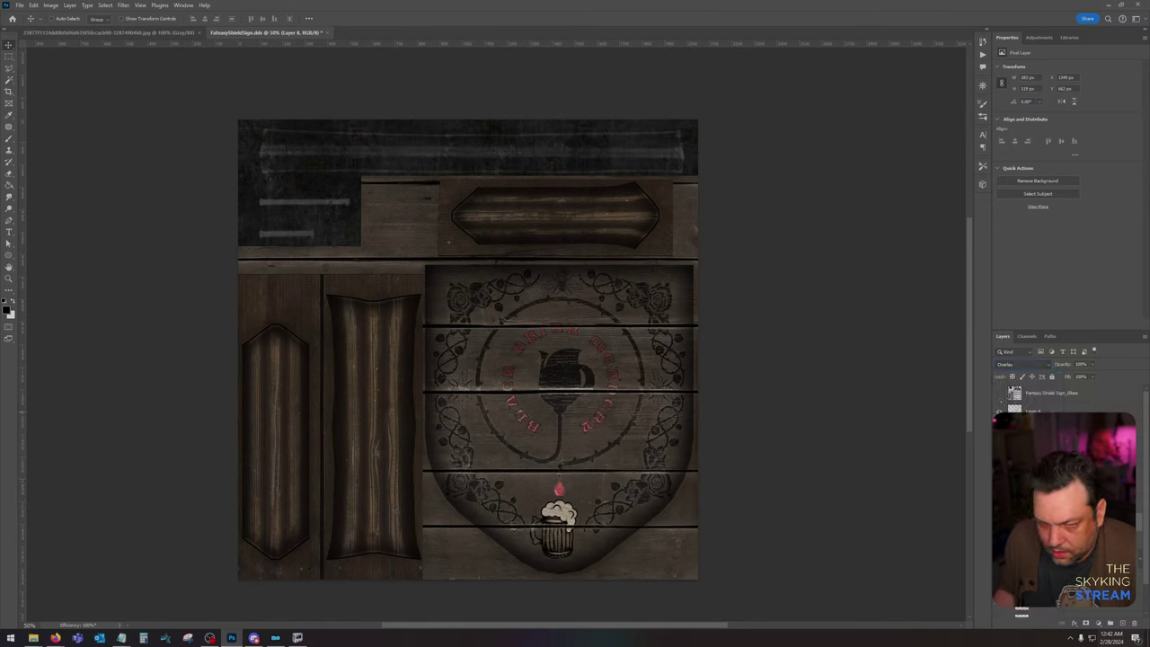
key(ctrl+z)
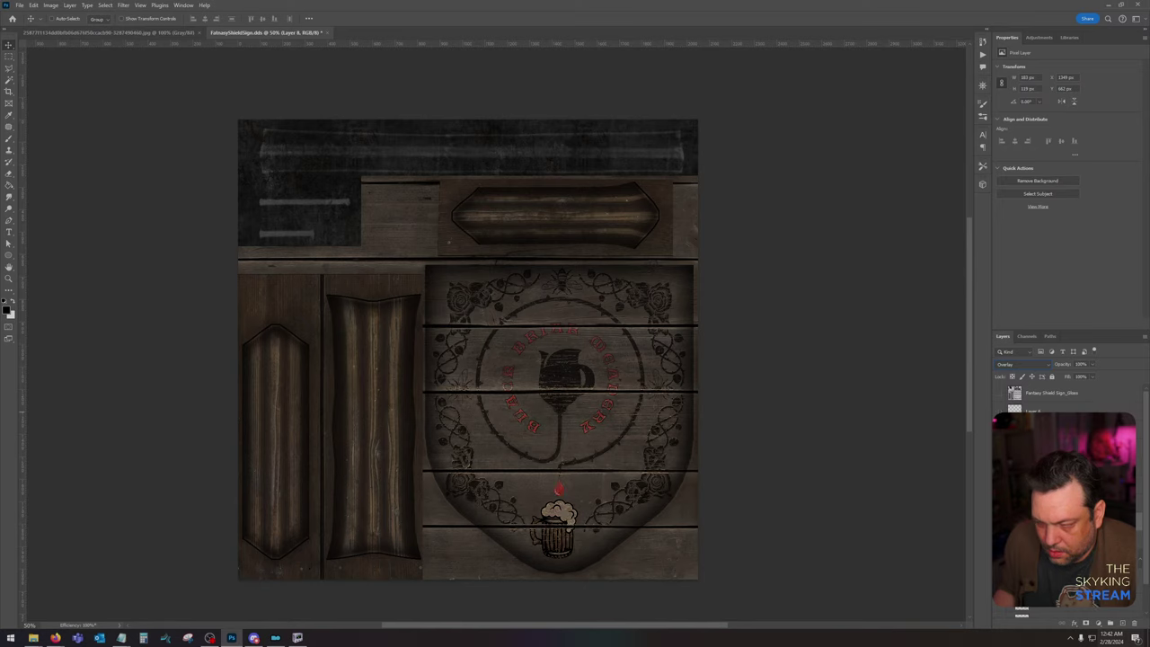
key(ctrl+z)
key(ctrl+shift+z)
key(Down)
key(Up)
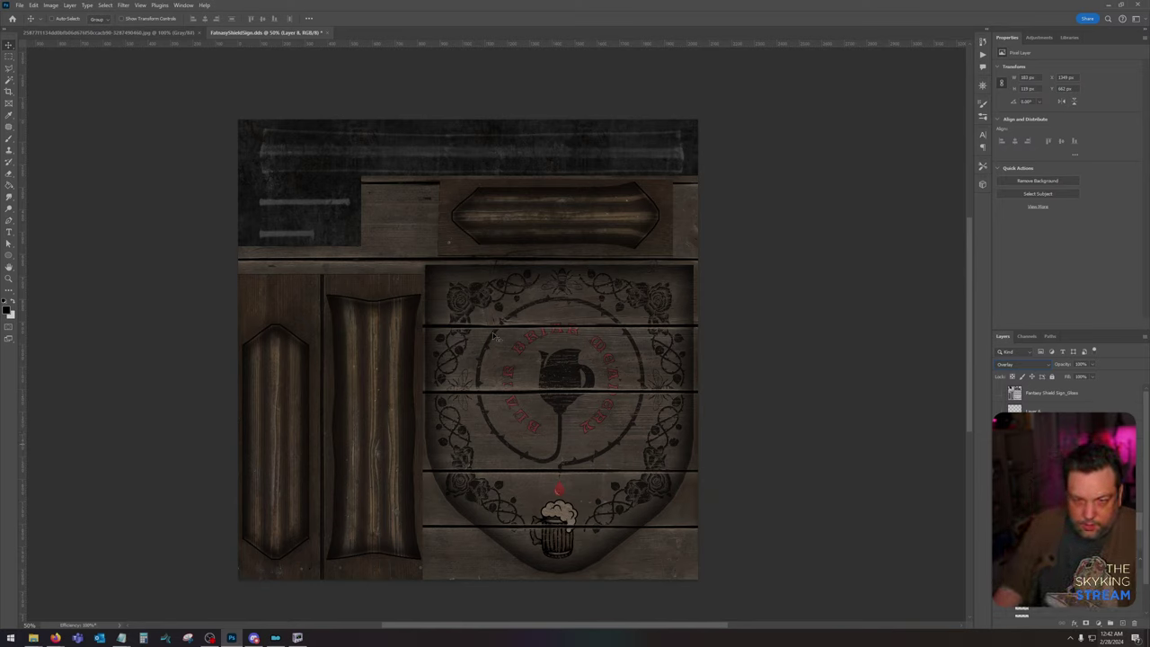
Step: Save a DDS copy over signrtblackbriarmeadery01 in the Vanilla Signs textures/clutter/signage/riften folder on the Desktop
click(19, 5)
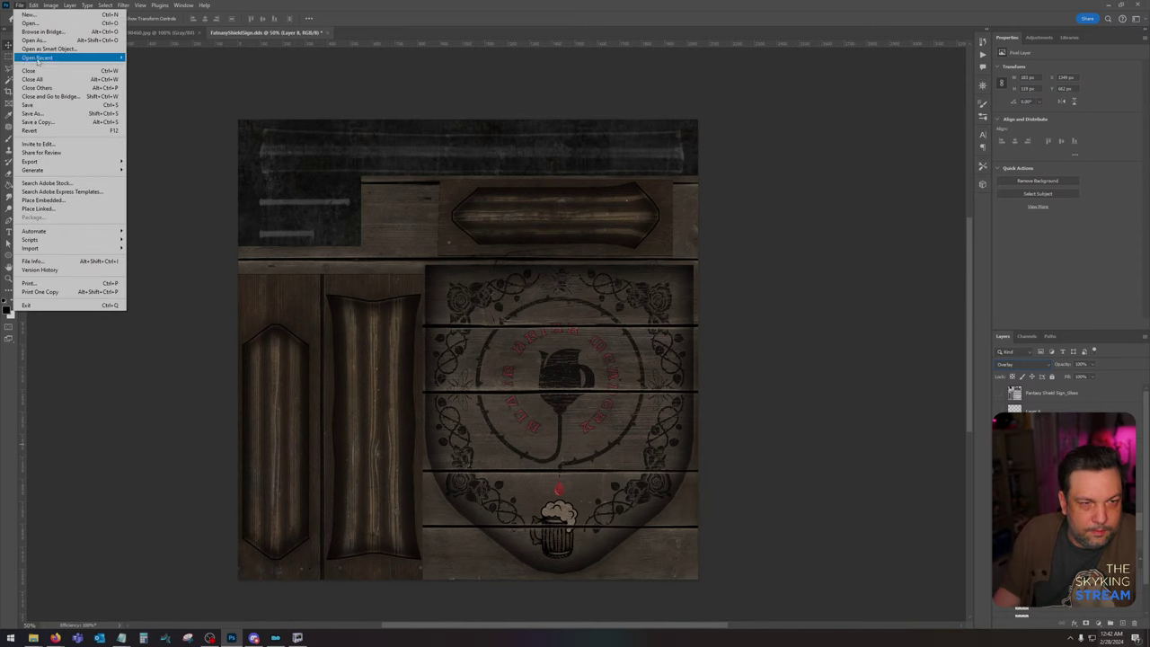
click(44, 125)
click(461, 211)
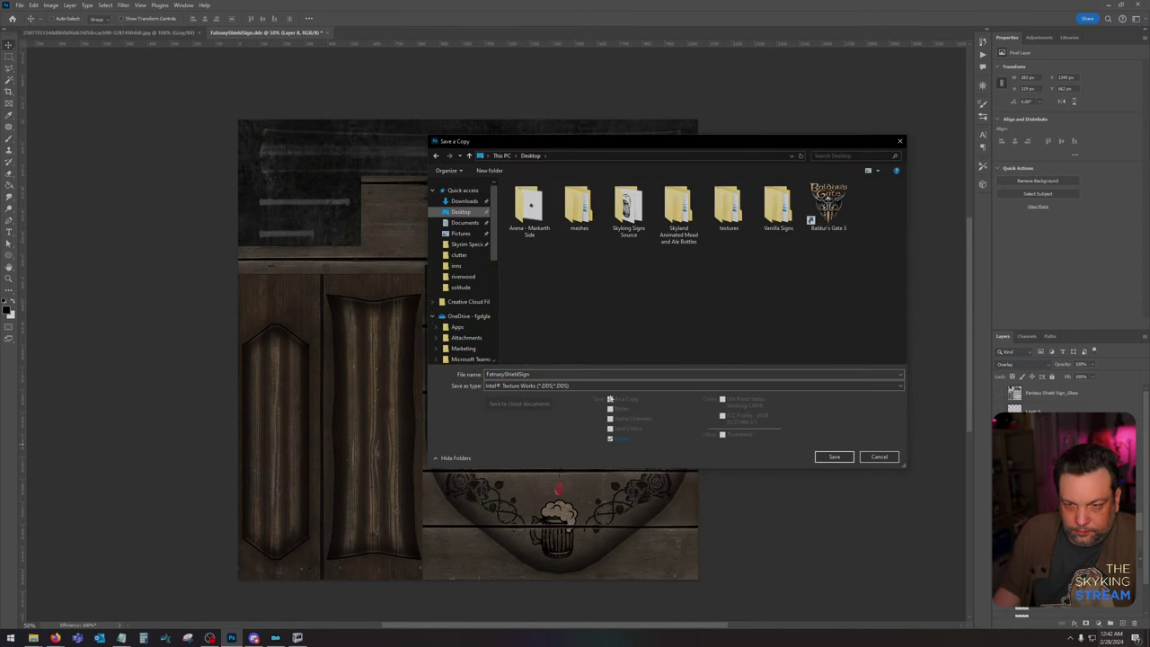
double_click(777, 209)
double_click(526, 206)
double_click(526, 196)
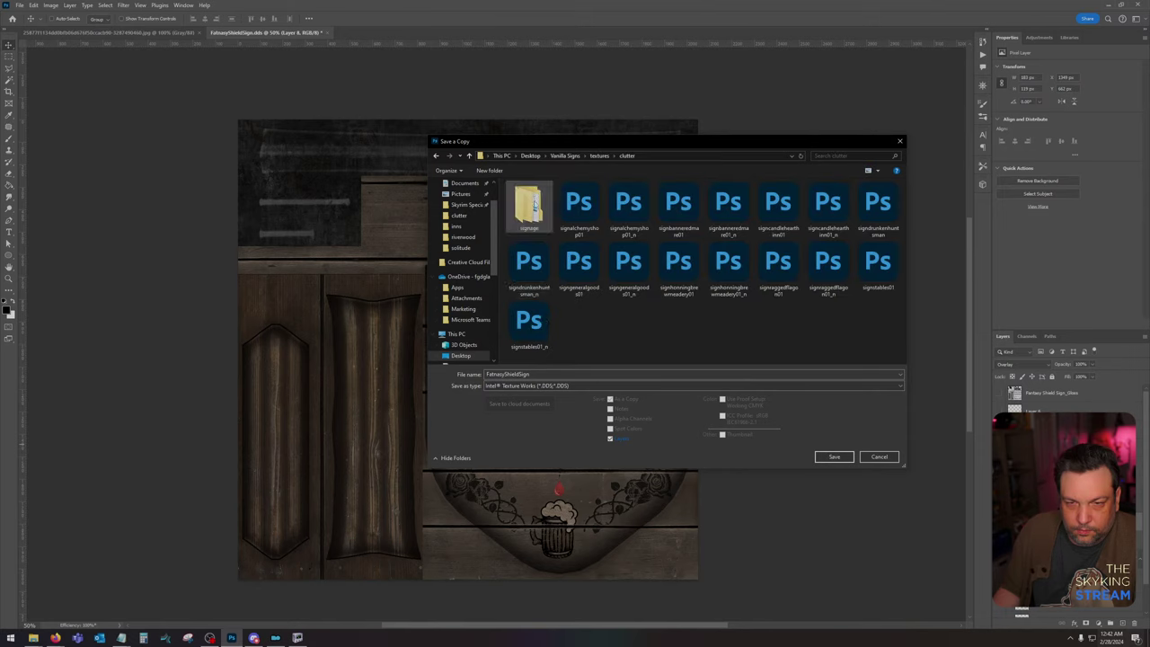
click(562, 386)
click(530, 408)
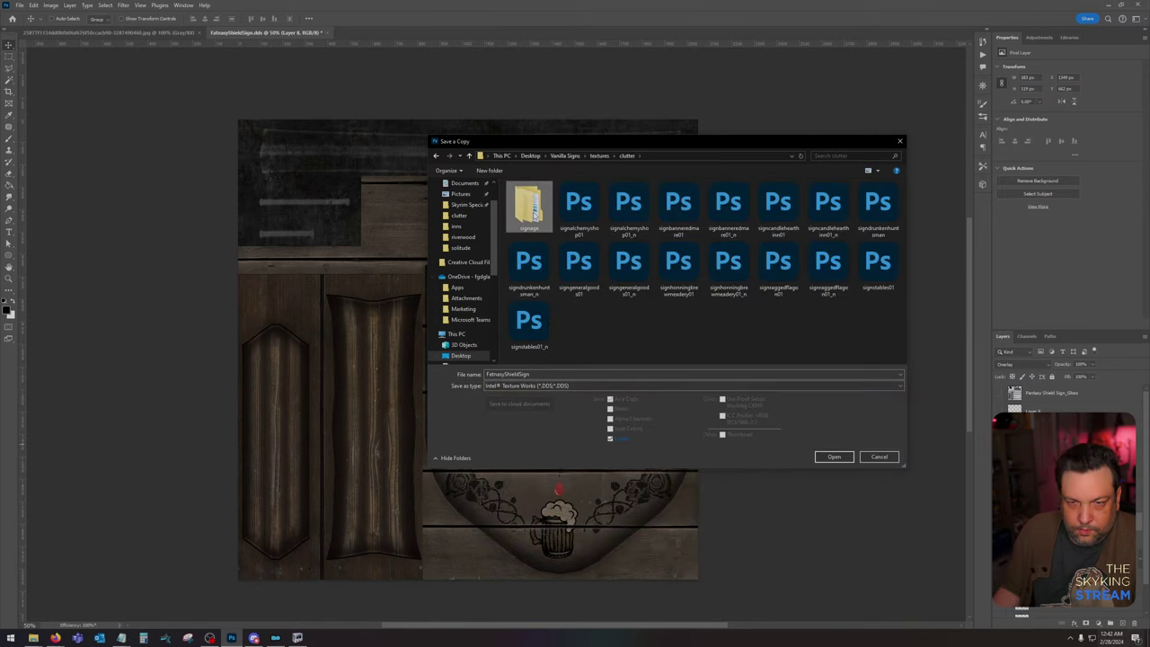
double_click(528, 206)
double_click(526, 206)
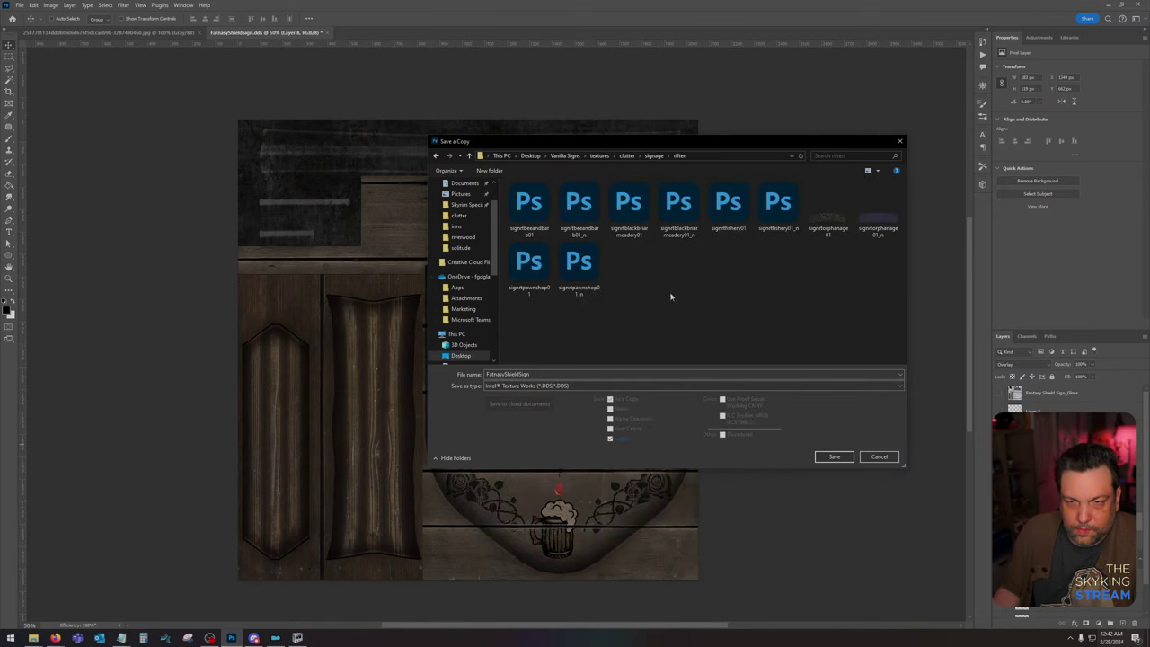
double_click(628, 215)
click(598, 320)
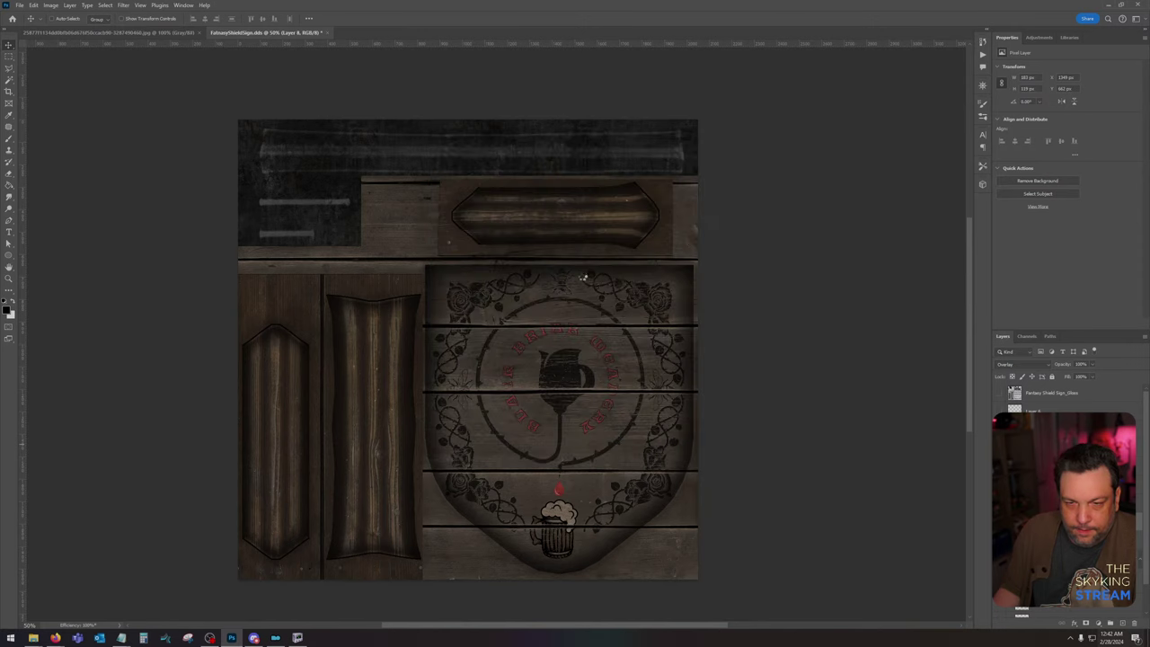
Step: Export the DDS with texture type Color and BC7 8bpp Fine (Linear, DX11+) compression
click(572, 194)
click(559, 203)
click(575, 224)
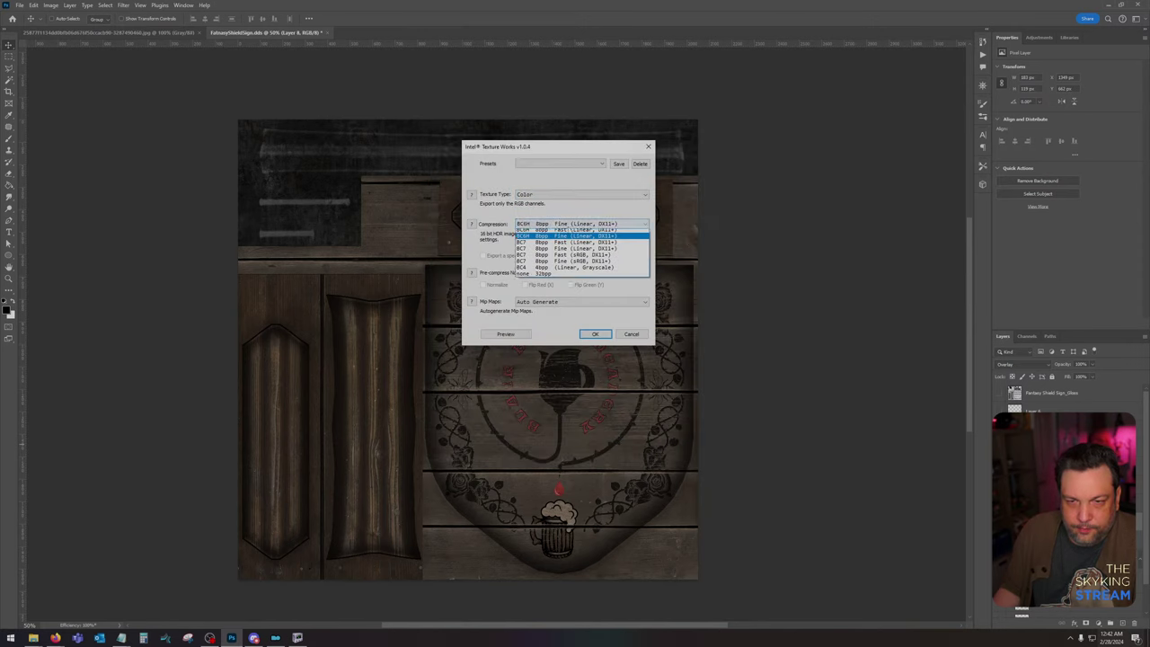
click(583, 263)
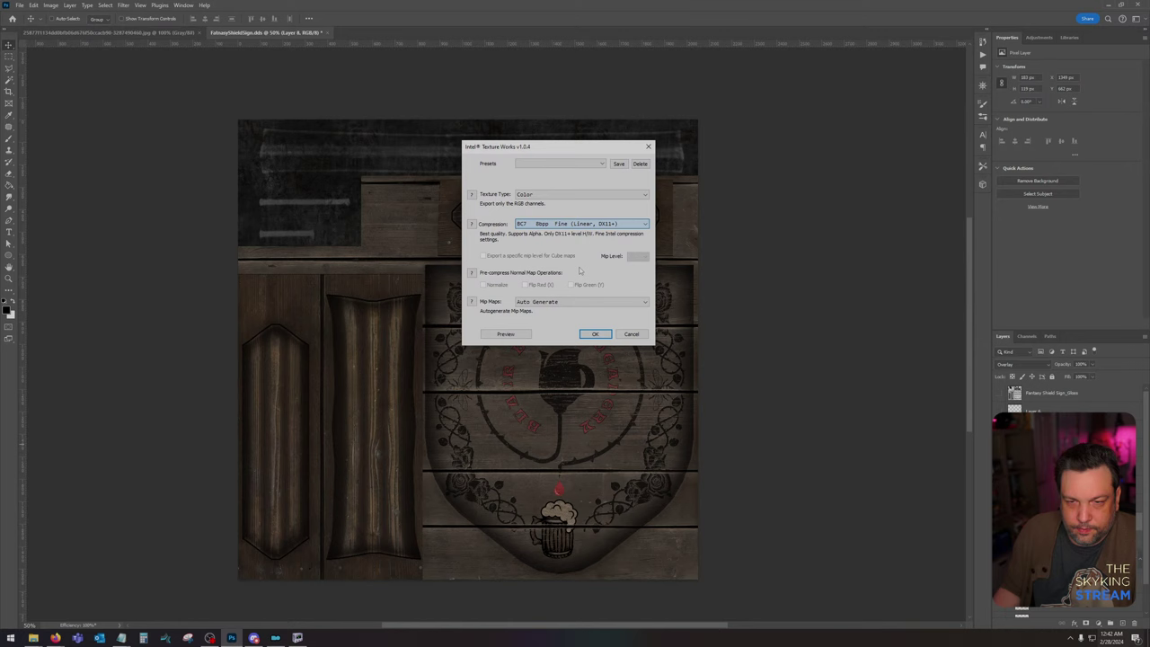
click(593, 334)
Step: Switch to NifSkope and examine the updated artwork on the shield sign
click(296, 639)
mouse_move(444, 326)
mouse_down()
mouse_move(428, 326)
mouse_move(451, 327)
mouse_up()
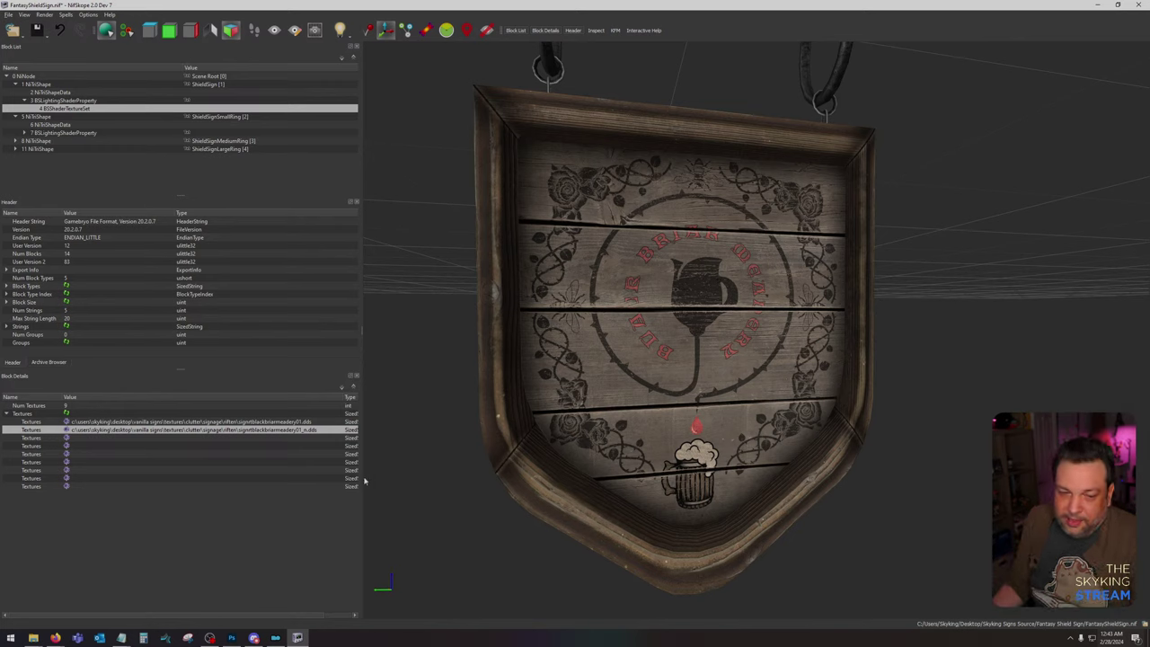
Step: Back in Photoshop, hide a layer above the sign artwork and select all of the circular lettering around the pitcher
click(232, 638)
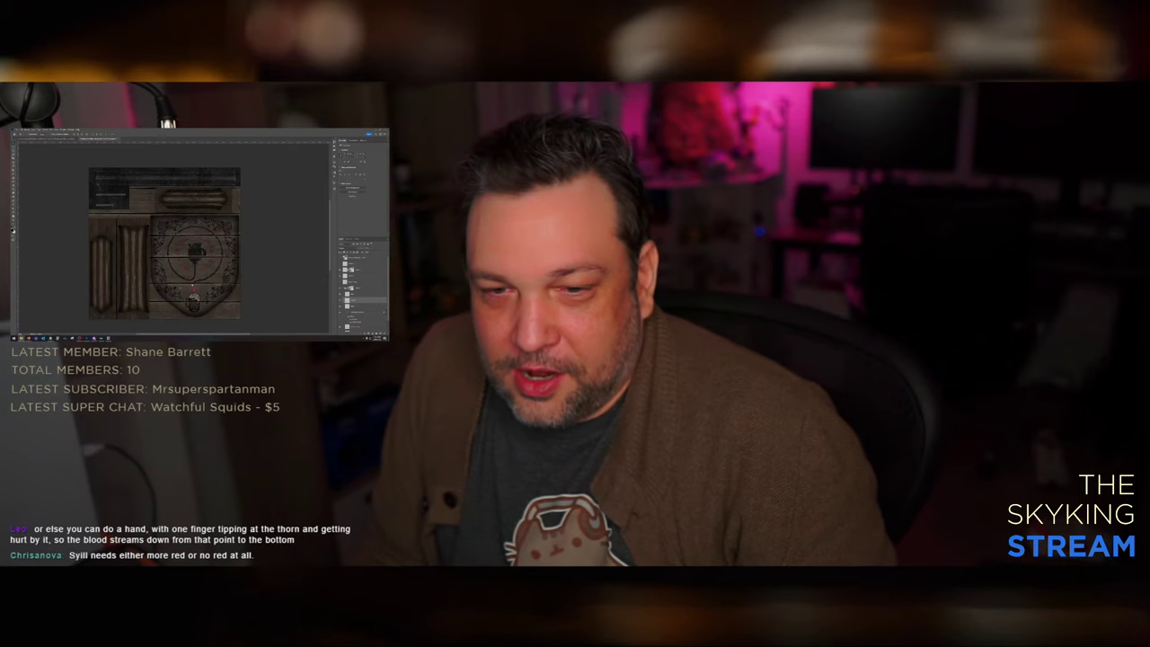
scroll(198, 289, up, 5)
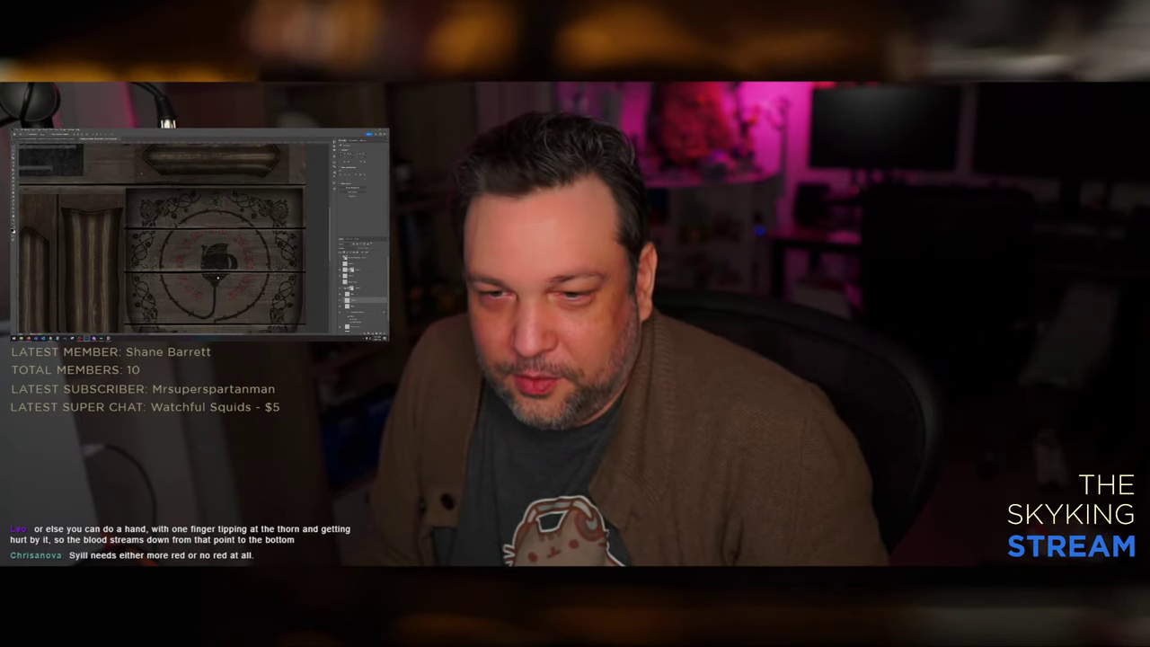
drag(191, 235, 193, 228)
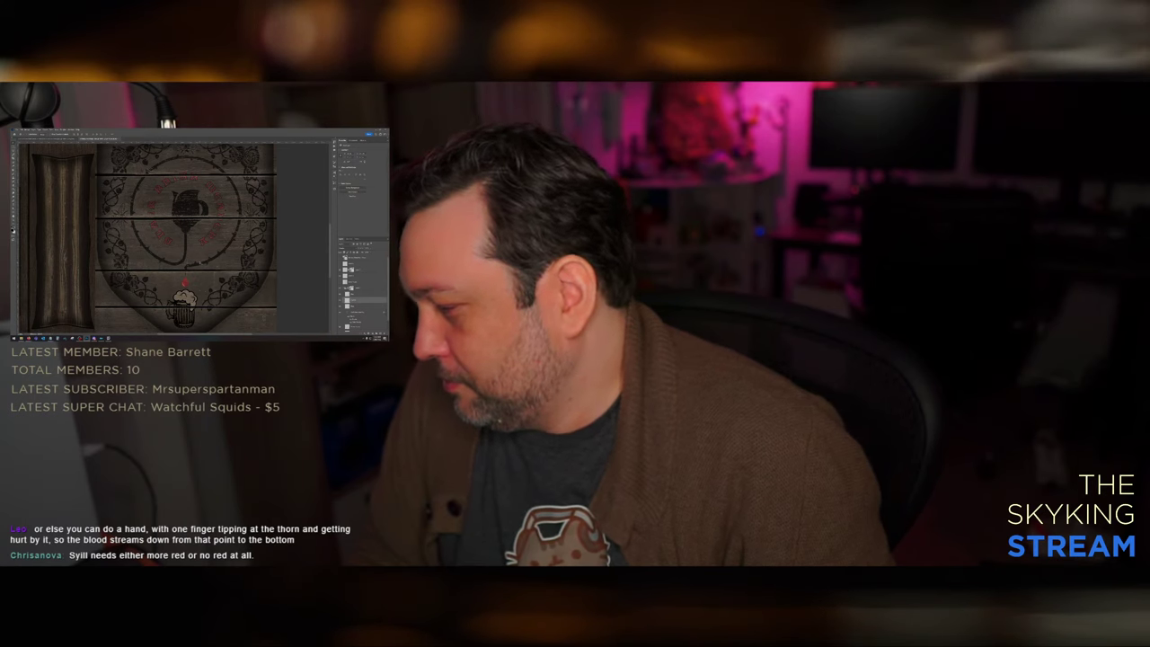
drag(200, 258, 208, 272)
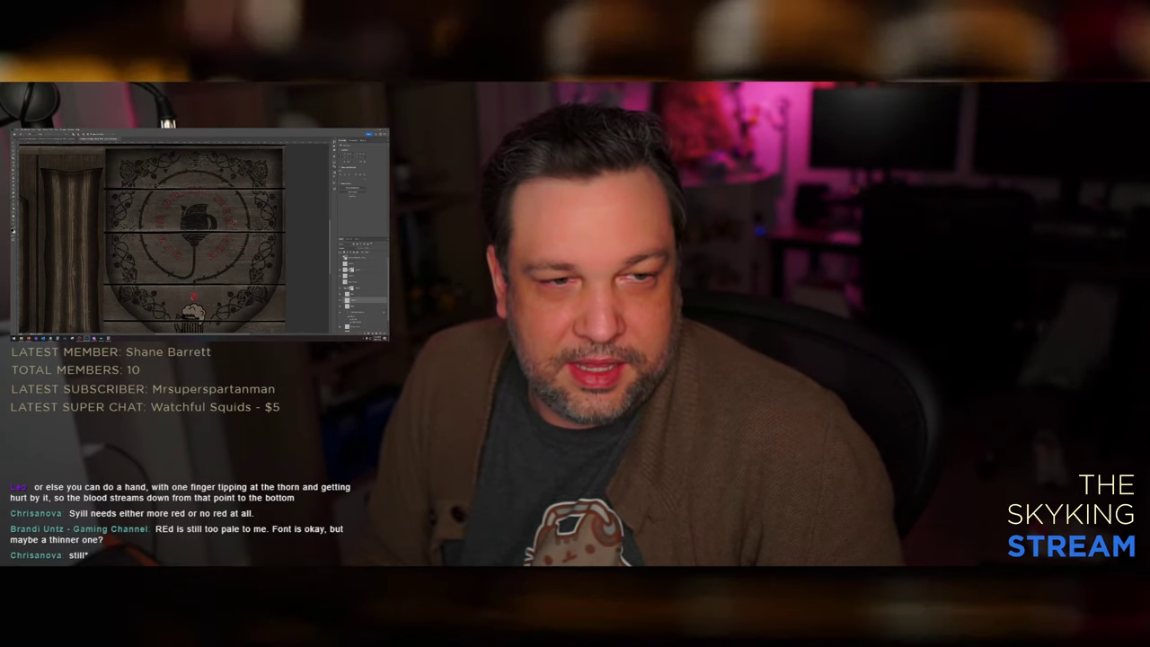
drag(180, 257, 209, 258)
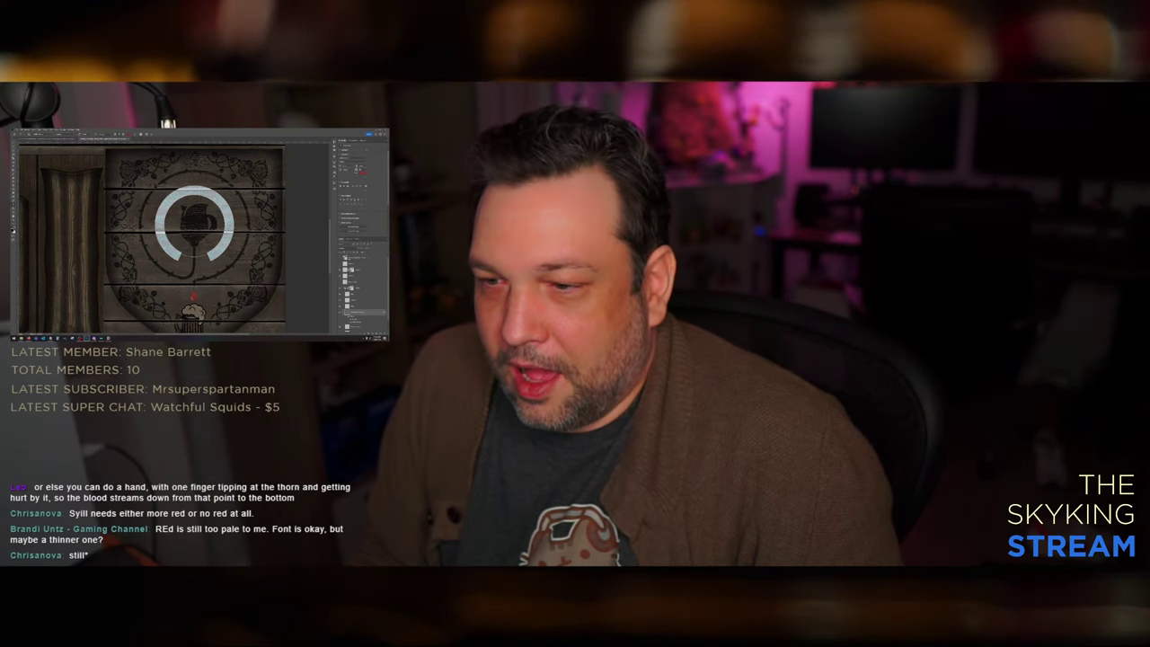
click(339, 275)
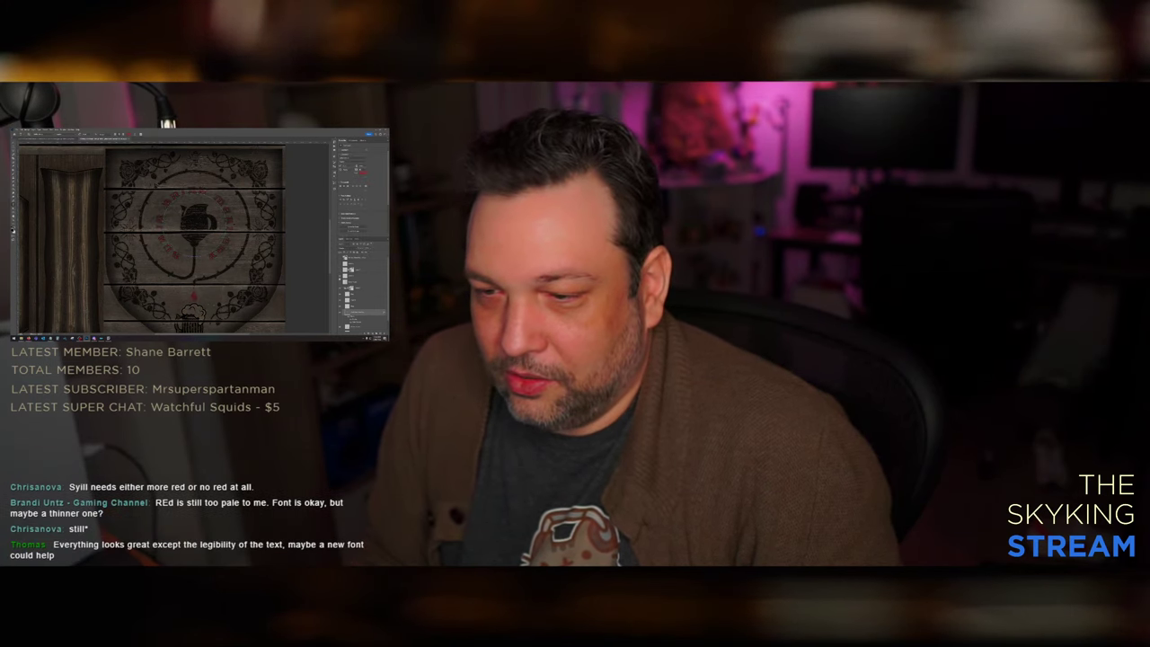
double_click(347, 312)
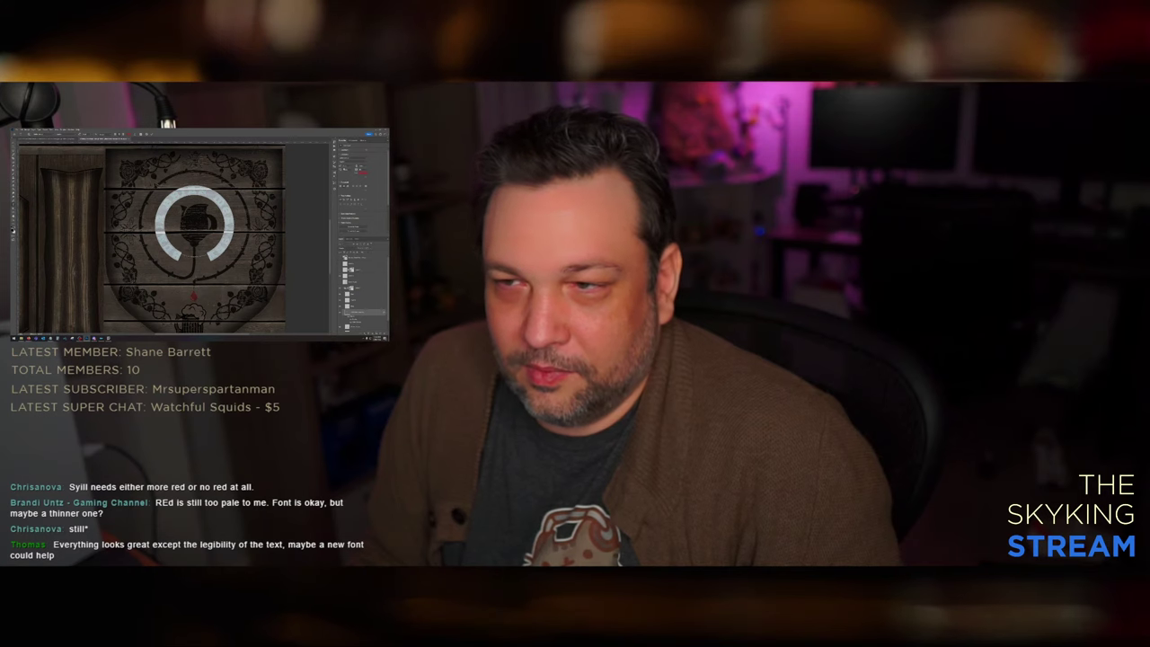
Step: Try different fonts on the circular brand lettering and apply a bolder, more legible one
click(367, 159)
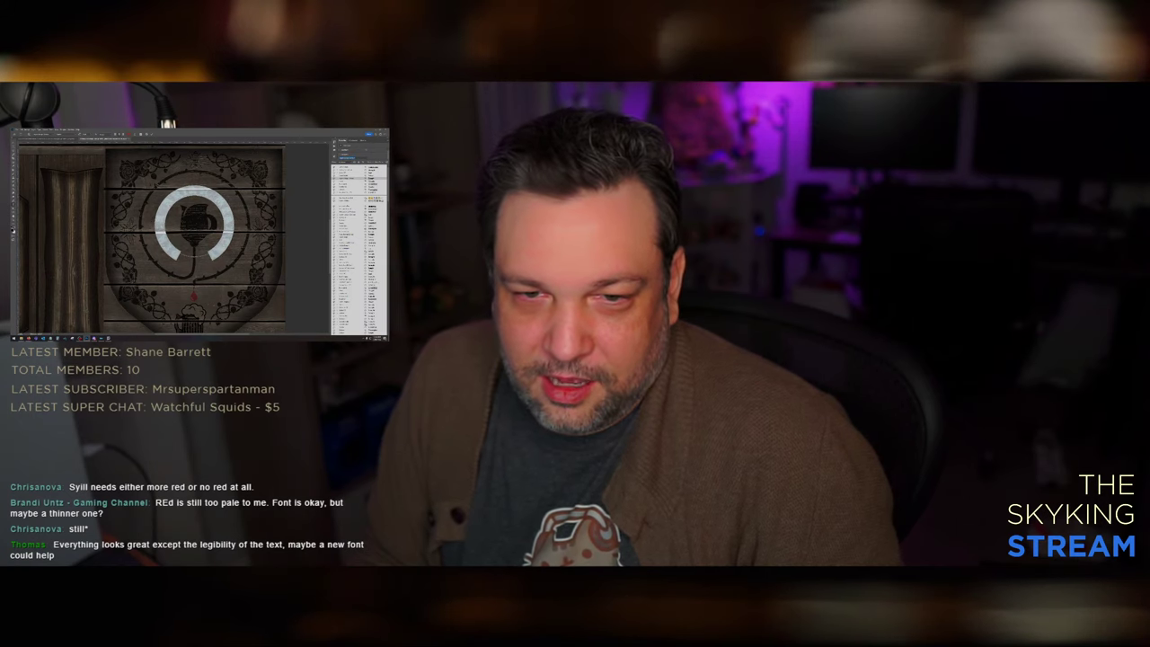
click(369, 179)
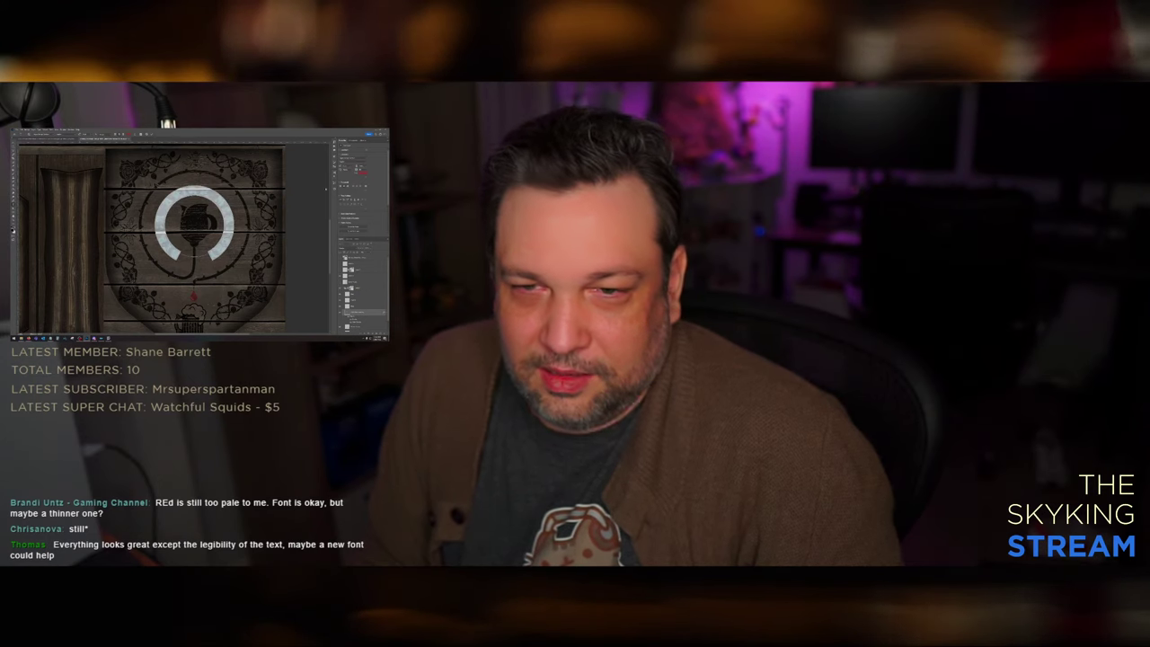
click(366, 158)
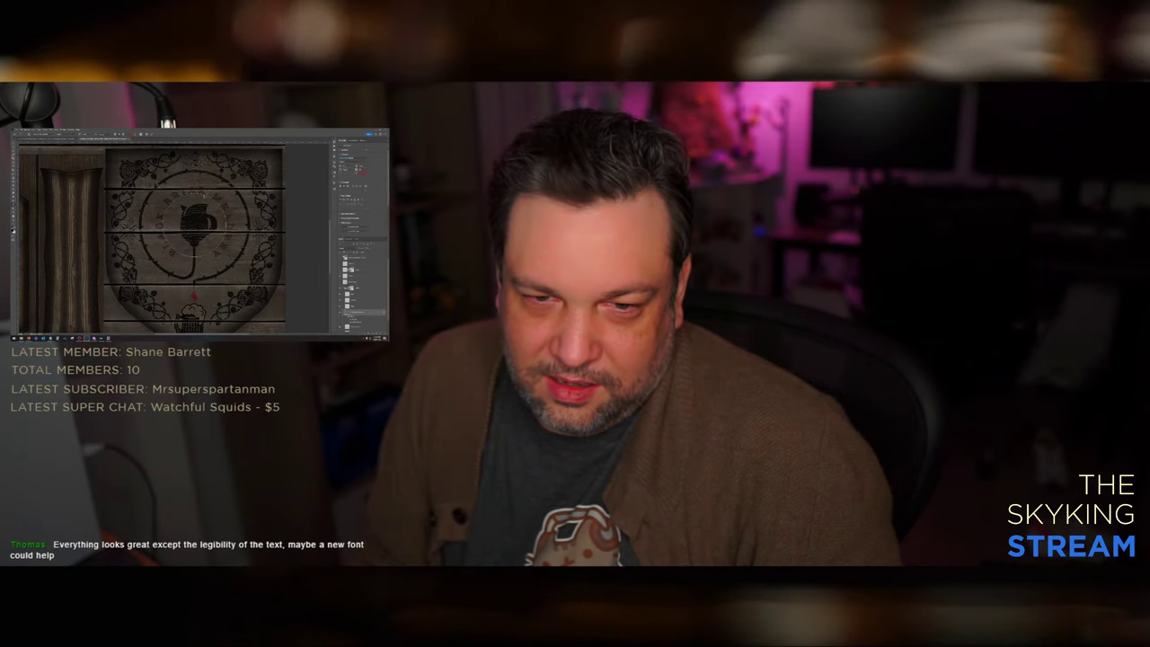
triple_click(204, 195)
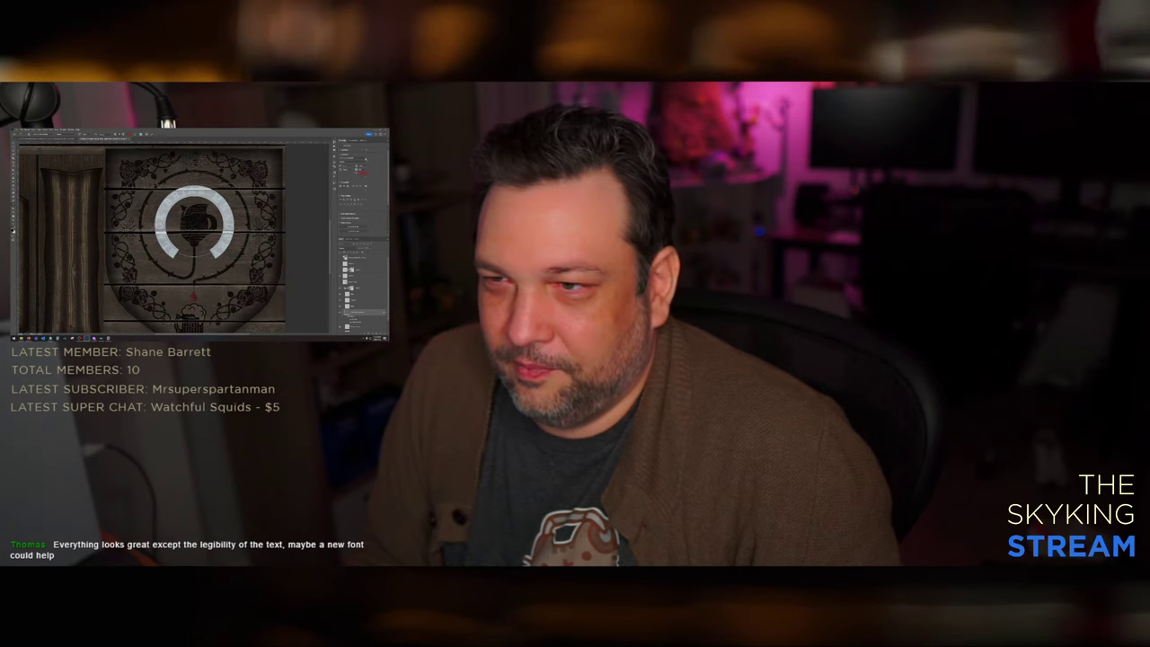
click(365, 159)
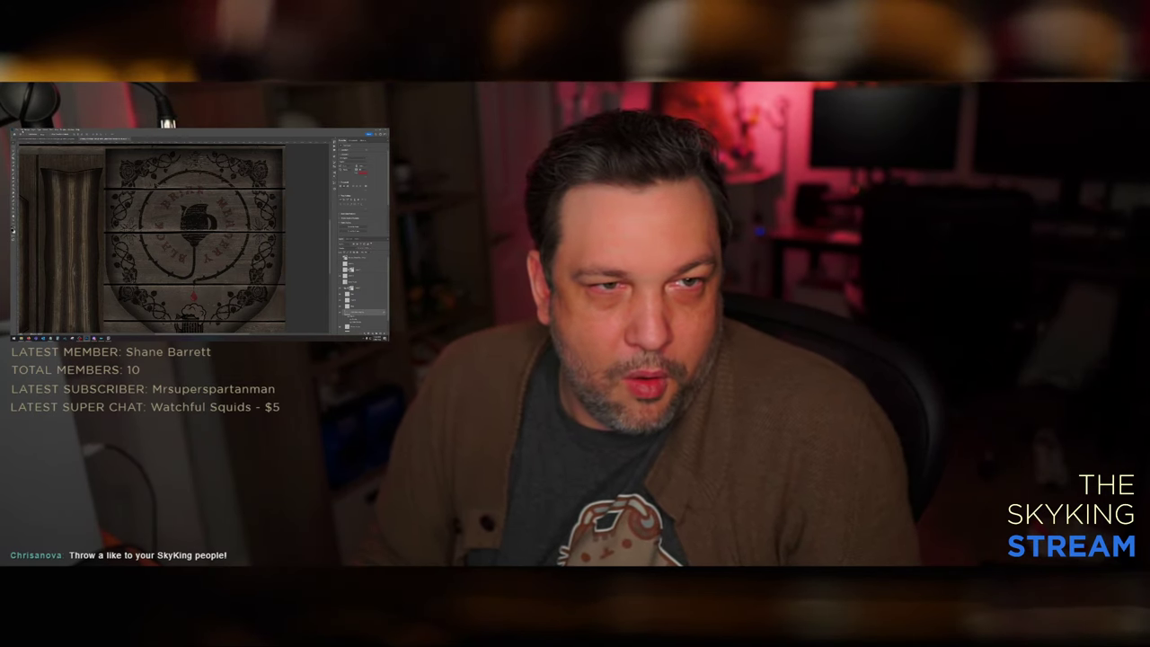
Step: Scale the circular lettering down slightly with Free Transform so it sits within the thorn ring
click(23, 131)
click(69, 205)
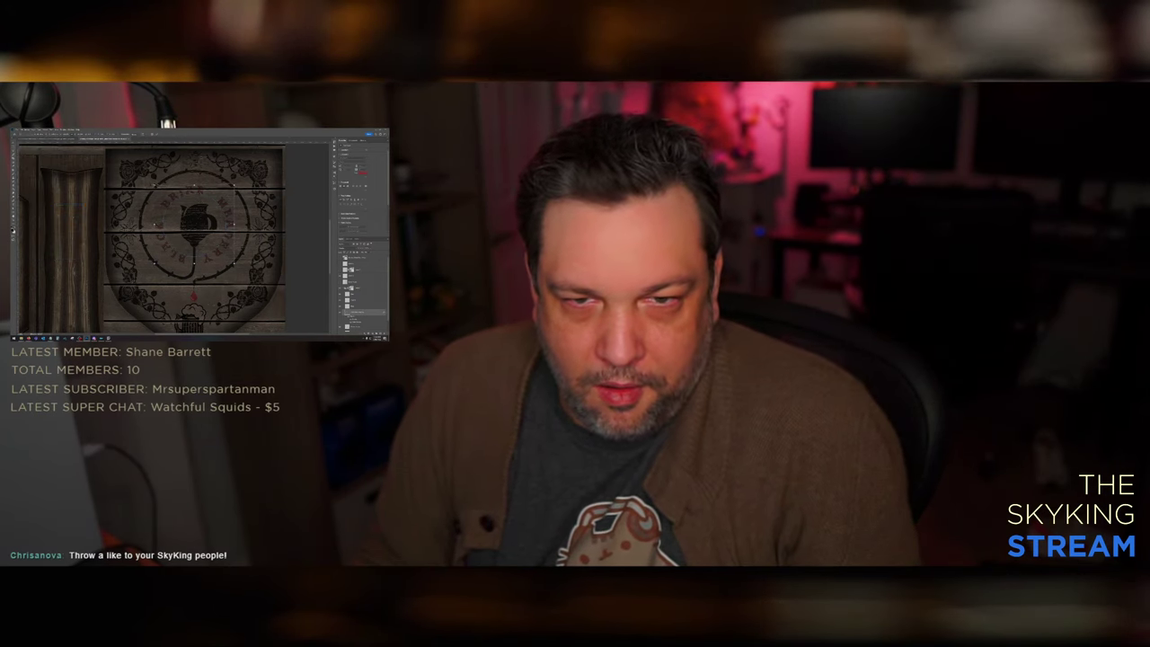
drag(154, 185, 159, 189)
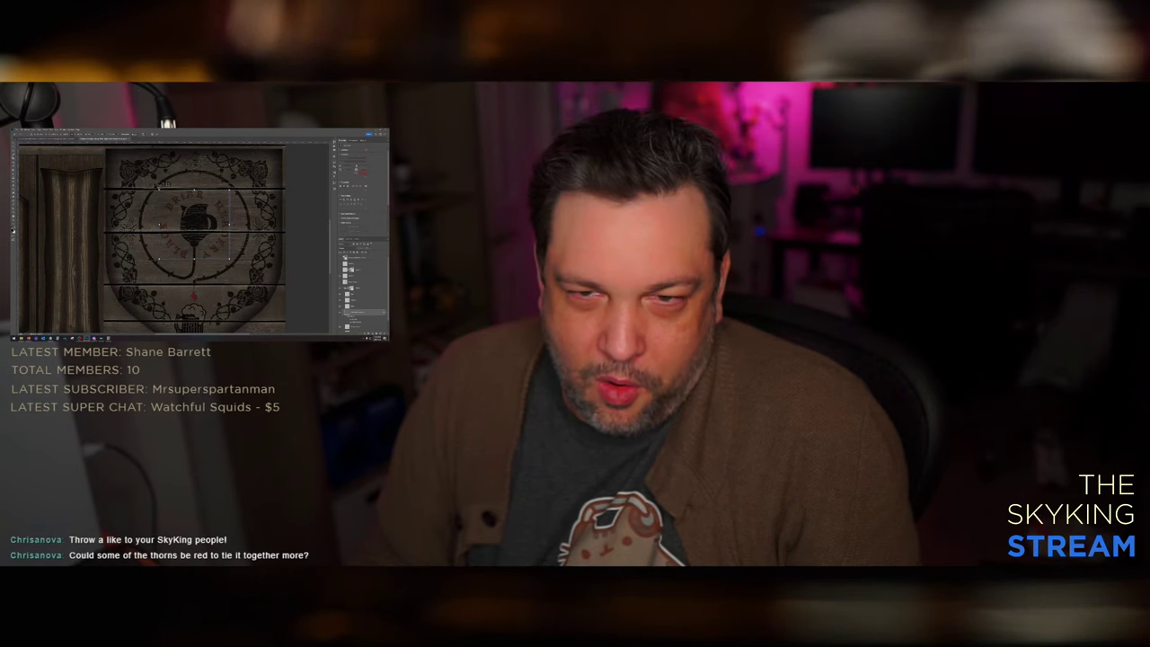
key(Return)
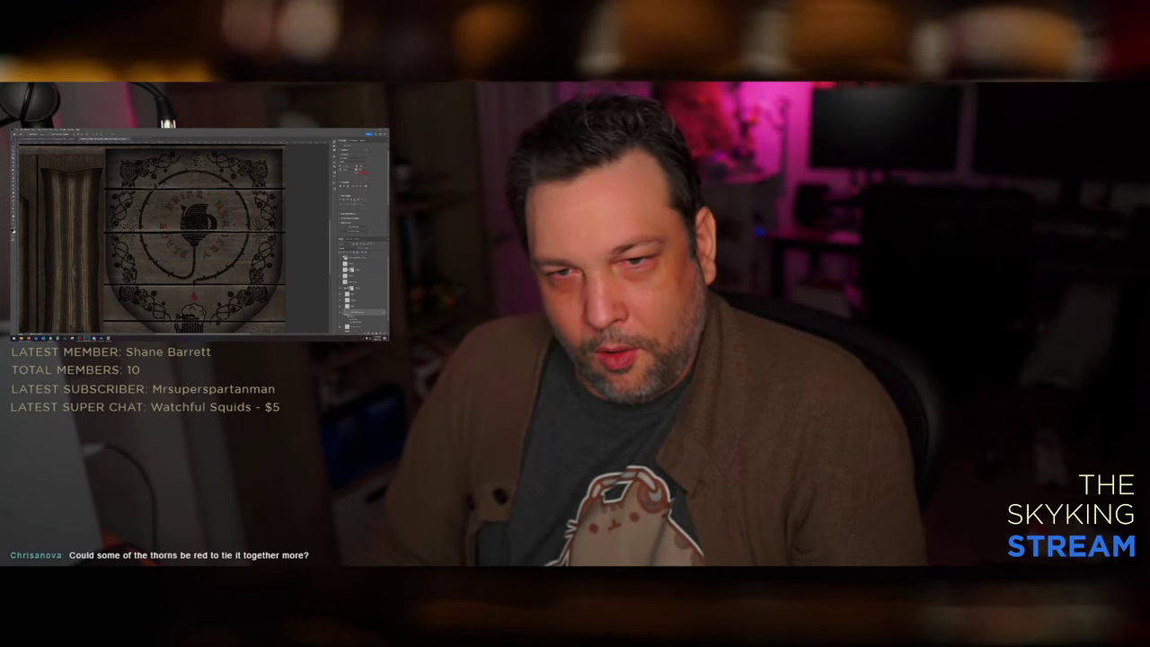